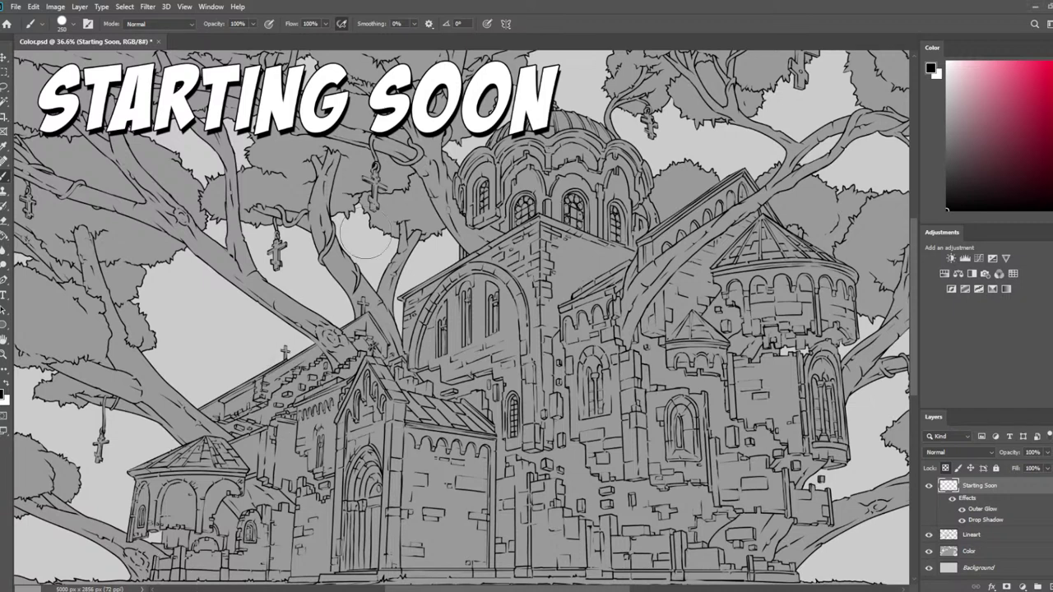
Delete the Starting Soon layer from Color.psd
key(f)
key(f)
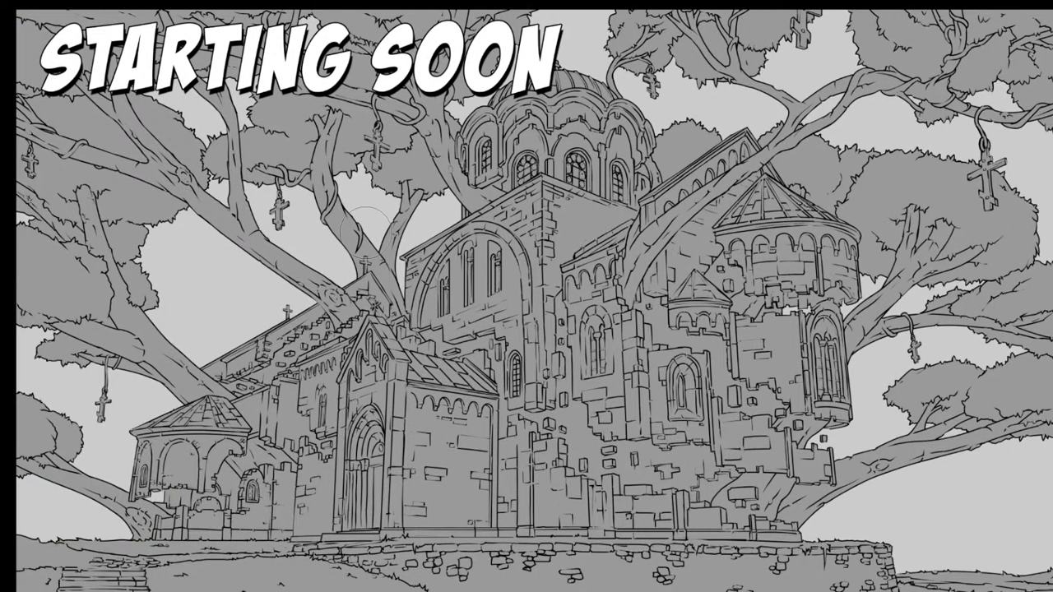
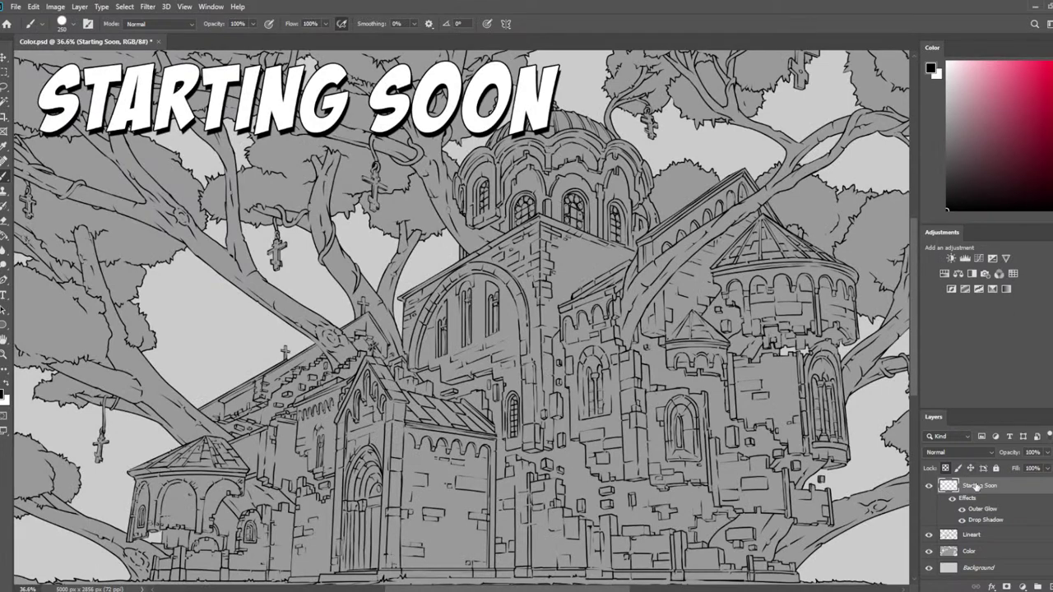
key(Delete)
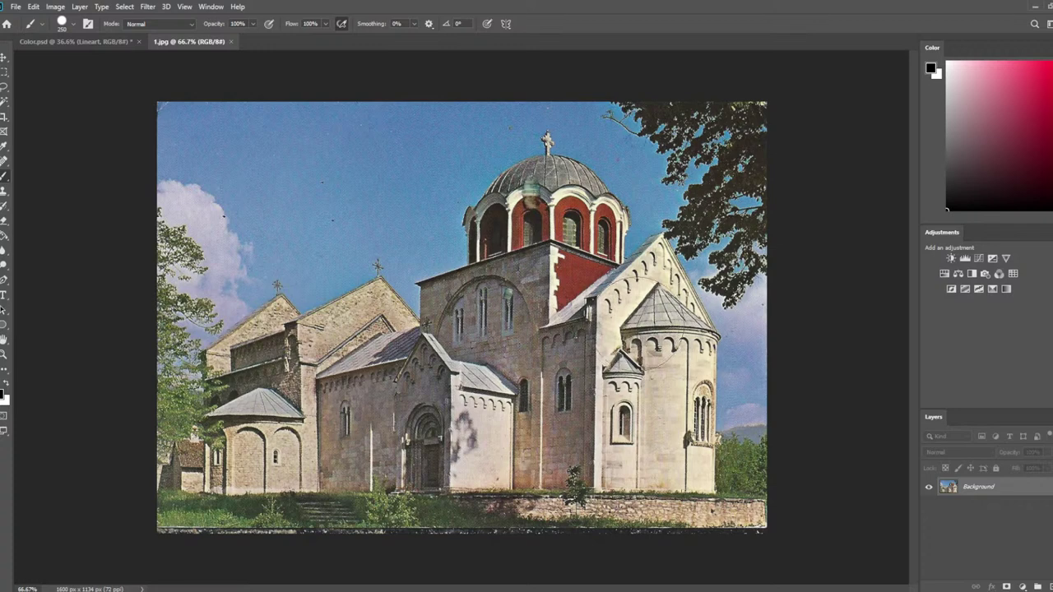
Sample the church wall's color in 1.jpg, lighten it to a pinkish beige and return to Color.psd
key(i)
click(570, 348)
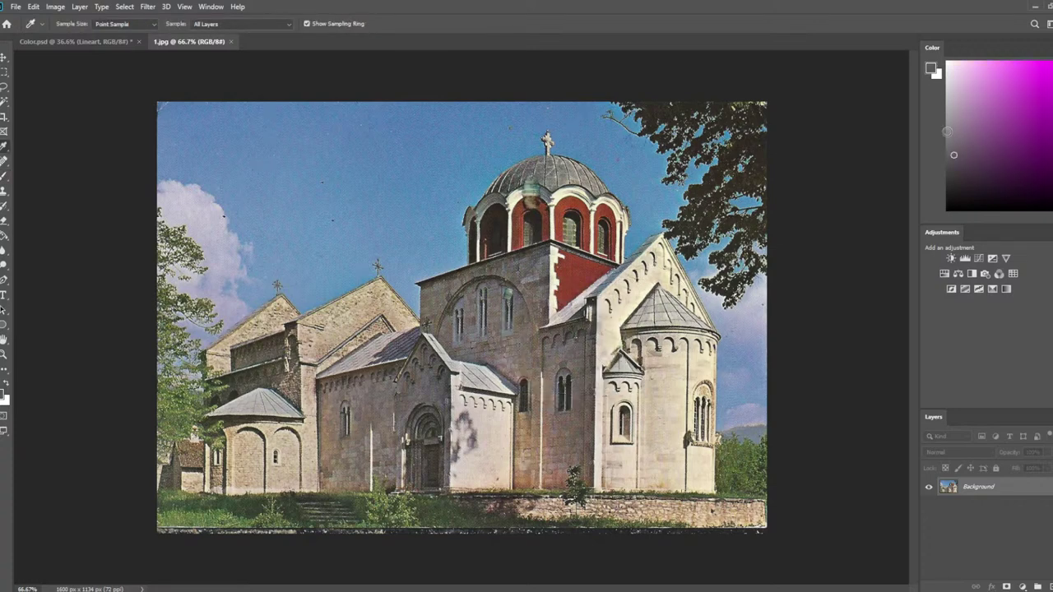
drag(1052, 176, 1052, 202)
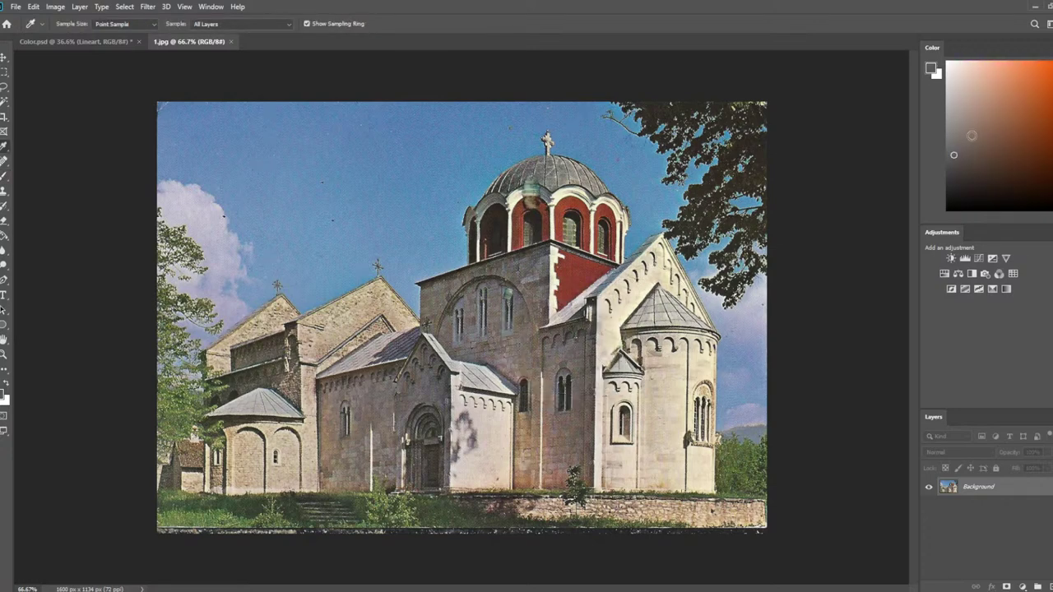
click(959, 93)
drag(959, 93, 962, 106)
click(83, 40)
scroll(371, 215, down, 2)
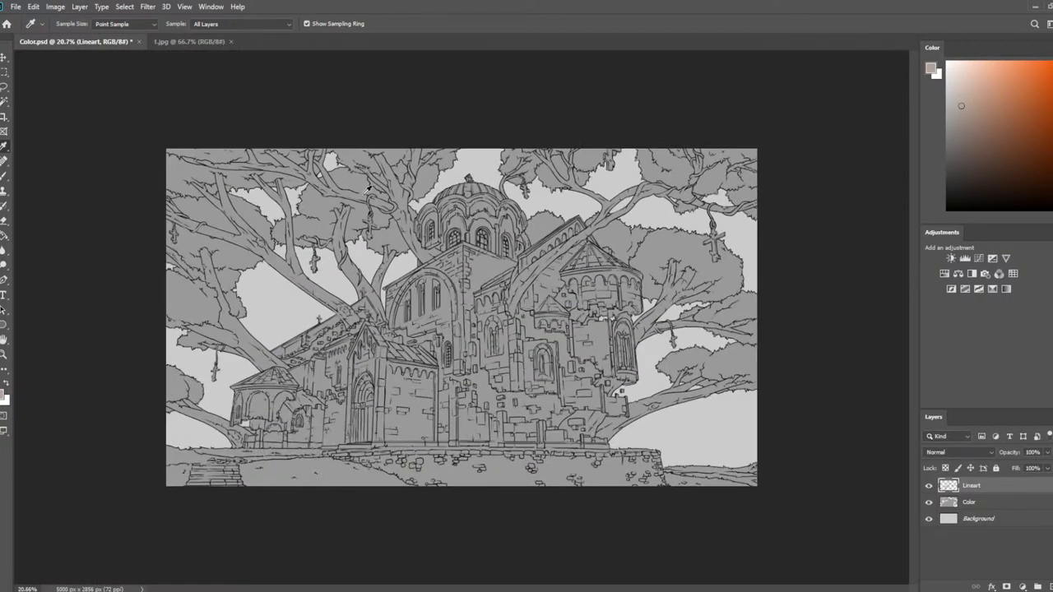
key(b)
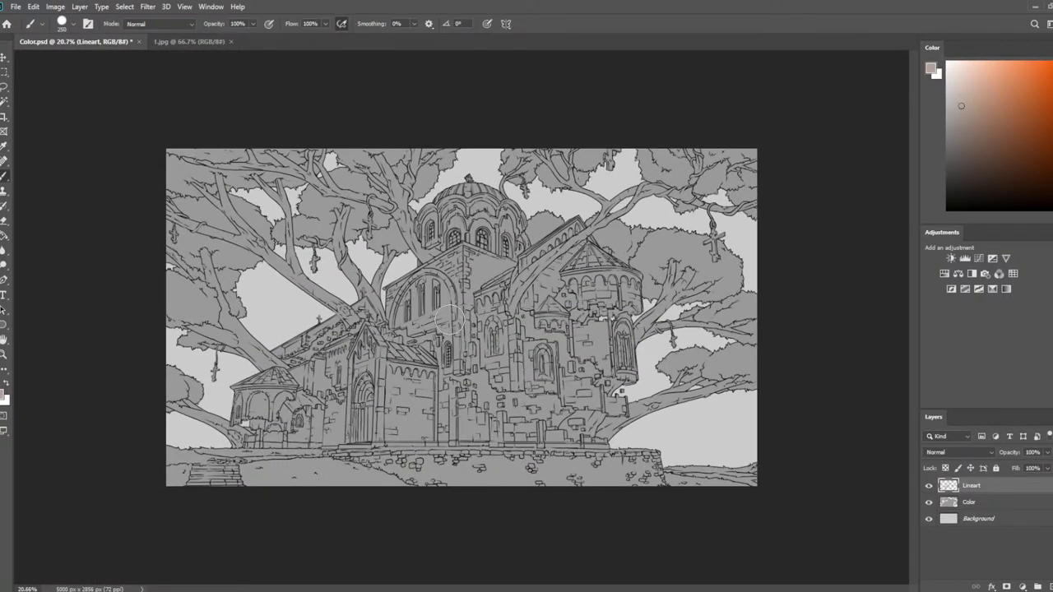
mouse_move(457, 325)
mouse_down()
mouse_move(504, 277)
mouse_move(527, 206)
mouse_up()
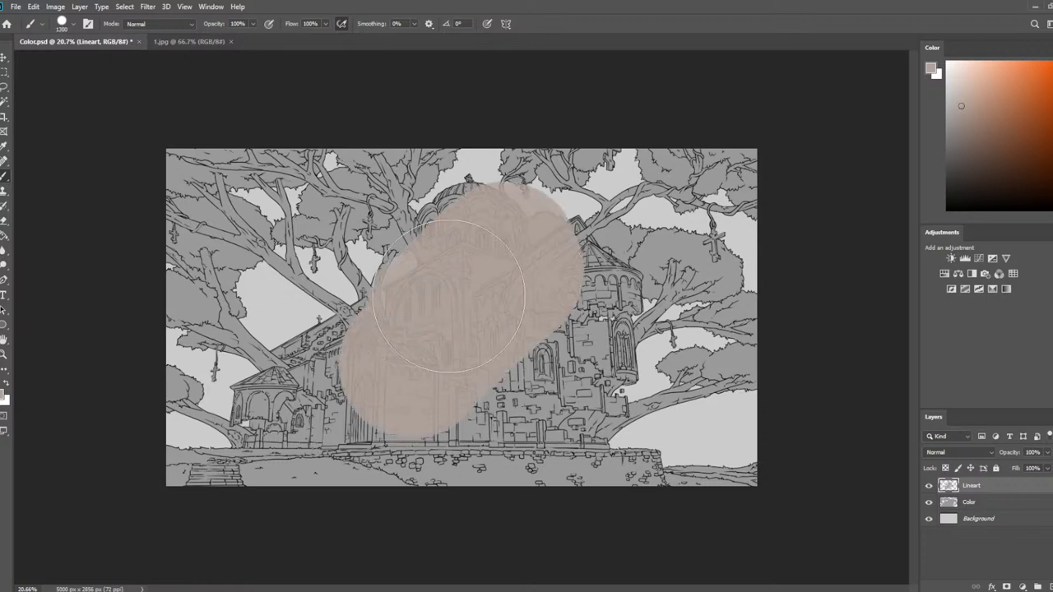
key(ctrl+z)
Recolor the Color layer, shifting the pinkish beige to a yellower grayish beige and filling the layer's entire artwork with it
click(969, 501)
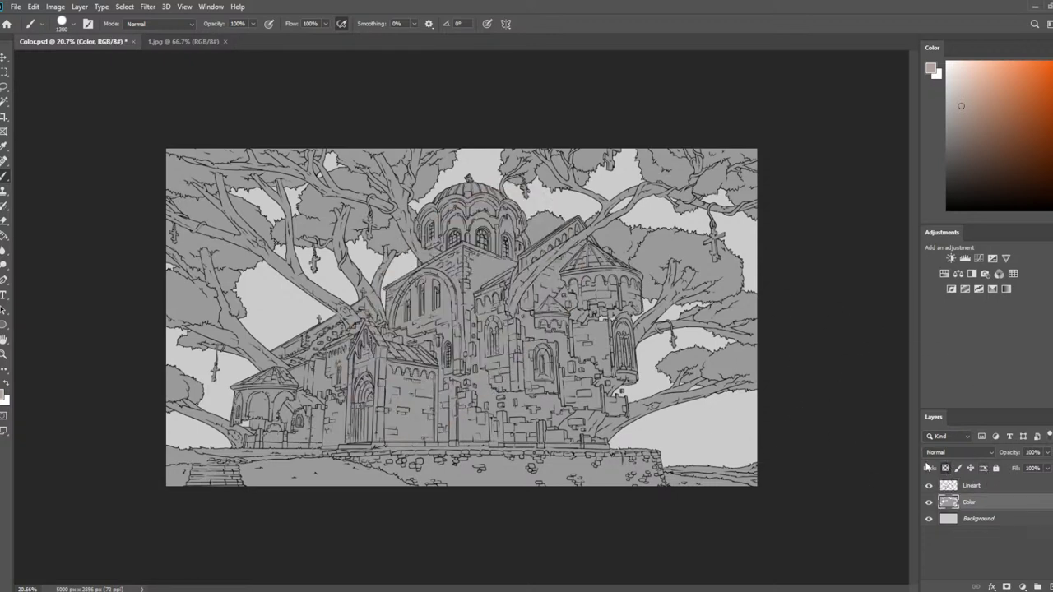
mouse_move(477, 321)
mouse_down()
mouse_move(551, 264)
mouse_move(387, 354)
mouse_move(370, 391)
mouse_up()
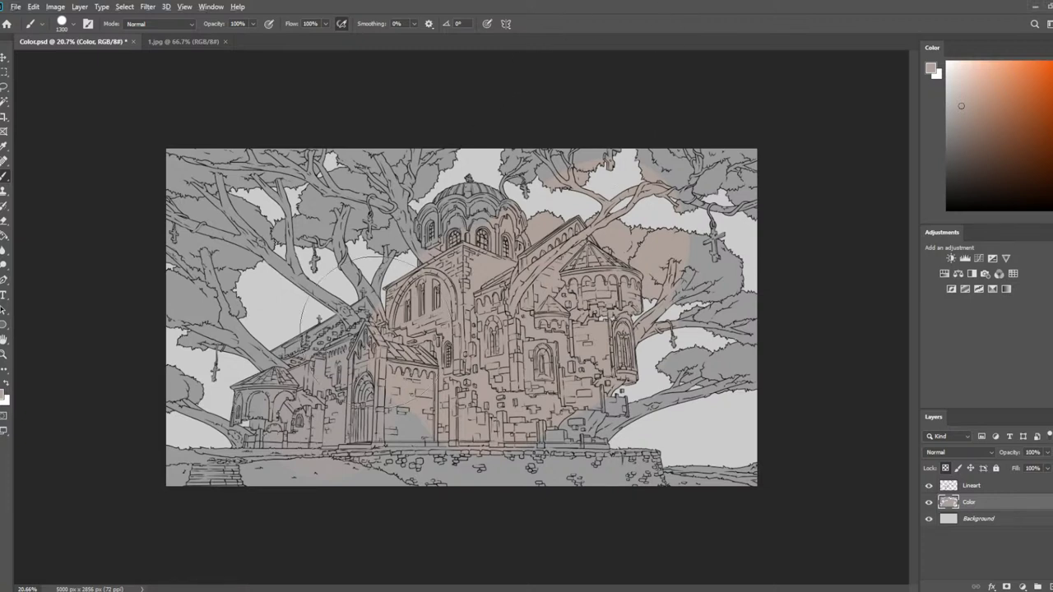
drag(375, 264, 448, 164)
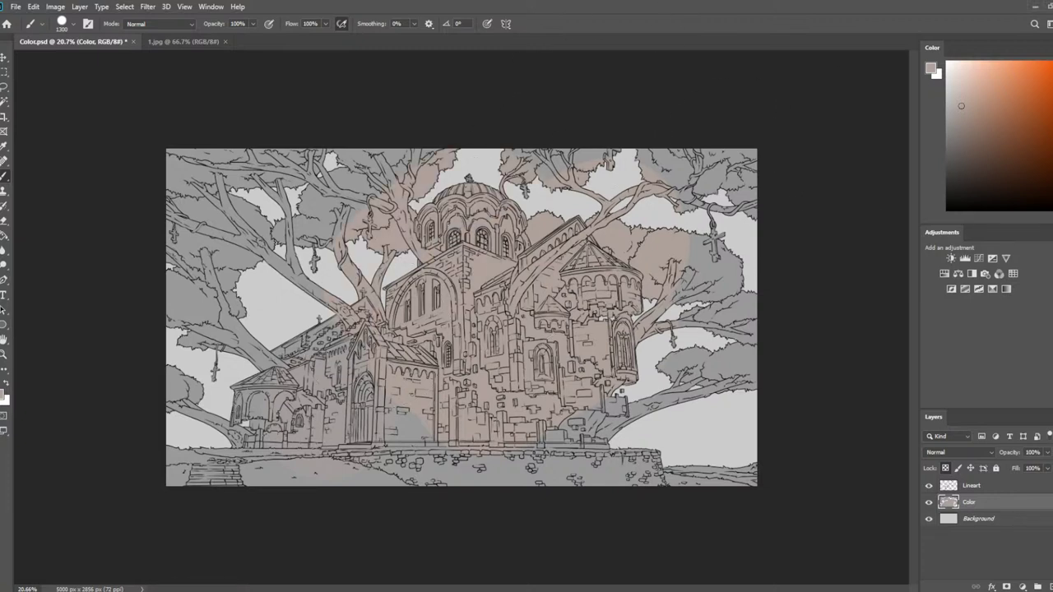
click(1047, 176)
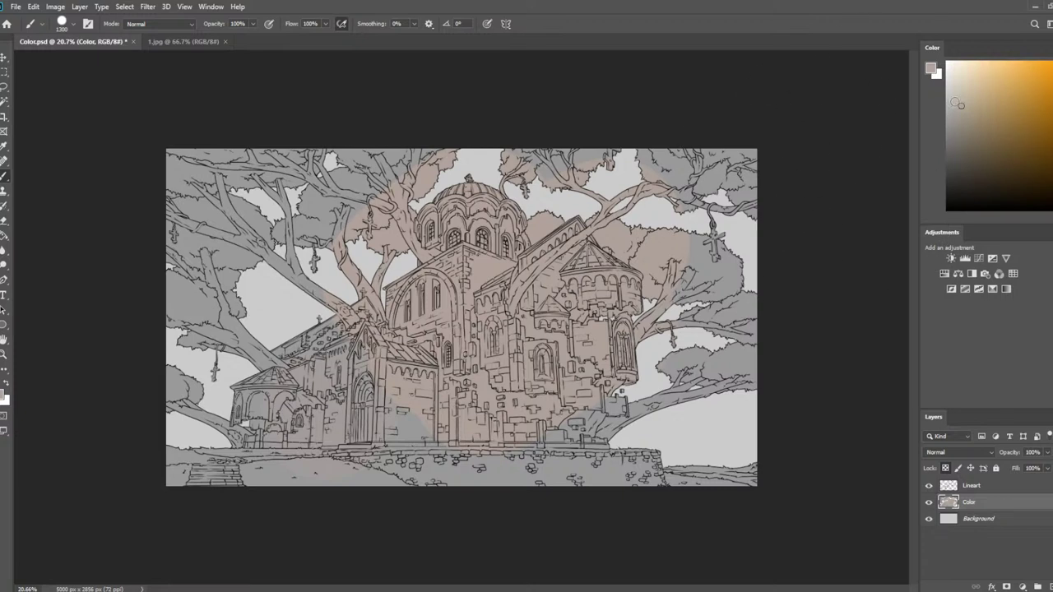
click(954, 108)
mouse_move(629, 280)
mouse_down()
mouse_move(592, 218)
mouse_move(329, 292)
mouse_up()
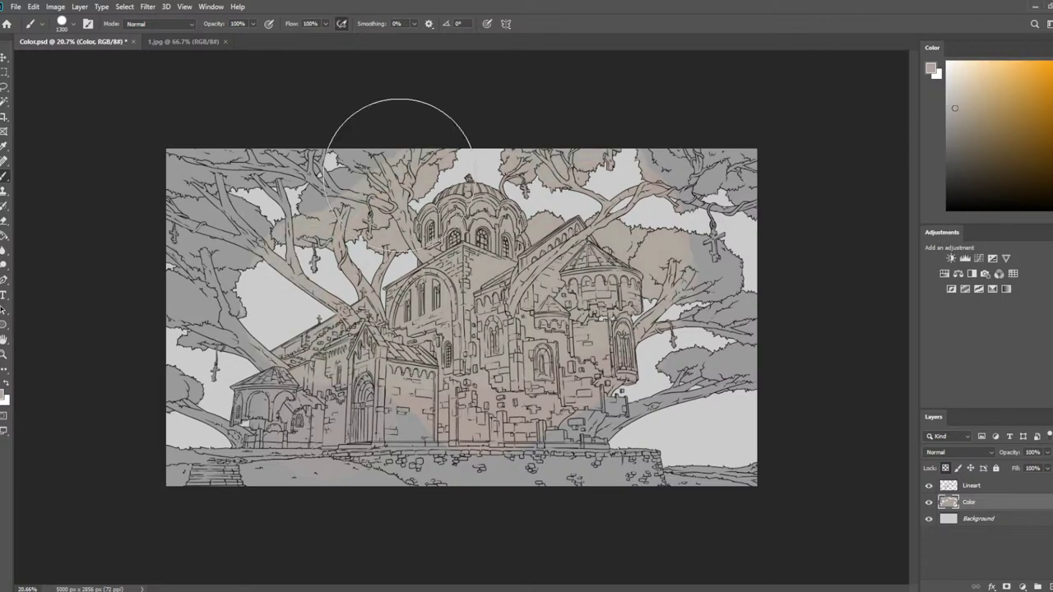
key(alt+BackSpace)
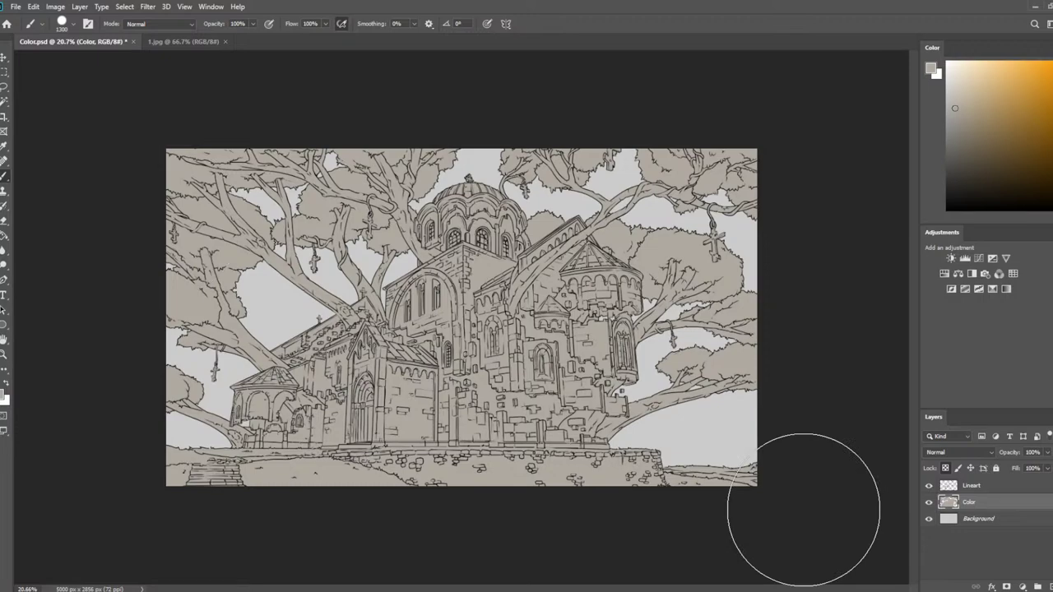
Fill the Background layer with a medium-dark neutral gray using the Paint Bucket, and make the Color layer active again
key(ctrl+plus)
key(ctrl+plus)
key(ctrl+plus)
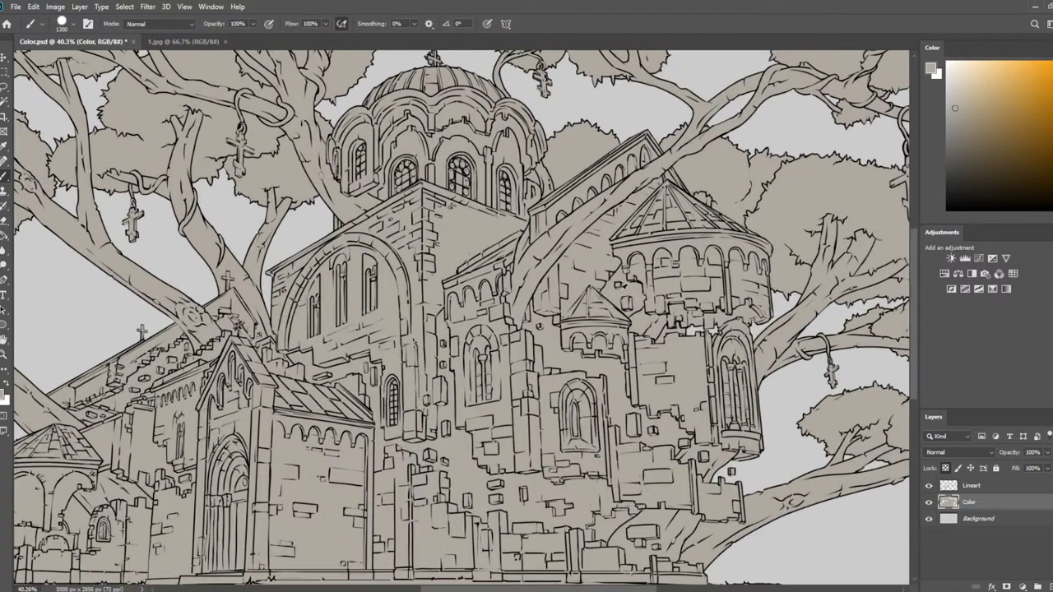
key(ctrl+minus)
key(ctrl+minus)
click(1000, 519)
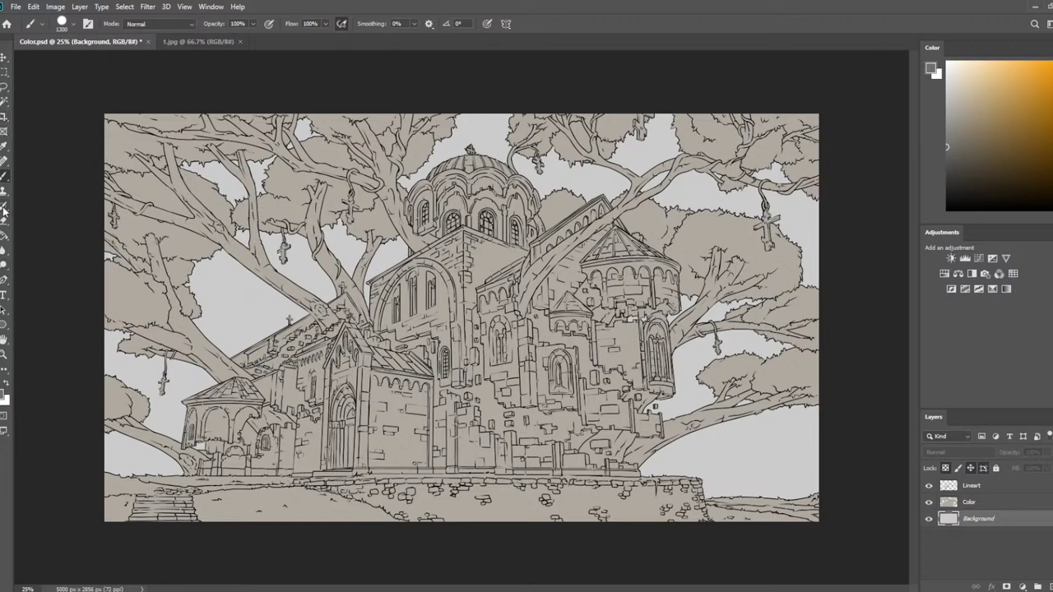
click(4, 235)
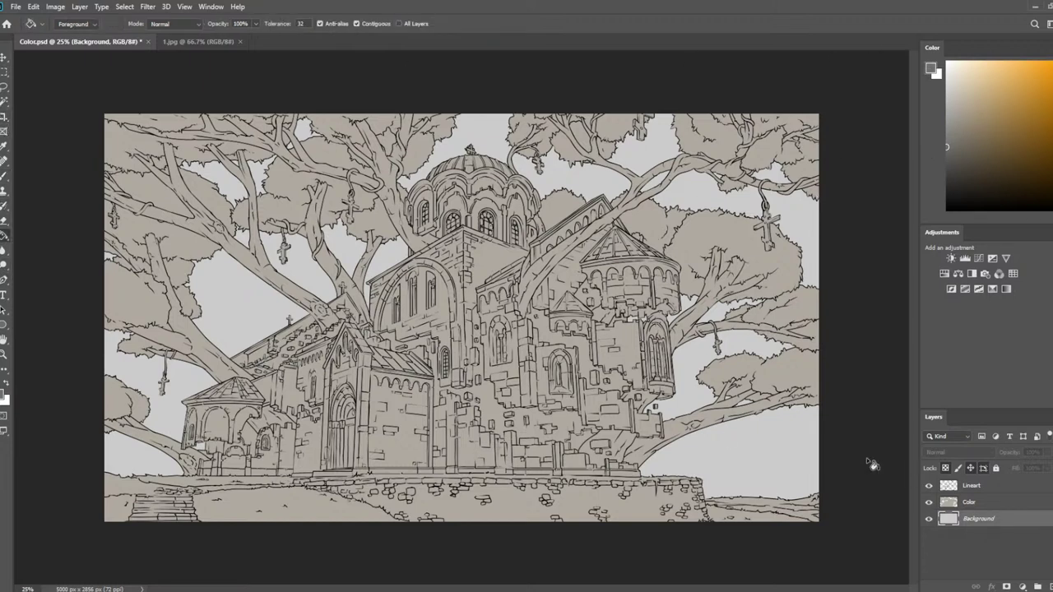
click(760, 463)
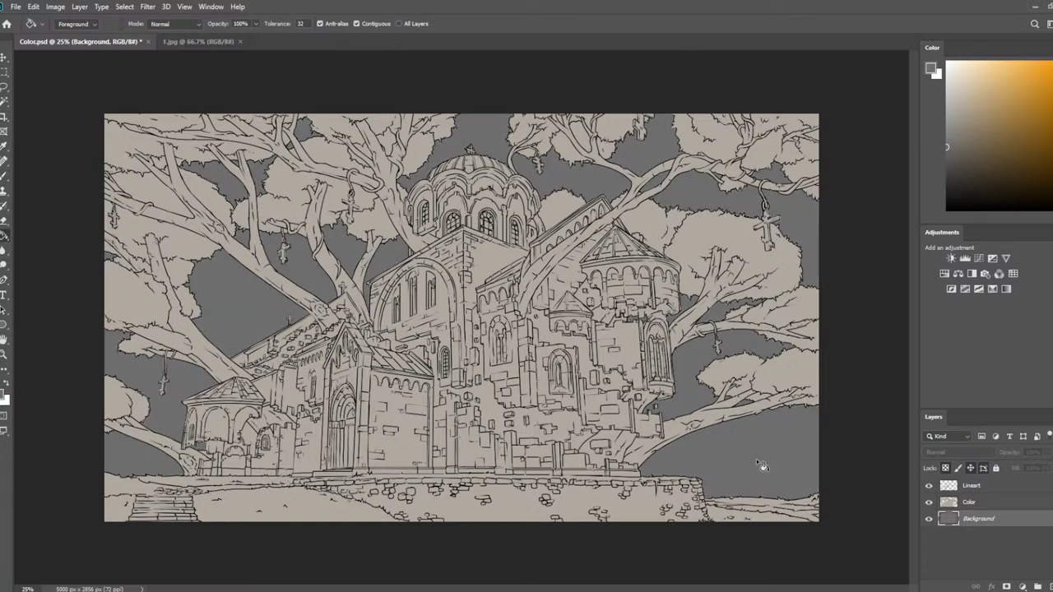
click(978, 504)
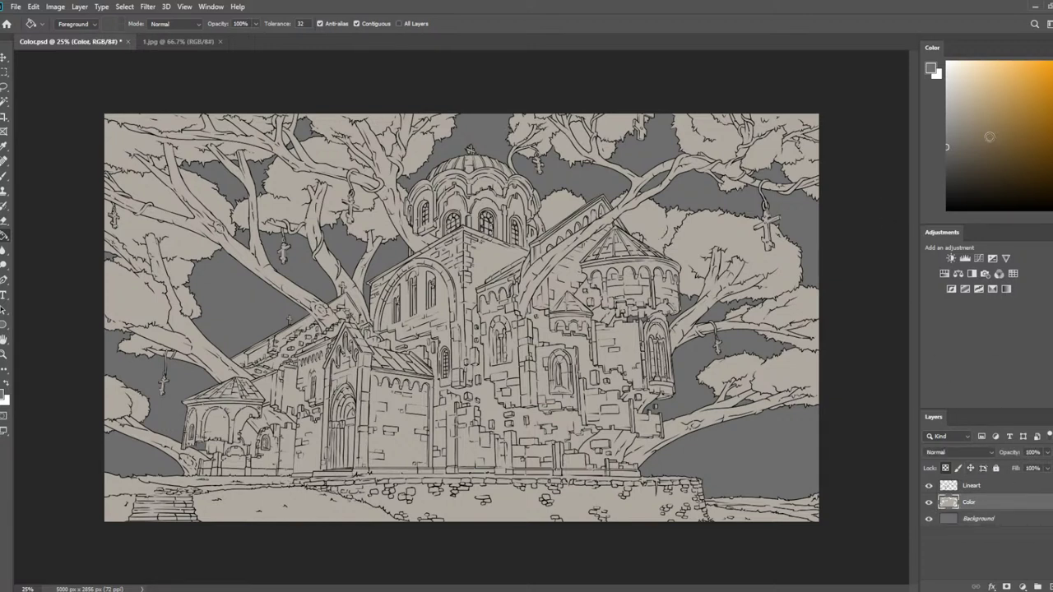
click(953, 126)
key(b)
mouse_move(752, 231)
mouse_down()
mouse_move(597, 241)
mouse_move(406, 214)
mouse_move(322, 110)
mouse_move(217, 118)
mouse_move(314, 253)
mouse_move(514, 314)
mouse_move(718, 349)
mouse_move(722, 458)
mouse_up()
key(ctrl+z)
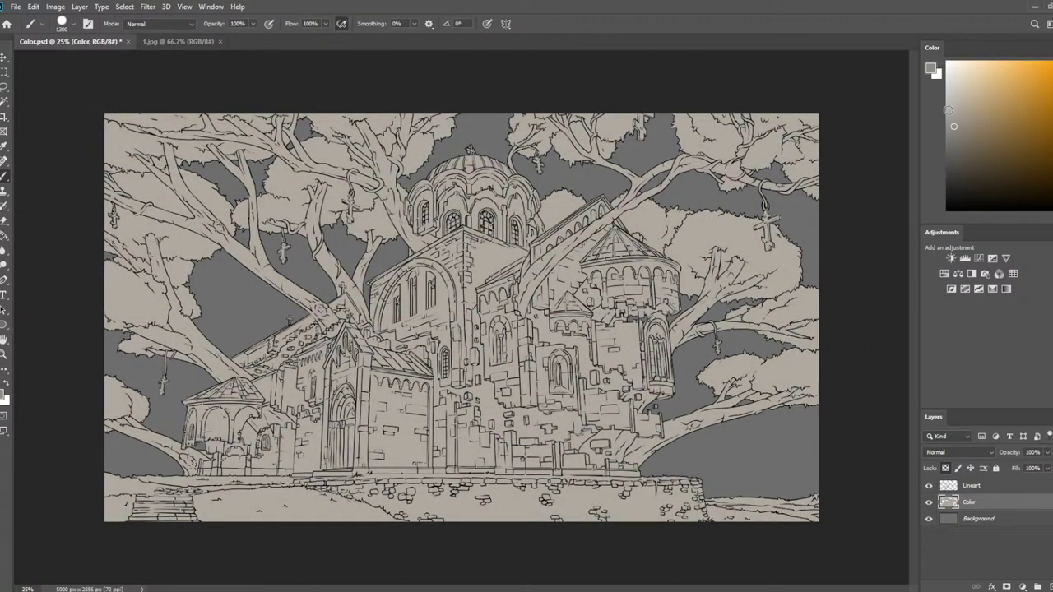
Sample the beige from the artwork, darken it slightly and repaint the whole Color layer with a 1300 px brush
alt+click(565, 220)
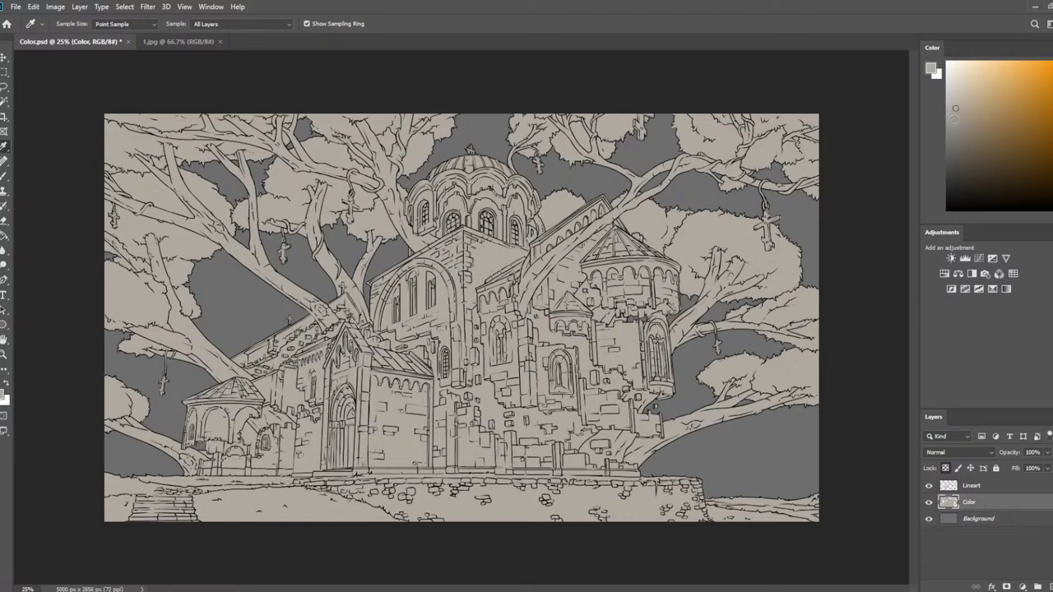
click(952, 118)
key(b)
mouse_move(634, 341)
mouse_down()
mouse_move(325, 175)
mouse_move(115, 160)
mouse_move(629, 150)
mouse_move(674, 357)
mouse_move(776, 529)
mouse_up()
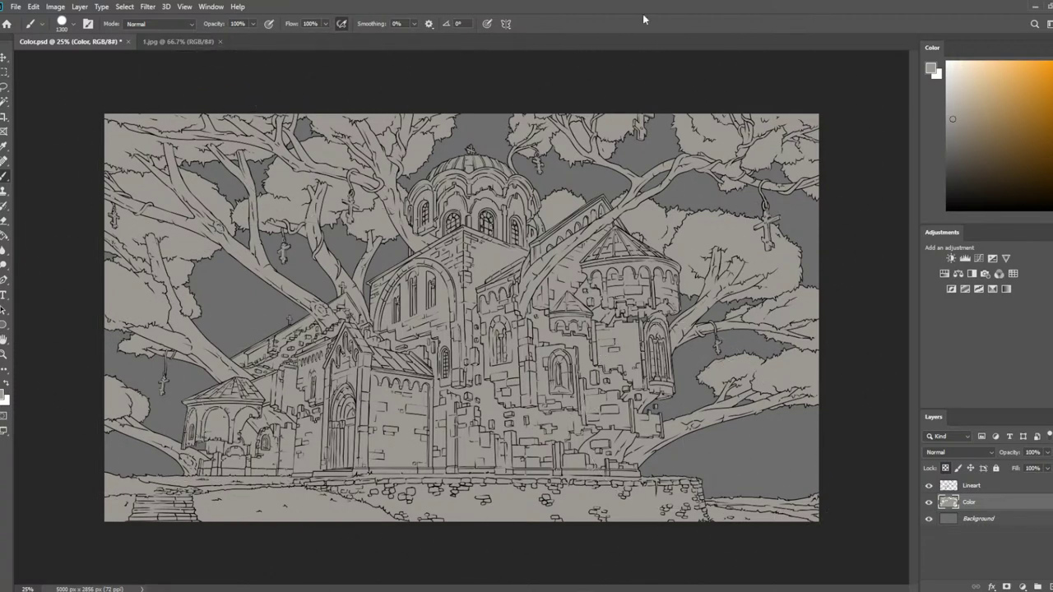
Sample the red of the dome's walls from the reference photo 1.jpg and return to Color.psd
click(156, 45)
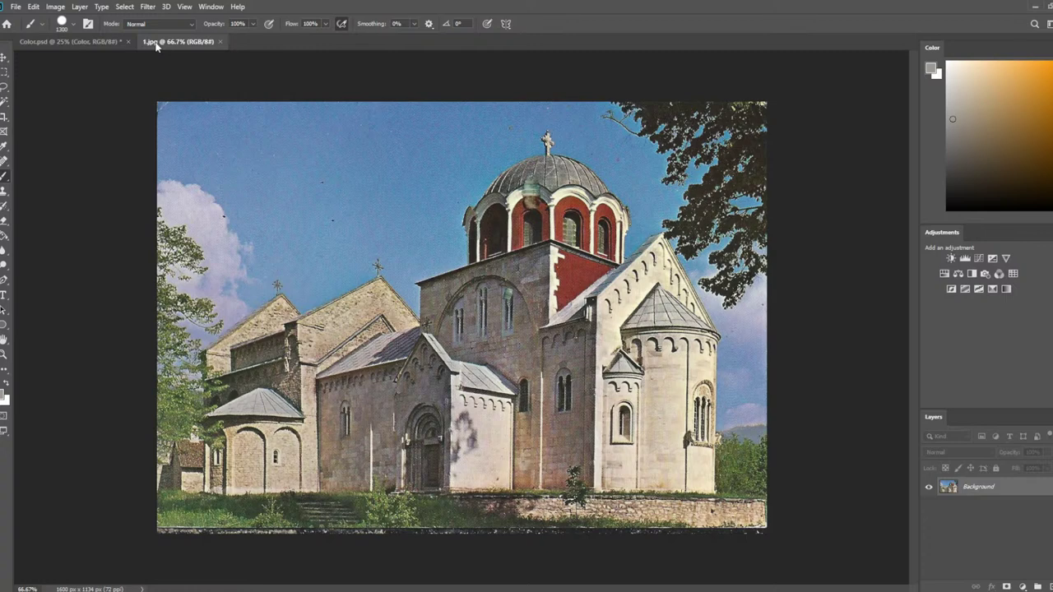
click(85, 42)
click(177, 42)
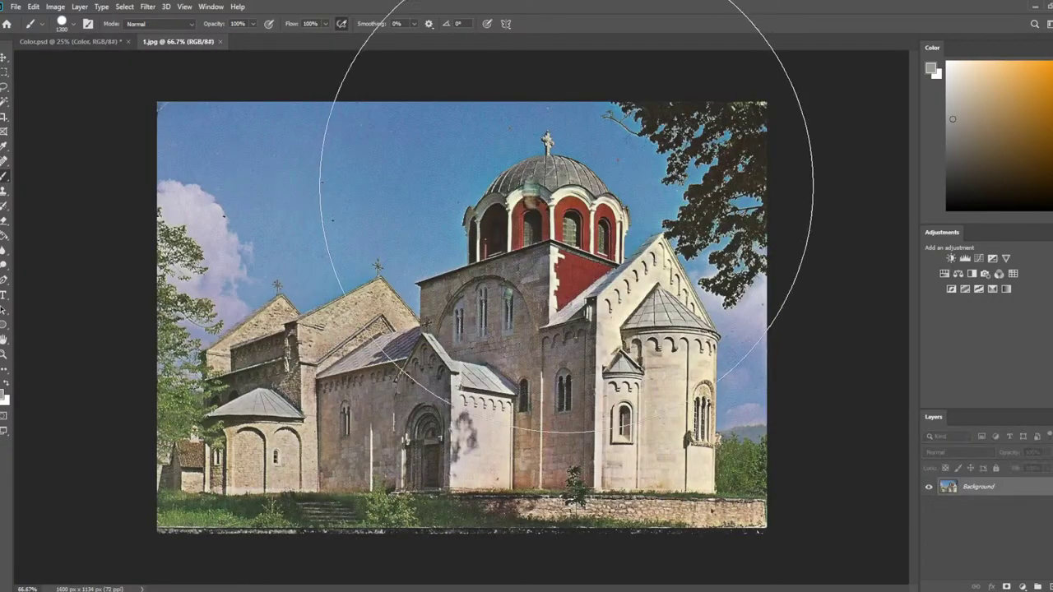
key(i)
click(568, 205)
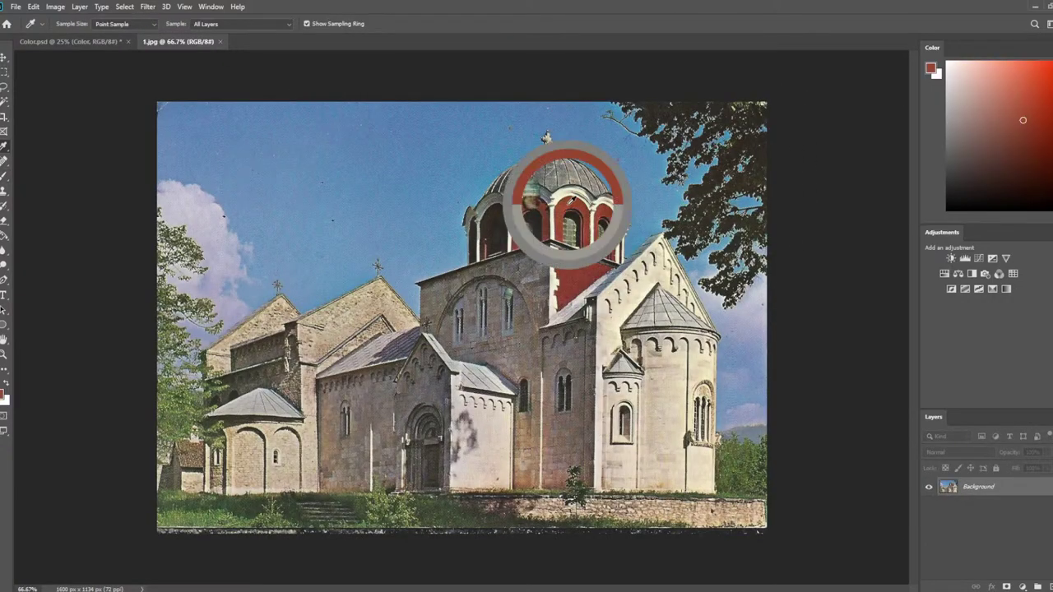
click(74, 42)
Select the arched wall areas around the dome's windows with the Magic Wand on the Lineart layer
scroll(613, 163, up, 3)
scroll(444, 132, up, 5)
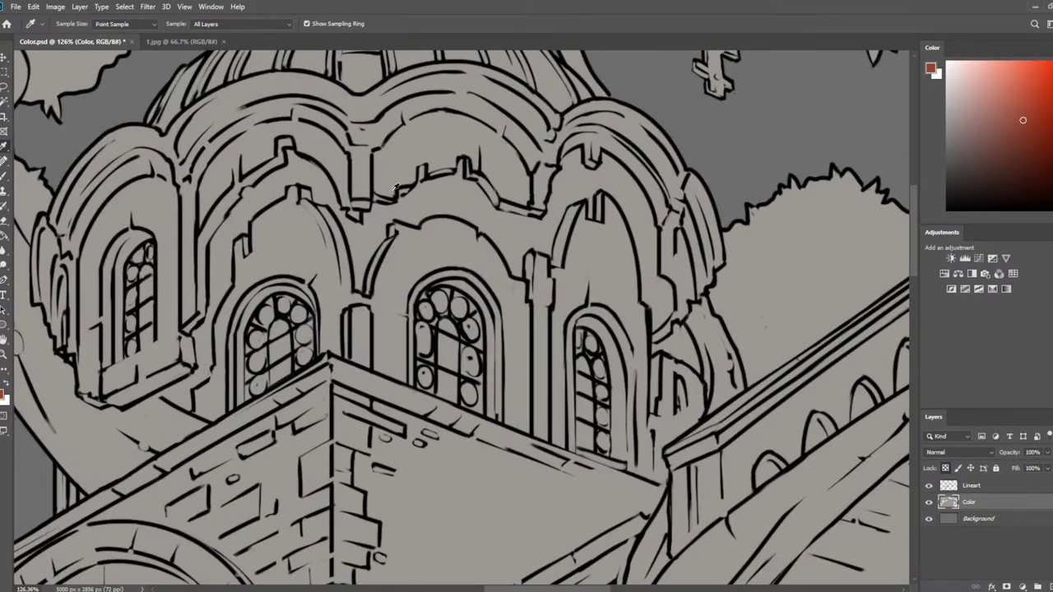
key(b)
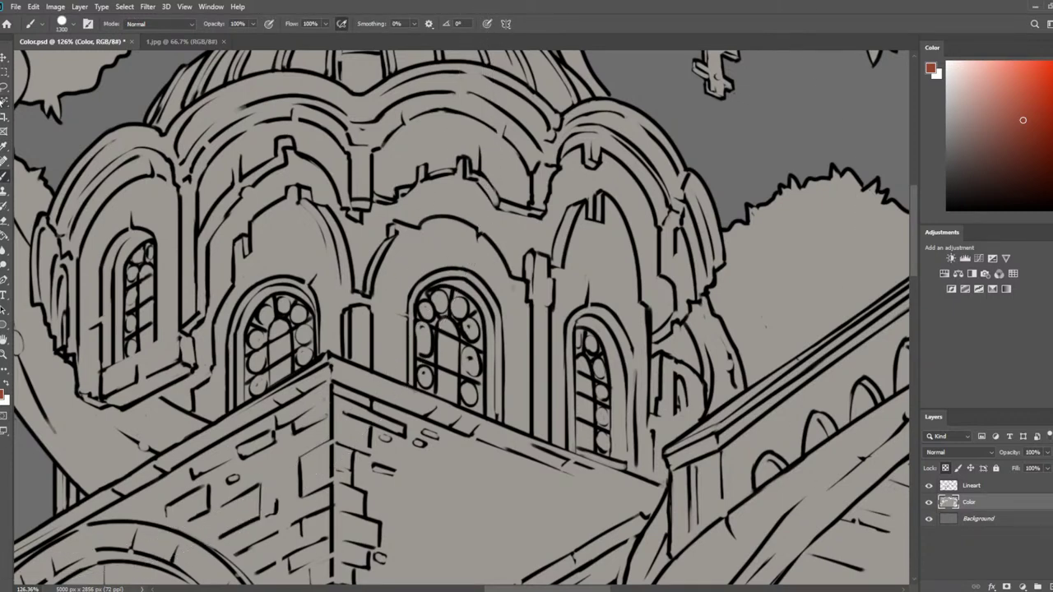
key(w)
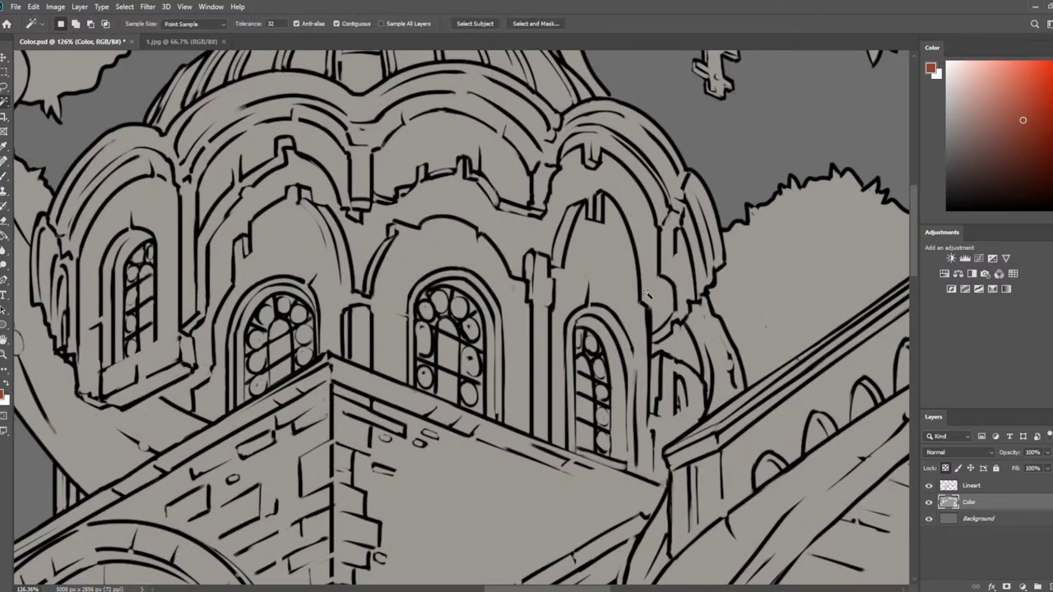
click(972, 486)
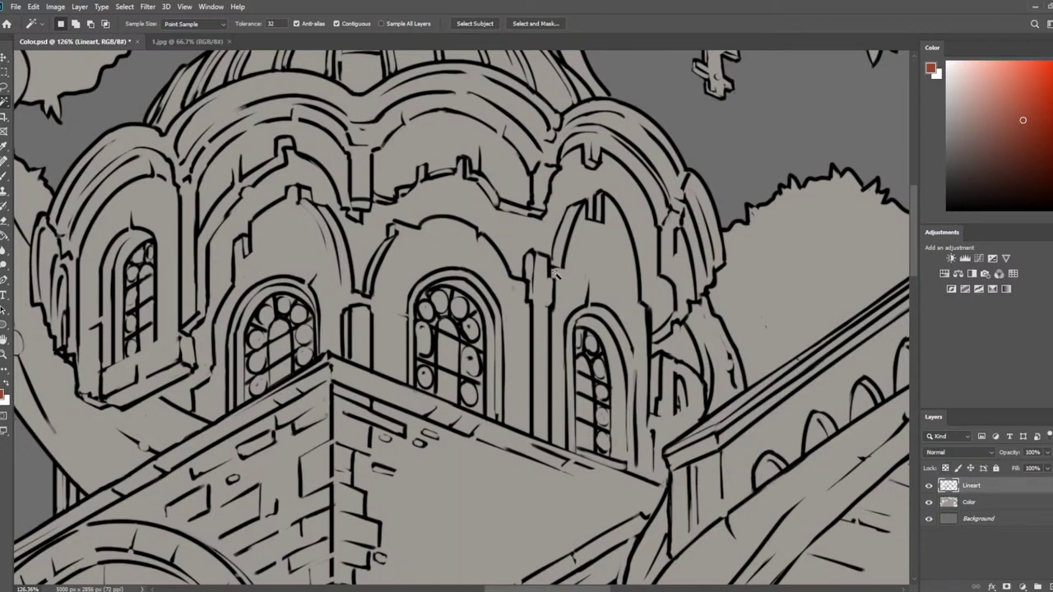
click(574, 273)
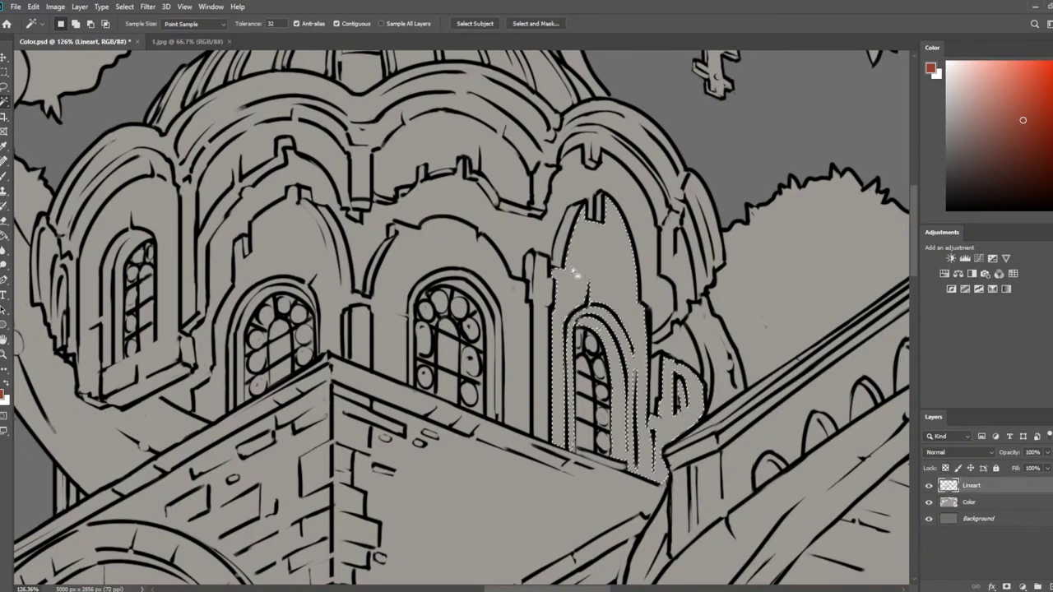
shift+click(498, 188)
key(ctrl+z)
shift+click(322, 272)
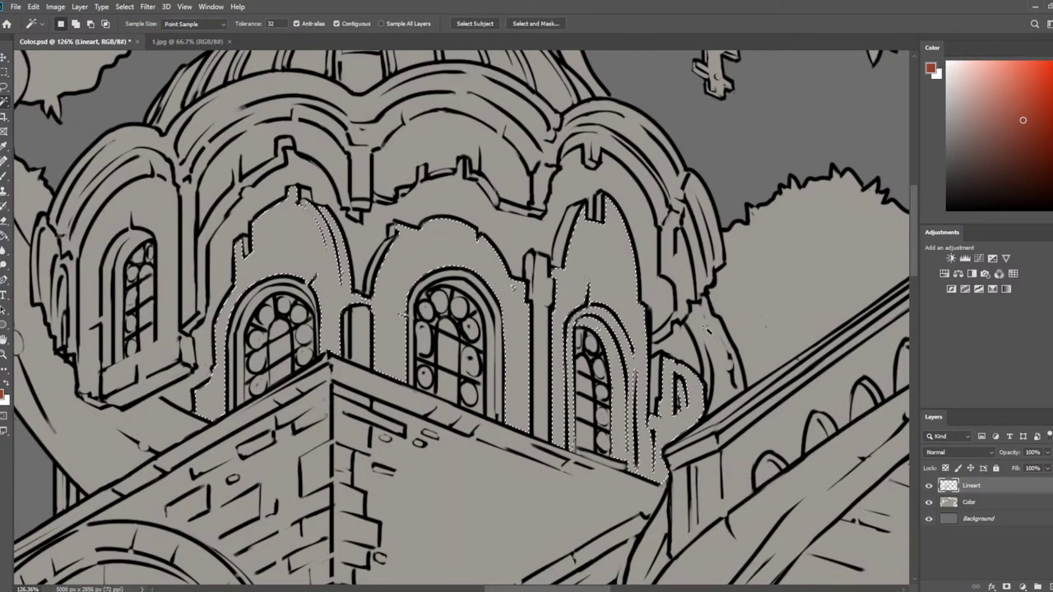
Expand the selection slightly and paint it brick red on the Color layer with a 150 px brush
click(970, 502)
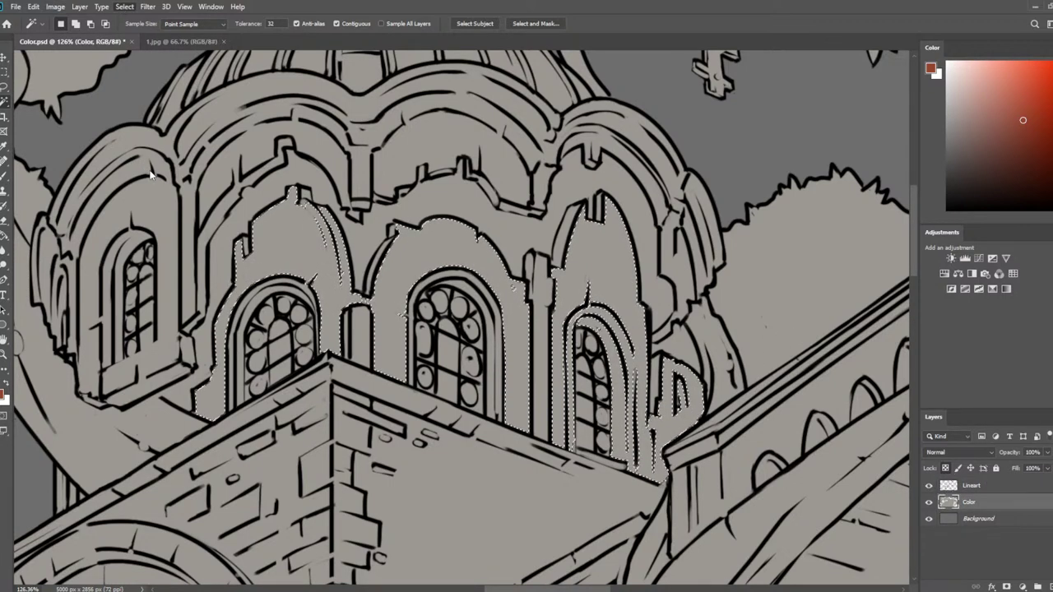
click(269, 189)
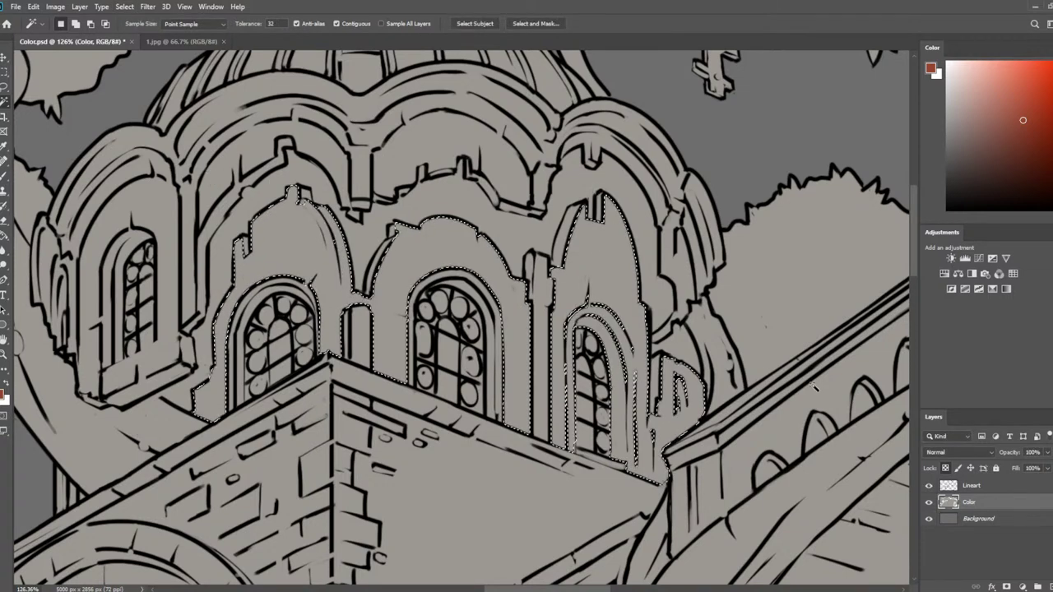
key(b)
key(bracketleft)
key(bracketleft)
key(bracketleft)
key(bracketleft)
key(bracketleft)
key(bracketleft)
key(bracketleft)
key(bracketleft)
key(bracketleft)
key(bracketleft)
key(bracketleft)
key(bracketleft)
key(bracketleft)
key(bracketleft)
key(bracketleft)
key(bracketleft)
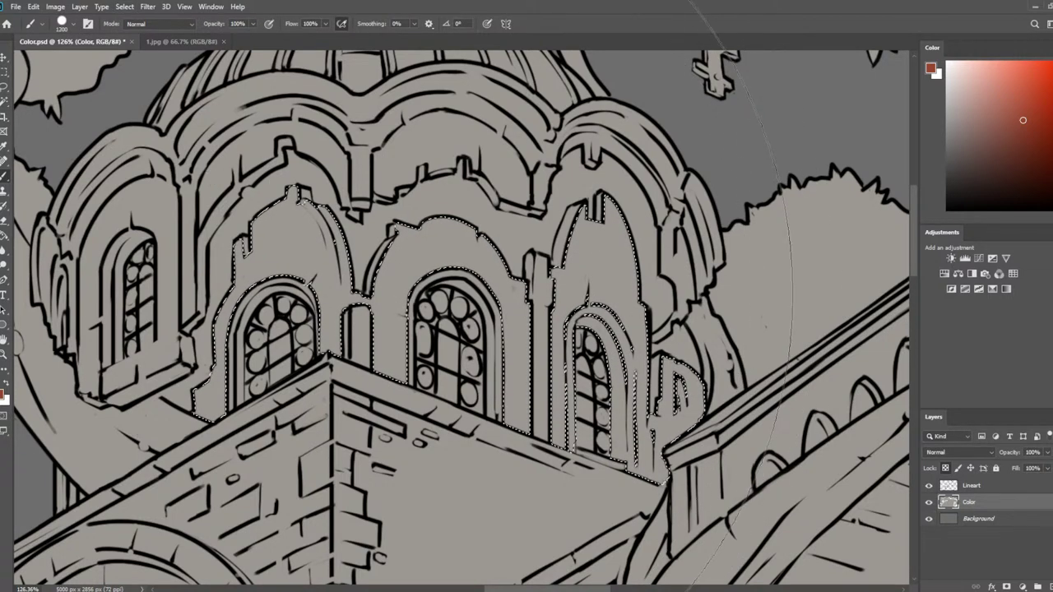
mouse_move(334, 284)
mouse_down()
mouse_move(204, 348)
mouse_move(177, 398)
mouse_move(273, 443)
mouse_move(410, 424)
mouse_move(672, 286)
mouse_move(703, 506)
mouse_up()
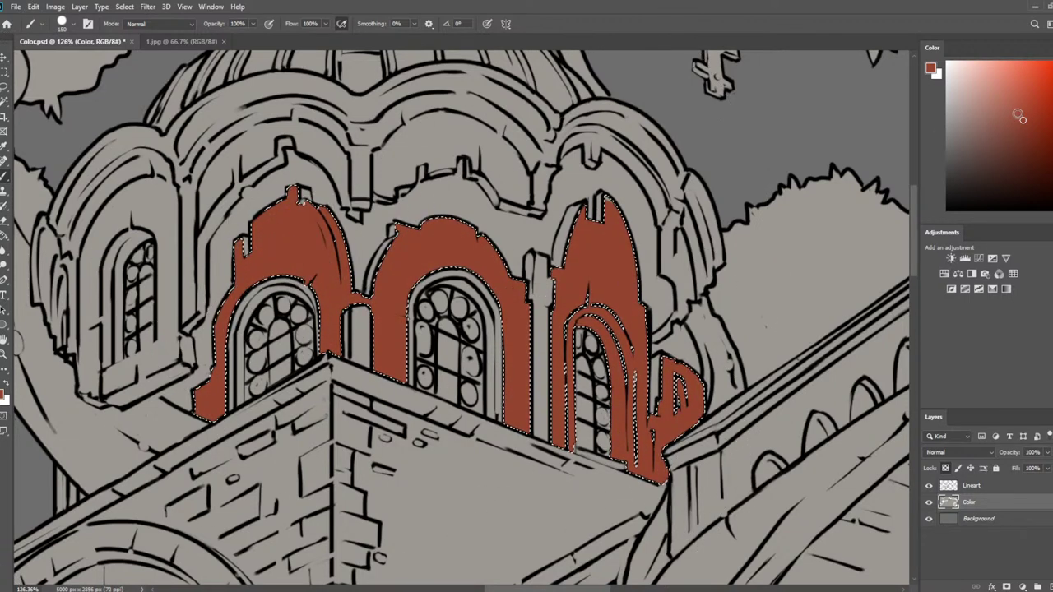
Pick a more muted brick red, repaint the selected arched walls of the dome with it and deselect
click(1018, 112)
mouse_move(653, 368)
mouse_down()
mouse_move(638, 401)
mouse_move(559, 436)
mouse_move(586, 247)
mouse_up()
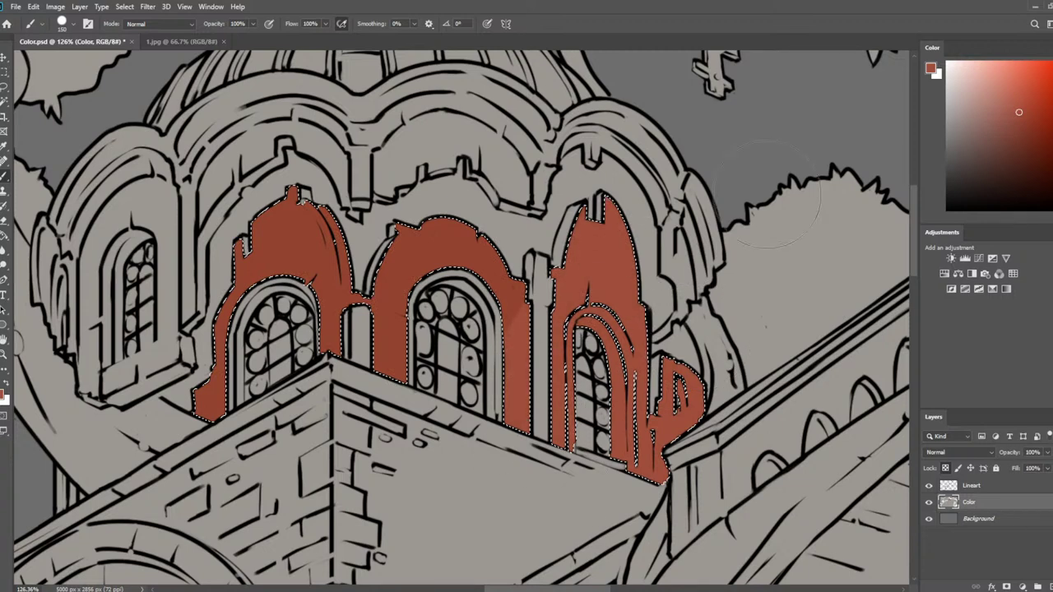
click(1008, 119)
mouse_move(575, 469)
mouse_down()
mouse_move(663, 272)
mouse_move(640, 181)
mouse_move(251, 441)
mouse_move(213, 406)
mouse_move(231, 262)
mouse_up()
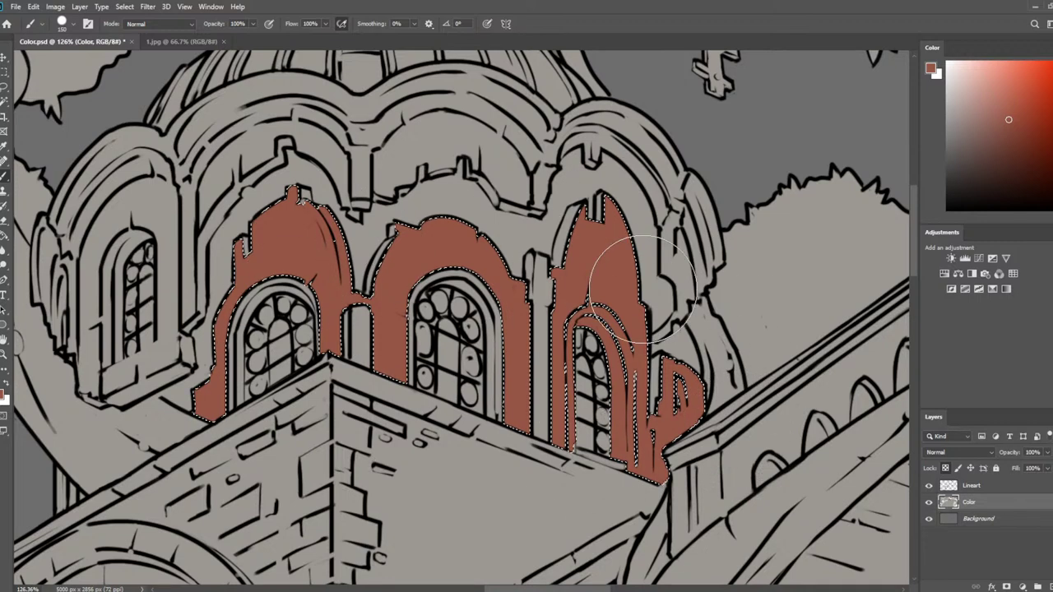
key(l)
key(ctrl+d)
key(b)
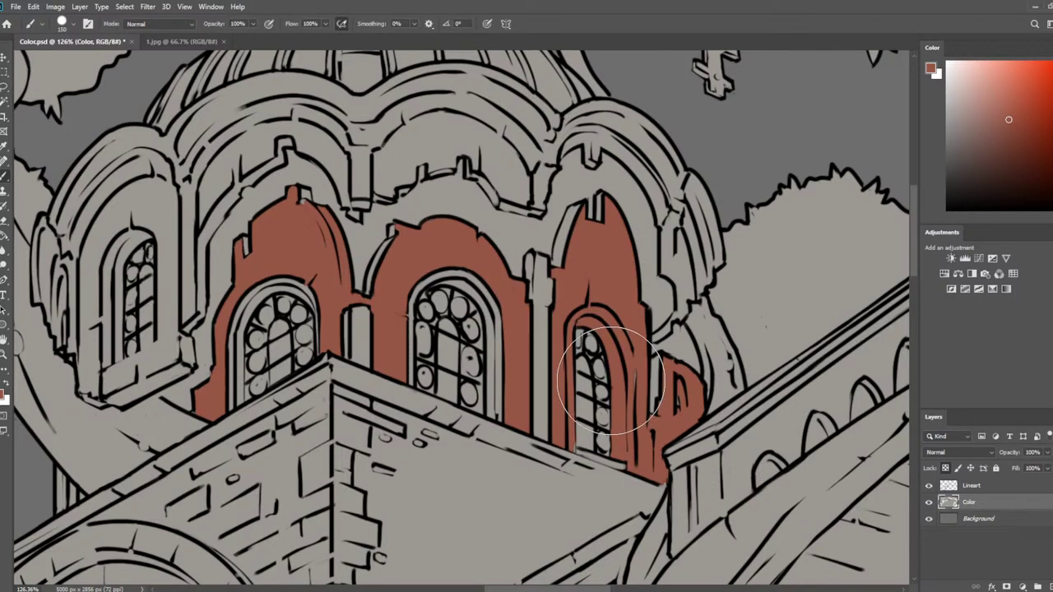
Restore the pillar beside the dome's rightmost window with sampled beige and a small brush, and touch up its edge with sampled red
key(bracketleft)
key(bracketleft)
key(bracketleft)
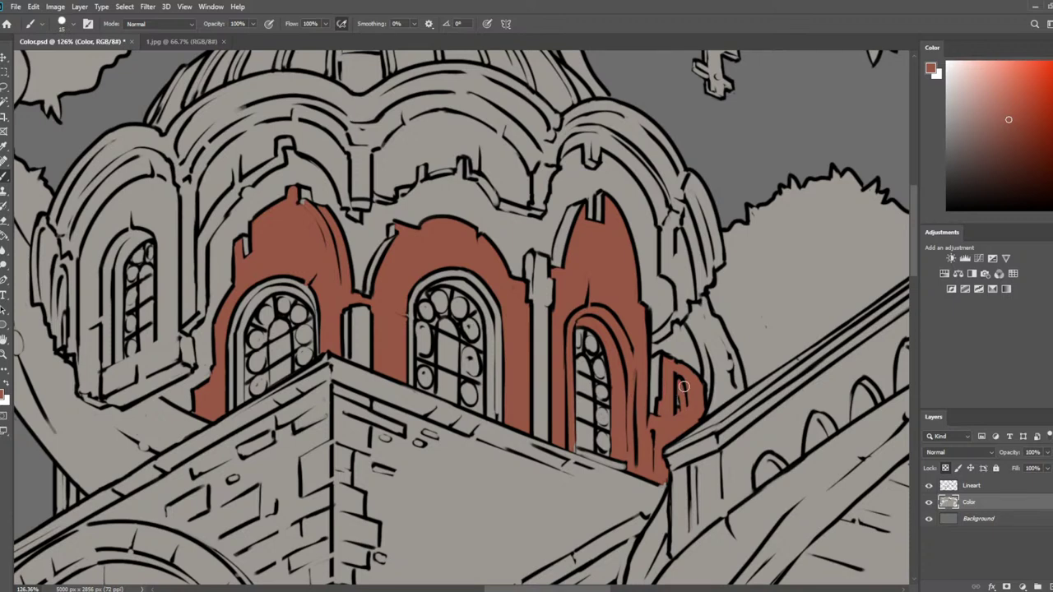
alt+click(549, 273)
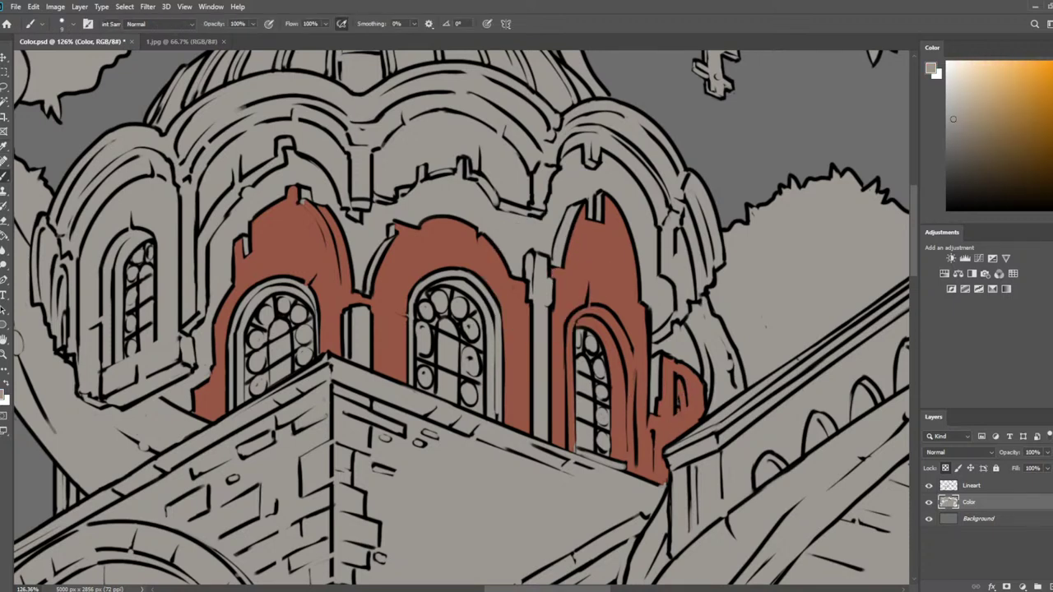
drag(642, 306, 643, 466)
alt+click(656, 436)
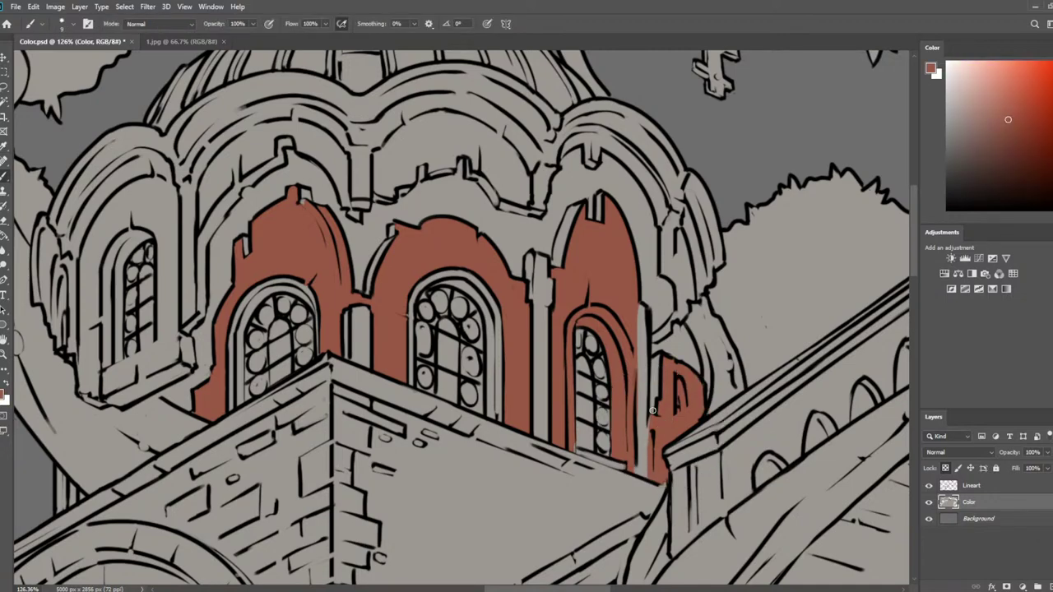
drag(650, 420, 651, 477)
Paint the outer side of the dome's leftmost arched wall brick red with a 25 px brush and cover the overspill with sampled beige
scroll(588, 411, down, 3)
scroll(210, 245, up, 4)
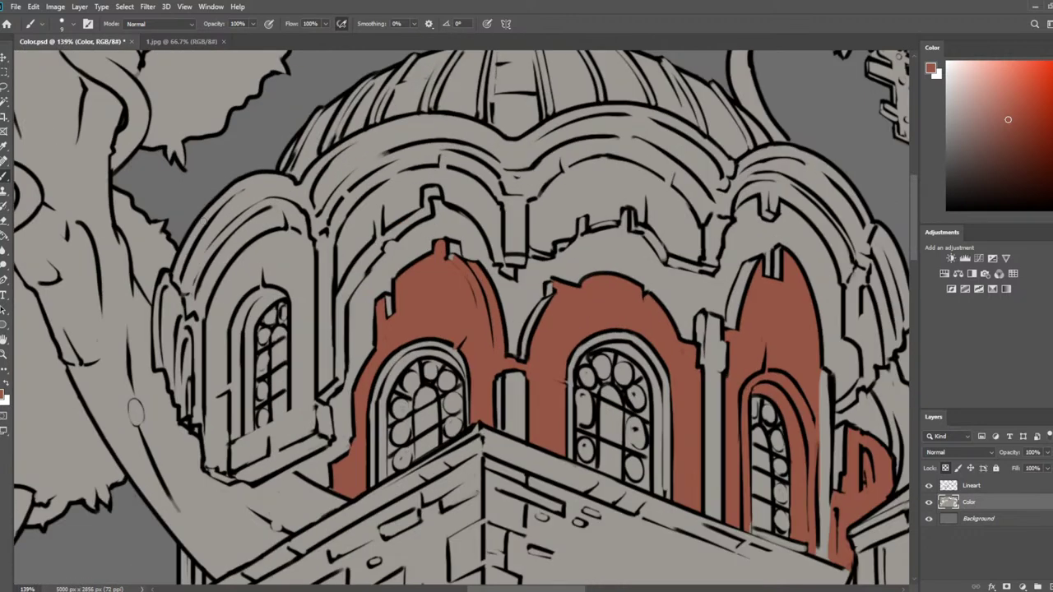
key(bracketright)
key(bracketright)
key(bracketright)
mouse_move(269, 251)
mouse_down()
mouse_move(239, 271)
mouse_move(223, 305)
mouse_move(233, 295)
mouse_move(243, 325)
mouse_move(251, 300)
mouse_move(241, 411)
mouse_move(219, 338)
mouse_move(215, 429)
mouse_move(221, 421)
mouse_move(239, 453)
mouse_up()
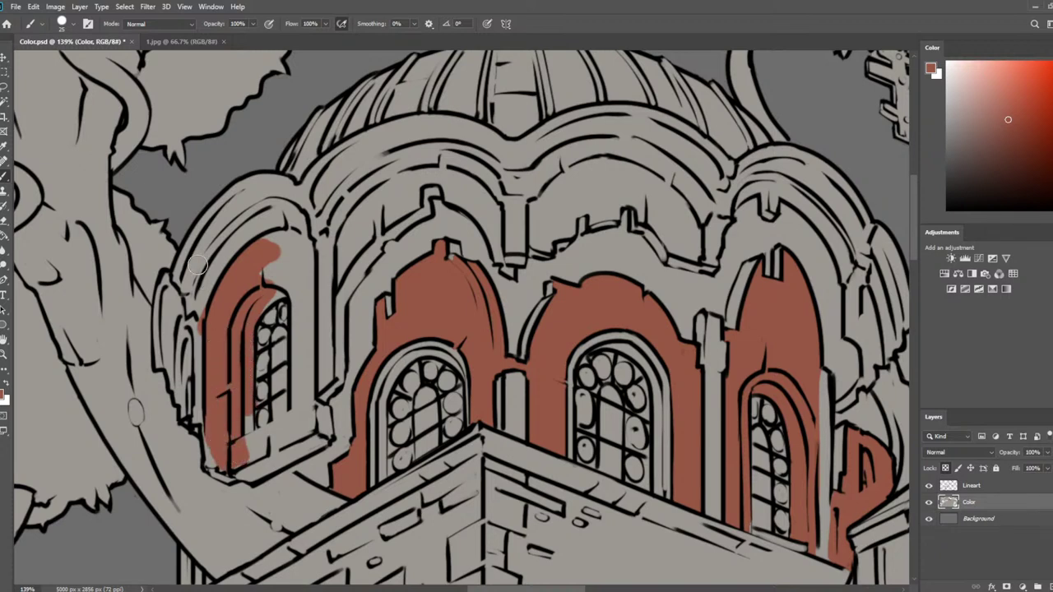
alt+click(199, 265)
drag(192, 305, 194, 316)
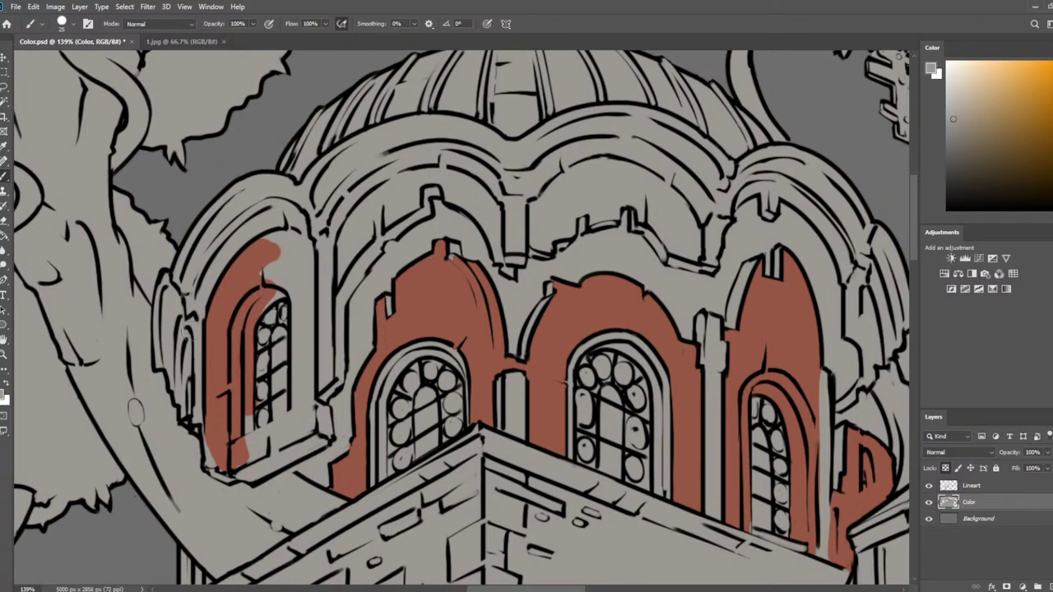
Fill the rest of the leftmost arched wall and the two leftmost windows with the sampled brick red
alt+click(272, 263)
mouse_move(271, 262)
mouse_down()
mouse_move(294, 284)
mouse_move(270, 248)
mouse_move(295, 242)
mouse_move(302, 344)
mouse_move(292, 368)
mouse_move(255, 329)
mouse_move(246, 403)
mouse_move(248, 437)
mouse_move(277, 431)
mouse_up()
mouse_move(393, 372)
mouse_down()
mouse_move(372, 468)
mouse_move(415, 440)
mouse_move(432, 361)
mouse_move(462, 386)
mouse_move(457, 407)
mouse_move(397, 406)
mouse_move(394, 448)
mouse_move(450, 425)
mouse_up()
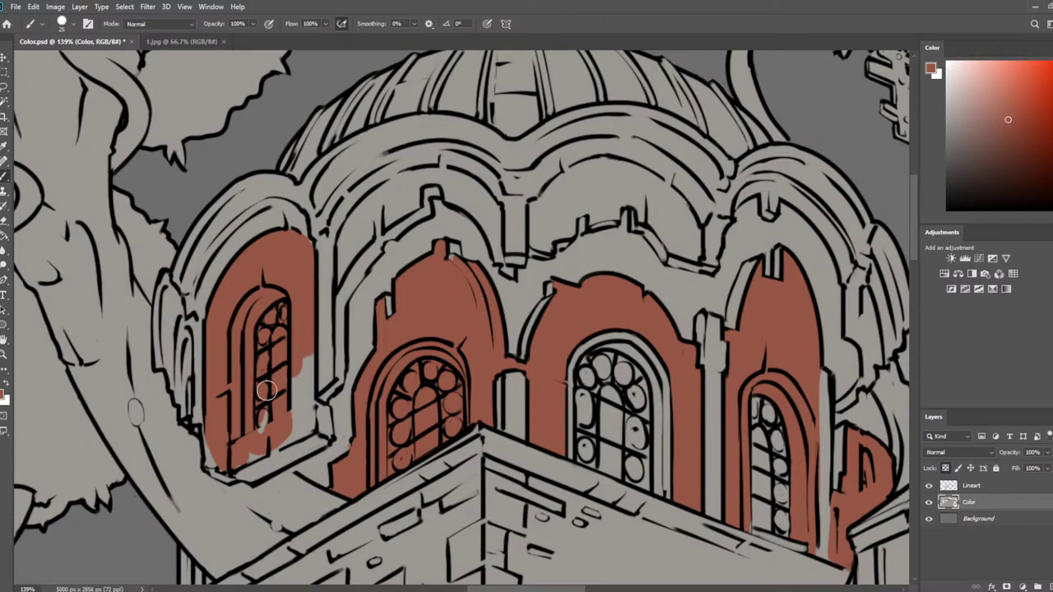
mouse_move(268, 391)
mouse_down()
mouse_move(300, 389)
mouse_move(303, 349)
mouse_move(305, 421)
mouse_move(291, 432)
mouse_move(273, 414)
mouse_move(278, 405)
mouse_move(253, 431)
mouse_up()
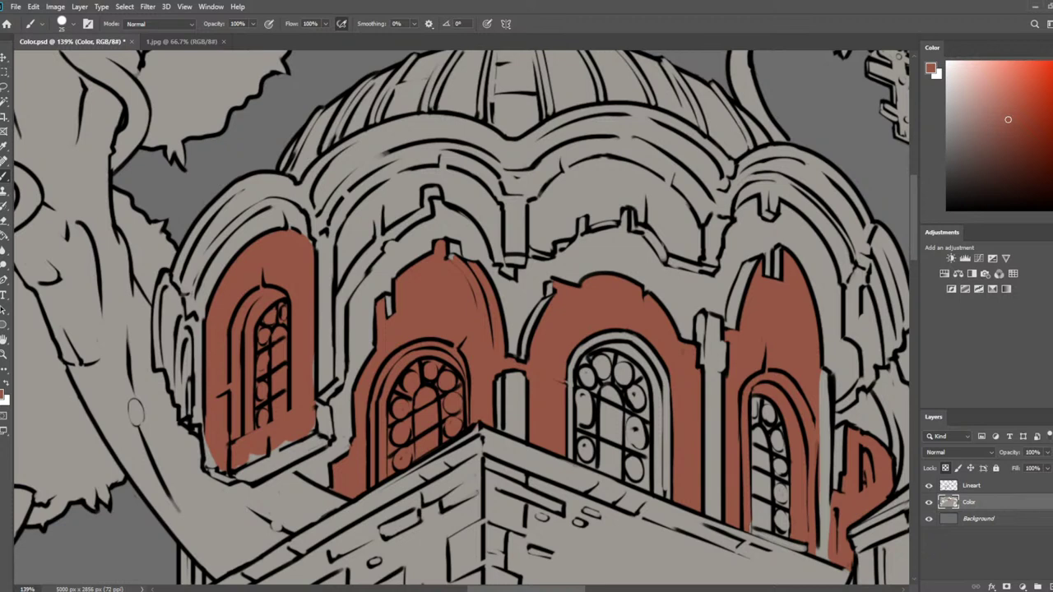
mouse_move(305, 346)
mouse_down()
mouse_move(312, 421)
mouse_move(272, 459)
mouse_move(278, 445)
mouse_move(221, 420)
mouse_move(219, 467)
mouse_move(253, 473)
mouse_move(289, 440)
mouse_move(271, 459)
mouse_move(316, 444)
mouse_move(321, 413)
mouse_up()
Clean up the red overspill along the pillar beside the leftmost arched wall with sampled beige and a smaller brush
alt+click(334, 446)
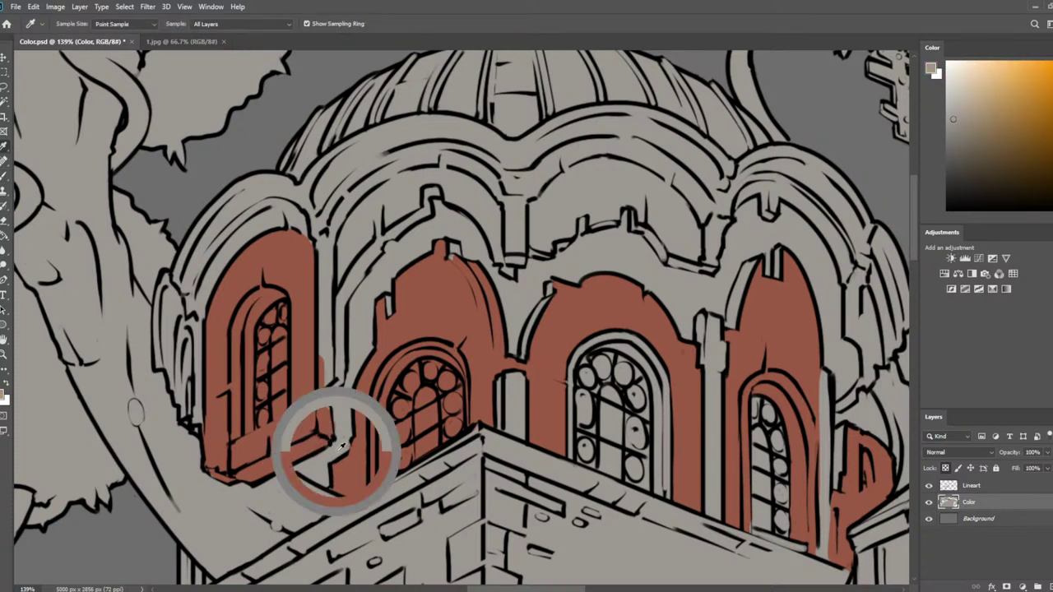
key([)
key([)
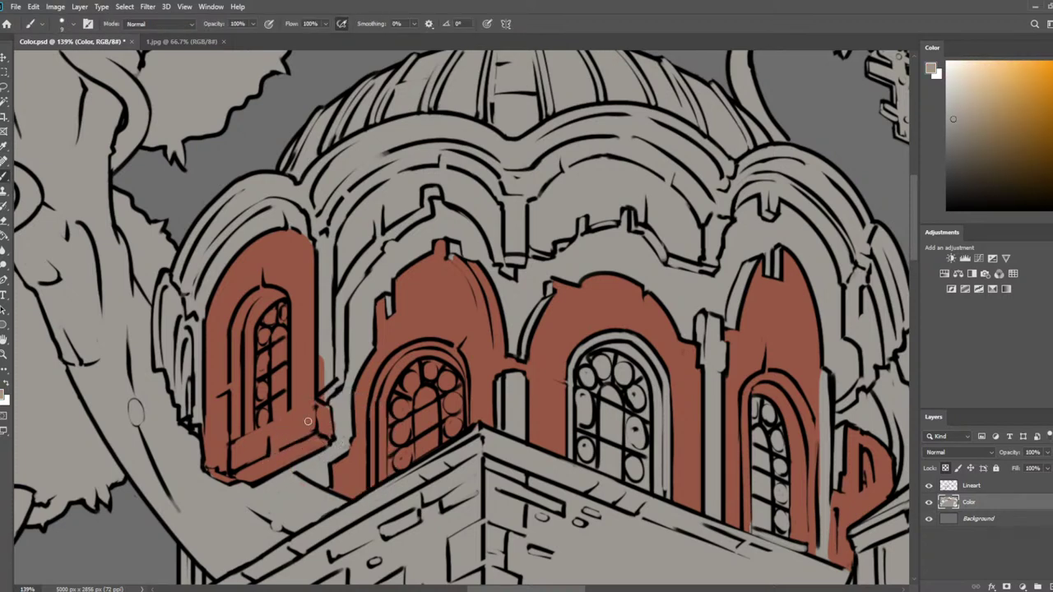
alt+click(321, 409)
alt+click(327, 340)
alt+scroll(284, 329, down, 3)
Sample the brick red and paint the narrow wall recess at the dome's far left edge
alt+click(292, 278)
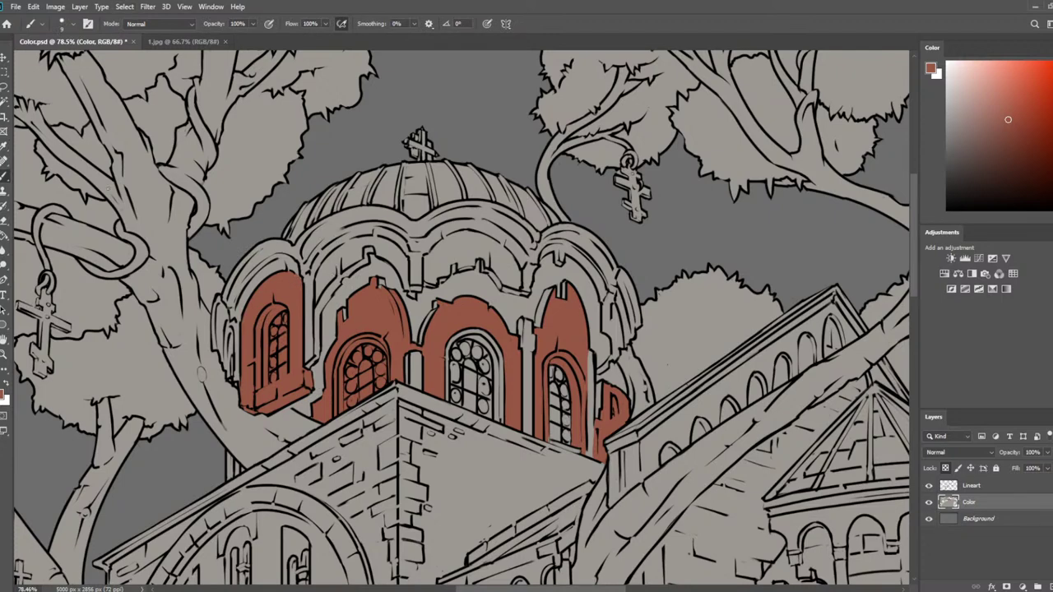
alt+scroll(70, 167, up, 5)
drag(403, 367, 388, 182)
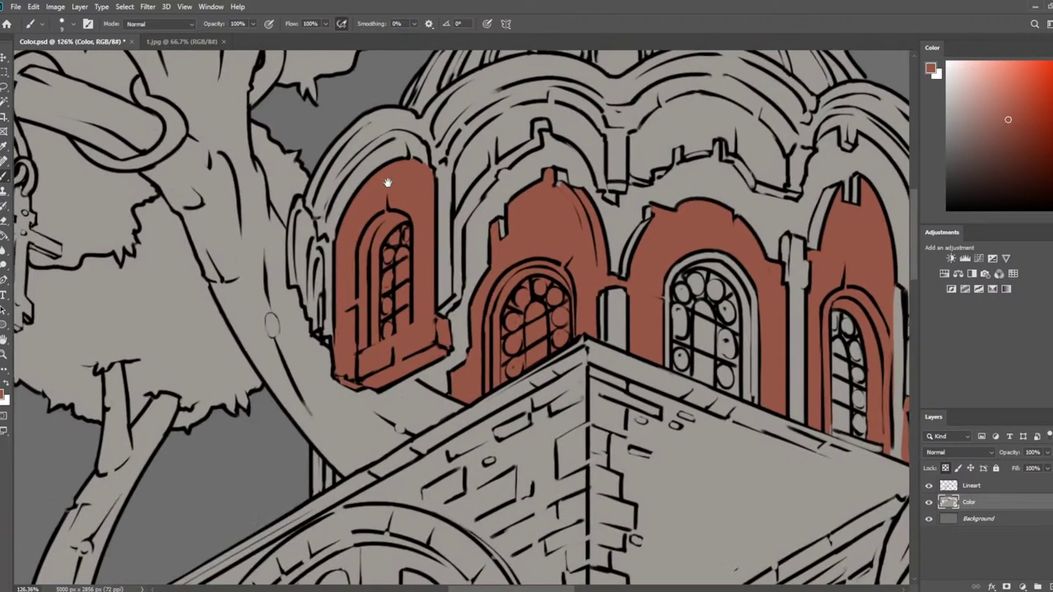
drag(322, 262, 318, 323)
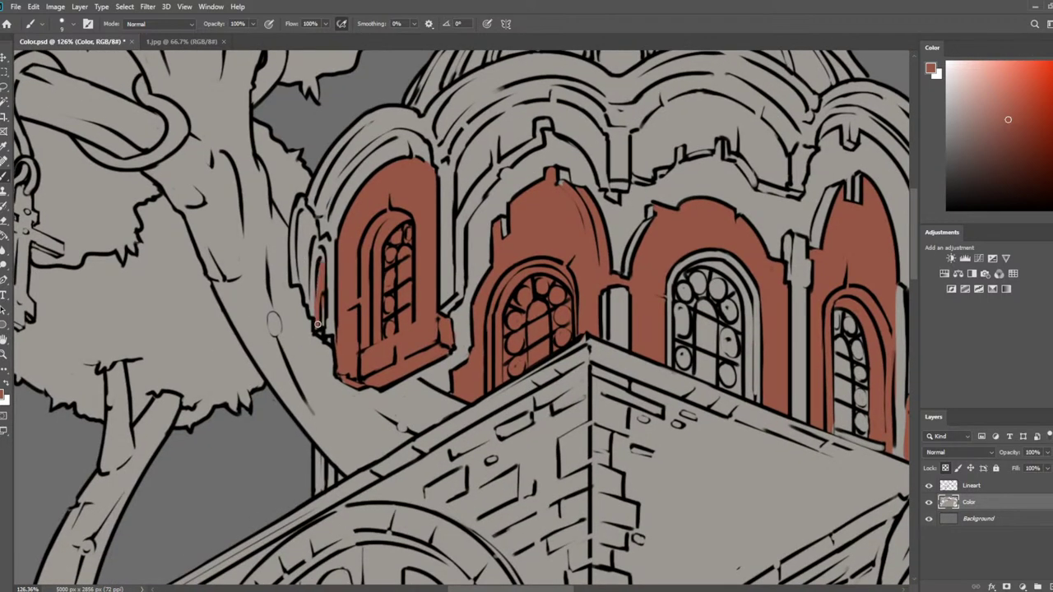
Darken the sampled brick red and paint the recessed frames of the dome's two leftmost windows with a 15 px brush
alt+click(415, 188)
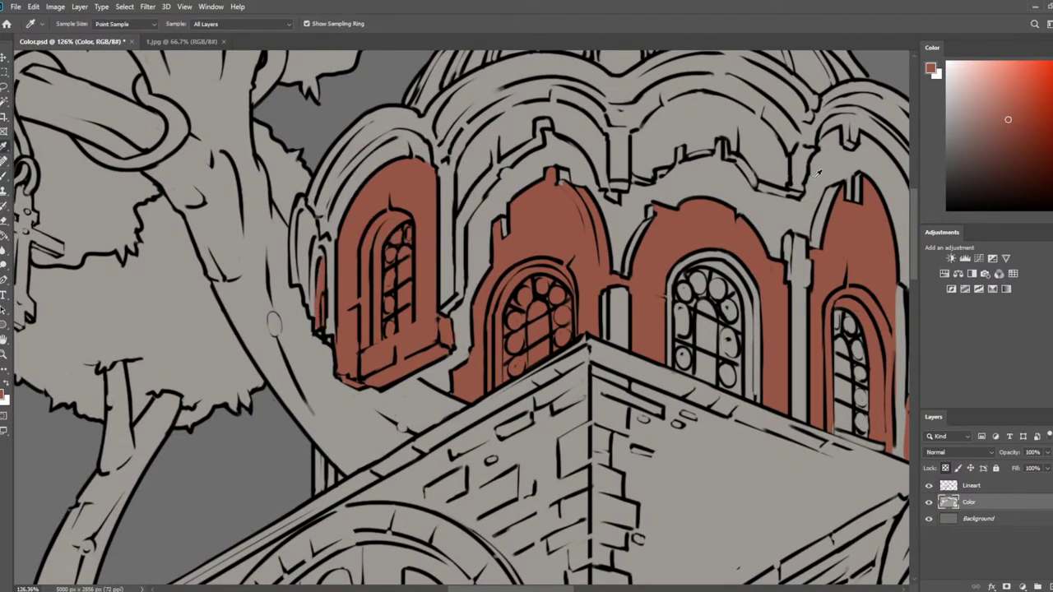
alt+click(407, 164)
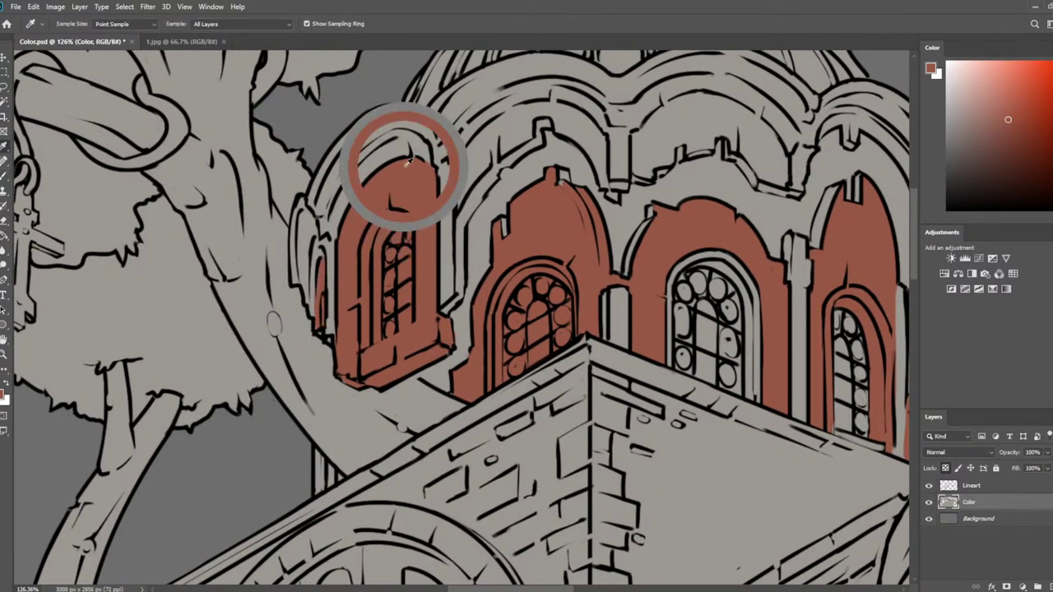
click(1006, 136)
drag(374, 233, 365, 251)
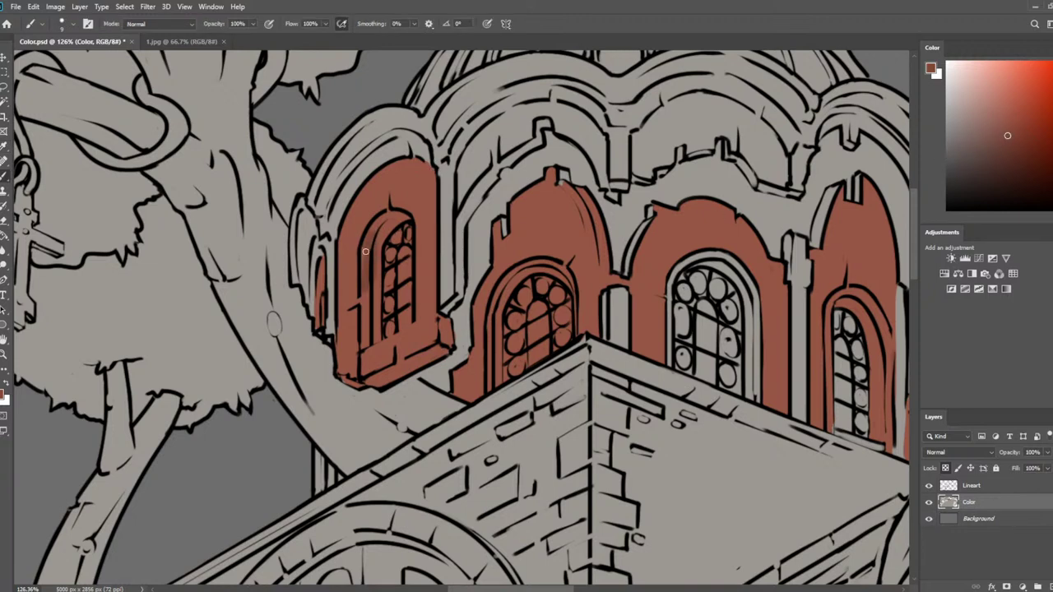
drag(366, 329, 370, 289)
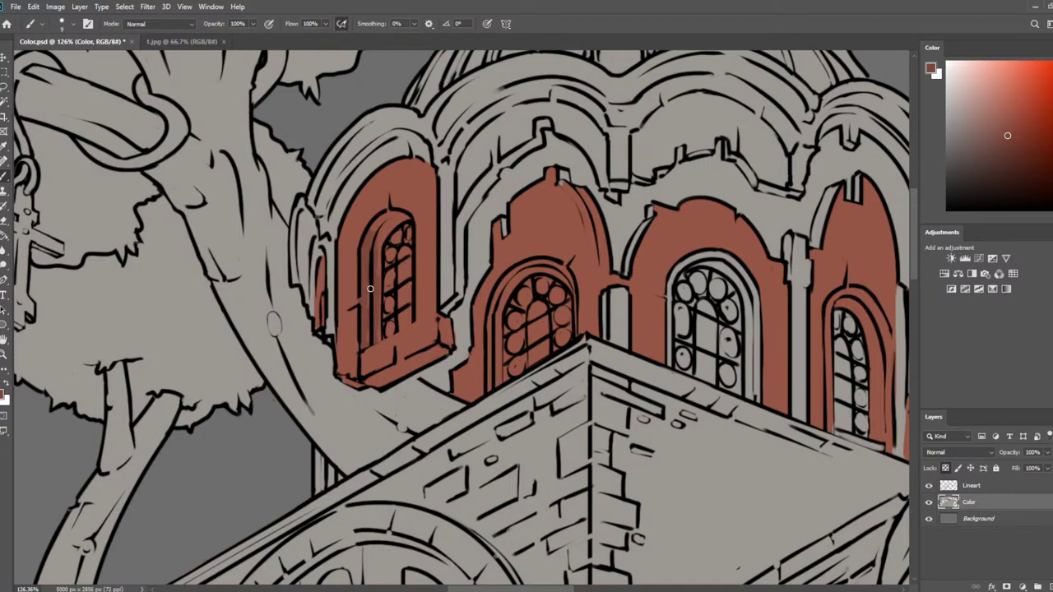
key(bracketright)
key(bracketright)
mouse_move(368, 340)
mouse_down()
mouse_move(381, 225)
mouse_move(374, 233)
mouse_move(396, 219)
mouse_move(387, 215)
mouse_move(414, 218)
mouse_up()
mouse_move(528, 278)
mouse_down()
mouse_move(503, 286)
mouse_move(494, 336)
mouse_up()
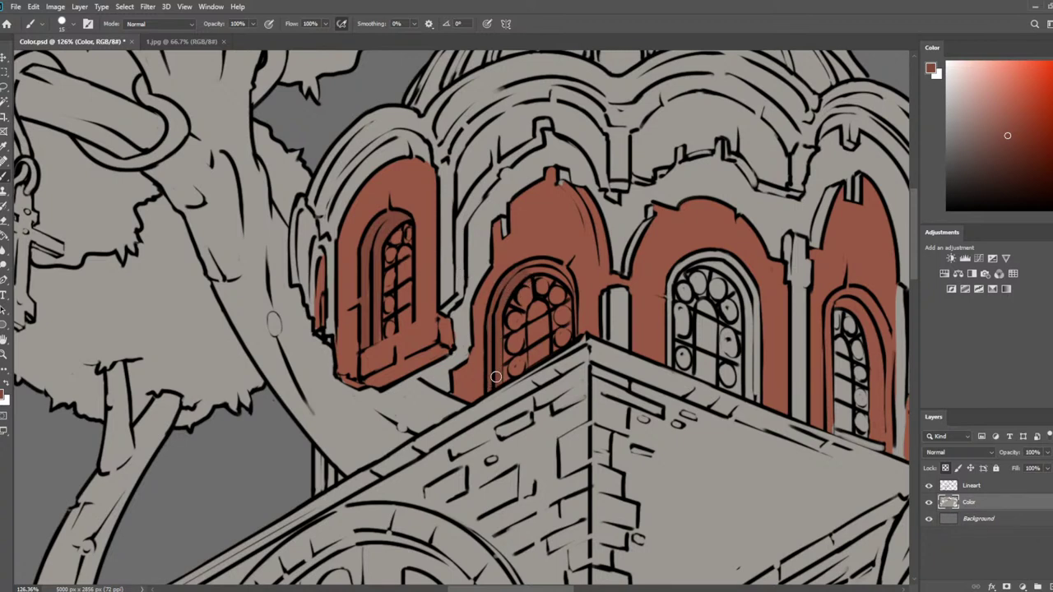
key(bracketleft)
key(bracketright)
Sample the lighter brick red and paint the inner edges of the central and right arches
alt+click(526, 236)
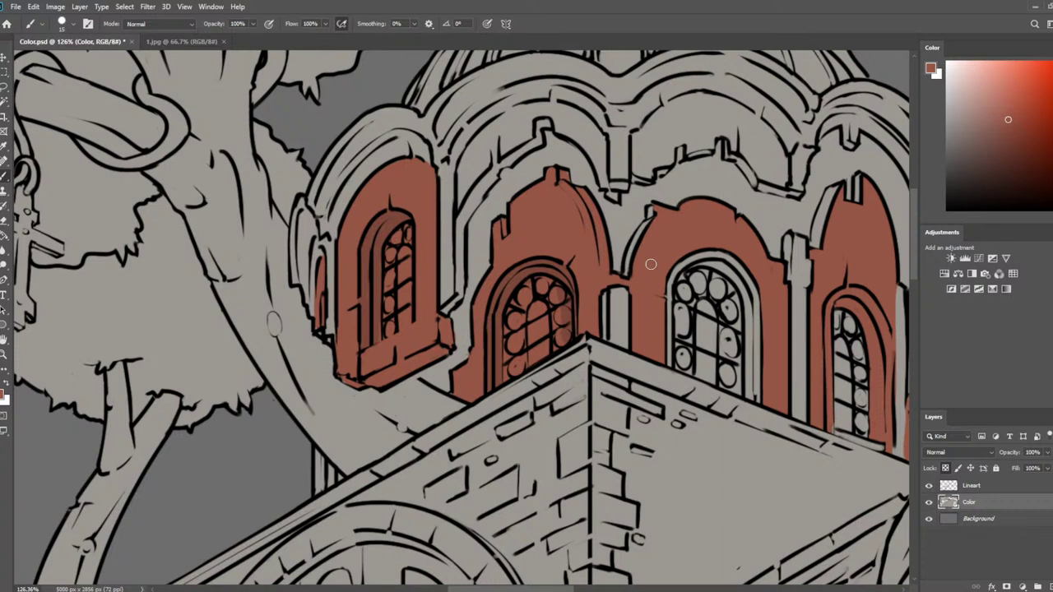
drag(653, 215, 628, 268)
drag(795, 225, 587, 194)
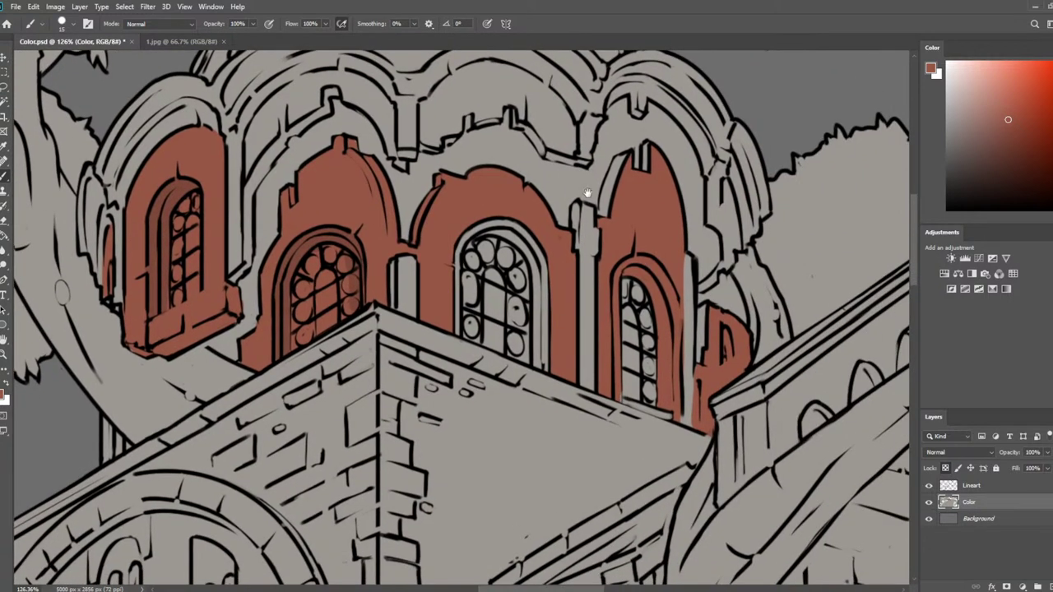
mouse_move(639, 167)
mouse_down()
mouse_move(616, 179)
mouse_move(604, 220)
mouse_move(609, 183)
mouse_up()
Paint the frame and panes of the dome's right window with the sampled darker red and tidy its lower edge with beige
alt+click(312, 237)
mouse_move(627, 268)
mouse_down()
mouse_move(622, 386)
mouse_move(648, 403)
mouse_move(621, 390)
mouse_move(672, 411)
mouse_move(670, 304)
mouse_move(631, 264)
mouse_up()
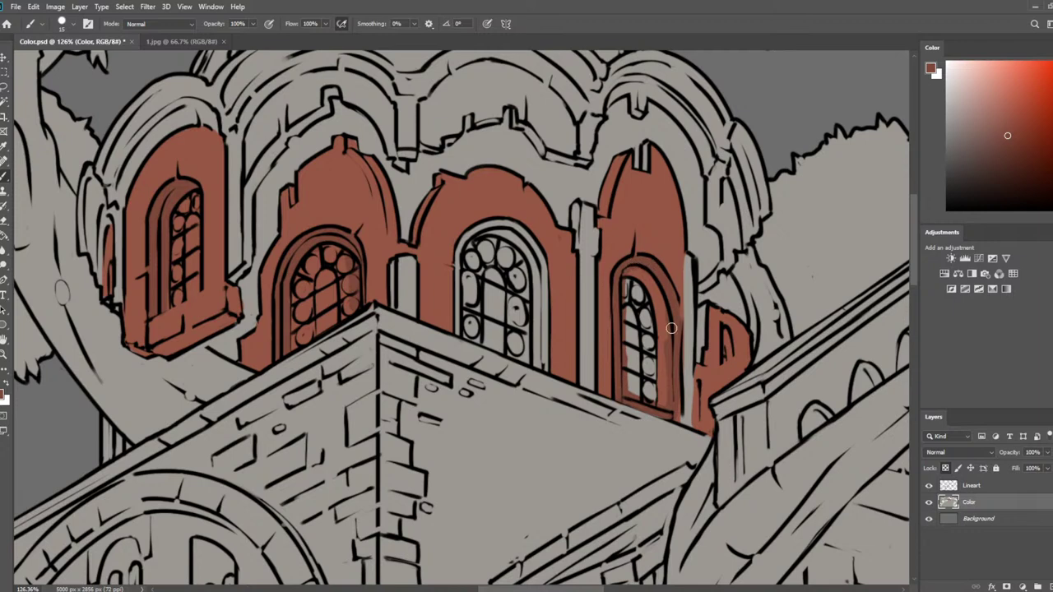
mouse_move(671, 328)
mouse_down()
mouse_move(664, 292)
mouse_move(650, 329)
mouse_move(604, 283)
mouse_move(651, 293)
mouse_move(638, 277)
mouse_move(633, 290)
mouse_move(649, 278)
mouse_move(648, 304)
mouse_move(640, 312)
mouse_move(630, 303)
mouse_move(634, 380)
mouse_move(648, 396)
mouse_move(648, 374)
mouse_move(663, 406)
mouse_move(659, 337)
mouse_move(670, 303)
mouse_up()
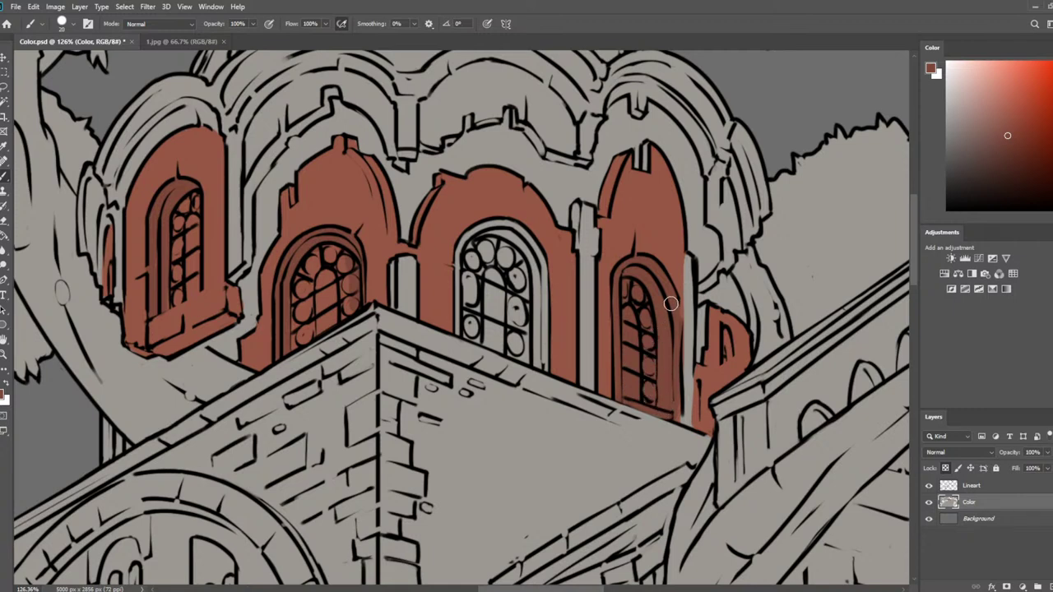
key(bracketleft)
alt+click(676, 430)
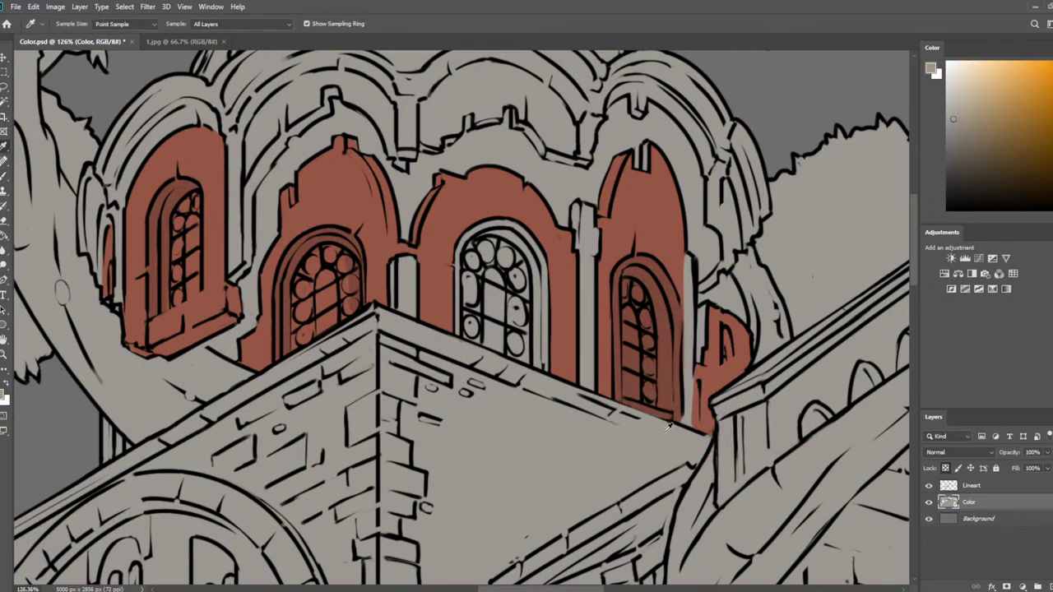
click(673, 429)
alt+click(668, 395)
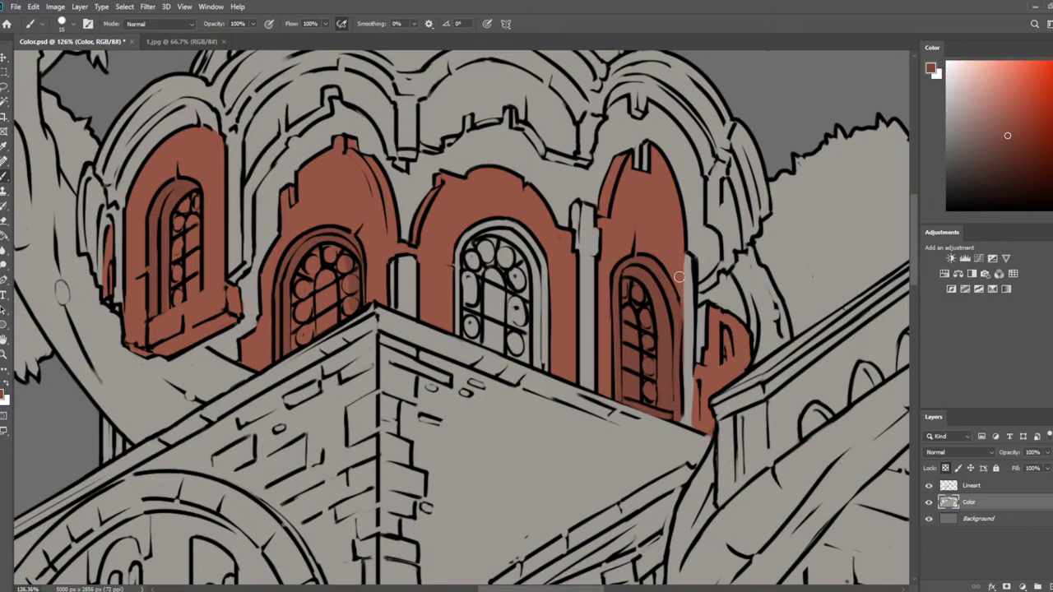
Paint the central window's frame and panes darker red, enlarging the brush to 30 px, and resample the lighter wall red
mouse_move(498, 224)
mouse_down()
mouse_move(459, 261)
mouse_move(461, 333)
mouse_move(495, 339)
mouse_move(483, 326)
mouse_move(464, 330)
mouse_move(539, 366)
mouse_move(541, 338)
mouse_move(543, 369)
mouse_move(538, 250)
mouse_move(506, 222)
mouse_move(490, 225)
mouse_move(503, 243)
mouse_move(495, 236)
mouse_move(498, 261)
mouse_move(499, 242)
mouse_move(479, 244)
mouse_move(472, 268)
mouse_move(483, 334)
mouse_move(493, 282)
mouse_move(496, 336)
mouse_move(529, 338)
mouse_move(534, 353)
mouse_move(529, 258)
mouse_move(513, 243)
mouse_move(524, 306)
mouse_up()
key(])
key(])
key(])
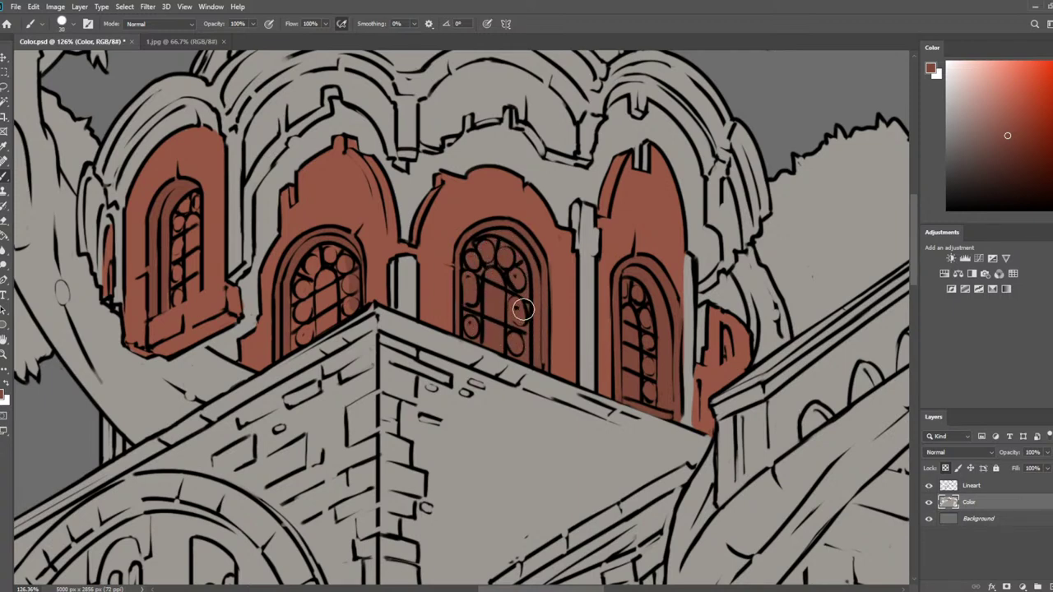
key([)
key([)
alt+click(564, 296)
Sample the grey of the dome's roof from the reference photo 1.jpg and set a 70 px brush in Color.psd
click(182, 41)
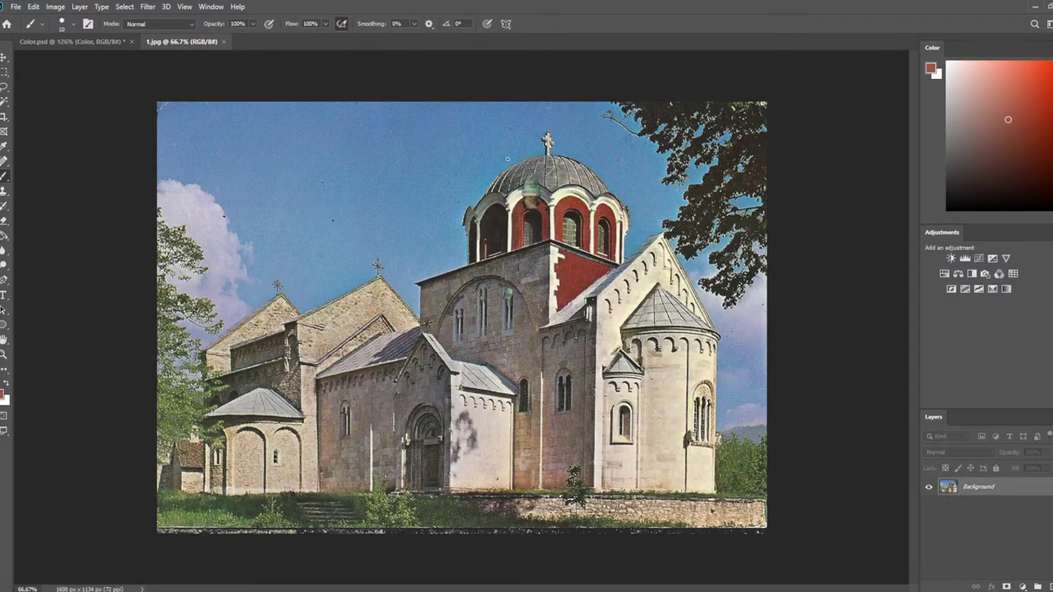
key(i)
click(559, 175)
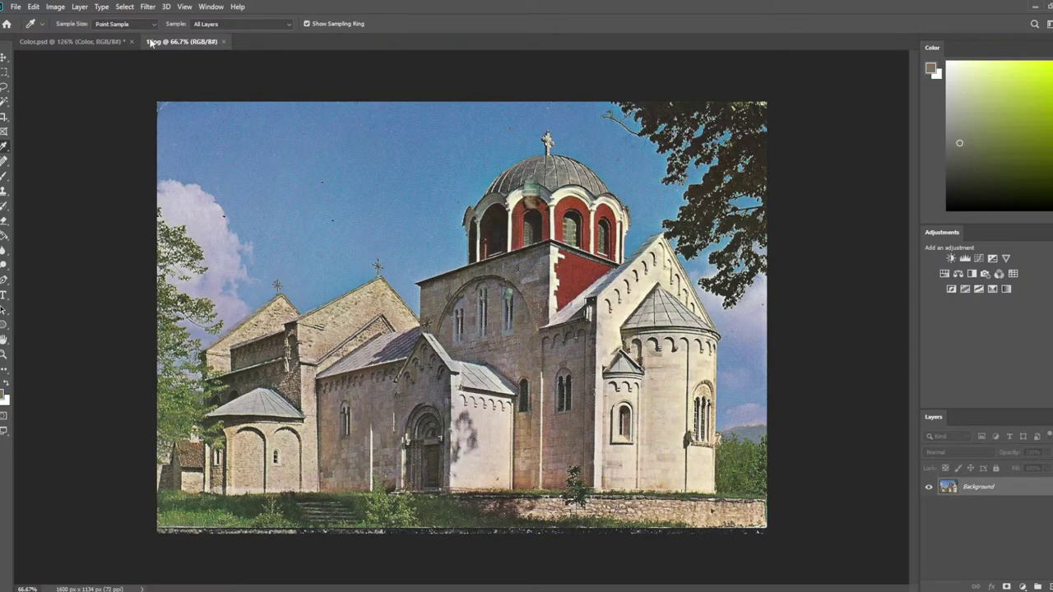
click(82, 42)
drag(363, 262, 322, 413)
scroll(366, 350, down, 5)
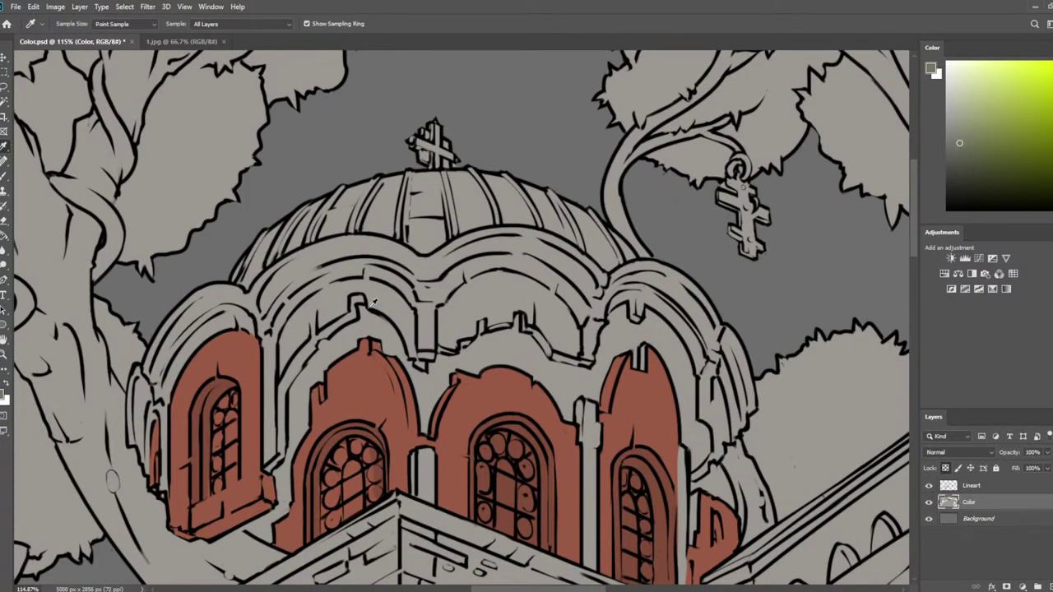
key(b)
key(bracketright)
key(bracketright)
key(bracketright)
key(bracketright)
key(bracketright)
key(bracketright)
key(bracketright)
key(bracketright)
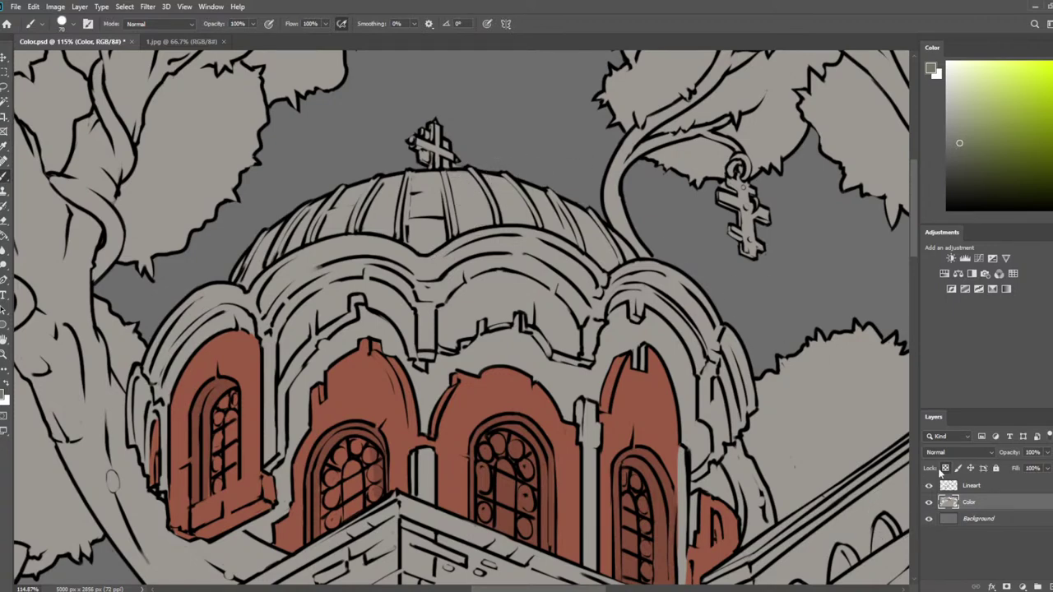
Trim the pointed tip of the dome's cross with the Eraser on the Lineart layer and rename the Color layer as e
scroll(385, 108, up, 4)
key(e)
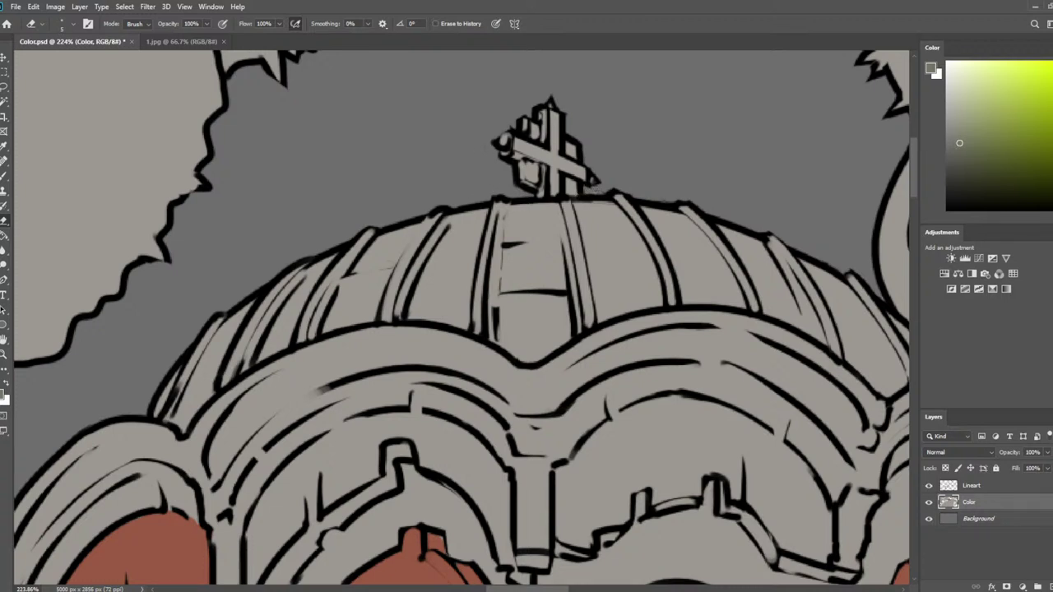
click(978, 484)
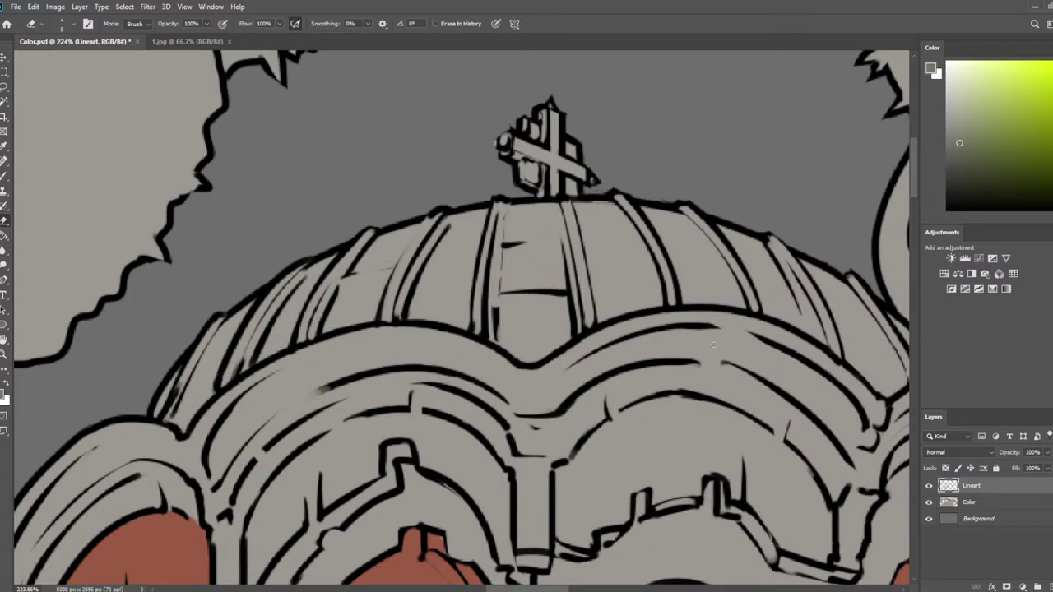
double_click(969, 502)
text(c)
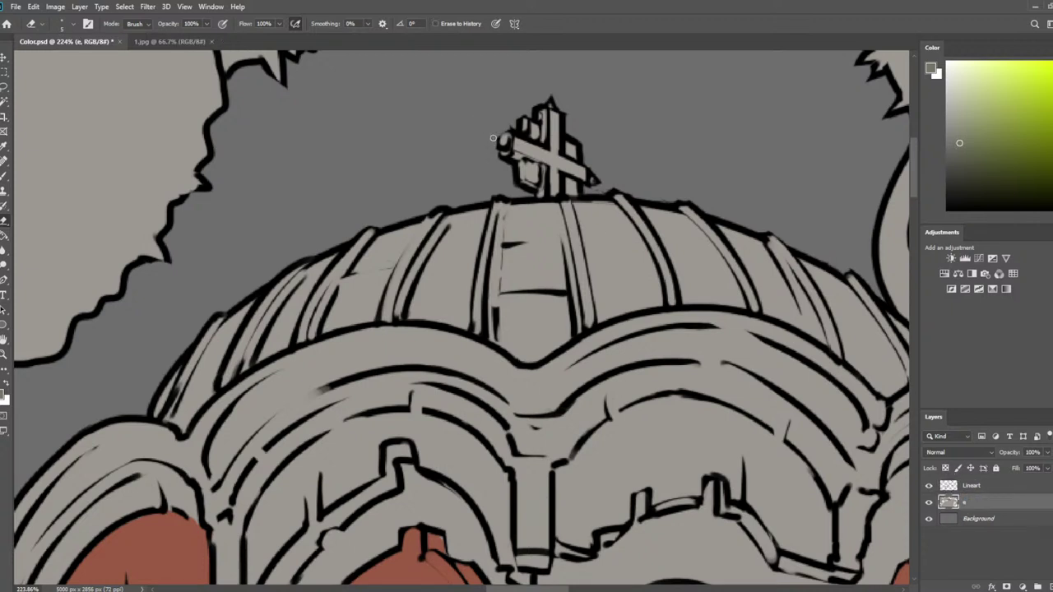
Undo the accidental renaming of the Color layer
key(ctrl+z)
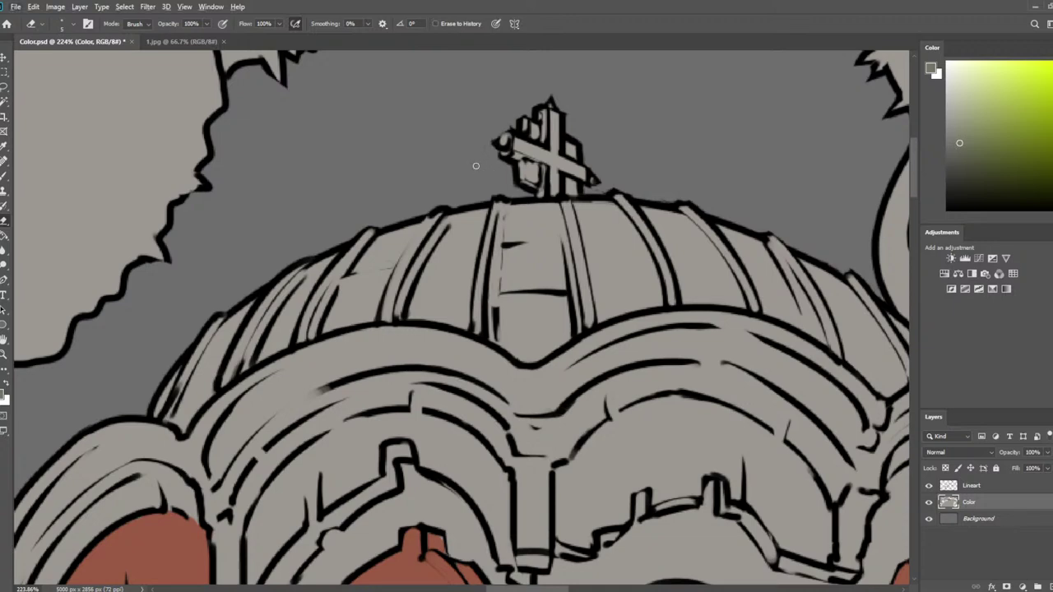
scroll(461, 232, down, 3)
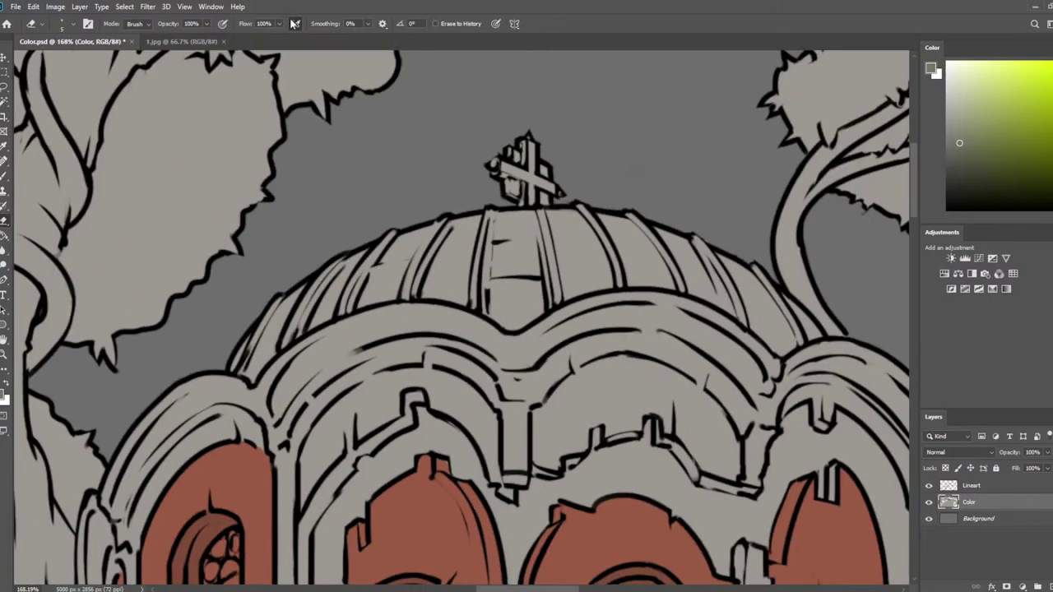
scroll(542, 211, down, 3)
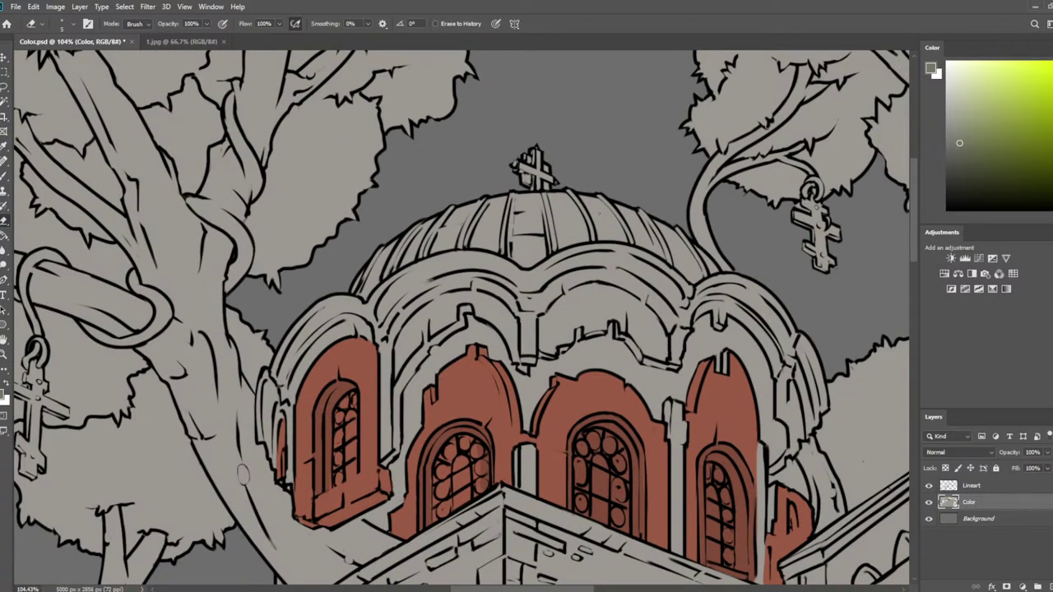
scroll(582, 215, up, 1)
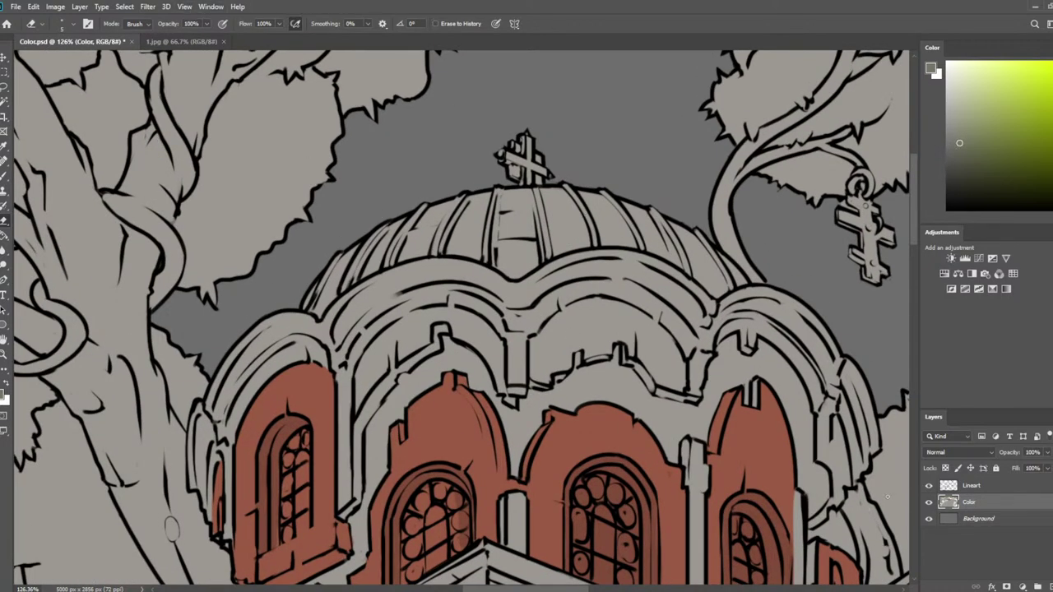
Paint the cross and the left and central sections of the dome's roof dark grey with a 20 px brush
key(b)
mouse_move(575, 193)
mouse_down()
mouse_move(539, 214)
mouse_move(489, 215)
mouse_up()
click(954, 150)
mouse_move(523, 160)
mouse_down()
mouse_move(512, 250)
mouse_move(526, 245)
mouse_move(506, 222)
mouse_move(530, 129)
mouse_move(454, 191)
mouse_move(480, 235)
mouse_move(422, 217)
mouse_move(375, 228)
mouse_move(304, 283)
mouse_move(355, 237)
mouse_move(315, 273)
mouse_up()
mouse_move(314, 301)
mouse_down()
mouse_move(389, 264)
mouse_move(332, 292)
mouse_move(450, 255)
mouse_up()
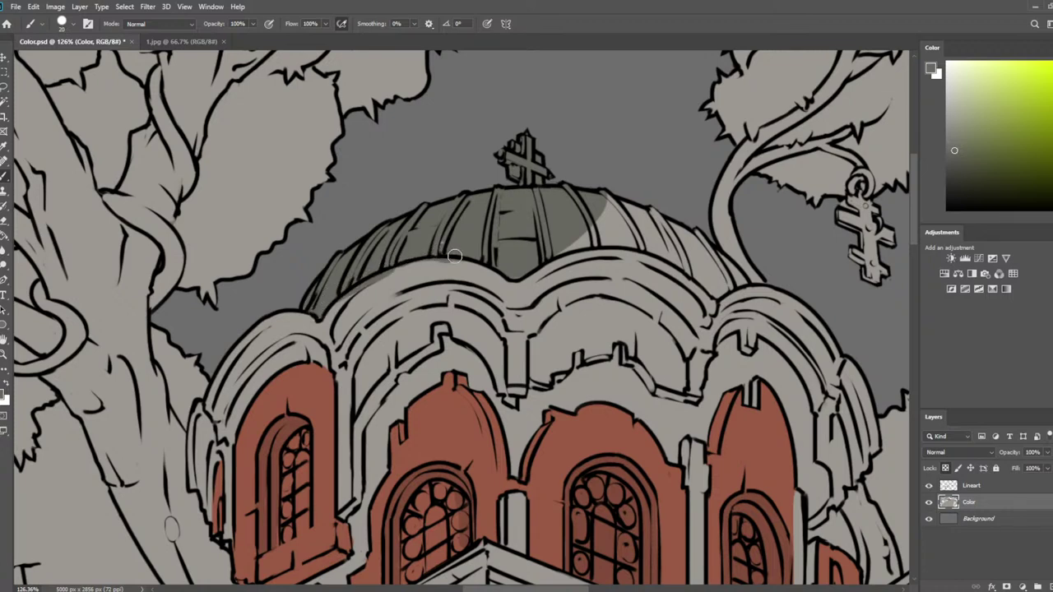
Sample the arch's beige and paint over the grey spill along the left-central arch's upper edge
key(i)
click(411, 273)
key(b)
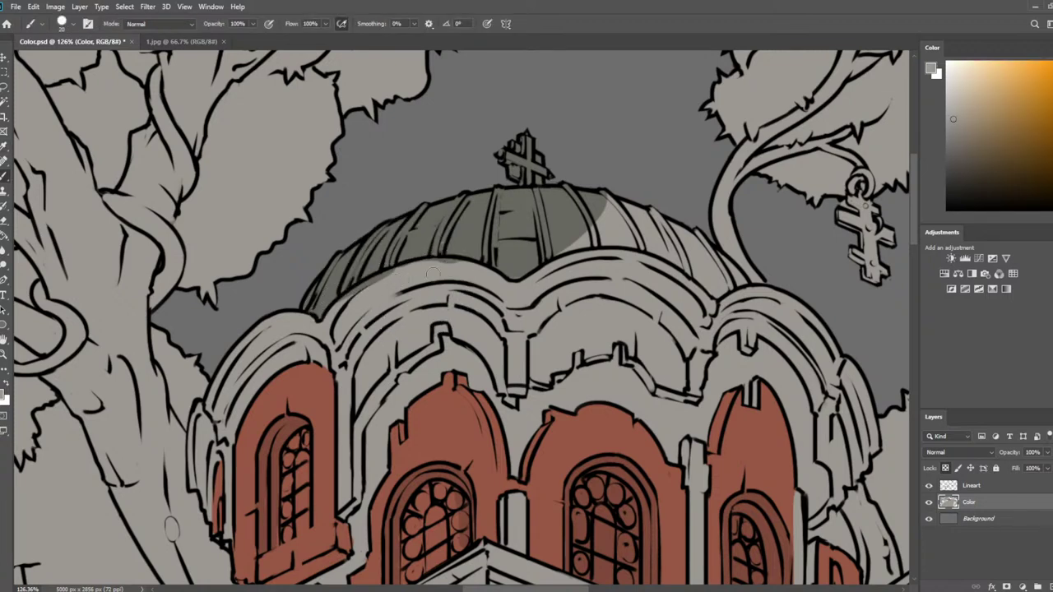
drag(384, 290, 366, 292)
Fill the rest of the dome's roof with resampled dark grey and tidy its right edge with beige
alt+click(472, 225)
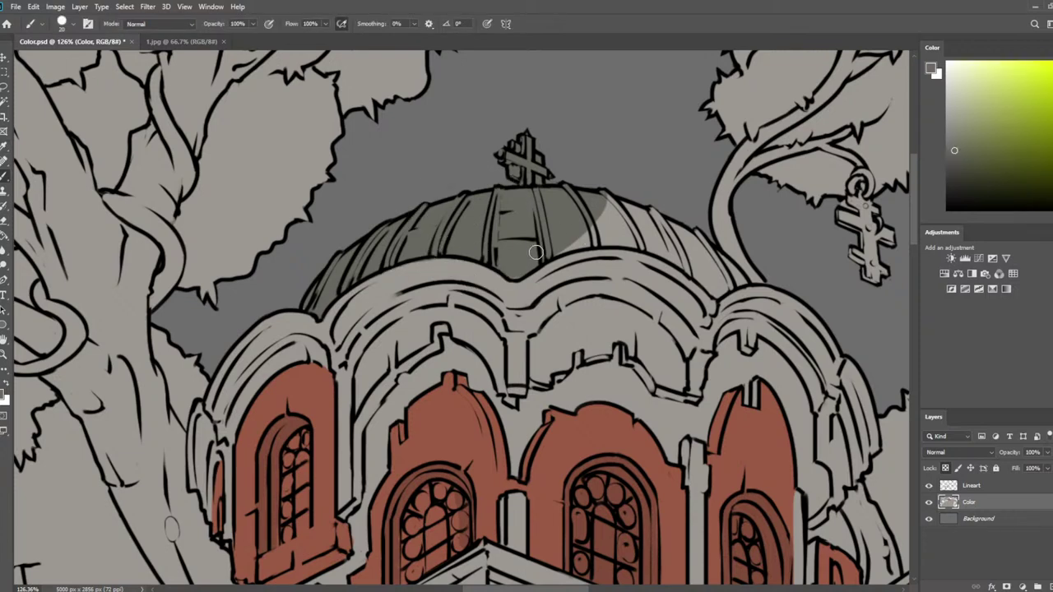
mouse_move(515, 271)
mouse_down()
mouse_move(551, 246)
mouse_move(637, 239)
mouse_up()
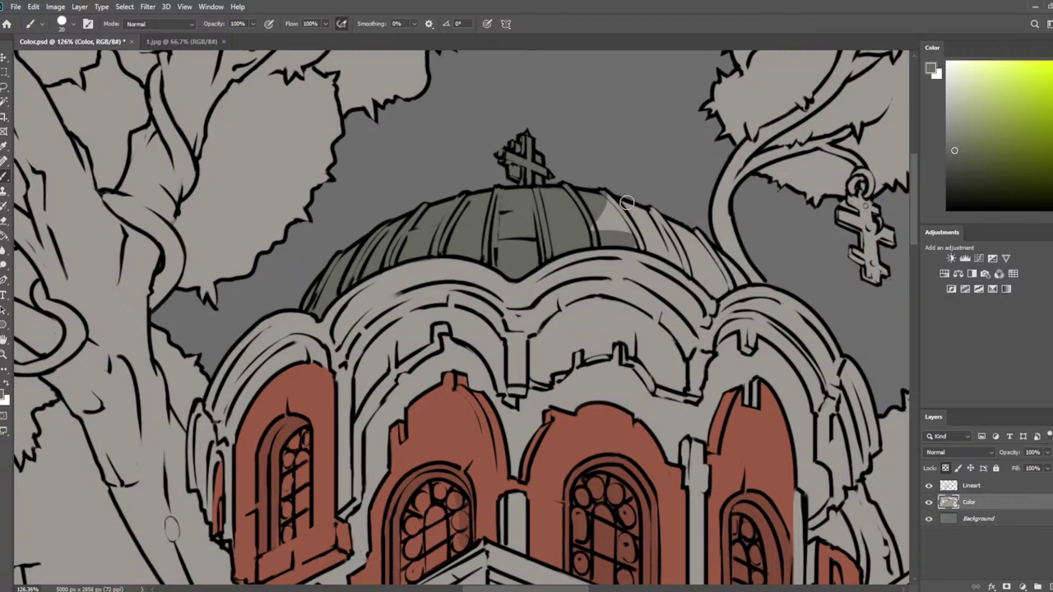
mouse_move(626, 203)
mouse_down()
mouse_move(624, 228)
mouse_move(645, 247)
mouse_move(671, 252)
mouse_move(638, 213)
mouse_move(606, 216)
mouse_move(617, 205)
mouse_move(707, 255)
mouse_move(683, 229)
mouse_move(658, 246)
mouse_move(718, 290)
mouse_move(743, 277)
mouse_move(697, 235)
mouse_move(748, 281)
mouse_up()
alt+click(765, 297)
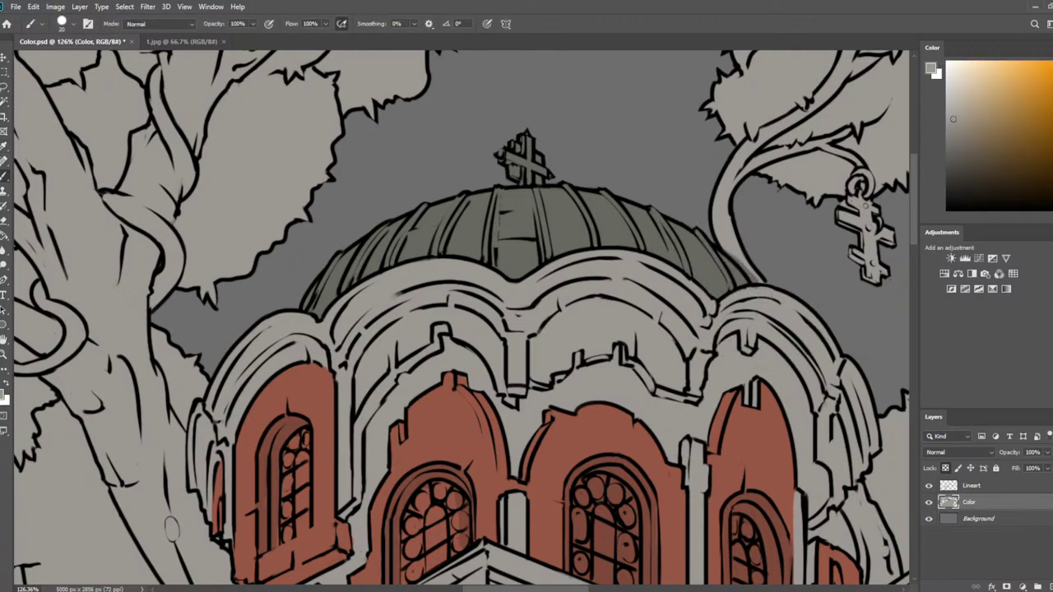
alt+click(601, 208)
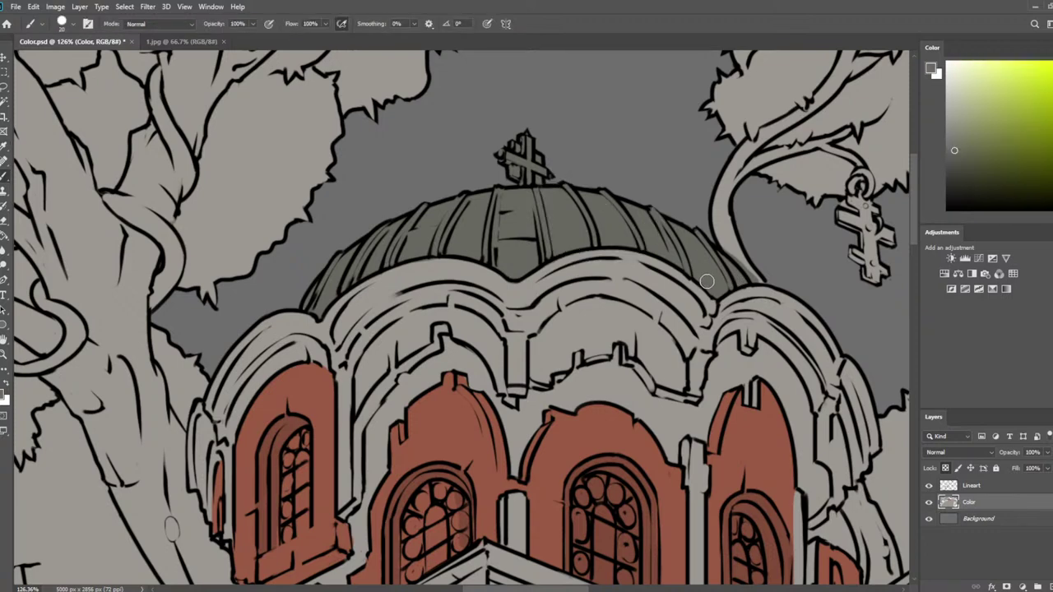
Sample the wall's red and fill the recess under the left-central arch with it
key(i)
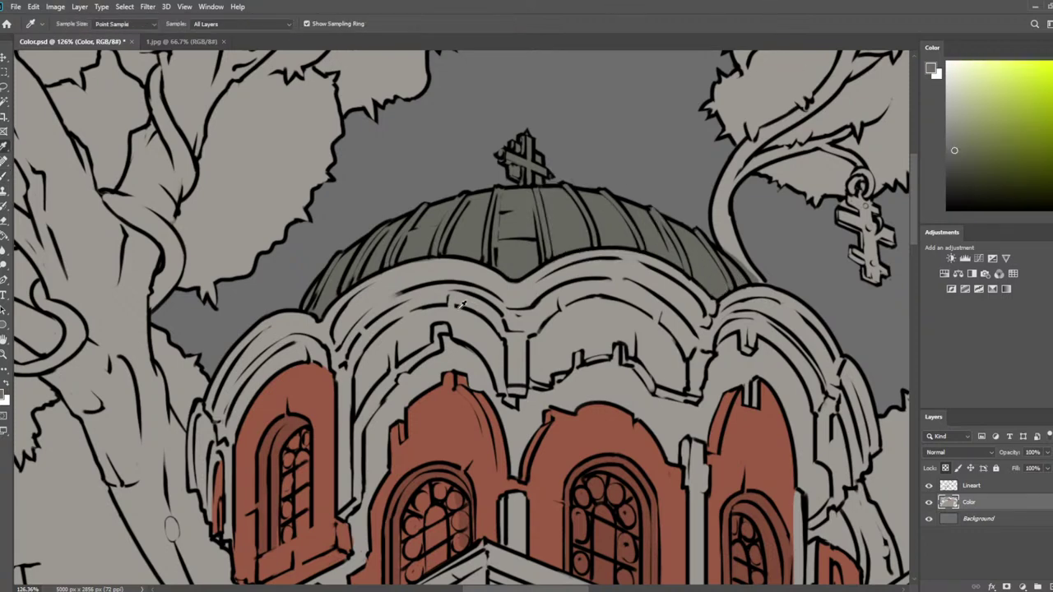
click(430, 428)
key(b)
mouse_move(408, 320)
mouse_down()
mouse_move(362, 370)
mouse_move(360, 420)
mouse_move(399, 363)
mouse_move(385, 360)
mouse_move(363, 403)
mouse_move(370, 428)
mouse_move(364, 395)
mouse_move(436, 330)
mouse_move(428, 314)
mouse_move(409, 329)
mouse_move(422, 335)
mouse_up()
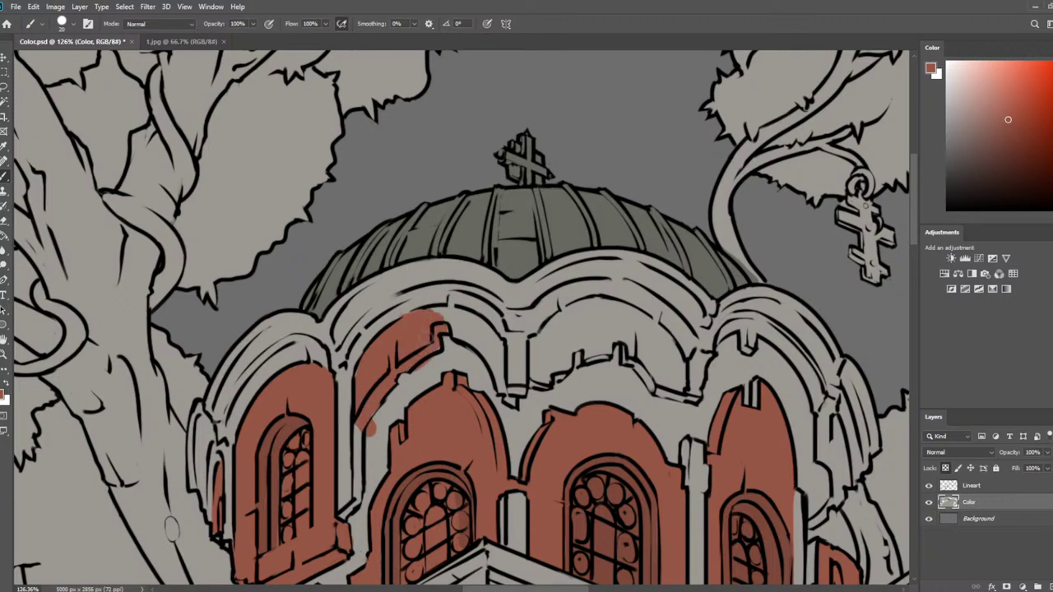
drag(485, 346, 454, 218)
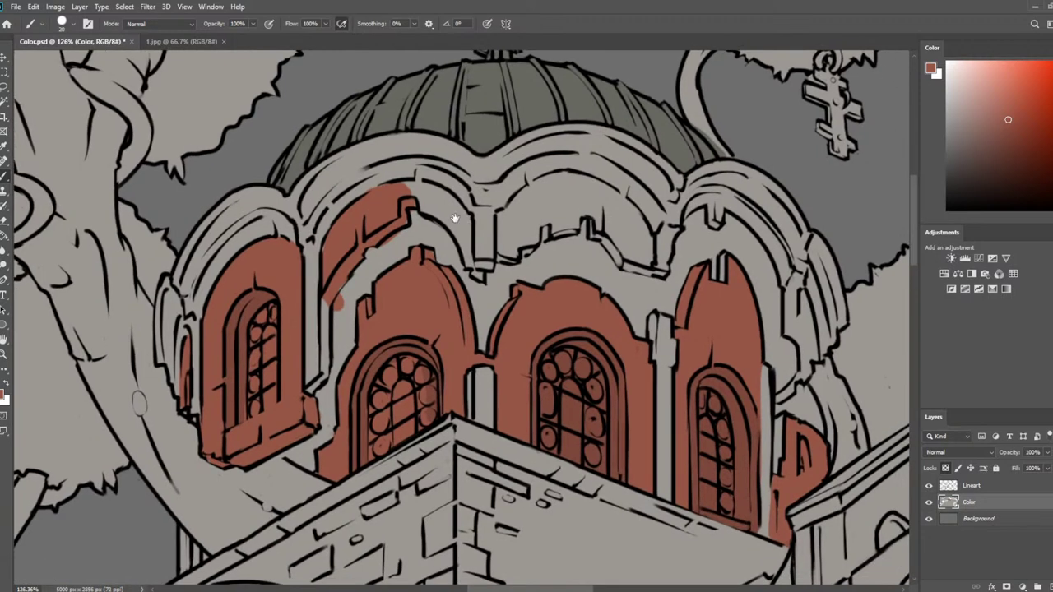
mouse_move(407, 188)
mouse_down()
mouse_move(459, 215)
mouse_move(465, 263)
mouse_move(444, 215)
mouse_move(424, 207)
mouse_move(466, 227)
mouse_up()
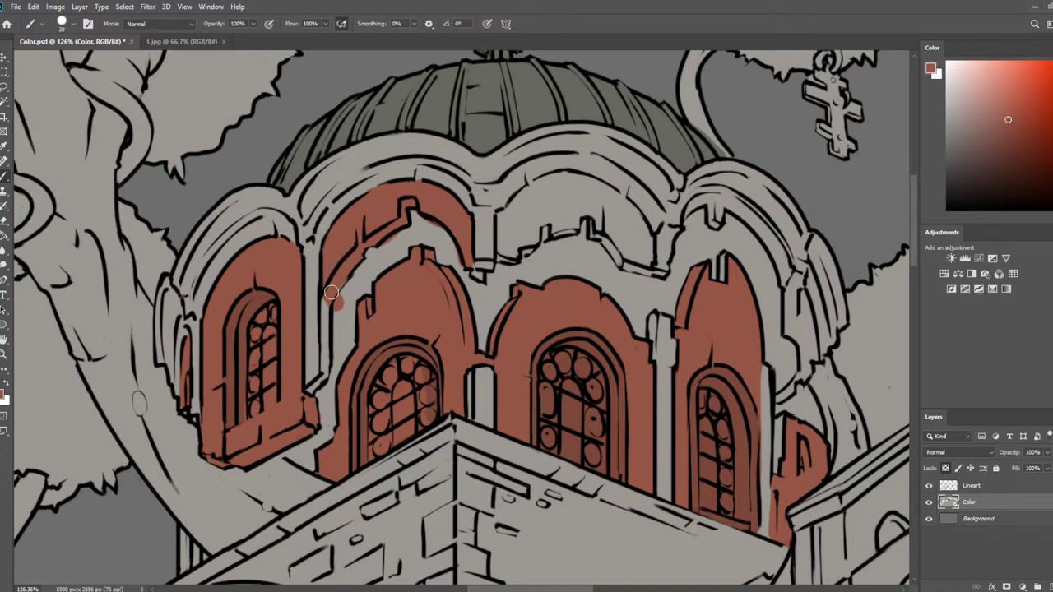
Tidy the lower-left end of the red recess with sampled beige, then touch up its edges in red with an 8 px brush
drag(341, 337, 359, 256)
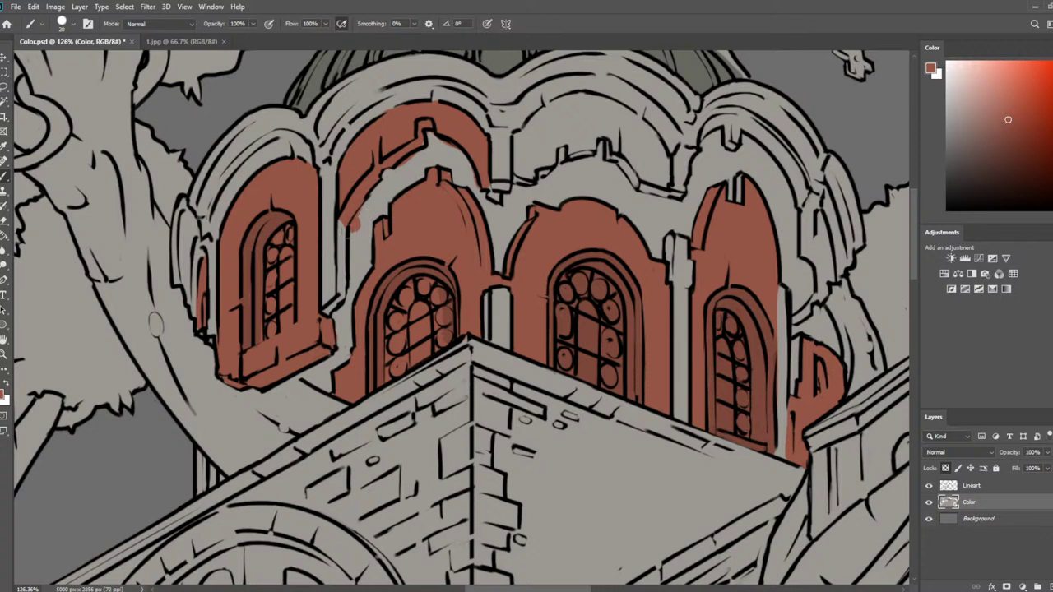
alt+click(339, 233)
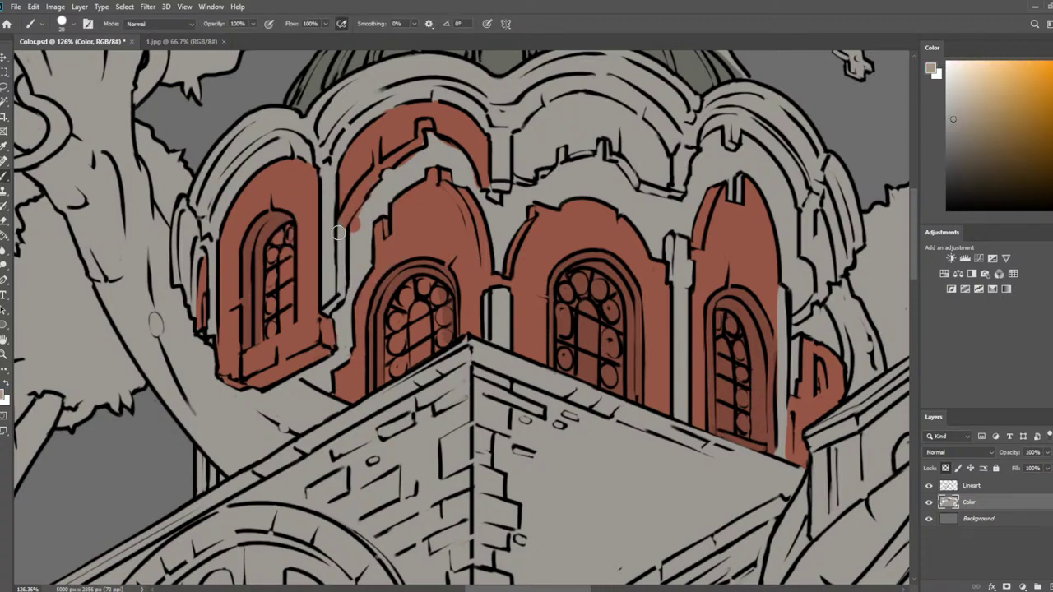
drag(338, 233, 363, 214)
key(bracketleft)
key(bracketleft)
alt+click(468, 147)
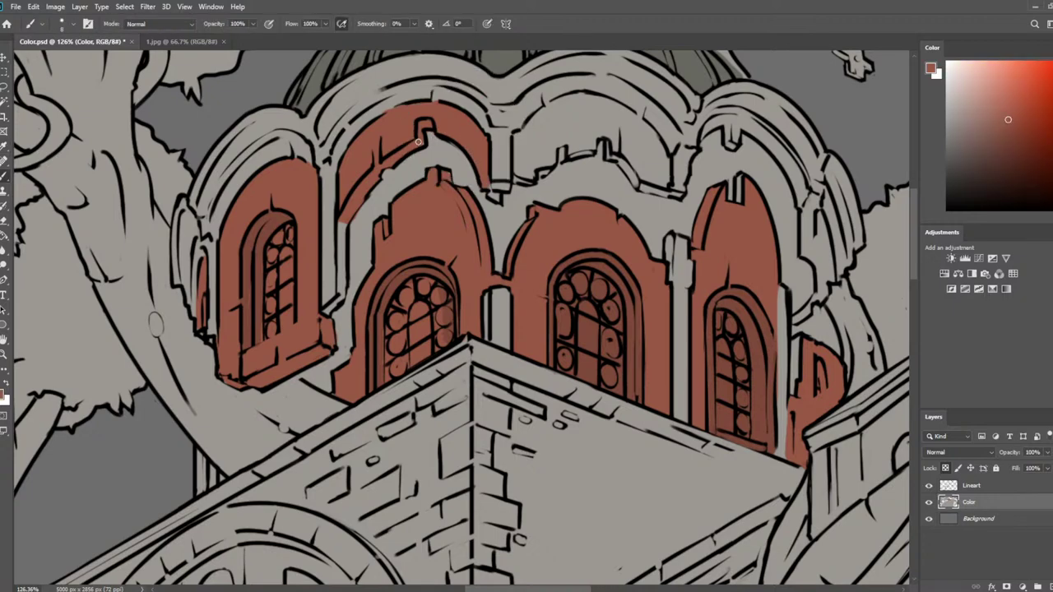
Enlarge the brush to 25 px and fill the recess under the right-central arch with the wall's red
scroll(276, 247, down, 3)
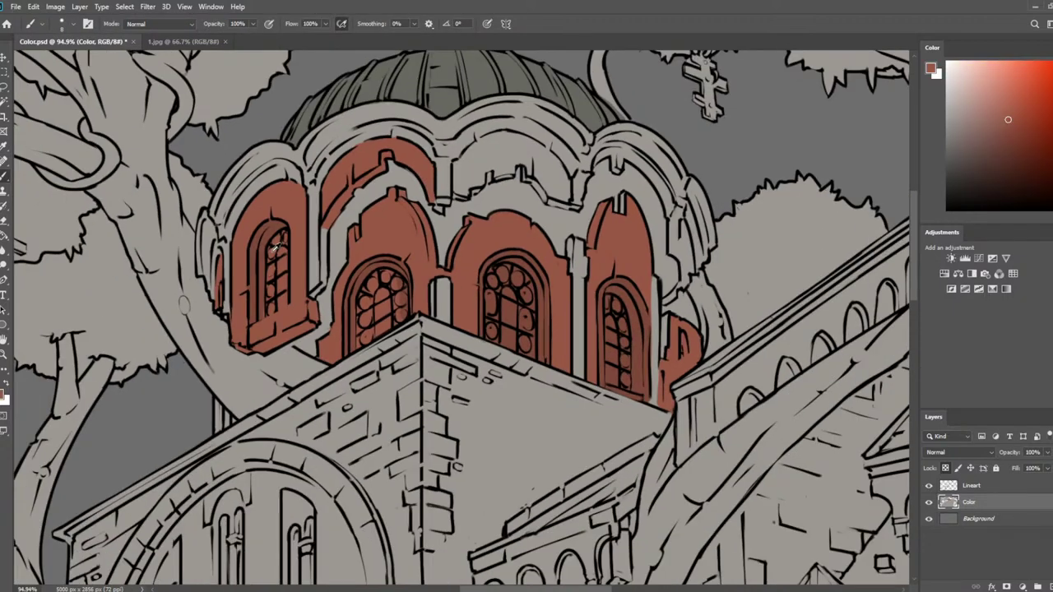
scroll(280, 227, up, 4)
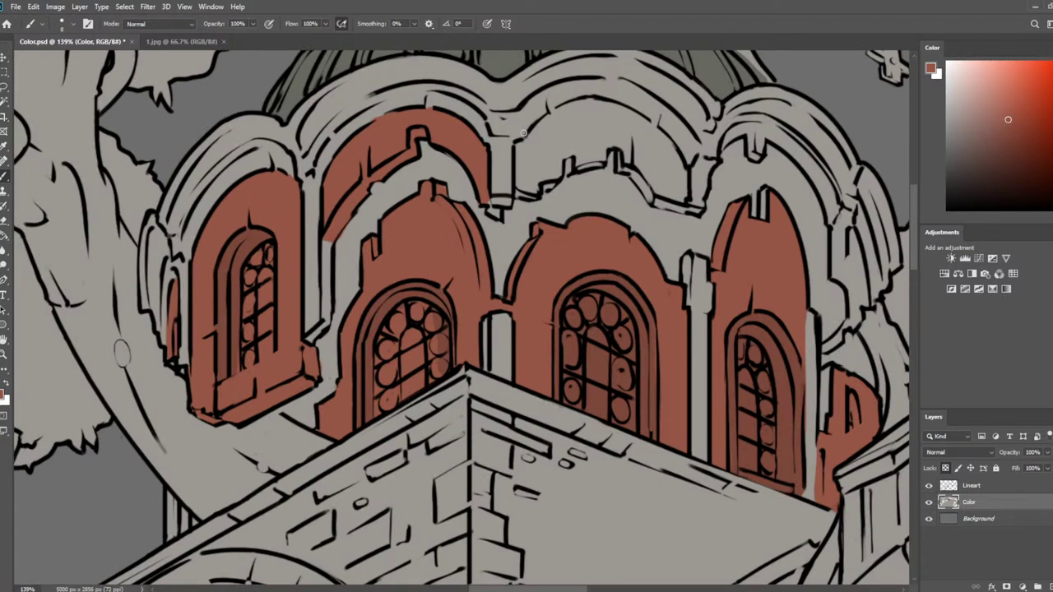
key(bracketright)
key(bracketright)
key(bracketright)
mouse_move(588, 110)
mouse_down()
mouse_move(557, 123)
mouse_move(534, 150)
mouse_move(543, 164)
mouse_move(554, 137)
mouse_move(530, 160)
mouse_move(539, 179)
mouse_move(527, 186)
mouse_move(547, 182)
mouse_move(529, 189)
mouse_up()
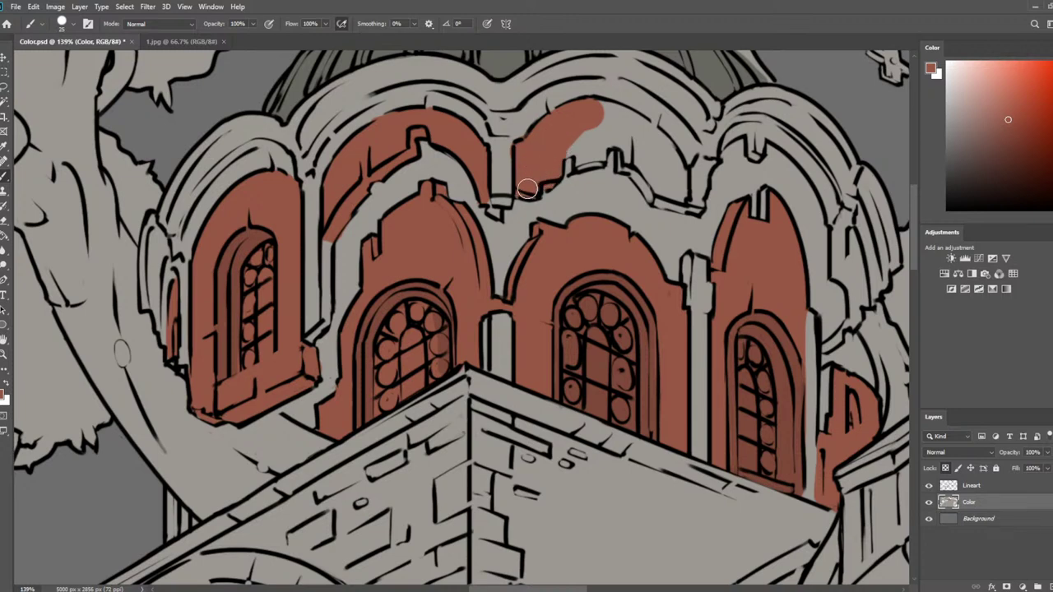
alt+click(501, 157)
alt+click(535, 141)
mouse_move(591, 140)
mouse_down()
mouse_move(567, 150)
mouse_move(598, 156)
mouse_move(612, 140)
mouse_move(635, 164)
mouse_move(609, 119)
mouse_move(640, 137)
mouse_move(599, 111)
mouse_move(671, 166)
mouse_move(627, 122)
mouse_move(660, 160)
mouse_move(662, 151)
mouse_move(653, 149)
mouse_move(677, 183)
mouse_move(626, 164)
mouse_move(625, 144)
mouse_move(603, 130)
mouse_move(618, 133)
mouse_move(671, 200)
mouse_move(651, 182)
mouse_move(681, 200)
mouse_move(677, 172)
mouse_move(694, 151)
mouse_up()
Clean the right-central recess's lower-right corner with sampled beige and red, and reduce the brush for its small edges
alt+click(695, 193)
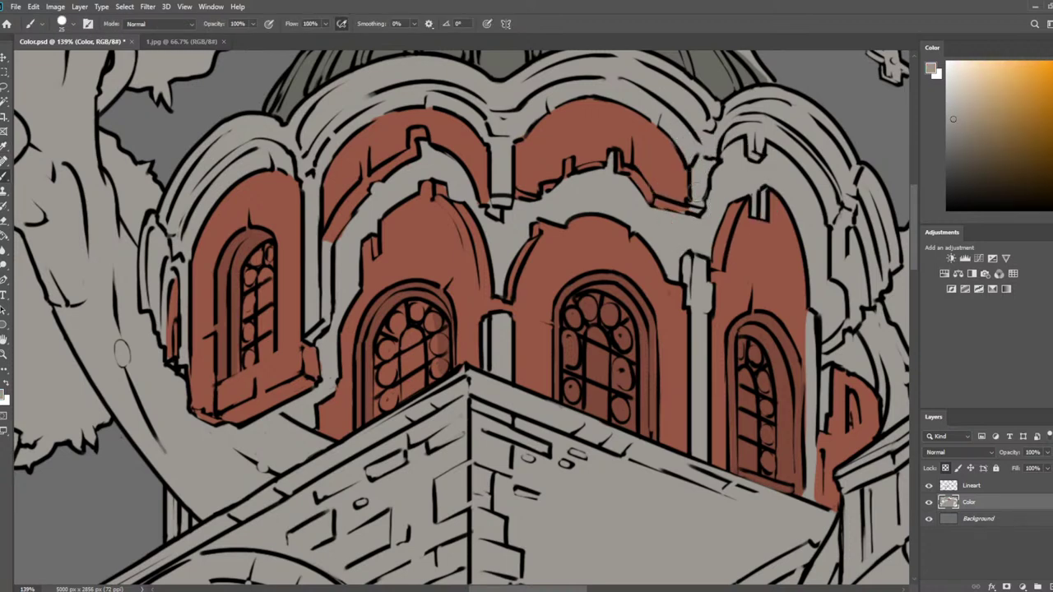
alt+click(670, 165)
mouse_move(667, 204)
mouse_down()
mouse_move(675, 190)
mouse_move(677, 199)
mouse_up()
key(bracketleft)
key(bracketleft)
key(bracketleft)
key(bracketleft)
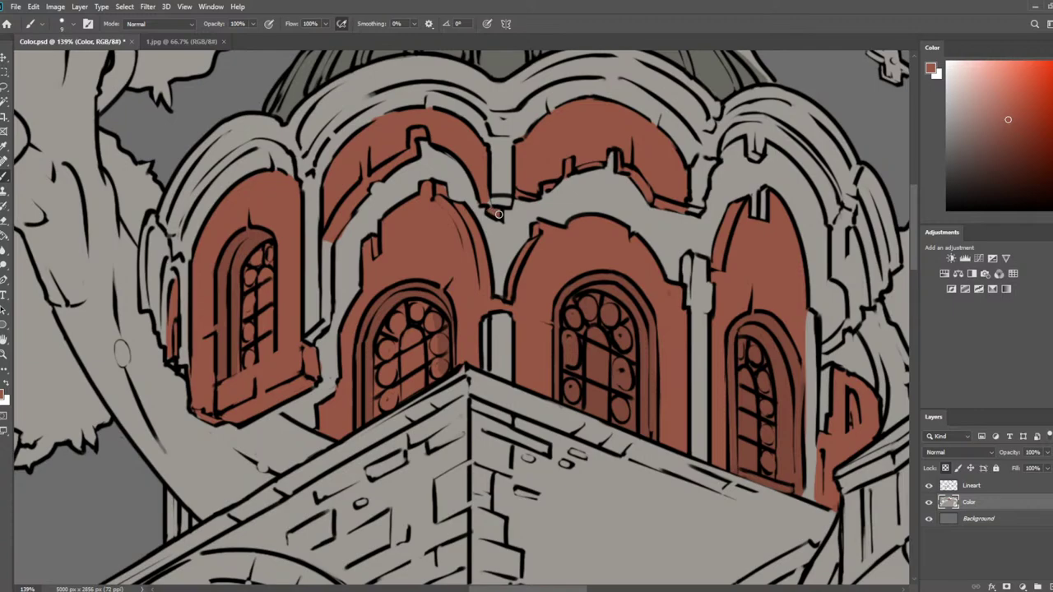
Unlock the Color layer's transparent pixels and erase the beige from the left side of the left-central broken arch band
scroll(487, 179, down, 6)
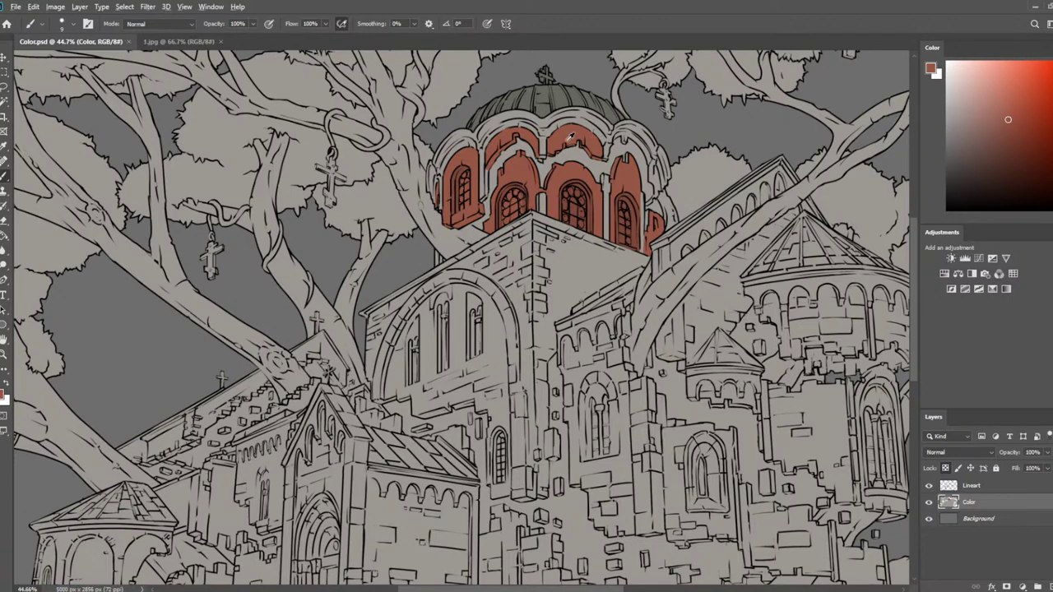
scroll(559, 132, up, 2)
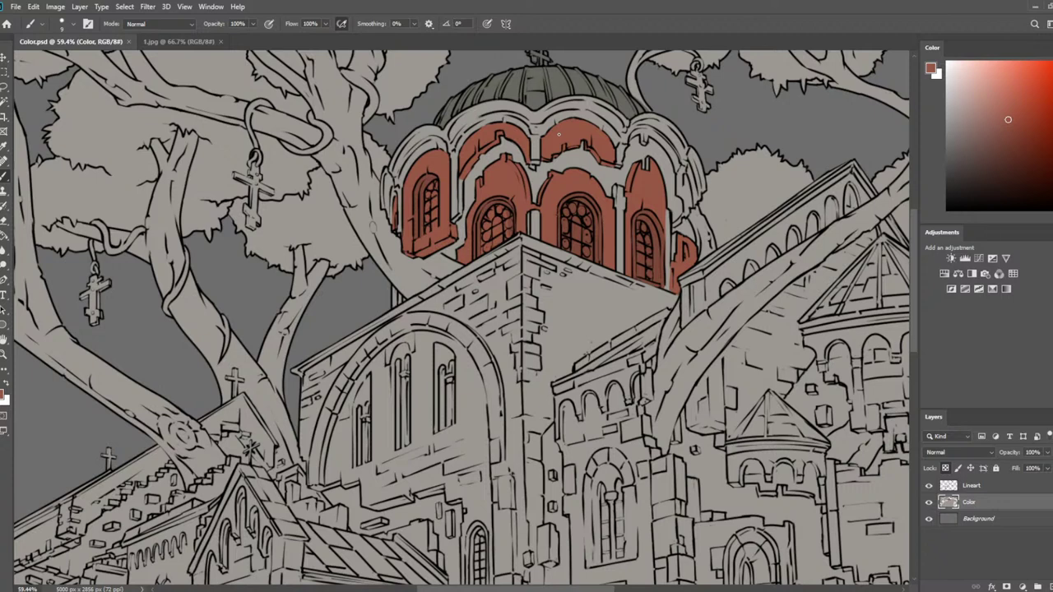
scroll(503, 210, up, 3)
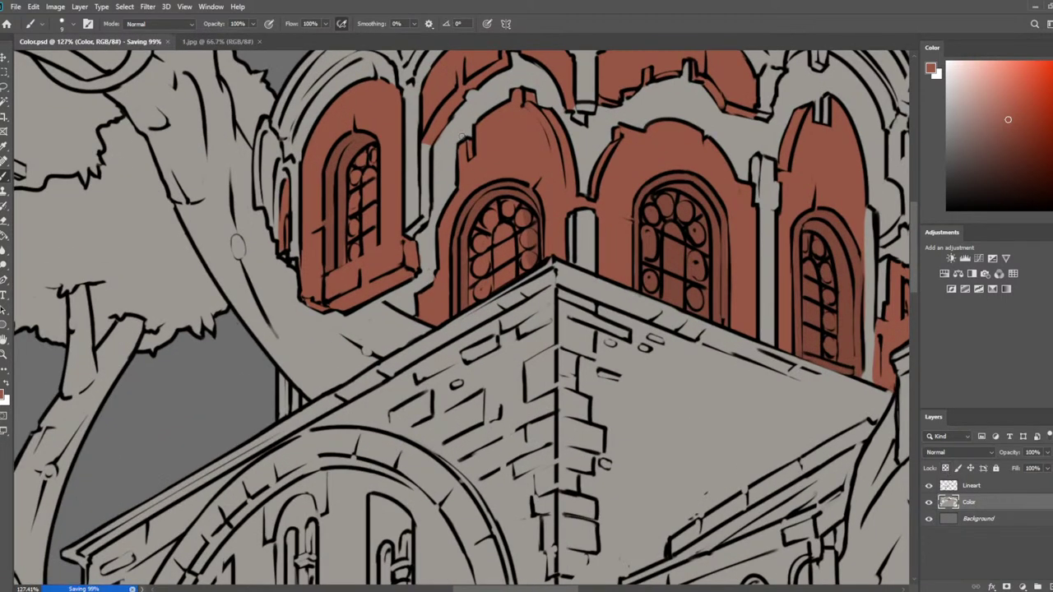
mouse_move(480, 158)
mouse_down()
mouse_move(502, 207)
mouse_move(484, 196)
mouse_up()
key(e)
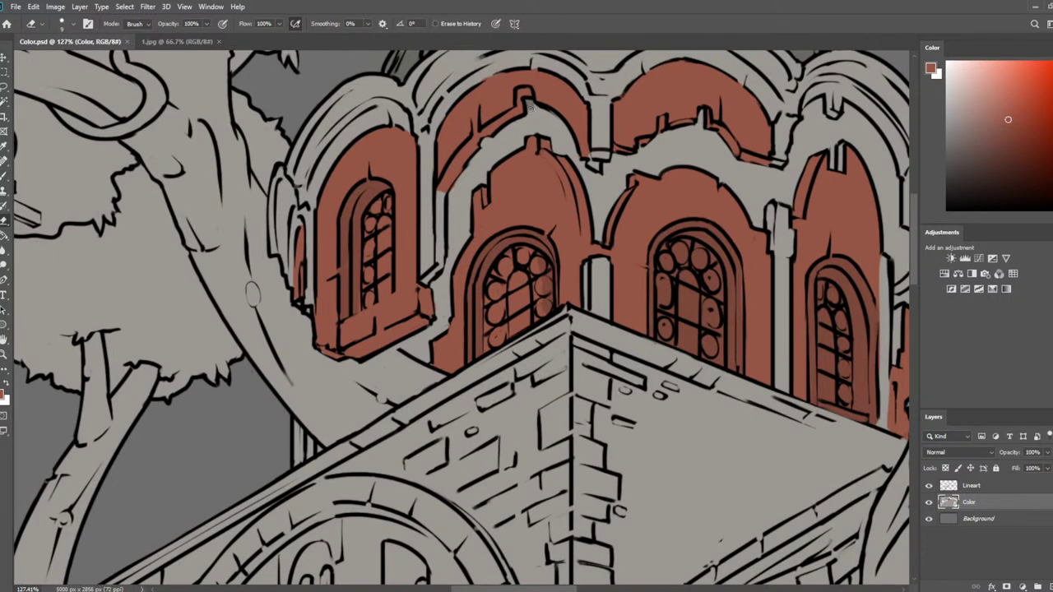
mouse_move(525, 118)
mouse_down()
mouse_move(485, 144)
mouse_move(450, 200)
mouse_move(465, 173)
mouse_move(465, 234)
mouse_move(459, 247)
mouse_move(457, 207)
mouse_move(451, 243)
mouse_move(467, 234)
mouse_move(431, 291)
mouse_move(438, 326)
mouse_move(446, 281)
mouse_up()
drag(447, 320, 441, 284)
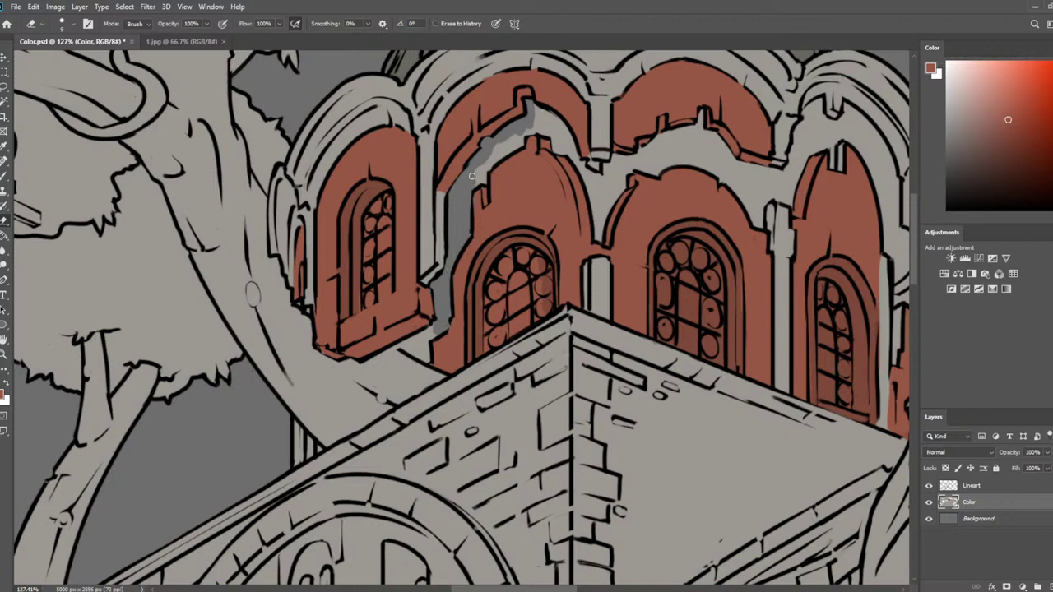
Erase the beige across the top and down the right side of the left-central broken arch band
key(b)
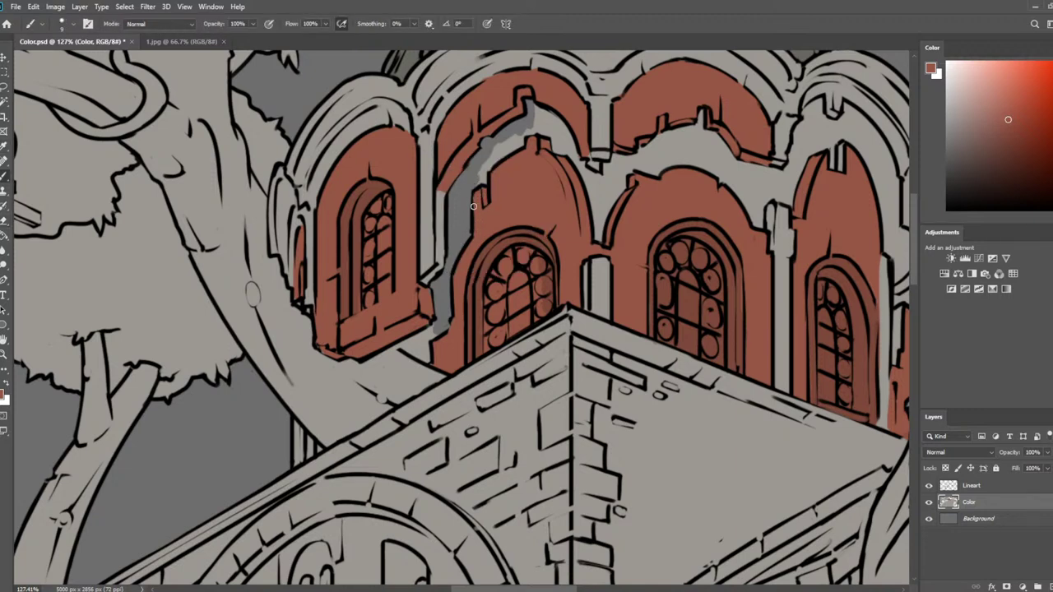
key(e)
mouse_move(484, 168)
mouse_down()
mouse_move(524, 144)
mouse_move(491, 156)
mouse_move(544, 99)
mouse_move(511, 161)
mouse_move(498, 140)
mouse_move(553, 129)
mouse_move(522, 130)
mouse_move(539, 131)
mouse_move(544, 116)
mouse_move(537, 165)
mouse_move(562, 148)
mouse_move(575, 152)
mouse_move(601, 216)
mouse_up()
key(bracketright)
key(b)
key(e)
key(b)
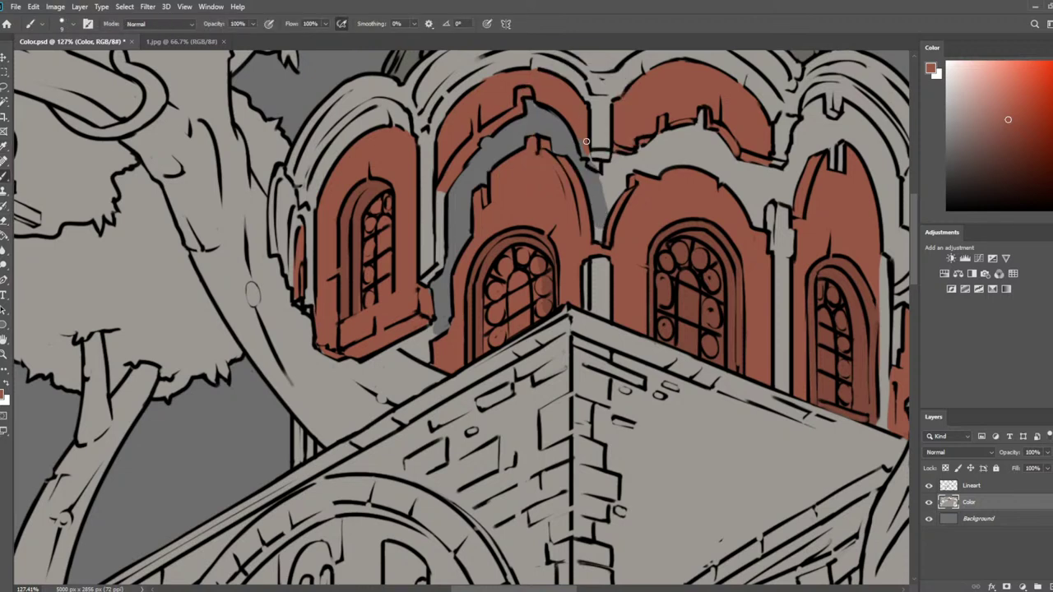
Touch up the edges around the erased band with sampled beige and red, and erase the leftovers along its upper right edge
alt+click(591, 158)
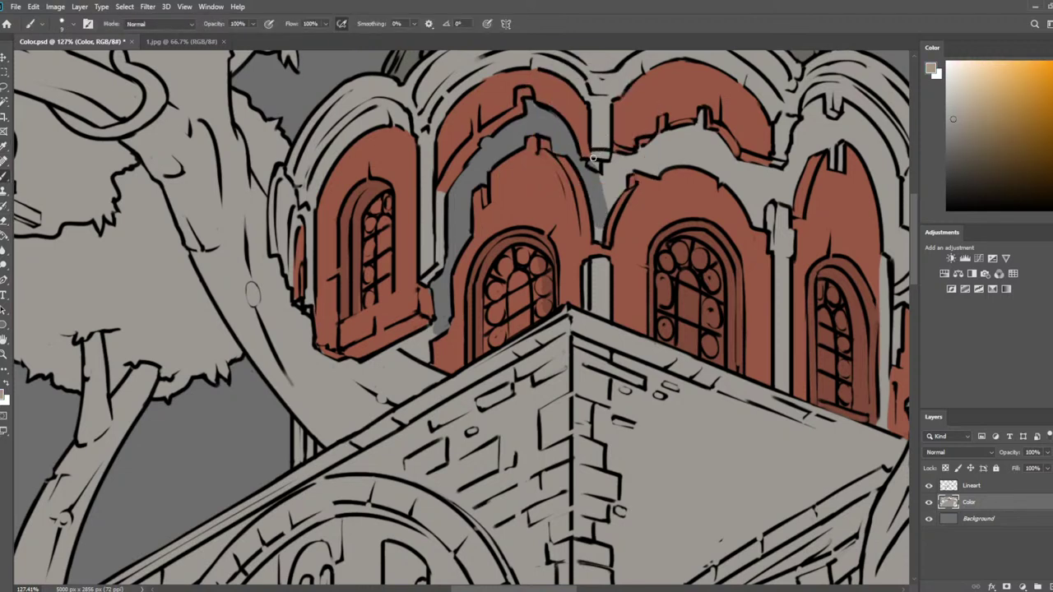
key(e)
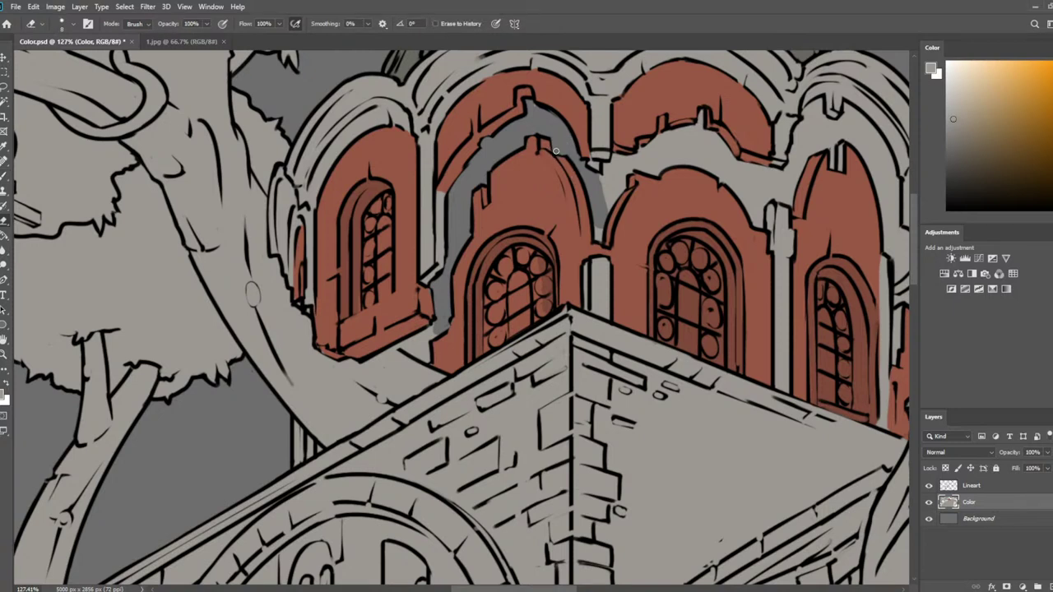
key(b)
alt+click(559, 163)
key(e)
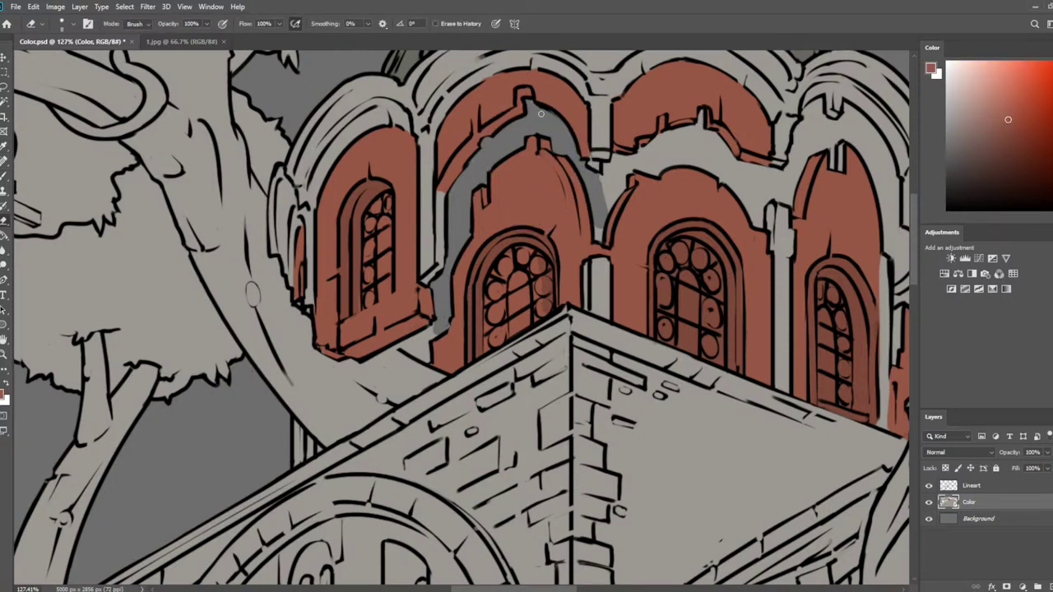
drag(555, 118, 593, 172)
key(b)
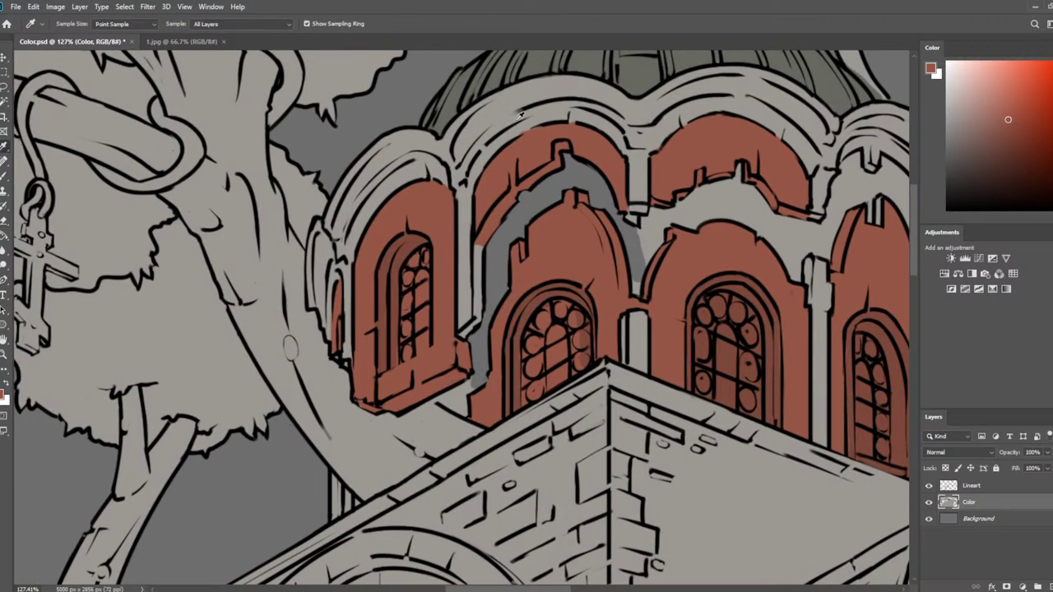
Erase the beige at the junction between the two central arches and at the left band's lower end beside the slanted roof
alt+click(527, 123)
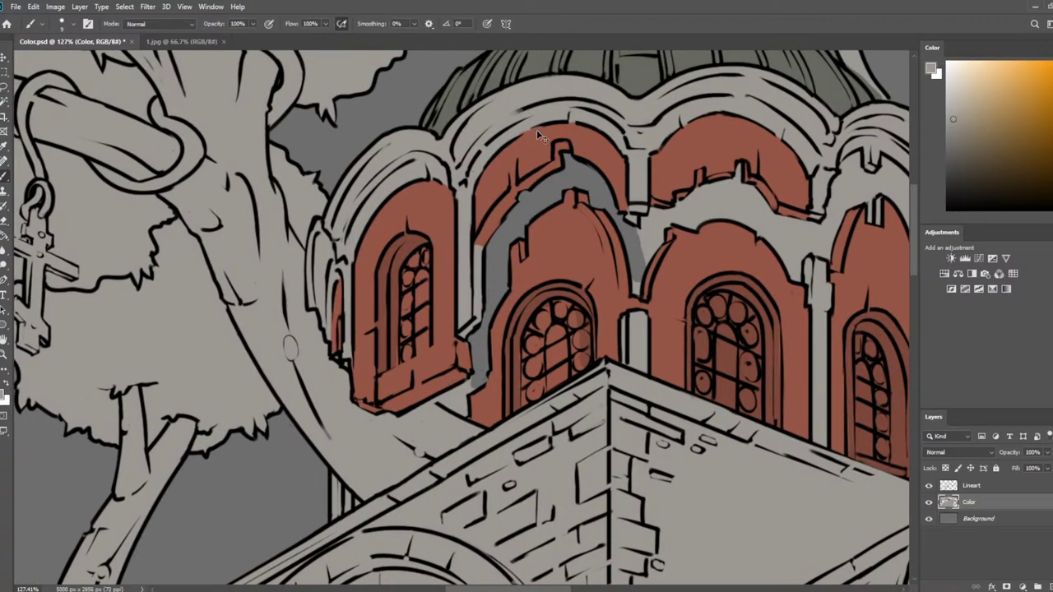
alt+click(516, 147)
key(e)
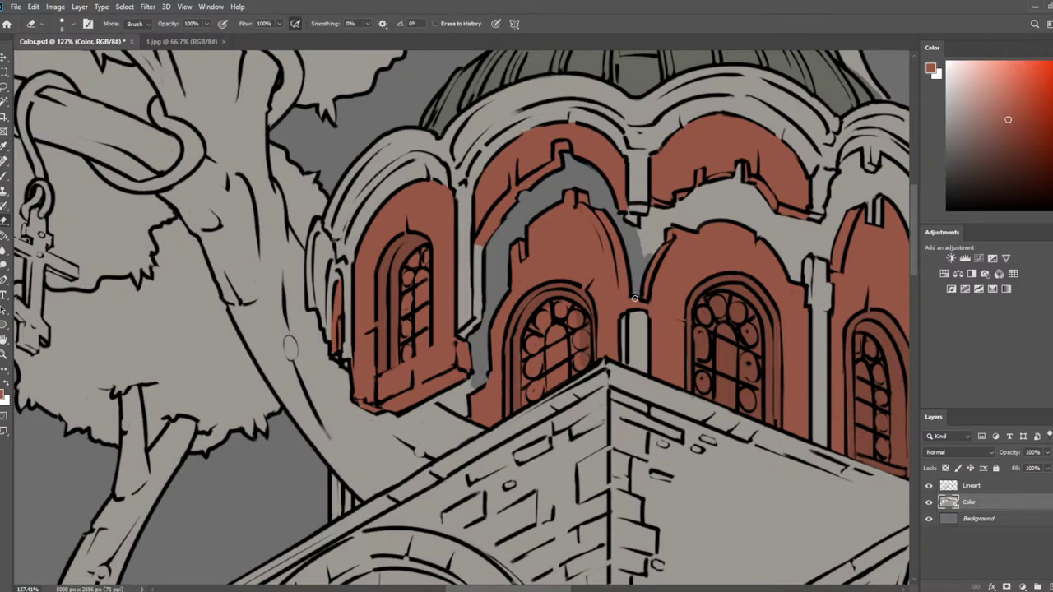
key(b)
key(e)
drag(645, 218, 644, 234)
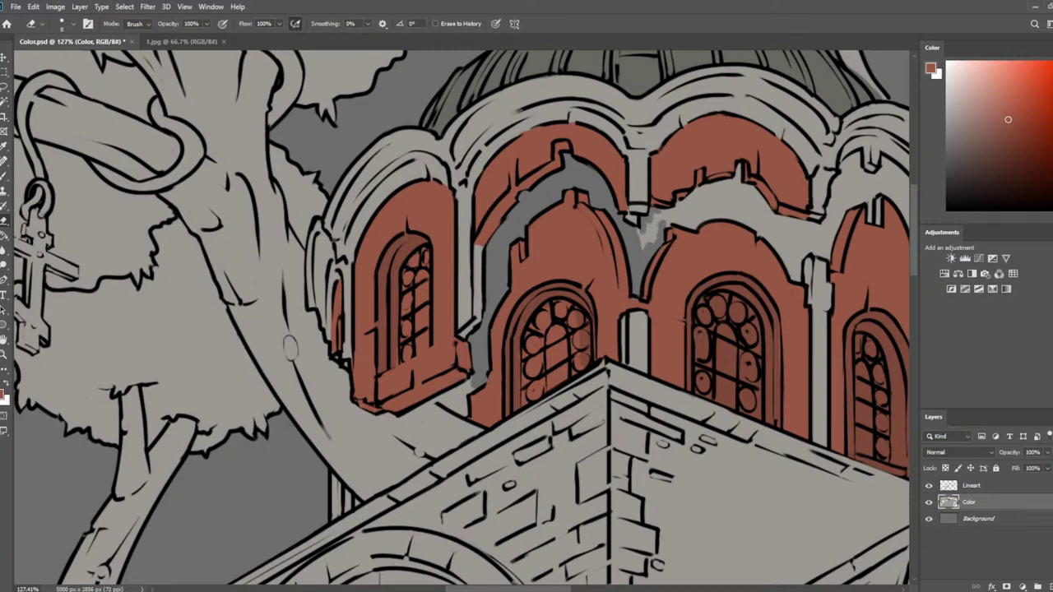
drag(474, 328, 577, 205)
mouse_move(542, 266)
mouse_down()
mouse_move(571, 249)
mouse_move(565, 283)
mouse_up()
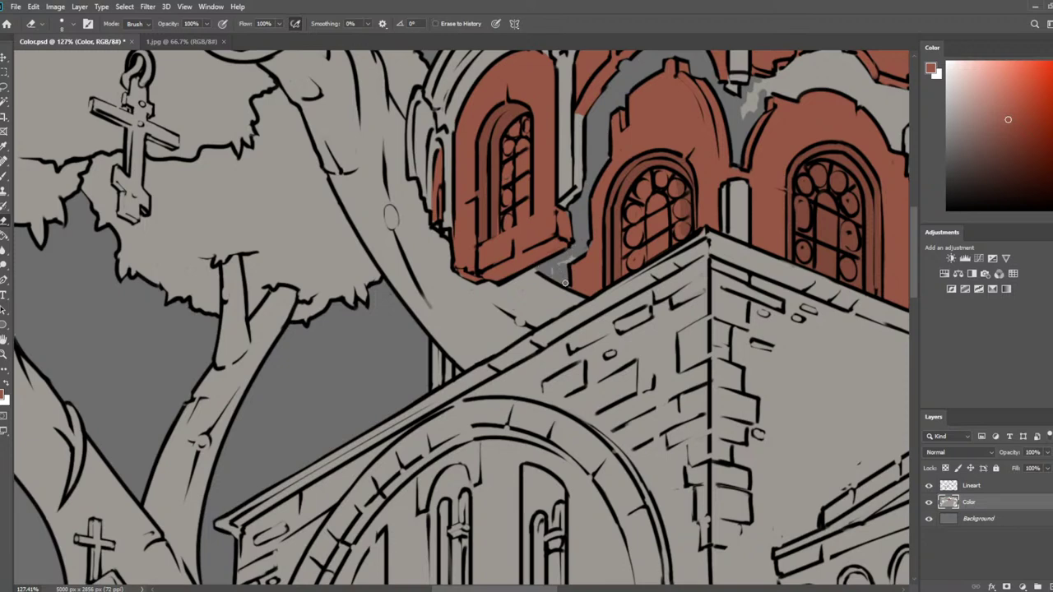
key(b)
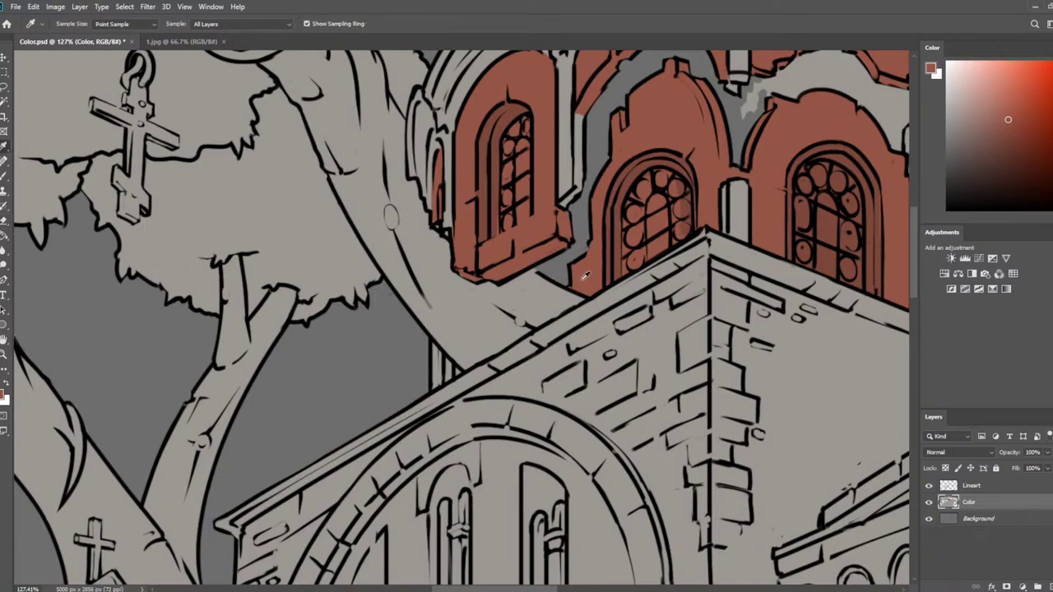
Switch to the Lineart layer and touch up the outline below the broken band's lower end with the eraser and a default black brush
click(1005, 492)
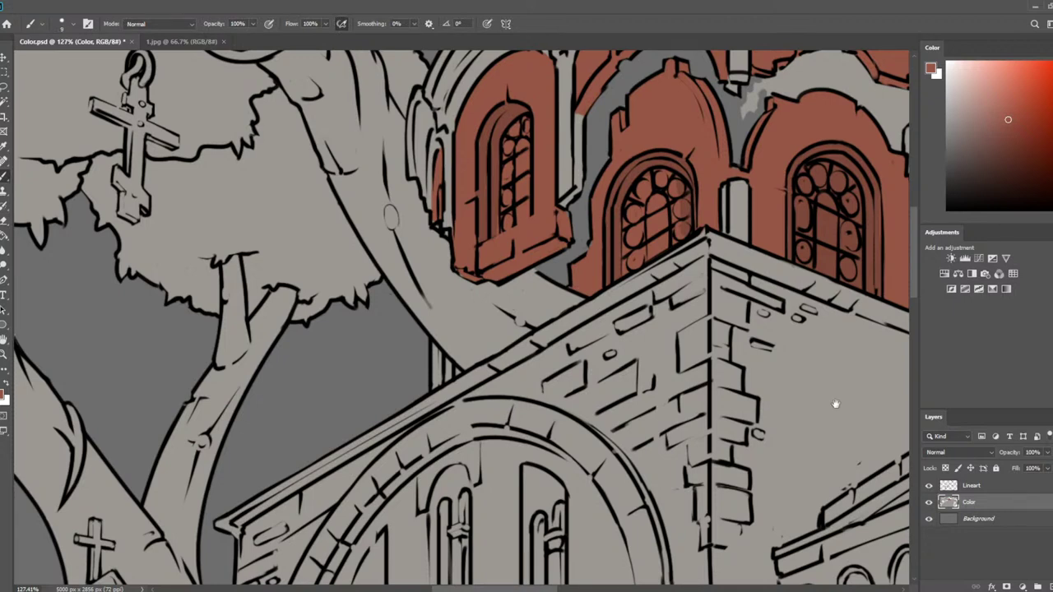
key(space)
key(e)
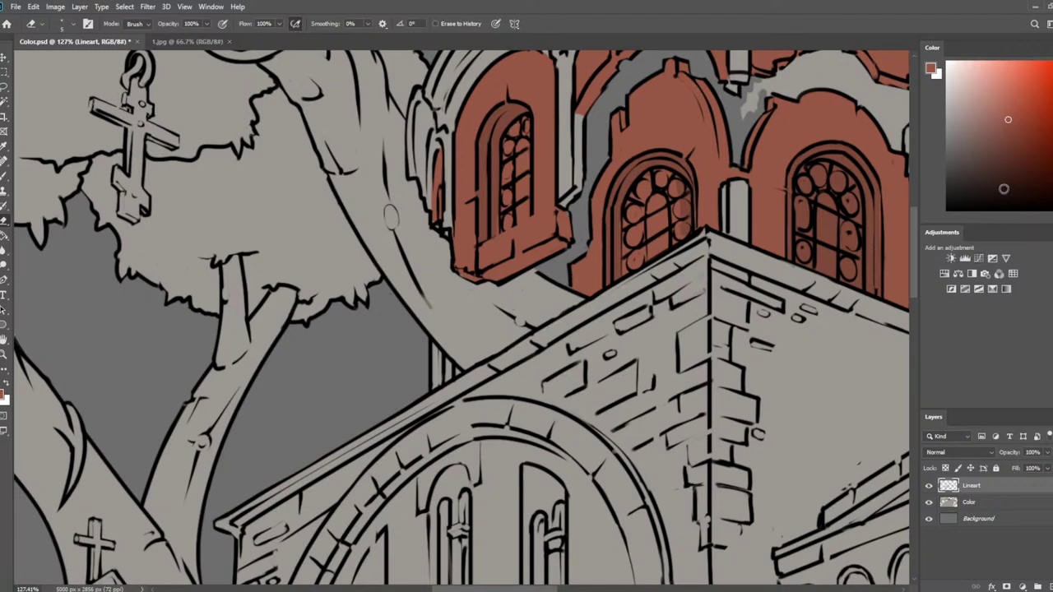
key(d)
key(b)
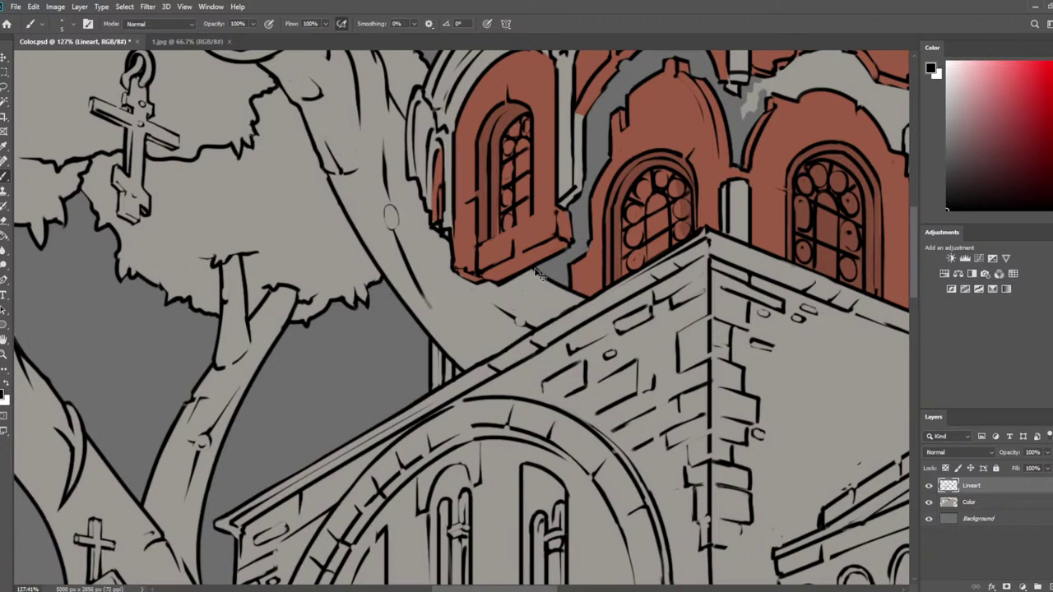
scroll(543, 240, up, 1)
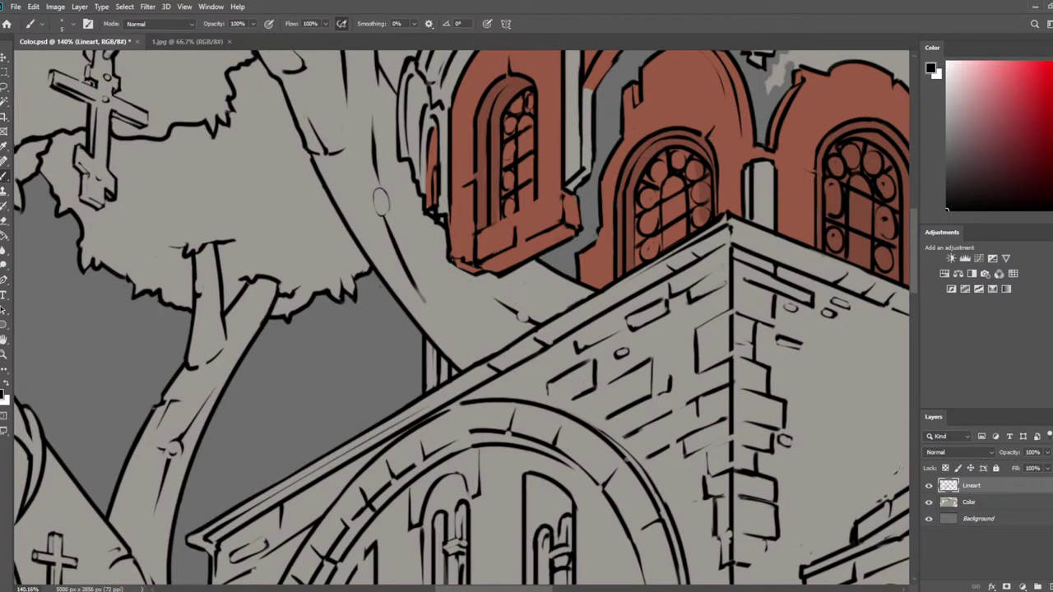
Return to the Color layer with transparent pixels locked, sample the wall's red, and save the document
click(1001, 501)
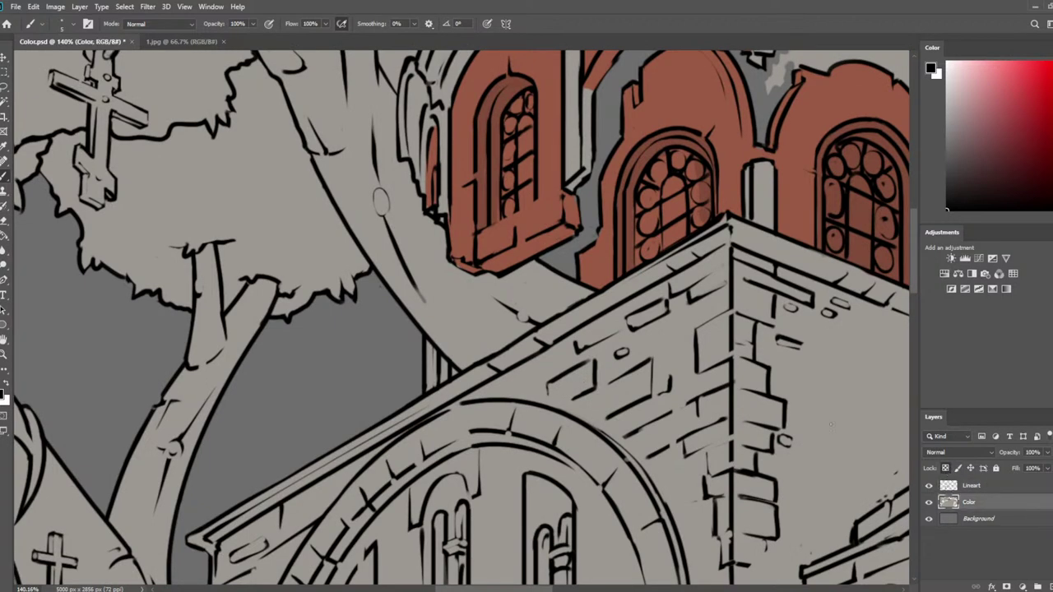
alt+click(462, 210)
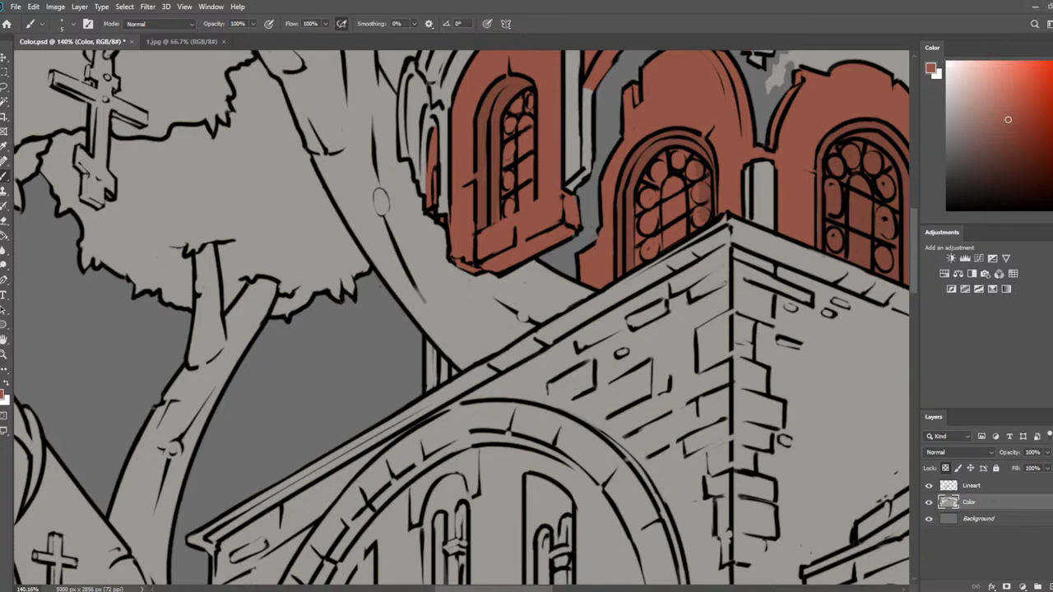
scroll(487, 219, down, 2)
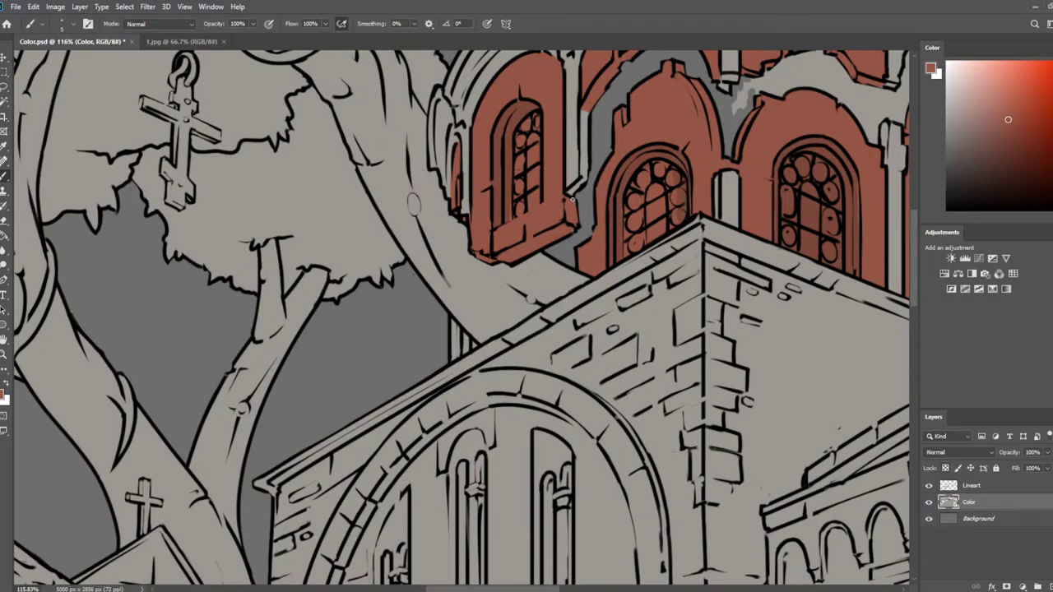
scroll(573, 206, down, 5)
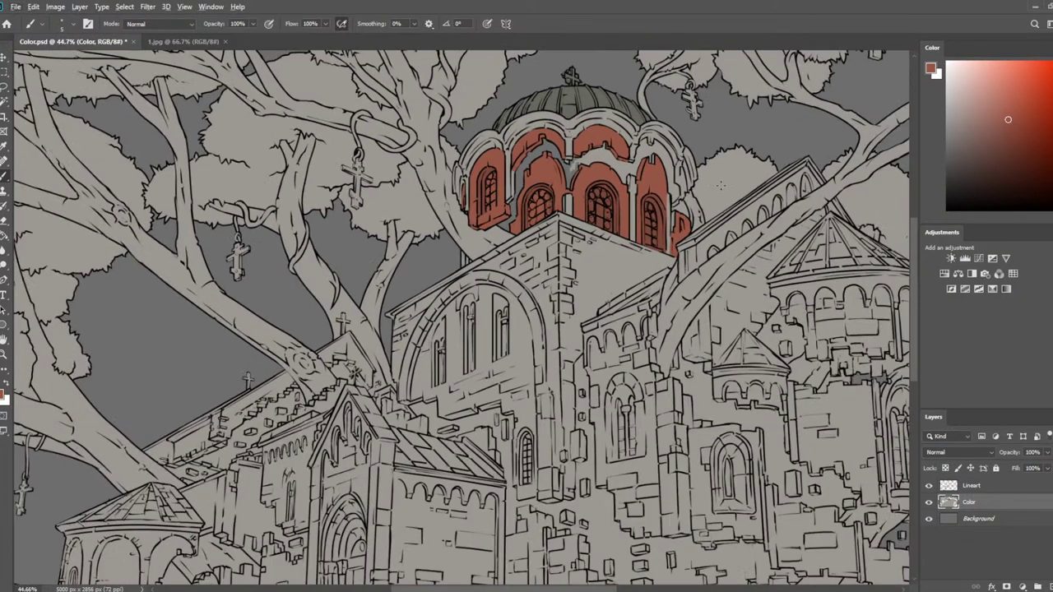
drag(745, 171, 482, 209)
drag(279, 155, 418, 239)
scroll(418, 239, up, 5)
scroll(418, 239, up, 2)
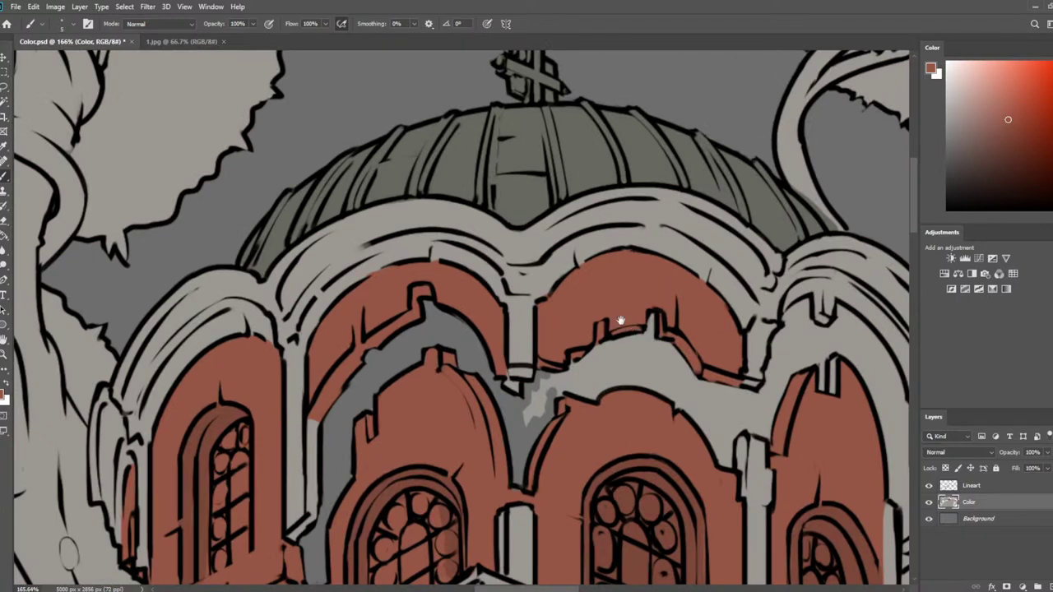
drag(620, 320, 301, 113)
key(ctrl+s)
Select the broken band across the dome and the small opening at its right end with the Magic Wand on the Lineart layer
scroll(590, 224, down, 3)
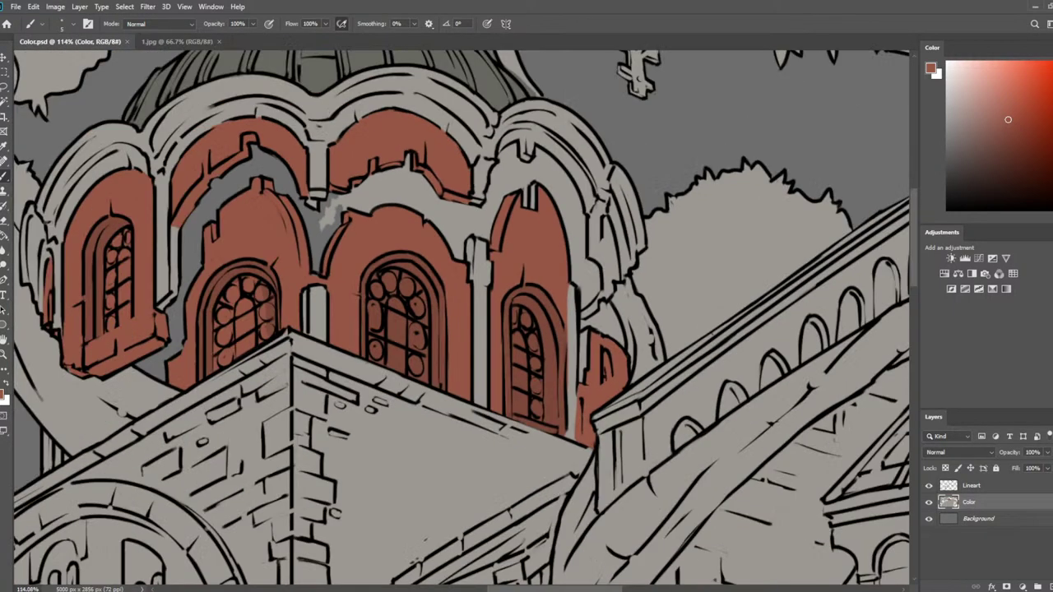
click(4, 102)
click(35, 110)
key(ctrl+d)
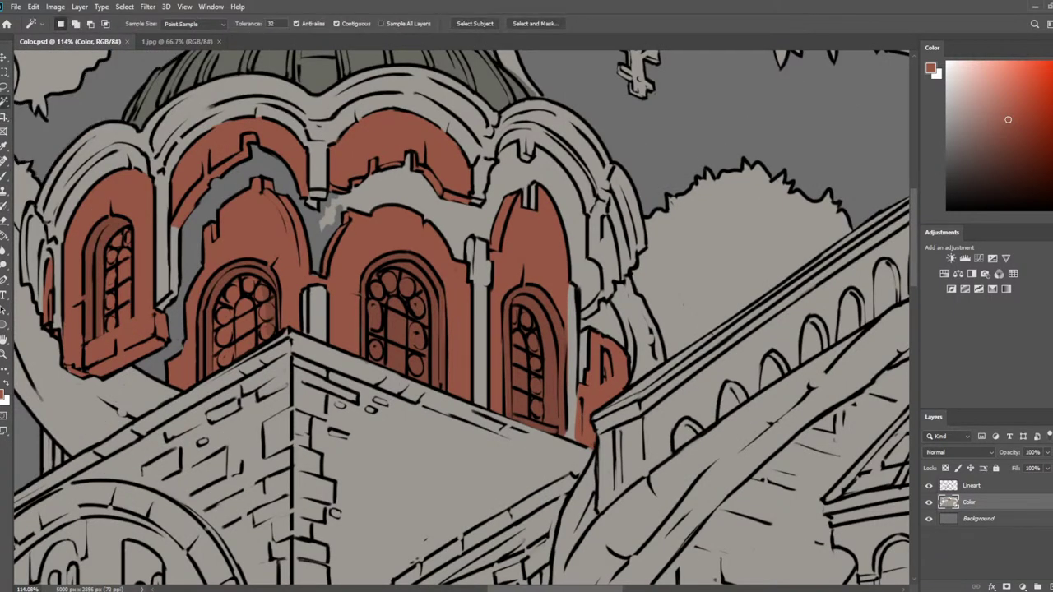
click(972, 485)
click(393, 198)
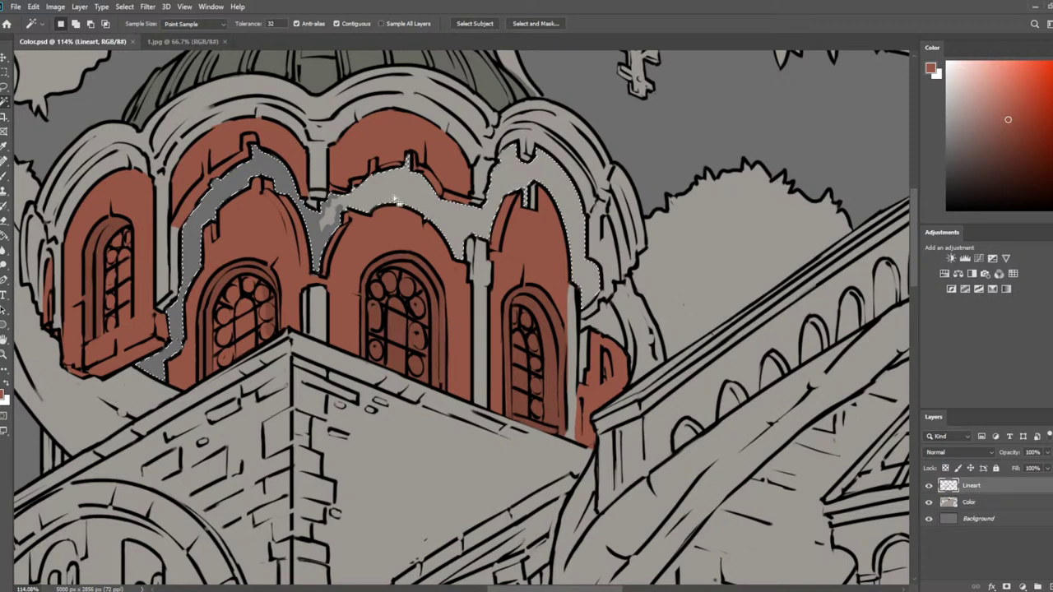
shift+click(608, 327)
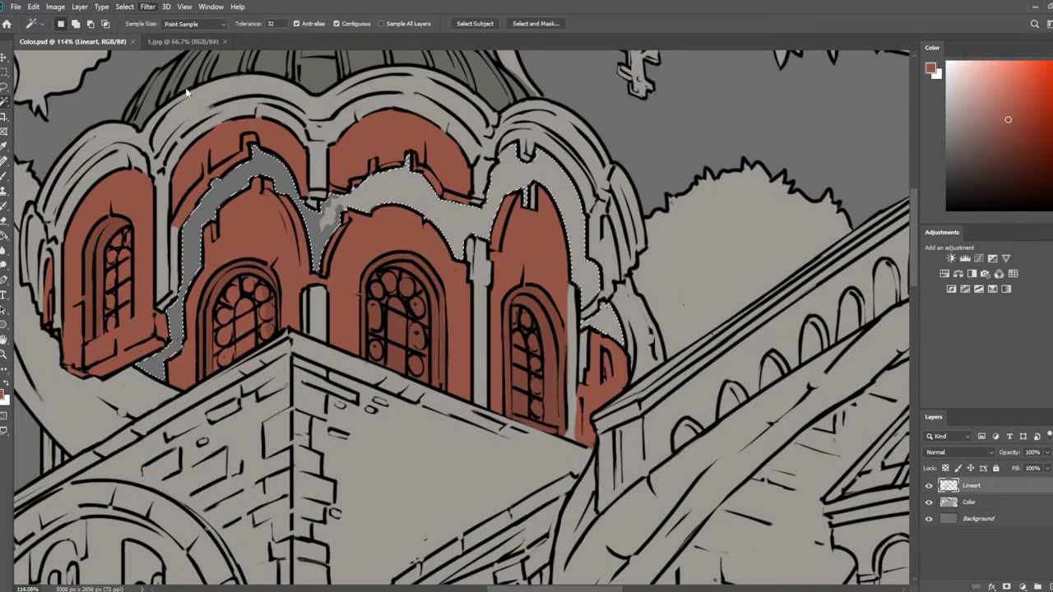
Expand the selection slightly, delete the beige inside it on the Color layer, and deselect
click(132, 9)
click(254, 190)
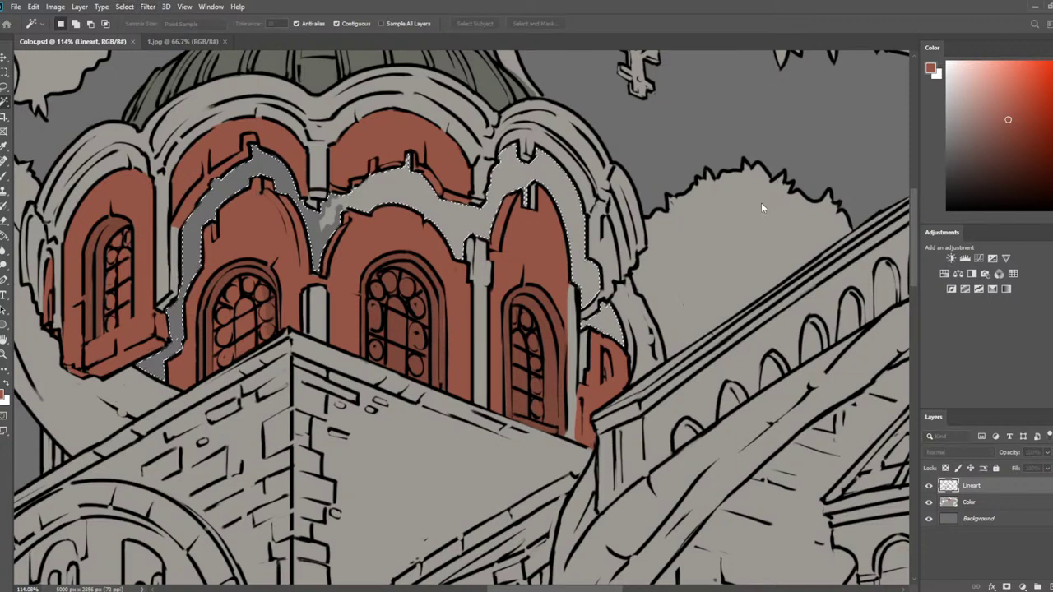
click(987, 502)
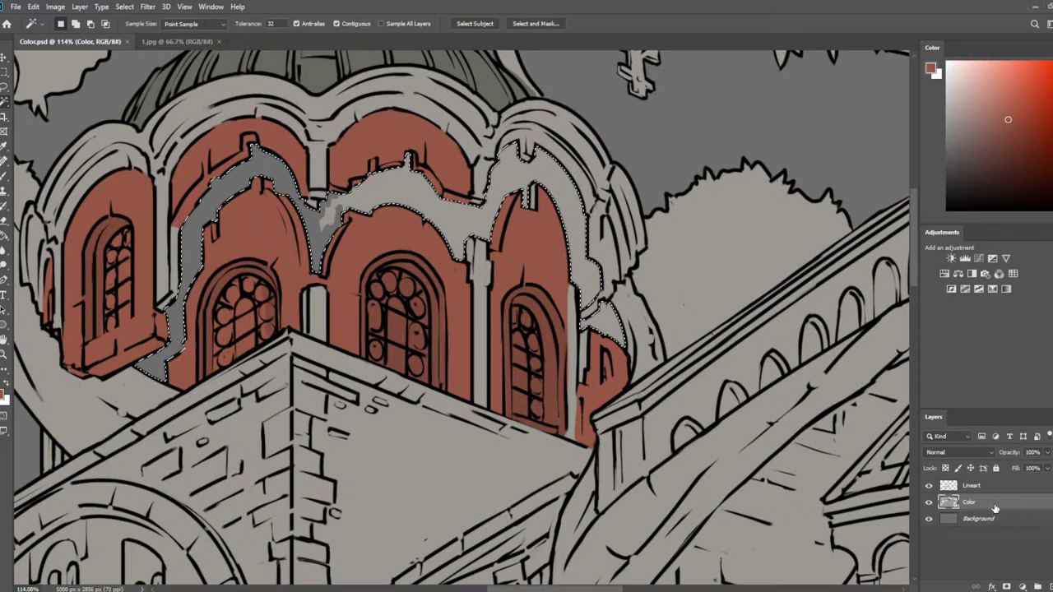
key(Delete)
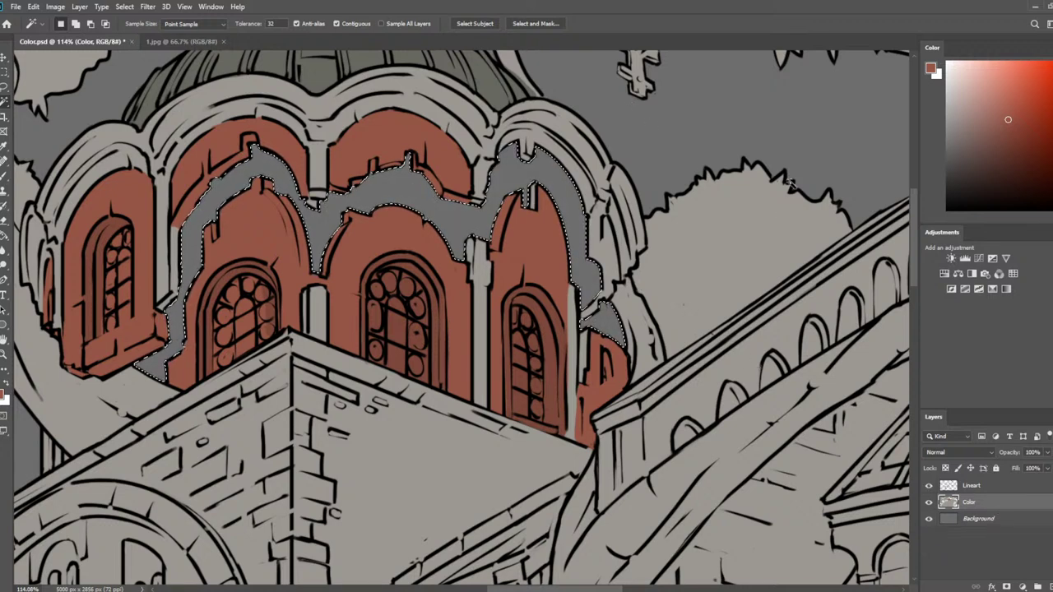
key(l)
key(ctrl+d)
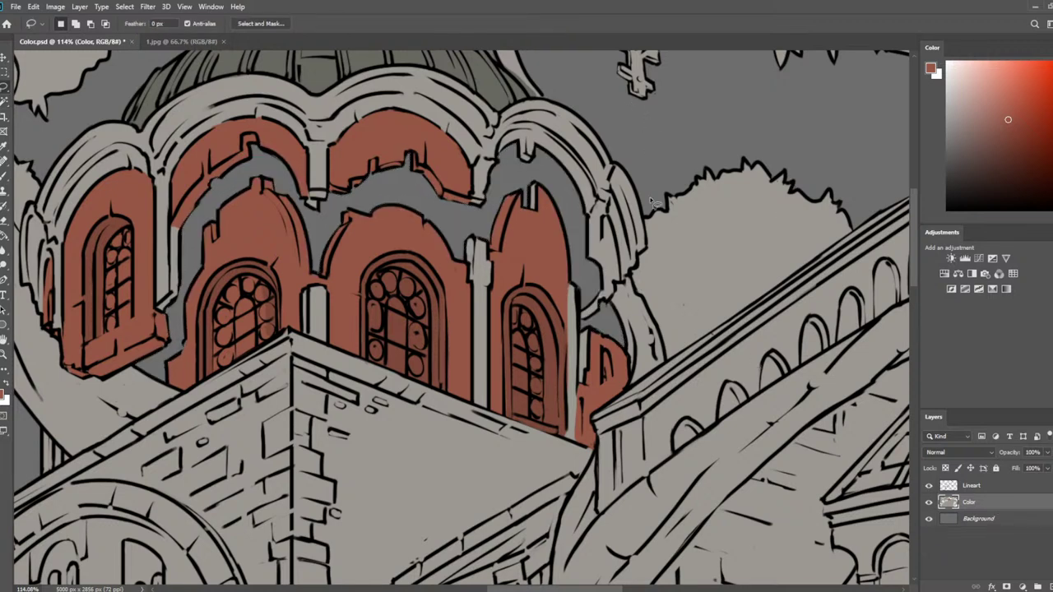
Hide the Color layer, clean up the dome's lines on the Lineart layer with black and the eraser, and show the Color layer again
click(928, 502)
click(987, 485)
key(d)
key(b)
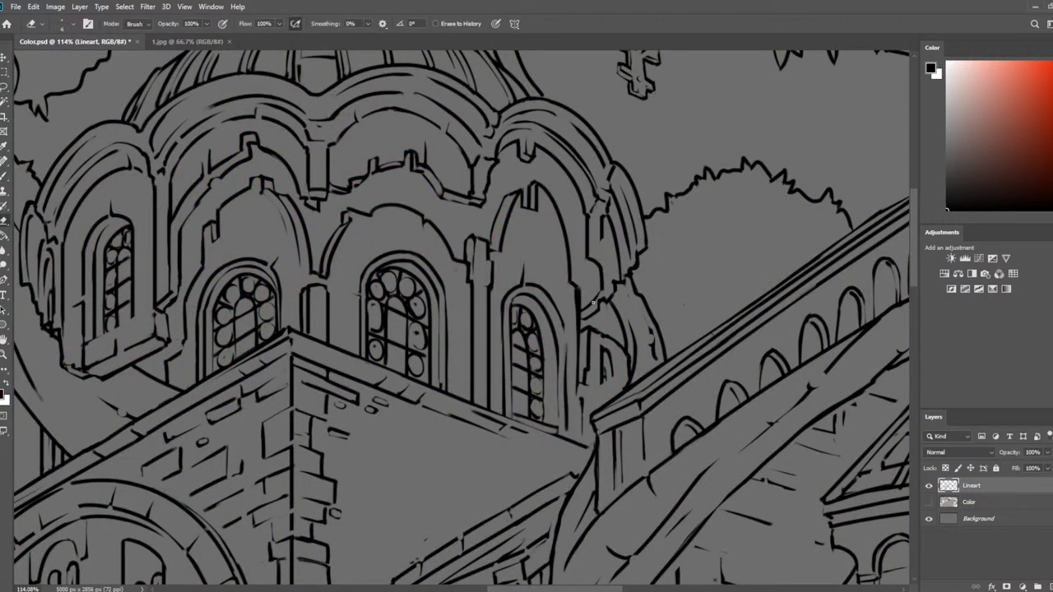
key(e)
scroll(469, 252, down, 3)
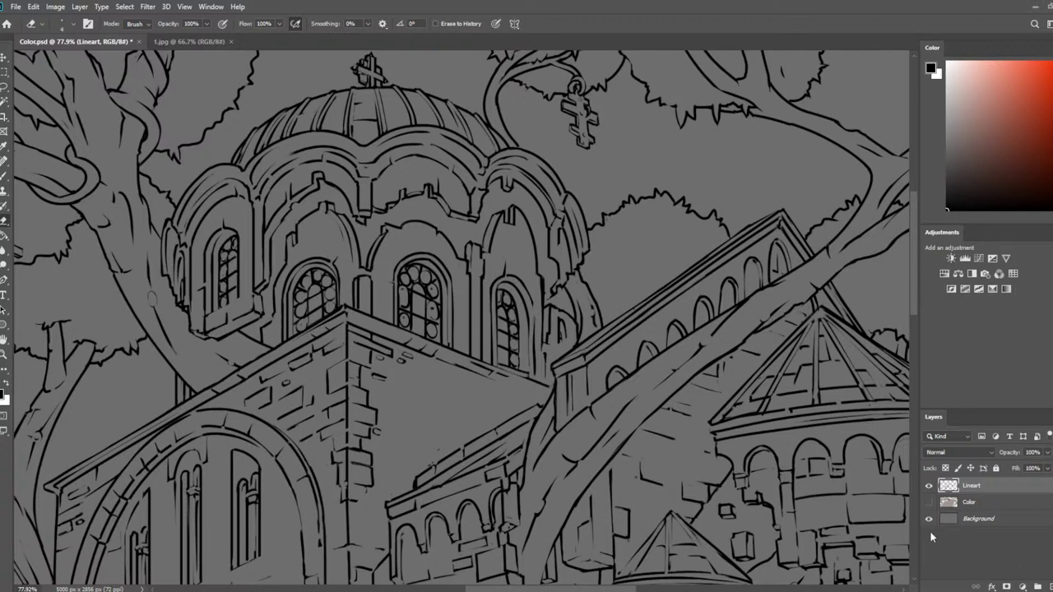
click(928, 503)
scroll(485, 308, down, 1)
scroll(485, 308, up, 2)
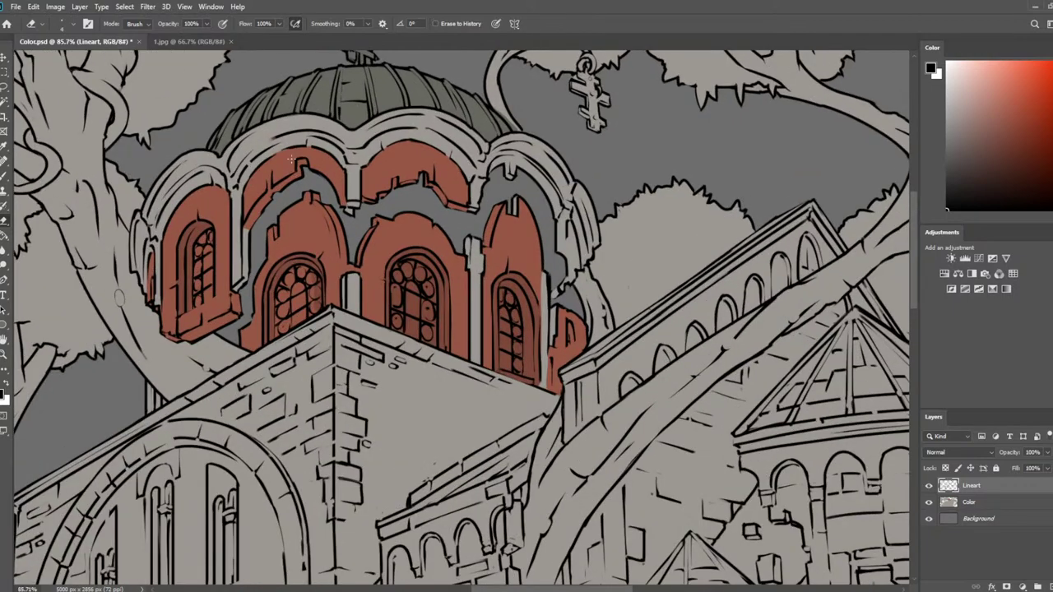
Glance at the 1.jpg reference, sample the dome roof's gray-green, and shift it to a lighter cyan-gray for the brush
drag(119, 297, 320, 415)
click(192, 42)
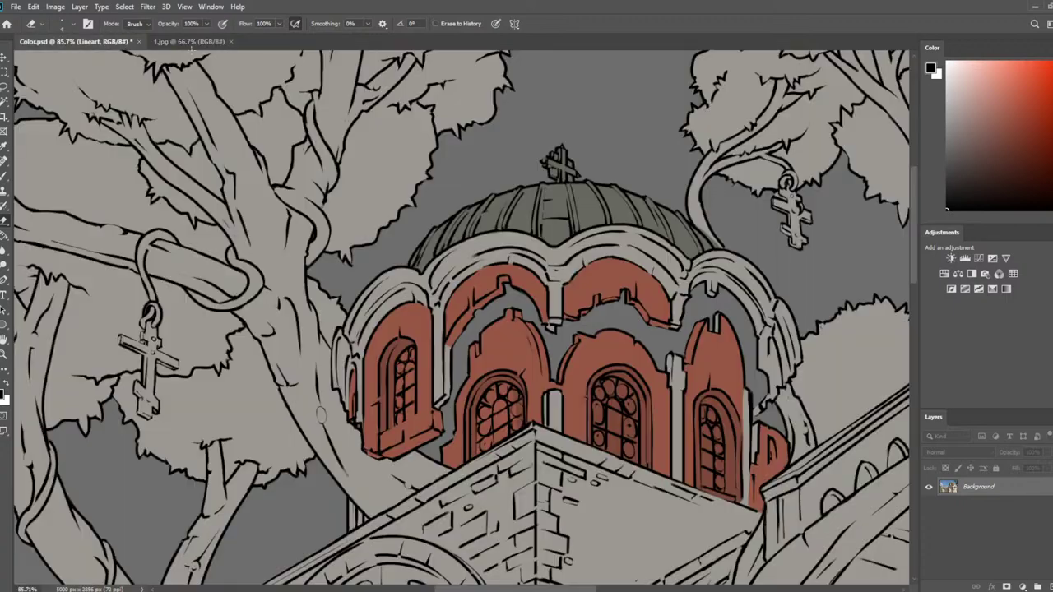
click(121, 41)
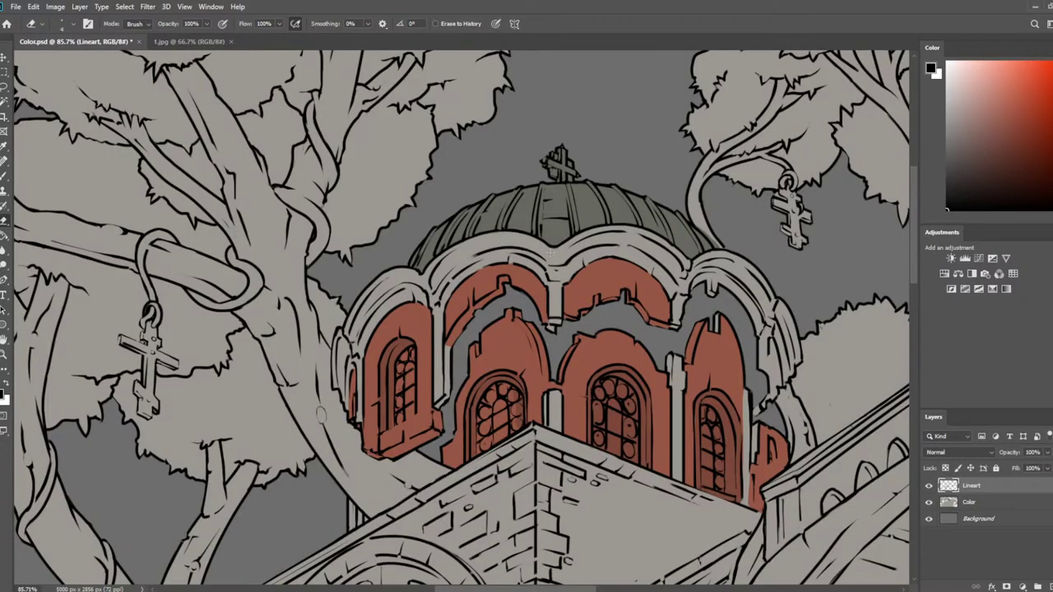
key(i)
click(731, 162)
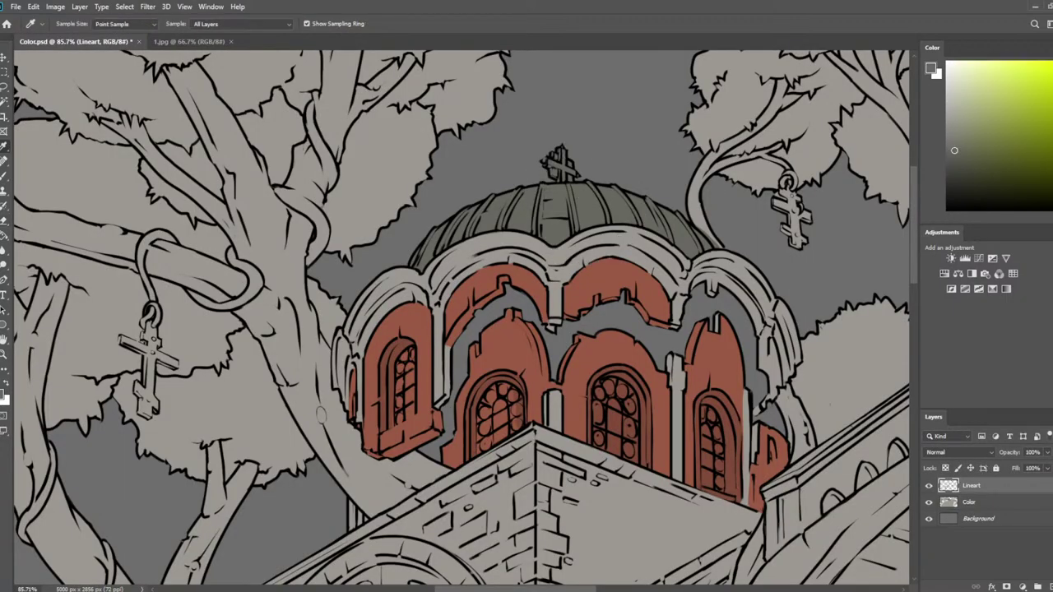
click(1051, 136)
click(953, 129)
key(b)
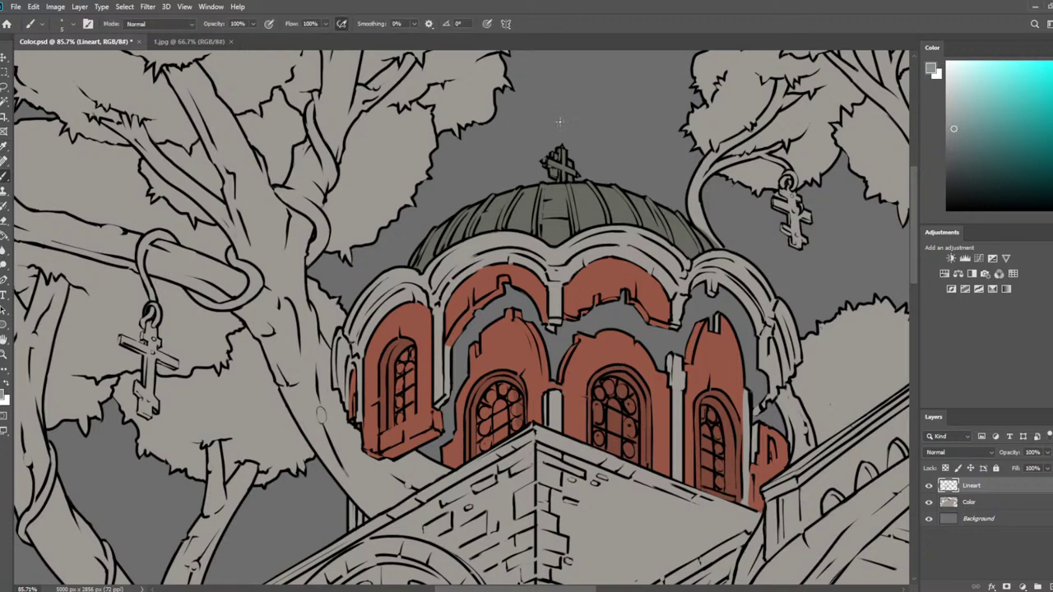
Enlarge the brush to 25 and paint the cross on top of the dome light cyan-gray on the Color layer
key(])
key(])
key(])
key(])
key(])
key(])
key(])
key(])
drag(556, 147, 571, 164)
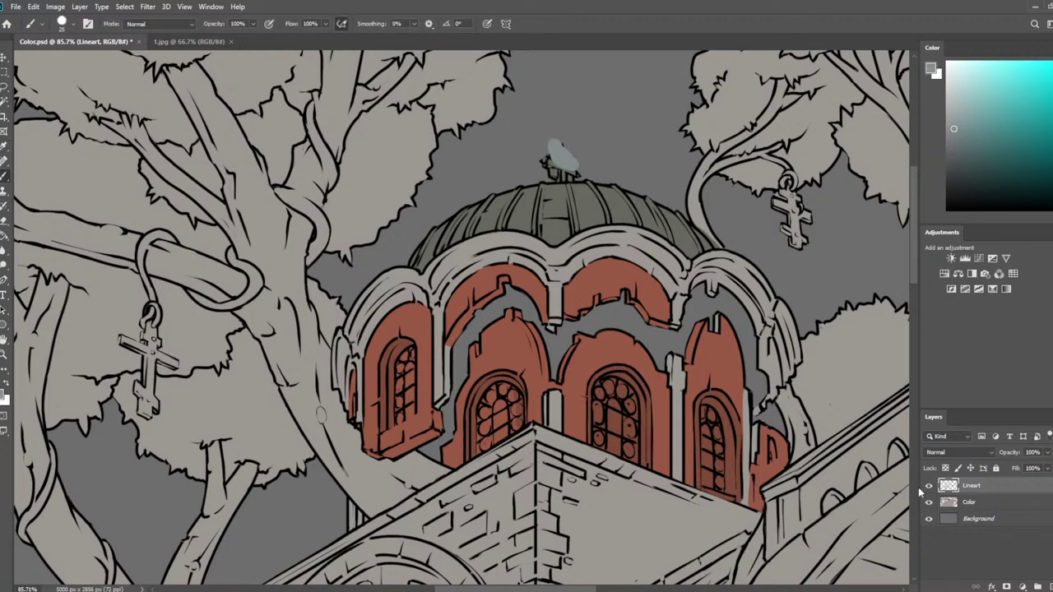
key(ctrl+z)
click(969, 501)
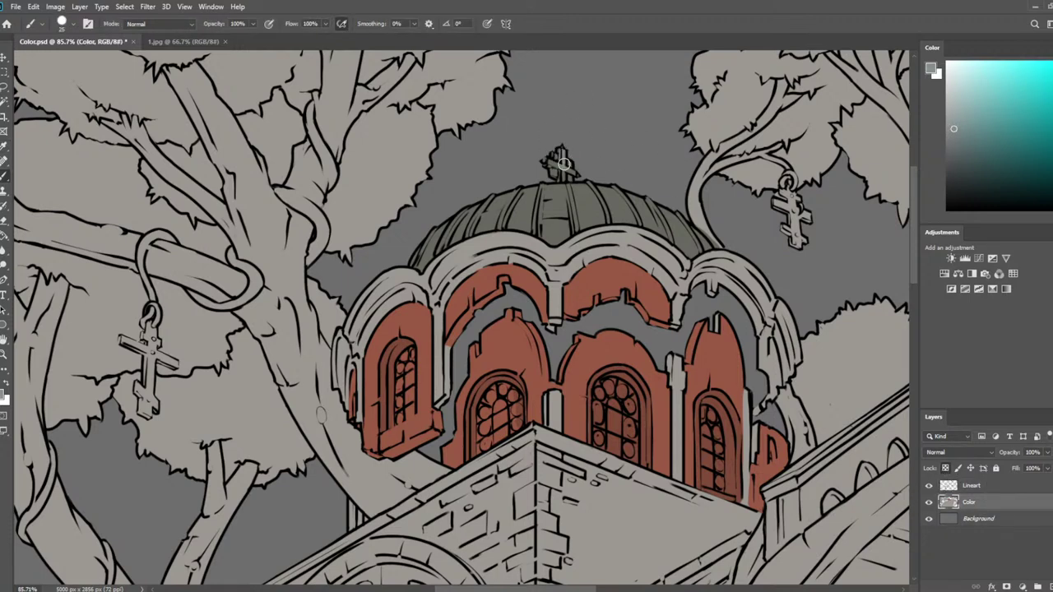
mouse_move(564, 164)
mouse_down()
mouse_move(550, 166)
mouse_move(572, 176)
mouse_move(560, 151)
mouse_up()
Check the 1.jpg reference, sample the dome roof's gray-green, and start painting the outer rim of the left arch on the Color layer
click(180, 42)
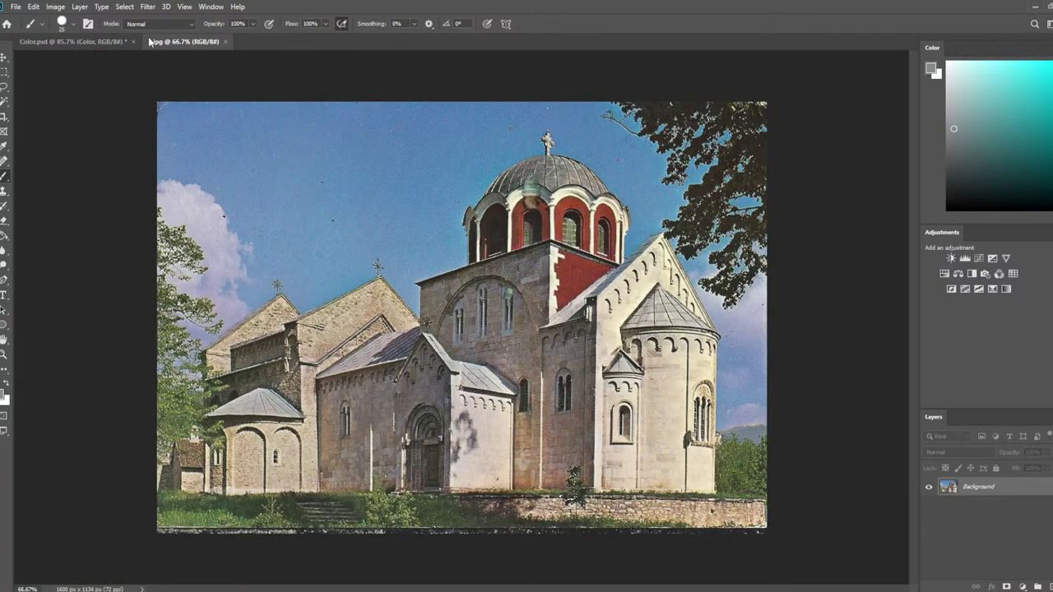
click(125, 42)
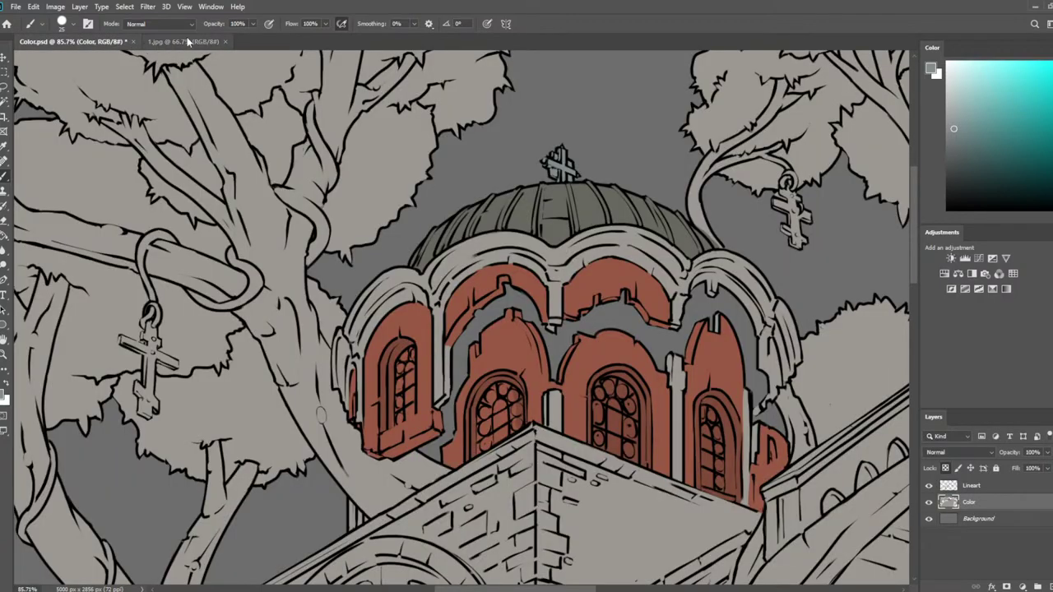
scroll(356, 517, up, 1)
scroll(225, 462, up, 1)
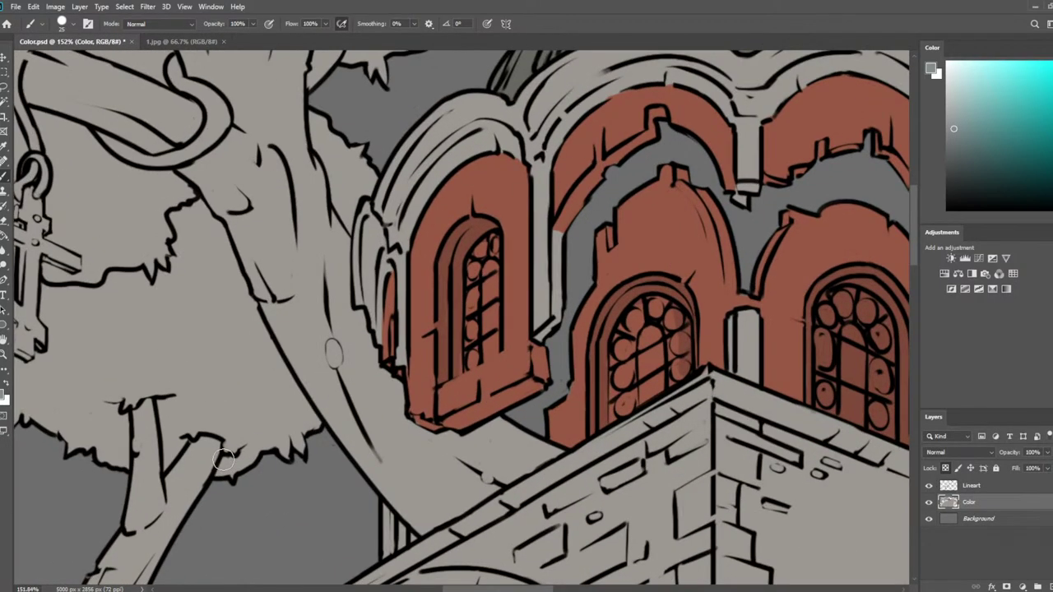
drag(586, 221, 574, 385)
alt+click(675, 158)
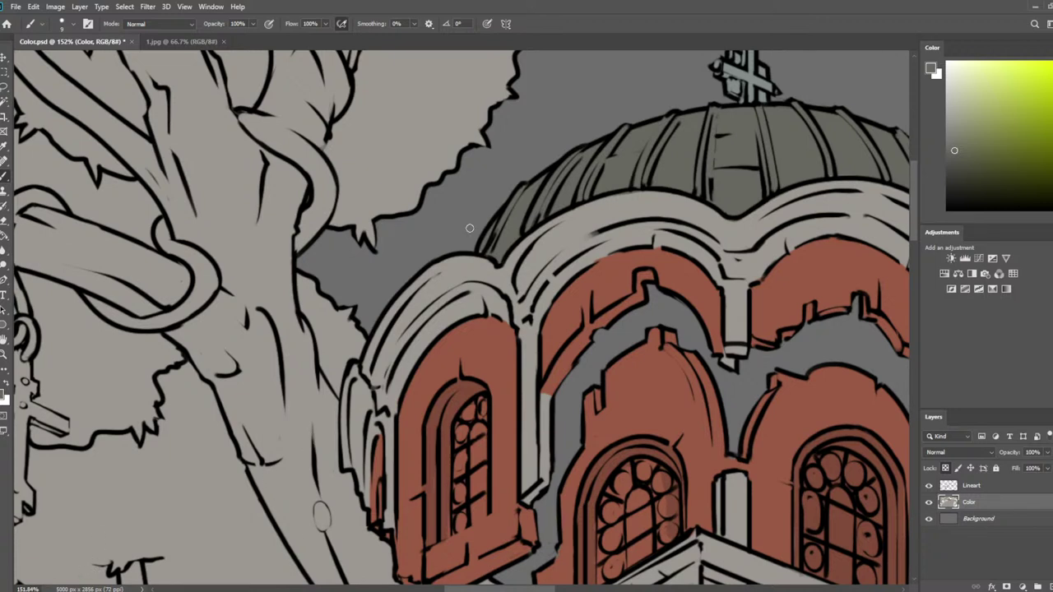
drag(413, 287, 366, 368)
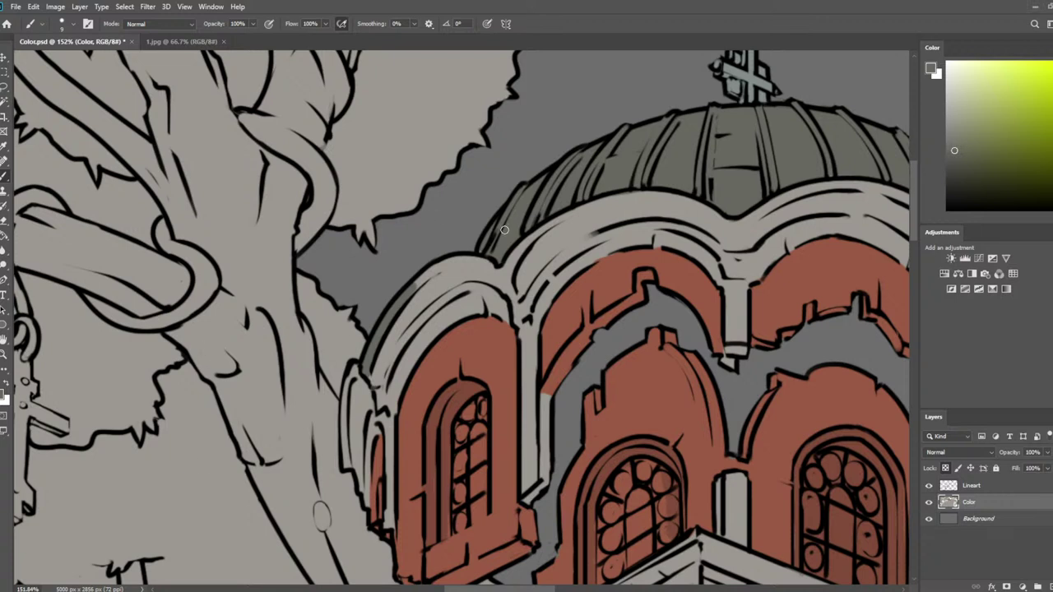
Continue the gray-green rim over the left arch and along the neighboring arch, sampling beige and gray-green for edge corrections
mouse_move(417, 280)
mouse_down()
mouse_move(470, 258)
mouse_move(470, 270)
mouse_move(451, 262)
mouse_move(483, 268)
mouse_move(451, 261)
mouse_move(477, 264)
mouse_move(437, 276)
mouse_move(493, 293)
mouse_up()
alt+click(457, 278)
key(ctrl+z)
alt+click(455, 261)
mouse_move(506, 270)
mouse_down()
mouse_move(528, 241)
mouse_move(514, 263)
mouse_move(591, 210)
mouse_up()
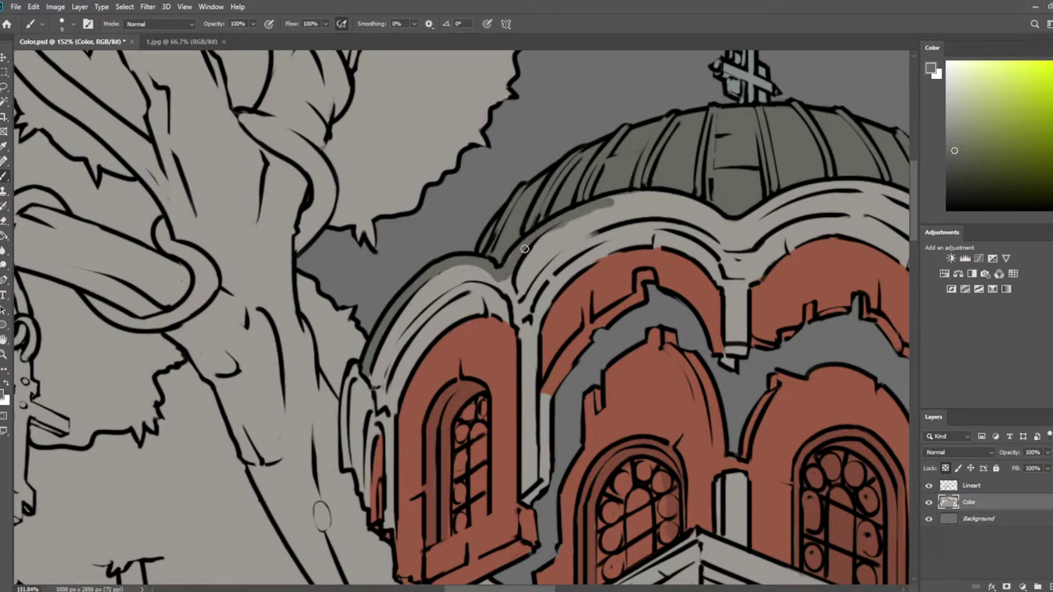
alt+click(536, 260)
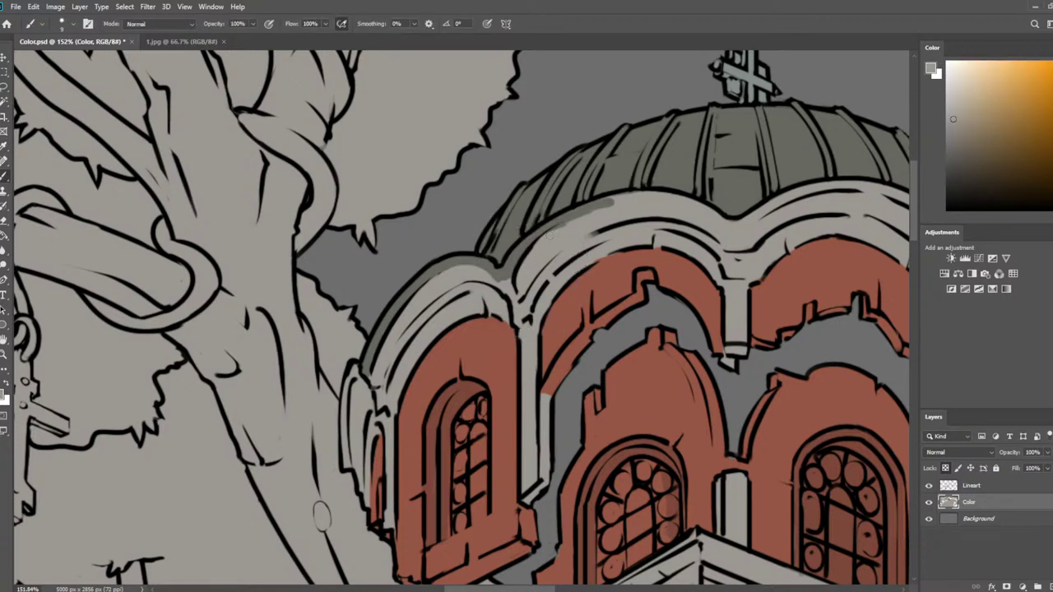
alt+click(542, 236)
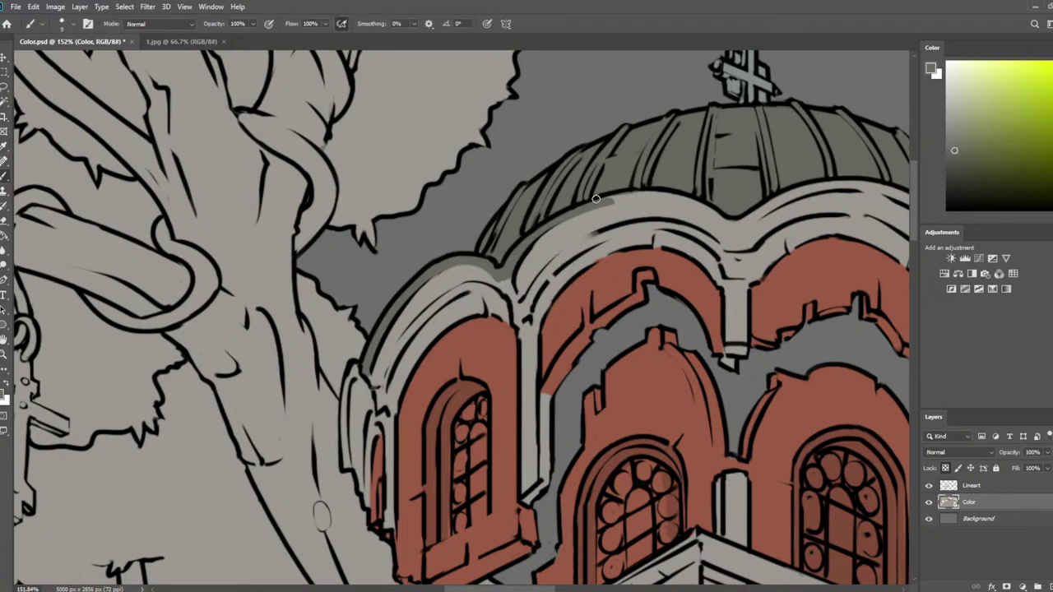
mouse_move(593, 201)
mouse_down()
mouse_move(685, 202)
mouse_move(635, 191)
mouse_move(682, 245)
mouse_move(628, 222)
mouse_move(693, 207)
mouse_move(724, 213)
mouse_move(677, 192)
mouse_move(613, 199)
mouse_move(701, 211)
mouse_move(639, 194)
mouse_move(723, 225)
mouse_move(681, 200)
mouse_move(701, 211)
mouse_move(640, 194)
mouse_move(618, 201)
mouse_move(725, 222)
mouse_up()
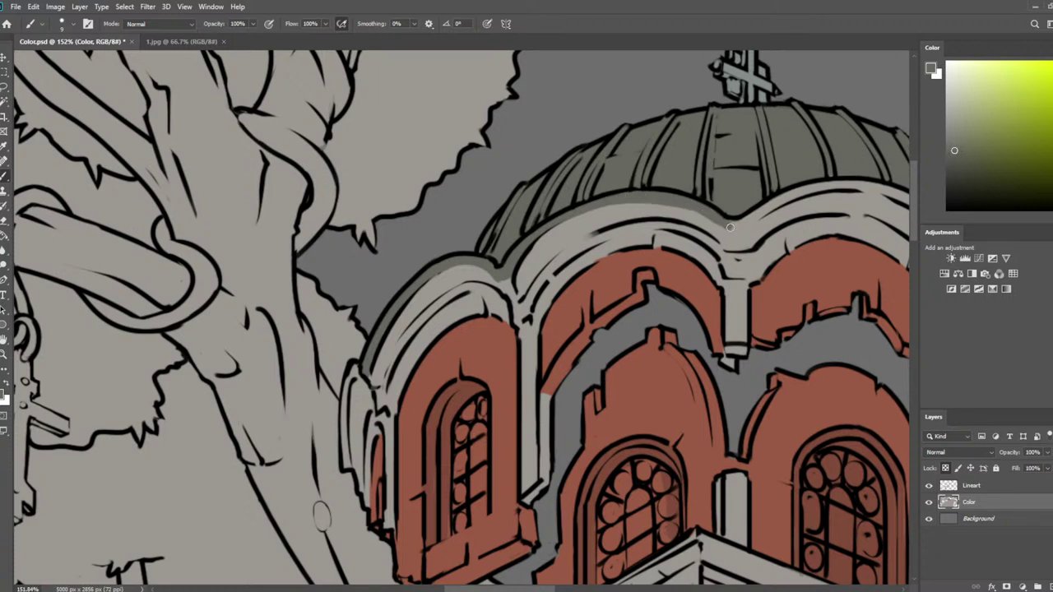
alt+click(594, 218)
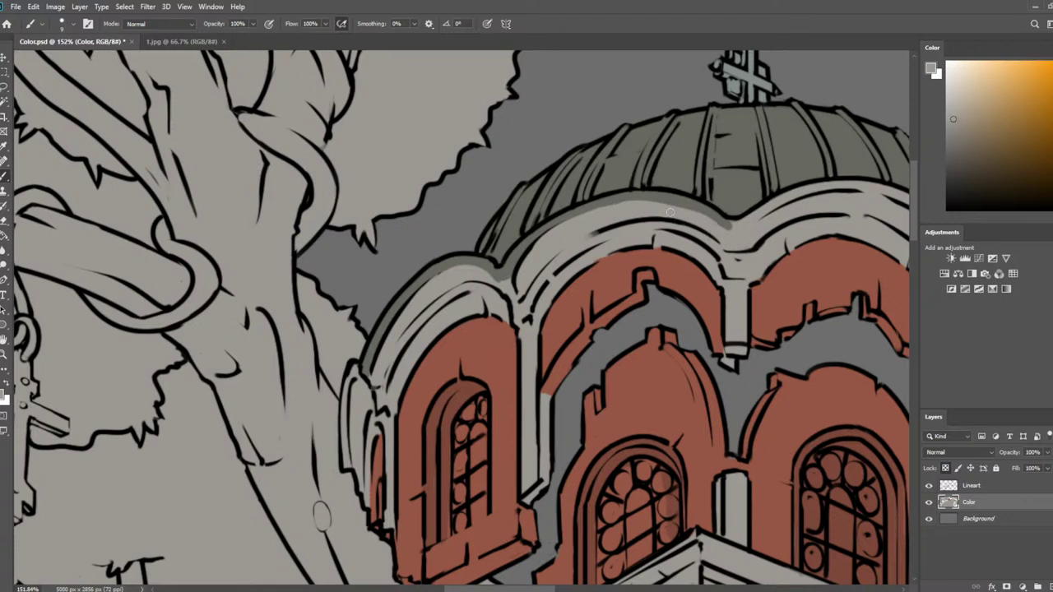
Flip the canvas view horizontally and ink the rim's lower edge in black on the Lineart layer, refining the line with the eraser
key(ctrl+shift+h)
drag(865, 276, 913, 276)
mouse_move(670, 170)
mouse_down()
mouse_move(658, 191)
mouse_move(588, 188)
mouse_move(537, 205)
mouse_up()
click(993, 487)
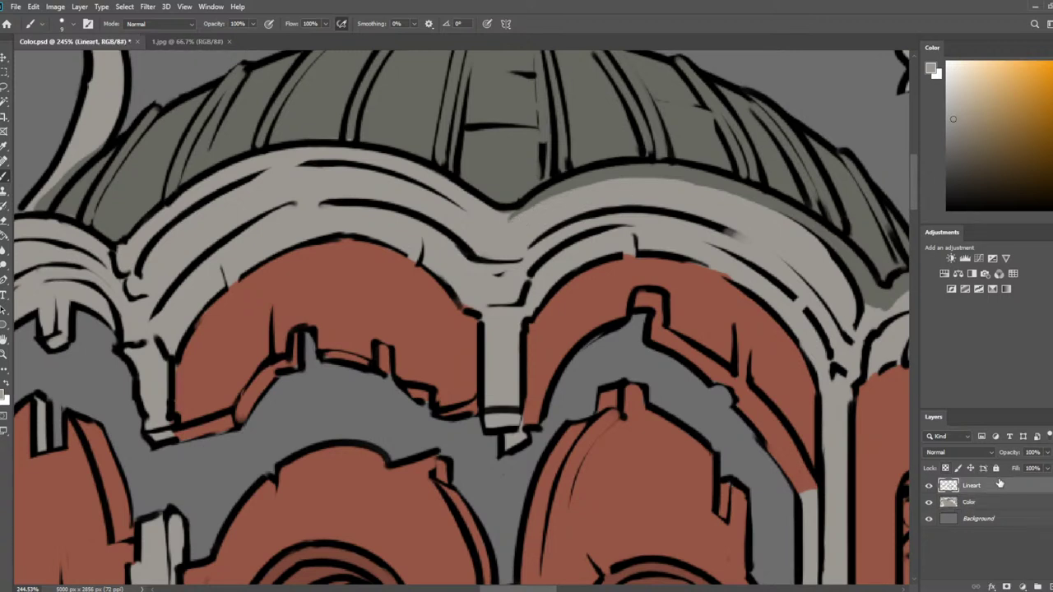
drag(1016, 163, 946, 211)
drag(520, 216, 629, 179)
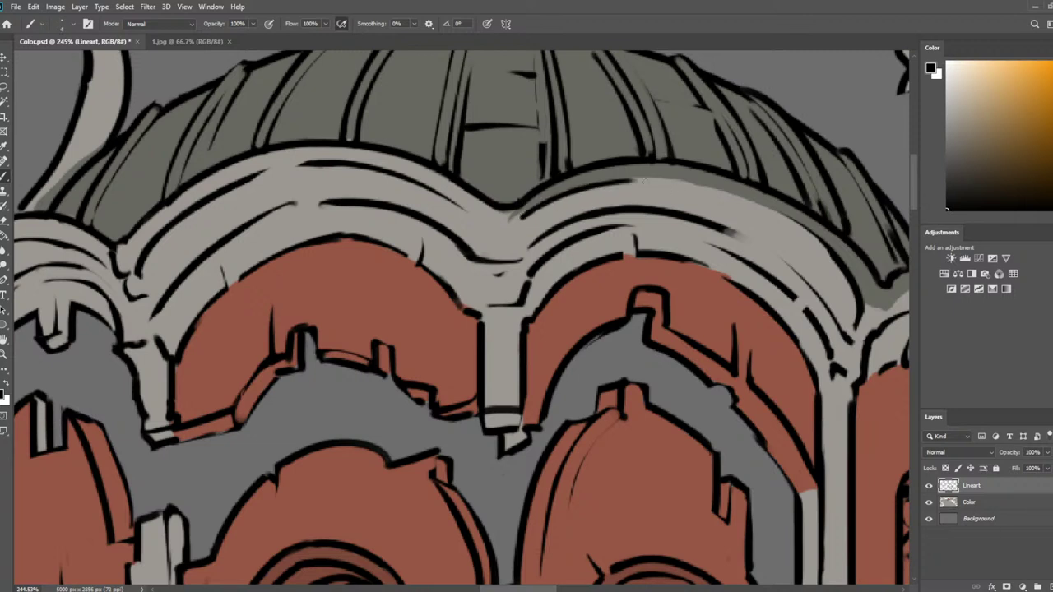
key(e)
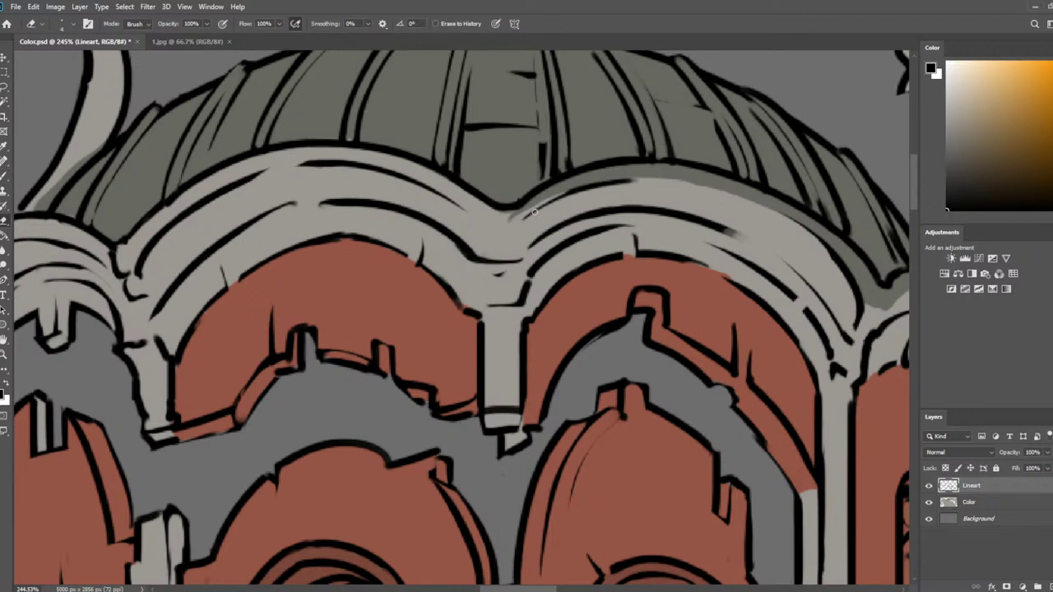
key(b)
drag(527, 216, 641, 179)
key(e)
drag(535, 207, 584, 184)
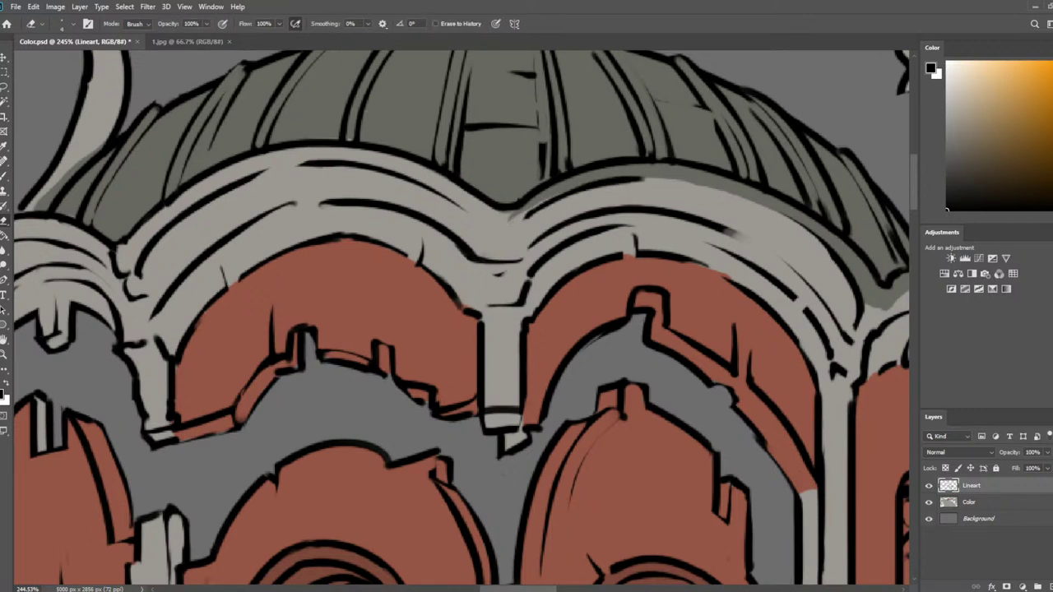
Extend the black rim line into the valley between the arches and along the arch's crest, and flip the canvas back
key(b)
mouse_move(494, 224)
mouse_down()
mouse_move(516, 224)
mouse_move(539, 203)
mouse_up()
key(e)
key(b)
drag(639, 179, 728, 199)
key(e)
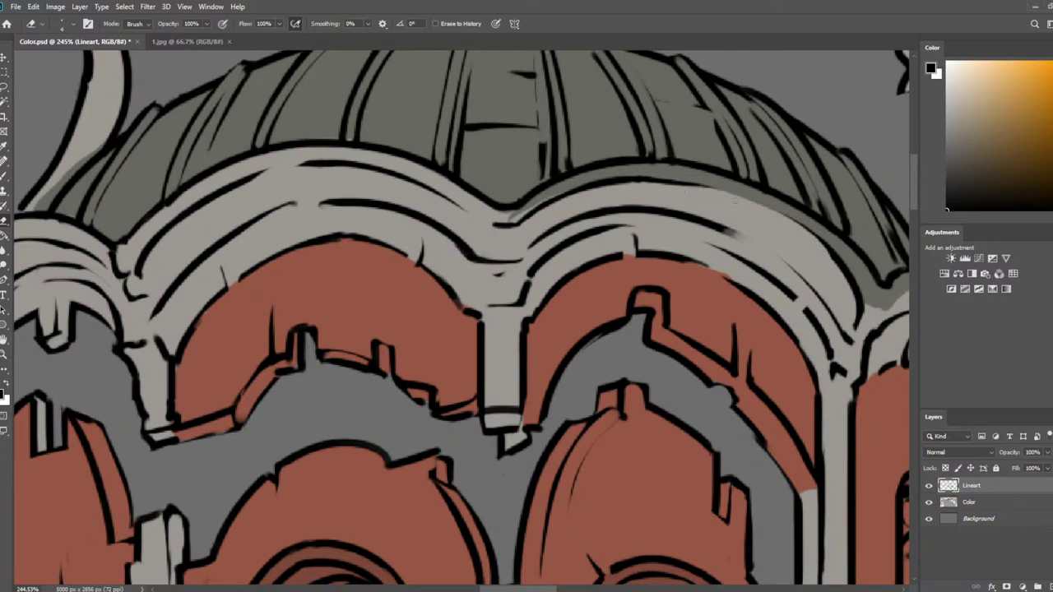
drag(602, 138, 469, 138)
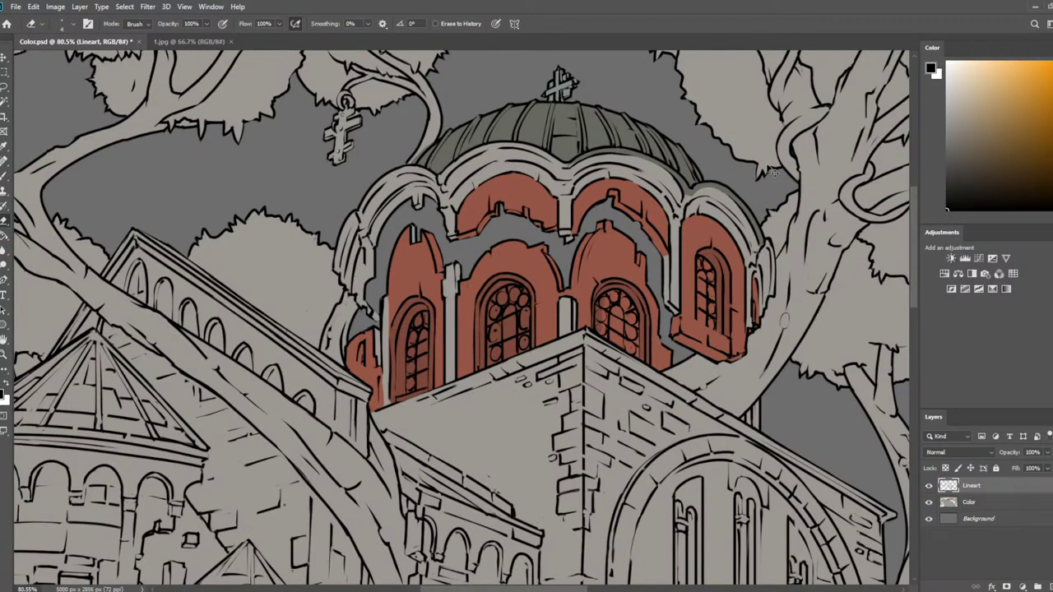
key(F2)
Try to extend the black rim line down the outer side of the arch on the Lineart layer
scroll(520, 129, up, 8)
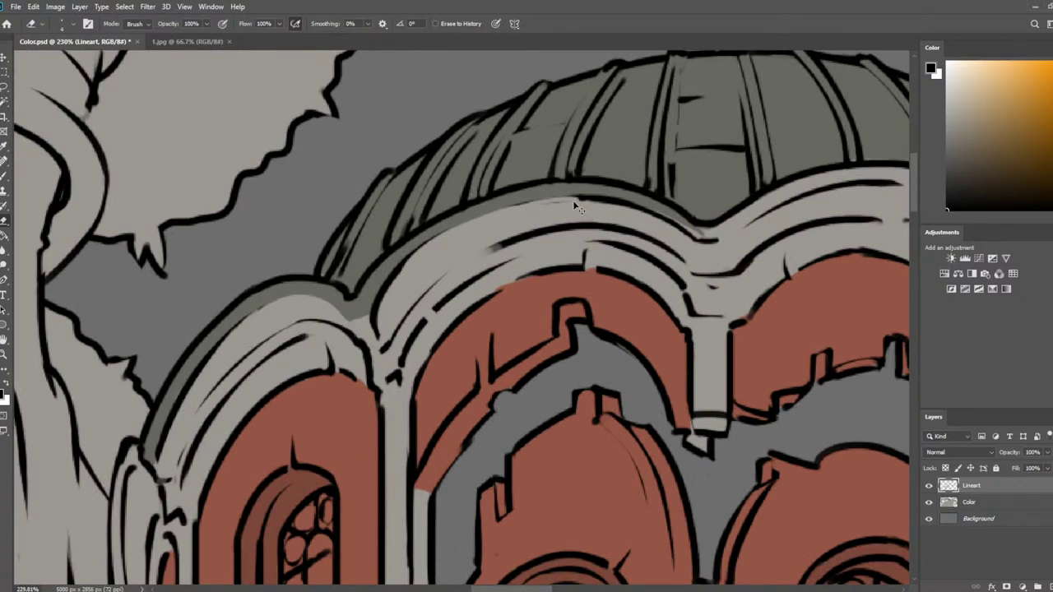
key(b)
drag(561, 201, 508, 210)
key(ctrl+z)
drag(586, 201, 485, 217)
key(e)
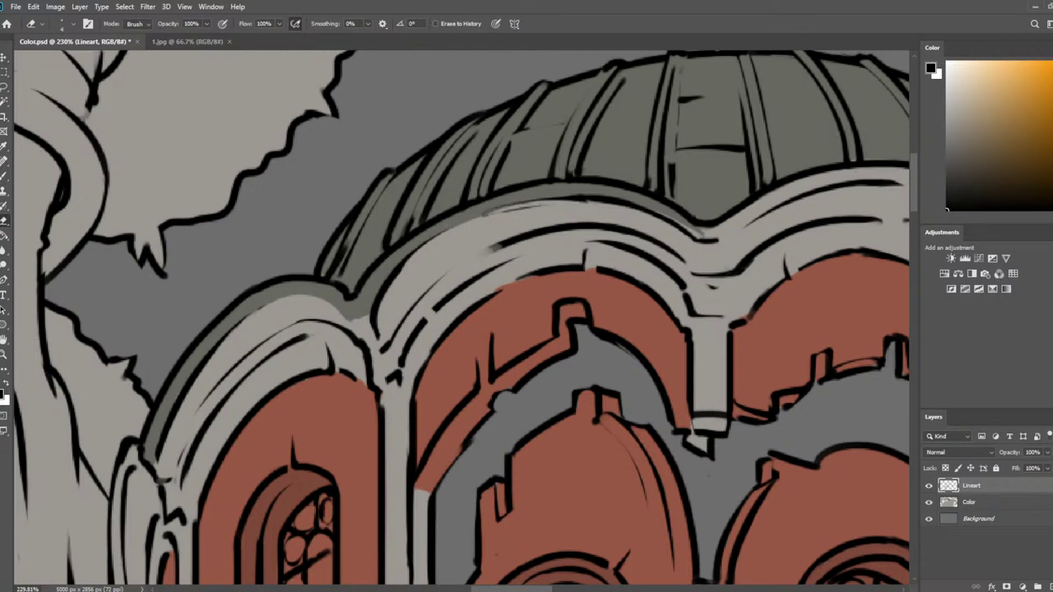
key(ctrl+z)
Erase the rough end of the black rim line at the arch's crest, and sample the beige on the Color layer
drag(587, 211, 485, 211)
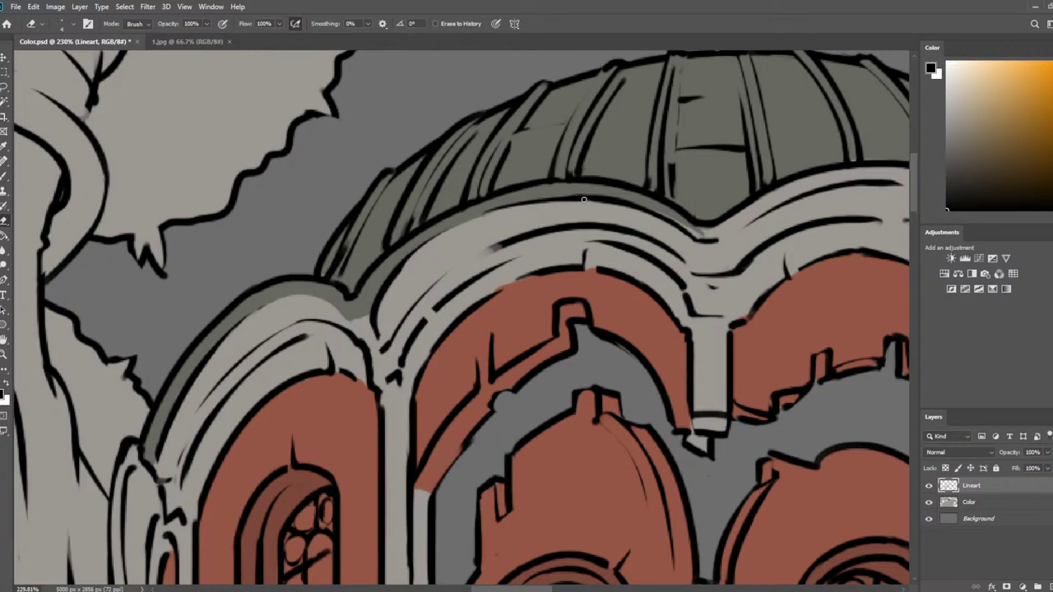
drag(574, 195, 578, 201)
key(b)
key(e)
drag(273, 263, 421, 191)
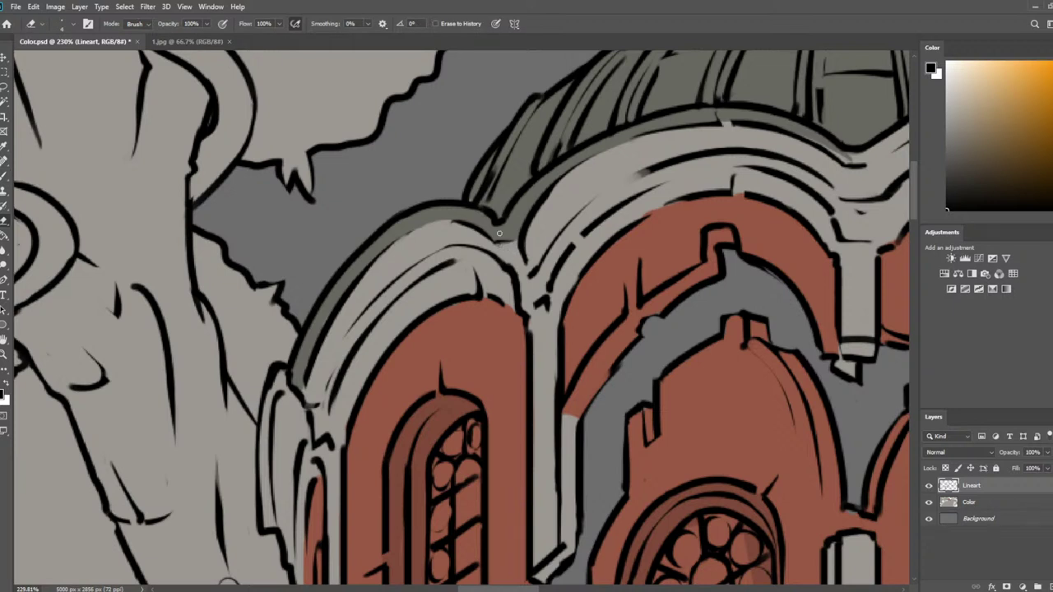
click(967, 506)
alt+click(504, 241)
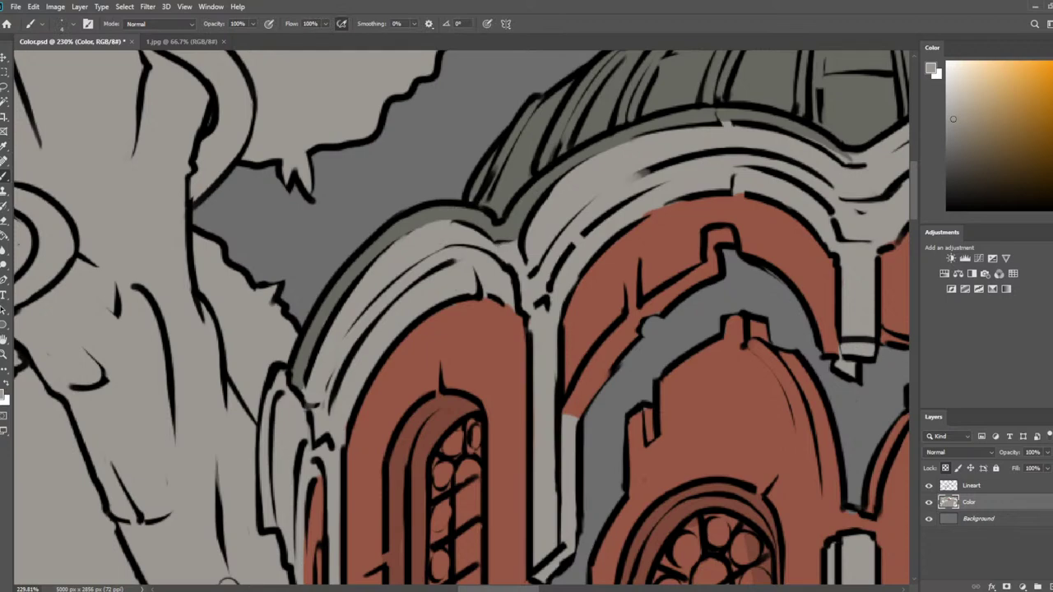
Sample the dome's gray-green, enlarge the brush, and paint the rising rim of the center arch on the Color layer
click(972, 485)
scroll(729, 259, down, 5)
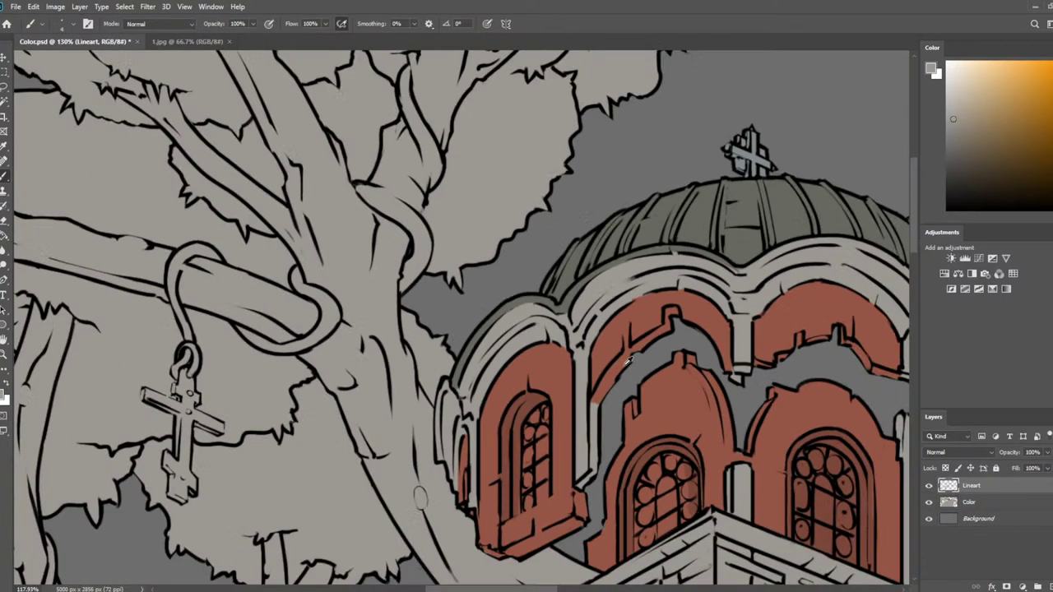
scroll(729, 259, up, 4)
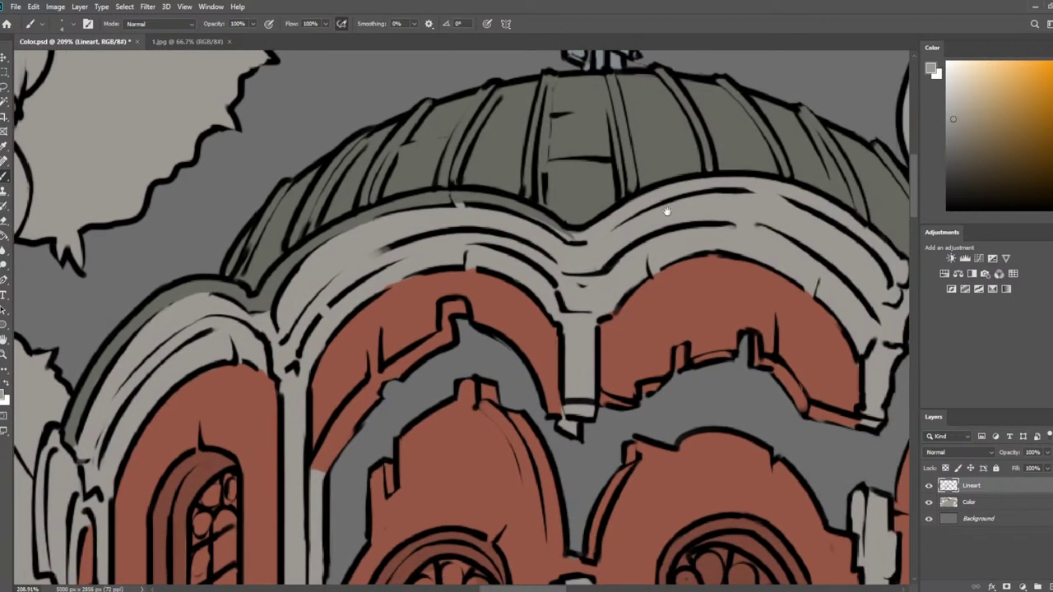
key(alt)
alt+click(678, 159)
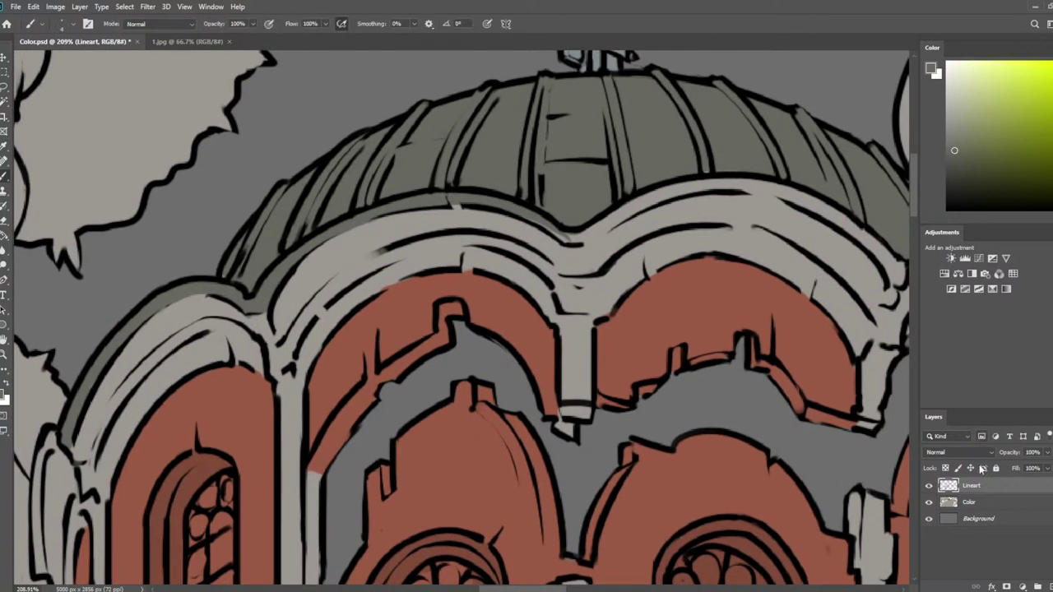
click(971, 502)
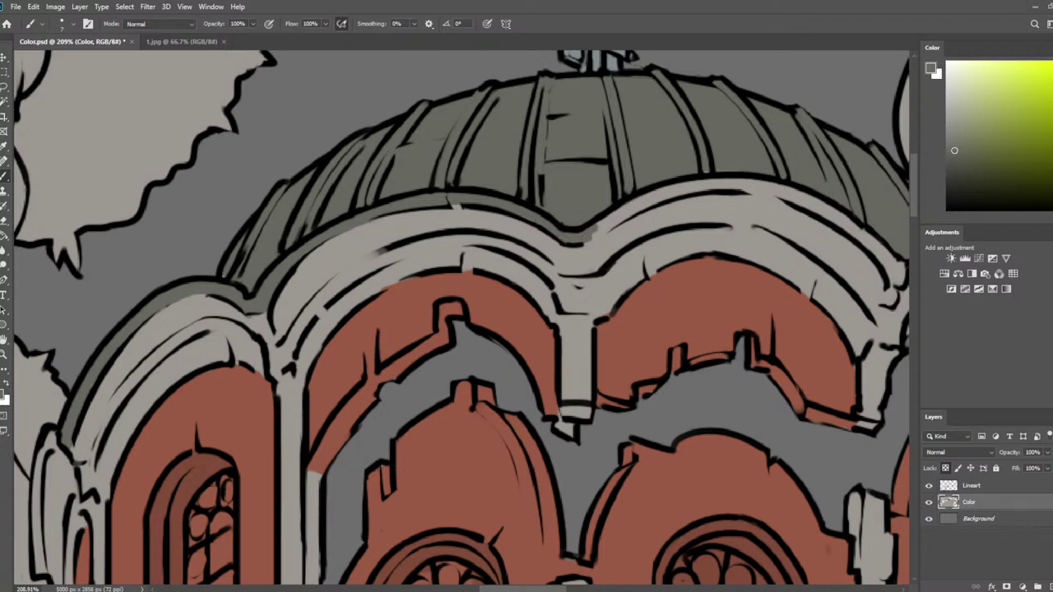
key(bracketright)
key(bracketright)
mouse_move(590, 235)
mouse_down()
mouse_move(664, 191)
mouse_move(637, 206)
mouse_move(751, 182)
mouse_up()
Continue the gray-green rim down the center arch and over the arch beside it, sampling beige to trim the edge
mouse_move(730, 253)
mouse_down()
mouse_move(609, 266)
mouse_move(462, 301)
mouse_up()
mouse_move(477, 232)
mouse_down()
mouse_move(601, 289)
mouse_move(624, 319)
mouse_move(589, 277)
mouse_move(507, 221)
mouse_move(518, 171)
mouse_move(615, 301)
mouse_move(669, 296)
mouse_move(634, 316)
mouse_move(699, 291)
mouse_move(660, 300)
mouse_move(744, 304)
mouse_move(728, 298)
mouse_move(720, 295)
mouse_move(832, 407)
mouse_up()
click(546, 272)
alt+click(582, 264)
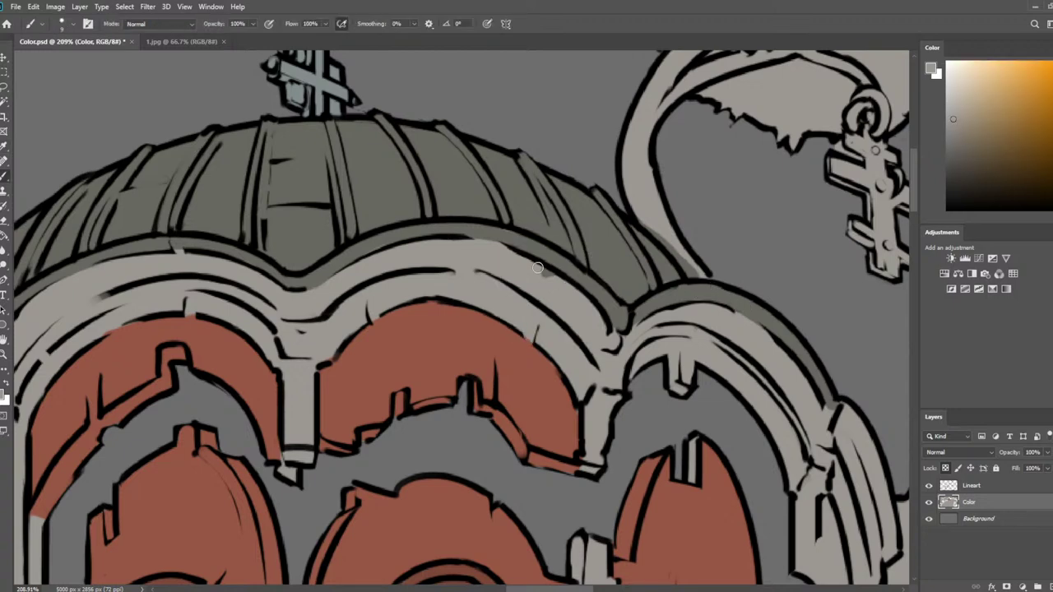
Paint beige over the gray-green spill on the hanging branch where it meets the dome's edge
drag(683, 288, 538, 255)
alt+click(518, 181)
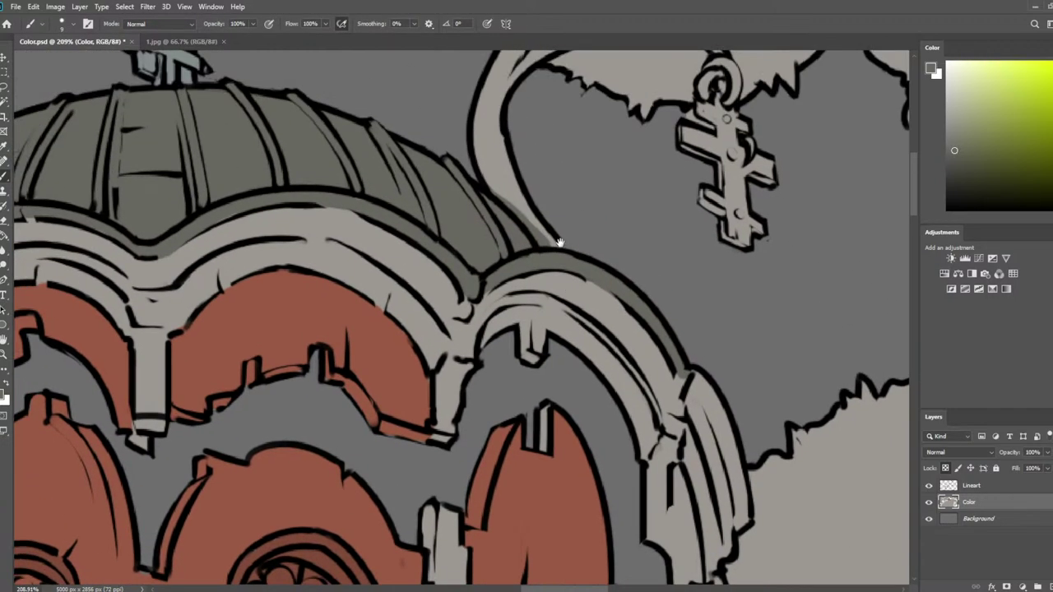
alt+click(504, 198)
drag(504, 198, 547, 244)
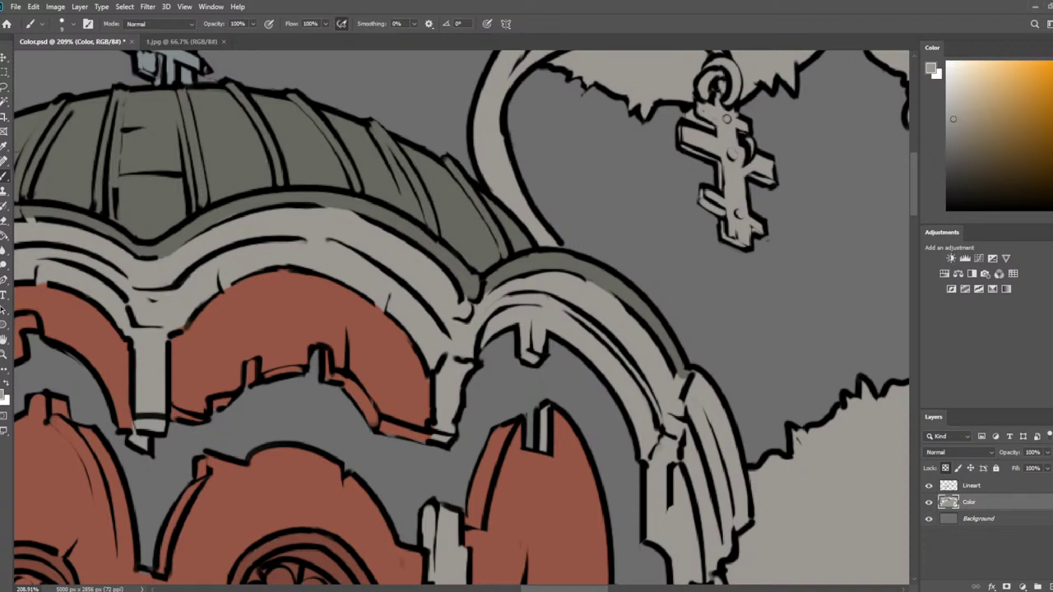
Sample the roof's gray-green again and paint the outer rim of the dome's far-right arch
mouse_move(434, 354)
mouse_down()
mouse_move(428, 275)
mouse_move(401, 201)
mouse_up()
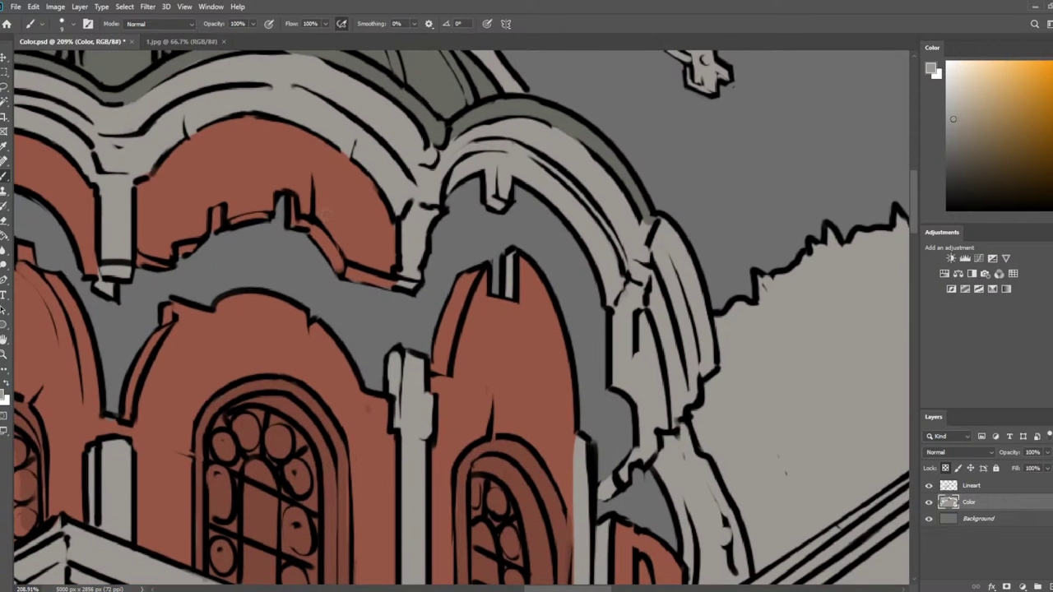
alt+click(333, 217)
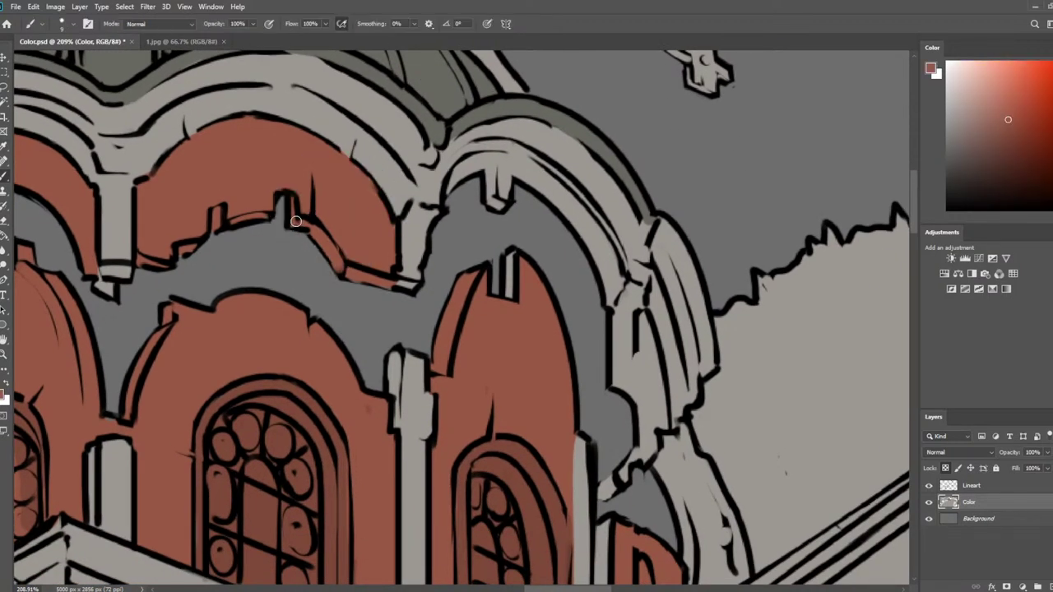
drag(624, 277, 600, 250)
alt+click(526, 145)
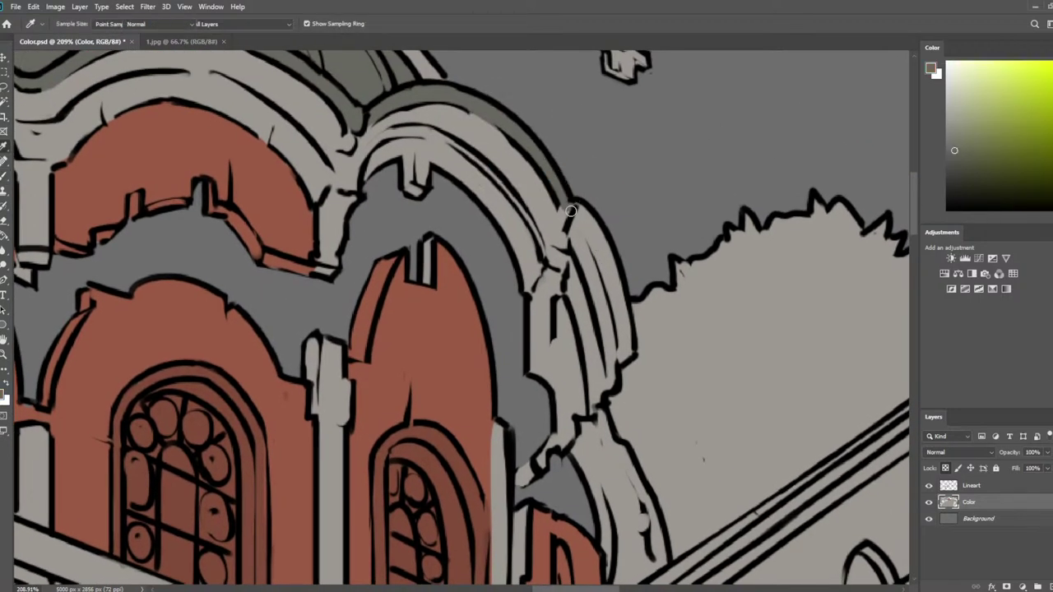
mouse_move(568, 206)
mouse_down()
mouse_move(604, 300)
mouse_move(609, 286)
mouse_move(615, 299)
mouse_move(622, 357)
mouse_up()
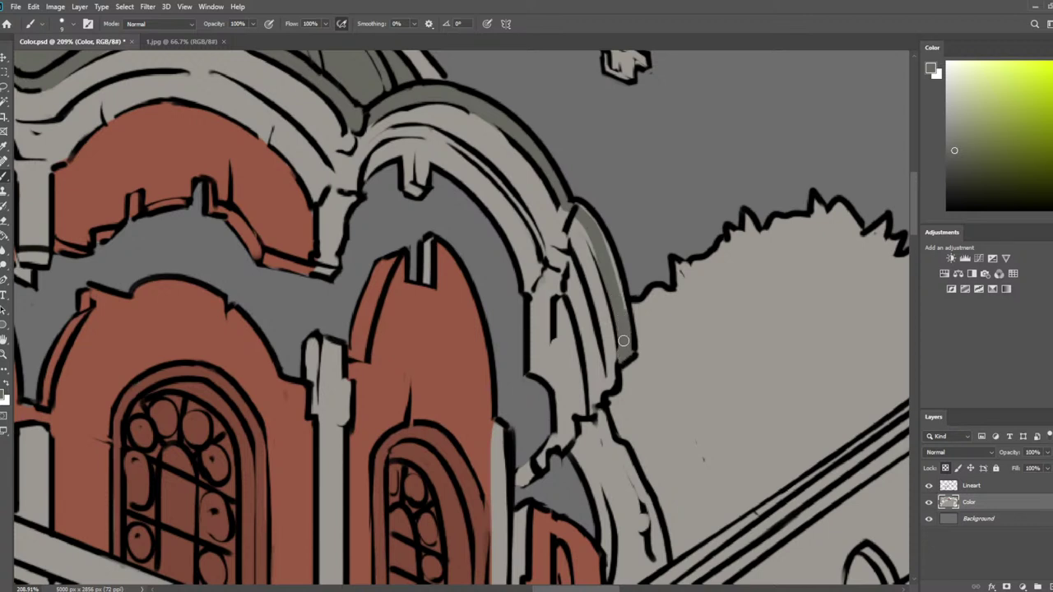
mouse_move(624, 340)
mouse_down()
mouse_move(601, 242)
mouse_move(573, 200)
mouse_move(590, 248)
mouse_move(582, 244)
mouse_up()
View the whole illustration and hide the Color layer to inspect the line art alone
scroll(491, 139, down, 10)
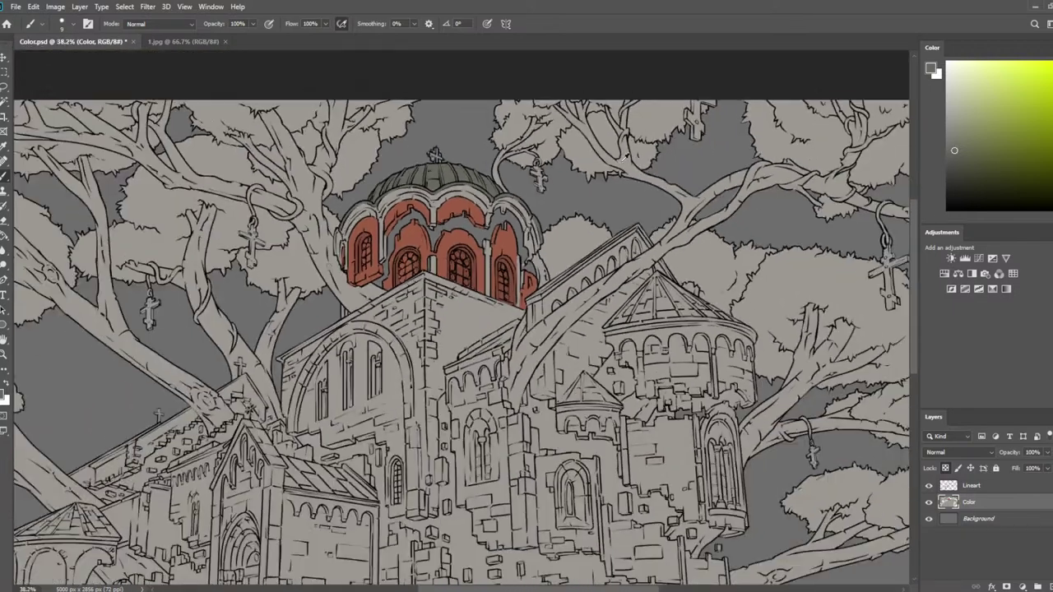
scroll(549, 414, up, 4)
scroll(549, 412, down, 1)
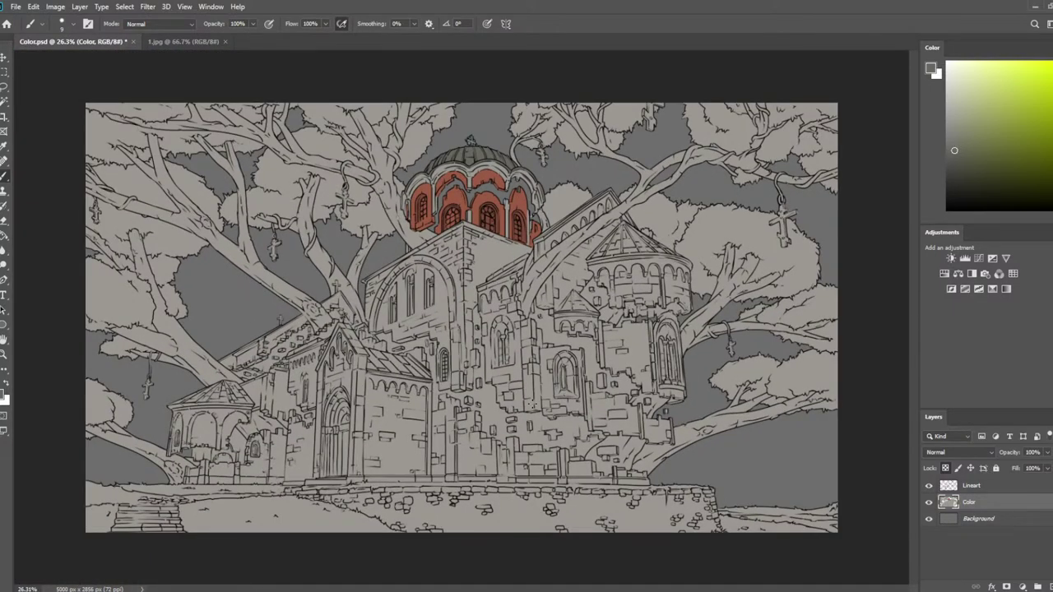
click(930, 502)
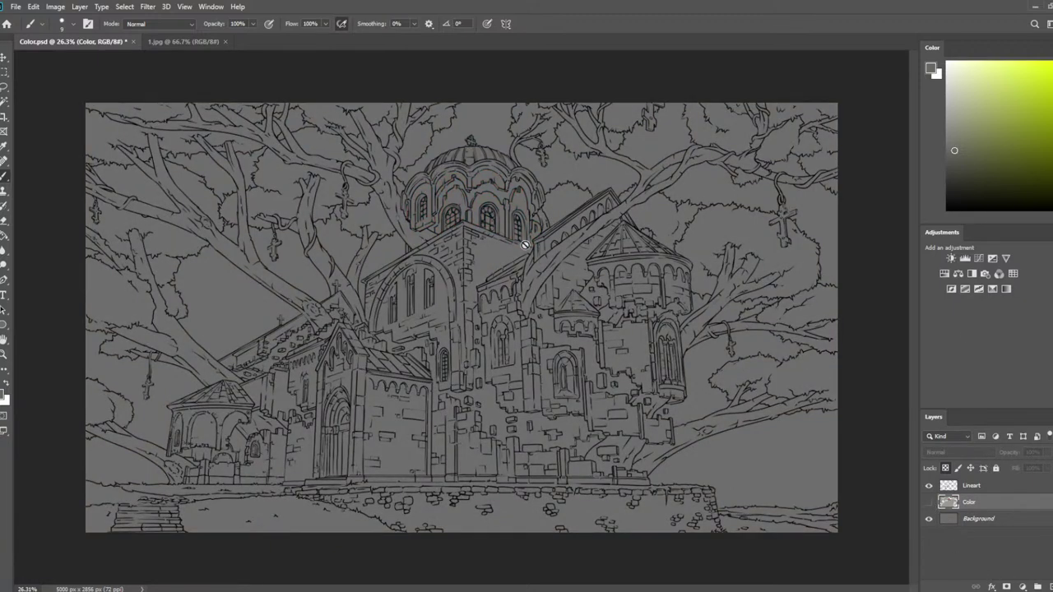
Look over the line art on its own and show the Color layer again
scroll(633, 140, up, 1)
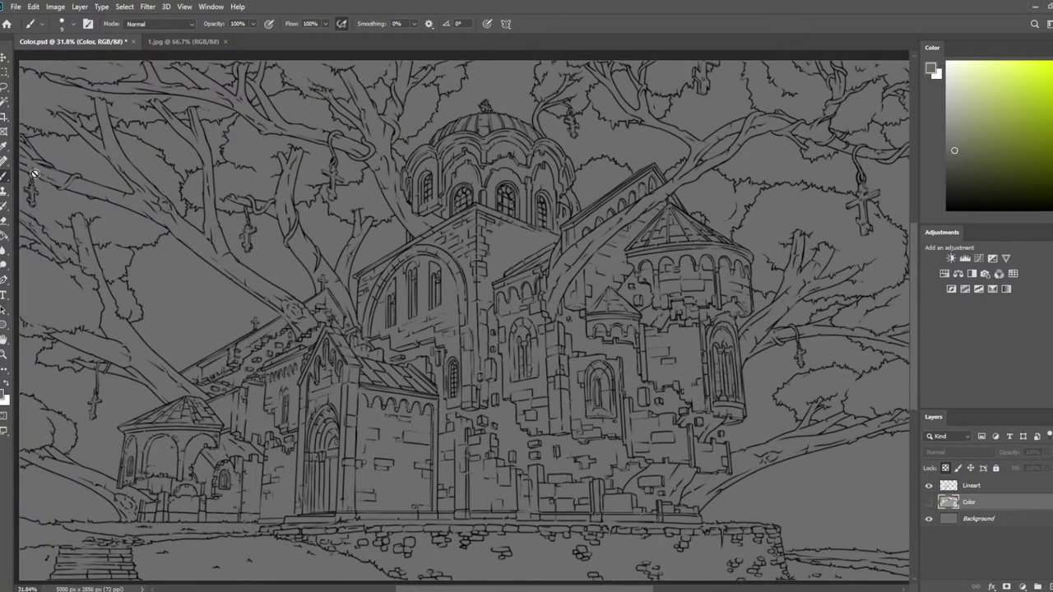
scroll(395, 296, down, 1)
click(929, 503)
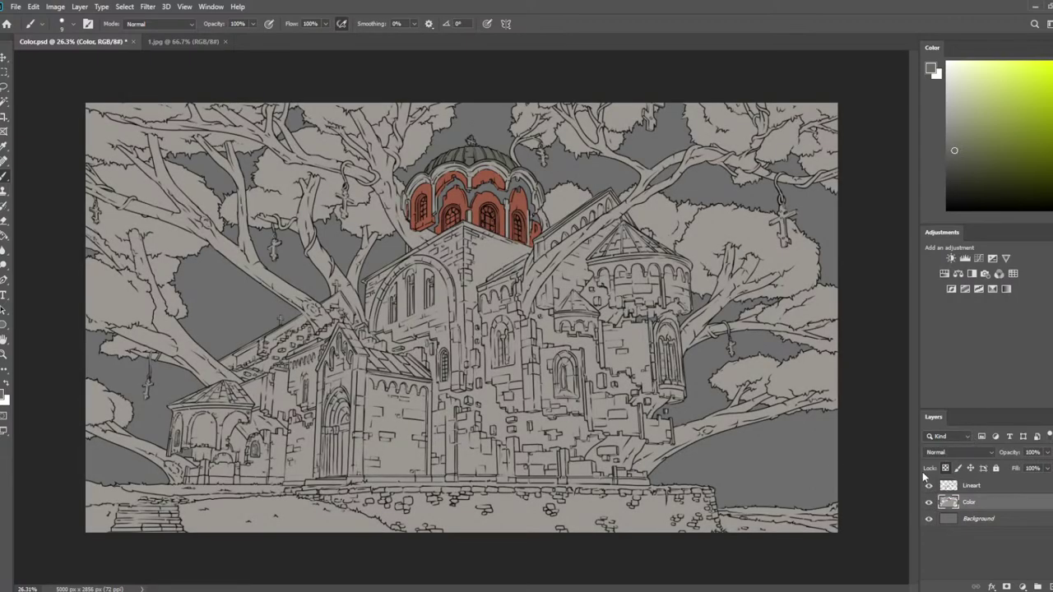
Compare the dome with the church in the reference photo 1.jpg and return to Color.psd
scroll(494, 120, up, 5)
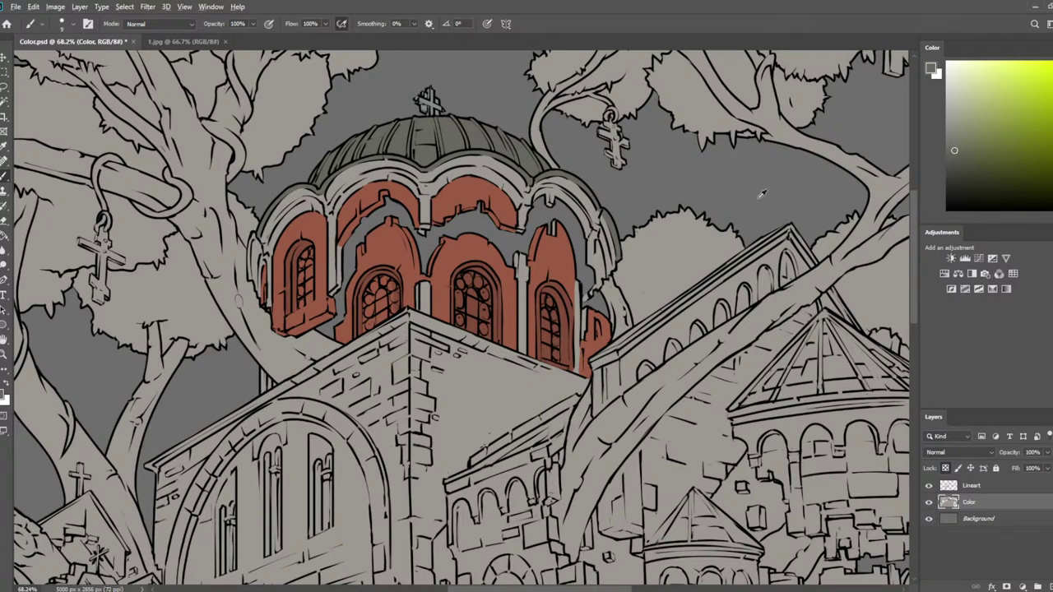
scroll(761, 194, up, 2)
drag(318, 286, 482, 393)
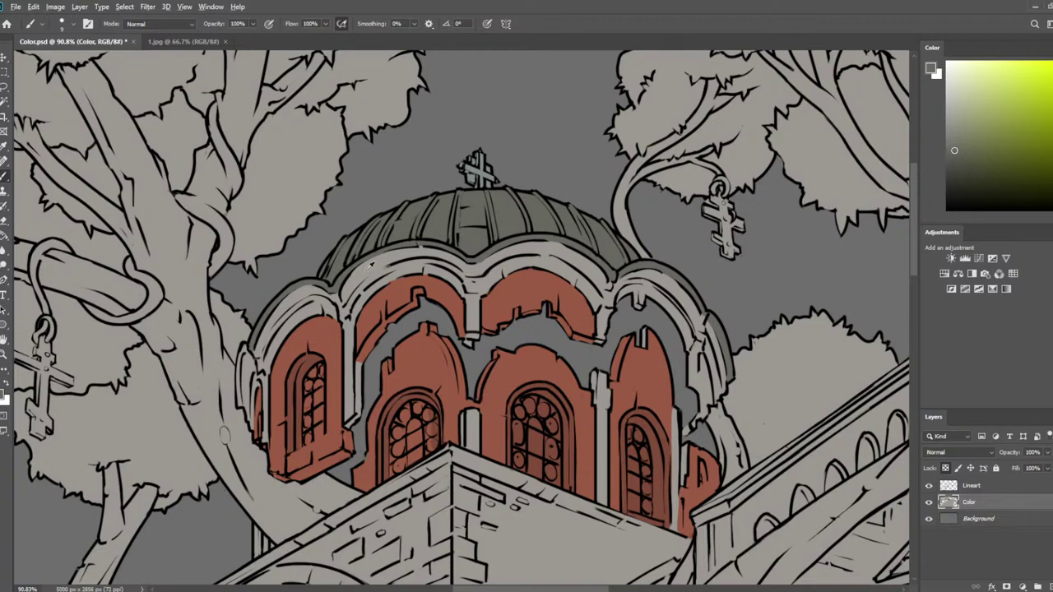
click(162, 42)
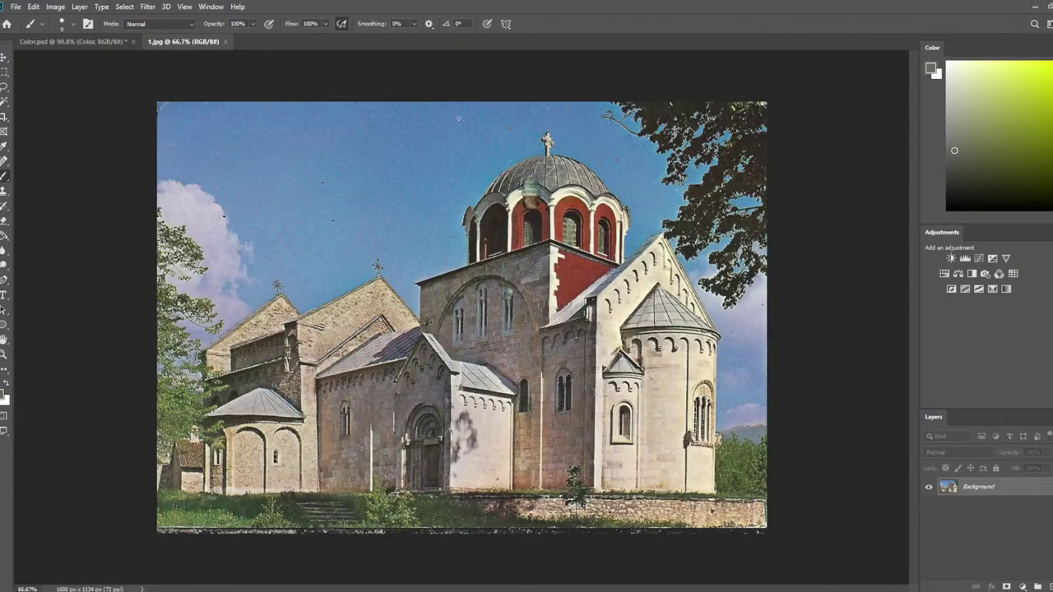
scroll(636, 226, up, 3)
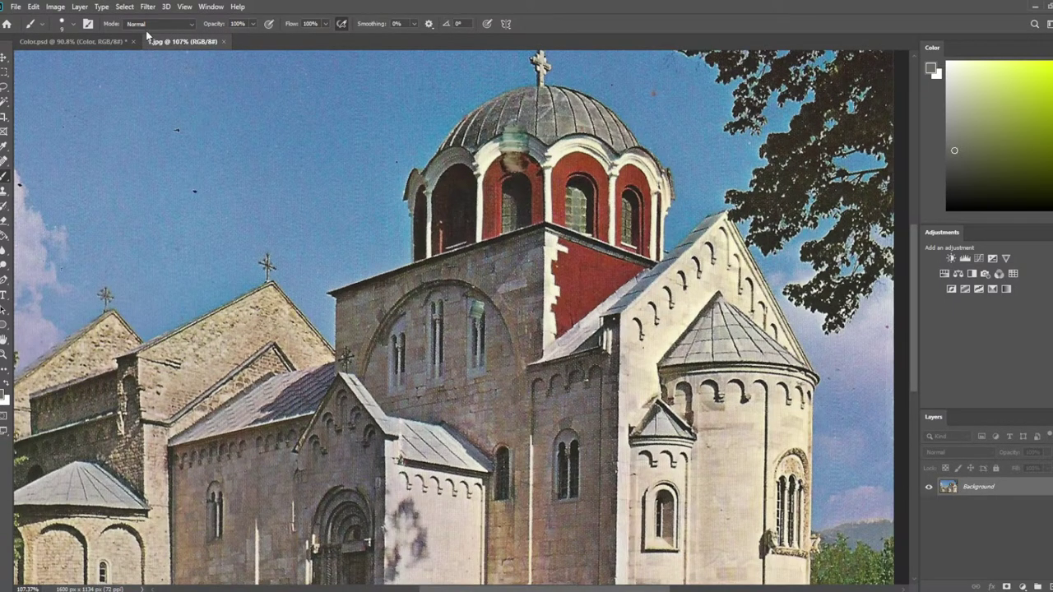
click(73, 42)
scroll(440, 434, up, 2)
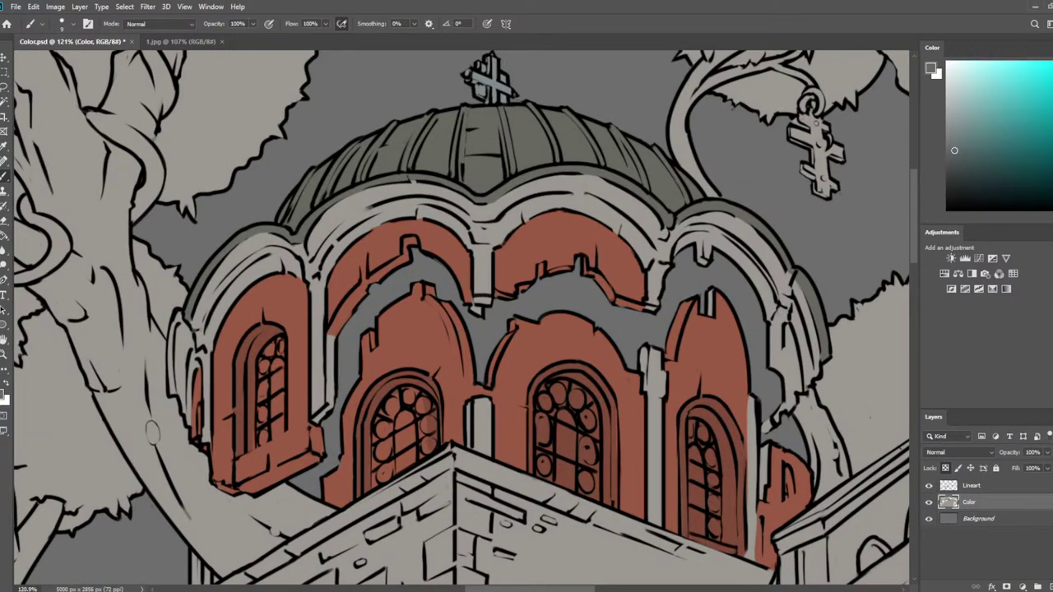
Fill the glass of the dome window just left of the wall corner with a muted blue
key(bracketright)
key(bracketright)
key(bracketright)
drag(403, 402, 387, 446)
click(967, 148)
click(1051, 129)
mouse_move(395, 408)
mouse_down()
mouse_move(390, 443)
mouse_move(390, 411)
mouse_move(374, 423)
mouse_move(396, 414)
mouse_move(399, 424)
mouse_move(397, 402)
mouse_move(384, 465)
mouse_move(405, 393)
mouse_move(424, 410)
mouse_move(426, 446)
mouse_move(418, 452)
mouse_move(416, 422)
mouse_move(381, 460)
mouse_move(390, 439)
mouse_move(384, 475)
mouse_up()
click(986, 144)
key(bracketleft)
key(bracketright)
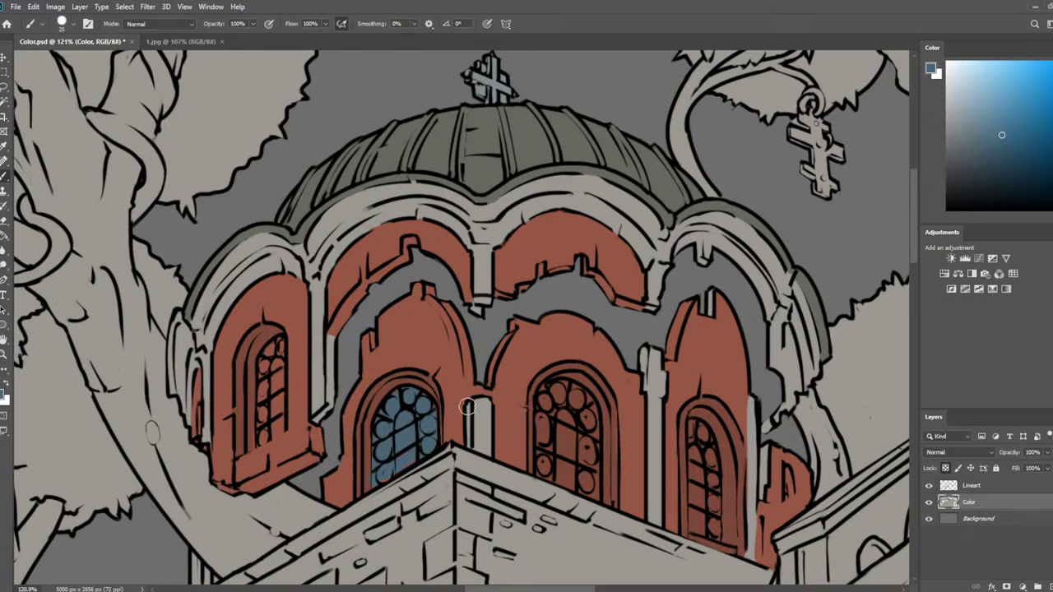
Choose a darker blue and repaint all the glass of the dome window left of the wall corner
click(1009, 150)
key(bracketright)
key(bracketright)
key(bracketright)
mouse_move(410, 408)
mouse_down()
mouse_move(401, 427)
mouse_move(397, 408)
mouse_move(390, 434)
mouse_move(414, 401)
mouse_move(423, 428)
mouse_move(380, 475)
mouse_move(427, 445)
mouse_up()
key(bracketleft)
key(bracketleft)
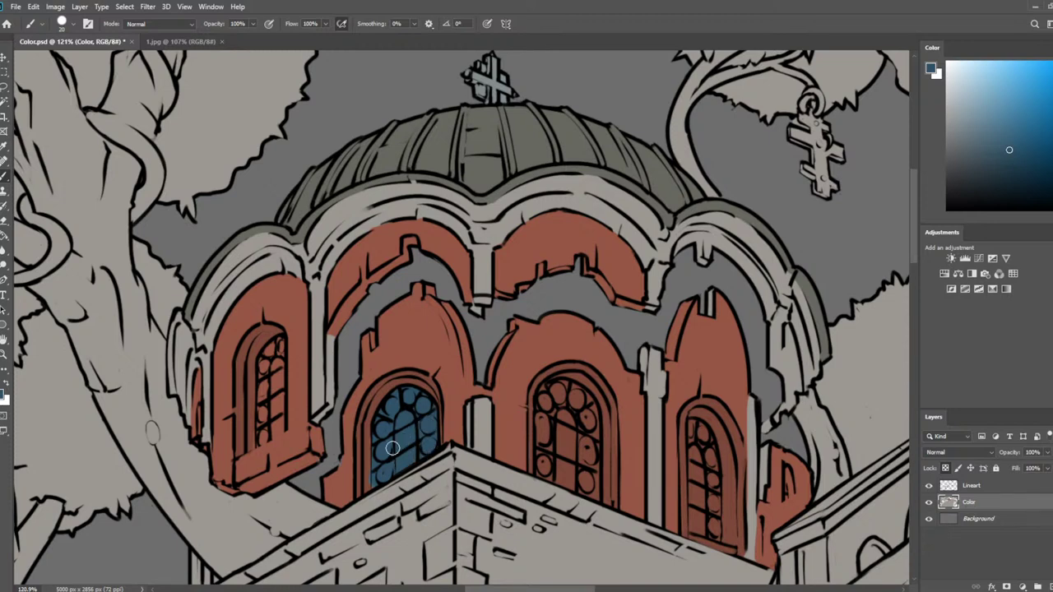
Paint the round border panes of that window in a lighter, medium blue
scroll(419, 370, up, 2)
drag(533, 355, 601, 239)
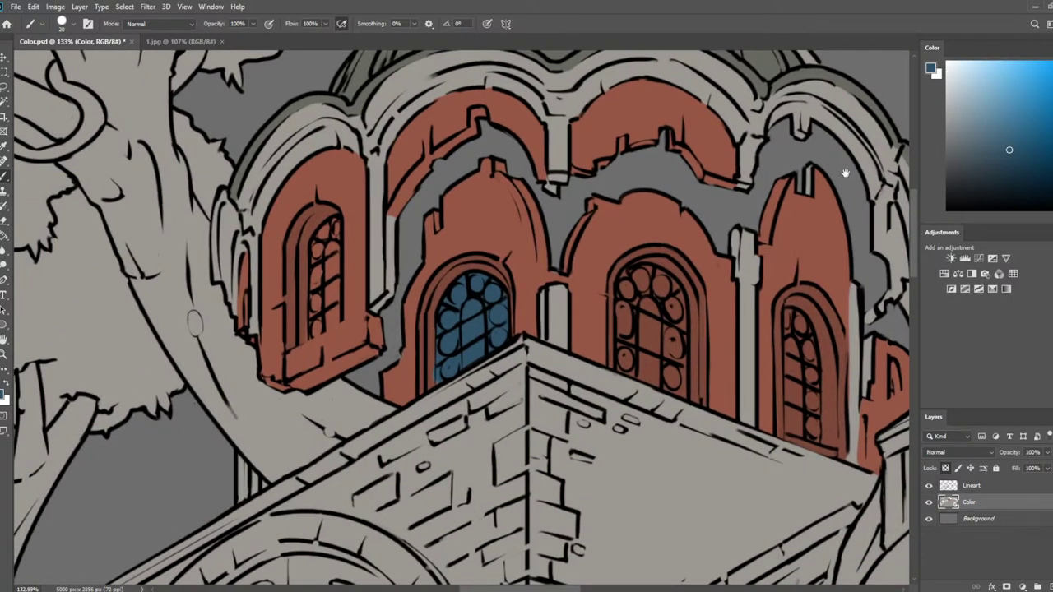
click(1017, 127)
mouse_move(471, 278)
mouse_down()
mouse_move(491, 290)
mouse_move(497, 315)
mouse_up()
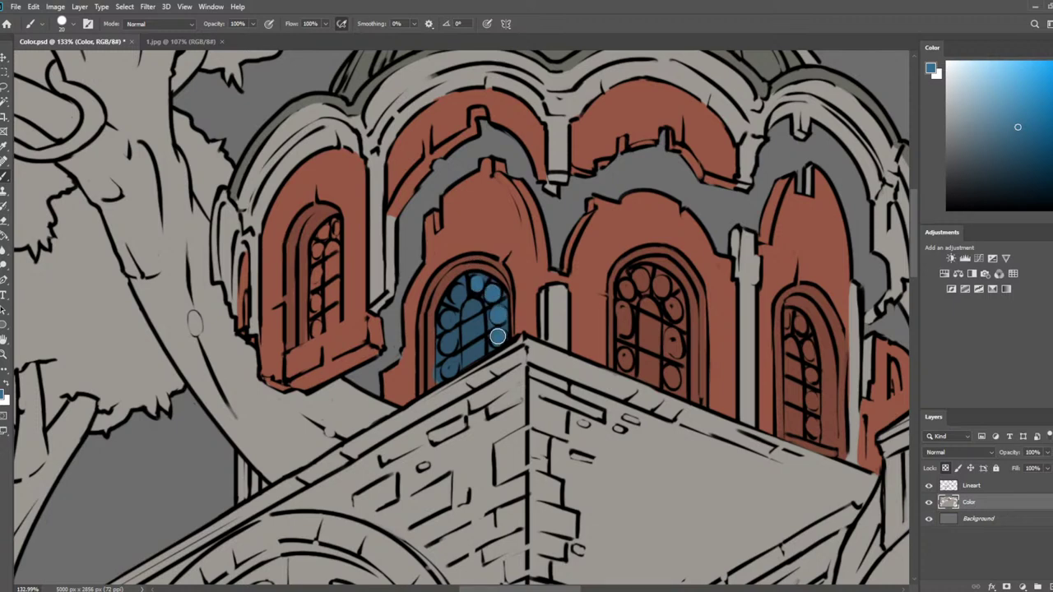
key(bracketleft)
key(bracketright)
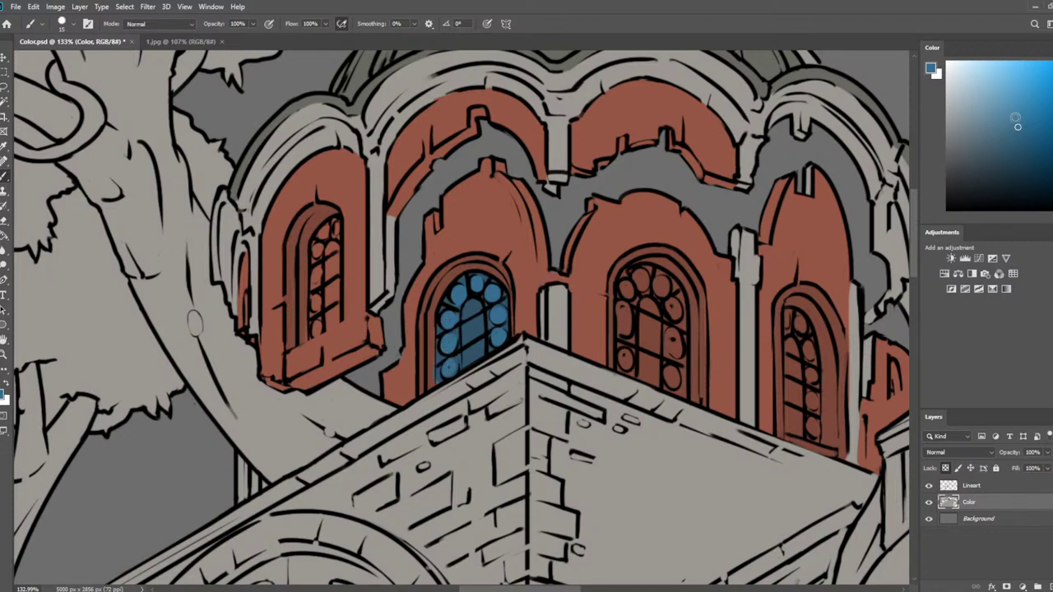
Paint the window's central panes in a brighter blue and sample the wall red for its frame edge
click(1020, 109)
mouse_move(470, 298)
mouse_down()
mouse_move(464, 361)
mouse_move(477, 337)
mouse_up()
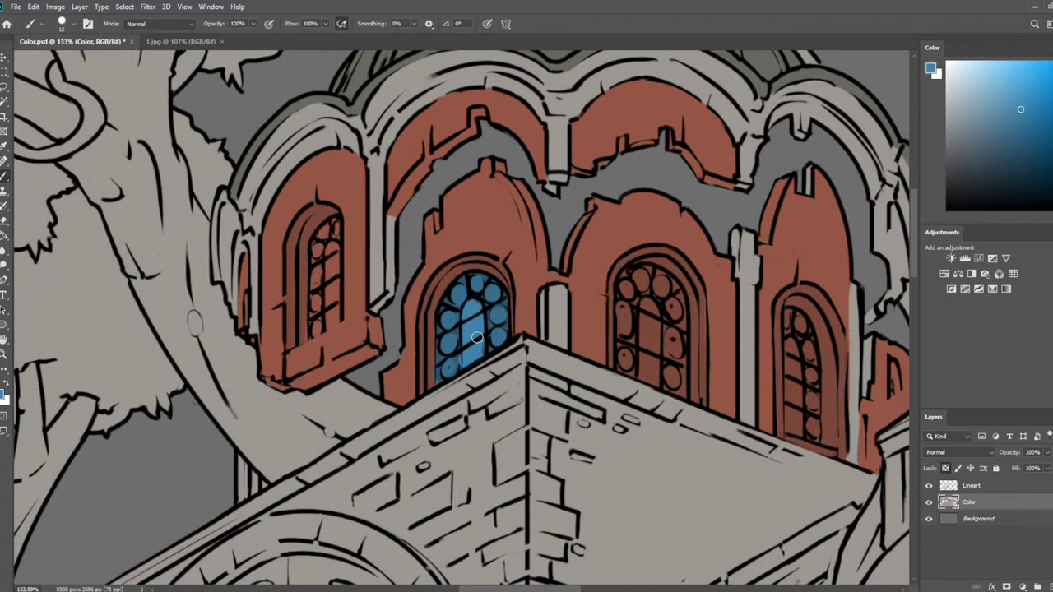
alt+click(427, 342)
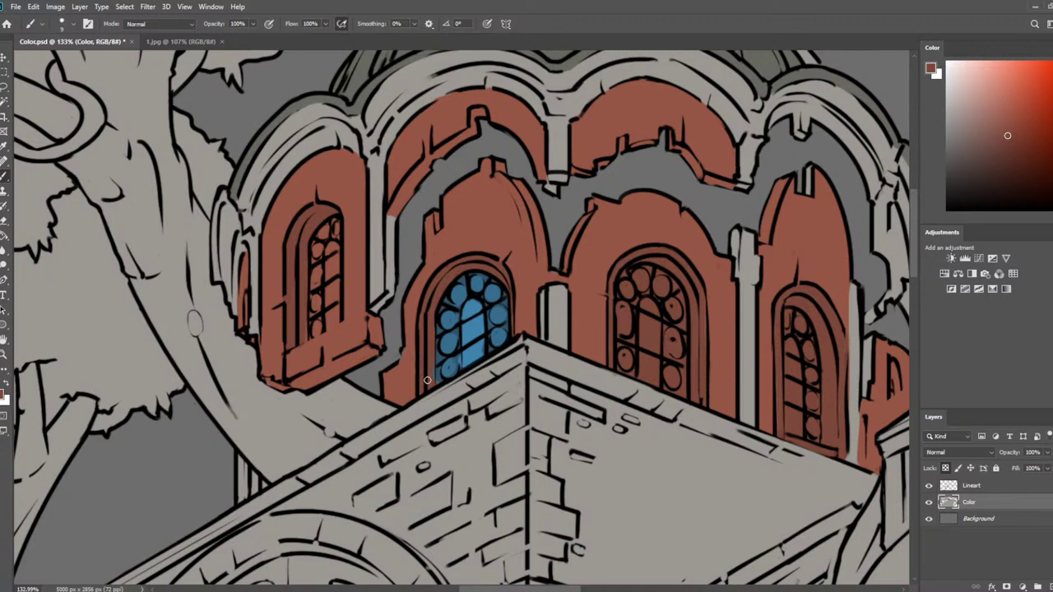
Touch up the same window's lower panes on the Color layer with its sampled dark, medium and bright blues
key(alt)
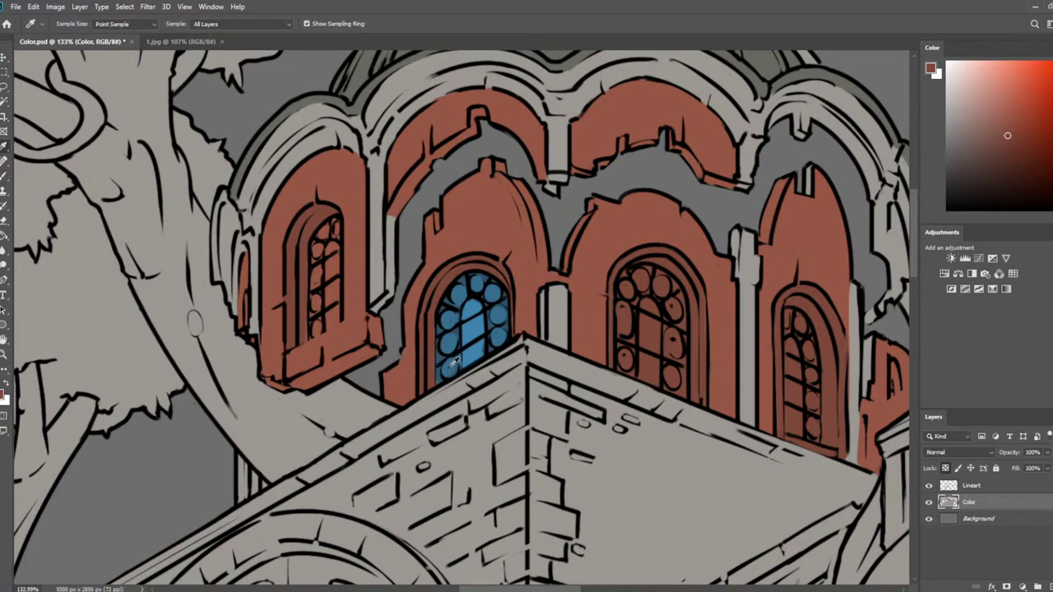
alt+click(441, 354)
alt+click(448, 369)
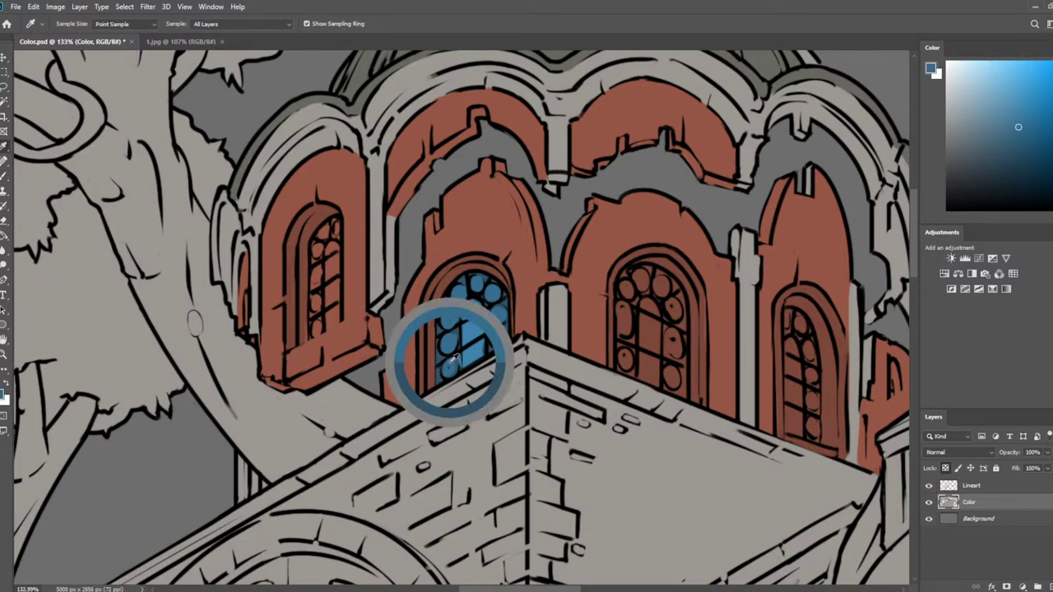
click(977, 486)
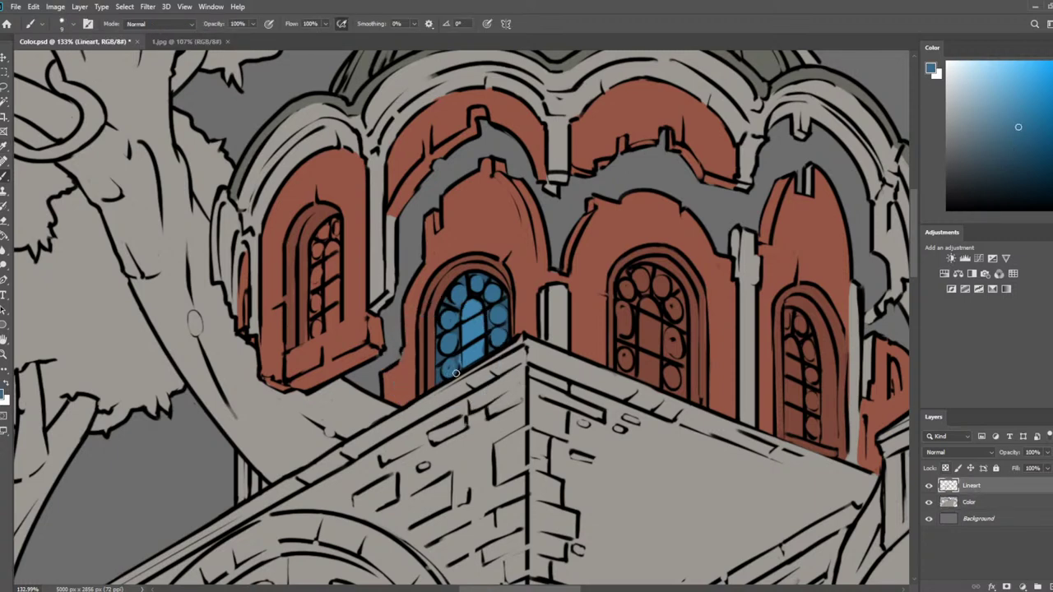
key(e)
click(991, 502)
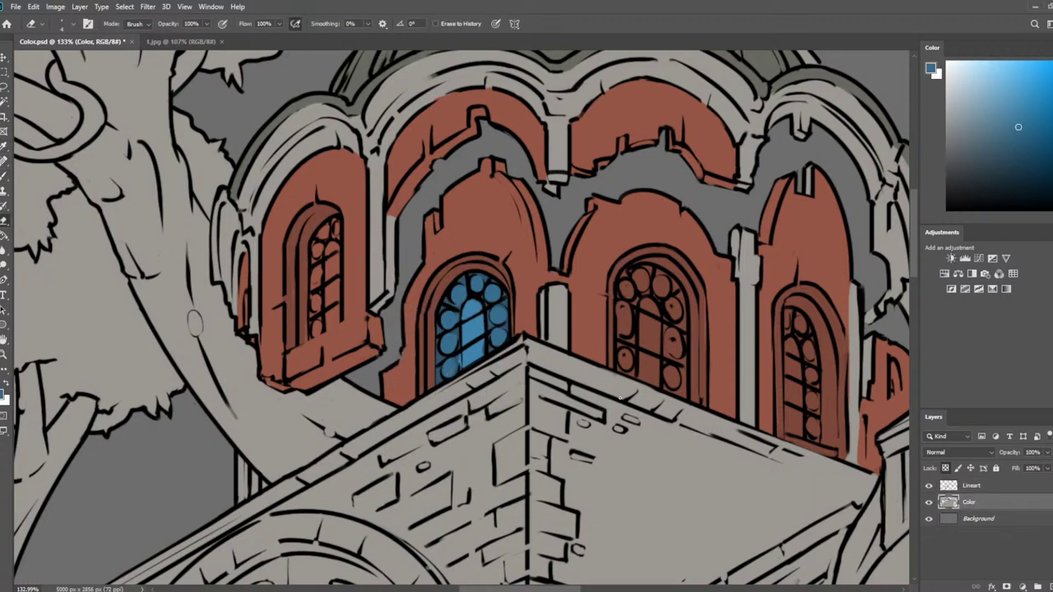
key(b)
alt+click(463, 327)
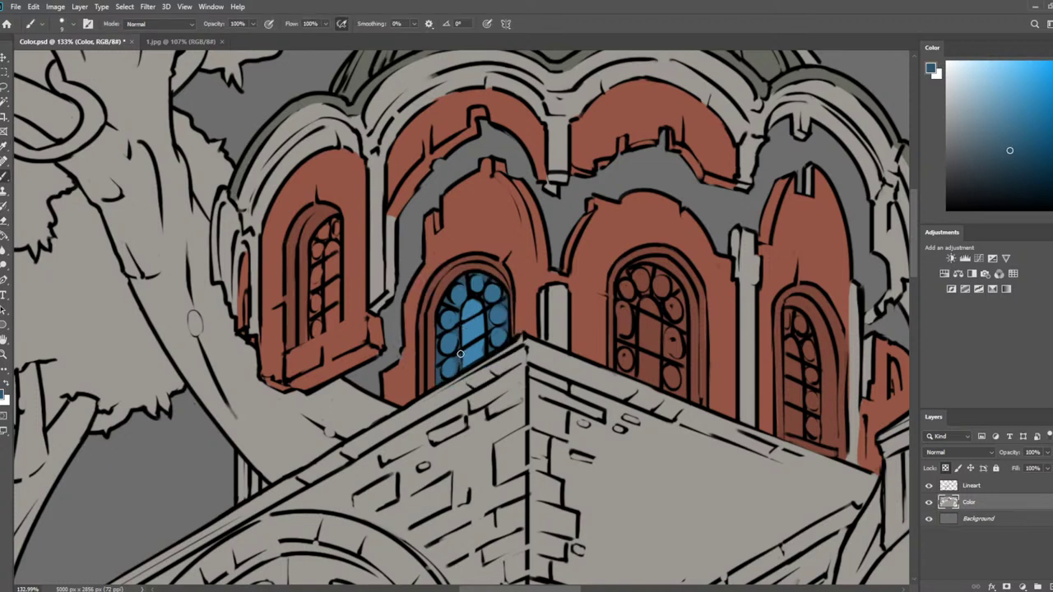
alt+click(448, 370)
alt+click(479, 350)
alt+click(473, 331)
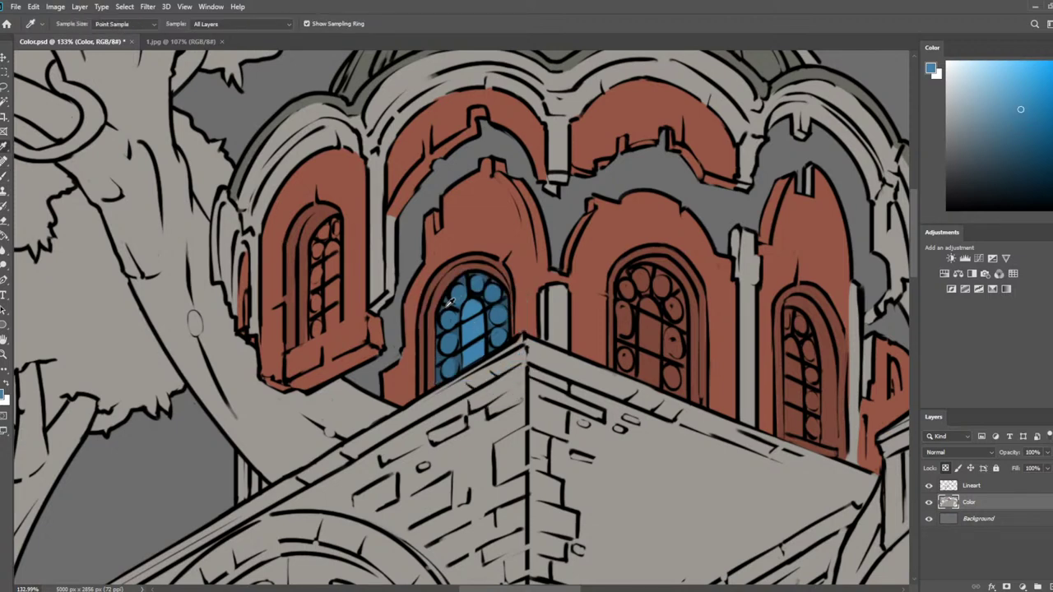
Sample the dark blue and fill the glass of the dome's far-left window
alt+click(444, 353)
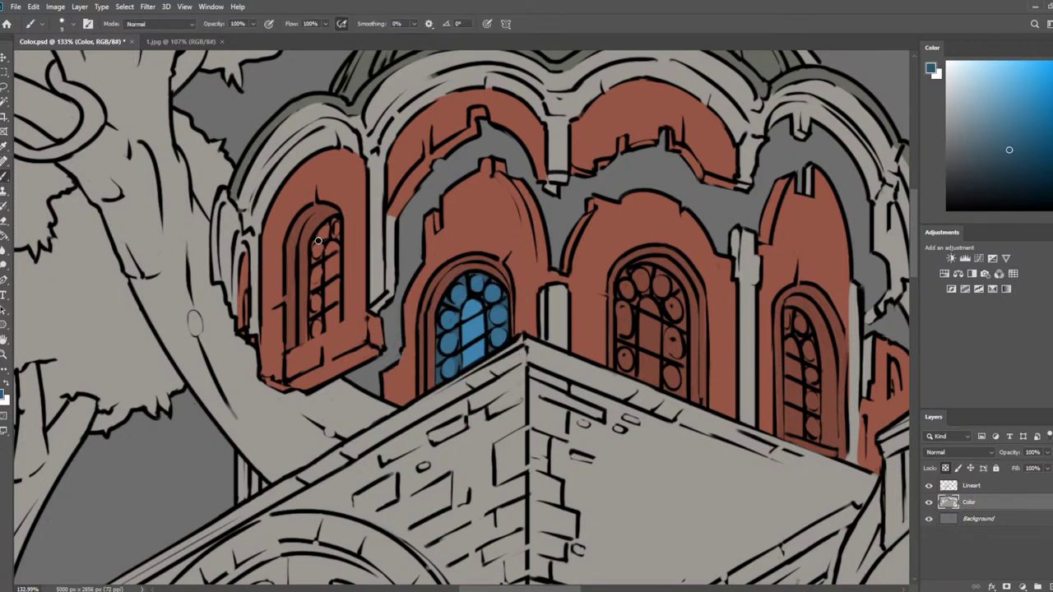
key(bracketright)
key(bracketright)
key(bracketright)
key(bracketleft)
mouse_move(335, 223)
mouse_down()
mouse_move(322, 276)
mouse_move(316, 248)
mouse_move(334, 227)
mouse_move(334, 320)
mouse_move(319, 326)
mouse_move(316, 267)
mouse_move(317, 329)
mouse_move(331, 276)
mouse_up()
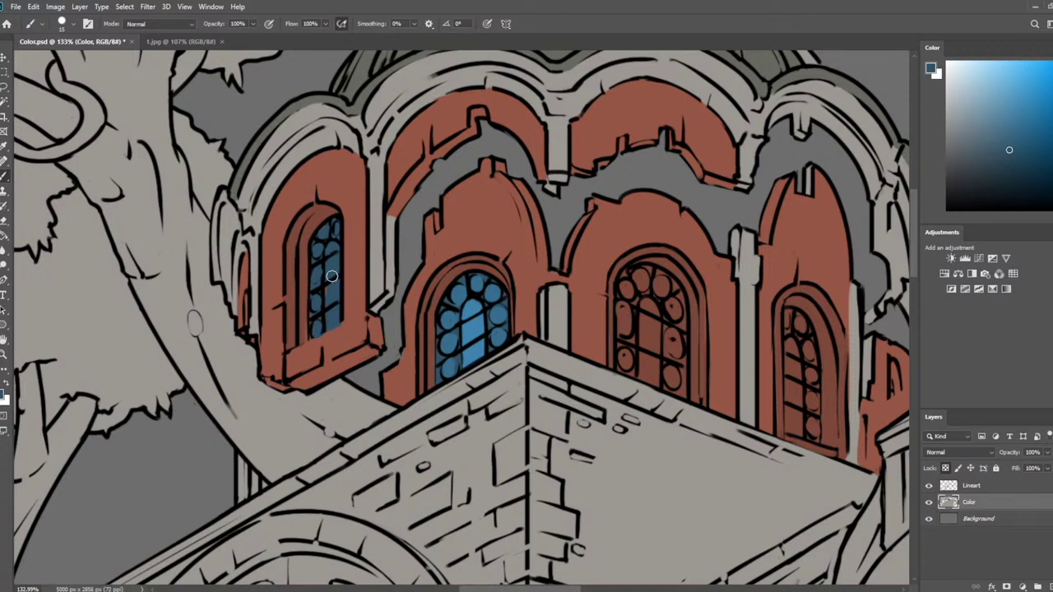
Fill the glass of the two dome windows right of the wall corner with the same dark blue
key(bracketleft)
key(bracketright)
key(bracketright)
key(bracketright)
key(bracketright)
key(bracketright)
mouse_move(635, 281)
mouse_down()
mouse_move(634, 310)
mouse_move(630, 277)
mouse_move(655, 281)
mouse_move(643, 273)
mouse_move(675, 311)
mouse_move(681, 392)
mouse_move(662, 307)
mouse_move(658, 357)
mouse_move(652, 304)
mouse_move(627, 298)
mouse_move(626, 358)
mouse_move(642, 373)
mouse_move(654, 365)
mouse_move(645, 354)
mouse_move(666, 379)
mouse_move(626, 289)
mouse_up()
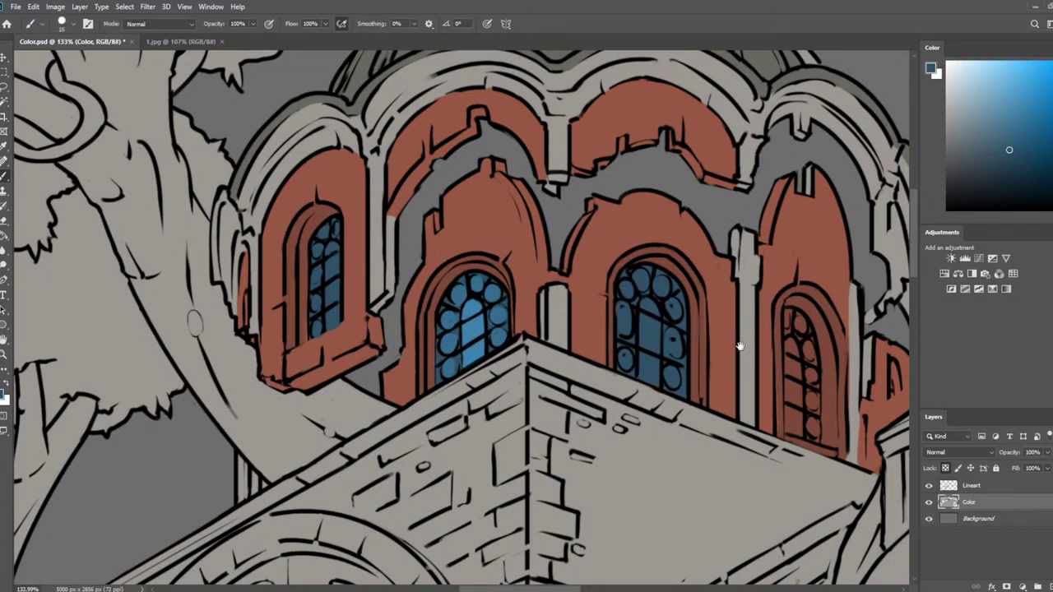
drag(739, 347, 553, 256)
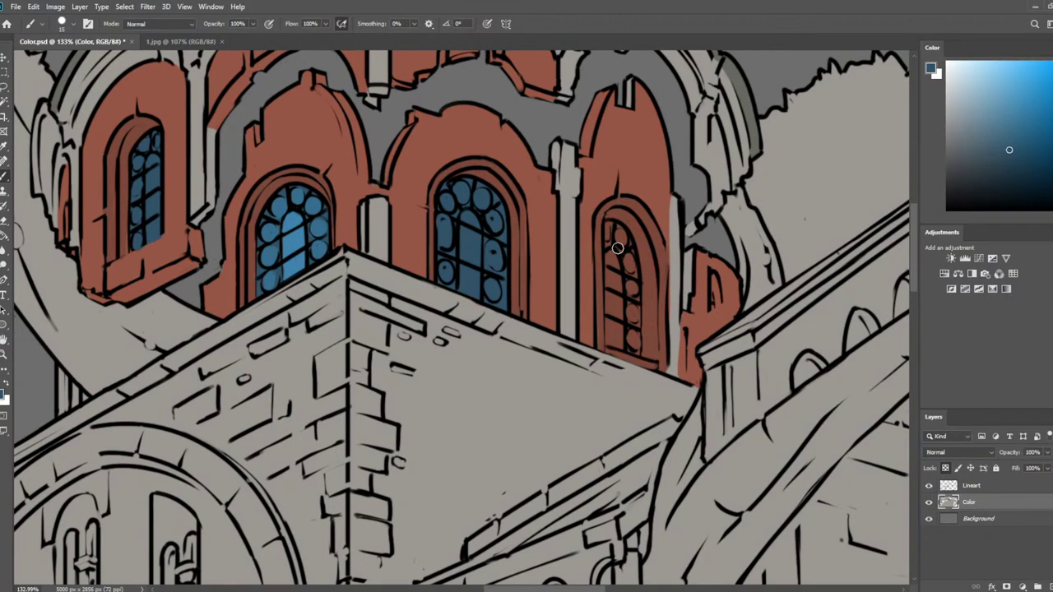
mouse_move(618, 248)
mouse_down()
mouse_move(629, 282)
mouse_move(626, 241)
mouse_move(633, 348)
mouse_move(632, 305)
mouse_move(633, 345)
mouse_move(615, 341)
mouse_move(612, 326)
mouse_move(613, 254)
mouse_move(618, 324)
mouse_move(627, 311)
mouse_move(616, 237)
mouse_move(632, 358)
mouse_up()
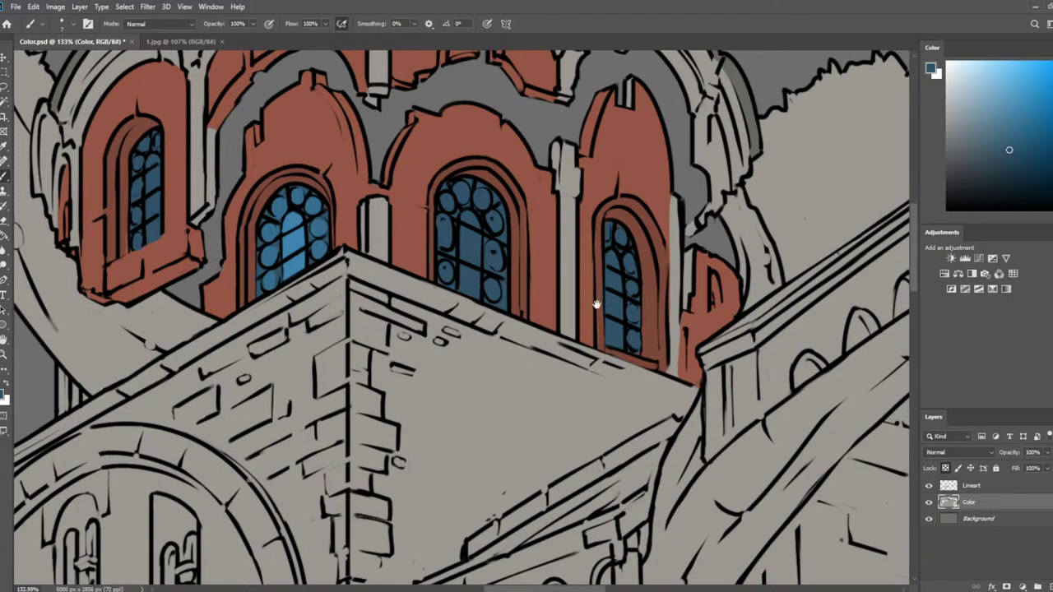
Lighten the panes of the dome's far-left window with medium and bright blues sampled from the finished window
drag(597, 304, 668, 369)
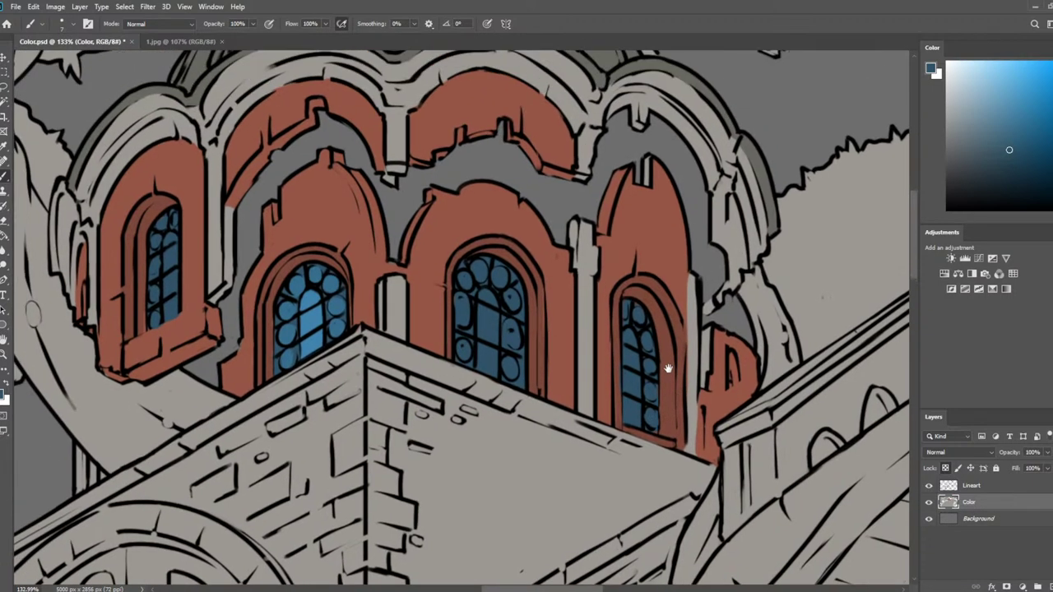
alt+click(320, 293)
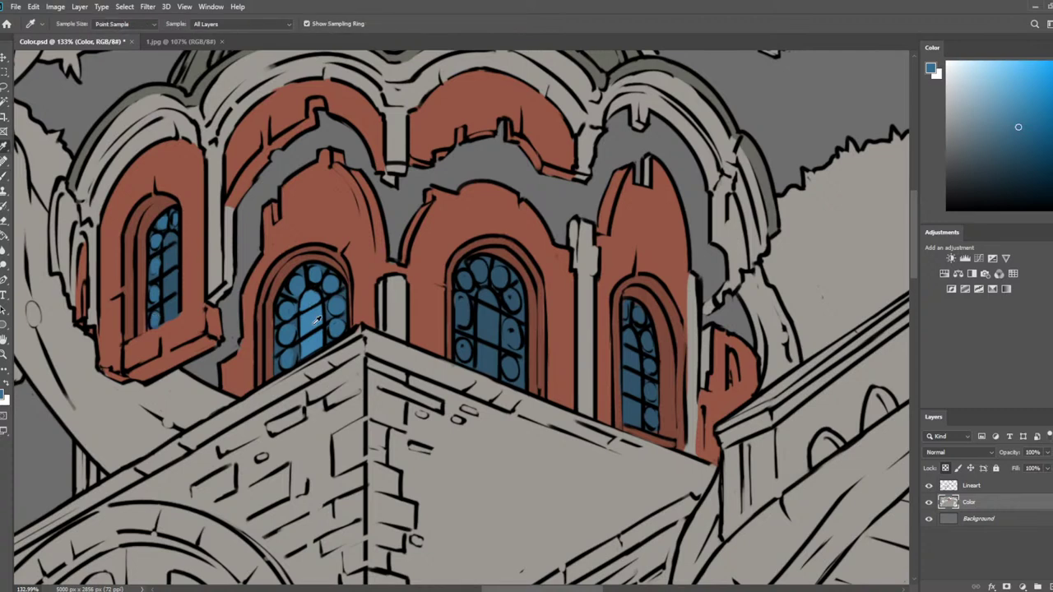
alt+click(185, 236)
mouse_move(172, 235)
mouse_down()
mouse_move(167, 305)
mouse_move(173, 298)
mouse_up()
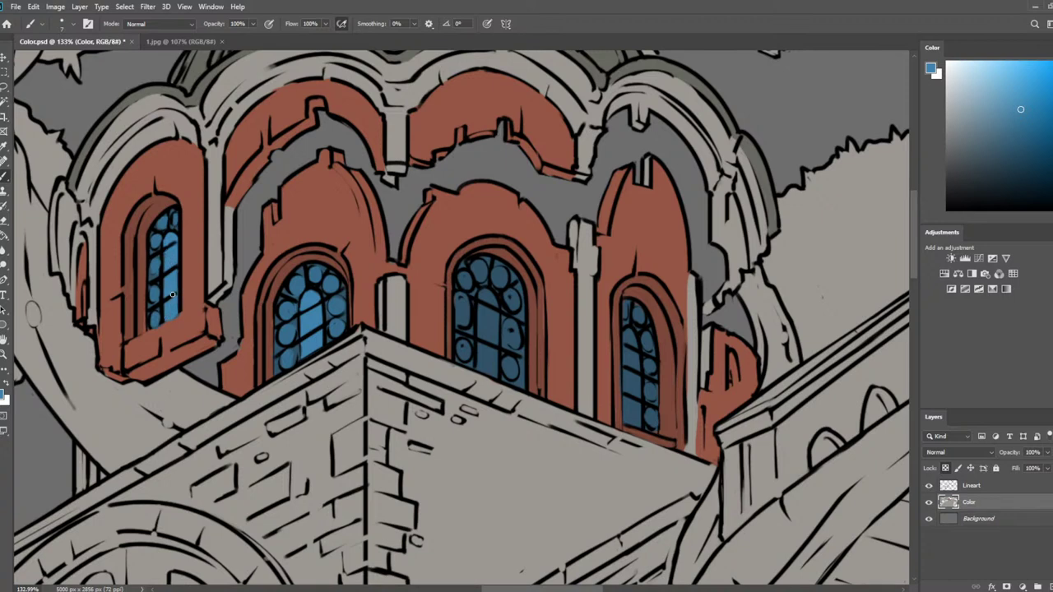
Sample the medium blue and paint the border panes of the window just right of the wall corner
key(i)
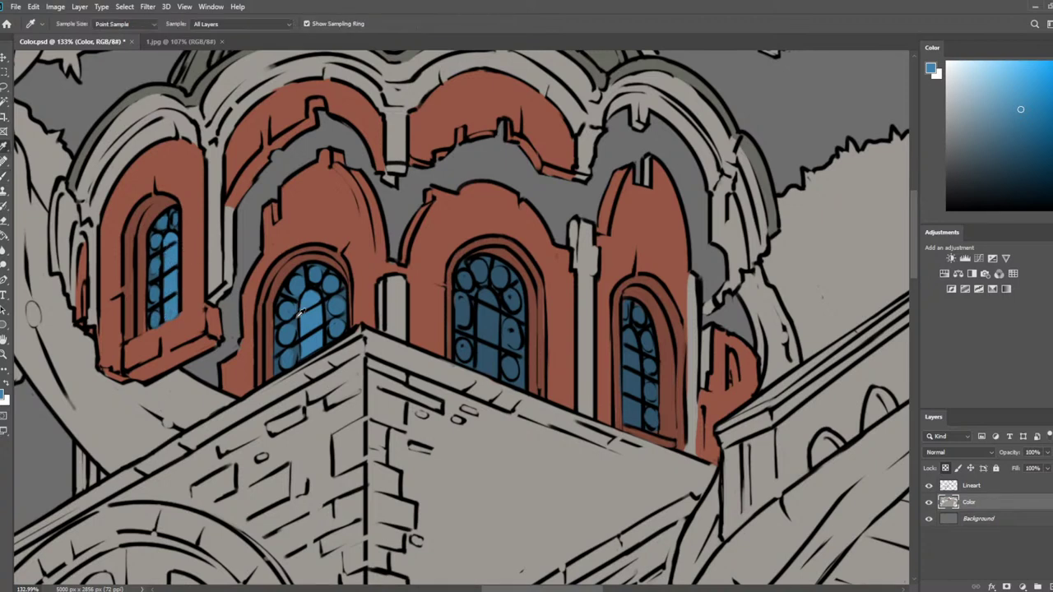
click(280, 345)
key(b)
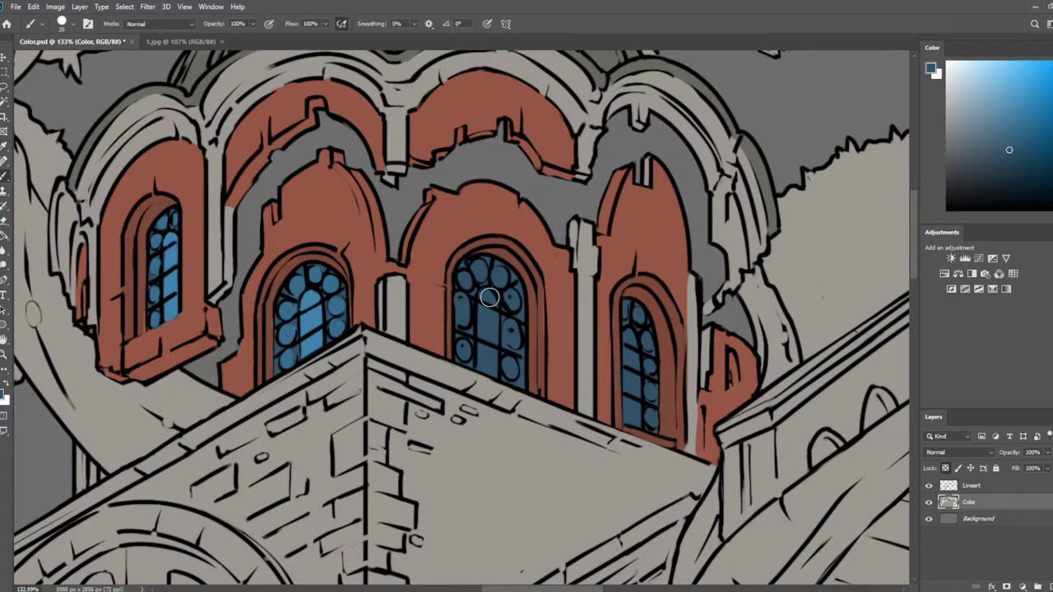
key(i)
click(338, 303)
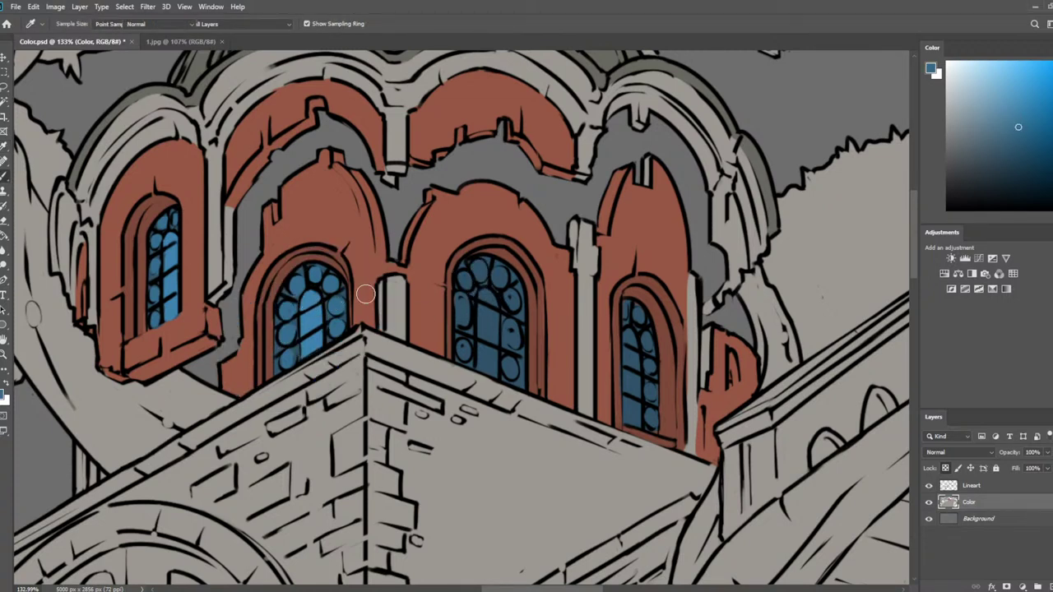
key(b)
key(bracketleft)
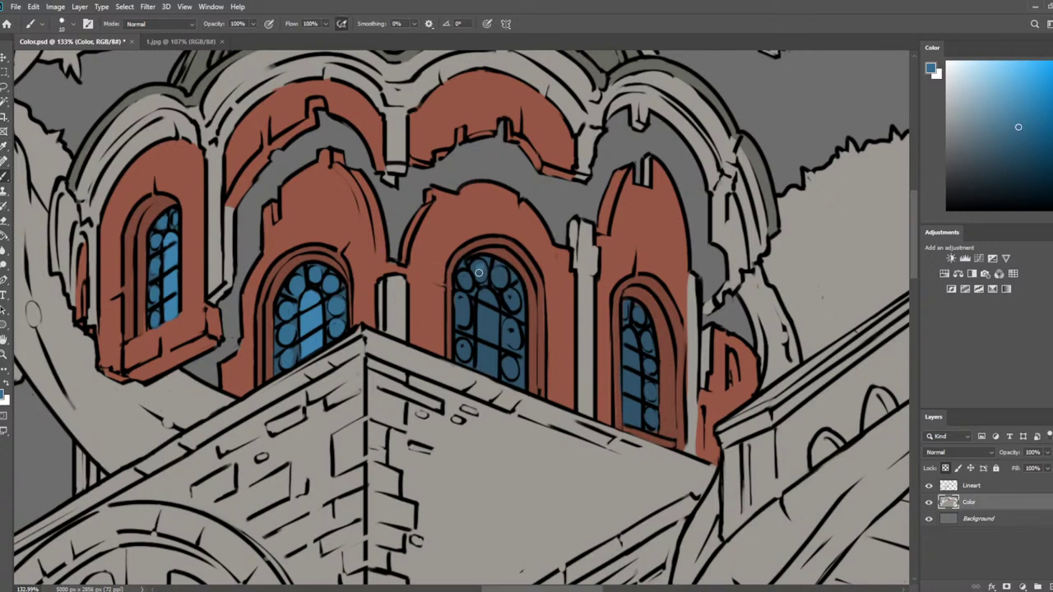
mouse_move(474, 272)
mouse_down()
mouse_move(463, 279)
mouse_move(496, 275)
mouse_move(510, 305)
mouse_move(509, 370)
mouse_move(465, 344)
mouse_up()
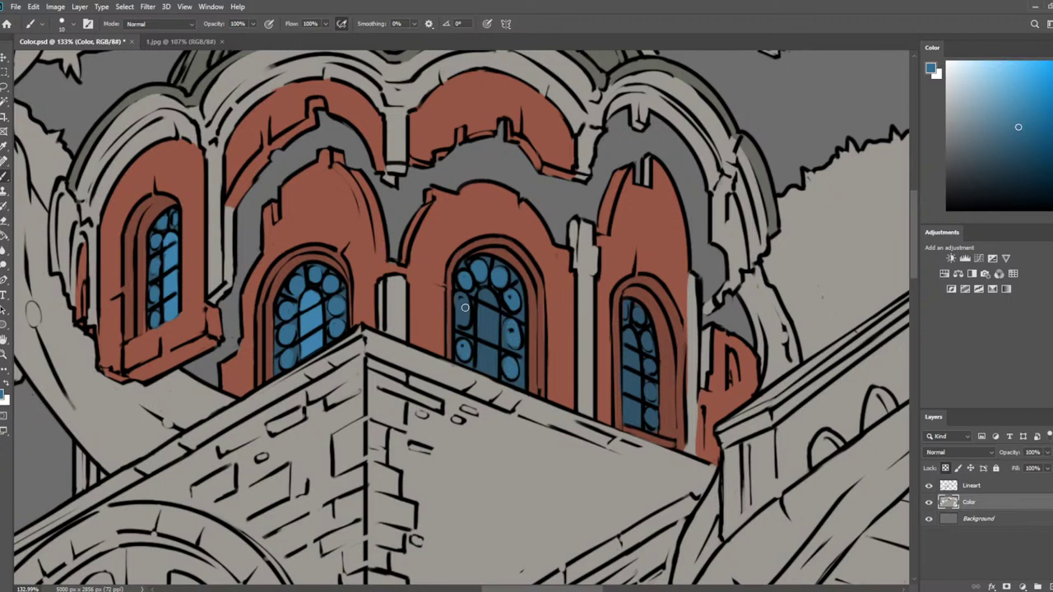
drag(464, 307, 462, 307)
Sample the bright blue and paint the central panes of the window right of the wall corner
scroll(31, 305, down, 3)
scroll(124, 283, up, 3)
key(alt)
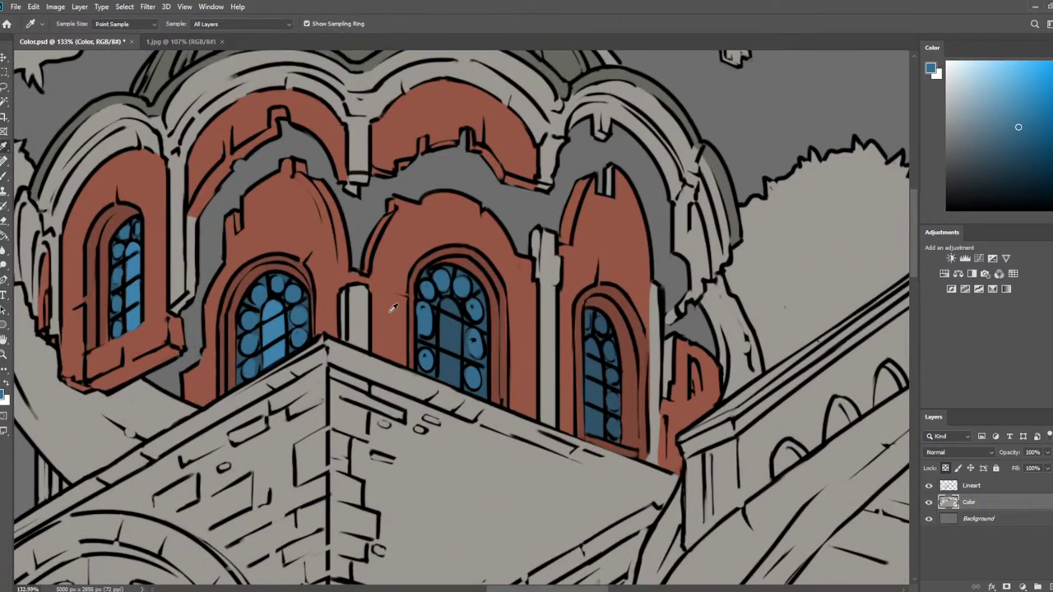
click(286, 317)
key(b)
mouse_move(444, 306)
mouse_down()
mouse_move(453, 380)
mouse_move(448, 305)
mouse_up()
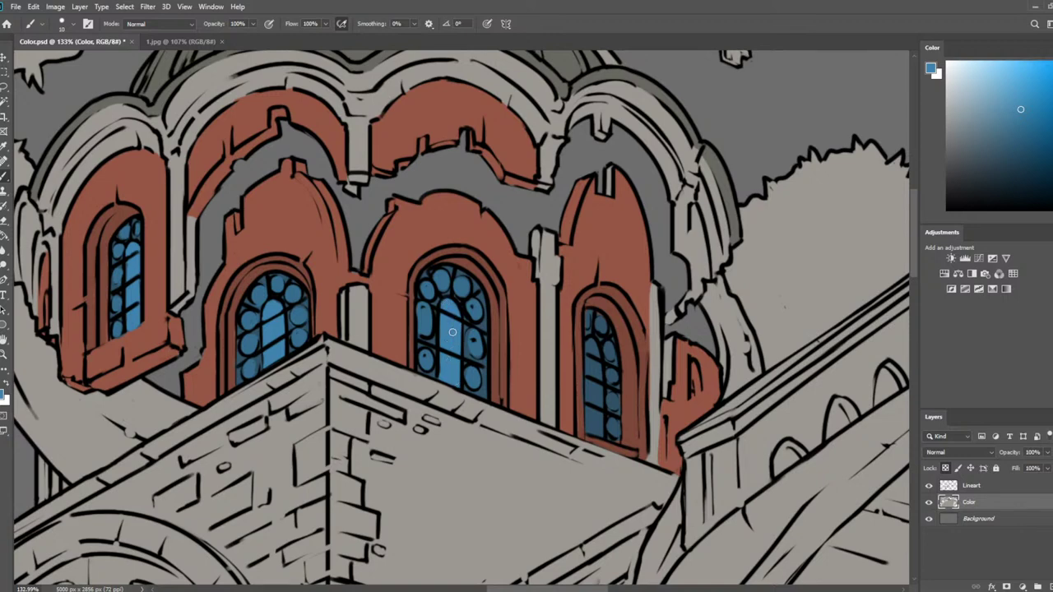
Erase the stray specks in the line art over the panes of the window right of the wall corner
scroll(619, 228, down, 6)
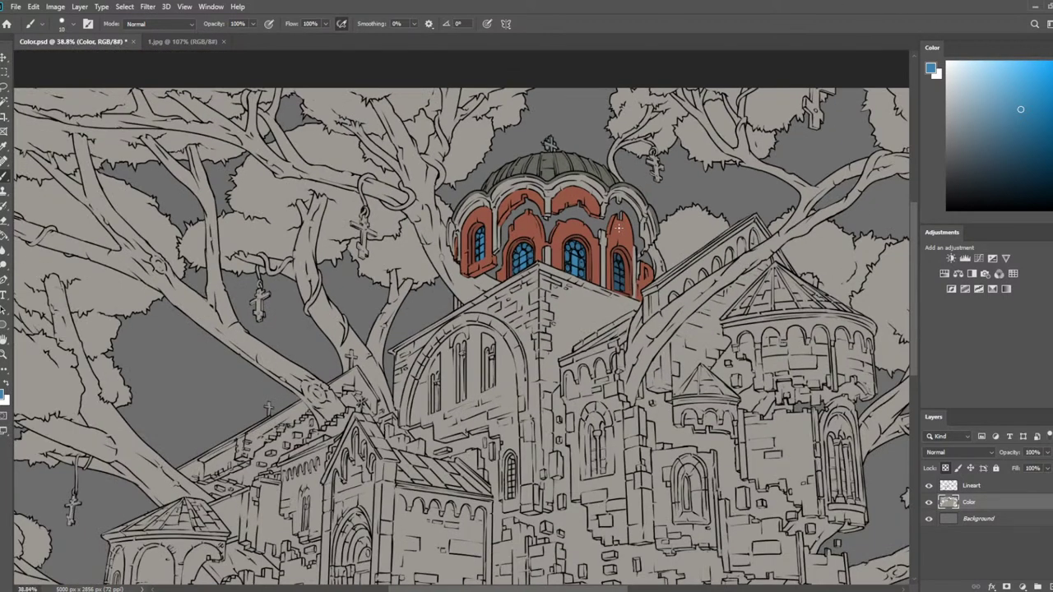
scroll(618, 228, up, 6)
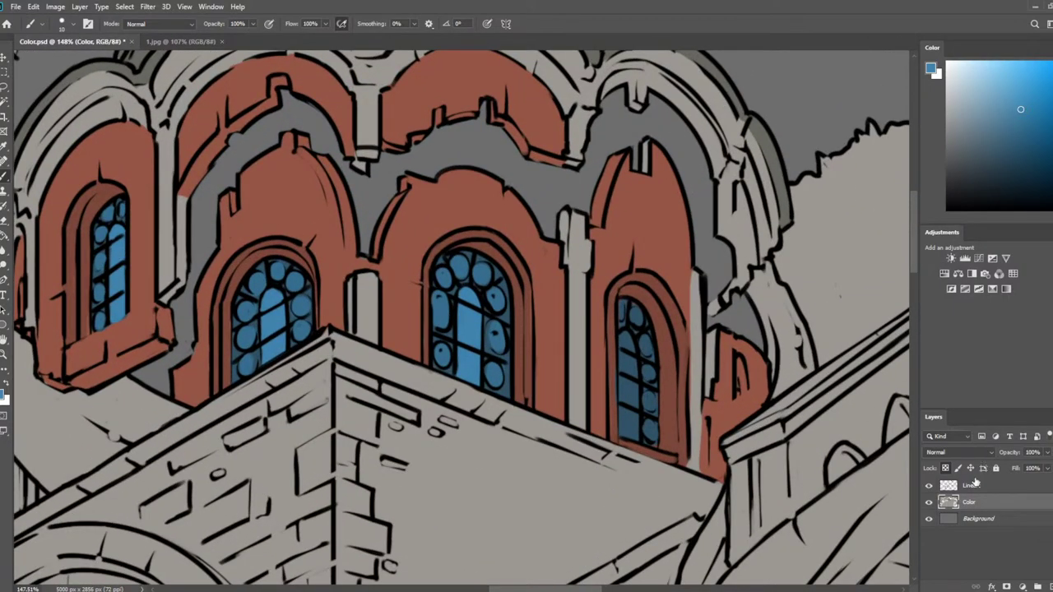
click(973, 485)
key(e)
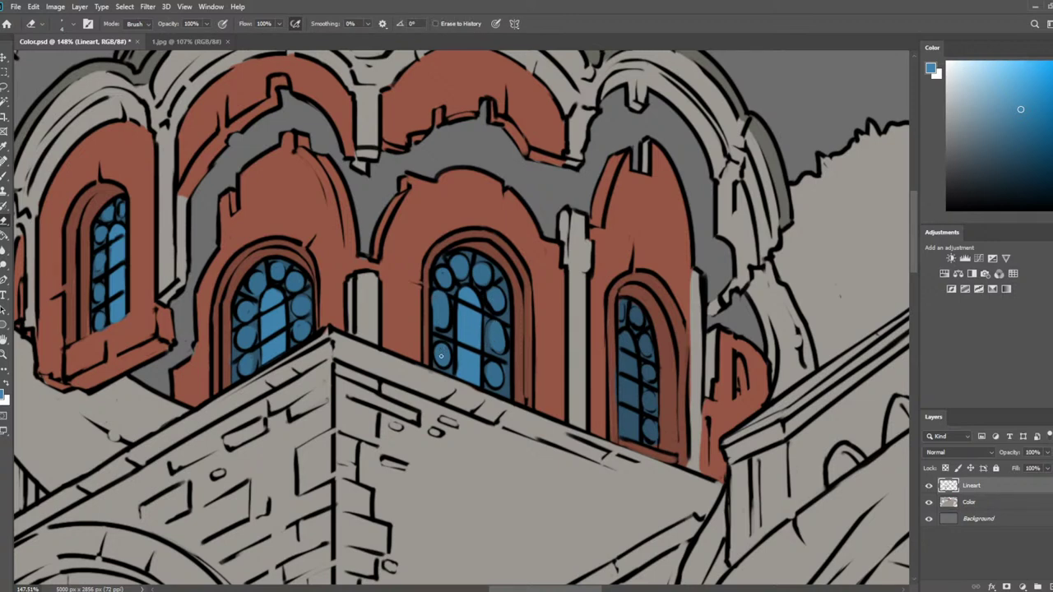
On the Color layer, touch up the upper panes and frame edge of the dome's rightmost whole window with sampled blue and dark red
click(987, 503)
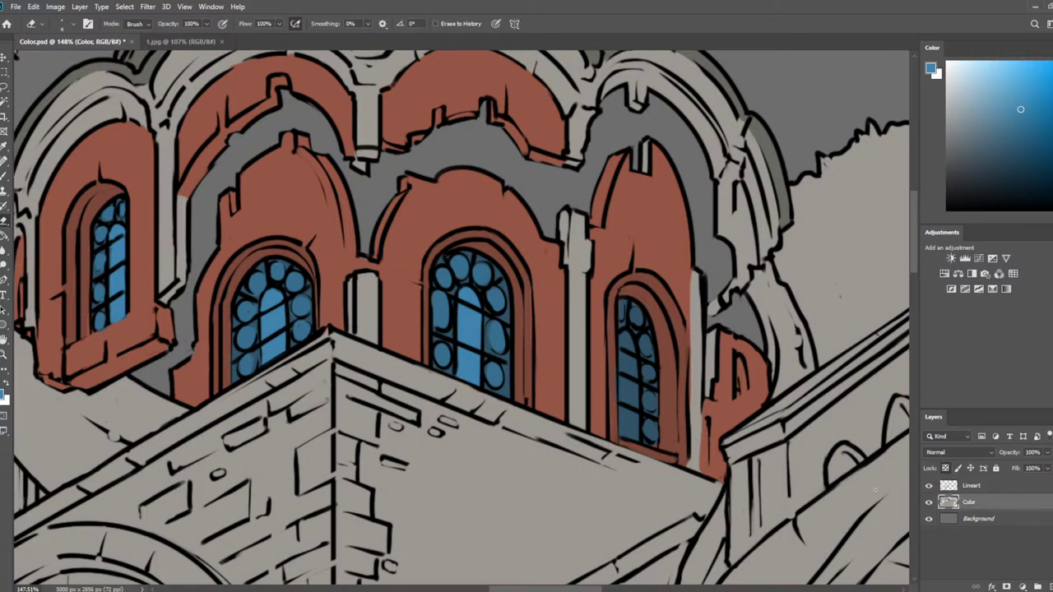
key(i)
click(501, 328)
key(b)
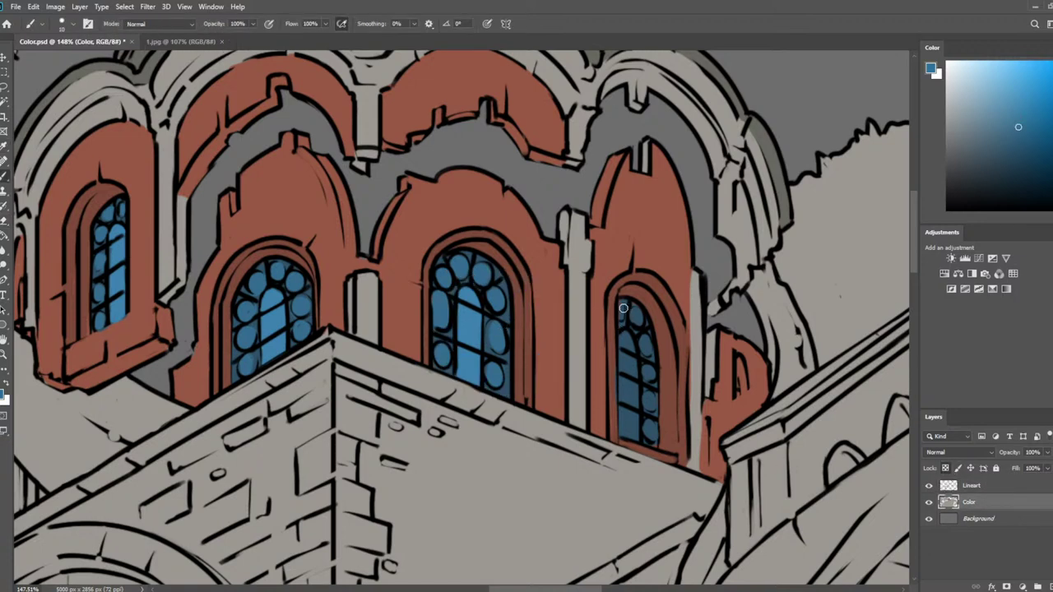
alt+click(634, 306)
alt+click(613, 301)
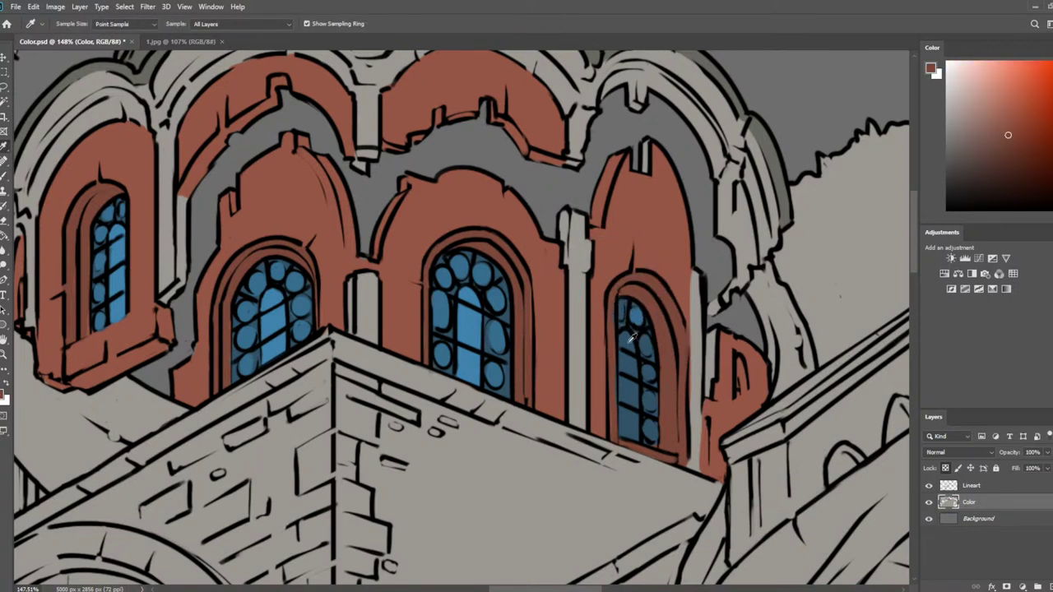
Fill the glass of the broken window at the dome's far-right edge with sampled dark blue and tidy its edges with neighboring colors
alt+click(631, 336)
drag(737, 395, 737, 423)
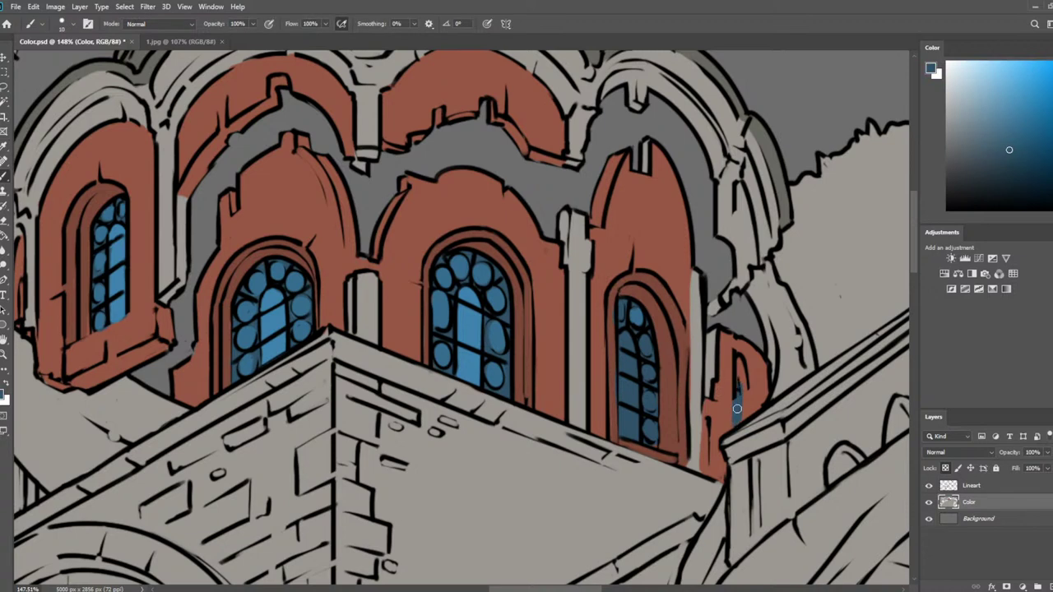
alt+click(742, 399)
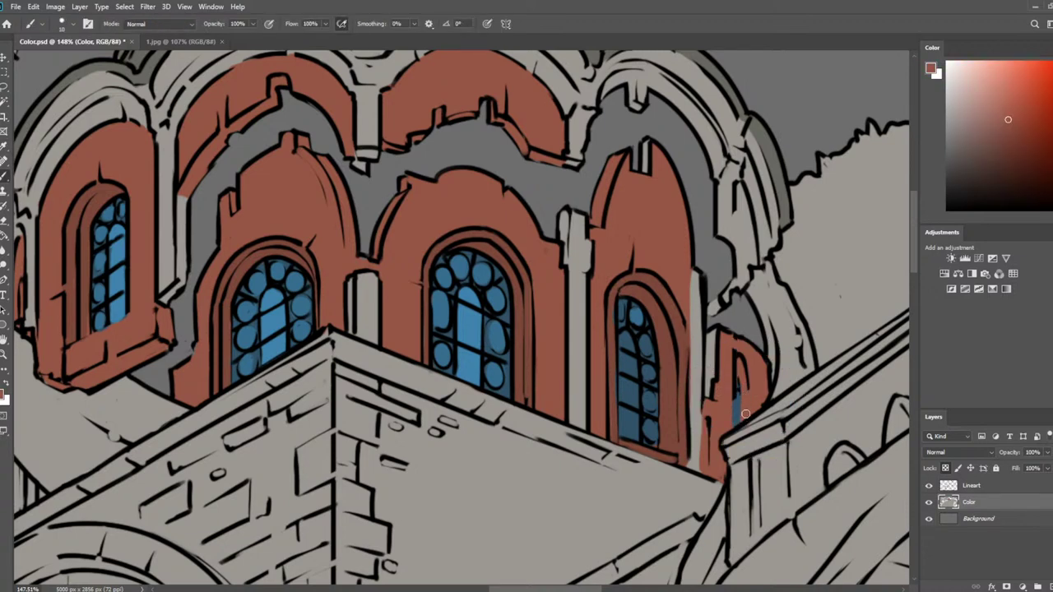
alt+click(750, 433)
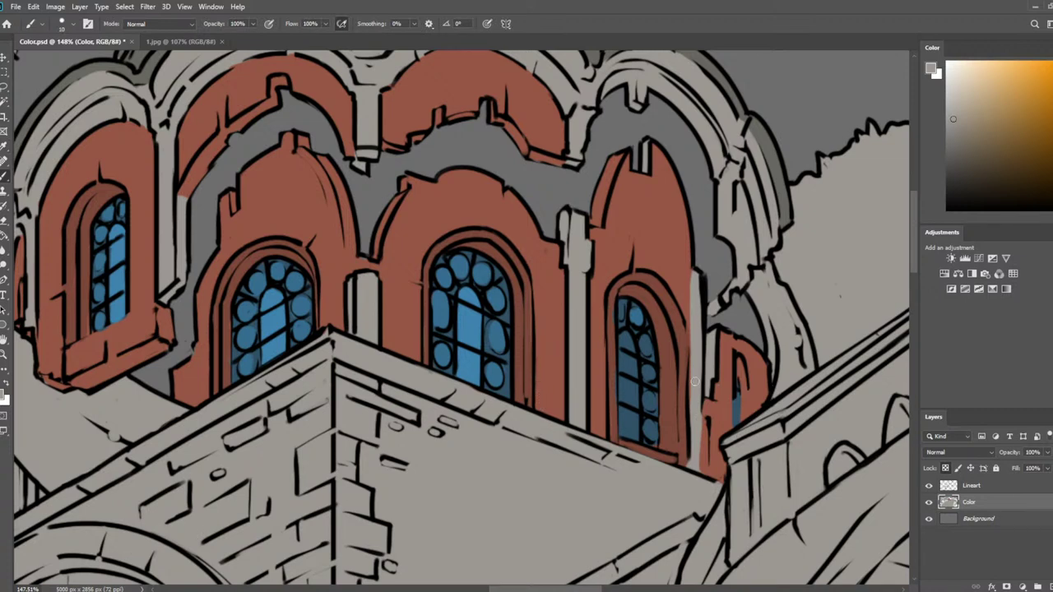
Sample the dark red of the window recess and touch up the frame beside the rightmost whole window
key(i)
click(611, 357)
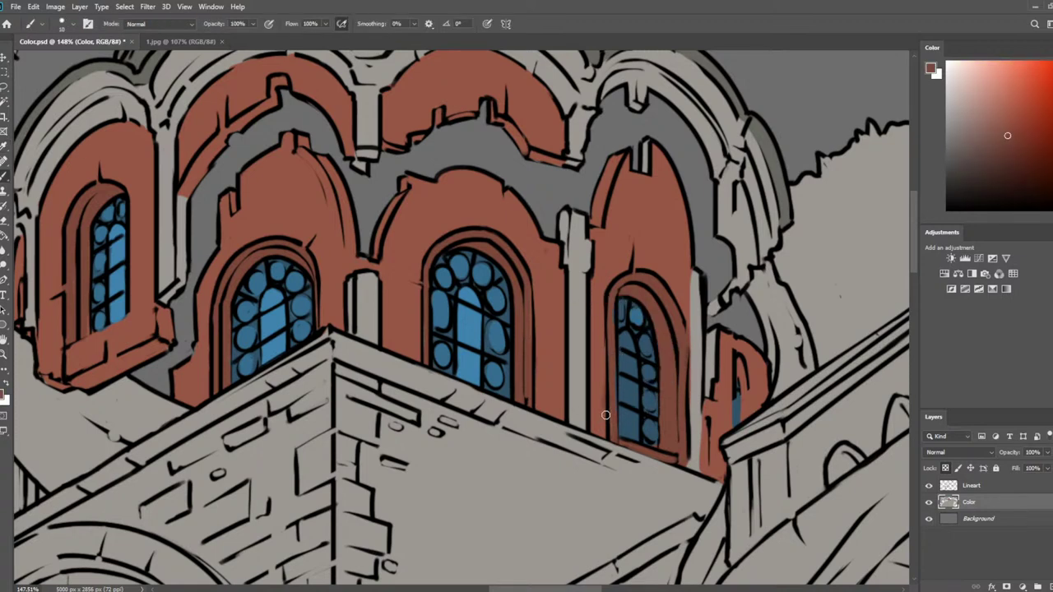
key(b)
drag(617, 253, 763, 308)
mouse_move(771, 249)
mouse_down()
mouse_move(770, 404)
mouse_move(705, 206)
mouse_up()
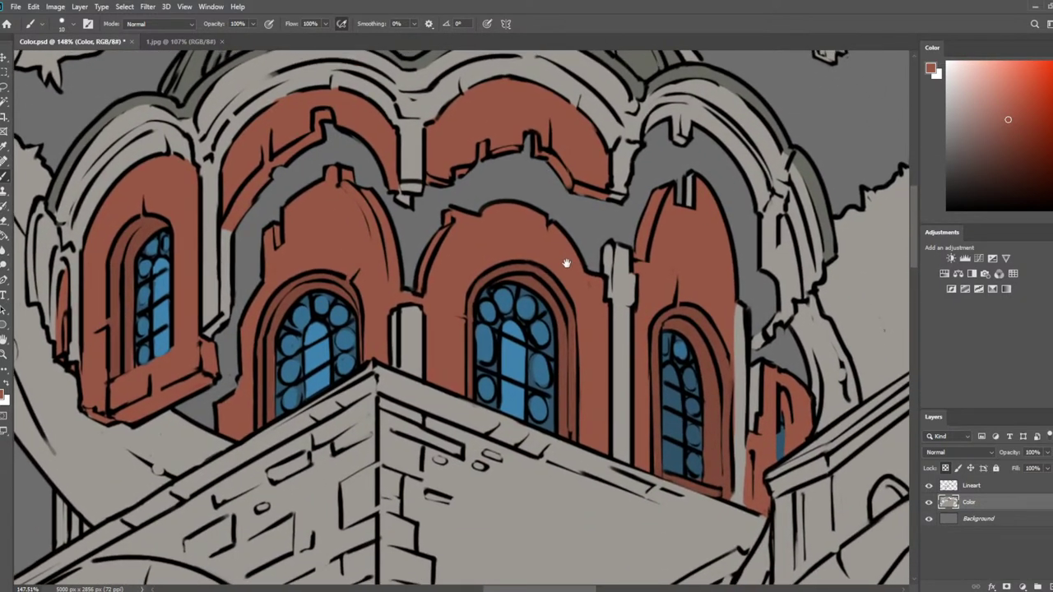
Paint the rightmost whole window's border panes medium blue and its central panes bright blue, using colors sampled from the neighboring window
key(i)
click(533, 305)
key(b)
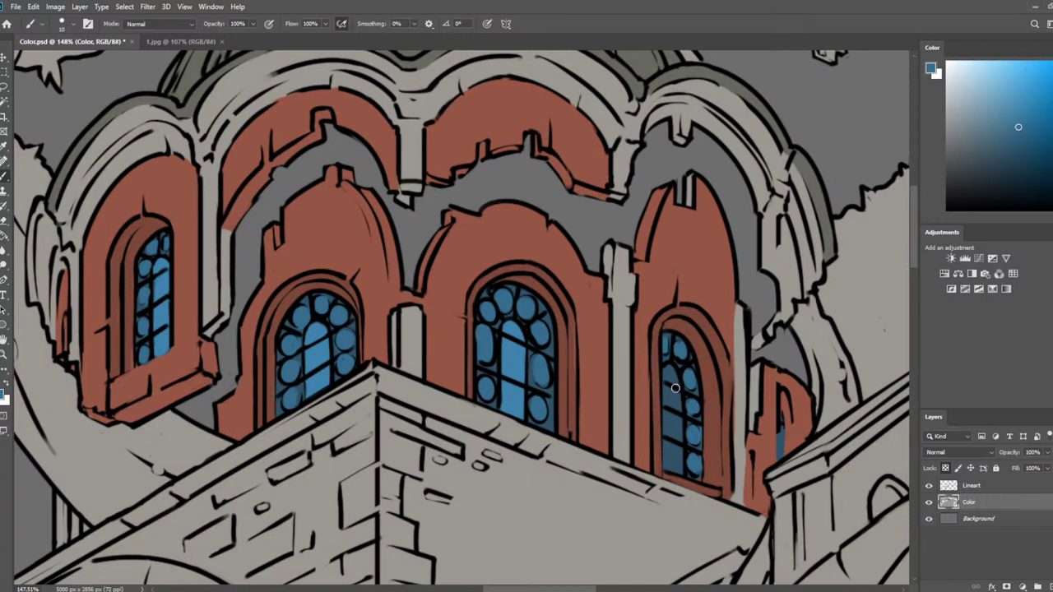
key(i)
click(520, 347)
key(b)
mouse_move(665, 369)
mouse_down()
mouse_move(676, 436)
mouse_move(667, 428)
mouse_move(669, 465)
mouse_move(677, 440)
mouse_up()
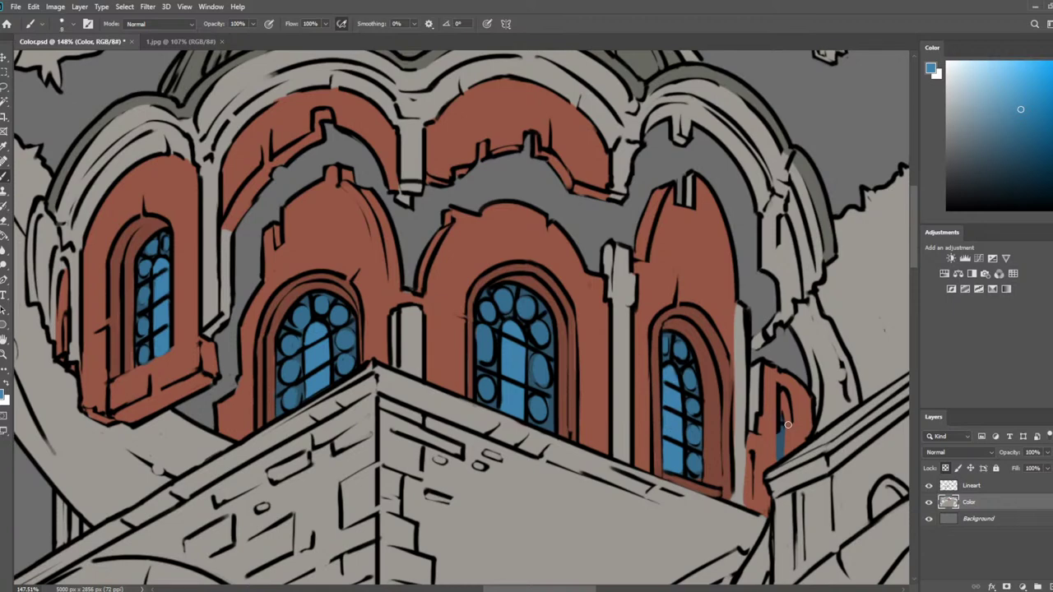
drag(778, 433, 780, 459)
On the Lineart layer, redraw the broken far-right window's outline and frame lines in black, erasing the excess
scroll(771, 437, down, 5)
scroll(812, 307, up, 2)
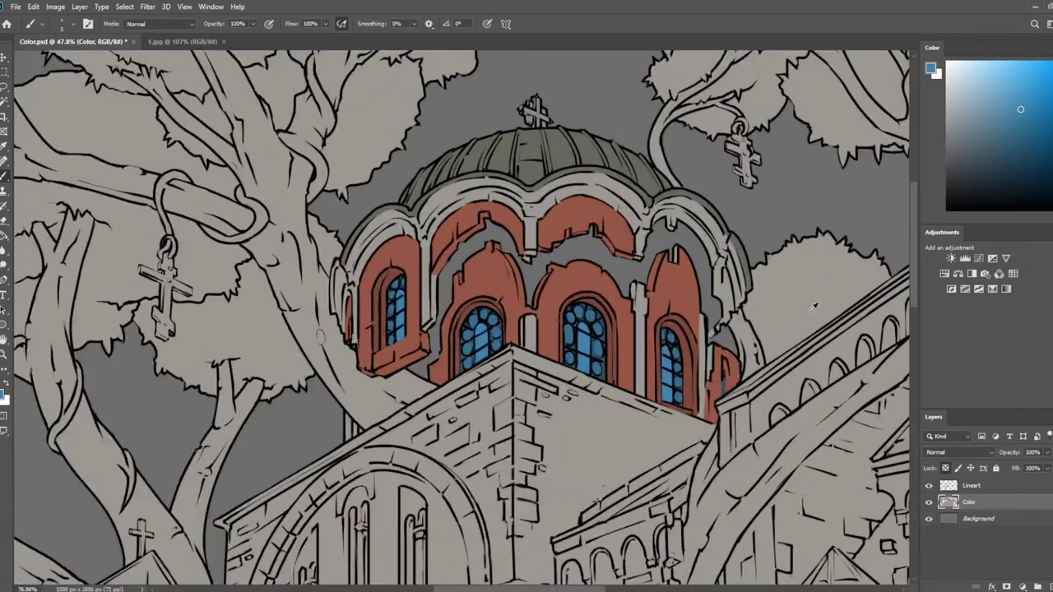
scroll(813, 307, up, 6)
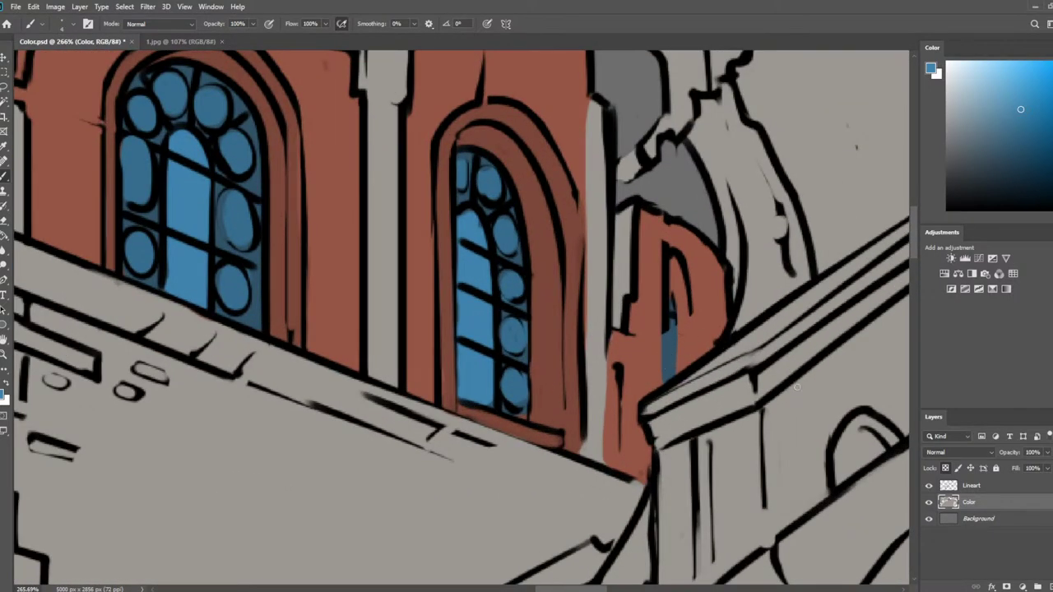
click(975, 485)
drag(970, 206, 946, 211)
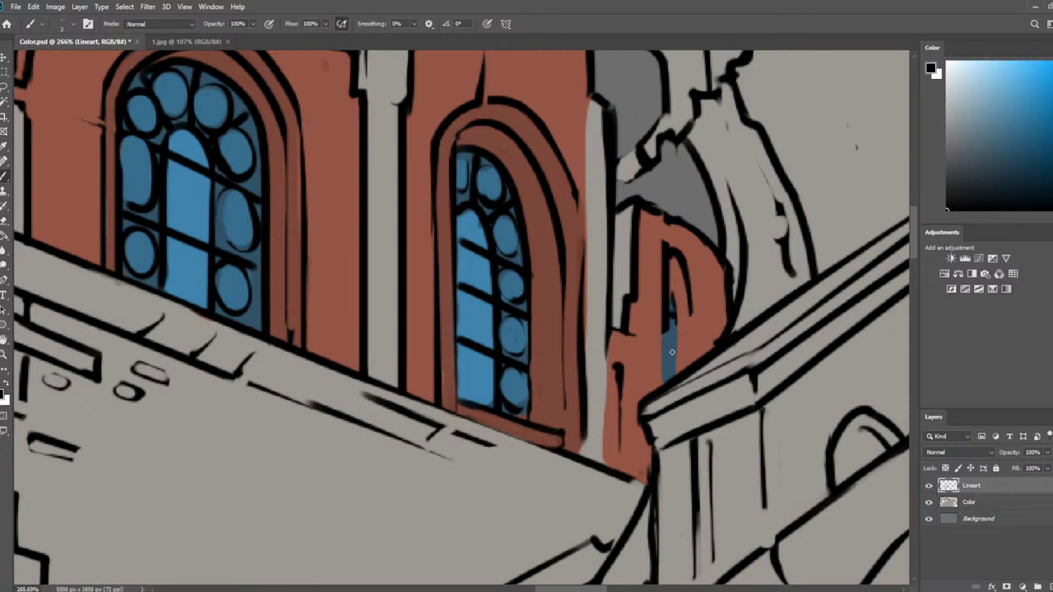
key(e)
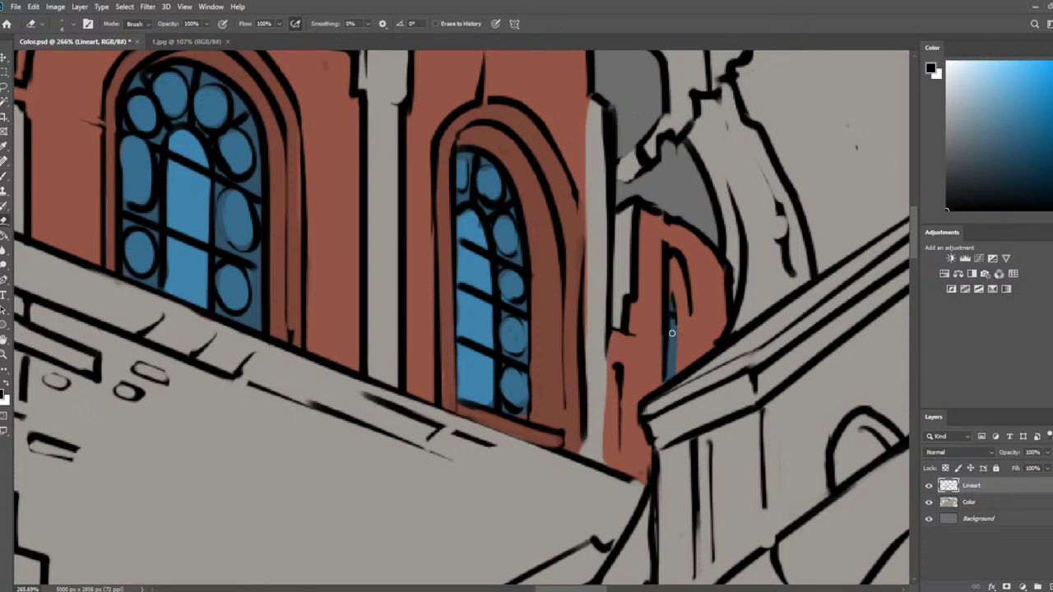
key(b)
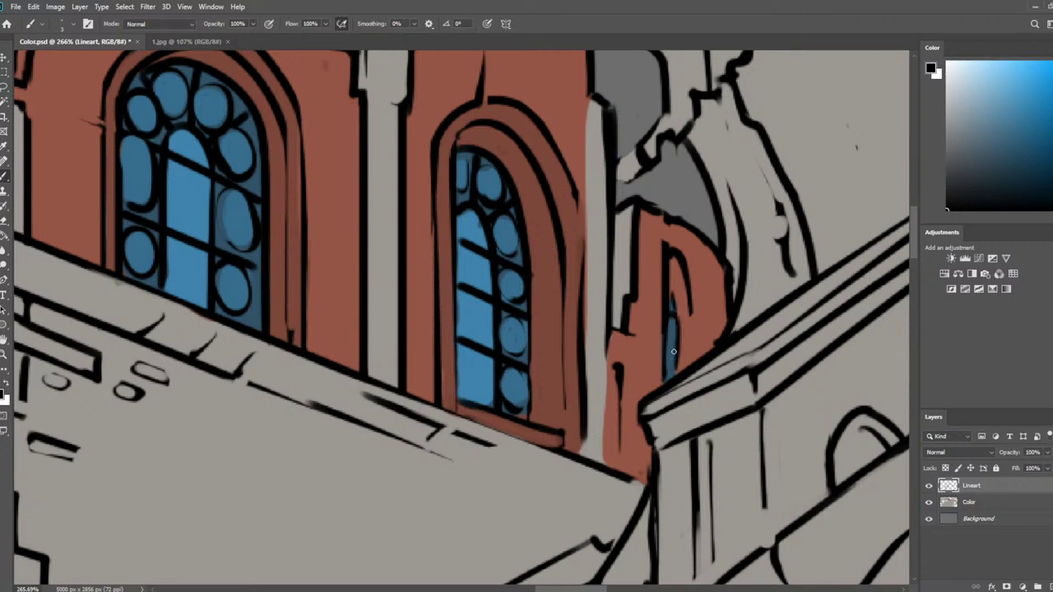
key(e)
mouse_move(680, 362)
mouse_down()
mouse_move(687, 307)
mouse_move(690, 370)
mouse_up()
key(b)
drag(687, 306, 690, 364)
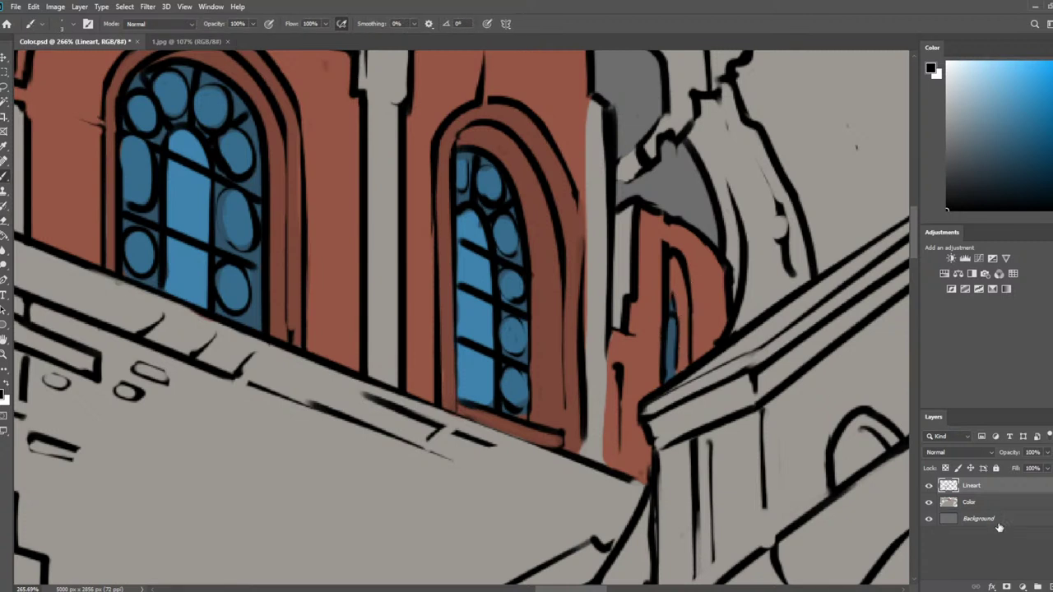
Lighten the broken window's glass on the Color layer with the sampled bright blue and save the file
click(987, 502)
alt+click(483, 308)
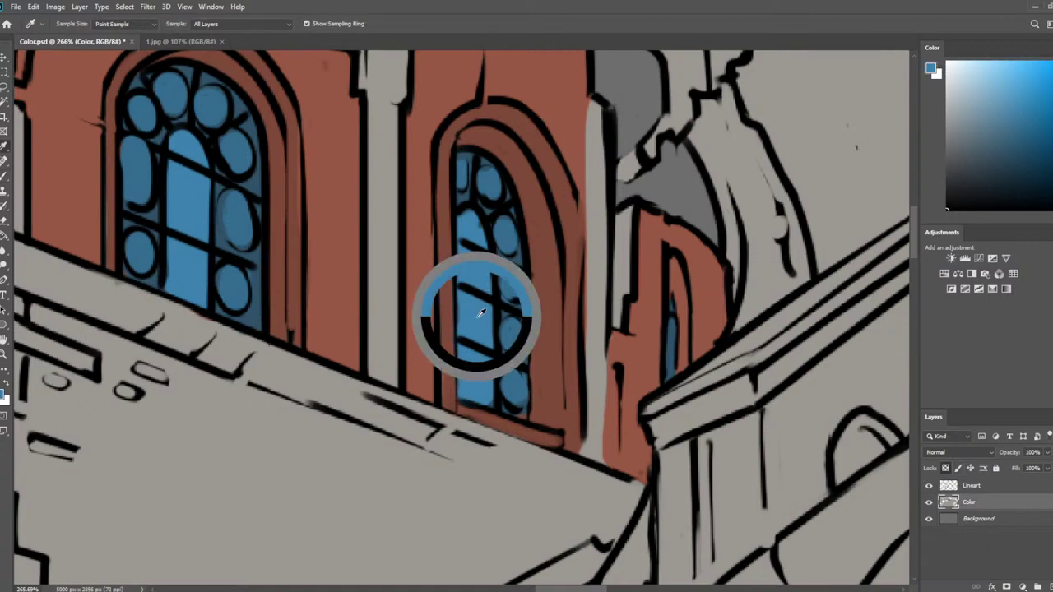
mouse_move(670, 372)
mouse_down()
mouse_move(670, 319)
mouse_move(665, 386)
mouse_move(669, 353)
mouse_up()
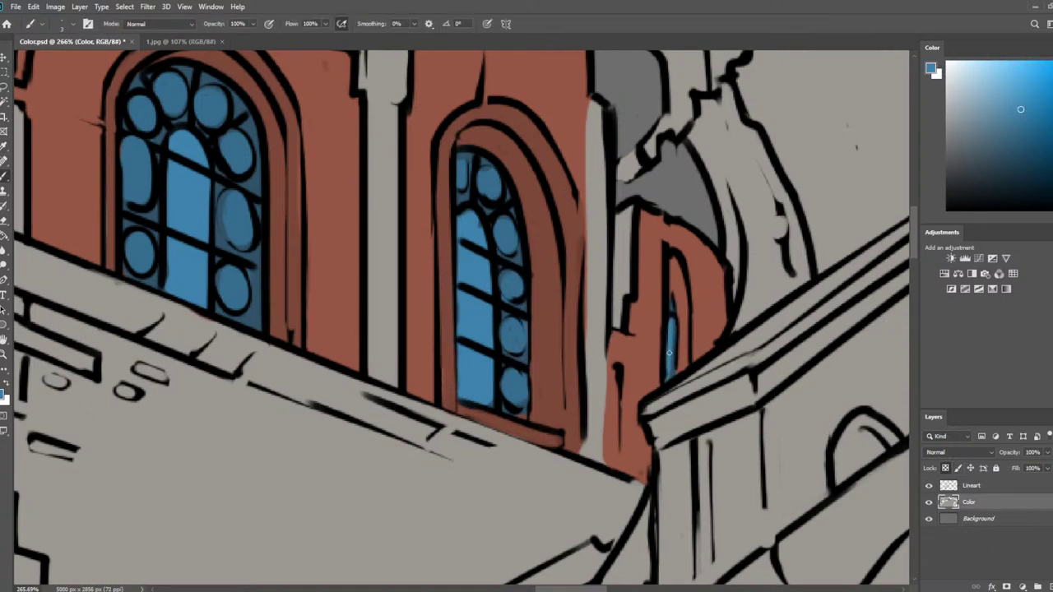
scroll(738, 281, down, 10)
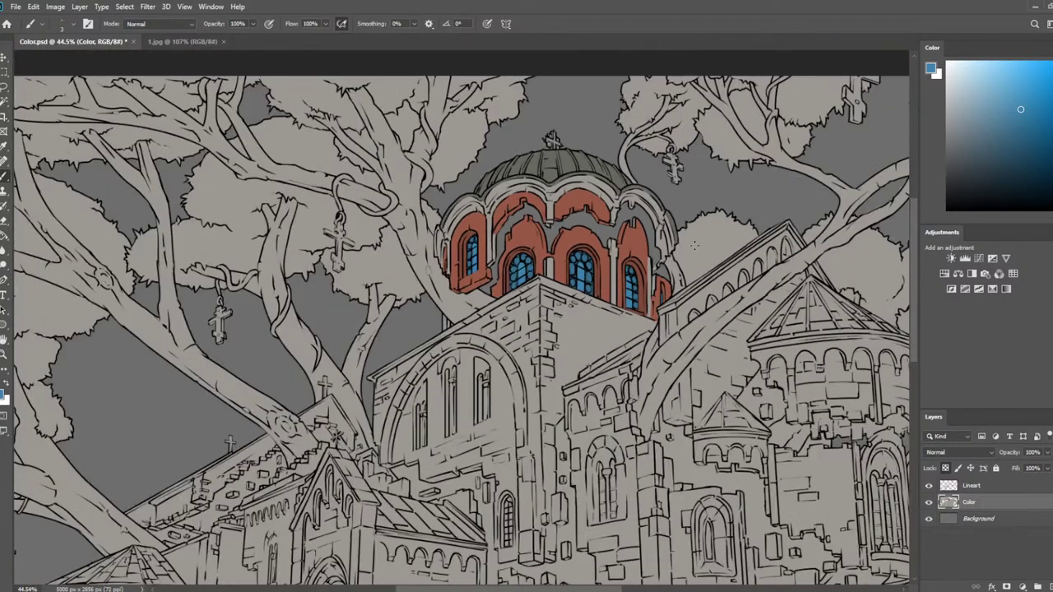
key(ctrl+s)
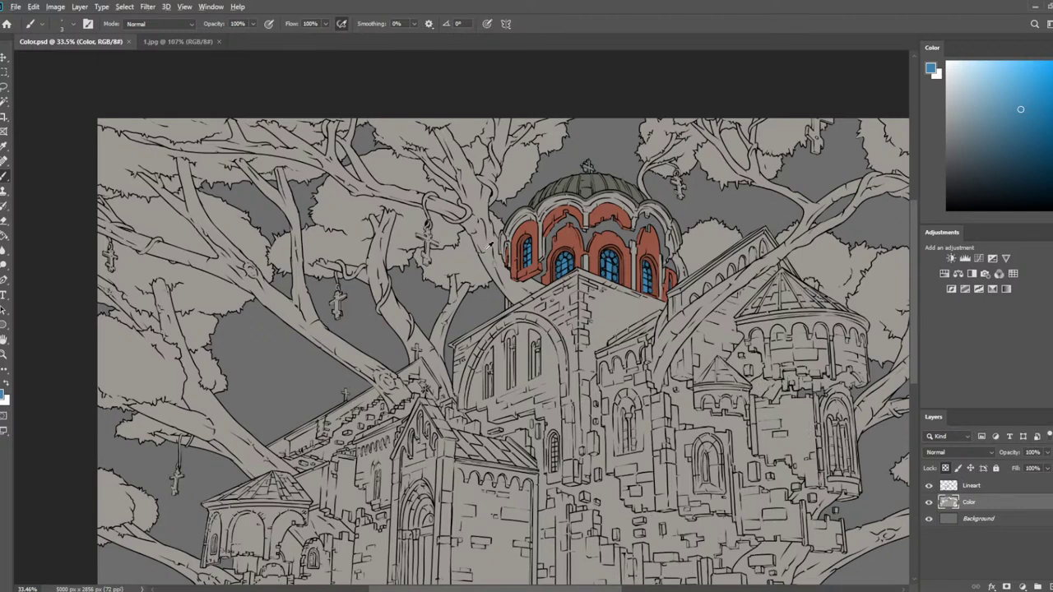
Sample the wall red and dab it on the narrow fragment between the tree trunk and the roof edge below the dome
scroll(491, 241, up, 8)
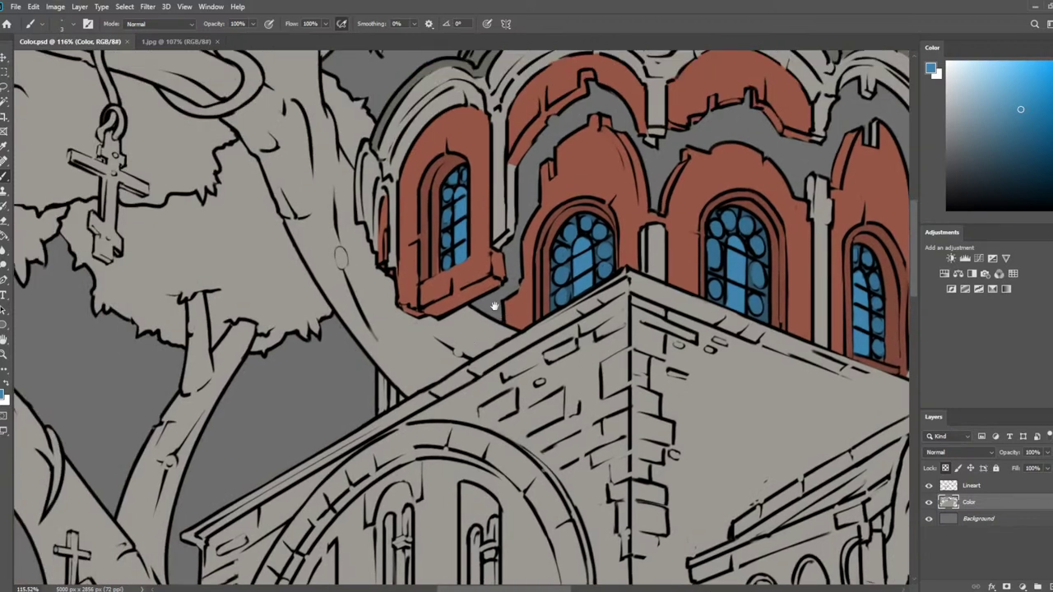
scroll(494, 306, up, 2)
alt+click(393, 244)
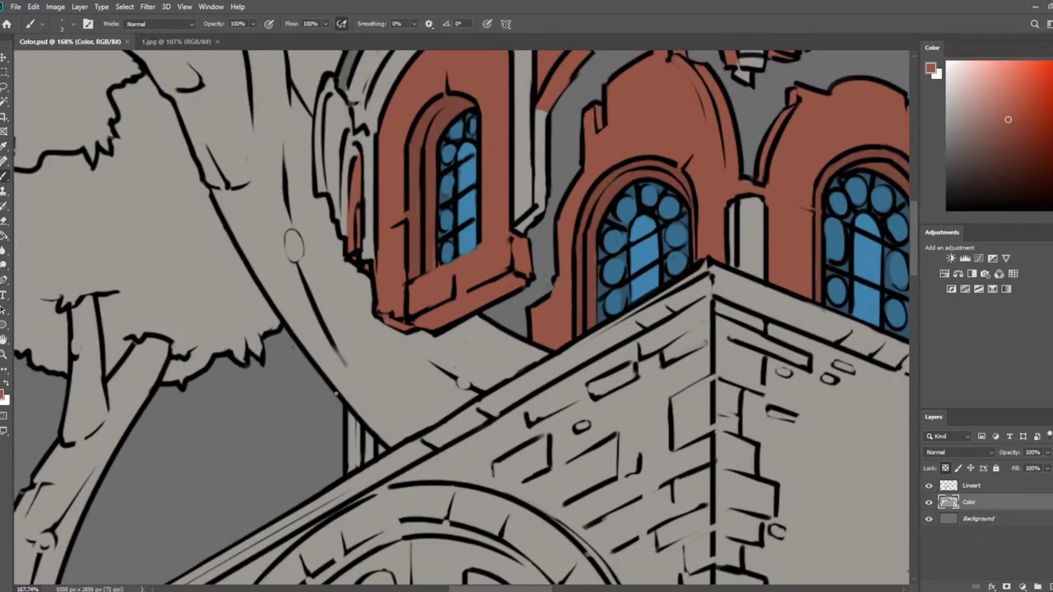
click(379, 451)
scroll(580, 168, down, 7)
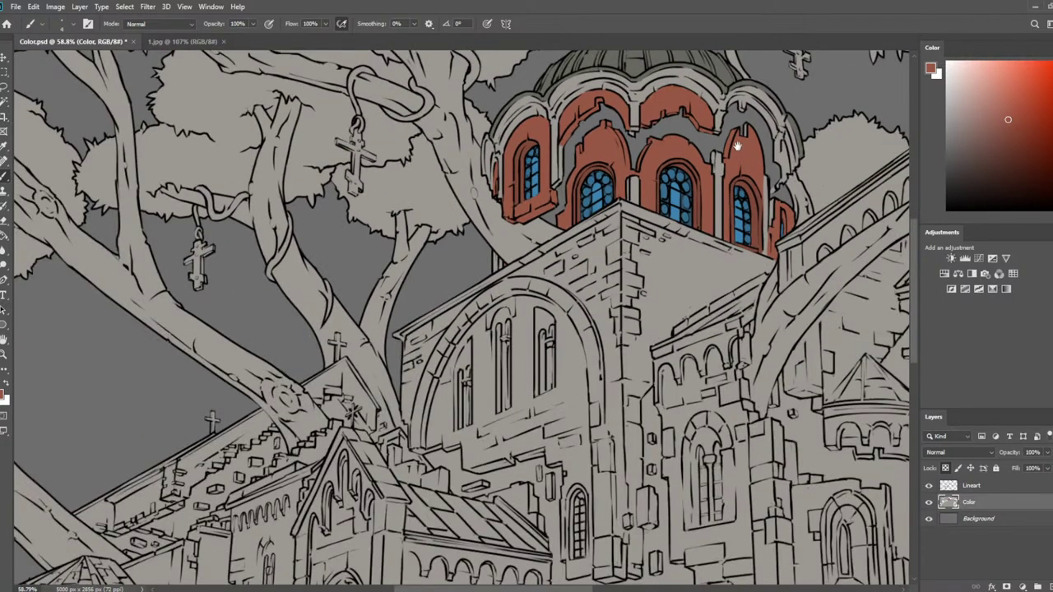
Sample the dome roof's gray-green, paint the trim of the dome's far-left arch with it, and save the file
scroll(551, 148, up, 6)
key(alt)
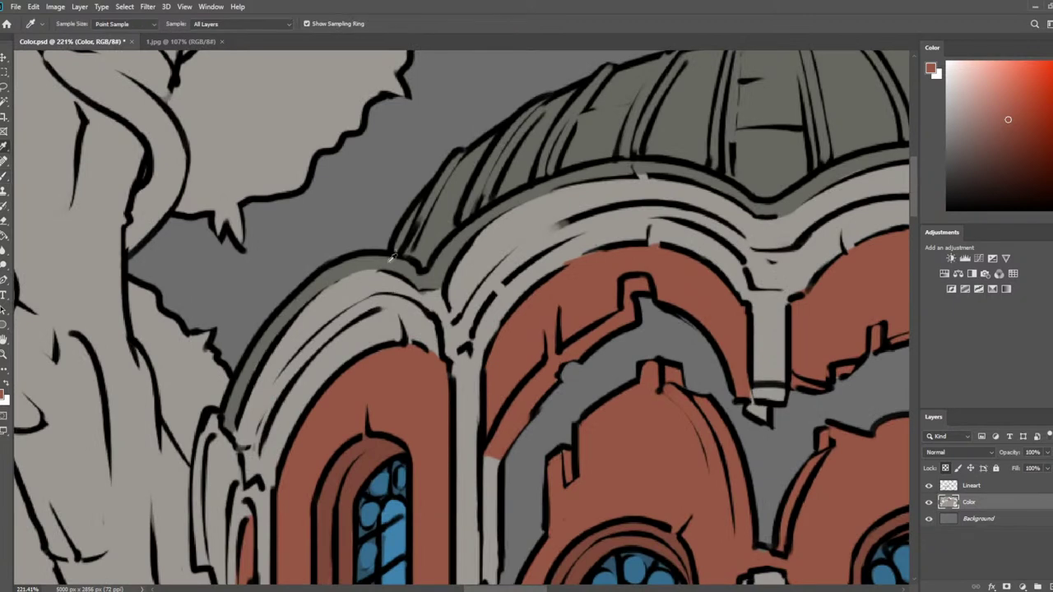
alt+click(346, 263)
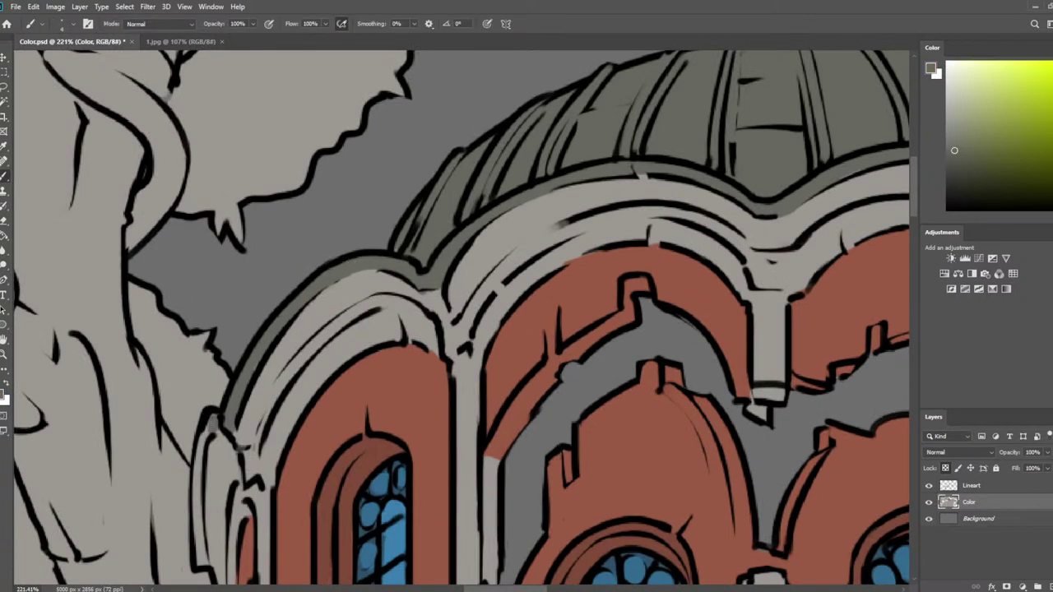
mouse_move(206, 424)
mouse_down()
mouse_move(200, 557)
mouse_move(199, 535)
mouse_up()
mouse_move(210, 435)
mouse_down()
mouse_move(216, 426)
mouse_move(126, 302)
mouse_move(118, 228)
mouse_up()
key(ctrl+s)
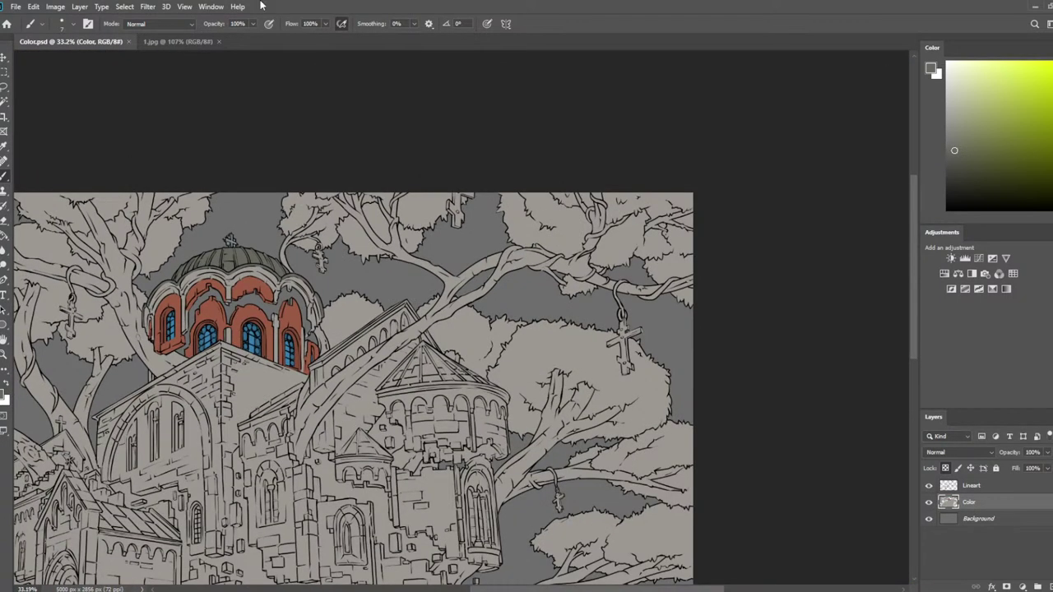
Compare the colored dome and the uncolored church walls with the reference photo 1.jpg
click(171, 41)
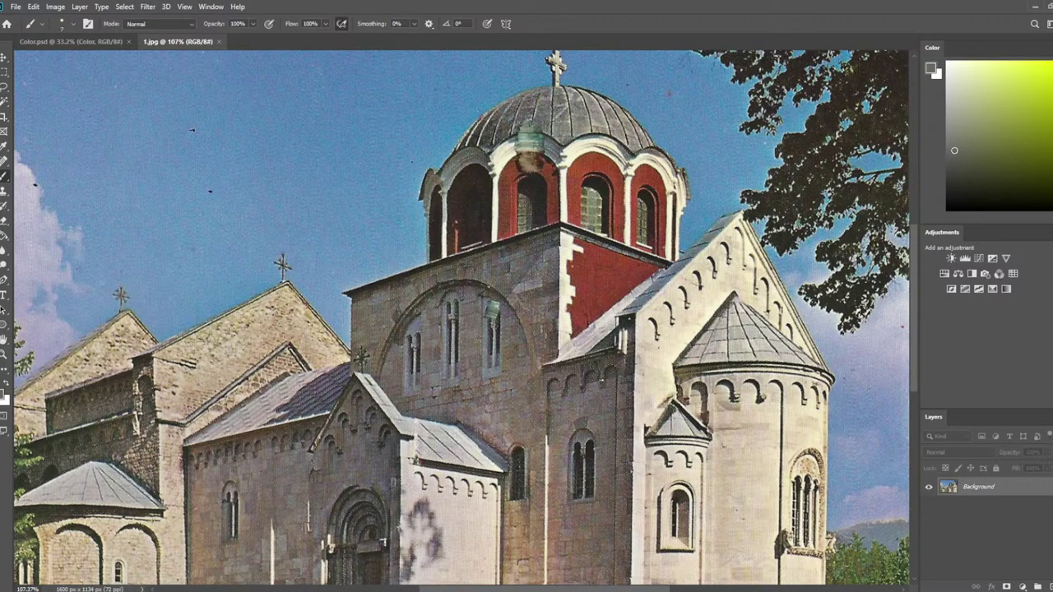
click(103, 39)
key(ctrl+minus)
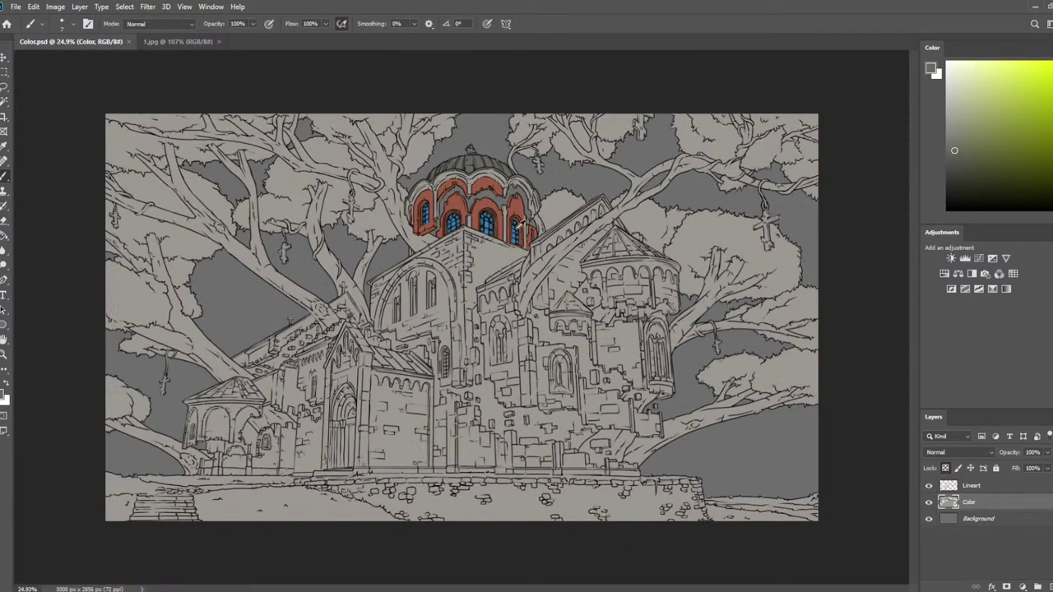
key(ctrl+0)
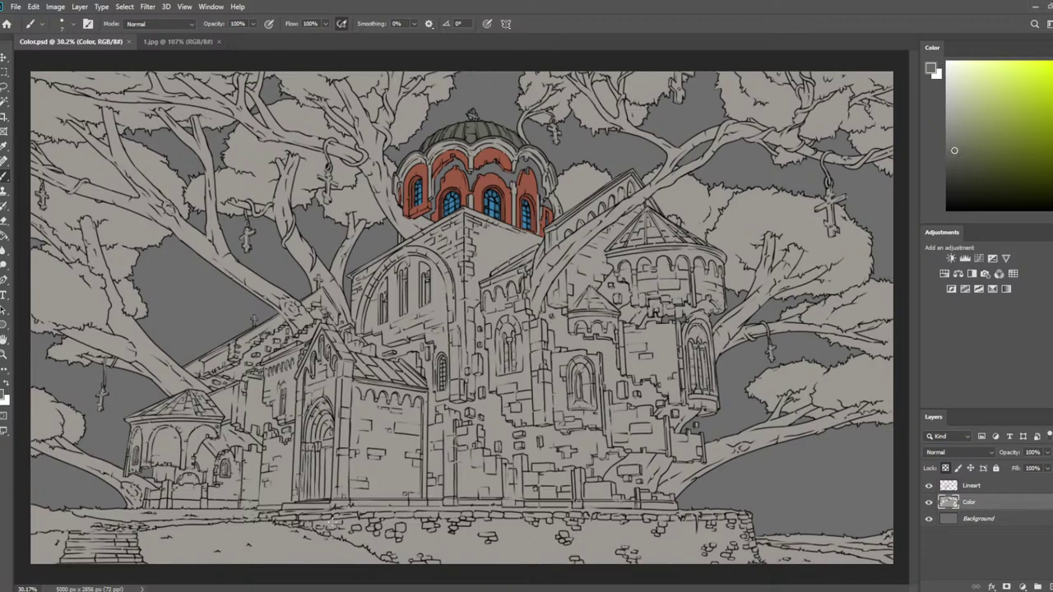
scroll(487, 158, up, 2)
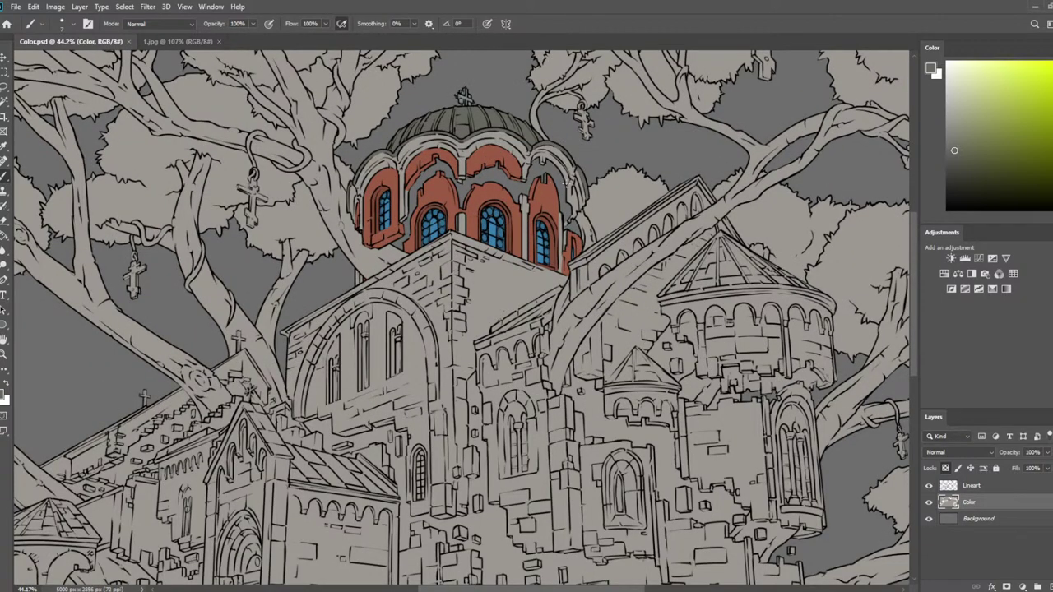
scroll(578, 168, up, 2)
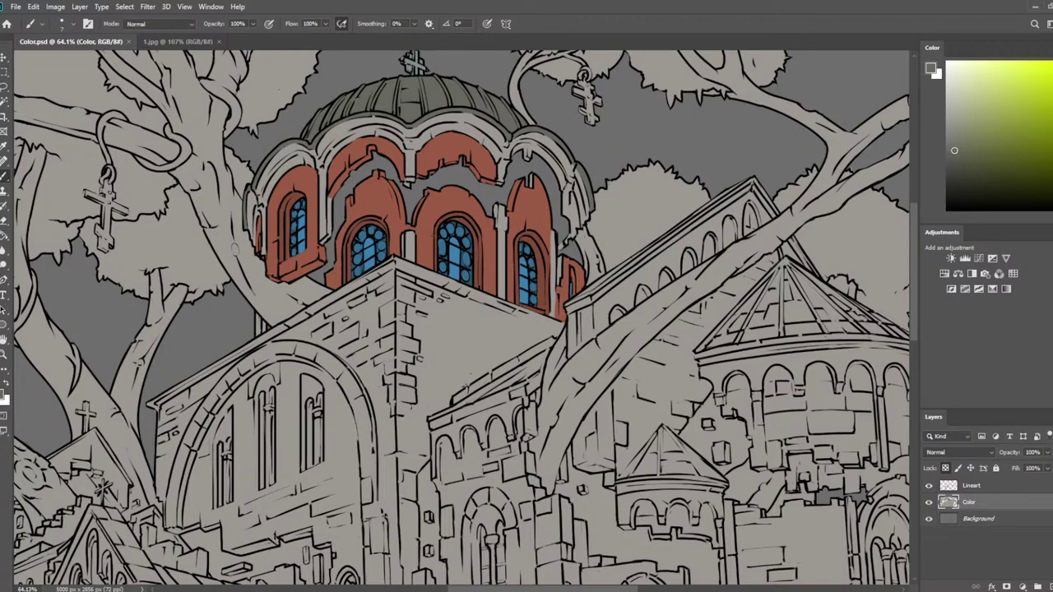
click(169, 41)
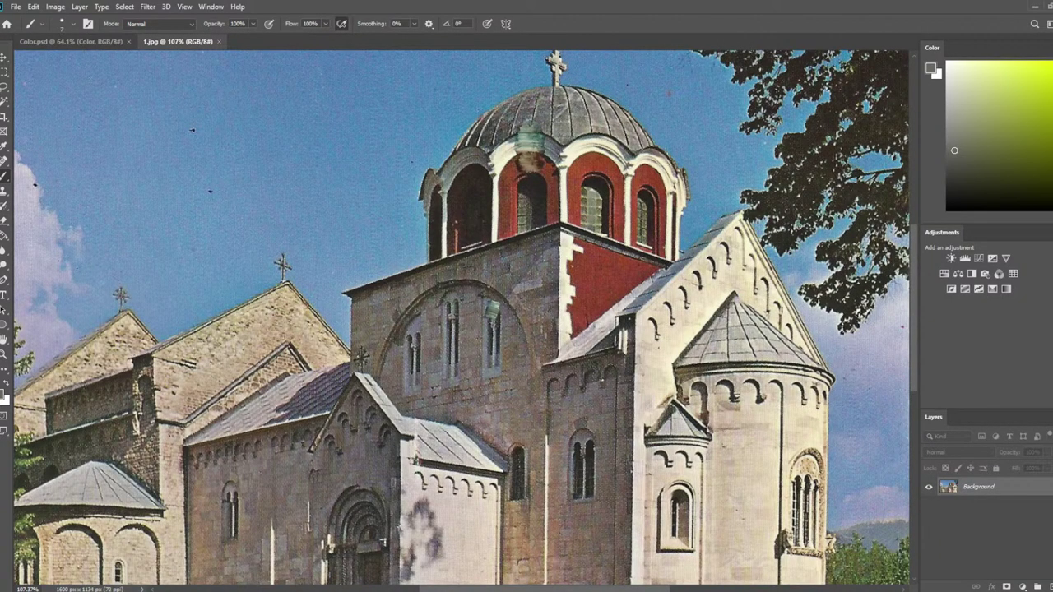
Return to the Color.psd drawing and sample the brick red from the dome's wall
click(104, 45)
scroll(381, 178, up, 2)
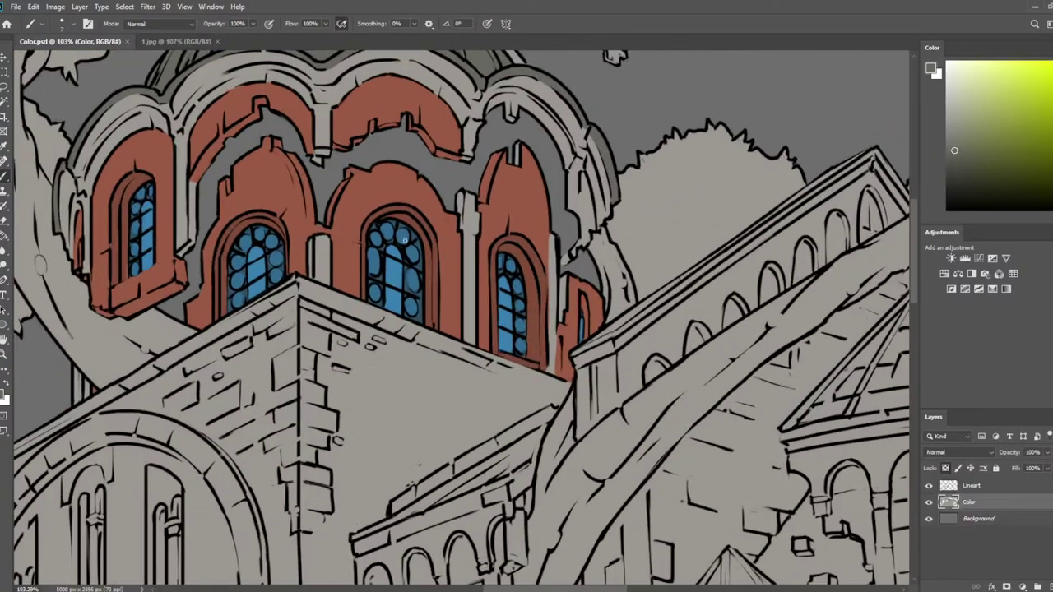
click(381, 178)
scroll(640, 250, down, 2)
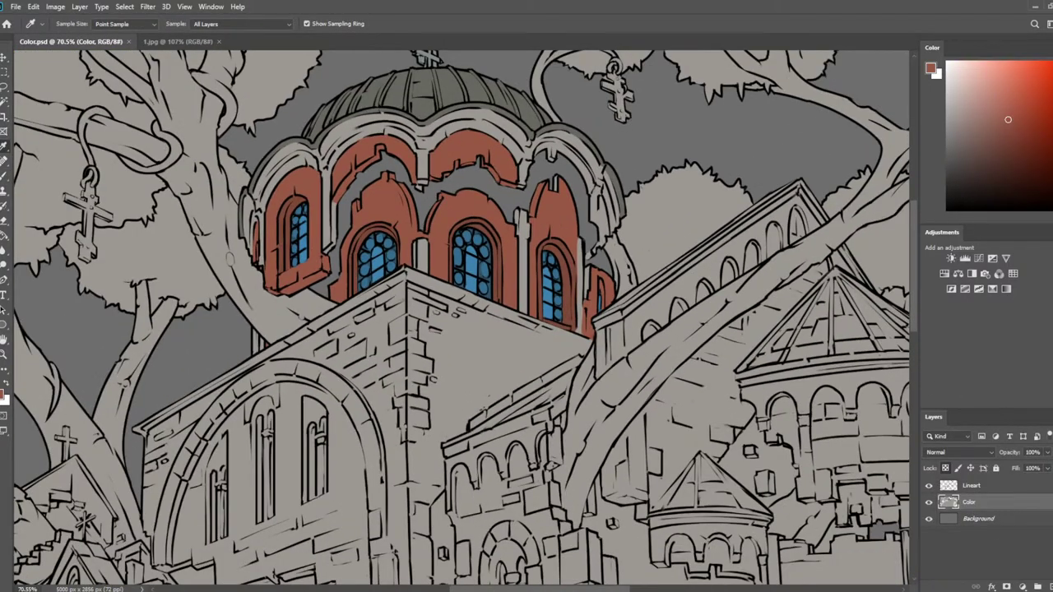
click(976, 487)
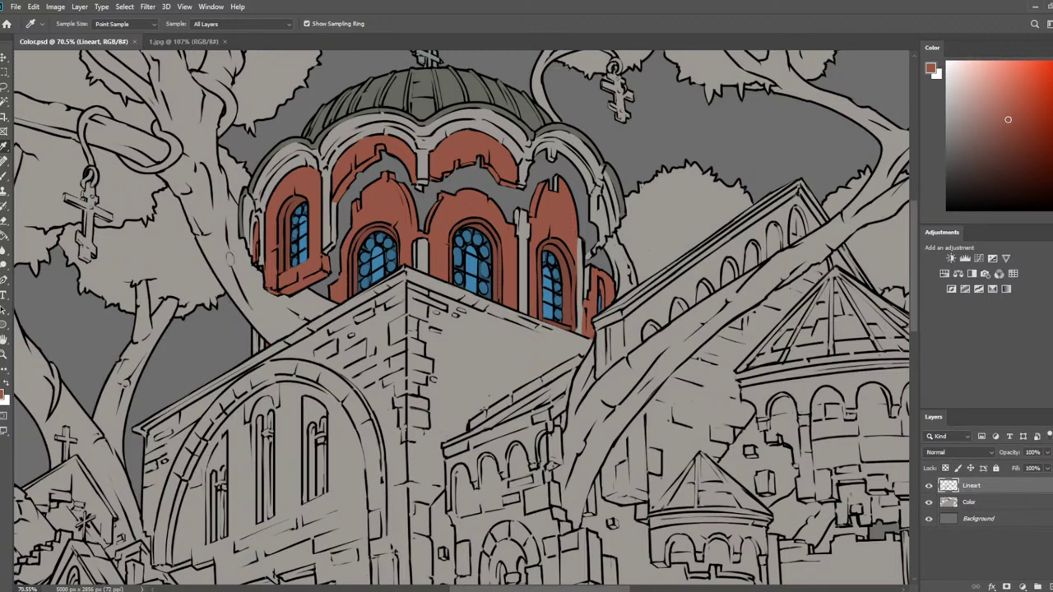
click(5, 102)
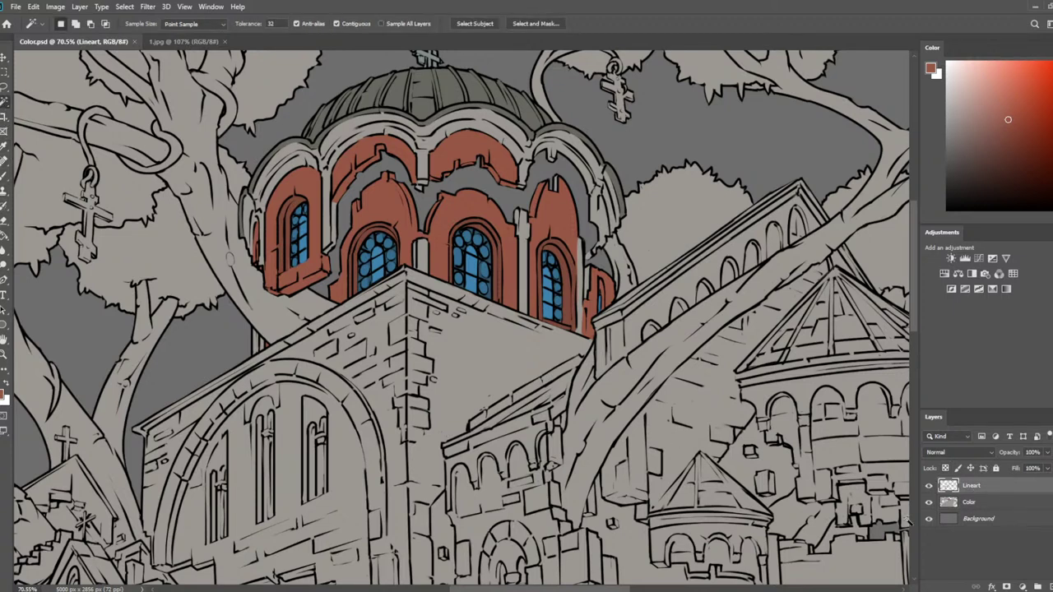
click(516, 359)
key(l)
scroll(374, 398, up, 3)
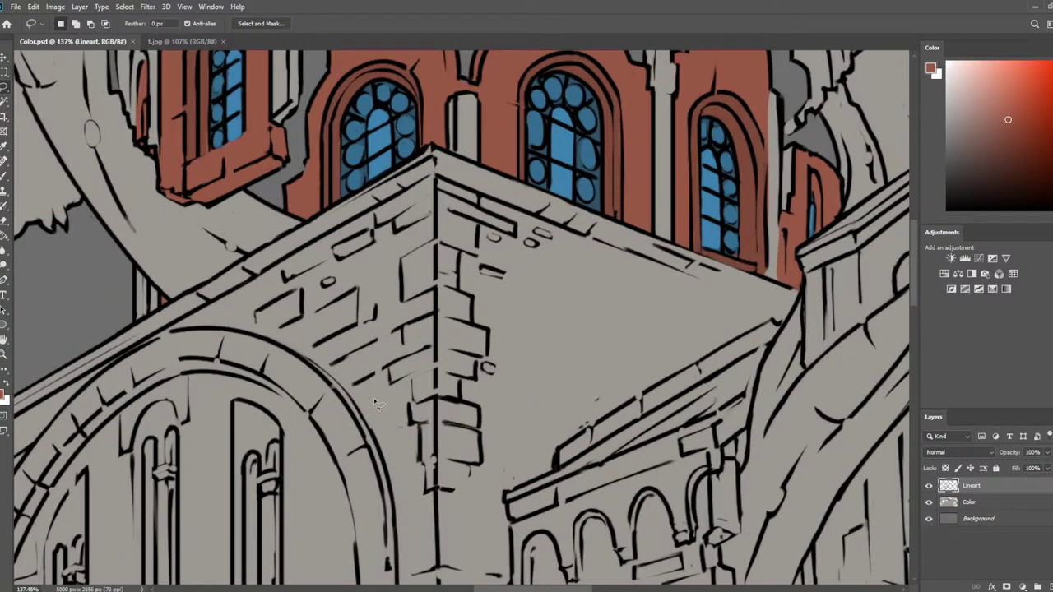
Lock the transparent pixels of the Lineart layer and make the Color layer active again
click(1002, 506)
click(969, 484)
click(945, 468)
click(974, 503)
Paint a red band beneath the cornice of the wall below the dome and clean its edge with the sampled stone beige
key(i)
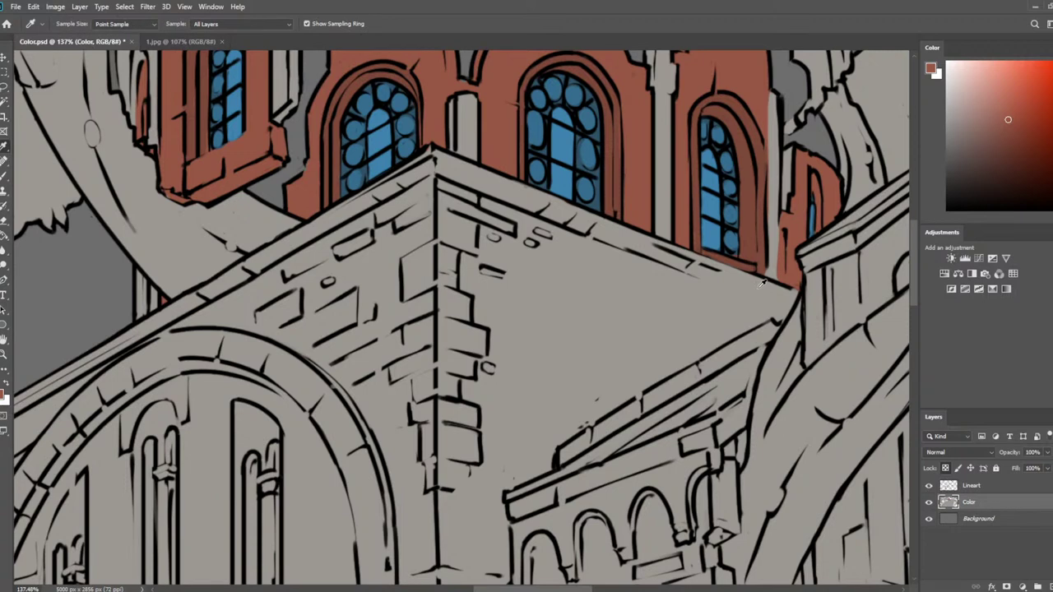
key(b)
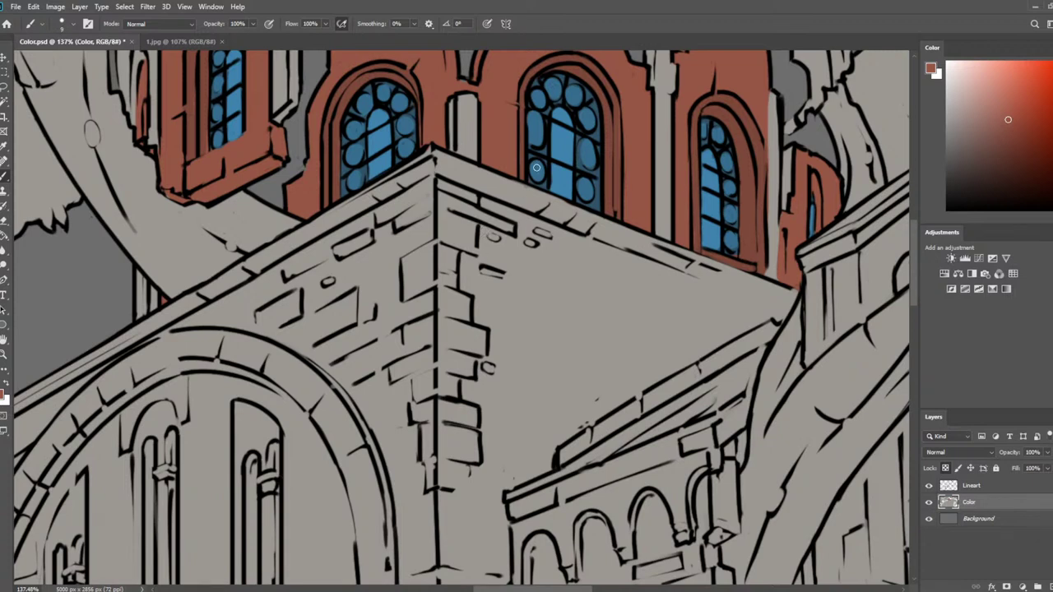
mouse_move(484, 227)
mouse_down()
mouse_move(482, 258)
mouse_move(488, 231)
mouse_move(519, 240)
mouse_move(521, 222)
mouse_move(483, 200)
mouse_move(498, 228)
mouse_move(522, 233)
mouse_move(518, 211)
mouse_move(691, 278)
mouse_up()
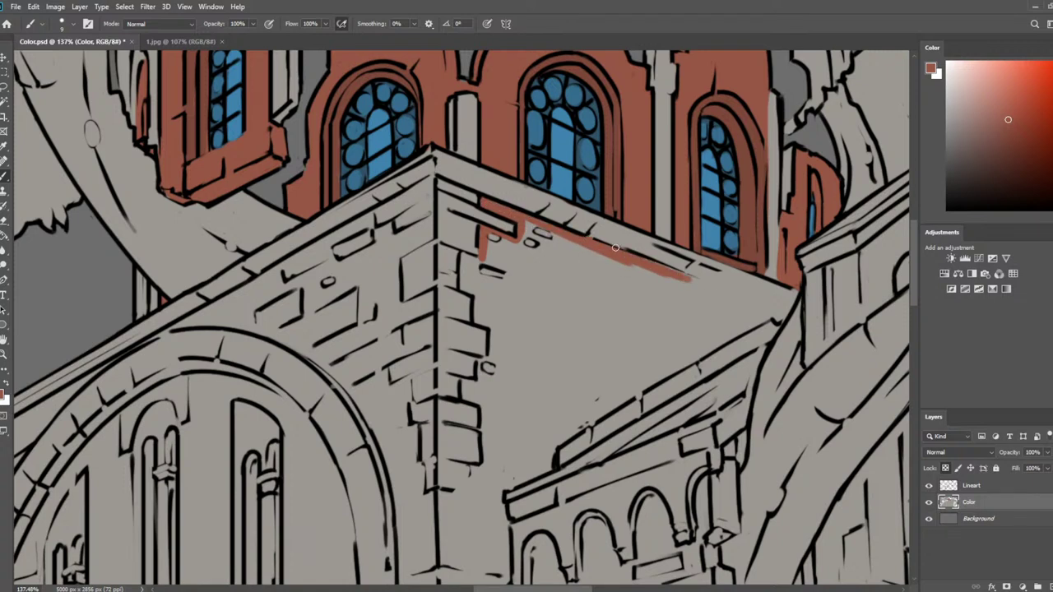
drag(615, 248, 794, 314)
alt+click(795, 314)
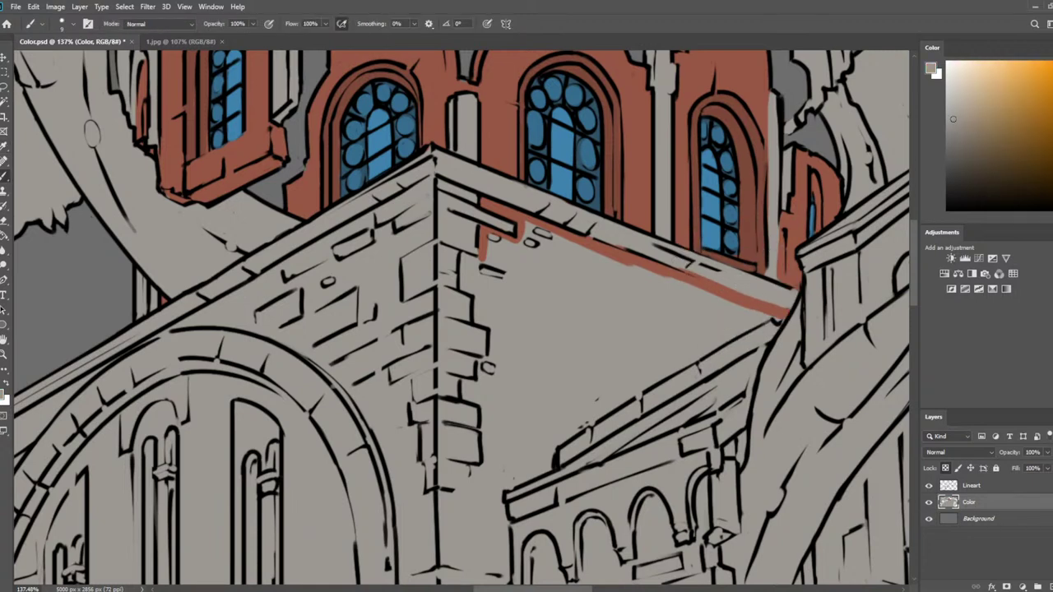
drag(687, 275, 733, 289)
Flip the drawing horizontally and frame the blank wall below the dome
scroll(456, 171, down, 6)
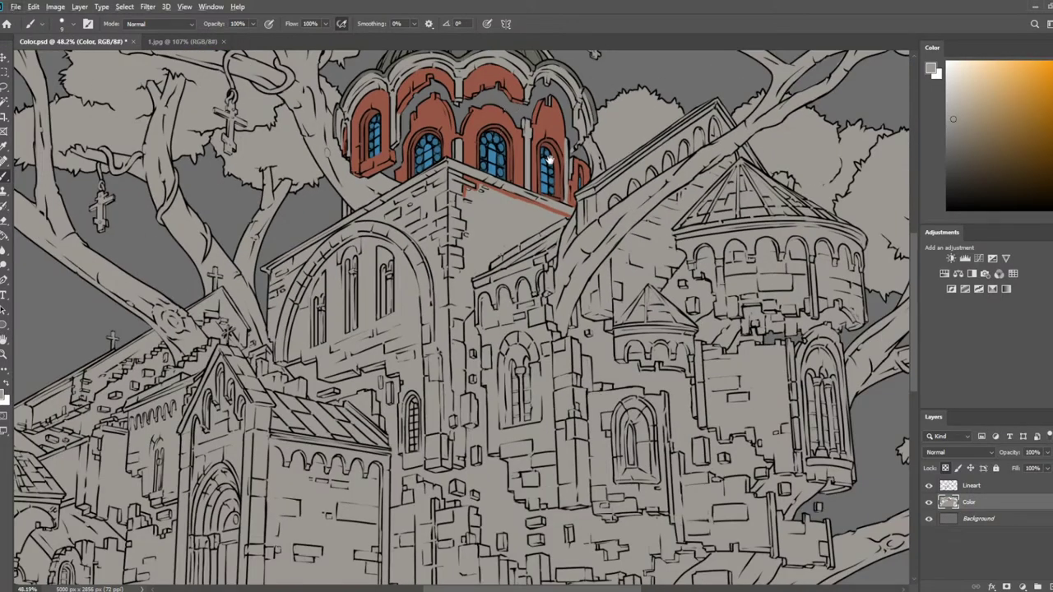
mouse_move(553, 159)
mouse_down()
mouse_move(512, 315)
mouse_move(509, 205)
mouse_up()
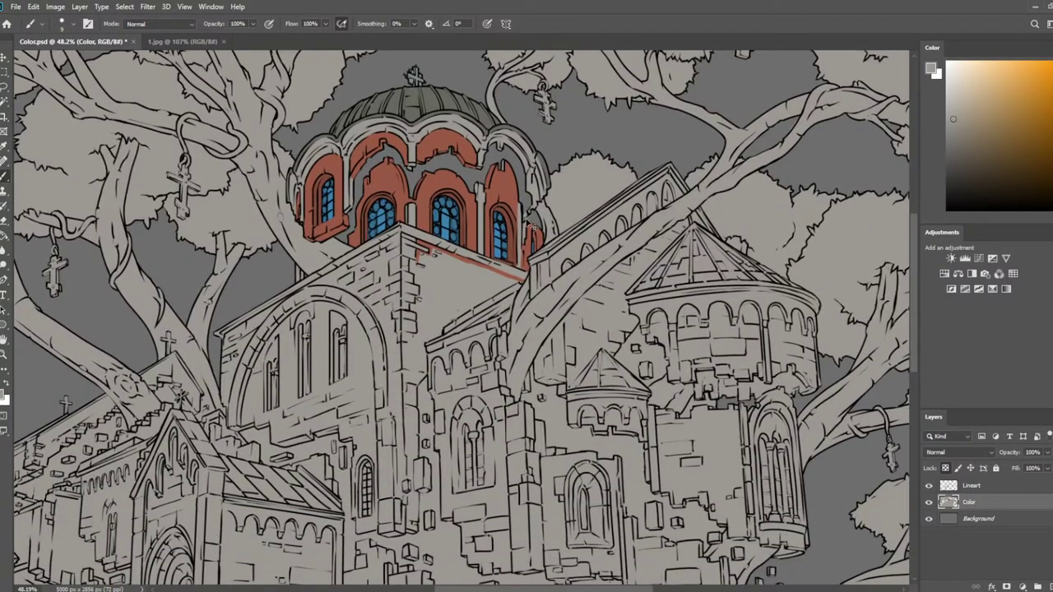
key(ctrl+shift+h)
scroll(312, 202, up, 4)
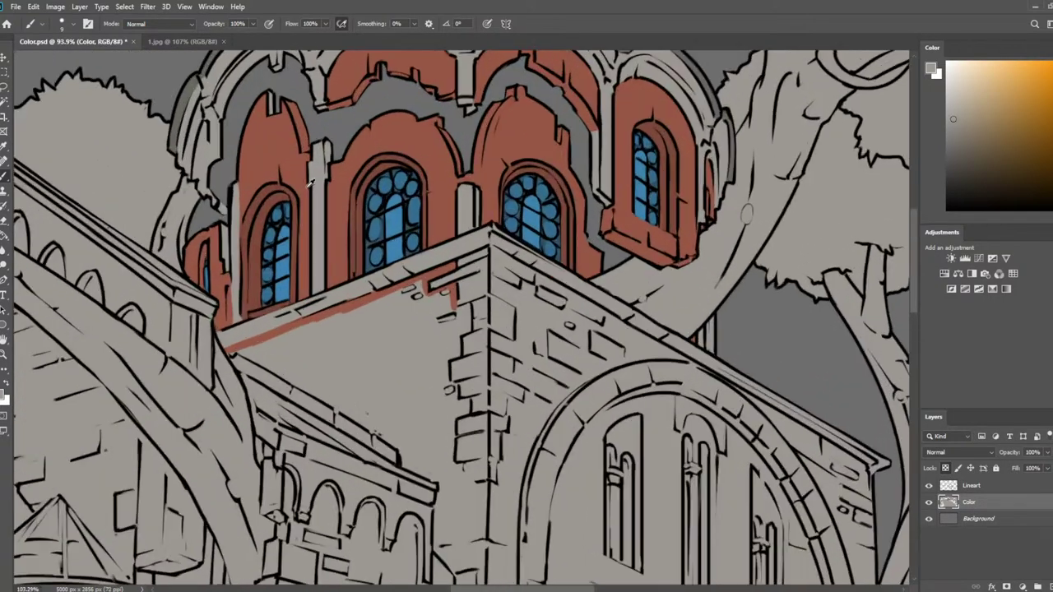
drag(587, 275, 639, 236)
Sample the wall red and paint around the uppermost corner stones and loose bricks, enlarging the brush to 20 for the open area
alt+click(525, 153)
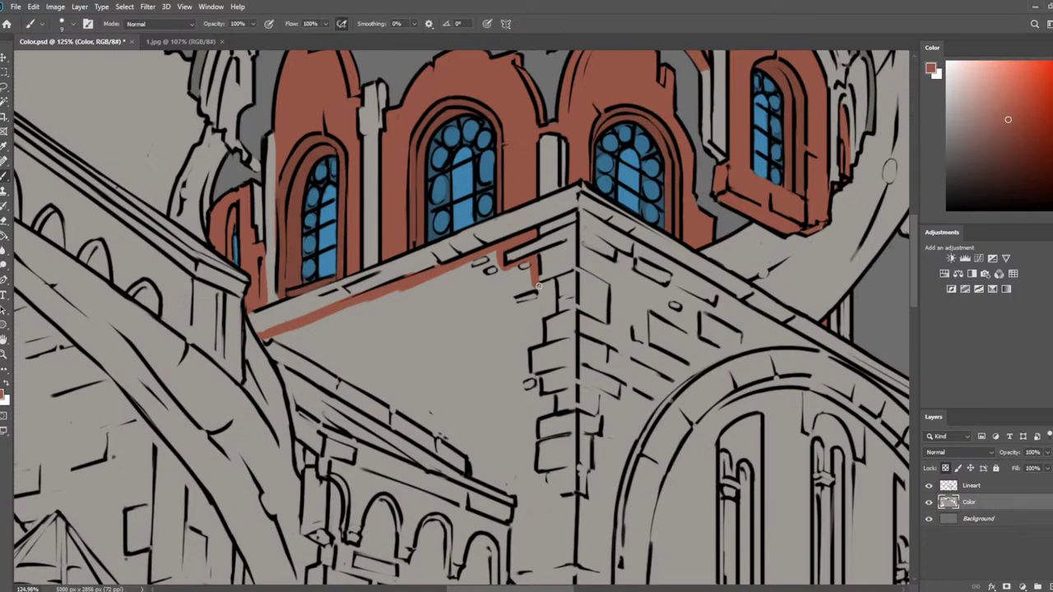
mouse_move(537, 286)
mouse_down()
mouse_move(551, 286)
mouse_move(551, 314)
mouse_move(534, 298)
mouse_move(515, 303)
mouse_move(518, 294)
mouse_up()
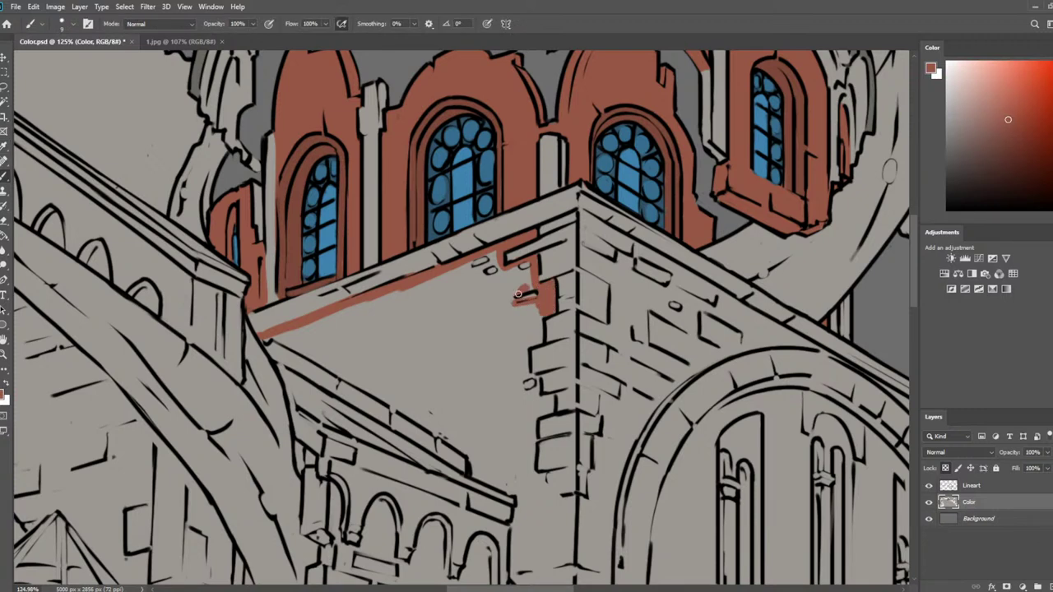
key(bracketright)
key(bracketright)
key(bracketright)
mouse_move(480, 265)
mouse_down()
mouse_move(527, 292)
mouse_move(481, 268)
mouse_move(496, 307)
mouse_move(525, 269)
mouse_move(506, 287)
mouse_move(531, 329)
mouse_move(536, 303)
mouse_up()
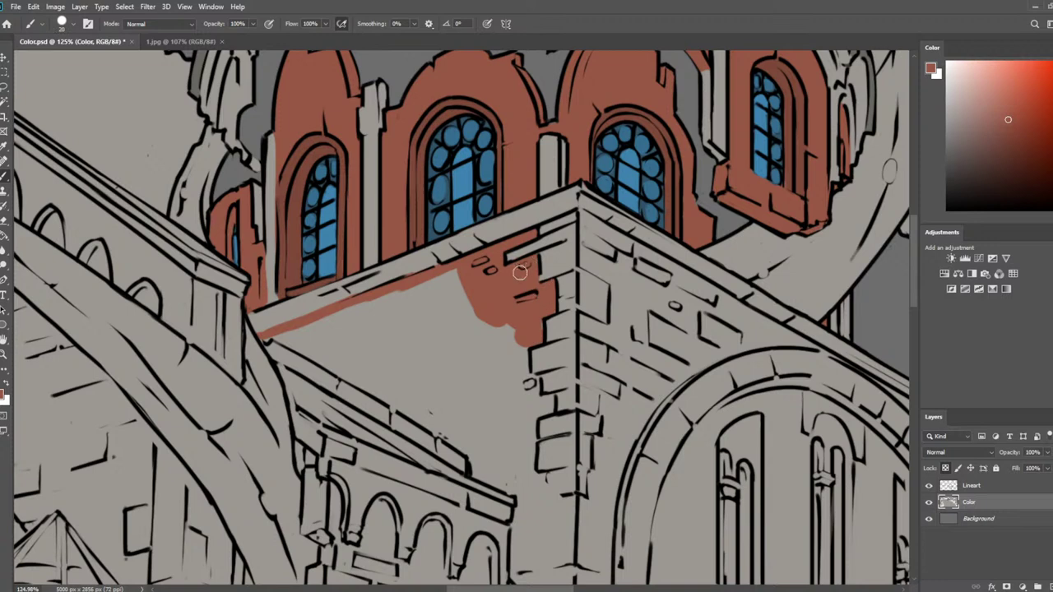
Restore the small loose bricks in the red area with the sampled stone beige and a finer brush
alt+click(516, 284)
key(bracketleft)
key(bracketleft)
key(bracketleft)
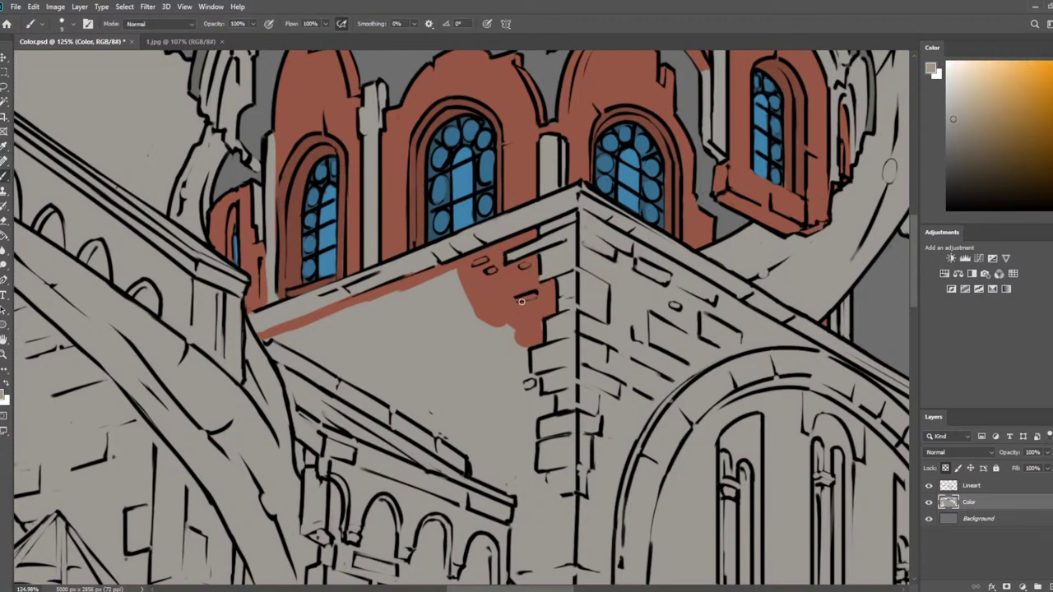
drag(518, 300, 530, 297)
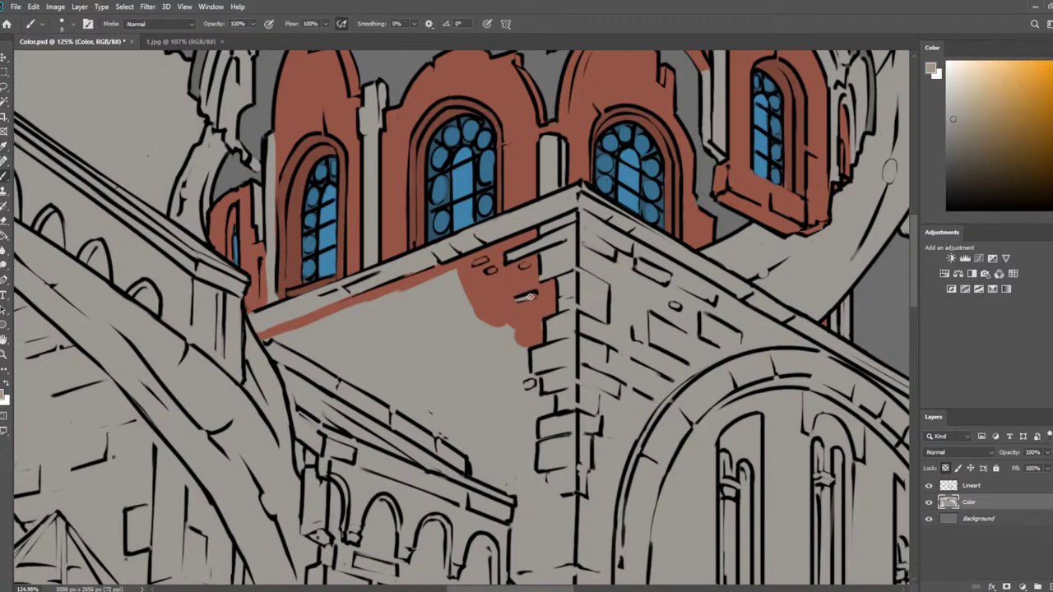
Outline the jagged corner stones in red with a size 10 brush, down to the ledge below them
alt+click(492, 270)
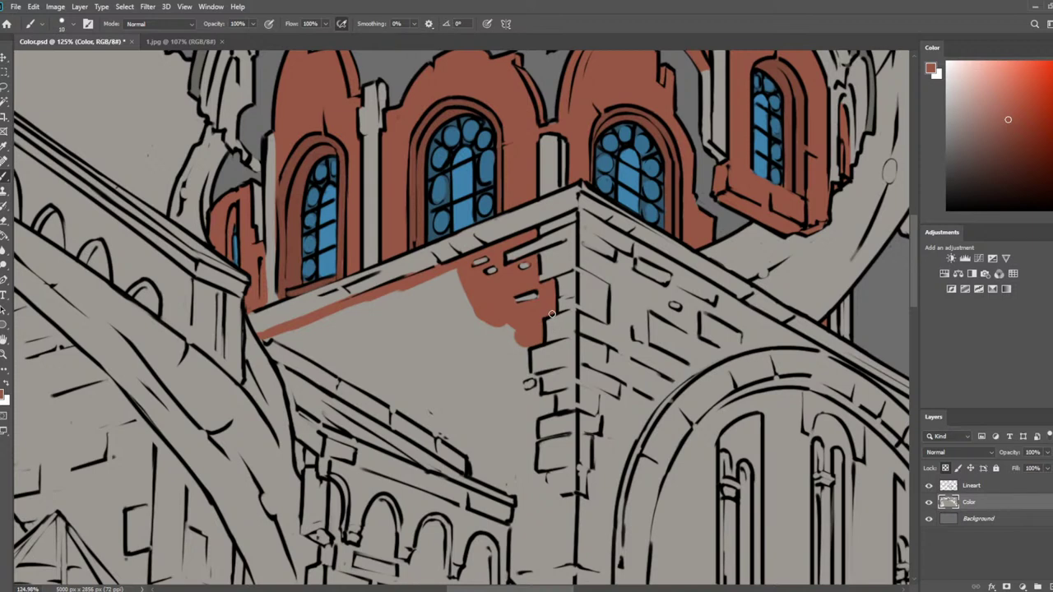
mouse_move(528, 350)
mouse_down()
mouse_move(528, 380)
mouse_move(551, 411)
mouse_move(531, 430)
mouse_move(544, 504)
mouse_move(573, 496)
mouse_move(548, 311)
mouse_move(542, 376)
mouse_up()
drag(542, 320, 542, 378)
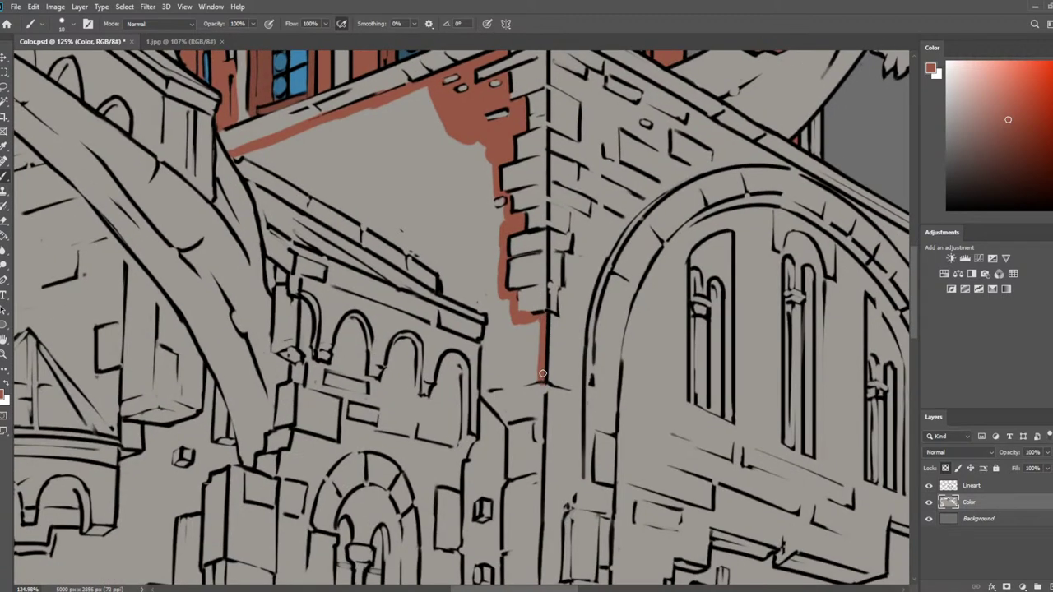
Compare the red wall and its stone corner with the reference photo 1.jpg
click(168, 41)
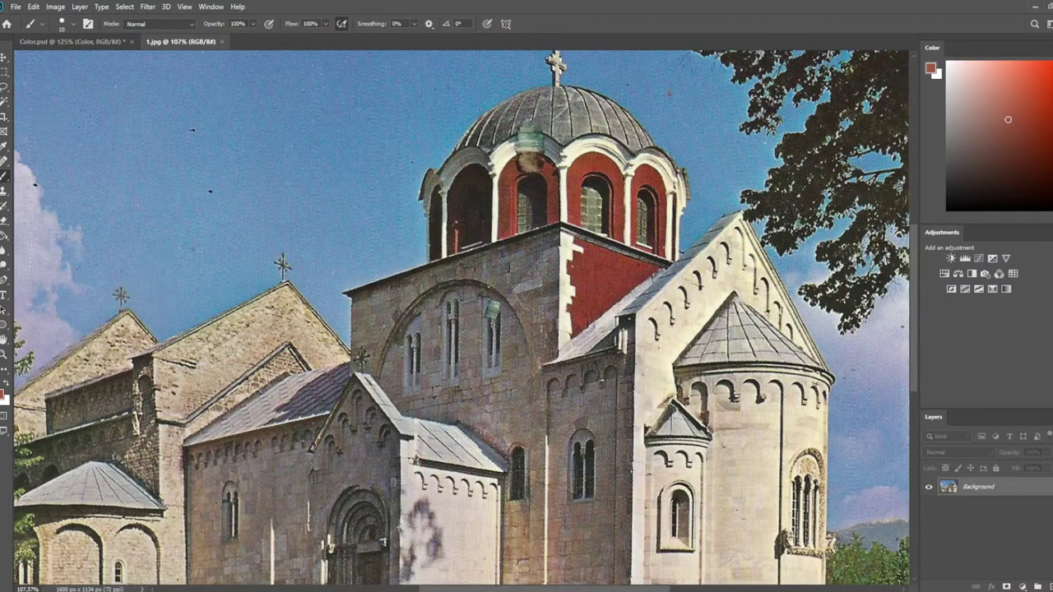
click(102, 43)
scroll(278, 154, down, 6)
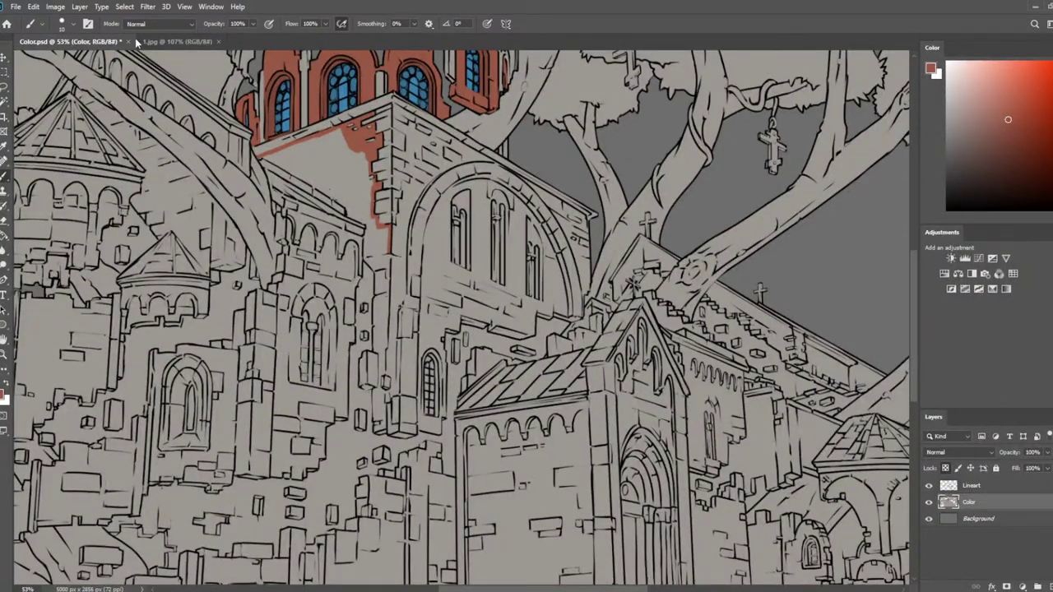
click(146, 41)
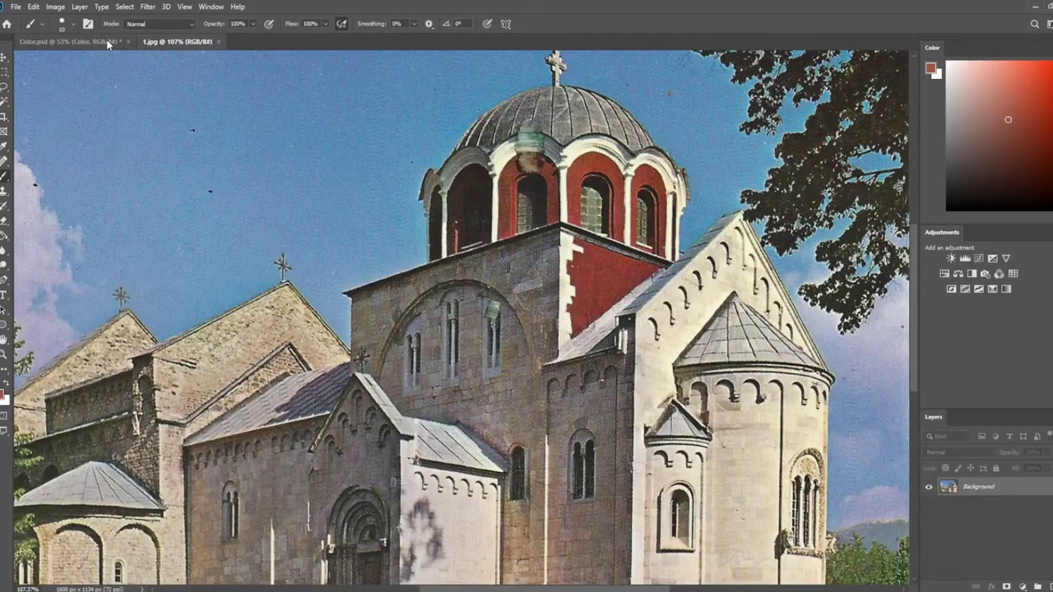
click(108, 43)
scroll(343, 213, up, 5)
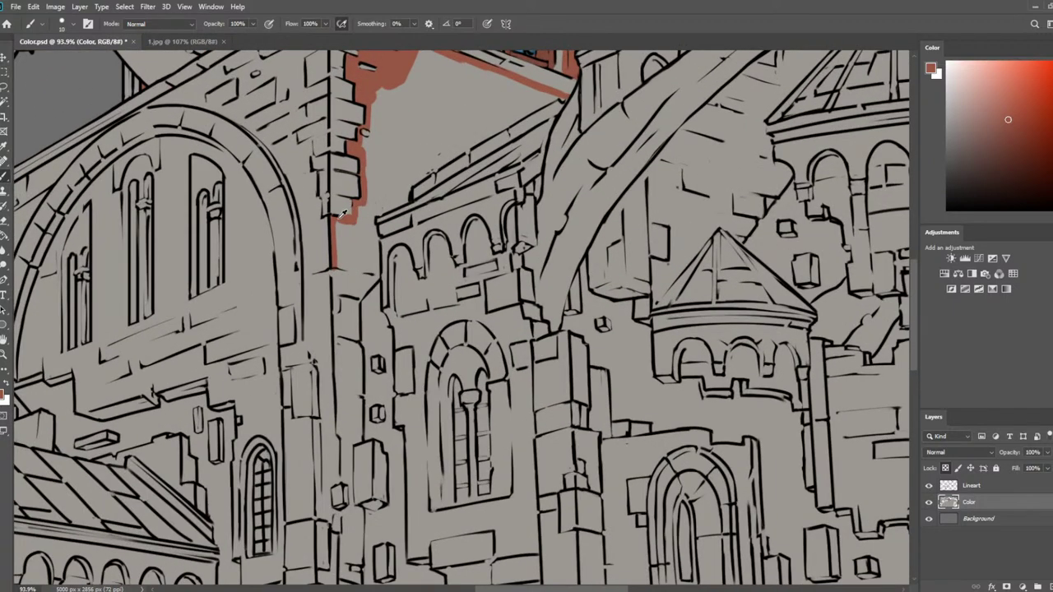
Cover the red strip beside the lower corner edge with stone beige and repaint it closer to the arcaded wing, trimming its lower end
alt+click(344, 232)
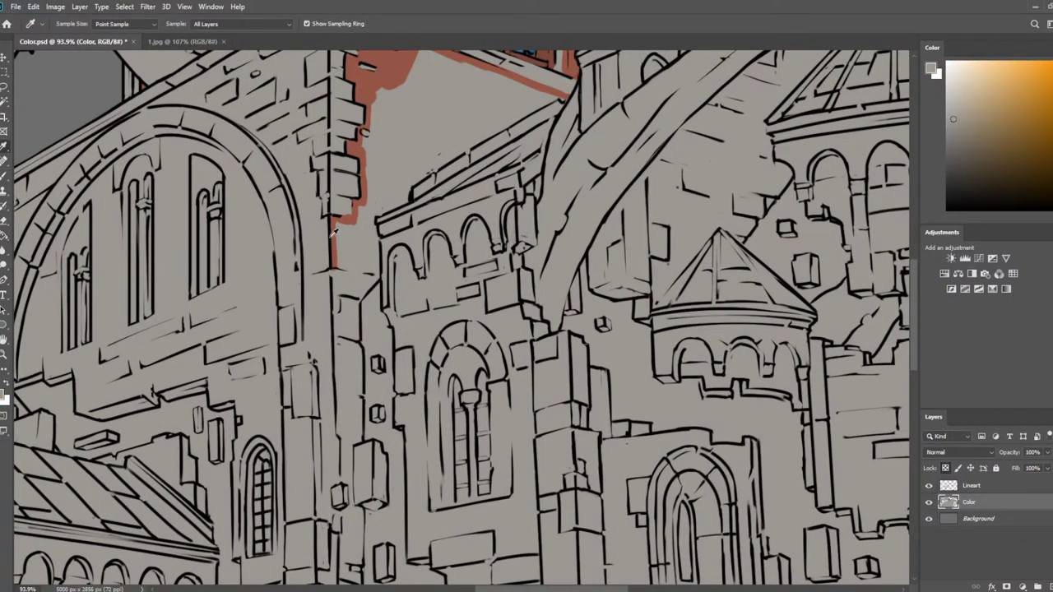
mouse_move(332, 219)
mouse_down()
mouse_move(332, 260)
mouse_move(355, 203)
mouse_move(360, 290)
mouse_move(372, 247)
mouse_up()
alt+click(353, 207)
alt+click(346, 258)
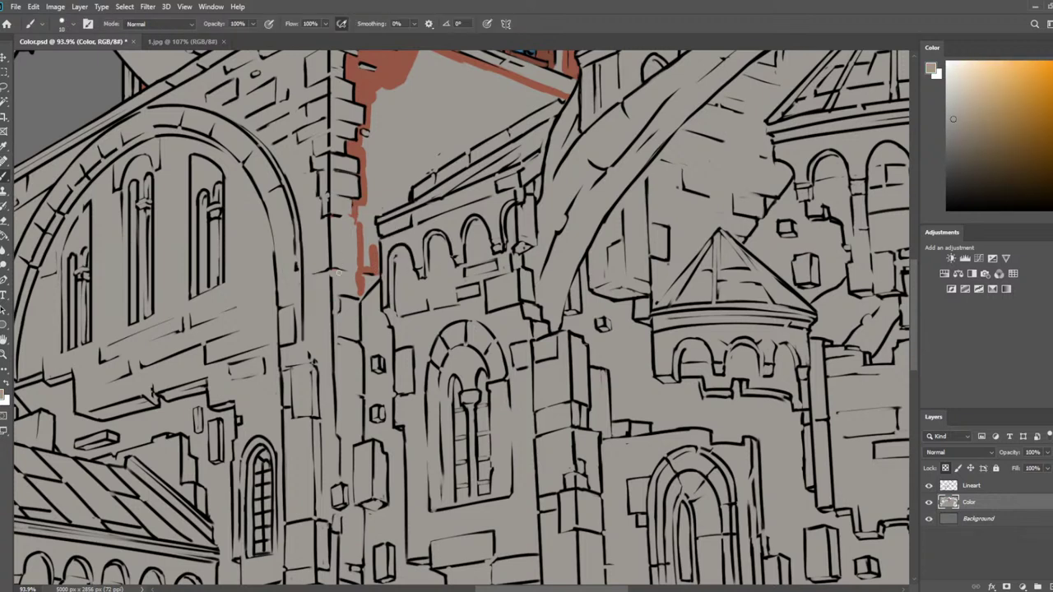
Fill the narrow lower part of the wall with red up to the end of the sloping roof, using a size 25 brush
alt+click(364, 199)
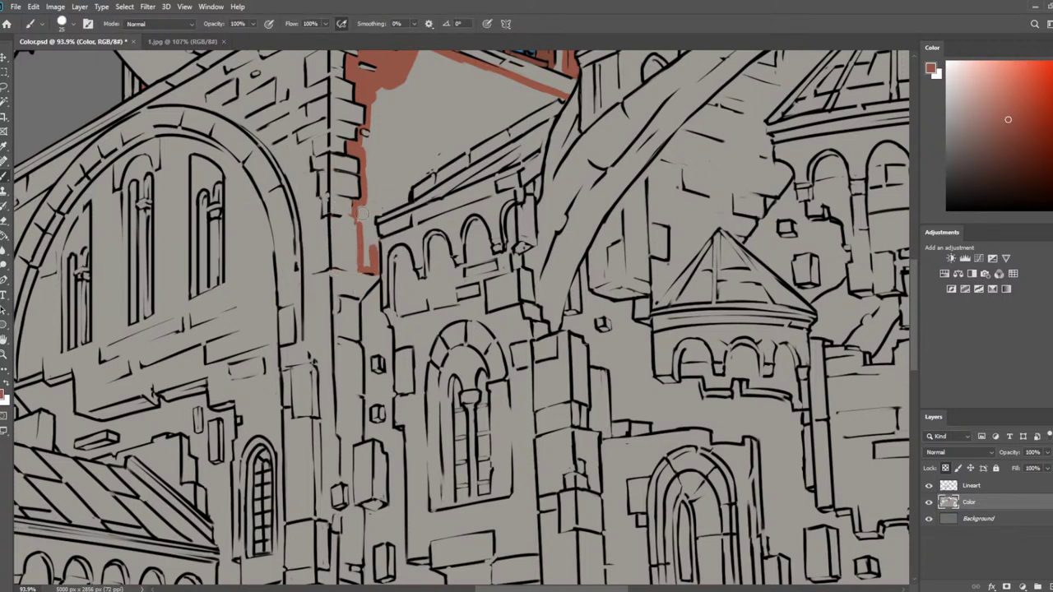
mouse_move(368, 225)
mouse_down()
mouse_move(378, 195)
mouse_move(365, 207)
mouse_move(377, 200)
mouse_move(375, 210)
mouse_move(411, 185)
mouse_up()
alt+click(331, 226)
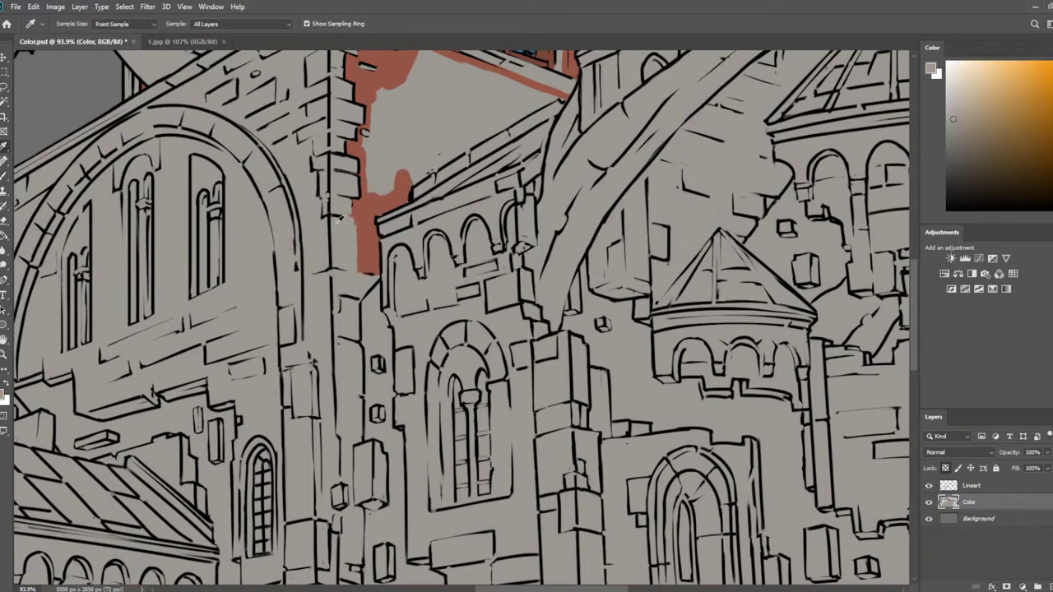
Paint red along the upper edge of the sloping roof and fill the rest of the wall with it
alt+click(404, 176)
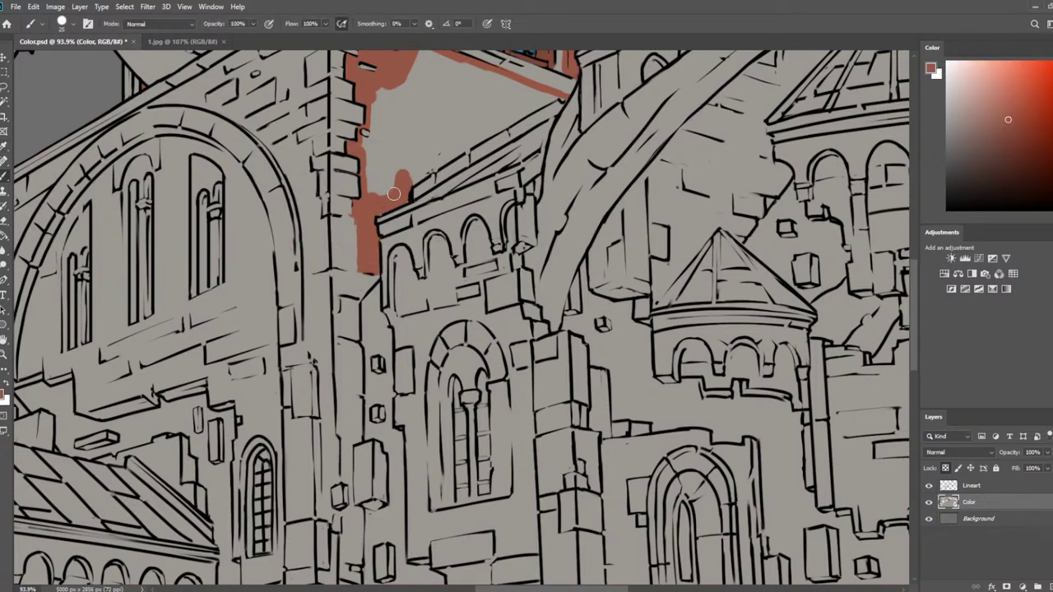
drag(526, 172, 468, 259)
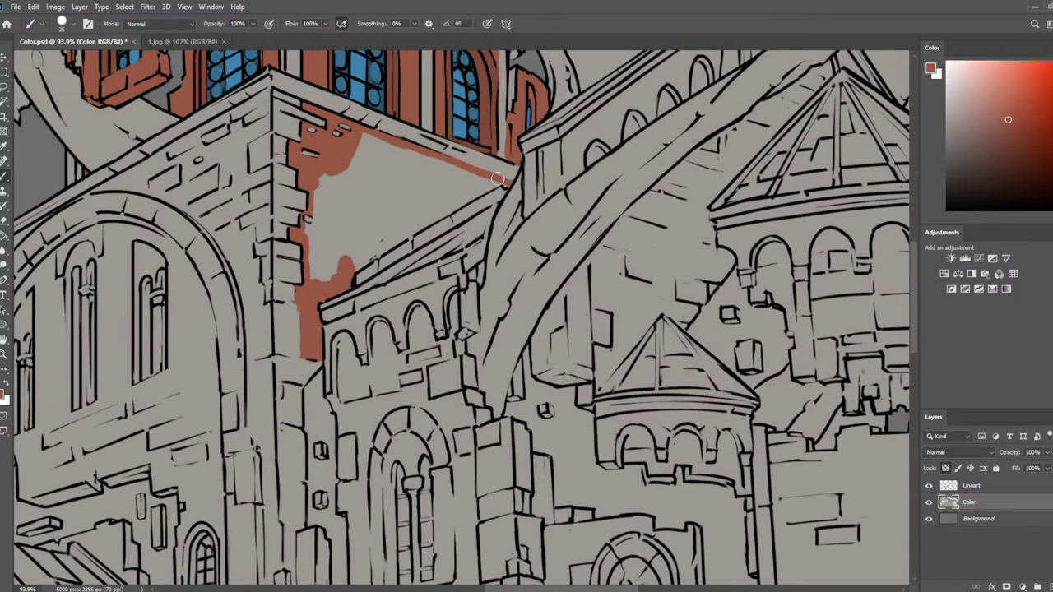
key(bracketleft)
mouse_move(503, 182)
mouse_down()
mouse_move(358, 267)
mouse_move(433, 215)
mouse_move(389, 237)
mouse_up()
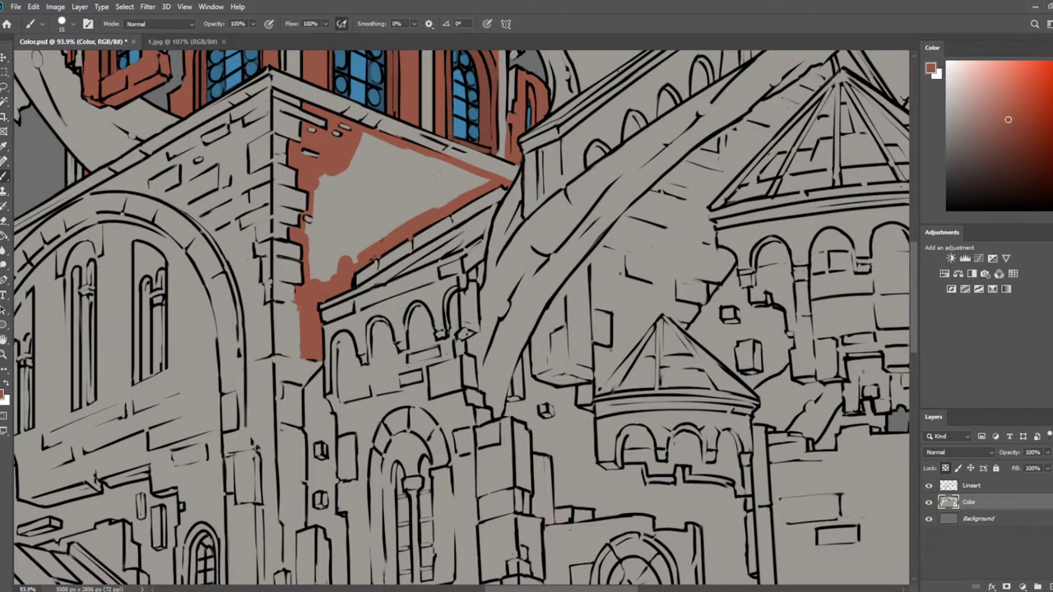
mouse_move(470, 177)
mouse_down()
mouse_move(365, 144)
mouse_move(414, 162)
mouse_move(360, 157)
mouse_move(340, 197)
mouse_move(328, 194)
mouse_move(311, 234)
mouse_move(322, 268)
mouse_move(465, 186)
mouse_move(391, 220)
mouse_move(446, 185)
mouse_move(380, 171)
mouse_move(338, 214)
mouse_up()
Tidy the red wall's lower edge beside the corner stones with a smaller brush, alternating sampled colors, and save the file
key(bracketleft)
key(bracketleft)
key(bracketleft)
key(bracketleft)
key(bracketleft)
key(bracketleft)
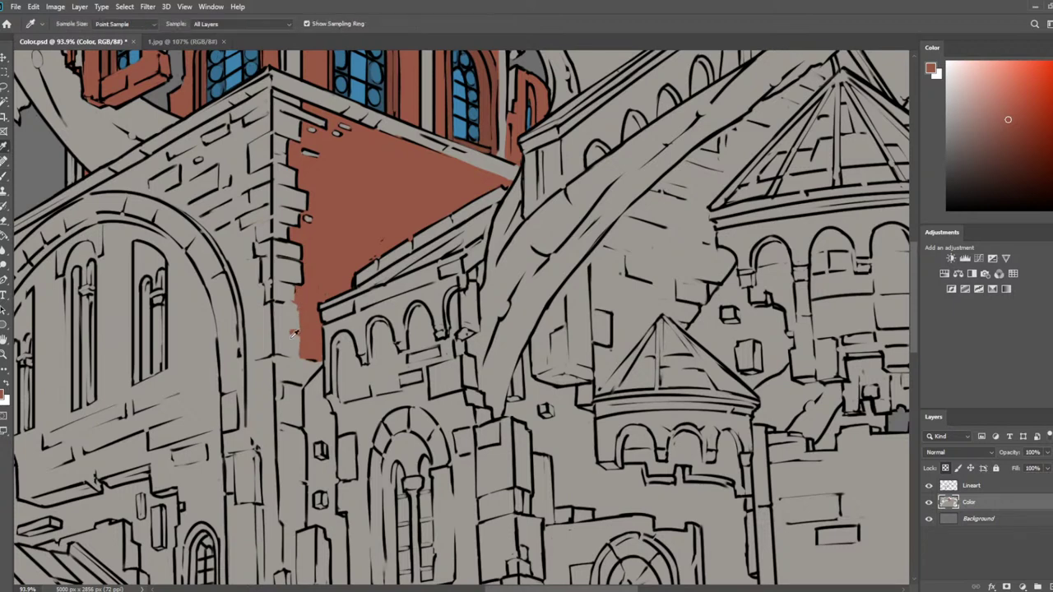
alt+click(291, 333)
alt+click(307, 340)
scroll(307, 306, down, 5)
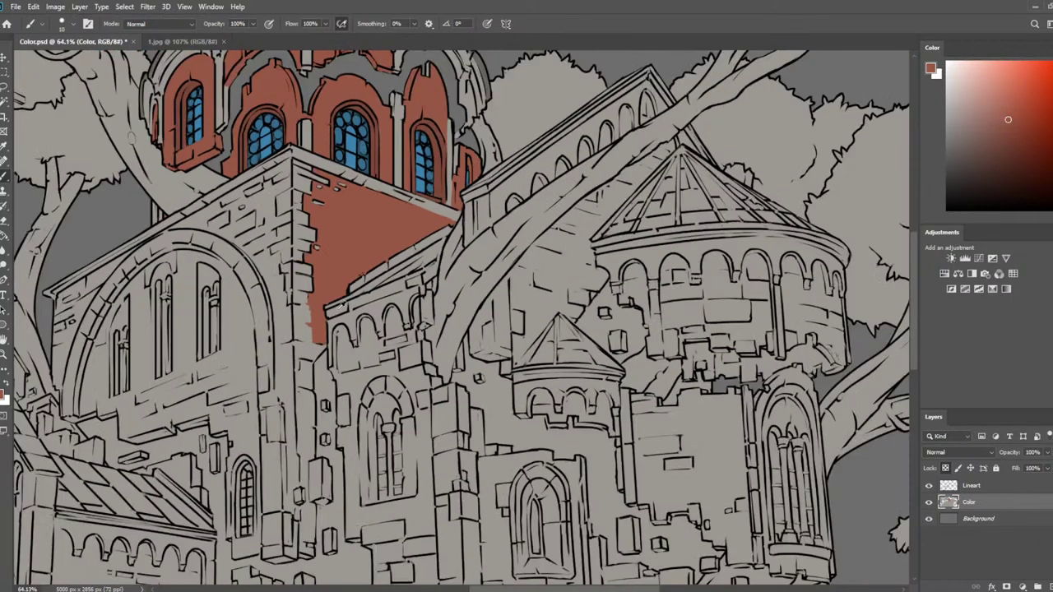
key(ctrl+s)
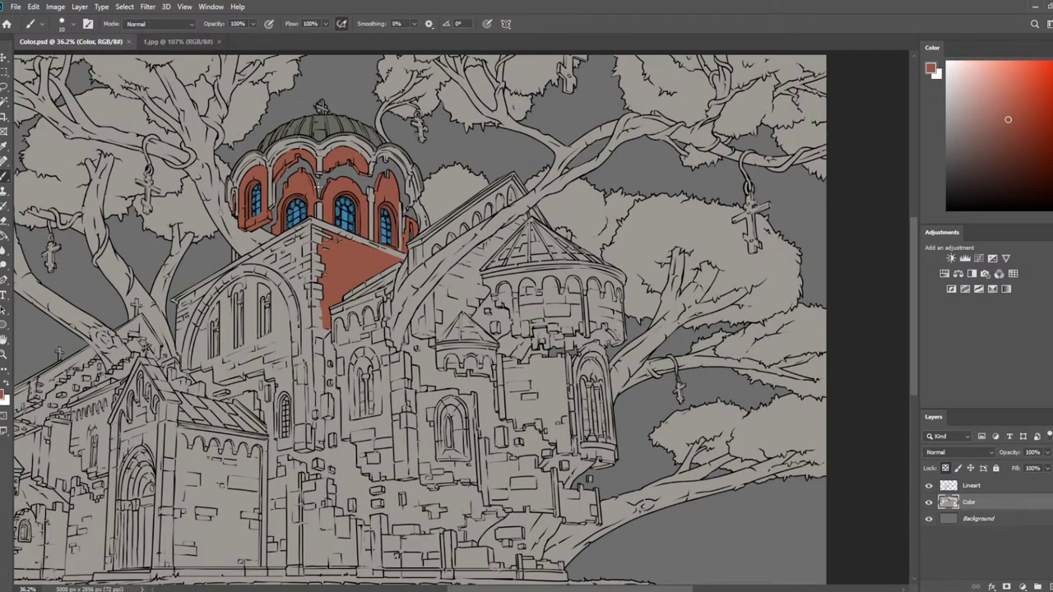
Select the red wall and all the red areas around the dome's windows with the Magic Wand
click(4, 102)
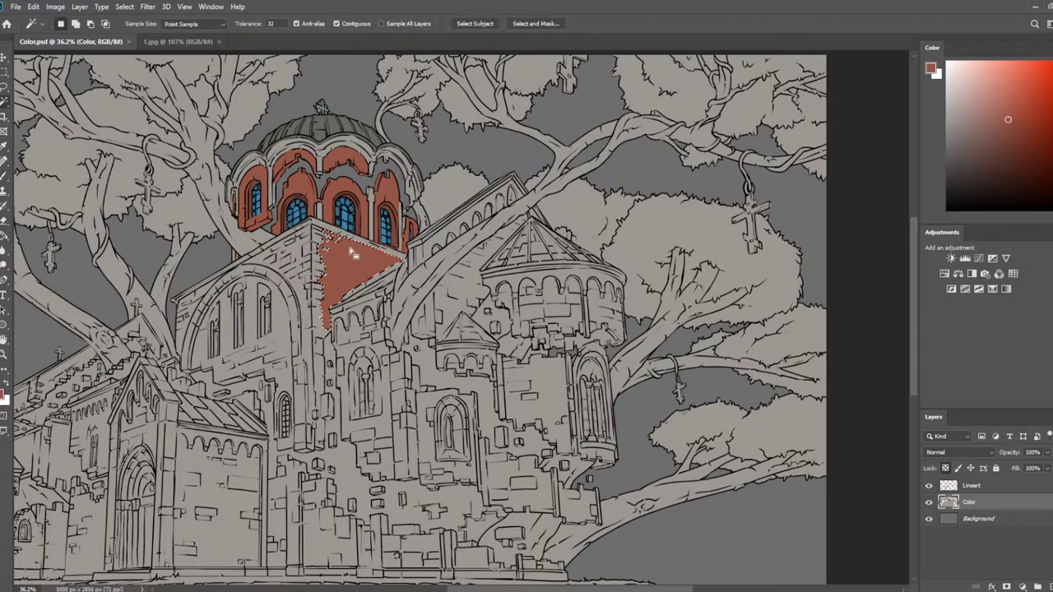
shift+click(346, 158)
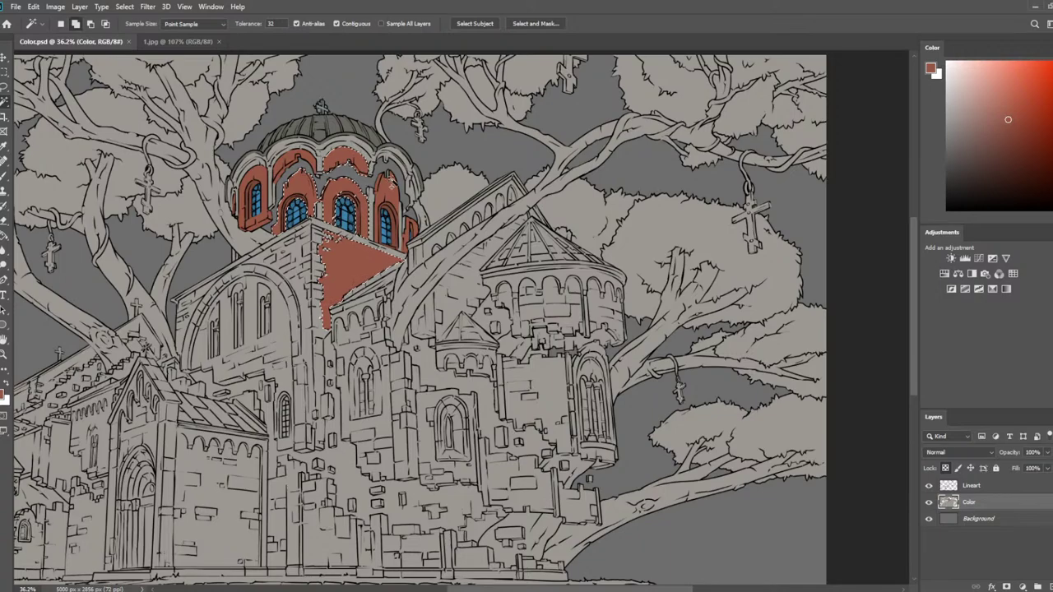
scroll(311, 192, up, 5)
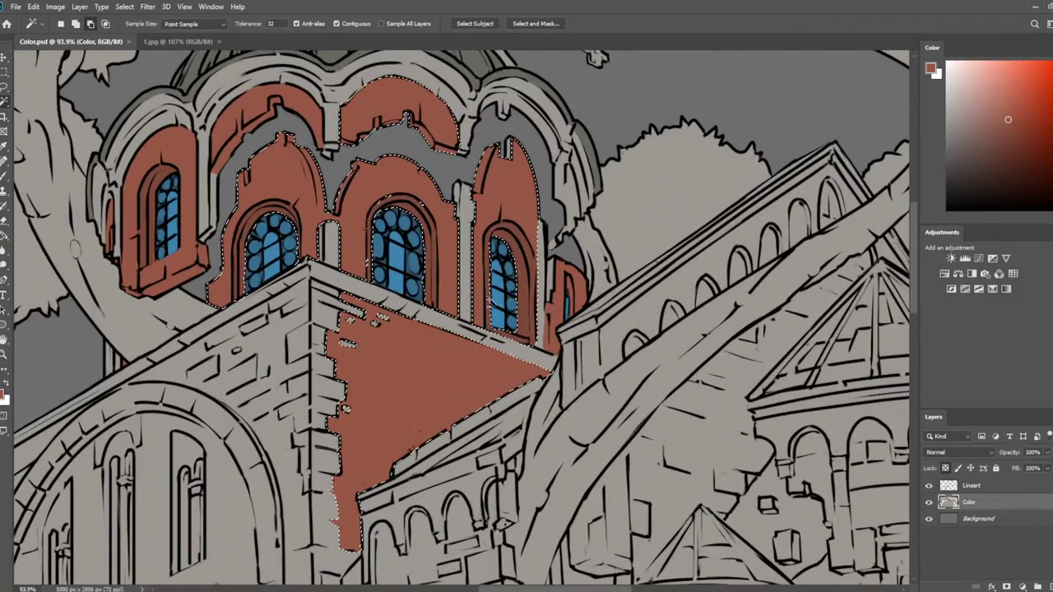
shift+click(553, 342)
shift+click(110, 230)
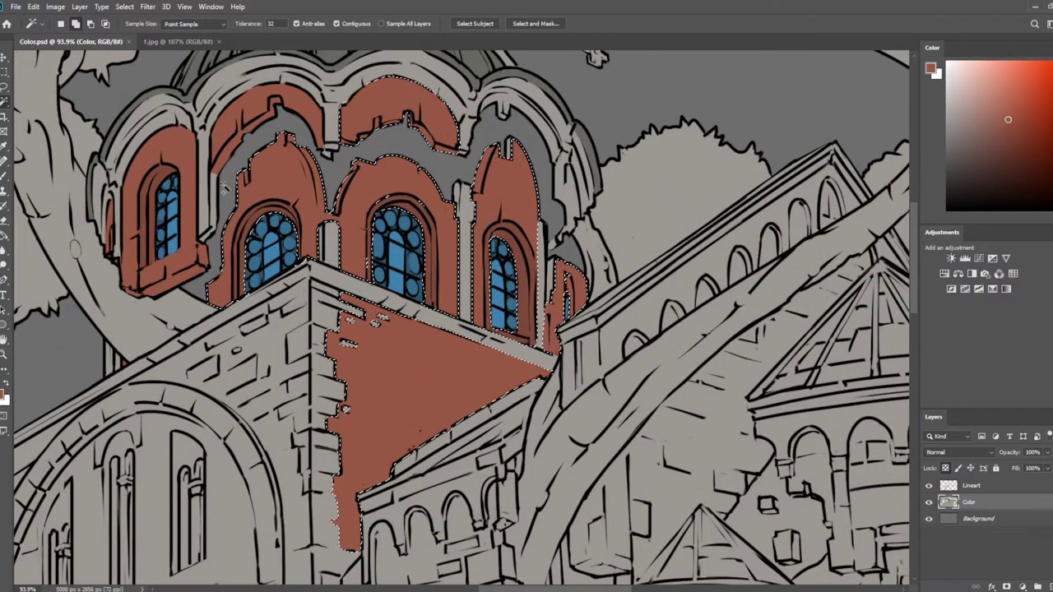
shift+click(170, 137)
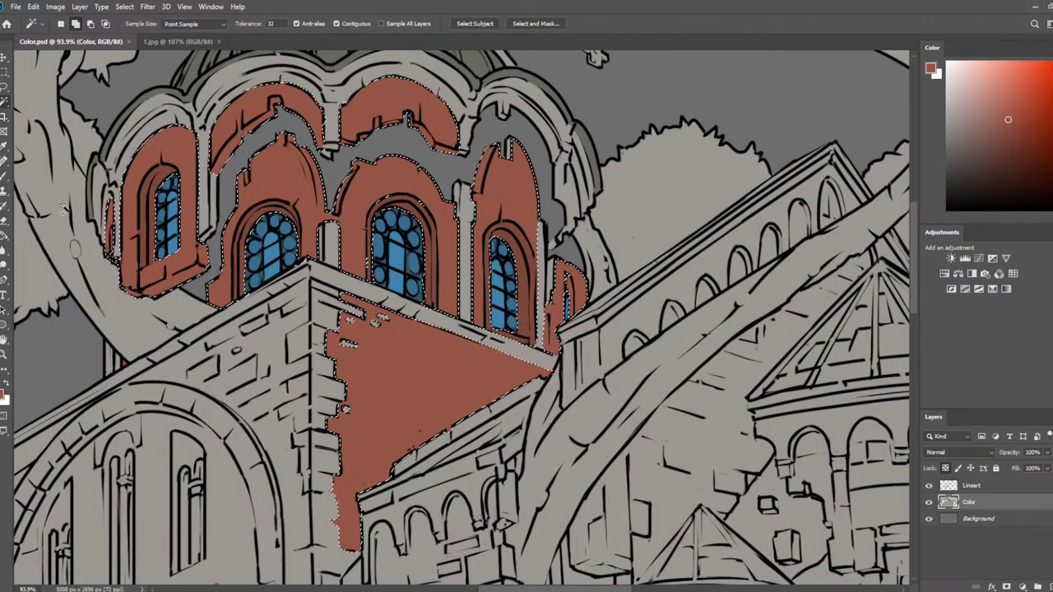
Pick a darker red and try it over the selected wall and dome areas with a size 1000 brush
scroll(220, 146, down, 1)
scroll(333, 284, down, 4)
key(i)
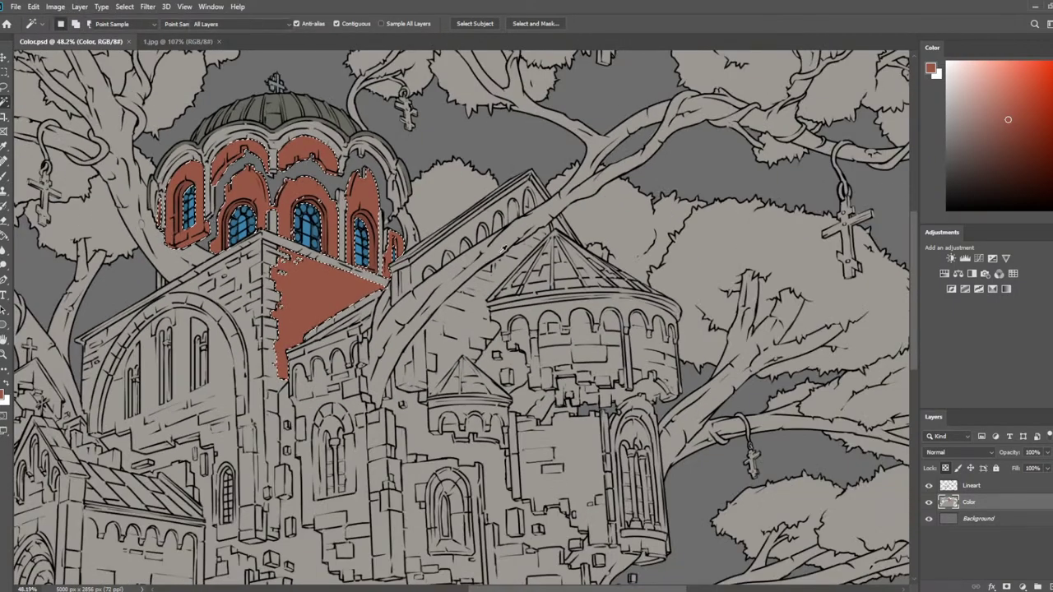
scroll(333, 280, up, 2)
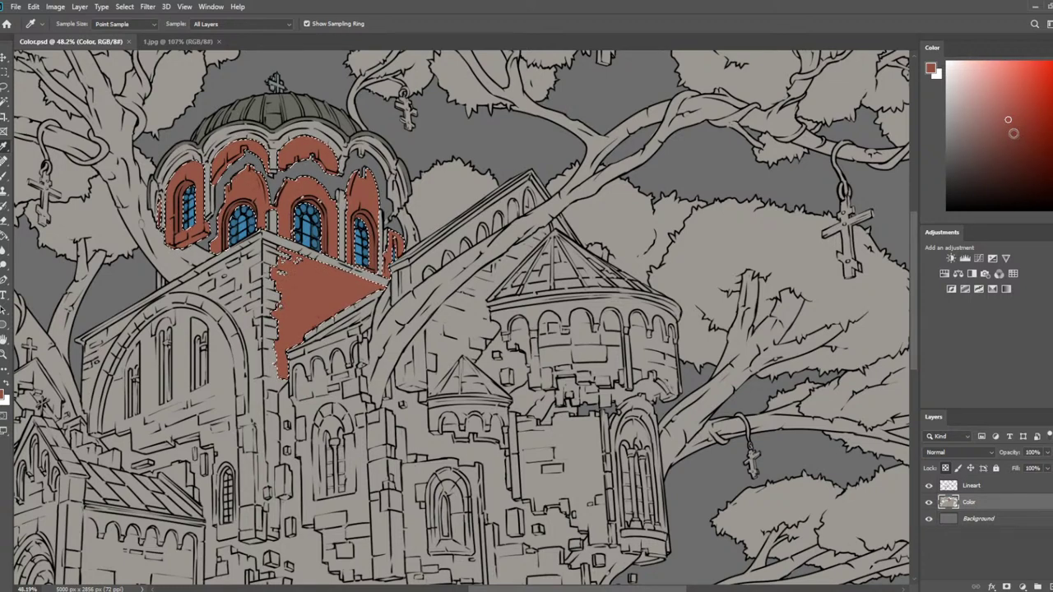
key(b)
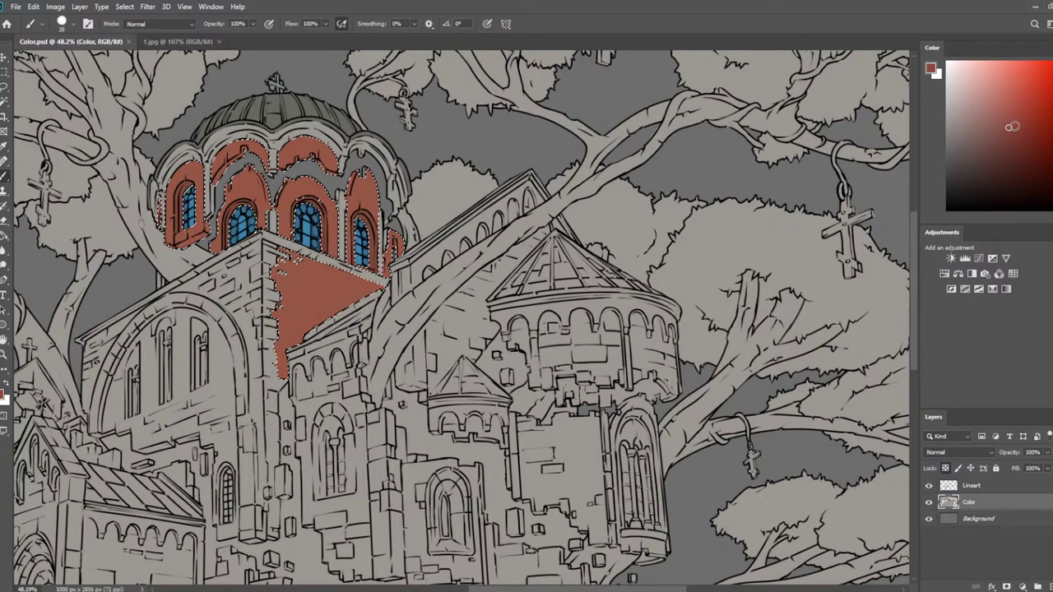
key(bracketright)
key(bracketright)
key(bracketright)
key(bracketright)
key(bracketright)
key(bracketright)
key(bracketright)
key(bracketright)
key(bracketright)
key(bracketright)
key(bracketright)
key(bracketright)
key(bracketright)
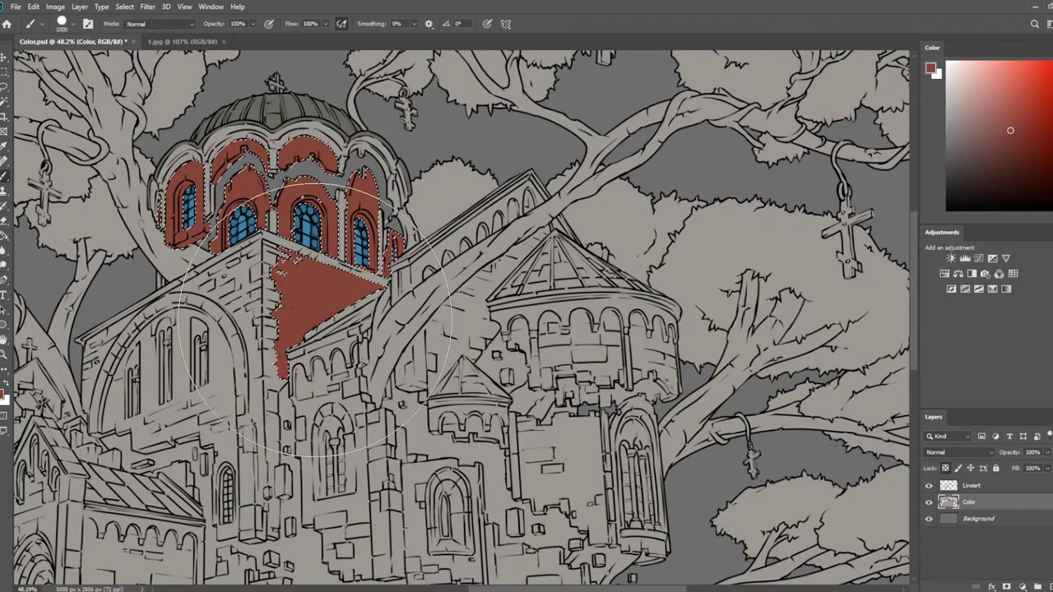
Repaint the selected red areas with a muted brick red slightly darker than the original, and clear the selection
click(1017, 126)
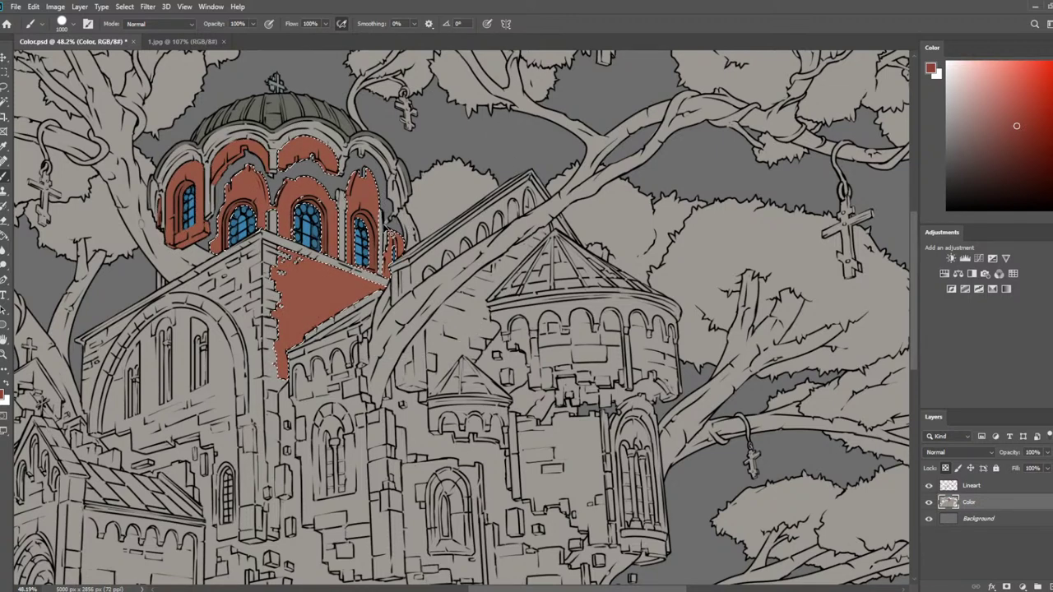
key(i)
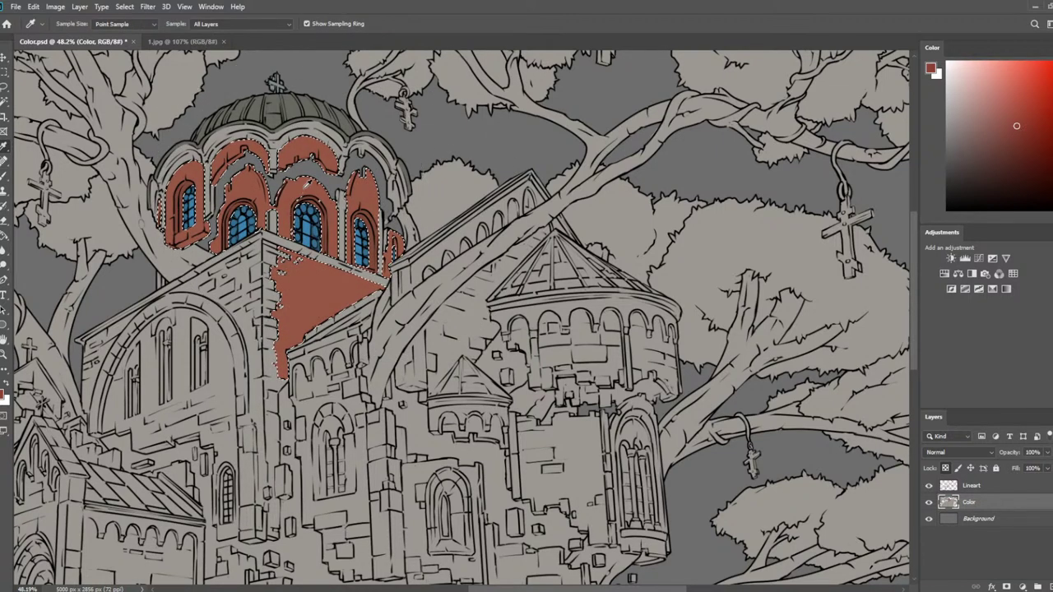
key(b)
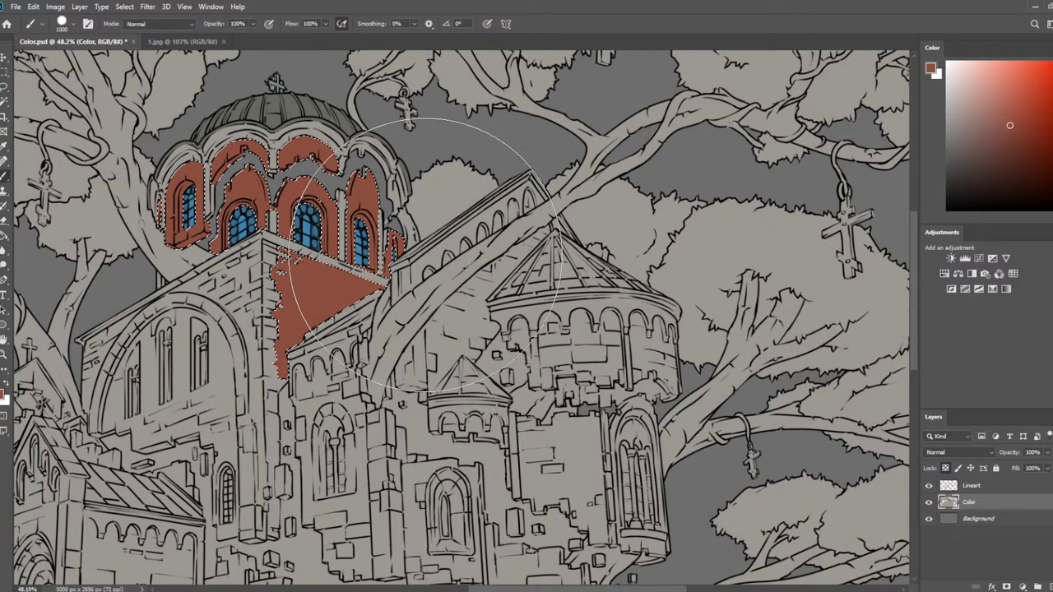
key(l)
key(ctrl+d)
Pick a darker shade of the sampled wall red and paint the recessed frame of the dome's middle window with a size 9 brush
scroll(728, 41, up, 4)
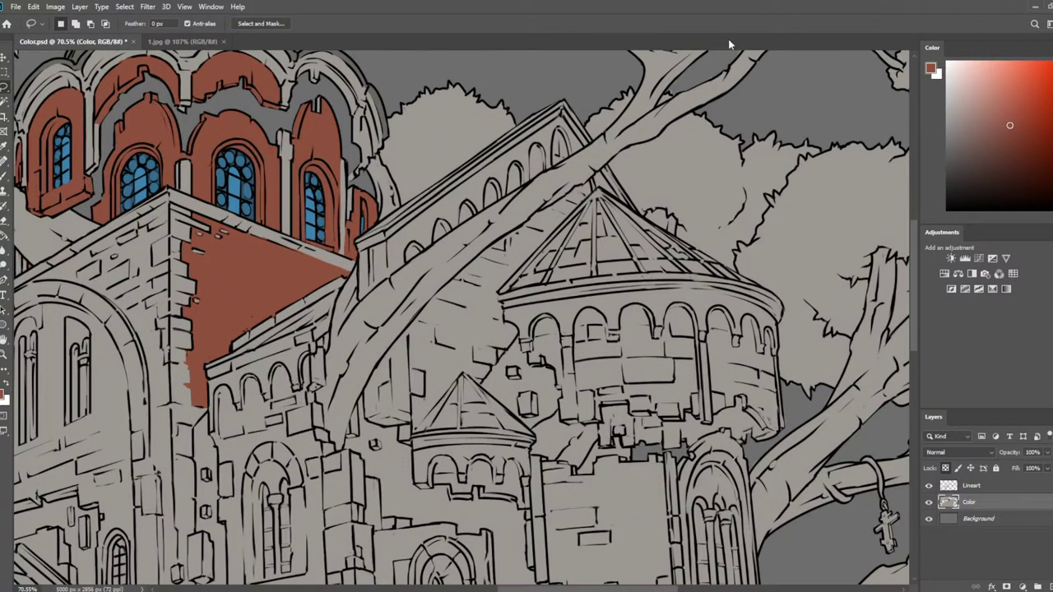
drag(351, 207, 699, 302)
scroll(699, 302, up, 2)
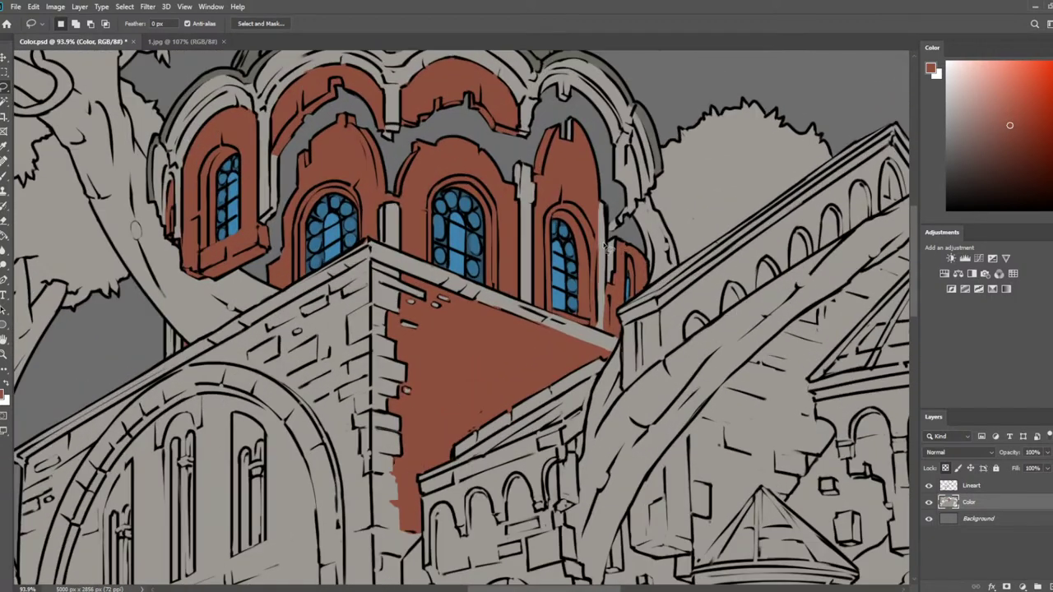
key(i)
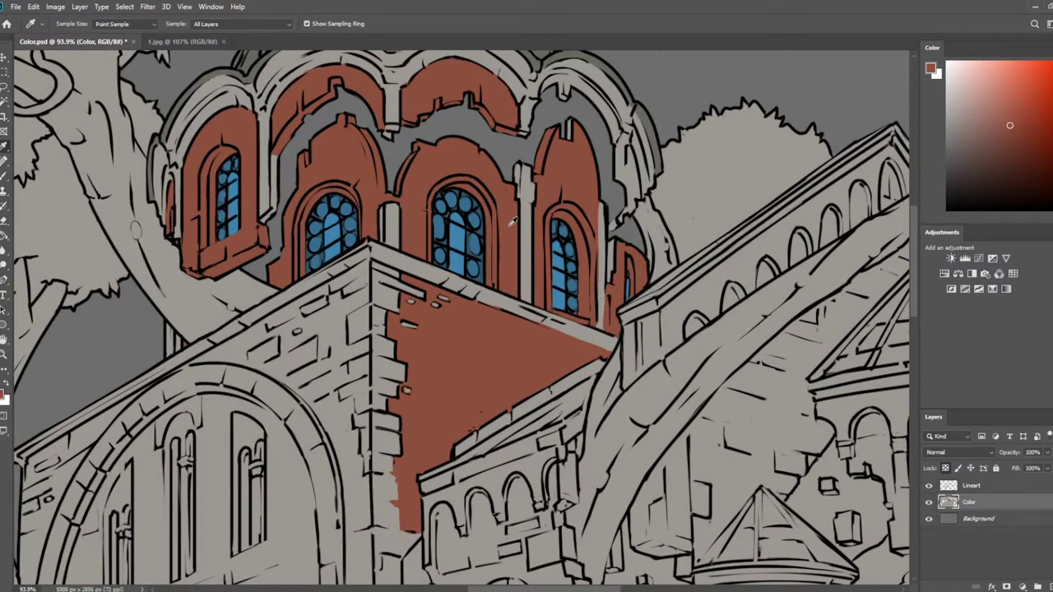
click(508, 230)
click(1011, 136)
key(b)
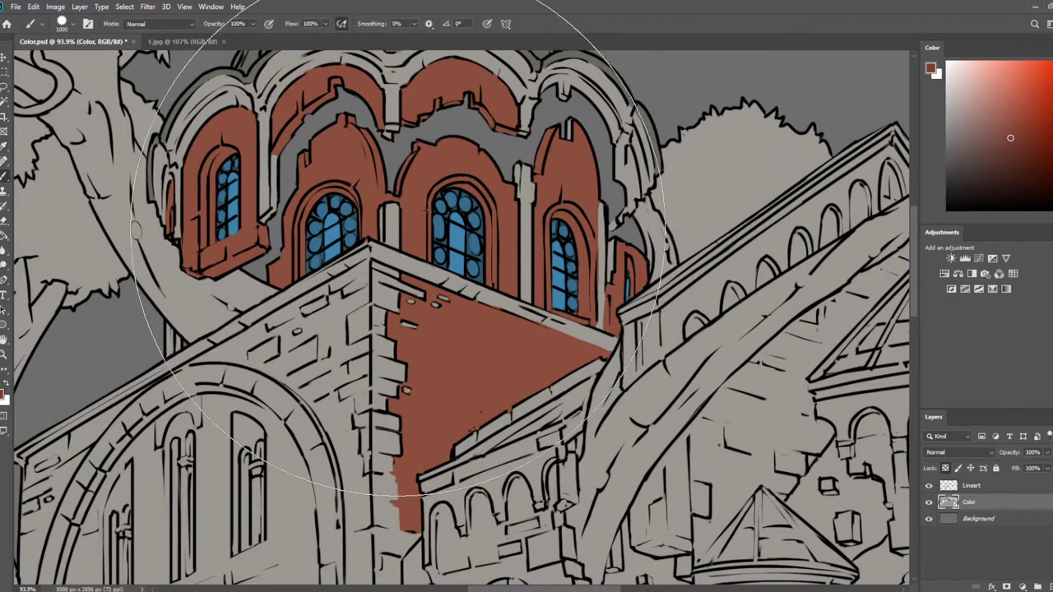
key(bracketleft)
key(bracketleft)
key(bracketleft)
key(bracketleft)
key(bracketleft)
key(bracketleft)
key(bracketleft)
key(bracketleft)
key(bracketleft)
key(bracketleft)
key(bracketleft)
key(bracketleft)
key(bracketleft)
key(bracketleft)
key(bracketleft)
drag(490, 218, 489, 256)
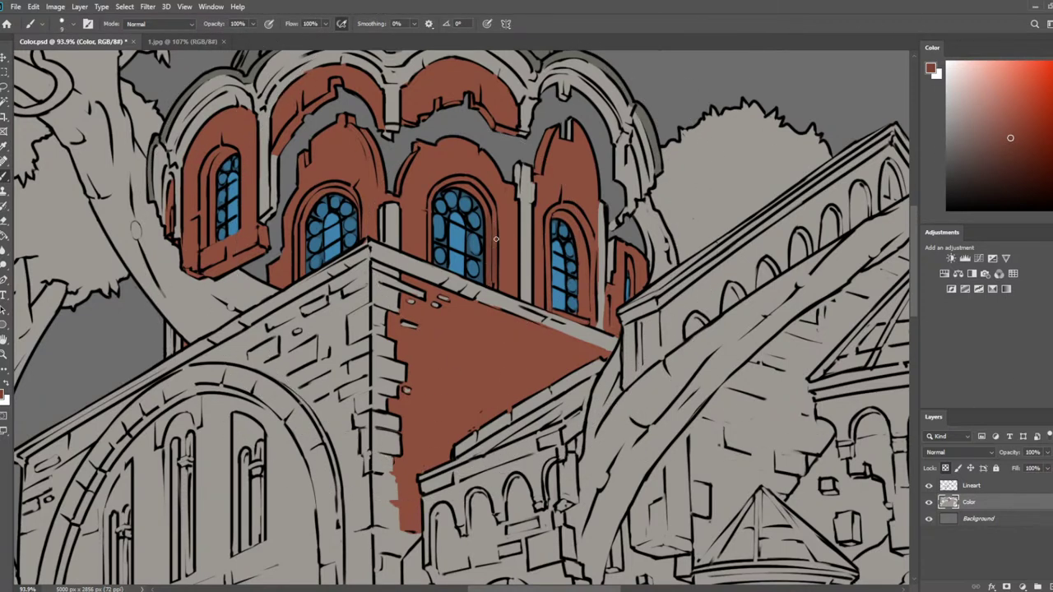
key(bracketright)
key(bracketright)
key(bracketleft)
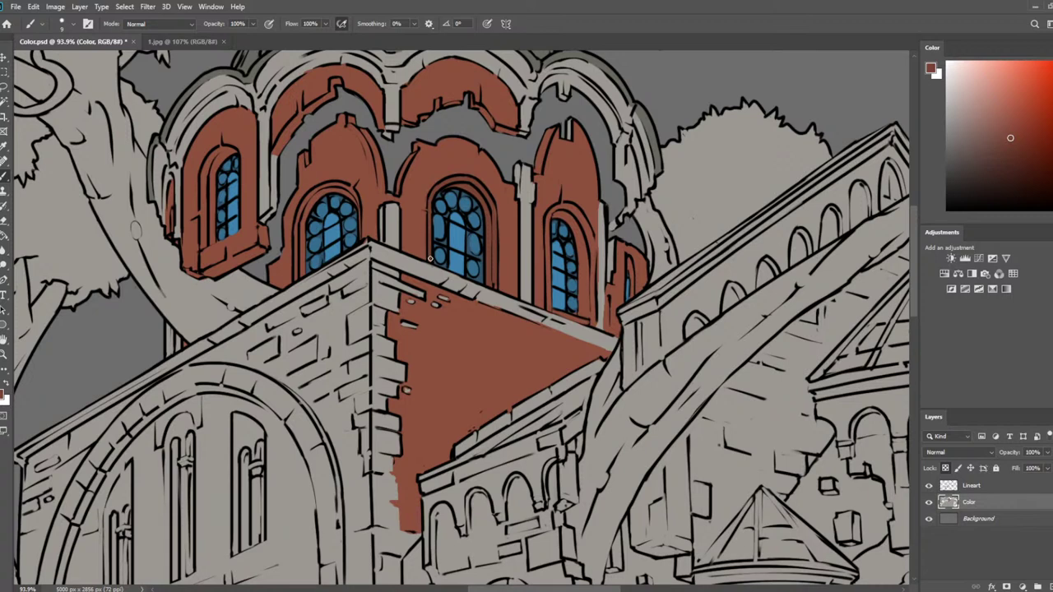
Paint the recessed frames of the dome's two rightmost windows with the darker red, resampling it from the middle window's frame
key(bracketright)
key(bracketright)
key(bracketleft)
drag(557, 312, 587, 323)
key(i)
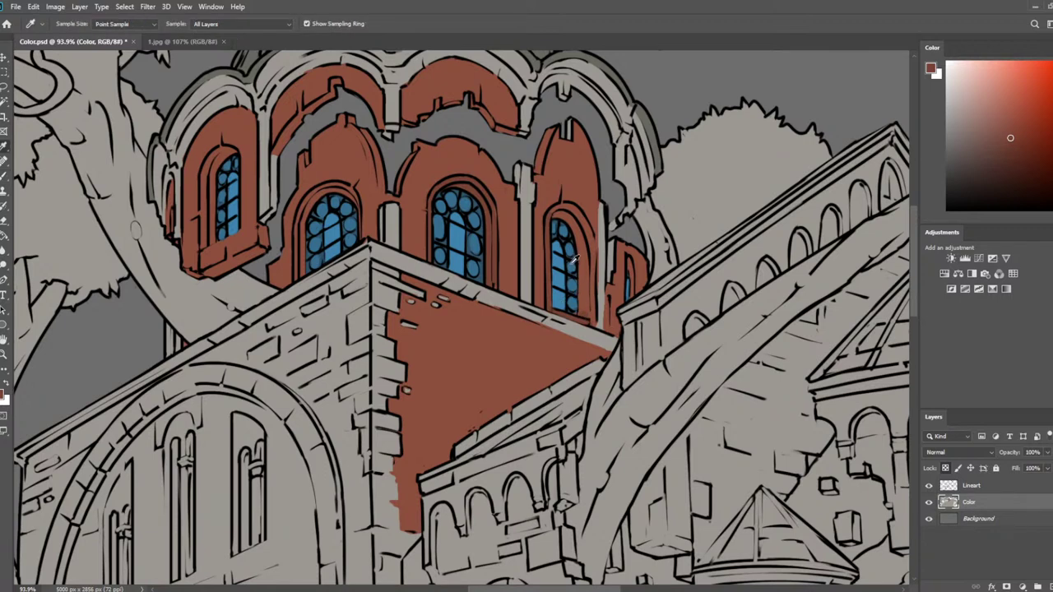
click(485, 225)
key(b)
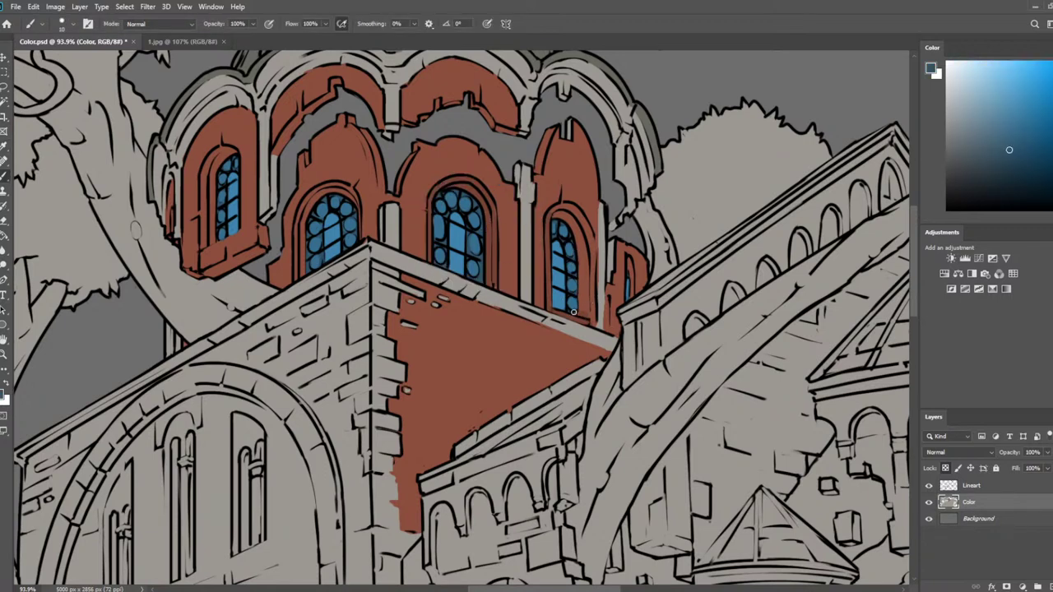
alt+click(582, 314)
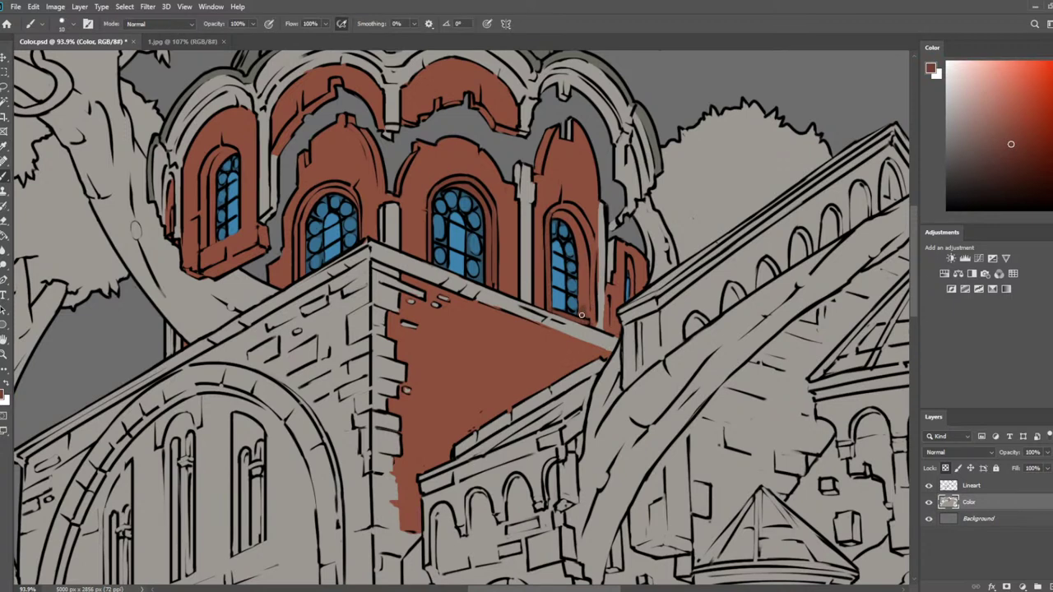
alt+click(482, 208)
drag(579, 231, 592, 317)
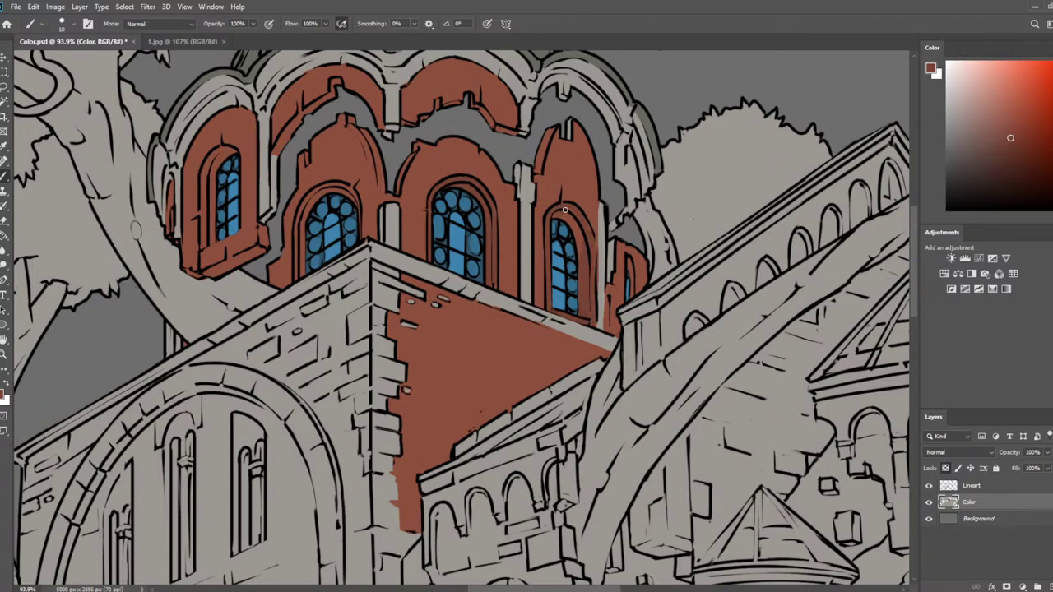
drag(568, 223, 578, 234)
drag(628, 273, 627, 261)
Paint the recessed frames of the dome's two left windows with the same darker red and save the file
mouse_move(326, 188)
mouse_down()
mouse_move(295, 250)
mouse_move(297, 275)
mouse_move(306, 211)
mouse_up()
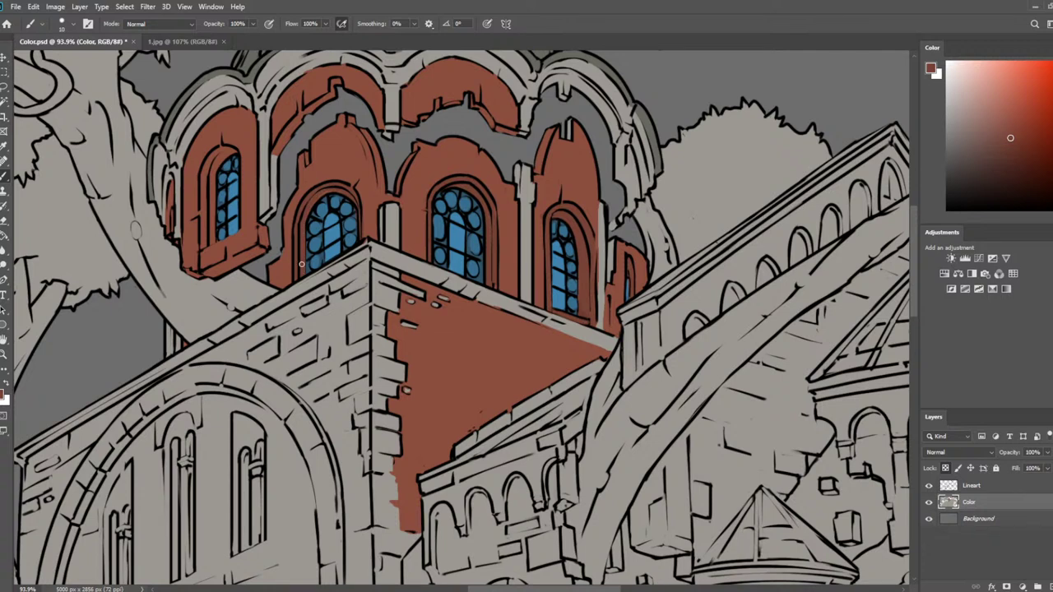
drag(363, 181, 422, 235)
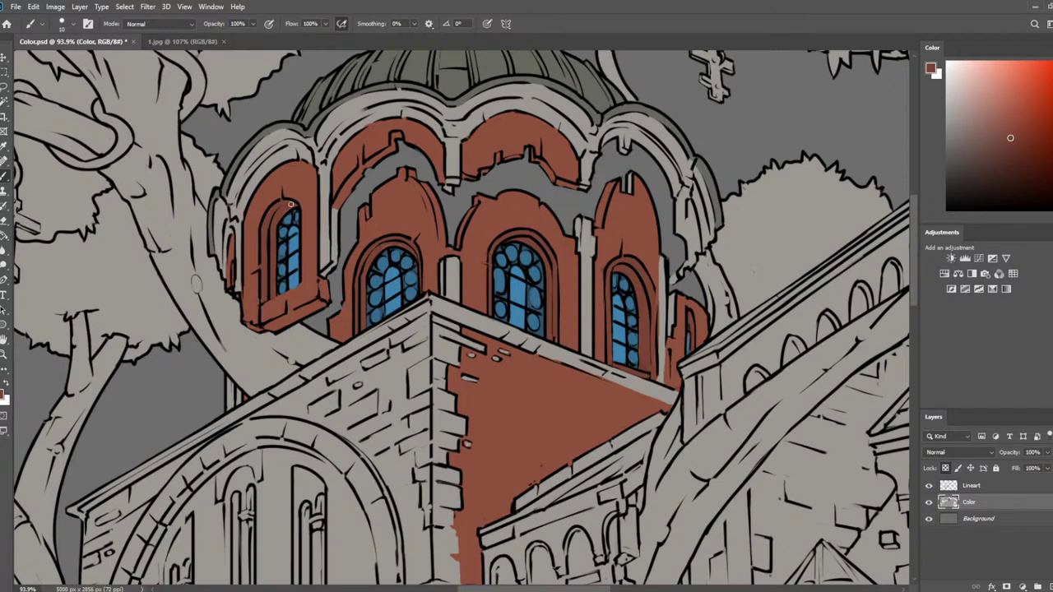
scroll(127, 135, down, 9)
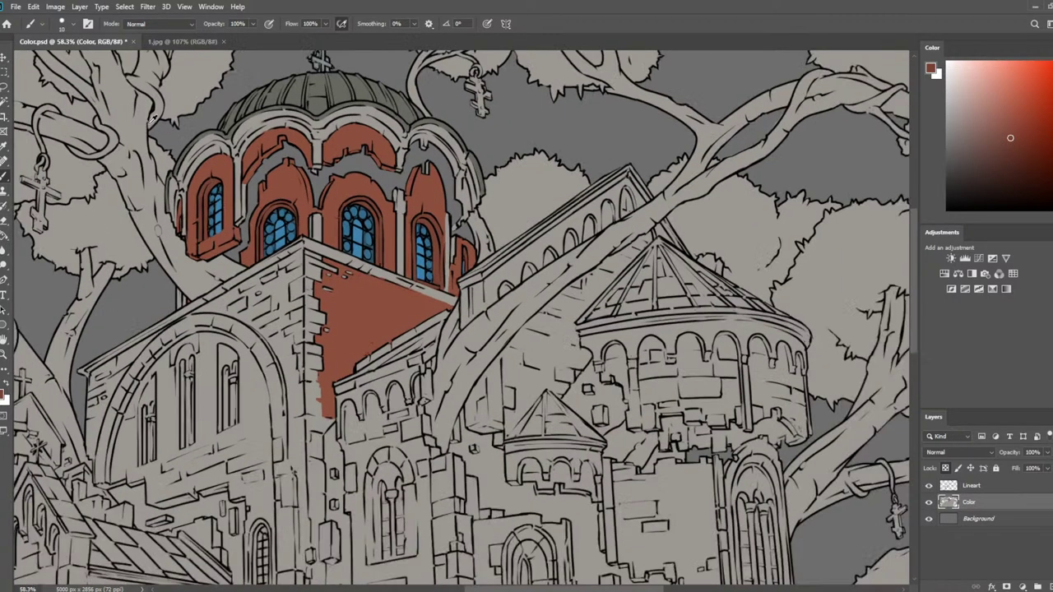
key(ctrl+s)
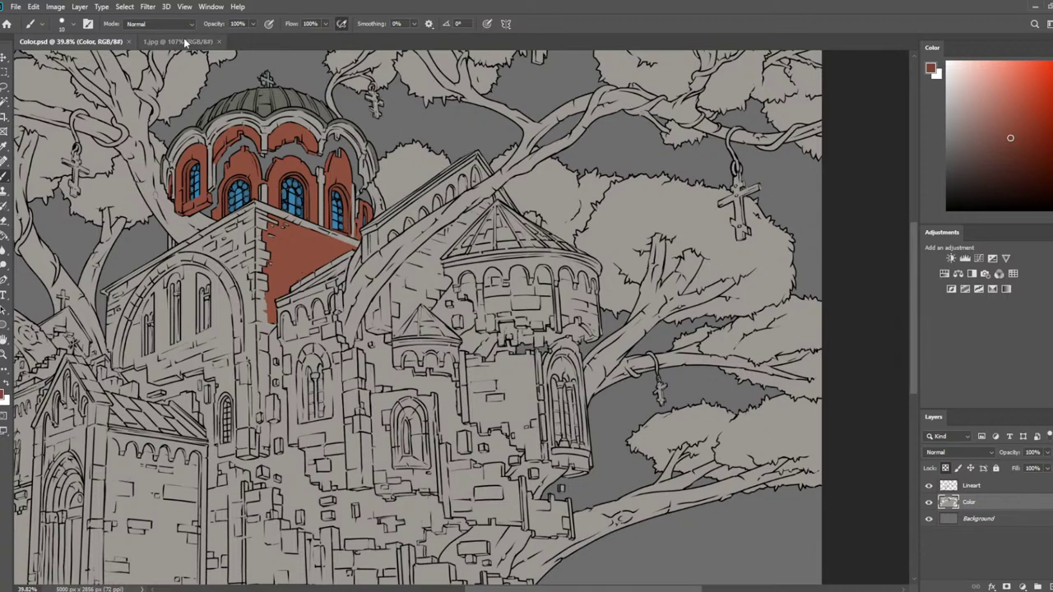
Following the reference photo, paint the corner pillar beside the arched wall with sampled stone beige, using a size 25 brush
click(178, 43)
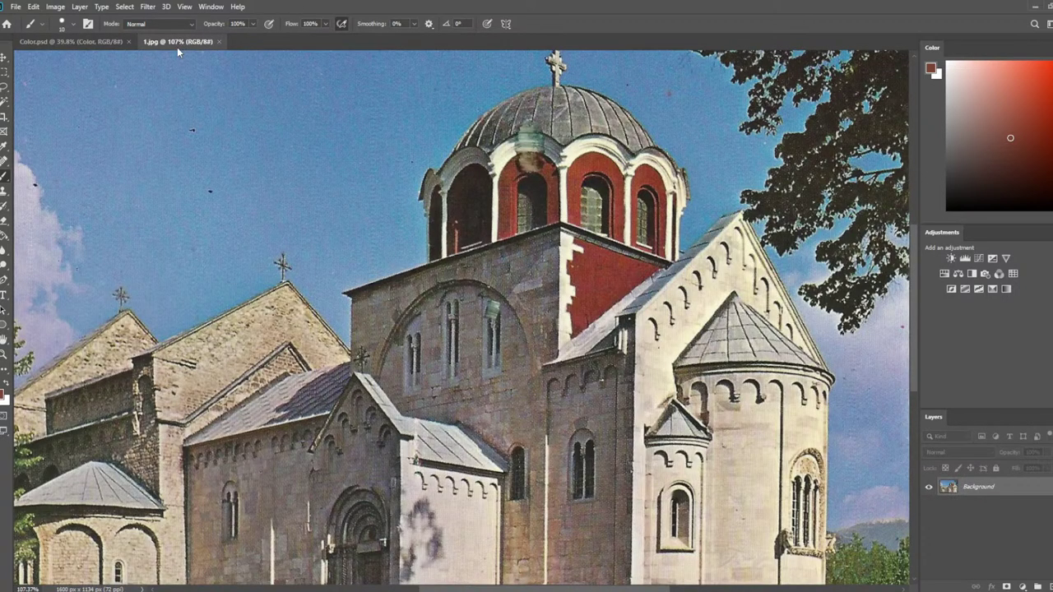
click(109, 42)
scroll(461, 312, up, 5)
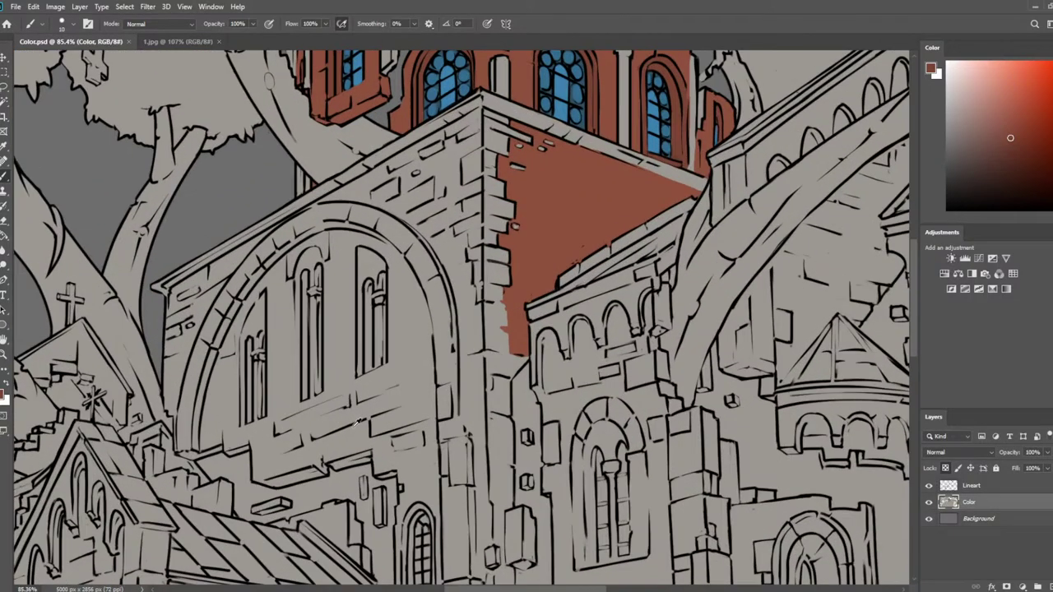
drag(477, 294, 608, 279)
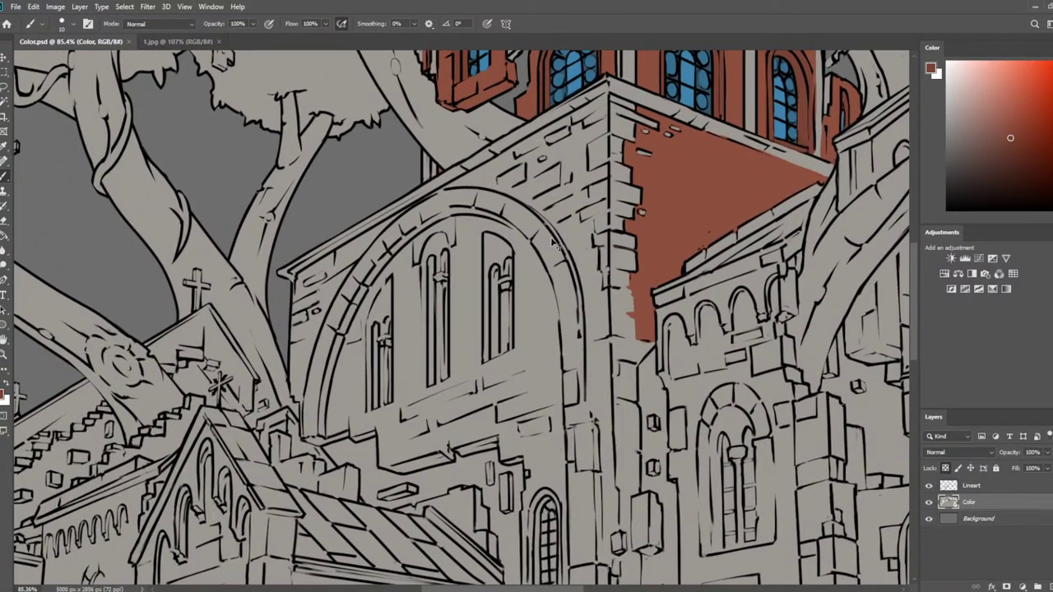
key(i)
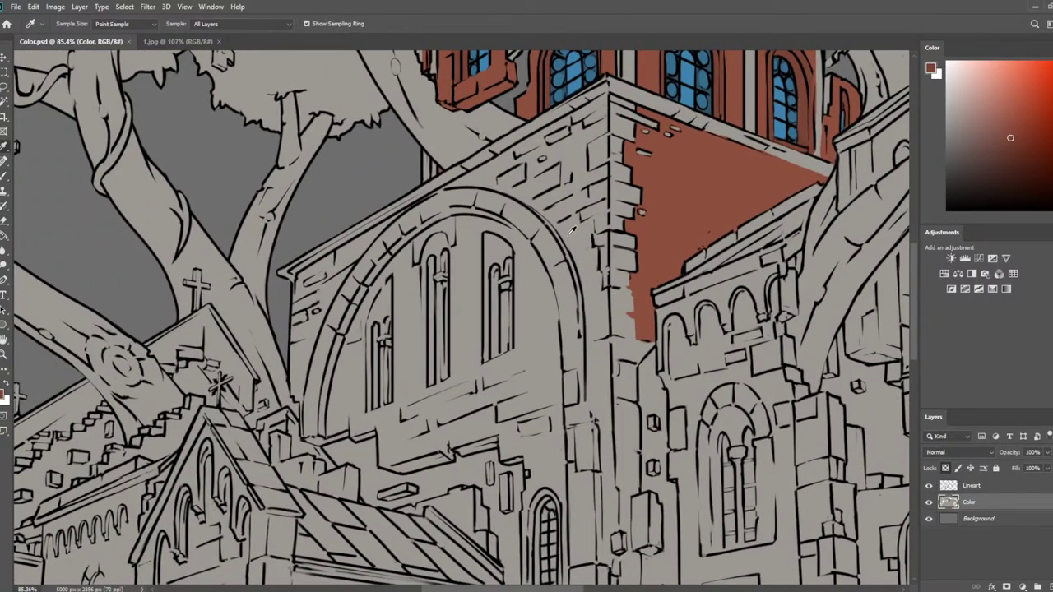
click(519, 187)
key(b)
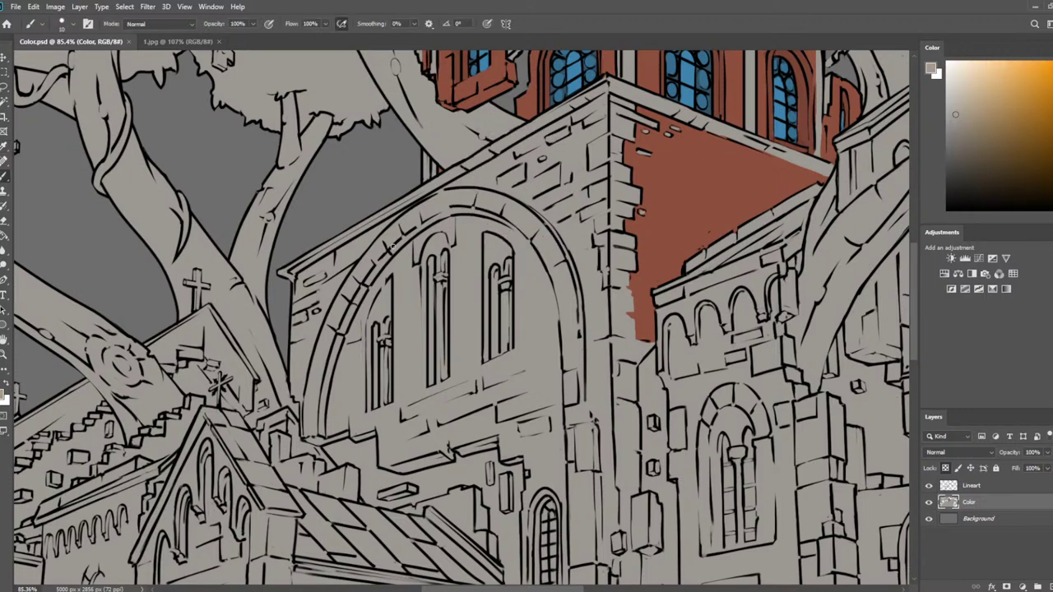
key(bracketright)
key(bracketright)
drag(599, 455, 562, 326)
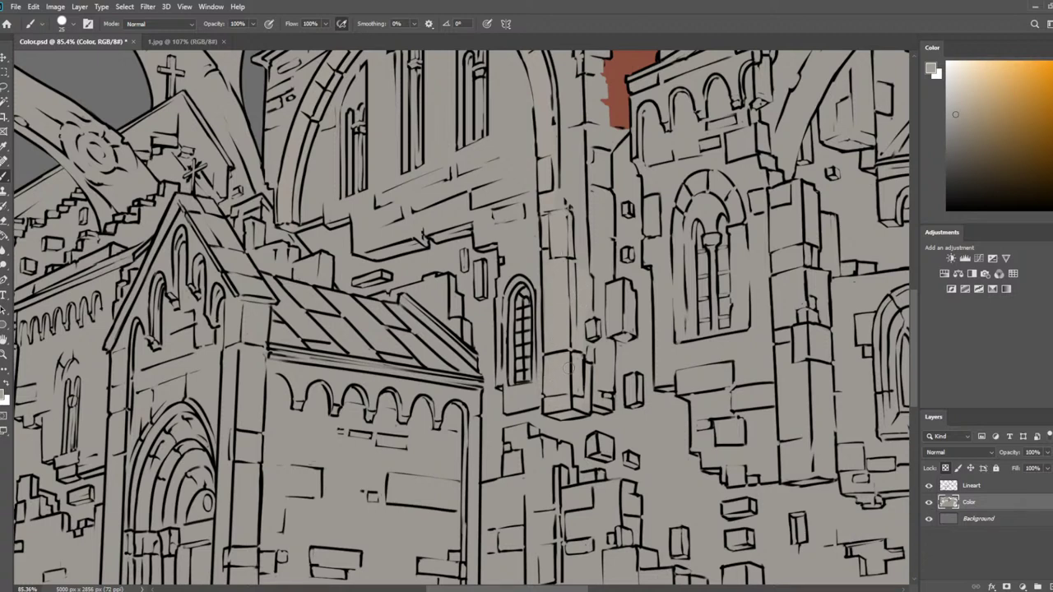
Sample the stone color beside the corner pillar and save the file
scroll(576, 298, up, 3)
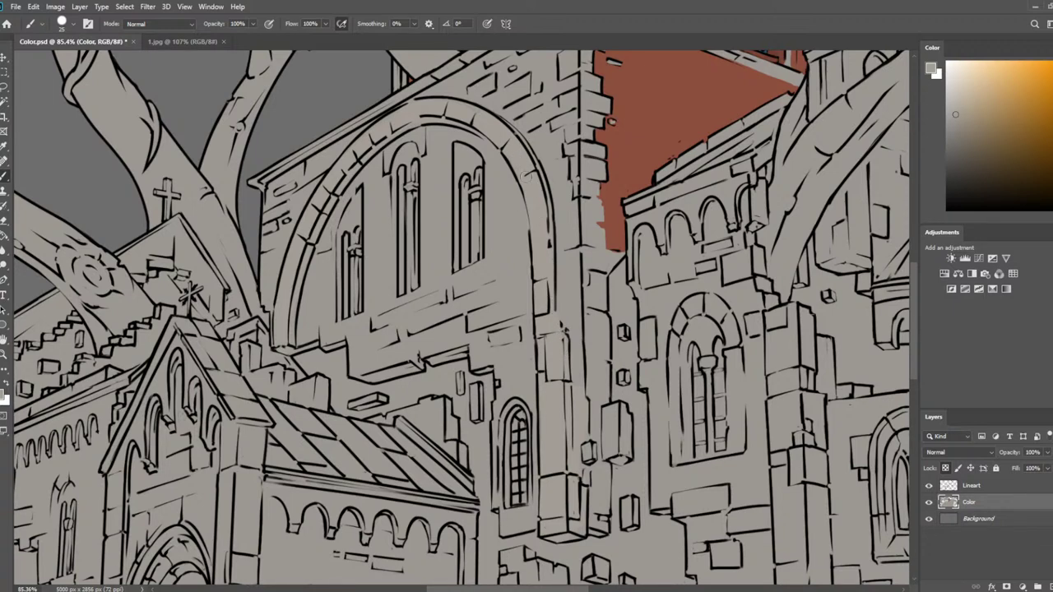
alt+click(581, 409)
scroll(570, 534, down, 5)
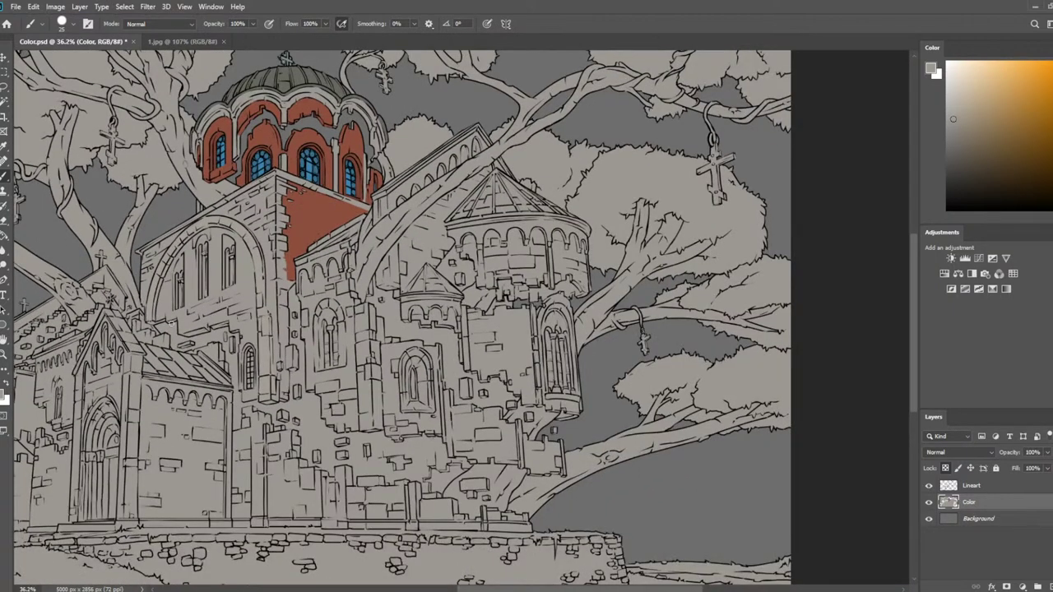
scroll(321, 317, down, 2)
scroll(428, 263, up, 4)
key(ctrl+s)
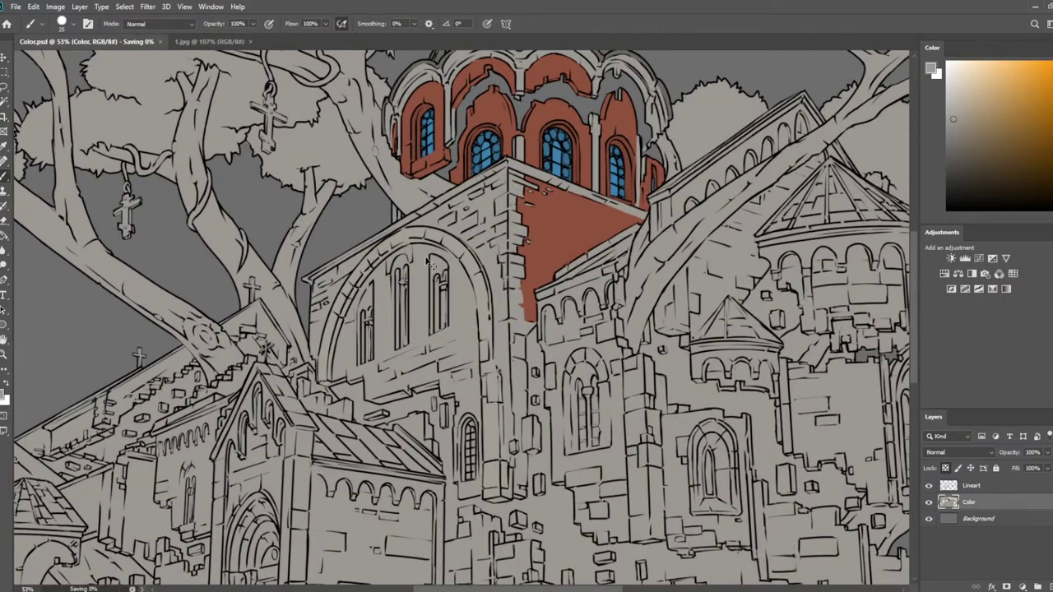
Touch up the stone rim of the dome's leftmost arch with sampled stone beige, using a size 10 brush
key(i)
scroll(506, 302, up, 2)
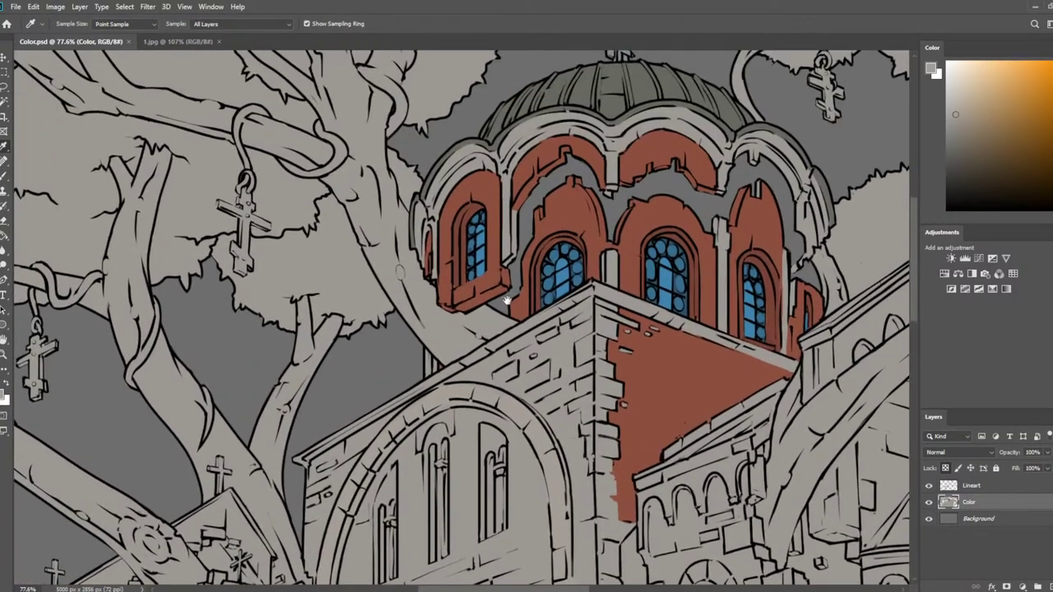
drag(507, 301, 505, 297)
key(b)
key(bracketleft)
key(bracketleft)
key(bracketleft)
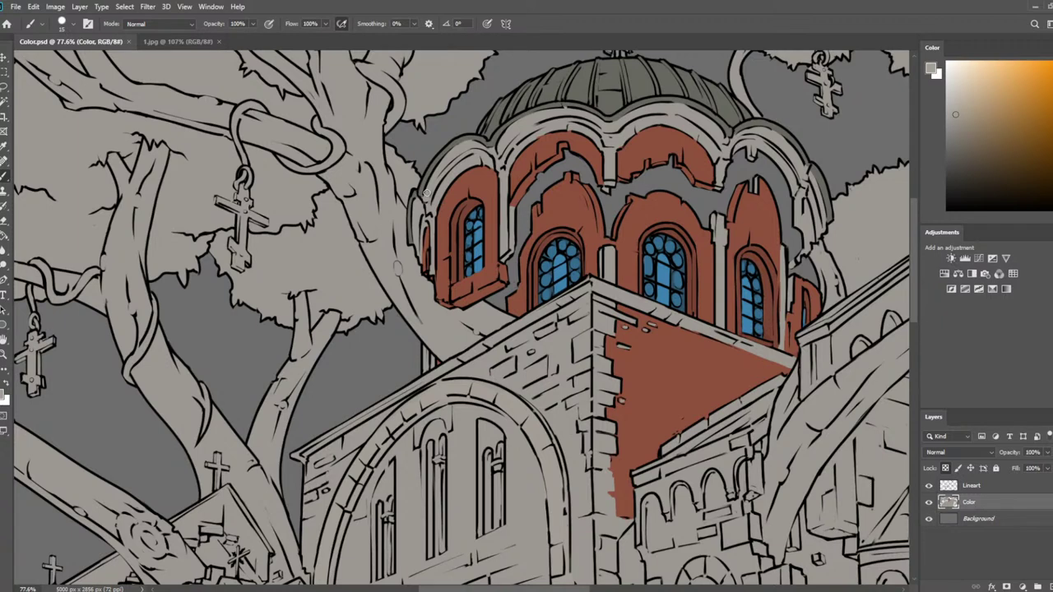
click(427, 193)
Refine the stone rim at the dome's lower right end, resampling the neighboring stone beige between strokes
alt+click(821, 216)
drag(827, 257, 841, 298)
alt+click(844, 302)
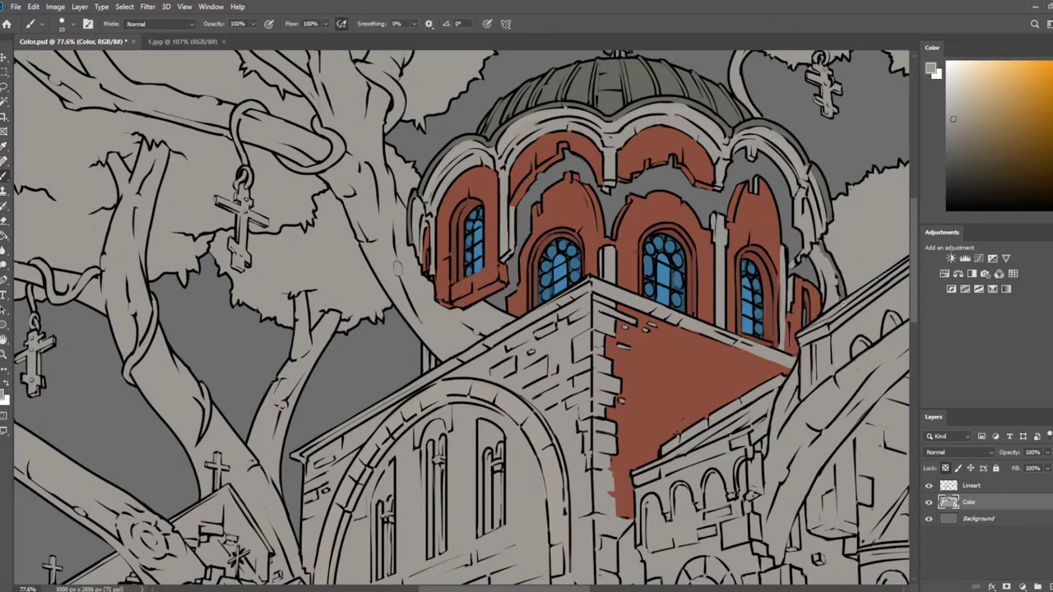
click(844, 293)
alt+click(839, 283)
click(842, 282)
alt+click(846, 289)
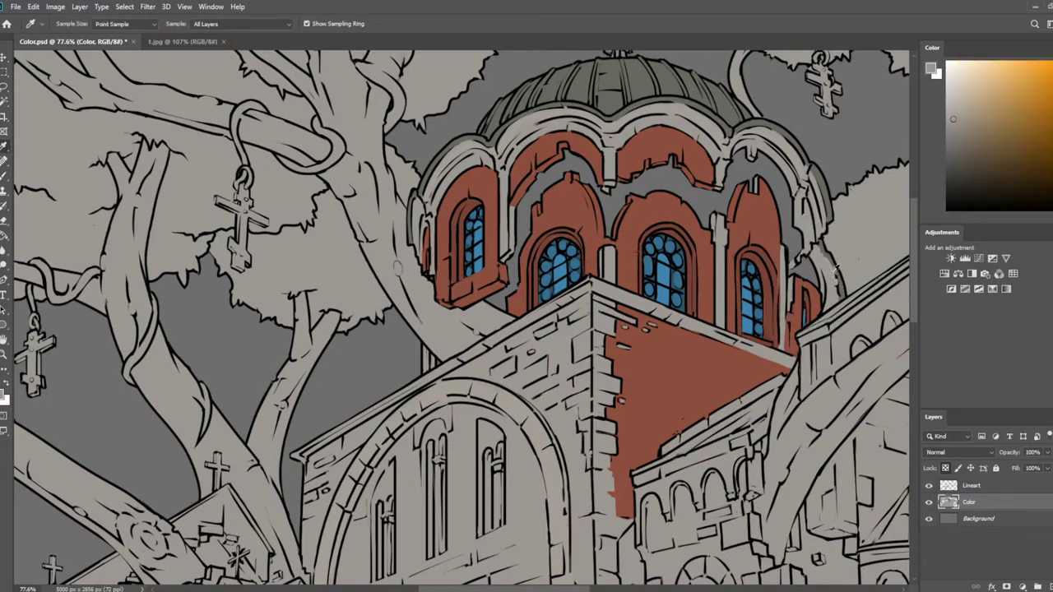
Paint the outer edge of the dome's lower right rim with sampled roof gray and resample the stone beige for cleanup
alt+click(830, 250)
drag(829, 257, 833, 283)
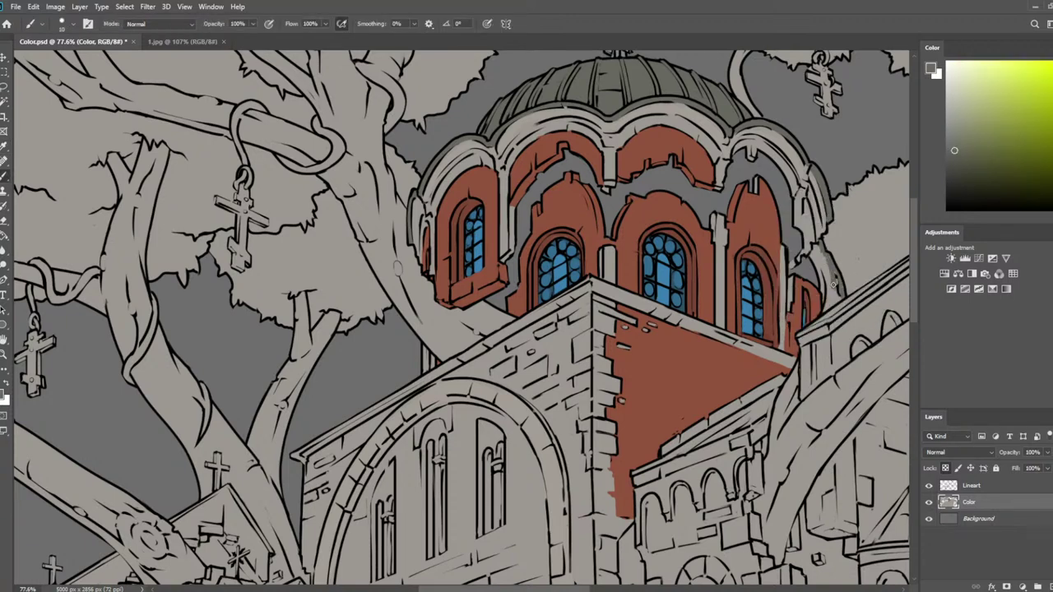
alt+click(831, 281)
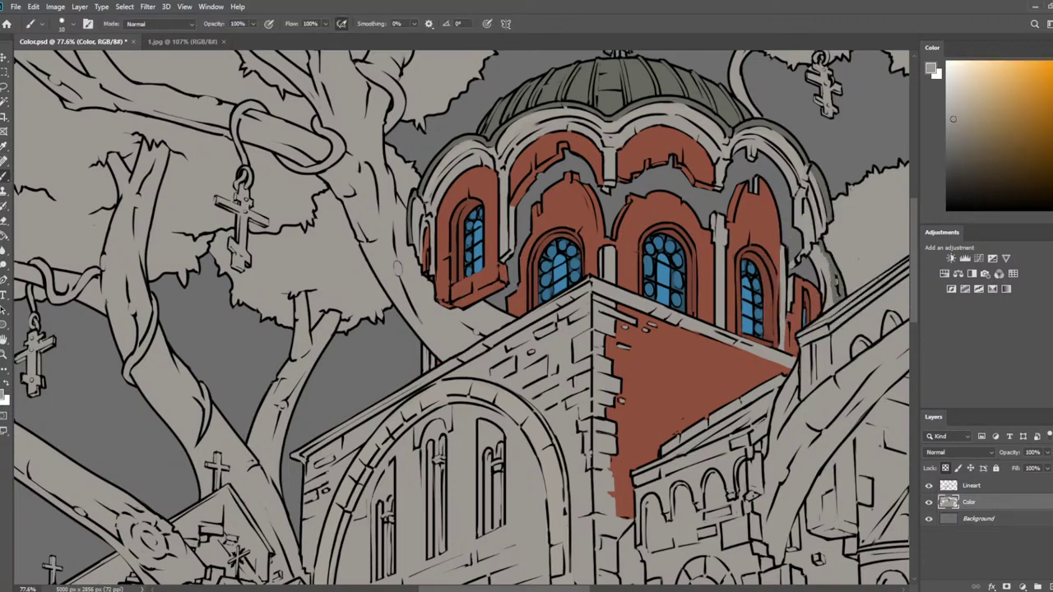
key(alt)
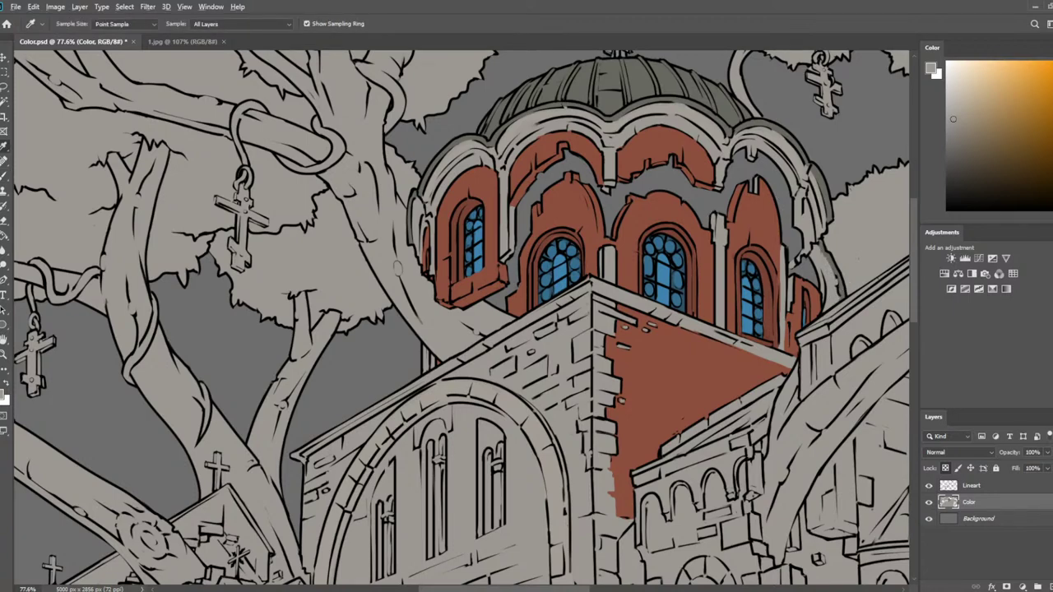
Following the reference photo, sample the dome's roof gray and paint the small sloped roof below the red wall
scroll(456, 172, down, 5)
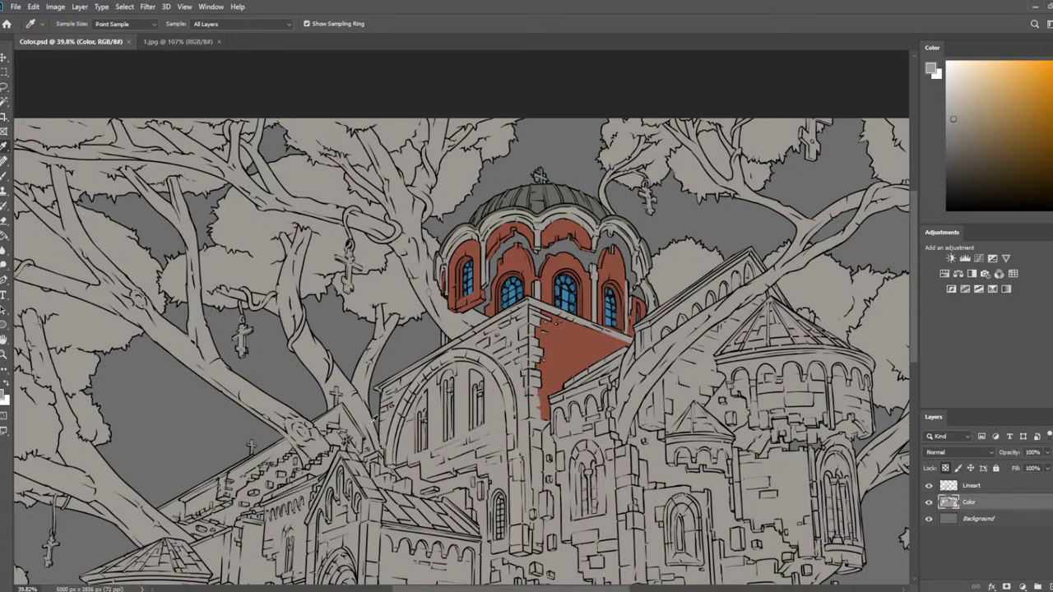
click(197, 43)
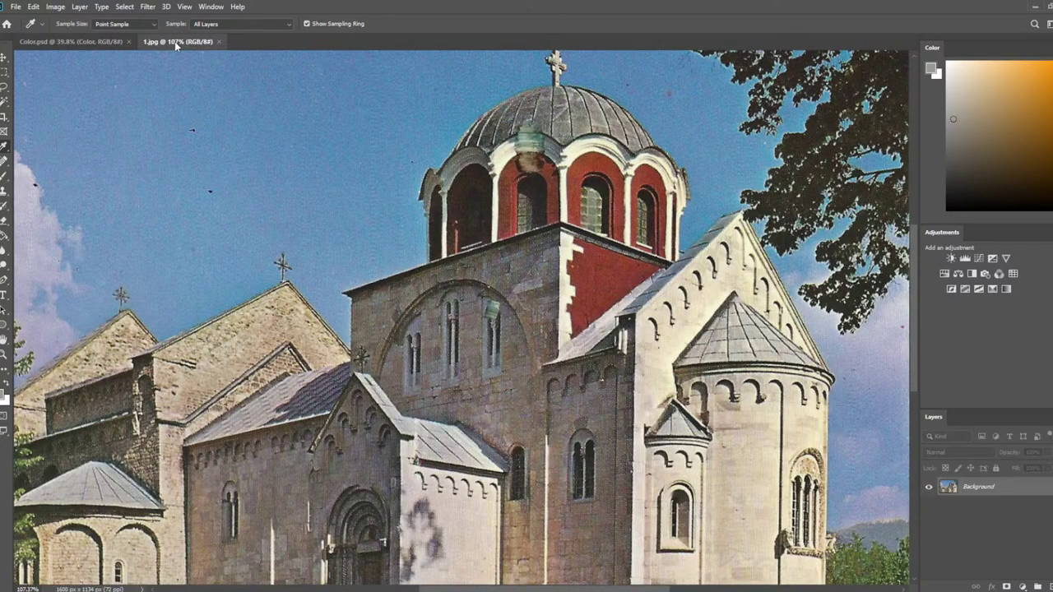
click(82, 41)
scroll(718, 160, up, 2)
scroll(718, 161, up, 1)
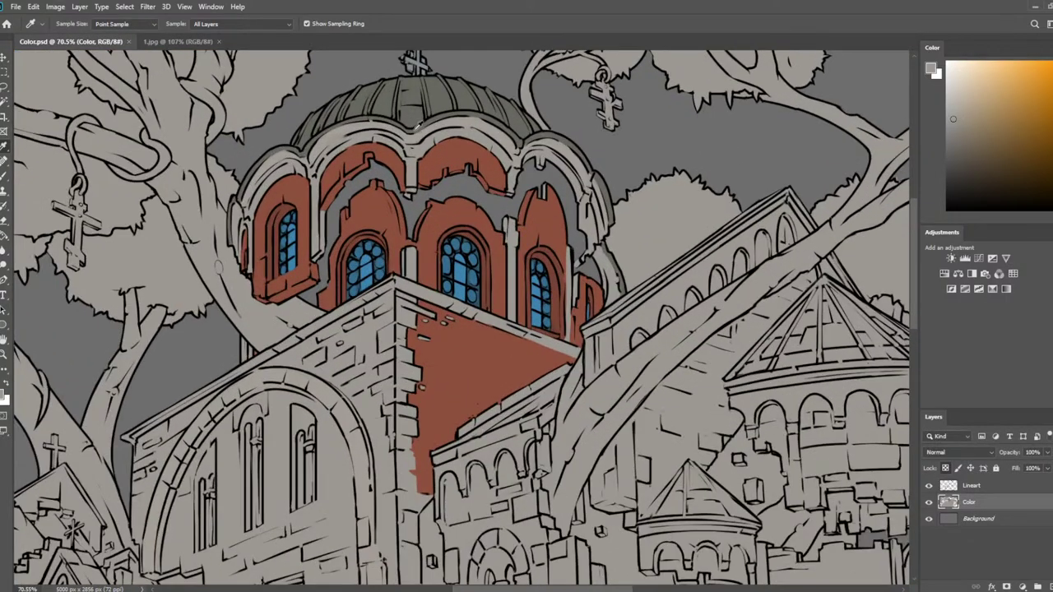
click(470, 95)
scroll(715, 324, up, 1)
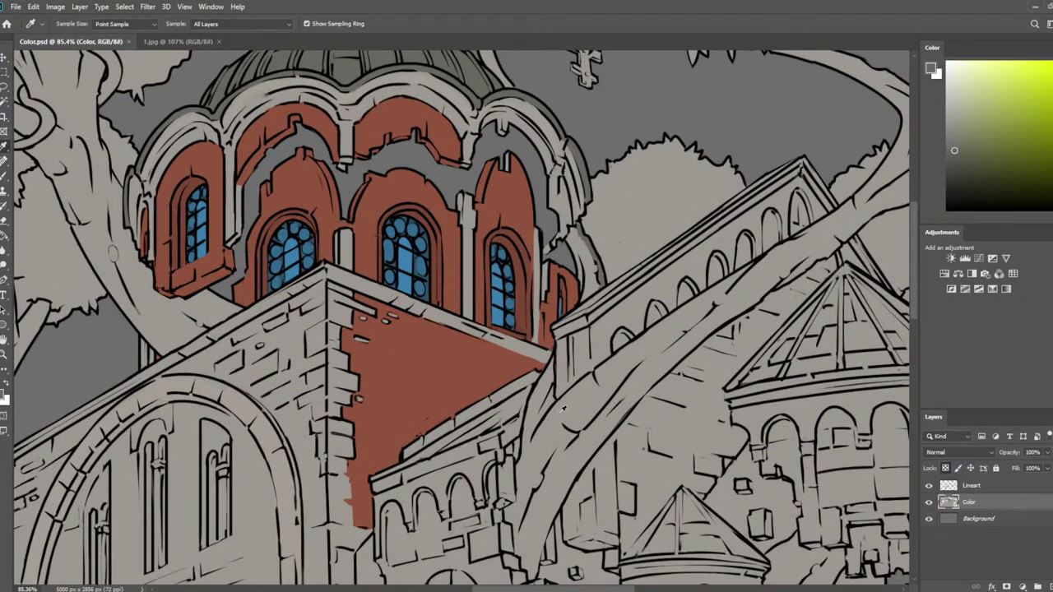
key(b)
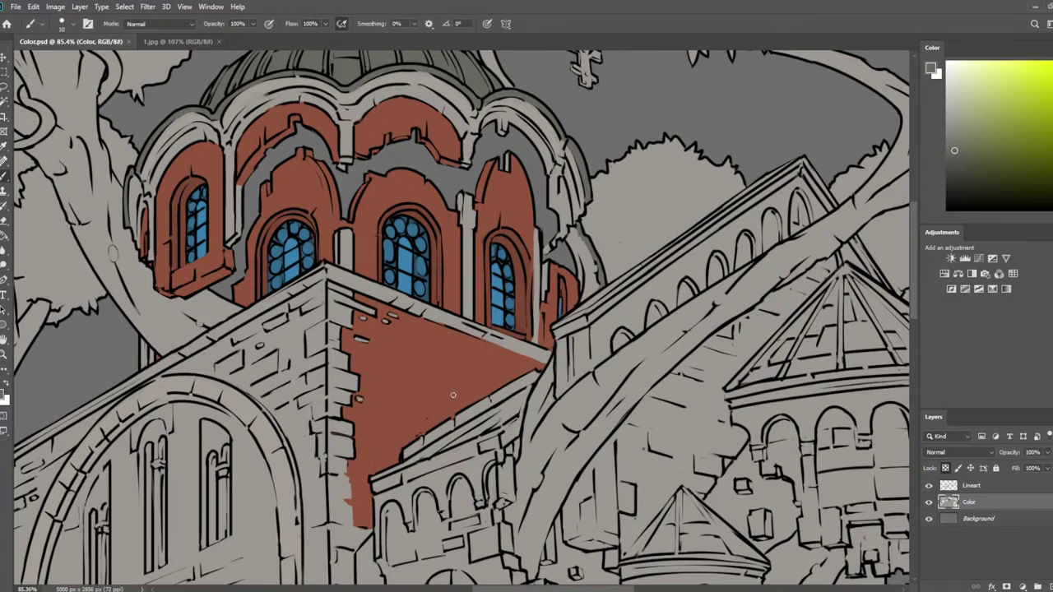
mouse_move(516, 388)
mouse_down()
mouse_move(489, 420)
mouse_move(490, 398)
mouse_move(527, 380)
mouse_move(457, 418)
mouse_move(479, 405)
mouse_move(464, 420)
mouse_move(494, 415)
mouse_move(510, 399)
mouse_move(492, 423)
mouse_move(519, 408)
mouse_move(497, 425)
mouse_move(444, 432)
mouse_move(452, 422)
mouse_move(411, 451)
mouse_up()
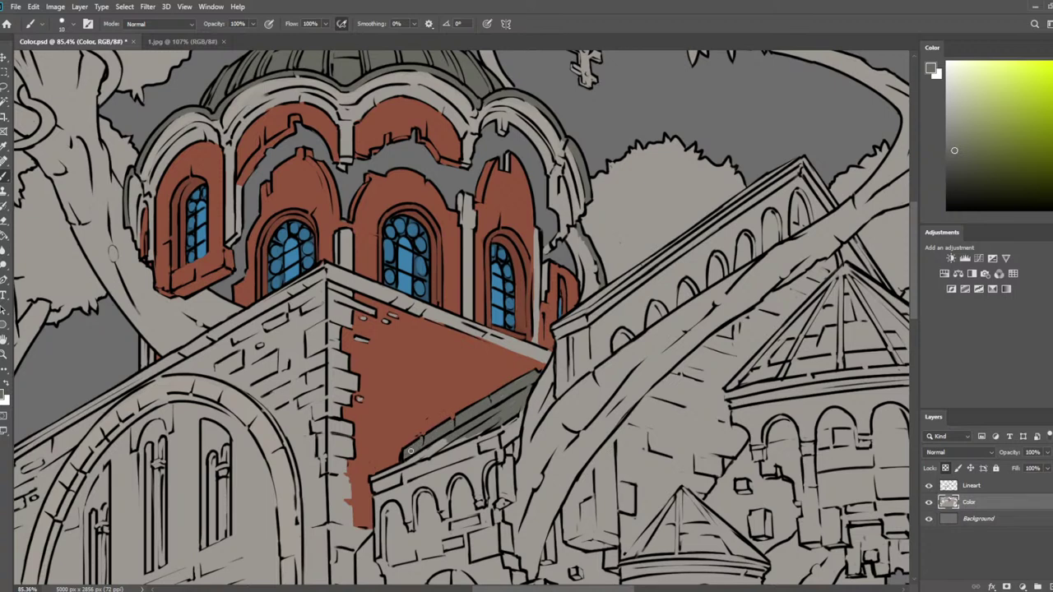
Checking the reference photo, extend the gray over the small sloped roof's lower strip, using a size 20 brush
drag(509, 388, 590, 296)
mouse_move(520, 354)
mouse_down()
mouse_move(458, 392)
mouse_move(564, 349)
mouse_up()
key(bracketright)
key(bracketright)
click(202, 43)
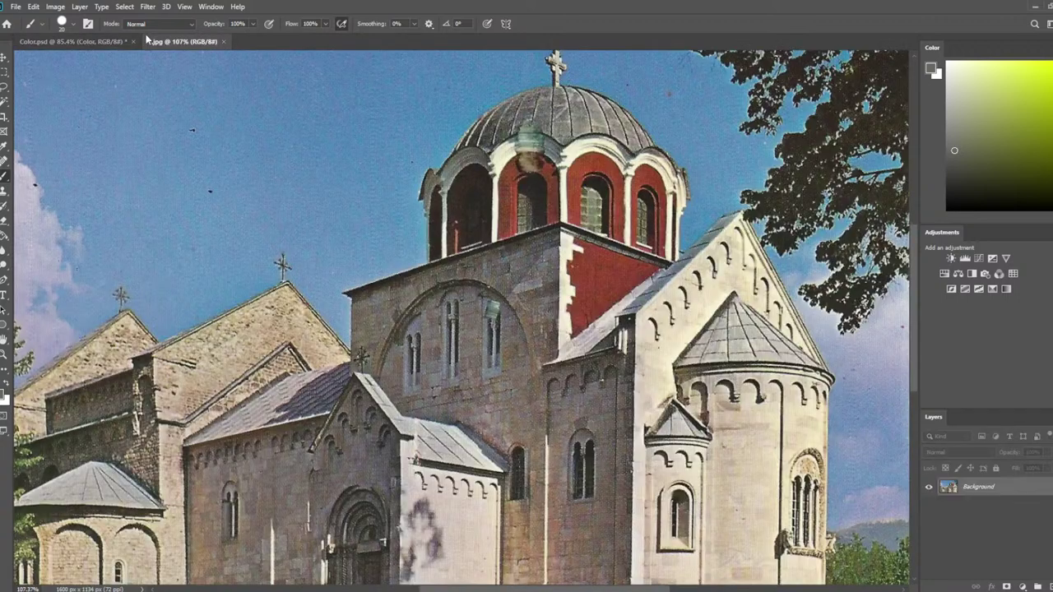
click(115, 40)
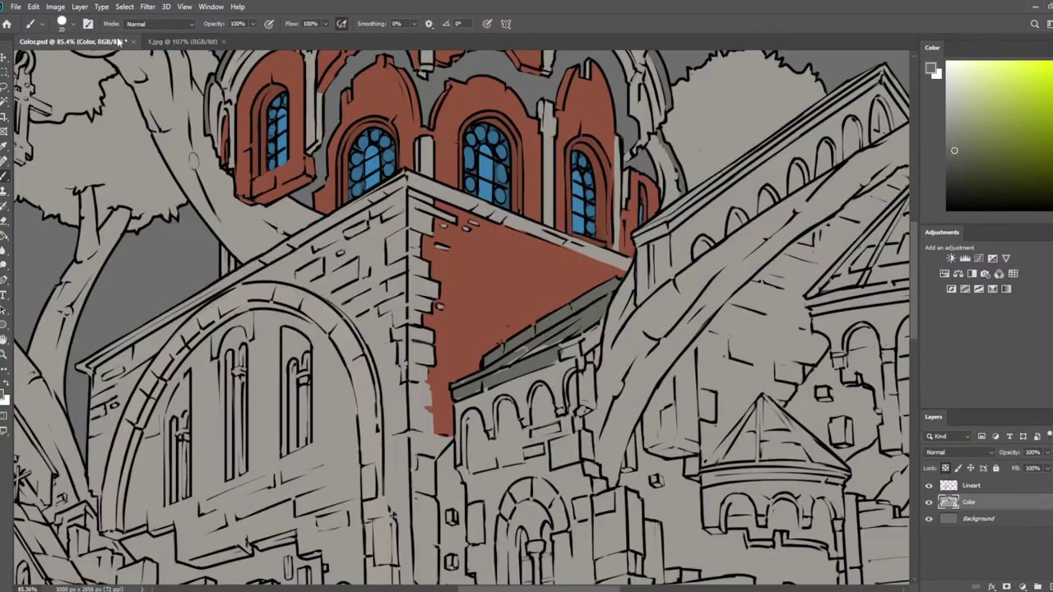
click(193, 41)
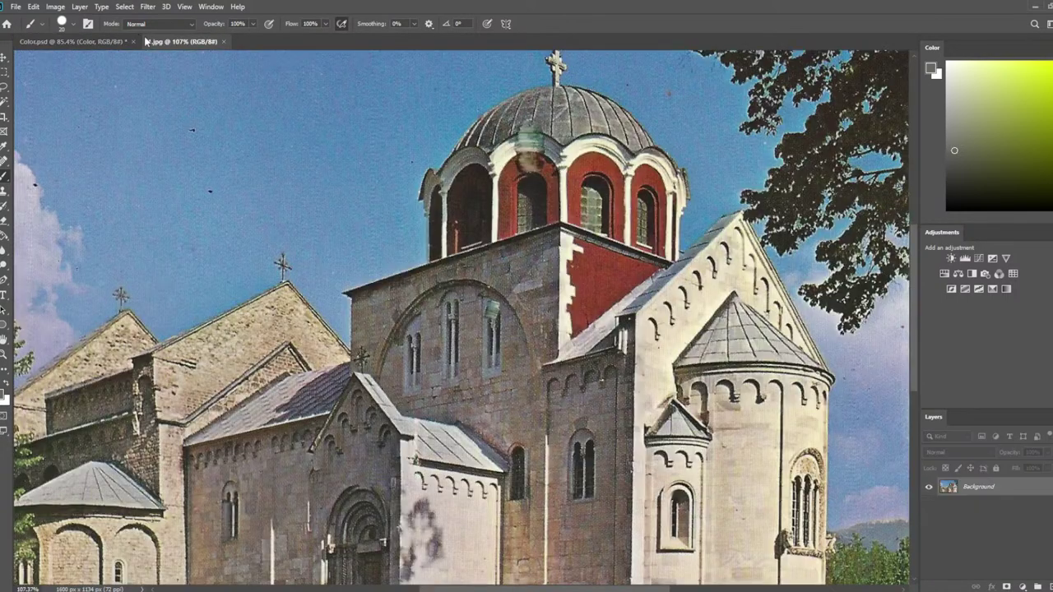
click(89, 40)
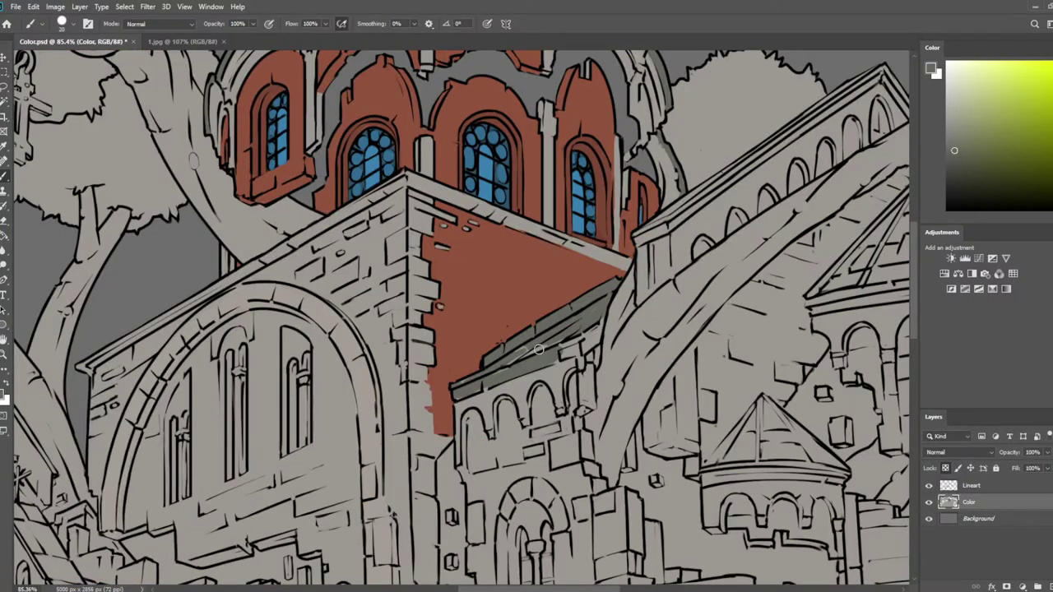
mouse_move(539, 349)
mouse_down()
mouse_move(566, 338)
mouse_move(516, 356)
mouse_move(598, 317)
mouse_move(586, 347)
mouse_up()
Repaint the small roof's lower strip stone beige and add a narrow roof-gray edge above it with a size 10 brush
alt+click(586, 348)
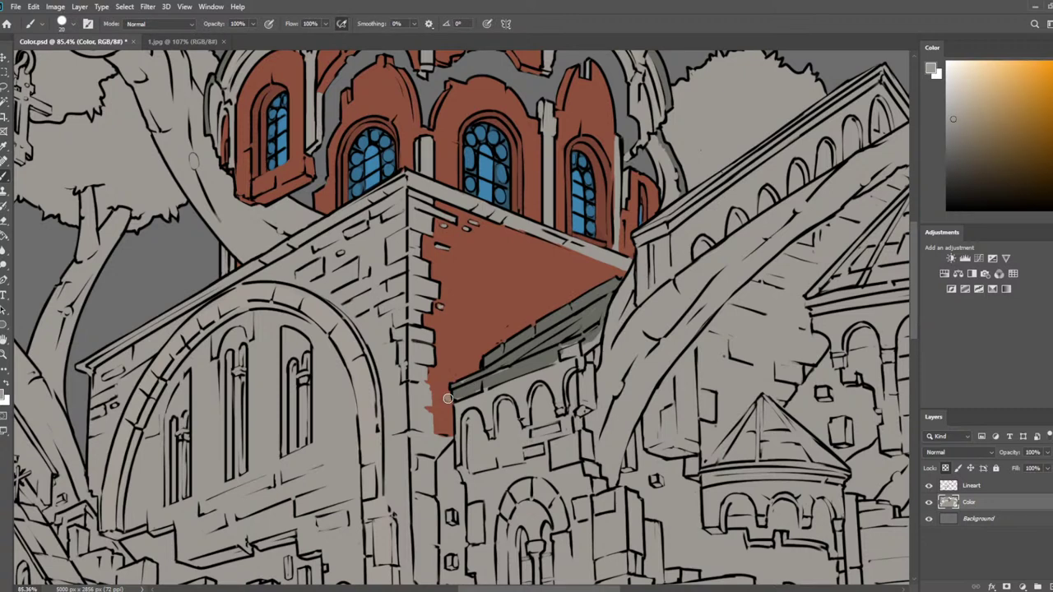
drag(447, 399, 596, 337)
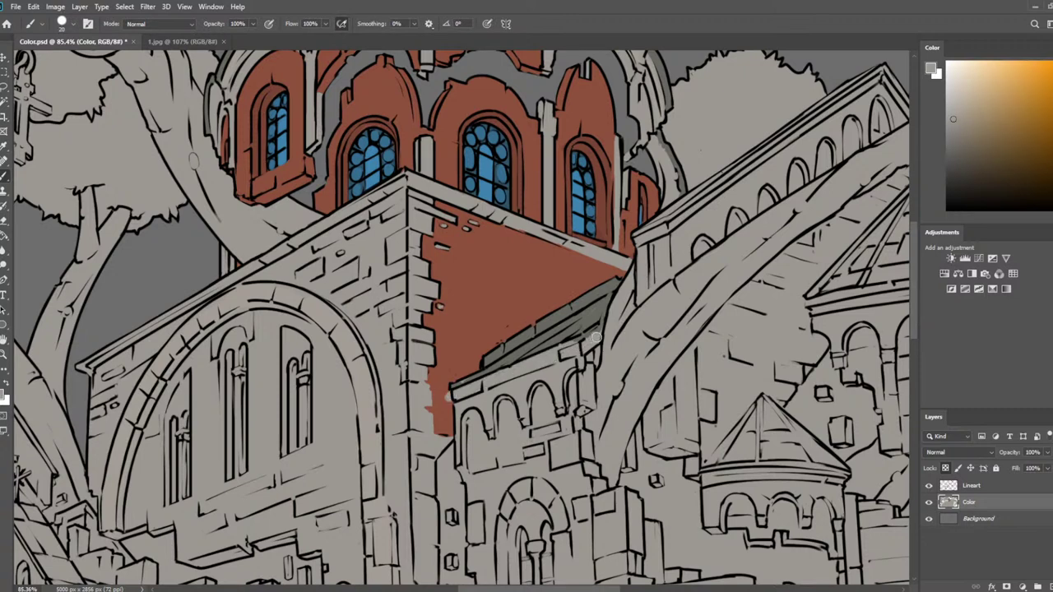
alt+click(582, 346)
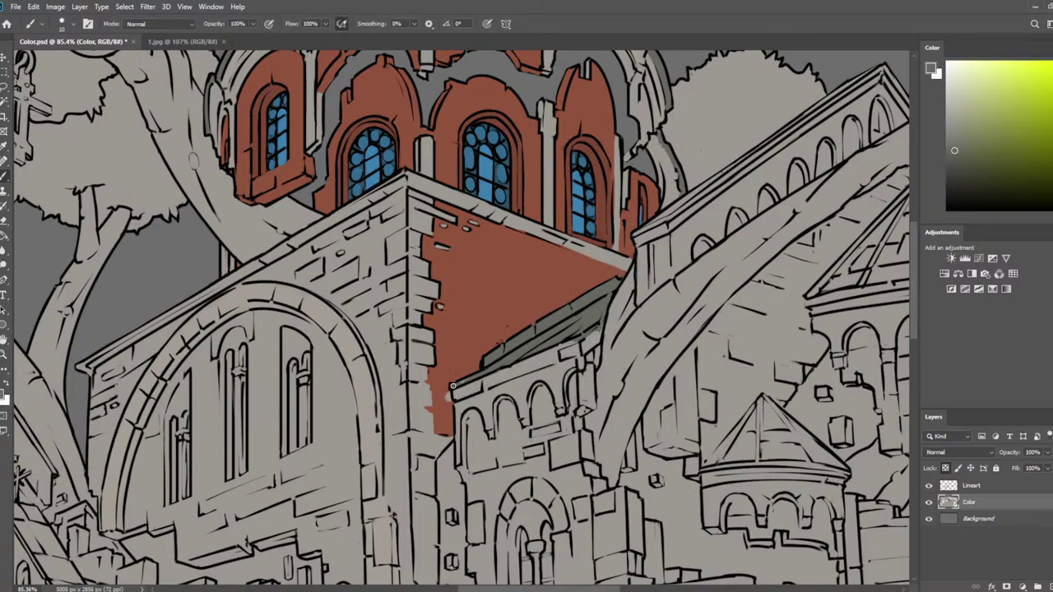
mouse_move(485, 376)
mouse_down()
mouse_move(587, 334)
mouse_move(465, 385)
mouse_move(600, 328)
mouse_up()
Clean up the small sloped roof's borders with resampled stone beige, wall red and roof gray
alt+click(461, 396)
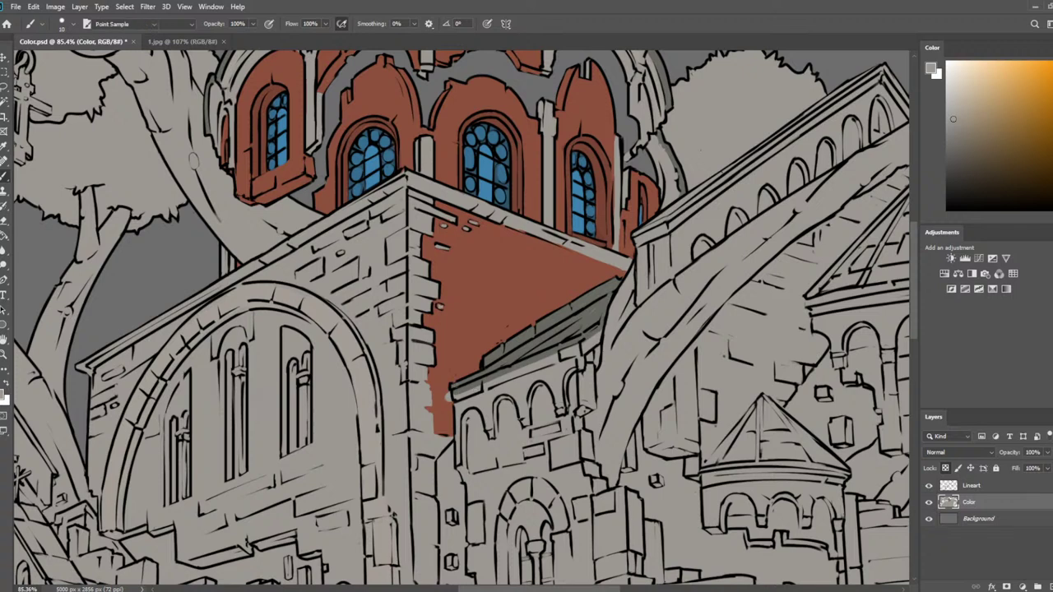
alt+click(444, 391)
key(i)
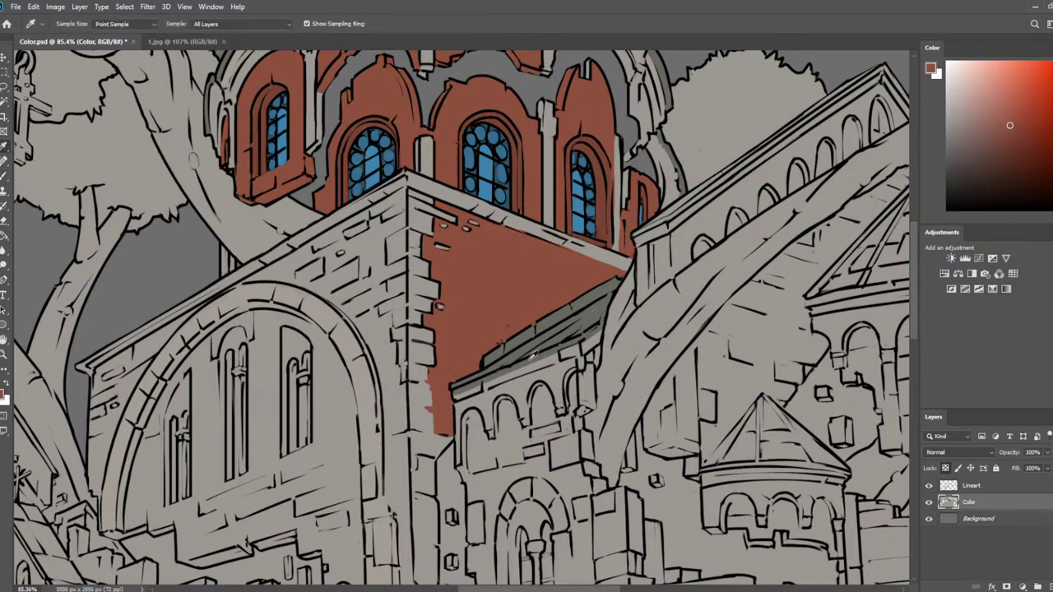
click(535, 355)
key(b)
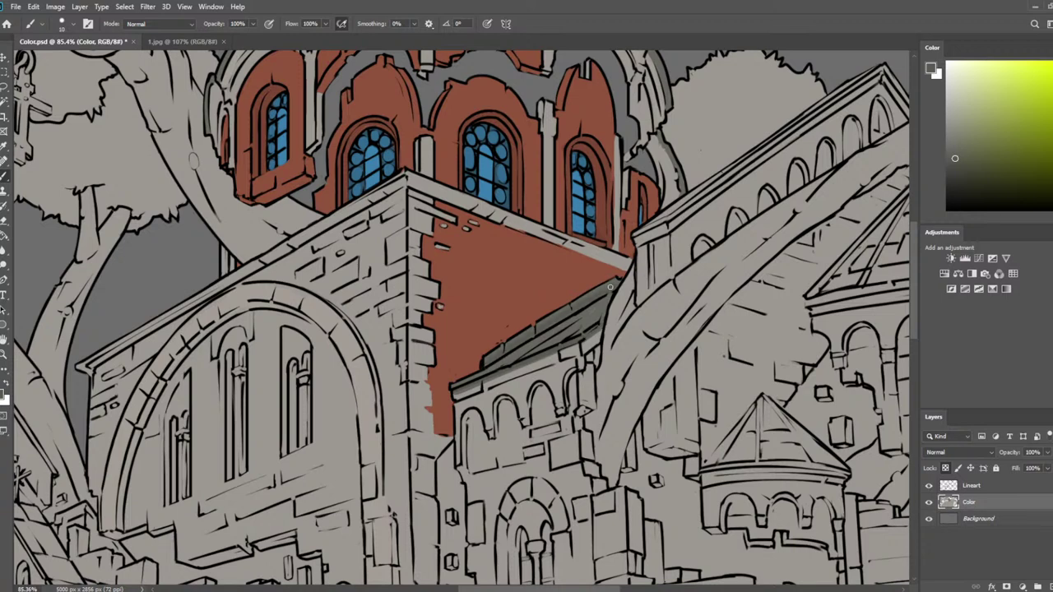
alt+click(591, 312)
Paint the long sloping roof edge of the arcaded gable right of the dome with roof gray, using a size 25 brush
drag(644, 282, 521, 358)
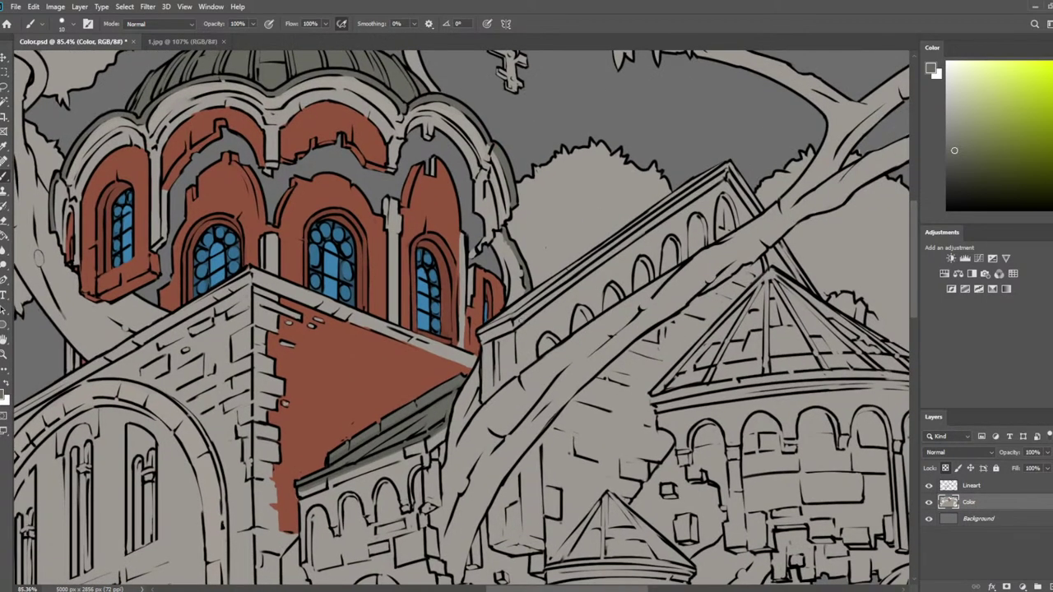
mouse_move(526, 312)
mouse_down()
mouse_move(480, 339)
mouse_move(504, 328)
mouse_up()
alt+click(478, 343)
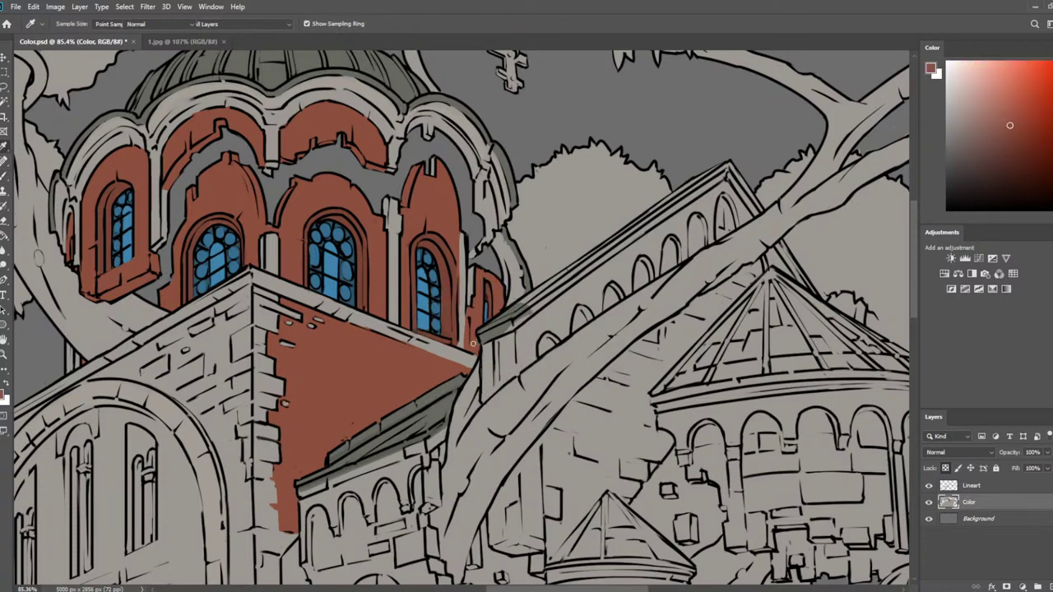
alt+click(490, 334)
drag(482, 340, 598, 256)
key(bracketright)
key(bracketright)
key(bracketright)
mouse_move(541, 290)
mouse_down()
mouse_move(710, 175)
mouse_move(671, 206)
mouse_up()
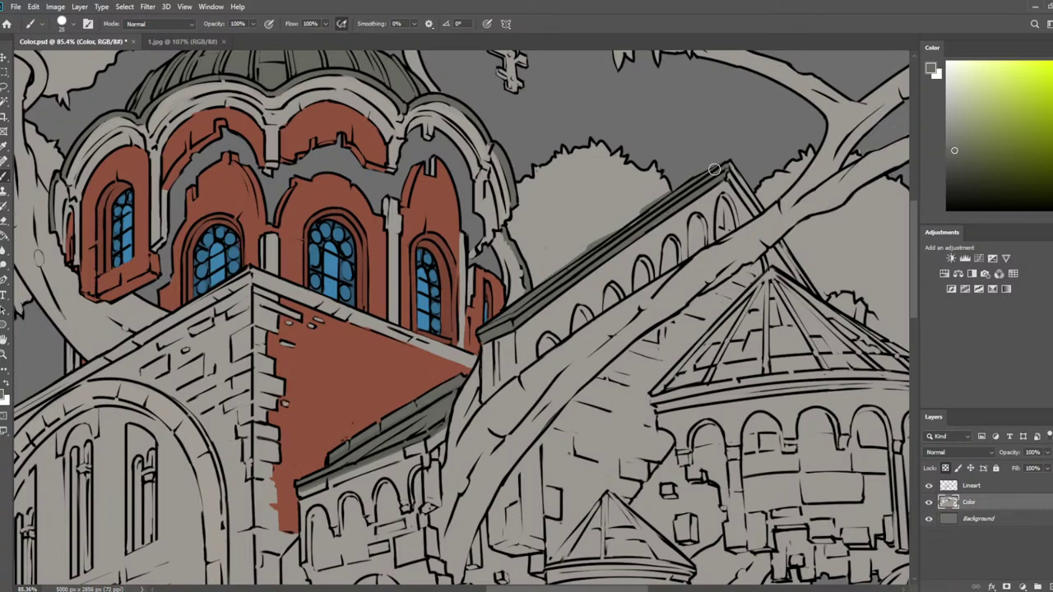
drag(712, 169, 640, 259)
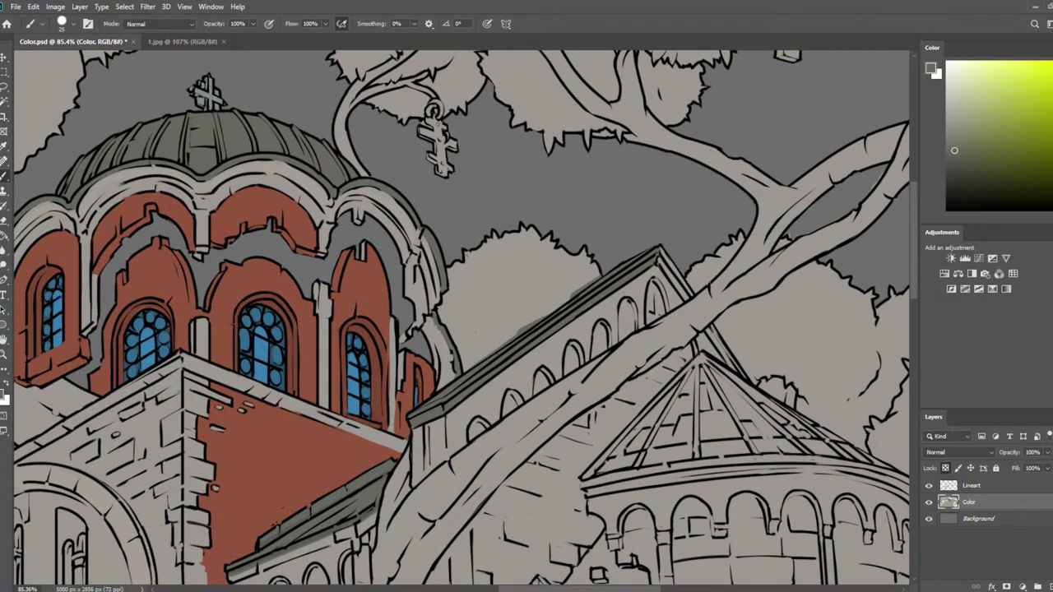
Choose a muted green and fill the tree crown between the dome and the gable roof
click(1051, 165)
click(984, 122)
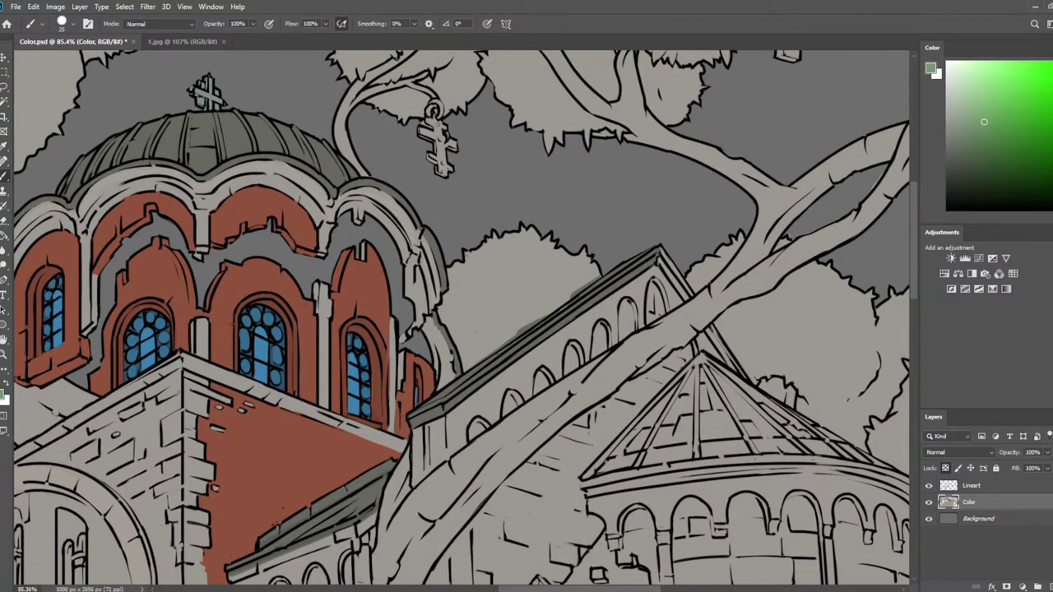
click(996, 121)
click(1052, 171)
mouse_move(565, 249)
mouse_down()
mouse_move(531, 262)
mouse_move(537, 246)
mouse_move(522, 238)
mouse_move(521, 247)
mouse_move(578, 239)
mouse_move(506, 281)
mouse_move(528, 239)
mouse_move(505, 264)
mouse_move(486, 234)
mouse_move(476, 267)
mouse_move(458, 257)
mouse_move(463, 300)
mouse_move(459, 264)
mouse_move(462, 295)
mouse_move(461, 263)
mouse_up()
click(1004, 139)
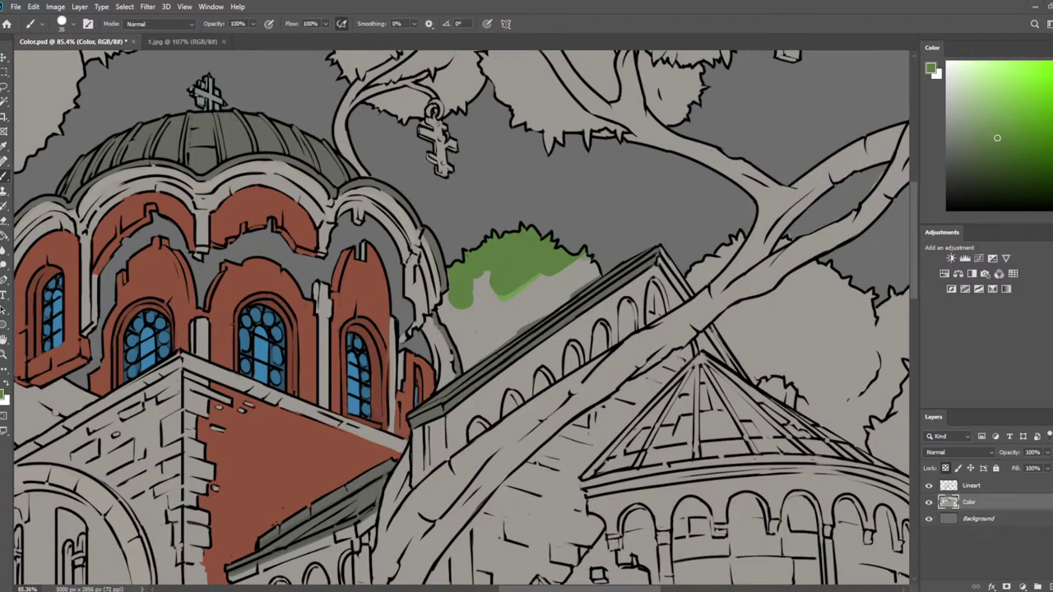
key([)
key([)
mouse_move(451, 296)
mouse_down()
mouse_move(468, 371)
mouse_move(602, 267)
mouse_move(529, 298)
mouse_move(546, 276)
mouse_move(489, 311)
mouse_move(486, 293)
mouse_move(460, 315)
mouse_move(478, 319)
mouse_move(481, 289)
mouse_move(485, 331)
mouse_move(528, 309)
mouse_up()
key(bracketright)
key(bracketright)
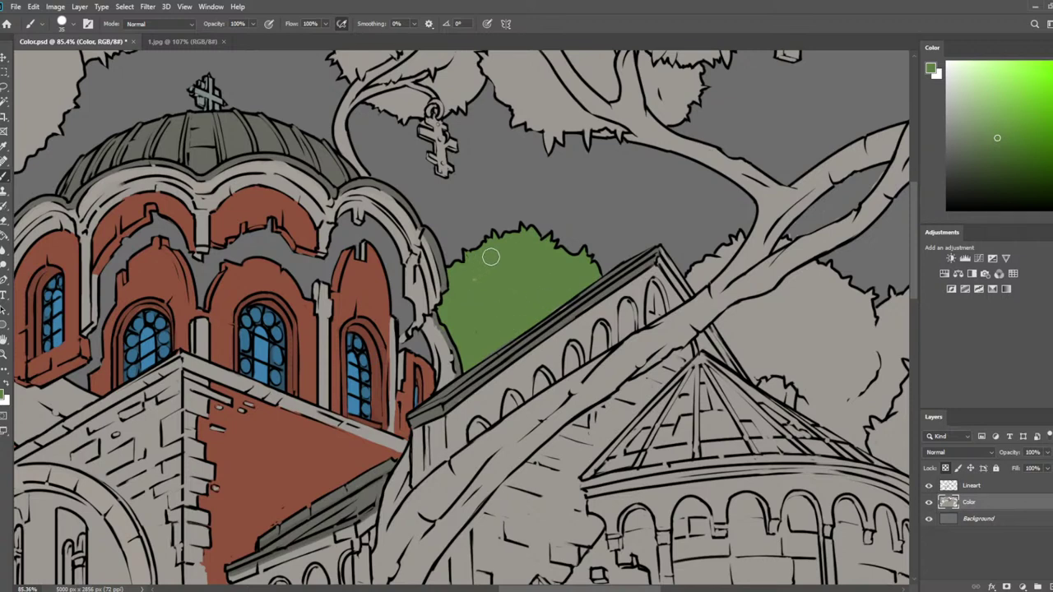
Clean up the border between the green tree crown and the dome's rim with sampled roof gray and green, using a smaller brush
key(bracketleft)
key(bracketleft)
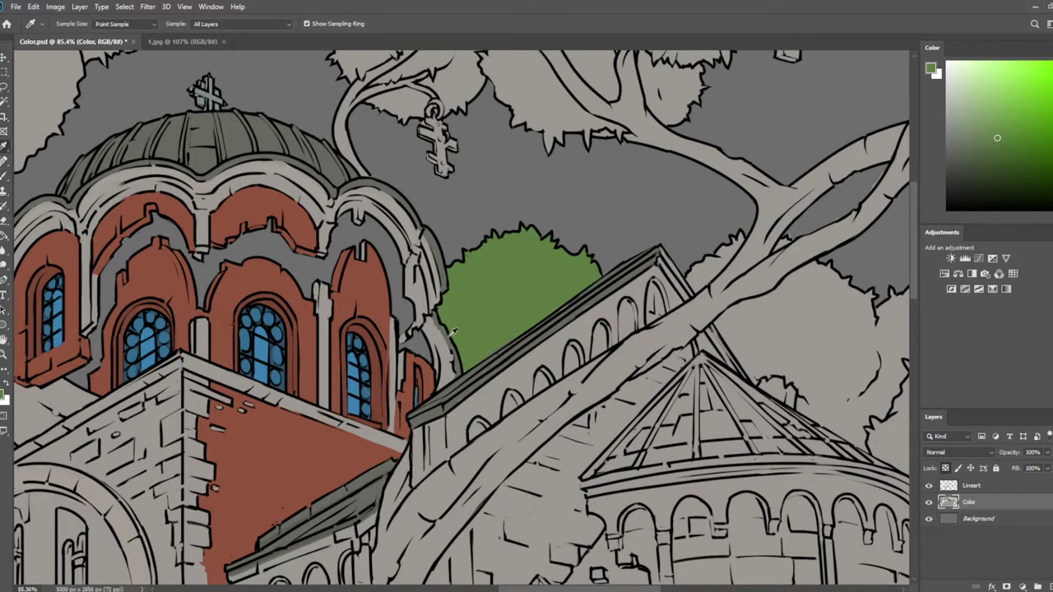
alt+click(447, 259)
key(bracketleft)
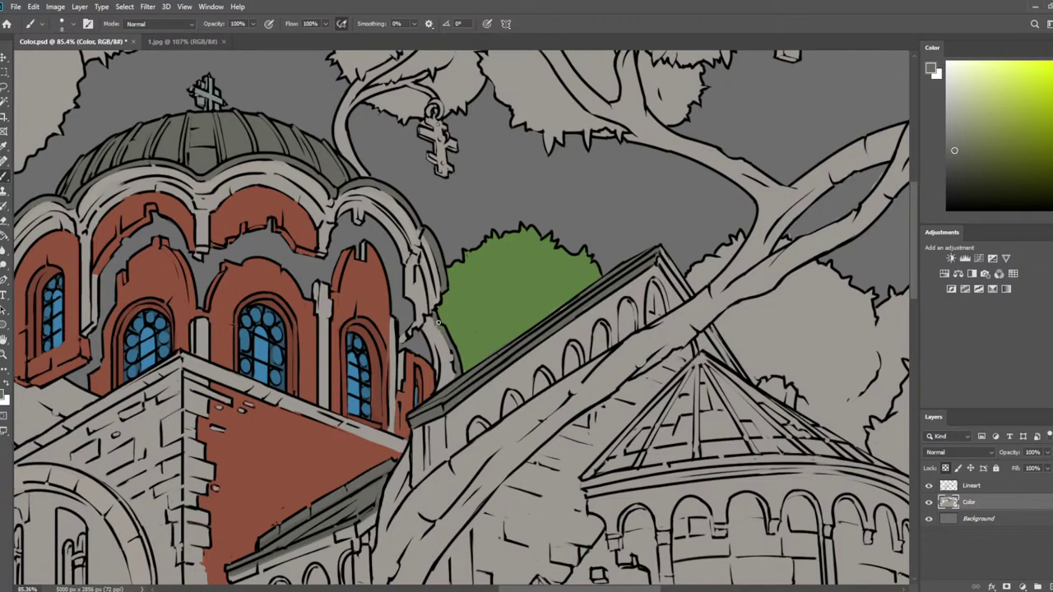
key(bracketright)
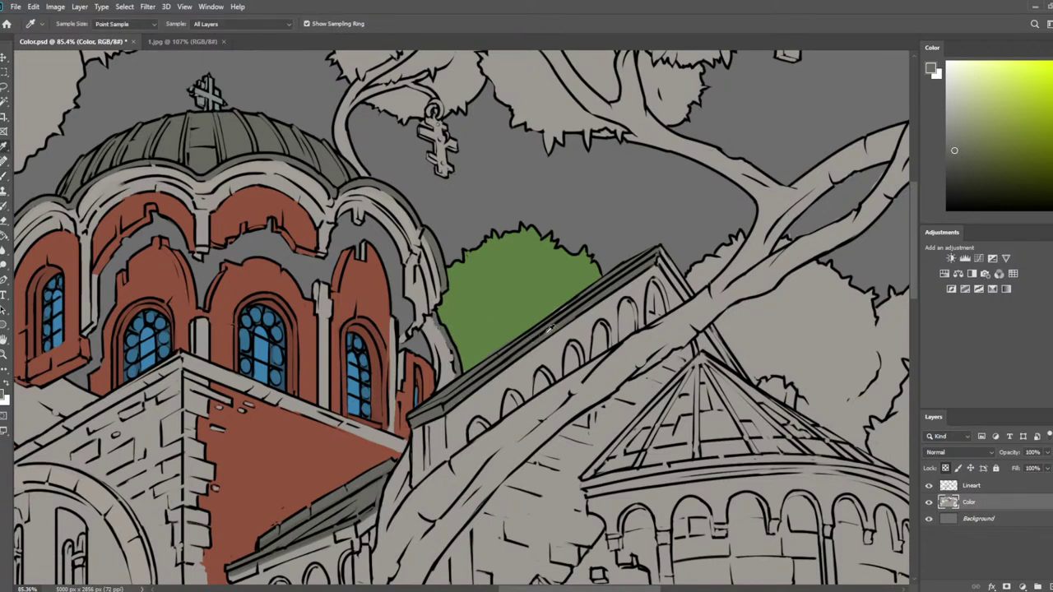
alt+click(564, 290)
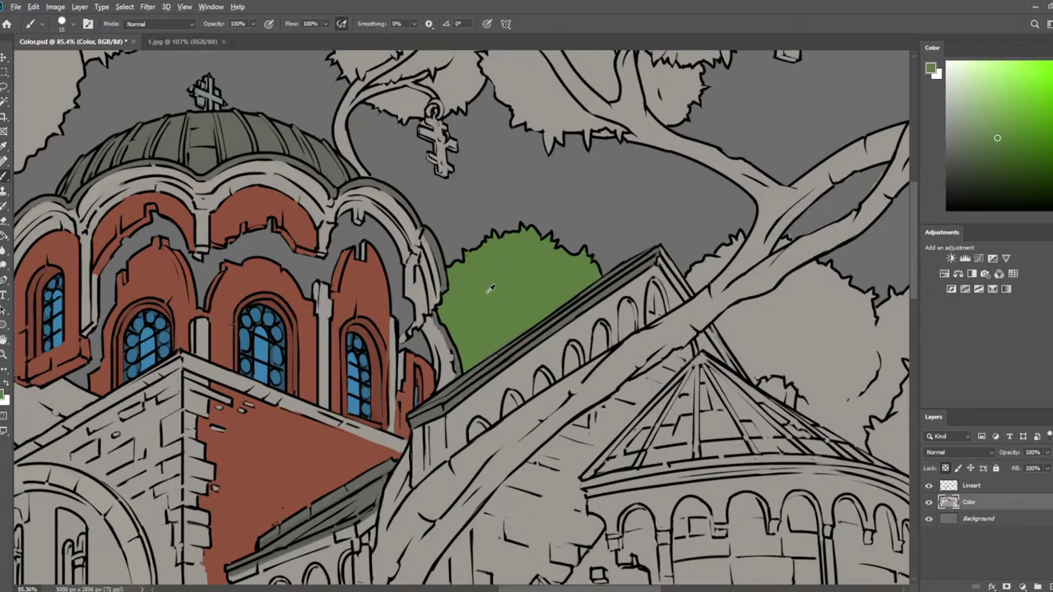
key(ctrl+0)
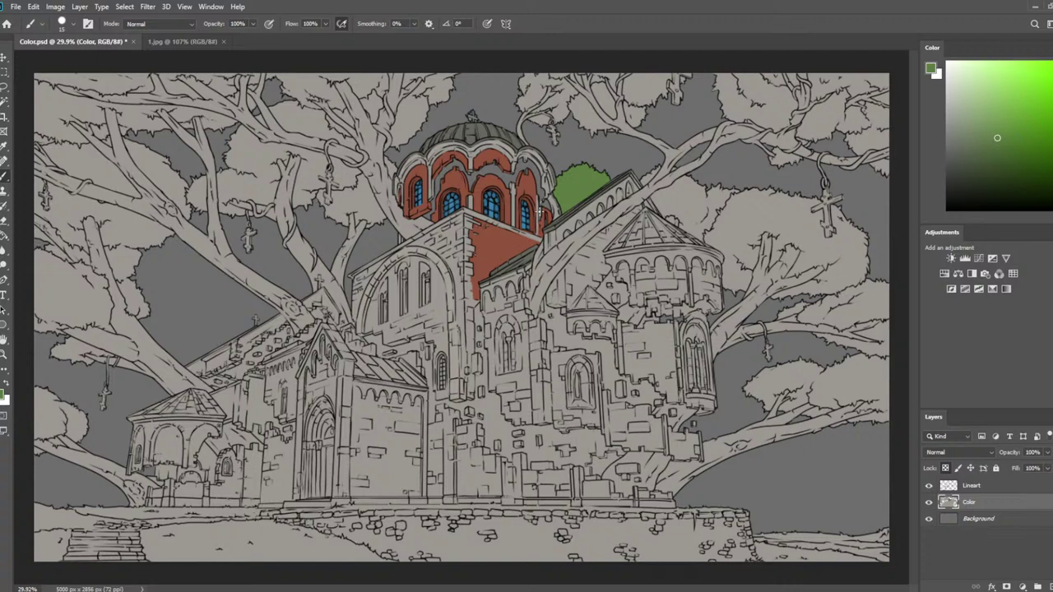
Compare with the reference photo, then paint the gable's right roof edge and the round tower's eave with sampled roof gray
click(184, 42)
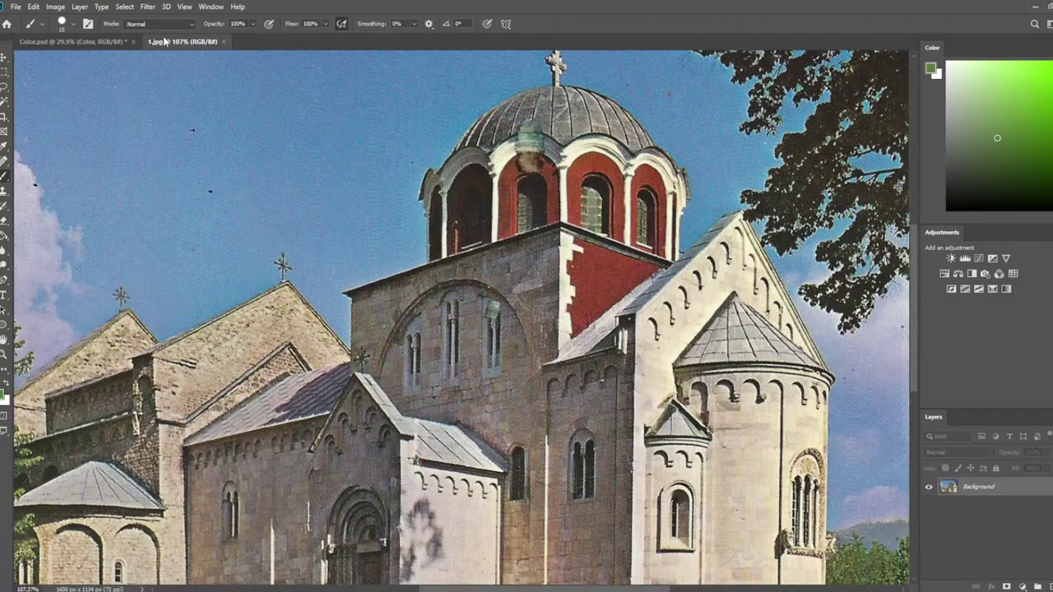
click(87, 42)
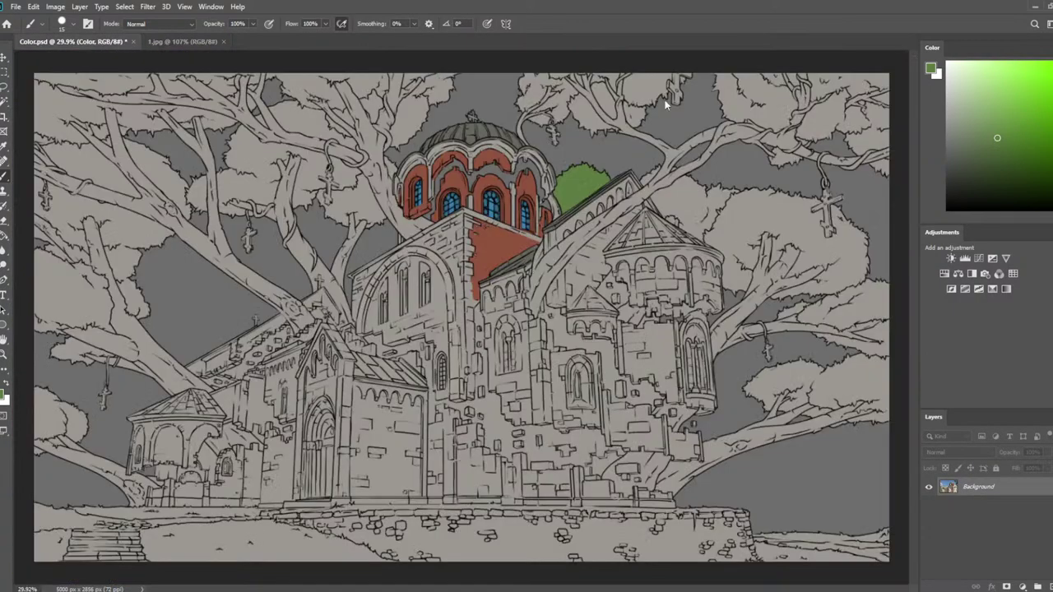
scroll(491, 264, up, 5)
scroll(488, 268, up, 3)
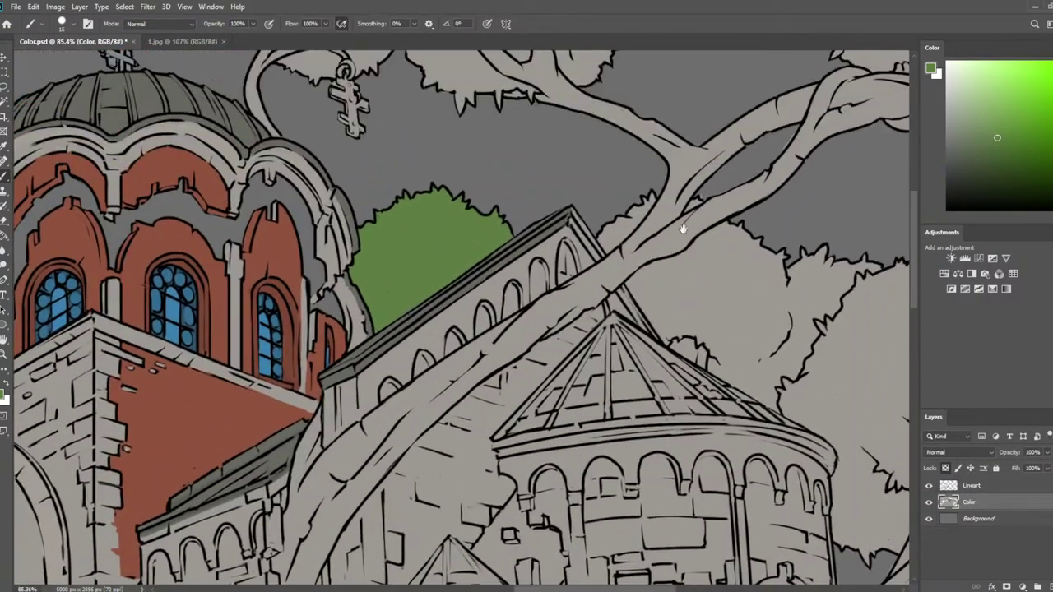
alt+click(497, 277)
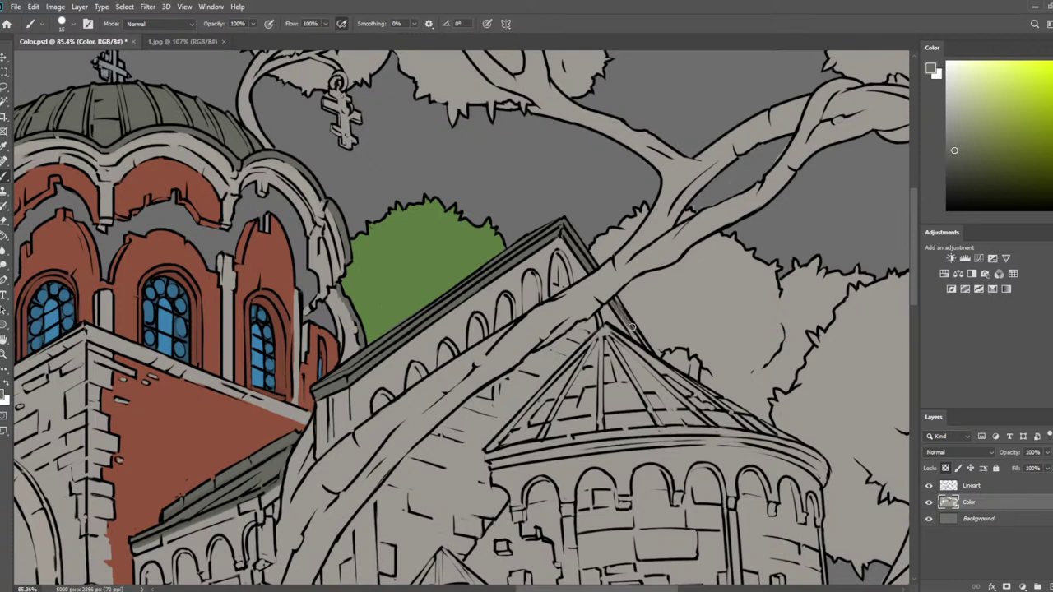
mouse_move(610, 335)
mouse_down()
mouse_move(693, 399)
mouse_move(797, 446)
mouse_move(824, 481)
mouse_move(813, 455)
mouse_move(793, 452)
mouse_move(820, 475)
mouse_move(733, 433)
mouse_up()
click(193, 41)
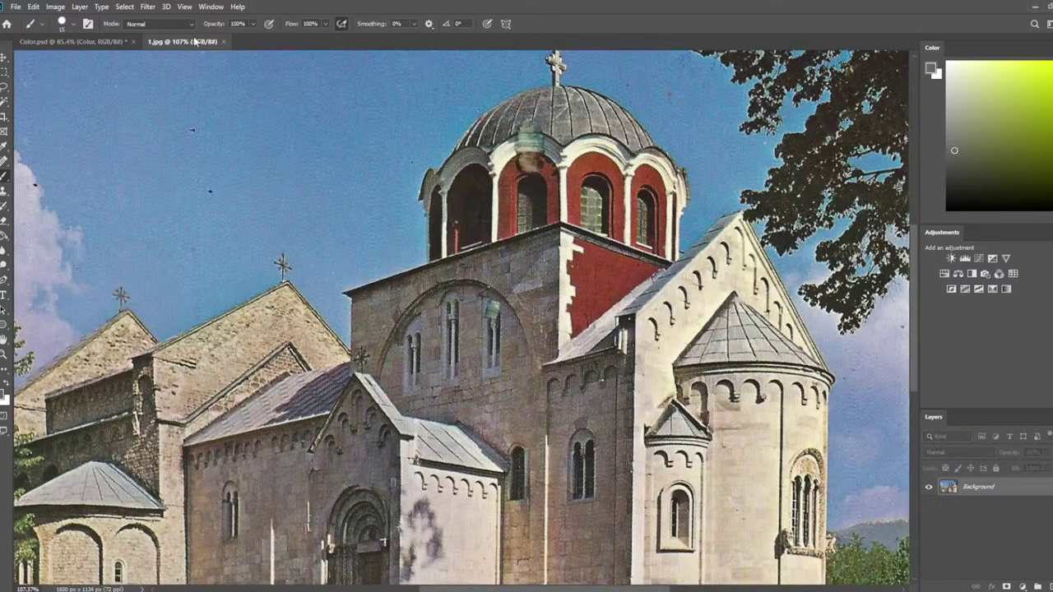
click(108, 41)
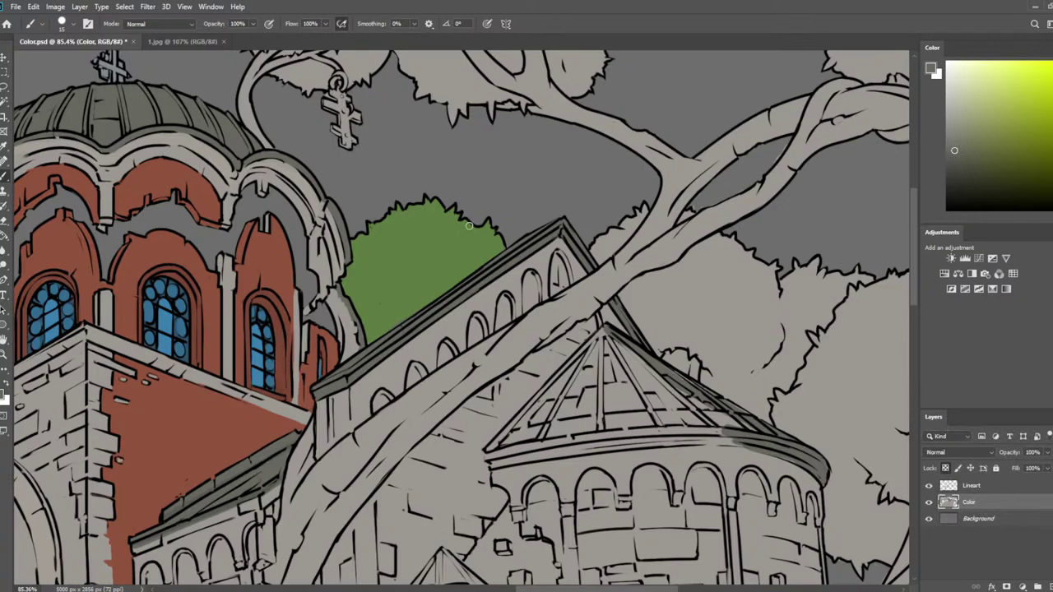
drag(694, 285, 691, 212)
mouse_move(437, 301)
mouse_down()
mouse_move(640, 278)
mouse_move(621, 279)
mouse_move(698, 282)
mouse_move(592, 281)
mouse_move(724, 296)
mouse_move(564, 294)
mouse_move(600, 290)
mouse_move(505, 303)
mouse_move(532, 292)
mouse_up()
Clean up the lower border of the round tower's eave with sampled stone beige
alt+click(688, 301)
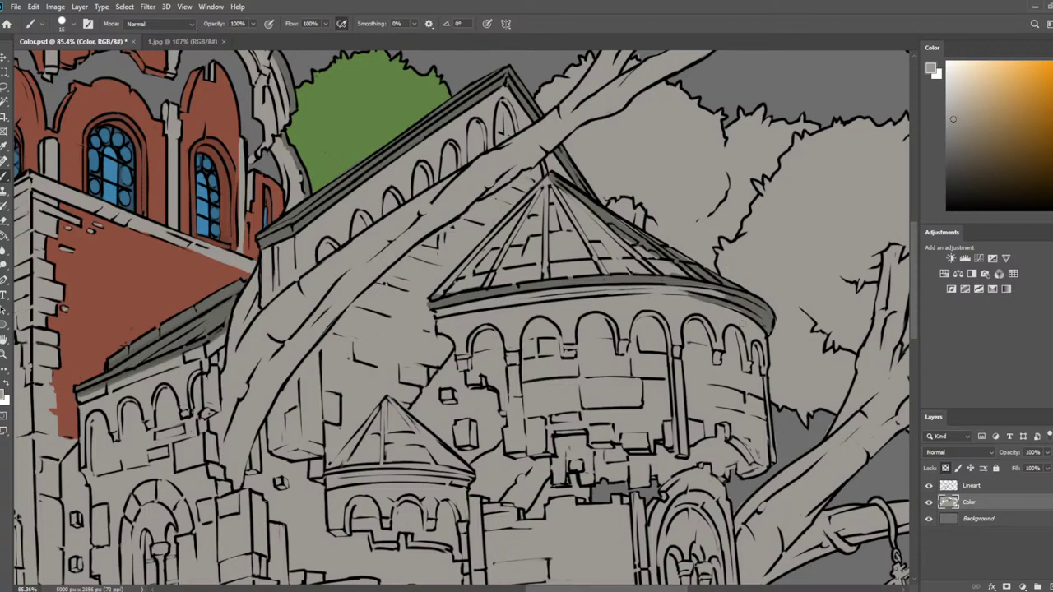
drag(697, 299, 760, 322)
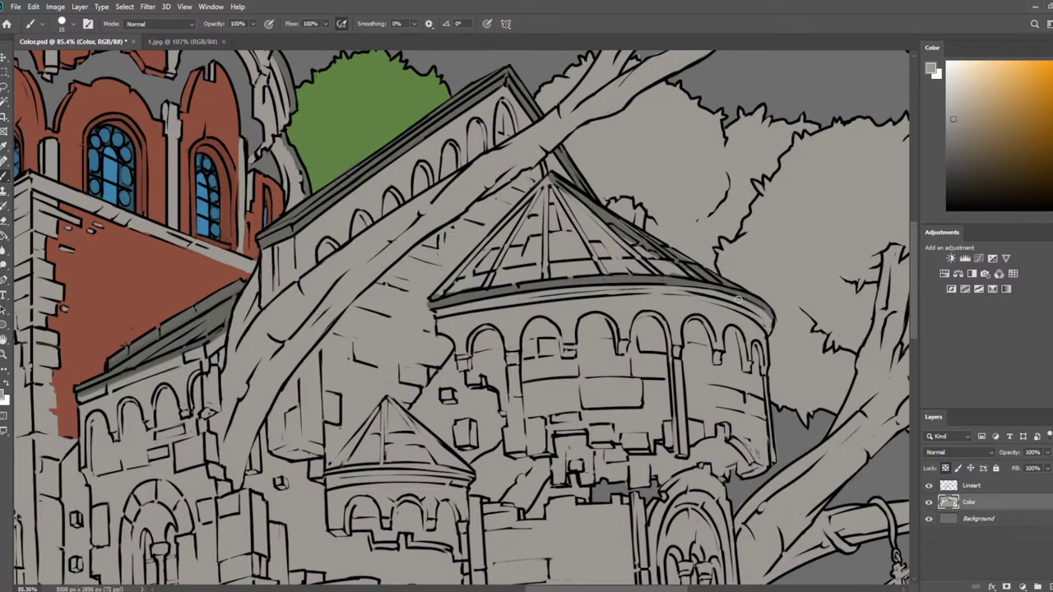
alt+click(745, 302)
drag(742, 301, 765, 316)
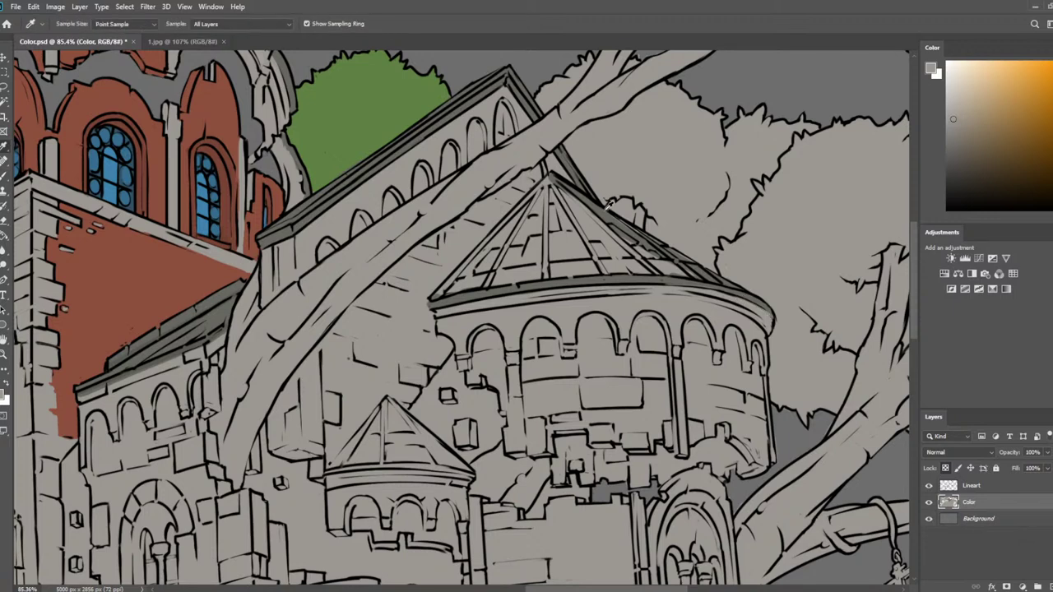
Fill the round tower's conical roof with sampled roof gray, using a size 30 brush for the remaining area
alt+click(608, 201)
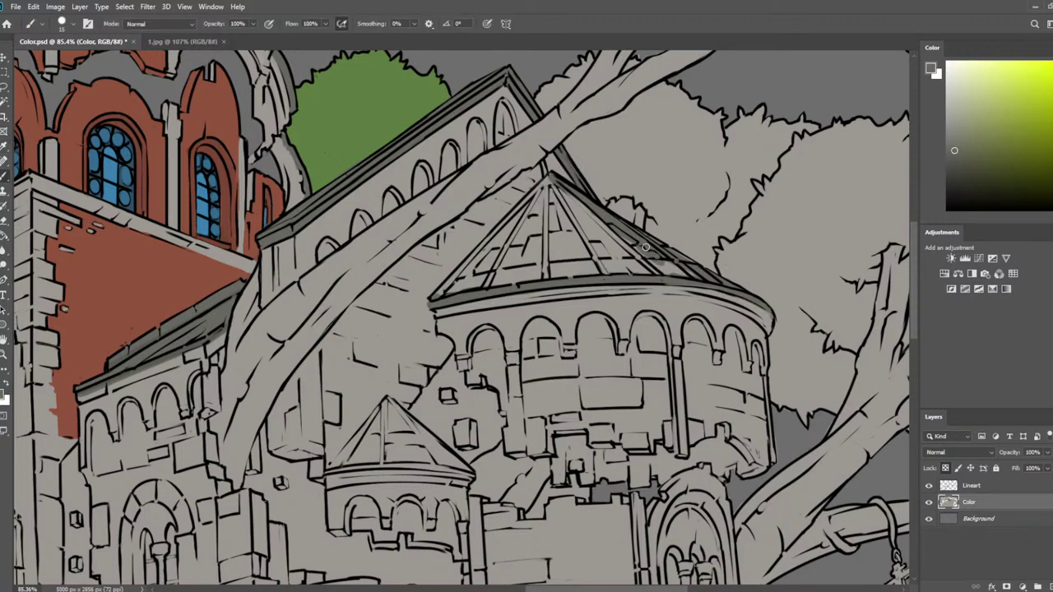
mouse_move(645, 247)
mouse_down()
mouse_move(674, 275)
mouse_move(667, 258)
mouse_move(700, 277)
mouse_up()
drag(659, 250, 686, 260)
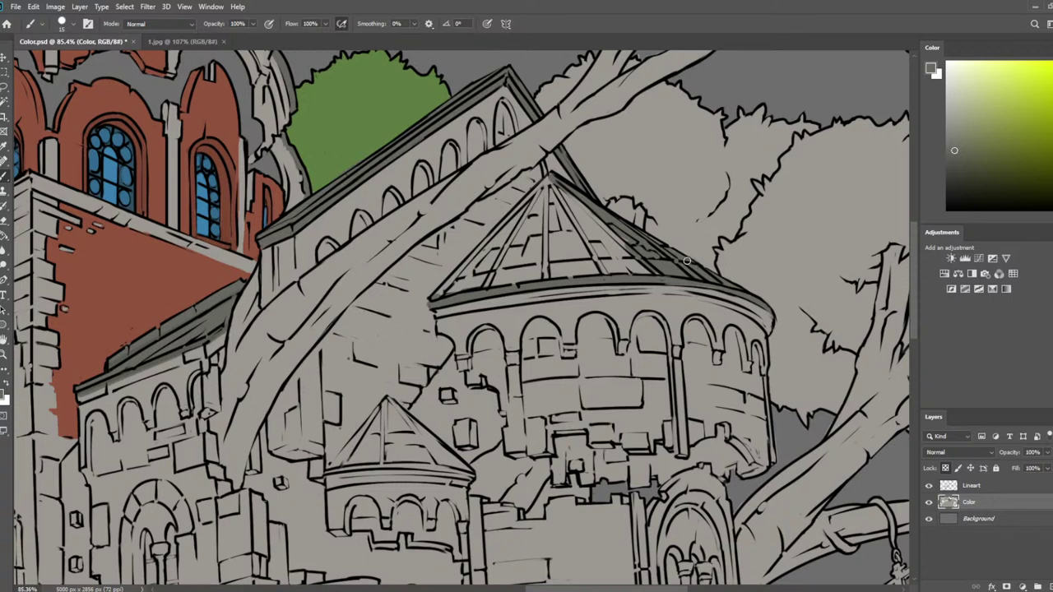
drag(615, 227, 650, 272)
mouse_move(547, 187)
mouse_down()
mouse_move(493, 241)
mouse_move(545, 183)
mouse_move(437, 297)
mouse_move(494, 264)
mouse_move(482, 282)
mouse_move(566, 262)
mouse_move(499, 281)
mouse_move(625, 275)
mouse_move(571, 265)
mouse_move(610, 254)
mouse_move(528, 272)
mouse_up()
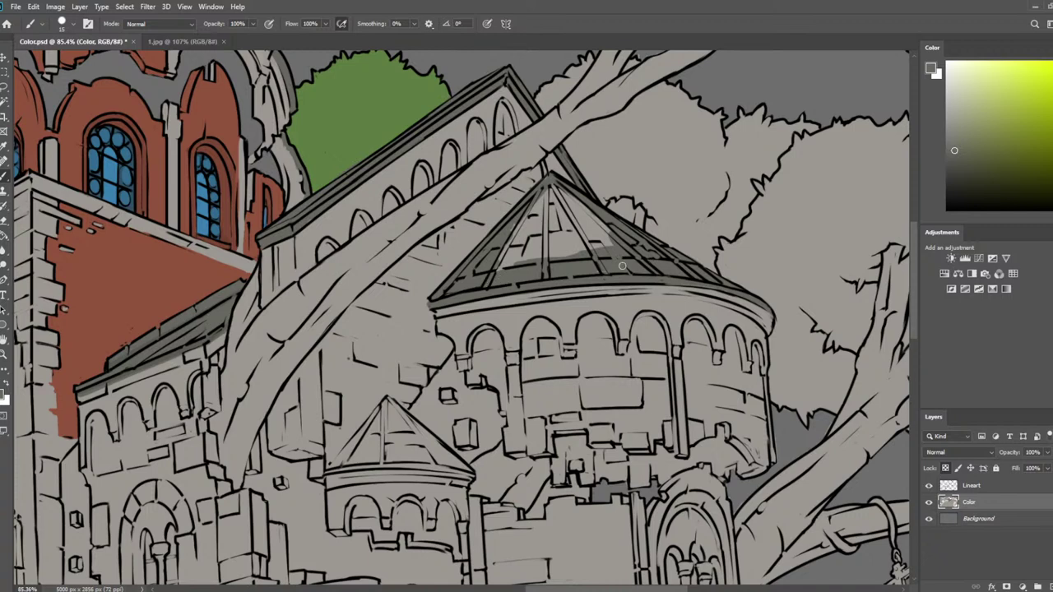
drag(622, 265, 600, 245)
key(bracketright)
key(bracketright)
key(bracketright)
mouse_move(552, 191)
mouse_down()
mouse_move(612, 243)
mouse_move(556, 196)
mouse_move(577, 205)
mouse_move(536, 230)
mouse_move(525, 218)
mouse_move(505, 261)
mouse_move(556, 266)
mouse_move(551, 241)
mouse_move(535, 267)
mouse_move(581, 236)
mouse_up()
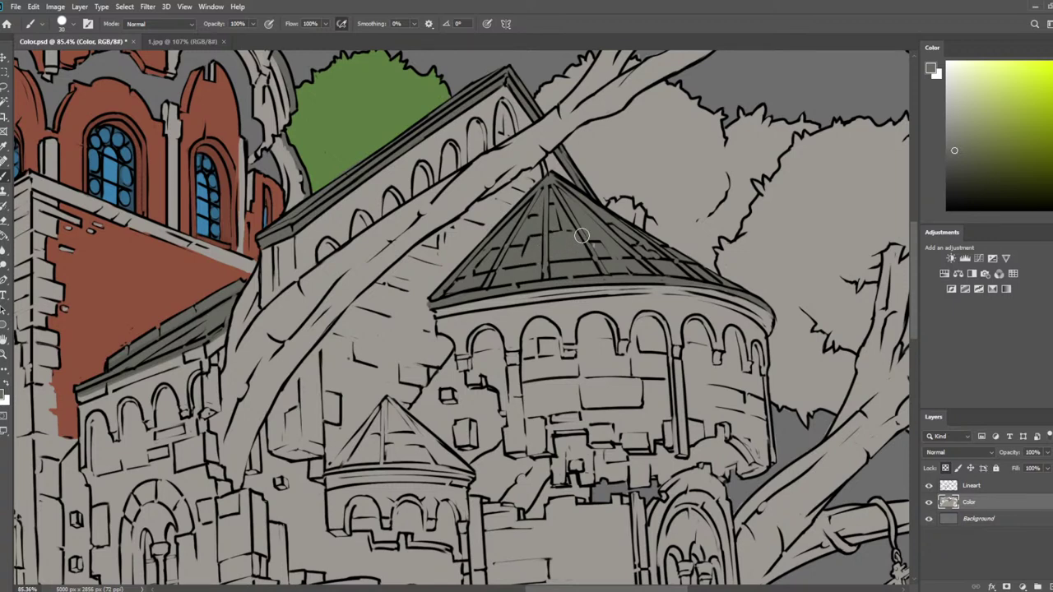
key(bracketleft)
Choose a slightly darker stone beige and paint the recessed wall around the windows inside the large arch, using a size 60 brush
scroll(93, 153, down, 1)
scroll(640, 281, down, 5)
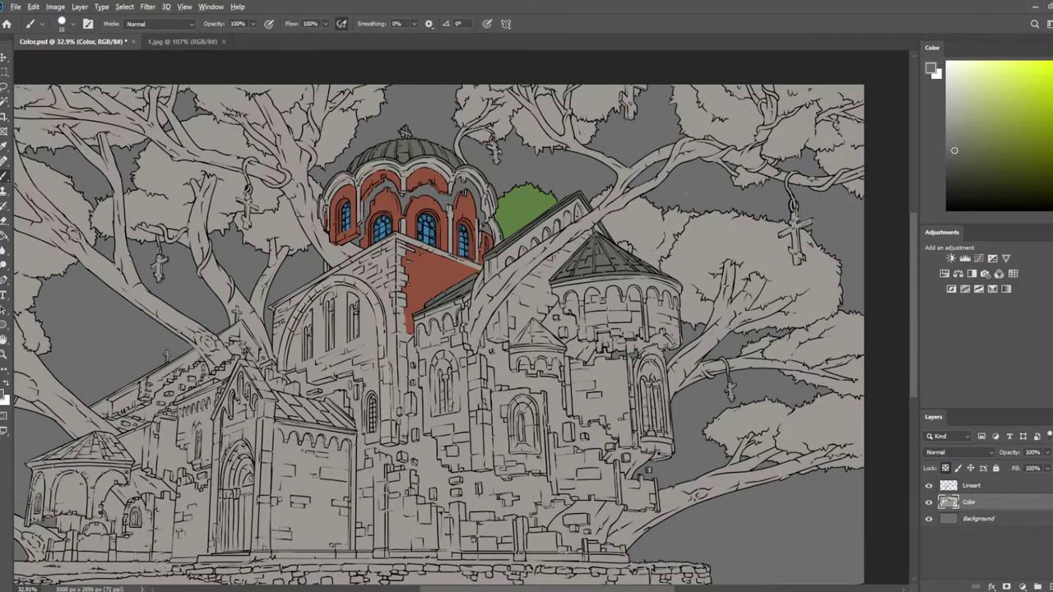
scroll(491, 271, up, 4)
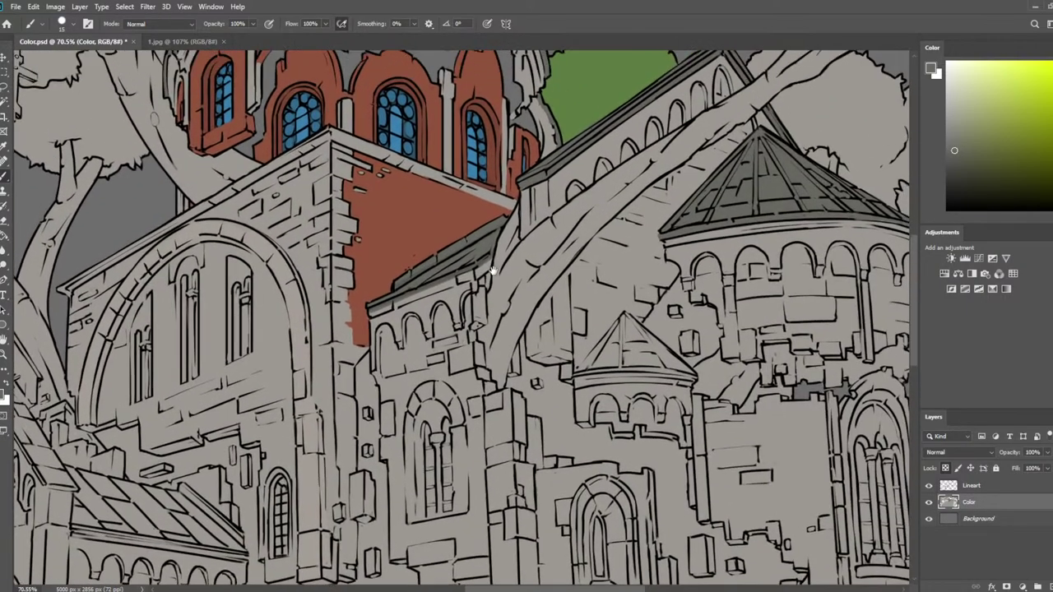
drag(493, 271, 488, 299)
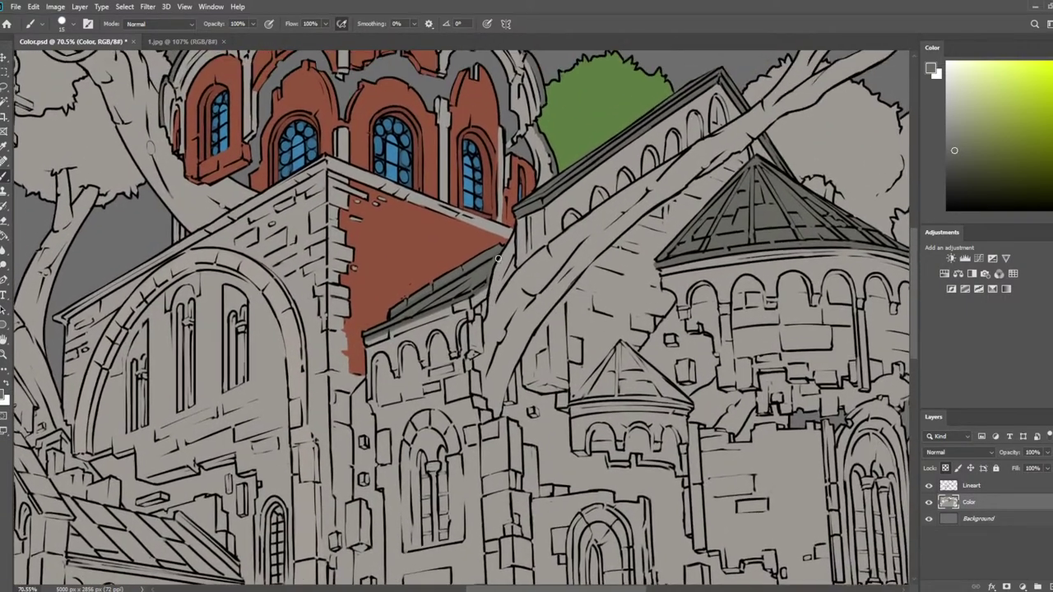
key(alt)
drag(279, 297, 388, 227)
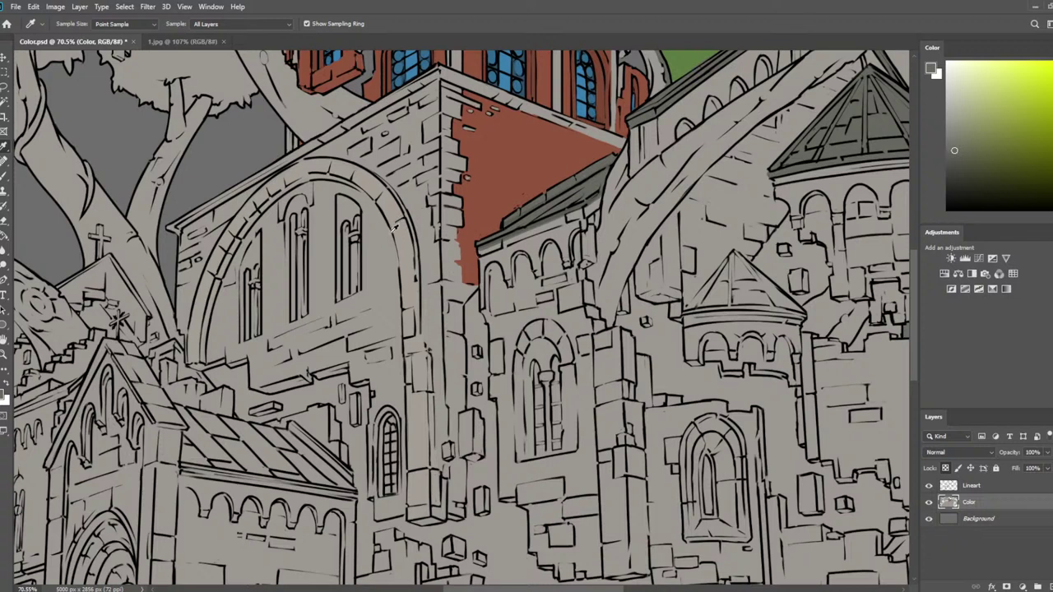
drag(423, 197, 427, 264)
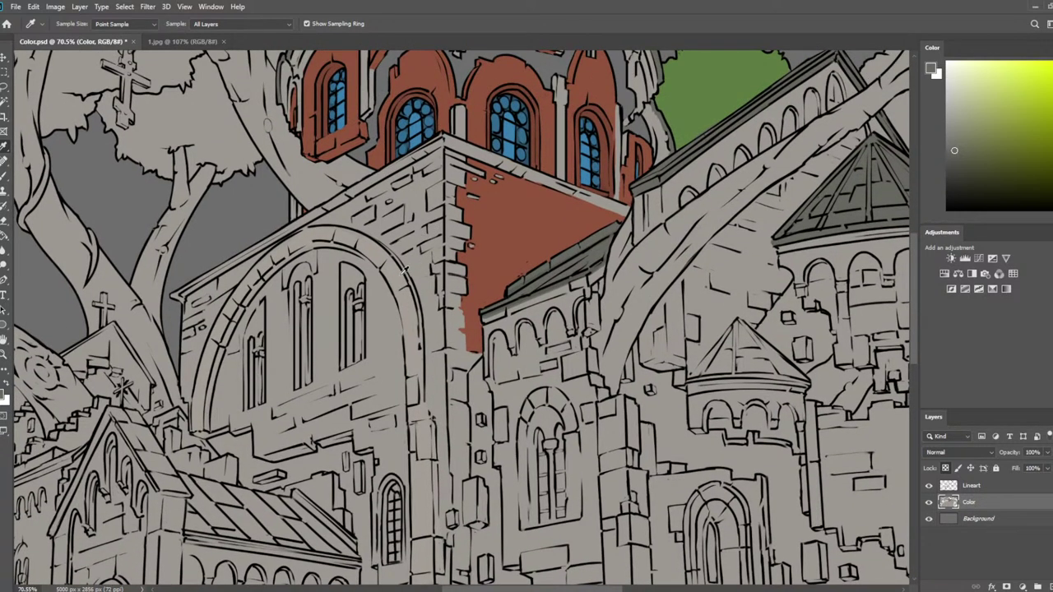
click(380, 304)
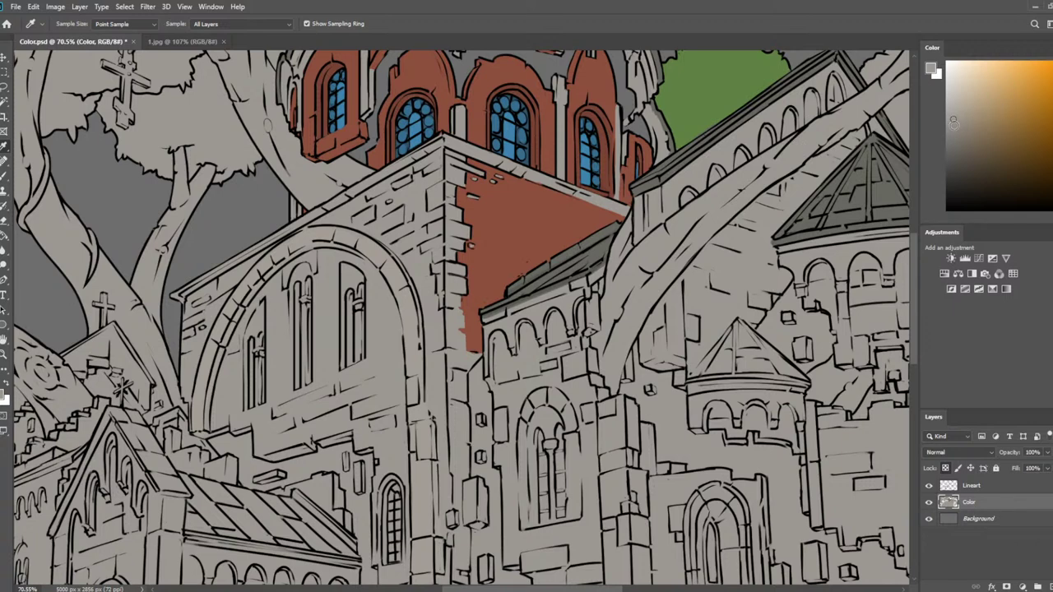
key(b)
key(bracketright)
key(bracketright)
key(bracketright)
key(bracketright)
key(bracketright)
key(bracketright)
key(bracketright)
key(bracketright)
key(bracketright)
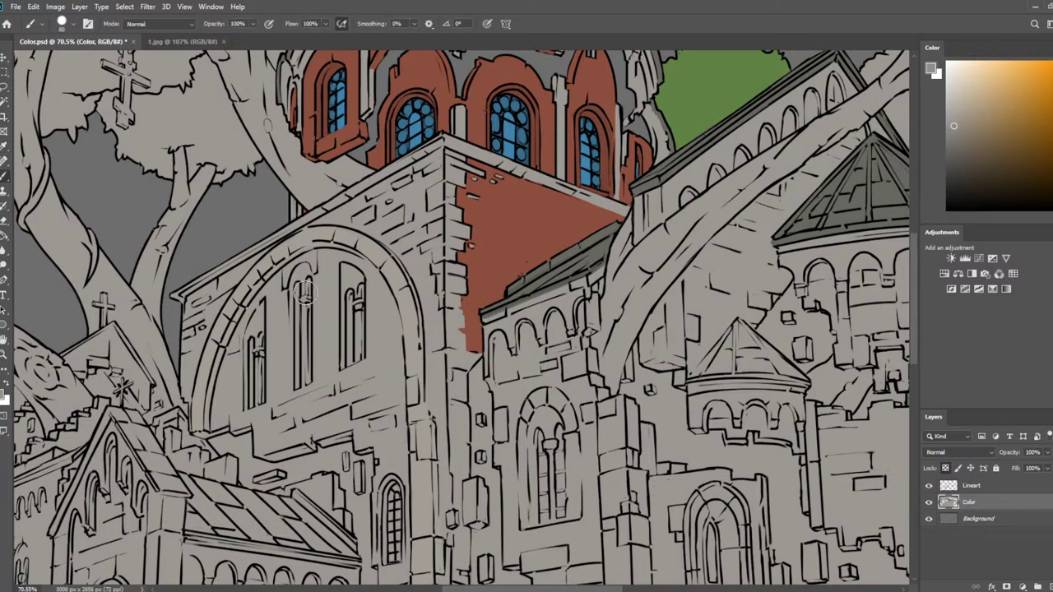
mouse_move(305, 293)
mouse_down()
mouse_move(294, 333)
mouse_move(271, 314)
mouse_move(275, 304)
mouse_move(226, 427)
mouse_move(265, 439)
mouse_move(259, 467)
mouse_move(292, 430)
mouse_move(342, 426)
mouse_move(315, 451)
mouse_move(335, 458)
mouse_move(313, 475)
mouse_move(357, 511)
mouse_move(352, 335)
mouse_move(313, 409)
mouse_move(310, 276)
mouse_move(281, 295)
mouse_move(324, 265)
mouse_move(354, 277)
mouse_move(374, 303)
mouse_move(387, 363)
mouse_move(384, 326)
mouse_move(375, 376)
mouse_move(349, 350)
mouse_move(380, 419)
mouse_move(389, 303)
mouse_up()
Extend the darker beige over the wall below the arch and around the small barred window, using a smaller brush
key(bracketleft)
key(bracketleft)
key(bracketleft)
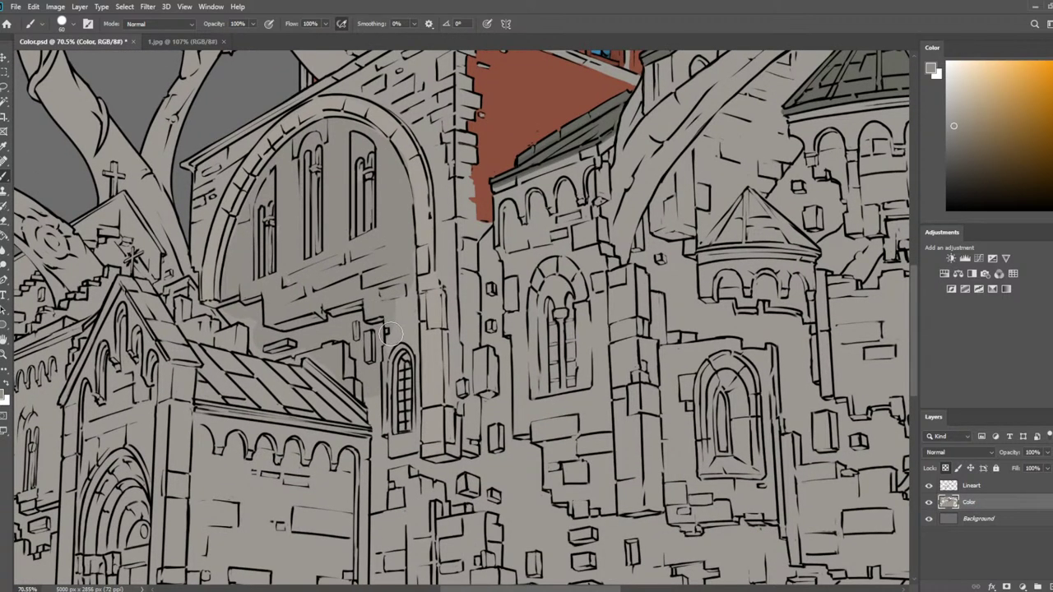
drag(392, 344, 405, 293)
mouse_move(402, 358)
mouse_down()
mouse_move(407, 438)
mouse_move(402, 451)
mouse_move(393, 443)
mouse_up()
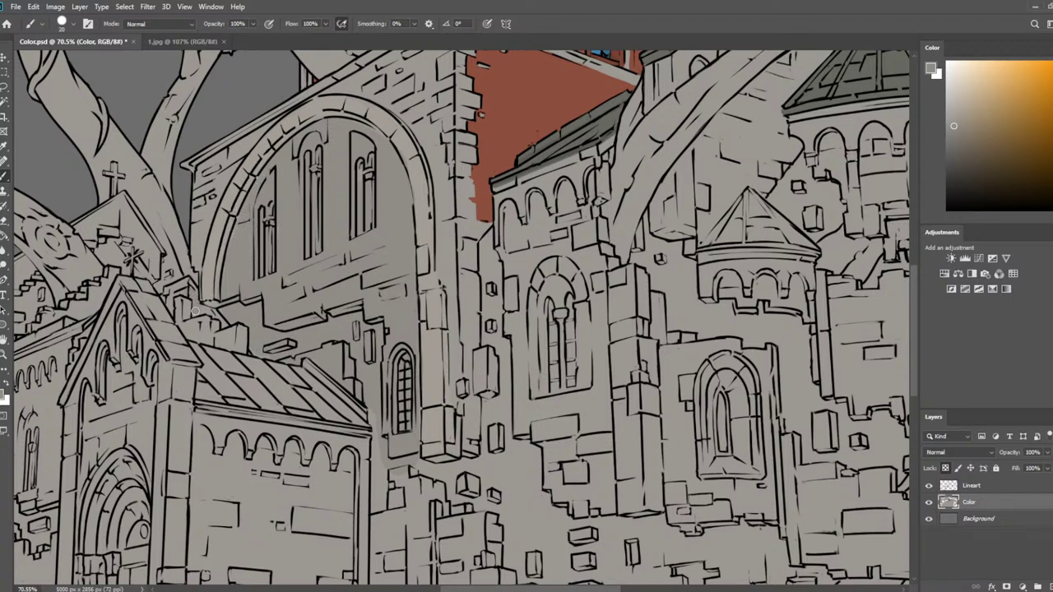
key(bracketleft)
Paint the wall strip between the gabled porch and the tall pilaster down to its base with sampled darker beige, using a size 25 brush
drag(598, 383, 588, 202)
alt+click(424, 207)
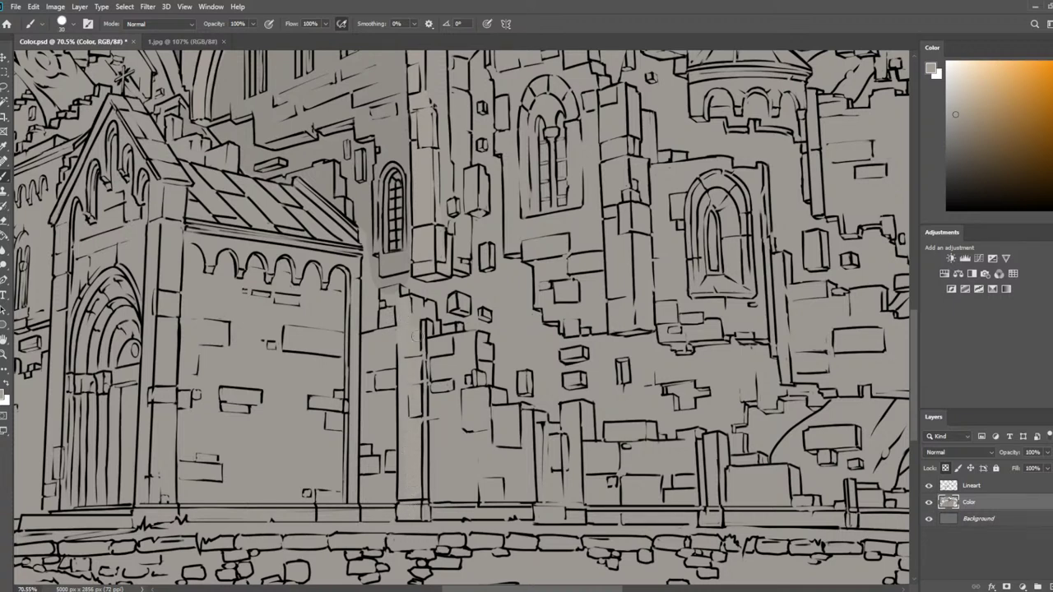
key(bracketleft)
key(bracketleft)
key(bracketleft)
alt+click(395, 263)
key(bracketright)
mouse_move(376, 301)
mouse_down()
mouse_move(376, 456)
mouse_move(388, 350)
mouse_move(385, 482)
mouse_move(372, 426)
mouse_move(351, 434)
mouse_move(353, 451)
mouse_move(373, 441)
mouse_move(367, 495)
mouse_up()
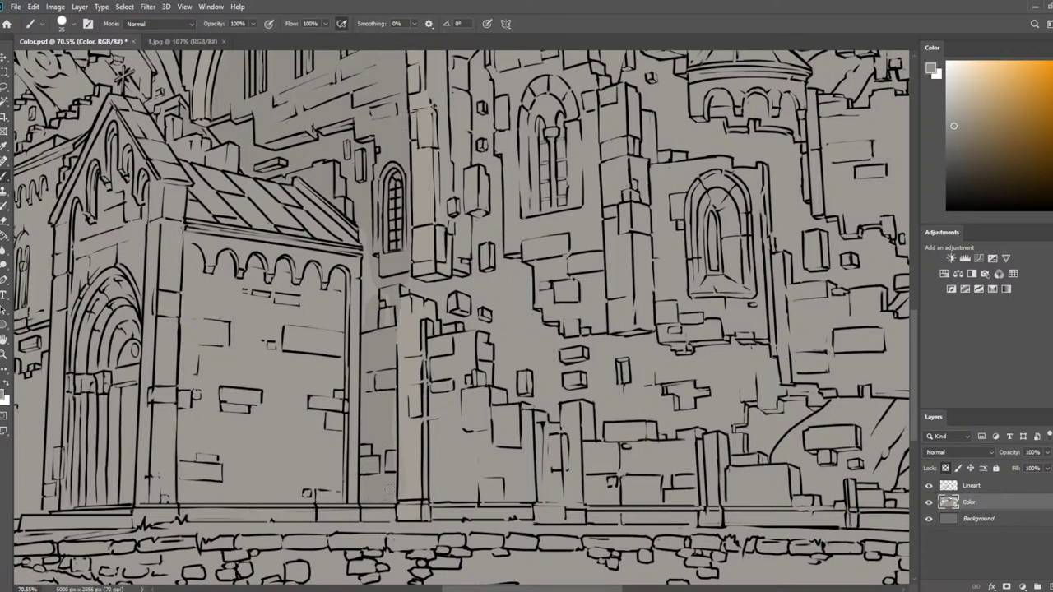
drag(396, 399, 394, 355)
Sample the arch's lighter beige, check the reference photo, and paint the right and middle arched window surrounds with a size 15 brush
scroll(503, 197, down, 8)
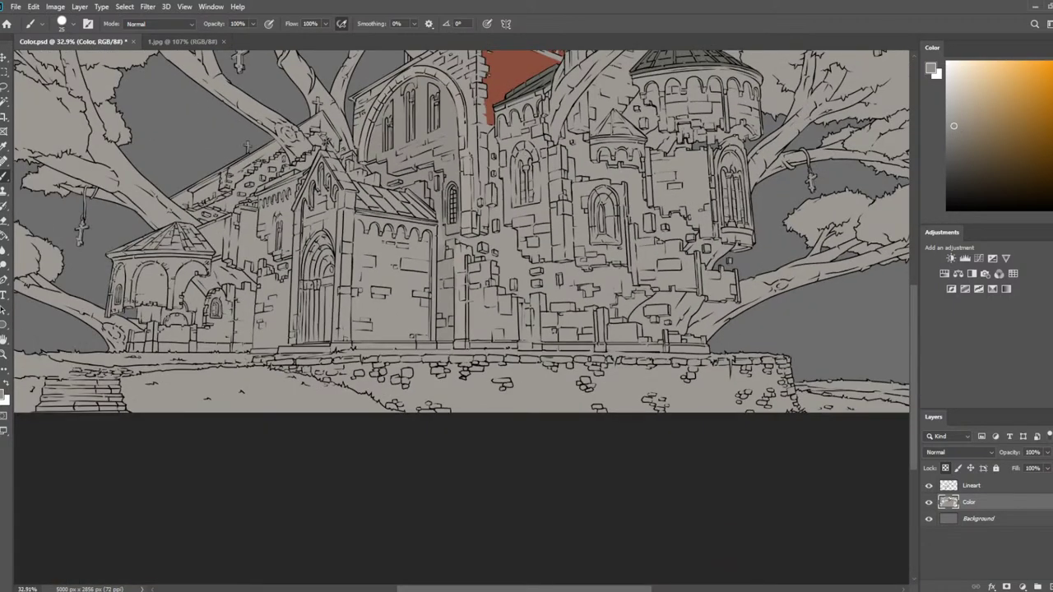
drag(602, 230, 536, 300)
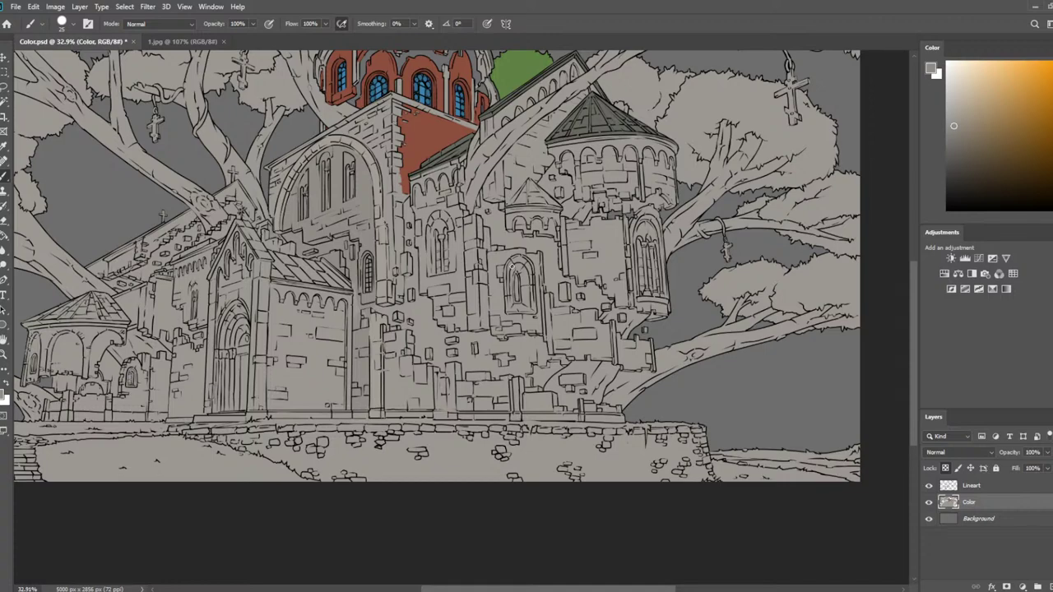
scroll(273, 199, up, 6)
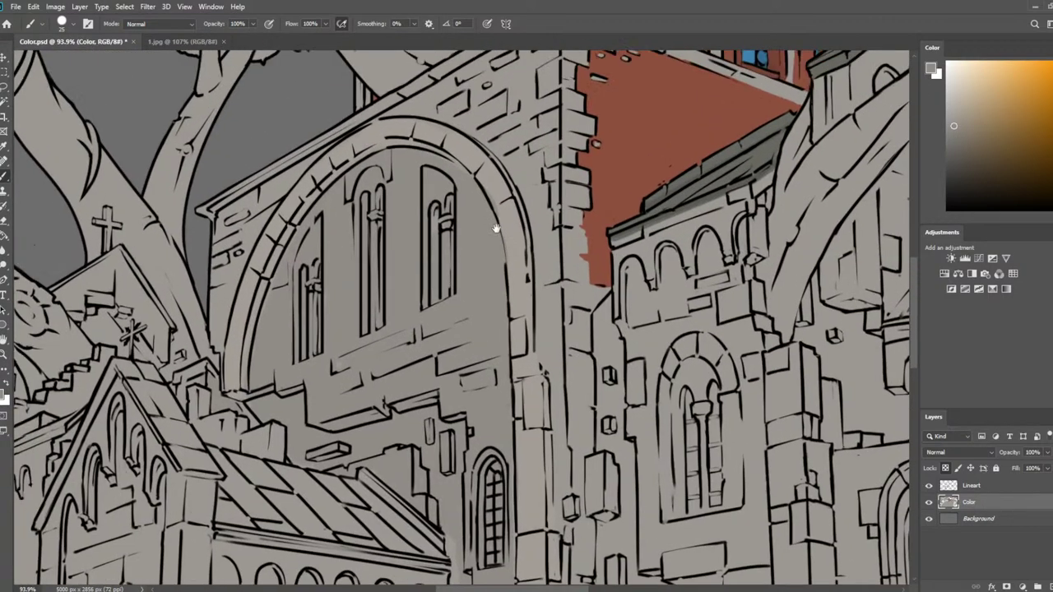
key(i)
click(510, 202)
key(b)
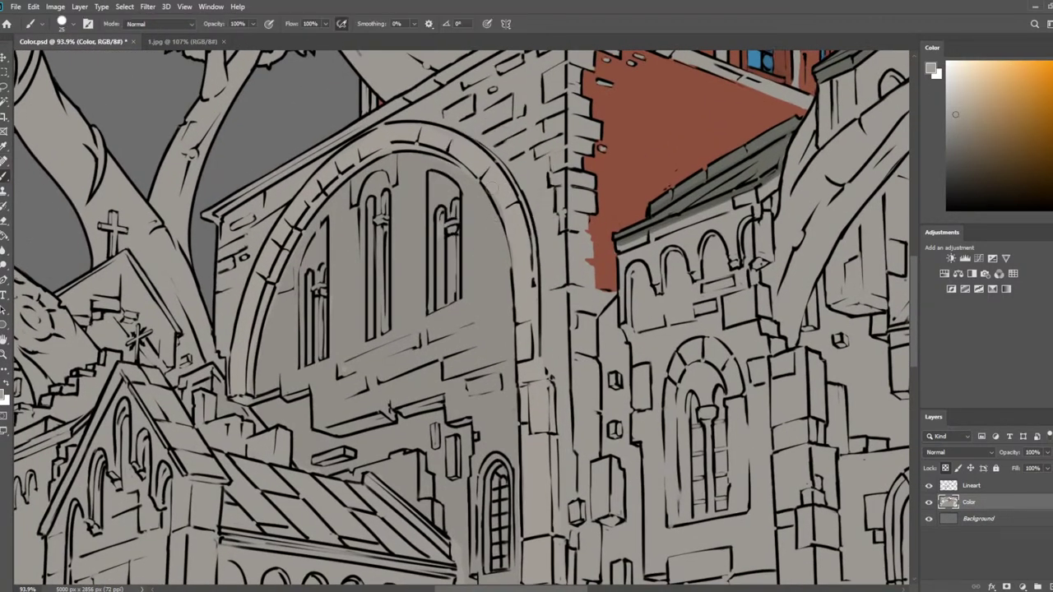
click(156, 41)
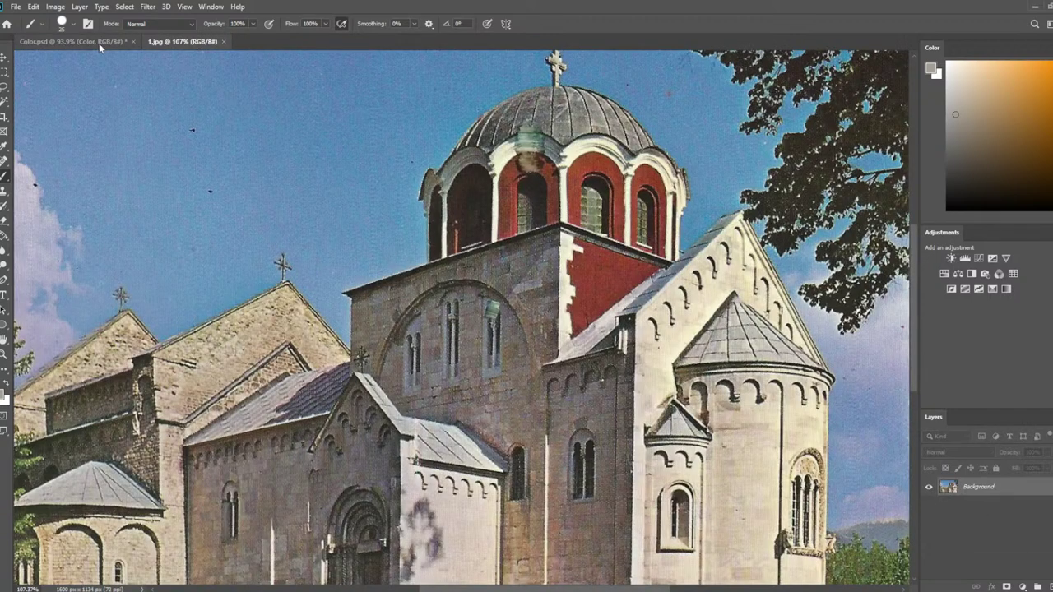
click(100, 41)
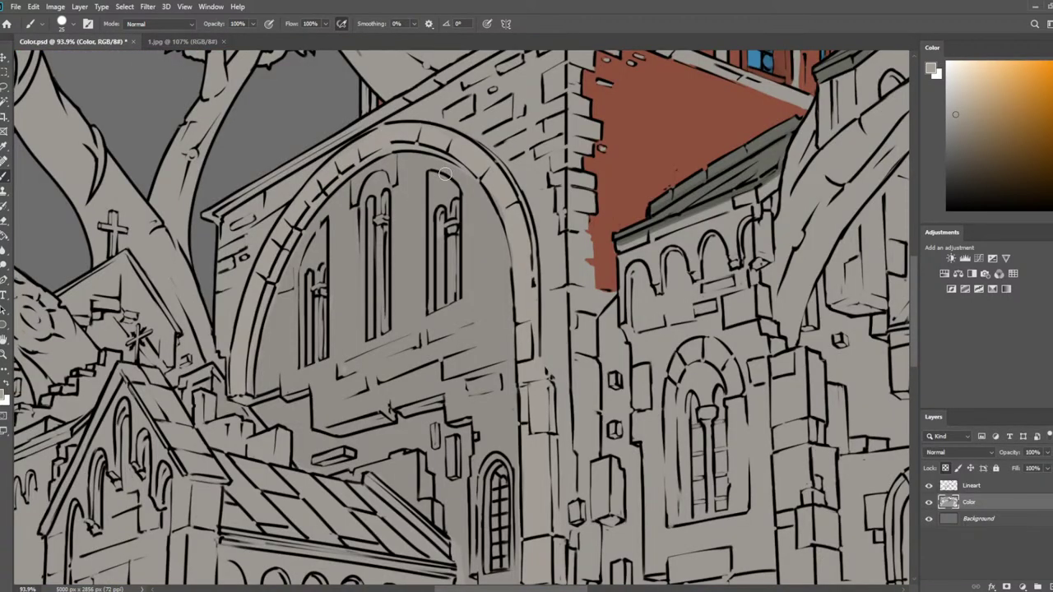
mouse_move(431, 230)
mouse_down()
mouse_move(430, 189)
mouse_move(441, 187)
mouse_move(454, 229)
mouse_move(434, 296)
mouse_move(443, 242)
mouse_move(451, 271)
mouse_up()
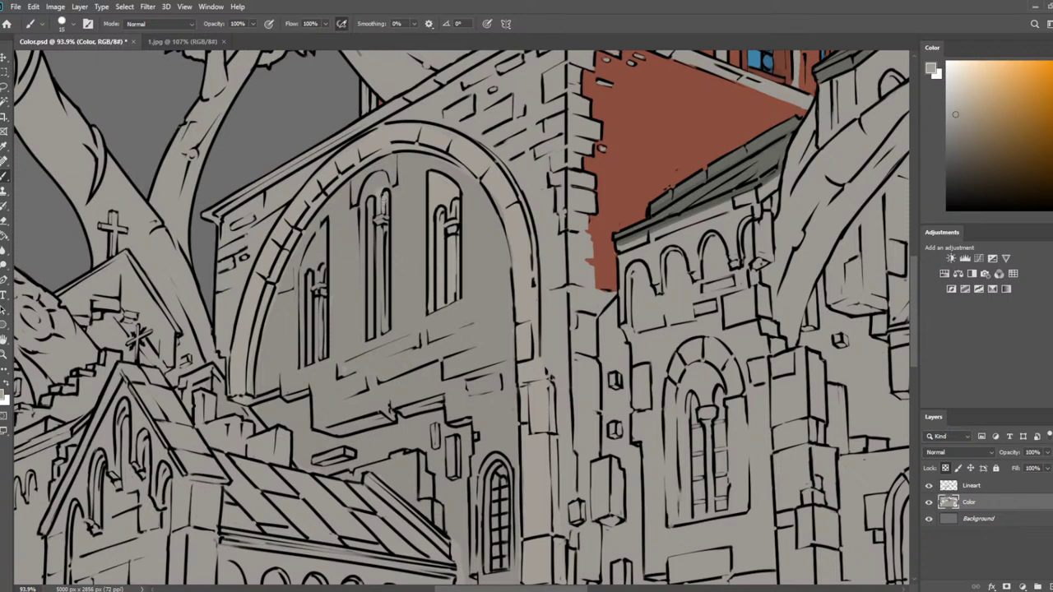
mouse_move(382, 179)
mouse_down()
mouse_move(367, 190)
mouse_move(368, 256)
mouse_up()
mouse_move(384, 202)
mouse_down()
mouse_move(373, 336)
mouse_move(368, 267)
mouse_move(364, 311)
mouse_up()
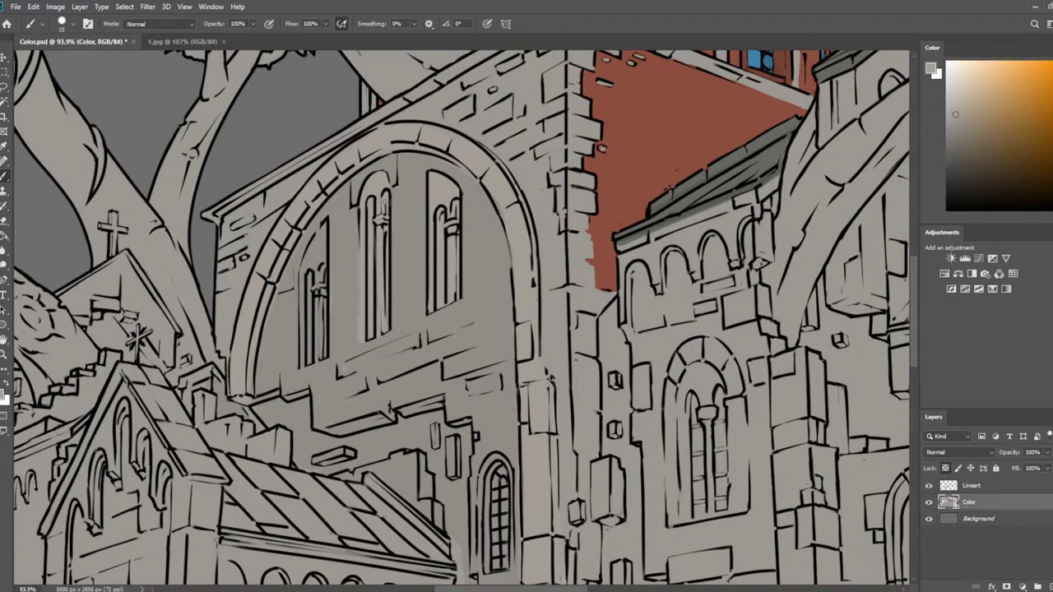
drag(389, 186, 391, 323)
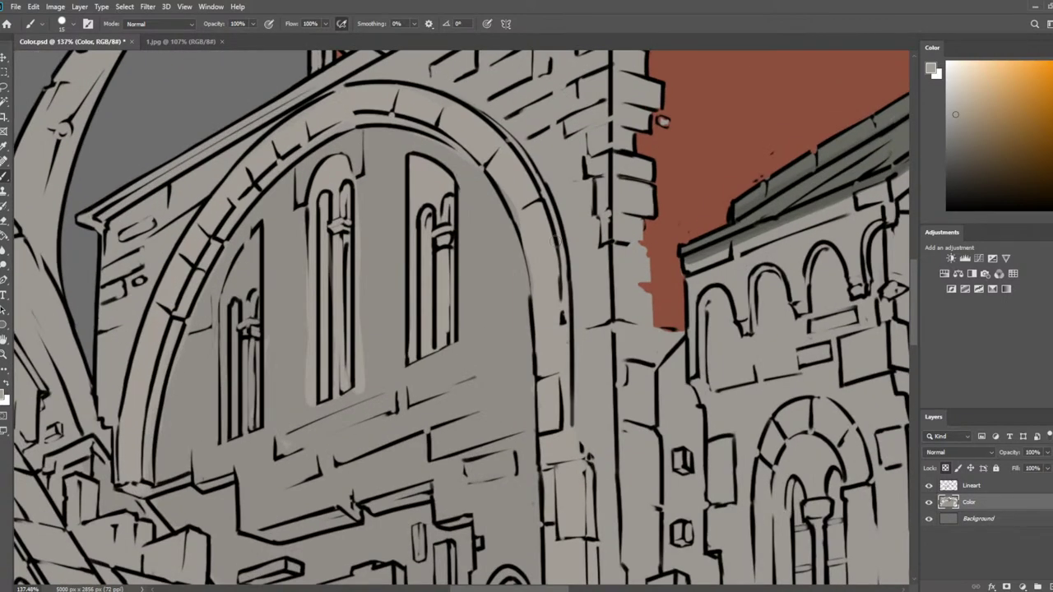
On the Lineart layer, try drawing and thinning a black edge line down the right side of the middle arched window's surround
click(972, 485)
key(x)
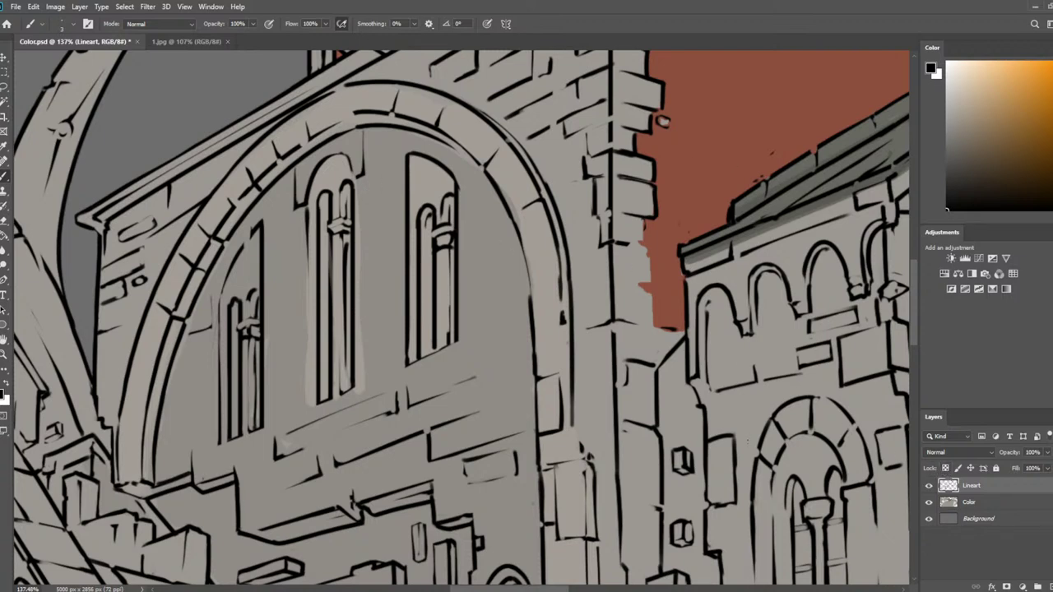
key(ctrl+s)
drag(359, 171, 367, 349)
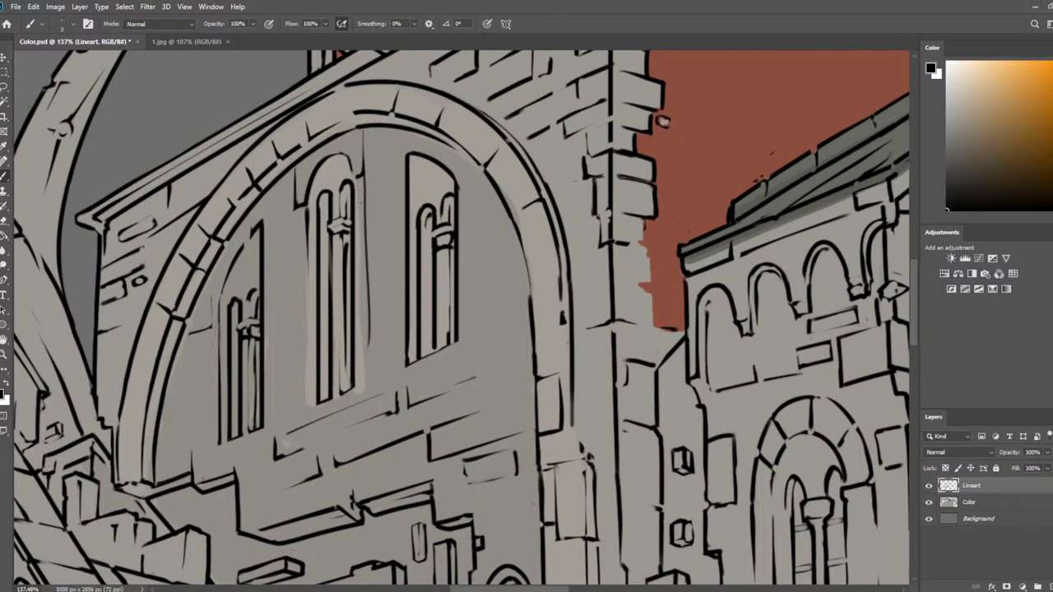
drag(364, 168, 360, 389)
key(ctrl+z)
key(ctrl+z)
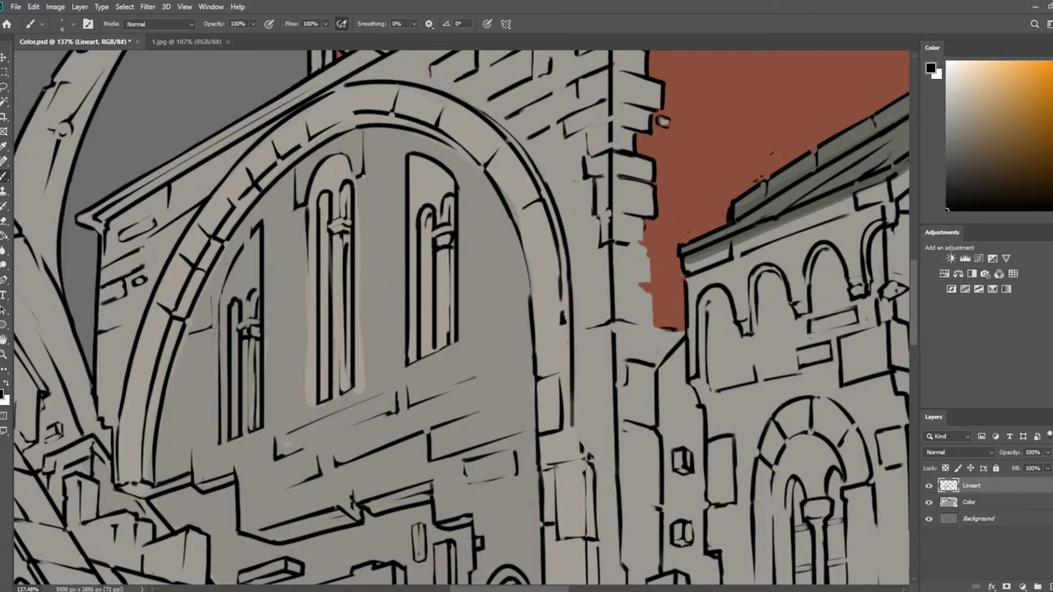
drag(364, 173, 370, 352)
key(e)
drag(367, 244, 371, 356)
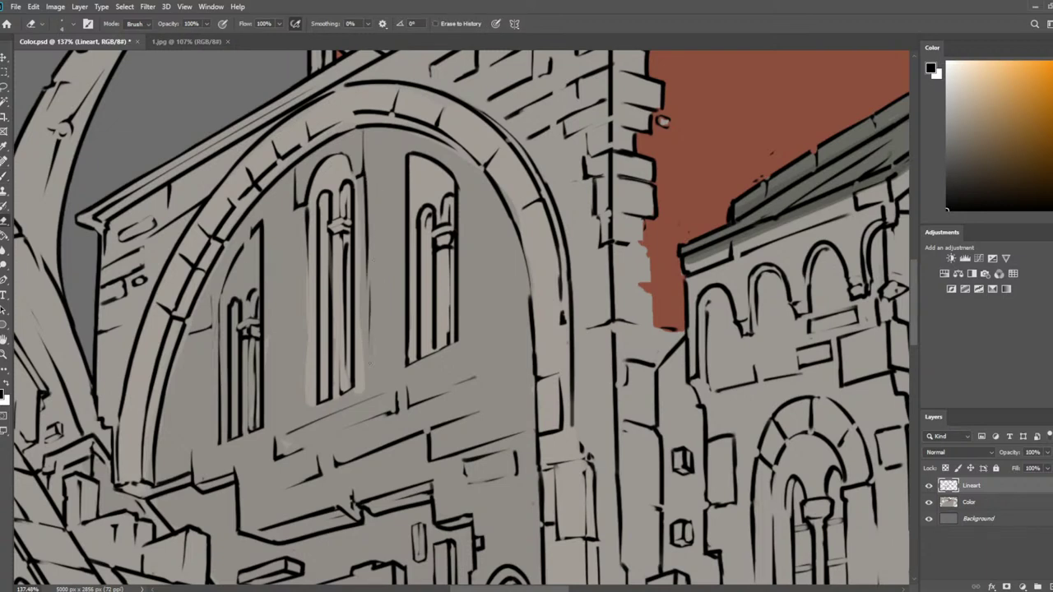
Try black edge lines down the left side of the middle window's surround, and undo all the new lines around that window
key(b)
drag(296, 203, 296, 370)
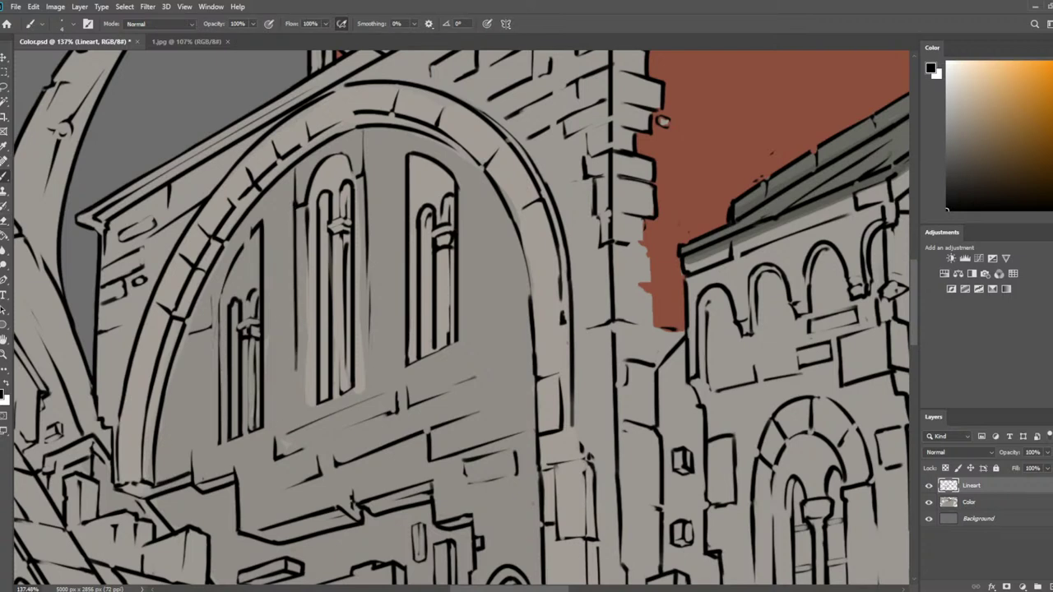
key(e)
drag(294, 232, 295, 370)
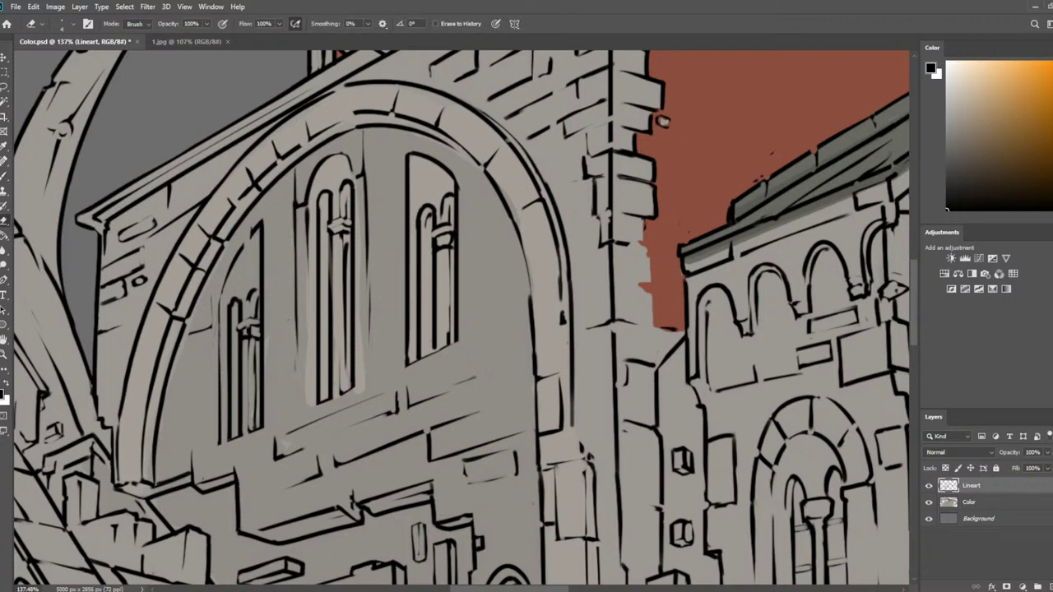
key(b)
drag(311, 244, 311, 398)
key(ctrl+z)
drag(309, 246, 310, 393)
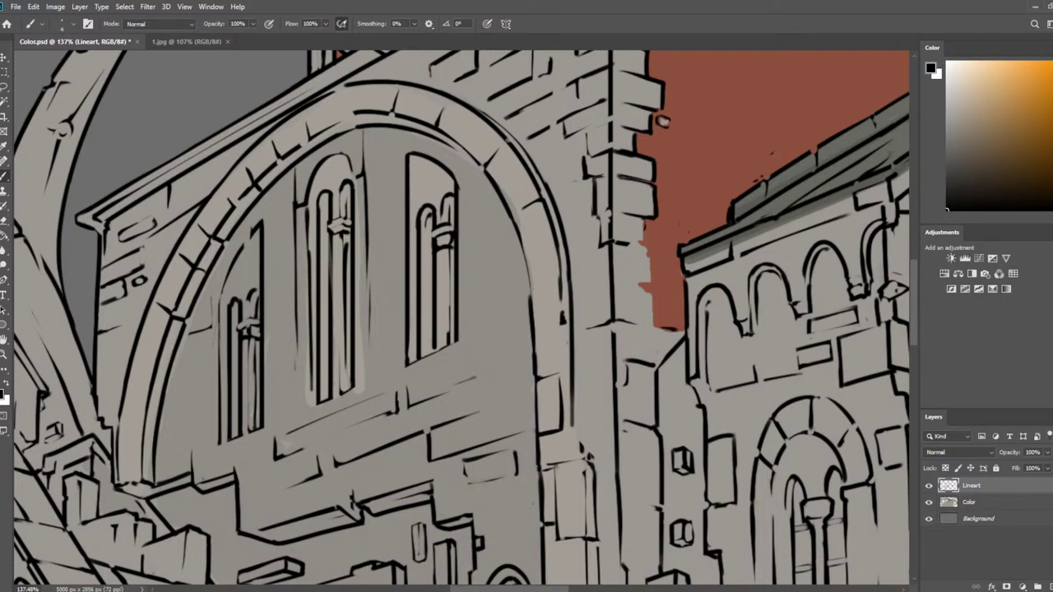
key(ctrl+z)
key(ctrl+z)
key(ctrl+z)
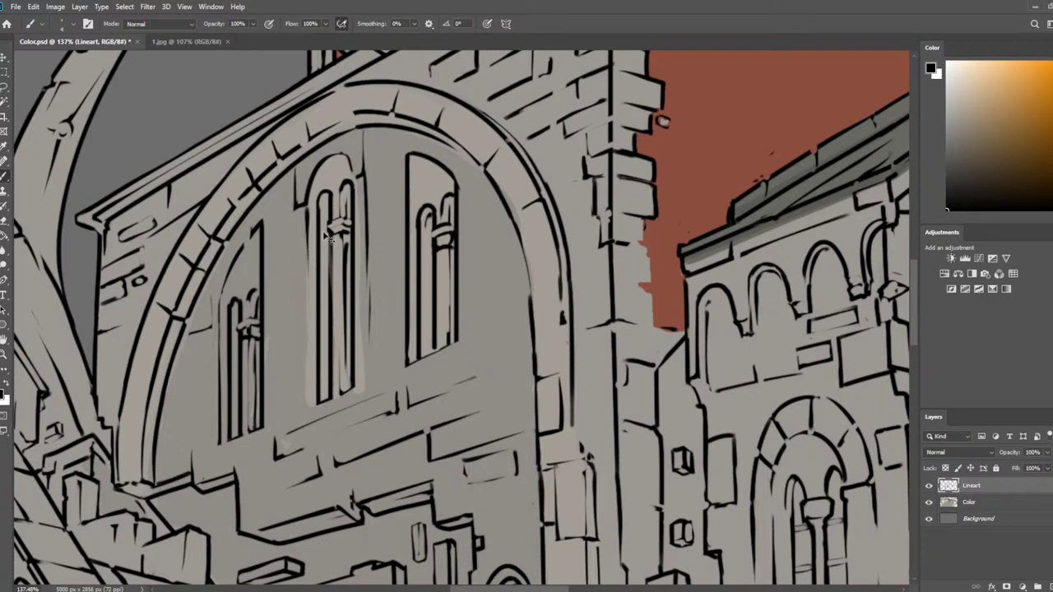
key(ctrl+z)
key(ctrl+z)
key(ctrl+z)
key(e)
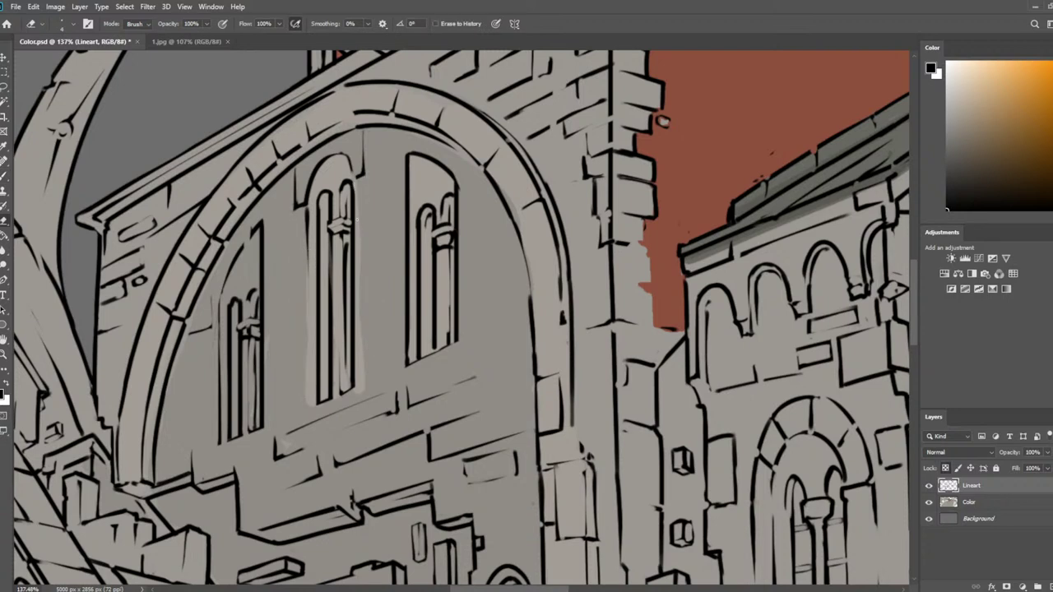
drag(354, 180, 354, 209)
click(983, 503)
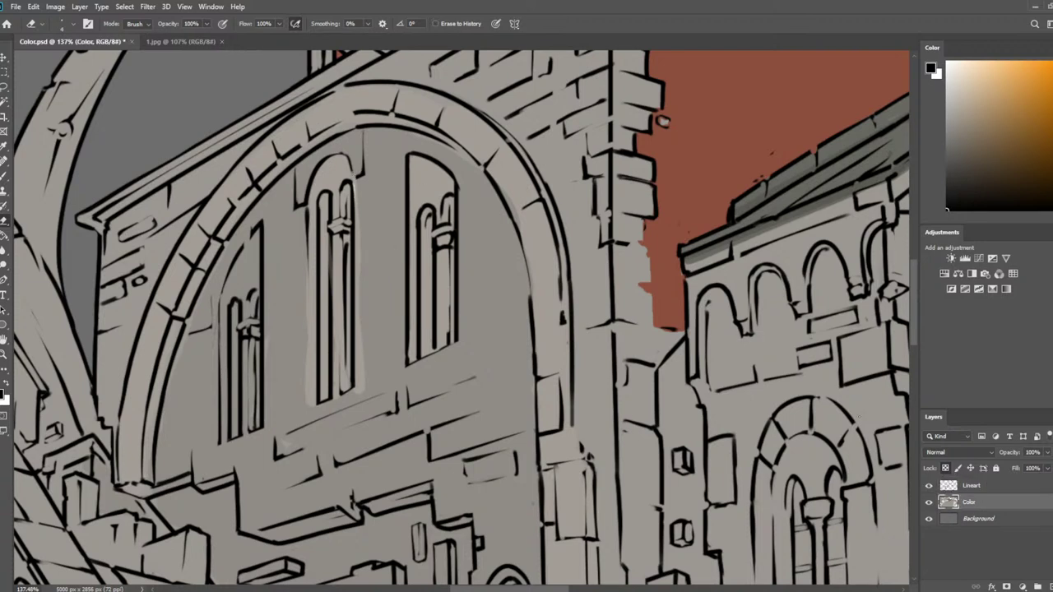
click(983, 486)
key(b)
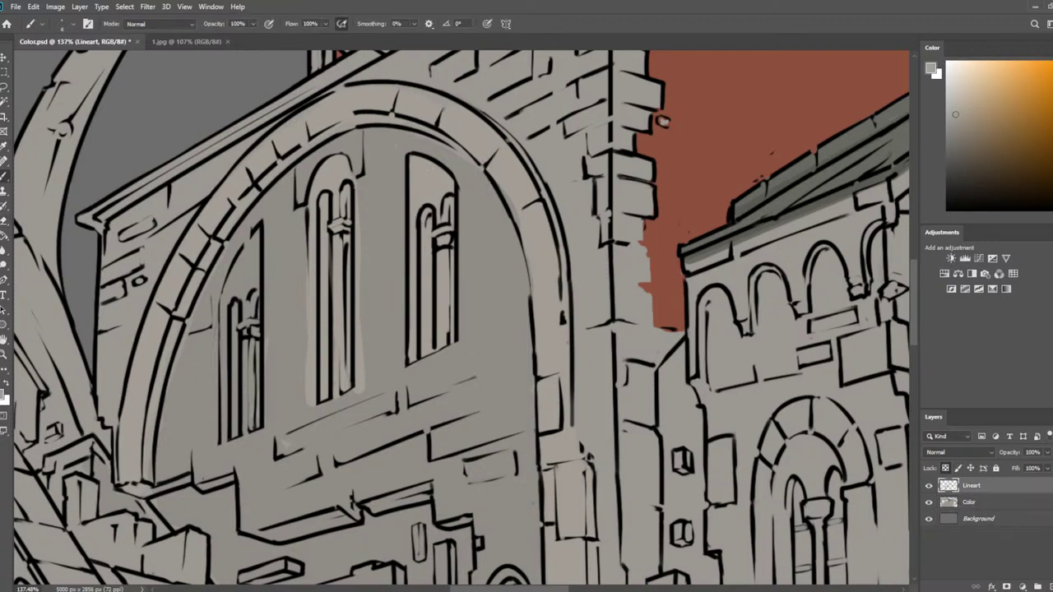
mouse_move(308, 227)
mouse_down()
mouse_move(305, 216)
mouse_move(298, 343)
mouse_up()
key(ctrl+z)
Draw a black edge line down the left side of the middle arched window's surround on the Lineart layer
drag(1020, 167, 760, 240)
drag(296, 209, 300, 462)
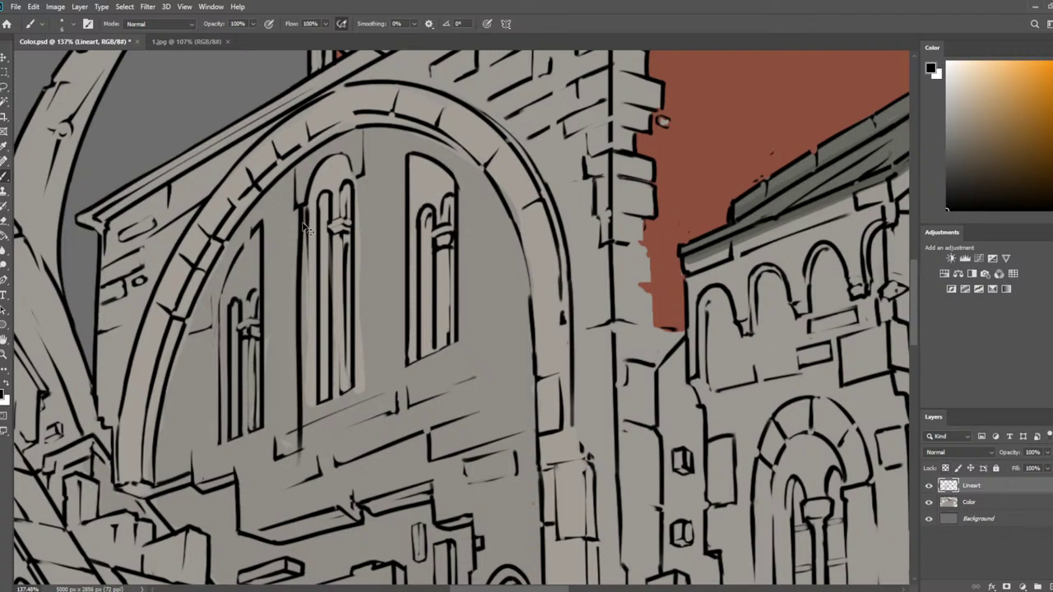
key(ctrl+z)
drag(299, 208, 296, 380)
key(e)
key(b)
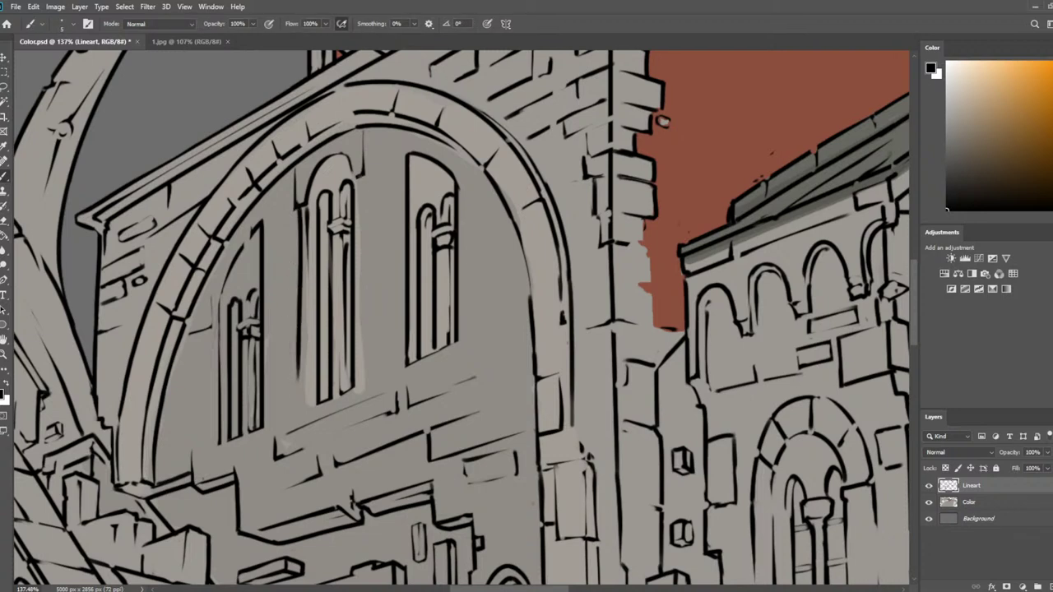
Draw the black right edge line of the middle window's surround, thin it with the eraser, and extend the left edge line downward
drag(359, 176, 370, 350)
key(e)
drag(370, 300, 368, 348)
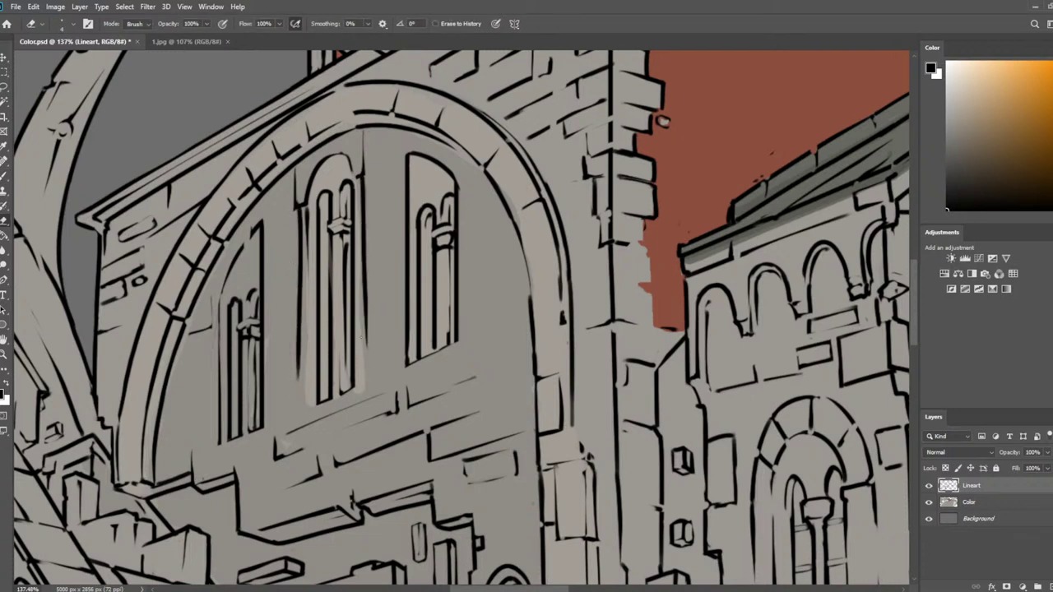
key(b)
drag(299, 390, 299, 417)
drag(298, 355, 295, 416)
key(e)
Close the base of the middle window's surround with a slanted black sill line, cleaning up its ends with the eraser
mouse_move(388, 387)
mouse_down()
mouse_move(447, 312)
mouse_move(527, 246)
mouse_up()
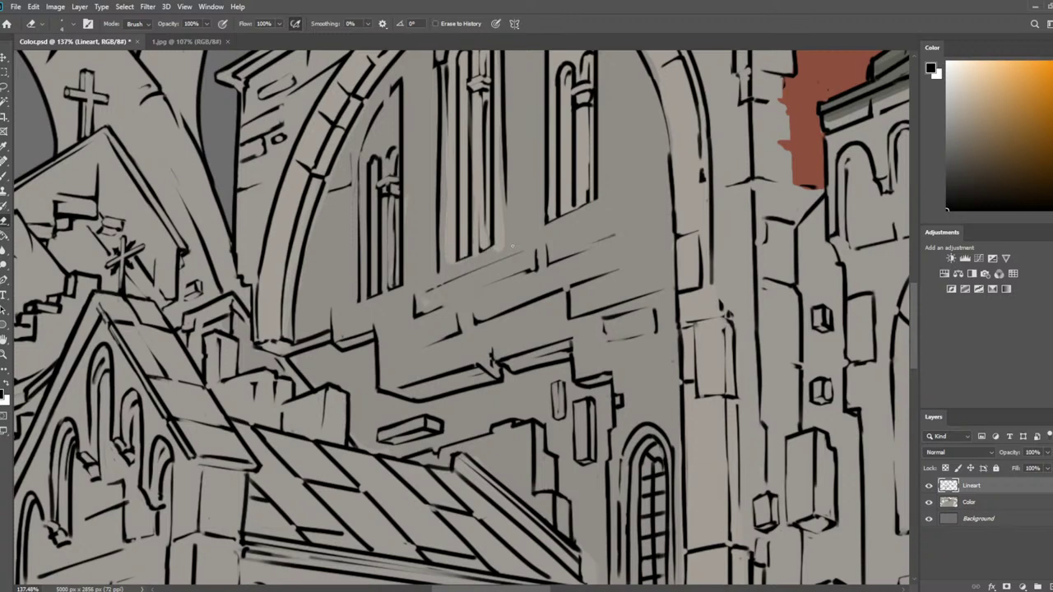
key(b)
drag(441, 274, 528, 244)
key(ctrl+z)
mouse_move(444, 272)
mouse_down()
mouse_move(510, 249)
mouse_move(421, 315)
mouse_move(387, 297)
mouse_move(384, 321)
mouse_up()
key(e)
key(b)
key(e)
key(b)
key(e)
key(b)
key(e)
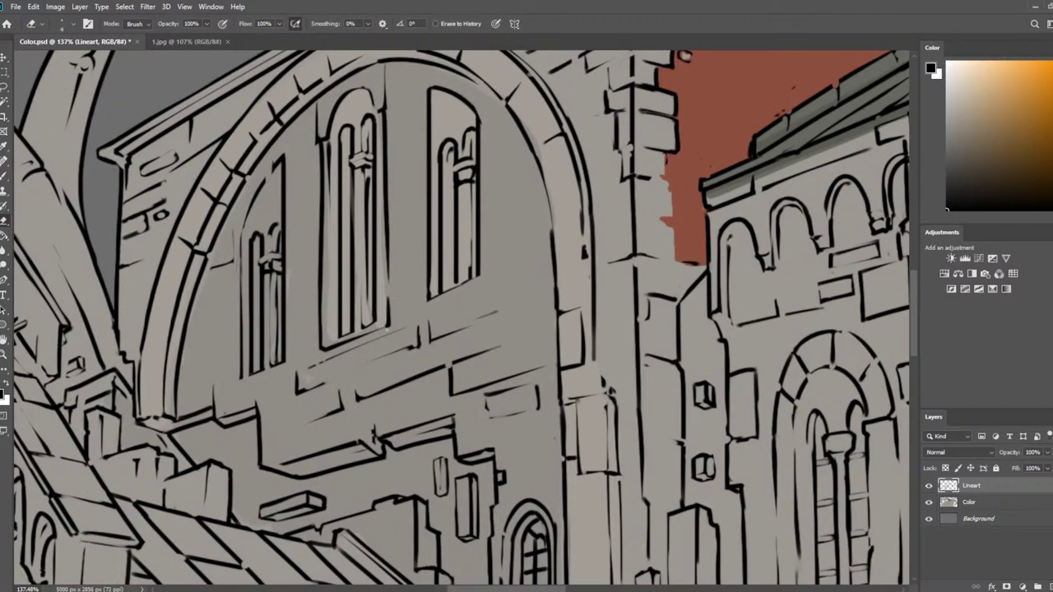
On the Color layer, sample the right window surround's lighter beige and fill the outlined middle window surround with a size 10 brush
scroll(417, 235, up, 3)
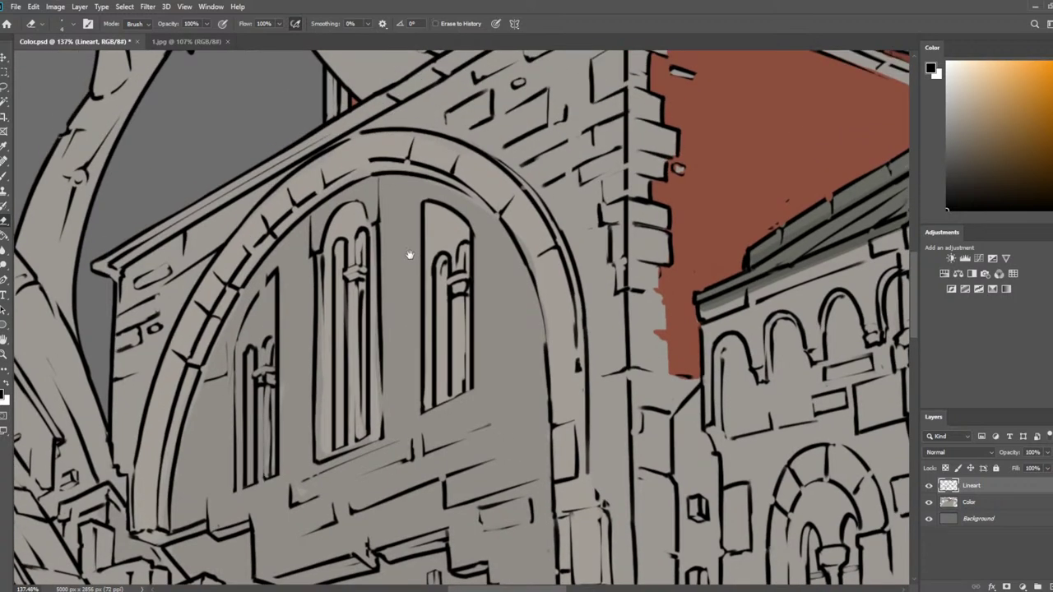
click(979, 503)
key(b)
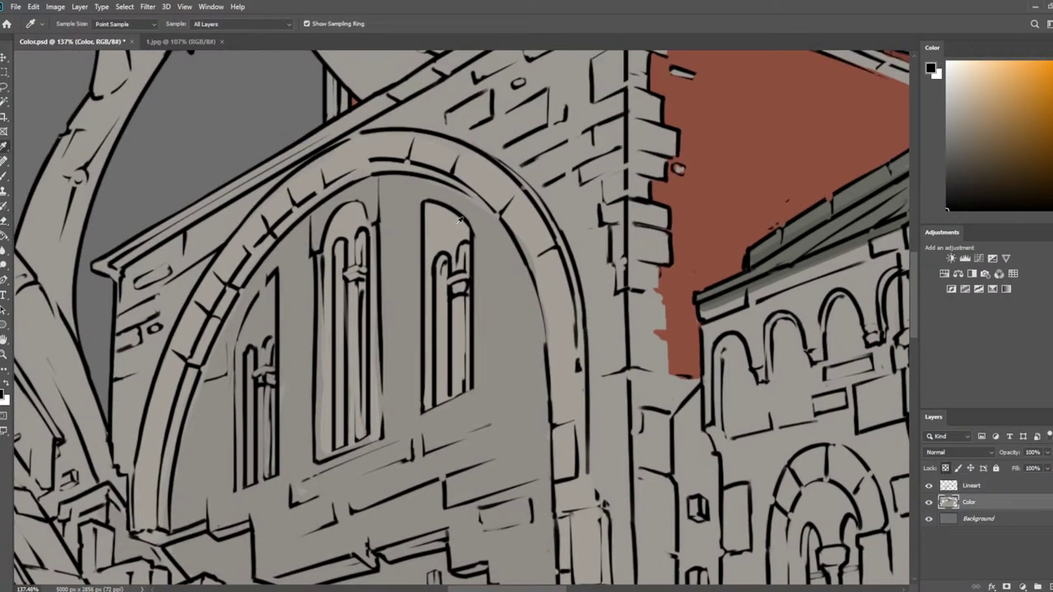
alt+click(460, 220)
key(bracketright)
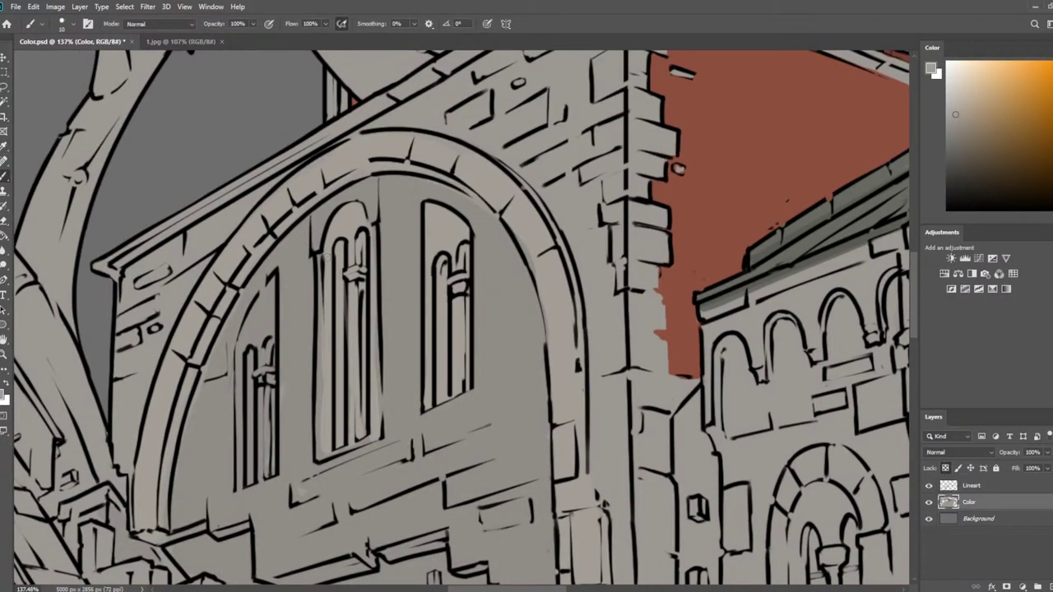
mouse_move(320, 282)
mouse_down()
mouse_move(321, 453)
mouse_move(339, 457)
mouse_move(363, 439)
mouse_move(369, 310)
mouse_move(378, 405)
mouse_up()
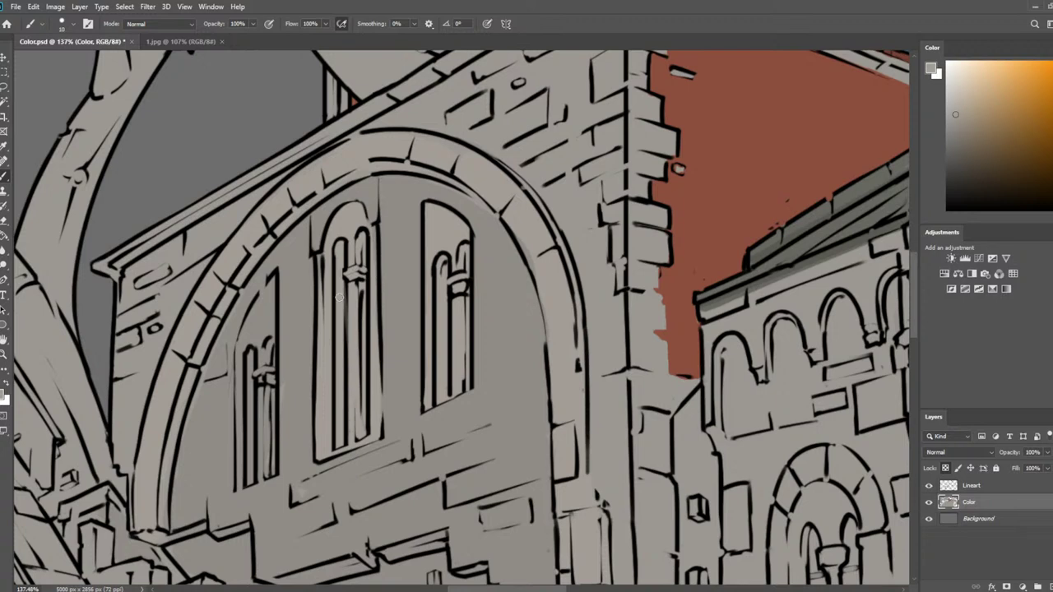
Paint the left arched window's surround with the same lighter beige, using a size 9 brush
drag(327, 311, 394, 148)
key(bracketleft)
mouse_move(336, 114)
mouse_down()
mouse_move(307, 188)
mouse_move(329, 125)
mouse_move(330, 170)
mouse_up()
drag(339, 124, 336, 269)
drag(329, 168, 328, 248)
drag(325, 158, 323, 229)
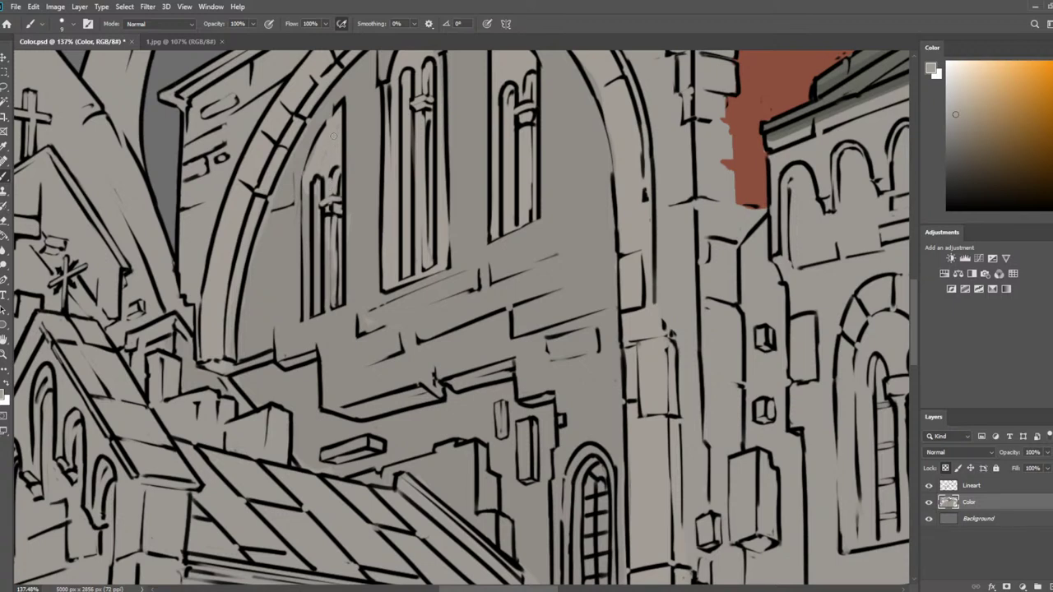
drag(315, 176, 308, 303)
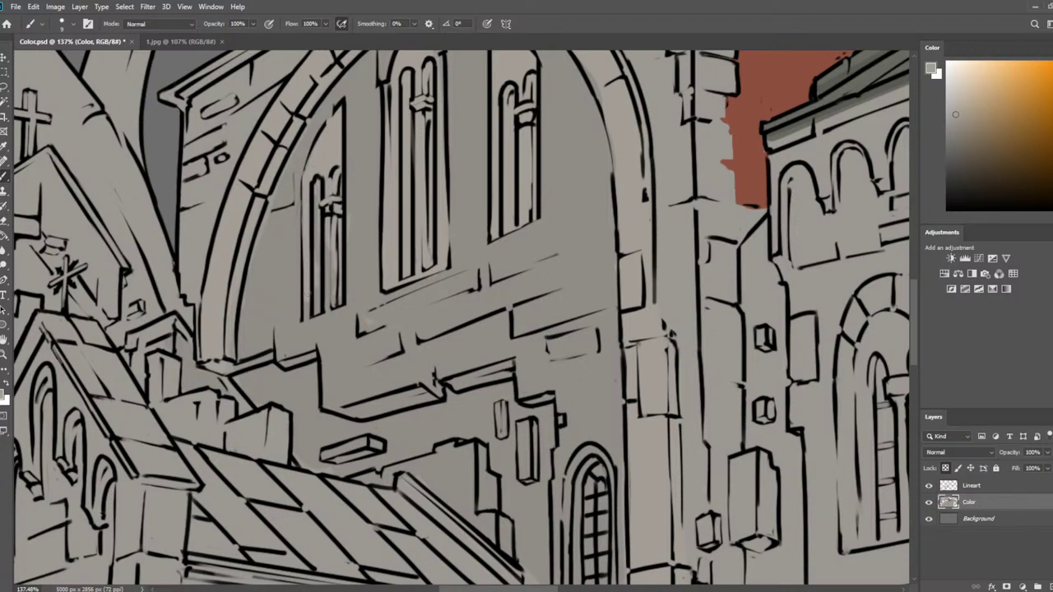
Touch up the light stone colour inside the left arched window and sample the surrounding wall's darker grey
mouse_move(316, 197)
mouse_down()
mouse_move(337, 305)
mouse_move(308, 309)
mouse_move(318, 296)
mouse_move(330, 304)
mouse_up()
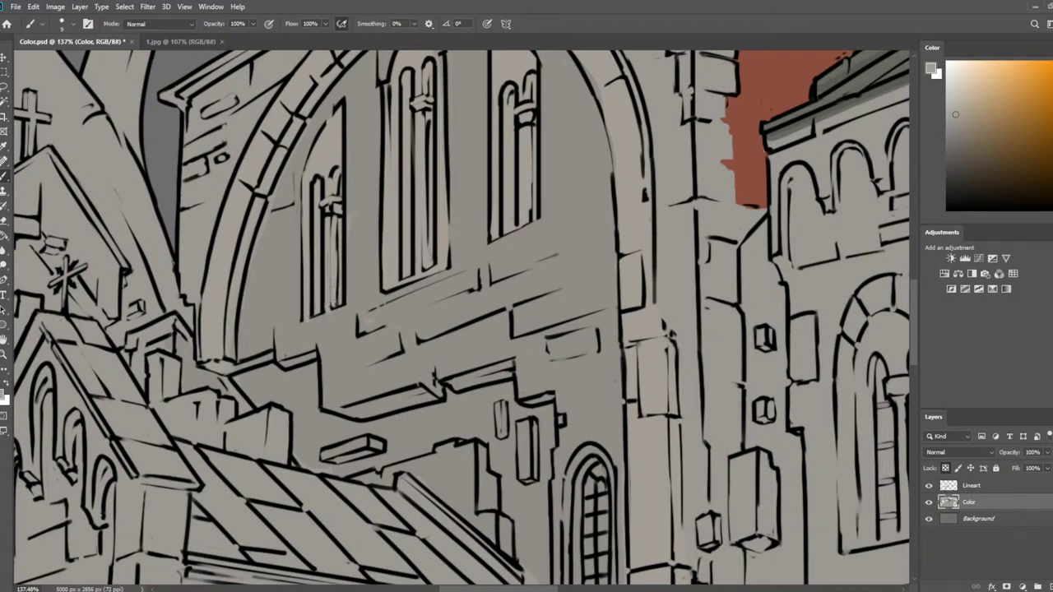
alt+click(366, 197)
drag(474, 223, 480, 313)
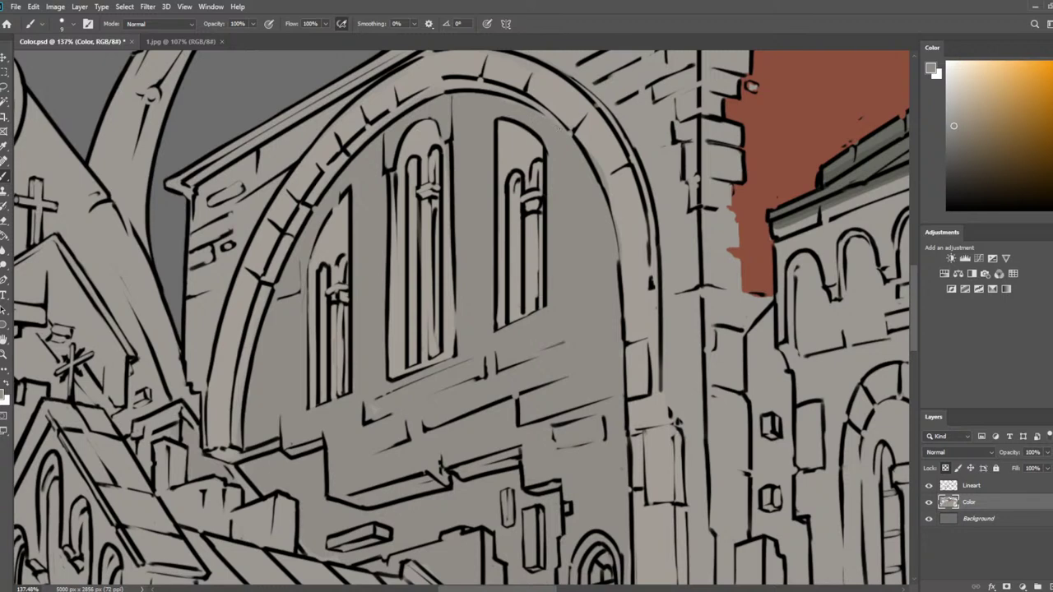
drag(609, 295, 566, 121)
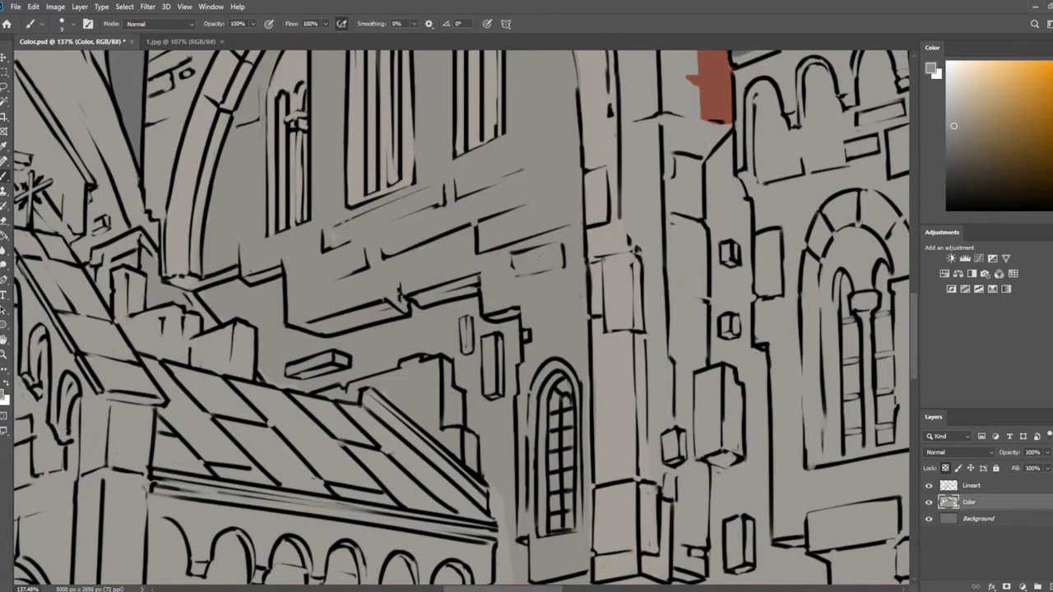
scroll(477, 205, down, 5)
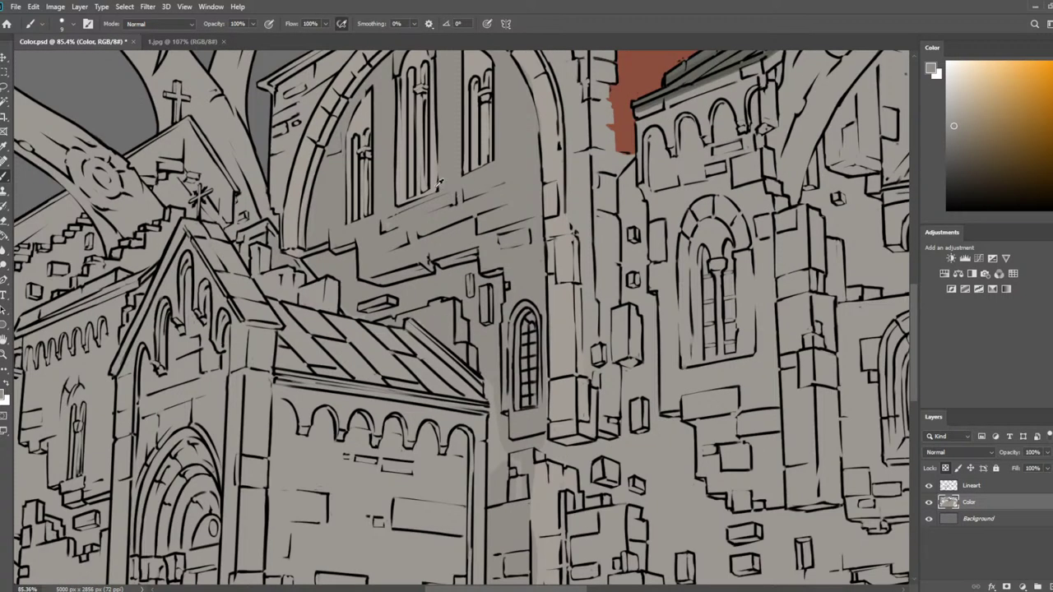
Examine the arched wall and its windows in the reference photo 1.jpg, then return to Color.psd
click(202, 43)
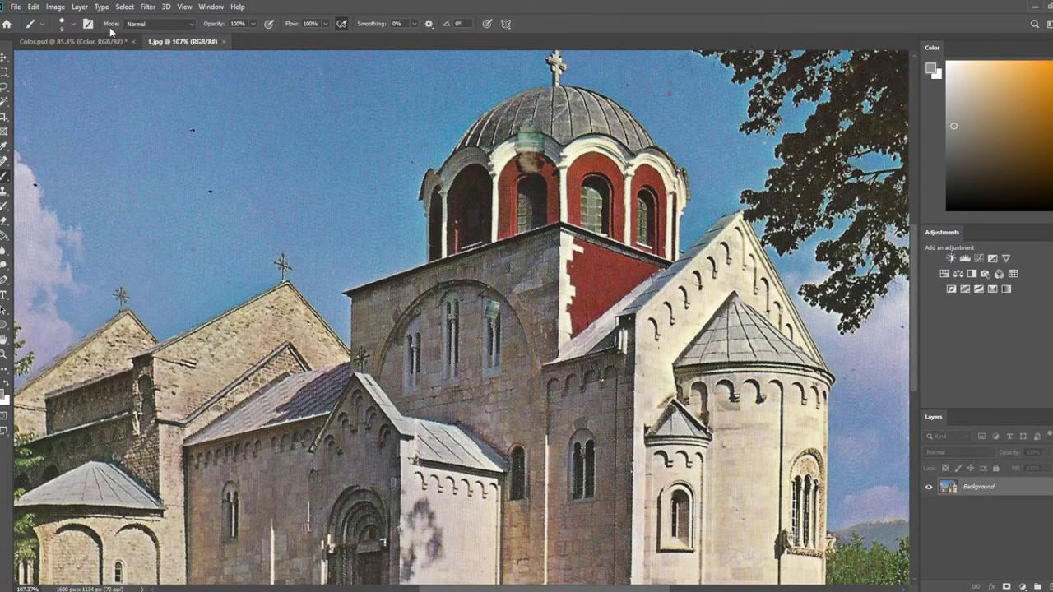
click(99, 42)
scroll(460, 272, down, 5)
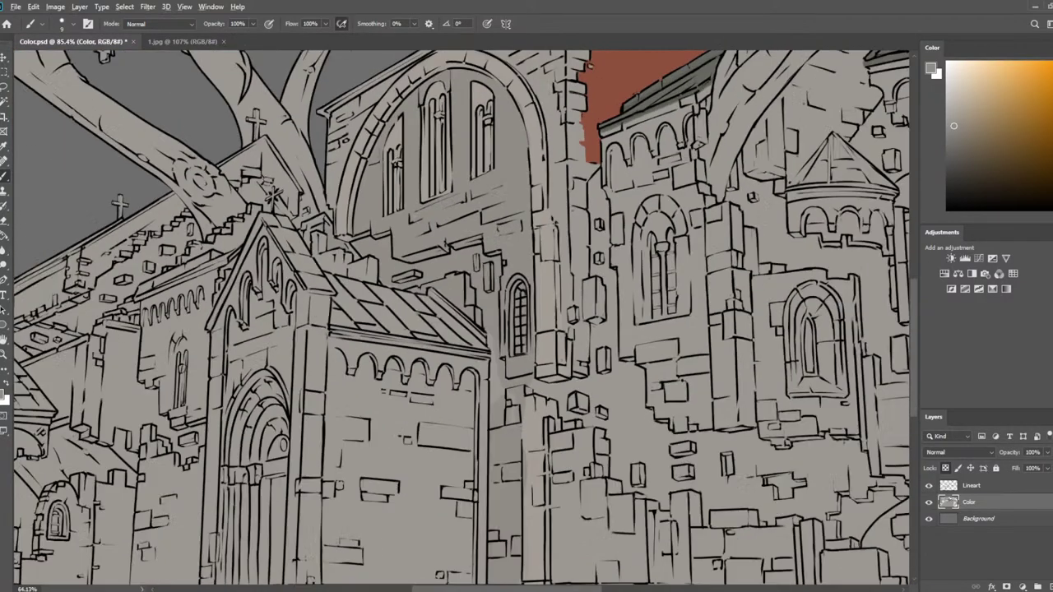
scroll(562, 100, up, 5)
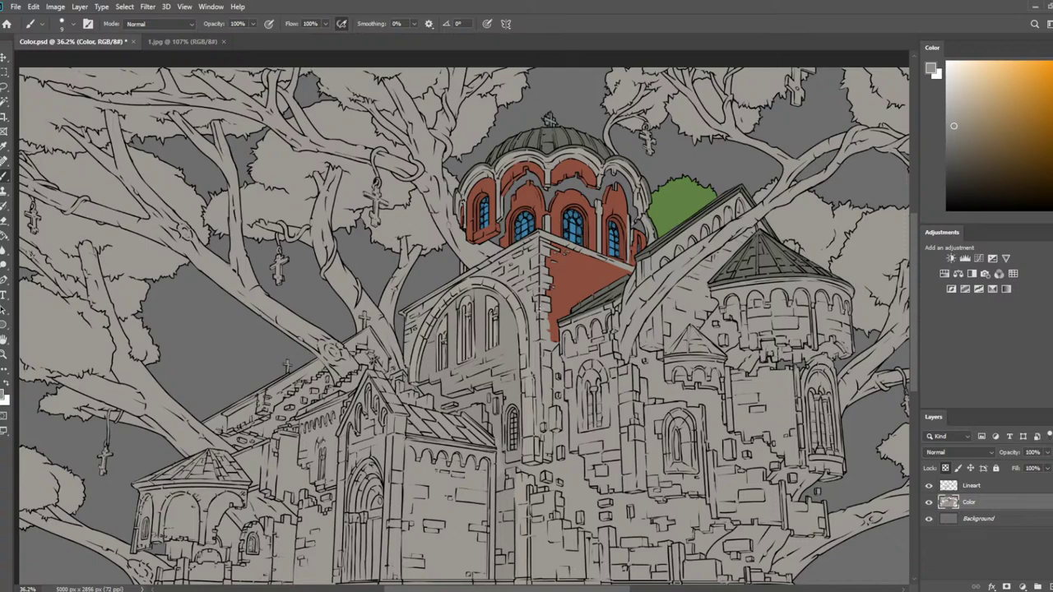
Sample the dark blue of the dome's window glass as the painting colour
scroll(287, 331, up, 1)
scroll(287, 330, up, 5)
drag(647, 291, 365, 314)
alt+click(701, 211)
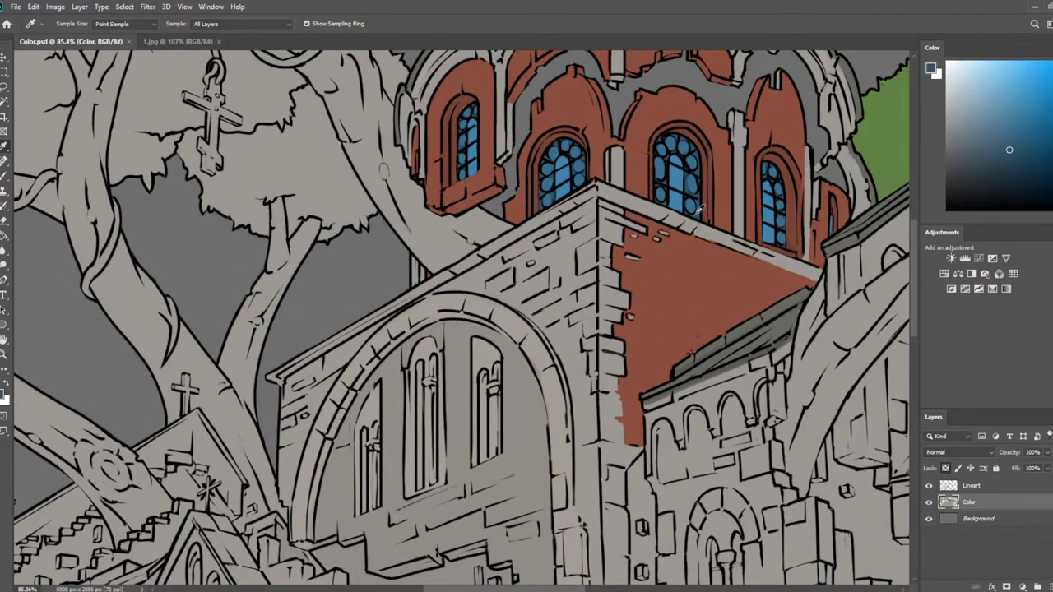
Unlock transparent pixels on the Color layer and erase the fill from the glass openings of the right and central arched windows
drag(480, 392, 512, 233)
scroll(579, 142, up, 3)
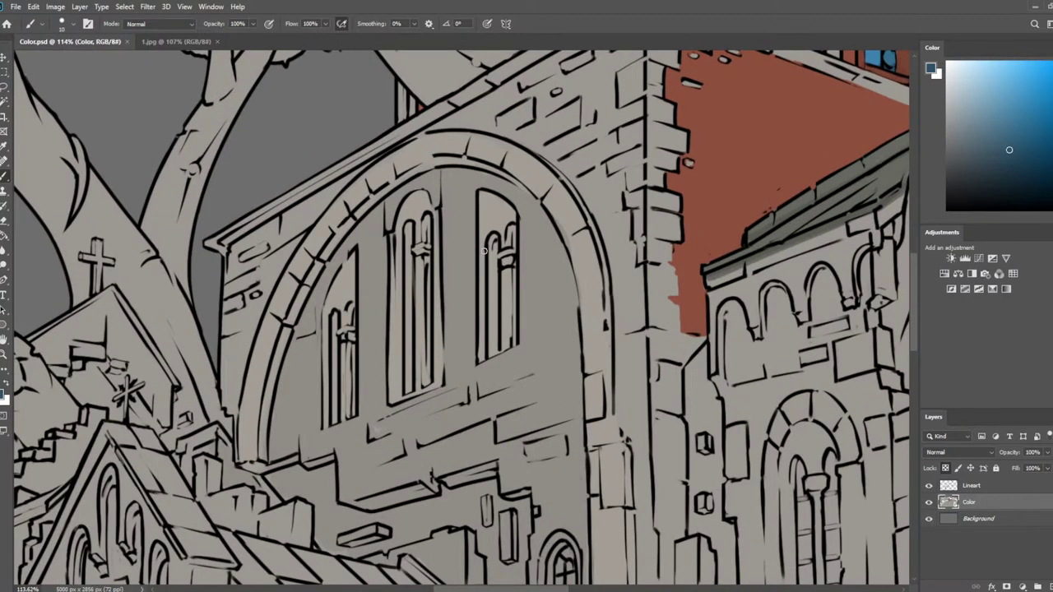
key(e)
click(945, 468)
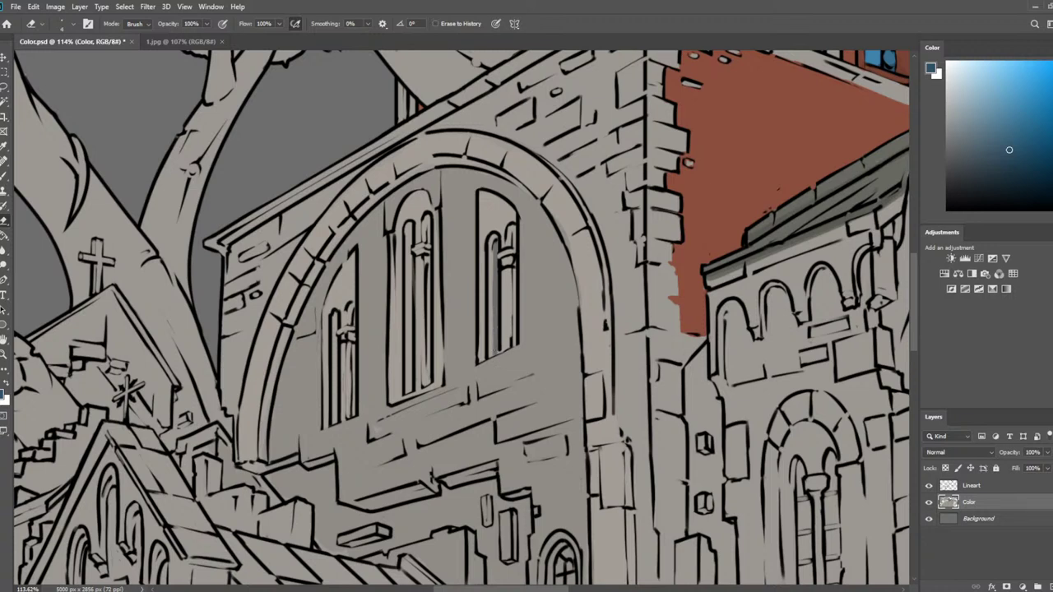
drag(516, 272, 513, 337)
drag(428, 278, 429, 363)
mouse_move(410, 315)
mouse_down()
mouse_move(410, 260)
mouse_move(410, 391)
mouse_move(410, 287)
mouse_up()
key(ctrl+z)
drag(409, 241, 412, 295)
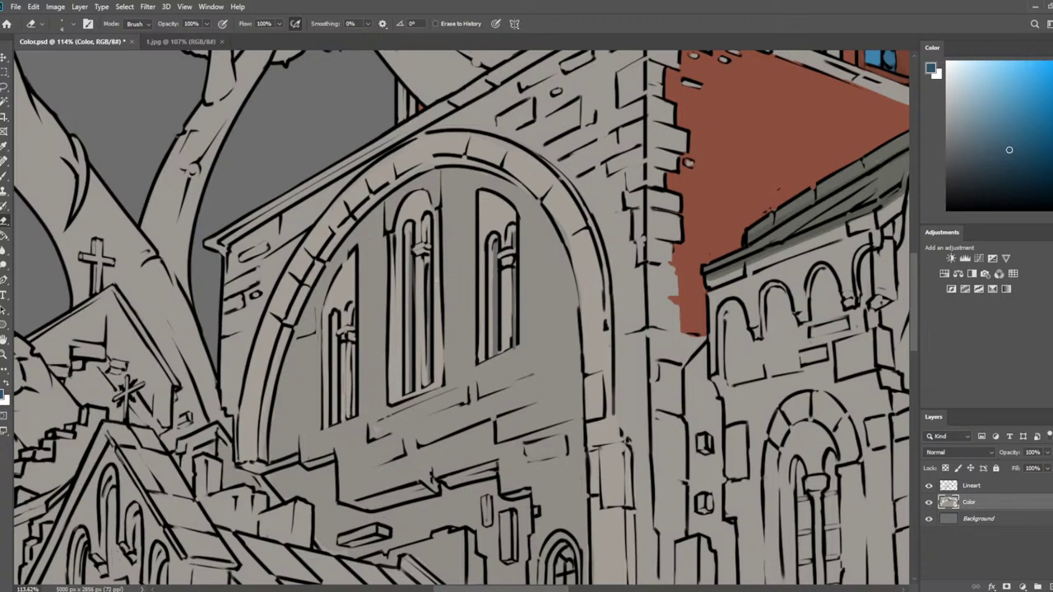
On the Lineart layer, redraw the central window's left vertical bar with a black brush line
click(979, 485)
key(d)
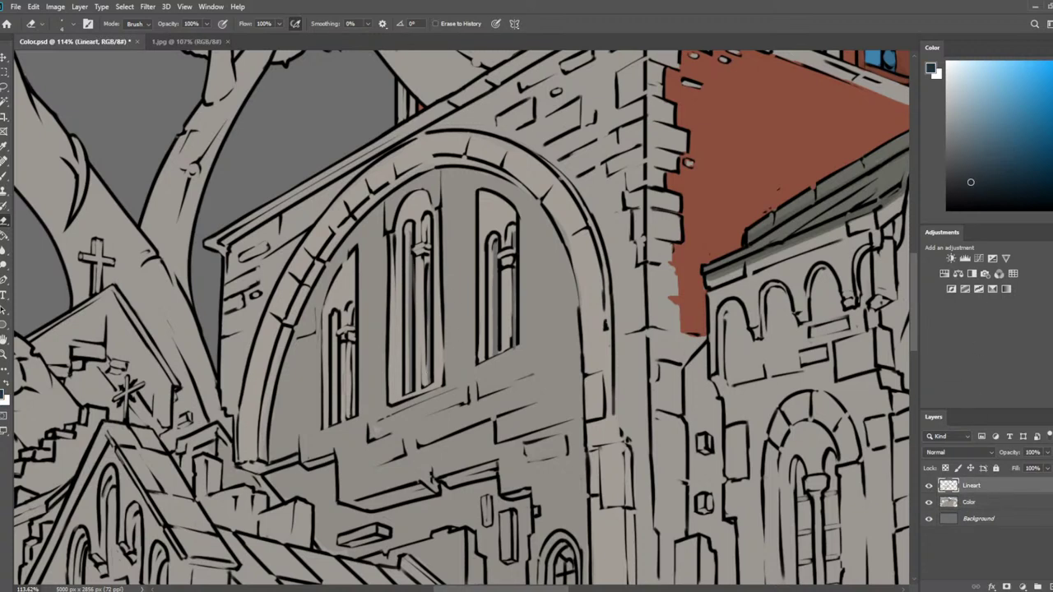
key(b)
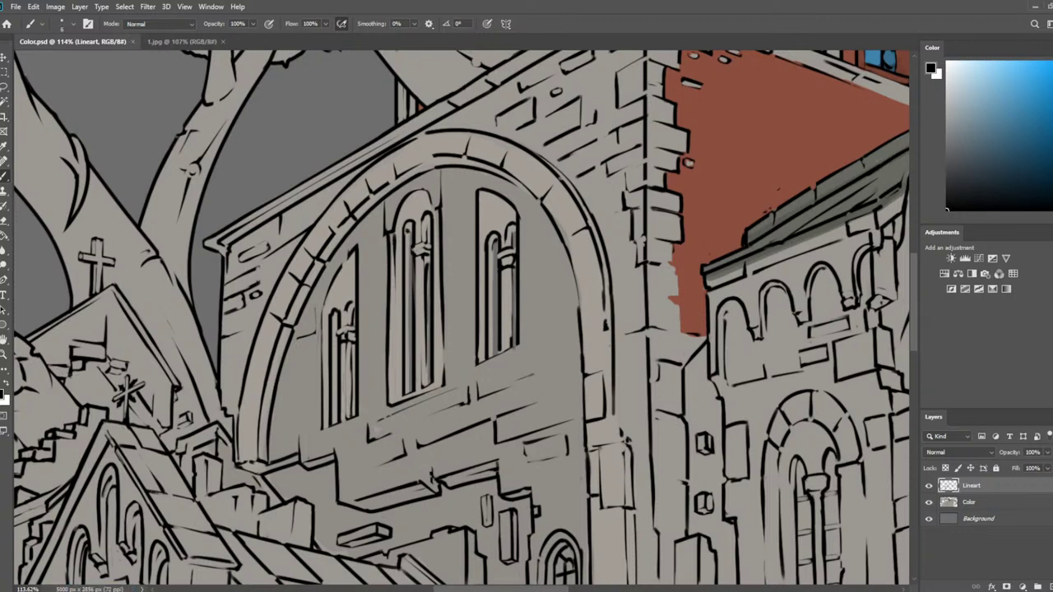
drag(408, 232, 408, 368)
key(ctrl+z)
drag(408, 234, 408, 369)
key(ctrl+z)
drag(408, 235, 406, 393)
key(e)
key(ctrl+z)
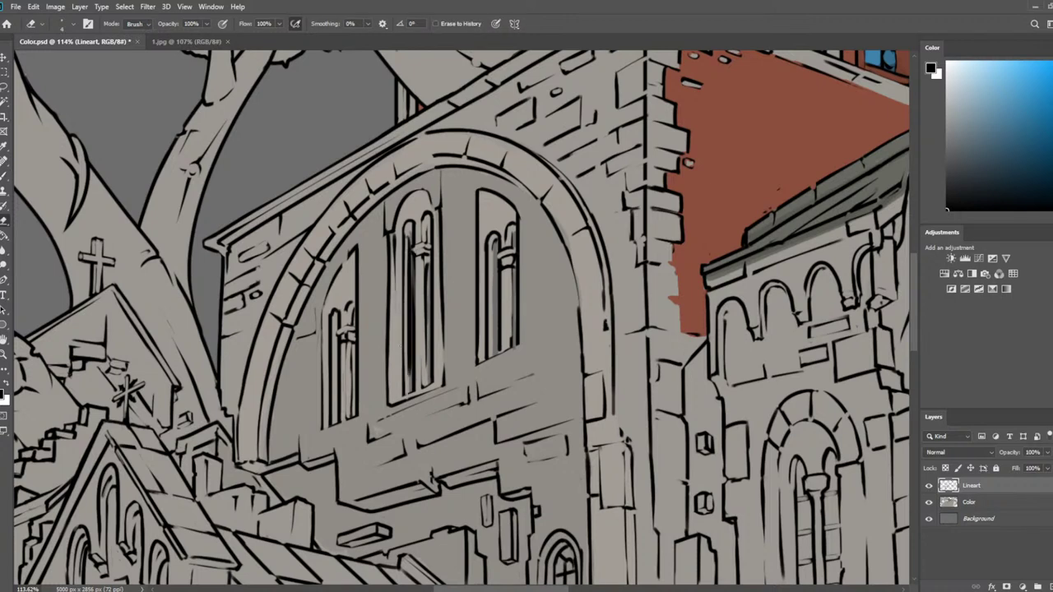
Erase the excess ink along the central window's middle column to thin its lines
drag(414, 258, 411, 380)
key(ctrl+z)
drag(414, 258, 410, 388)
drag(414, 256, 415, 378)
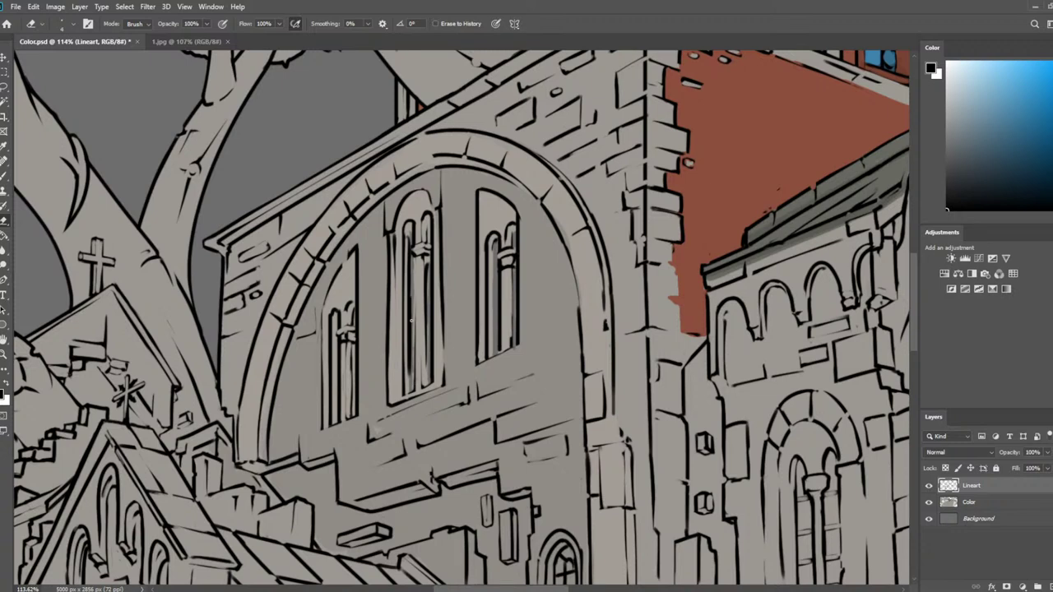
drag(411, 293, 414, 375)
Redraw the middle column's vertical edge in black and trim the line with the eraser
key(b)
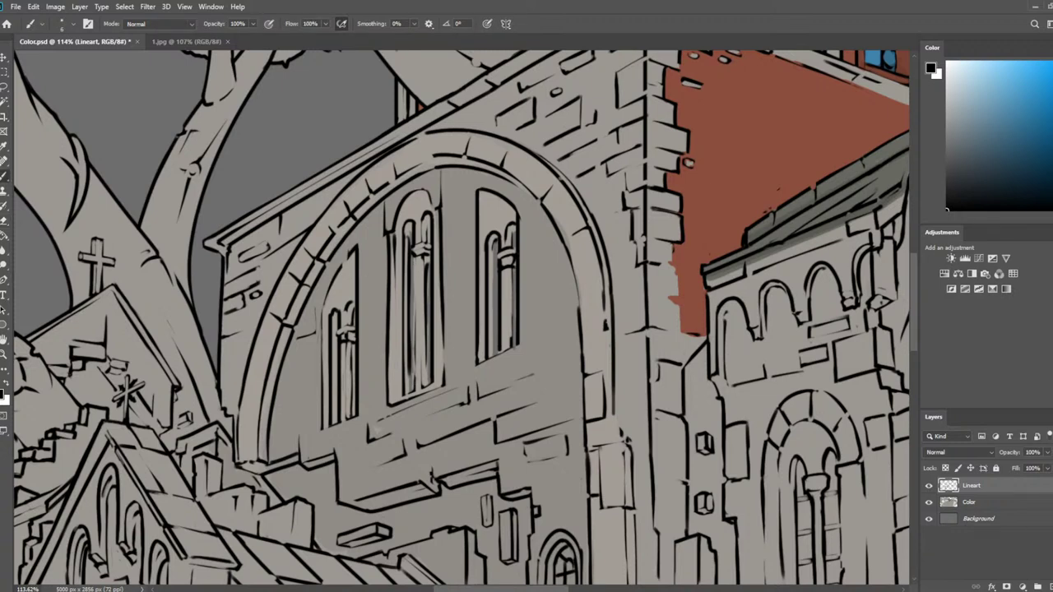
drag(415, 256, 411, 357)
key(ctrl+z)
drag(415, 259, 415, 373)
key(e)
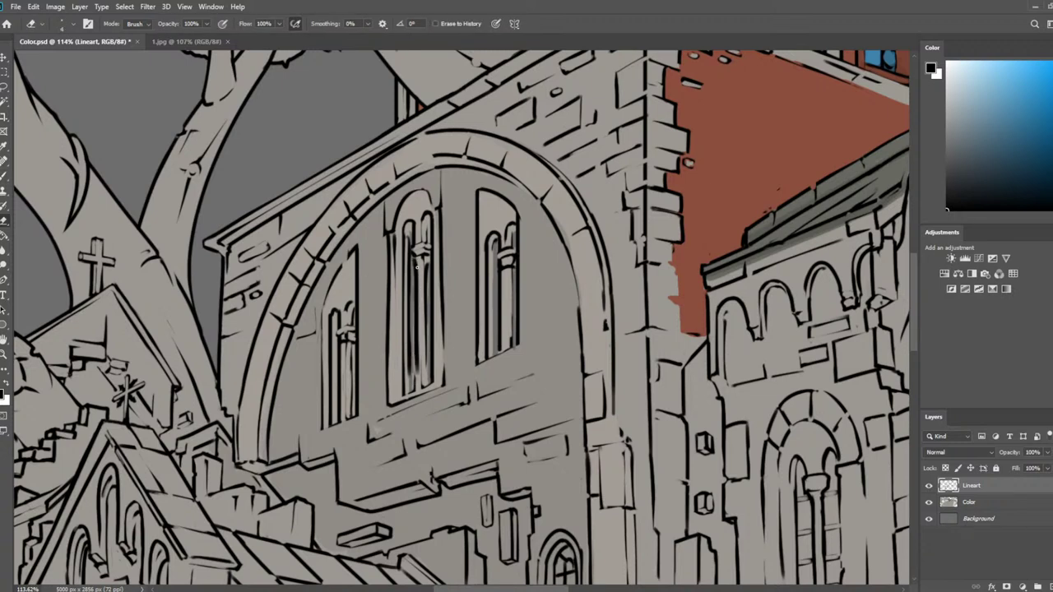
drag(416, 259, 416, 374)
Extend the column's black line down to the sill and erase the stray ink around the column's base
key(b)
drag(416, 317, 416, 392)
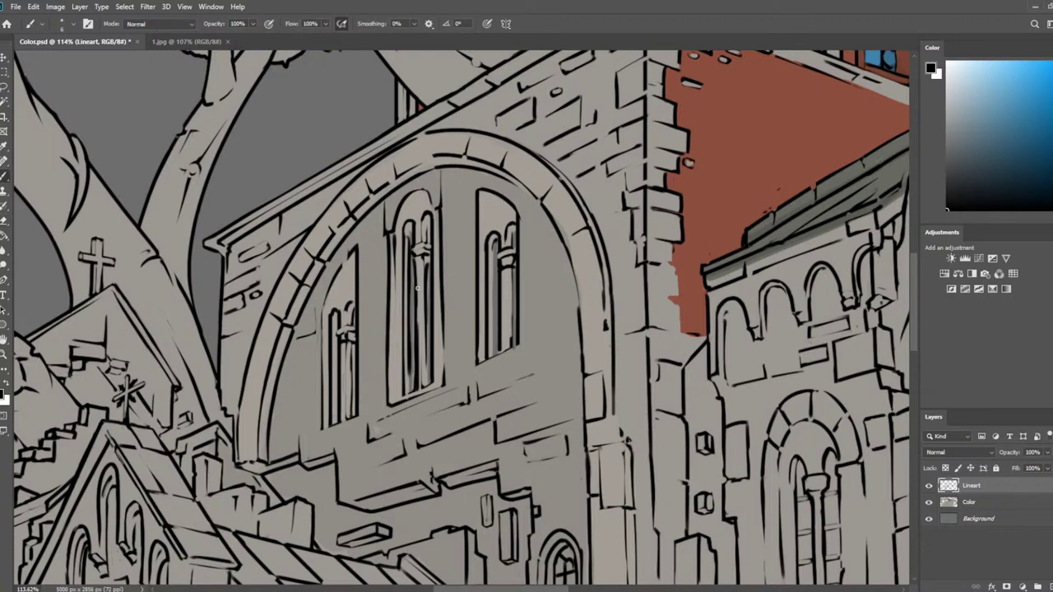
key(e)
mouse_move(418, 317)
mouse_down()
mouse_move(419, 387)
mouse_move(408, 393)
mouse_up()
key(b)
key(e)
drag(404, 344, 408, 380)
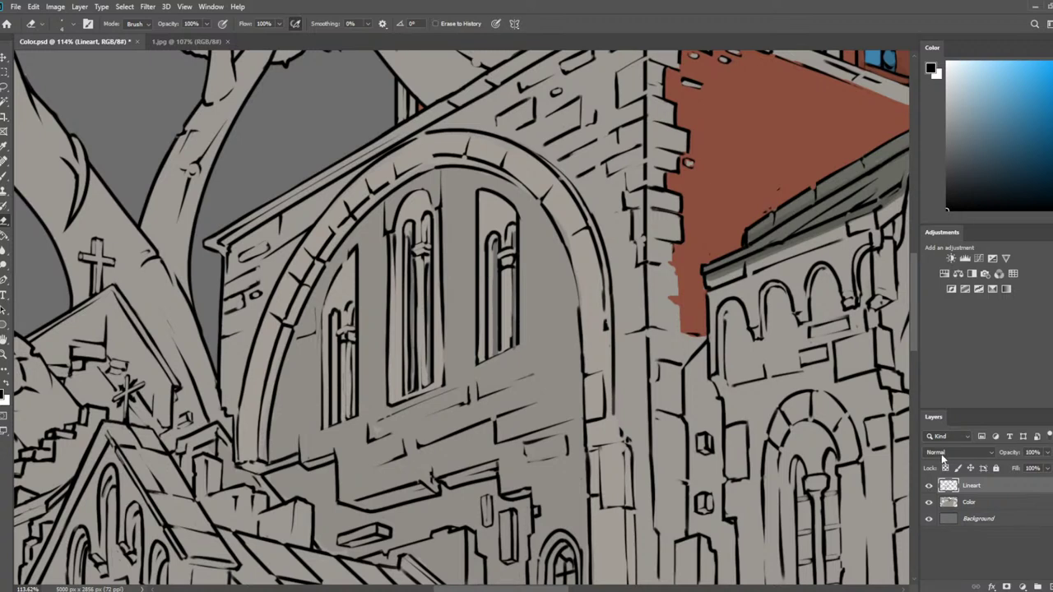
On the Color layer, erase the fill at the central window's base and repaint its column with the sampled light stone colour
click(991, 502)
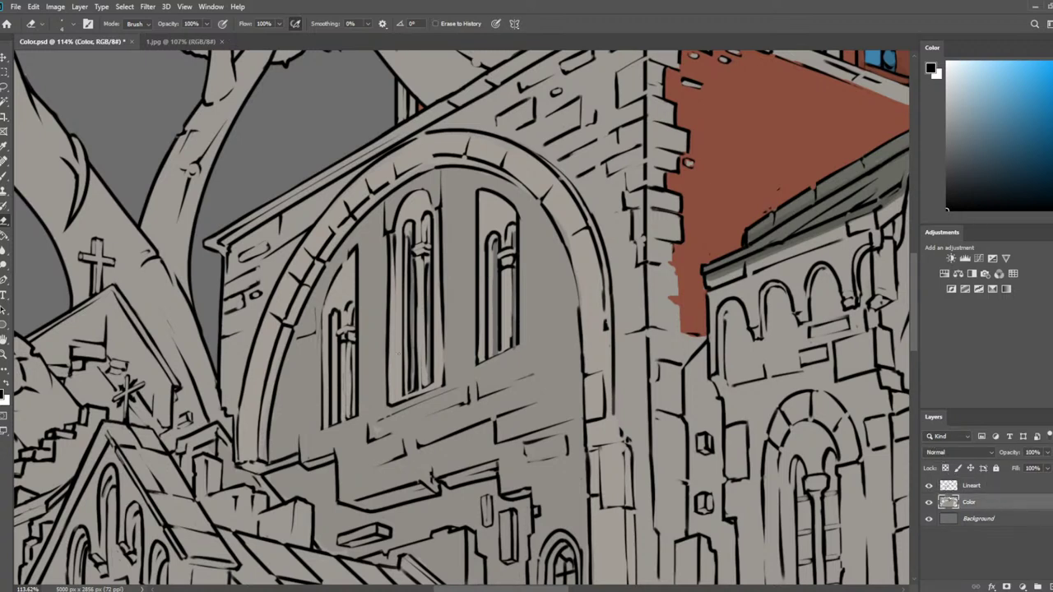
mouse_move(412, 371)
mouse_down()
mouse_move(414, 329)
mouse_move(425, 374)
mouse_up()
key(b)
alt+click(424, 320)
drag(421, 319, 419, 364)
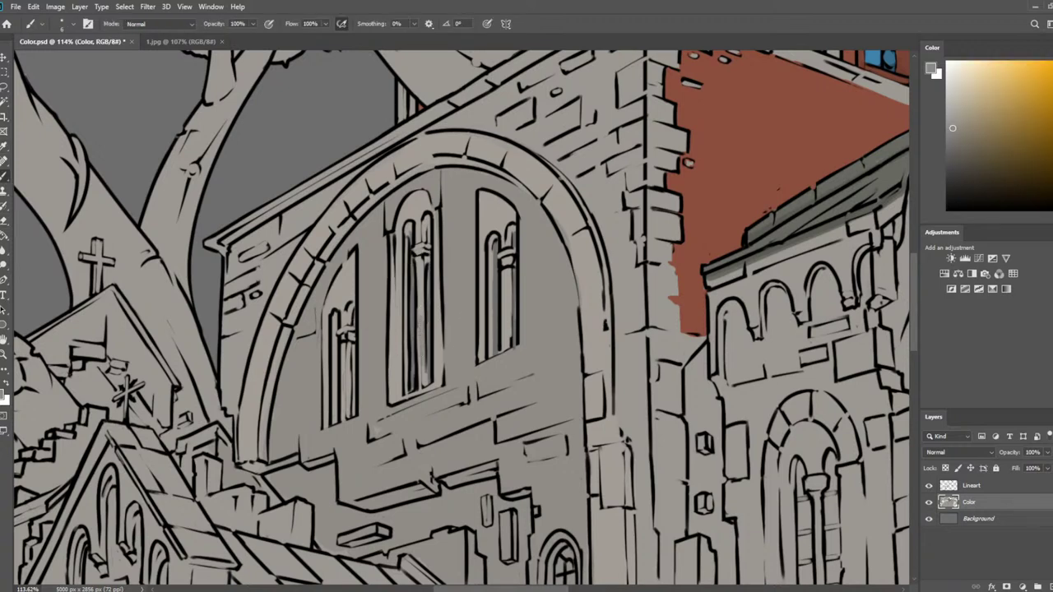
key(ctrl+z)
alt+click(423, 307)
drag(423, 321, 428, 383)
Erase the fill from the upper part of the central window's right opening
key(e)
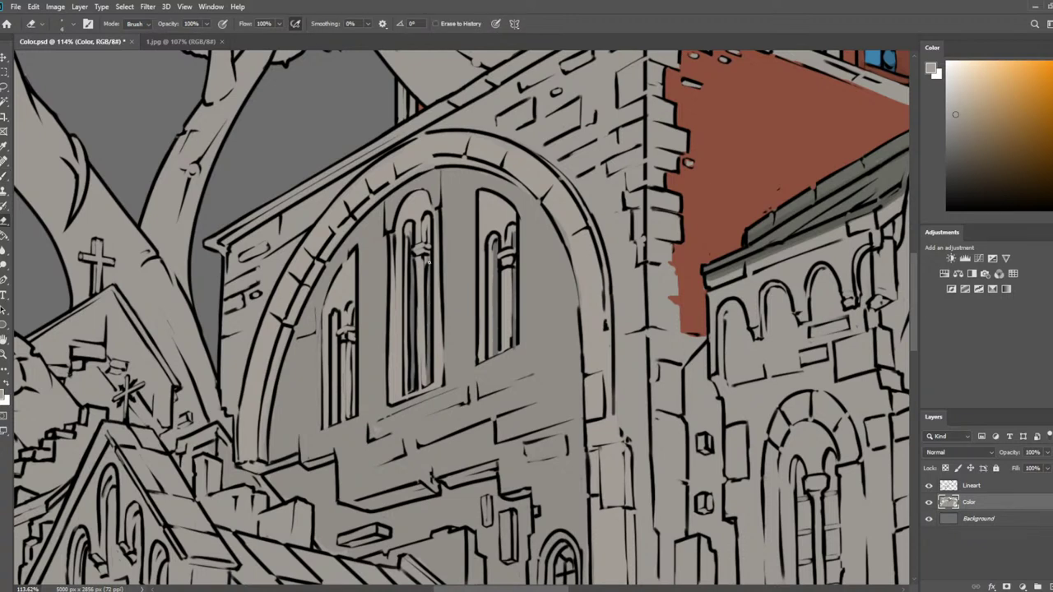
drag(429, 226, 428, 246)
scroll(293, 230, down, 10)
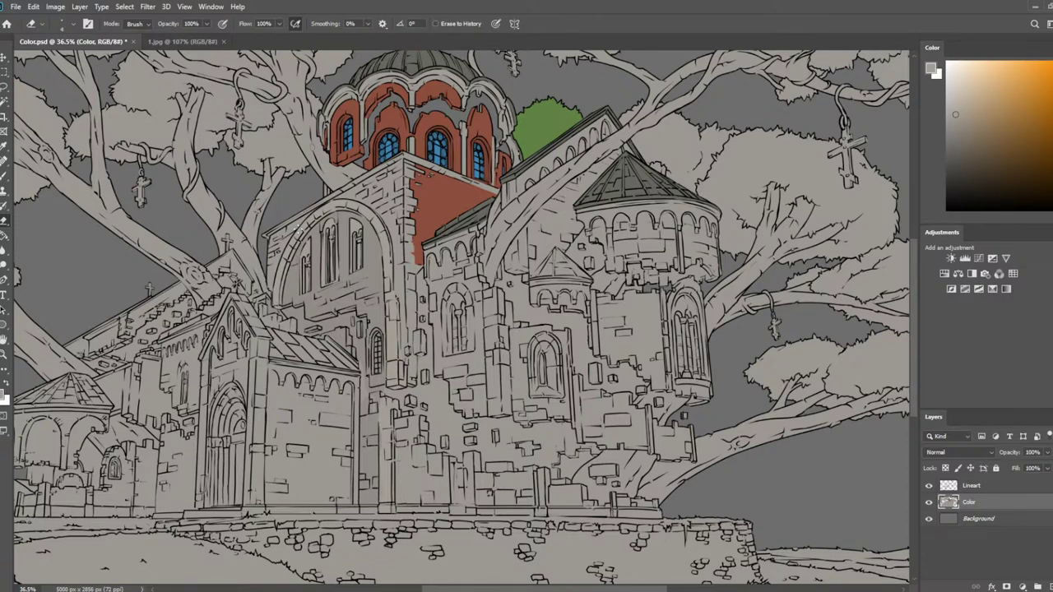
Touch up the left arched window's stone surround on the Color layer, keeping its narrow glass opening clear
scroll(345, 287, up, 5)
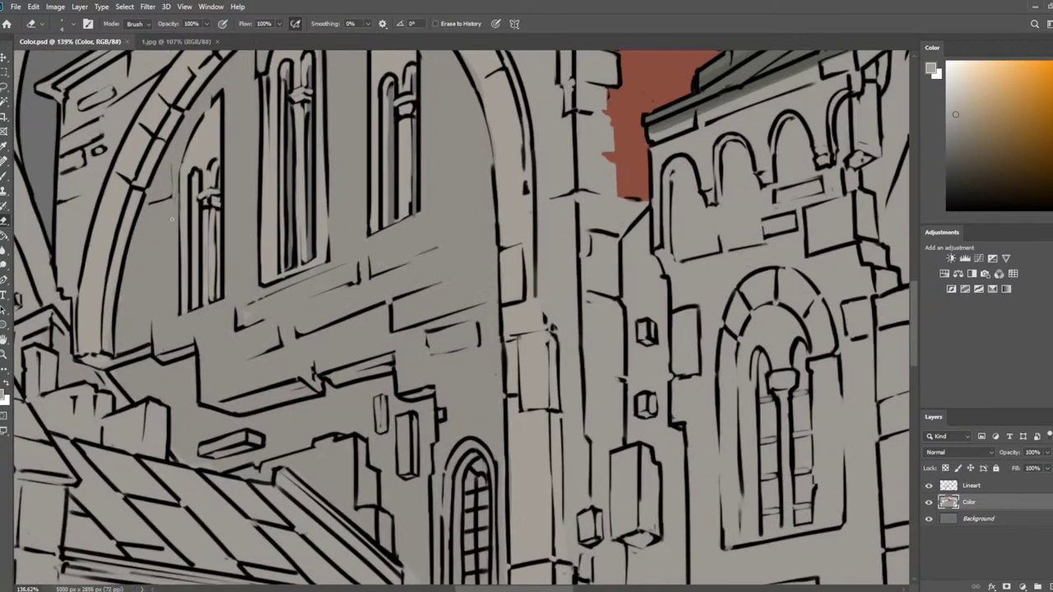
key(b)
click(194, 272)
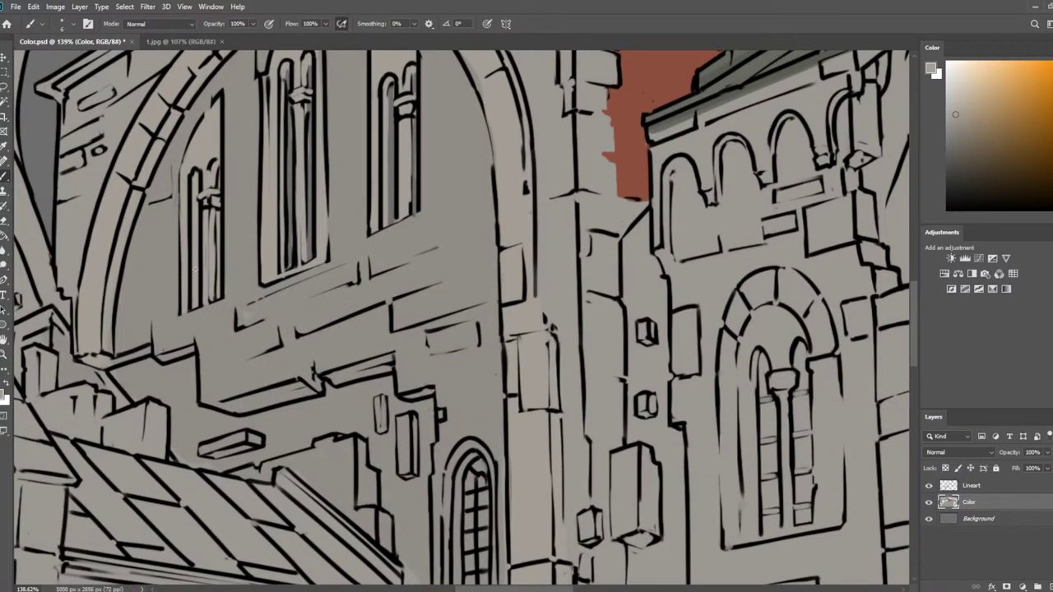
drag(213, 207, 365, 212)
key(e)
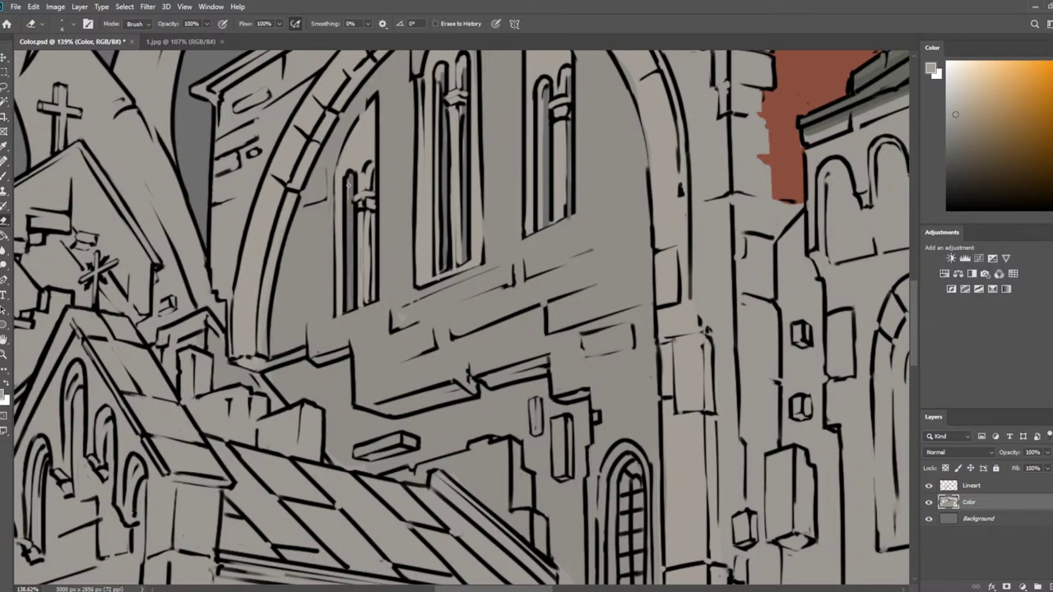
Hide the Color layer and refine the left window's vertical bars on the Lineart layer, redrawing in black and erasing excess ink
click(929, 501)
click(971, 485)
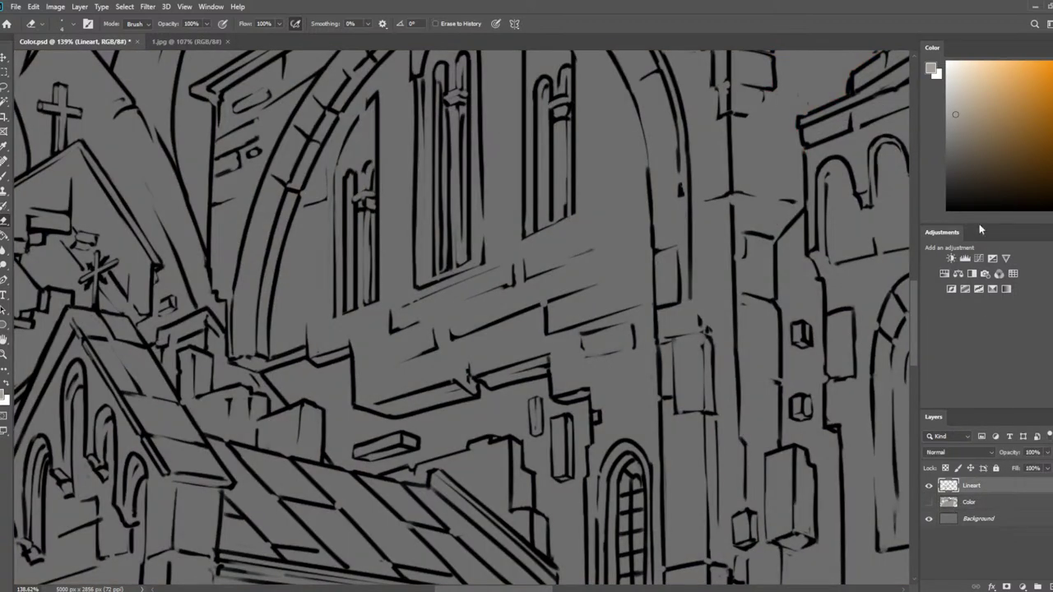
key(d)
key(b)
key(e)
drag(344, 184, 345, 278)
key(b)
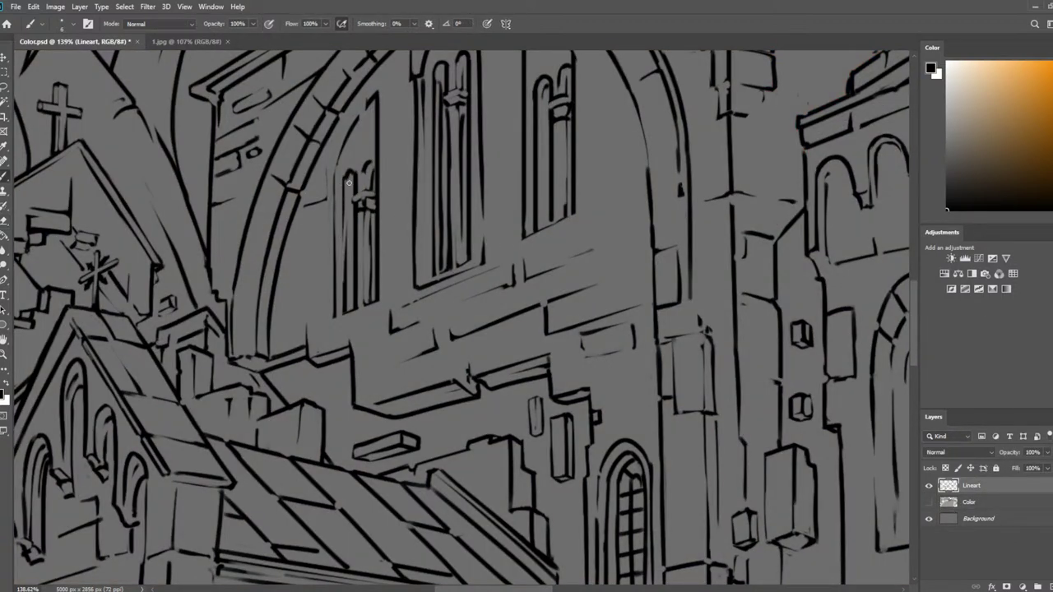
drag(347, 185, 341, 298)
key(e)
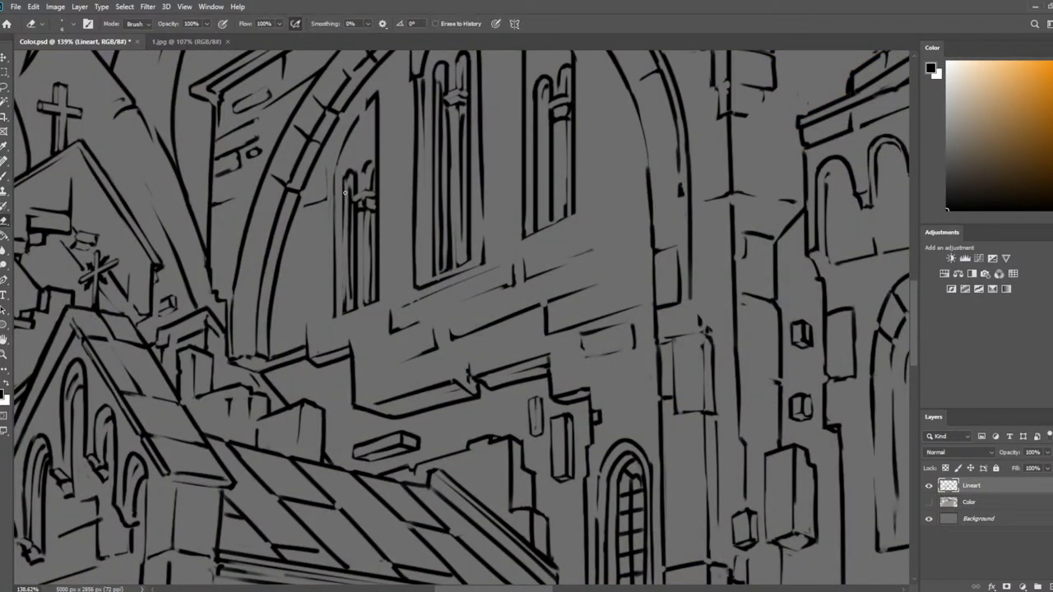
drag(353, 214, 354, 305)
Show the Color layer again and touch up the left window's fill with the sampled wall grey and light stone colours
click(1003, 504)
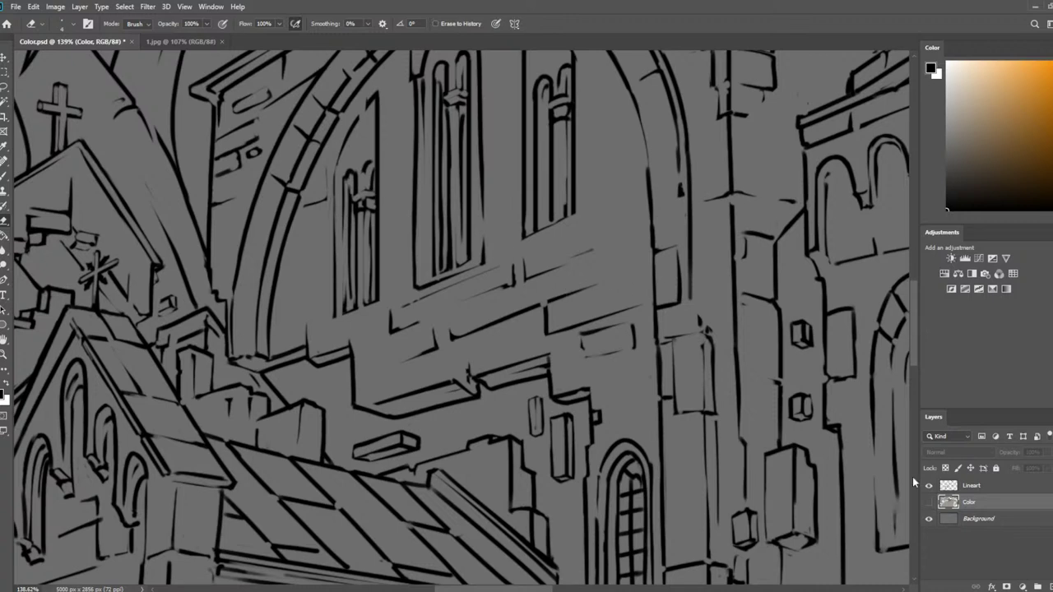
click(930, 501)
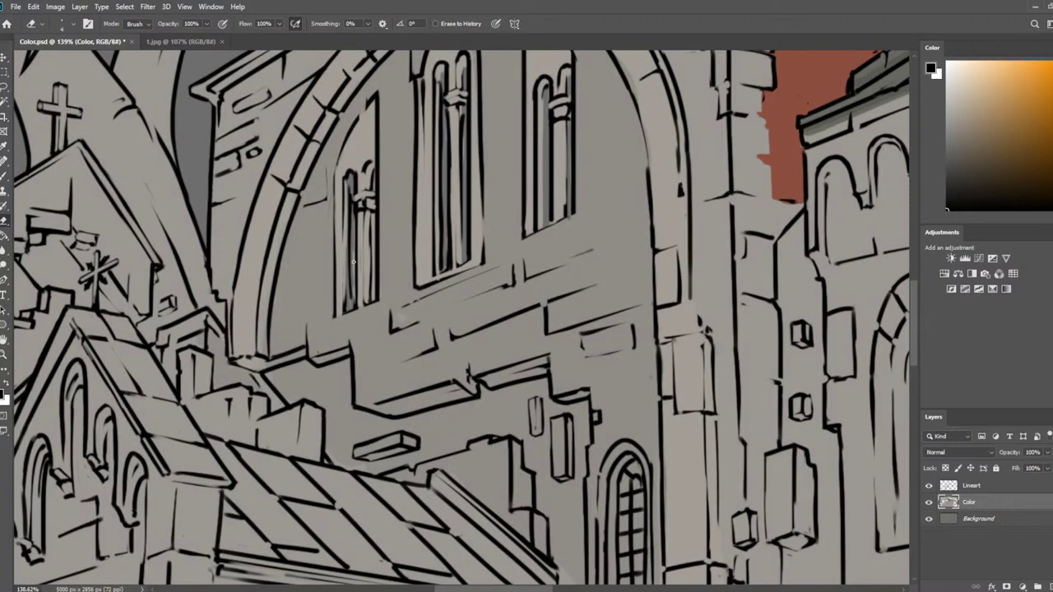
key(b)
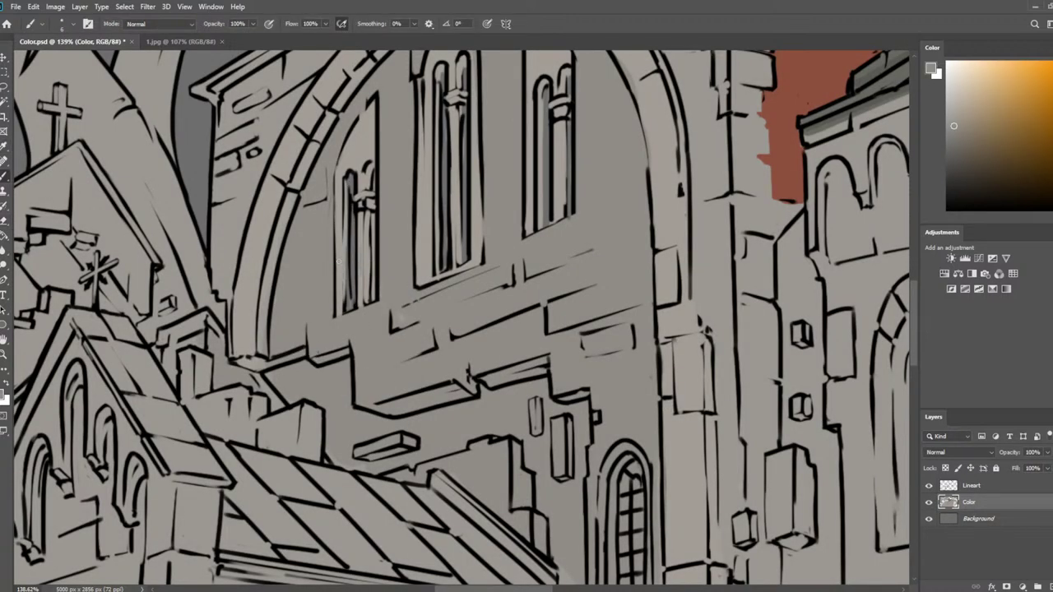
alt+click(338, 256)
key(e)
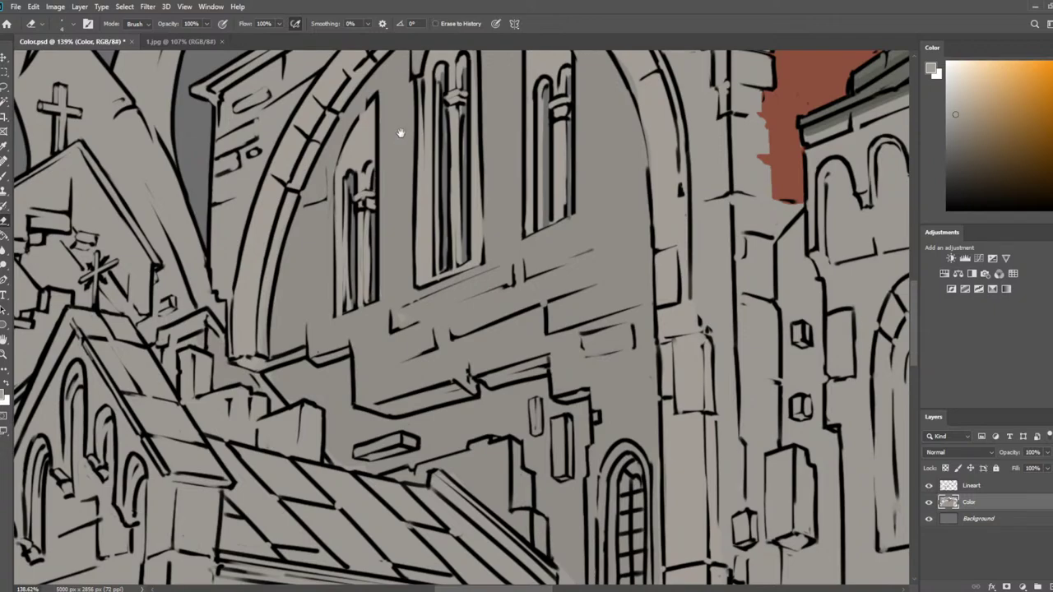
Save the changes to Color.psd
drag(399, 132, 387, 256)
scroll(86, 176, down, 8)
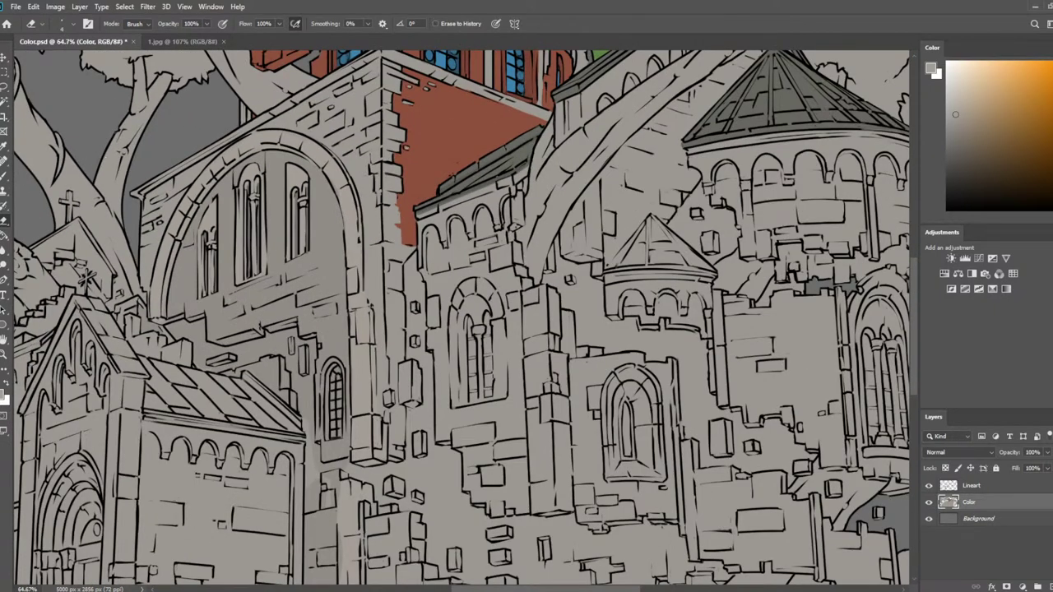
key(ctrl+s)
scroll(455, 224, down, 3)
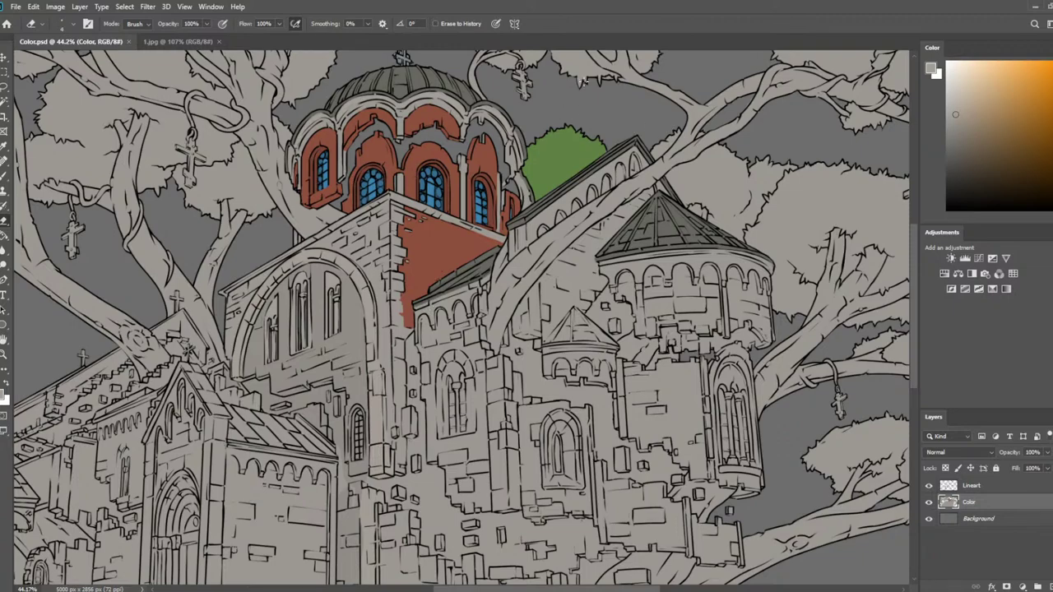
Lock the Color layer's transparent pixels and paint the tree above the dome in the bush's sampled green with a 300 px brush
drag(537, 109, 535, 170)
scroll(537, 167, up, 5)
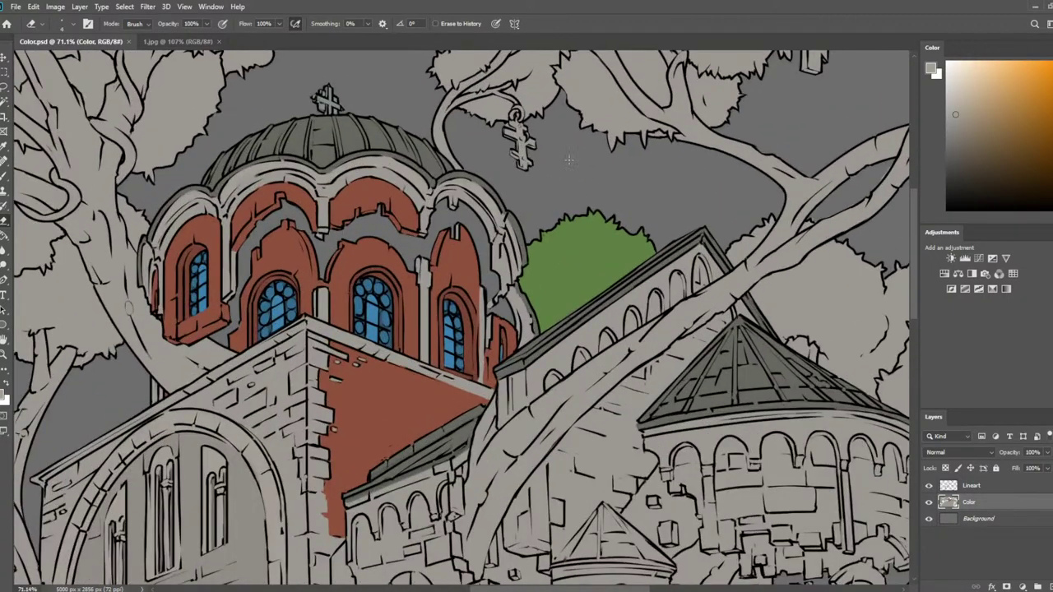
key(i)
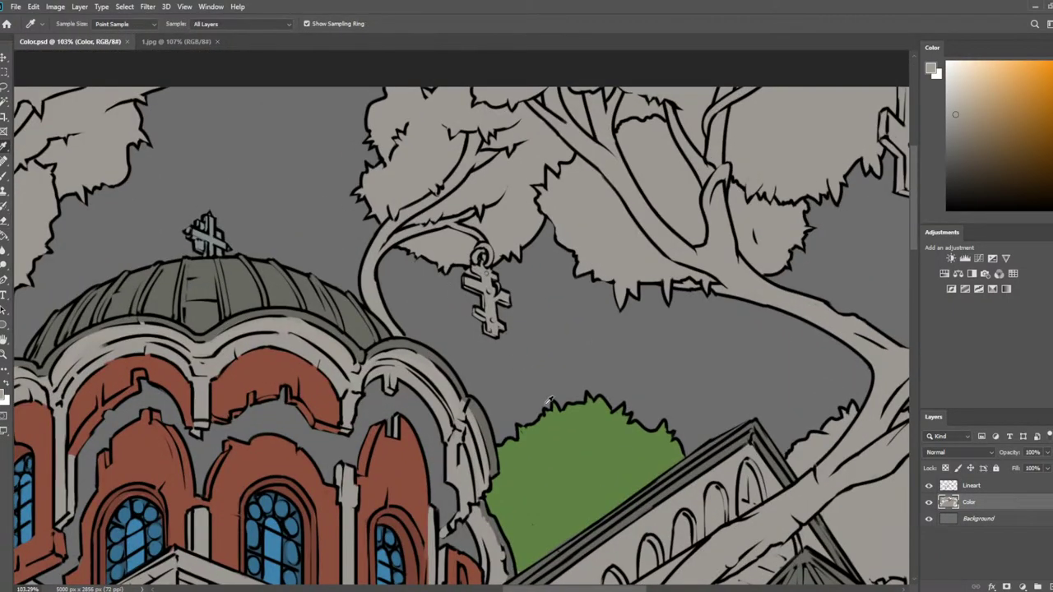
click(561, 412)
key(b)
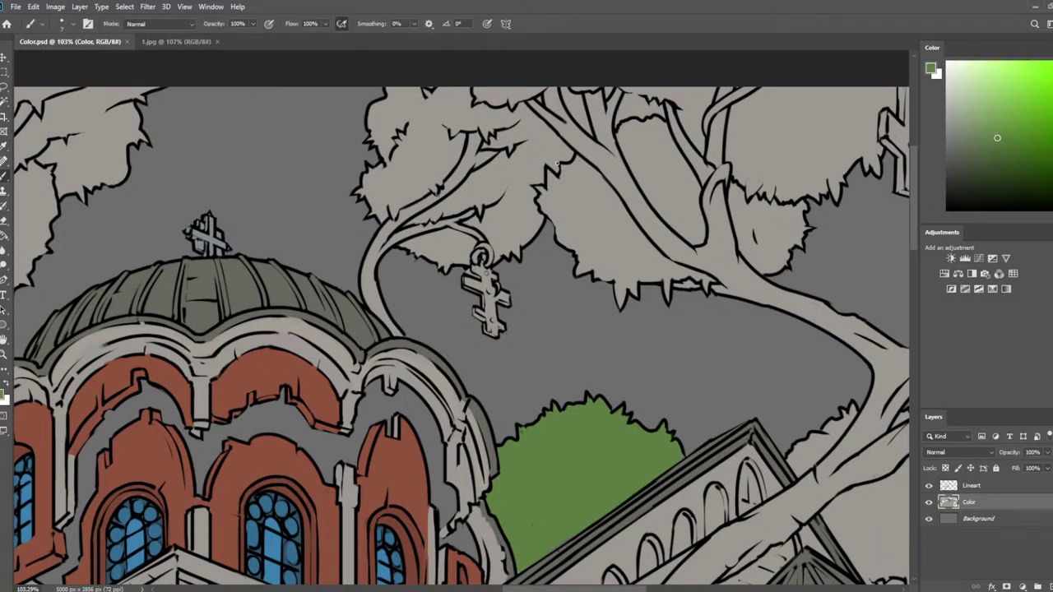
key(bracketright)
key(bracketright)
key(bracketright)
key(bracketright)
key(bracketright)
key(bracketright)
key(bracketright)
key(bracketright)
key(bracketright)
key(bracketright)
key(bracketright)
key(bracketright)
key(bracketright)
key(bracketright)
key(bracketright)
key(bracketright)
mouse_move(415, 119)
mouse_down()
mouse_move(427, 186)
mouse_move(544, 220)
mouse_up()
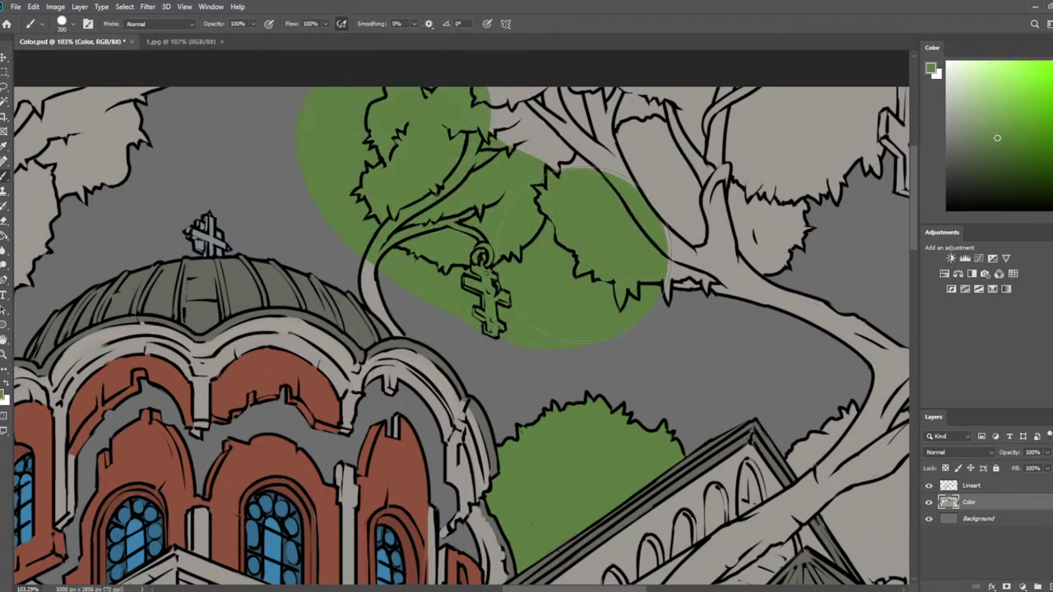
key(ctrl+z)
mouse_move(539, 176)
mouse_down()
mouse_move(436, 156)
mouse_move(524, 252)
mouse_move(811, 171)
mouse_up()
mouse_move(782, 187)
mouse_down()
mouse_move(535, 197)
mouse_move(535, 211)
mouse_up()
mouse_move(643, 217)
mouse_down()
mouse_move(414, 136)
mouse_move(485, 301)
mouse_move(564, 326)
mouse_move(650, 374)
mouse_up()
drag(361, 255, 516, 245)
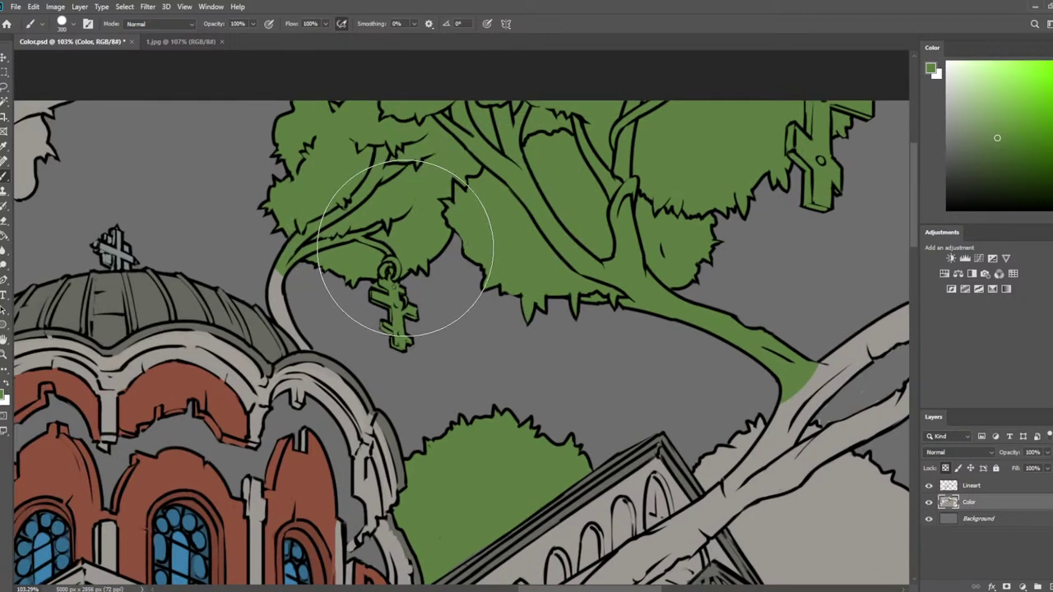
Paint the cross hanging beside the dome in the light blue-grey sampled from the dome's cross, using a smaller brush
alt+click(119, 251)
key(bracketleft)
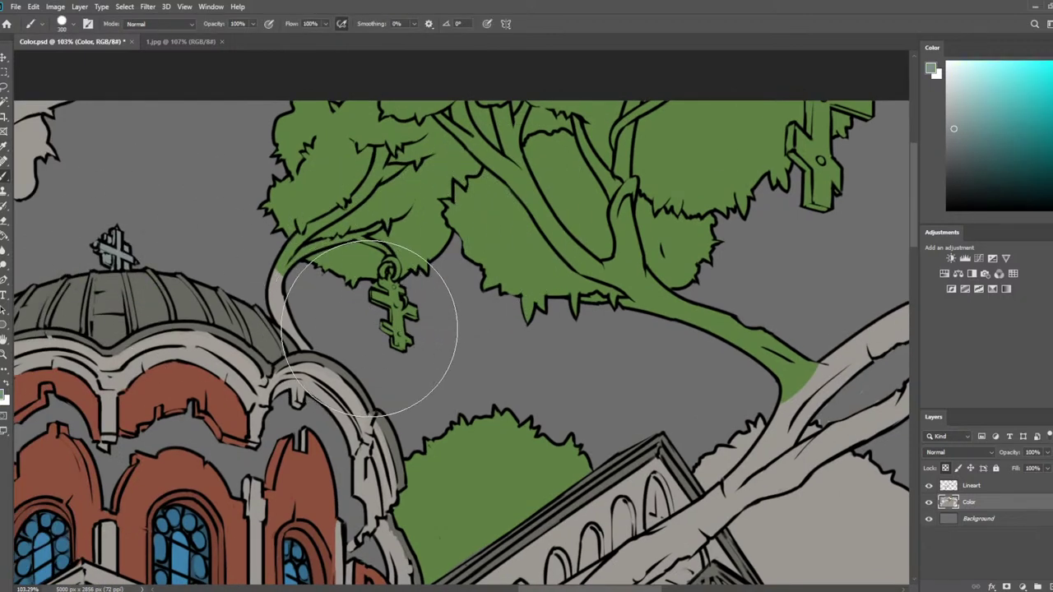
key(bracketleft)
key(bracketleft)
key(bracketleft)
key(bracketleft)
key(bracketleft)
key(bracketleft)
key(bracketleft)
key(bracketleft)
mouse_move(387, 324)
mouse_down()
mouse_move(394, 333)
mouse_move(376, 293)
mouse_move(407, 312)
mouse_move(389, 291)
mouse_move(398, 294)
mouse_up()
key(bracketleft)
key(bracketleft)
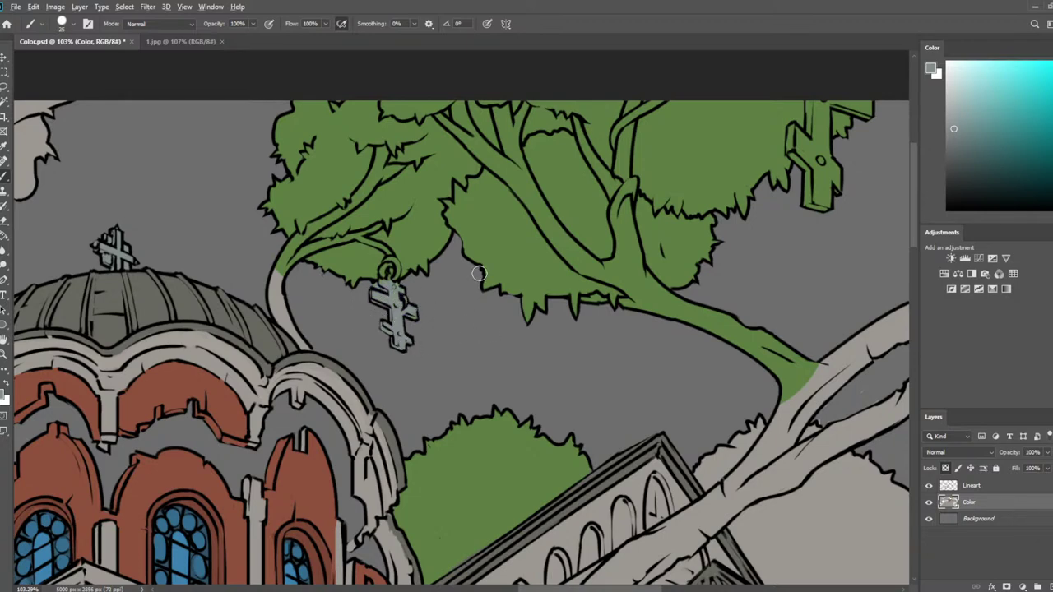
scroll(465, 188, up, 2)
scroll(466, 188, up, 2)
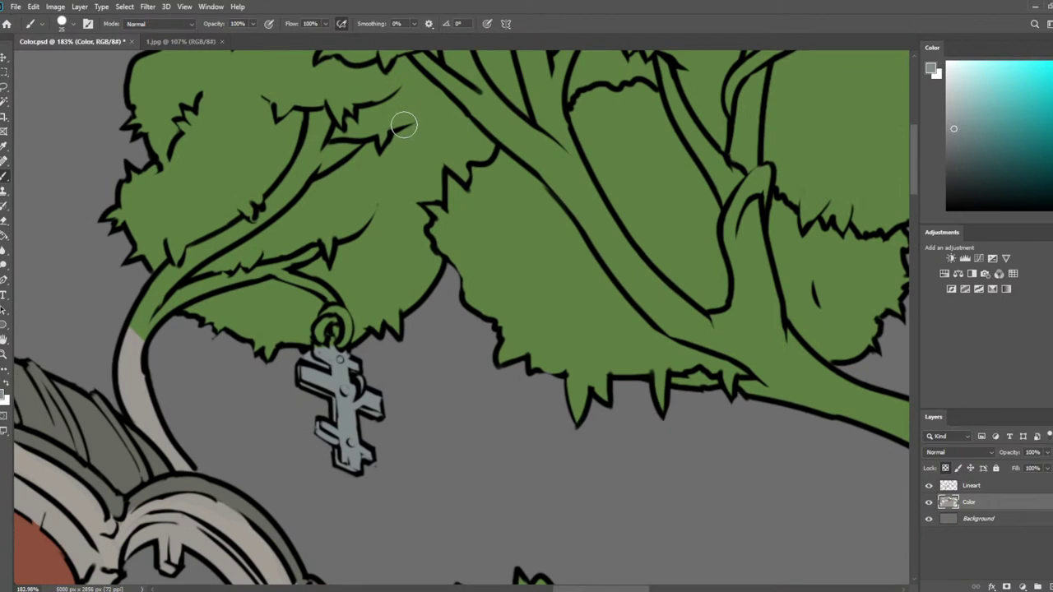
click(963, 488)
key(e)
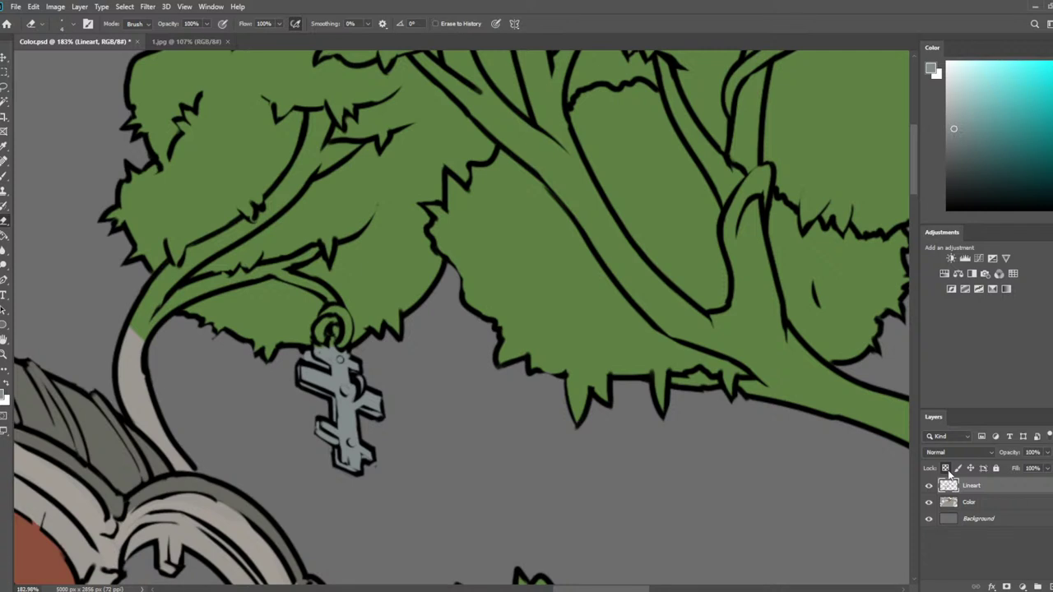
click(966, 499)
click(962, 486)
click(971, 504)
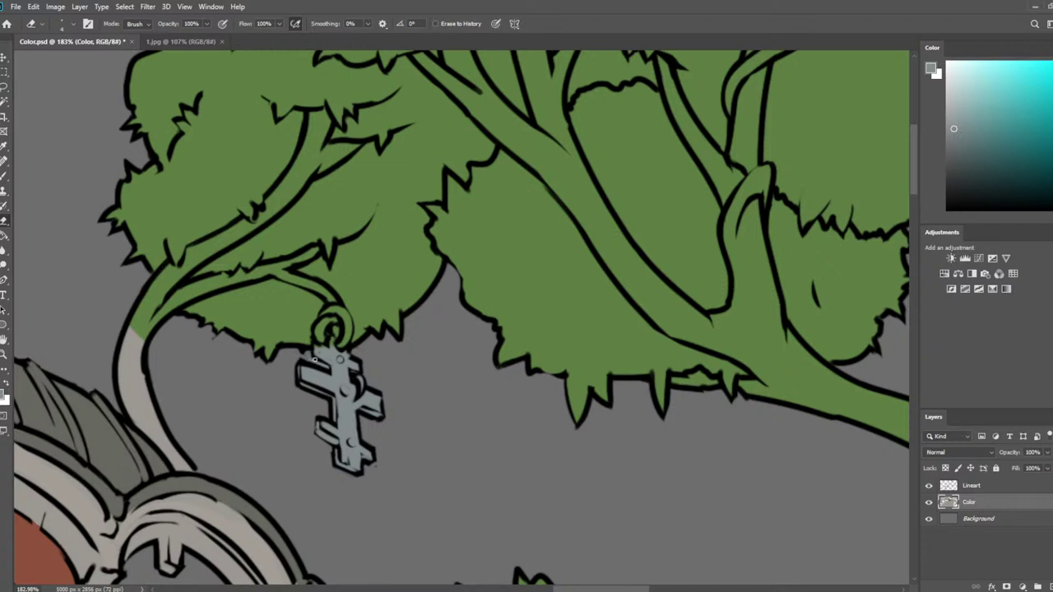
click(966, 486)
click(970, 503)
key(i)
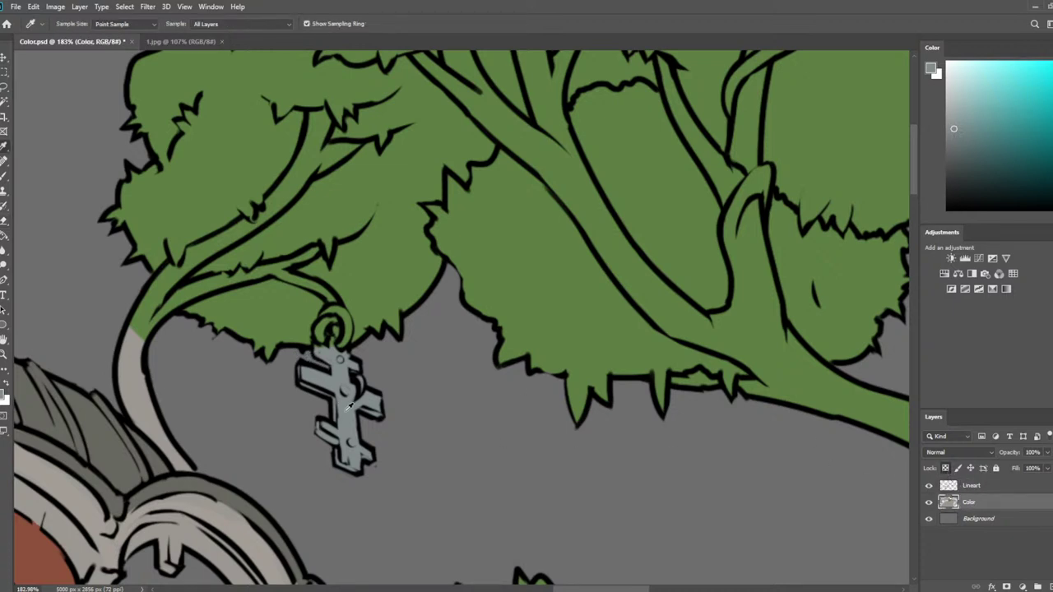
Paint the ring at the top of the hanging cross in the same light blue-grey
key(b)
scroll(422, 394, down, 2)
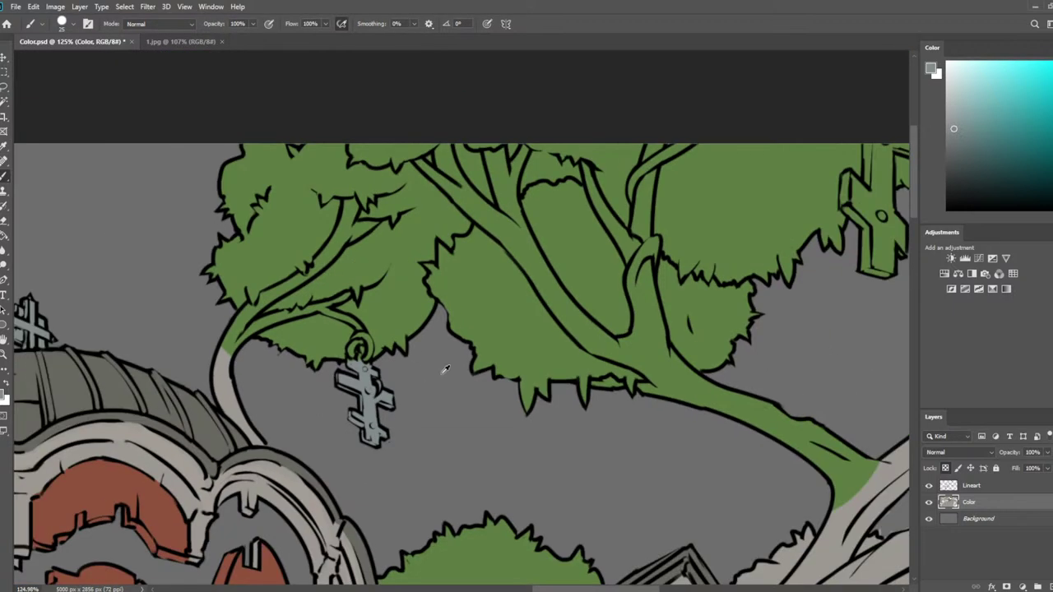
key(i)
key(b)
drag(367, 355, 360, 340)
Choose a dark brown and paint the curved lower branch beside the dome and the start of its fork
key(i)
click(375, 330)
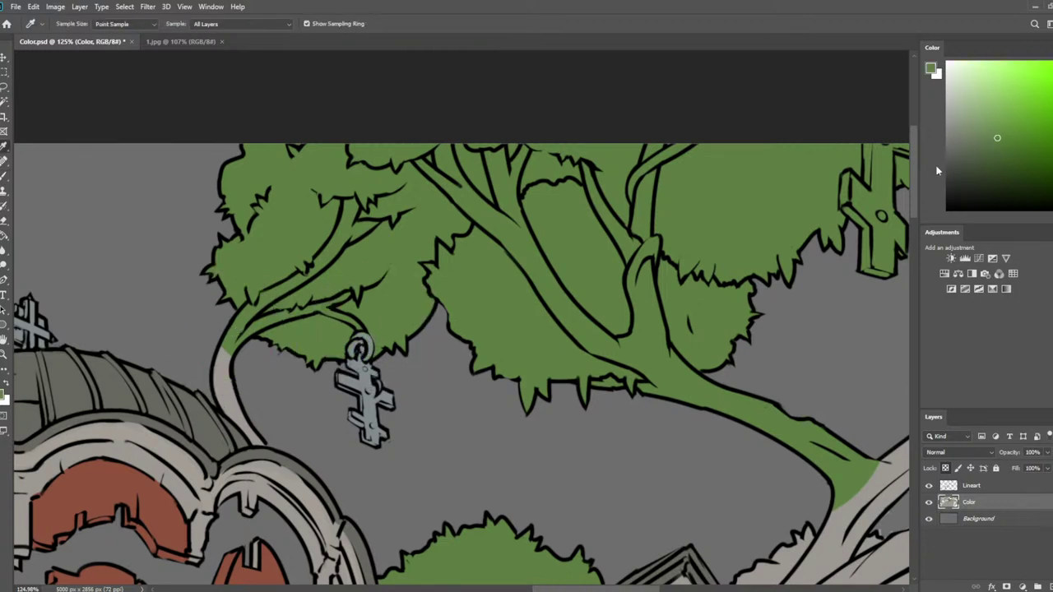
click(1052, 197)
click(999, 161)
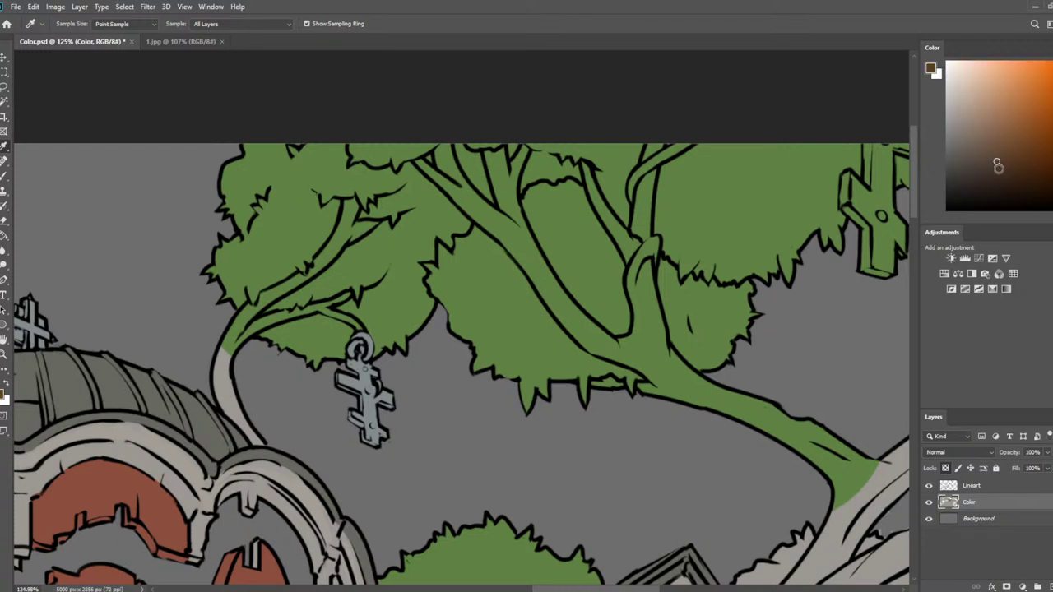
key(b)
mouse_move(236, 327)
mouse_down()
mouse_move(219, 366)
mouse_move(231, 397)
mouse_move(219, 390)
mouse_move(258, 441)
mouse_move(233, 379)
mouse_move(246, 315)
mouse_up()
alt+click(242, 298)
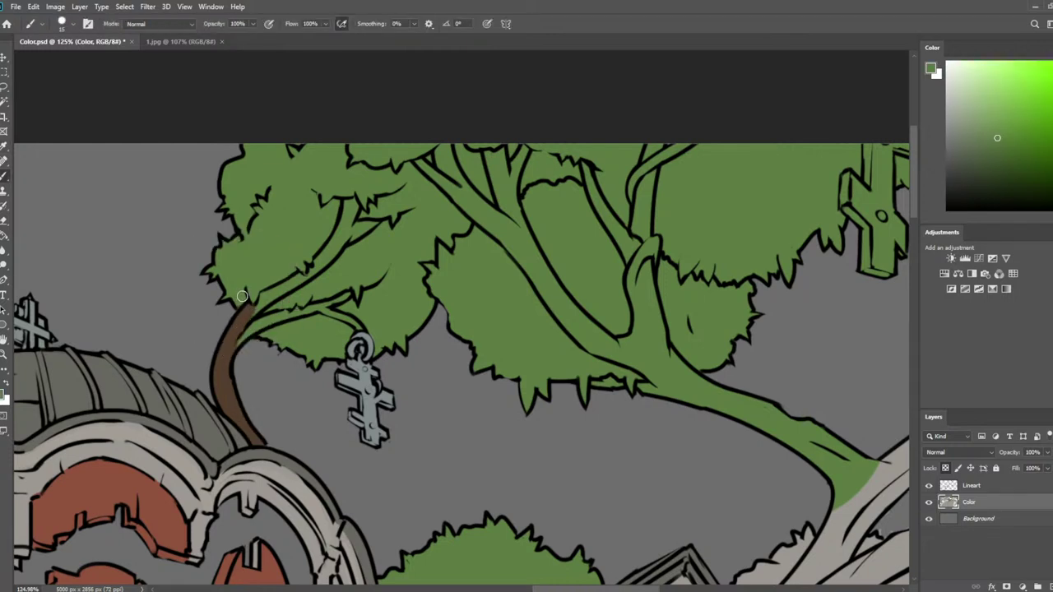
alt+click(248, 313)
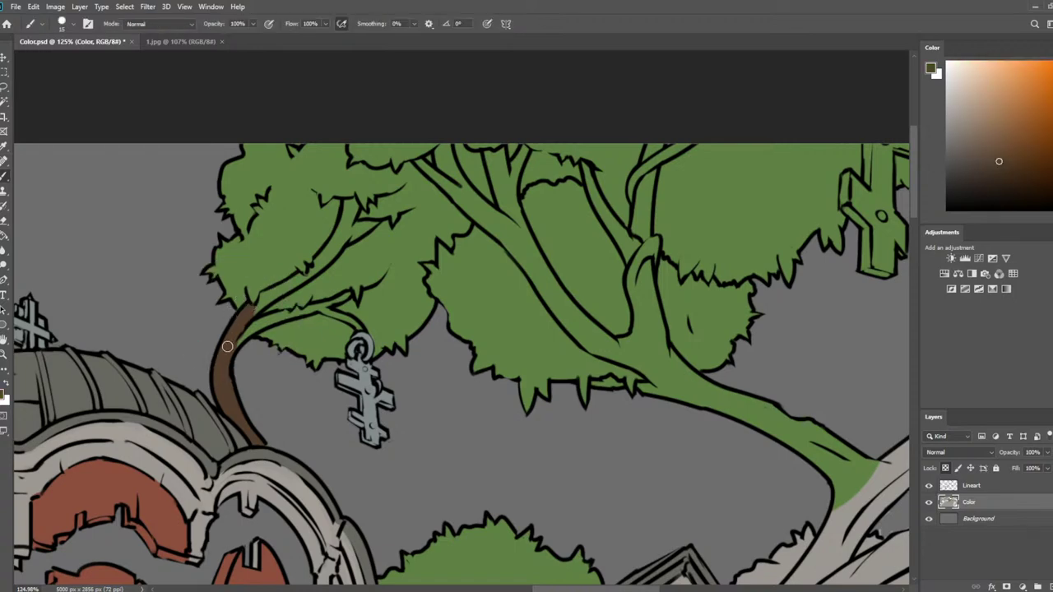
mouse_move(257, 325)
mouse_down()
mouse_move(278, 316)
mouse_move(254, 327)
mouse_up()
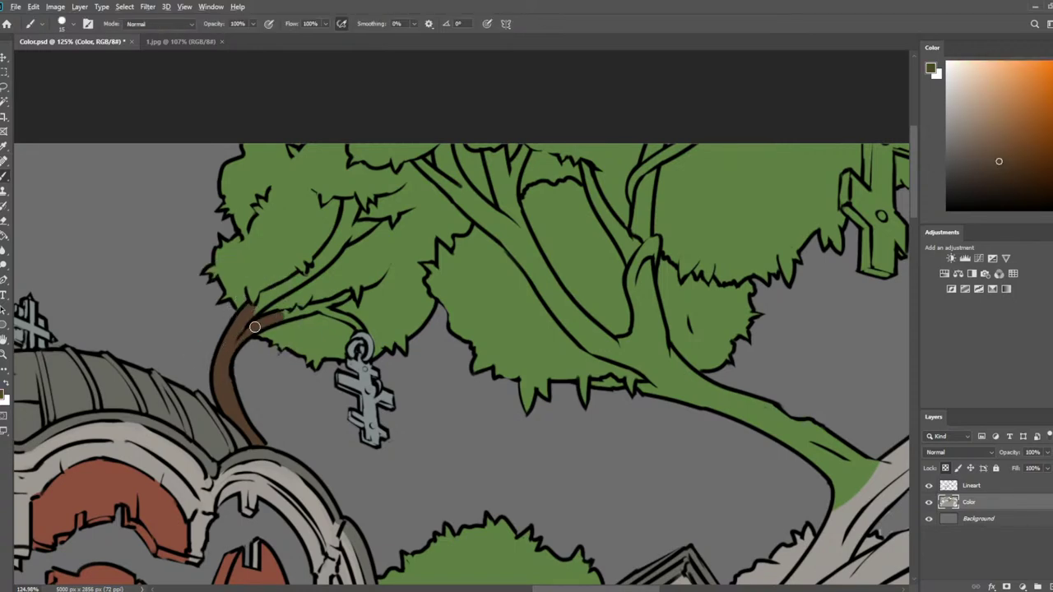
Continue the brown along the upper branches and the twig holding the cross, and save Color.psd
key(ctrl+0)
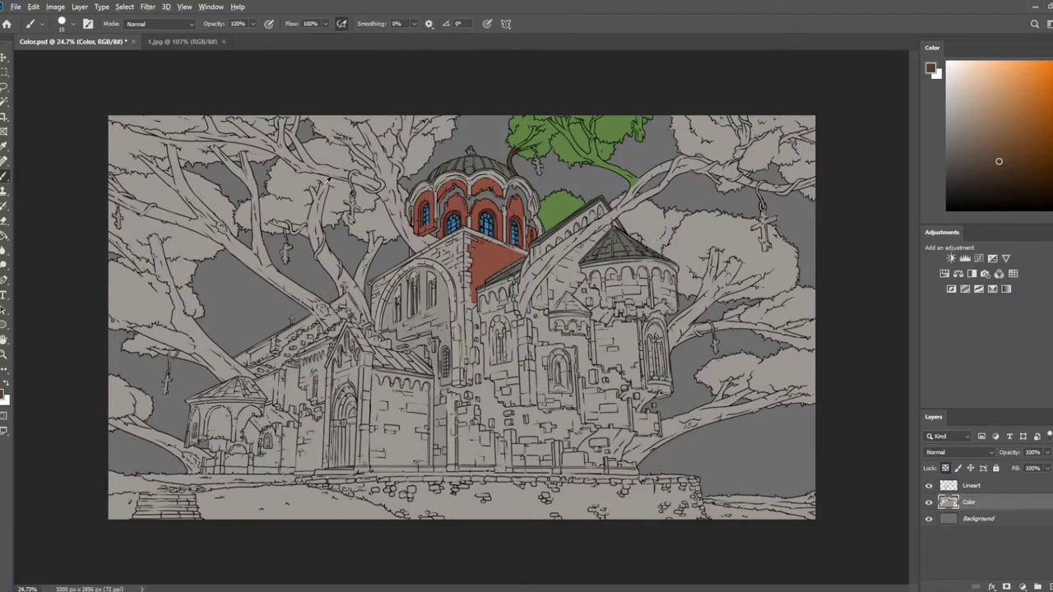
scroll(374, 223, up, 5)
drag(791, 155, 643, 268)
scroll(639, 98, up, 8)
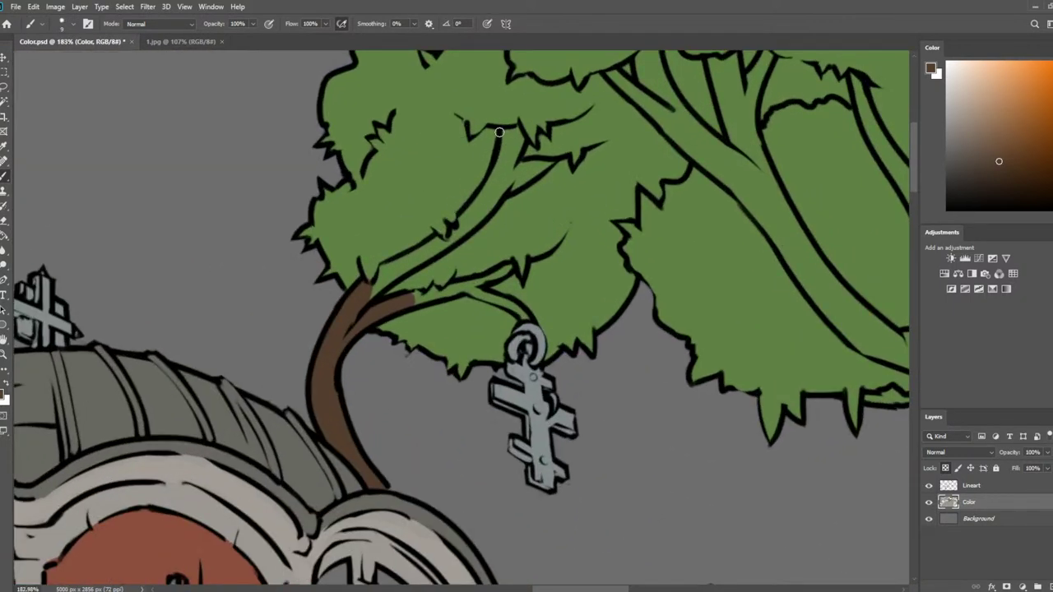
mouse_move(499, 132)
mouse_down()
mouse_move(494, 184)
mouse_move(454, 237)
mouse_move(517, 172)
mouse_move(540, 165)
mouse_move(525, 163)
mouse_up()
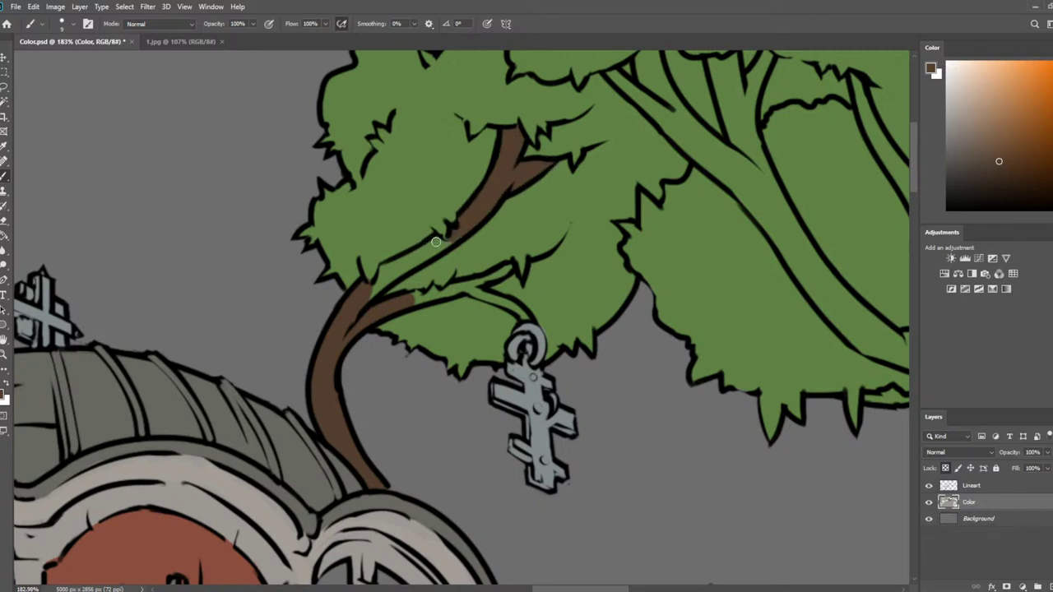
mouse_move(436, 242)
mouse_down()
mouse_move(444, 236)
mouse_move(390, 282)
mouse_move(383, 275)
mouse_move(430, 246)
mouse_up()
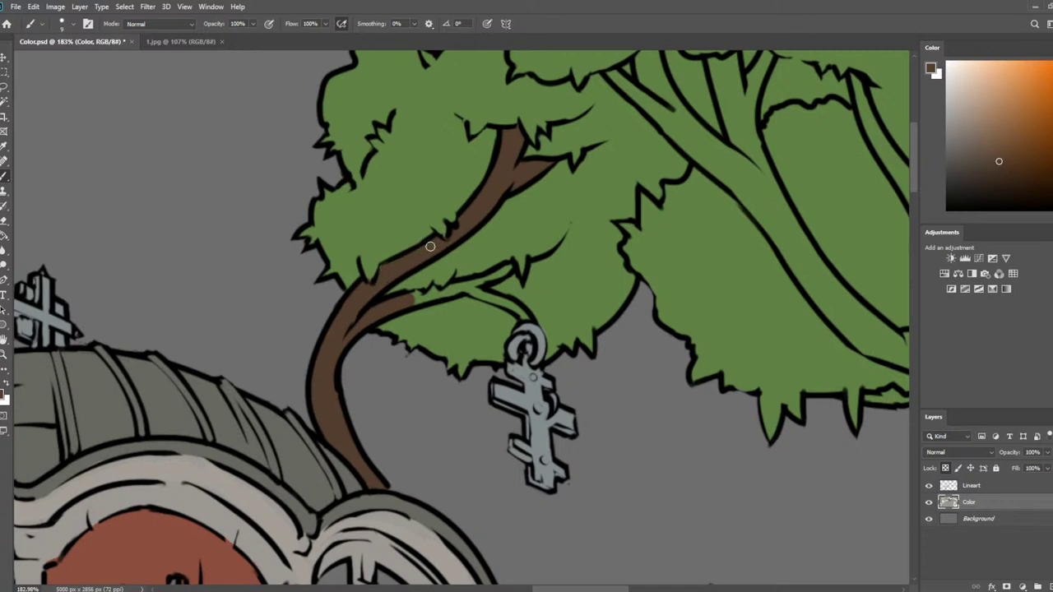
mouse_move(412, 297)
mouse_down()
mouse_move(506, 268)
mouse_move(476, 283)
mouse_move(492, 298)
mouse_move(469, 292)
mouse_move(525, 317)
mouse_move(478, 295)
mouse_up()
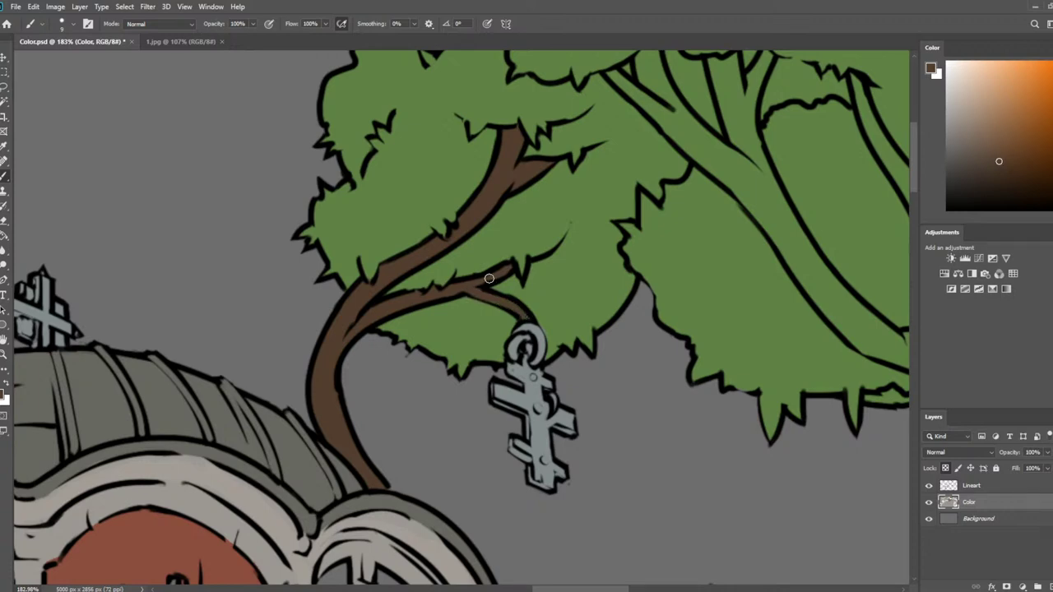
scroll(489, 278, down, 5)
key(s)
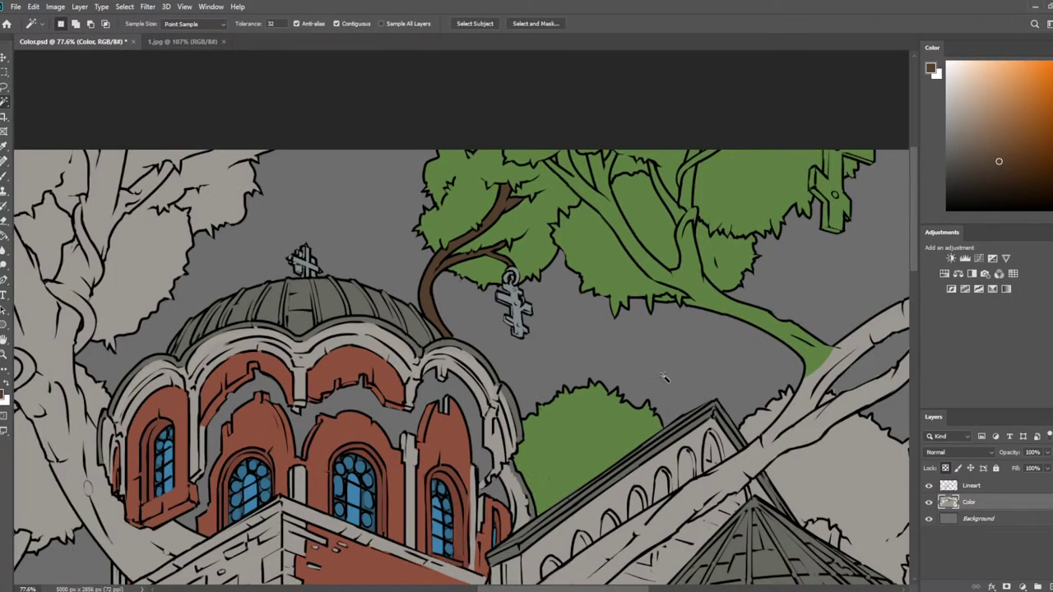
Select the brown branch with the Magic Wand, repaint it in a more yellowish brown, and clear the selection
scroll(451, 233, up, 2)
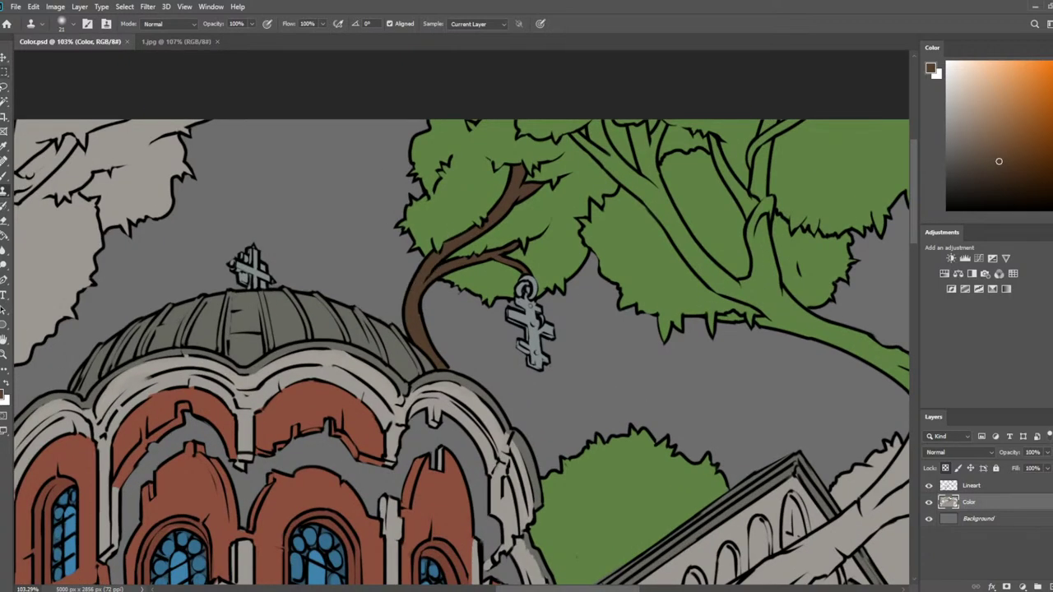
key(w)
click(417, 286)
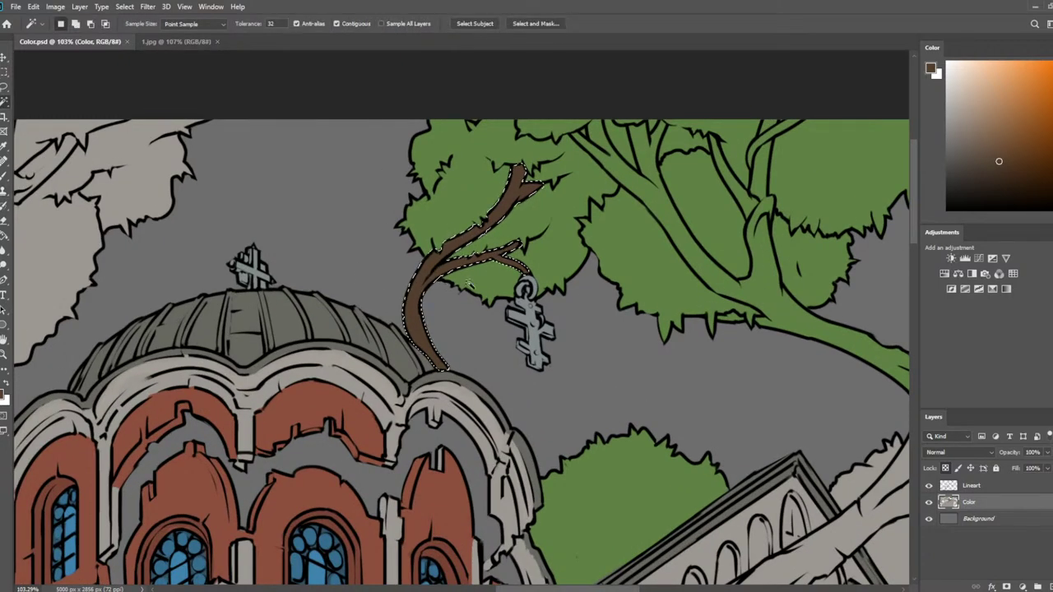
key(b)
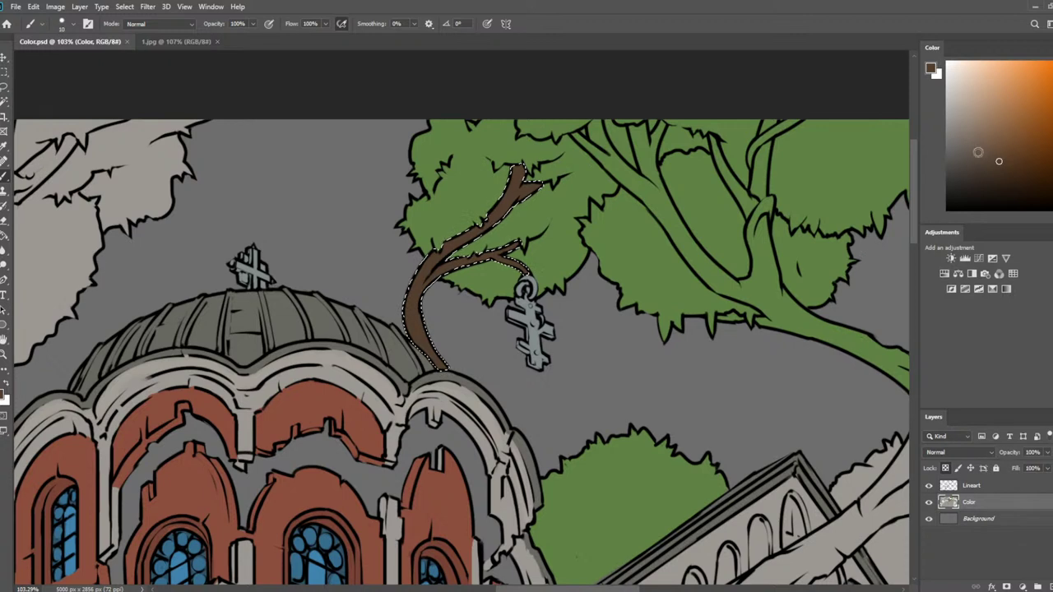
click(1051, 193)
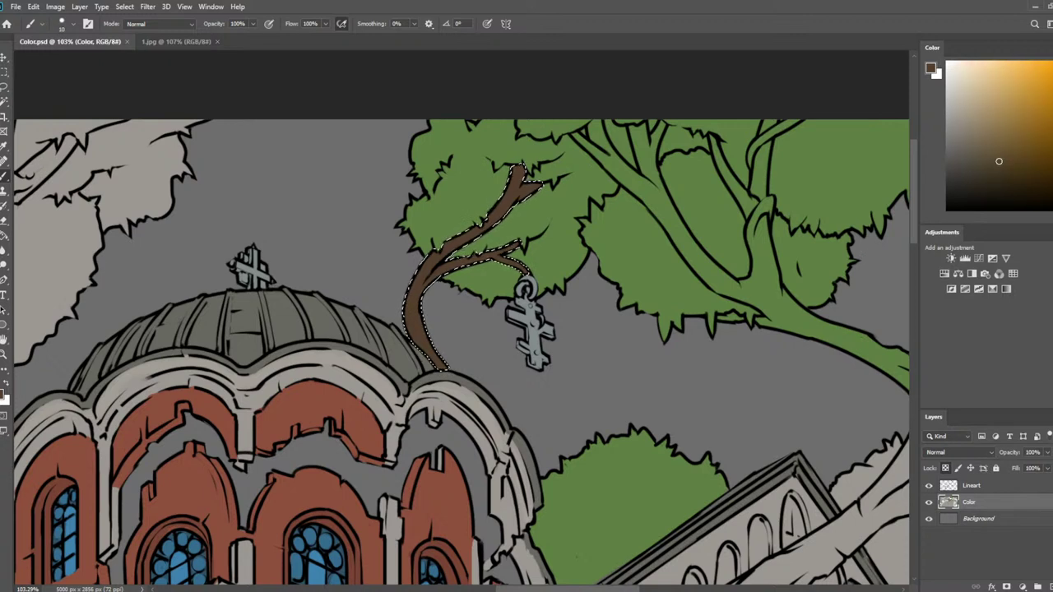
click(992, 158)
key(])
key(])
key(])
key(])
key(])
key(])
key(])
key(])
key(])
key(])
key(])
key(])
key(])
key(])
key(])
key(])
key(])
mouse_move(548, 171)
mouse_down()
mouse_move(456, 457)
mouse_move(385, 484)
mouse_move(492, 391)
mouse_up()
key(l)
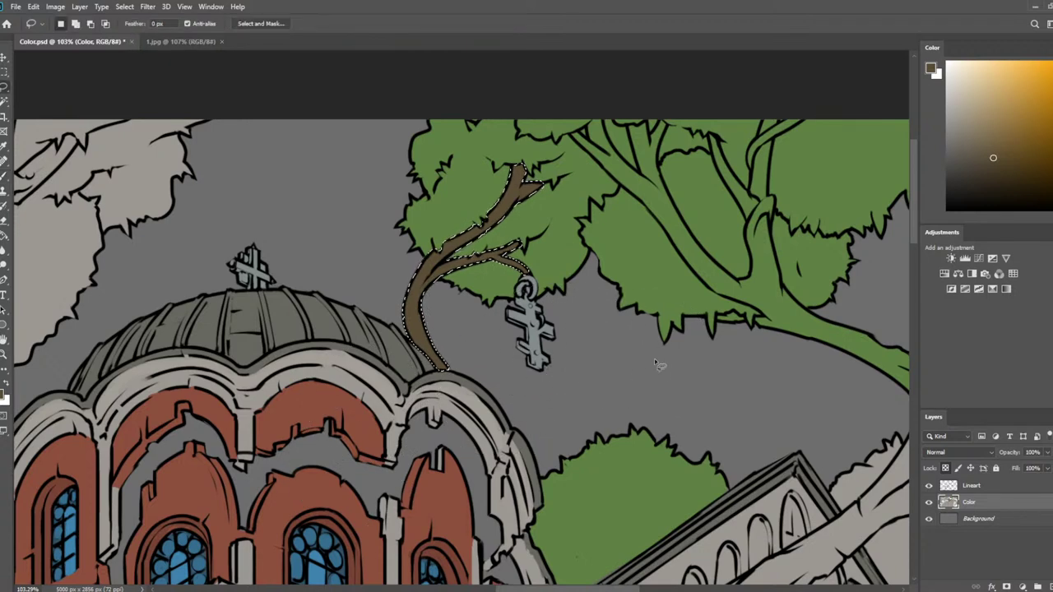
key(ctrl+d)
Paint the branch's curl around the hanging cross's ring brown with a fine brush, sampling the foliage green for its edge
drag(564, 209, 446, 207)
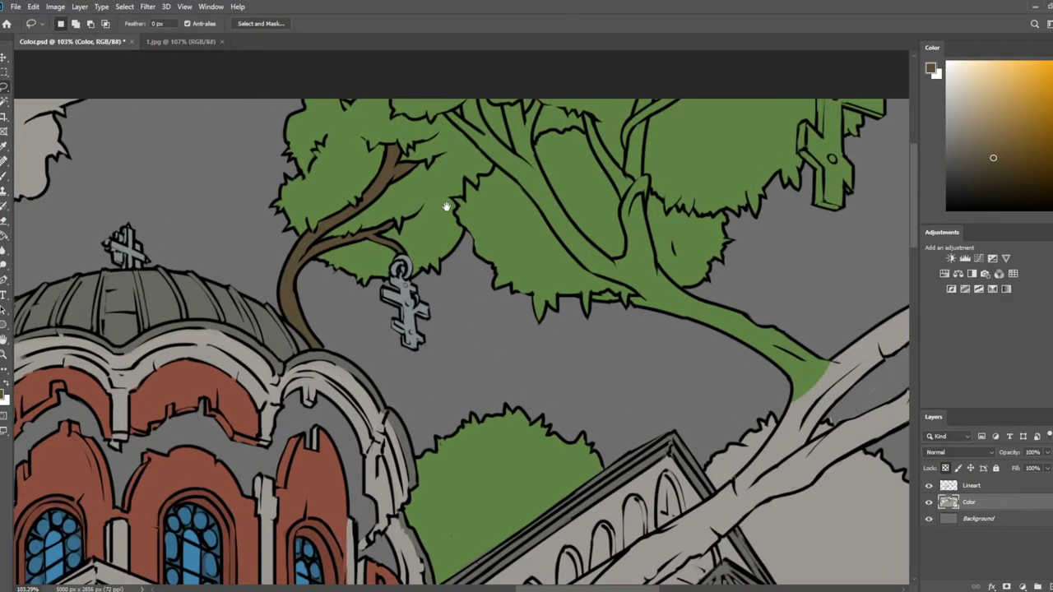
scroll(409, 263, up, 7)
key(b)
key(bracketleft)
key(bracketleft)
key(bracketleft)
key(bracketleft)
key(bracketleft)
key(bracketleft)
key(bracketleft)
key(bracketleft)
key(bracketleft)
key(bracketleft)
key(bracketleft)
key(bracketleft)
key(bracketleft)
key(bracketleft)
key(bracketleft)
key(bracketleft)
key(bracketleft)
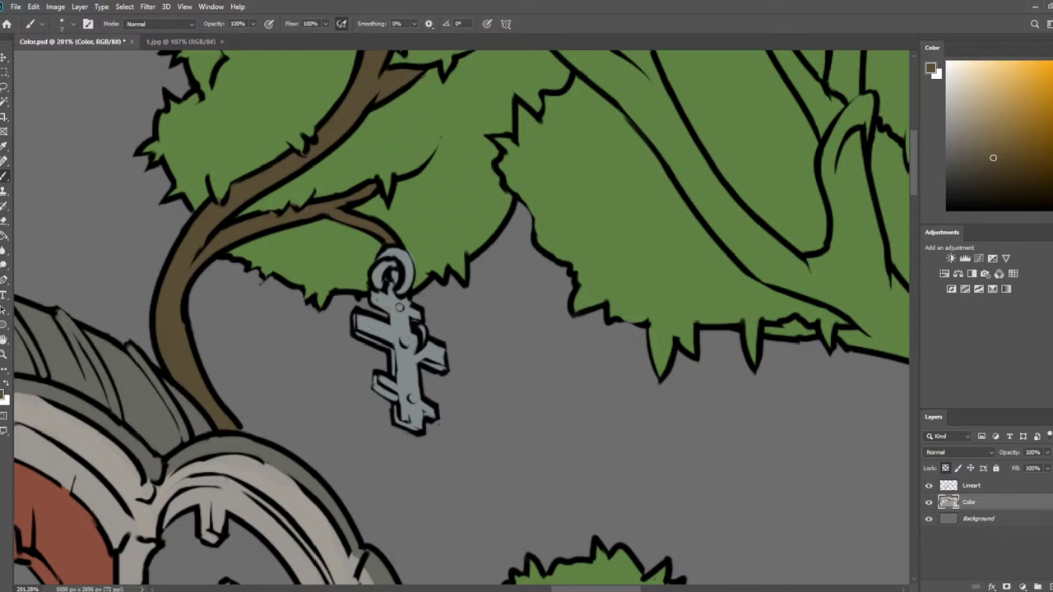
drag(387, 250, 402, 260)
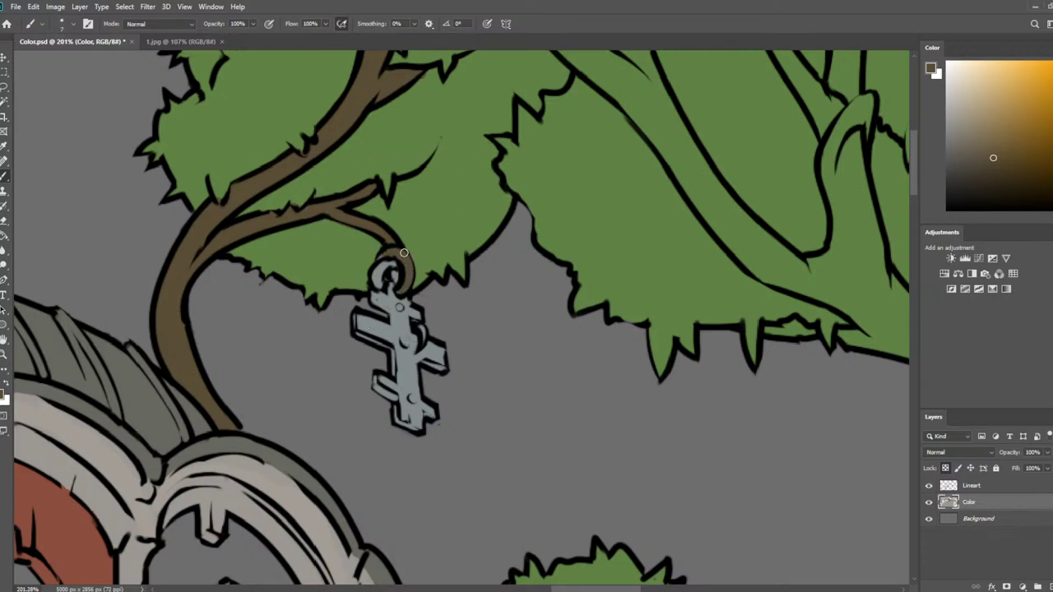
alt+click(425, 252)
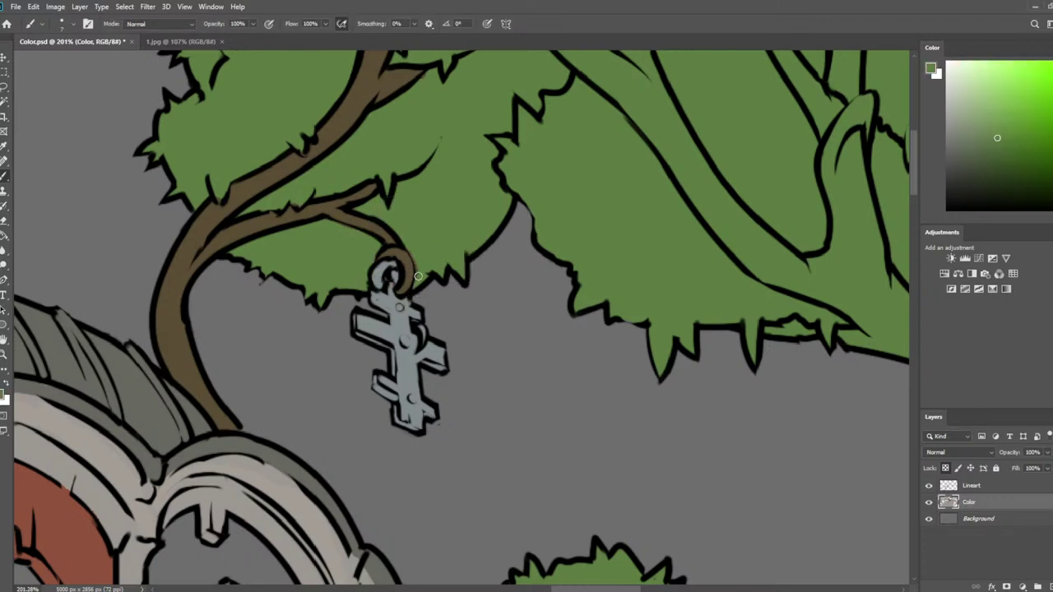
drag(421, 268, 415, 190)
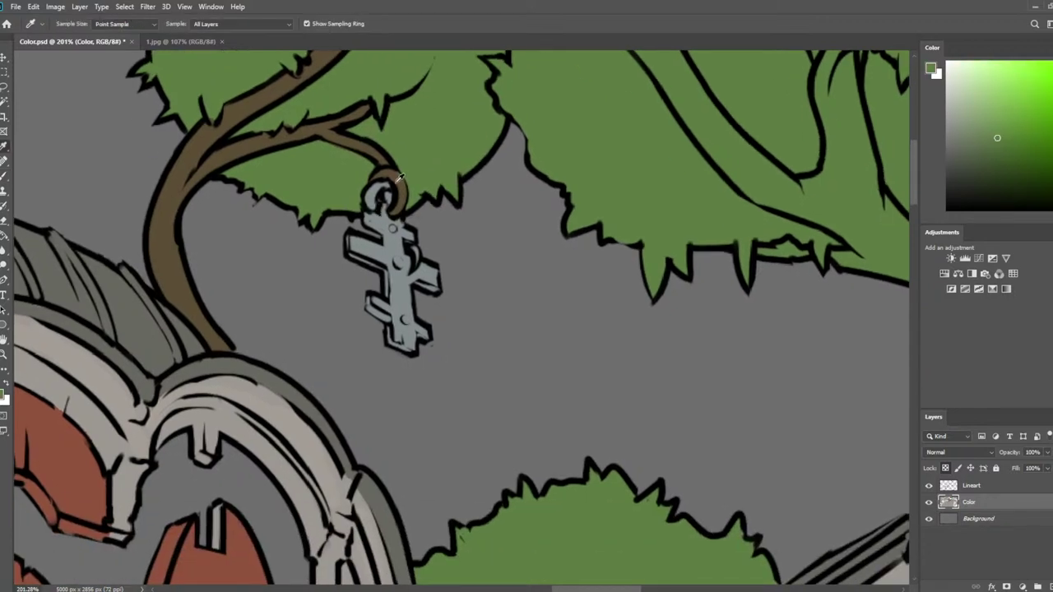
Paint the small hook on the hanging cross in the branch's brown and fill the ring's opening with foliage green
alt+click(394, 176)
mouse_move(414, 251)
mouse_down()
mouse_move(417, 275)
mouse_move(419, 260)
mouse_up()
alt+click(412, 280)
drag(446, 225, 444, 281)
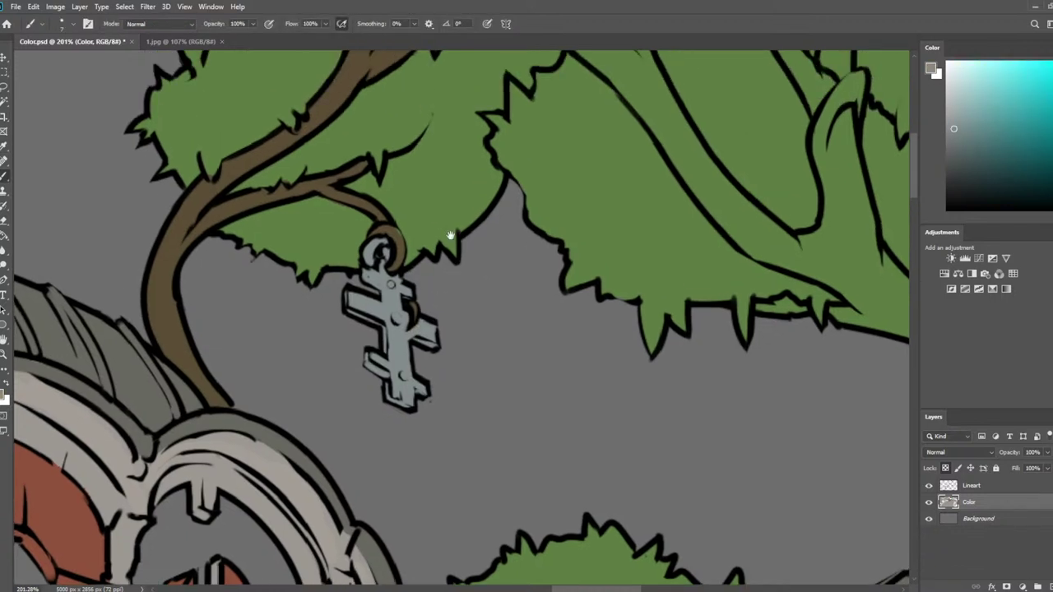
alt+click(389, 255)
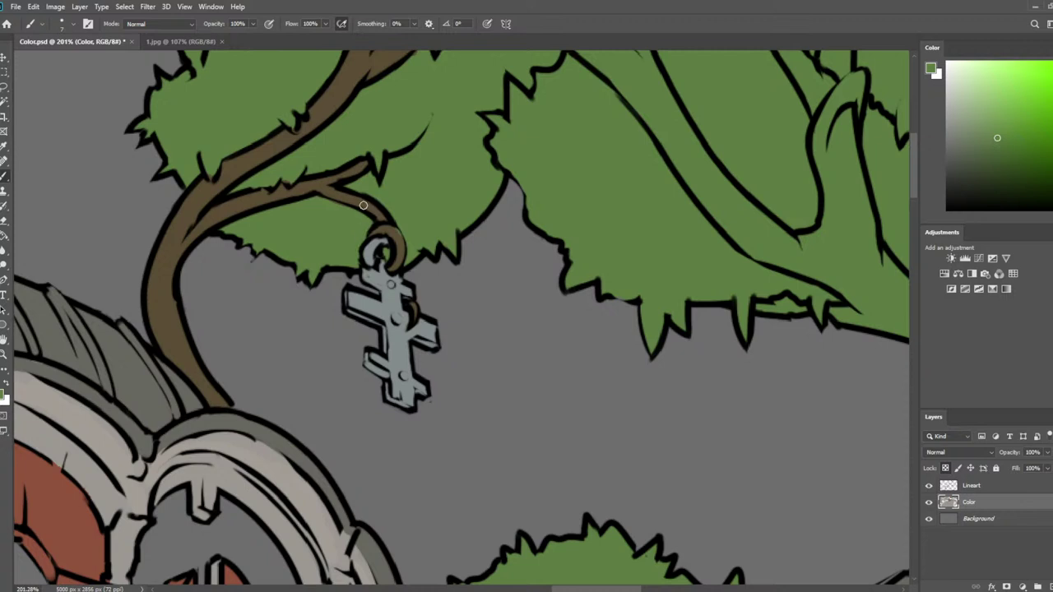
Touch up the edges of the twig above the hanging cross with sampled branch brown and foliage green, and save Color.psd
alt+click(388, 233)
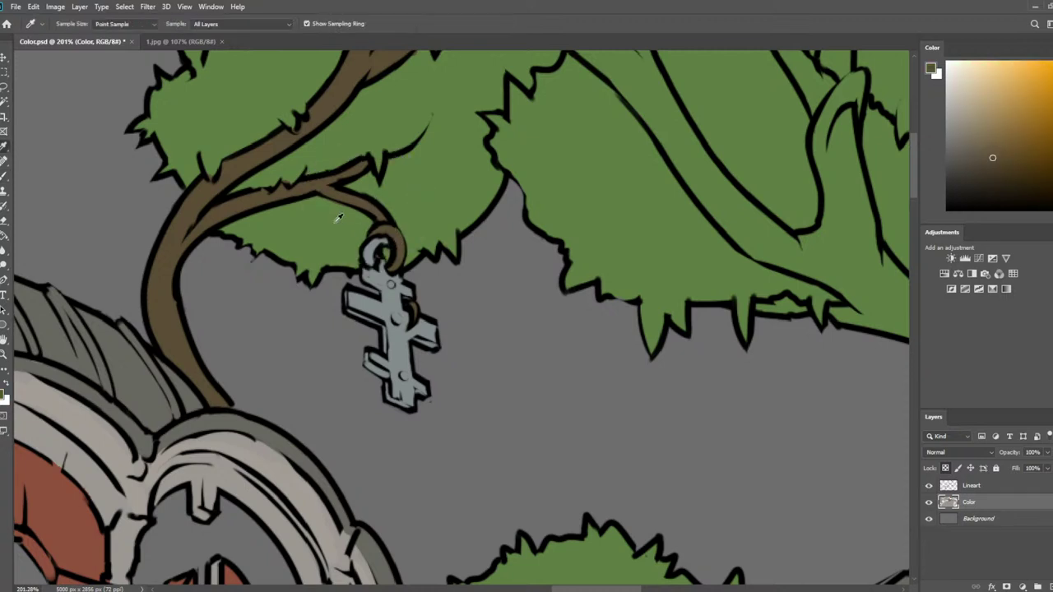
alt+click(352, 218)
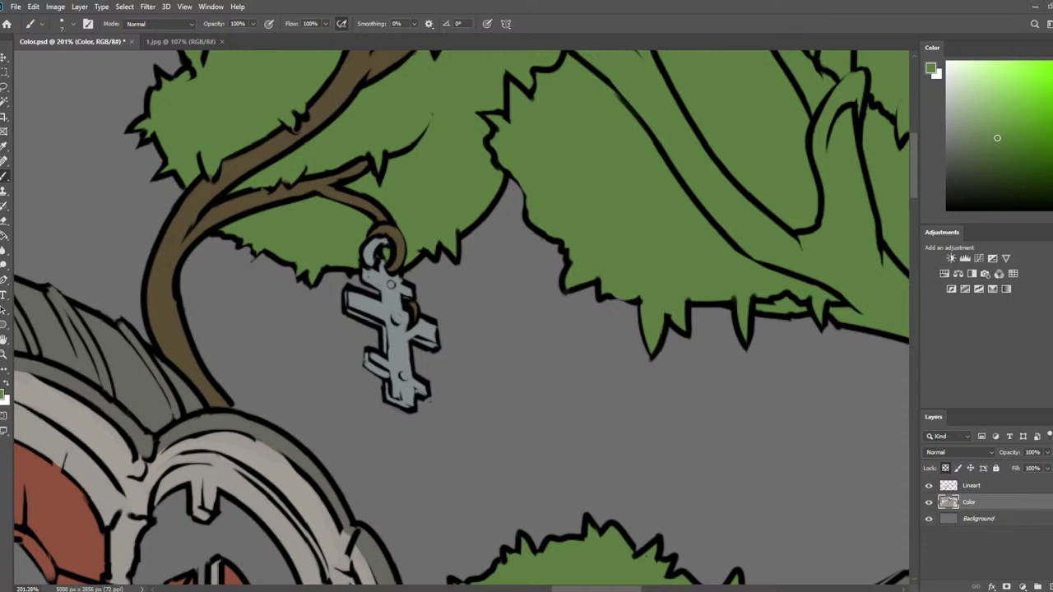
scroll(395, 271, down, 4)
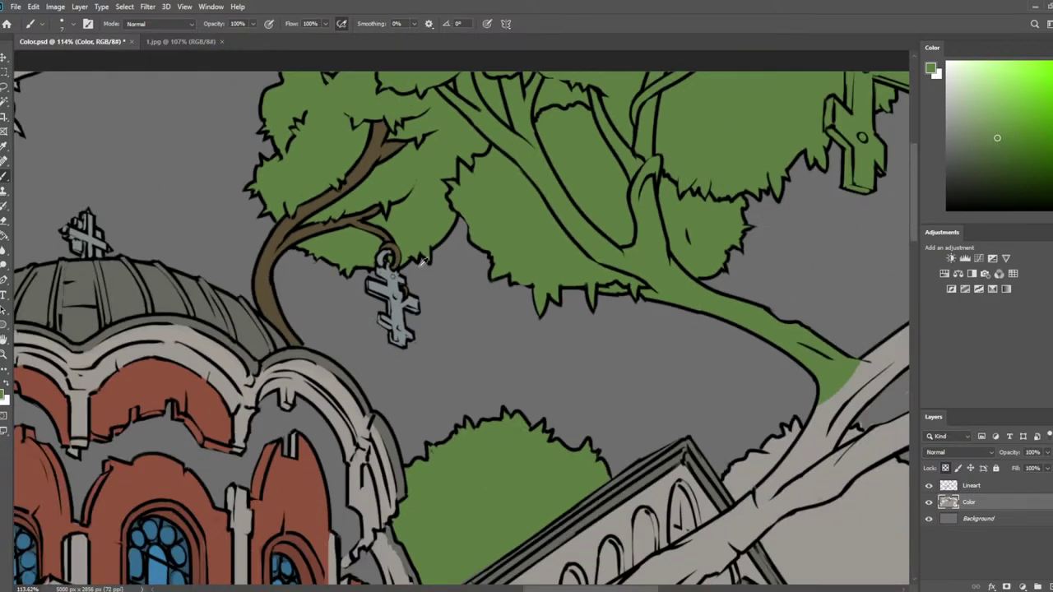
scroll(422, 263, down, 4)
key(ctrl+s)
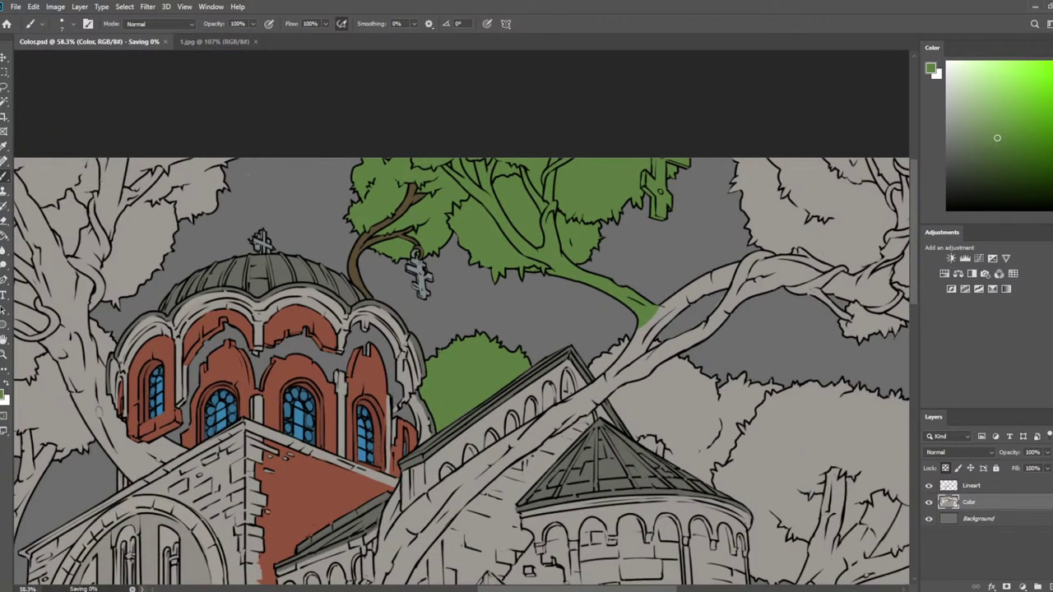
Select the large tree branch and its upper offshoots with the Magic Wand on the Lineart layer, and return to the Color layer
click(3, 104)
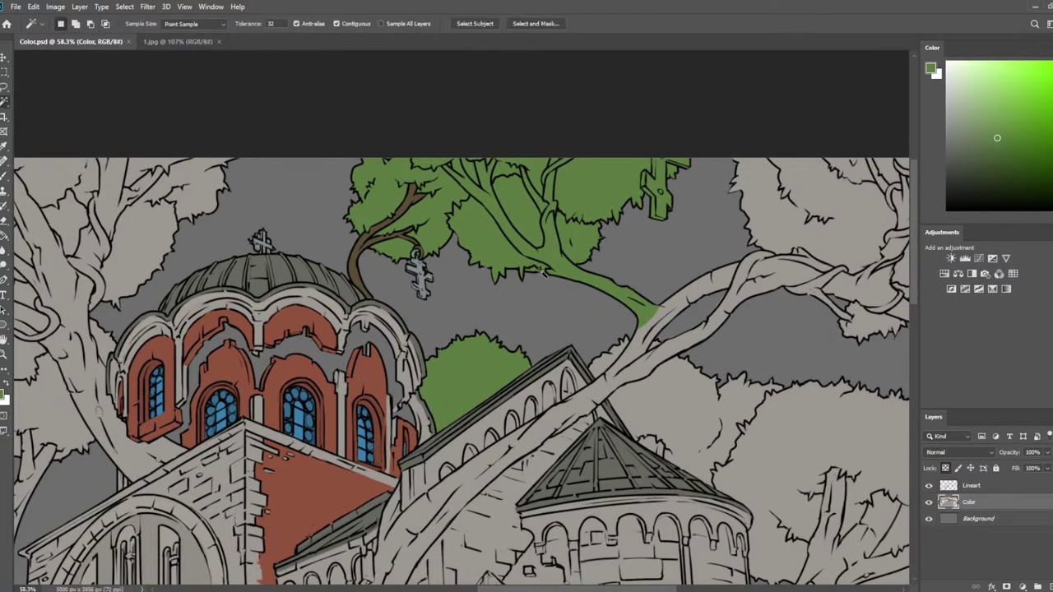
scroll(620, 272, up, 5)
click(542, 304)
key(ctrl+d)
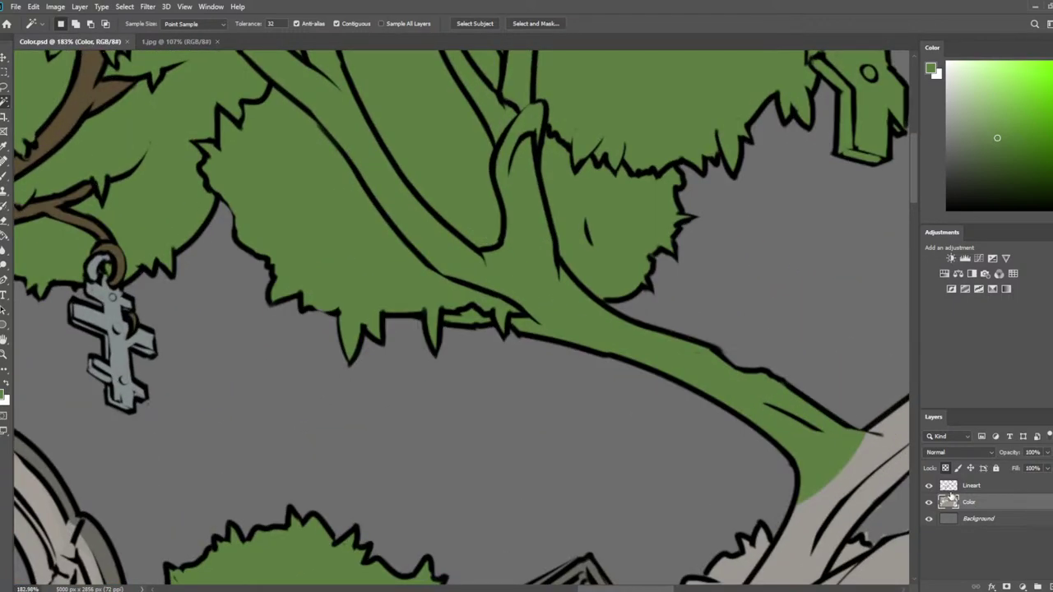
click(964, 488)
click(579, 327)
scroll(587, 308, down, 3)
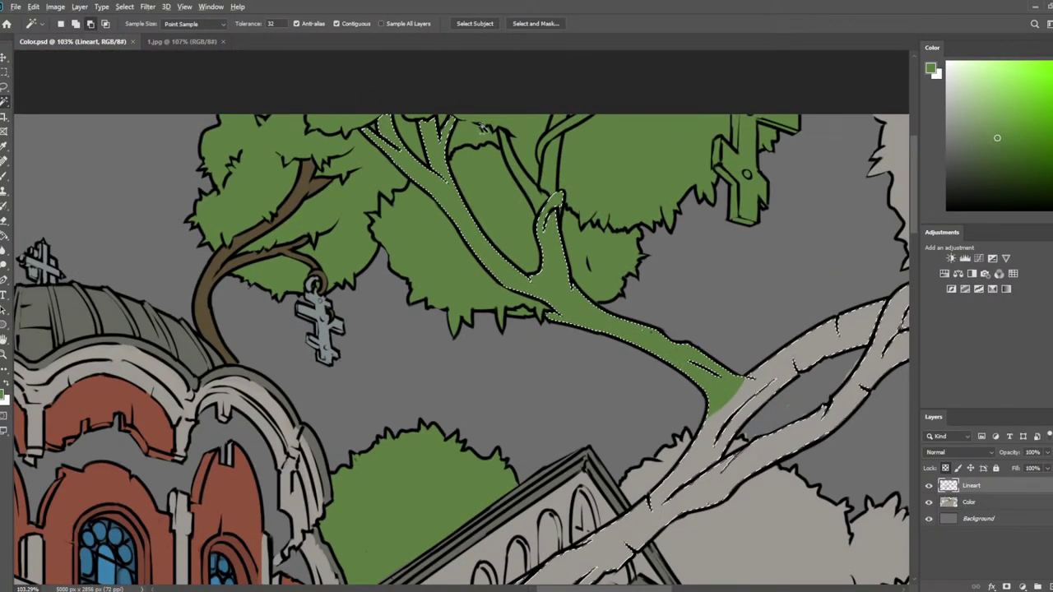
scroll(580, 247, up, 3)
shift+click(599, 198)
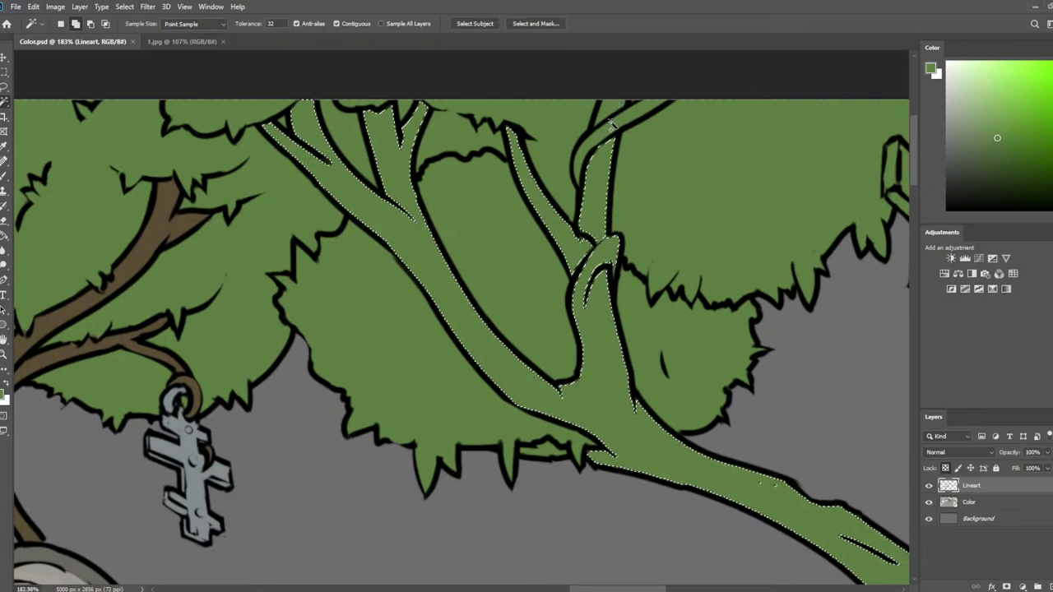
scroll(835, 194, down, 4)
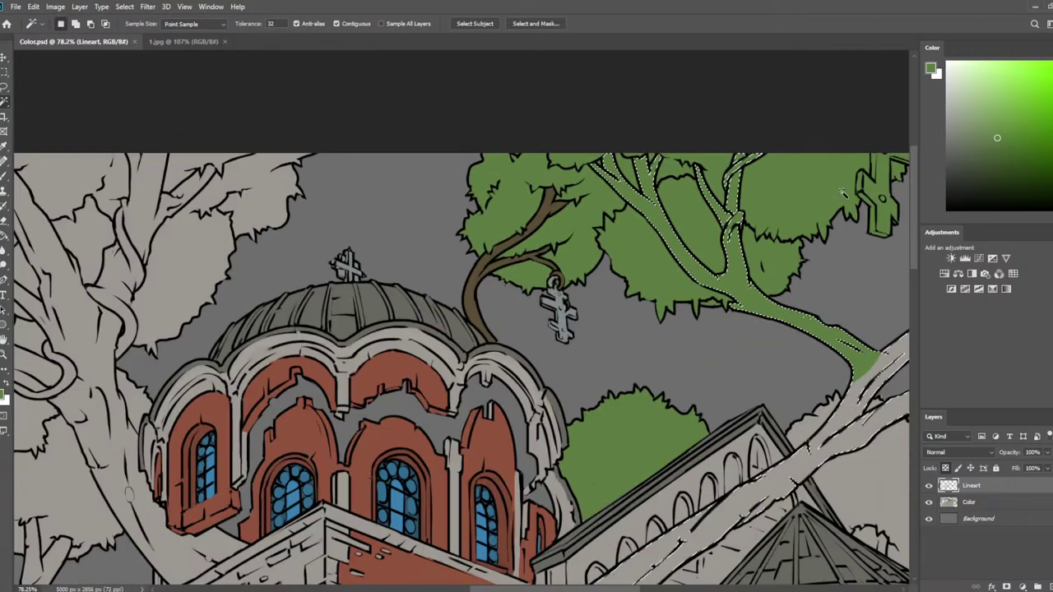
drag(804, 225, 606, 225)
click(970, 504)
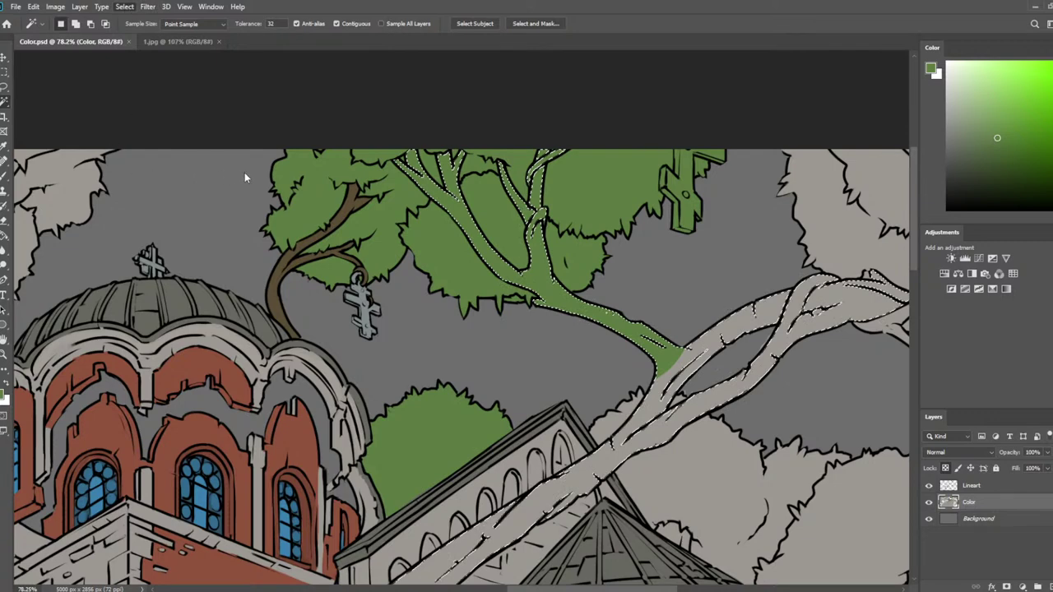
Paint the selected large branch with brown sampled from the small branch, using a size 400 brush, and clear the selection
key(b)
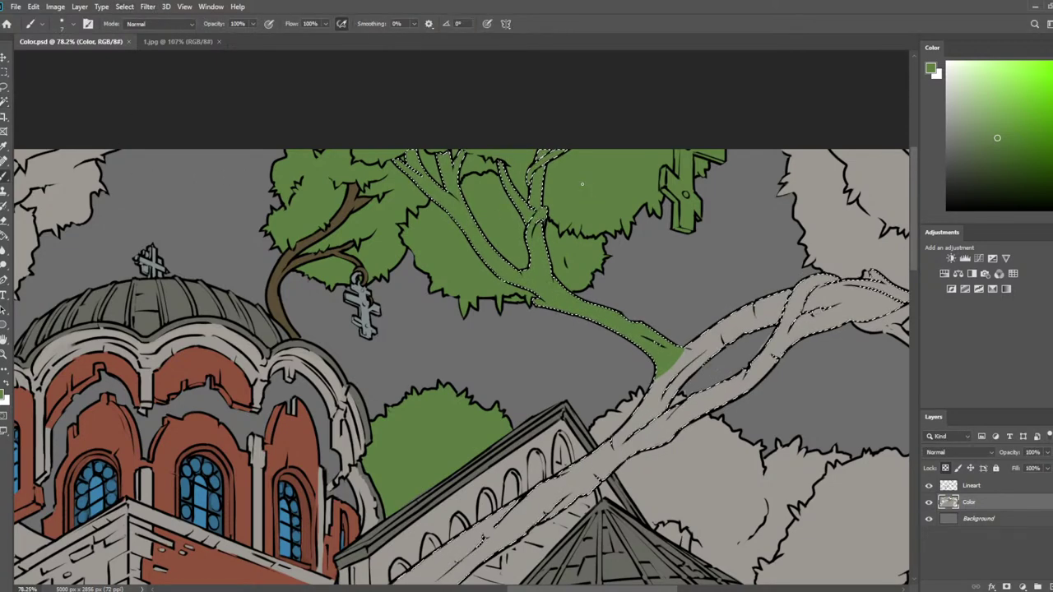
scroll(457, 326, down, 1)
key(i)
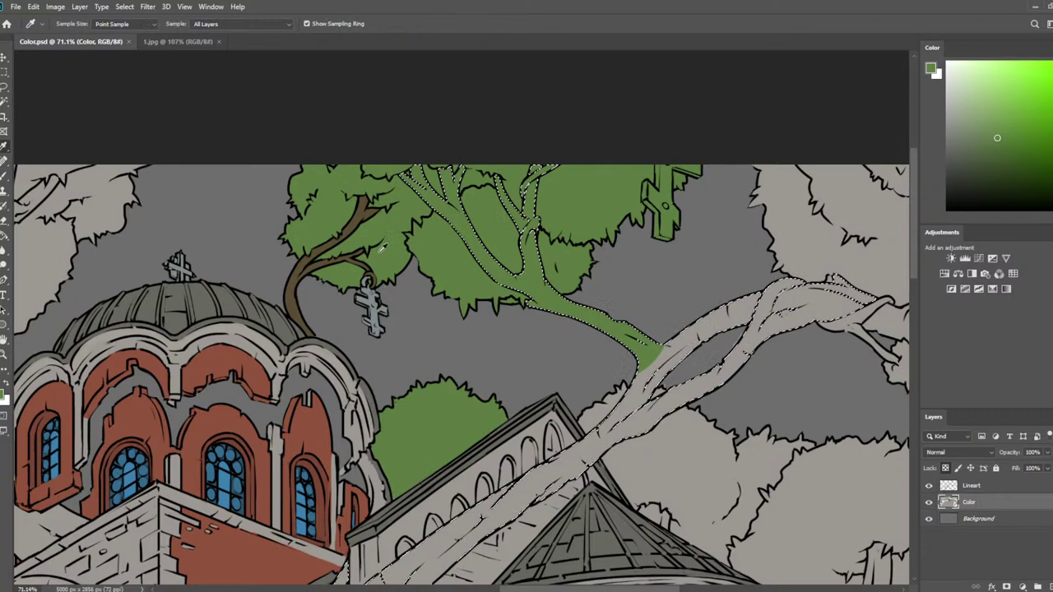
click(291, 278)
key(b)
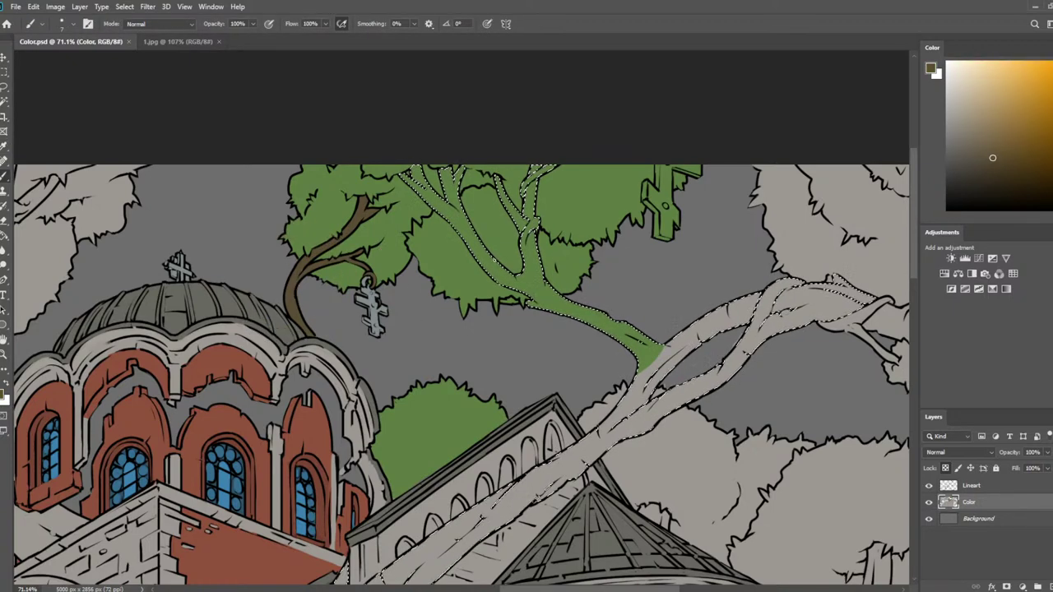
key(])
key(])
key(])
key(])
key(])
key(])
key(])
key(])
key(])
key(])
key(])
key(])
key(])
key(])
key(])
key(])
key(])
key(])
key(])
key(])
mouse_move(427, 176)
mouse_down()
mouse_move(489, 325)
mouse_move(721, 378)
mouse_move(438, 551)
mouse_up()
scroll(419, 368, down, 6)
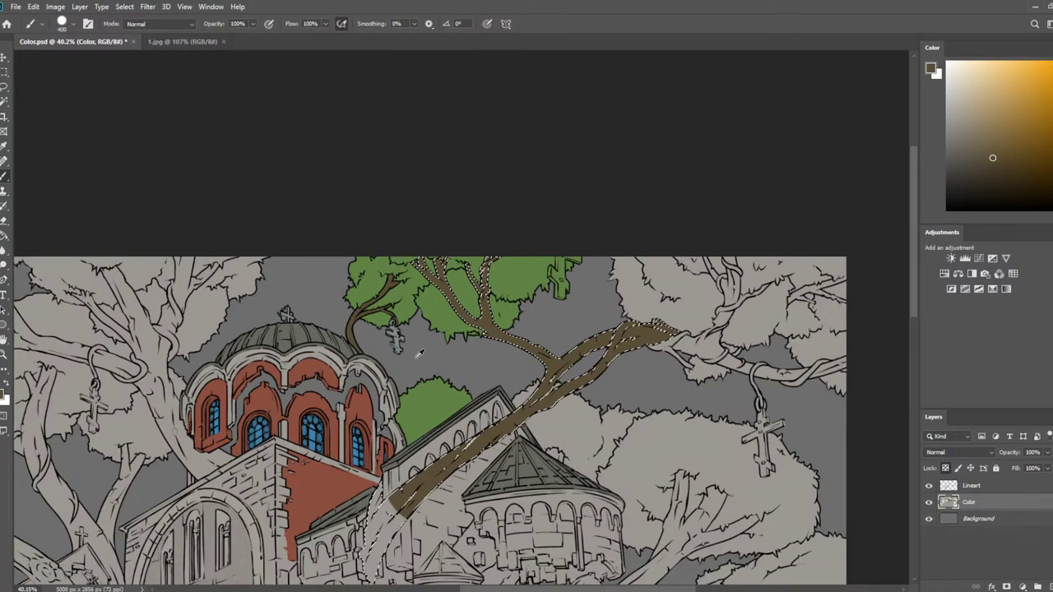
scroll(420, 352, down, 2)
drag(655, 197, 429, 383)
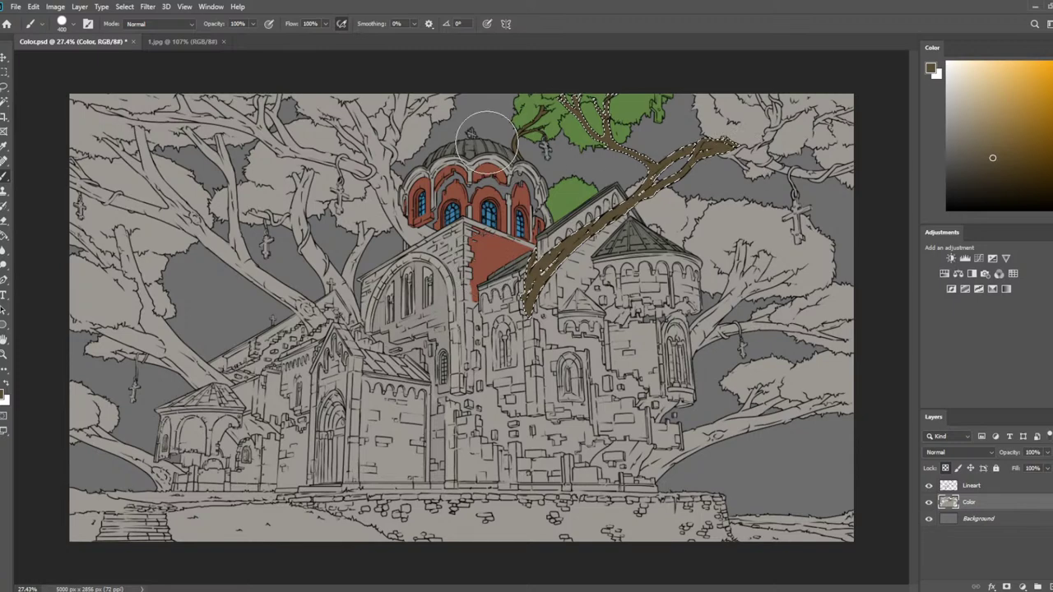
alt+click(518, 136)
mouse_move(627, 129)
mouse_down()
mouse_move(624, 232)
mouse_move(651, 209)
mouse_move(604, 225)
mouse_move(606, 111)
mouse_move(527, 150)
mouse_move(621, 274)
mouse_move(674, 283)
mouse_up()
key(l)
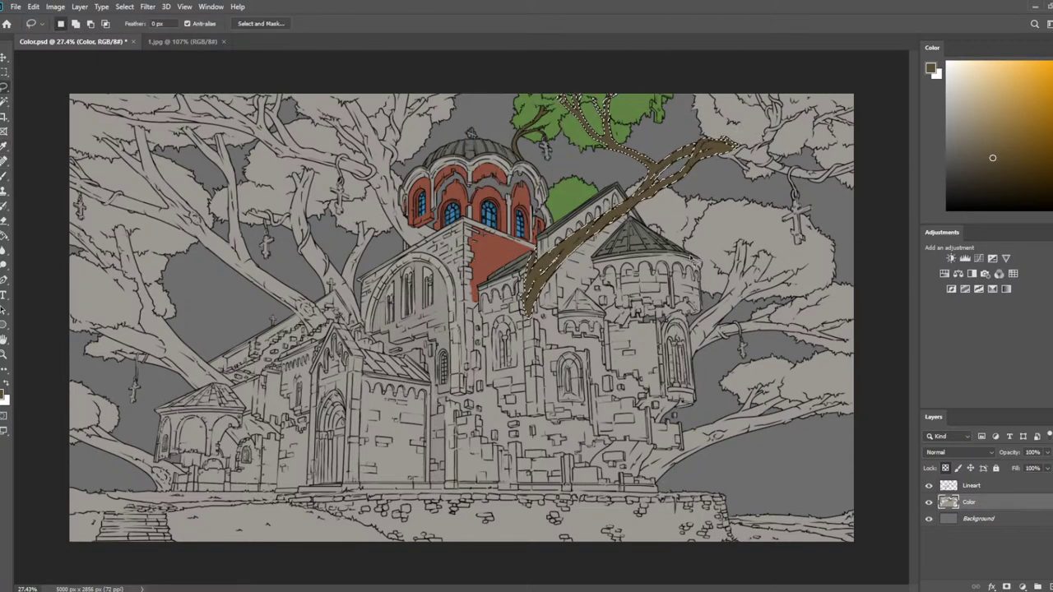
key(ctrl+d)
Try a golden yellow on the hanging cross beside the dome with a smaller brush, and undo it
scroll(577, 162, up, 5)
scroll(603, 117, up, 3)
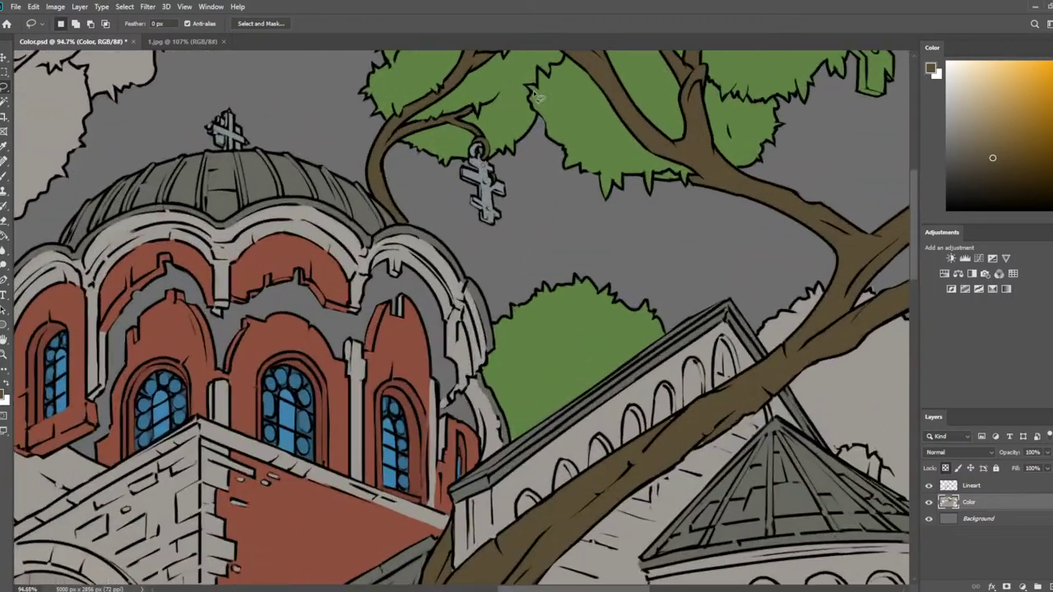
scroll(571, 91, down, 2)
scroll(570, 91, down, 3)
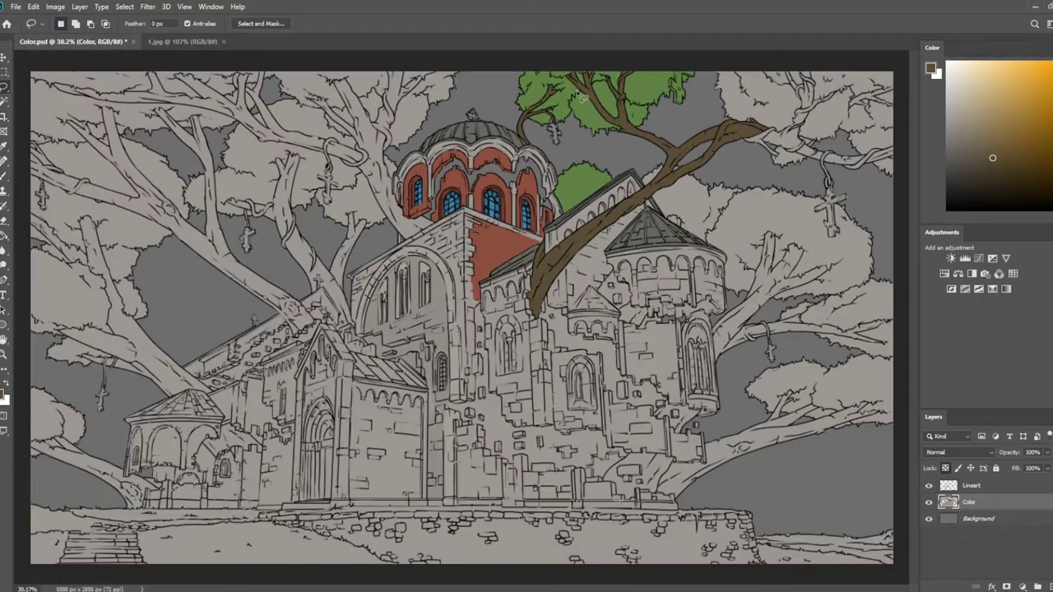
scroll(581, 97, up, 4)
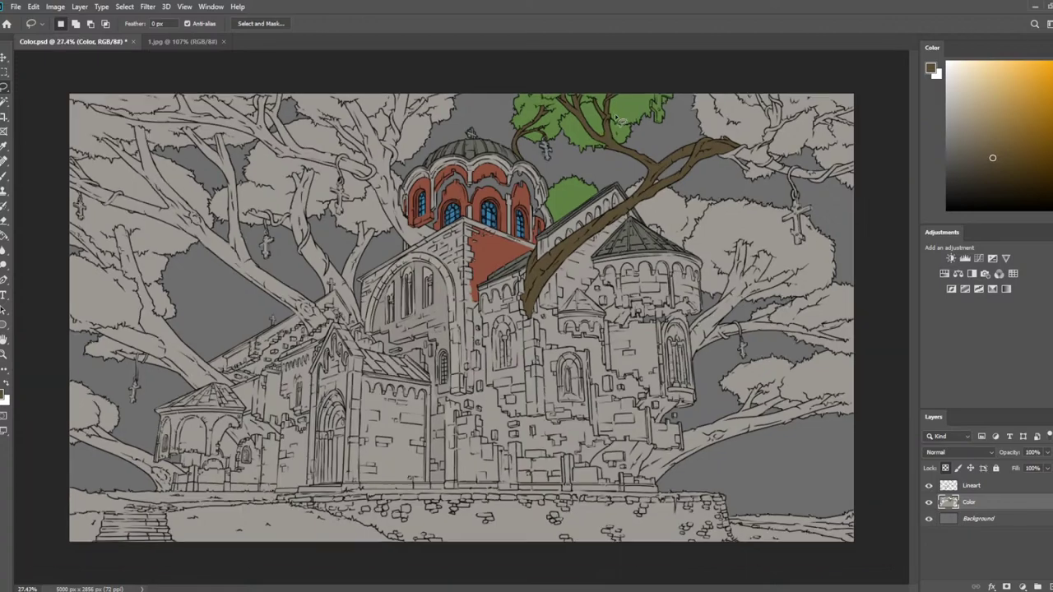
scroll(574, 119, up, 1)
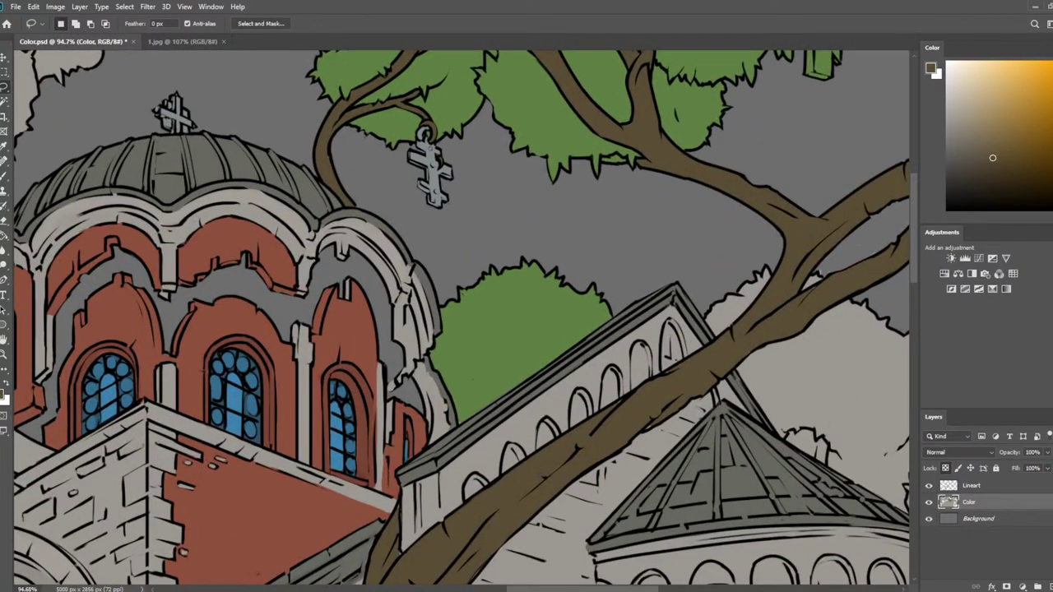
click(1036, 90)
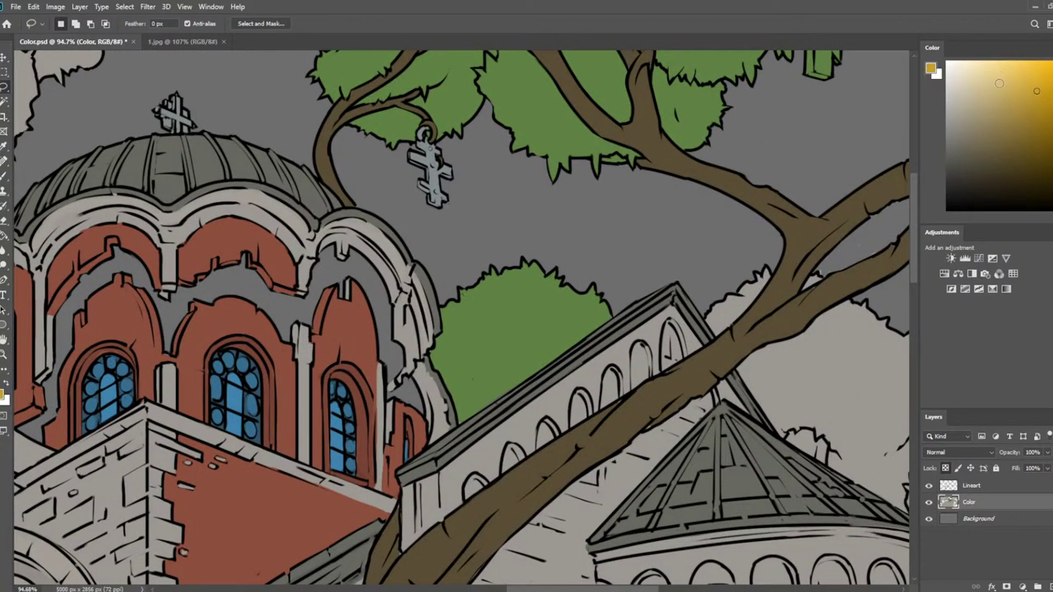
key(b)
key([)
key([)
key([)
key([)
key([)
key([)
key([)
key([)
key([)
key([)
key([)
key([)
key([)
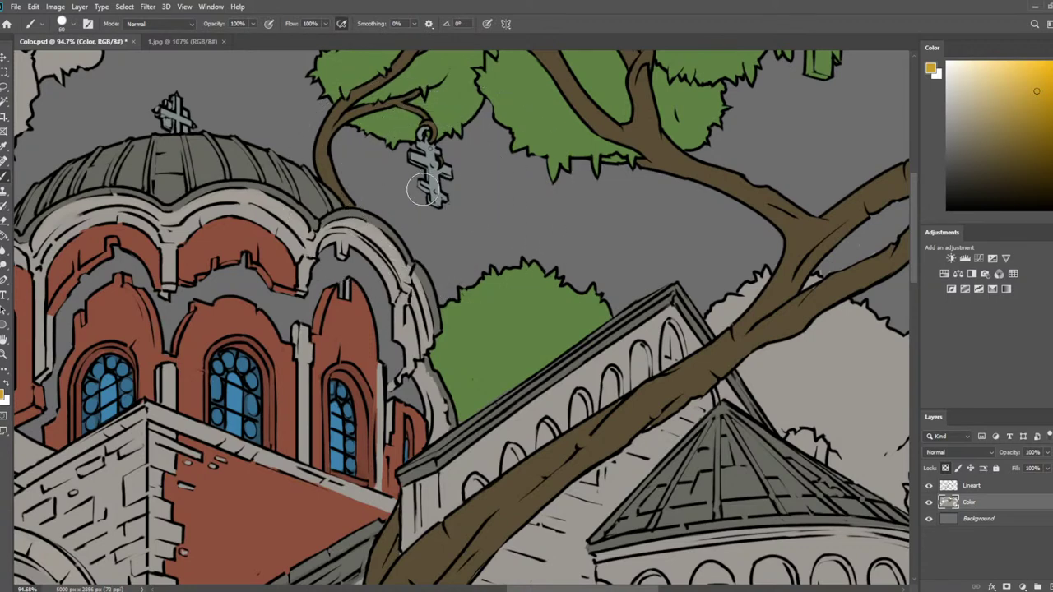
mouse_move(423, 190)
mouse_down()
mouse_move(439, 199)
mouse_move(459, 181)
mouse_move(427, 178)
mouse_move(424, 131)
mouse_up()
key(bracketleft)
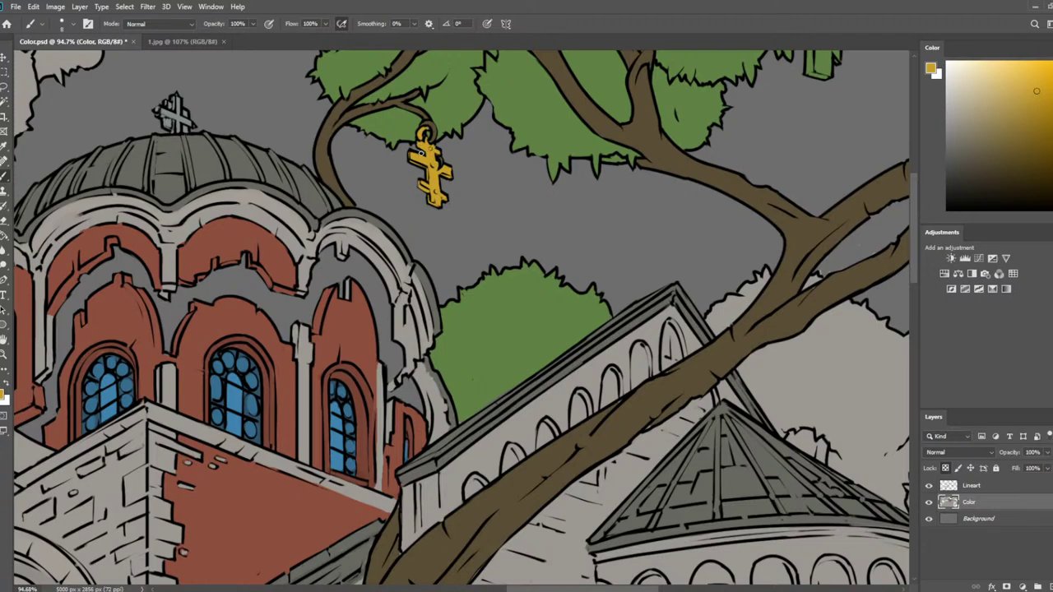
scroll(421, 153, down, 10)
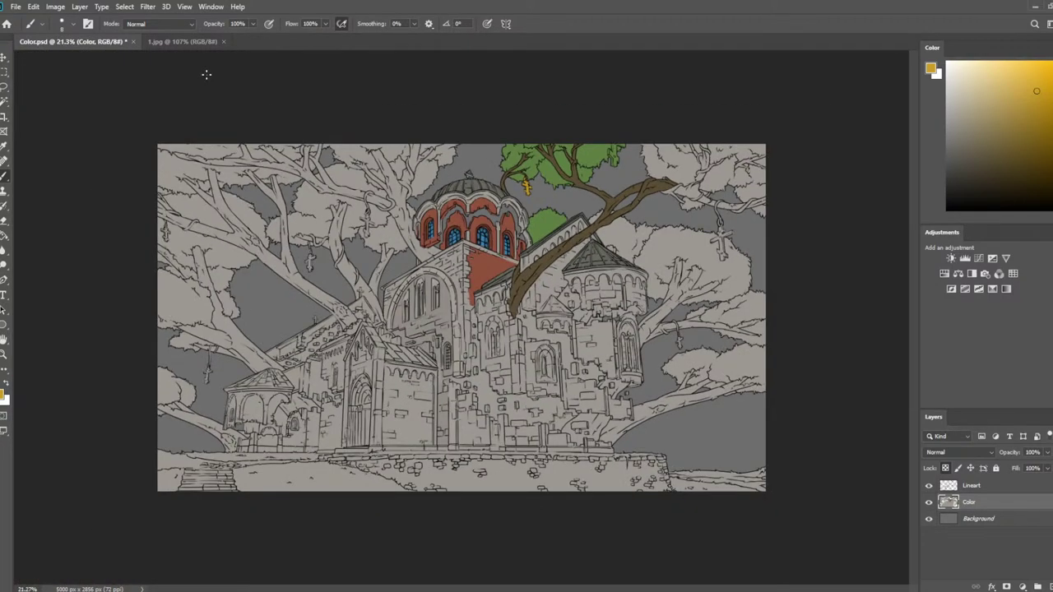
key(ctrl+z)
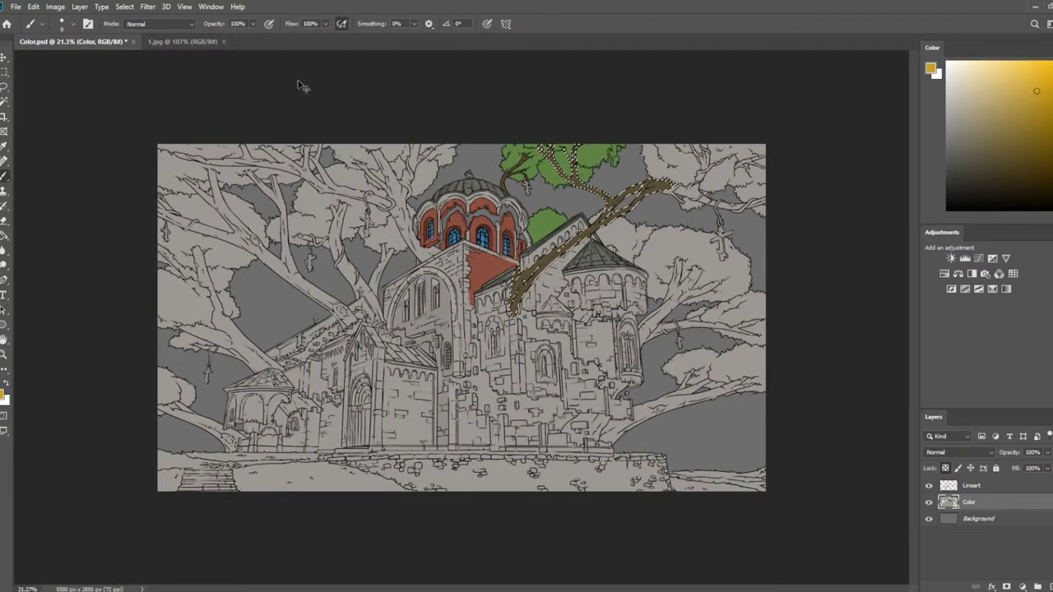
Paint the piece of branch between the dome and the green bush brown, sampling the adjoining foliage green and grey for its edges
scroll(575, 141, up, 7)
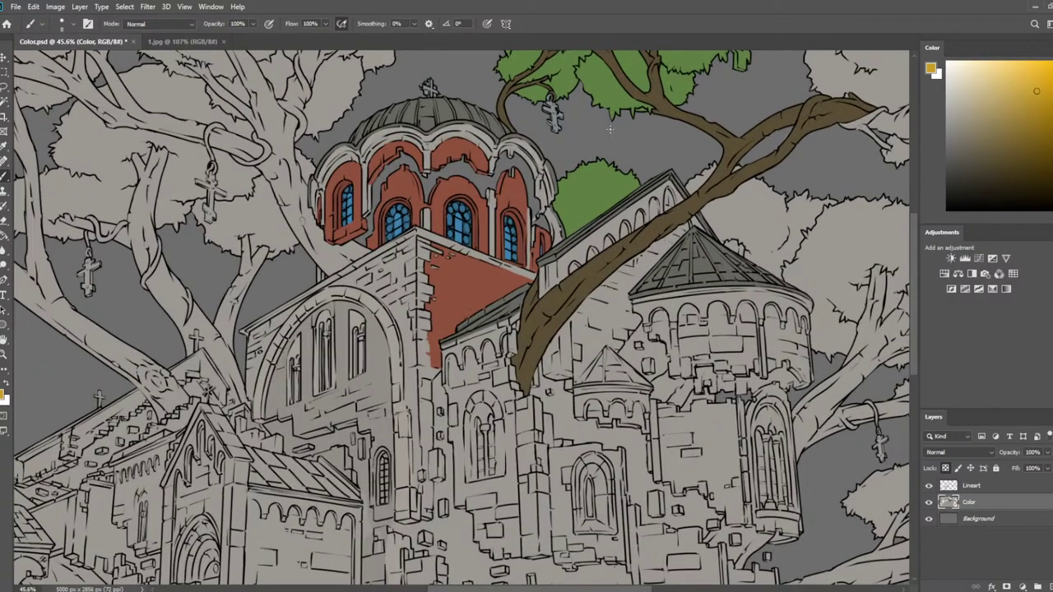
scroll(552, 134, up, 3)
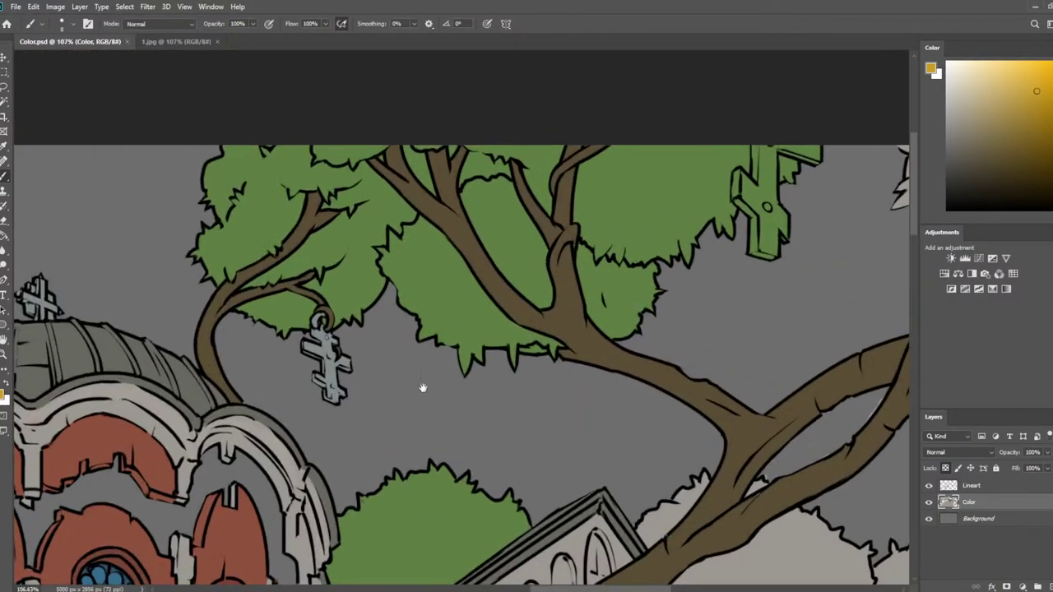
drag(422, 387, 574, 22)
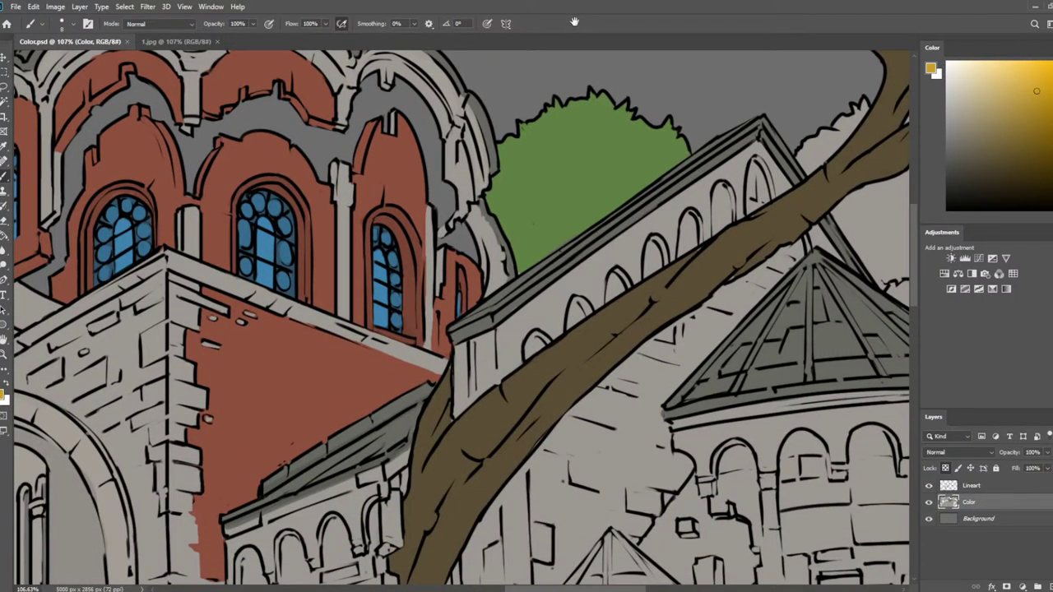
key(f)
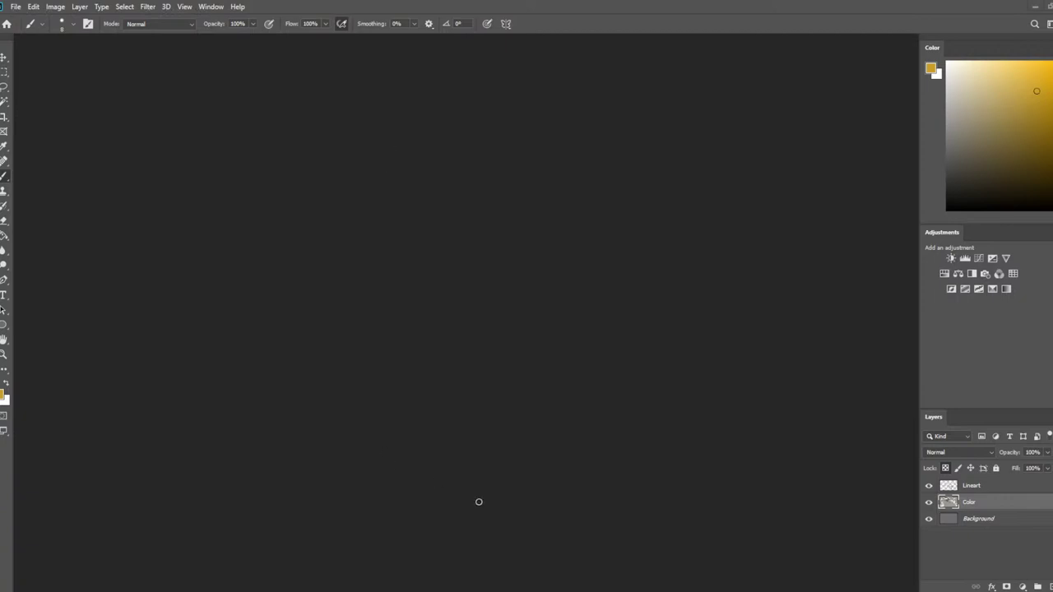
alt+click(482, 493)
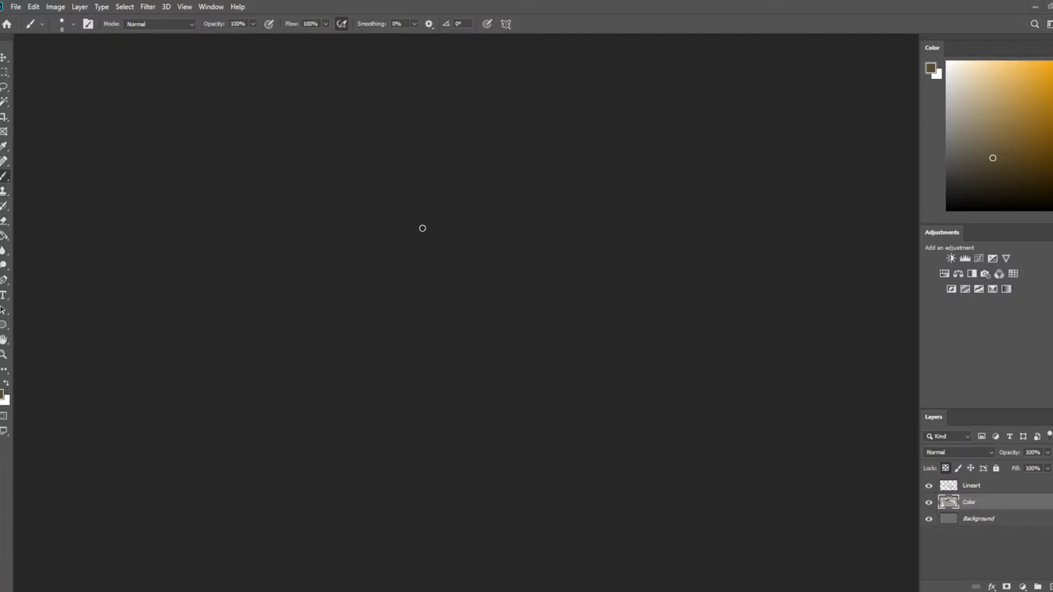
alt+click(376, 294)
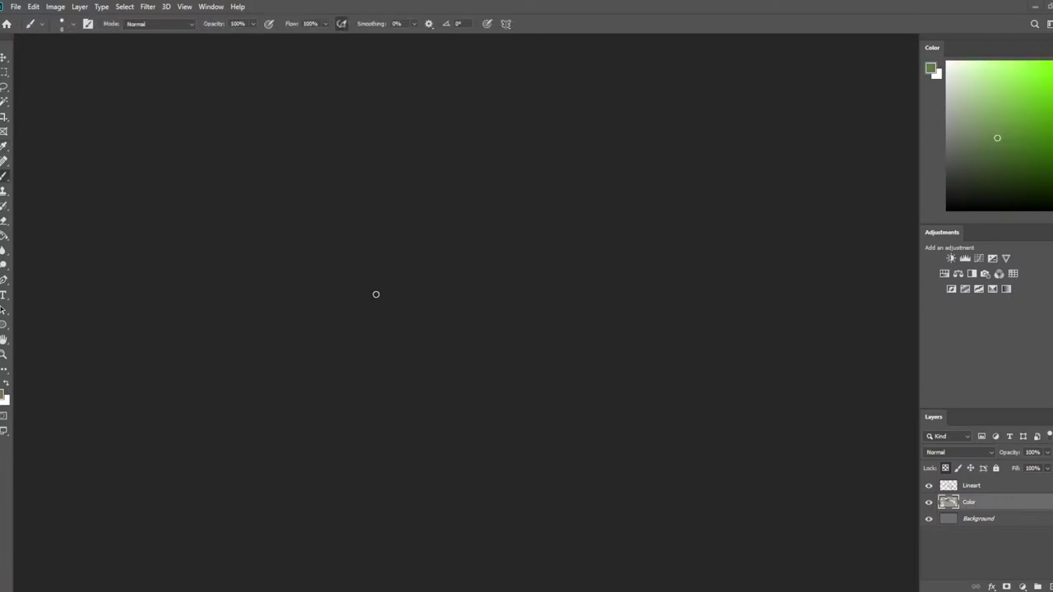
alt+click(395, 304)
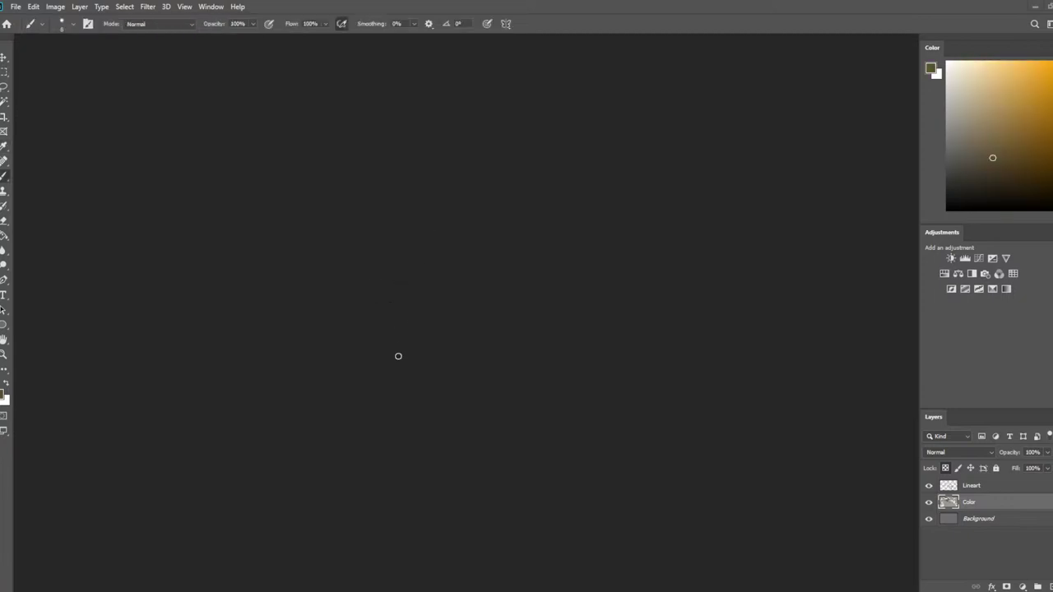
alt+click(385, 344)
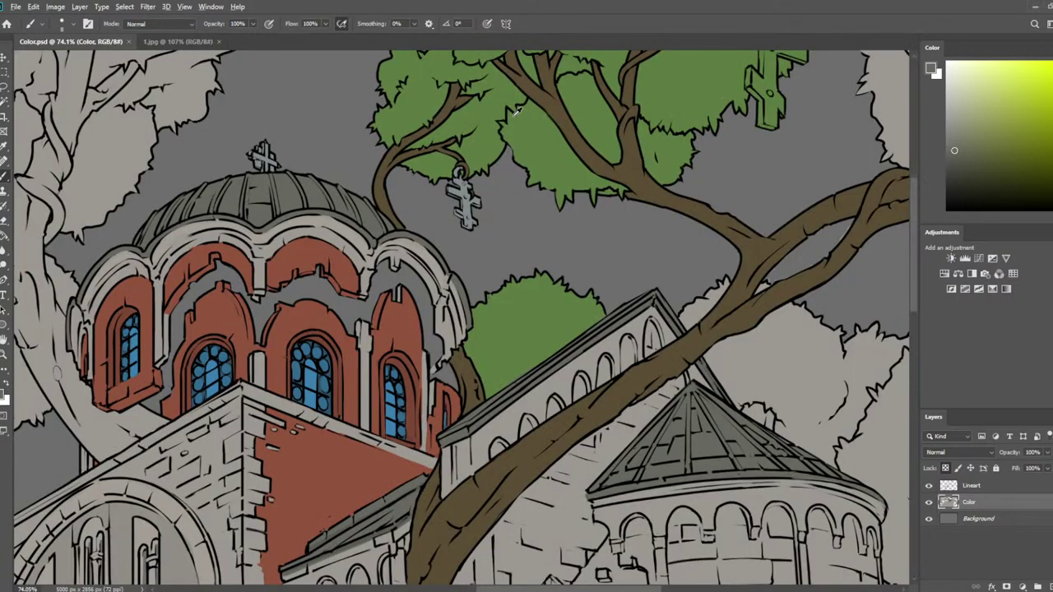
scroll(276, 136, down, 3)
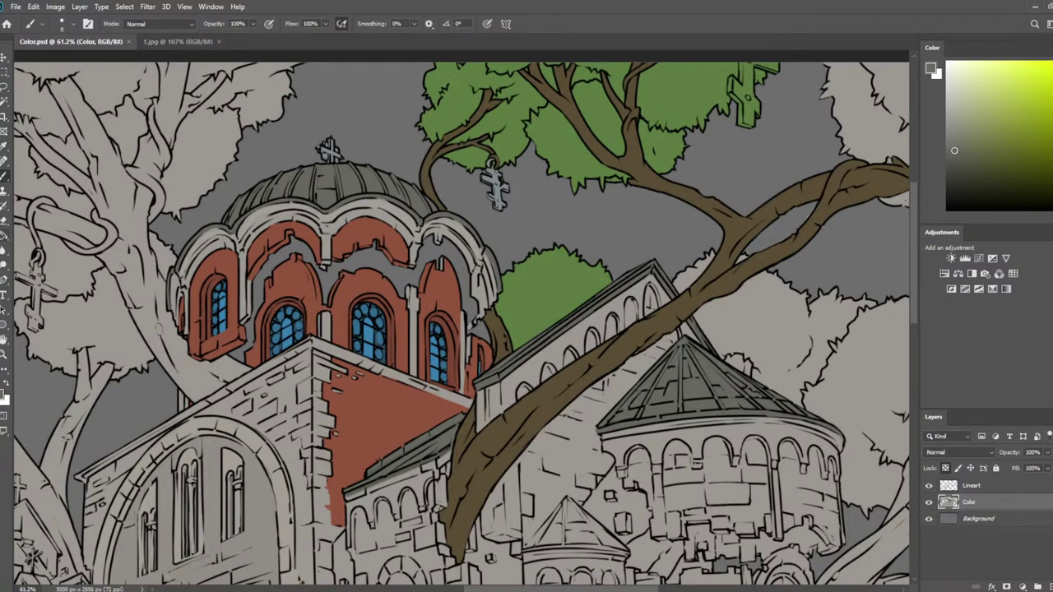
scroll(490, 136, up, 4)
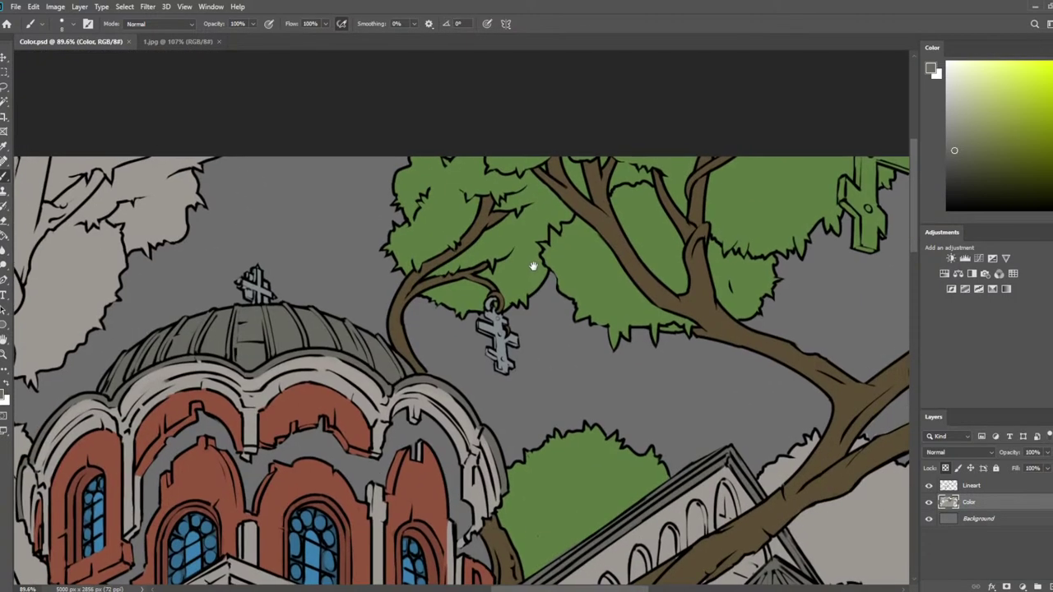
Touch up the black outlines around the hanging cross beside the dome on the Lineart layer, with transparency unlocked and a very small brush
scroll(447, 165, up, 10)
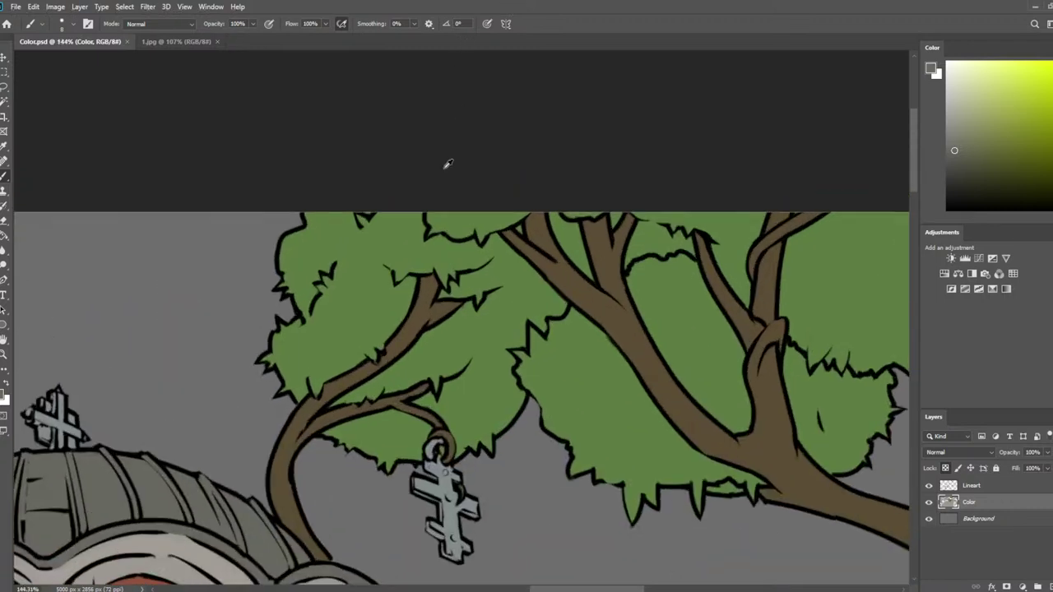
scroll(435, 423, down, 1)
drag(366, 467, 491, 162)
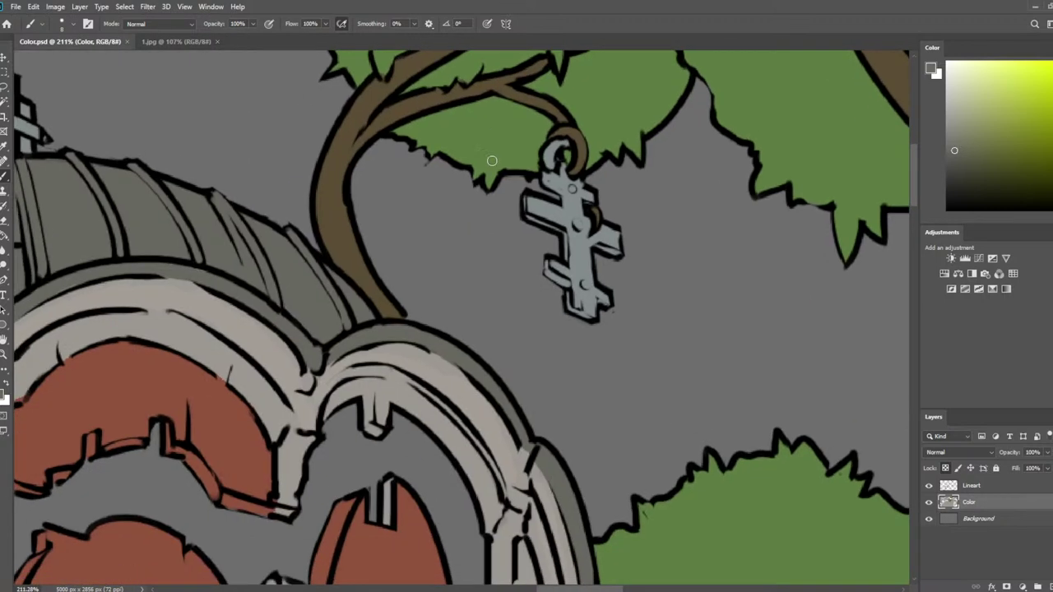
click(977, 487)
click(986, 178)
drag(987, 178, 947, 209)
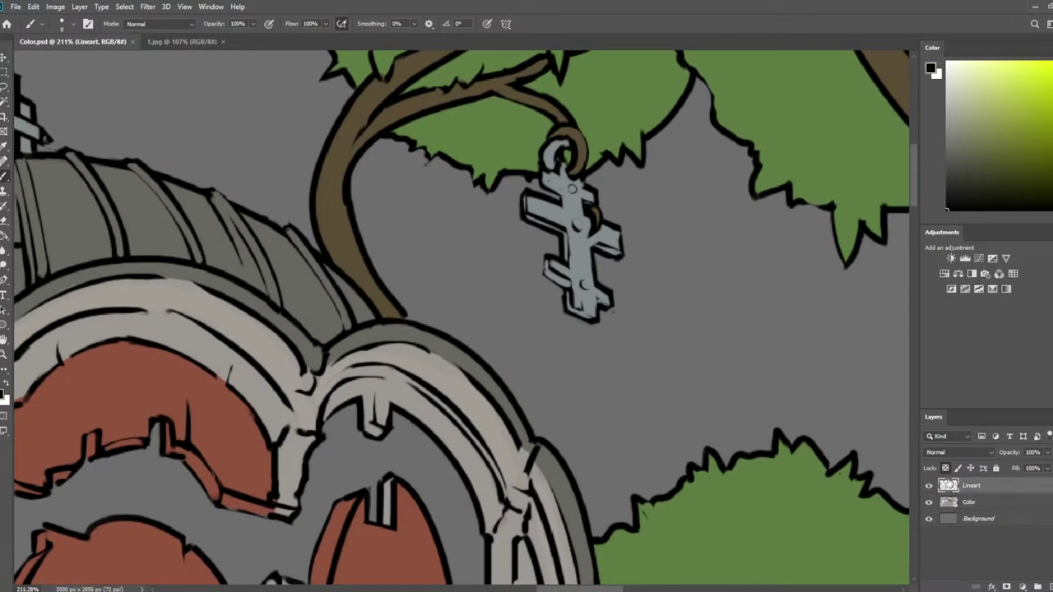
click(945, 468)
key([)
key([)
key([)
key([)
scroll(289, 49, down, 10)
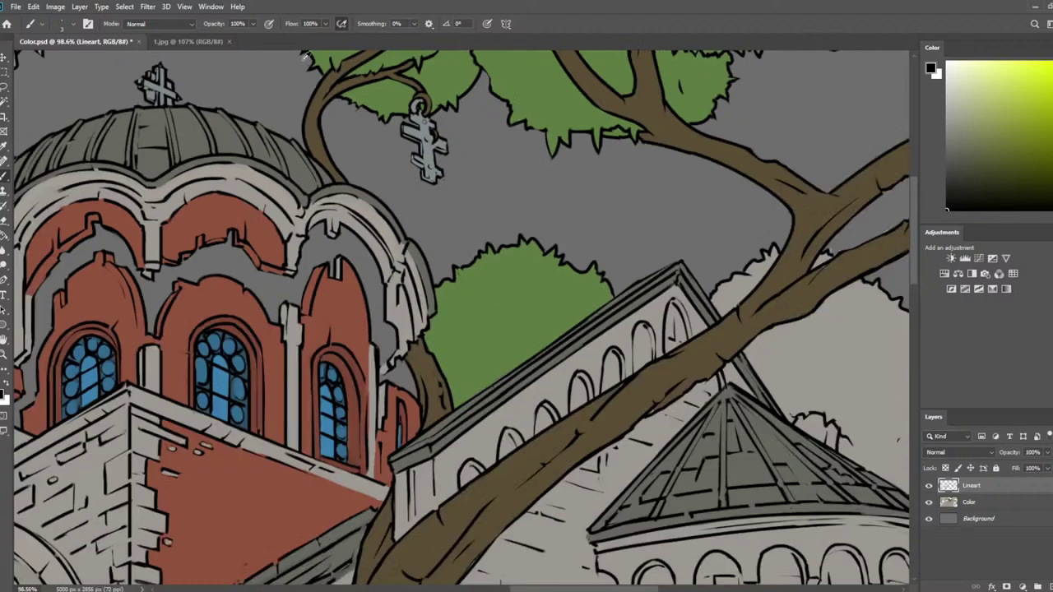
Select the foliage cluster nearest the dome with the Magic Wand on the Lineart layer, and return to the Color layer
drag(502, 96, 627, 242)
scroll(543, 128, up, 10)
click(968, 502)
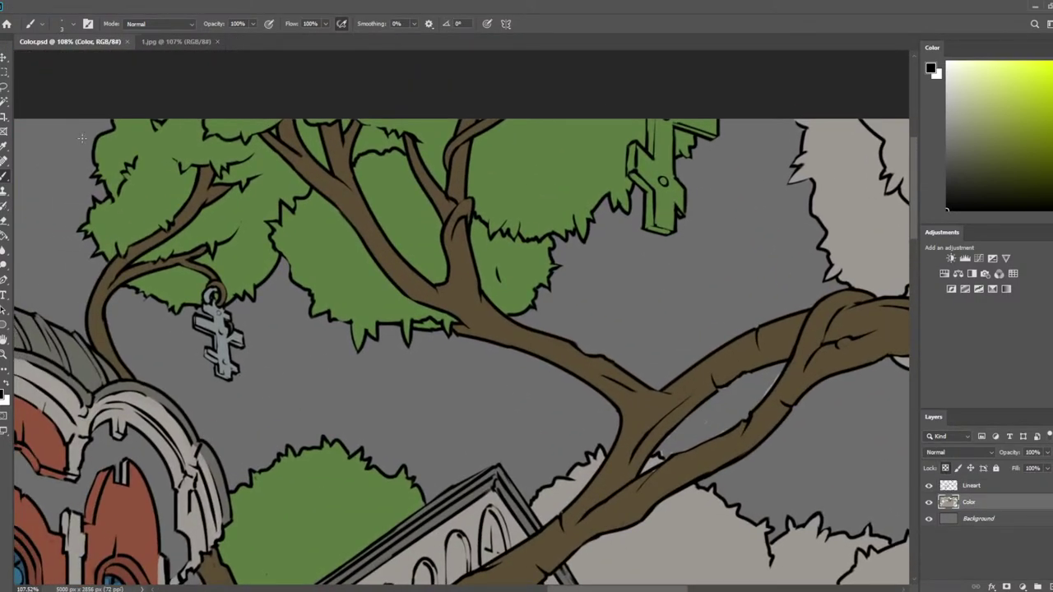
click(7, 101)
scroll(205, 136, down, 2)
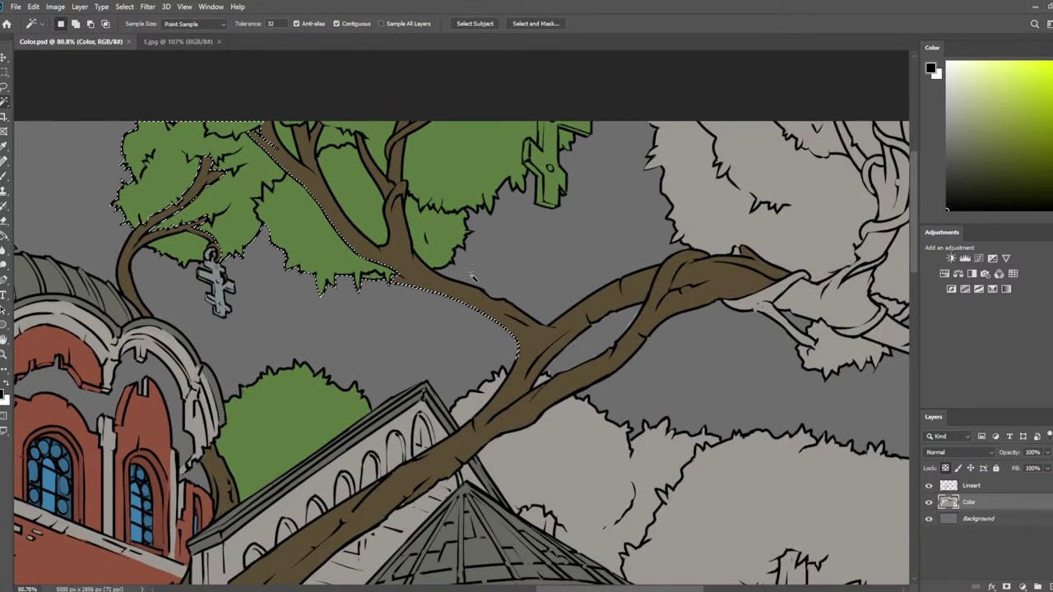
click(972, 486)
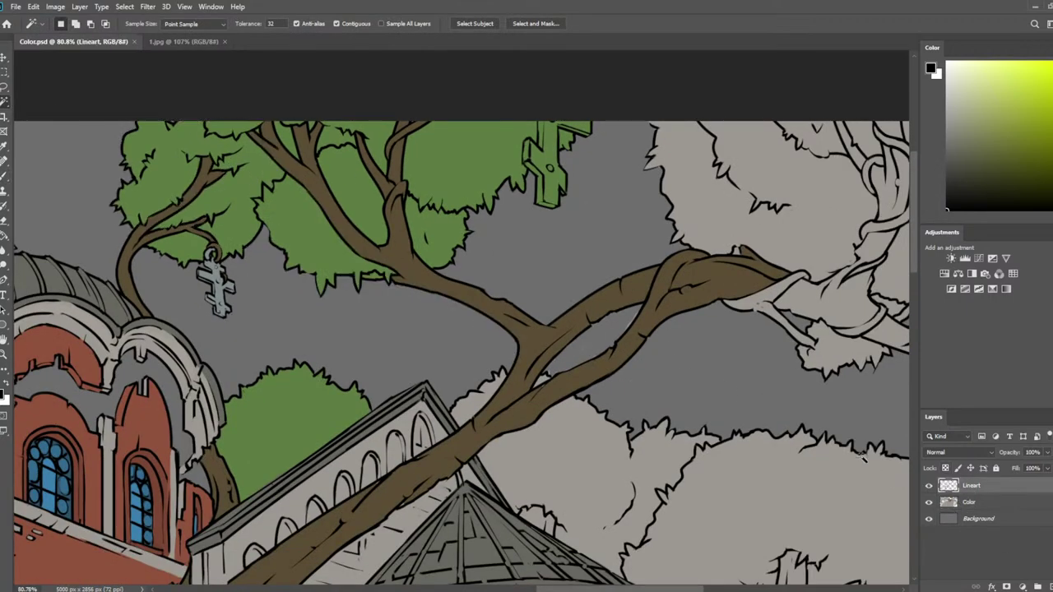
shift+click(243, 224)
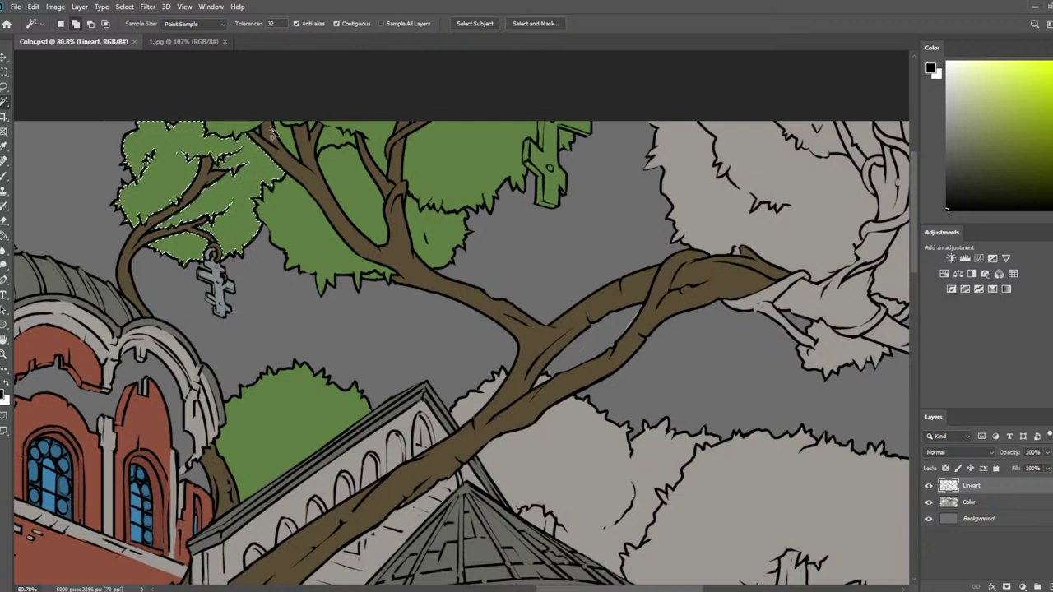
shift+click(330, 138)
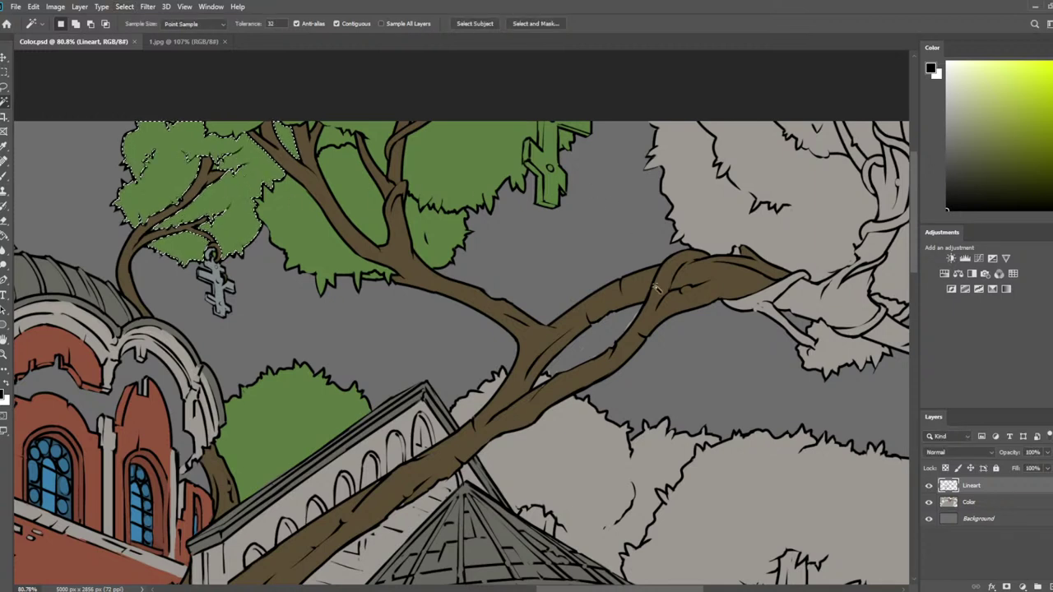
click(970, 501)
Paint the selected foliage a darker shade of its sampled green with a size 600 brush, and clear the selection
key(b)
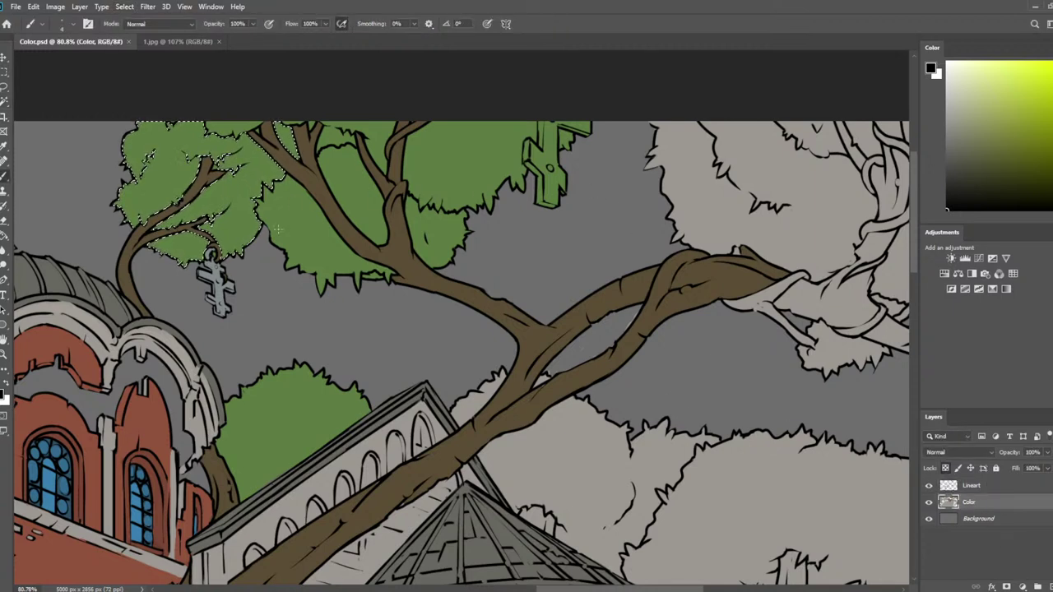
key(i)
click(275, 155)
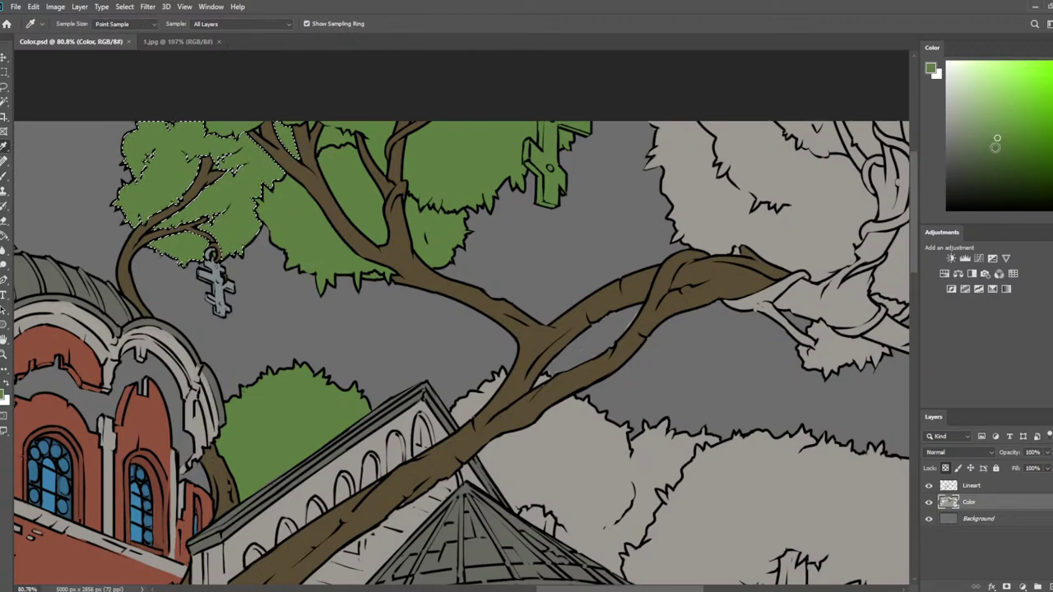
key(b)
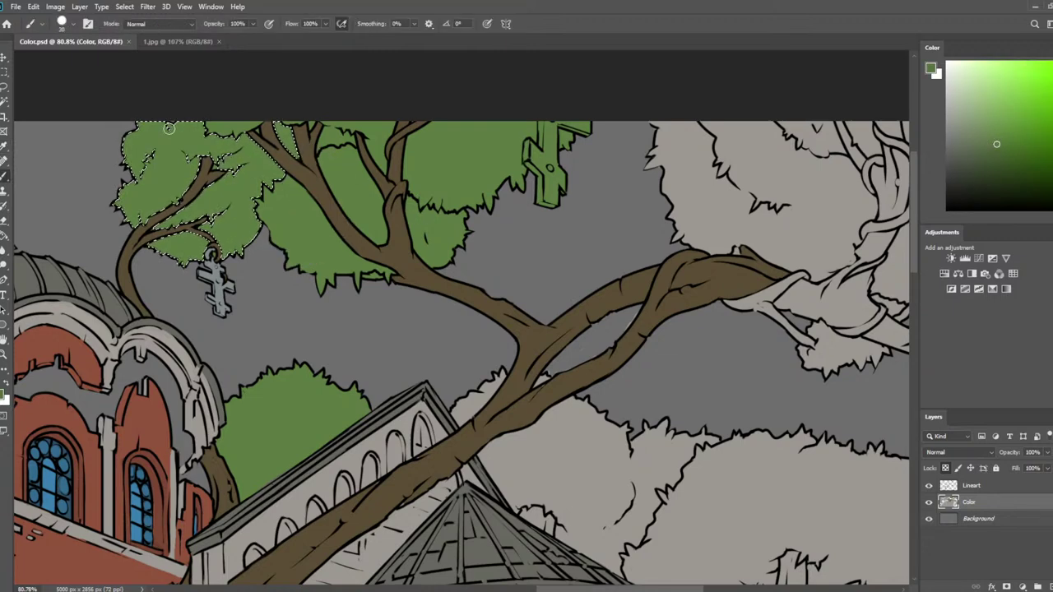
key(bracketright)
key(bracketright)
key(bracketright)
key(bracketright)
key(bracketright)
key(bracketright)
key(bracketright)
mouse_move(158, 185)
mouse_down()
mouse_move(251, 182)
mouse_move(247, 215)
mouse_up()
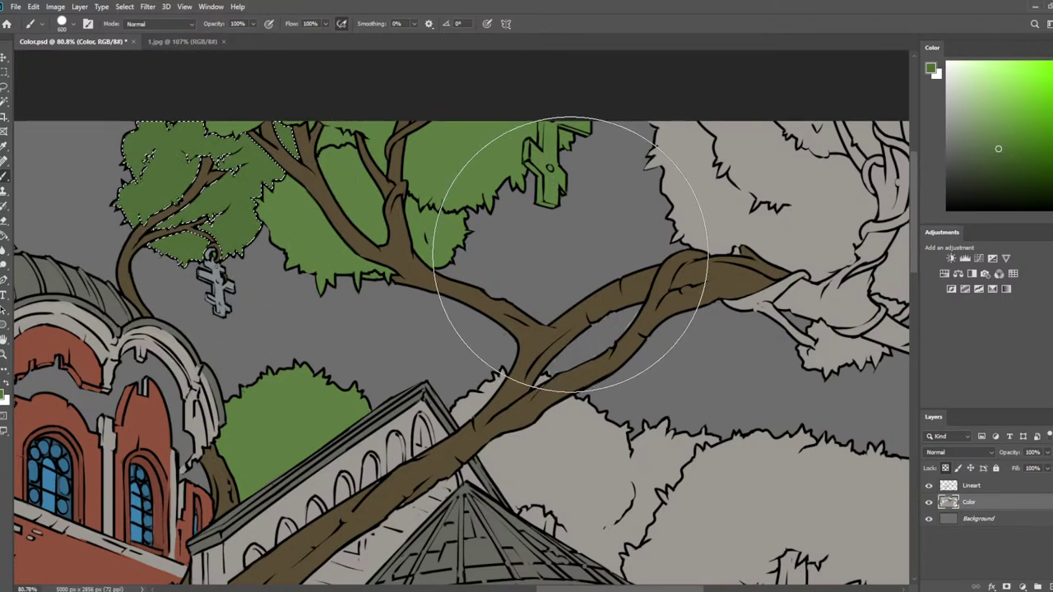
key(l)
key(ctrl+d)
Select the upper foliage beside the large green cross and between the offshoots with the Magic Wand on the Lineart layer, returning to the Color layer
scroll(334, 198, down, 8)
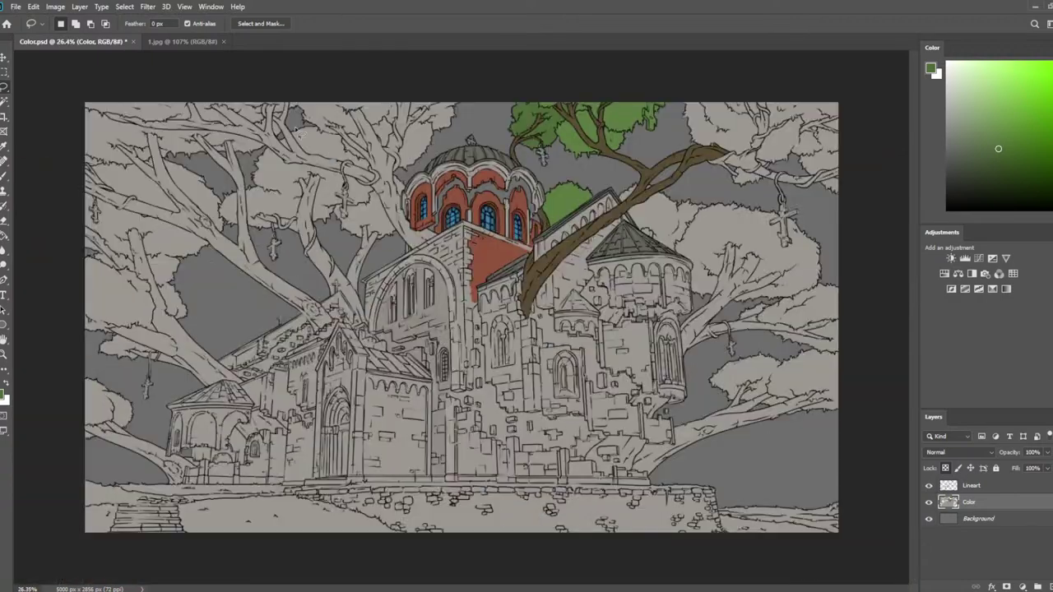
scroll(518, 80, up, 11)
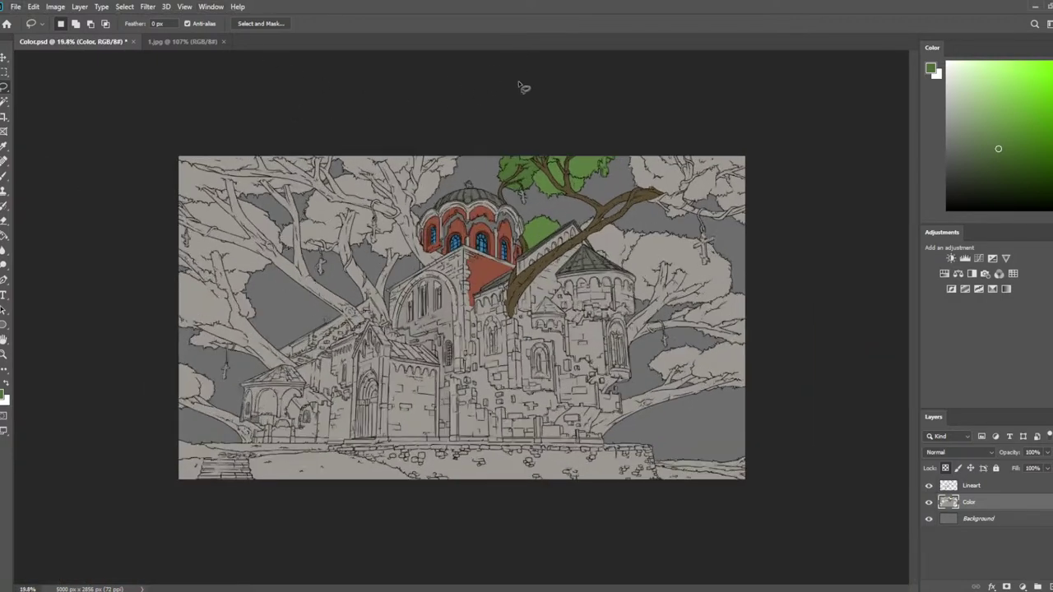
scroll(723, 176, up, 4)
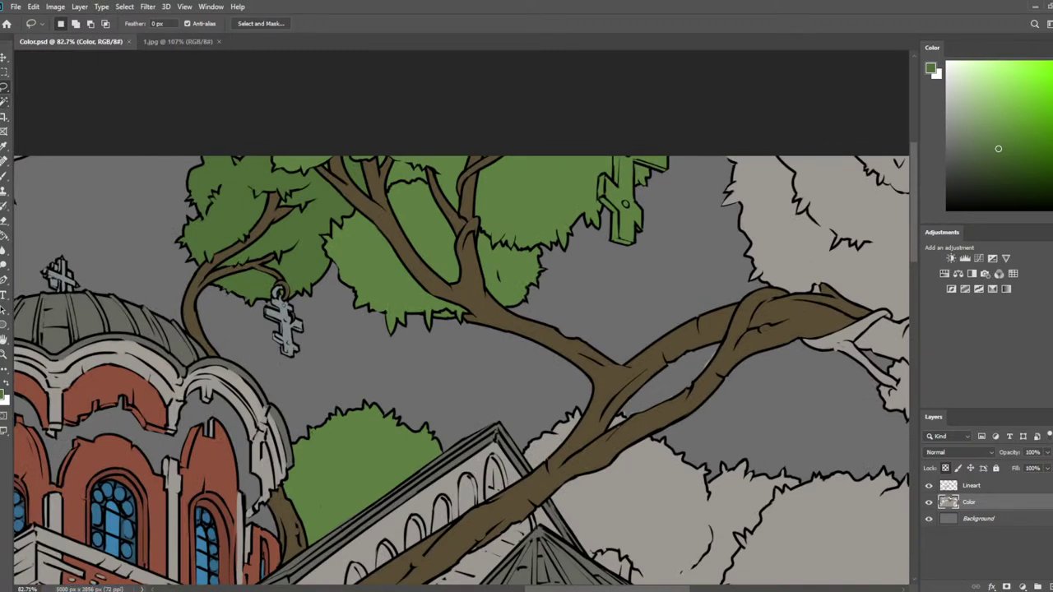
click(3, 103)
scroll(679, 294, down, 5)
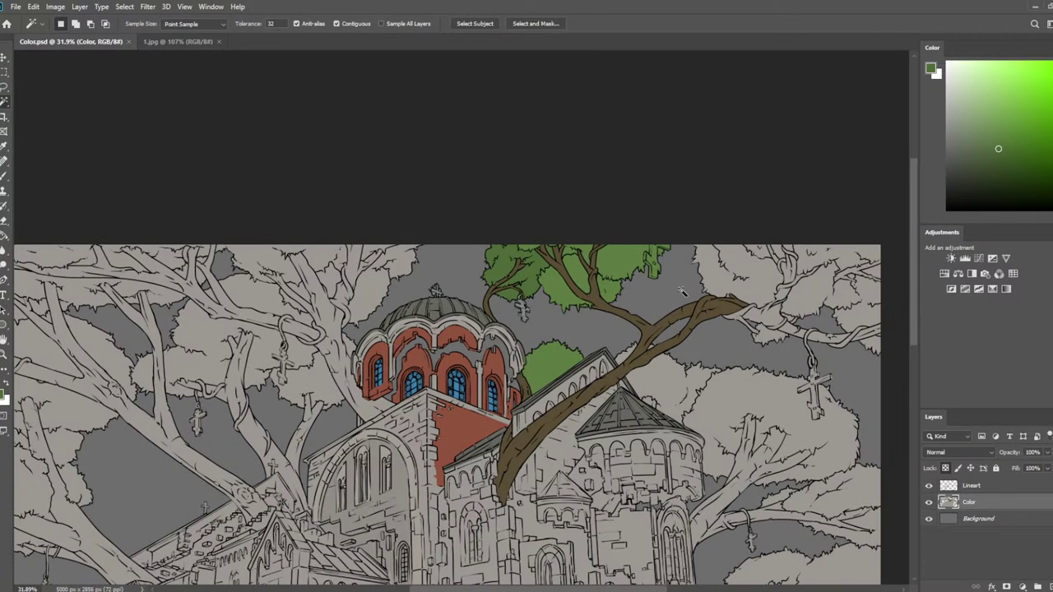
scroll(685, 289, up, 1)
scroll(684, 290, up, 6)
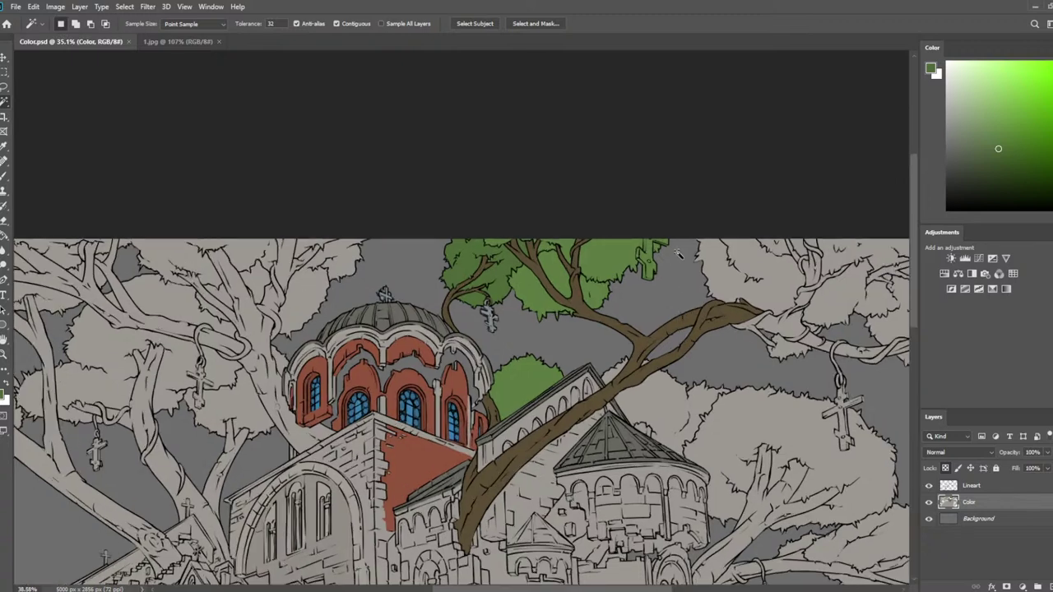
key(alt+bracketright)
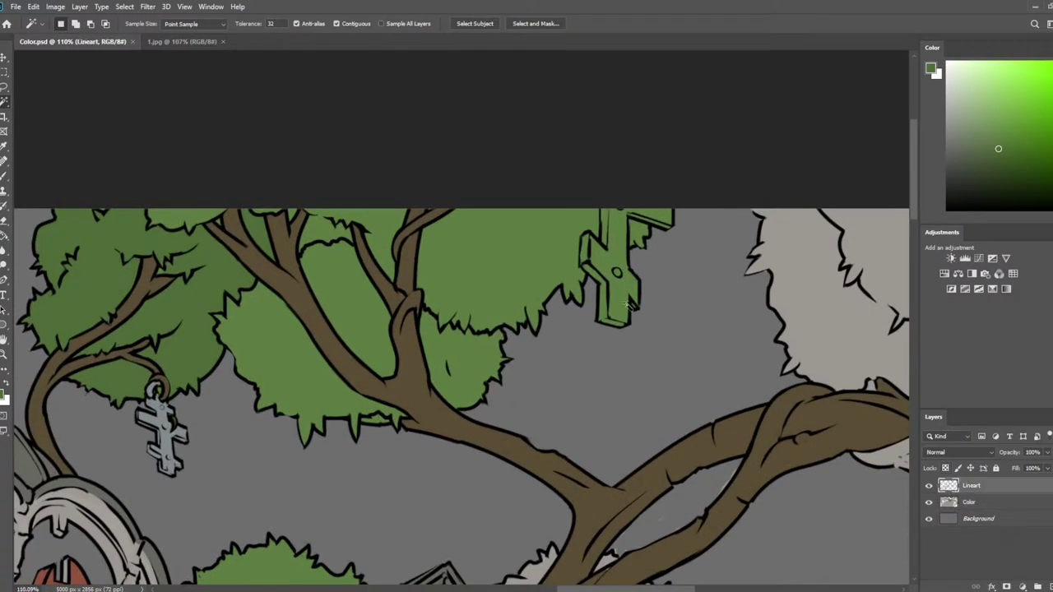
click(501, 246)
shift+click(381, 222)
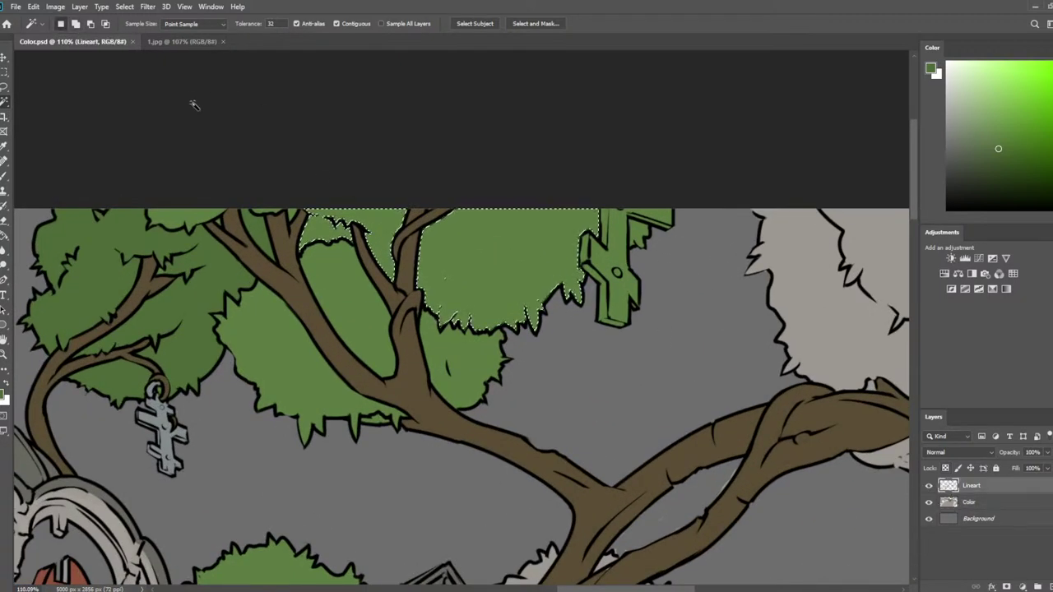
scroll(865, 414, down, 2)
click(1026, 506)
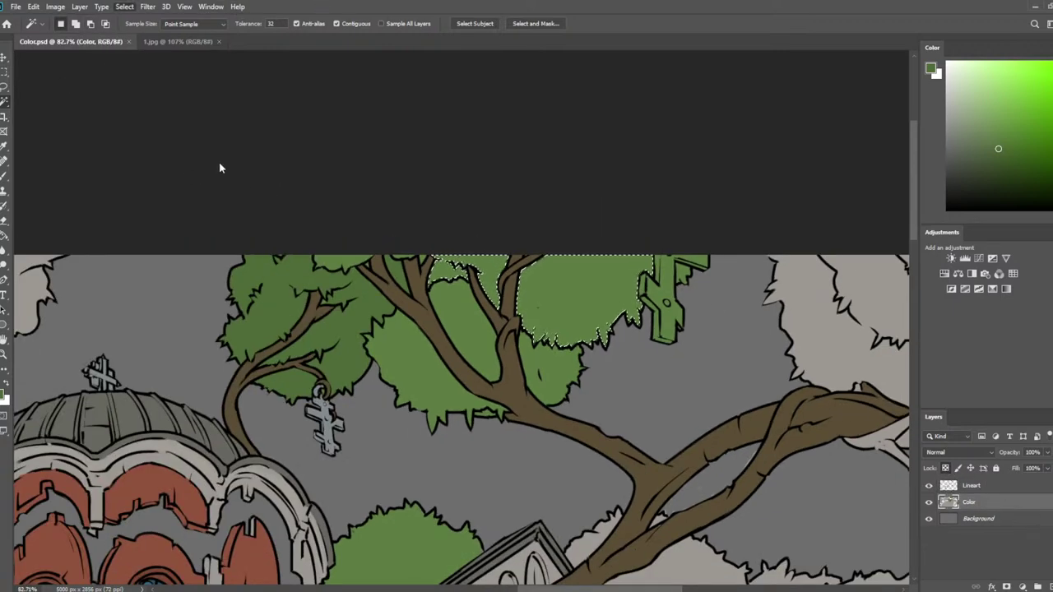
Paint the selected upper foliage a lighter shade of its sampled green with the size 600 brush, and clear the selection
key(i)
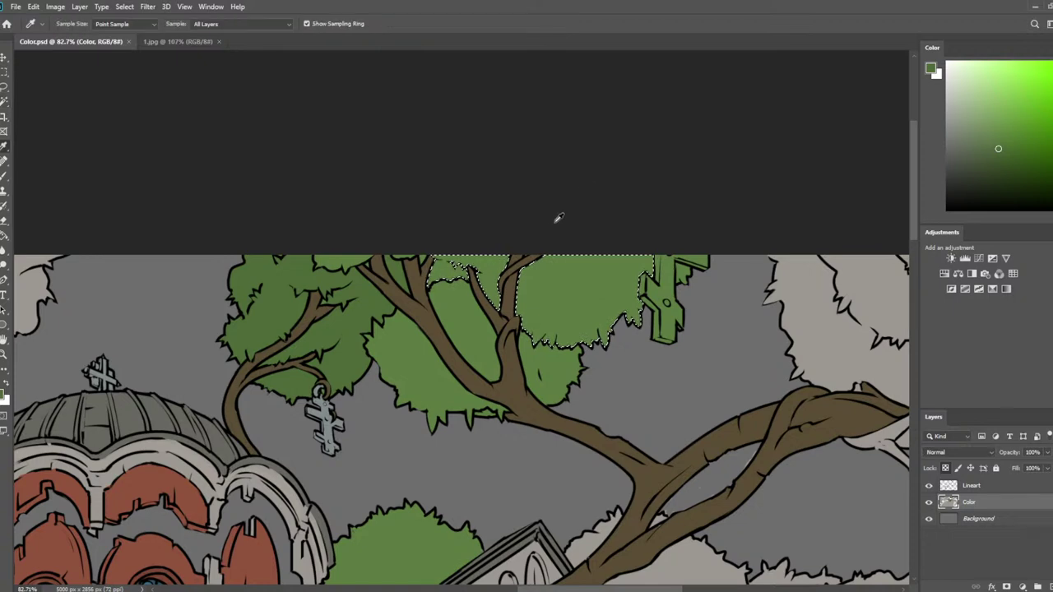
click(590, 274)
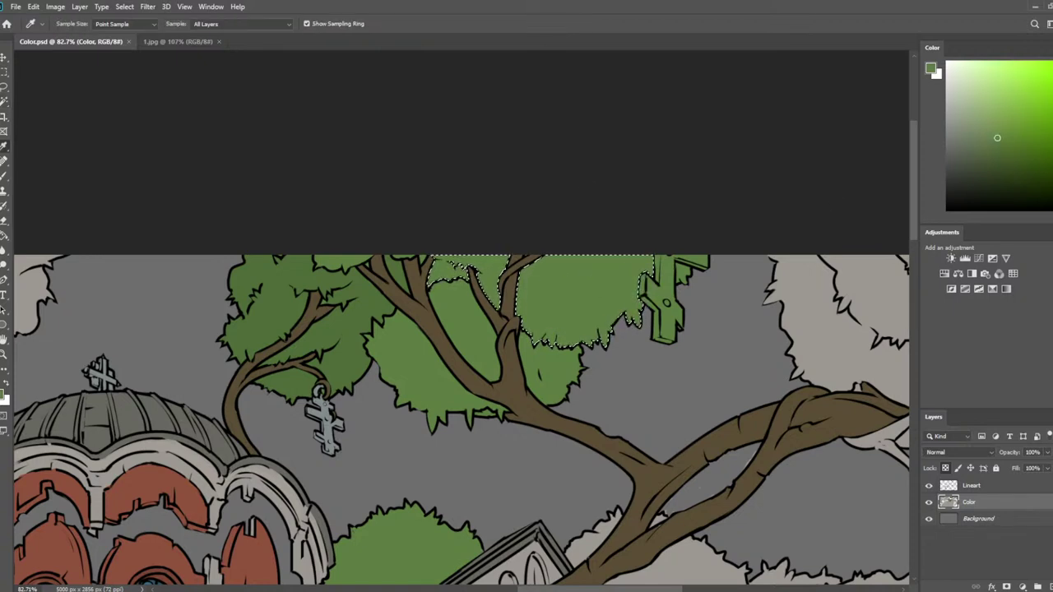
click(999, 133)
key(b)
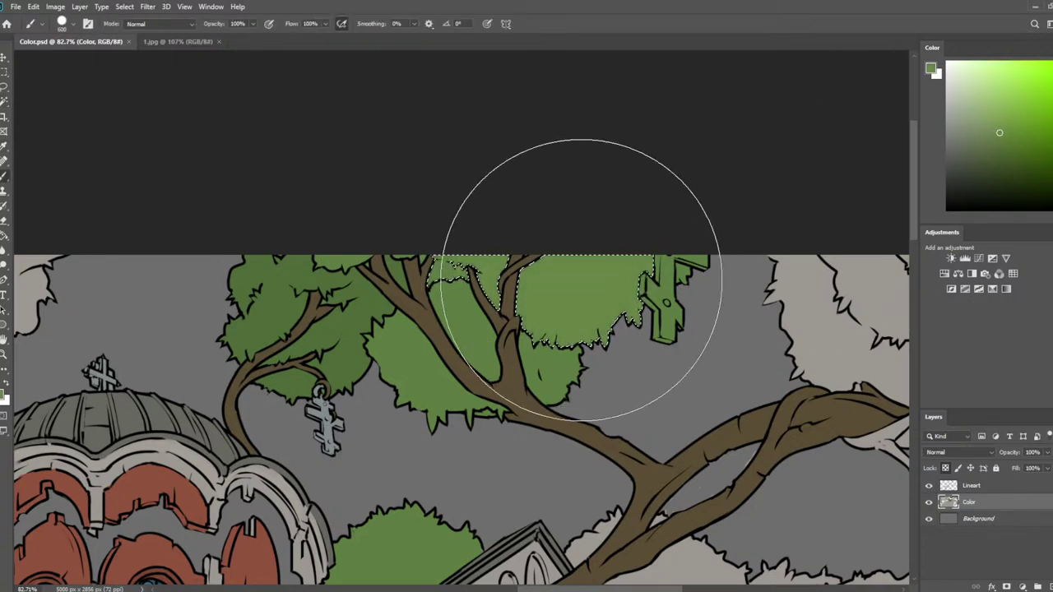
key(l)
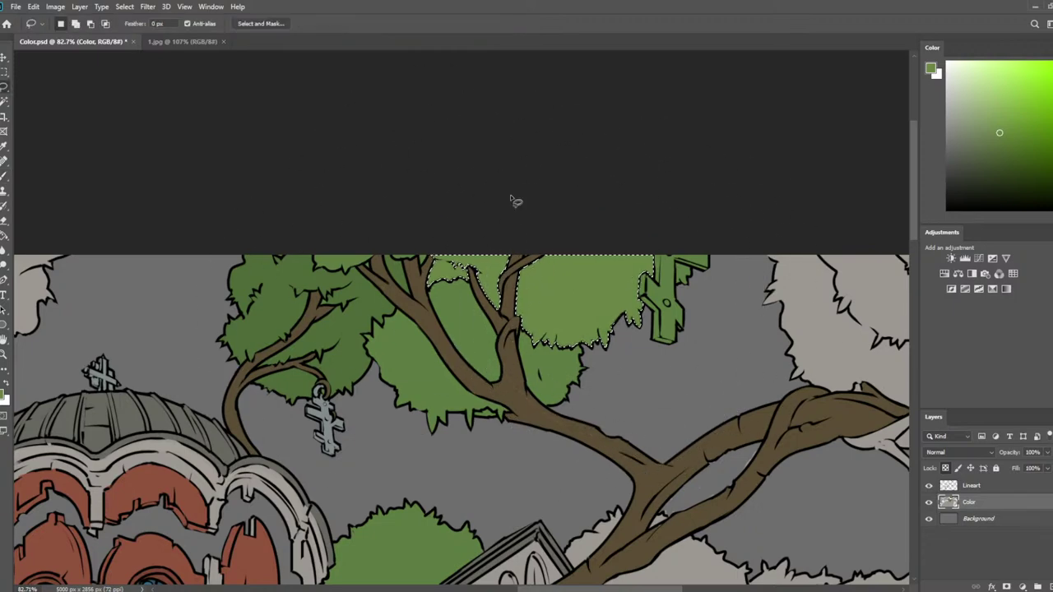
key(ctrl+d)
Select the green bush behind the gabled roof with the Magic Wand on the Lineart layer, expand the selection, and return to the Color layer
scroll(291, 152, down, 6)
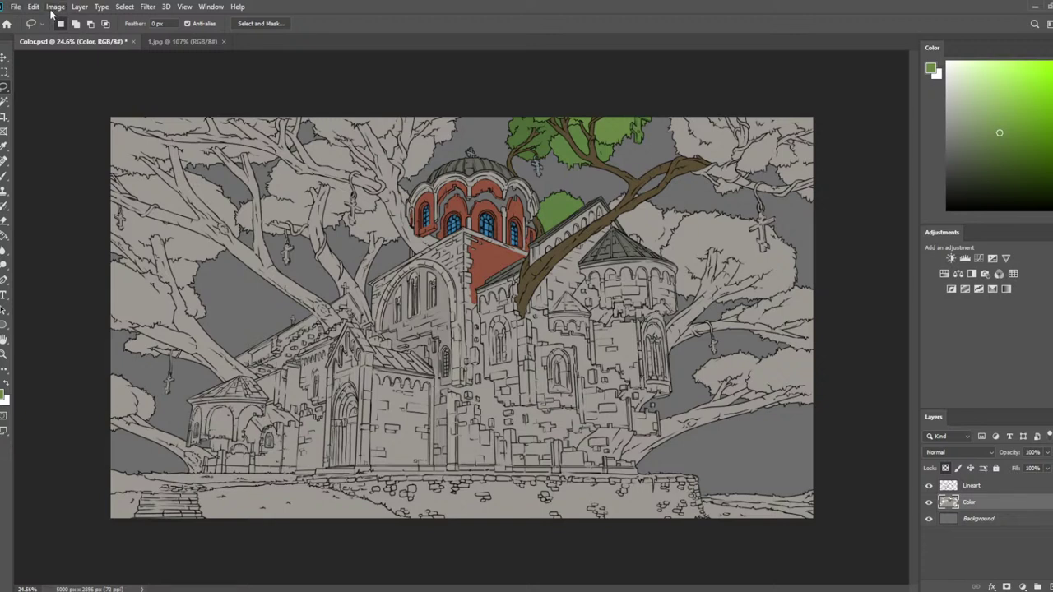
scroll(653, 128, up, 8)
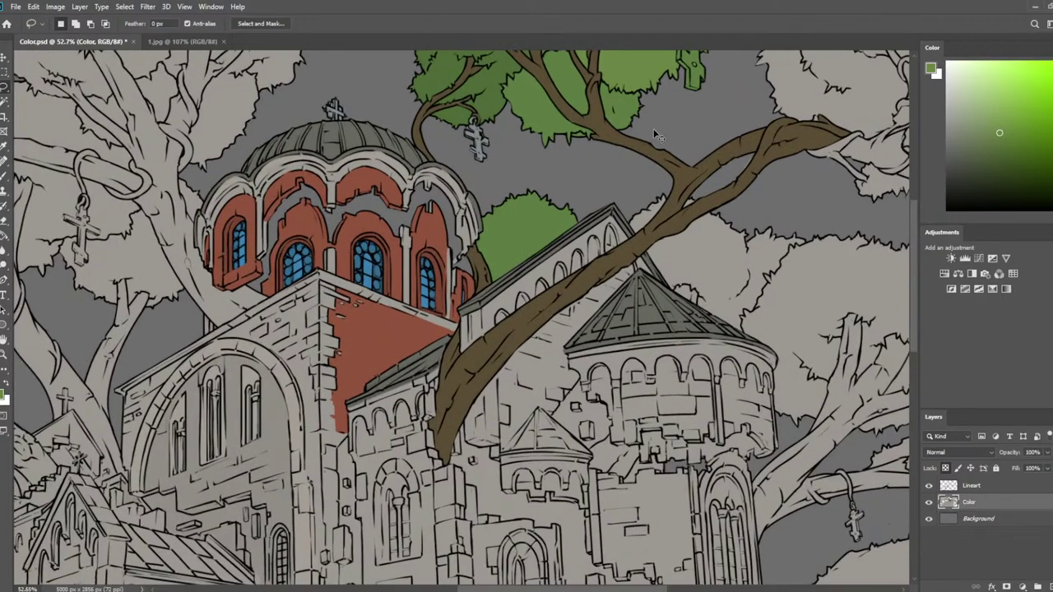
drag(653, 128, 499, 204)
scroll(271, 228, up, 3)
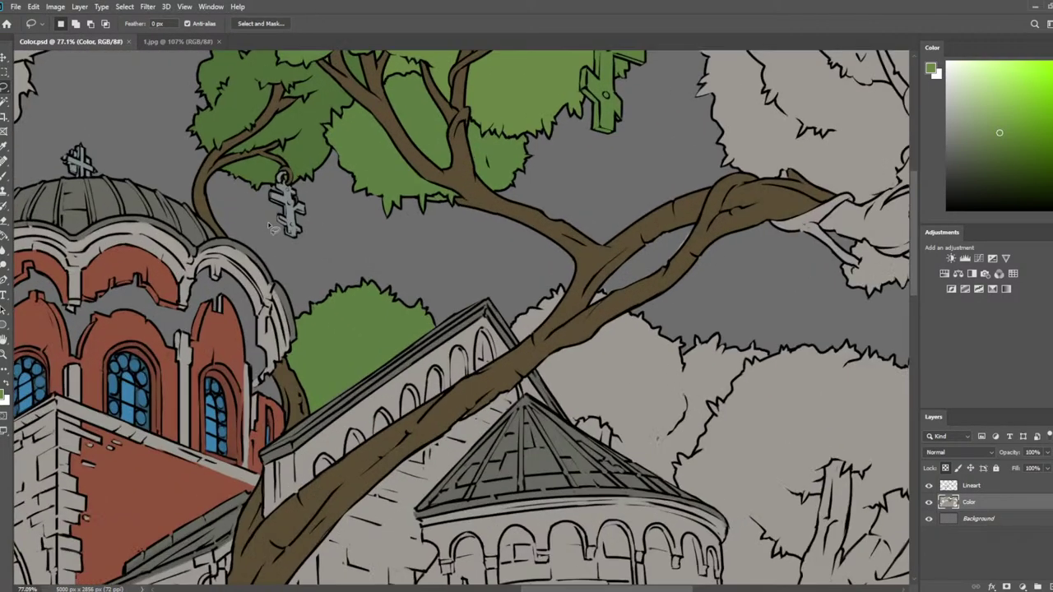
click(977, 486)
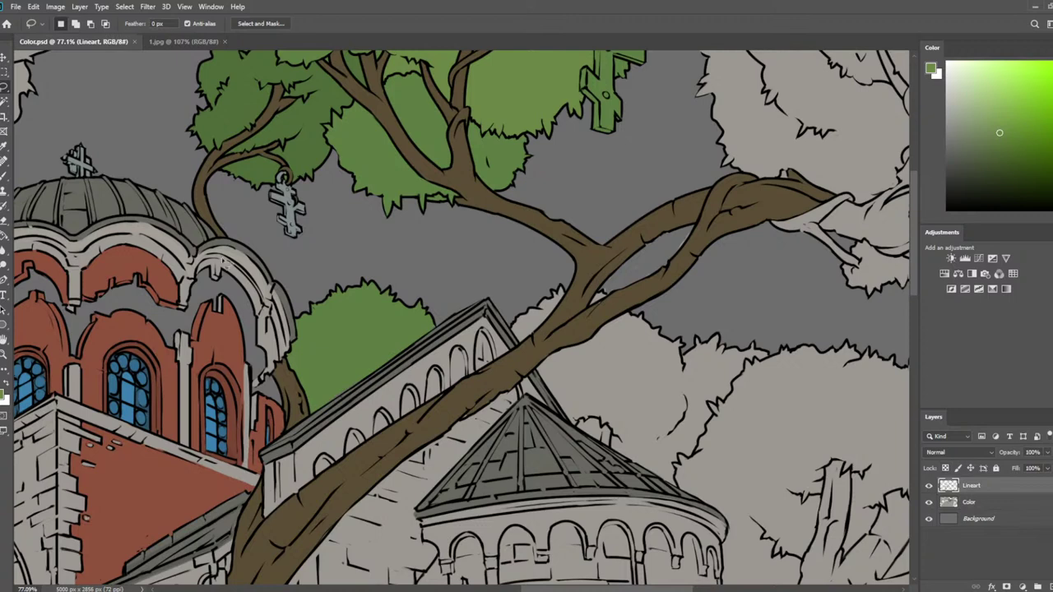
click(6, 99)
click(375, 332)
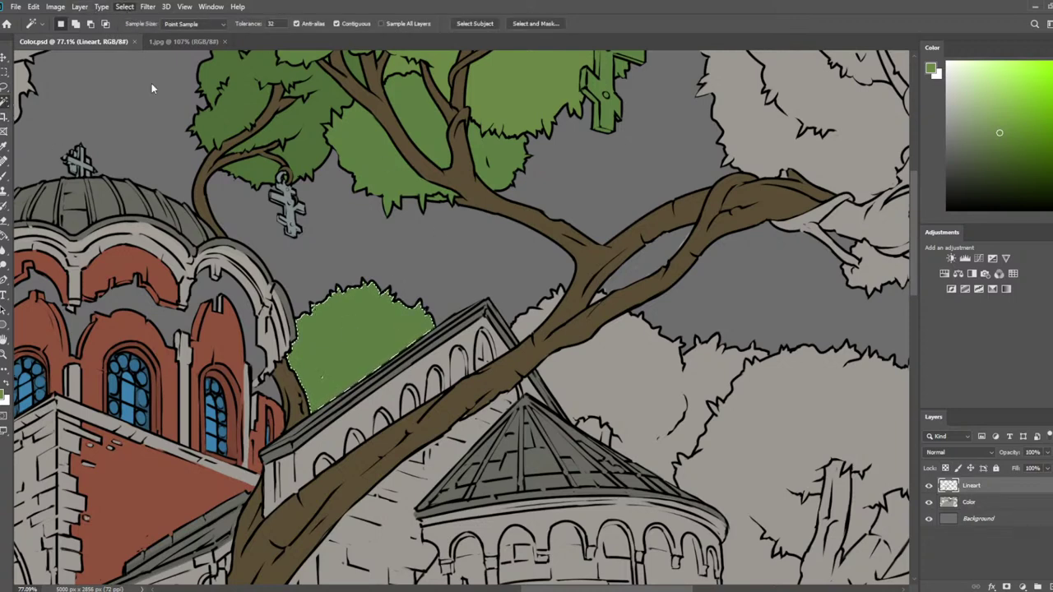
click(253, 200)
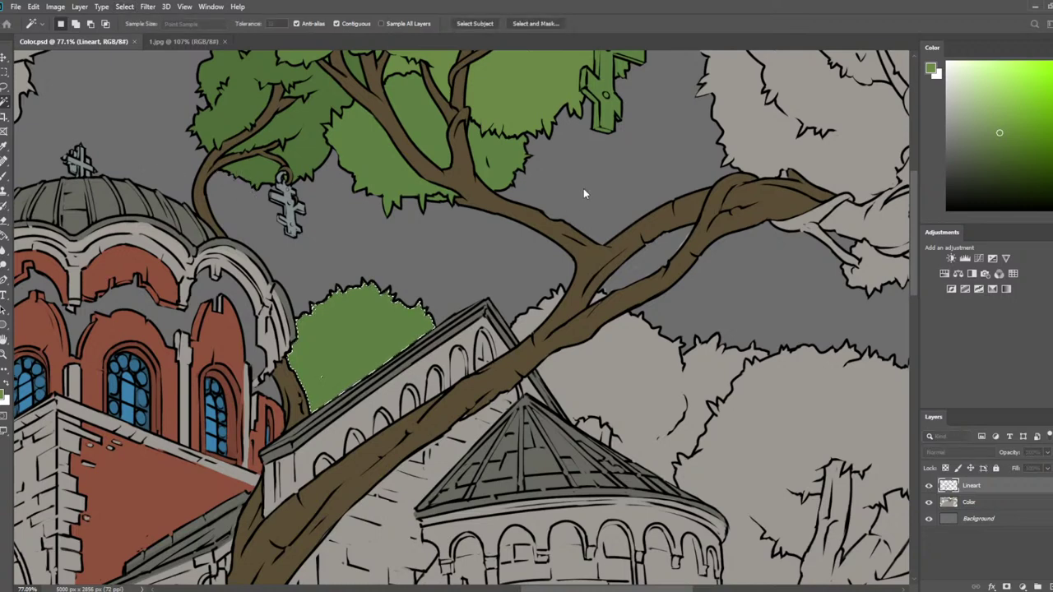
click(956, 503)
Paint the selected bush with the darker green sampled from the foliage near the dome, using a size 900 brush, and clear the selection
key(i)
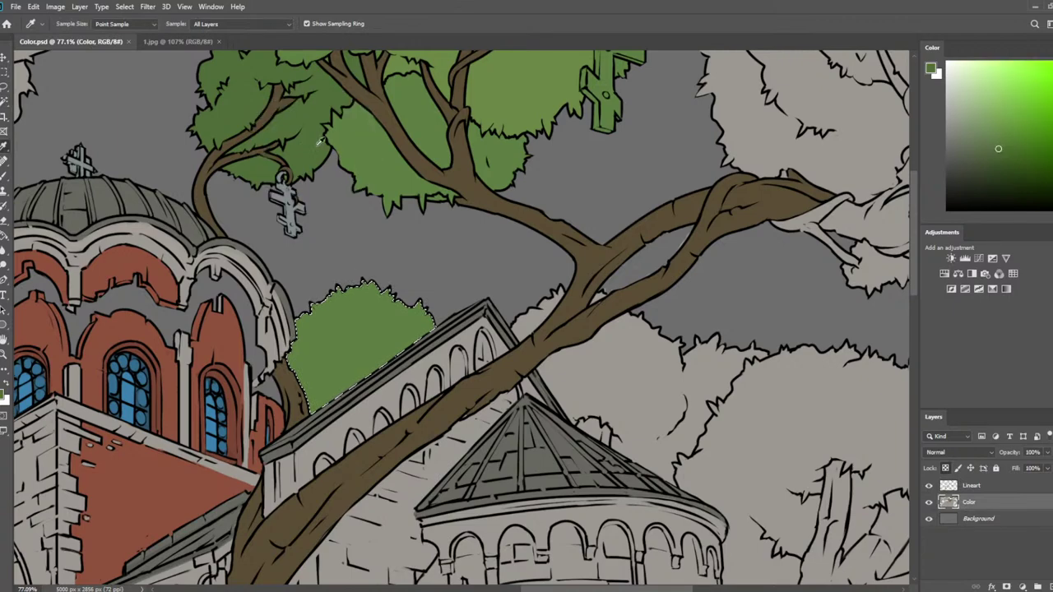
key(b)
key(bracketright)
key(bracketright)
key(bracketright)
click(359, 329)
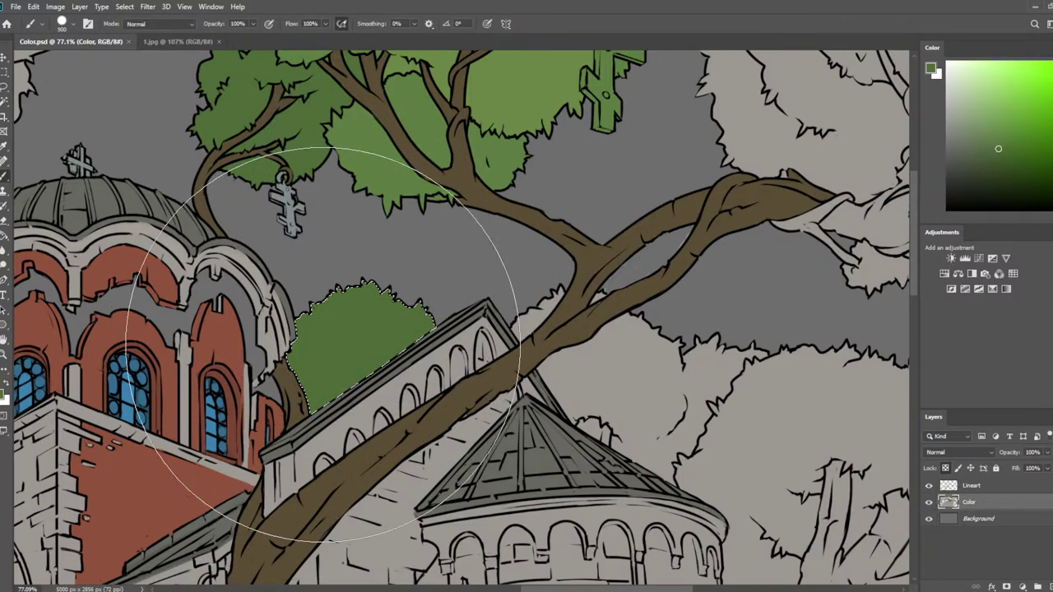
key(l)
key(ctrl+d)
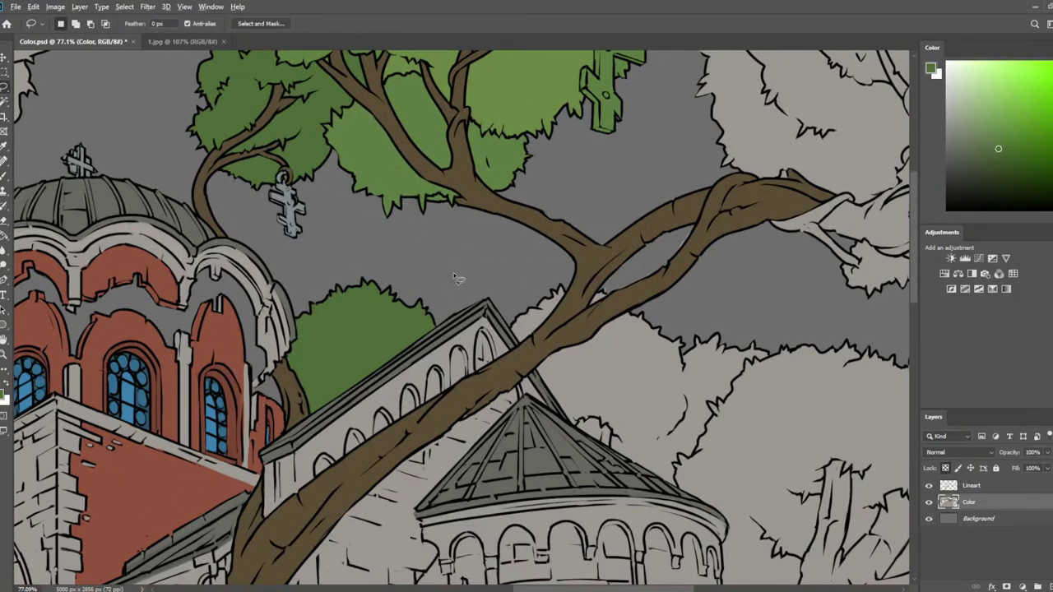
scroll(456, 277, down, 10)
scroll(673, 210, up, 8)
drag(622, 179, 530, 221)
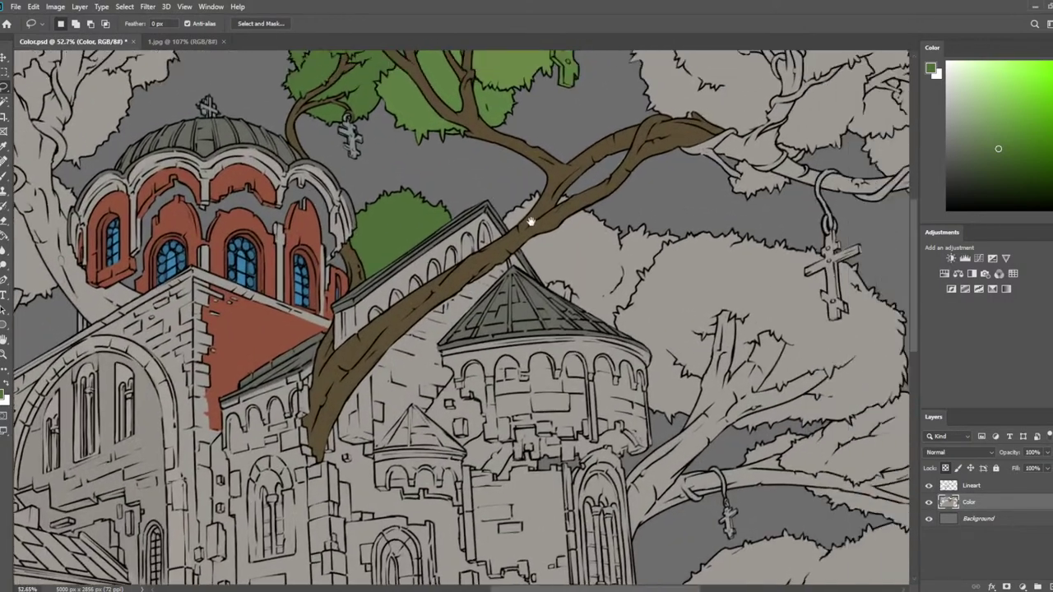
Paint the small foliage gap between the upper branches with the darker green sampled from the neighbouring foliage, using a size 9 brush
scroll(530, 223, up, 3)
drag(355, 179, 452, 345)
scroll(230, 129, up, 2)
key(b)
key(bracketleft)
key(bracketleft)
key(bracketleft)
key(bracketleft)
key(bracketleft)
key(bracketleft)
key(bracketleft)
key(bracketleft)
key(bracketleft)
key(bracketleft)
key(bracketleft)
key(bracketleft)
key(bracketleft)
key(bracketleft)
key(bracketleft)
key(bracketleft)
key(bracketleft)
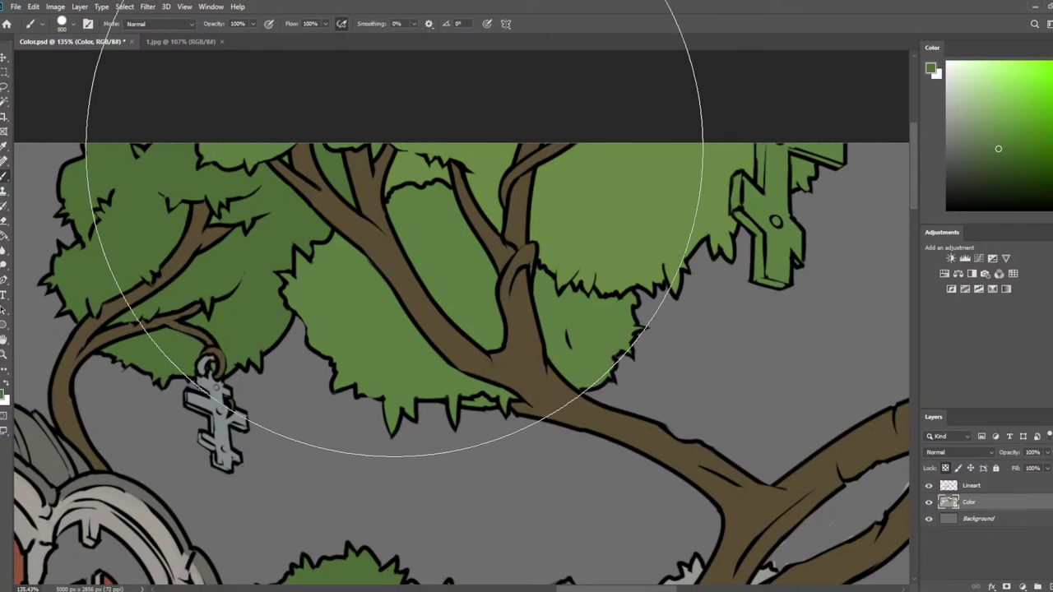
alt+click(391, 147)
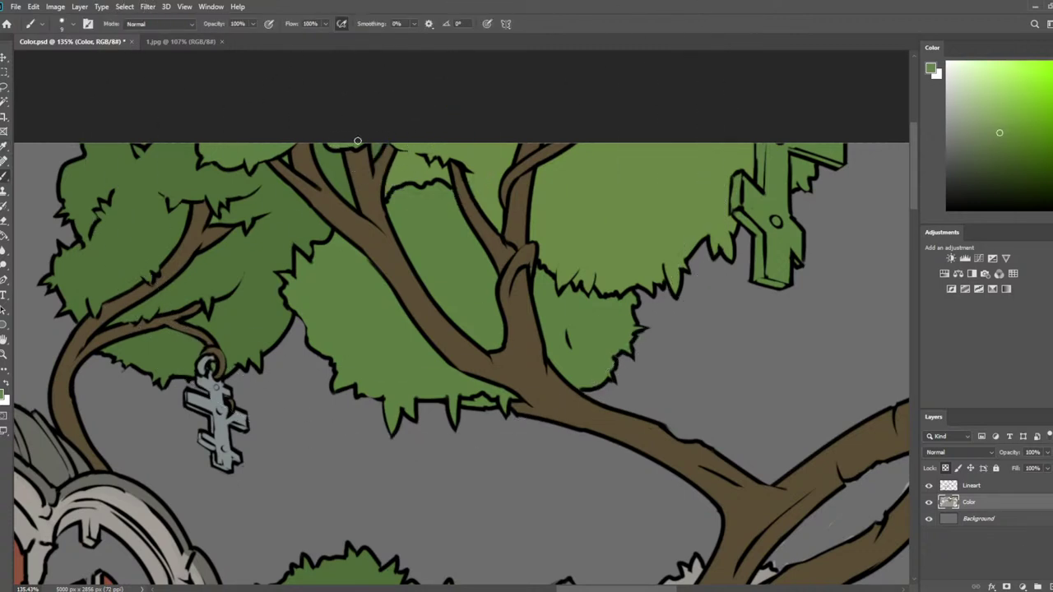
alt+click(332, 168)
drag(399, 156, 383, 186)
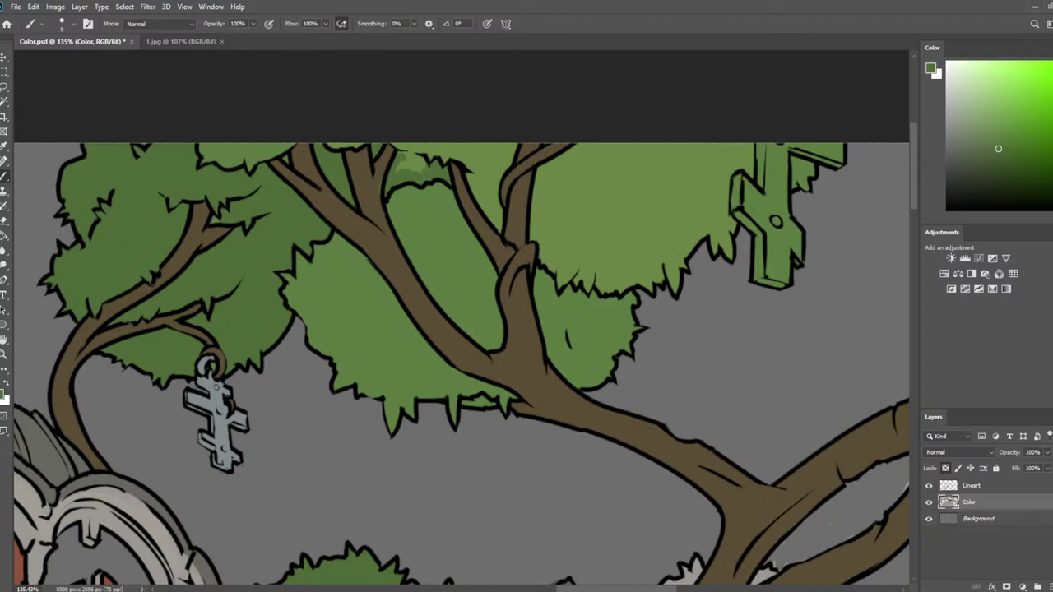
drag(422, 168, 403, 153)
alt+click(380, 168)
alt+click(429, 153)
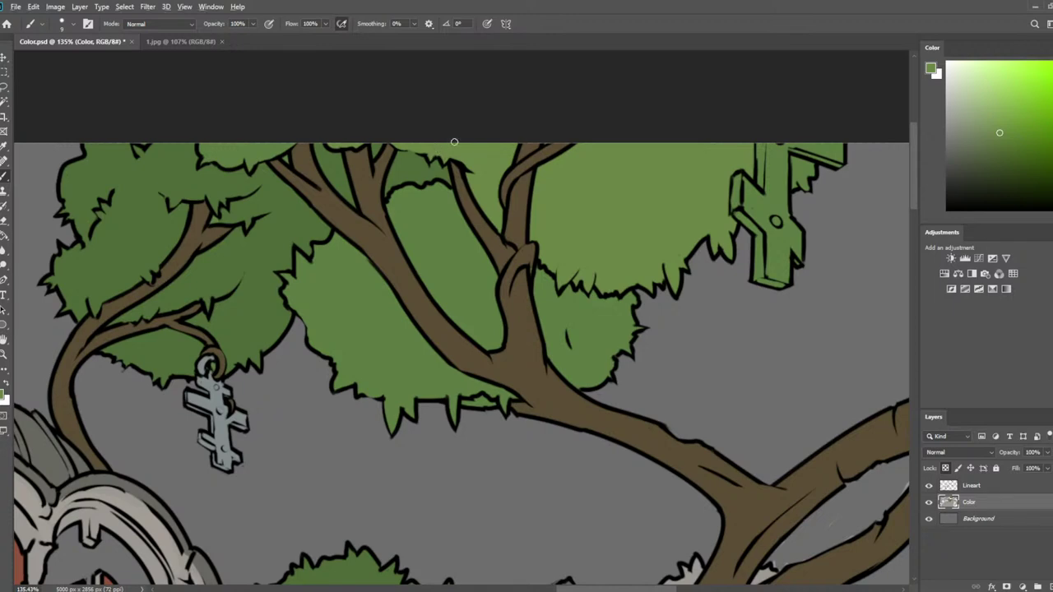
Touch up the foliage along the canvas's upper edge with the sampled lighter green, using the size 9 brush
scroll(336, 142, down, 9)
scroll(493, 168, up, 7)
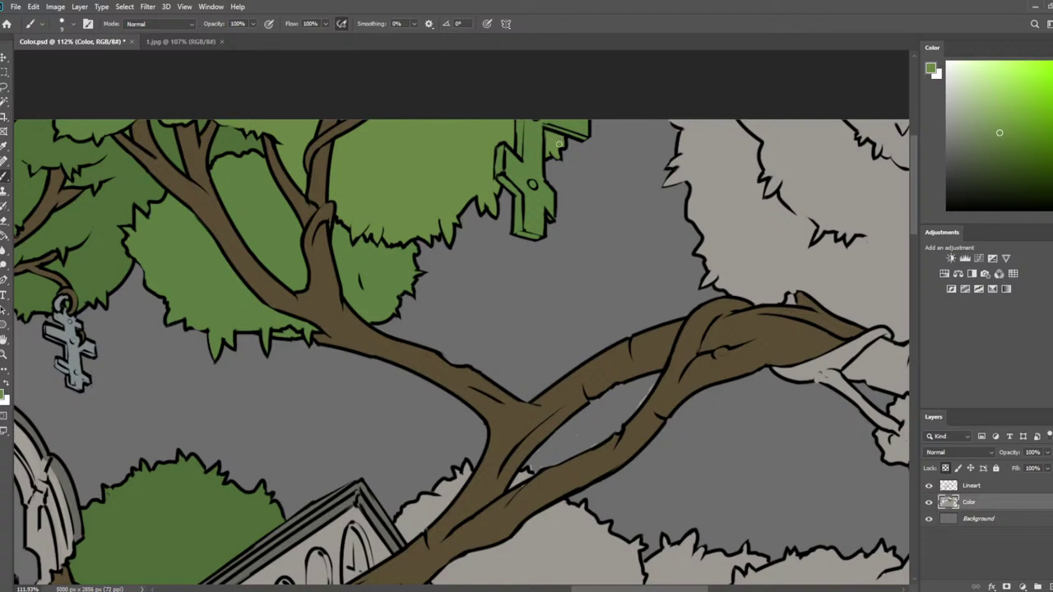
drag(583, 141, 612, 256)
drag(403, 315, 504, 306)
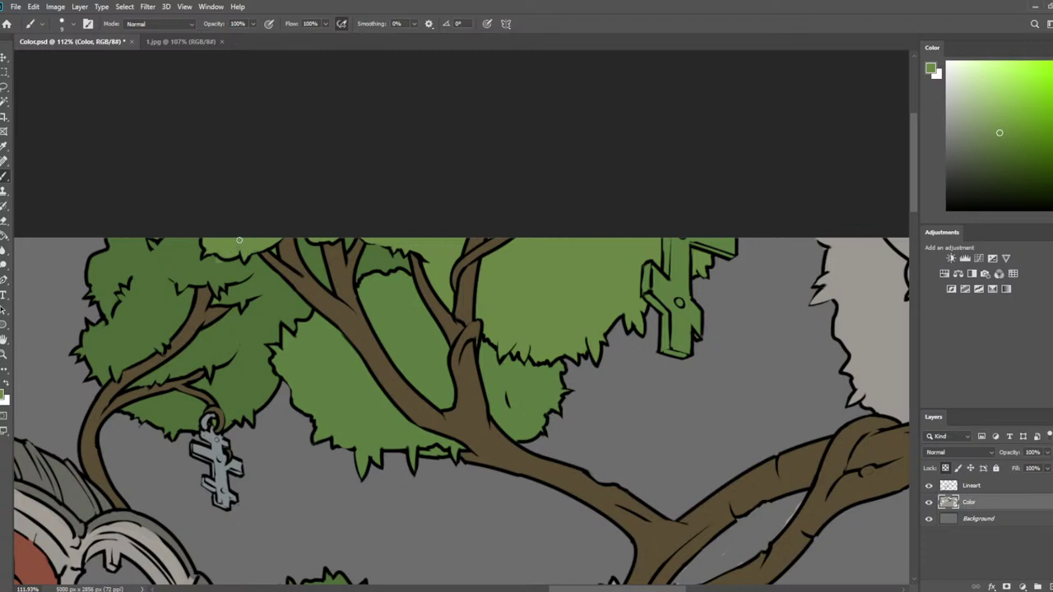
alt+click(224, 261)
alt+click(243, 244)
Paint the larger green hanging cross with the blue-grey sampled from the smaller hanging cross, using size 25 and 15 brushes
scroll(82, 167, down, 5)
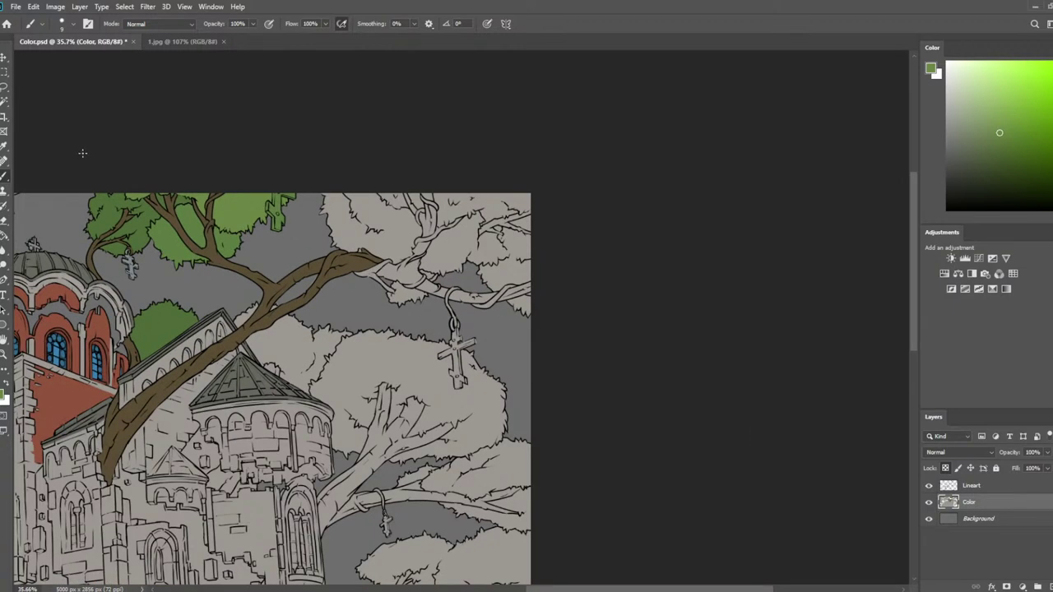
scroll(139, 172, up, 5)
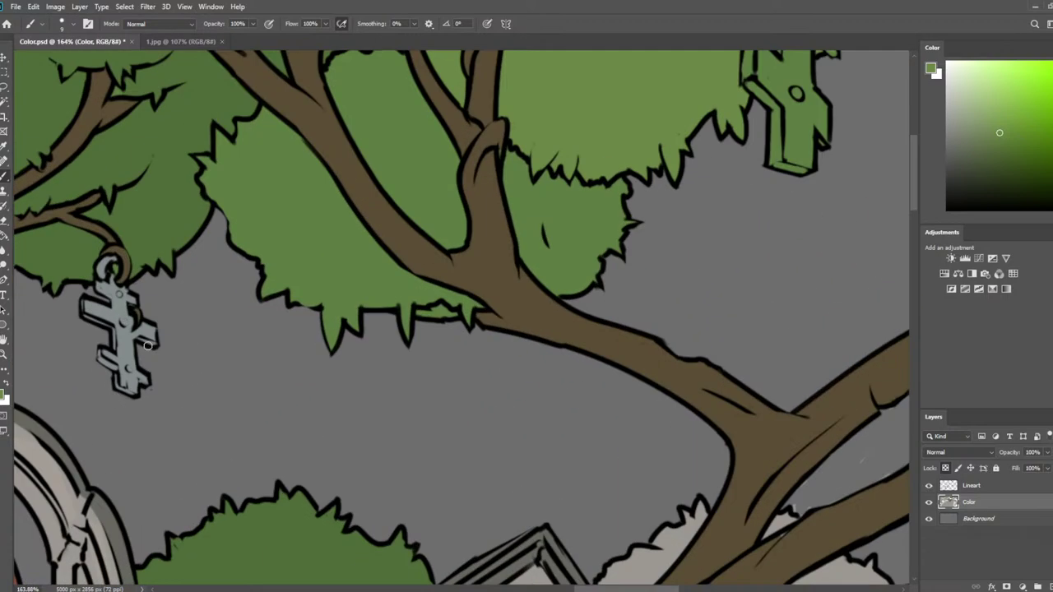
alt+click(116, 308)
scroll(664, 252, down, 3)
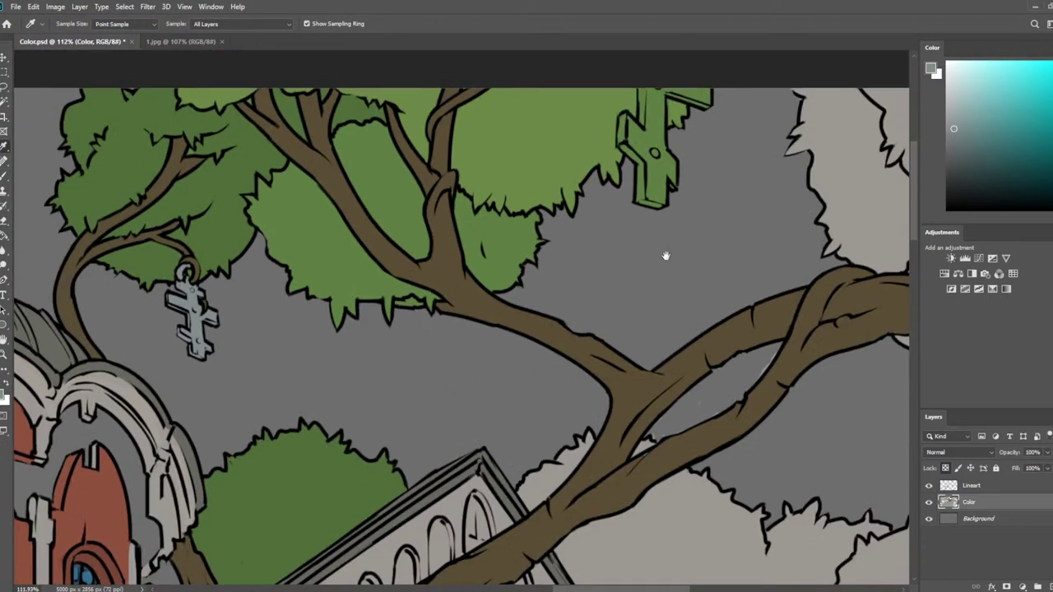
scroll(604, 323, up, 2)
scroll(603, 323, up, 1)
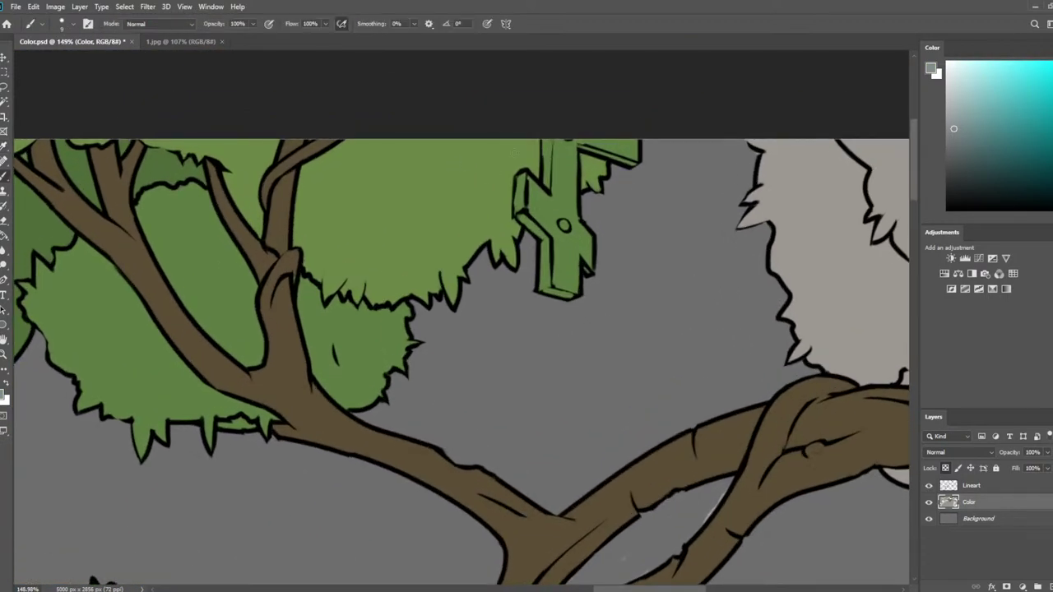
mouse_move(565, 147)
mouse_down()
mouse_move(565, 255)
mouse_move(552, 274)
mouse_move(554, 261)
mouse_move(541, 258)
mouse_move(575, 278)
mouse_move(565, 265)
mouse_move(552, 273)
mouse_move(586, 231)
mouse_up()
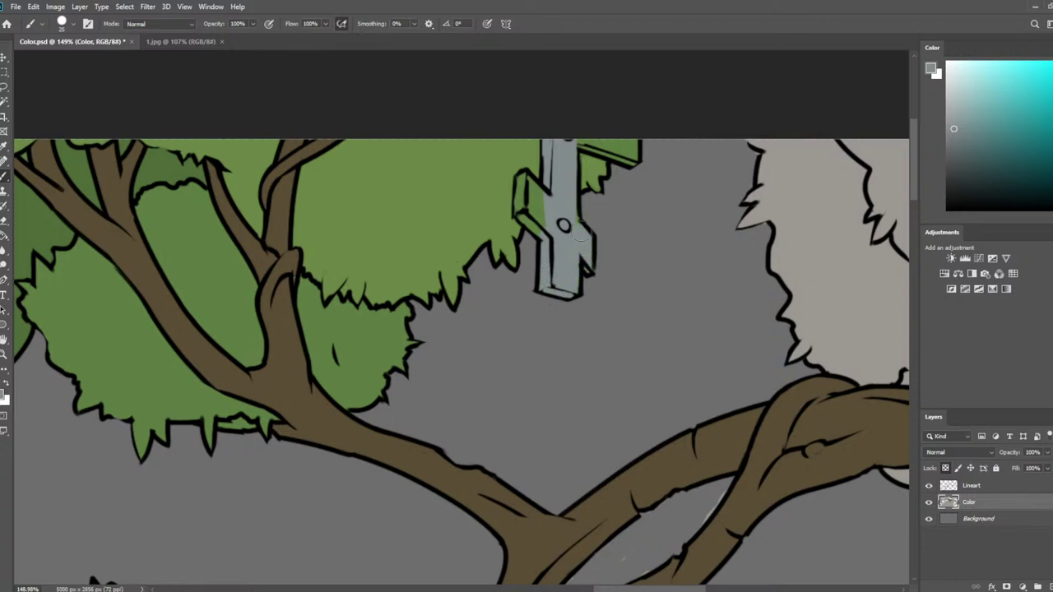
mouse_move(533, 184)
mouse_down()
mouse_move(522, 215)
mouse_move(539, 232)
mouse_move(536, 202)
mouse_up()
mouse_move(607, 148)
mouse_down()
mouse_move(572, 138)
mouse_move(632, 159)
mouse_move(595, 141)
mouse_move(618, 153)
mouse_move(621, 143)
mouse_move(583, 138)
mouse_up()
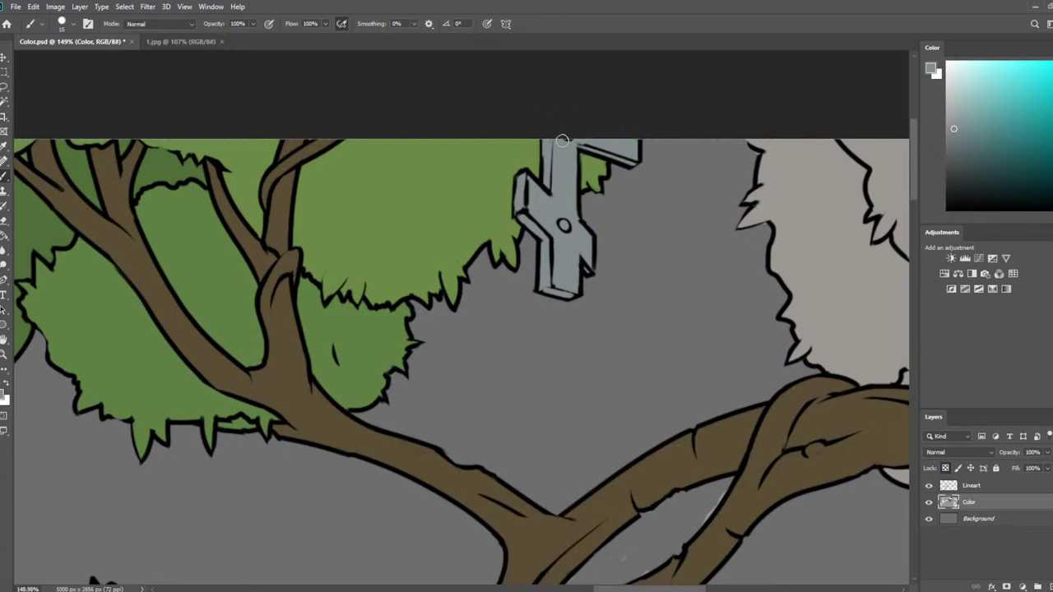
Activate the Lineart layer with the Magic Wand, and save the document
scroll(422, 106, down, 5)
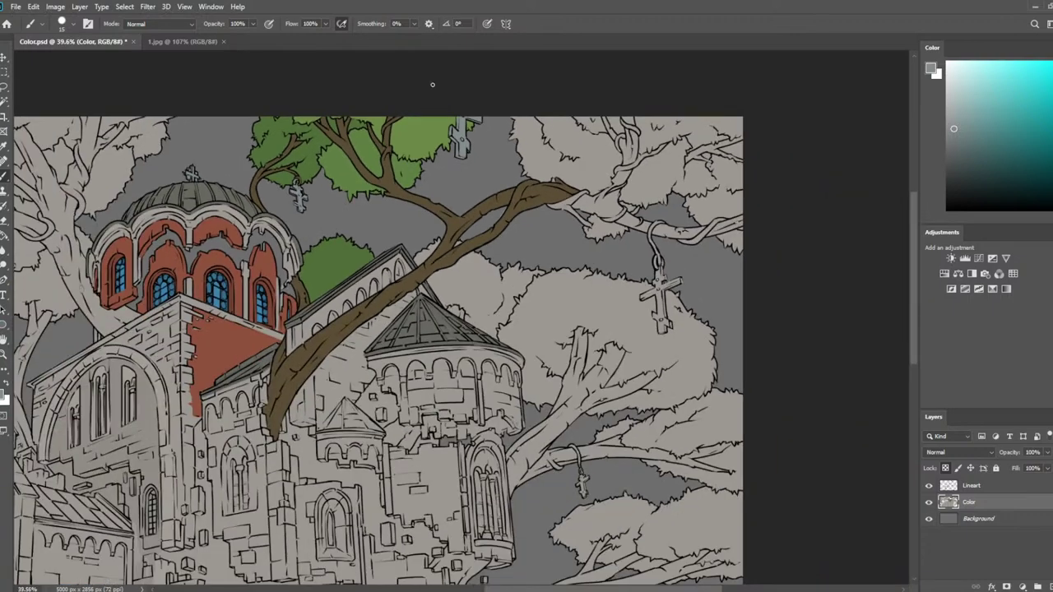
scroll(482, 192, up, 2)
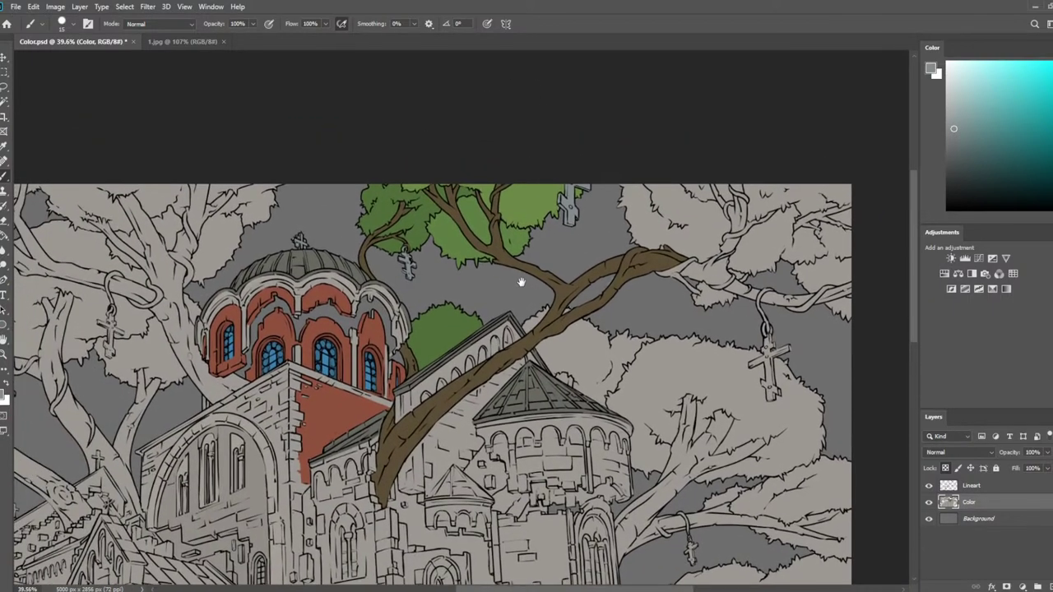
scroll(709, 214, up, 3)
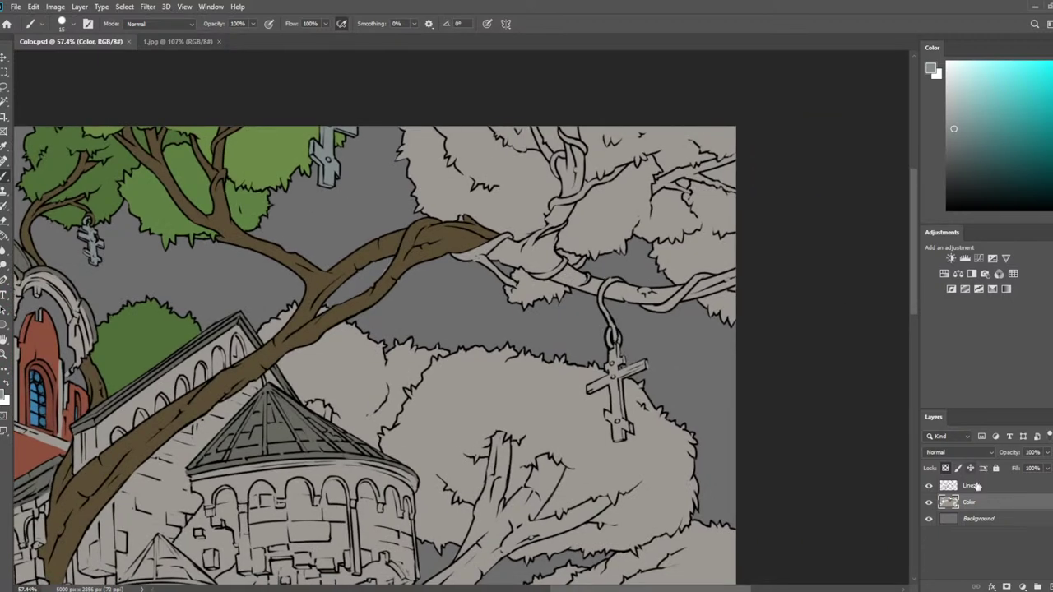
click(975, 486)
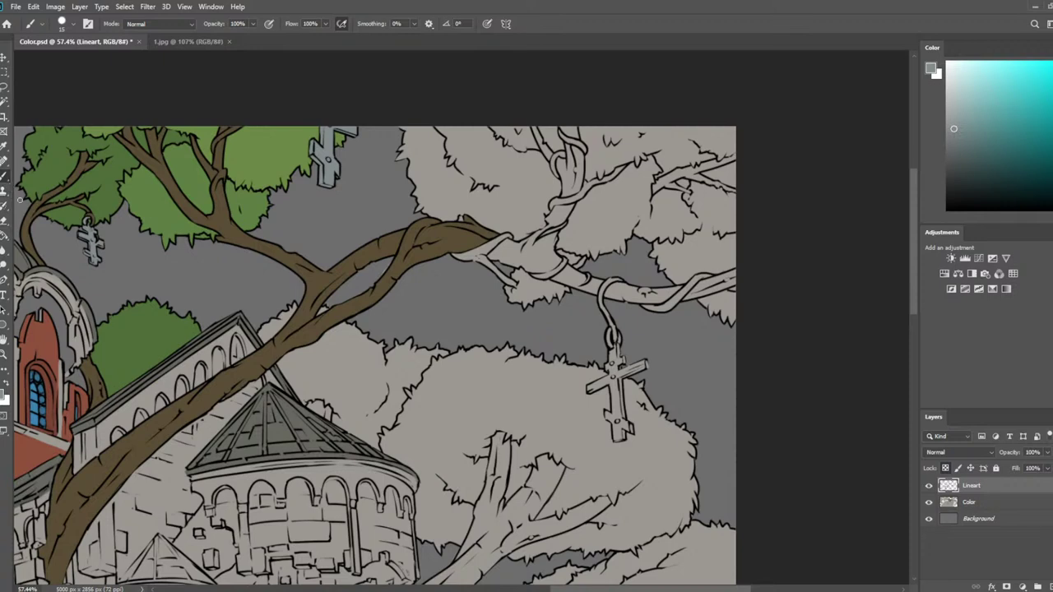
click(3, 102)
key(ctrl+s)
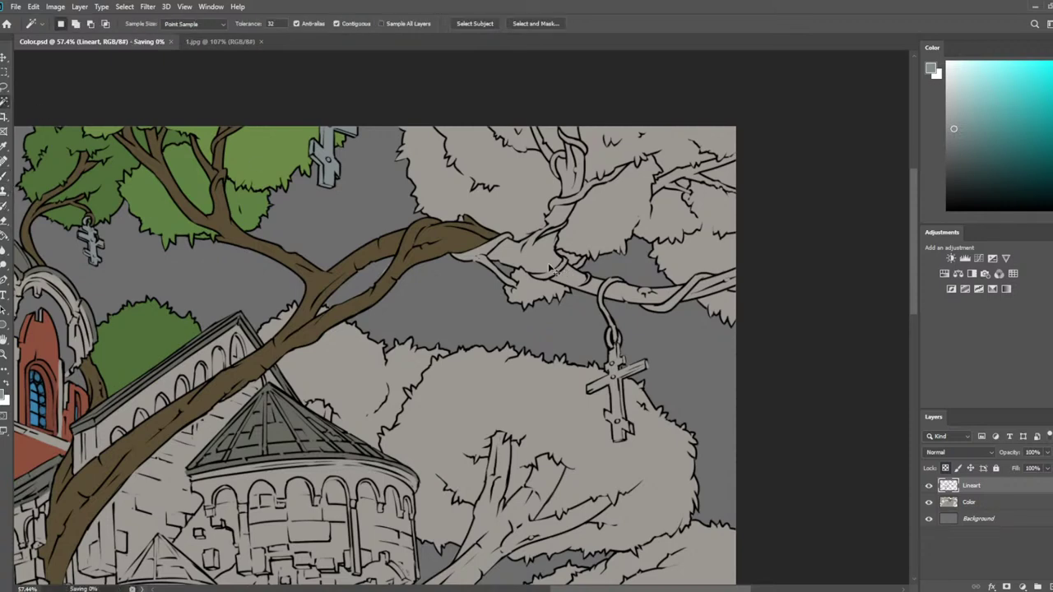
click(542, 258)
scroll(624, 253, up, 3)
scroll(590, 278, up, 3)
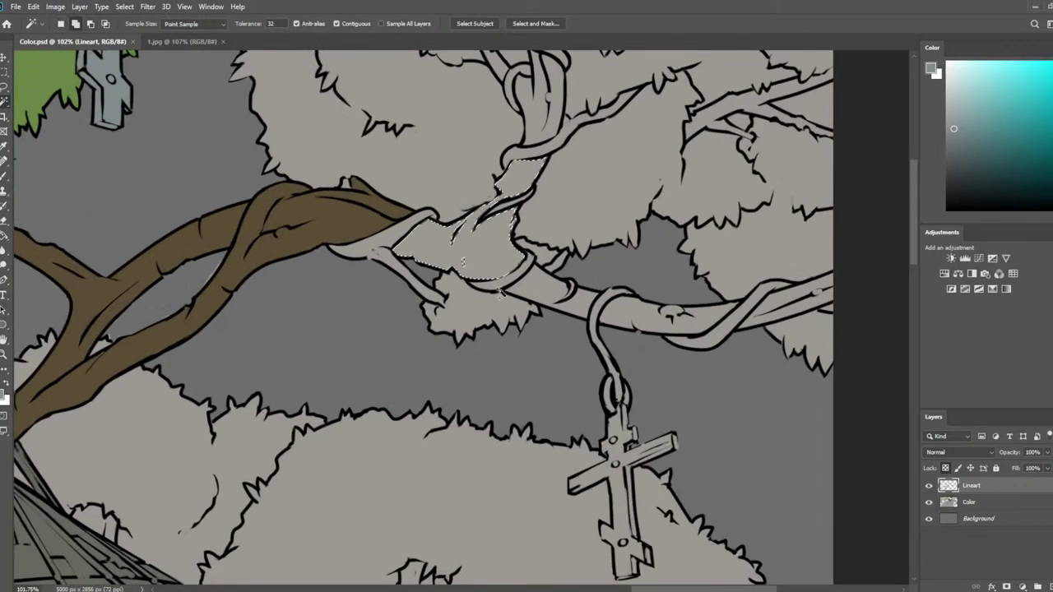
shift+click(526, 287)
shift+click(580, 301)
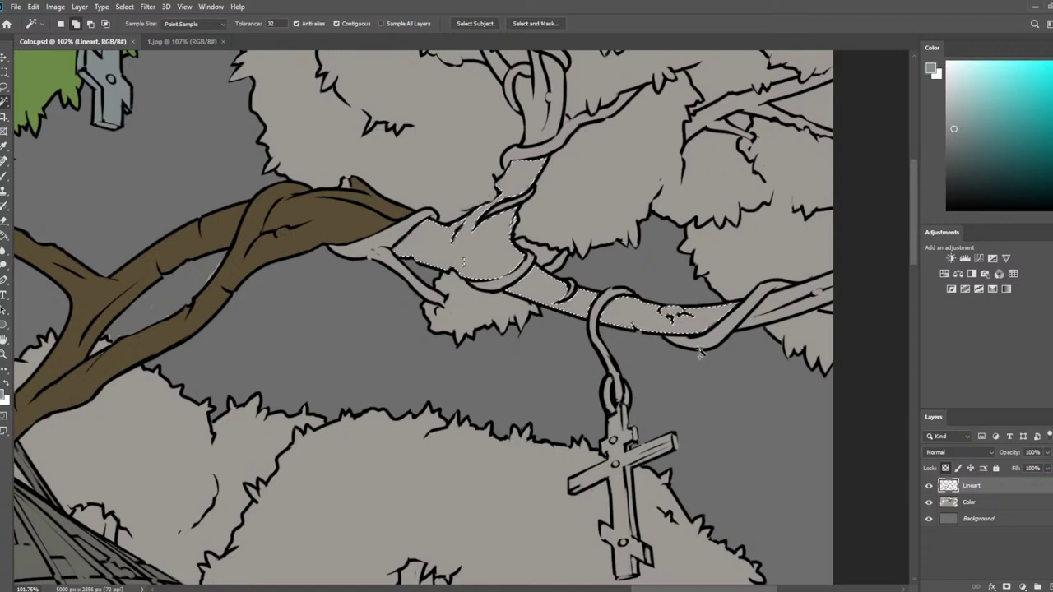
shift+click(771, 306)
shift+click(774, 306)
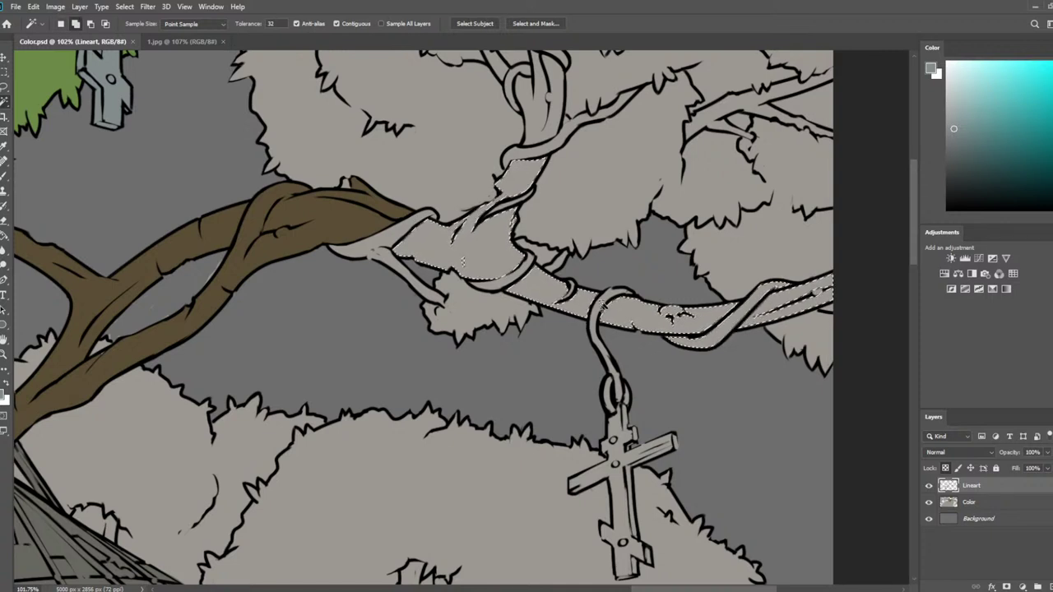
shift+click(599, 311)
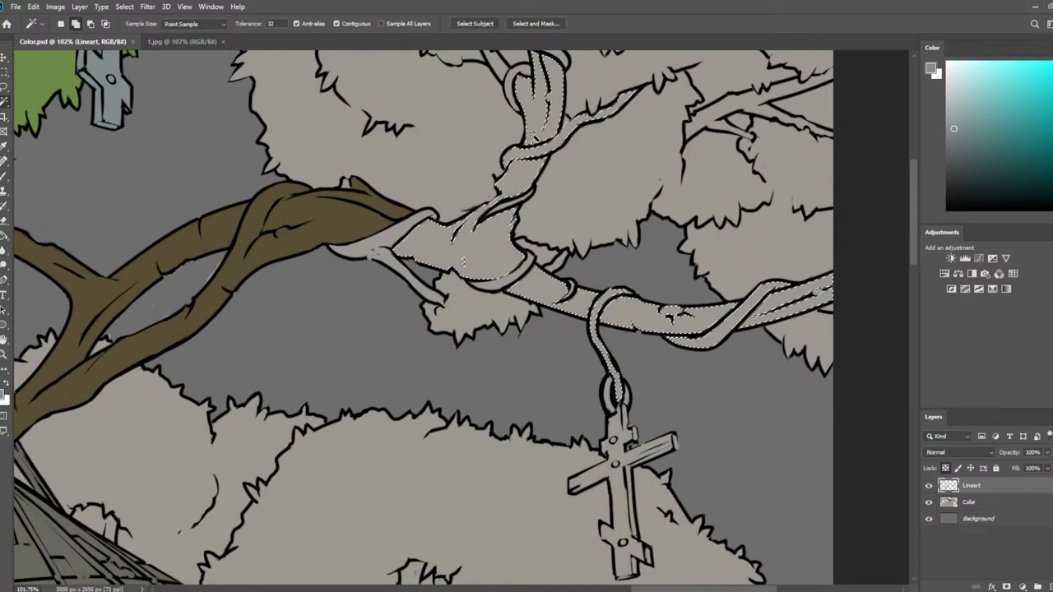
shift+click(516, 177)
shift+click(389, 244)
drag(510, 160, 500, 258)
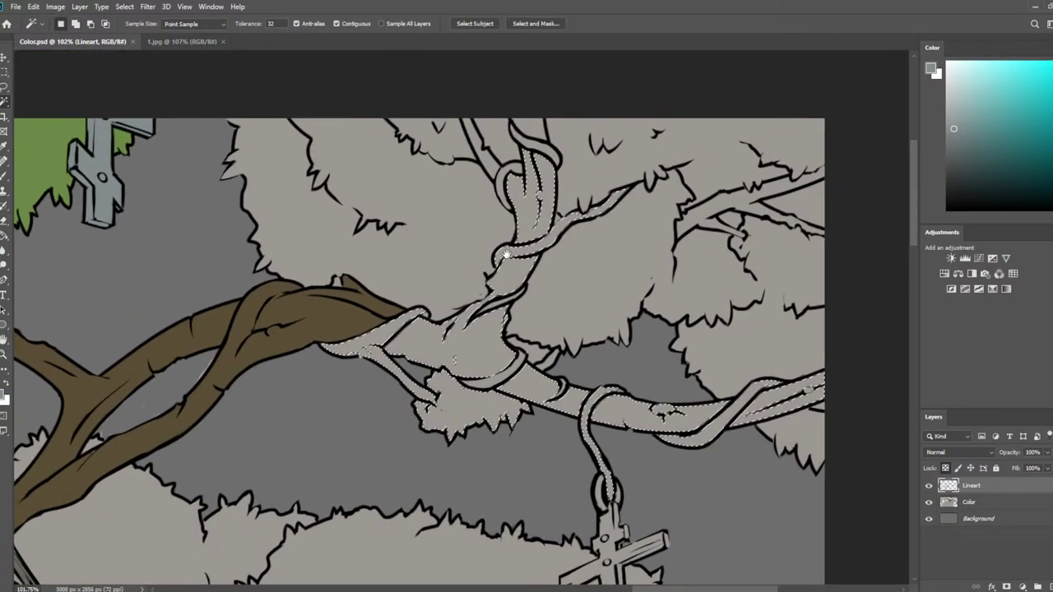
shift+click(487, 153)
shift+click(527, 131)
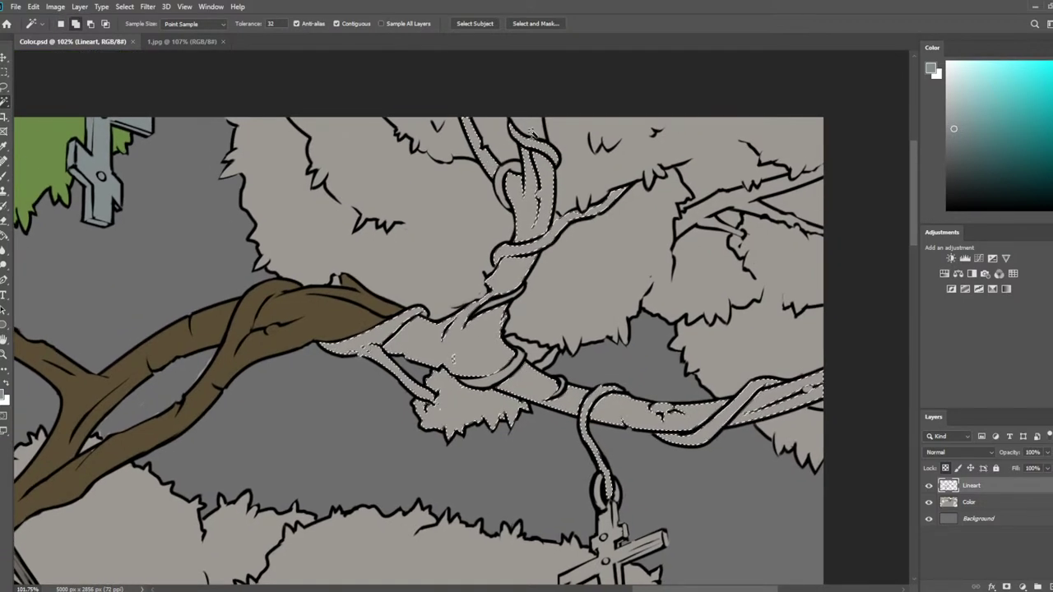
shift+click(501, 184)
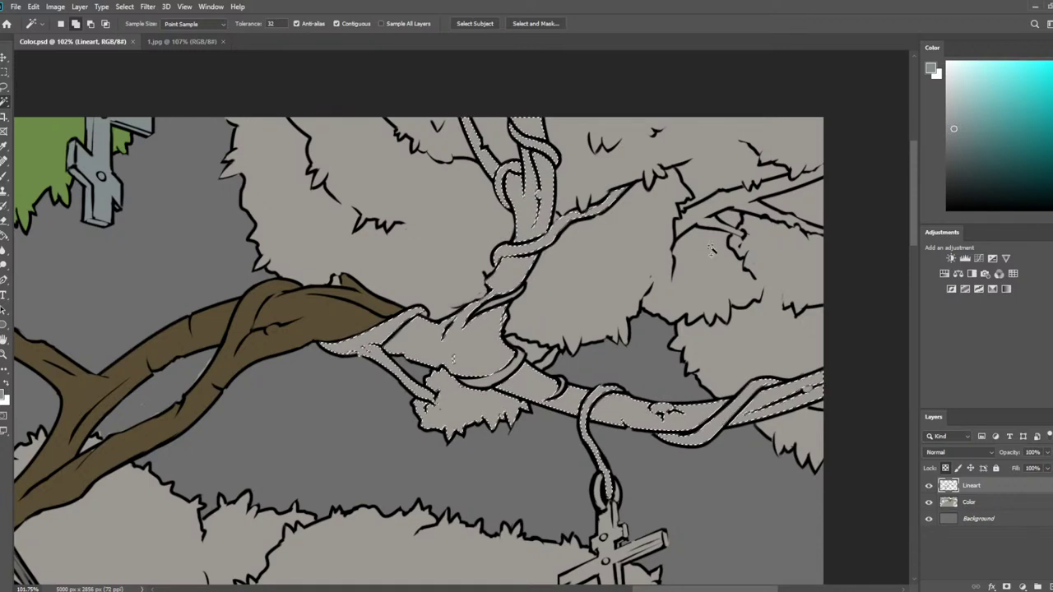
shift+click(695, 215)
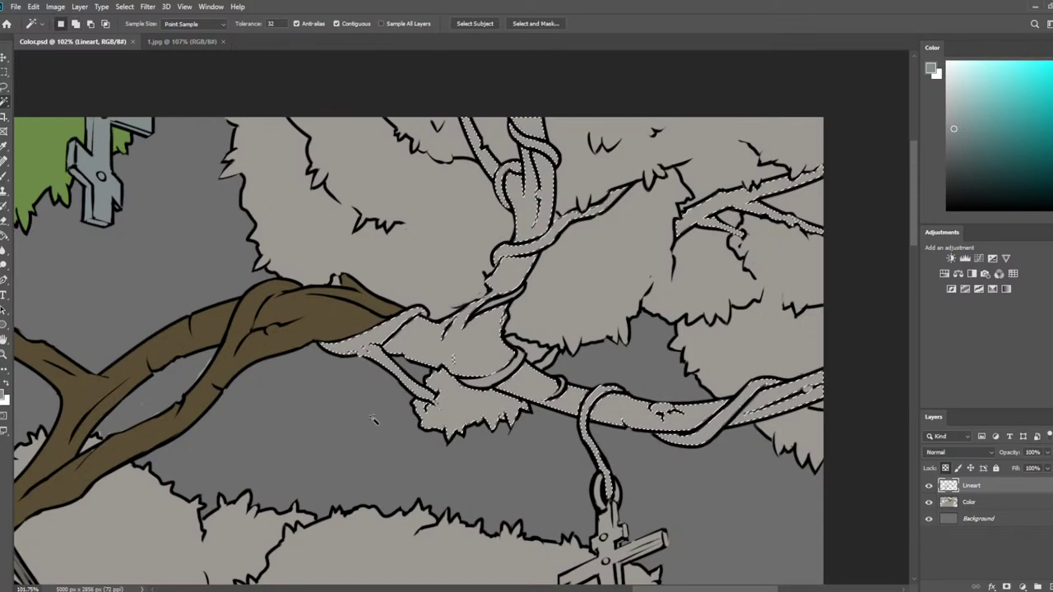
key(ctrl+d)
Sample the brown of the painted twisted branch and return to the Color layer with the Brush
key(l)
scroll(380, 409, down, 3)
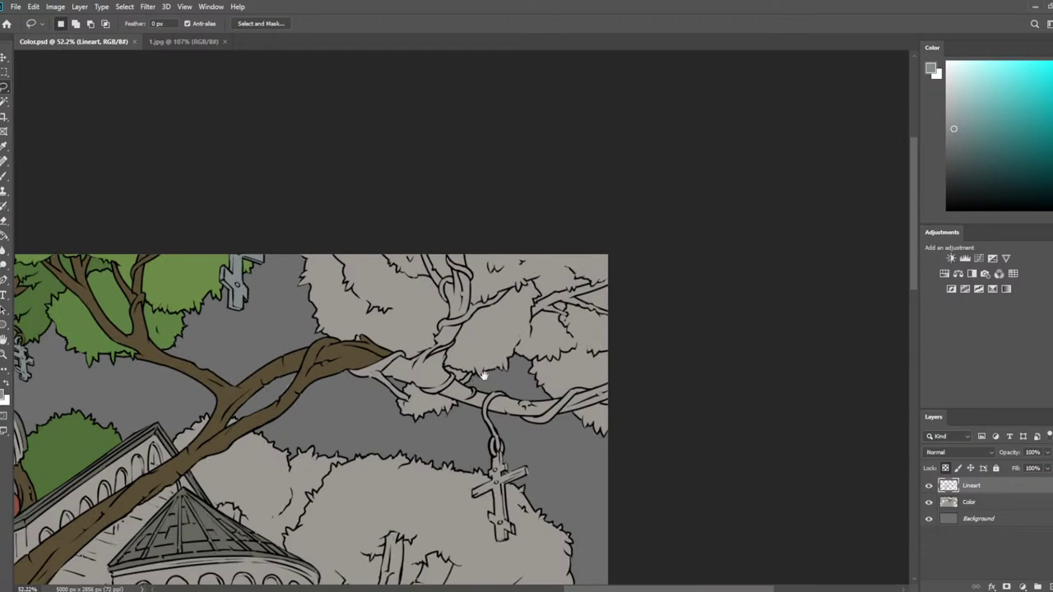
drag(517, 348, 481, 291)
key(i)
click(306, 299)
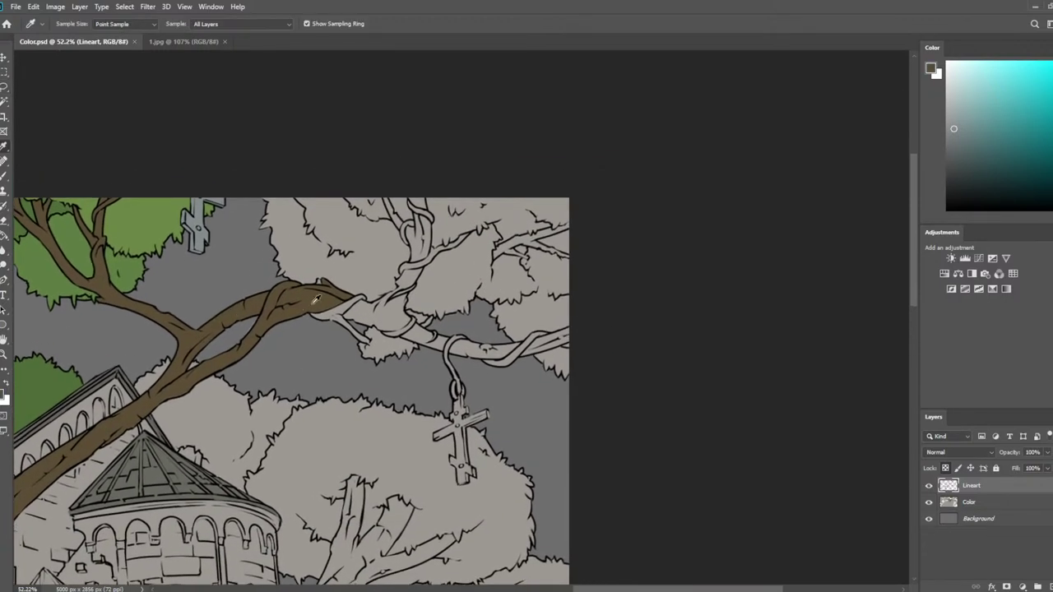
key(b)
click(983, 503)
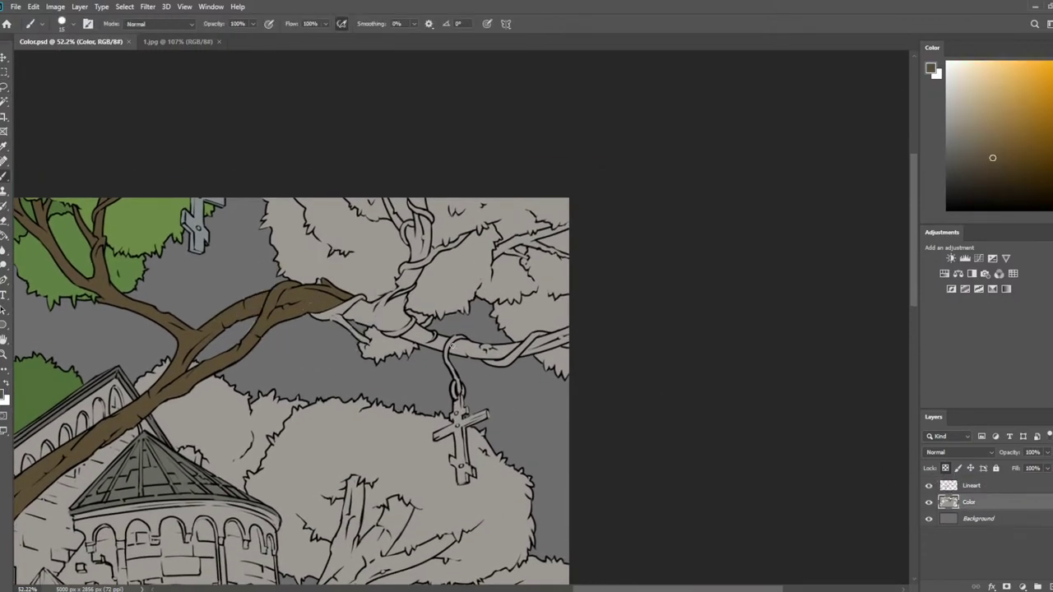
Paint the uncoloured continuation of the twisted branch, its surrounding foliage and the hanging cross brown with a size 250 brush
key(bracketright)
key(bracketright)
key(bracketright)
key(bracketright)
key(bracketright)
key(bracketright)
key(bracketright)
key(bracketright)
key(bracketright)
key(bracketright)
key(bracketright)
key(bracketright)
key(bracketright)
mouse_move(275, 188)
mouse_down()
mouse_move(321, 343)
mouse_move(353, 329)
mouse_move(442, 329)
mouse_move(494, 481)
mouse_up()
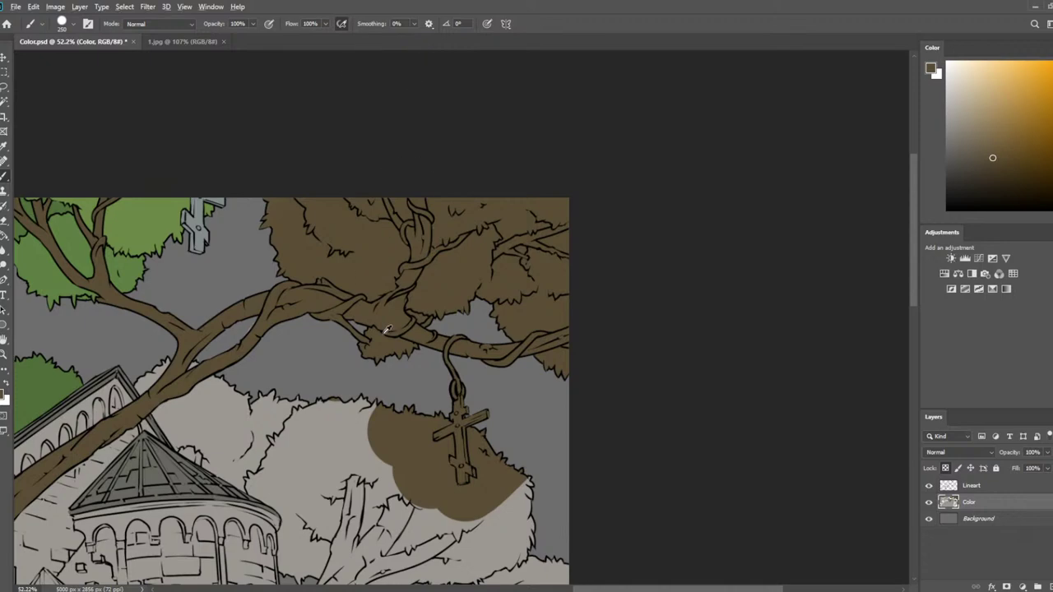
drag(555, 417, 515, 398)
Unlock the Color layer's transparent pixels and erase the stray light remnants in the gap between the twisted branches
drag(540, 450, 631, 212)
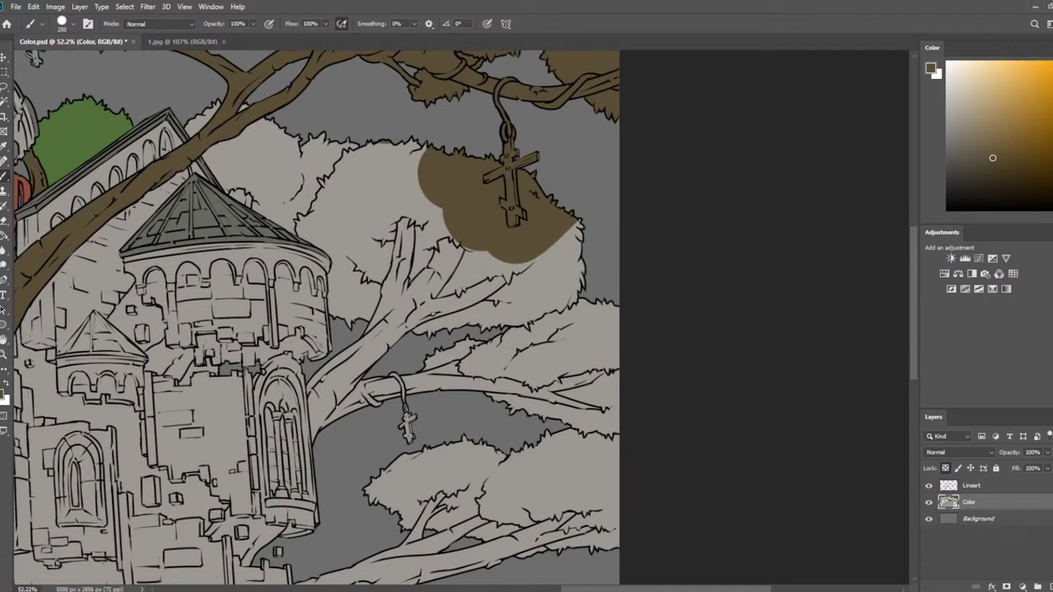
drag(352, 158, 343, 359)
drag(457, 177, 474, 189)
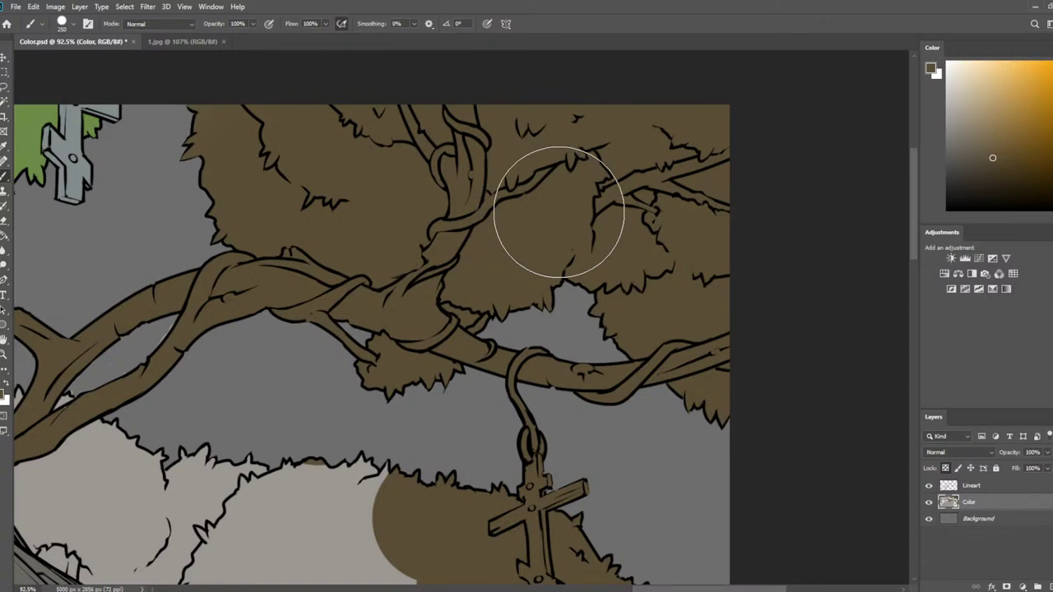
drag(335, 245, 543, 156)
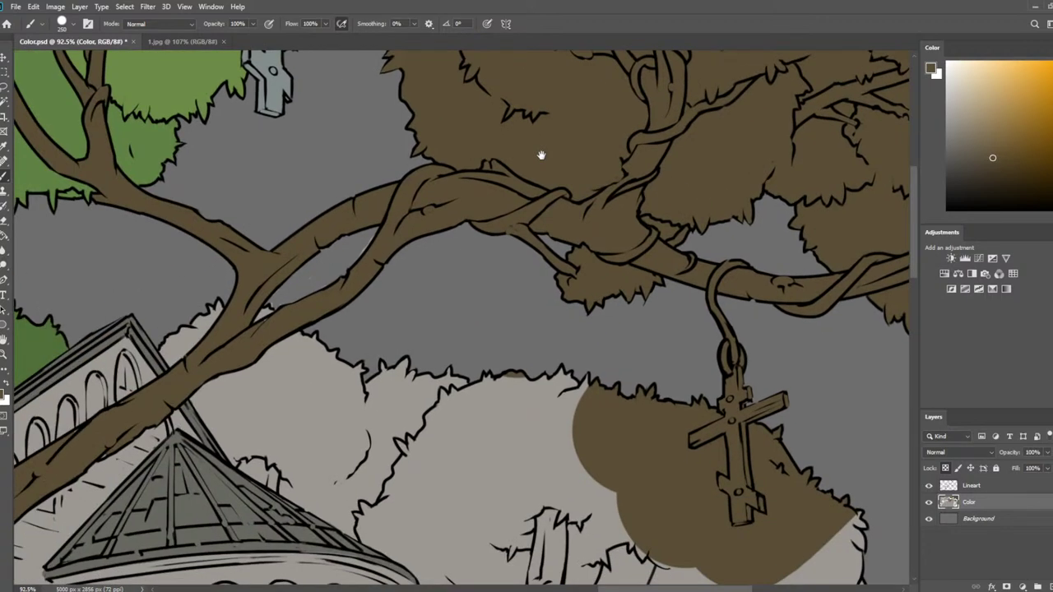
key(e)
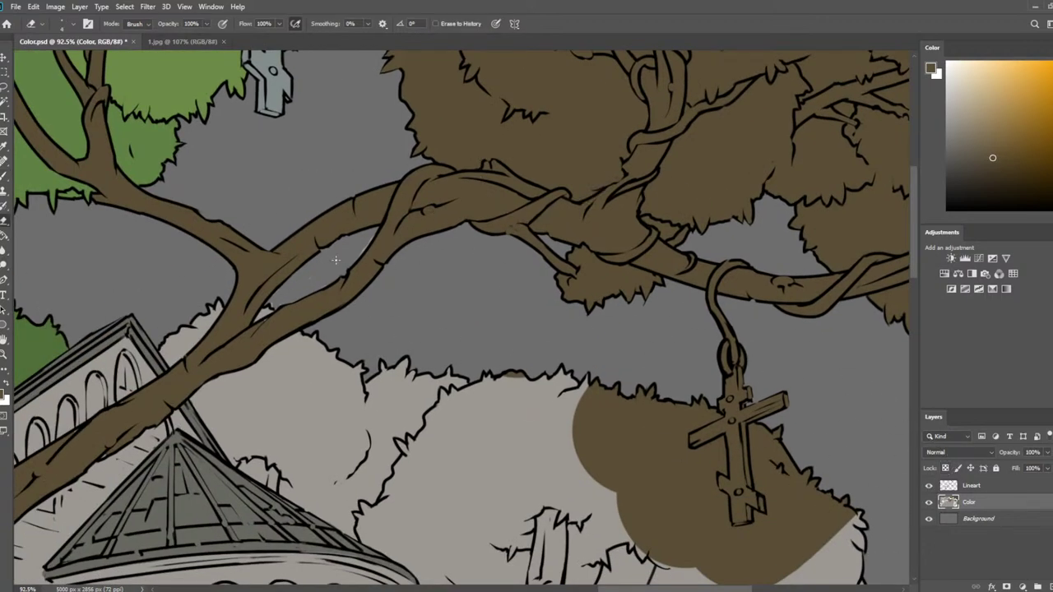
key(])
key(])
key(])
key(])
key(])
key(])
key([)
key(i)
key(b)
click(264, 325)
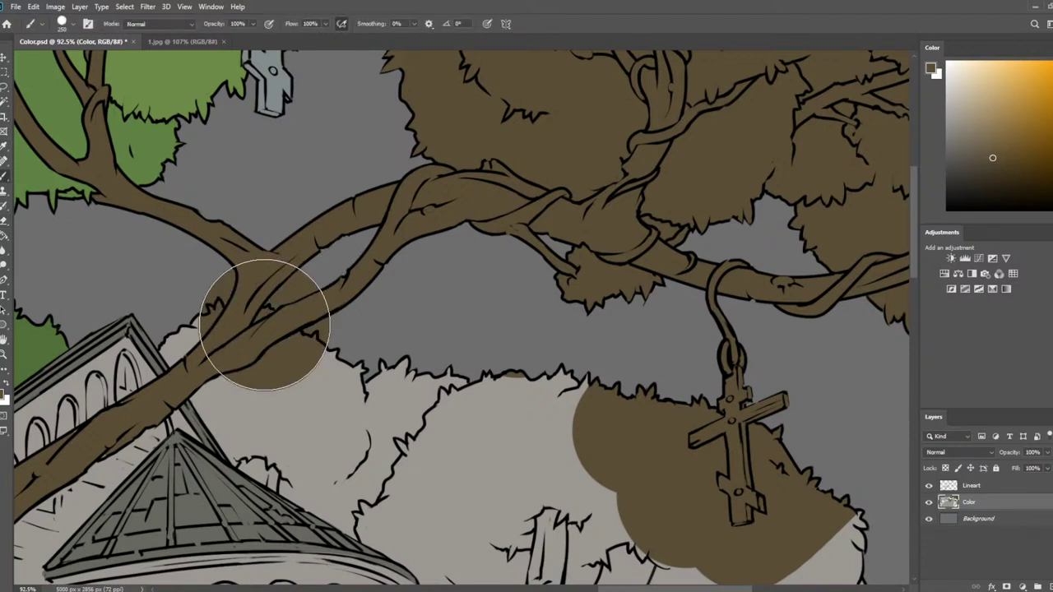
key(z)
key(ctrl+z)
key(b)
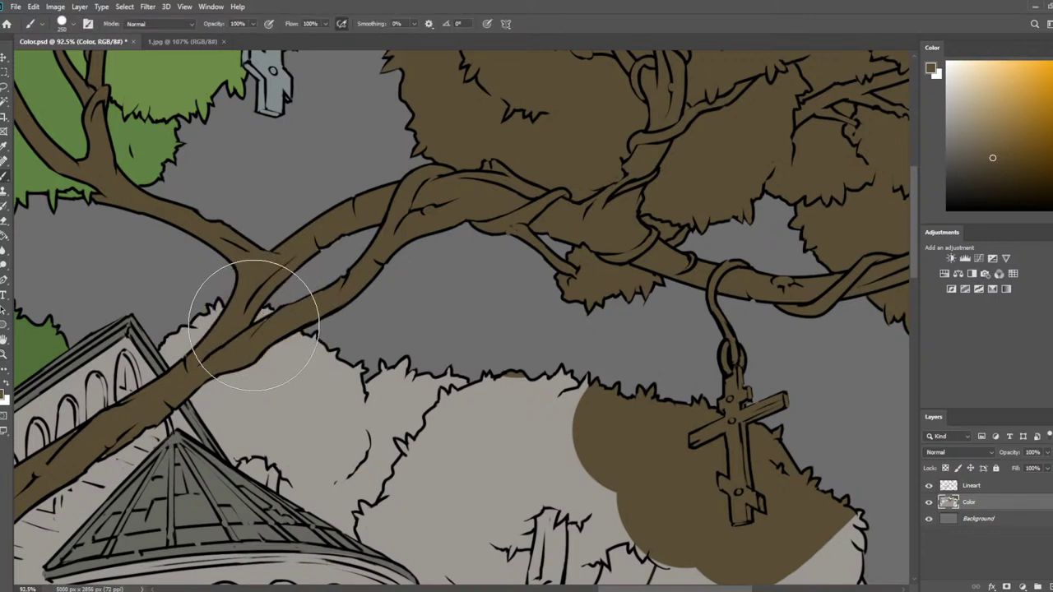
Save the document and lock the Color layer's transparent pixels
key(bracketleft)
key(bracketleft)
key(bracketleft)
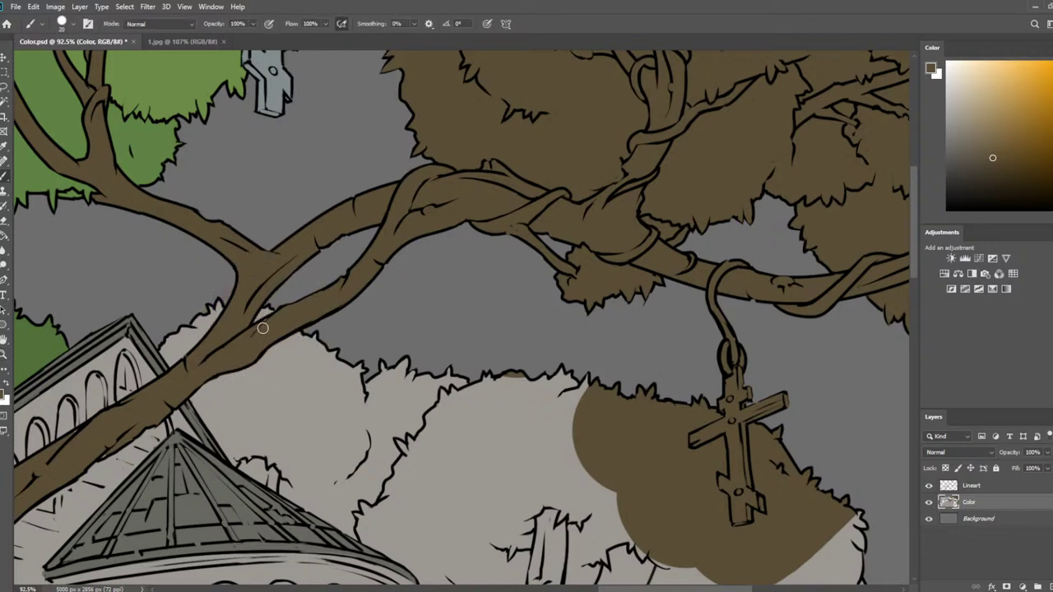
scroll(477, 299, down, 5)
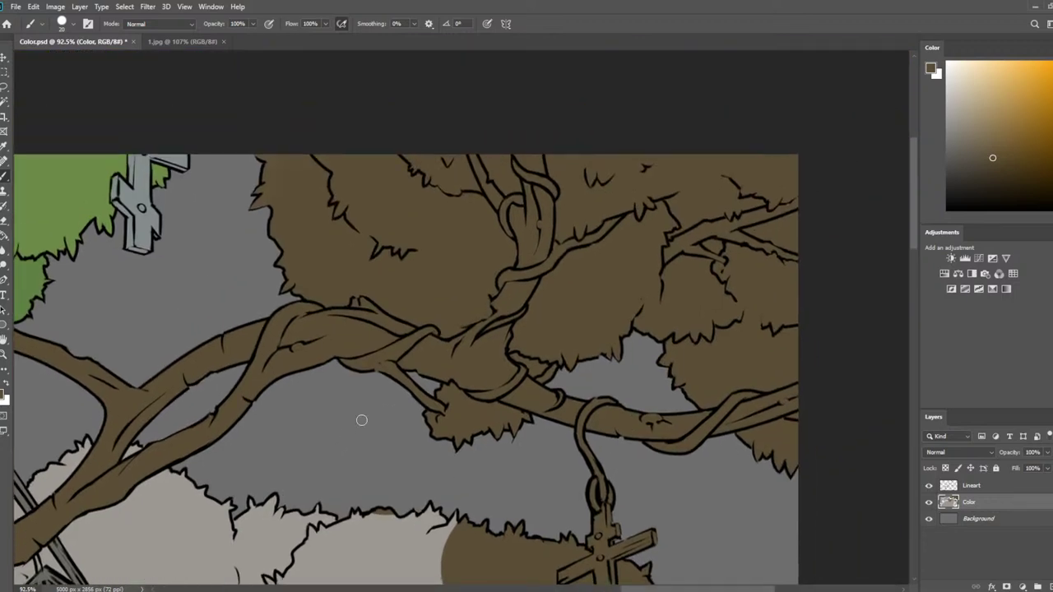
key(ctrl+s)
scroll(567, 321, up, 2)
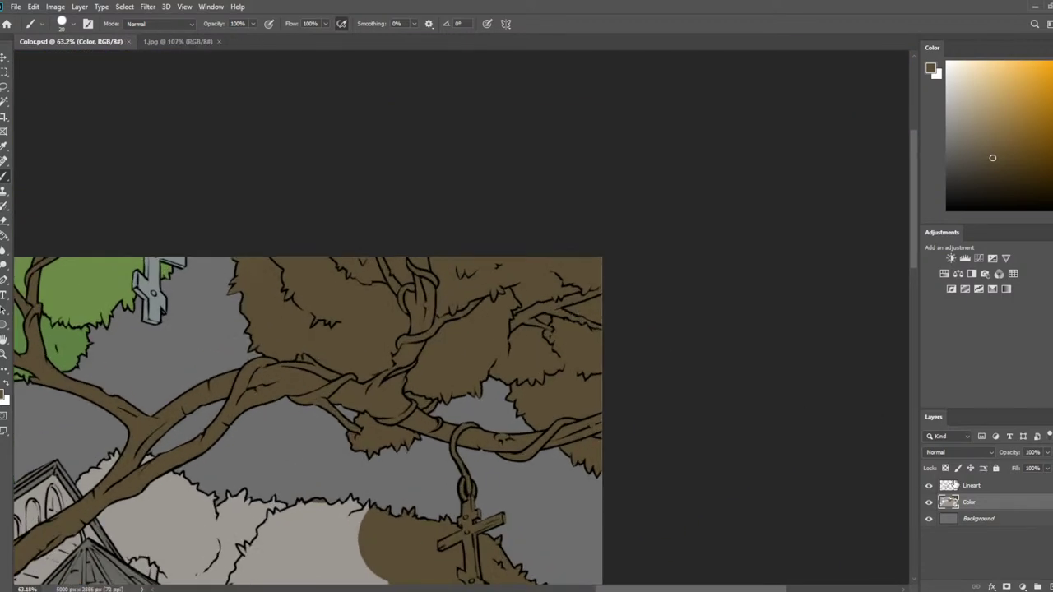
click(945, 468)
drag(483, 377, 583, 247)
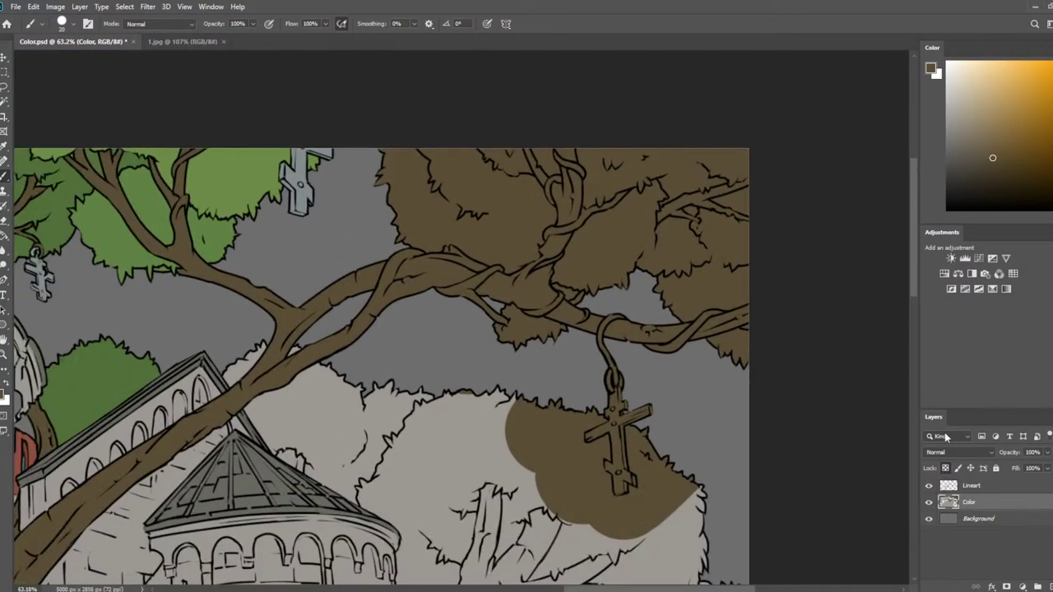
click(977, 485)
key(w)
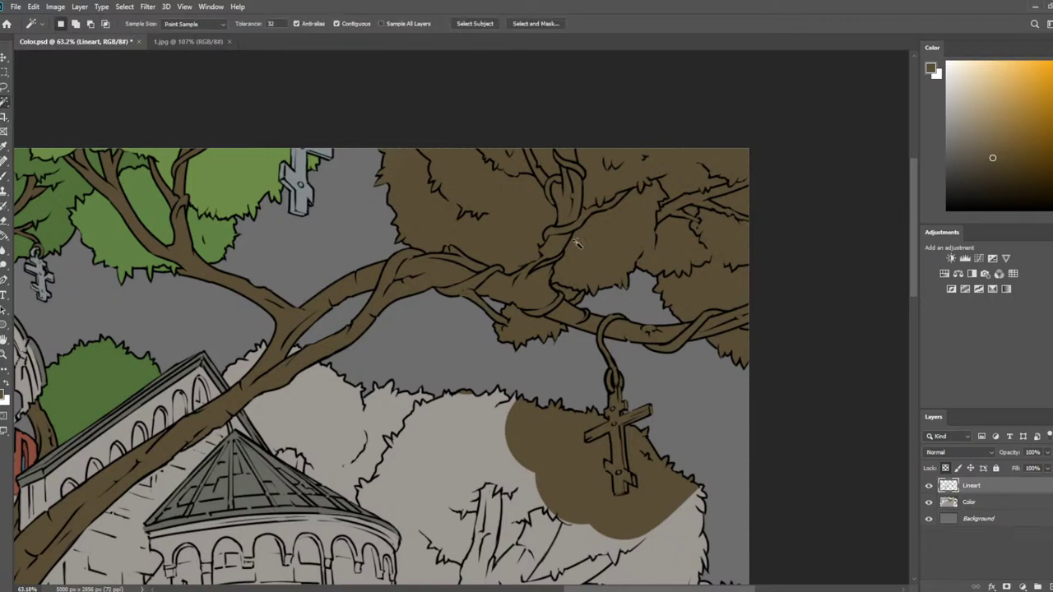
click(510, 215)
key(ctrl+d)
click(973, 502)
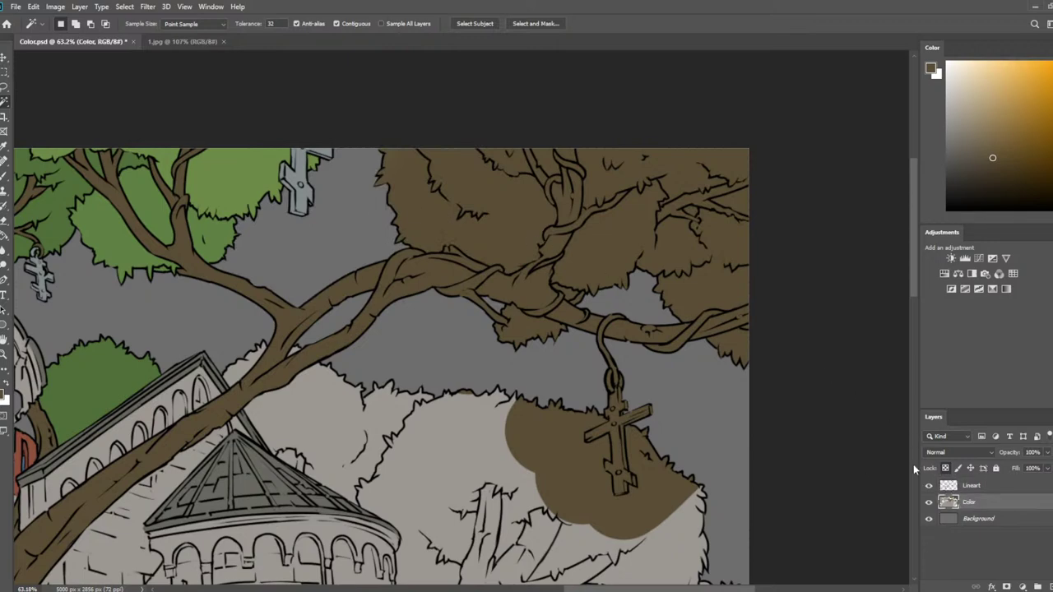
Sample the dark green of the left tree's foliage and brush it along the upper and branch-side edges of the large brown foliage clump
key(i)
click(64, 189)
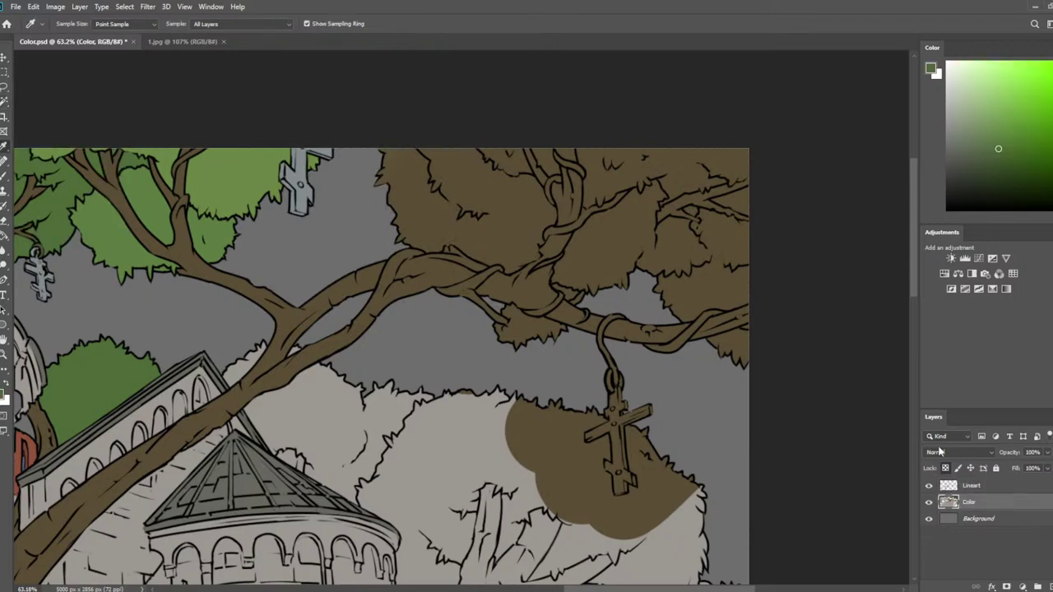
scroll(474, 123, up, 3)
key(b)
key(bracketleft)
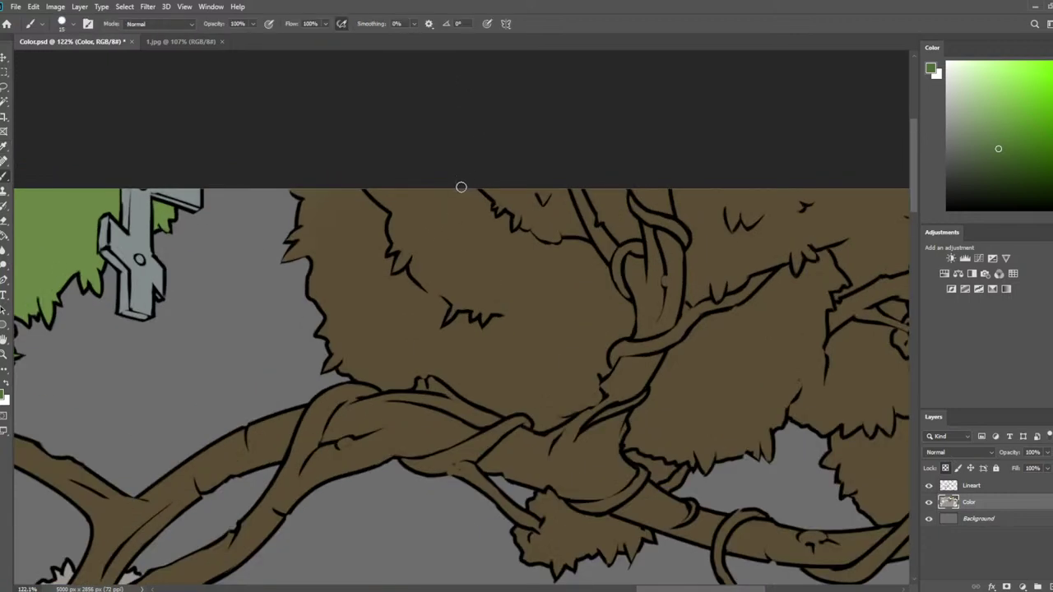
mouse_move(468, 191)
mouse_down()
mouse_move(505, 229)
mouse_move(548, 250)
mouse_up()
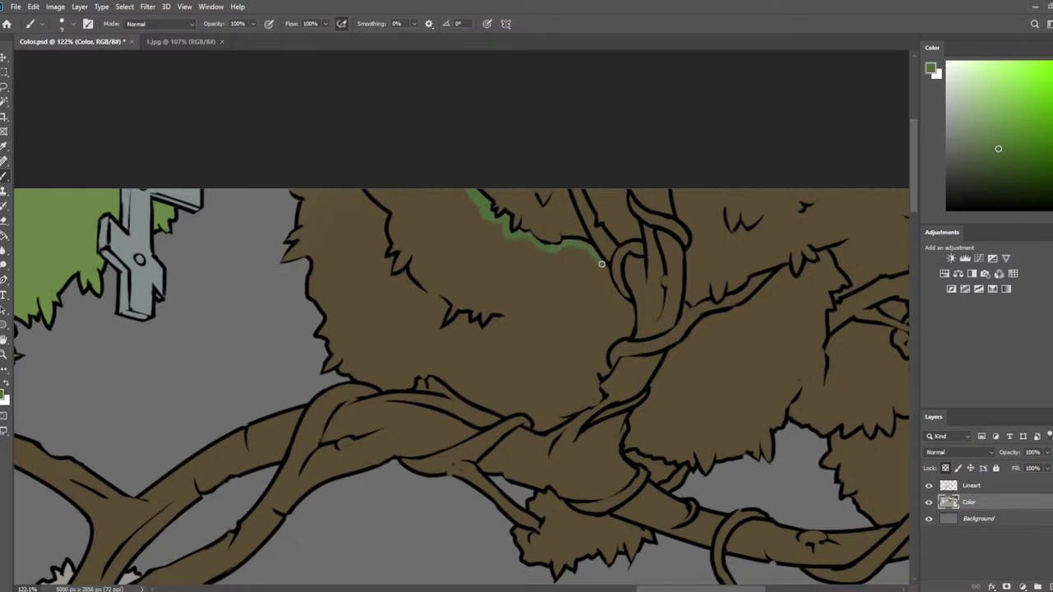
mouse_move(609, 284)
mouse_down()
mouse_move(630, 307)
mouse_move(605, 350)
mouse_up()
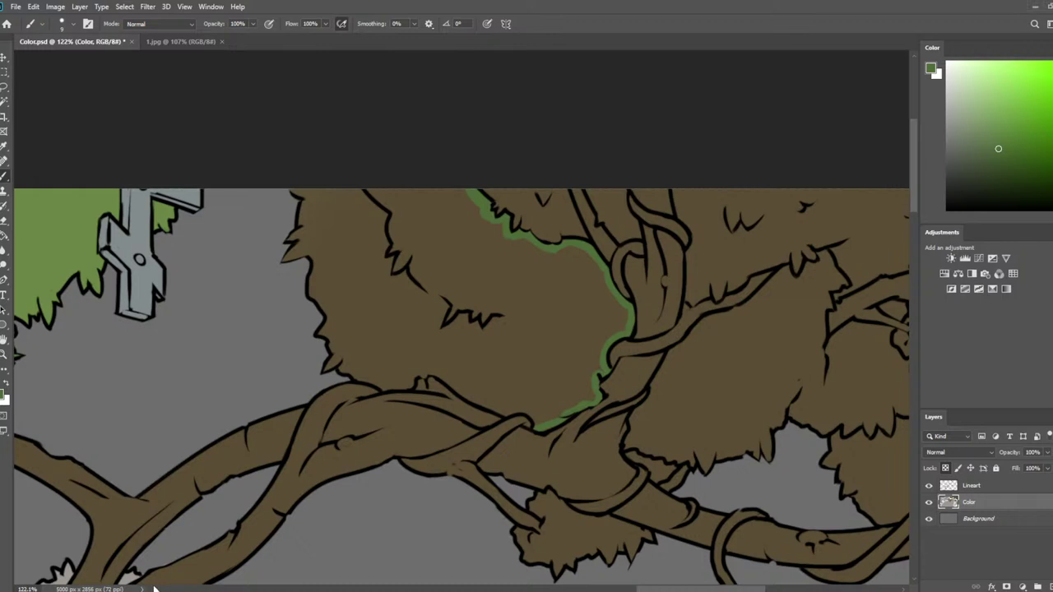
Edge the rest of the large foliage clump above the twisted branch with green and fill its interior using larger brush sizes
key(bracketright)
key(bracketright)
key(bracketright)
mouse_move(329, 195)
mouse_down()
mouse_move(303, 207)
mouse_move(283, 245)
mouse_move(294, 258)
mouse_move(307, 247)
mouse_move(335, 360)
mouse_move(394, 383)
mouse_move(430, 365)
mouse_move(463, 384)
mouse_up()
drag(495, 403, 539, 418)
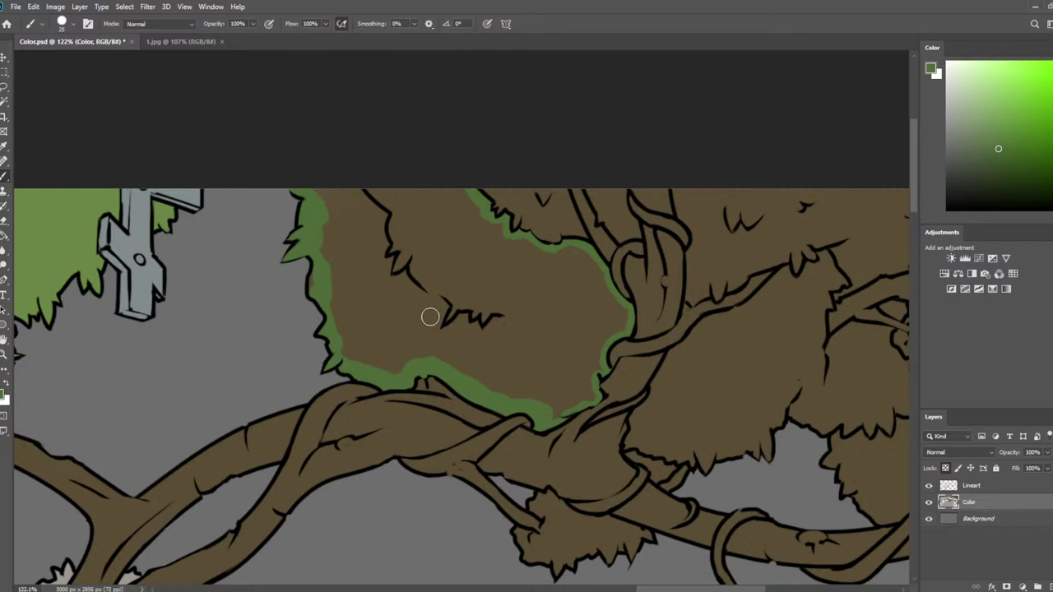
mouse_move(565, 269)
mouse_down()
mouse_move(570, 260)
mouse_move(581, 268)
mouse_move(613, 315)
mouse_move(601, 299)
mouse_move(582, 393)
mouse_move(541, 404)
mouse_move(485, 369)
mouse_move(399, 355)
mouse_move(334, 328)
mouse_move(322, 292)
mouse_move(395, 363)
mouse_move(410, 324)
mouse_up()
key(])
key(])
key(])
key(])
mouse_move(352, 194)
mouse_down()
mouse_move(310, 243)
mouse_move(336, 274)
mouse_move(401, 230)
mouse_move(388, 257)
mouse_move(386, 323)
mouse_move(455, 305)
mouse_move(477, 348)
mouse_move(544, 381)
mouse_move(570, 314)
mouse_move(540, 276)
mouse_move(559, 274)
mouse_move(533, 347)
mouse_move(506, 289)
mouse_move(459, 266)
mouse_move(425, 205)
mouse_move(458, 208)
mouse_move(492, 264)
mouse_move(496, 237)
mouse_move(519, 253)
mouse_move(513, 268)
mouse_move(512, 258)
mouse_move(549, 262)
mouse_up()
key(bracketleft)
key(bracketleft)
key(bracketleft)
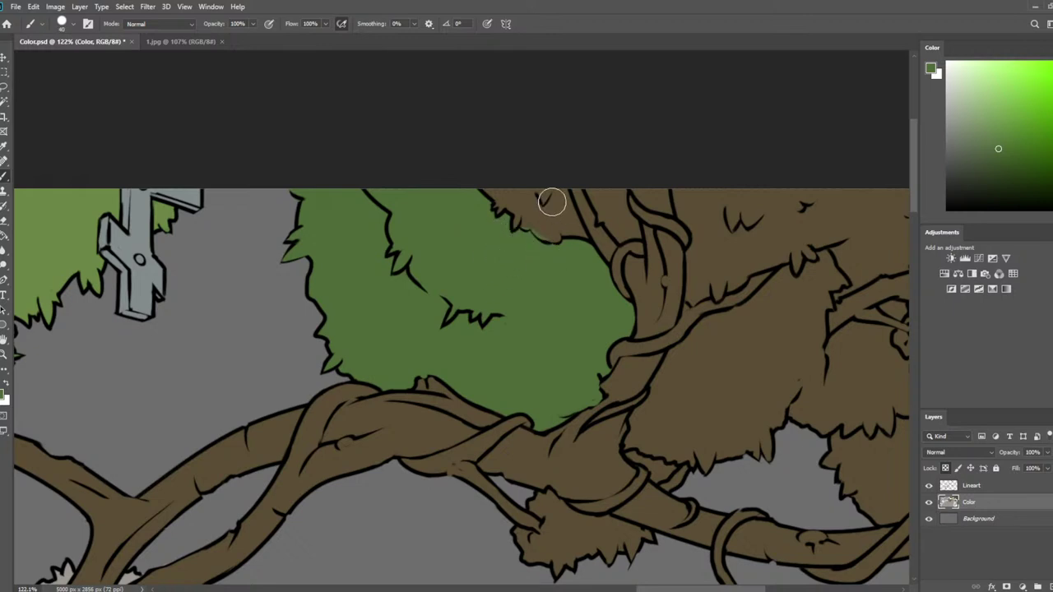
drag(550, 200, 545, 215)
key(ctrl+z)
Paint green along the edges of the brown foliage clump beside the upright branch with a size 15 brush
drag(565, 383, 523, 338)
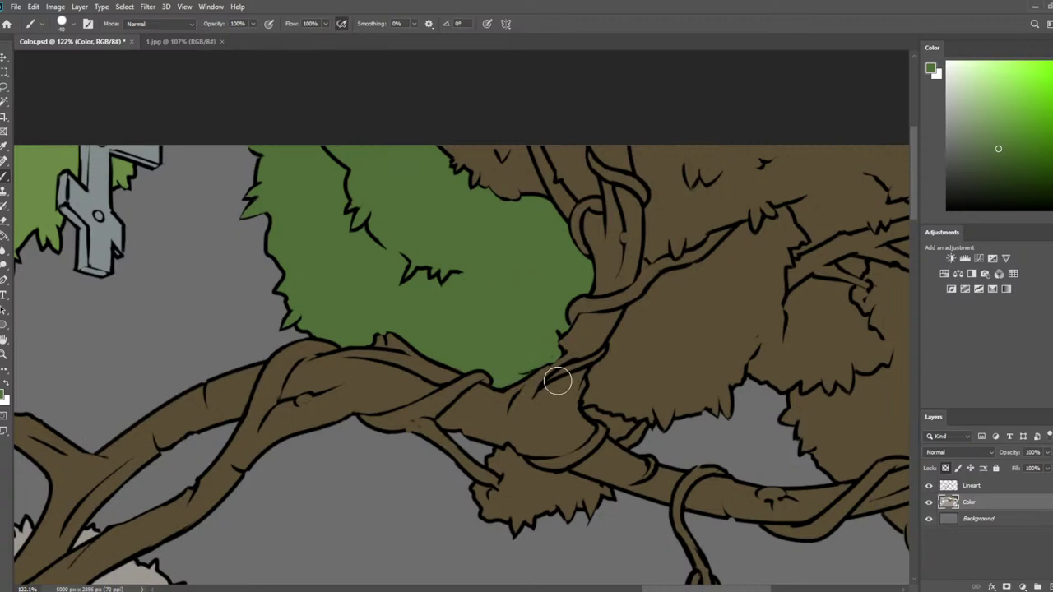
key(bracketleft)
key(bracketleft)
key(bracketleft)
scroll(738, 165, down, 4)
drag(732, 225, 529, 244)
scroll(653, 233, up, 6)
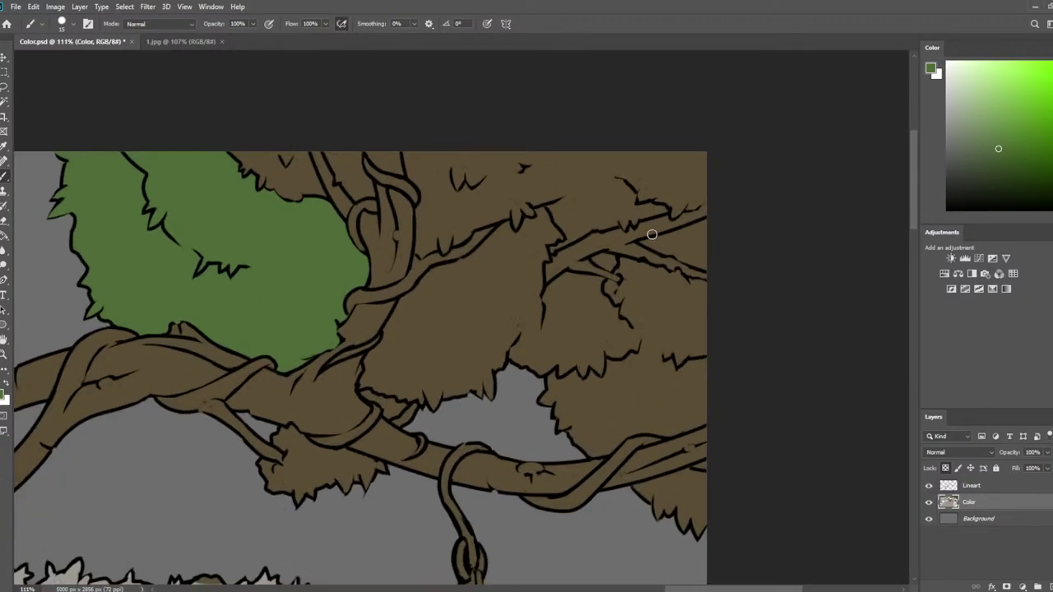
mouse_move(279, 411)
mouse_down()
mouse_move(312, 444)
mouse_move(283, 441)
mouse_move(305, 471)
mouse_move(338, 450)
mouse_move(431, 452)
mouse_move(434, 411)
mouse_move(473, 359)
mouse_up()
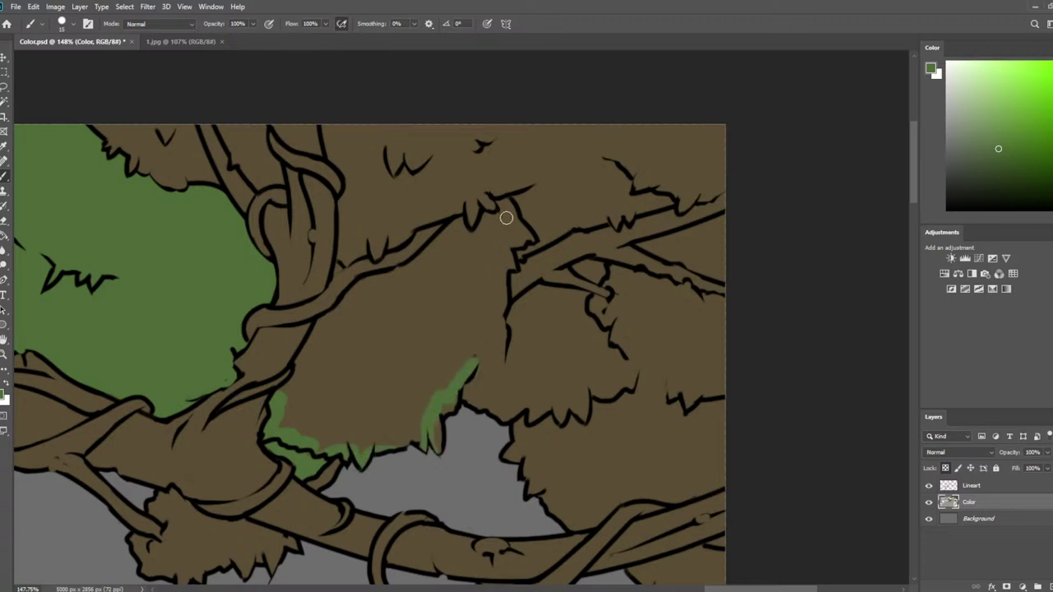
mouse_move(511, 209)
mouse_down()
mouse_move(526, 237)
mouse_move(509, 243)
mouse_move(509, 221)
mouse_move(479, 230)
mouse_move(486, 219)
mouse_move(468, 237)
mouse_move(459, 226)
mouse_move(391, 287)
mouse_move(406, 271)
mouse_move(317, 325)
mouse_move(289, 383)
mouse_up()
Select the brown foliage areas around the upper branches on the Lineart layer with the Magic Wand
key(w)
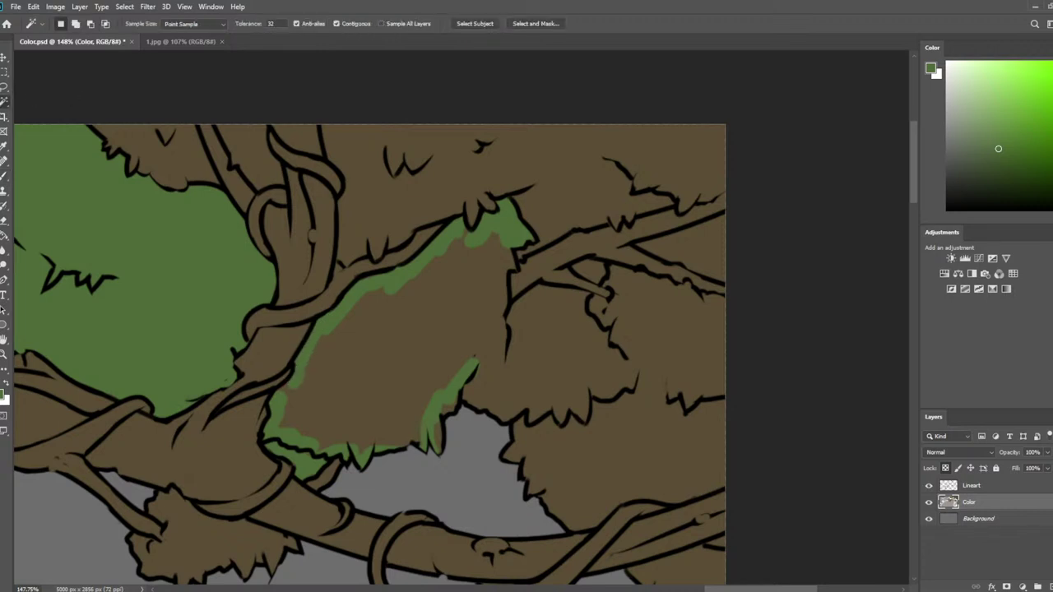
click(977, 487)
click(613, 420)
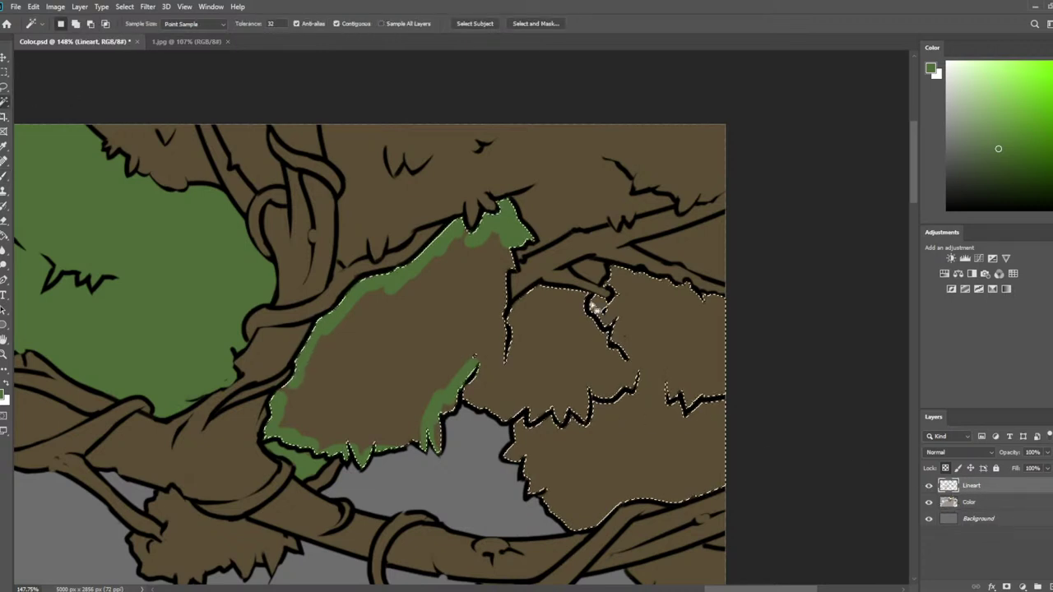
shift+click(597, 146)
scroll(435, 137, down, 4)
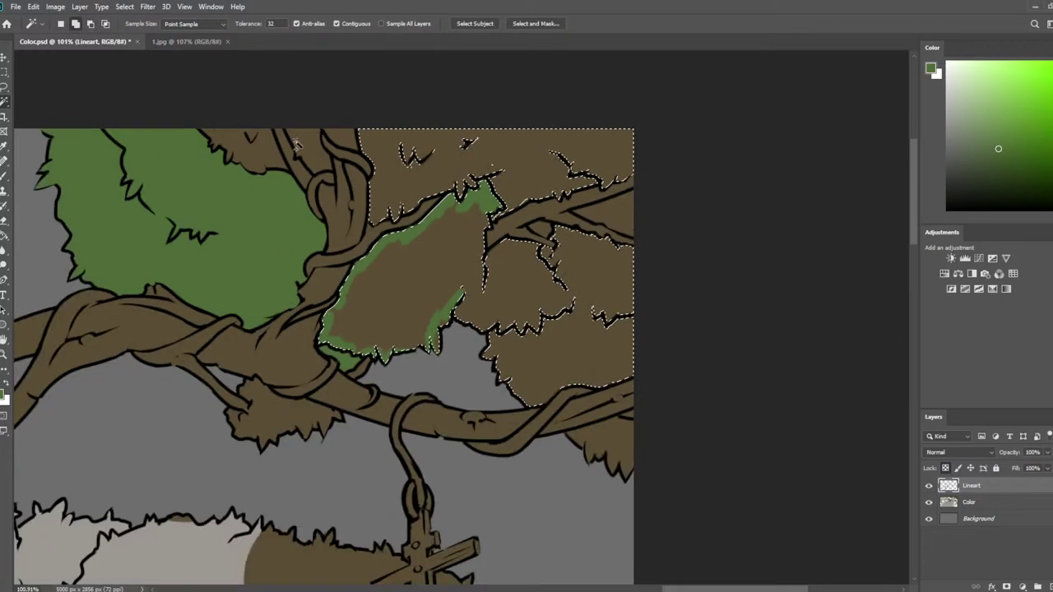
shift+click(271, 161)
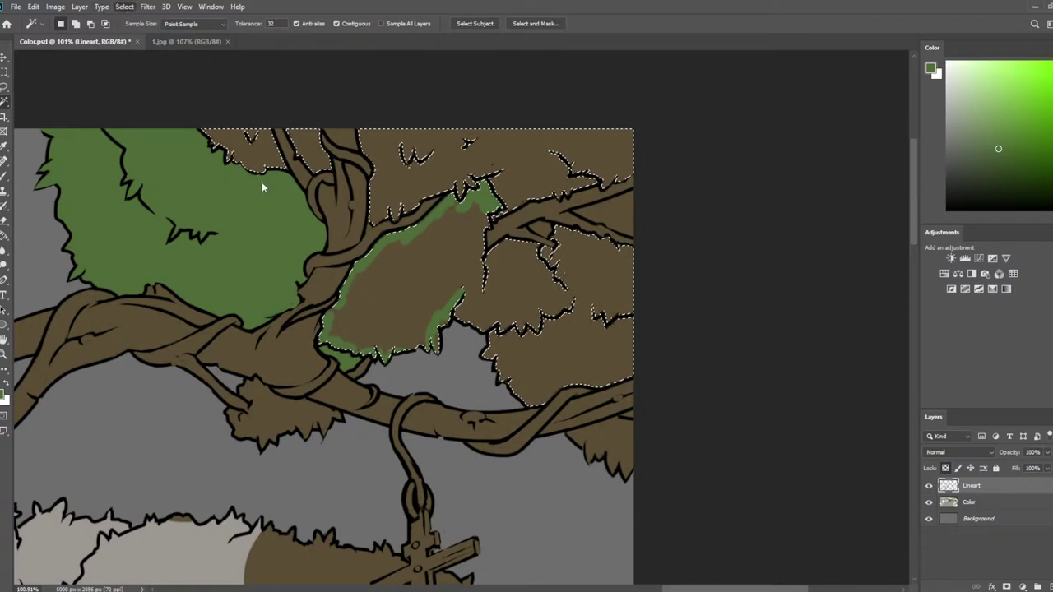
Paint the selected foliage green on the Color layer with a size 300 brush, and deselect
key(b)
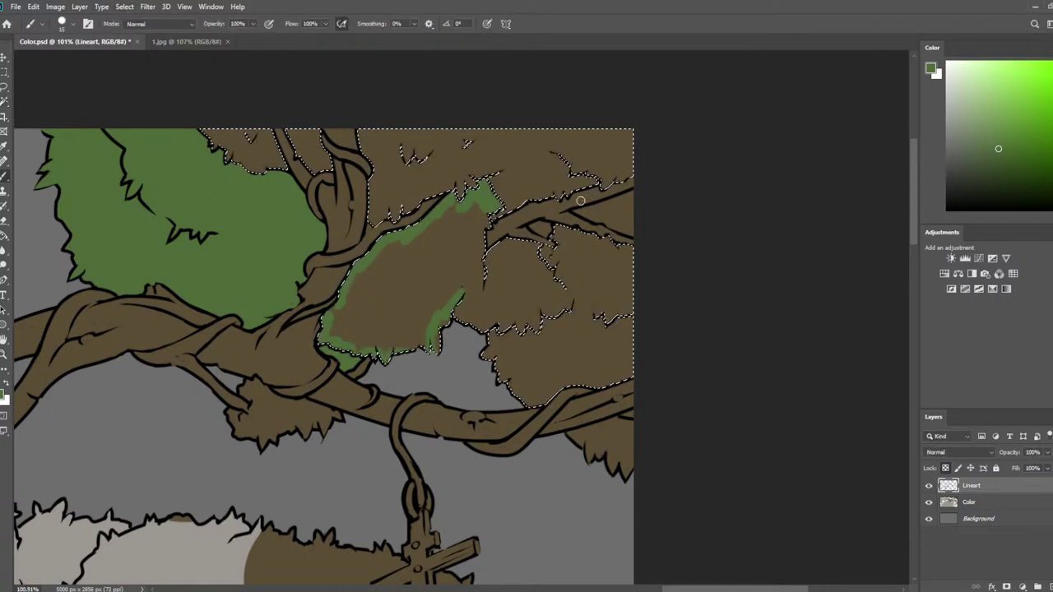
key(bracketright)
key(bracketright)
key(bracketright)
key(bracketright)
key(bracketright)
key(bracketright)
key(bracketright)
key(bracketright)
key(bracketright)
key(bracketright)
key(bracketright)
key(bracketright)
key(bracketright)
key(bracketright)
key(bracketright)
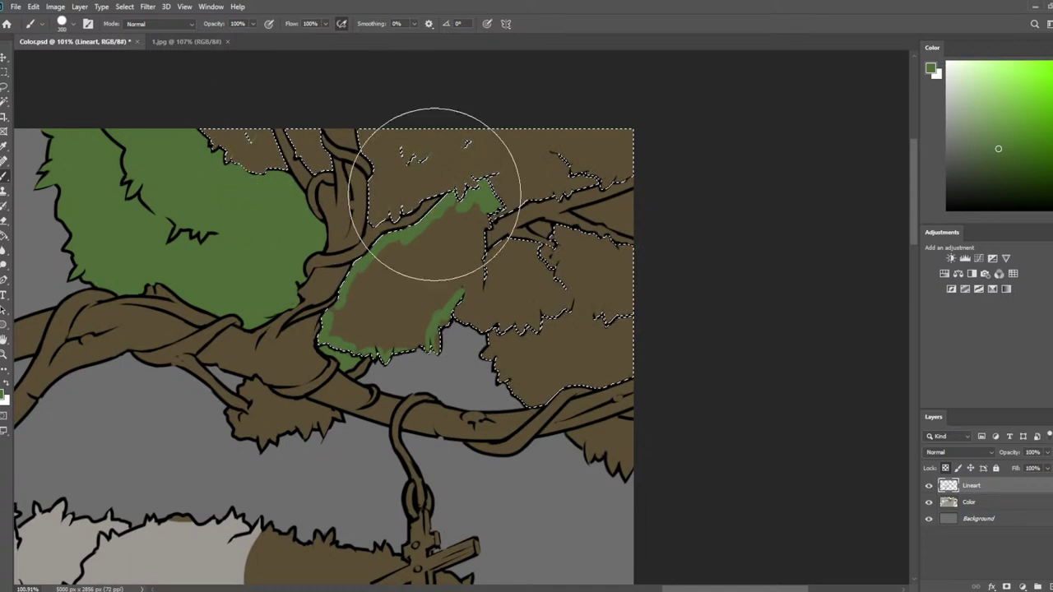
click(954, 501)
mouse_move(568, 362)
mouse_down()
mouse_move(537, 223)
mouse_move(425, 150)
mouse_move(134, 188)
mouse_up()
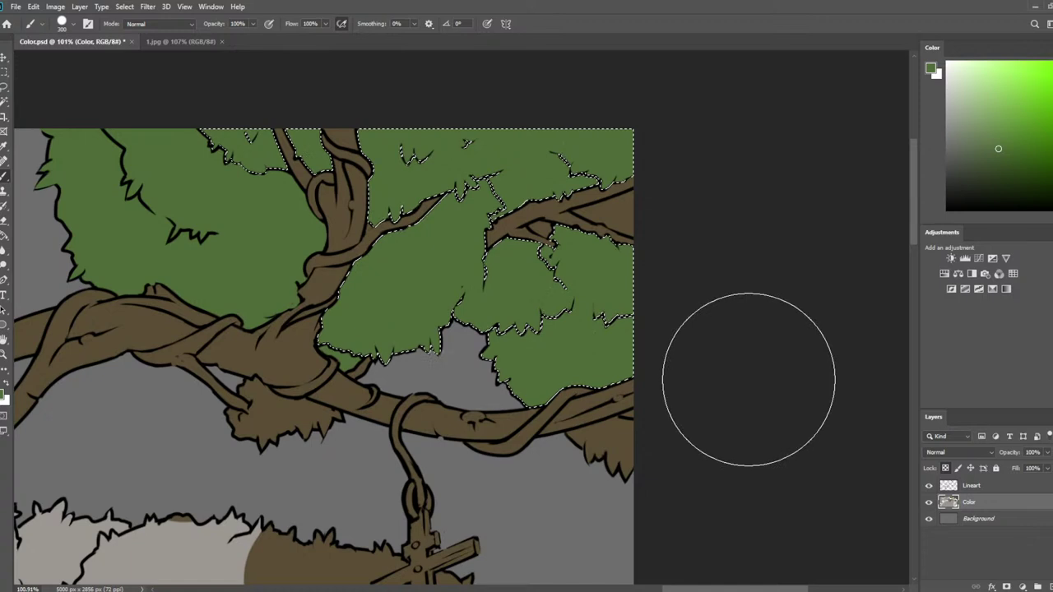
key(l)
key(ctrl+d)
Fill the brown gaps between the thin branches near the canvas's right edge with green using a small brush
scroll(362, 338, down, 5)
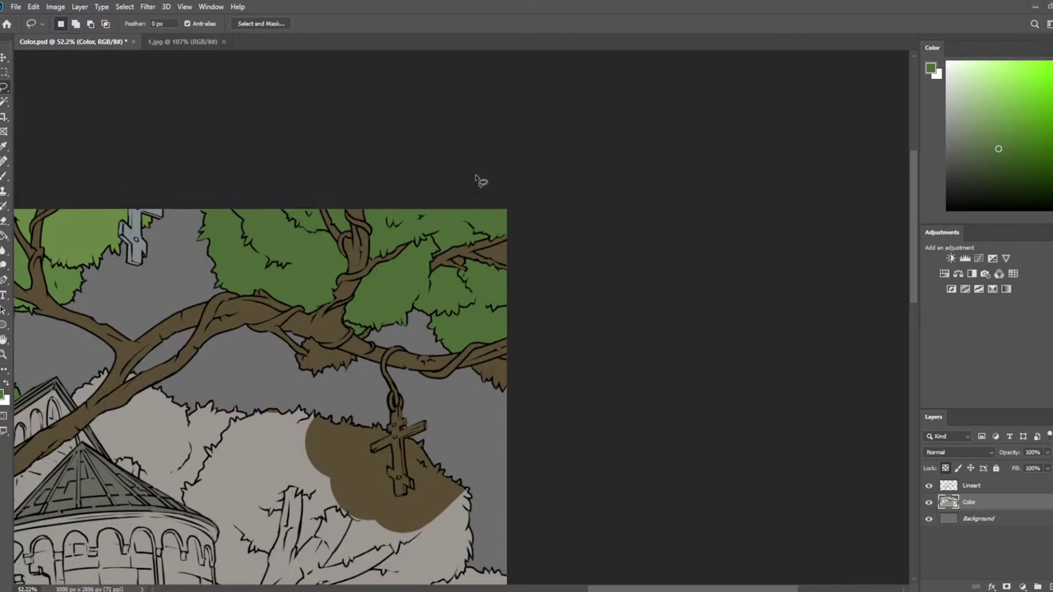
scroll(406, 235, up, 6)
key(b)
key(bracketleft)
key(bracketleft)
key(bracketleft)
key(bracketleft)
key(bracketleft)
key(bracketleft)
key(bracketleft)
key(bracketleft)
key(bracketleft)
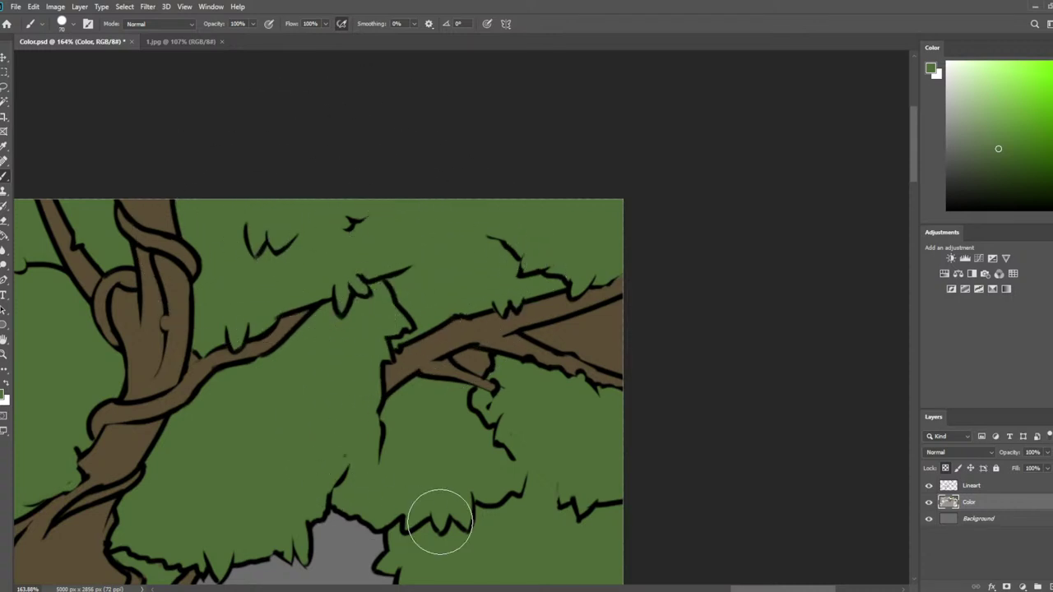
scroll(520, 450, down, 1)
drag(519, 450, 559, 331)
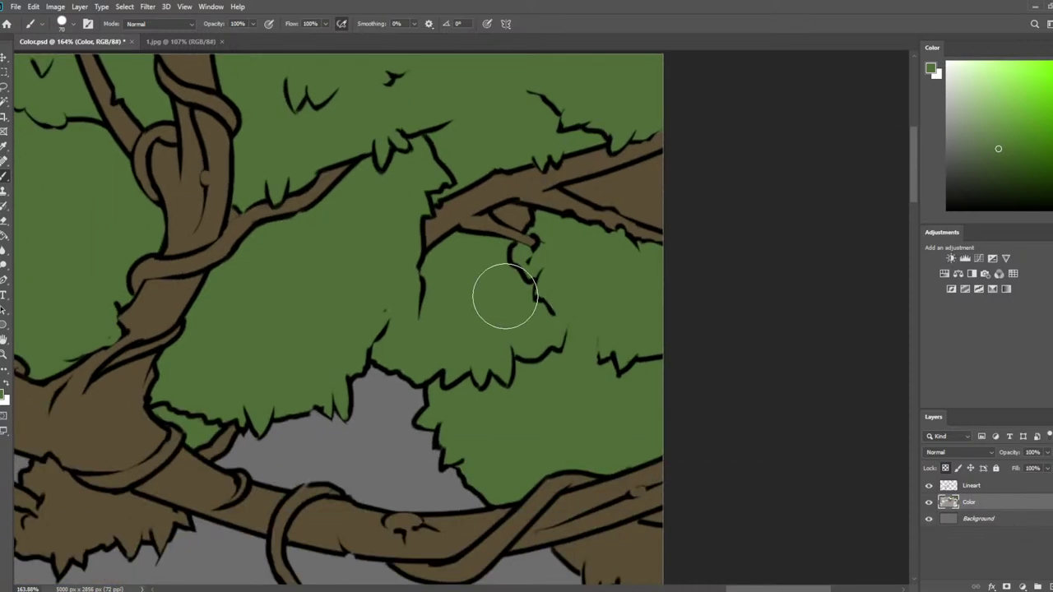
key(bracketleft)
key(bracketleft)
key(bracketleft)
key(bracketleft)
key(bracketleft)
key(bracketleft)
key(bracketleft)
key(bracketleft)
key(bracketleft)
key(bracketleft)
drag(576, 190, 663, 225)
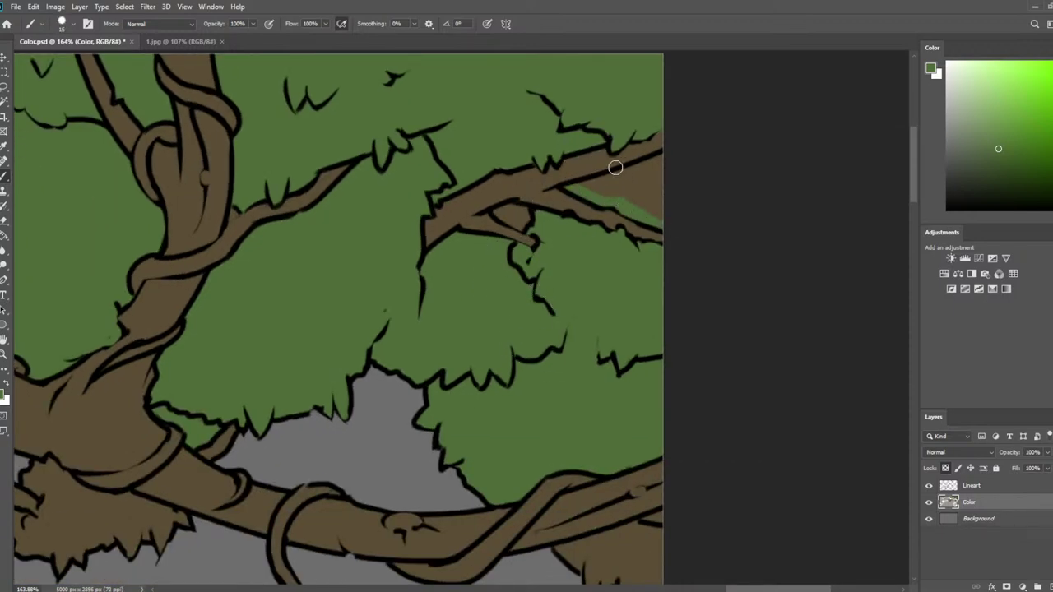
drag(583, 184, 677, 156)
drag(606, 183, 655, 209)
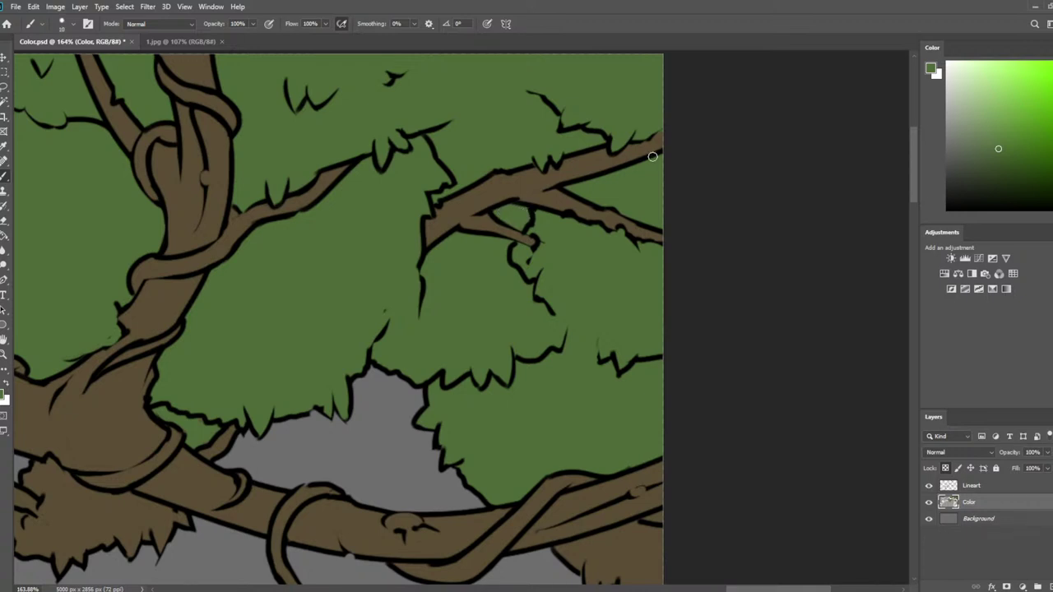
Paint the two brown foliage tufts below the large twisted branch green, using a brush size up to 25
drag(244, 383, 465, 239)
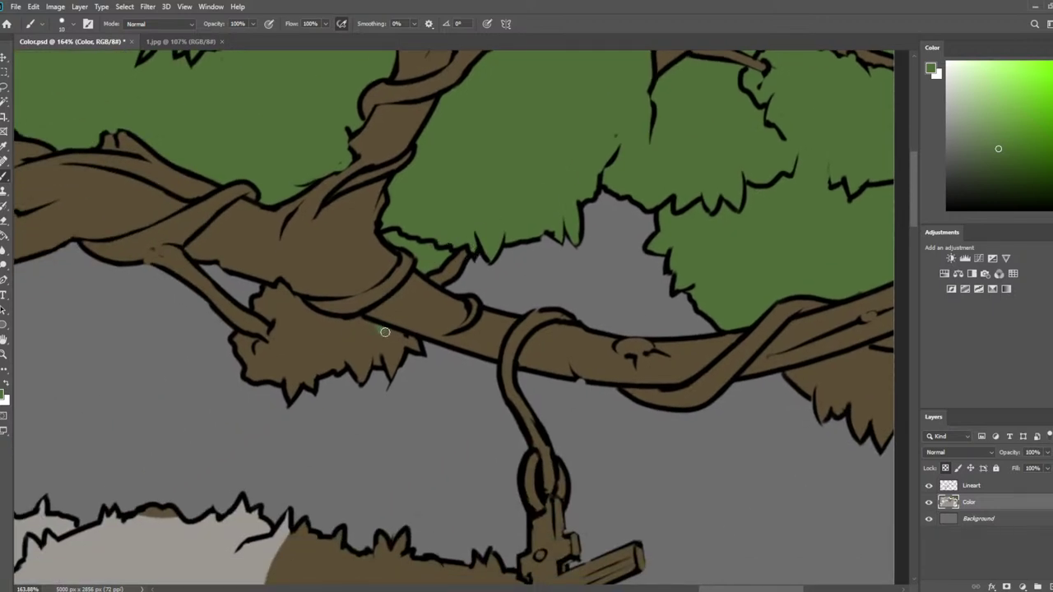
drag(409, 342, 381, 376)
mouse_move(261, 303)
mouse_down()
mouse_move(295, 325)
mouse_move(279, 345)
mouse_move(231, 344)
mouse_move(271, 359)
mouse_move(289, 391)
mouse_move(309, 342)
mouse_move(295, 310)
mouse_move(330, 332)
mouse_move(362, 330)
mouse_move(333, 331)
mouse_move(297, 362)
mouse_move(331, 354)
mouse_move(381, 365)
mouse_move(370, 350)
mouse_move(395, 353)
mouse_up()
key(])
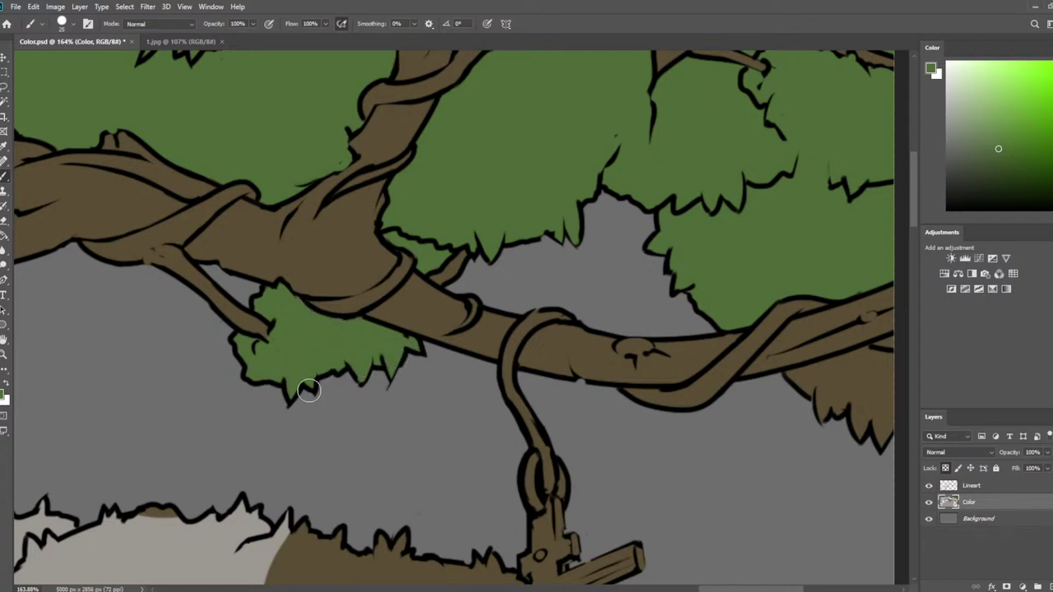
scroll(60, 378, down, 3)
scroll(60, 379, down, 3)
scroll(390, 365, up, 5)
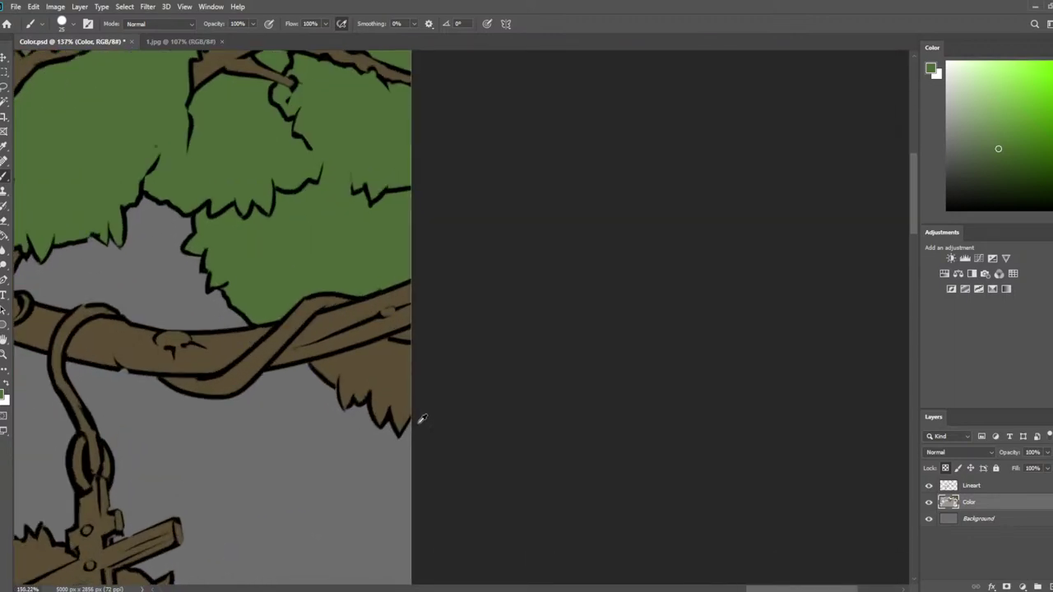
mouse_move(307, 360)
mouse_down()
mouse_move(379, 341)
mouse_move(409, 353)
mouse_move(394, 349)
mouse_move(408, 361)
mouse_move(392, 392)
mouse_move(403, 433)
mouse_move(403, 404)
mouse_move(370, 366)
mouse_move(317, 390)
mouse_up()
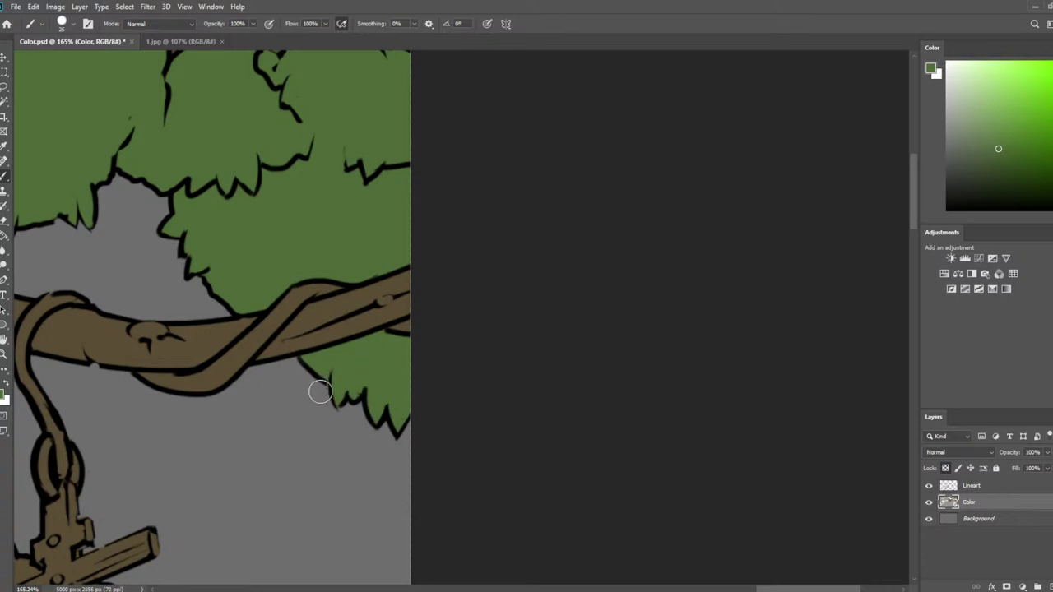
scroll(493, 455, down, 4)
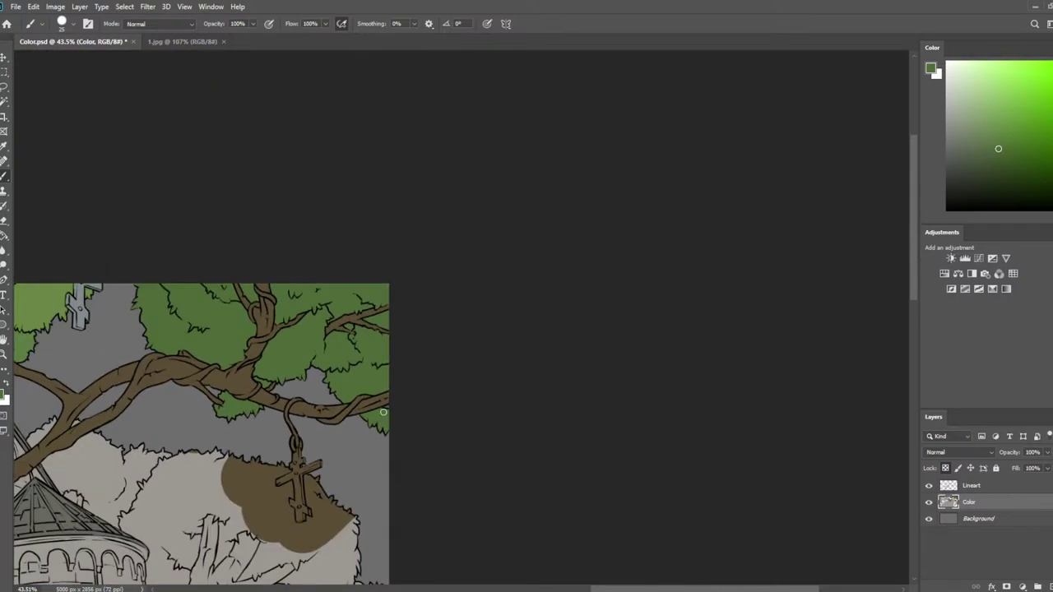
Sample the light green beside the upper grey cross and edge the foliage above the thin branches in the canvas's upper-right corner with it
scroll(346, 319, up, 3)
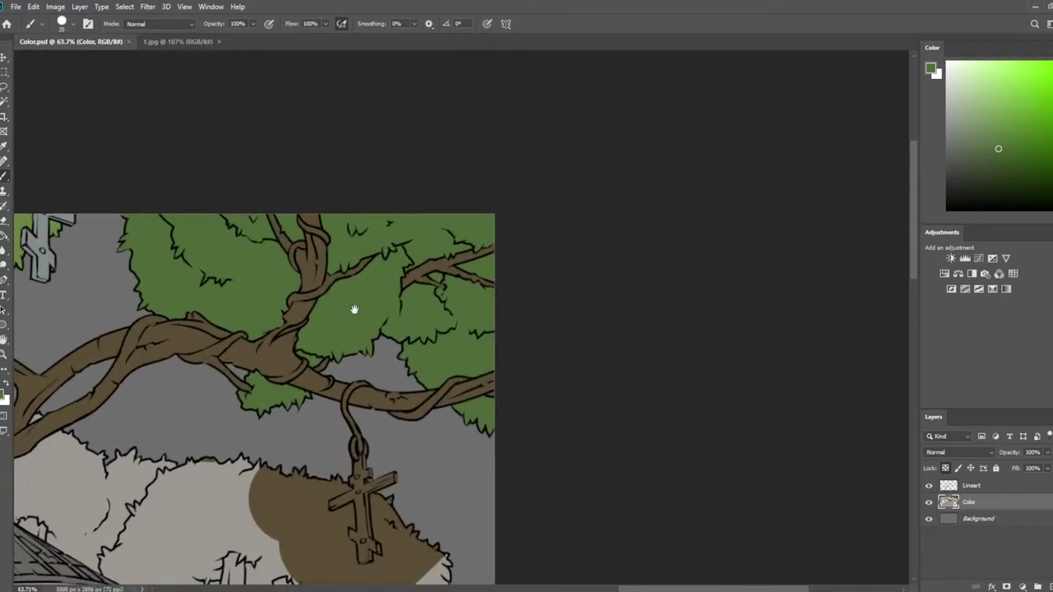
drag(352, 307, 519, 297)
drag(334, 318, 463, 353)
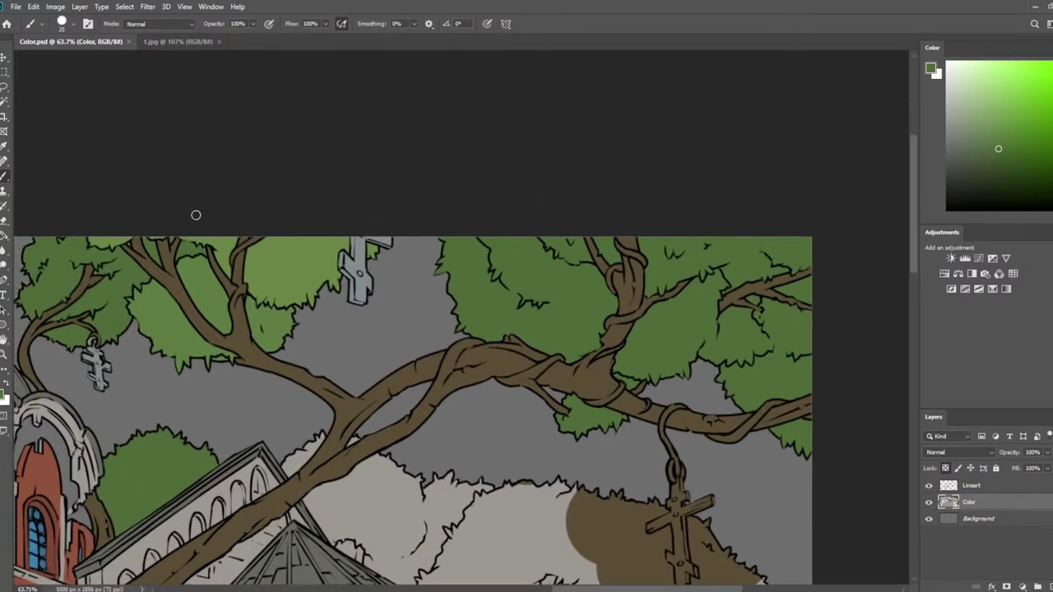
key(i)
click(284, 267)
scroll(703, 232, up, 6)
drag(701, 260, 447, 255)
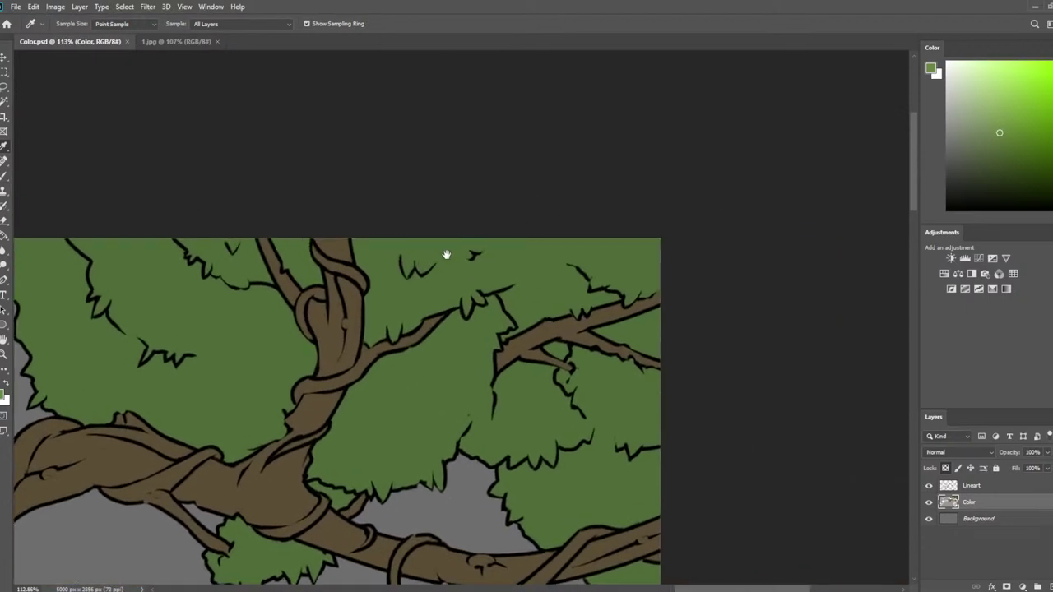
key(b)
mouse_move(653, 270)
mouse_down()
mouse_move(532, 318)
mouse_move(508, 299)
mouse_move(529, 305)
mouse_move(624, 268)
mouse_move(583, 253)
mouse_move(581, 238)
mouse_move(415, 227)
mouse_move(361, 246)
mouse_move(374, 304)
mouse_up()
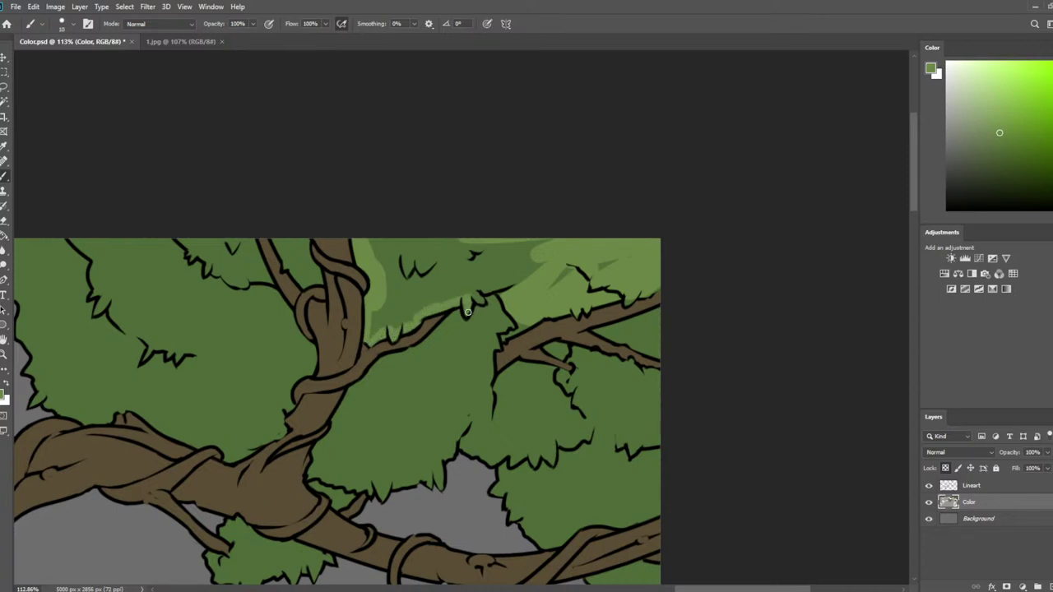
Fill the rest of the corner foliage and the gap between the thin branches with light green, using brush sizes up to 40
drag(480, 302, 510, 281)
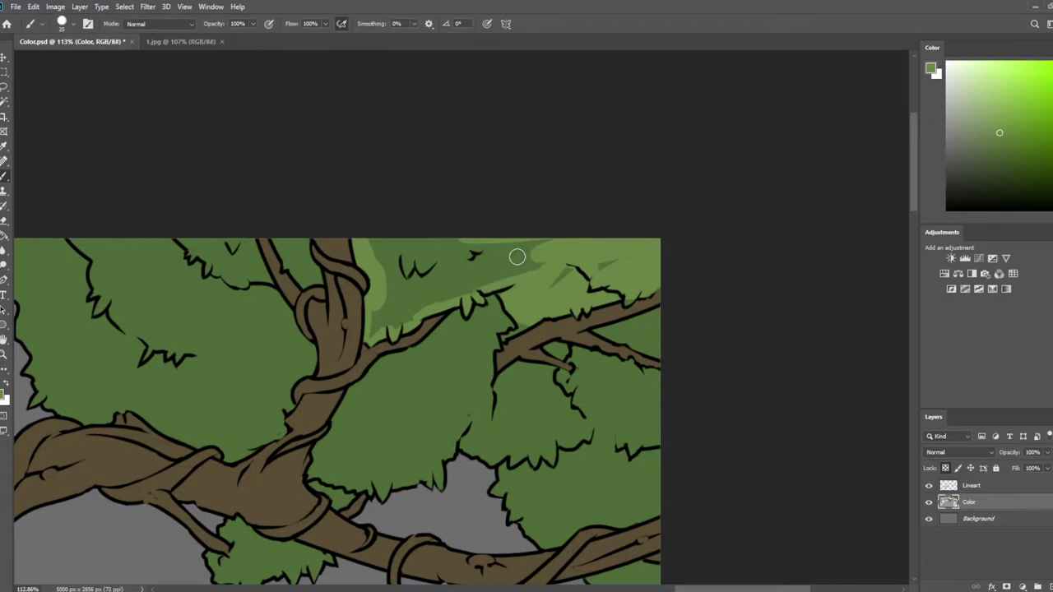
mouse_move(573, 244)
mouse_down()
mouse_move(389, 251)
mouse_move(401, 280)
mouse_move(390, 307)
mouse_move(407, 287)
mouse_move(488, 266)
mouse_up()
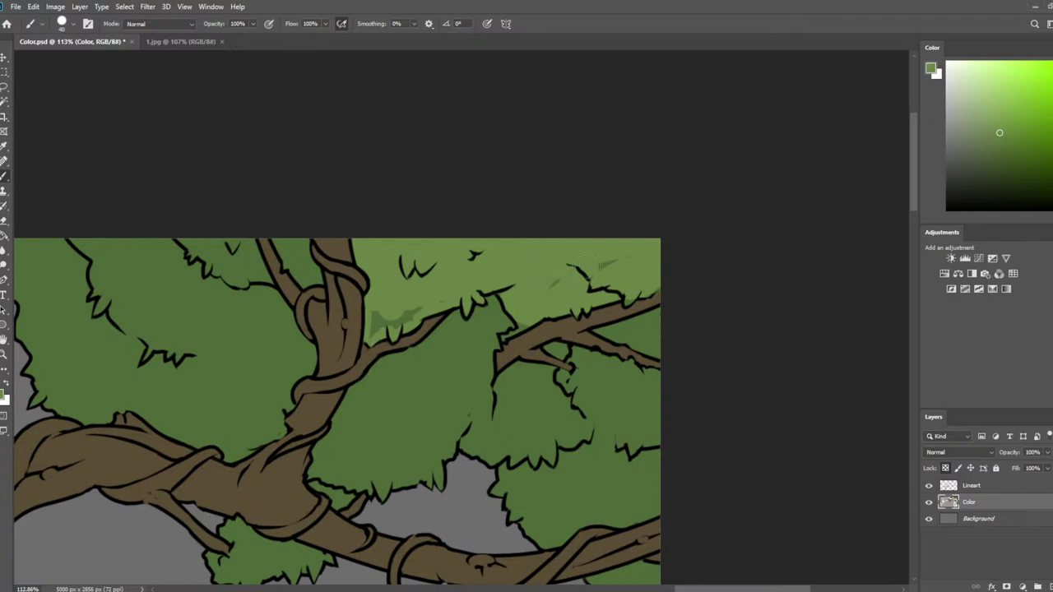
drag(374, 329, 421, 310)
key(bracketleft)
key(bracketleft)
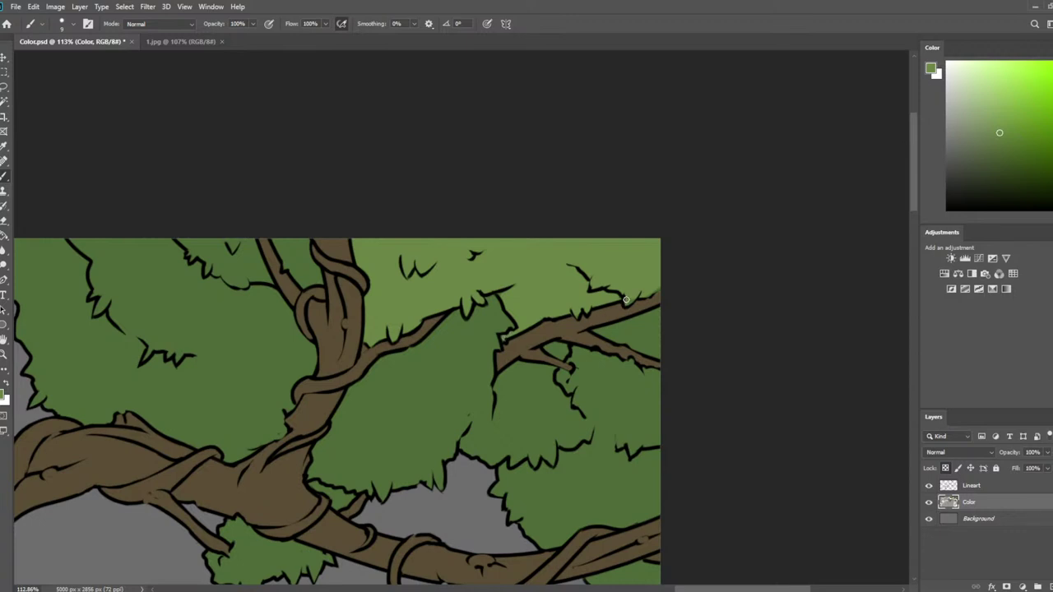
drag(604, 332, 667, 309)
drag(659, 321, 632, 331)
Flip the canvas view horizontally and paint the foliage around the small side branch behind the trunk light green
scroll(278, 205, down, 10)
key(F2)
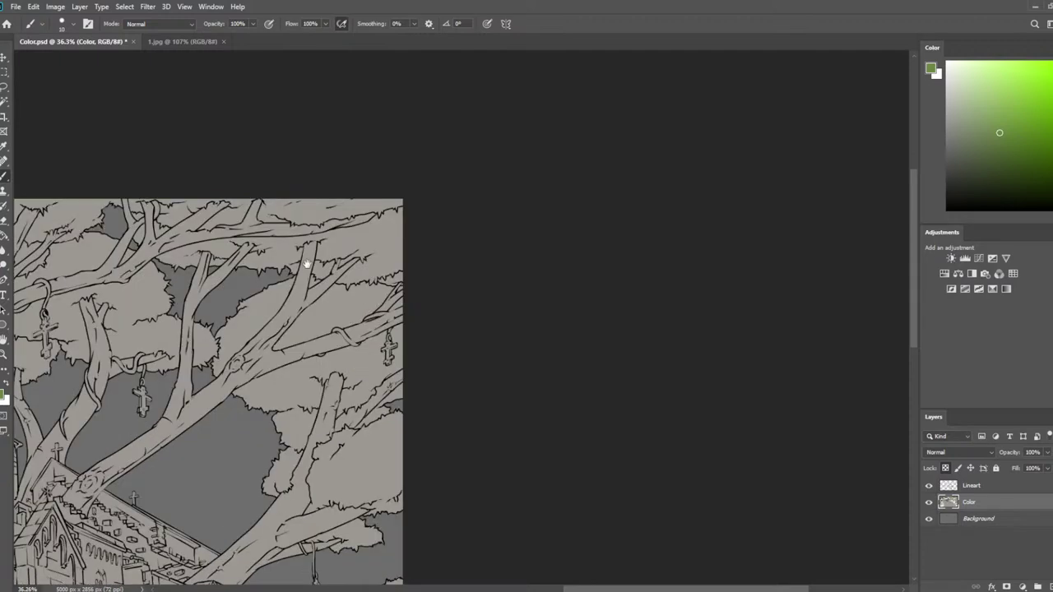
drag(308, 263, 558, 221)
scroll(558, 221, up, 6)
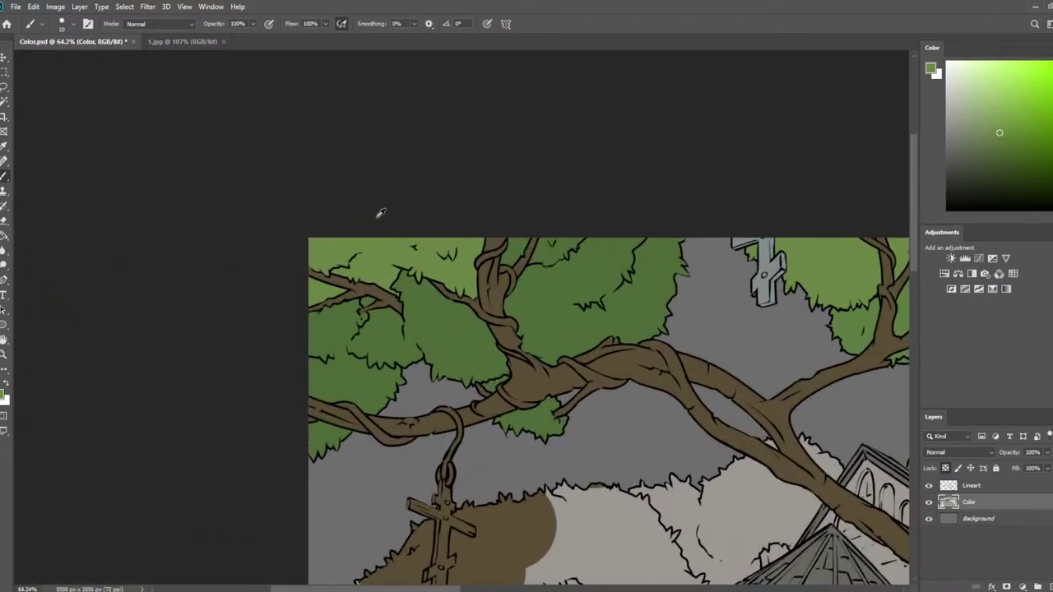
drag(633, 266, 618, 321)
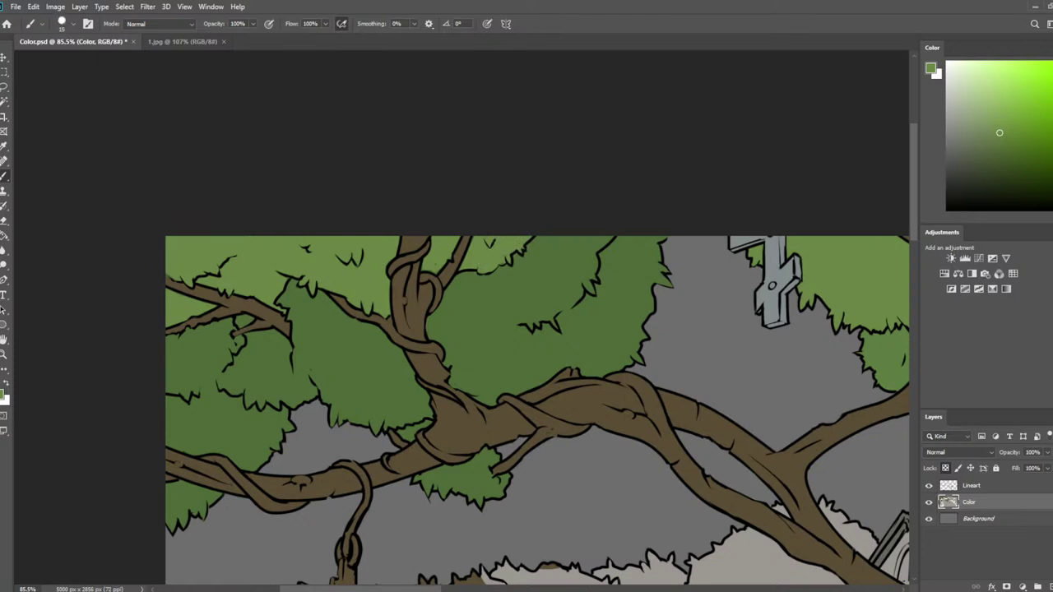
Sample the mid green beside the forked branch and paint the foliage clump under the thin branches at the canvas edge with it
alt+click(526, 265)
drag(767, 289, 469, 228)
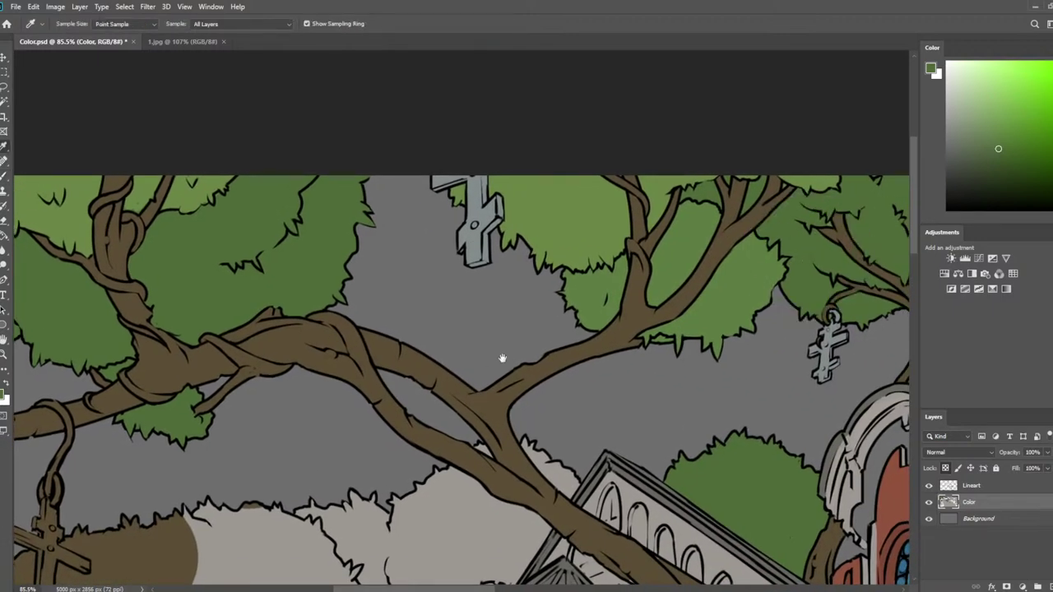
drag(292, 340, 555, 217)
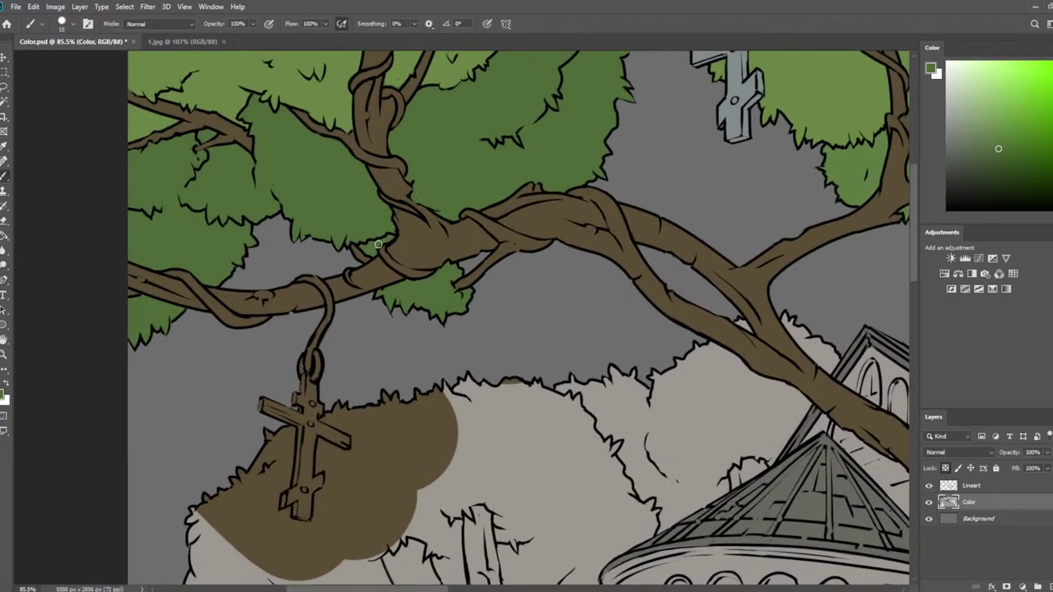
scroll(370, 244, right, 4)
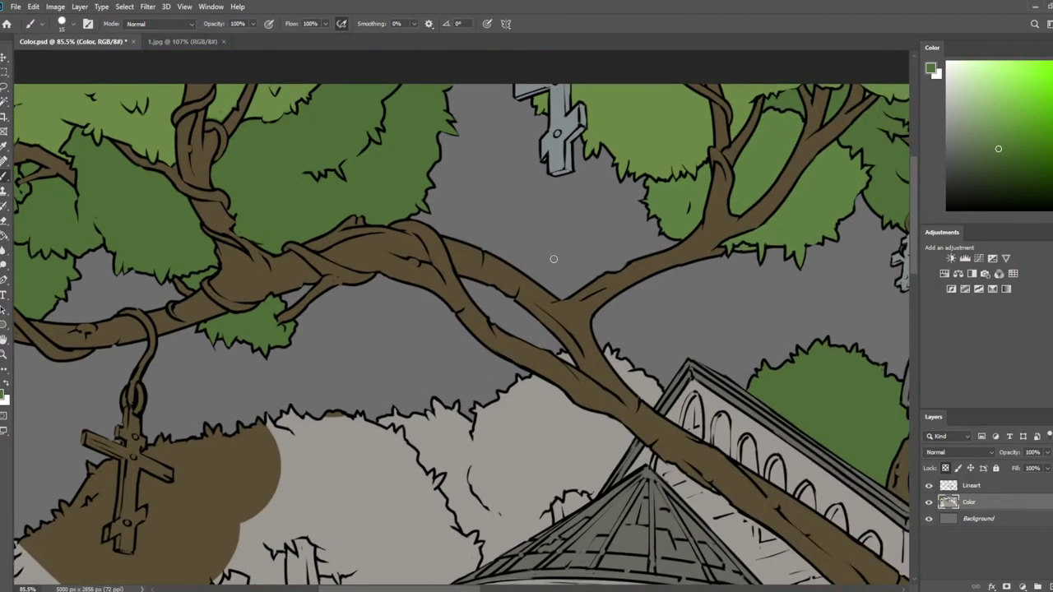
key(alt)
alt+click(825, 194)
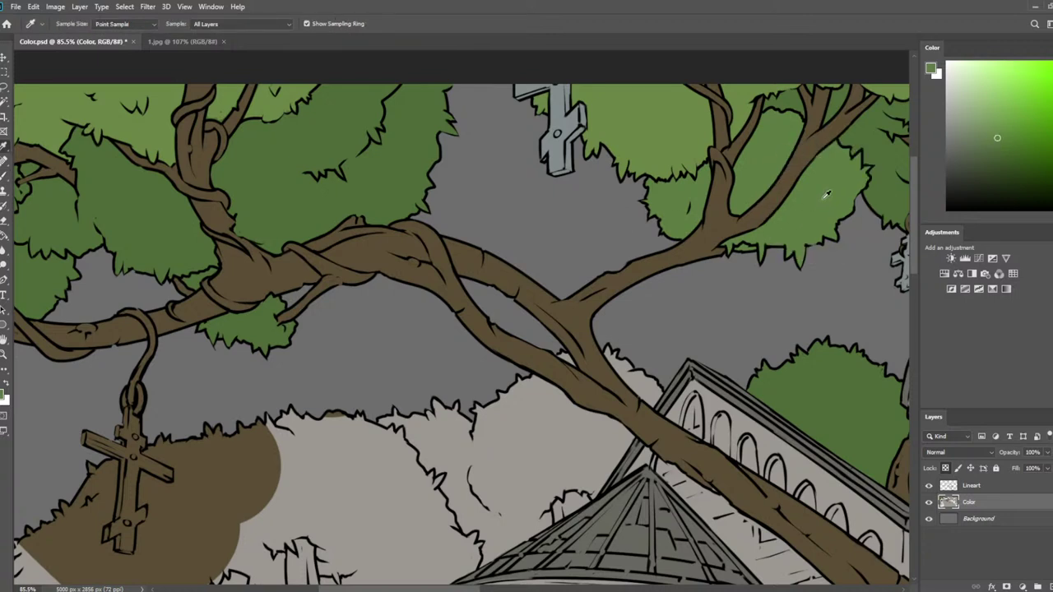
drag(429, 250, 629, 298)
drag(206, 216, 150, 230)
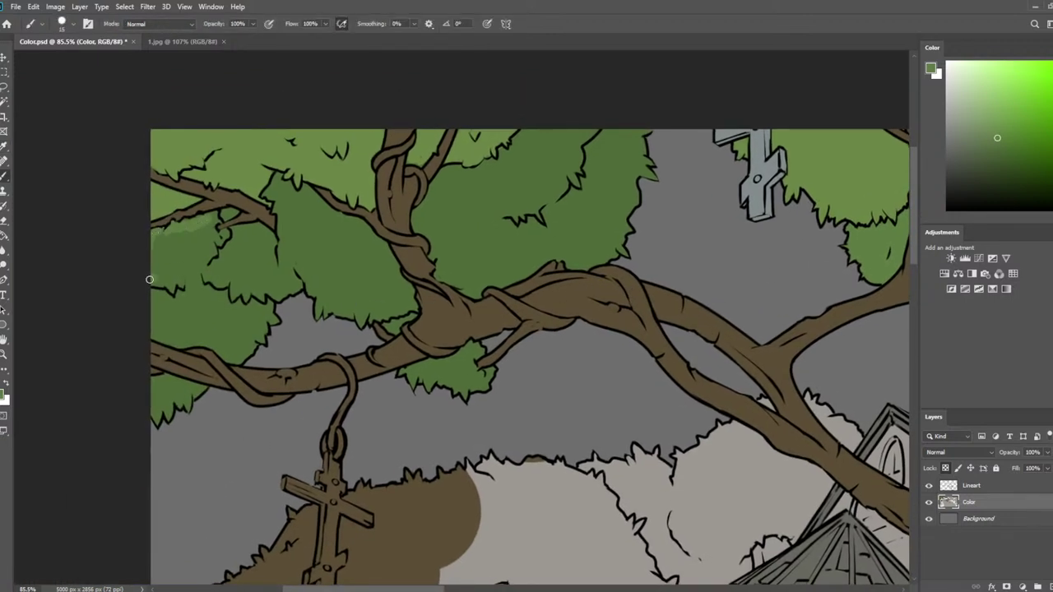
mouse_move(150, 280)
mouse_down()
mouse_move(171, 286)
mouse_move(205, 267)
mouse_move(227, 284)
mouse_up()
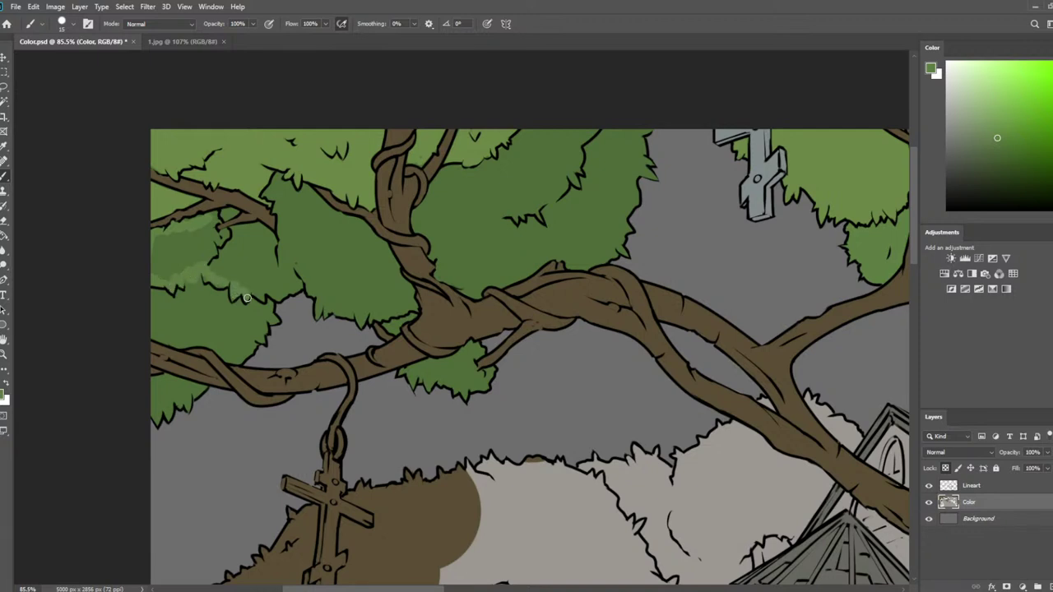
drag(259, 297, 278, 295)
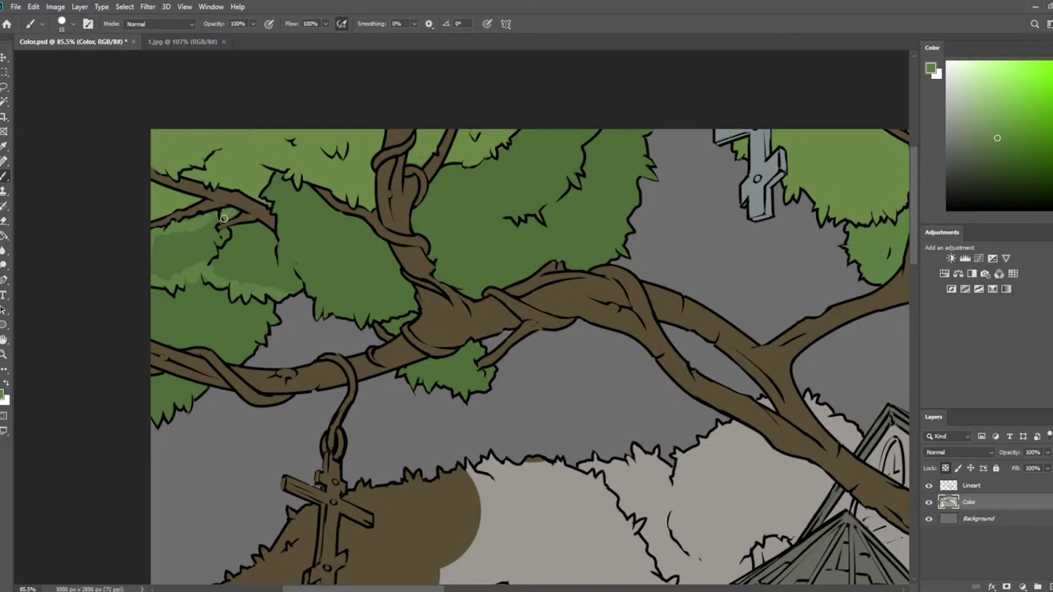
mouse_move(176, 237)
mouse_down()
mouse_move(161, 250)
mouse_move(177, 272)
mouse_move(206, 230)
mouse_move(227, 233)
mouse_move(201, 259)
mouse_move(167, 219)
mouse_move(185, 226)
mouse_move(176, 240)
mouse_move(194, 227)
mouse_move(164, 257)
mouse_move(180, 274)
mouse_up()
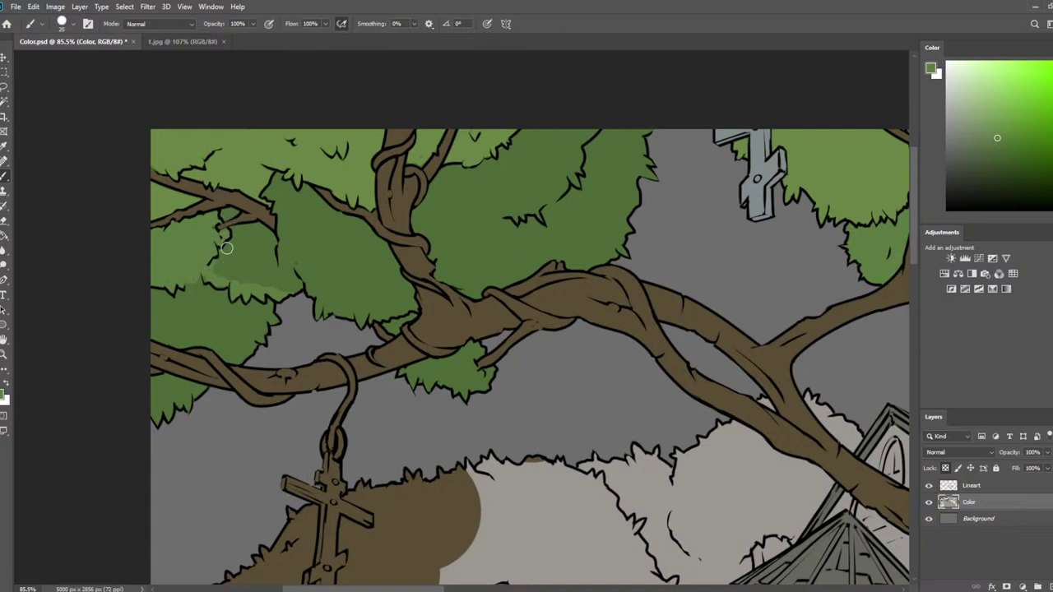
Paint the neighbouring small foliage clump below the thin branches mid green with brush sizes 15 to 25
mouse_move(236, 241)
mouse_down()
mouse_move(251, 244)
mouse_move(208, 269)
mouse_move(232, 282)
mouse_move(247, 248)
mouse_move(236, 234)
mouse_move(255, 228)
mouse_move(270, 251)
mouse_move(260, 242)
mouse_up()
key(ctrl+z)
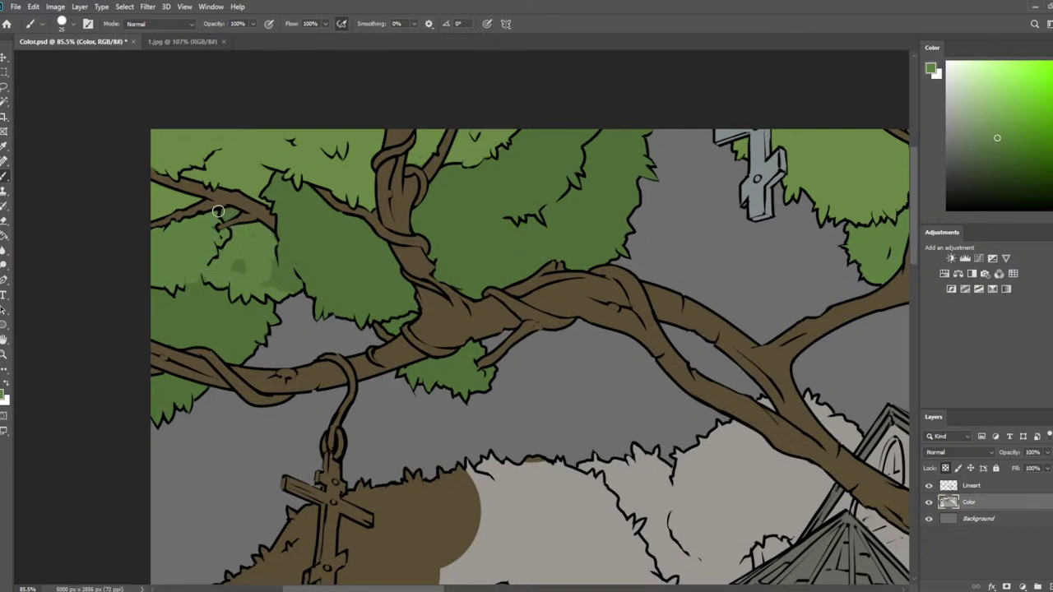
key(bracketleft)
key(bracketleft)
key(bracketright)
key(bracketleft)
mouse_move(241, 278)
mouse_down()
mouse_move(276, 287)
mouse_move(274, 258)
mouse_move(289, 284)
mouse_up()
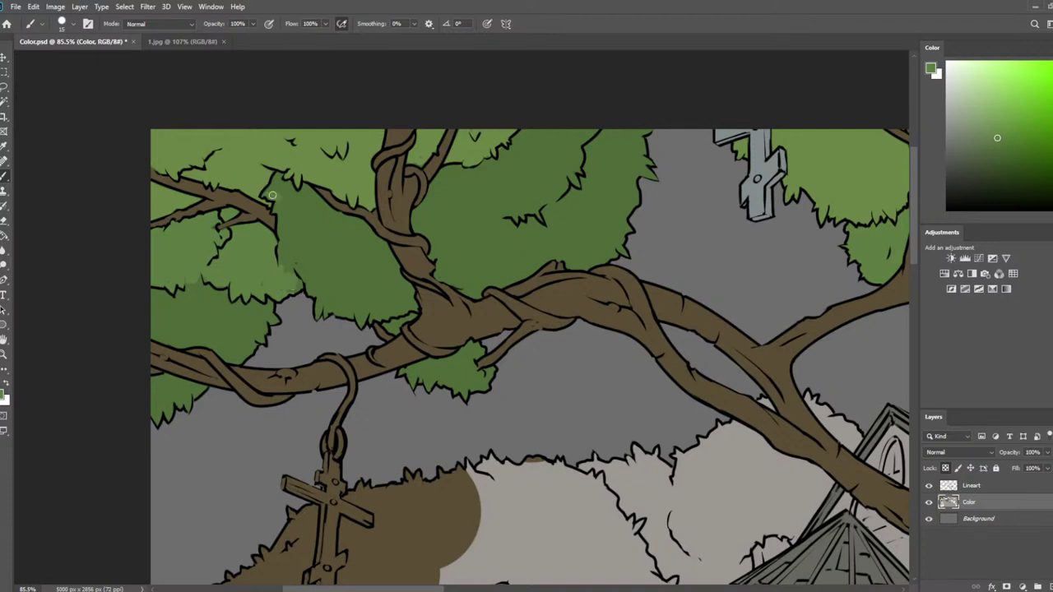
Outline and fill the large foliage clump between the thin branches and the twisted trunk with mid green, using brush sizes up to 40
mouse_move(275, 180)
mouse_down()
mouse_move(305, 189)
mouse_move(364, 228)
mouse_move(417, 309)
mouse_move(365, 324)
mouse_move(342, 307)
mouse_up()
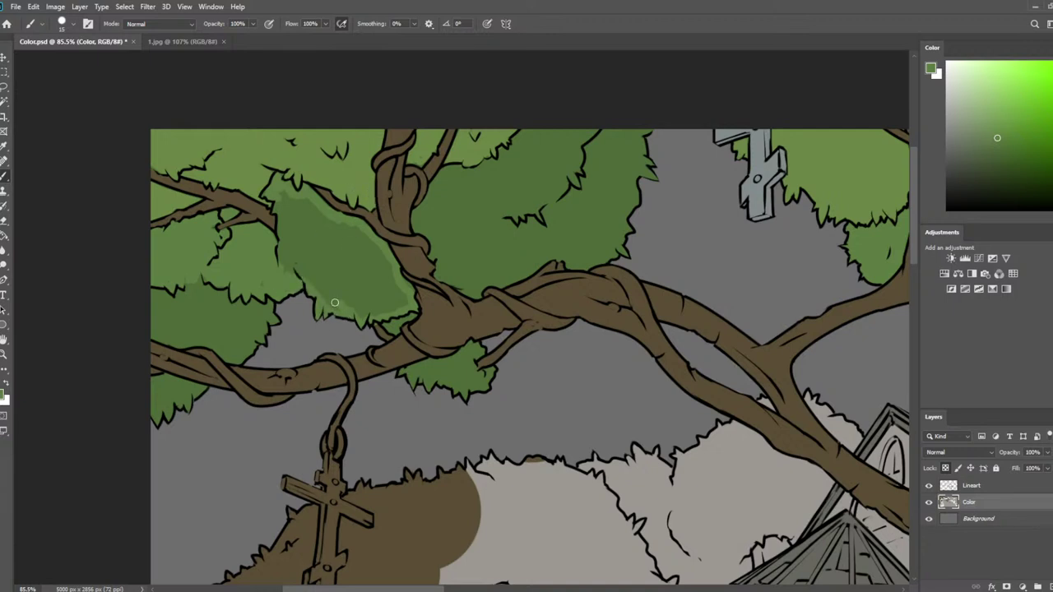
key(bracketright)
mouse_move(294, 213)
mouse_down()
mouse_move(366, 247)
mouse_move(399, 299)
mouse_move(365, 286)
mouse_move(287, 216)
mouse_move(283, 270)
mouse_move(301, 245)
mouse_move(353, 258)
mouse_move(348, 232)
mouse_move(359, 240)
mouse_move(316, 244)
mouse_move(311, 295)
mouse_move(273, 284)
mouse_move(270, 257)
mouse_move(359, 315)
mouse_move(388, 309)
mouse_move(386, 299)
mouse_move(338, 297)
mouse_move(306, 263)
mouse_up()
scroll(385, 276, down, 10)
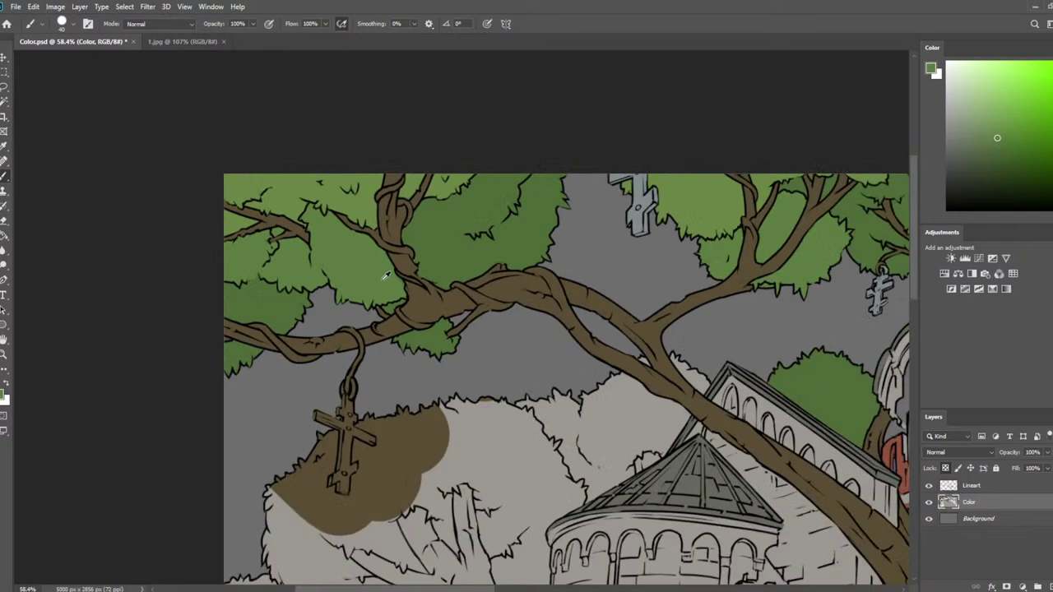
Sample the branch's brown and touch up the small vine beneath the large foliage clump with a size 10 brush
scroll(470, 155, up, 7)
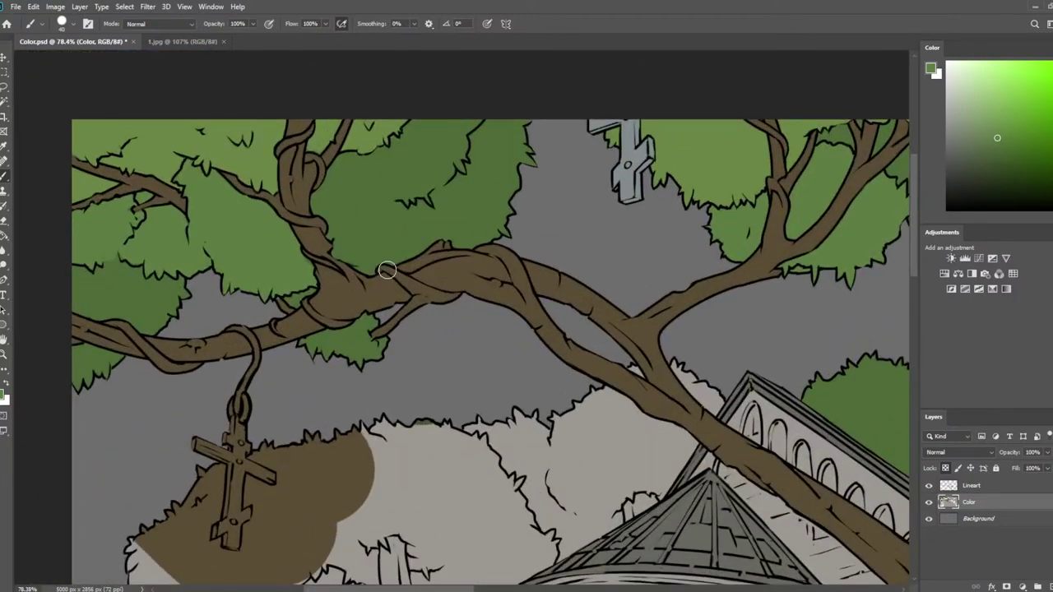
alt+click(292, 303)
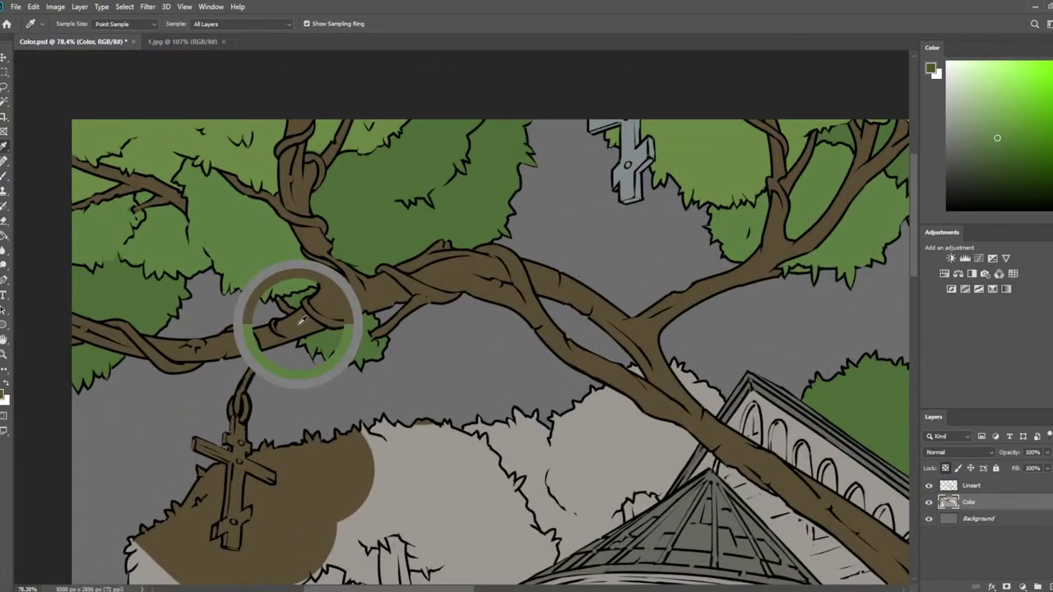
key(bracketleft)
key(bracketleft)
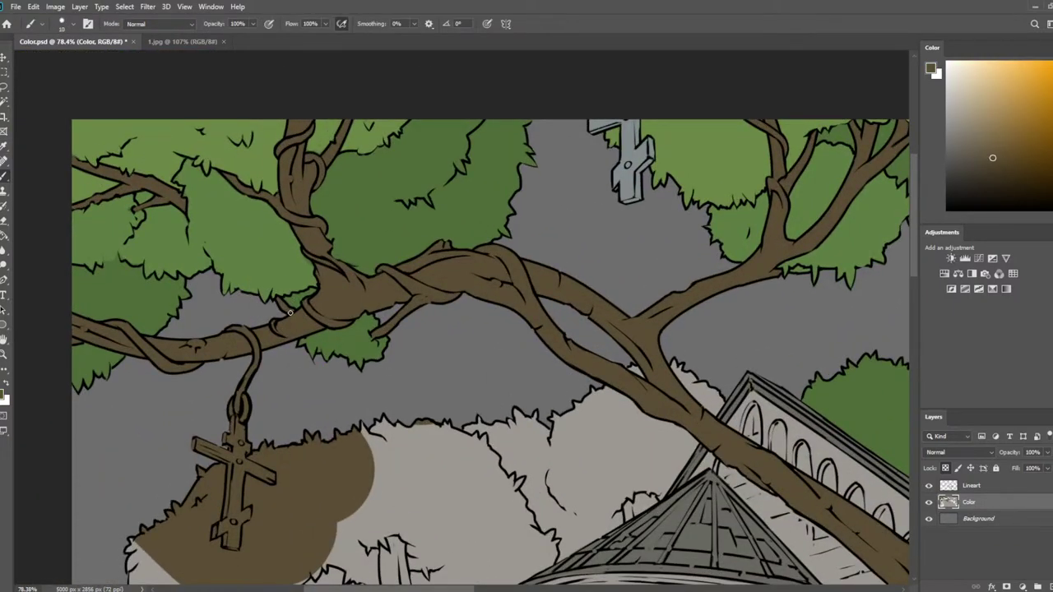
Sample the mid green and paint the upper part of the dark foliage on the trunk's other side, following its inner leaf line
alt+click(301, 261)
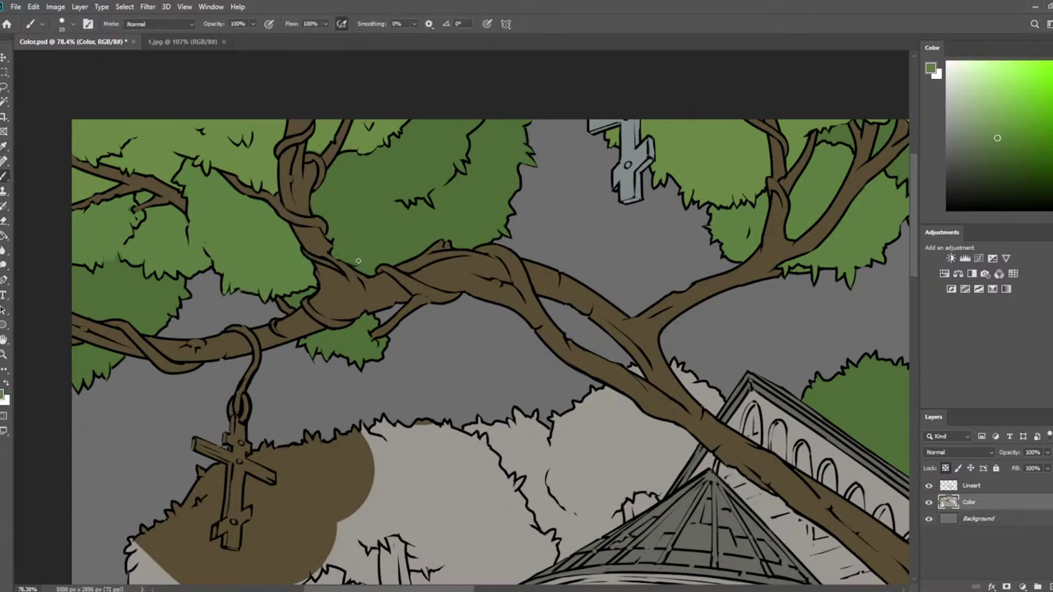
drag(352, 258, 389, 208)
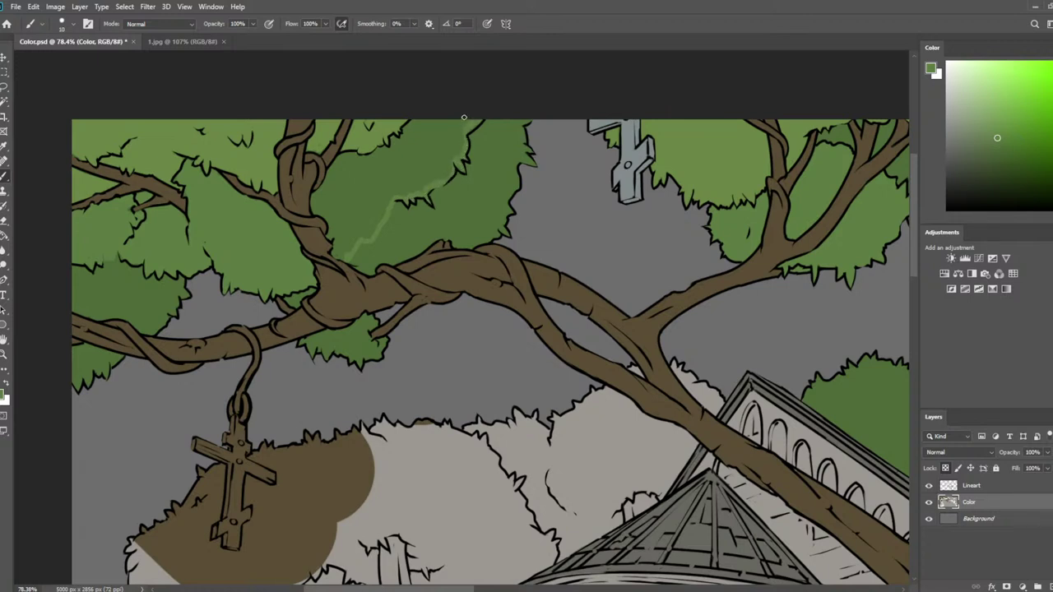
key(])
key(])
mouse_move(471, 116)
mouse_down()
mouse_move(416, 125)
mouse_move(392, 153)
mouse_move(340, 159)
mouse_move(314, 205)
mouse_move(333, 222)
mouse_move(336, 252)
mouse_move(381, 203)
mouse_move(359, 229)
mouse_move(370, 223)
mouse_move(354, 181)
mouse_move(335, 210)
mouse_move(347, 223)
mouse_move(324, 198)
mouse_move(335, 214)
mouse_move(348, 205)
mouse_move(349, 183)
mouse_move(329, 191)
mouse_move(385, 162)
mouse_move(429, 183)
mouse_move(439, 159)
mouse_move(438, 174)
mouse_move(451, 165)
mouse_move(454, 135)
mouse_move(431, 157)
mouse_up()
key([)
key([)
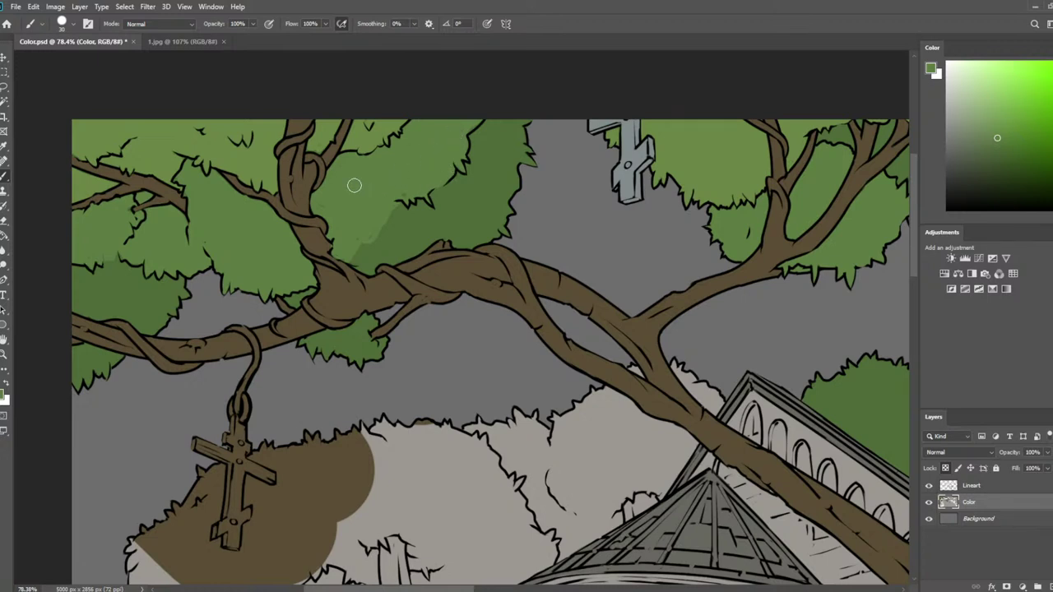
Rework the edge between the mid and dark green in that foliage into leafy shapes, alternately sampling both greens with a size 15 brush
key(bracketleft)
key(bracketleft)
key(bracketleft)
alt+click(397, 214)
mouse_move(394, 211)
mouse_down()
mouse_move(364, 217)
mouse_move(389, 214)
mouse_move(345, 261)
mouse_move(375, 223)
mouse_up()
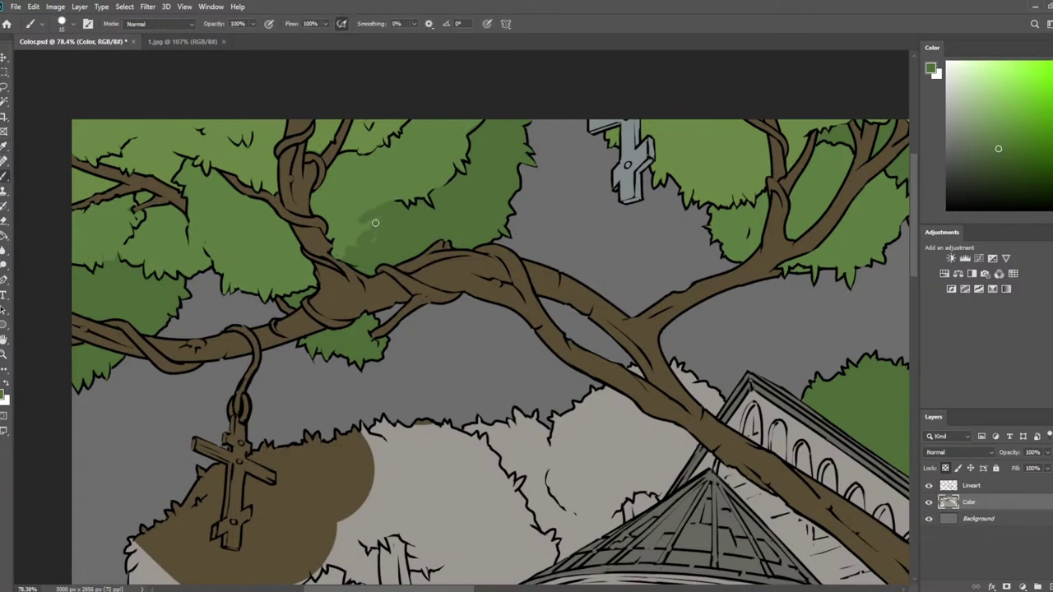
alt+click(362, 216)
alt+click(383, 224)
alt+click(369, 209)
alt+click(350, 229)
alt+click(373, 204)
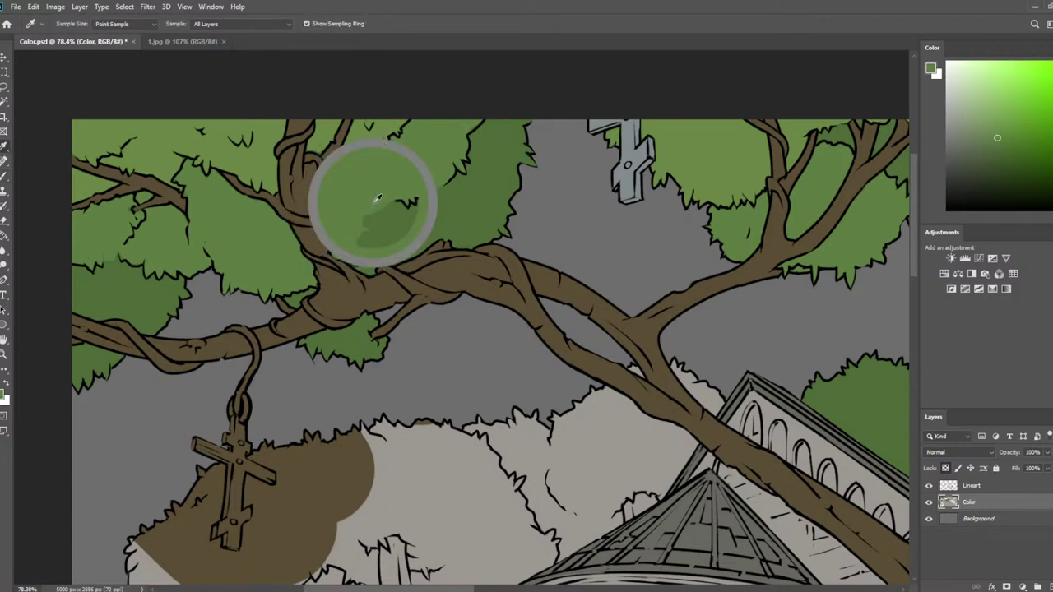
alt+click(385, 216)
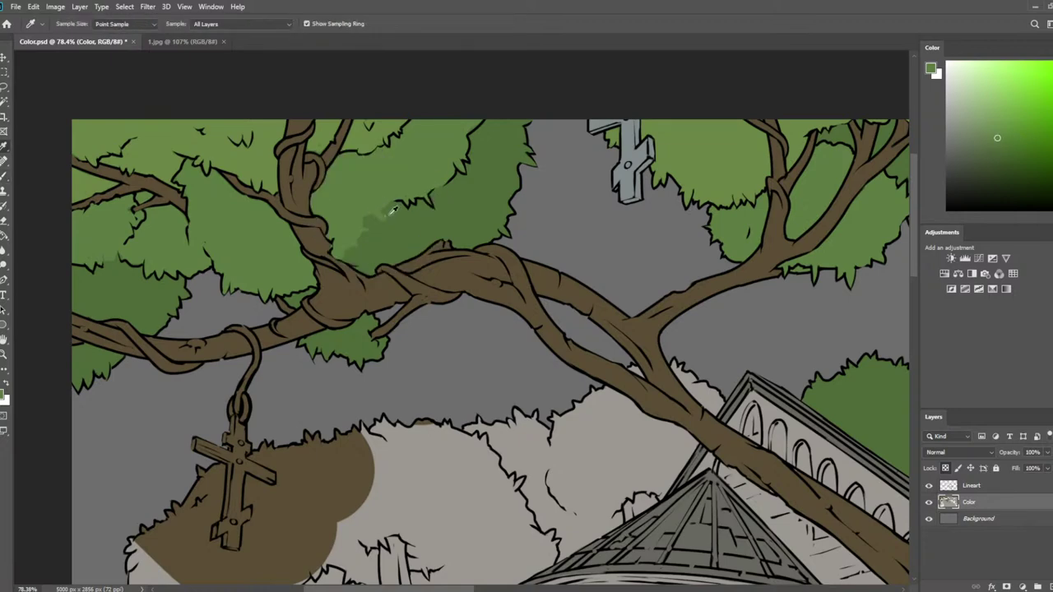
alt+click(391, 229)
scroll(300, 240, down, 7)
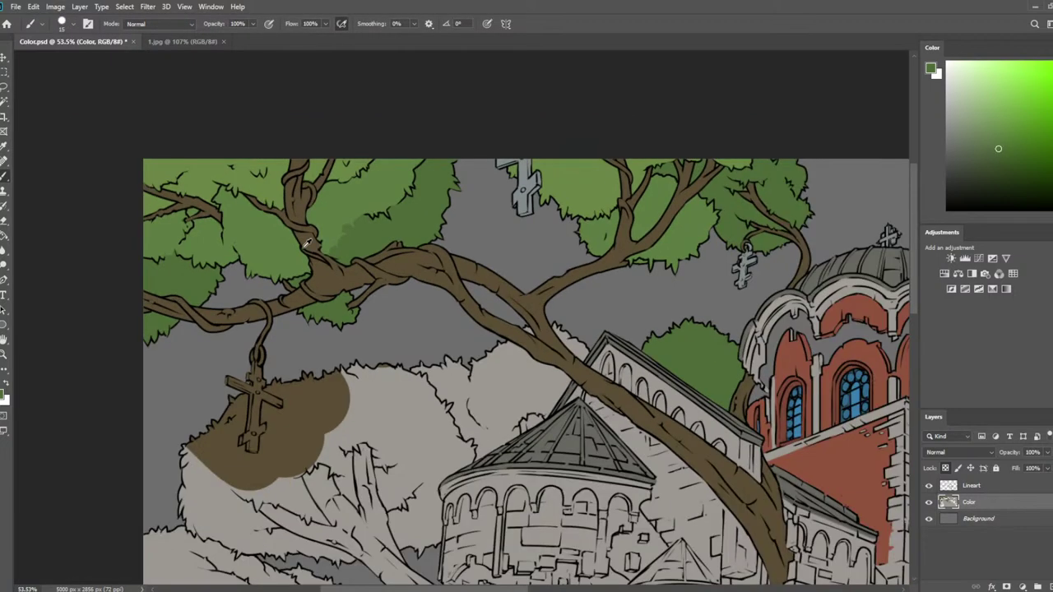
Save the document and flip the canvas view back to its normal orientation
key(ctrl+s)
key(ctrl+h)
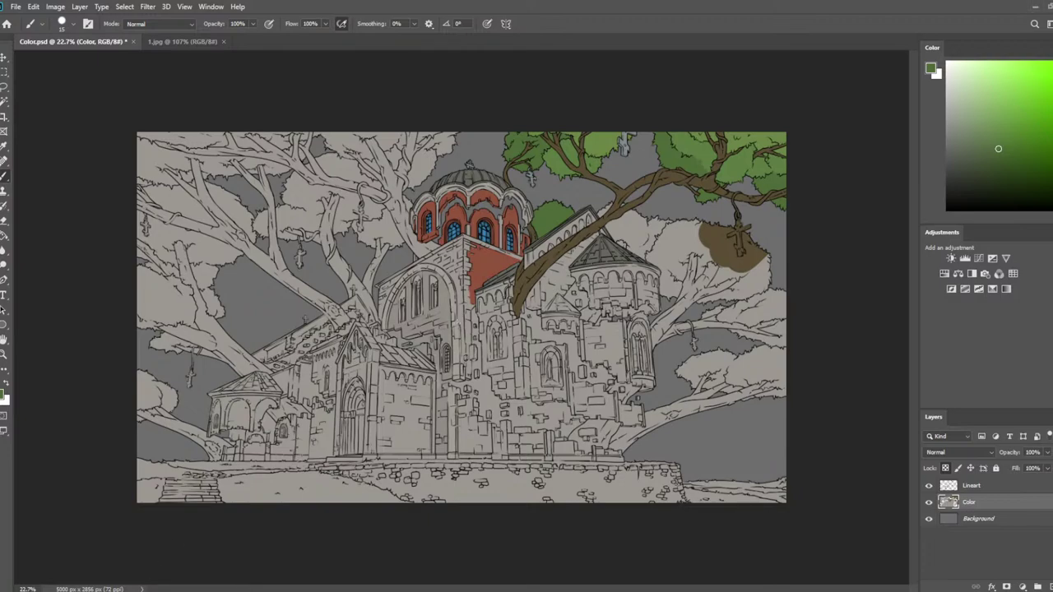
scroll(597, 141, up, 3)
drag(733, 148, 398, 295)
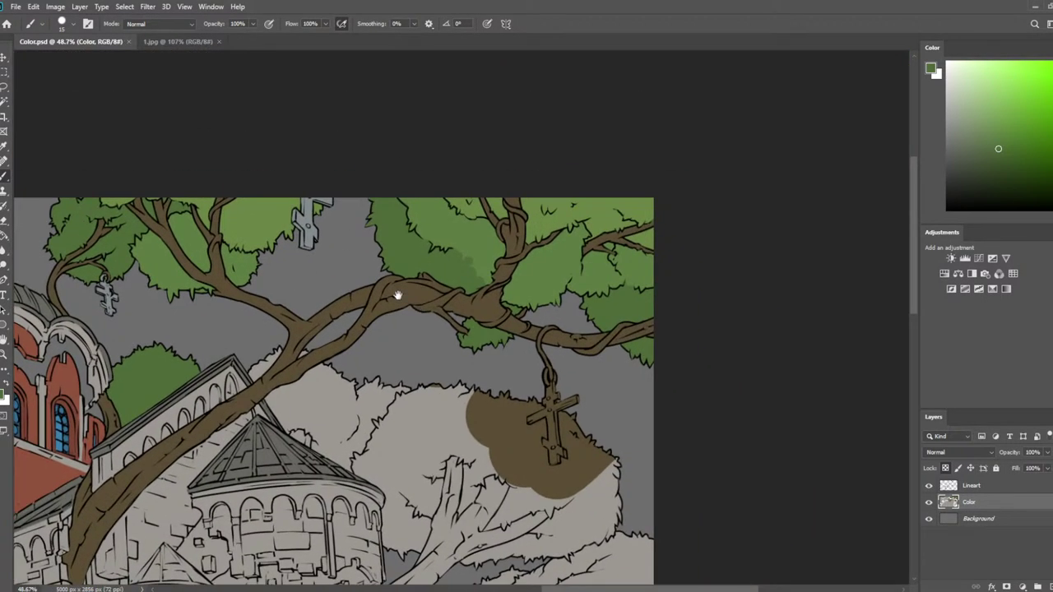
Sample the grey-blue of the upper hanging cross and paint the cross and its ring below the large branch, adjusting the brush up to size 20
key(i)
click(306, 237)
scroll(658, 436, up, 3)
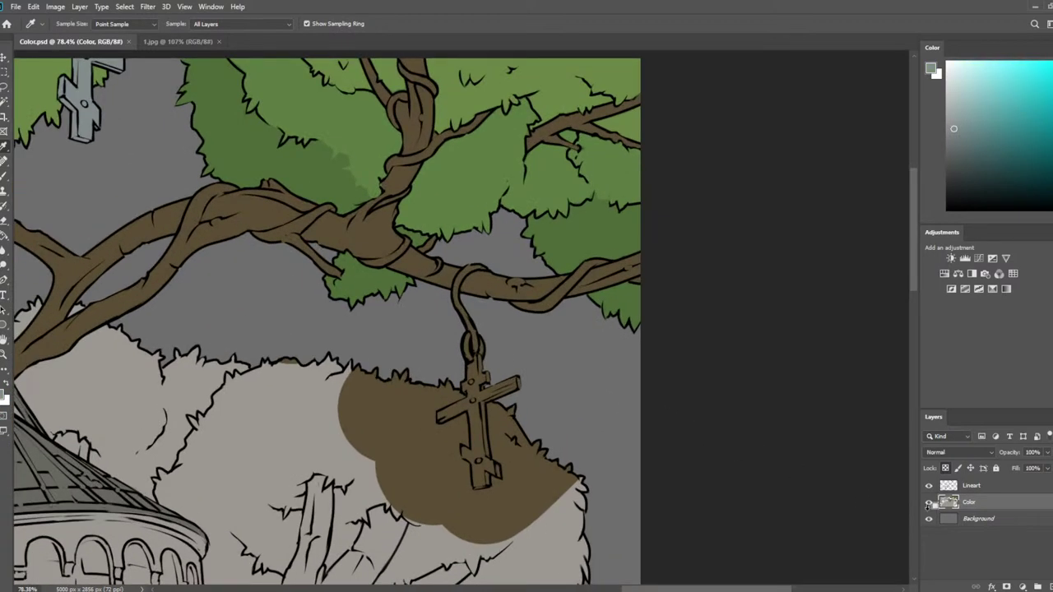
scroll(638, 449, up, 2)
key(b)
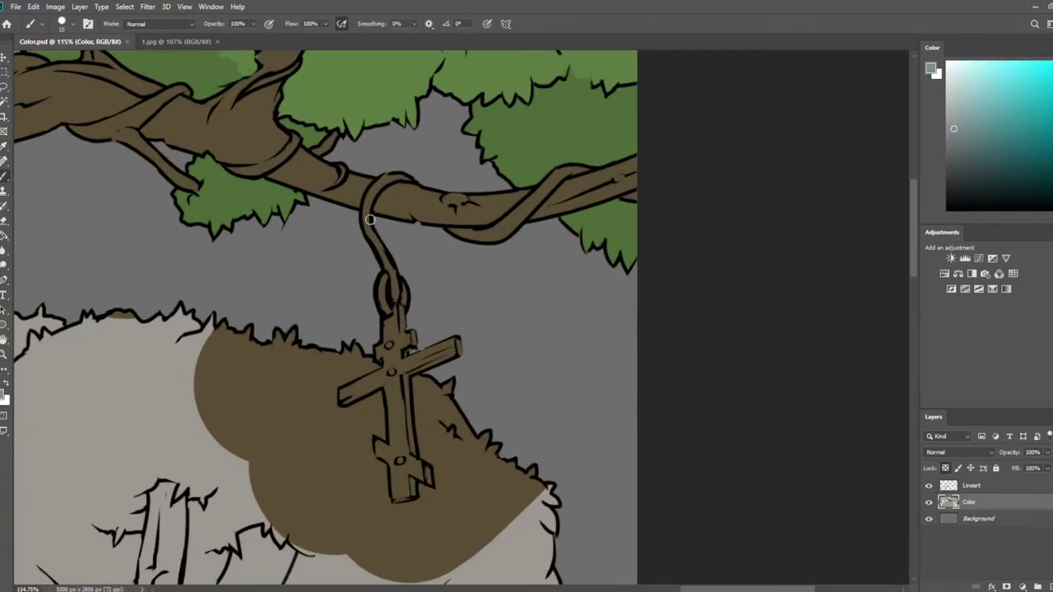
key(])
key([)
key([)
mouse_move(384, 281)
mouse_down()
mouse_move(393, 329)
mouse_move(411, 338)
mouse_move(384, 355)
mouse_move(399, 383)
mouse_move(436, 352)
mouse_move(344, 399)
mouse_move(400, 366)
mouse_move(391, 442)
mouse_move(401, 498)
mouse_move(401, 407)
mouse_up()
key(])
key(])
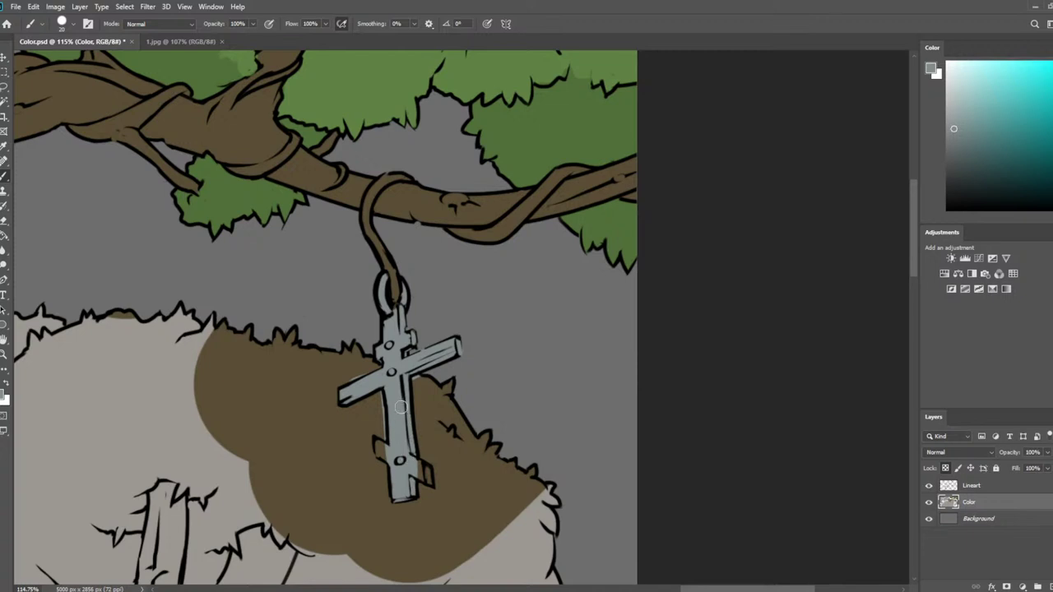
Clean up the cross's edges with a size 10 brush, alternately sampling grey-blue and the surrounding brown, and save the document
key(bracketleft)
drag(377, 444, 381, 450)
alt+click(378, 455)
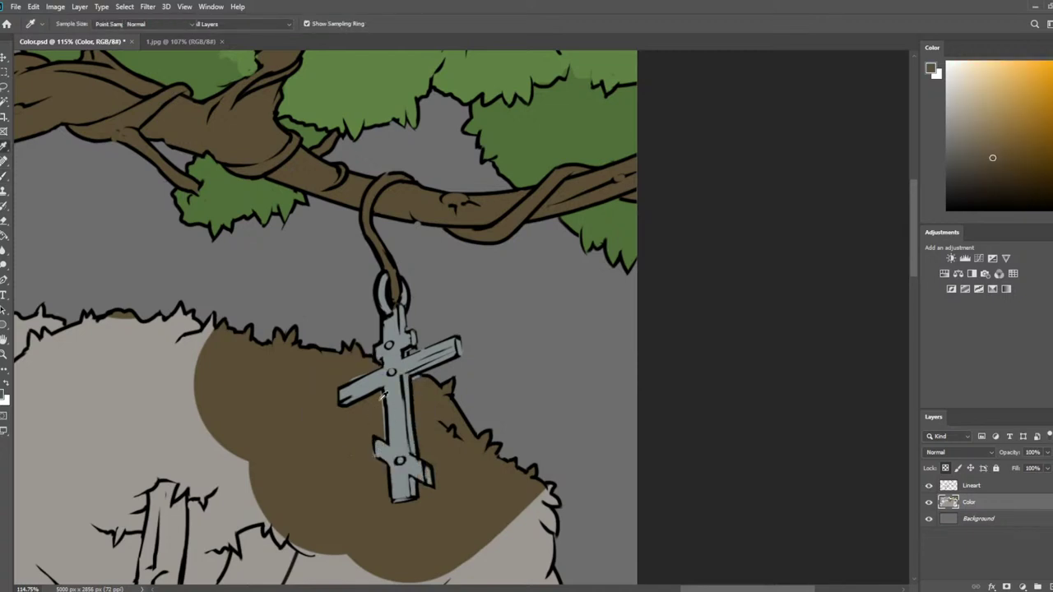
drag(356, 377, 367, 370)
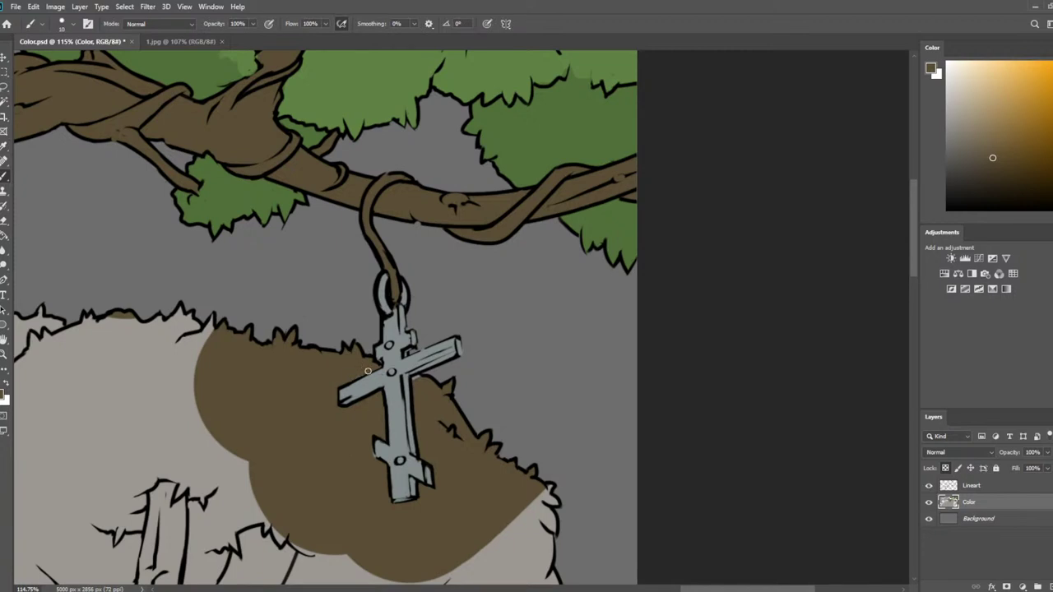
alt+click(418, 381)
alt+click(376, 445)
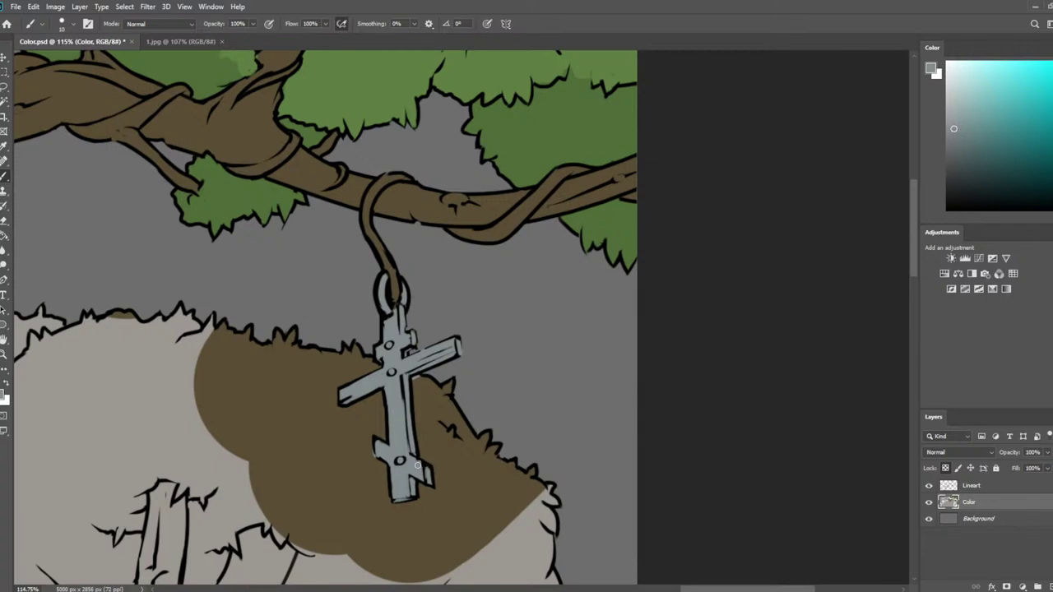
scroll(381, 410, down, 5)
drag(381, 412, 451, 278)
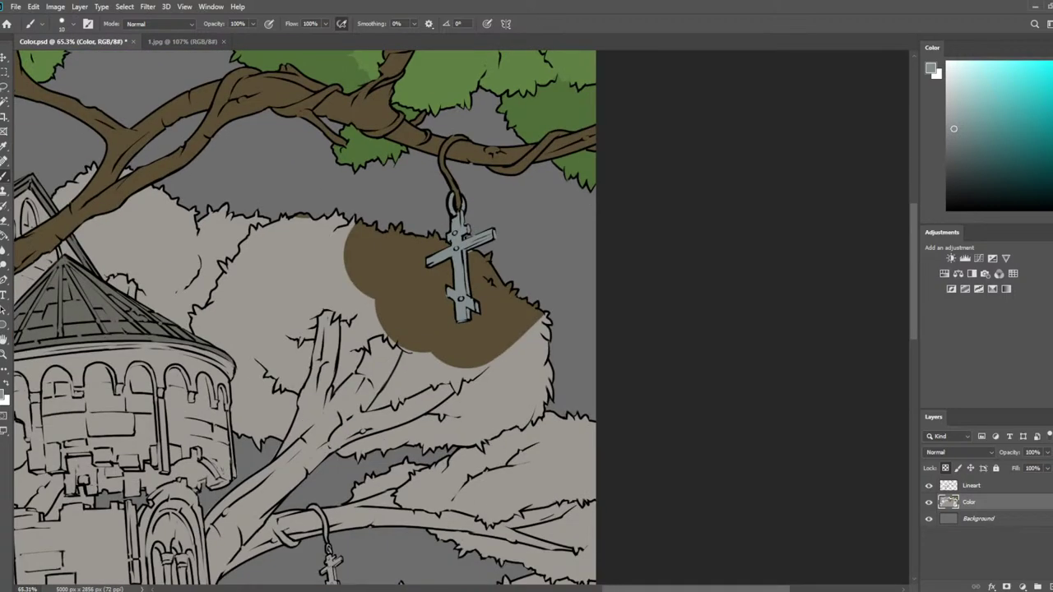
key(ctrl+s)
Select the uncoloured foliage clumps at the drawing's right side on the Lineart layer with the Magic Wand
click(1001, 487)
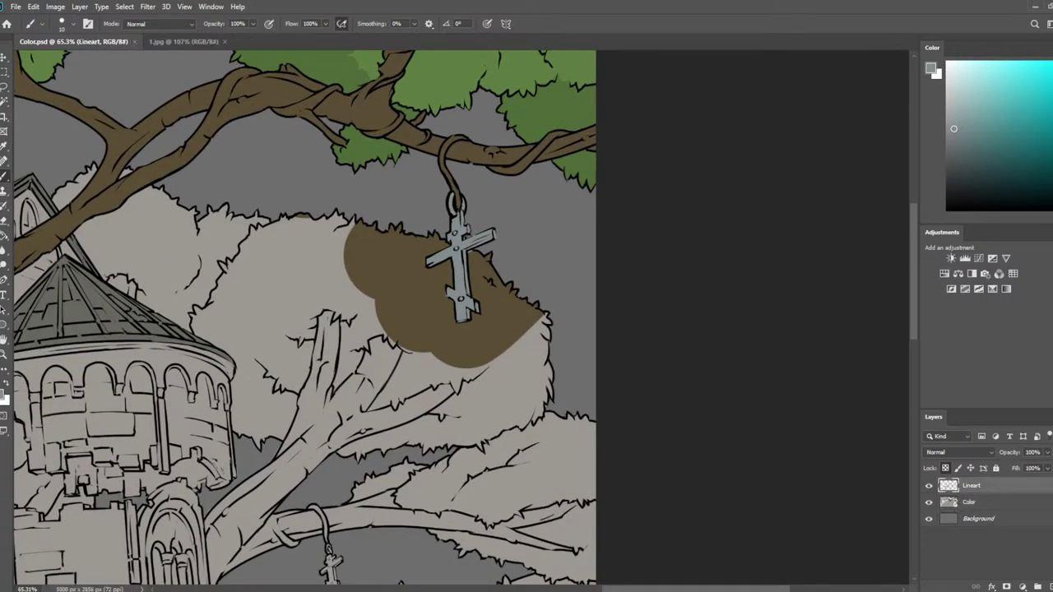
click(4, 100)
click(313, 278)
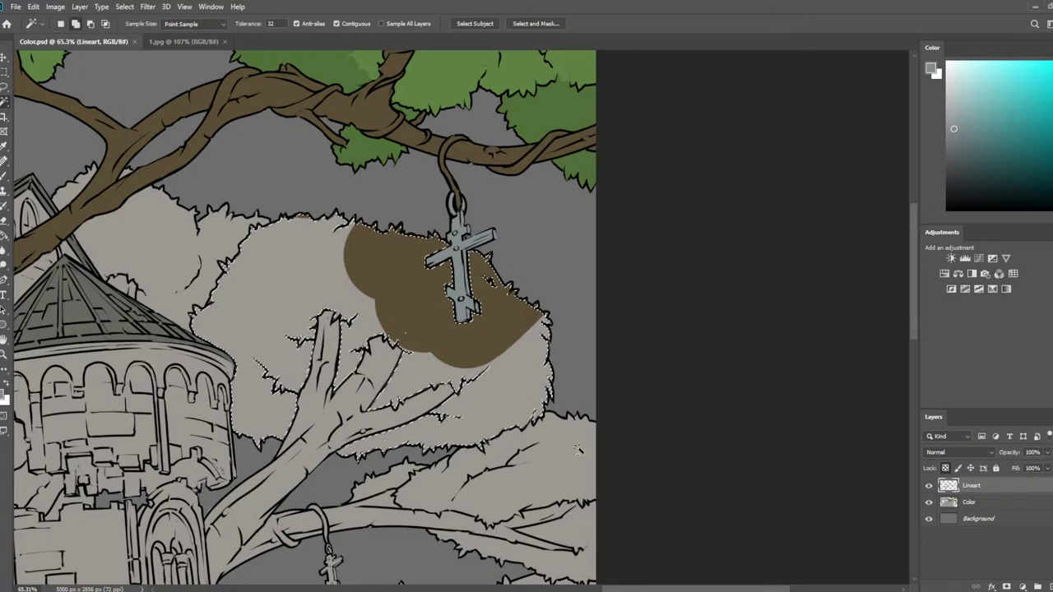
shift+click(526, 465)
shift+click(579, 543)
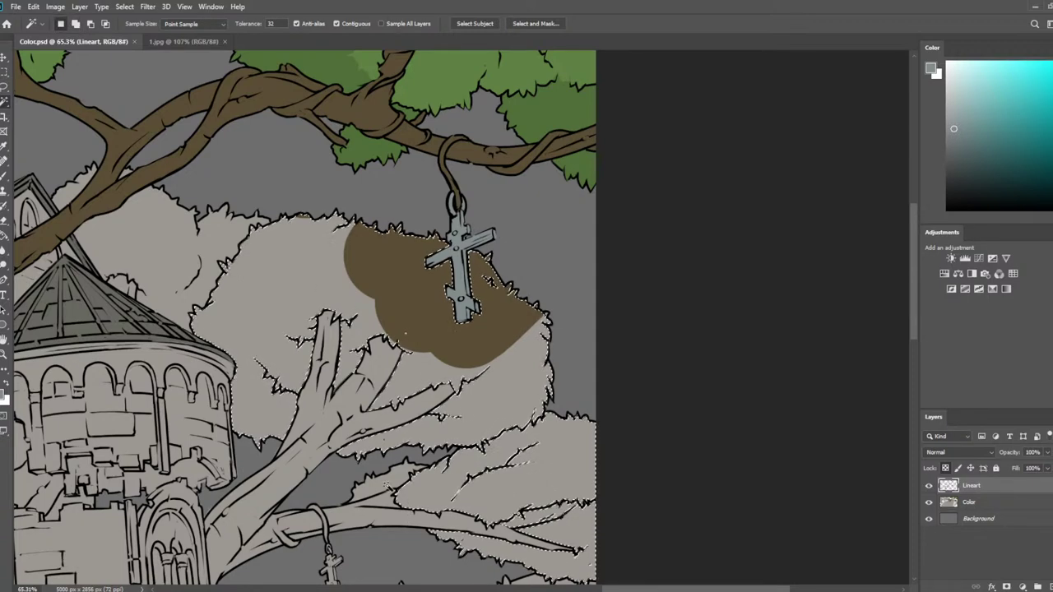
shift+click(153, 251)
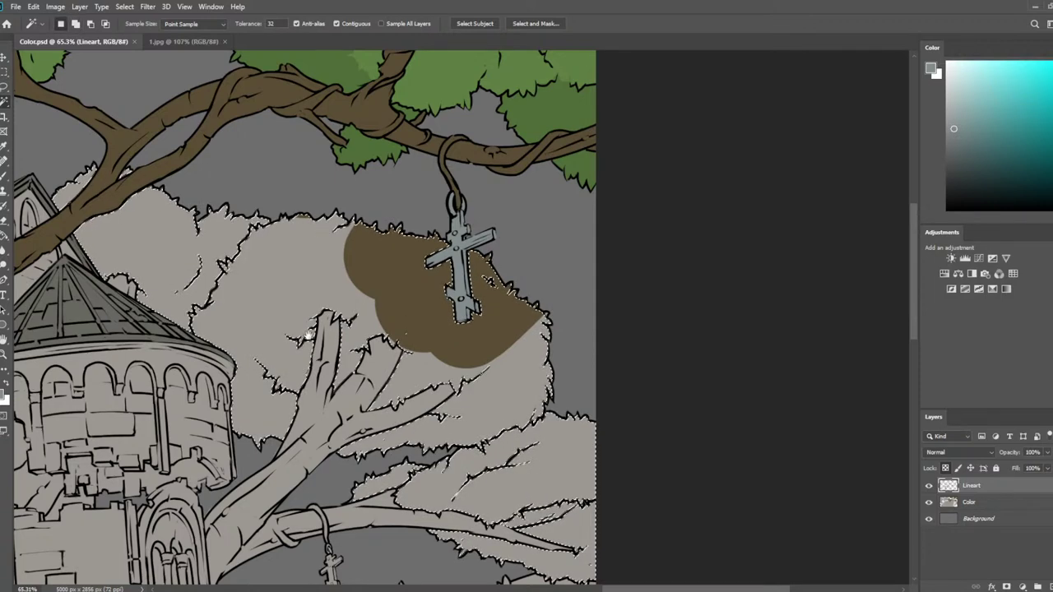
drag(310, 334, 380, 160)
scroll(519, 372, down, 4)
shift+click(596, 418)
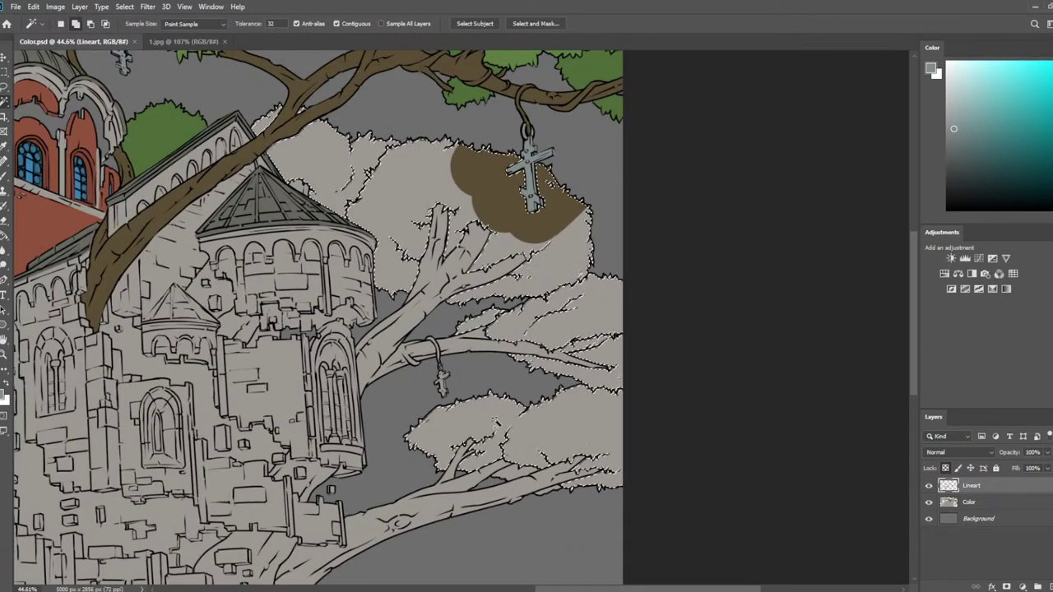
shift+click(469, 428)
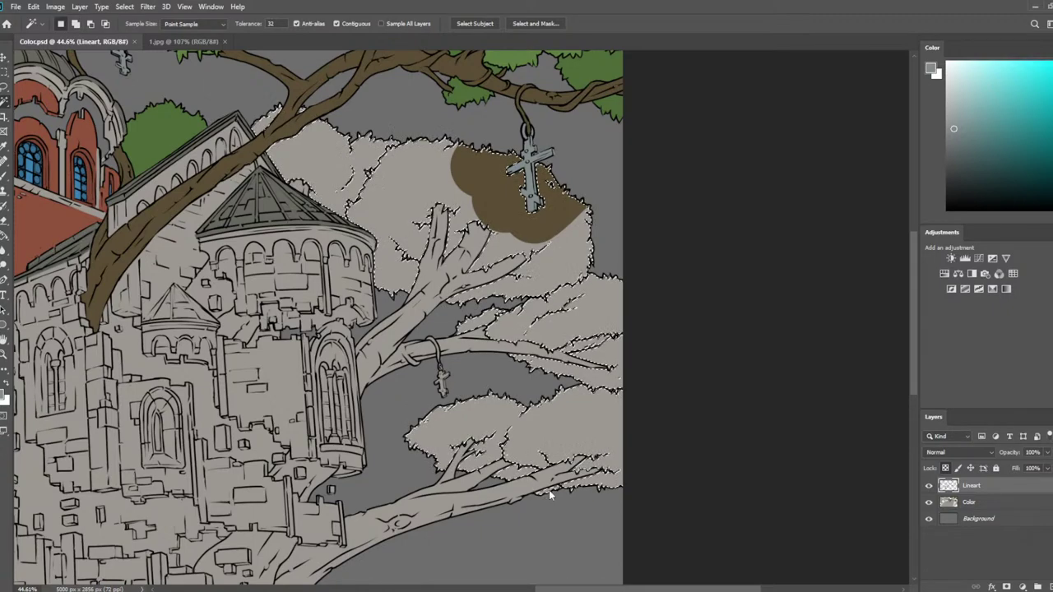
Add the foliage clumps of the trees on the drawing's left side to the Magic Wand selection
scroll(550, 493, down, 3)
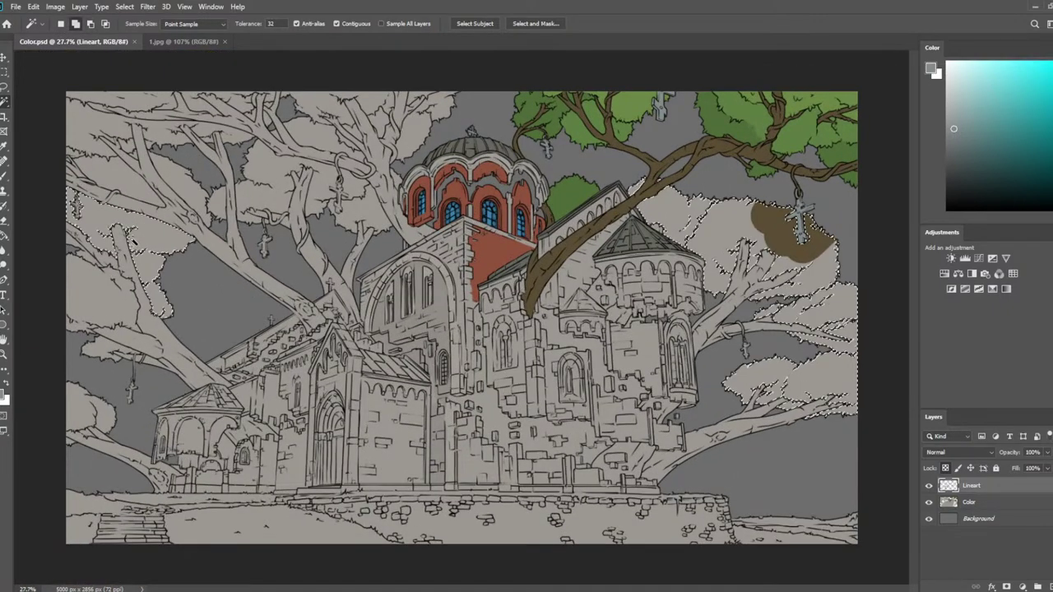
shift+click(109, 354)
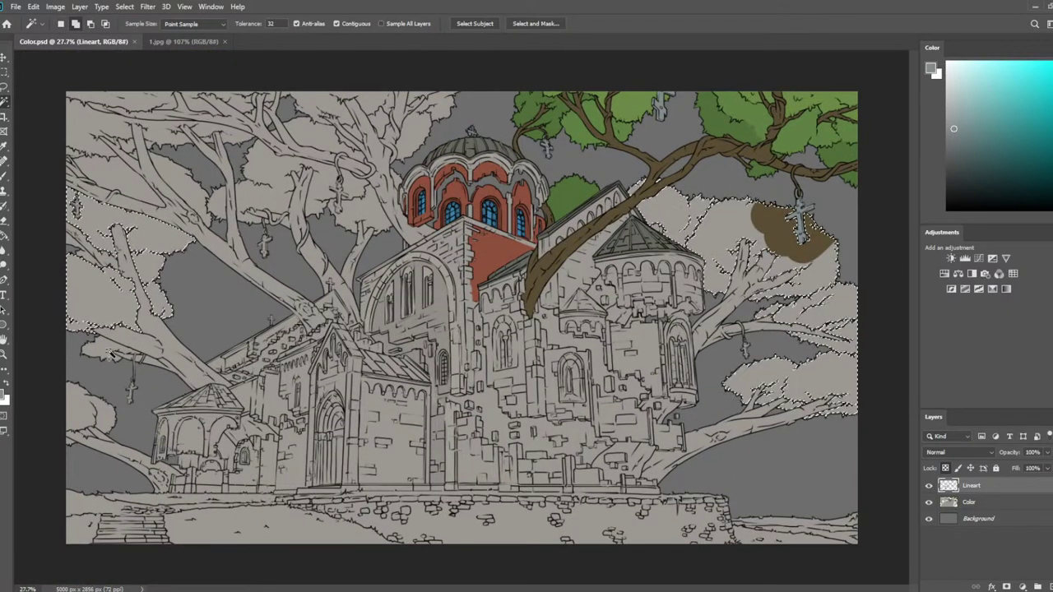
shift+click(82, 407)
shift+click(204, 364)
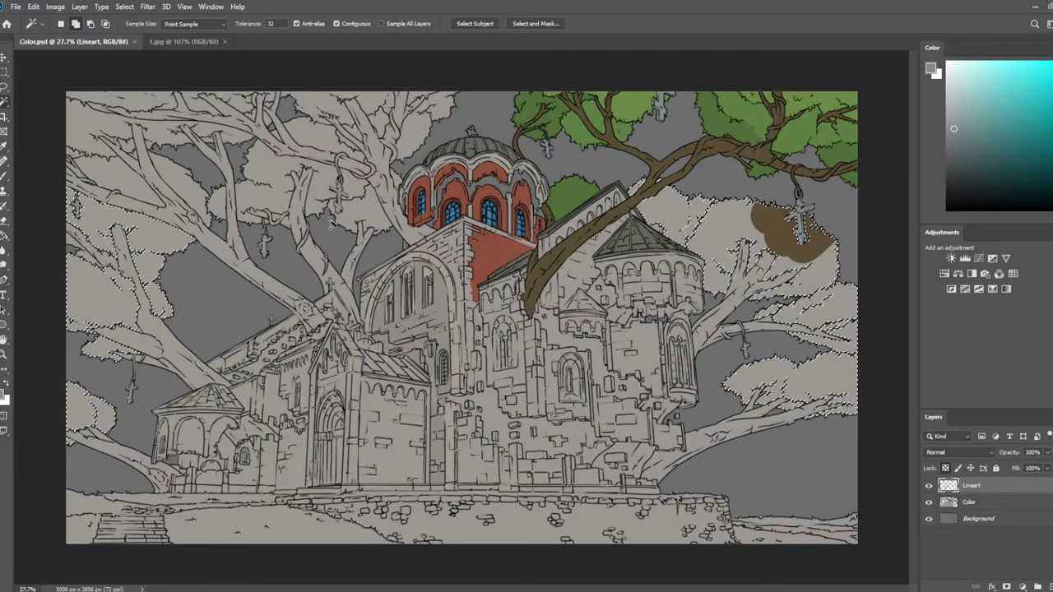
shift+click(269, 170)
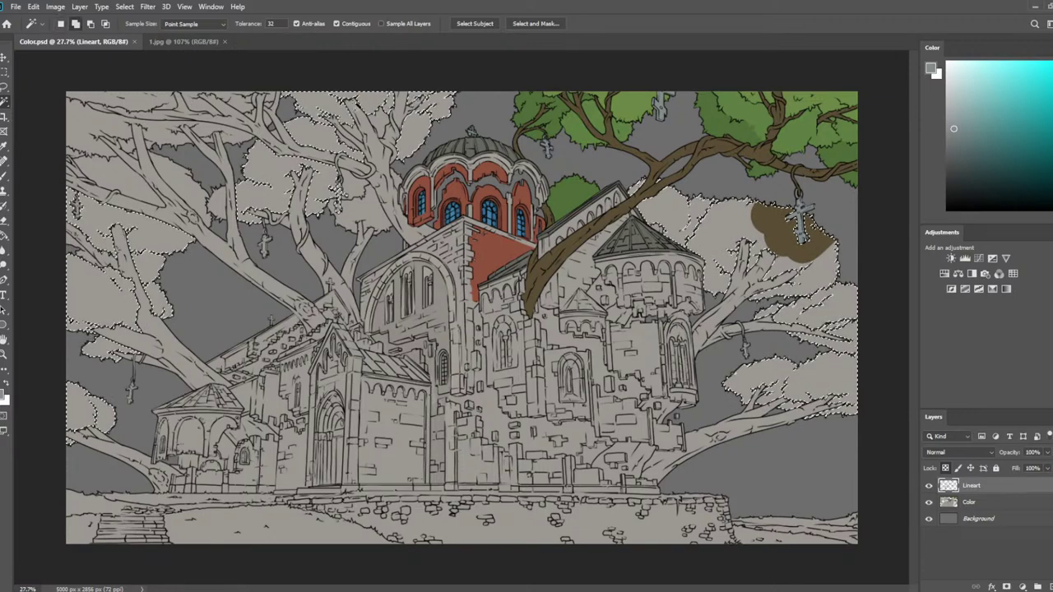
shift+click(153, 103)
shift+click(155, 139)
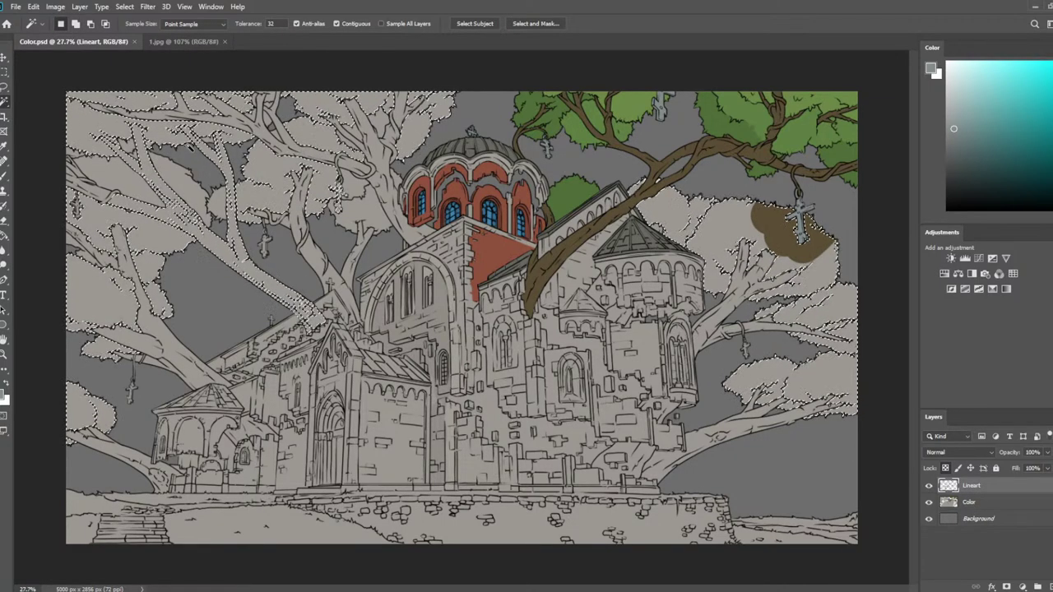
Sample the dark green of the foliage beside the dome and paint all the selected foliage on the Color layer with a size 2200 brush
key(i)
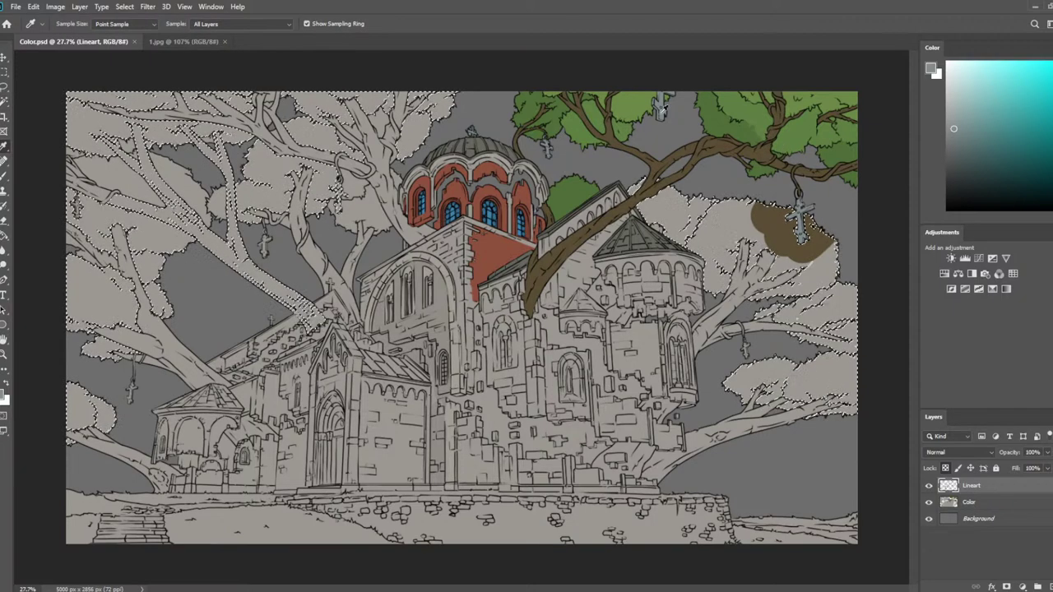
click(568, 185)
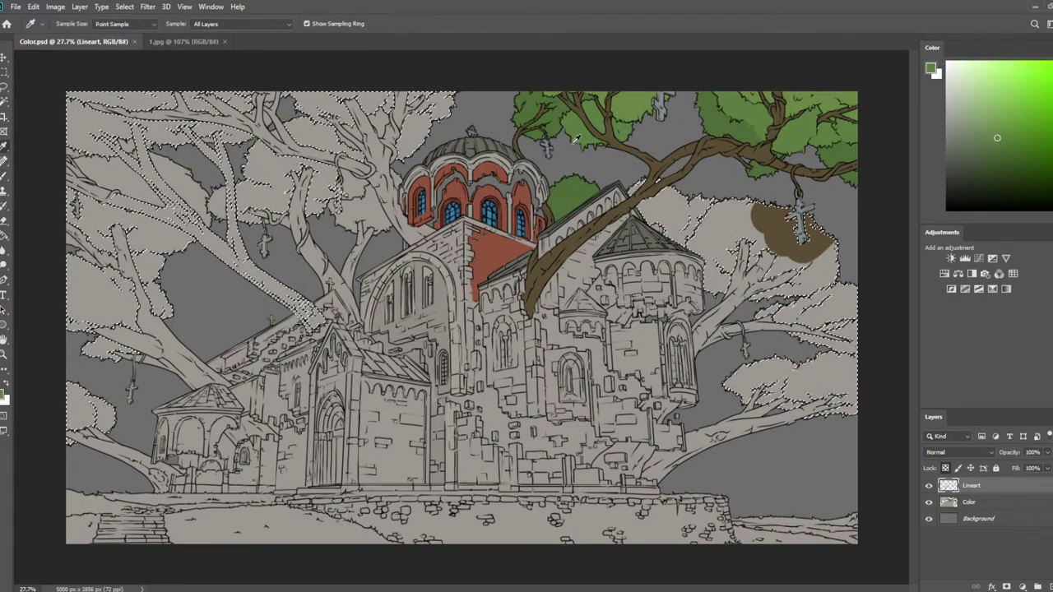
click(570, 182)
key(b)
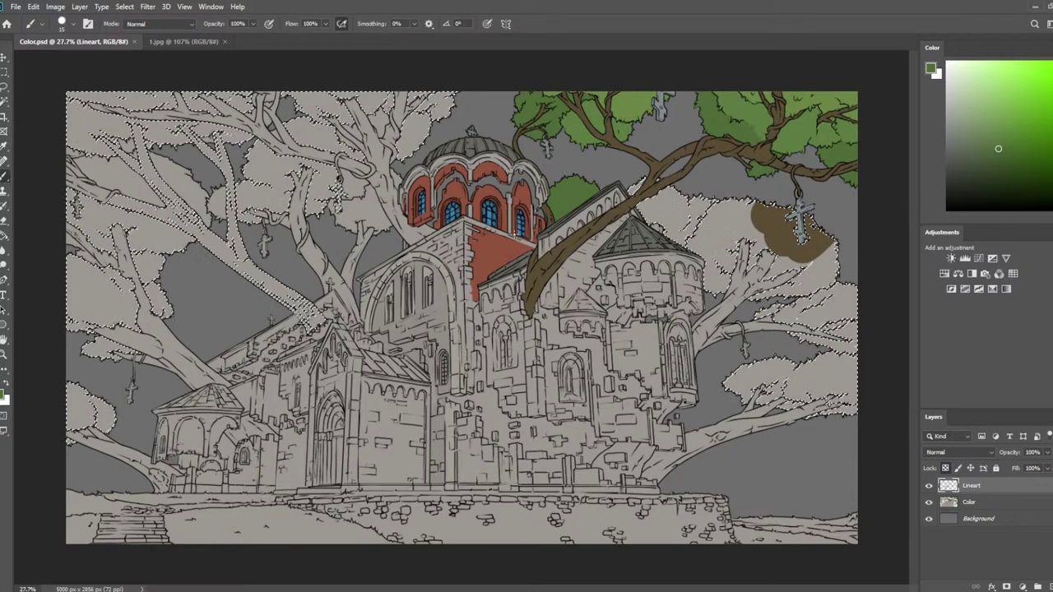
key(bracketright)
key(bracketright)
key(bracketright)
key(bracketright)
key(bracketright)
key(bracketright)
key(bracketright)
key(bracketright)
key(bracketright)
key(bracketright)
key(bracketright)
key(bracketright)
key(bracketright)
key(bracketright)
key(bracketright)
key(bracketright)
key(bracketright)
key(bracketright)
key(bracketright)
key(bracketright)
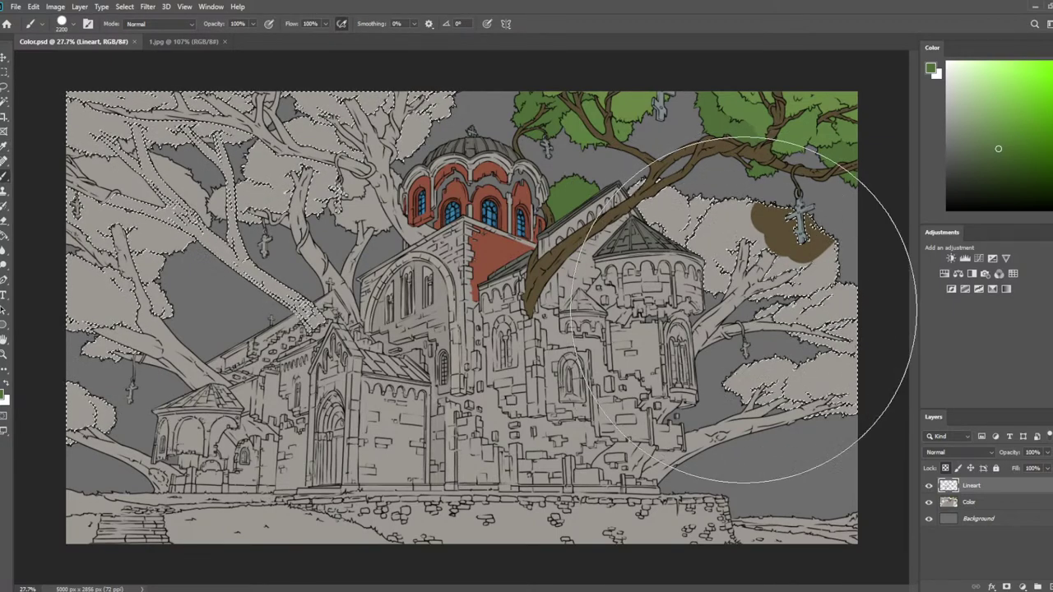
click(954, 502)
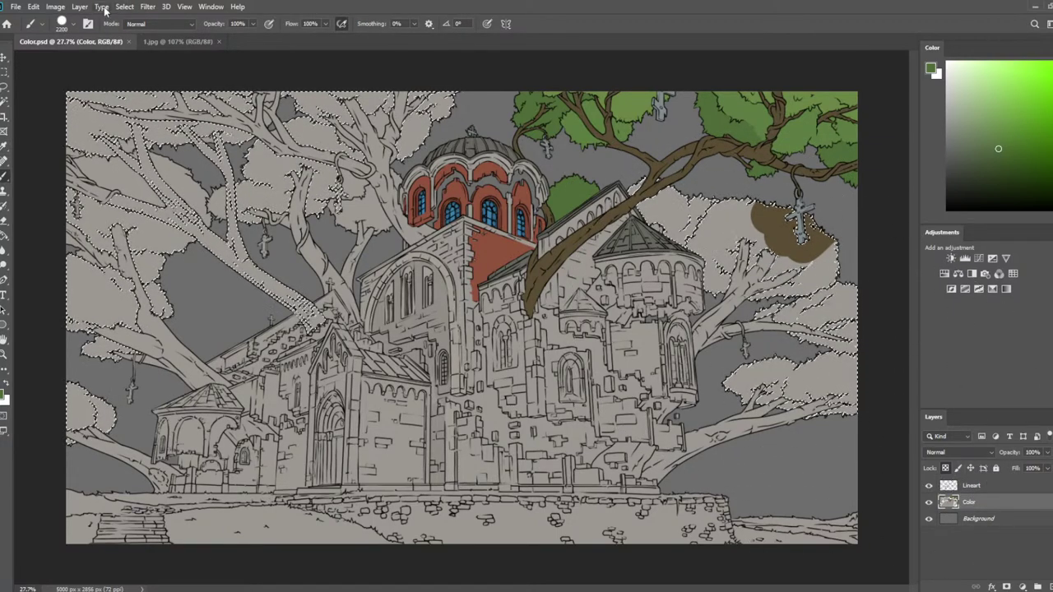
click(248, 194)
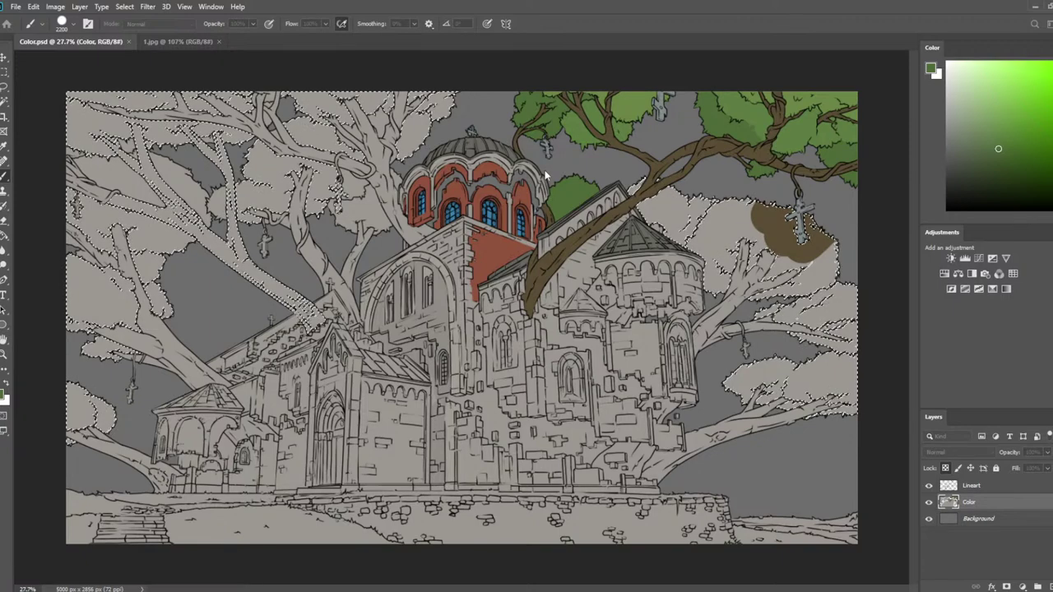
click(584, 185)
mouse_move(714, 354)
mouse_down()
mouse_move(728, 272)
mouse_move(94, 422)
mouse_move(211, 118)
mouse_move(4, 282)
mouse_up()
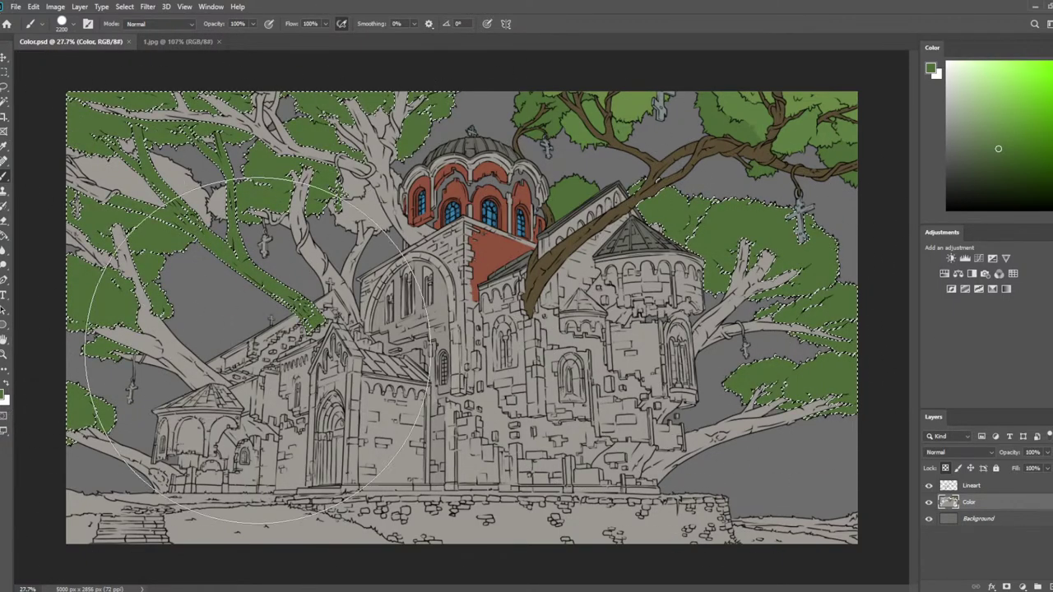
Clear the foliage selection and save the document
key(l)
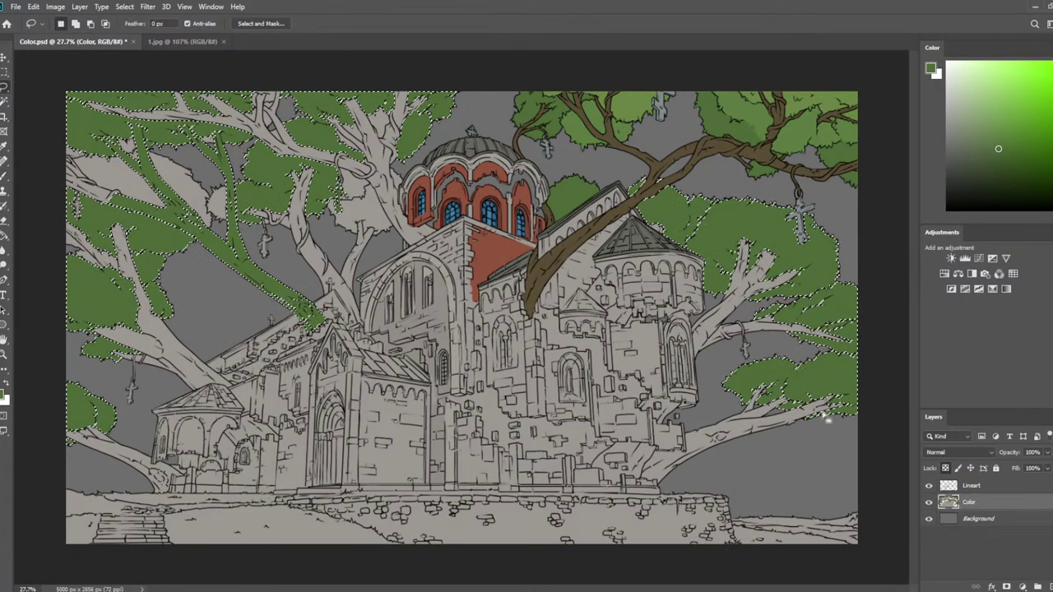
key(ctrl+d)
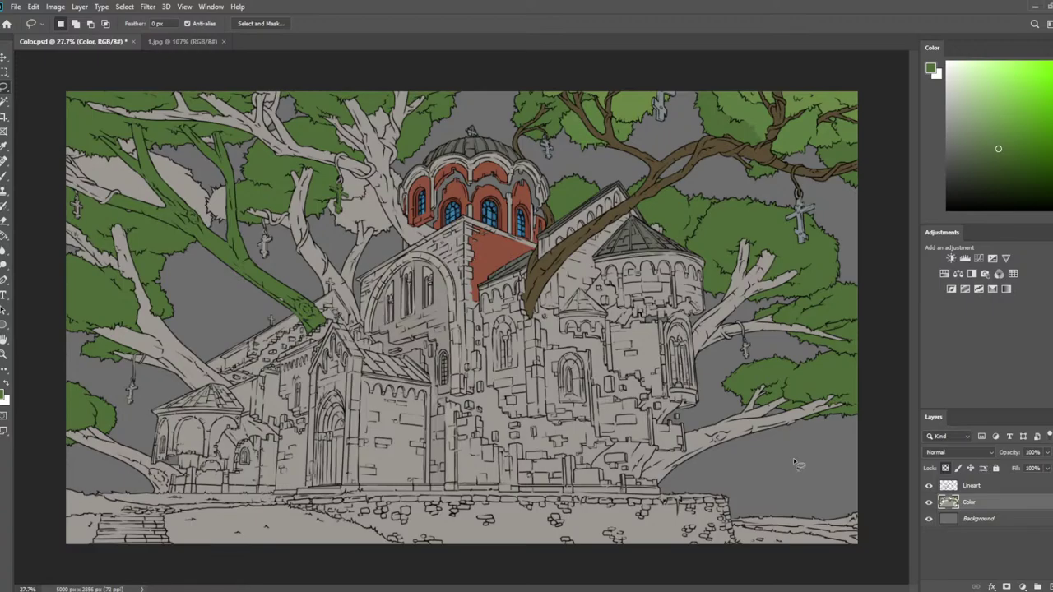
scroll(739, 252, up, 9)
drag(758, 250, 395, 352)
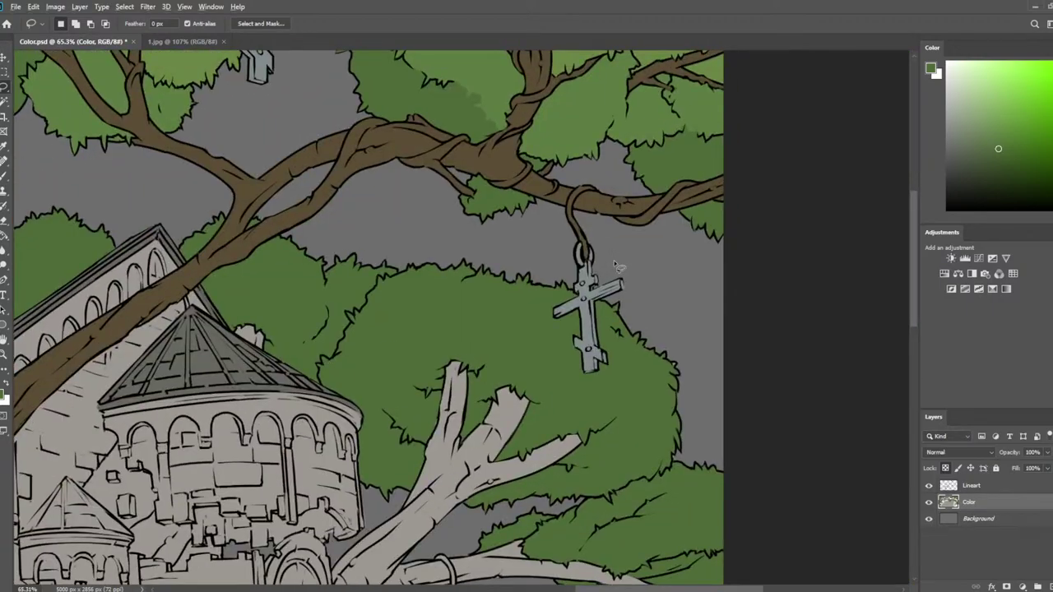
scroll(615, 263, down, 11)
scroll(703, 153, up, 9)
drag(704, 151, 468, 275)
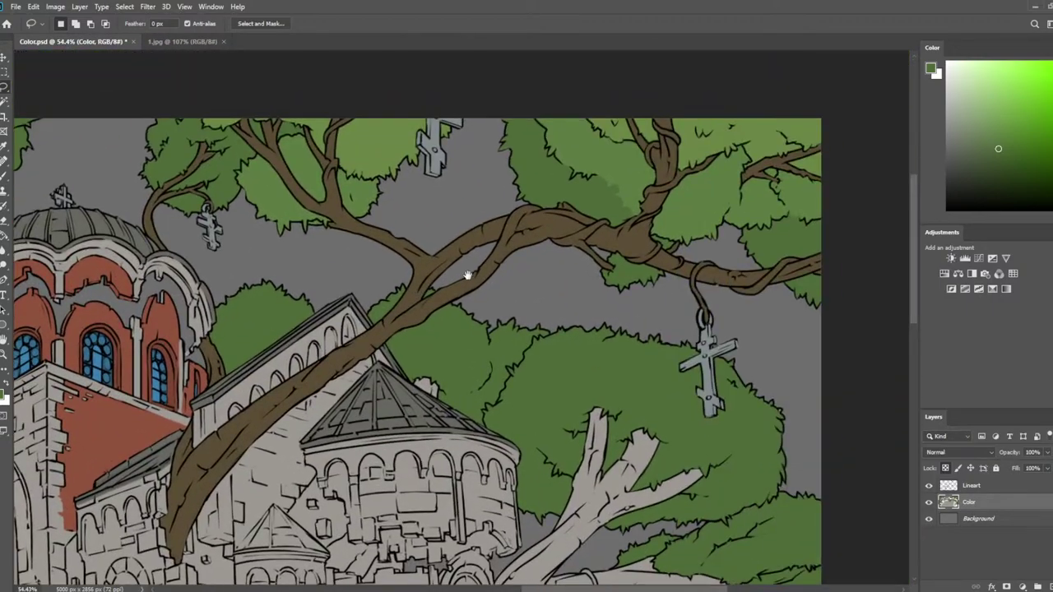
scroll(739, 217, up, 2)
key(ctrl+s)
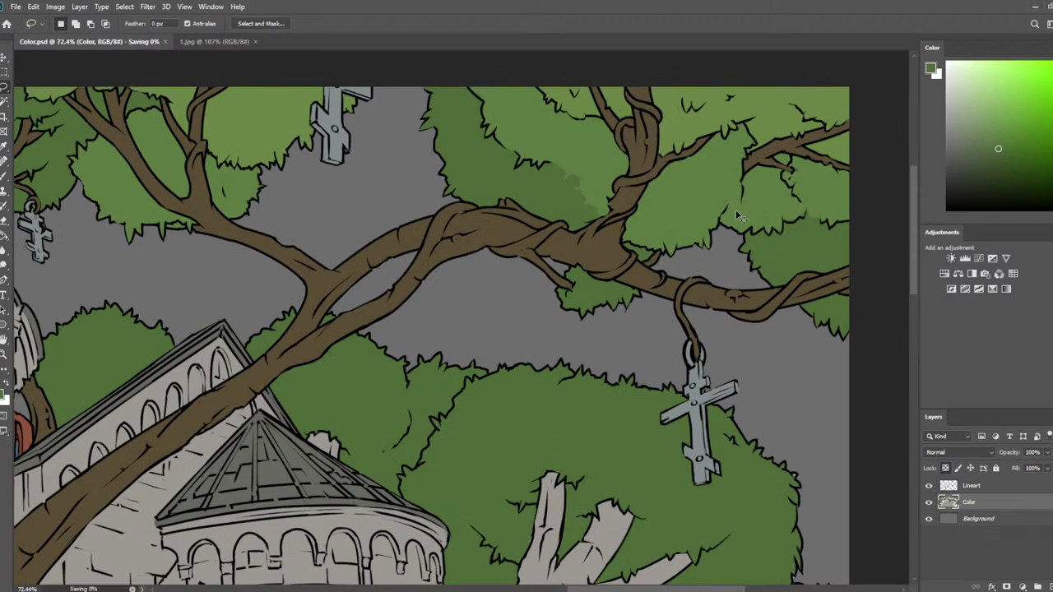
Sample the trunk's brown and touch up the vine wrapping the upright trunk with a size 7 brush
scroll(707, 238, up, 3)
key(b)
alt+click(515, 251)
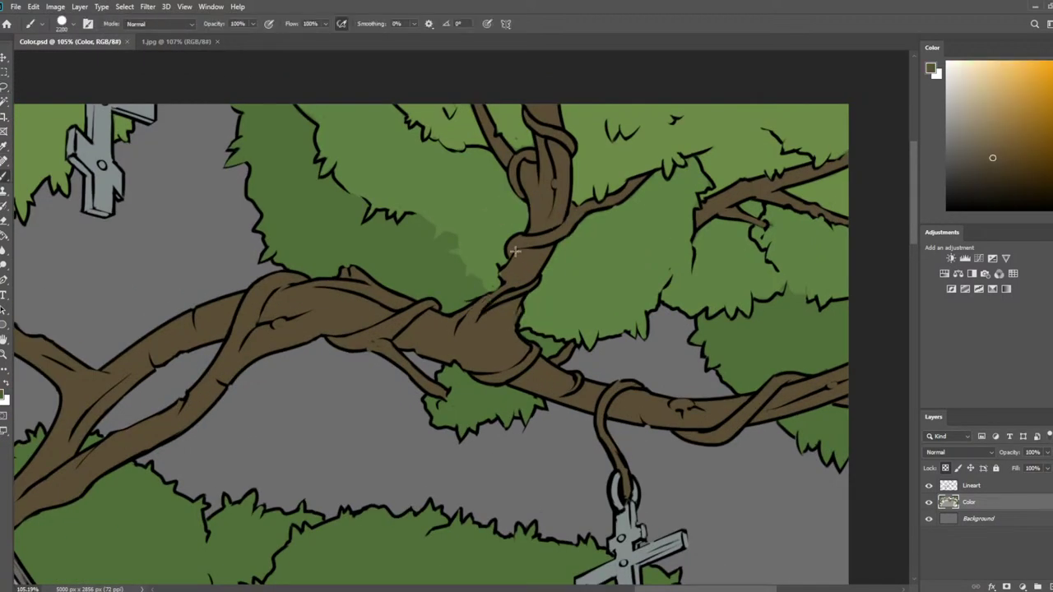
drag(509, 264, 325, 264)
drag(500, 272, 532, 255)
Pick a slightly lighter, yellower brown and paint the vines on the branch carrying the large cross with a size 10 brush
click(1052, 190)
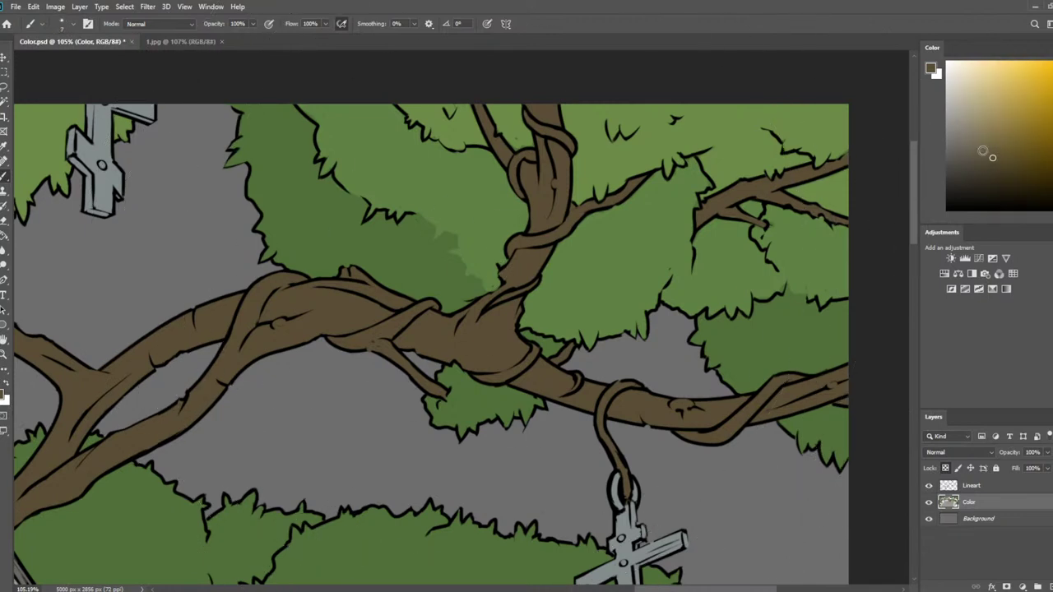
click(992, 153)
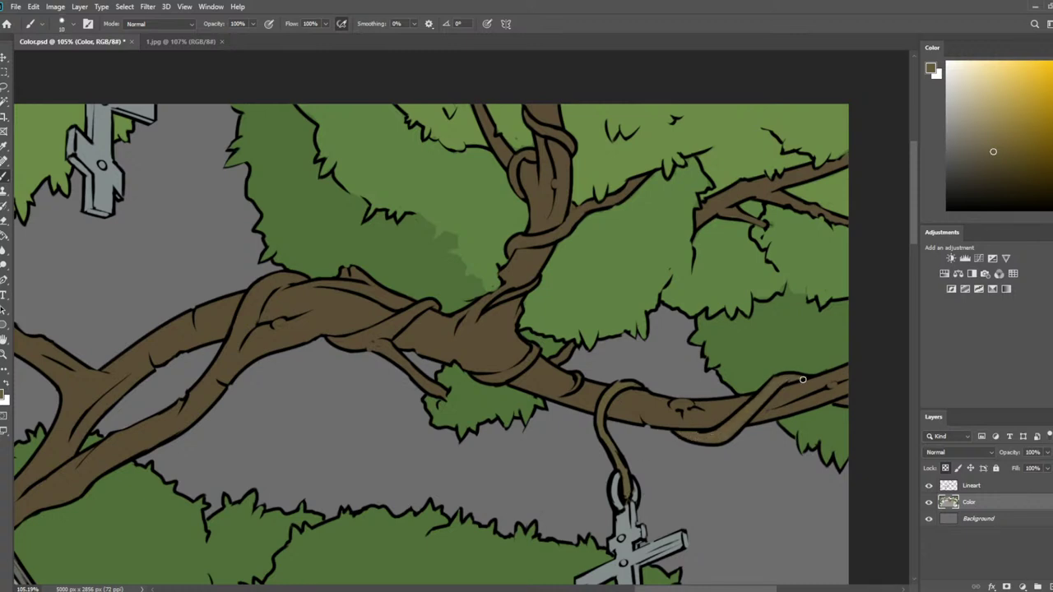
alt+click(782, 397)
alt+click(776, 382)
drag(620, 268, 692, 226)
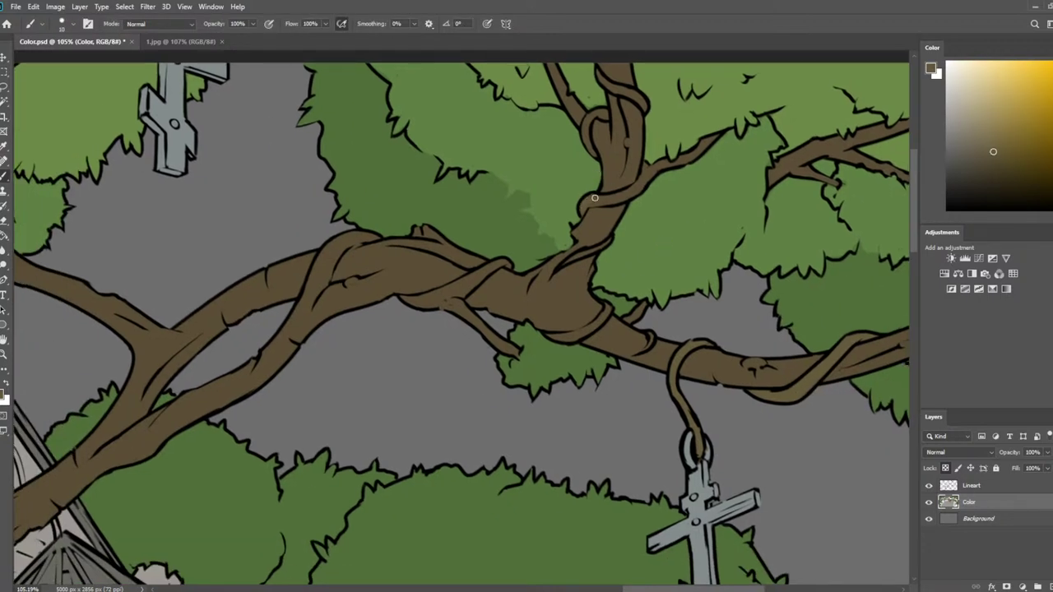
Paint the vines wrapping the upright trunk and the bend of the main branch in the lighter brown
alt+click(638, 181)
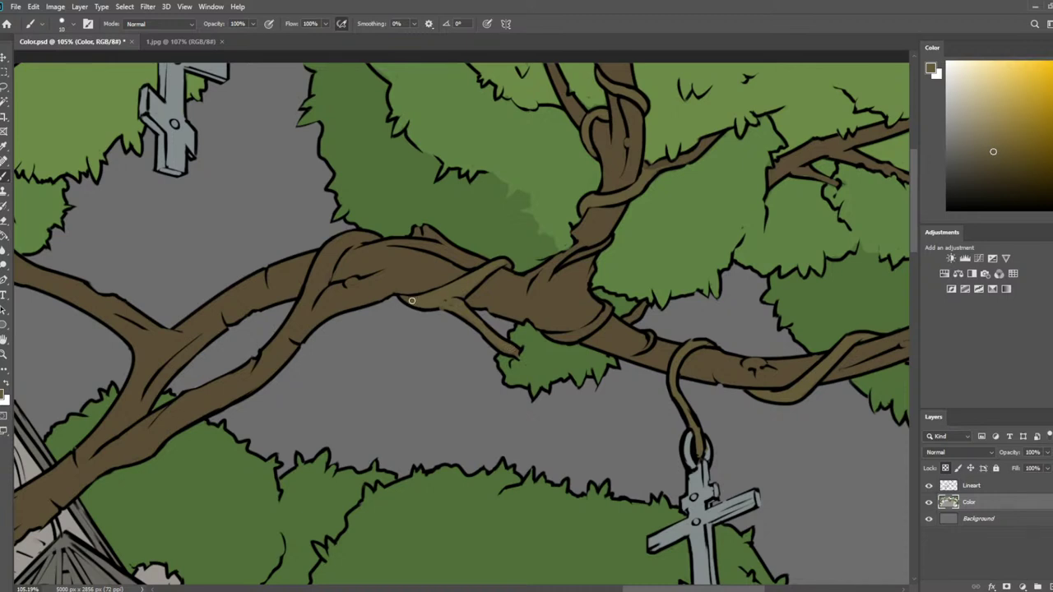
drag(368, 234, 325, 264)
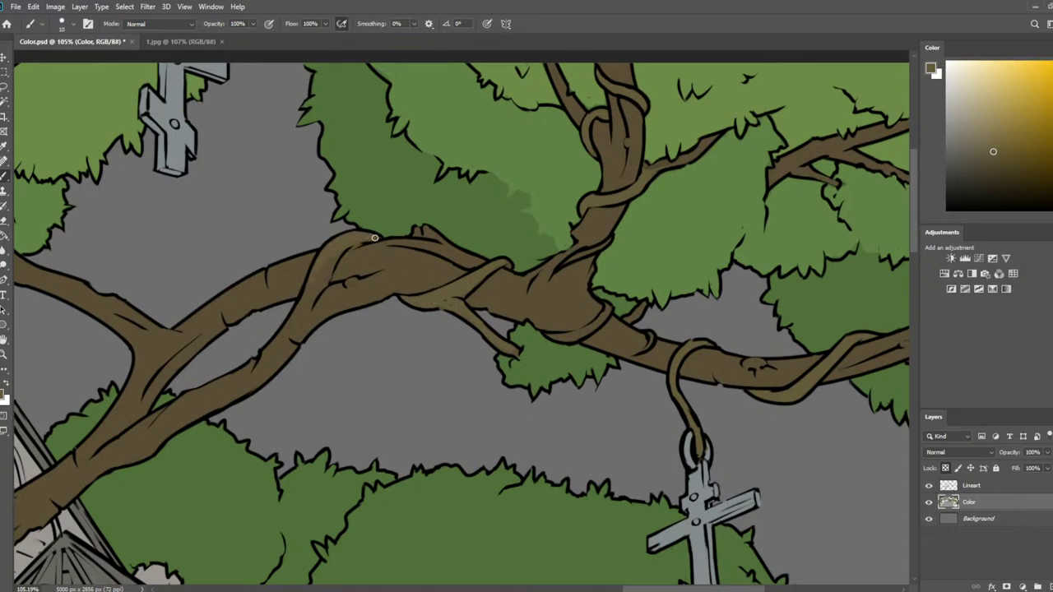
alt+click(321, 280)
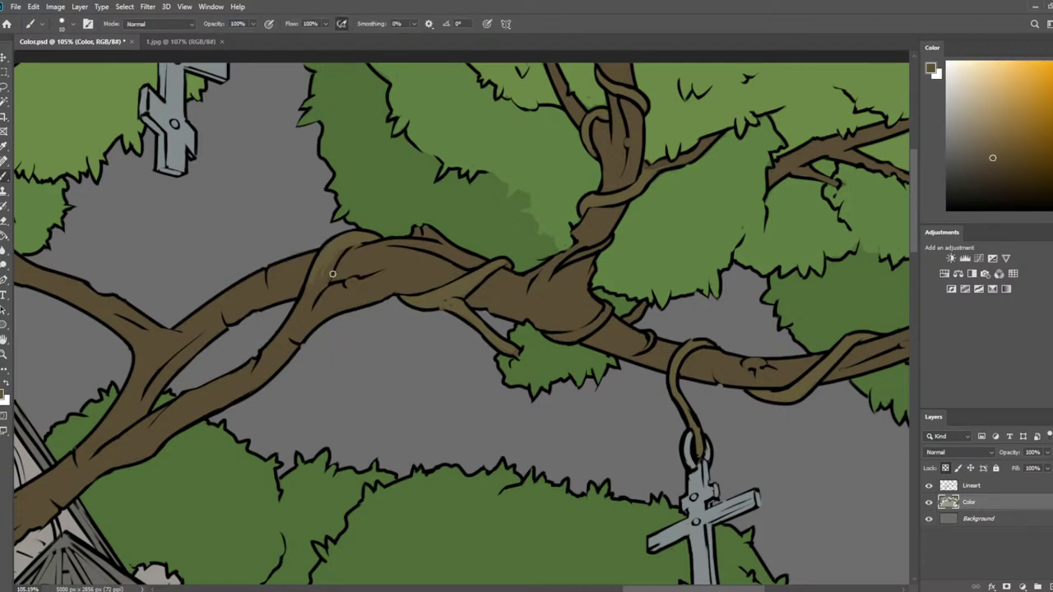
alt+click(322, 272)
Extend the vine colour along the offshoot beside the upright trunk and down the vine crossing the branch bend
scroll(338, 267, down, 5)
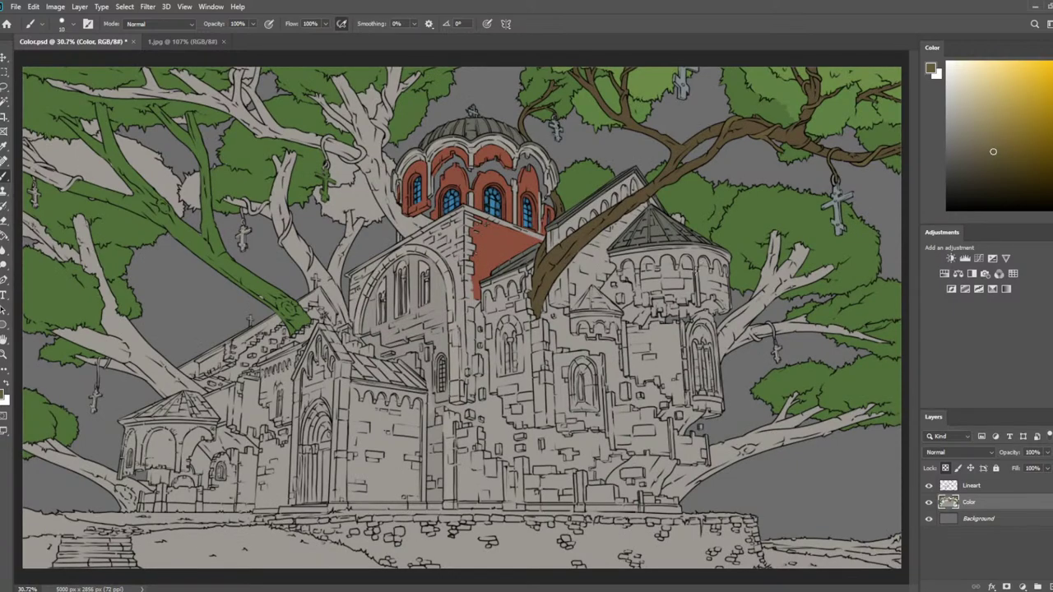
scroll(853, 202, up, 4)
drag(804, 124, 573, 298)
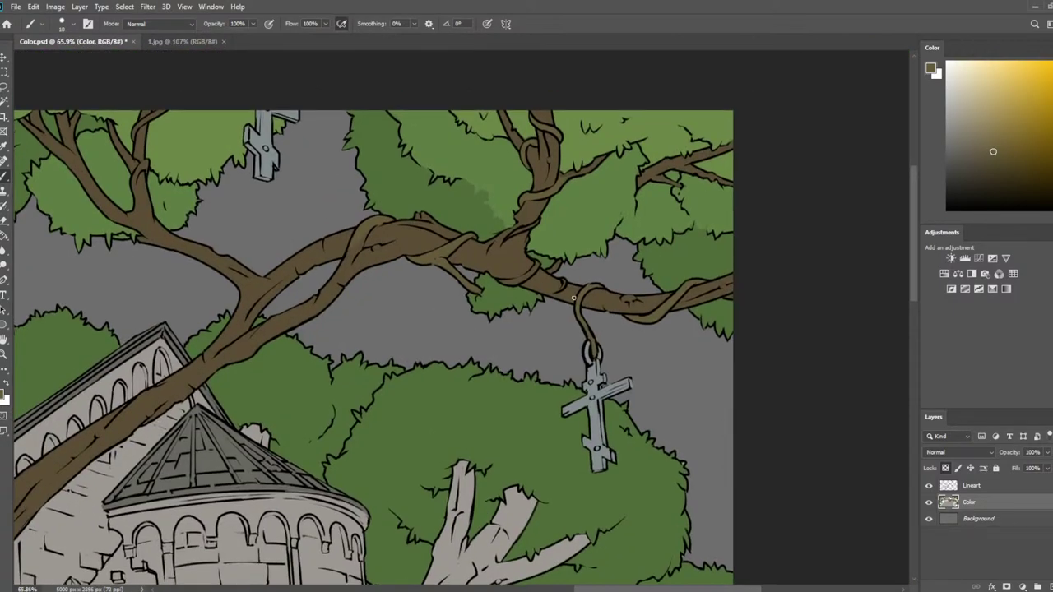
scroll(733, 262, up, 2)
alt+click(481, 147)
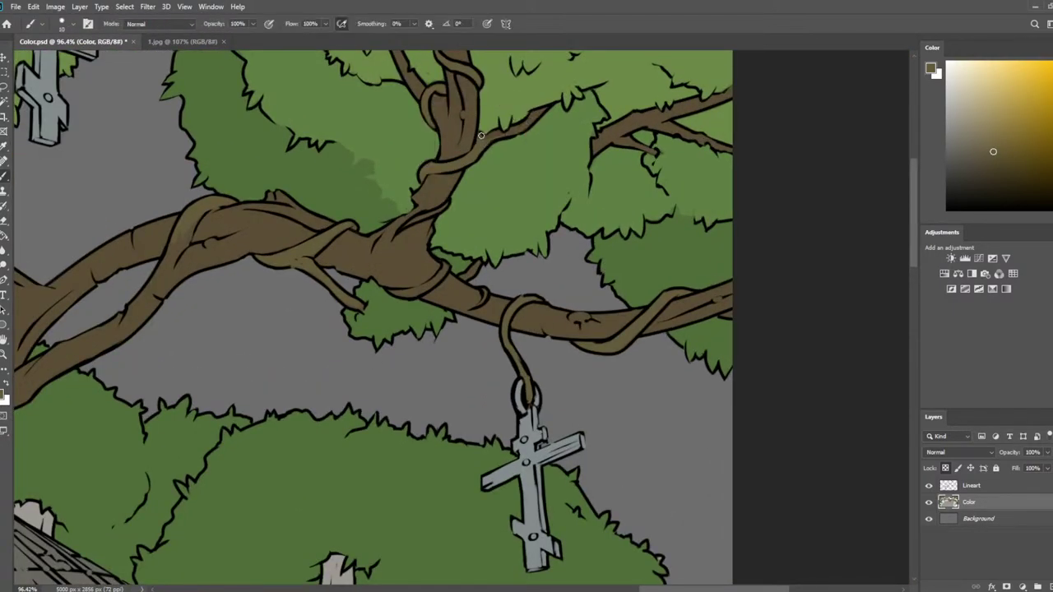
drag(482, 136, 502, 135)
drag(480, 228, 640, 215)
drag(329, 252, 344, 226)
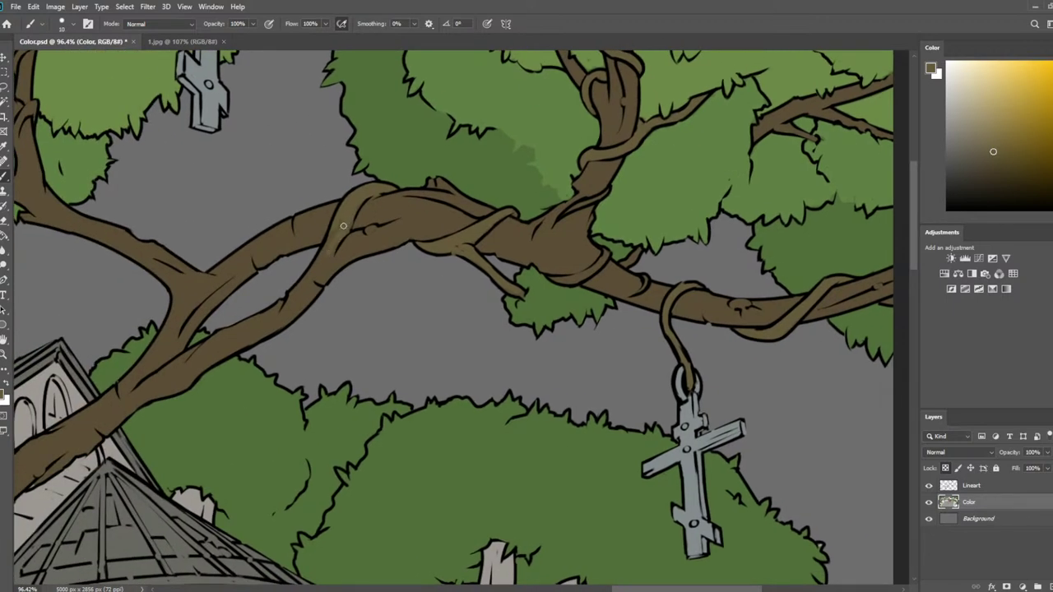
Try the vine colour on the lower limb of the forked branch with a size 20 brush and repaint it in the trunk's brown
key(bracketright)
key(bracketright)
mouse_move(309, 272)
mouse_down()
mouse_move(291, 300)
mouse_move(312, 288)
mouse_move(157, 388)
mouse_move(341, 275)
mouse_move(347, 260)
mouse_move(331, 276)
mouse_move(345, 252)
mouse_move(390, 238)
mouse_move(350, 245)
mouse_move(365, 234)
mouse_move(398, 228)
mouse_move(370, 243)
mouse_move(403, 233)
mouse_up()
key(i)
key(b)
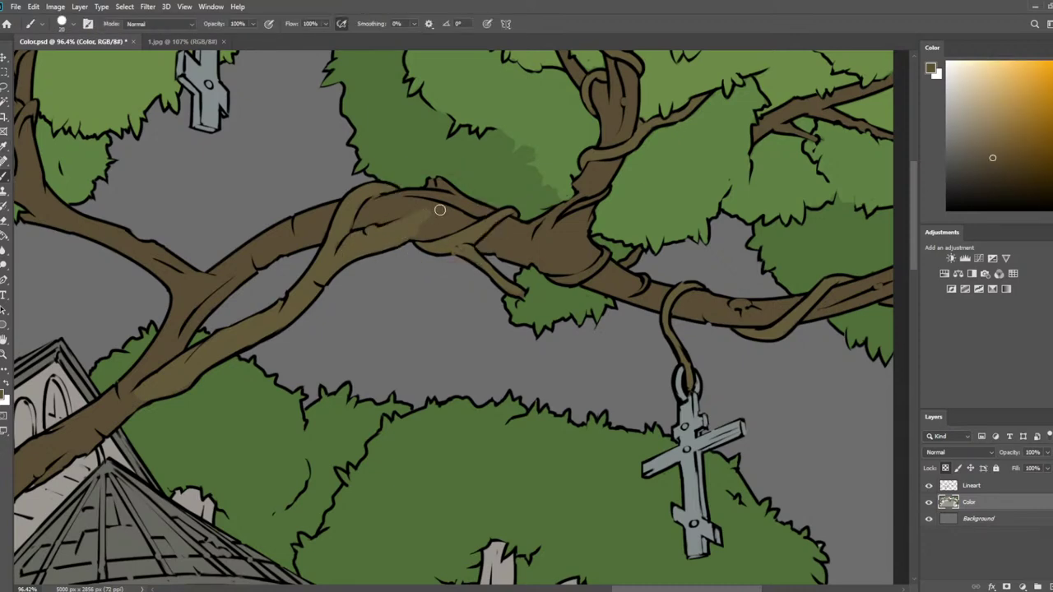
drag(331, 296, 496, 208)
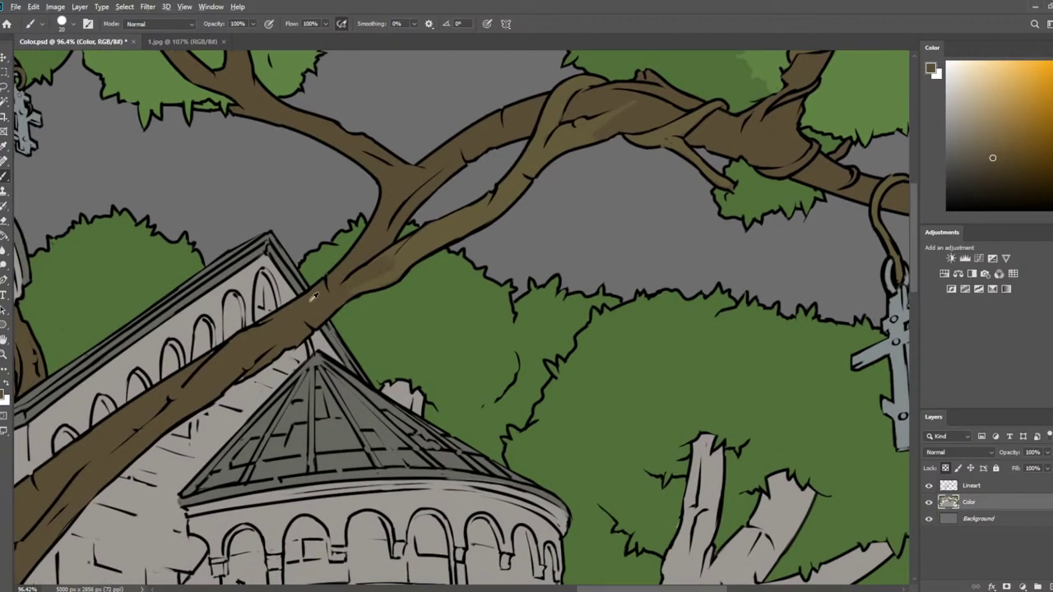
scroll(322, 299, down, 6)
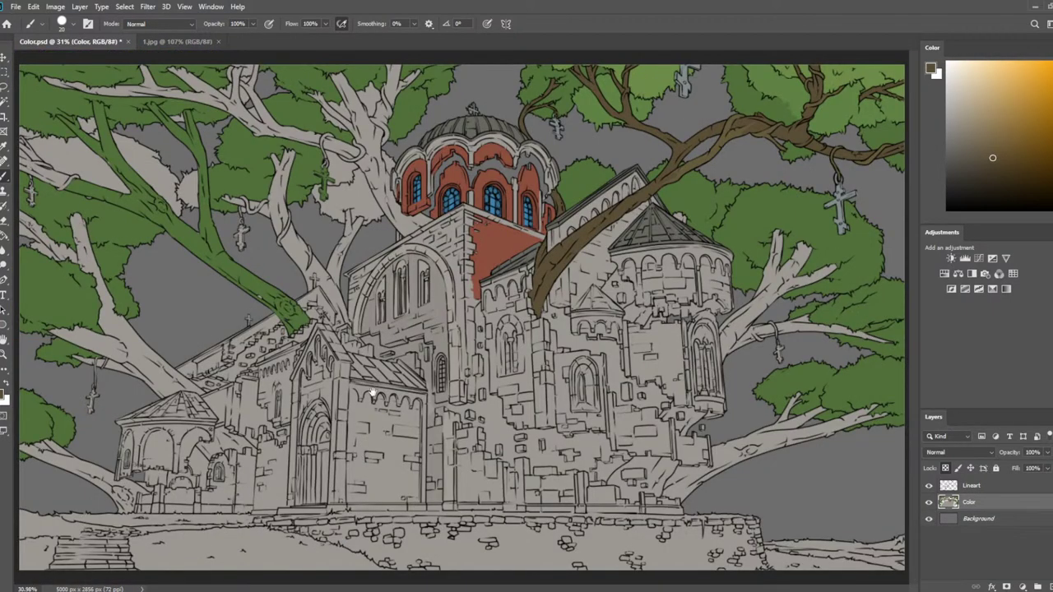
scroll(568, 247, up, 1)
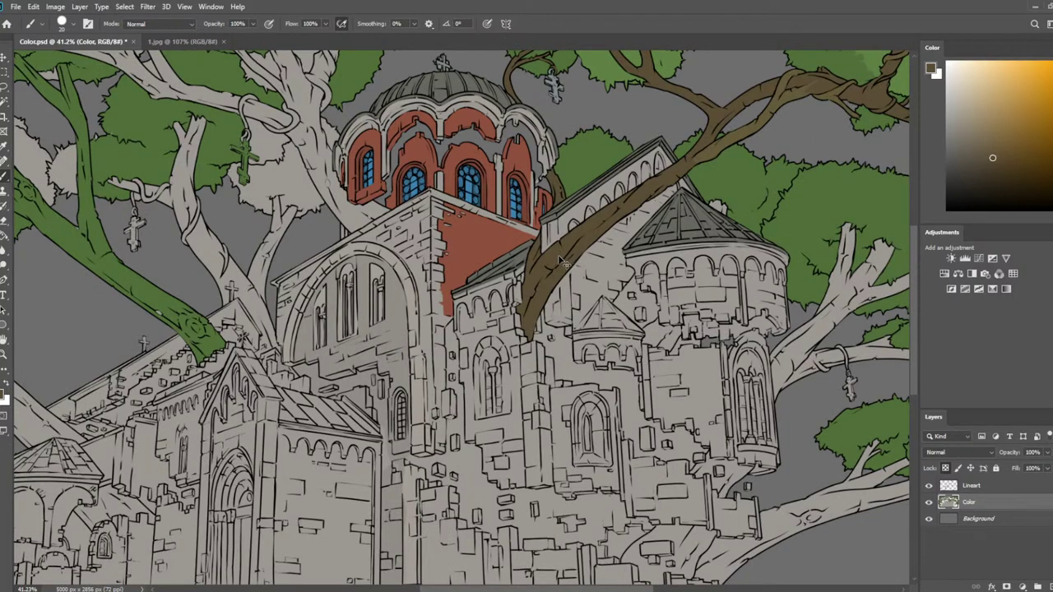
drag(762, 146, 383, 395)
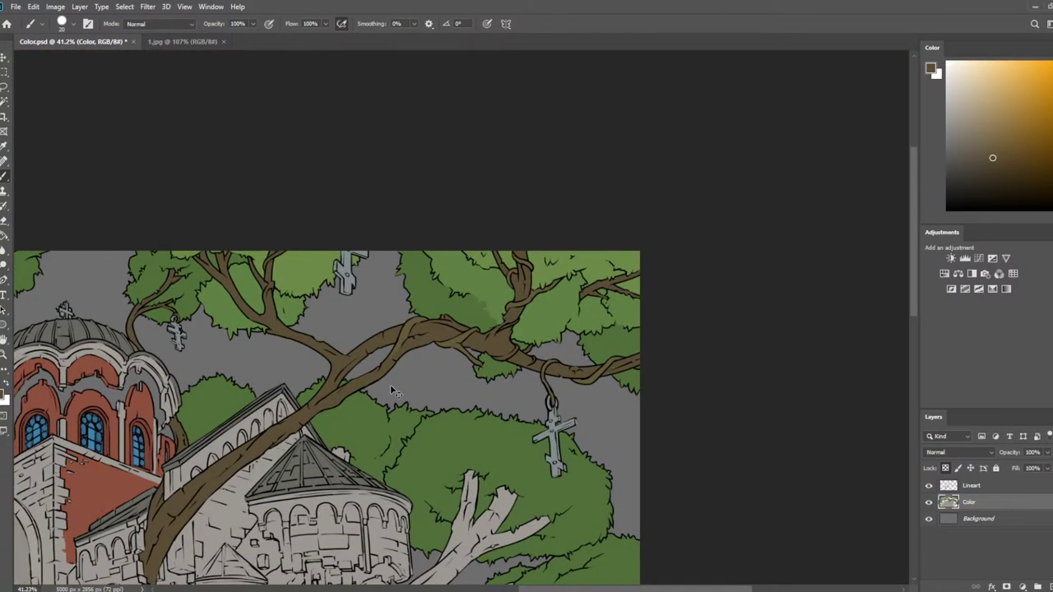
scroll(390, 384, up, 3)
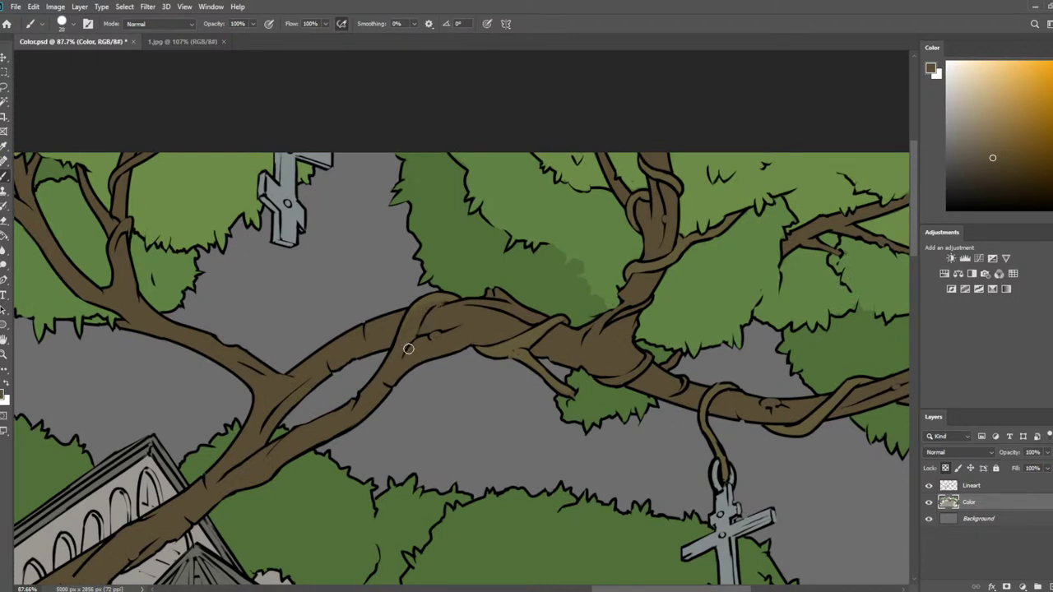
Sample the vine colour, touch up the vine strands around the branch junction with a size 10 brush, and save the document
alt+click(507, 345)
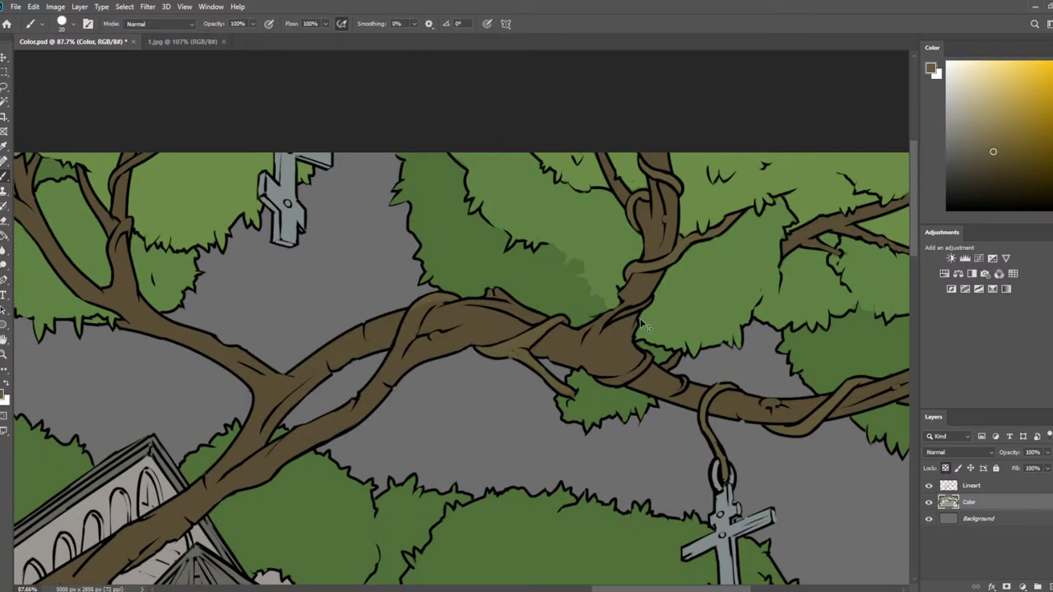
drag(803, 396, 581, 287)
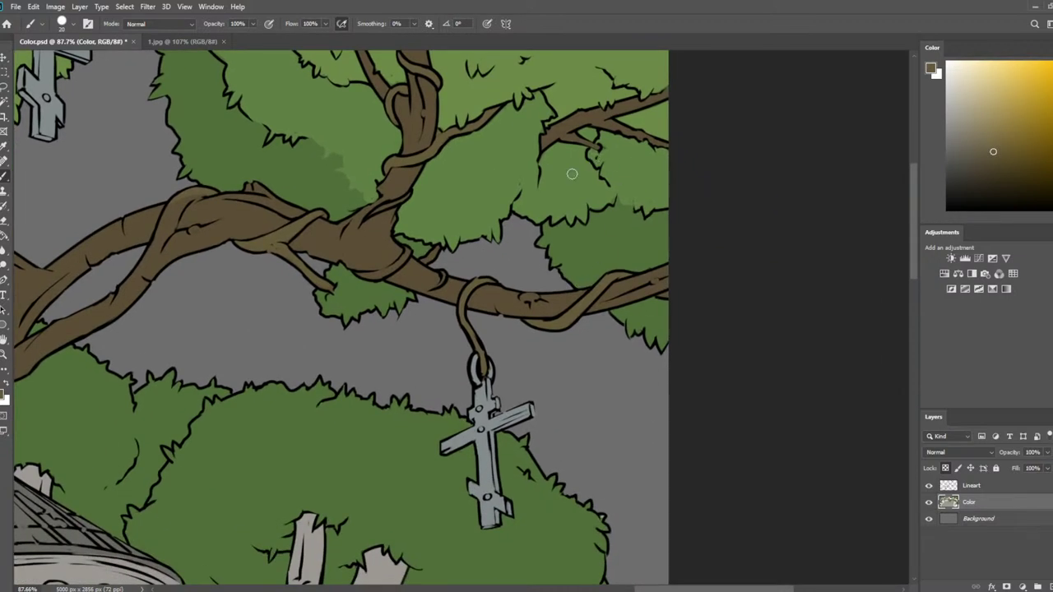
drag(557, 197, 604, 276)
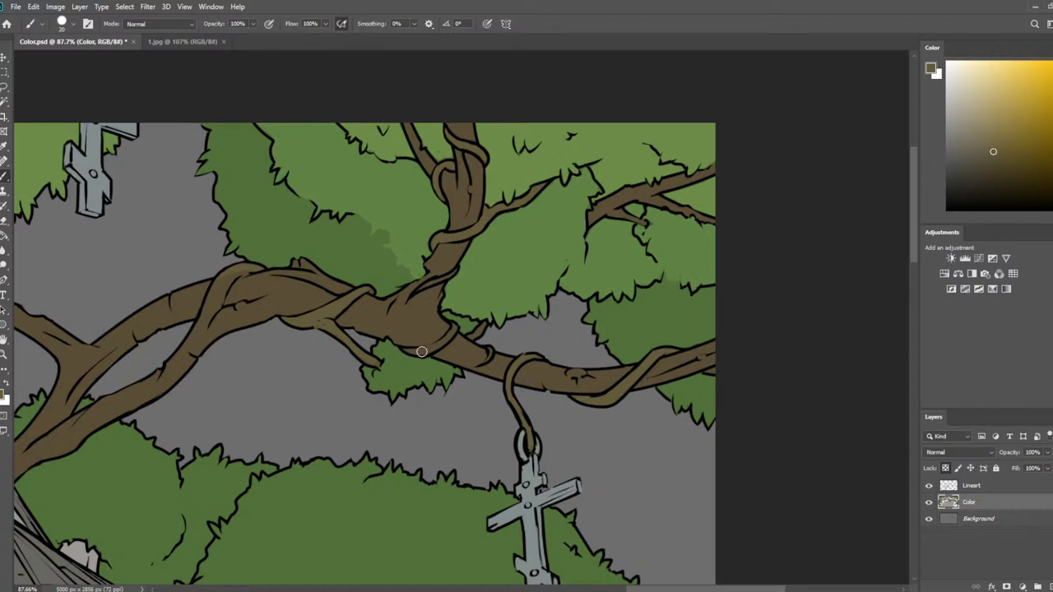
key(bracketleft)
scroll(436, 264, down, 3)
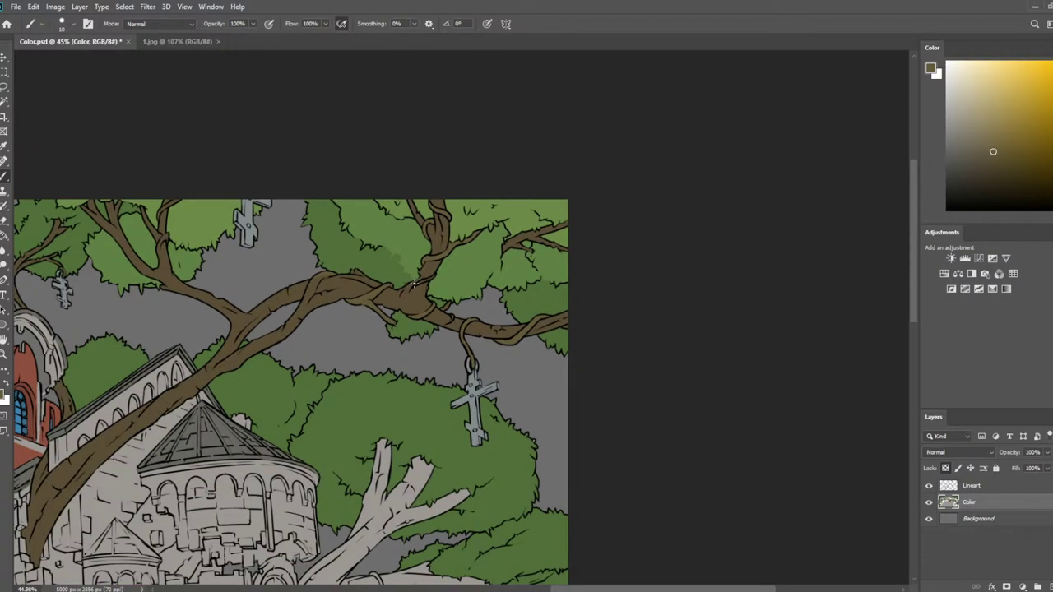
key(ctrl+s)
Add the text PAUSE in BadaBoom BB at 150 pt on a new layer above Lineart
drag(380, 385, 635, 326)
scroll(591, 303, up, 1)
scroll(590, 304, down, 2)
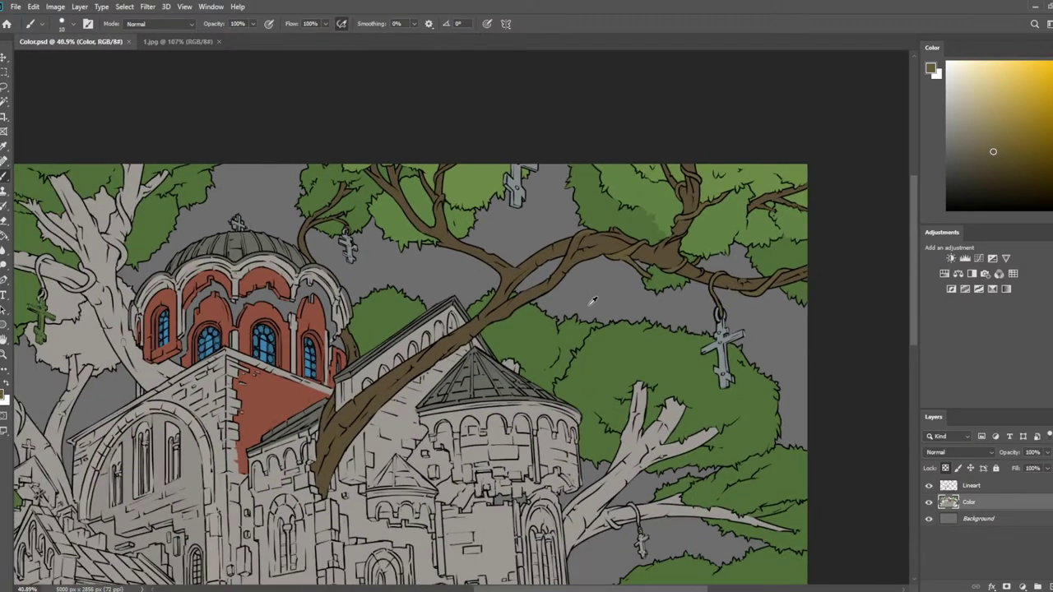
scroll(608, 317, down, 1)
click(974, 487)
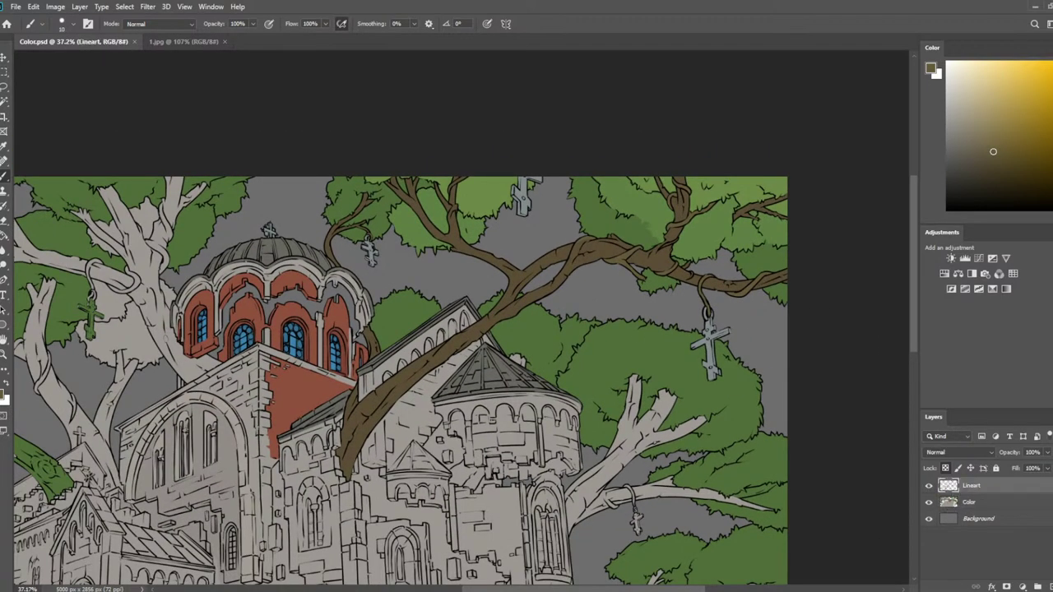
click(4, 294)
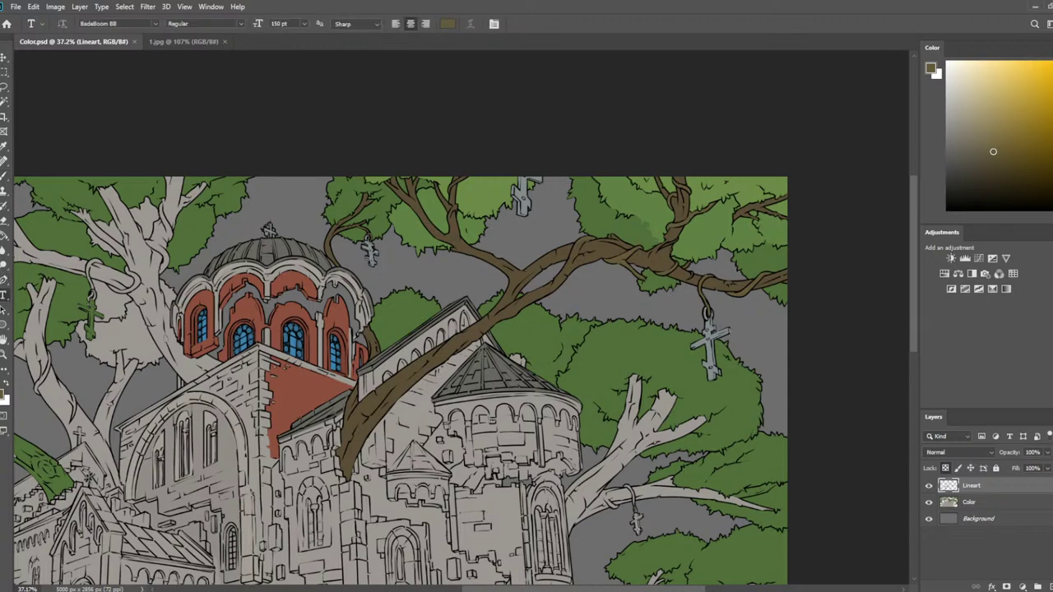
key(ctrl+shift+alt+n)
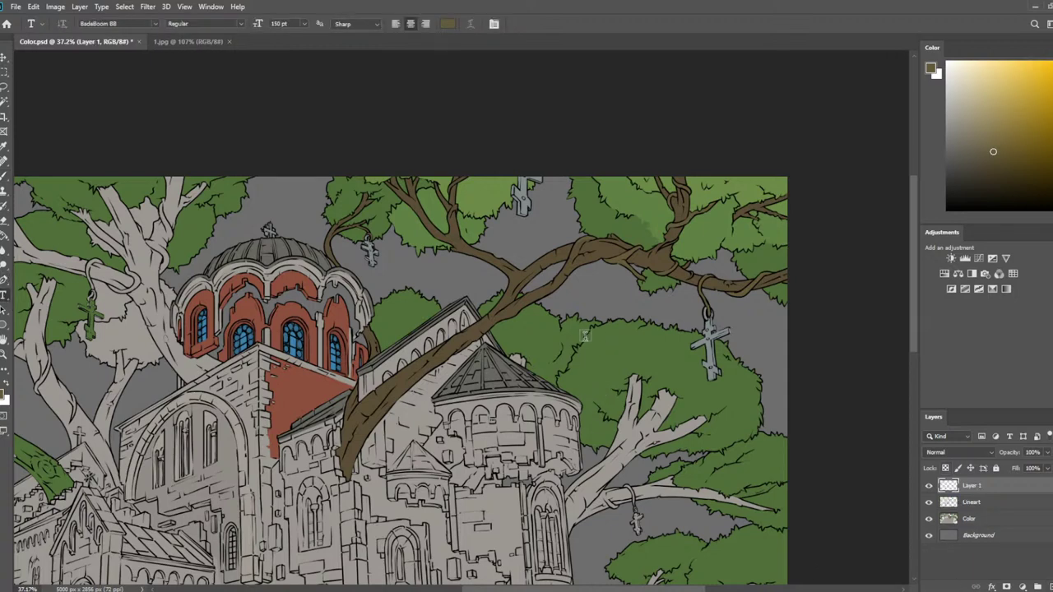
scroll(578, 349, down, 4)
scroll(499, 287, up, 1)
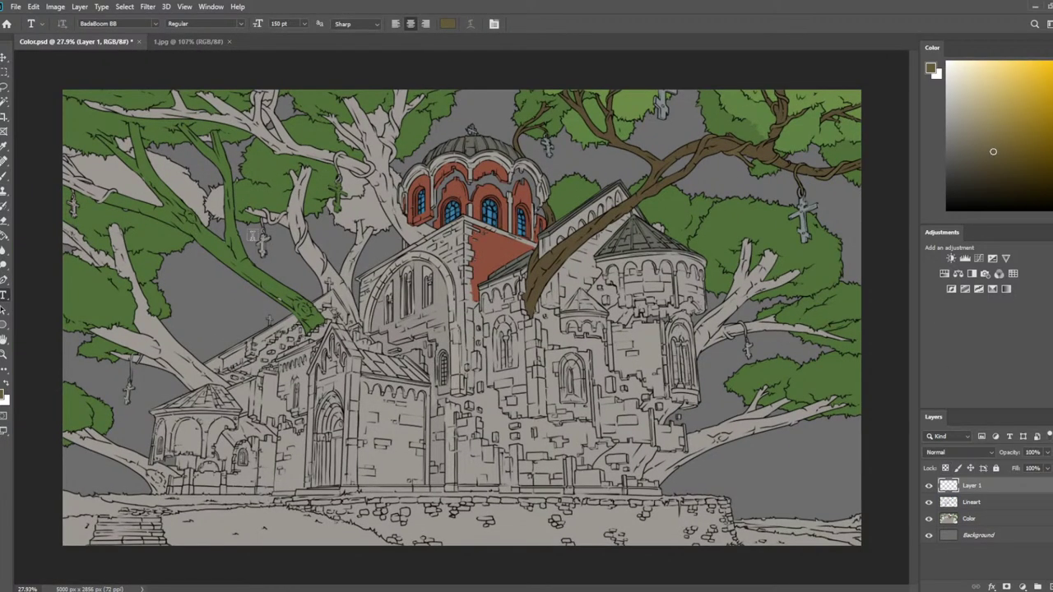
click(294, 282)
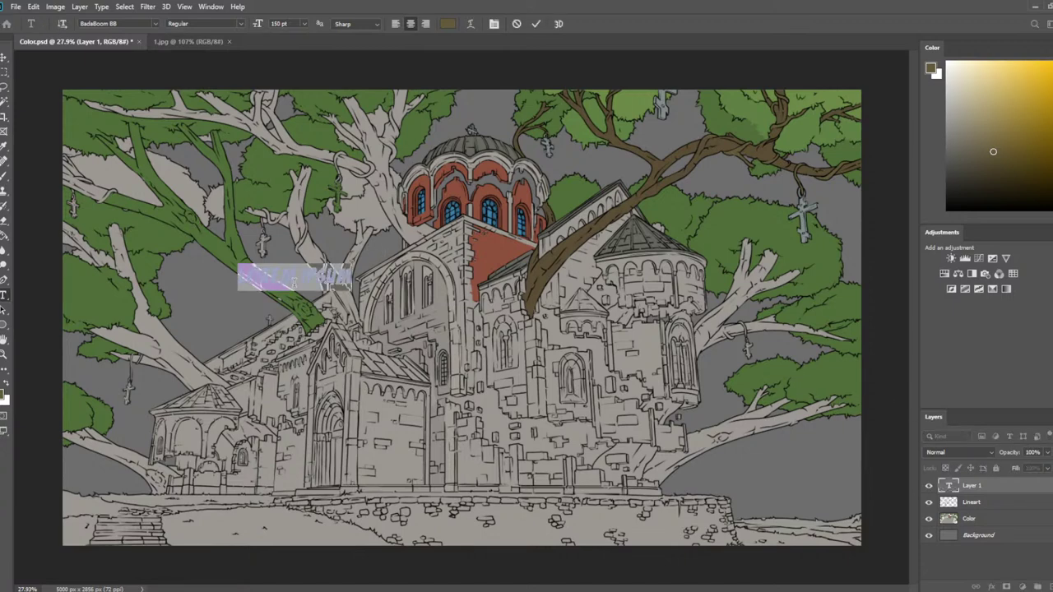
text(cause)
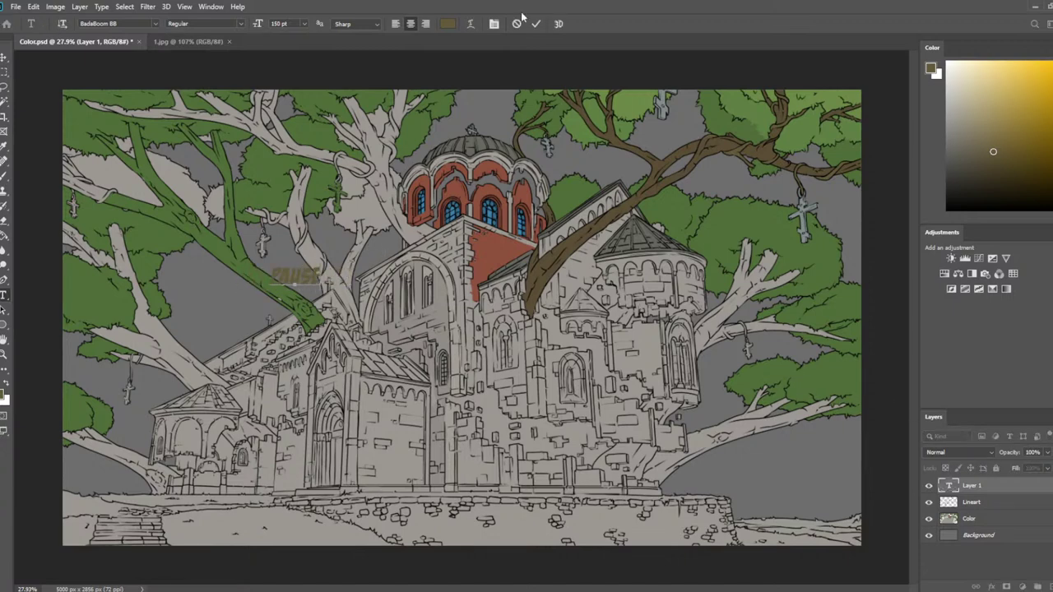
click(6, 59)
Scale the PAUSE text up to more than half the drawing's width and centre it over the church
click(322, 262)
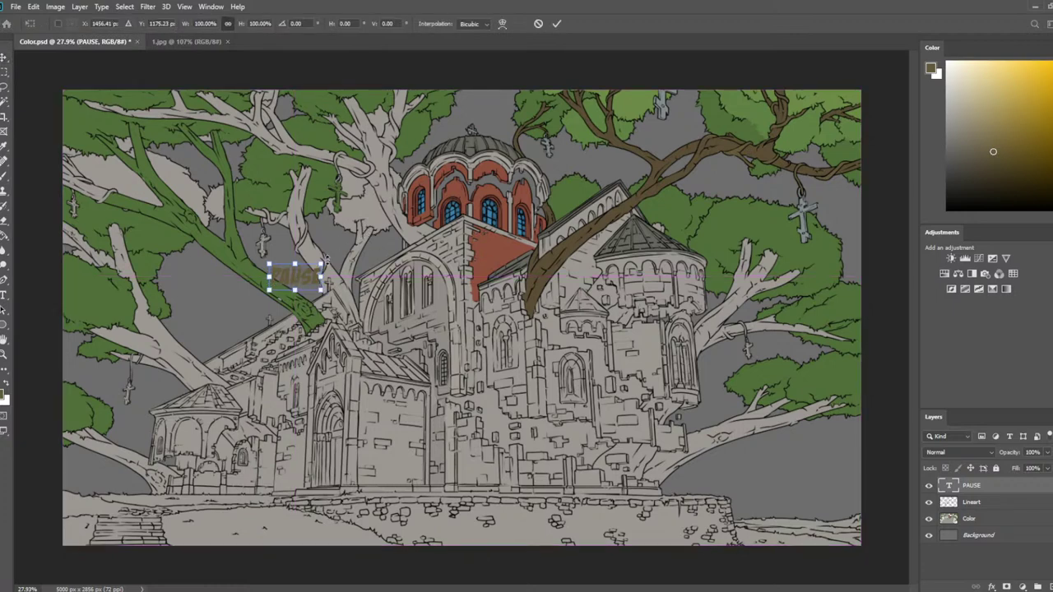
drag(322, 263, 745, 43)
drag(618, 168, 573, 318)
click(6, 60)
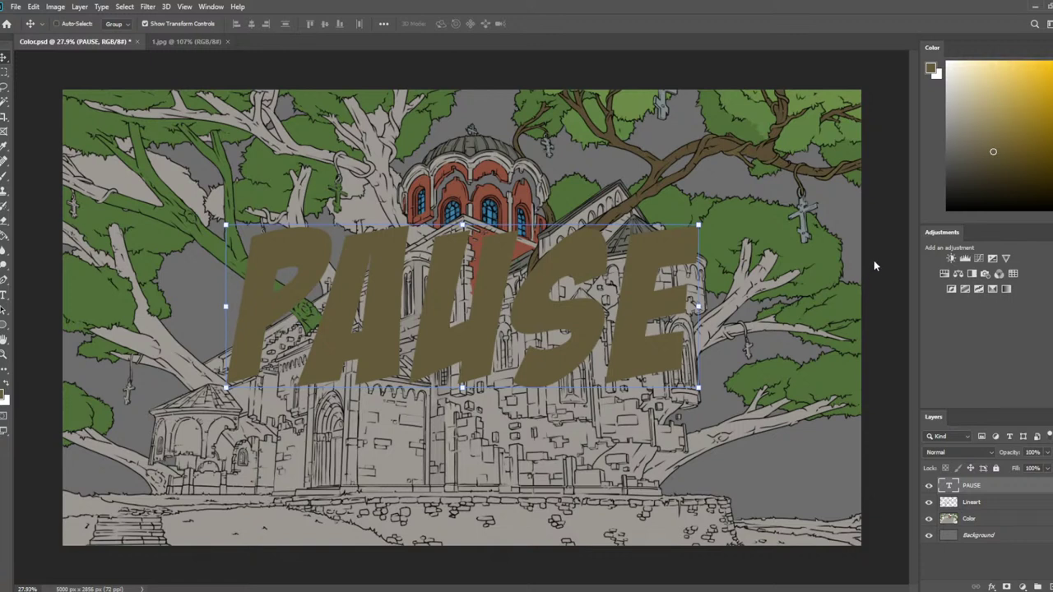
Rasterize the PAUSE layer with its transparent pixels locked and paint the lettering white with a very large brush
key(x)
key(b)
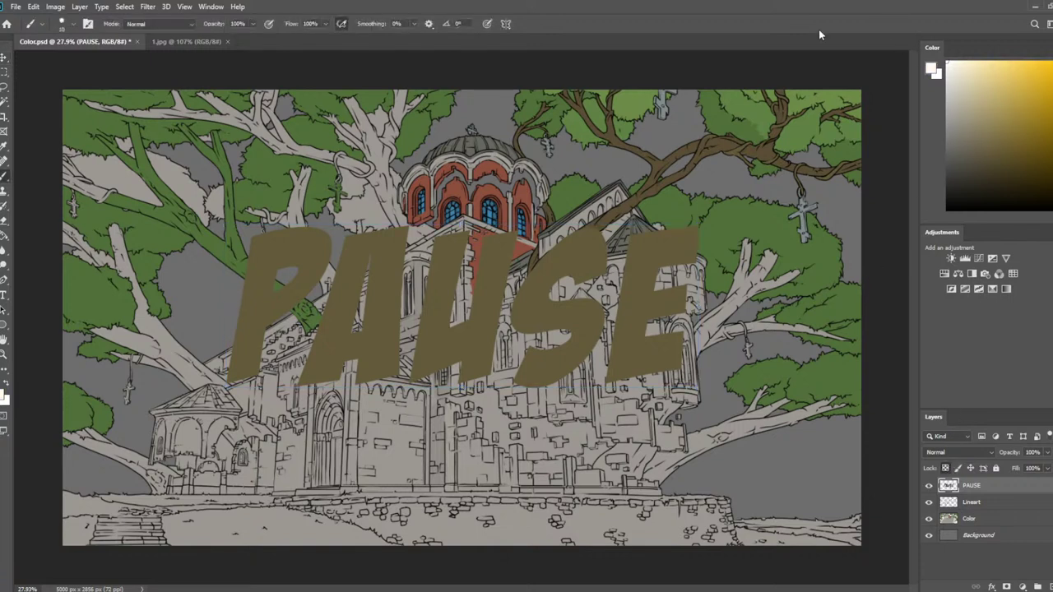
key(bracketright)
key(bracketright)
key(bracketright)
key(bracketright)
key(bracketright)
key(bracketright)
key(bracketright)
key(bracketright)
key(bracketright)
key(bracketright)
key(bracketright)
key(bracketright)
key(bracketright)
key(bracketright)
key(bracketright)
key(bracketright)
key(bracketright)
key(bracketright)
key(bracketright)
key(bracketright)
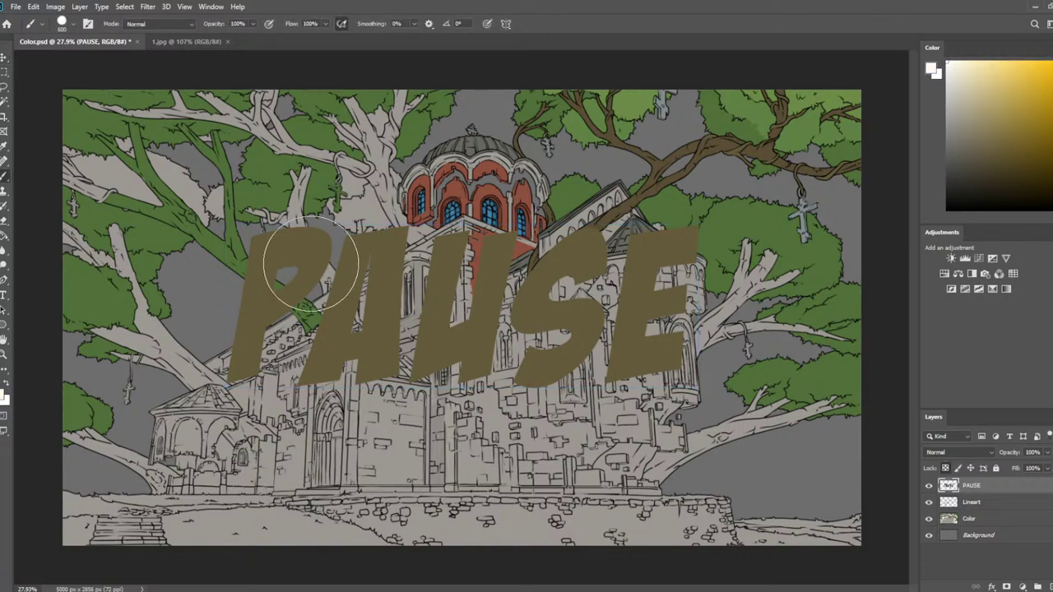
drag(241, 313, 637, 310)
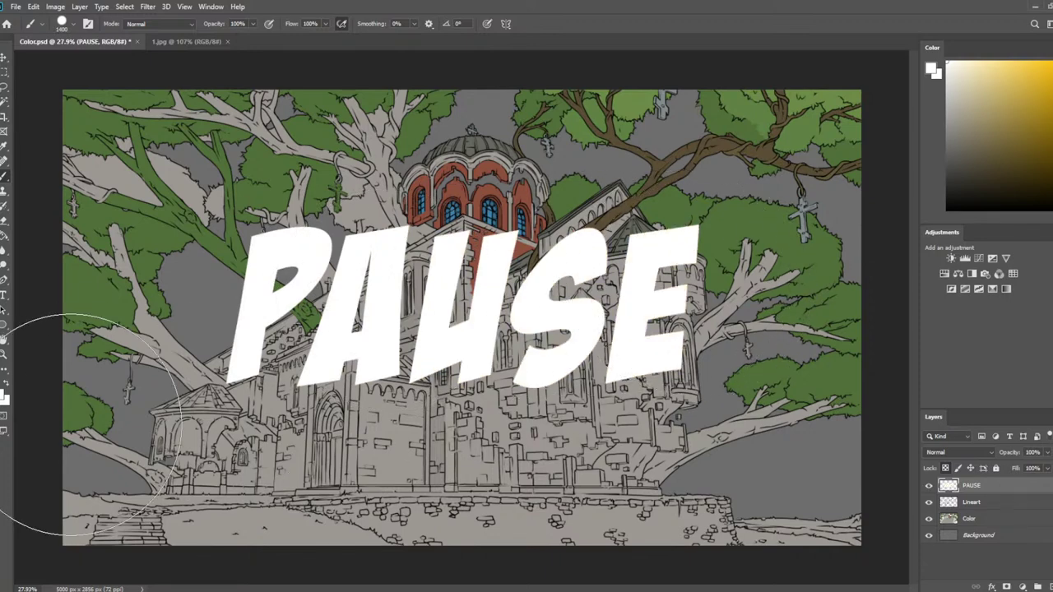
Reduce the brush to size 125 and hide the PAUSE layer
key(bracketleft)
key(bracketleft)
key(bracketleft)
key(bracketleft)
key(bracketleft)
key(bracketleft)
key(bracketleft)
key(bracketleft)
key(bracketleft)
key(bracketleft)
key(bracketleft)
key(bracketleft)
key(bracketleft)
key(bracketleft)
key(bracketleft)
key(bracketleft)
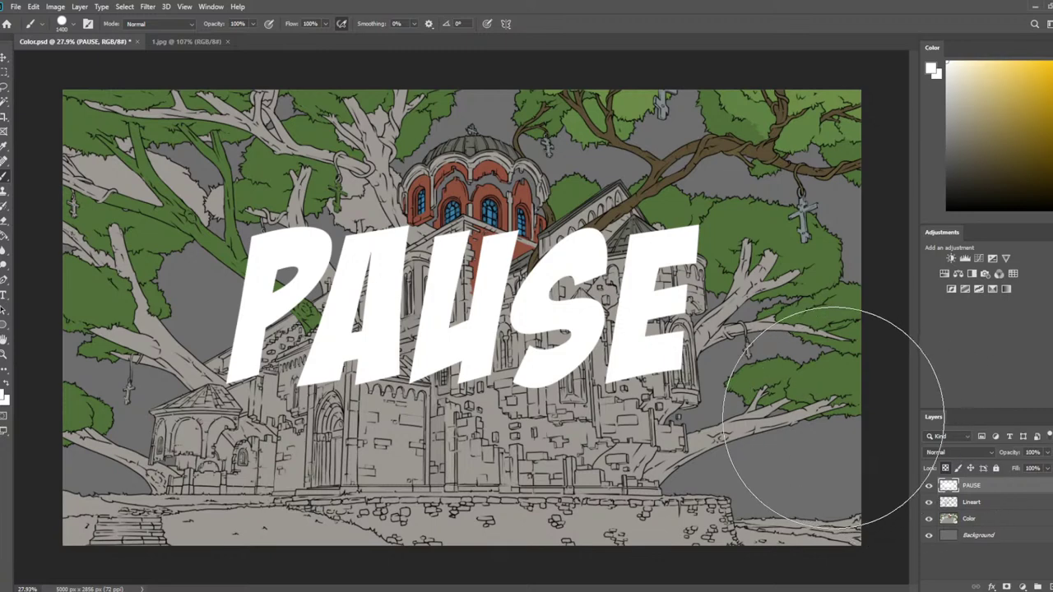
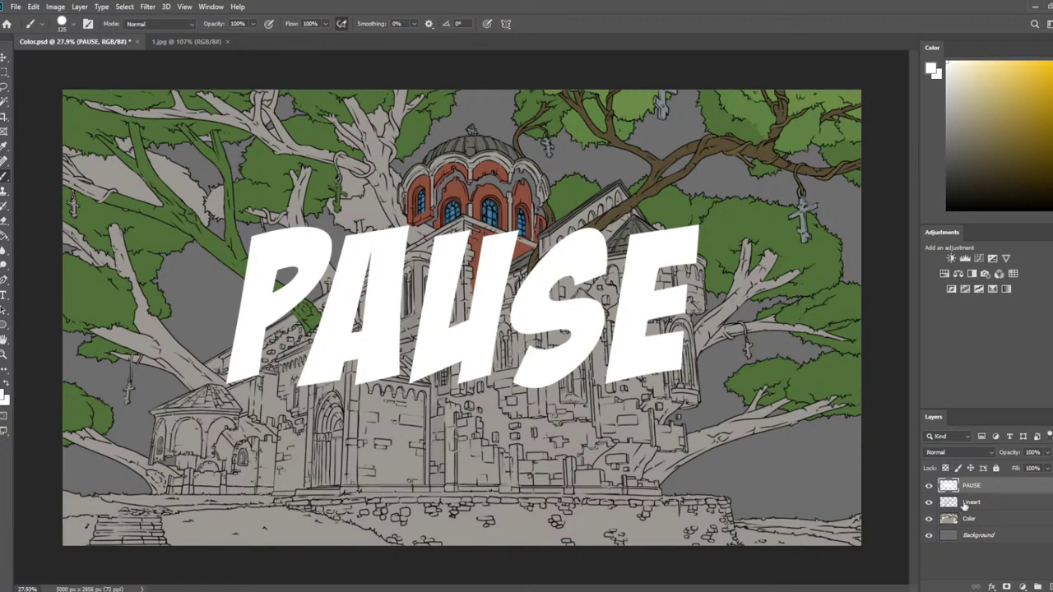
click(976, 489)
click(926, 486)
click(927, 486)
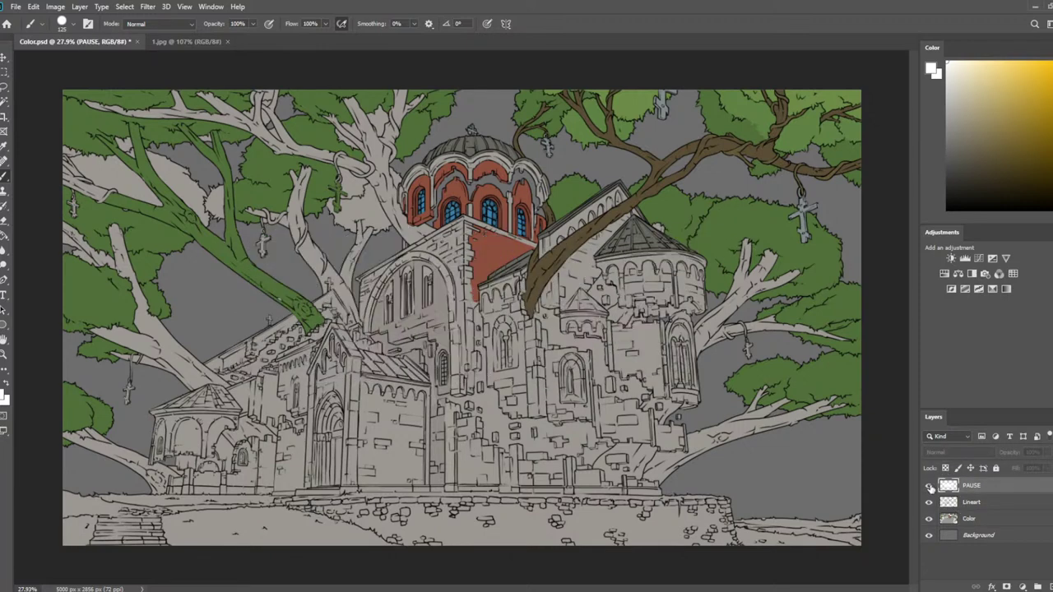
Delete the PAUSE layer and save the file
click(927, 486)
key(Delete)
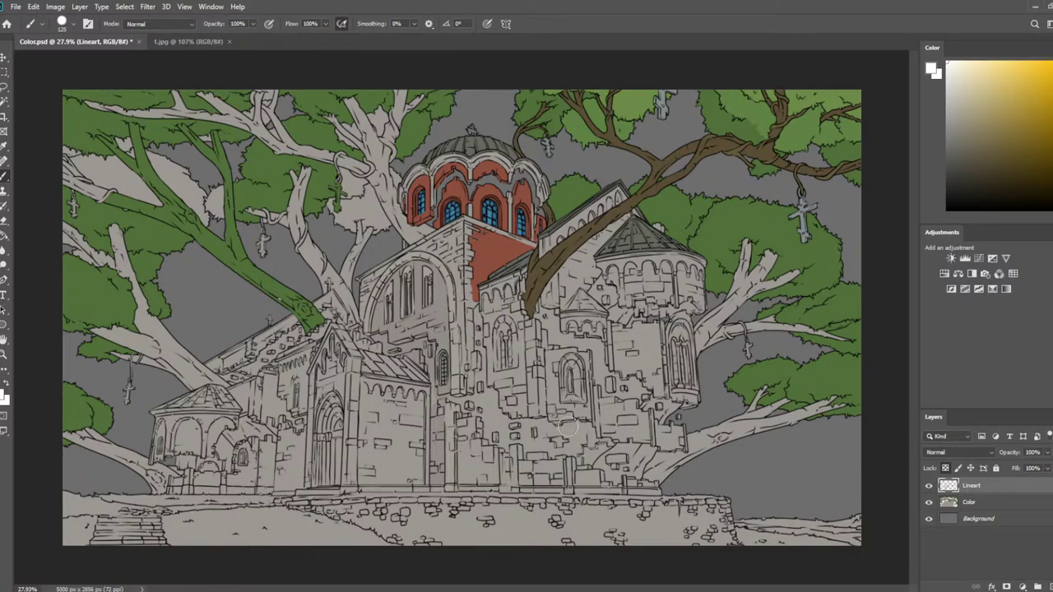
key(ctrl+s)
On the Color layer, paint the upper-left trees with the sampled foliage green, using a size 1000 brush
scroll(743, 196, up, 5)
drag(680, 269, 602, 309)
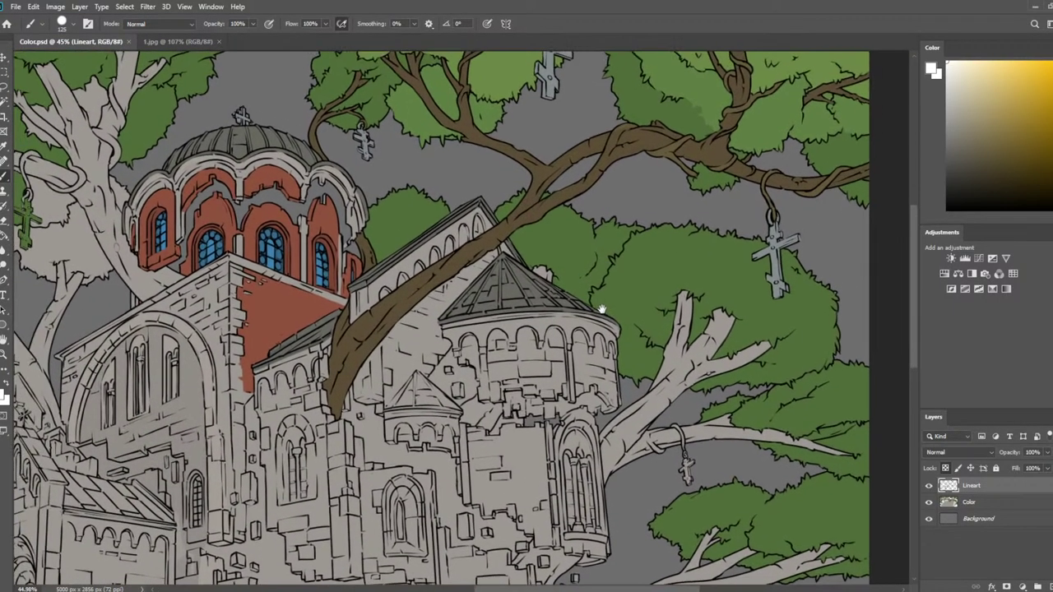
scroll(601, 309, down, 3)
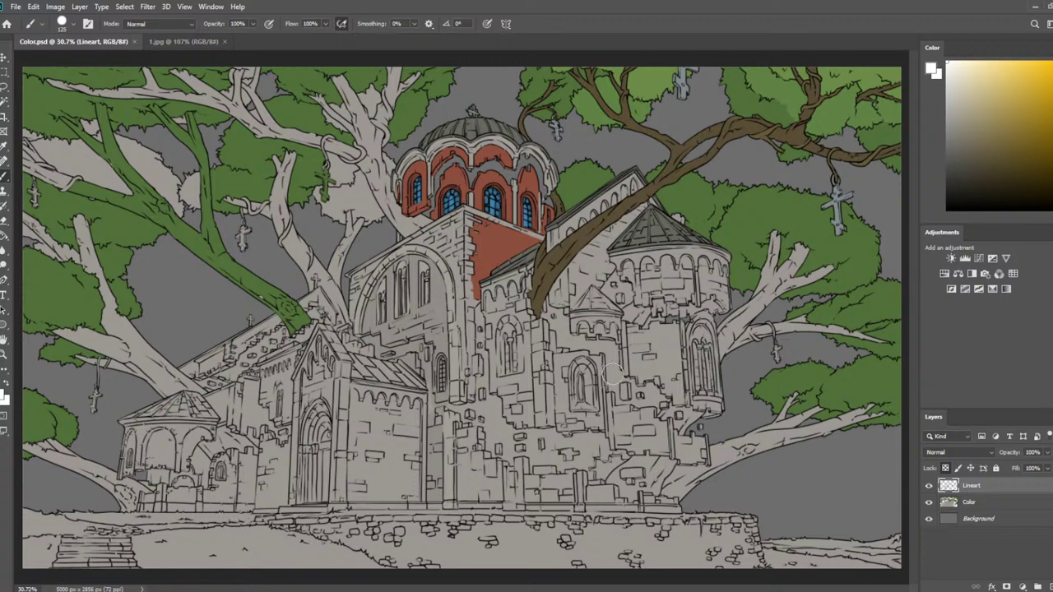
click(978, 501)
key(i)
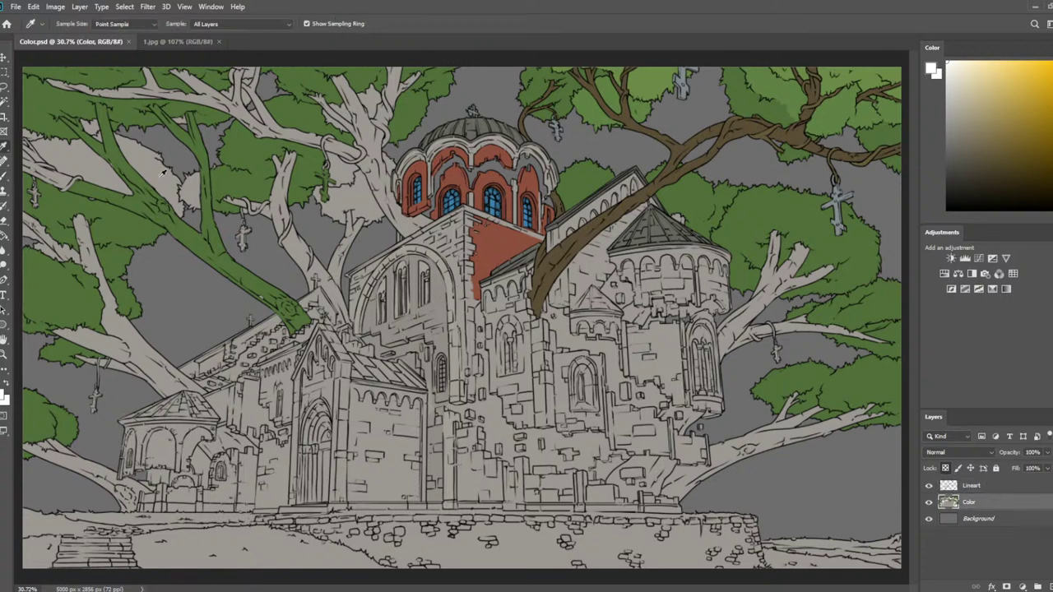
click(122, 108)
key(b)
key(])
key(])
key(])
key(])
key(])
key(])
key(])
key(])
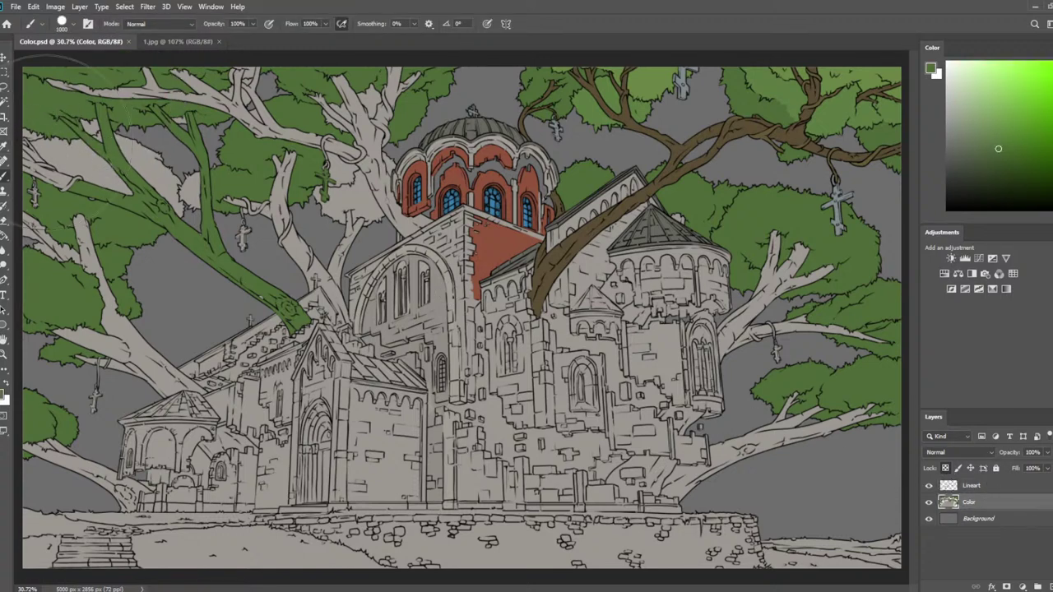
mouse_move(53, 149)
mouse_down()
mouse_move(144, 203)
mouse_move(55, 231)
mouse_move(61, 242)
mouse_move(215, 150)
mouse_move(257, 174)
mouse_move(291, 151)
mouse_move(243, 94)
mouse_move(85, 96)
mouse_move(209, 114)
mouse_move(83, 89)
mouse_move(287, 111)
mouse_move(362, 78)
mouse_up()
Paint the narrow foliage edge between the upper-left trunk and the dome green with a much smaller brush
key(bracketleft)
key(bracketleft)
key(bracketleft)
key(bracketleft)
key(bracketleft)
key(bracketleft)
key(bracketleft)
key(bracketleft)
key(bracketleft)
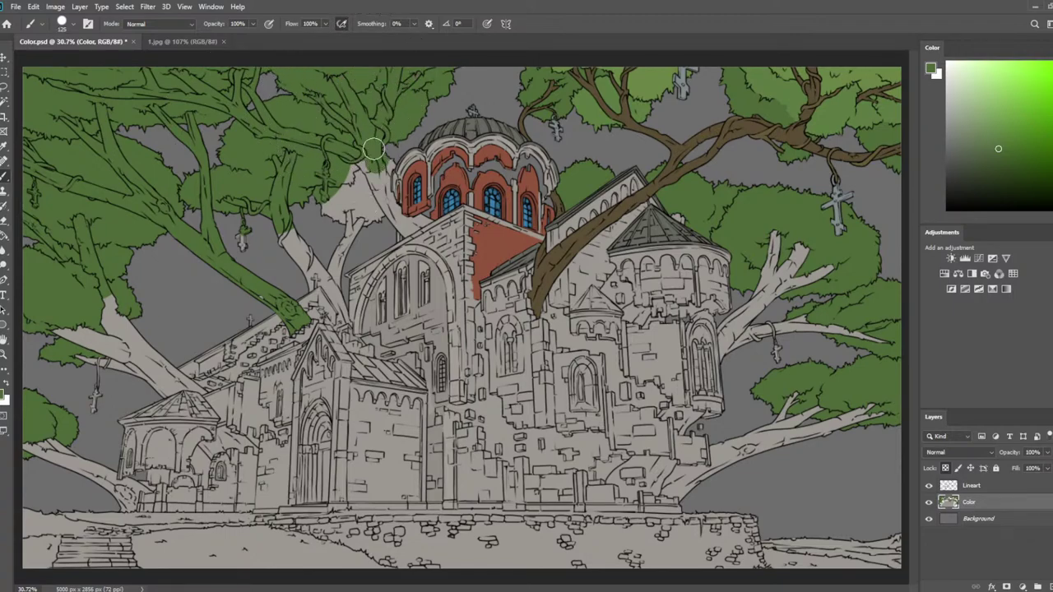
scroll(372, 156, up, 5)
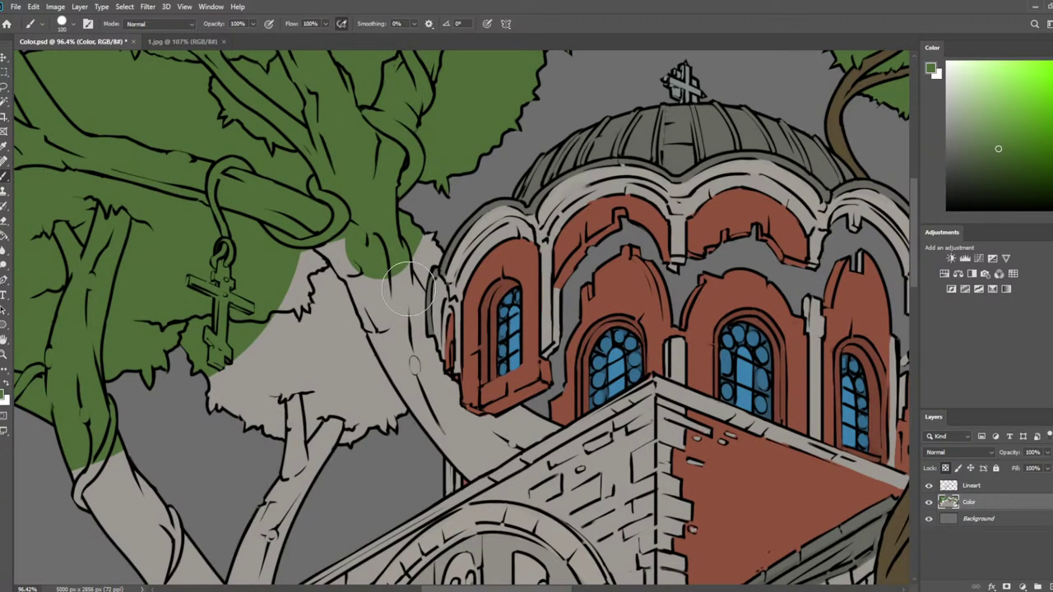
key(bracketleft)
key(bracketleft)
key(bracketleft)
key(bracketleft)
key(bracketleft)
key(bracketleft)
key(bracketleft)
key(bracketleft)
key(bracketleft)
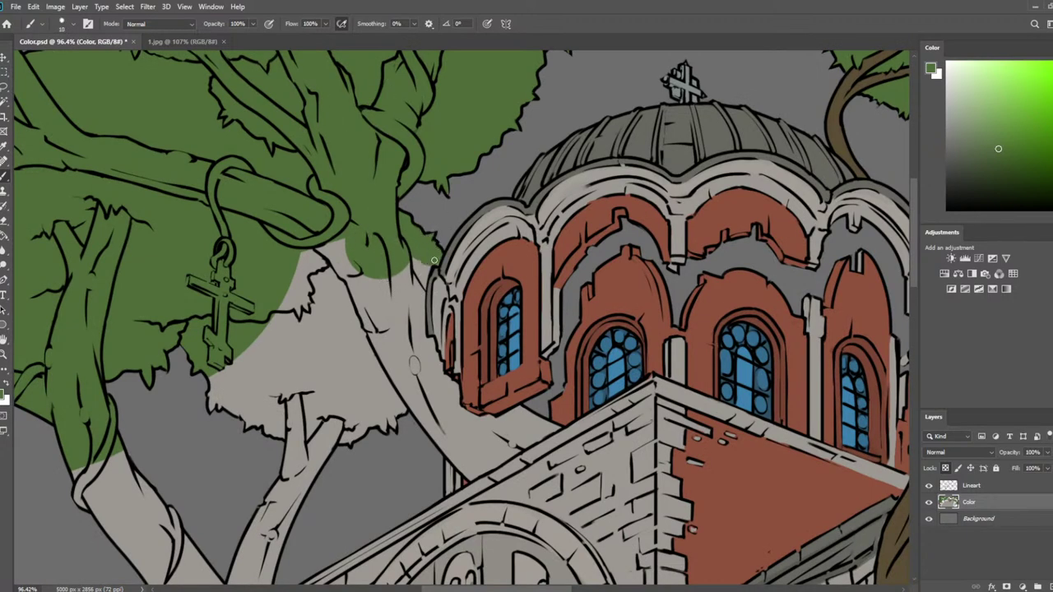
mouse_move(425, 259)
mouse_down()
mouse_move(418, 287)
mouse_move(412, 261)
mouse_up()
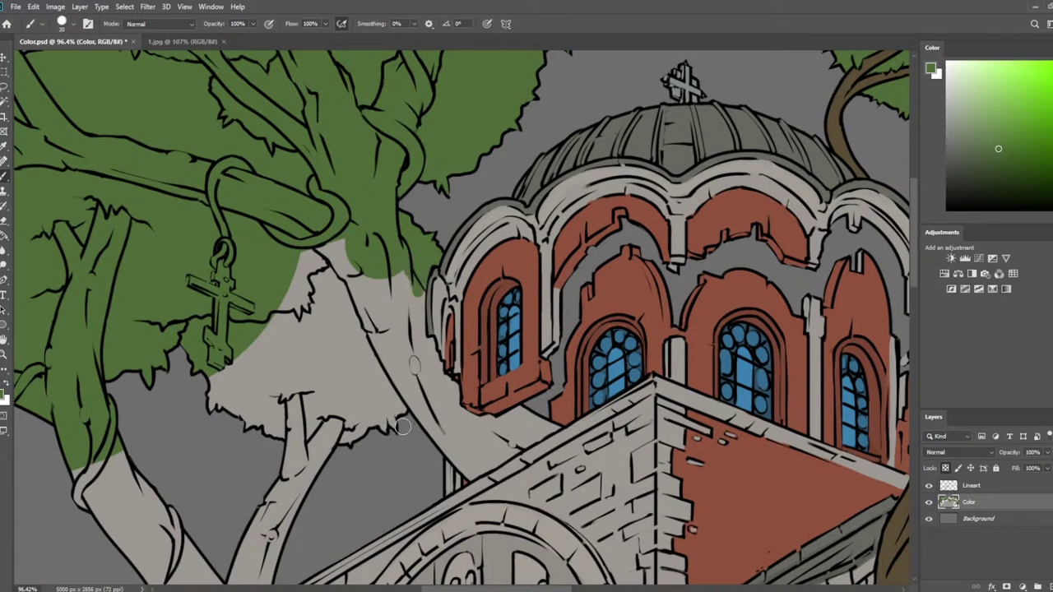
Fill the remaining grey foliage cluster between the hanging cross and the dome with green, starting along its lower edge
mouse_move(402, 426)
mouse_down()
mouse_move(392, 396)
mouse_move(375, 440)
mouse_move(346, 426)
mouse_up()
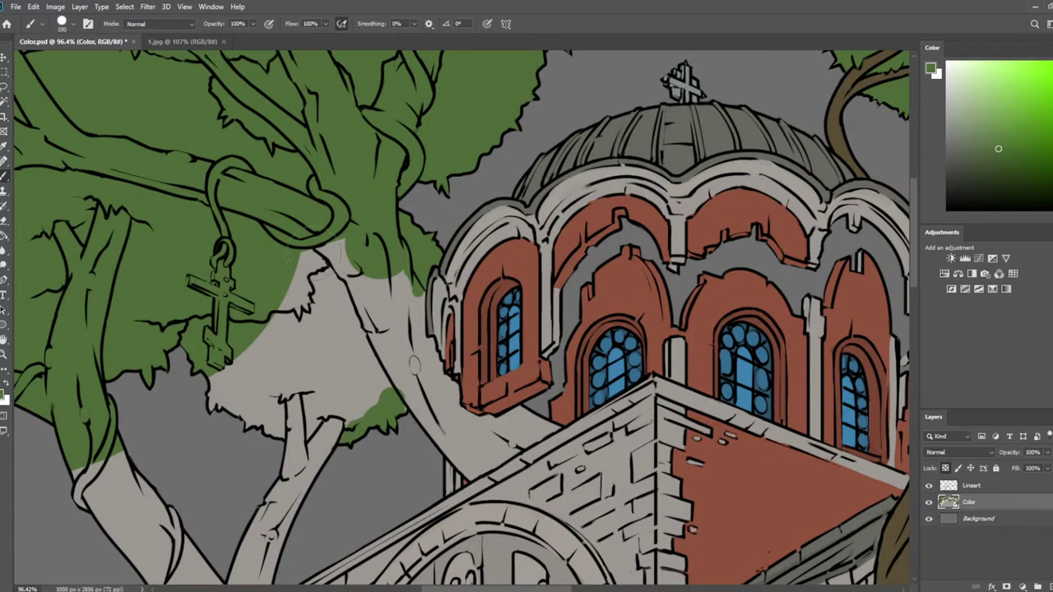
mouse_move(319, 270)
mouse_down()
mouse_move(354, 304)
mouse_move(387, 386)
mouse_move(371, 306)
mouse_move(220, 397)
mouse_move(305, 456)
mouse_up()
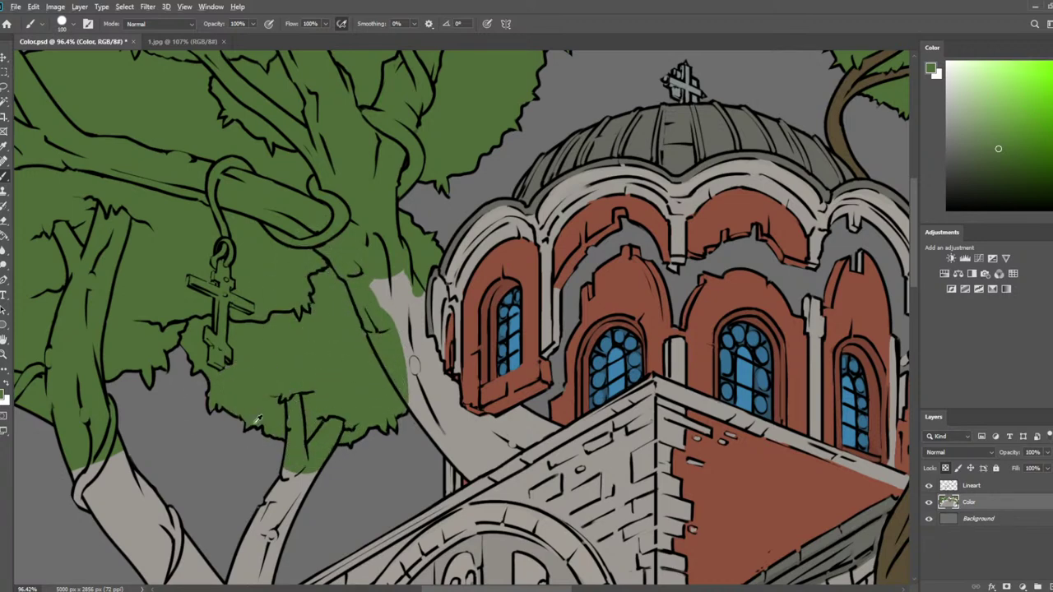
scroll(257, 420, down, 8)
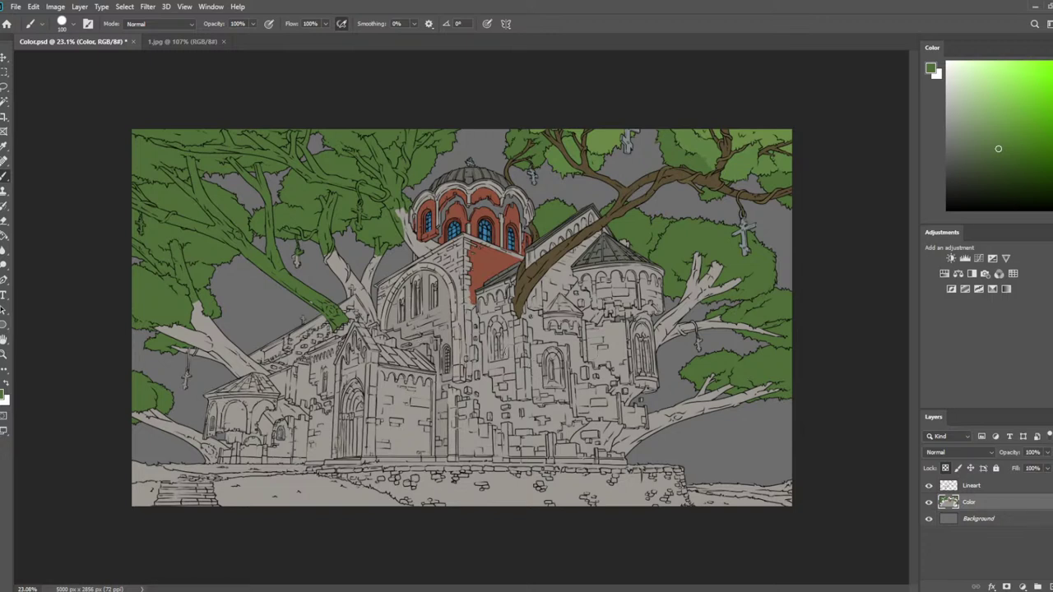
Activate the Lineart layer, save the file and sample the brown of the large branch in front of the church
scroll(393, 294, up, 9)
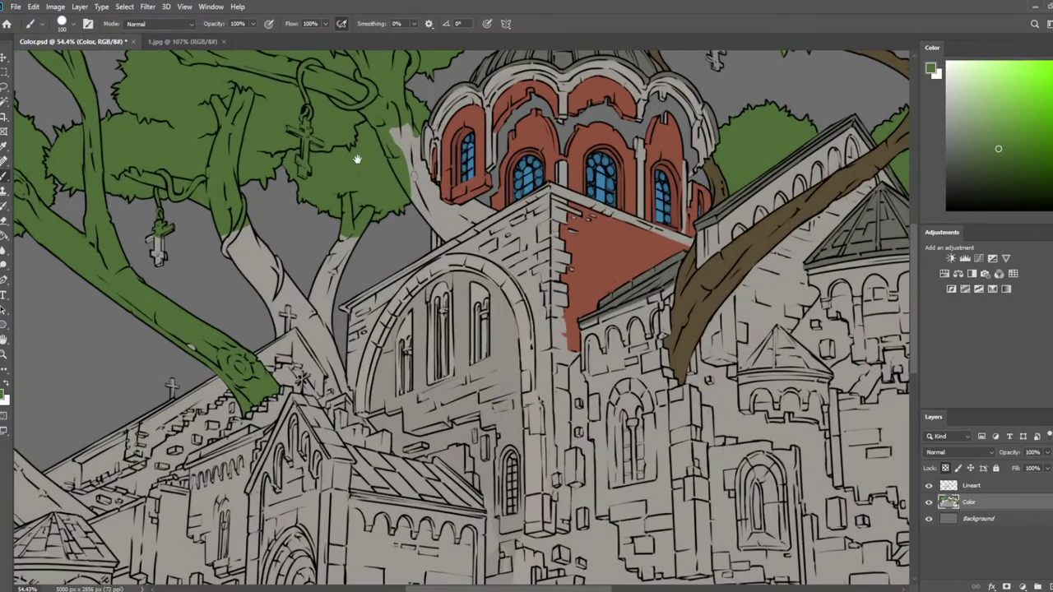
drag(357, 159, 494, 397)
click(994, 491)
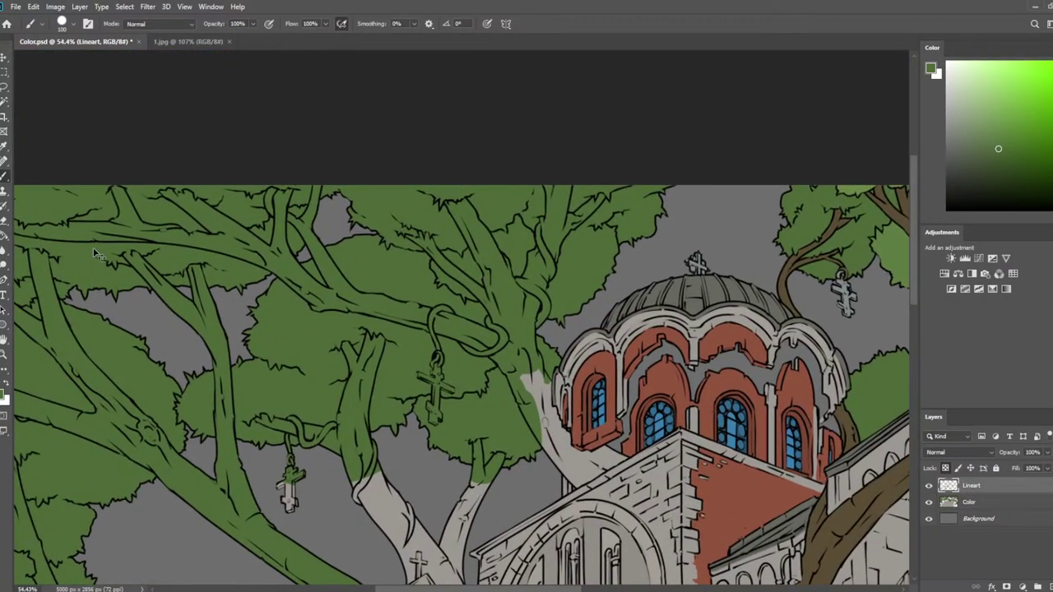
key(ctrl+s)
key(i)
click(897, 478)
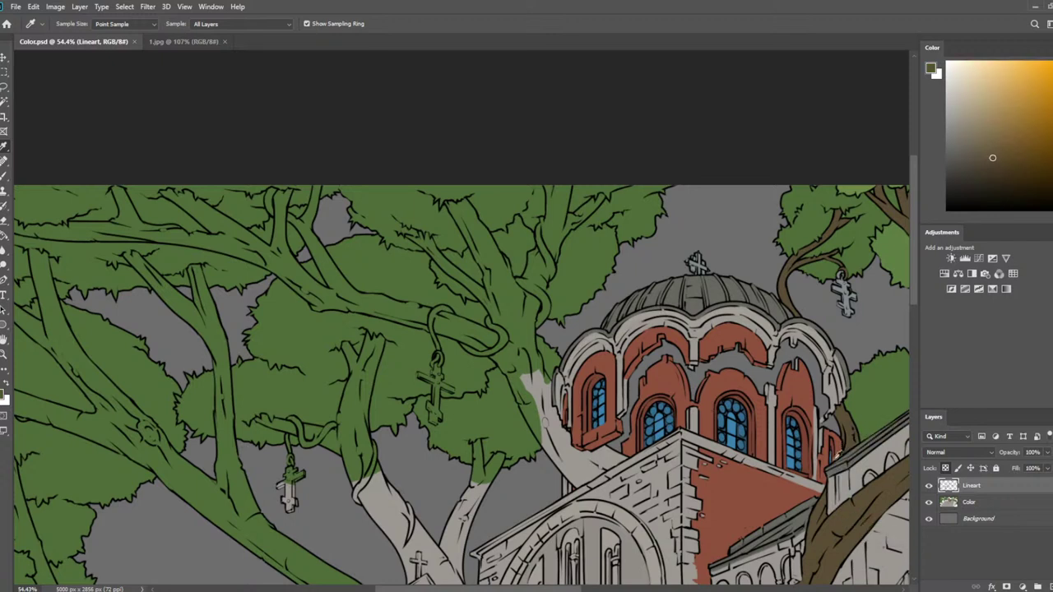
key(b)
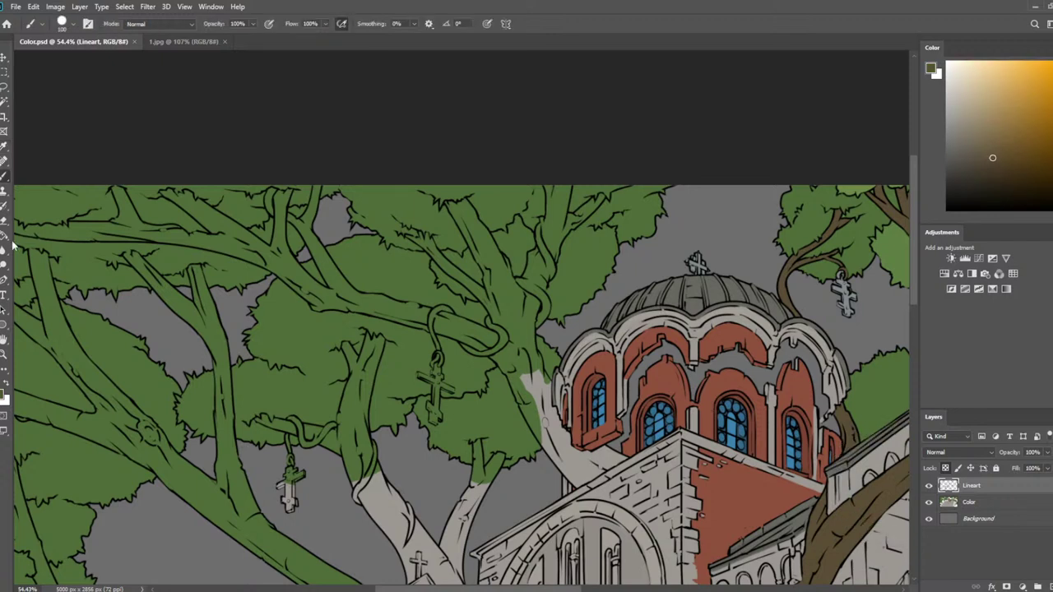
Select the trunk beside the dome and its upper branches from the line art with the Magic Wand
click(3, 109)
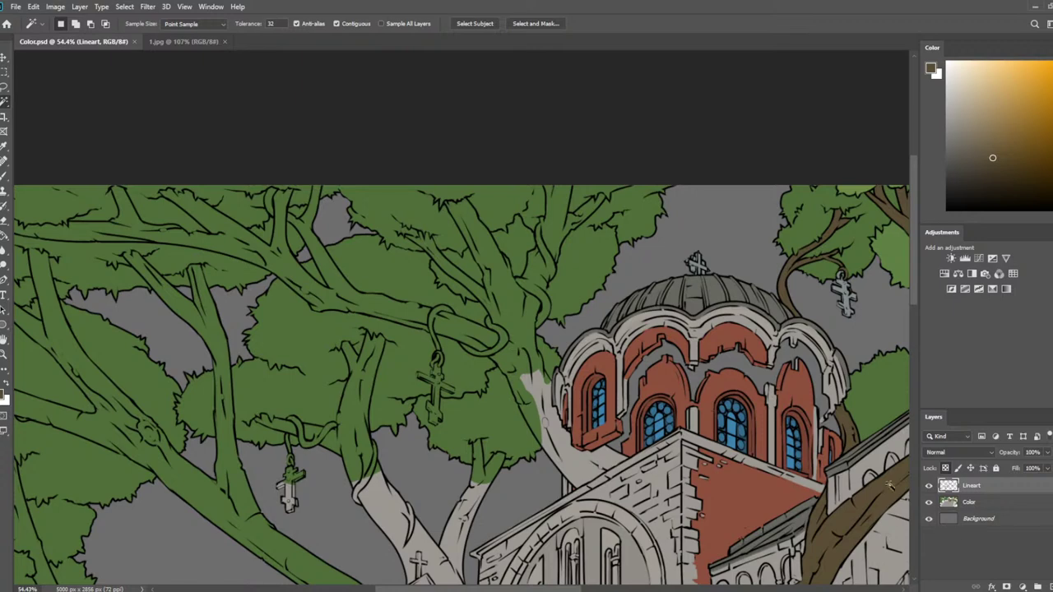
click(519, 333)
shift+click(505, 329)
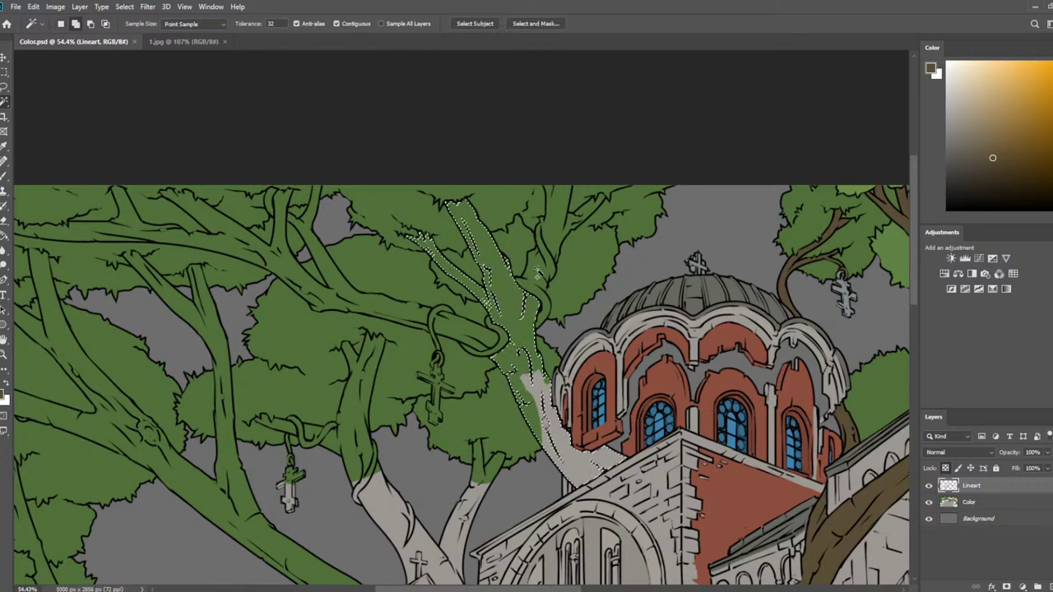
shift+click(535, 277)
shift+click(556, 227)
shift+click(582, 207)
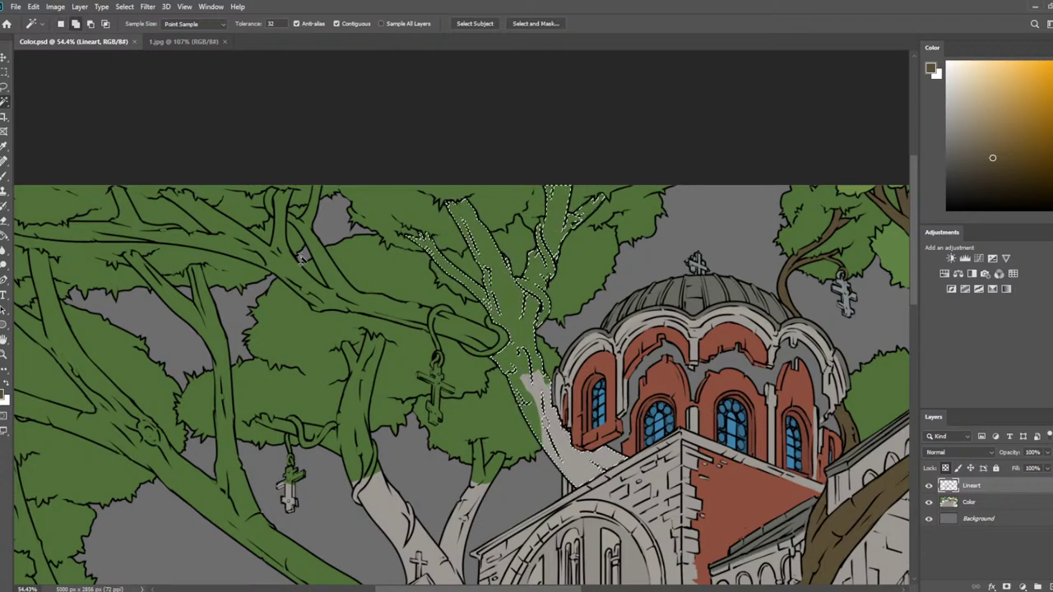
shift+click(282, 275)
Add the bare trunk at the drawing's left edge and the forked trunk behind the front gable to the selection
drag(259, 302, 455, 138)
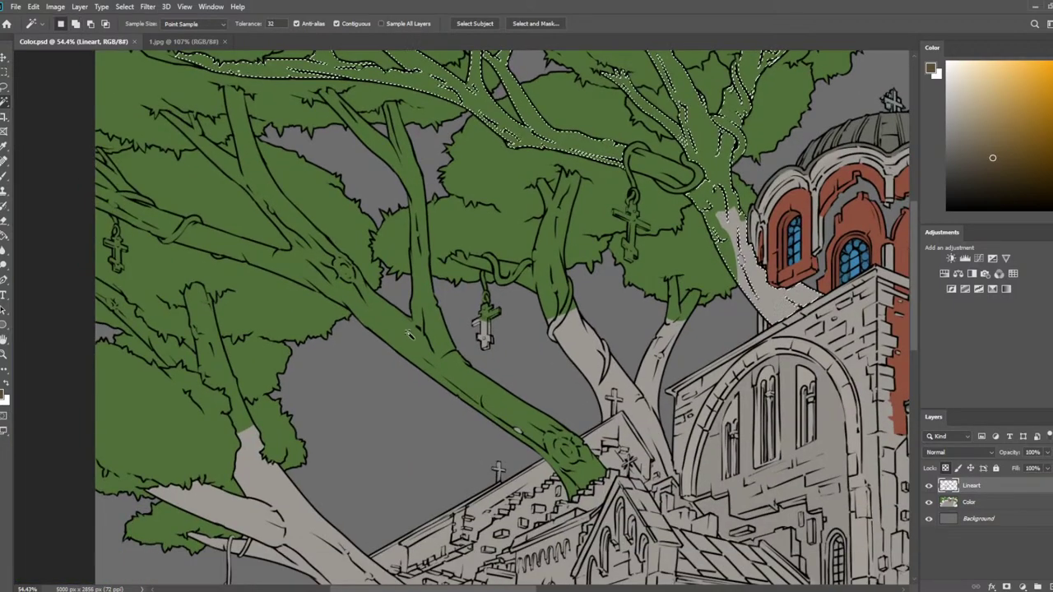
shift+click(406, 336)
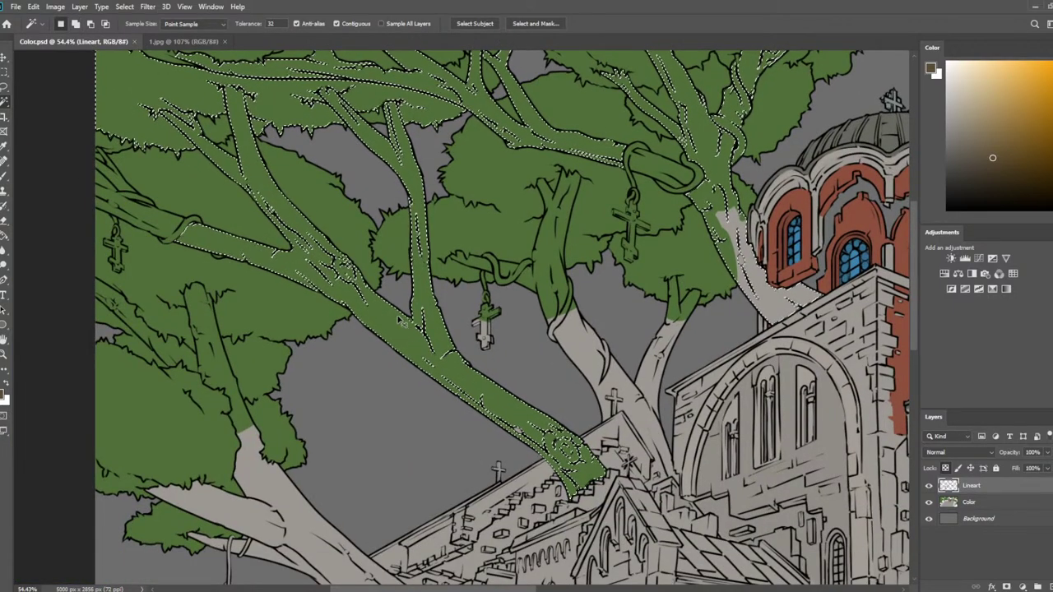
key(ctrl+z)
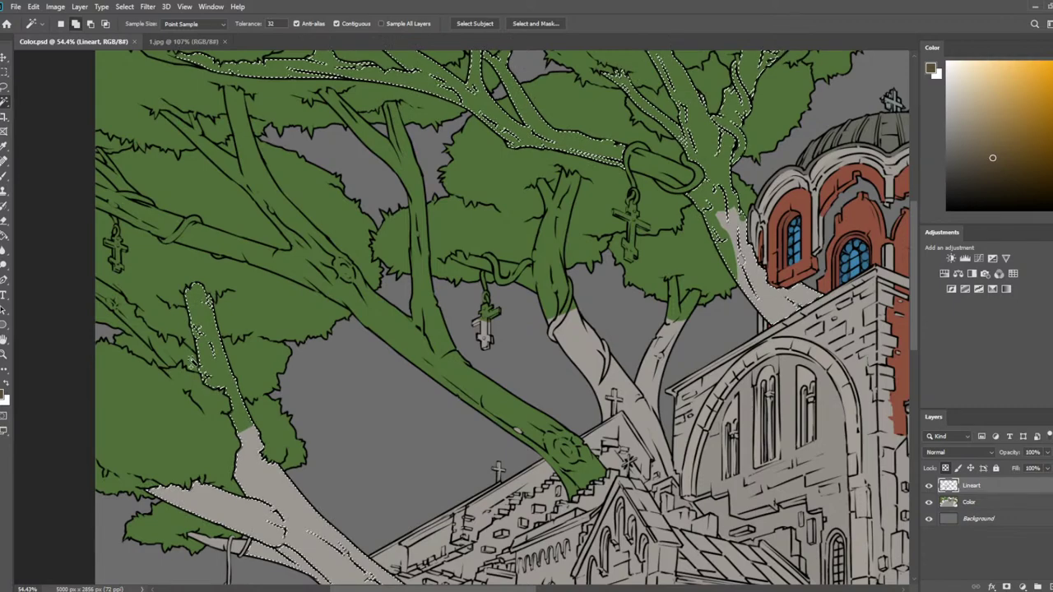
shift+click(257, 485)
scroll(406, 400, down, 2)
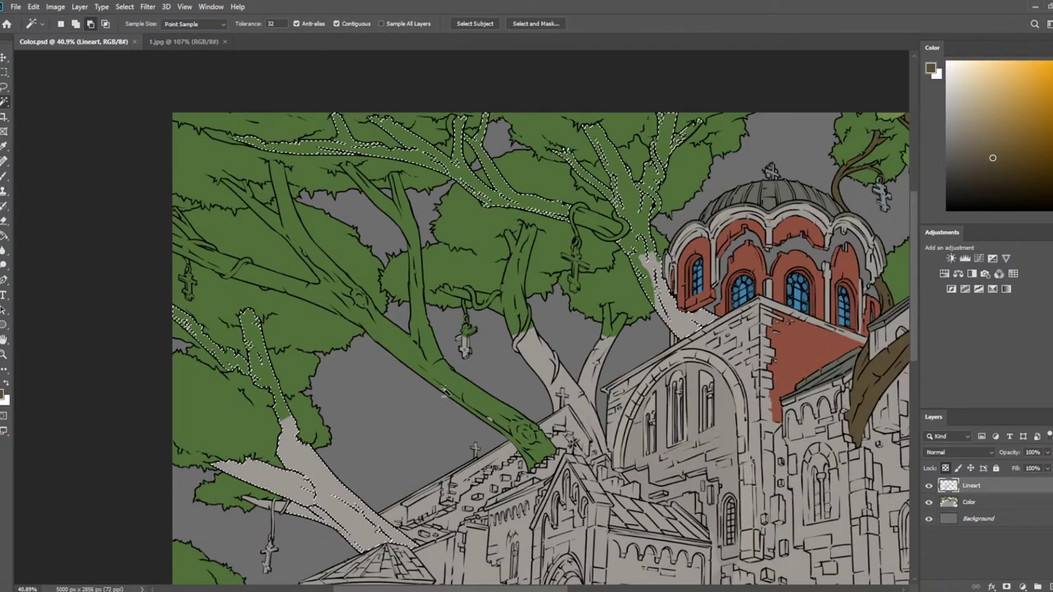
shift+click(530, 352)
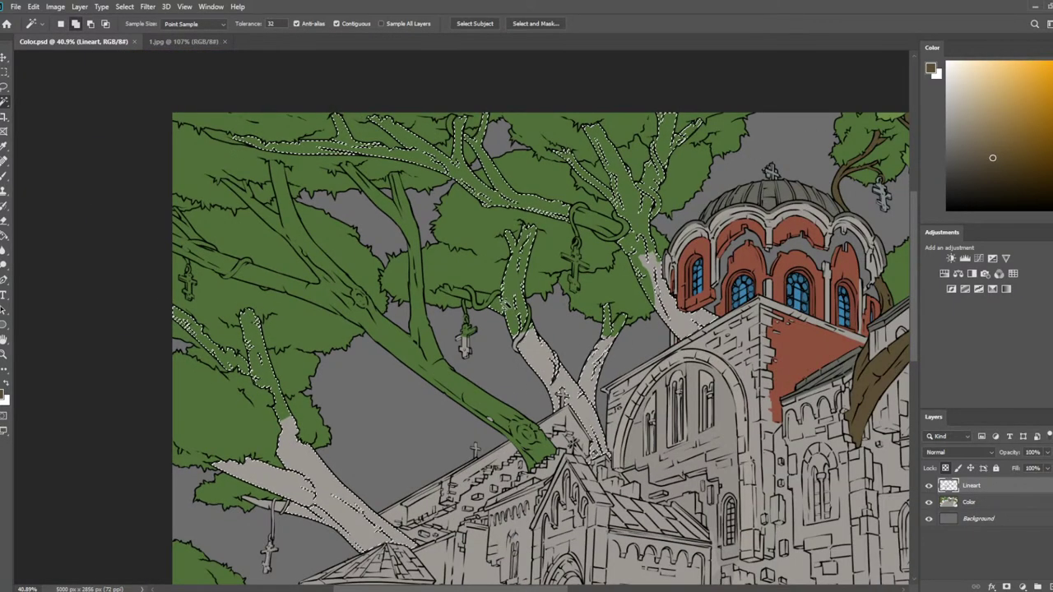
Add the small branch sections around the vine loops above the two hanging crosses to the selection
scroll(501, 238, up, 2)
shift+click(658, 211)
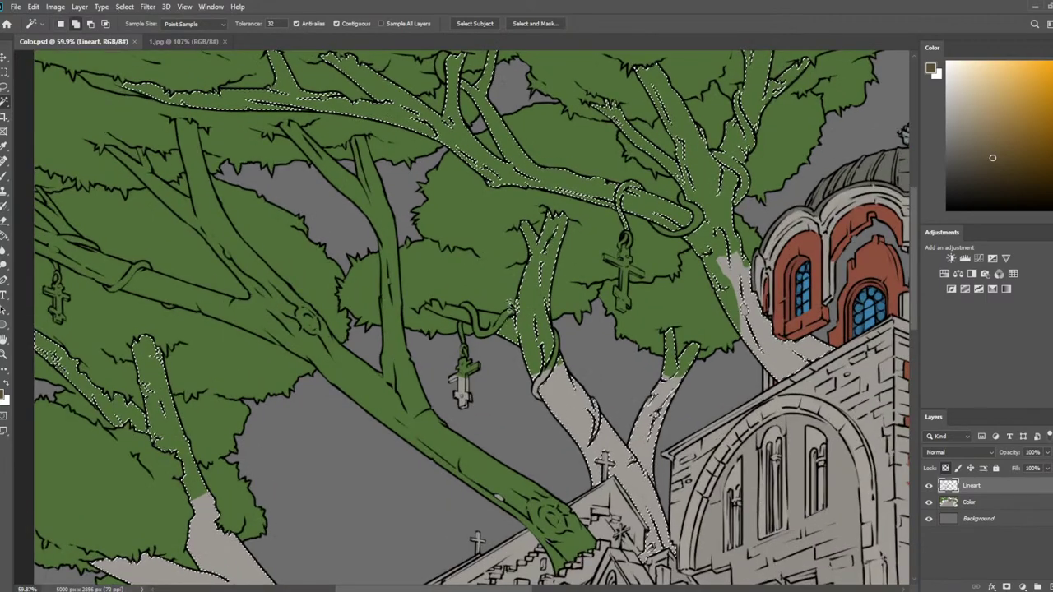
shift+click(626, 202)
shift+click(486, 320)
Add the lowest left trunk and its part visible through the ruined wall beside the small round tower to the selection
scroll(471, 318, down, 5)
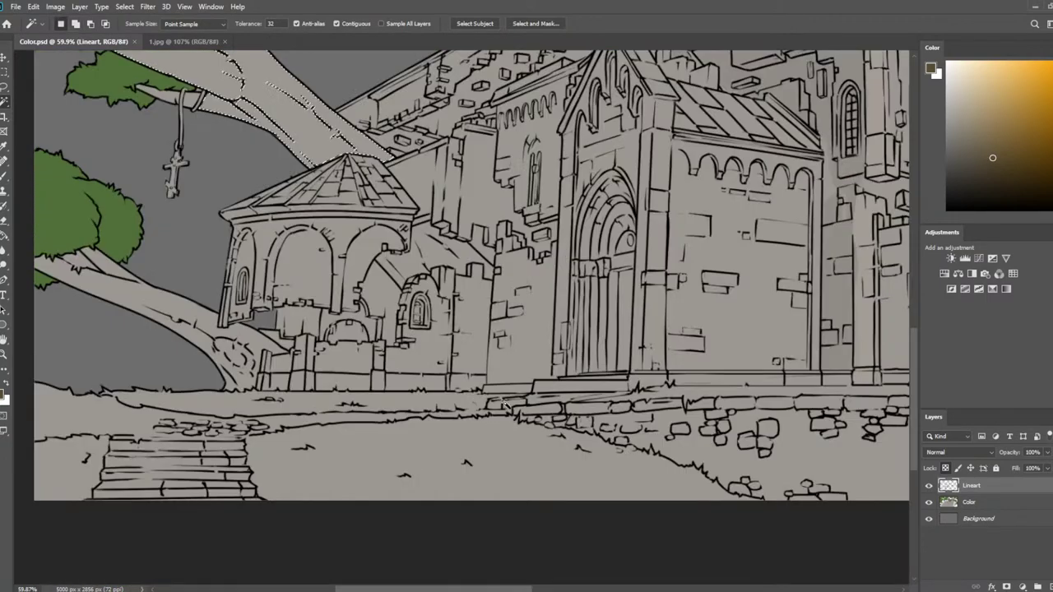
scroll(256, 248, down, 3)
scroll(252, 182, up, 3)
scroll(253, 182, up, 2)
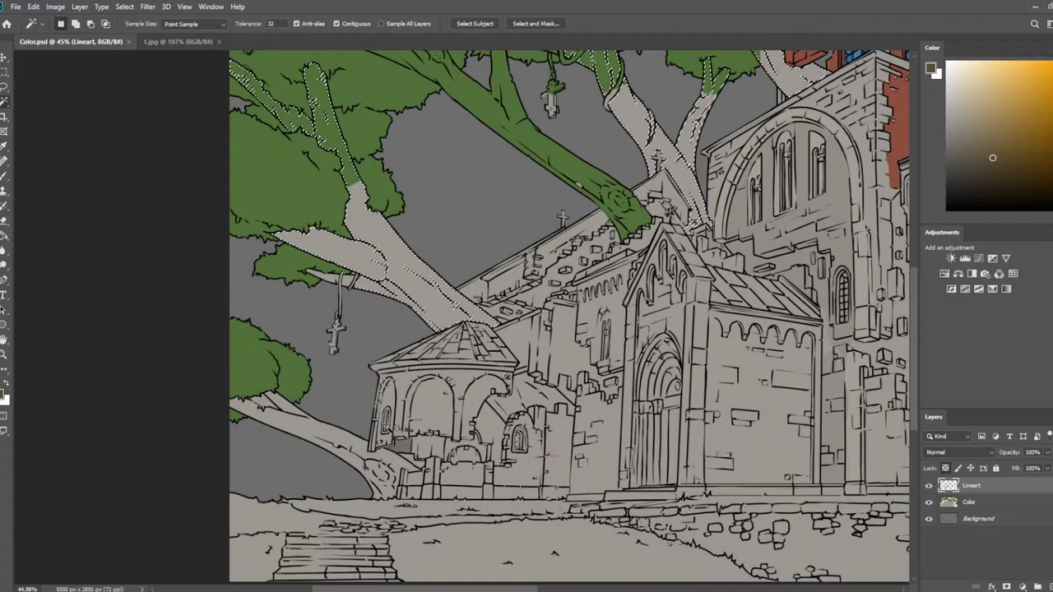
scroll(494, 315, right, 3)
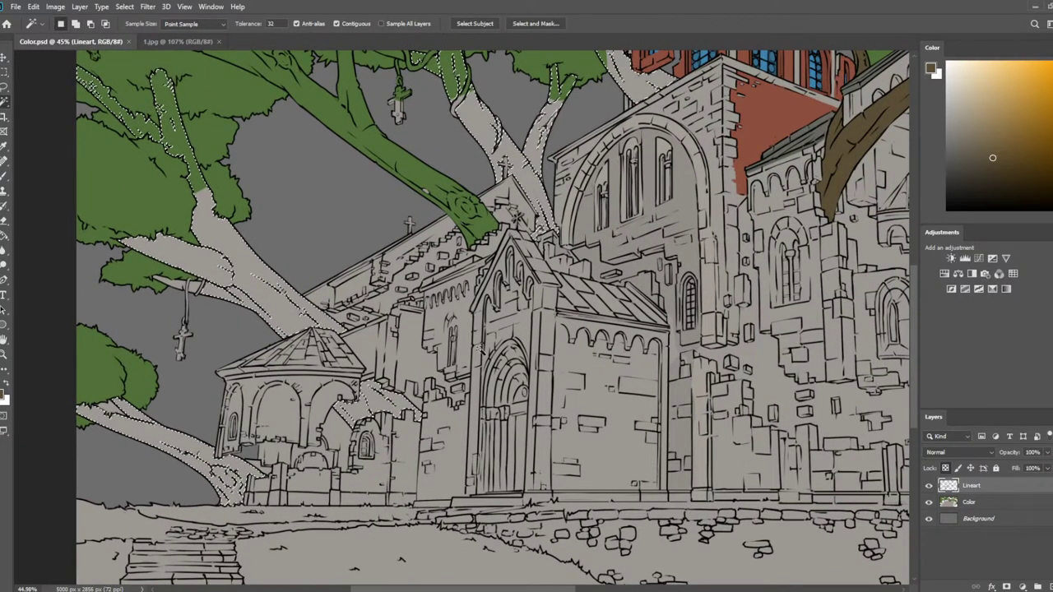
scroll(368, 350, up, 2)
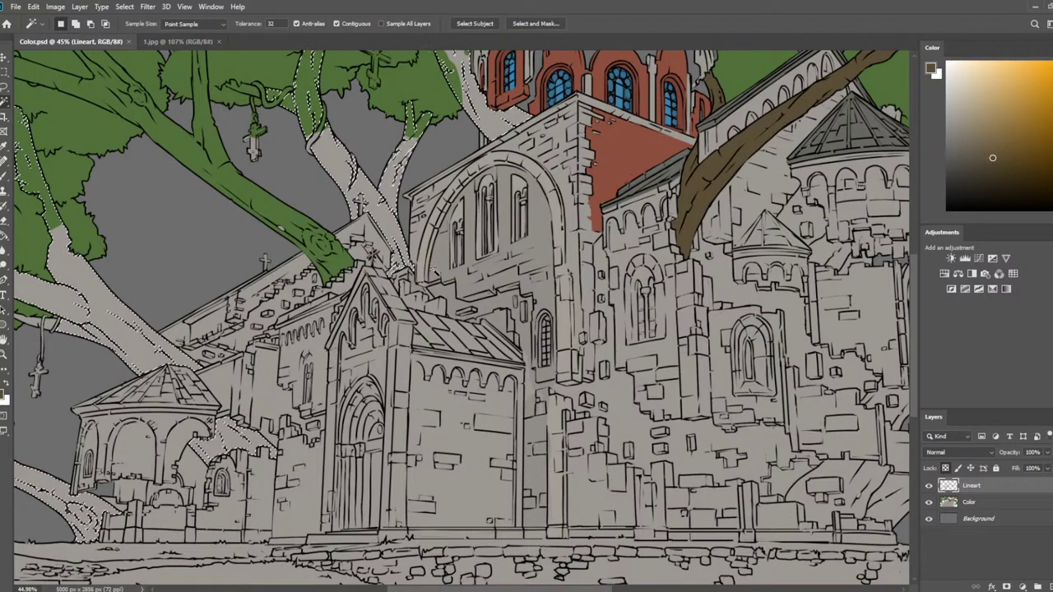
scroll(445, 369, right, 5)
drag(447, 368, 445, 367)
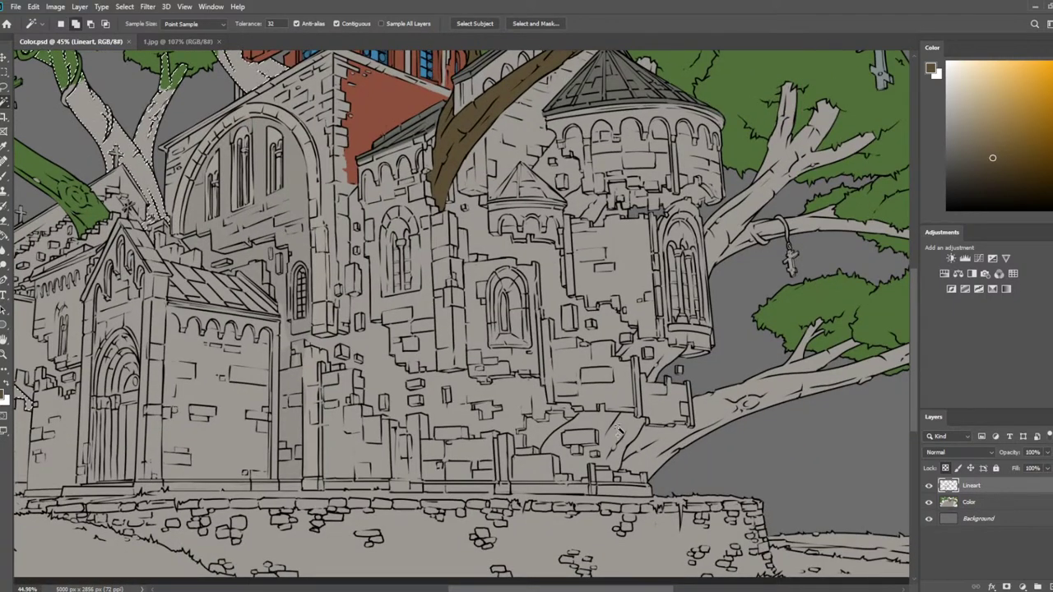
Add the bare trunks and branches to the right of the church, including the roots behind the ruined wall, to the selection
shift+click(657, 438)
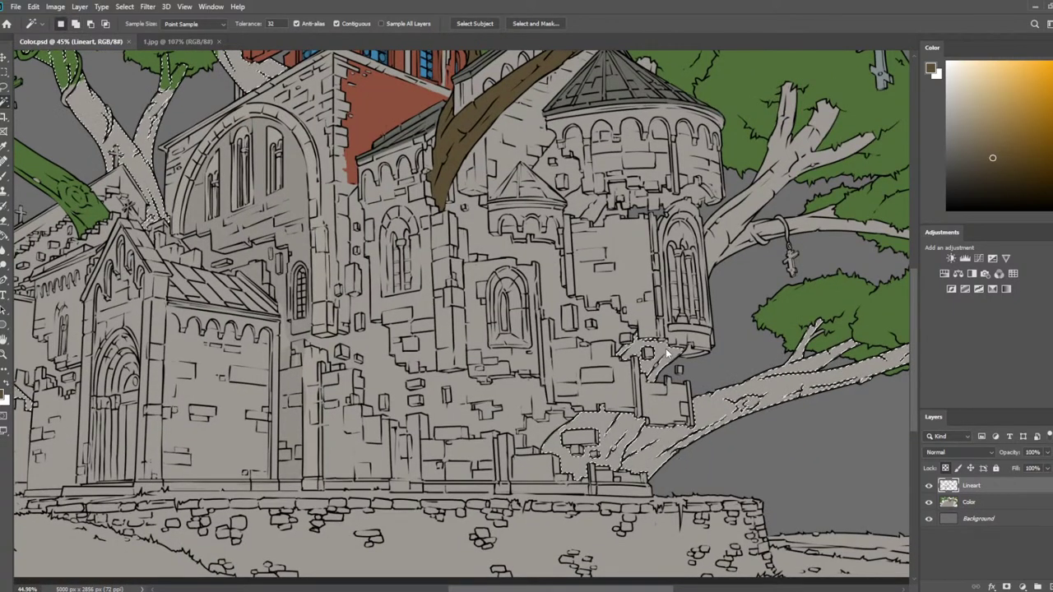
click(757, 190)
scroll(436, 231, right, 8)
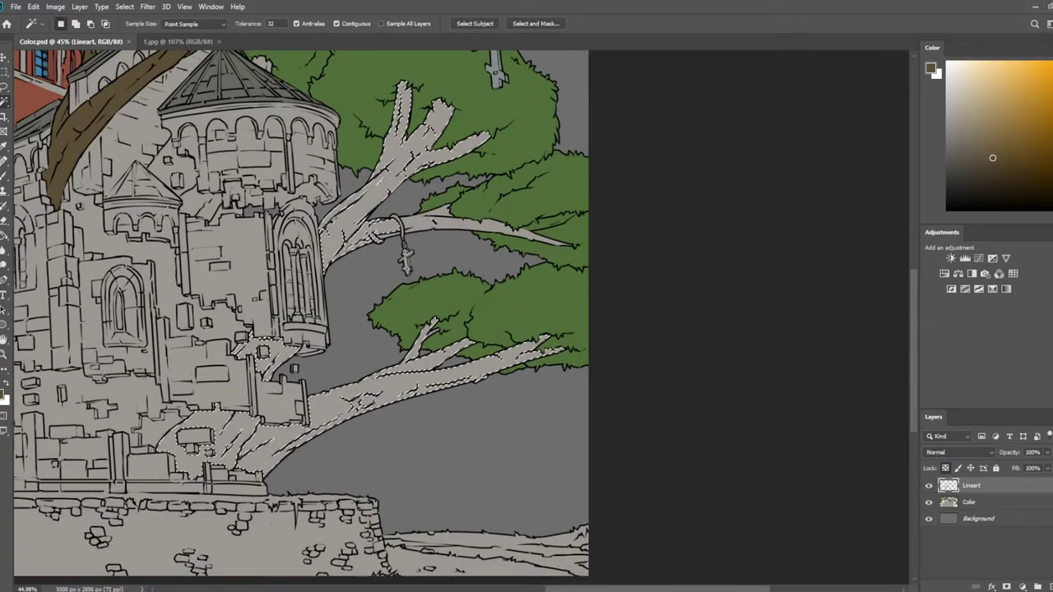
key(ctrl+0)
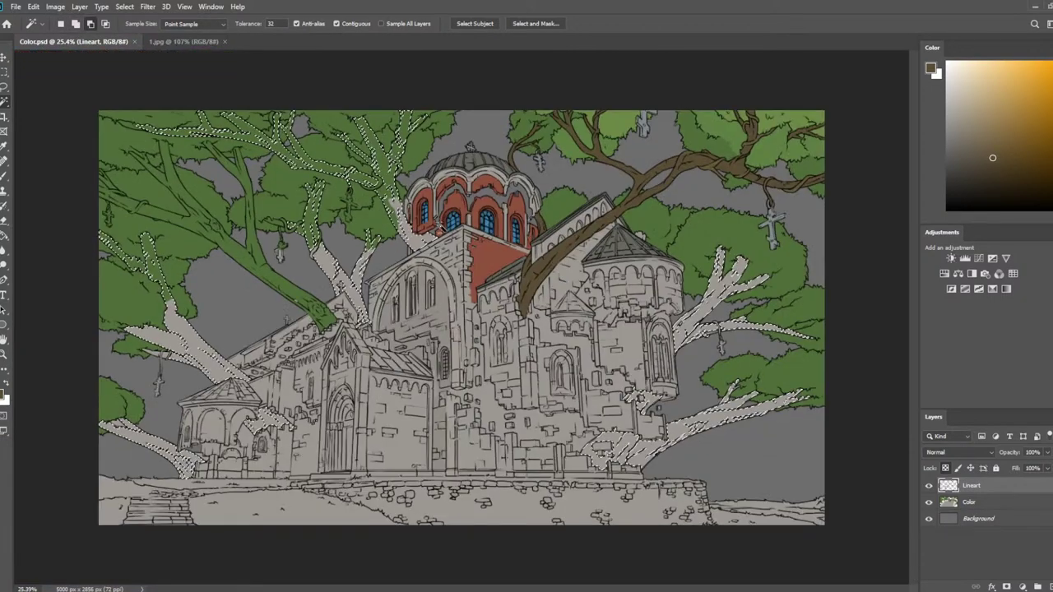
Paint all the selected trunks and branches brown on the Color layer using a very large brush, and clear the selection
click(130, 7)
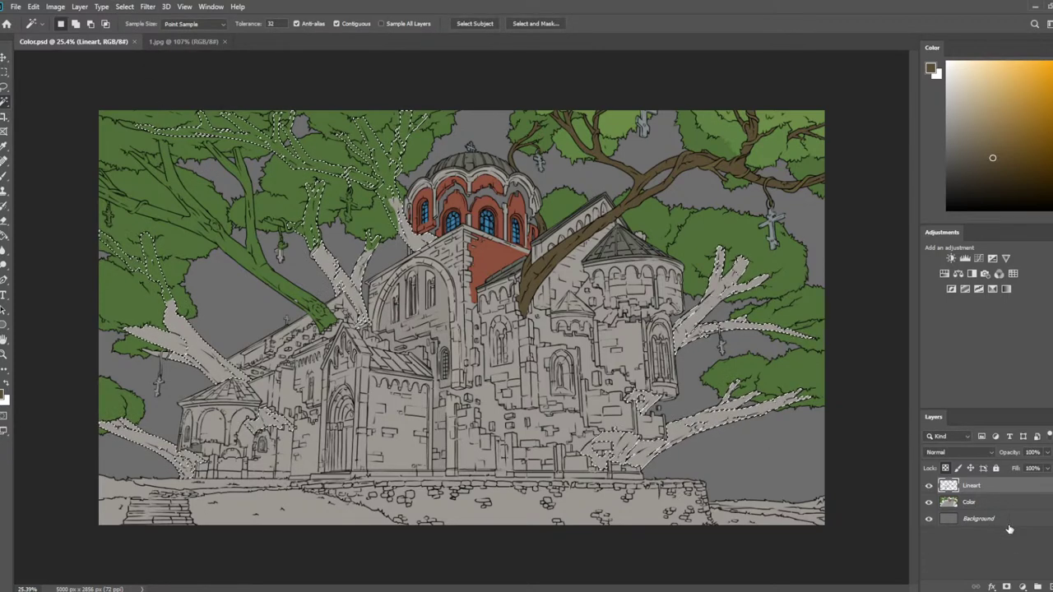
click(970, 504)
key(b)
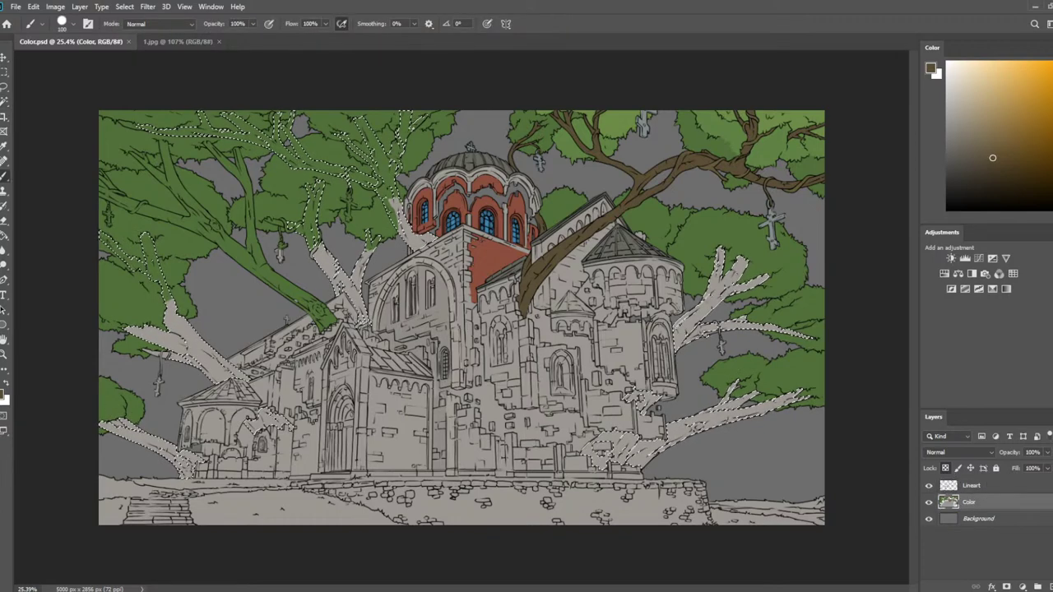
key(])
key(])
key(])
key(])
mouse_move(332, 201)
mouse_down()
mouse_move(314, 155)
mouse_move(183, 146)
mouse_move(389, 253)
mouse_move(393, 370)
mouse_move(493, 365)
mouse_move(660, 395)
mouse_move(688, 449)
mouse_move(646, 478)
mouse_move(528, 478)
mouse_move(657, 332)
mouse_move(459, 459)
mouse_move(231, 276)
mouse_move(114, 302)
mouse_up()
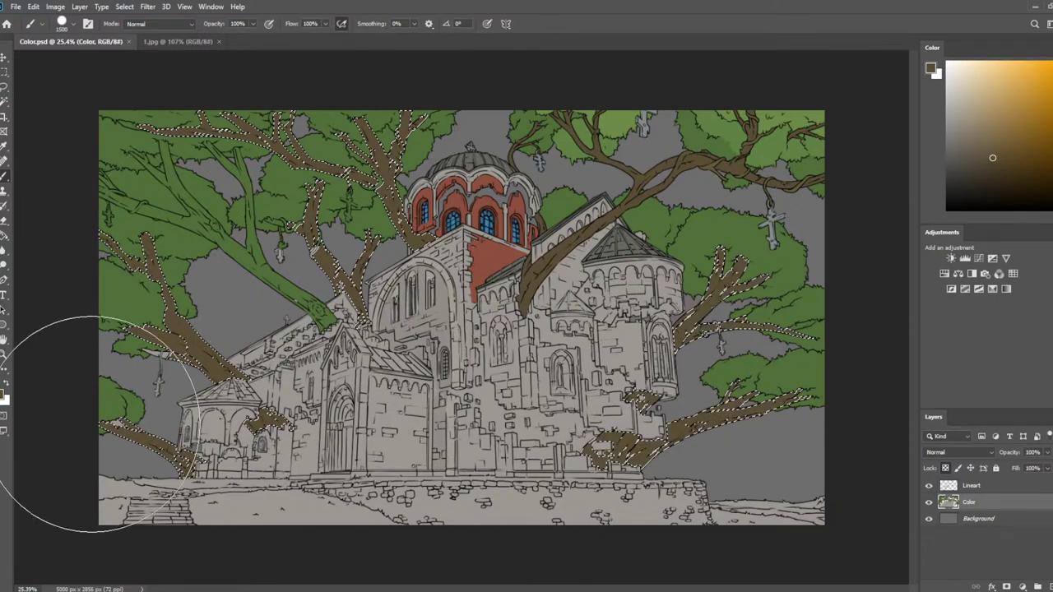
key(l)
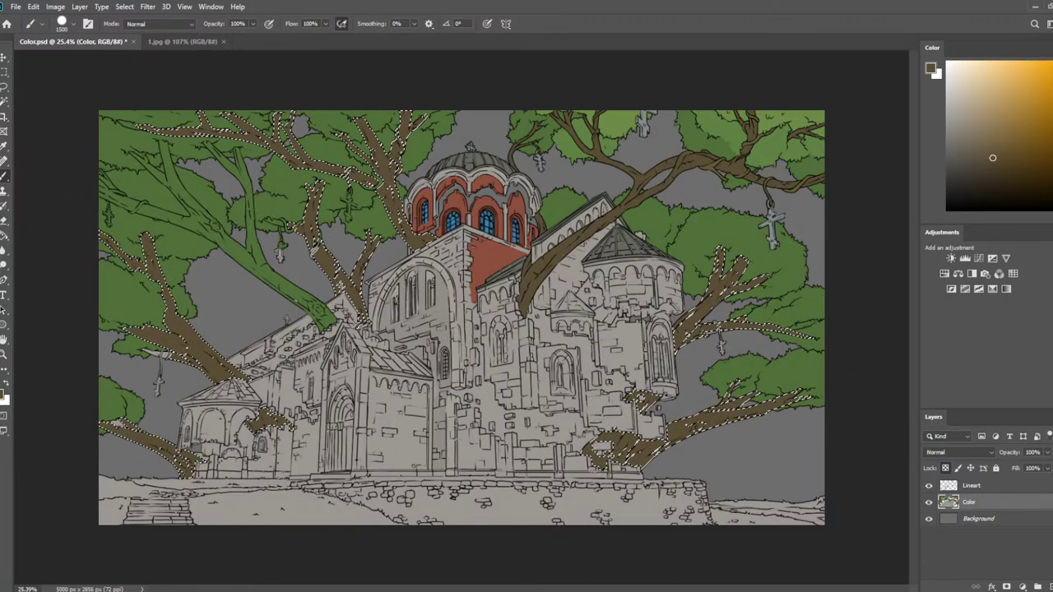
key(ctrl+d)
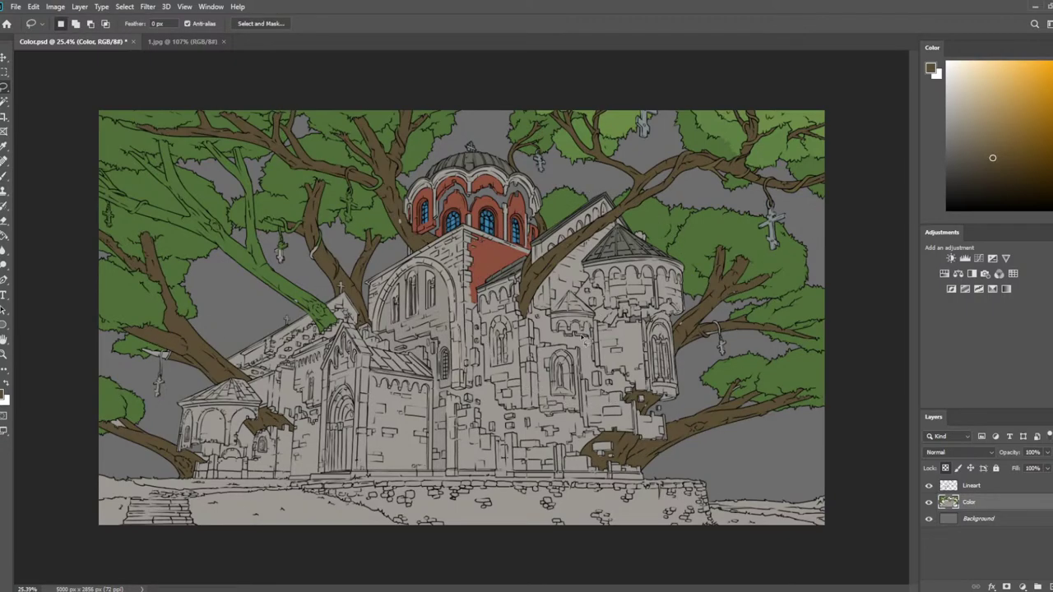
Paint the unfilled leaf gap between the forked branches of the lowest left trunk in the sampled foliage green with a 10 px brush
drag(247, 375, 345, 375)
drag(269, 418, 595, 274)
drag(357, 346, 526, 357)
scroll(527, 359, up, 2)
key(b)
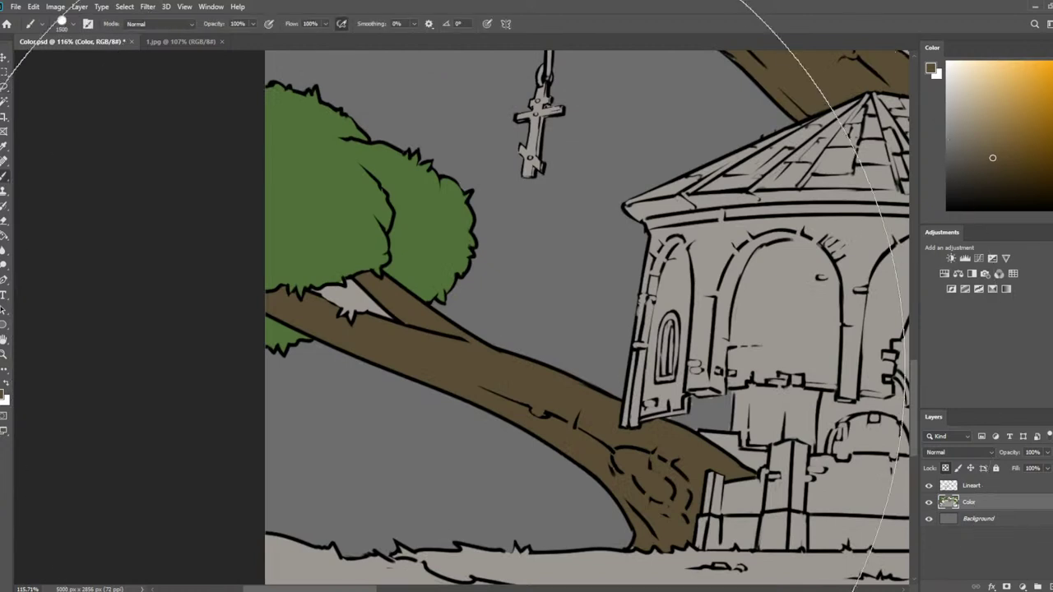
key(bracketleft)
key(bracketleft)
key(bracketleft)
key(bracketleft)
key(bracketleft)
key(bracketleft)
key(bracketleft)
key(bracketleft)
key(bracketleft)
key(bracketleft)
key(bracketleft)
key(bracketleft)
key(bracketleft)
key(bracketleft)
key(bracketleft)
key(bracketleft)
key(bracketleft)
key(bracketleft)
key(bracketleft)
key(bracketleft)
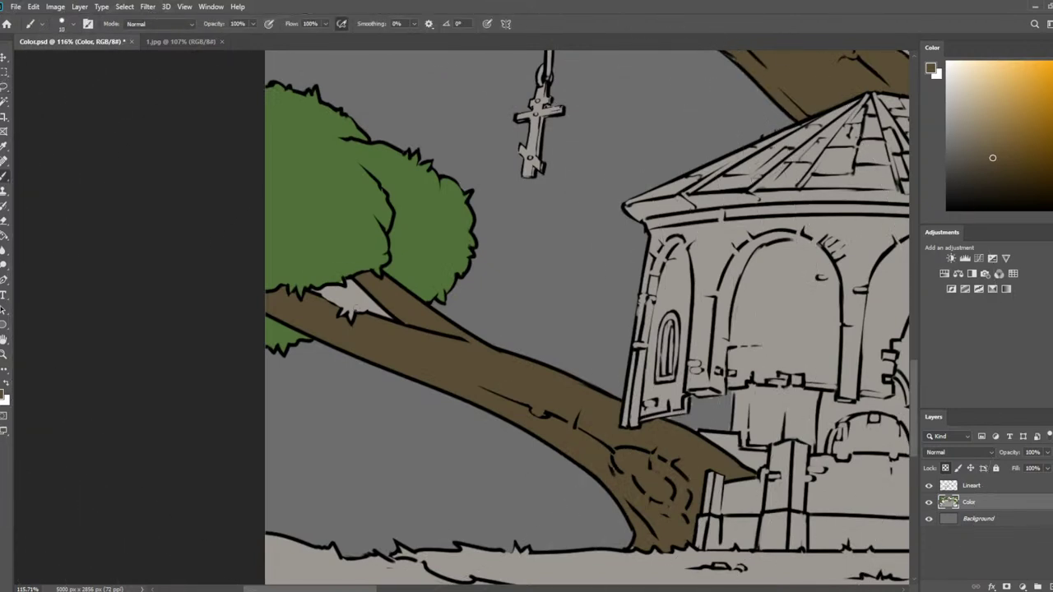
key(i)
click(344, 244)
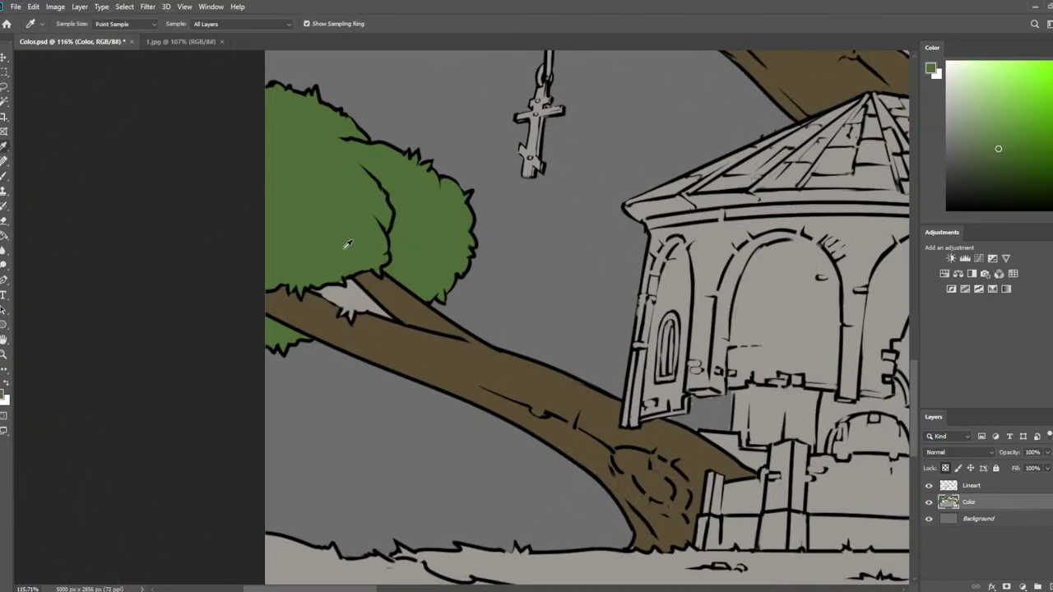
scroll(461, 252, up, 2)
key(b)
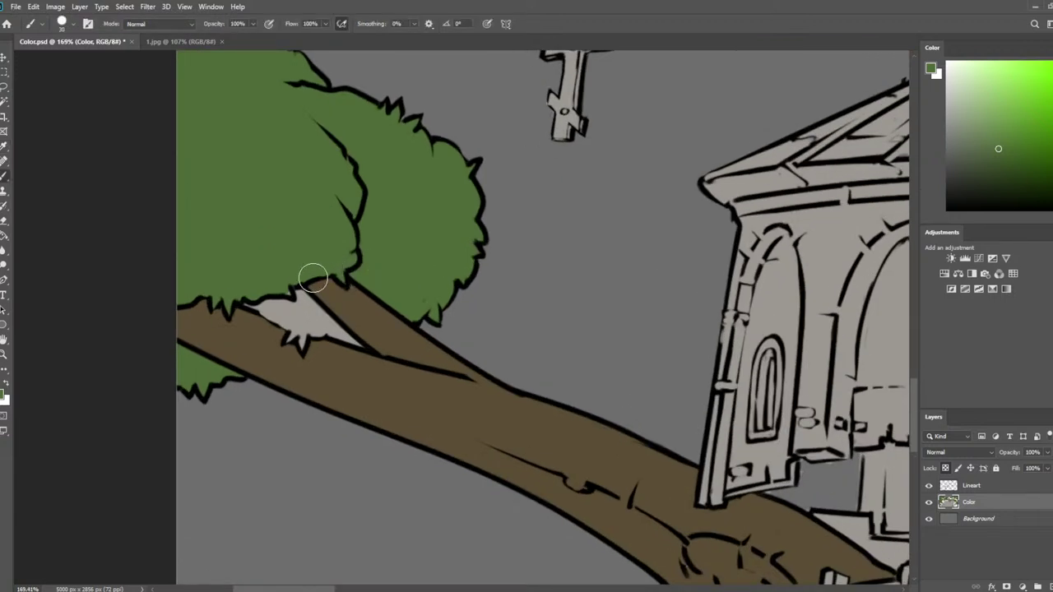
key(bracketleft)
mouse_move(262, 301)
mouse_down()
mouse_move(295, 318)
mouse_move(293, 297)
mouse_move(284, 309)
mouse_move(357, 345)
mouse_move(286, 324)
mouse_up()
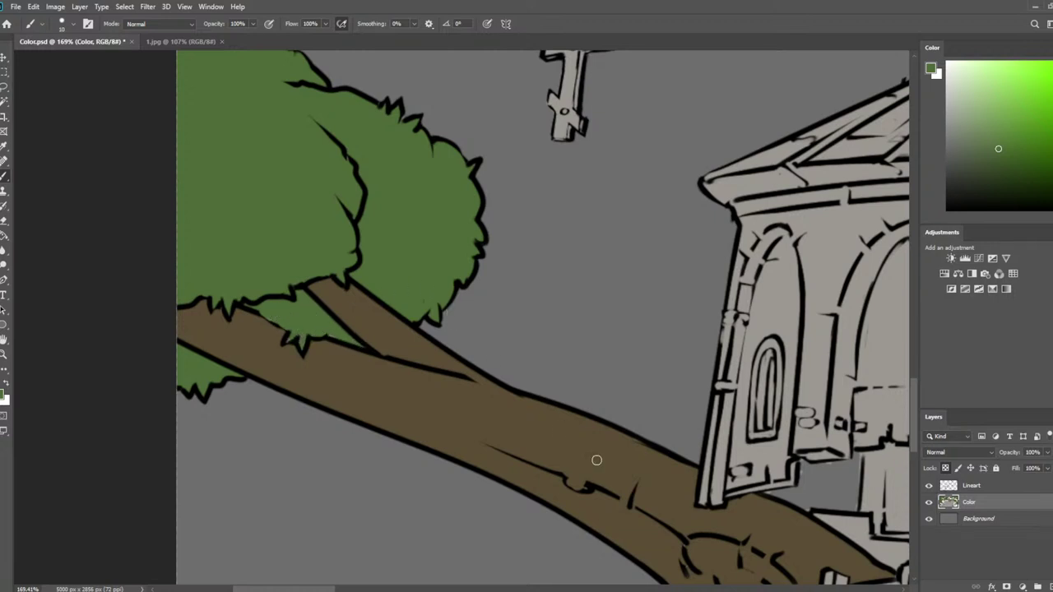
Touch up the colour edges of the lowest left trunk beside the small round tower with sampled brown and a fine Eraser
drag(596, 460, 425, 263)
alt+click(436, 262)
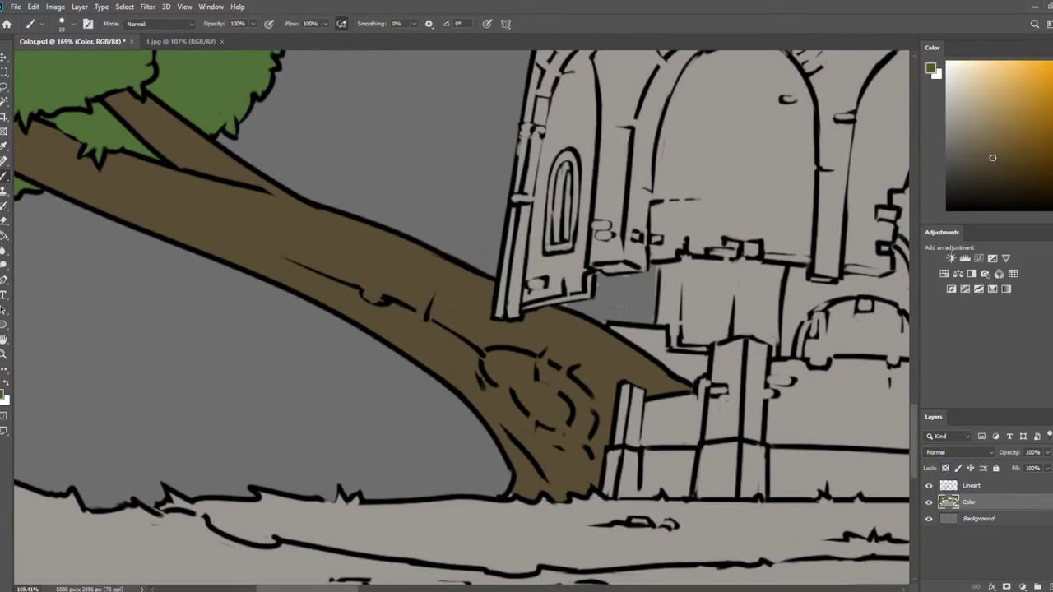
key(e)
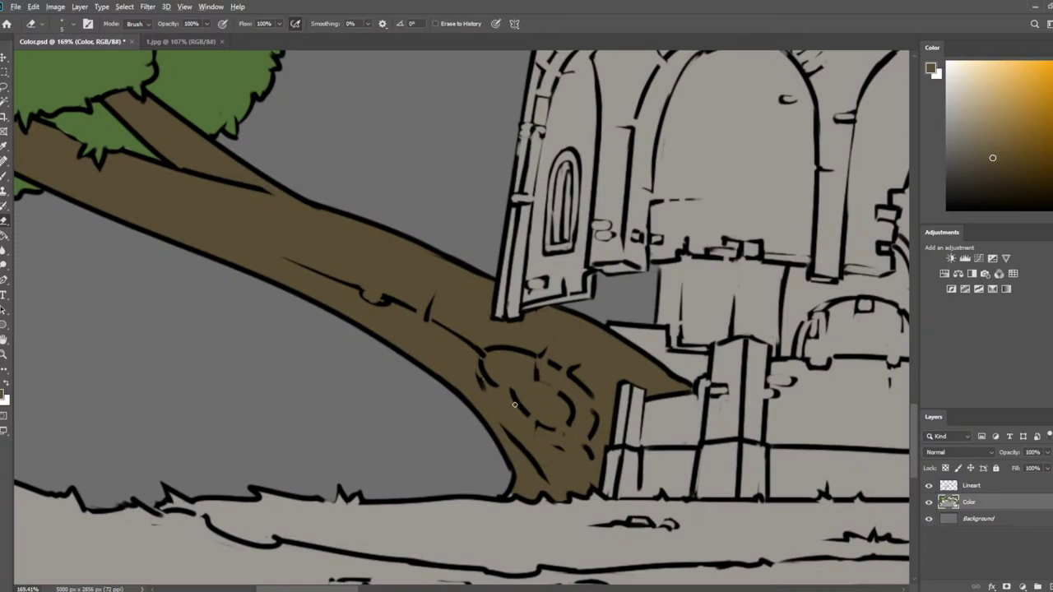
scroll(514, 405, down, 3)
scroll(442, 298, down, 3)
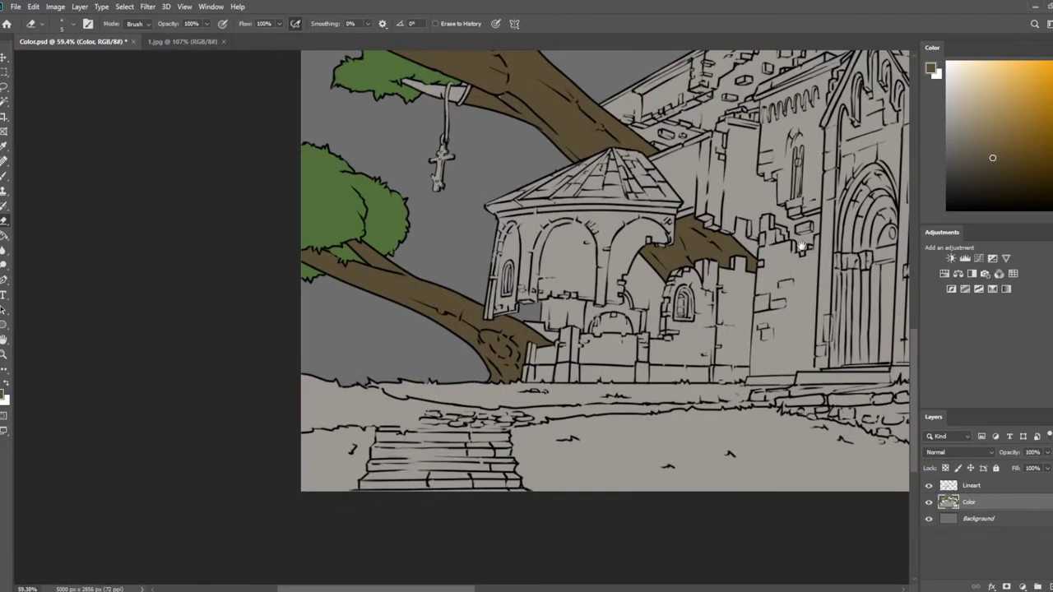
Paint the trunk knot, the vine loop and its hanging cross on the tree right of the church brown
drag(801, 246, 283, 316)
drag(801, 246, 516, 276)
drag(739, 281, 529, 295)
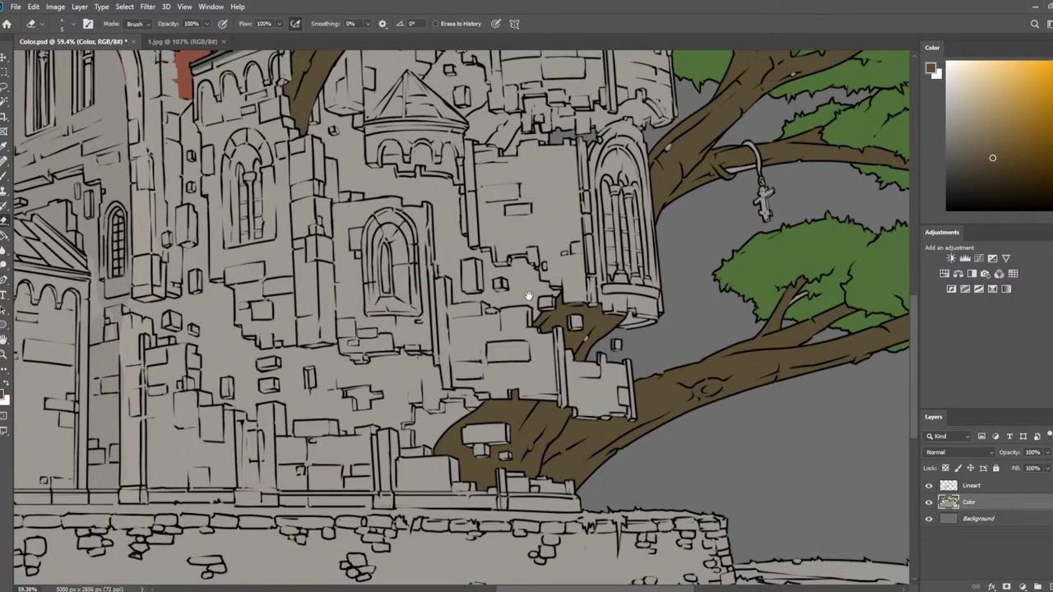
drag(714, 276, 466, 306)
scroll(475, 278, up, 5)
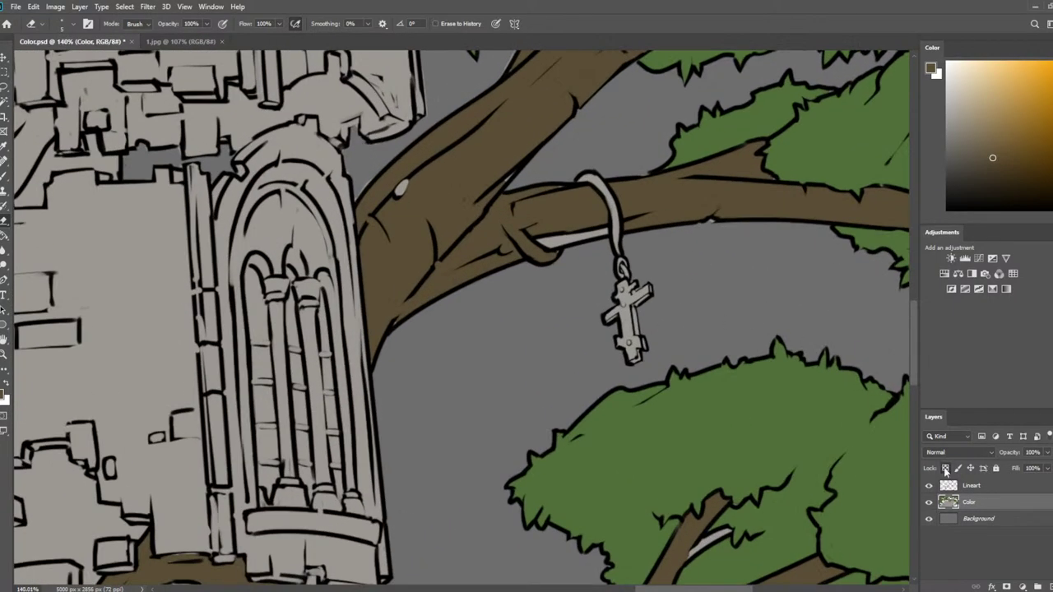
key(b)
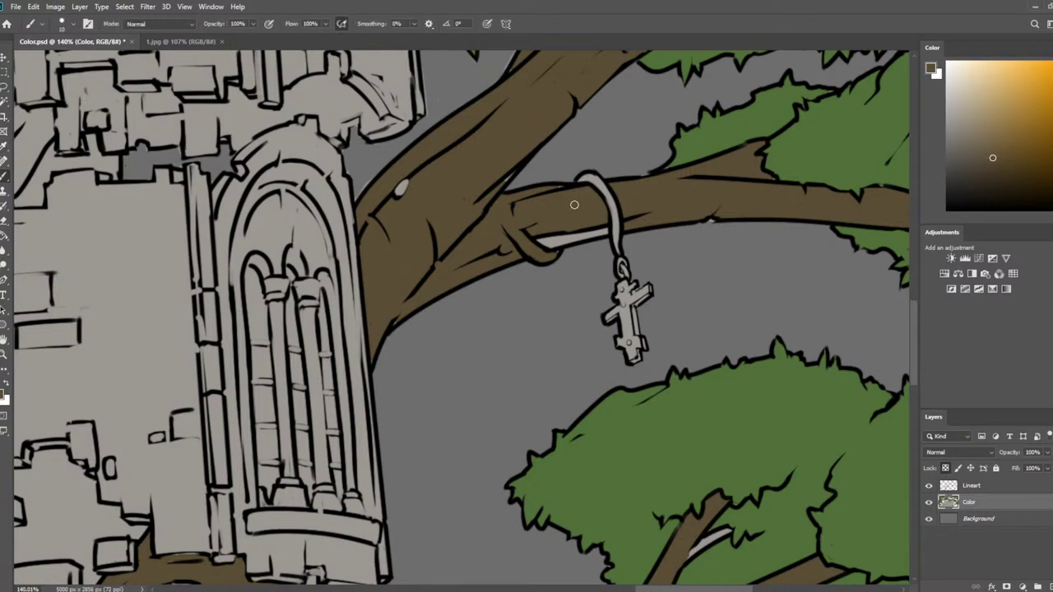
key(bracketright)
key(bracketright)
key(bracketright)
drag(405, 190, 400, 206)
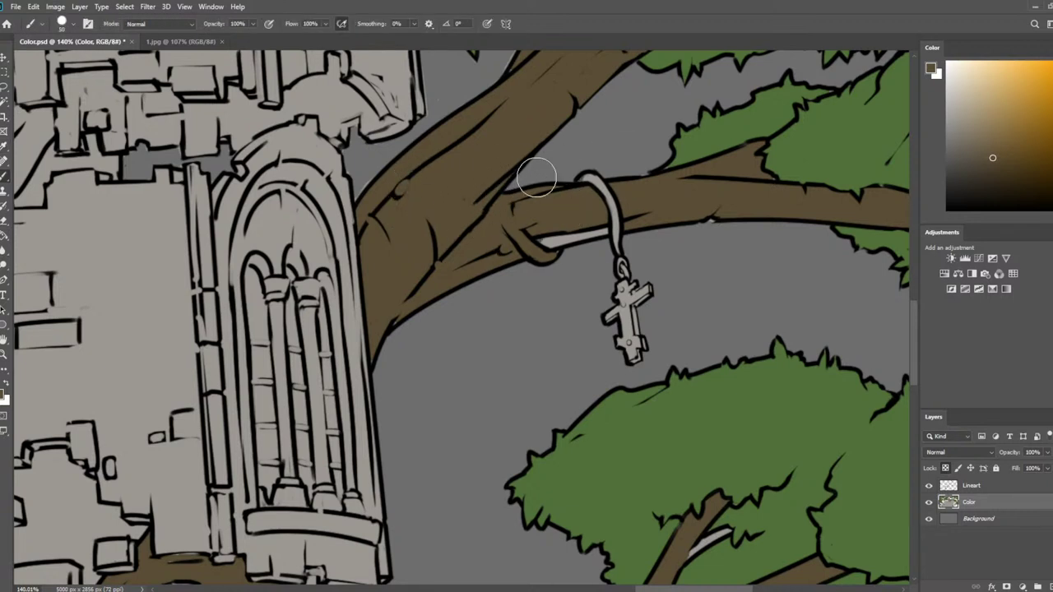
mouse_move(558, 238)
mouse_down()
mouse_move(600, 241)
mouse_move(616, 317)
mouse_move(658, 301)
mouse_move(650, 284)
mouse_up()
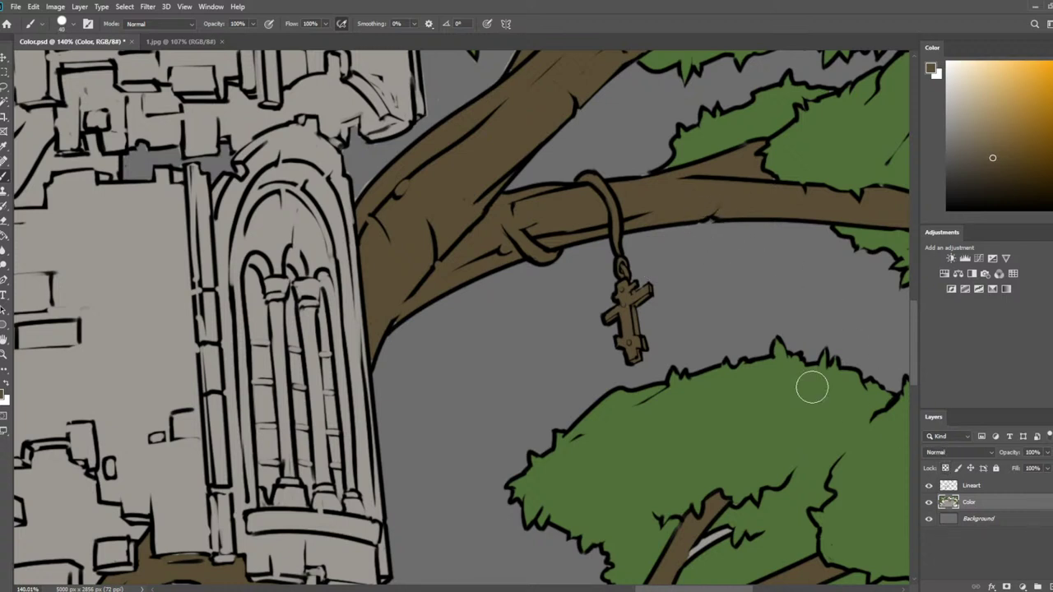
Erase the light fringe on the Color layer below the cross-bearing branch and along the upper edge of its trunk
key(e)
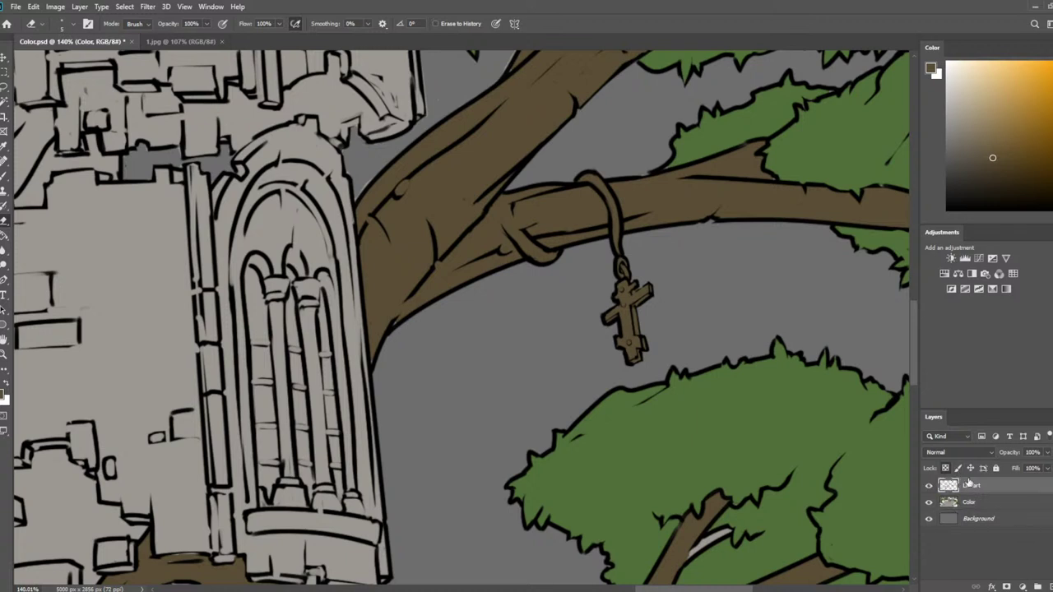
click(956, 485)
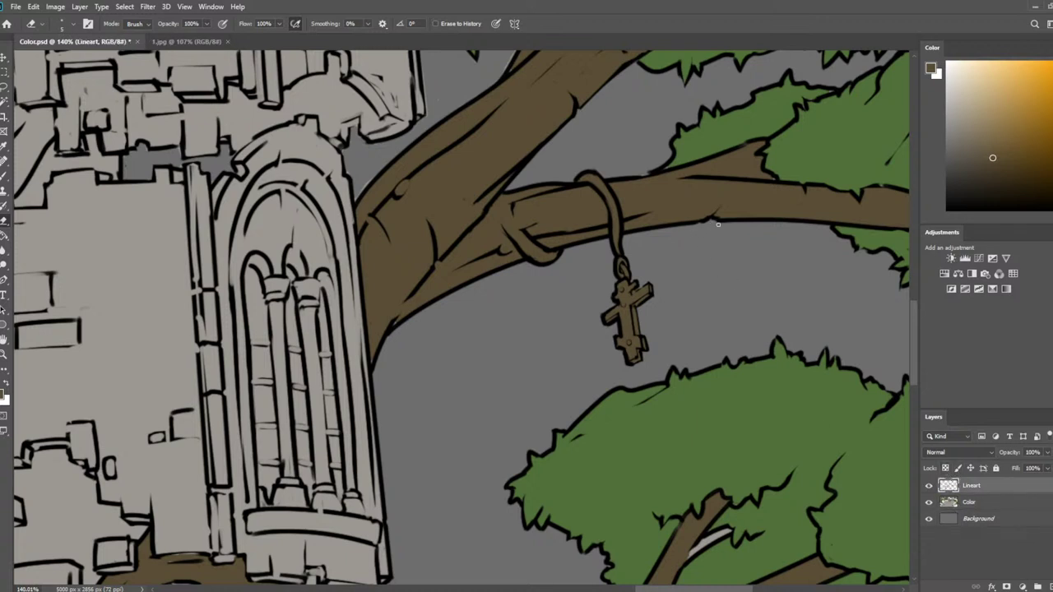
click(954, 502)
key(space)
drag(636, 234, 719, 341)
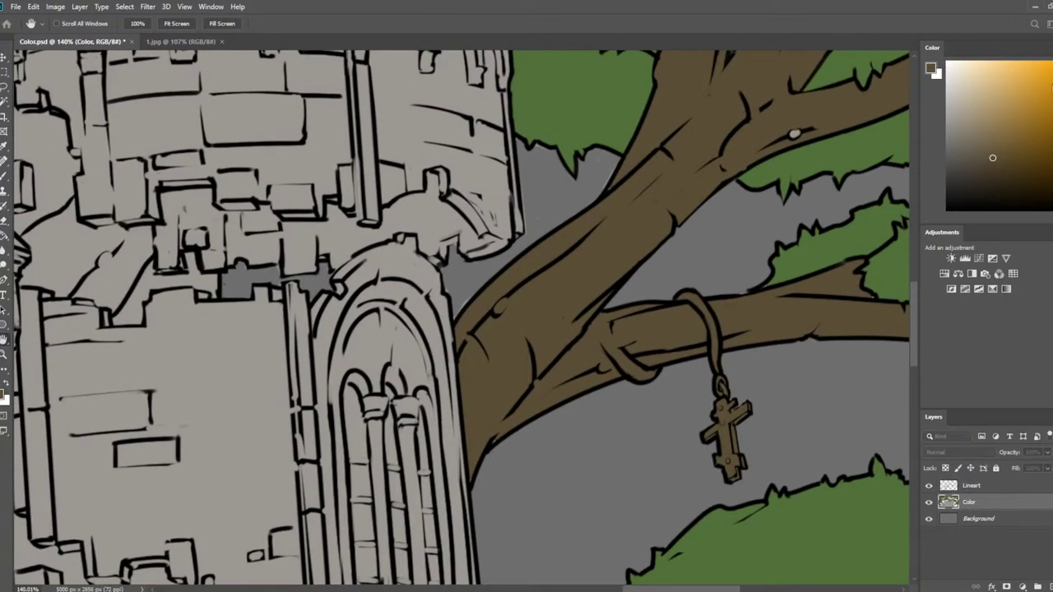
key(e)
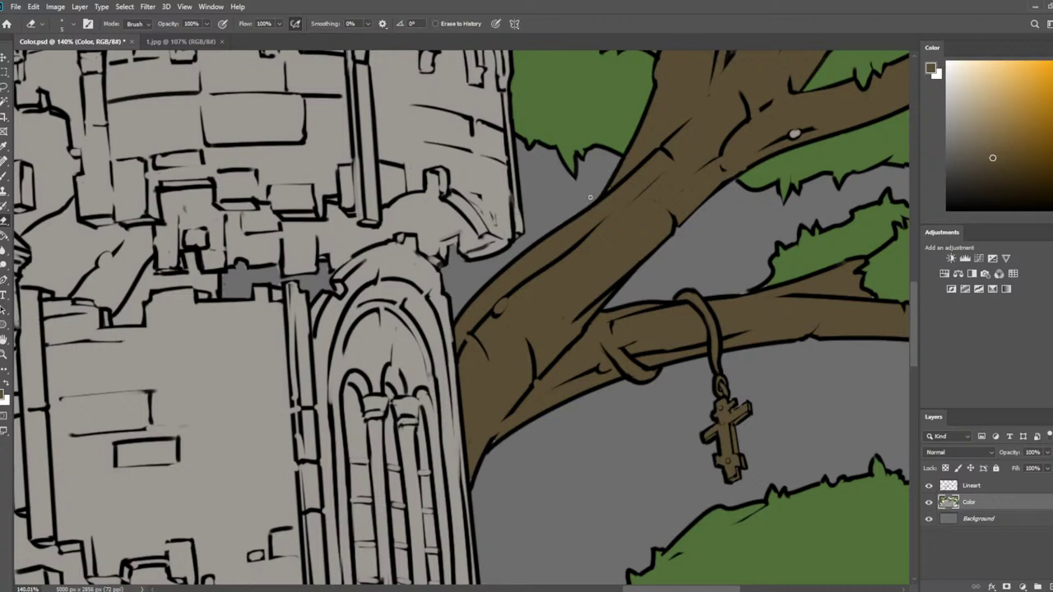
Fill the small light knot on the upper fork of the tree right of the church with brown
key(i)
key(b)
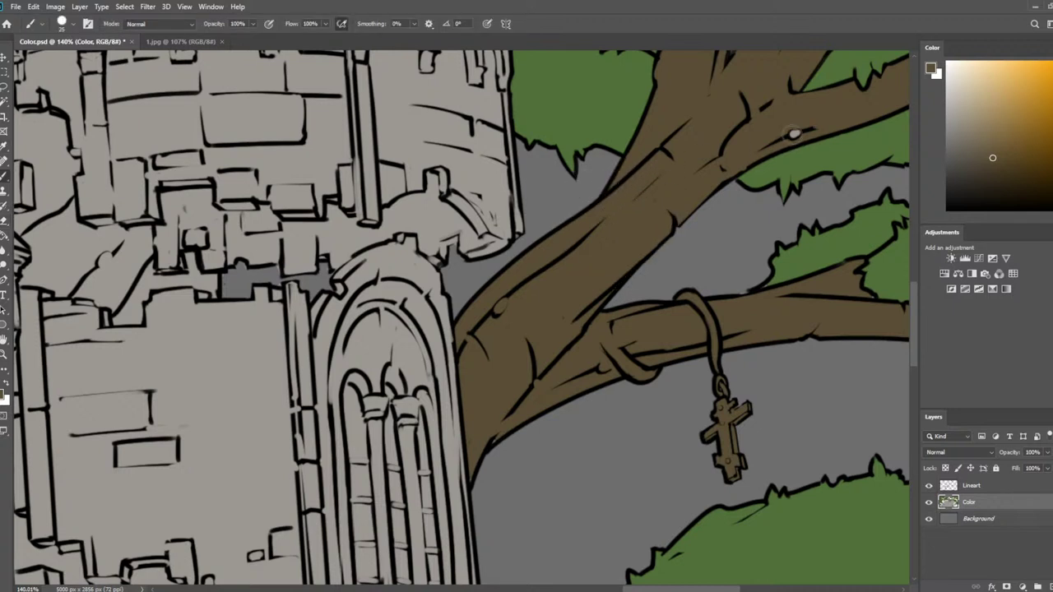
key(bracketleft)
key(bracketleft)
drag(785, 131, 752, 172)
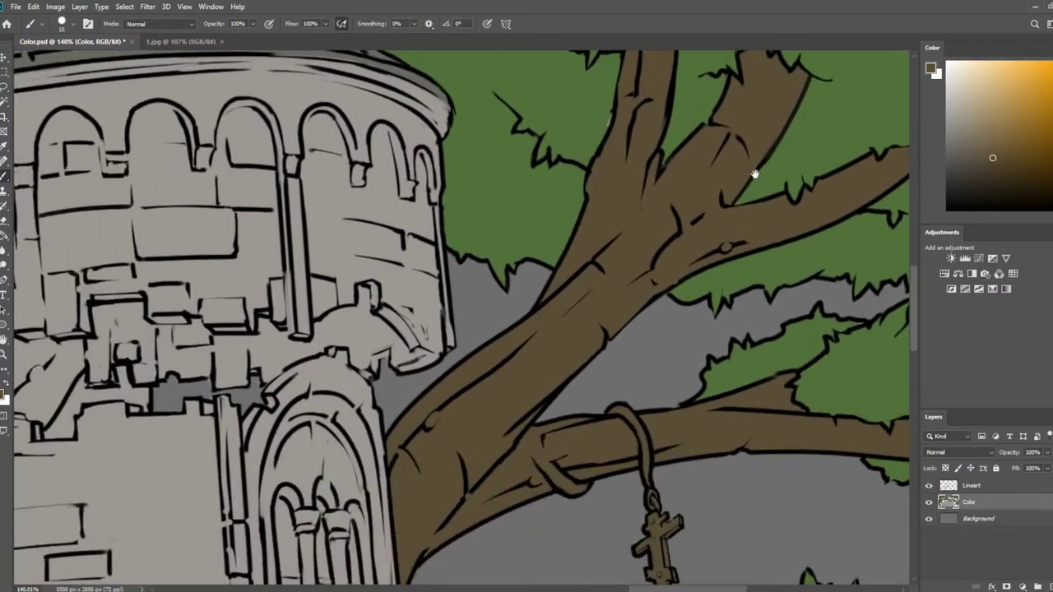
Touch up the ruined tower's edge beside the trunk with the sampled light stone colour
drag(516, 324, 560, 289)
drag(540, 405, 538, 258)
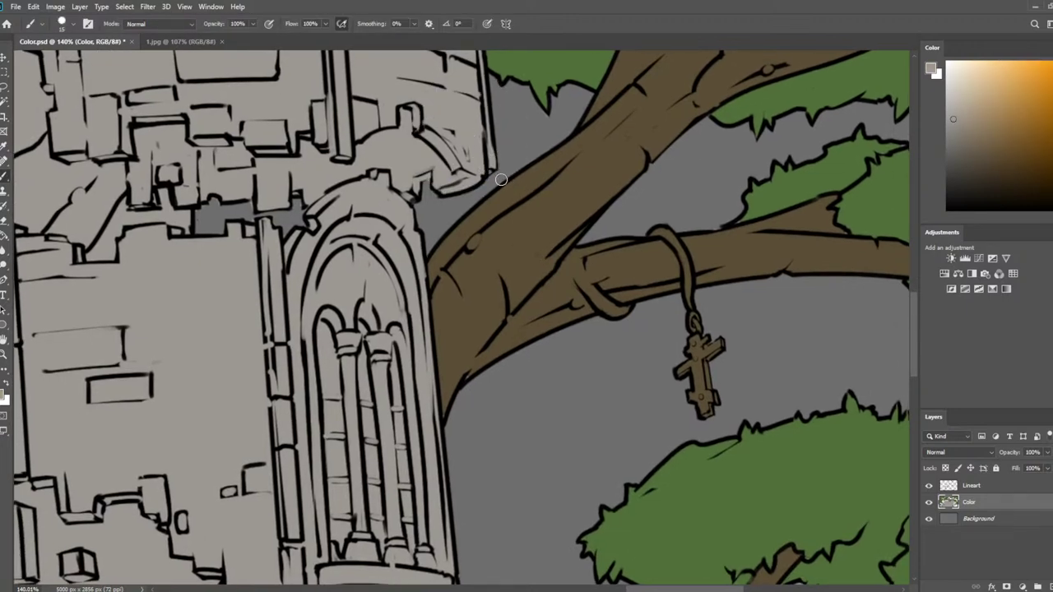
drag(732, 259, 526, 210)
Fill the light sliver at the tip of the long cross-bearing branch with brown and touch up its edges against the foliage
drag(685, 219, 545, 212)
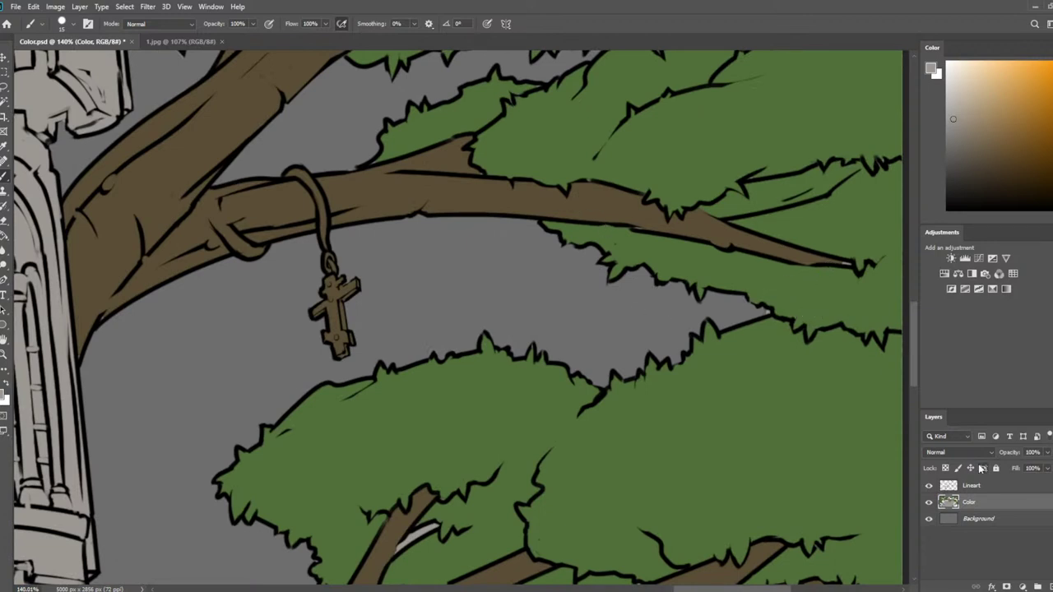
key(e)
key(b)
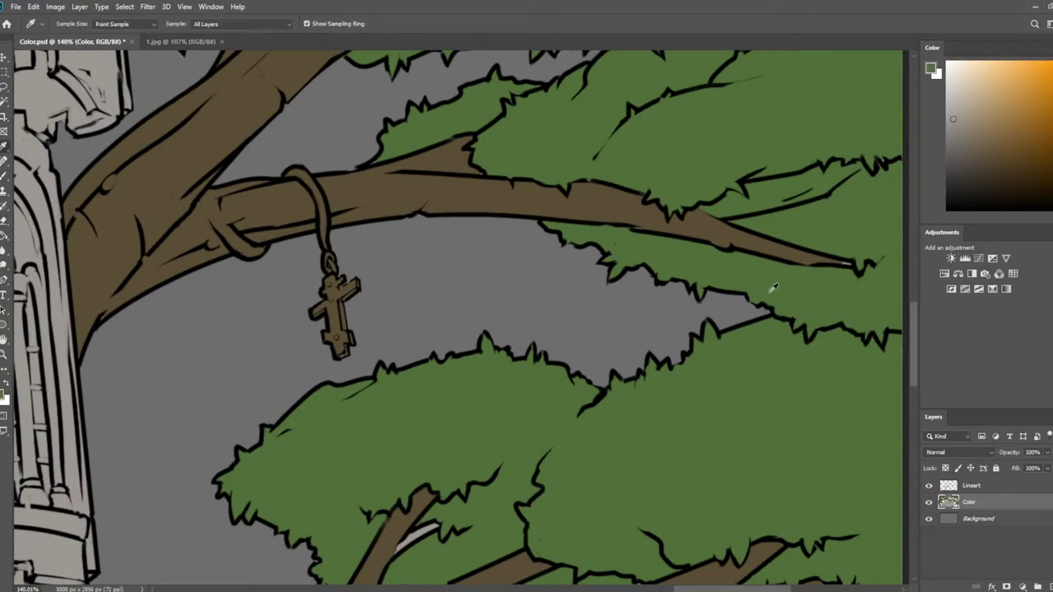
alt+click(769, 293)
alt+click(810, 259)
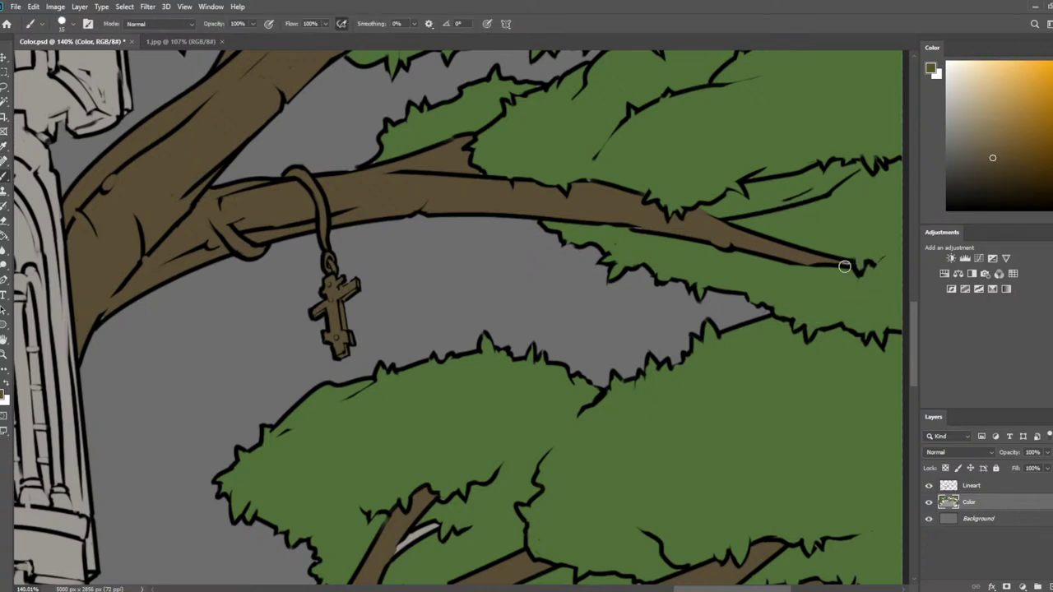
click(844, 265)
alt+click(847, 275)
drag(862, 191, 782, 305)
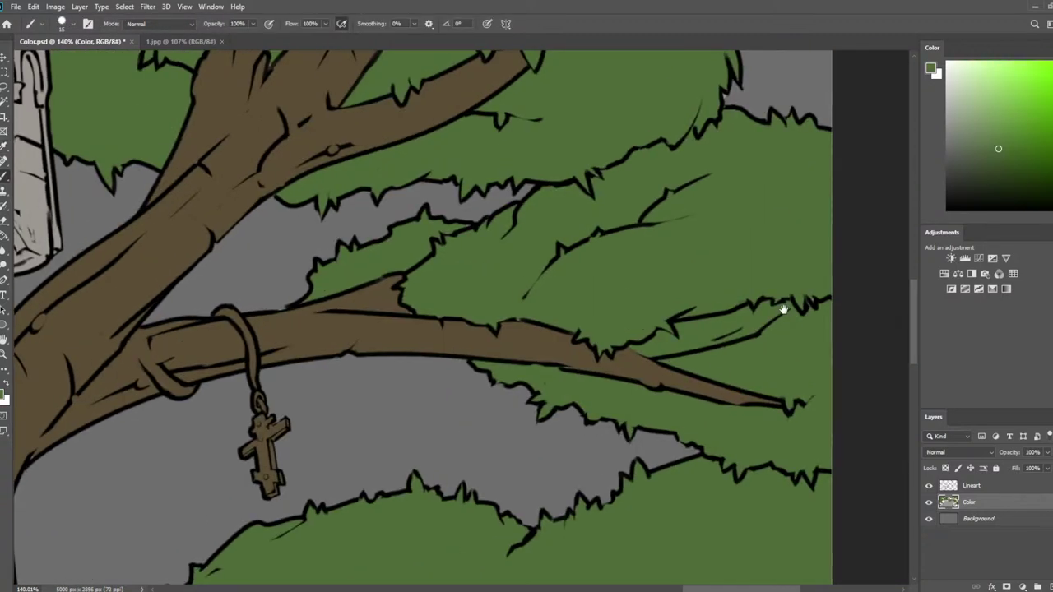
alt+click(571, 353)
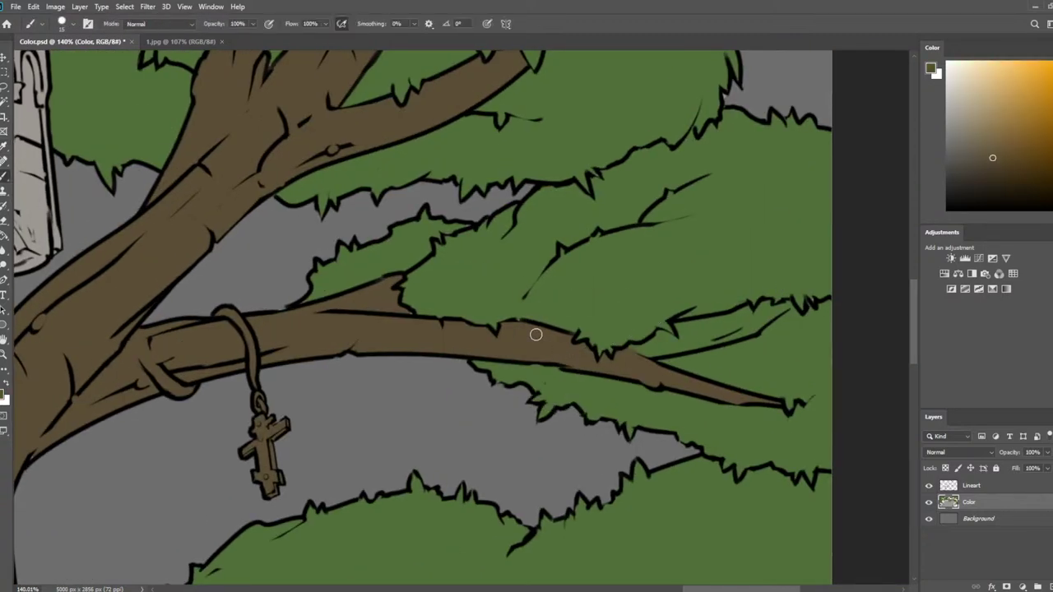
Touch up the edges of the upper forked branches beside the round tower with sampled foliage green and trunk brown
drag(410, 316, 480, 480)
alt+click(270, 237)
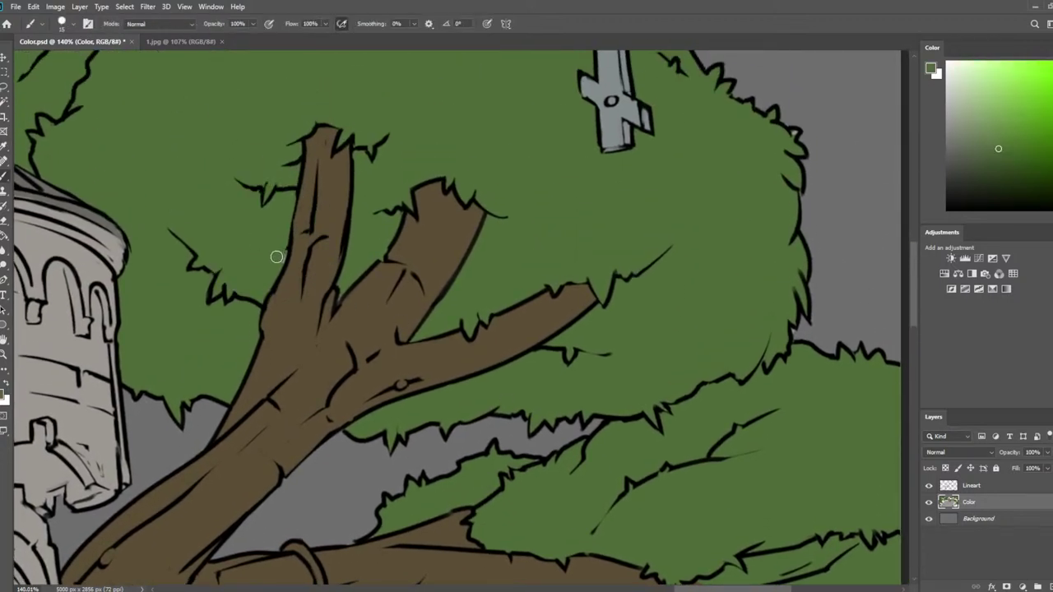
alt+click(343, 216)
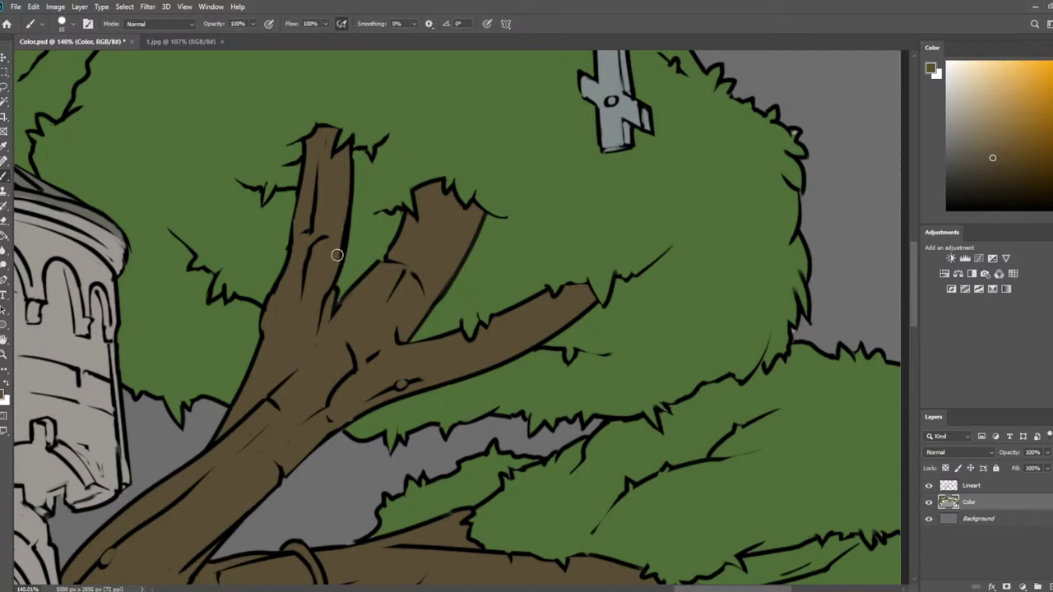
alt+click(350, 282)
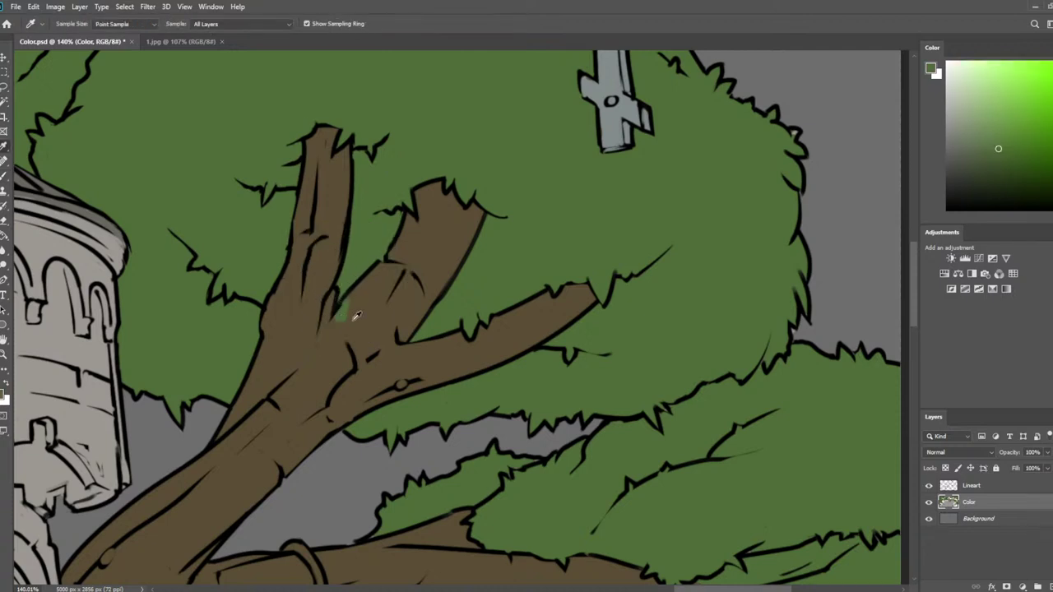
alt+click(345, 313)
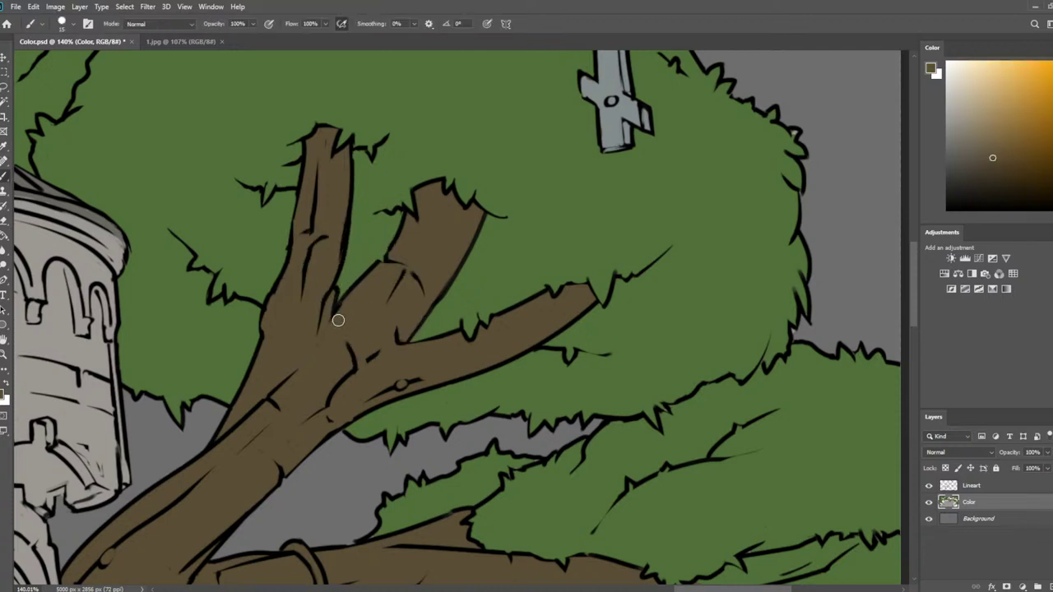
scroll(439, 237, down, 5)
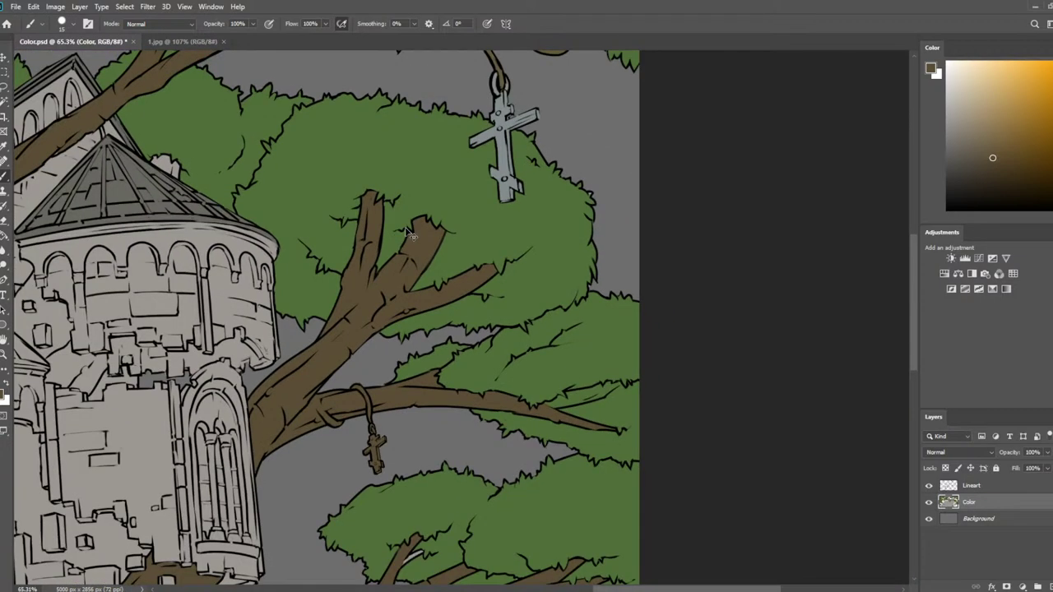
Save the drawing and cover the pale gap above the cross-bearing branch's tip with sampled foliage green
key(ctrl+s)
scroll(630, 360, up, 5)
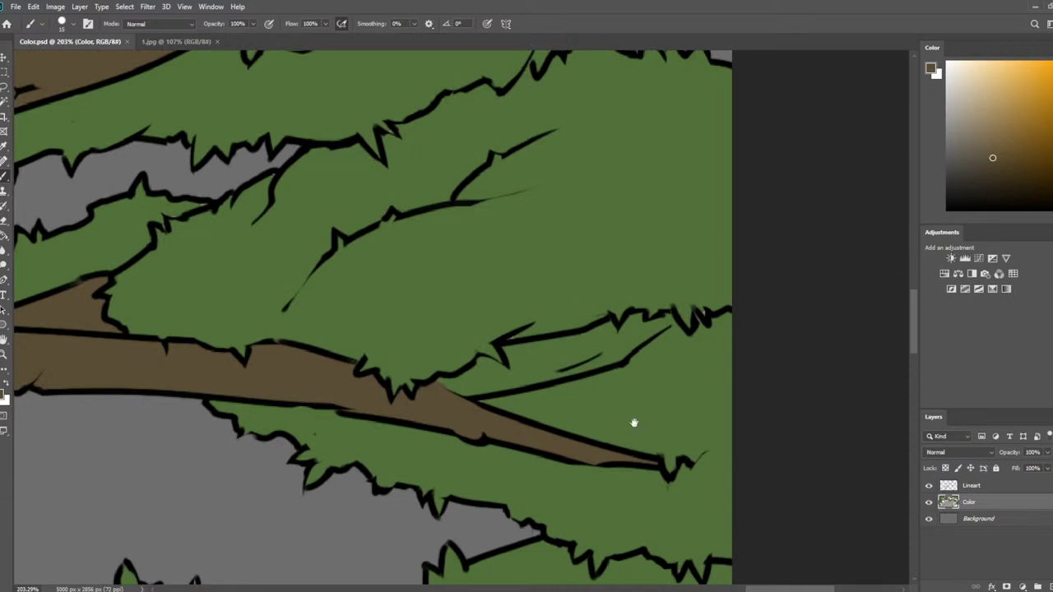
drag(633, 423, 670, 247)
alt+click(650, 244)
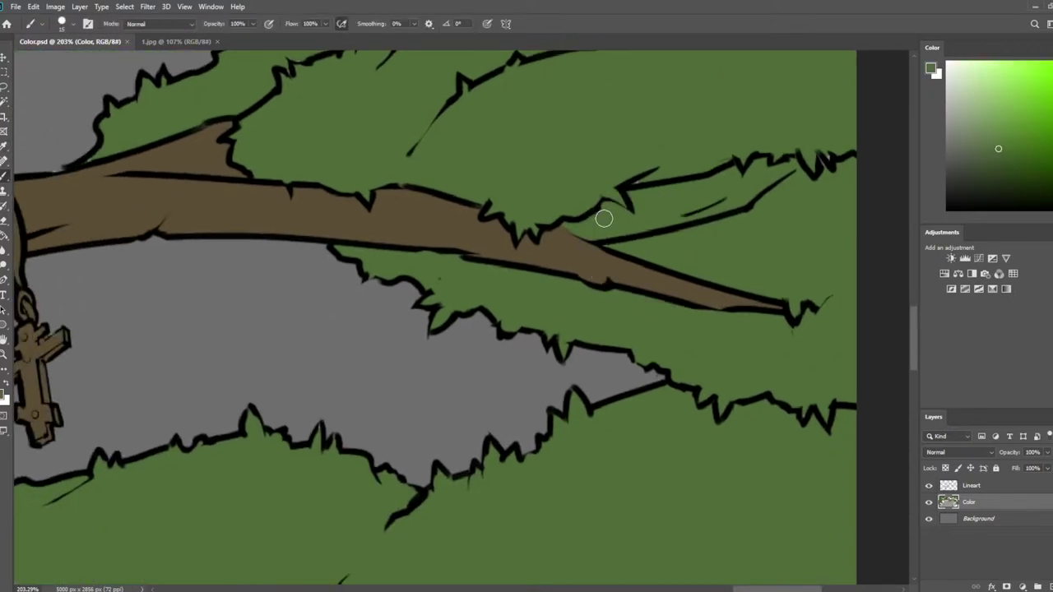
click(609, 243)
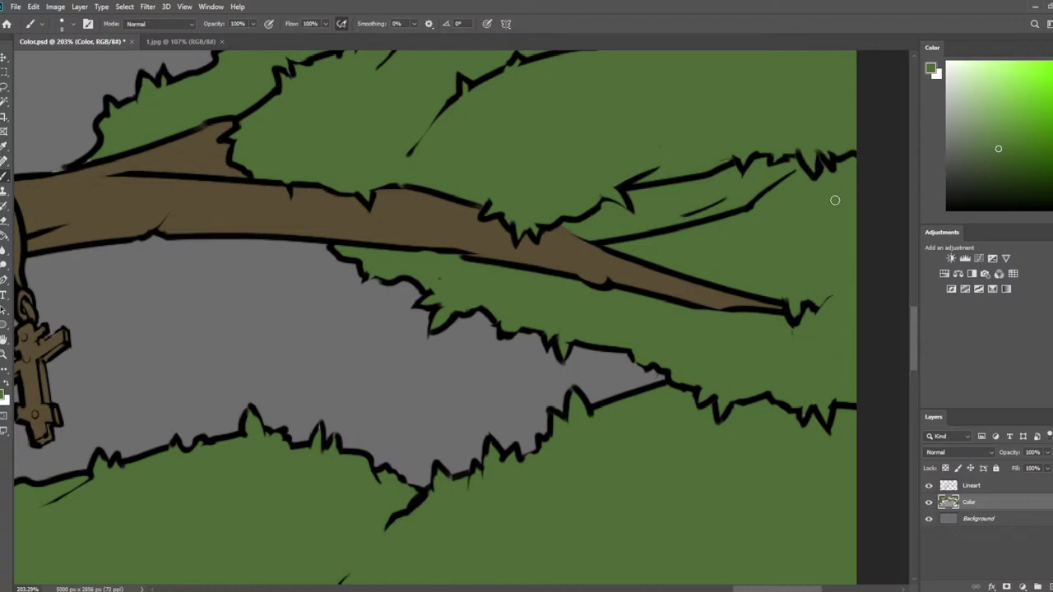
Lock the Color layer's transparent pixels, enlarge the brush to 60, and go over the foliage edges beside the round tower with green
scroll(802, 223, down, 5)
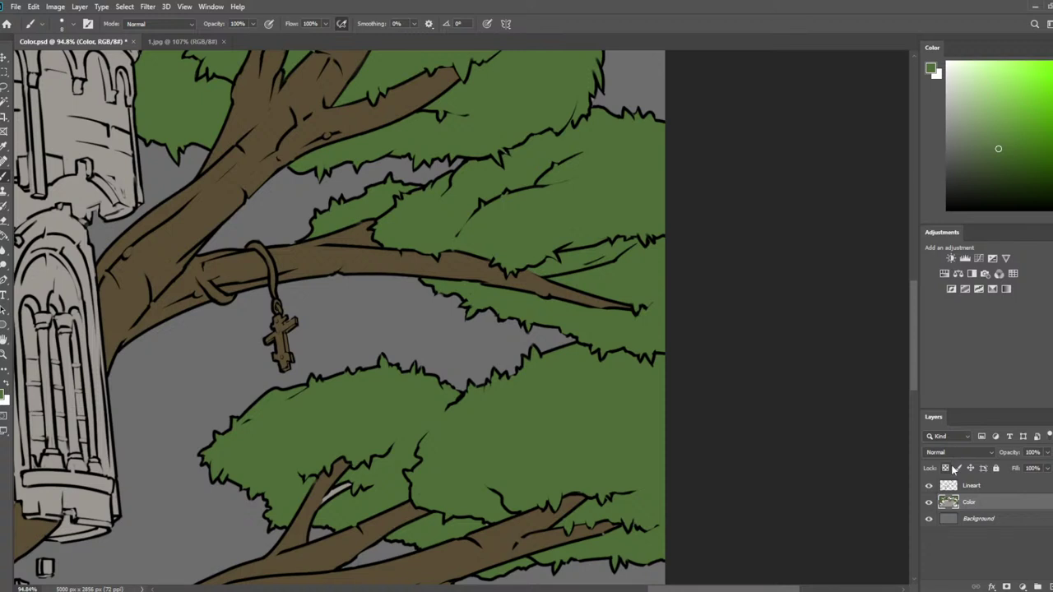
key(bracketright)
key(bracketright)
key(bracketright)
key(bracketright)
click(452, 175)
scroll(571, 206, up, 3)
scroll(575, 231, up, 2)
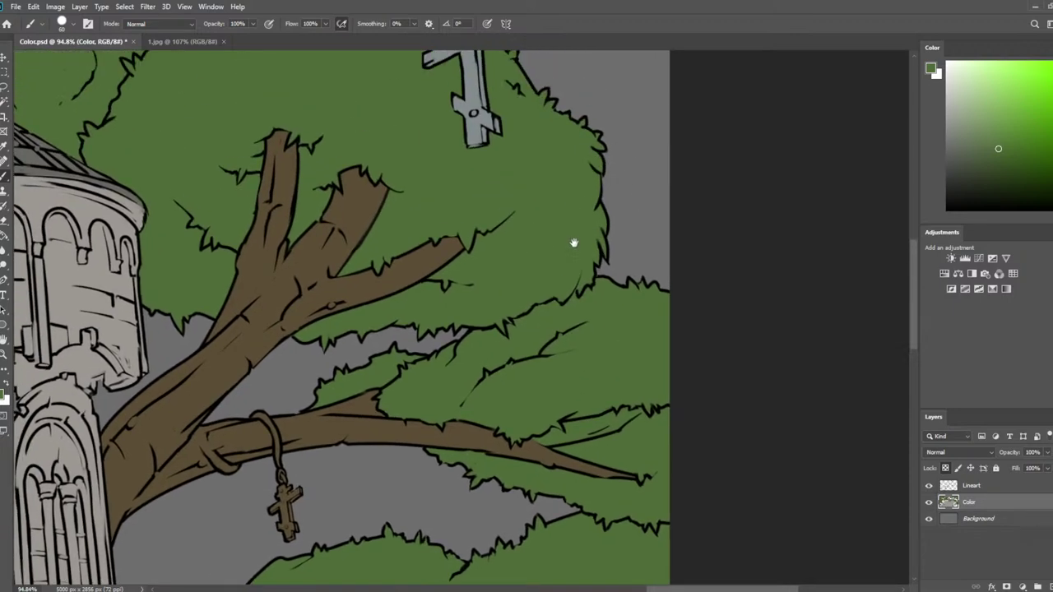
scroll(651, 371, up, 3)
scroll(650, 371, left, 2)
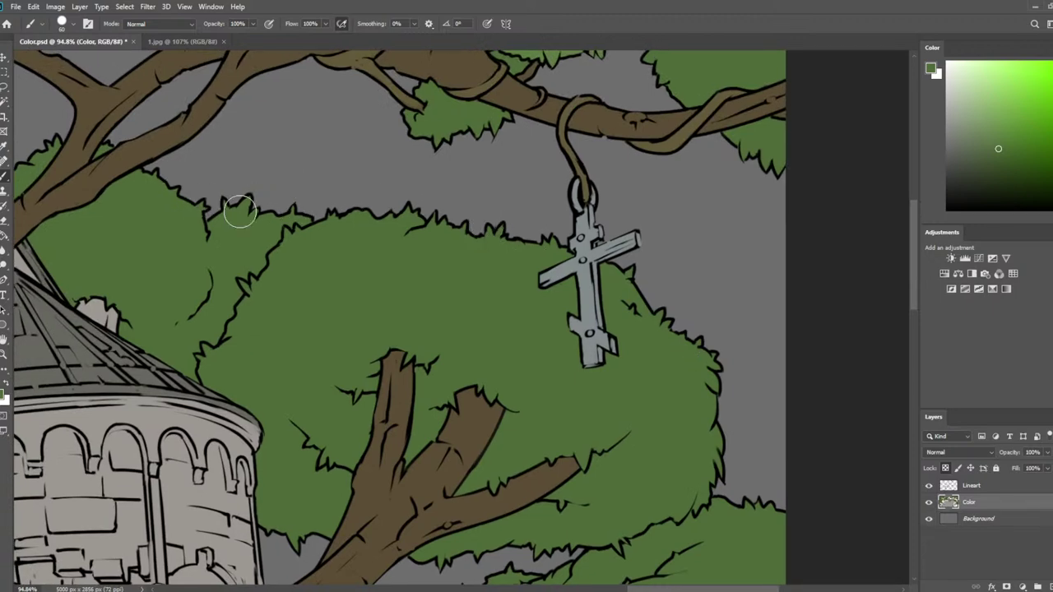
Paint the small light stump behind the round tower's conical roof with sampled trunk brown, reducing the brush size to 10
drag(391, 194, 452, 428)
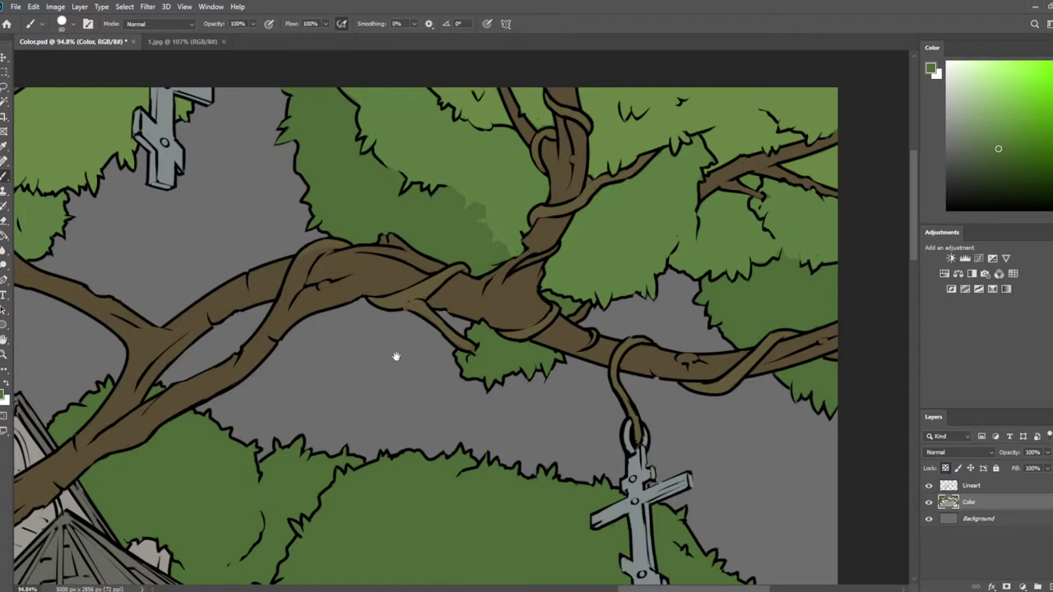
drag(396, 355, 465, 195)
key(i)
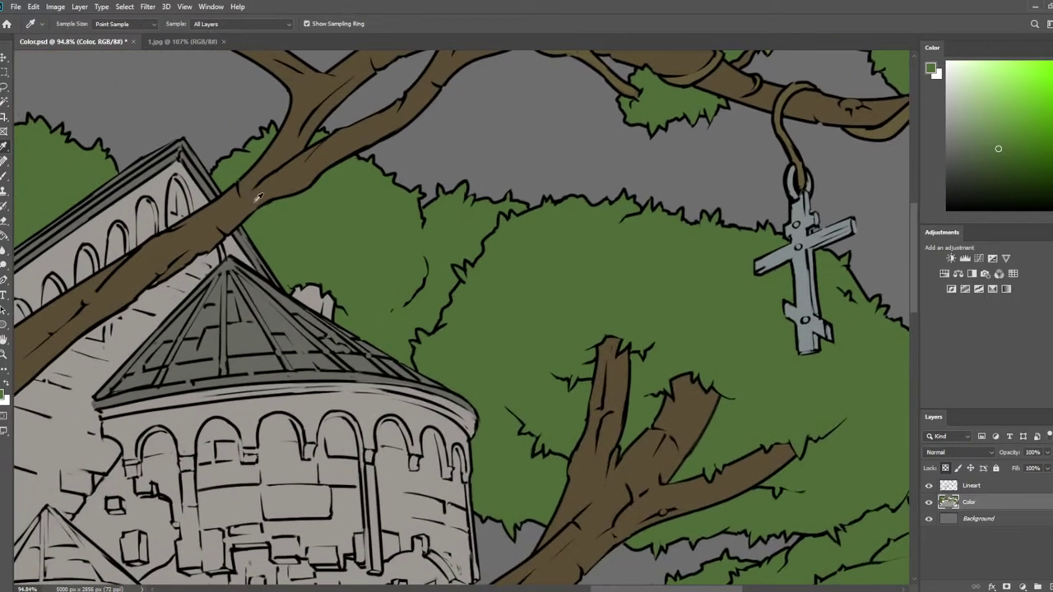
click(251, 201)
key(b)
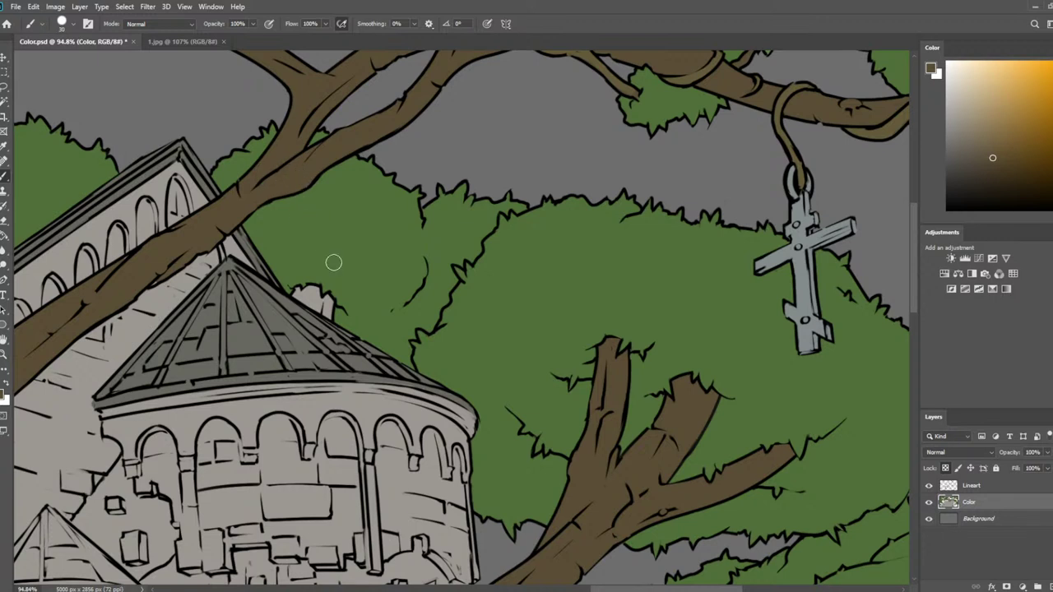
key(bracketleft)
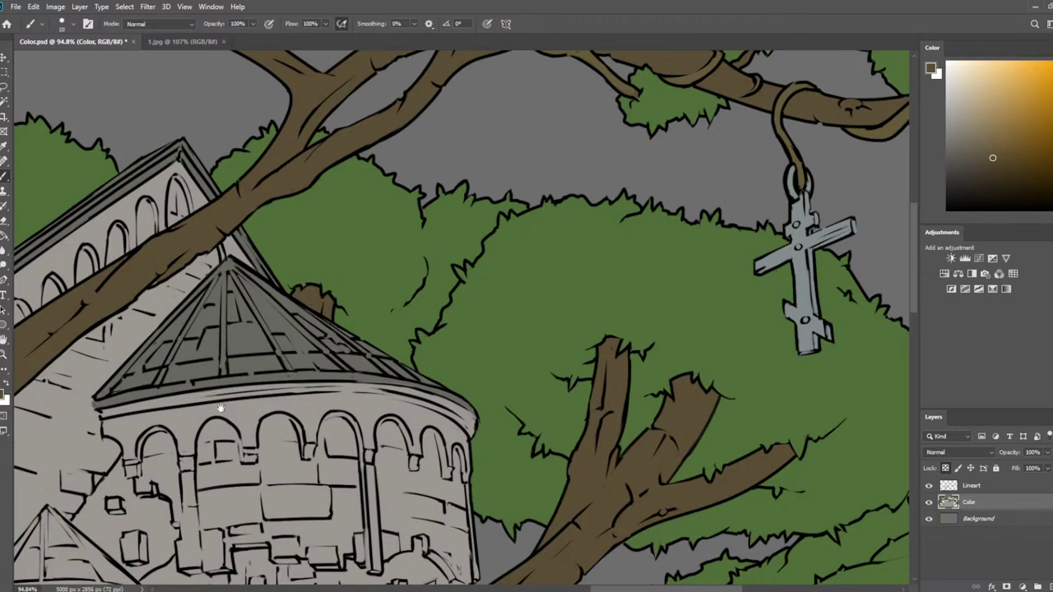
Try a clearly darker shade of the sampled roof grey on two tiles of the conical roof
scroll(220, 407, up, 3)
key(i)
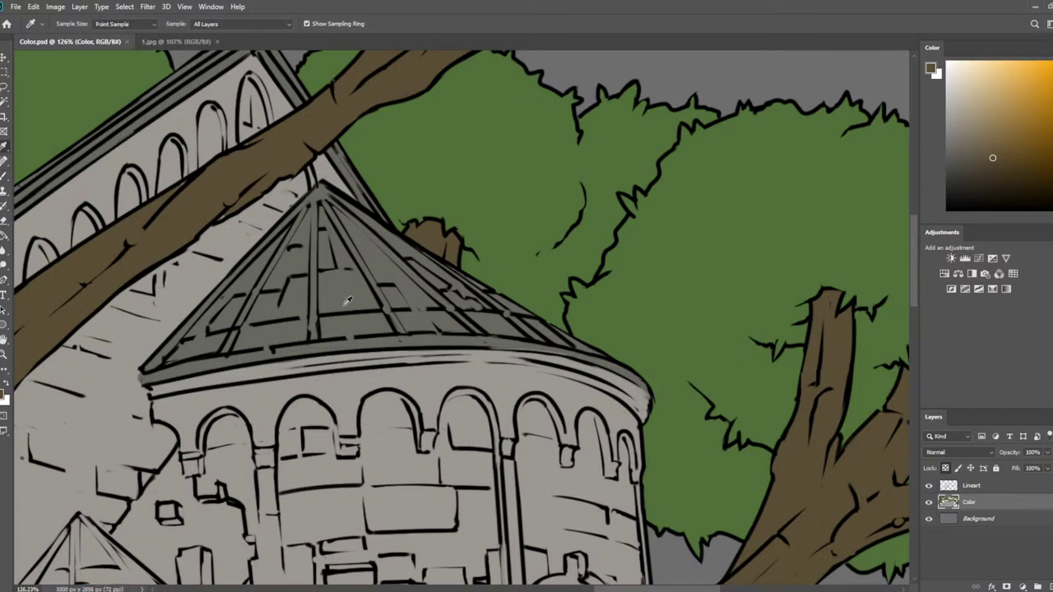
click(343, 293)
click(1052, 173)
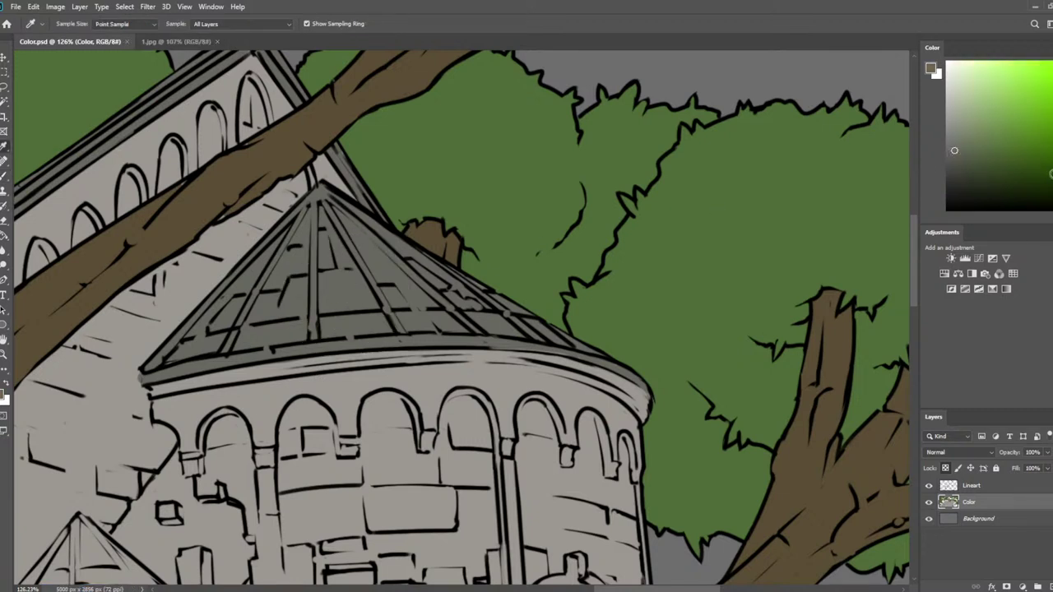
click(954, 162)
key(b)
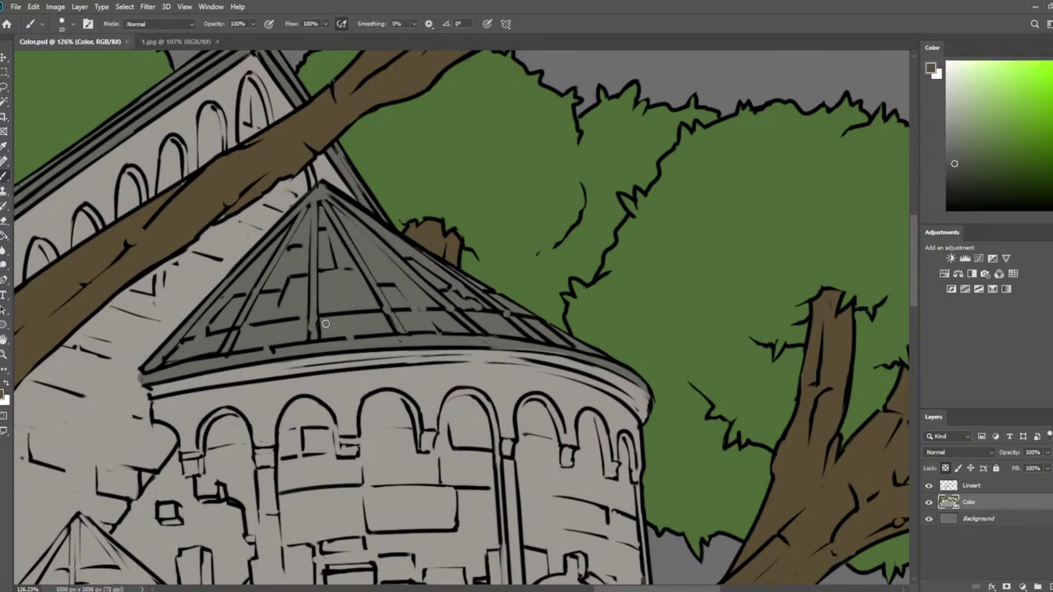
mouse_move(325, 332)
mouse_down()
mouse_move(376, 317)
mouse_move(387, 330)
mouse_move(327, 334)
mouse_move(362, 331)
mouse_up()
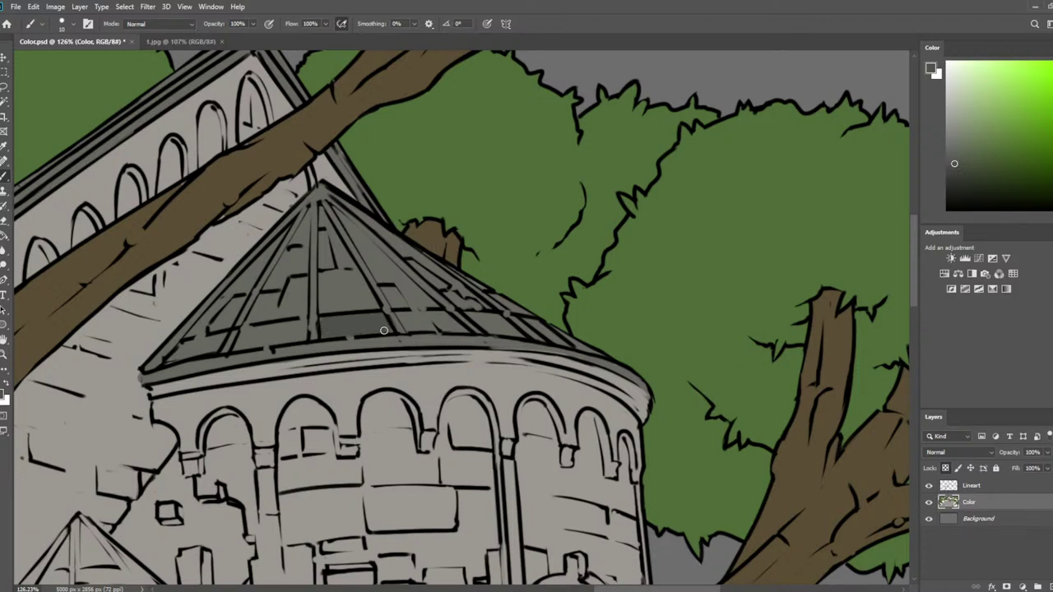
mouse_move(265, 297)
mouse_down()
mouse_move(257, 320)
mouse_move(275, 298)
mouse_move(268, 305)
mouse_up()
Choose a grey between the roof colour and the darker test shade, and paint scattered tiles across the conical roof with it
key(i)
click(285, 275)
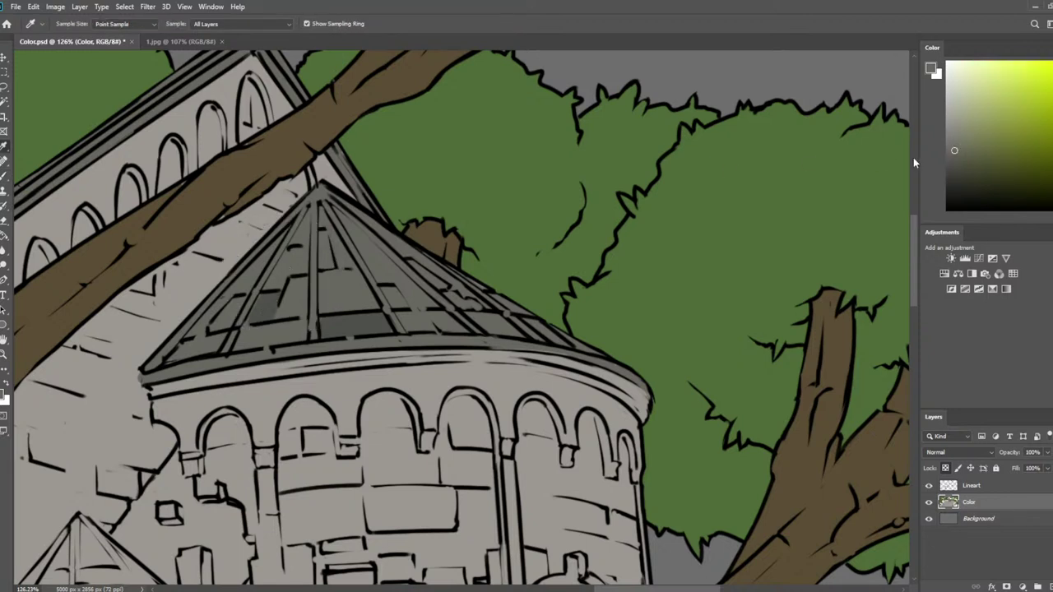
click(269, 305)
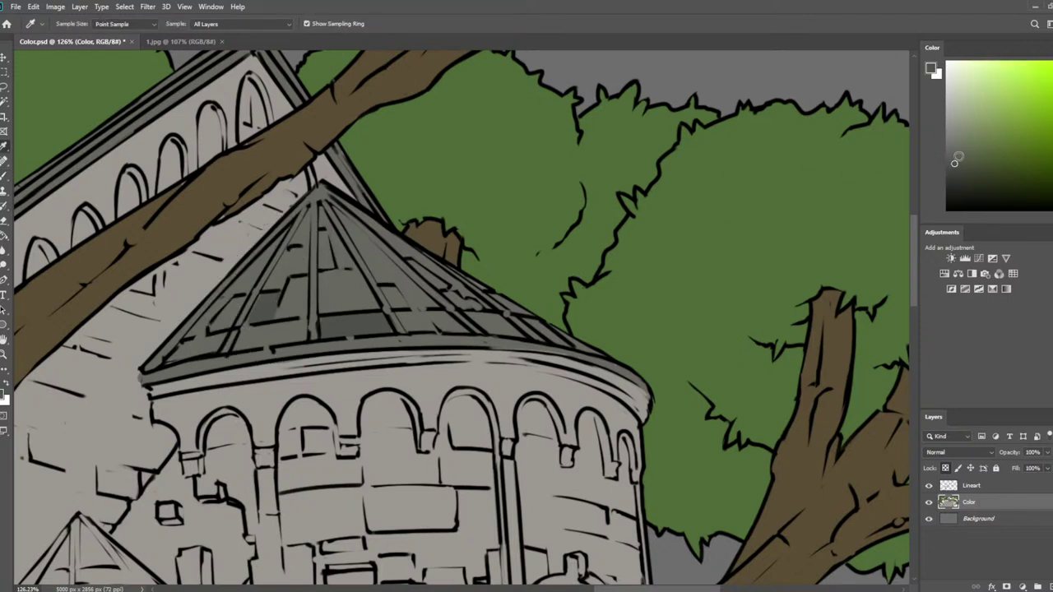
click(954, 156)
key(b)
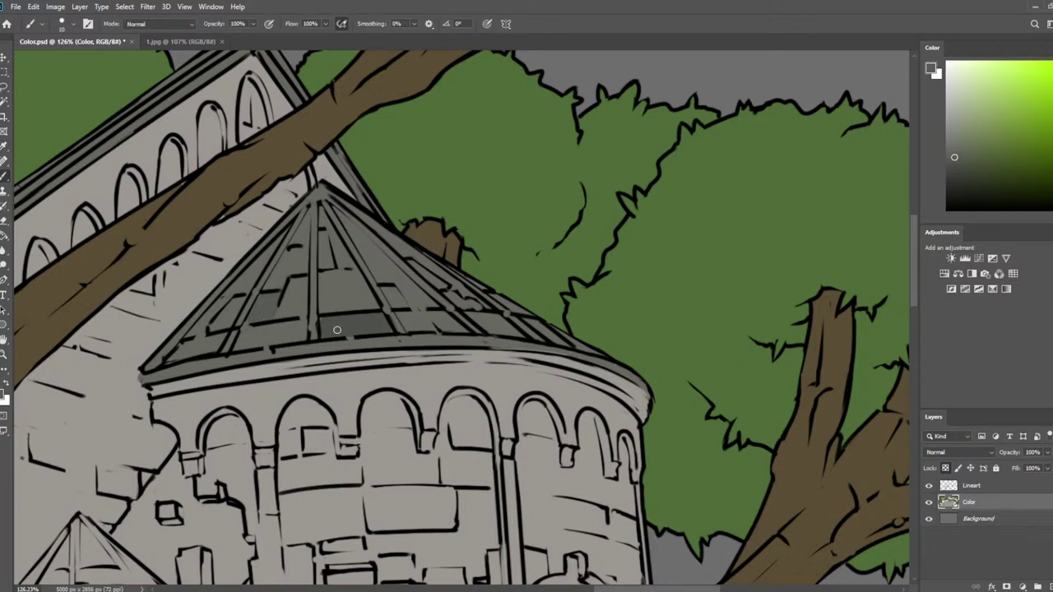
mouse_move(326, 321)
mouse_down()
mouse_move(378, 318)
mouse_move(347, 328)
mouse_up()
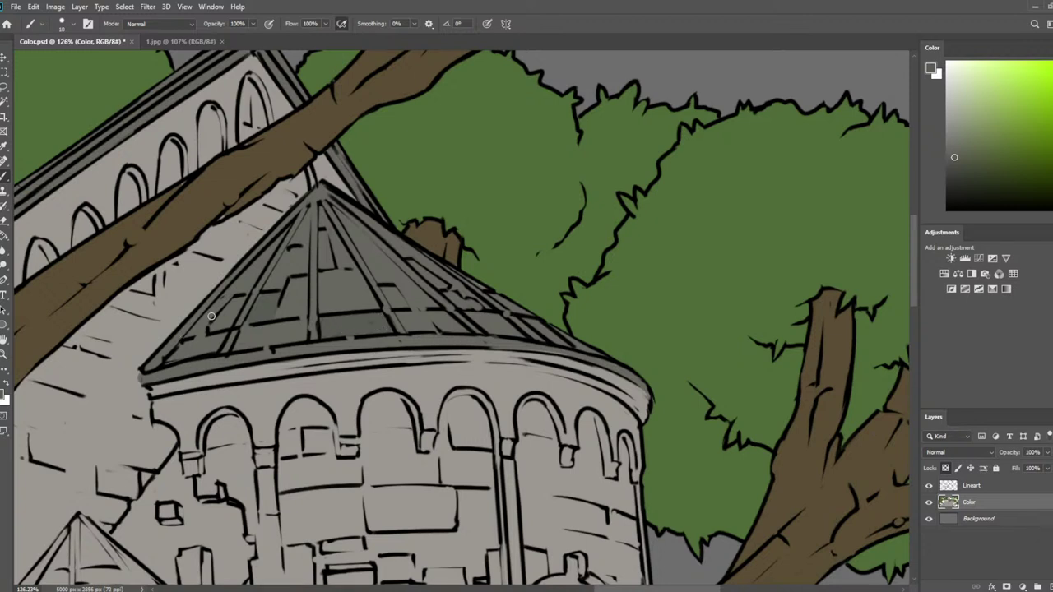
drag(194, 335, 221, 303)
mouse_move(311, 226)
mouse_down()
mouse_move(308, 209)
mouse_move(327, 265)
mouse_up()
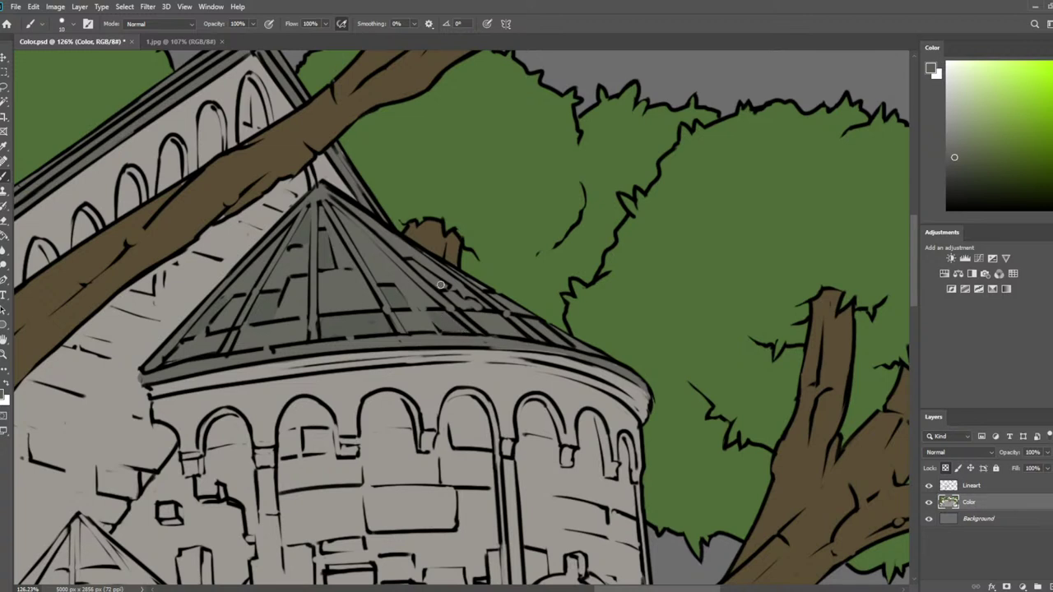
drag(415, 267, 440, 284)
drag(528, 314, 458, 282)
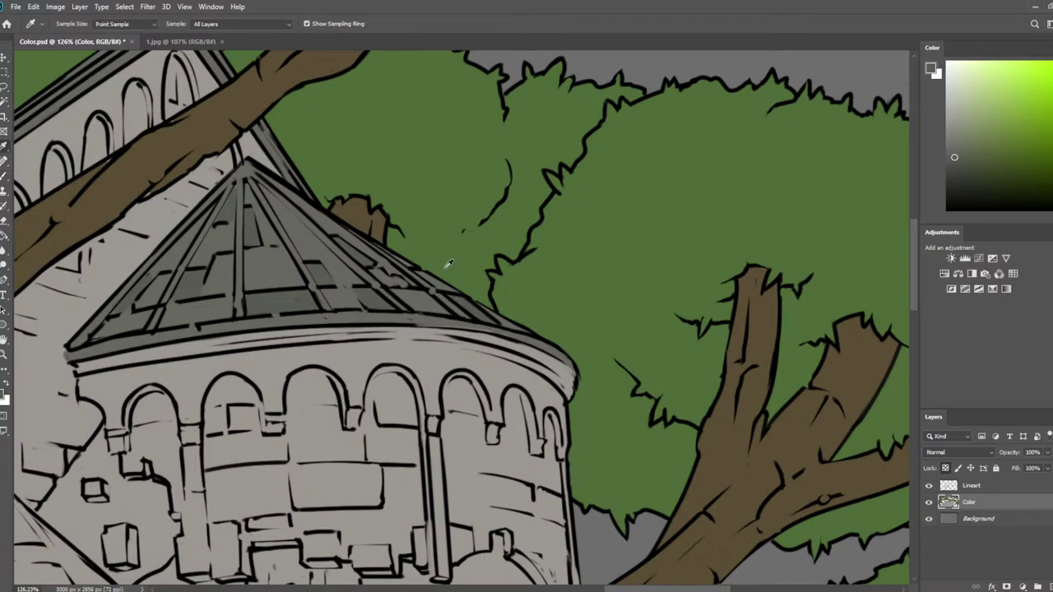
Sample the foliage green and the brown of the branch crossing the church gable for edge touch-ups
alt+click(459, 278)
drag(447, 202, 610, 288)
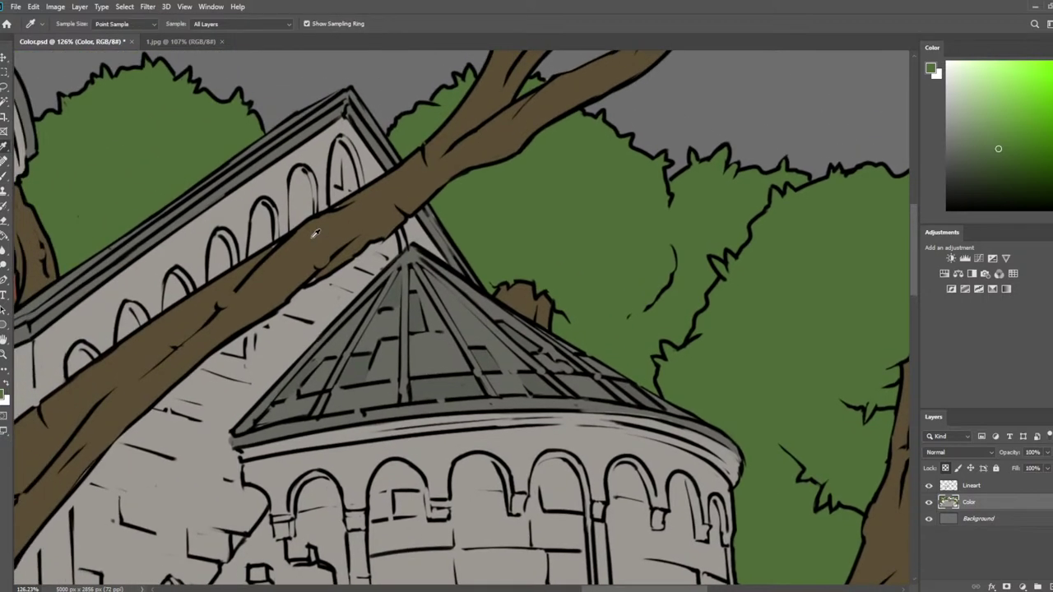
alt+click(271, 249)
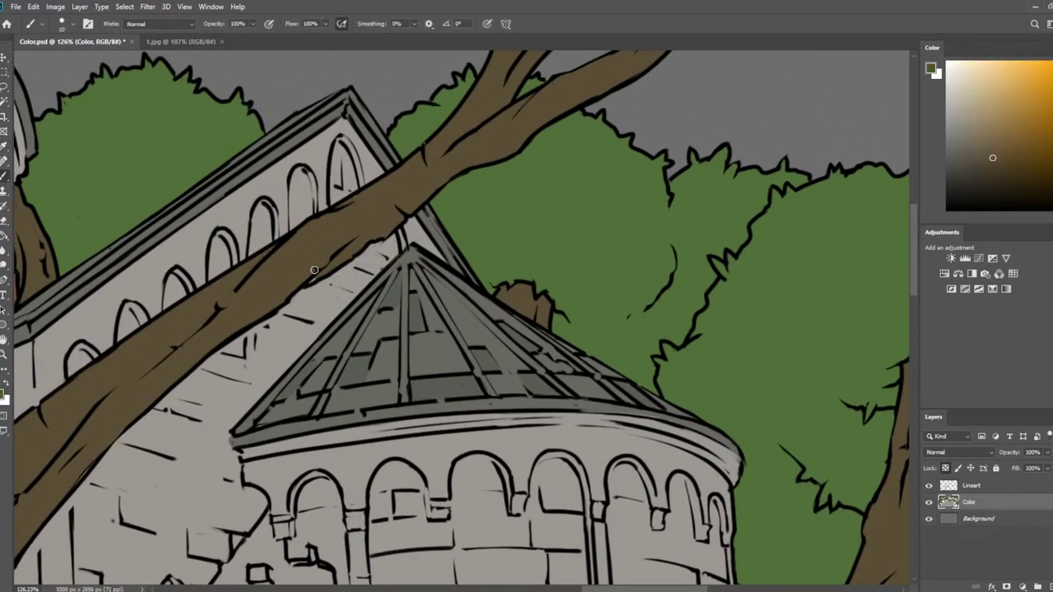
Sample the vine colour from the upper branch and paint the vine wrapped around and hanging from the branch beside the tower
drag(479, 131, 370, 202)
drag(606, 395, 398, 131)
drag(661, 200, 436, 423)
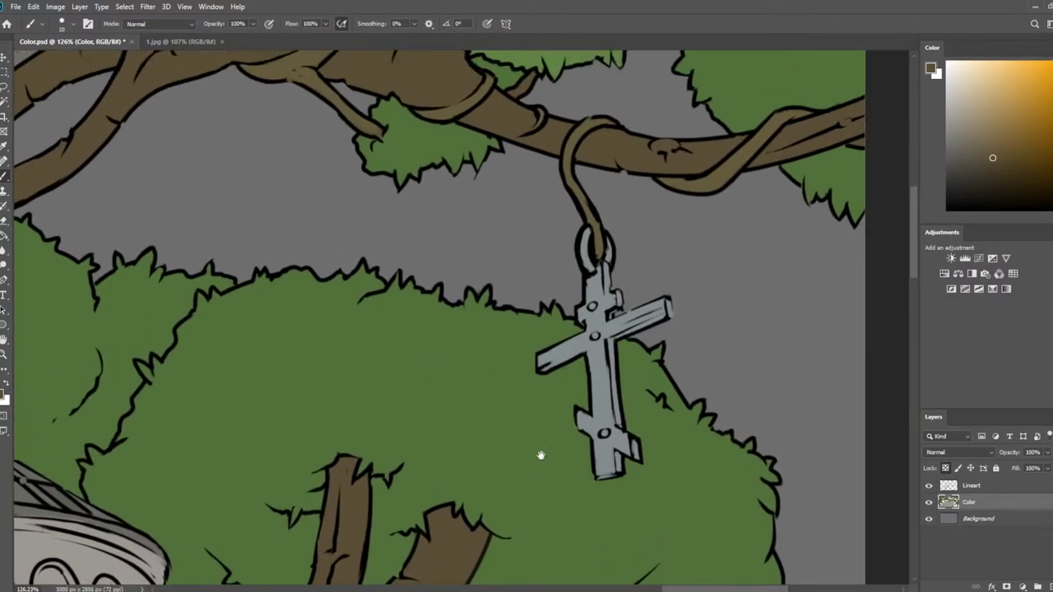
drag(540, 455, 456, 413)
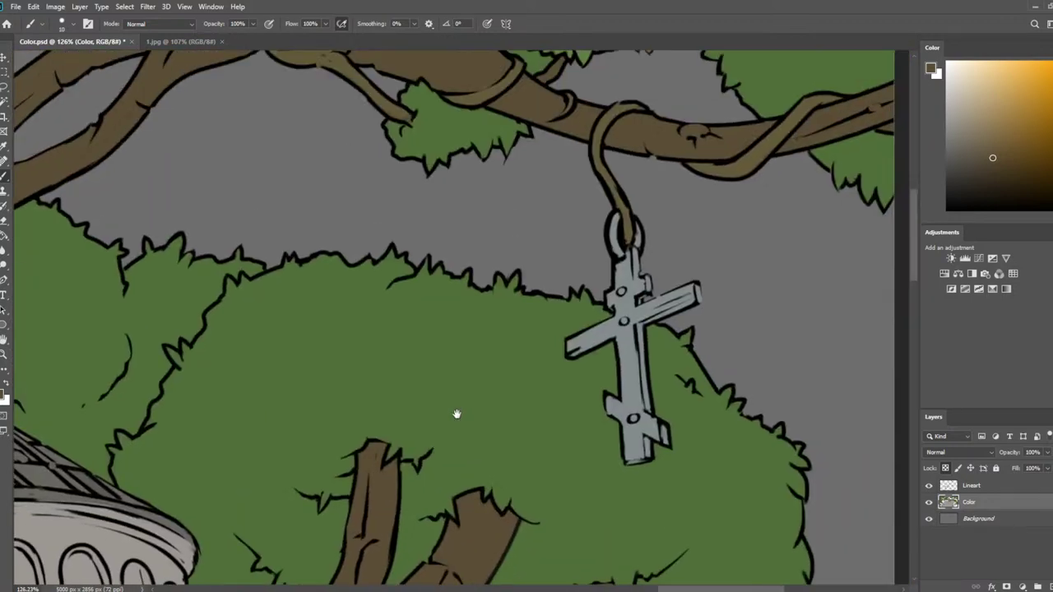
alt+click(657, 290)
drag(633, 354, 679, 170)
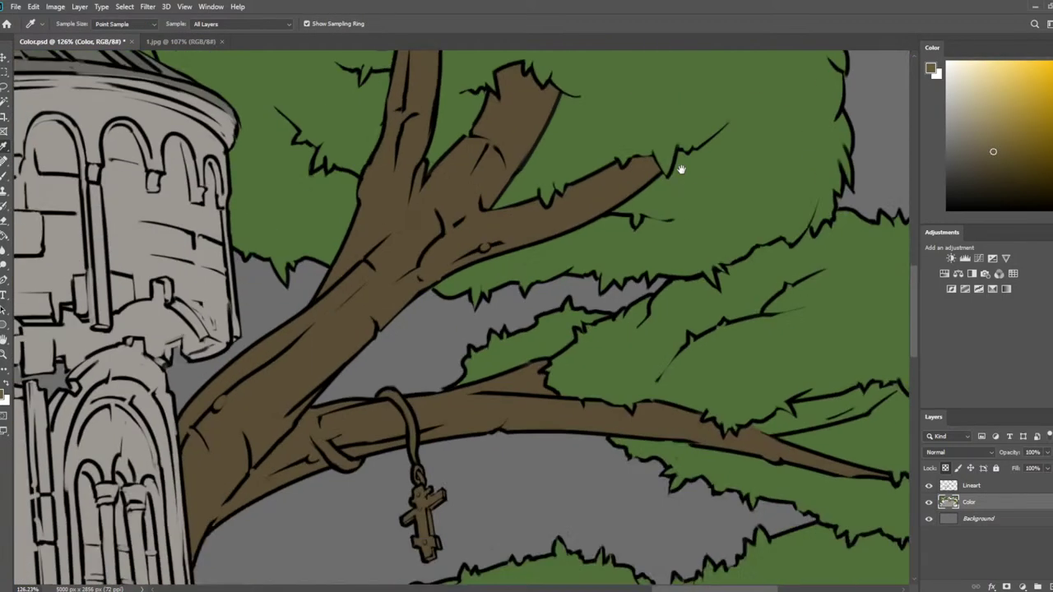
drag(333, 221, 352, 234)
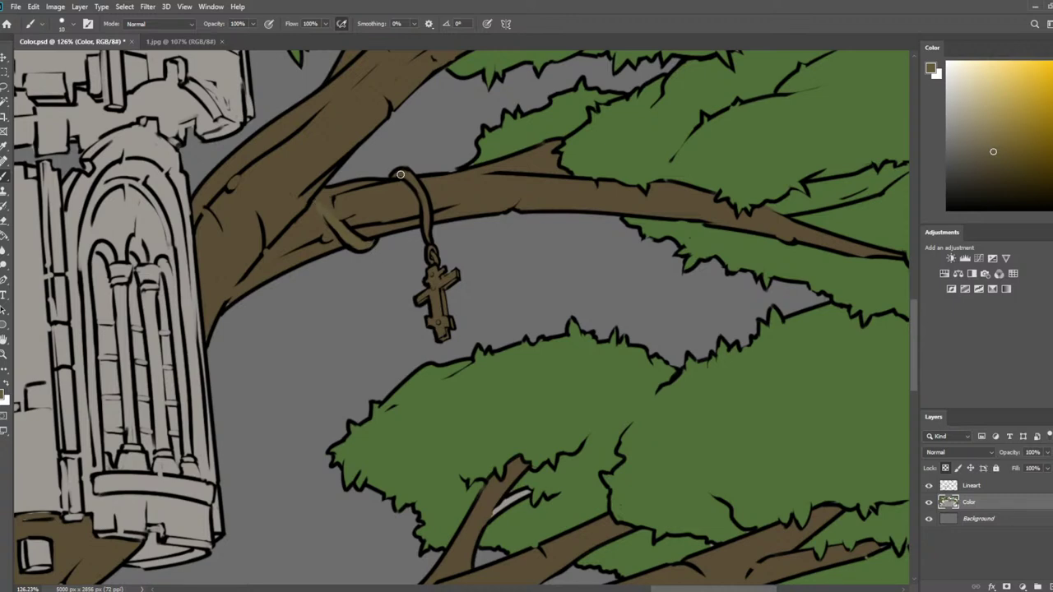
mouse_move(400, 175)
mouse_down()
mouse_move(422, 198)
mouse_move(410, 182)
mouse_move(439, 263)
mouse_up()
Sample the metal colour of the large hanging cross and paint the small cross on the branch beside the tower with it
drag(506, 268, 510, 463)
drag(502, 216, 510, 206)
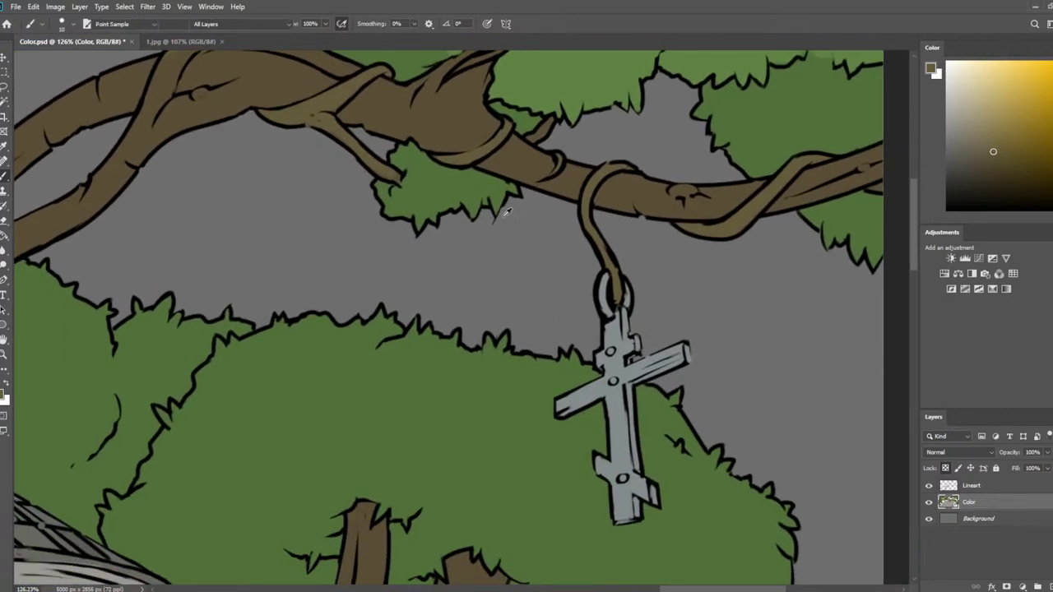
alt+click(614, 335)
drag(628, 413, 650, 222)
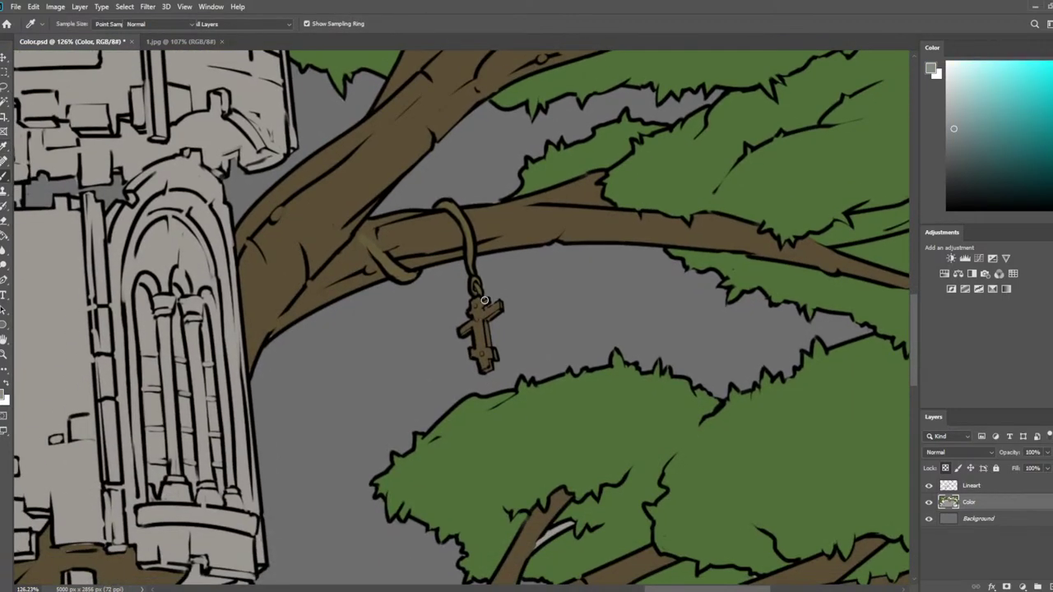
mouse_move(477, 311)
mouse_down()
mouse_move(477, 286)
mouse_move(470, 321)
mouse_move(445, 338)
mouse_move(511, 294)
mouse_move(463, 357)
mouse_move(510, 330)
mouse_move(497, 358)
mouse_up()
key(bracketright)
key(bracketright)
key(bracketright)
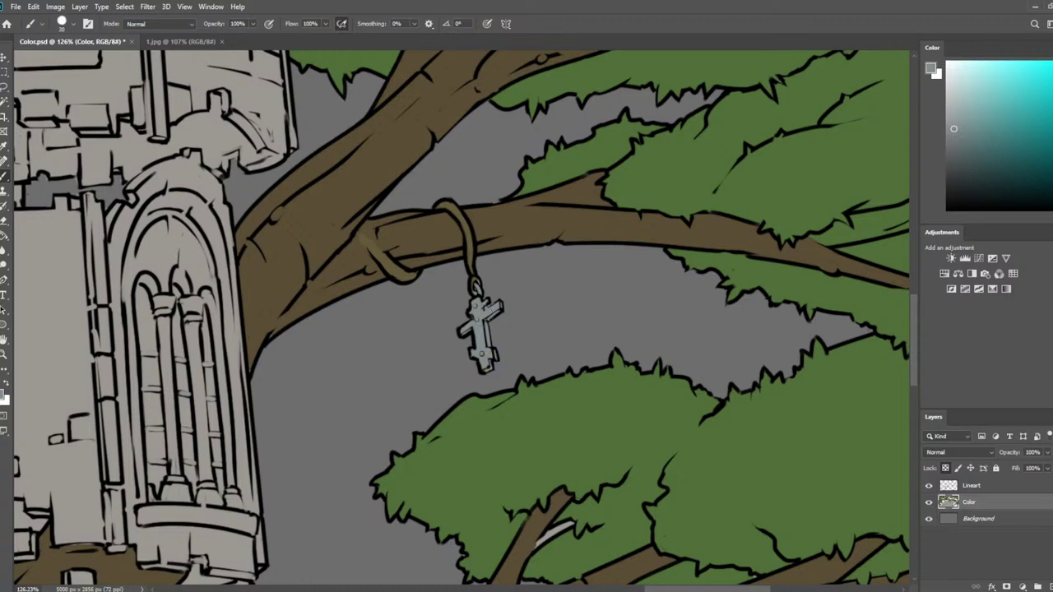
key(bracketleft)
key(bracketleft)
key(bracketleft)
Touch up the small cross and its ring with the sampled vine and metal colours, and save the file
scroll(504, 378, up, 8)
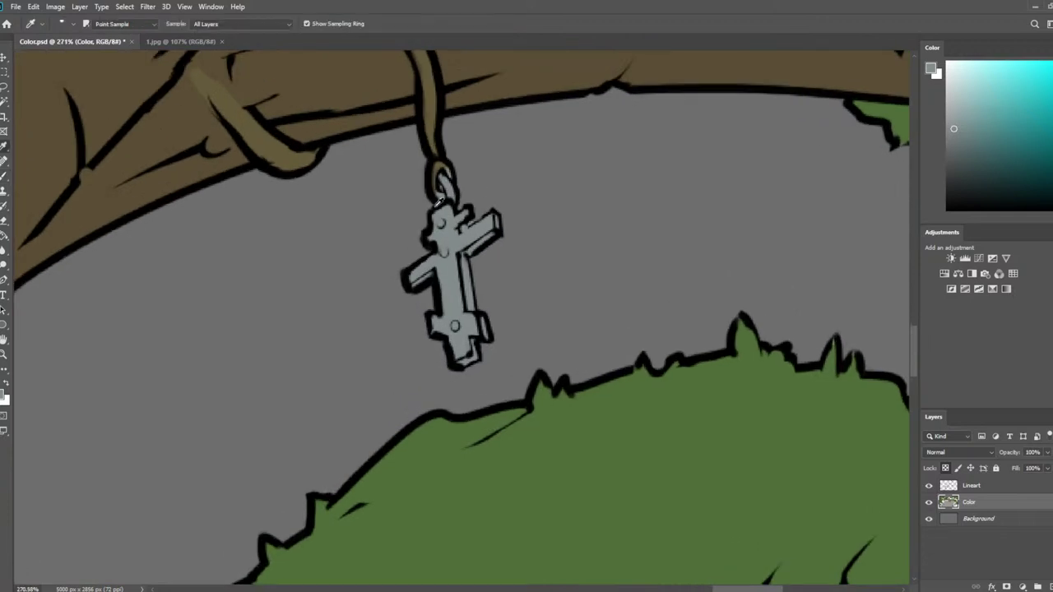
alt+click(432, 104)
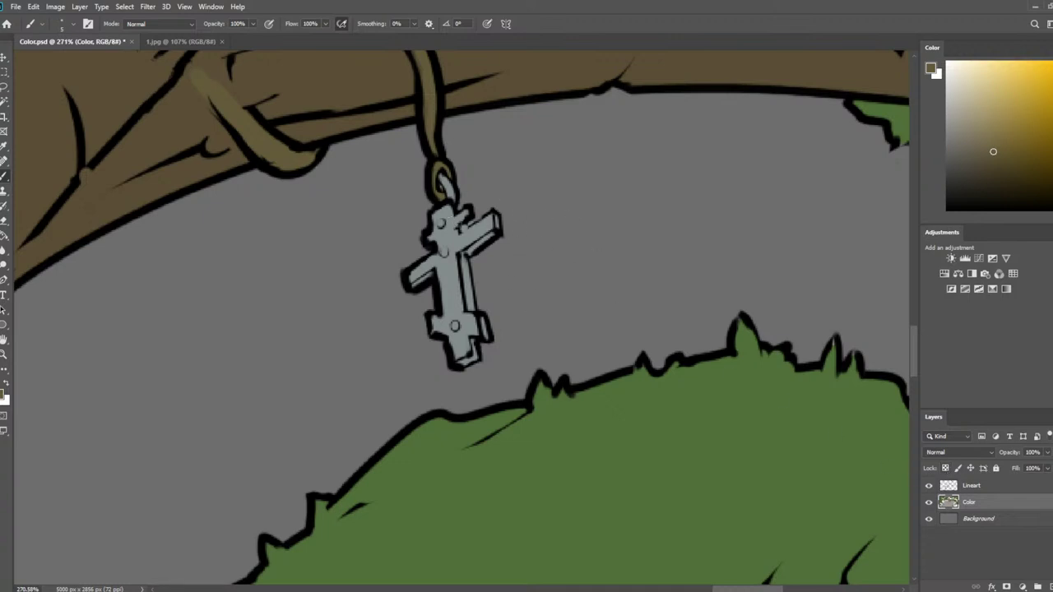
key(e)
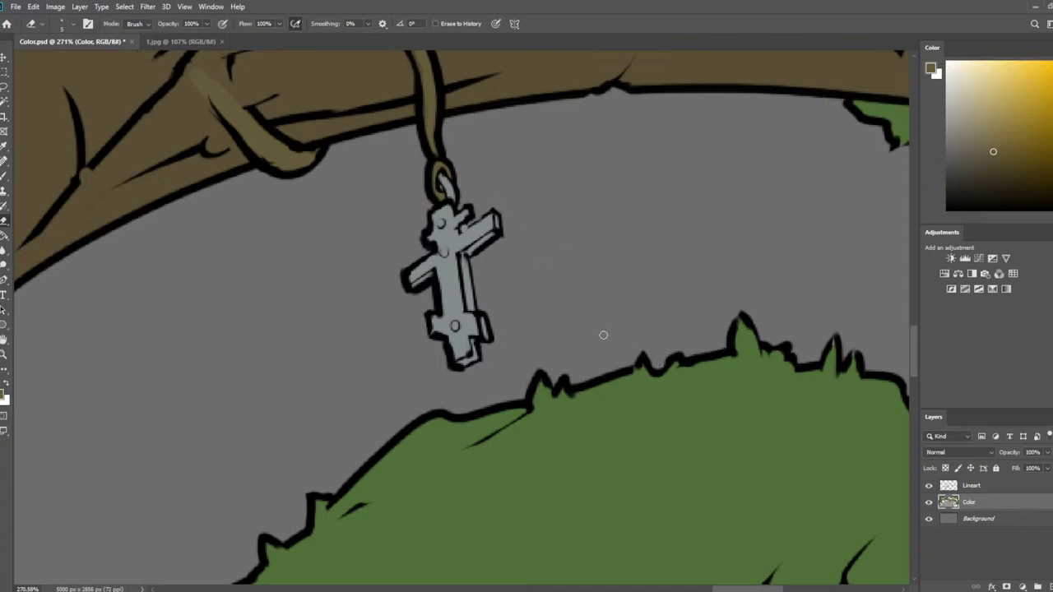
key(i)
click(480, 303)
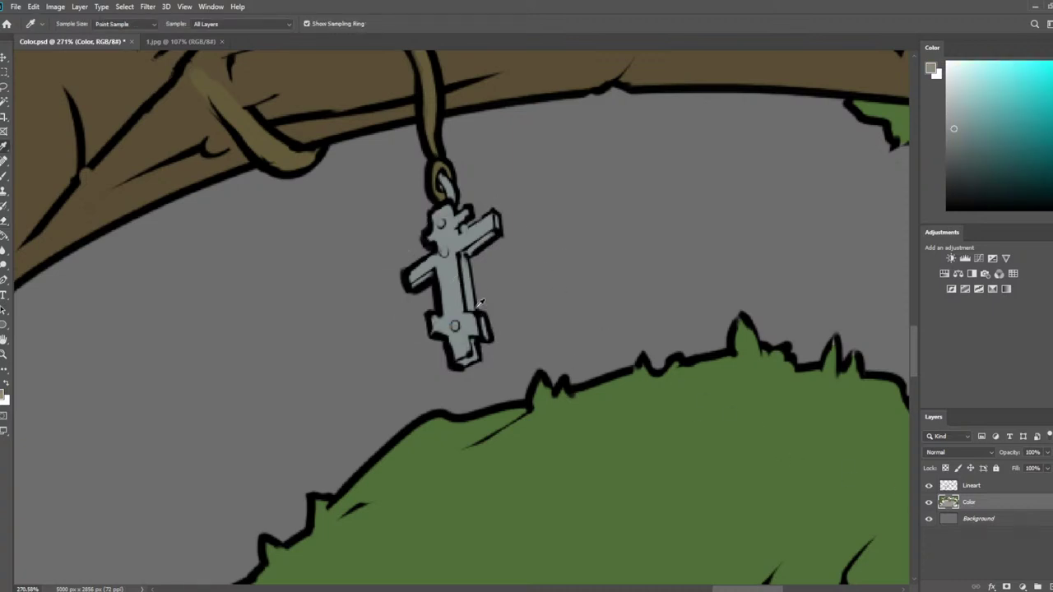
key(b)
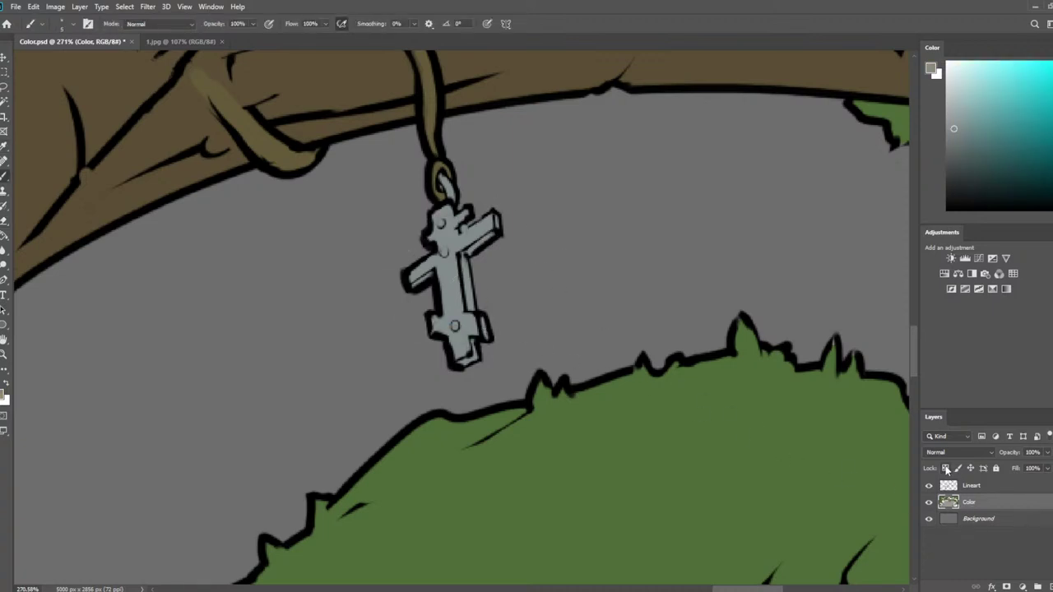
drag(395, 386, 339, 322)
scroll(338, 319, down, 8)
key(ctrl+s)
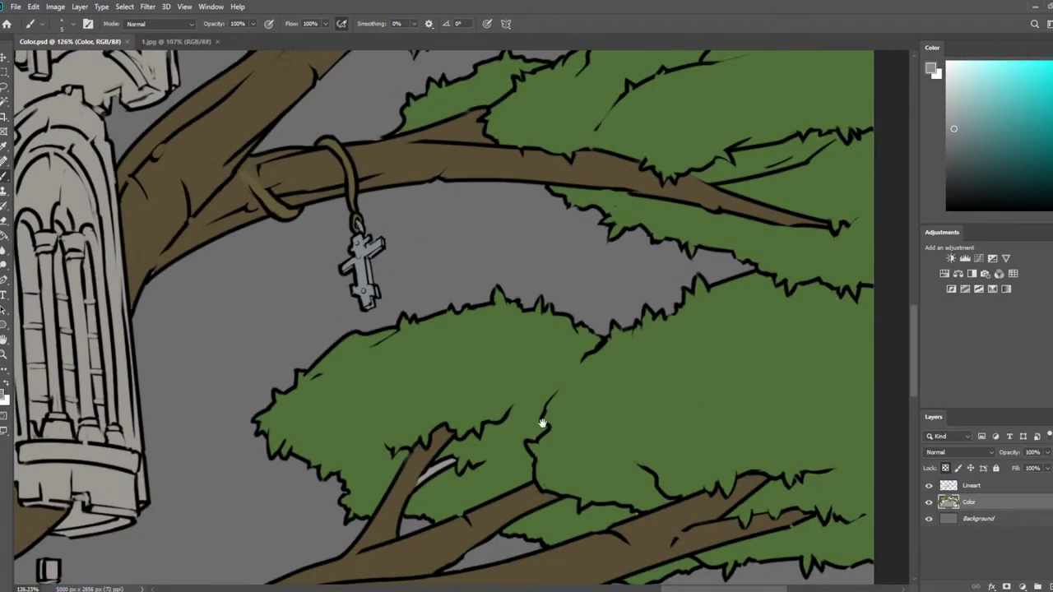
Paint the uncoloured twig on the lowest right branch brown and clean its edges using sampled leaf green and branch brown
drag(540, 424, 656, 212)
alt+click(536, 255)
drag(570, 246, 559, 249)
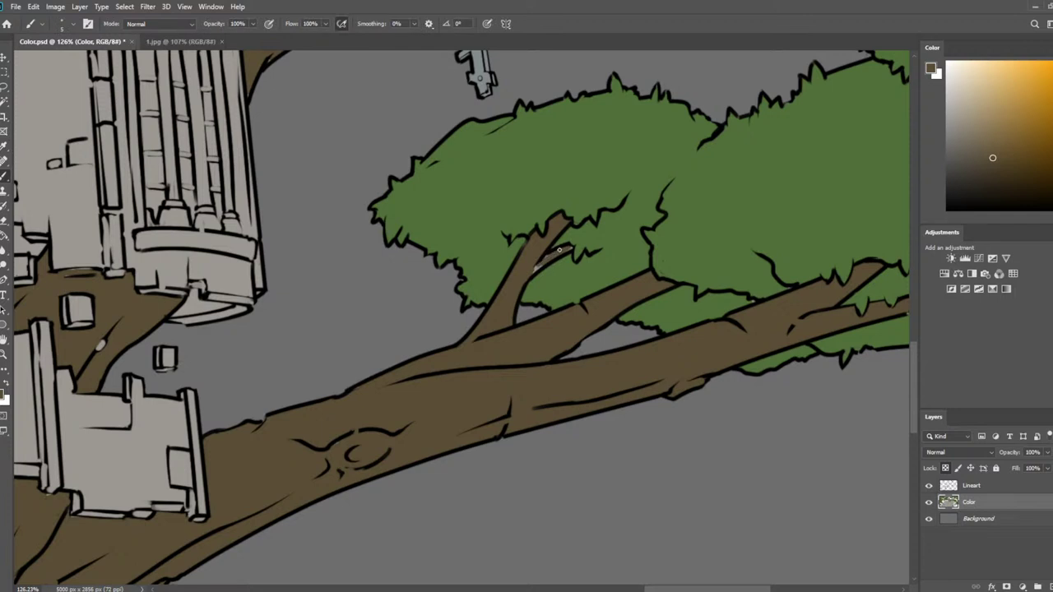
alt+click(556, 244)
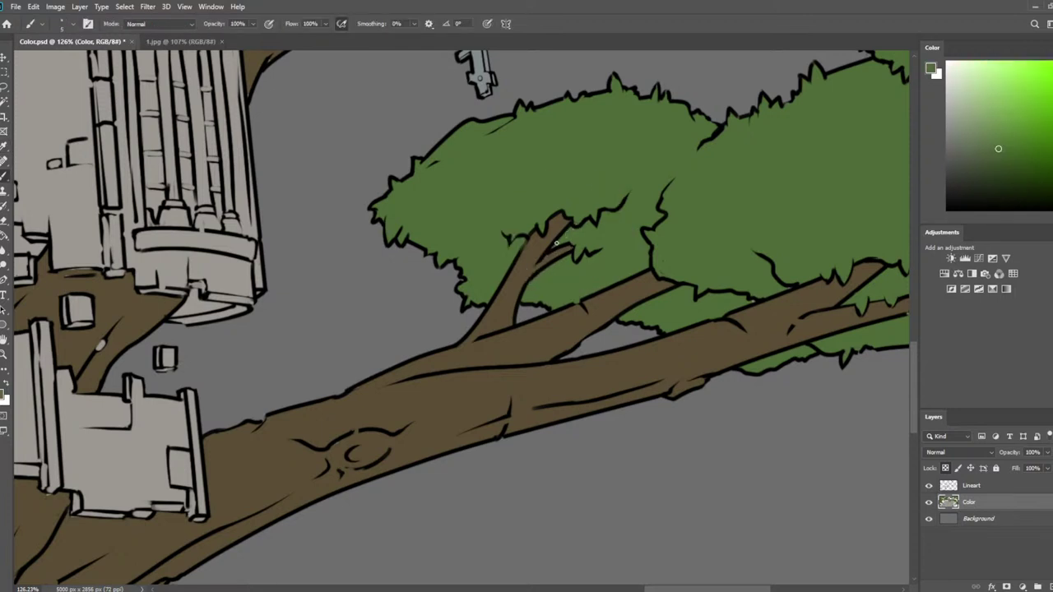
alt+click(529, 240)
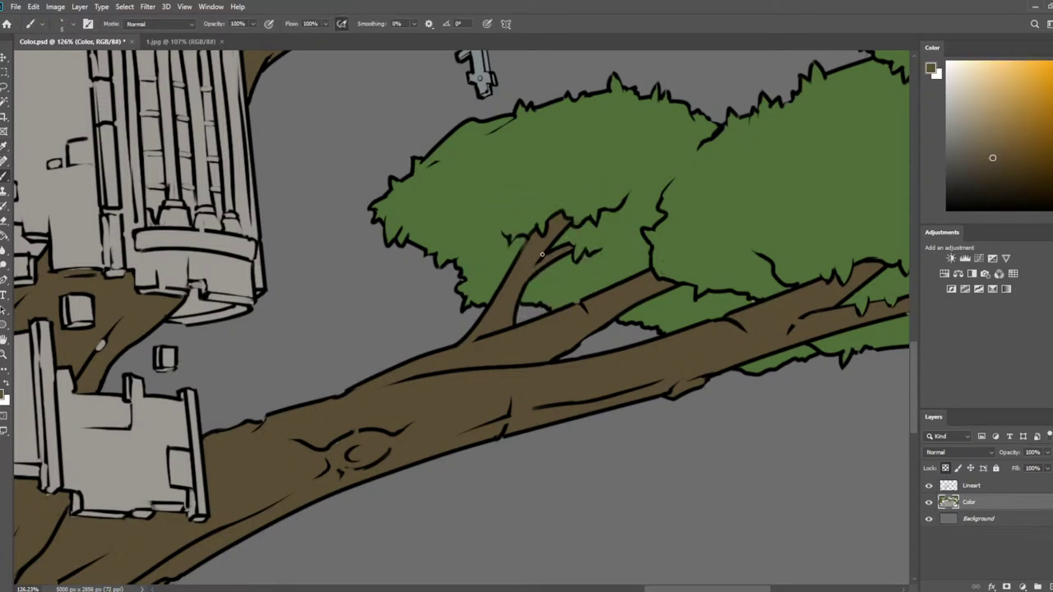
scroll(551, 262, down, 4)
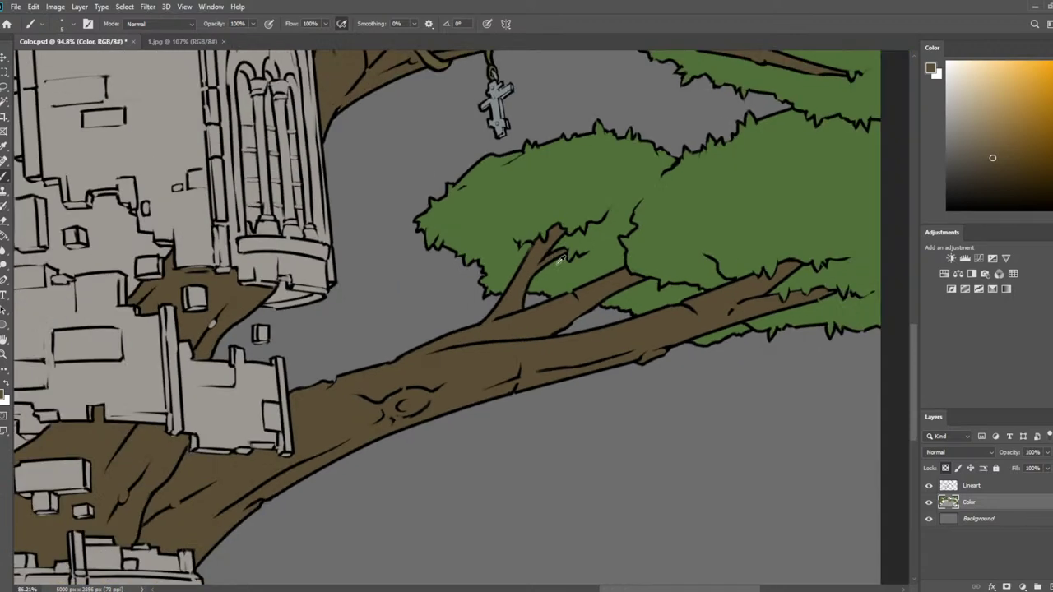
Touch up the tip of the lowest right branch and its surrounding leaves with sampled green and brown, and save the file
scroll(836, 221, up, 10)
alt+click(638, 286)
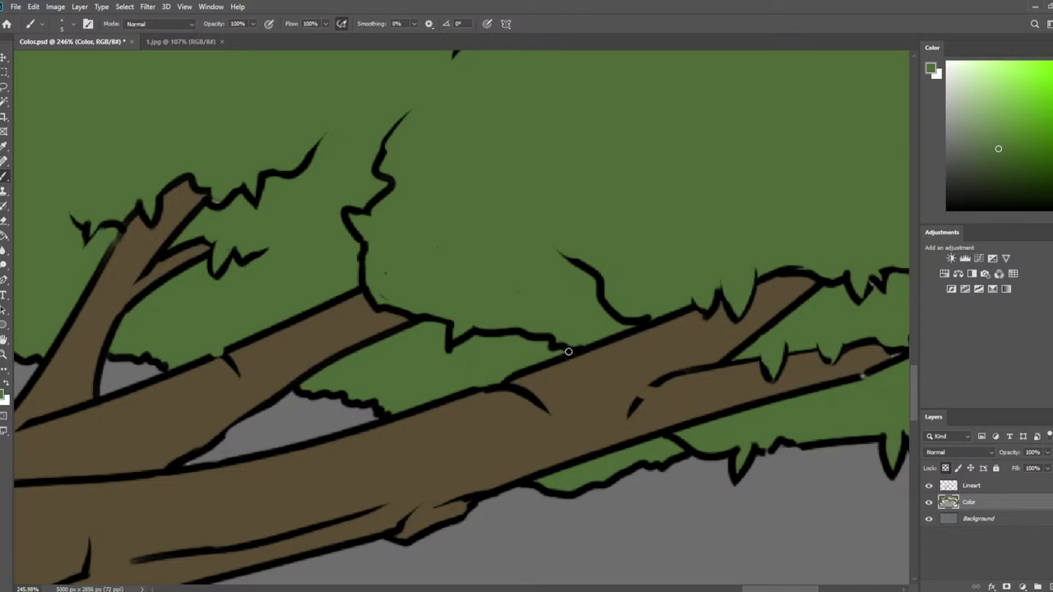
drag(849, 383, 631, 337)
alt+click(643, 314)
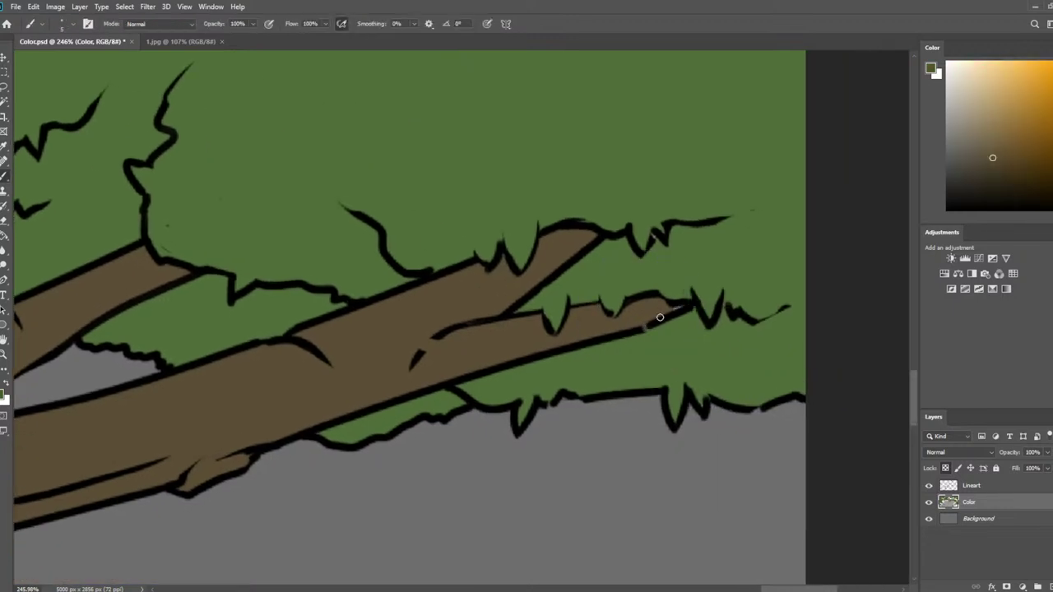
alt+click(656, 245)
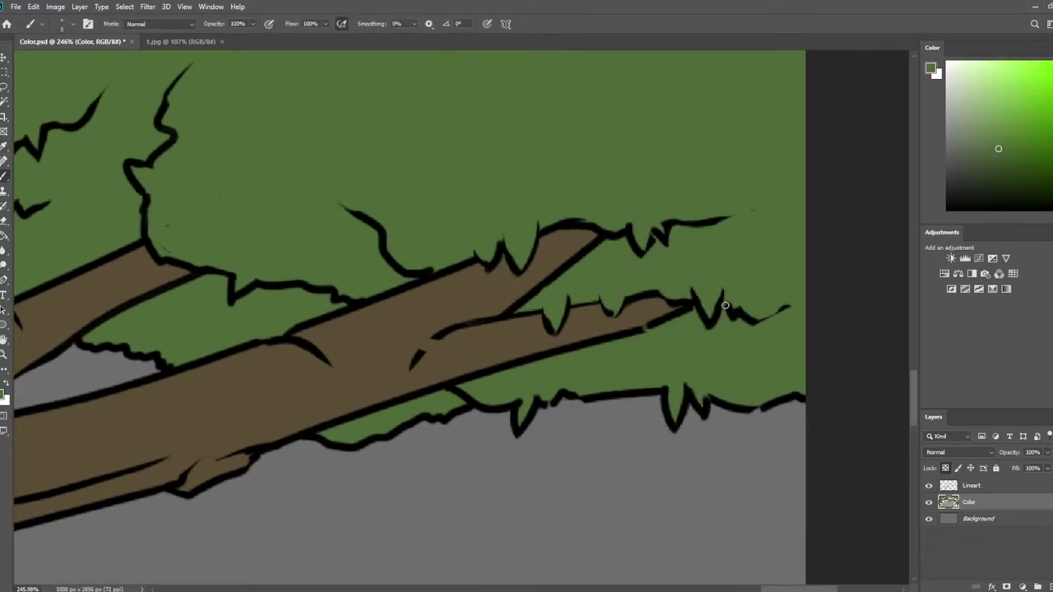
scroll(568, 270, down, 8)
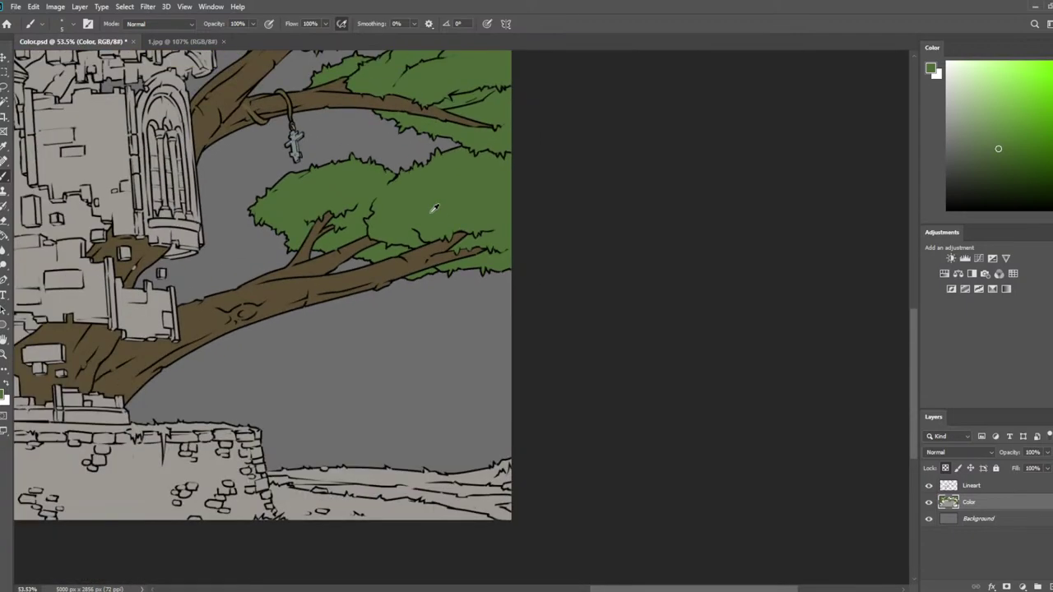
drag(423, 203, 559, 369)
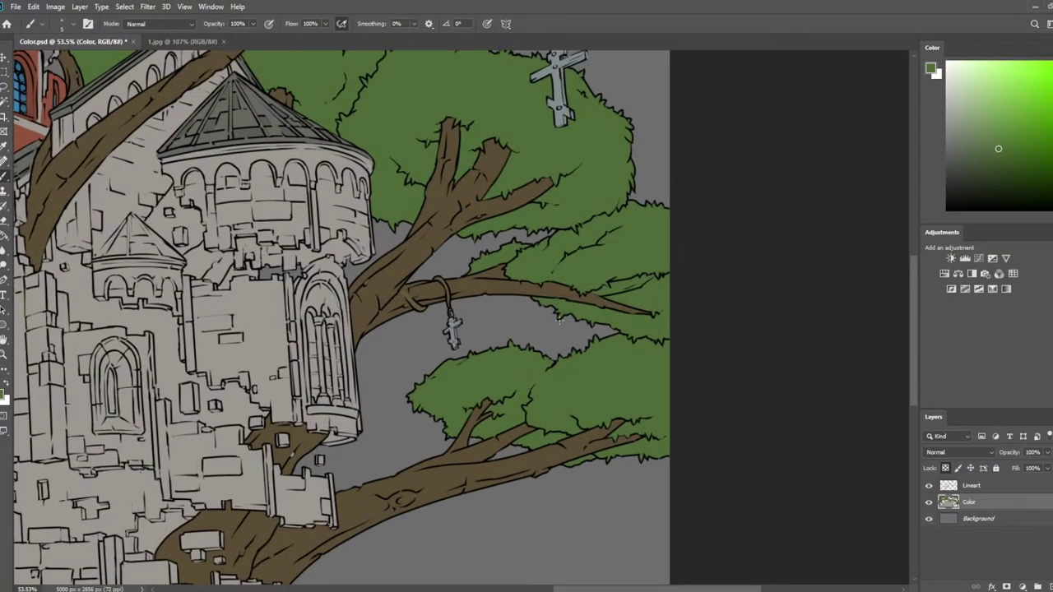
scroll(559, 319, up, 5)
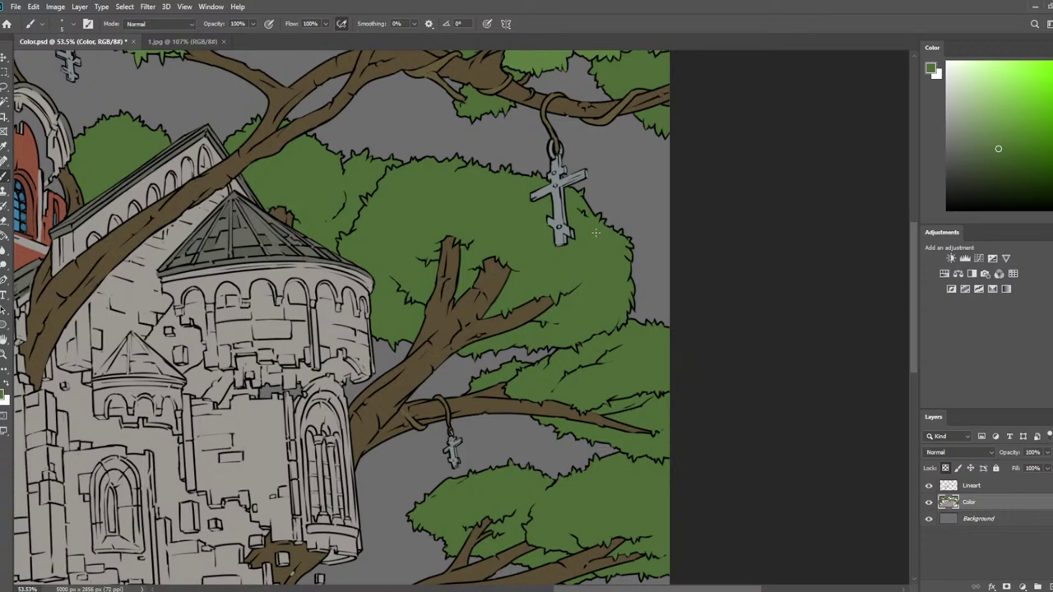
scroll(444, 241, down, 3)
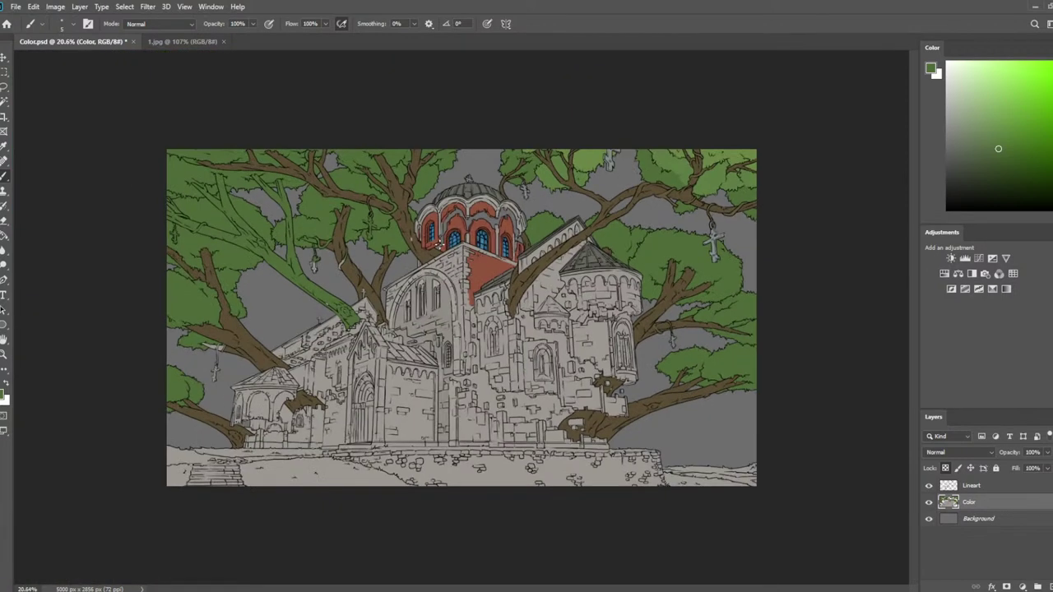
key(ctrl+s)
Fill the forked twig at the end of the branch holding the small cross with sampled branch brown, and save the file
scroll(714, 285, up, 6)
drag(781, 278, 444, 239)
scroll(560, 306, up, 5)
scroll(543, 253, down, 4)
scroll(541, 274, up, 8)
scroll(541, 273, up, 1)
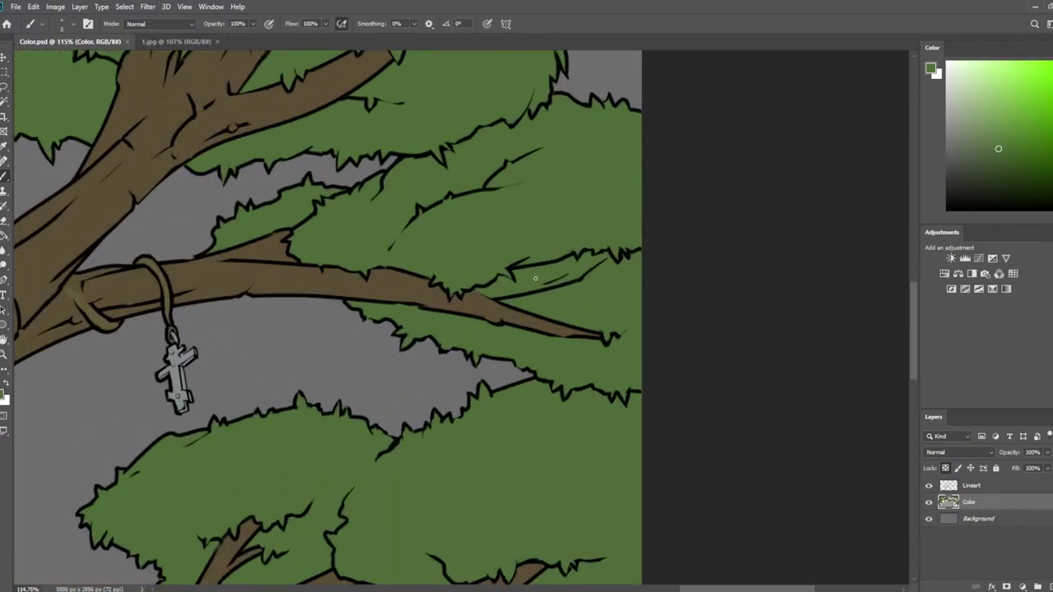
alt+click(482, 294)
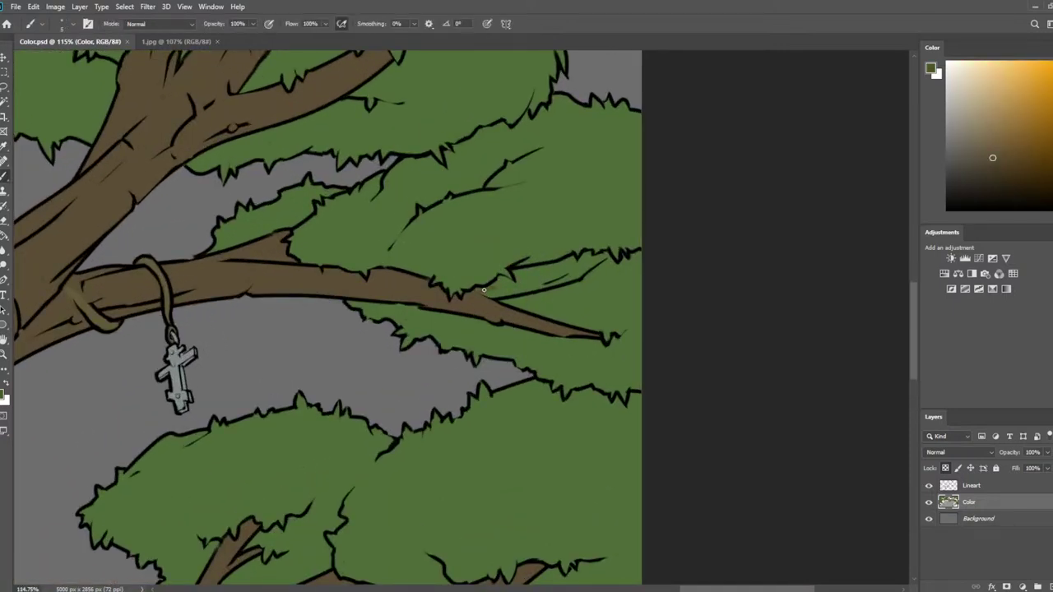
drag(483, 289, 515, 289)
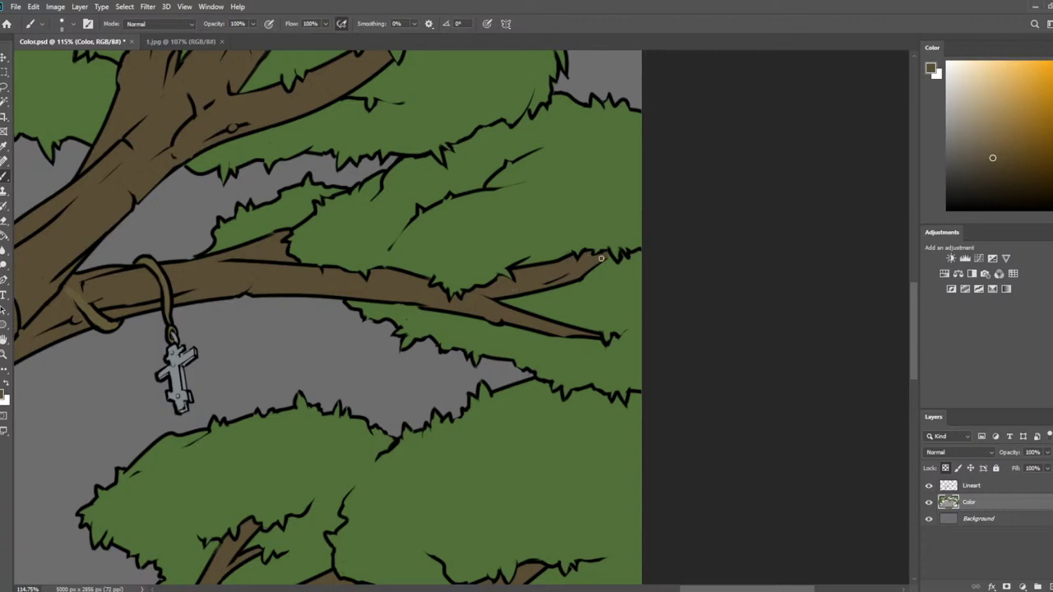
scroll(171, 233, down, 5)
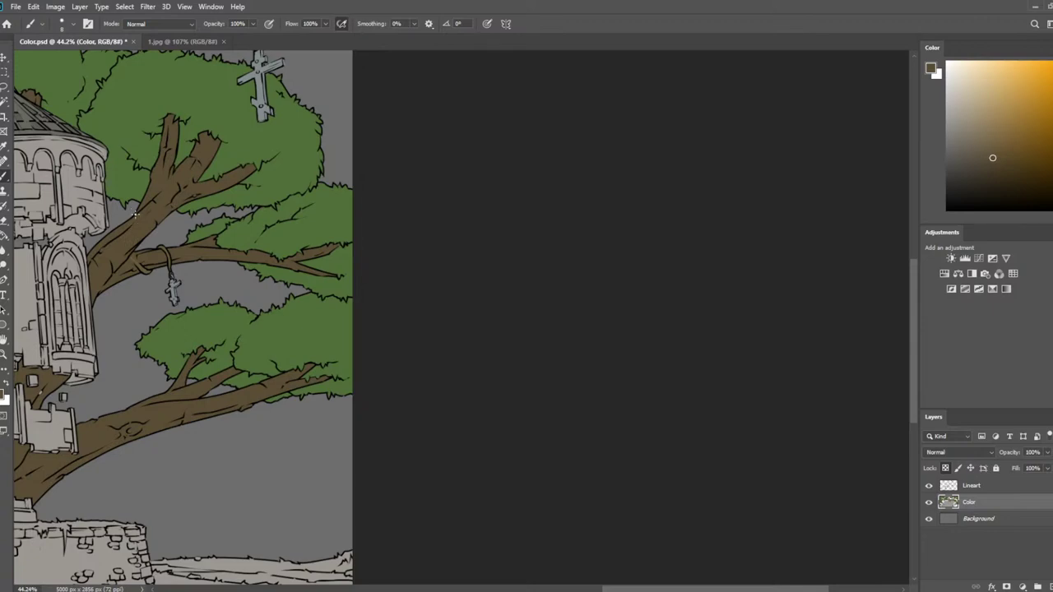
drag(188, 184, 558, 398)
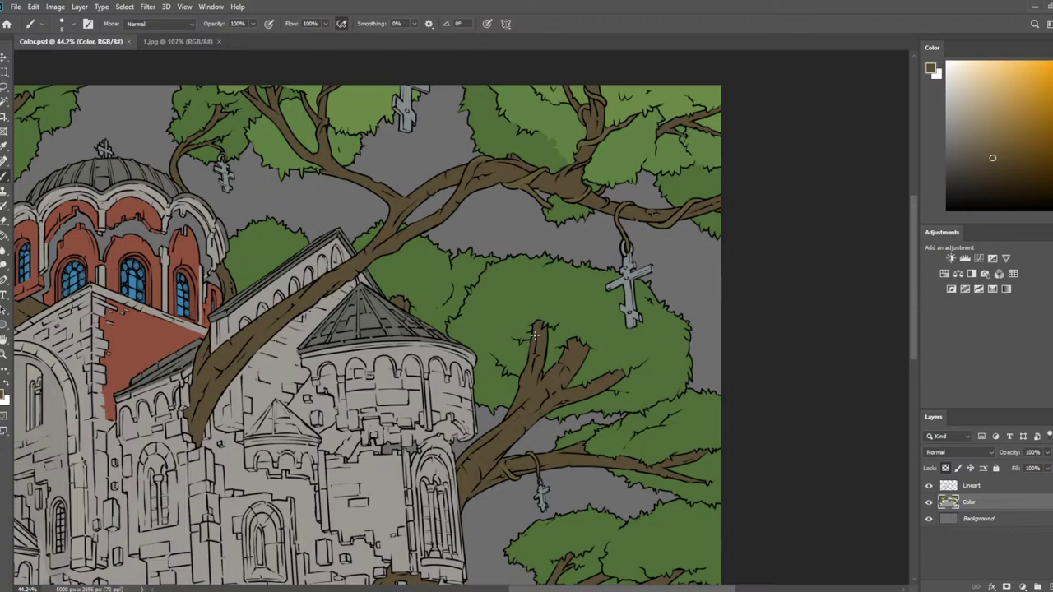
Sample the leaf green, then select the foliage behind the gabled roof and round tower with the Magic Wand on the Lineart layer
scroll(536, 335, up, 4)
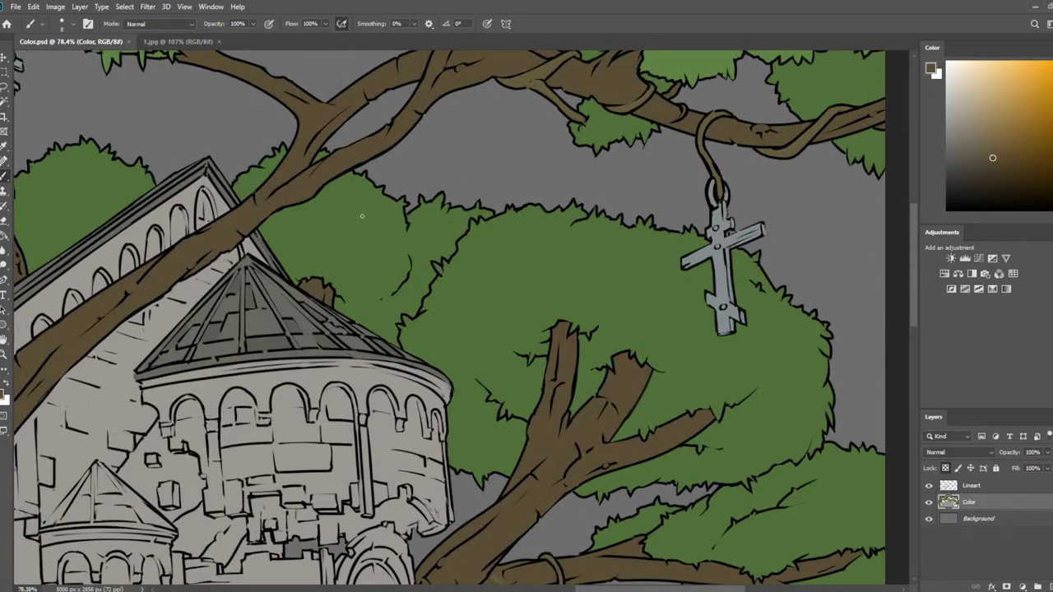
key(i)
click(494, 271)
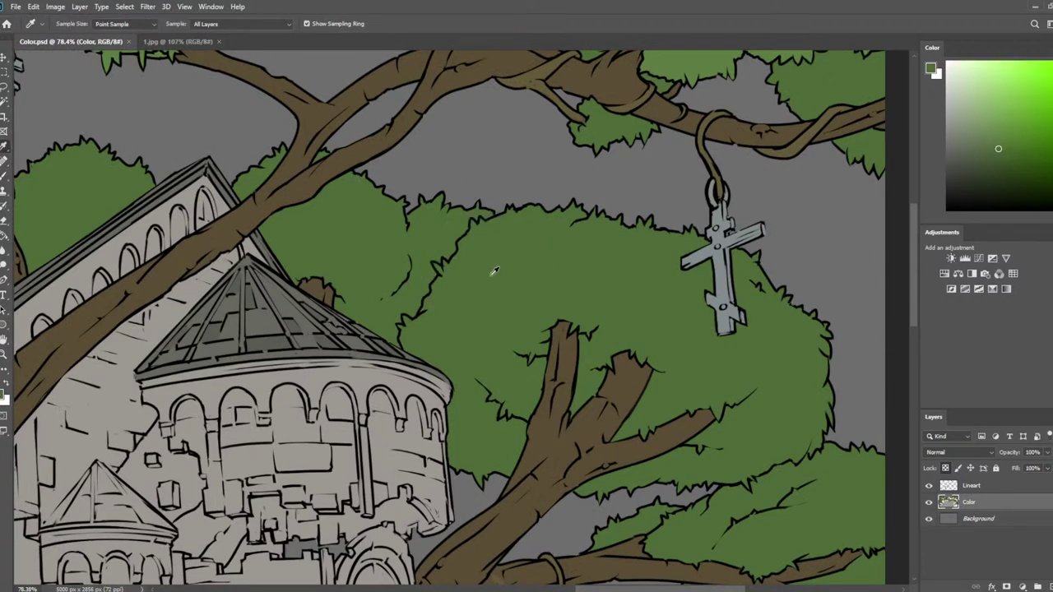
click(950, 485)
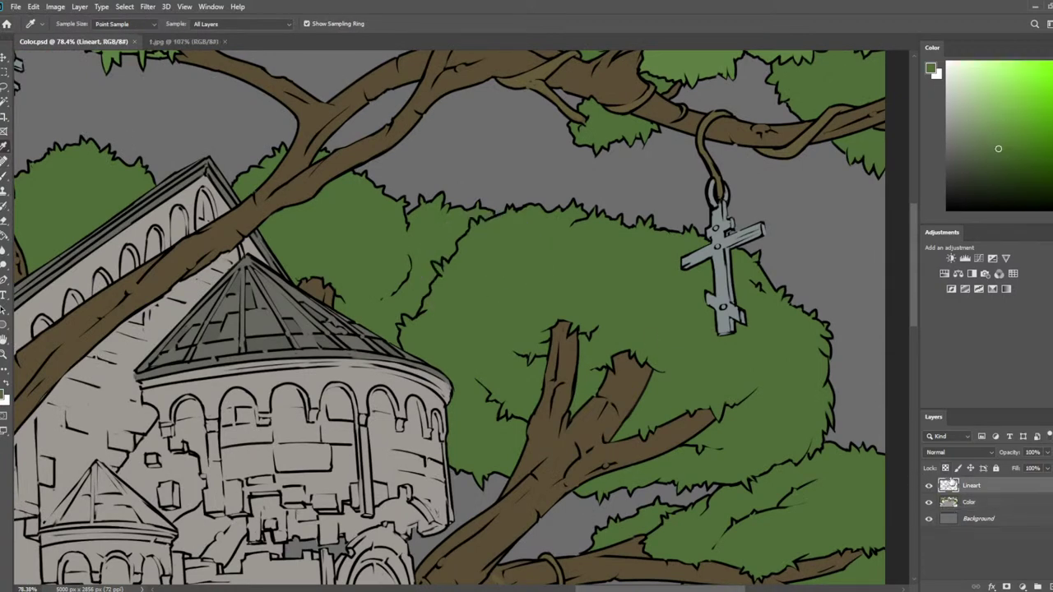
click(5, 104)
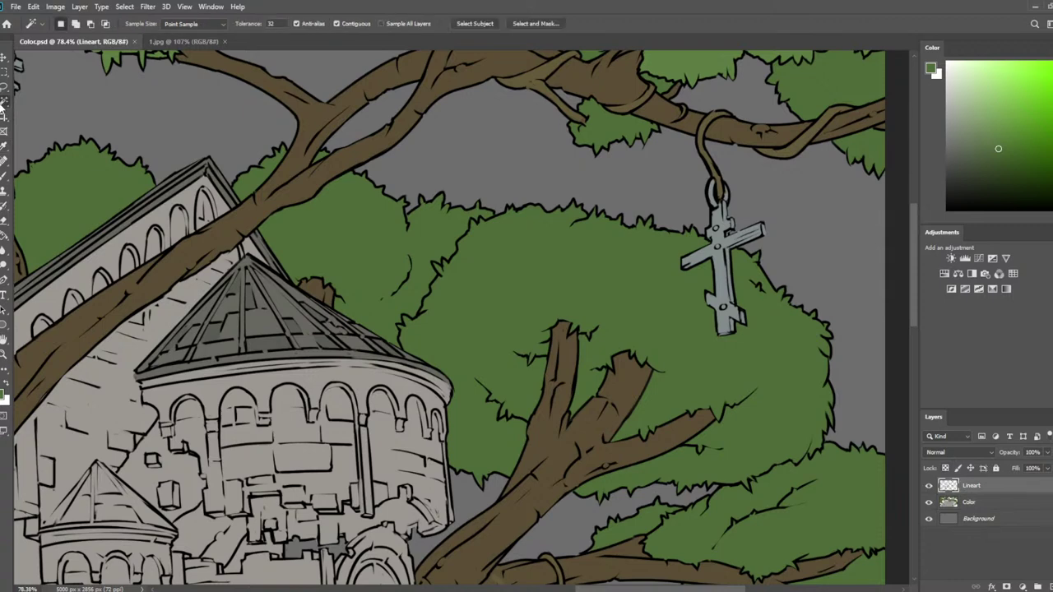
click(368, 222)
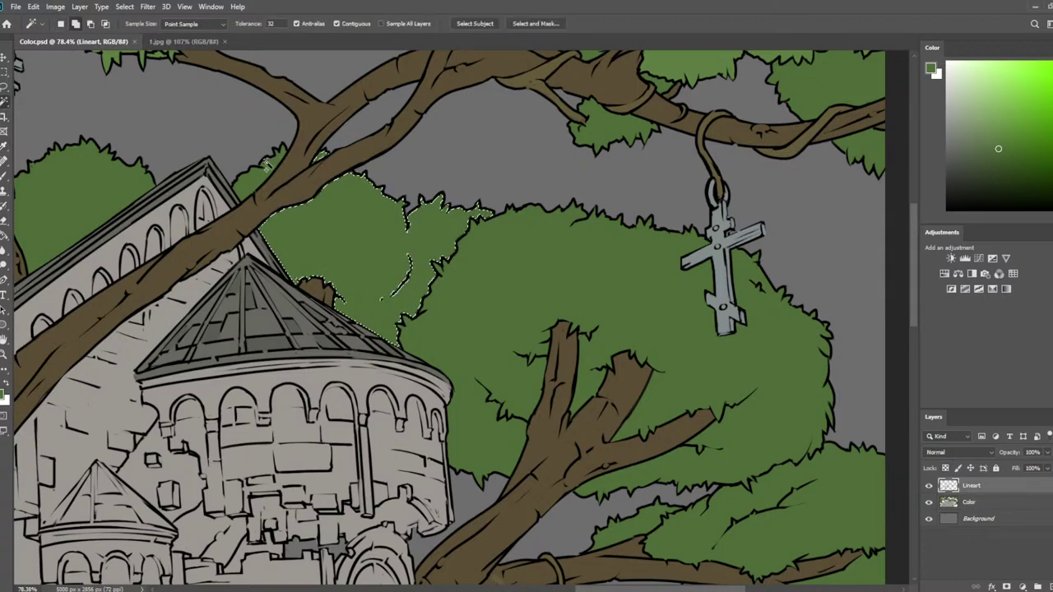
scroll(177, 175, down, 2)
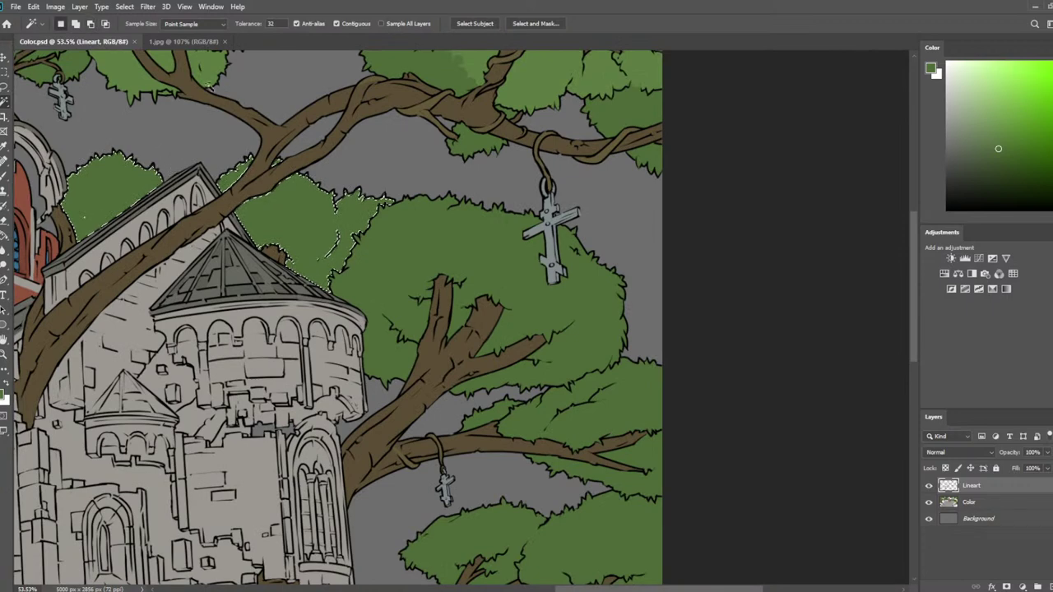
Add the two lower foliage clusters on the right side of the church to the selection, including the leaf patches around their branches
scroll(561, 398, up, 2)
drag(569, 405, 600, 299)
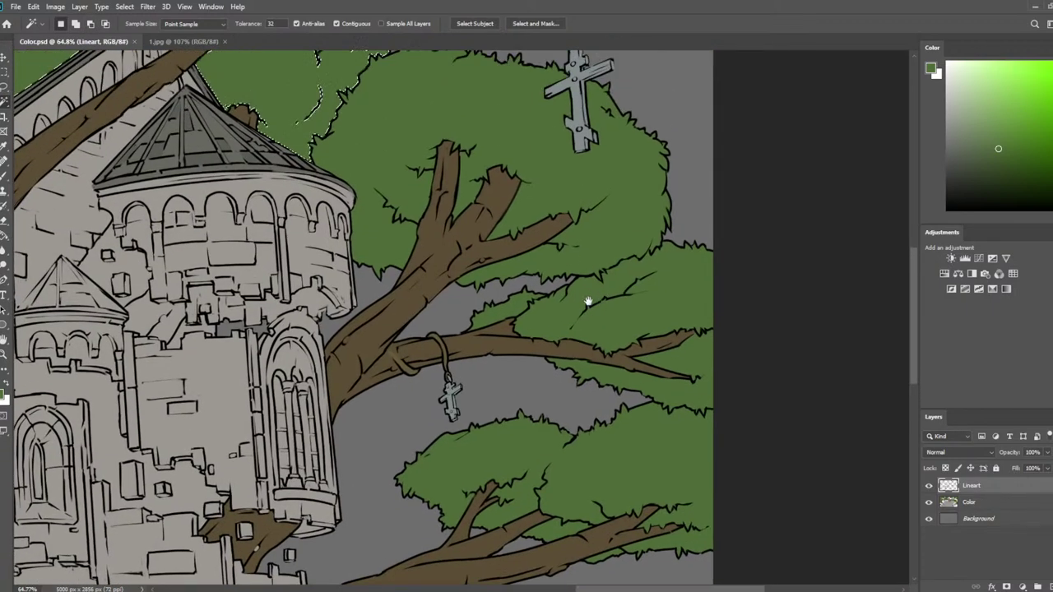
shift+click(543, 320)
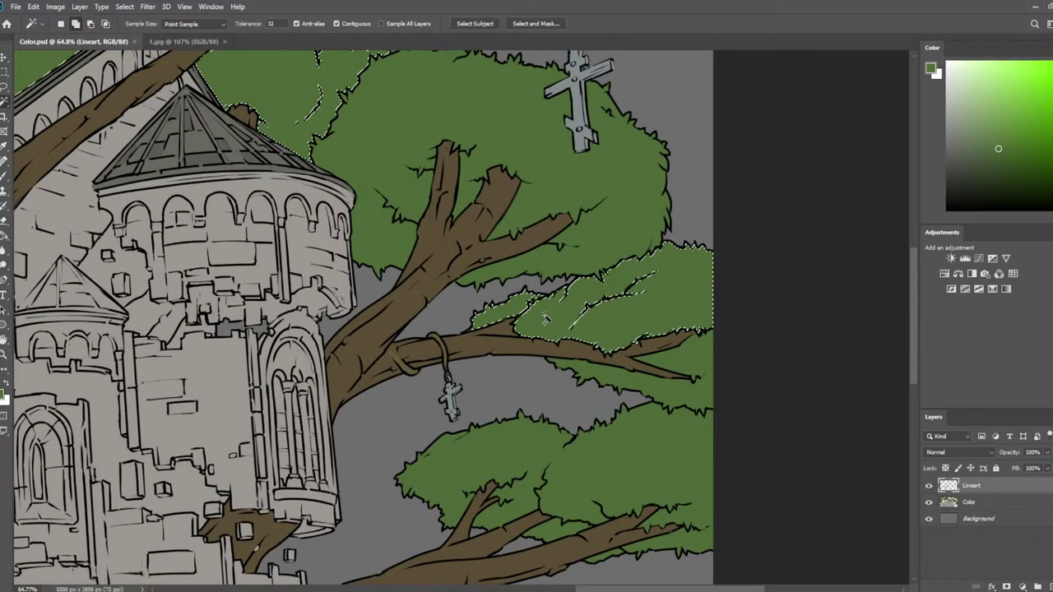
shift+click(654, 346)
shift+click(664, 451)
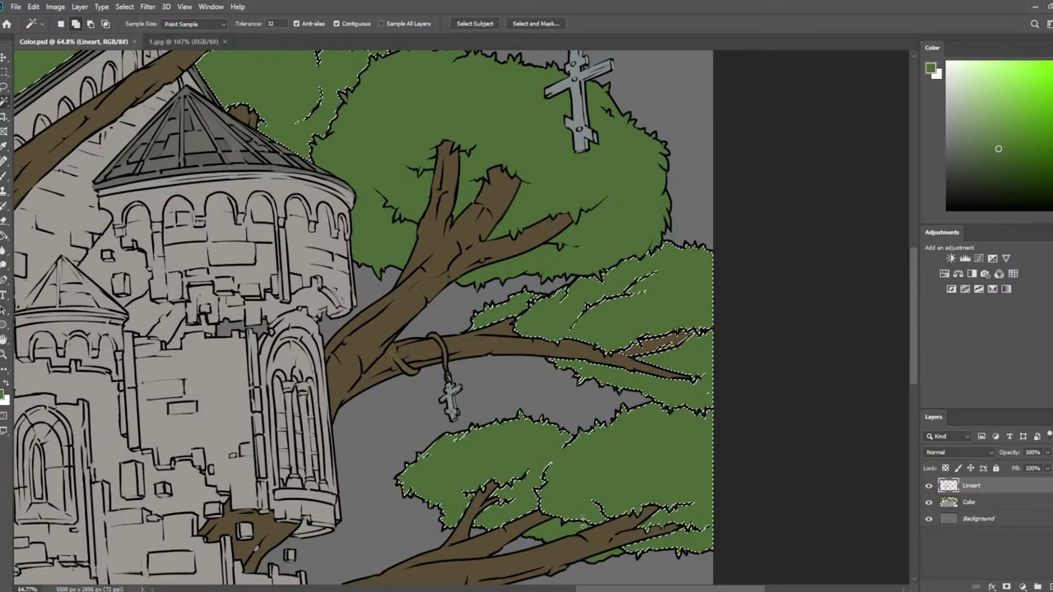
scroll(606, 453, down, 2)
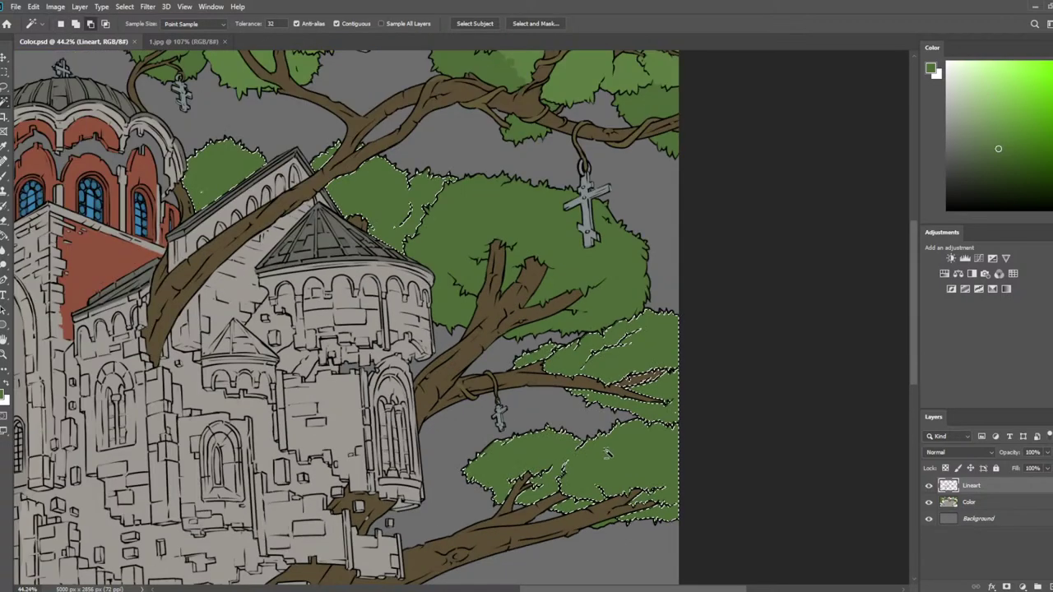
scroll(606, 454, up, 4)
scroll(608, 466, down, 2)
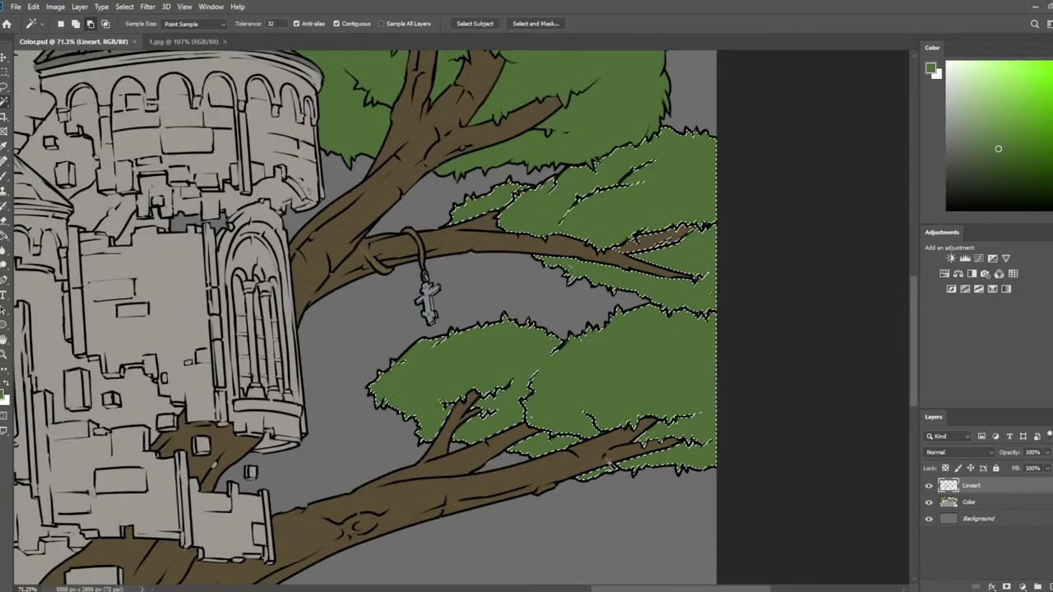
scroll(610, 464, down, 5)
scroll(732, 191, up, 2)
drag(732, 191, 501, 189)
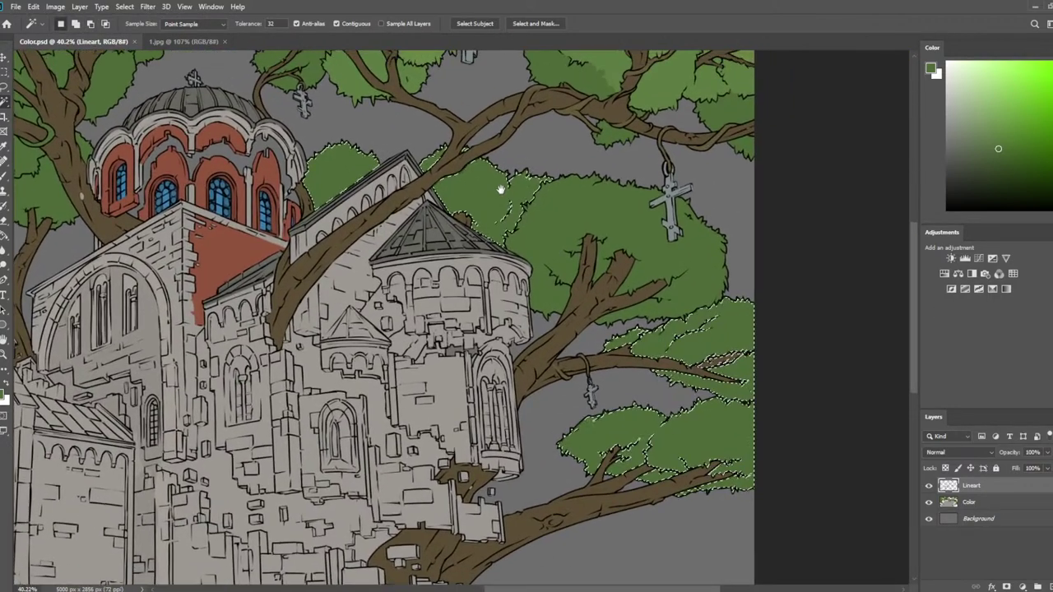
On the Color layer, repaint the selected foliage in a slightly darker green with a 600-pixel brush, and deselect
click(977, 502)
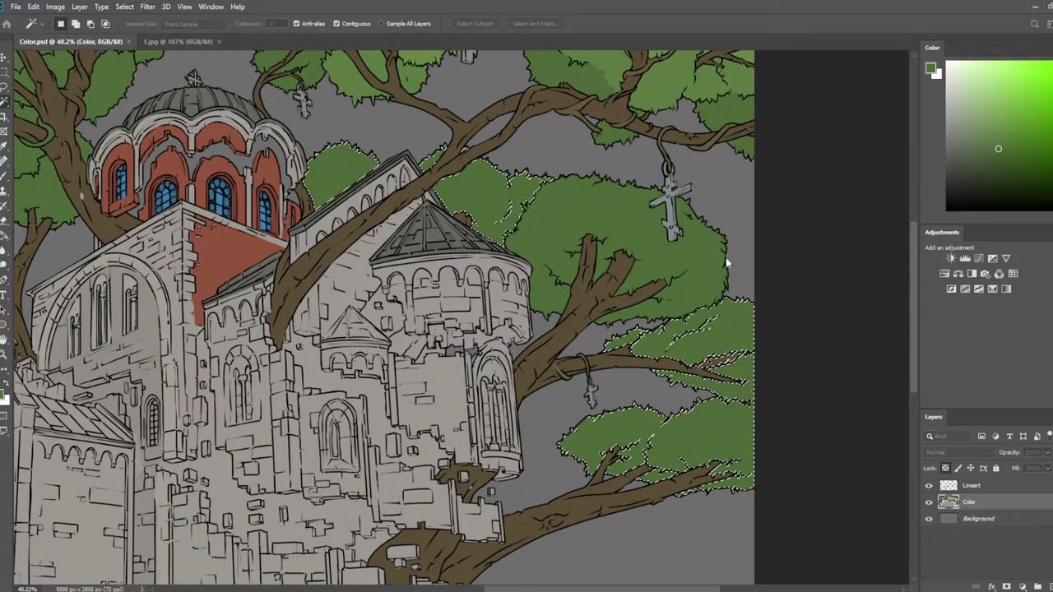
key(i)
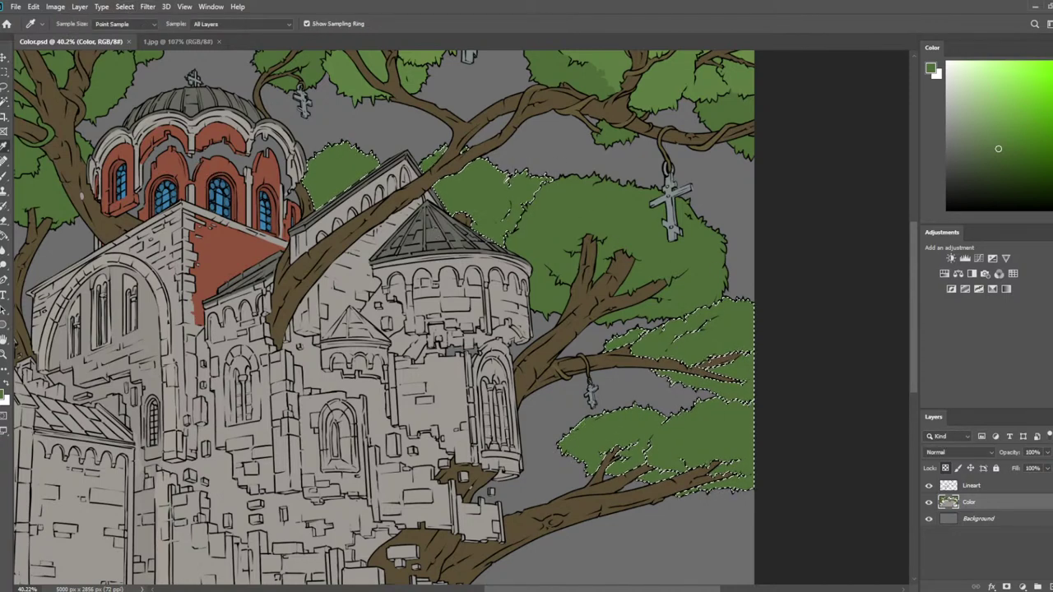
click(543, 189)
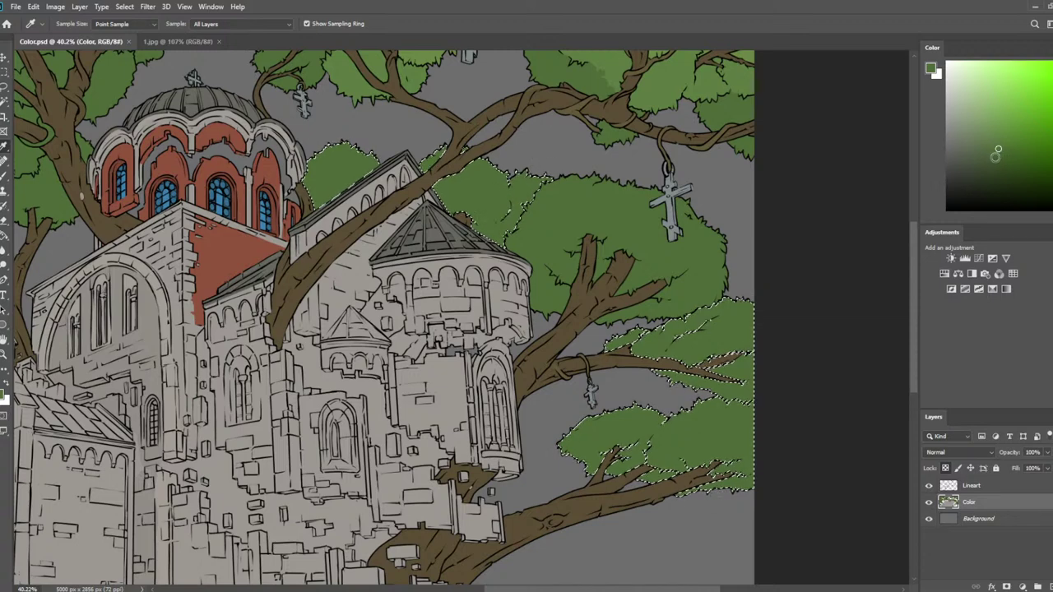
key(b)
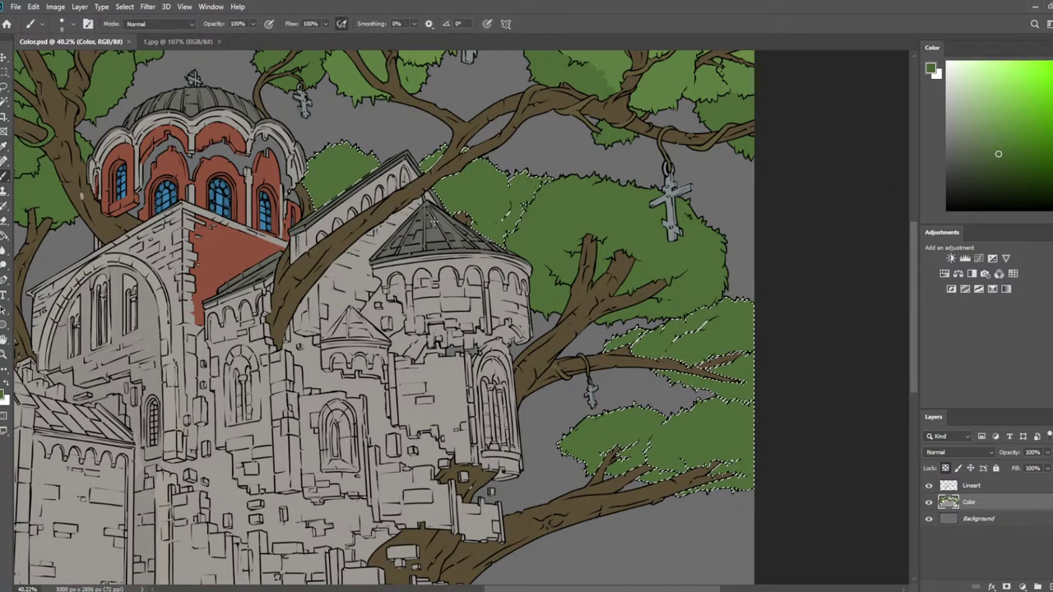
key(bracketright)
key(bracketright)
key(bracketright)
key(bracketright)
key(bracketright)
key(bracketright)
key(bracketright)
key(bracketright)
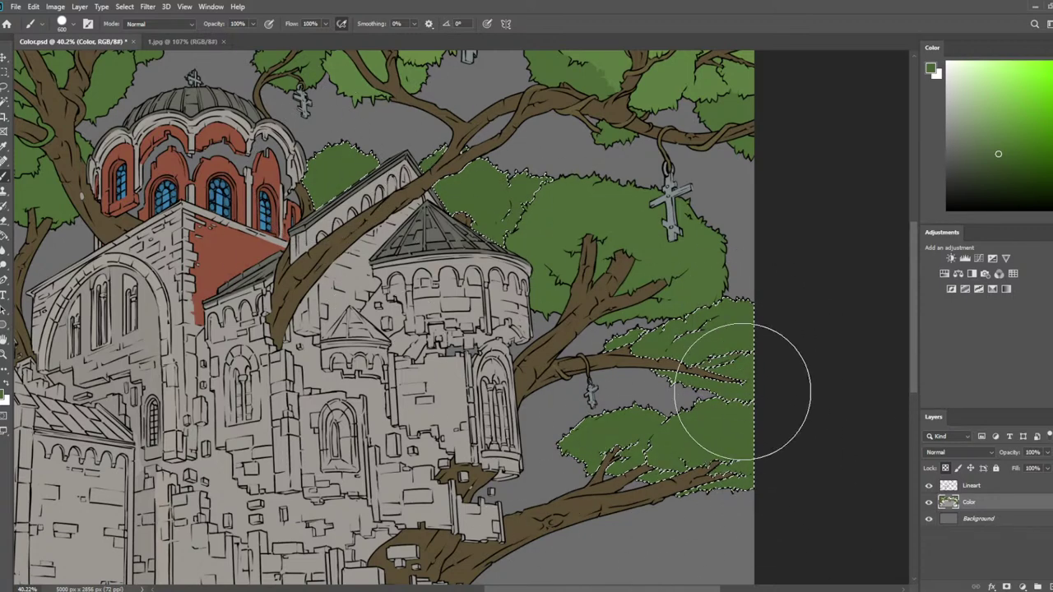
key(l)
key(ctrl+d)
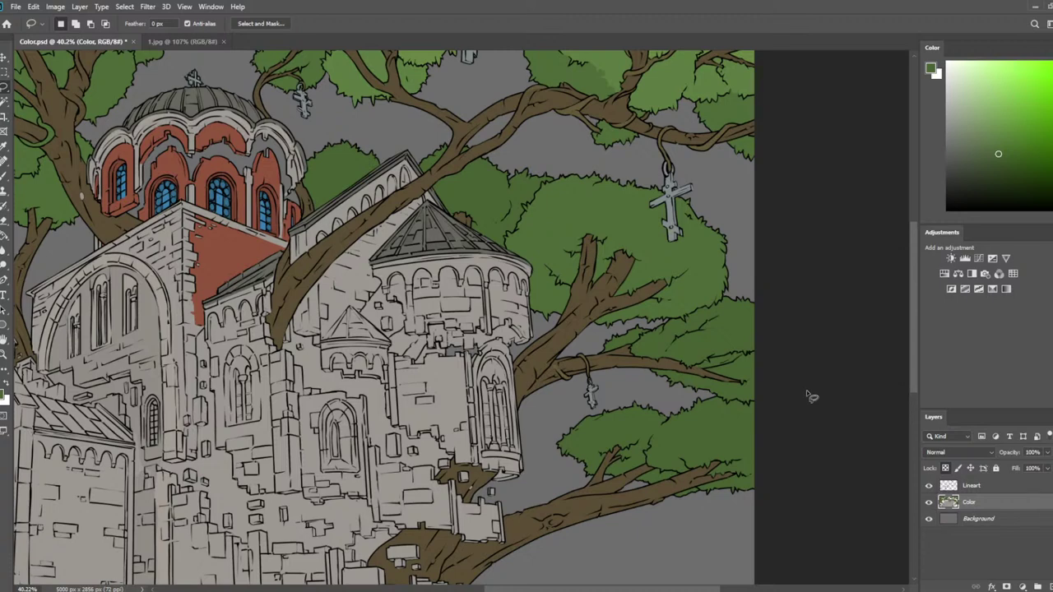
On the Lineart layer, patch the outline at the tip of the upper forked twig with a very small black brush
scroll(354, 395, down, 3)
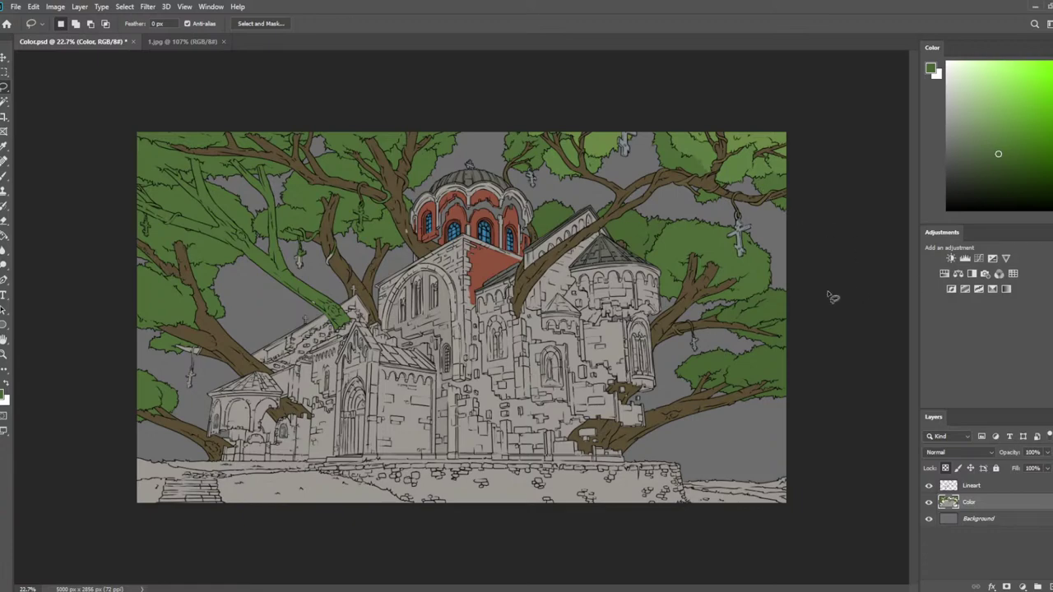
scroll(823, 279, up, 4)
scroll(813, 265, up, 5)
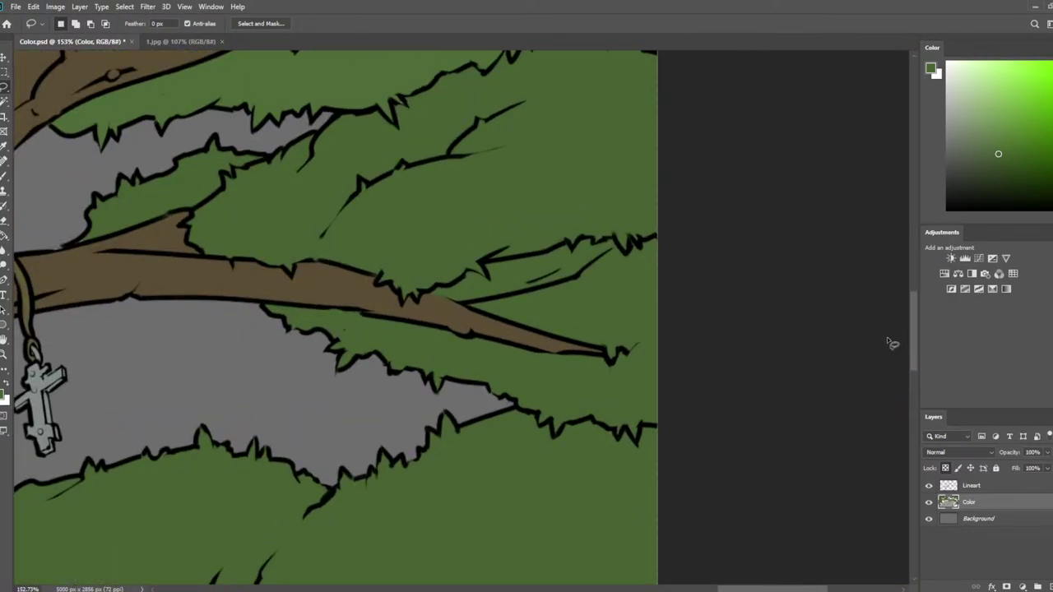
click(992, 487)
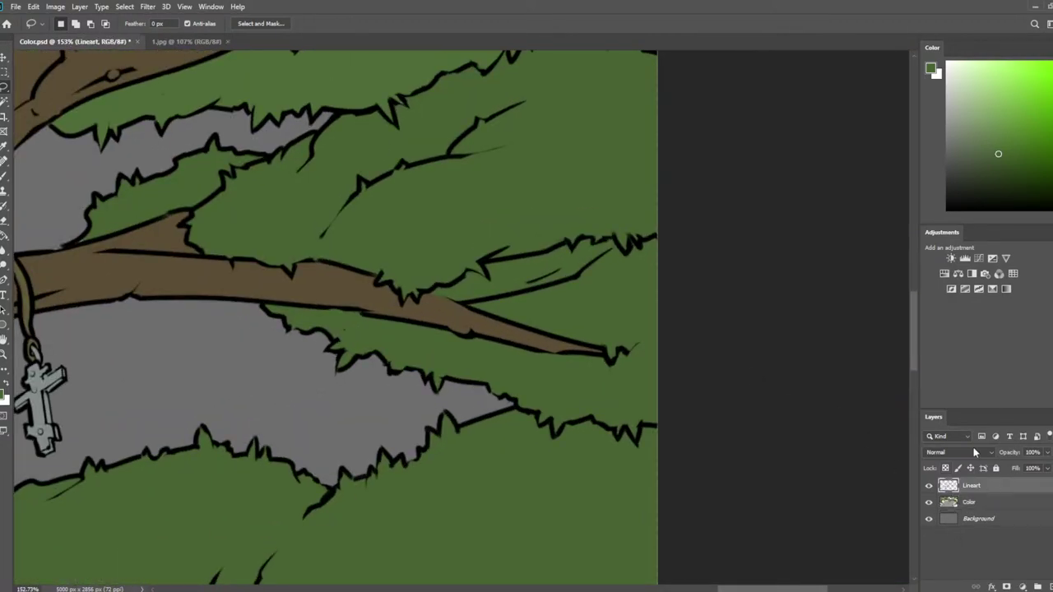
click(951, 207)
key(b)
key(bracketleft)
key(bracketleft)
key(bracketleft)
key(bracketleft)
key(bracketleft)
key(bracketleft)
key(bracketleft)
key(bracketleft)
key(bracketleft)
key(bracketleft)
key(bracketleft)
key(bracketleft)
key(bracketleft)
key(bracketleft)
key(bracketleft)
key(bracketleft)
key(bracketleft)
key(bracketleft)
key(bracketleft)
key(bracketleft)
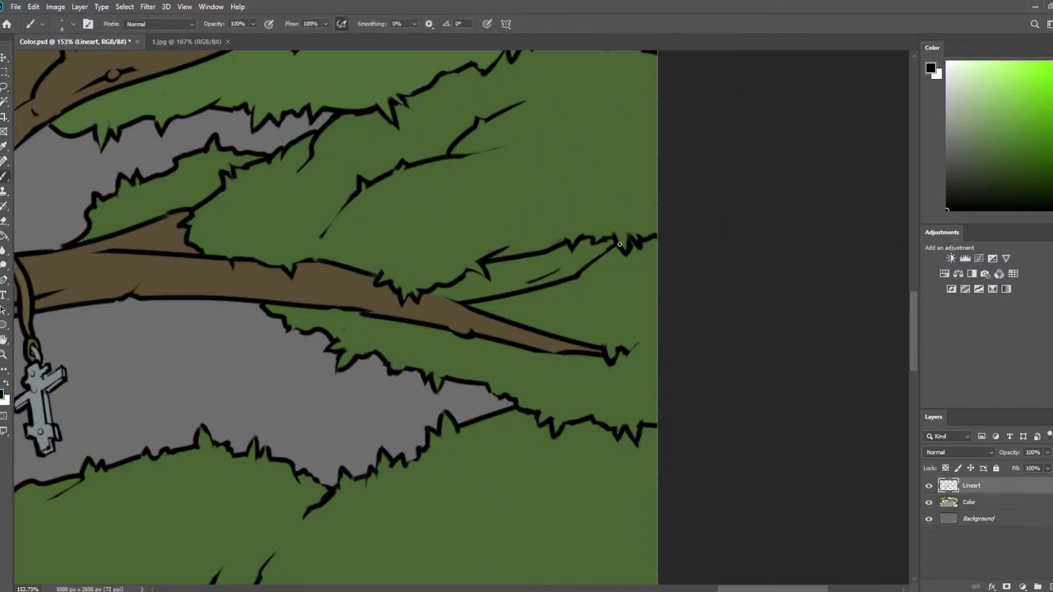
On the Color layer, paint the upper forked twig with sampled branch brown, clean its edges with sampled darker leaf green, and save the file
click(974, 502)
alt+click(430, 305)
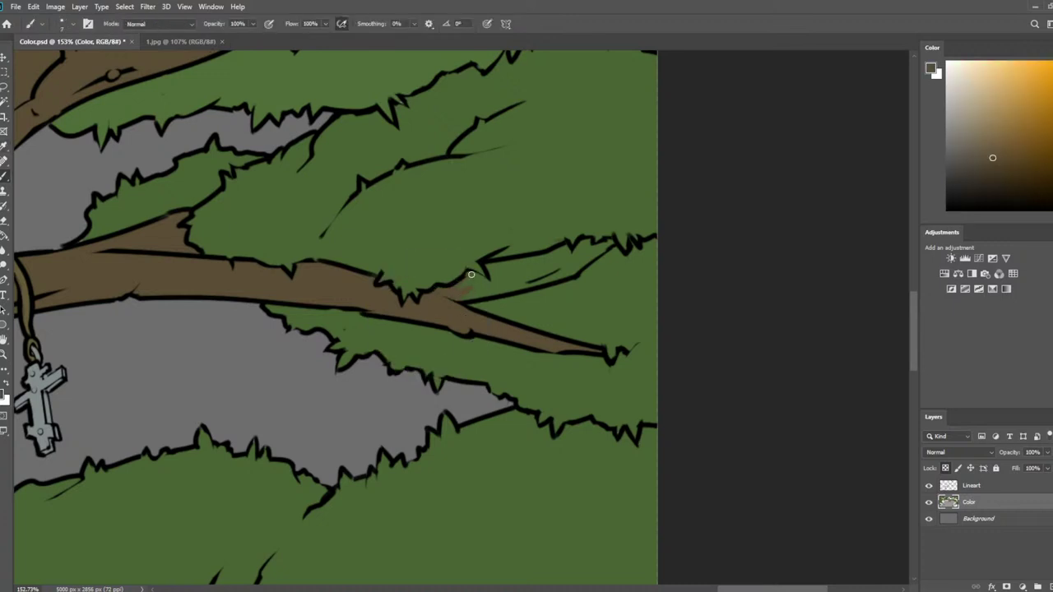
mouse_move(471, 278)
mouse_down()
mouse_move(450, 296)
mouse_move(611, 241)
mouse_move(550, 276)
mouse_move(523, 280)
mouse_move(567, 251)
mouse_move(509, 271)
mouse_move(493, 268)
mouse_move(541, 263)
mouse_move(474, 264)
mouse_up()
alt+click(481, 266)
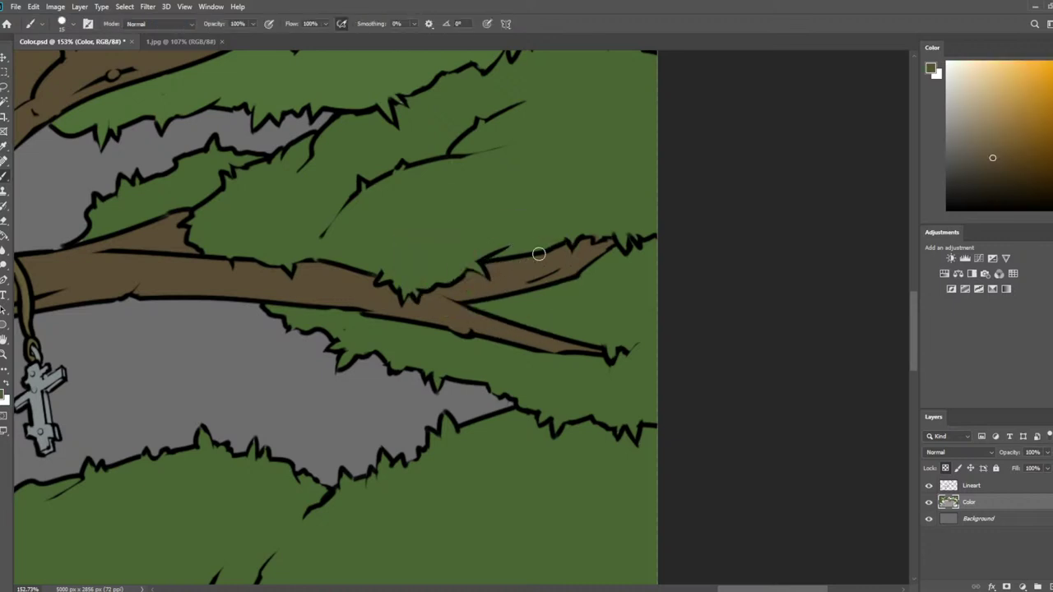
alt+click(595, 234)
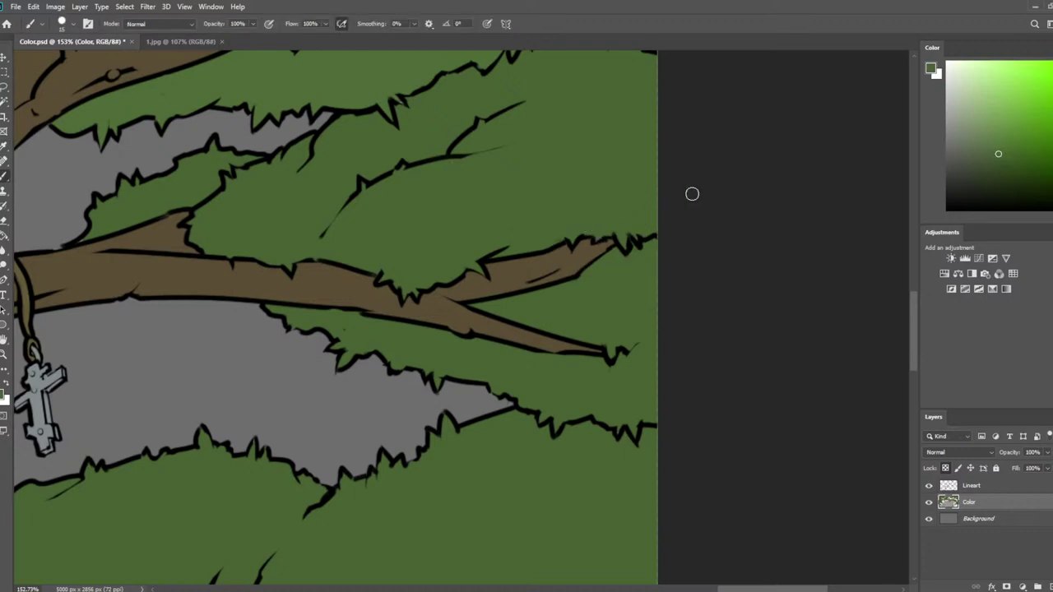
scroll(634, 179, down, 3)
scroll(633, 180, down, 3)
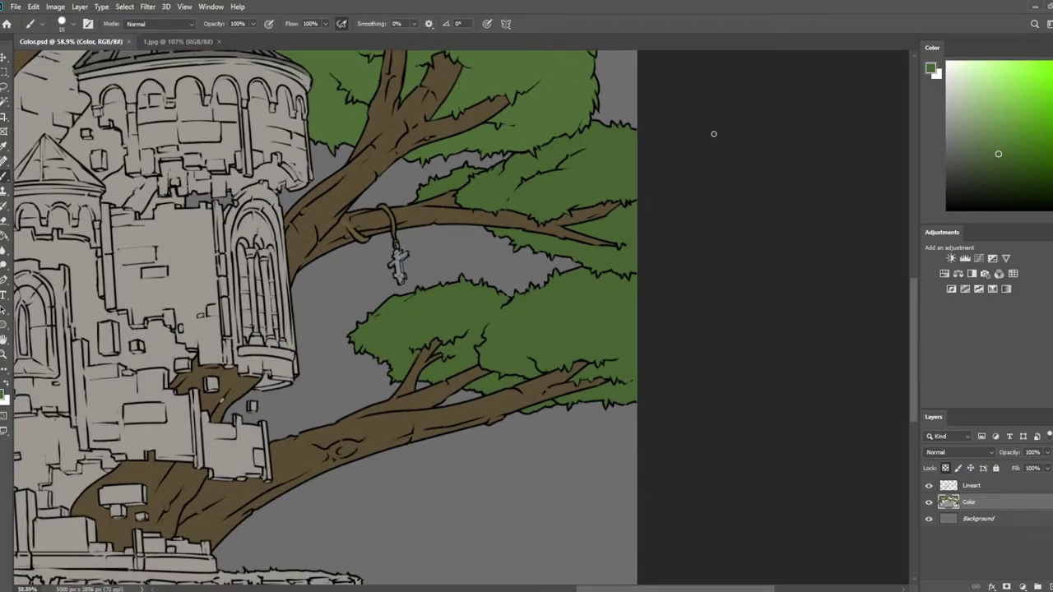
Using the Lineart layer, select the lowest right foliage clusters and the small leaf patch above the small cross's branch, and modify the selection
scroll(712, 189, up, 2)
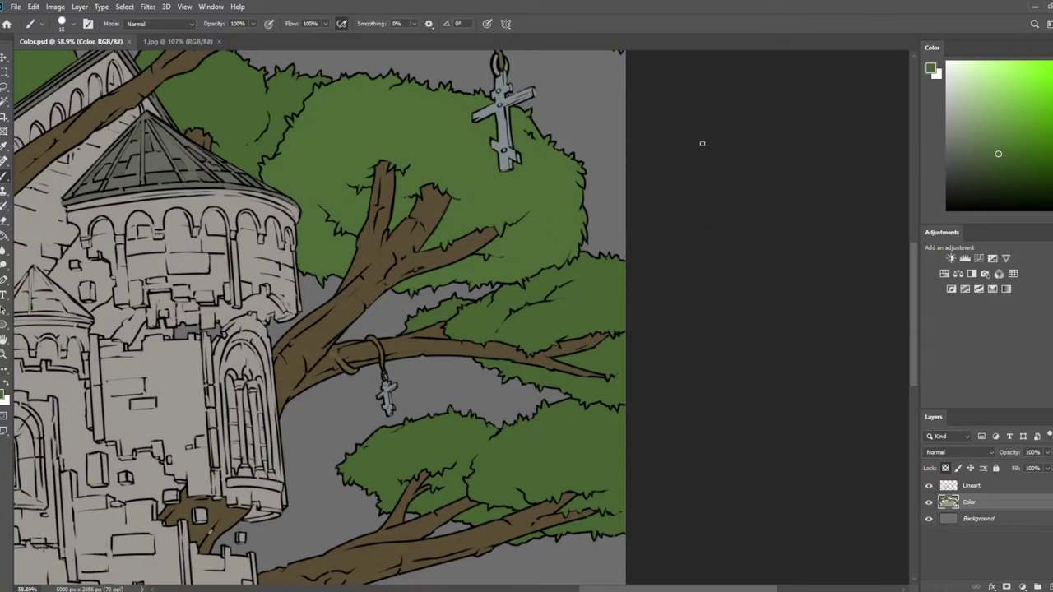
scroll(724, 170, down, 4)
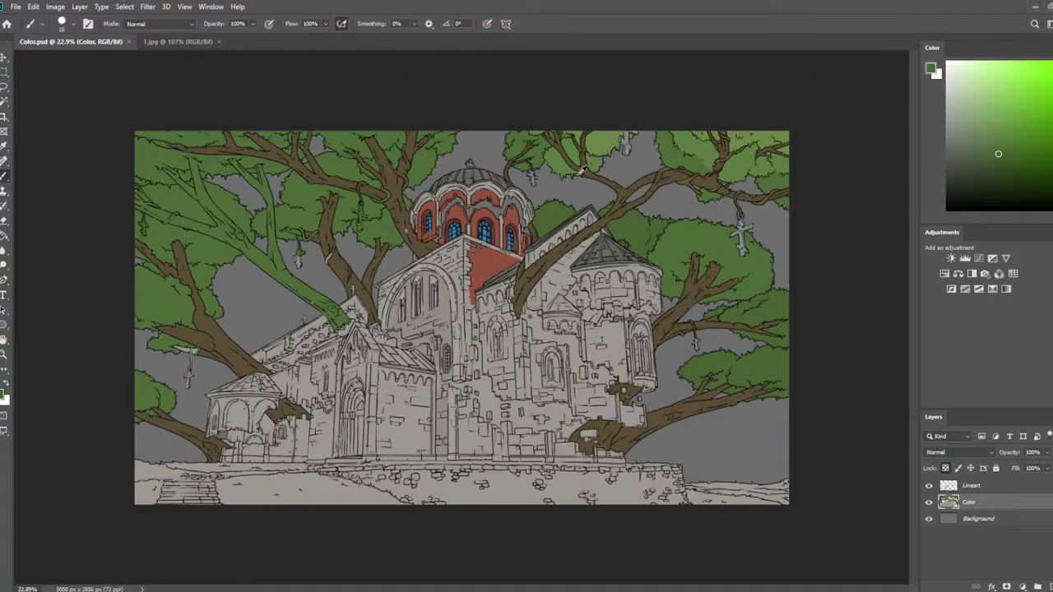
scroll(630, 186, up, 4)
drag(689, 219, 452, 70)
scroll(577, 201, down, 2)
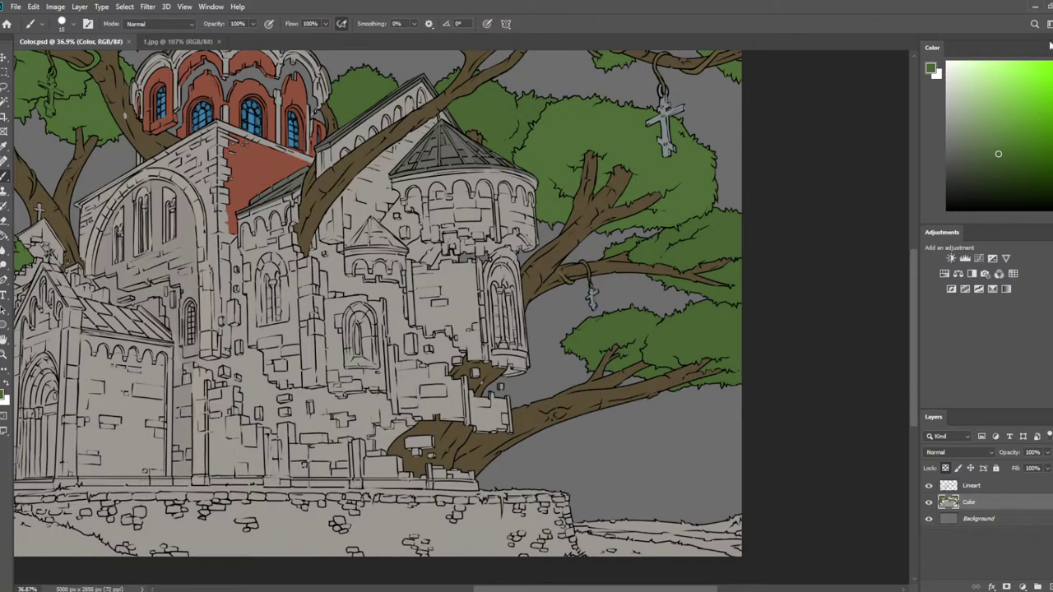
scroll(774, 234, up, 2)
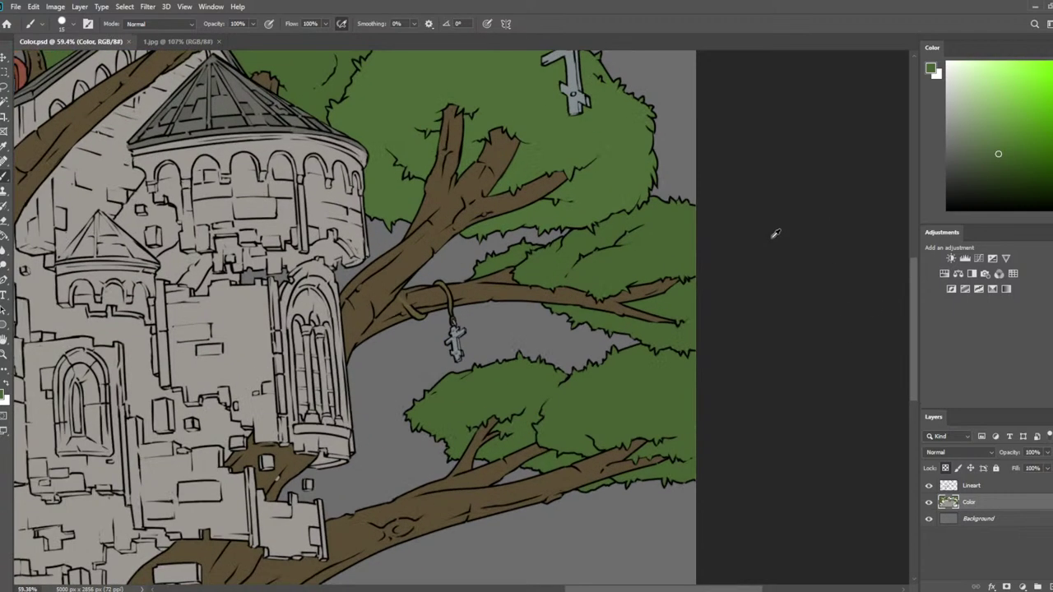
click(1009, 487)
click(5, 102)
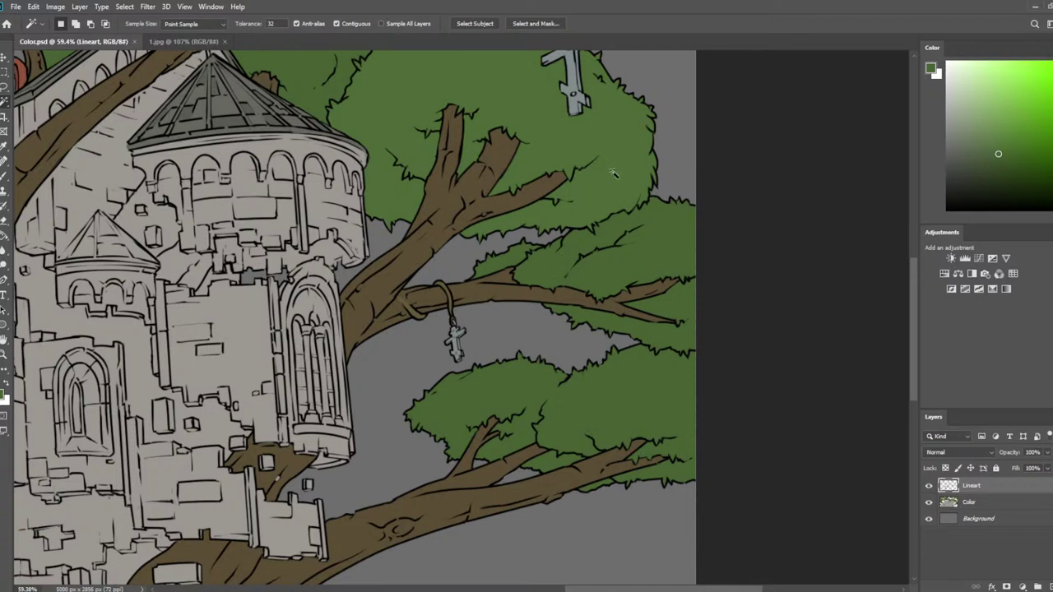
scroll(613, 173, up, 1)
shift+click(518, 309)
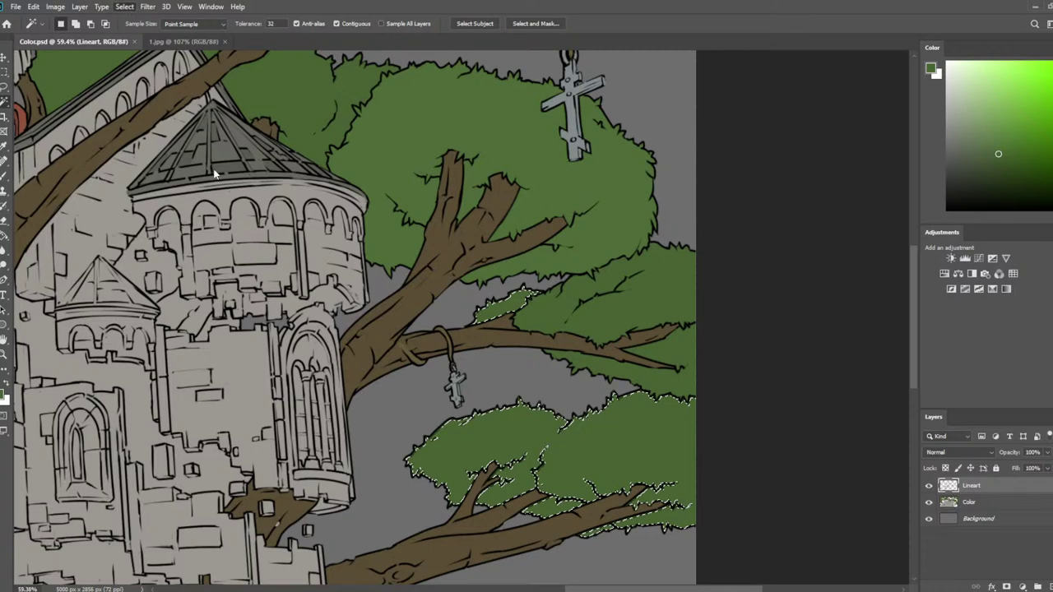
click(263, 191)
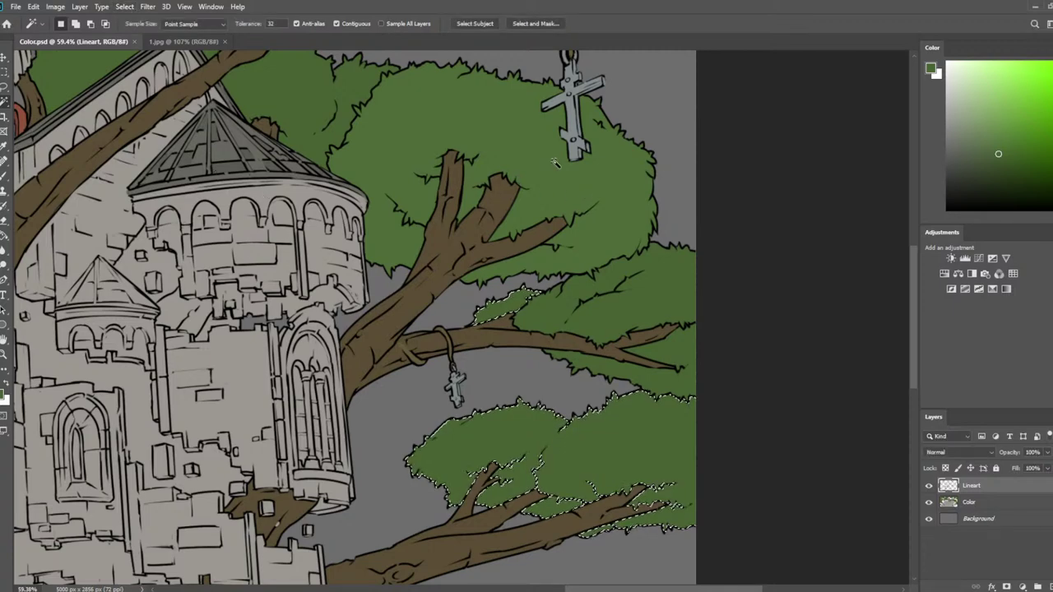
On the Color layer, repaint the selected foliage in a darker green with a 700-pixel brush, deselect, and save the file
click(1004, 507)
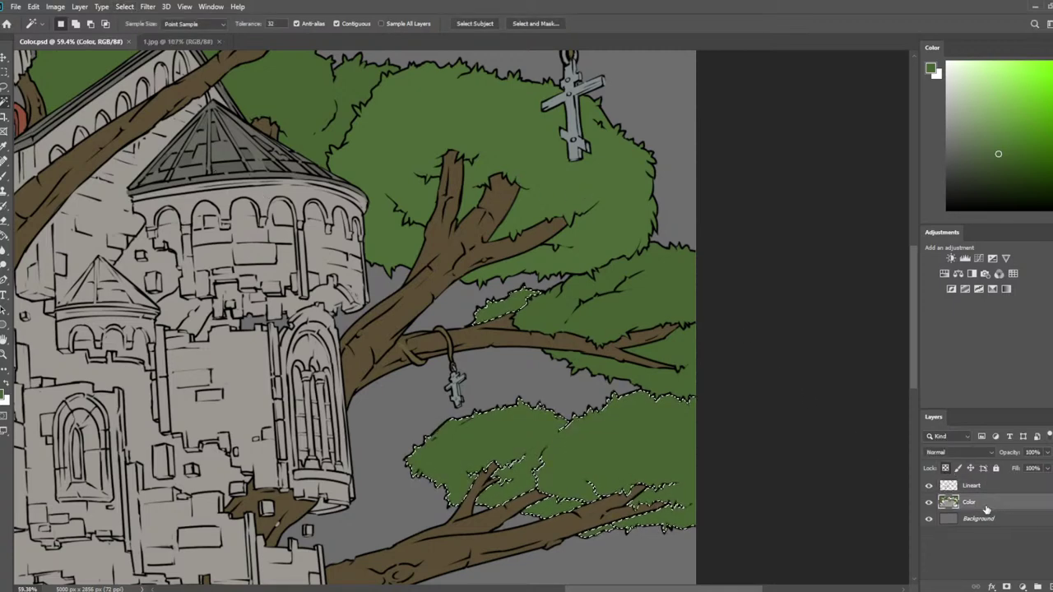
key(i)
click(512, 301)
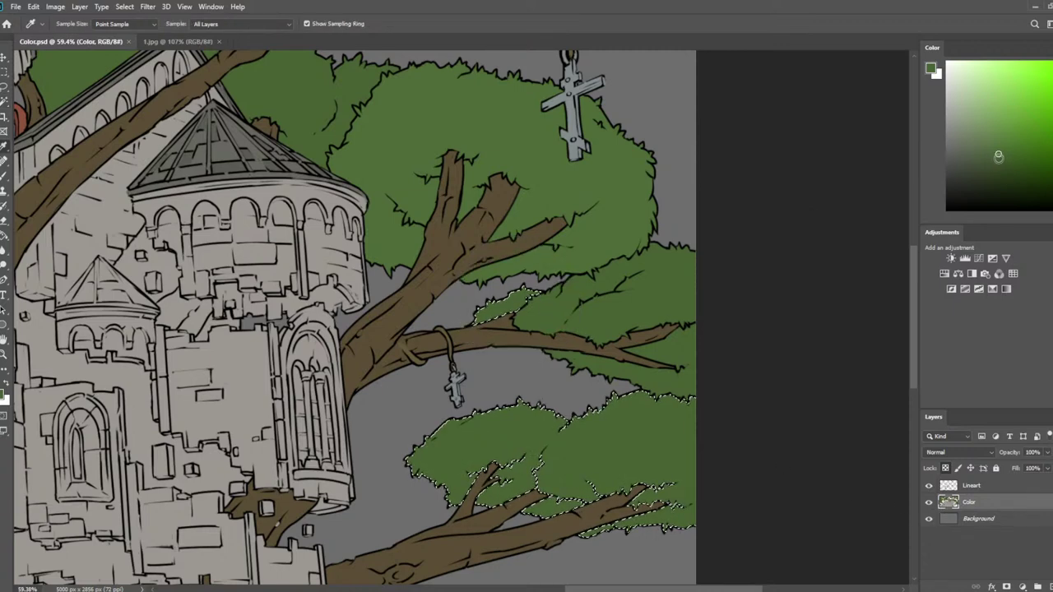
key(b)
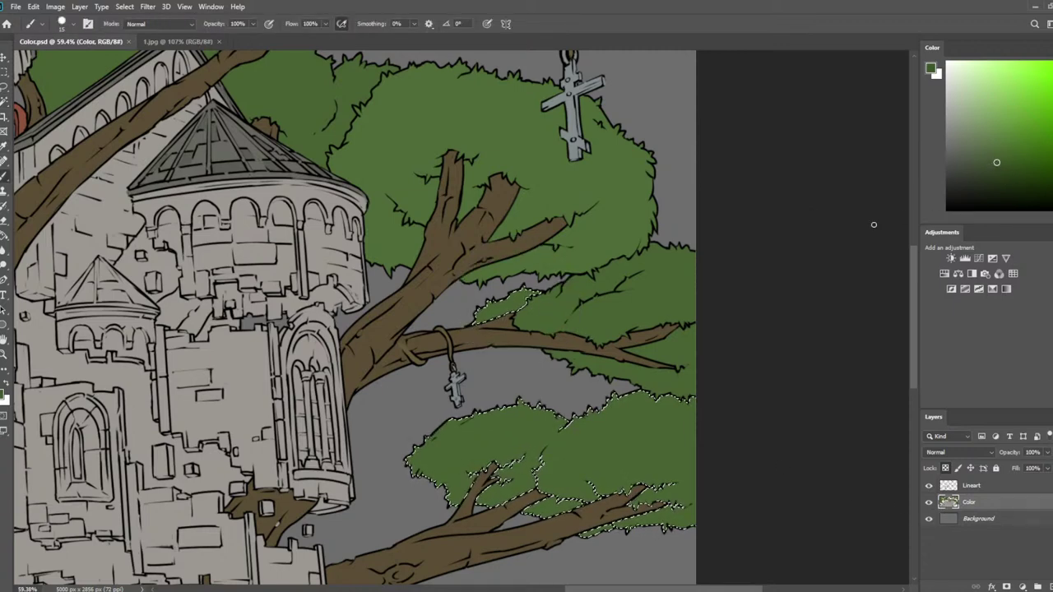
key(])
key(bracketright)
key(bracketright)
key(bracketright)
key(bracketright)
key(bracketright)
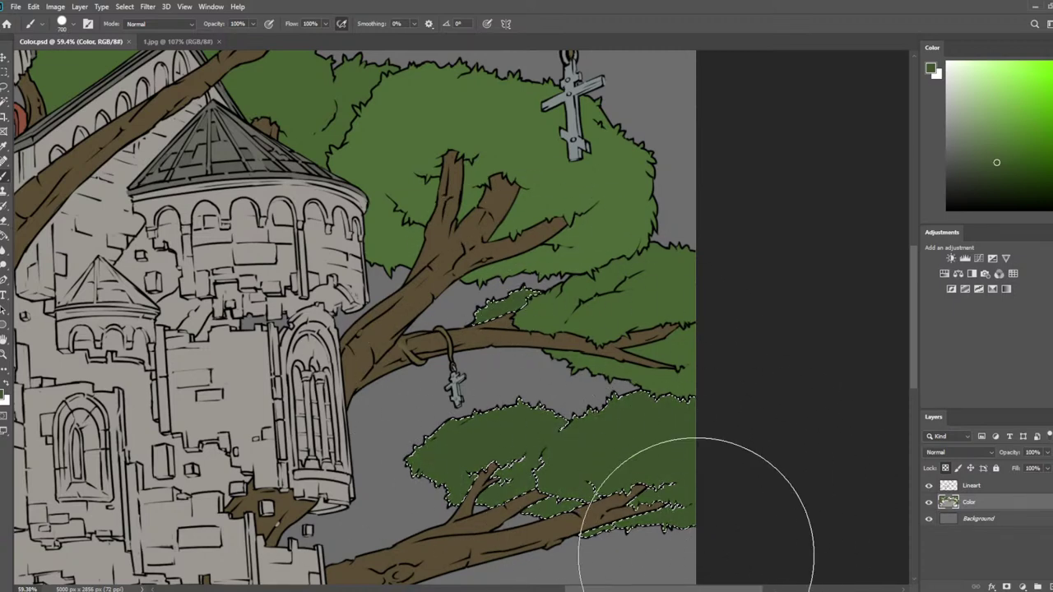
key(l)
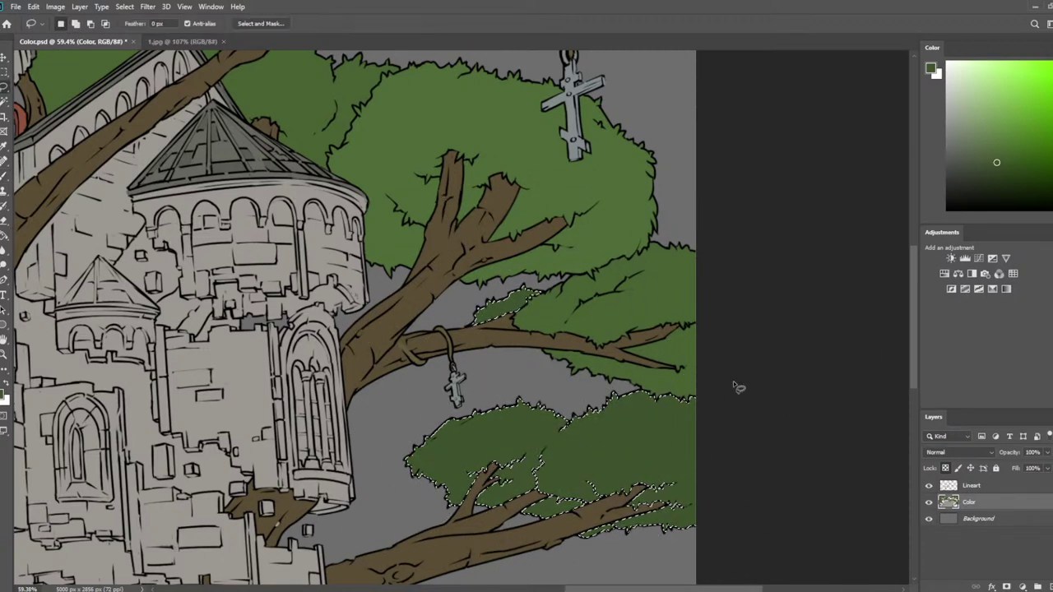
key(ctrl+d)
scroll(671, 355, down, 5)
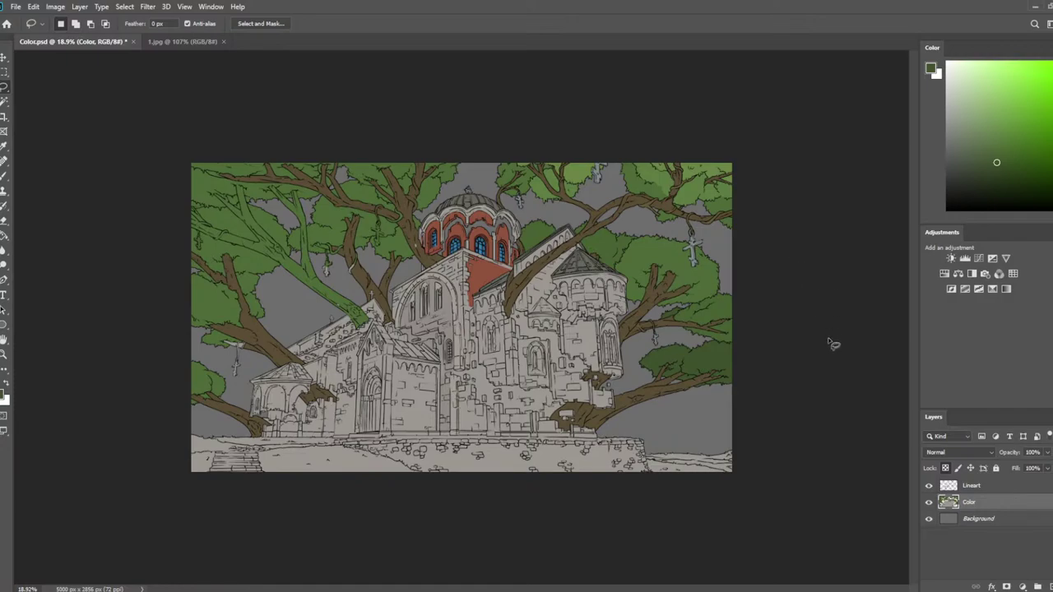
scroll(829, 345, up, 5)
key(ctrl+s)
Roughly repaint the left cluster of the lowest foliage in a still darker green, using progressively smaller brushes towards the forked twig
scroll(808, 402, up, 4)
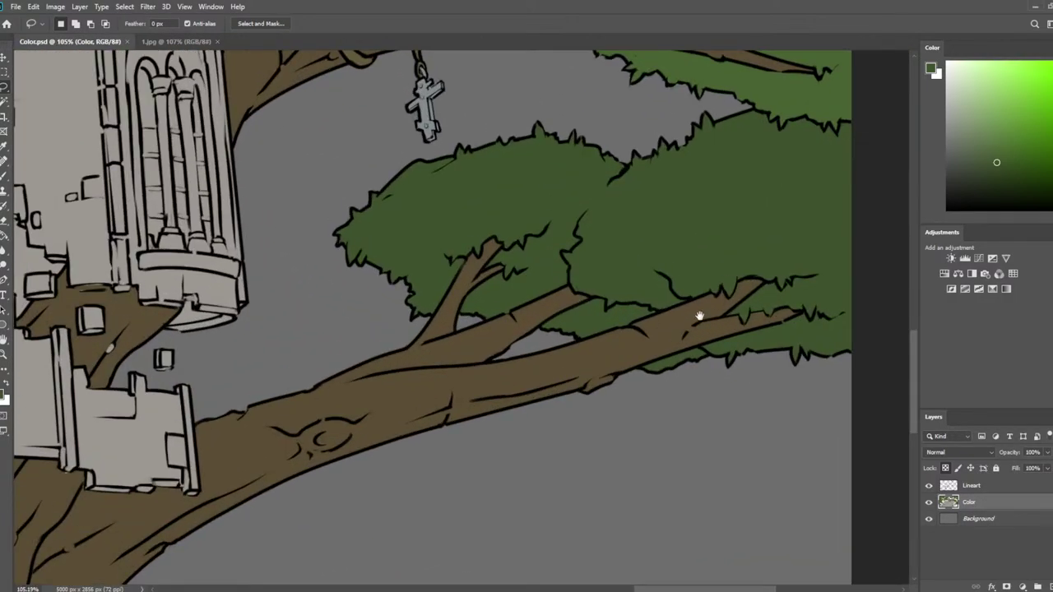
drag(699, 316, 699, 398)
key(i)
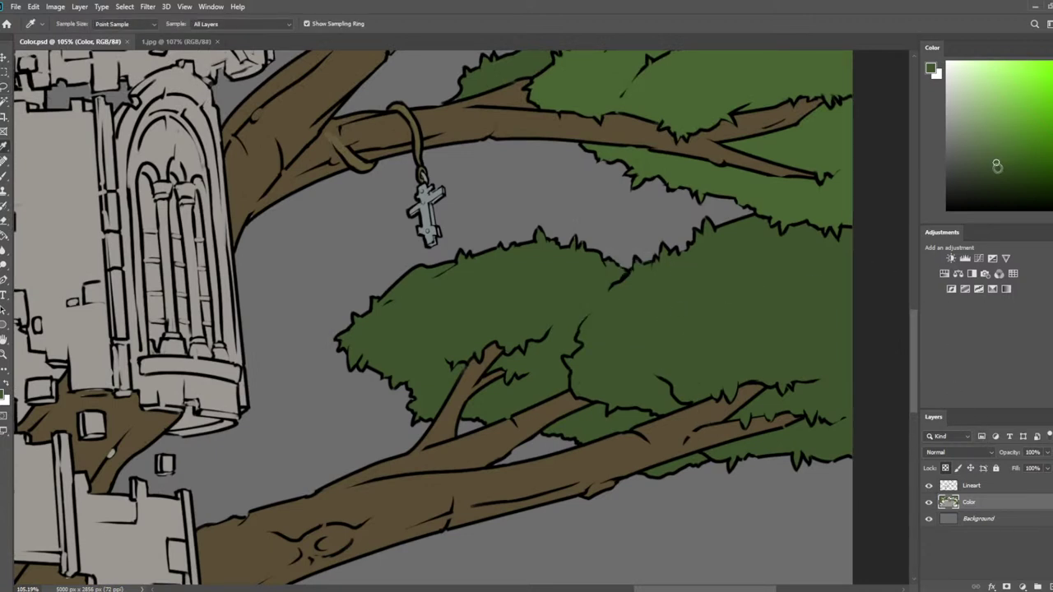
key(b)
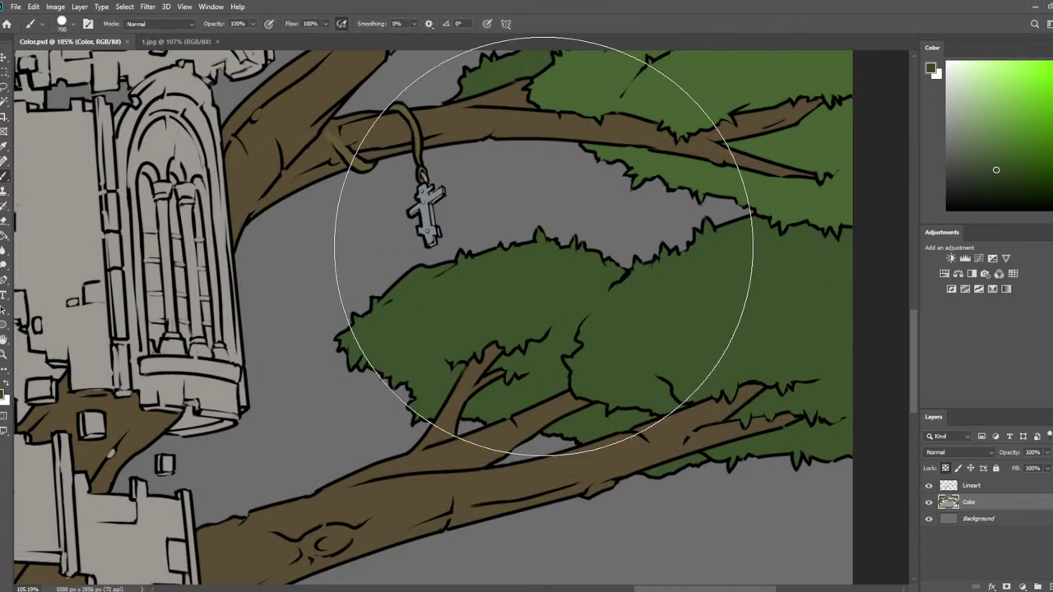
key(bracketleft)
key(bracketleft)
key(bracketleft)
key(bracketleft)
key(bracketleft)
key(bracketleft)
key(bracketleft)
key(bracketleft)
key(bracketleft)
key(bracketleft)
key(bracketleft)
key(bracketleft)
mouse_move(475, 261)
mouse_down()
mouse_move(406, 289)
mouse_move(368, 335)
mouse_move(396, 358)
mouse_move(497, 266)
mouse_move(553, 242)
mouse_move(548, 271)
mouse_move(606, 254)
mouse_move(567, 279)
mouse_move(562, 290)
mouse_move(577, 280)
mouse_move(562, 312)
mouse_move(538, 317)
mouse_move(534, 347)
mouse_move(537, 307)
mouse_move(502, 310)
mouse_move(445, 335)
mouse_move(404, 379)
mouse_up()
key(bracketleft)
key(bracketleft)
key(bracketleft)
key(bracketleft)
key(bracketleft)
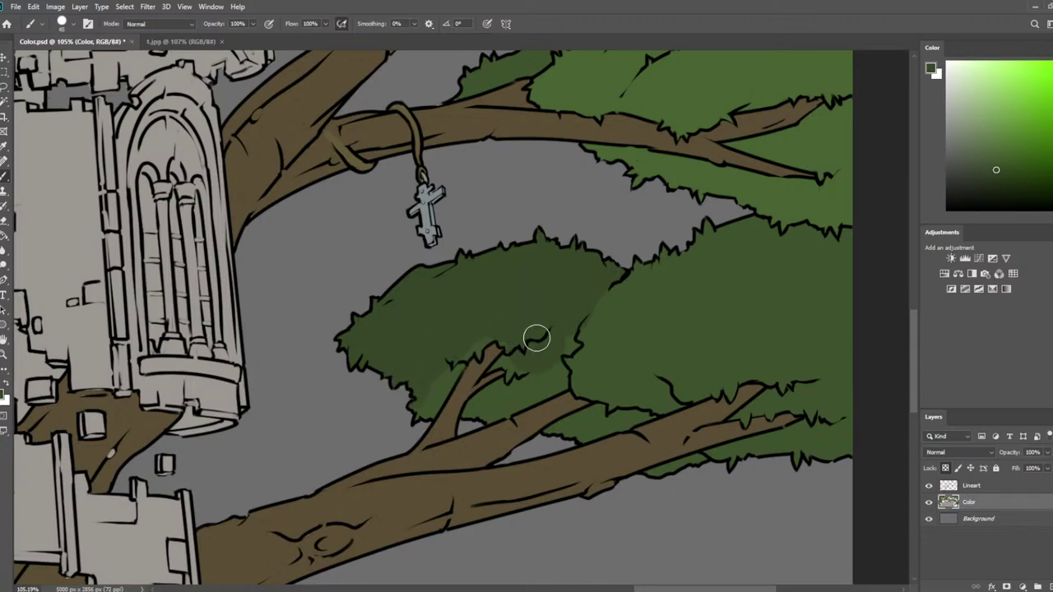
Fill the rest of the left cluster around the forked twig and up to the neighbouring foliage with the darkest green and a 15-pixel brush
scroll(470, 421, up, 6)
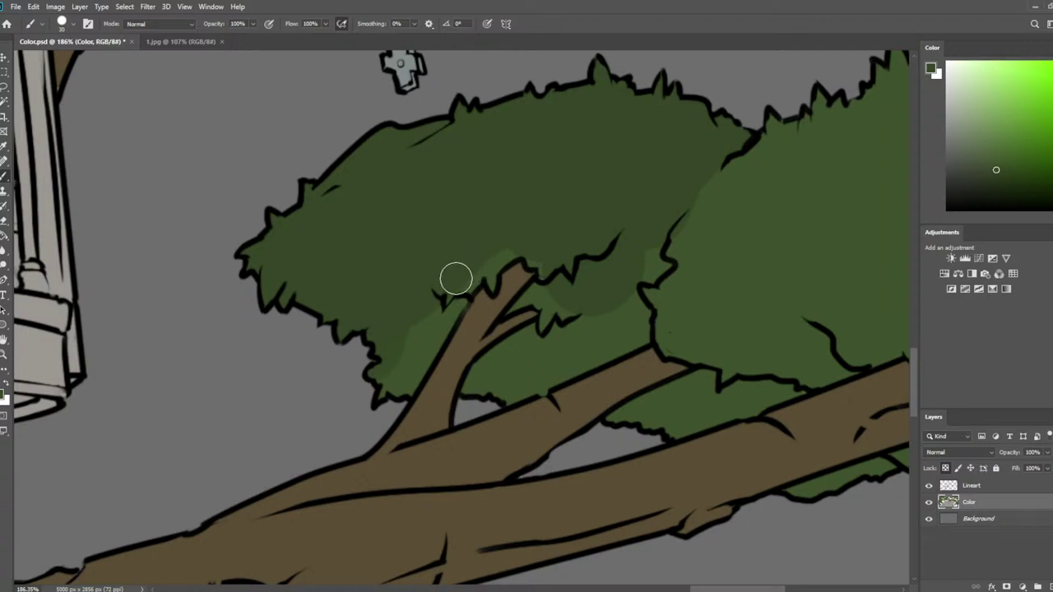
key(bracketleft)
key(bracketleft)
key(bracketleft)
key(bracketright)
key(bracketright)
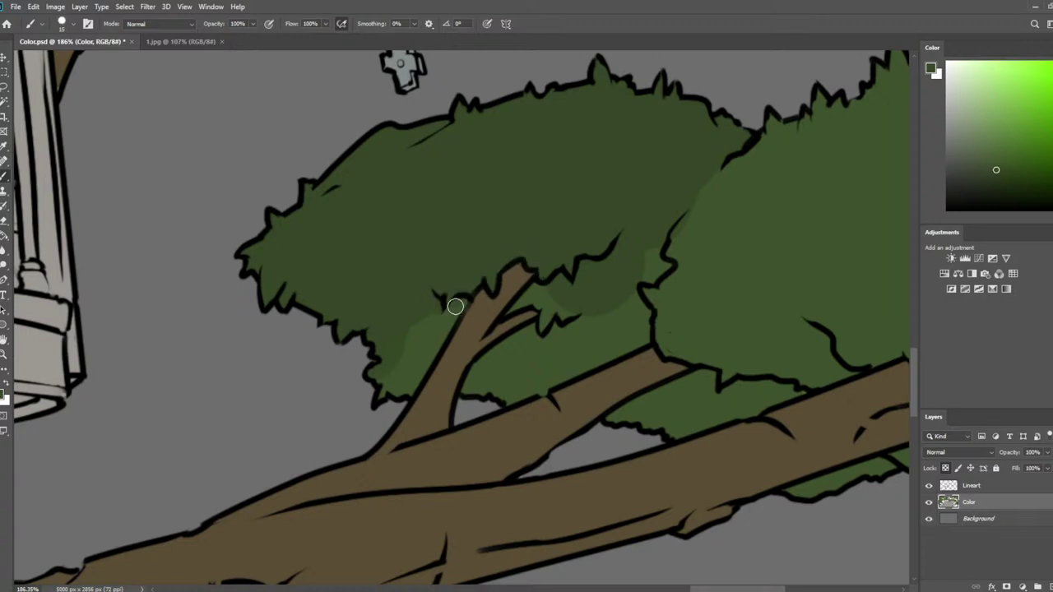
mouse_move(455, 306)
mouse_down()
mouse_move(426, 367)
mouse_move(417, 327)
mouse_move(401, 343)
mouse_up()
key(bracketleft)
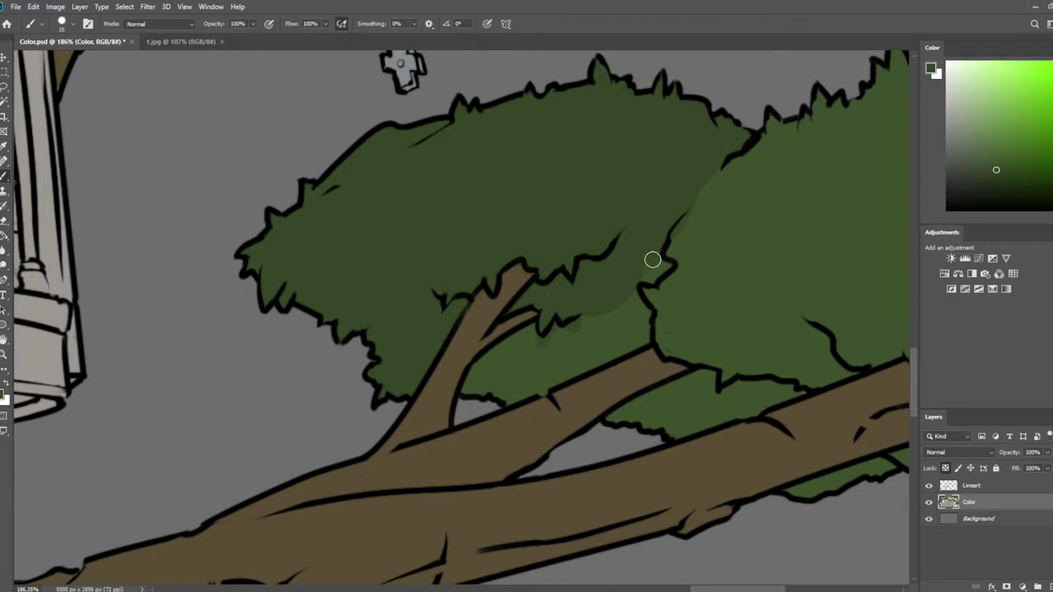
key(bracketright)
mouse_move(647, 326)
mouse_down()
mouse_move(493, 404)
mouse_move(492, 382)
mouse_move(468, 389)
mouse_move(531, 332)
mouse_move(474, 378)
mouse_move(523, 357)
mouse_move(517, 377)
mouse_move(595, 322)
mouse_move(612, 327)
mouse_move(609, 340)
mouse_move(643, 315)
mouse_up()
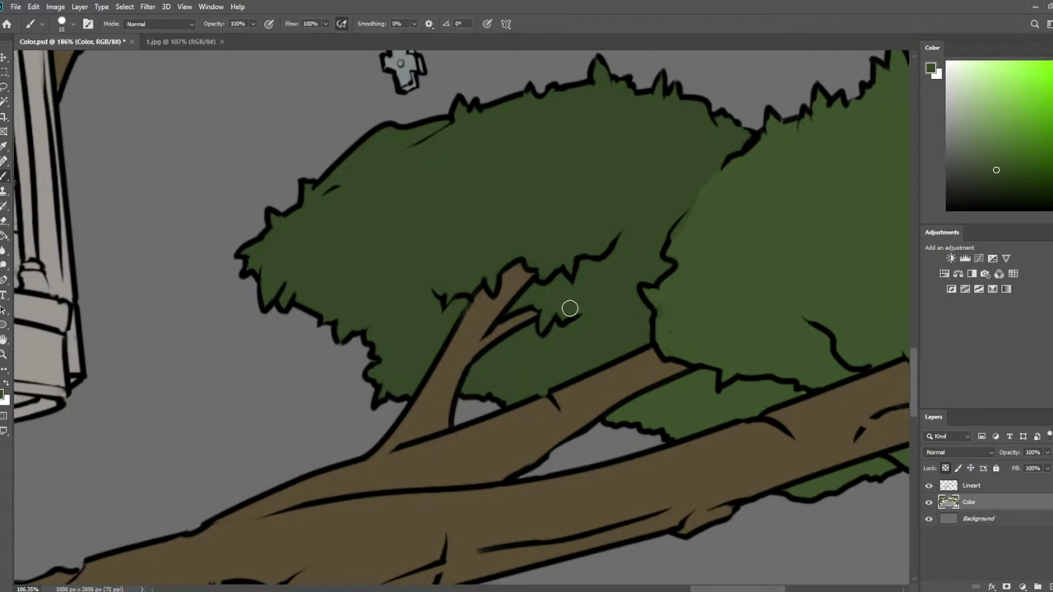
alt+click(684, 316)
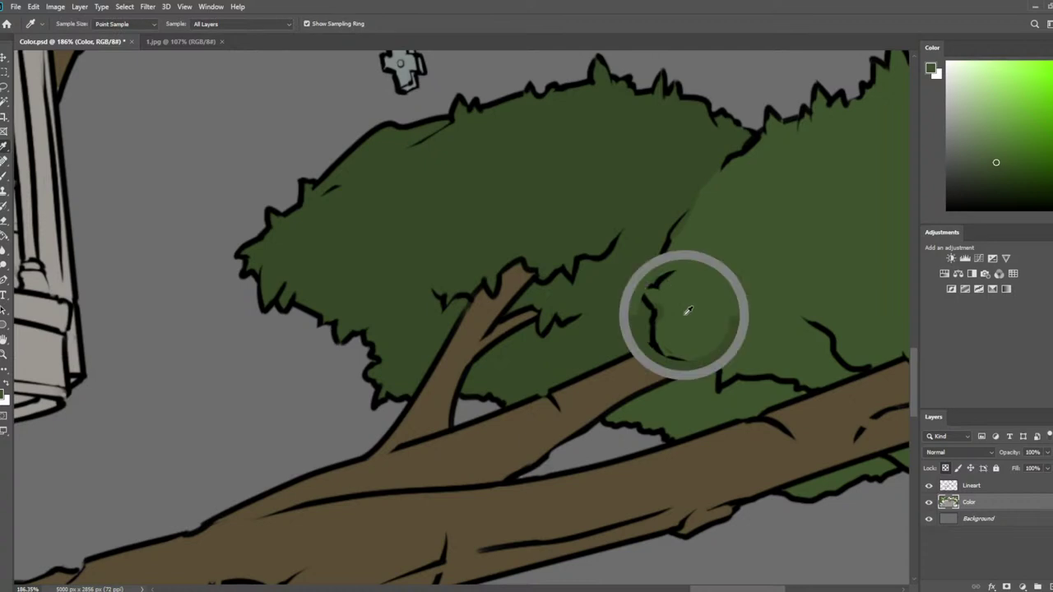
alt+click(622, 314)
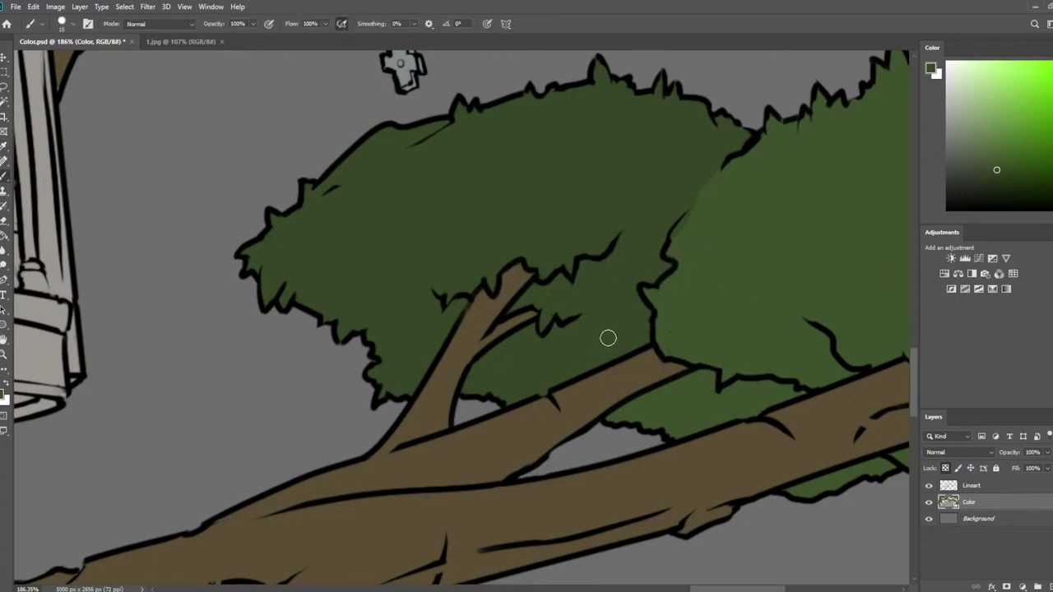
Tidy the edge between the two clusters with sampled greens, darken the small leaf patches around the lower branch, and save the file
scroll(618, 324, down, 2)
scroll(703, 274, up, 2)
drag(745, 297, 550, 271)
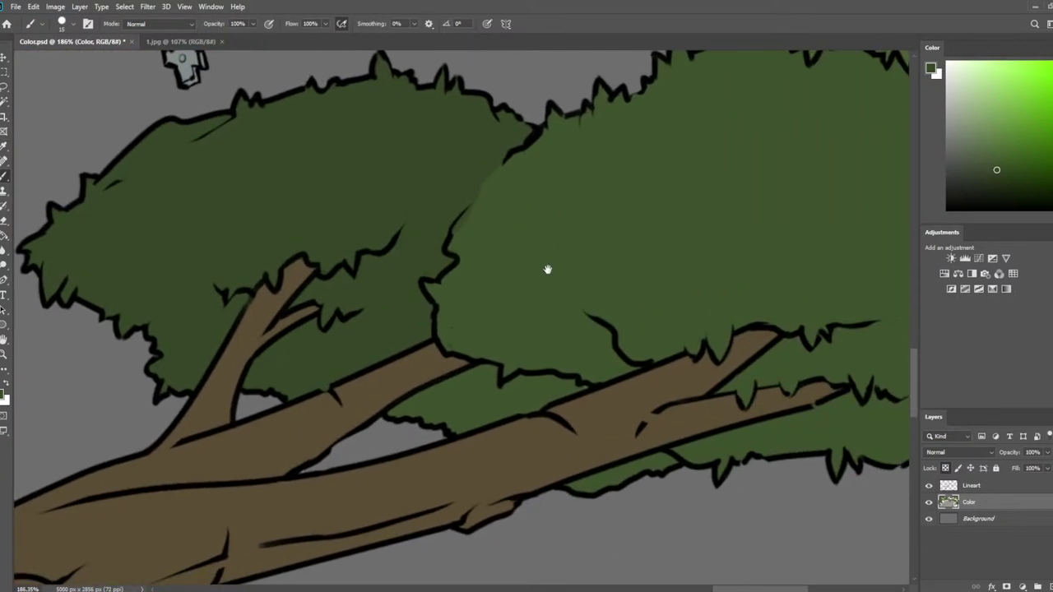
alt+click(473, 225)
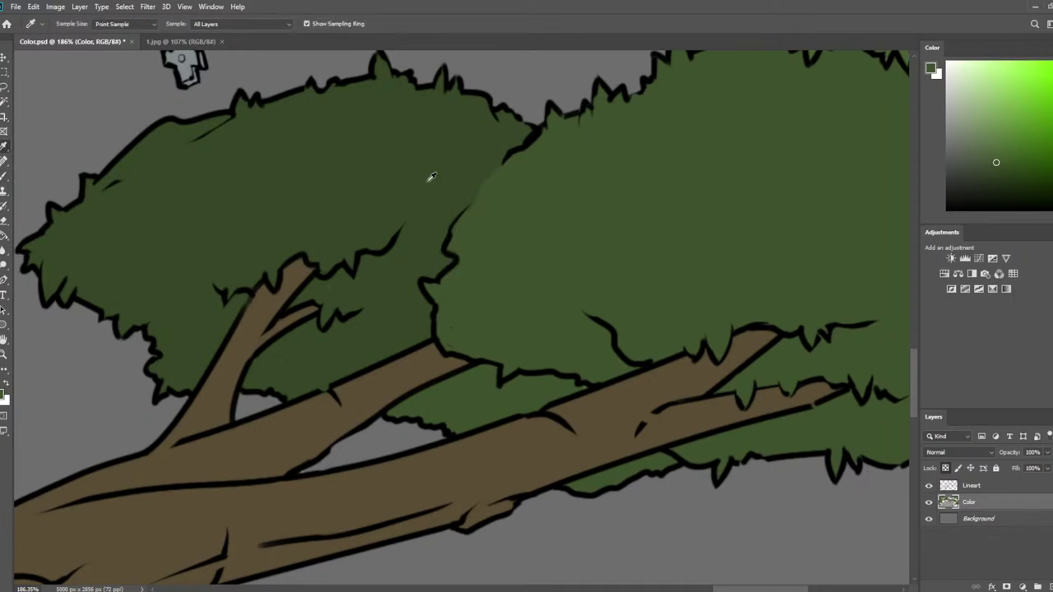
alt+click(437, 231)
mouse_move(403, 416)
mouse_down()
mouse_move(488, 369)
mouse_move(490, 405)
mouse_move(448, 409)
mouse_move(454, 429)
mouse_move(478, 418)
mouse_move(470, 406)
mouse_move(501, 407)
mouse_move(509, 391)
mouse_move(546, 387)
mouse_move(538, 402)
mouse_move(572, 384)
mouse_move(531, 381)
mouse_move(581, 391)
mouse_up()
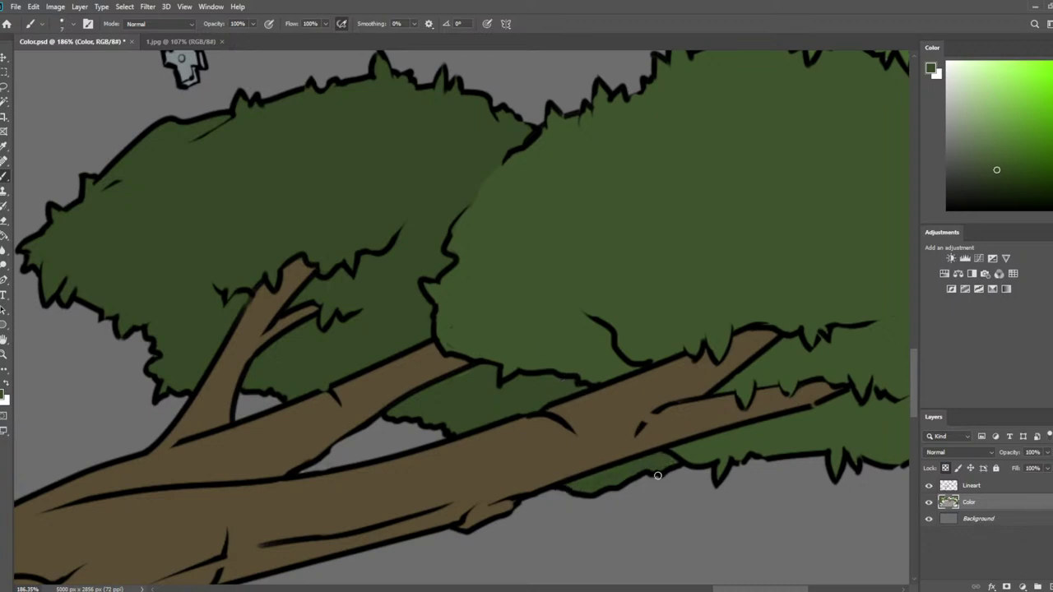
key(ctrl+0)
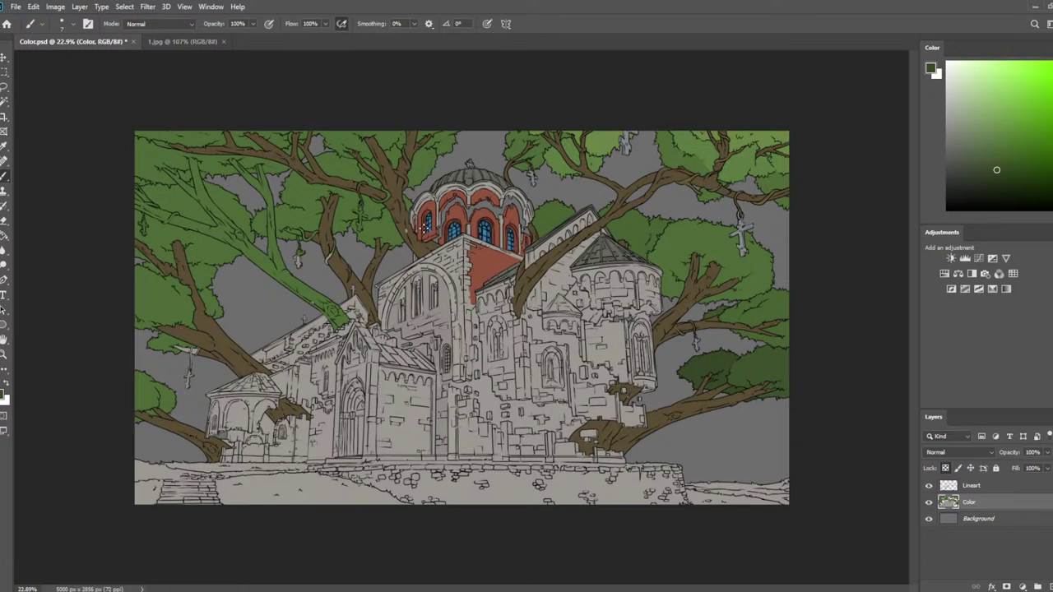
scroll(691, 202, up, 7)
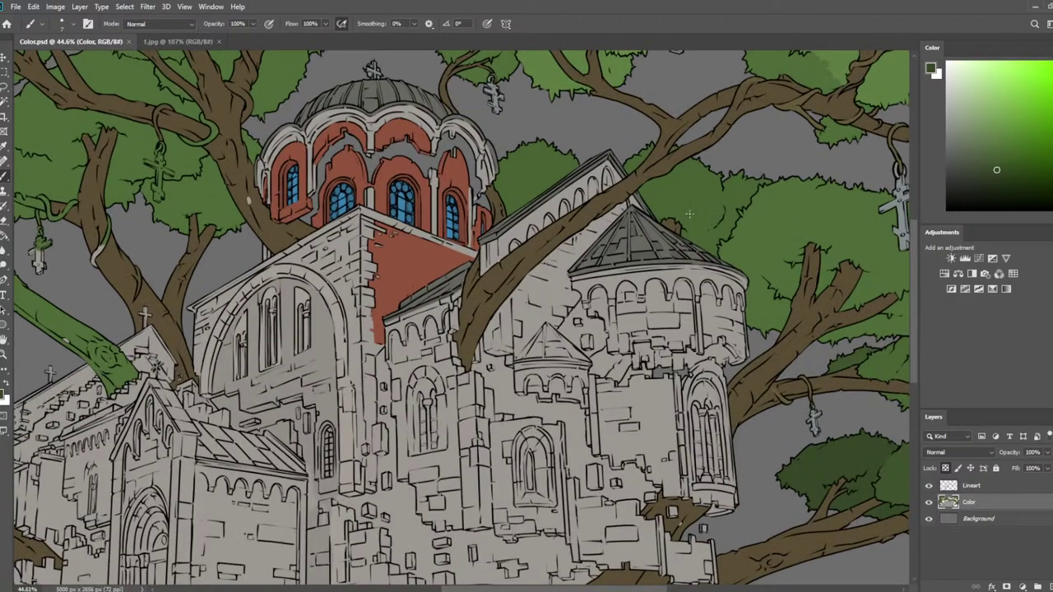
Using the Lineart layer, select the thin branch beside the dome, the trunk piece behind it and the stump behind the turret roof
drag(682, 236, 606, 308)
scroll(399, 185, up, 4)
click(5, 103)
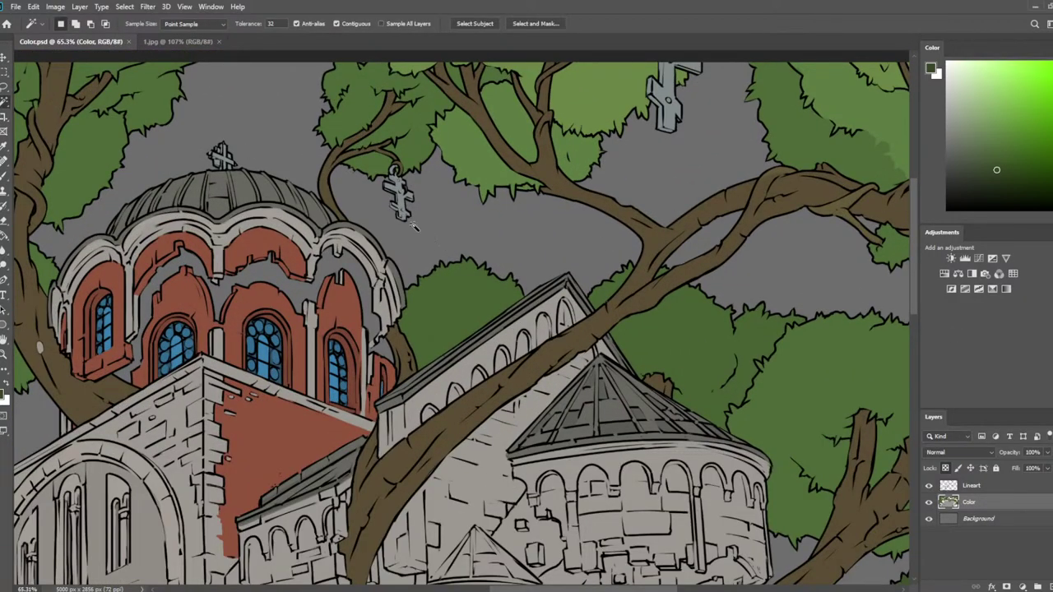
scroll(370, 206, up, 1)
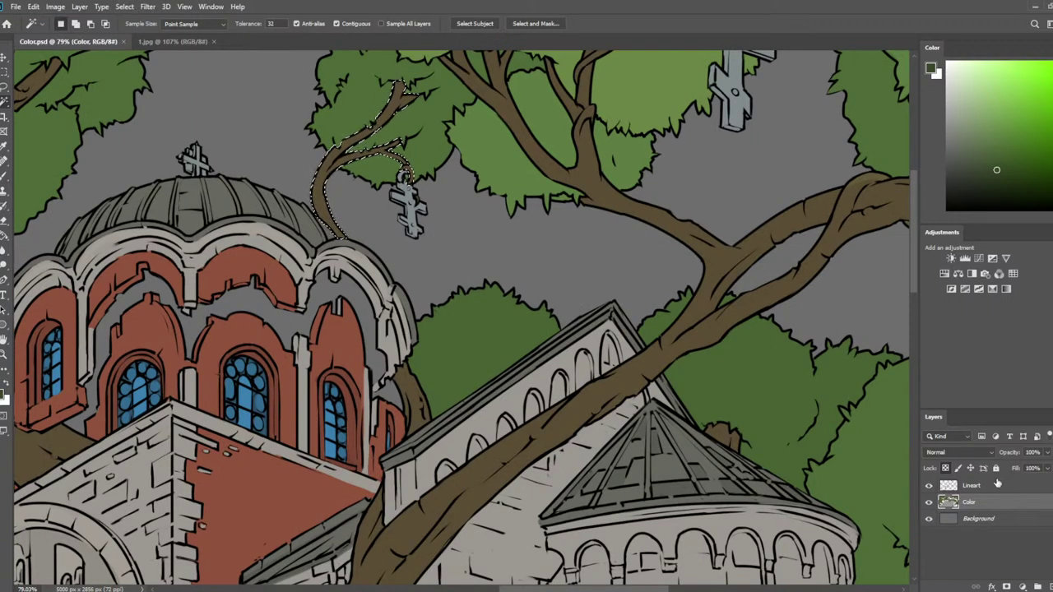
key(alt+bracketright)
click(321, 190)
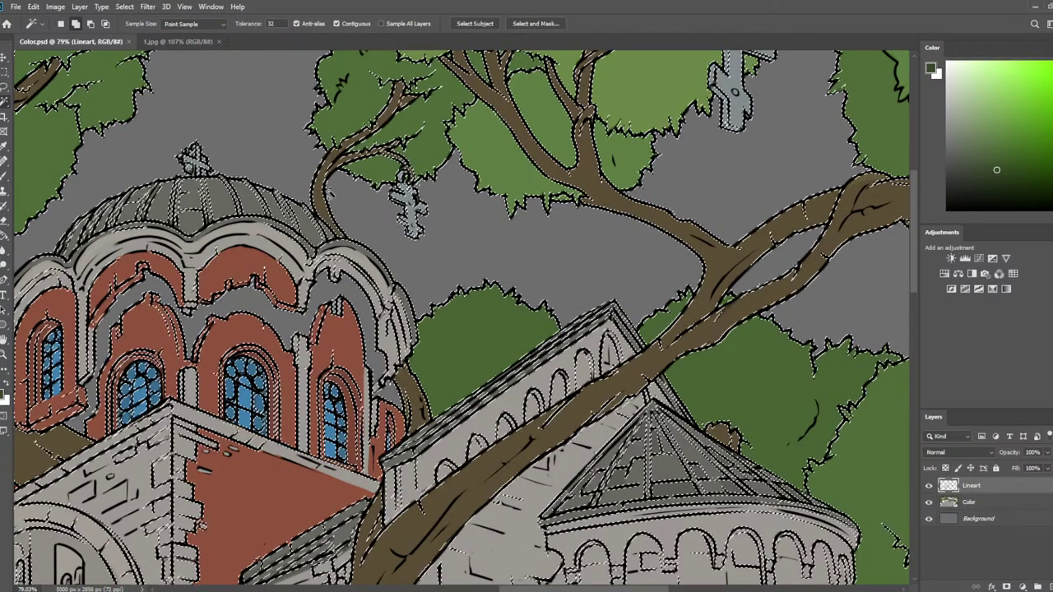
key(ctrl+d)
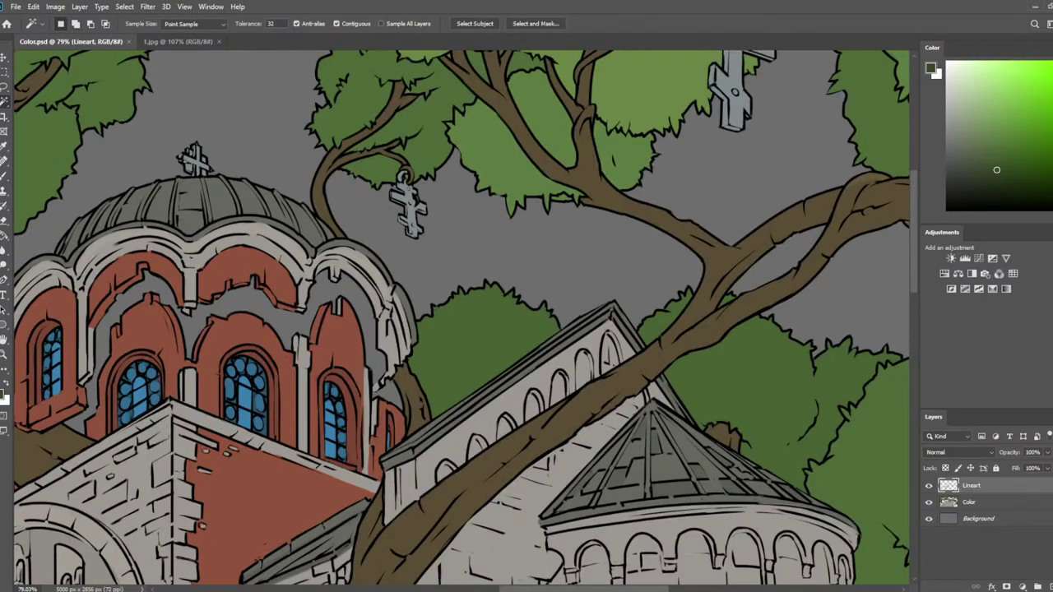
click(317, 189)
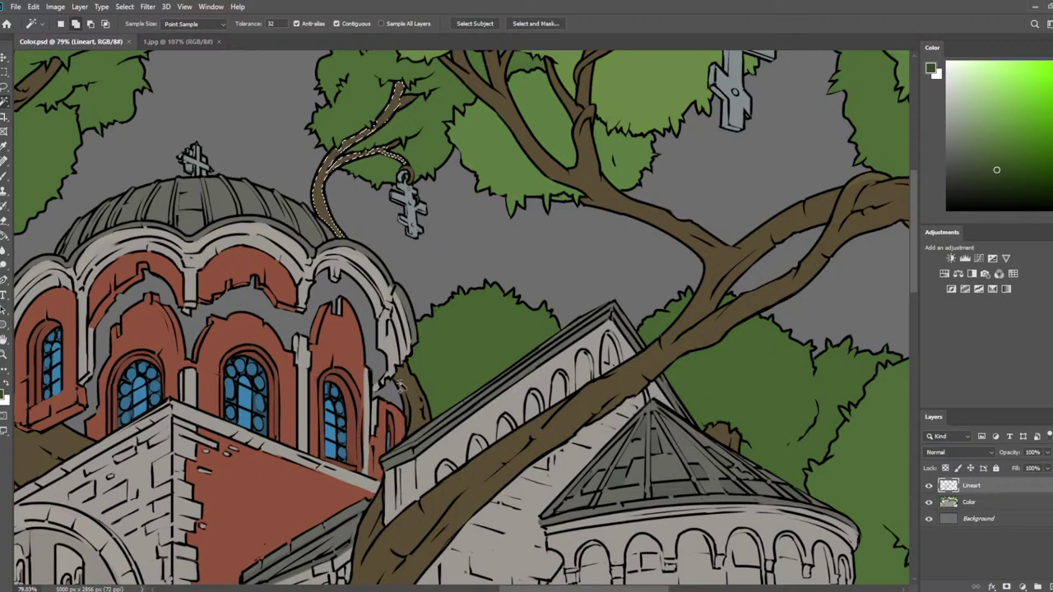
scroll(482, 348, down, 5)
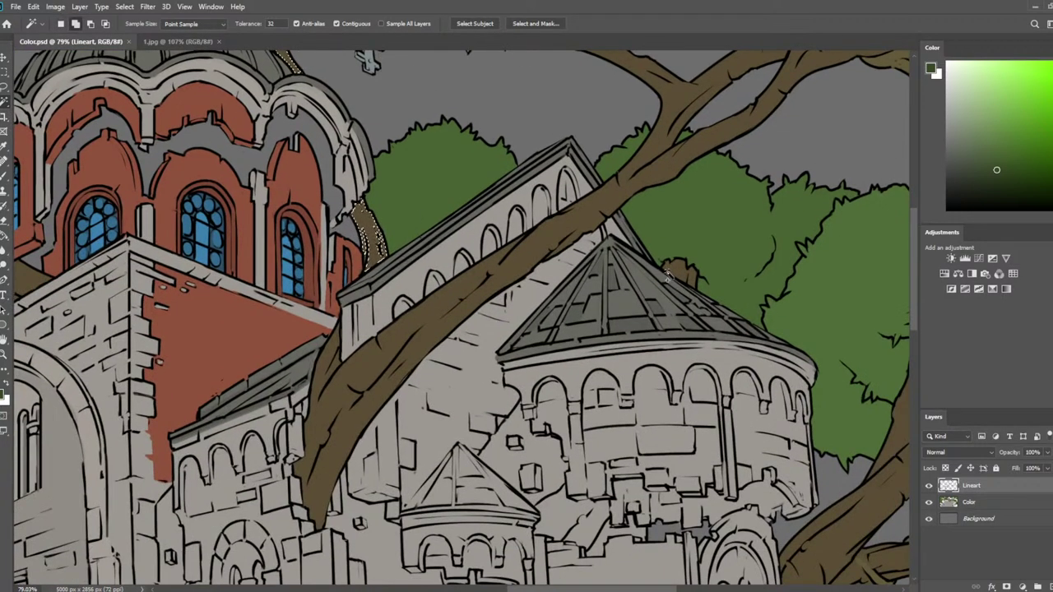
shift+click(670, 275)
shift+click(330, 346)
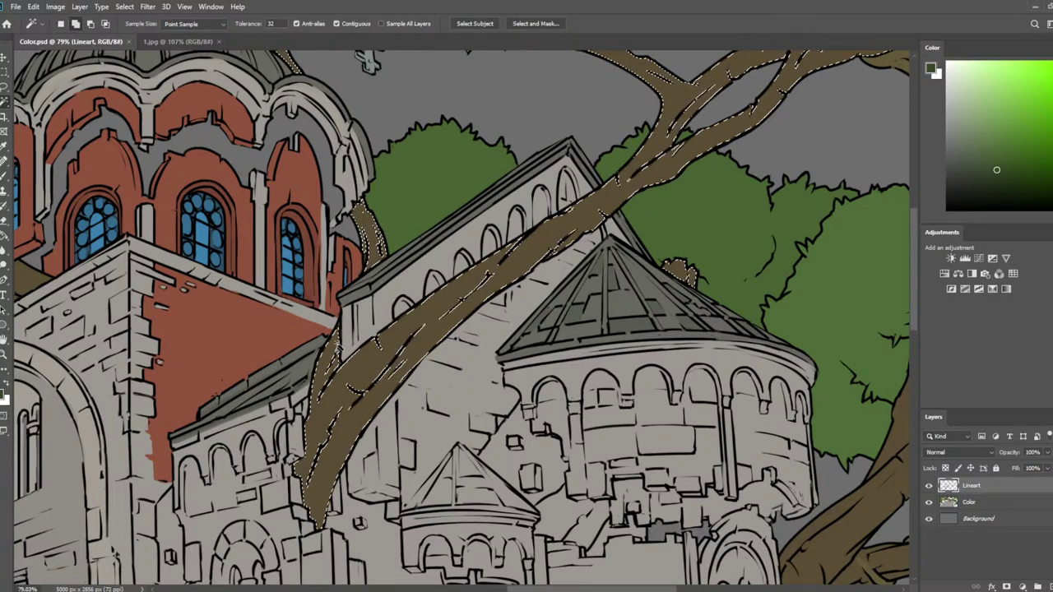
key(ctrl+z)
Add the right tree's upper forked branches, the branch holding the small cross and the lowest branch to the selection
drag(733, 369, 580, 308)
scroll(798, 367, down, 4)
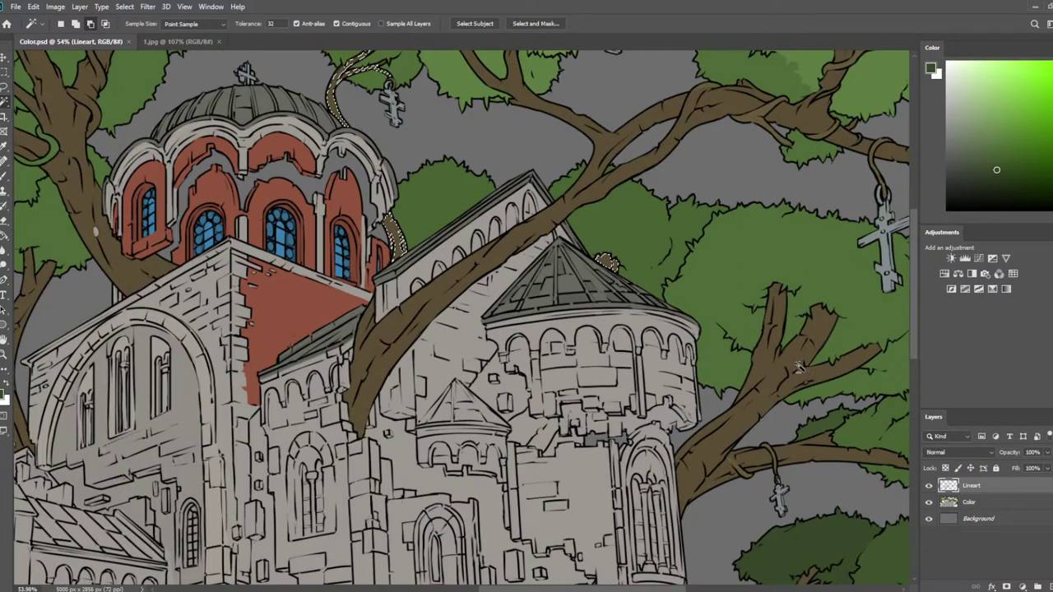
shift+click(770, 372)
drag(800, 381, 516, 219)
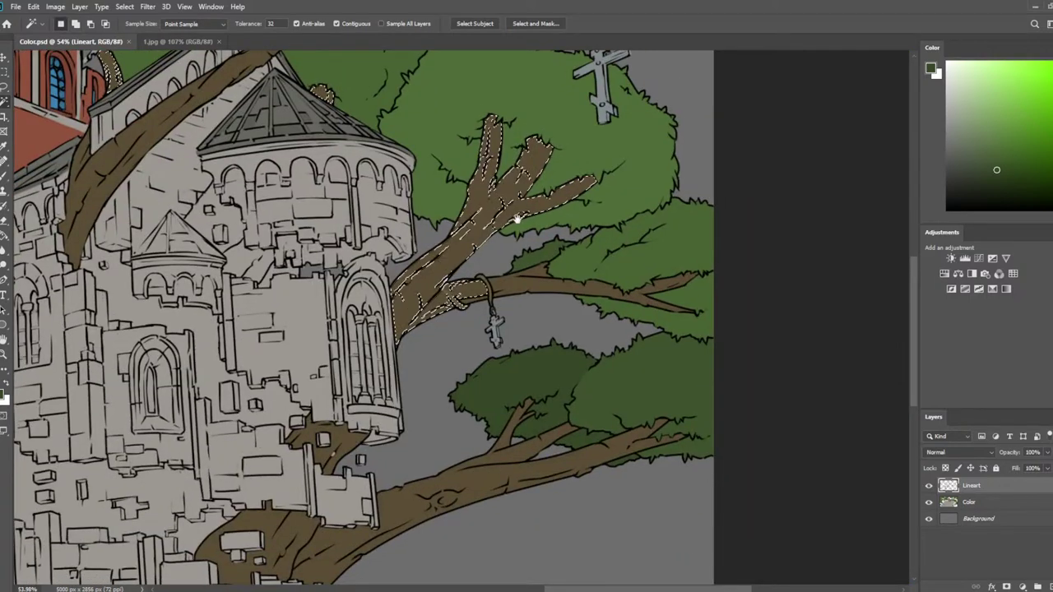
shift+click(671, 283)
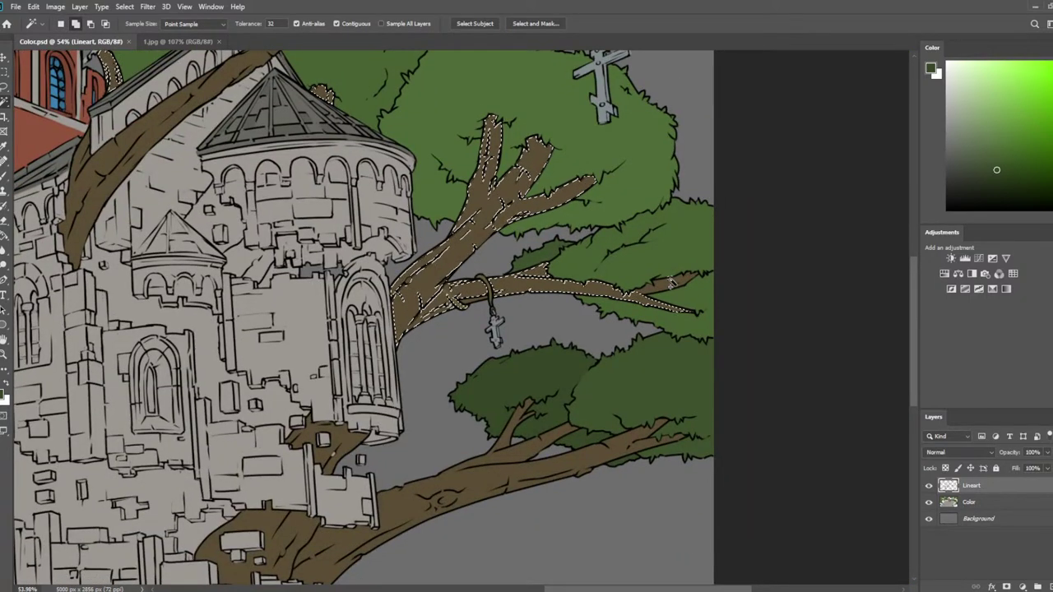
shift+click(465, 490)
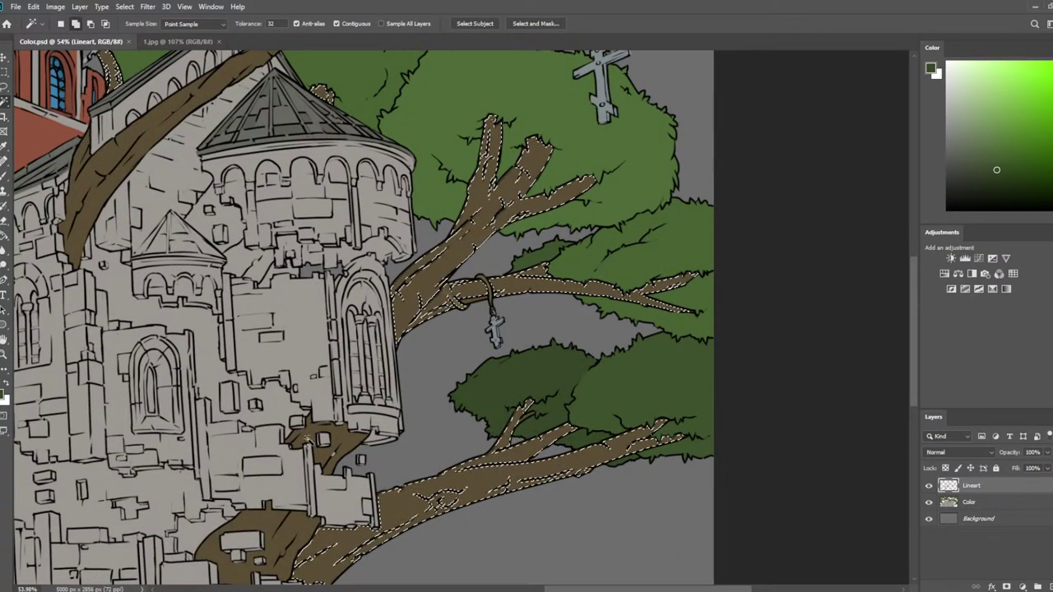
Add the wood showing through the broken masonry at the base of the lowest branch, and modify the selection
scroll(482, 417, down, 2)
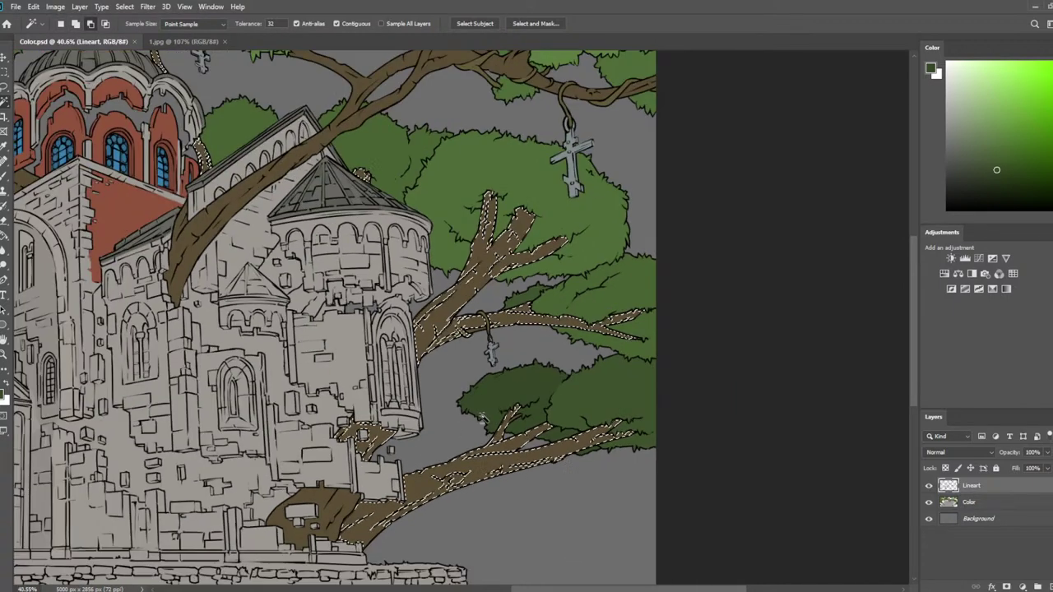
shift+click(344, 509)
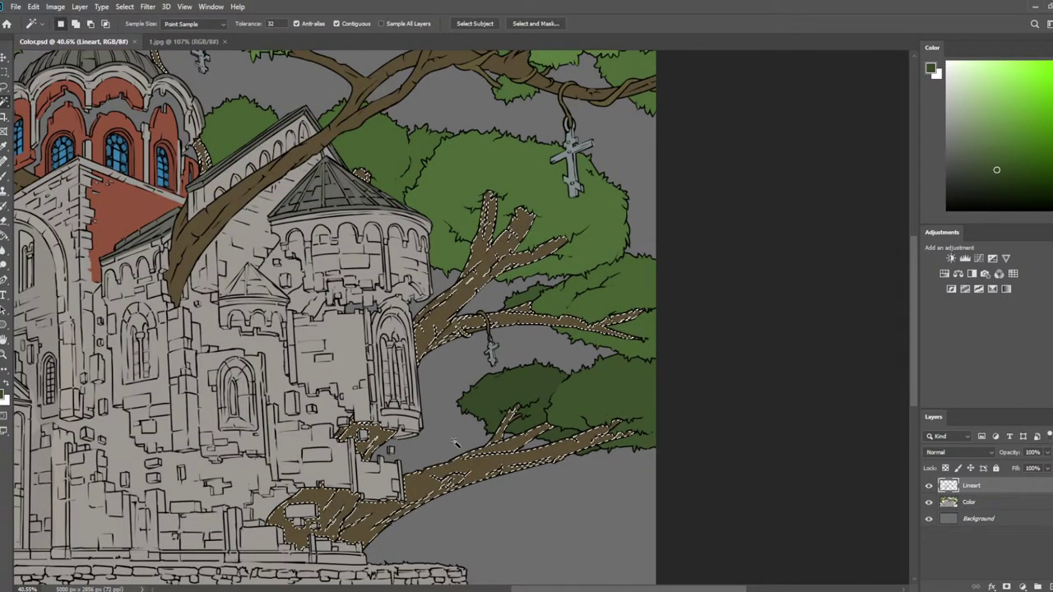
click(258, 192)
click(597, 179)
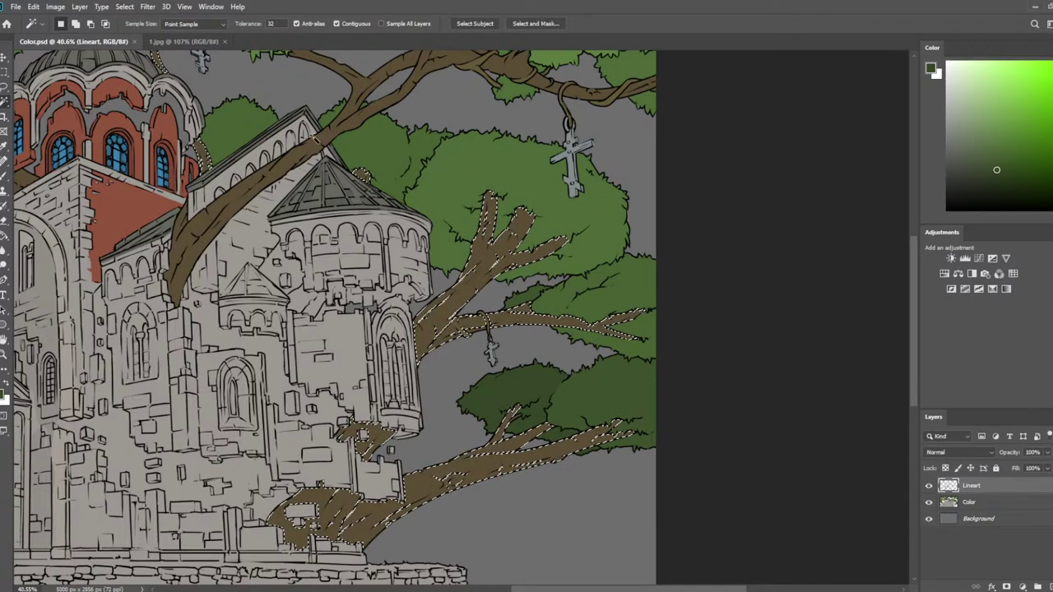
Paint the selected branches of the right tree a sampled, slightly darker brown on the Color layer with a 600 px brush, and clear the selection
key(i)
click(348, 122)
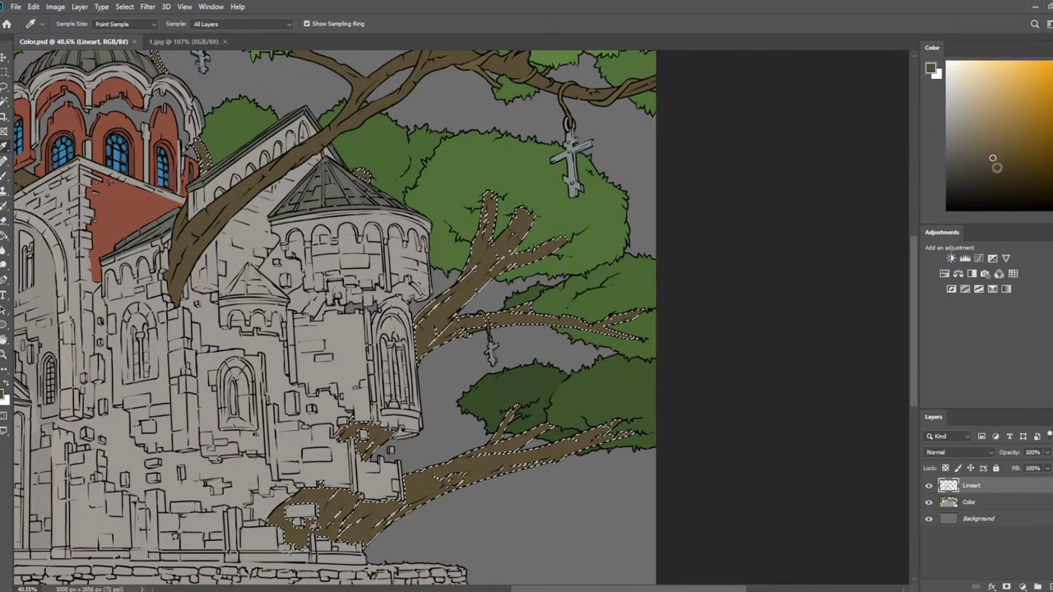
key(b)
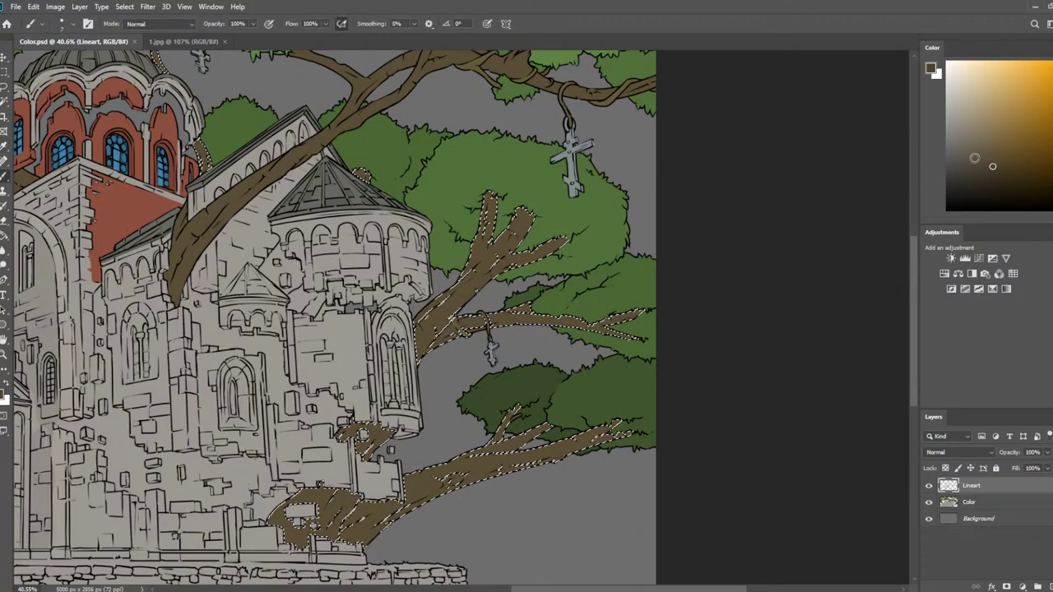
key(bracketright)
key(bracketright)
key(bracketright)
key(bracketright)
key(bracketright)
key(bracketright)
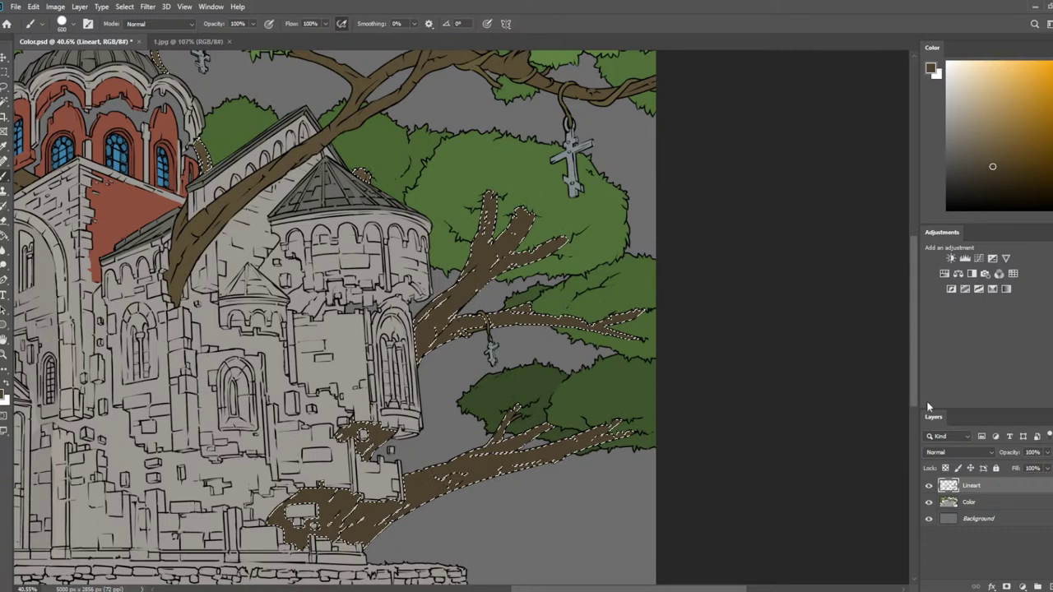
click(968, 502)
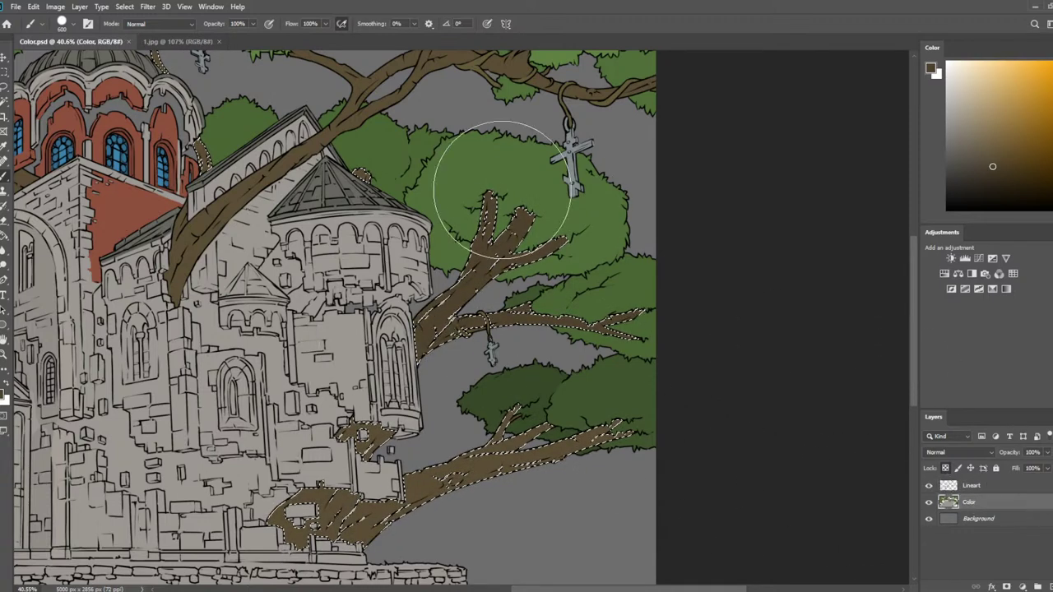
alt+click(491, 246)
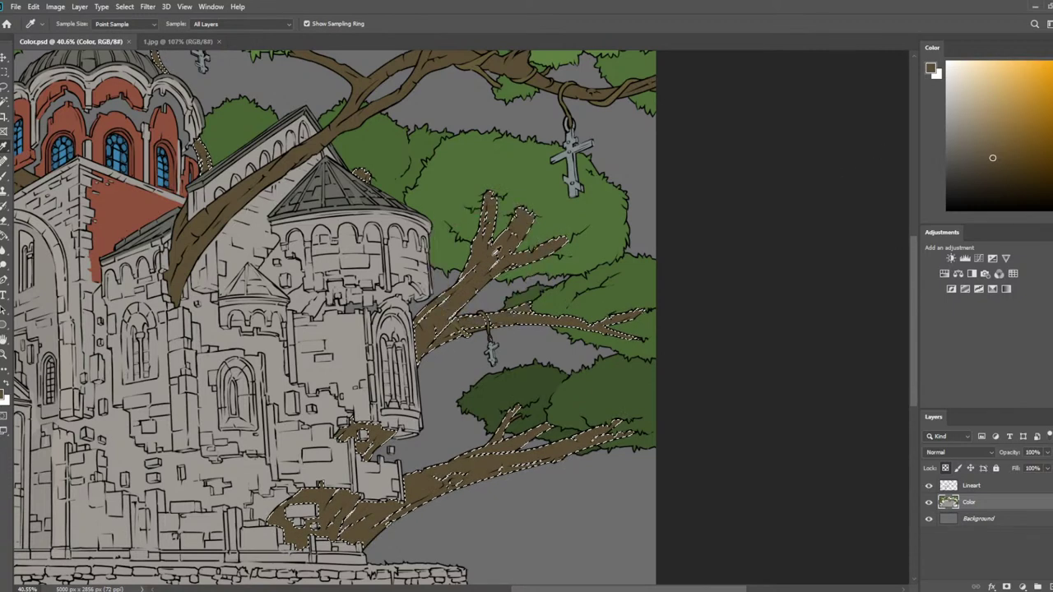
click(483, 206)
key(b)
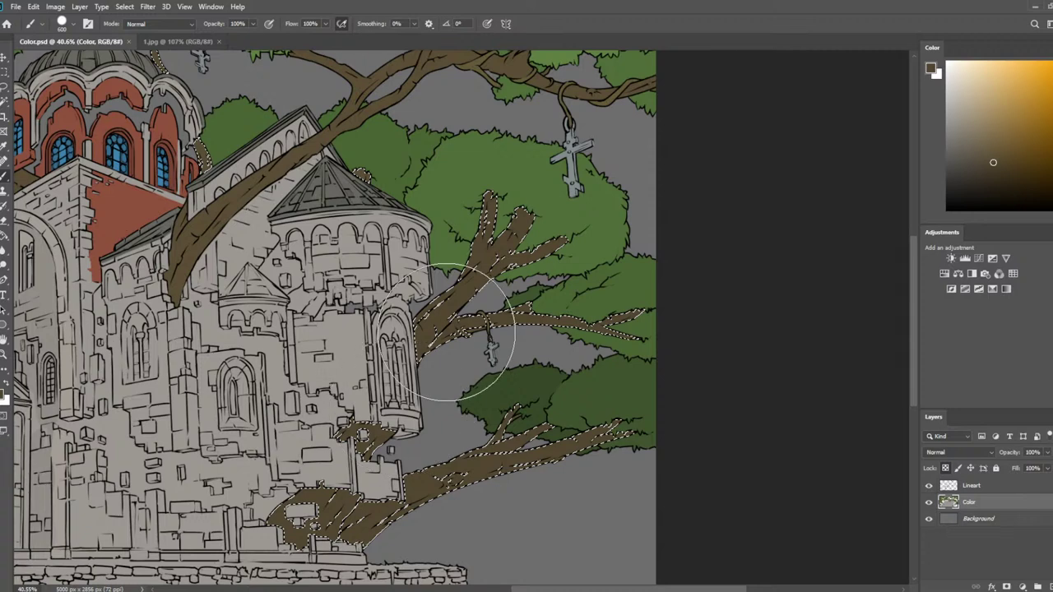
drag(597, 230, 499, 357)
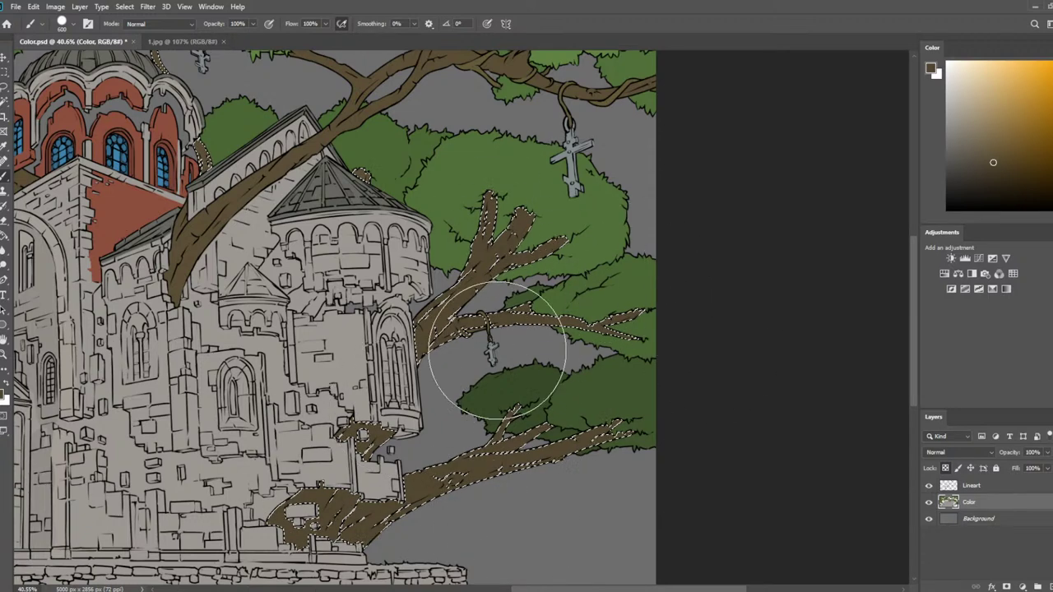
drag(328, 243, 555, 408)
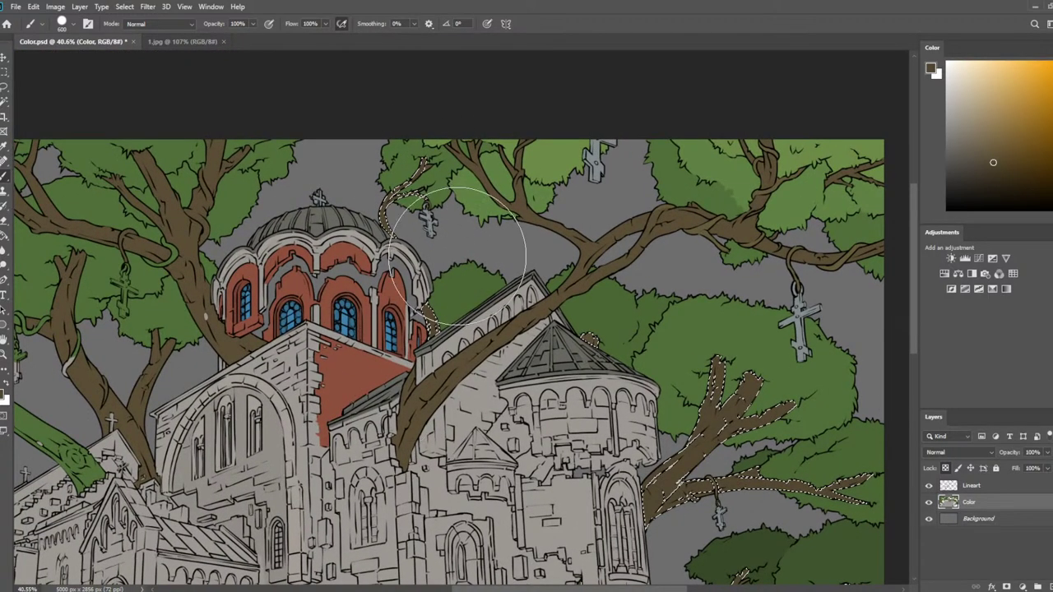
key(l)
key(ctrl+d)
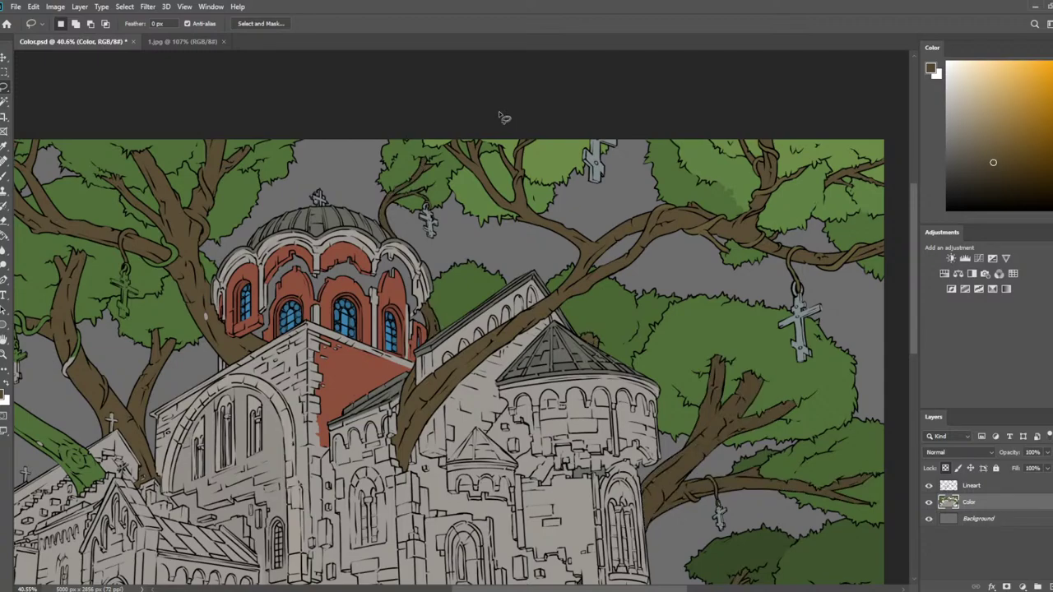
Shrink the brush to a fine size and resample the bark brown where the large branch meets the masonry beside the red wall
scroll(447, 246, down, 2)
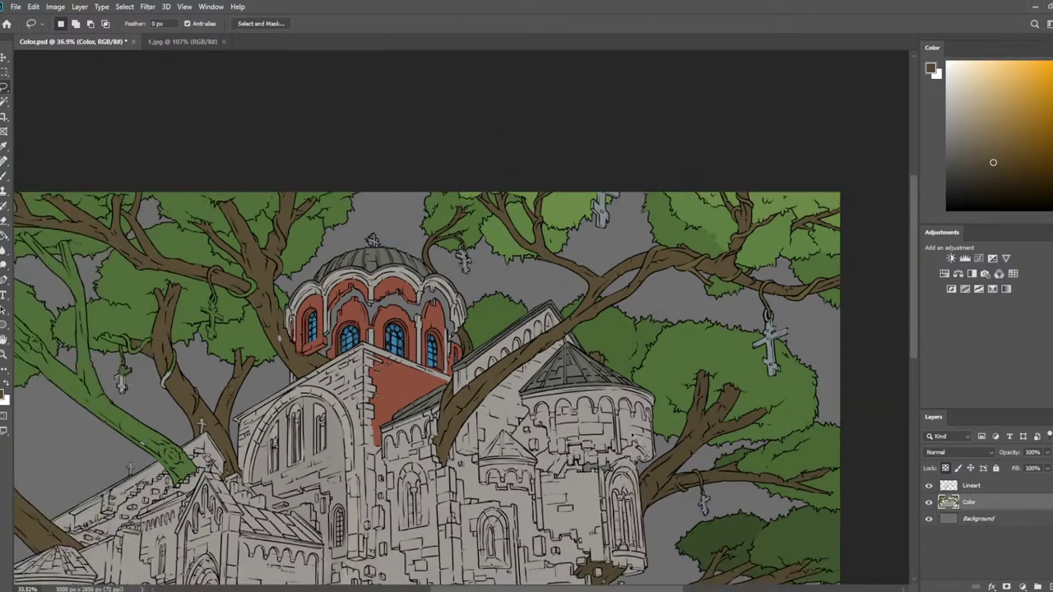
drag(461, 411, 529, 165)
scroll(528, 164, up, 8)
key(b)
key(bracketleft)
key(bracketleft)
key(bracketleft)
key(bracketleft)
key(bracketleft)
key(bracketleft)
key(bracketleft)
key(bracketleft)
key(bracketleft)
key(bracketleft)
key(bracketleft)
key(bracketleft)
key(bracketleft)
key(bracketleft)
key(bracketleft)
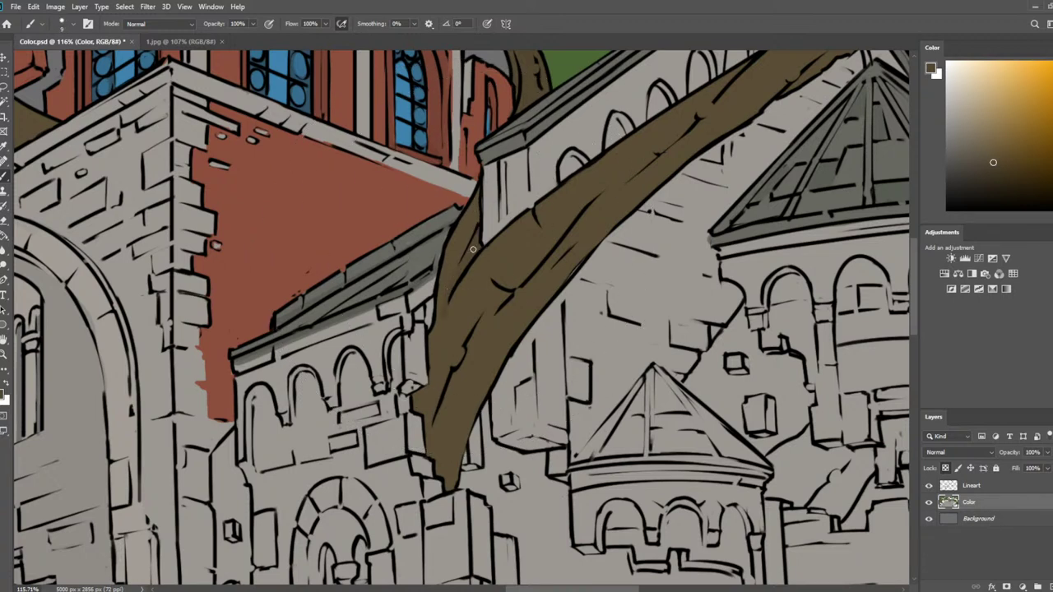
alt+click(455, 306)
scroll(492, 188, down, 12)
scroll(591, 188, up, 2)
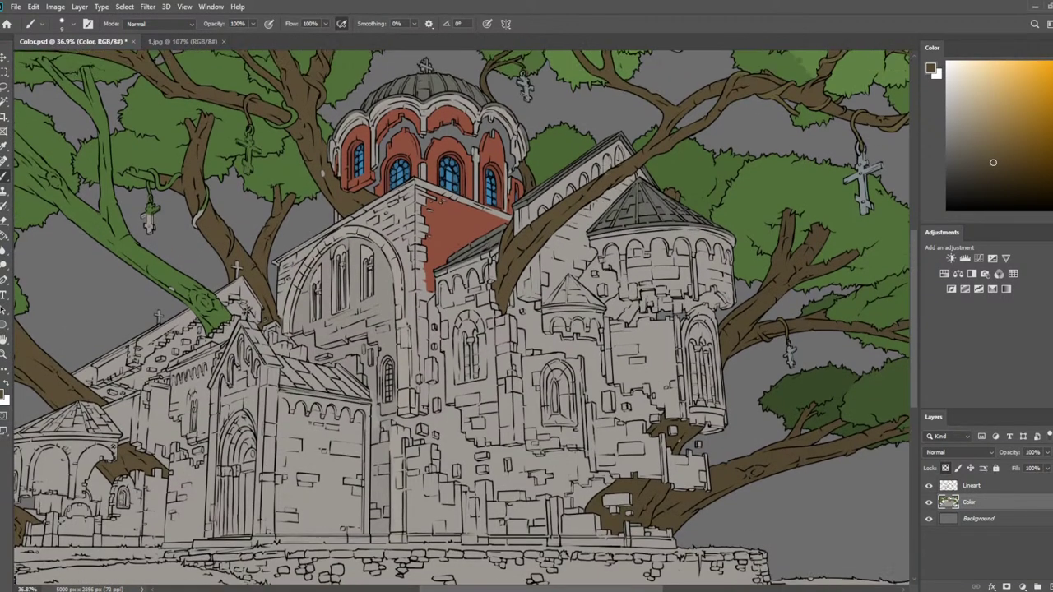
Select the right tree's lowest branch using the Lineart layer, return to the Color layer and expand the selection
scroll(629, 134, down, 3)
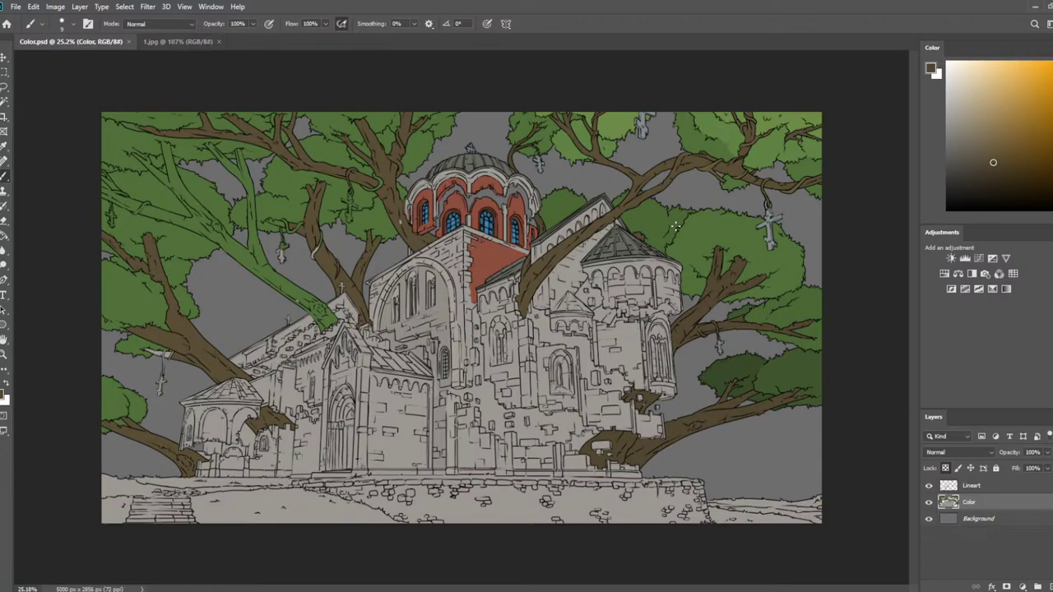
scroll(674, 226, up, 6)
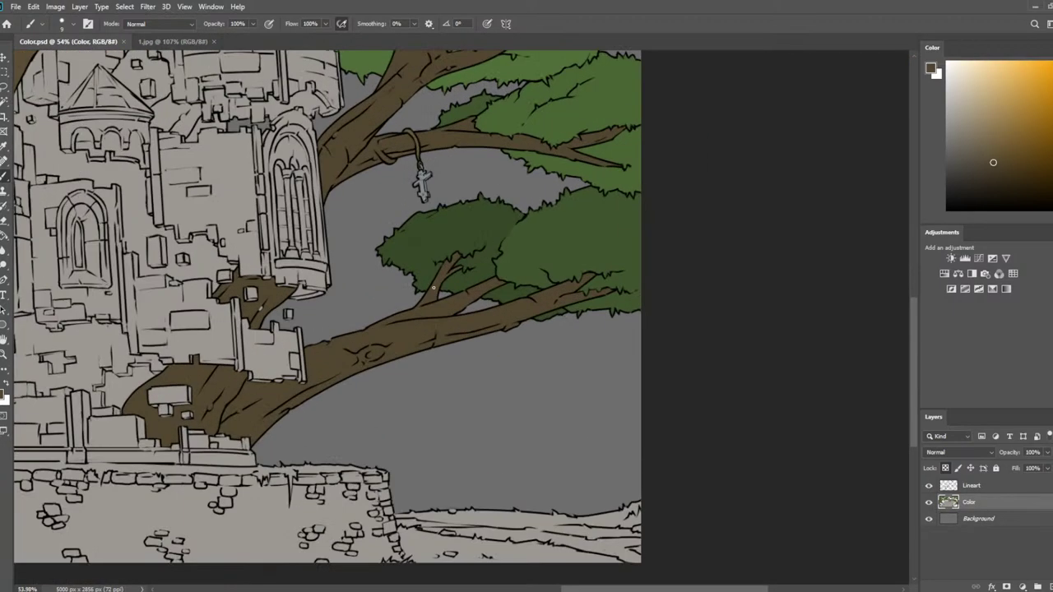
key(w)
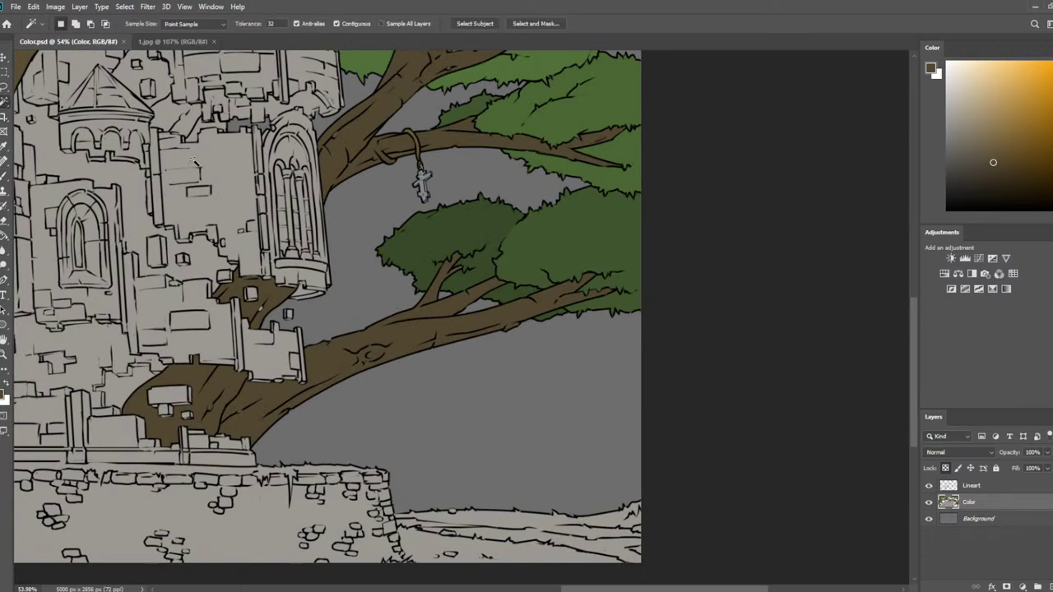
click(988, 491)
click(419, 330)
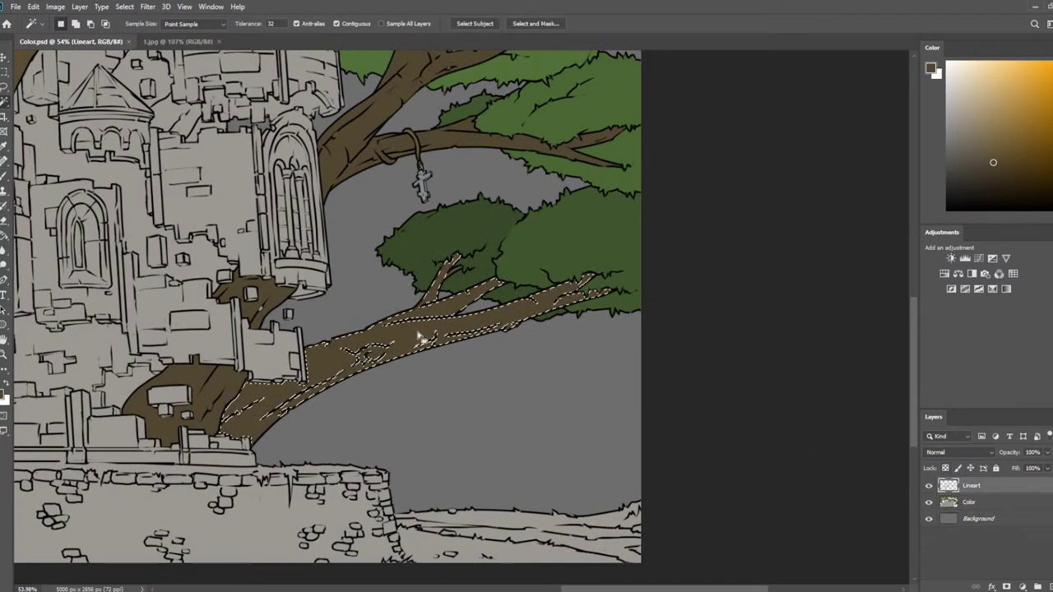
click(985, 504)
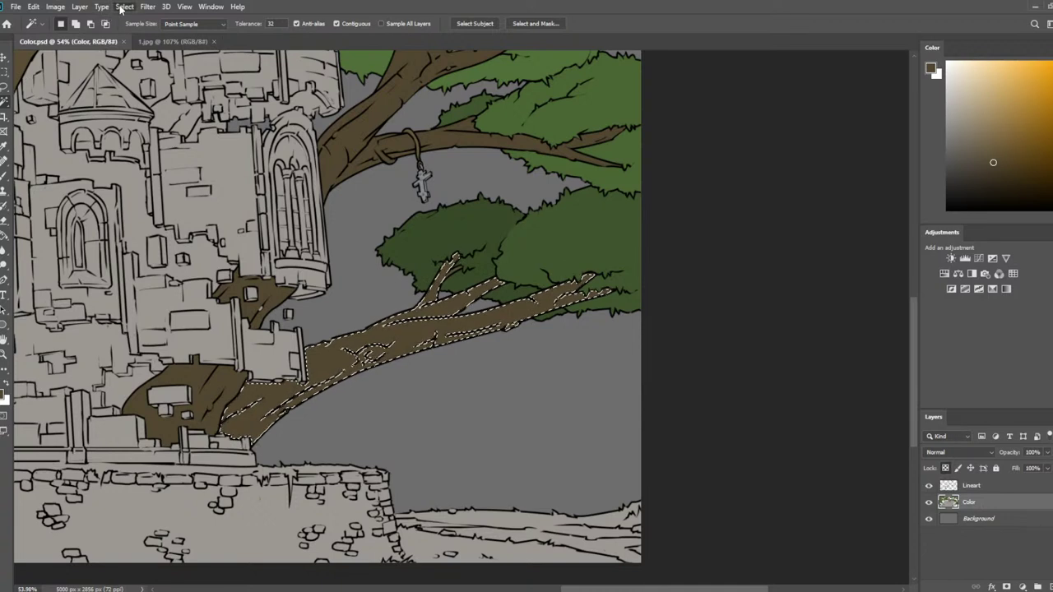
click(264, 195)
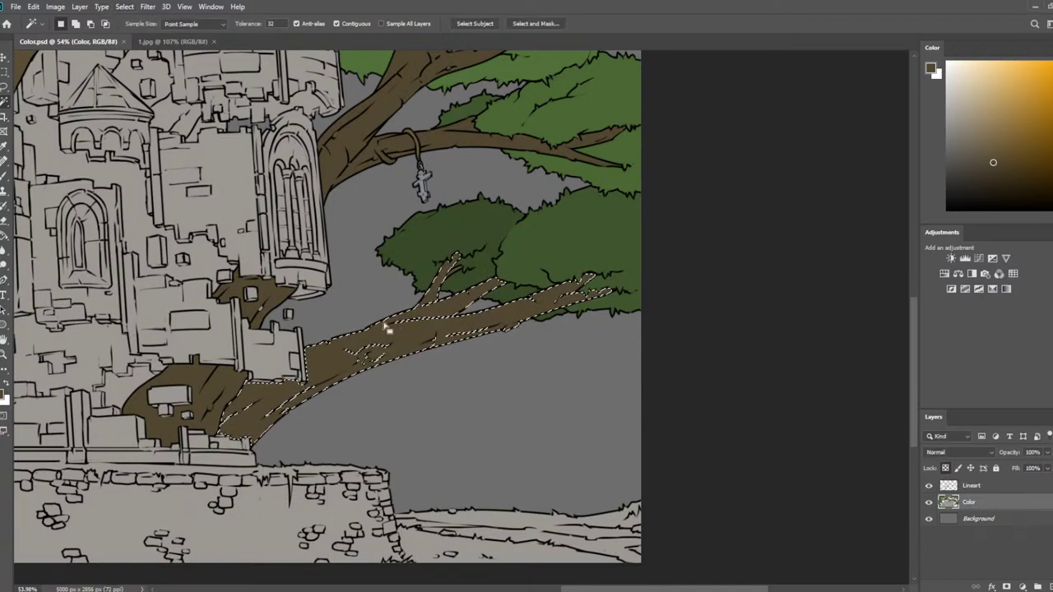
Paint the selected lowest branch a darker brown with a 700 px brush and clear the selection
key(i)
key(b)
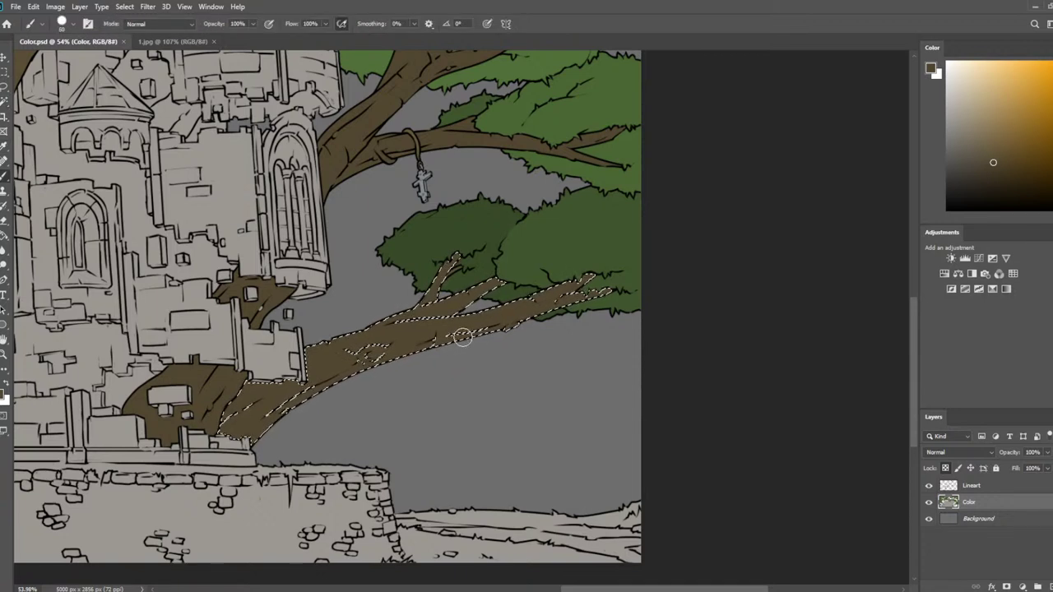
key(bracketright)
key(bracketright)
key(bracketright)
key(bracketright)
key(bracketright)
key(bracketright)
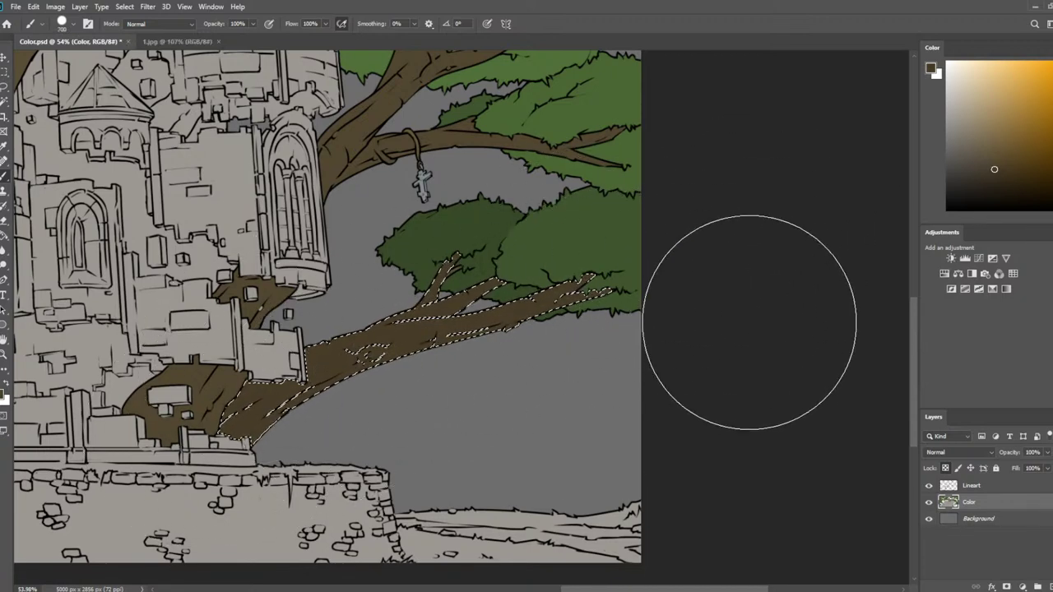
key(l)
key(ctrl+d)
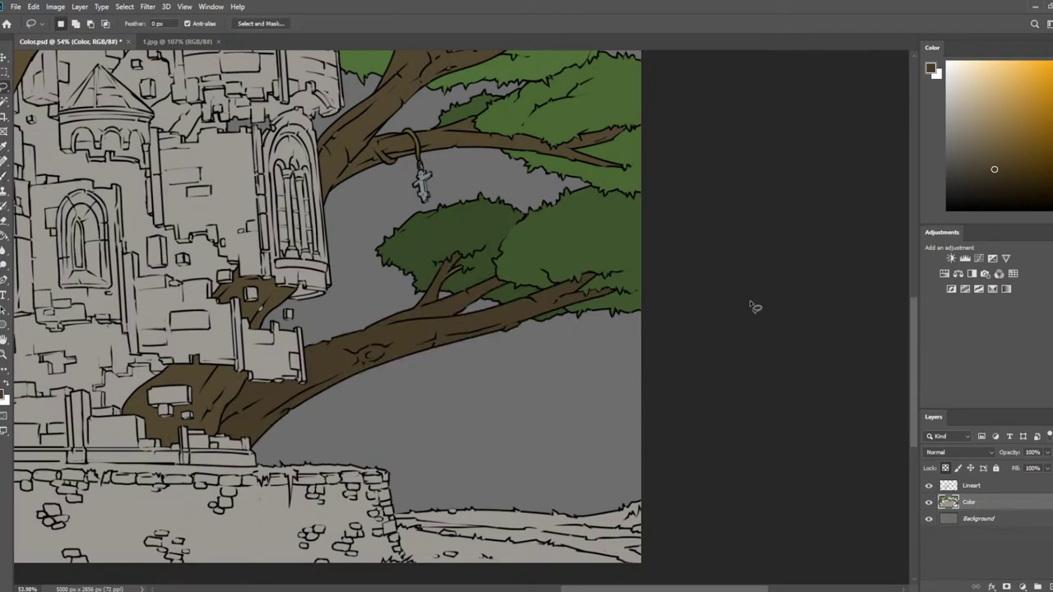
Set the foreground color to black and save the file
scroll(214, 316, up, 3)
scroll(335, 222, down, 4)
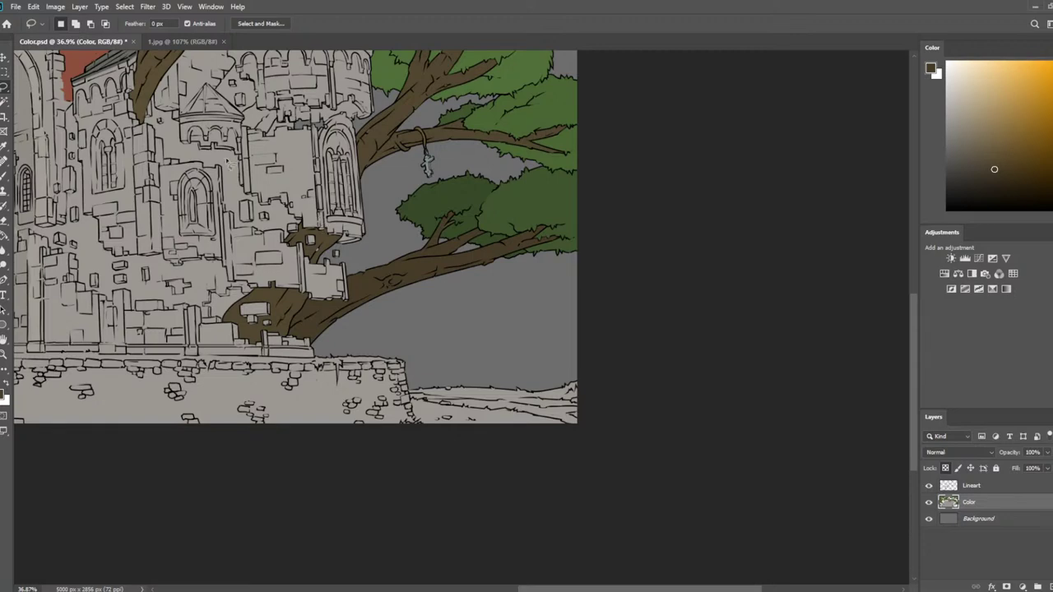
scroll(229, 162, down, 2)
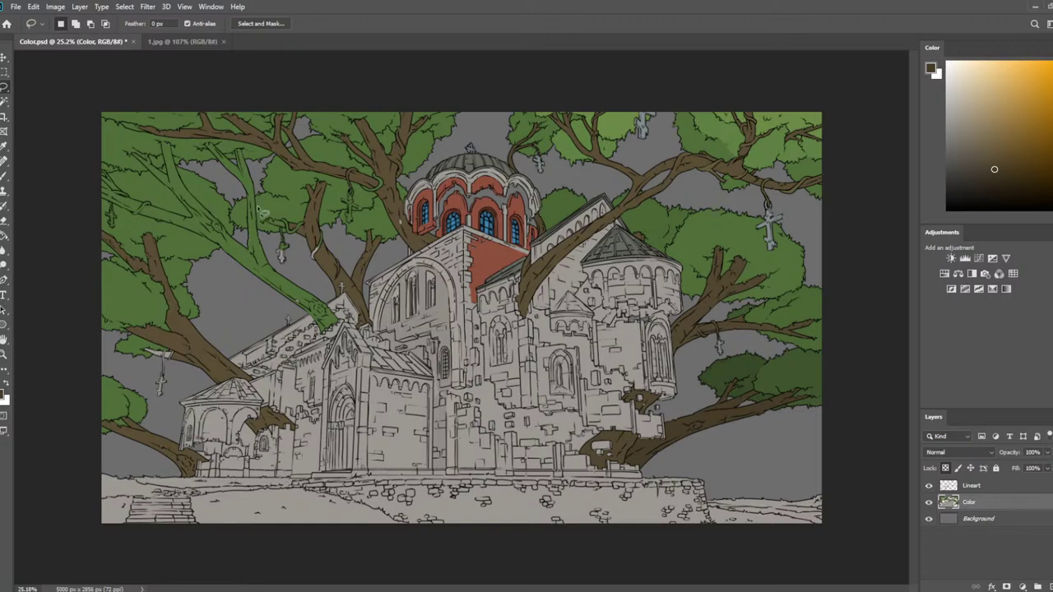
scroll(341, 183, up, 3)
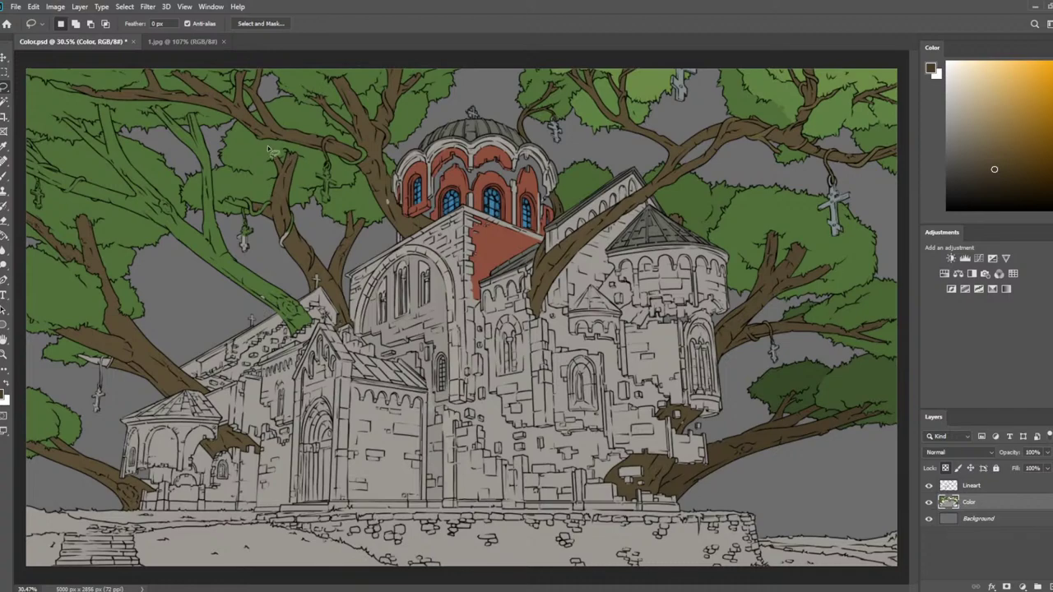
scroll(313, 194, up, 3)
drag(976, 141, 881, 362)
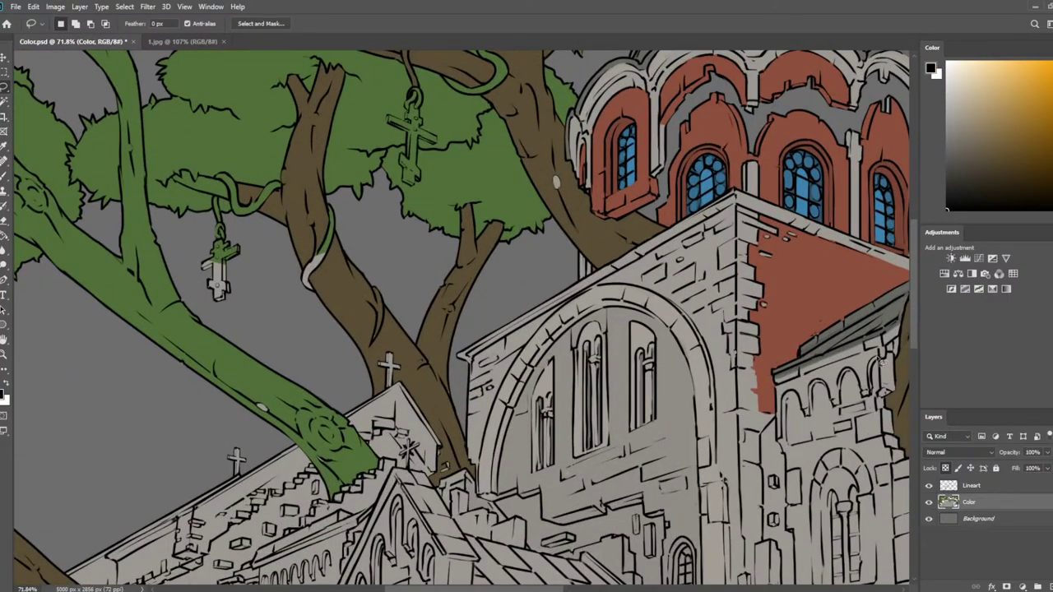
key(ctrl+s)
On the Lineart layer, retouch the black outline along the underside of the large green branch with a fine brush, undoing a stray stroke
click(972, 485)
drag(435, 291, 892, 306)
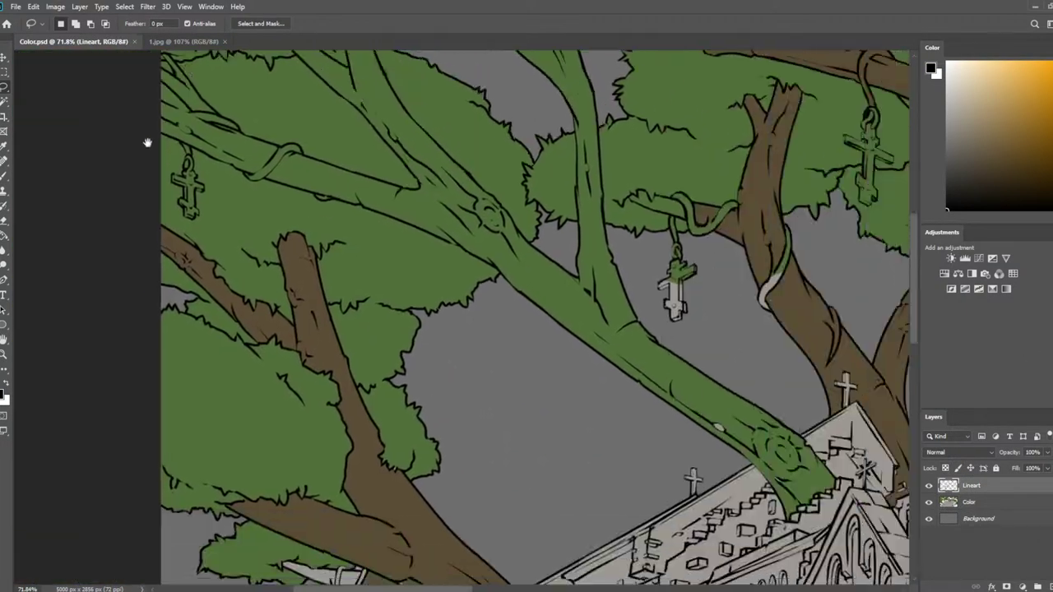
scroll(235, 91, up, 2)
drag(306, 188, 261, 323)
scroll(252, 237, up, 3)
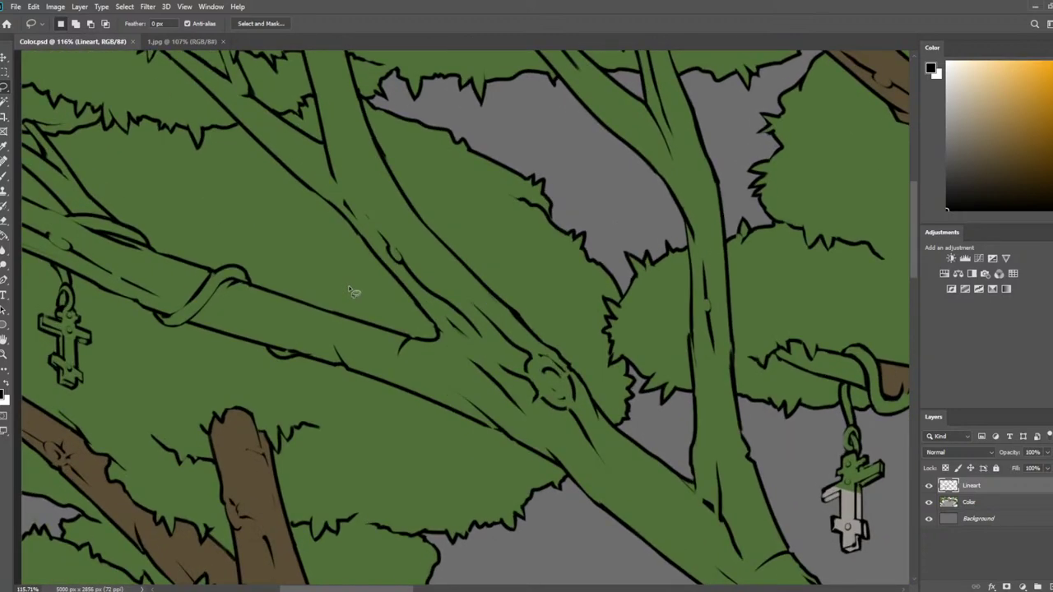
key(b)
key(bracketleft)
key(bracketleft)
key(bracketleft)
key(bracketleft)
key(bracketleft)
key(bracketleft)
key(bracketleft)
key(bracketleft)
key(bracketleft)
key(bracketleft)
key(bracketleft)
key(bracketleft)
key(bracketleft)
key(bracketleft)
key(bracketleft)
key(bracketleft)
key(bracketleft)
key(bracketleft)
key(bracketleft)
key(bracketleft)
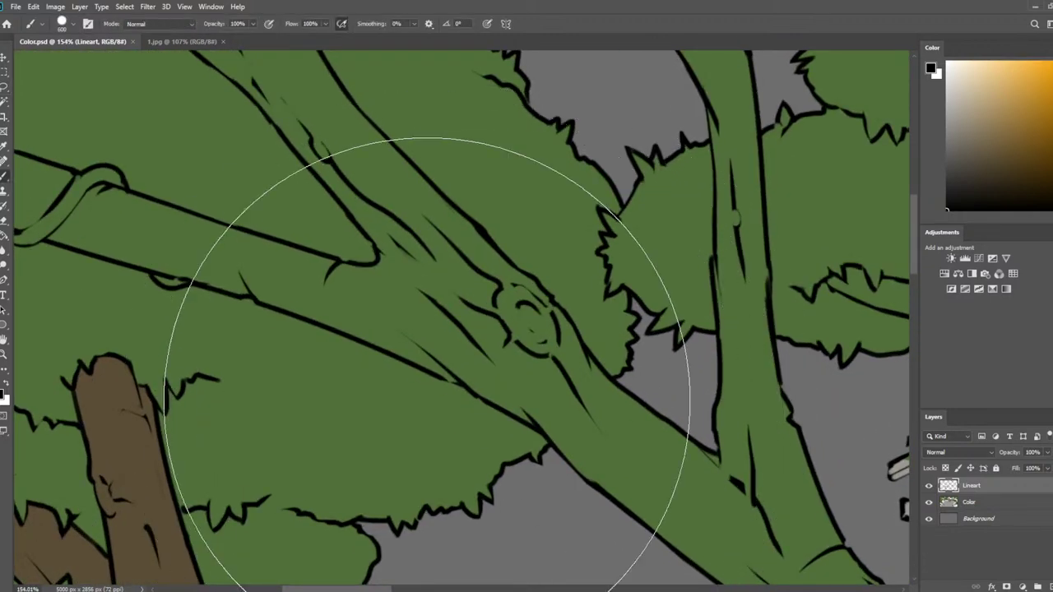
drag(445, 380, 460, 386)
key(ctrl+z)
scroll(393, 361, down, 3)
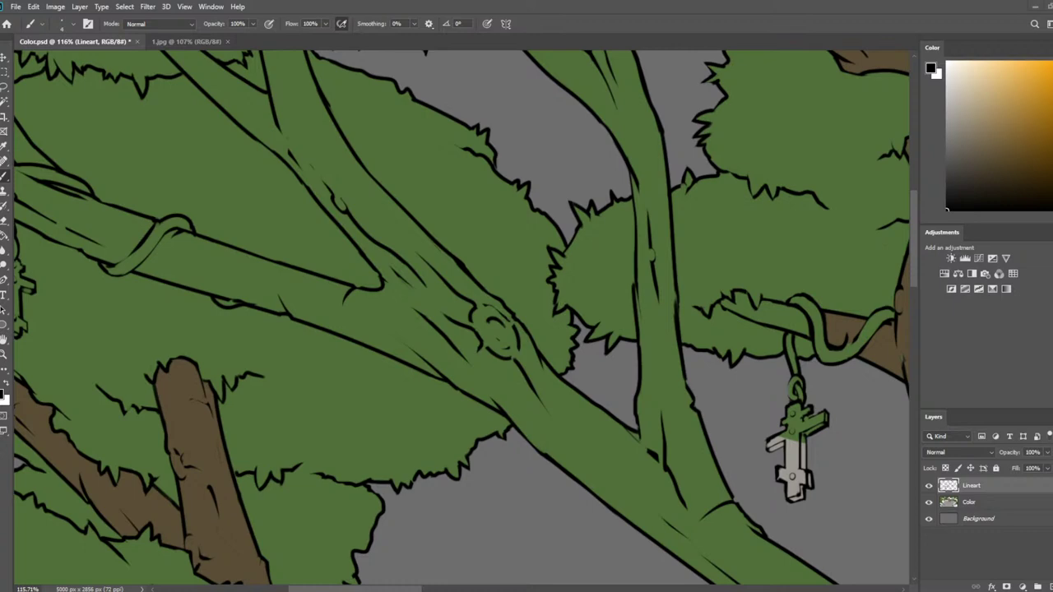
Sample the pale blue-grey from the large cross hanging in front of the right tree's foliage
scroll(498, 282, down, 5)
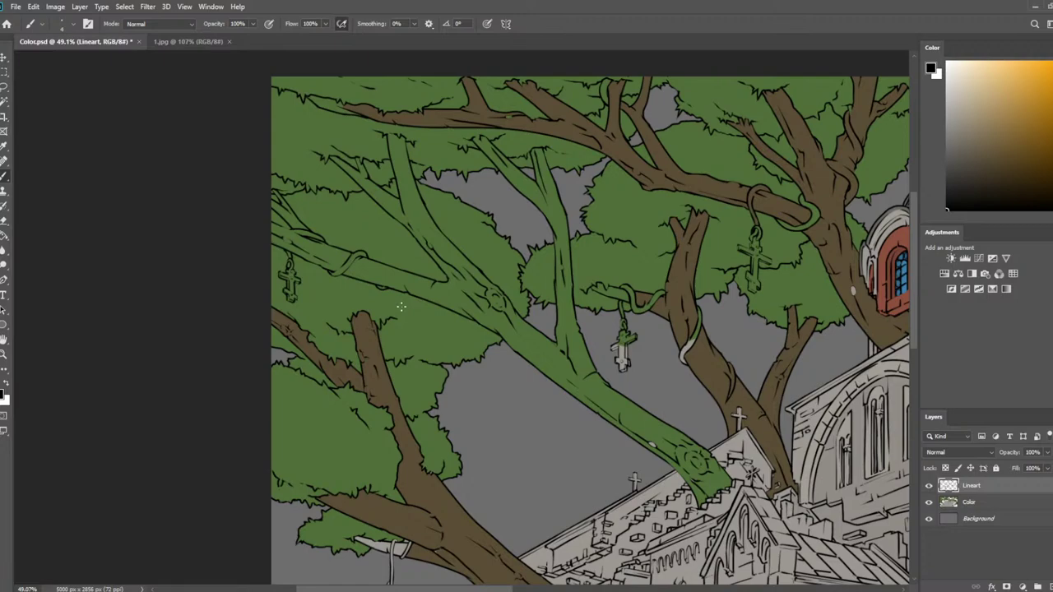
drag(550, 242, 80, 173)
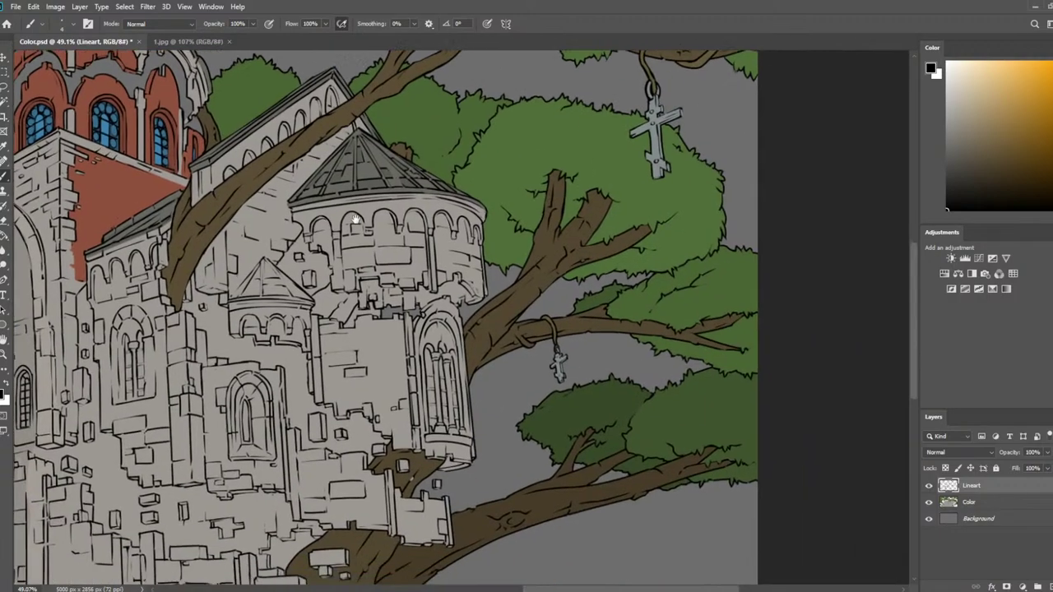
drag(352, 222, 206, 332)
scroll(469, 229, up, 7)
scroll(564, 262, up, 3)
key(i)
click(560, 243)
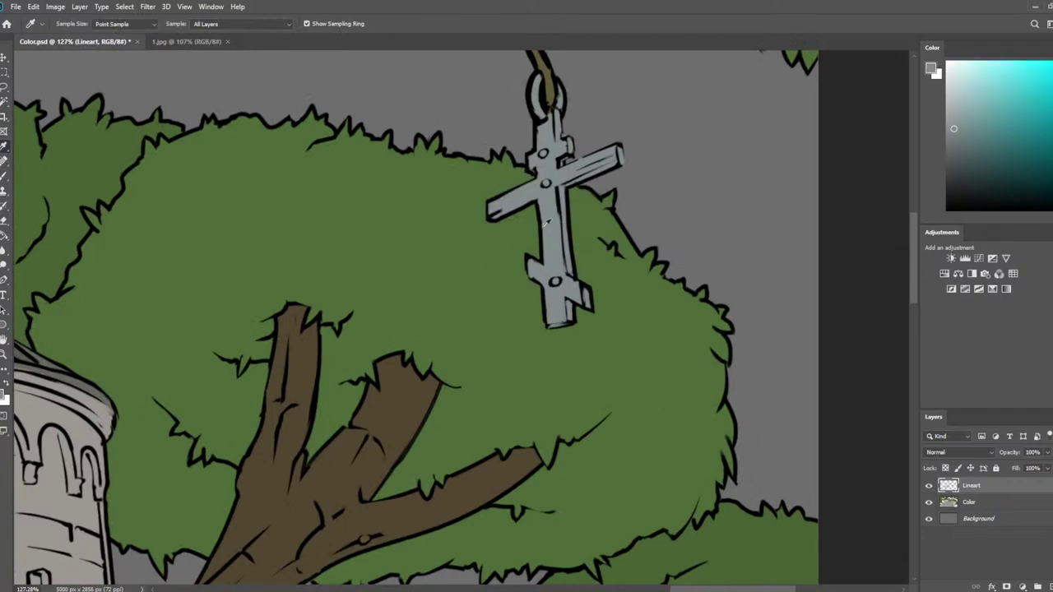
Paint the small hanging cross beside the large green branch pale blue-grey on the Color layer with a 50 px brush, undoing a stray Lineart stroke
scroll(524, 199, down, 13)
drag(276, 172, 802, 189)
drag(496, 178, 627, 224)
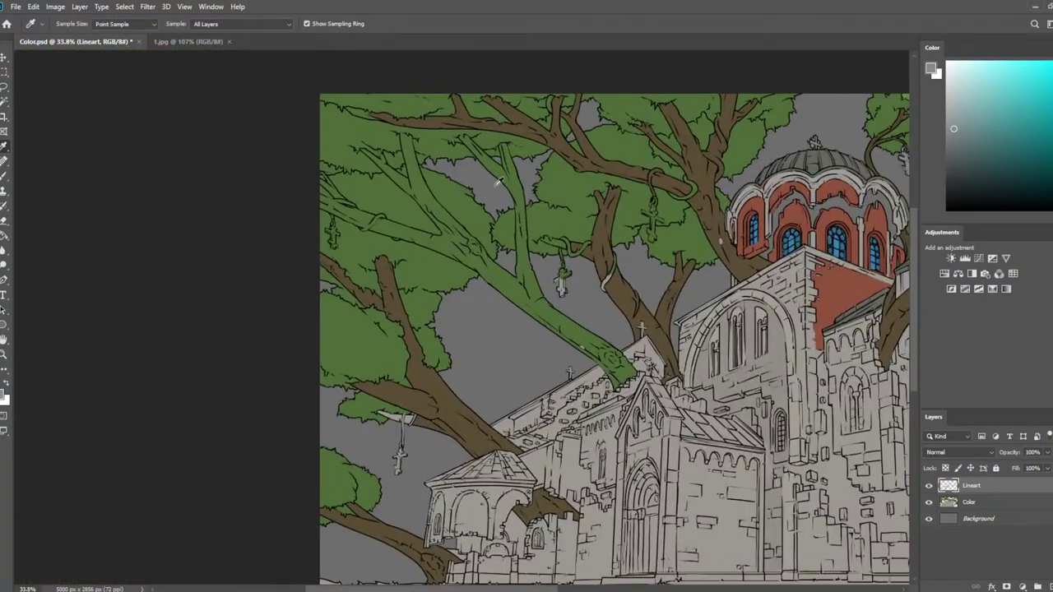
scroll(587, 258, up, 15)
key(b)
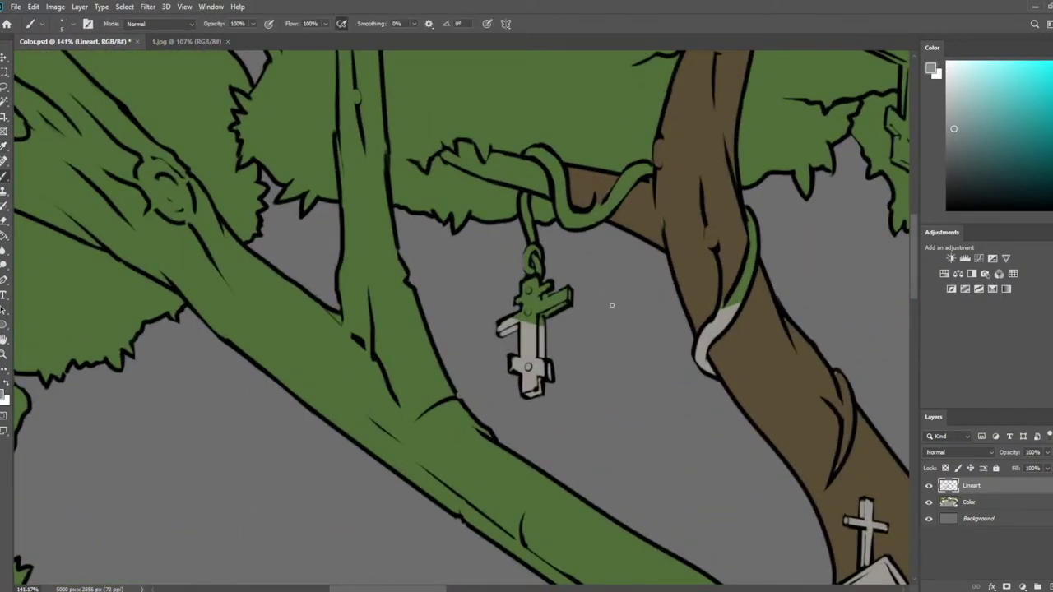
key(bracketright)
key(bracketright)
key(bracketright)
drag(567, 295, 528, 352)
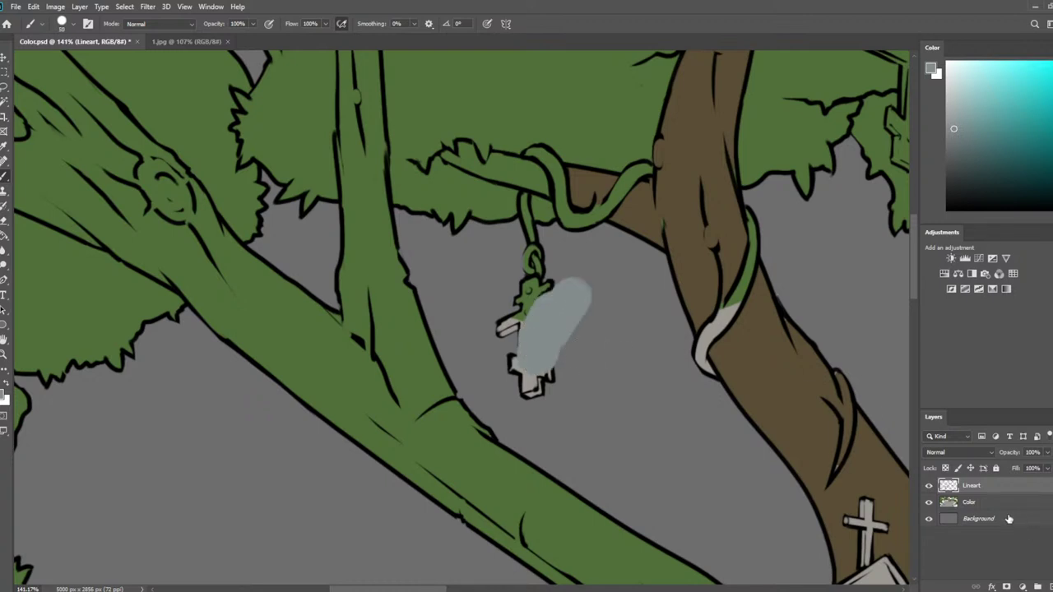
key(ctrl+z)
click(979, 502)
mouse_move(540, 399)
mouse_down()
mouse_move(524, 358)
mouse_move(525, 310)
mouse_move(557, 298)
mouse_move(524, 338)
mouse_move(498, 338)
mouse_move(530, 382)
mouse_move(532, 323)
mouse_up()
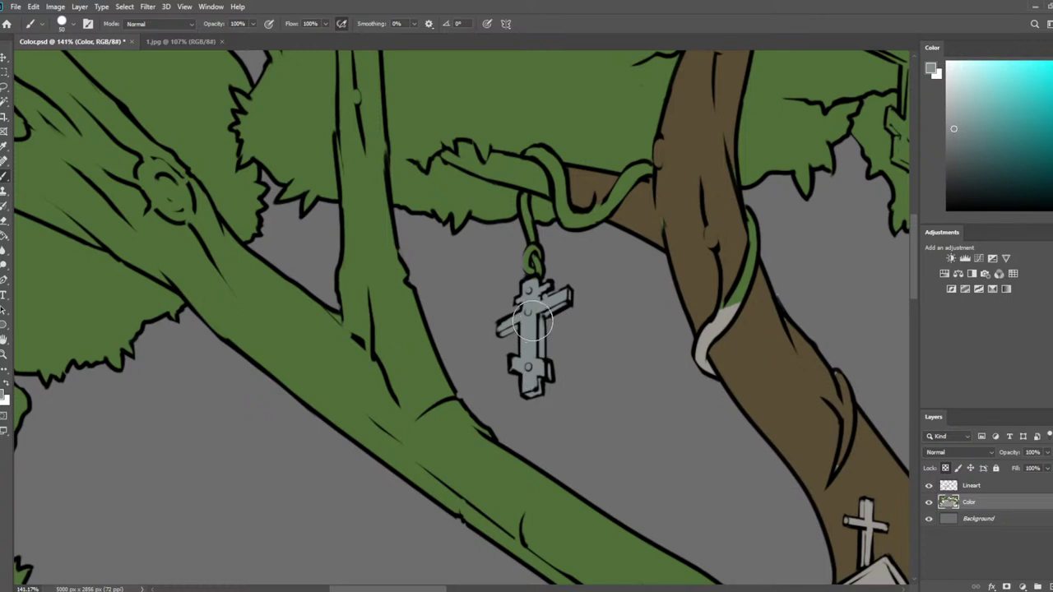
Paint the ring above the small hanging cross the same pale blue-grey with a finer brush
key(bracketleft)
key(bracketleft)
key(bracketleft)
key(bracketleft)
drag(538, 253, 528, 262)
Sample the trunk's brown and paint the short branch stub above the hanging cross, keeping the coiled cord green
key(bracketright)
key(bracketright)
key(bracketright)
key(bracketright)
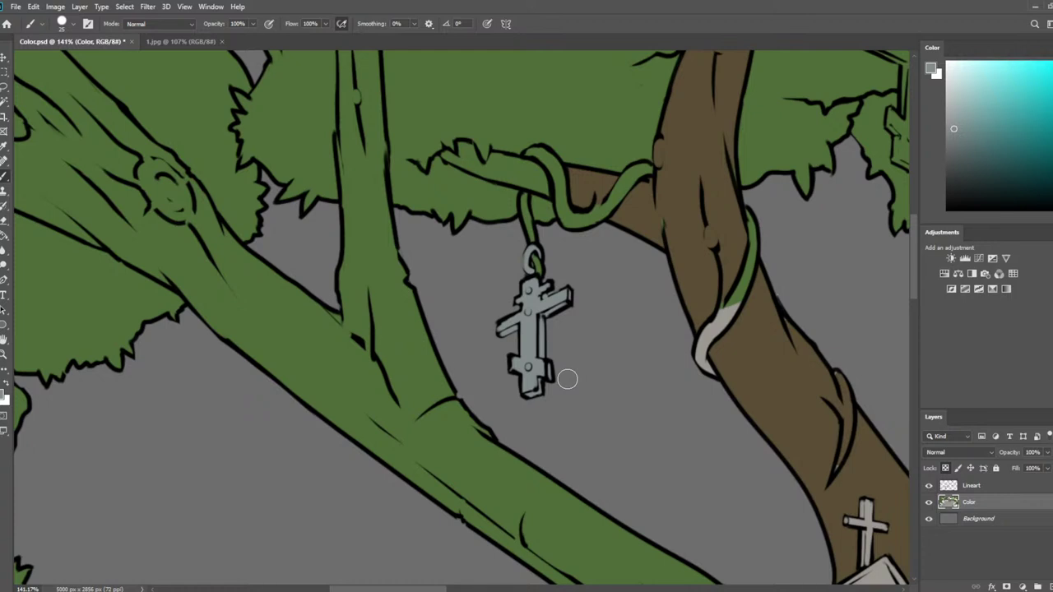
alt+click(666, 219)
drag(669, 205, 701, 270)
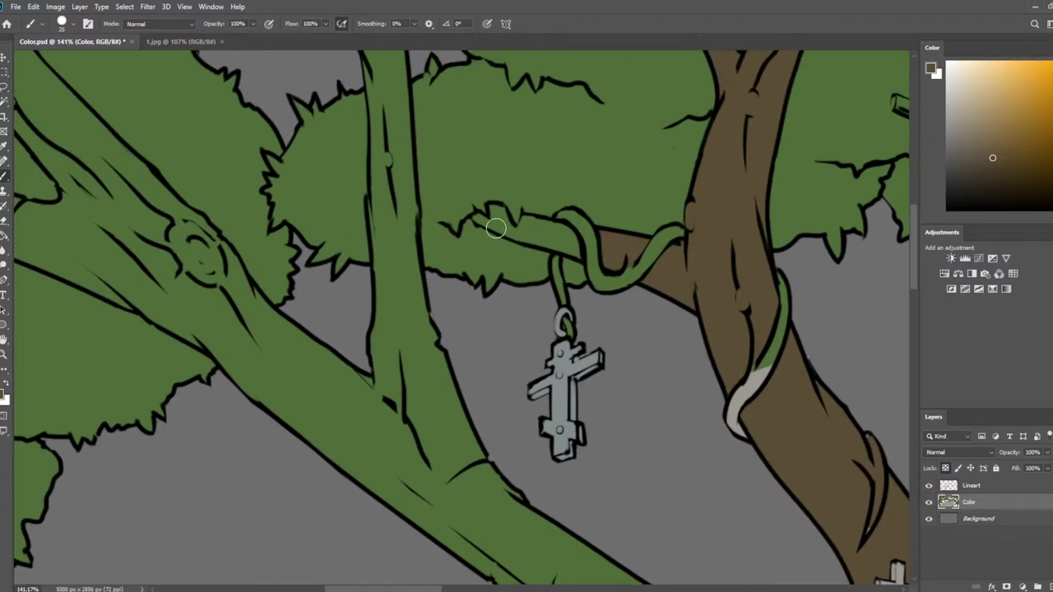
key(bracketright)
key(bracketright)
mouse_move(494, 211)
mouse_down()
mouse_move(508, 234)
mouse_move(480, 220)
mouse_move(526, 235)
mouse_move(550, 228)
mouse_move(571, 244)
mouse_move(558, 245)
mouse_up()
key(bracketleft)
key(])
Inspect the branches and hanging crosses across the whole illustration for missing base colours
scroll(559, 245, down, 8)
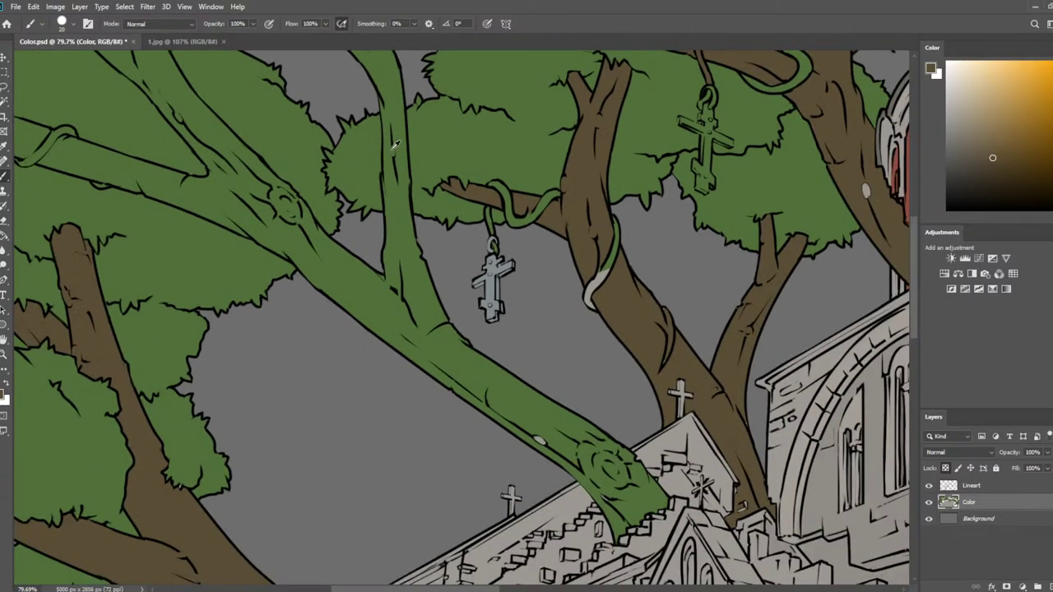
scroll(499, 171, up, 5)
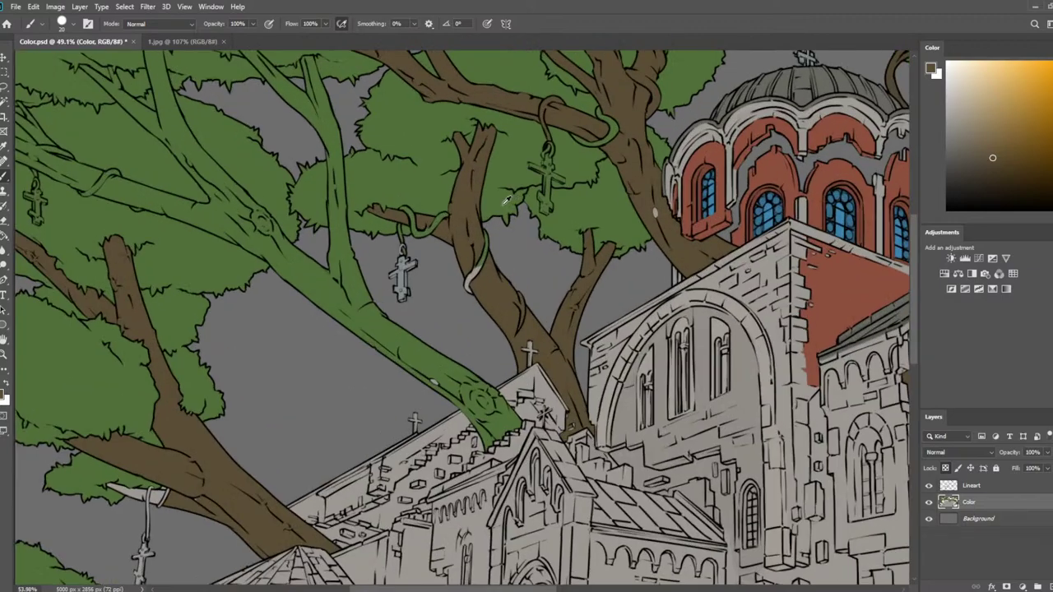
scroll(488, 306, up, 3)
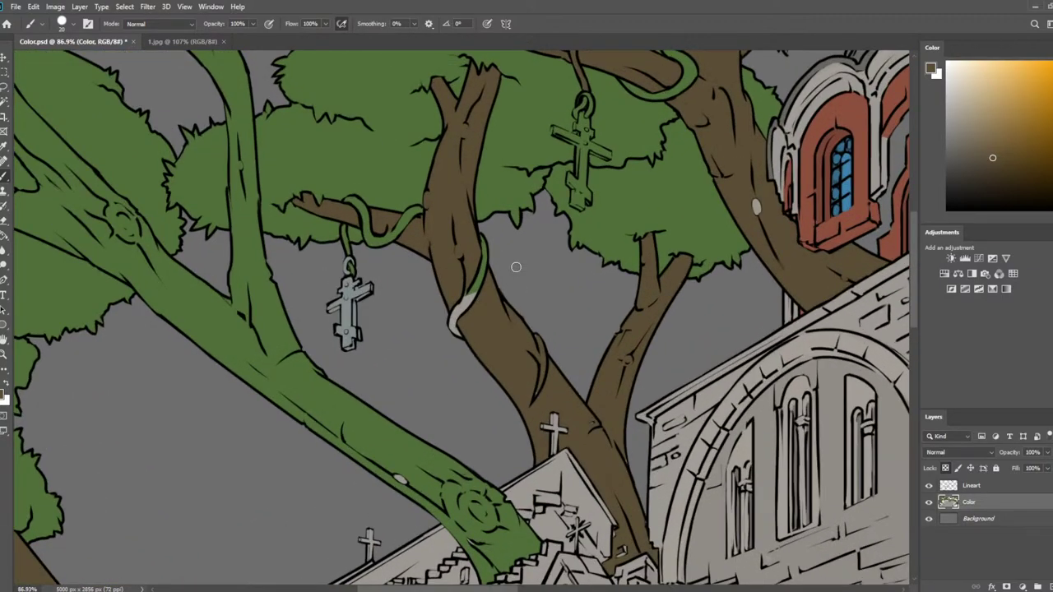
drag(671, 226, 672, 361)
scroll(672, 361, down, 4)
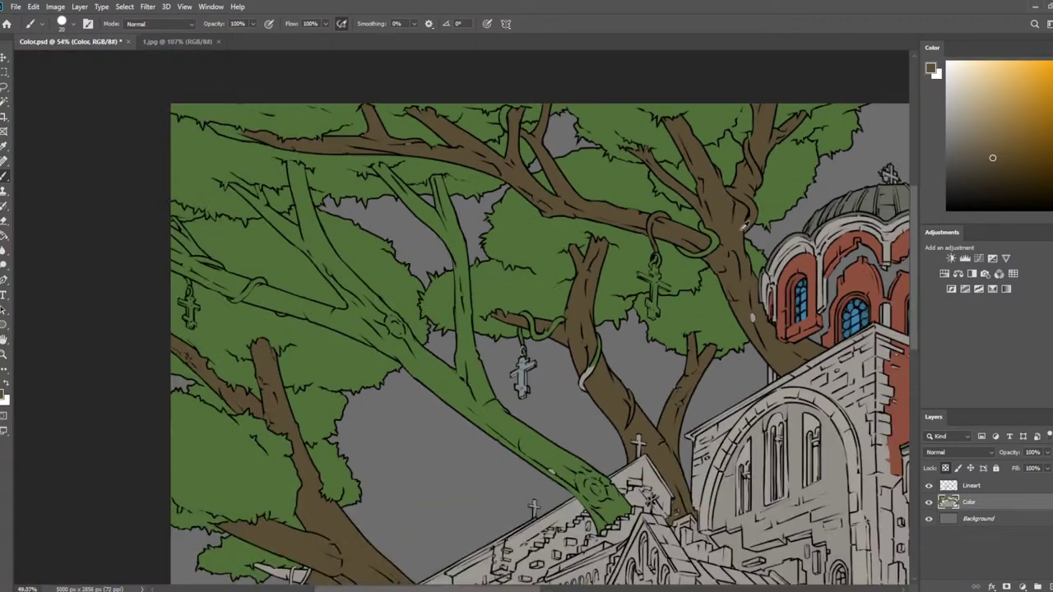
scroll(698, 222, down, 3)
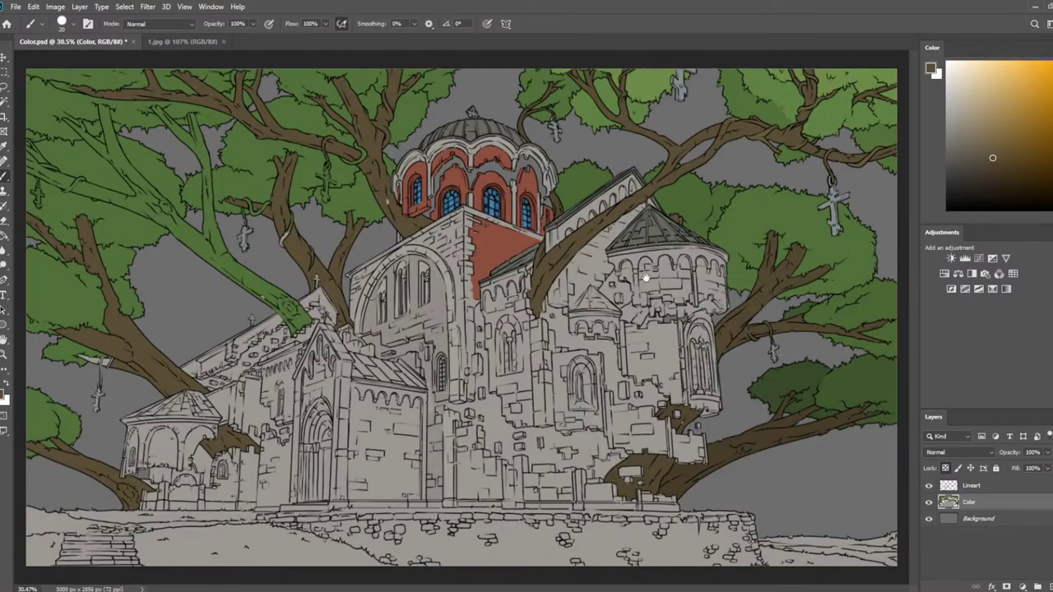
scroll(635, 283, up, 7)
scroll(630, 281, down, 2)
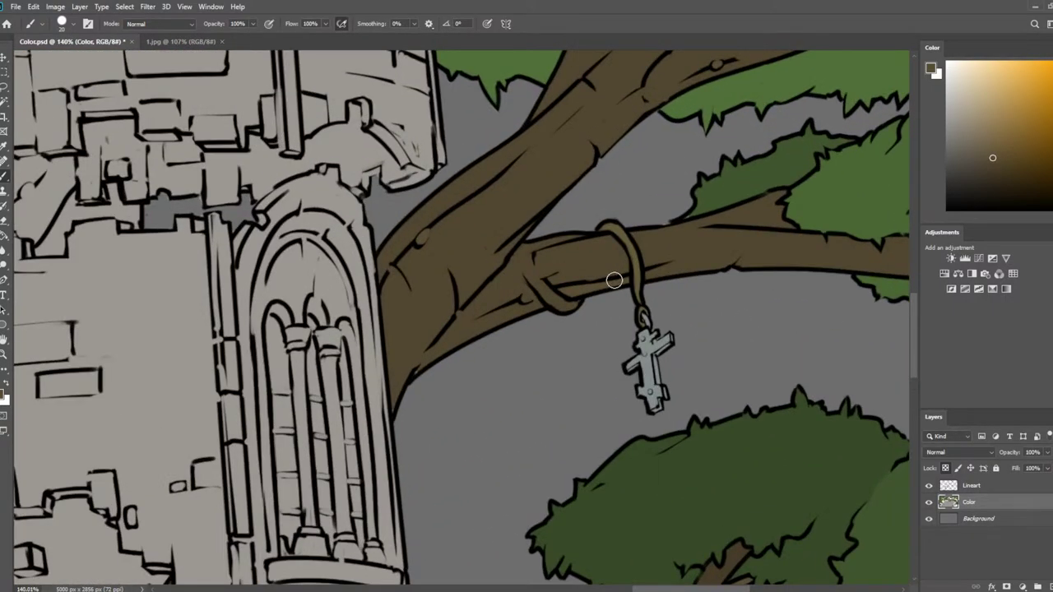
scroll(616, 278, down, 3)
scroll(575, 239, down, 2)
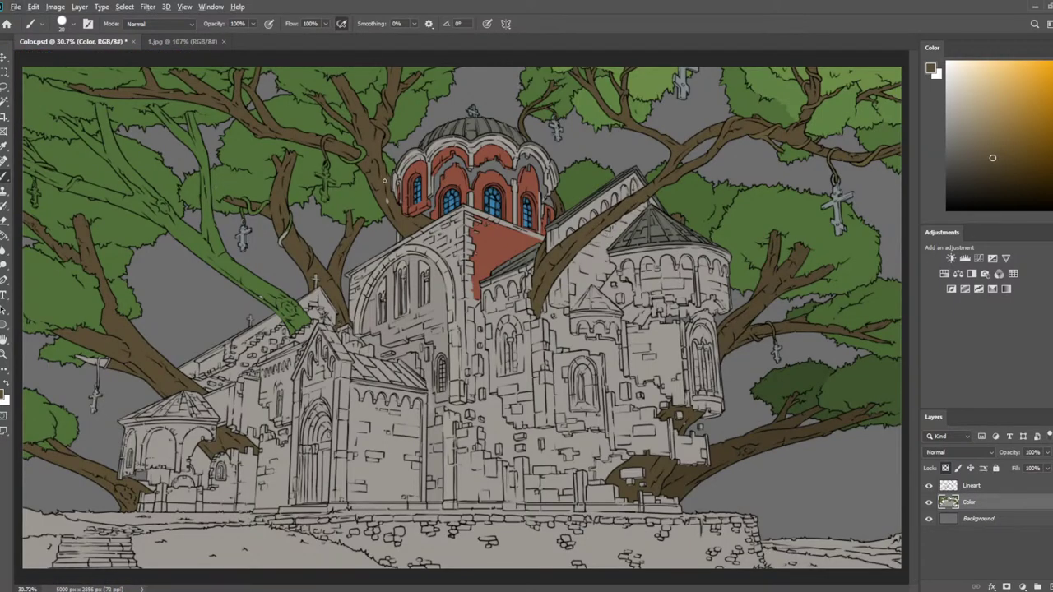
scroll(326, 93, up, 2)
drag(280, 162, 422, 144)
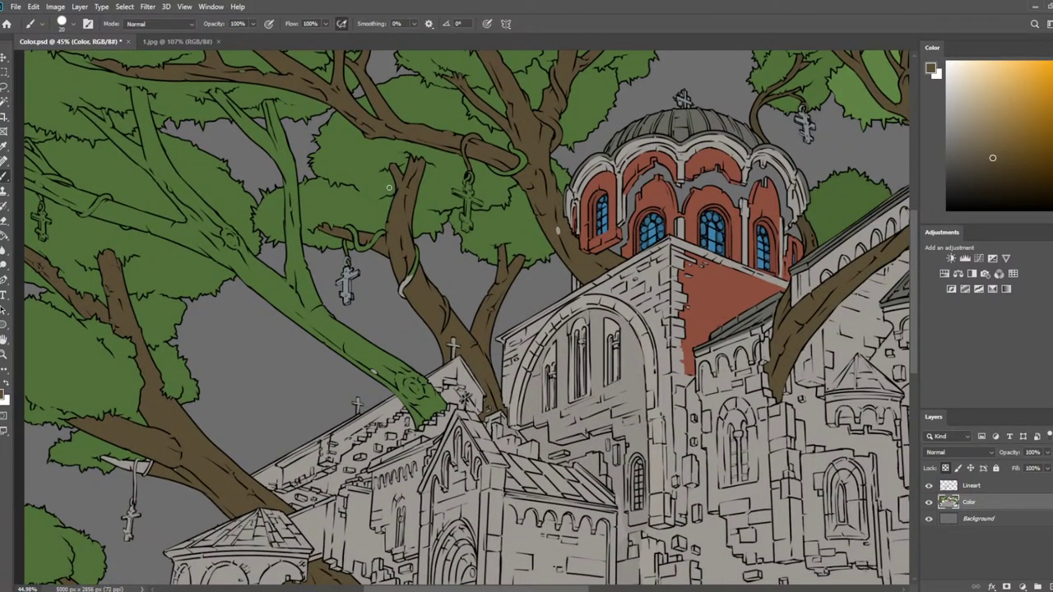
Try to select the large green branch with the Magic Wand on the Lineart layer
click(4, 103)
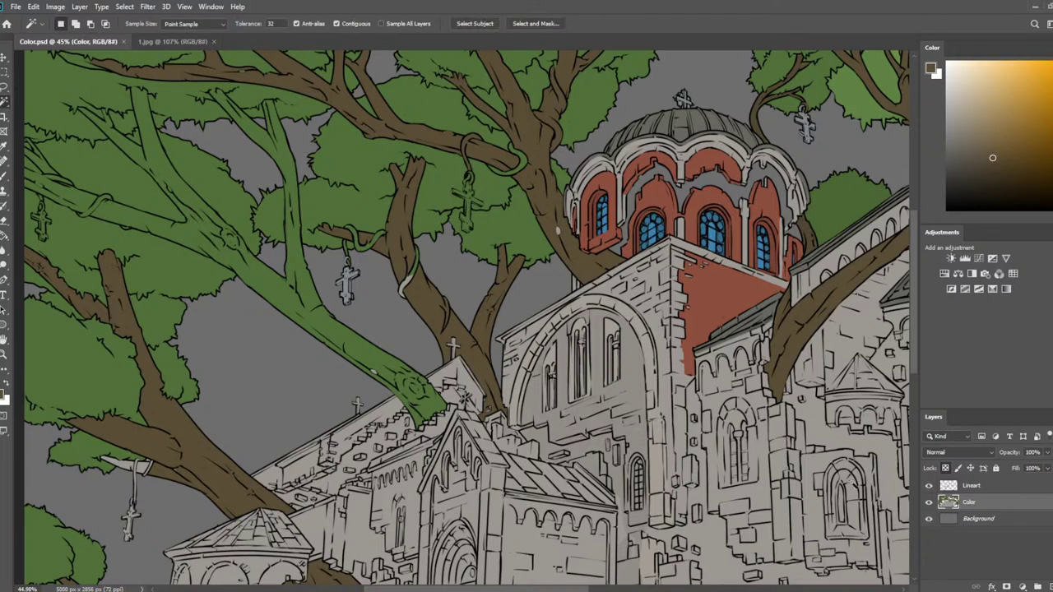
scroll(403, 278, up, 6)
drag(172, 170, 413, 333)
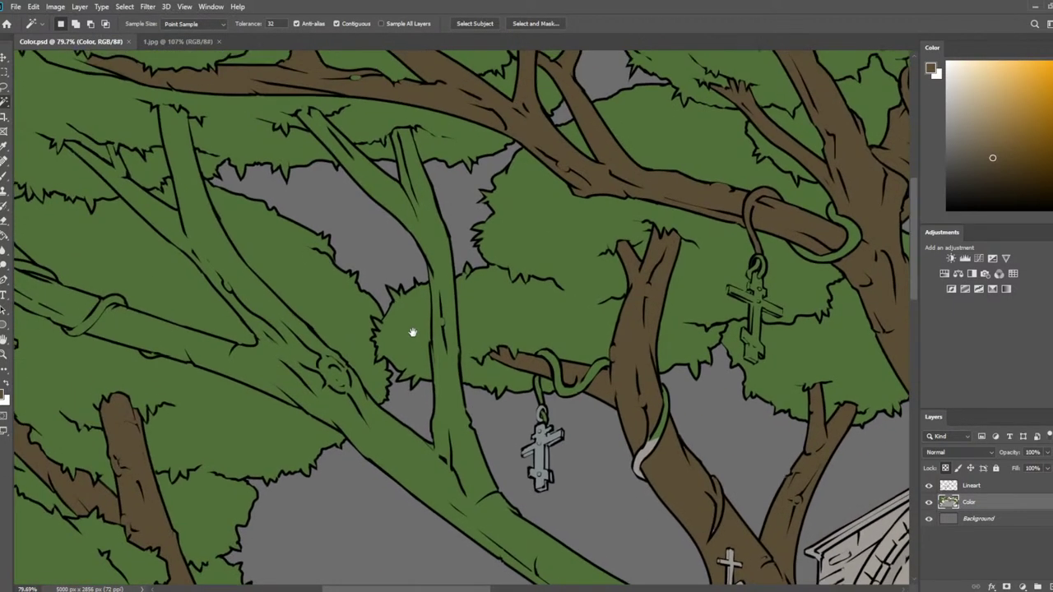
scroll(317, 206, up, 6)
scroll(260, 140, up, 1)
drag(260, 140, 578, 54)
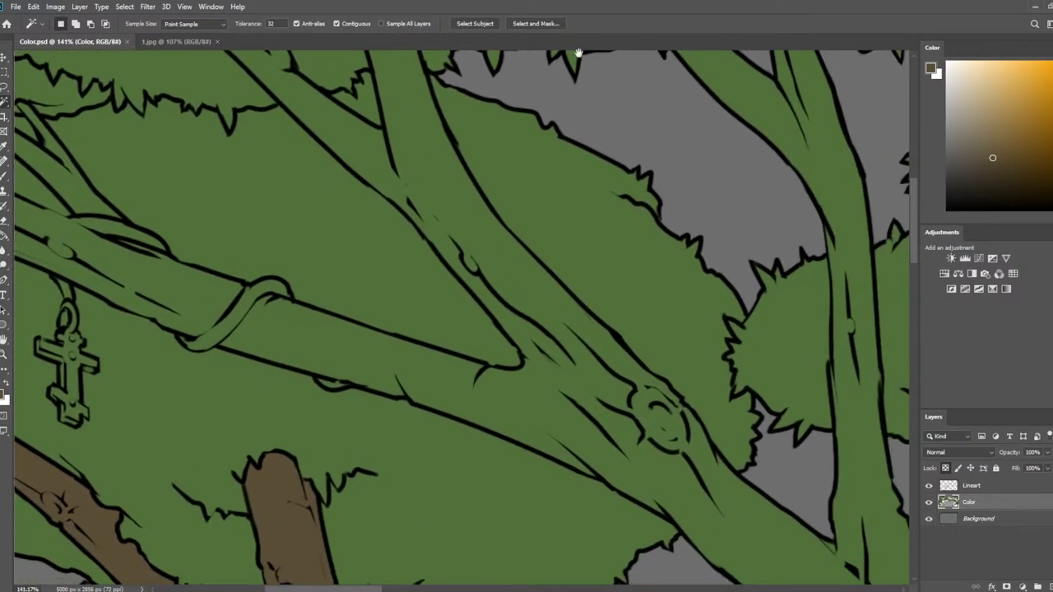
scroll(604, 231, down, 10)
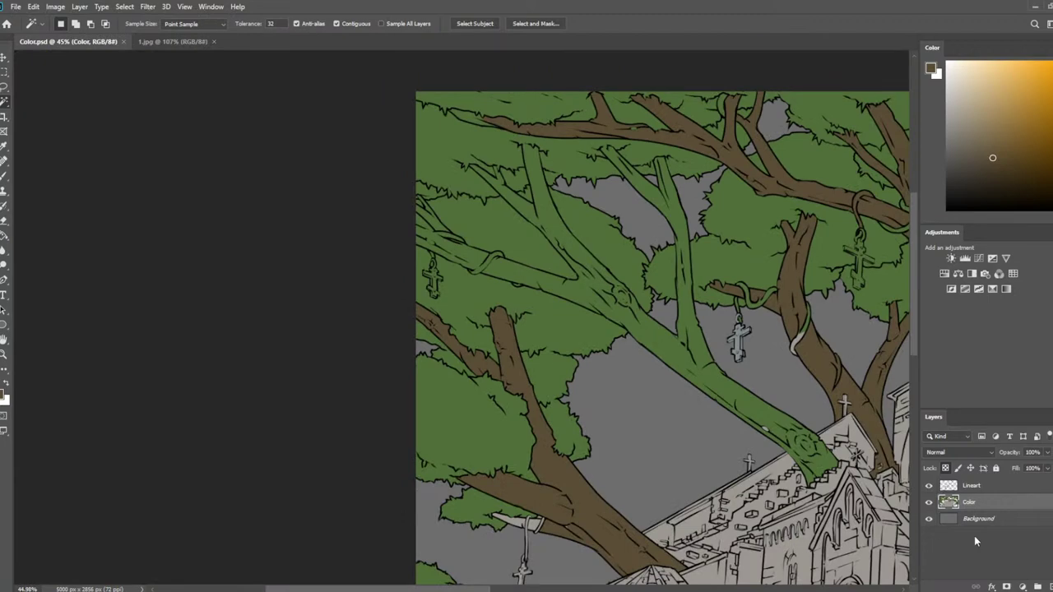
click(985, 486)
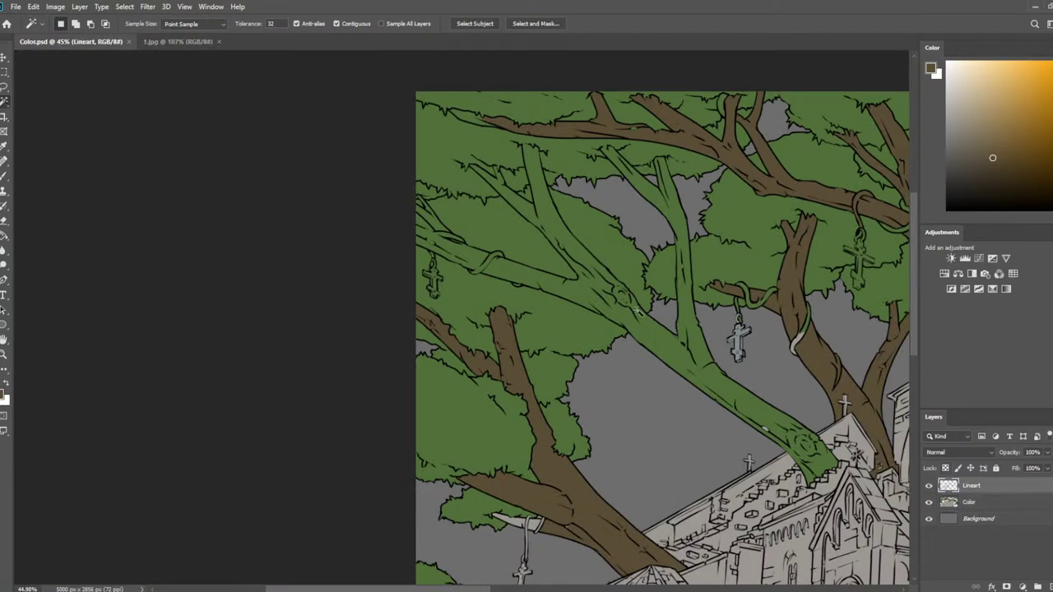
click(594, 295)
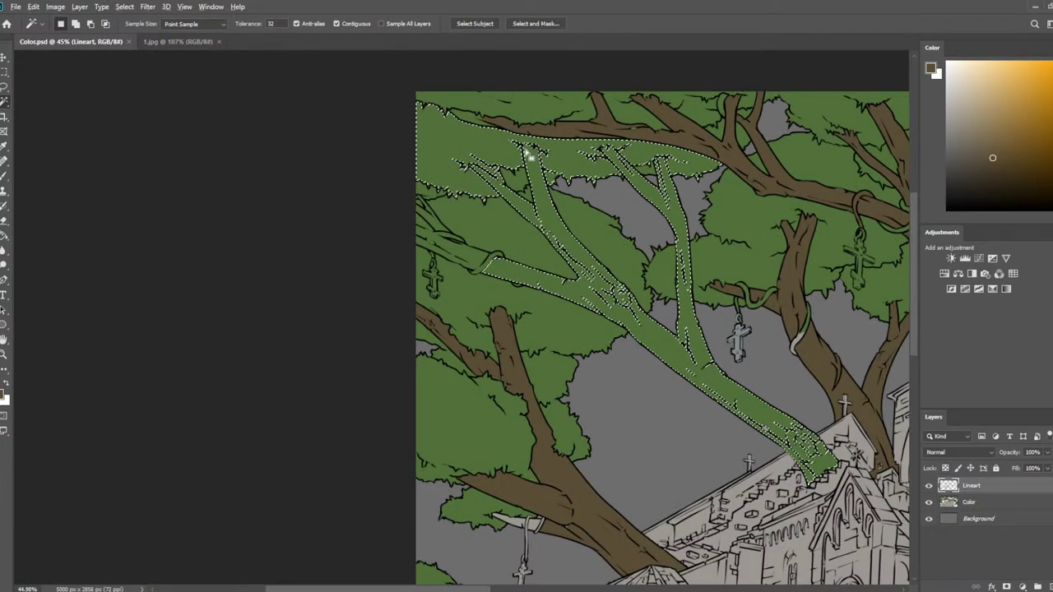
Check the large green branch's outline for gaps with another Magic Wand selection, and clear the selection
scroll(423, 263, up, 10)
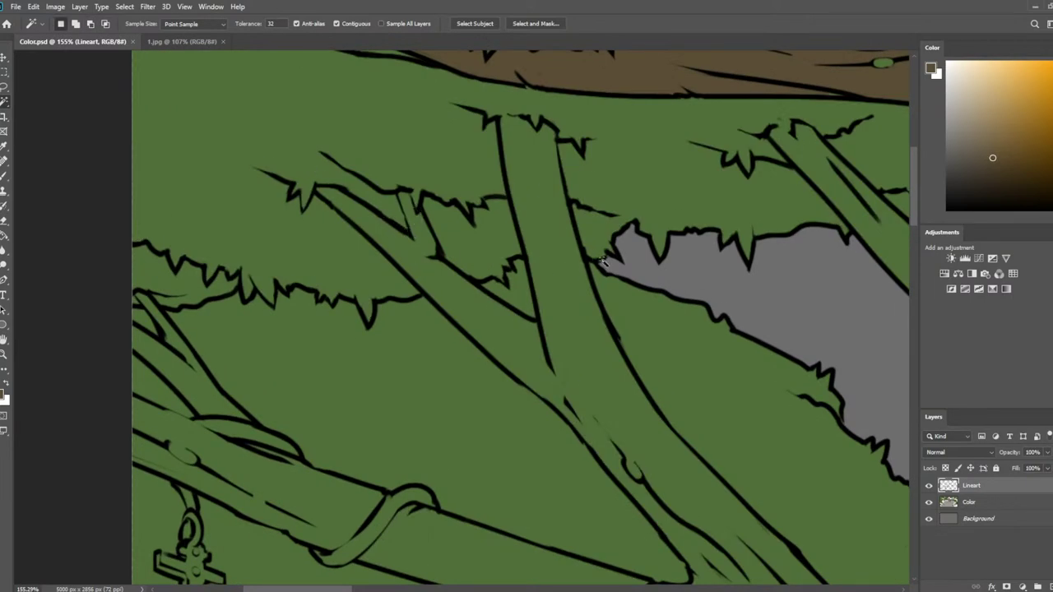
scroll(593, 206, right, 5)
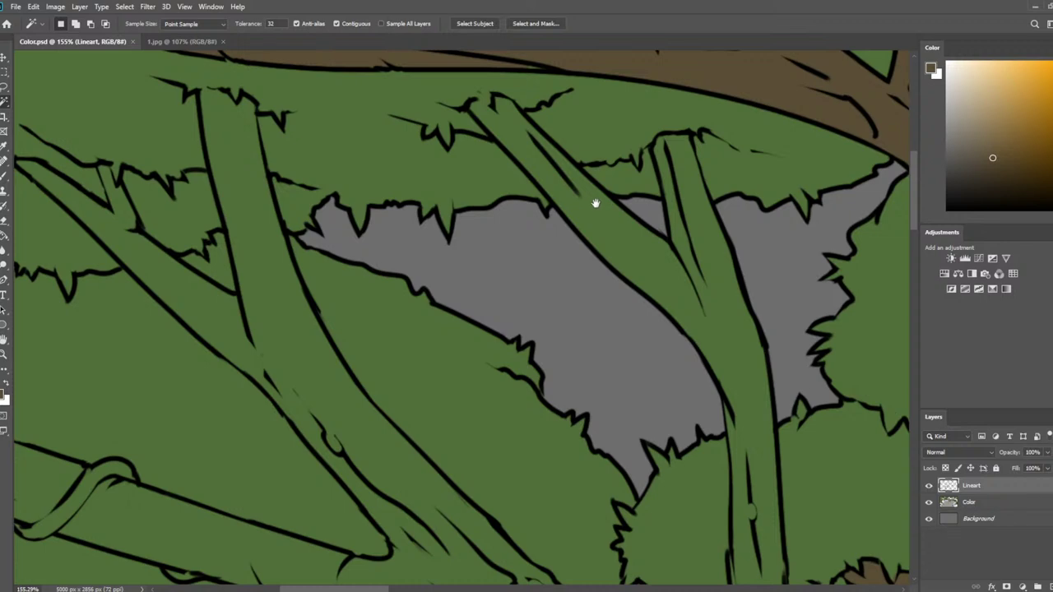
drag(305, 254, 419, 235)
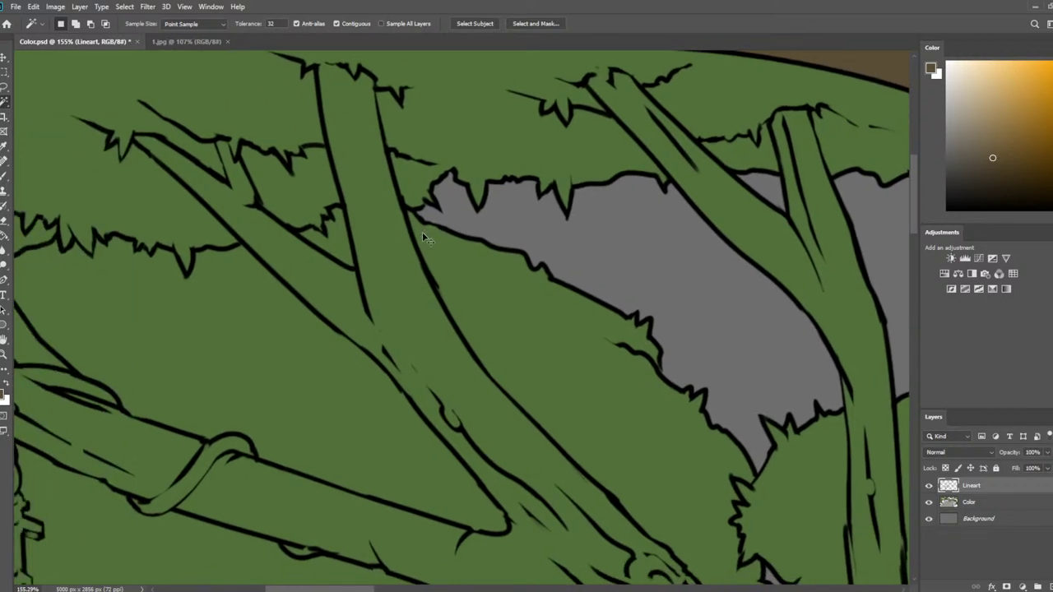
click(368, 220)
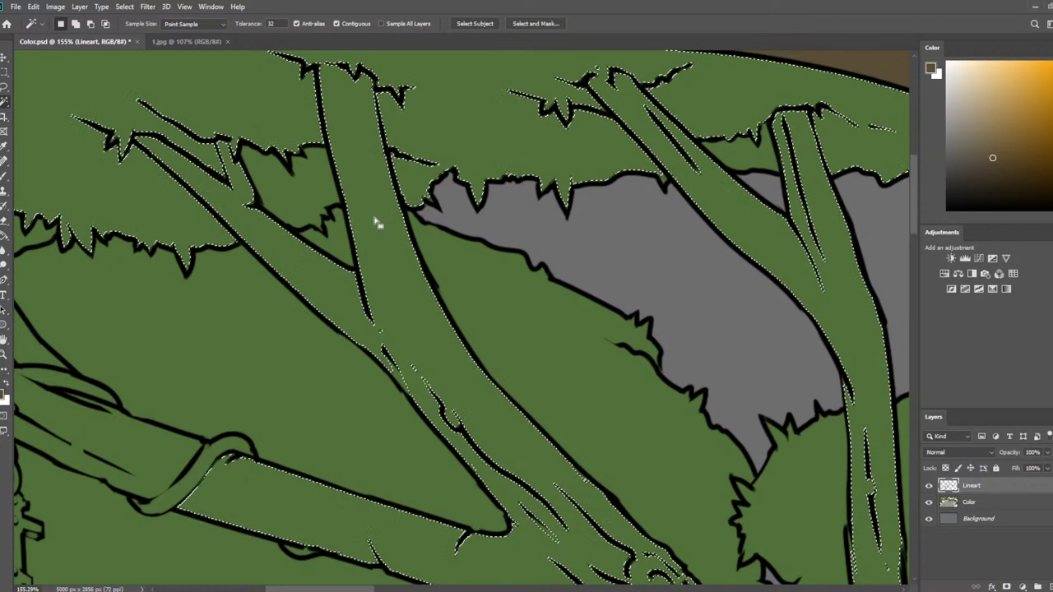
drag(296, 201, 341, 222)
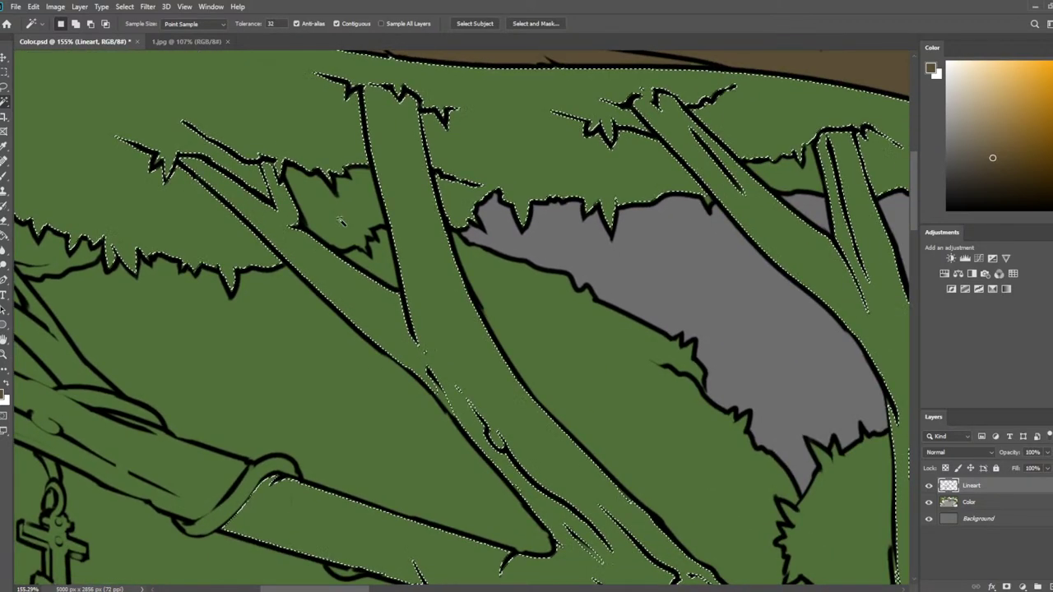
scroll(341, 220, down, 2)
key(ctrl+d)
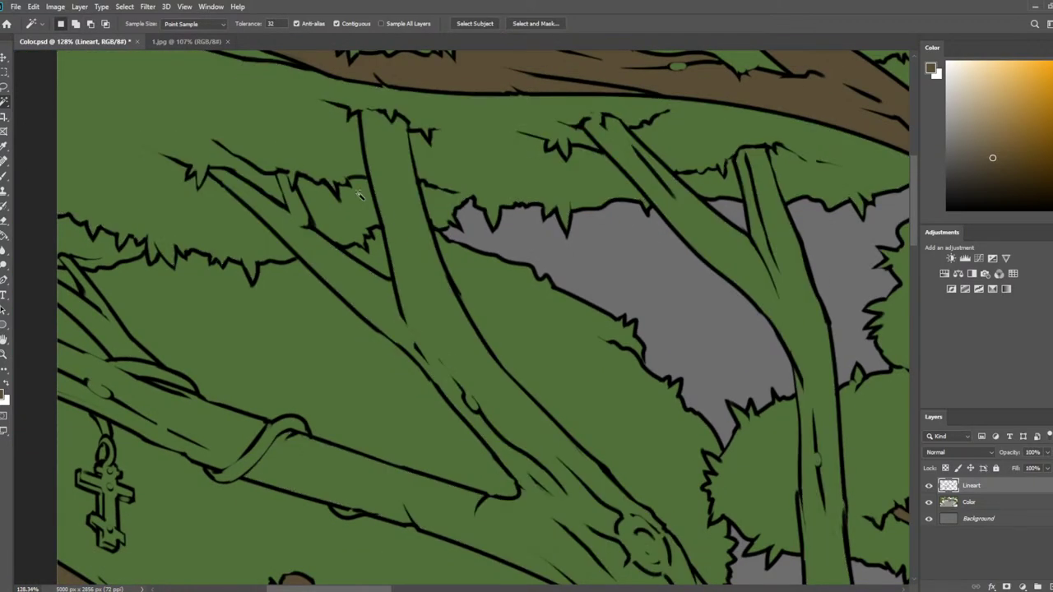
Close the black outline gaps at the tips of the green branch's upright offshoots with a fine black brush on the Lineart layer
scroll(488, 206, up, 3)
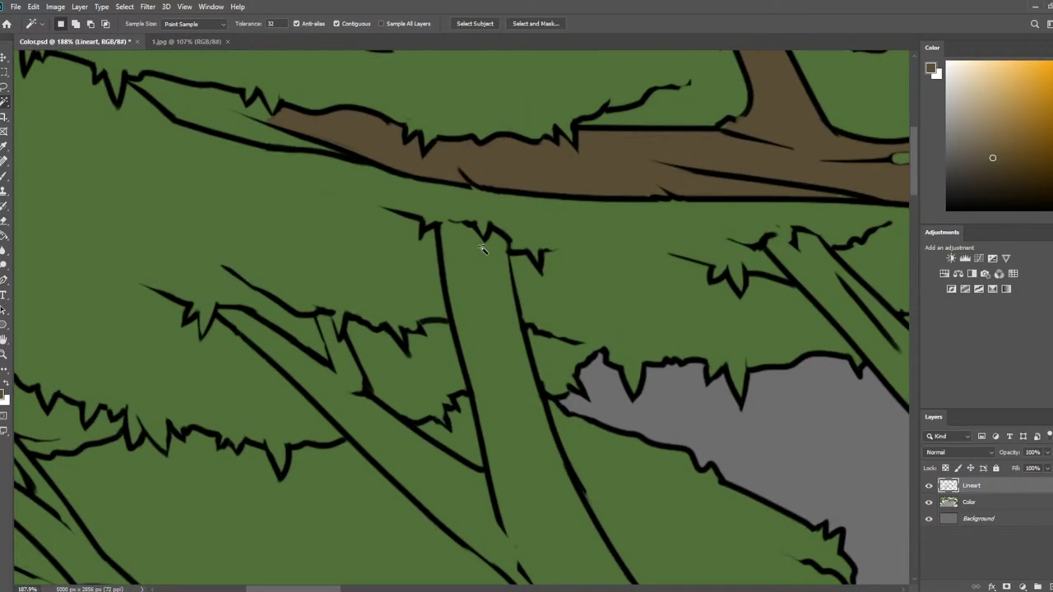
scroll(484, 250, up, 1)
key(d)
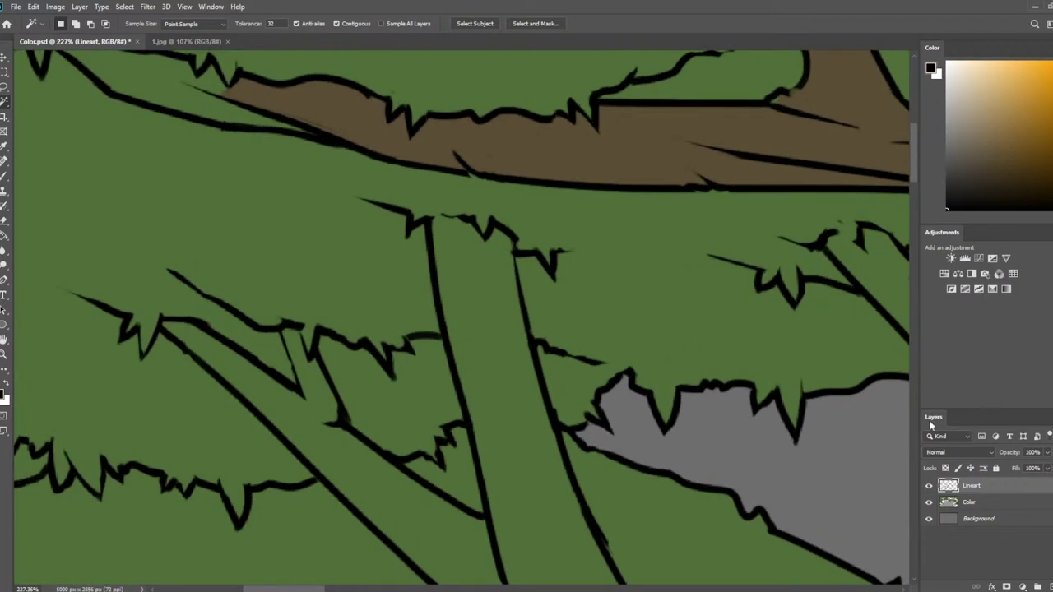
key(b)
key(bracketleft)
key(bracketleft)
key(bracketleft)
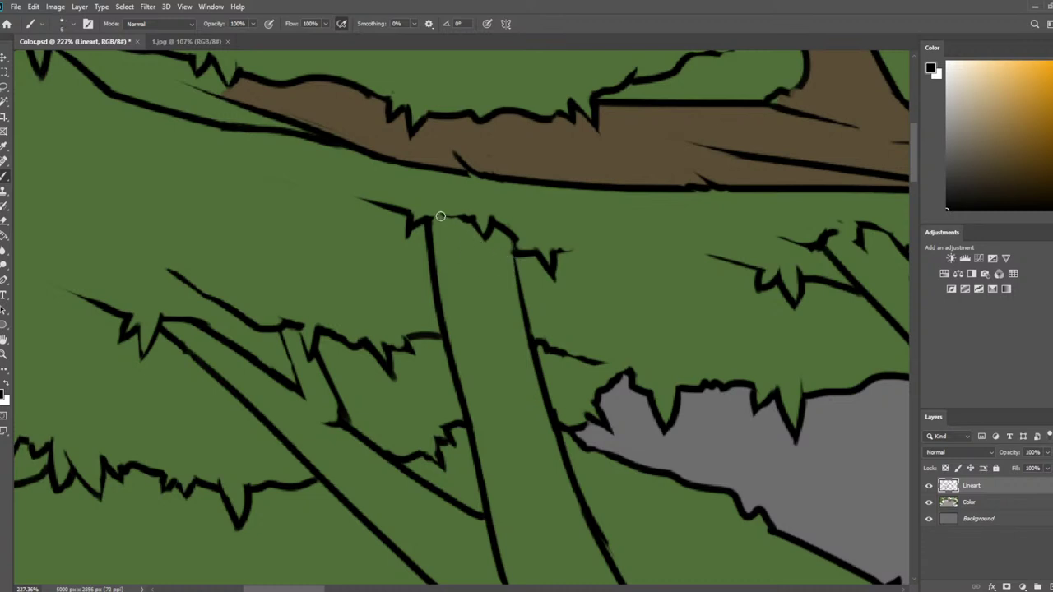
drag(431, 217, 459, 214)
drag(714, 267, 416, 230)
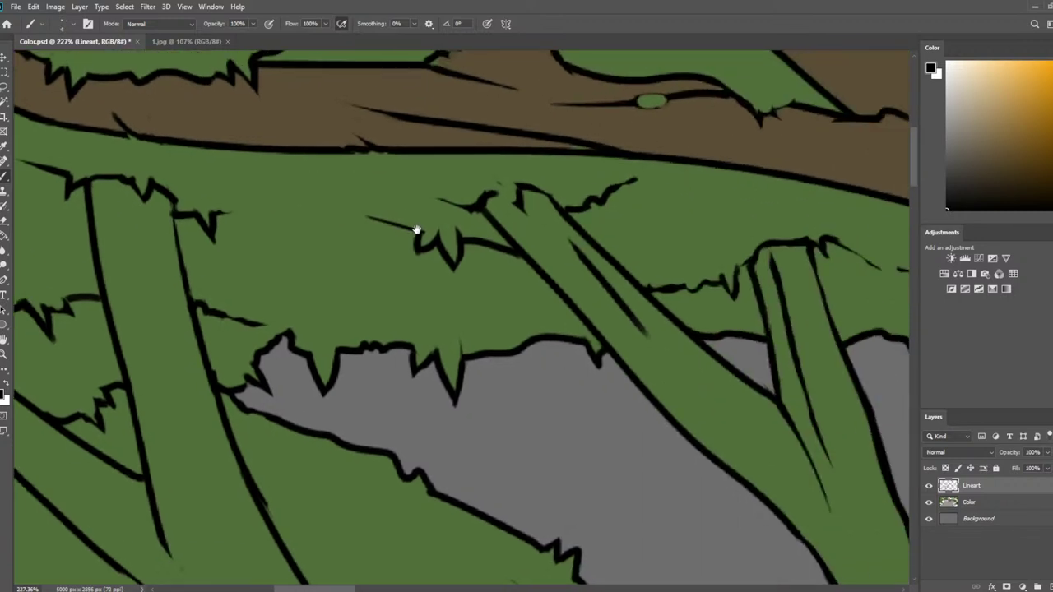
key(e)
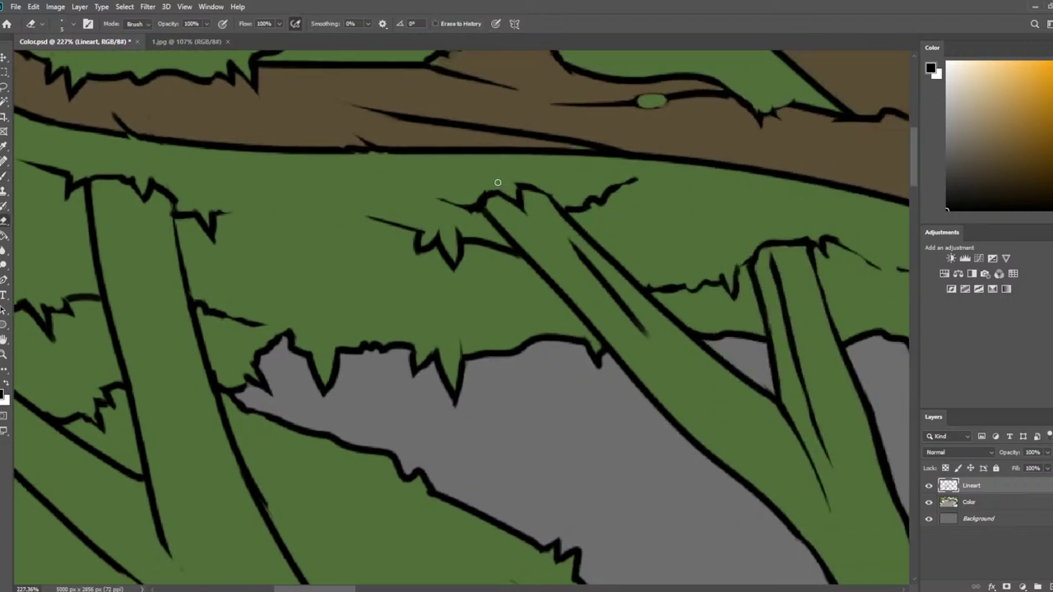
key(b)
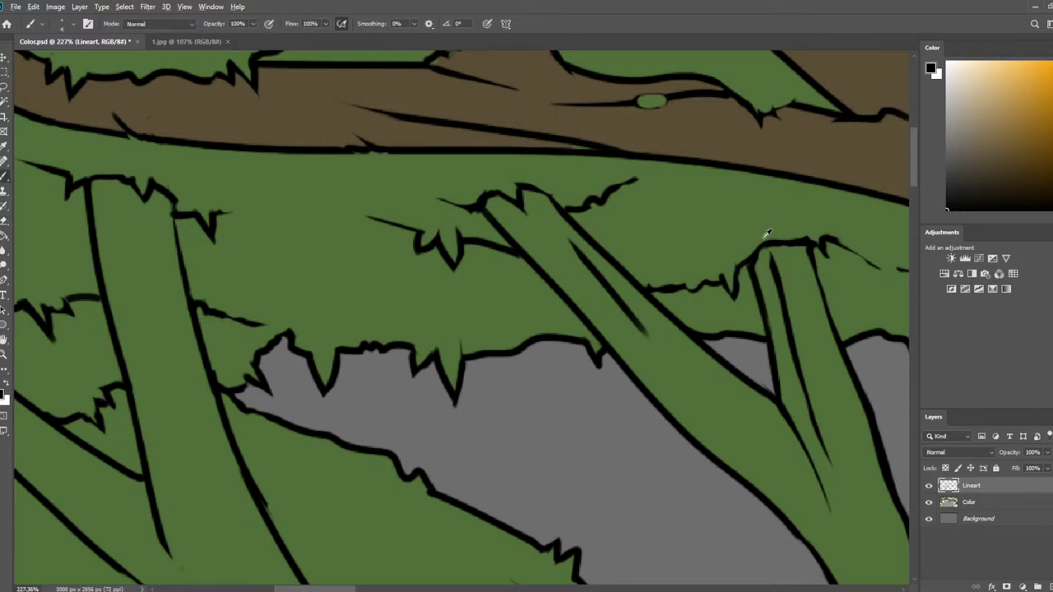
Select the large green branch, including its offshoots, with the Magic Wand on the Lineart layer
scroll(436, 212, down, 10)
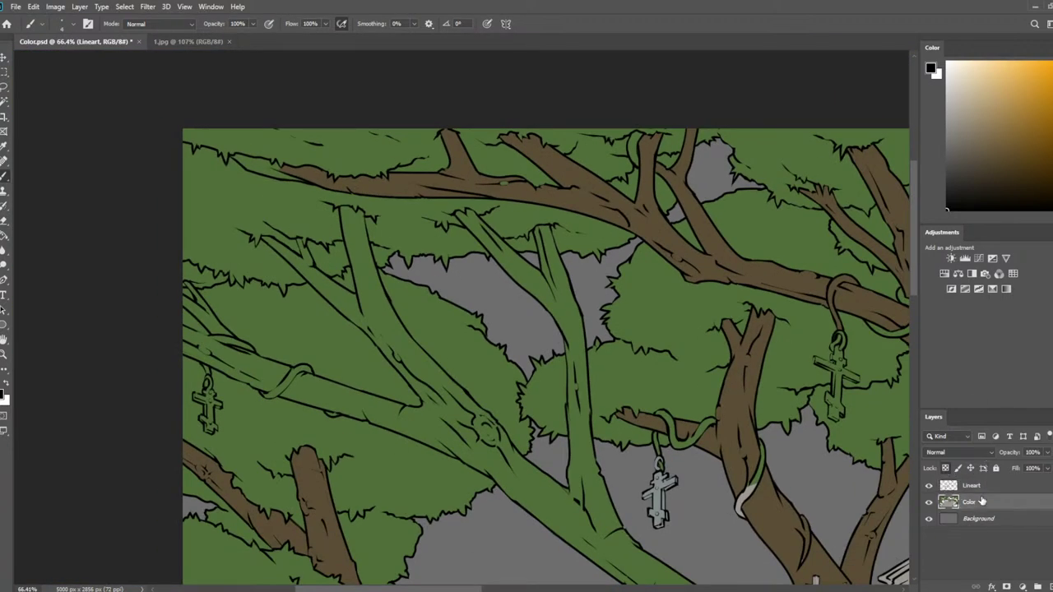
click(980, 501)
click(5, 102)
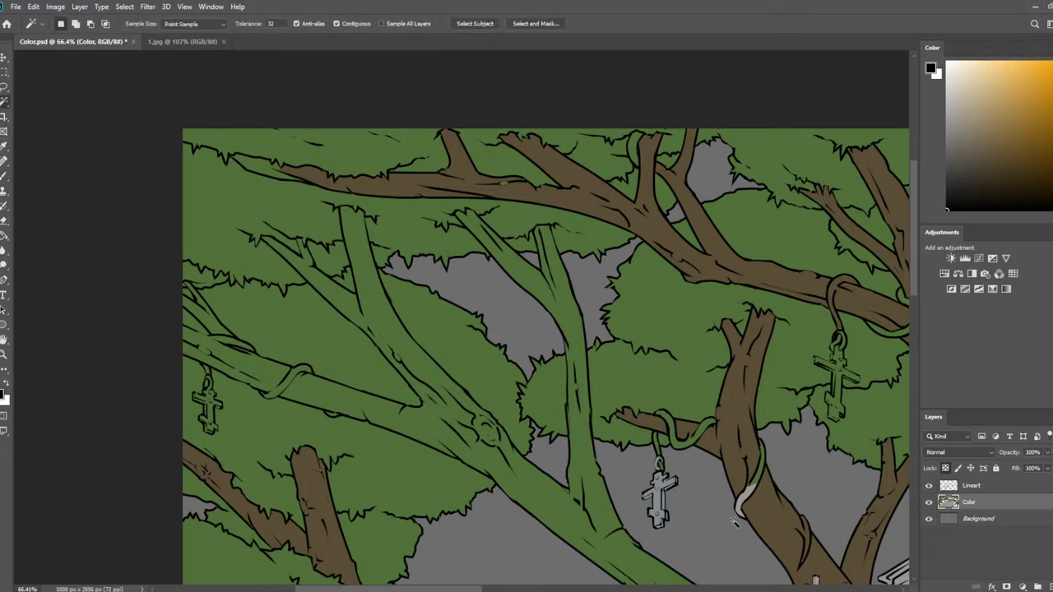
click(971, 486)
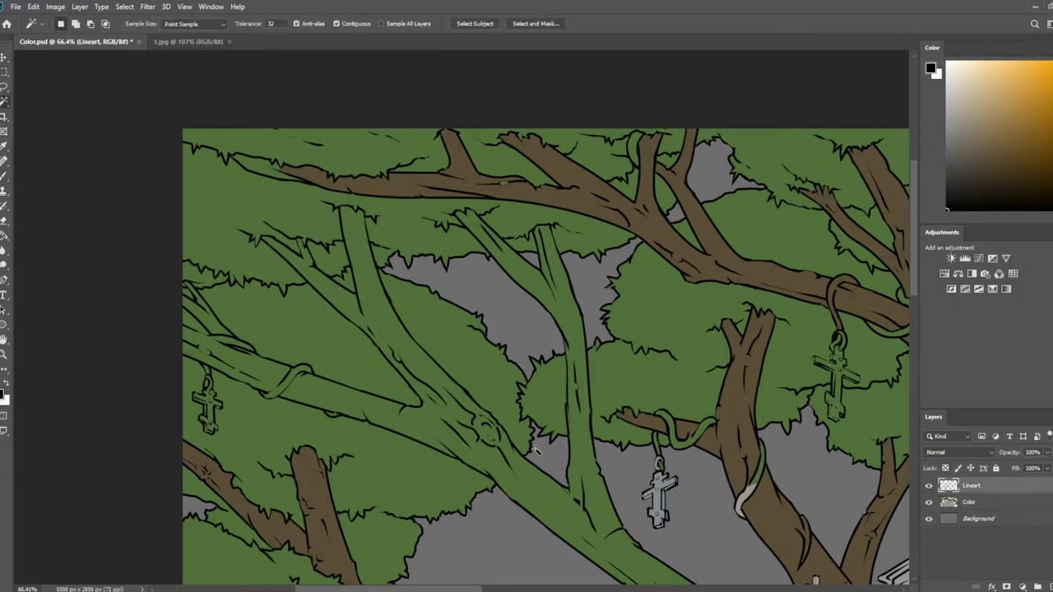
click(576, 455)
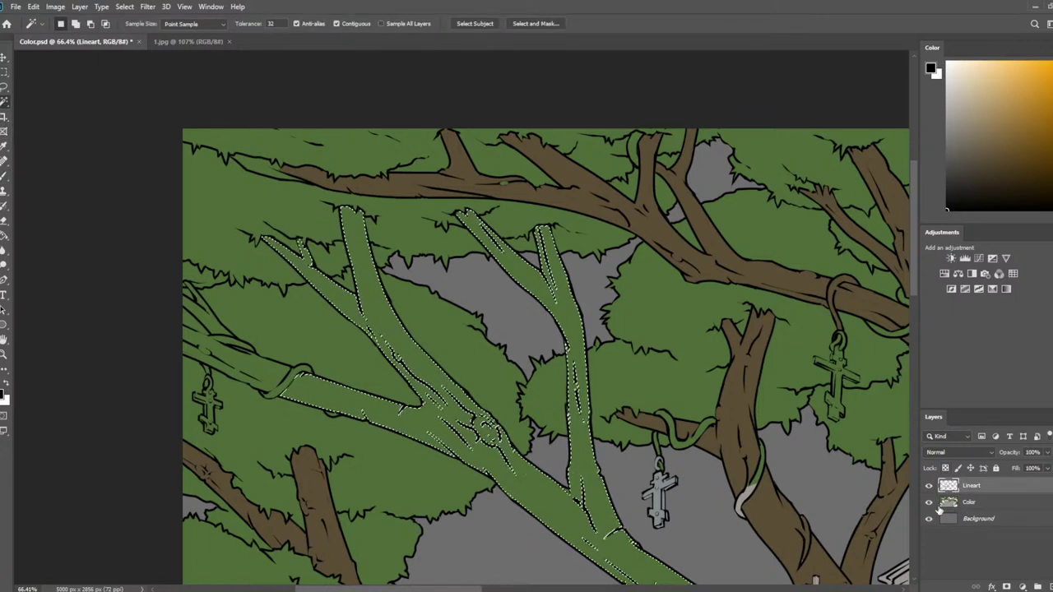
click(988, 503)
scroll(795, 436, down, 5)
drag(733, 376, 547, 277)
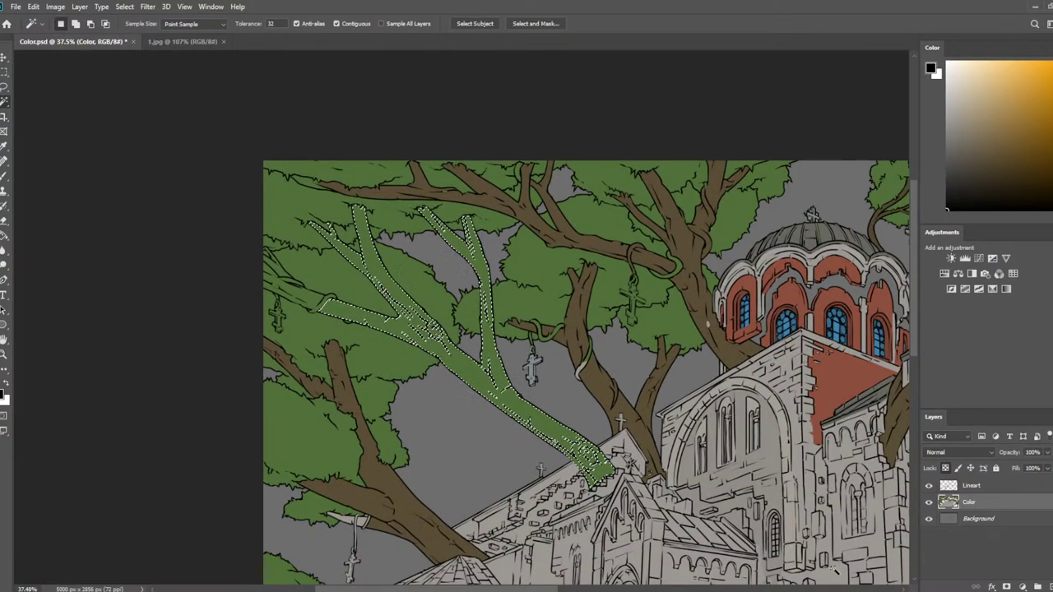
Add the neighbouring brown branches, the lower ground-level branch and the piece breaking through the small tower's wall to the Lineart selection
click(971, 485)
shift+click(631, 412)
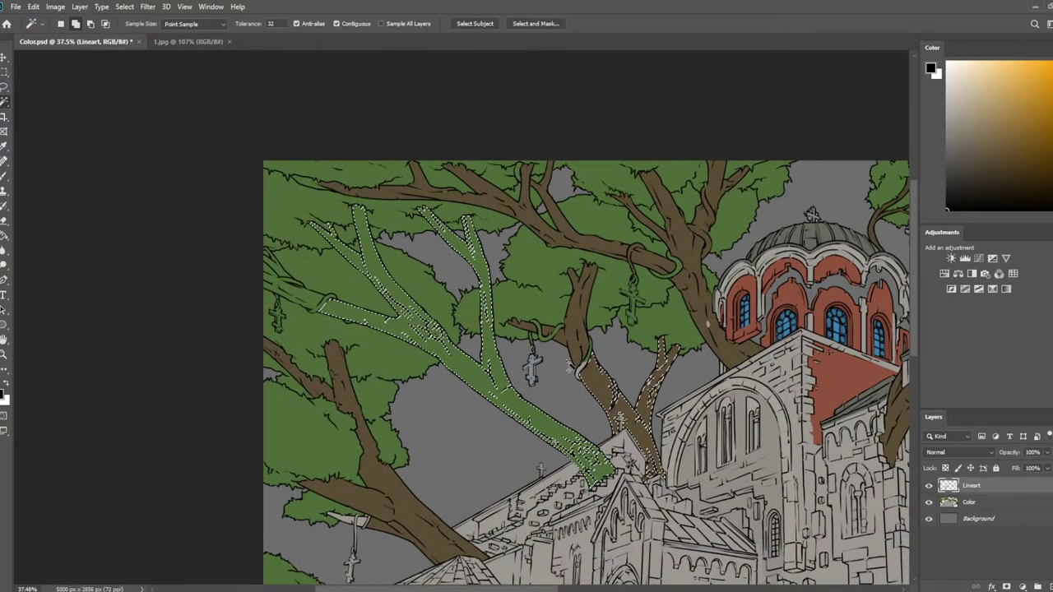
shift+click(579, 336)
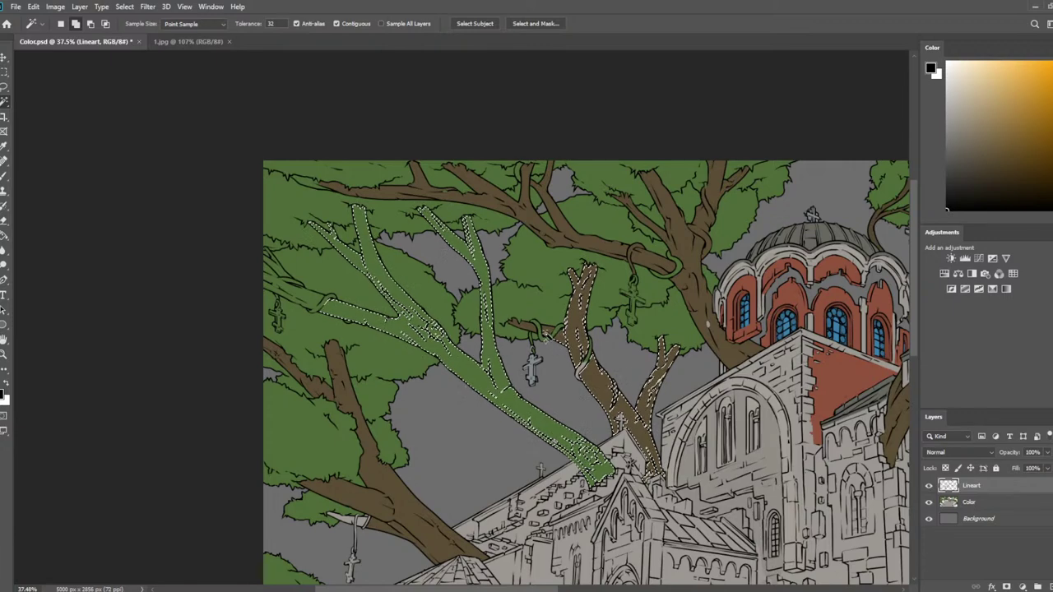
shift+click(527, 327)
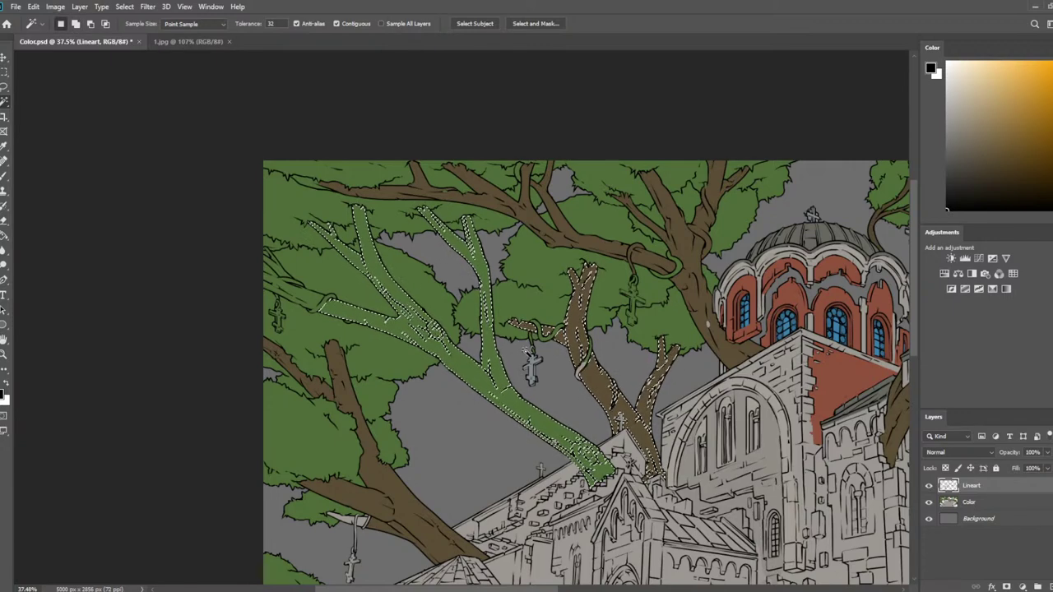
shift+click(396, 491)
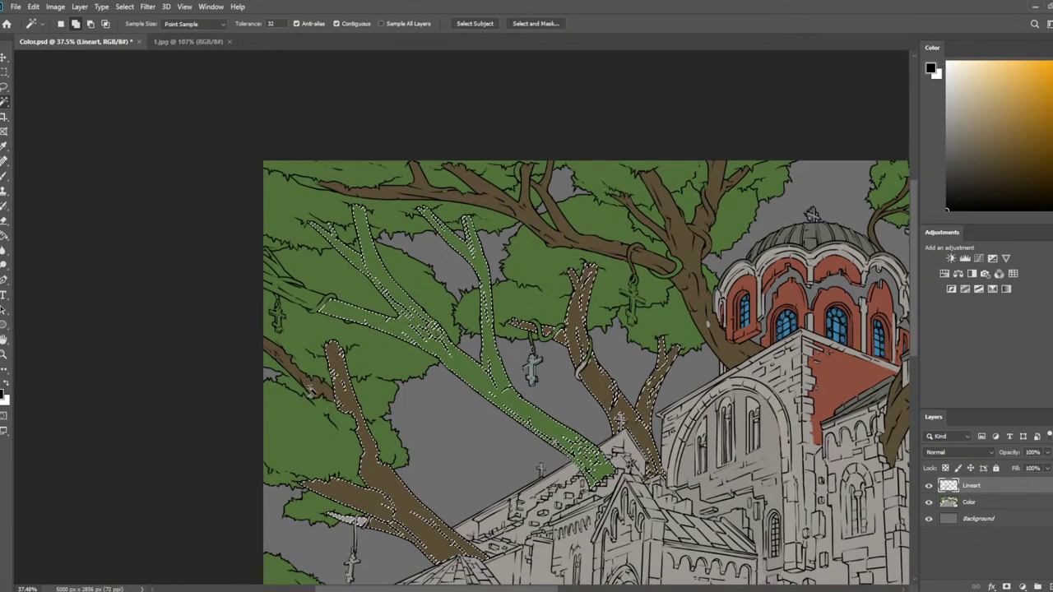
drag(423, 400, 381, 227)
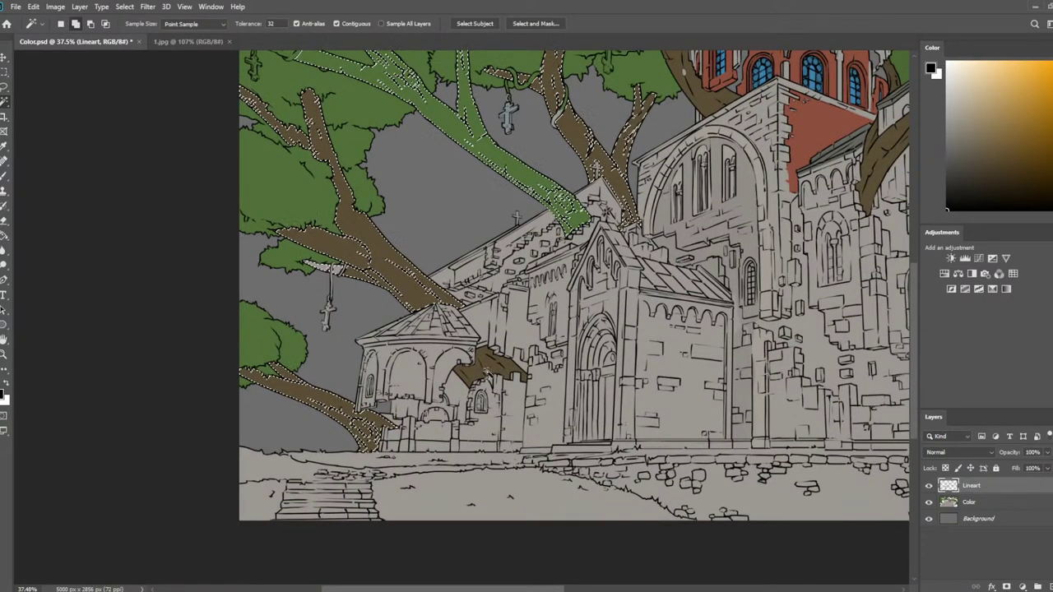
click(488, 374)
Paint the selected branches in the sampled branch brown with an 1100 px brush on the Color layer, and clear the selection
key(ctrl+0)
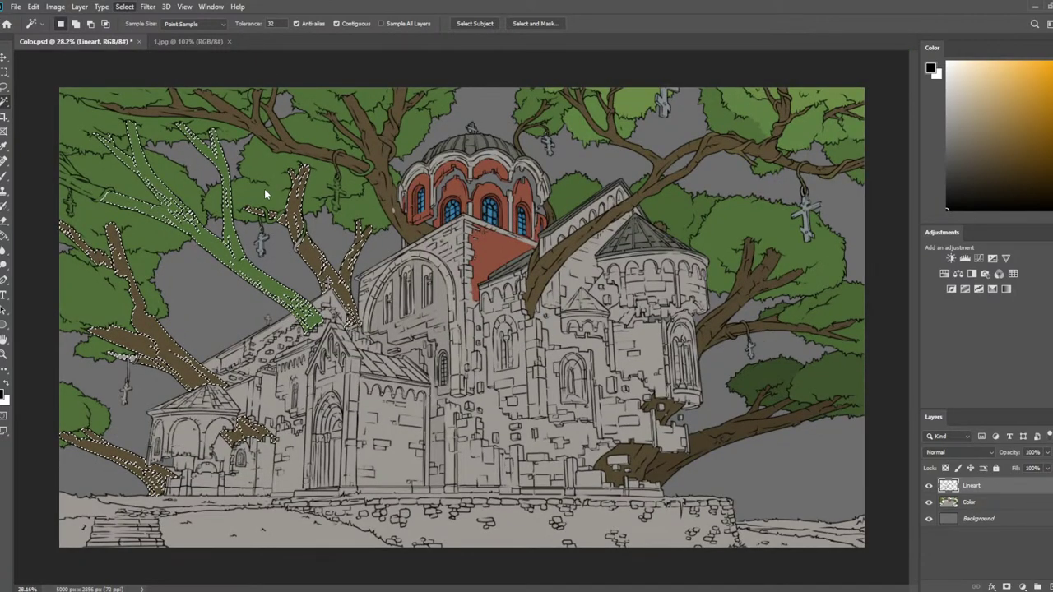
scroll(264, 194, up, 1)
key(ctrl+d)
drag(376, 243, 499, 218)
key(i)
click(694, 162)
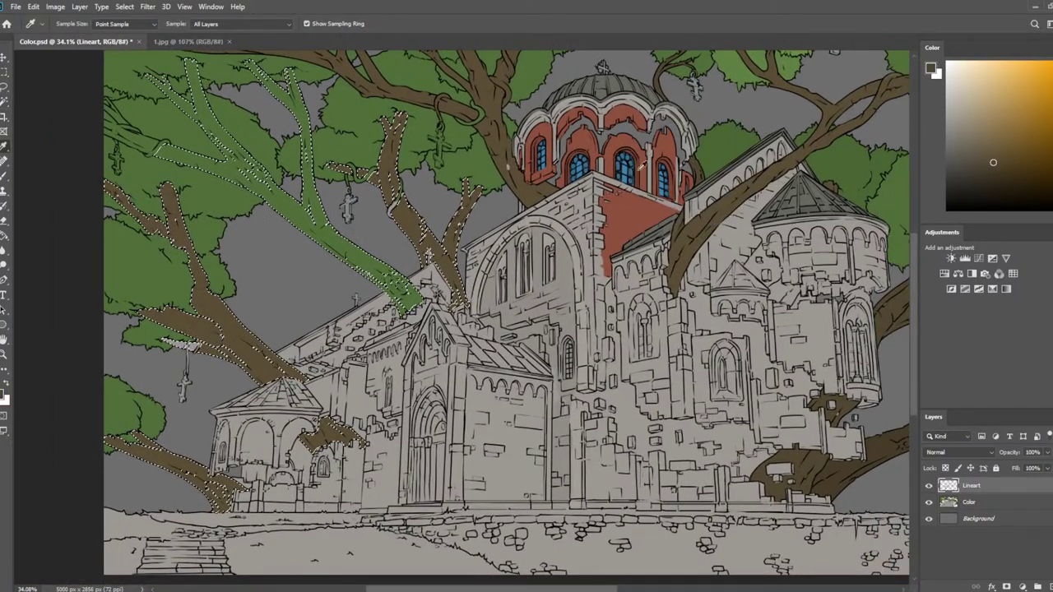
key(b)
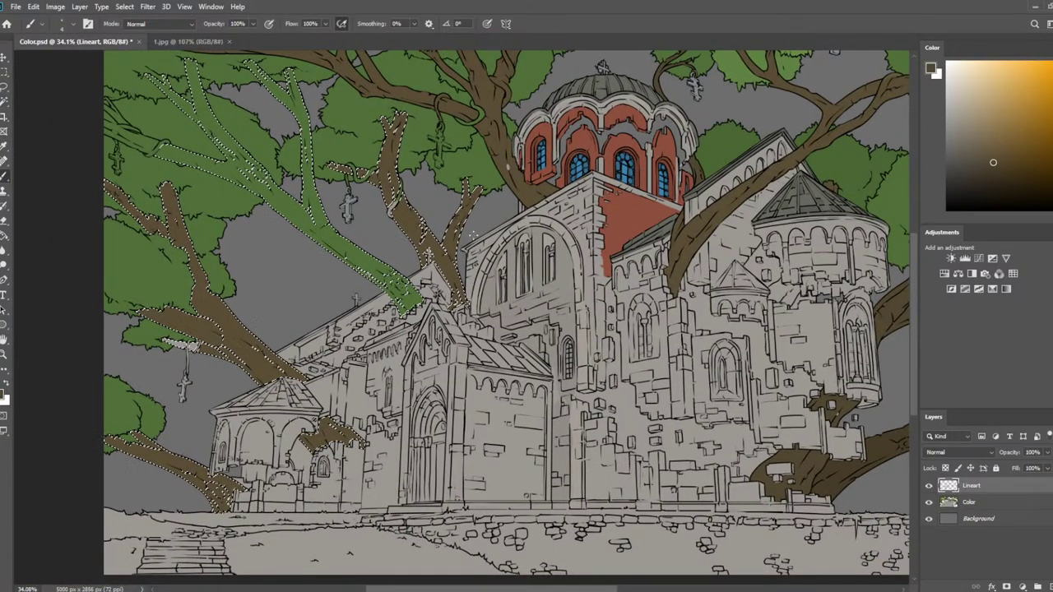
click(970, 502)
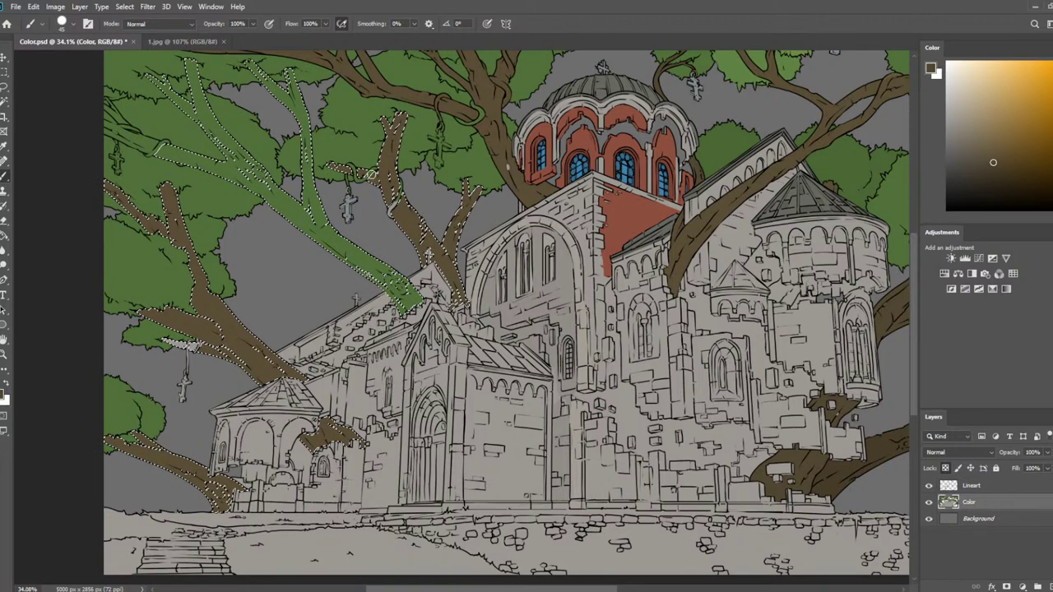
mouse_move(371, 174)
mouse_down()
mouse_move(380, 148)
mouse_move(409, 145)
mouse_move(403, 279)
mouse_move(403, 245)
mouse_move(329, 254)
mouse_move(358, 292)
mouse_move(507, 332)
mouse_up()
drag(320, 243, 241, 230)
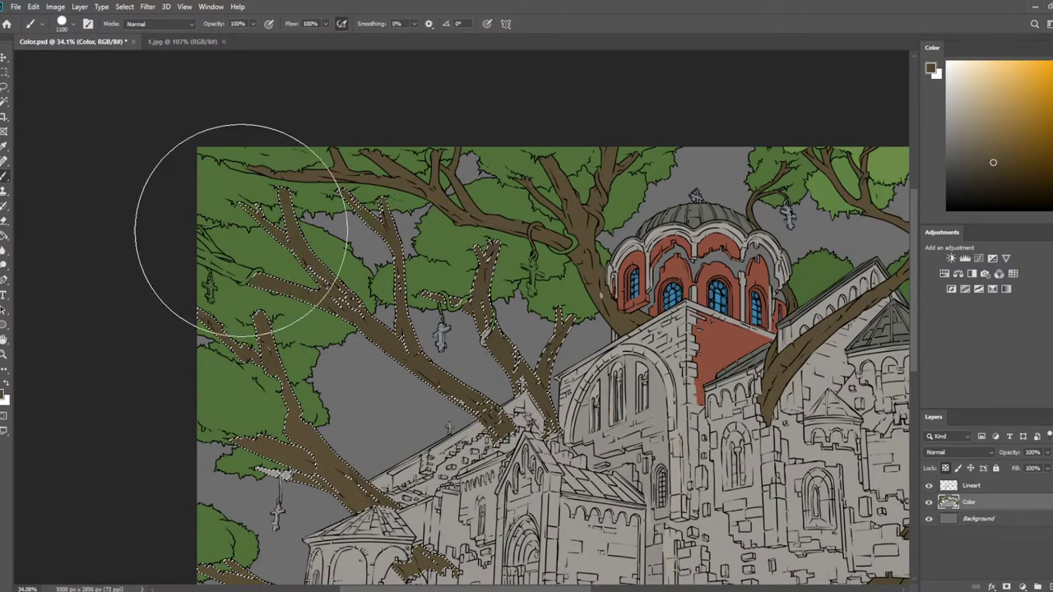
scroll(411, 329, down, 5)
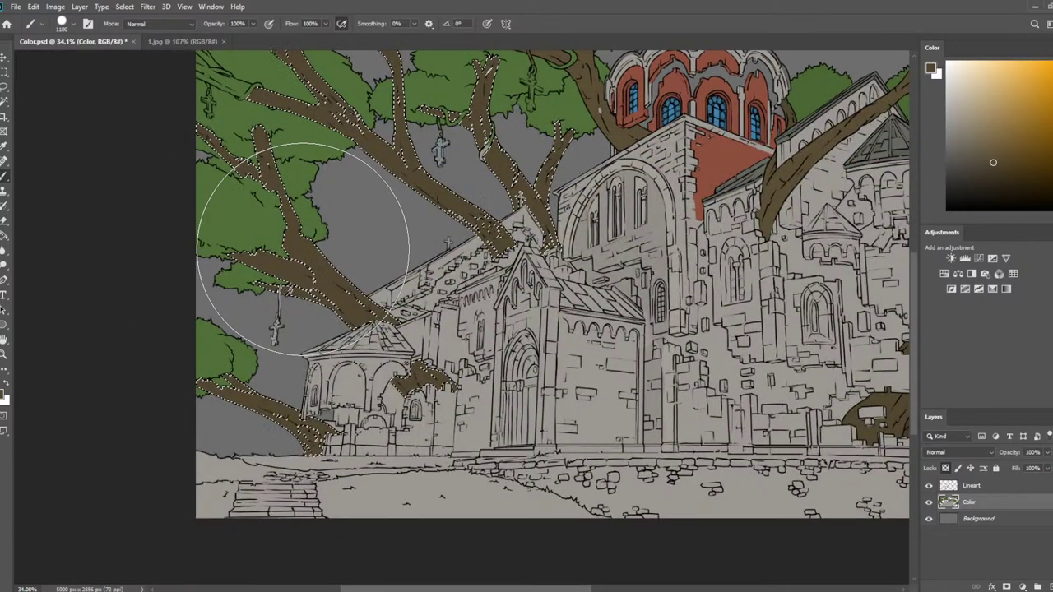
scroll(271, 258, down, 2)
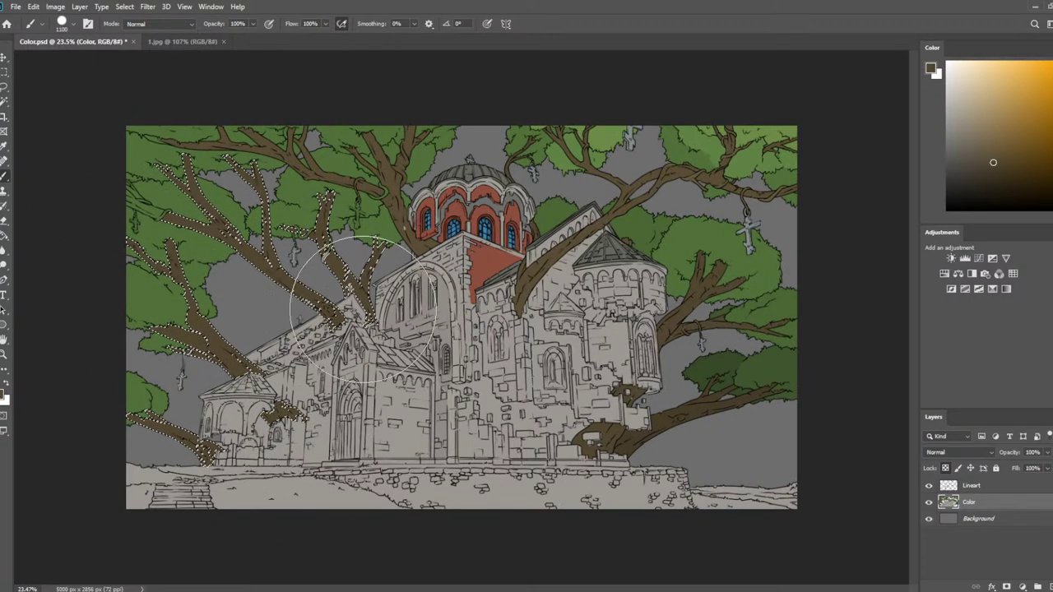
key(l)
key(ctrl+d)
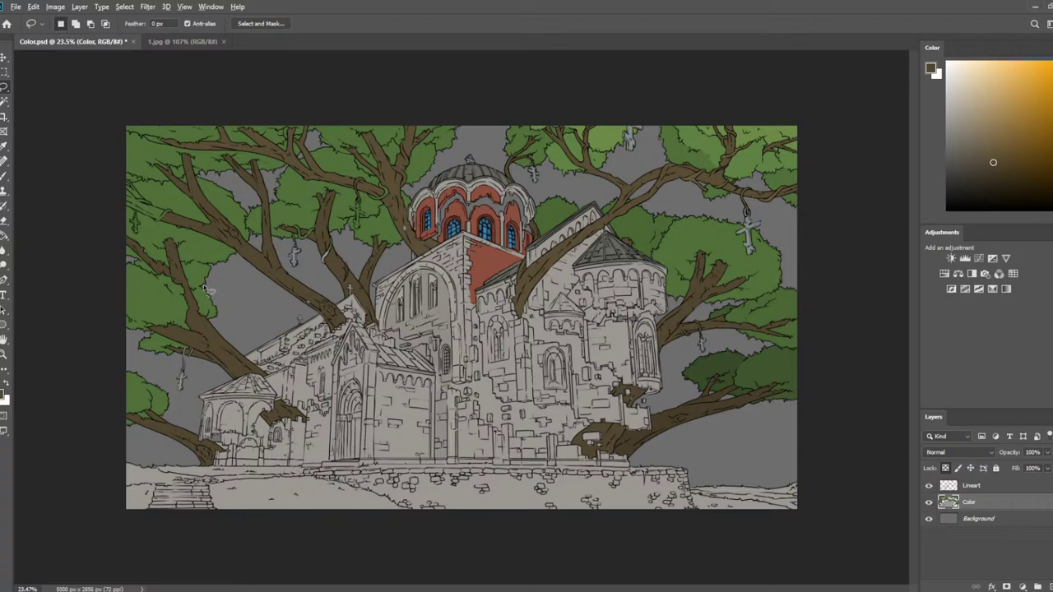
Inspect the branches across the illustration, flip the canvas horizontally, and examine the large branch's outer end for areas left green
scroll(207, 288, up, 2)
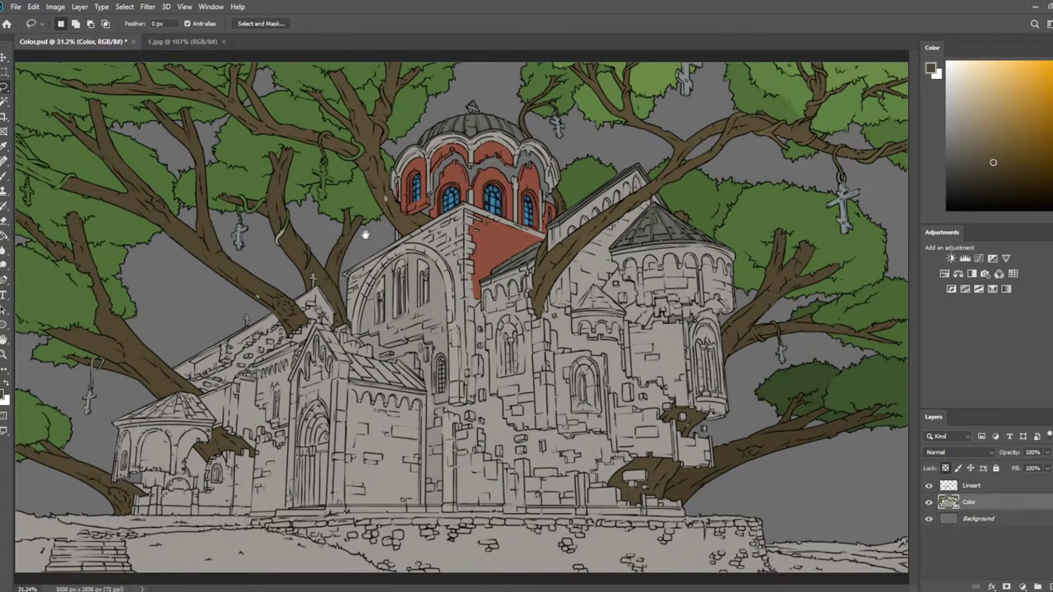
scroll(56, 111, up, 1)
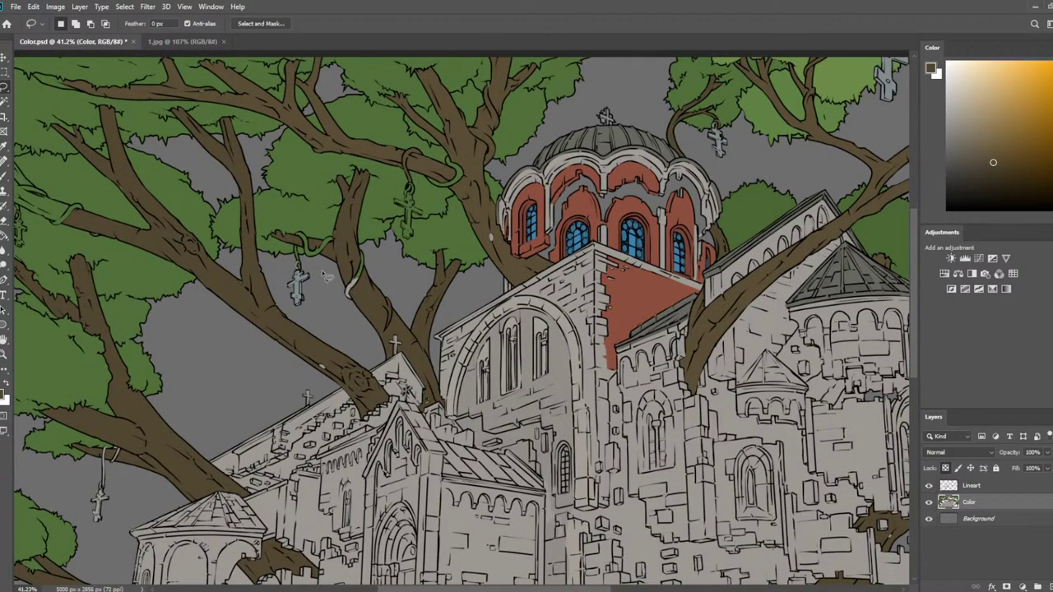
scroll(322, 270, down, 2)
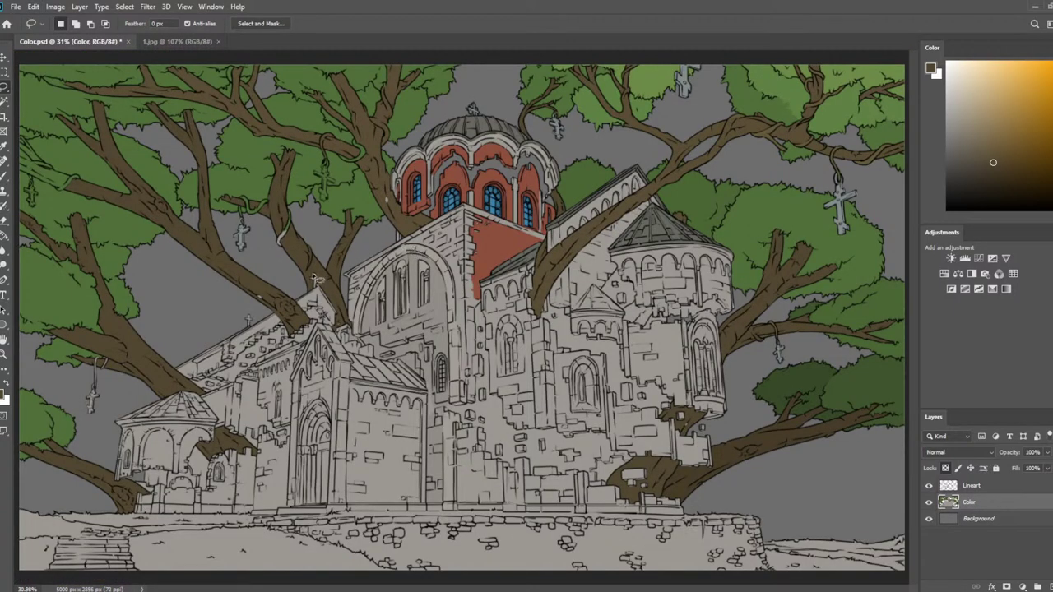
scroll(113, 211, up, 2)
key(ctrl+shift+h)
drag(767, 329, 242, 367)
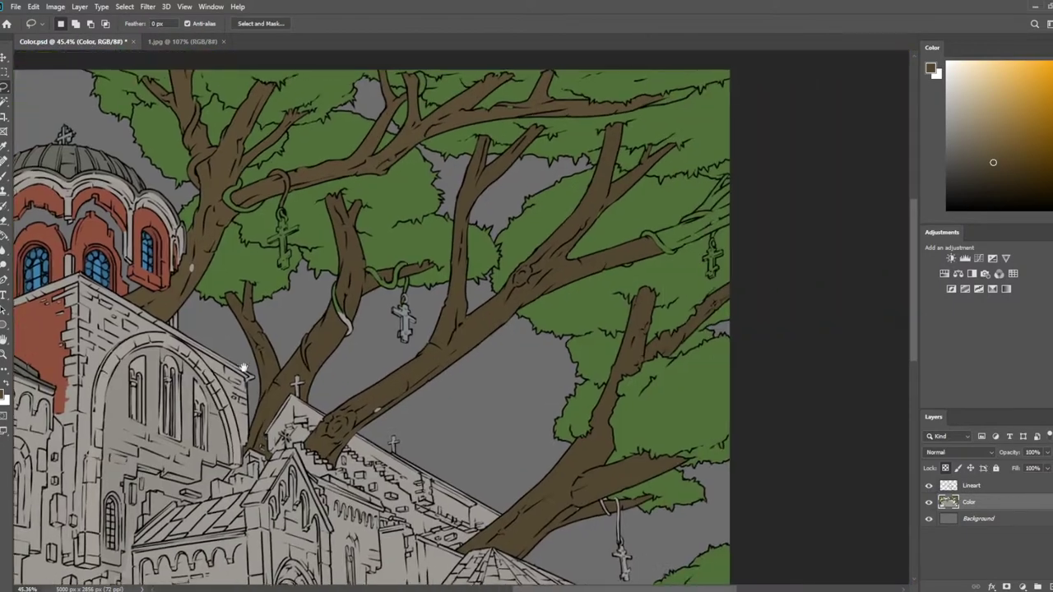
scroll(718, 329, up, 2)
scroll(637, 263, up, 3)
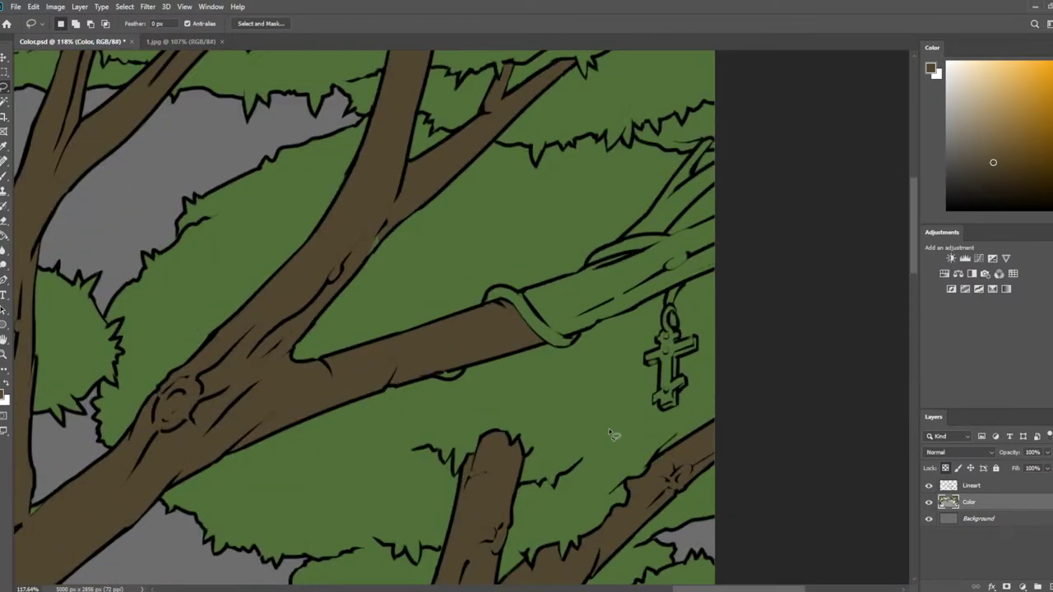
Paint the green outer end of the large branch and the twig coiled around it brown with a brush of about 20 px
key(i)
key(b)
key(bracketleft)
key(bracketleft)
key(bracketleft)
key(bracketleft)
key(bracketleft)
key(bracketleft)
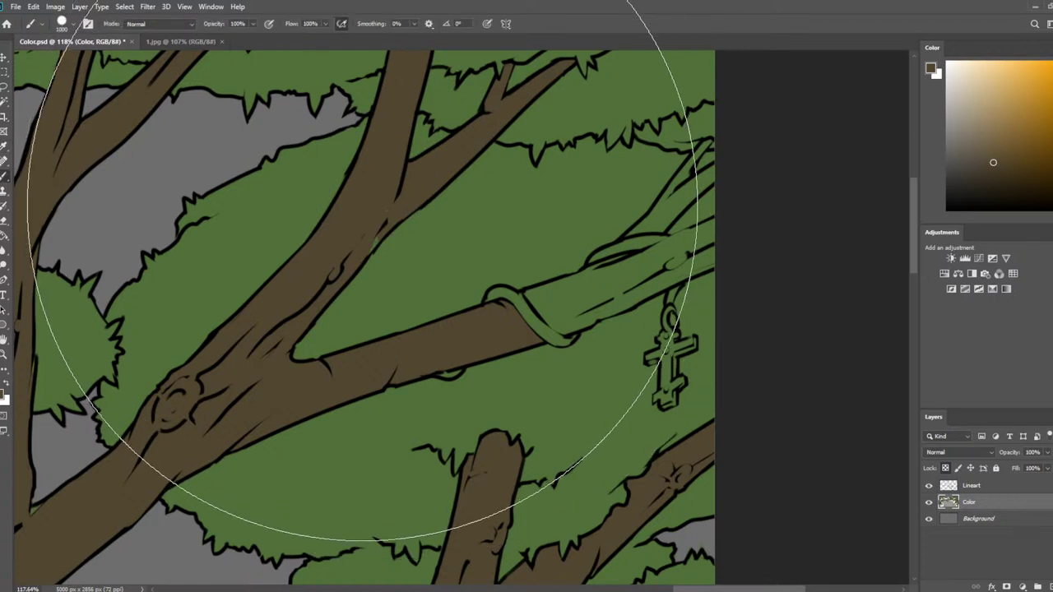
key(bracketleft)
key(bracketleft)
key(bracketleft)
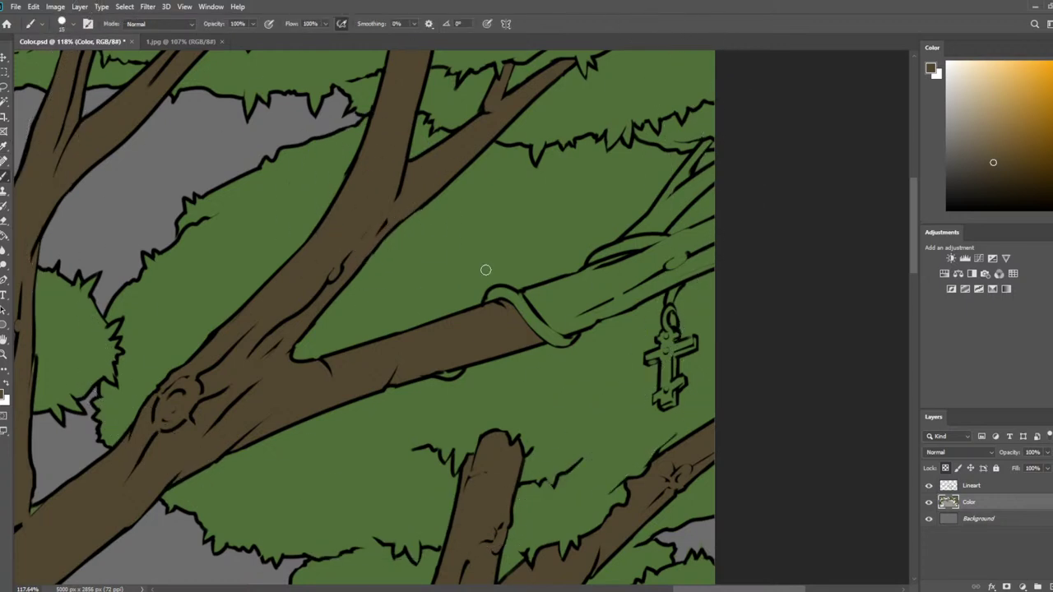
key(bracketright)
key(bracketright)
key(bracketright)
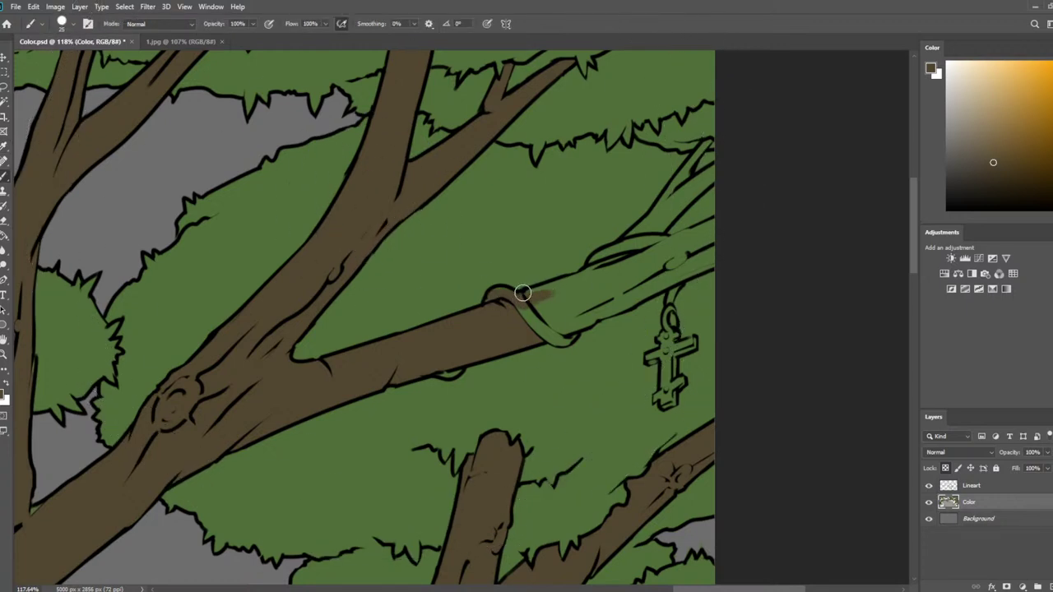
drag(521, 291, 729, 223)
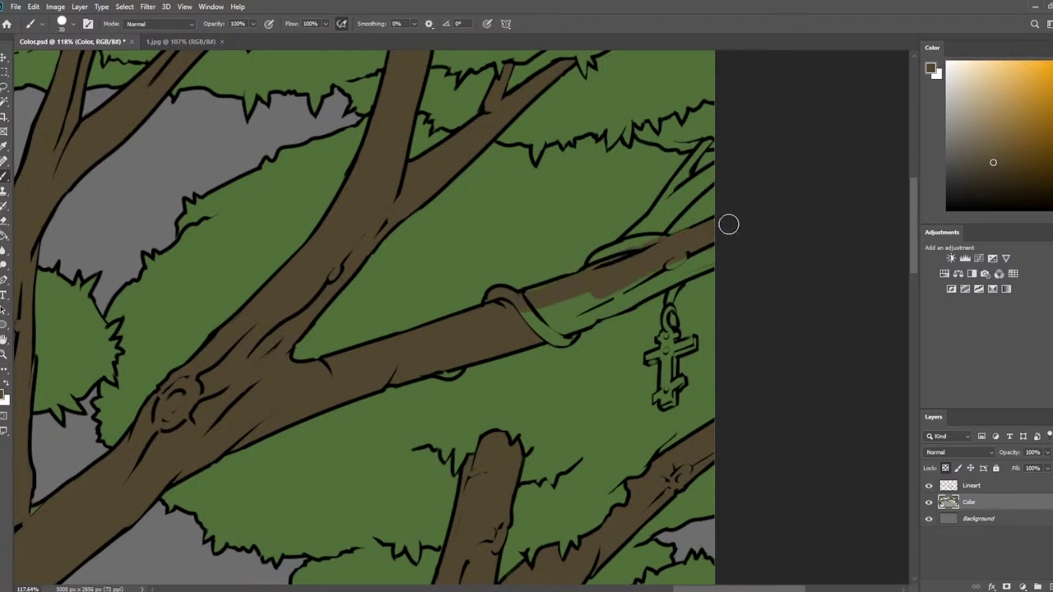
mouse_move(611, 279)
mouse_down()
mouse_move(536, 318)
mouse_move(627, 296)
mouse_move(613, 305)
mouse_move(717, 245)
mouse_up()
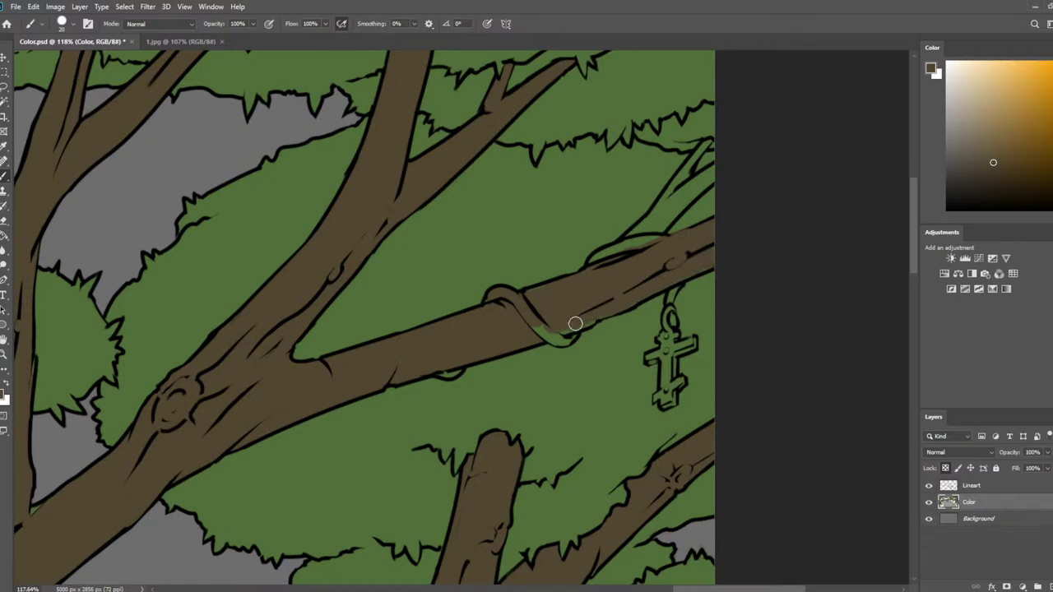
mouse_move(569, 327)
mouse_down()
mouse_move(534, 327)
mouse_move(566, 337)
mouse_up()
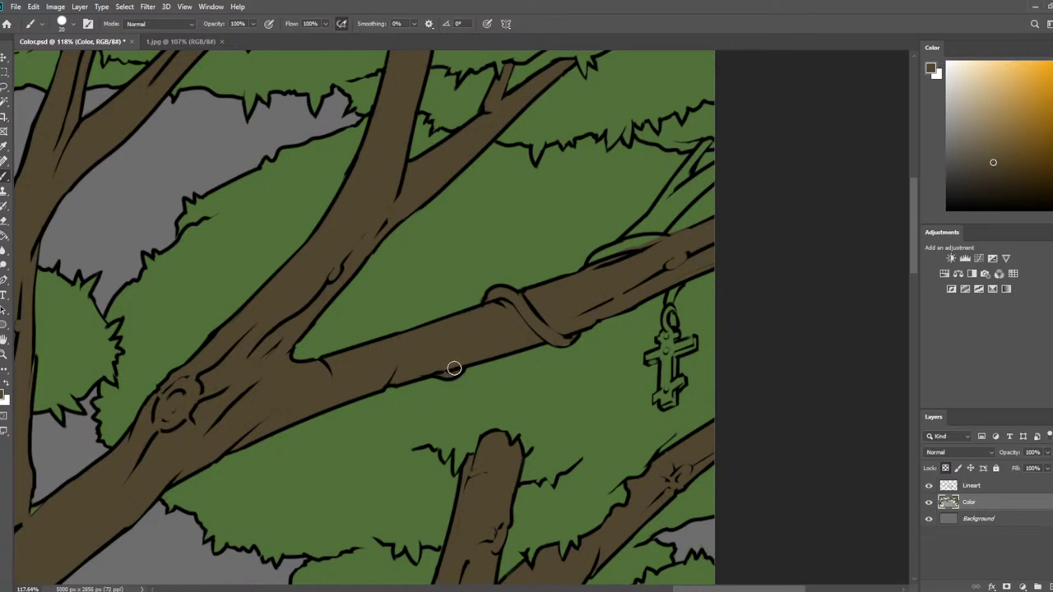
Paint the thin offshoots above the branch's outer end brown with a smaller brush, and sample the leaf green beside their tip
mouse_move(639, 242)
mouse_down()
mouse_move(649, 241)
mouse_move(595, 259)
mouse_move(616, 268)
mouse_move(555, 326)
mouse_move(616, 268)
mouse_move(599, 284)
mouse_up()
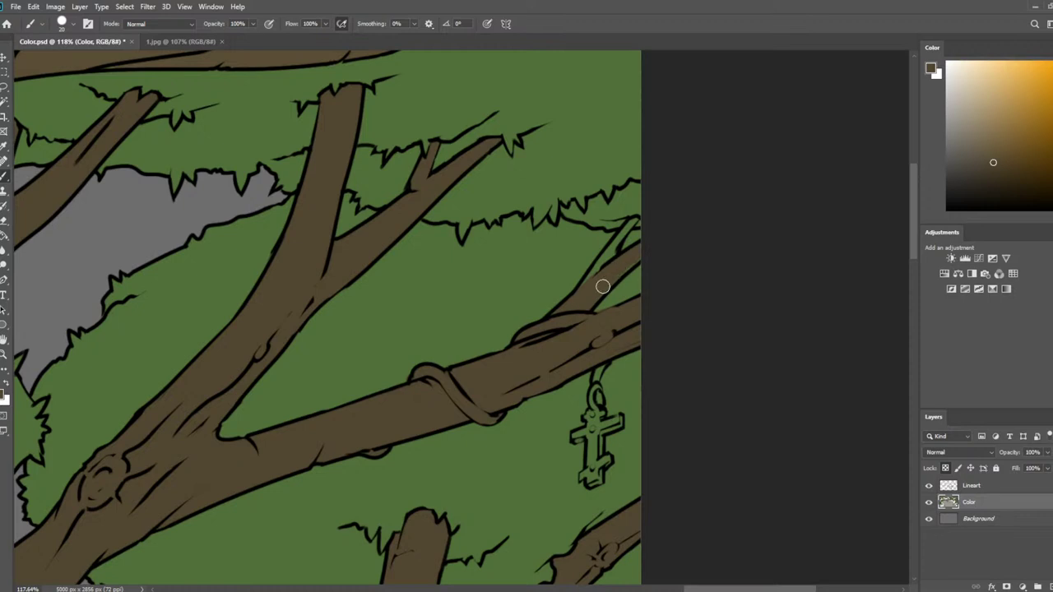
key(bracketleft)
drag(620, 238, 609, 252)
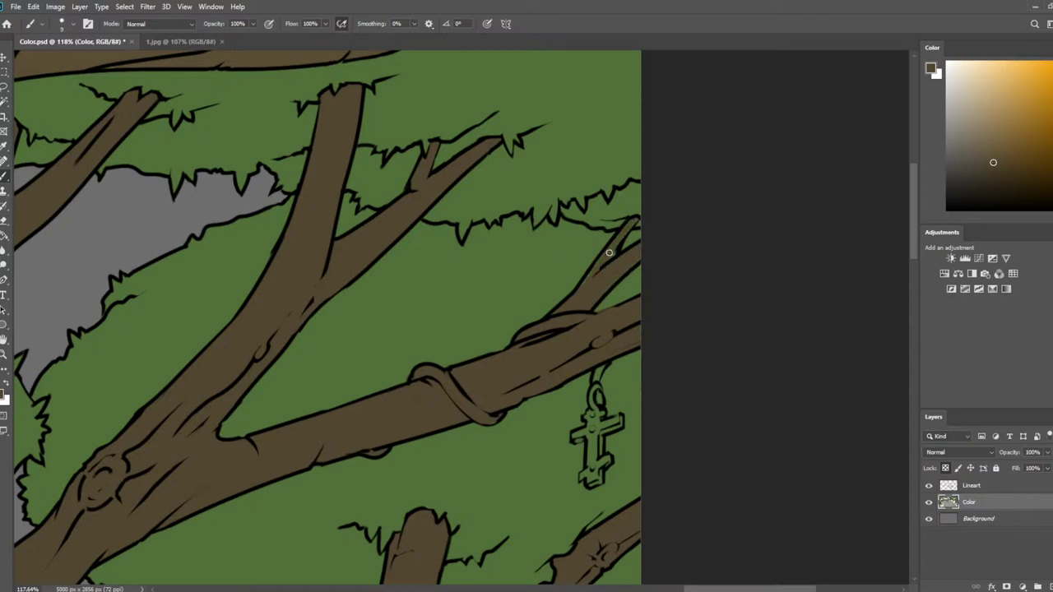
alt+click(633, 209)
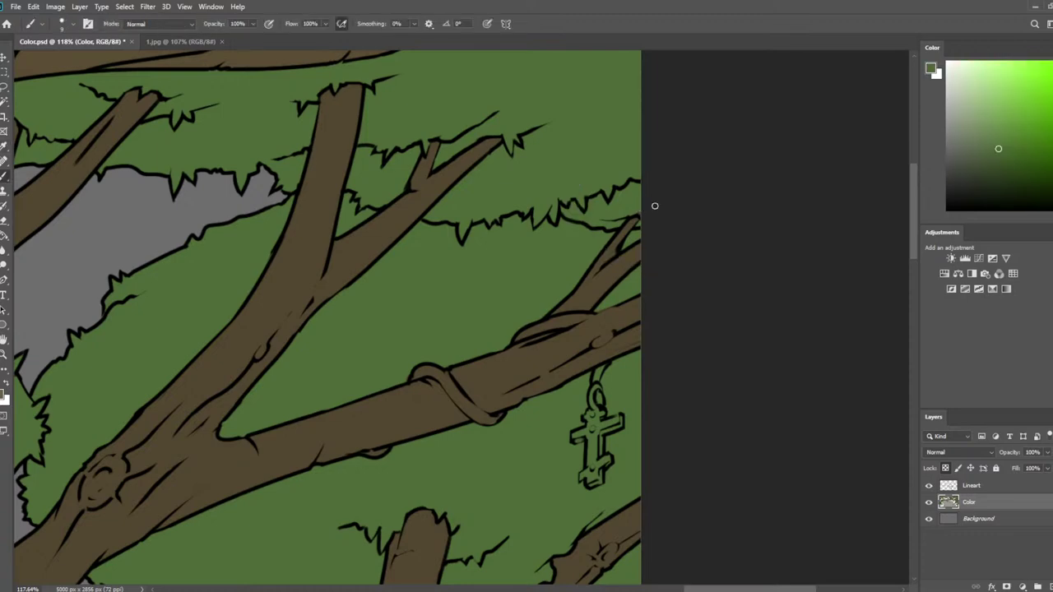
Flip the canvas horizontally back to its original orientation and save the document
scroll(655, 206, down, 8)
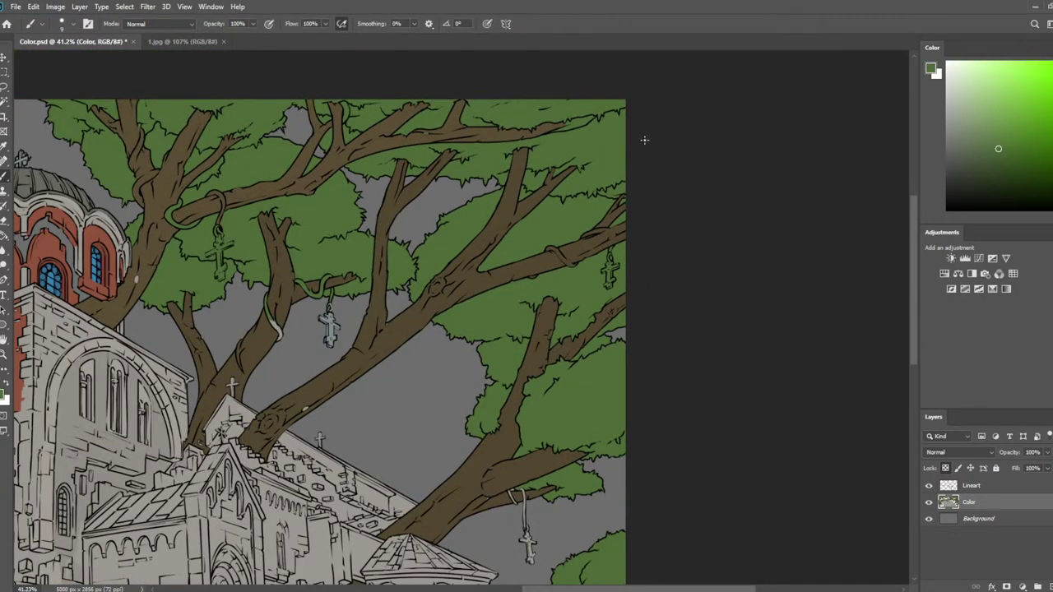
drag(263, 194, 707, 179)
scroll(706, 179, down, 1)
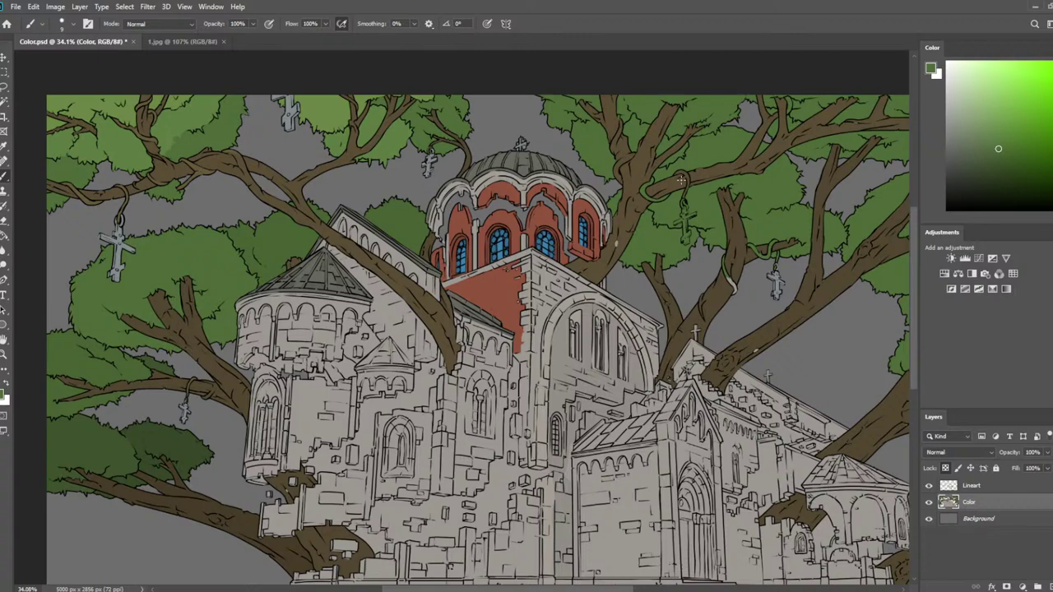
key(ctrl+shift+h)
key(ctrl+s)
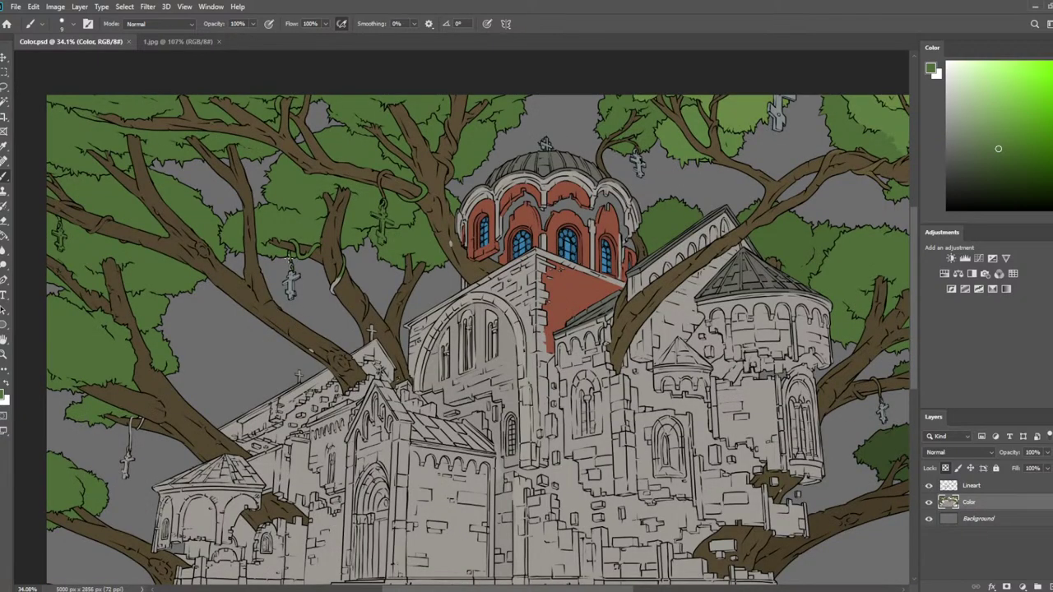
Make the Lineart layer active and sample the darker brown of the lowest branch beside the church's ruined right-hand side
scroll(274, 289, up, 3)
drag(274, 289, 499, 251)
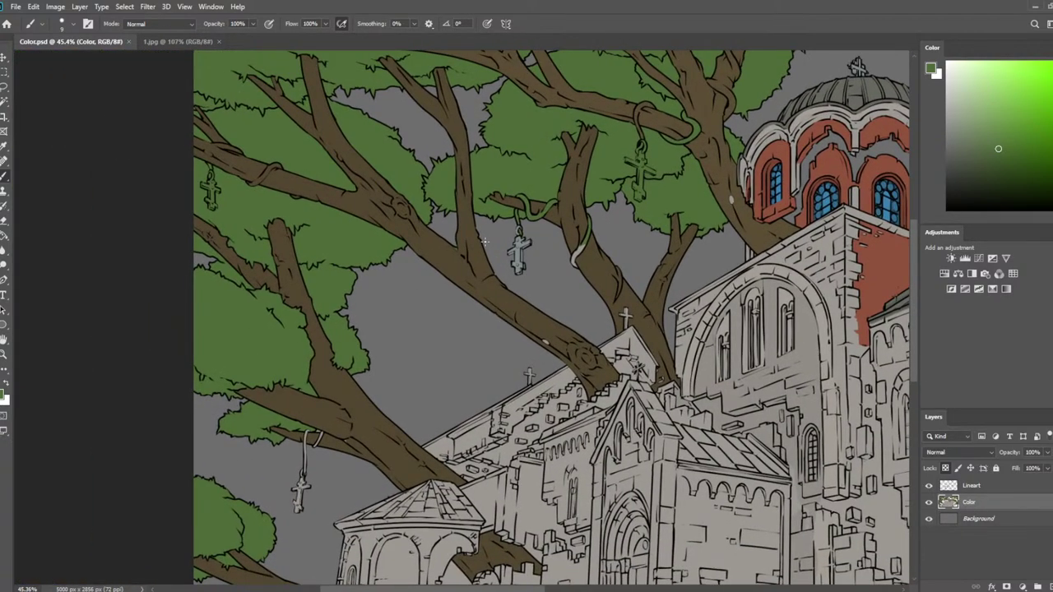
click(5, 102)
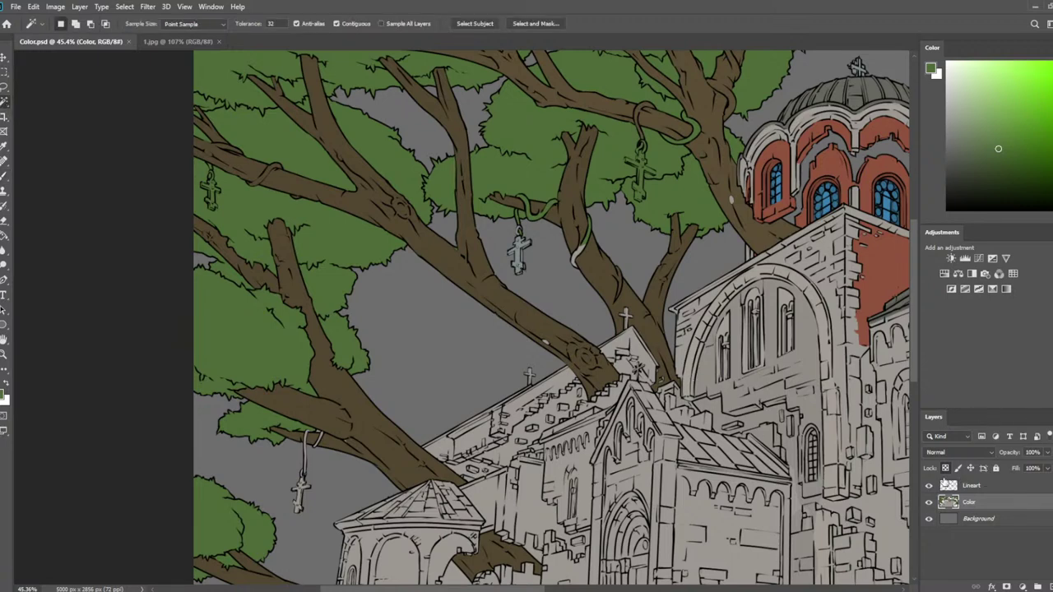
click(978, 486)
drag(608, 198, 509, 319)
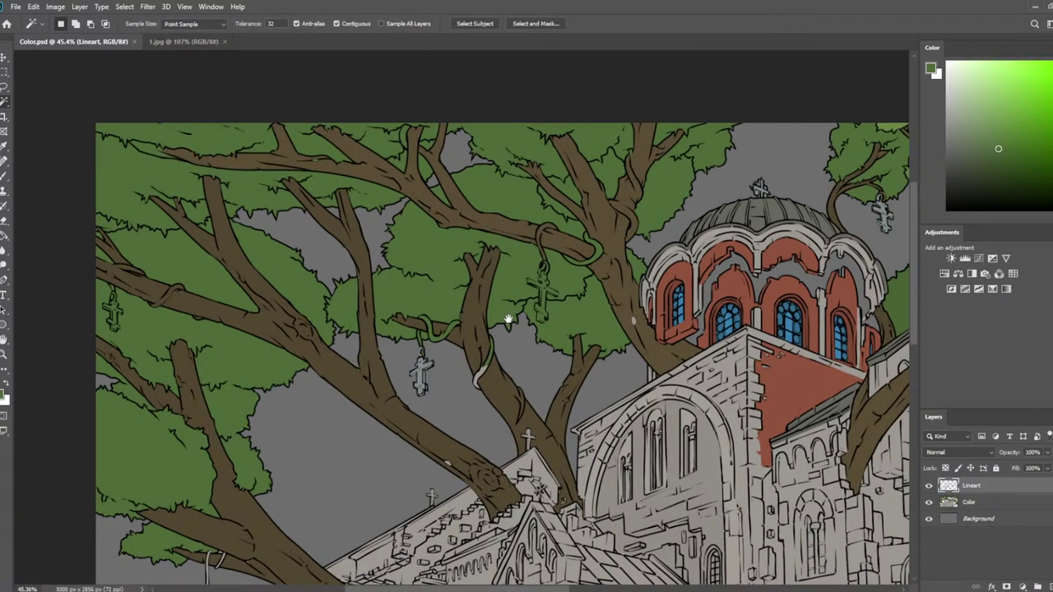
key(i)
click(610, 234)
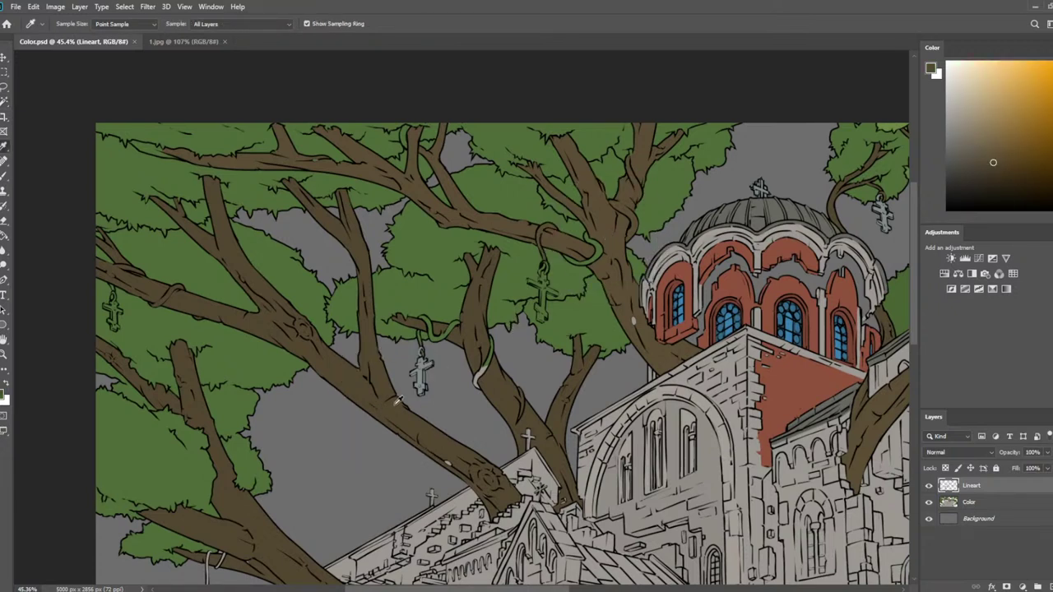
drag(621, 417, 582, 341)
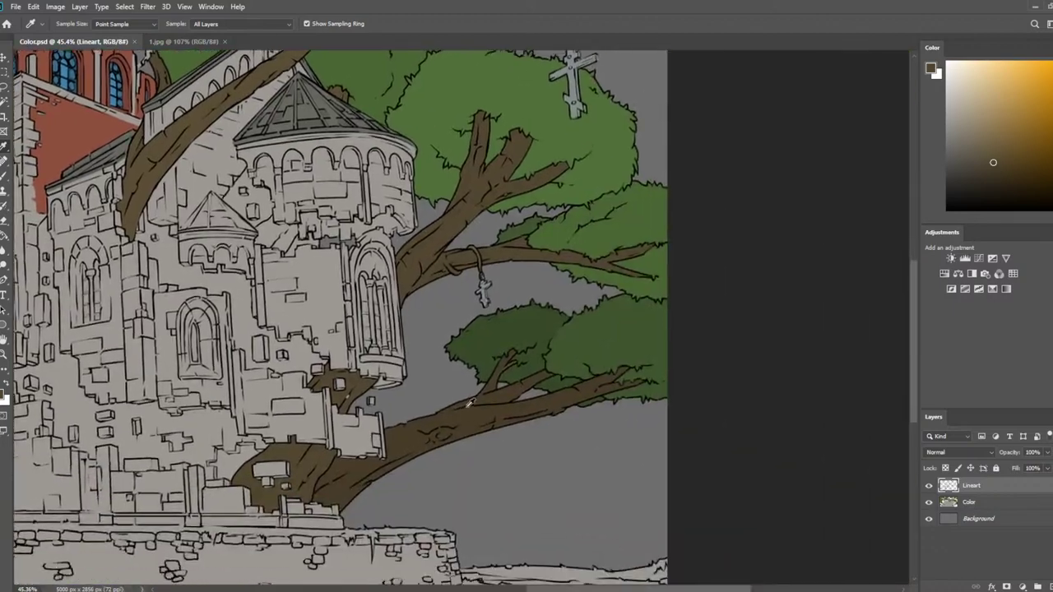
drag(67, 303, 808, 454)
Select the forked trunk behind the small gable and its side branch with the Magic Wand
key(w)
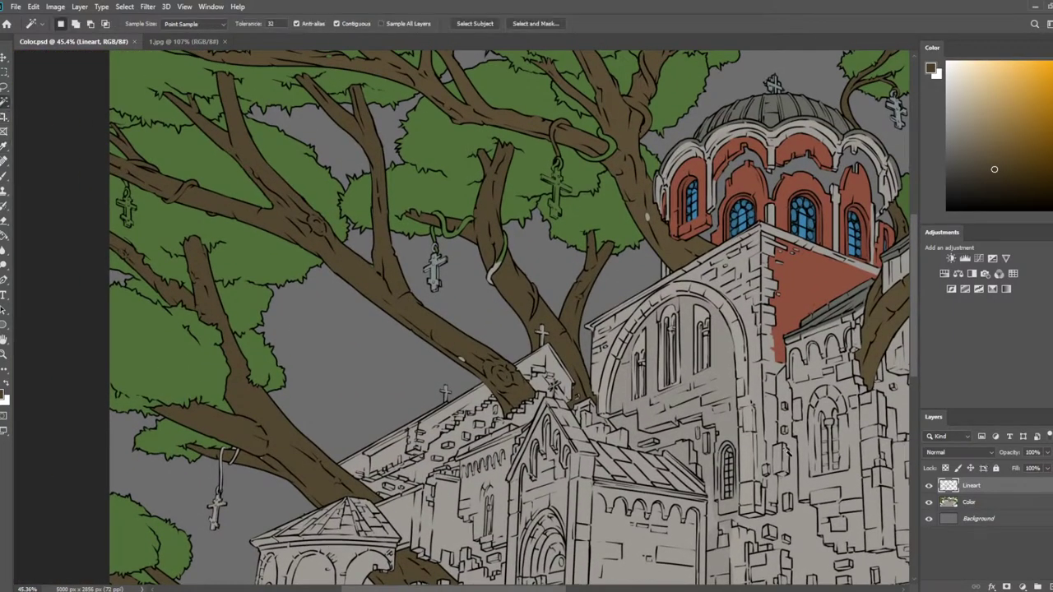
click(544, 306)
shift+click(477, 234)
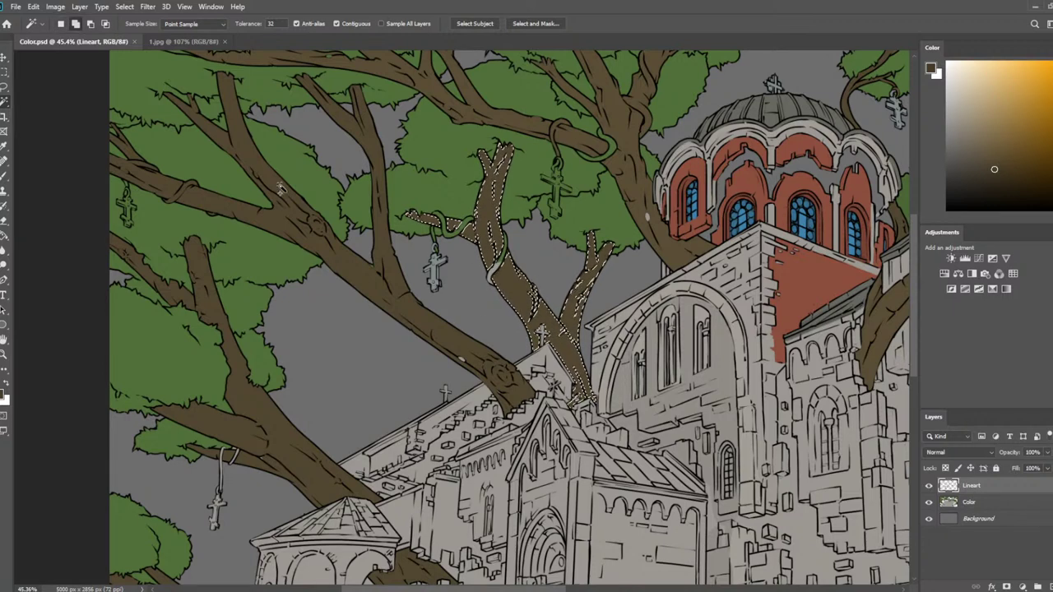
shift+click(280, 190)
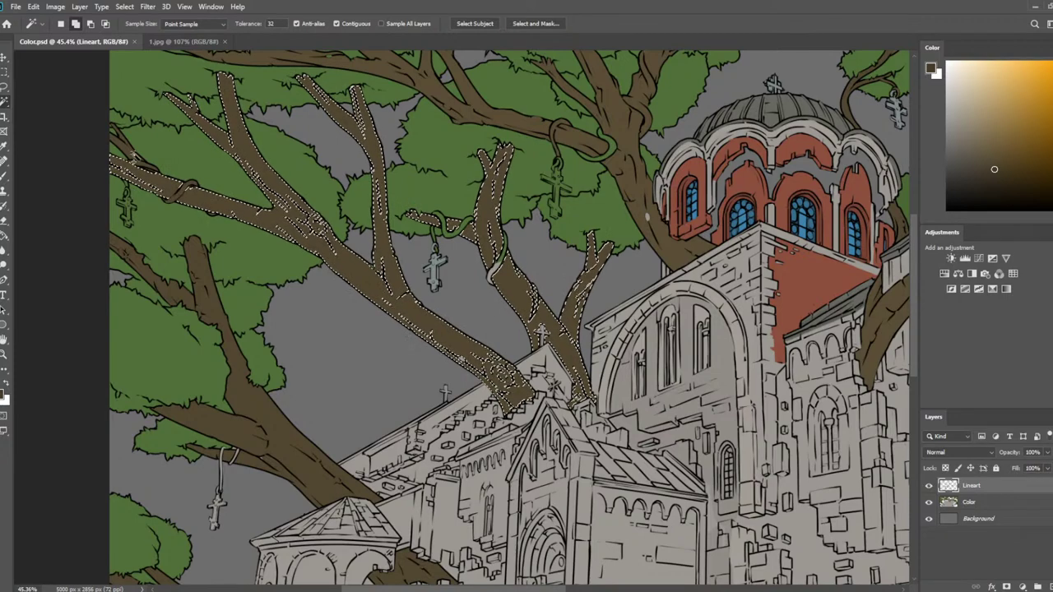
shift+click(136, 161)
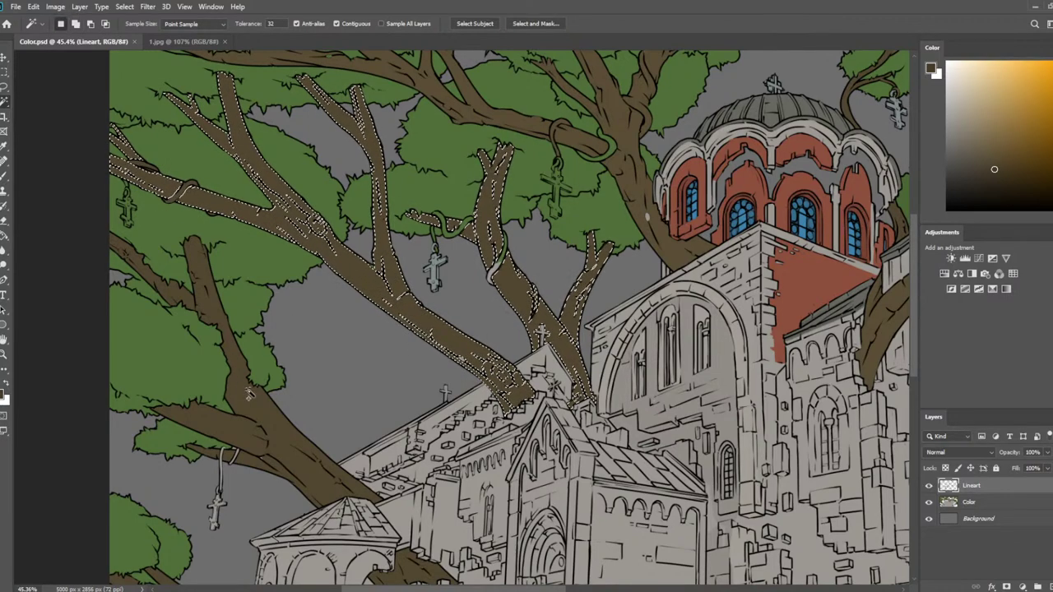
shift+click(235, 387)
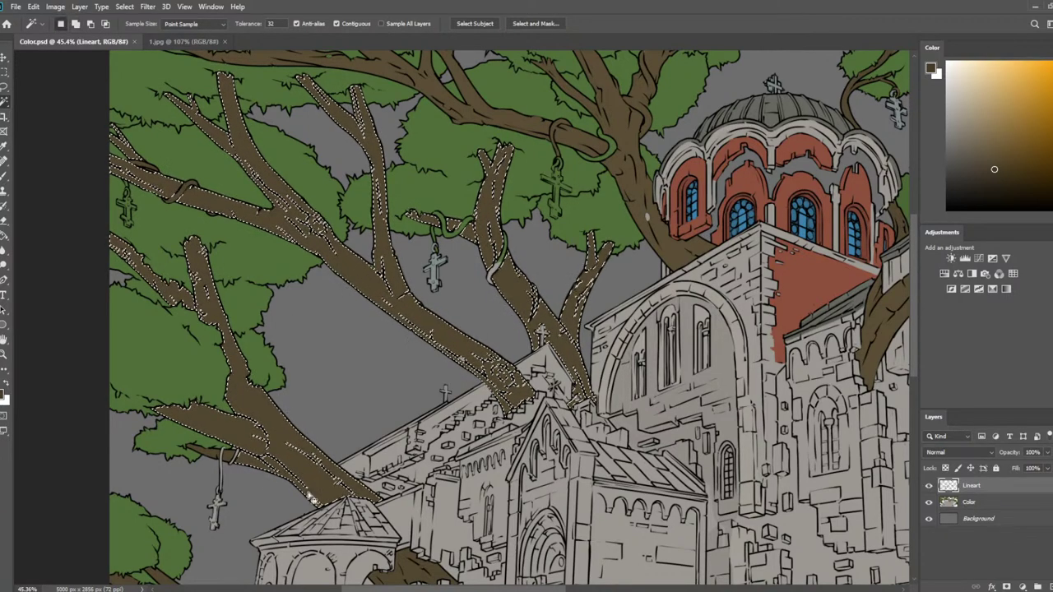
drag(312, 486, 290, 336)
shift+click(352, 323)
scroll(282, 282, down, 2)
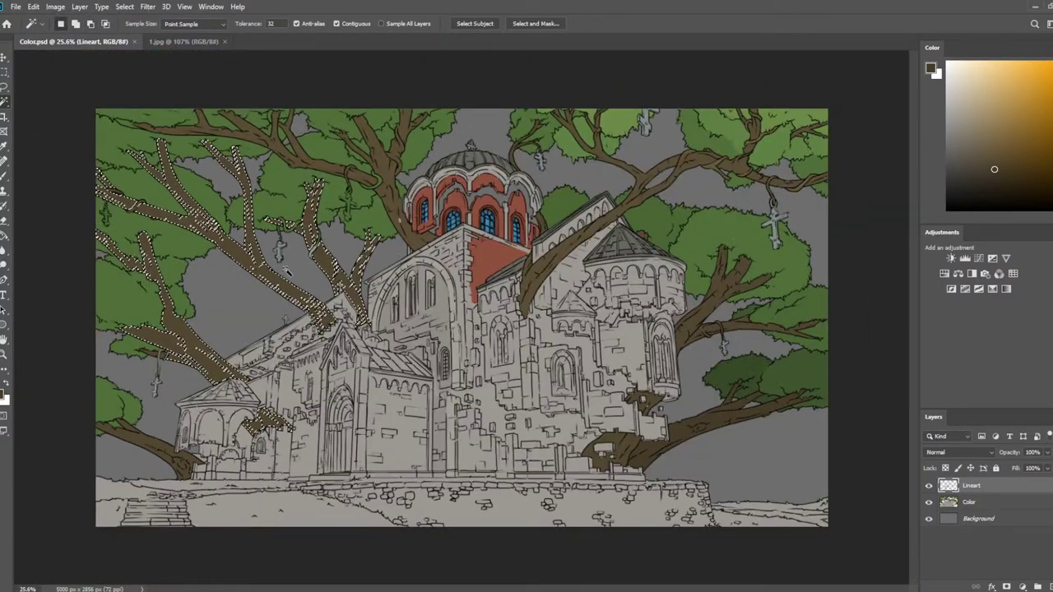
key(ctrl+z)
key(ctrl+z)
key(ctrl+z)
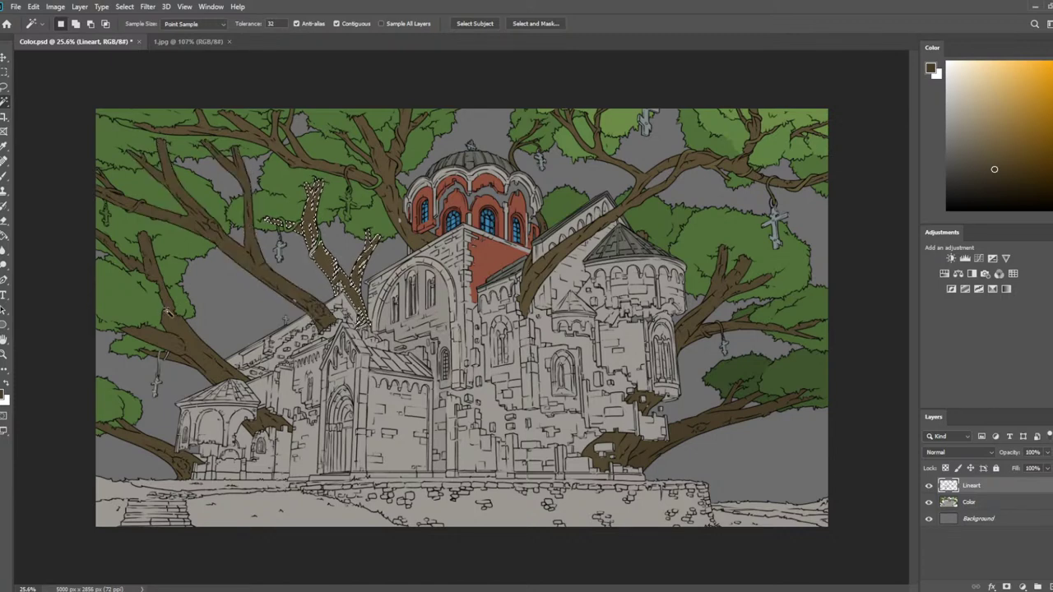
shift+click(195, 339)
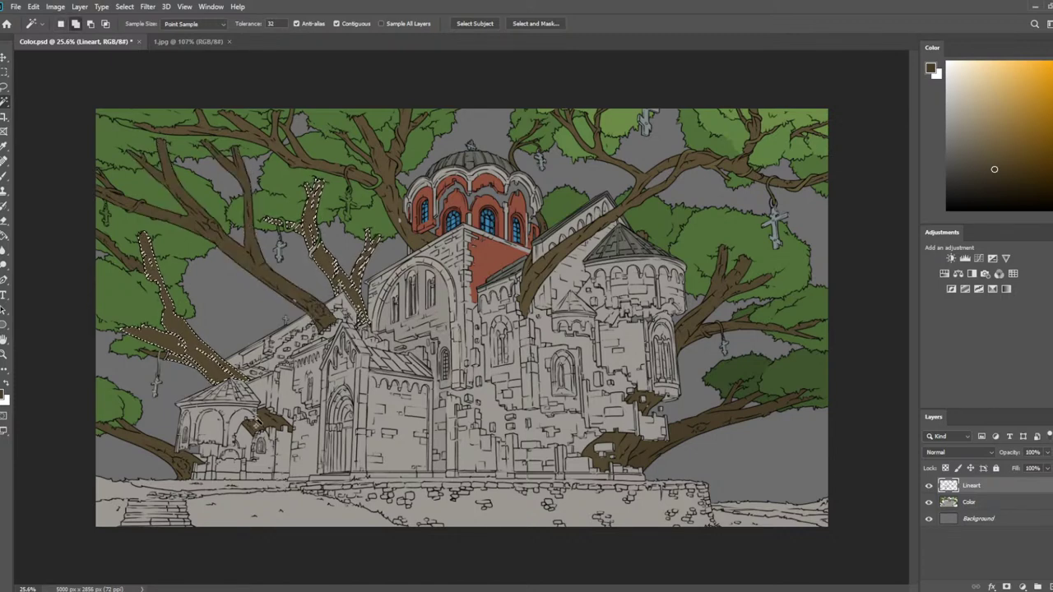
key(ctrl+z)
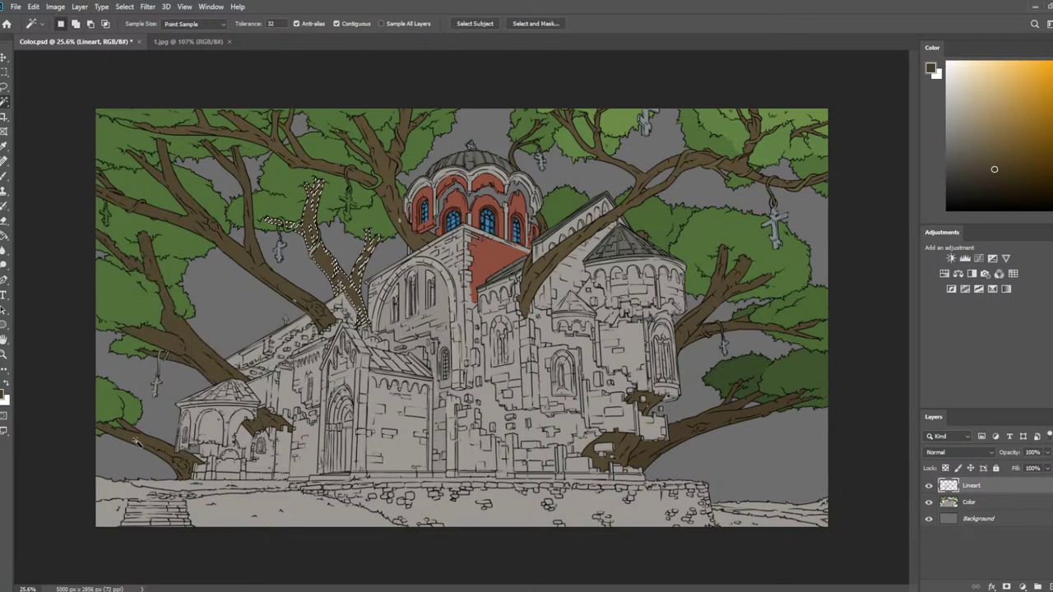
Add the lowest left-hand branch to the selection and paint the selected branches dark brown on the Color layer with a 1200 px brush
shift+click(144, 448)
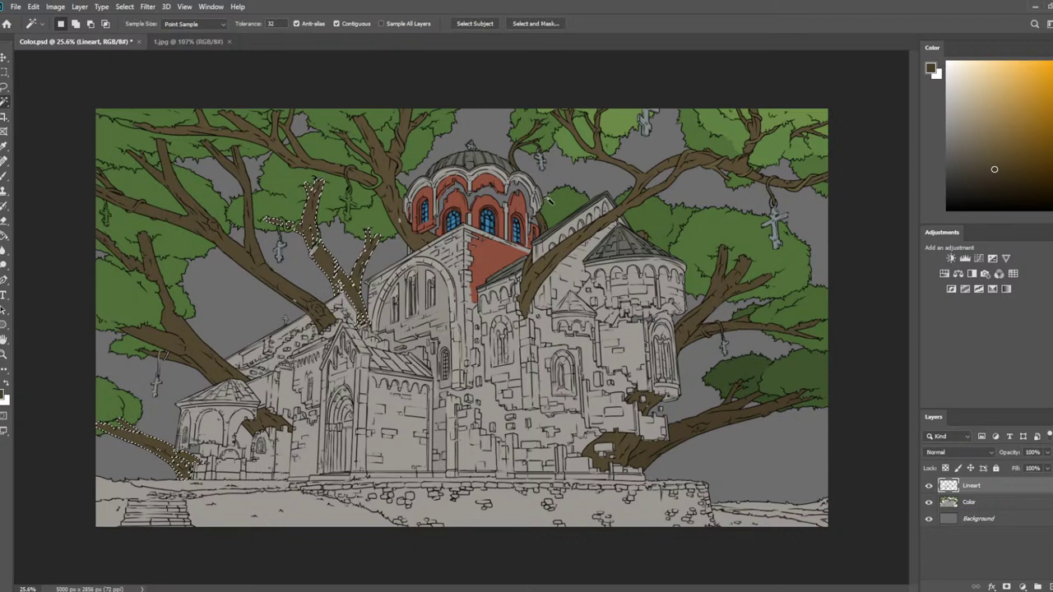
click(958, 502)
key(b)
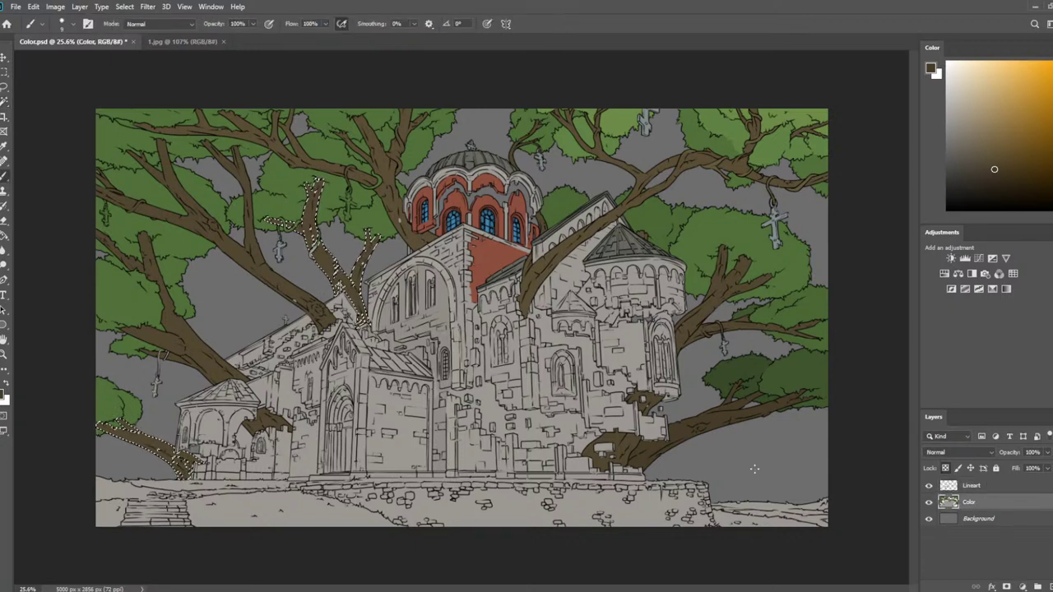
alt+click(311, 253)
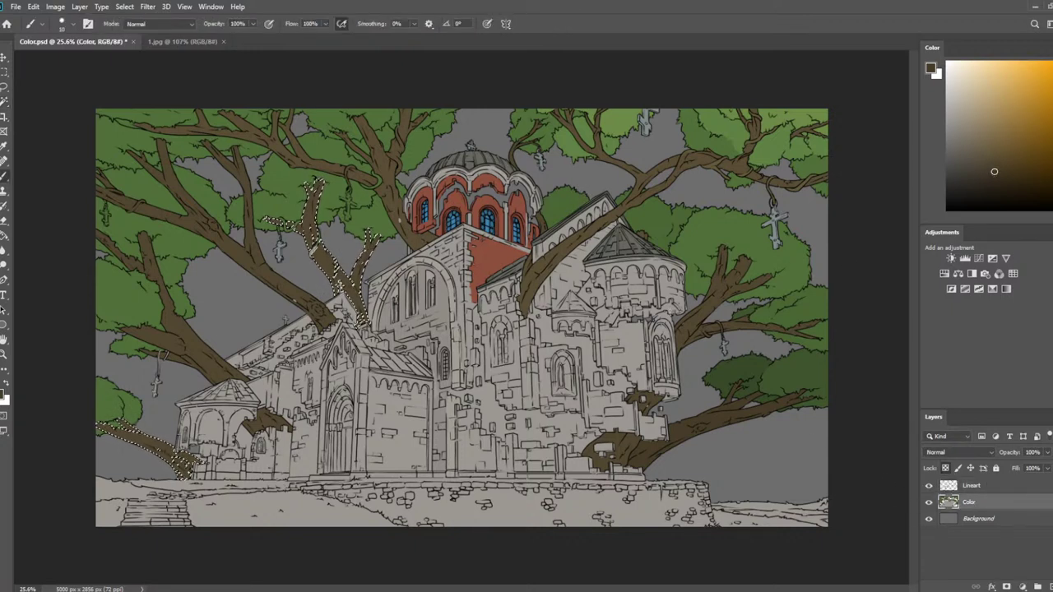
key(bracketright)
key(bracketright)
key(bracketright)
key(bracketright)
key(bracketright)
key(bracketright)
key(bracketright)
key(bracketright)
key(bracketright)
key(bracketright)
key(bracketright)
key(bracketright)
key(bracketright)
key(bracketright)
key(bracketright)
key(bracketright)
key(bracketright)
key(bracketright)
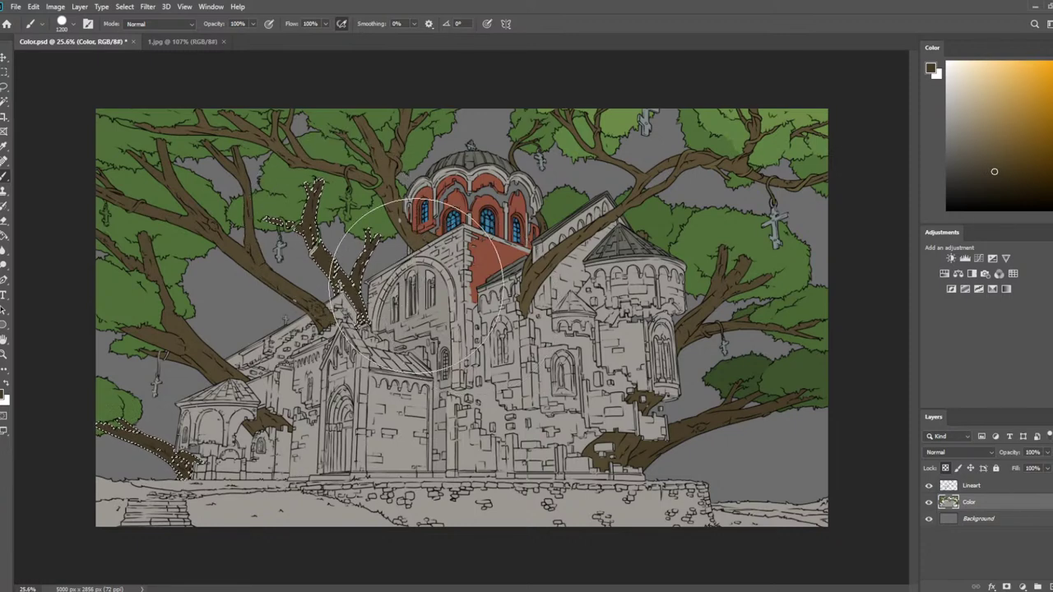
key(l)
key(ctrl+d)
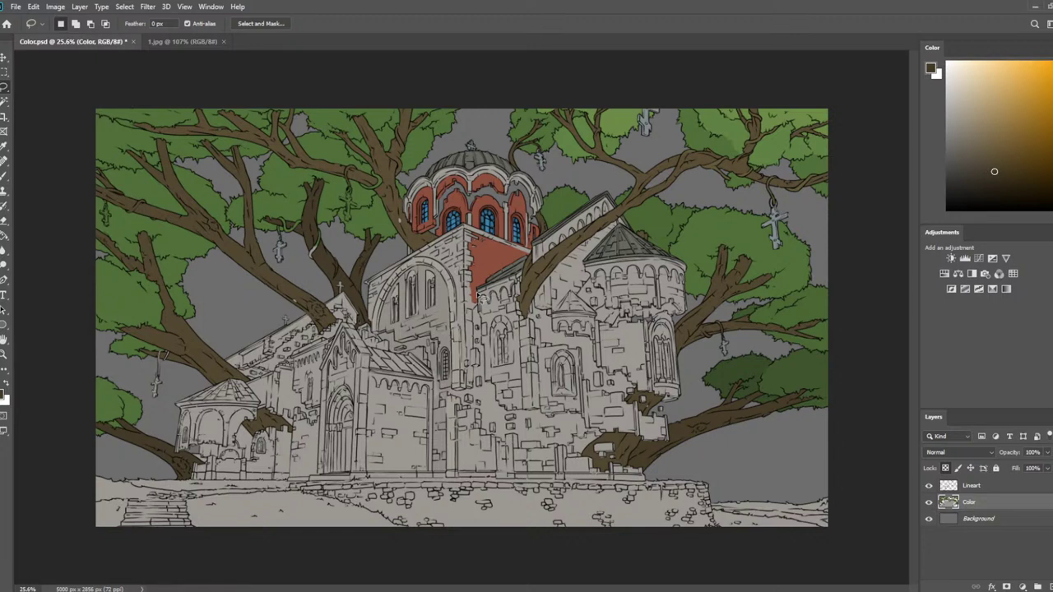
Restore the branch selection, repaint it with the brown sampled from the lowest right-hand branch, and deselect
key(ctrl+z)
key(i)
drag(689, 429, 709, 411)
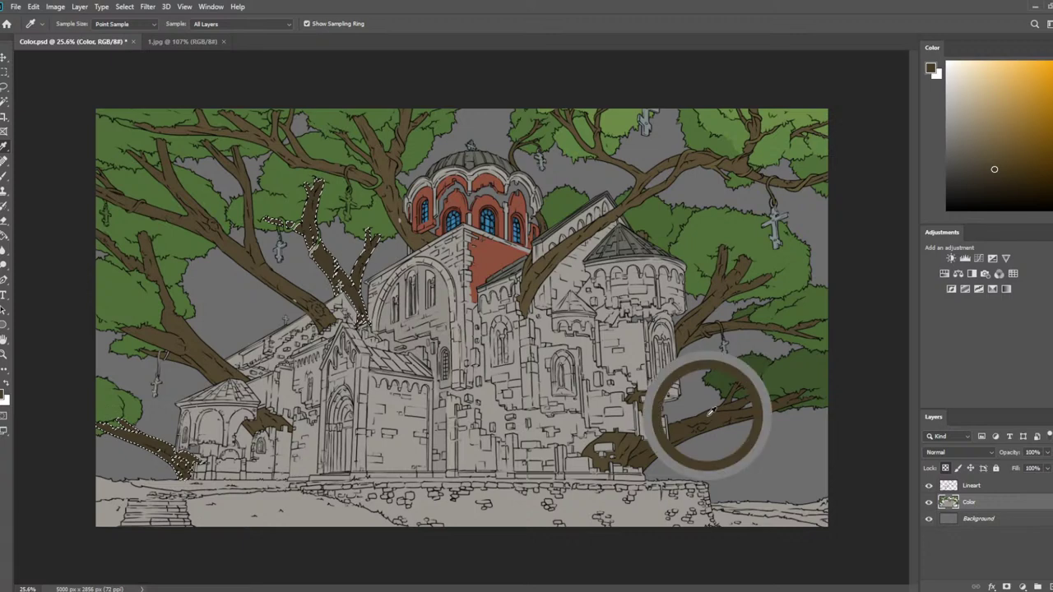
key(b)
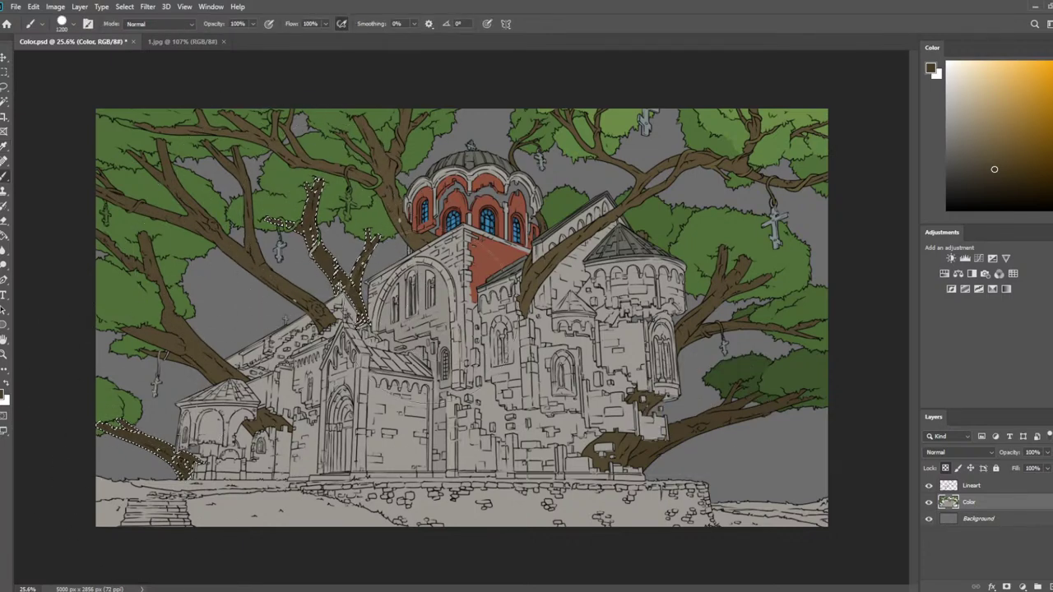
key(ctrl+d)
key(l)
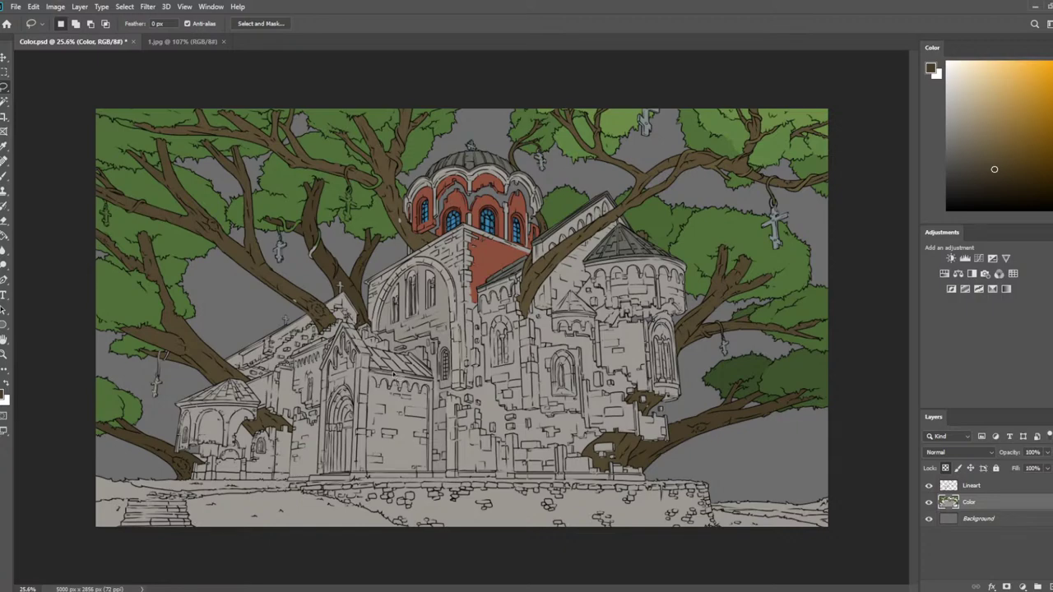
Select the leaf areas between the upper trunk's forks and below the long upper-left branch, using the Magic Wand on the Lineart layer
scroll(327, 213, up, 3)
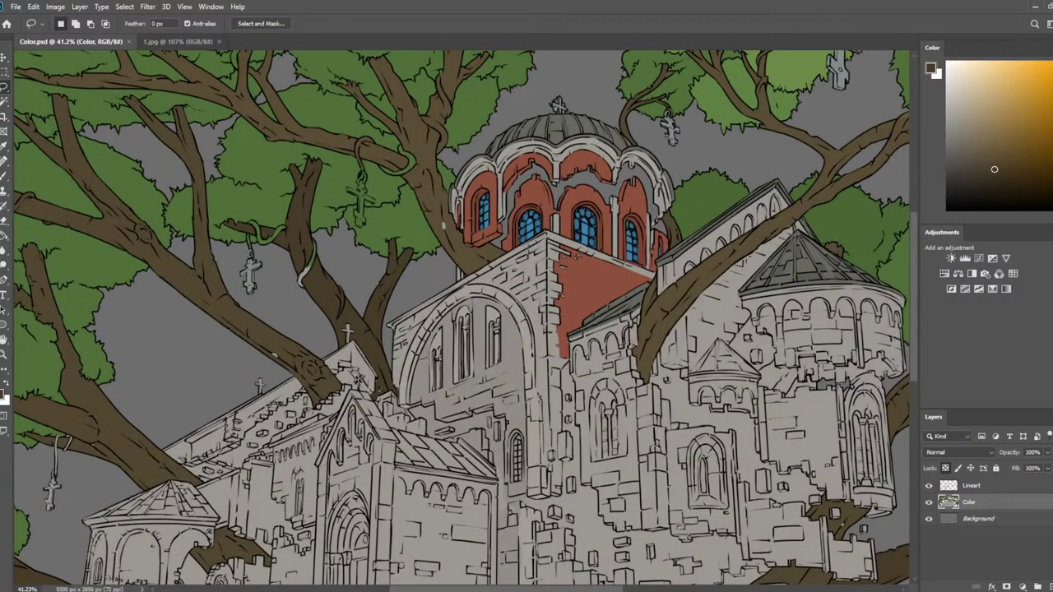
click(4, 102)
drag(412, 205, 495, 294)
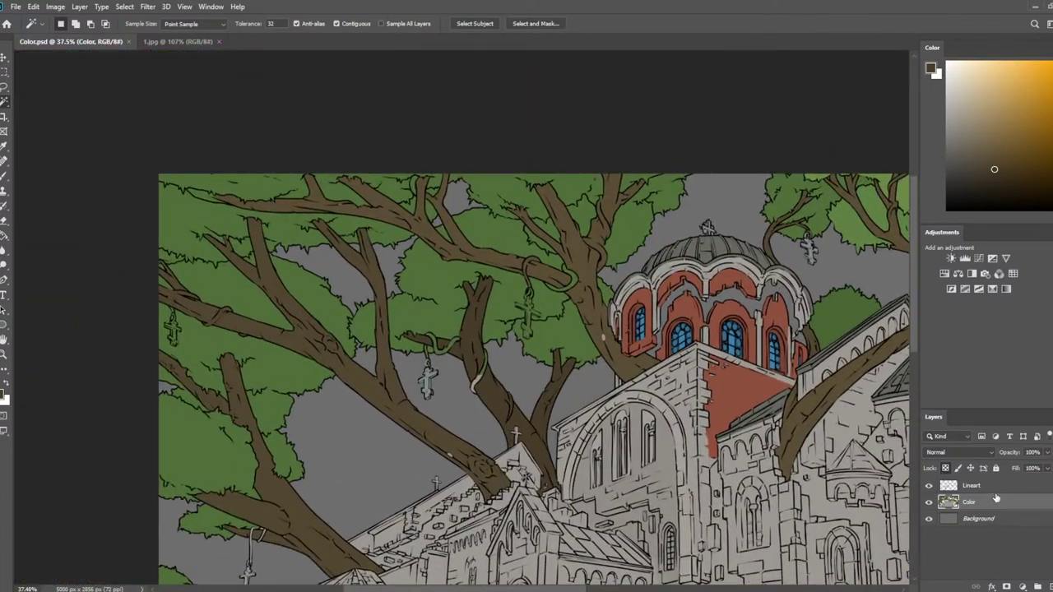
click(963, 484)
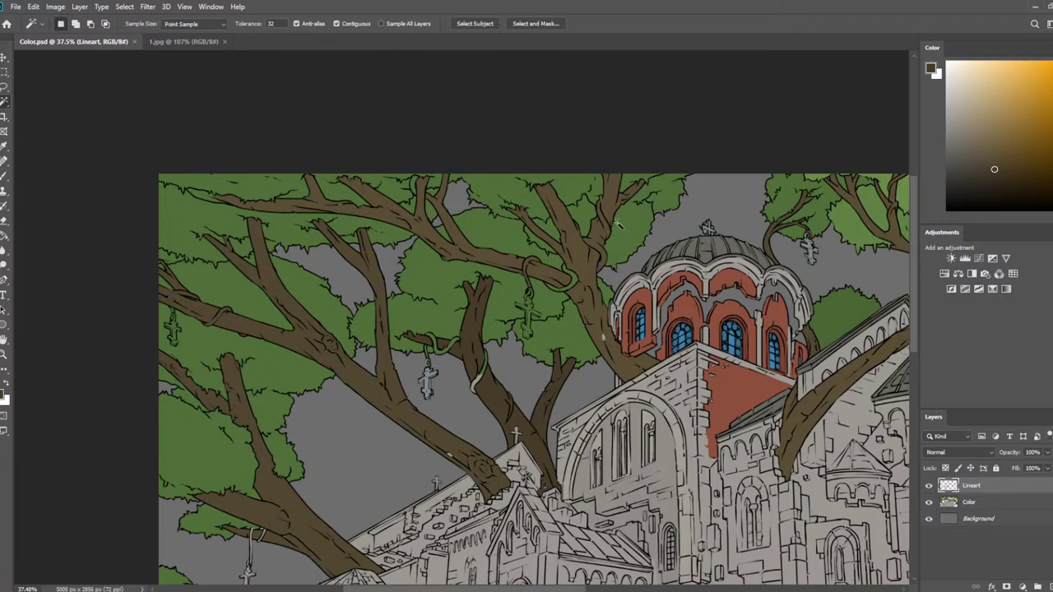
shift+click(551, 231)
shift+click(579, 219)
shift+click(540, 248)
shift+click(545, 234)
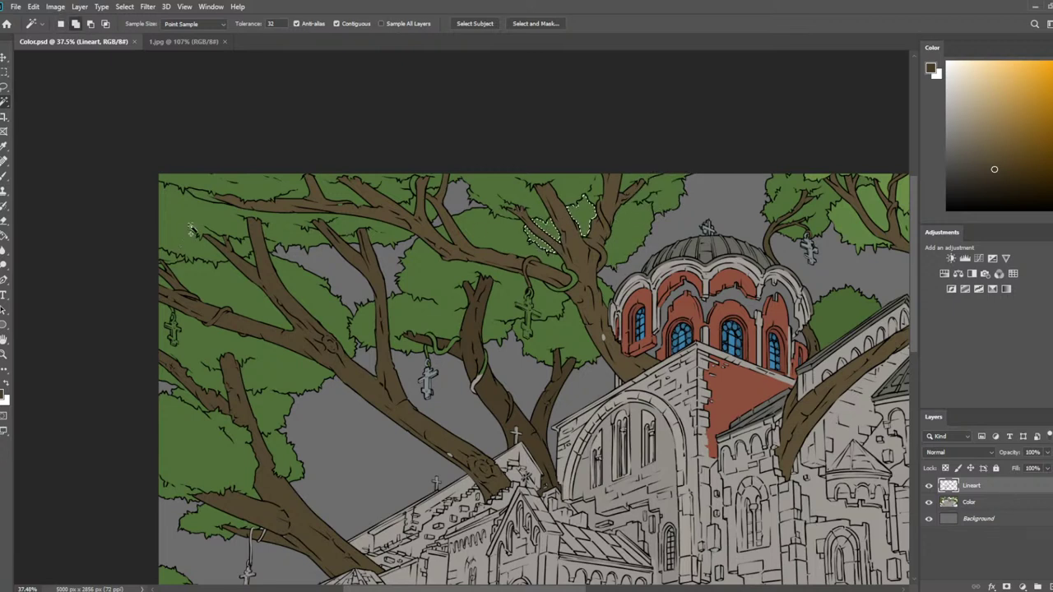
shift+click(199, 219)
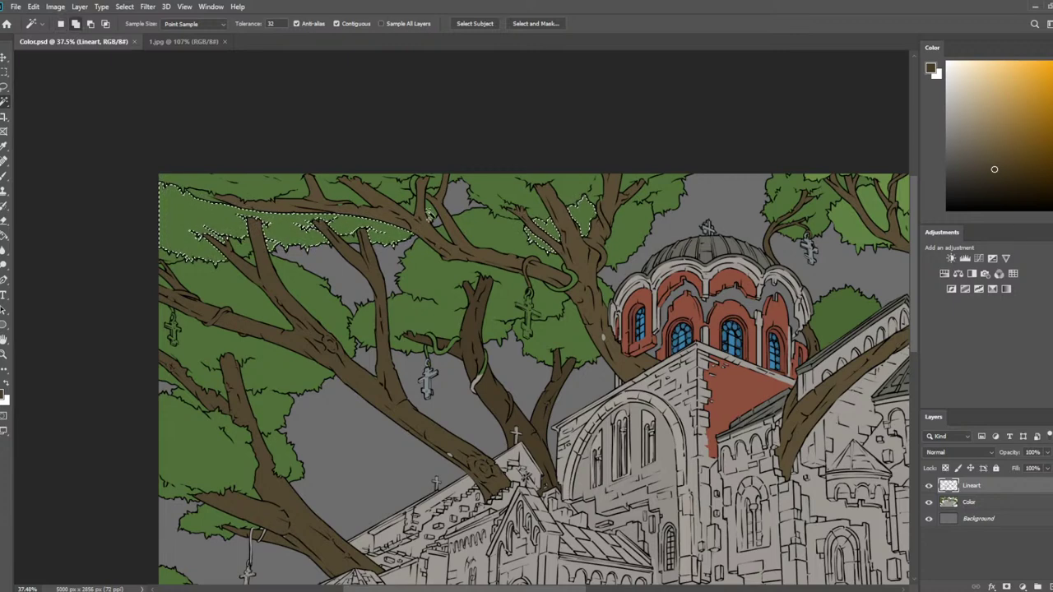
Add the small leaf gaps around the upper branch forks and the central foliage behind the hanging cross to the selection
scroll(426, 197, up, 5)
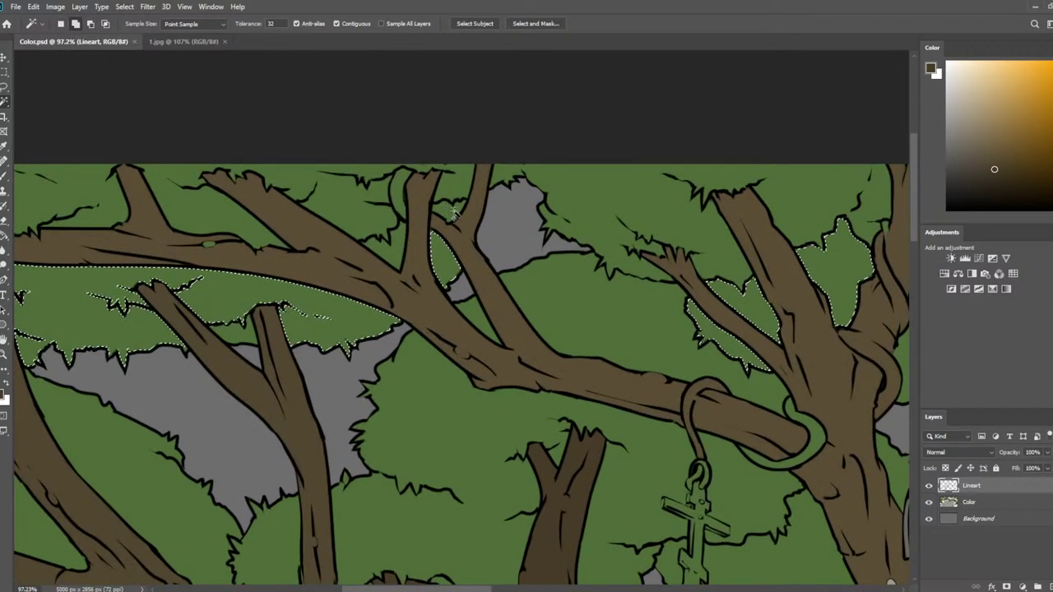
shift+click(444, 211)
shift+click(402, 250)
scroll(406, 250, down, 4)
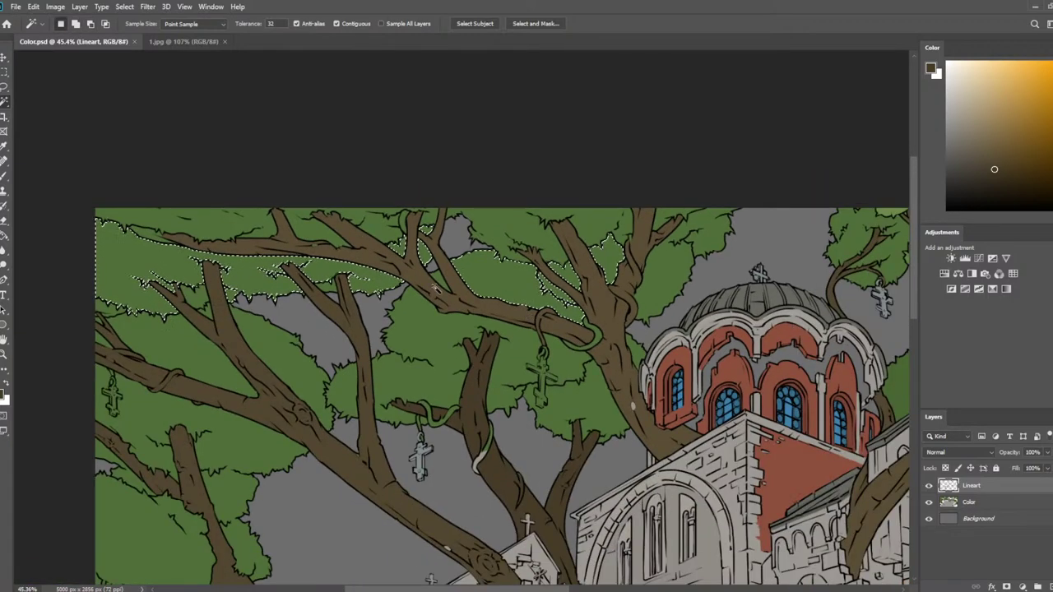
shift+click(441, 329)
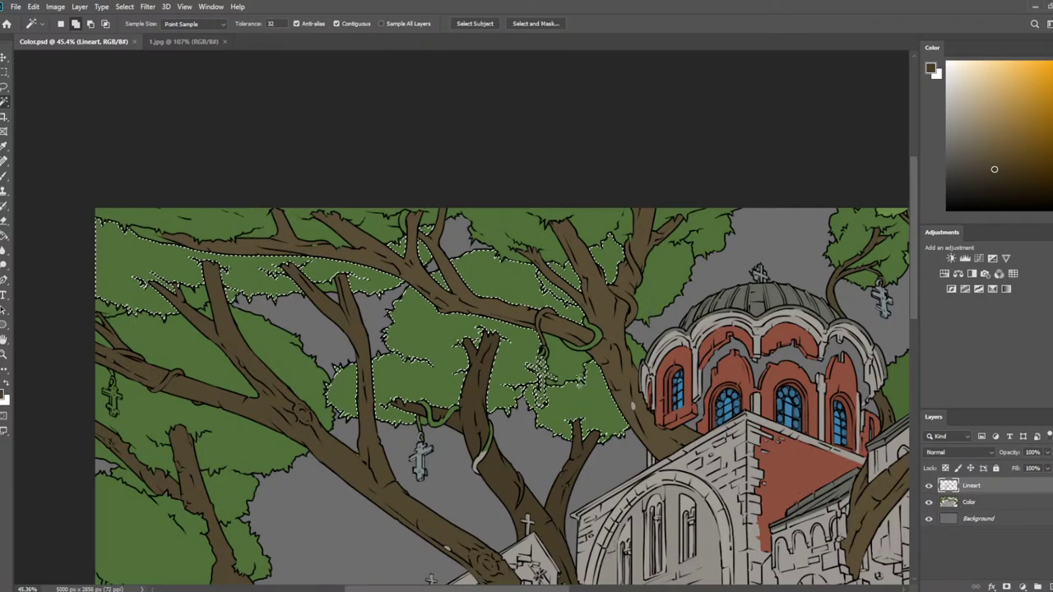
shift+click(586, 379)
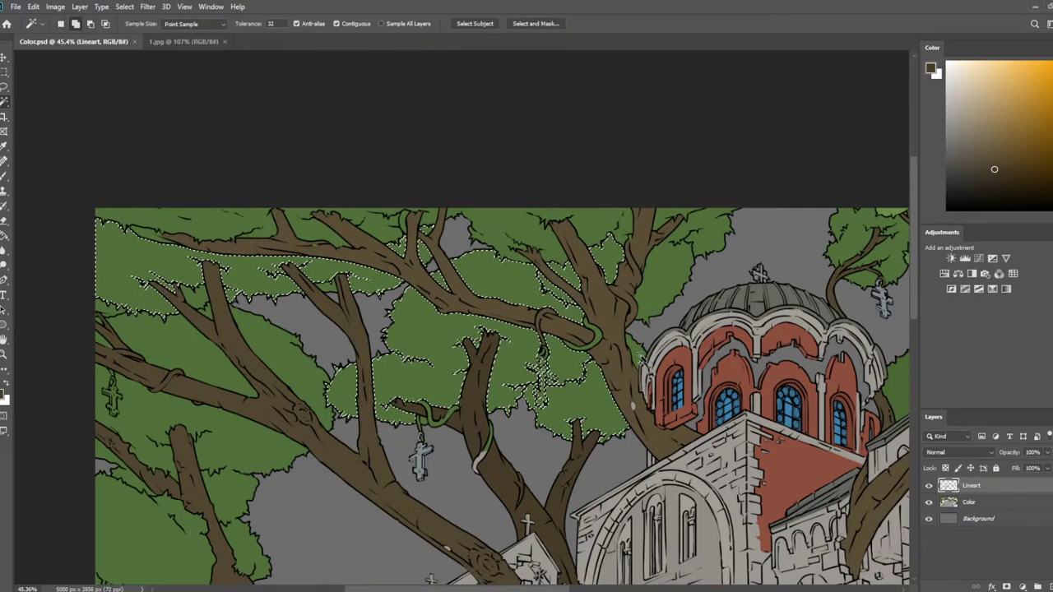
Add the foliage above and below the large left-hand branch to the selection
shift+click(275, 355)
shift+click(196, 364)
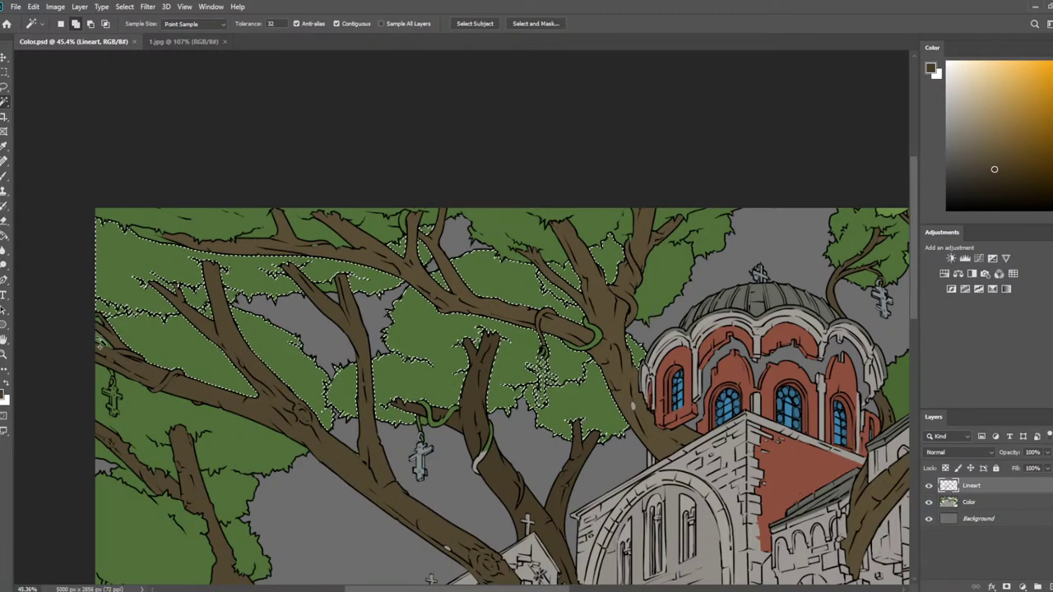
scroll(259, 309, down, 1)
shift+click(242, 409)
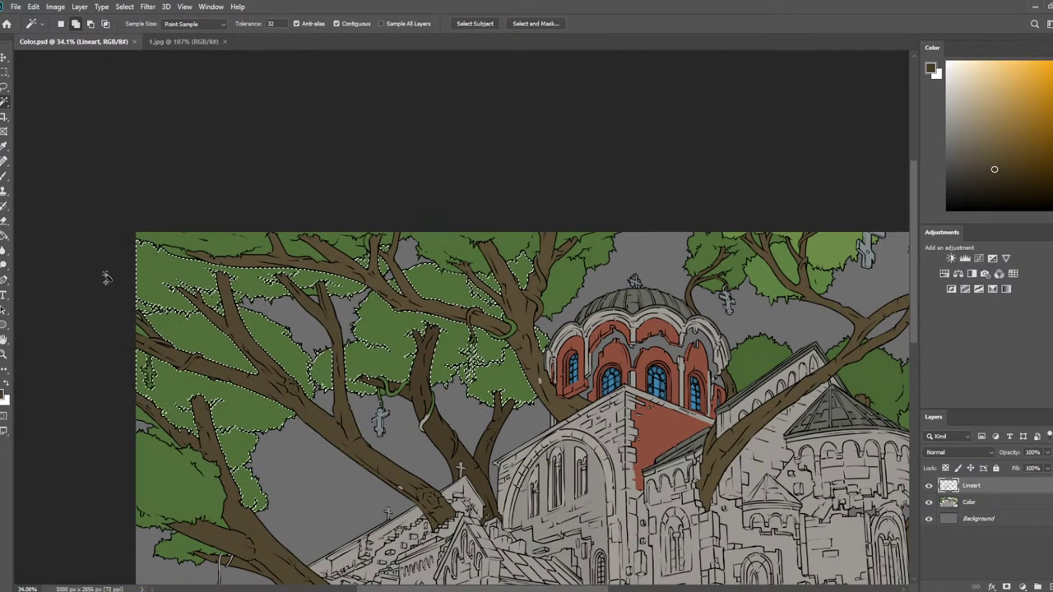
Paint the selected left-hand foliage a darker green on the Color layer and deselect
scroll(164, 327, down, 1)
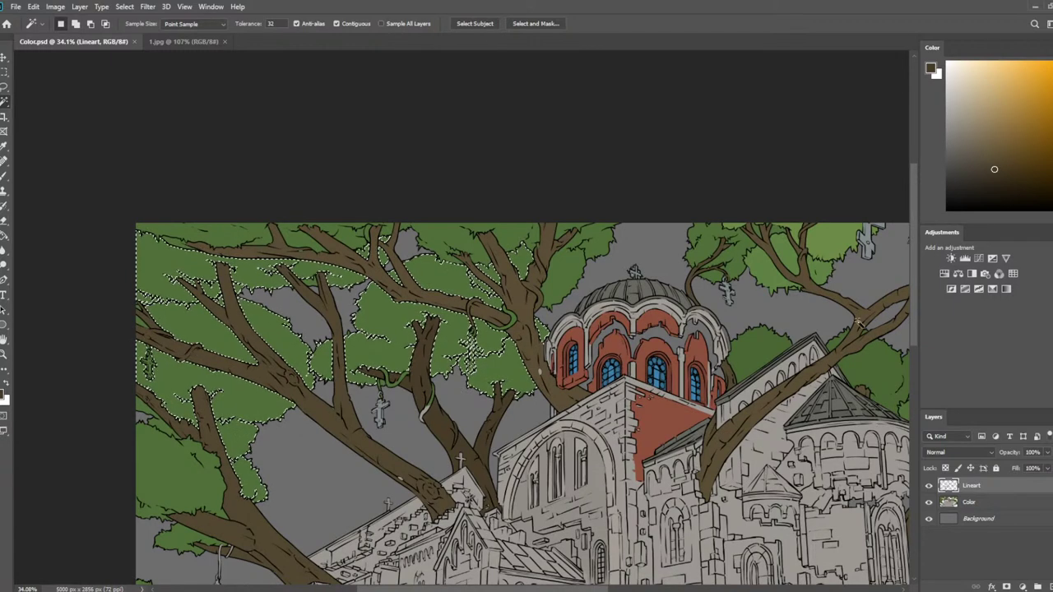
click(998, 503)
click(130, 7)
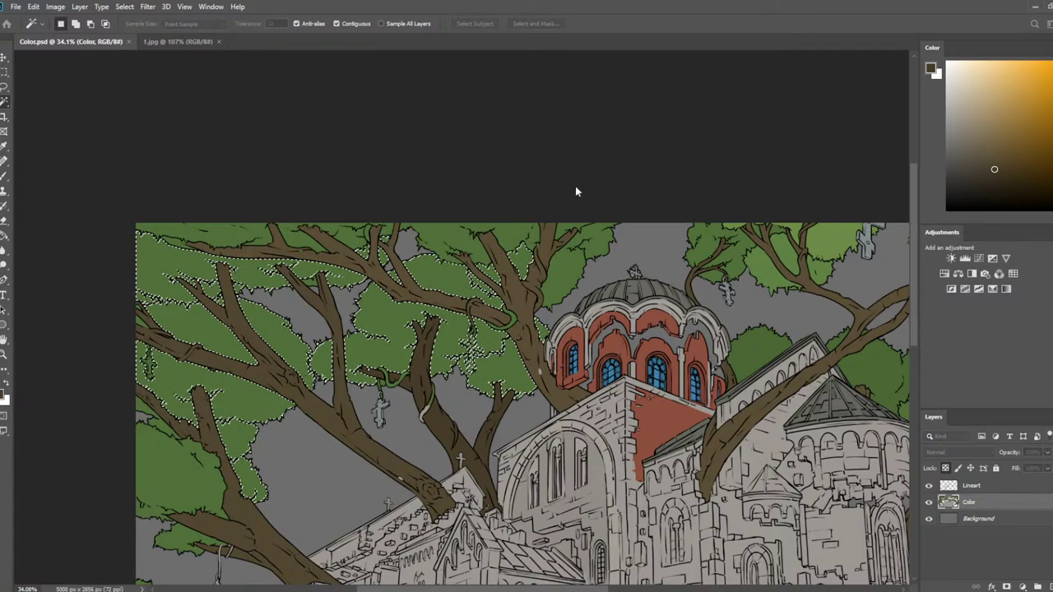
scroll(477, 284, up, 1)
key(i)
click(434, 264)
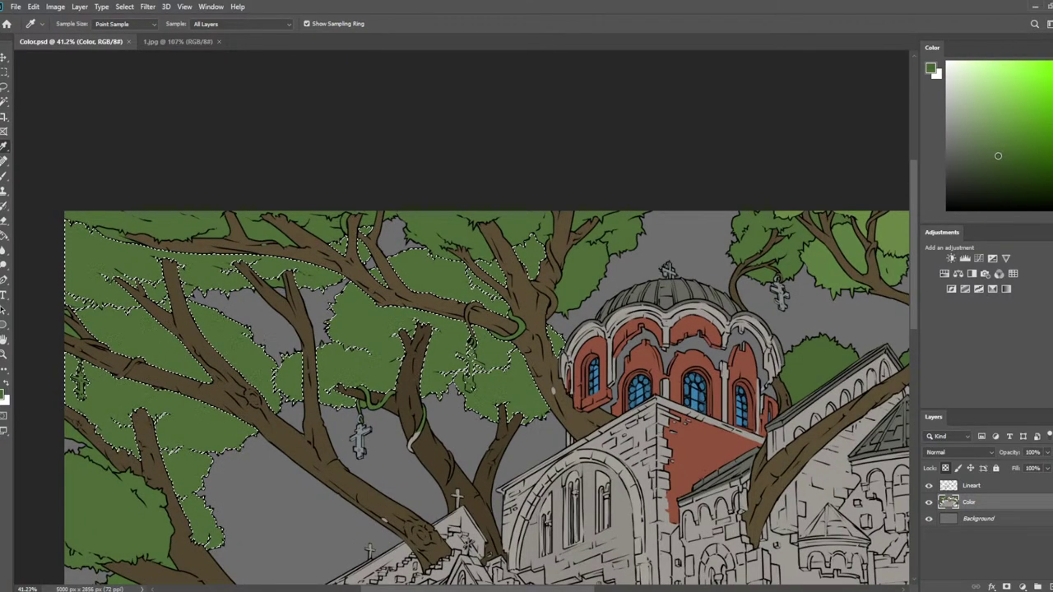
key(b)
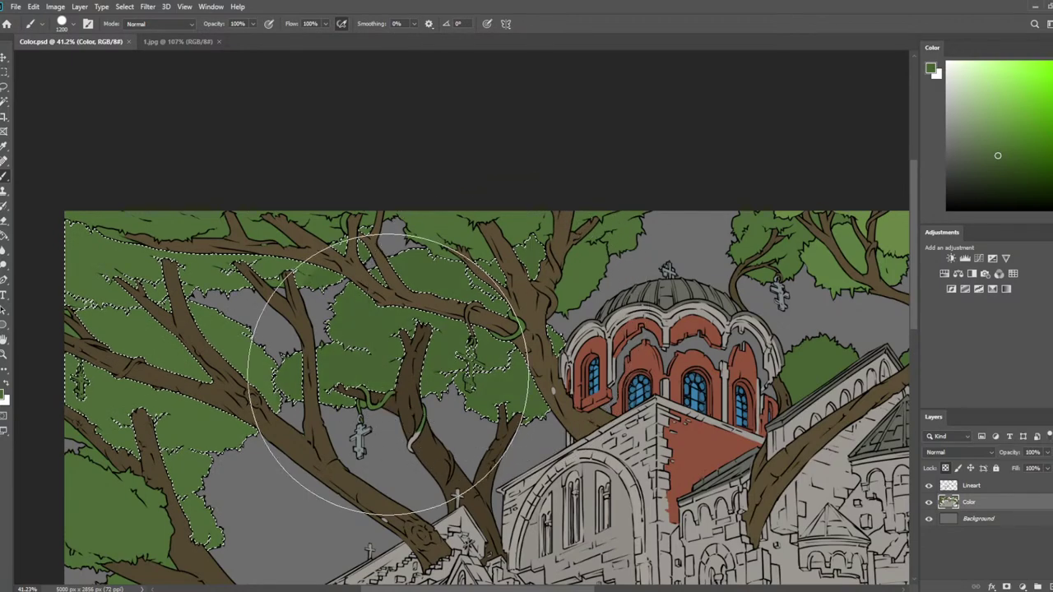
drag(104, 307, 134, 251)
key(space)
drag(367, 364, 416, 202)
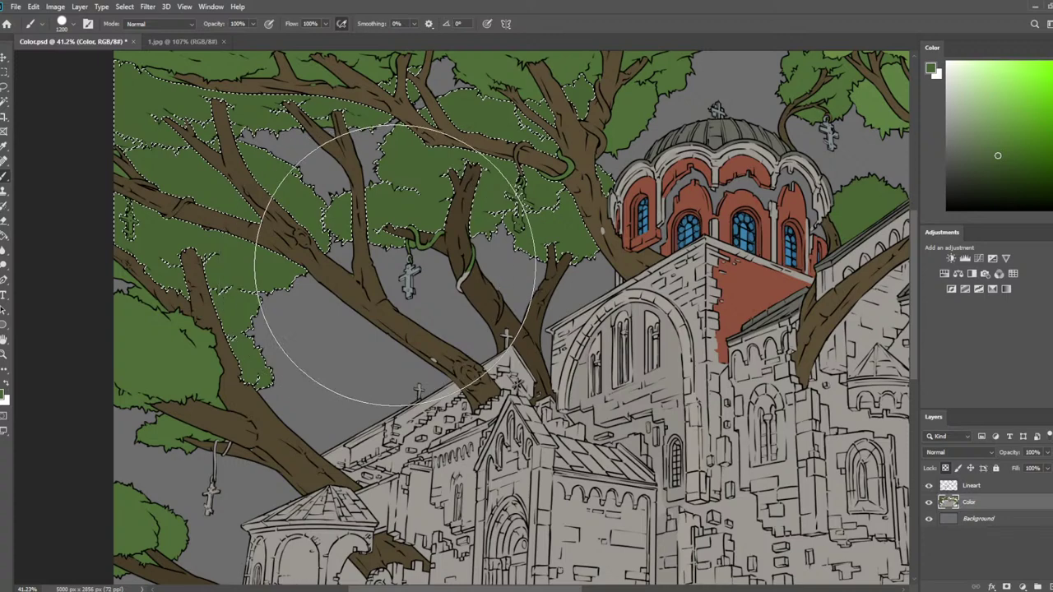
key(space)
mouse_move(470, 247)
mouse_down()
mouse_move(488, 317)
mouse_move(521, 317)
mouse_up()
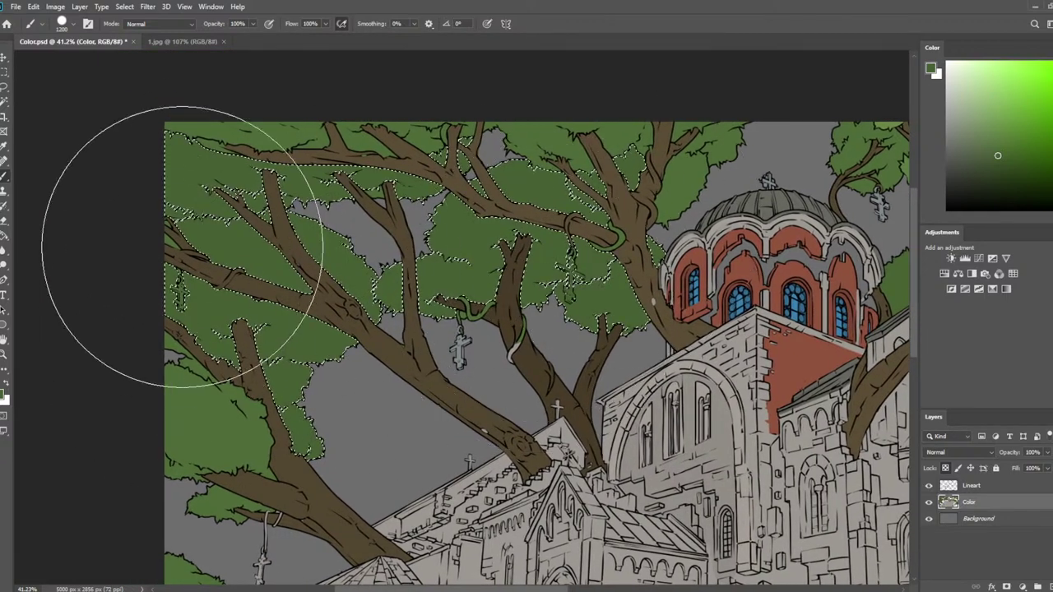
key(l)
key(ctrl+d)
Shrink the brush to 20 and start painting the leaf clump between the central trunk and the dome with the darker green
scroll(625, 377, down, 6)
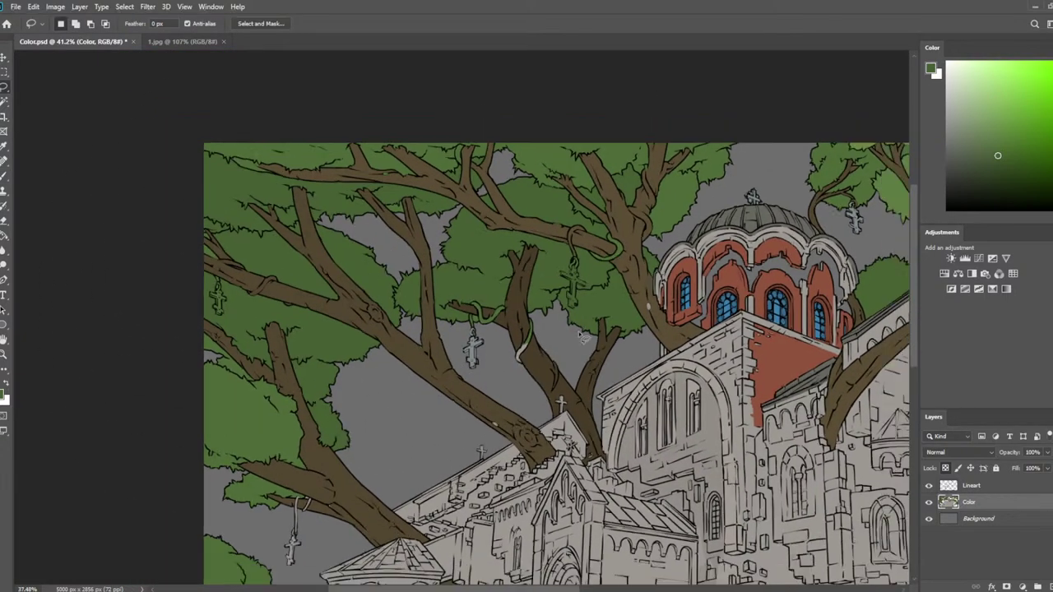
scroll(400, 176, up, 1)
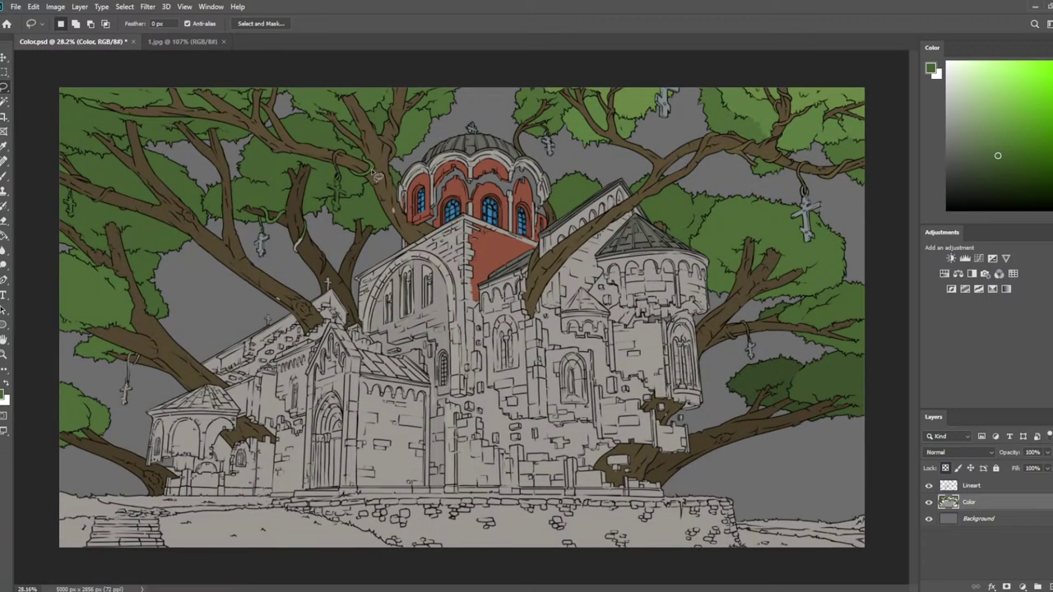
scroll(375, 199, down, 2)
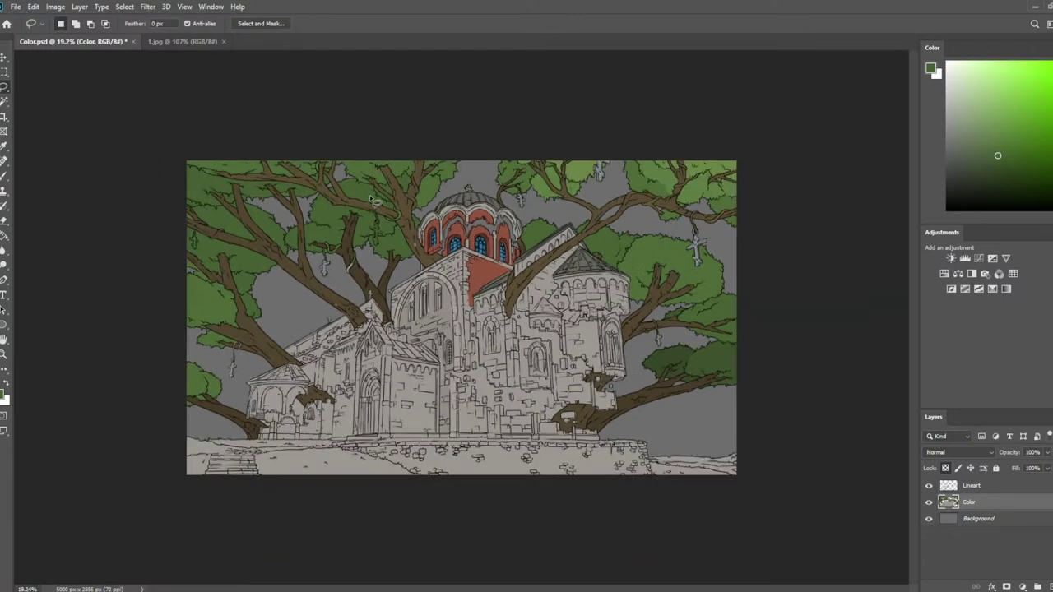
scroll(368, 226, up, 3)
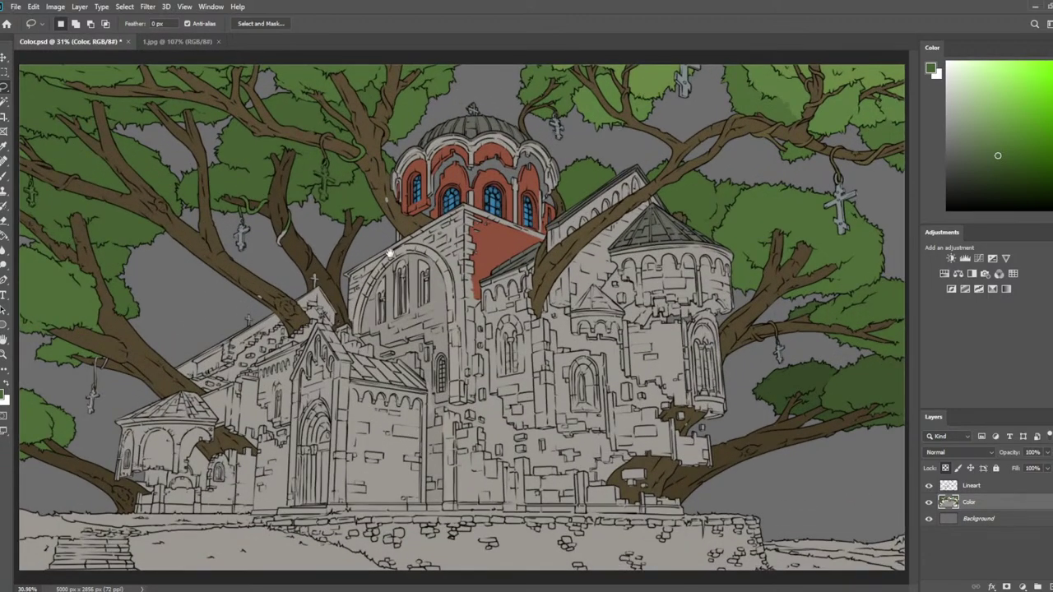
scroll(162, 177, up, 3)
drag(166, 199, 378, 309)
scroll(378, 310, up, 3)
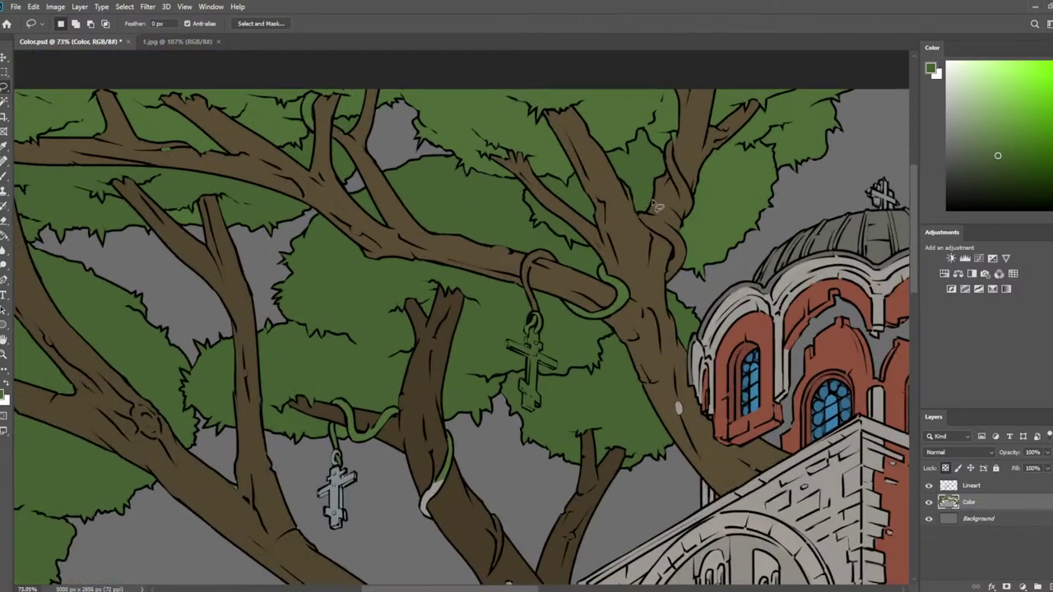
key(b)
key(bracketleft)
key(bracketleft)
key(bracketleft)
key(bracketleft)
key(bracketleft)
key(bracketleft)
key(bracketleft)
key(bracketleft)
key(bracketleft)
key(bracketleft)
key(bracketleft)
key(bracketleft)
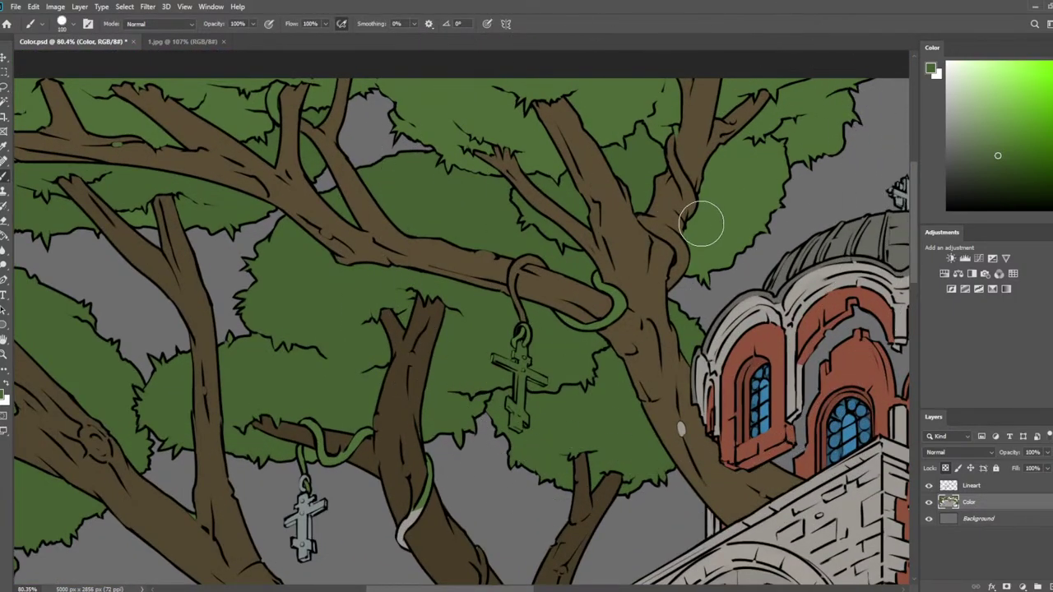
mouse_move(692, 233)
mouse_down()
mouse_move(695, 280)
mouse_move(760, 233)
mouse_move(791, 199)
mouse_move(770, 141)
mouse_move(780, 144)
mouse_move(783, 170)
mouse_move(772, 172)
mouse_move(742, 145)
mouse_move(732, 149)
mouse_move(759, 148)
mouse_move(719, 149)
mouse_move(701, 242)
mouse_up()
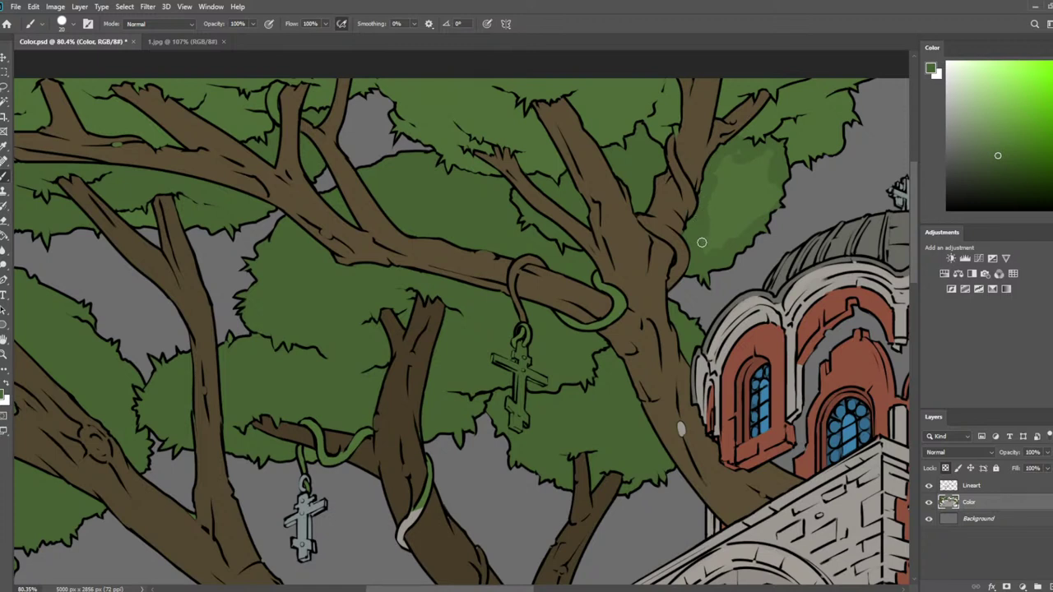
Sample the adjacent branch and foliage colours and cover the rest of the leaf clump beside the dome with the darker green
alt+click(689, 182)
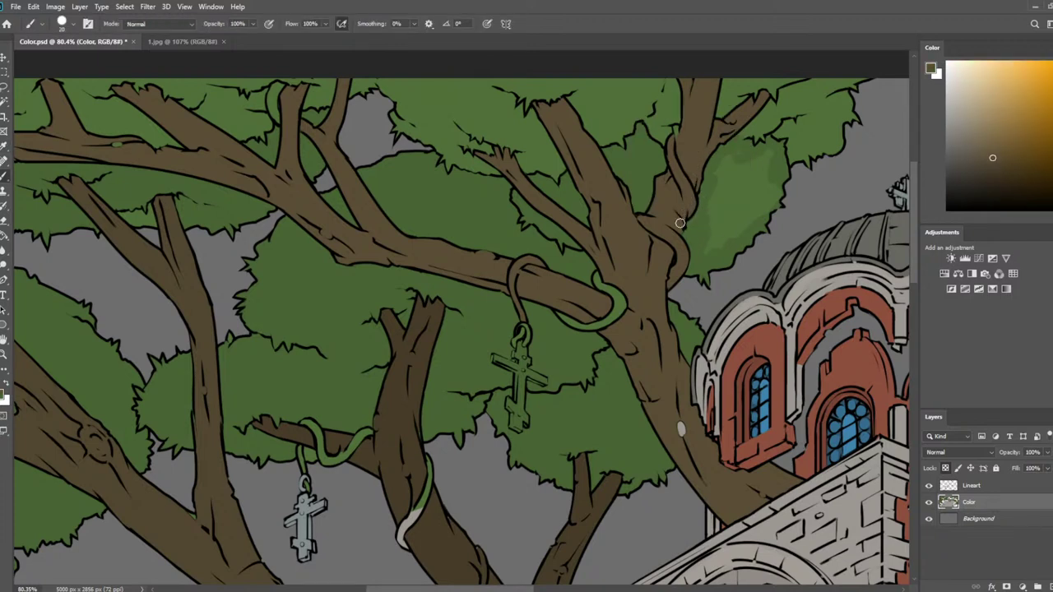
alt+click(664, 116)
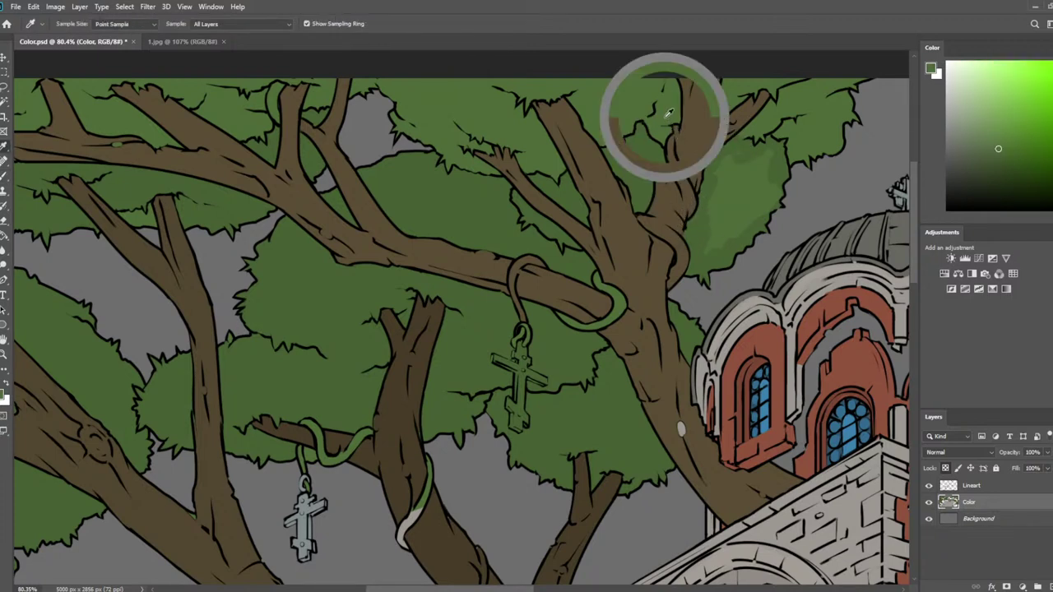
alt+click(694, 137)
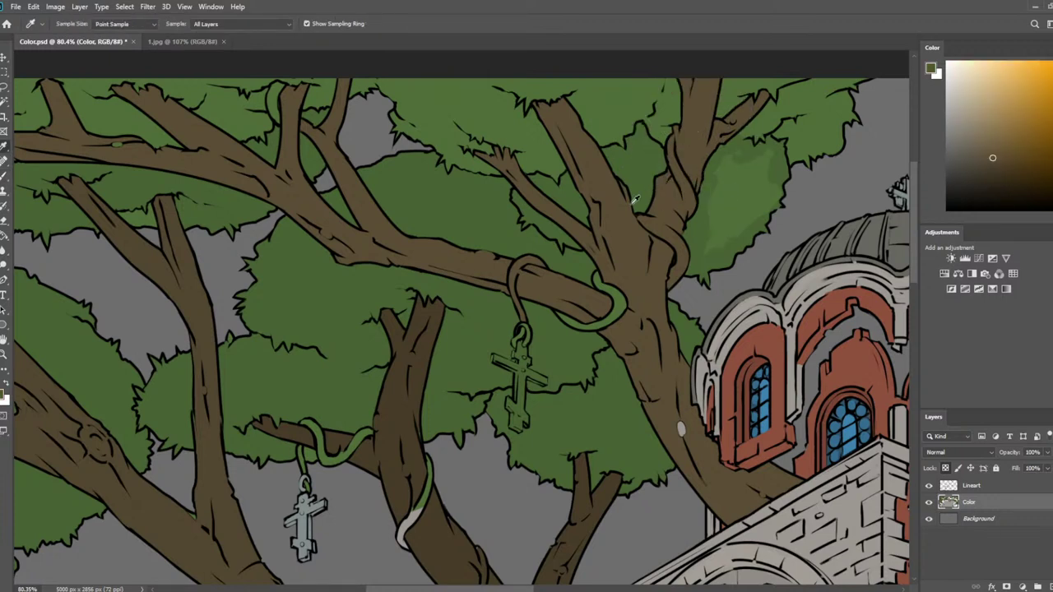
mouse_move(719, 187)
mouse_down()
mouse_move(719, 241)
mouse_move(781, 191)
mouse_move(772, 162)
mouse_move(761, 181)
mouse_move(774, 149)
mouse_move(736, 173)
mouse_move(730, 197)
mouse_move(745, 184)
mouse_move(738, 210)
mouse_move(765, 193)
mouse_up()
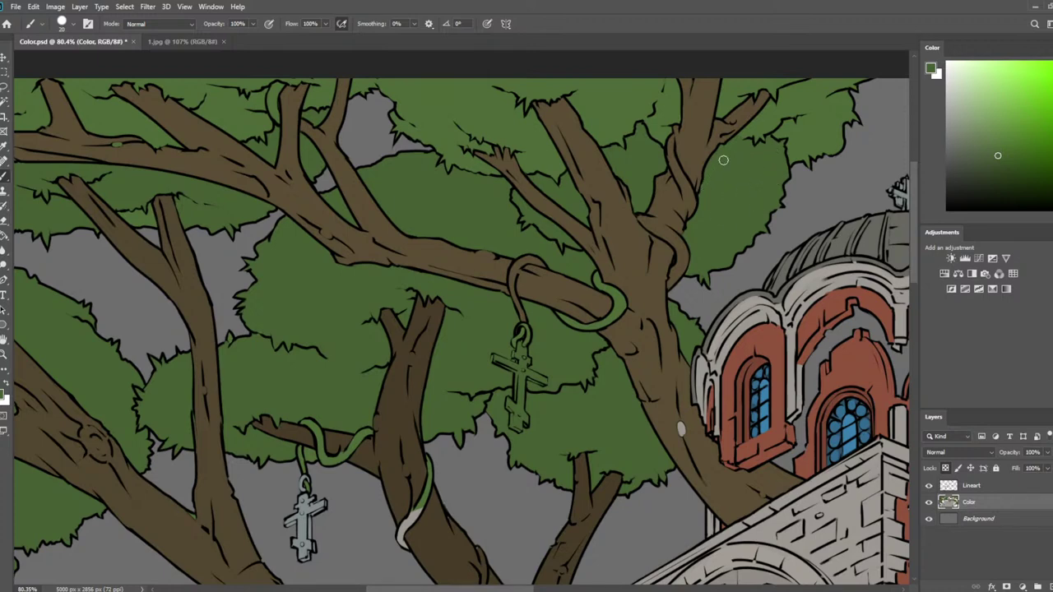
Touch up the cropped cross hanging at the illustration's upper edge with the grey-blue sampled from it
scroll(385, 187, down, 5)
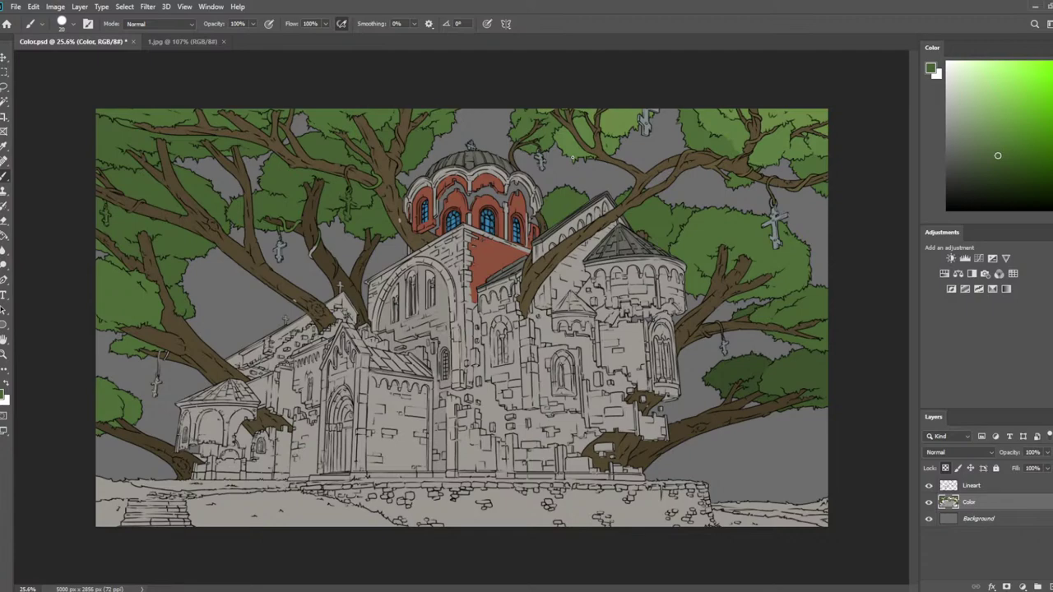
scroll(680, 69, up, 5)
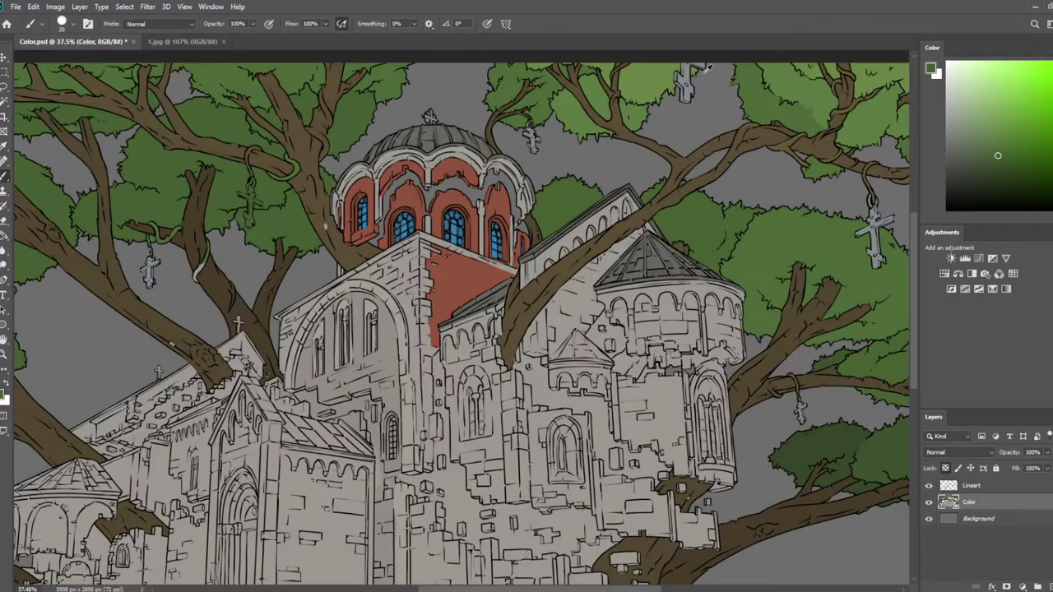
drag(712, 77, 626, 255)
key(i)
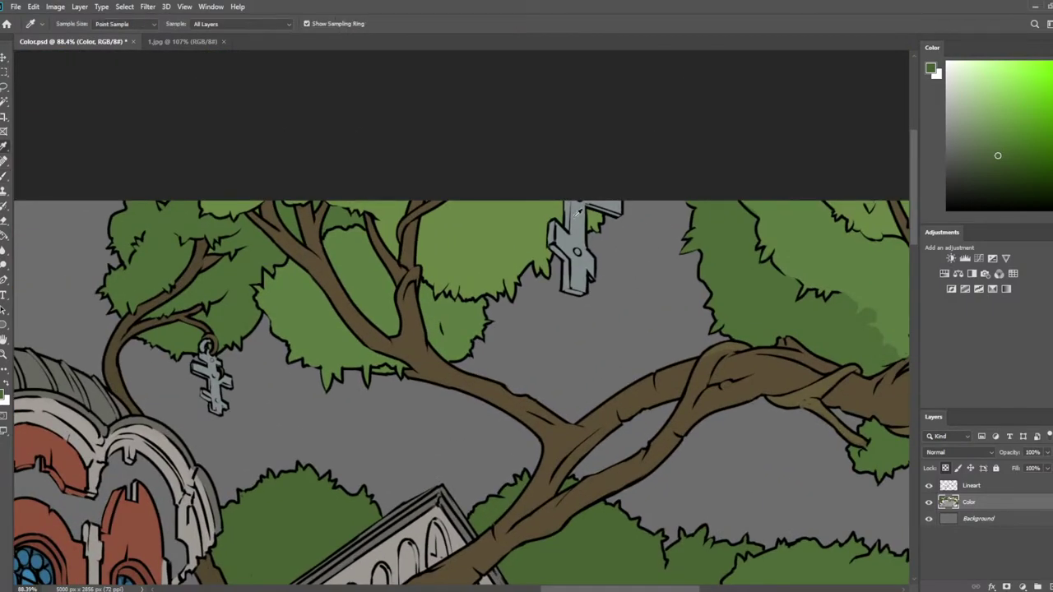
click(578, 213)
key(b)
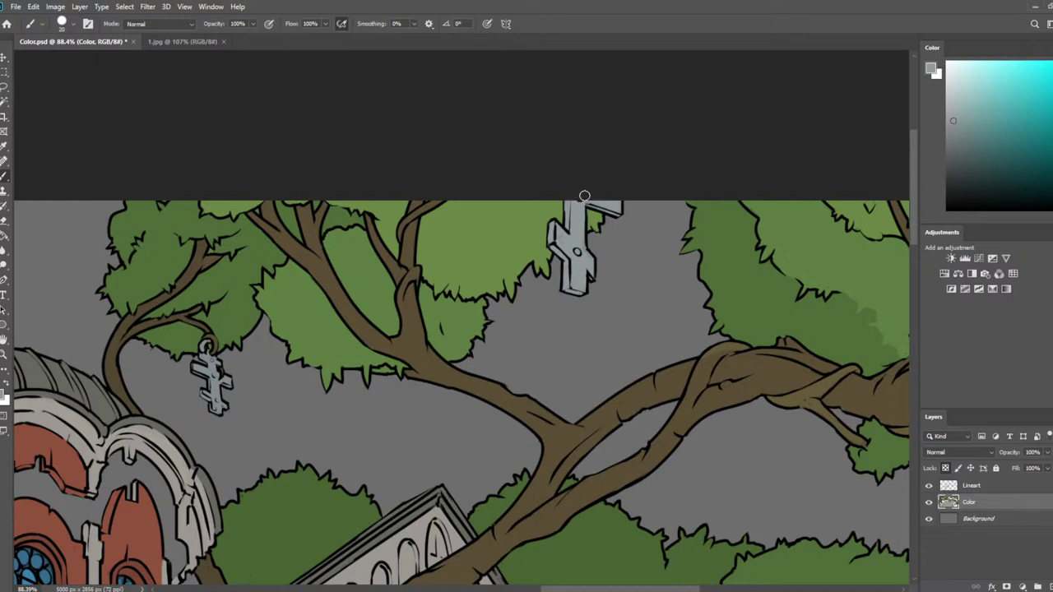
Touch up the side faces of the small cross under the lower right-hand branch with a darker grey-blue
scroll(472, 181, down, 6)
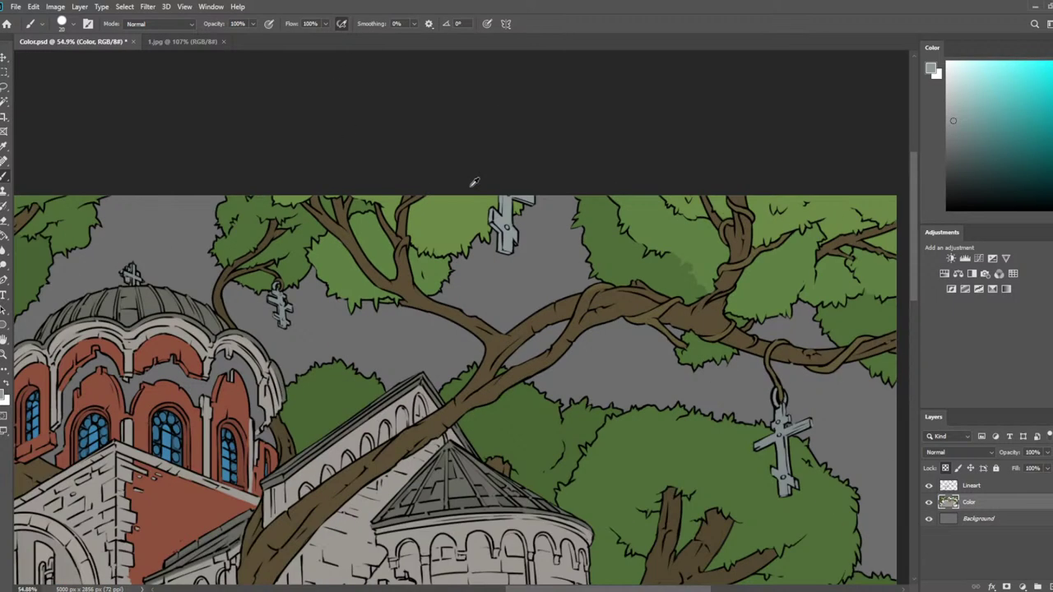
scroll(541, 144, up, 1)
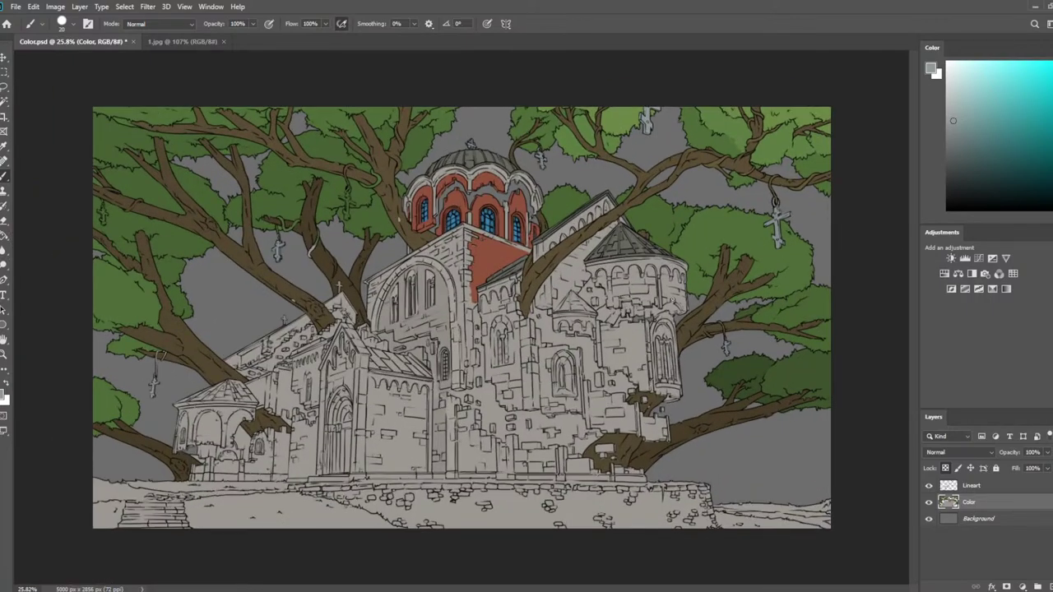
scroll(740, 350, up, 6)
key(i)
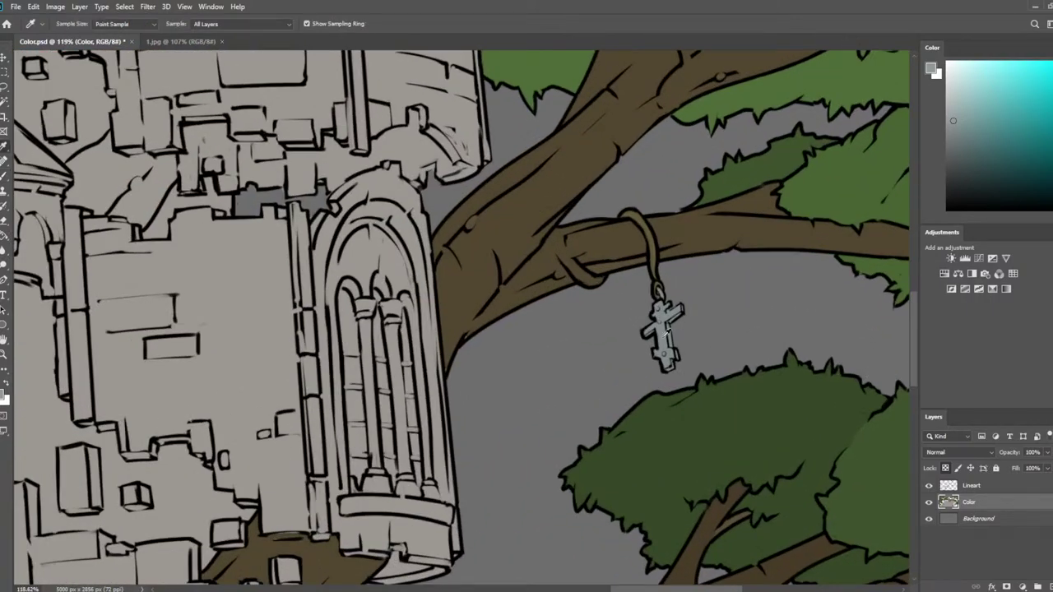
click(688, 313)
key(b)
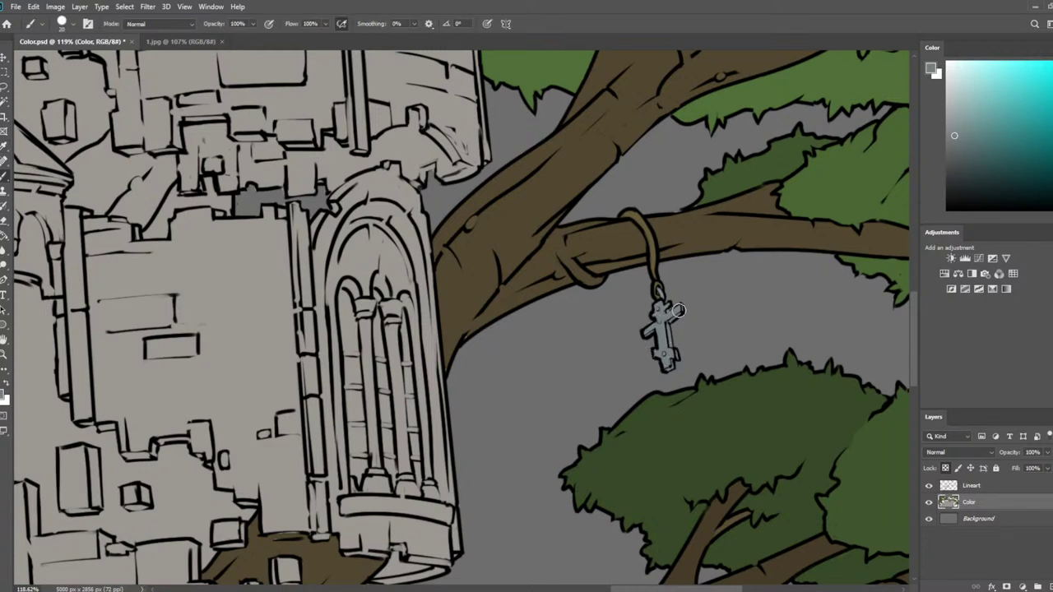
Sample the brown of the vine holding the small cross and paint the vine's lower loop with it
key(i)
click(643, 218)
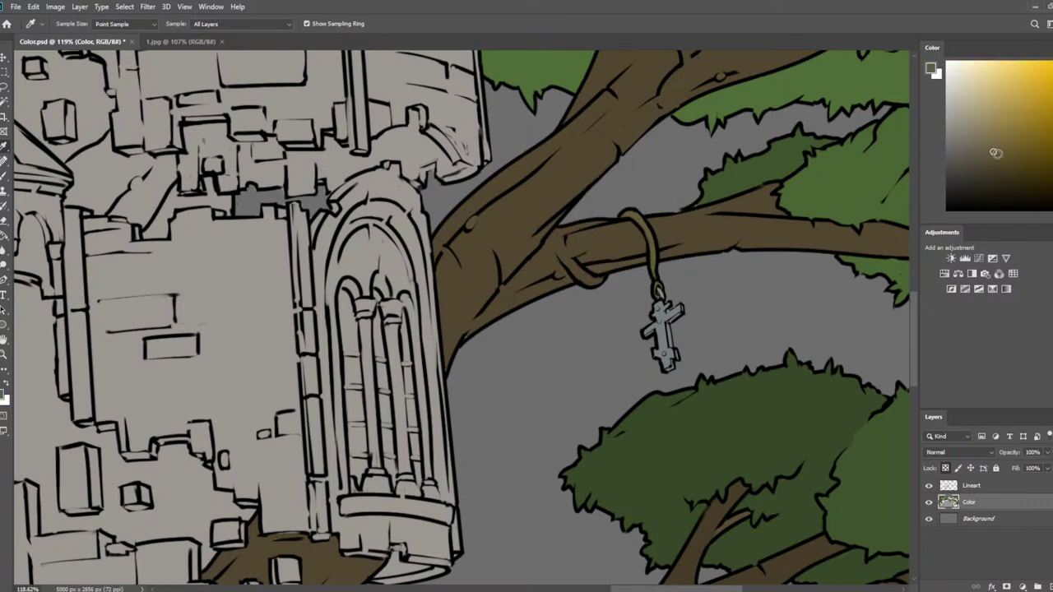
key(b)
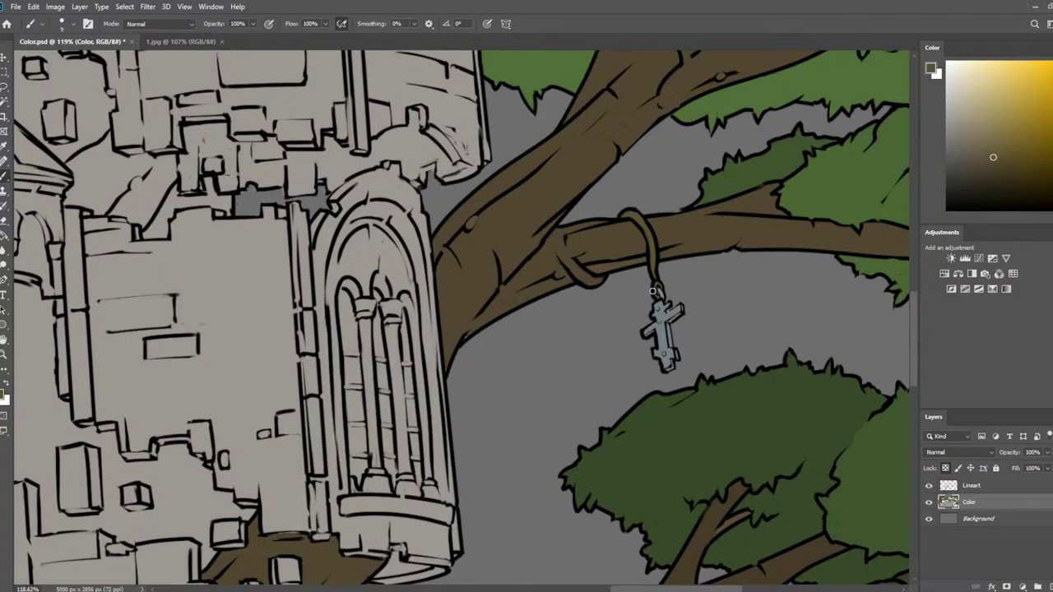
scroll(553, 287, down, 7)
scroll(567, 253, up, 5)
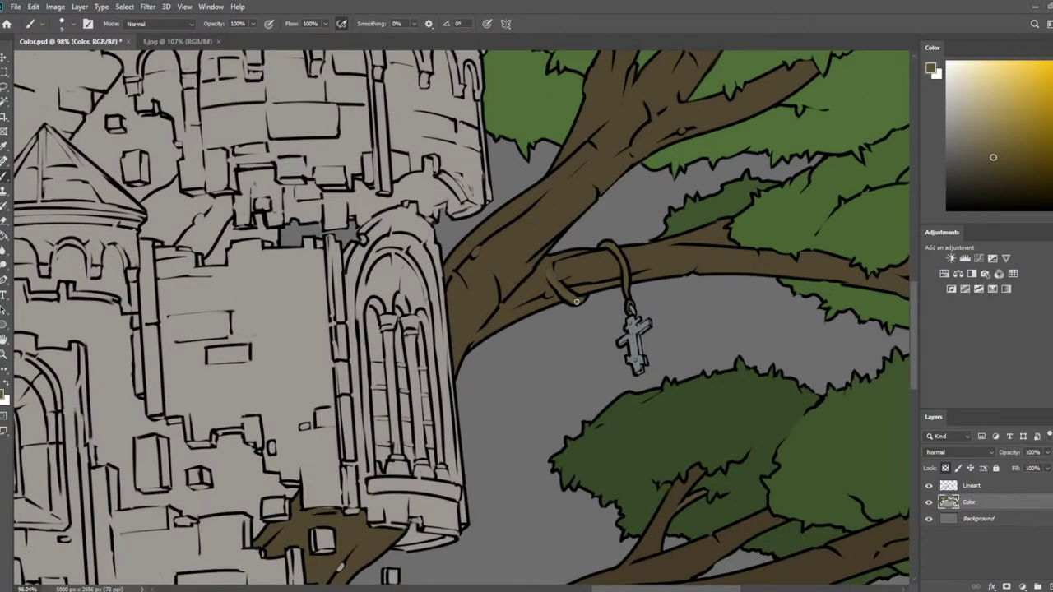
drag(634, 356, 576, 196)
Save the illustration file
scroll(442, 206, down, 8)
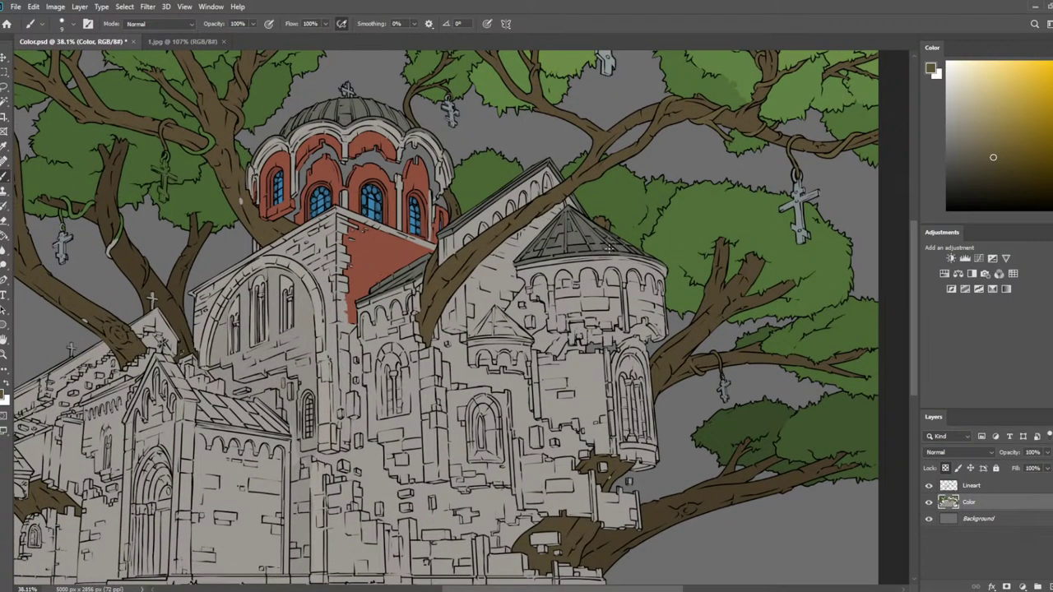
scroll(609, 244, down, 2)
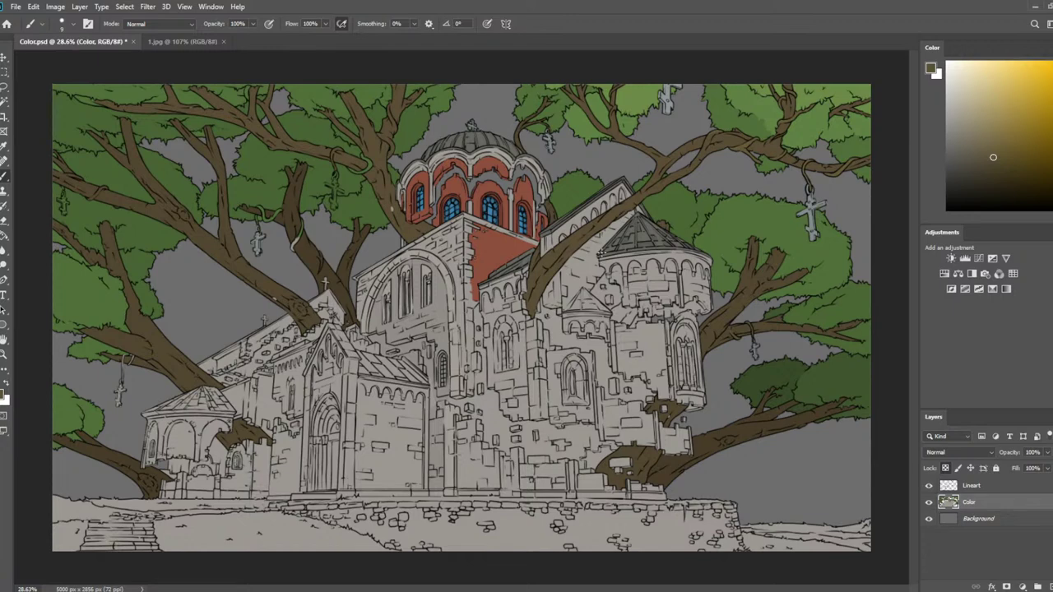
key(ctrl+s)
scroll(424, 214, up, 1)
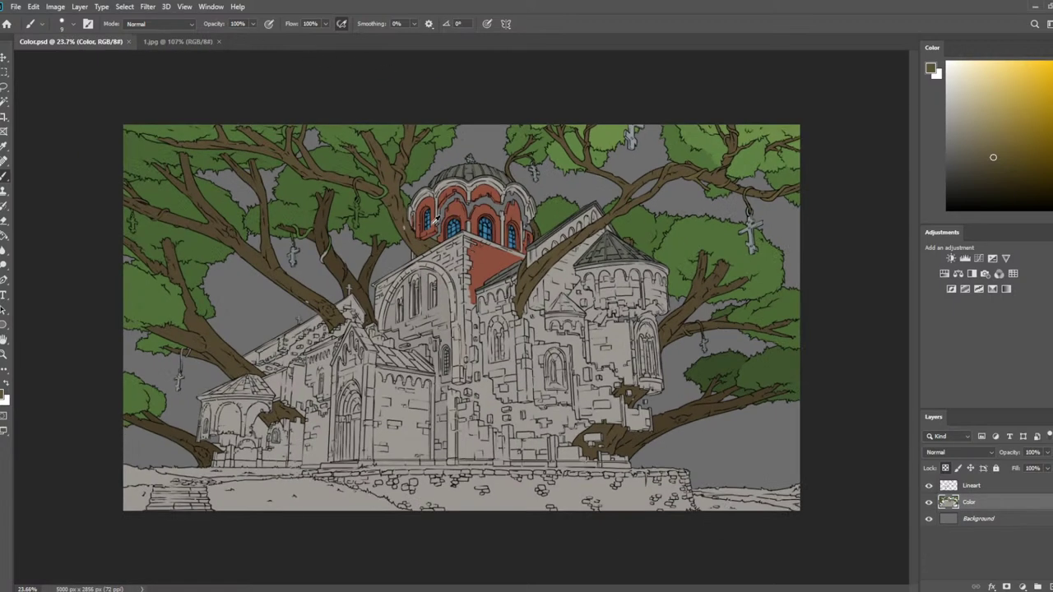
scroll(644, 176, down, 1)
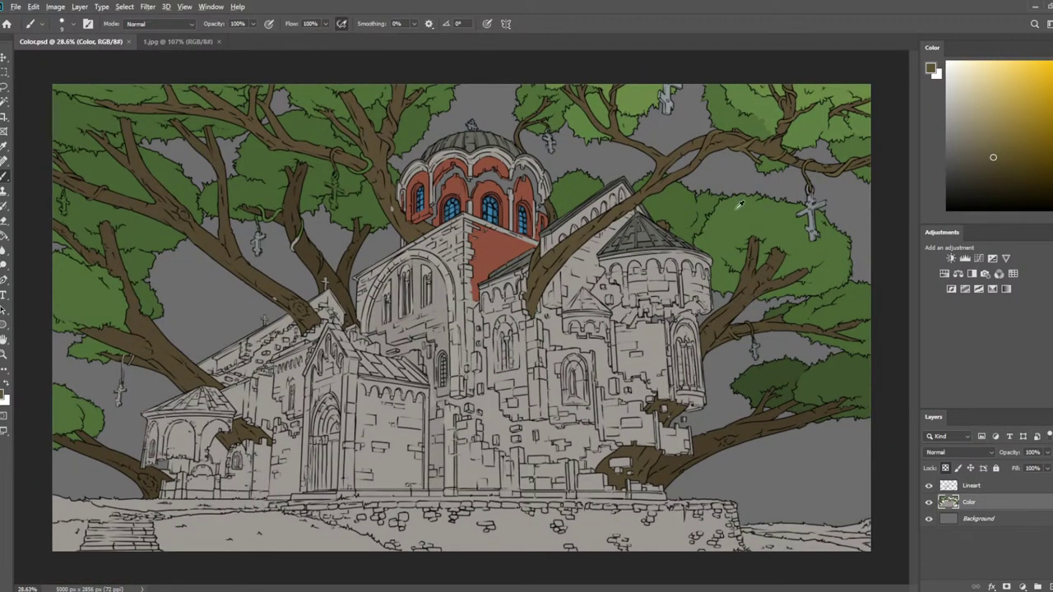
scroll(749, 207, up, 3)
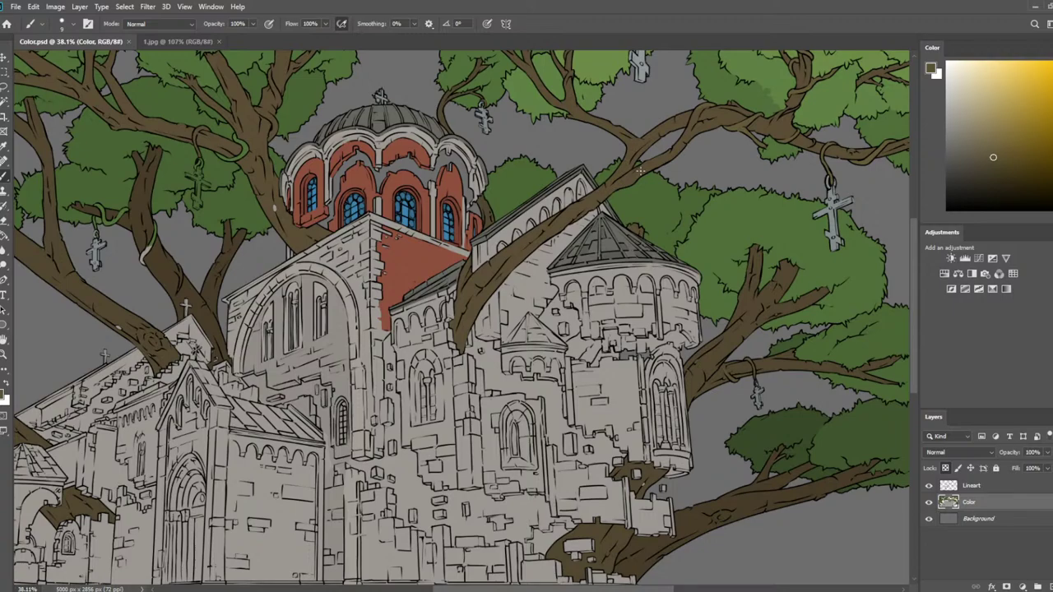
scroll(489, 162, down, 4)
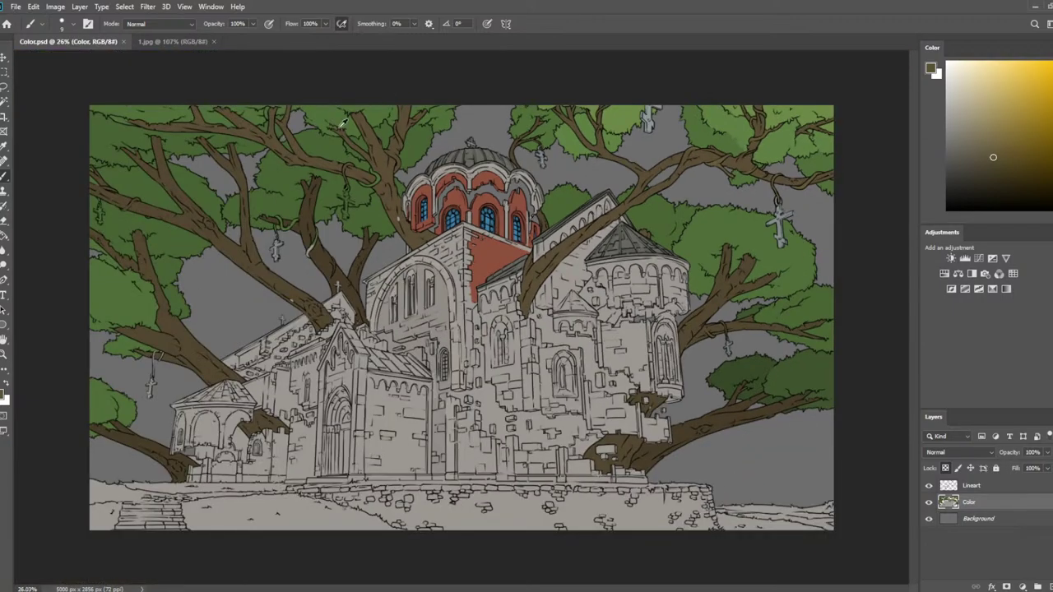
scroll(246, 162, up, 3)
scroll(251, 161, up, 5)
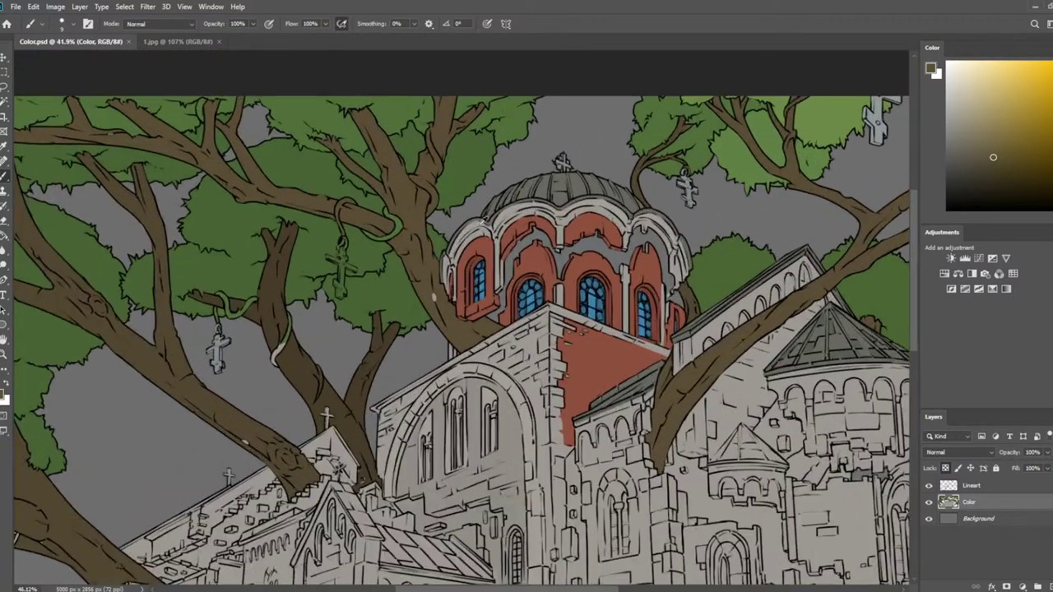
Sample the trunk brown and paint the green vine loop around the branch beside the central trunk, plus the unfilled knot on that trunk
scroll(279, 208, up, 2)
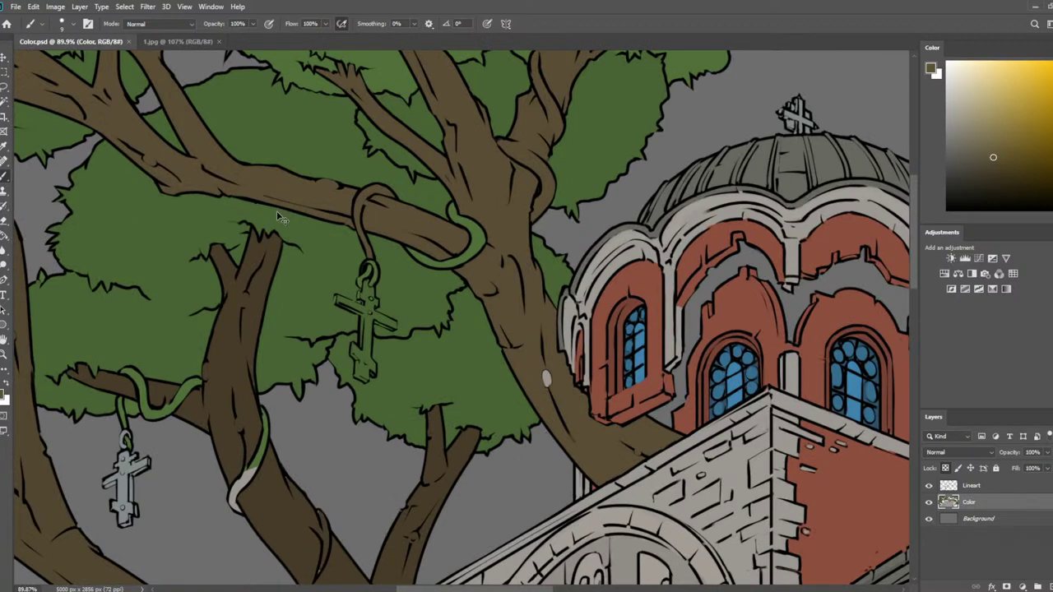
alt+click(493, 199)
mouse_move(459, 221)
mouse_down()
mouse_move(455, 206)
mouse_move(478, 222)
mouse_move(461, 257)
mouse_move(422, 249)
mouse_move(454, 257)
mouse_up()
key(bracketright)
key(bracketright)
key(bracketright)
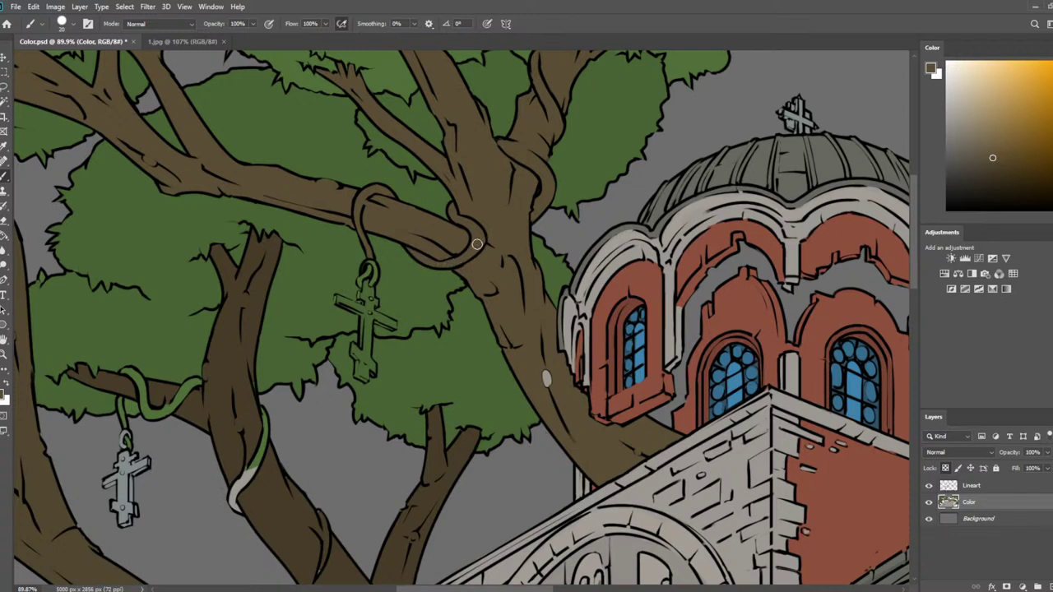
drag(547, 371, 553, 382)
Sample the green of the foliage behind the central trunk as the painting colour
scroll(598, 208, down, 6)
drag(871, 157, 618, 194)
drag(176, 191, 291, 185)
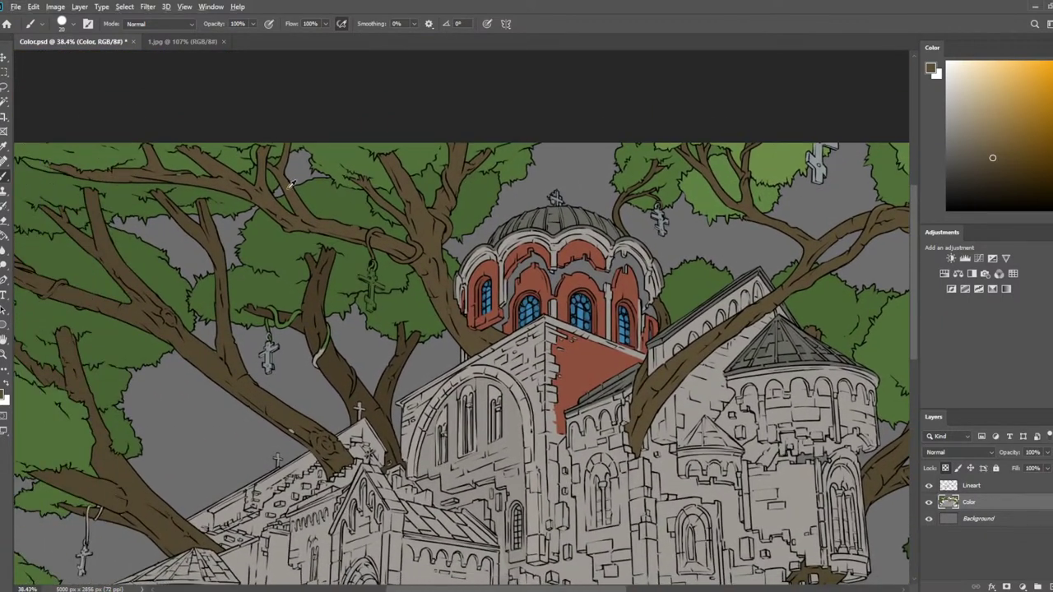
scroll(394, 187, up, 3)
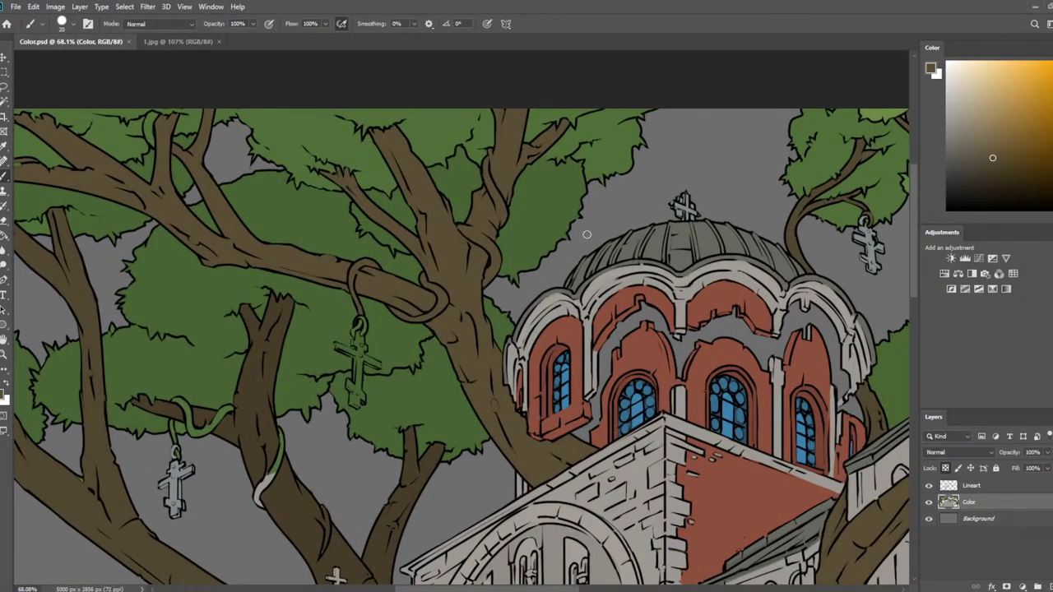
drag(646, 221, 643, 218)
key(i)
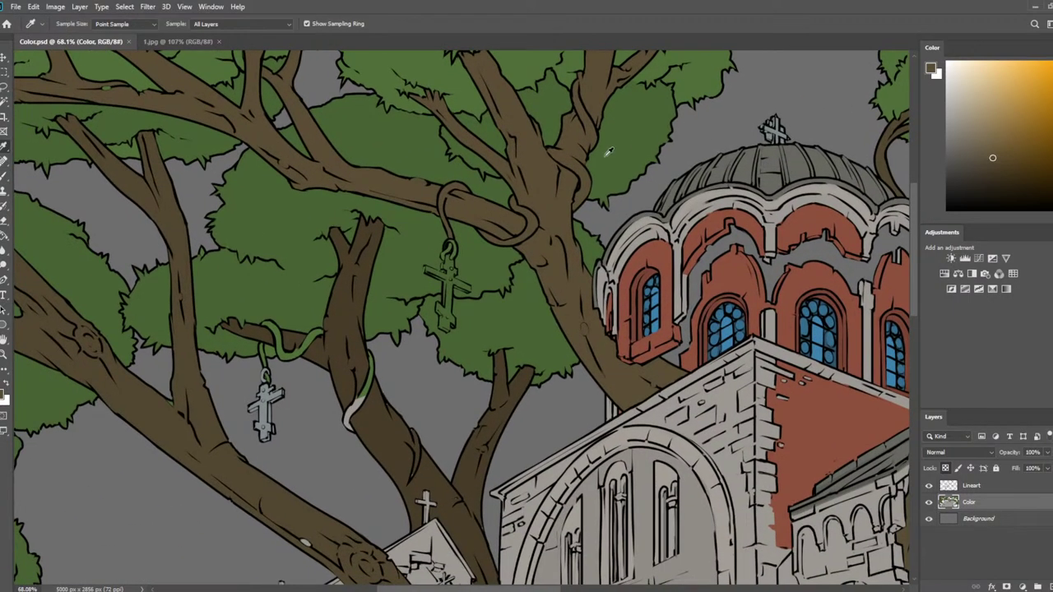
click(626, 144)
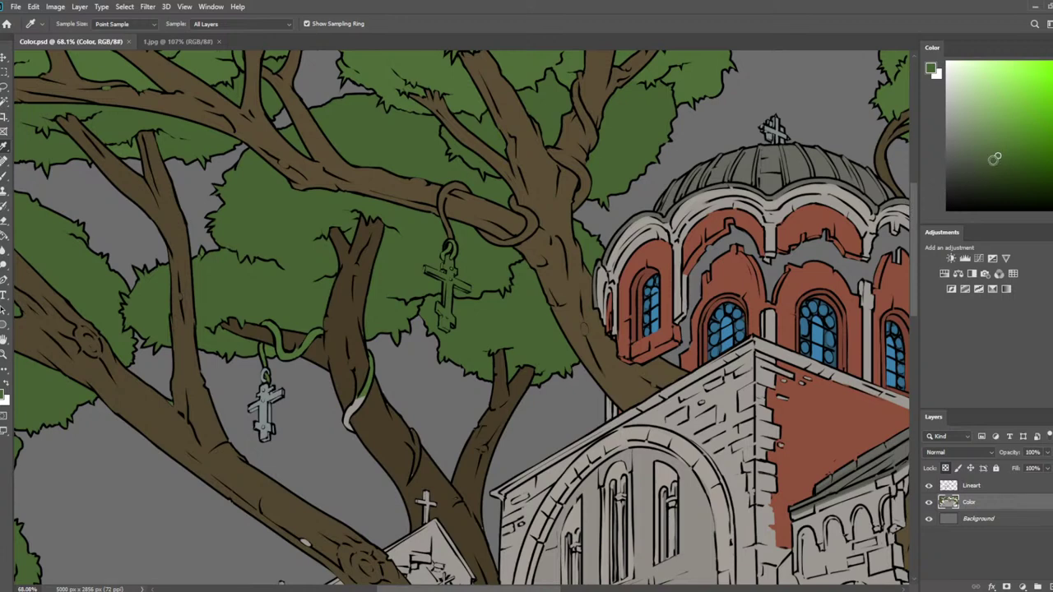
scroll(775, 158, down, 4)
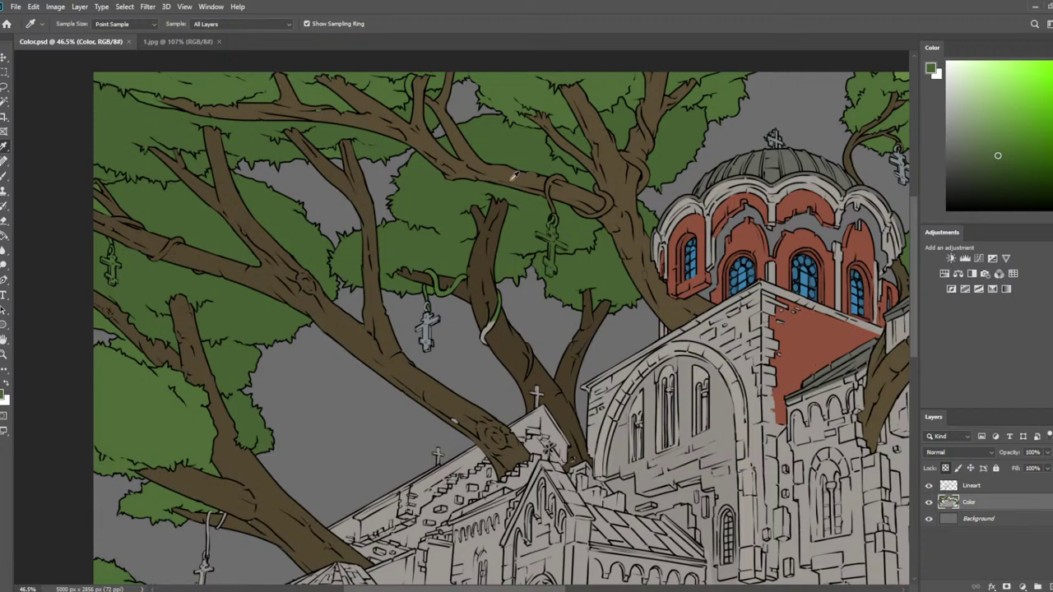
scroll(699, 256, down, 1)
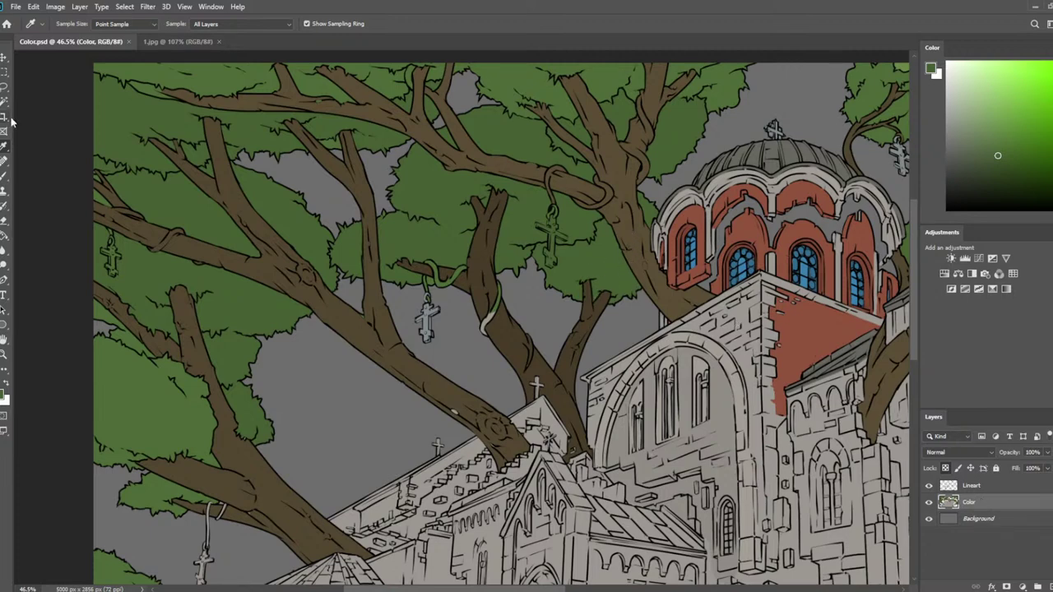
With the Magic Wand on the Lineart layer, select the foliage patch between the central hanging cross and the trunk beside the dome
key(w)
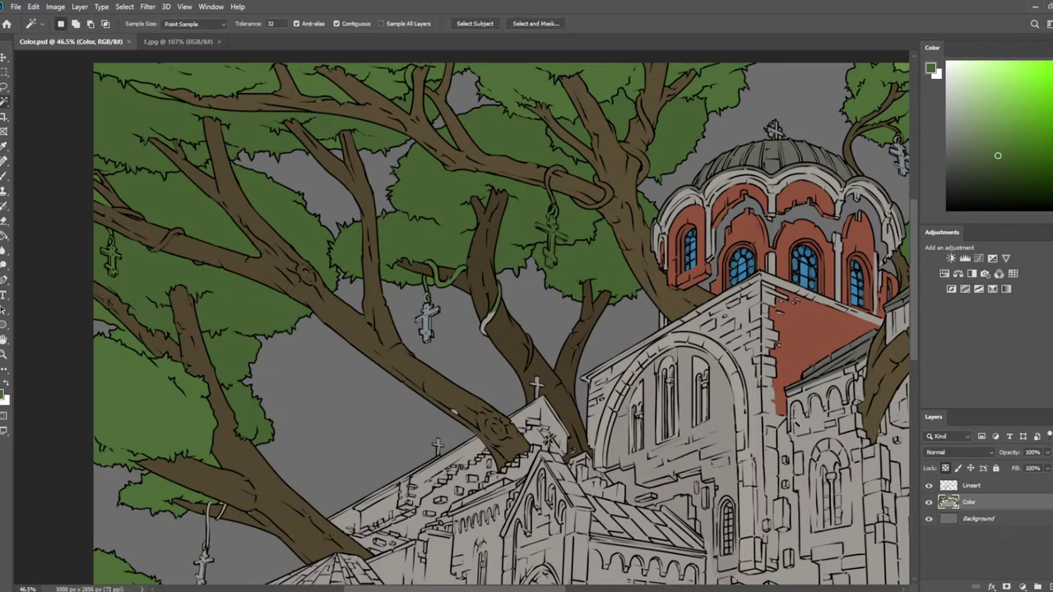
click(1001, 487)
click(599, 267)
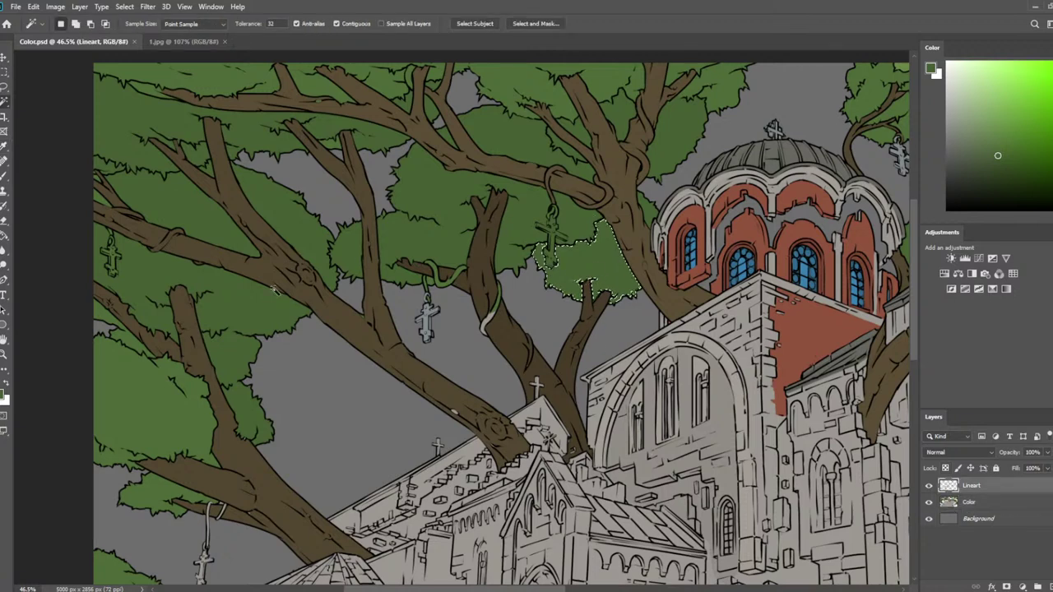
shift+click(152, 421)
scroll(194, 421, down, 2)
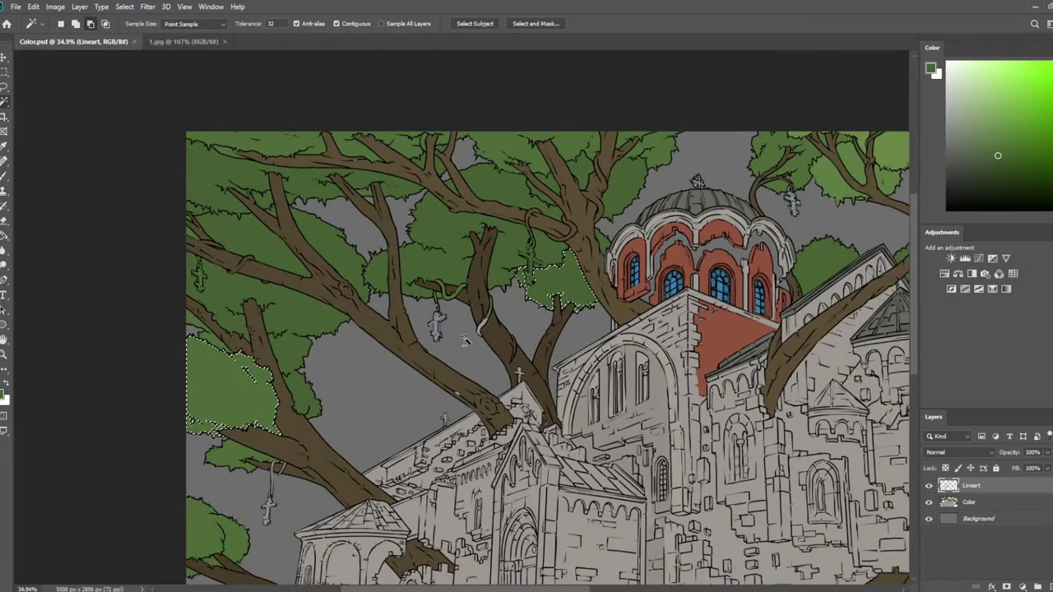
scroll(349, 352, up, 1)
key(ctrl+z)
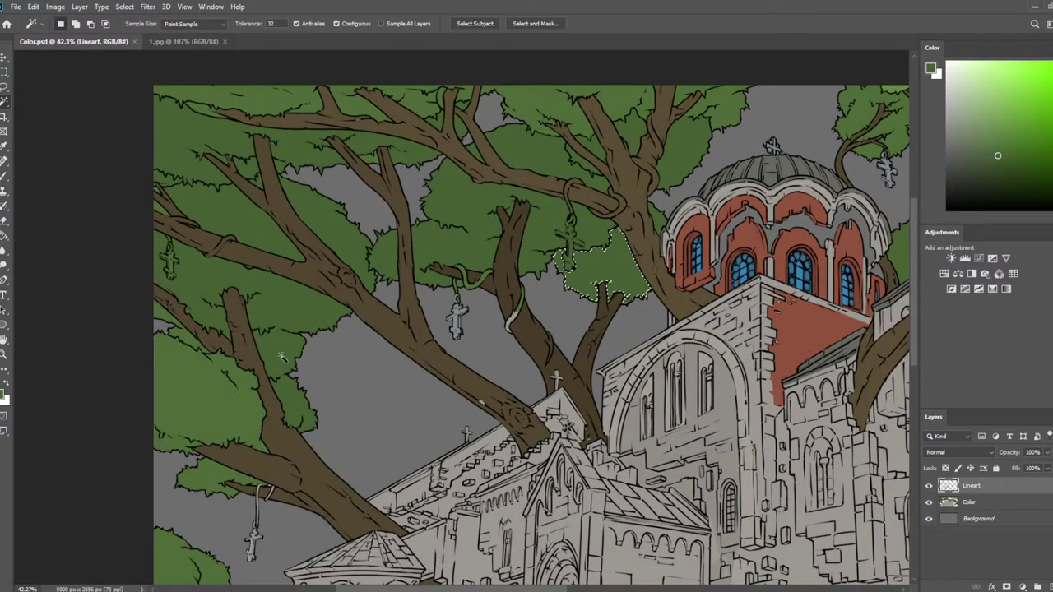
shift+click(287, 354)
key(ctrl+z)
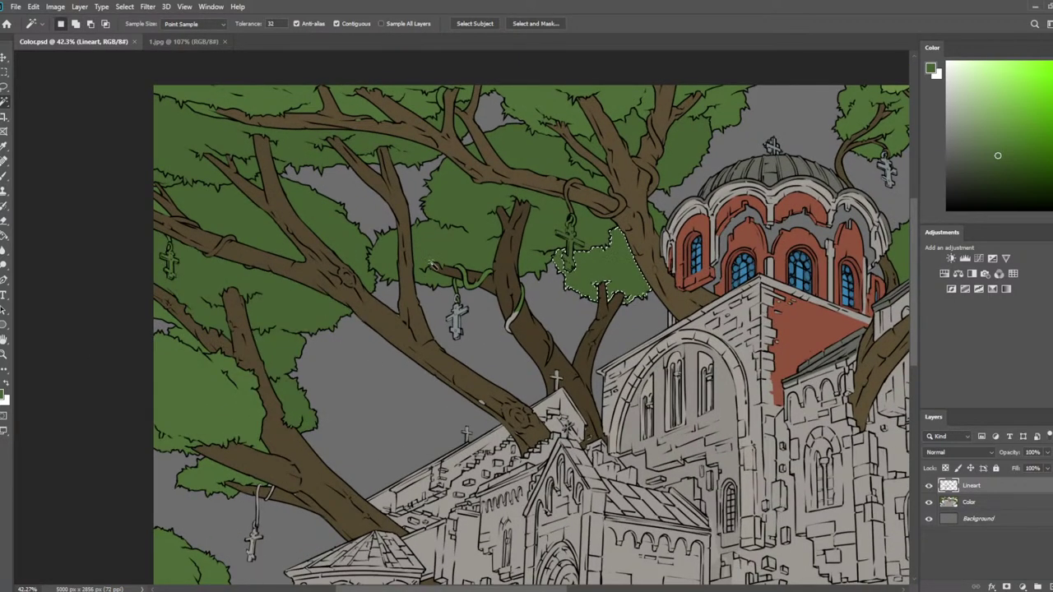
Add the small clump under the lower-left branch and the bushes at the illustration's lower-left edge to the selection
shift+click(220, 481)
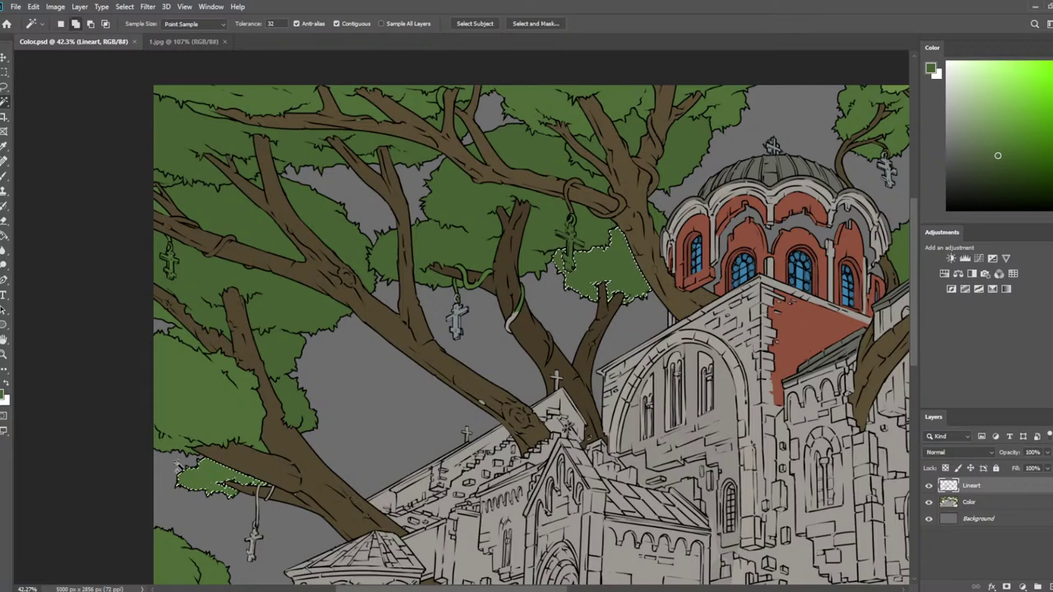
drag(224, 540, 228, 364)
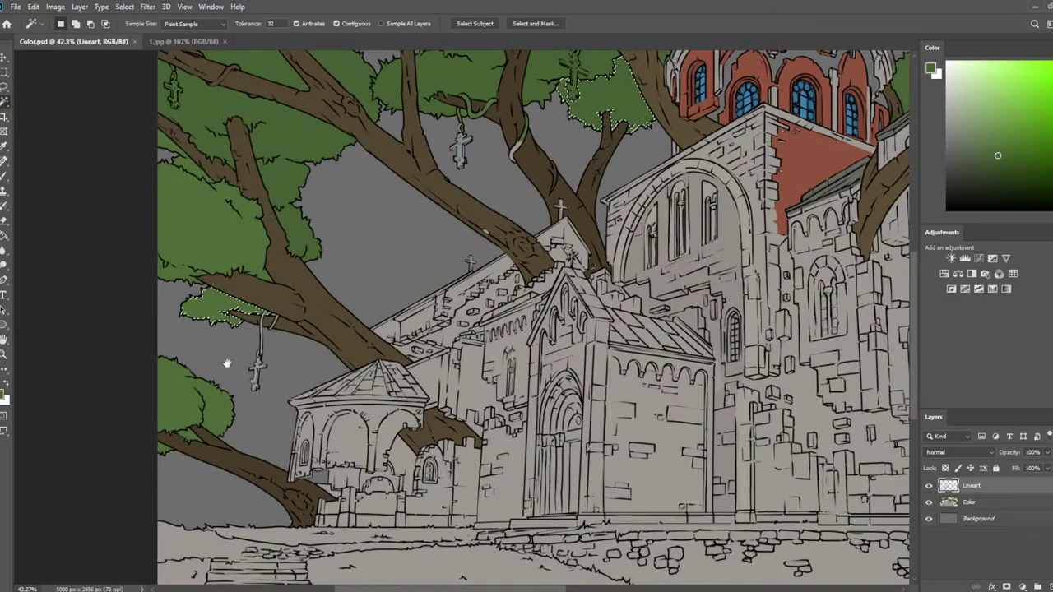
shift+click(197, 404)
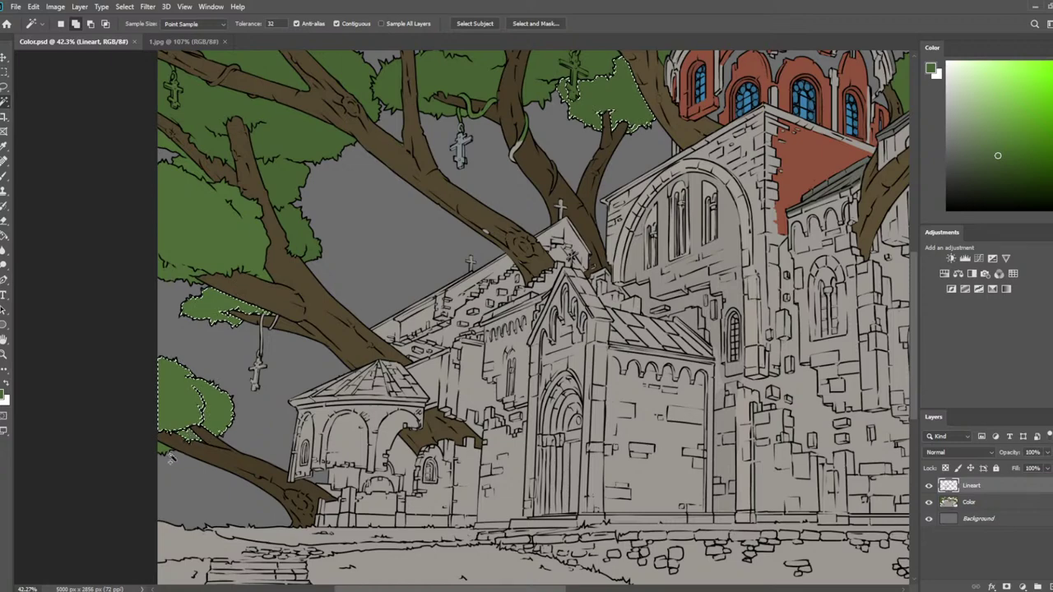
scroll(309, 289, down, 2)
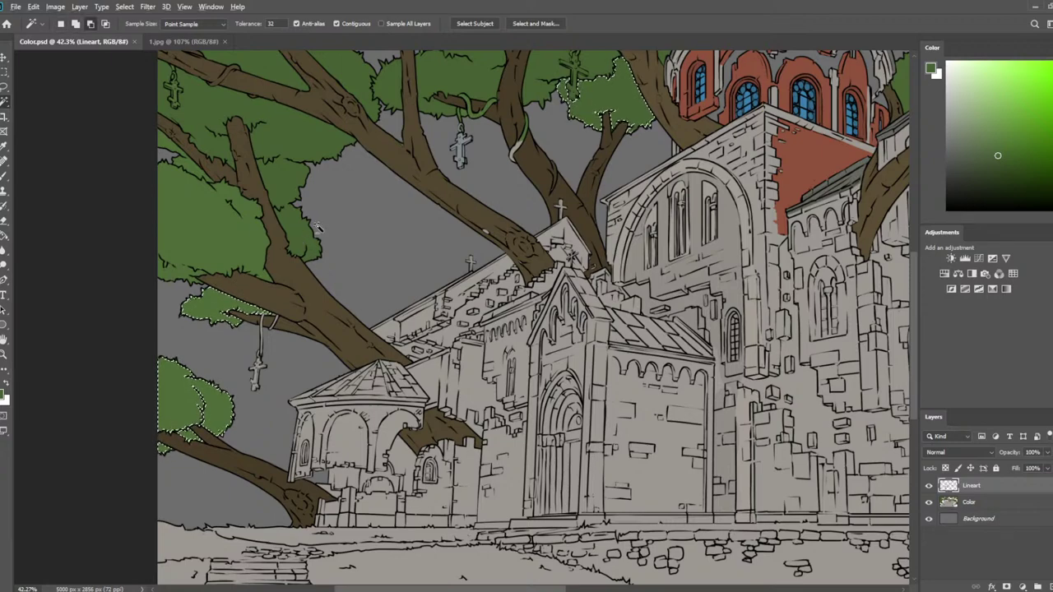
scroll(309, 289, down, 2)
scroll(125, 71, up, 3)
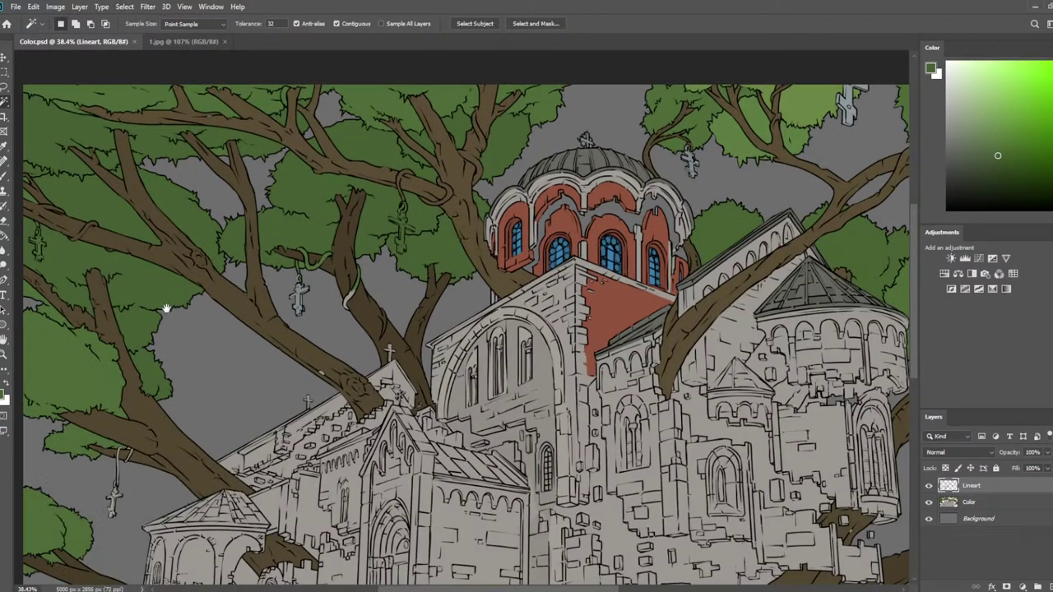
drag(164, 307, 242, 245)
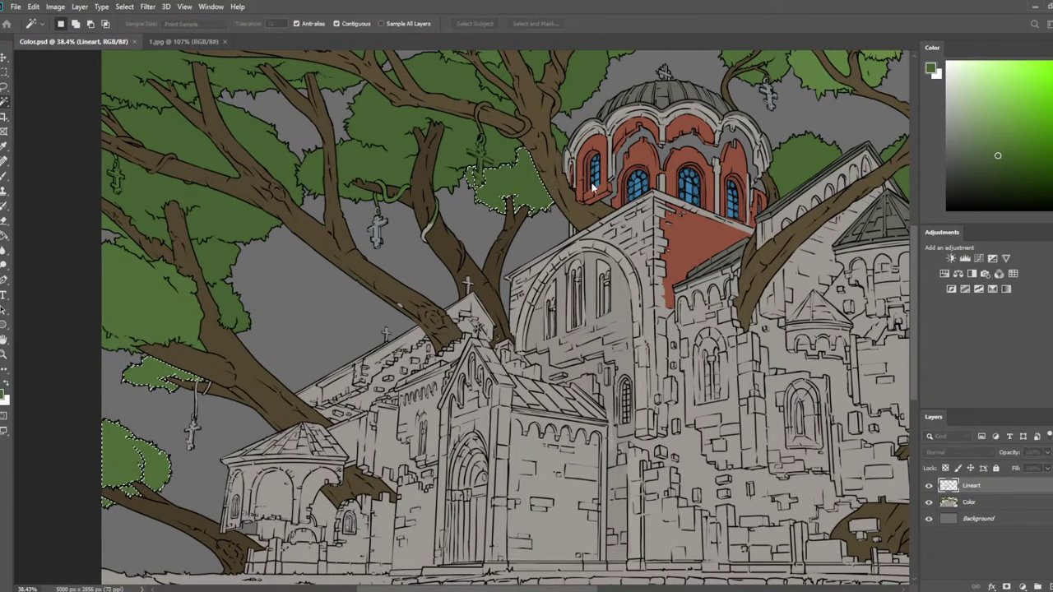
On the Color layer, paint all selected foliage clumps with a darker green using a large brush, then deselect
click(957, 501)
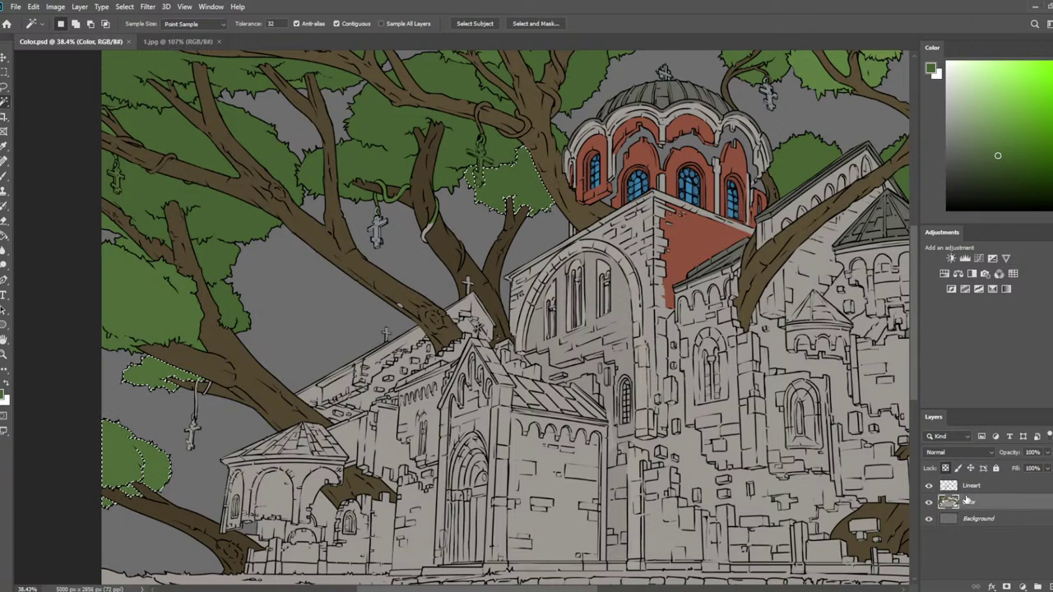
key(i)
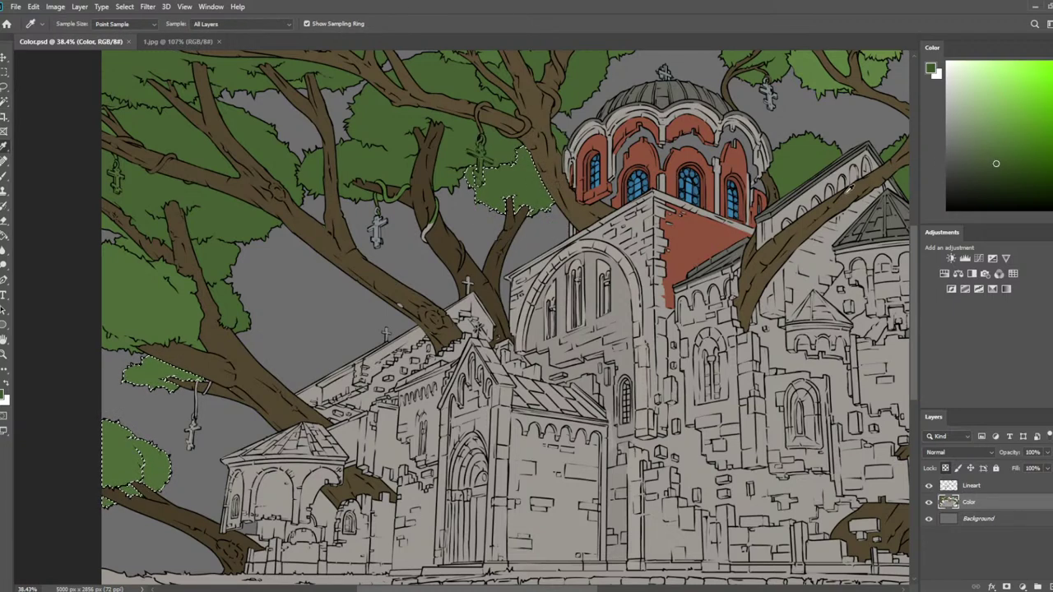
key(b)
key(bracketright)
key(bracketright)
key(bracketright)
key(bracketright)
key(bracketright)
key(bracketright)
key(bracketright)
key(bracketright)
key(bracketright)
key(bracketright)
key(bracketright)
key(bracketright)
key(bracketright)
key(bracketright)
key(bracketright)
key(bracketright)
key(bracketright)
key(bracketright)
key(bracketright)
key(bracketright)
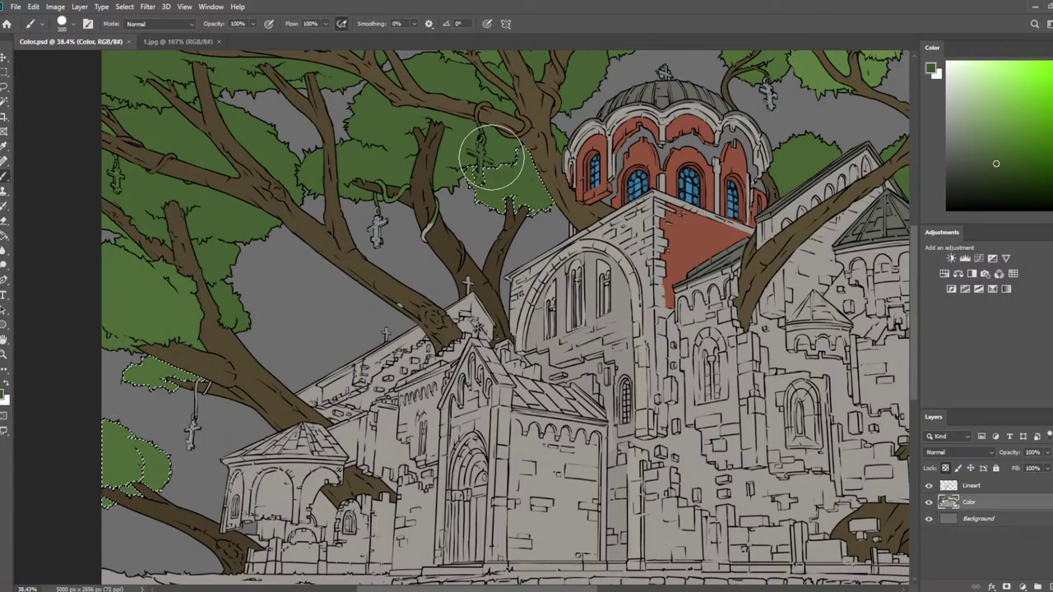
drag(529, 150, 508, 249)
key(bracketright)
mouse_move(151, 409)
mouse_down()
mouse_move(112, 361)
mouse_move(101, 477)
mouse_move(146, 524)
mouse_move(142, 493)
mouse_move(81, 446)
mouse_move(93, 525)
mouse_move(217, 333)
mouse_move(361, 247)
mouse_move(512, 226)
mouse_move(267, 436)
mouse_move(313, 391)
mouse_up()
key(l)
key(ctrl+d)
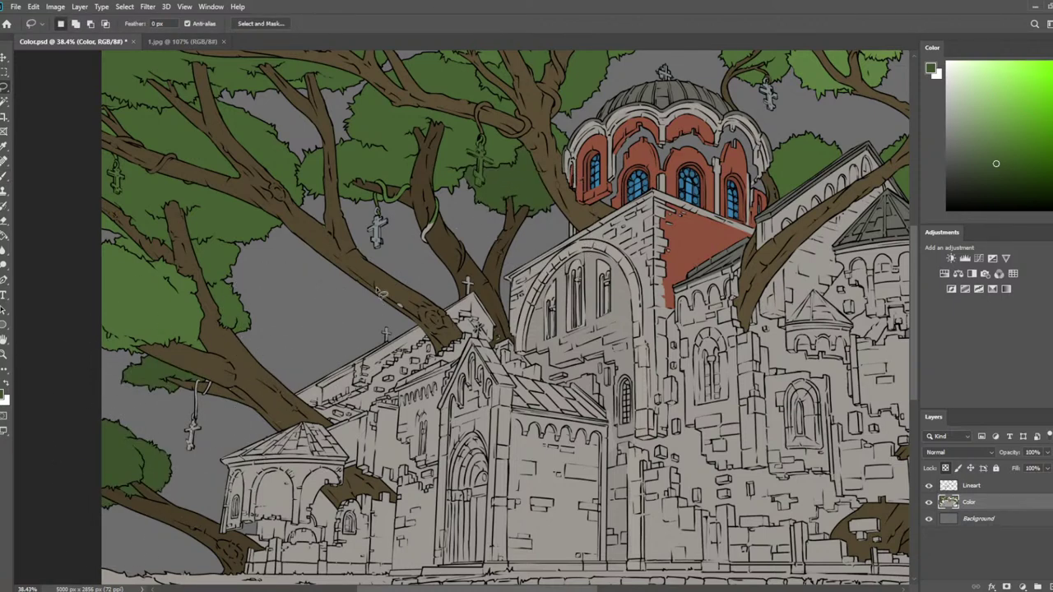
Paint the same dark green with a fine brush along the trunk-side edge of the small foliage clump behind the left tree
key(b)
key(bracketleft)
key(bracketleft)
key(bracketleft)
key(bracketleft)
key(bracketleft)
key(bracketleft)
key(bracketleft)
key(bracketleft)
key(bracketleft)
key(bracketleft)
key(bracketleft)
key(bracketleft)
key(bracketleft)
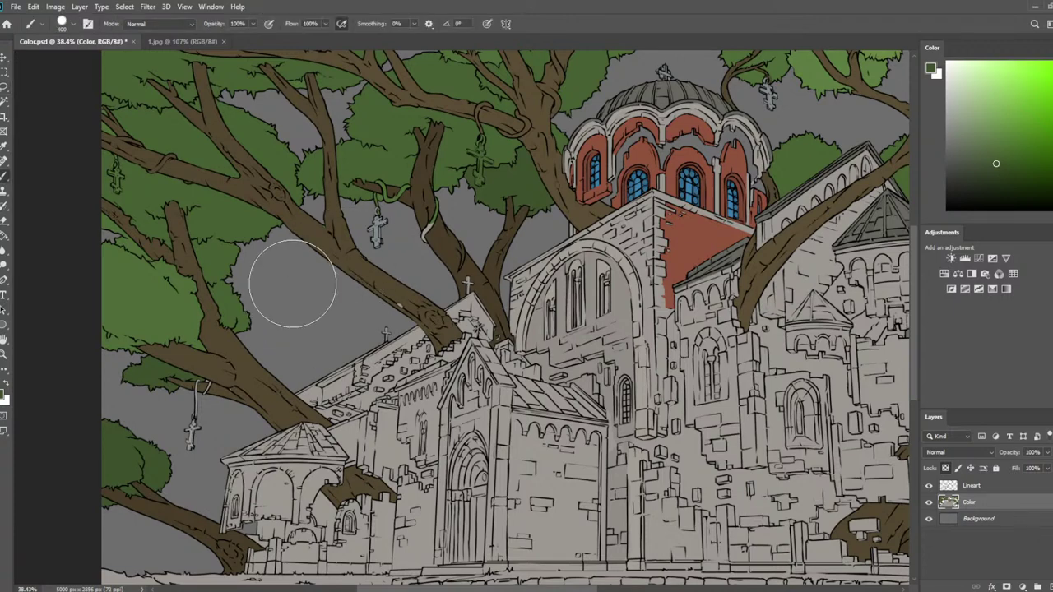
scroll(362, 178, up, 3)
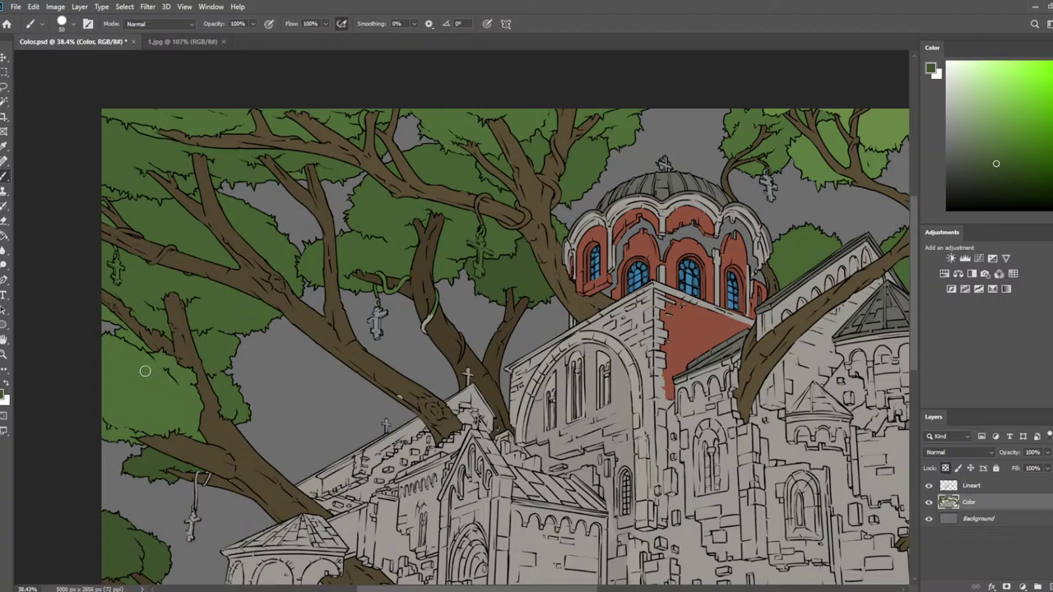
scroll(140, 369, up, 10)
scroll(389, 320, down, 4)
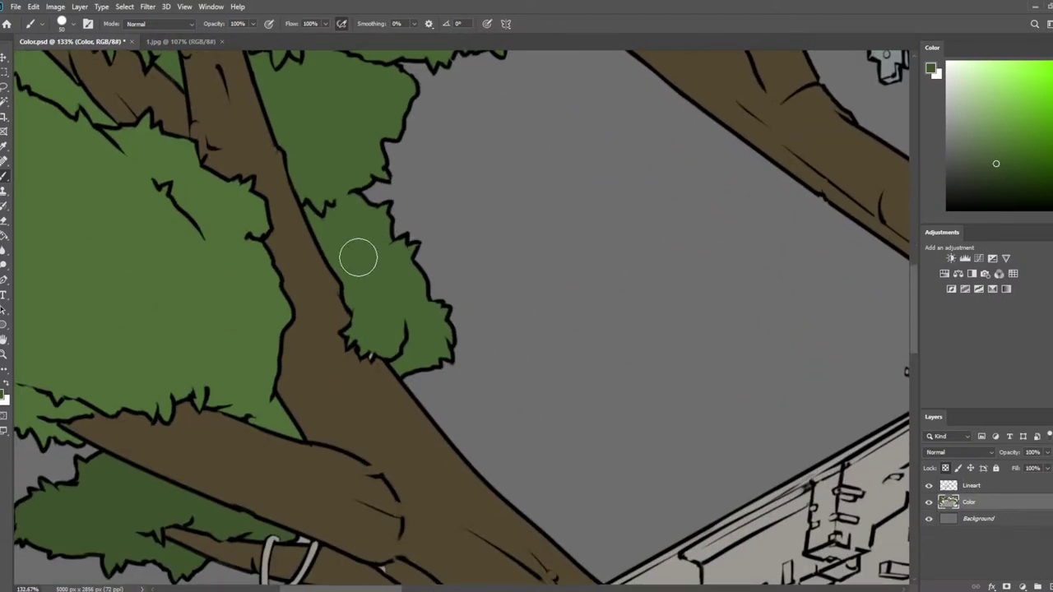
key(bracketleft)
key(bracketleft)
key(bracketleft)
mouse_move(311, 218)
mouse_down()
mouse_move(355, 293)
mouse_move(349, 343)
mouse_move(398, 372)
mouse_up()
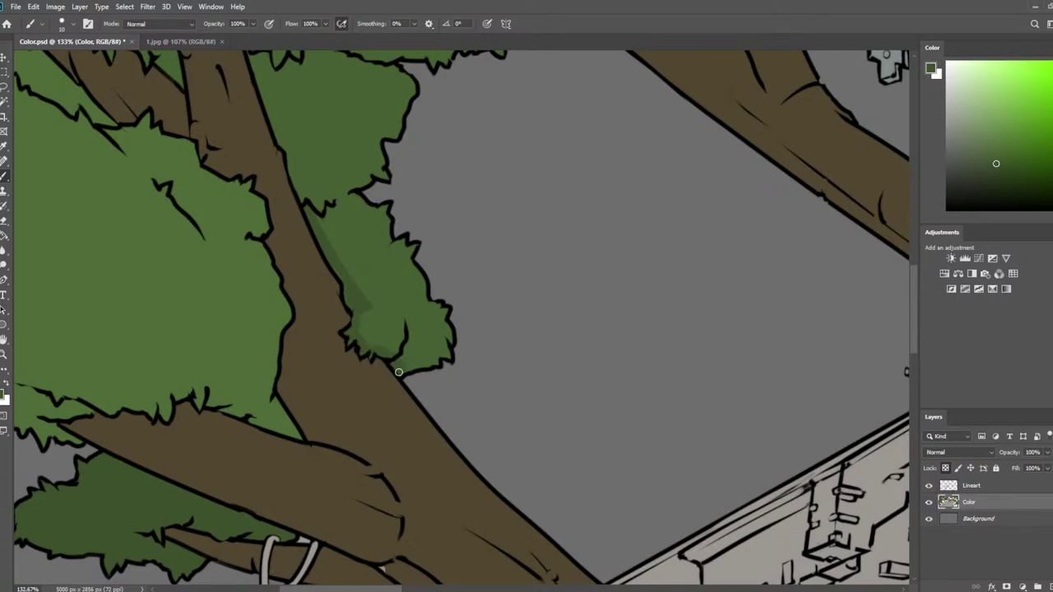
Fill the rest of the small clump behind the left tree's trunk with the dark green
key(bracketright)
key(bracketright)
key(bracketright)
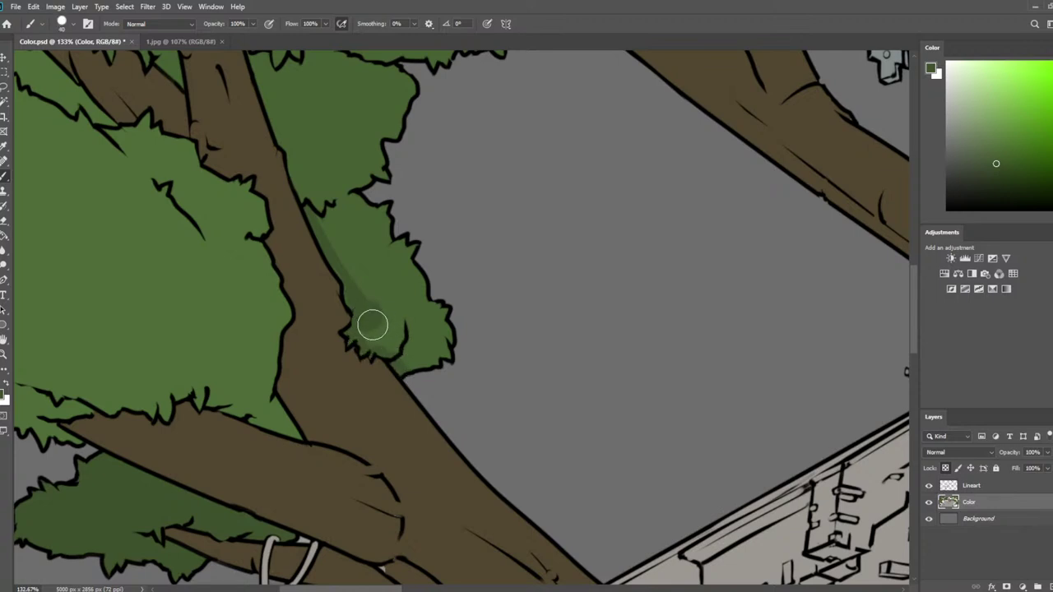
mouse_move(370, 322)
mouse_down()
mouse_move(428, 382)
mouse_move(418, 327)
mouse_move(436, 333)
mouse_move(436, 303)
mouse_move(391, 239)
mouse_move(409, 248)
mouse_move(456, 344)
mouse_move(385, 227)
mouse_move(355, 209)
mouse_move(348, 225)
mouse_move(332, 219)
mouse_move(335, 237)
mouse_move(326, 230)
mouse_move(409, 338)
mouse_move(356, 231)
mouse_move(340, 246)
mouse_move(361, 239)
mouse_move(460, 355)
mouse_up()
key([)
key([)
key([)
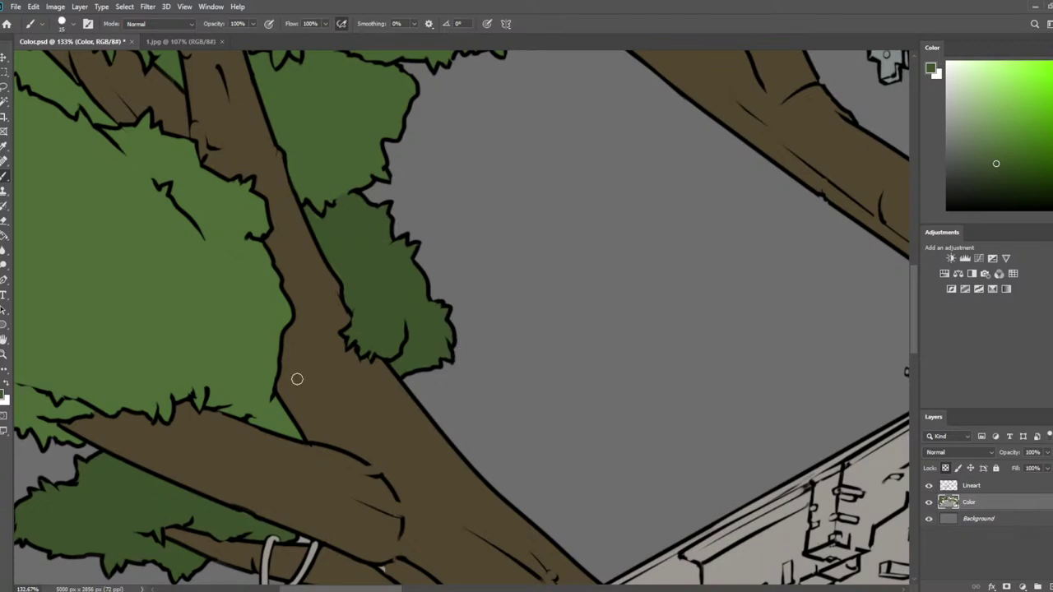
Paint the small foliage patch between the central trunk and the dome with the dark green
scroll(494, 356, down, 8)
scroll(381, 308, up, 3)
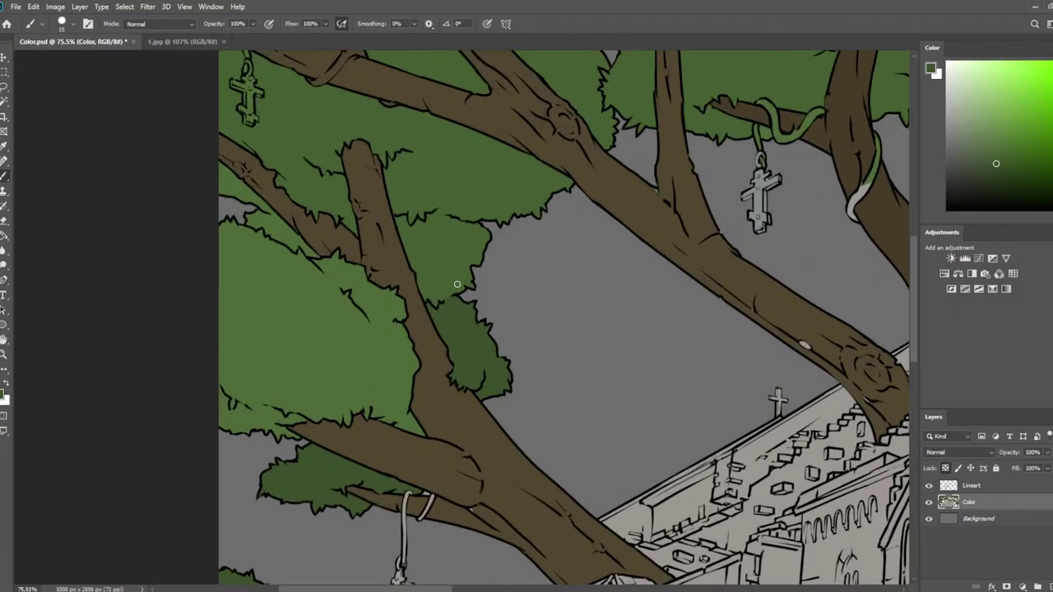
drag(456, 199, 434, 294)
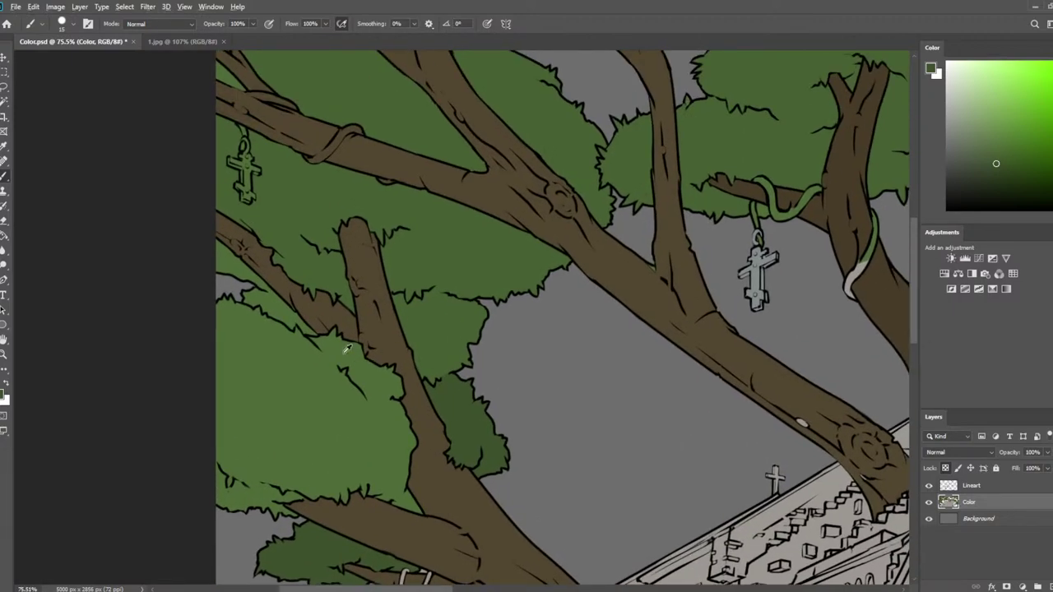
scroll(346, 347, down, 3)
scroll(765, 189, up, 4)
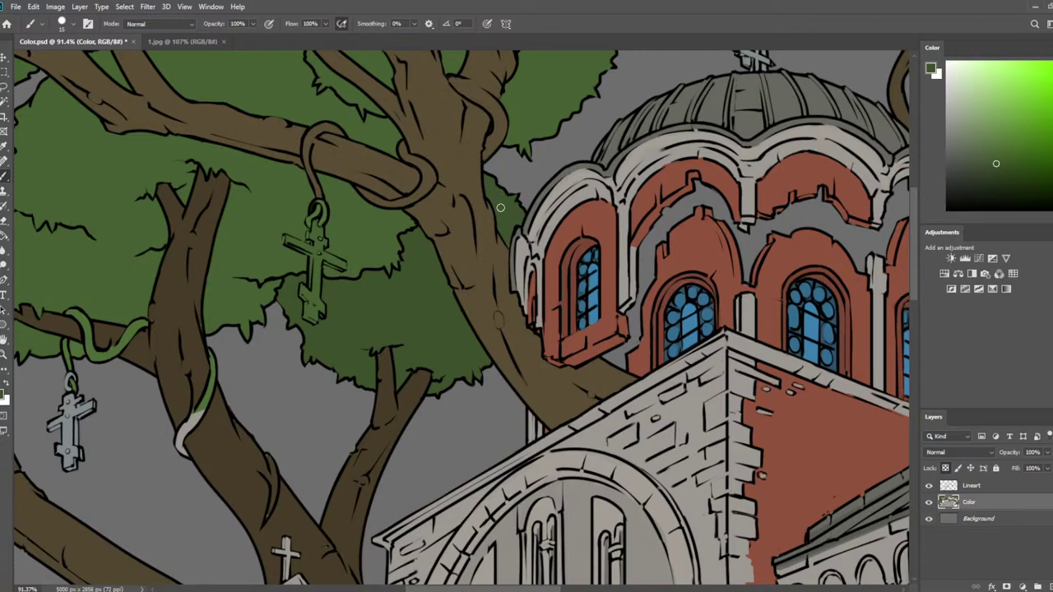
scroll(501, 218, down, 5)
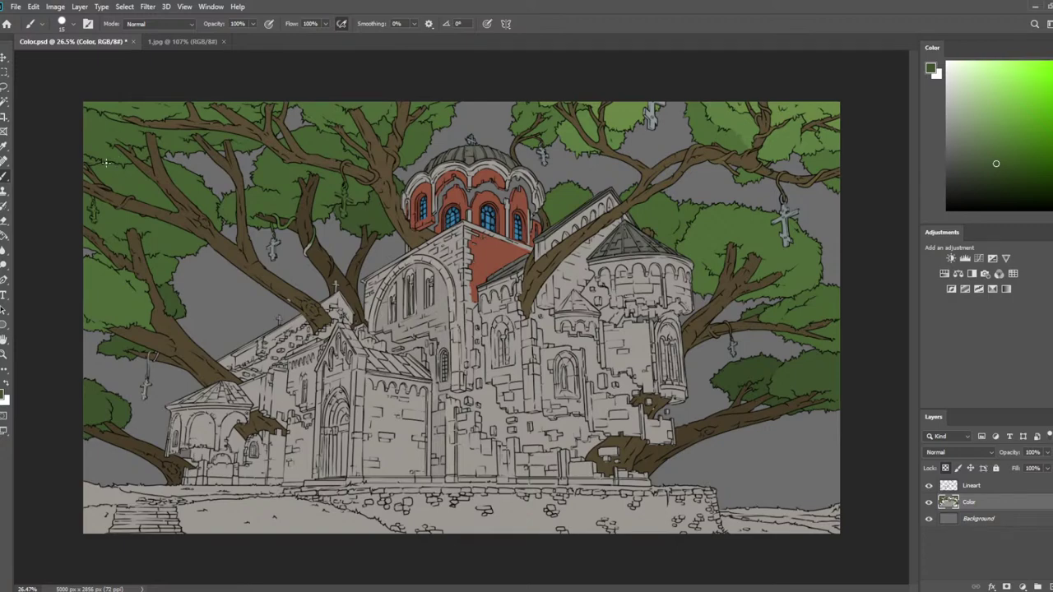
scroll(105, 163, up, 8)
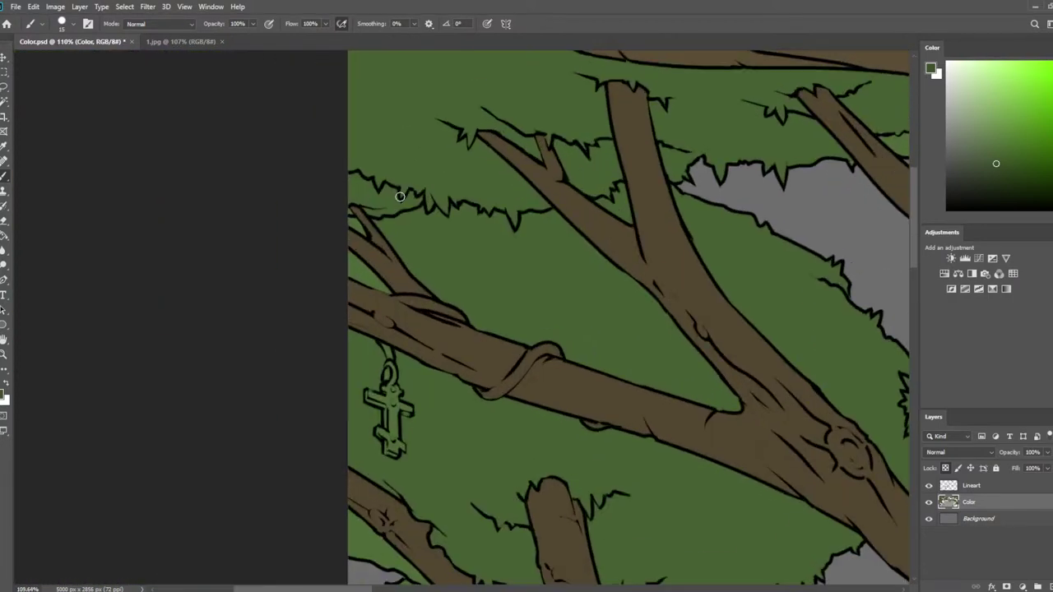
drag(539, 314, 352, 130)
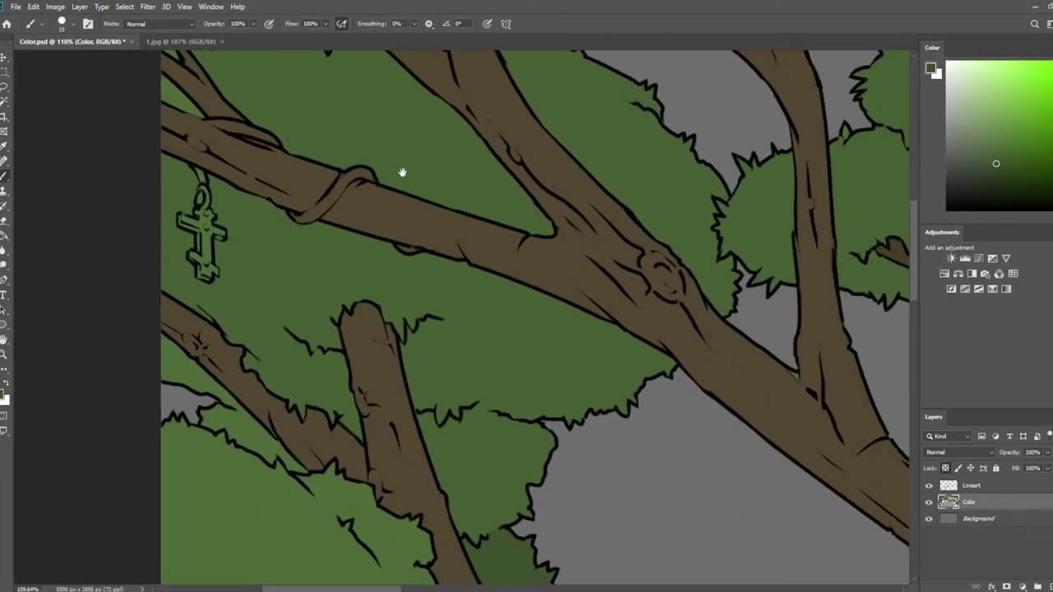
Paint the narrow foliage patch behind the thin left-edge branch with the dark green, then resample that green
drag(517, 416, 466, 134)
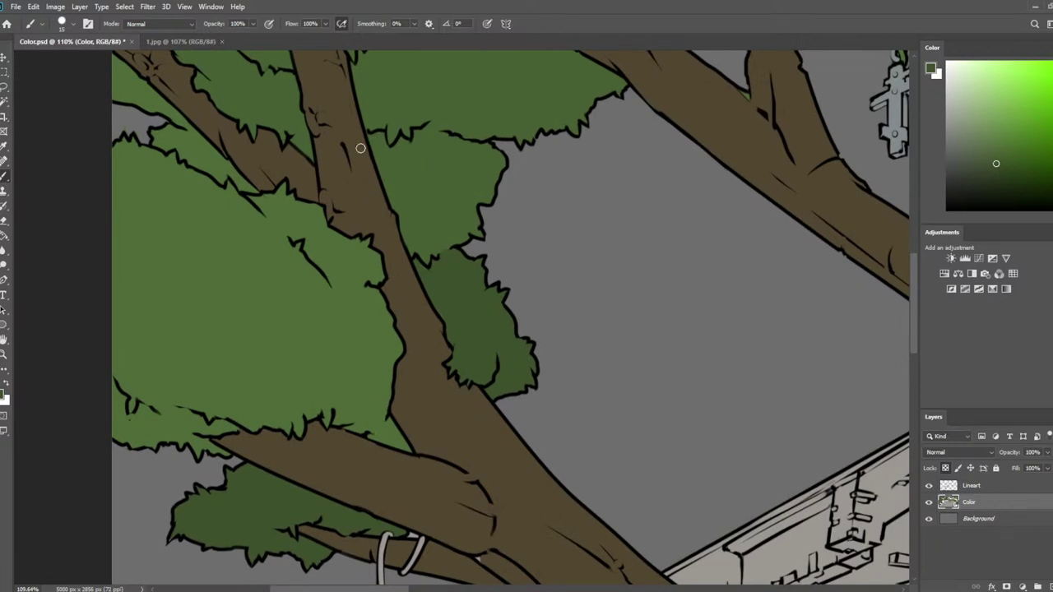
mouse_move(161, 128)
mouse_down()
mouse_move(173, 140)
mouse_move(158, 140)
mouse_move(236, 180)
mouse_move(222, 163)
mouse_move(250, 191)
mouse_move(181, 134)
mouse_move(216, 157)
mouse_up()
alt+click(228, 145)
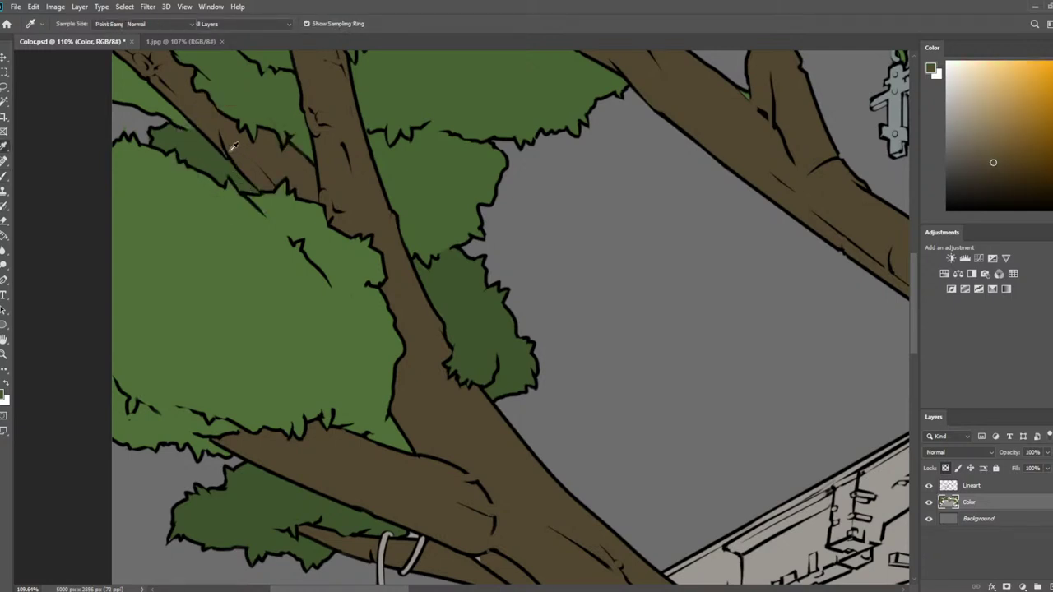
alt+click(201, 153)
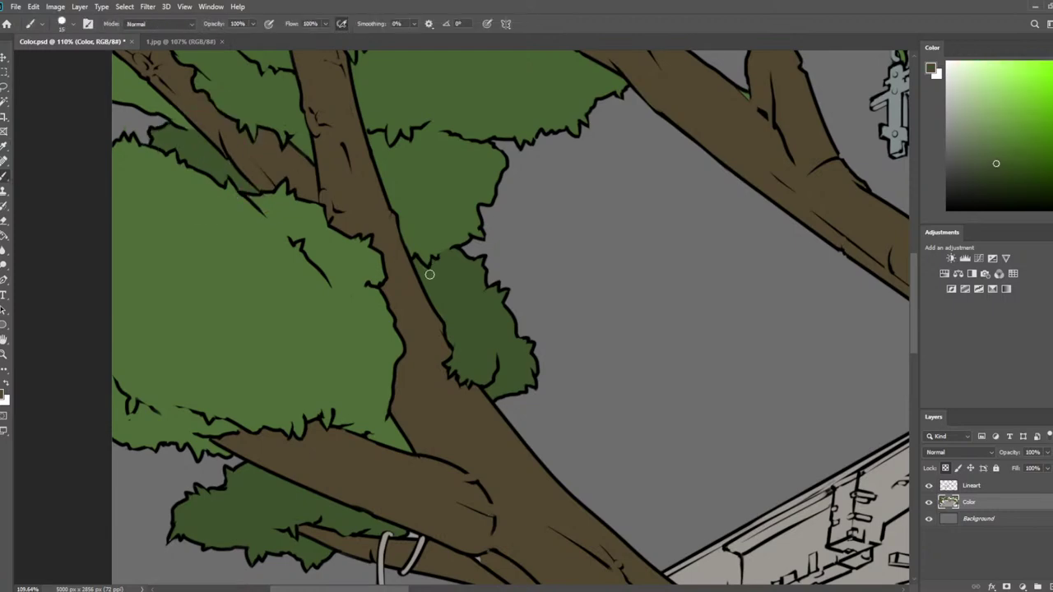
drag(439, 287, 513, 201)
scroll(296, 214, down, 8)
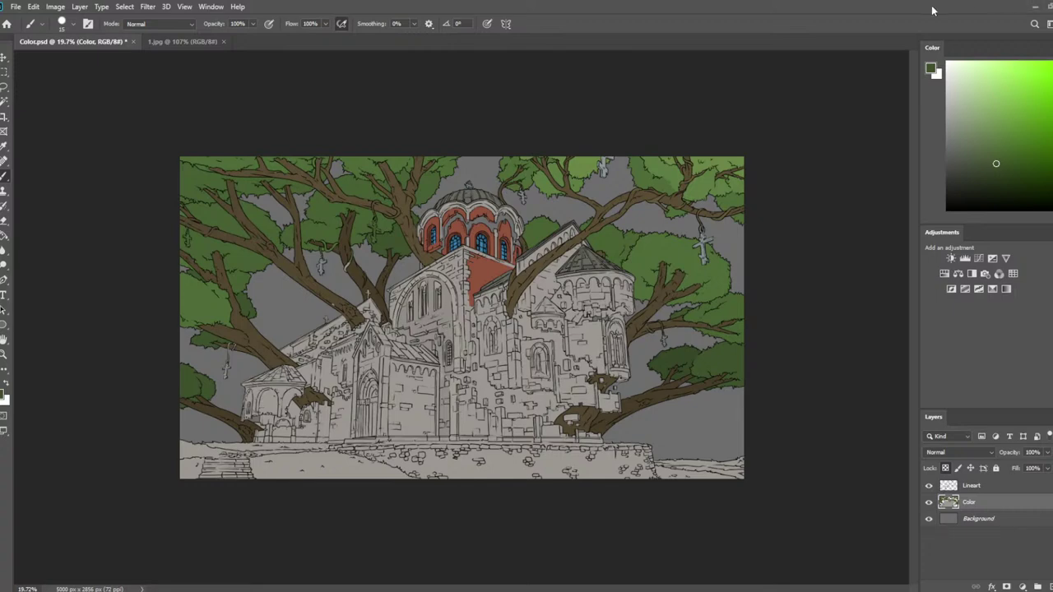
Sample the dark foliage green and select the clump between the dome and gabled roof using the Lineart layer, then return to the Color layer
scroll(183, 369, up, 2)
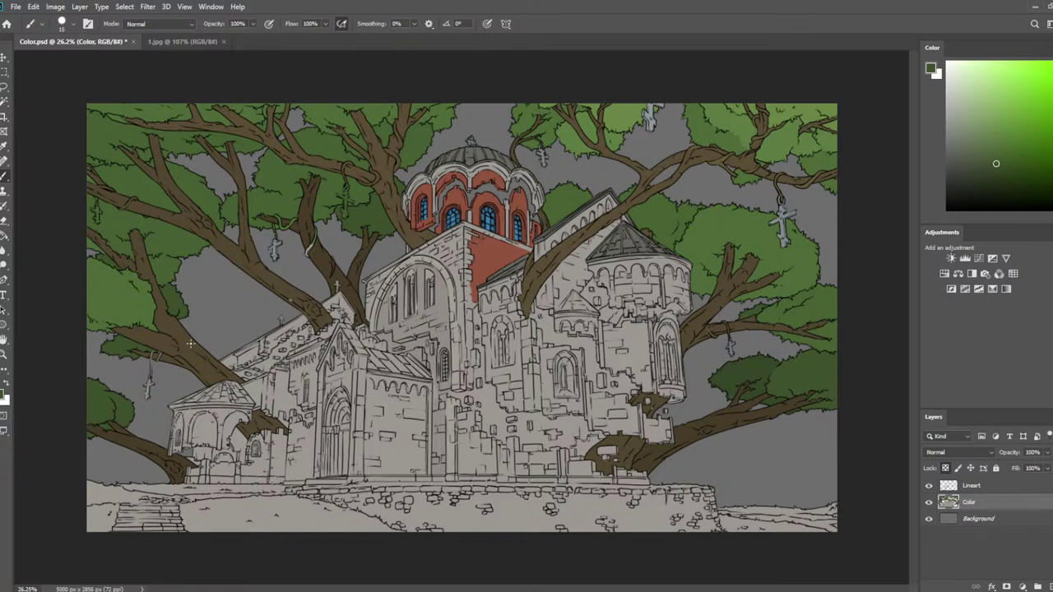
alt+click(824, 366)
scroll(668, 160, up, 5)
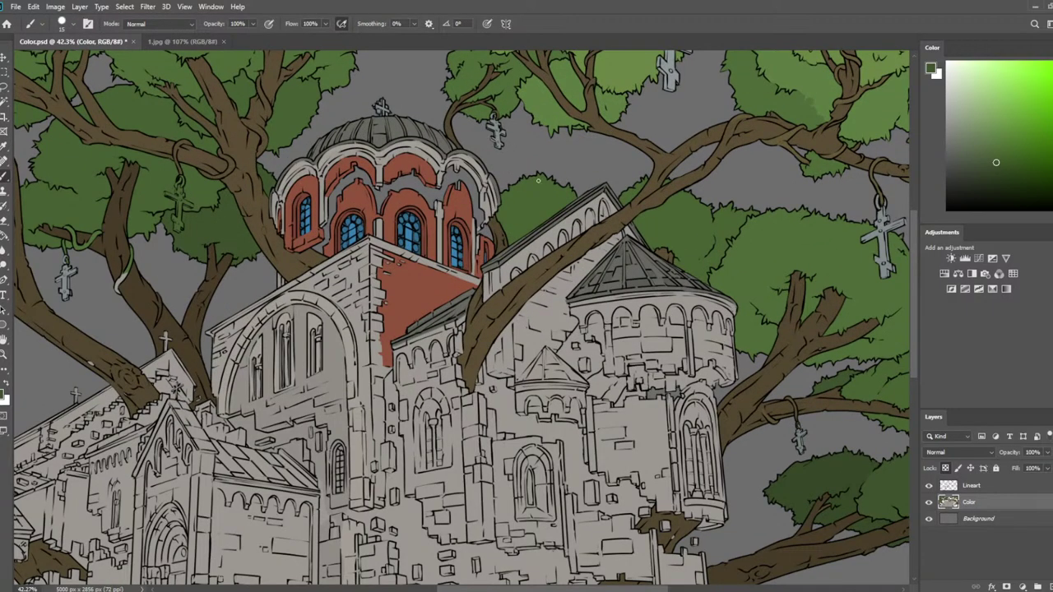
scroll(542, 186, up, 4)
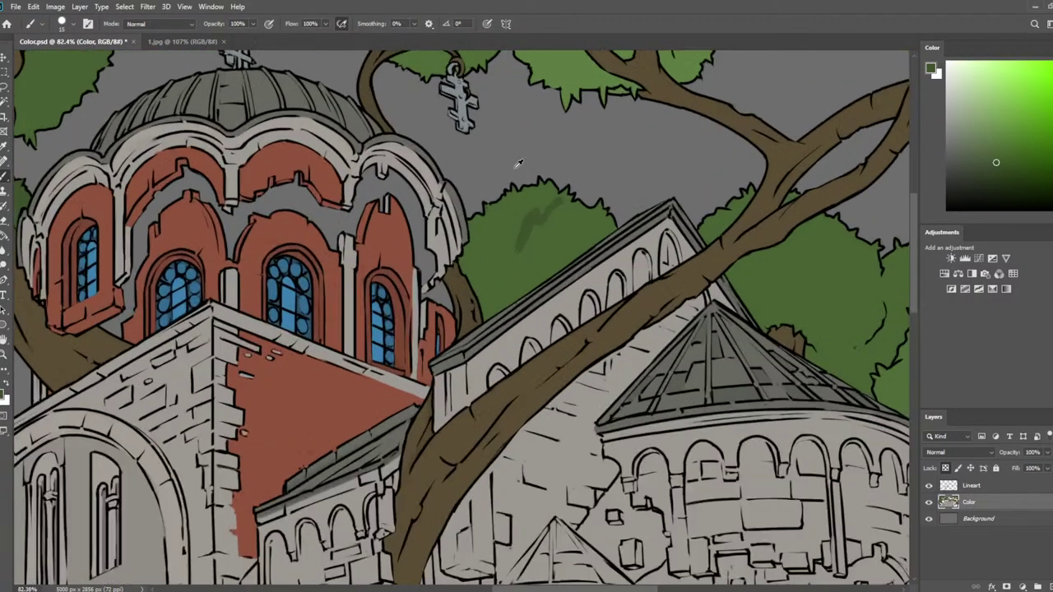
click(4, 101)
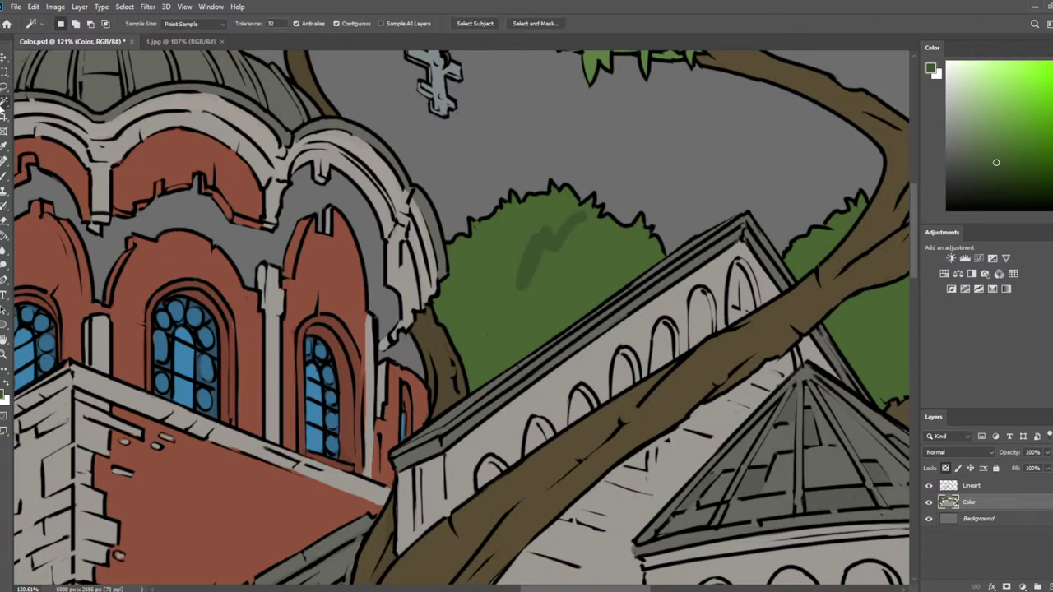
click(970, 486)
click(586, 273)
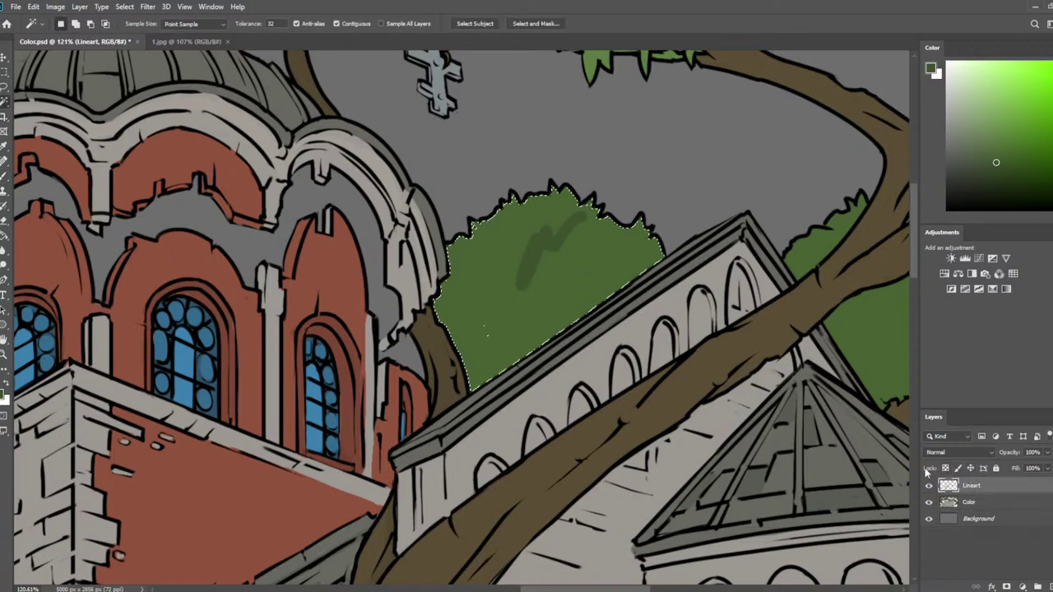
click(973, 505)
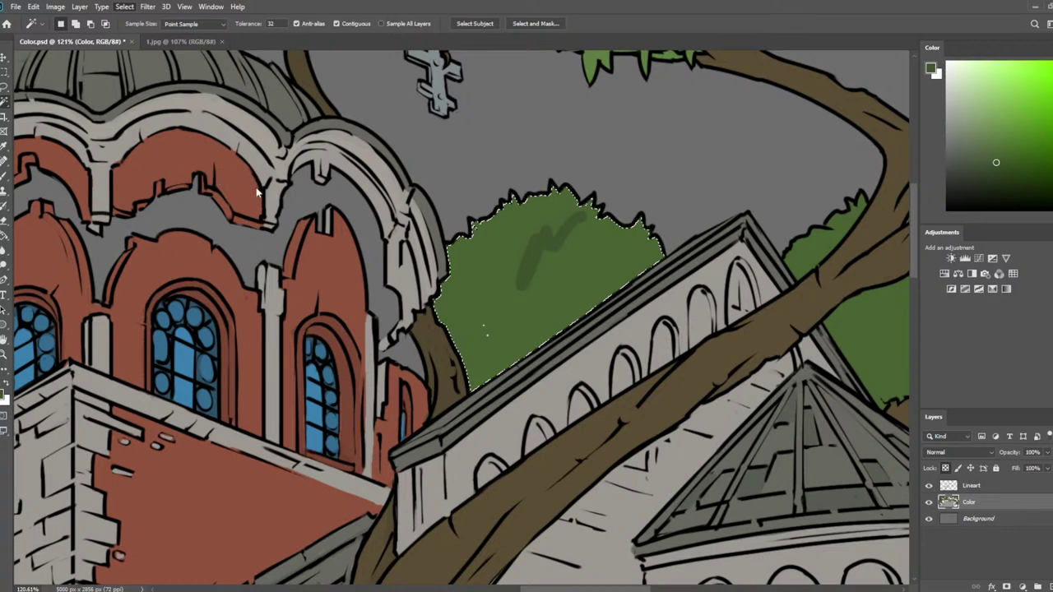
Fill the selected clump between the dome and the gabled roof with the dark green using a large brush, then deselect
key(b)
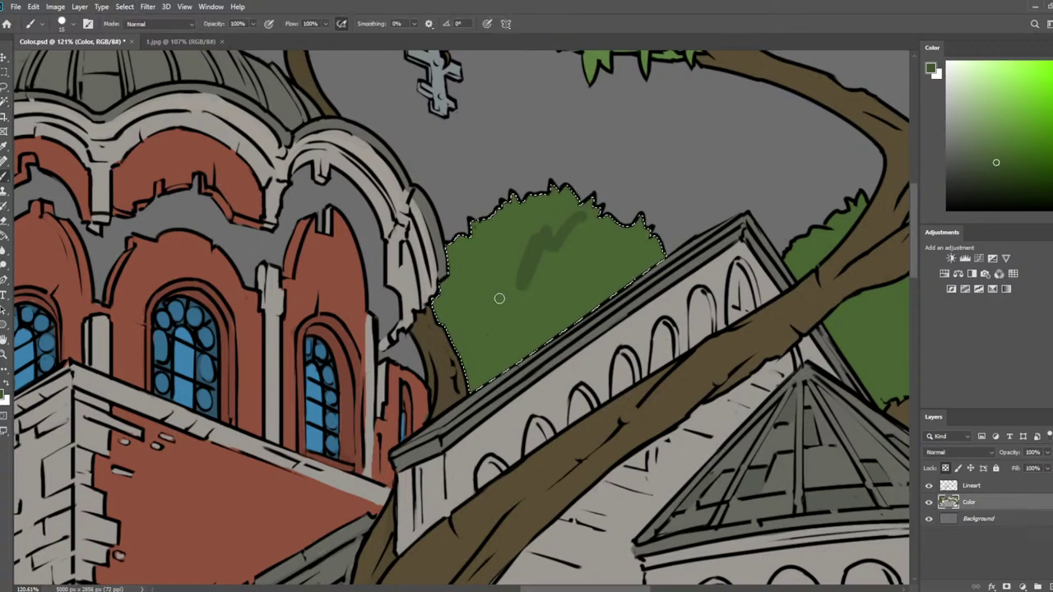
key(])
key(])
key(])
key(])
key(])
key(])
key(])
key(])
key(])
key(])
key(])
key(])
key(])
key(])
key(])
mouse_move(543, 235)
mouse_down()
mouse_move(467, 340)
mouse_move(643, 251)
mouse_up()
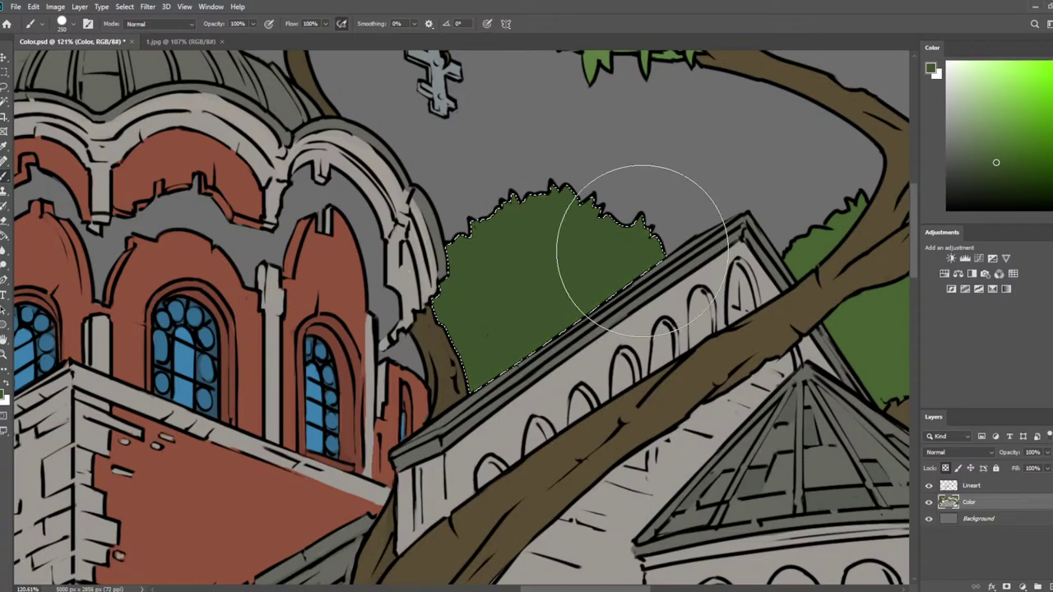
key(l)
key(ctrl+d)
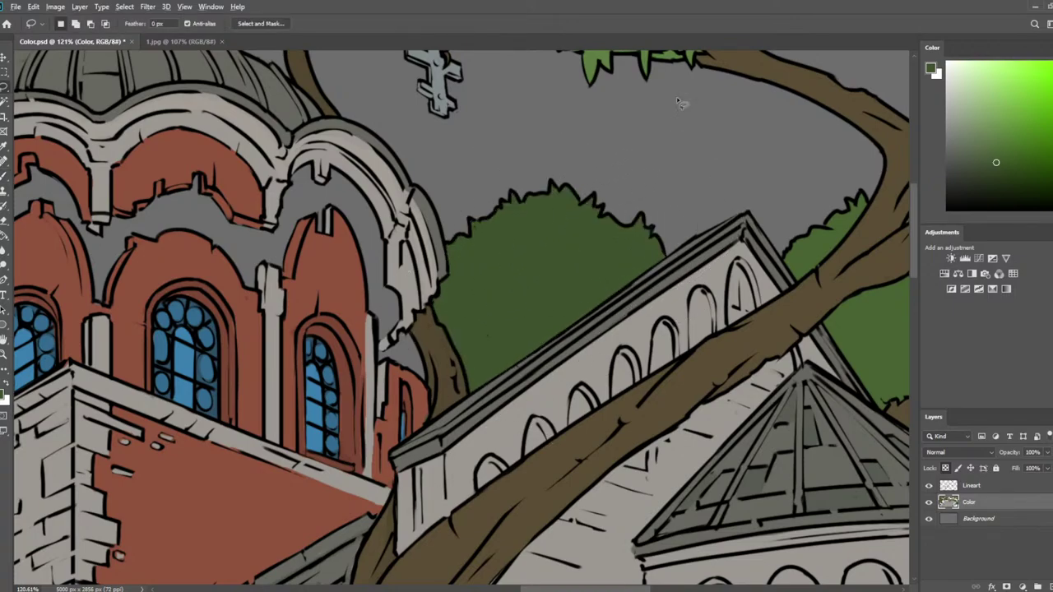
scroll(482, 148, down, 10)
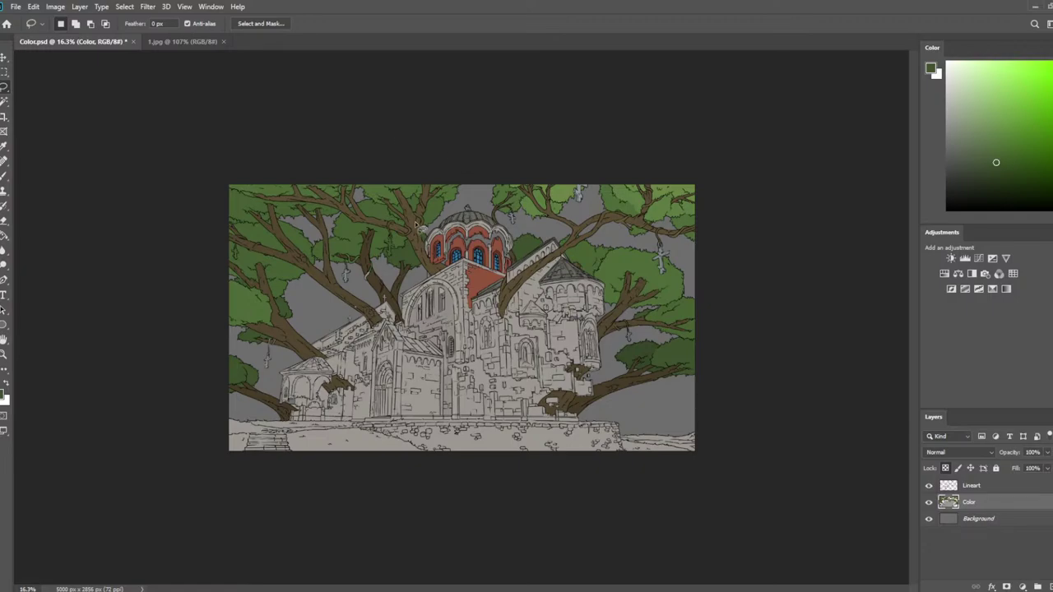
Sample the olive brown of the right branch's vine and paint the vine twisting around the central tree's upper trunk with a size 10 brush
scroll(487, 296, up, 4)
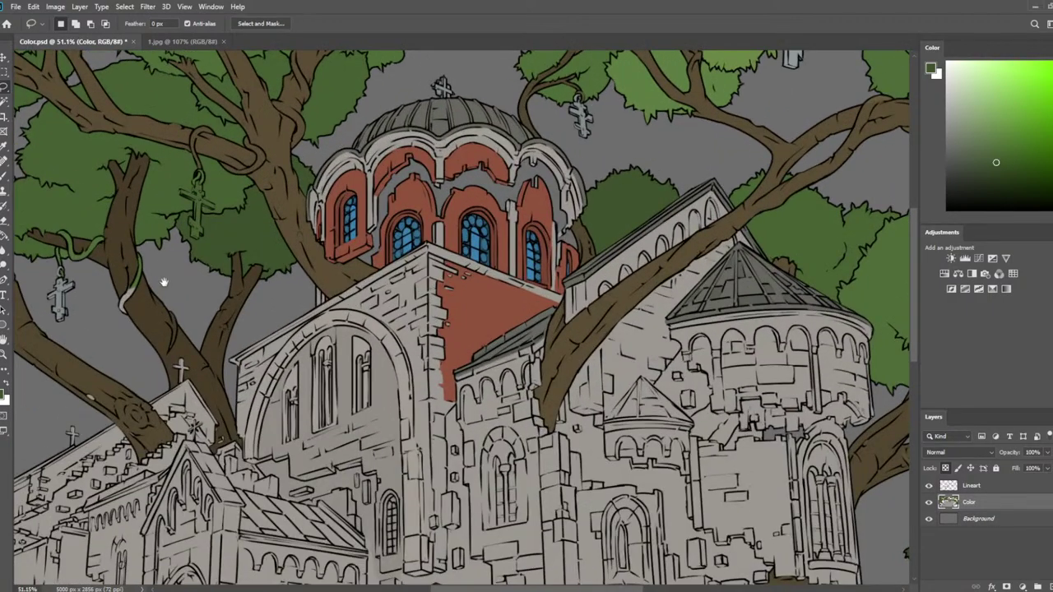
drag(162, 282, 482, 235)
scroll(482, 235, up, 2)
scroll(466, 156, up, 3)
scroll(462, 152, down, 1)
scroll(457, 145, down, 3)
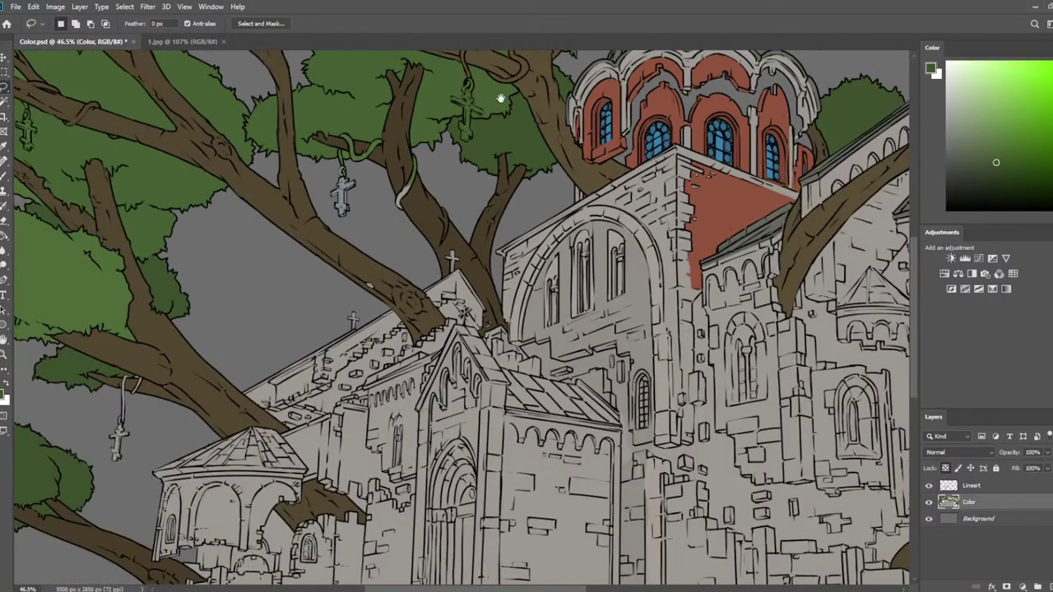
drag(498, 97, 530, 286)
scroll(646, 219, up, 7)
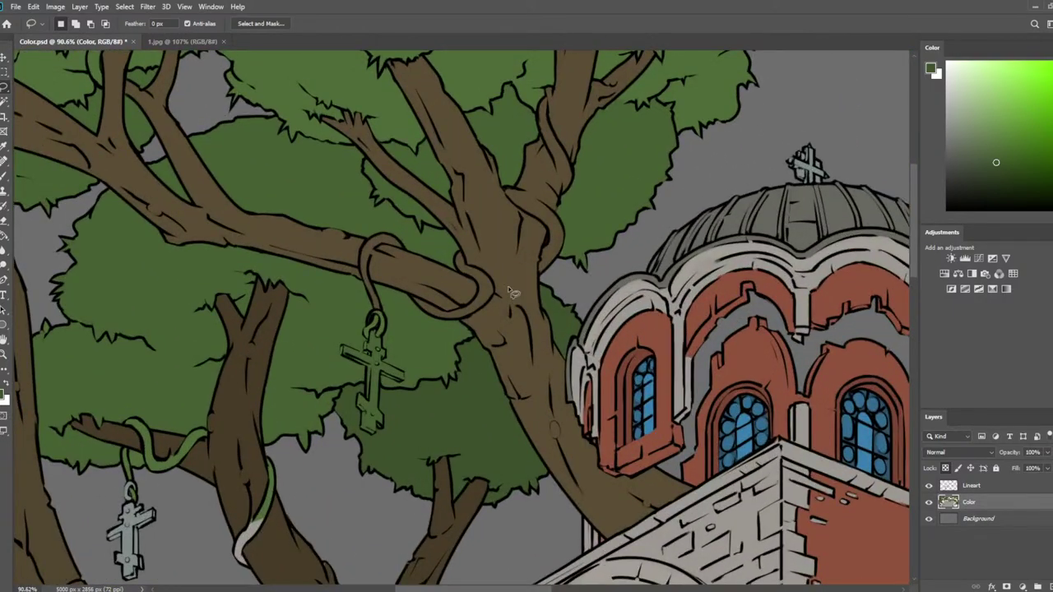
drag(678, 272, 197, 253)
drag(872, 304, 541, 324)
key(i)
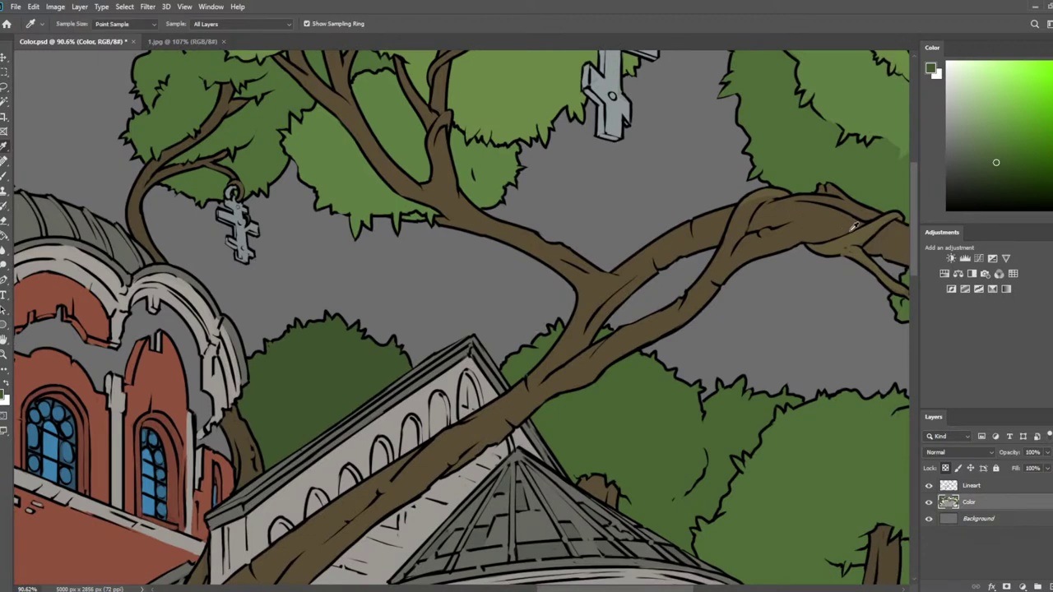
click(866, 232)
scroll(682, 296, left, 10)
drag(666, 317, 596, 386)
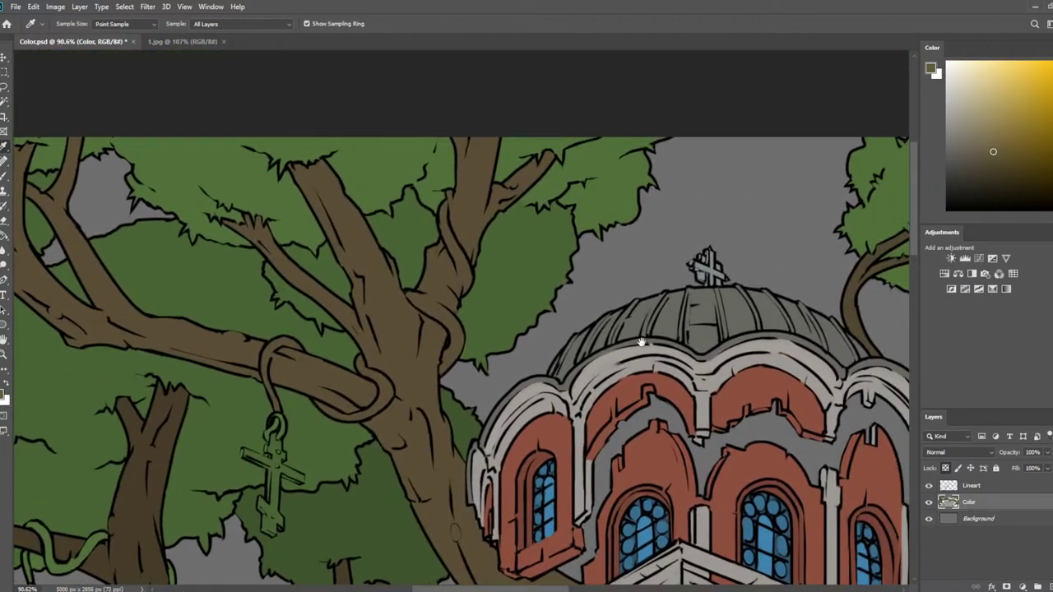
key(b)
key(bracketleft)
key(bracketleft)
key(bracketleft)
key(bracketleft)
key(bracketleft)
key(bracketleft)
key(bracketleft)
key(bracketleft)
key(bracketleft)
key(bracketleft)
key(bracketleft)
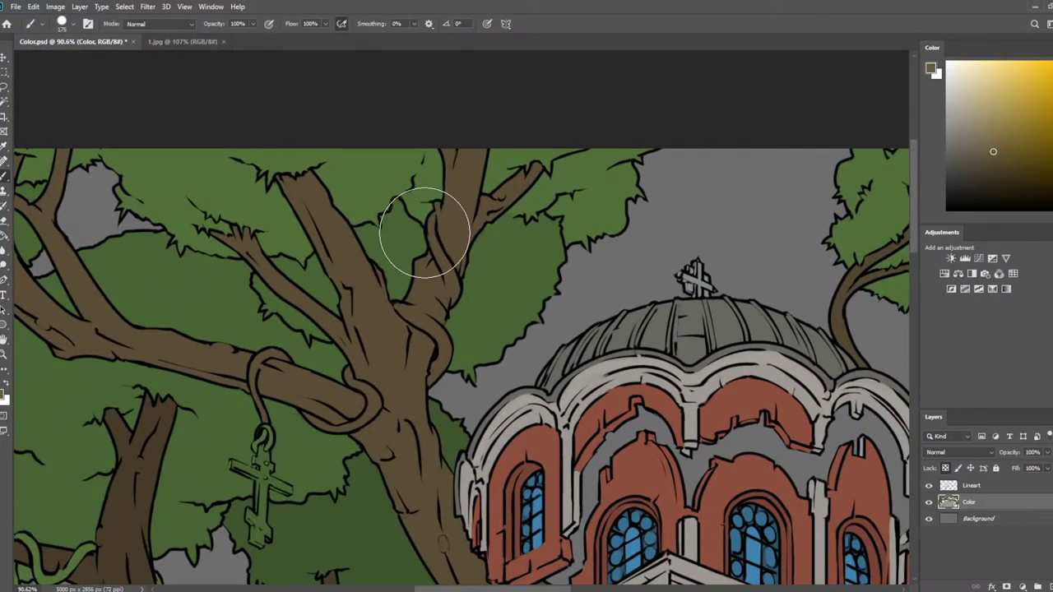
key(bracketleft)
drag(432, 222, 439, 251)
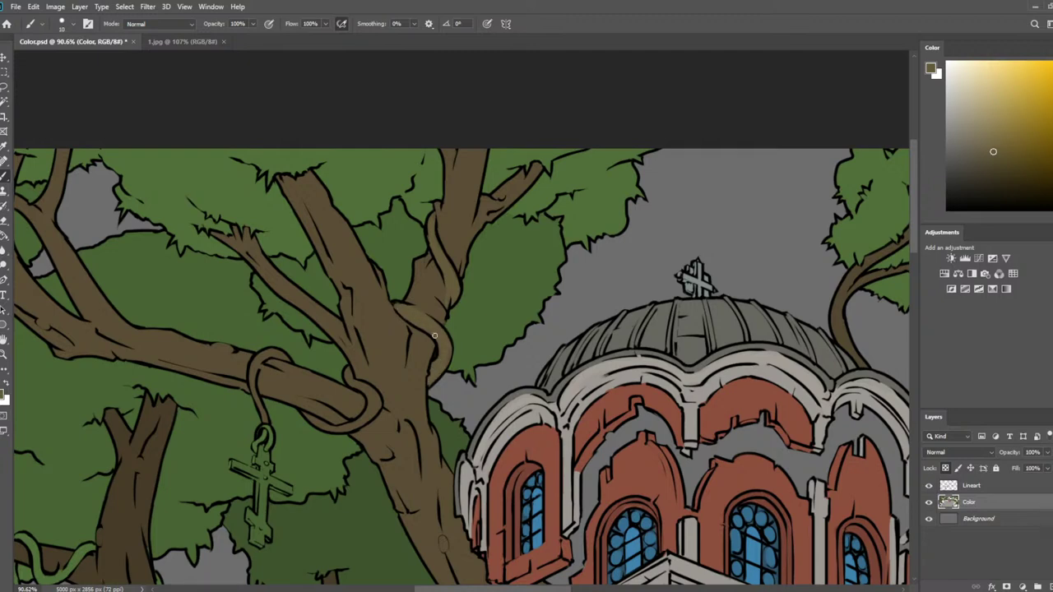
Paint the vine loops around the central tree's cross-bearing branch with the same olive brown
scroll(355, 227, down, 5)
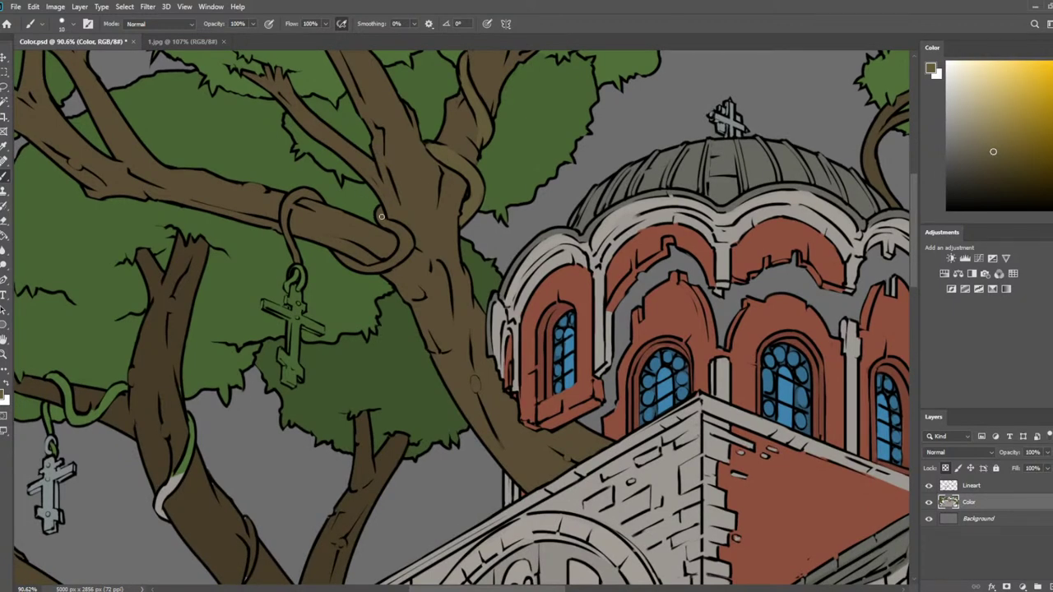
alt+click(393, 216)
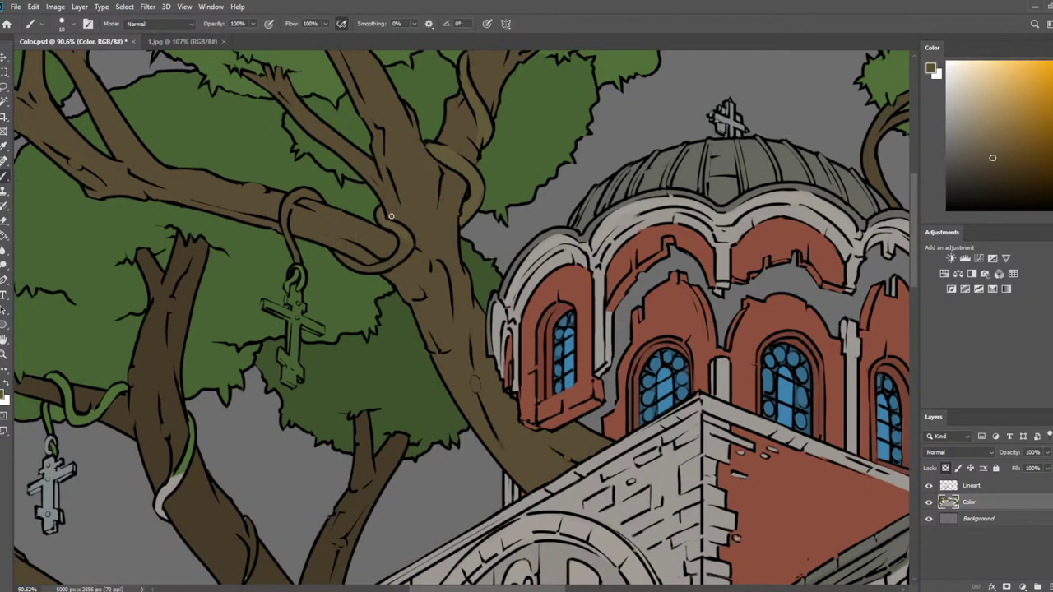
alt+click(403, 236)
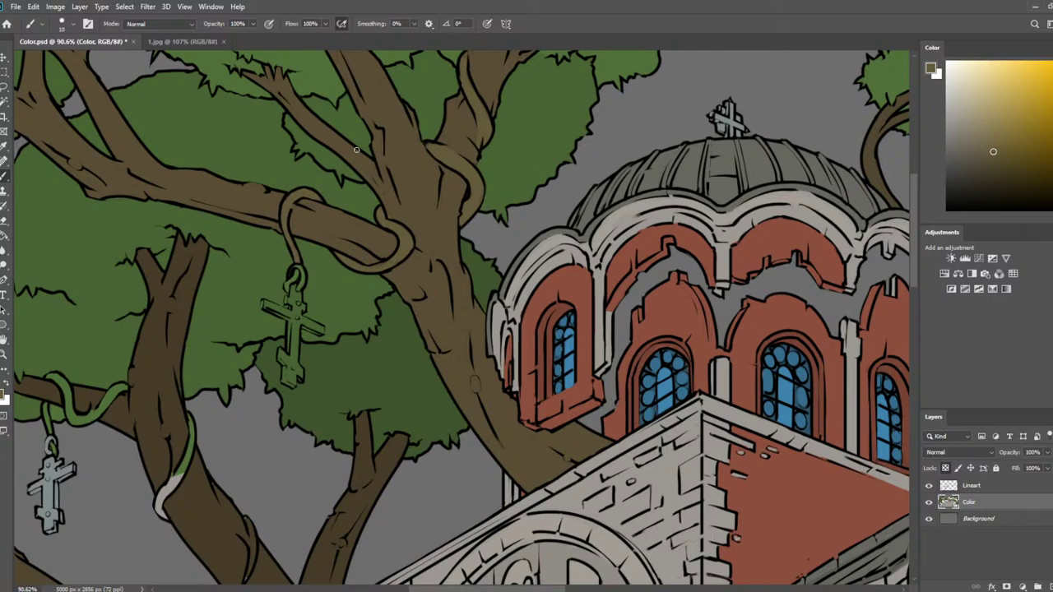
scroll(356, 150, down, 5)
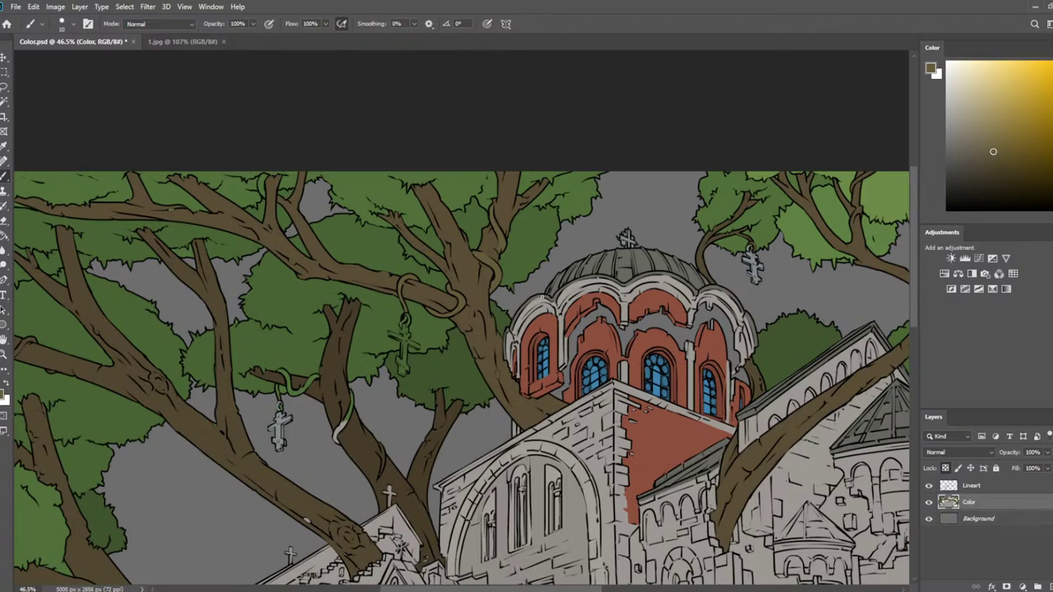
Sample the branch brown and touch up the small off-colour spot on the long upper-left branch
scroll(228, 99, up, 3)
scroll(456, 236, down, 6)
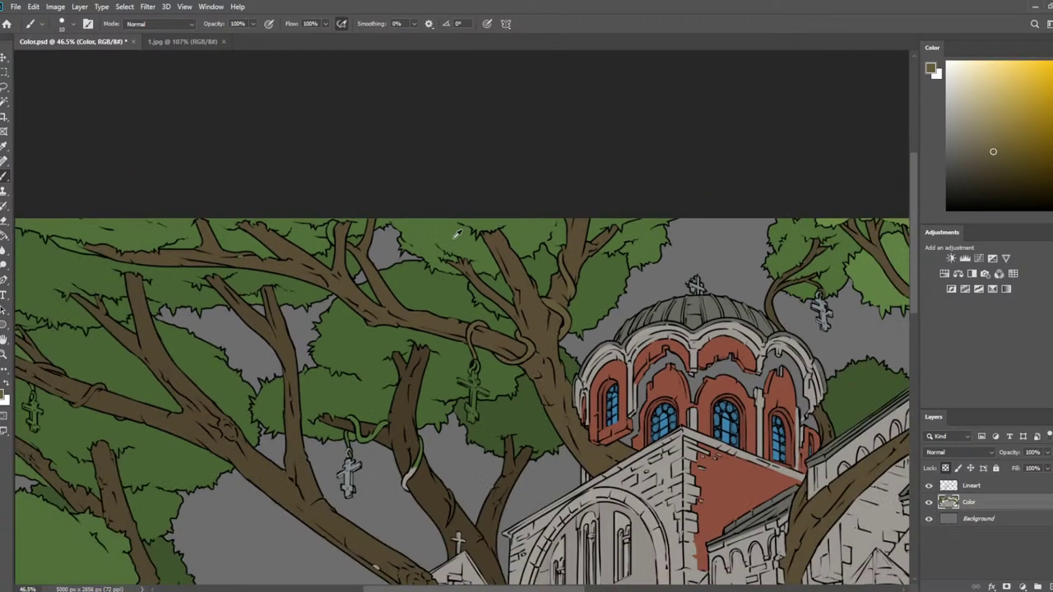
drag(689, 356, 473, 264)
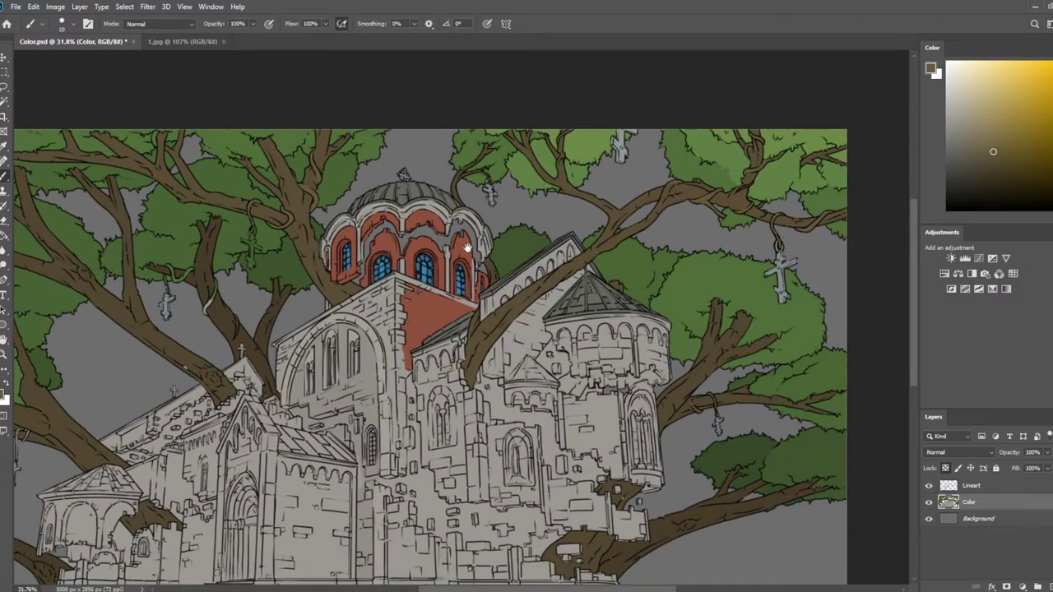
scroll(403, 202, up, 2)
drag(734, 234, 918, 258)
drag(438, 187, 578, 220)
scroll(469, 182, up, 5)
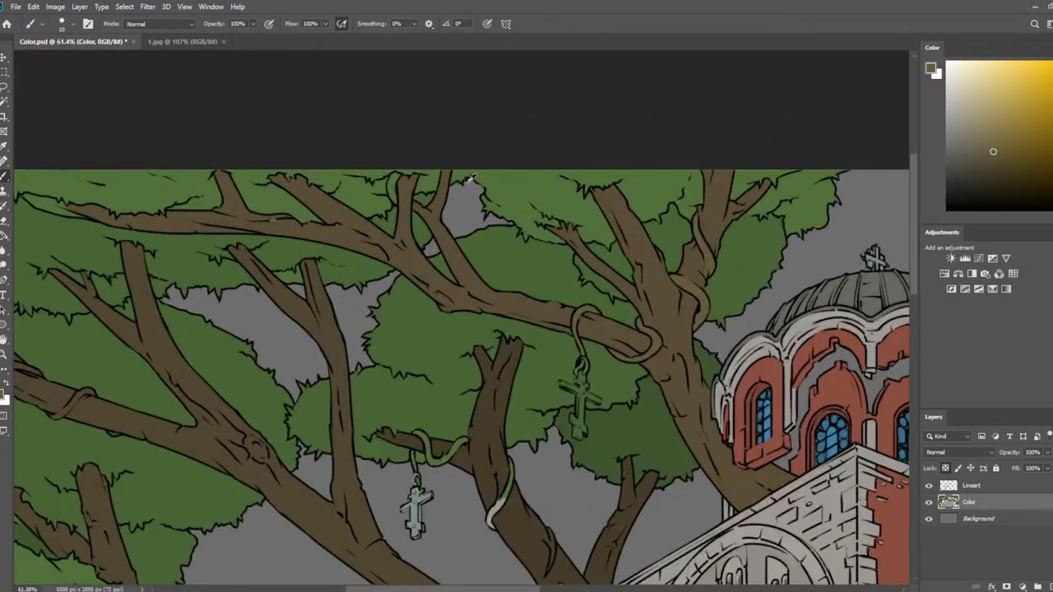
key(i)
key(b)
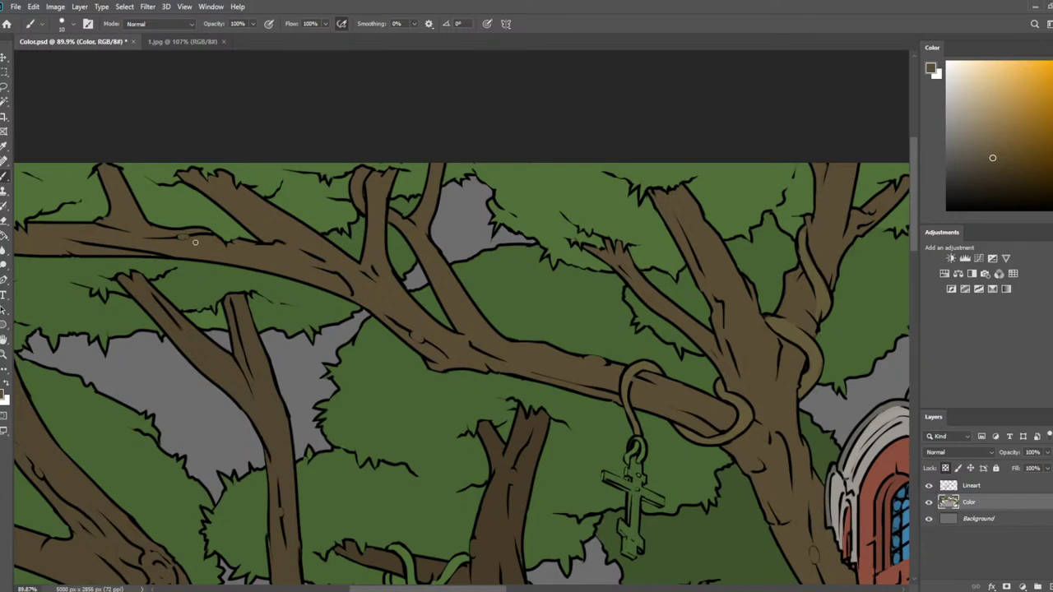
scroll(373, 258, down, 8)
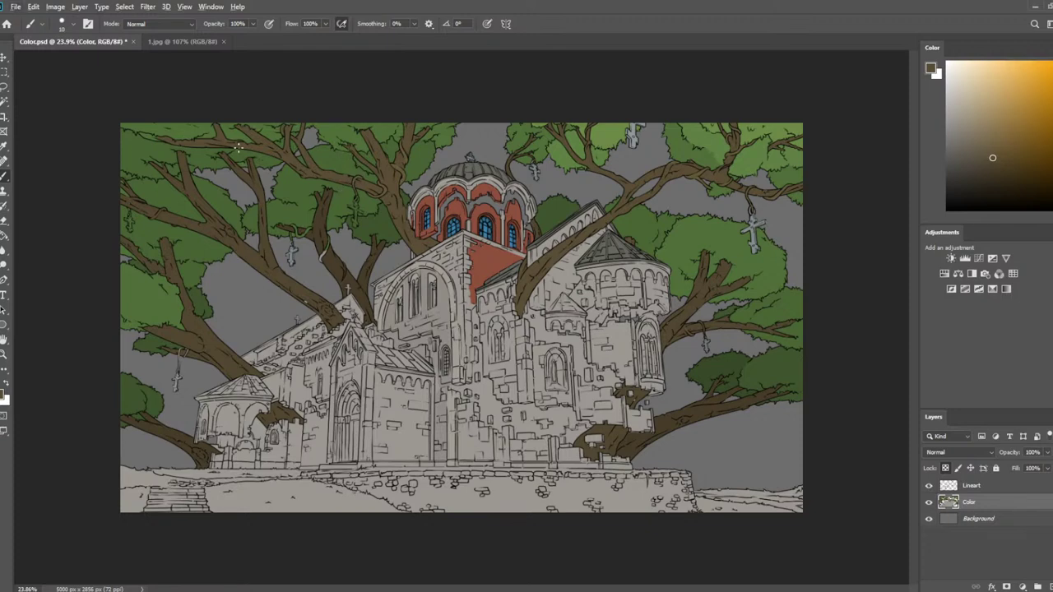
Select the left tree's foliage areas around the long branch on the Lineart layer with the Magic Wand, then return to the Color layer
scroll(239, 147, up, 4)
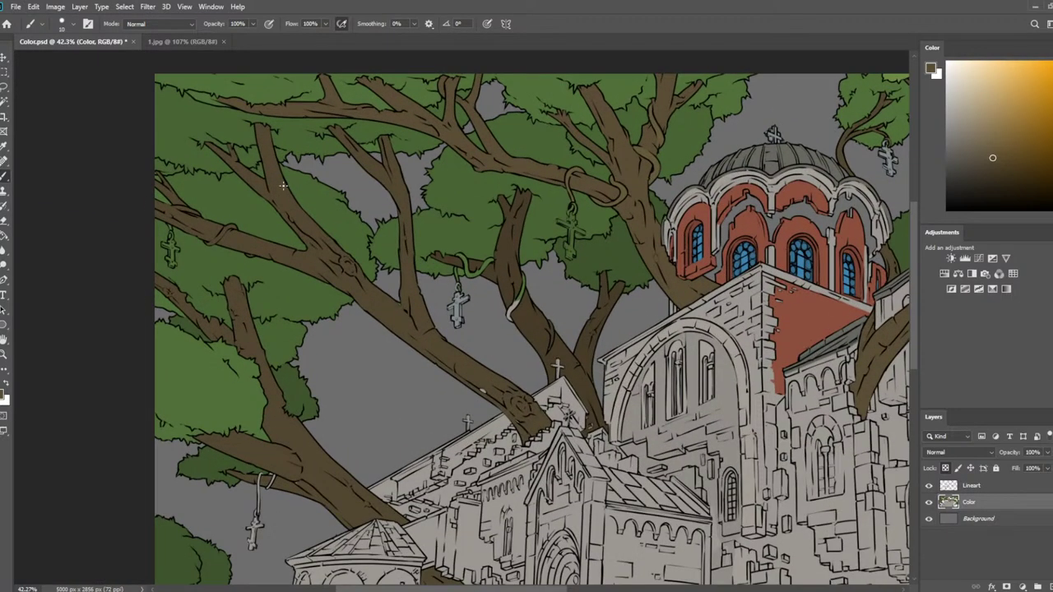
scroll(282, 186, up, 2)
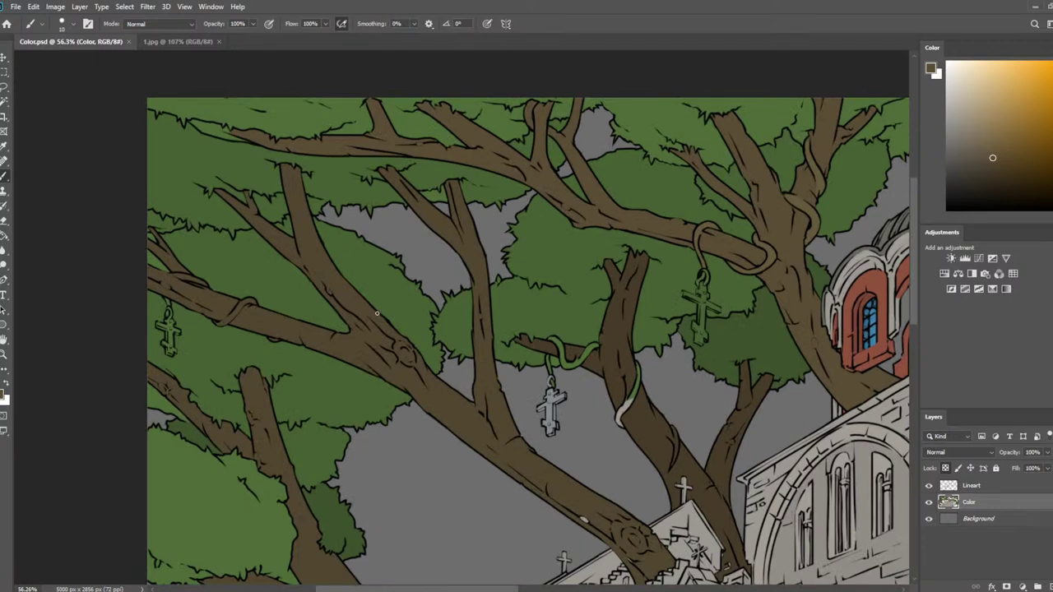
drag(377, 312, 370, 218)
key(i)
click(321, 403)
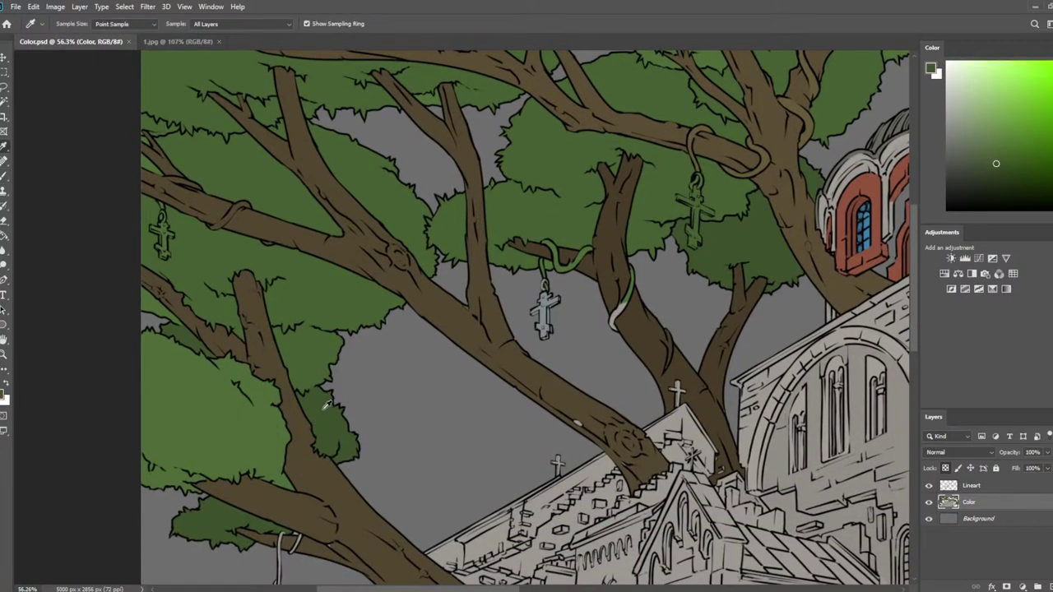
key(b)
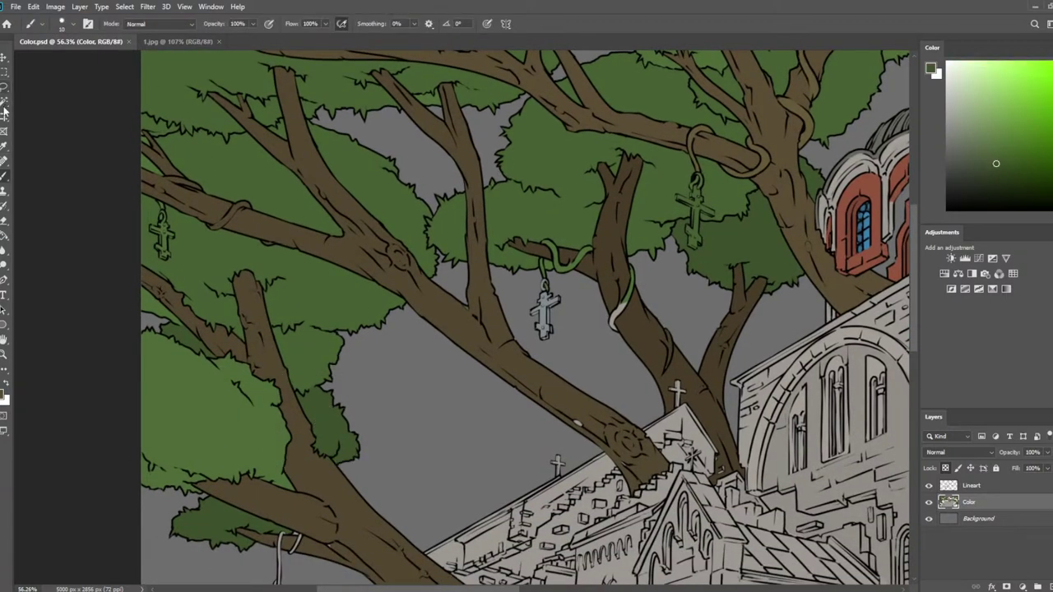
key(w)
click(987, 487)
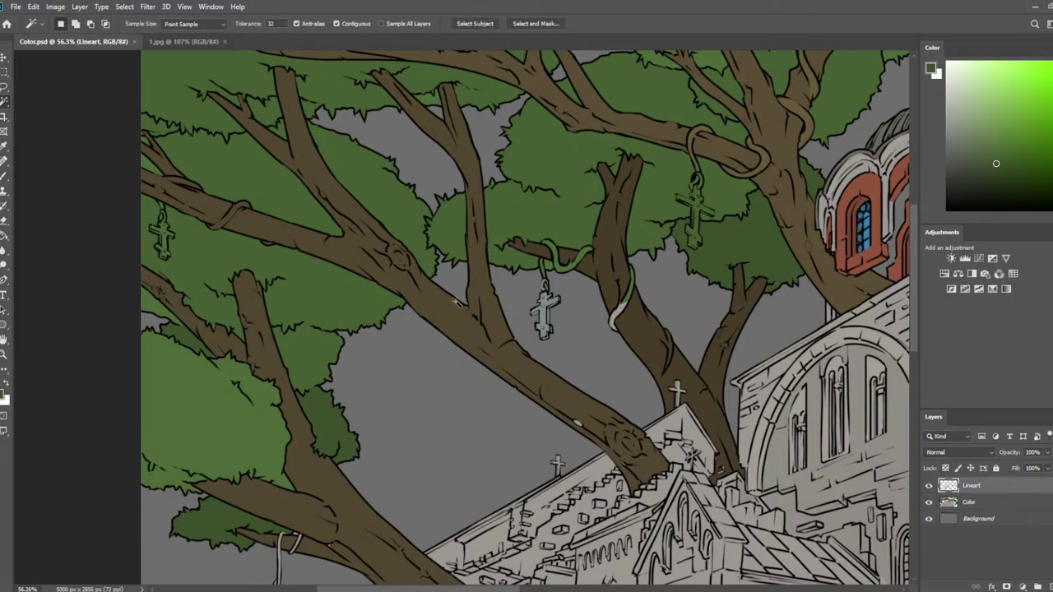
click(352, 164)
shift+click(242, 176)
shift+click(318, 294)
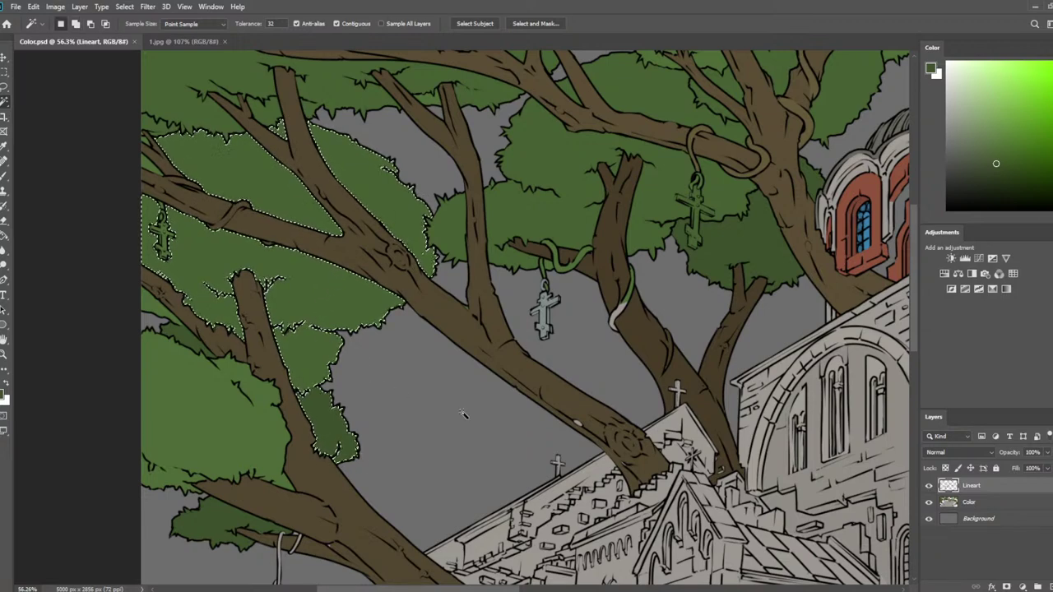
click(964, 502)
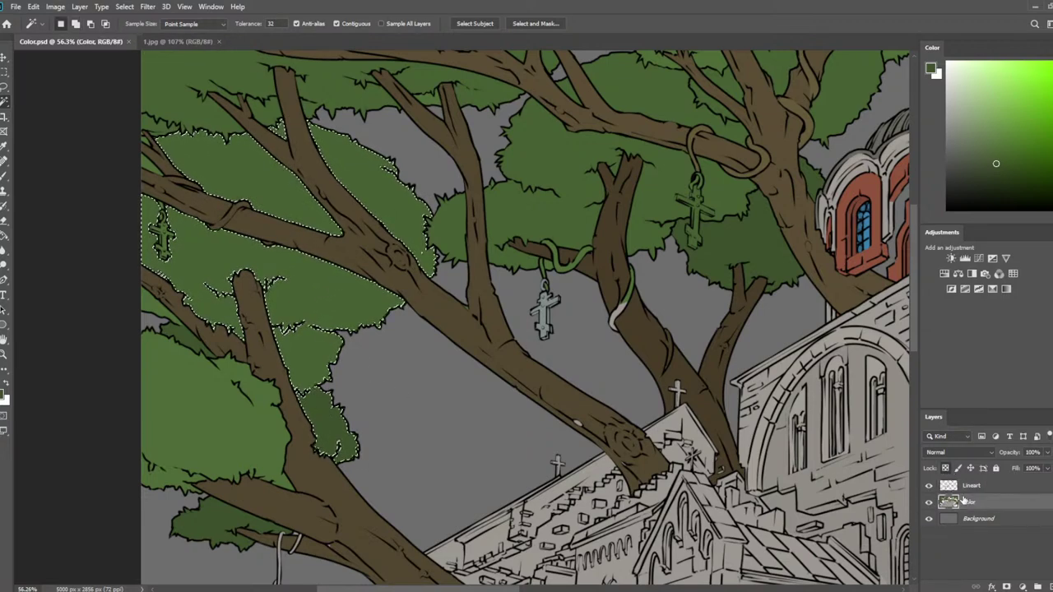
click(124, 6)
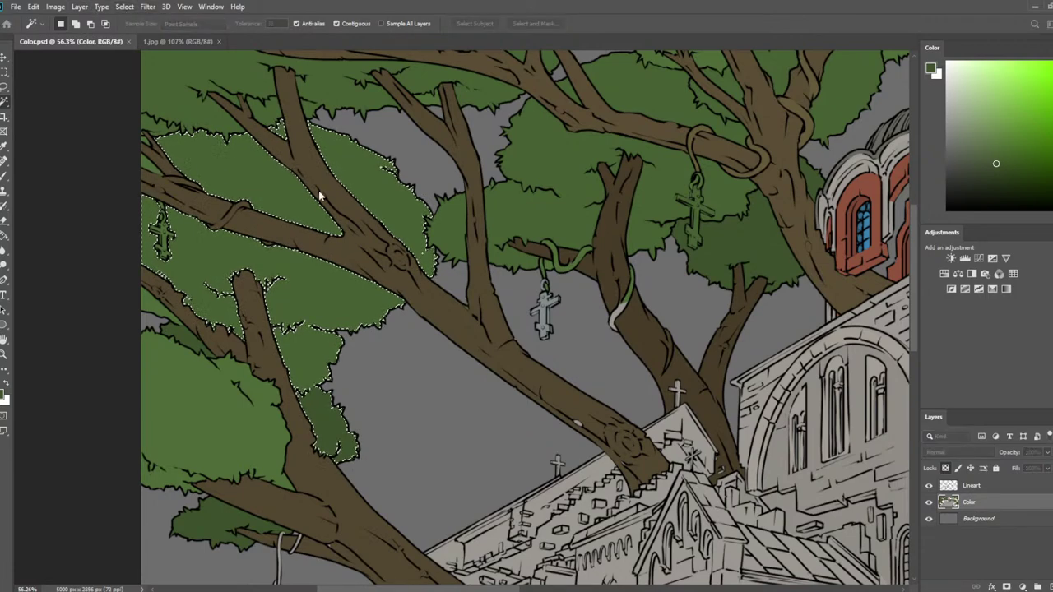
Sample the dark green of the small clump beside the lower-left trunk and fill the selected foliage using a very large brush
key(i)
click(302, 403)
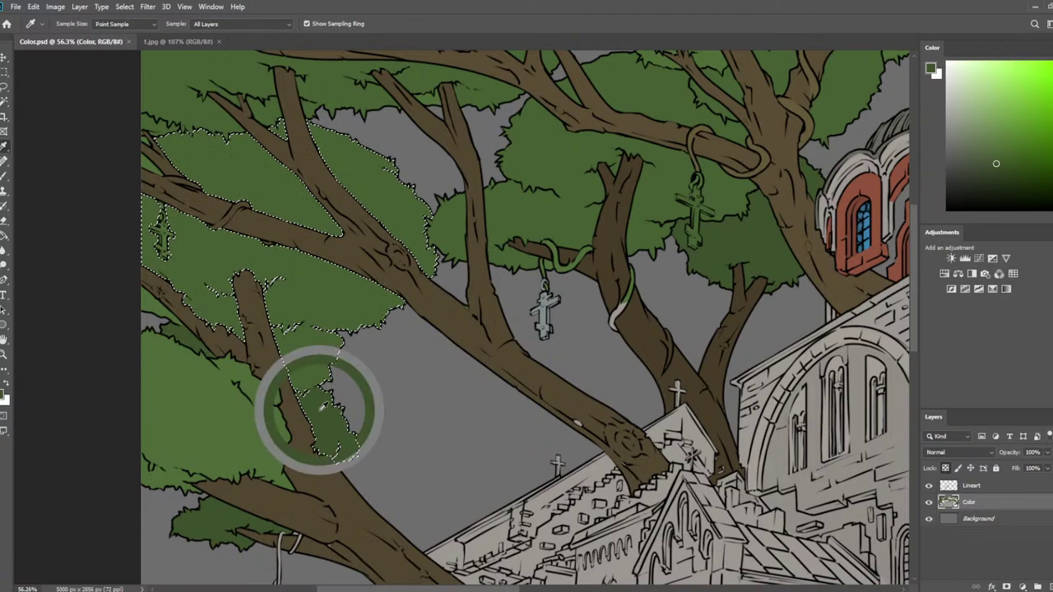
key(b)
key(])
key(])
key(])
key(])
key(])
key(])
key(])
key(])
key(])
key(])
key(])
key(])
key(])
key(])
key(])
key(])
key(])
key(])
key(])
key(])
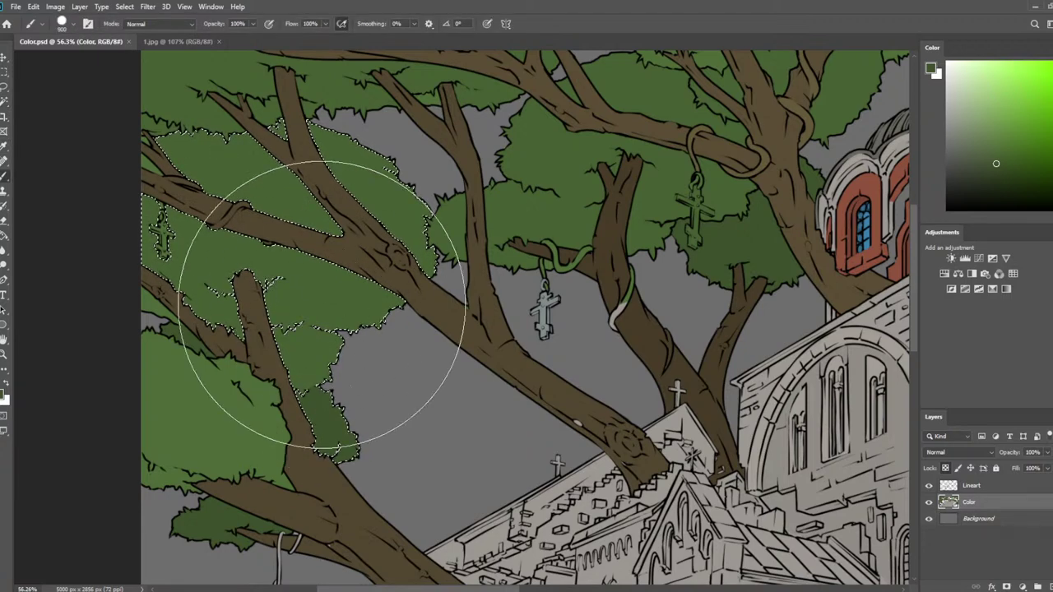
mouse_move(320, 303)
mouse_down()
mouse_move(306, 332)
mouse_move(273, 268)
mouse_move(201, 252)
mouse_move(156, 319)
mouse_move(300, 330)
mouse_up()
Pick an even darker green, paint the two lower clumps beside the left trunk with a size 80 brush, and deselect
key(bracketleft)
key(bracketleft)
key(bracketleft)
key(bracketleft)
key(bracketleft)
key(bracketleft)
key(bracketleft)
key(bracketleft)
key(bracketleft)
key(bracketleft)
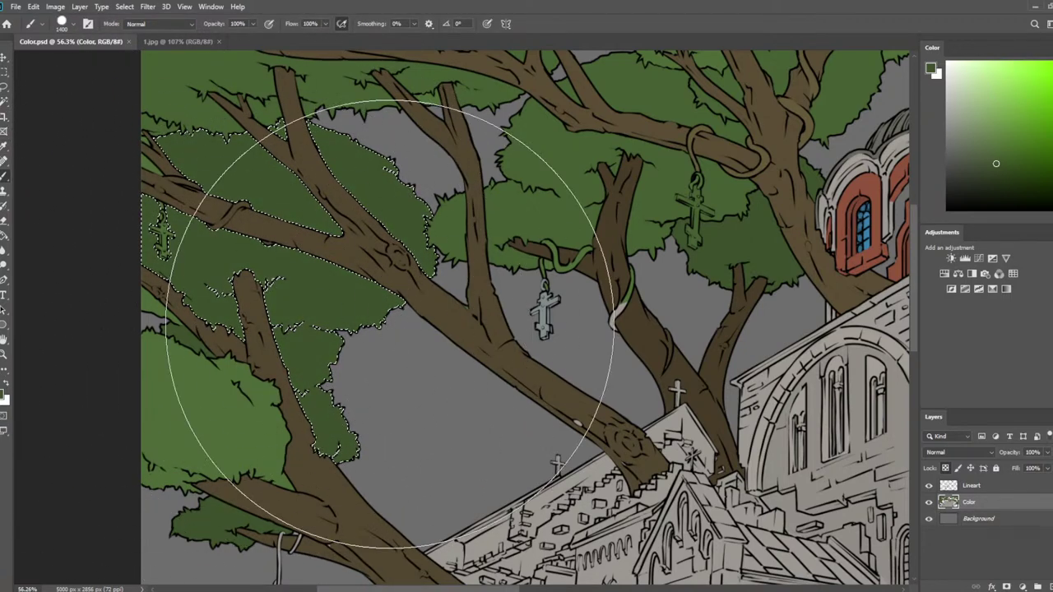
key(bracketleft)
key(bracketleft)
key(bracketleft)
key(bracketleft)
key(bracketleft)
key(bracketleft)
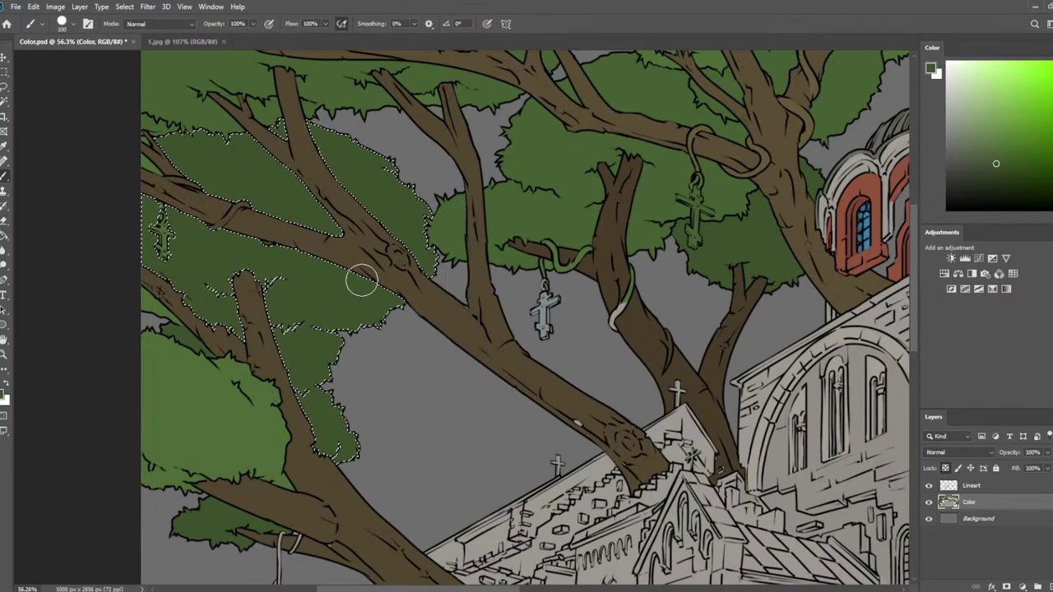
scroll(265, 371, up, 4)
drag(390, 412, 415, 273)
mouse_move(509, 201)
mouse_down()
mouse_move(516, 223)
mouse_move(503, 278)
mouse_up()
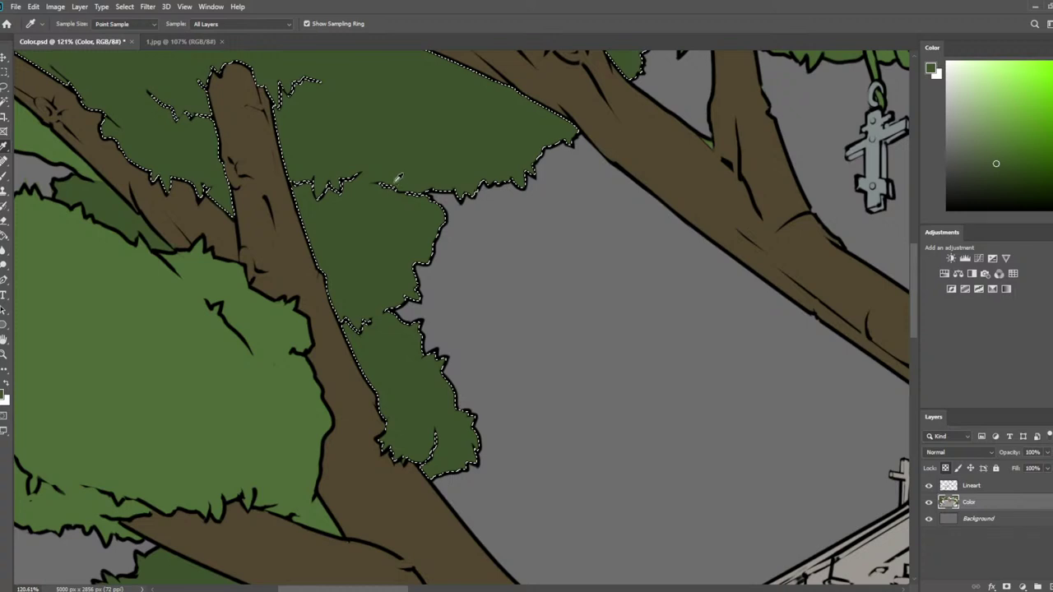
alt+click(129, 207)
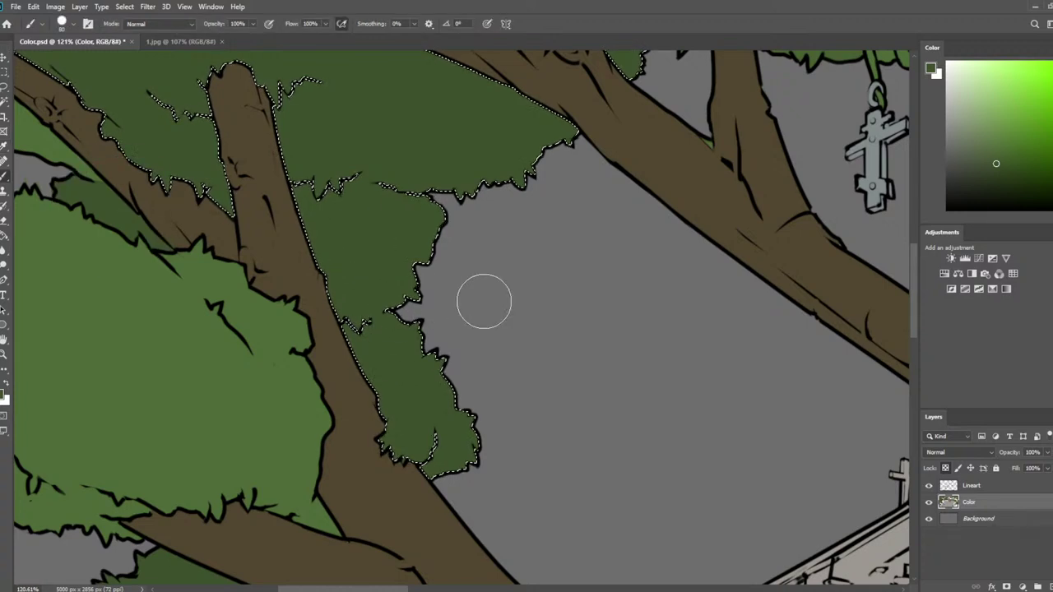
click(998, 170)
mouse_move(303, 292)
mouse_down()
mouse_move(331, 245)
mouse_move(327, 266)
mouse_move(305, 214)
mouse_move(404, 223)
mouse_move(398, 330)
mouse_move(420, 371)
mouse_move(382, 320)
mouse_move(378, 420)
mouse_move(430, 423)
mouse_move(387, 263)
mouse_up()
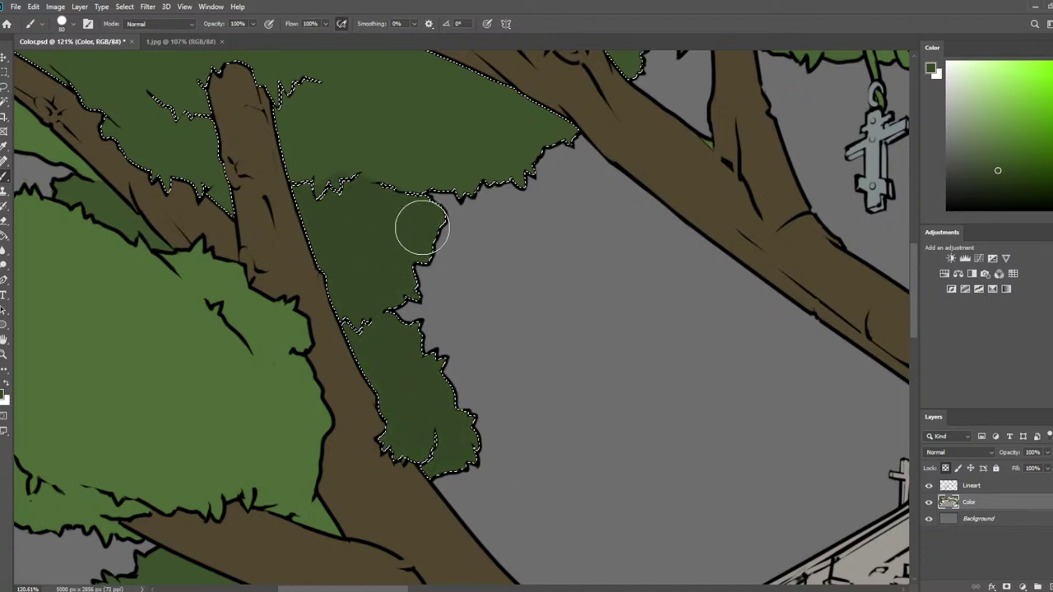
drag(463, 441, 518, 428)
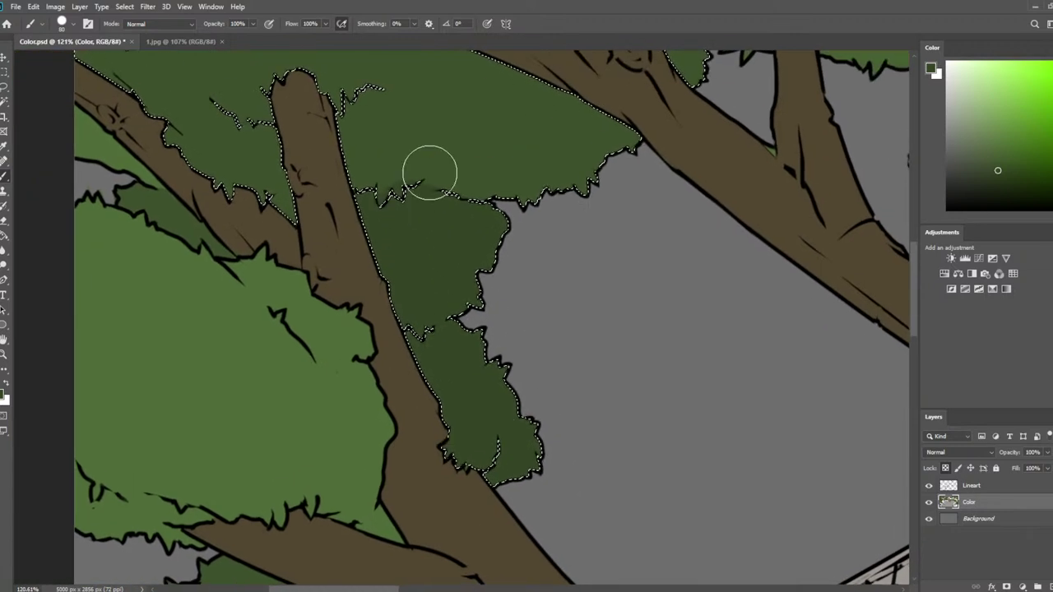
key(ctrl+d)
Sample the upper foliage's dark green and clean up its border with the darker clump beside the trunk using a size 8 brush
key(i)
click(400, 140)
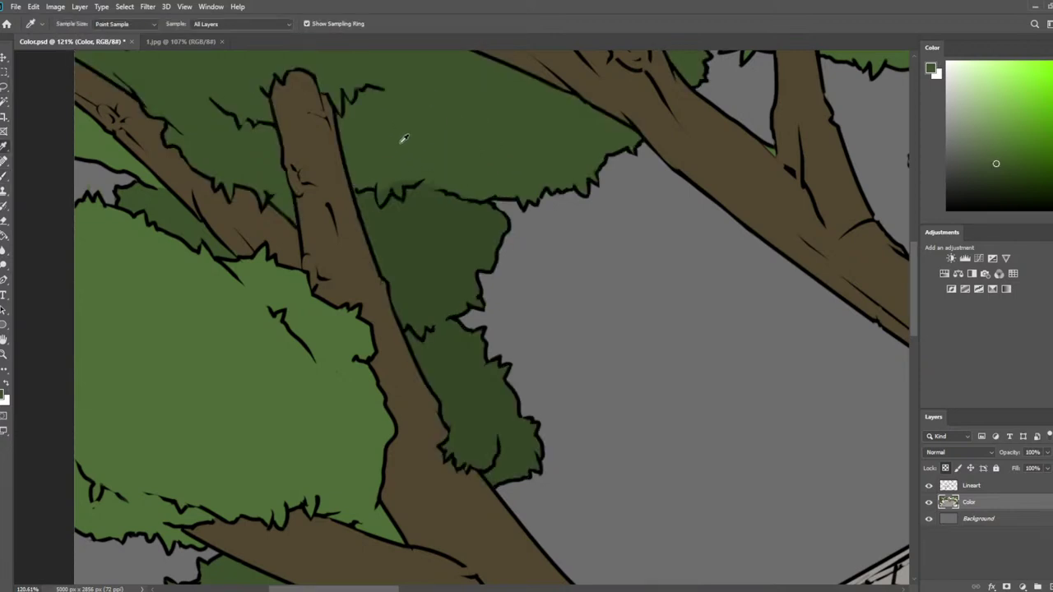
key(b)
key([)
key([)
key([)
key([)
key([)
key([)
key([)
key([)
key([)
key([)
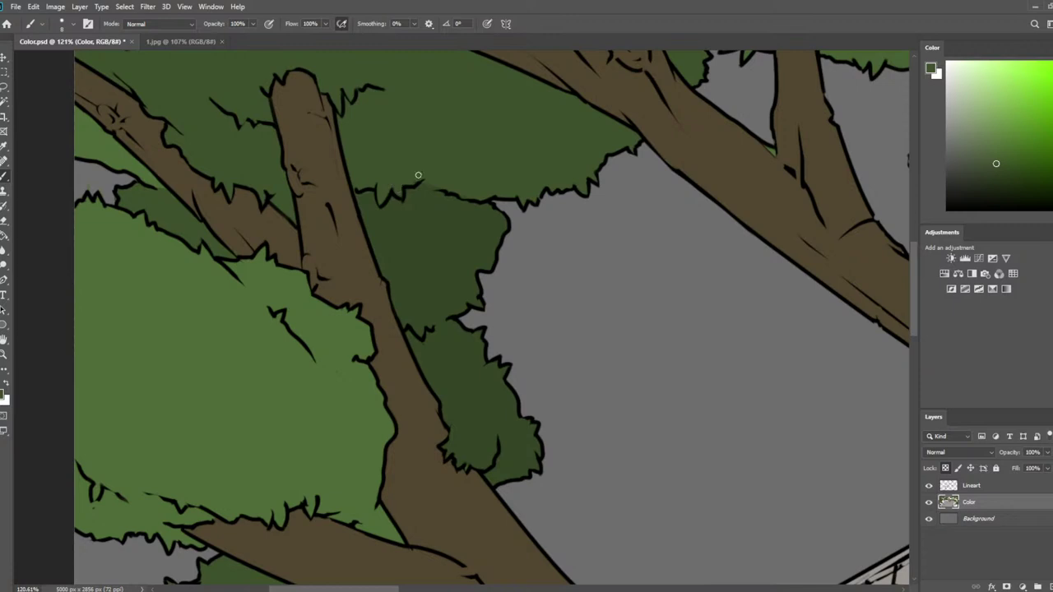
Sample the darkest green and paint the small clump wedged between the left branch and the large light clump with a size 20 brush
alt+click(384, 204)
key(])
key(])
key(])
key(])
mouse_move(126, 190)
mouse_down()
mouse_move(160, 197)
mouse_move(150, 201)
mouse_move(154, 212)
mouse_move(133, 209)
mouse_move(209, 238)
mouse_up()
Paint the foliage sliver under the upper-left branch dark green, sampling adjacent colours to tidy the neighbouring branch and clump edges
alt+click(219, 207)
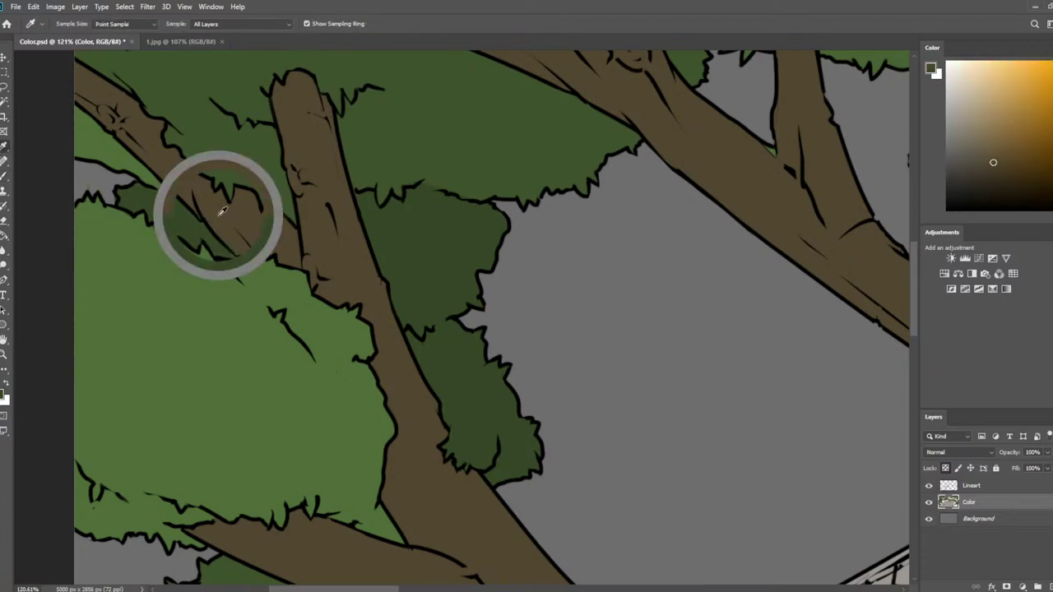
drag(198, 141, 258, 206)
alt+click(215, 264)
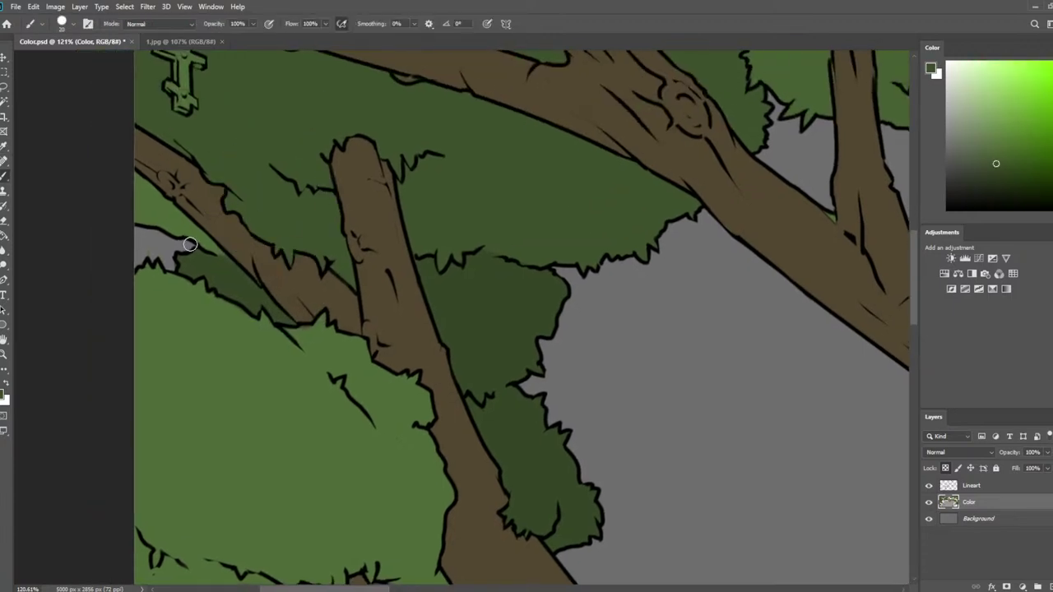
drag(147, 202, 268, 305)
alt+click(222, 271)
alt+click(305, 331)
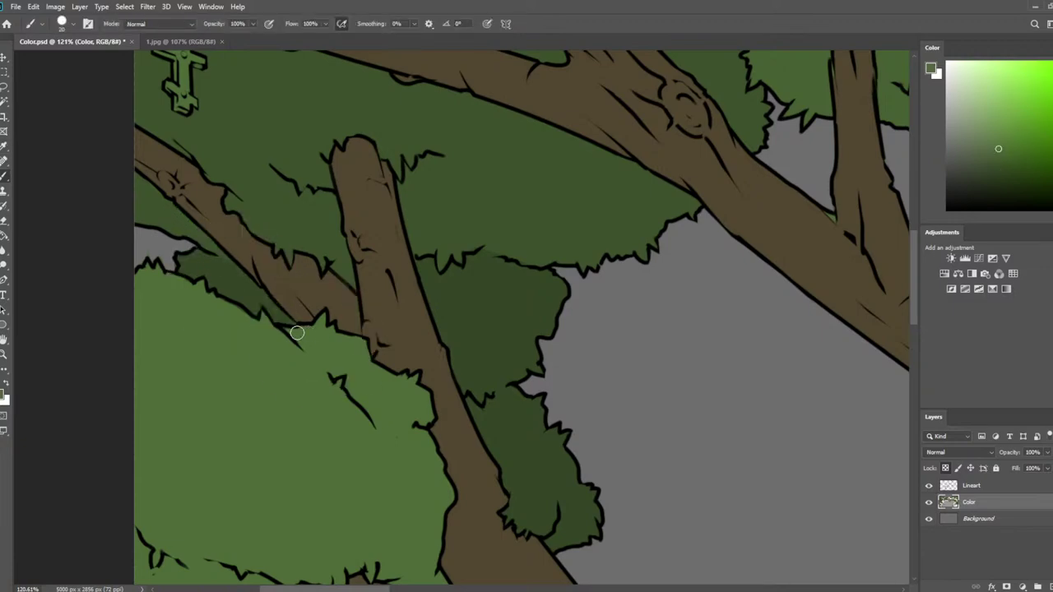
Paint the strip of foliage beneath the large light clump at the left edge with the dark green, using a size 20 brush
scroll(297, 332, down, 5)
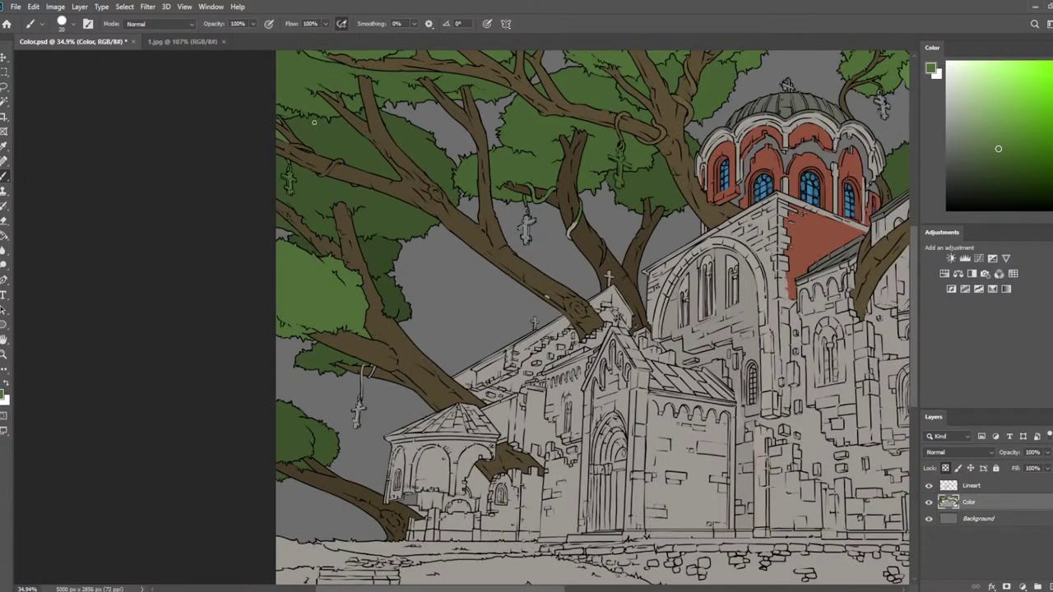
scroll(414, 218, up, 2)
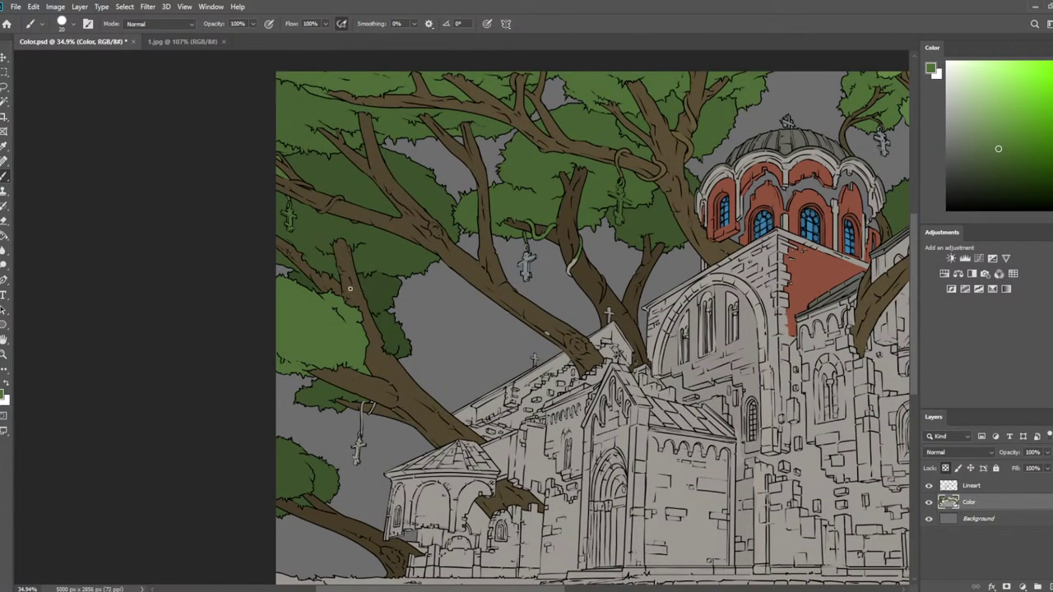
scroll(358, 341, up, 5)
drag(437, 306, 496, 351)
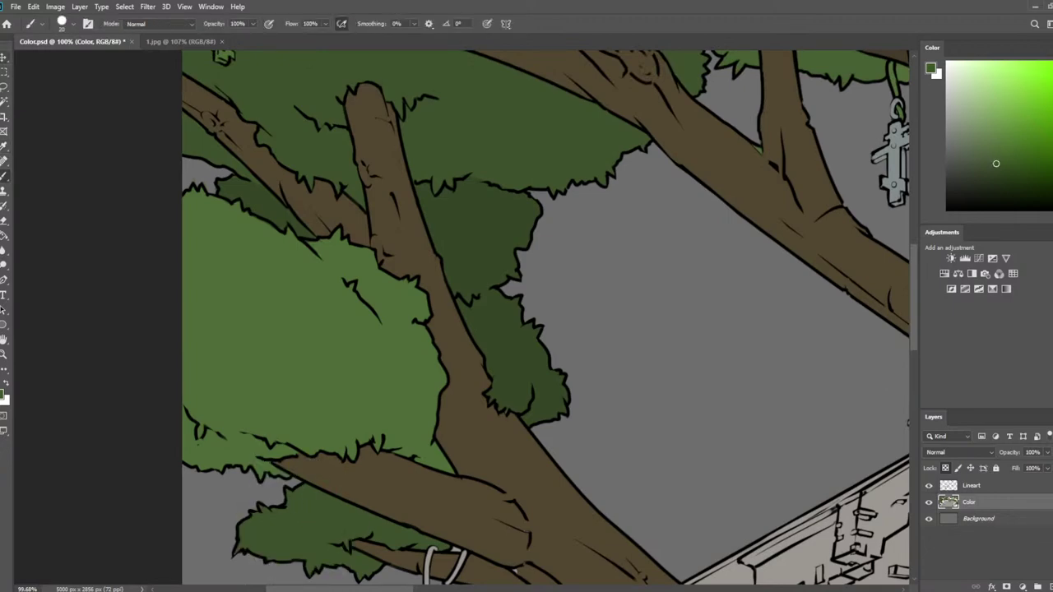
click(5, 101)
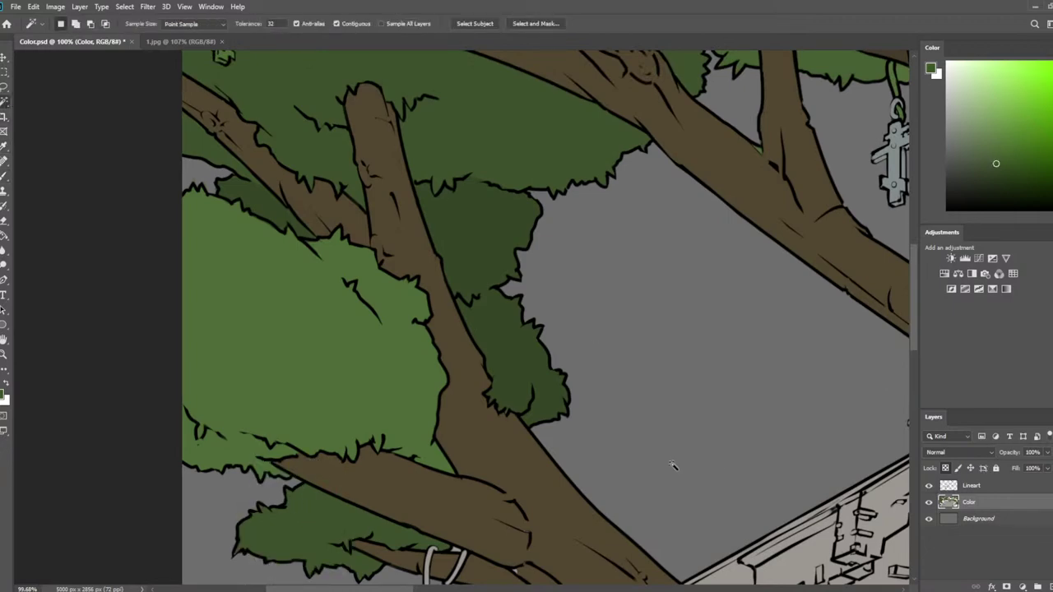
scroll(542, 383, down, 6)
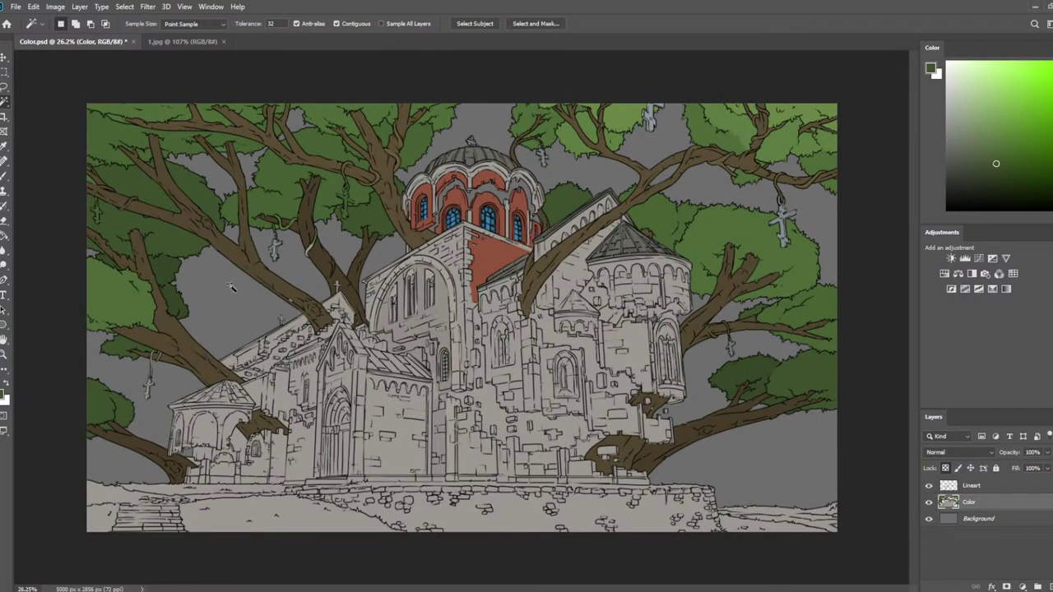
scroll(232, 286, up, 6)
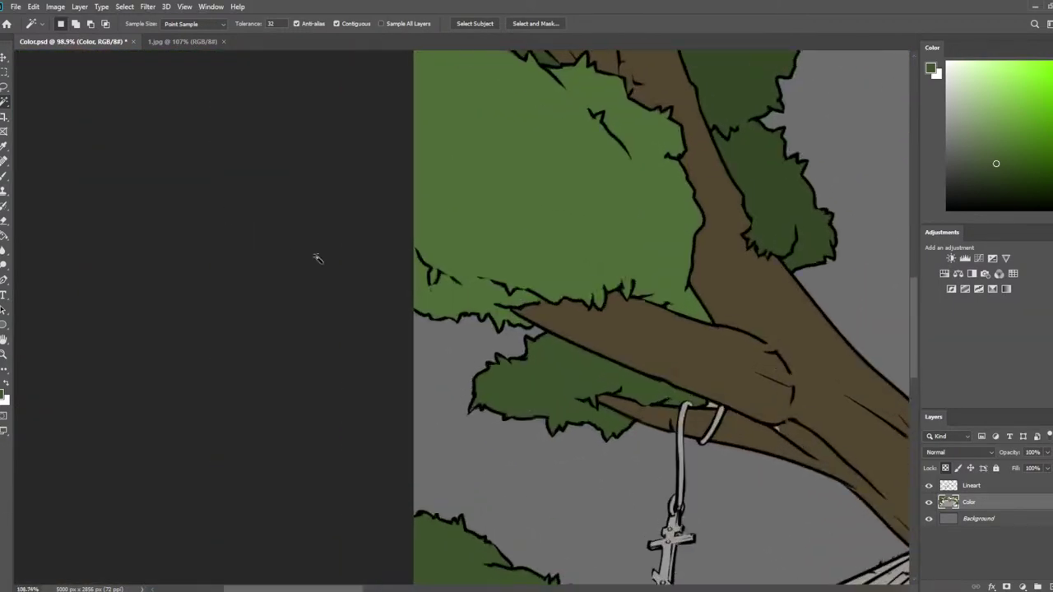
scroll(318, 259, up, 1)
key(b)
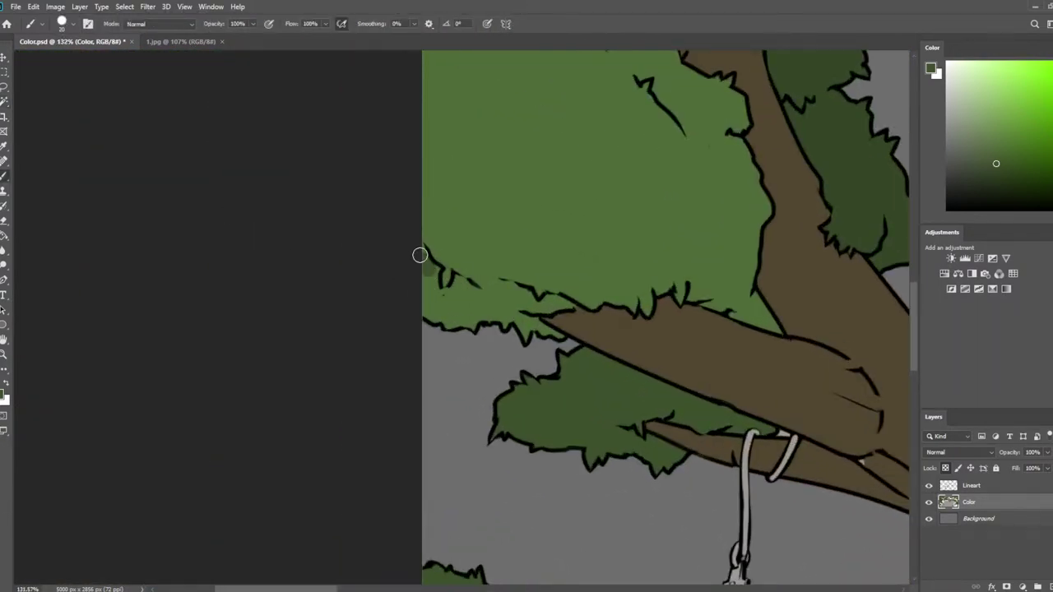
mouse_move(419, 255)
mouse_down()
mouse_move(435, 317)
mouse_move(460, 282)
mouse_move(480, 299)
mouse_move(455, 317)
mouse_move(434, 267)
mouse_move(473, 314)
mouse_move(556, 339)
mouse_move(531, 323)
mouse_move(521, 338)
mouse_move(484, 296)
mouse_move(509, 311)
mouse_up()
Sample the mid green of the upper foliage and paint along the lower edge of the large light clump on the left
mouse_move(631, 253)
mouse_down()
mouse_move(606, 269)
mouse_move(477, 558)
mouse_up()
drag(547, 219, 436, 543)
drag(549, 114, 410, 374)
key(alt)
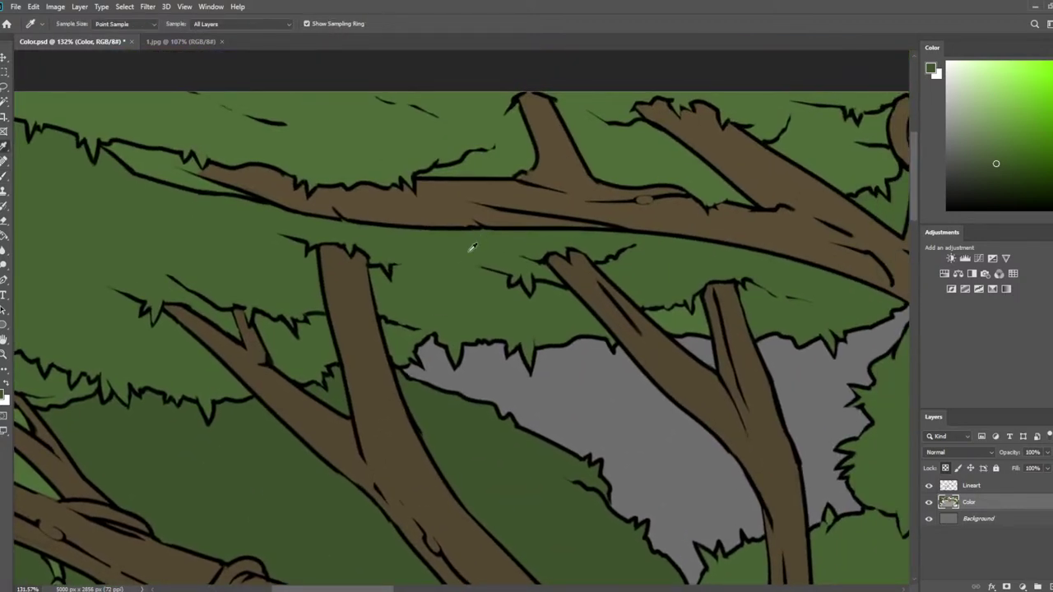
click(472, 248)
drag(463, 287, 504, 223)
key(b)
mouse_move(447, 193)
mouse_down()
mouse_move(385, 175)
mouse_move(444, 197)
mouse_up()
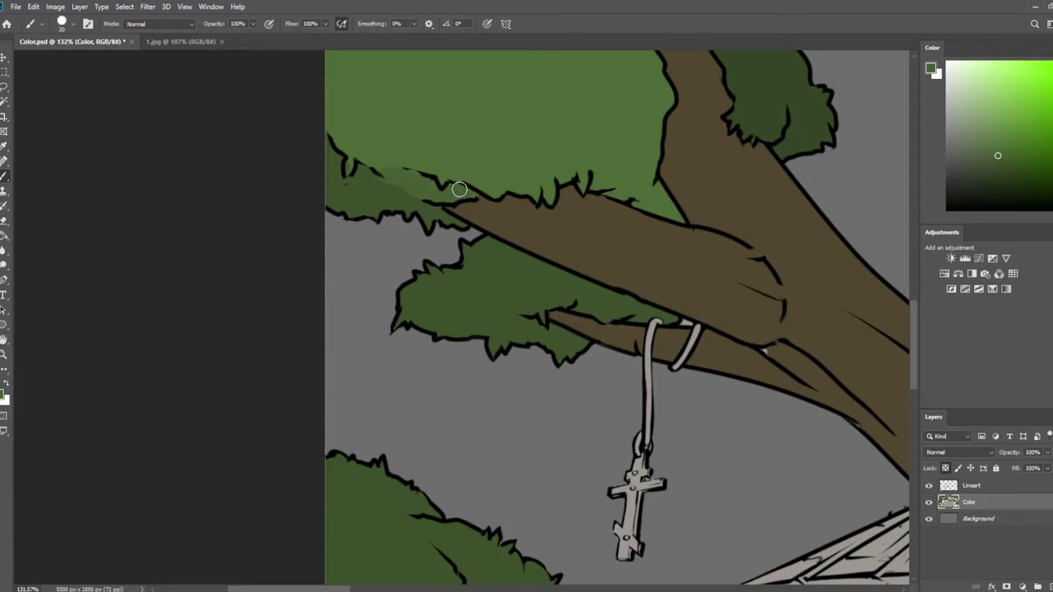
Paint the mid green along the crease near the large left clump's upper edge with a size 15 brush
drag(442, 152, 431, 341)
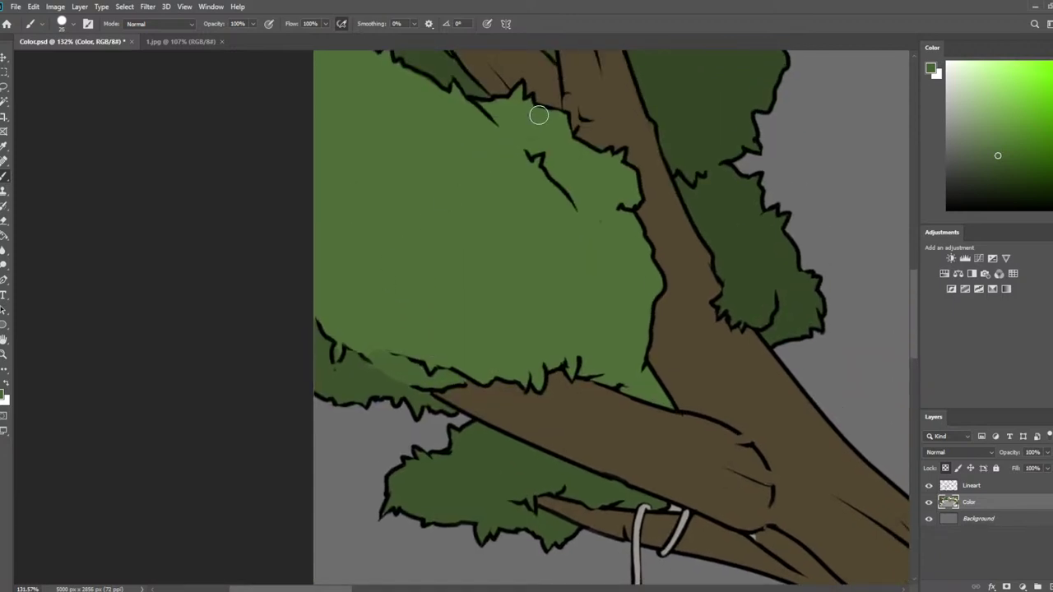
key(bracketleft)
drag(487, 106, 528, 143)
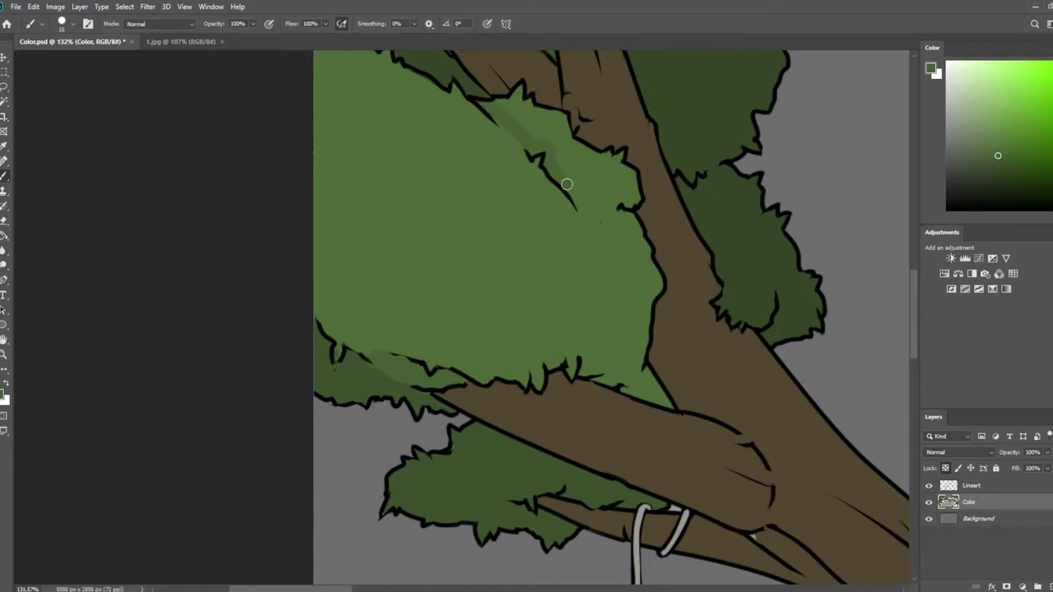
scroll(559, 212, down, 5)
scroll(534, 217, up, 1)
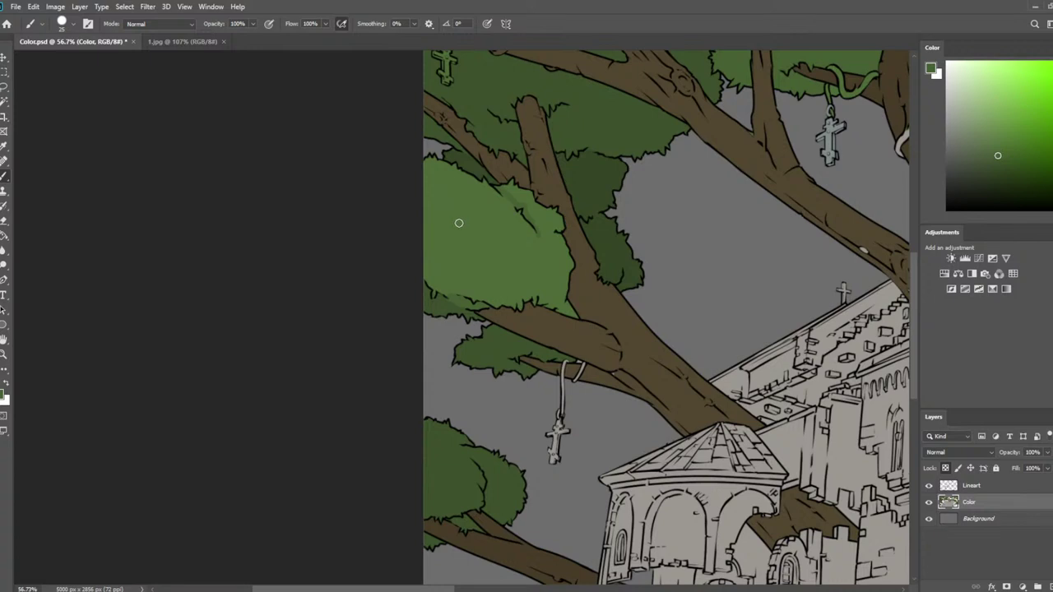
Fill the interior of the large light foliage clump at the left edge with the mid green, using a size 70 brush
key(bracketright)
key(bracketright)
key(bracketright)
key(bracketright)
key(bracketright)
mouse_move(435, 192)
mouse_down()
mouse_move(428, 232)
mouse_move(452, 269)
mouse_move(453, 218)
mouse_move(492, 232)
mouse_move(529, 268)
mouse_move(473, 272)
mouse_move(478, 207)
mouse_move(457, 183)
mouse_up()
Retouch the large left clump's upper edge with a small brush, sampling the dark green behind it and the clump's mid green
key(bracketleft)
key(bracketleft)
key(bracketleft)
key(bracketleft)
key(bracketleft)
key(bracketleft)
key(bracketleft)
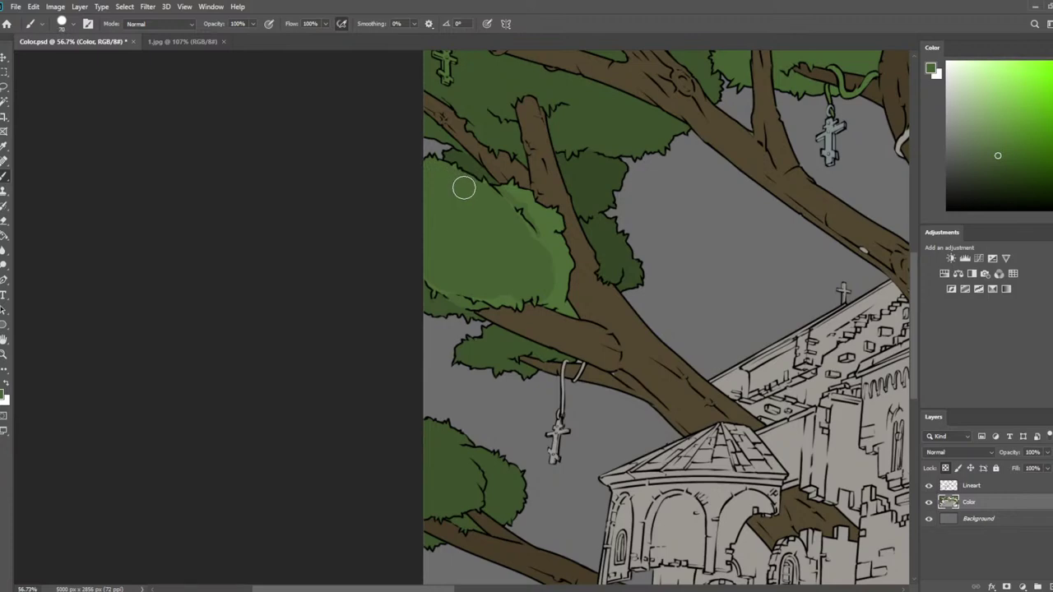
scroll(477, 175, up, 4)
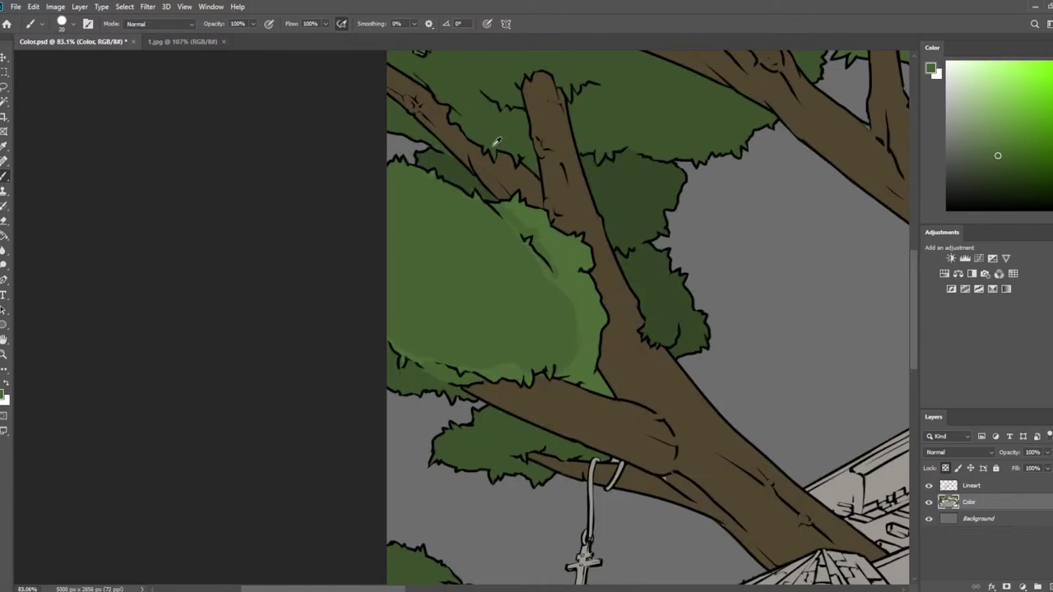
key(bracketleft)
key(bracketleft)
key(bracketleft)
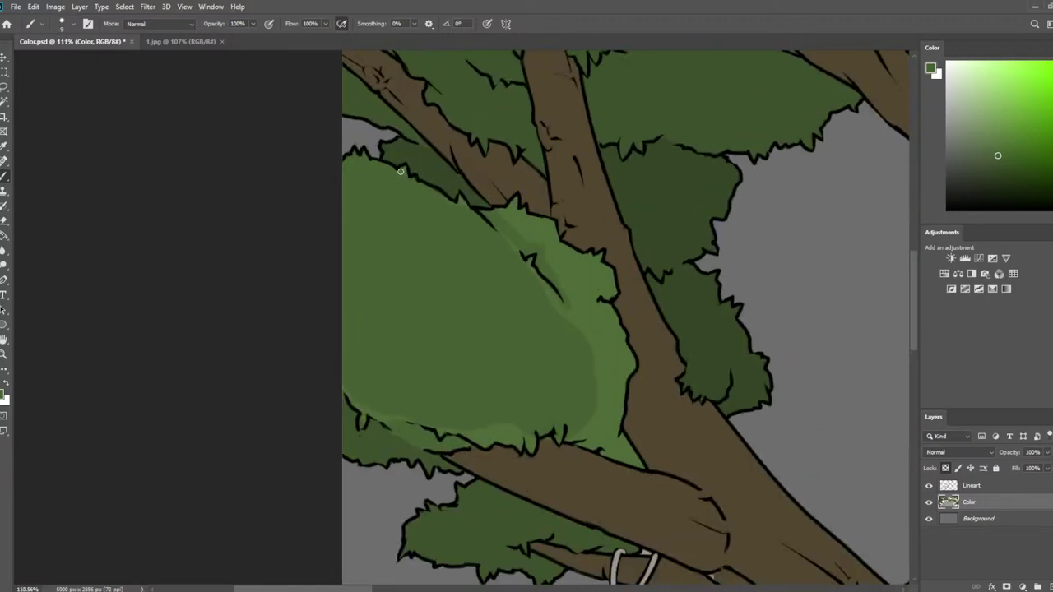
alt+click(387, 159)
key(e)
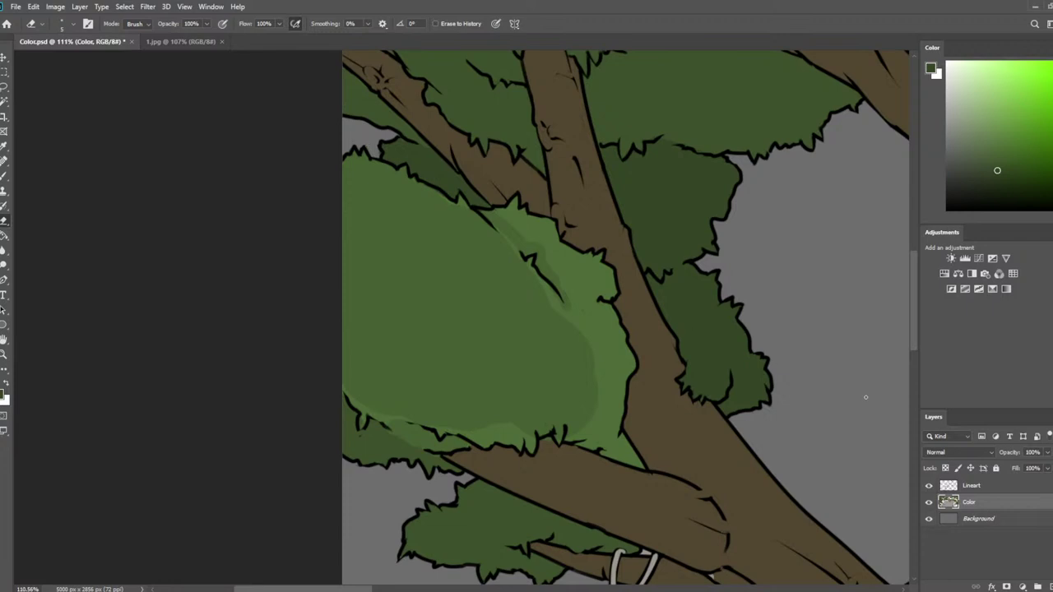
key(b)
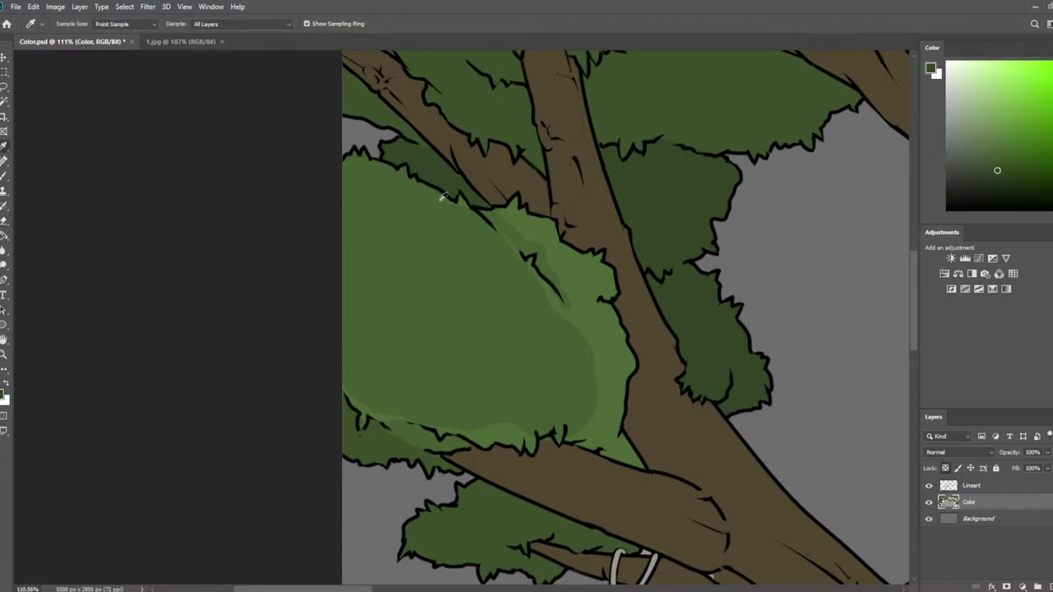
alt+click(440, 233)
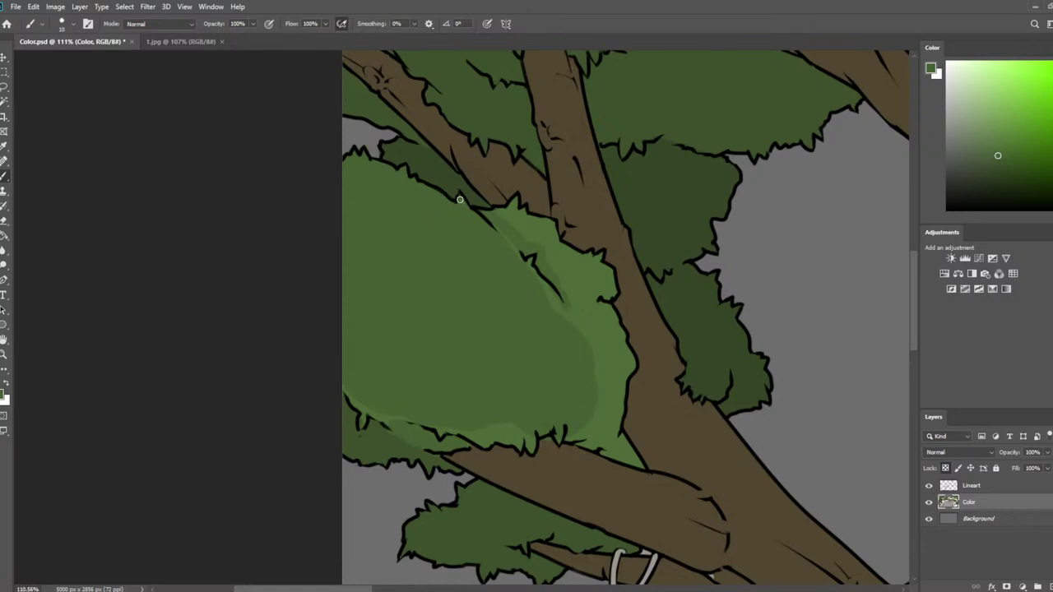
Paint the mid green over the remaining light areas along the large left clump's upper-right lobe and right edge beside the trunk
key(bracketleft)
key(bracketleft)
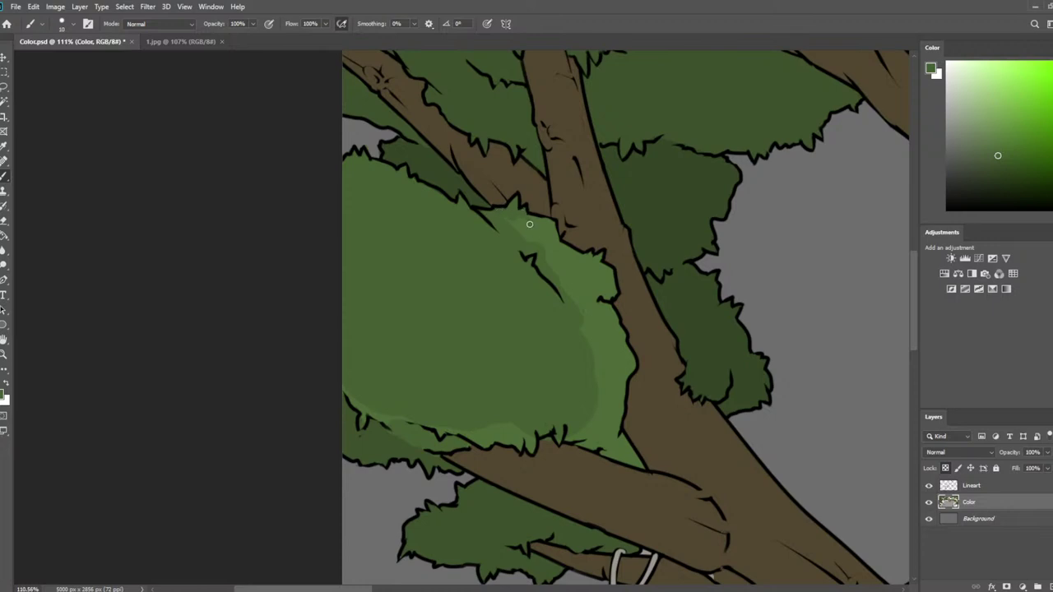
key(bracketright)
key(bracketright)
mouse_move(541, 224)
mouse_down()
mouse_move(554, 260)
mouse_move(442, 172)
mouse_up()
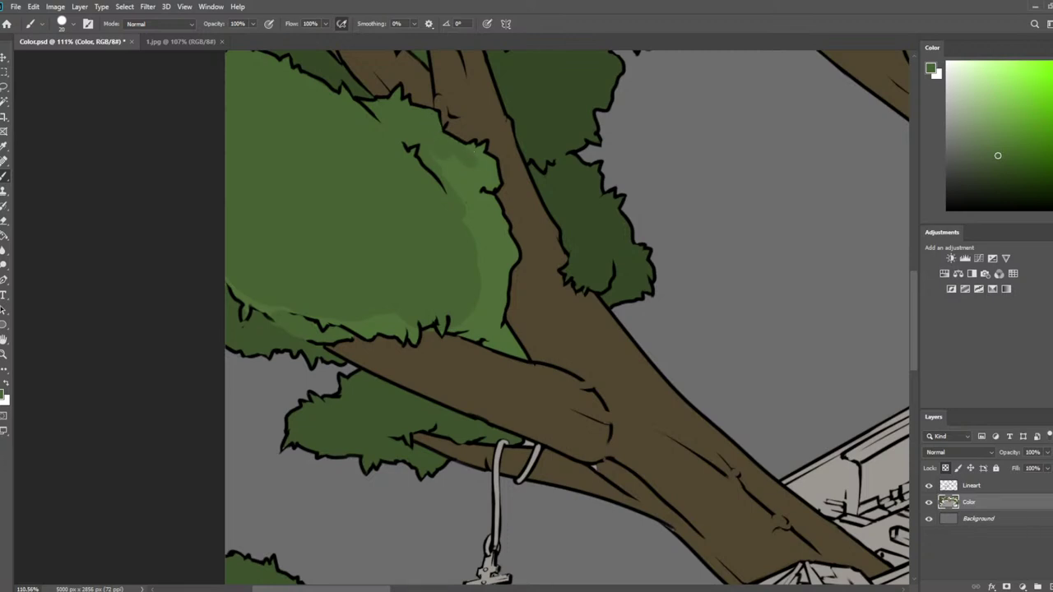
mouse_move(487, 162)
mouse_down()
mouse_move(513, 257)
mouse_move(482, 219)
mouse_move(484, 262)
mouse_up()
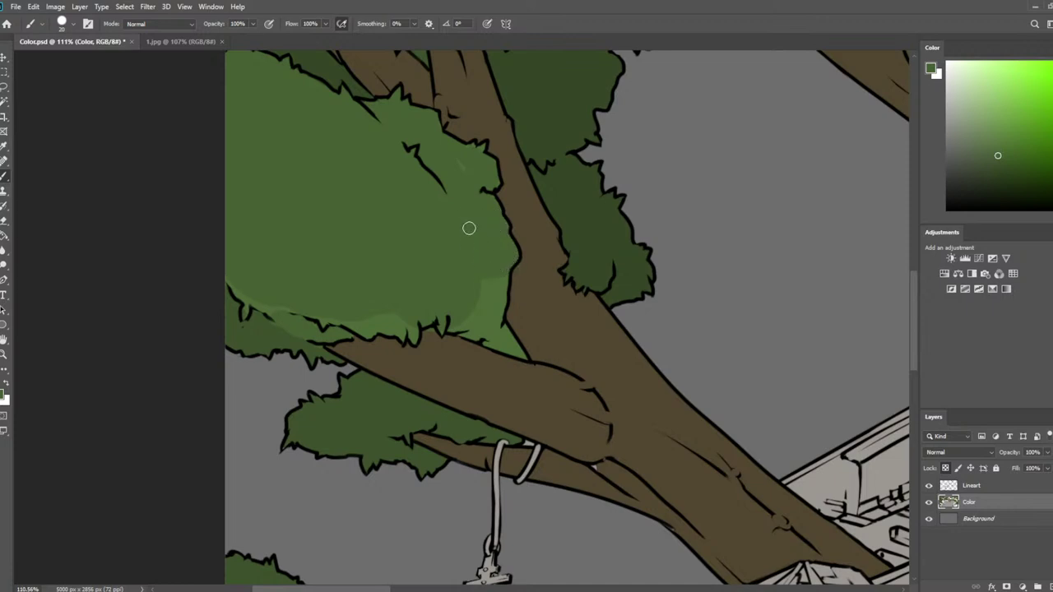
Fill the large left clump's lower-right corner between the trunk and branch with the mid green, using a size 15 brush
key(bracketleft)
key(bracketright)
drag(463, 325, 491, 336)
key(bracketleft)
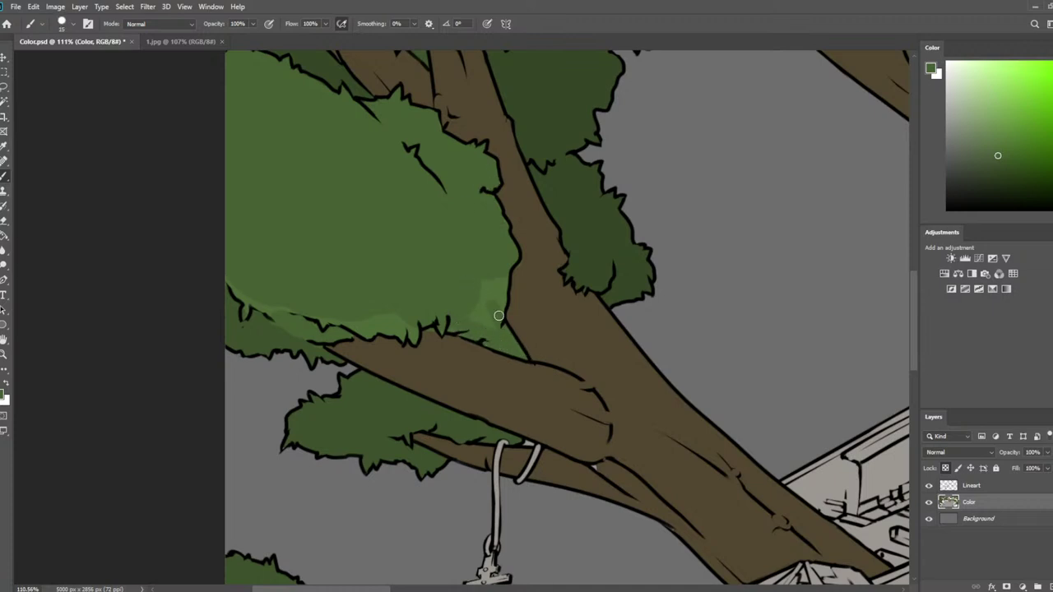
mouse_move(498, 310)
mouse_down()
mouse_move(491, 285)
mouse_move(475, 325)
mouse_up()
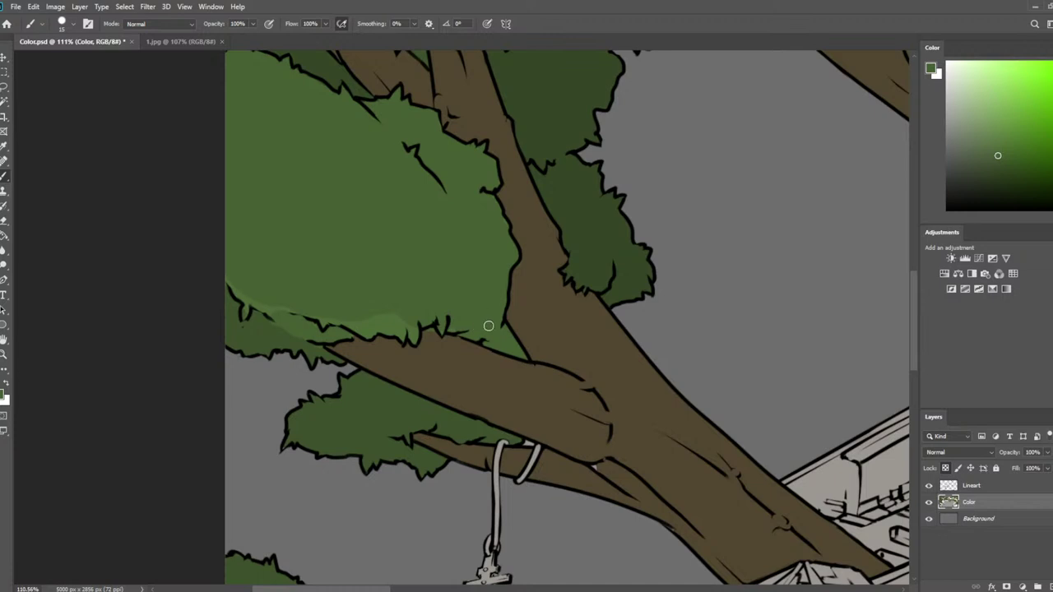
Resample the clump's mid green and paint over the light band along its lower edge with a size 25 brush
alt+click(531, 282)
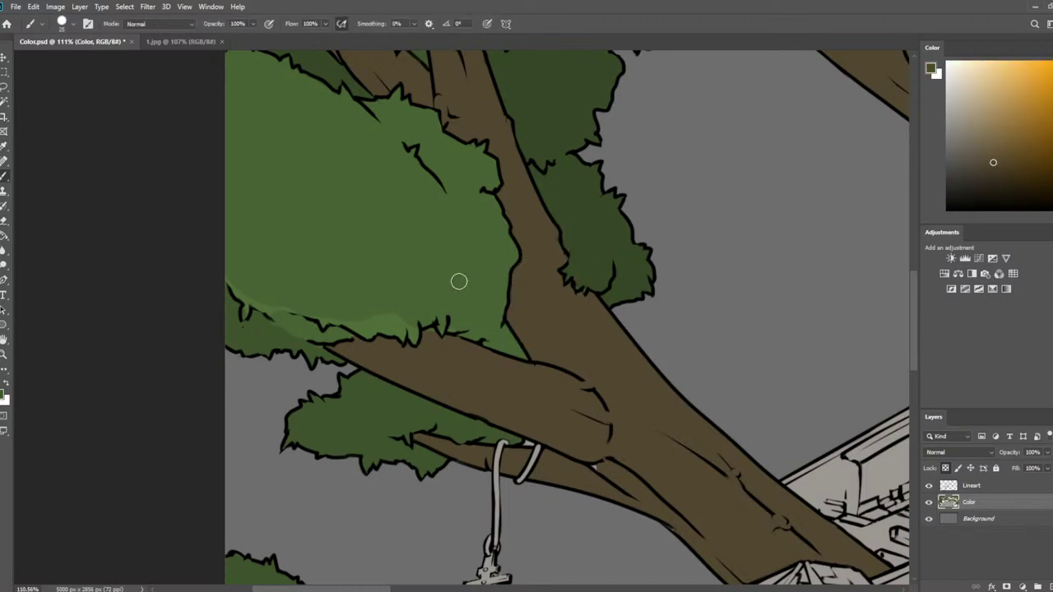
alt+click(406, 282)
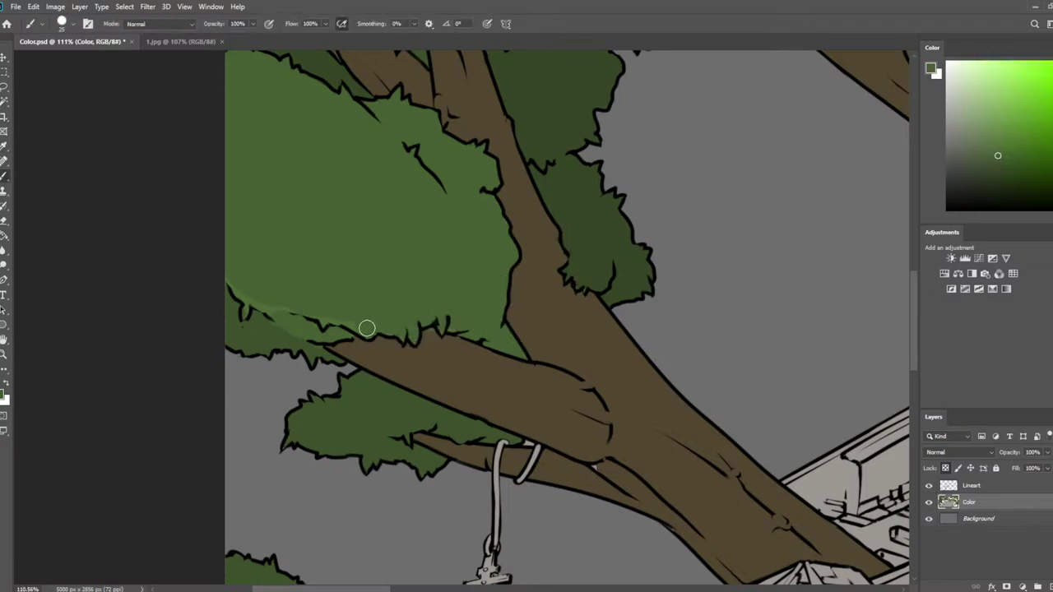
drag(367, 329, 238, 289)
Clean up the boundary between the large left clump and the dark foliage strip beneath it, alternately sampling their greens
alt+click(254, 318)
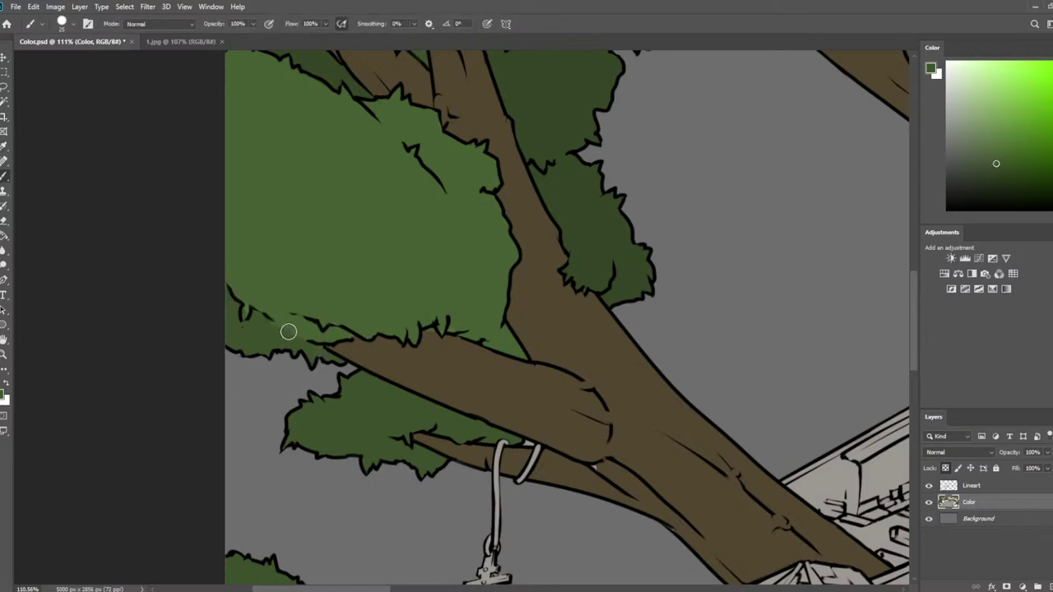
key(bracketleft)
alt+click(253, 296)
alt+click(249, 321)
alt+click(319, 353)
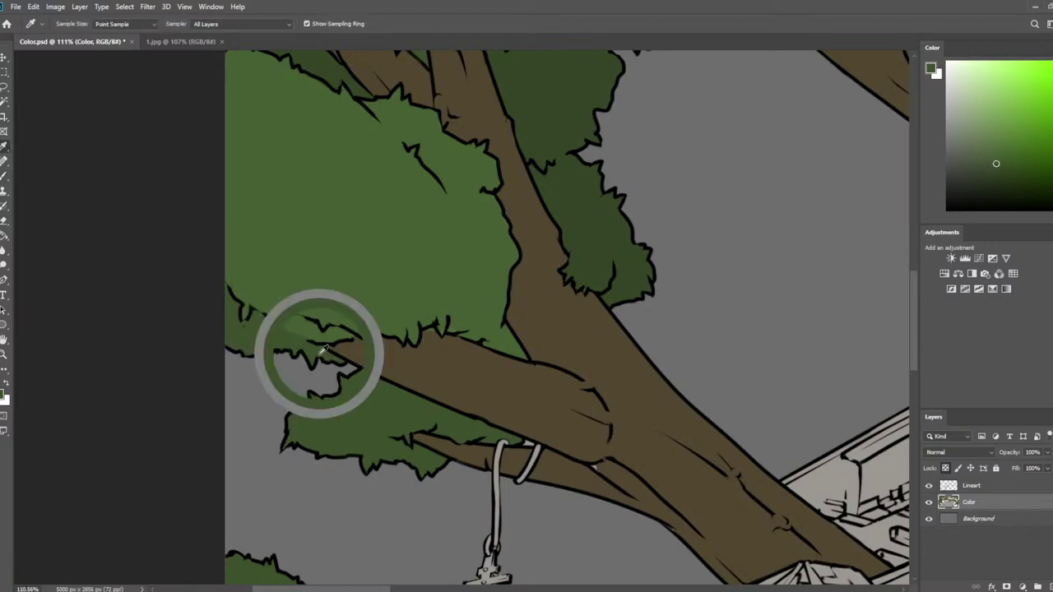
alt+click(362, 315)
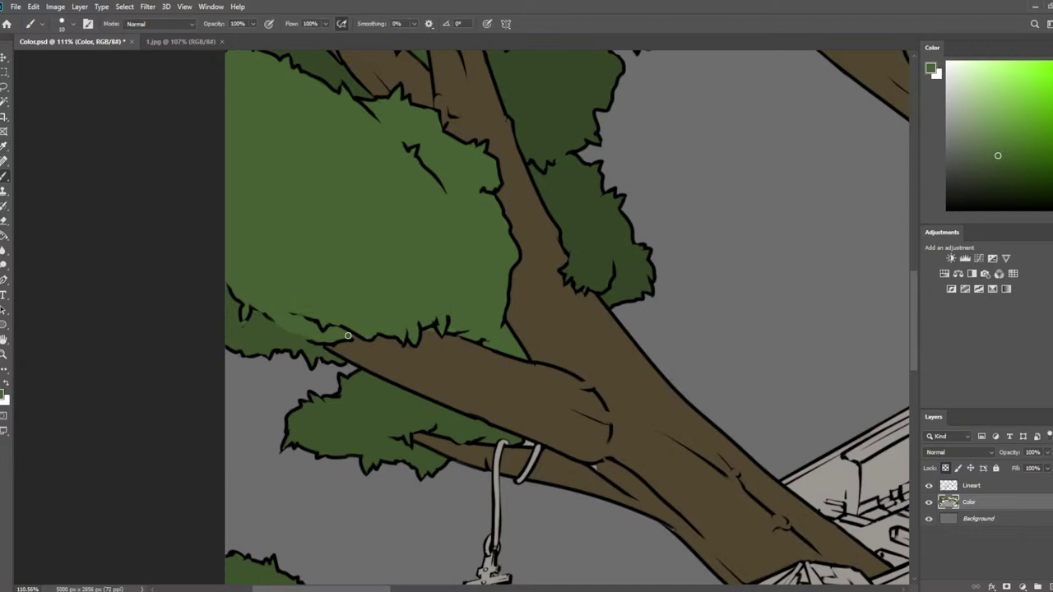
alt+click(424, 333)
alt+click(454, 334)
scroll(454, 338, down, 6)
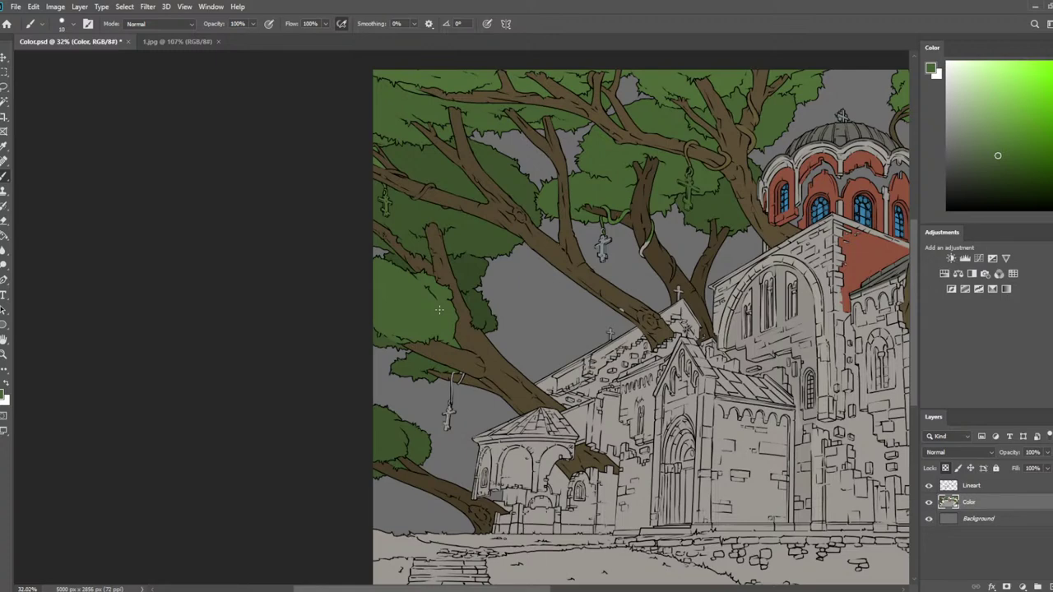
scroll(438, 309, up, 5)
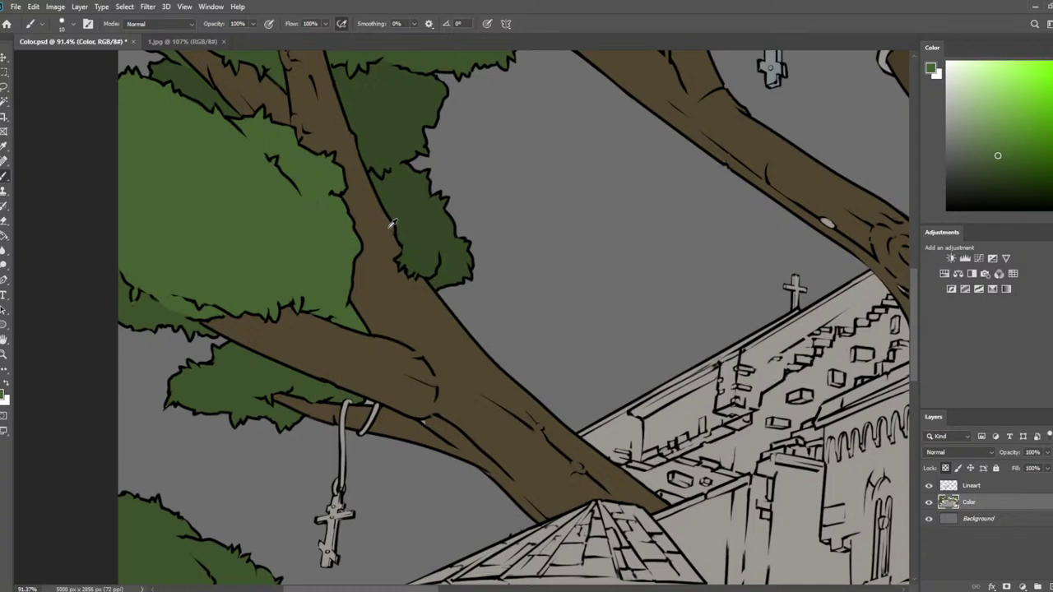
alt+click(182, 304)
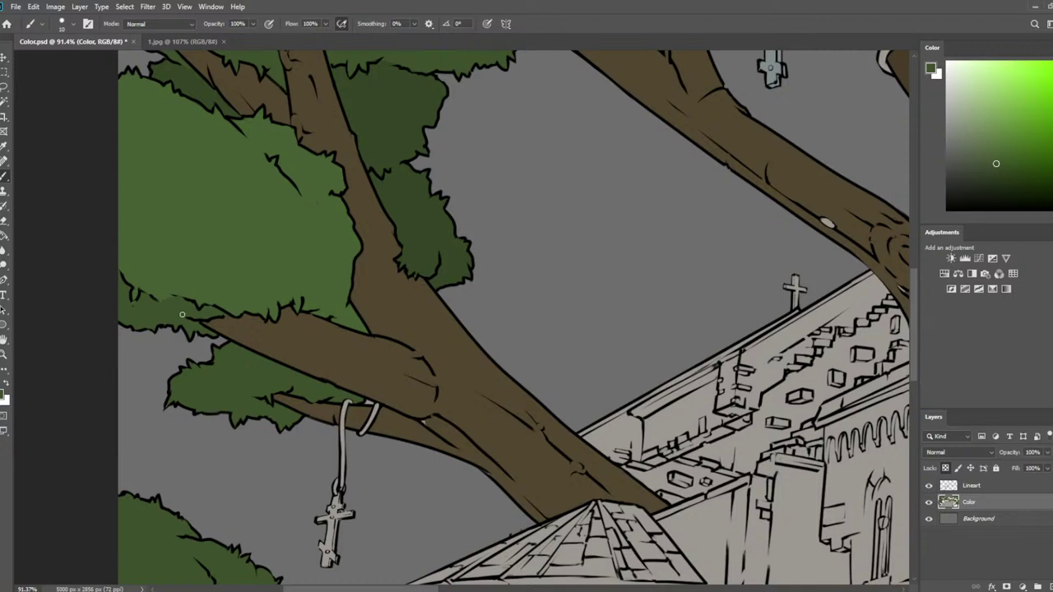
Sample the darkest green from the foliage behind the trunk and repaint the small clump under the lower-left branch with it
alt+click(404, 242)
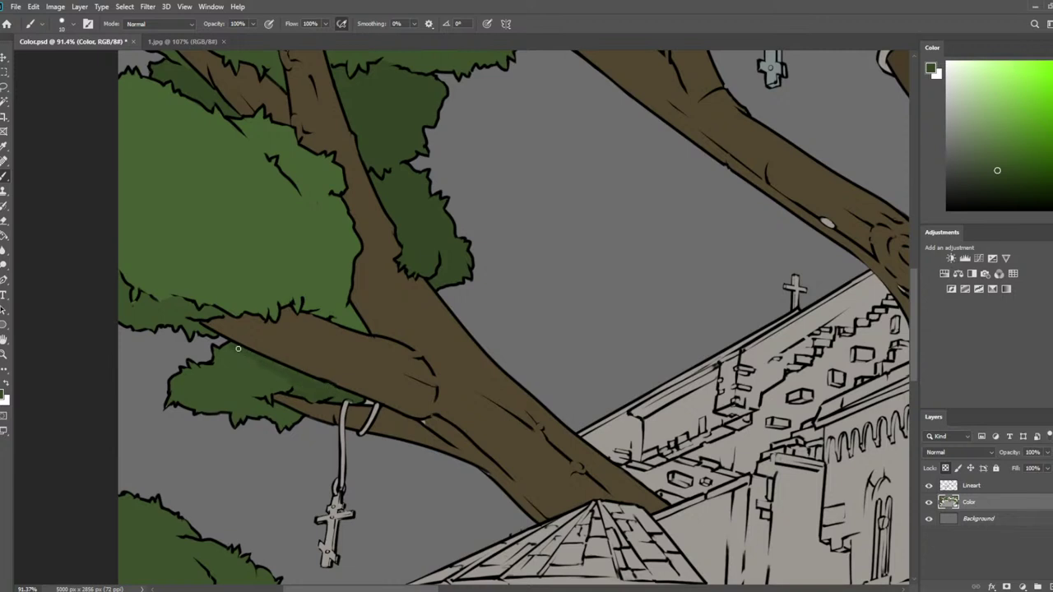
key(])
key(])
key(])
key(])
key(])
key(])
key(])
mouse_move(226, 352)
mouse_down()
mouse_move(172, 389)
mouse_move(193, 396)
mouse_move(184, 375)
mouse_move(218, 412)
mouse_move(285, 433)
mouse_move(289, 423)
mouse_move(251, 403)
mouse_move(268, 383)
mouse_move(248, 384)
mouse_move(236, 407)
mouse_move(219, 393)
mouse_move(305, 388)
mouse_up()
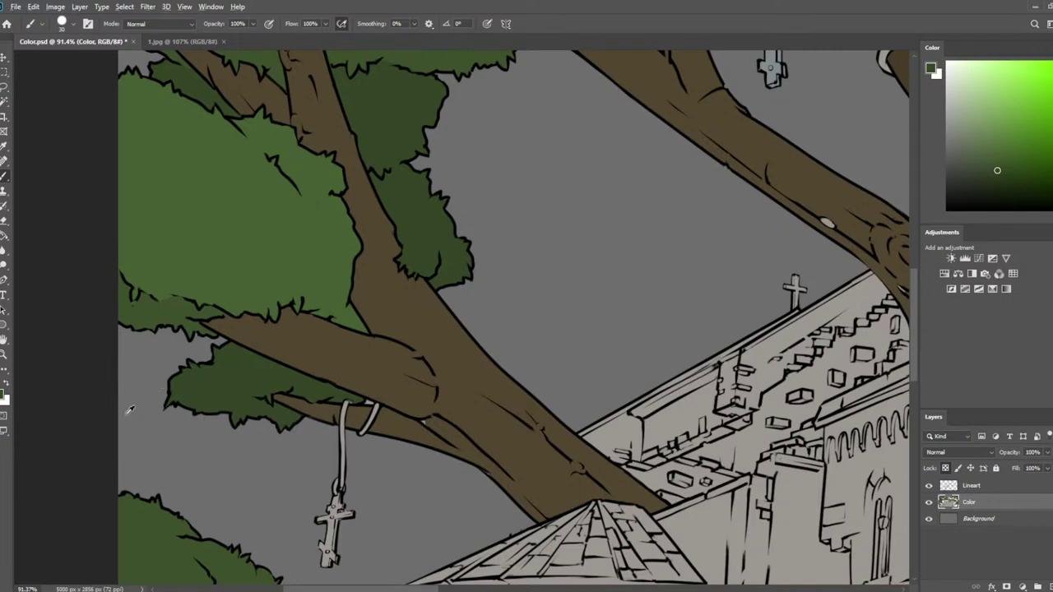
Activate the Lineart layer and select the ground areas around the steps at the lower left with the Magic Wand
scroll(129, 409, down, 5)
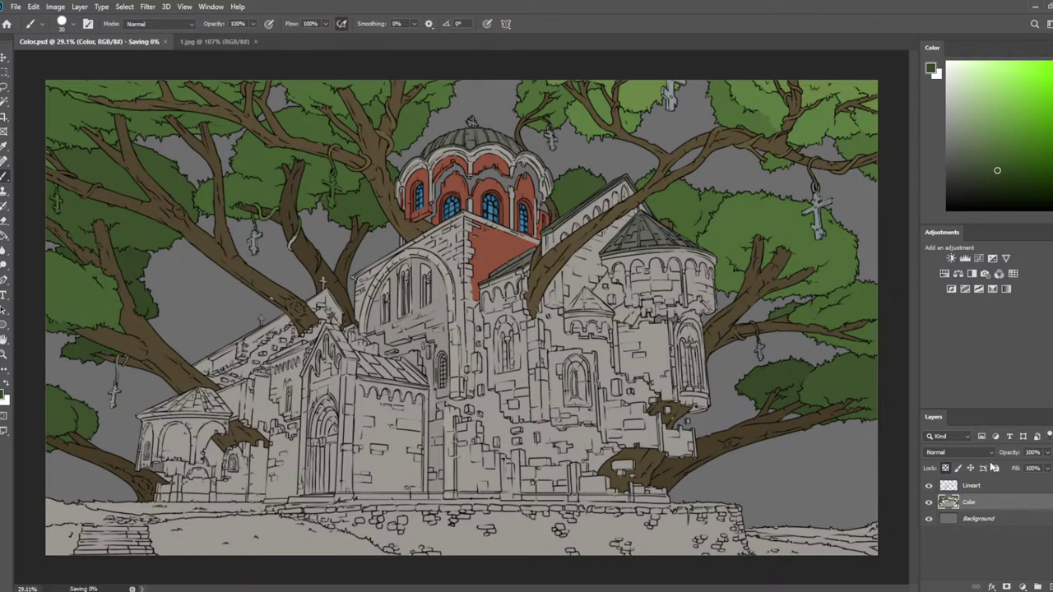
click(959, 487)
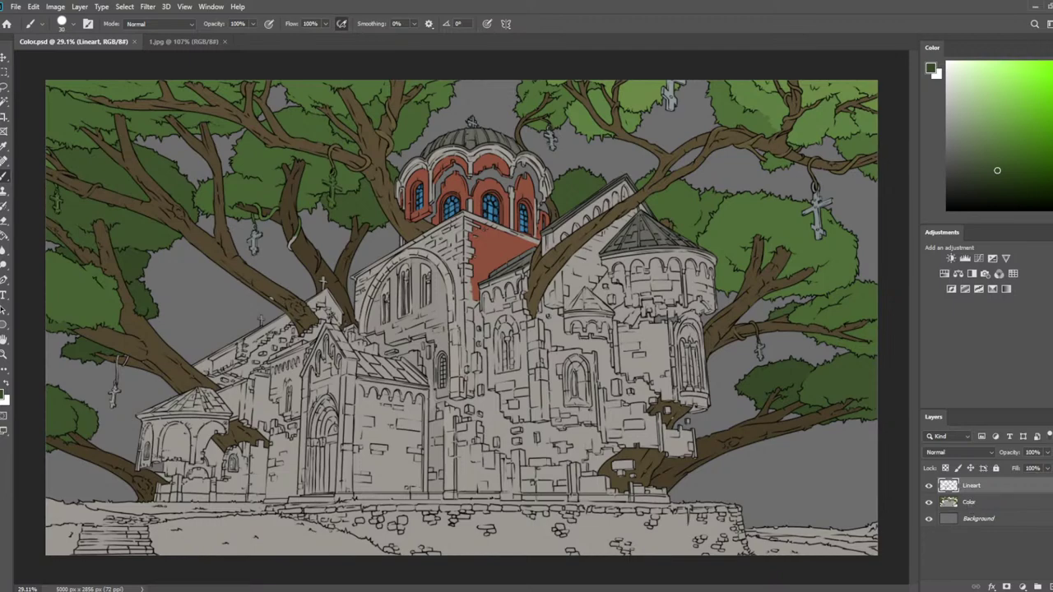
click(4, 102)
scroll(468, 444, up, 3)
drag(370, 327, 491, 161)
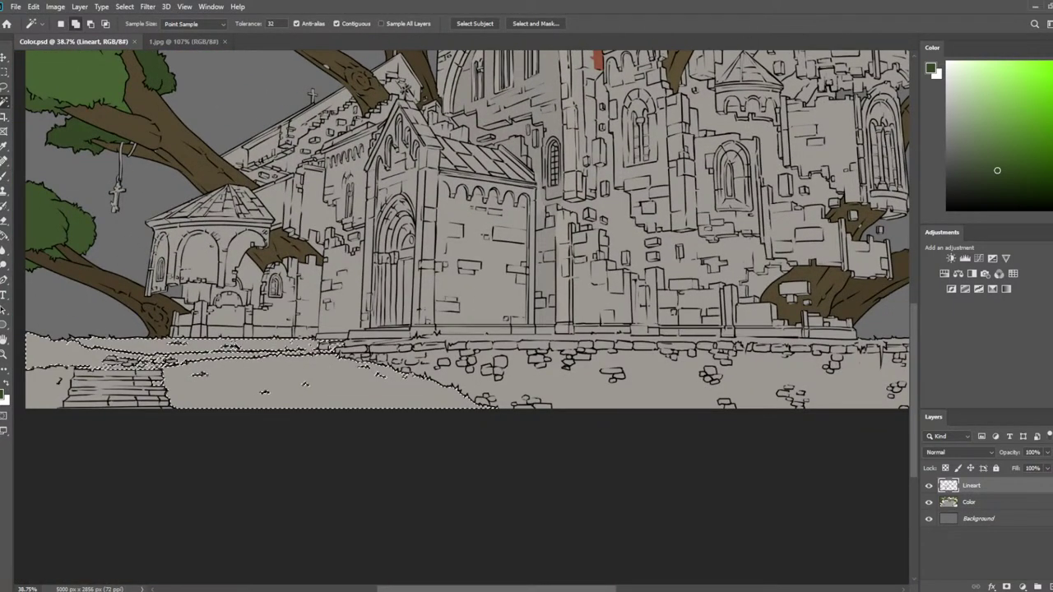
drag(296, 342, 473, 333)
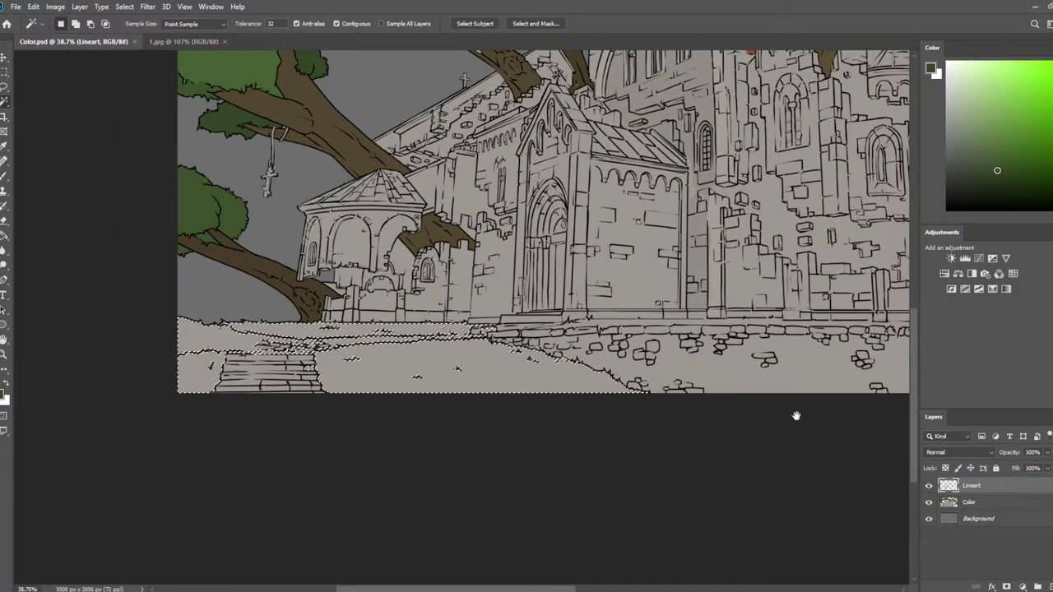
Add the strips of ground beyond the stone wall's right end to the Magic Wand selection
drag(795, 413, 422, 347)
shift+click(472, 292)
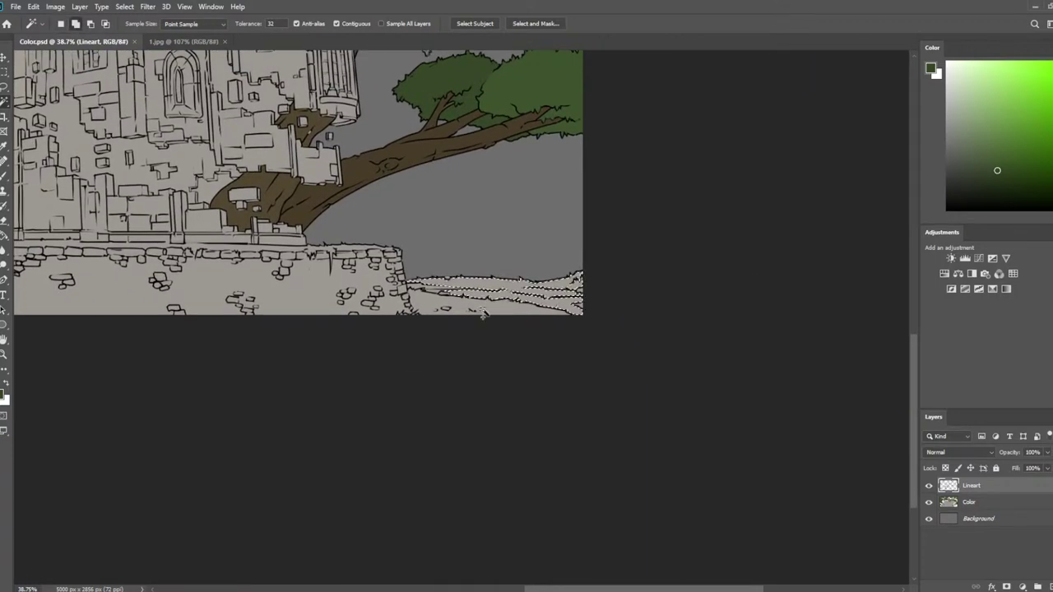
scroll(429, 292, up, 11)
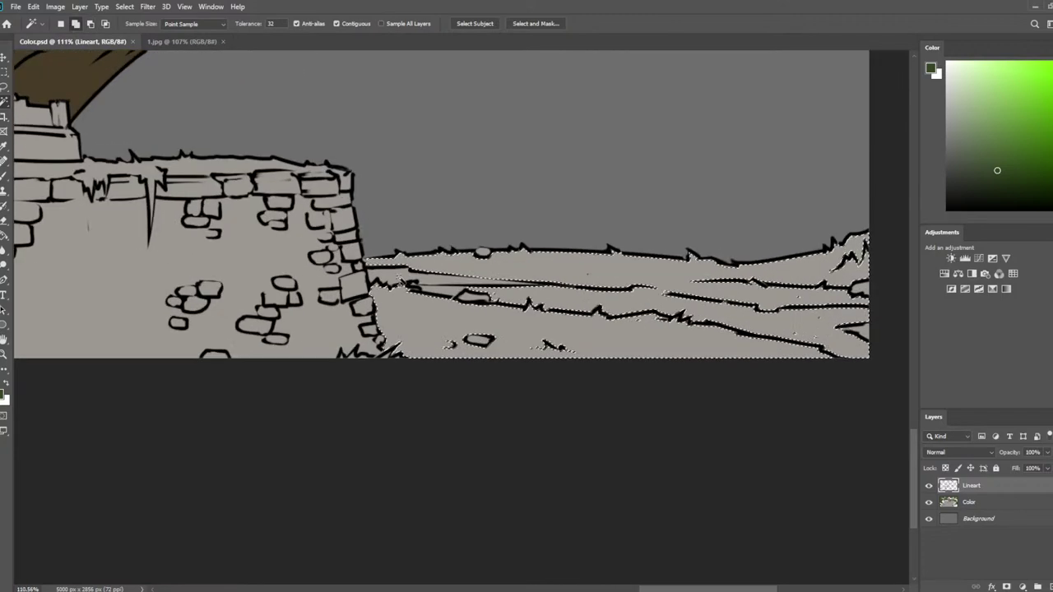
shift+click(443, 289)
scroll(551, 291, down, 15)
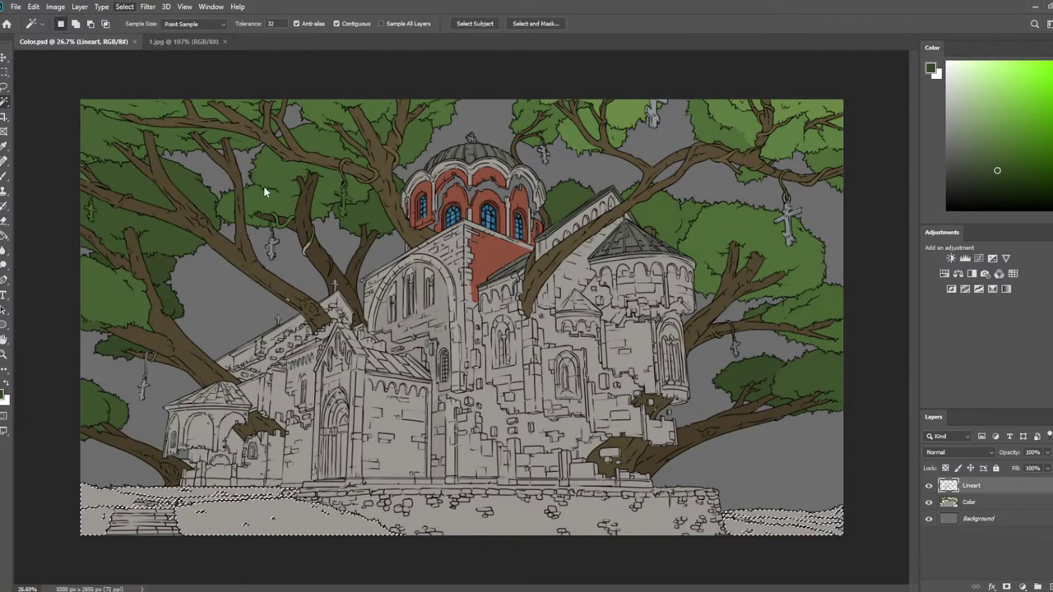
Activate the Color layer and enlarge the brush to size 900 for filling the selected ground
click(999, 507)
key(b)
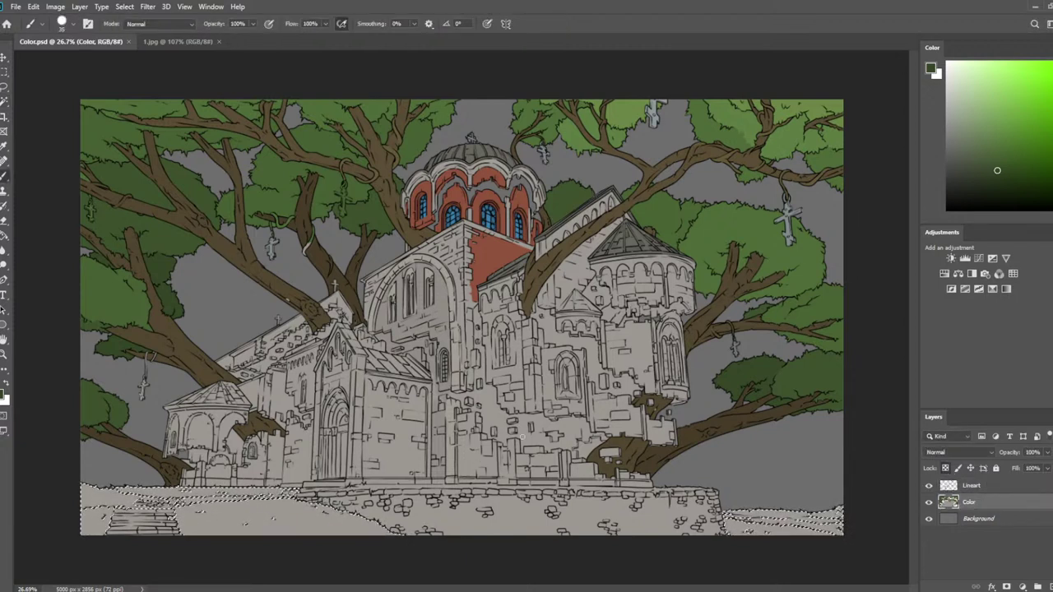
key(bracketright)
key(bracketright)
key(bracketright)
key(bracketright)
key(bracketright)
key(bracketright)
key(bracketright)
key(bracketright)
key(bracketright)
key(bracketright)
key(bracketright)
key(bracketright)
key(bracketright)
key(bracketright)
key(bracketright)
key(bracketright)
key(bracketright)
key(bracketright)
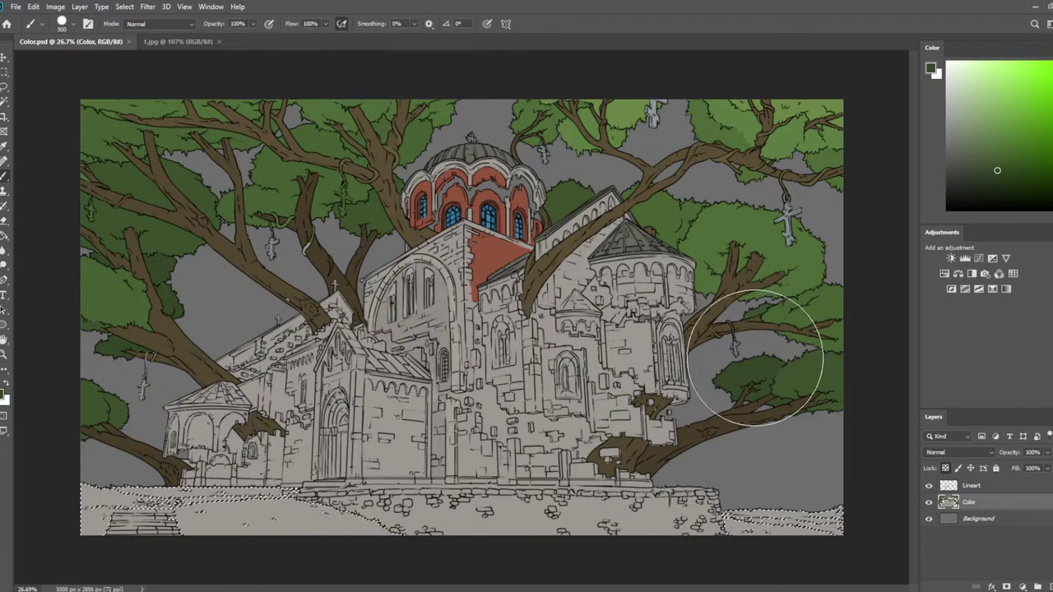
Sample the dark green of the lower-right foliage and paint the selected ground on both sides with a dark olive green
alt+click(762, 362)
drag(763, 359, 763, 360)
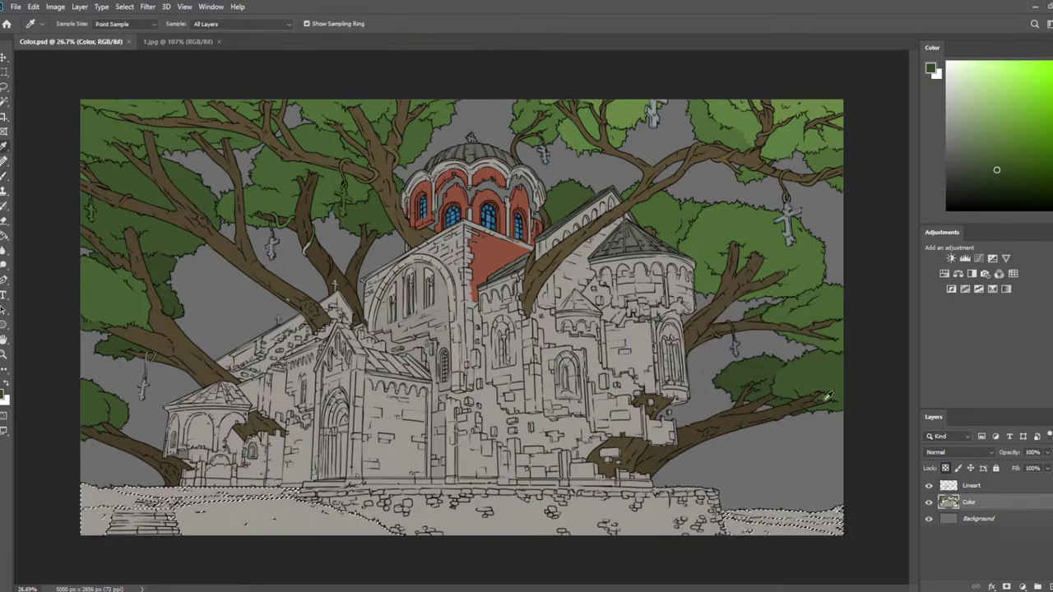
key(b)
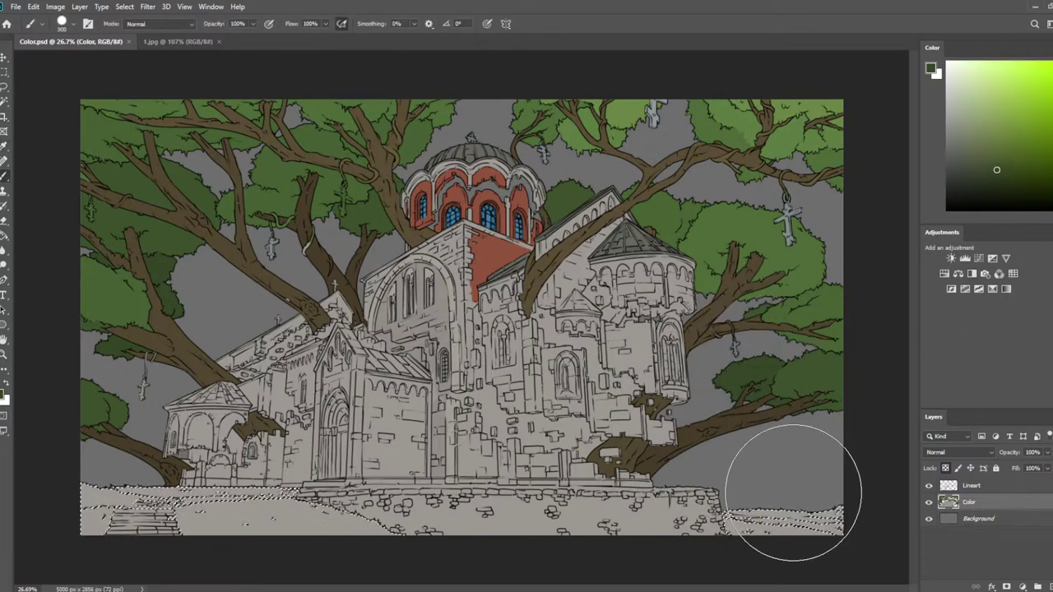
drag(793, 492, 799, 494)
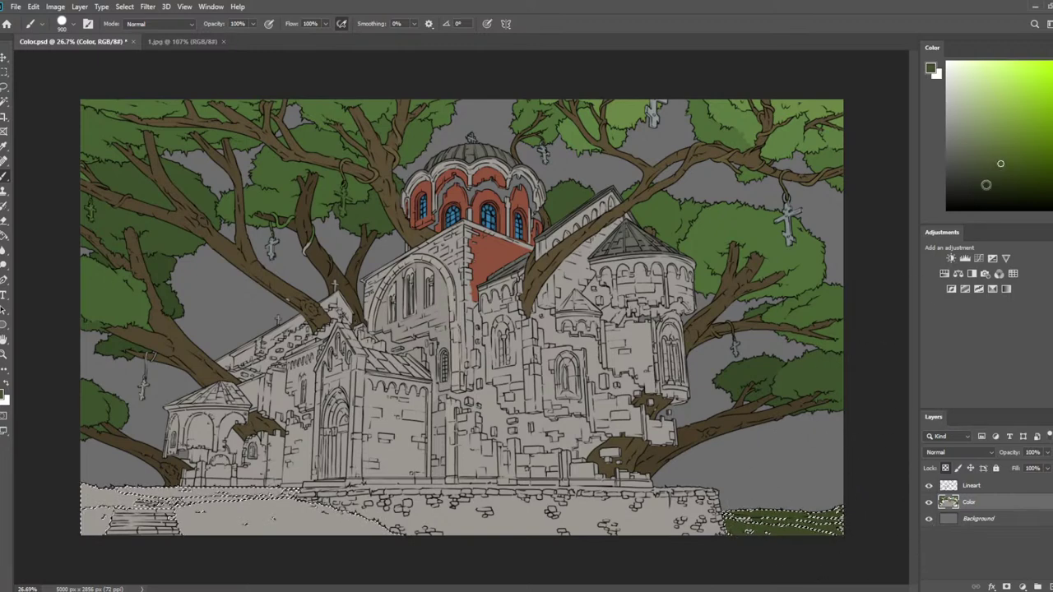
drag(583, 564, 94, 517)
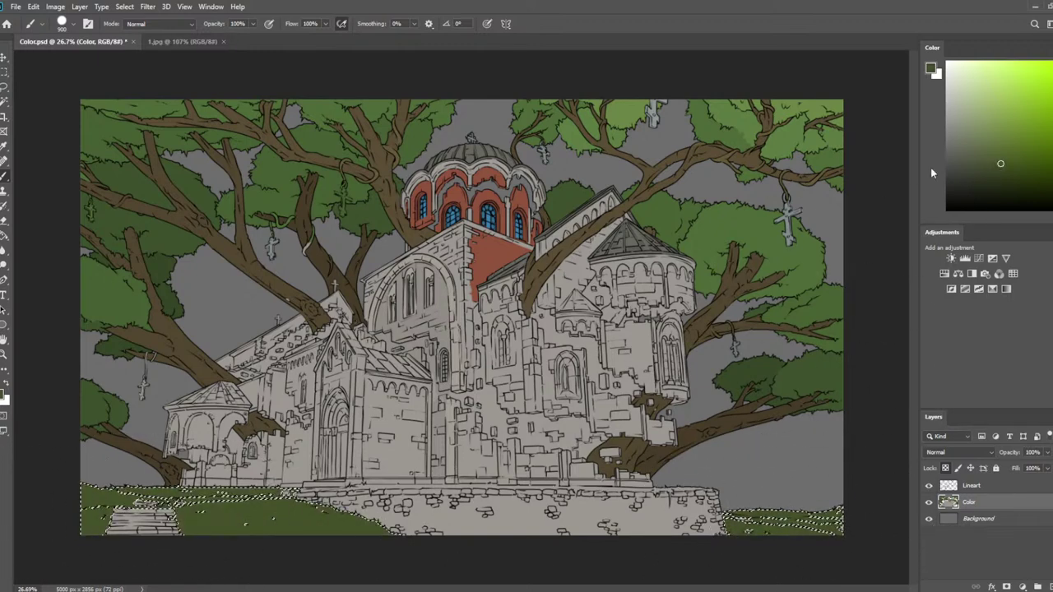
Choose a lighter, more saturated green and repaint the selected ground on both sides of the church
click(1007, 149)
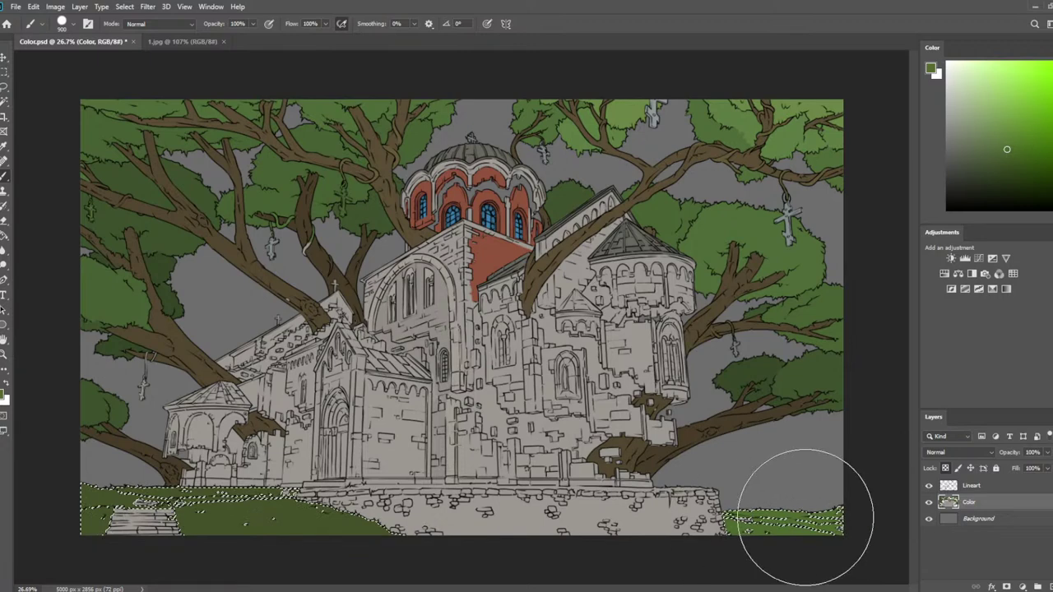
mouse_move(806, 516)
mouse_down()
mouse_move(348, 535)
mouse_move(388, 536)
mouse_up()
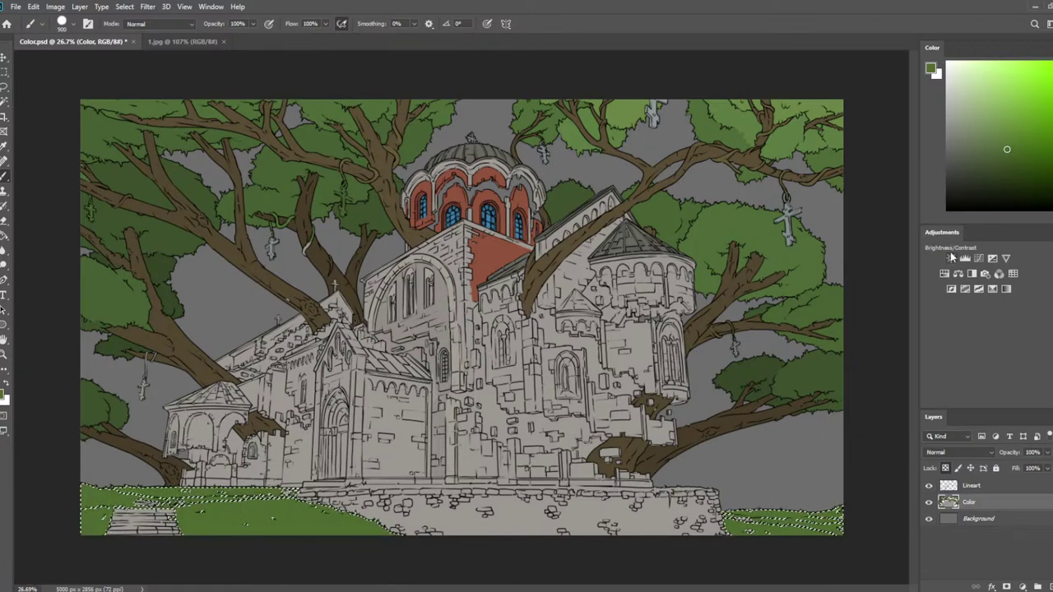
Repaint the selected grass areas on the Color layer with a slightly darker green and clear the selection
click(1006, 153)
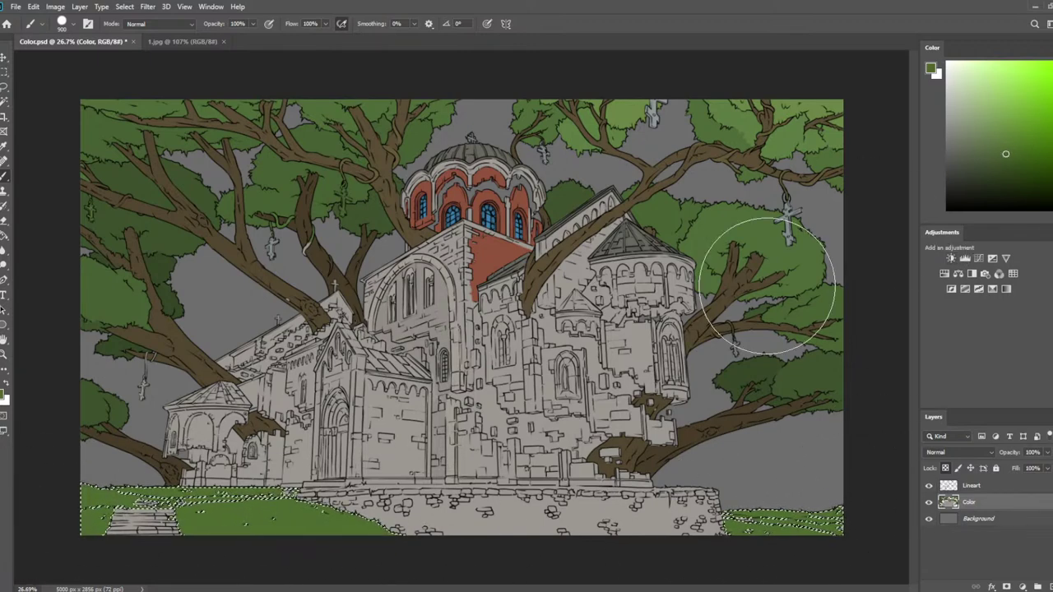
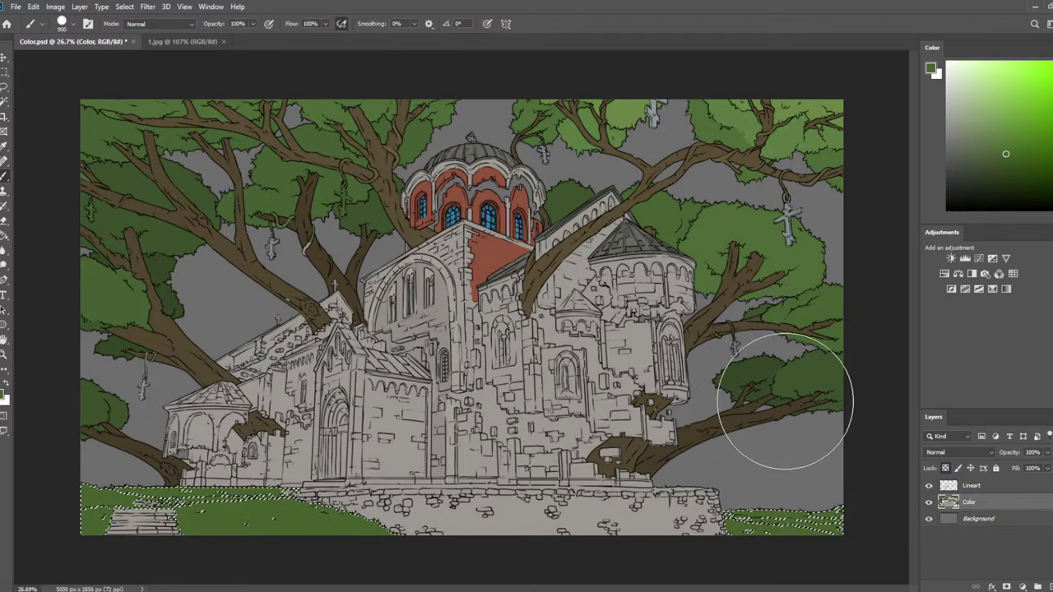
key(l)
key(ctrl+d)
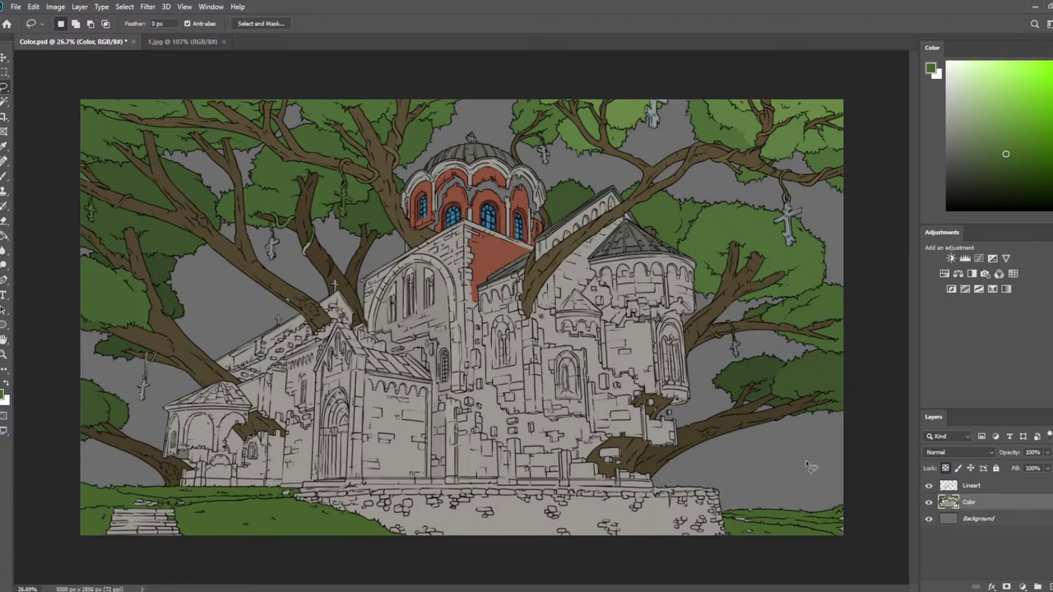
Paint the unpainted stones in the grass to the right of the stone wall green with a smaller brush
scroll(709, 517, up, 7)
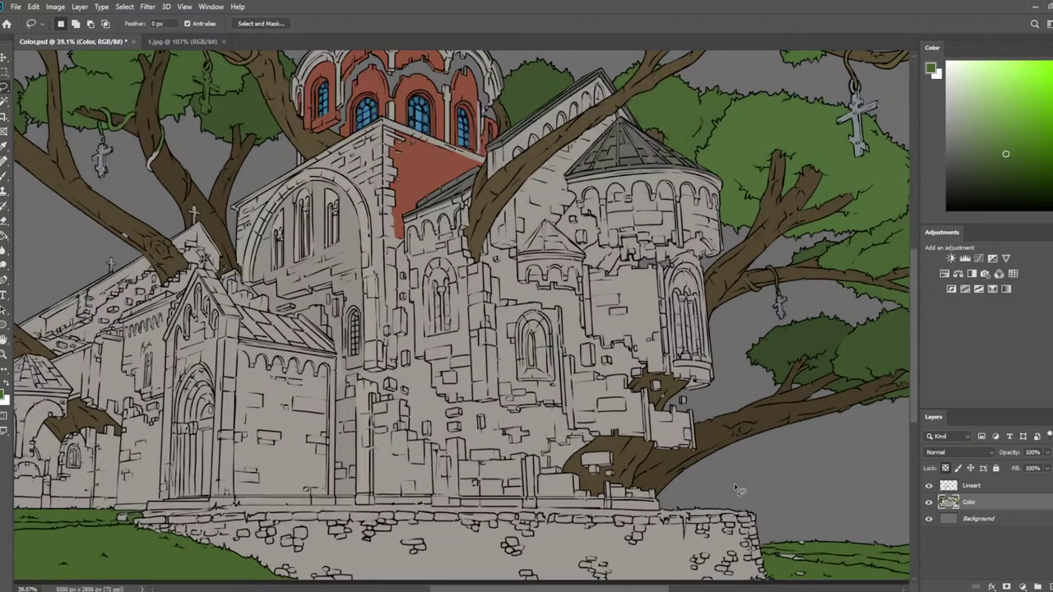
drag(740, 492, 455, 299)
scroll(610, 388, up, 4)
key(i)
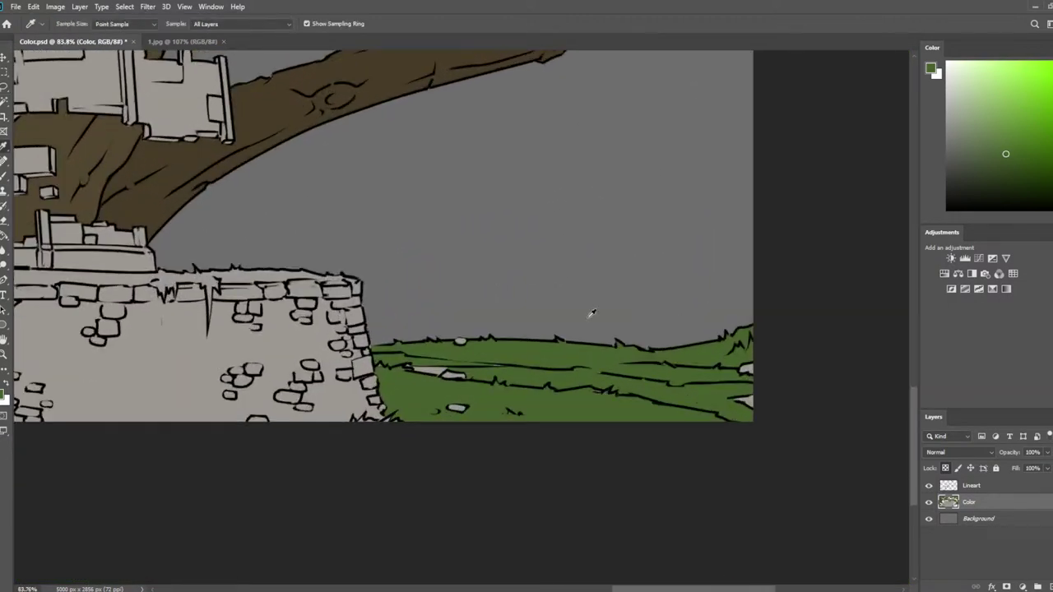
key(b)
key(bracketleft)
key(bracketleft)
key(bracketleft)
key(bracketleft)
key(bracketleft)
key(bracketleft)
key(bracketleft)
key(bracketleft)
key(bracketleft)
key(bracketleft)
key(bracketleft)
key(bracketleft)
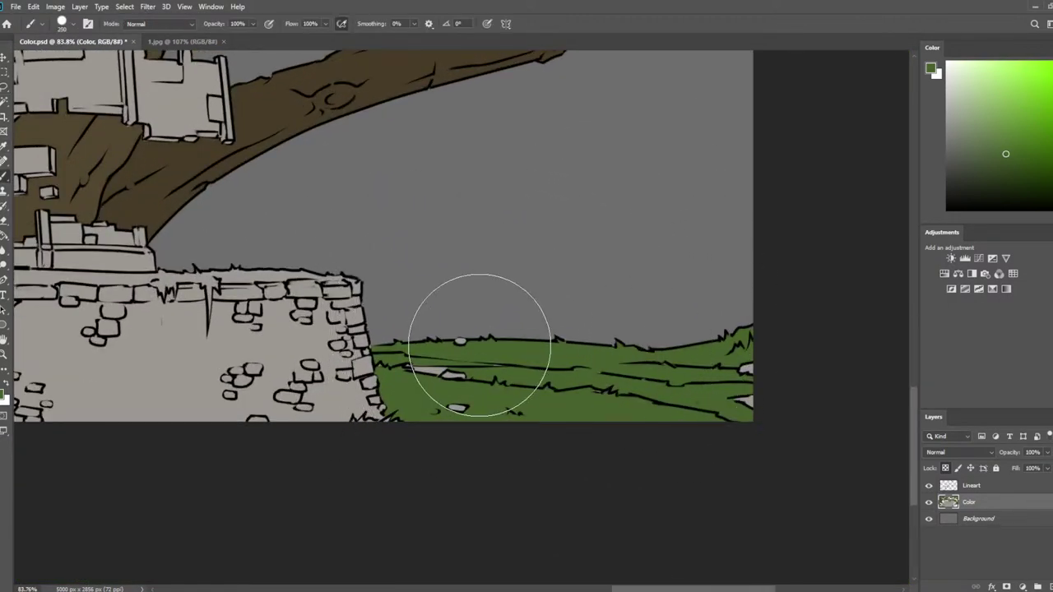
drag(428, 368, 452, 375)
click(457, 404)
click(461, 351)
drag(734, 397, 734, 375)
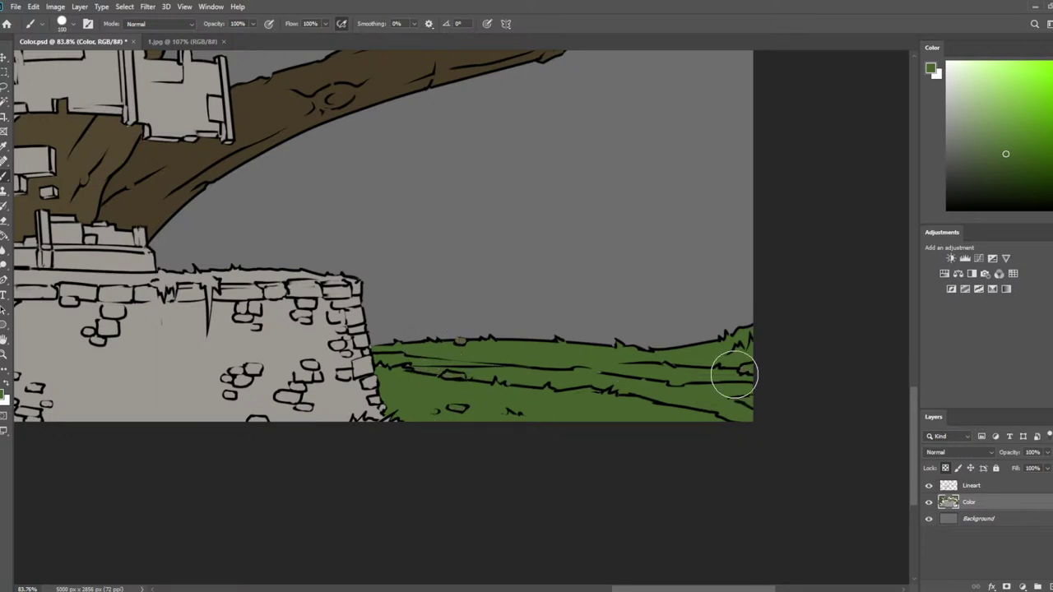
mouse_move(395, 353)
mouse_down()
mouse_move(414, 392)
mouse_move(417, 372)
mouse_move(600, 308)
mouse_up()
Cover the remaining beige stones in the grass along the slope beside the wall with the same green
key(space)
drag(436, 296, 905, 290)
drag(362, 251, 720, 204)
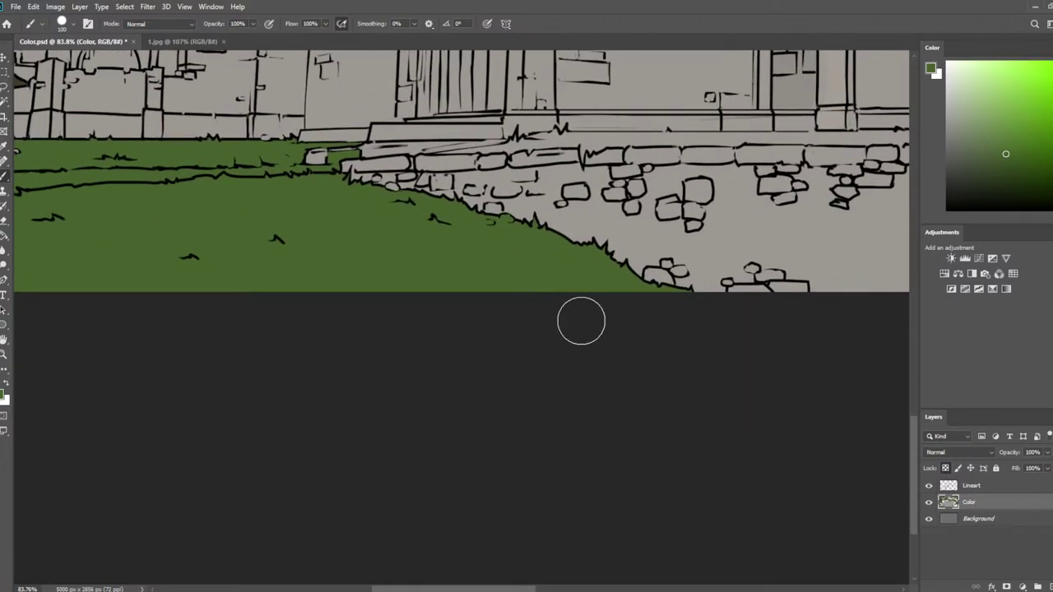
mouse_move(350, 144)
mouse_down()
mouse_move(322, 159)
mouse_move(332, 155)
mouse_move(434, 206)
mouse_up()
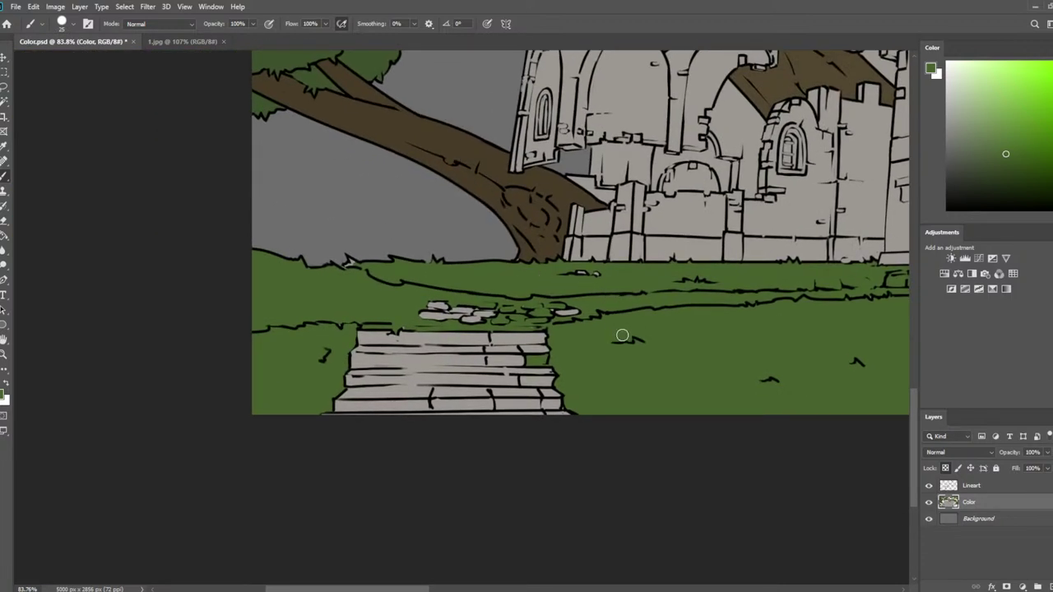
Paint the stairway and the path stones above it in the lower-left lawn green with a larger brush
key(bracketright)
key(bracketright)
key(bracketright)
key(bracketright)
key(bracketright)
key(bracketright)
key(bracketright)
key(bracketright)
key(bracketright)
key(bracketright)
key(bracketright)
key(bracketright)
key(bracketright)
key(bracketright)
mouse_move(370, 317)
mouse_down()
mouse_move(368, 348)
mouse_move(370, 427)
mouse_move(529, 371)
mouse_up()
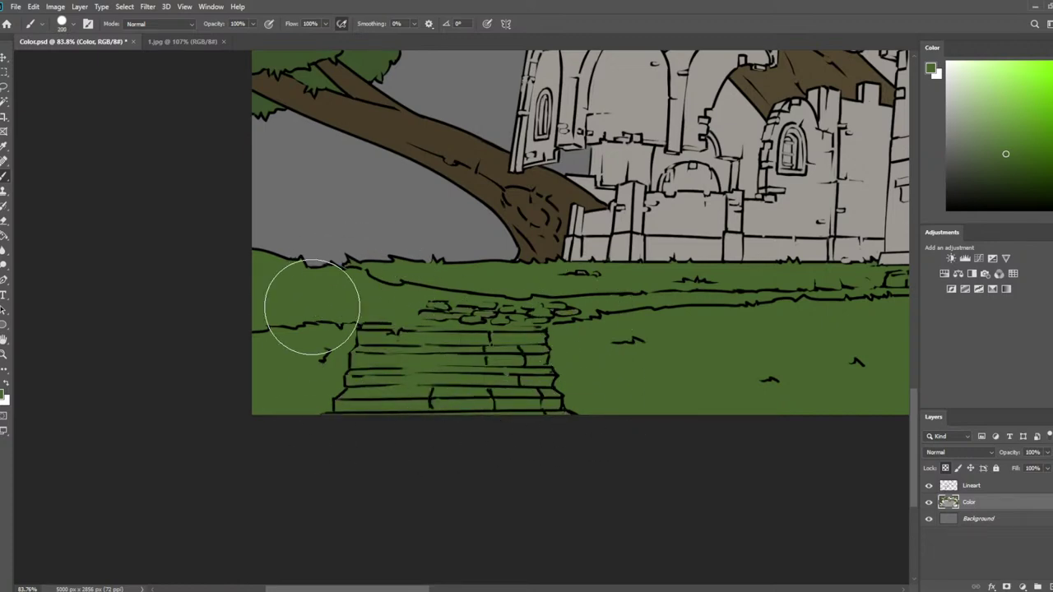
drag(732, 336, 531, 334)
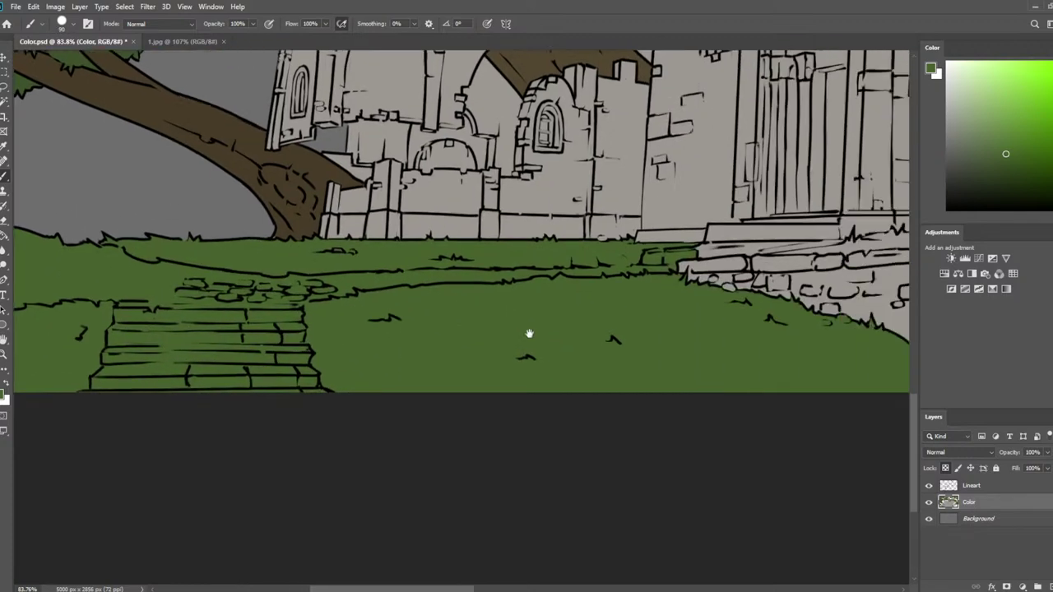
scroll(517, 294, down, 8)
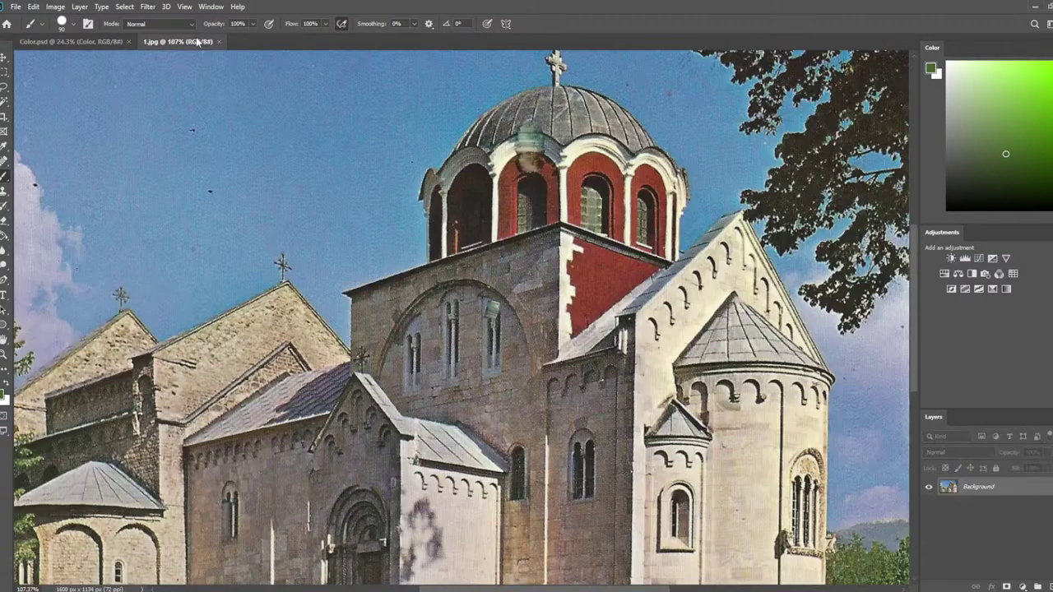
Check the full church photo in 1.jpg as a colour reference and return to Color.psd
click(179, 41)
scroll(464, 282, down, 3)
scroll(463, 281, down, 3)
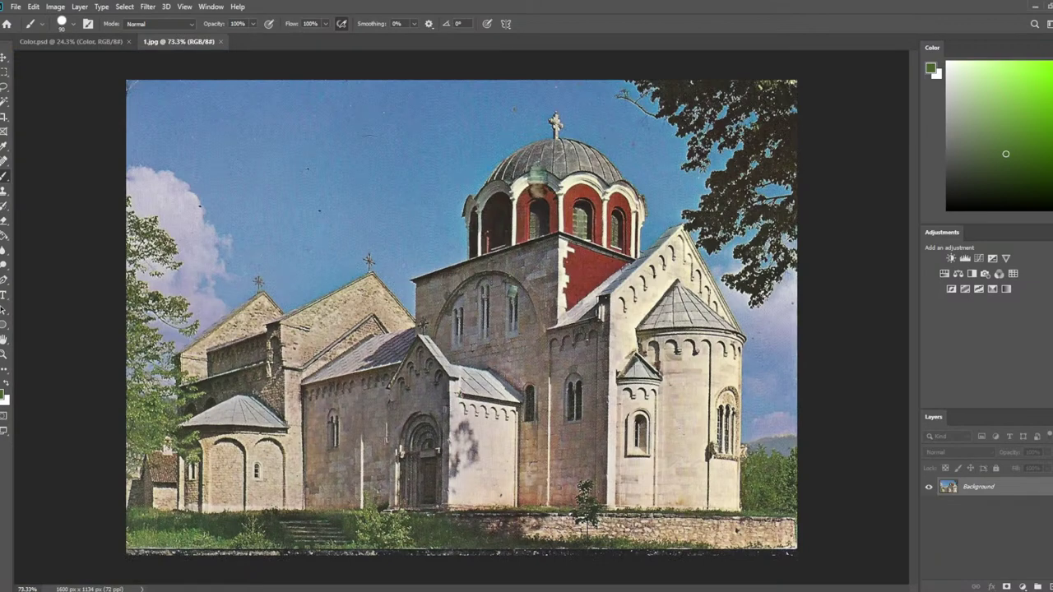
click(79, 42)
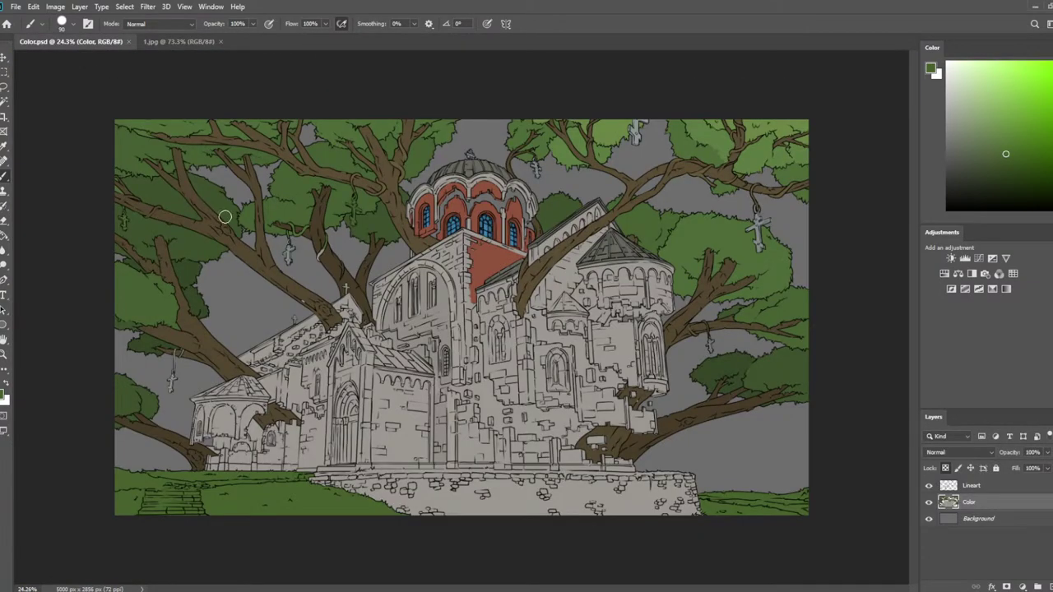
Examine the flat colours of the church, trees and grass across the whole illustration
scroll(489, 312, up, 2)
scroll(546, 405, down, 5)
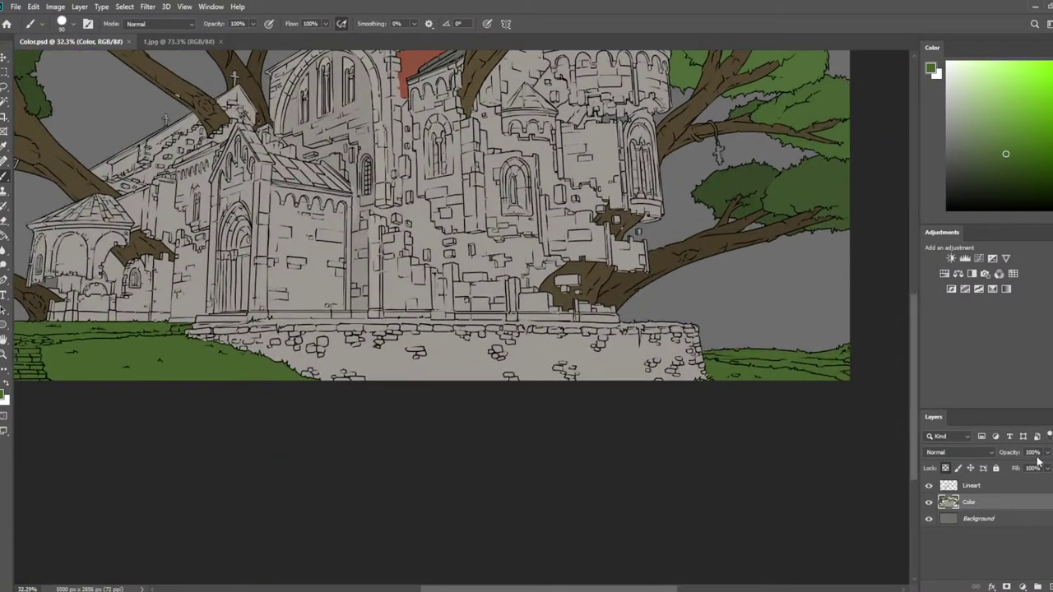
key(i)
drag(402, 222, 435, 341)
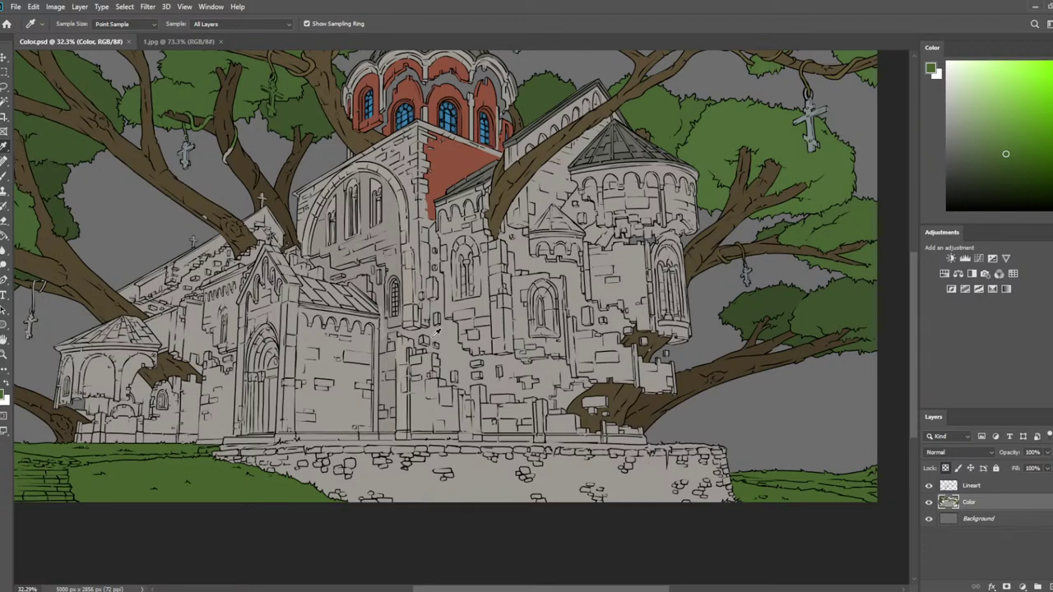
drag(442, 180, 557, 182)
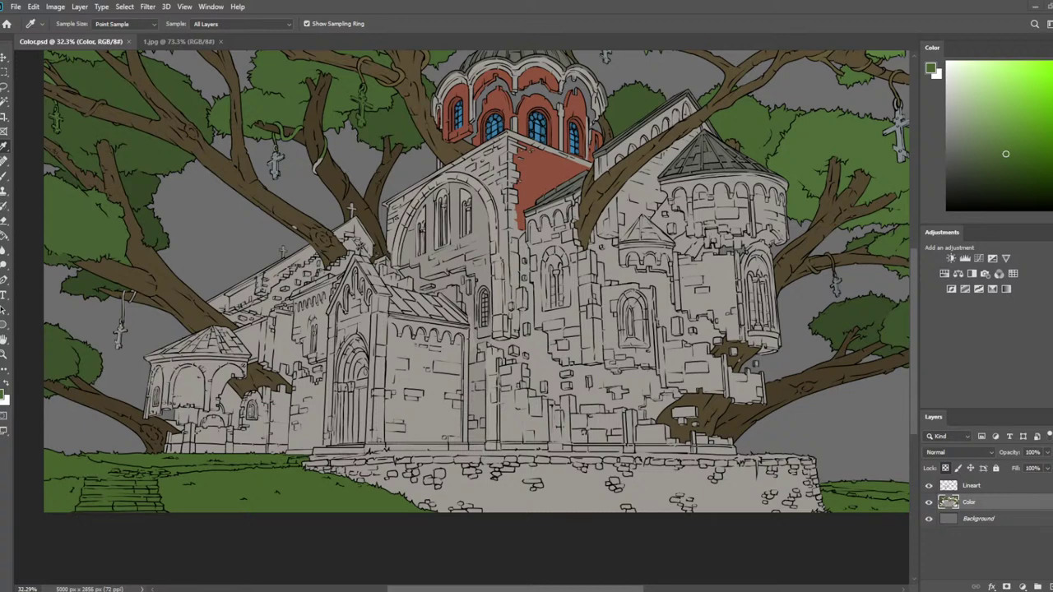
scroll(560, 318, down, 4)
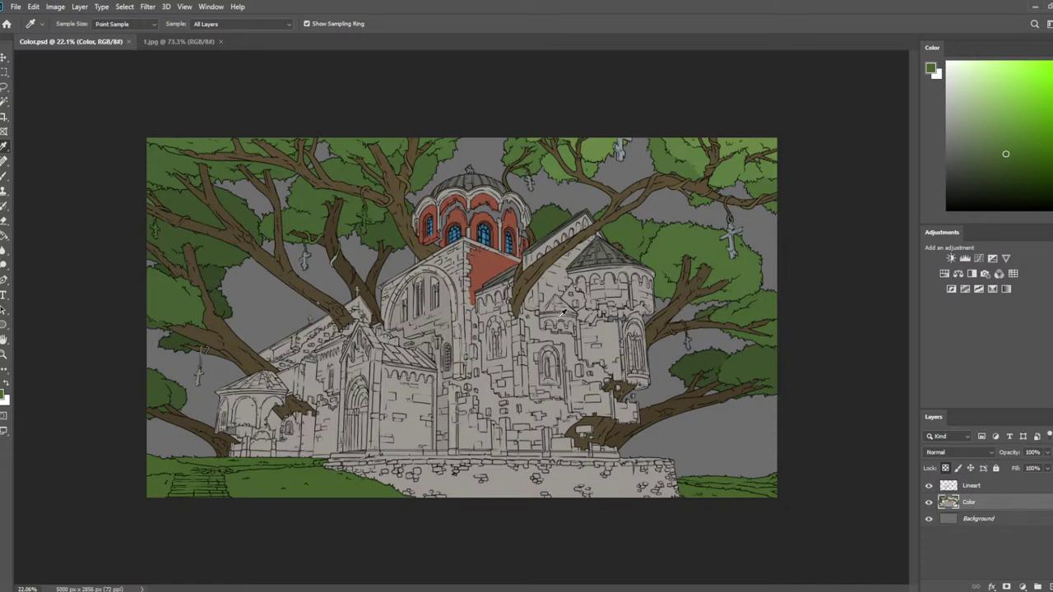
scroll(684, 143, up, 5)
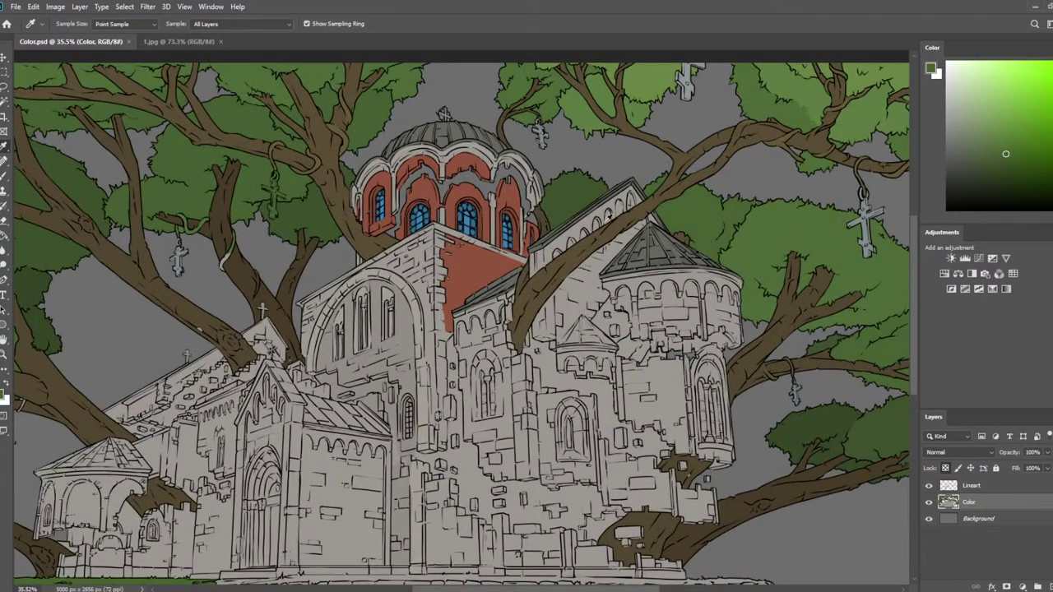
scroll(605, 217, down, 2)
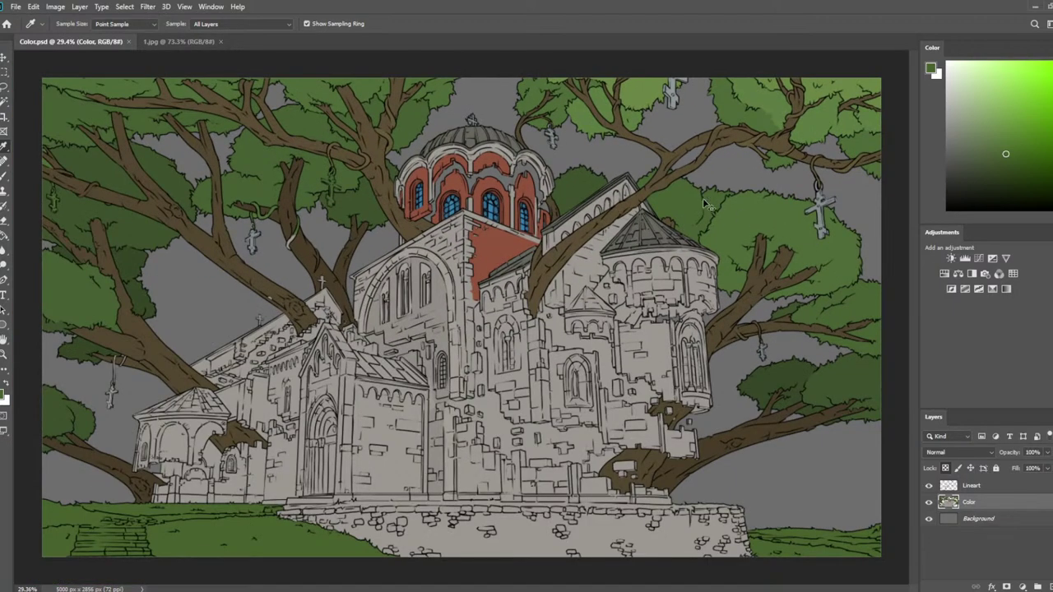
scroll(682, 185, up, 1)
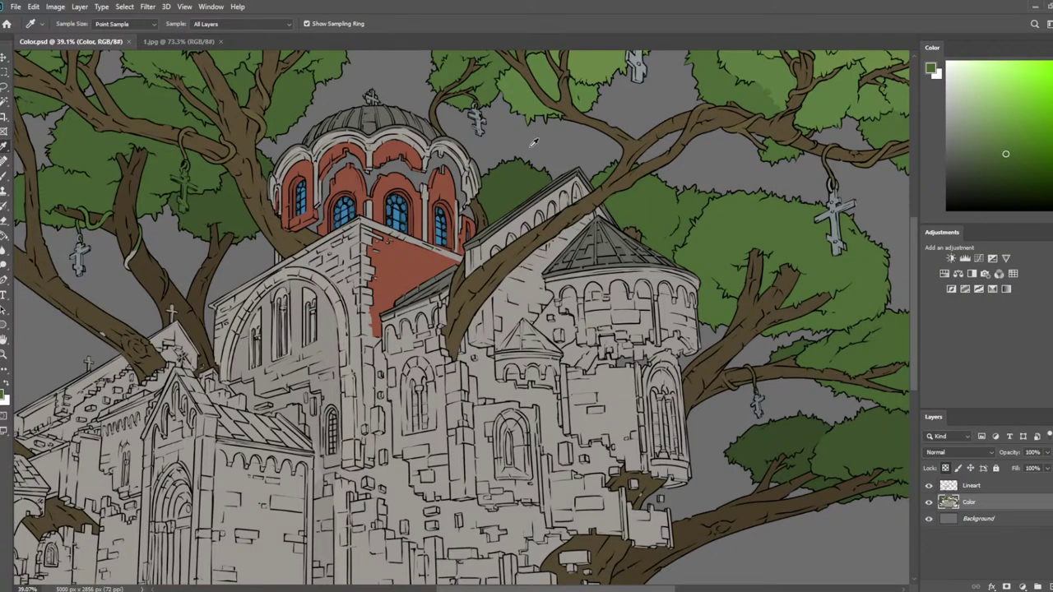
Sample the blue-grey of the cross under the right-hand branch and repaint the cross hanging beside the left trunks with it
scroll(649, 213, down, 1)
scroll(733, 367, up, 5)
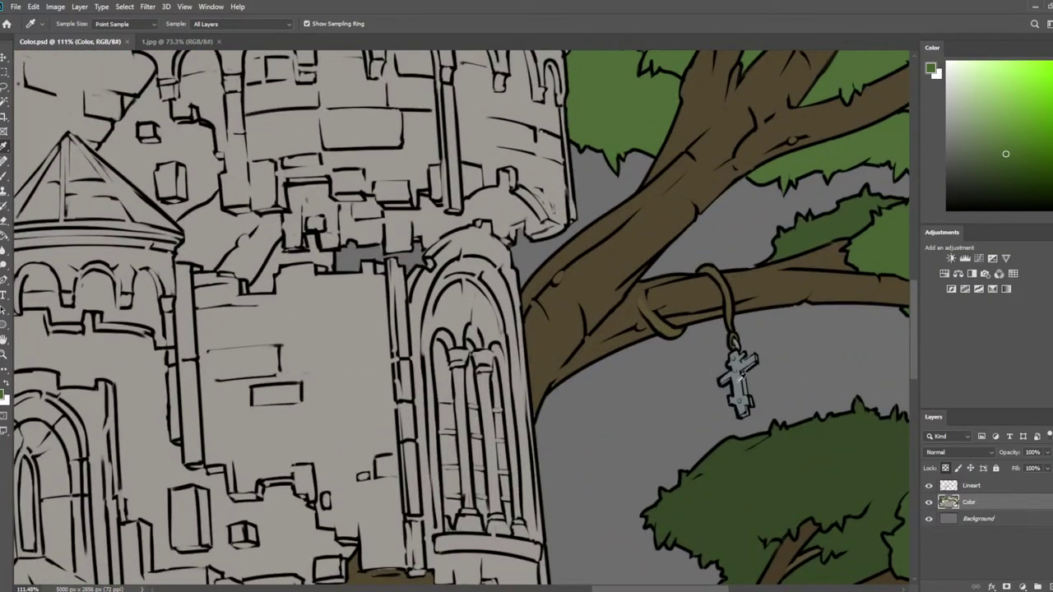
click(741, 374)
scroll(740, 374, down, 5)
scroll(395, 200, up, 4)
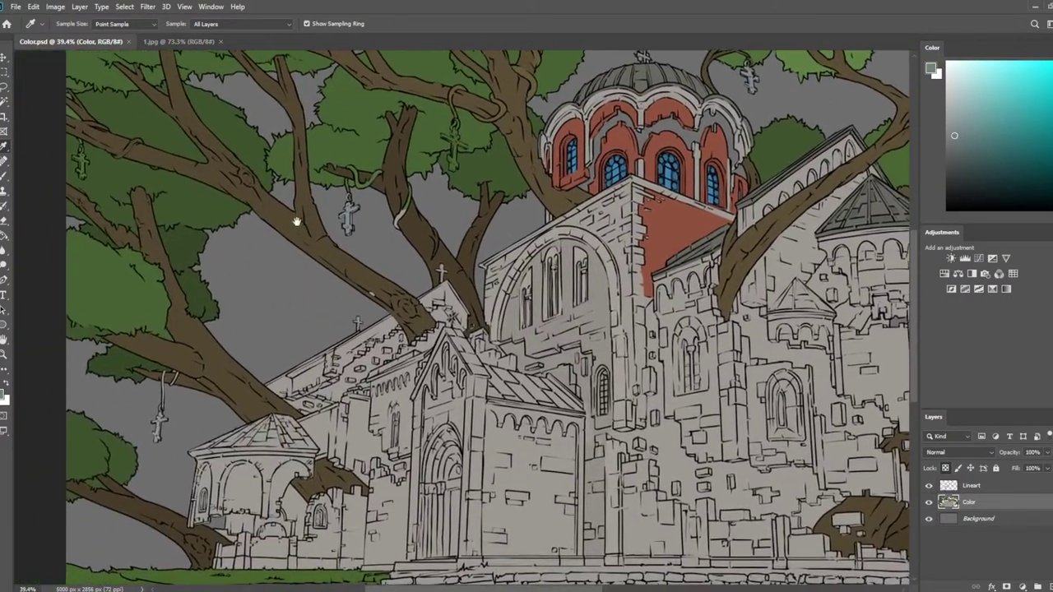
key(b)
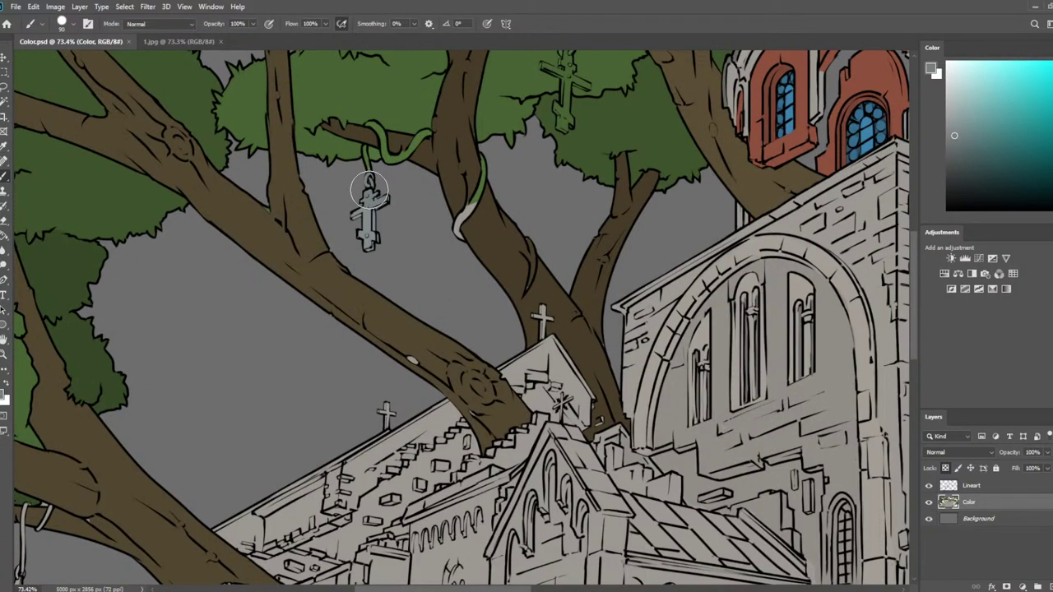
mouse_move(365, 226)
mouse_down()
mouse_move(375, 199)
mouse_move(360, 225)
mouse_move(391, 222)
mouse_move(392, 245)
mouse_up()
scroll(391, 245, down, 4)
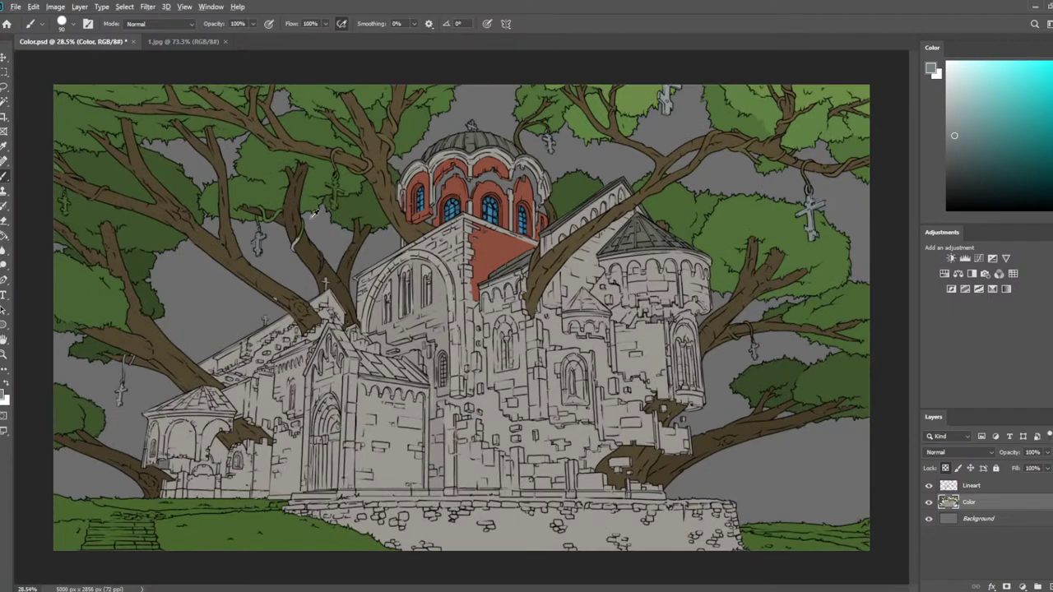
Repaint the cross hanging at the far left, above the small round chapel, in a slightly darker blue-grey
scroll(380, 171, up, 3)
scroll(458, 343, down, 3)
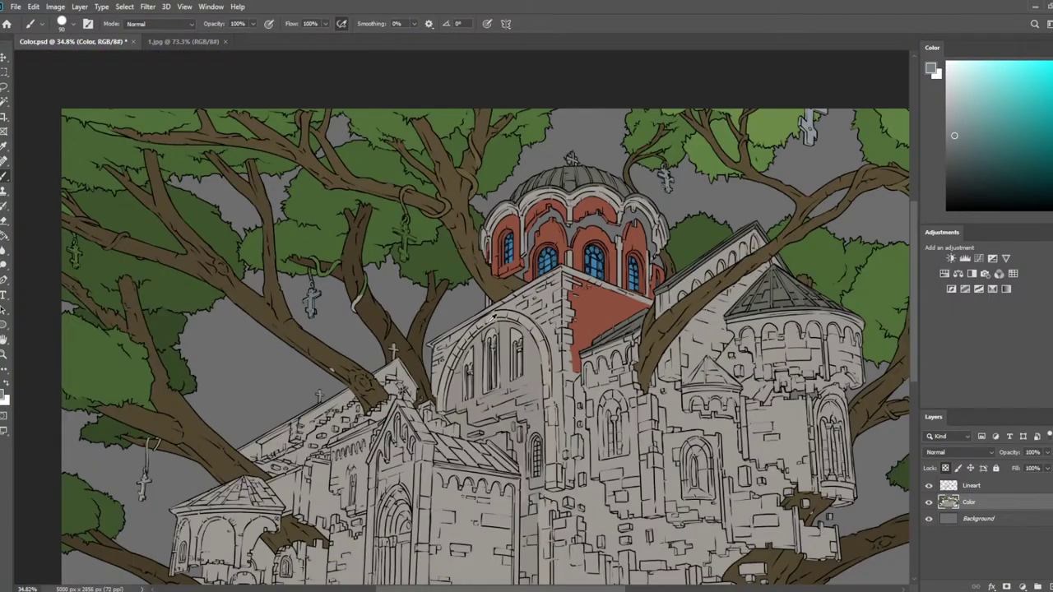
scroll(258, 359, up, 5)
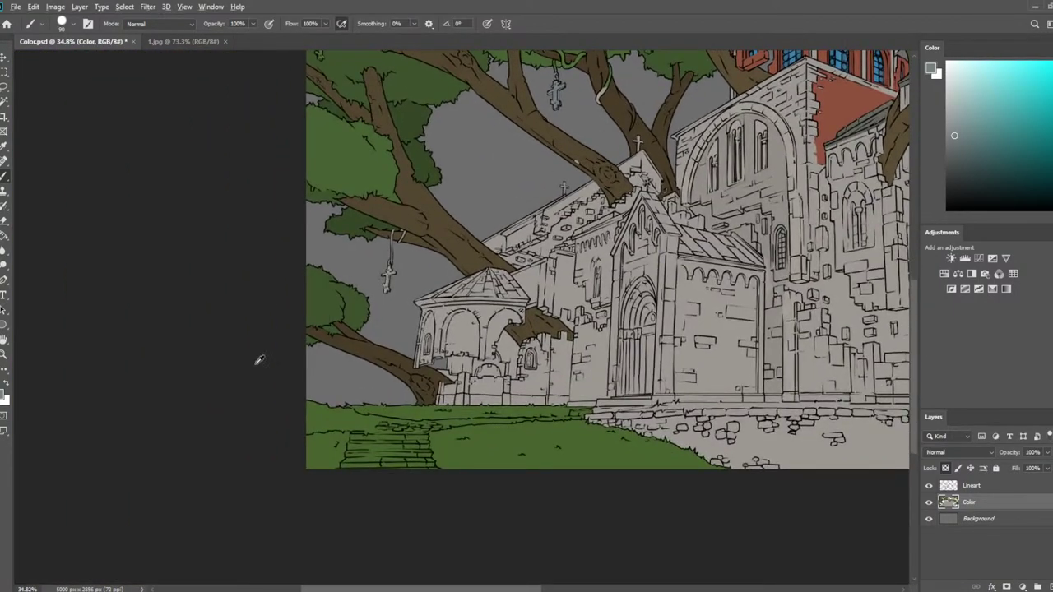
scroll(378, 286, up, 1)
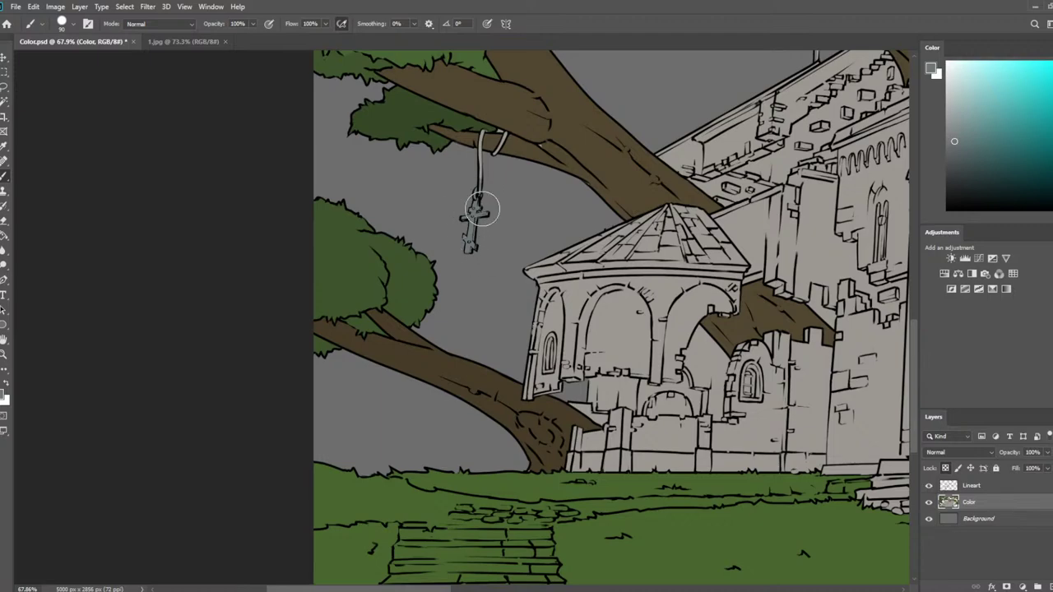
scroll(514, 263, down, 5)
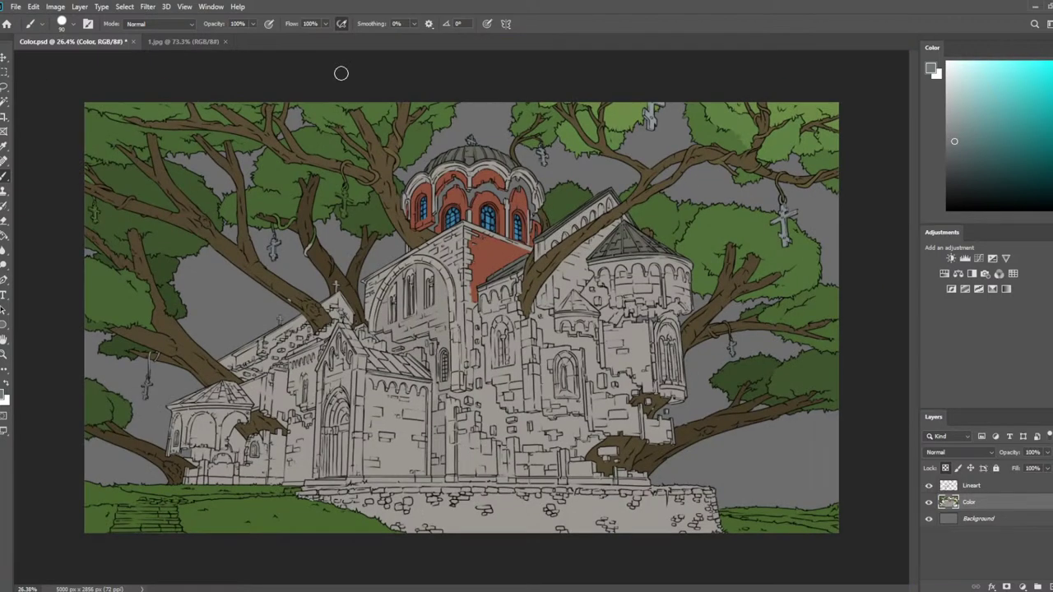
Sample the blue-grey of the cross beside the dome and, with a much smaller brush, paint the green hanging cross's ring and upper stem
scroll(359, 141, up, 4)
scroll(361, 141, up, 2)
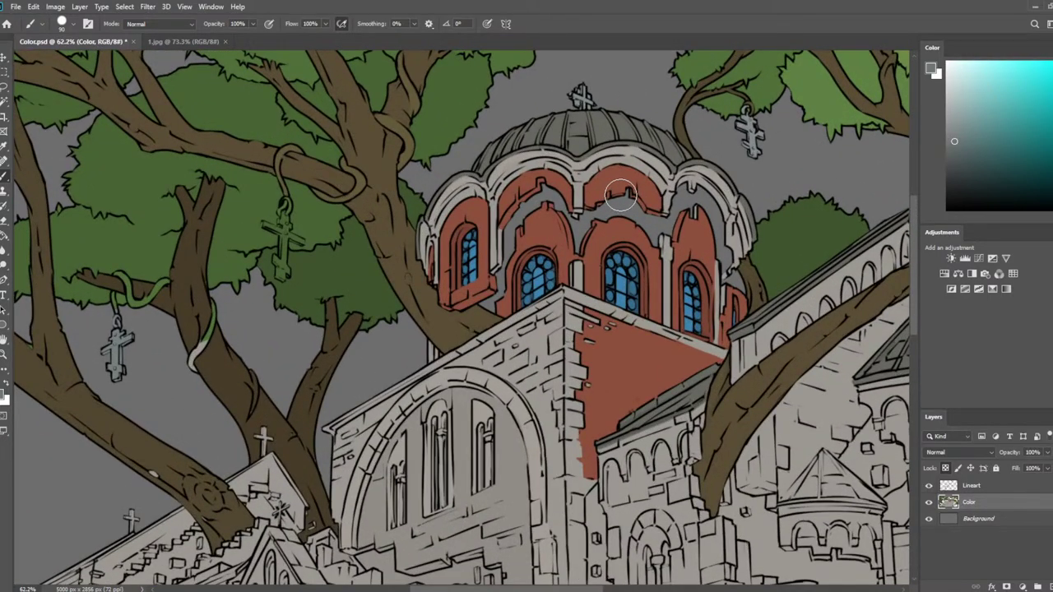
scroll(732, 149, up, 8)
key(i)
click(754, 126)
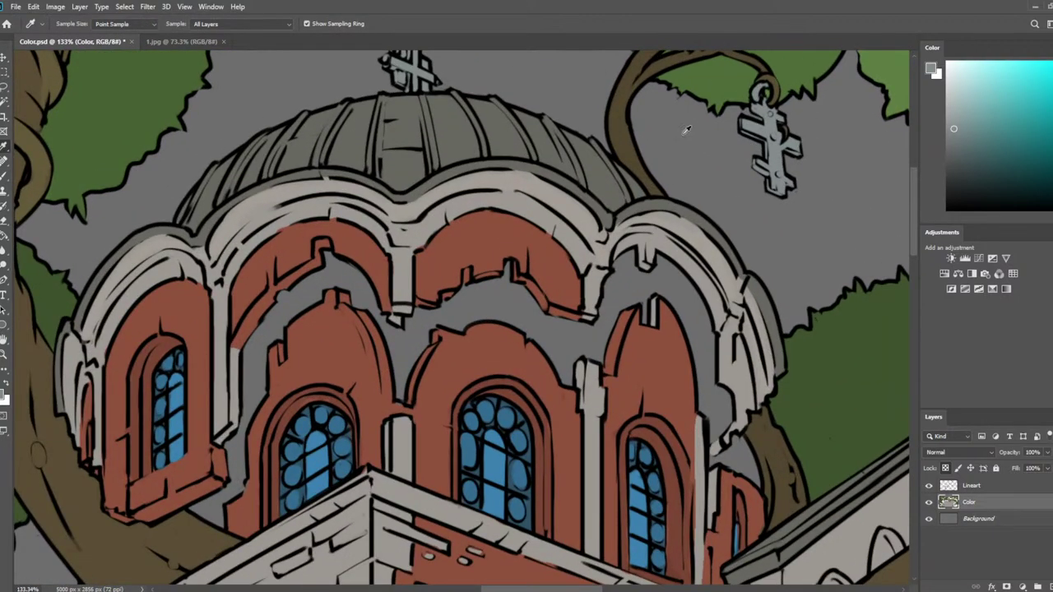
drag(347, 197, 716, 112)
drag(550, 156, 576, 216)
key(b)
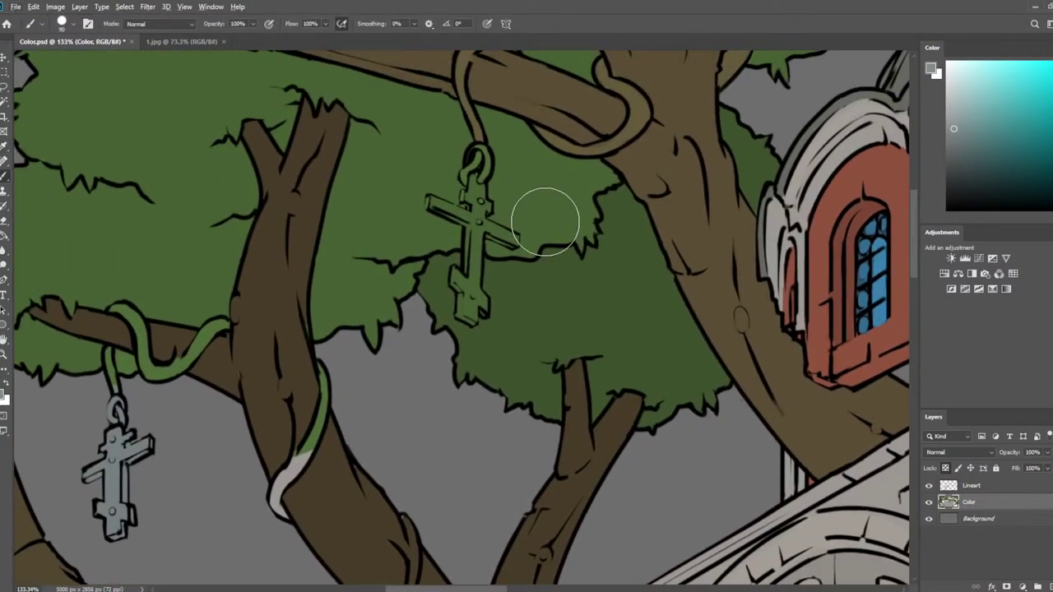
key(bracketleft)
key(bracketleft)
key(bracketleft)
key(bracketleft)
key(bracketleft)
key(bracketleft)
key(bracketleft)
key(bracketleft)
key(bracketleft)
key(bracketleft)
key(bracketleft)
key(bracketleft)
key(bracketleft)
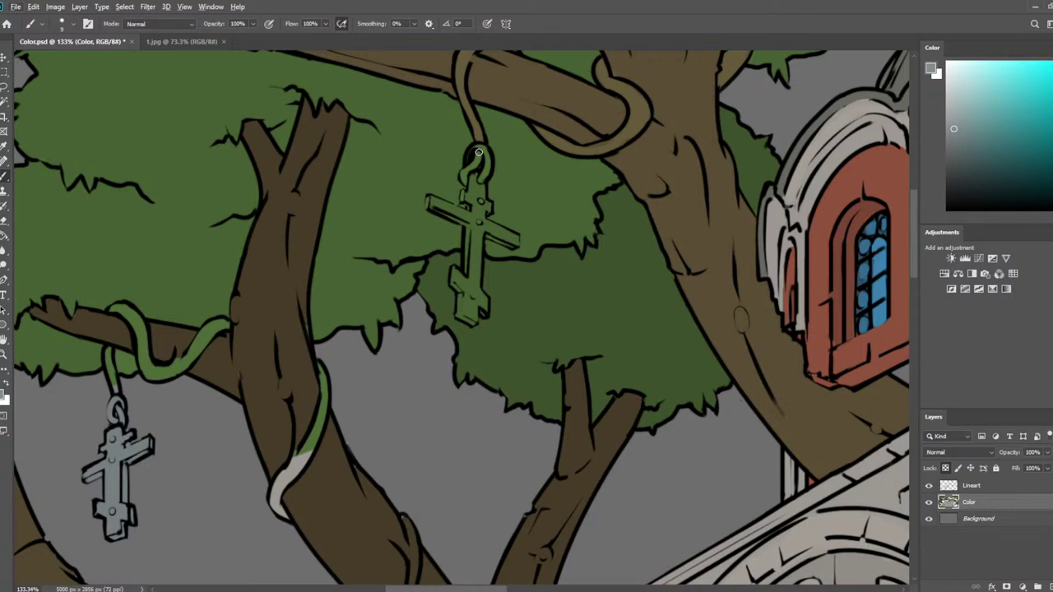
key(bracketright)
drag(479, 152, 468, 161)
drag(479, 150, 472, 214)
key(bracketright)
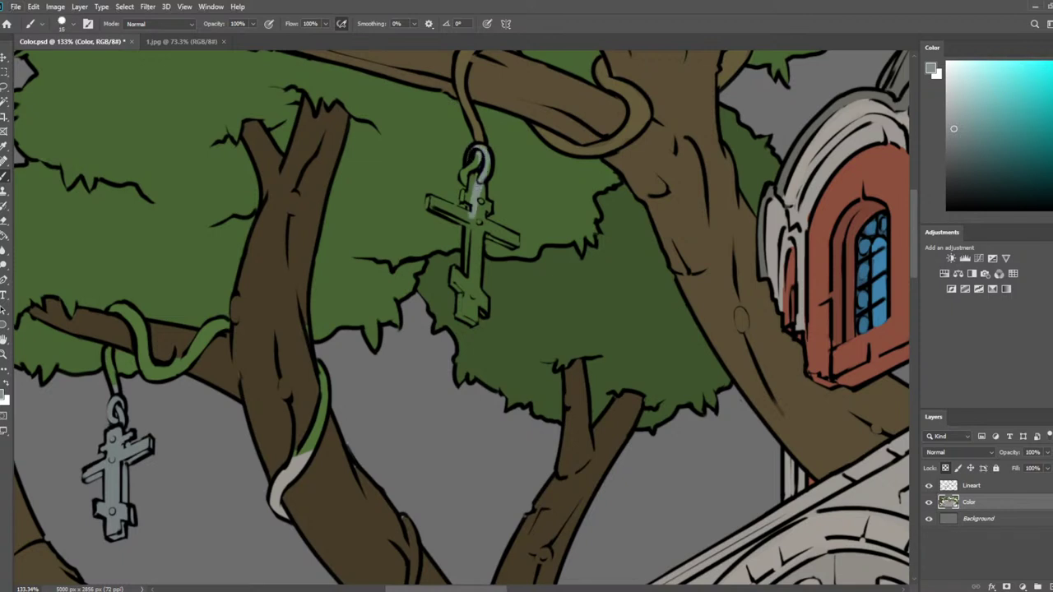
mouse_move(477, 176)
mouse_down()
mouse_move(468, 219)
mouse_move(484, 203)
mouse_up()
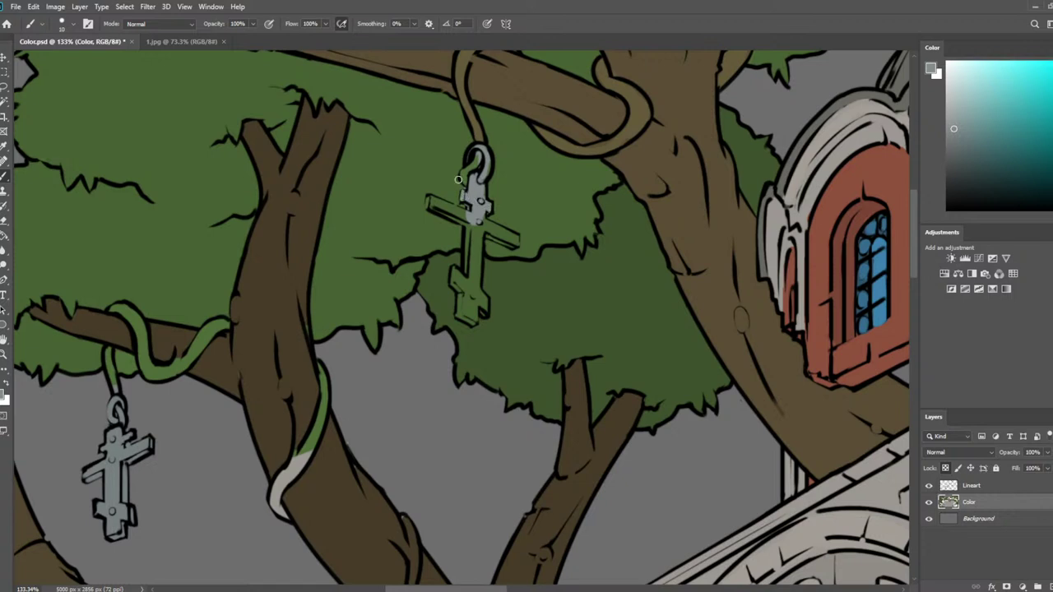
Paint the crossbar and lower shaft of the same cross blue-grey, sampling the foliage green to clean up its edges
alt+click(458, 179)
alt+click(467, 187)
mouse_move(434, 201)
mouse_down()
mouse_move(490, 229)
mouse_move(464, 220)
mouse_up()
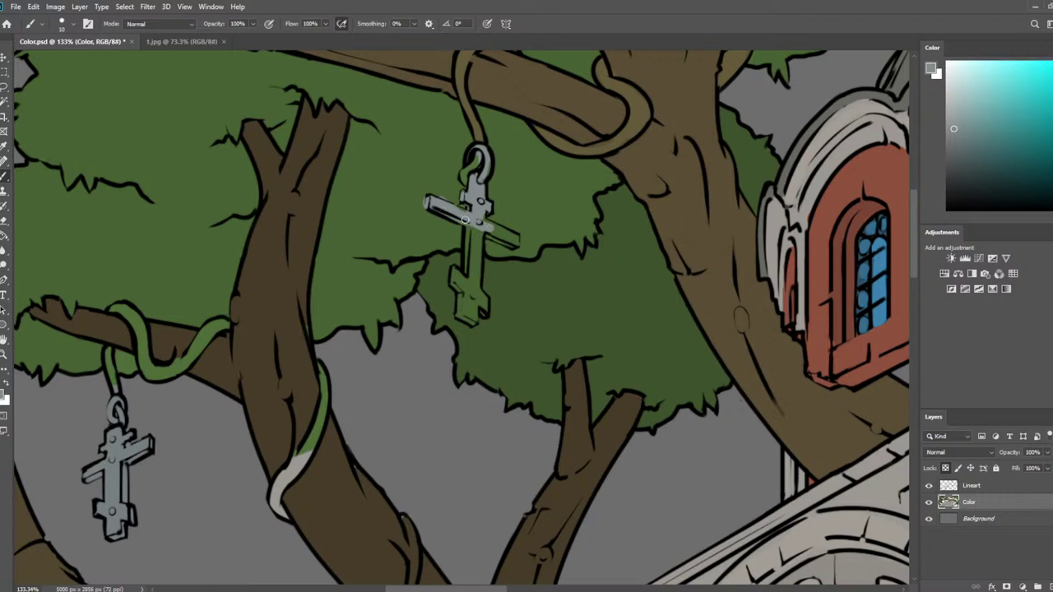
alt+click(442, 195)
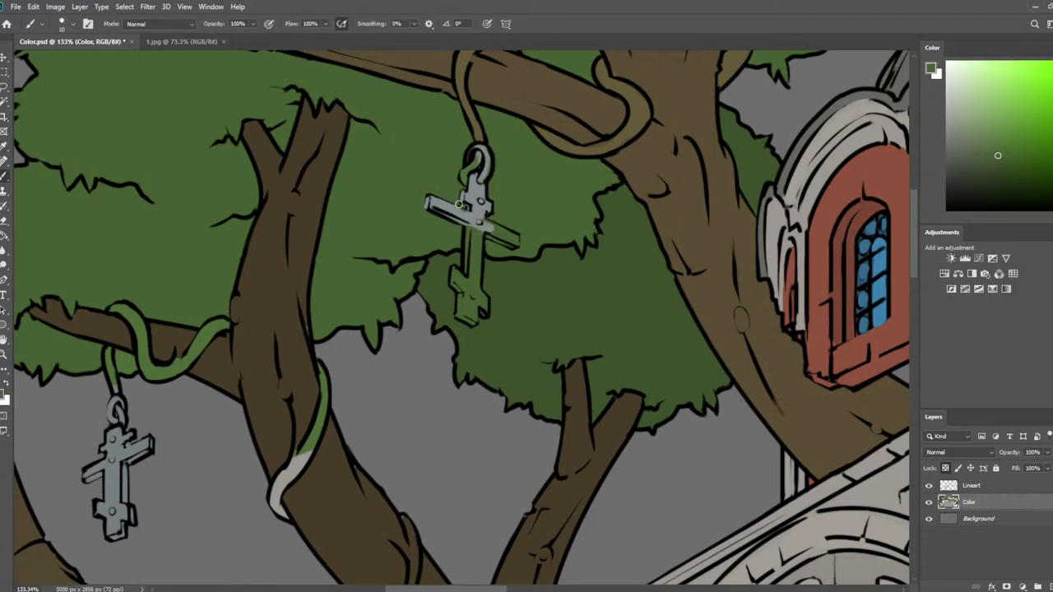
alt+click(466, 182)
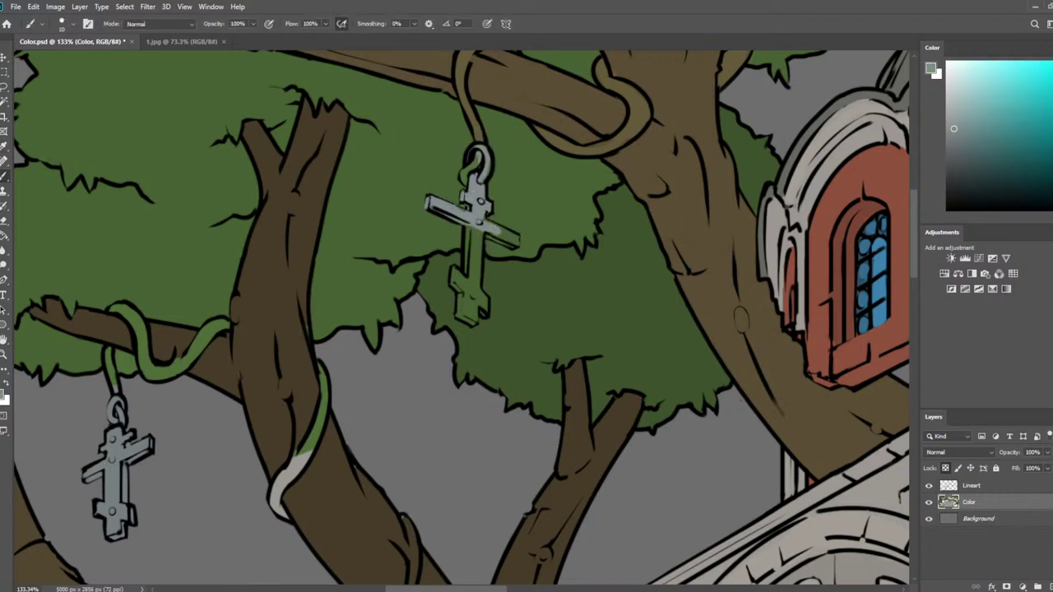
drag(478, 220, 523, 247)
alt+click(521, 231)
alt+click(473, 186)
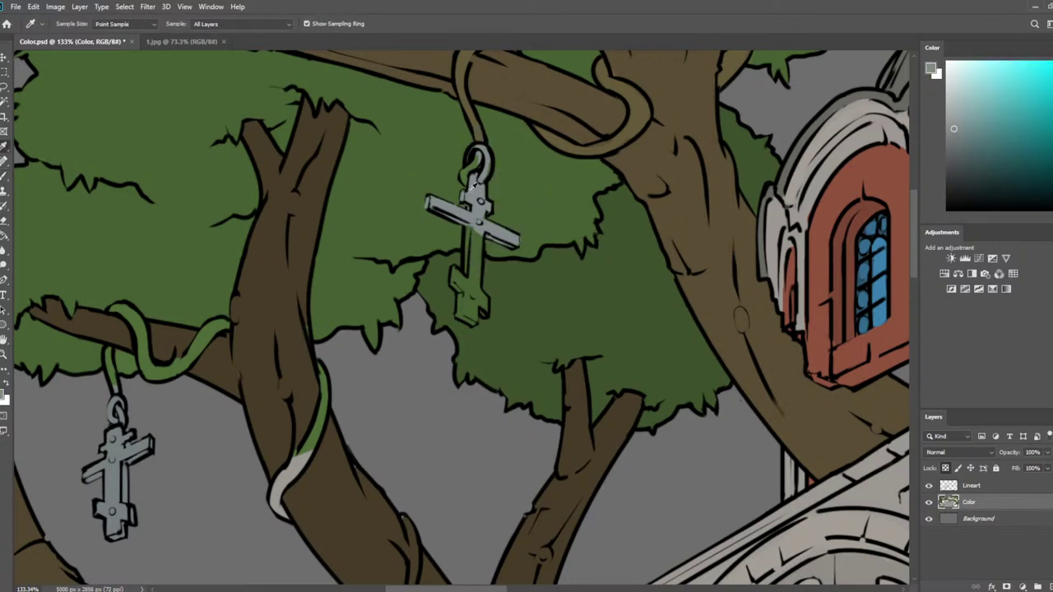
mouse_move(470, 224)
mouse_down()
mouse_move(466, 289)
mouse_move(476, 273)
mouse_move(483, 308)
mouse_move(455, 272)
mouse_move(471, 321)
mouse_move(473, 311)
mouse_up()
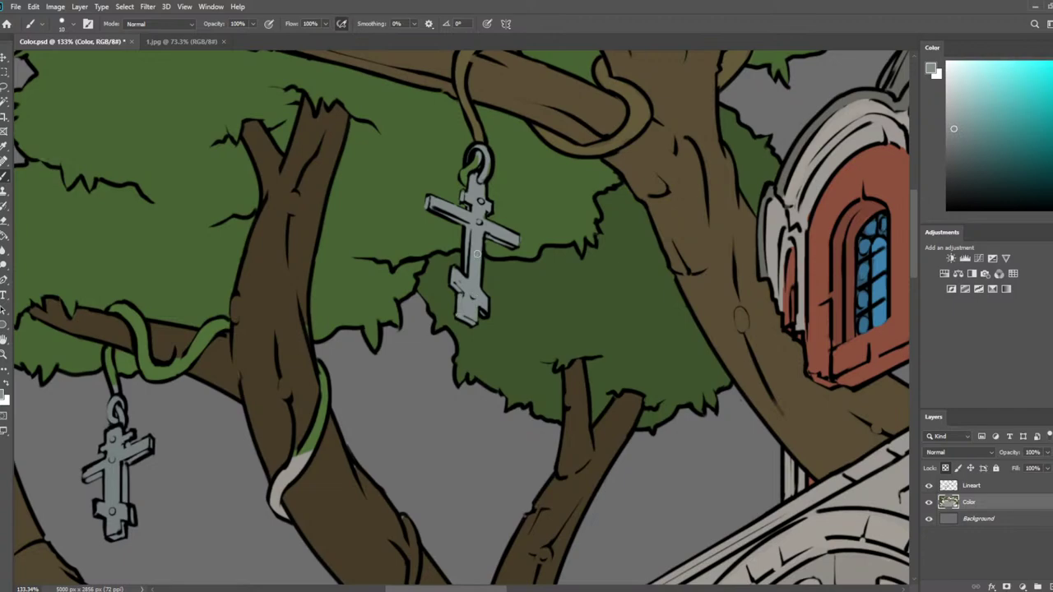
Examine the whole illustration's flat colours with the Lineart layer hidden, and show the layer again
key(ctrl+0)
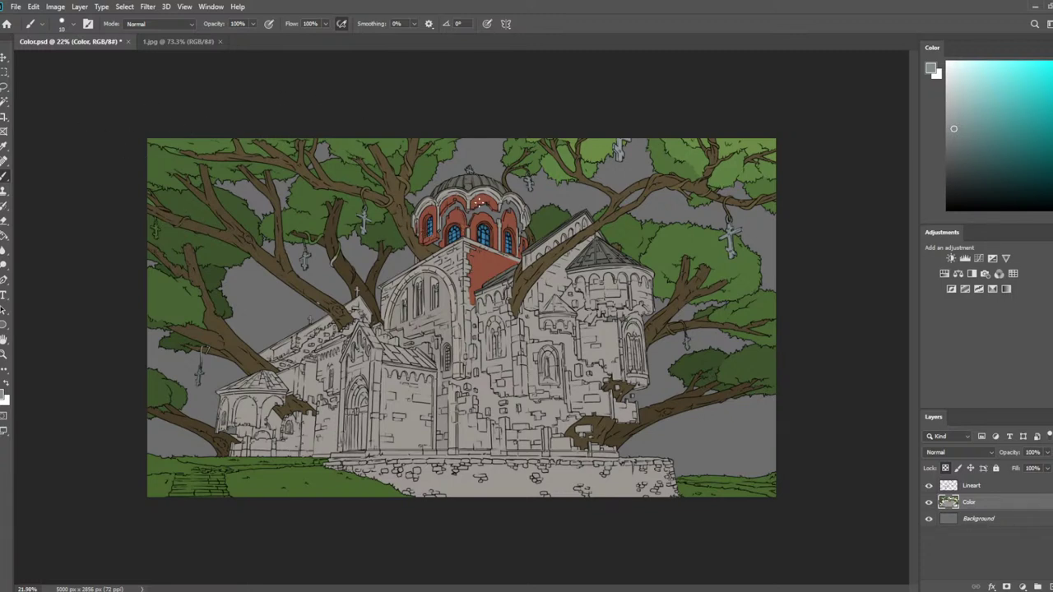
click(930, 486)
click(930, 486)
Repaint the green cross at the illustration's far left edge with the darker blue-grey sampled from the cross beside the left trunks
scroll(362, 236, up, 9)
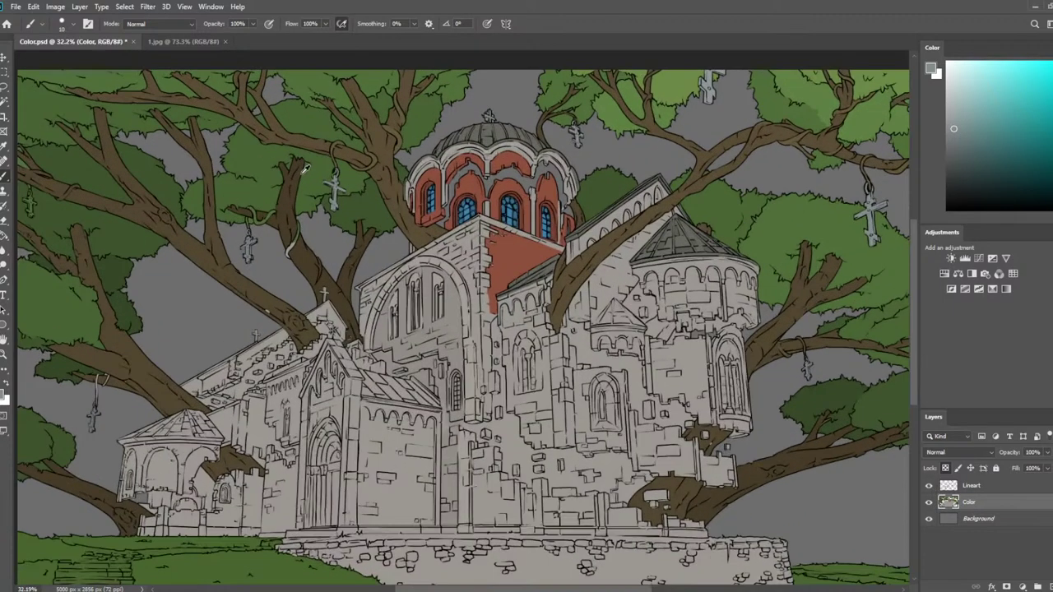
drag(182, 267, 688, 228)
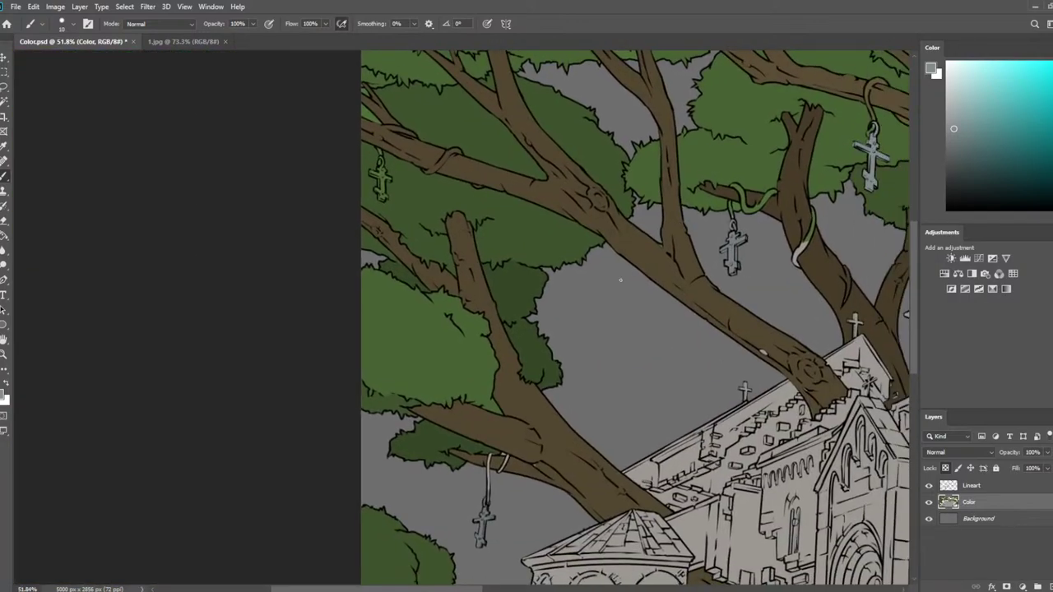
key(i)
scroll(736, 246, up, 2)
scroll(738, 244, up, 1)
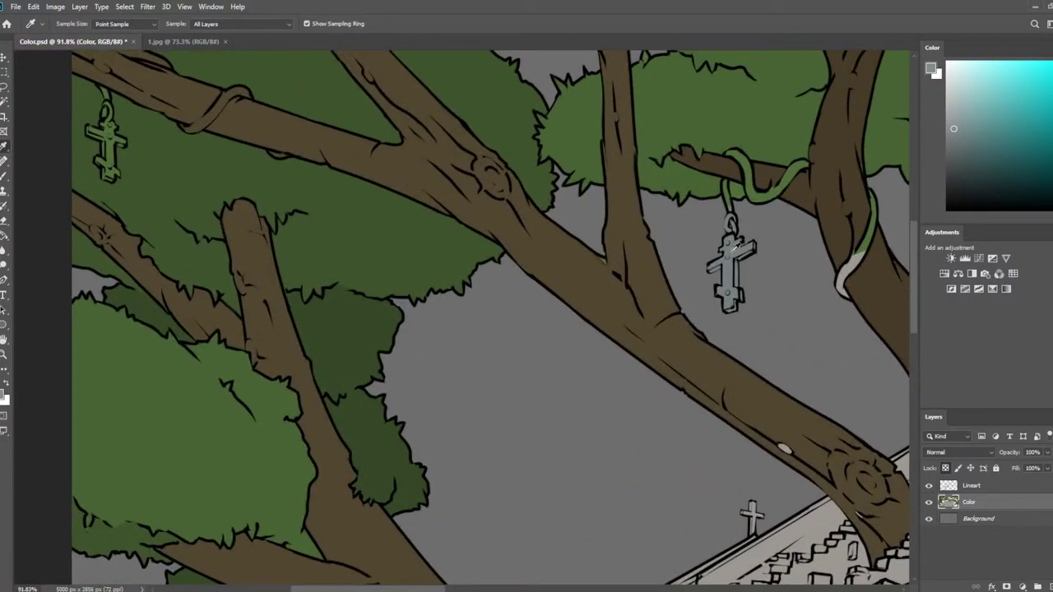
scroll(336, 235, down, 2)
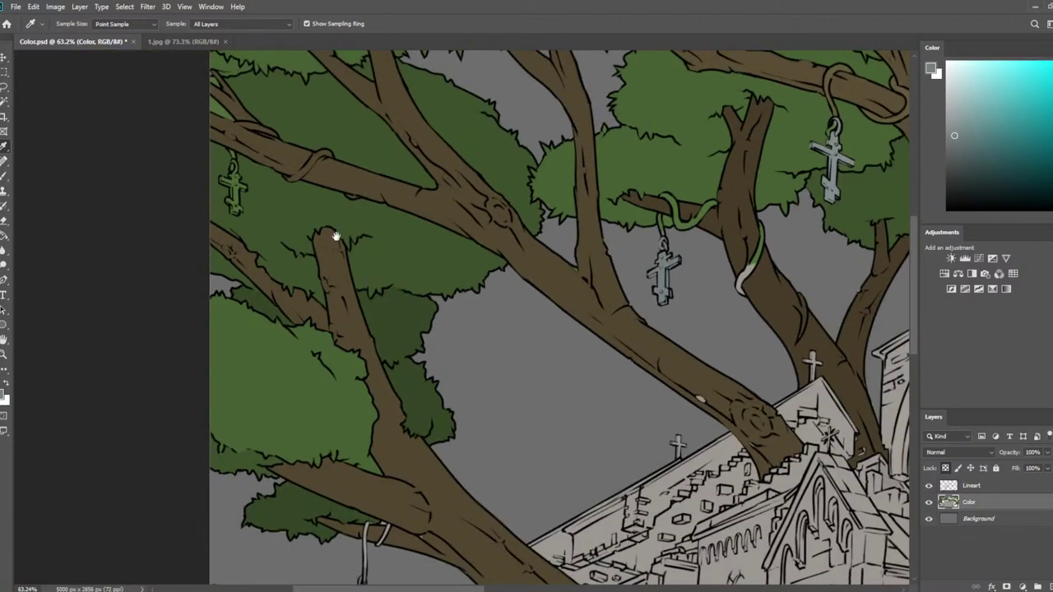
scroll(373, 190, up, 4)
key(b)
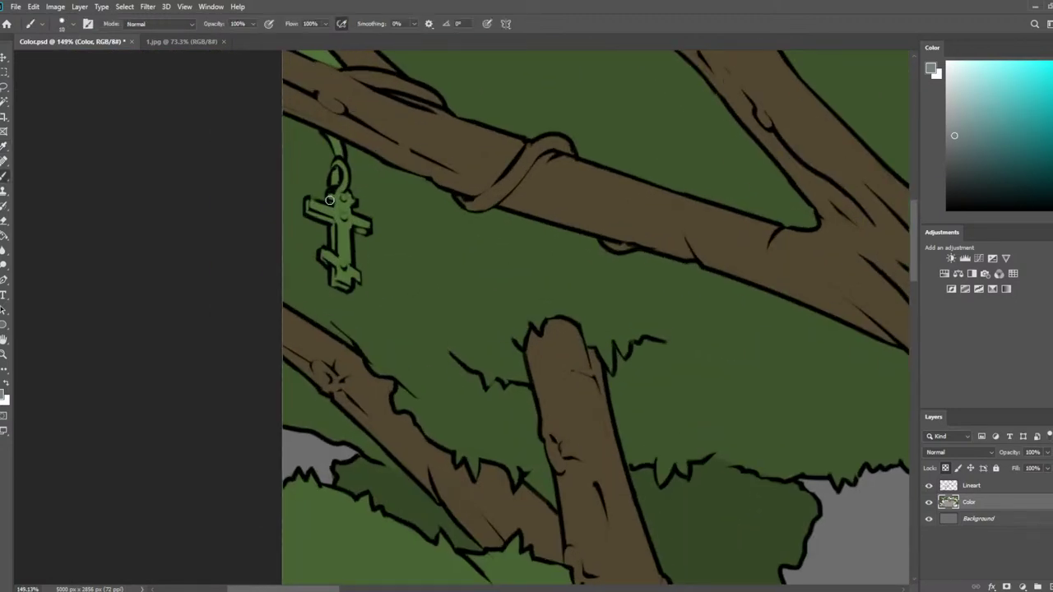
key(bracketleft)
key(bracketleft)
mouse_move(306, 206)
mouse_down()
mouse_move(341, 199)
mouse_move(338, 165)
mouse_move(343, 208)
mouse_move(342, 194)
mouse_move(334, 199)
mouse_move(355, 202)
mouse_move(361, 228)
mouse_move(315, 211)
mouse_move(343, 255)
mouse_move(338, 234)
mouse_move(336, 276)
mouse_move(323, 260)
mouse_move(358, 277)
mouse_move(343, 281)
mouse_move(347, 255)
mouse_up()
alt+click(356, 198)
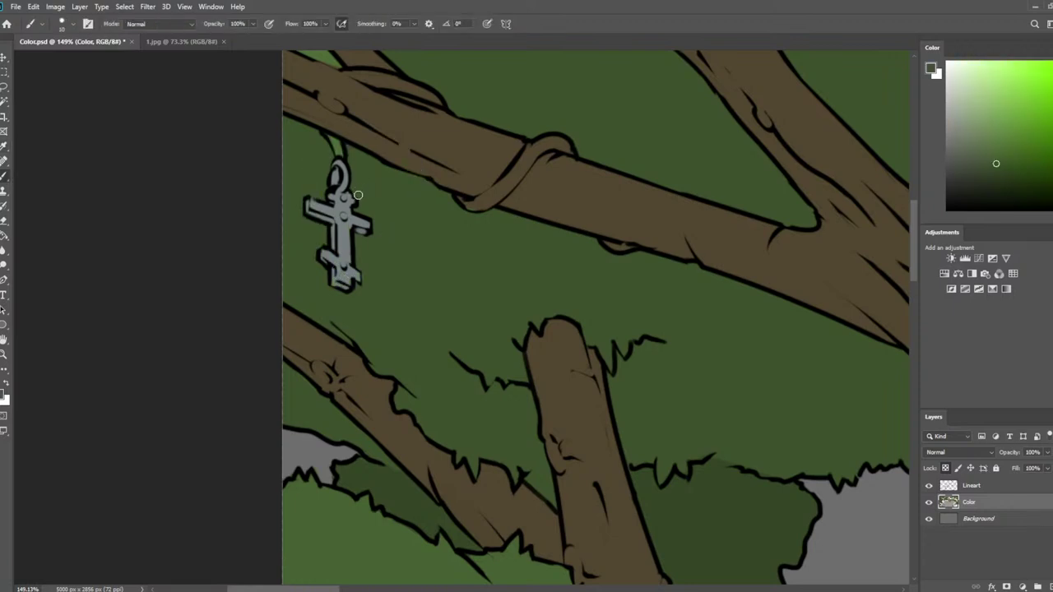
Sample the olive brown of the vine on the large trunk, paint the green vine end through the cross's ring, and touch up the edges
drag(404, 145, 303, 235)
drag(761, 367, 345, 179)
drag(545, 88, 414, 402)
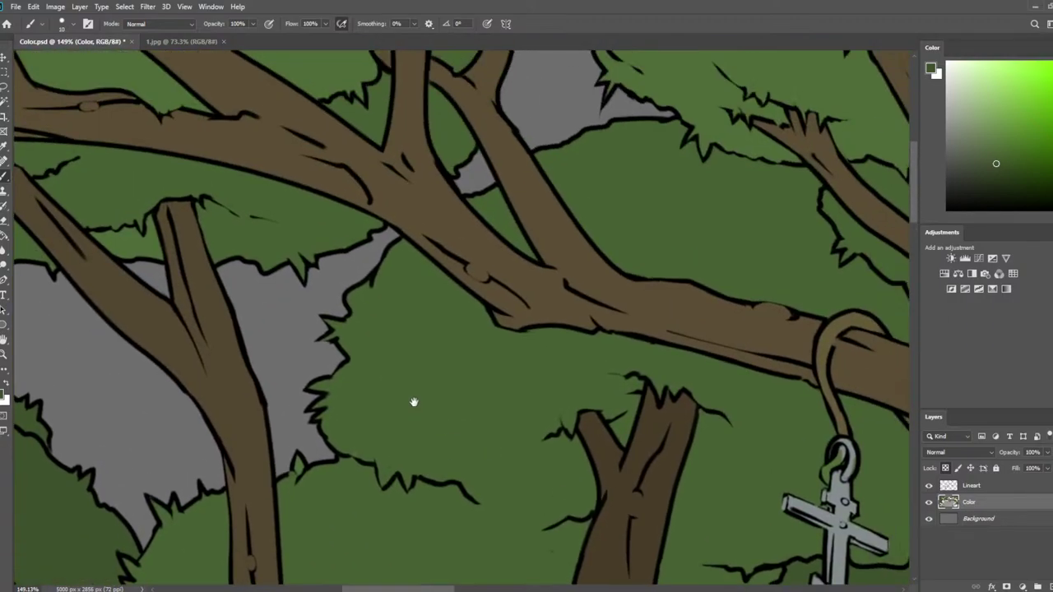
drag(905, 179, 353, 254)
drag(579, 283, 496, 113)
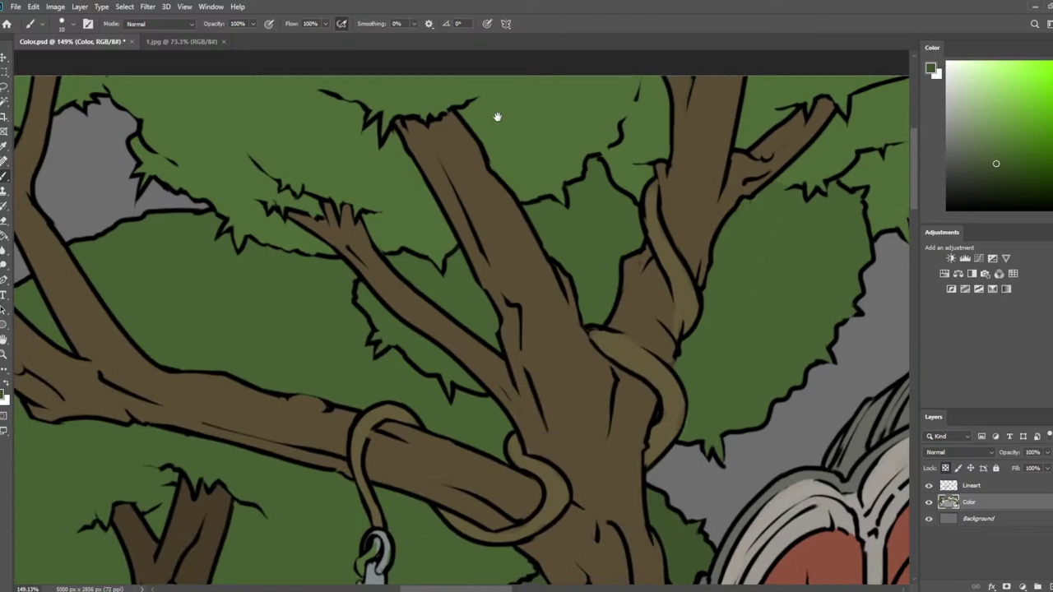
alt+click(684, 275)
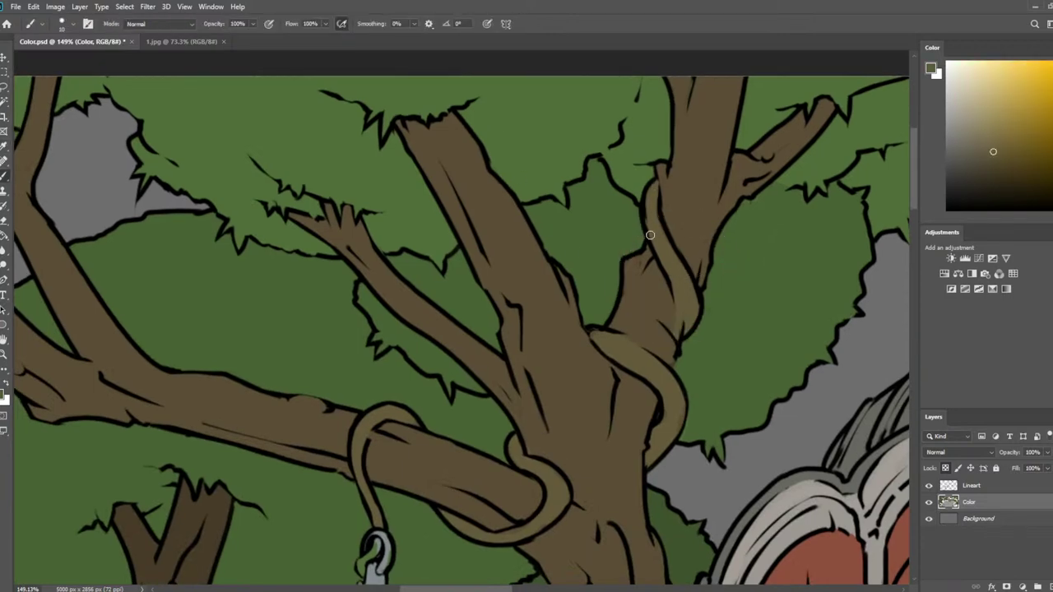
scroll(576, 354, down, 3)
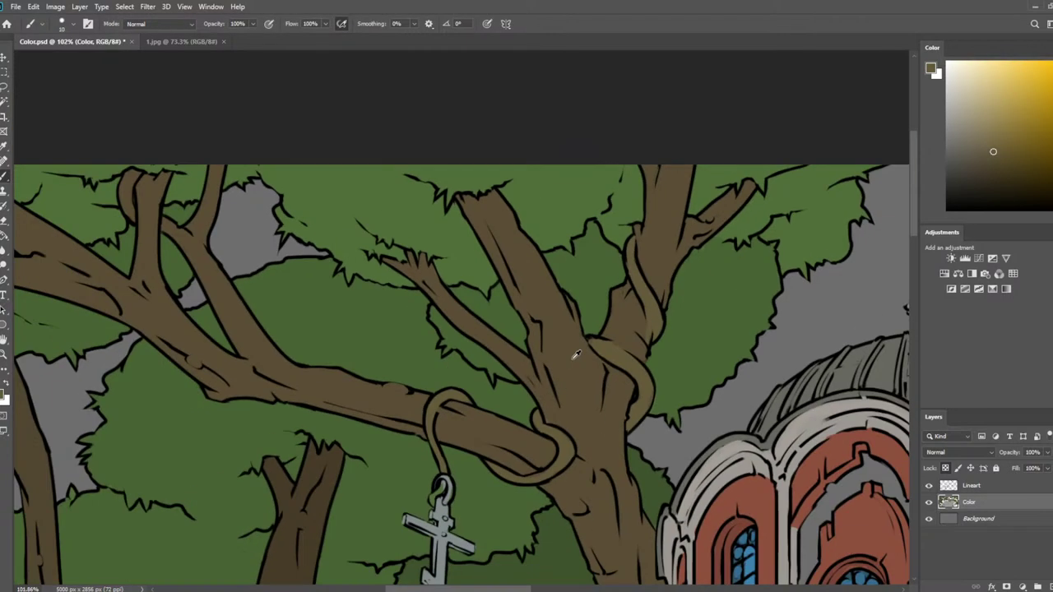
drag(473, 386, 535, 179)
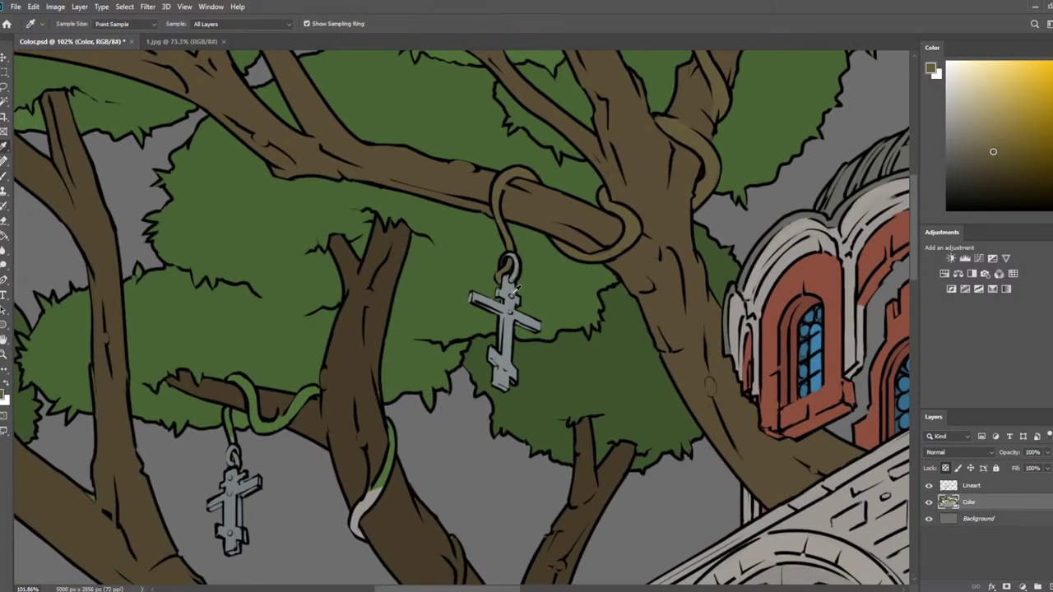
alt+click(509, 278)
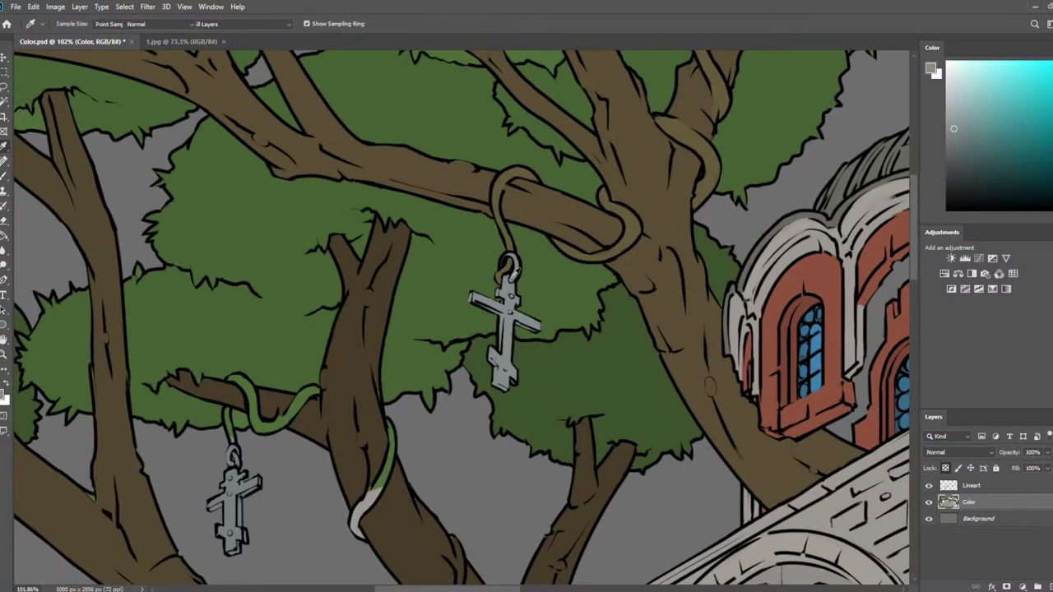
alt+click(630, 221)
alt+click(622, 189)
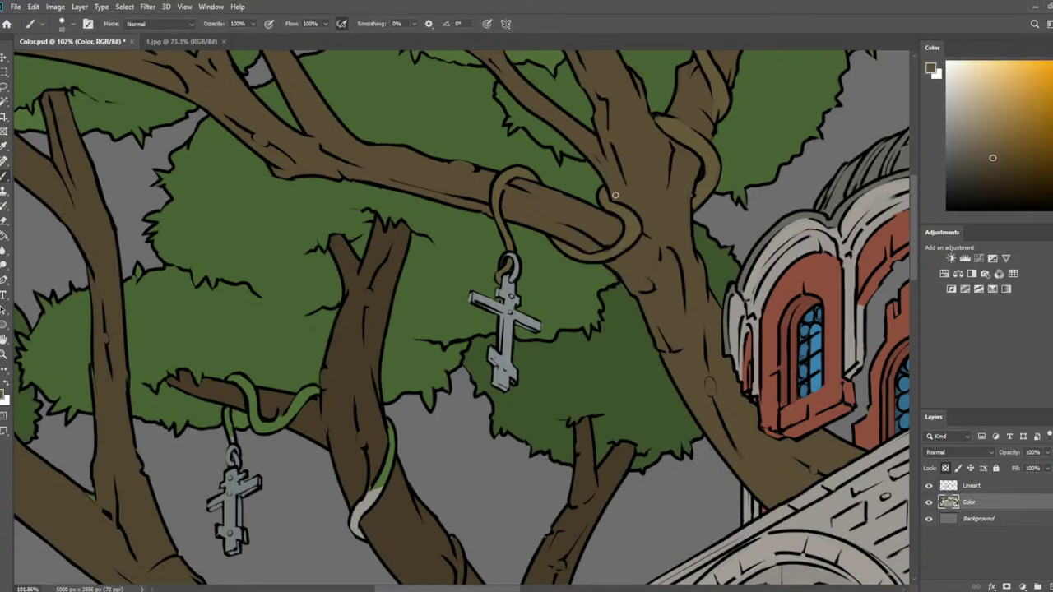
alt+click(627, 216)
Paint the vine holding the cross beside the left trunks, including its section wound around the dark trunk, in the same olive brown
drag(376, 327, 446, 201)
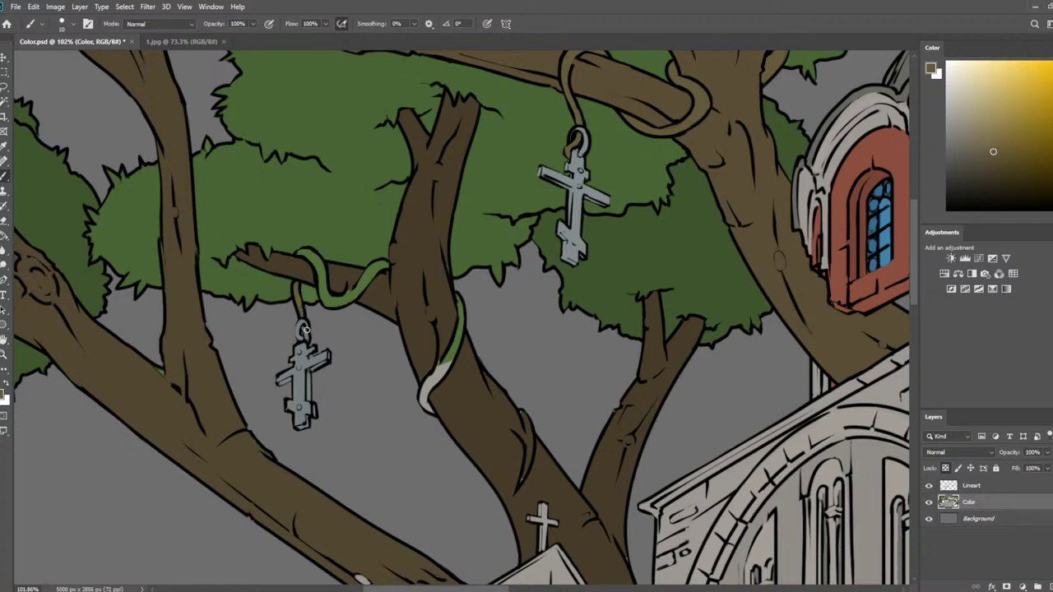
alt+click(303, 291)
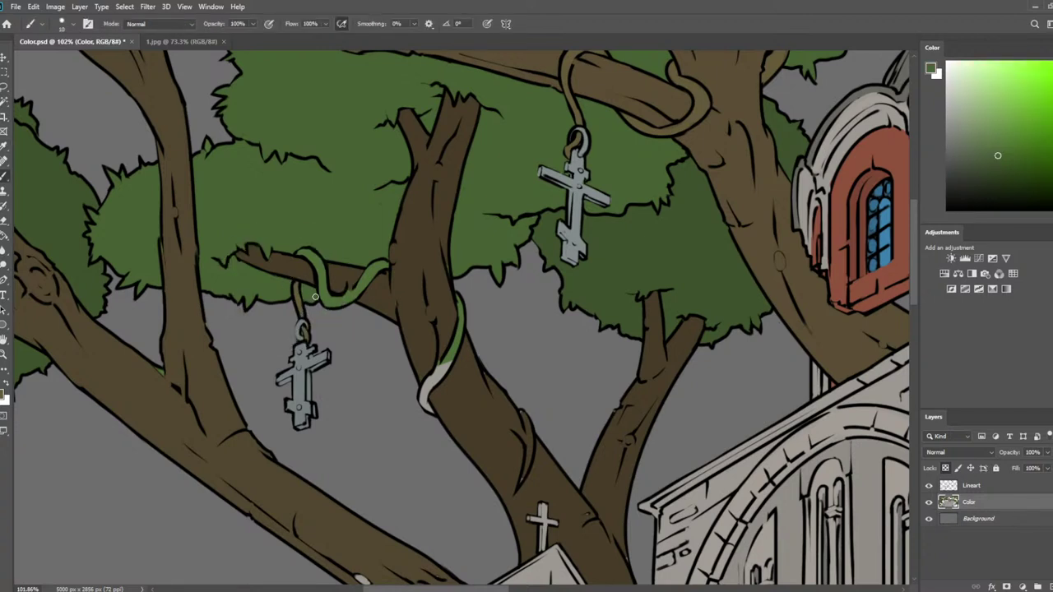
drag(442, 266, 518, 315)
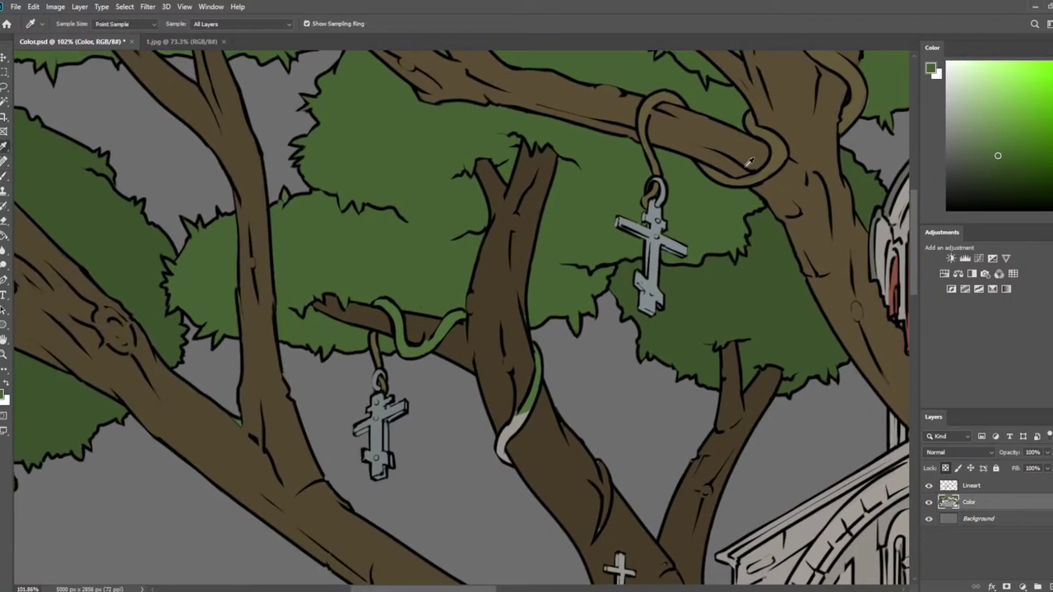
alt+click(777, 152)
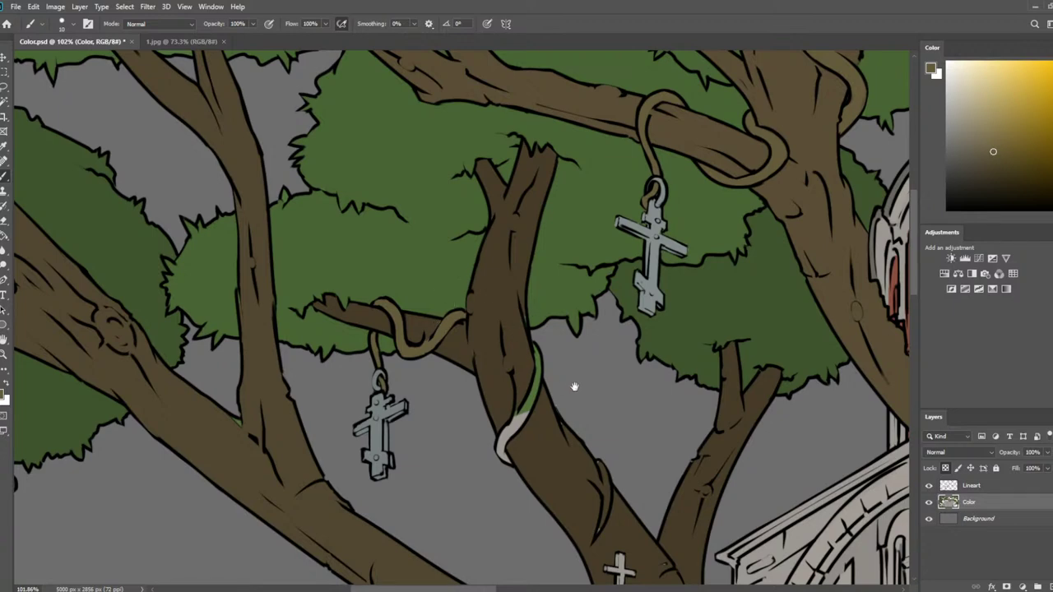
mouse_move(574, 387)
mouse_down()
mouse_move(574, 182)
mouse_move(507, 246)
mouse_up()
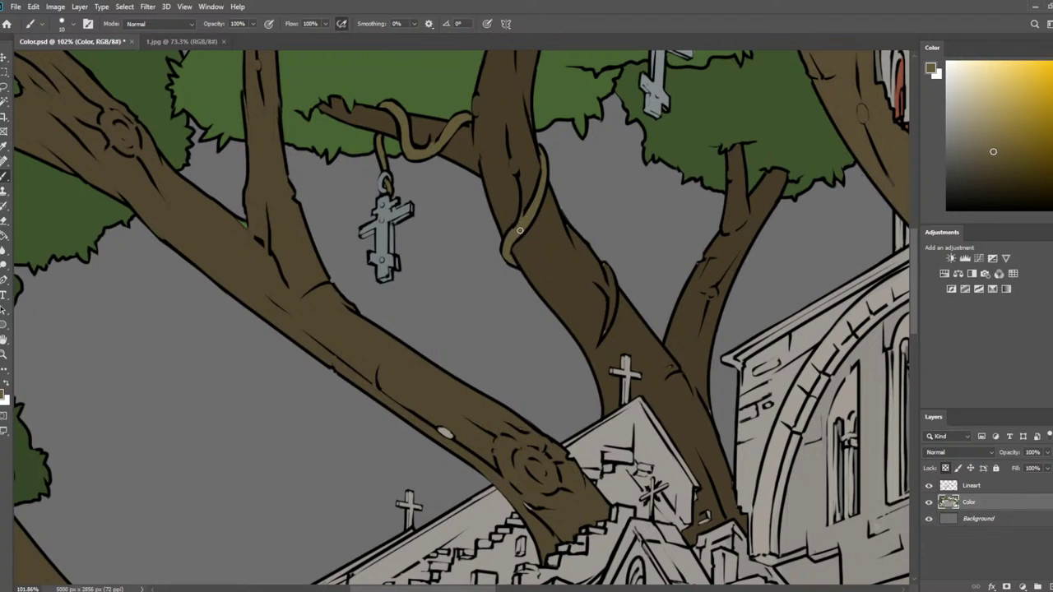
alt+click(518, 155)
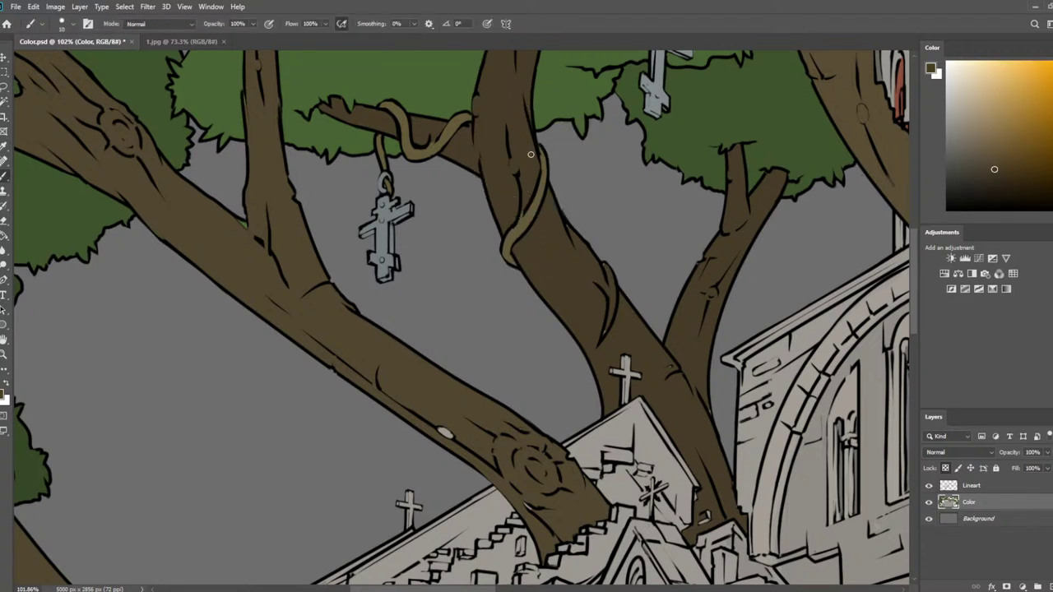
Sample the olive brown of the vine on the branch and paint the vine tip on the dark trunk's lower part with it
scroll(352, 219, down, 5)
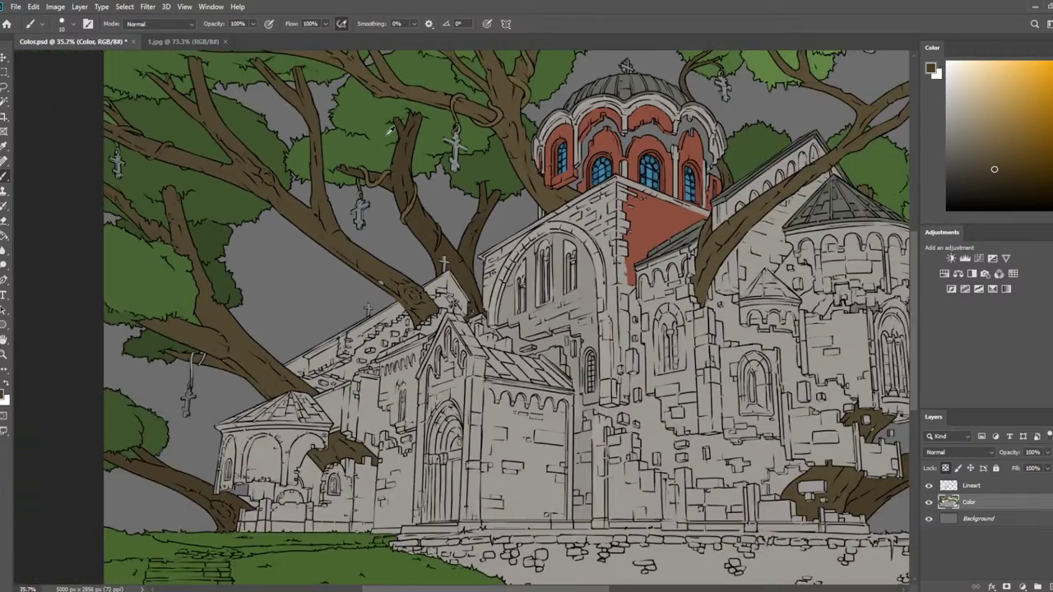
scroll(390, 132, up, 3)
scroll(391, 137, up, 4)
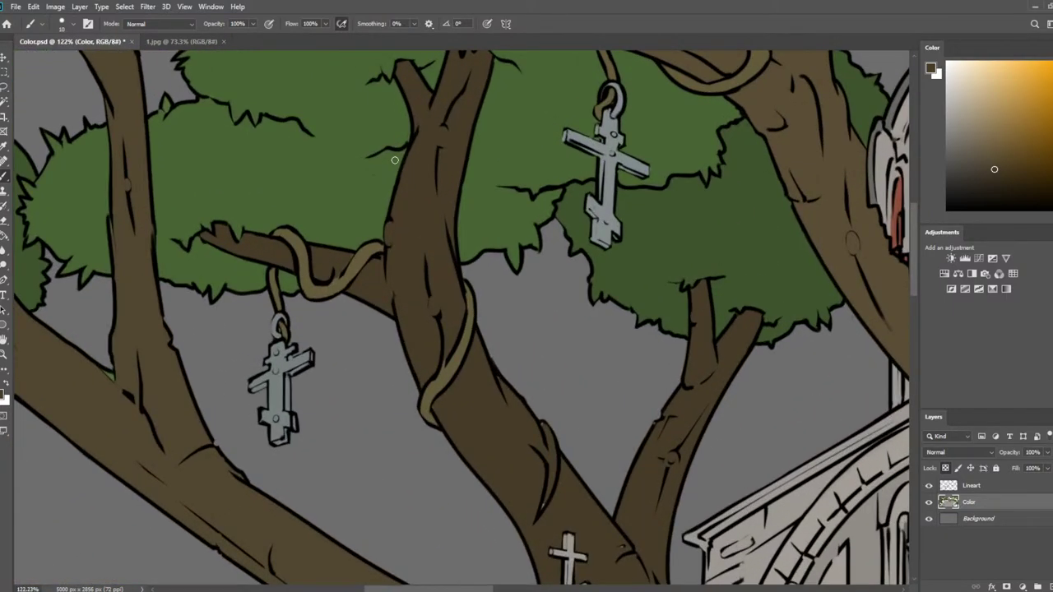
alt+click(358, 282)
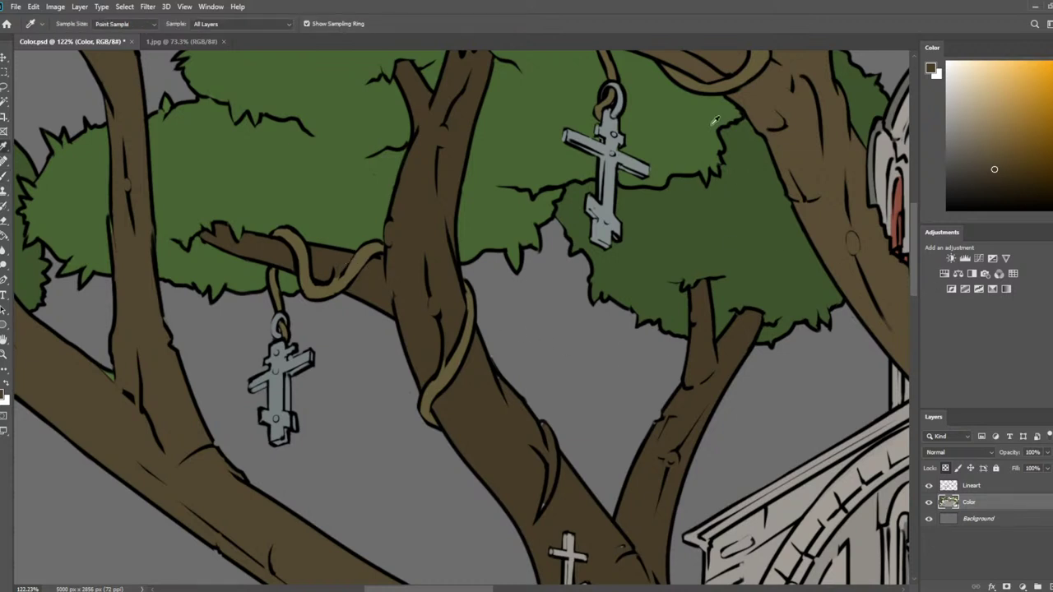
alt+click(750, 75)
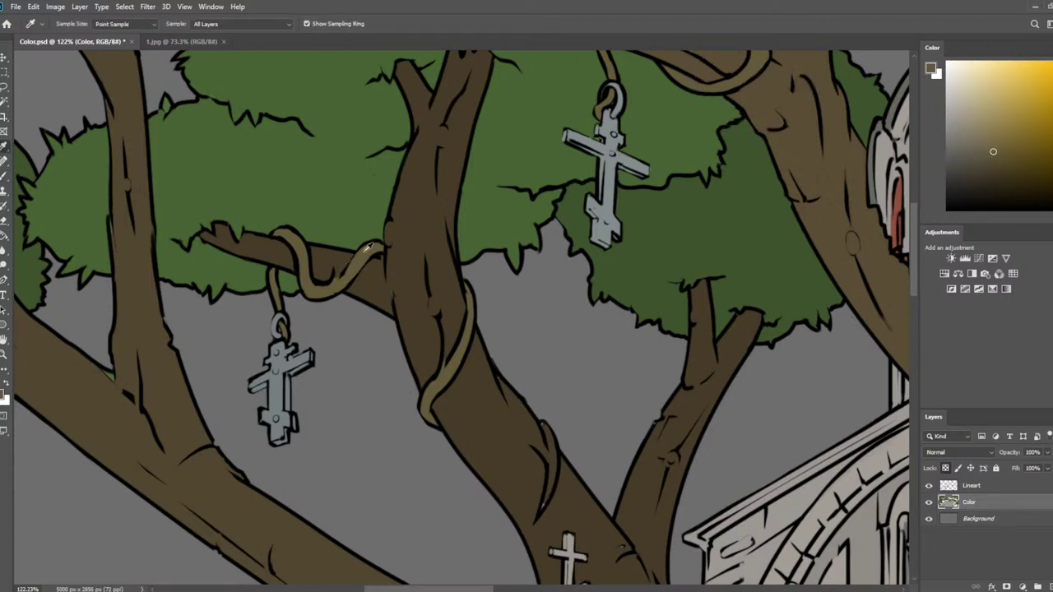
click(364, 253)
key(b)
mouse_move(539, 430)
mouse_down()
mouse_move(552, 478)
mouse_move(540, 510)
mouse_up()
alt+click(495, 376)
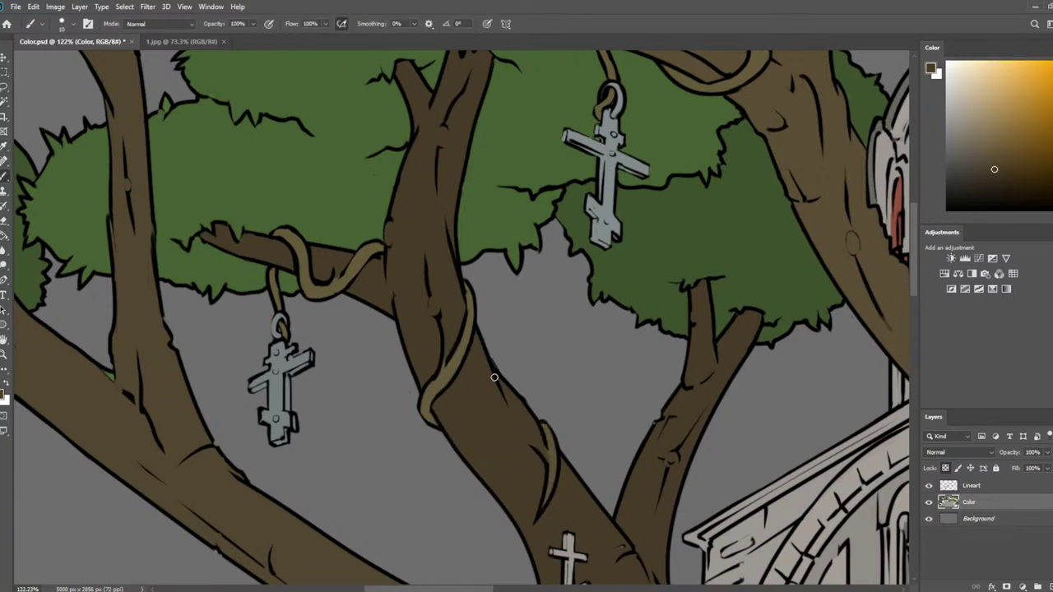
alt+click(549, 460)
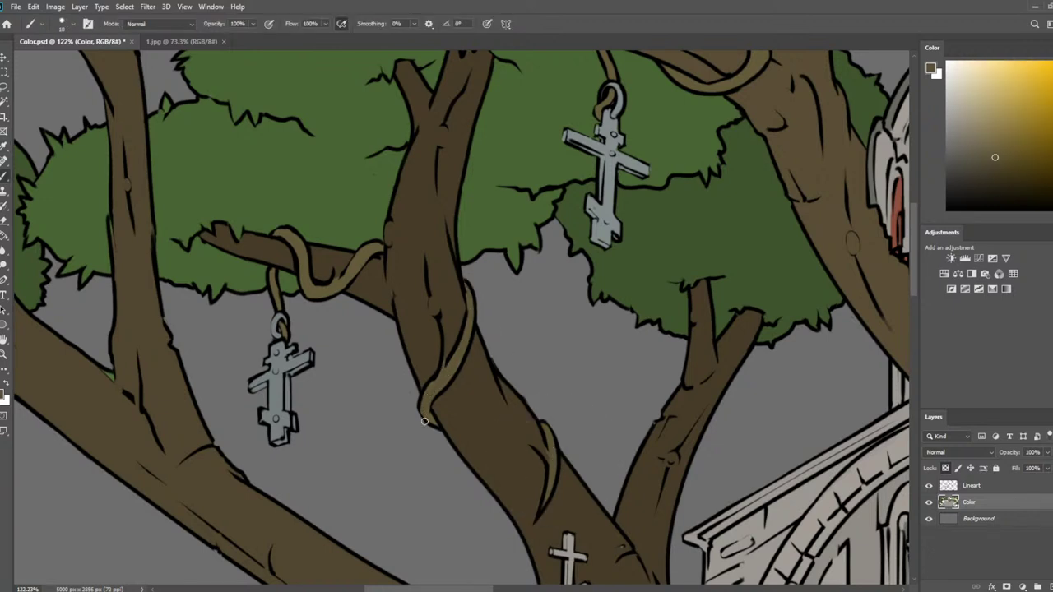
Touch up the edges of the vine around the dark trunk and its side branch with sampled vine and bark browns
alt+click(457, 339)
alt+click(428, 396)
alt+click(345, 258)
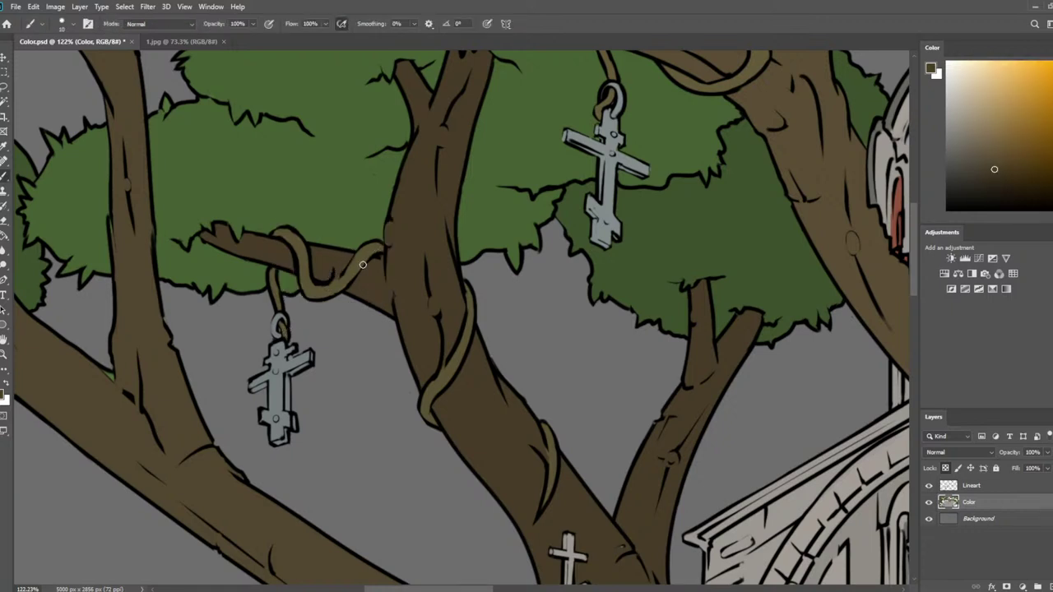
drag(336, 279, 325, 257)
alt+click(322, 268)
scroll(326, 254, down, 10)
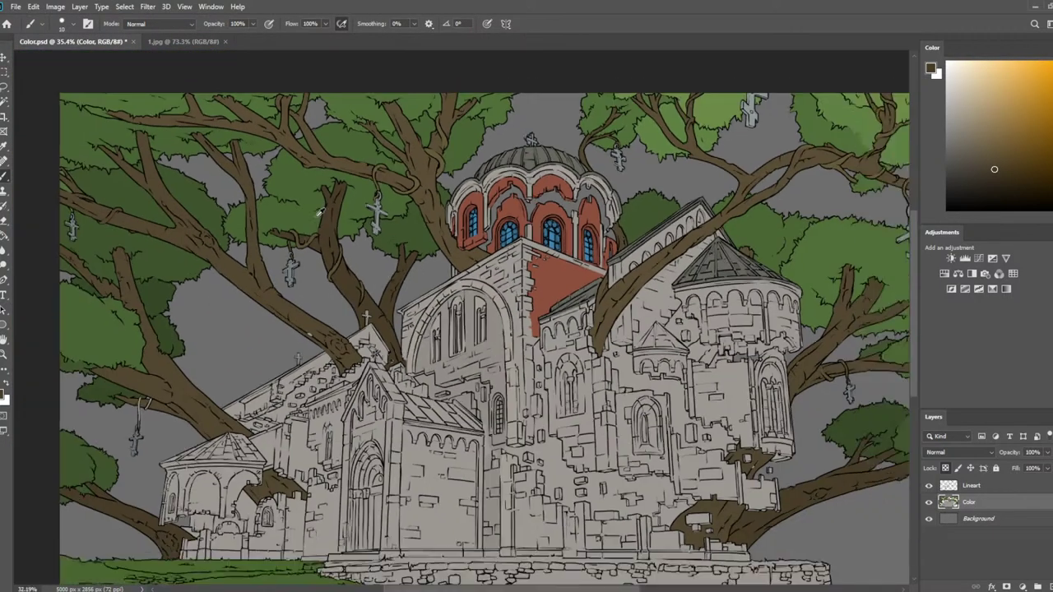
Save the document and touch up the dark trunk's base beside the church gable with its sampled brown
scroll(317, 226, up, 5)
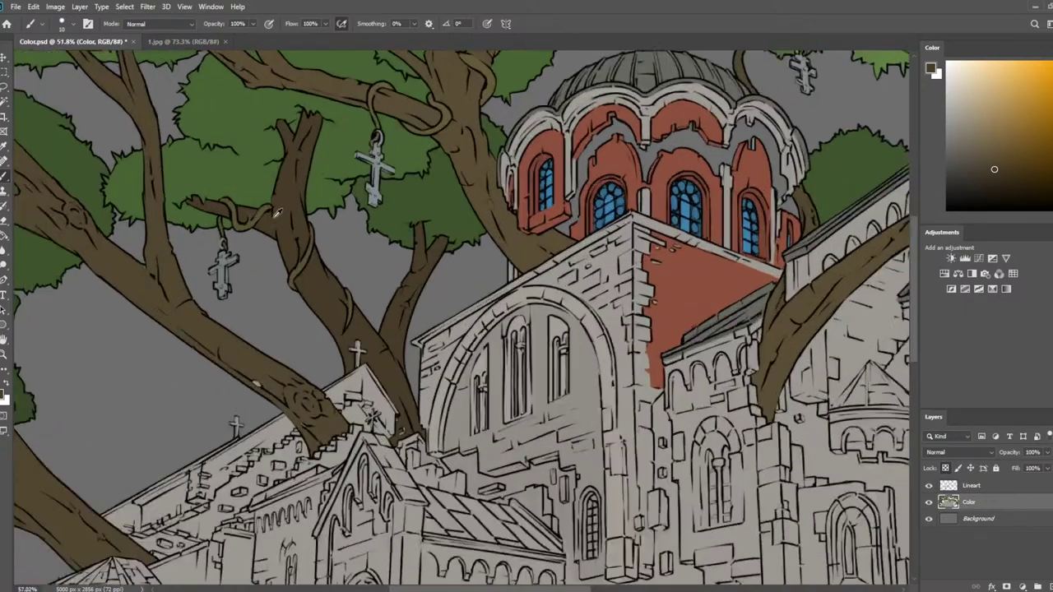
scroll(500, 341, up, 3)
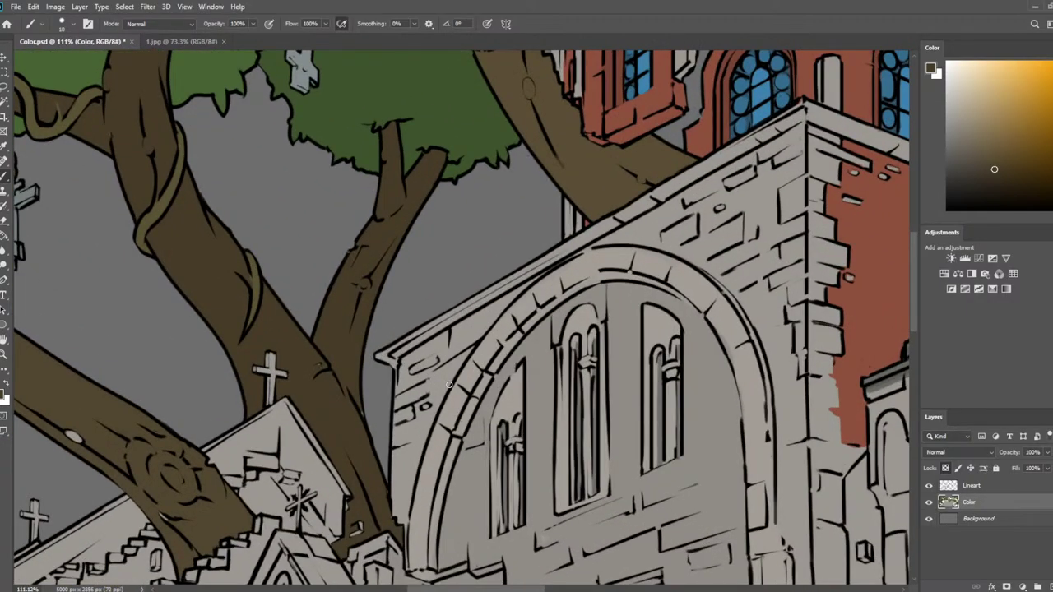
key(ctrl+s)
drag(359, 444, 438, 225)
alt+click(477, 256)
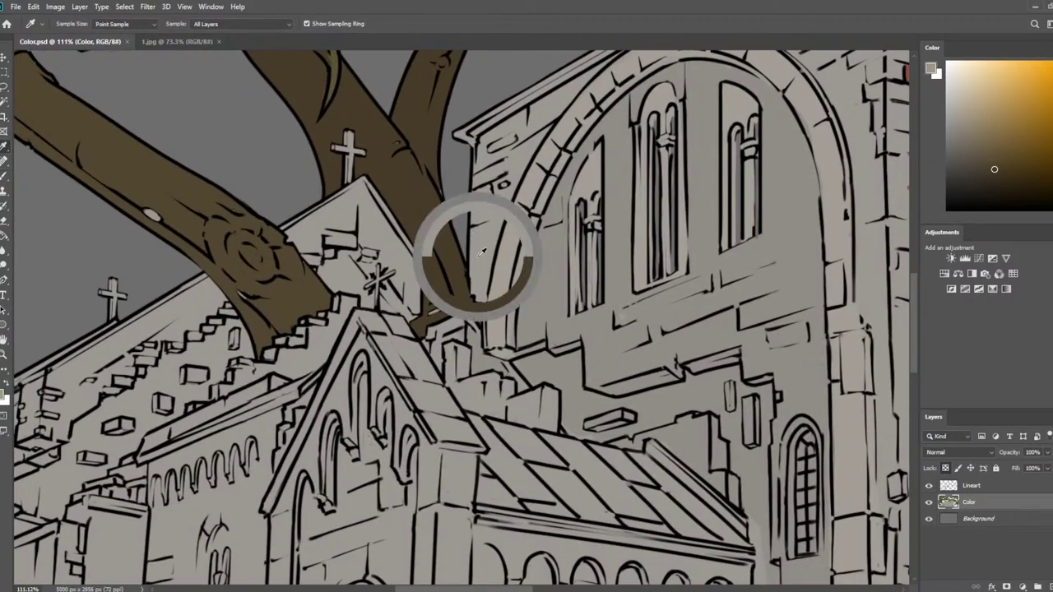
alt+click(424, 182)
click(427, 176)
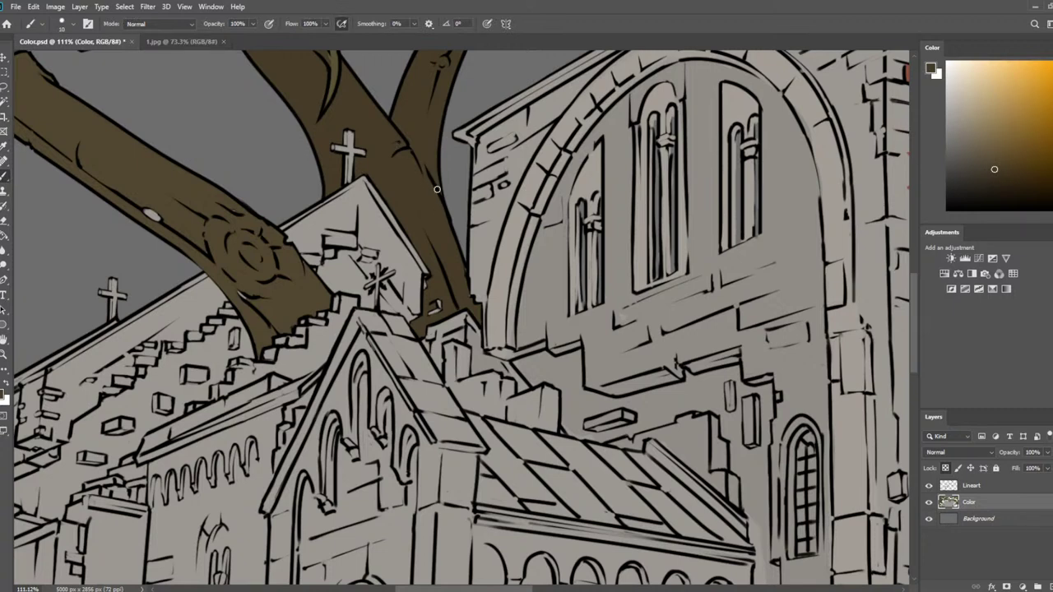
alt+click(442, 286)
drag(436, 305, 433, 306)
Fill the small unpainted oval on the large leaning trunk with the brown sampled from that trunk
alt+click(248, 296)
click(150, 216)
scroll(255, 259, down, 2)
scroll(272, 271, down, 3)
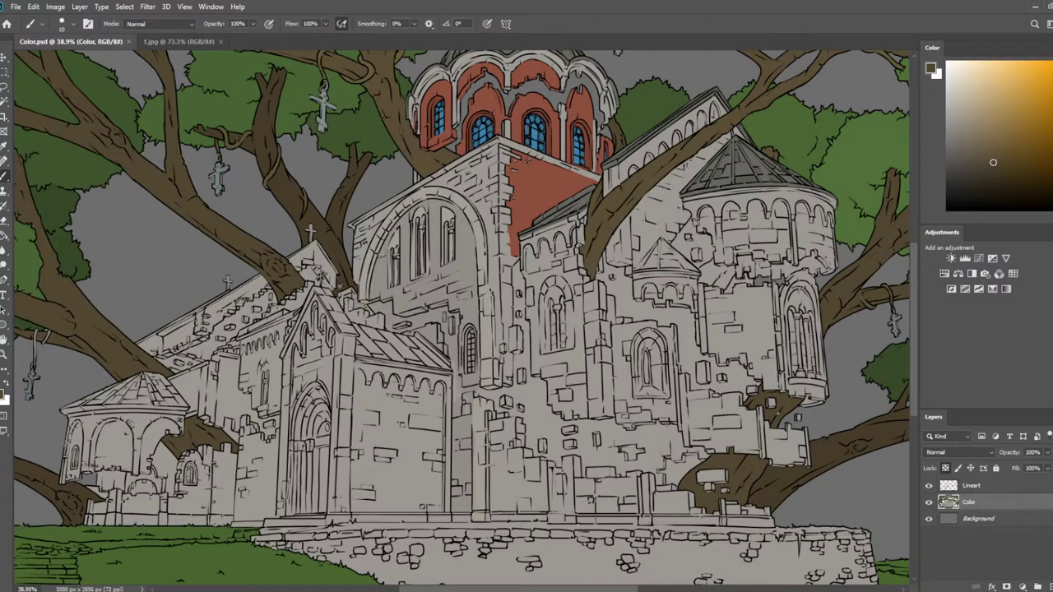
Paint the knot near the leaning trunk's broken end with the dark trunk's sampled brown, and clean its edge with the surrounding bark colour
drag(342, 143, 504, 237)
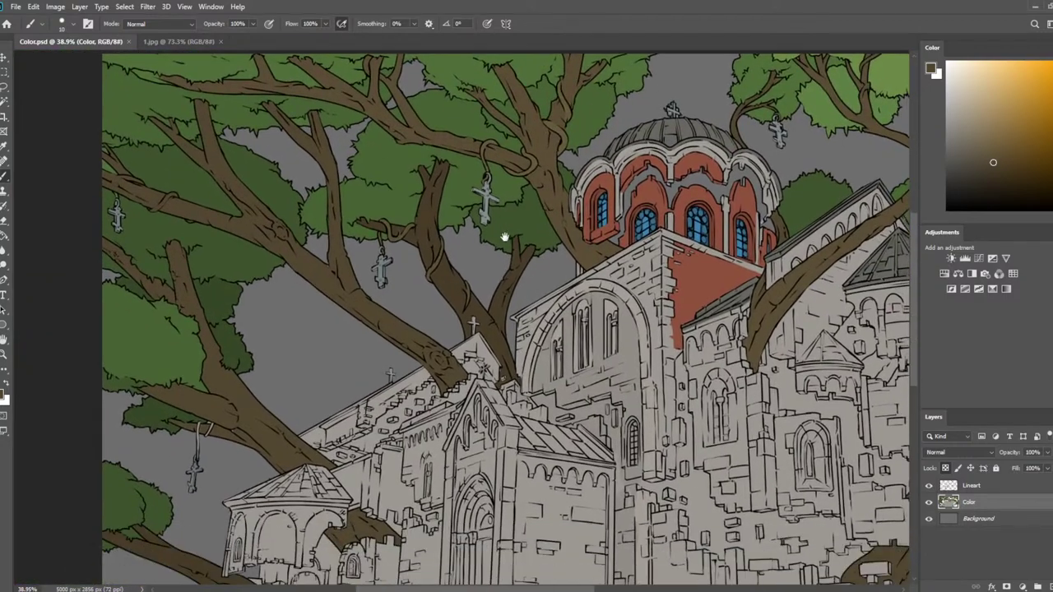
scroll(473, 377, up, 8)
scroll(446, 361, up, 3)
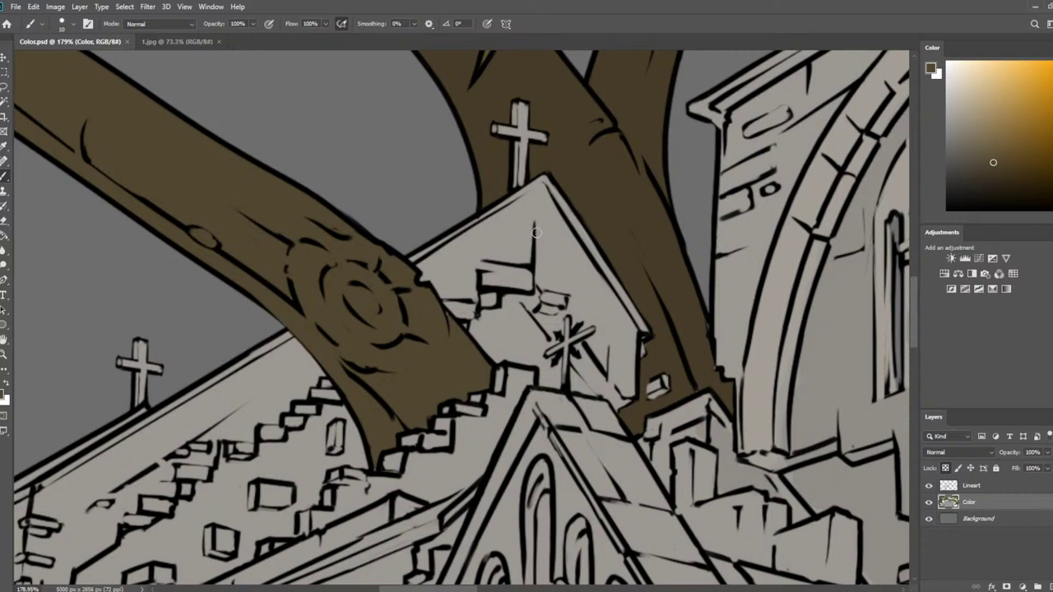
key(i)
key(b)
click(371, 391)
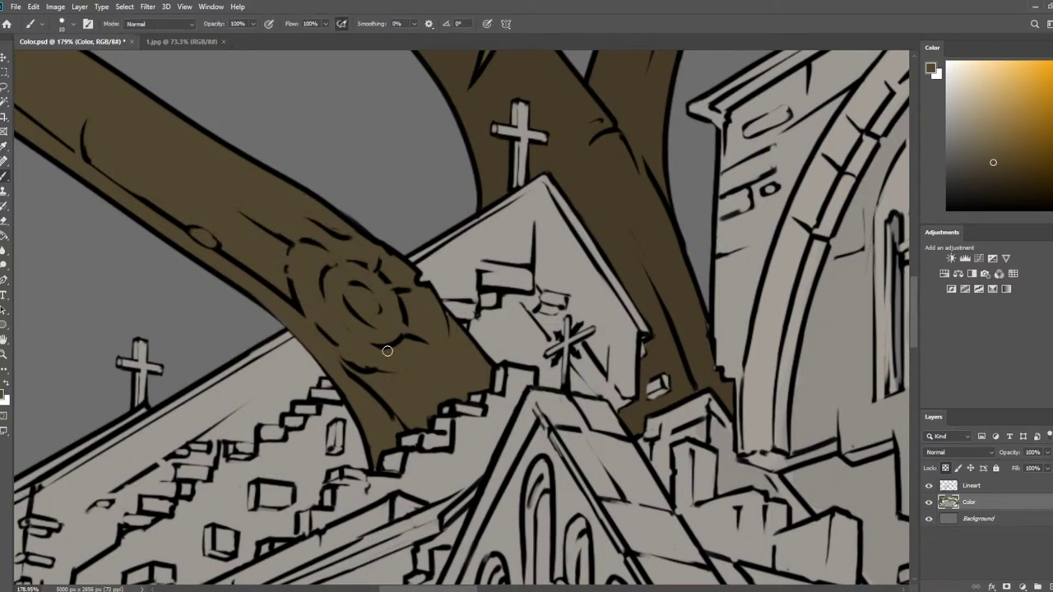
alt+click(451, 284)
alt+click(598, 180)
mouse_move(335, 280)
mouse_down()
mouse_move(351, 320)
mouse_move(342, 315)
mouse_move(380, 338)
mouse_move(393, 327)
mouse_move(343, 282)
mouse_up()
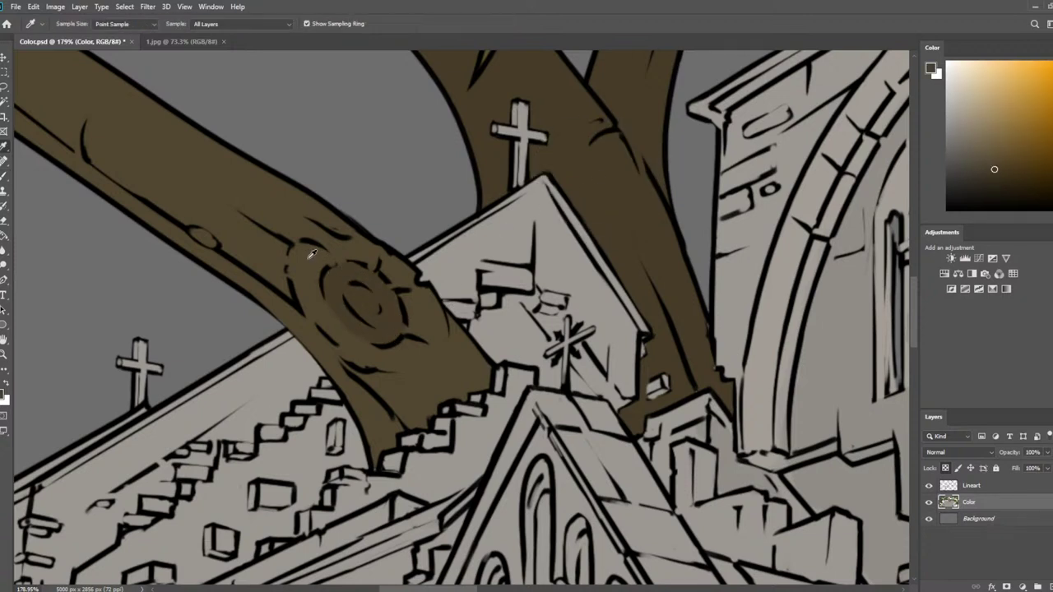
alt+click(309, 252)
drag(362, 299, 406, 301)
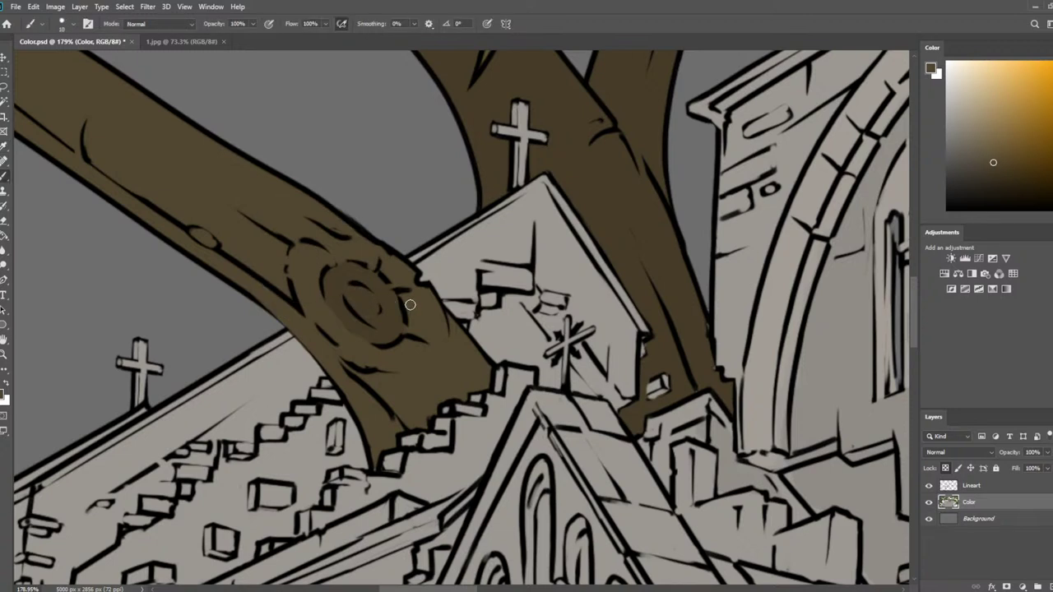
Pick a darker brown and paint the centre of the knot on the leaning trunk
alt+click(424, 296)
click(994, 176)
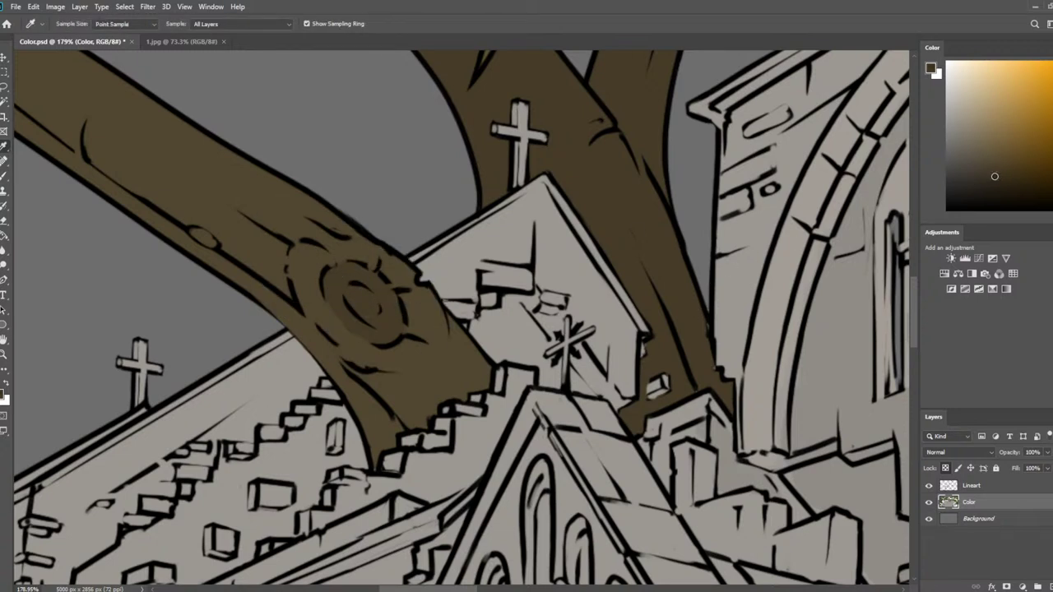
drag(358, 296, 374, 316)
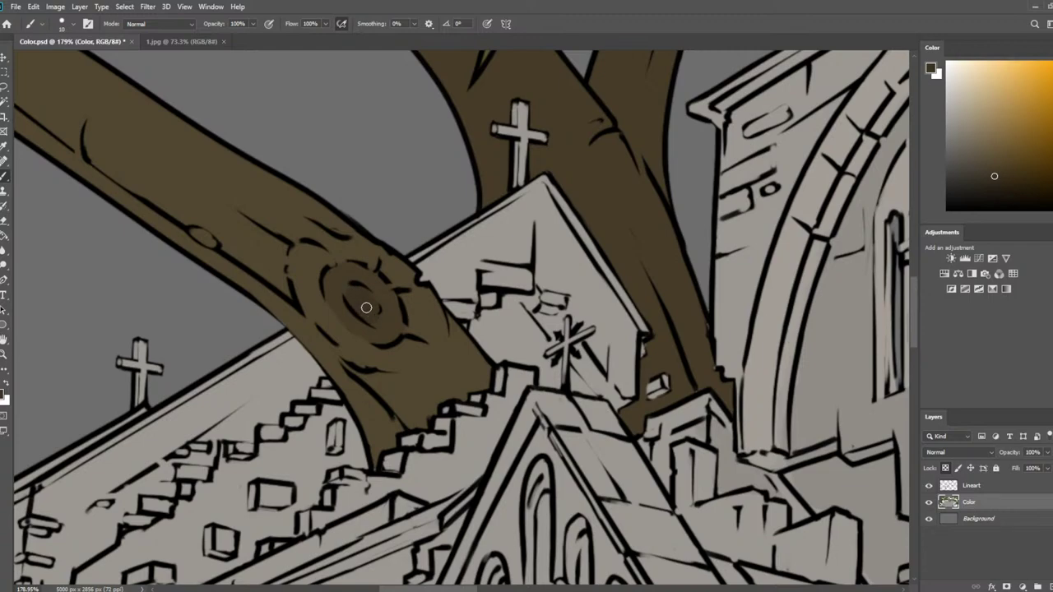
scroll(400, 268, down, 5)
scroll(435, 220, down, 4)
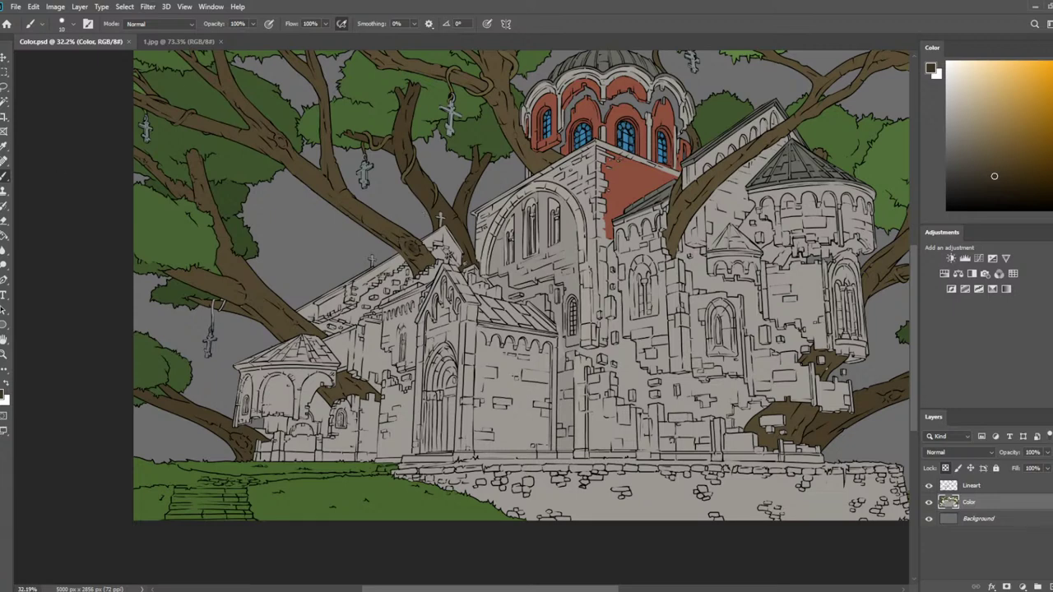
Add white text reading PAUSE on a new layer above the Lineart layer
click(4, 294)
click(998, 486)
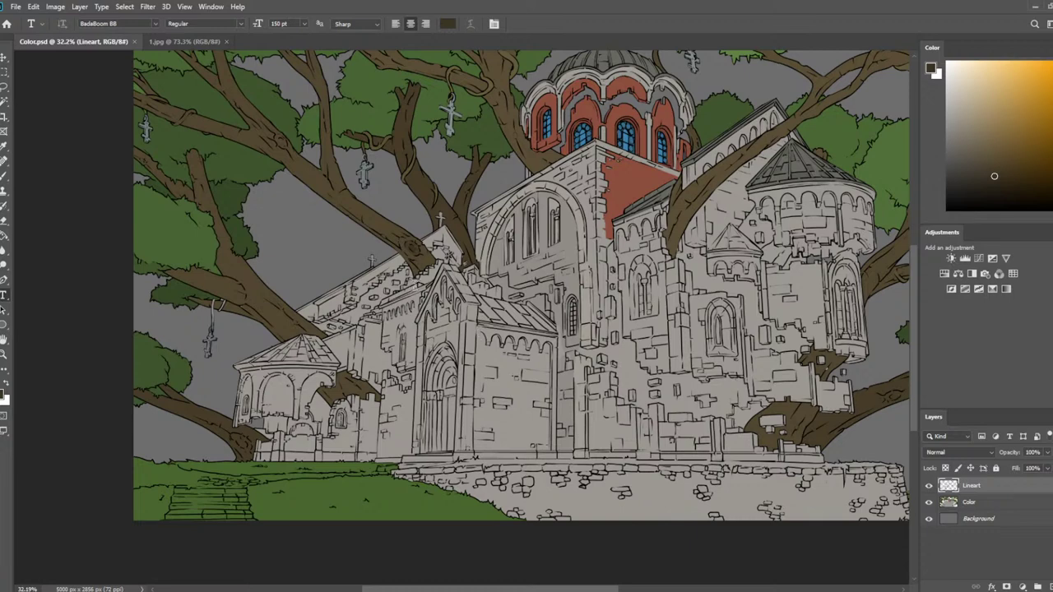
key(x)
click(402, 288)
text(PA)
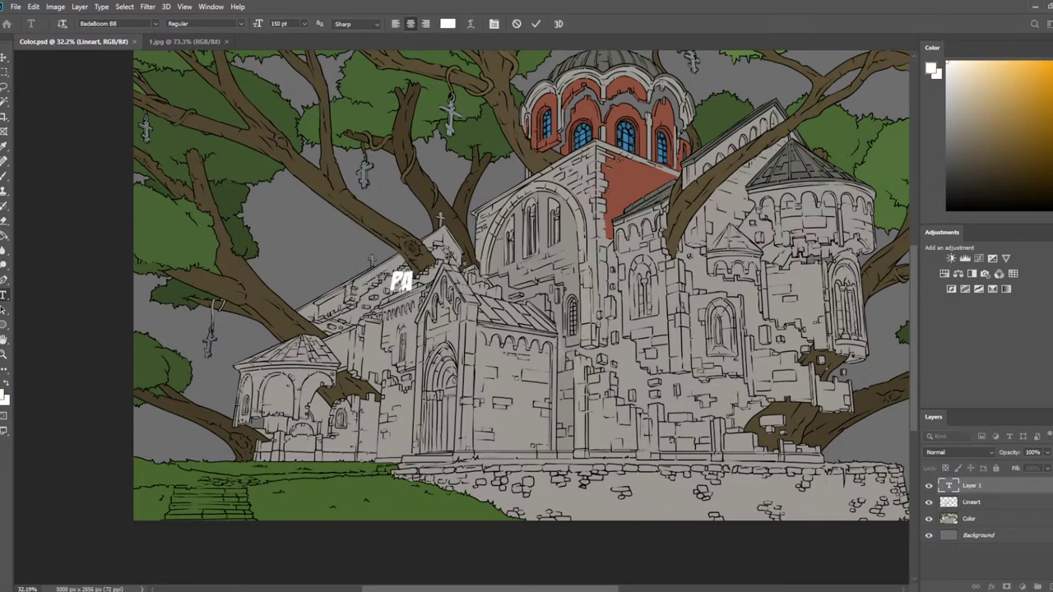
text(USE)
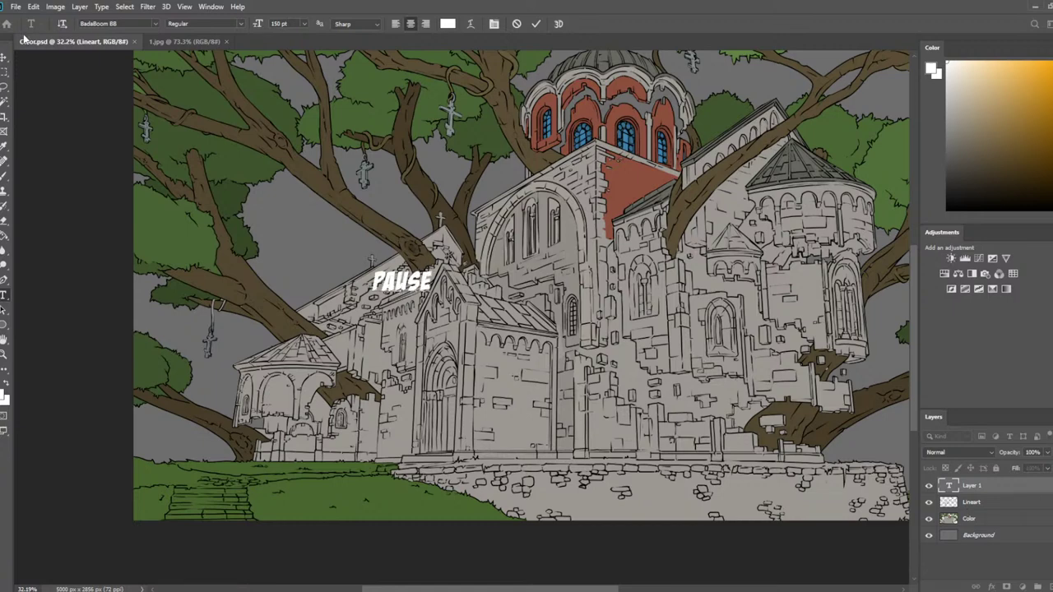
Enlarge the PAUSE text to about half the illustration's width and centre it over the church
click(6, 58)
scroll(355, 184, down, 4)
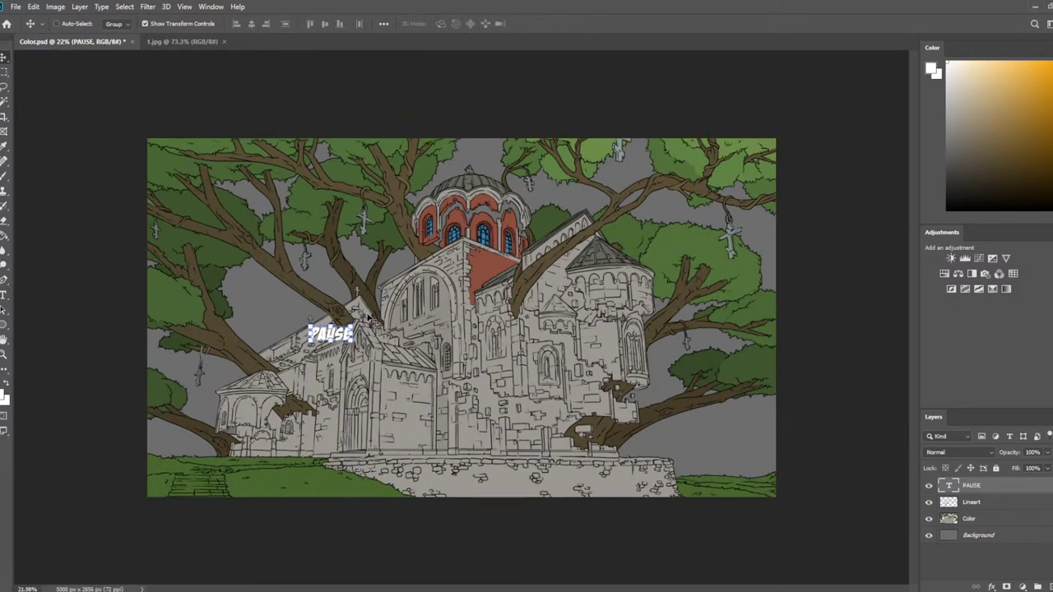
key(ctrl+t)
drag(355, 325, 664, 206)
click(5, 57)
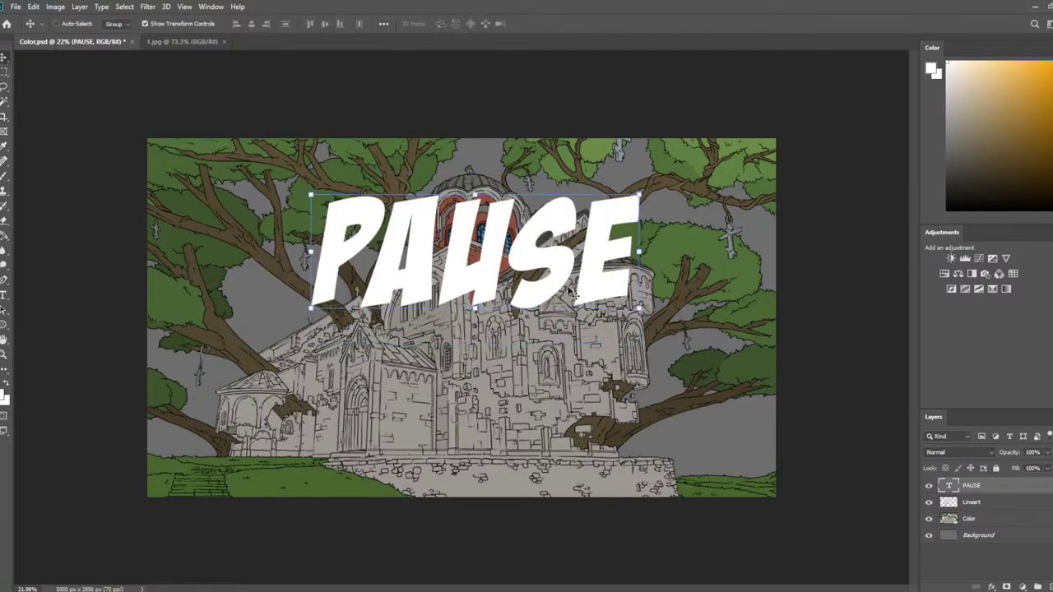
drag(570, 294, 558, 344)
key(b)
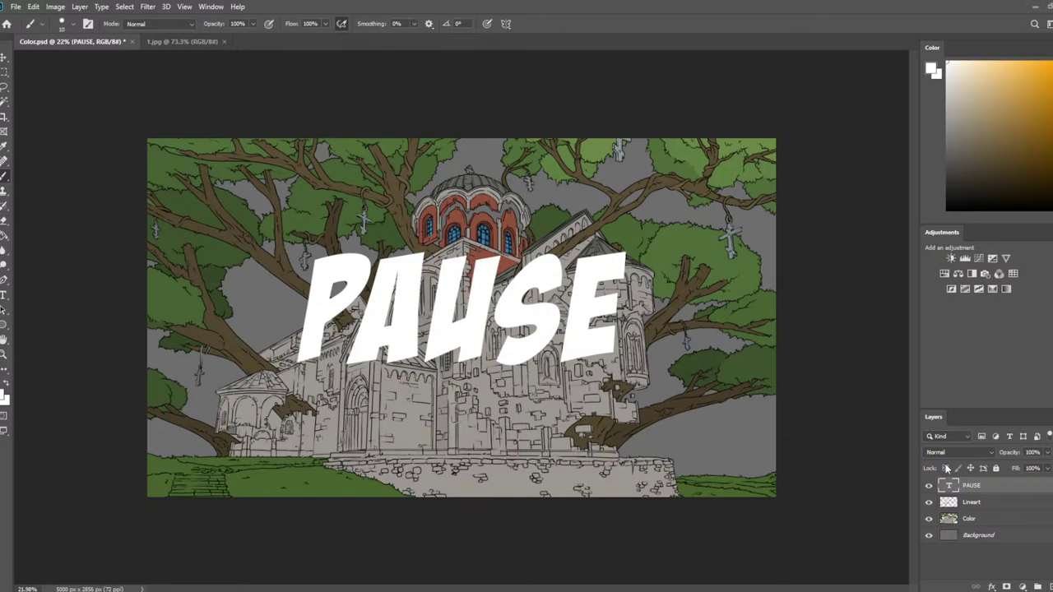
Delete the PAUSE text layer
key(Delete)
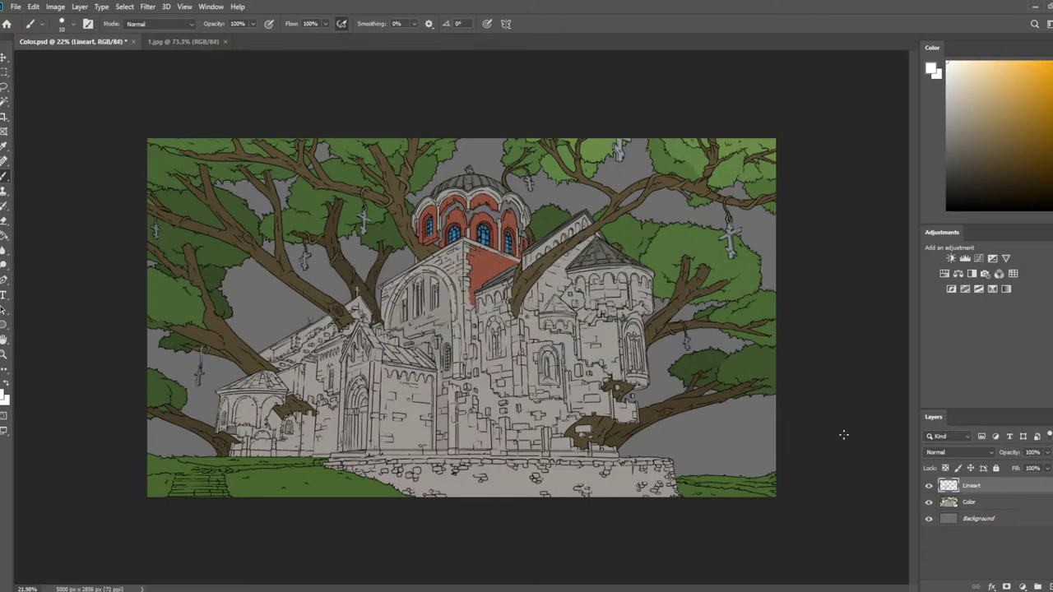
key(ctrl+z)
key(ctrl+shift+z)
Examine the flat colours of the trees, vines and hanging crosses in the illustration's upper-left area
scroll(152, 96, up, 8)
drag(227, 397, 246, 337)
scroll(228, 383, up, 4)
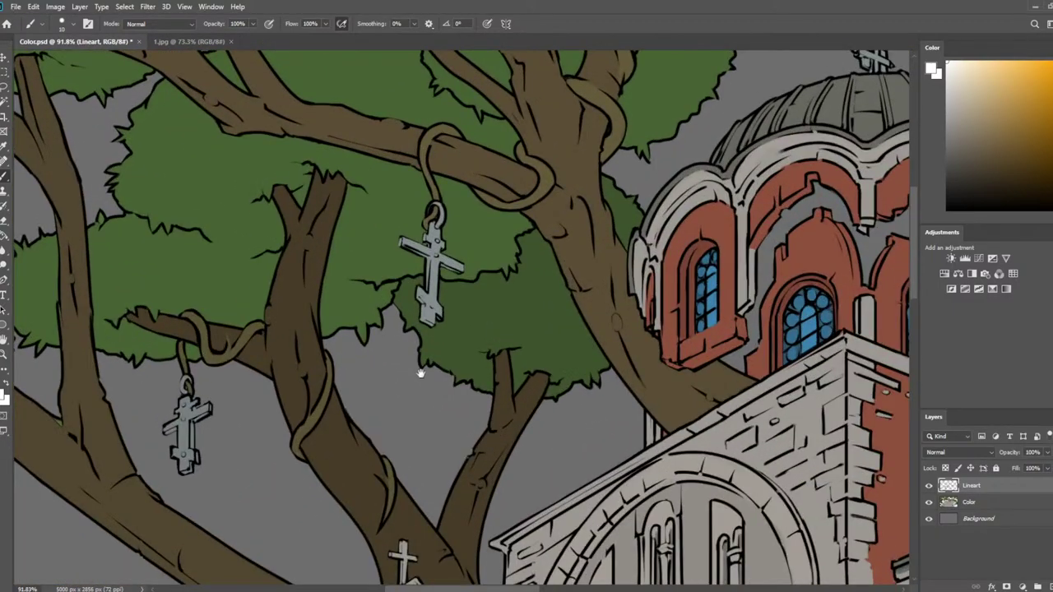
drag(420, 373, 631, 267)
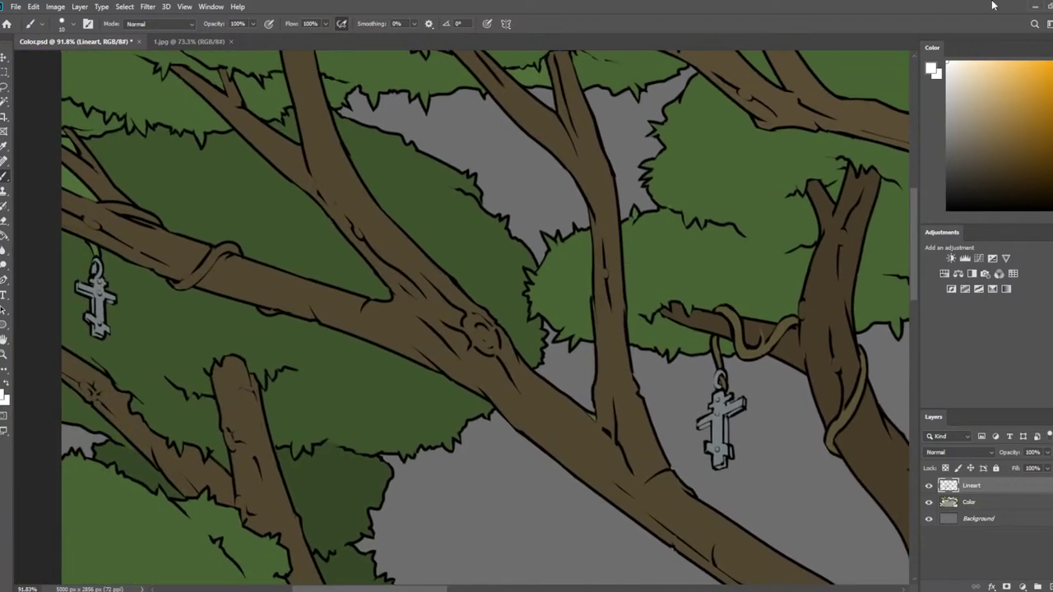
scroll(733, 192, down, 2)
scroll(509, 192, down, 1)
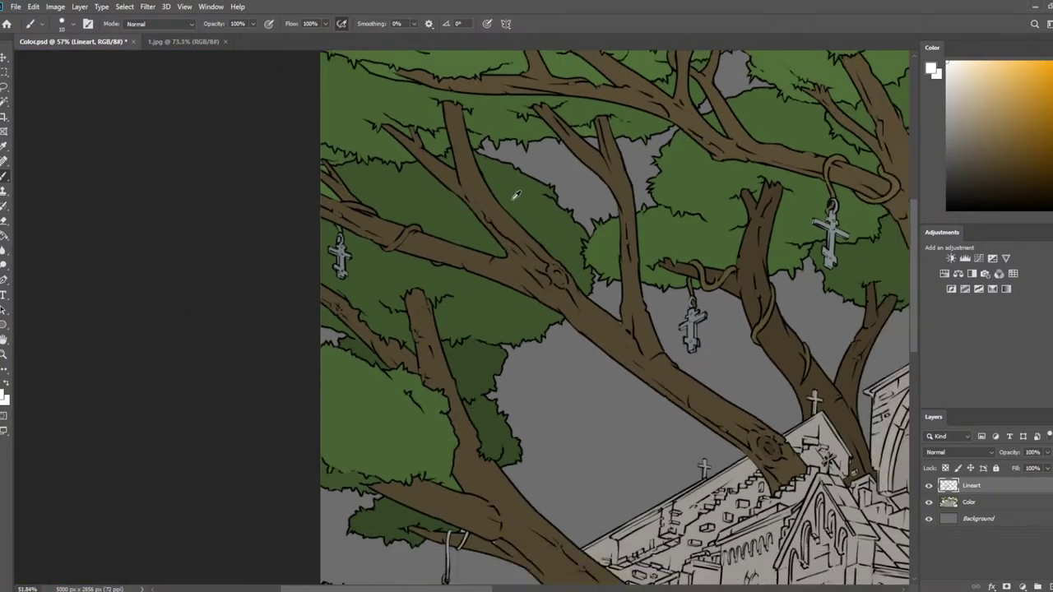
scroll(516, 195, down, 1)
scroll(549, 278, up, 3)
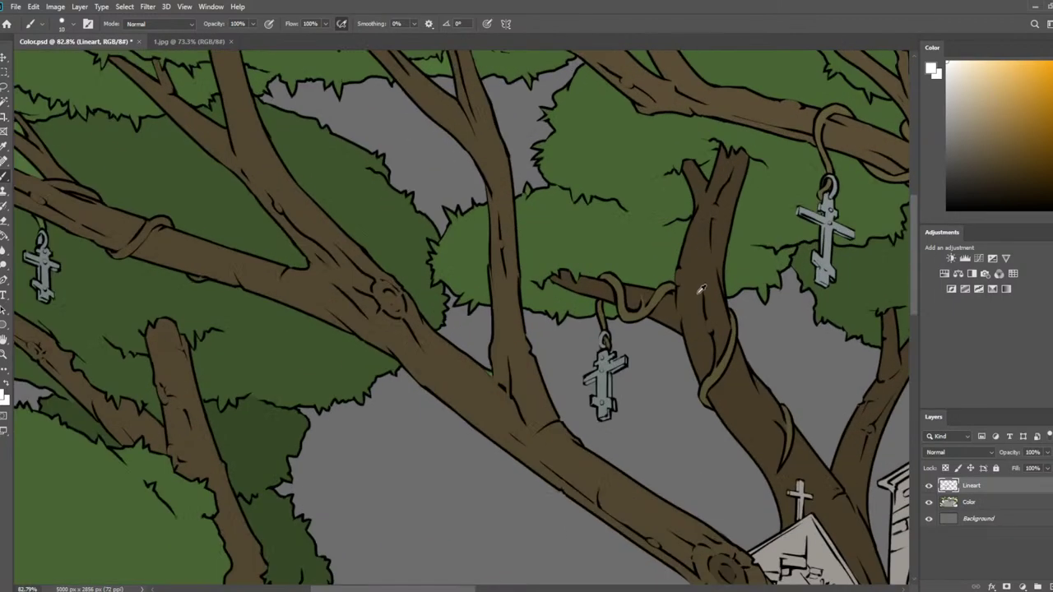
Make the Color layer active and touch up the stray green at the large left branch's fork with the sampled trunk brown
scroll(701, 289, up, 3)
key(i)
click(591, 315)
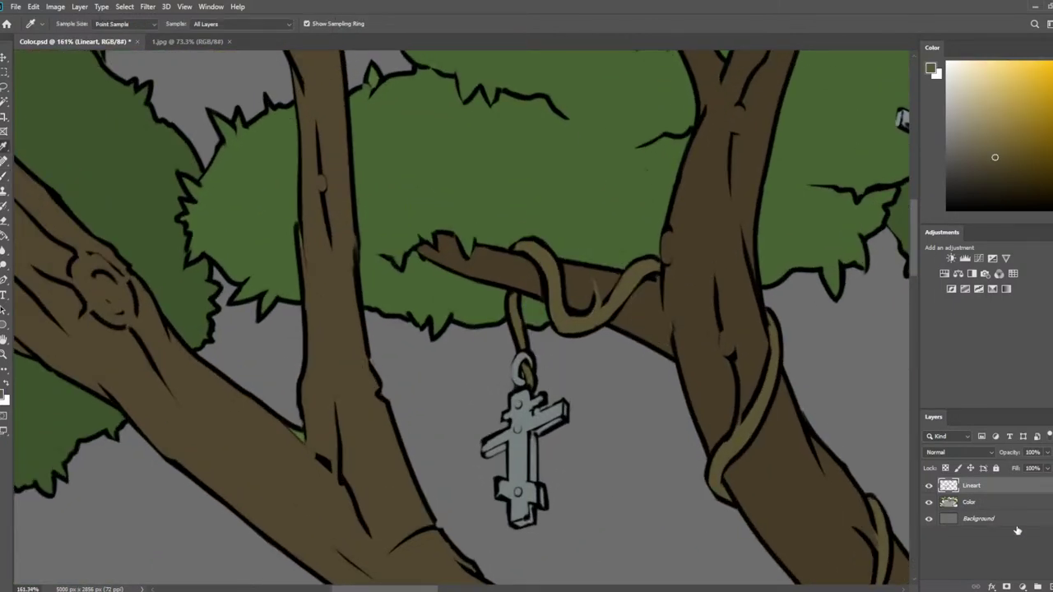
click(1008, 503)
scroll(599, 346, down, 5)
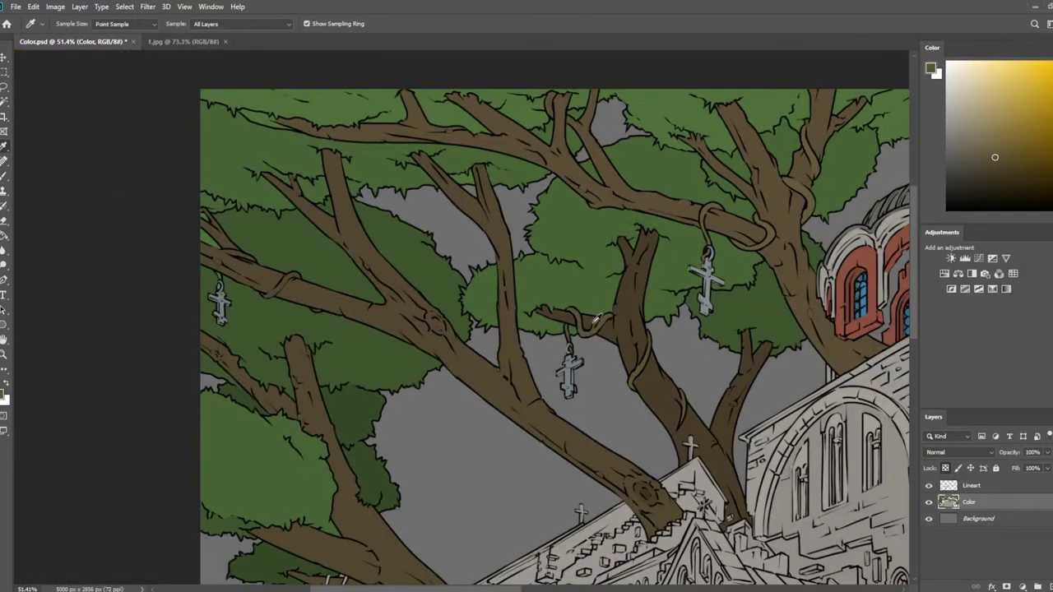
scroll(510, 383, up, 4)
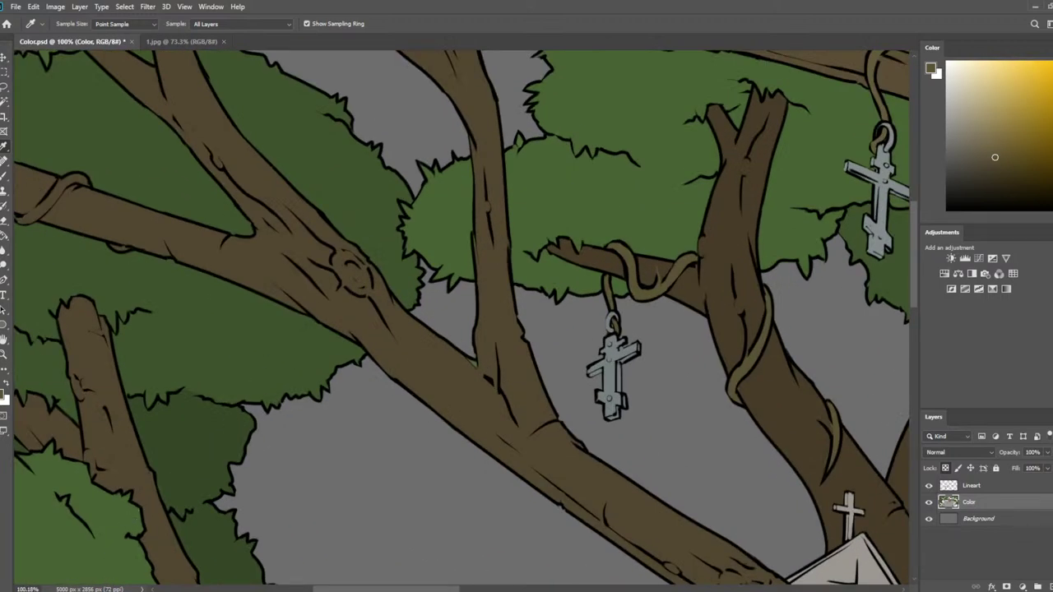
scroll(261, 468, down, 4)
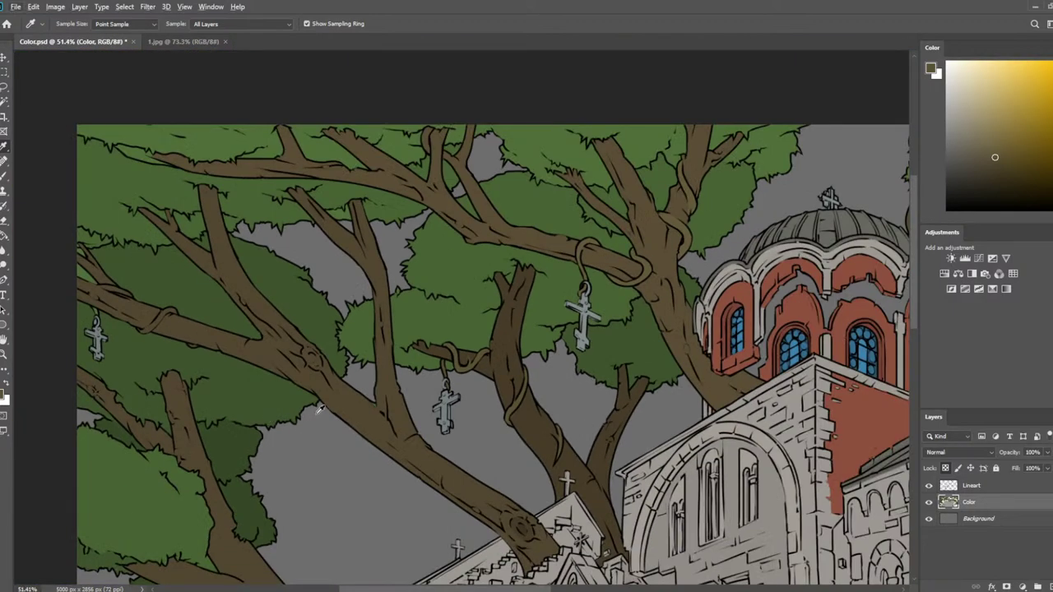
scroll(319, 410, down, 1)
scroll(430, 387, up, 5)
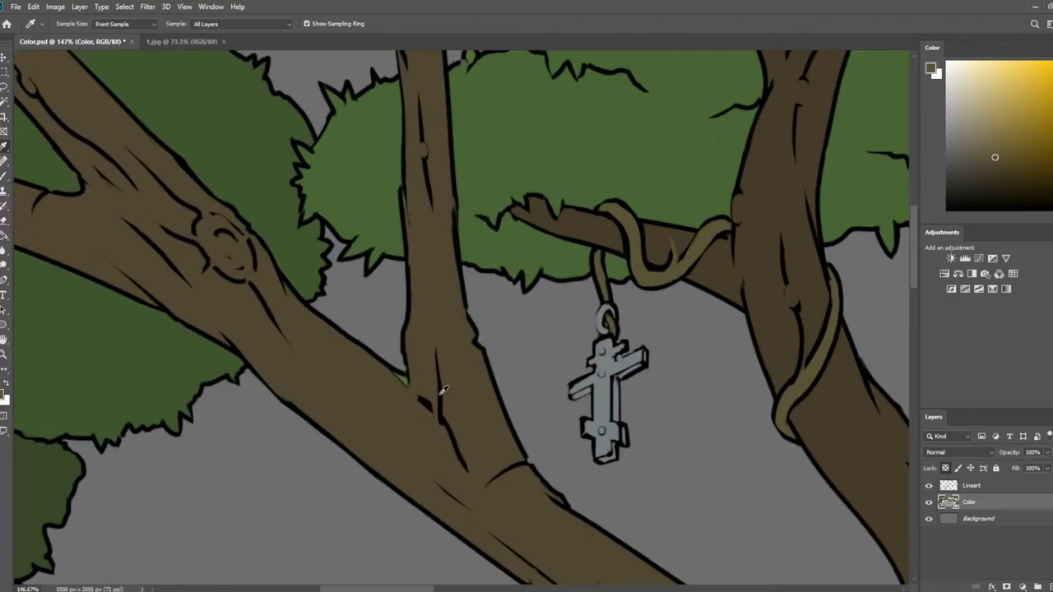
click(358, 399)
key(b)
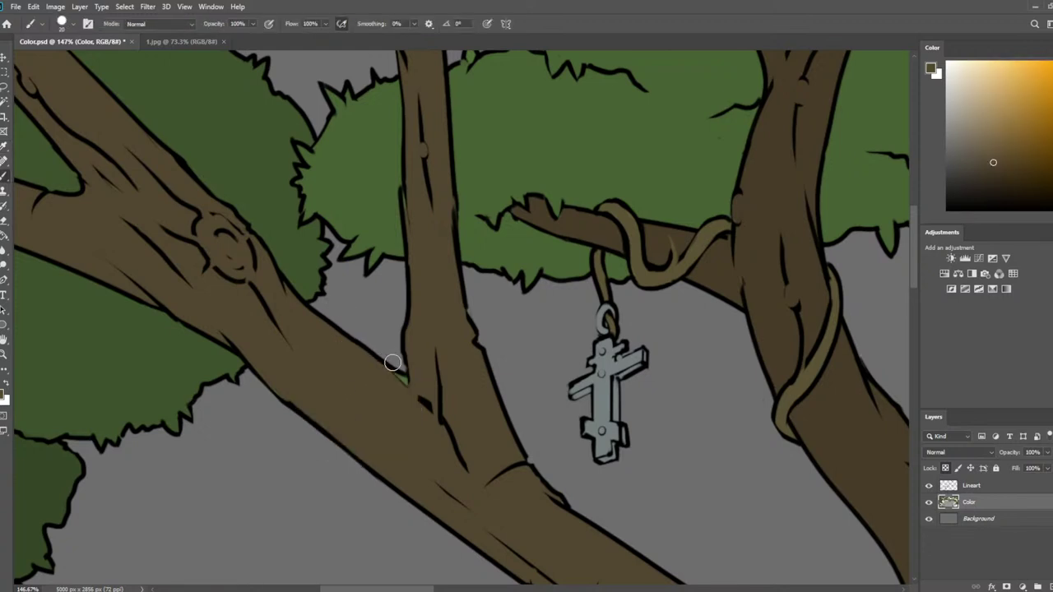
scroll(510, 311, down, 3)
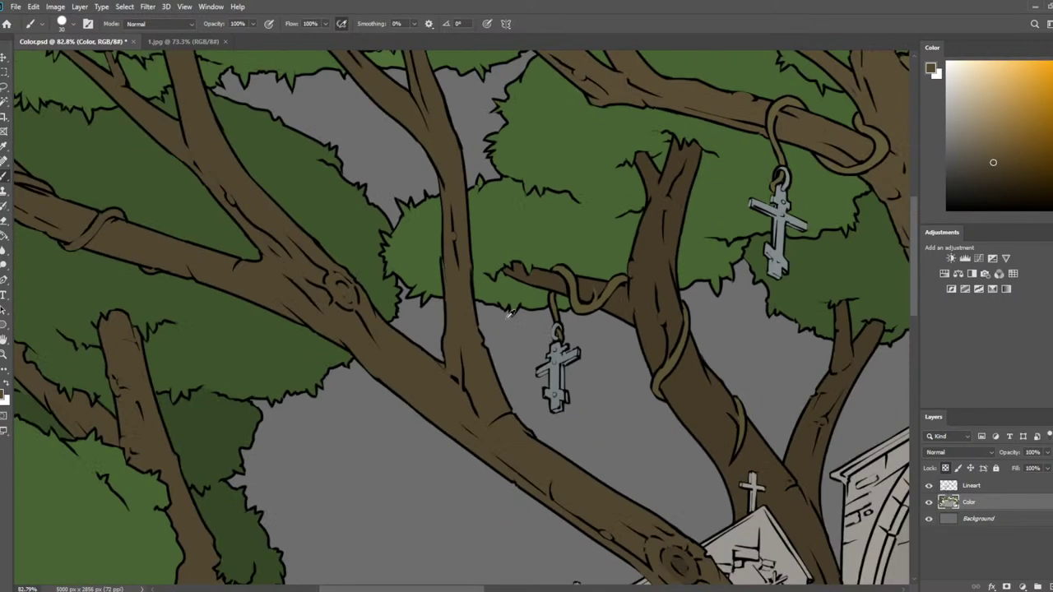
Paint the vines wrapped around the far-left branch and the cord of its hanging cross with the olive-brown sampled from a coloured vine
key(i)
click(618, 279)
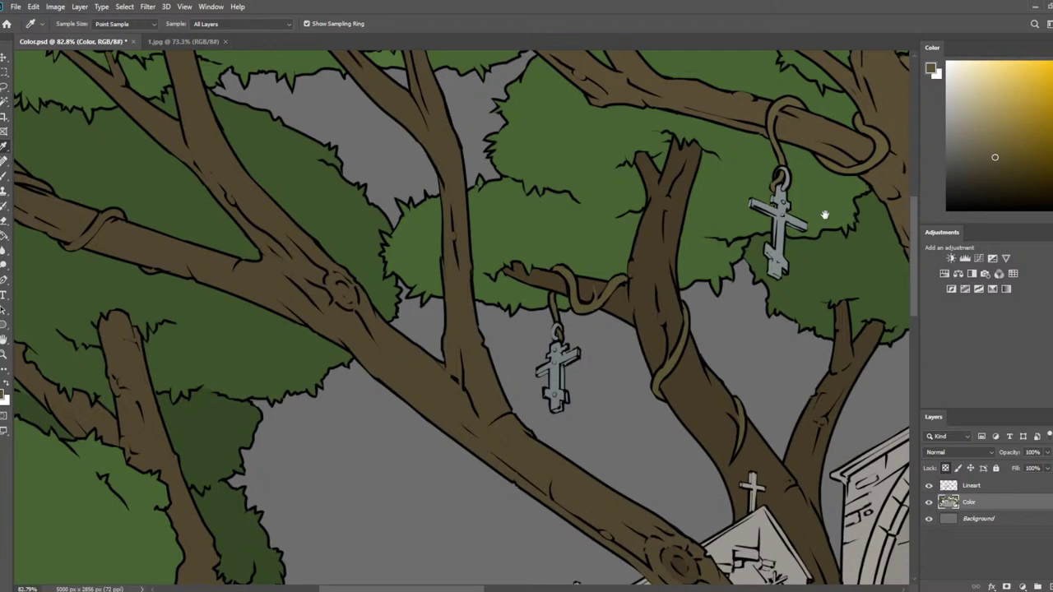
scroll(803, 183, left, 10)
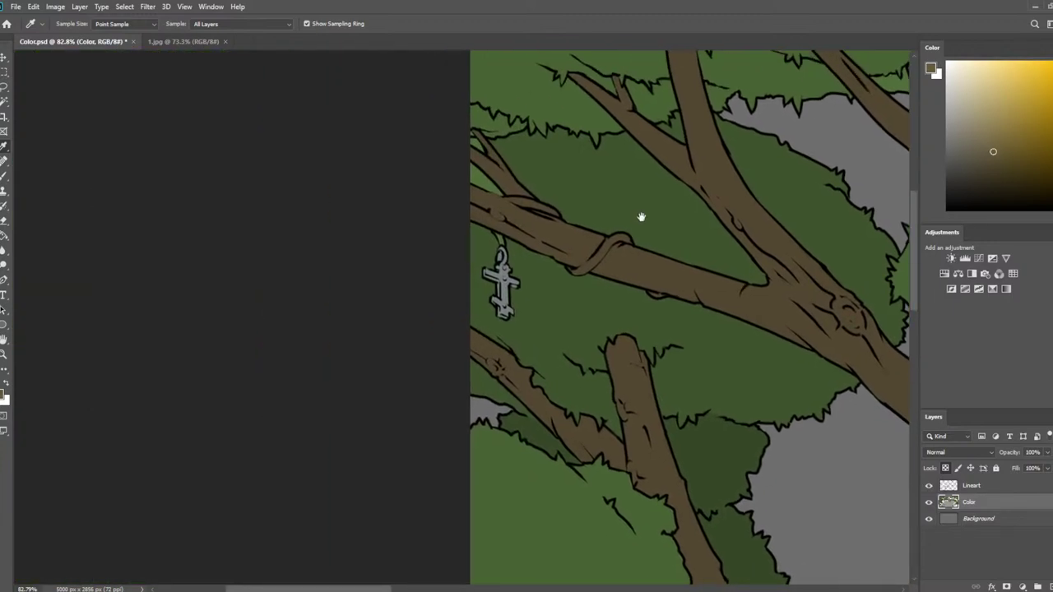
scroll(640, 216, up, 3)
key(b)
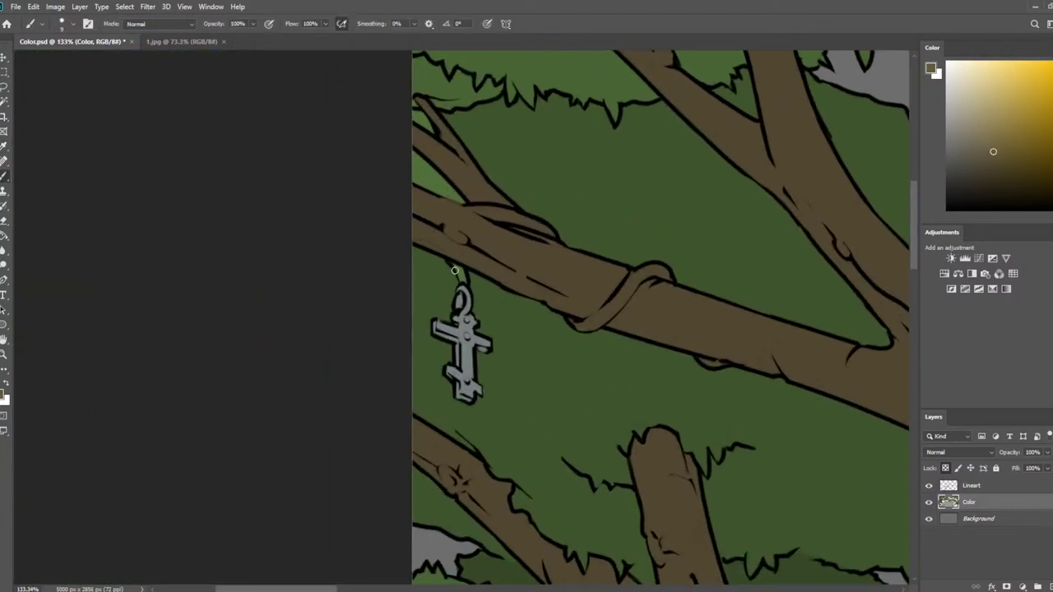
drag(464, 275, 460, 305)
drag(474, 208, 551, 235)
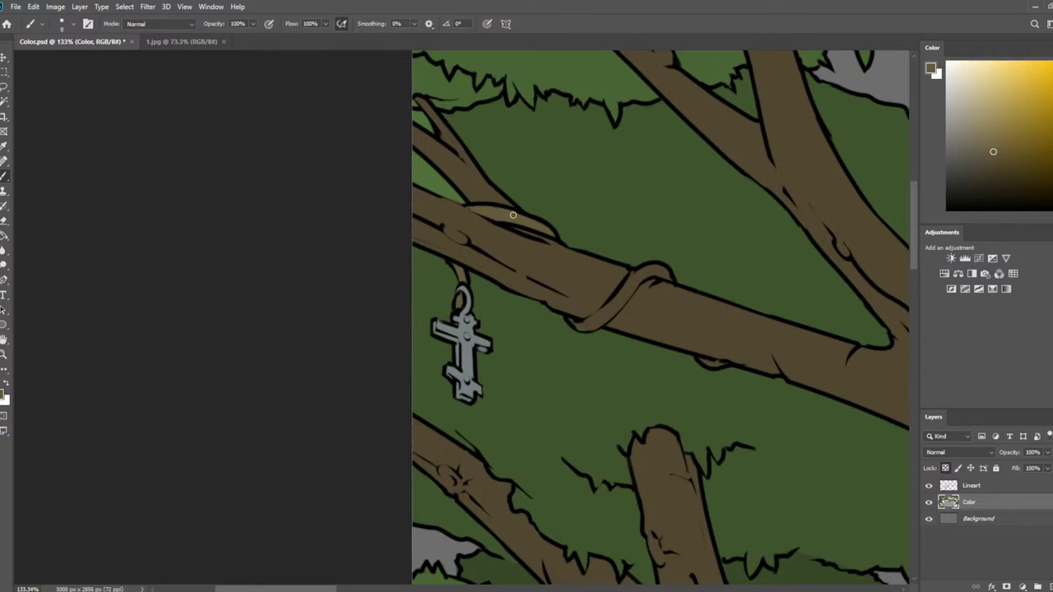
mouse_move(593, 307)
mouse_down()
mouse_move(643, 271)
mouse_move(629, 283)
mouse_move(666, 272)
mouse_up()
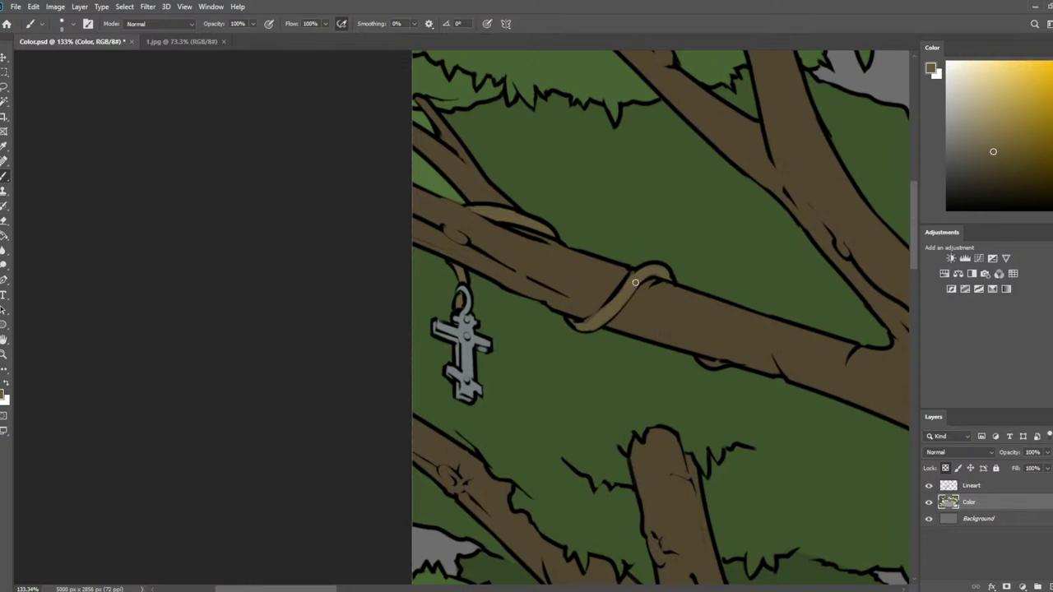
Paint the cord and vine loop holding the lower-left hanging cross with the sampled olive-brown vine colour
key(space)
drag(671, 422, 425, 300)
drag(839, 390, 516, 310)
drag(763, 320, 907, 279)
drag(400, 271, 536, 337)
scroll(512, 299, down, 11)
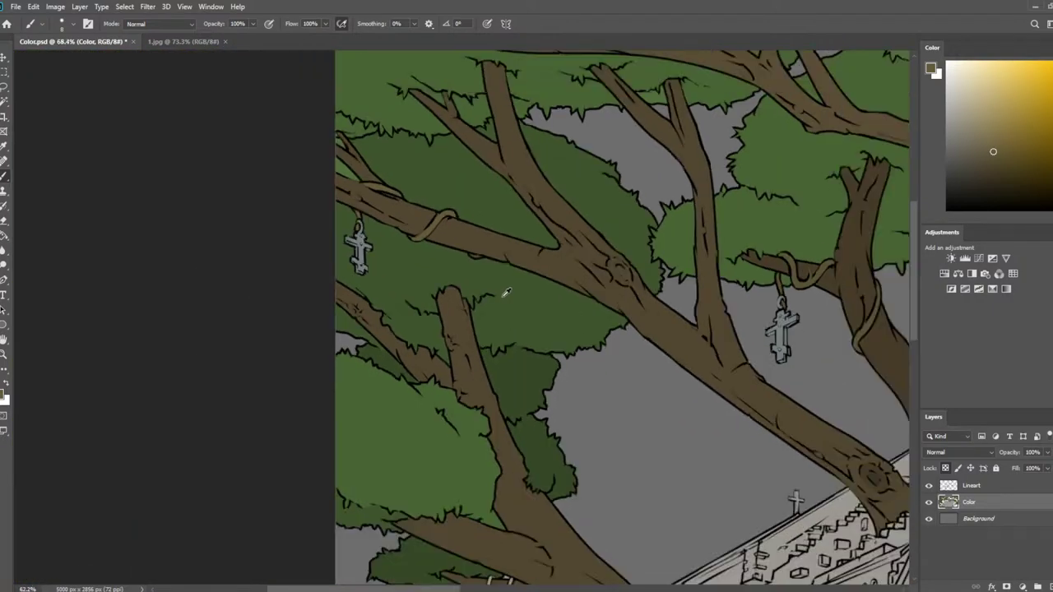
drag(593, 369, 305, 470)
scroll(404, 172, up, 4)
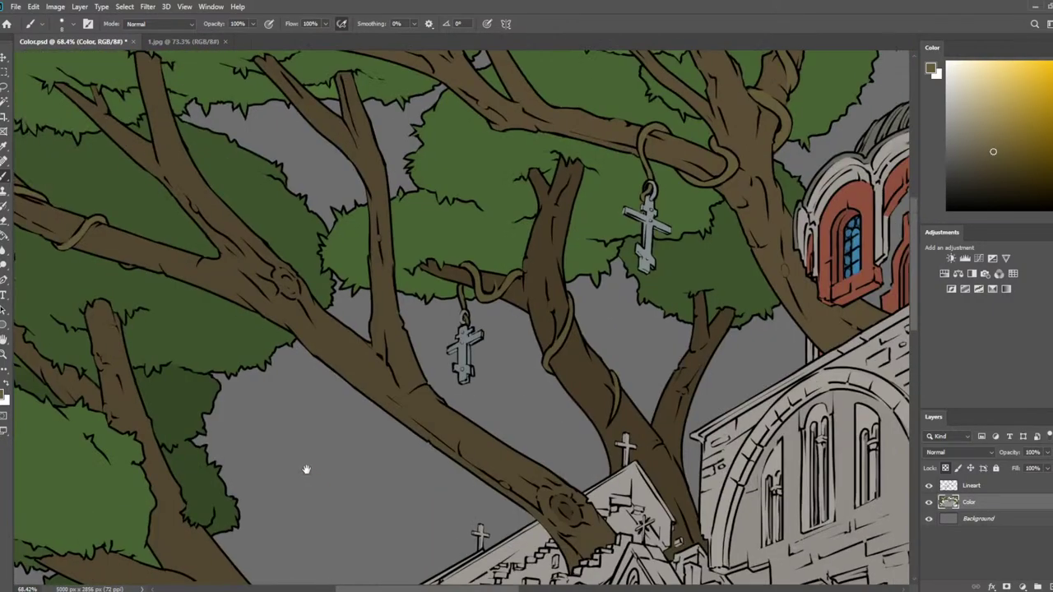
key(i)
click(486, 293)
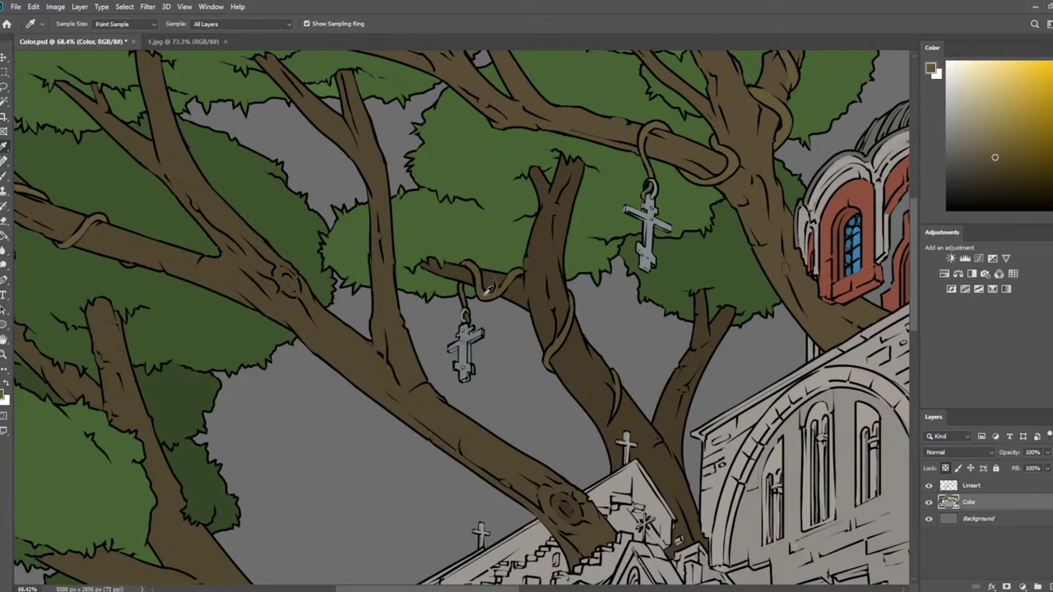
mouse_move(430, 329)
mouse_down()
mouse_move(530, 189)
mouse_move(725, 33)
mouse_up()
scroll(482, 208, up, 5)
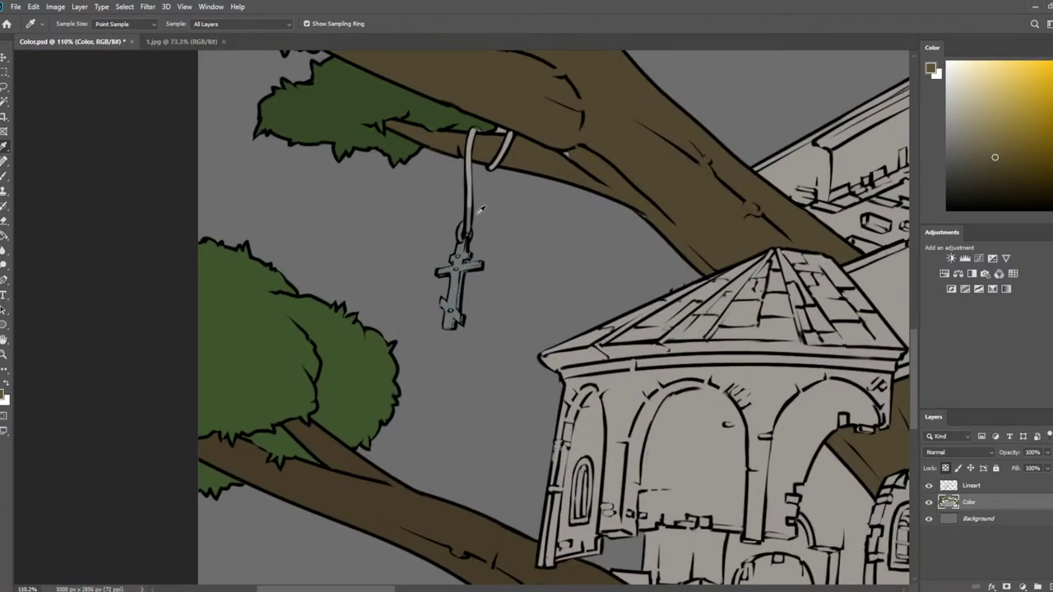
key(b)
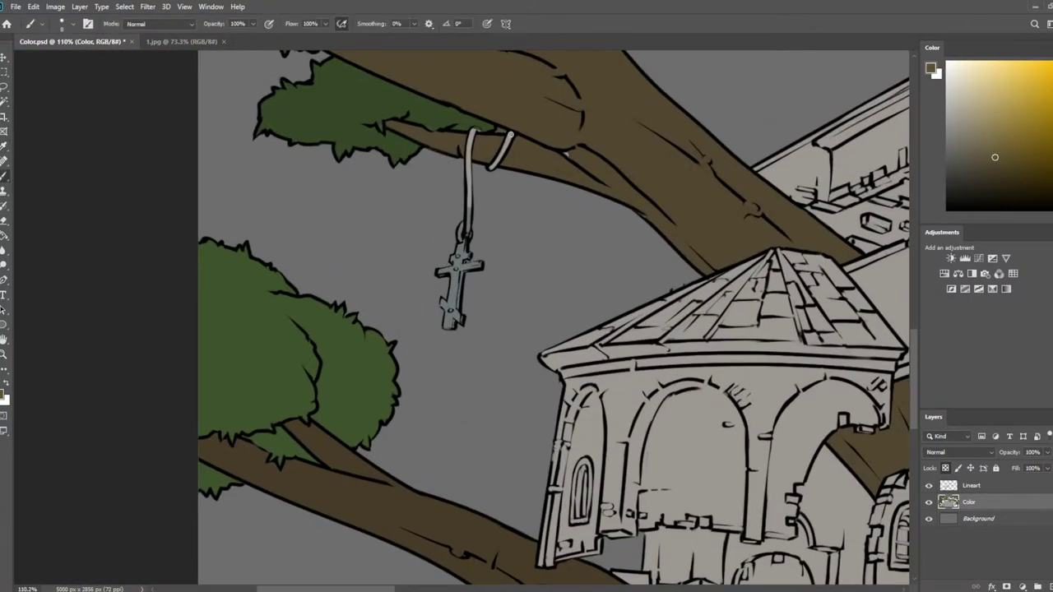
drag(510, 132, 498, 161)
alt+click(500, 130)
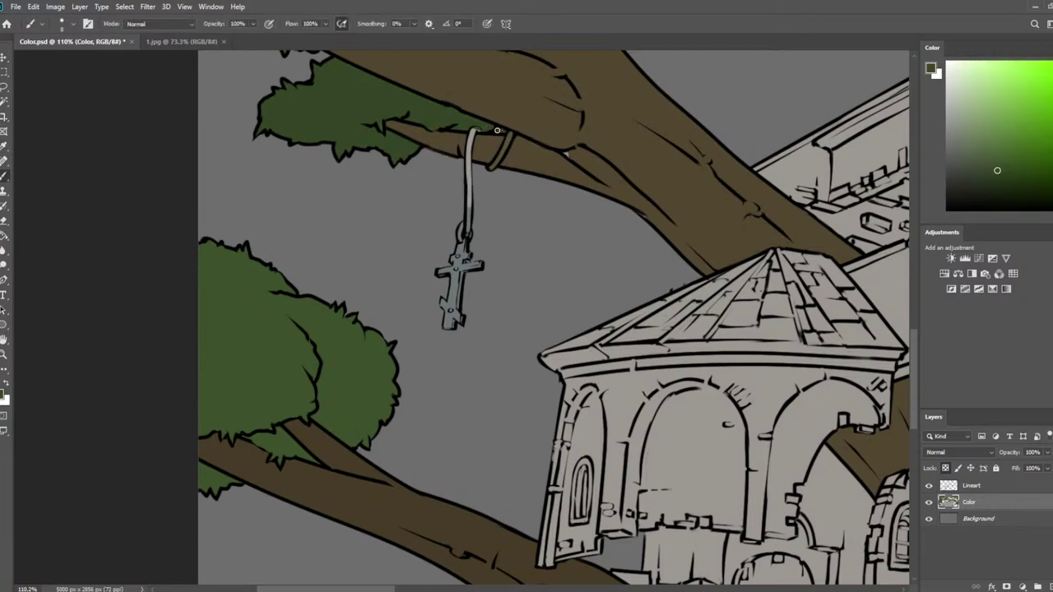
alt+click(505, 146)
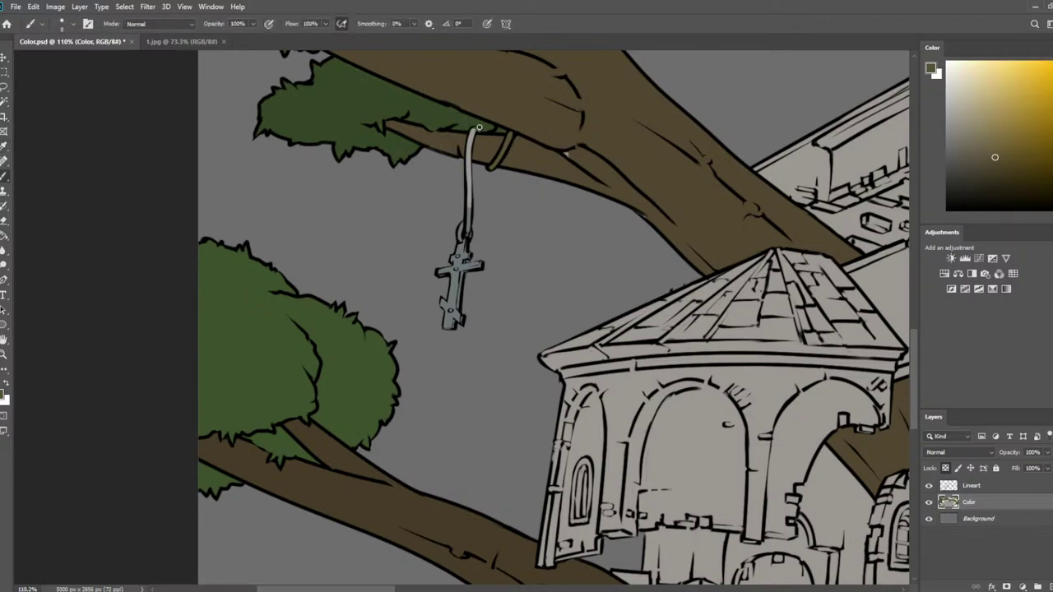
drag(475, 129, 469, 221)
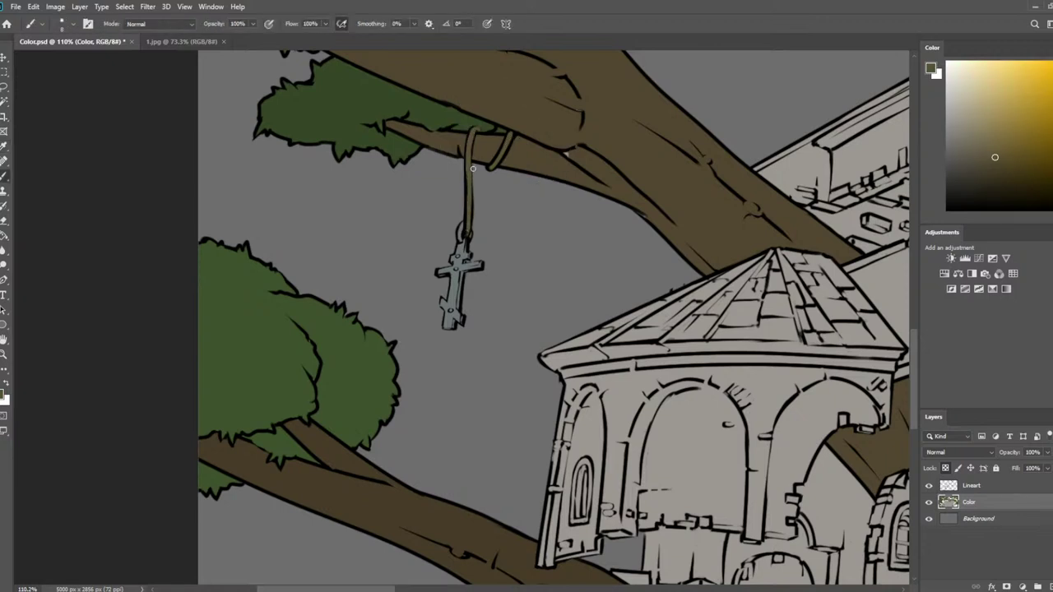
Paint the small crosses on the left church roofs with the blue-grey sampled from a hanging cross, and darken the brush colour slightly
drag(531, 183, 474, 248)
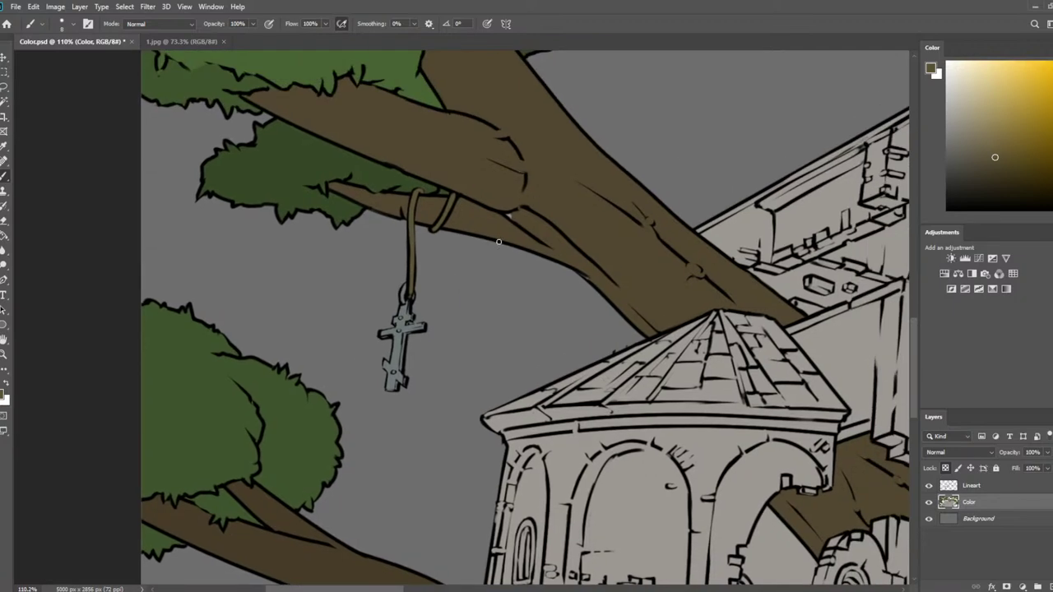
scroll(528, 234, down, 9)
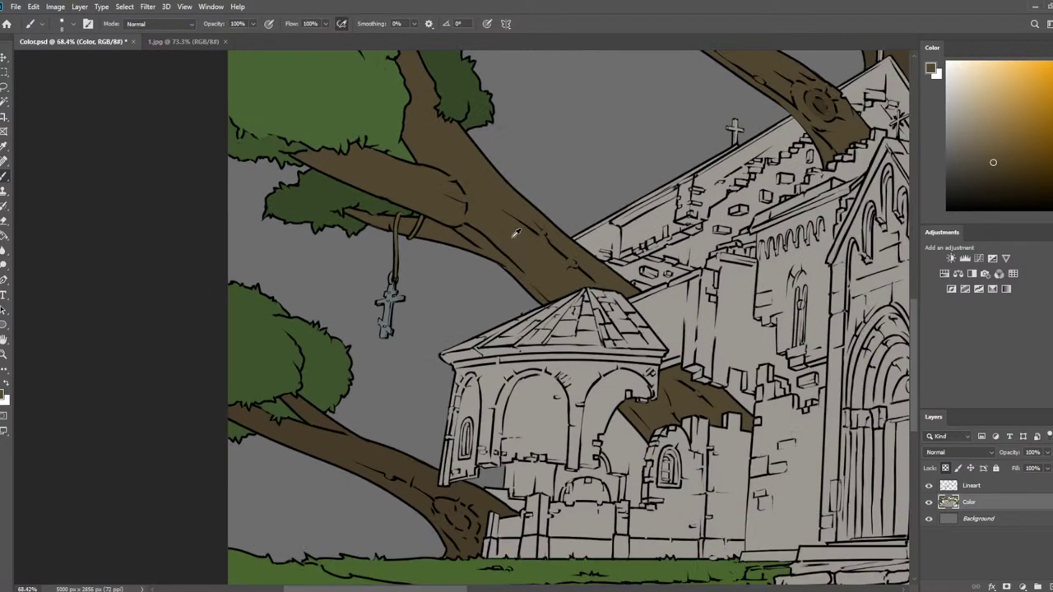
drag(664, 263, 396, 325)
scroll(395, 324, up, 5)
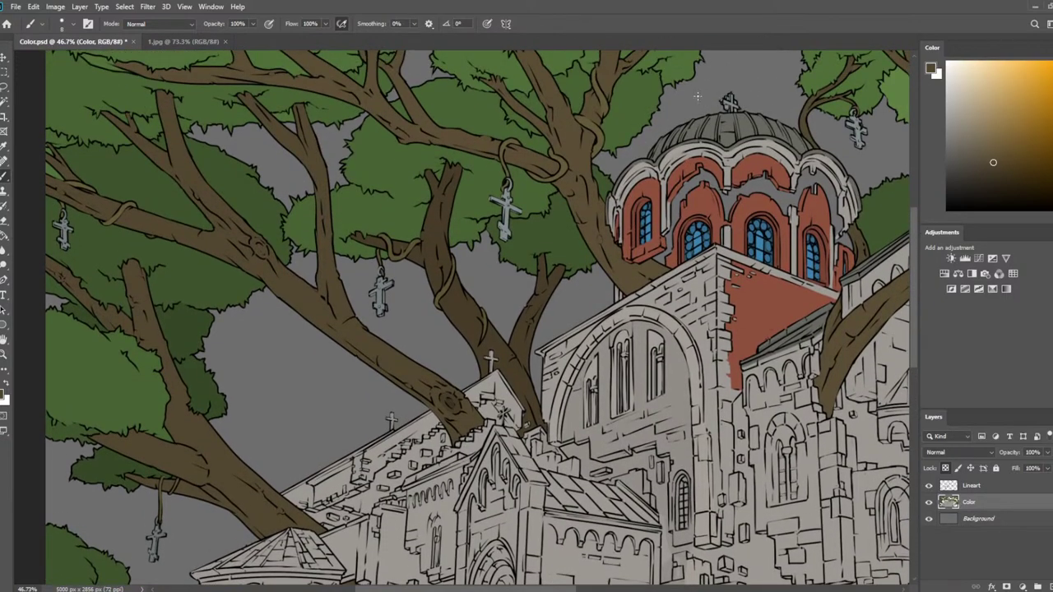
scroll(490, 246, up, 3)
key(i)
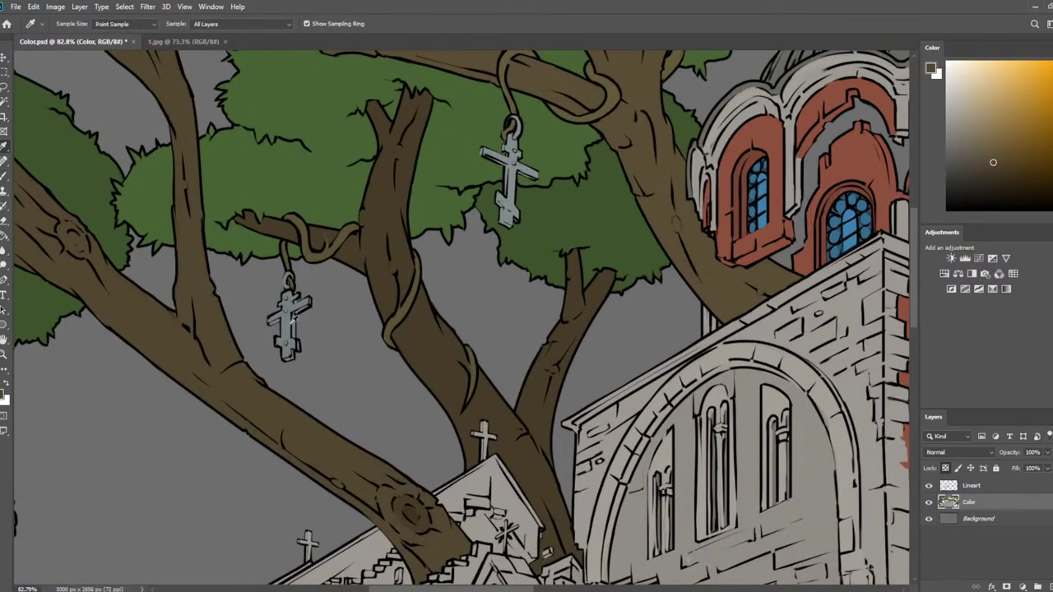
click(285, 324)
scroll(510, 538, up, 2)
key(b)
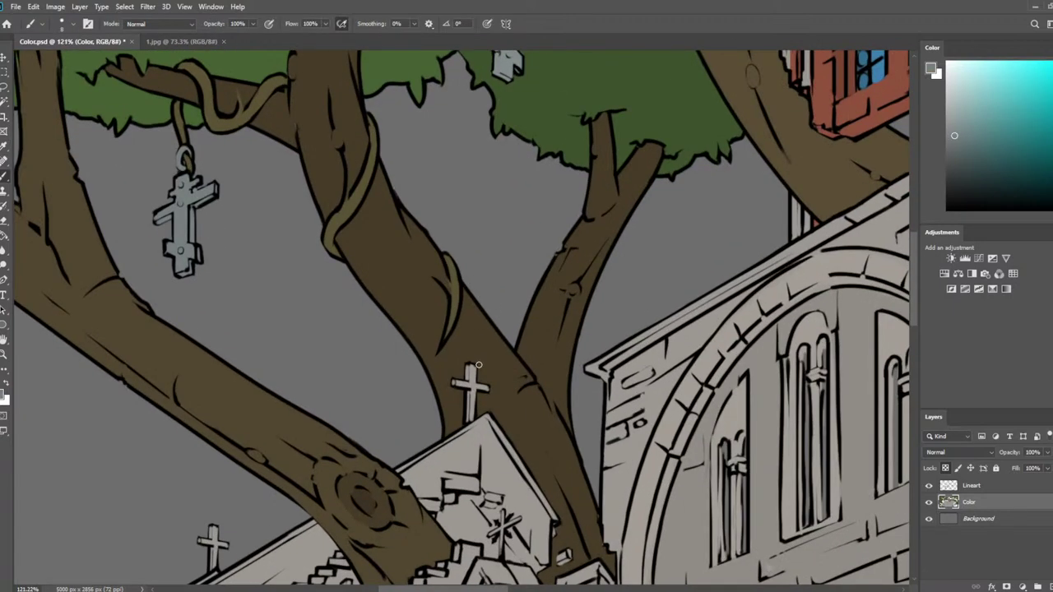
drag(469, 366, 469, 419)
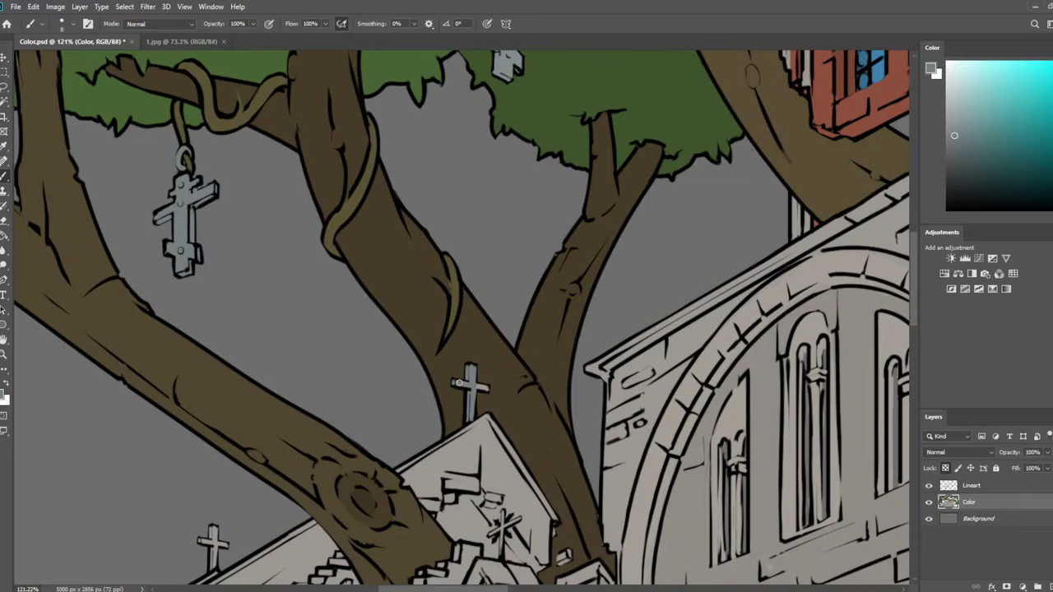
mouse_move(459, 382)
mouse_down()
mouse_move(484, 388)
mouse_move(467, 379)
mouse_move(584, 139)
mouse_up()
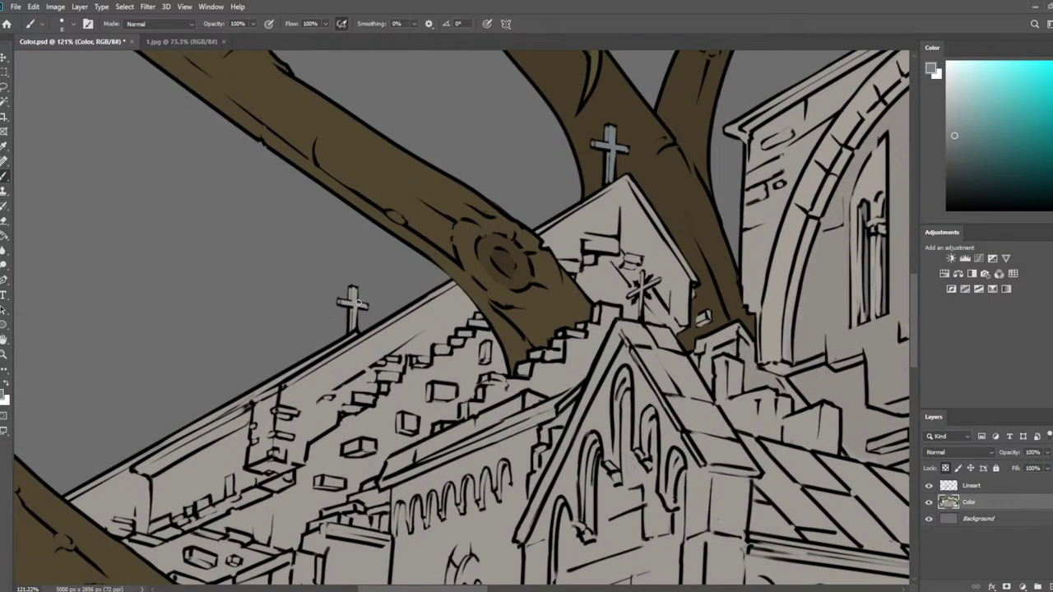
mouse_move(359, 301)
mouse_down()
mouse_move(353, 292)
mouse_move(350, 328)
mouse_move(355, 309)
mouse_up()
click(956, 144)
Compare the whole illustration with the church reference photo 1.jpg and save Color.psd
key(ctrl+0)
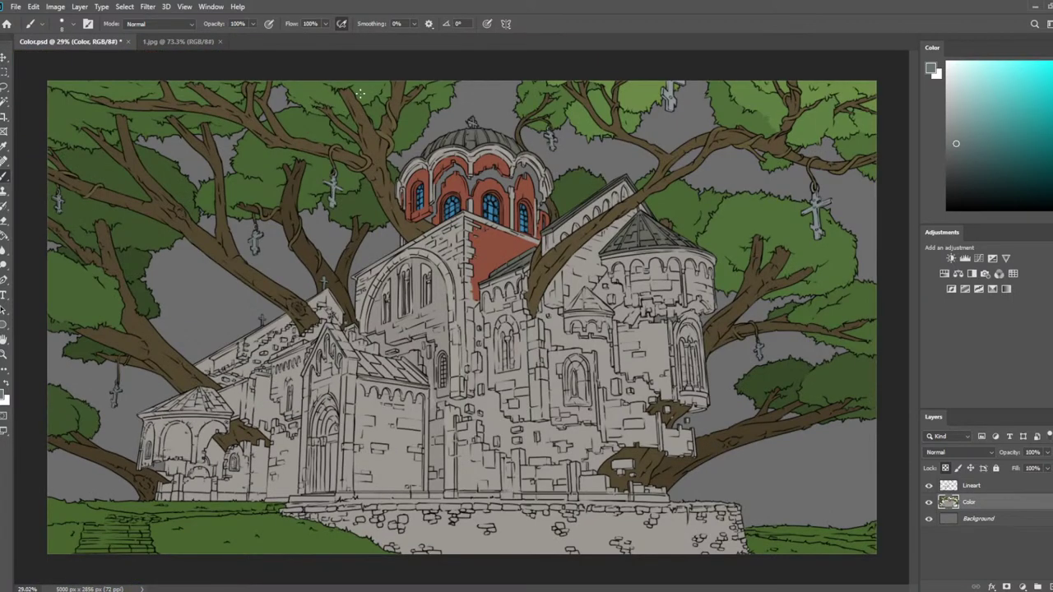
click(167, 43)
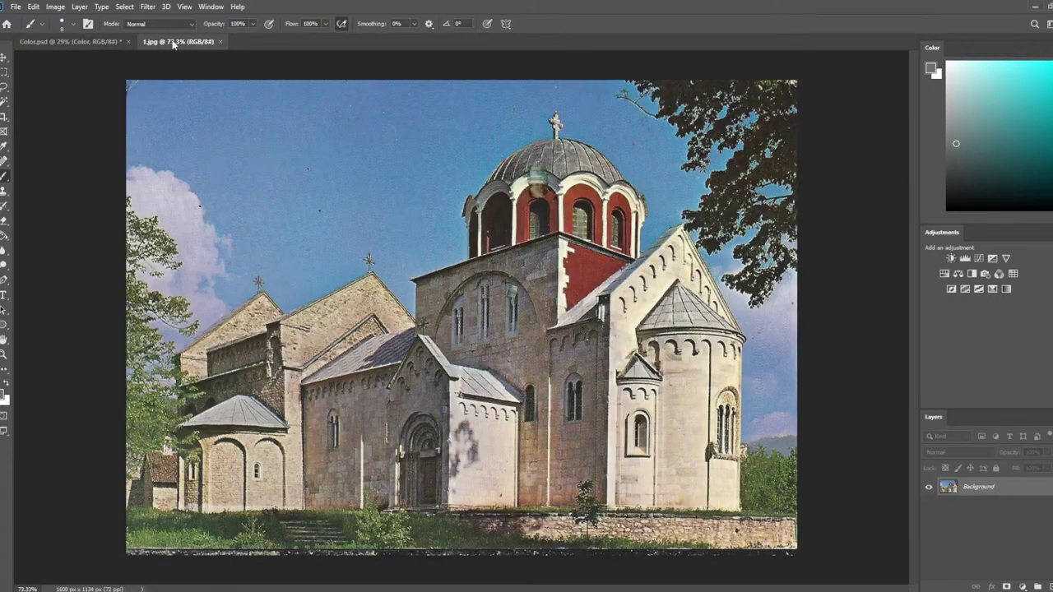
click(107, 42)
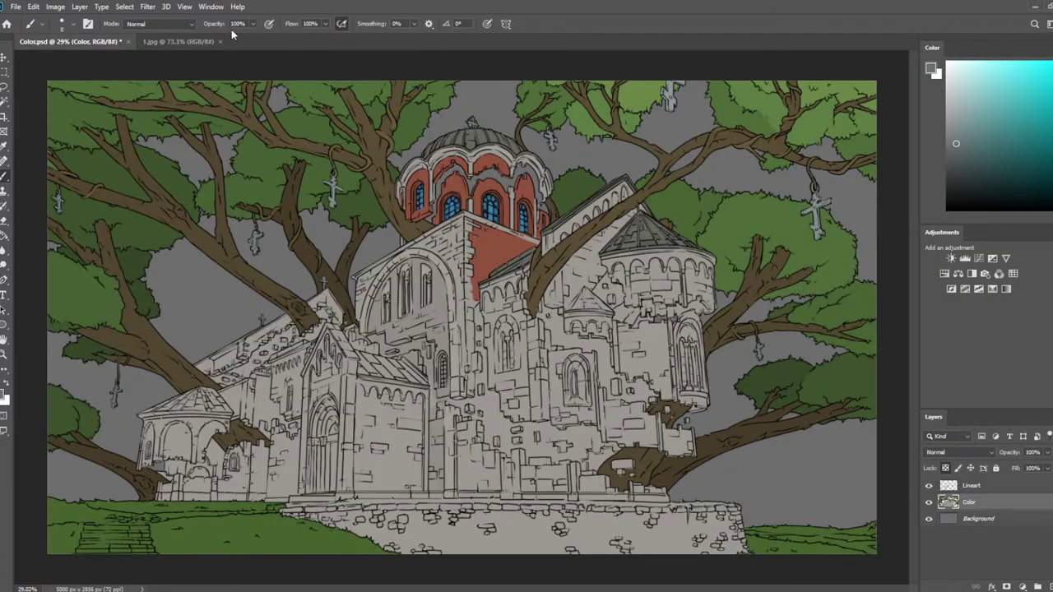
scroll(327, 165, up, 11)
key(ctrl+s)
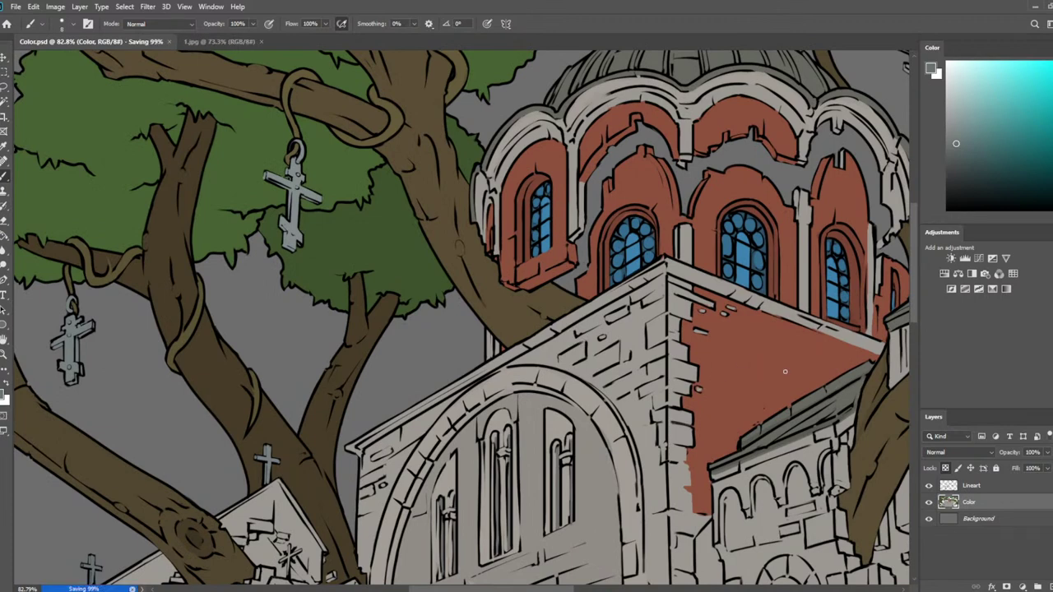
Sample a dark grey from the roof and paint the lower part of the sloping roof edge above the large arched wall
key(i)
click(853, 391)
scroll(174, 287, up, 2)
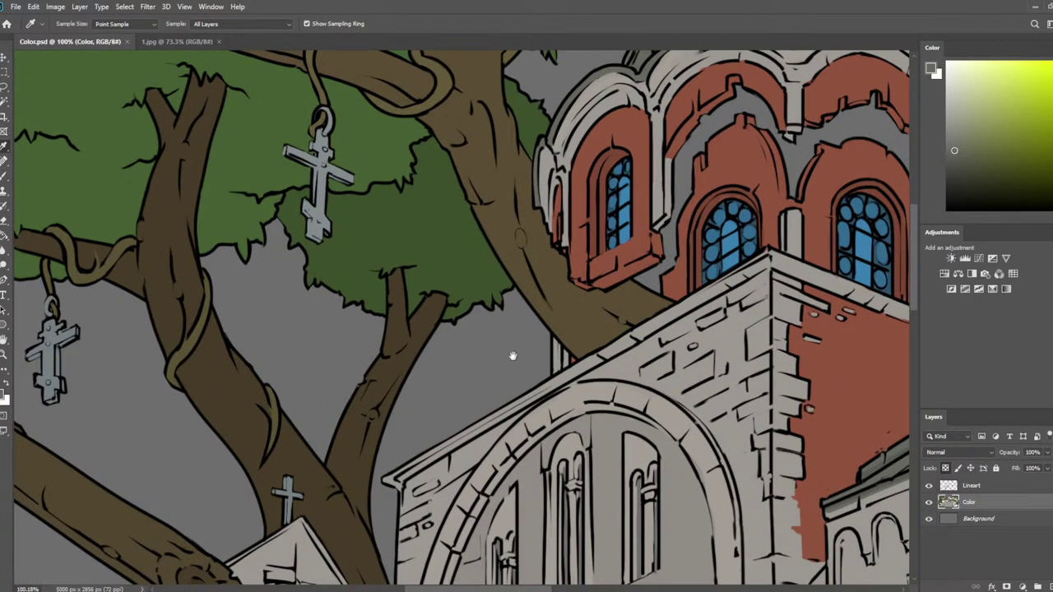
drag(512, 373, 542, 241)
key(b)
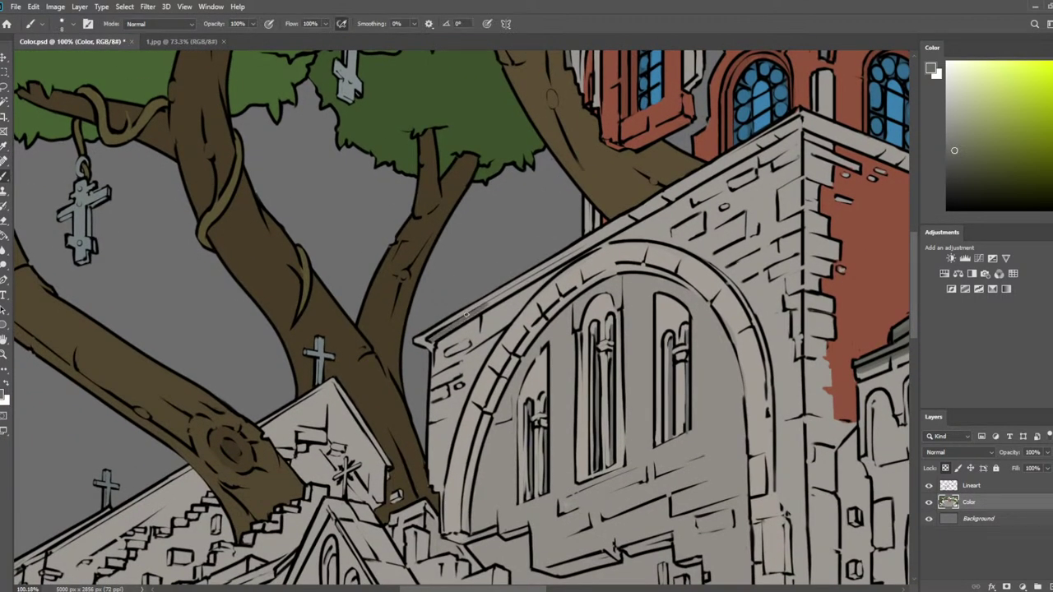
drag(487, 304, 638, 211)
key(ctrl+z)
drag(577, 255, 740, 158)
key(ctrl+z)
drag(650, 212, 749, 148)
key(ctrl+z)
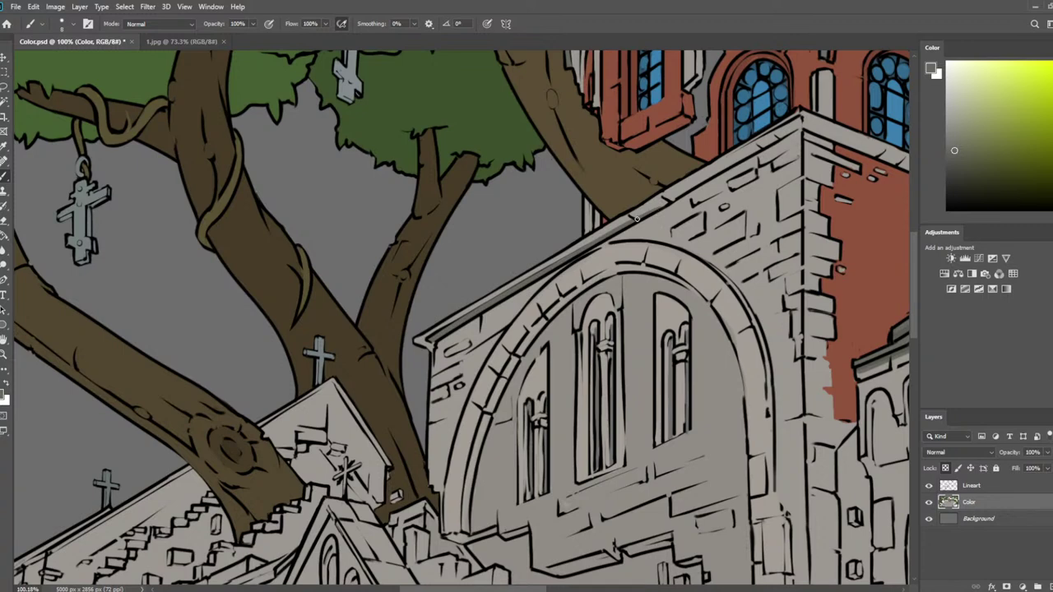
Extend the dark grey along the upper part of the sloping roof edge up to the wall's corner
drag(636, 218, 757, 146)
drag(692, 186, 788, 133)
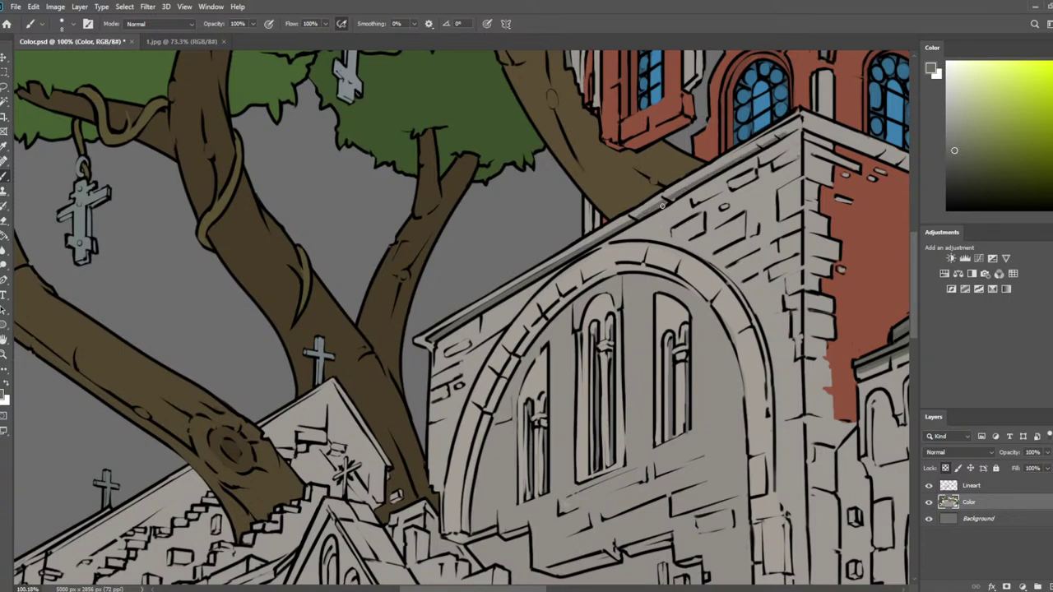
drag(738, 161, 803, 122)
drag(697, 178, 788, 127)
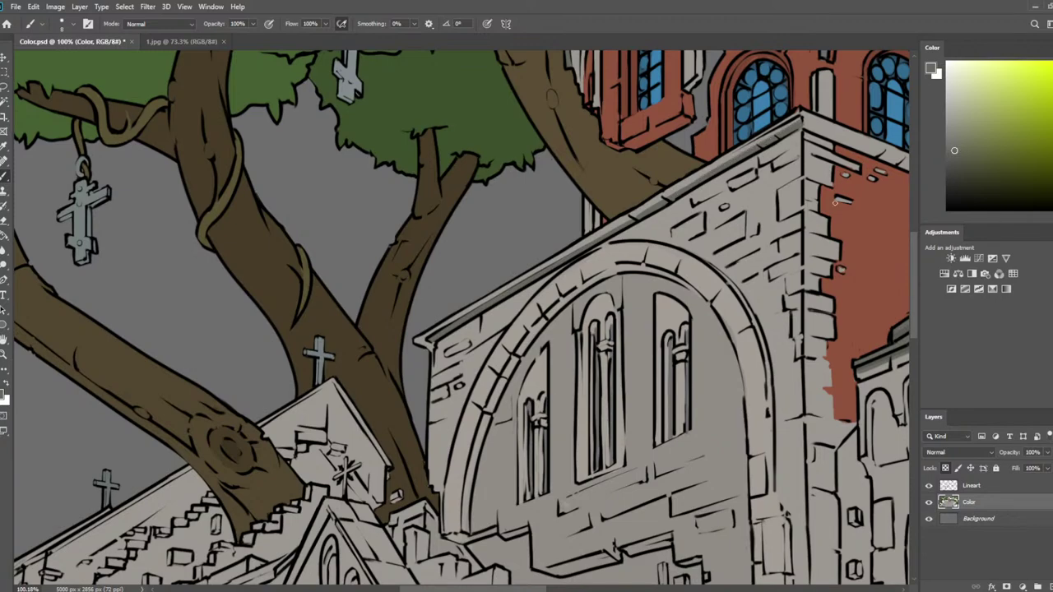
Mirror the view and paint the underside of the cornice above the red wall with the same dark roof grey
key(ctrl+shift+h)
drag(851, 239, 716, 174)
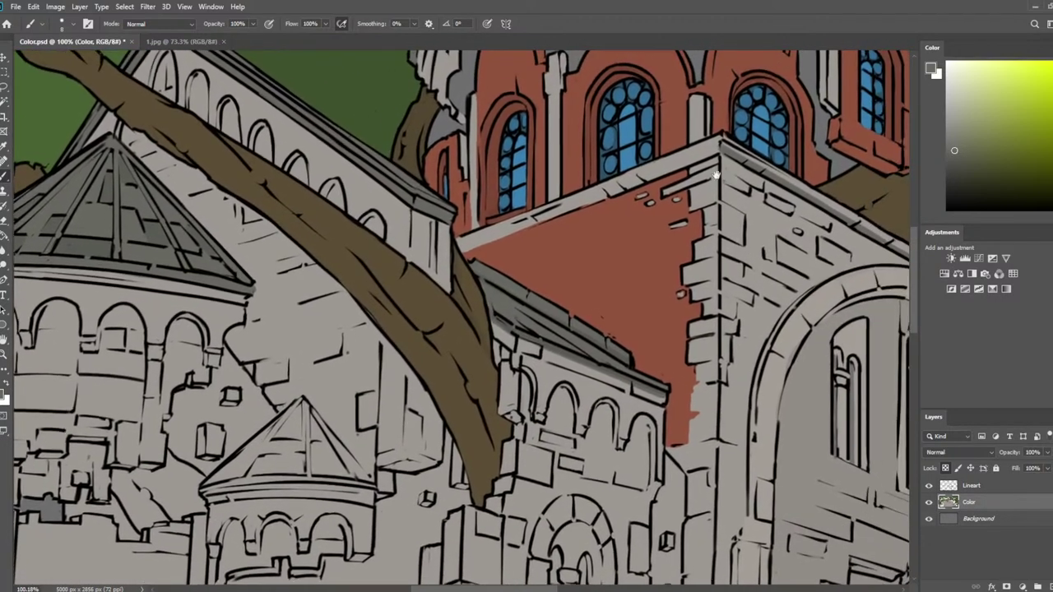
drag(462, 245, 595, 204)
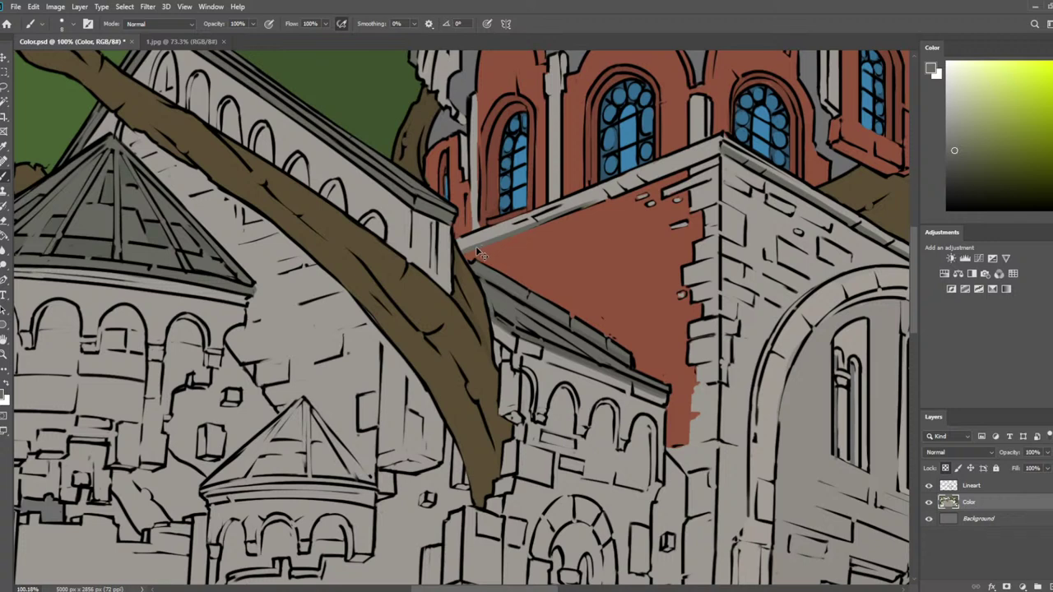
key(ctrl+z)
mouse_move(466, 248)
mouse_down()
mouse_move(721, 149)
mouse_move(641, 176)
mouse_up()
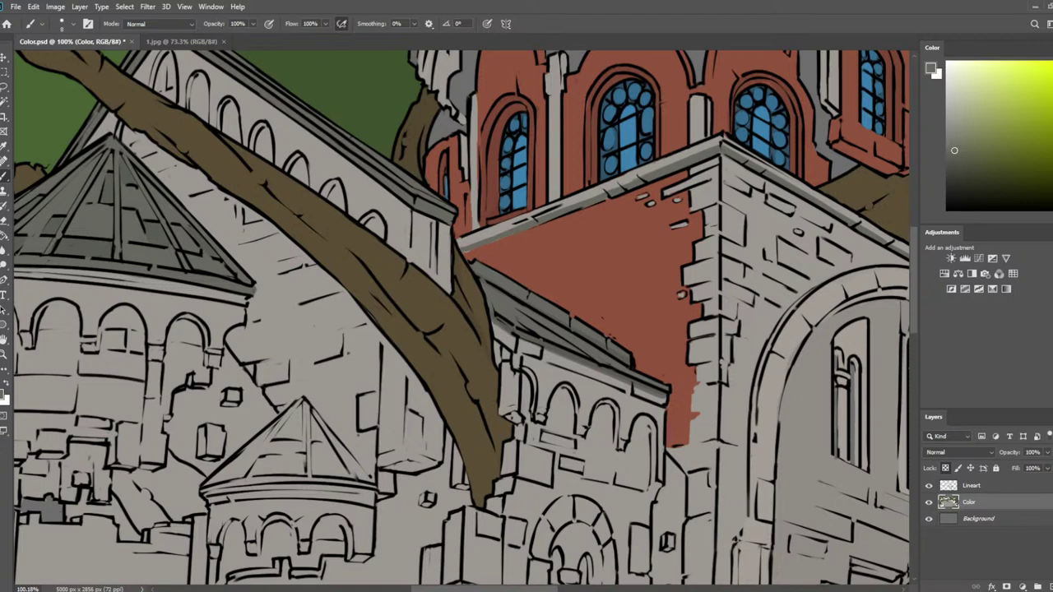
alt+click(587, 209)
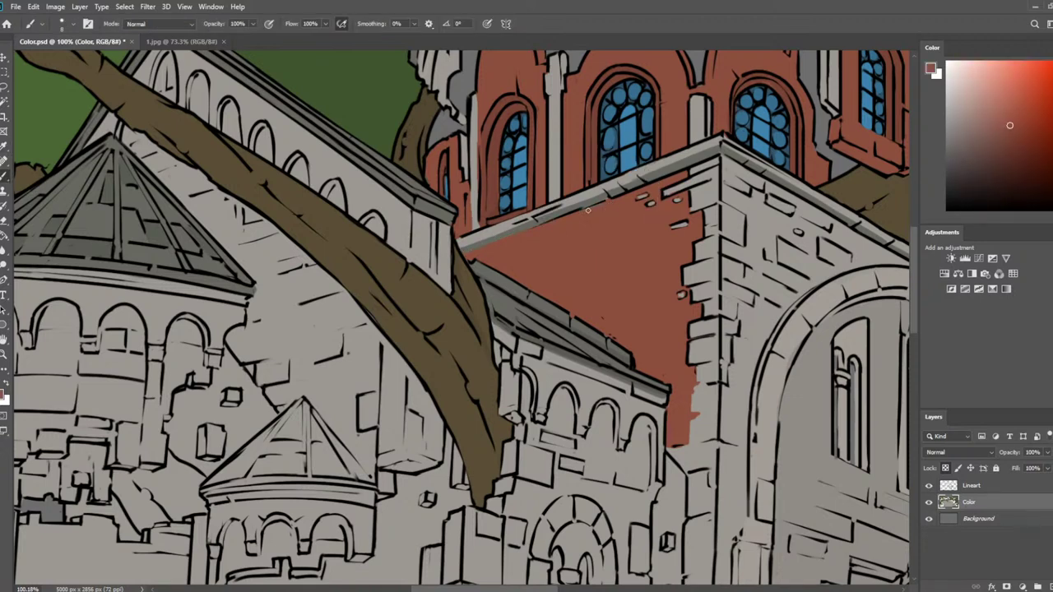
alt+click(578, 208)
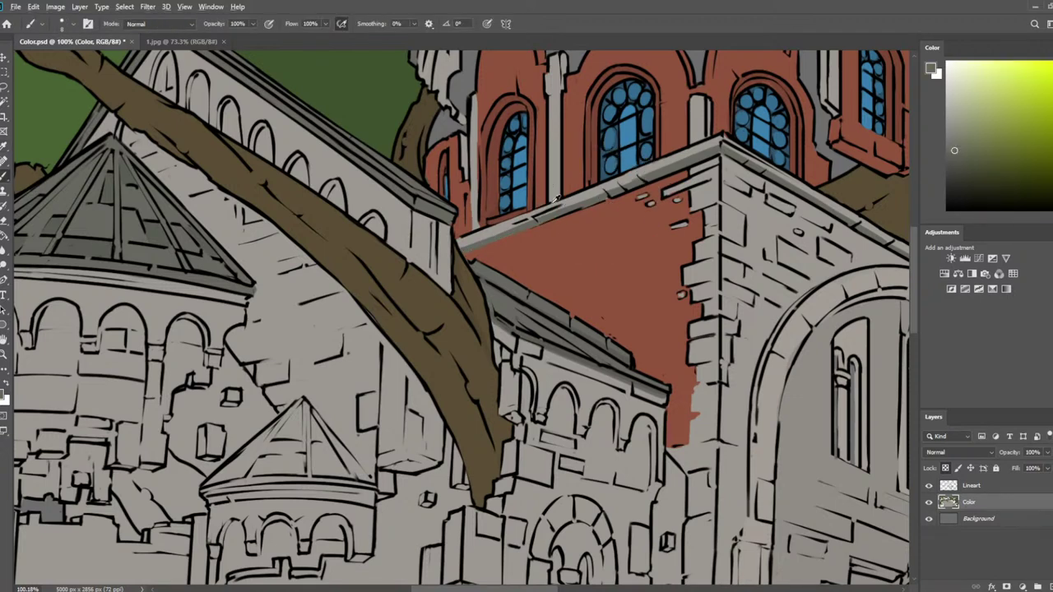
Check the whole illustration in its normal orientation and save Color.psd
key(ctrl+0)
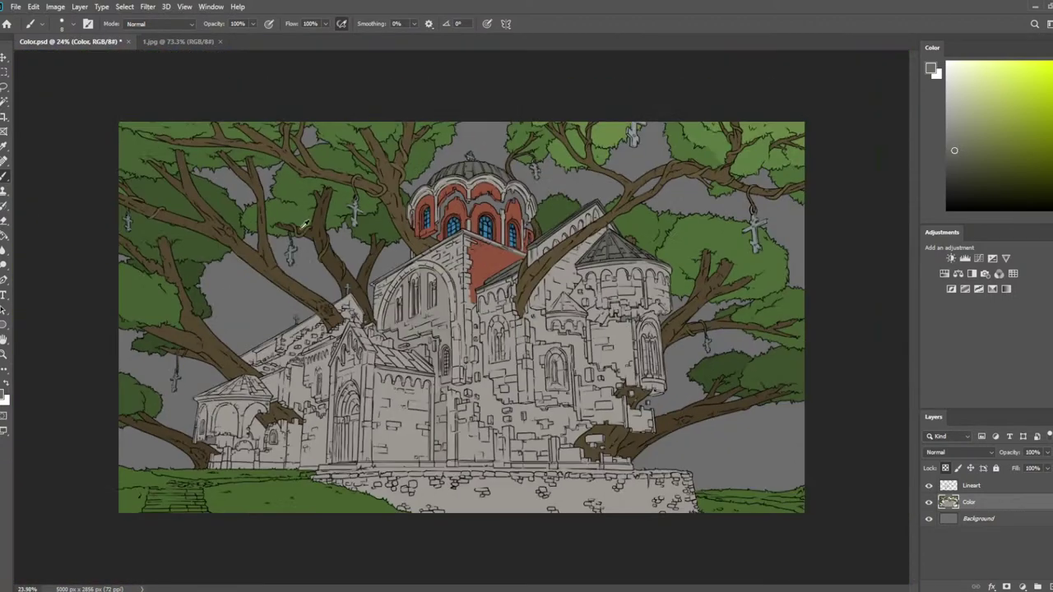
scroll(301, 229, down, 3)
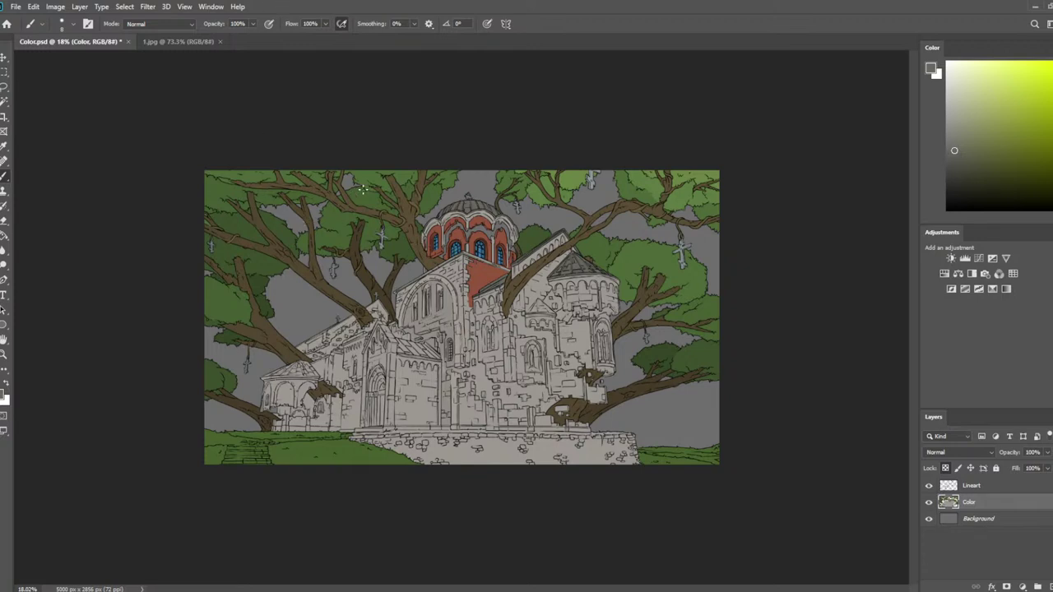
key(ctrl+s)
Make the Lineart layer active and test-select the broken wall area in the middle of the church with the Magic Wand
scroll(724, 236, up, 6)
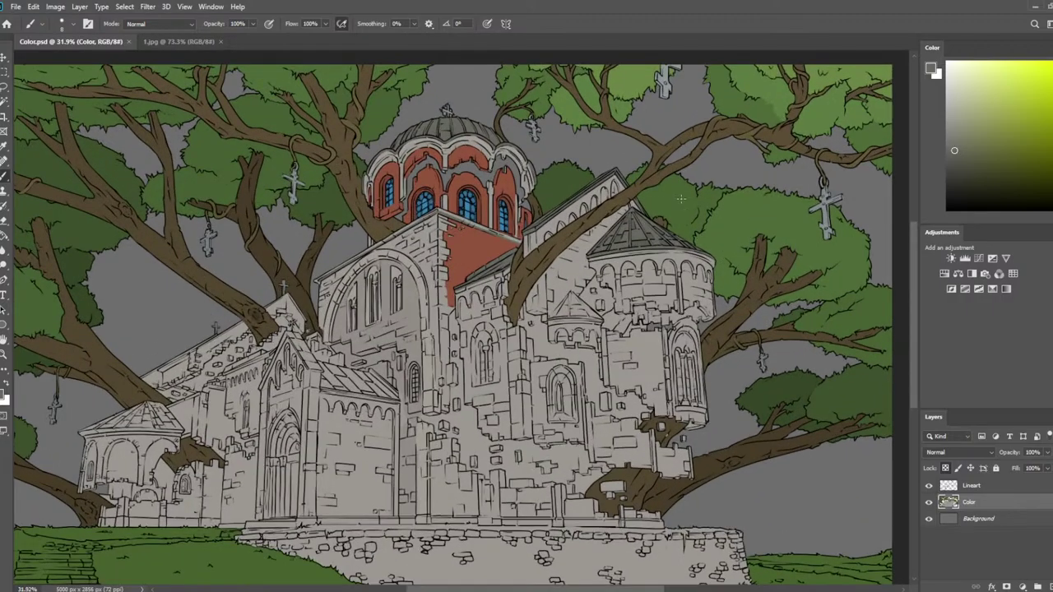
scroll(485, 407, up, 8)
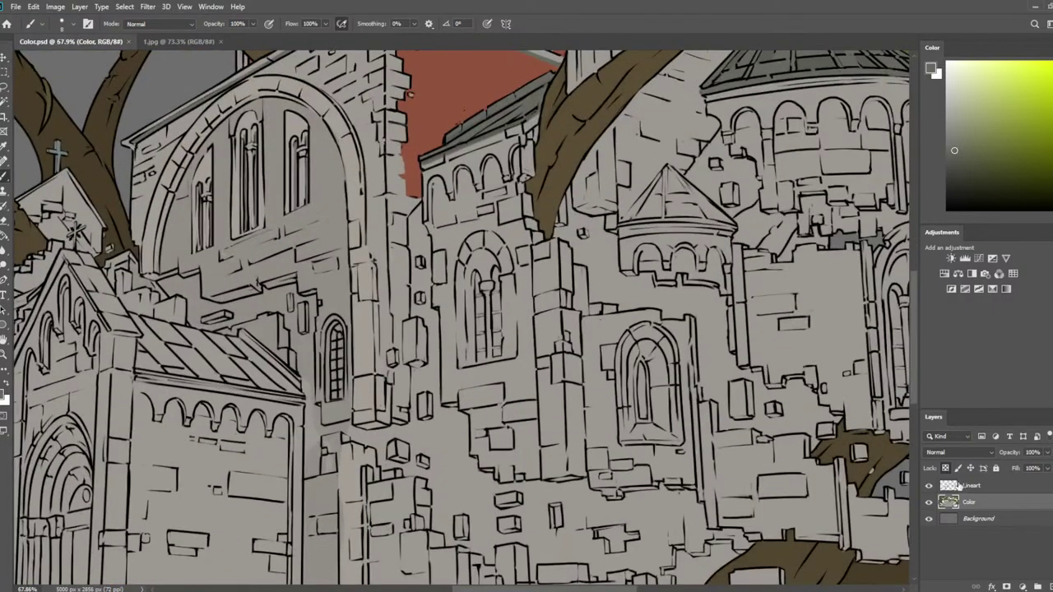
click(969, 485)
drag(551, 408, 426, 175)
key(w)
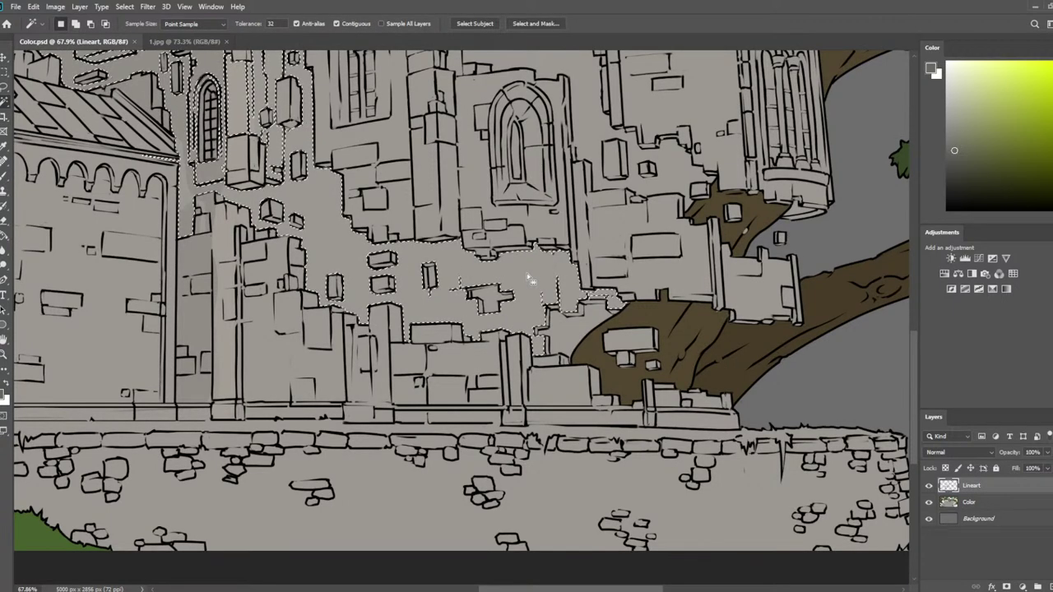
Examine the linework around the broken wall area, from the foundation up to the small barred window, for gaps in its outline
scroll(550, 316, down, 3)
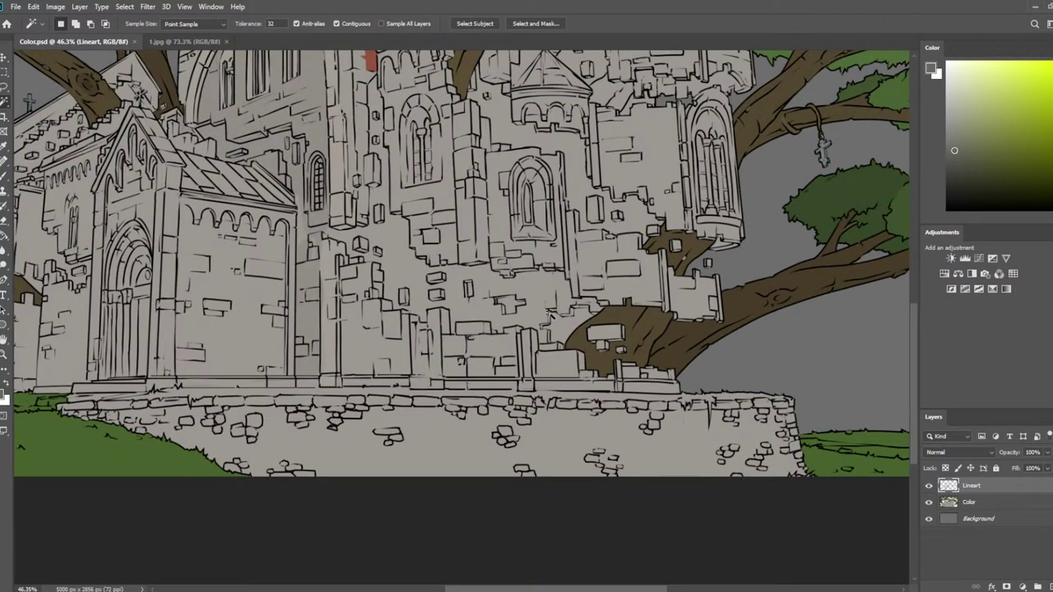
scroll(546, 316, up, 2)
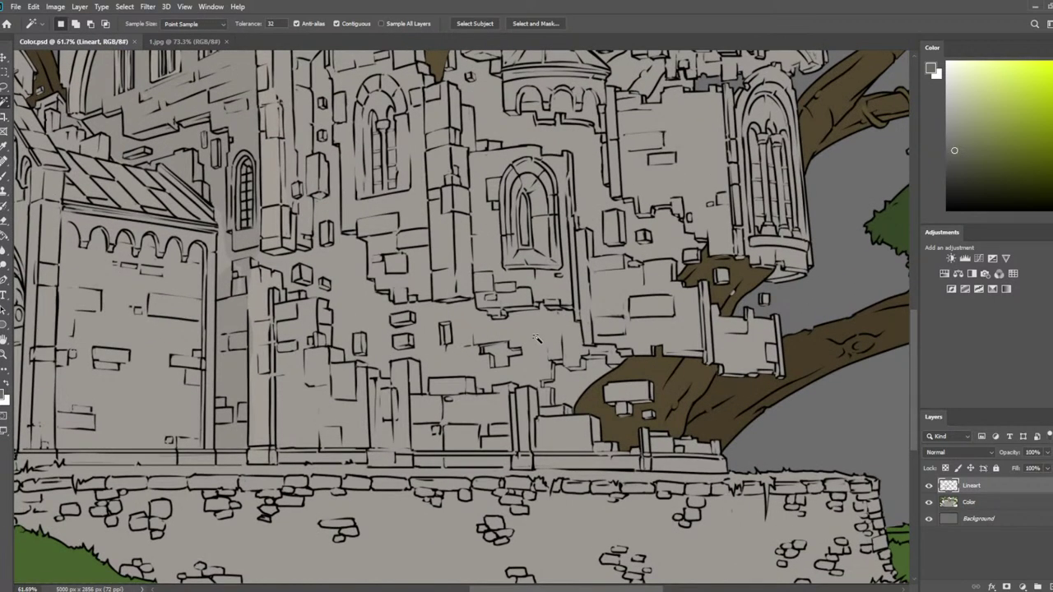
scroll(537, 338, down, 4)
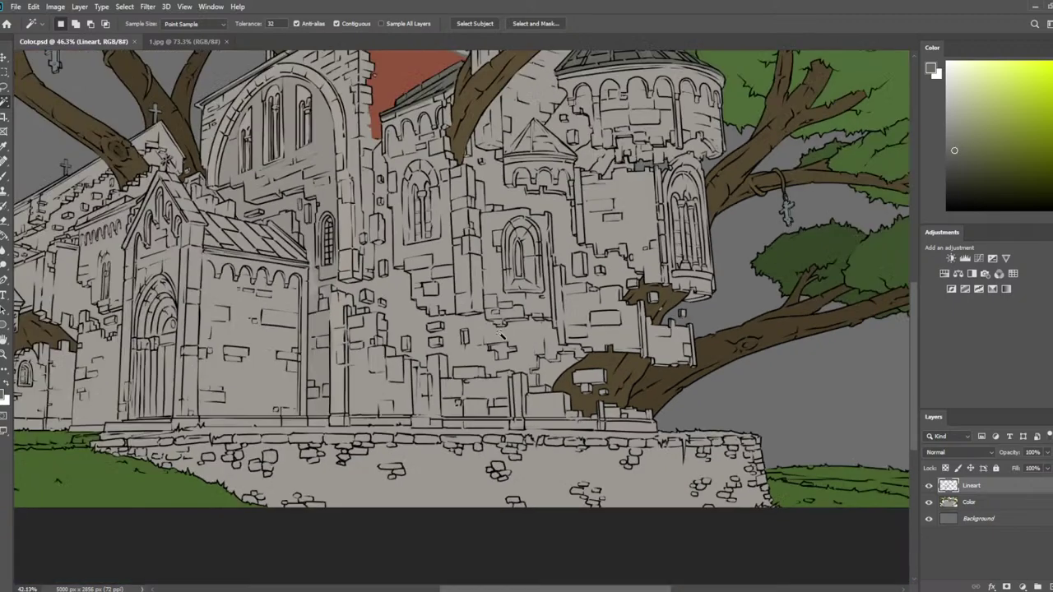
scroll(380, 196, up, 3)
drag(407, 173, 400, 230)
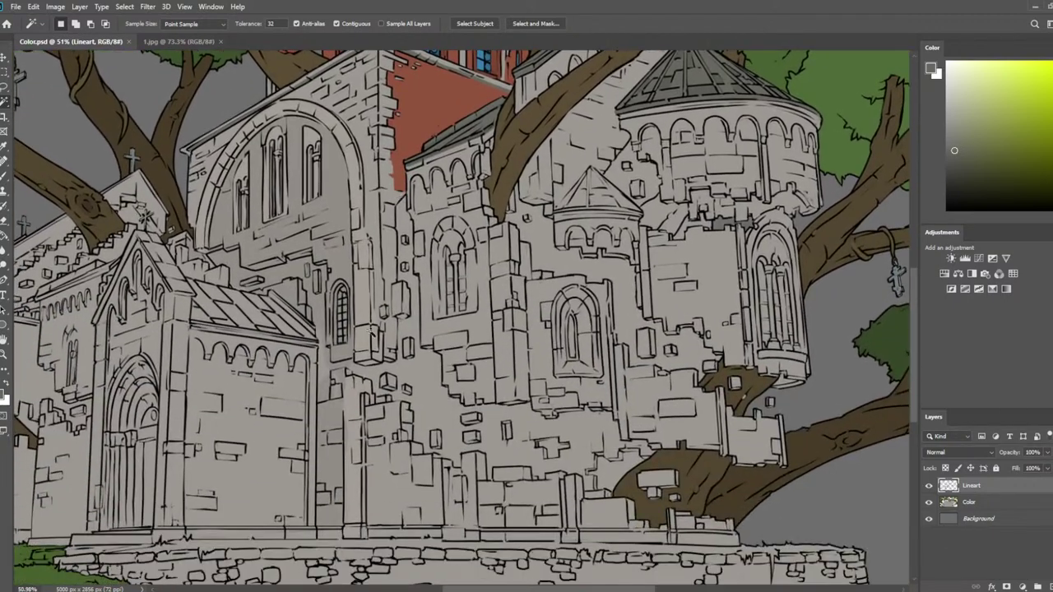
click(527, 425)
click(482, 436)
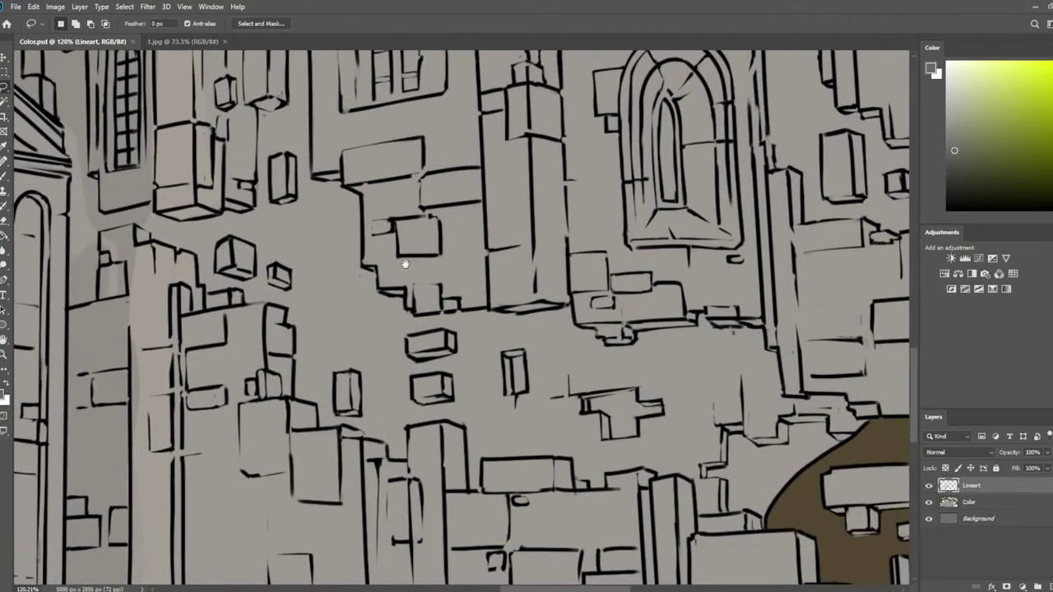
drag(406, 264, 370, 249)
drag(527, 310, 336, 232)
drag(486, 253, 672, 180)
drag(512, 203, 600, 206)
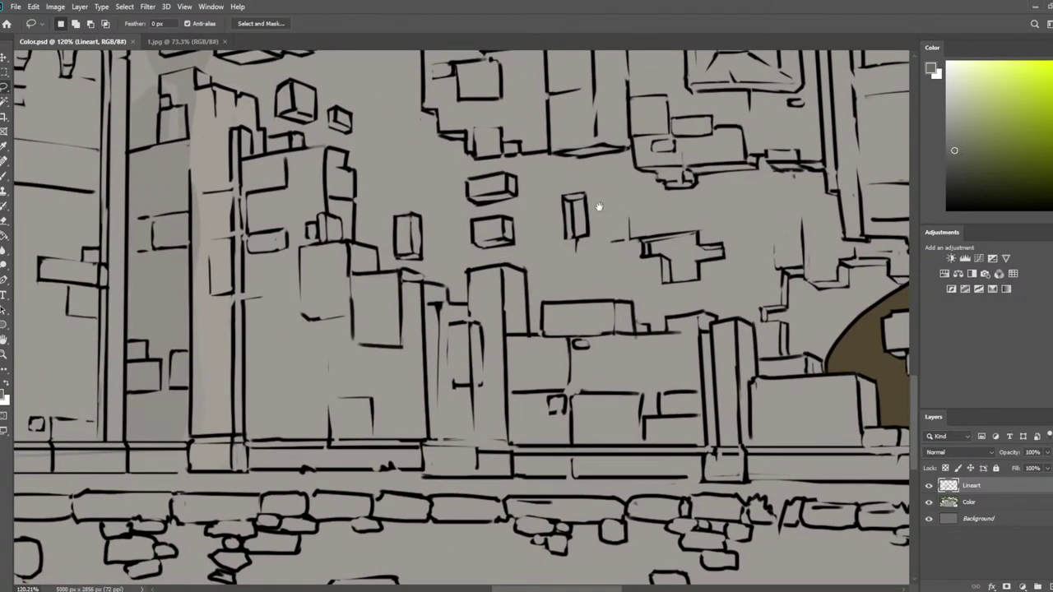
scroll(599, 206, up, 5)
scroll(599, 206, left, 3)
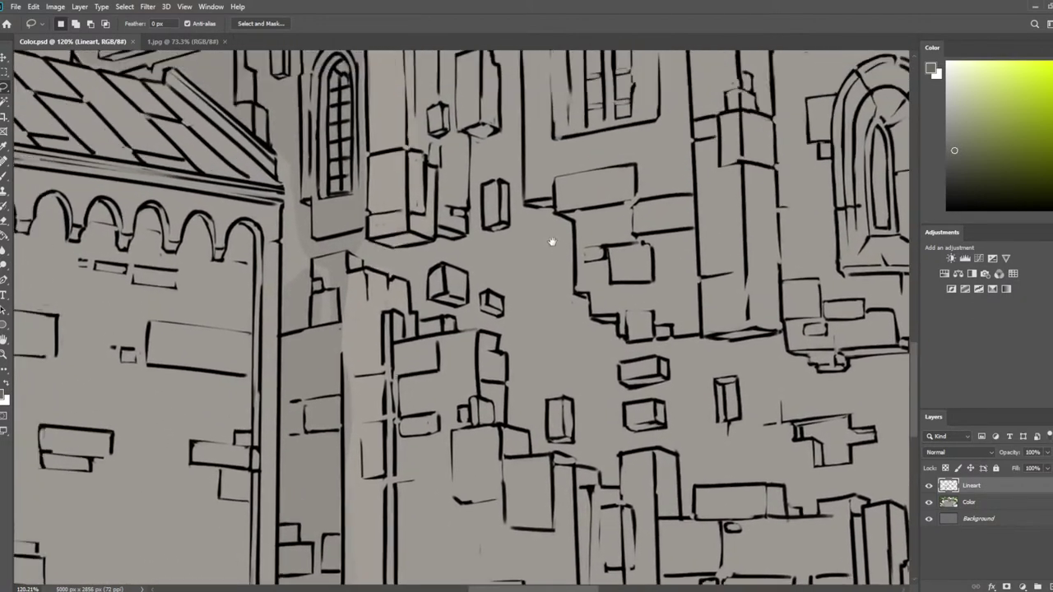
drag(552, 242, 623, 398)
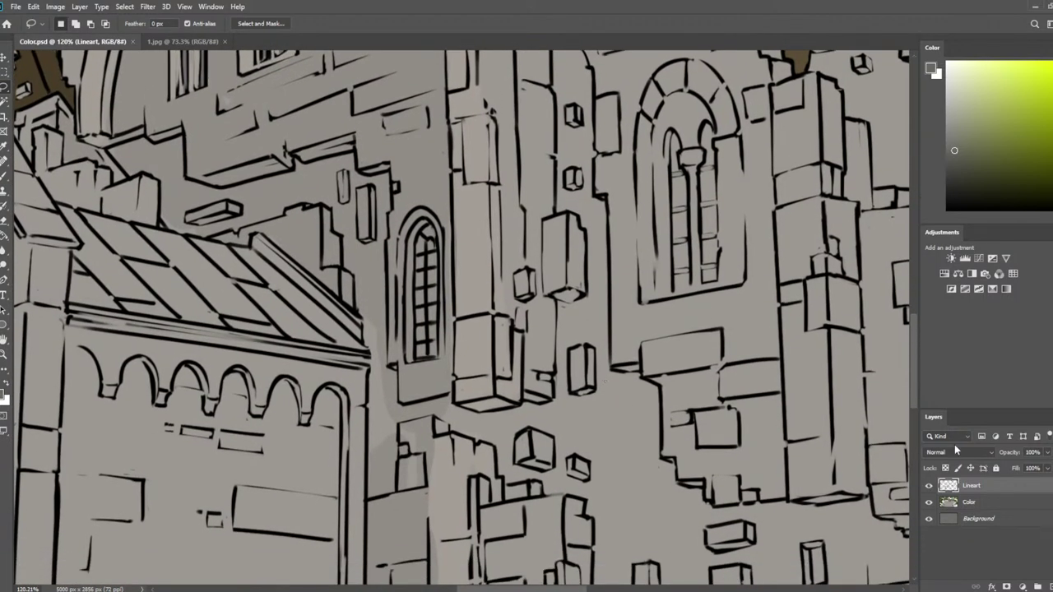
Close the gap in the outline beneath the small barred window with a black brush on the Lineart layer
key(d)
key(b)
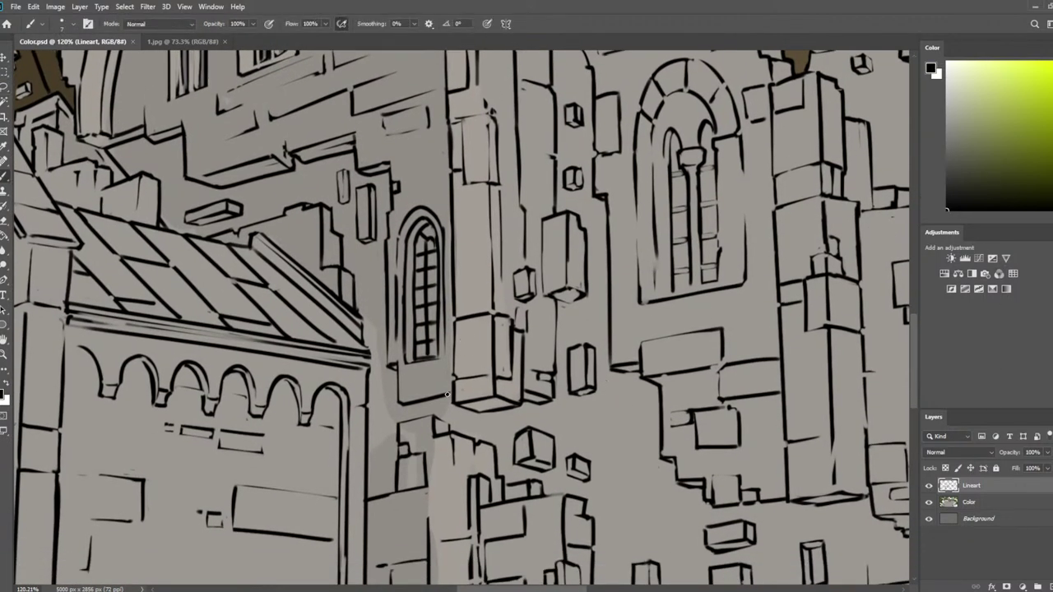
drag(448, 393, 451, 391)
key(e)
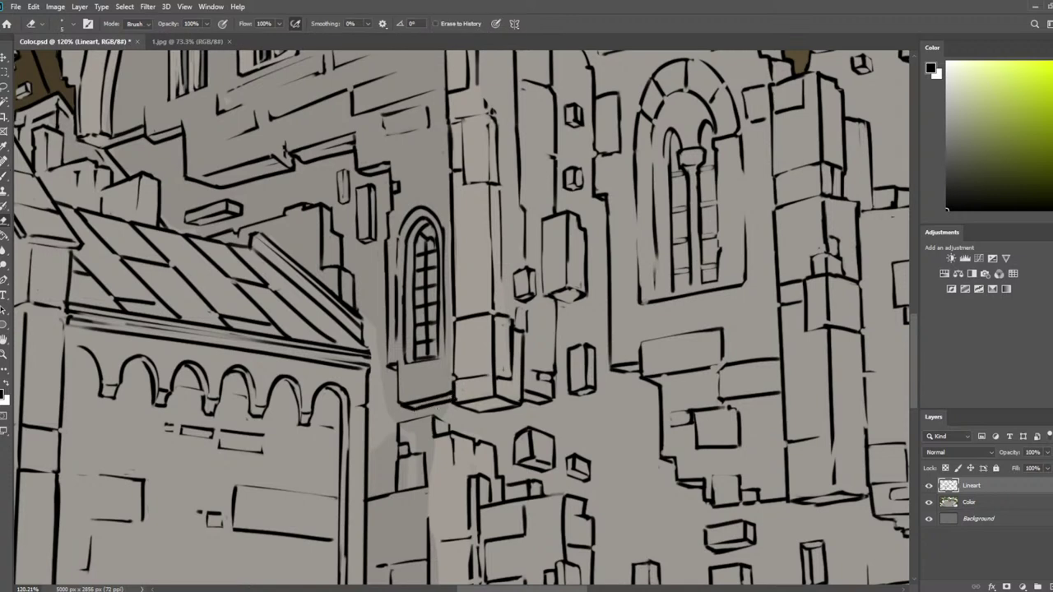
mouse_move(518, 297)
mouse_down()
mouse_move(545, 357)
mouse_move(544, 327)
mouse_up()
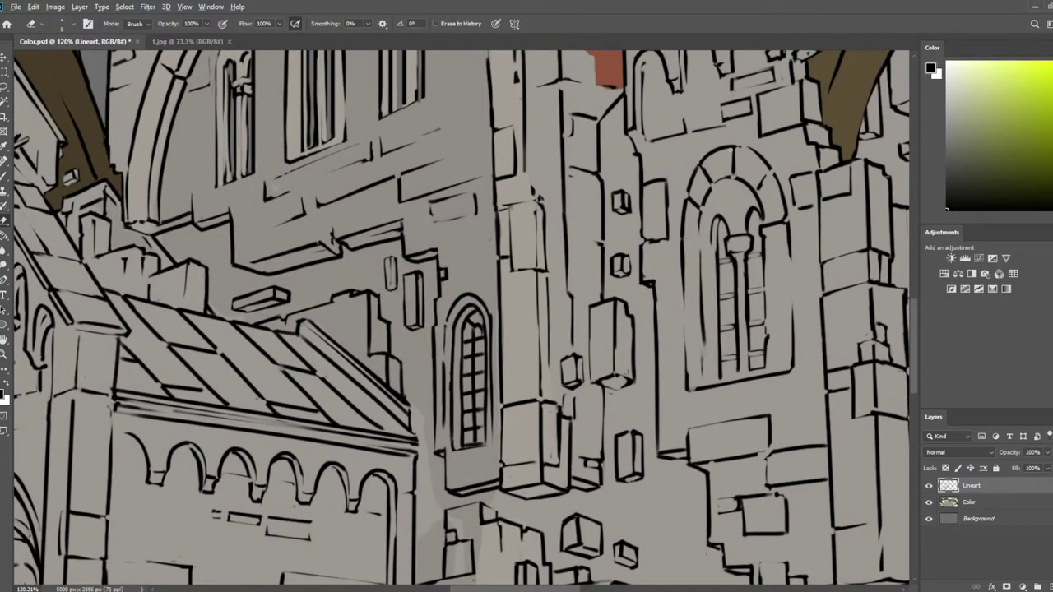
Select the broken wall area with the Magic Wand to check where its outline still leaks, and clear the selection
scroll(678, 165, down, 8)
click(4, 100)
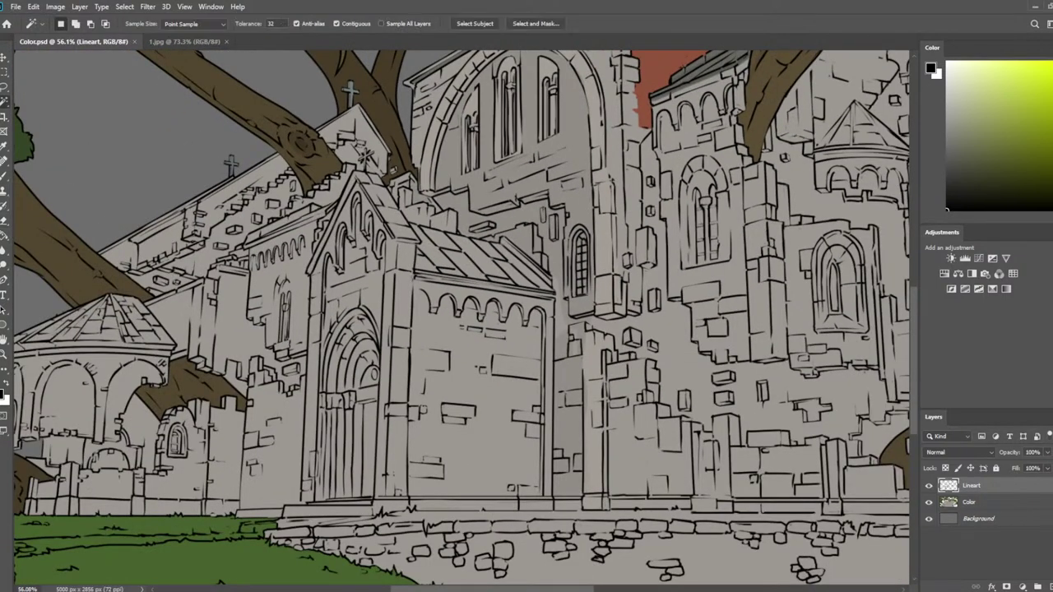
click(679, 330)
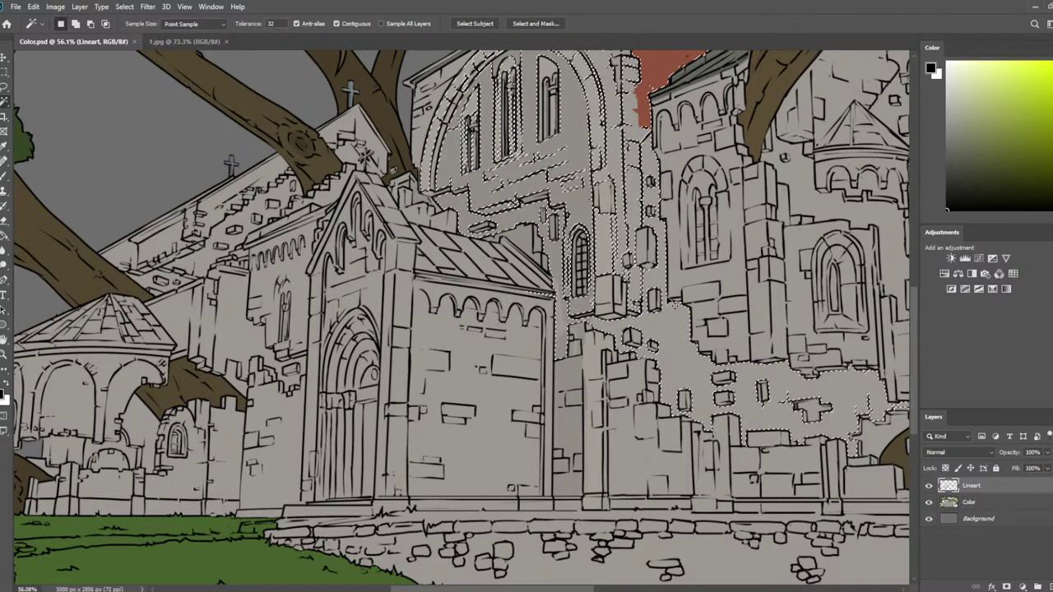
scroll(580, 193, up, 2)
scroll(580, 196, up, 2)
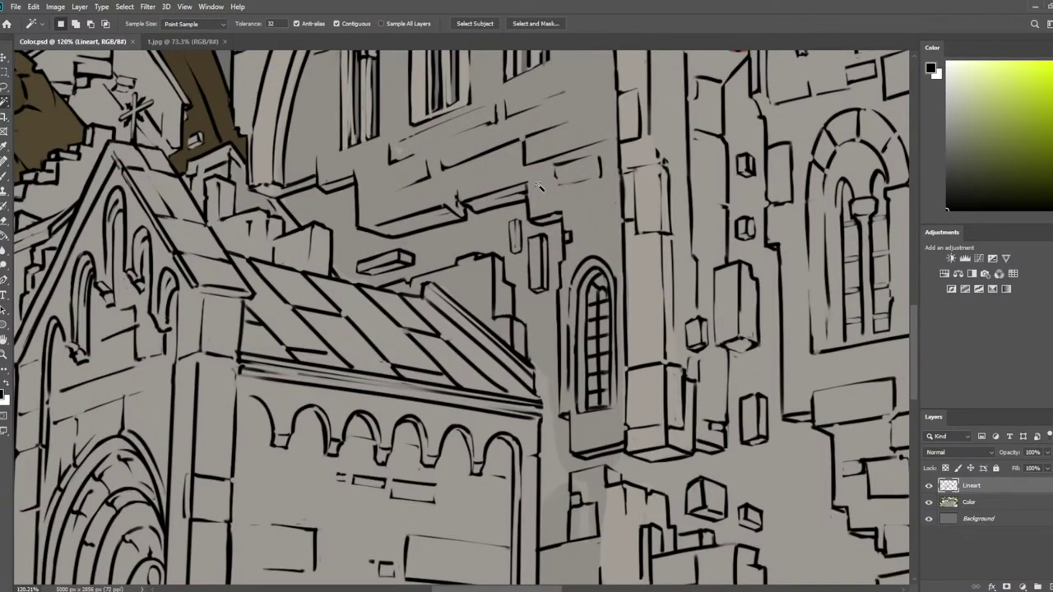
drag(680, 222, 625, 192)
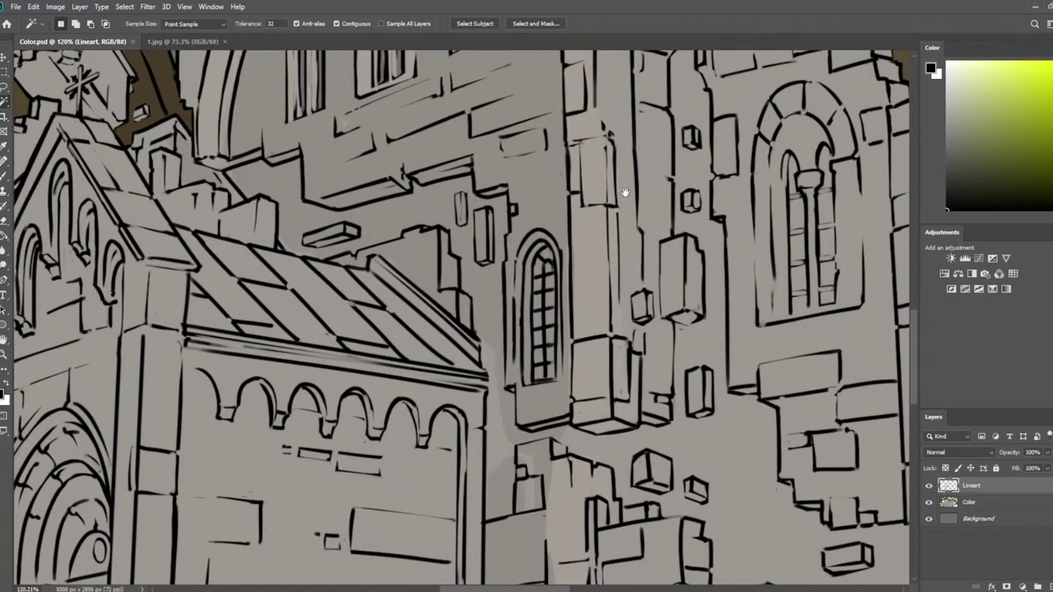
click(717, 442)
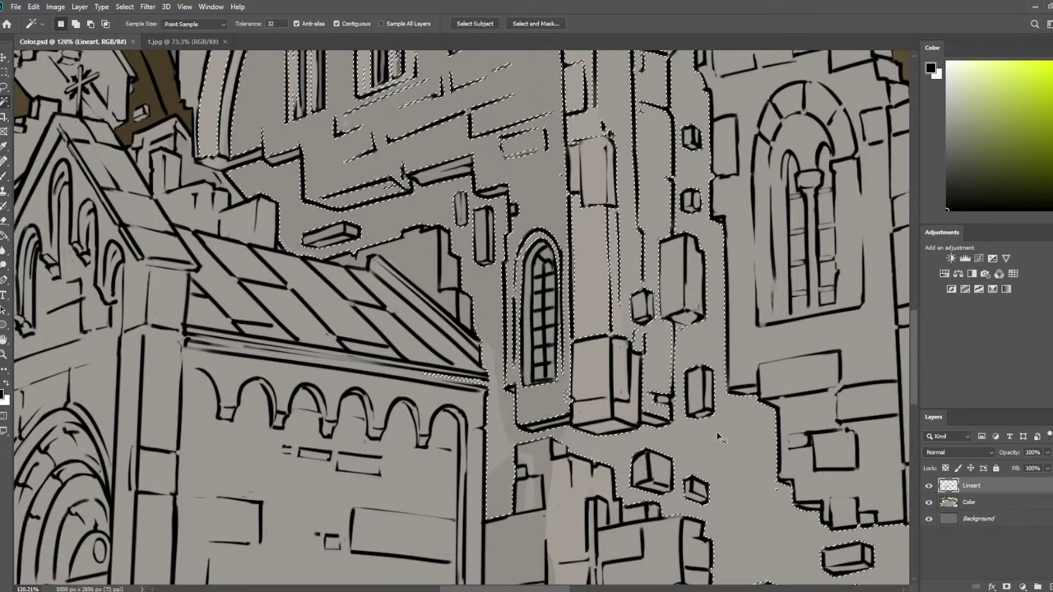
key(ctrl+d)
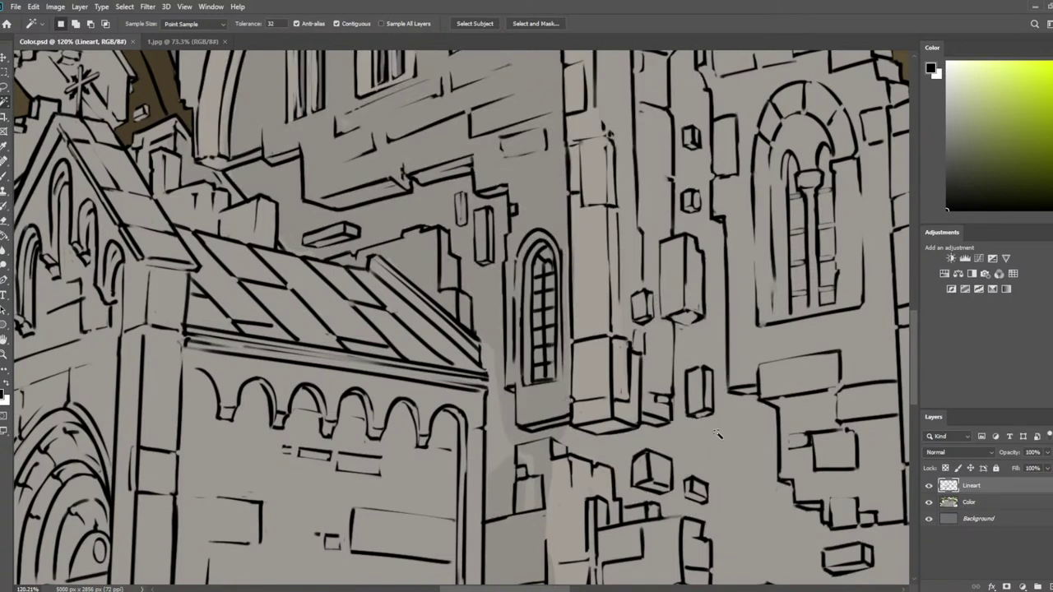
Close the gap in the vertical wall line beside the central buttress in black and select the broken wall area with the Magic Wand
key(b)
drag(672, 178, 673, 167)
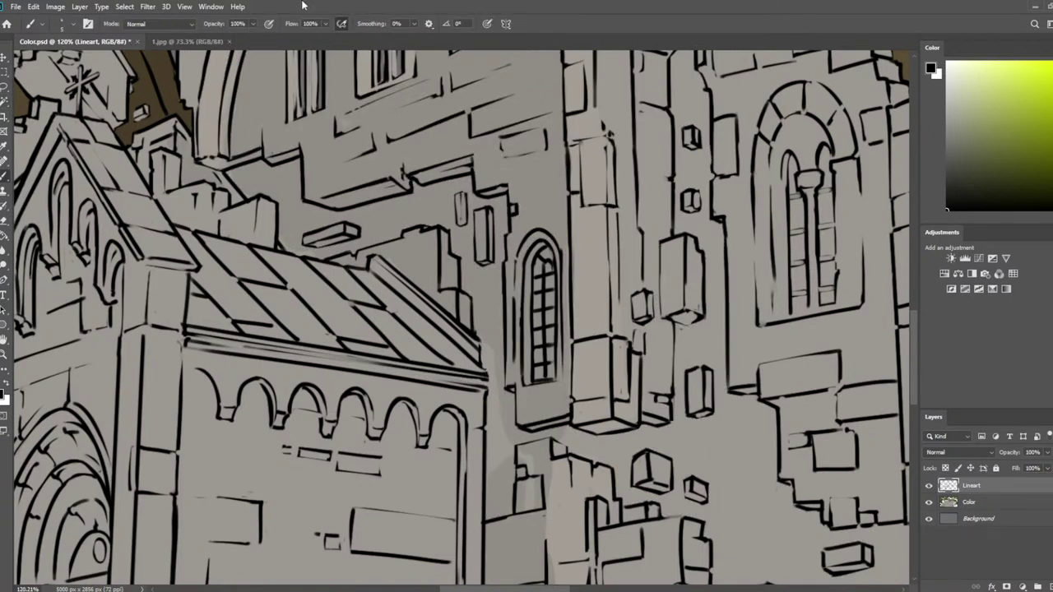
click(4, 100)
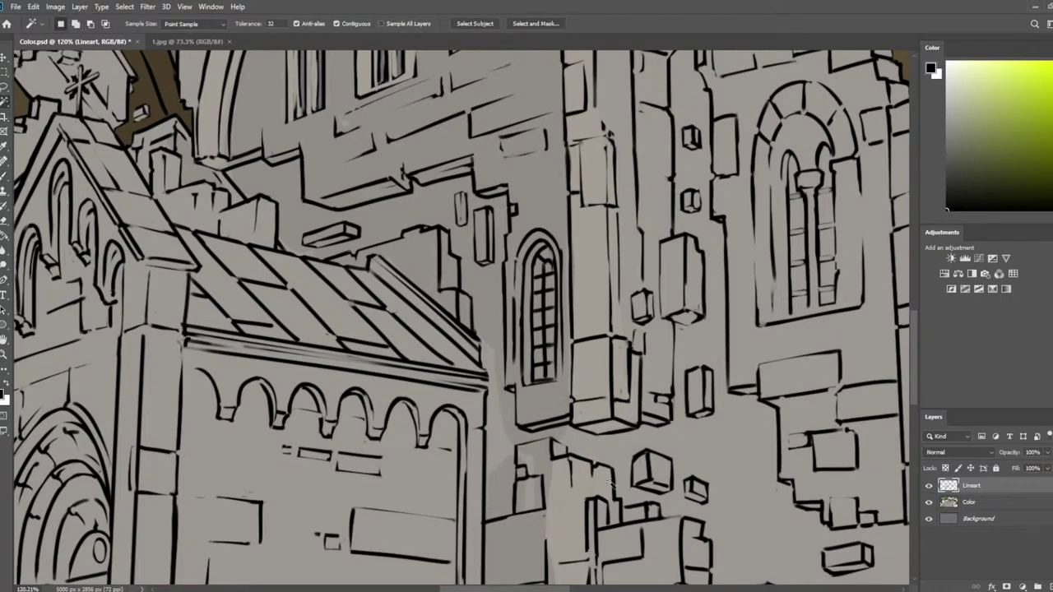
click(697, 439)
scroll(719, 419, down, 8)
drag(791, 383, 481, 235)
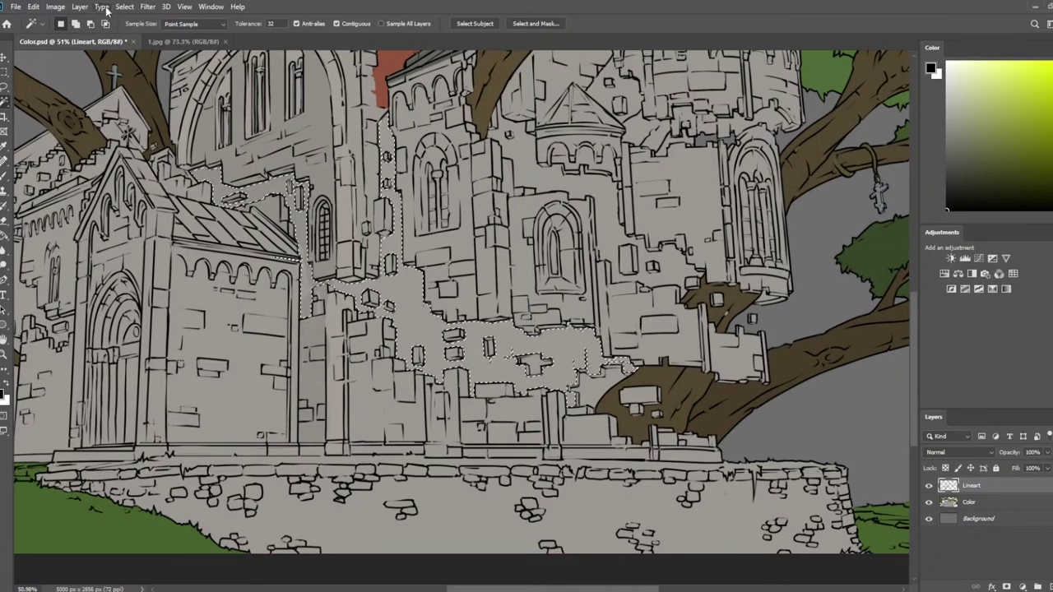
Clear the Magic Wand selection of the broken wall area
click(282, 194)
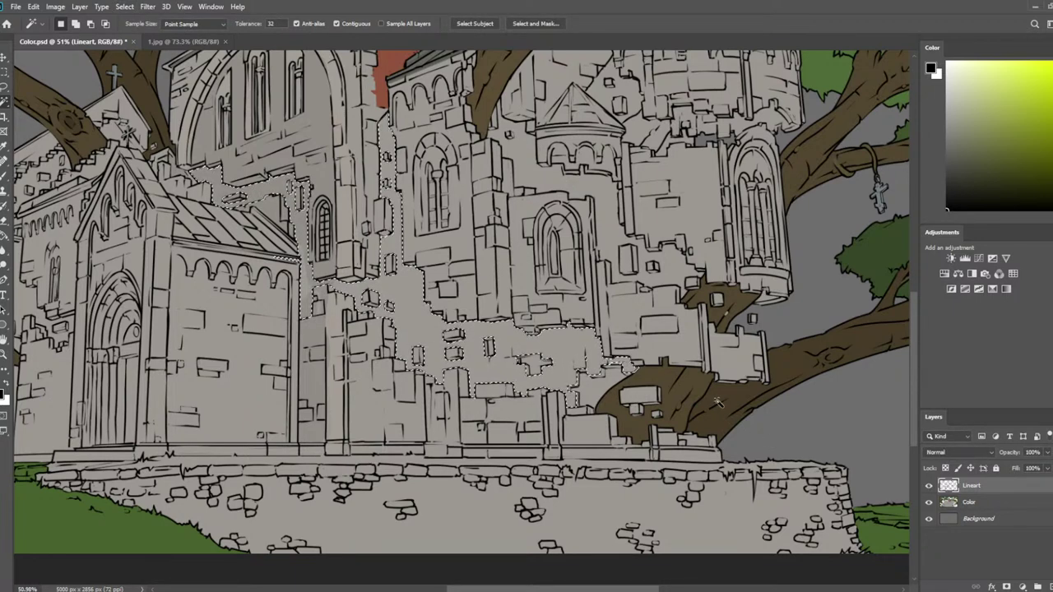
key(l)
key(ctrl+d)
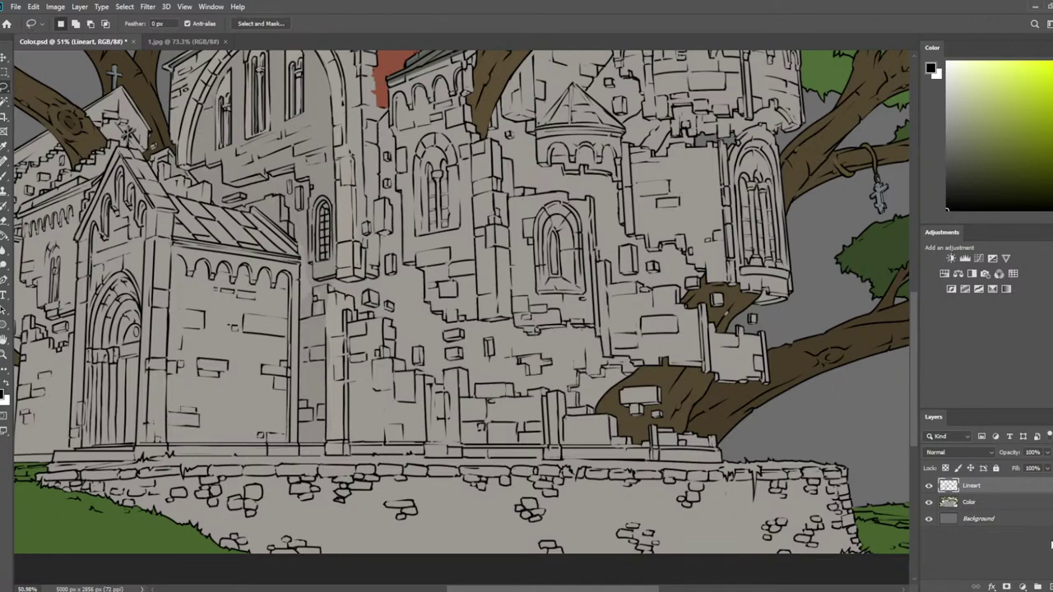
Remove the stray brick outlines inside the broken wall opening beside the tree trunk from the Lineart layer, using a larger eraser
click(1005, 505)
click(973, 488)
scroll(585, 394, up, 10)
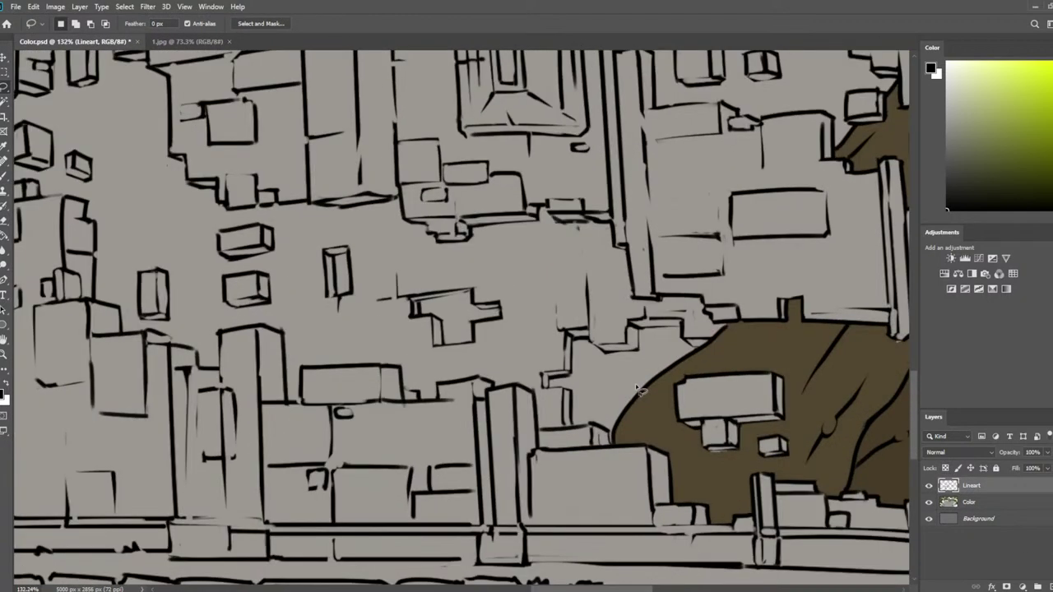
key(e)
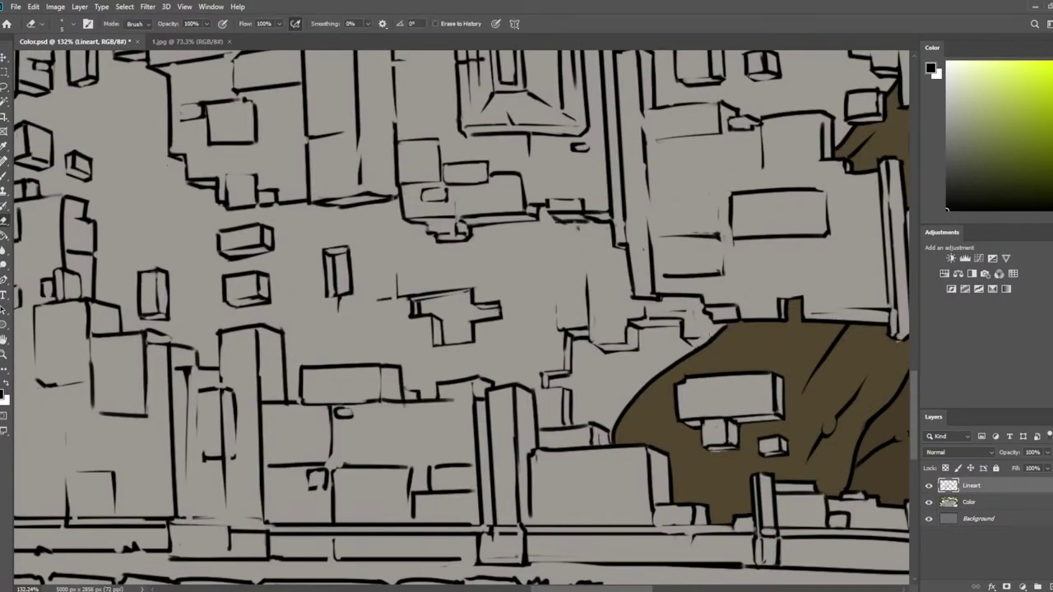
key(bracketright)
key(bracketright)
key(bracketright)
key(bracketright)
mouse_move(665, 318)
mouse_down()
mouse_move(640, 316)
mouse_move(629, 337)
mouse_move(635, 311)
mouse_move(576, 248)
mouse_move(536, 374)
mouse_move(548, 431)
mouse_move(614, 403)
mouse_move(676, 313)
mouse_up()
key(l)
key(Delete)
key(e)
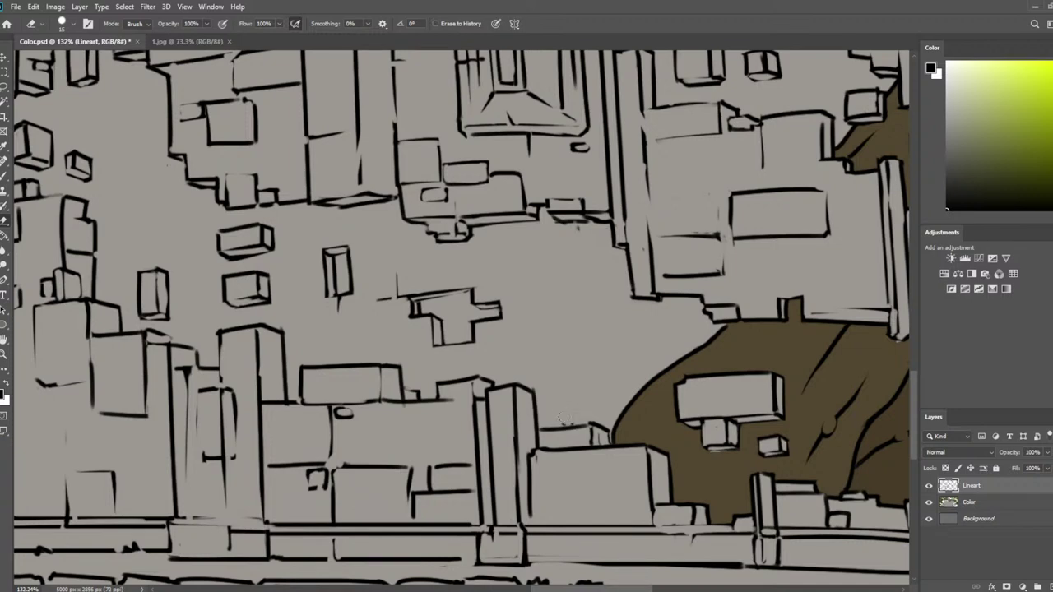
drag(582, 418, 590, 417)
Select the broken wall opening on the Lineart layer with the Magic Wand, delete its wall colour from the Color layer and deselect
mouse_move(386, 264)
mouse_down()
mouse_move(581, 304)
mouse_move(606, 295)
mouse_up()
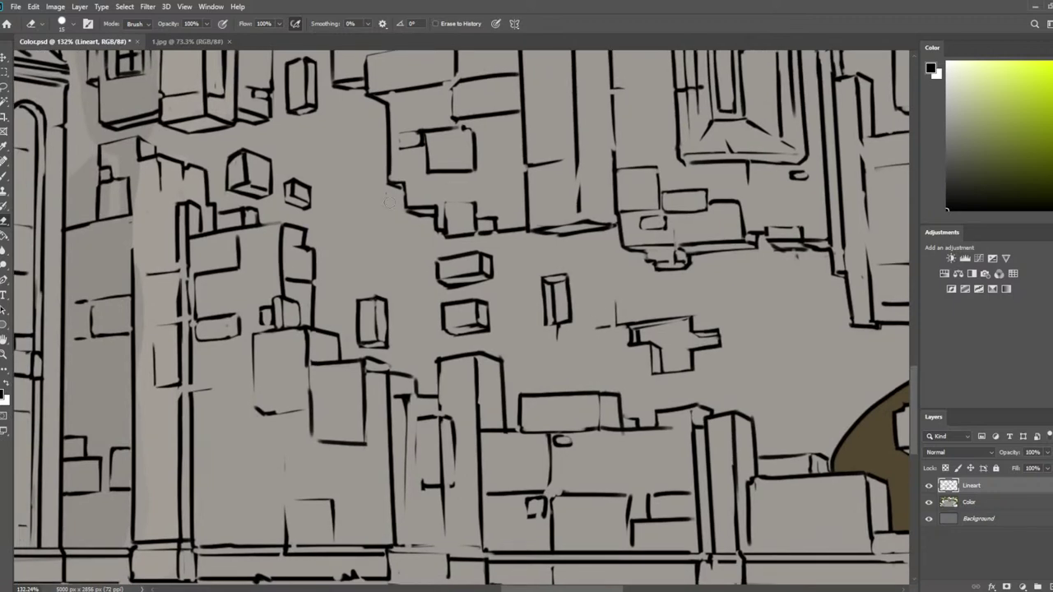
drag(382, 192, 411, 238)
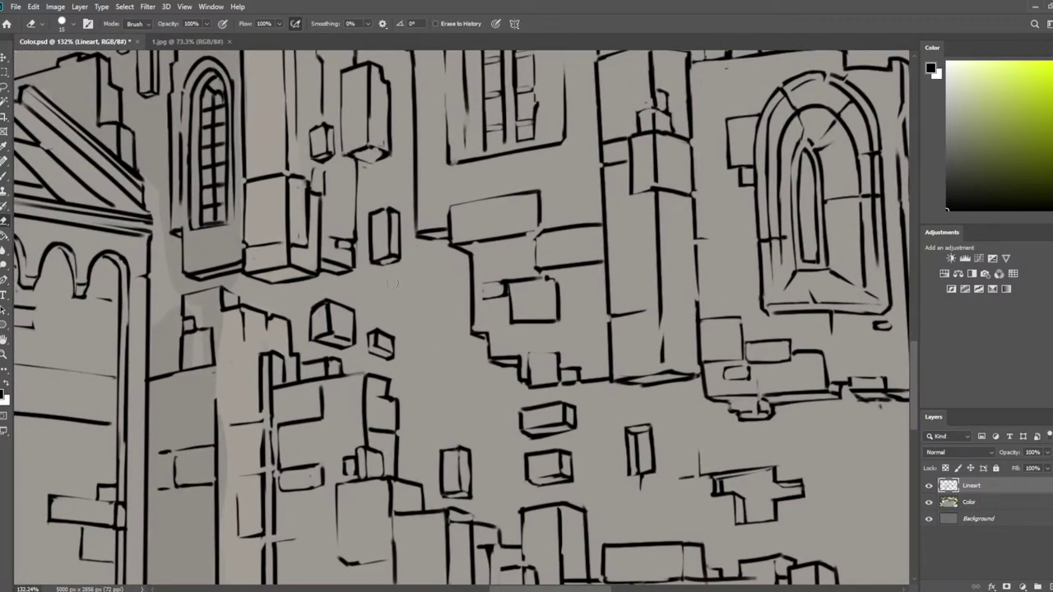
drag(393, 283, 440, 291)
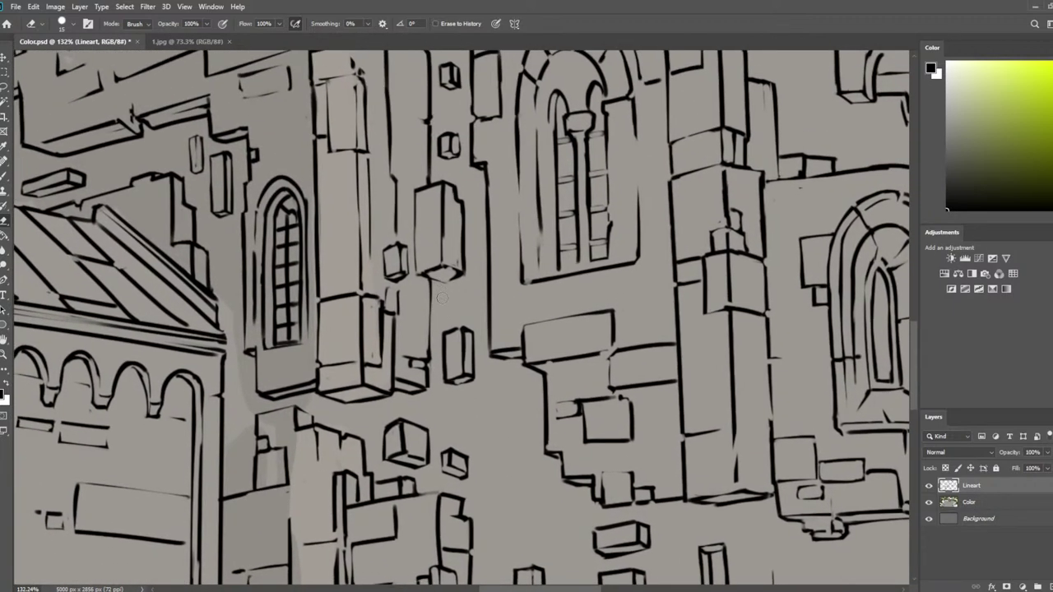
scroll(441, 299, up, 5)
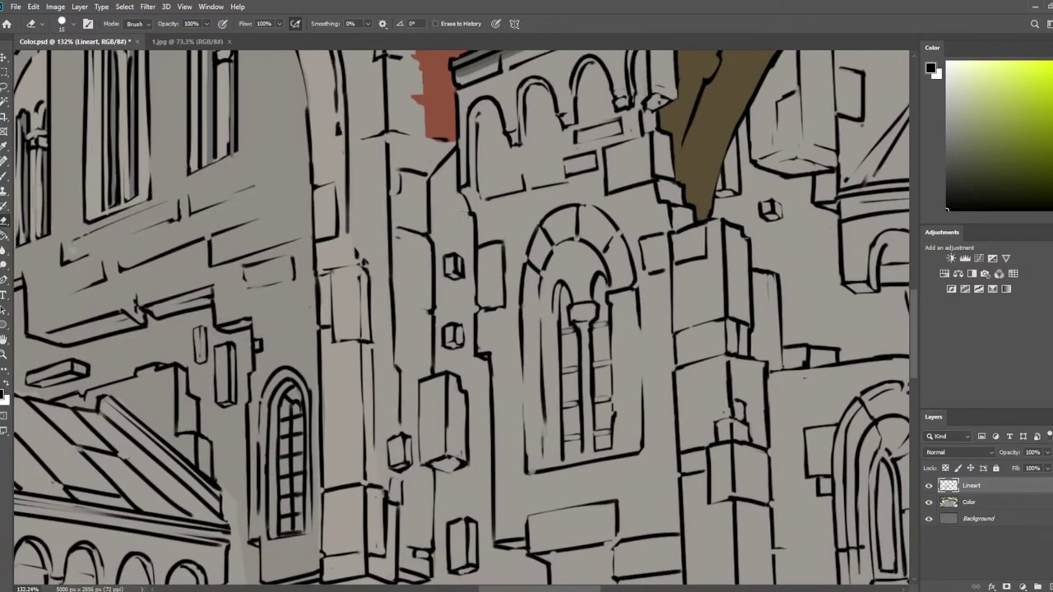
scroll(482, 238, down, 6)
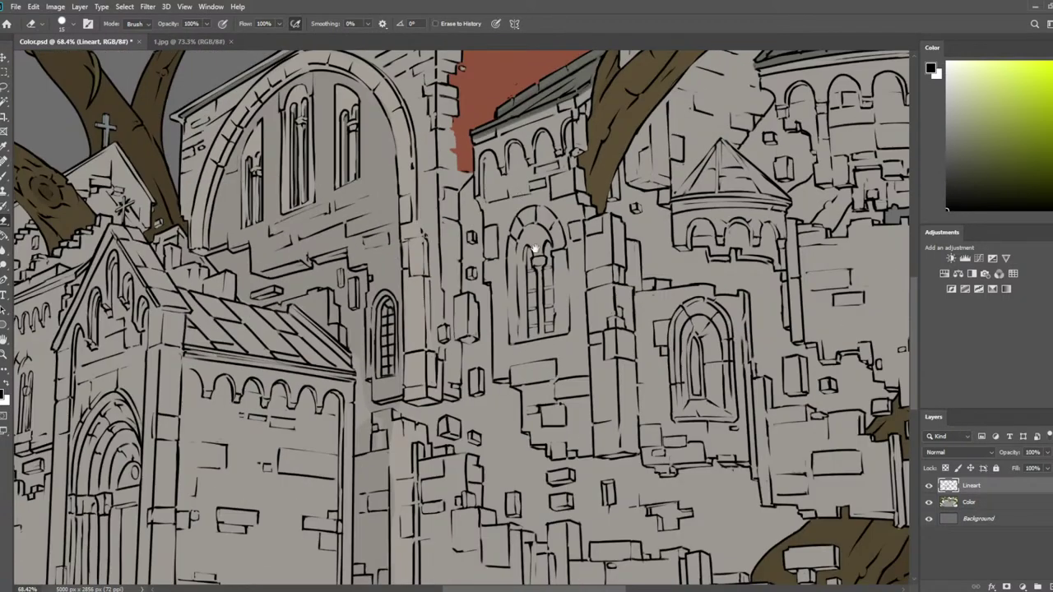
drag(617, 386, 445, 244)
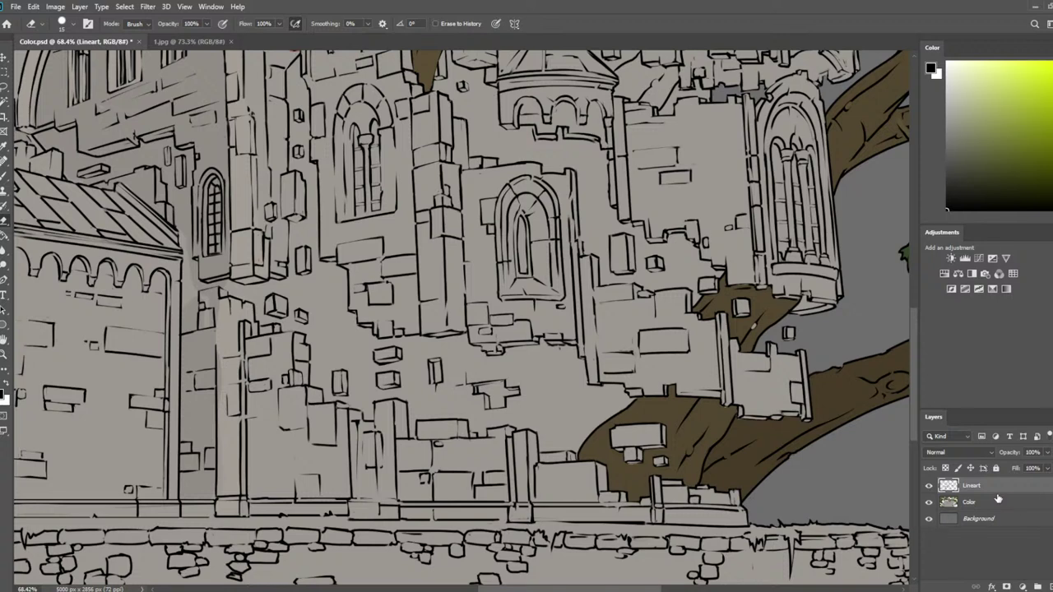
click(995, 503)
click(4, 100)
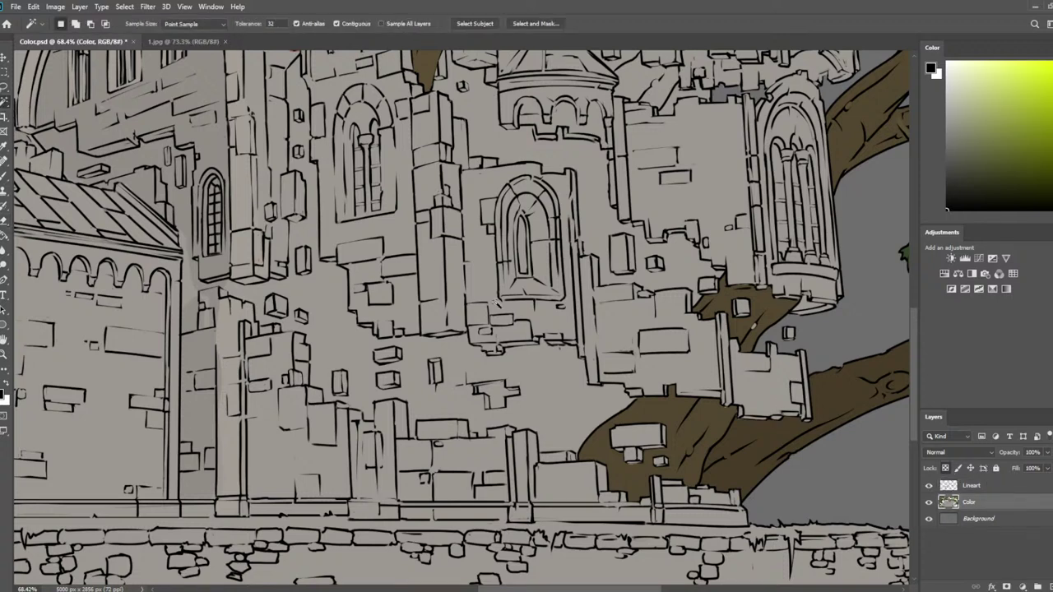
click(987, 487)
click(512, 384)
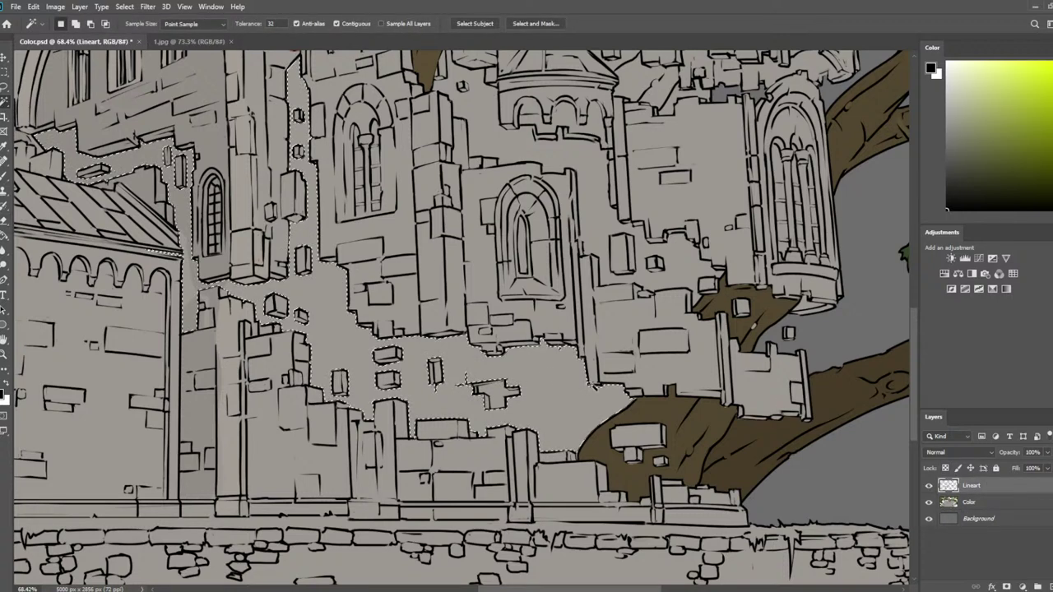
click(1049, 507)
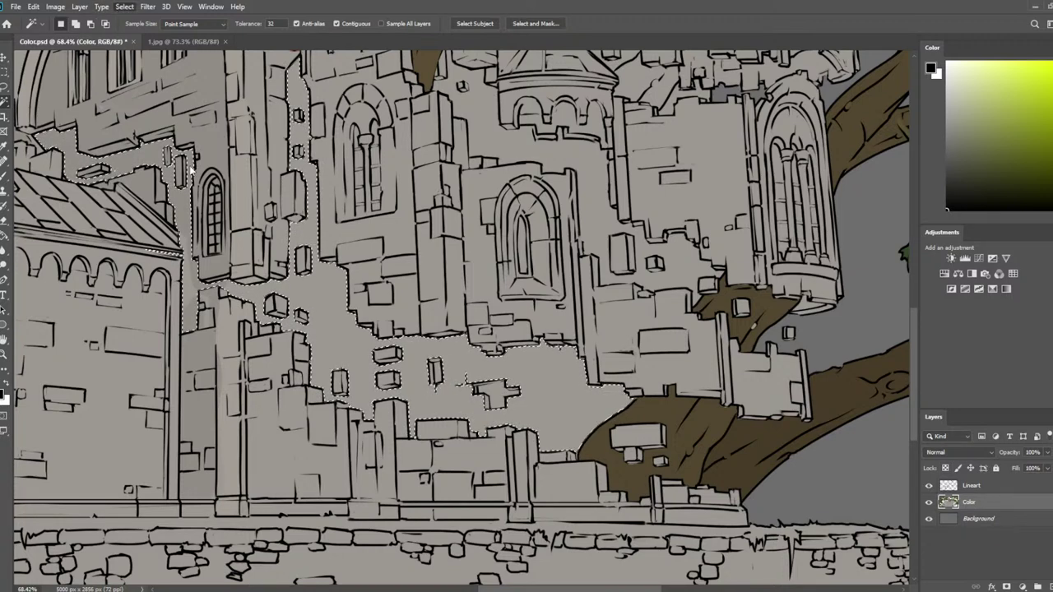
click(244, 190)
key(Return)
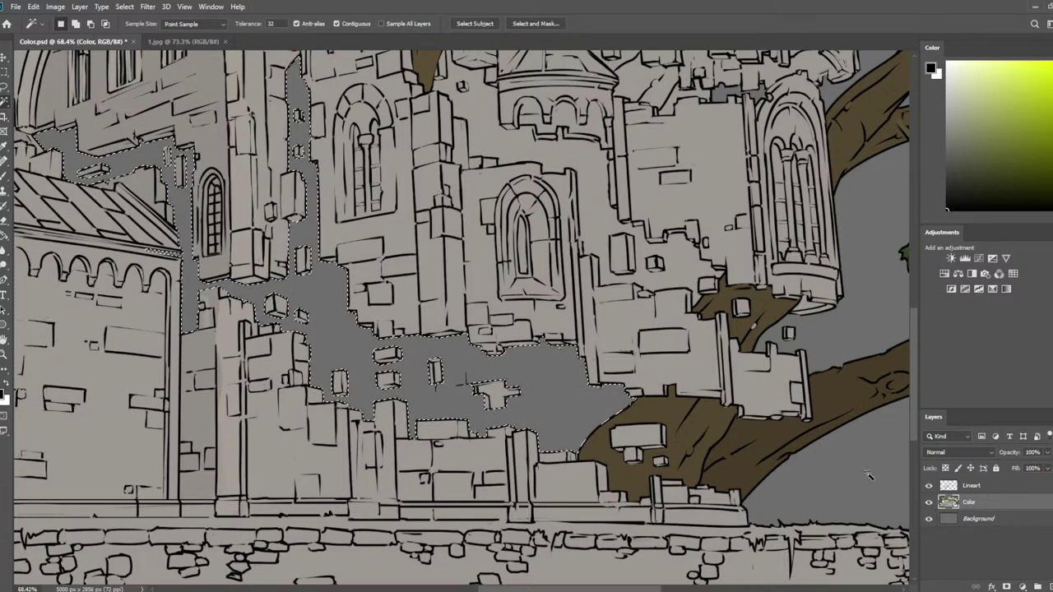
key(l)
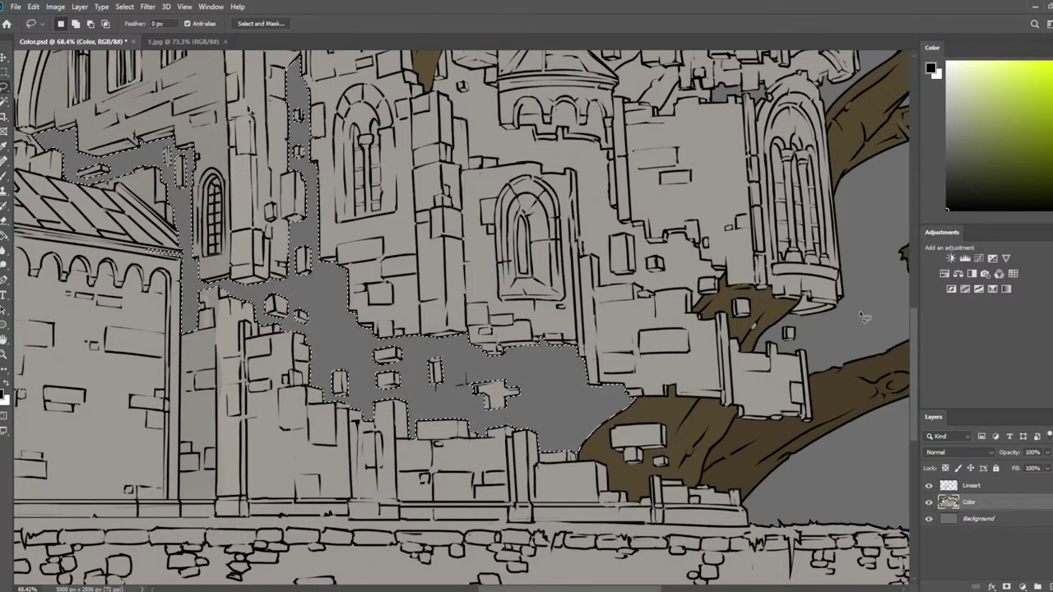
key(ctrl+d)
Clean up leftover wall colour along the opening between the porch and the small barred window with a smaller eraser on the Color layer
scroll(218, 260, up, 3)
scroll(218, 260, up, 3)
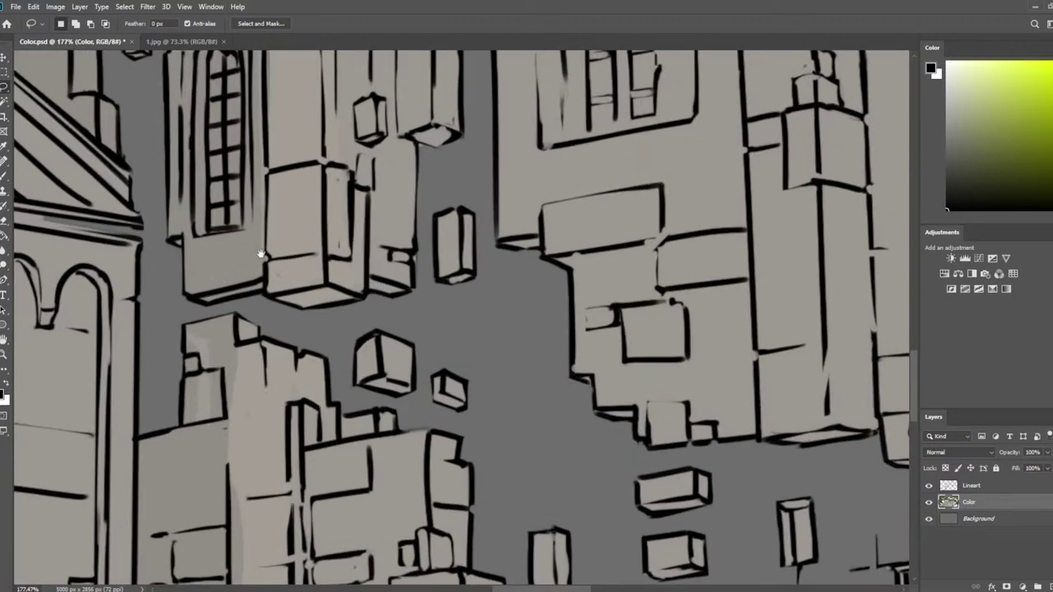
mouse_move(261, 255)
mouse_down()
mouse_move(465, 353)
mouse_move(458, 348)
mouse_up()
key(e)
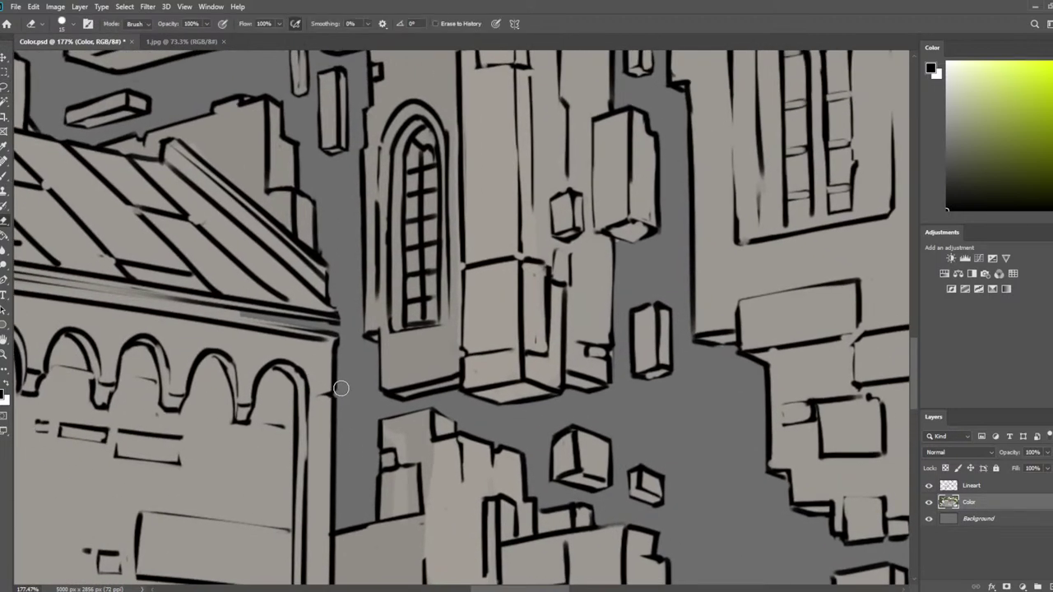
key(bracketleft)
scroll(417, 132, down, 13)
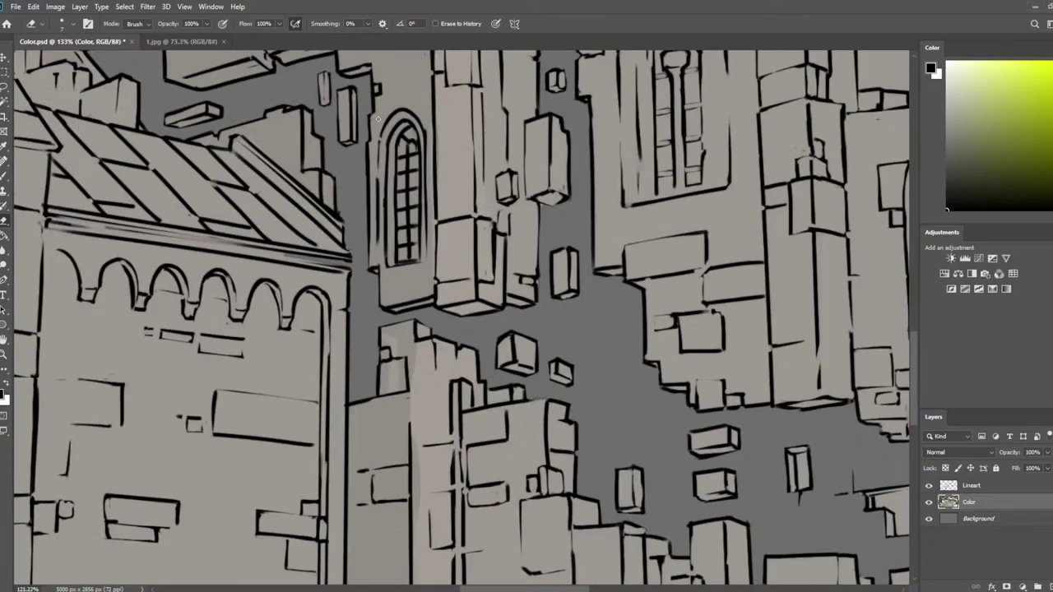
Erase the stray short line inside the broken roof area behind the porch on the Lineart layer
drag(600, 169, 583, 291)
scroll(582, 290, down, 1)
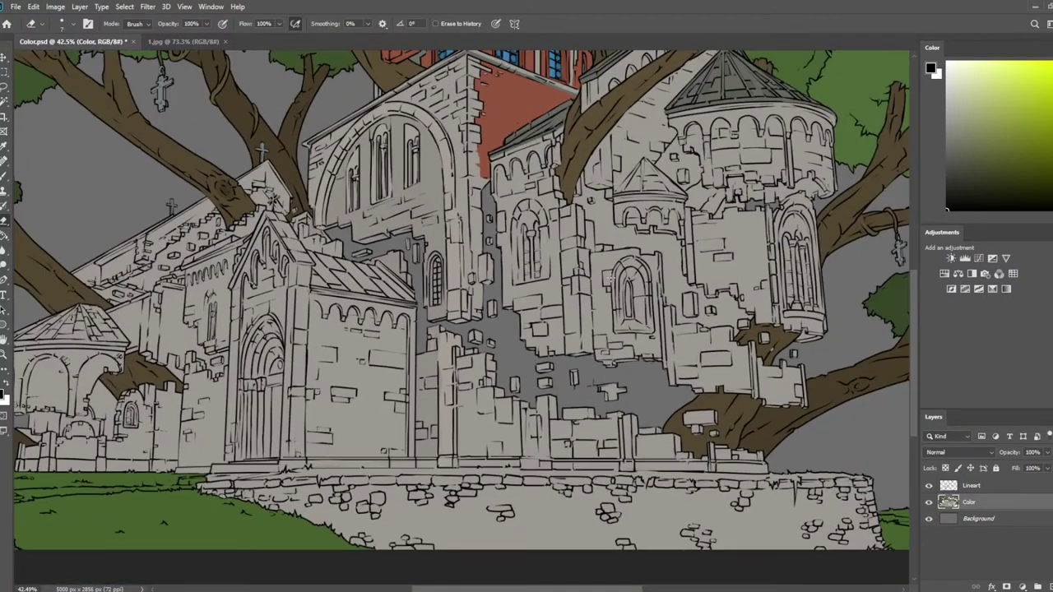
drag(276, 327, 485, 324)
scroll(325, 298, up, 11)
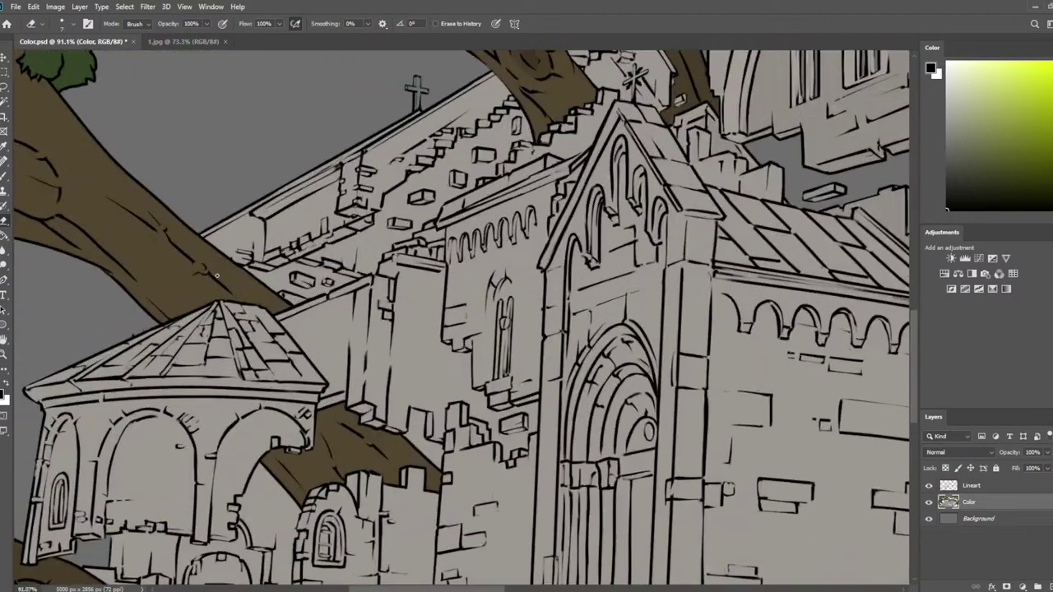
scroll(411, 245, down, 2)
scroll(411, 245, up, 3)
drag(411, 244, 454, 279)
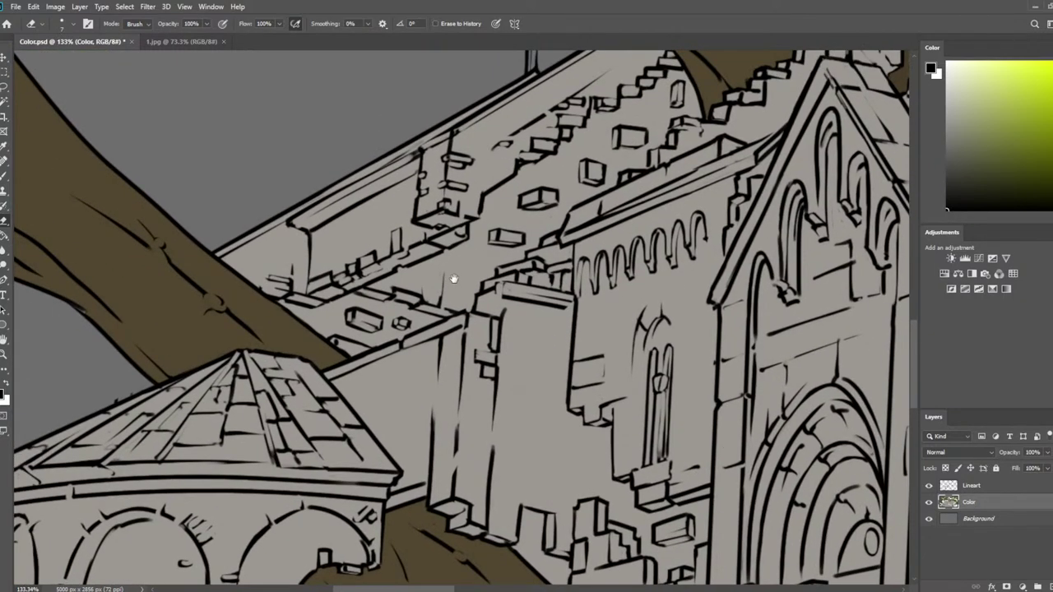
click(963, 487)
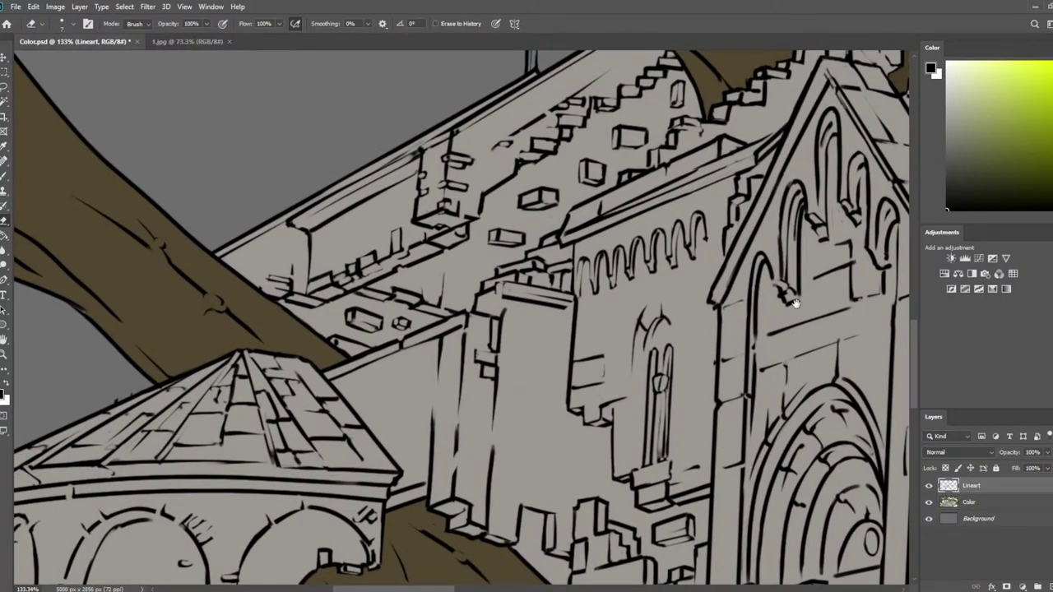
drag(790, 301, 838, 292)
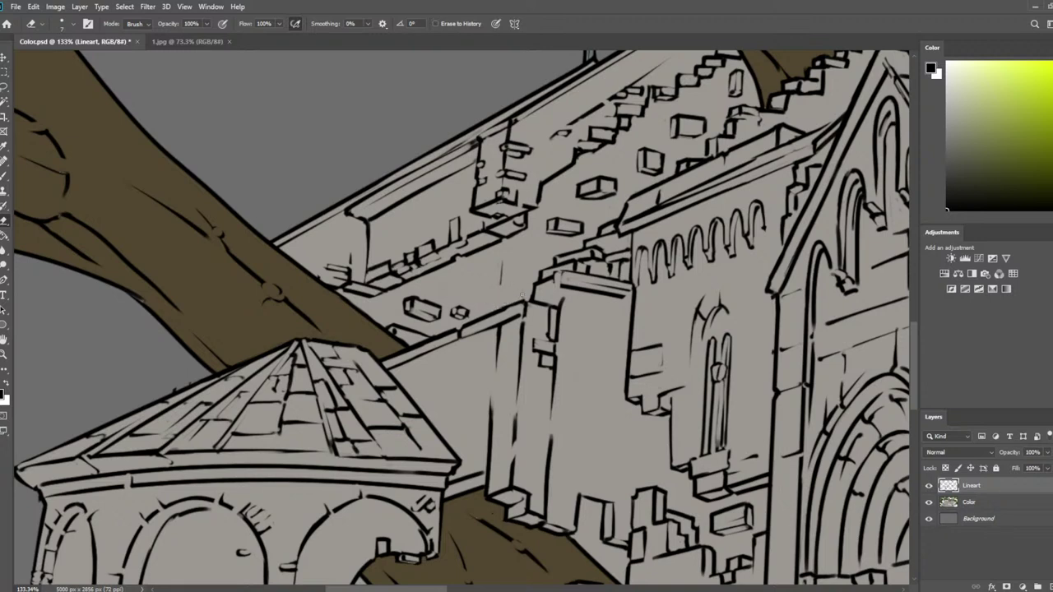
drag(595, 219, 449, 342)
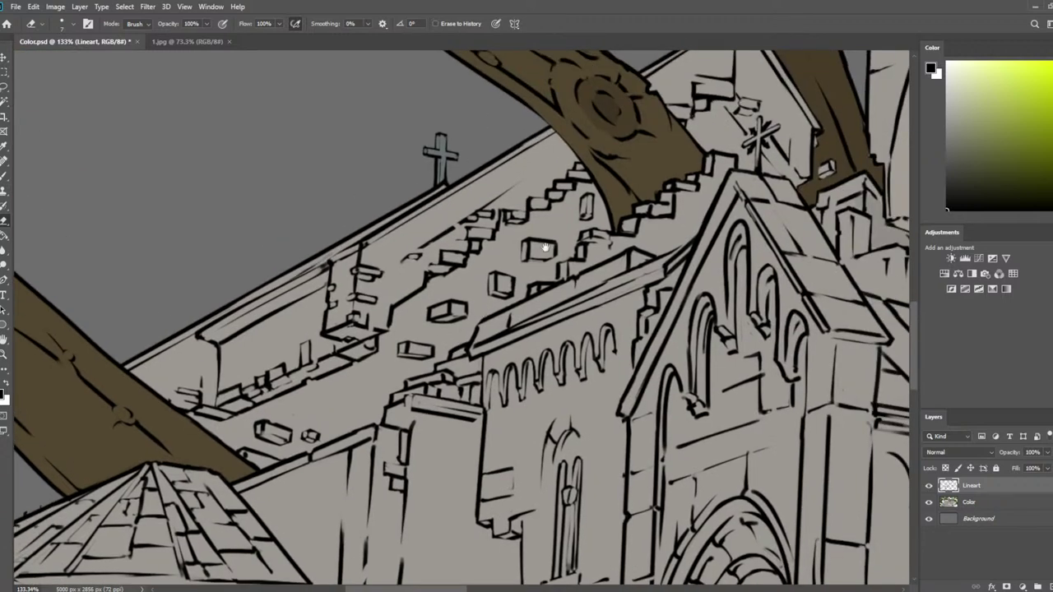
Erase the wall colour around the base of the star-shaped cross on the Color layer and sample the stone grey for touching it up
drag(781, 154, 632, 202)
scroll(632, 202, up, 1)
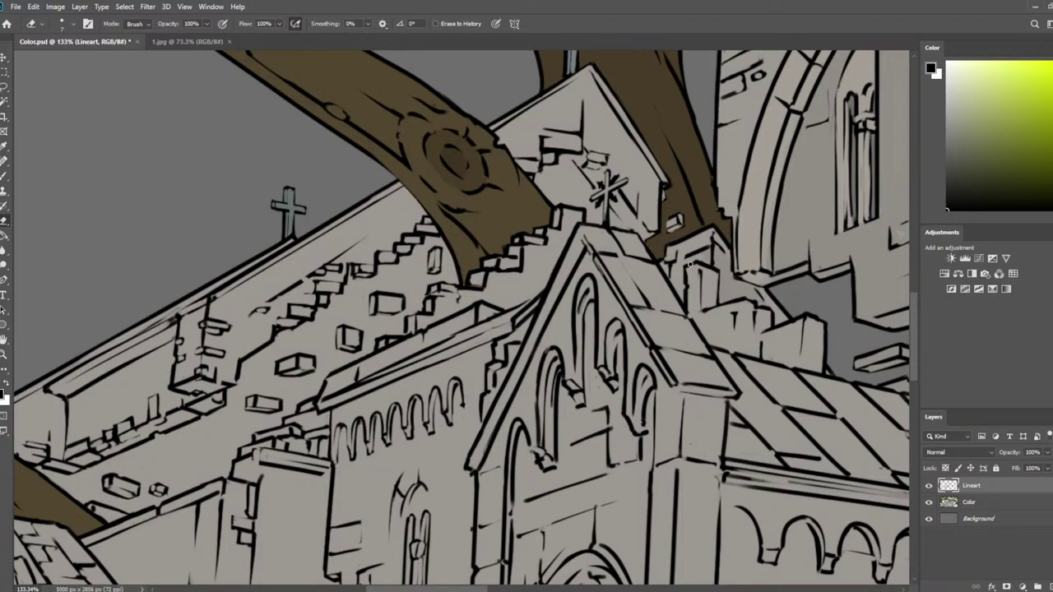
click(970, 502)
mouse_move(611, 209)
mouse_down()
mouse_move(612, 224)
mouse_move(600, 222)
mouse_up()
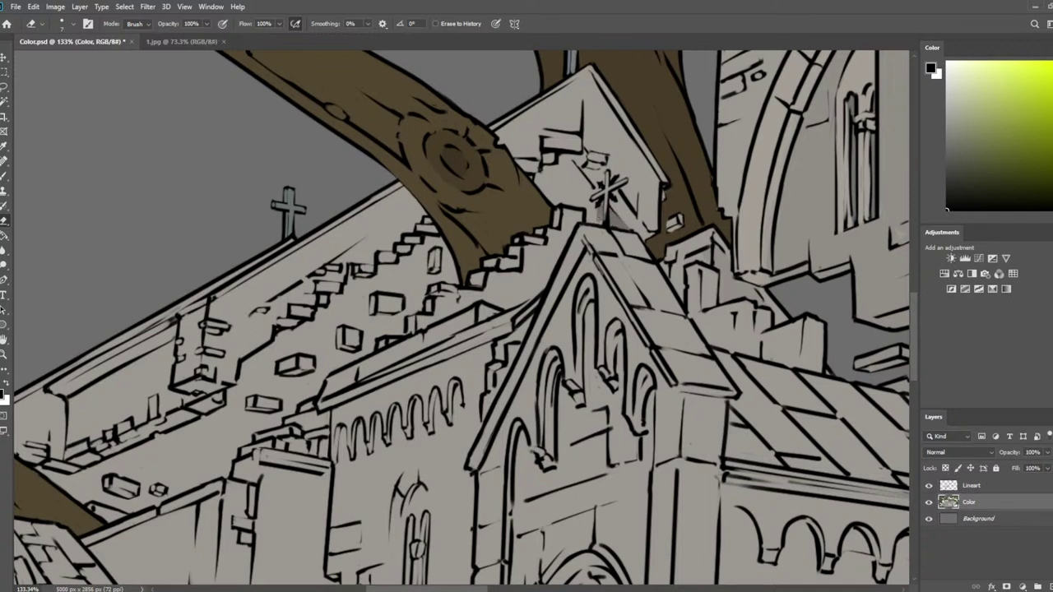
key(b)
alt+click(607, 196)
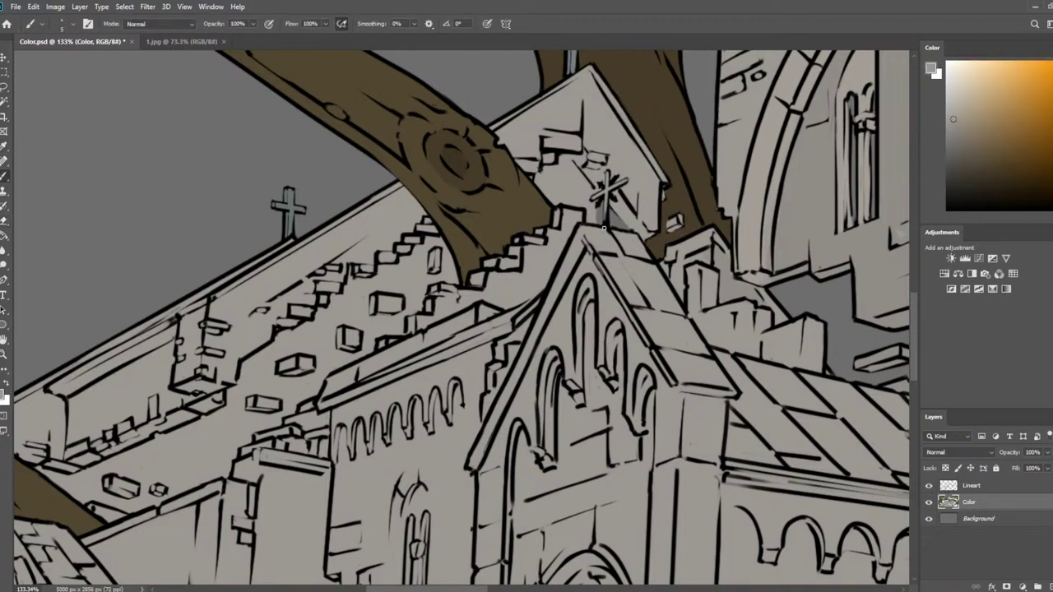
Erase the wall colour from the opening between the tree branch and the star-shaped cross on the gable
key(e)
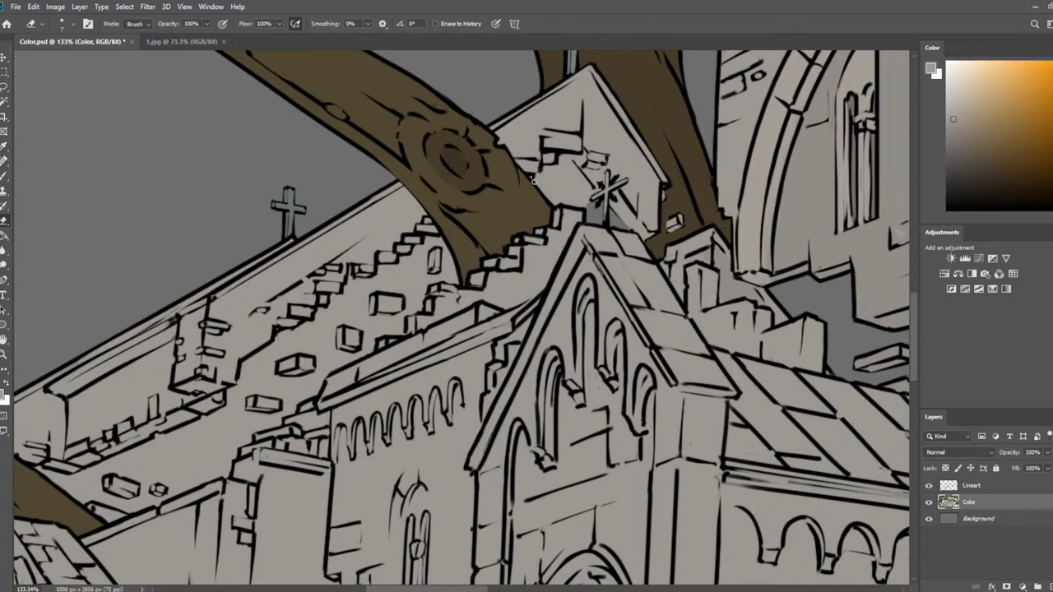
mouse_move(533, 181)
mouse_down()
mouse_move(553, 199)
mouse_move(587, 201)
mouse_up()
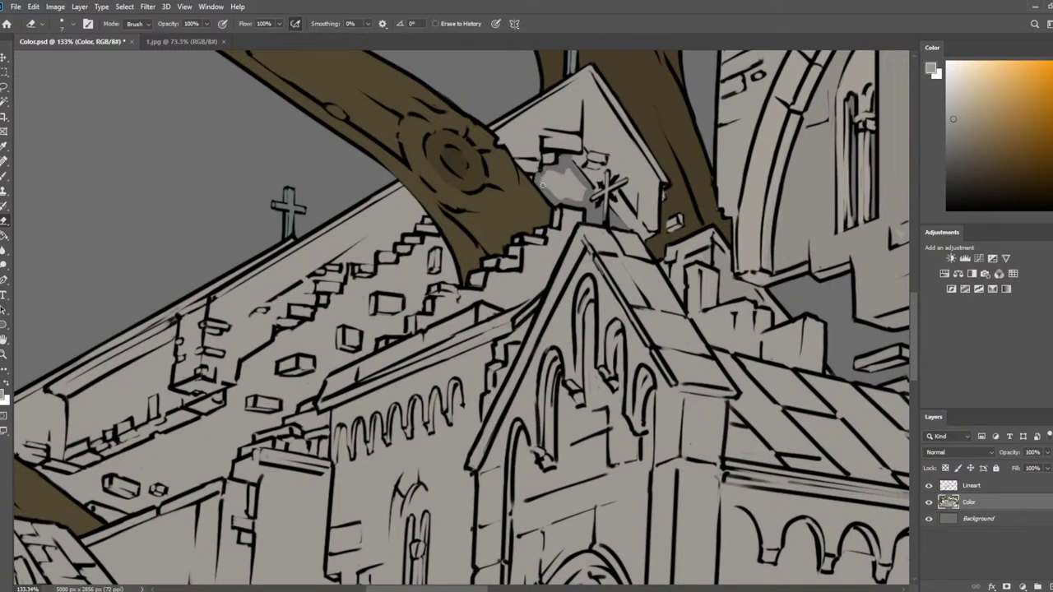
drag(542, 185, 580, 187)
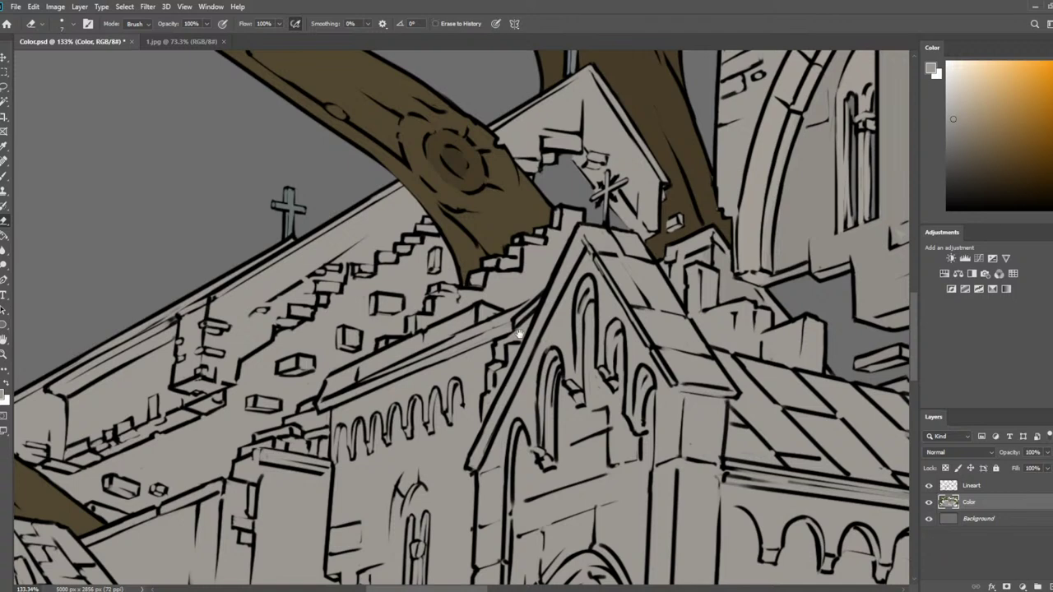
Erase the wall colour around the floating brick in the stepped roof opening beneath the tree branch
drag(506, 290, 698, 185)
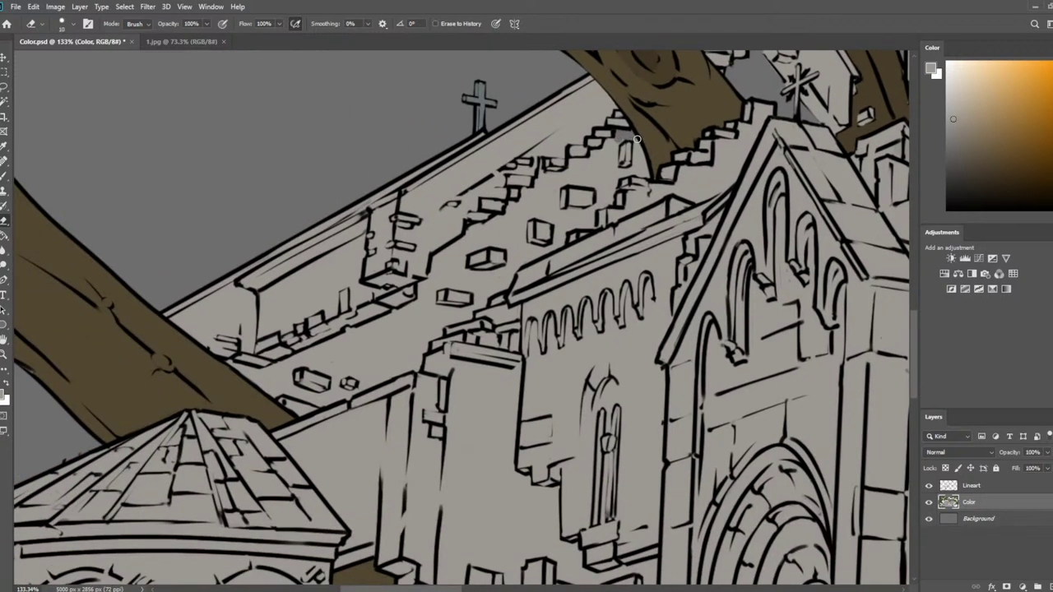
drag(636, 139, 647, 175)
drag(613, 144, 617, 173)
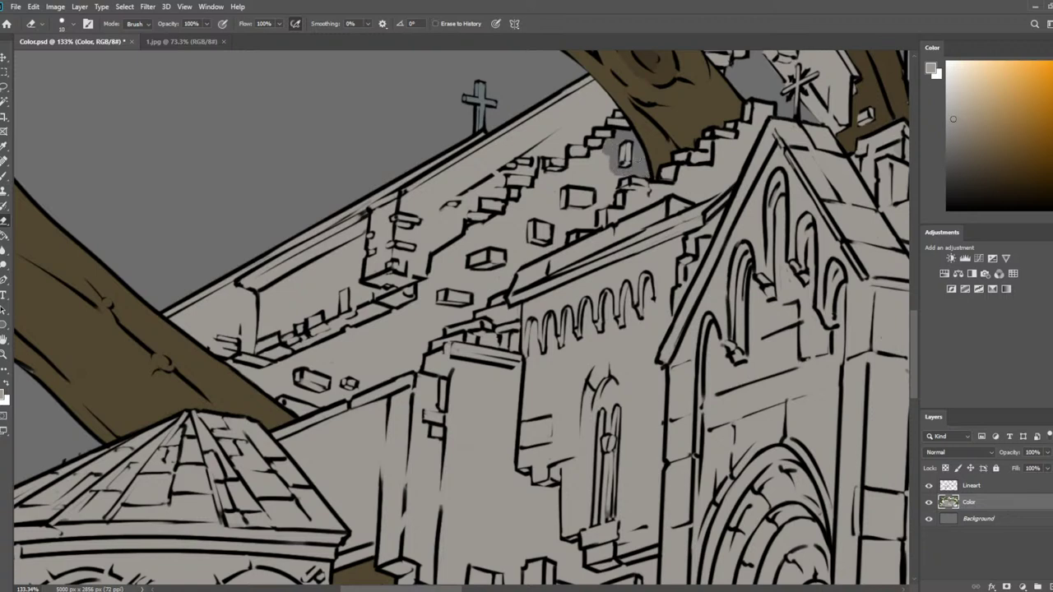
mouse_move(600, 158)
mouse_down()
mouse_move(603, 172)
mouse_move(577, 162)
mouse_move(616, 176)
mouse_move(605, 194)
mouse_up()
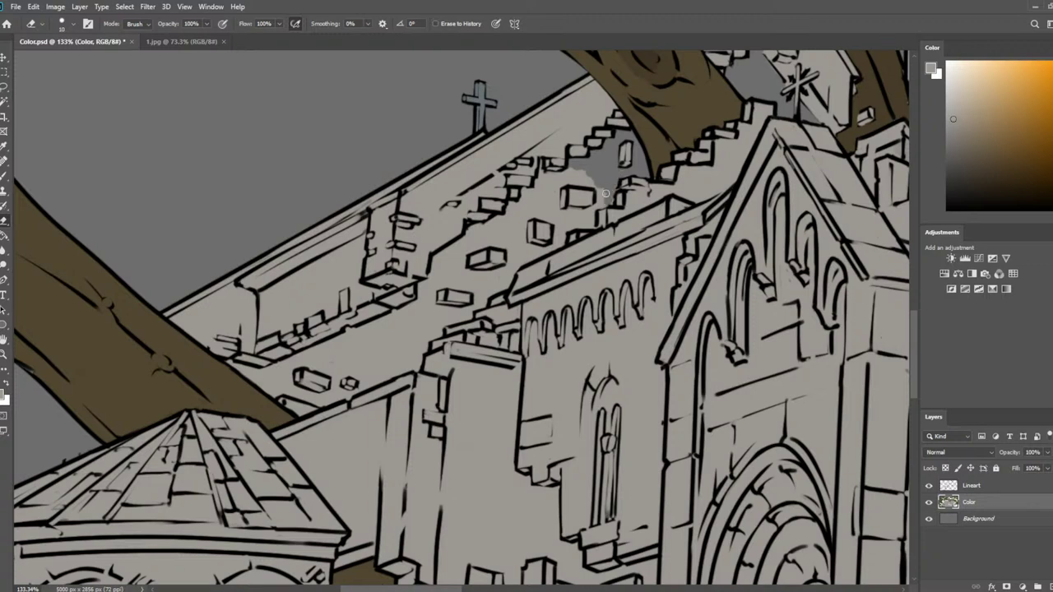
Select the broken roof opening from the Lineart layer, expand the selection and clear its wall colour on the Color layer
click(991, 487)
click(491, 238)
scroll(501, 244, down, 2)
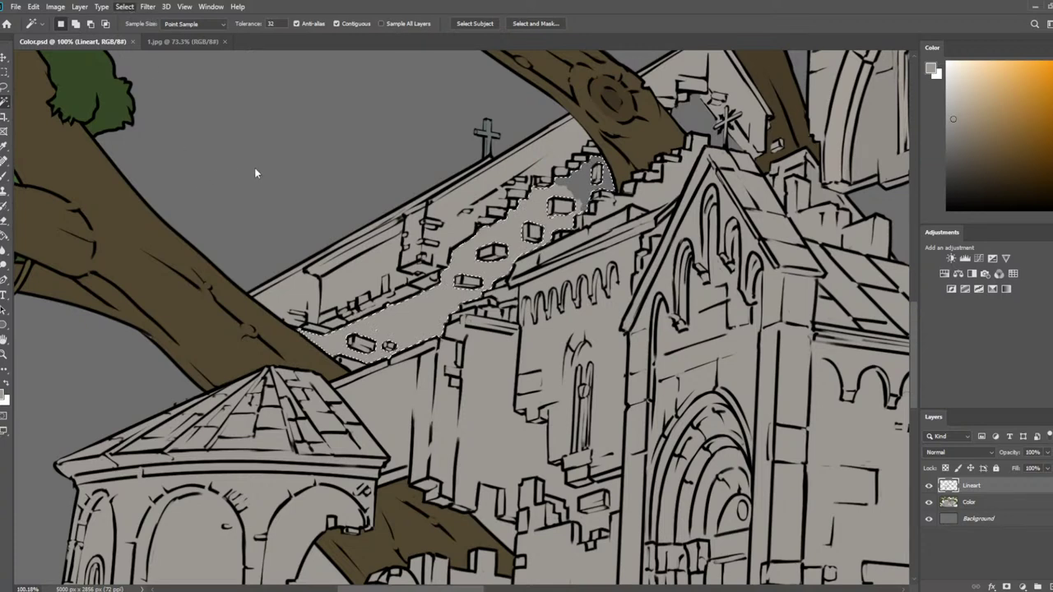
click(264, 200)
click(582, 182)
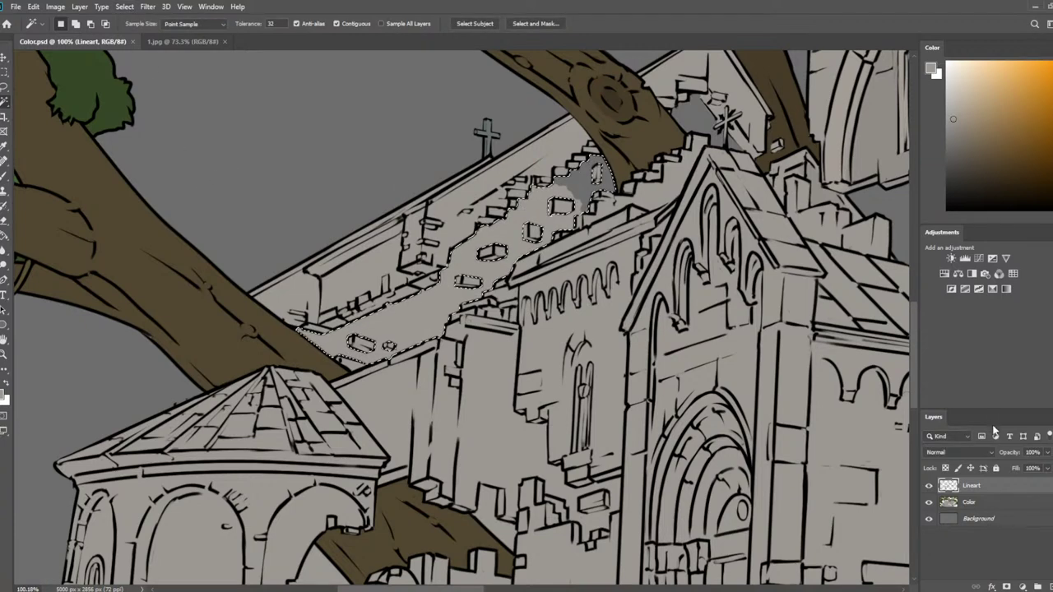
click(974, 503)
key(Delete)
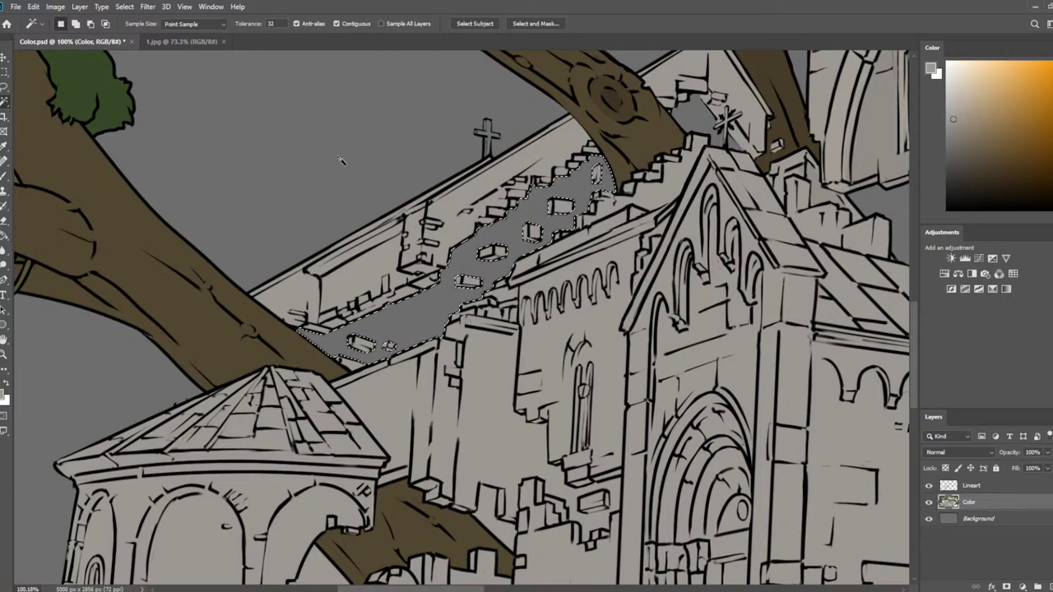
key(l)
key(ctrl+d)
Make the Lineart layer active for work around the round pavilion beside the church
scroll(368, 140, up, 2)
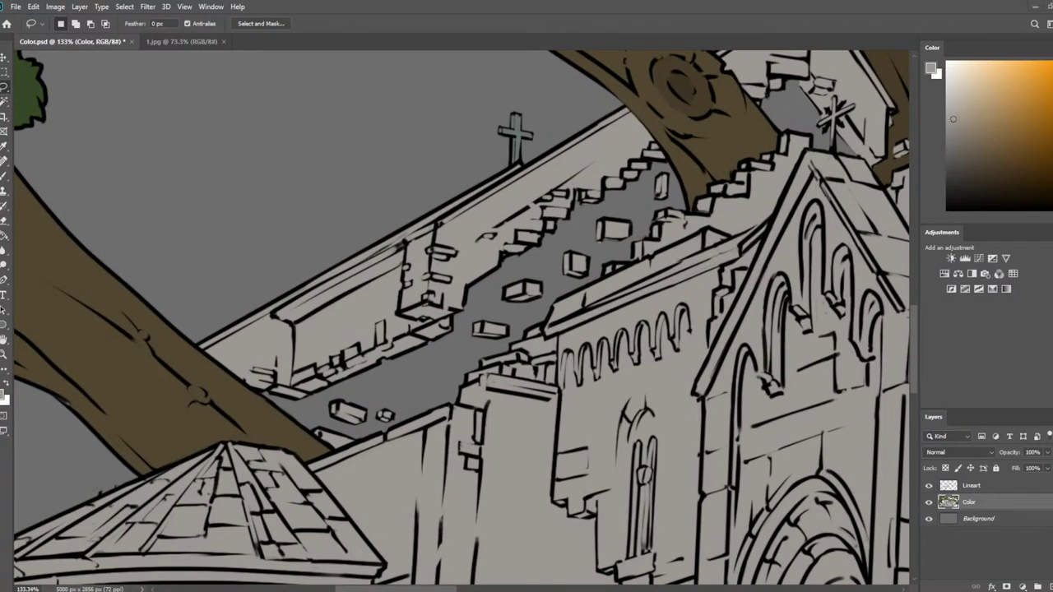
scroll(438, 368, down, 5)
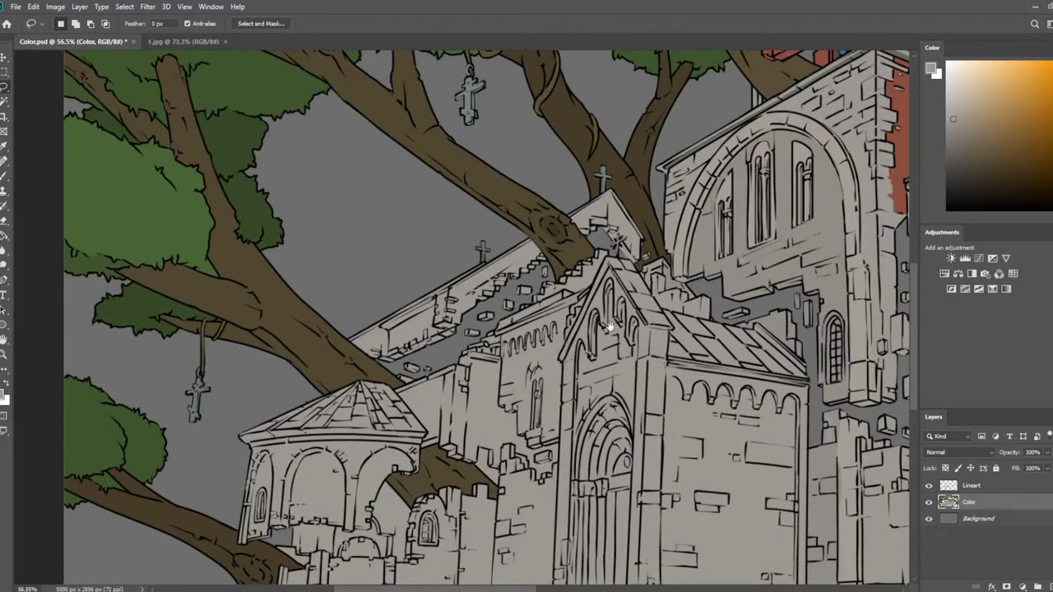
scroll(449, 159, up, 3)
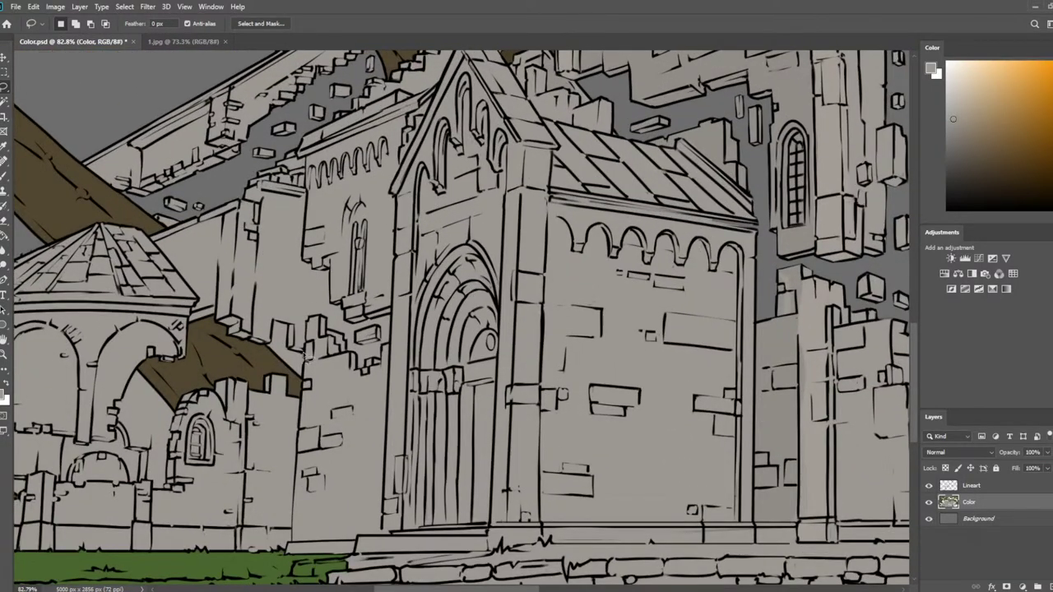
scroll(289, 261, down, 1)
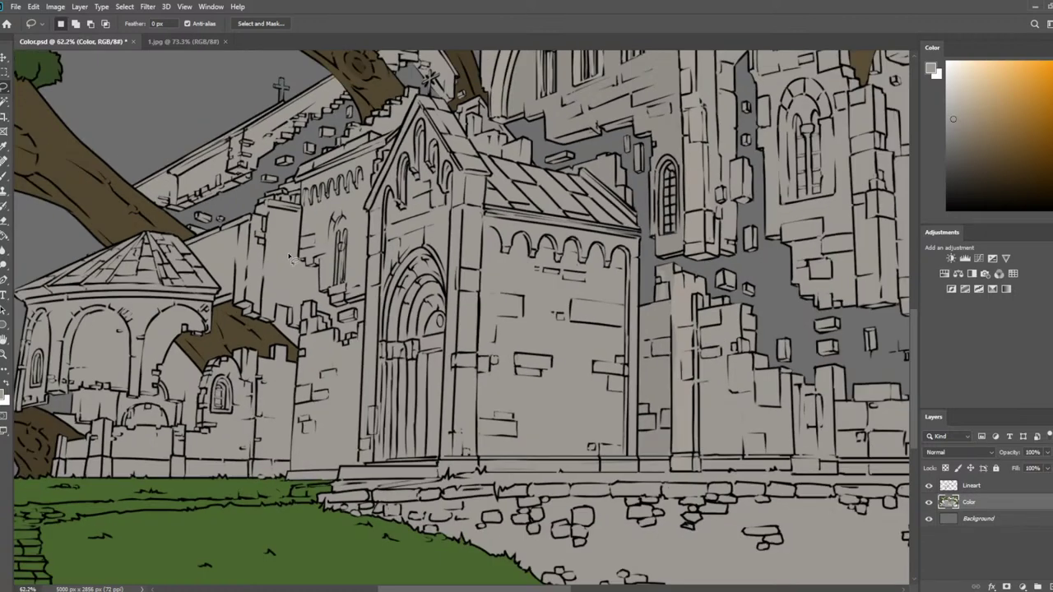
scroll(267, 347, up, 4)
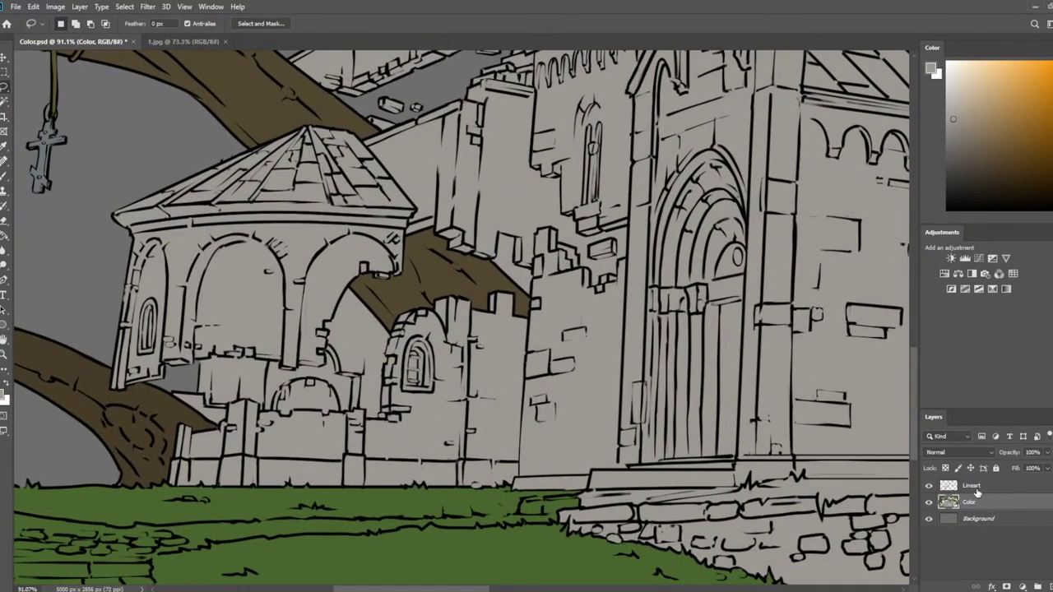
click(976, 491)
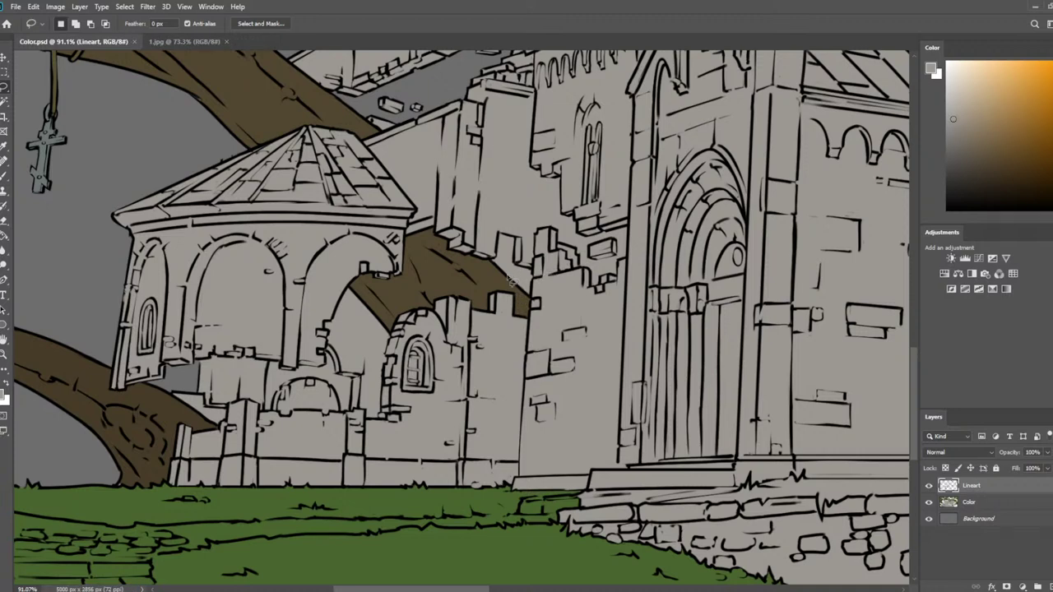
click(7, 101)
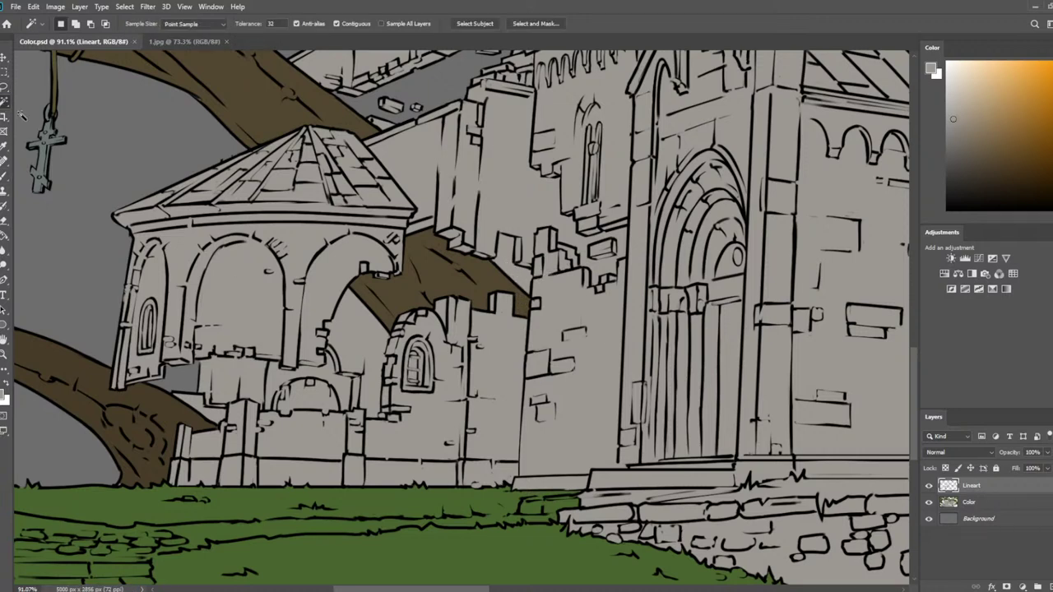
click(515, 271)
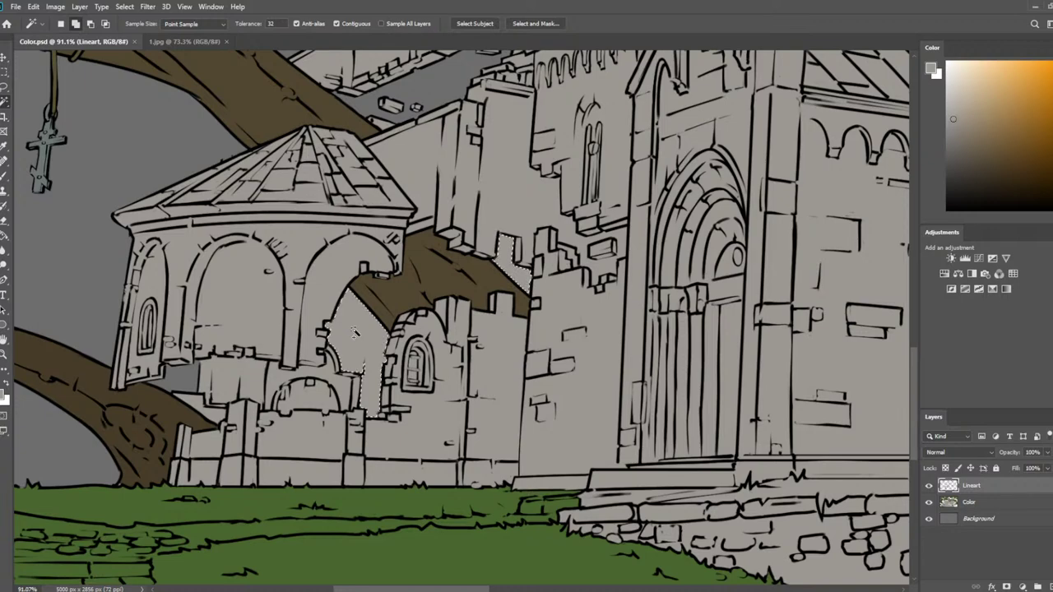
shift+click(355, 333)
key(ctrl+d)
Delete the small curved line and narrow pillar lines inside the opening beside the pavilion's broken arch on the Lineart layer
key(l)
scroll(321, 362, up, 3)
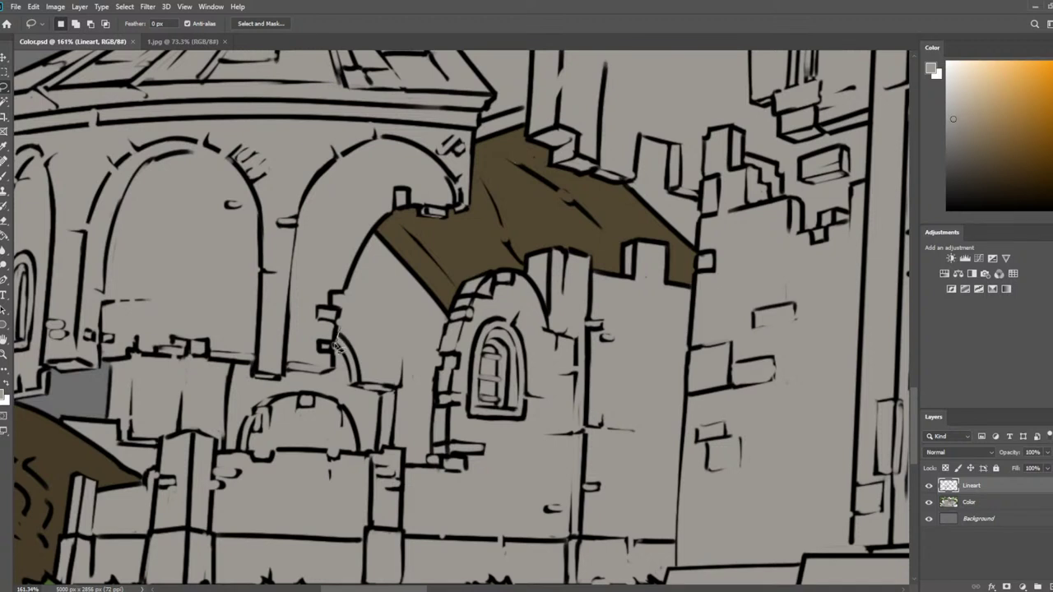
mouse_move(340, 362)
mouse_down()
mouse_move(363, 446)
mouse_move(377, 458)
mouse_move(401, 450)
mouse_move(421, 413)
mouse_move(386, 296)
mouse_move(362, 288)
mouse_up()
key(Delete)
key(ctrl+d)
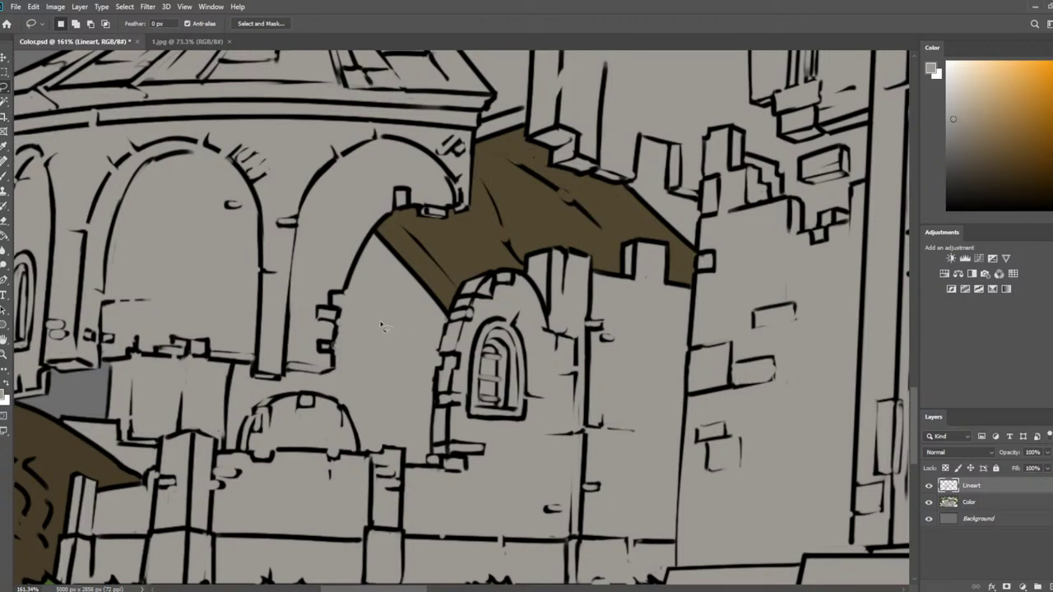
Delete the vertical edge lines of the wall block between the pavilion's floating base and the low wall on the Lineart layer
drag(358, 367, 497, 240)
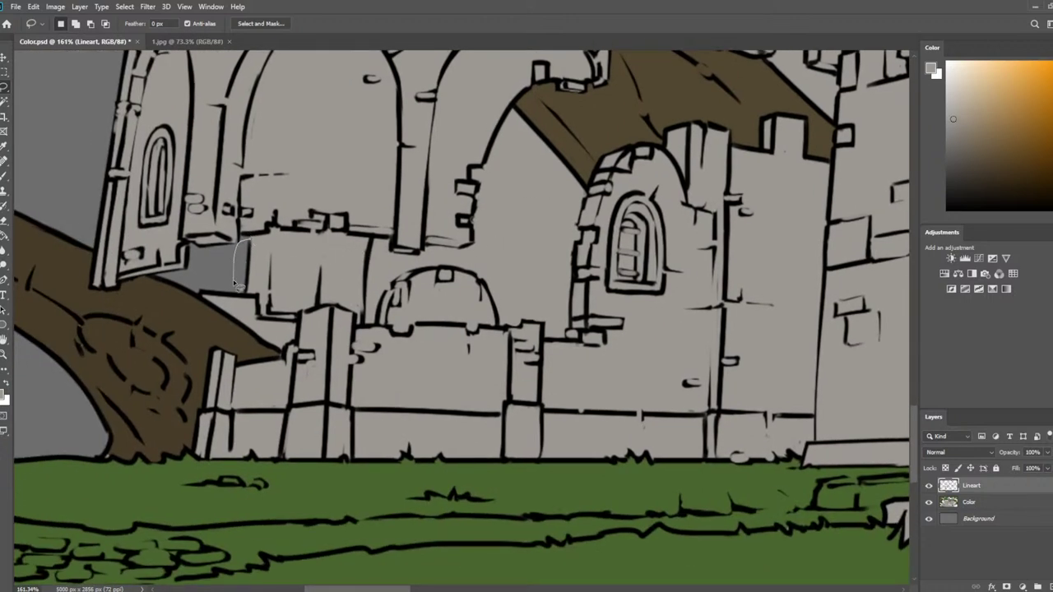
mouse_move(244, 298)
mouse_down()
mouse_move(262, 299)
mouse_move(265, 314)
mouse_up()
drag(253, 242, 250, 241)
key(Delete)
key(ctrl+d)
mouse_move(376, 239)
mouse_down()
mouse_move(347, 249)
mouse_move(359, 317)
mouse_move(371, 327)
mouse_move(380, 251)
mouse_up()
key(Delete)
key(ctrl+d)
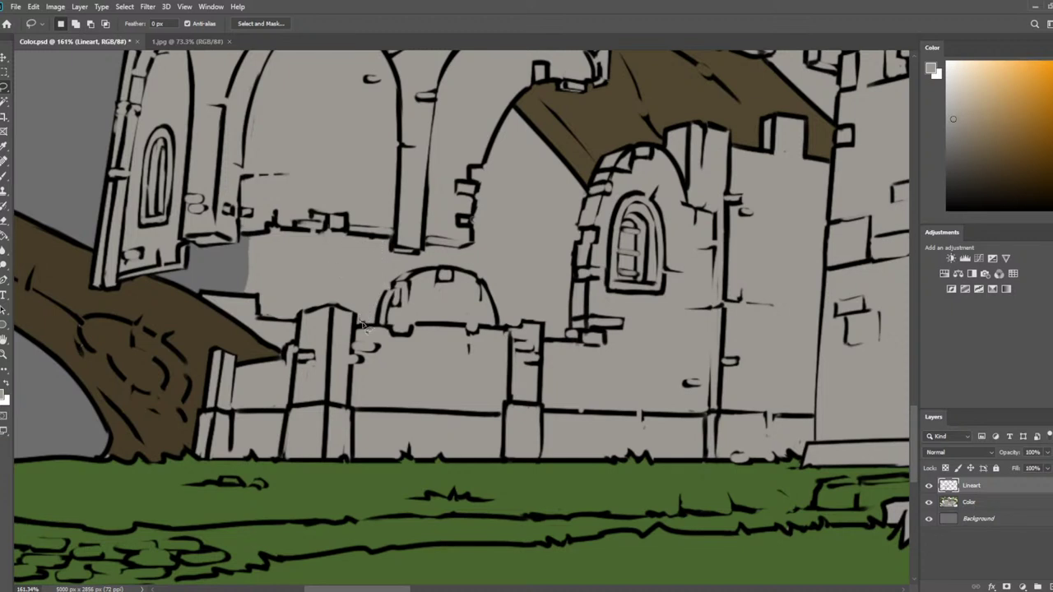
Delete the small half-round arch standing on top of the low wall beneath the pavilion
mouse_move(365, 320)
mouse_down()
mouse_move(484, 323)
mouse_move(500, 278)
mouse_move(417, 271)
mouse_move(377, 284)
mouse_up()
key(Delete)
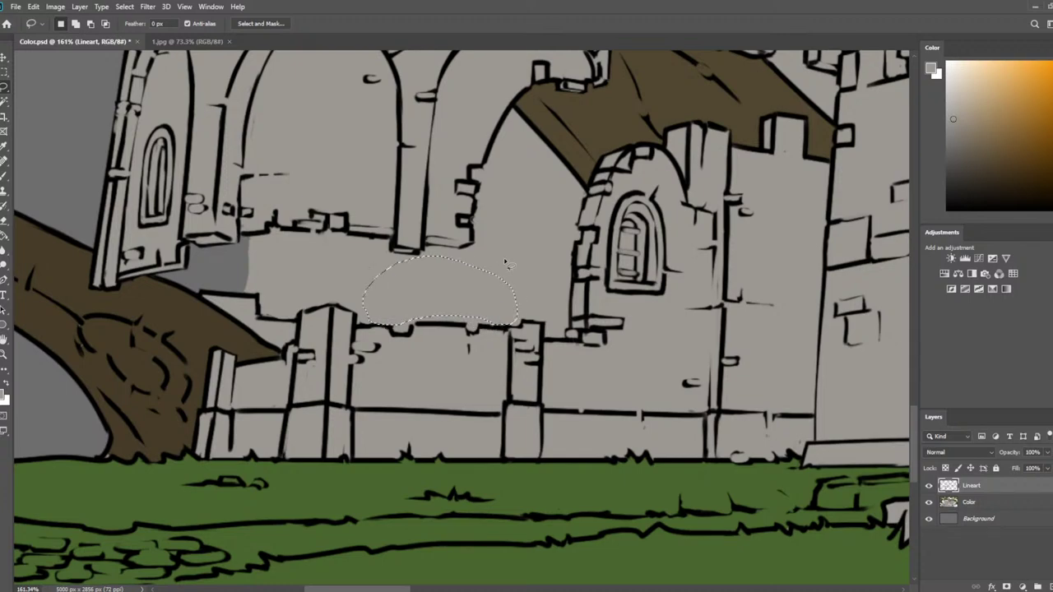
scroll(233, 188, down, 4)
scroll(275, 325, up, 6)
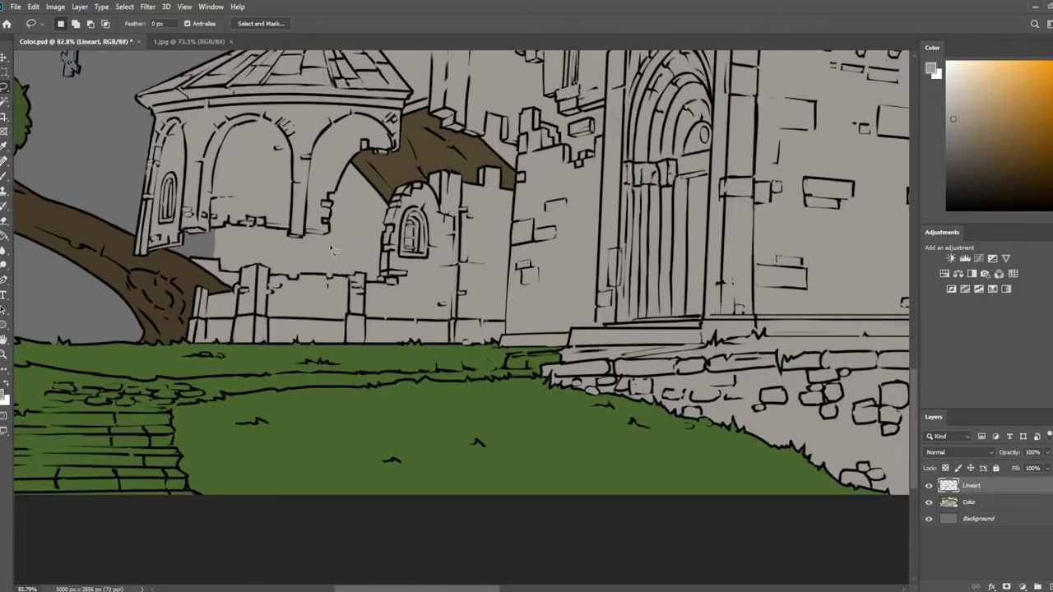
key(e)
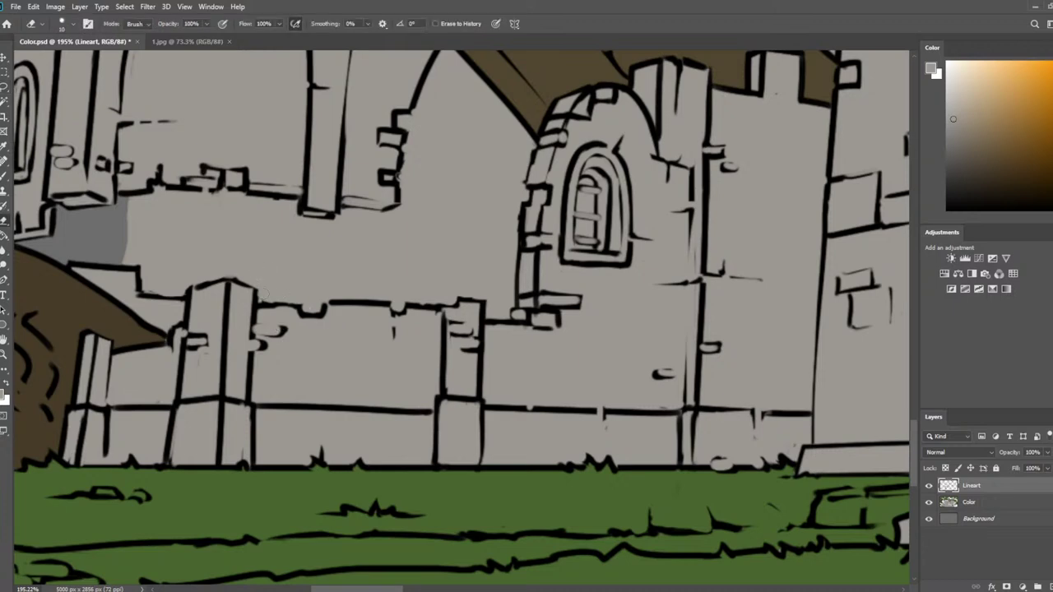
scroll(453, 253, down, 4)
scroll(521, 235, up, 3)
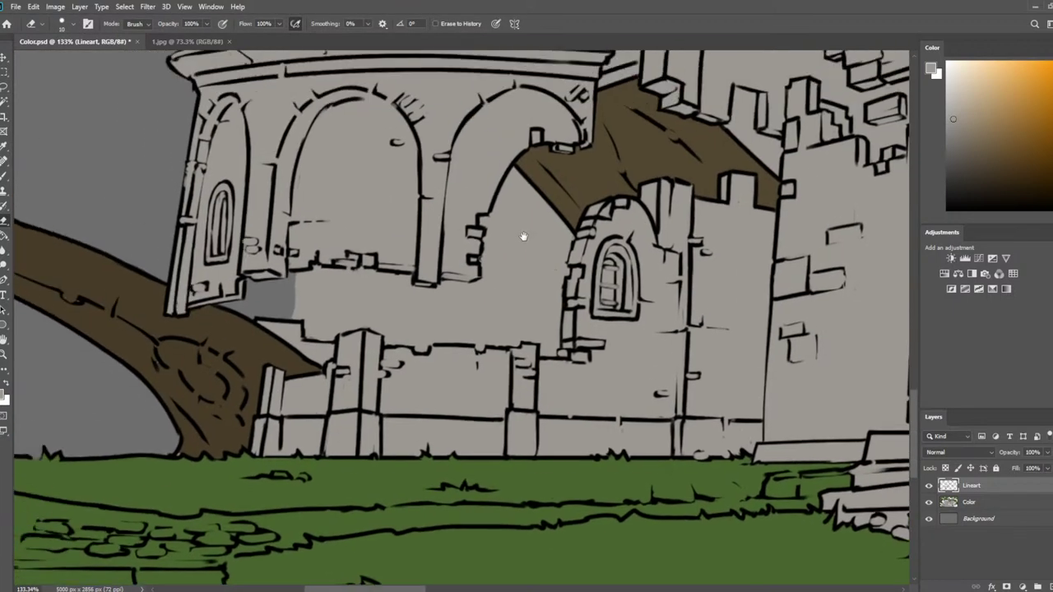
Select the whole opening beneath the pavilion from the Lineart layer with the Magic Wand
click(982, 500)
click(983, 487)
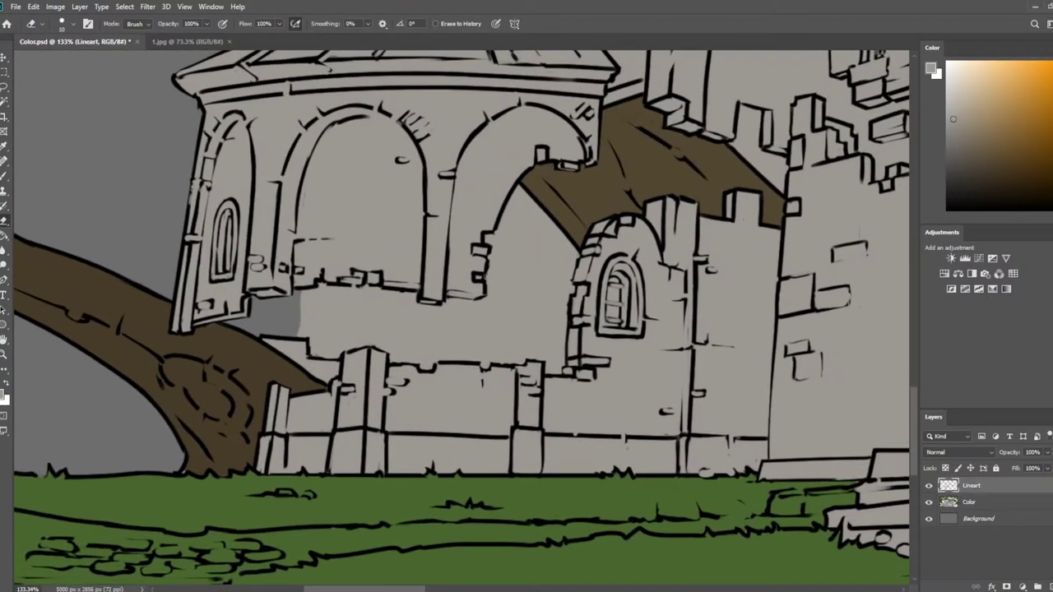
key(w)
click(531, 250)
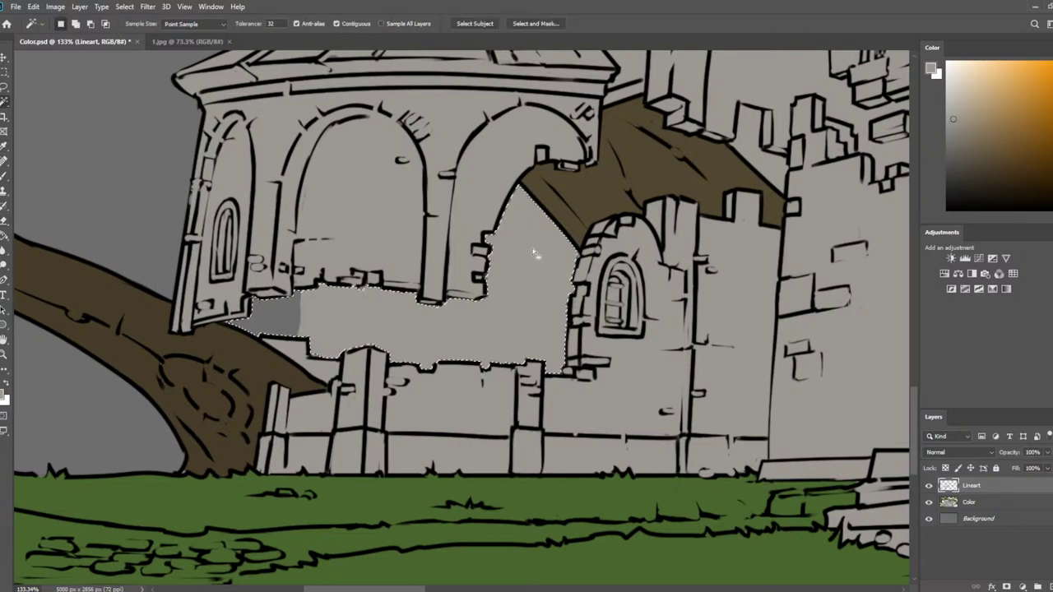
scroll(522, 263, down, 1)
click(123, 6)
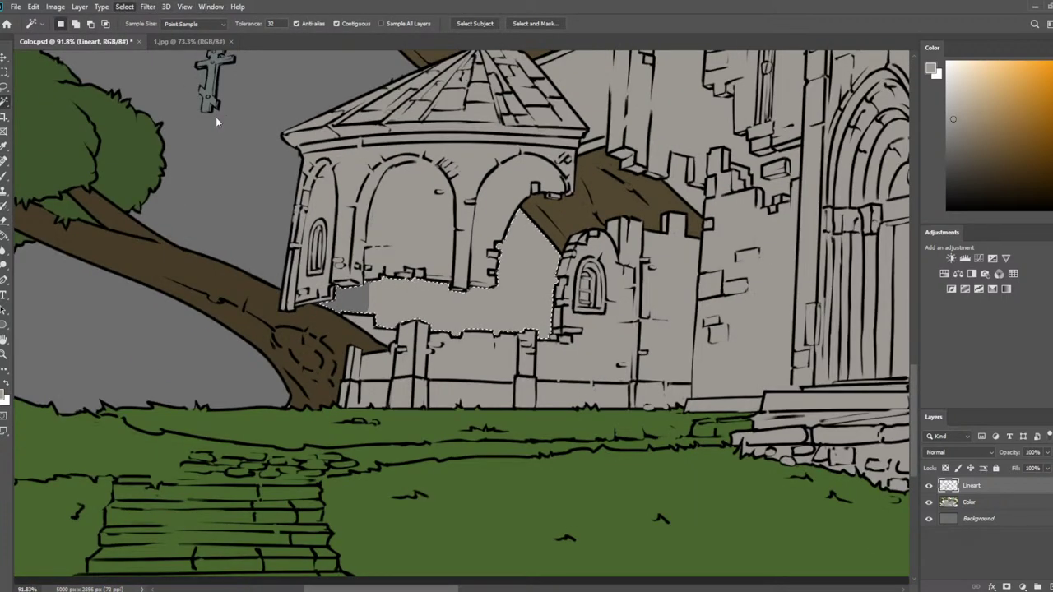
click(677, 24)
Add the gap above the brown trunk and the small notch in the adjoining broken wall to the selection
shift+click(703, 213)
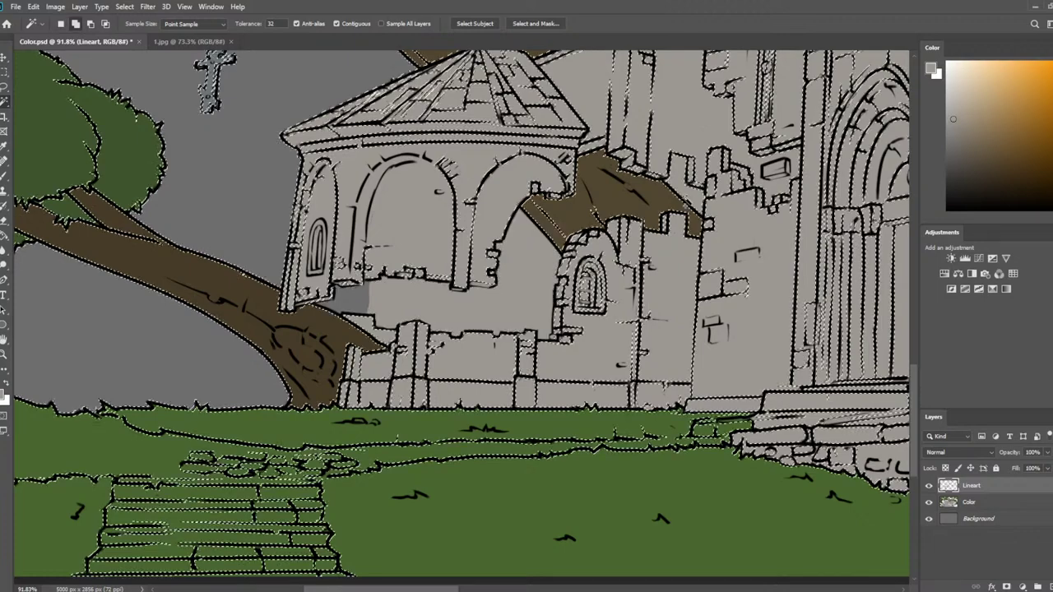
key(ctrl+z)
shift+click(689, 200)
mouse_move(698, 214)
mouse_down()
mouse_move(559, 324)
mouse_move(530, 327)
mouse_up()
scroll(559, 329, down, 1)
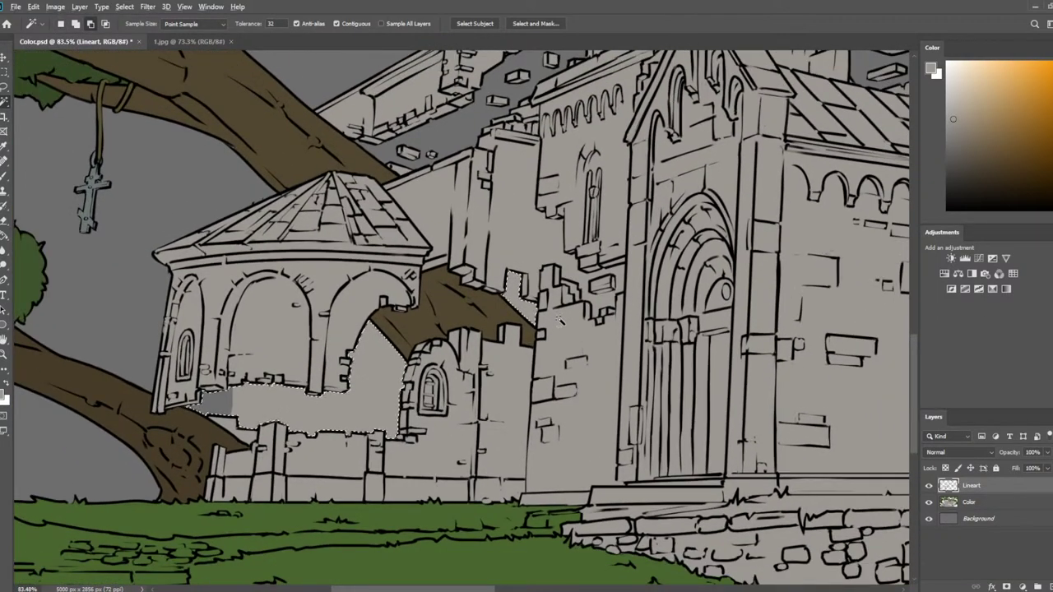
scroll(559, 321, up, 3)
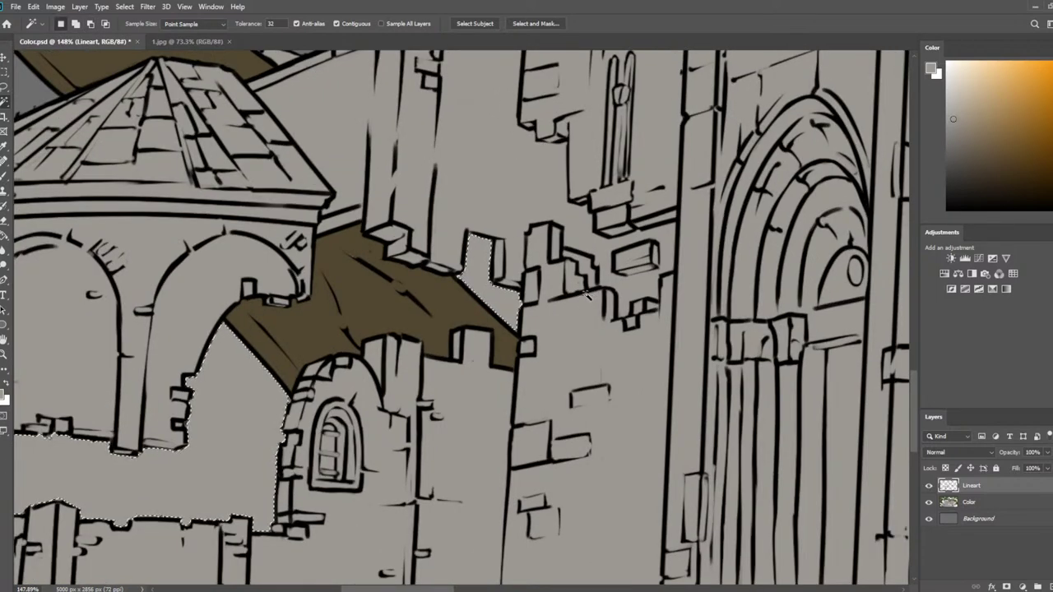
scroll(573, 288, down, 3)
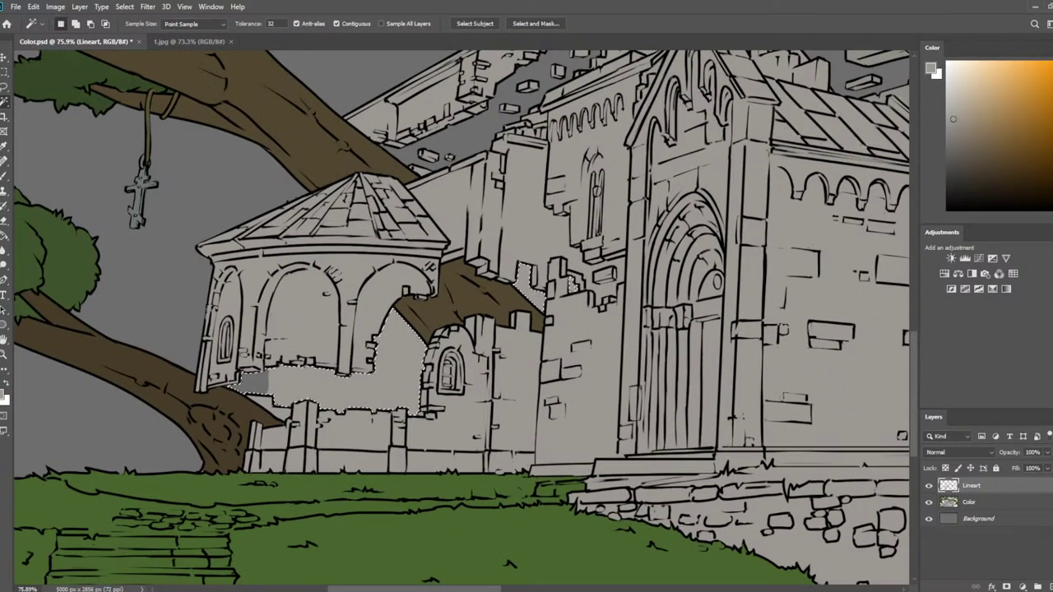
Clear the wall colour from the selected openings on the Color layer and drop the selection
click(971, 503)
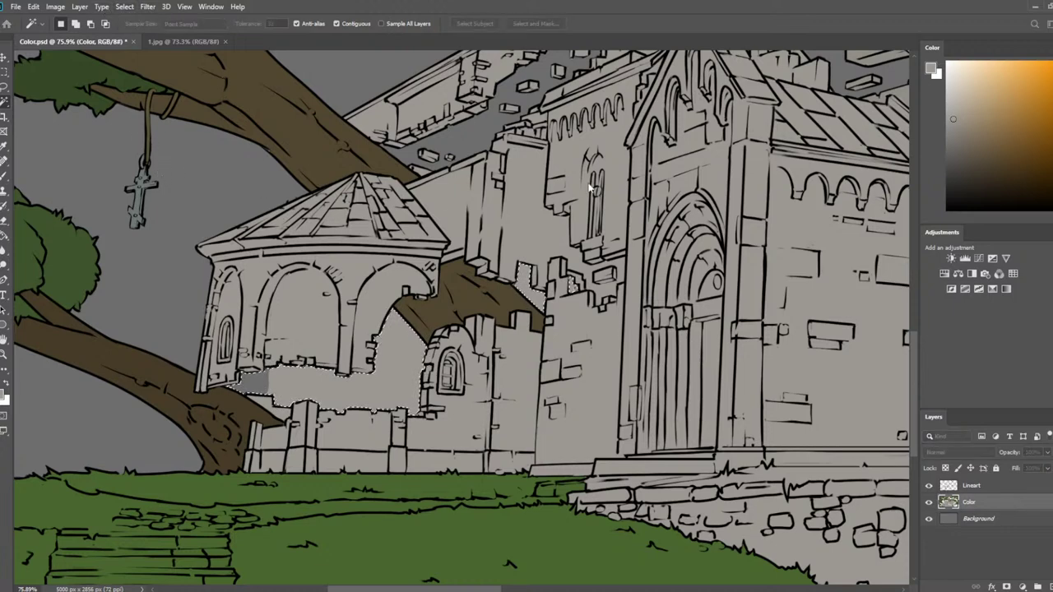
key(Delete)
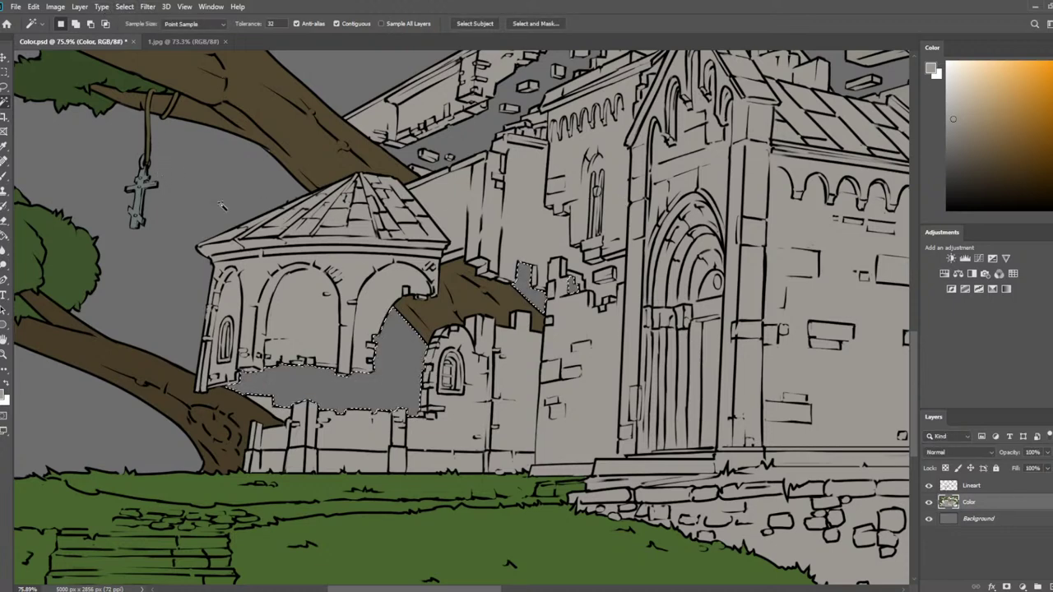
key(l)
key(ctrl+d)
Sample the brown of the tree trunk behind the pavilion as the Brush colour
scroll(69, 281, up, 7)
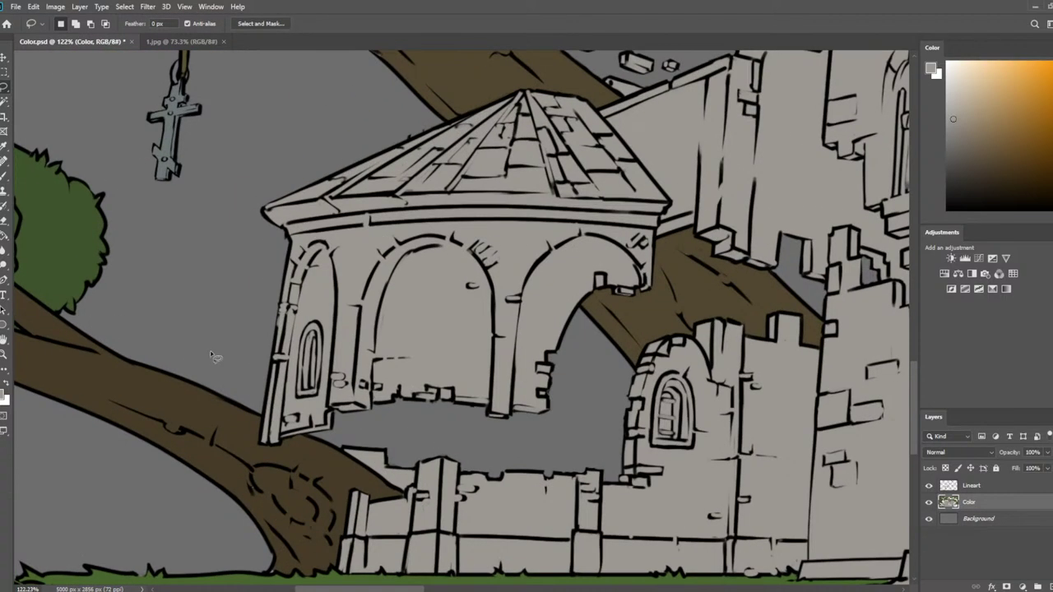
mouse_move(618, 423)
mouse_down()
mouse_move(367, 378)
mouse_move(247, 426)
mouse_up()
scroll(280, 430, down, 3)
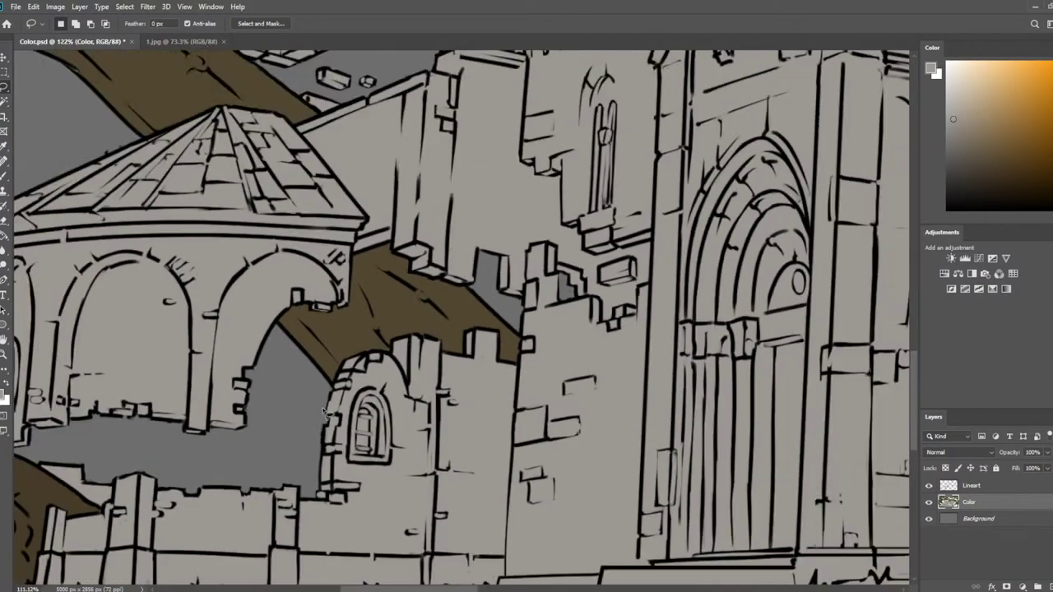
scroll(321, 380, up, 6)
key(i)
click(411, 230)
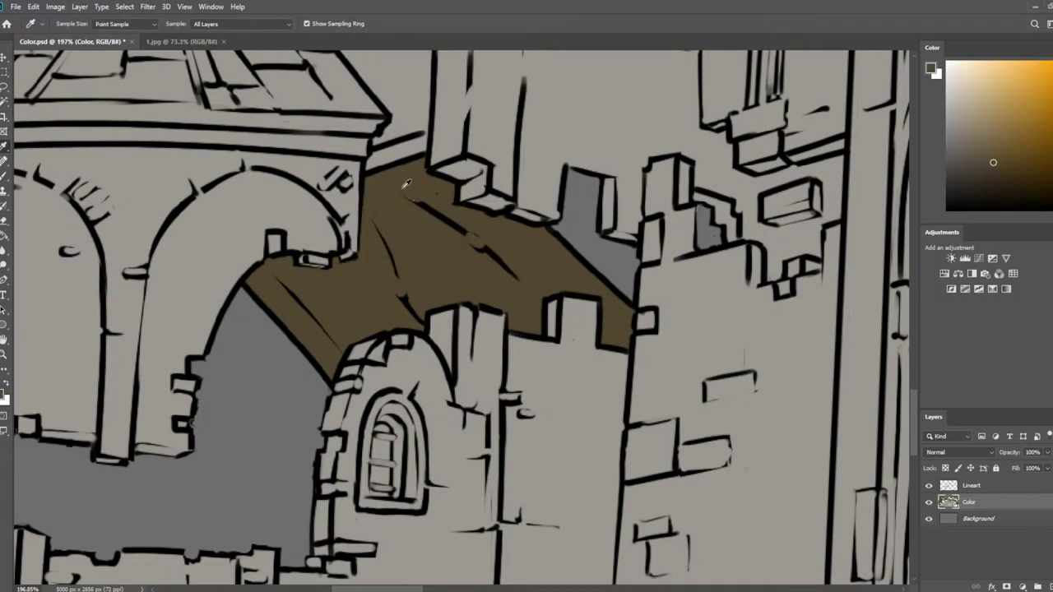
key(b)
Save the drawing and make the Background layer active
scroll(422, 230, down, 10)
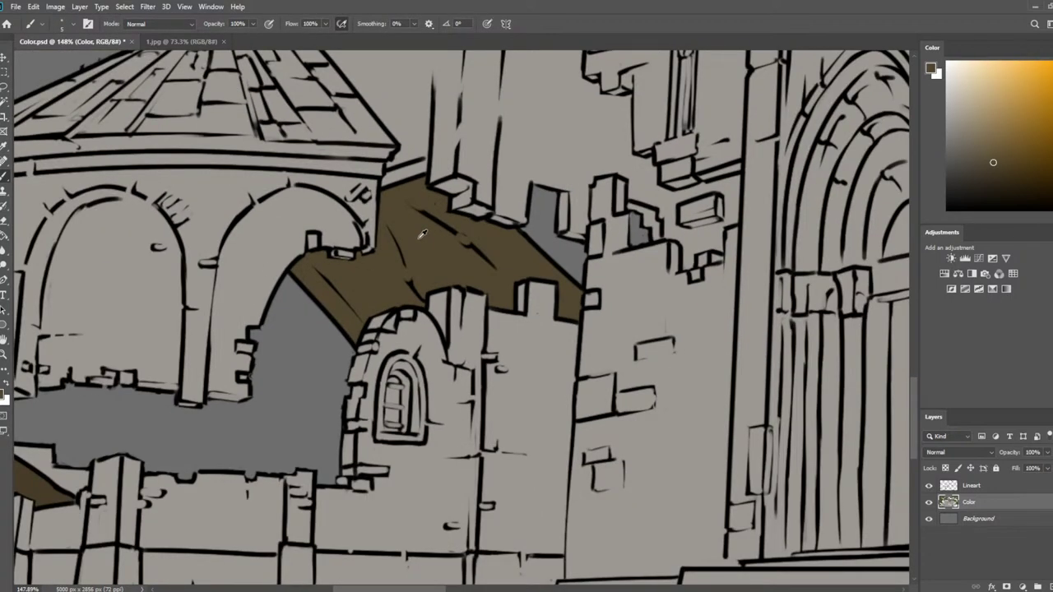
scroll(429, 220, up, 3)
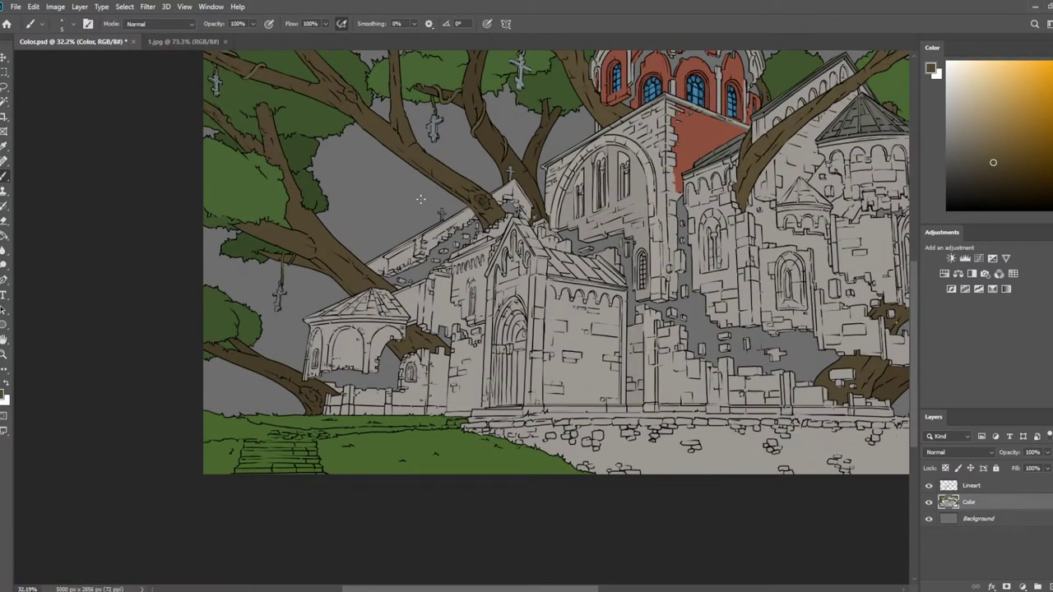
scroll(419, 205, down, 2)
key(ctrl+s)
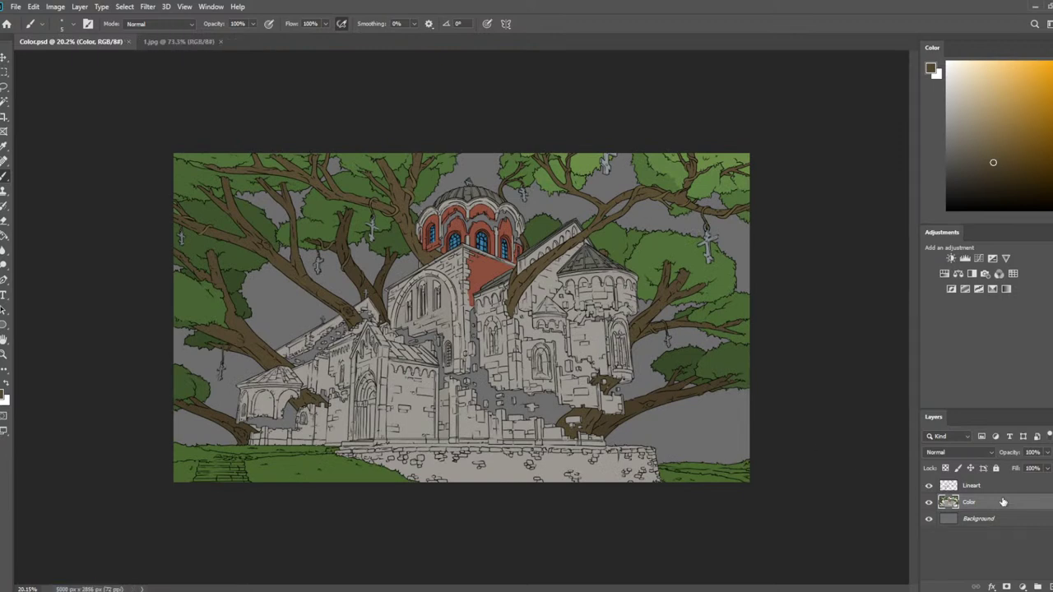
click(997, 519)
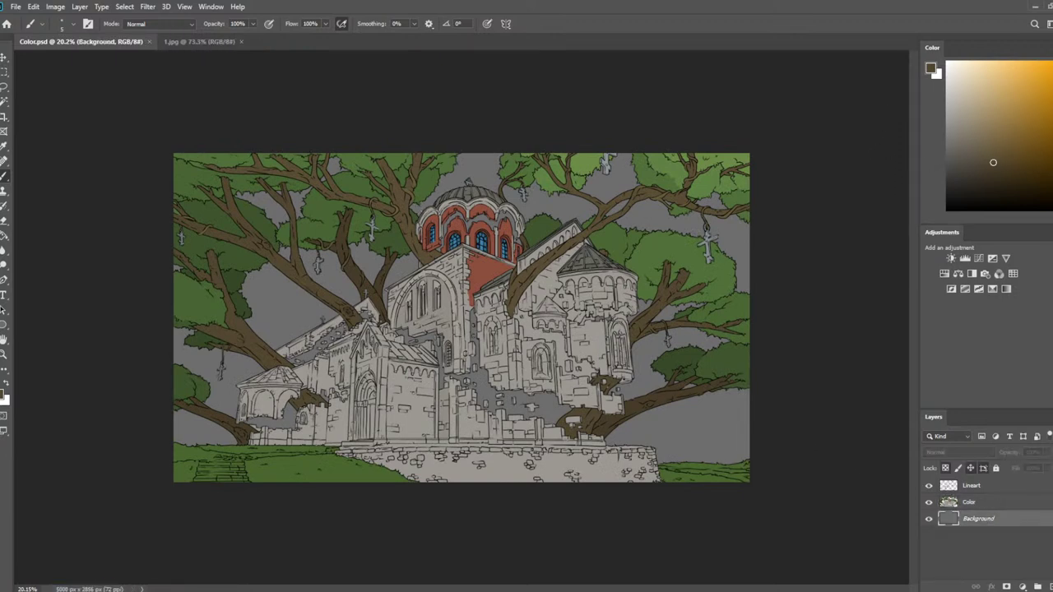
Enlarge the Brush to 1600 px and paint the whole Background layer a dark teal-grey
click(1052, 139)
click(959, 153)
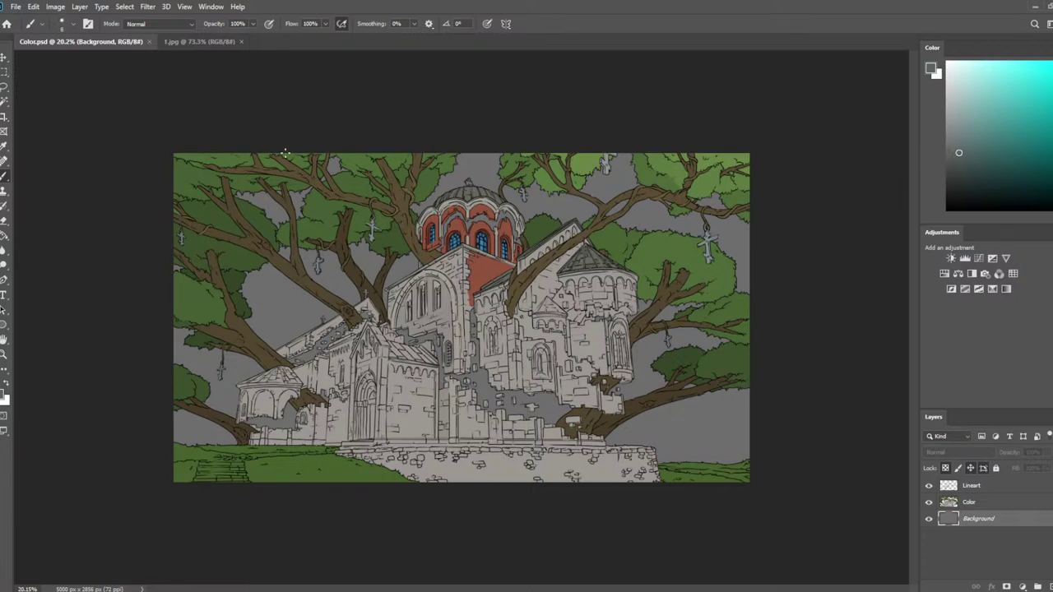
click(965, 169)
key(bracketright)
key(bracketright)
key(bracketright)
key(bracketright)
key(bracketright)
key(bracketright)
key(bracketright)
key(bracketright)
key(bracketright)
key(bracketright)
key(bracketright)
key(bracketright)
key(bracketright)
key(bracketright)
key(bracketright)
key(bracketright)
key(bracketright)
key(bracketright)
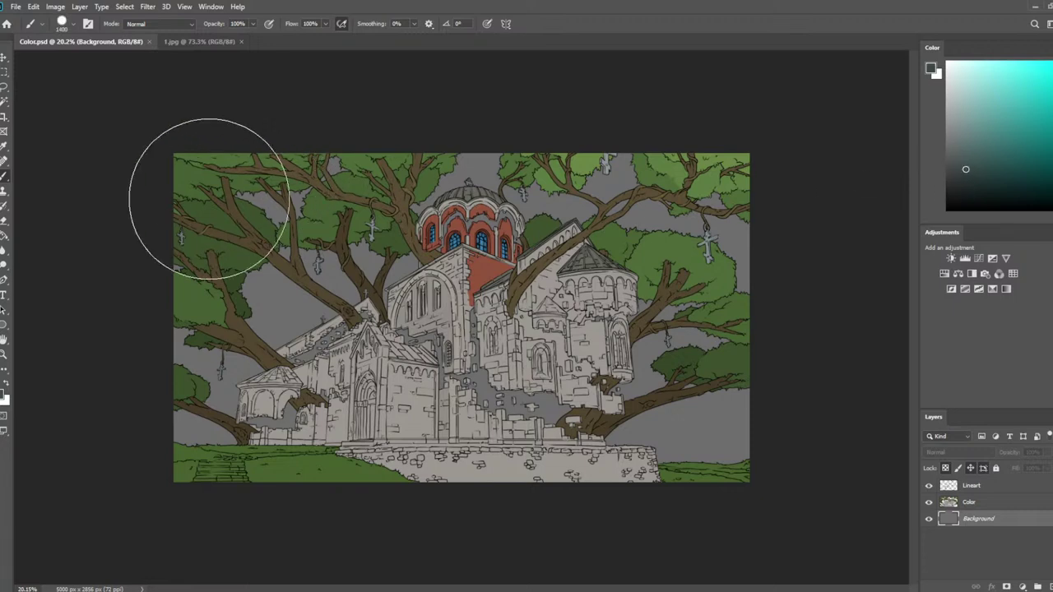
mouse_move(216, 200)
mouse_down()
mouse_move(823, 242)
mouse_move(211, 399)
mouse_move(829, 417)
mouse_up()
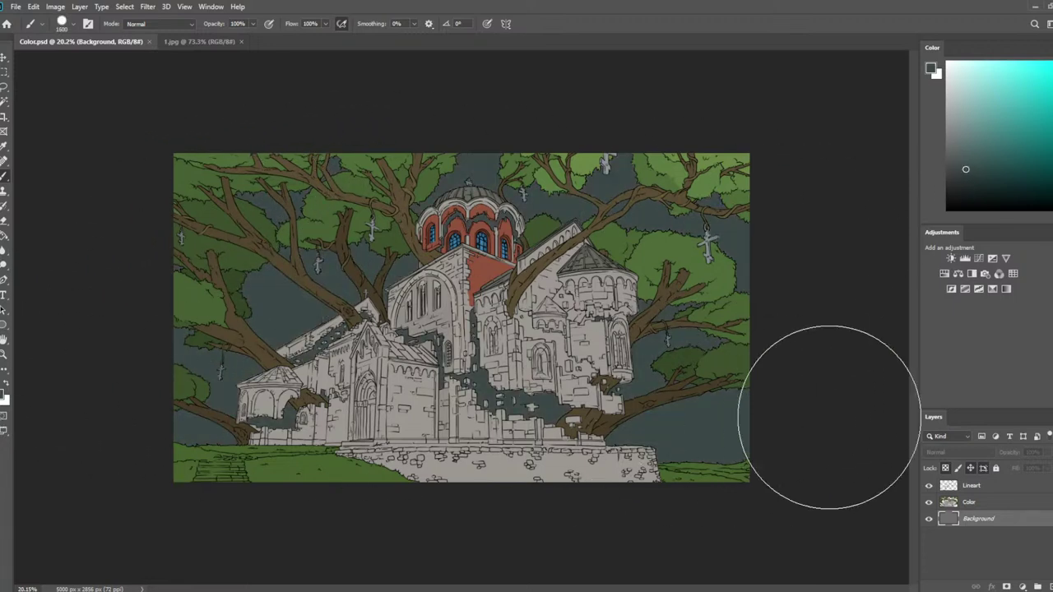
Try a brighter blue and more muted blues across the sky on the Background layer
click(1000, 125)
click(1052, 123)
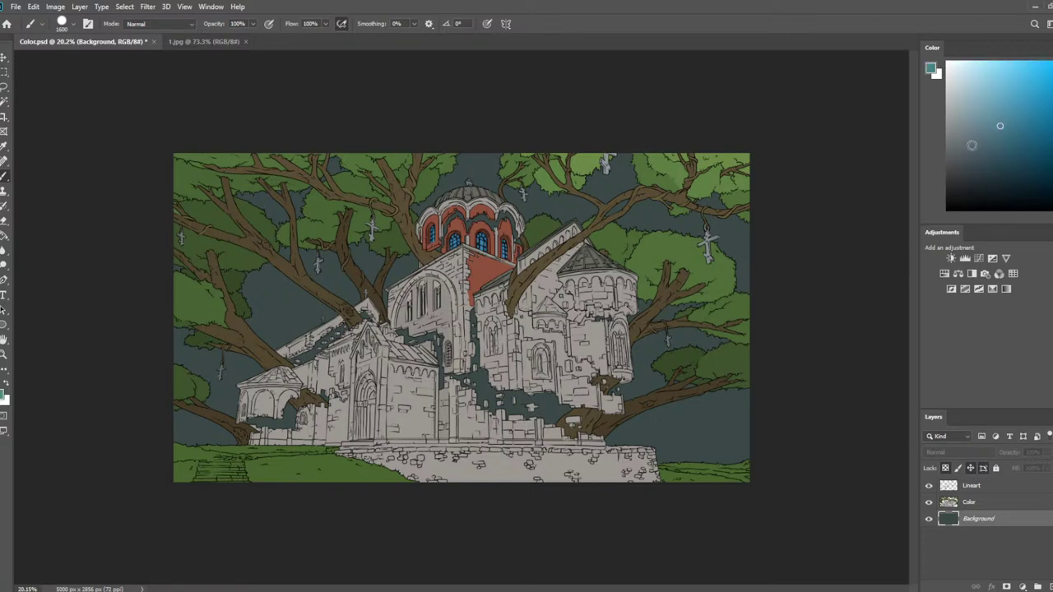
mouse_move(739, 222)
mouse_down()
mouse_move(577, 406)
mouse_move(448, 455)
mouse_move(118, 447)
mouse_move(36, 353)
mouse_move(282, 200)
mouse_move(740, 177)
mouse_up()
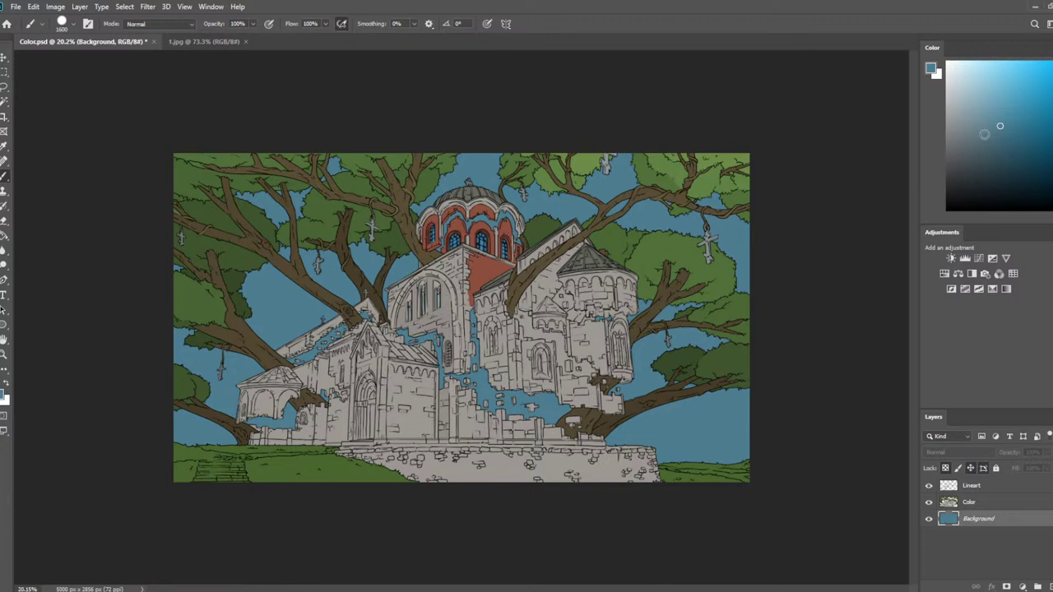
click(982, 132)
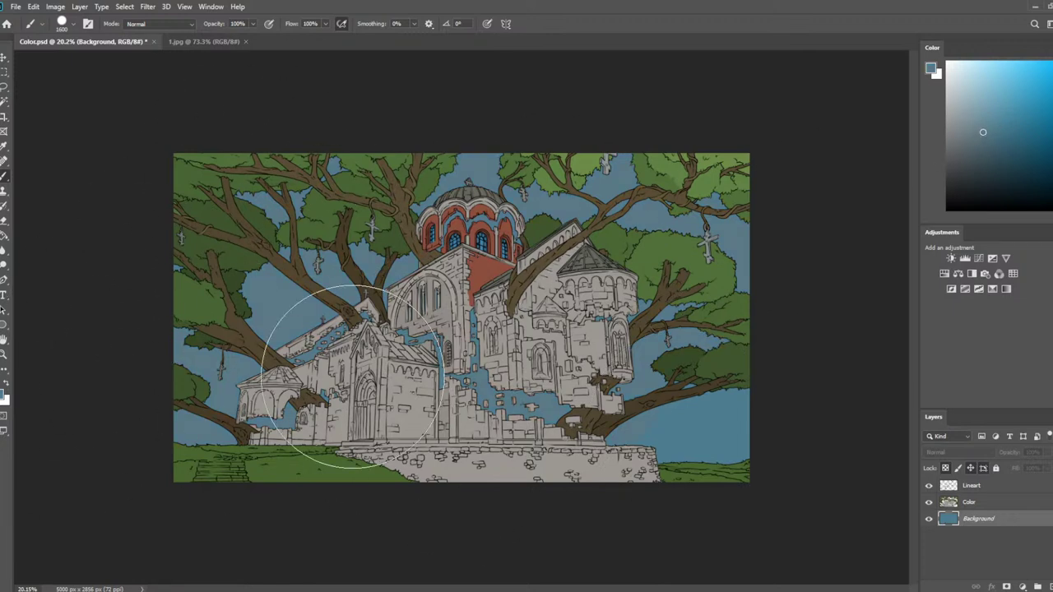
click(958, 133)
mouse_move(658, 206)
mouse_down()
mouse_move(301, 402)
mouse_move(164, 275)
mouse_move(564, 165)
mouse_up()
Repaint the entire sky background in a greyish slate blue
click(970, 152)
mouse_move(568, 286)
mouse_down()
mouse_move(394, 303)
mouse_move(122, 388)
mouse_up()
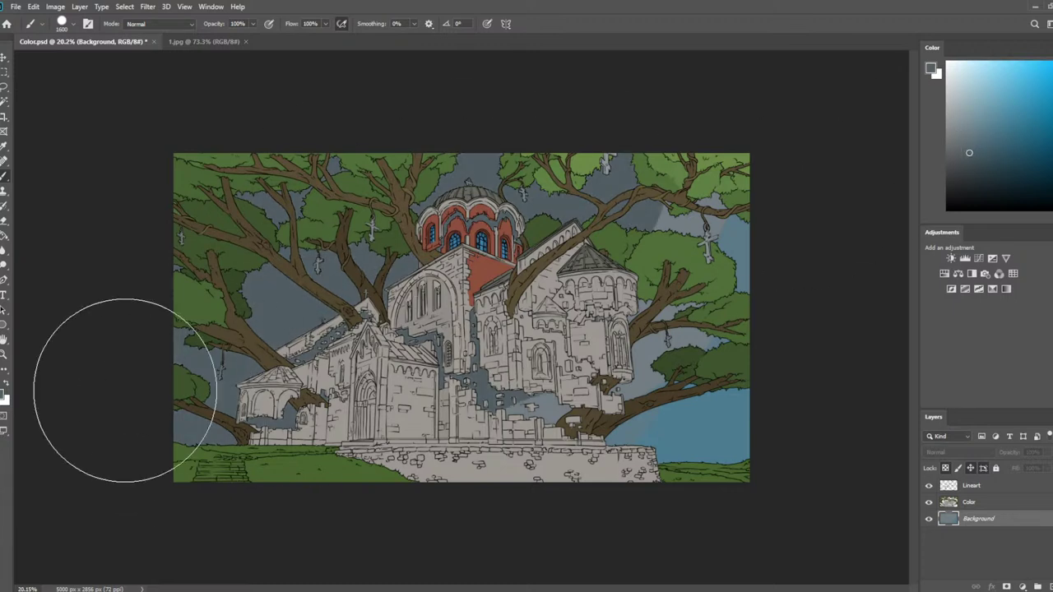
drag(706, 291, 672, 522)
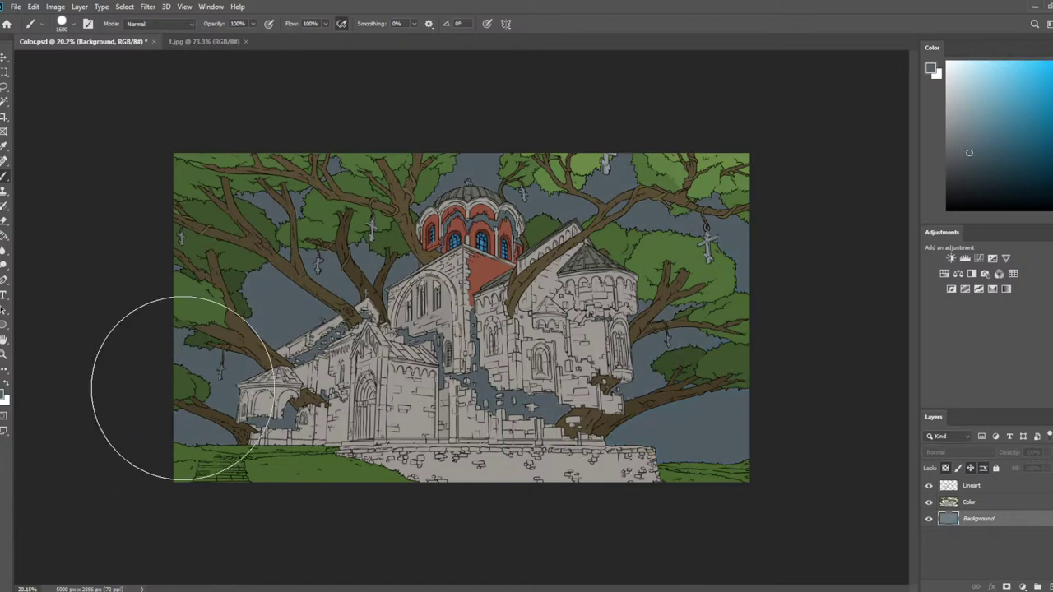
Darken the whole Background layer by painting it a deep navy blue
click(971, 177)
mouse_move(681, 405)
mouse_down()
mouse_move(619, 499)
mouse_move(549, 466)
mouse_move(487, 341)
mouse_move(376, 392)
mouse_move(306, 334)
mouse_move(277, 275)
mouse_move(320, 150)
mouse_up()
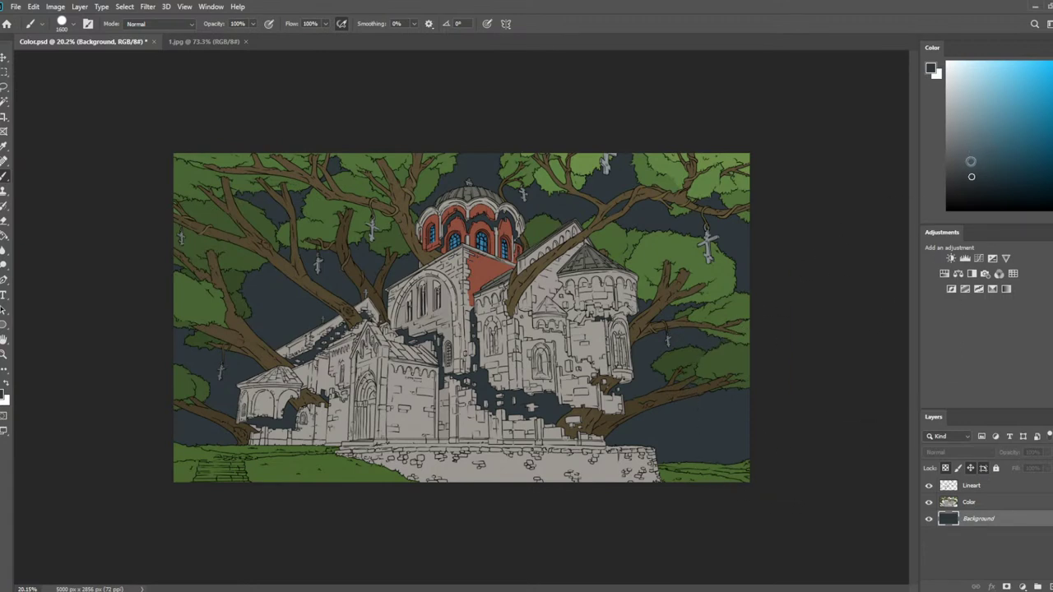
Try a slightly lighter slate blue over the entire Background layer
click(973, 159)
mouse_move(666, 395)
mouse_down()
mouse_move(632, 383)
mouse_move(661, 452)
mouse_move(763, 287)
mouse_move(748, 171)
mouse_move(606, 185)
mouse_move(512, 156)
mouse_move(292, 261)
mouse_up()
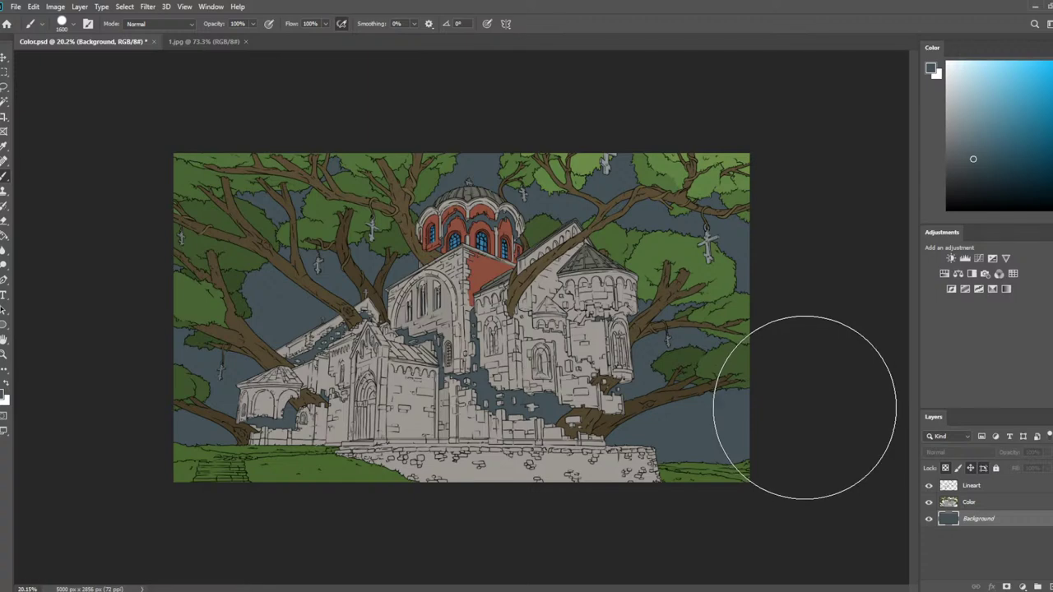
Examine the coloured church walls and roofs up close against the reference photo 1.jpg
key(l)
scroll(465, 311, up, 2)
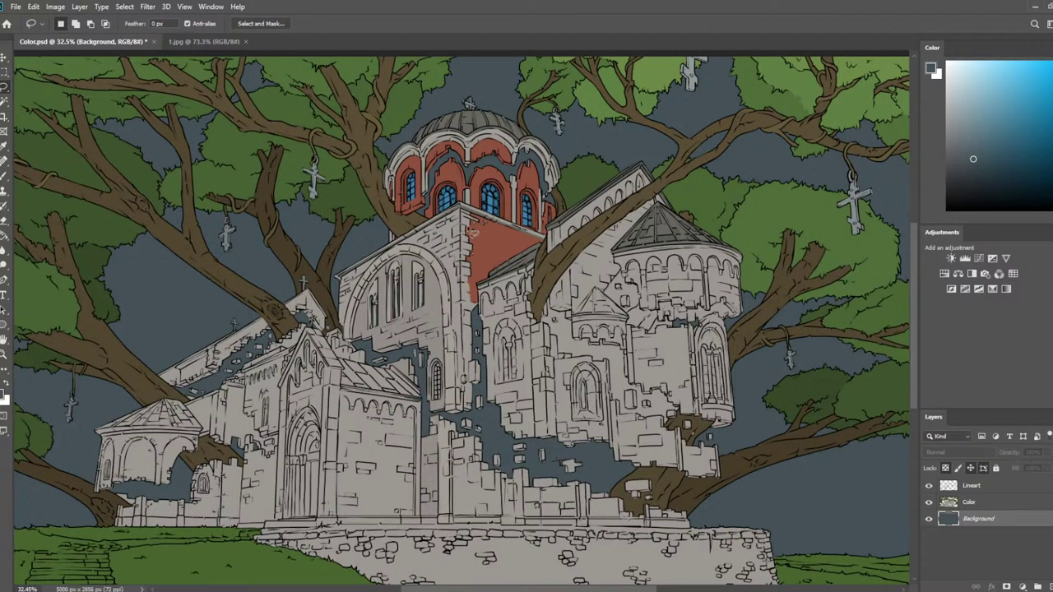
scroll(413, 260, up, 3)
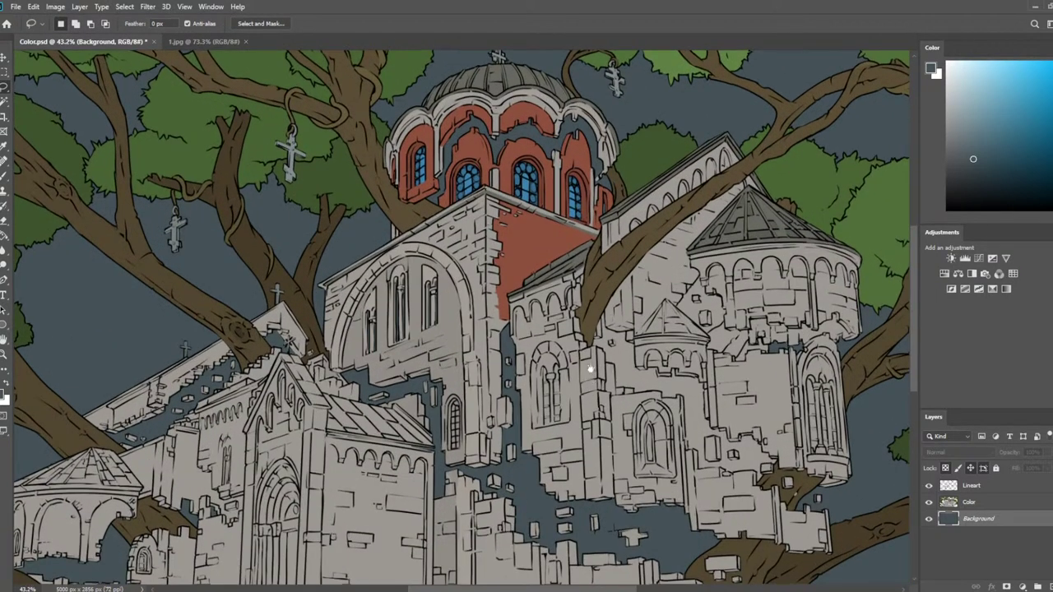
drag(589, 370, 835, 212)
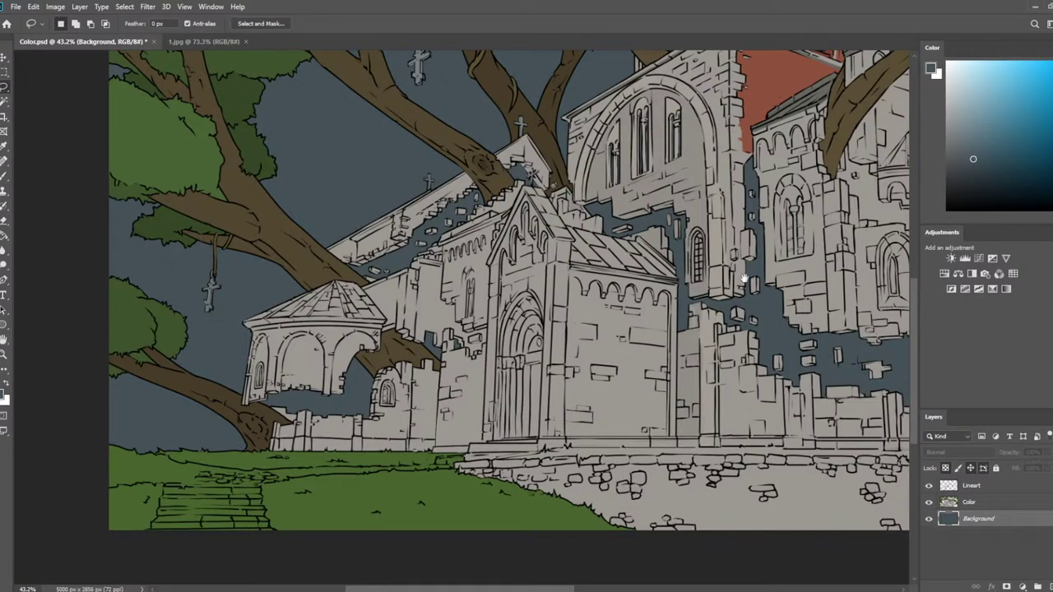
drag(743, 280, 250, 320)
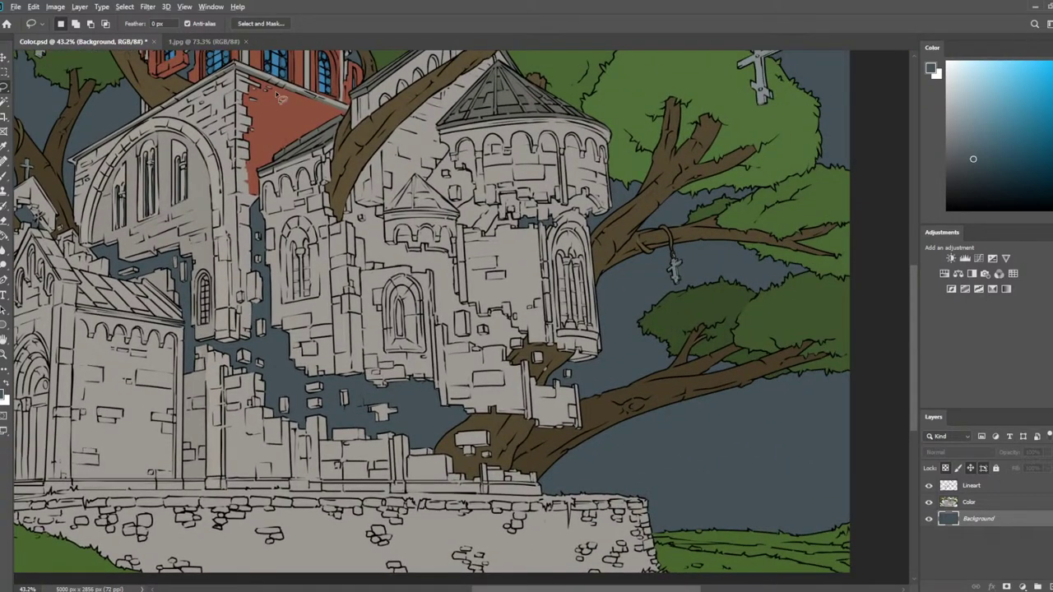
click(200, 42)
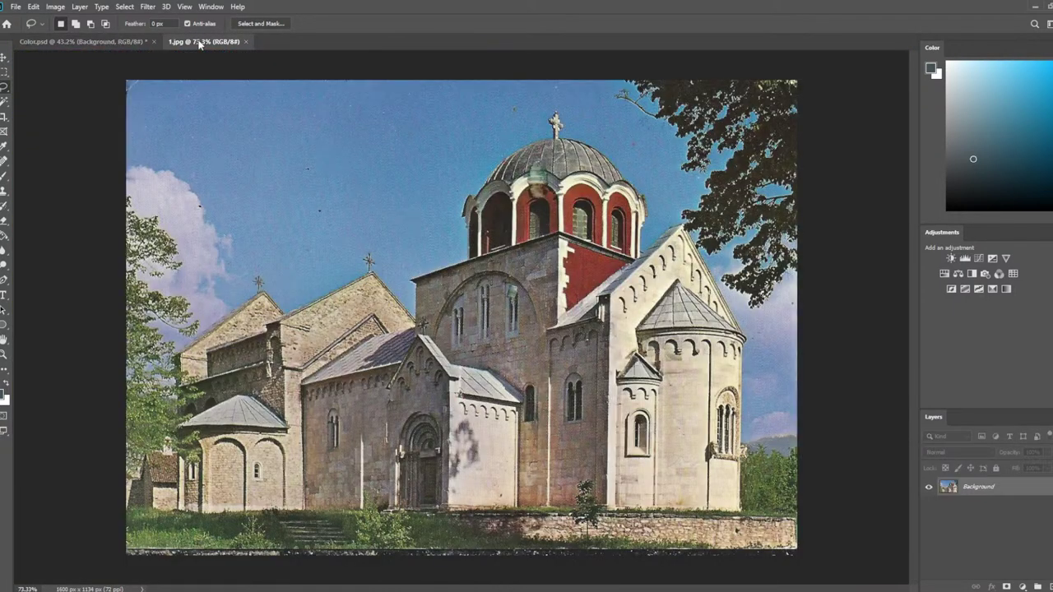
click(115, 43)
scroll(502, 444, down, 3)
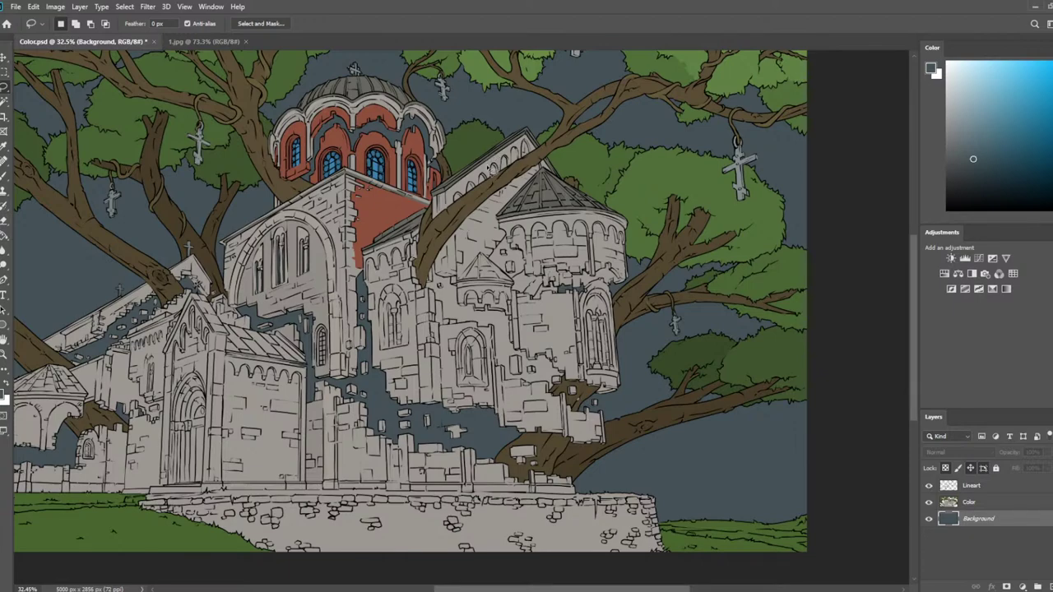
scroll(311, 266, up, 3)
Sample the grey of the recessed wall inside the large arch, and the lighter stone colour of the arch itself
key(i)
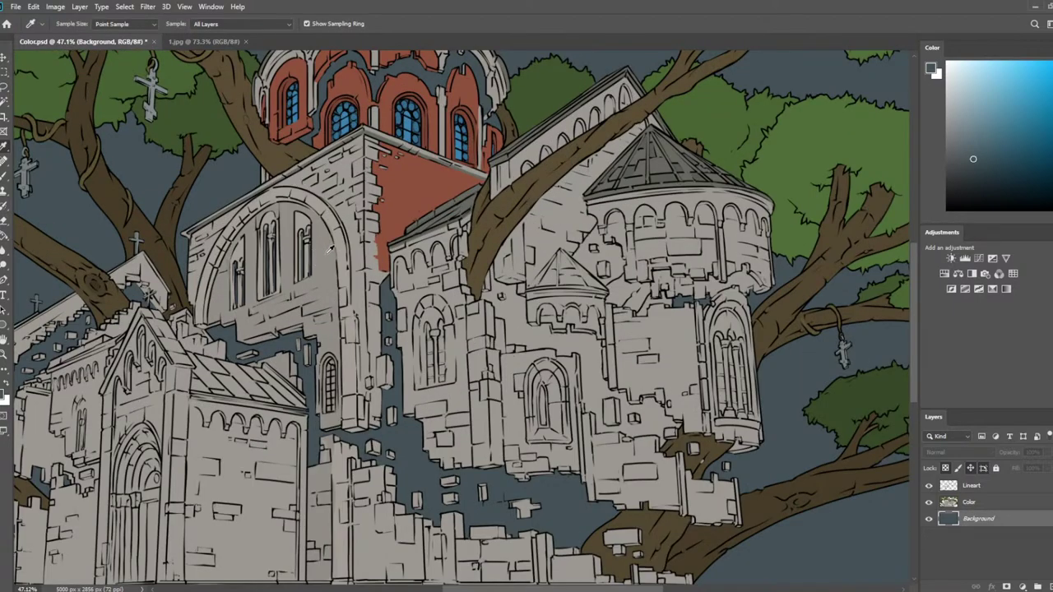
click(327, 252)
scroll(532, 235, down, 3)
scroll(638, 224, up, 3)
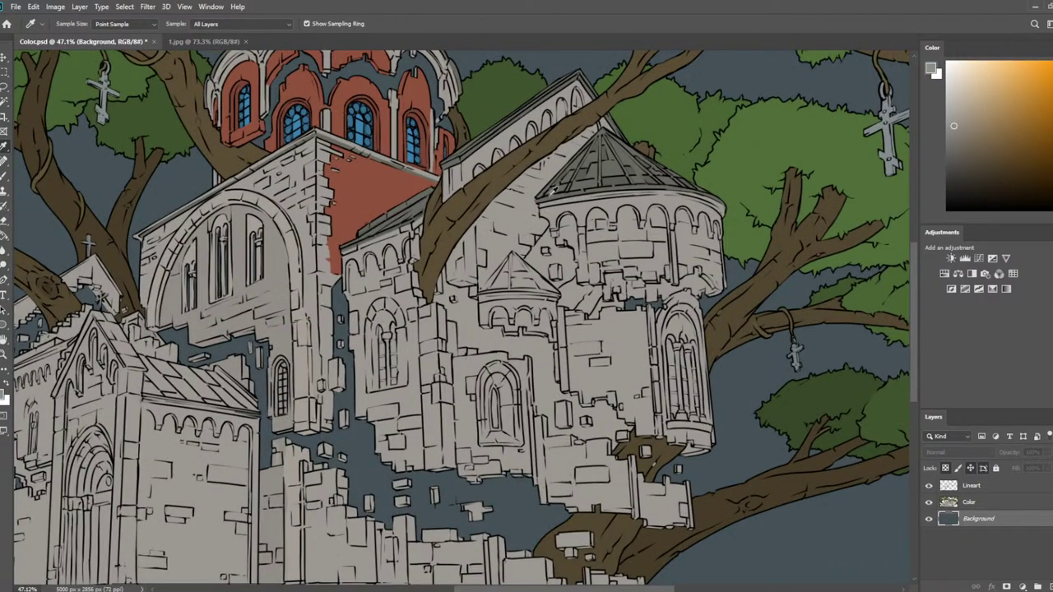
drag(474, 178, 497, 237)
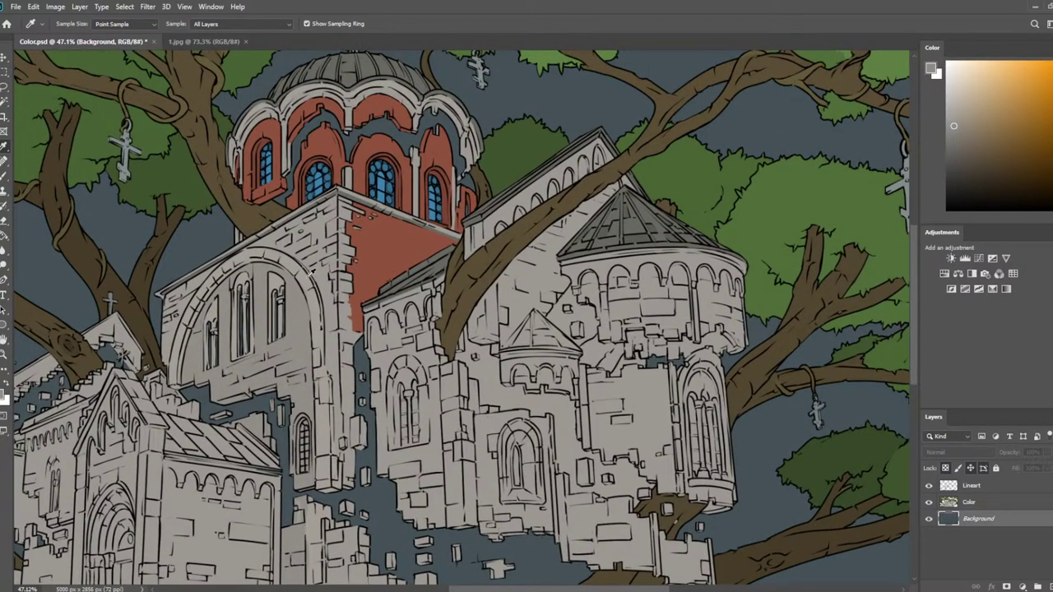
click(311, 275)
Reduce the Brush to 15 px and resample the light stone colour at the large arch
scroll(664, 296, up, 3)
key(b)
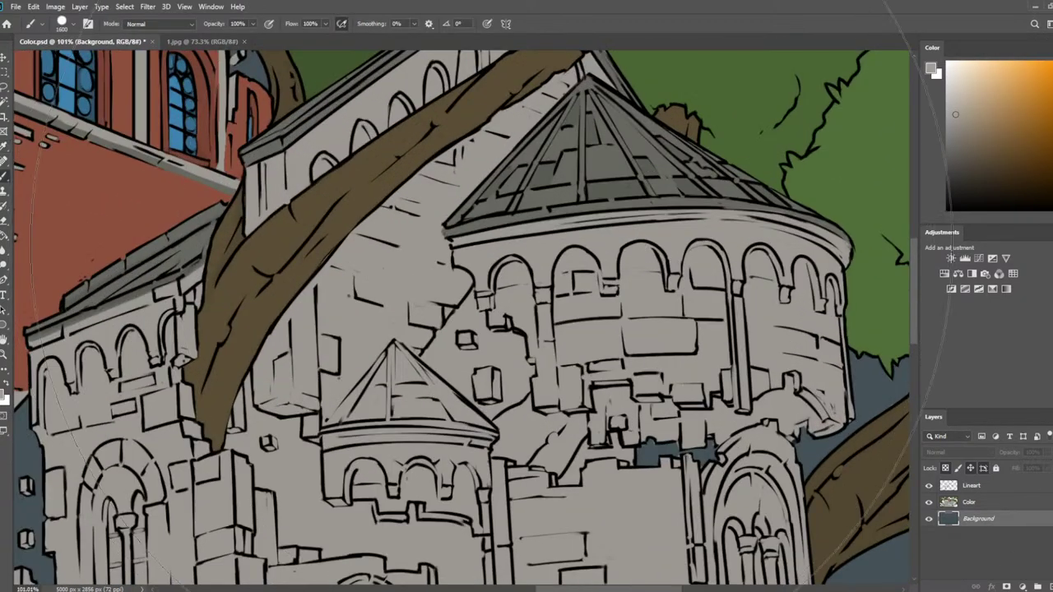
key(bracketleft)
key(bracketleft)
key(bracketleft)
key(bracketleft)
key(bracketleft)
key(bracketleft)
key(bracketleft)
key(bracketleft)
key(bracketleft)
key(bracketleft)
key(bracketleft)
key(bracketleft)
key(bracketleft)
key(bracketleft)
key(bracketleft)
key(bracketleft)
key(bracketleft)
key(bracketleft)
key(bracketleft)
key(bracketleft)
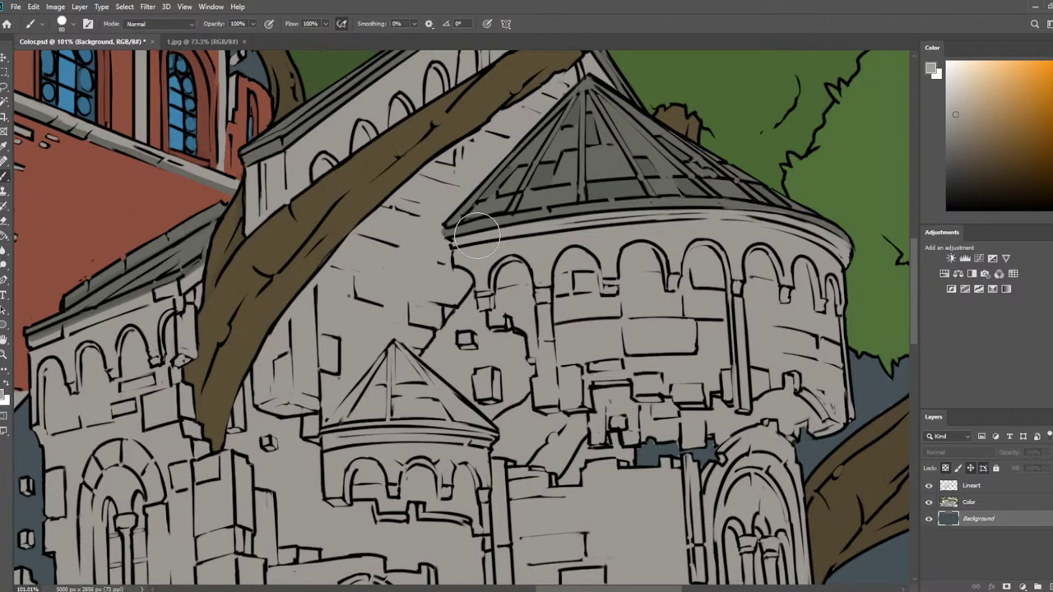
key(bracketleft)
key(bracketleft)
key(bracketleft)
key(bracketleft)
key(bracketleft)
key(bracketleft)
drag(123, 209, 722, 187)
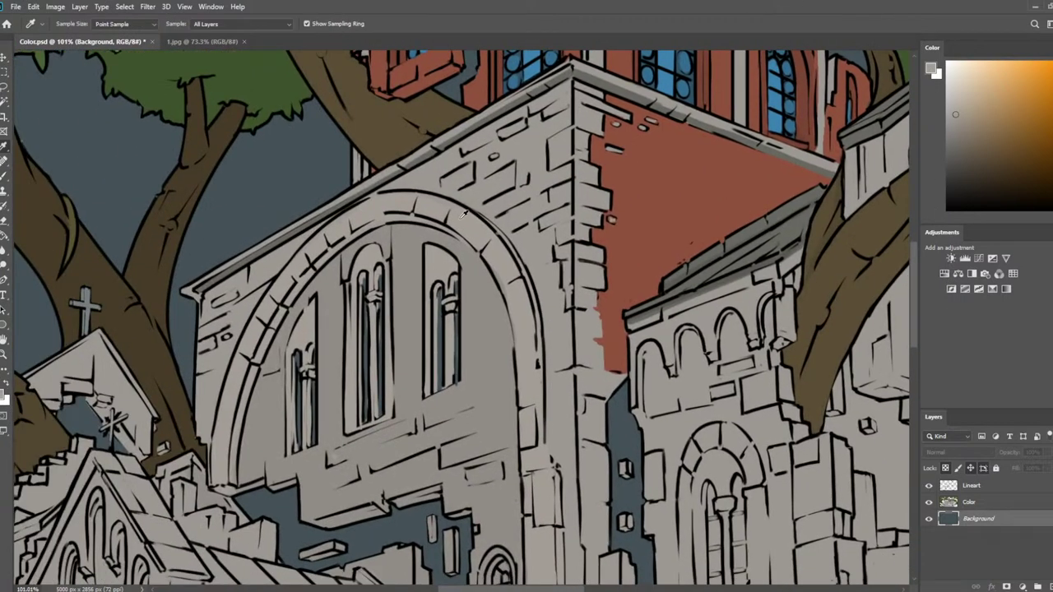
alt+click(469, 227)
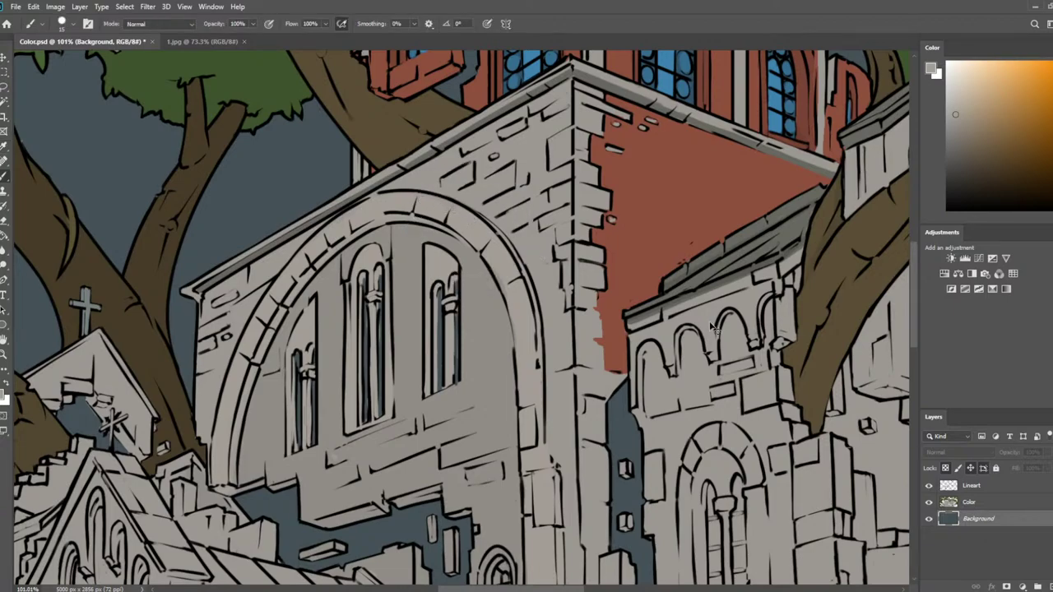
Compare the last two sky shades by undoing and redoing the repaint, and go back to the darker navy
scroll(718, 316, down, 10)
key(ctrl+z)
key(ctrl+shift+z)
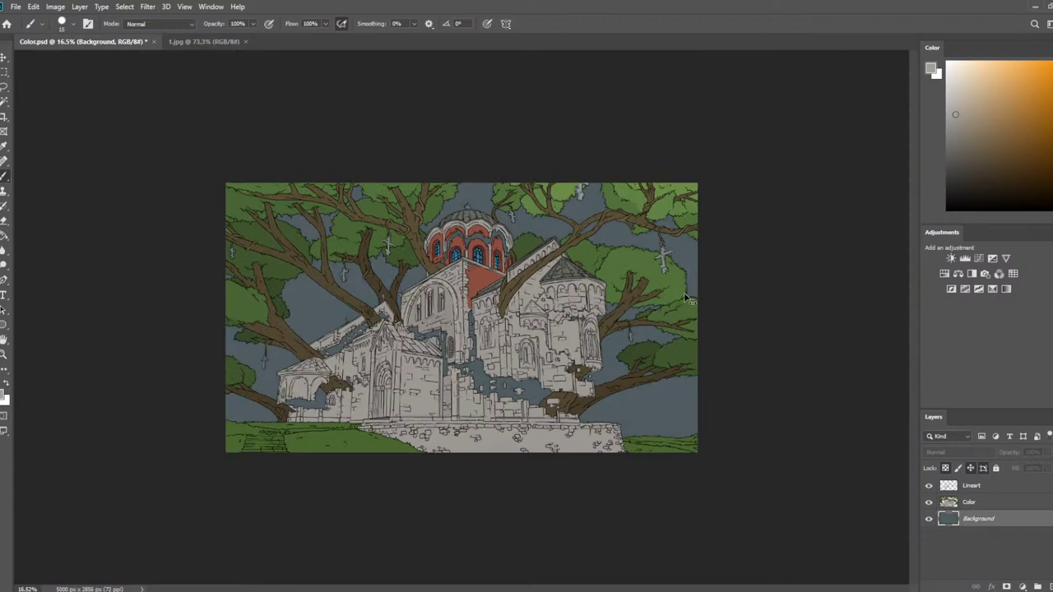
key(ctrl+z)
key(ctrl+shift+z)
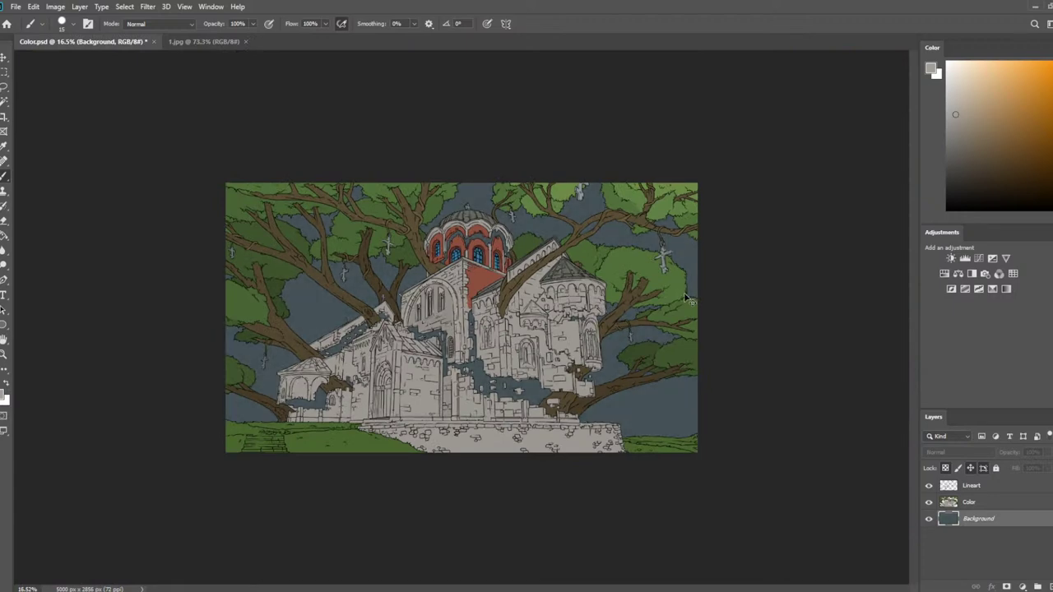
key(ctrl+z)
key(ctrl+shift+z)
key(ctrl+z)
Make the Color layer active and ready the Brush for the stone walls around the round tower
scroll(540, 362, up, 4)
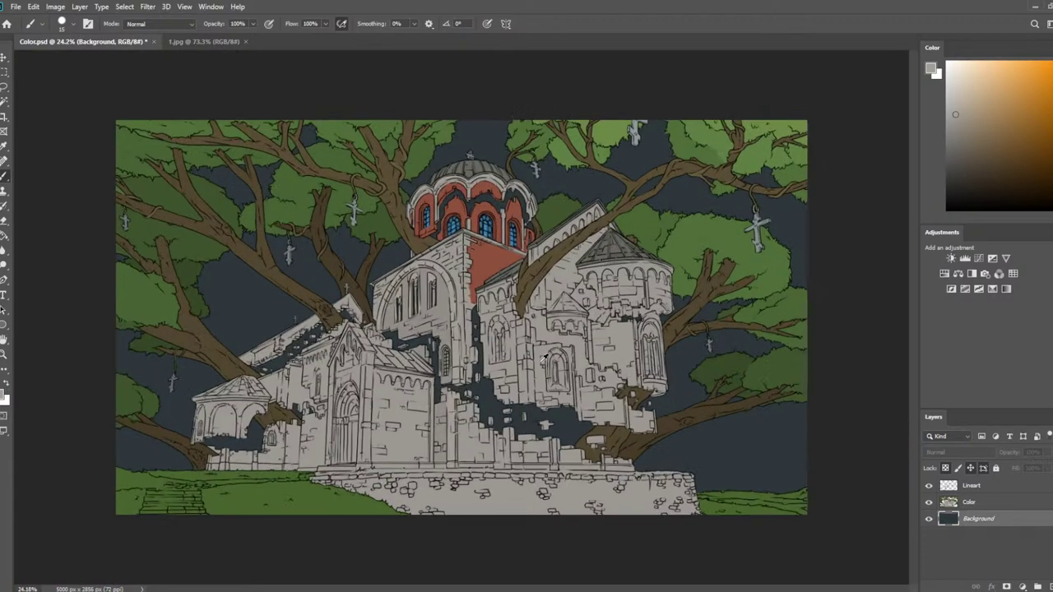
scroll(543, 359, up, 1)
scroll(487, 367, up, 2)
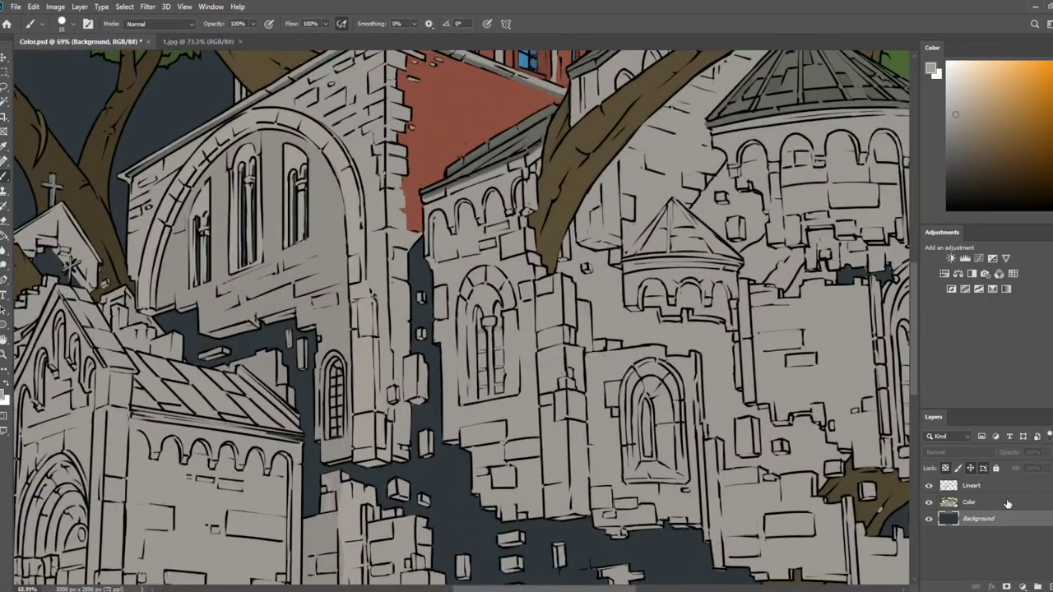
click(1007, 503)
key(i)
key(b)
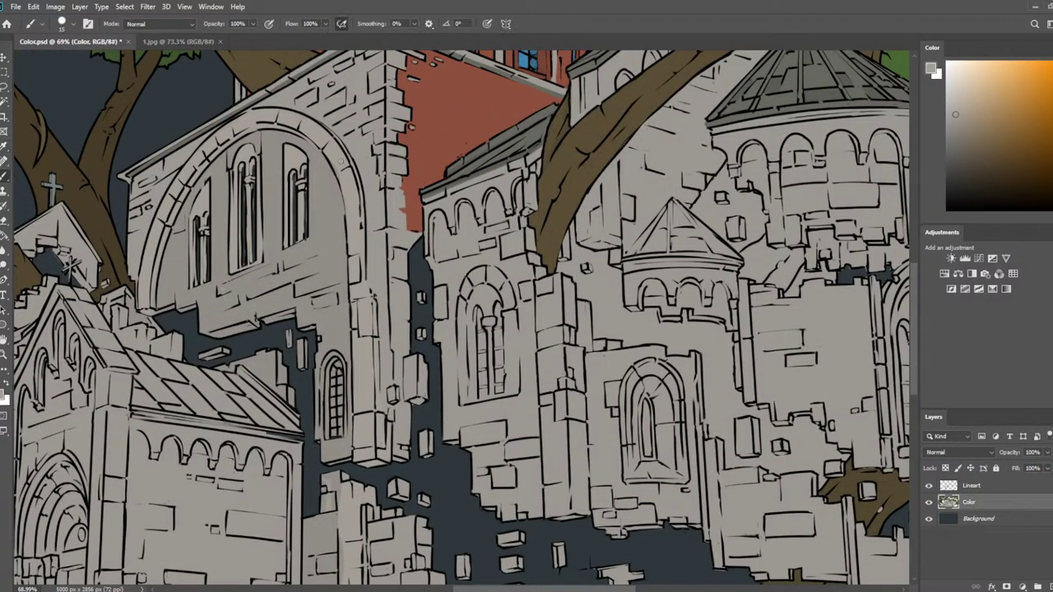
drag(692, 227, 514, 213)
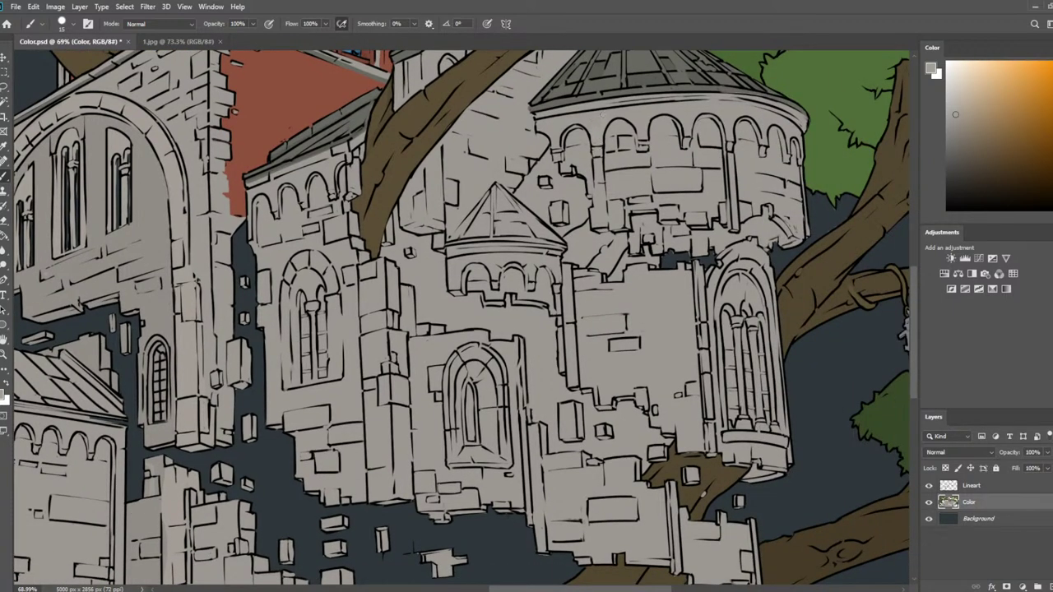
scroll(598, 110, up, 3)
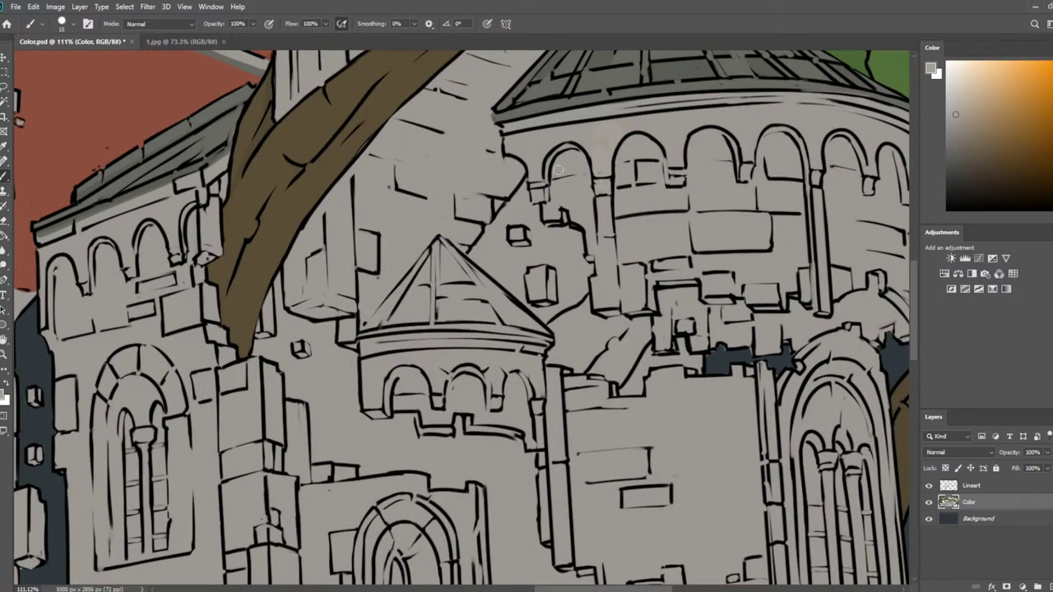
key(w)
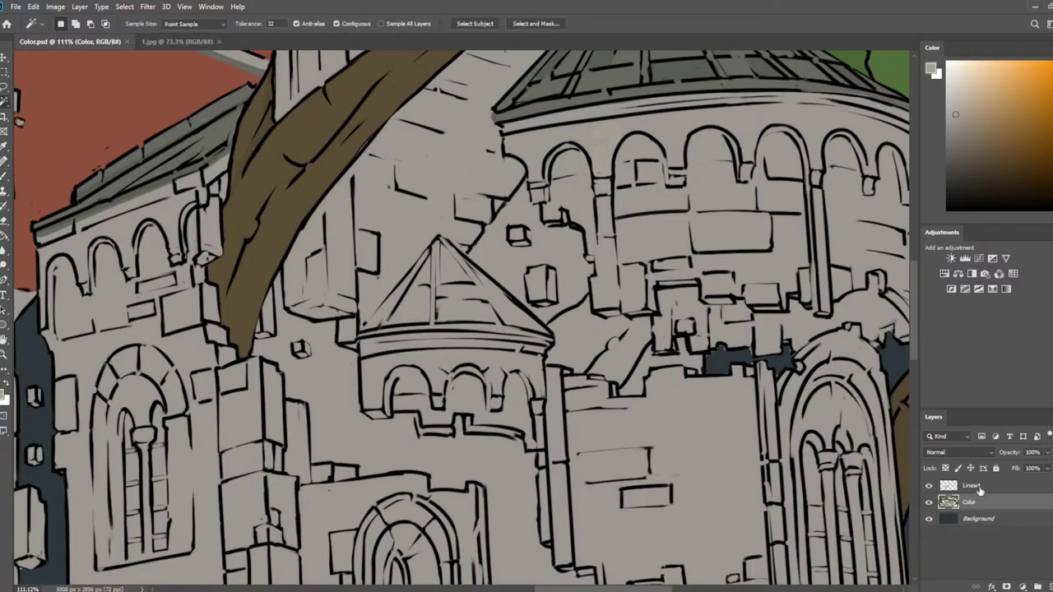
key(alt+bracketright)
click(749, 120)
drag(749, 120, 619, 171)
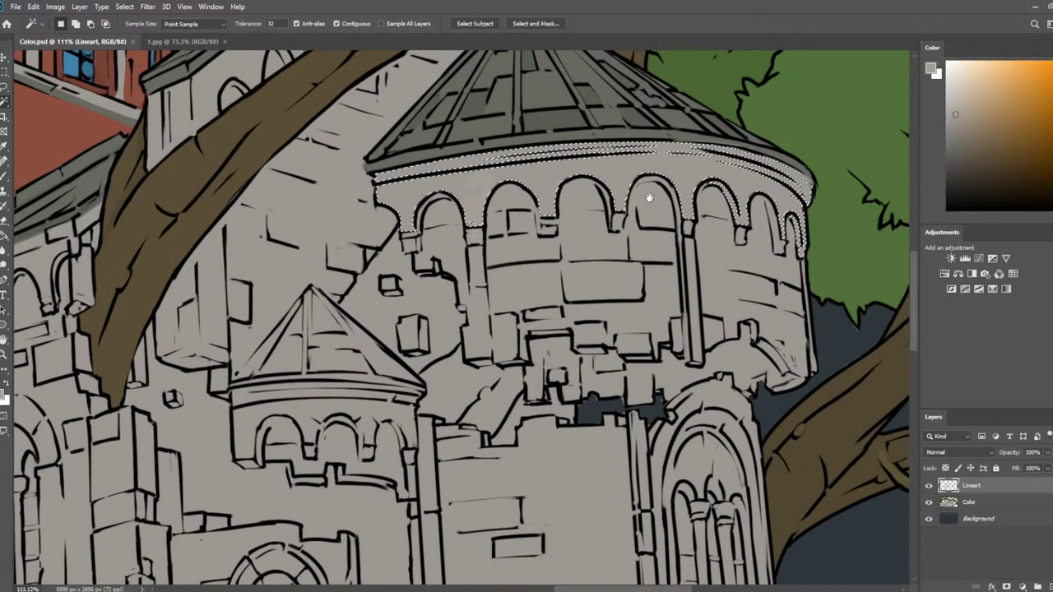
key(ctrl+d)
On the Color layer, touch up the round tower's outer edge with sampled foliage green, and resample the wall's light stone colour
key(b)
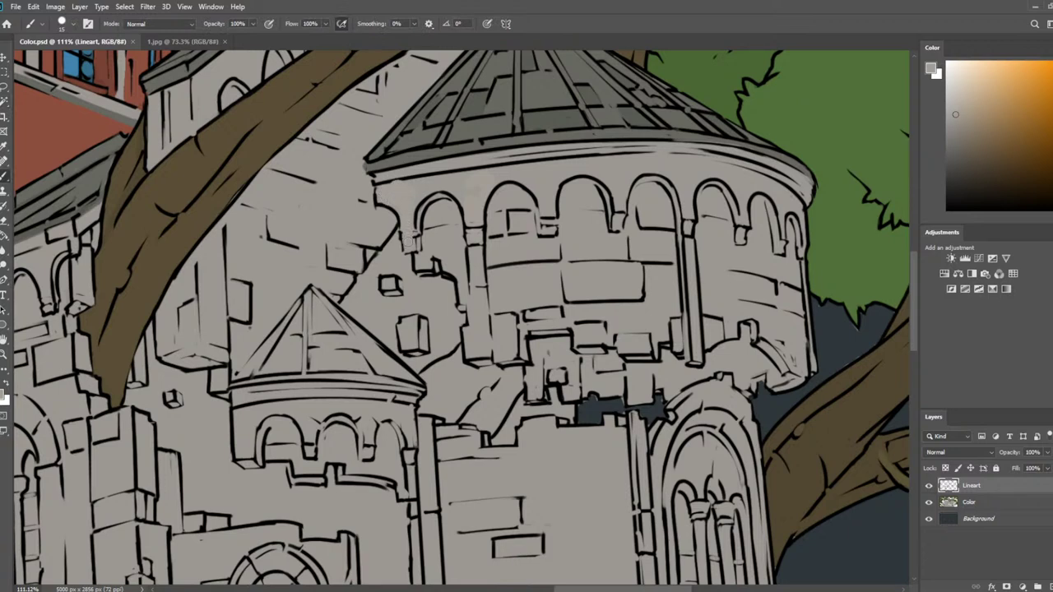
drag(416, 234, 404, 244)
click(969, 503)
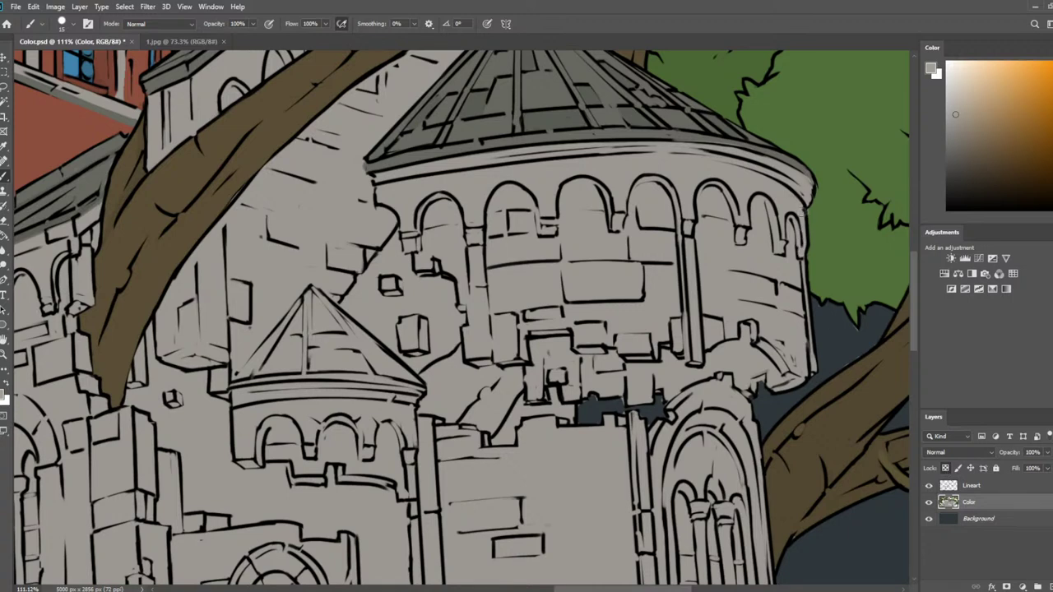
alt+click(819, 212)
drag(810, 221, 809, 234)
alt+click(795, 205)
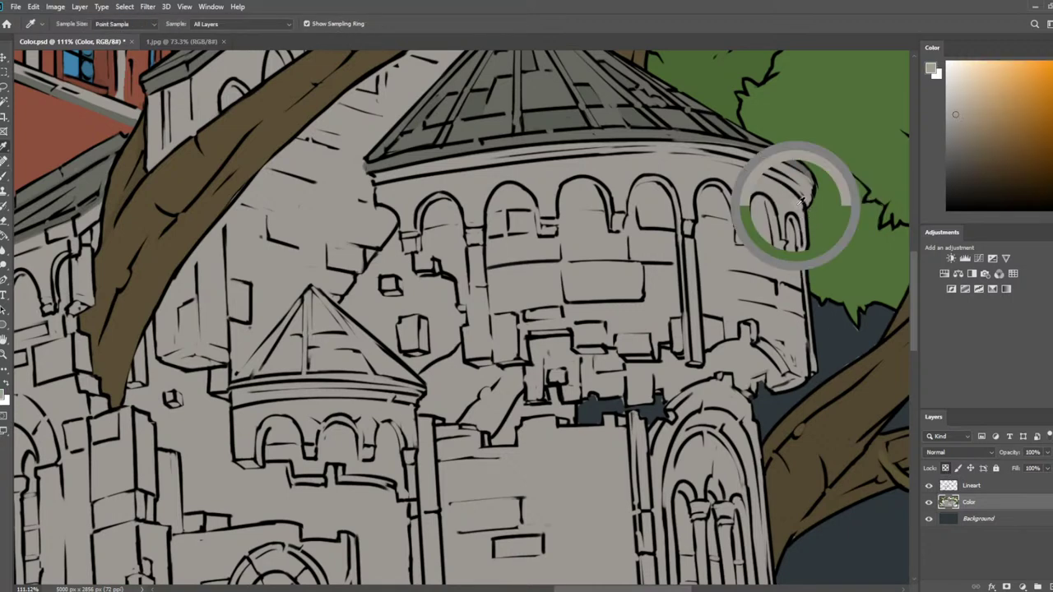
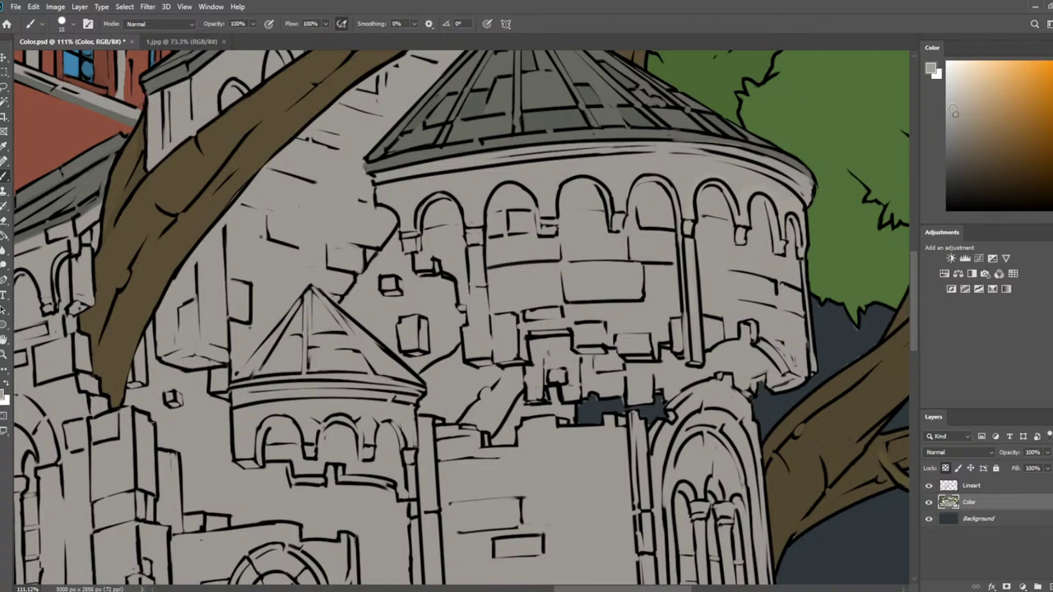
Pick a slightly lighter grey and try it on the round tower's slim column and the outer arches beside it
click(957, 106)
drag(684, 179, 688, 230)
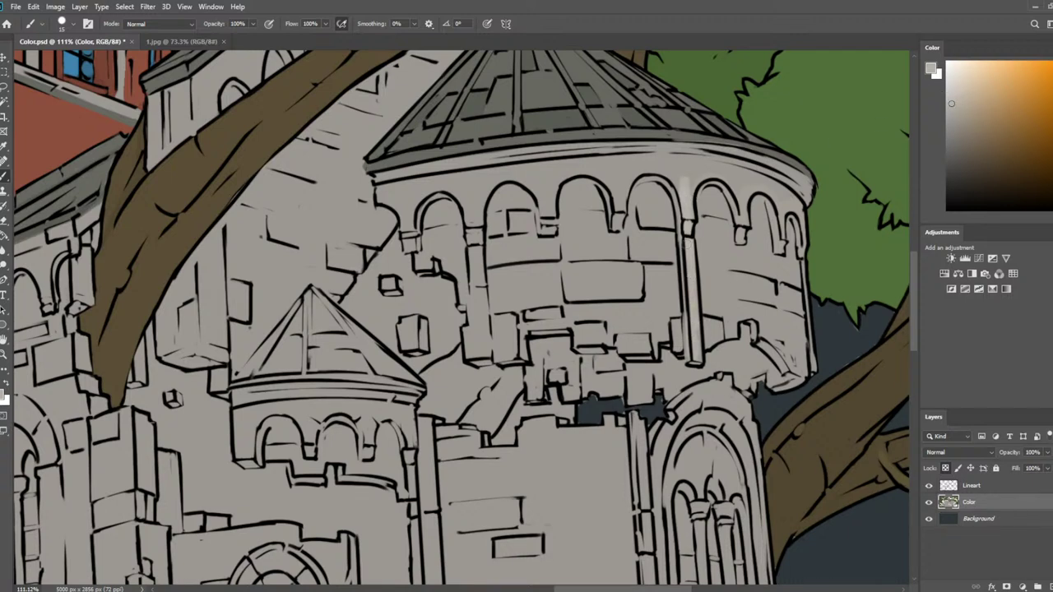
drag(682, 176, 683, 275)
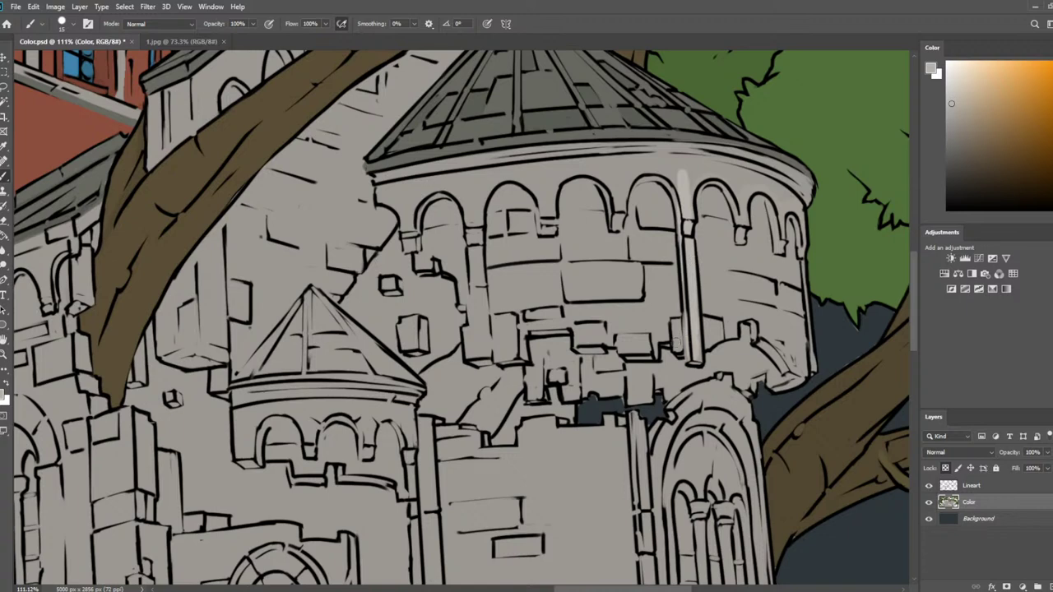
mouse_move(692, 213)
mouse_down()
mouse_move(701, 176)
mouse_move(728, 178)
mouse_move(740, 237)
mouse_move(750, 178)
mouse_move(773, 191)
mouse_move(780, 253)
mouse_move(784, 201)
mouse_move(802, 251)
mouse_up()
drag(799, 193, 805, 198)
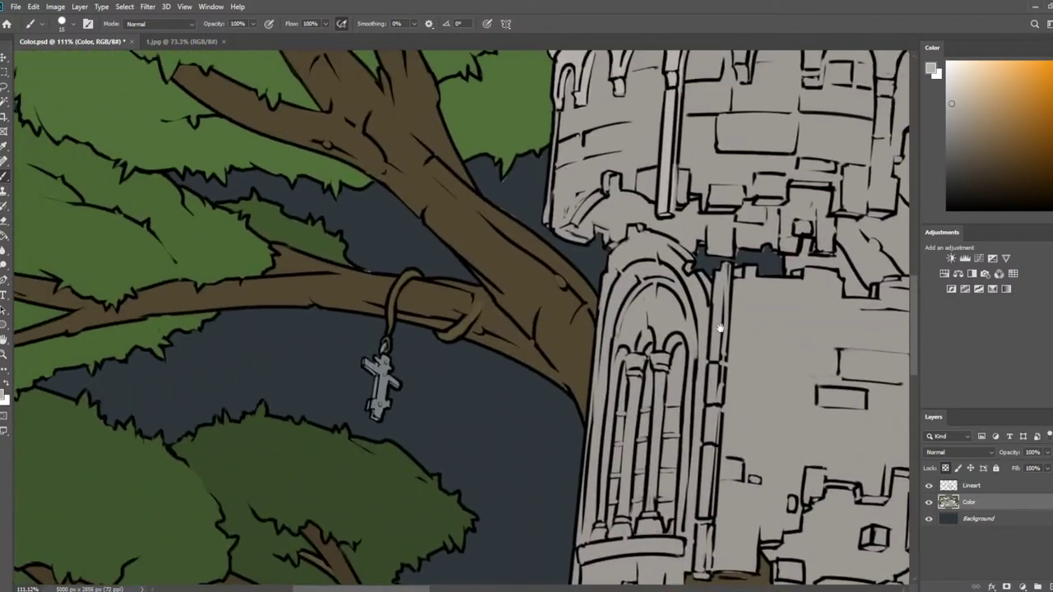
Extend the lighter grey along the band above the round tower's arches, just below the conical roof
drag(720, 328, 786, 402)
drag(669, 231, 759, 298)
drag(700, 270, 632, 268)
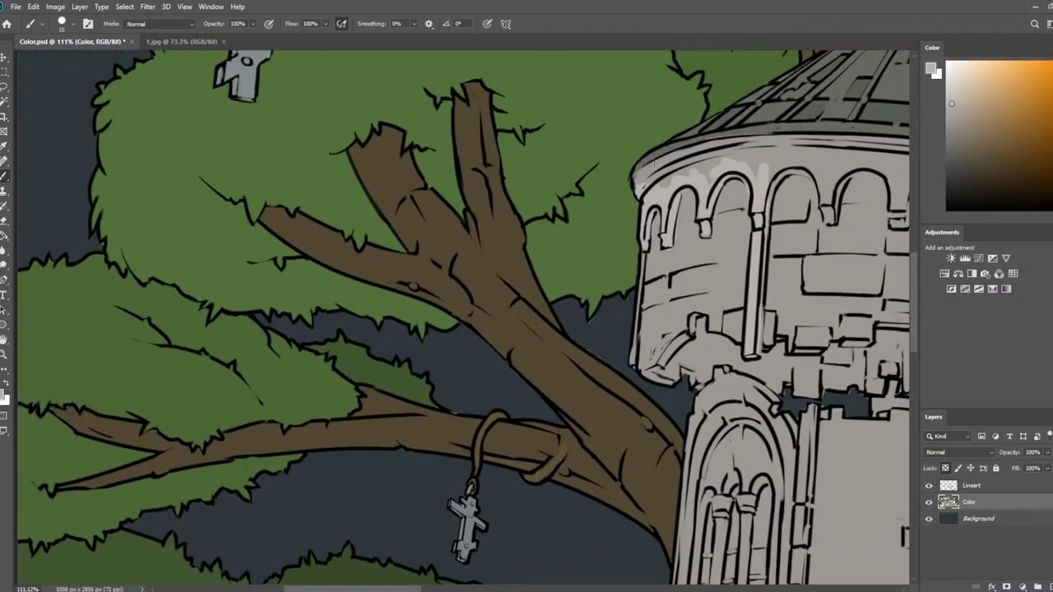
mouse_move(639, 179)
mouse_down()
mouse_move(673, 164)
mouse_move(656, 167)
mouse_move(655, 179)
mouse_move(714, 169)
mouse_move(671, 179)
mouse_up()
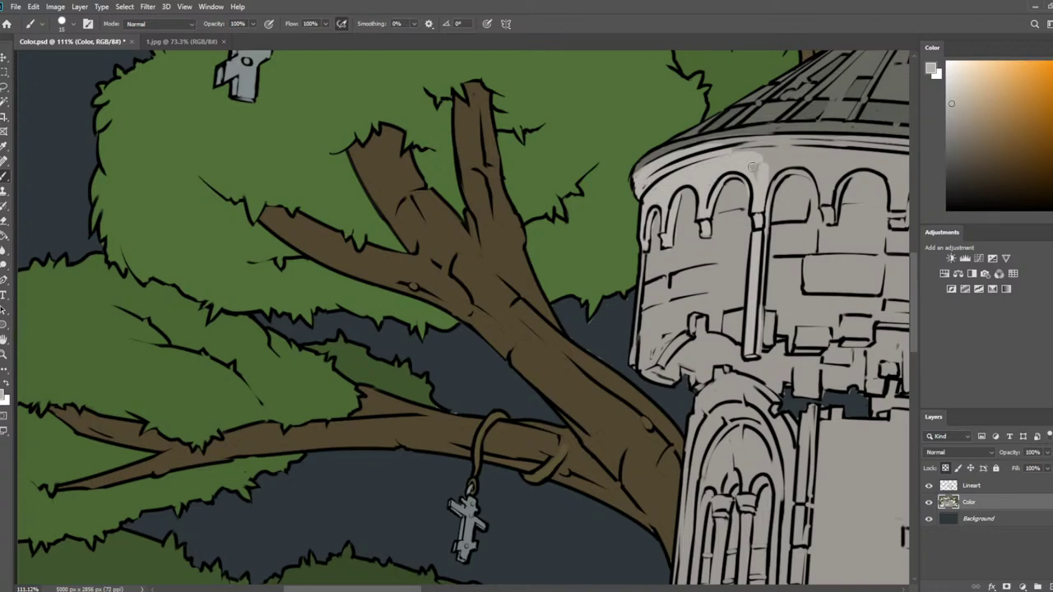
mouse_move(753, 166)
mouse_down()
mouse_move(728, 151)
mouse_move(748, 145)
mouse_move(294, 167)
mouse_up()
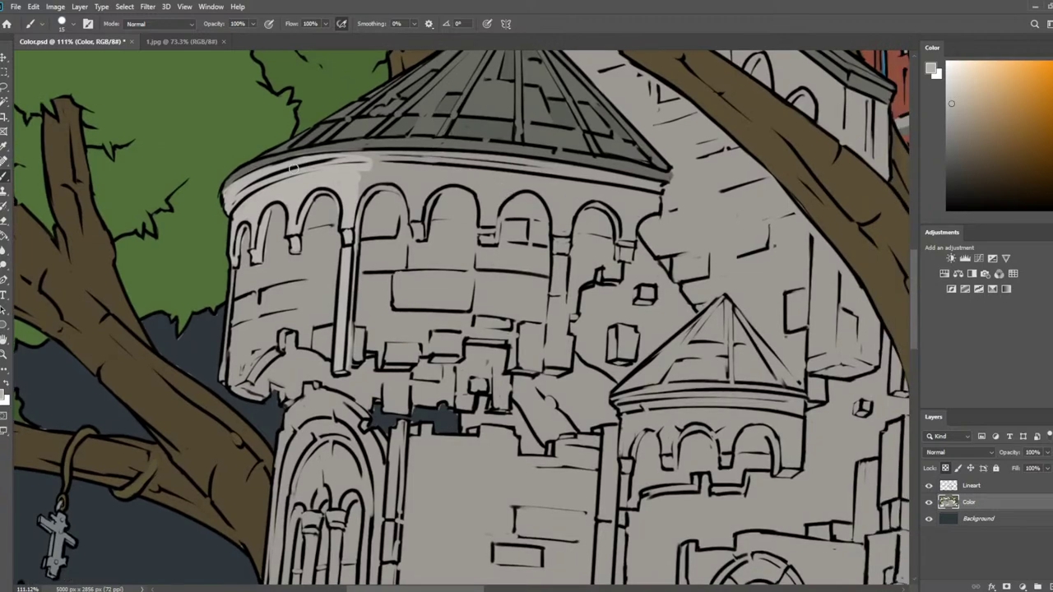
mouse_move(363, 167)
mouse_down()
mouse_move(393, 164)
mouse_move(342, 159)
mouse_move(434, 166)
mouse_move(365, 157)
mouse_move(407, 171)
mouse_up()
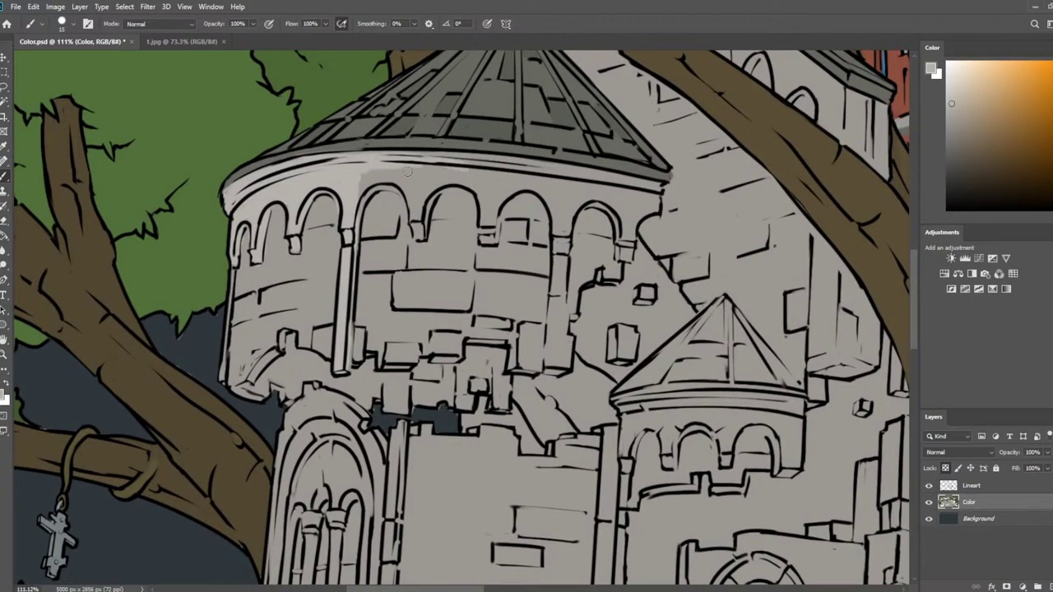
Choose a slightly darker light grey and repaint the round tower's slim column and part of the band above the arches
key(ctrl+0)
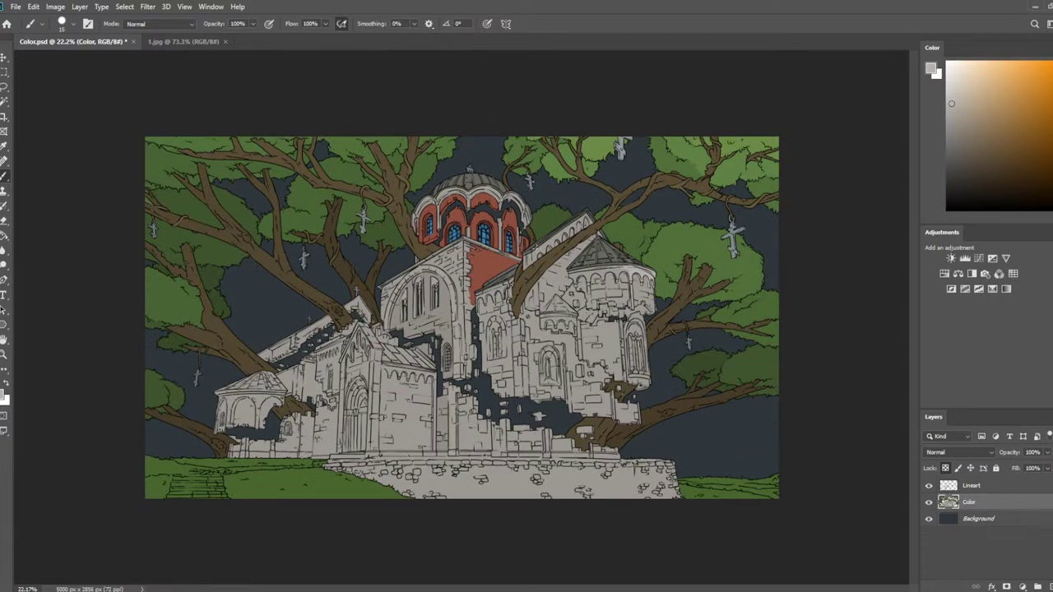
scroll(724, 285, up, 17)
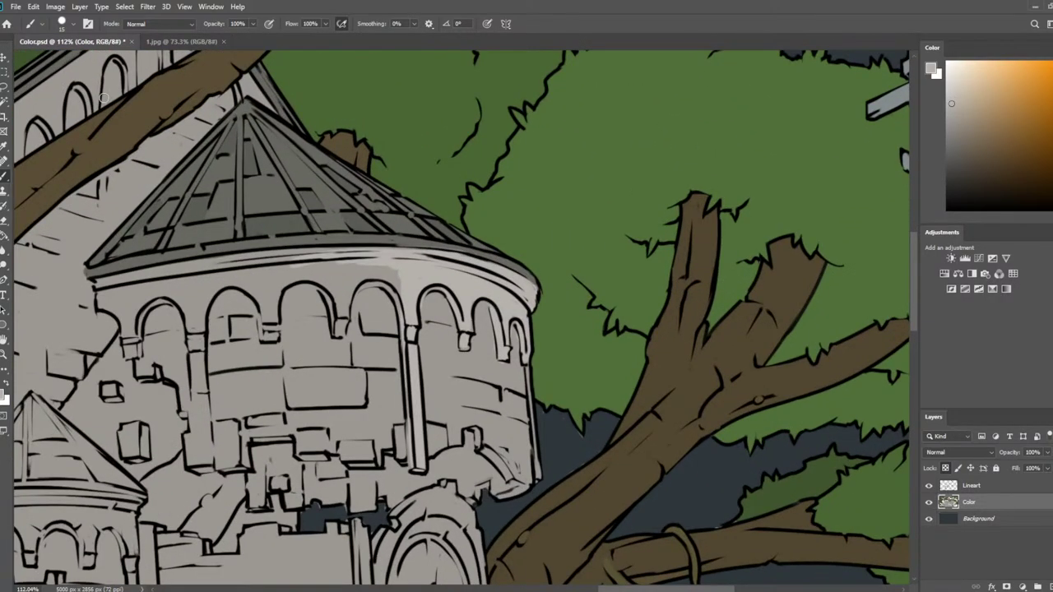
drag(453, 298, 602, 271)
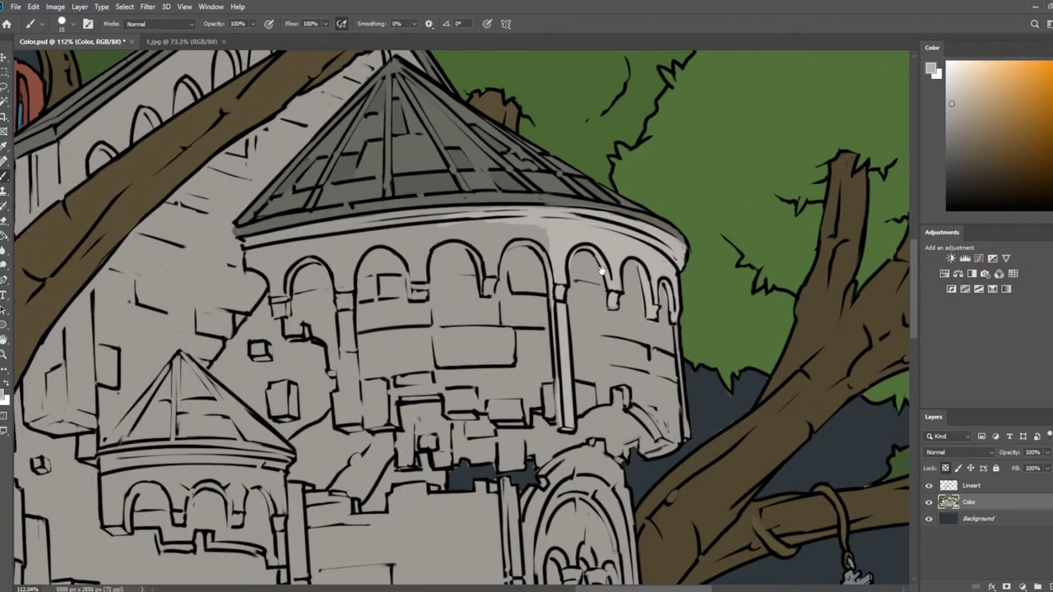
key(i)
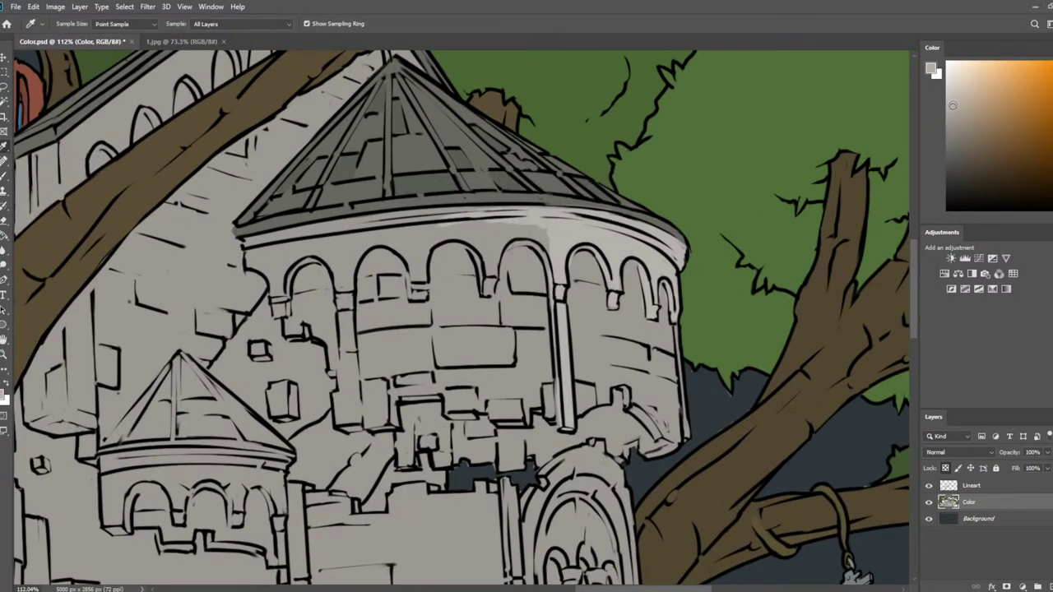
key(b)
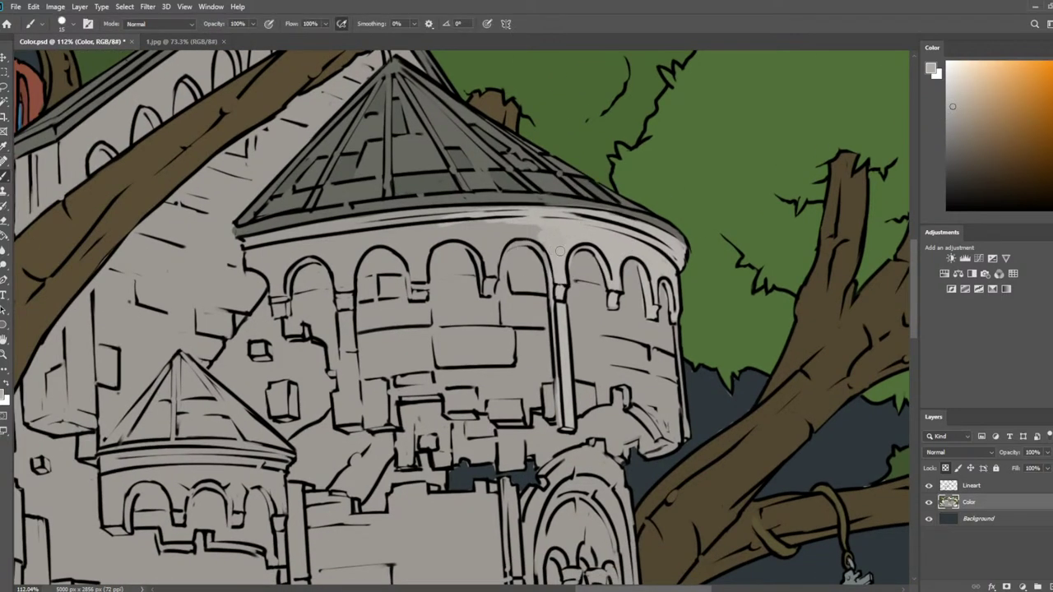
click(955, 110)
key(i)
click(528, 225)
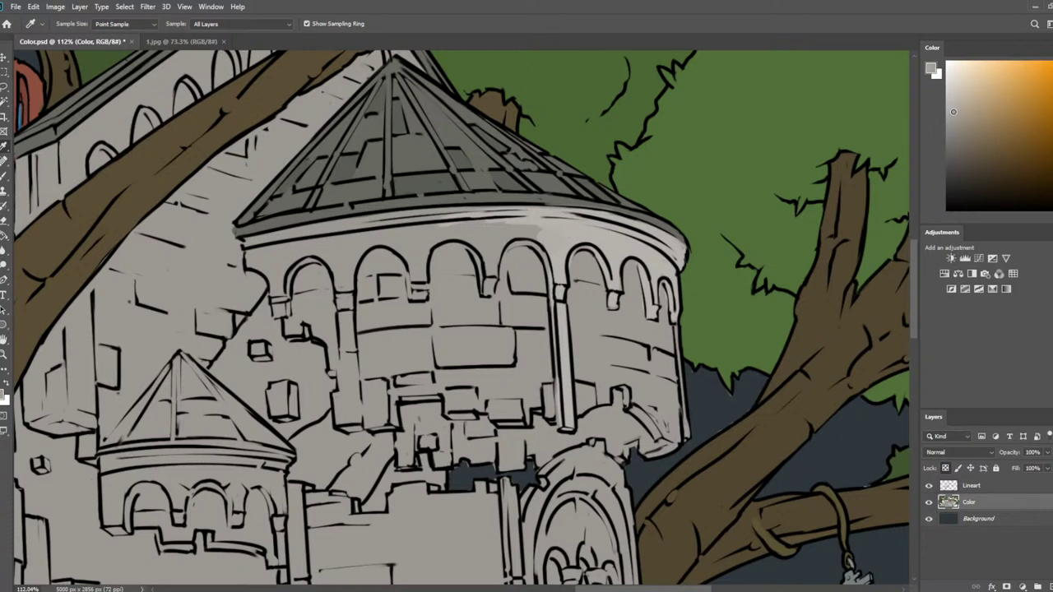
key(b)
drag(551, 249, 566, 424)
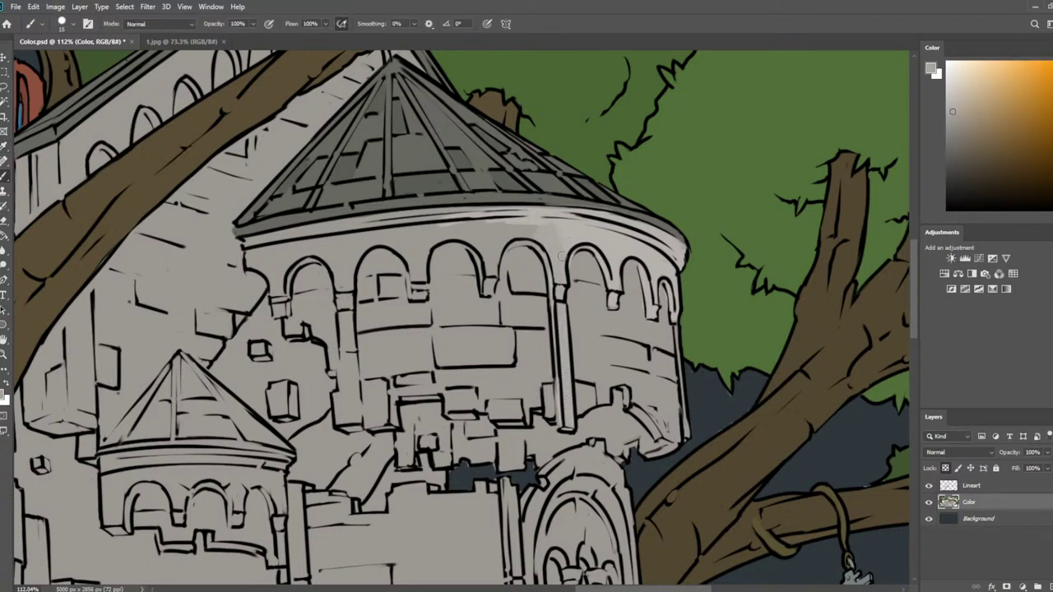
mouse_move(468, 226)
mouse_down()
mouse_move(554, 228)
mouse_move(533, 217)
mouse_move(626, 234)
mouse_up()
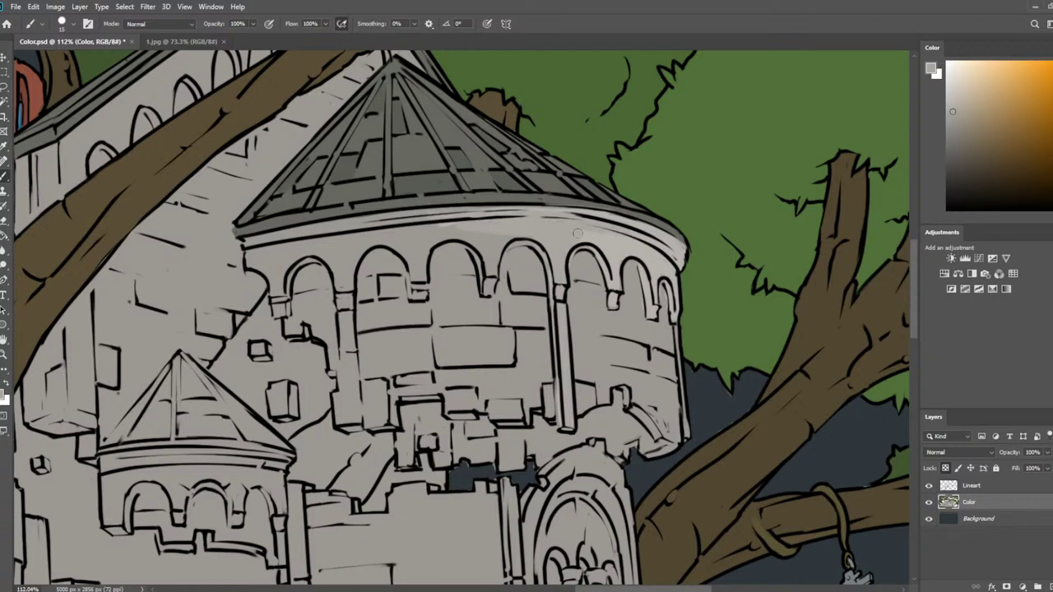
Select the round tower's arcade band from the Lineart layer with the Magic Wand, and make the Color layer active
key(w)
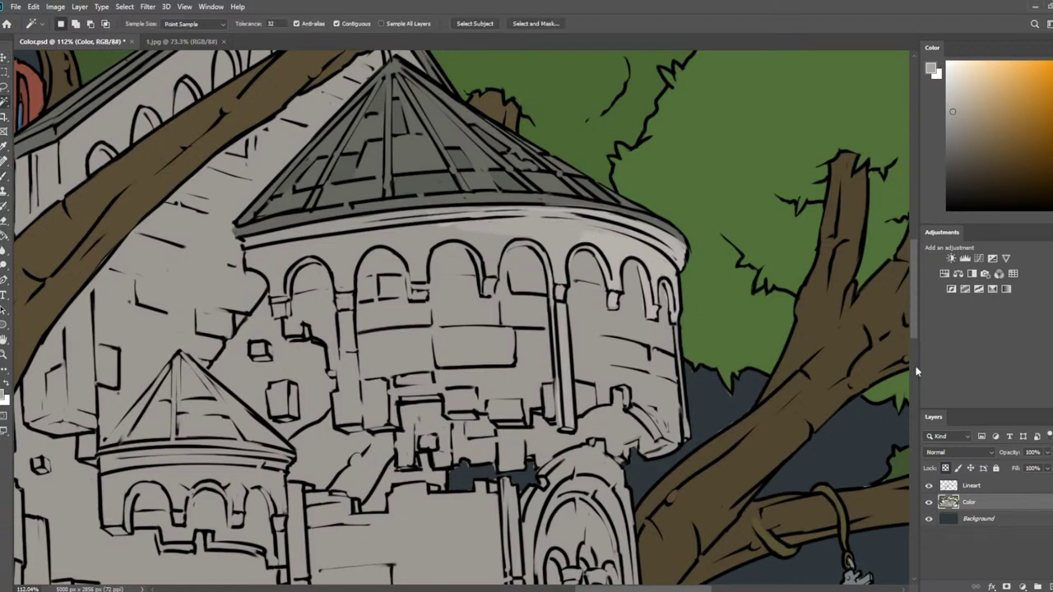
click(978, 485)
click(421, 234)
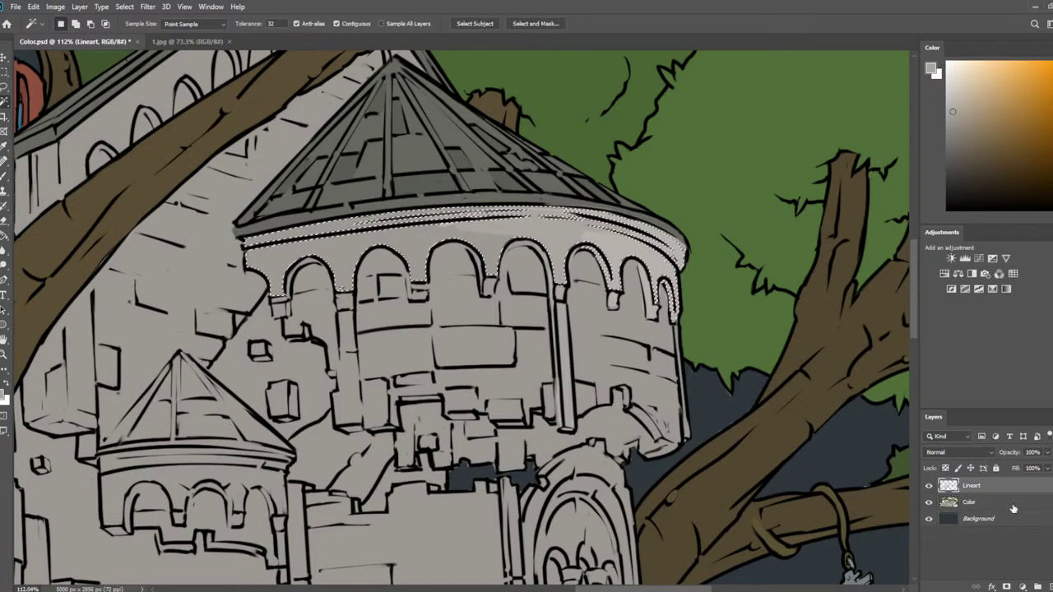
key(alt+bracketleft)
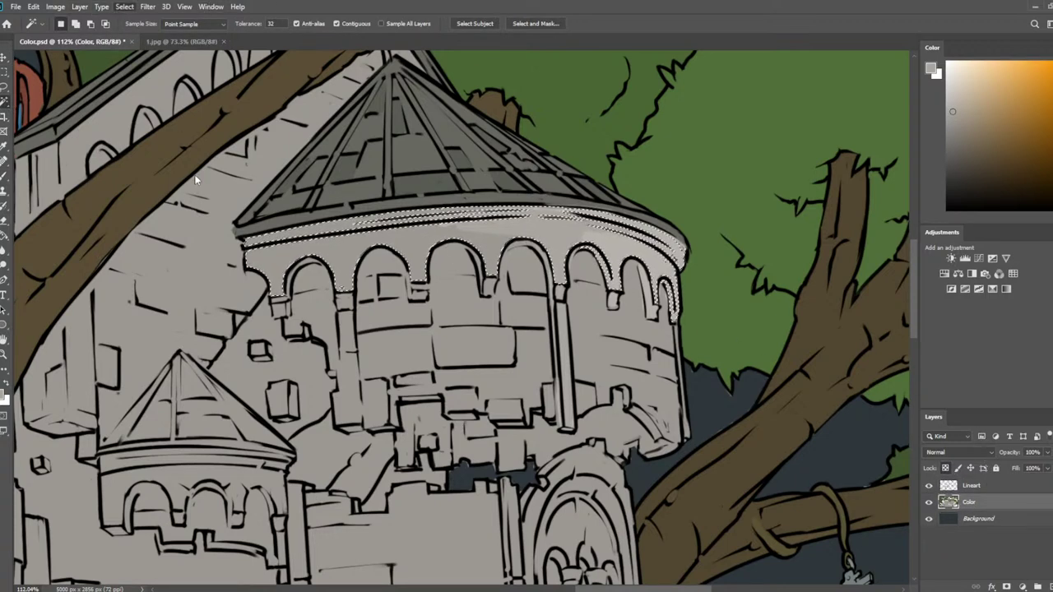
Paint the whole selected arcade band in the light grey with a much larger Brush, and clear the selection
key(b)
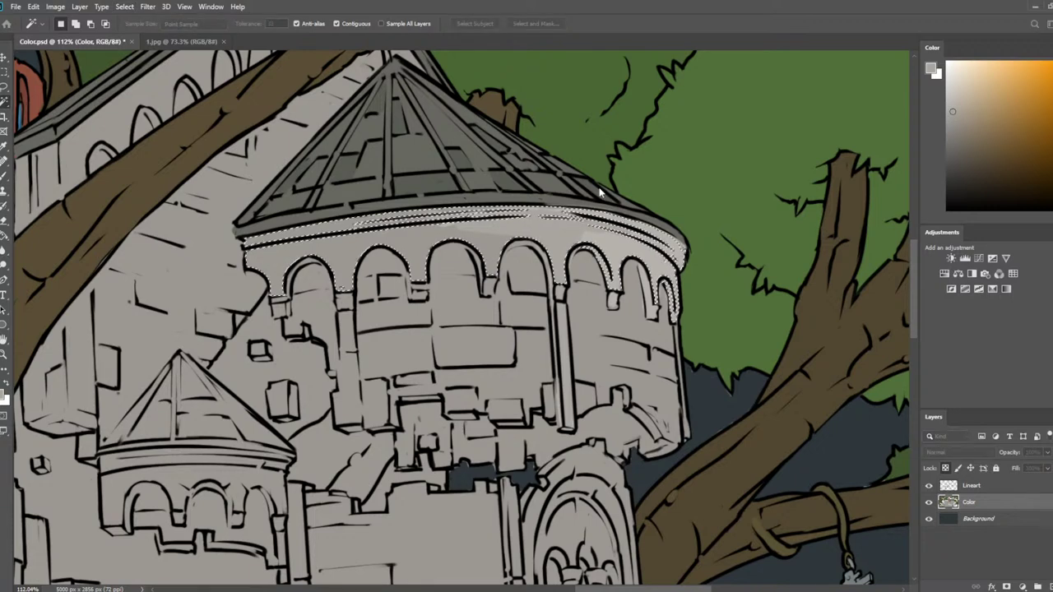
key(bracketright)
key(bracketright)
key(bracketright)
key(bracketright)
key(bracketright)
key(bracketright)
key(bracketright)
key(bracketright)
key(bracketright)
key(bracketright)
key(bracketright)
key(bracketright)
key(bracketright)
key(bracketright)
key(bracketright)
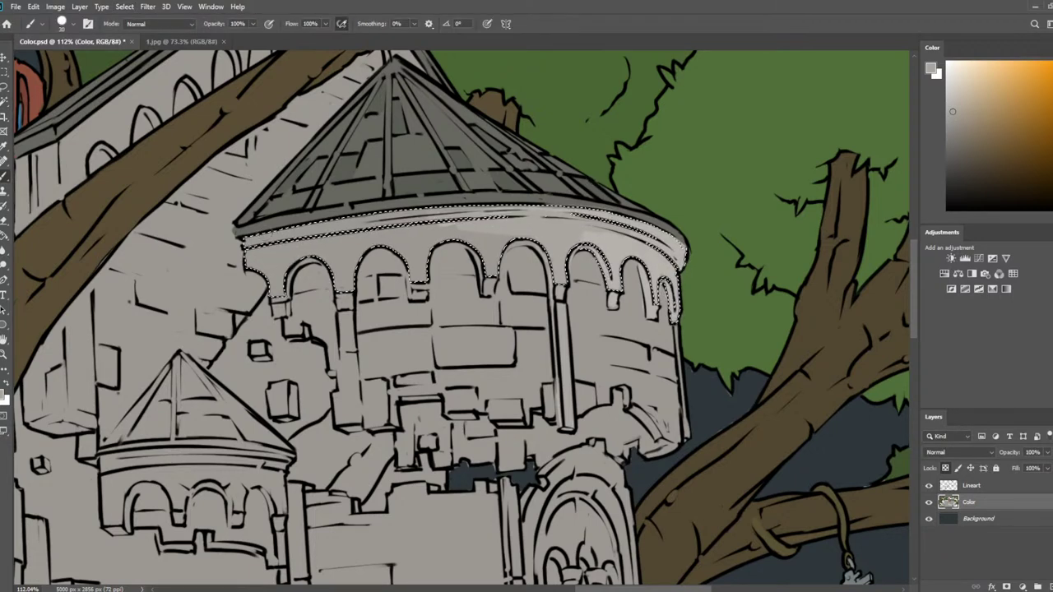
drag(272, 264, 767, 310)
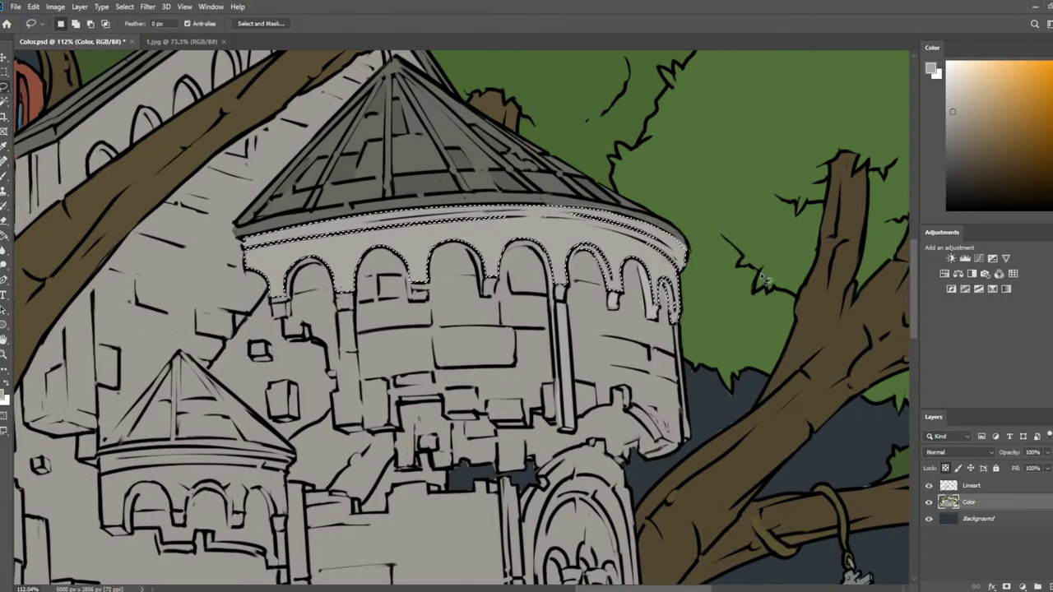
key(ctrl+d)
Reduce the Brush to 10 px and paint the round tower's other column, beside the broken wall, in the sampled light stone grey
key(bracketleft)
key(bracketleft)
key(bracketleft)
key(bracketleft)
key(bracketleft)
key(bracketleft)
key(bracketleft)
key(bracketleft)
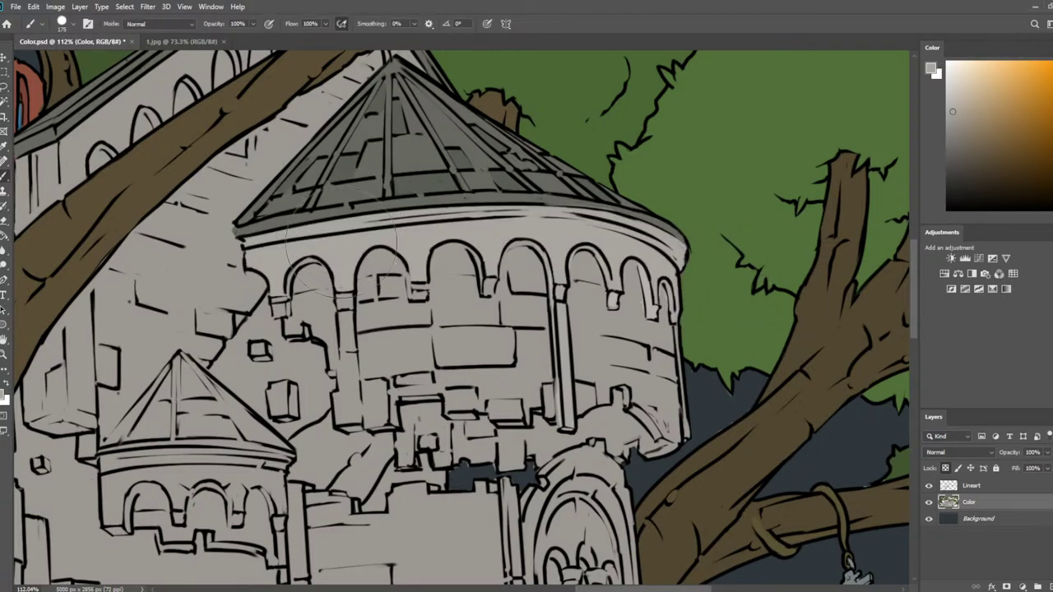
key(bracketleft)
key(bracketleft)
key(bracketleft)
key(bracketleft)
key(bracketleft)
key(bracketleft)
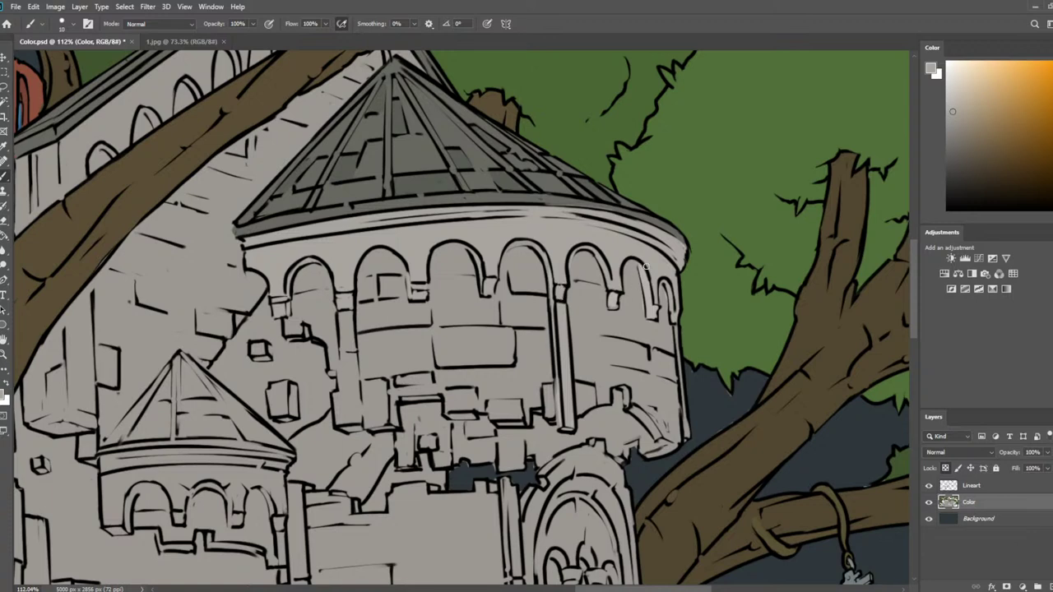
alt+click(635, 292)
mouse_move(345, 321)
mouse_down()
mouse_move(343, 393)
mouse_move(357, 405)
mouse_up()
drag(347, 363, 350, 431)
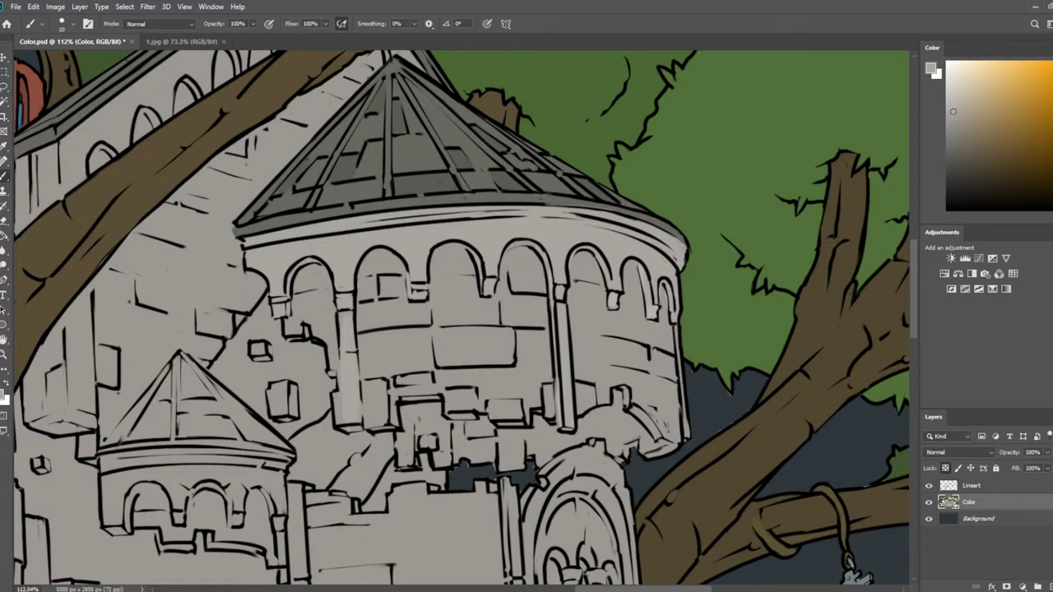
alt+click(356, 418)
alt+click(353, 367)
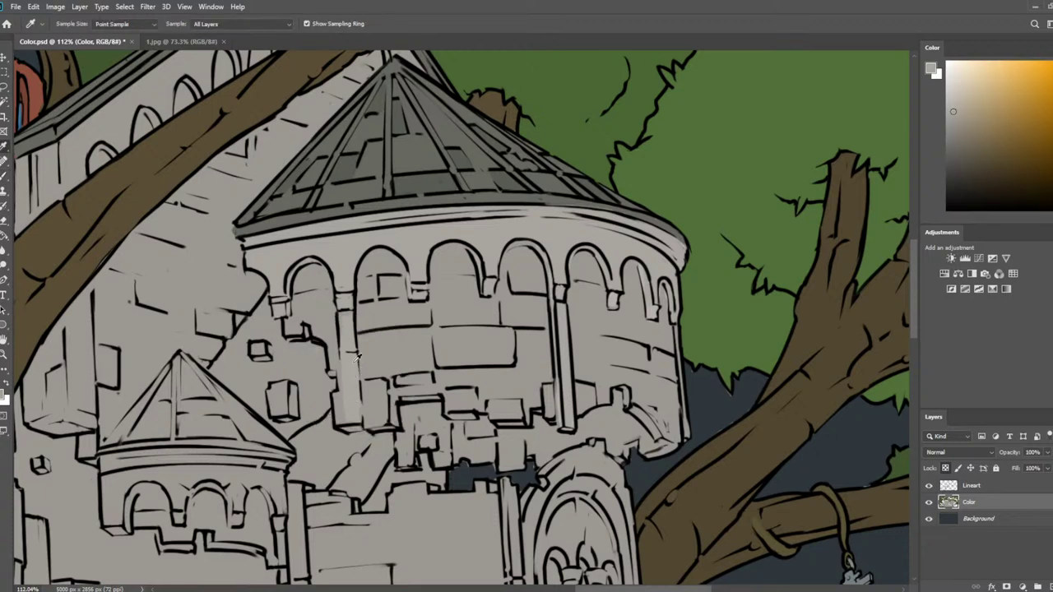
Select the small turret's arcade band from the Lineart layer, modify the selection, and ready the Brush on the Color layer
drag(262, 394, 596, 179)
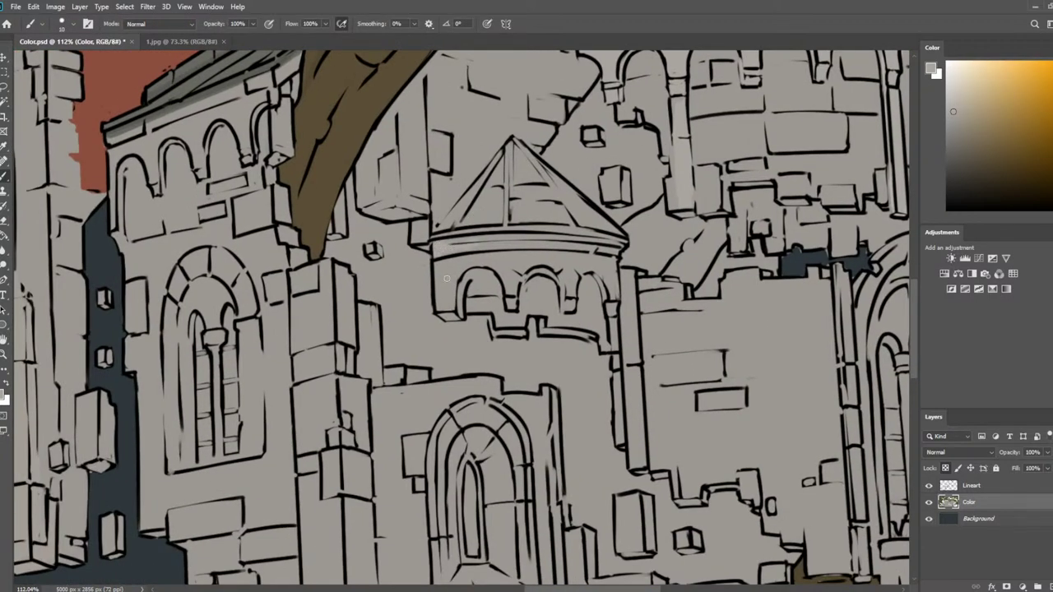
key(w)
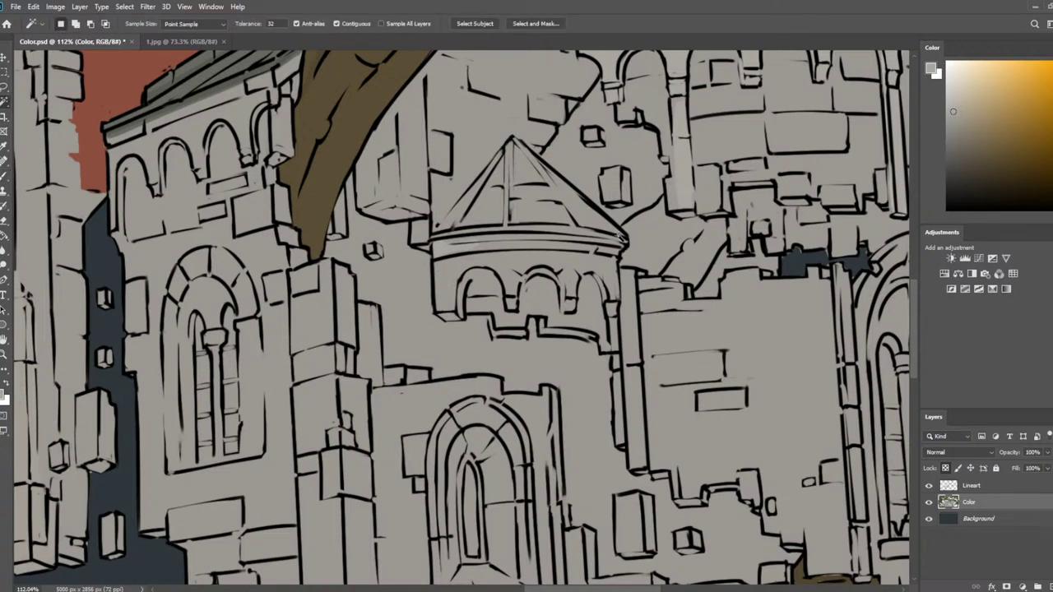
click(1034, 491)
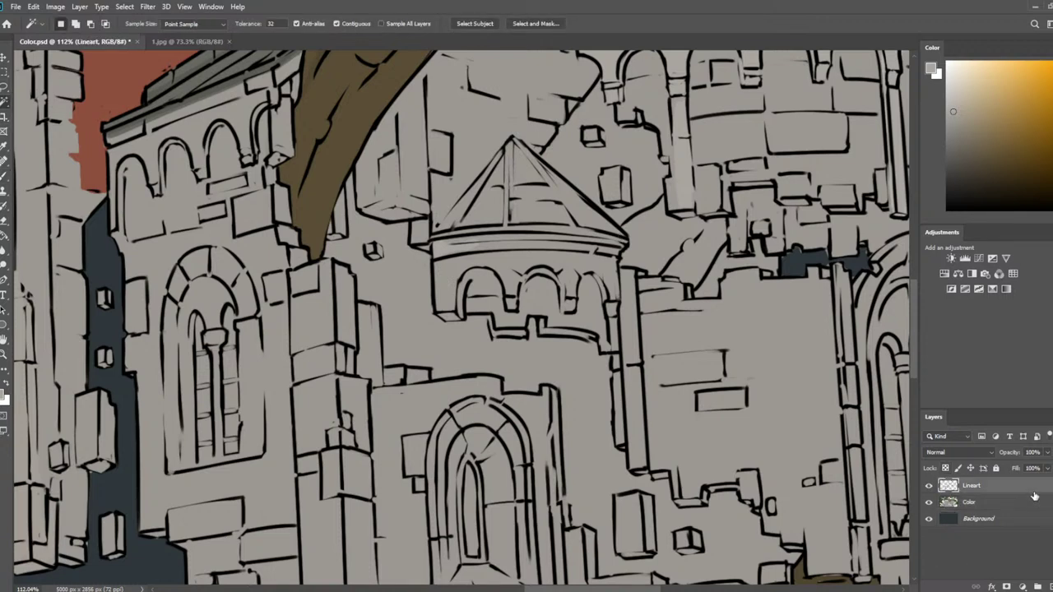
click(581, 268)
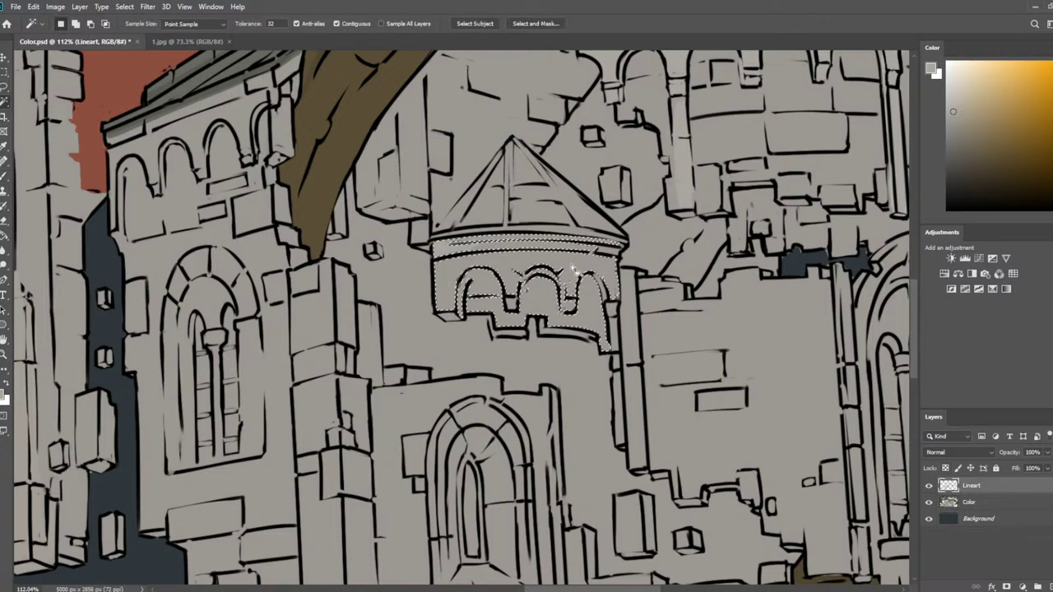
click(125, 9)
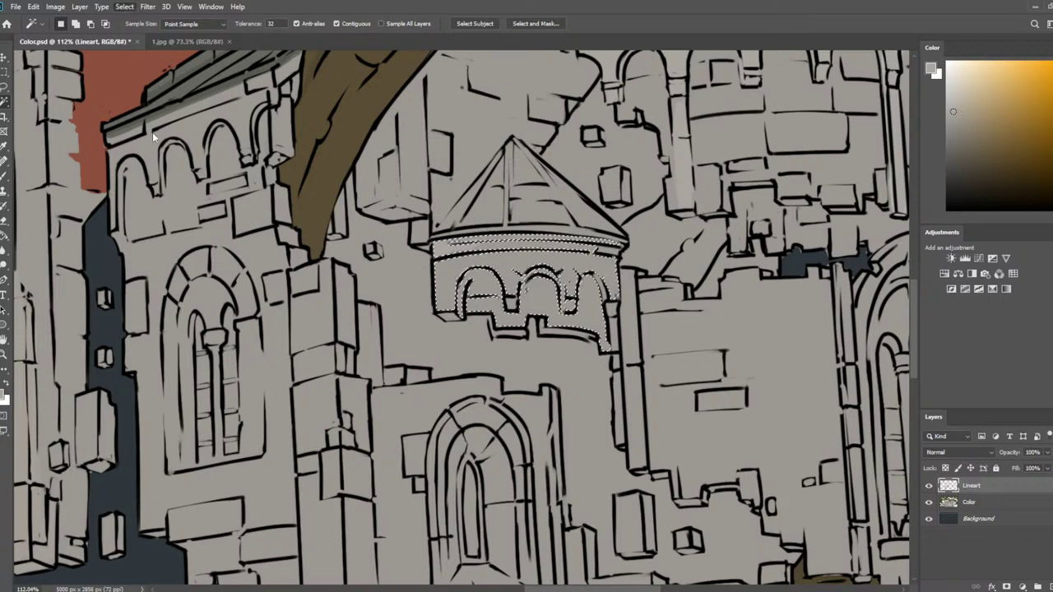
click(258, 187)
click(589, 180)
click(1001, 504)
key(b)
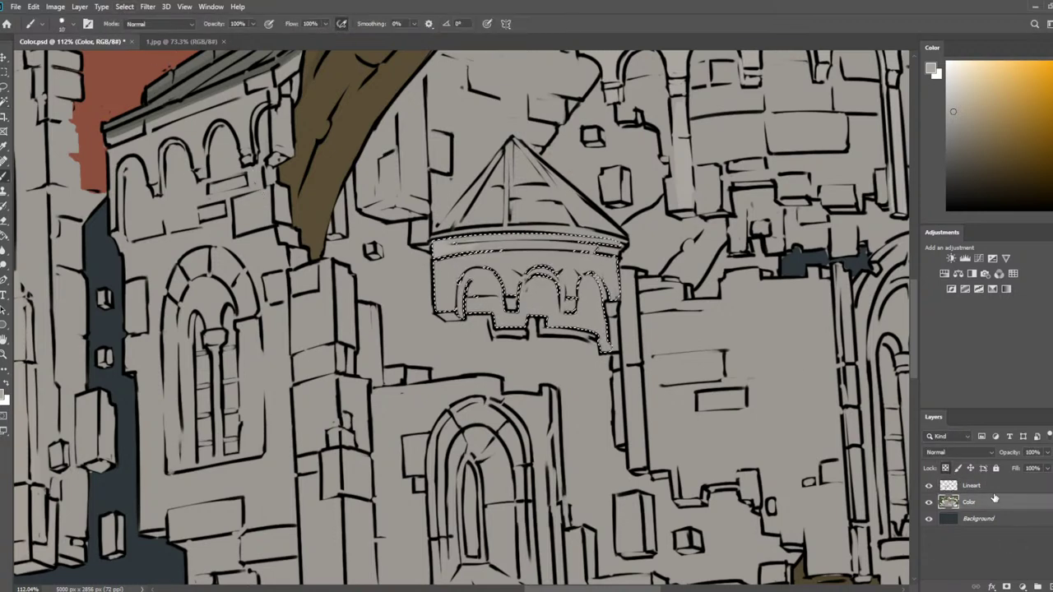
Paint the selected arcade band of the small turret in the light stone grey with a 150 px Brush, and clear the selection
key(])
mouse_move(457, 249)
mouse_down()
mouse_move(578, 214)
mouse_move(516, 321)
mouse_move(599, 305)
mouse_move(619, 323)
mouse_move(594, 262)
mouse_up()
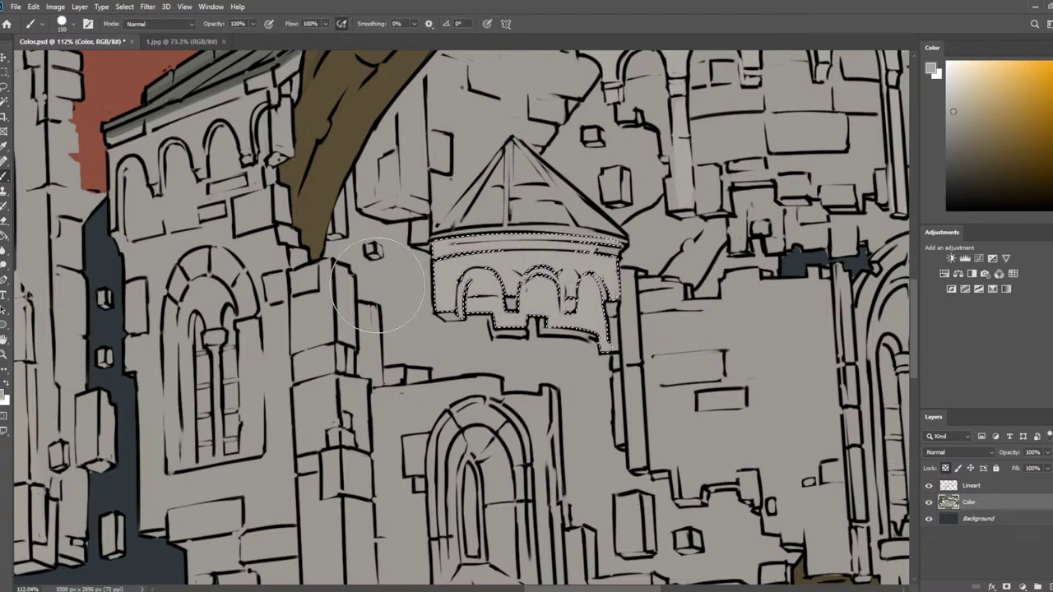
key(ctrl+d)
Sample the base wall grey and paint the openings inside the small turret's arches with a smaller Brush
key(i)
click(640, 313)
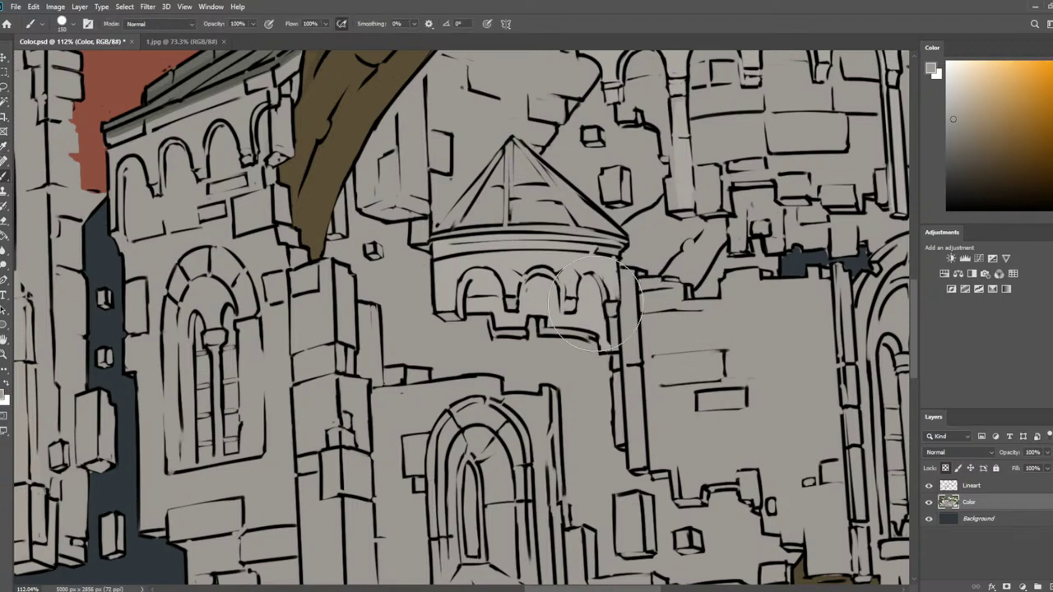
key(b)
mouse_move(481, 294)
mouse_down()
mouse_move(490, 325)
mouse_move(538, 296)
mouse_move(547, 338)
mouse_move(539, 292)
mouse_move(590, 309)
mouse_move(589, 294)
mouse_move(587, 321)
mouse_move(571, 334)
mouse_move(602, 344)
mouse_up()
Select the broken gap below the small turret from the Lineart layer with the Magic Wand, and delete its grey fill from the Color layer
drag(661, 393, 519, 261)
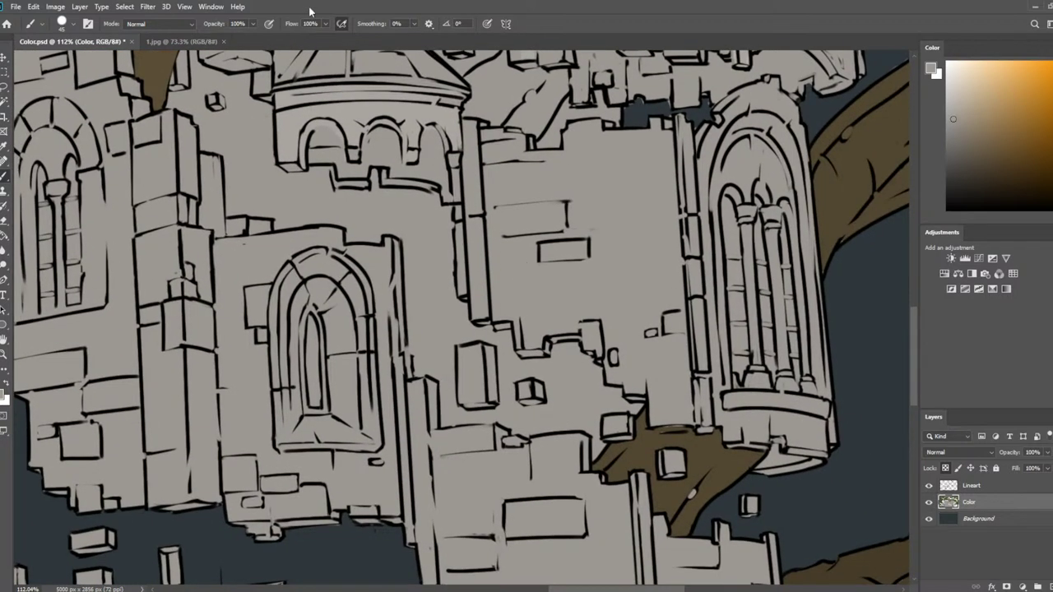
scroll(428, 197, down, 2)
click(1003, 488)
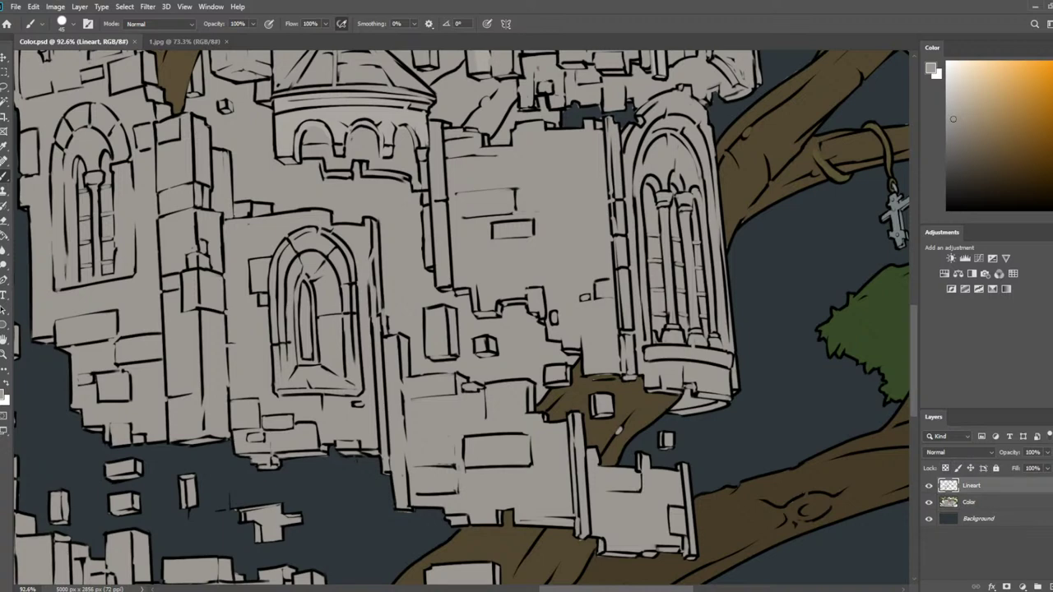
click(4, 100)
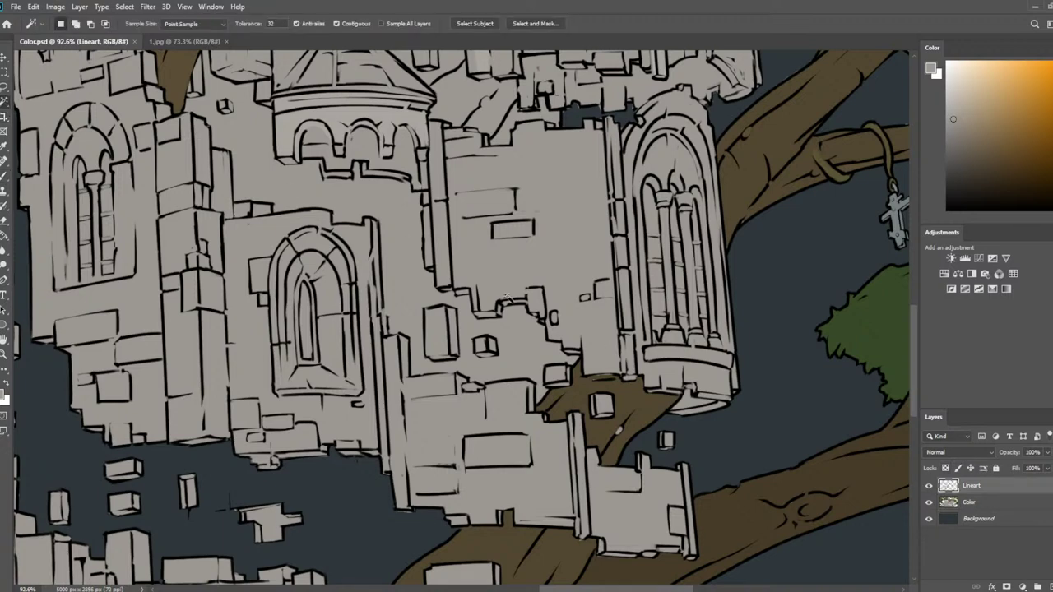
click(401, 240)
scroll(401, 241, down, 3)
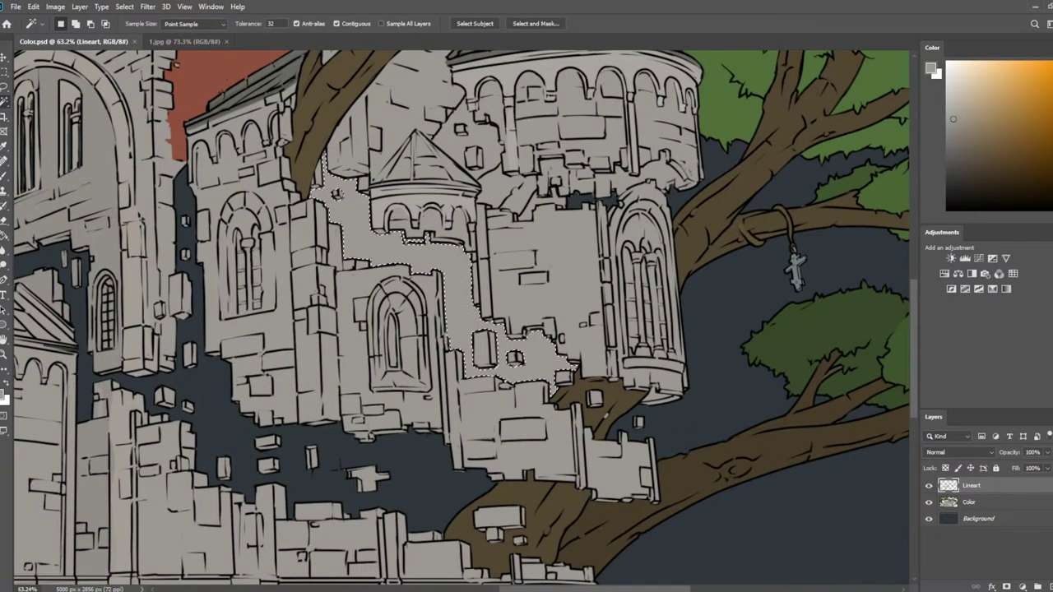
click(1008, 501)
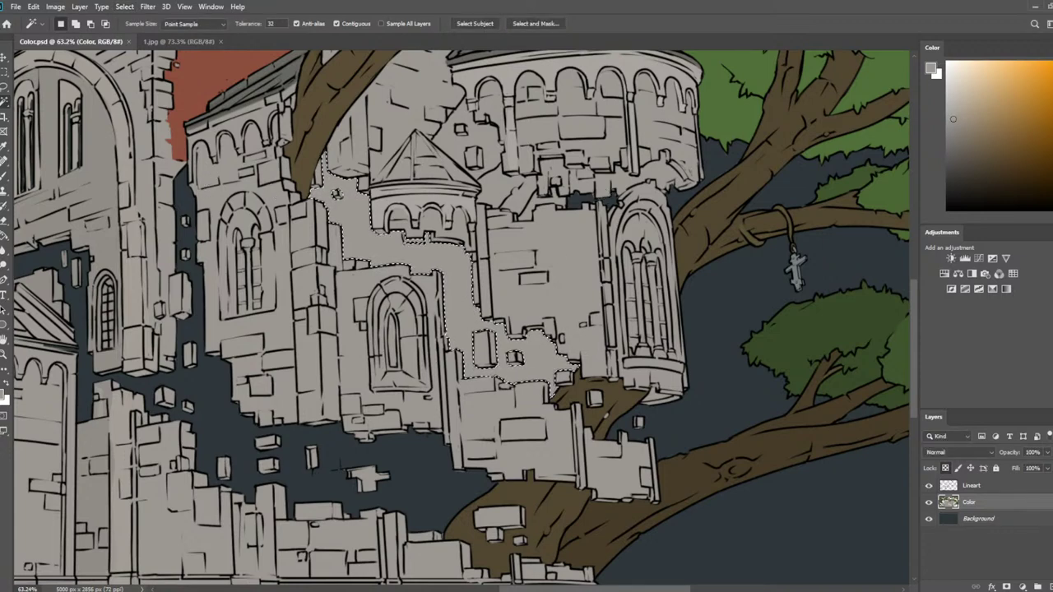
key(Delete)
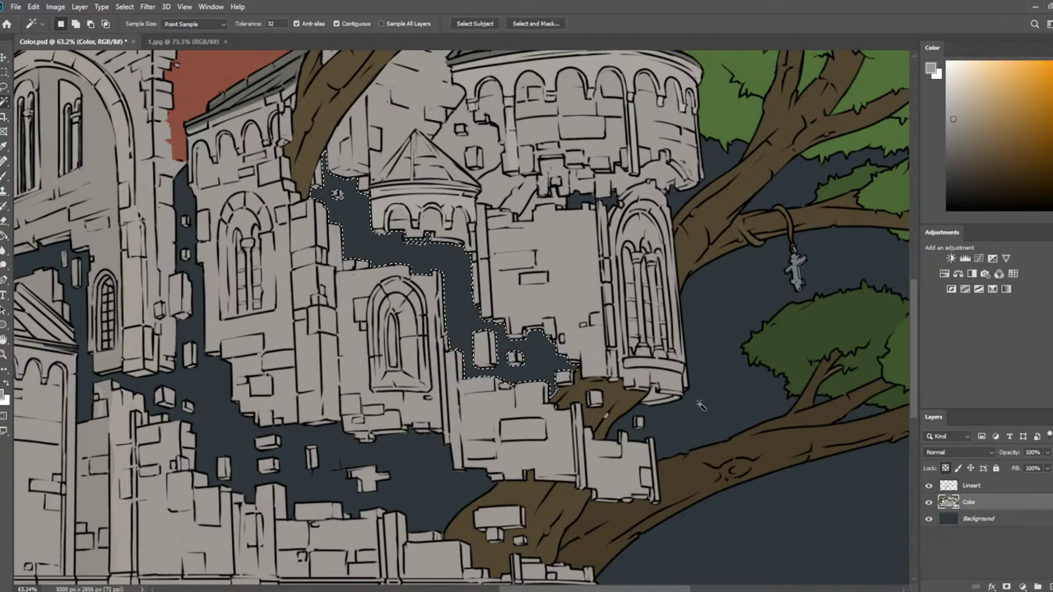
Clear the selection, flip the canvas horizontally to check the whole drawing, and save the file
key(l)
scroll(668, 385, down, 5)
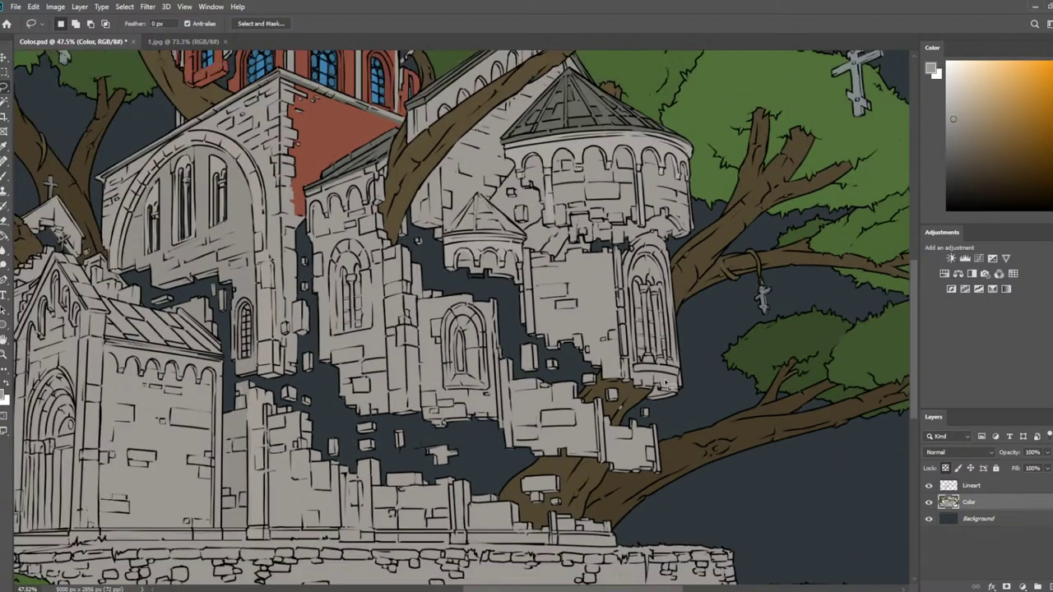
key(ctrl+shift+h)
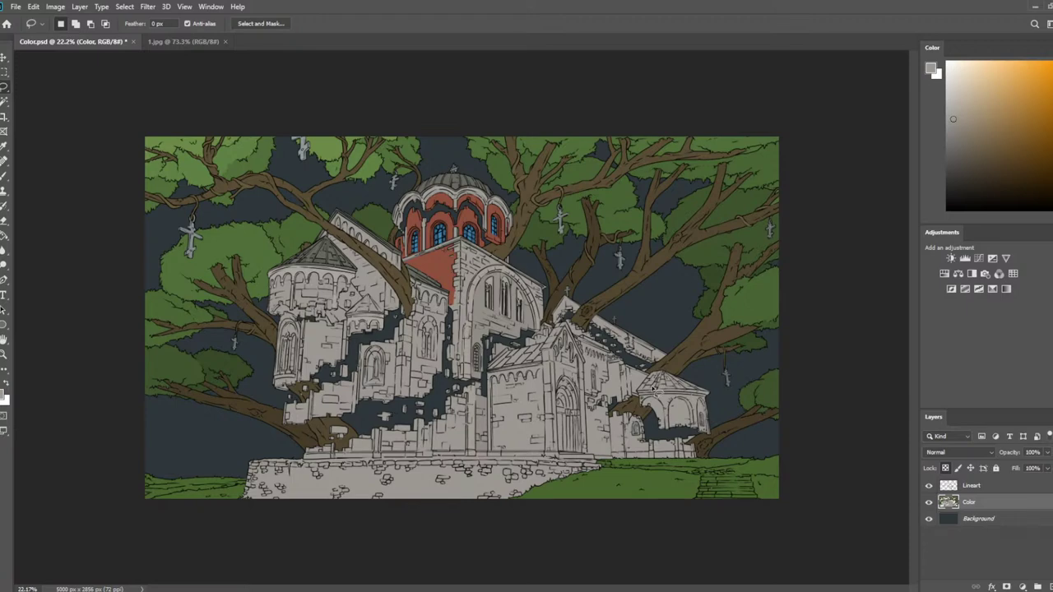
scroll(432, 337, up, 3)
key(ctrl+s)
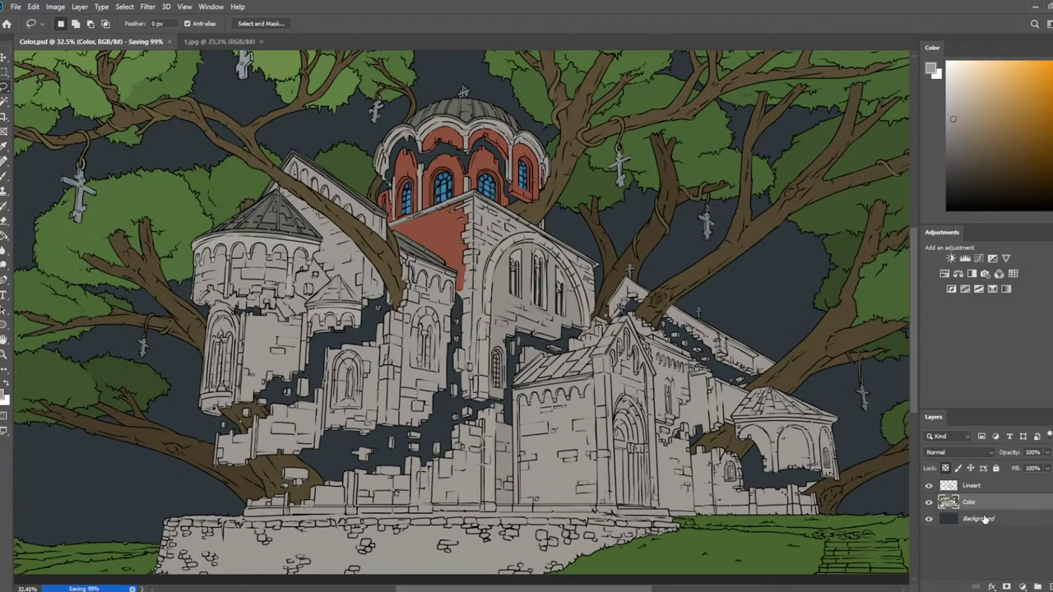
Add a new layer directly above the Background and name it Spirit
click(984, 519)
click(1050, 586)
double_click(971, 519)
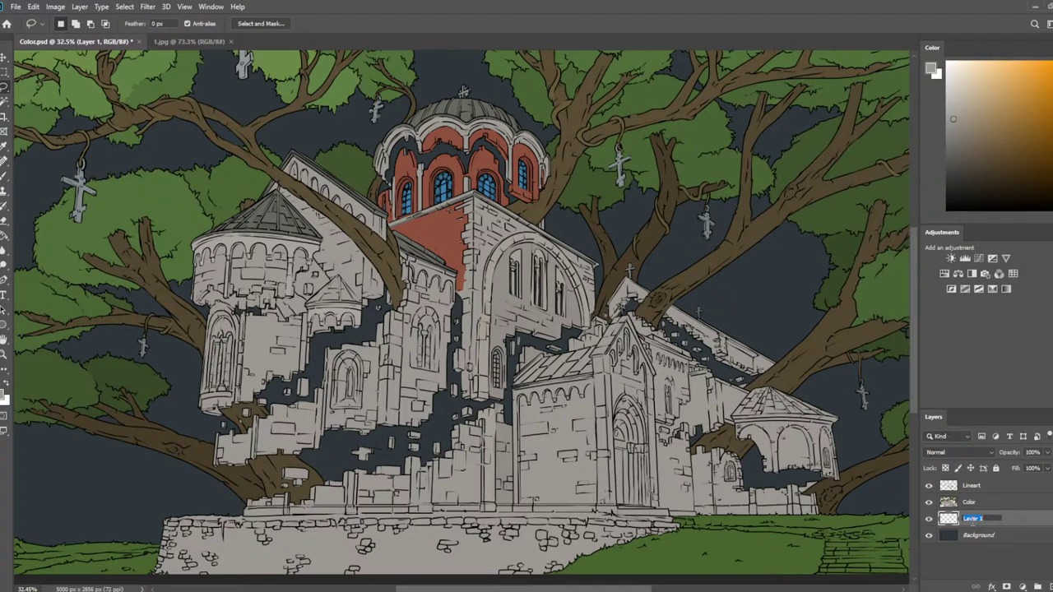
text(Ar)
text(Spirit)
key(Return)
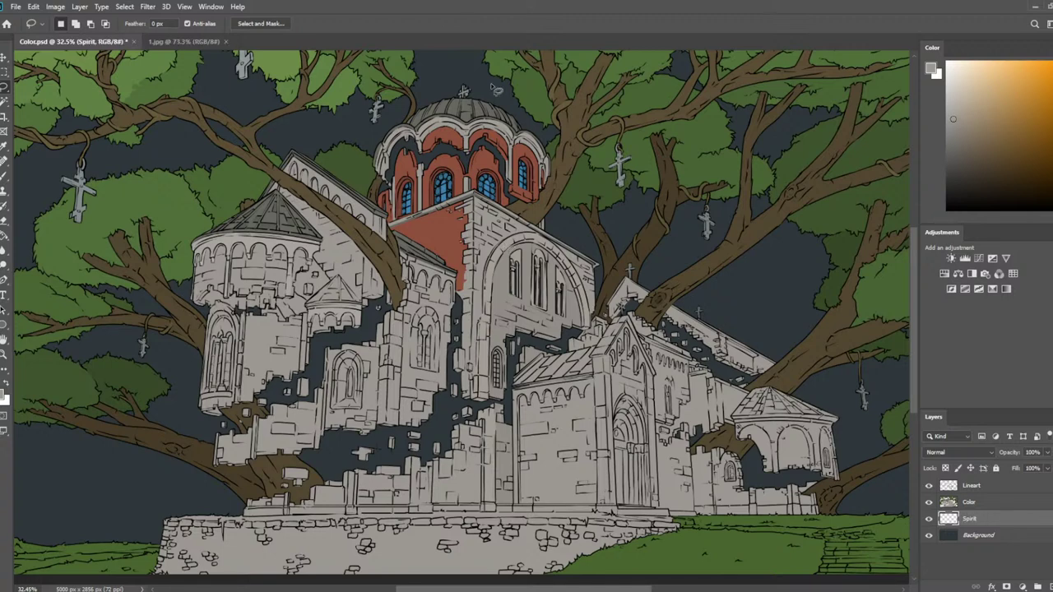
Paint the cracks and tall window openings of the church's main walls and towers in bright cyan with a 200 px Brush on the Spirit layer
key(b)
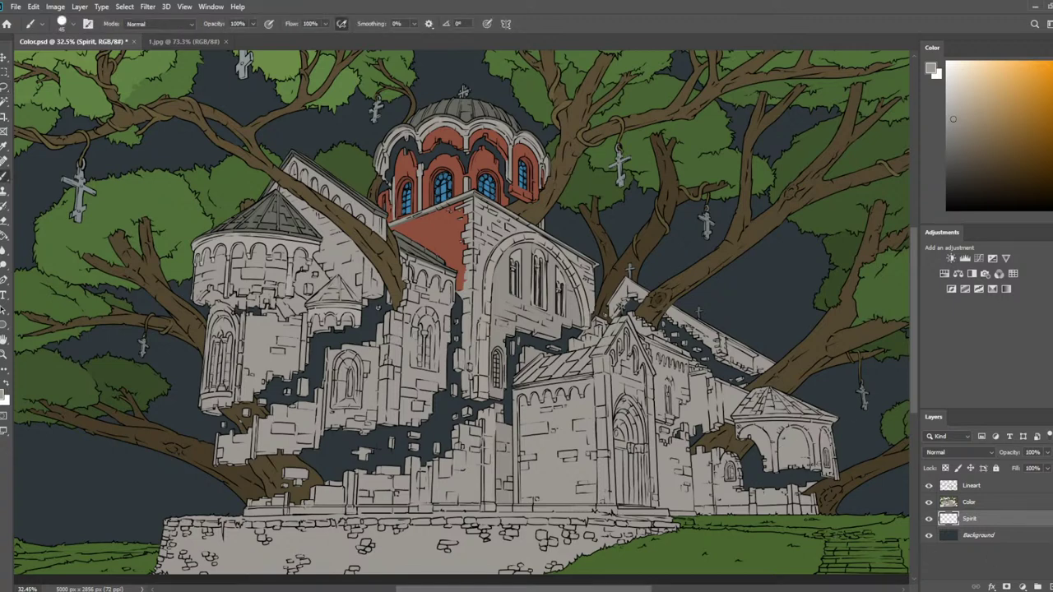
click(1052, 136)
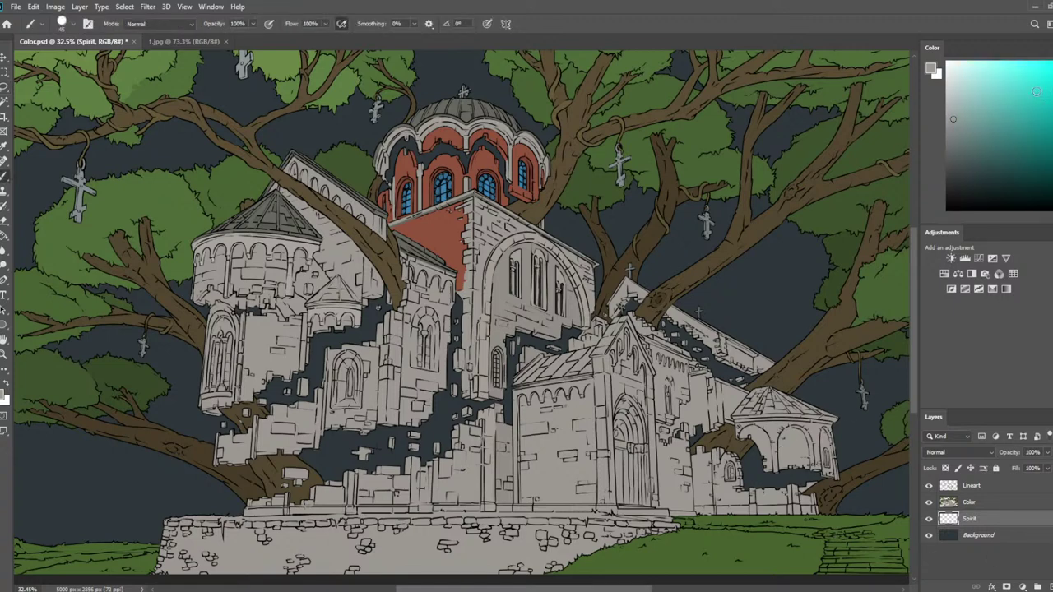
click(1051, 62)
key(bracketright)
mouse_move(485, 404)
mouse_down()
mouse_move(515, 337)
mouse_move(547, 349)
mouse_move(576, 333)
mouse_up()
drag(457, 298, 454, 395)
drag(512, 267, 514, 292)
mouse_move(539, 265)
mouse_down()
mouse_move(540, 305)
mouse_move(560, 313)
mouse_up()
mouse_move(465, 395)
mouse_down()
mouse_move(427, 428)
mouse_move(454, 420)
mouse_move(417, 442)
mouse_move(374, 366)
mouse_move(345, 399)
mouse_up()
mouse_move(380, 306)
mouse_down()
mouse_move(296, 396)
mouse_move(234, 421)
mouse_move(278, 372)
mouse_up()
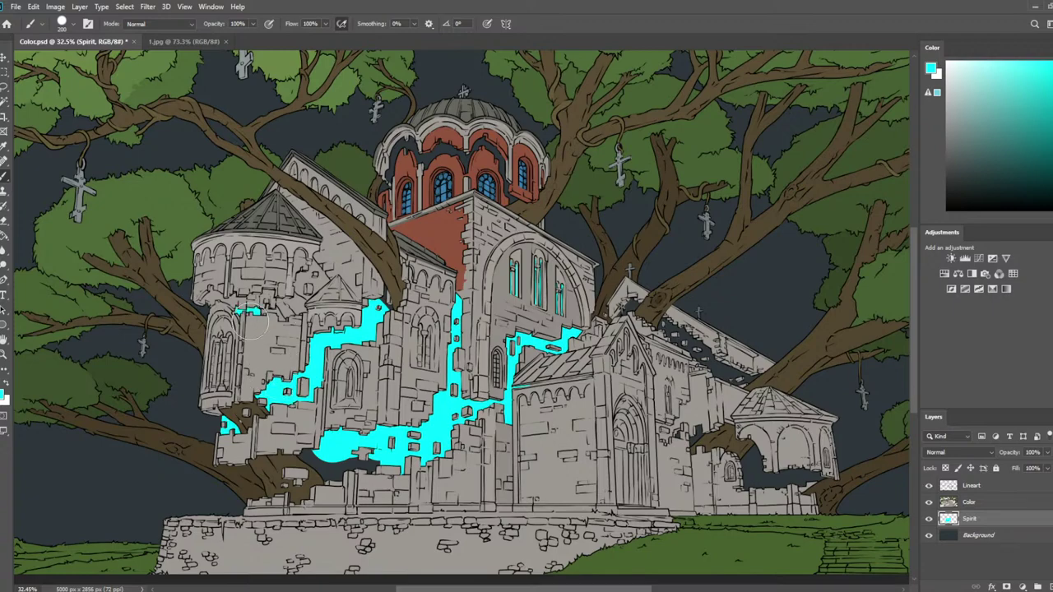
drag(250, 321, 250, 306)
With a 150 px Brush, extend the cyan up to the branch beside the turret and across the gap between the trunk and base wall
key(bracketleft)
drag(375, 317, 386, 295)
key(bracketleft)
scroll(134, 382, up, 2)
key(e)
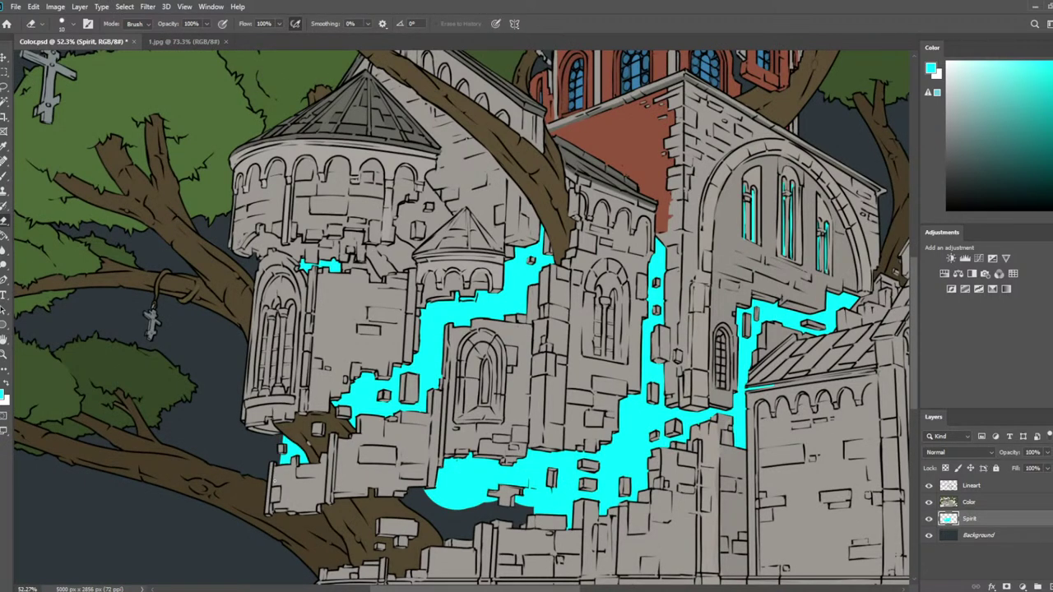
drag(362, 511, 376, 330)
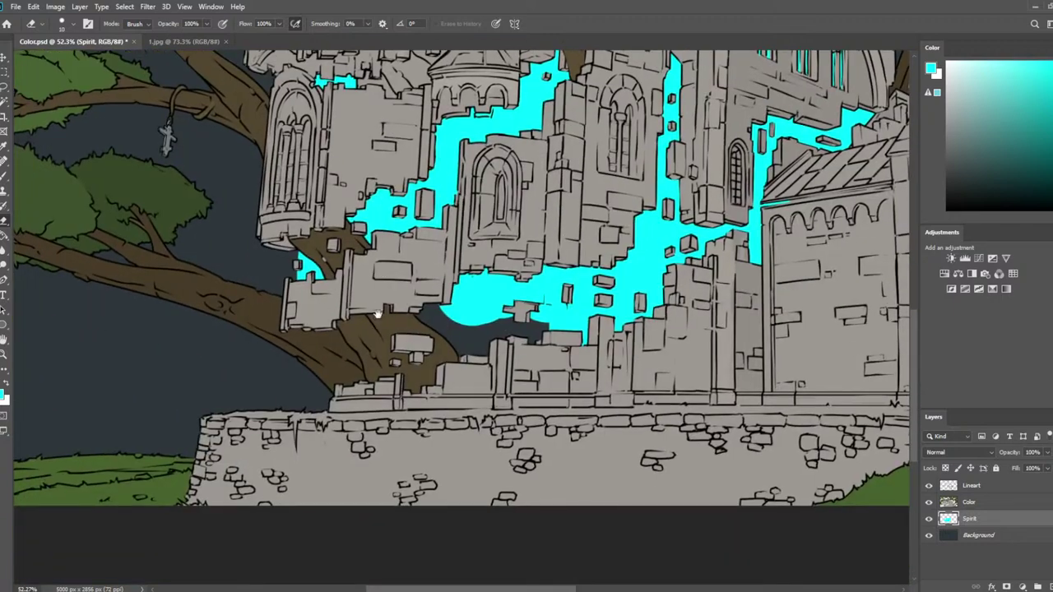
key(b)
mouse_move(466, 336)
mouse_down()
mouse_move(488, 324)
mouse_move(530, 353)
mouse_move(561, 319)
mouse_up()
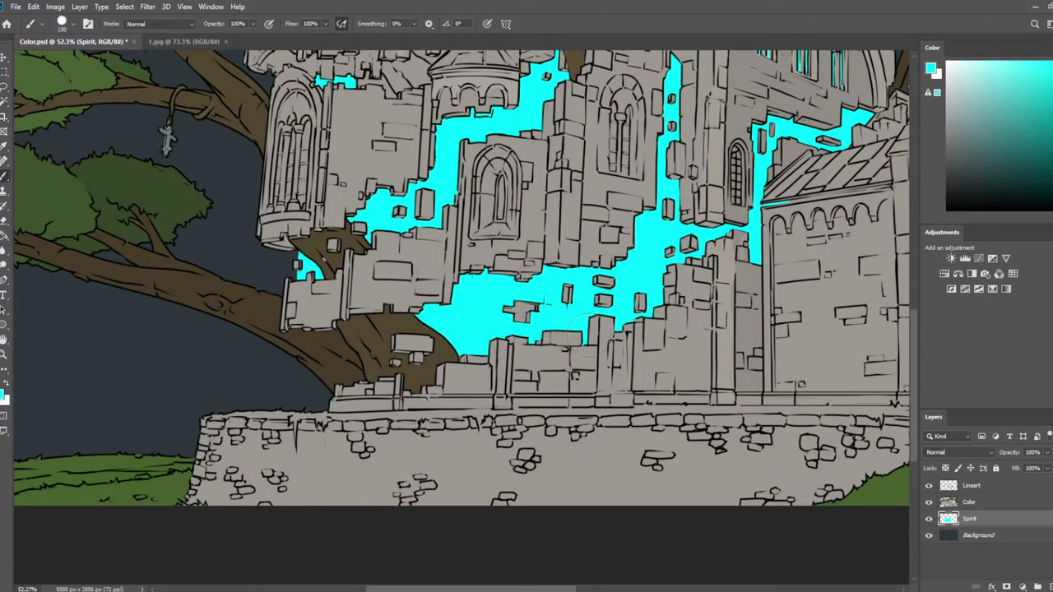
Paint cyan into the side wing's broken roof, its small wall gaps and the opening under the small round annex
scroll(462, 301, down, 8)
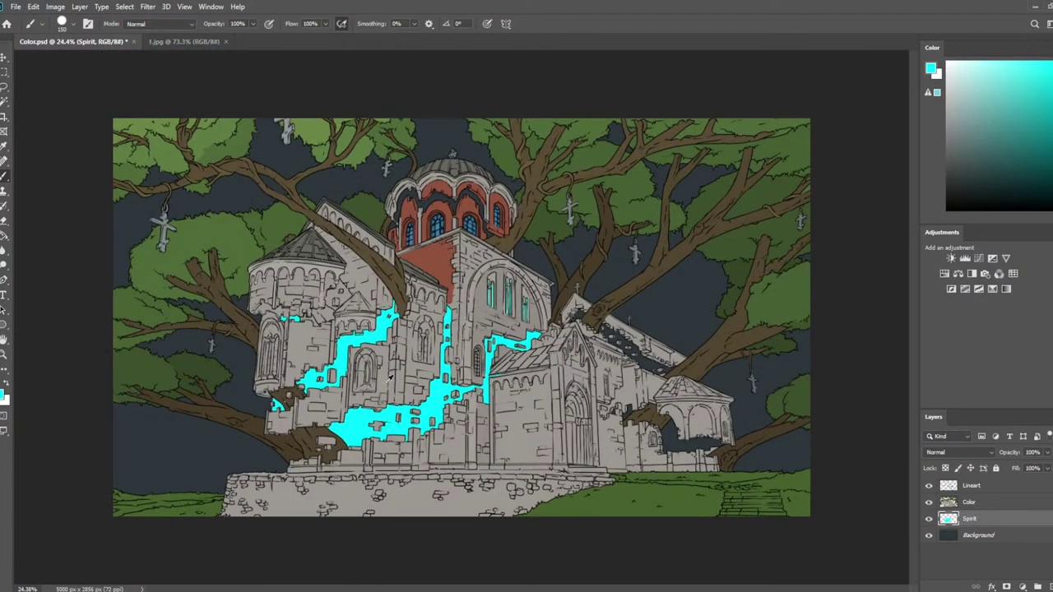
scroll(389, 379, up, 2)
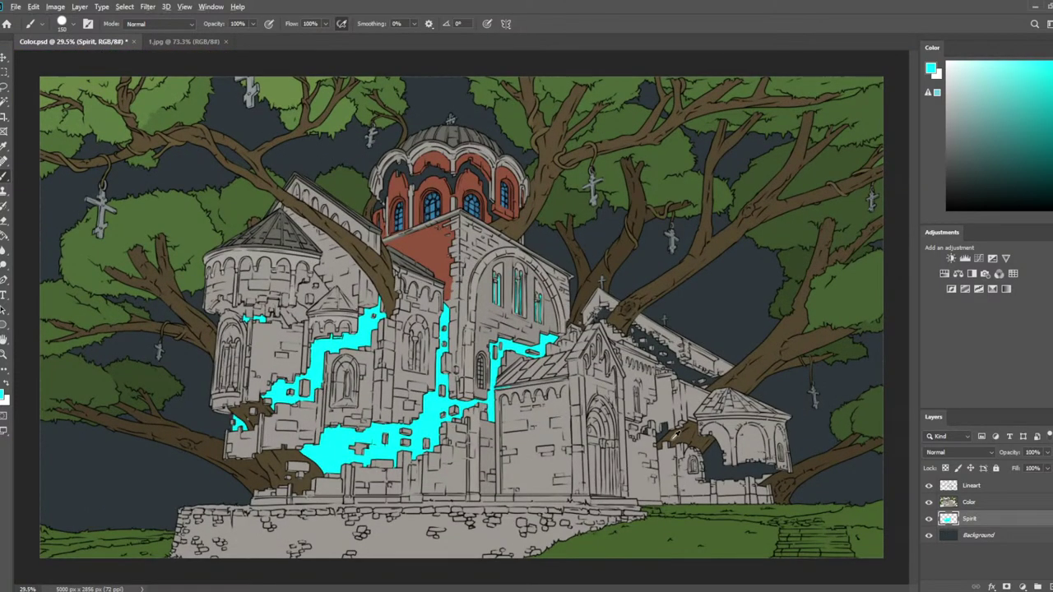
scroll(707, 433, up, 3)
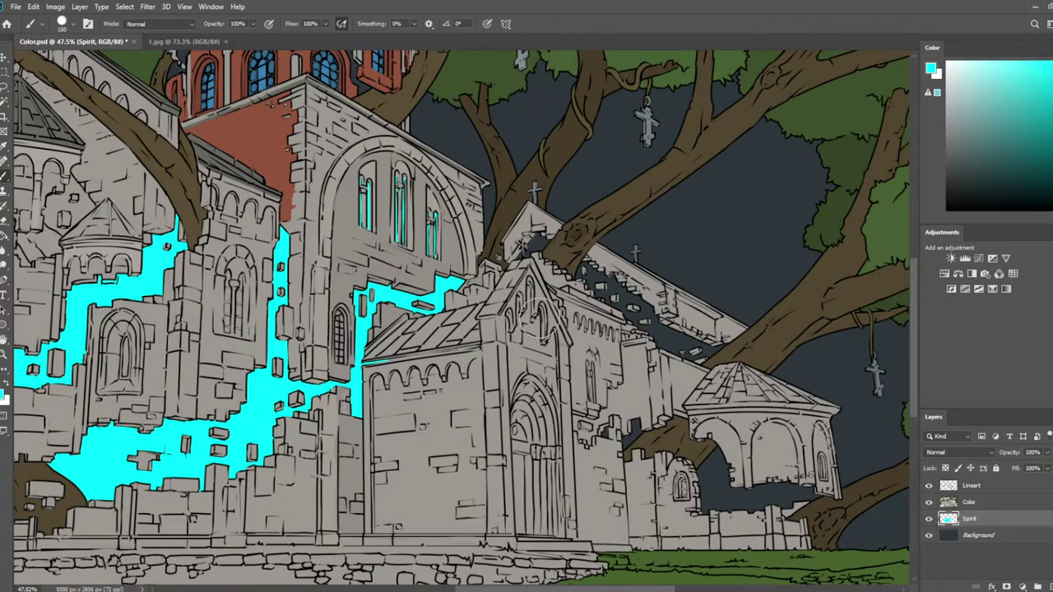
mouse_move(634, 432)
mouse_down()
mouse_move(635, 444)
mouse_move(649, 329)
mouse_move(542, 244)
mouse_move(522, 245)
mouse_up()
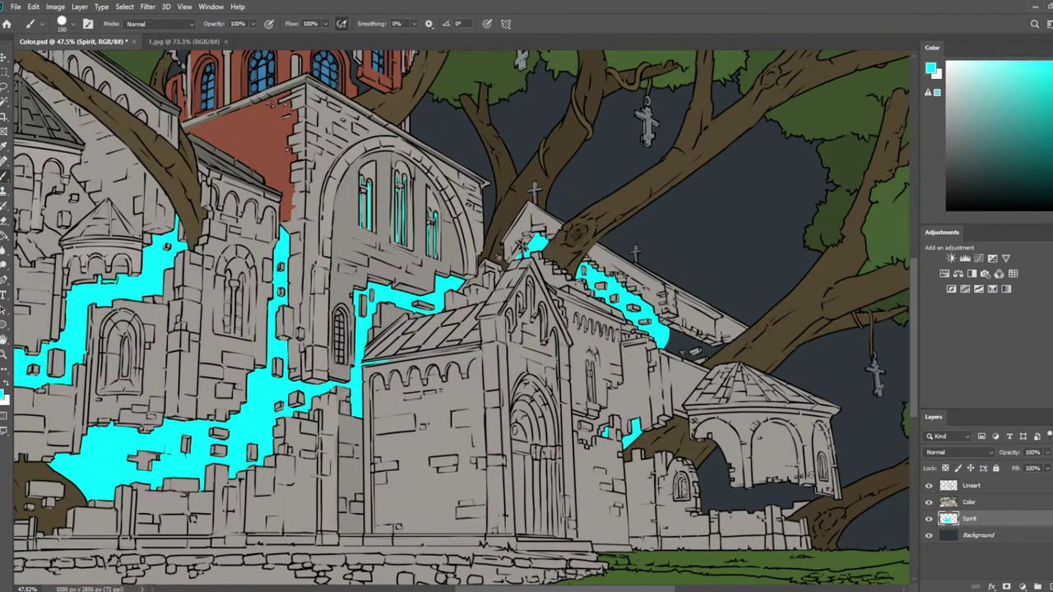
drag(663, 341, 724, 347)
mouse_move(649, 442)
mouse_down()
mouse_move(714, 487)
mouse_move(745, 495)
mouse_move(793, 481)
mouse_move(802, 493)
mouse_move(791, 506)
mouse_move(755, 497)
mouse_move(816, 489)
mouse_up()
key(e)
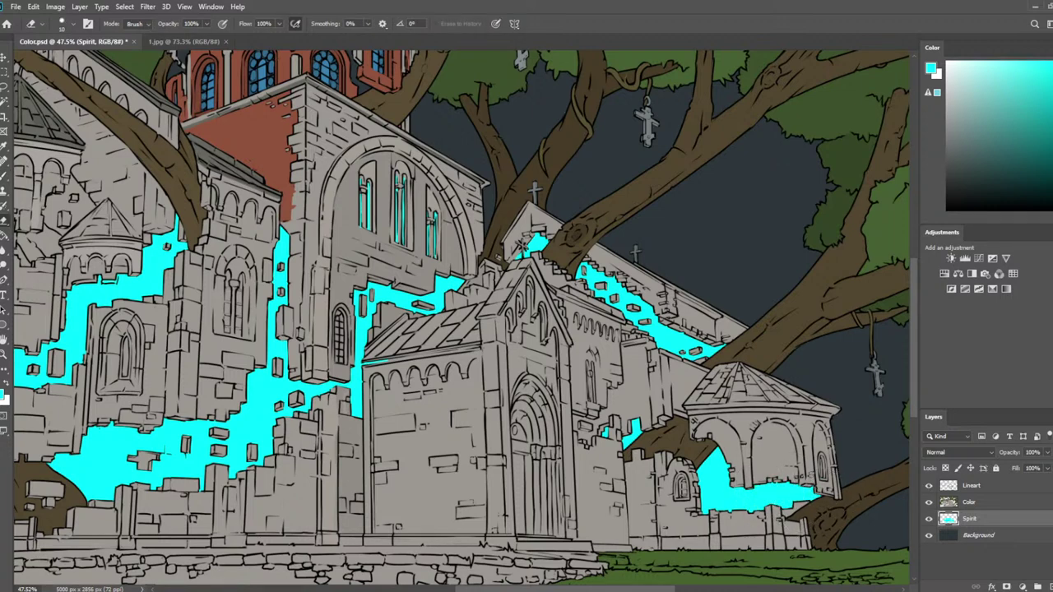
key(b)
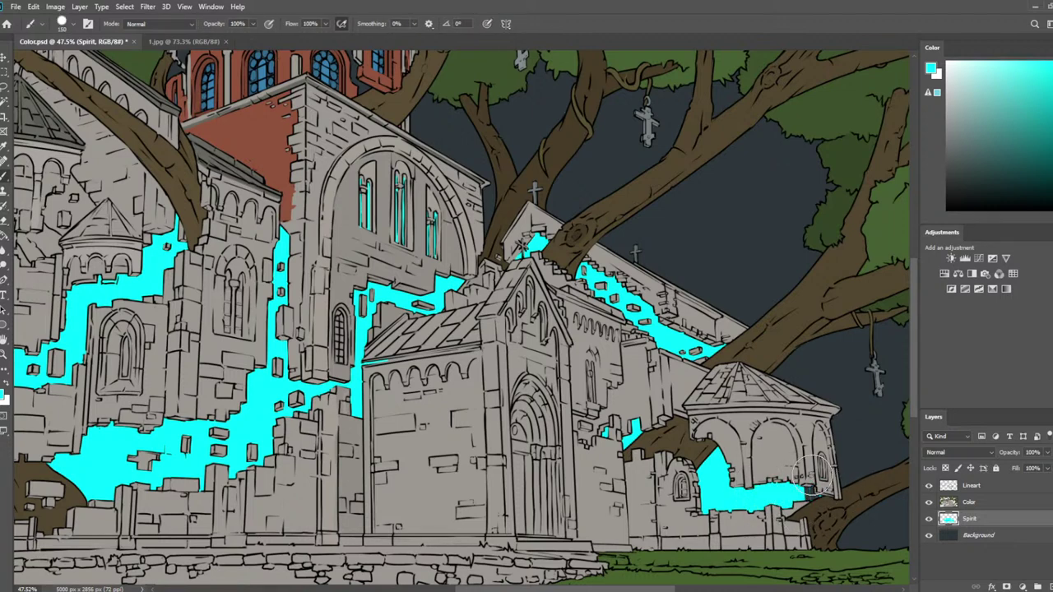
drag(806, 481, 818, 531)
Paint the crack running around the red drum beneath the dome in the same cyan
scroll(418, 230, down, 10)
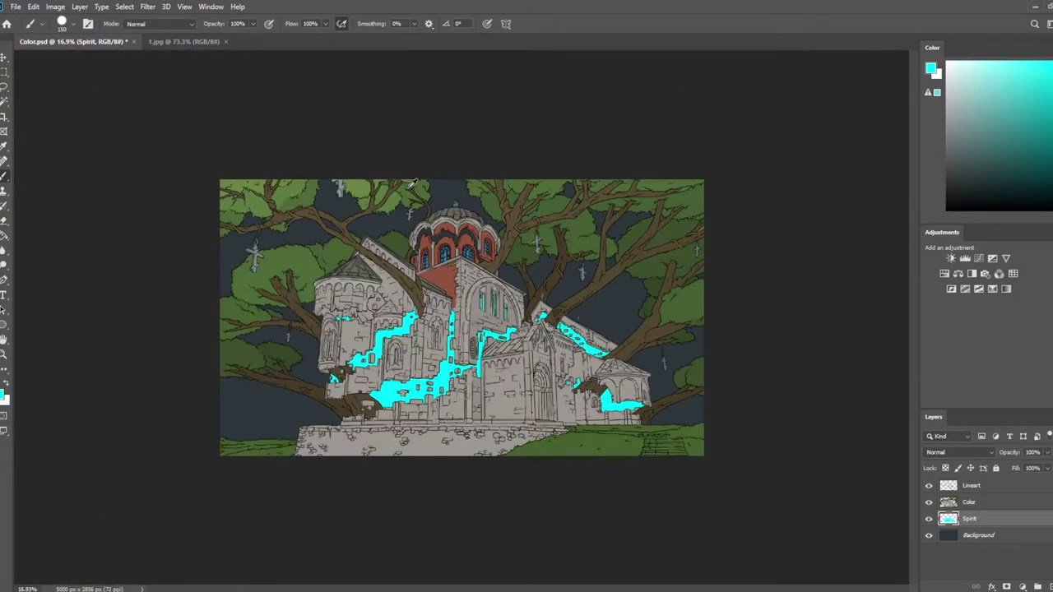
scroll(418, 181, up, 11)
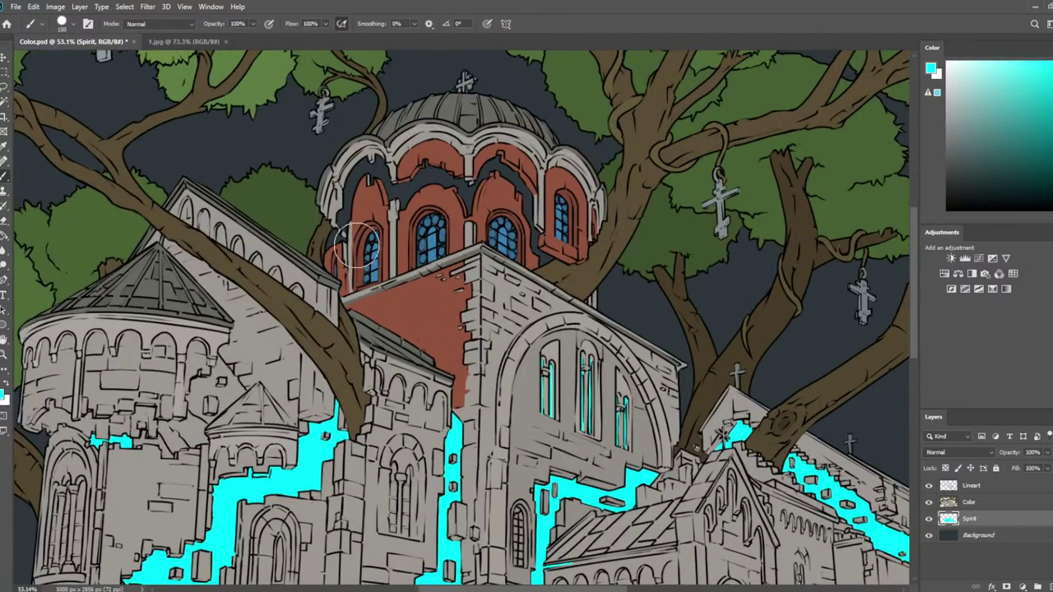
mouse_move(354, 210)
mouse_down()
mouse_move(370, 199)
mouse_move(354, 226)
mouse_move(358, 247)
mouse_move(355, 237)
mouse_up()
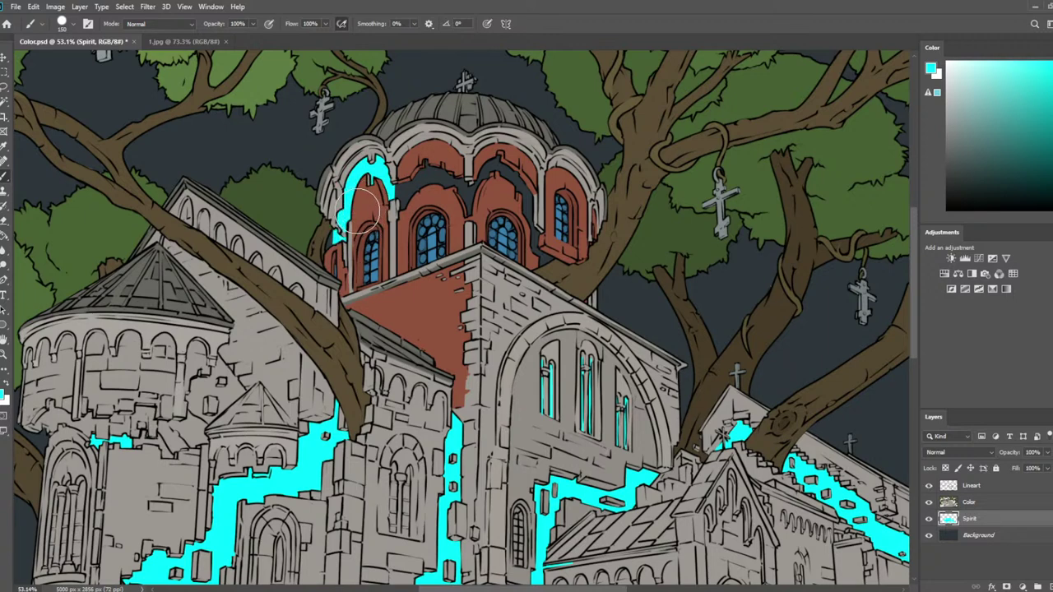
key(e)
key(b)
mouse_move(399, 181)
mouse_down()
mouse_move(463, 185)
mouse_move(488, 169)
mouse_move(512, 182)
mouse_move(508, 197)
mouse_move(556, 208)
mouse_up()
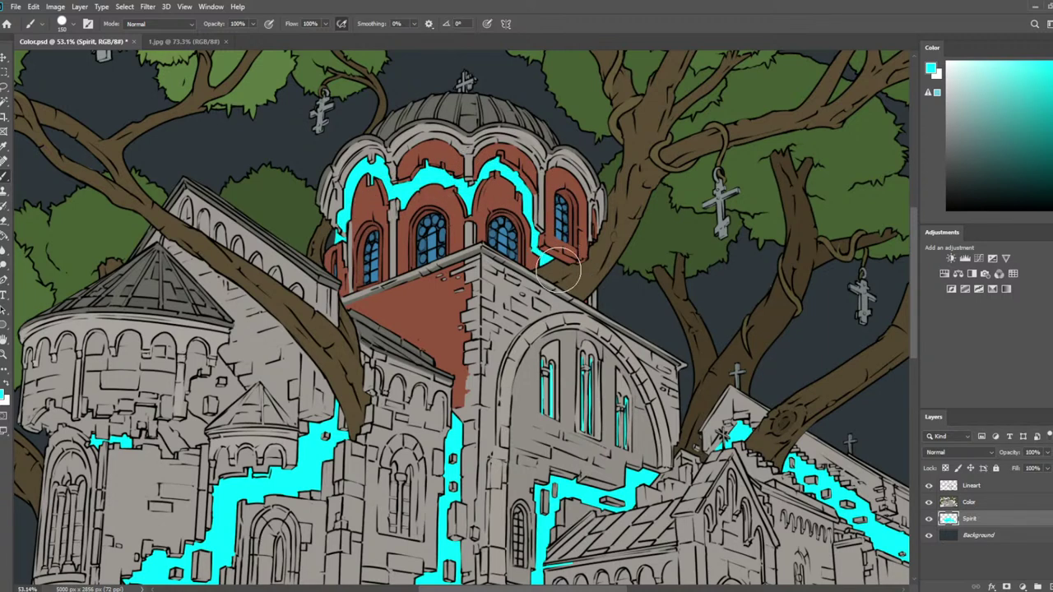
Check the whole picture, flip the canvas back horizontally, and save the file
scroll(514, 313, down, 6)
scroll(515, 297, up, 3)
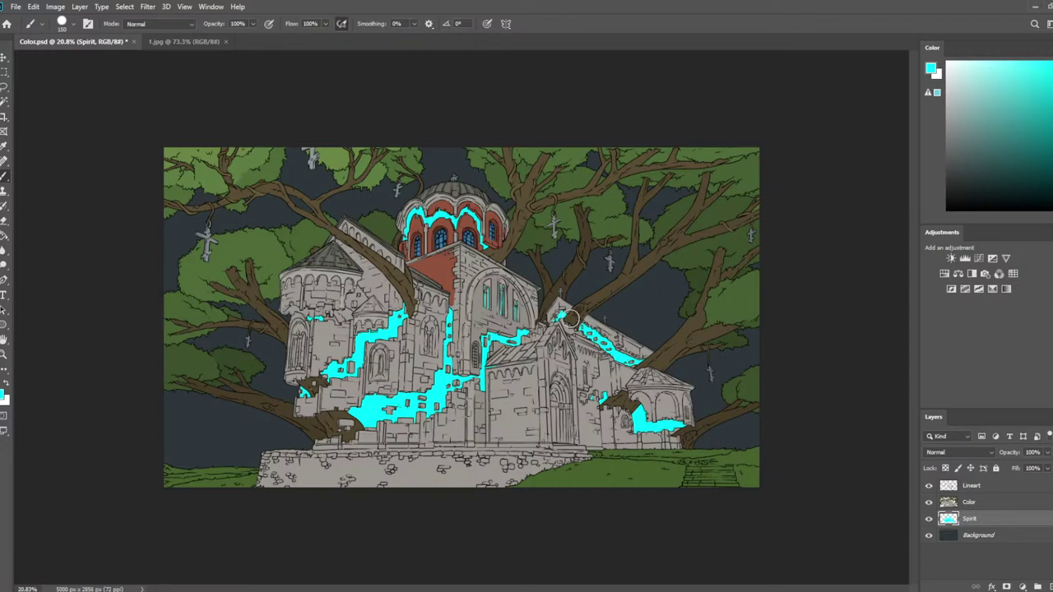
key(ctrl+shift+h)
key(ctrl+s)
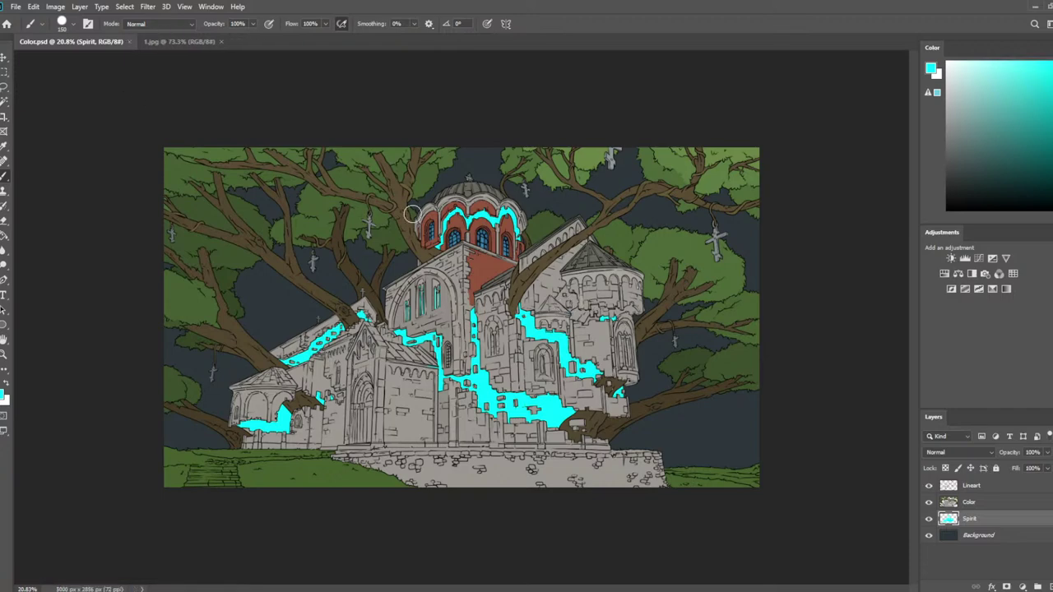
Lock the Spirit layer's transparent pixels, sample the bright cyan from a crack, and ready the Brush
key(ctrl+plus)
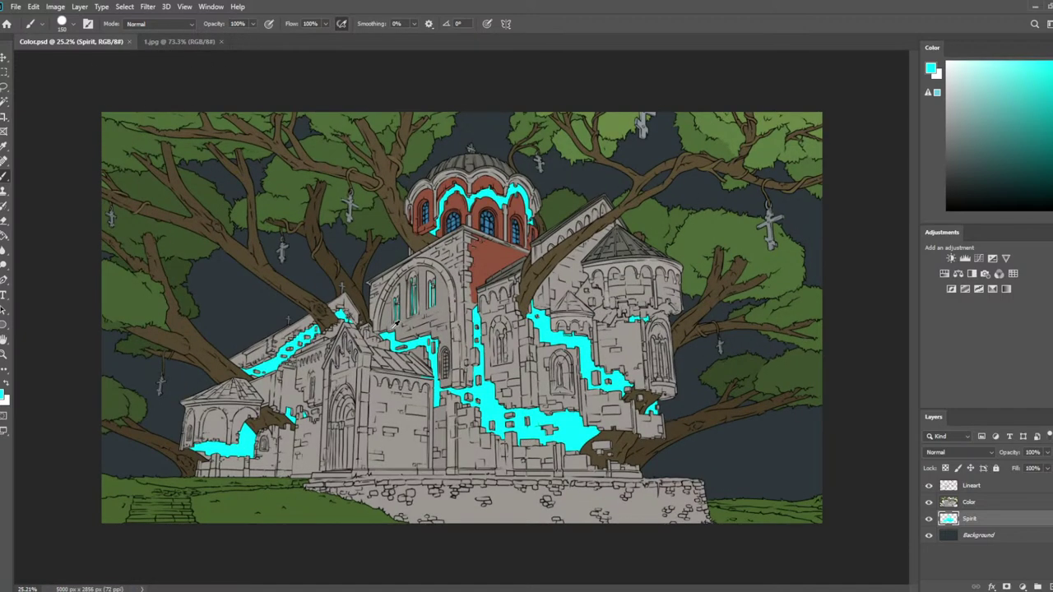
click(941, 467)
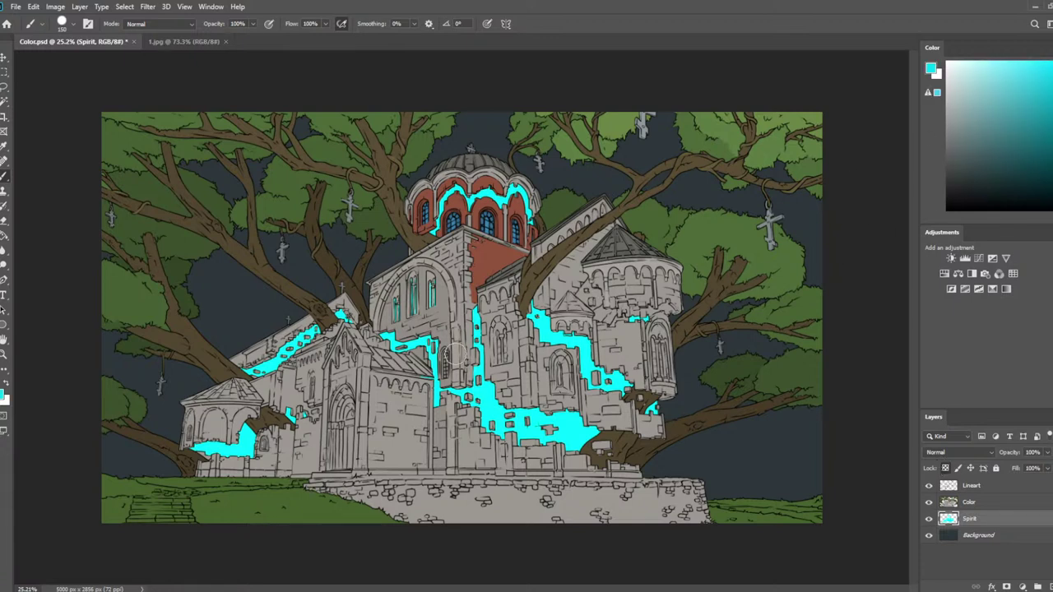
alt+click(583, 344)
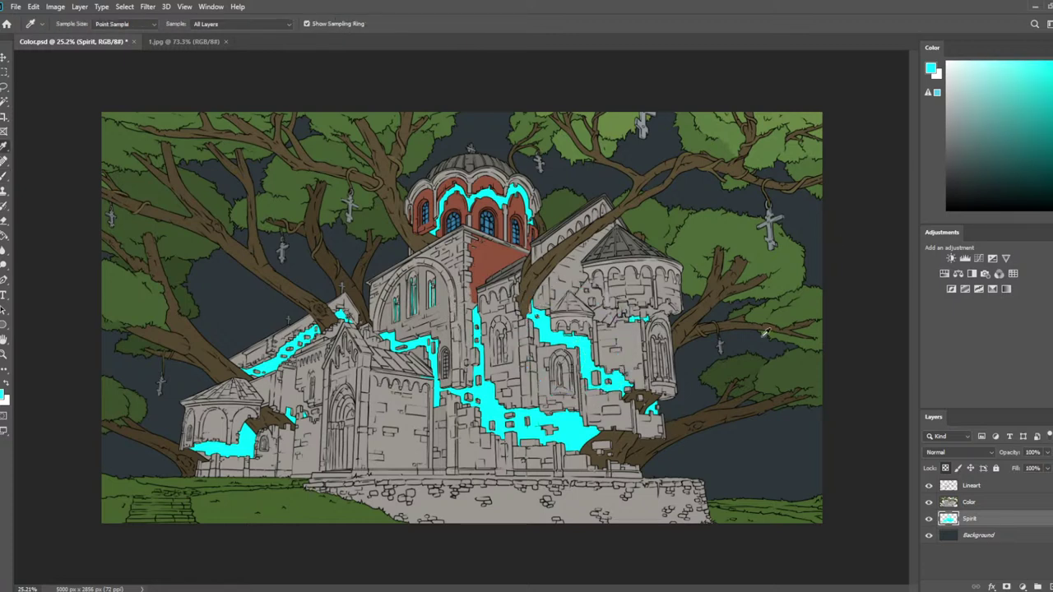
key(b)
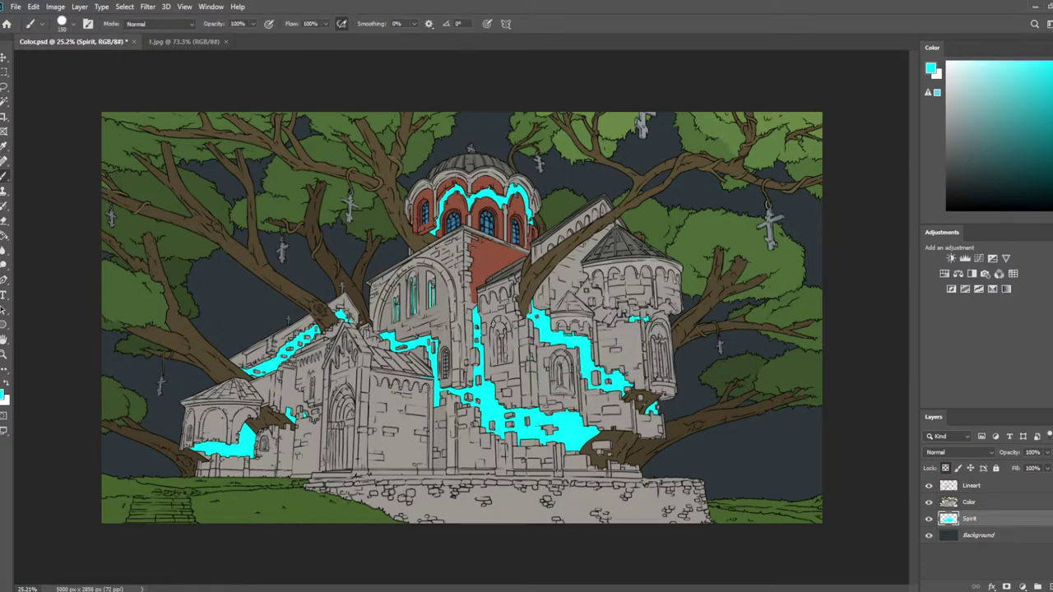
Enlarge the brush to 1800 px and repaint all the cracks on the Spirit layer in a slightly darker cyan
key(bracketright)
key(bracketright)
key(bracketright)
key(bracketright)
key(bracketright)
key(bracketright)
key(bracketright)
key(bracketright)
key(bracketright)
key(bracketright)
key(bracketright)
key(bracketright)
key(bracketright)
key(bracketright)
key(bracketright)
key(bracketright)
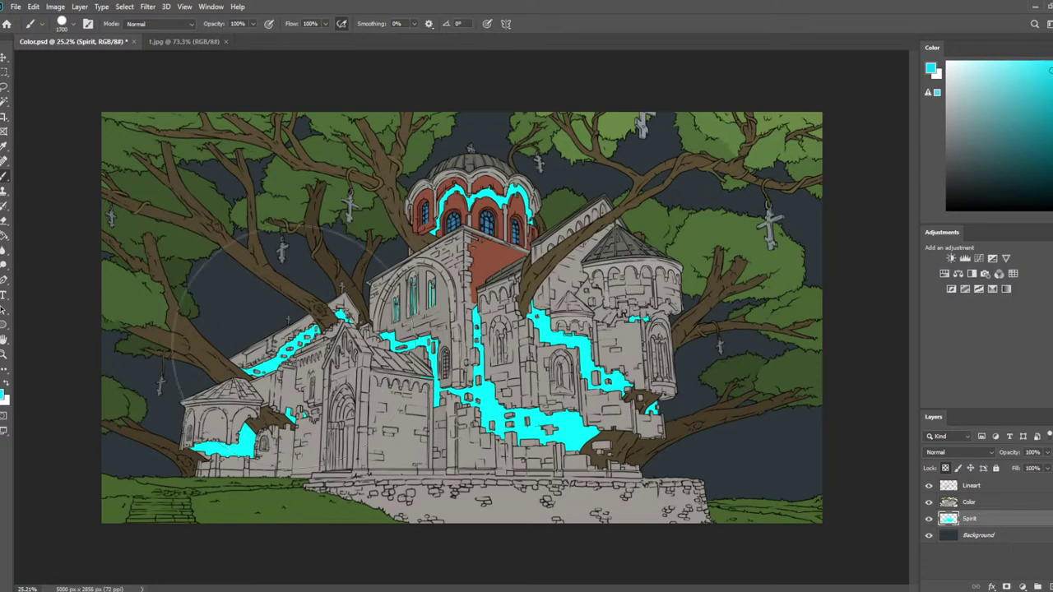
mouse_move(303, 357)
mouse_down()
mouse_move(425, 488)
mouse_move(657, 334)
mouse_up()
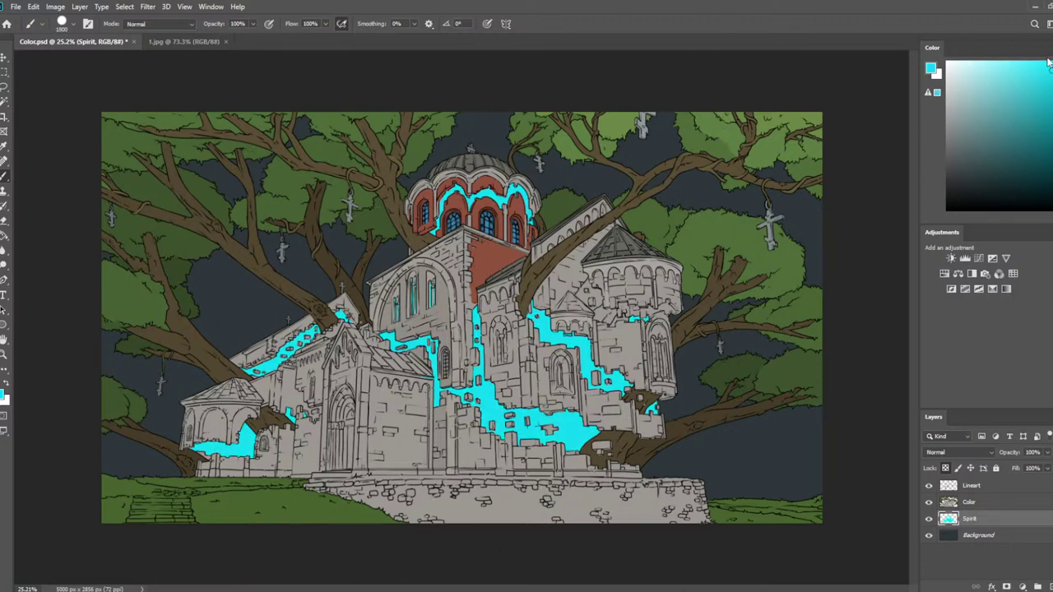
Shift the cracks towards sky blue with lighter cyan tones, using a brush of about 300 px for subtle vertical variation
key(bracketleft)
key(bracketleft)
key(bracketleft)
key(bracketleft)
key(bracketleft)
key(bracketleft)
key(bracketleft)
key(bracketleft)
click(1018, 64)
scroll(526, 361, up, 2)
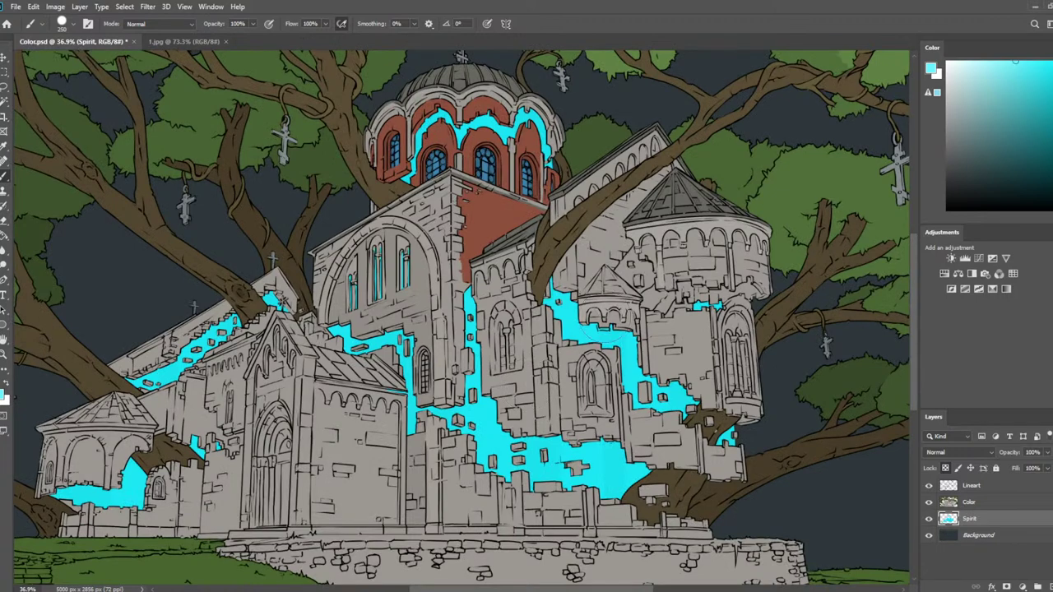
click(1048, 112)
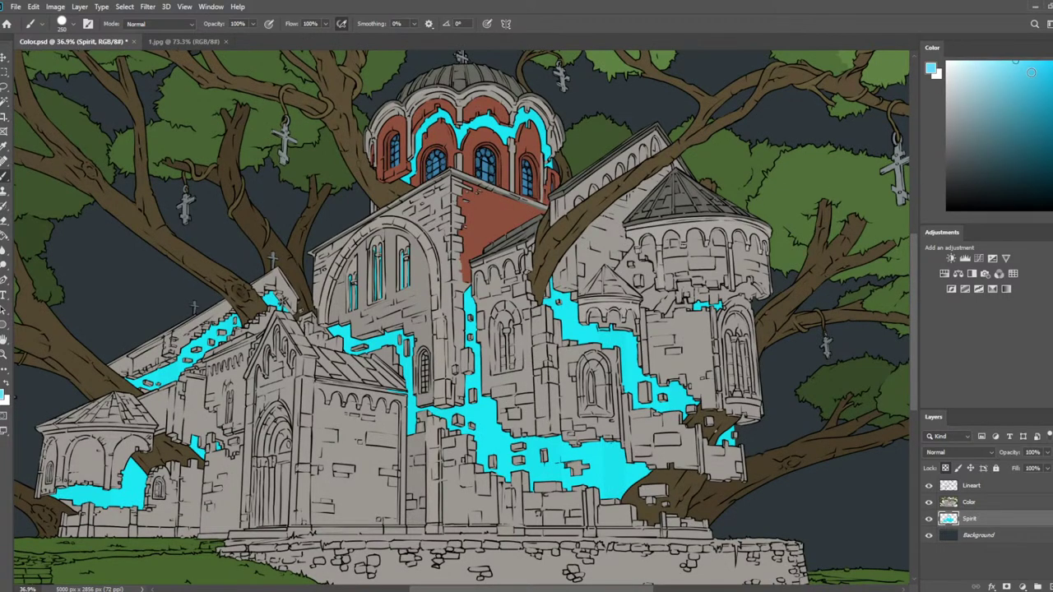
drag(1030, 73, 1030, 74)
key(bracketright)
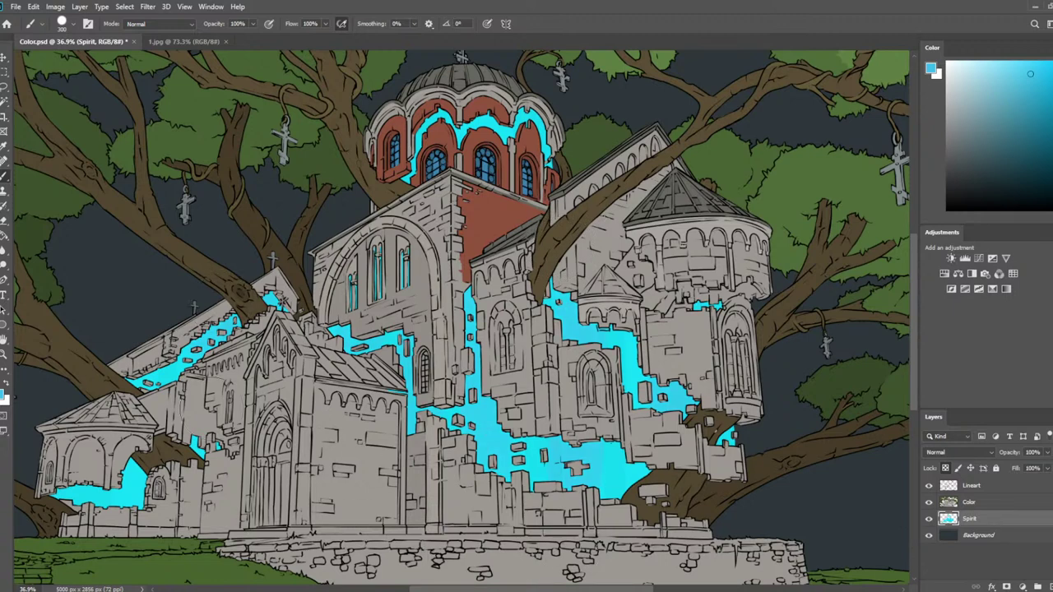
Paint broad vertical bands of darker blue through the church's right-hand cracks with a smaller brush of about 125 px
click(1038, 93)
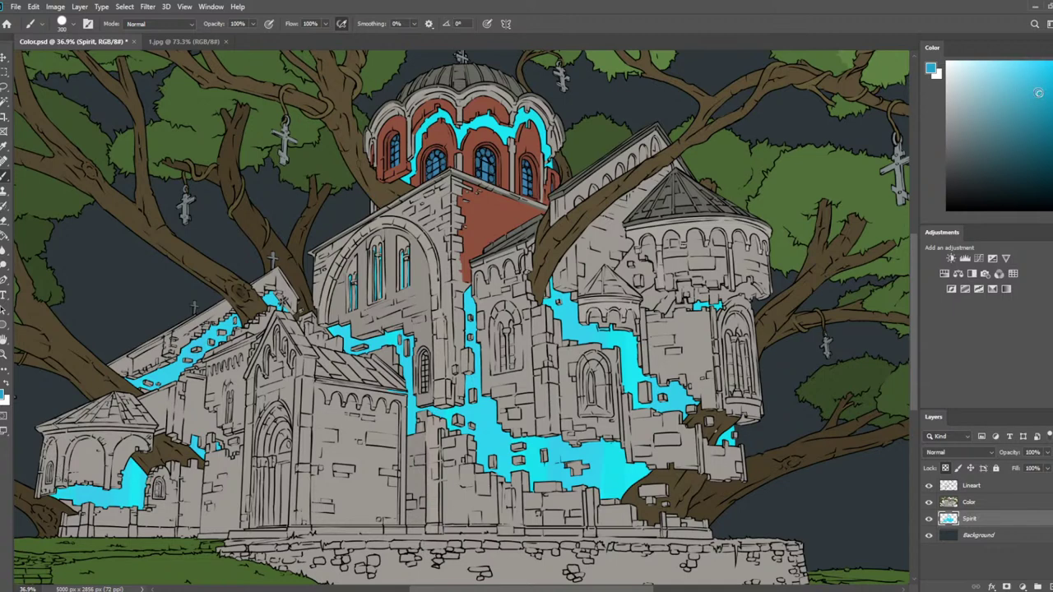
key(bracketleft)
key(bracketleft)
key(bracketleft)
key(bracketleft)
drag(560, 263, 560, 485)
drag(573, 316, 574, 485)
key(bracketleft)
drag(610, 321, 611, 543)
drag(648, 312, 646, 487)
drag(682, 370, 682, 419)
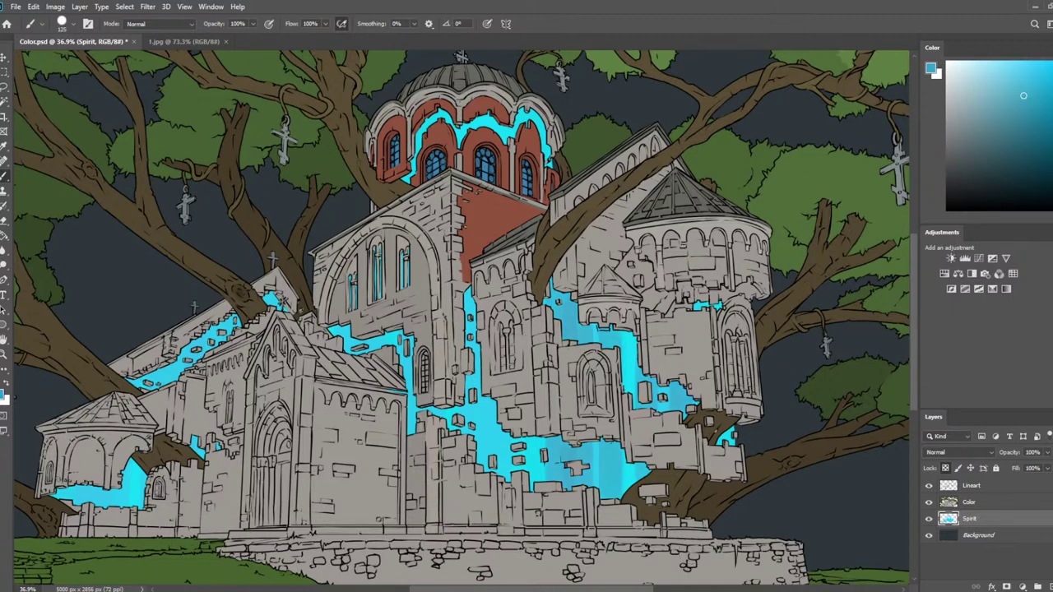
Carry the darker blue vertical bands through the central crack, the cracks above the gabled porch and the side wing's roof
drag(485, 296, 485, 485)
drag(448, 394, 445, 555)
drag(397, 298, 377, 515)
drag(343, 316, 343, 386)
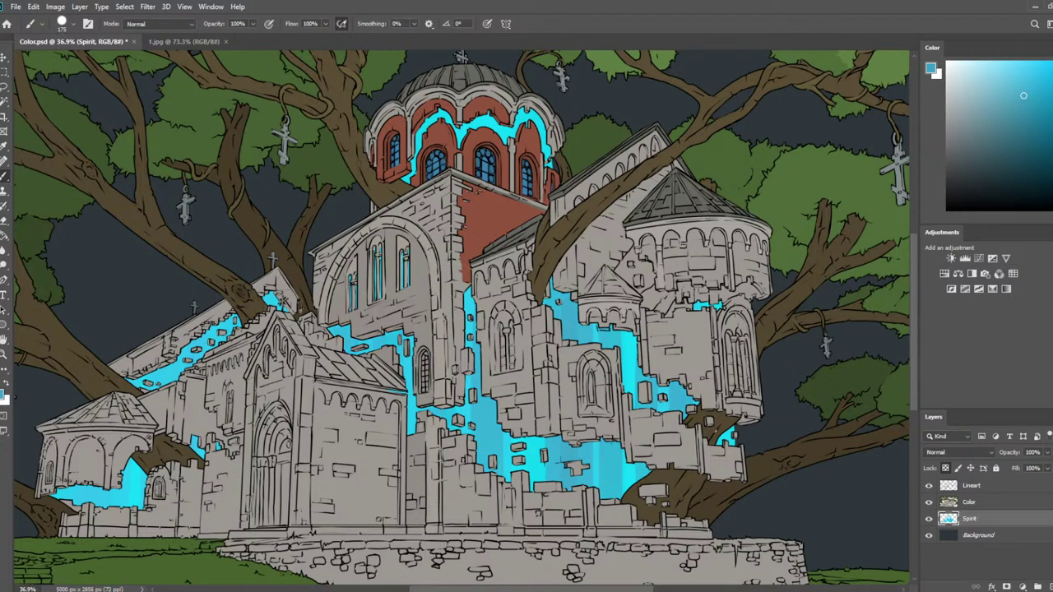
drag(271, 283, 271, 321)
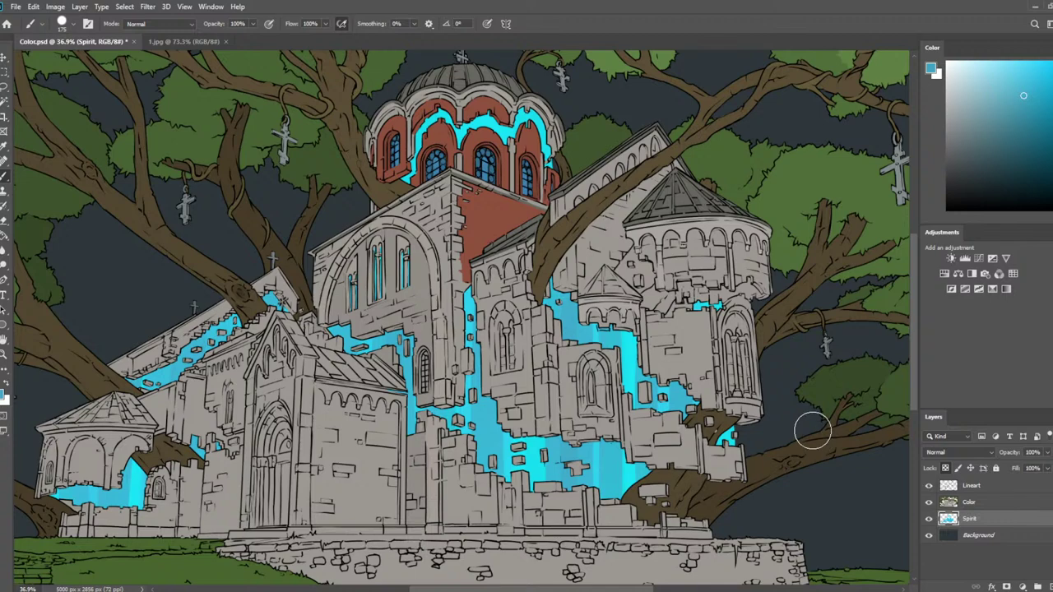
scroll(684, 355, down, 3)
scroll(684, 384, up, 3)
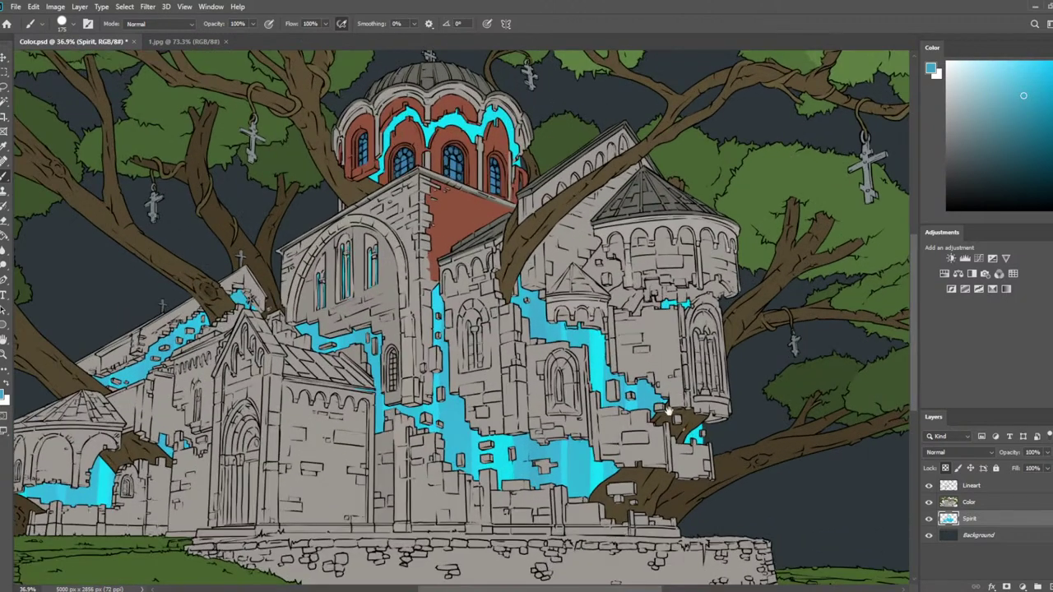
drag(668, 410, 695, 342)
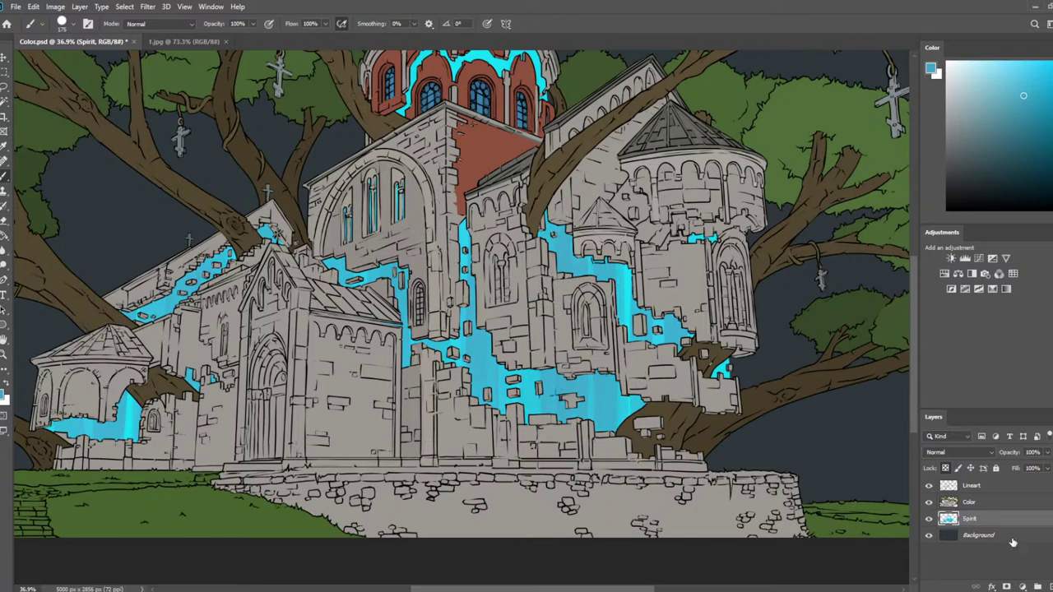
scroll(802, 450, up, 3)
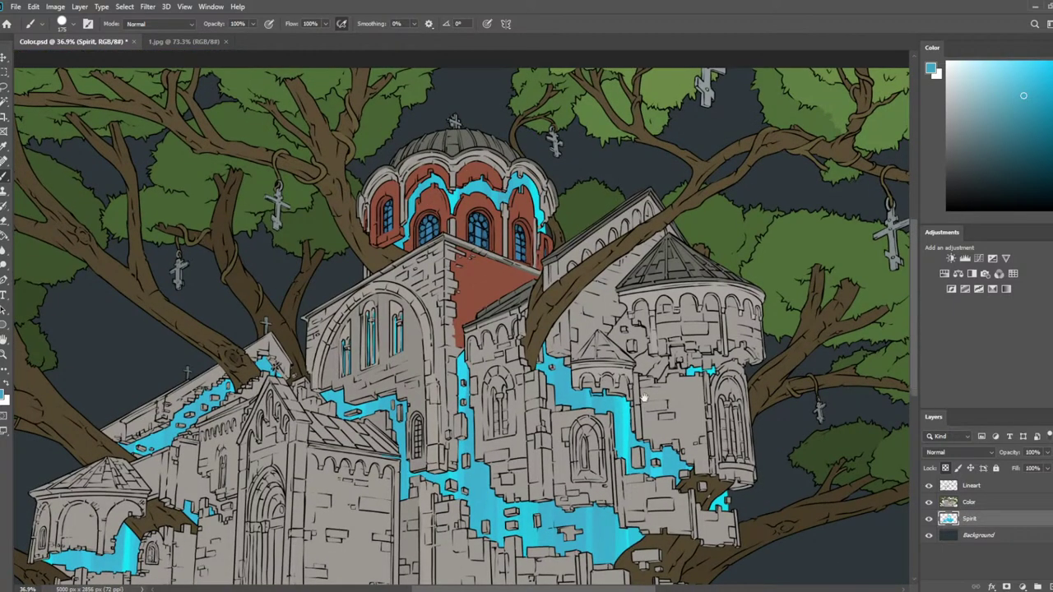
scroll(644, 398, down, 4)
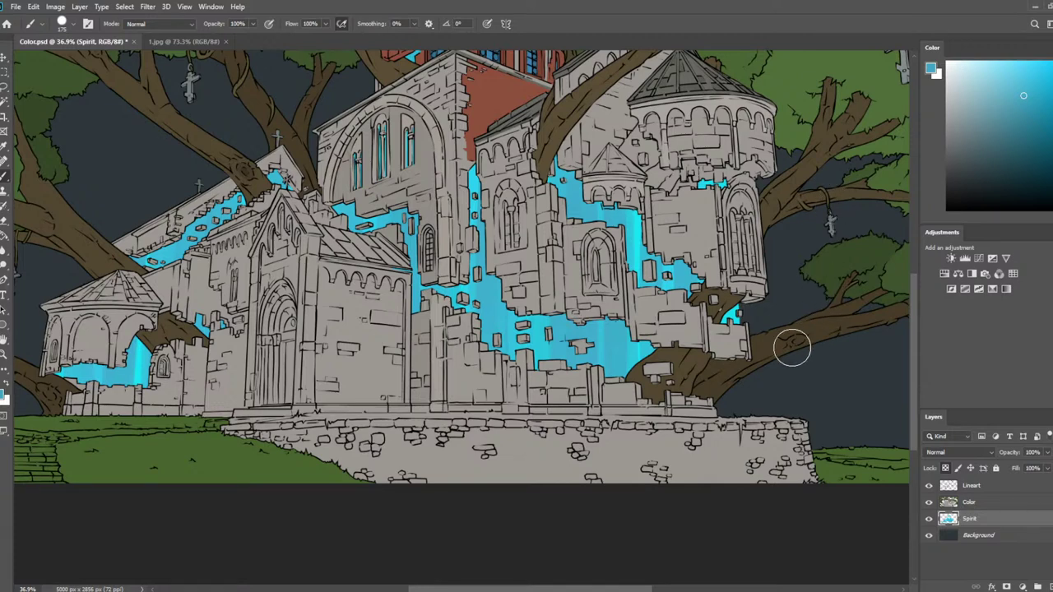
drag(792, 355, 766, 422)
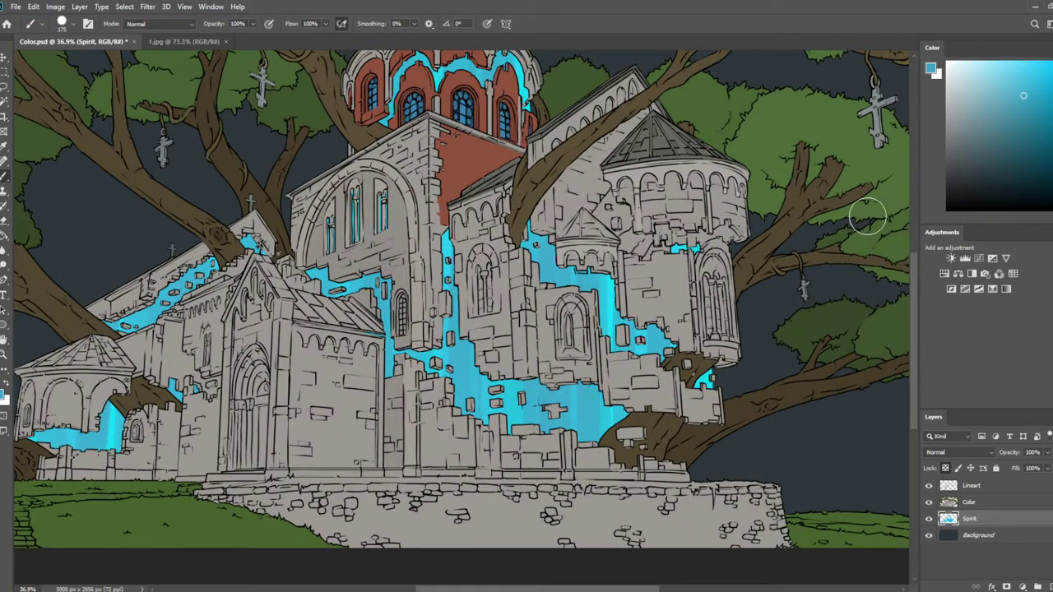
Pick a pale blue, shrink the brush to 15 px, and undo a test highlight streak on the Spirit layer
drag(1019, 81, 990, 44)
key(bracketleft)
key(bracketleft)
key(bracketleft)
key(bracketleft)
key(bracketleft)
key(bracketleft)
key(bracketleft)
key(bracketleft)
key(bracketleft)
drag(573, 268, 573, 430)
key(ctrl+z)
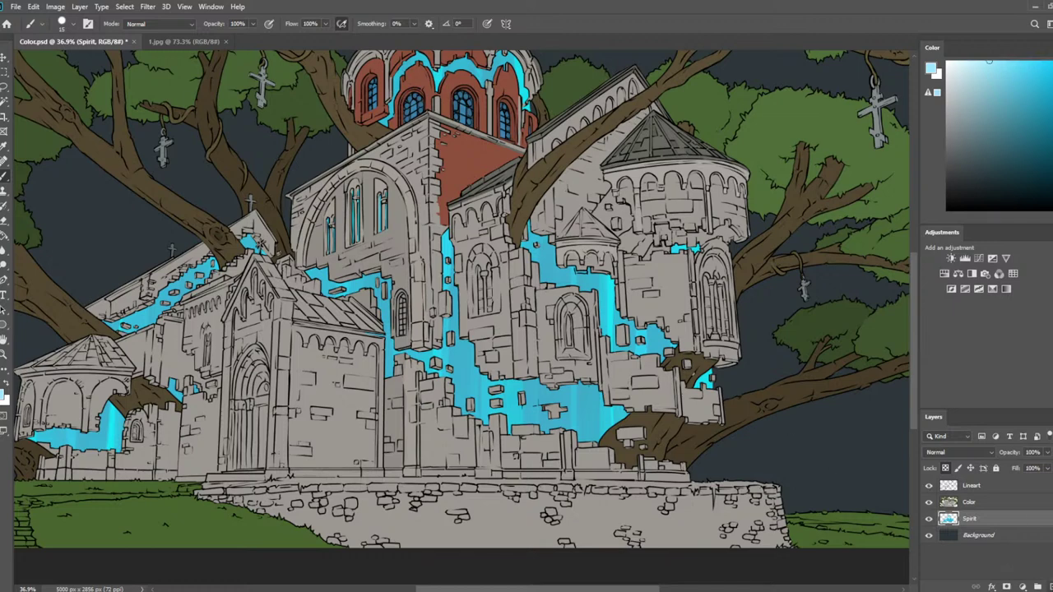
Add a new layer above Spirit and paint thin pale blue vertical streaks across the central, right and side-wing cracks
click(1050, 587)
drag(566, 265, 567, 407)
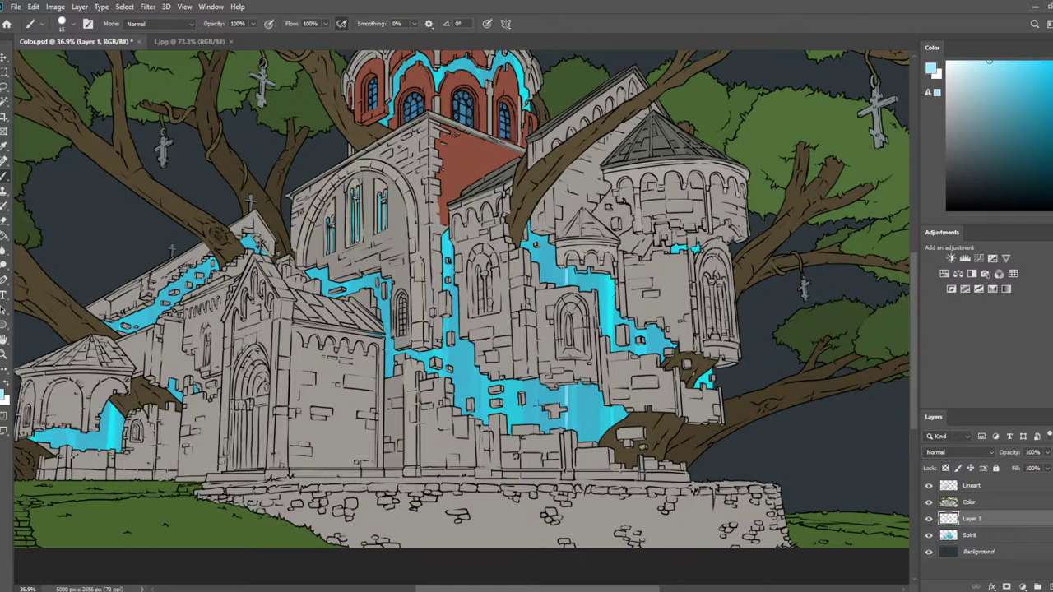
drag(591, 271, 592, 441)
mouse_move(448, 229)
mouse_down()
mouse_move(448, 369)
mouse_move(480, 421)
mouse_up()
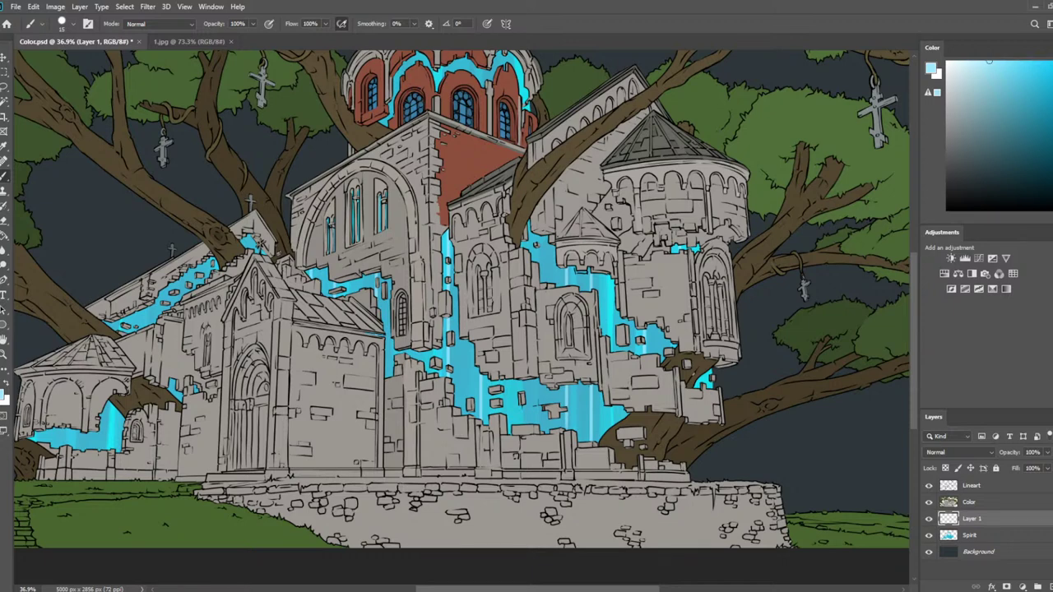
drag(176, 281, 176, 398)
drag(113, 322, 113, 449)
Lower the opacity of the pale streak layer to 61%
scroll(127, 333, down, 2)
scroll(410, 190, up, 1)
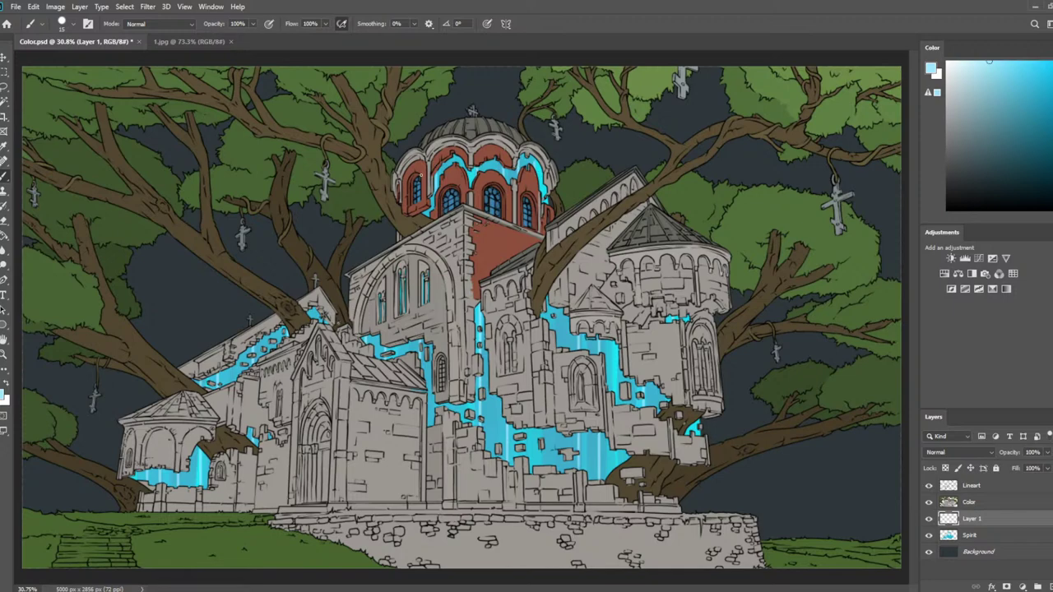
scroll(407, 285, down, 2)
scroll(404, 332, up, 3)
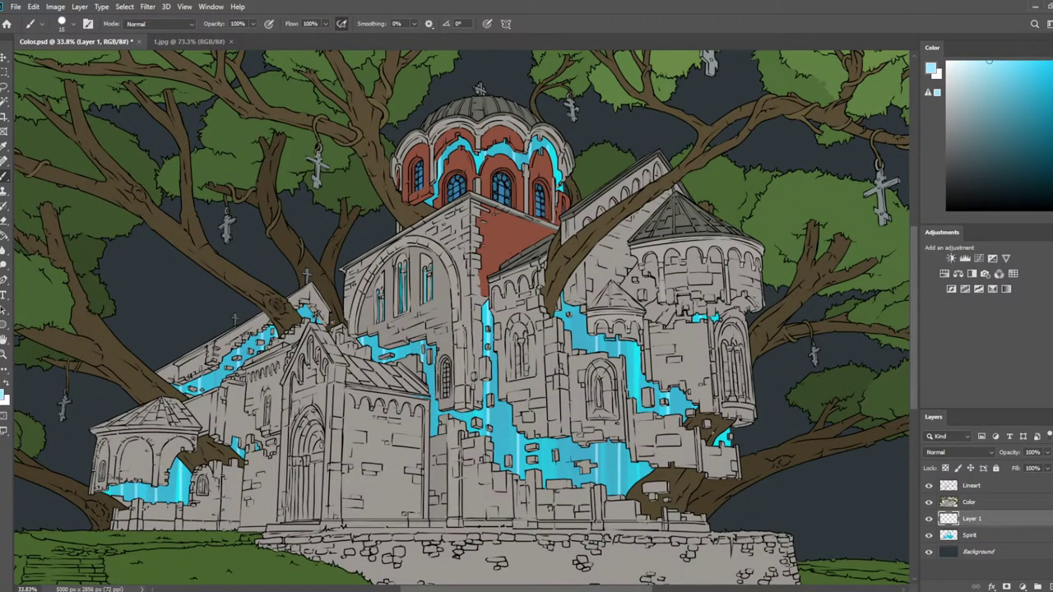
drag(1033, 468, 1026, 467)
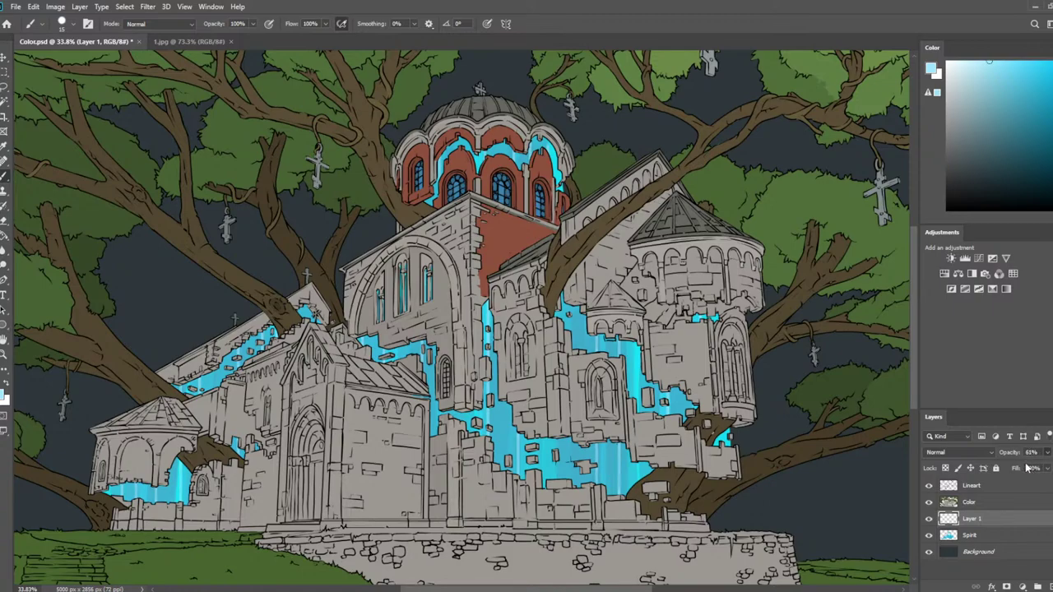
Break up the two streaks right of the cross-shaped floating stone into thin tapering strands with the Eraser and Brush
scroll(619, 481, up, 5)
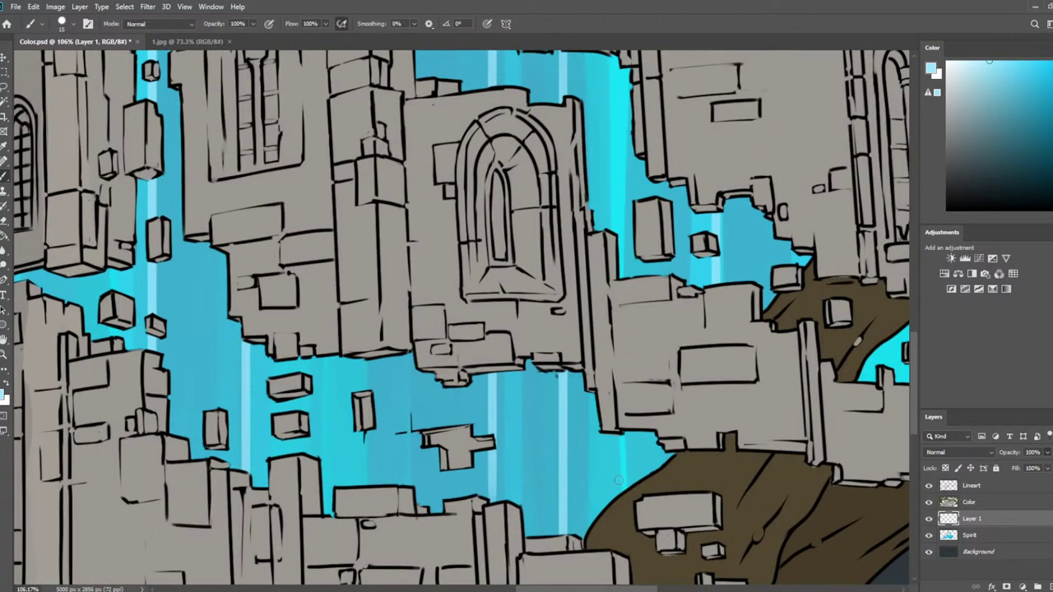
drag(619, 480, 540, 361)
key(e)
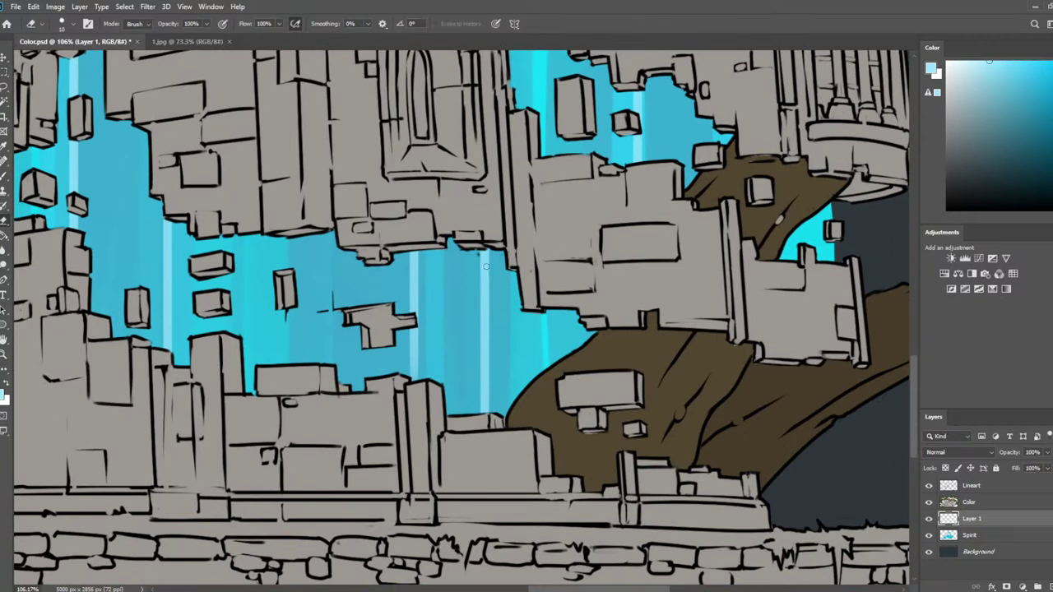
mouse_move(490, 255)
mouse_down()
mouse_move(483, 388)
mouse_move(505, 407)
mouse_up()
key(b)
key(e)
drag(498, 311, 502, 396)
drag(499, 247, 503, 393)
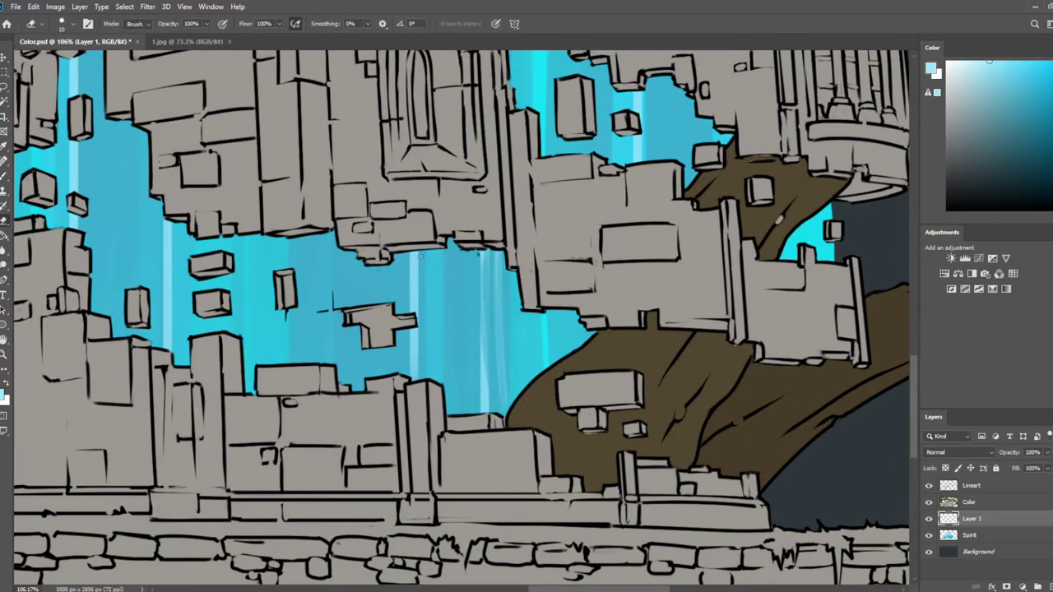
key(b)
mouse_move(414, 253)
mouse_down()
mouse_move(412, 380)
mouse_move(415, 306)
mouse_up()
key(e)
key(b)
Paint a cluster of pale streaks left of the cross-shaped floating stone and thin its edges with the Eraser
drag(315, 297, 312, 360)
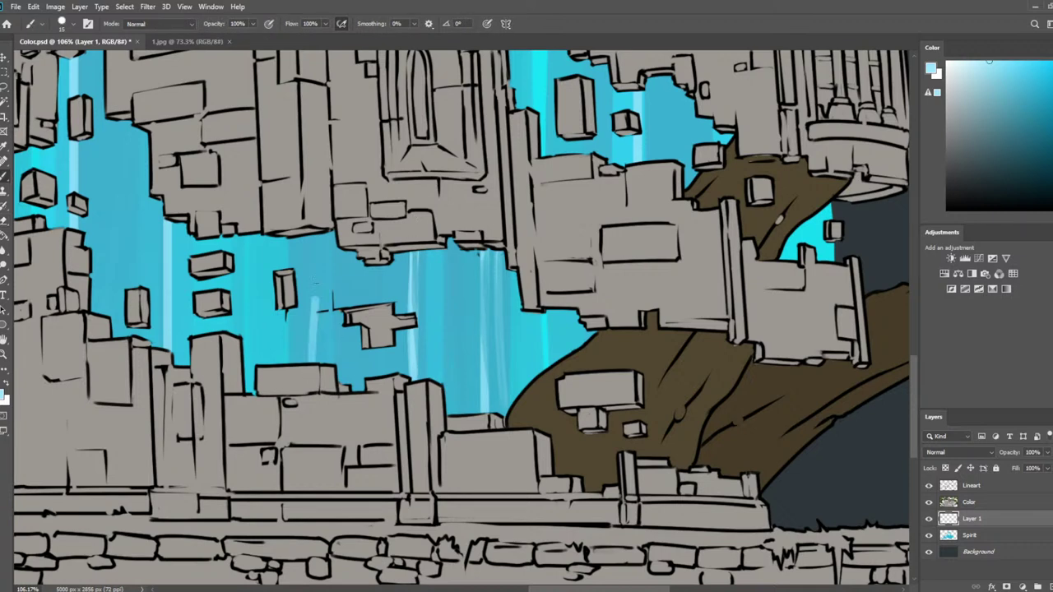
drag(317, 262, 314, 362)
drag(319, 256, 326, 360)
drag(322, 265, 324, 364)
key(e)
drag(311, 362, 310, 332)
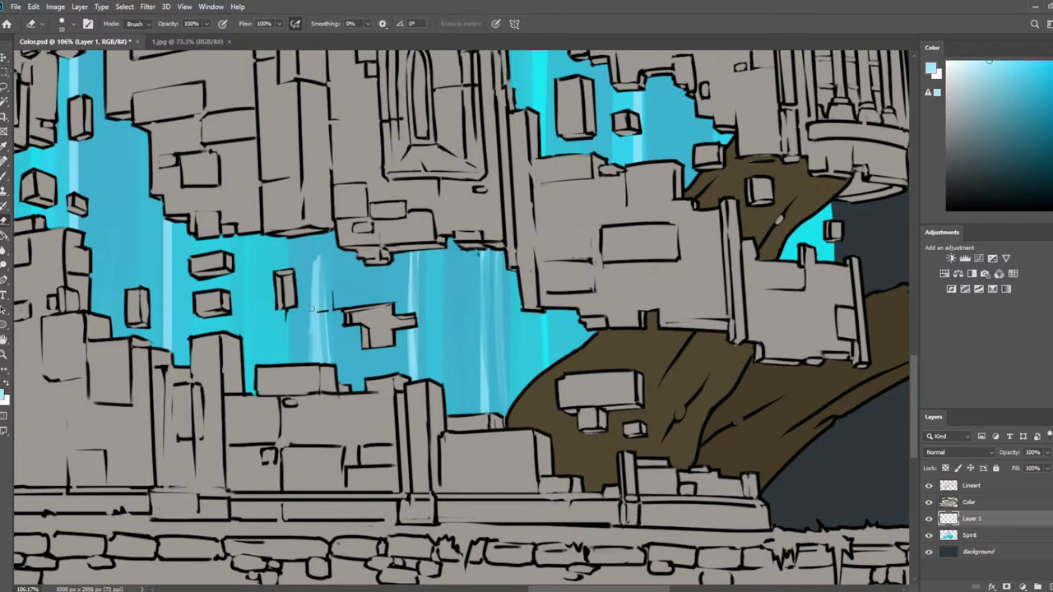
drag(312, 284, 311, 361)
Thin the hard-edged streaks at the left of the lower crack and beneath the small conical-roofed turret with the Eraser
mouse_move(318, 256)
mouse_down()
mouse_move(317, 362)
mouse_move(489, 333)
mouse_up()
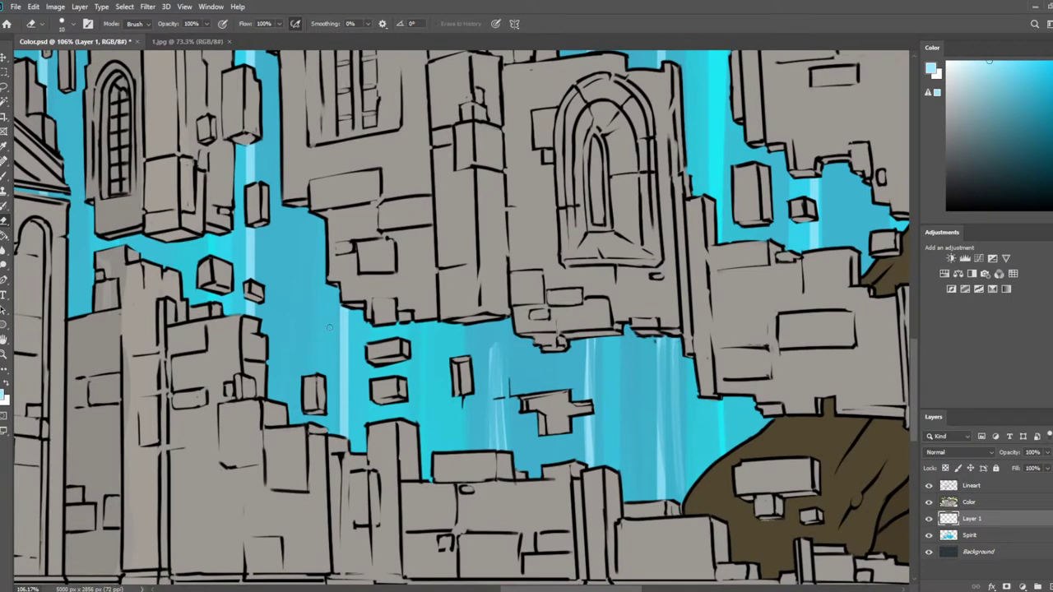
mouse_move(344, 406)
mouse_down()
mouse_move(343, 279)
mouse_move(347, 419)
mouse_up()
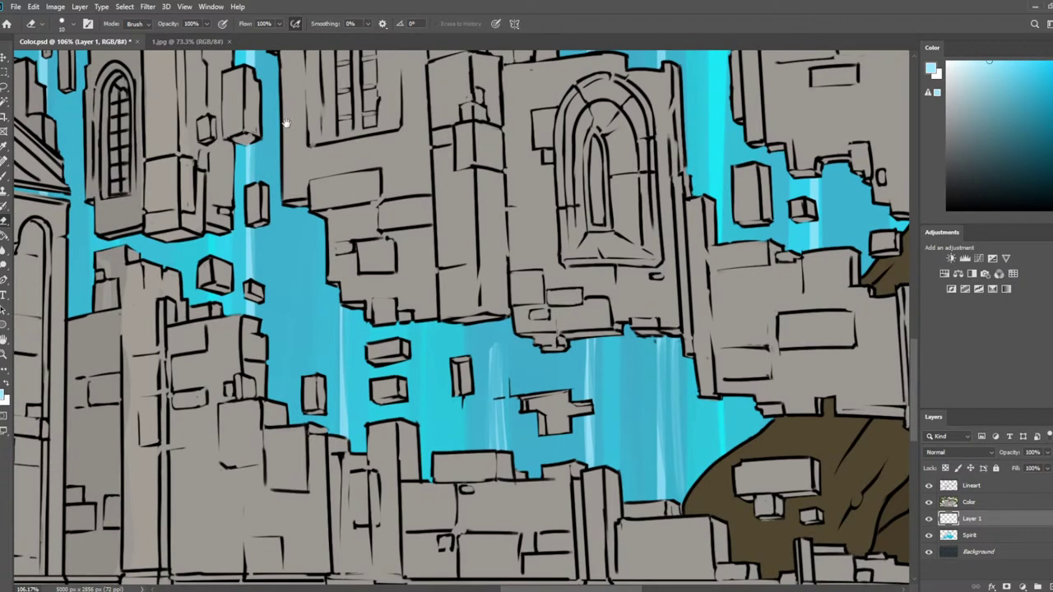
drag(252, 175, 281, 390)
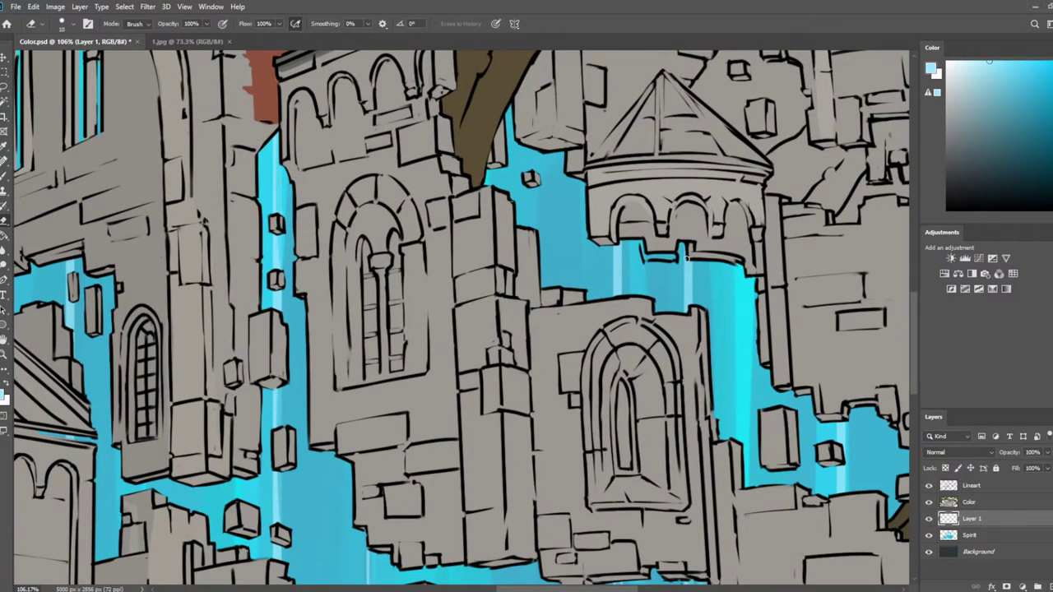
drag(685, 258, 687, 312)
Paint pale streaks in the crack left of the small conical-roofed turret and taper them with the Eraser
key(b)
drag(566, 287, 563, 156)
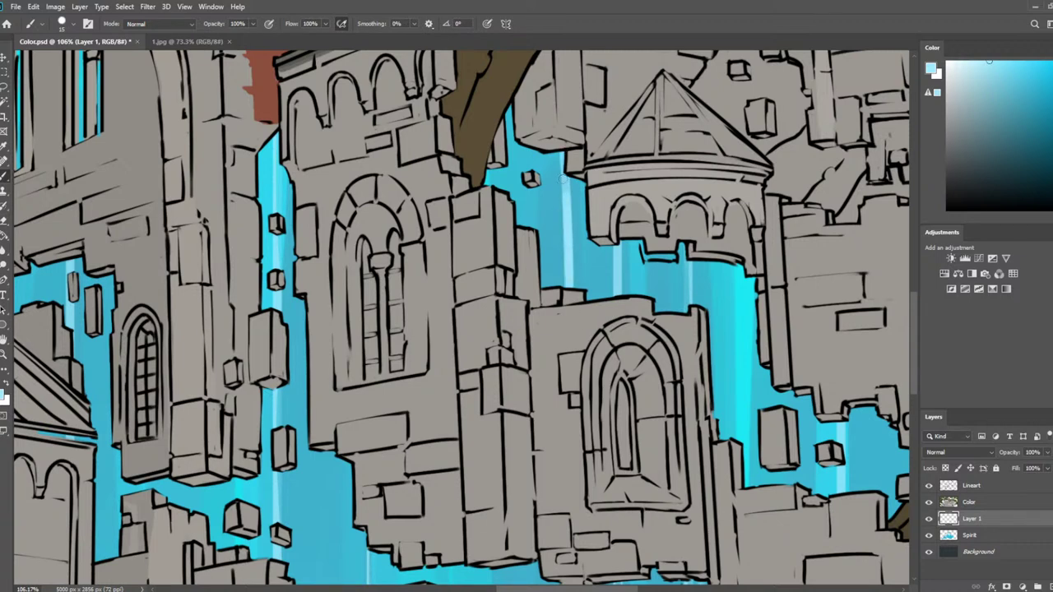
key(e)
drag(567, 194, 564, 296)
drag(559, 157, 565, 288)
key(b)
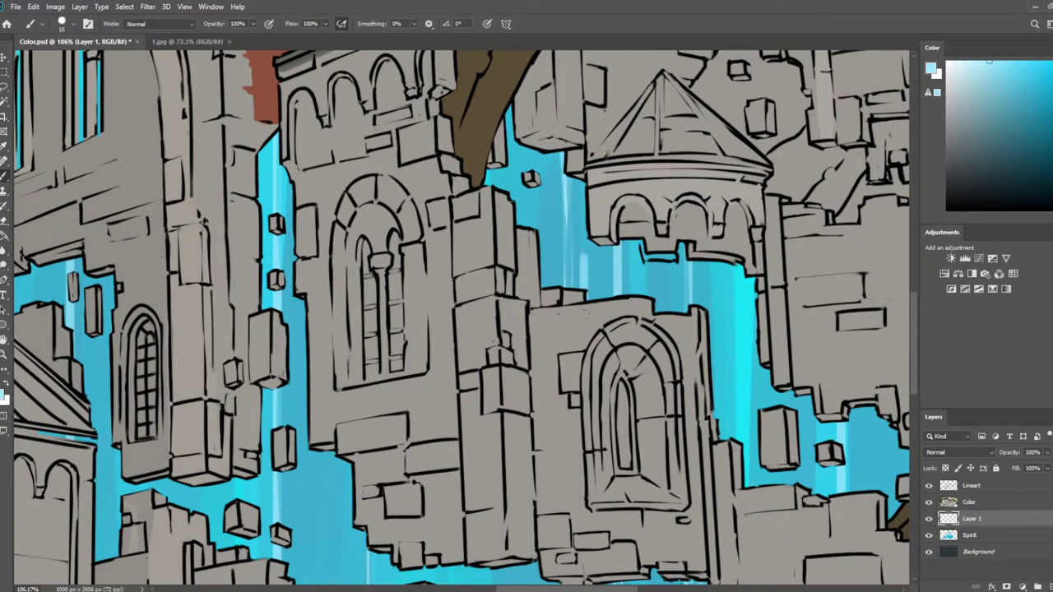
key(e)
mouse_move(584, 247)
mouse_down()
mouse_move(587, 312)
mouse_move(627, 384)
mouse_move(587, 354)
mouse_up()
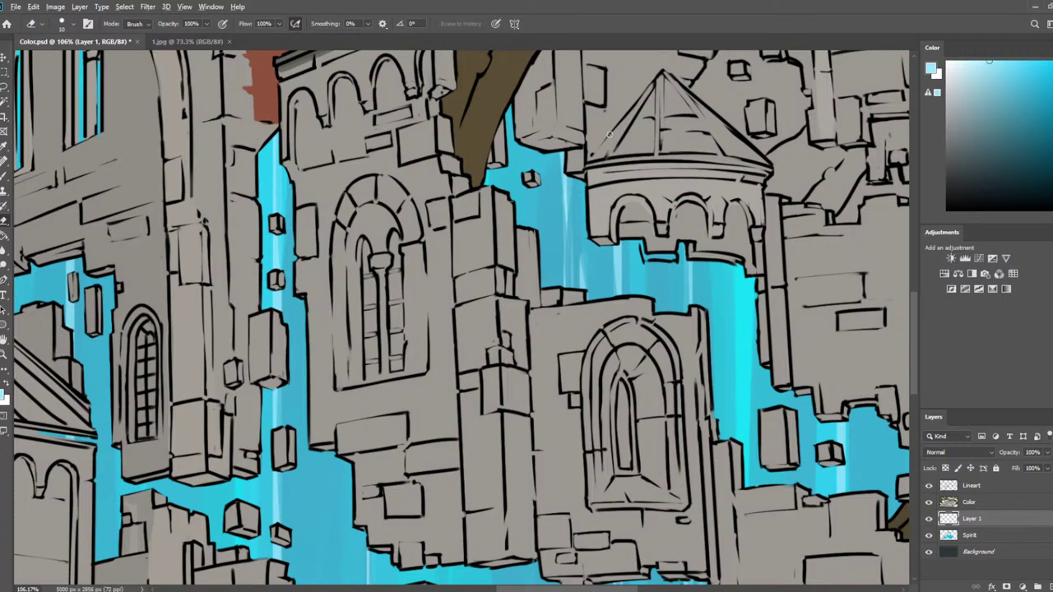
Paint a thin pale streak down the bright crack right of the arched window and taper it with the Eraser
scroll(288, 169, down, 5)
scroll(732, 205, up, 4)
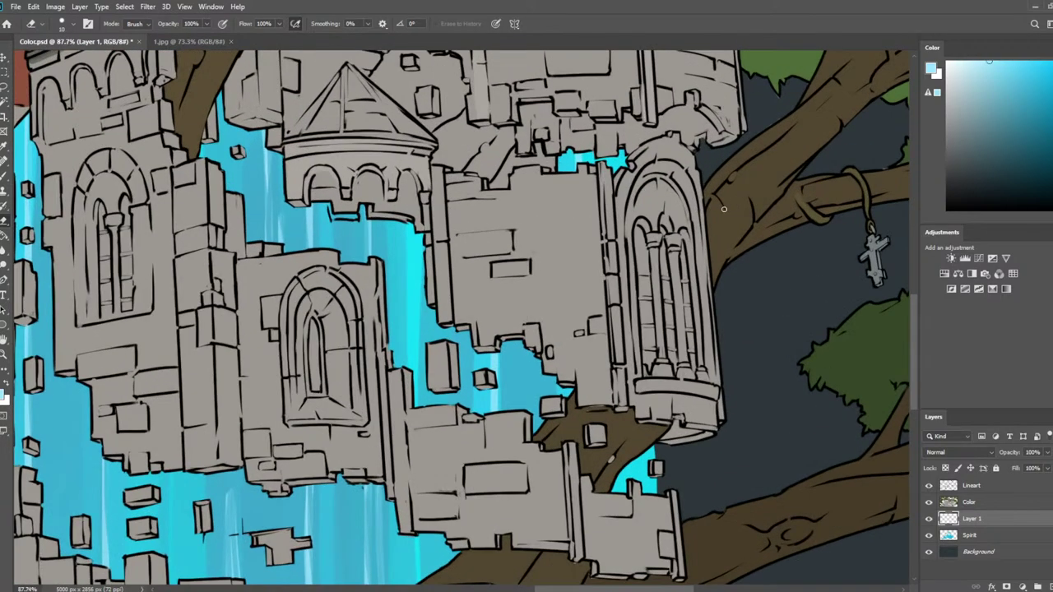
key(b)
drag(411, 218, 410, 366)
key(ctrl+z)
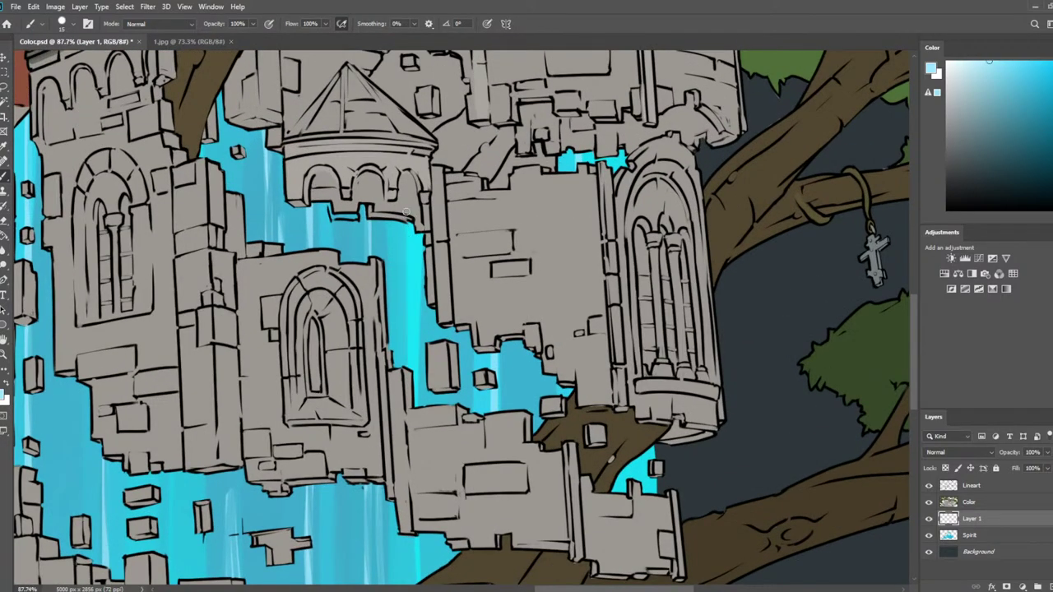
key(e)
mouse_move(414, 227)
mouse_down()
mouse_move(409, 403)
mouse_move(413, 301)
mouse_up()
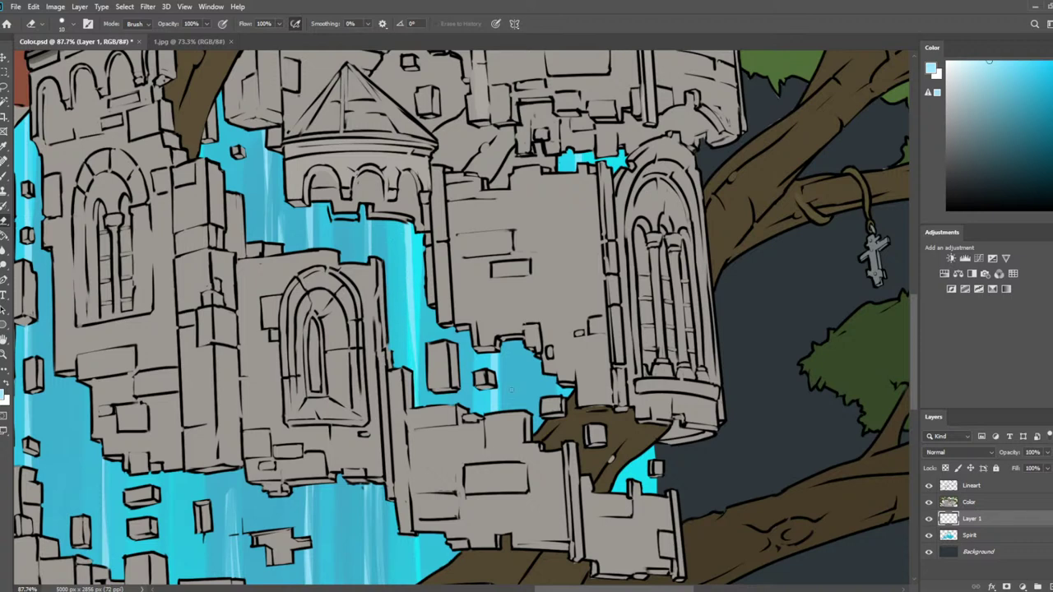
Paint pale streaks in the crack right of the small floating cube and taper them with the Eraser
key(b)
mouse_move(497, 411)
mouse_down()
mouse_move(493, 355)
mouse_move(522, 343)
mouse_move(524, 410)
mouse_up()
key(e)
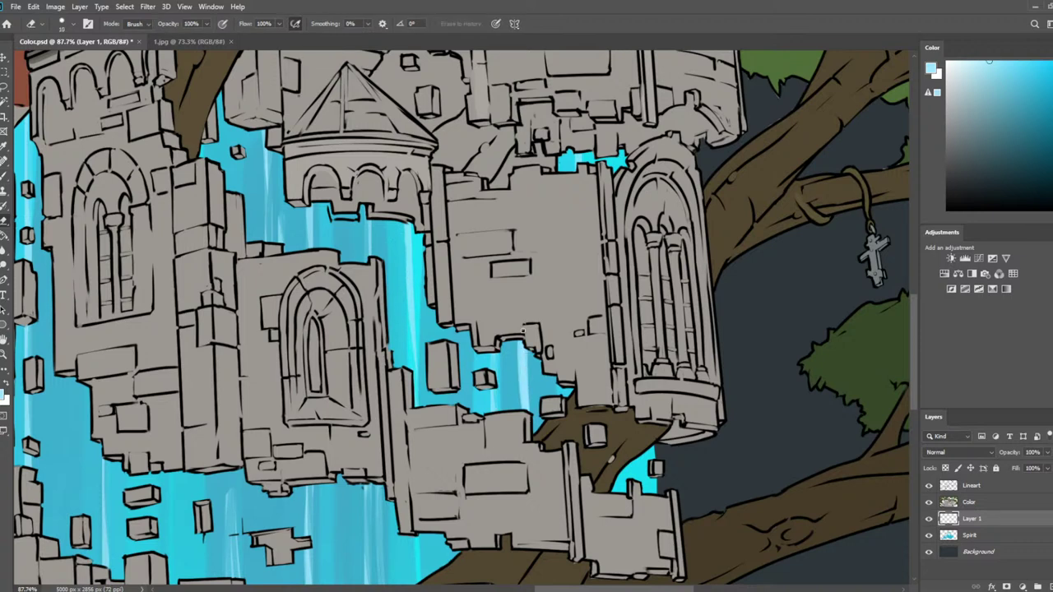
mouse_move(524, 345)
mouse_down()
mouse_move(526, 411)
mouse_move(524, 364)
mouse_up()
key(b)
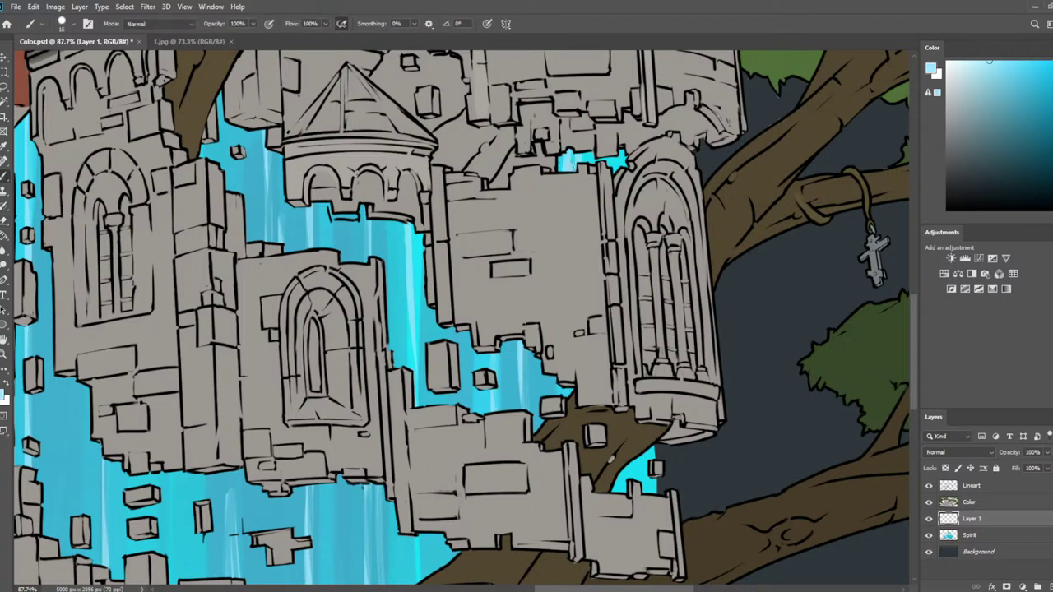
key(e)
Paint pale and mid-blue streaks in the small crack beneath the tall-windowed turret, sampling the colours from the neighbouring cracks
drag(565, 365, 544, 206)
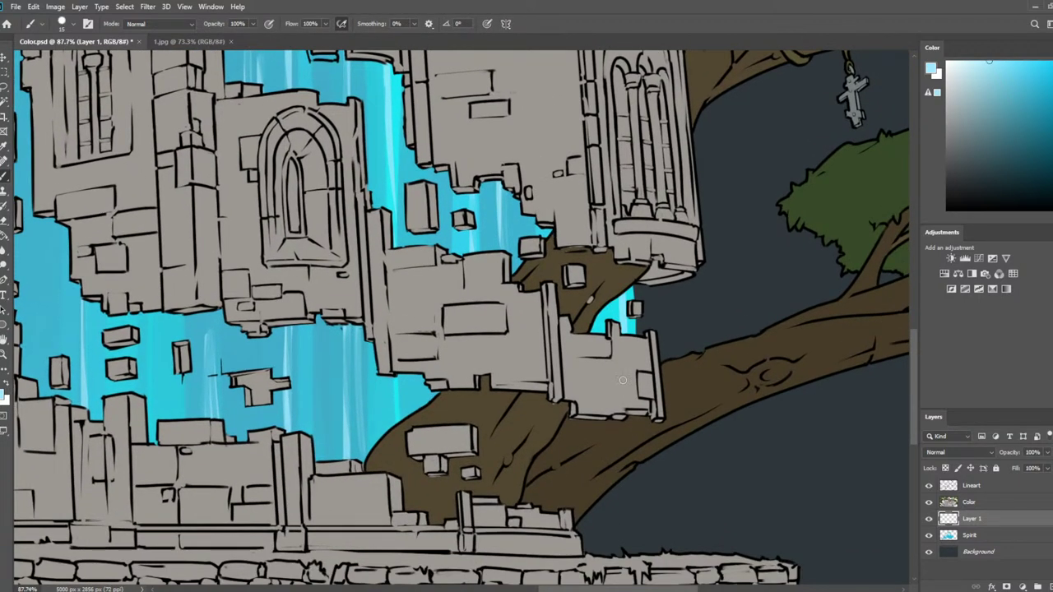
key(b)
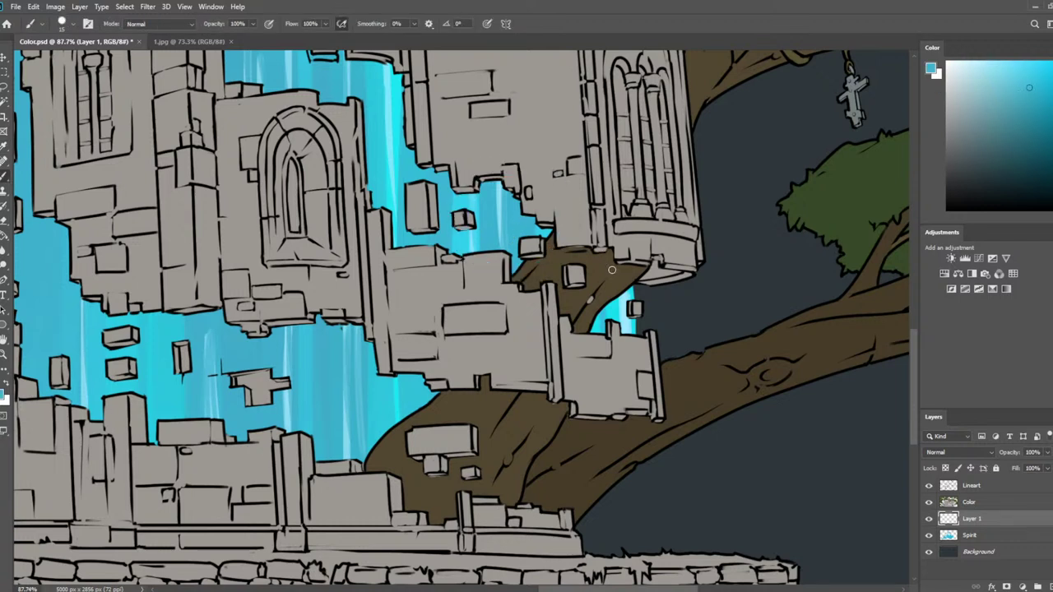
alt+click(629, 311)
drag(607, 287, 594, 387)
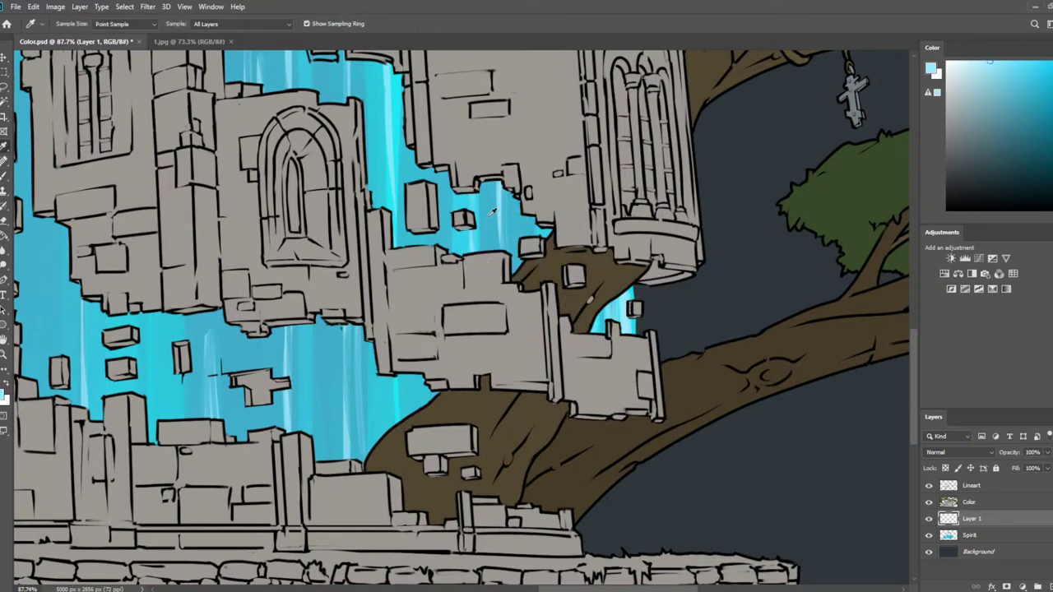
alt+click(534, 226)
drag(616, 272, 631, 440)
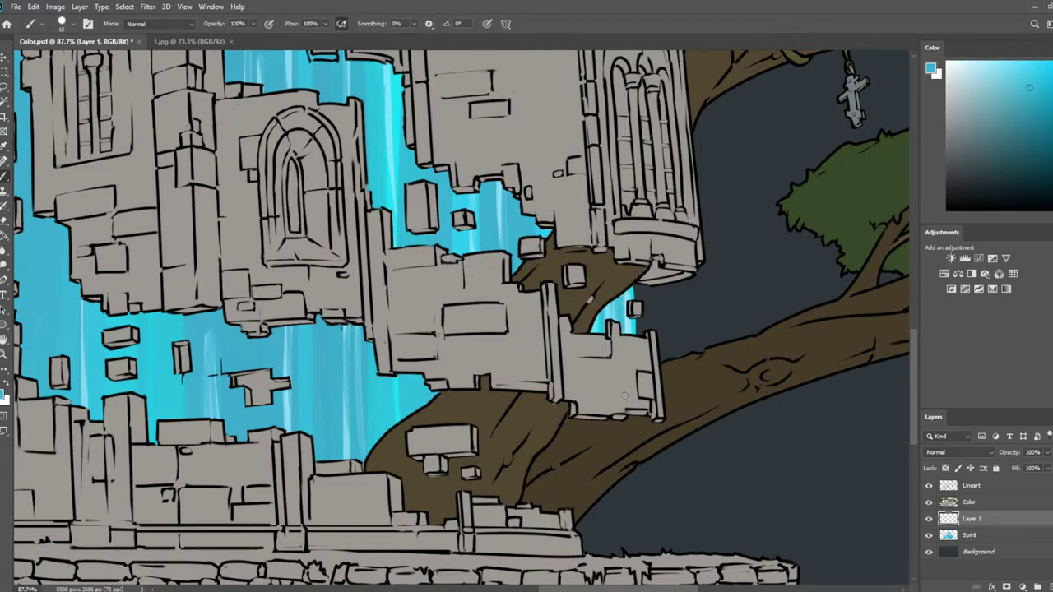
Paint pale vertical streaks in the crack beneath the low round apse with the conical roof, using sampled light blues
scroll(624, 396, down, 6)
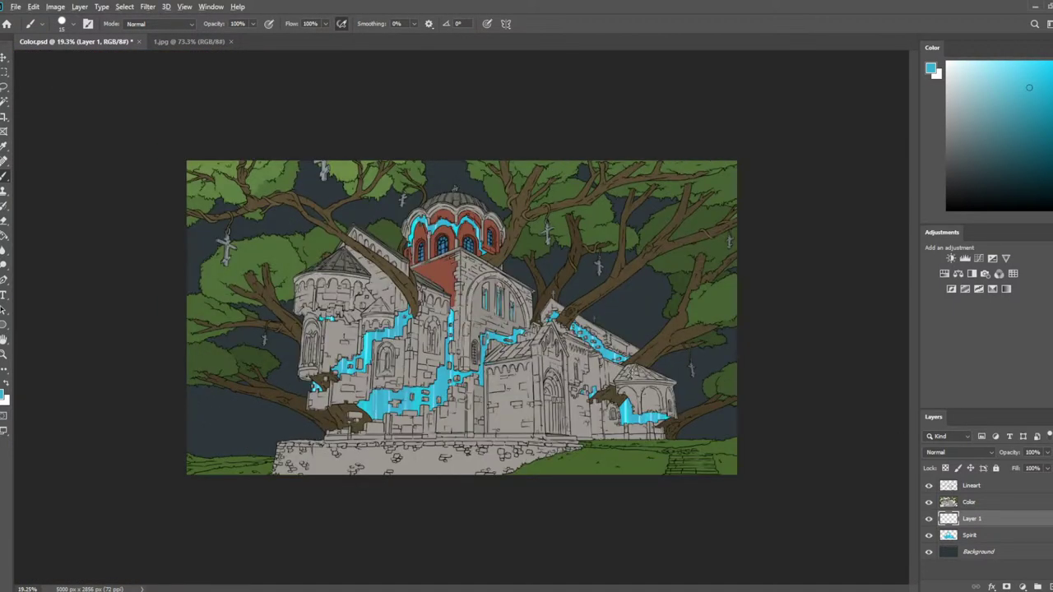
scroll(493, 271, up, 4)
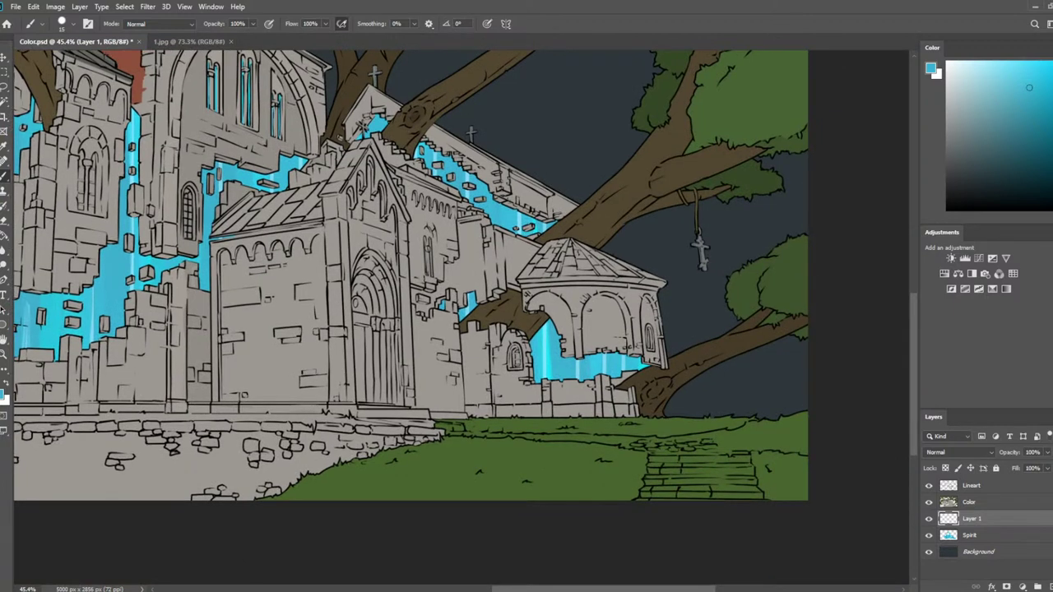
alt+click(524, 238)
drag(554, 324, 561, 380)
drag(562, 360, 557, 378)
alt+click(553, 351)
drag(563, 355, 562, 380)
alt+click(547, 350)
alt+click(546, 348)
alt+click(543, 345)
drag(560, 337, 562, 378)
drag(562, 359, 563, 373)
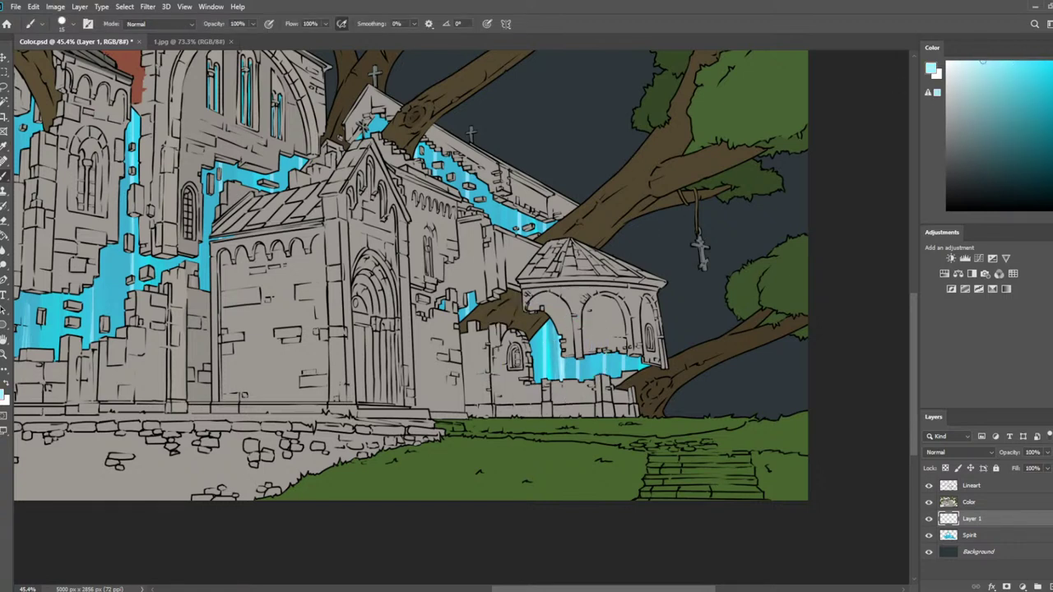
Blend the streaks under the conical-roofed apse with mid blues sampled from the same crack
alt+click(538, 353)
alt+click(557, 359)
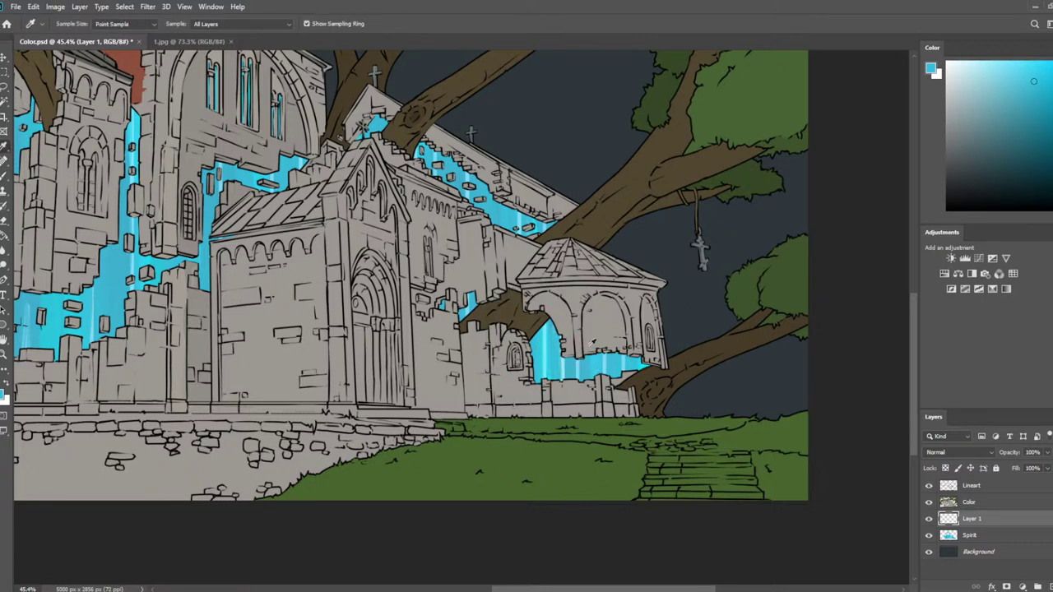
alt+click(550, 359)
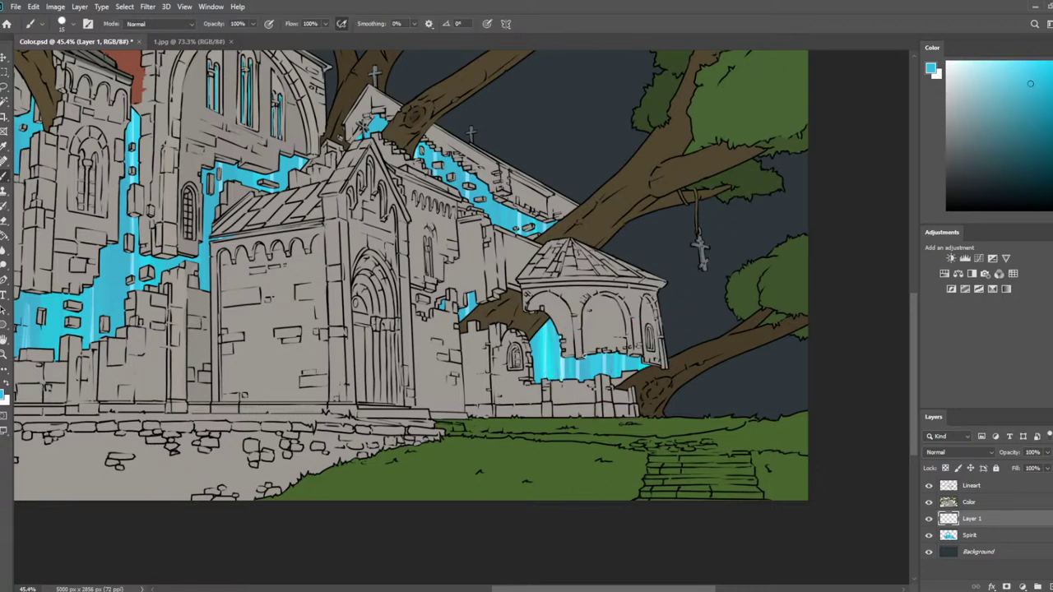
drag(603, 353, 608, 408)
Touch up the crack beside the barred arched window with light and mid blues sampled from the crack
scroll(446, 389, down, 5)
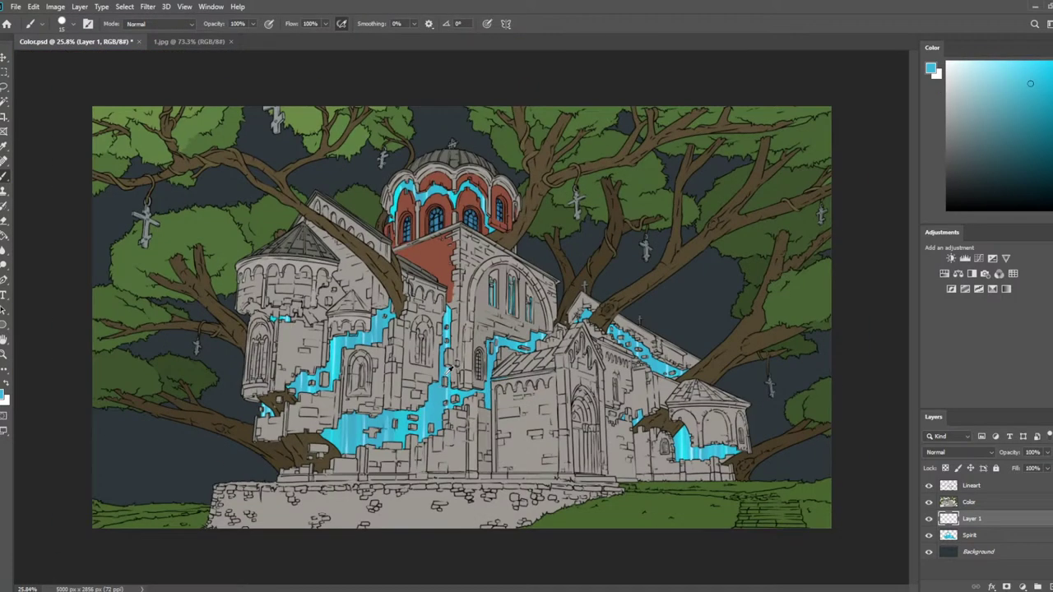
scroll(622, 444, up, 6)
drag(559, 376, 386, 274)
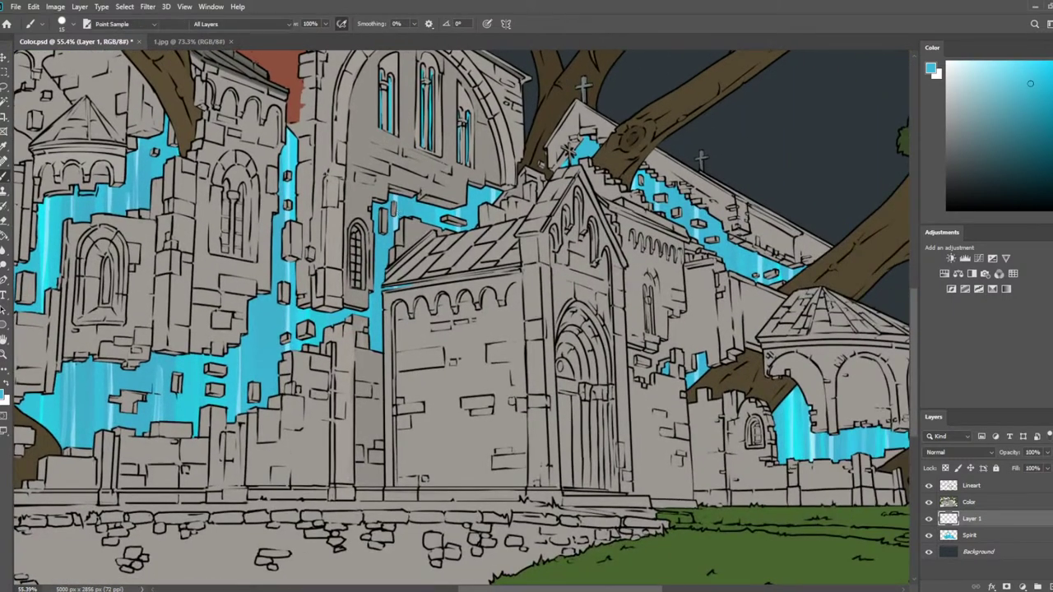
alt+click(383, 217)
alt+click(386, 254)
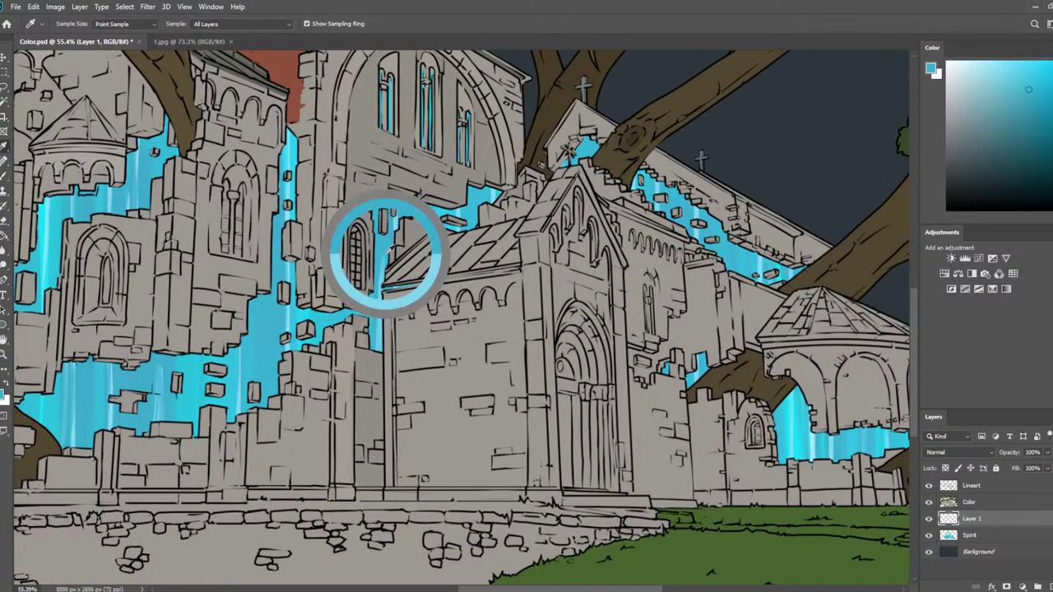
alt+click(397, 195)
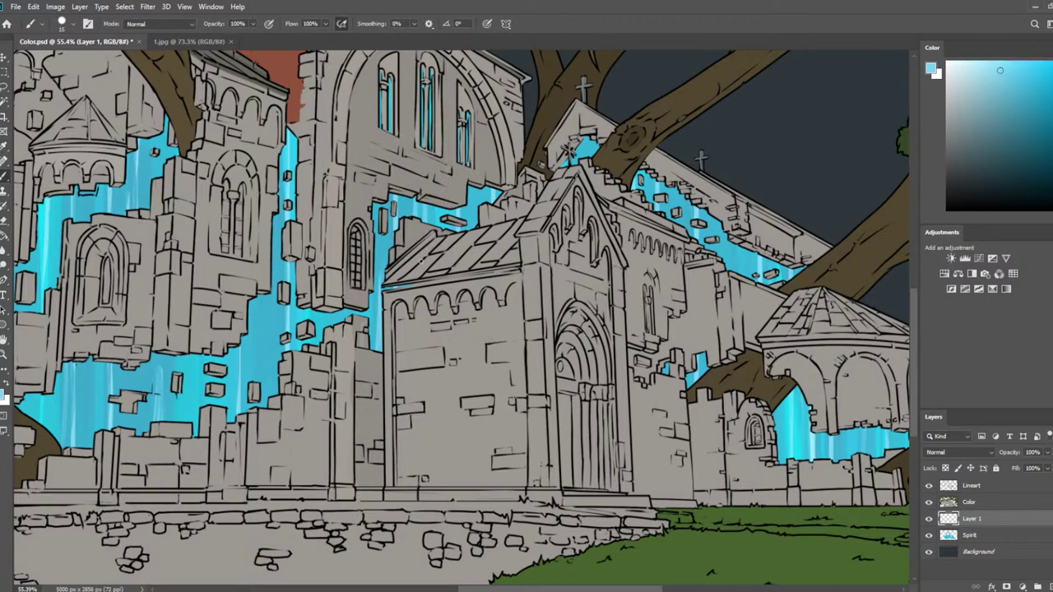
alt+click(414, 199)
Mirror the canvas horizontally and save the drawing
key(F2)
drag(340, 326, 199, 326)
key(ctrl+s)
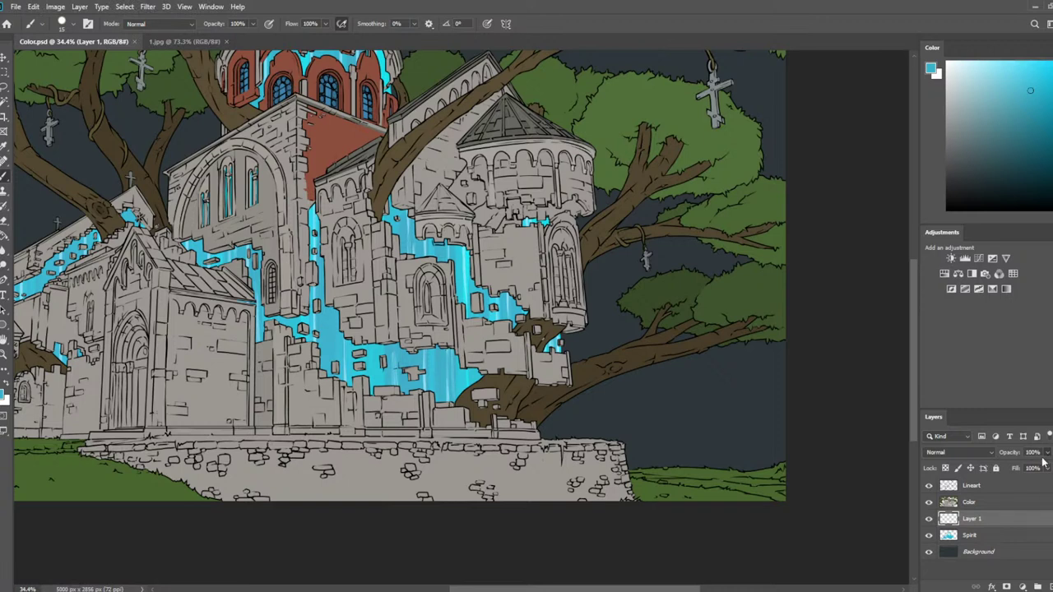
Lower Layer 1's opacity to 87% and merge it with the Spirit layer
key(5)
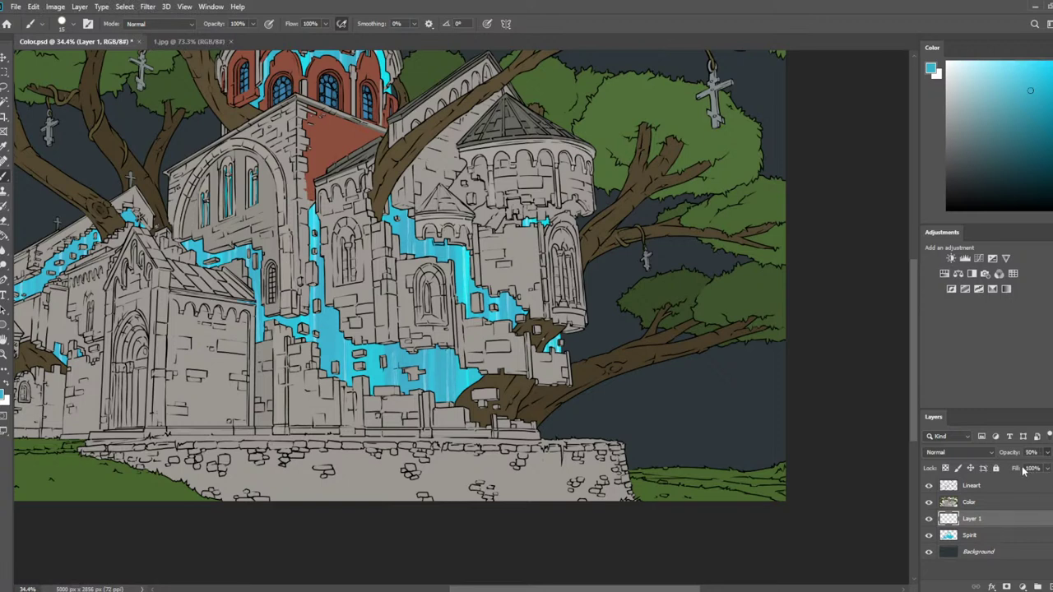
key(5)
key(5)
drag(1023, 467, 1040, 469)
key(ctrl+0)
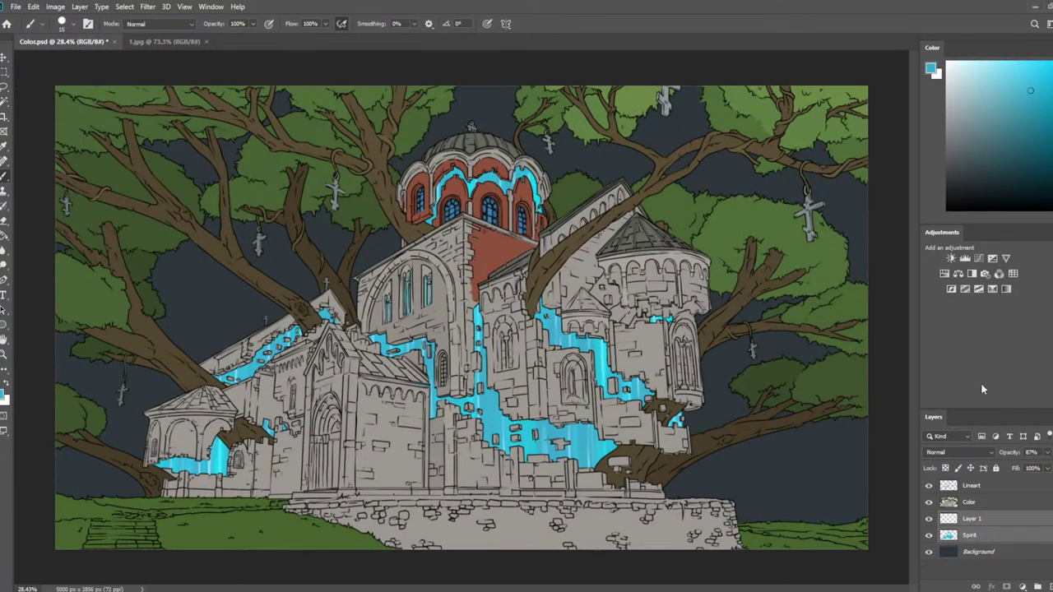
key(ctrl+e)
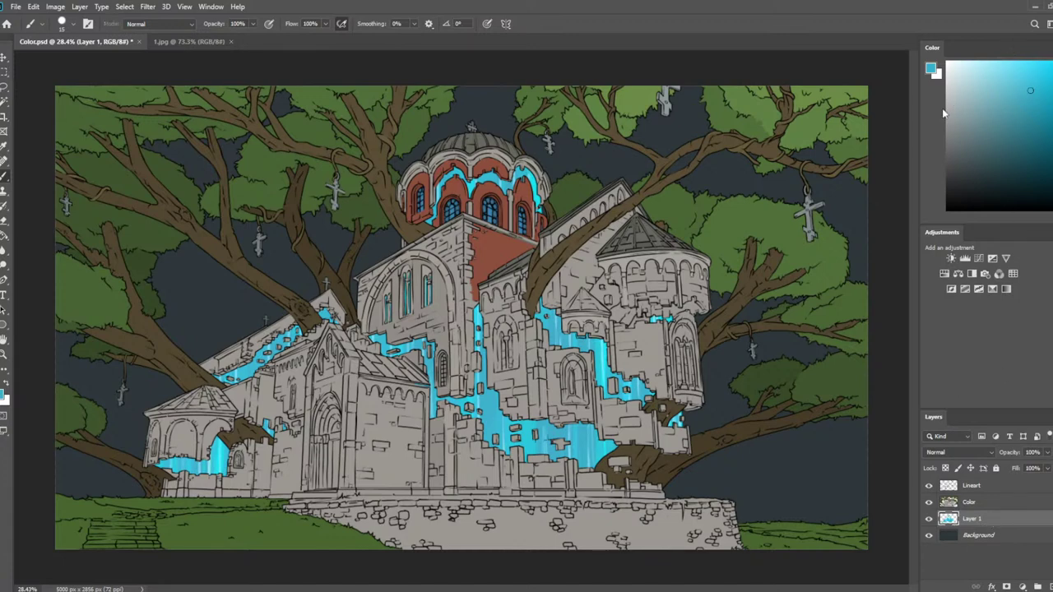
Duplicate the merged crack layer and set the copy's blend mode to Linear Burn after trying Color Dodge
key(ctrl+j)
click(947, 451)
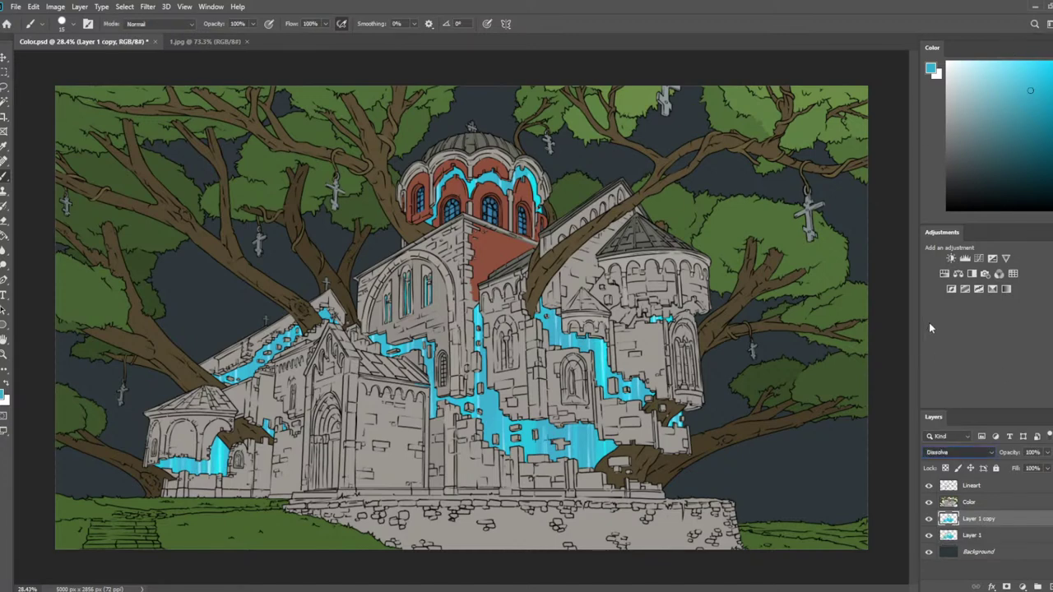
key(shift+alt+a)
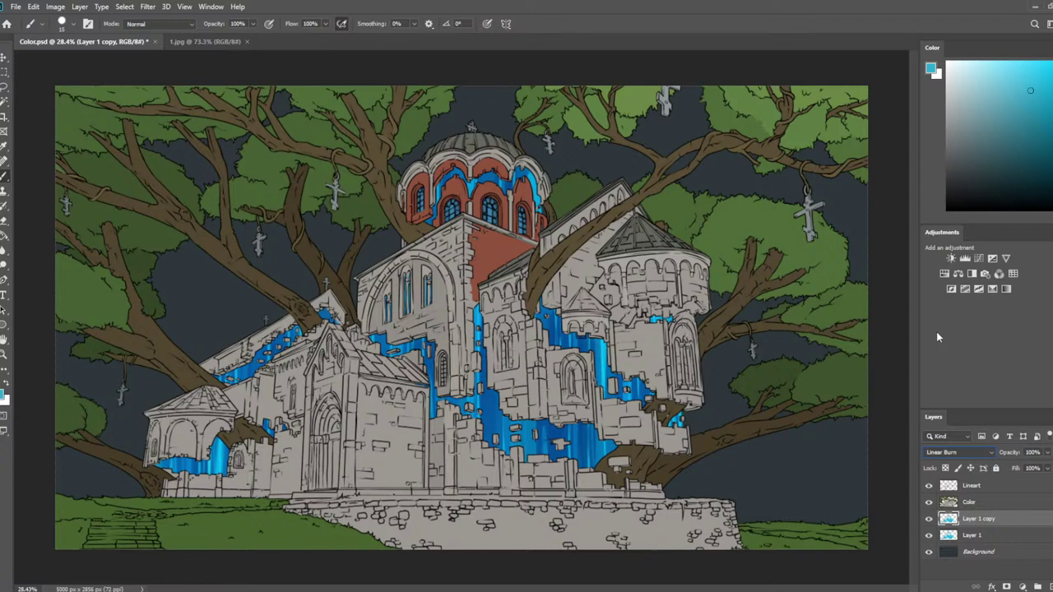
key(shift+alt+d)
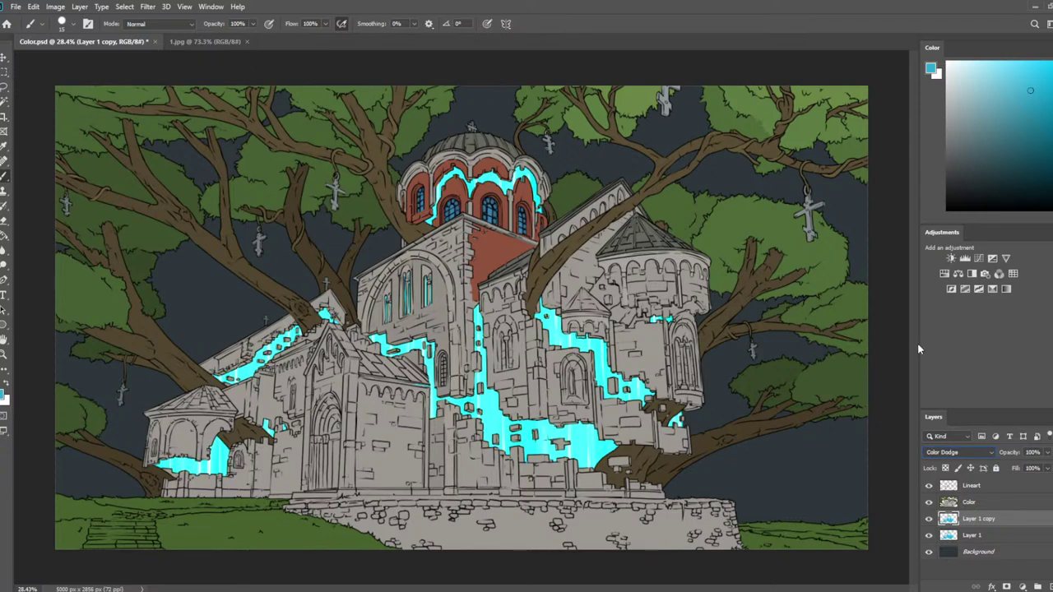
key(shift+alt+a)
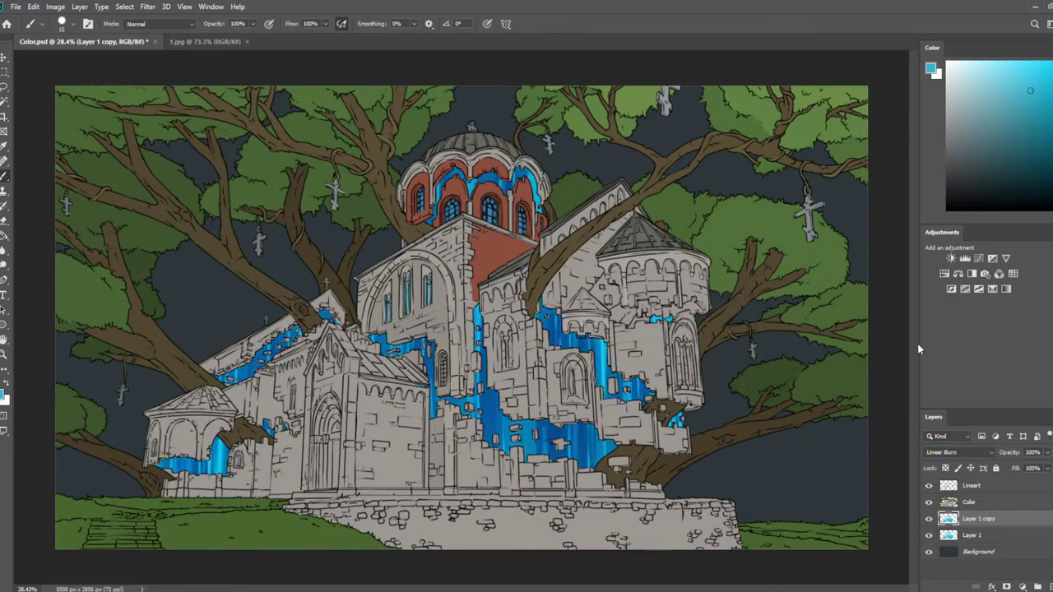
Erase vertical bands from the Linear Burn copy across the dome, central and lower cracks with a 150 px Eraser
key(e)
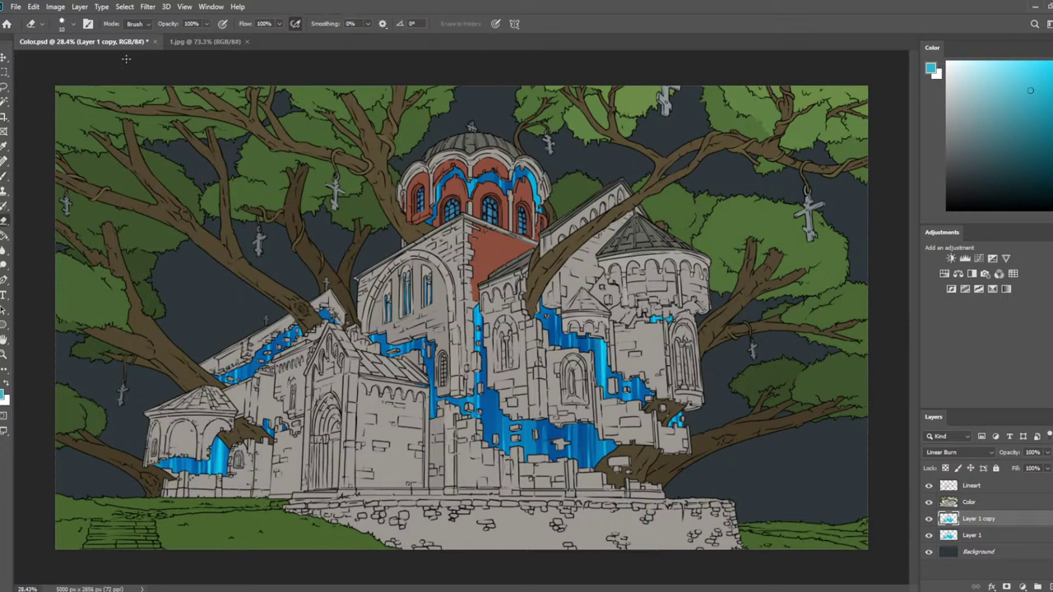
key(bracketright)
key(bracketright)
key(bracketright)
key(bracketright)
key(bracketright)
key(bracketright)
key(bracketright)
key(bracketright)
key(bracketright)
key(bracketright)
key(bracketright)
key(bracketright)
key(bracketright)
drag(488, 254, 460, 531)
drag(491, 329, 500, 560)
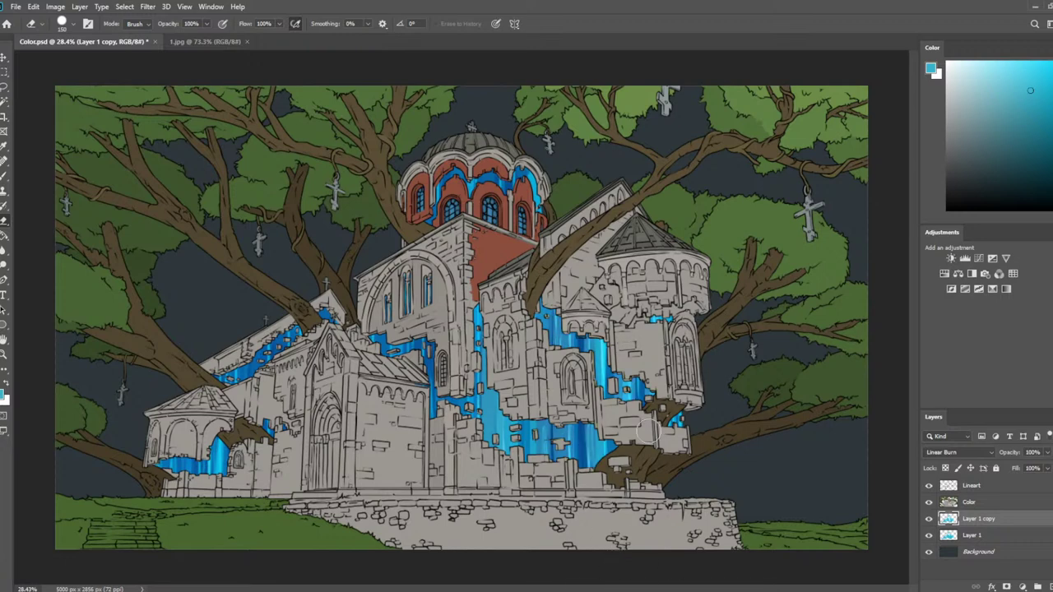
drag(668, 347, 676, 432)
drag(515, 144, 524, 461)
drag(478, 176, 481, 483)
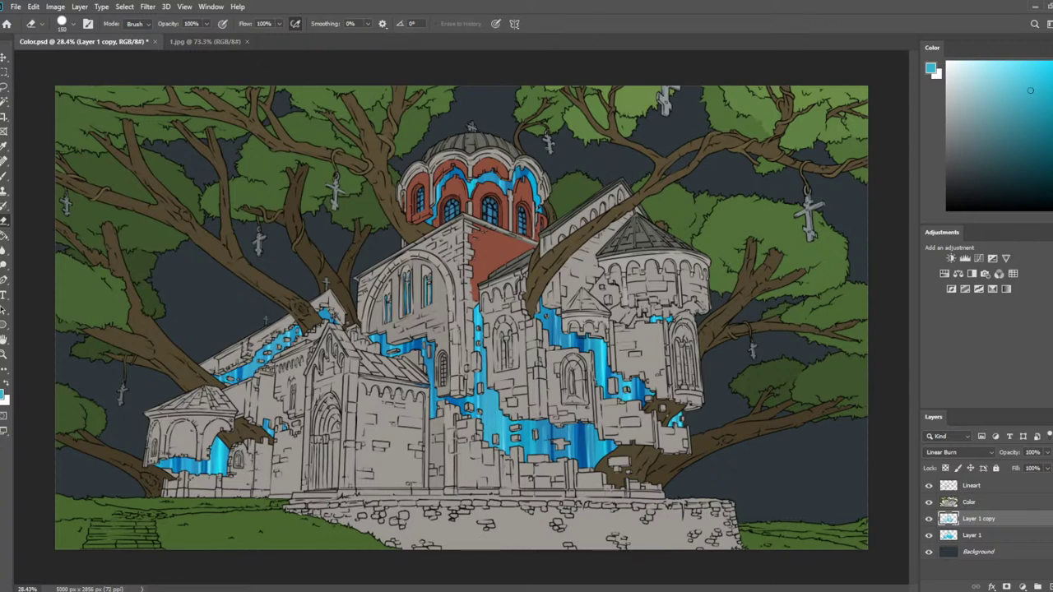
Lower the Linear Burn copy's opacity to 22% and merge it with Layer 1
click(1047, 452)
click(1024, 466)
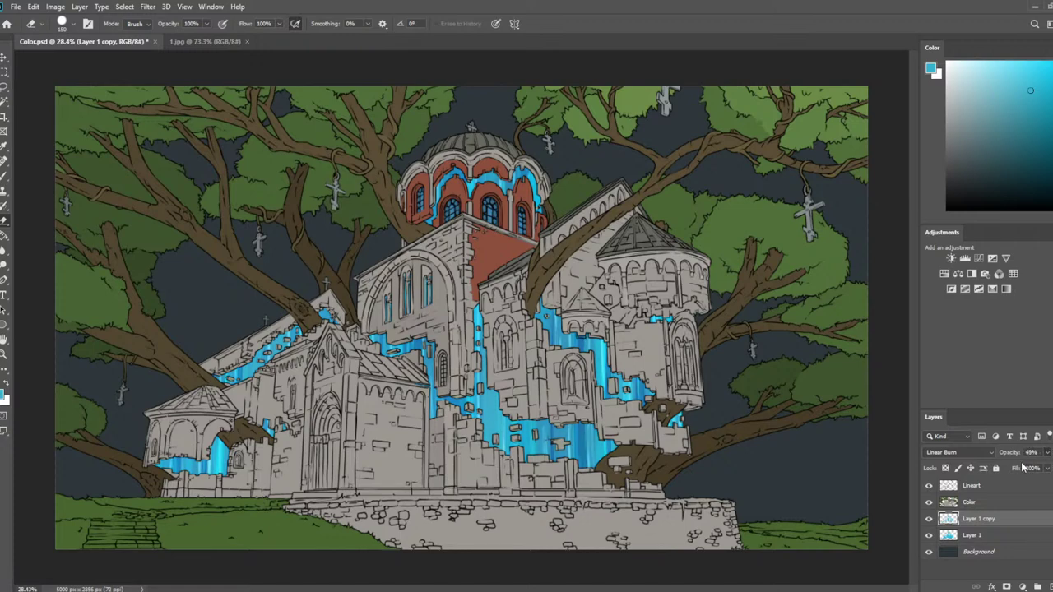
mouse_move(1014, 466)
mouse_down()
mouse_move(995, 472)
mouse_move(1008, 470)
mouse_up()
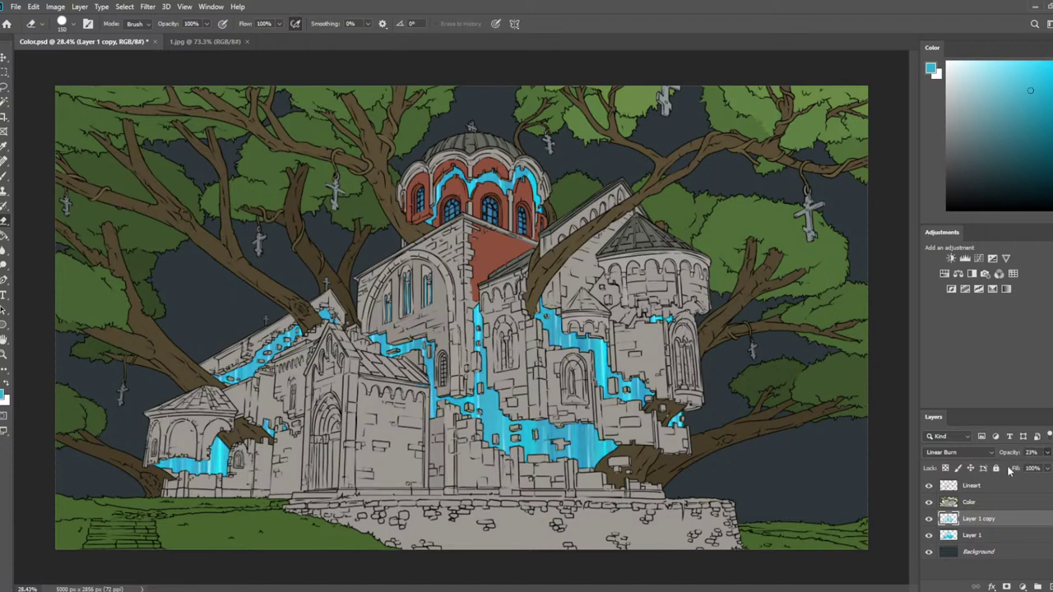
shift+click(1000, 542)
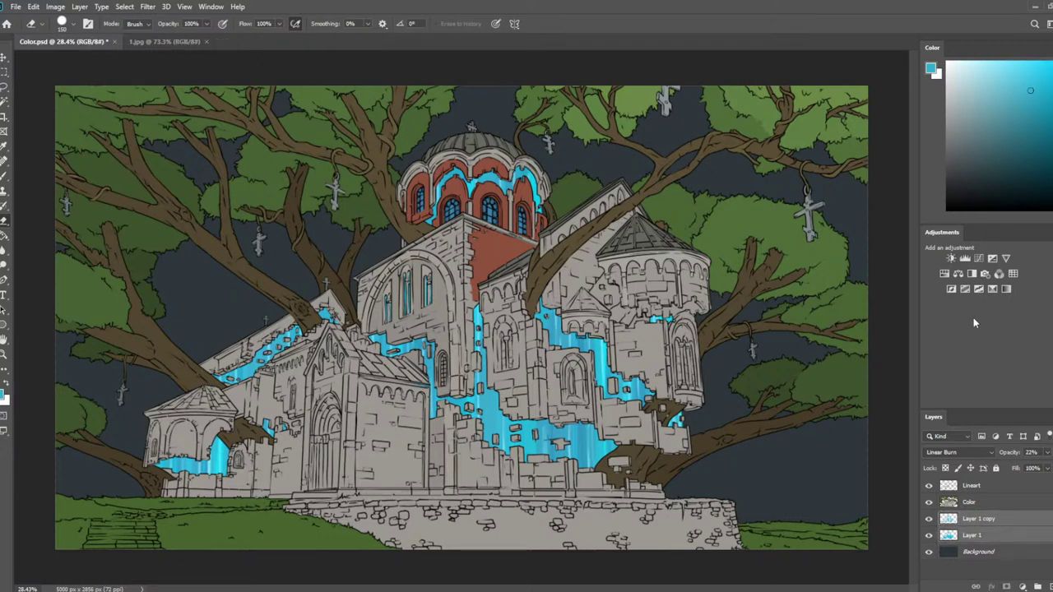
key(ctrl+e)
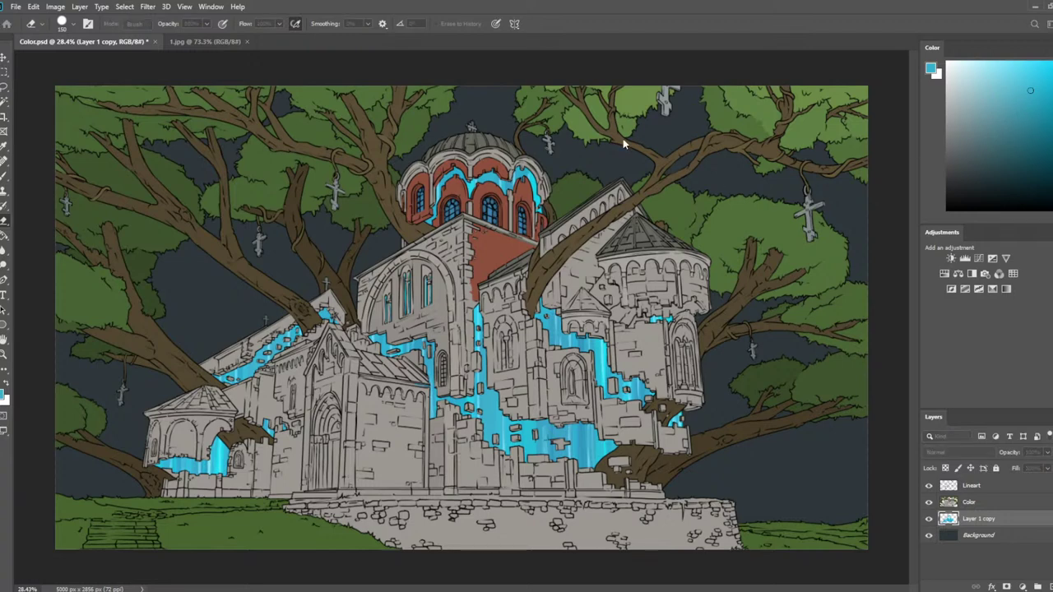
Duplicate the merged crack layer and set the copy's blend mode to Color Dodge
key(ctrl+j)
click(974, 455)
key(shift+plus)
key(shift+plus)
key(shift+plus)
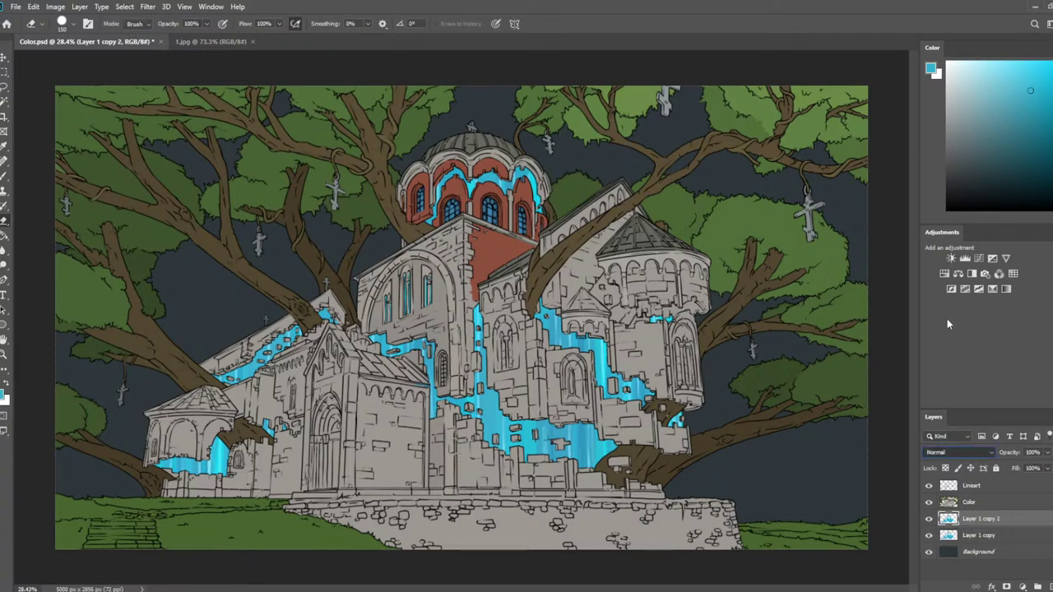
key(shift+plus)
key(shift+plus)
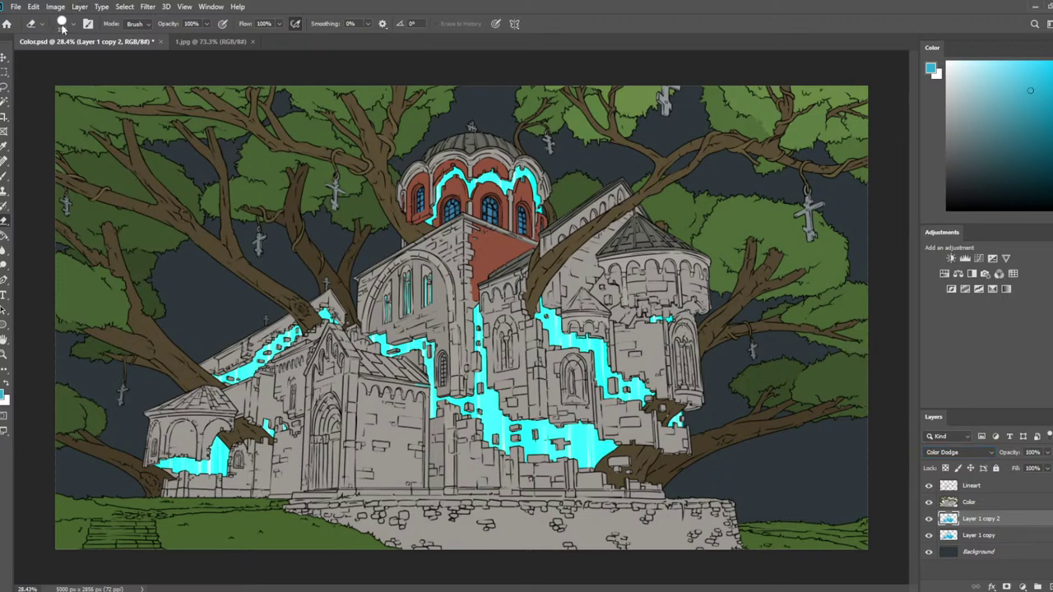
Erase soft vertical bands from the Color Dodge copy over the central and lower cracks with a soft Eraser
key(bracketleft)
key(bracketleft)
key(bracketleft)
key(bracketleft)
key(bracketleft)
key(bracketleft)
key(bracketleft)
key(bracketleft)
drag(637, 377, 637, 408)
drag(500, 390, 500, 452)
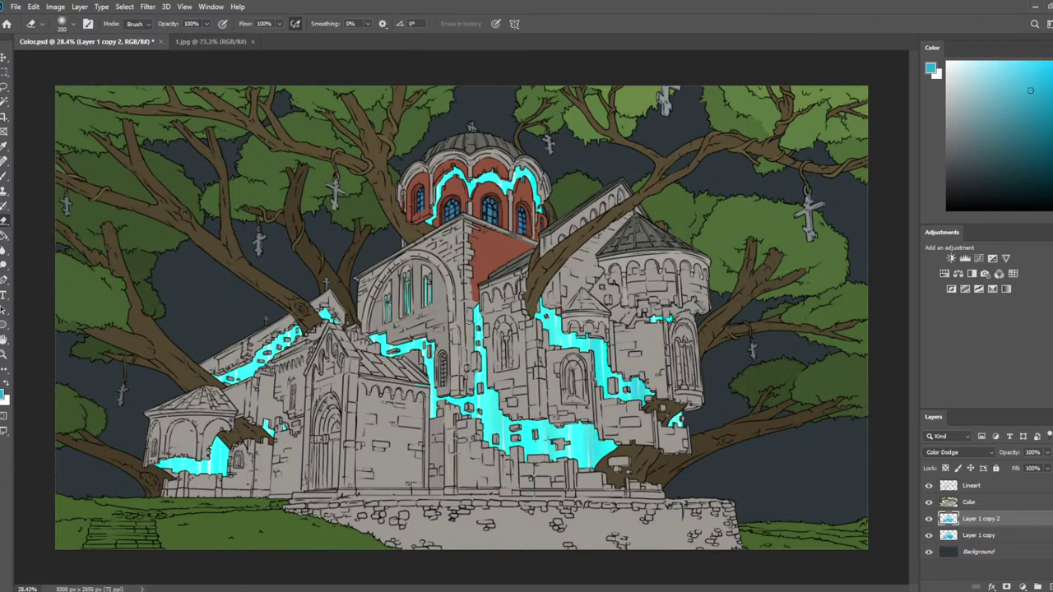
drag(463, 386, 475, 532)
drag(461, 261, 460, 409)
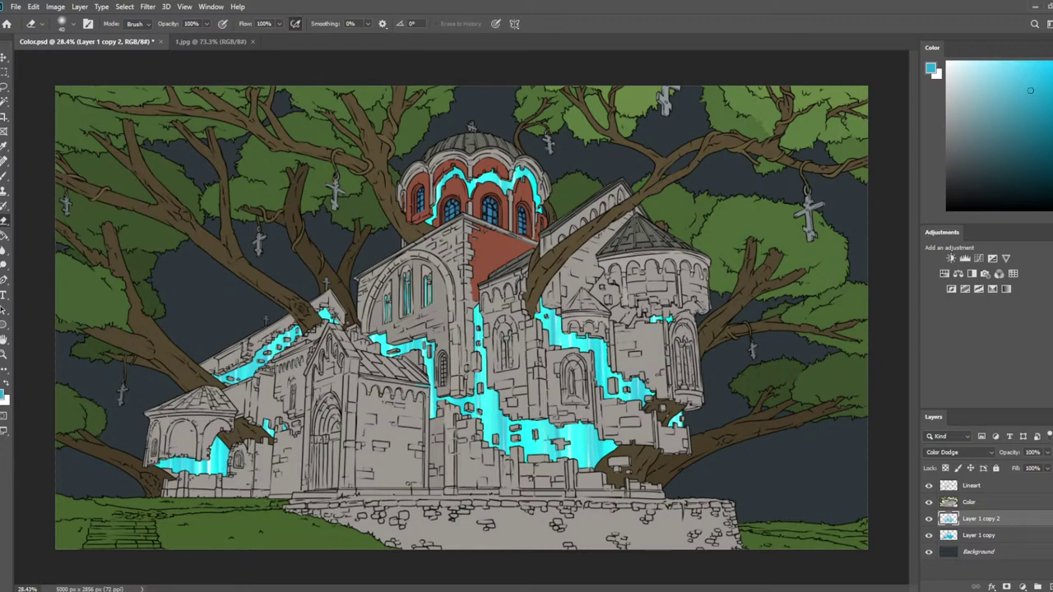
Lower the opacity of the Color Dodge layer Layer 1 copy 2 to 28% and check the glow across the image
click(1046, 452)
drag(1033, 465, 1012, 467)
scroll(617, 399, up, 7)
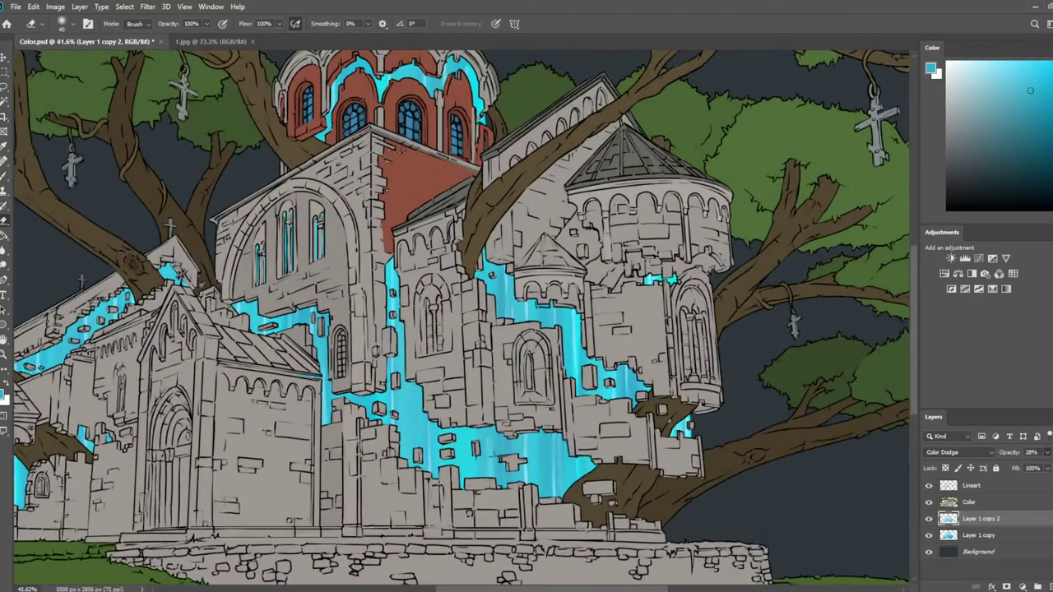
scroll(500, 352, down, 7)
scroll(539, 402, up, 5)
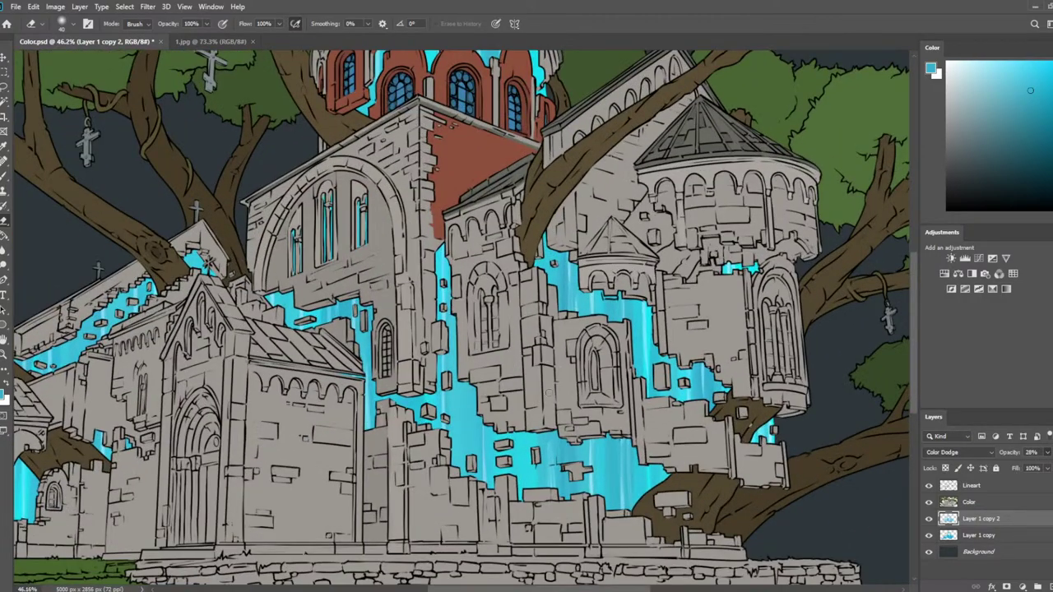
scroll(550, 393, down, 4)
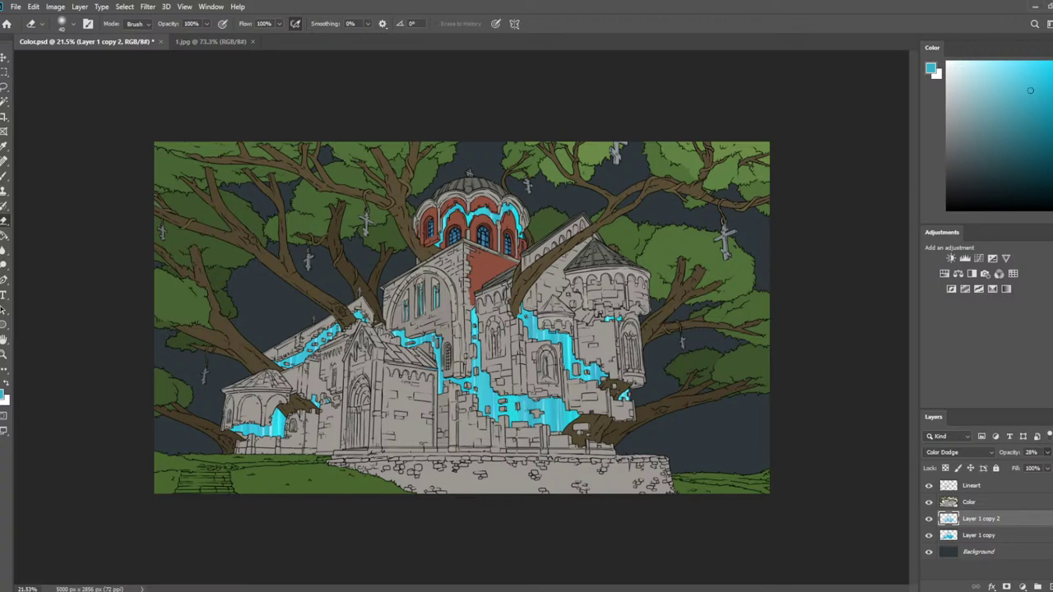
scroll(768, 434, up, 2)
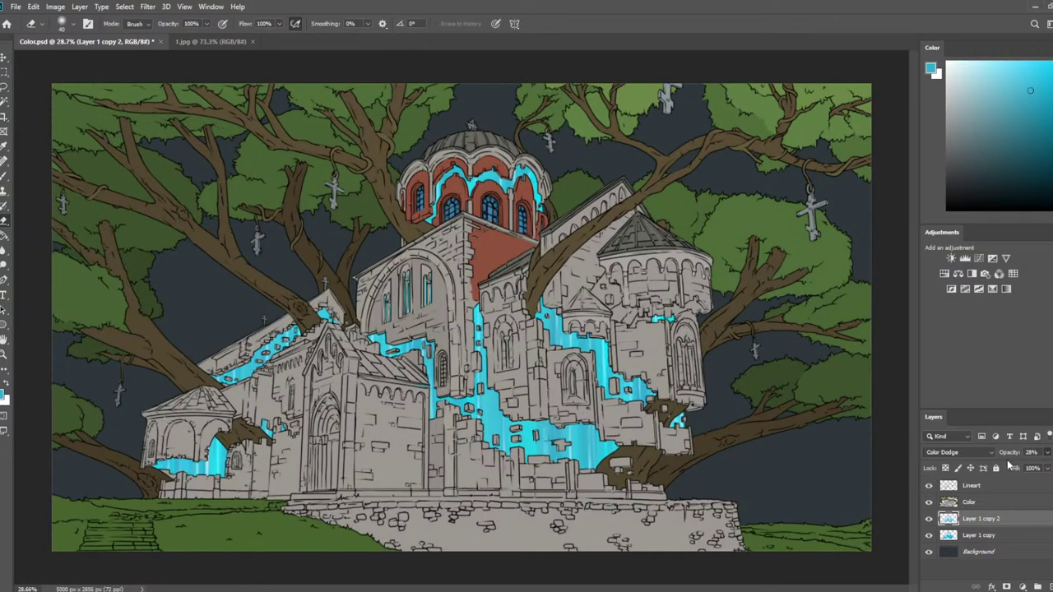
Merge Layer 1 copy 2 with Layer 1 copy into one layer at 100% opacity and save the file
shift+click(987, 537)
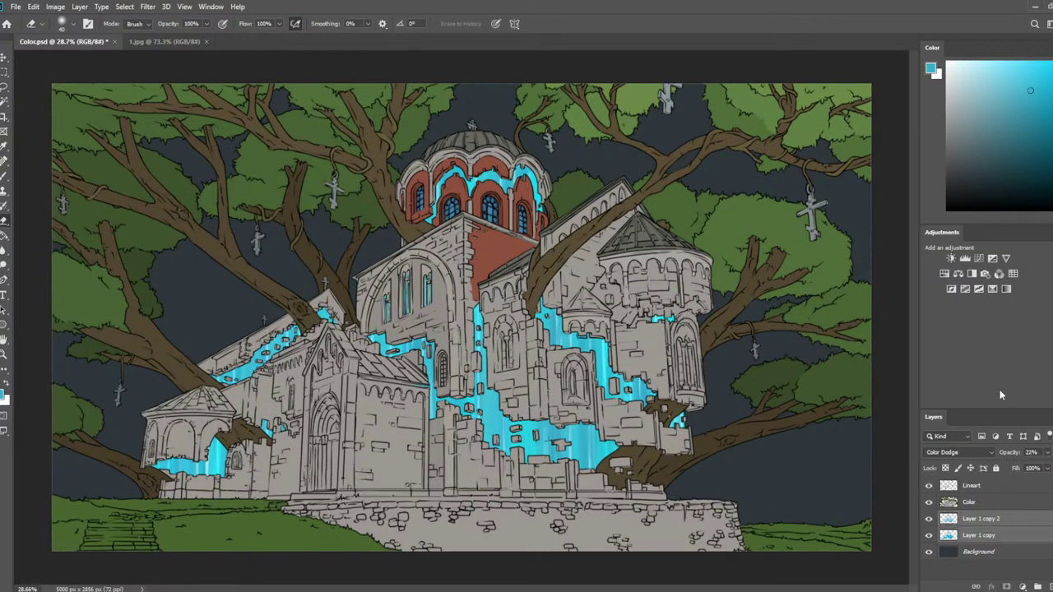
key(ctrl+e)
click(1047, 453)
mouse_move(1047, 470)
mouse_down()
mouse_move(1003, 467)
mouse_move(1050, 471)
mouse_up()
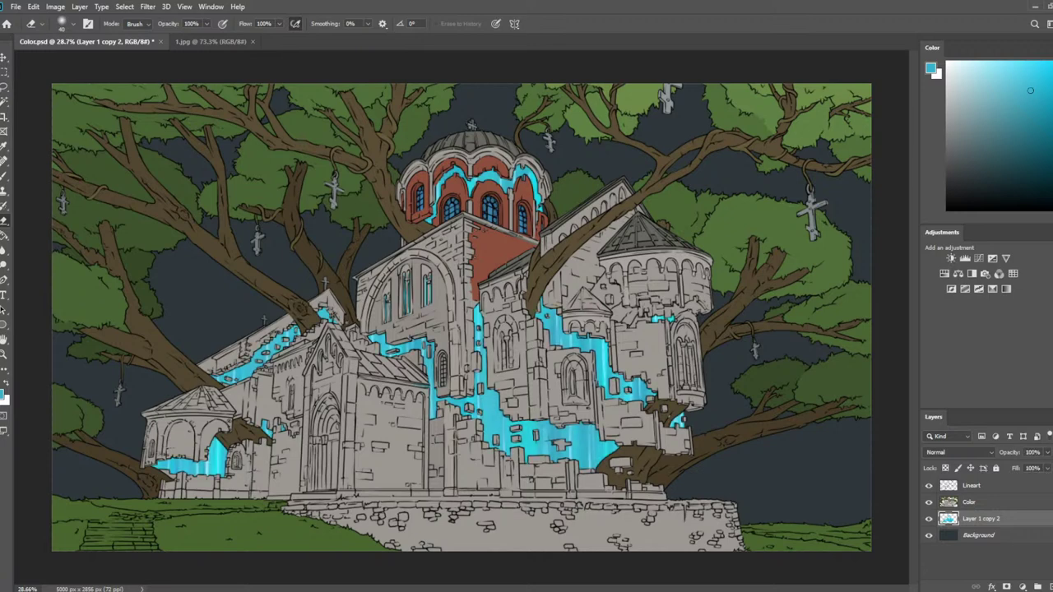
key(ctrl+s)
Add a Hue/Saturation adjustment layer above the merged glow layer
scroll(890, 421, up, 2)
scroll(890, 421, down, 2)
click(945, 273)
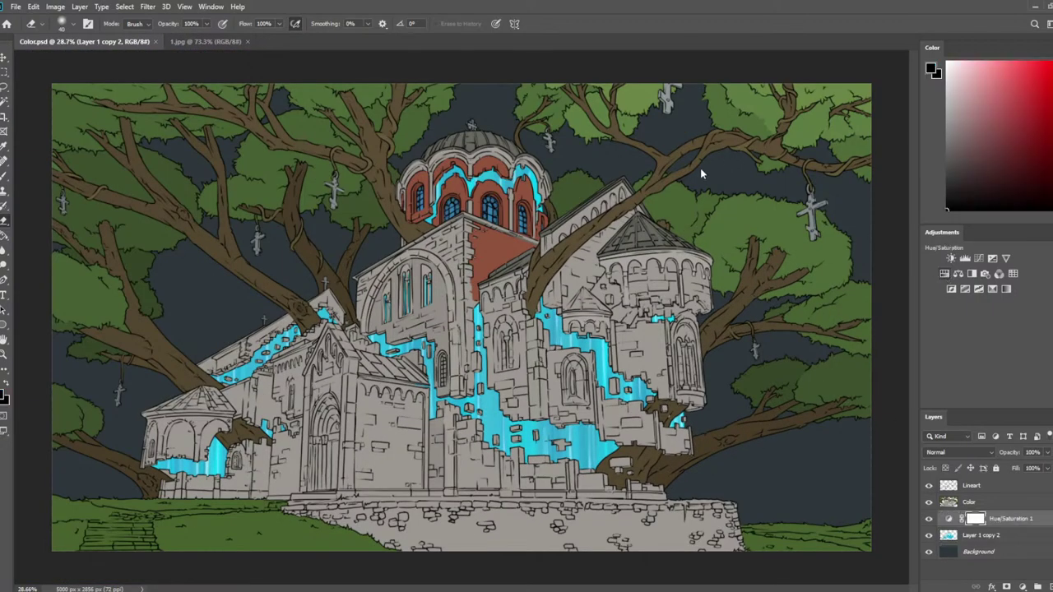
Try red, yellow and muted blue tints for the glow in the Hue/Saturation adjustment, then undo them
drag(704, 174, 774, 187)
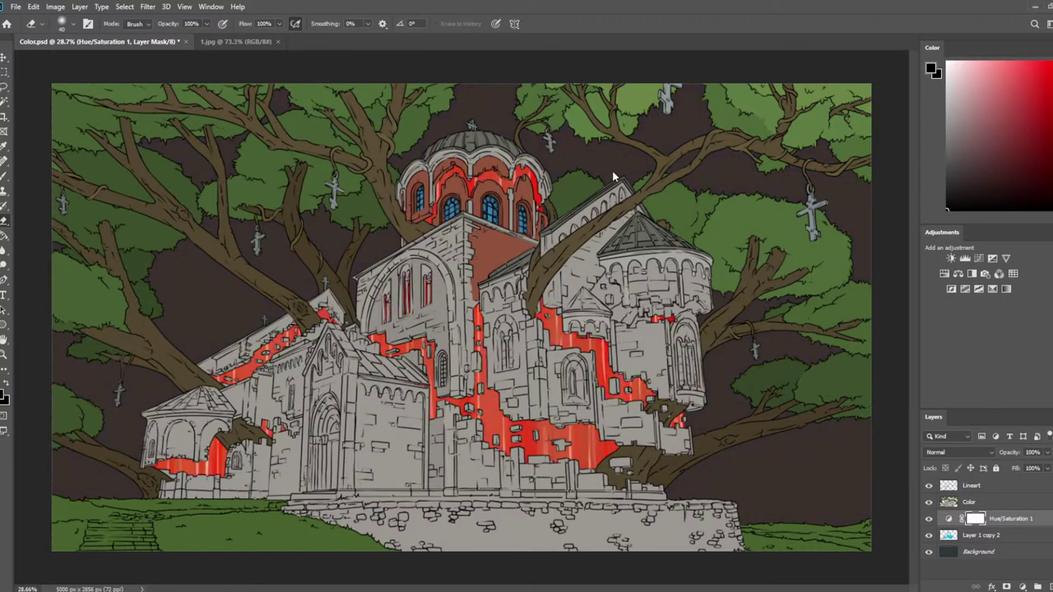
drag(613, 176, 642, 169)
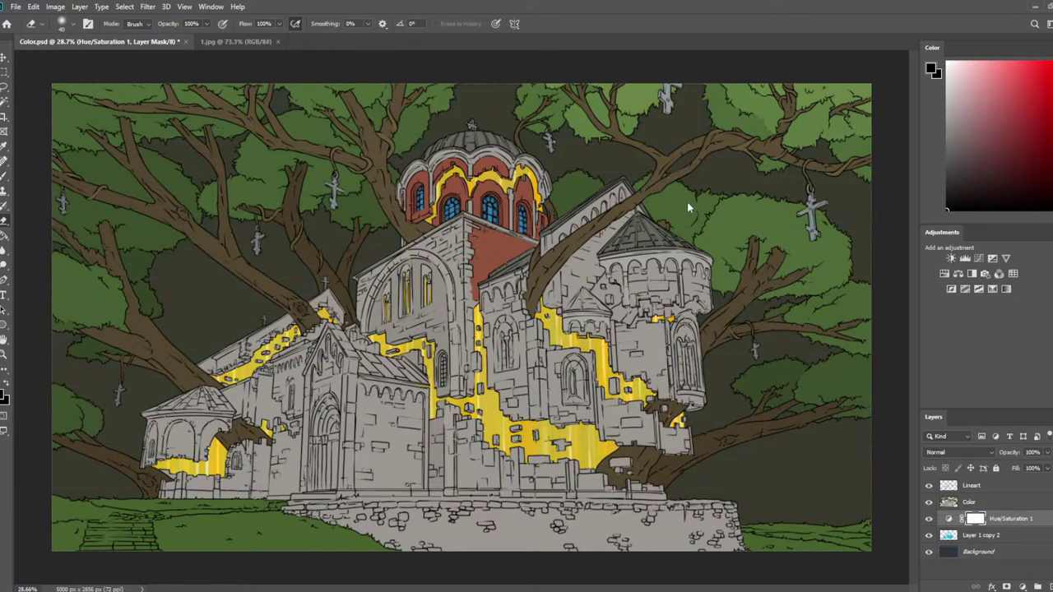
mouse_move(687, 201)
mouse_down()
mouse_move(653, 197)
mouse_move(742, 202)
mouse_move(686, 194)
mouse_up()
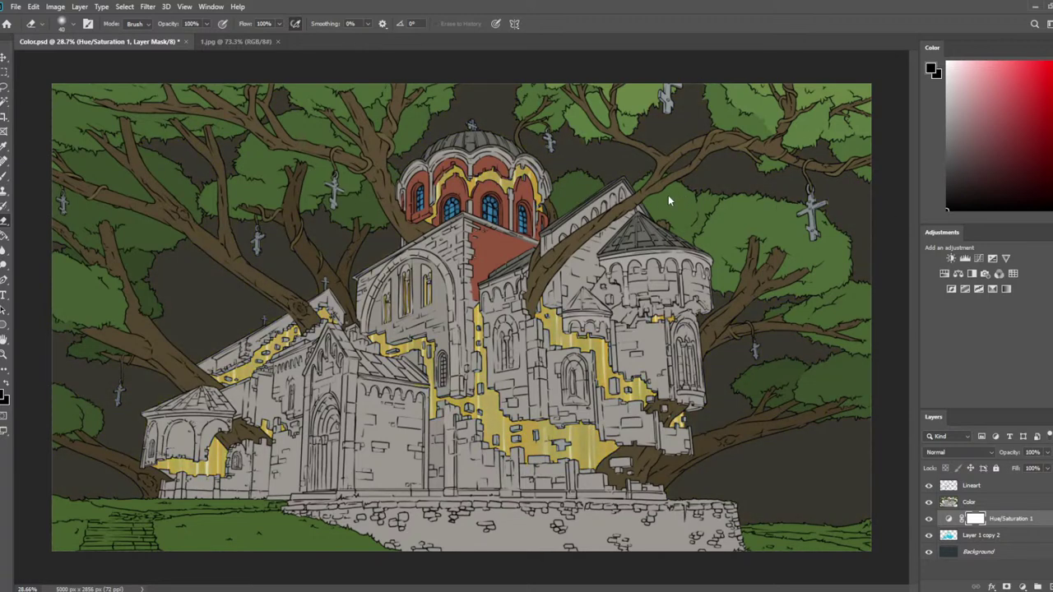
drag(645, 178, 716, 182)
key(ctrl+z)
key(ctrl+z)
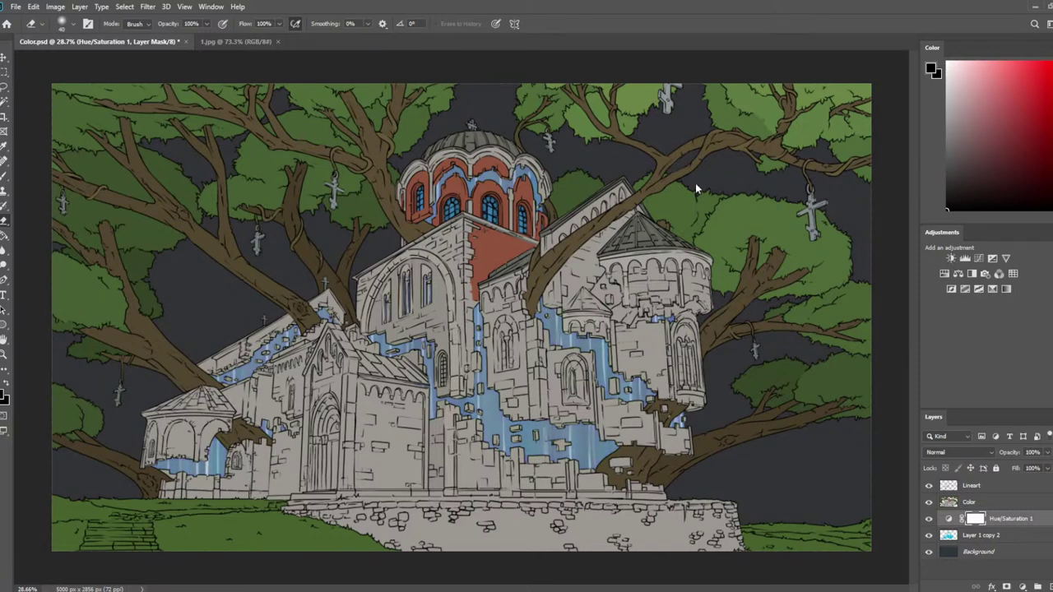
key(ctrl+z)
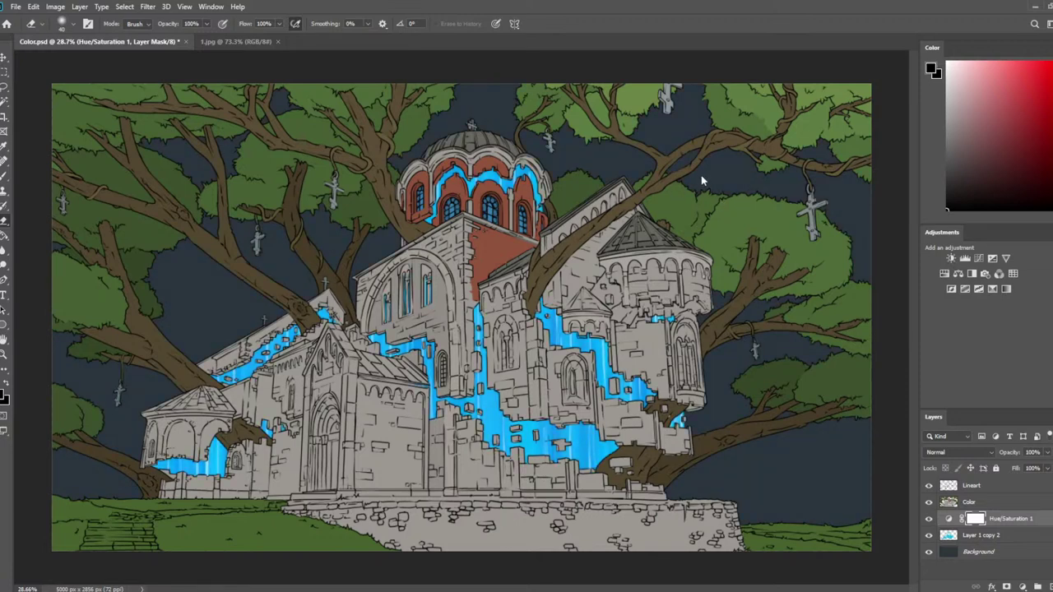
Shift the glow to bright cyan and erase parts of the adjustment's mask over the church's central and right cracks with a 300 px eraser
mouse_move(702, 176)
mouse_down()
mouse_move(684, 177)
mouse_move(697, 179)
mouse_up()
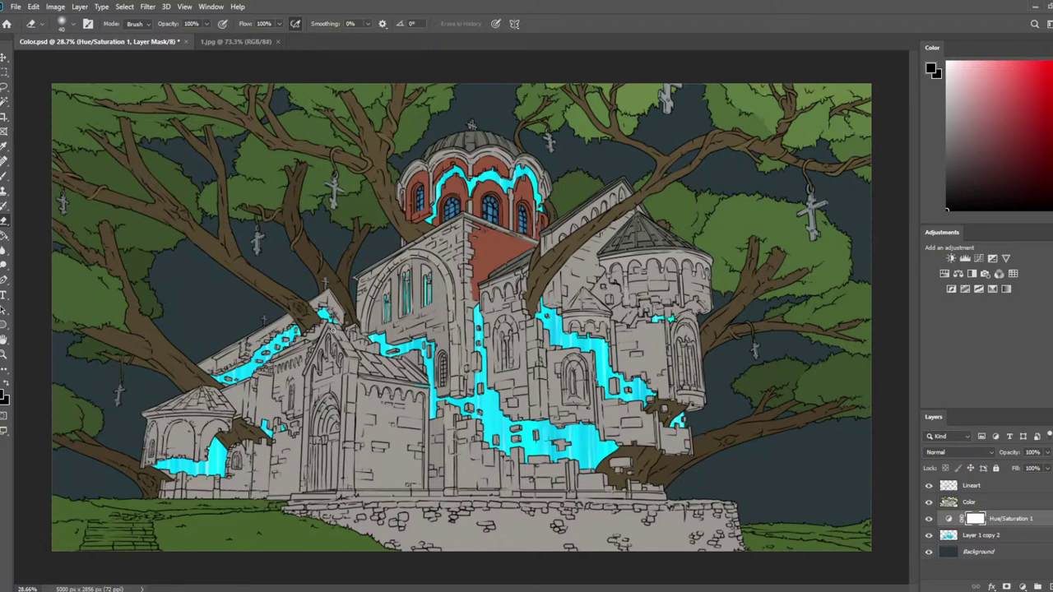
key(])
key(])
key(])
key(])
key(])
key(])
key(])
key(])
key(])
drag(548, 288, 535, 411)
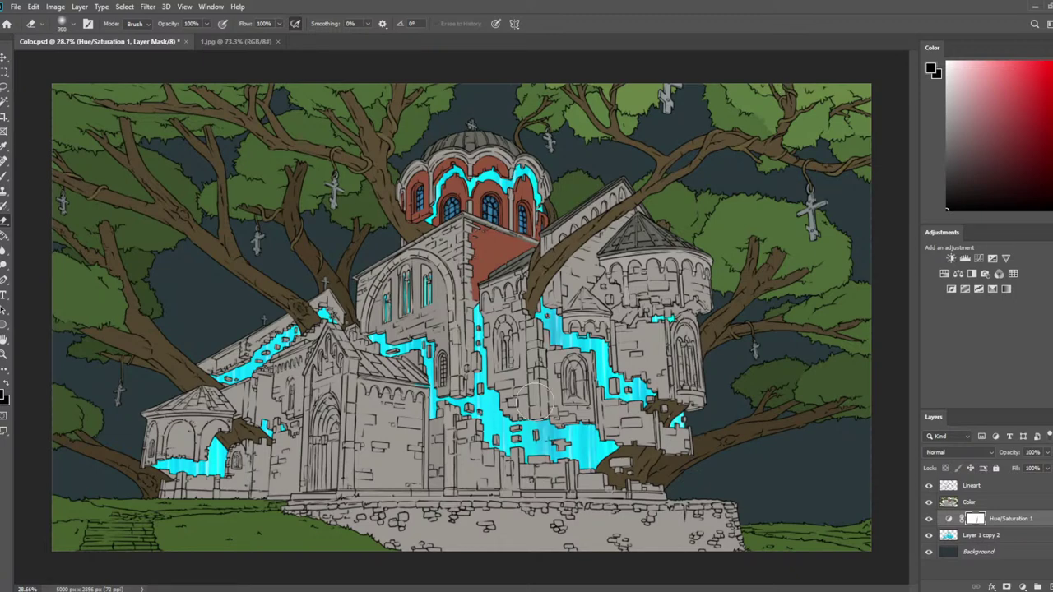
drag(570, 317, 573, 446)
drag(612, 350, 646, 407)
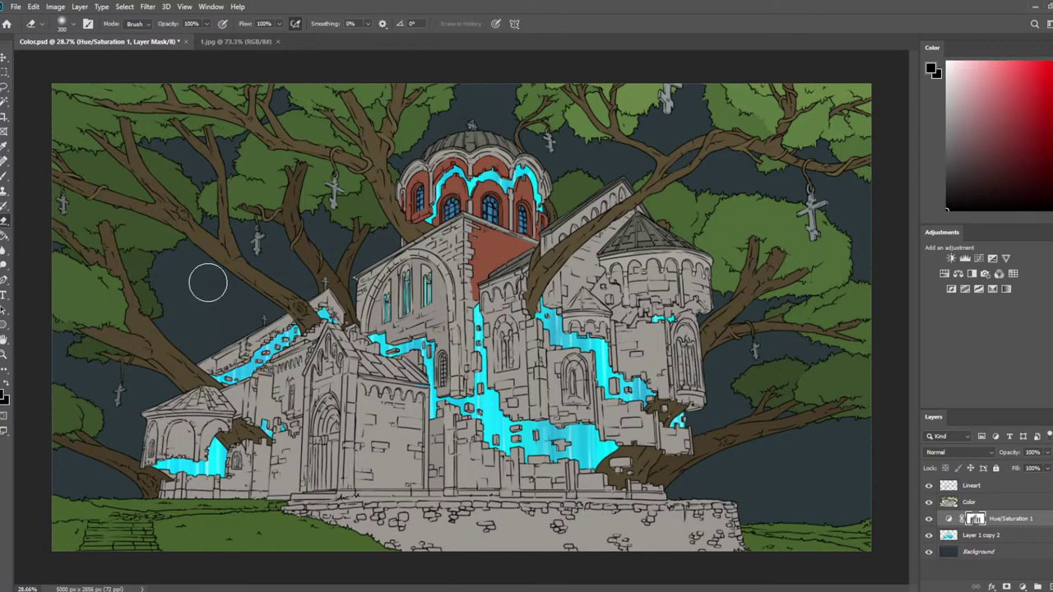
Erase narrow streaks of the adjustment's mask over the left chapel's glow and the right-hand crack with a smaller eraser
key(bracketleft)
key(bracketleft)
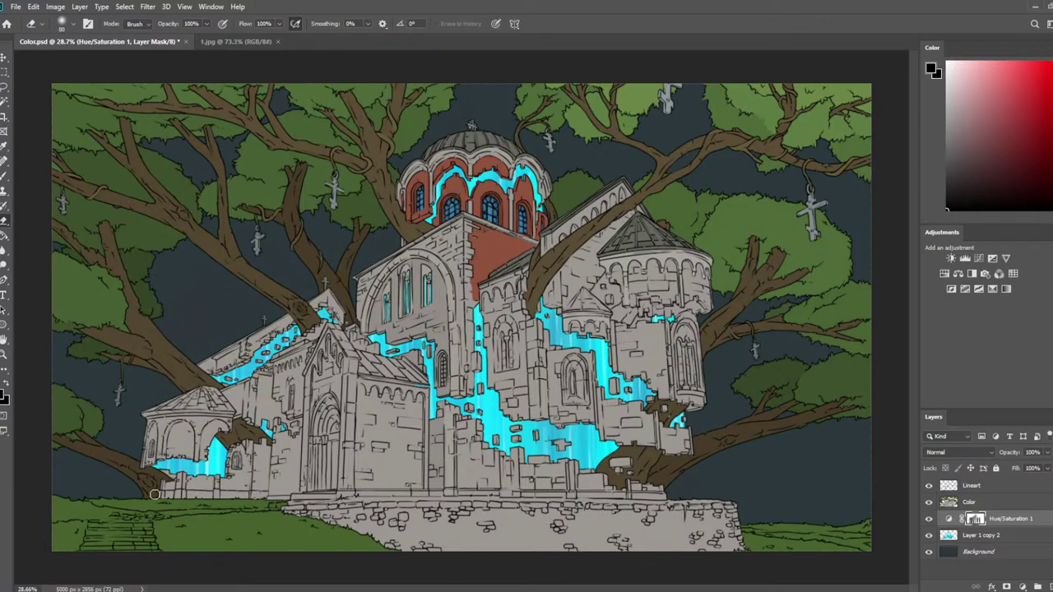
drag(212, 469, 212, 444)
drag(606, 349, 607, 395)
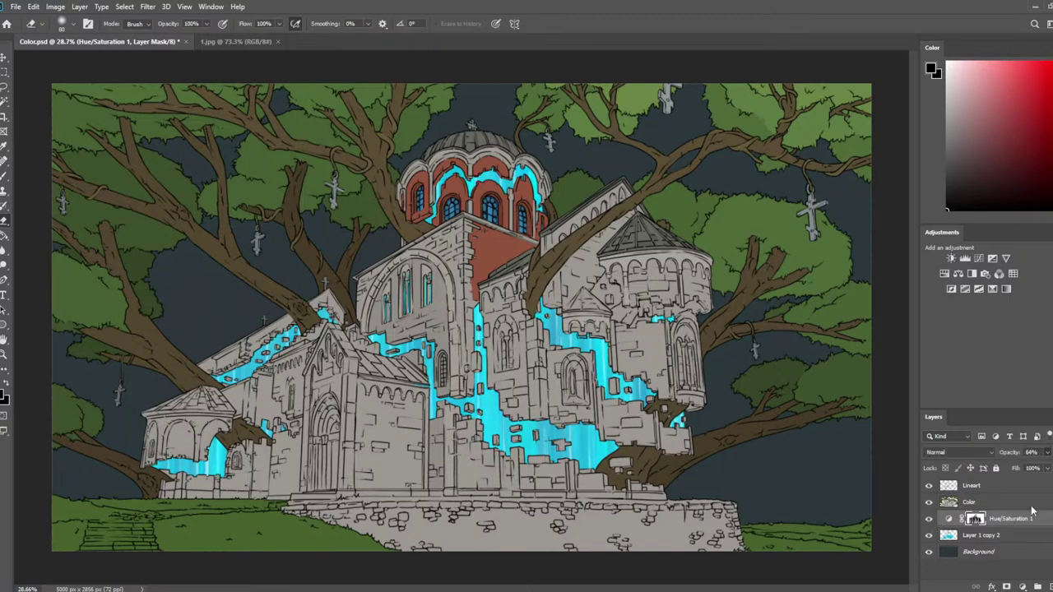
Merge the Hue/Saturation adjustment layer with the glow layer below it and save the file
click(1028, 540)
key(ctrl+e)
scroll(461, 329, up, 5)
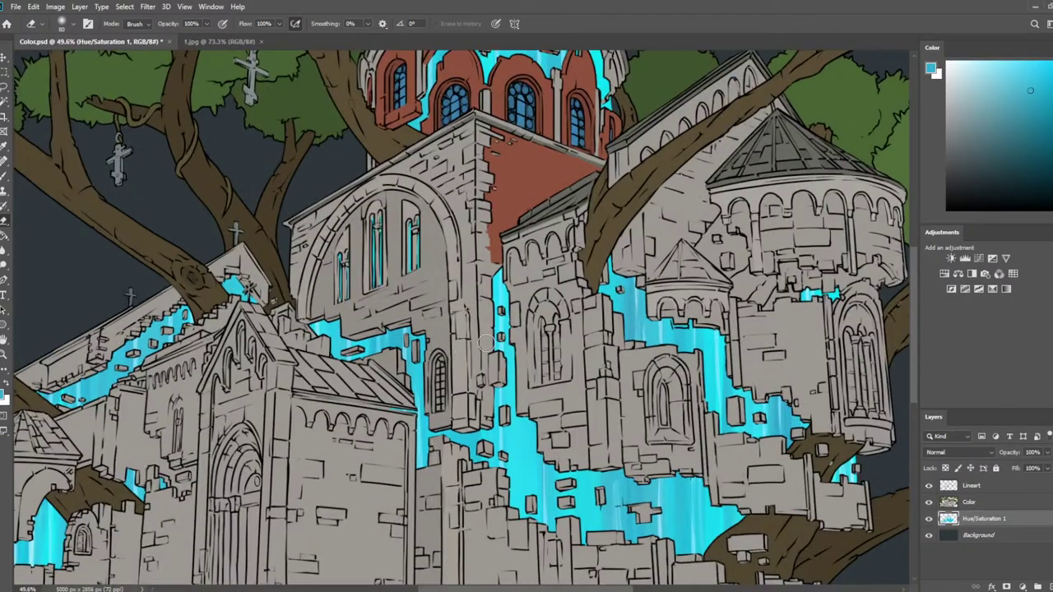
scroll(493, 329, down, 8)
key(ctrl+s)
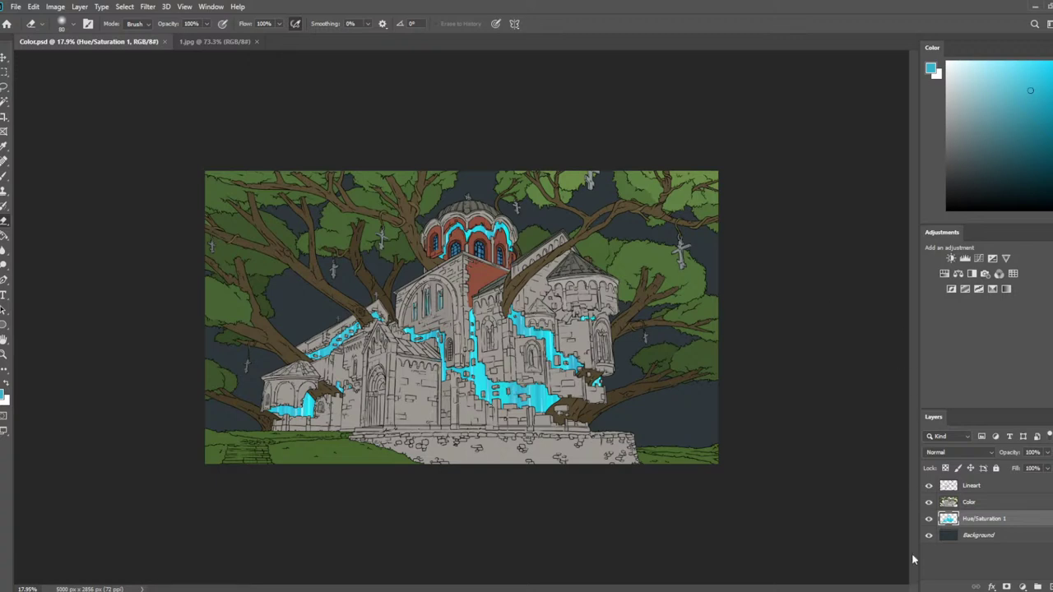
Rename the merged glow layer as Spirit and save the file
double_click(976, 519)
text(Spirit)
key(Return)
key(ctrl+0)
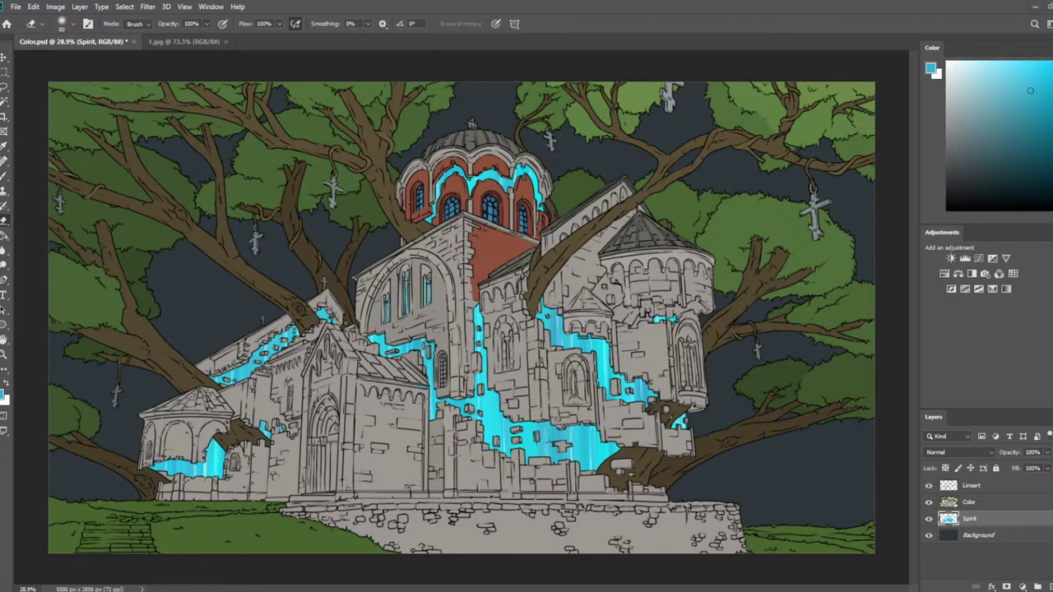
alt+scroll(278, 427, down, 1)
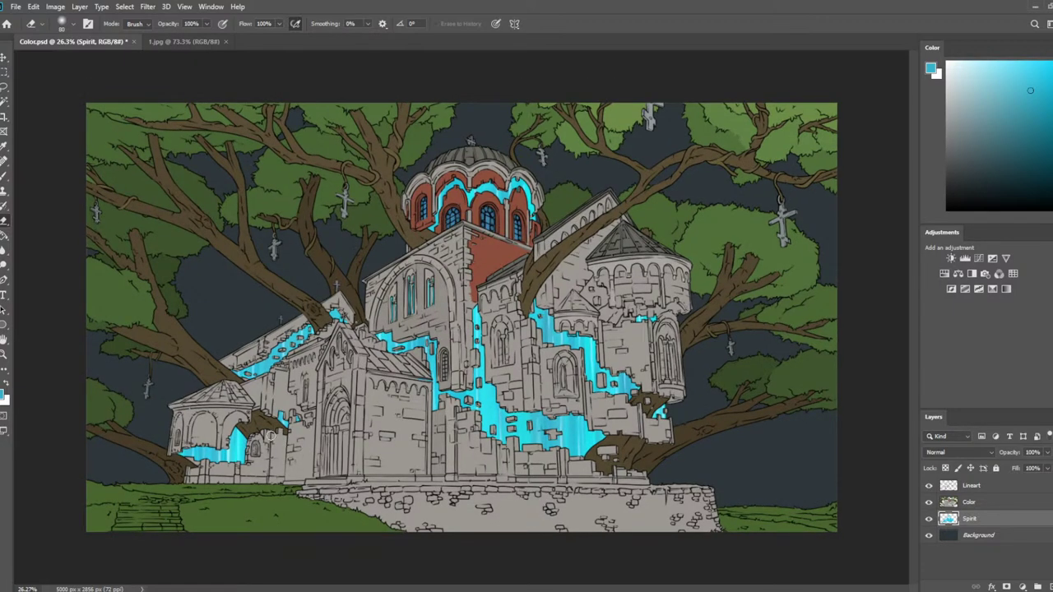
key(ctrl+s)
Paint the broken lower wall beside the porch on the Color layer with a 45 px brush in a sampled stone gray
scroll(461, 318, up, 10)
mouse_move(516, 441)
mouse_down()
mouse_move(504, 413)
mouse_move(478, 195)
mouse_up()
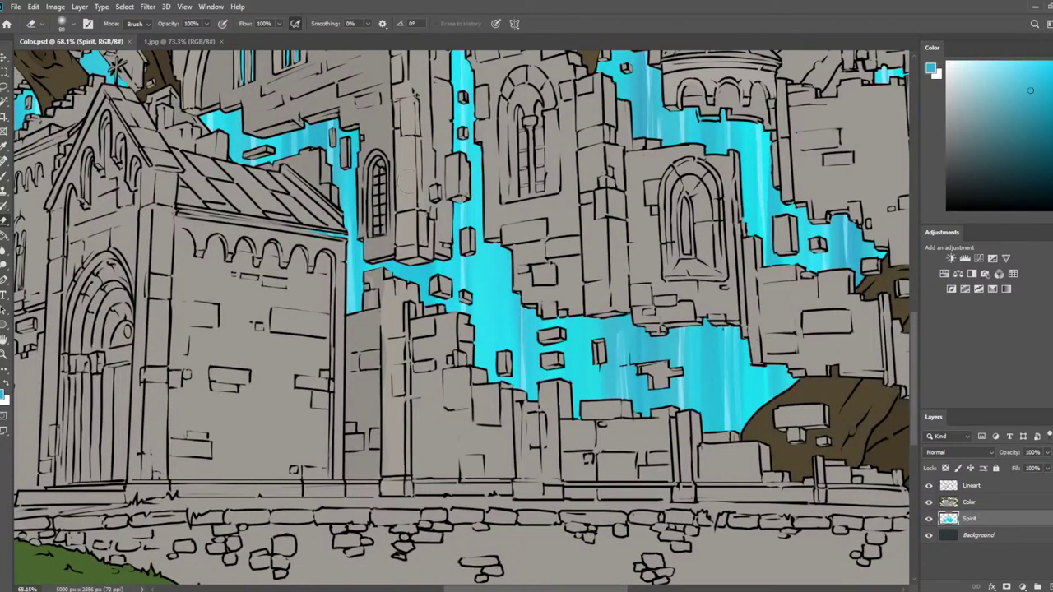
key(b)
alt+click(369, 126)
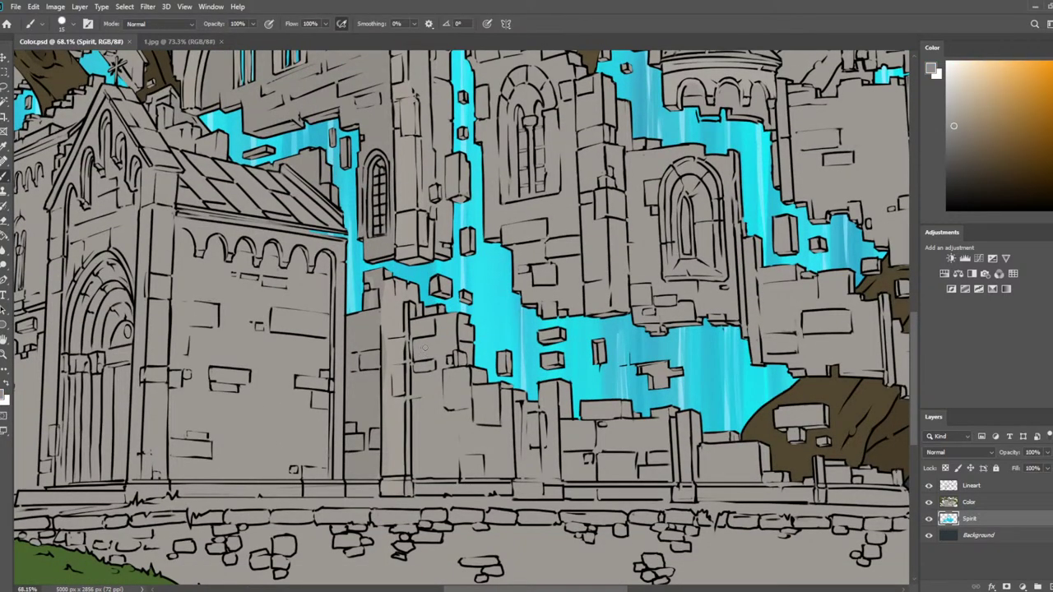
click(983, 503)
key(bracketright)
key(bracketright)
key(bracketright)
key(bracketright)
key(bracketright)
key(bracketright)
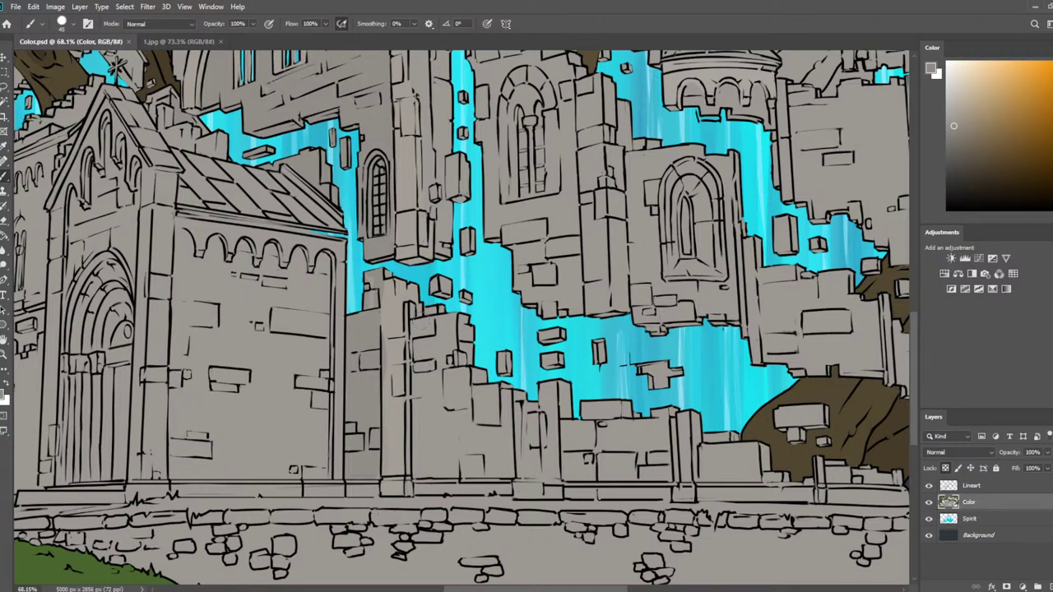
mouse_move(424, 319)
mouse_down()
mouse_move(423, 474)
mouse_move(500, 468)
mouse_move(499, 390)
mouse_move(469, 432)
mouse_up()
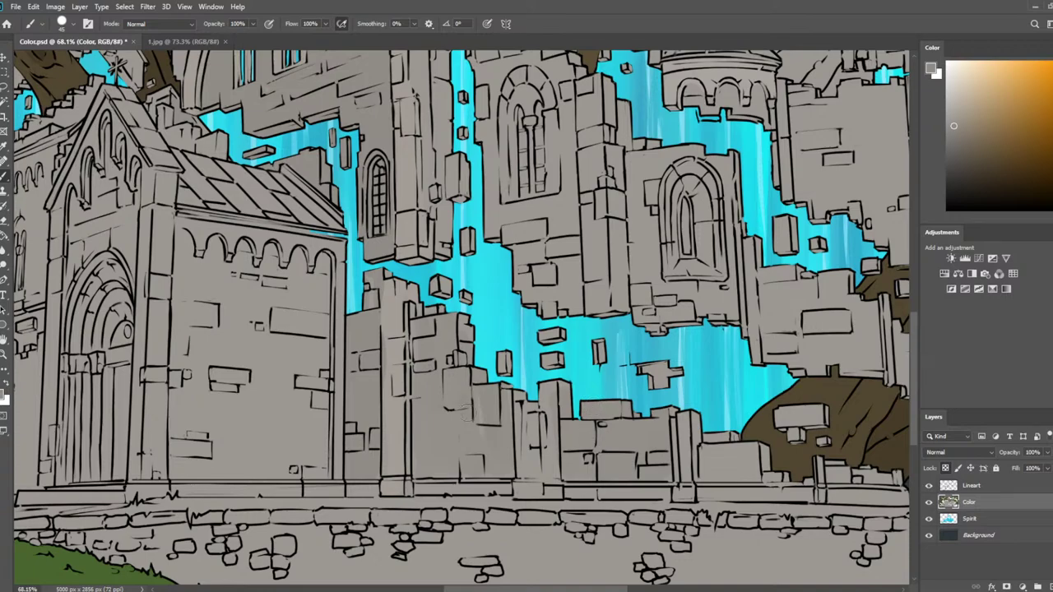
Sample stone grays from the walls and touch up the arcaded wall left of the central trunk on the Color layer
scroll(528, 267, down, 5)
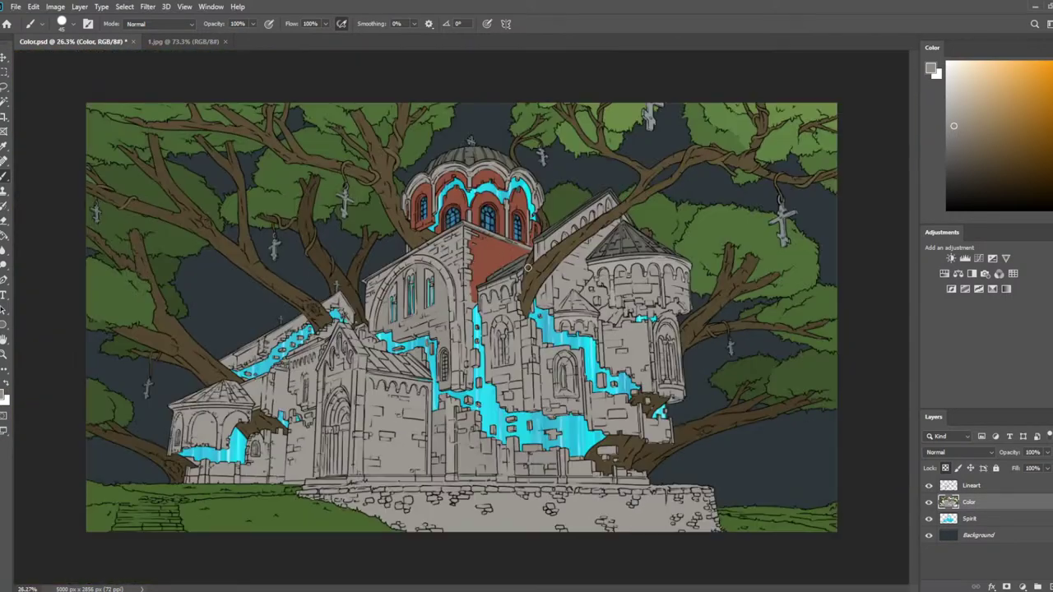
scroll(528, 267, up, 3)
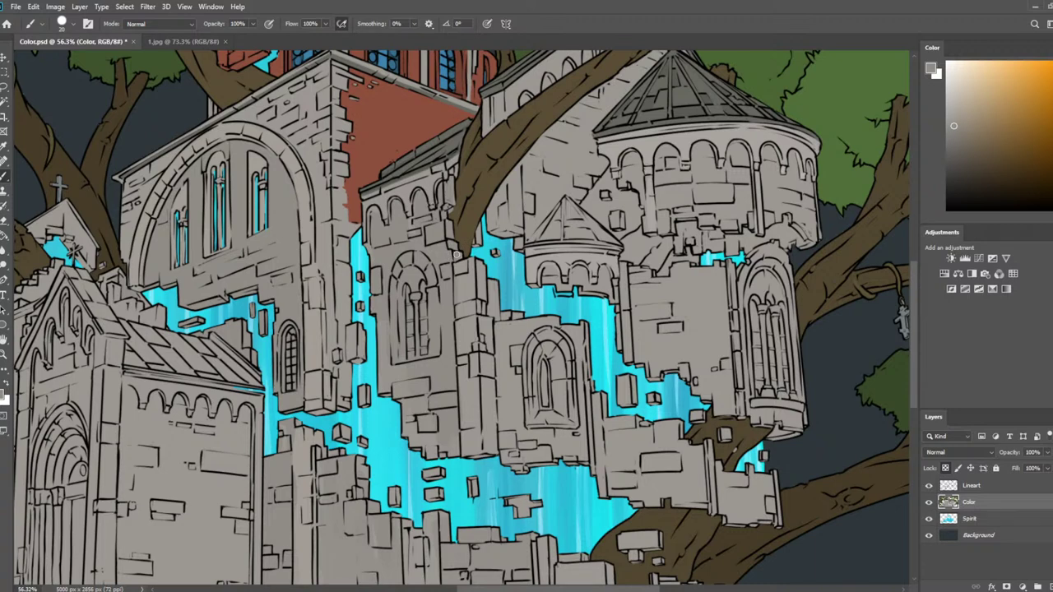
alt+click(430, 184)
alt+click(299, 184)
click(429, 234)
alt+click(370, 244)
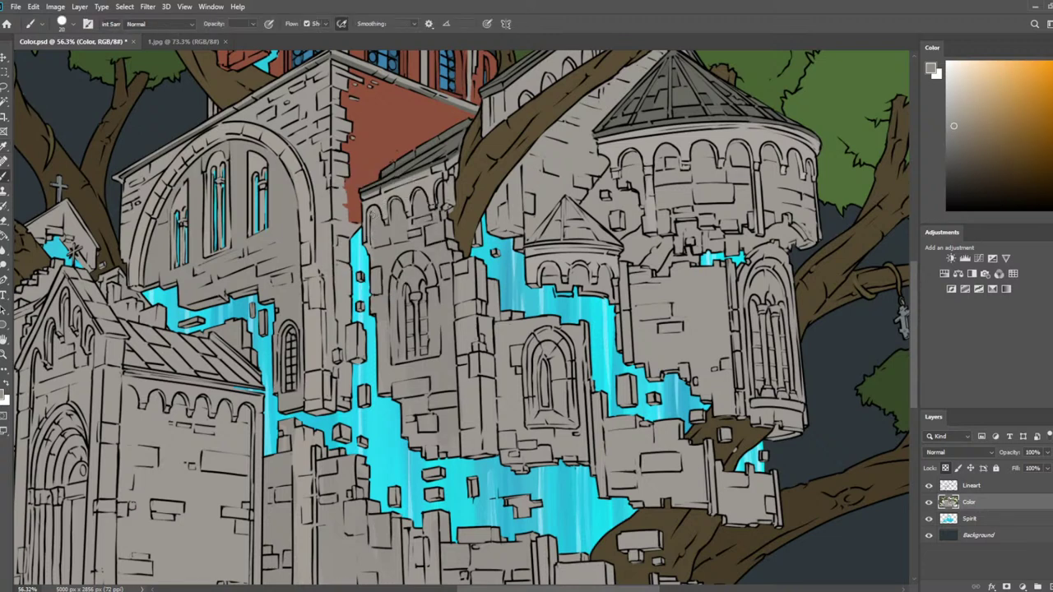
alt+click(384, 194)
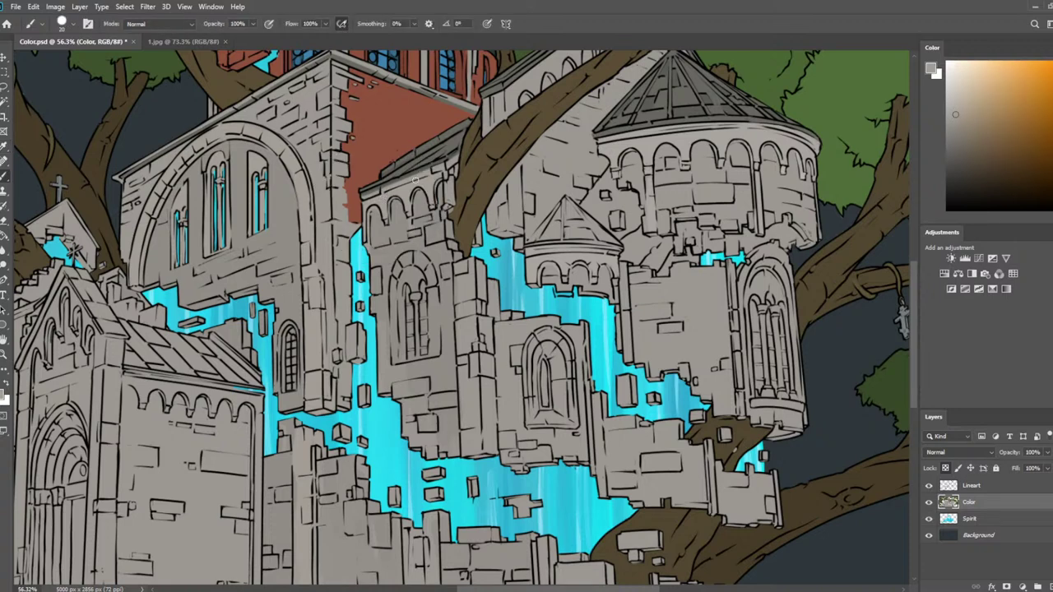
Resample the trunk brown and stone grays for retouching the wall beside the central trunk, and save the file
scroll(502, 184, up, 2)
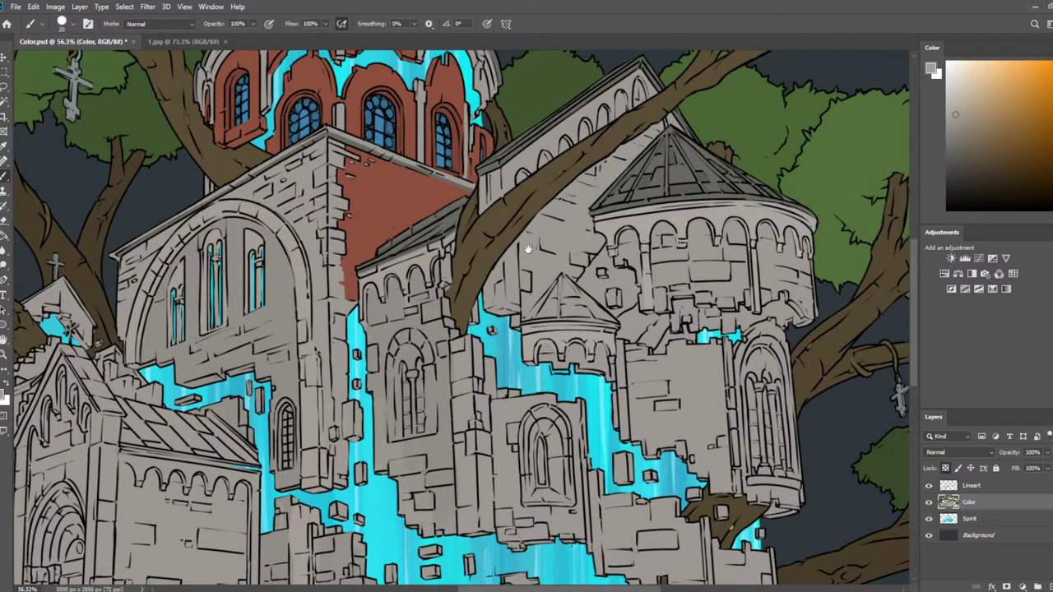
alt+click(454, 288)
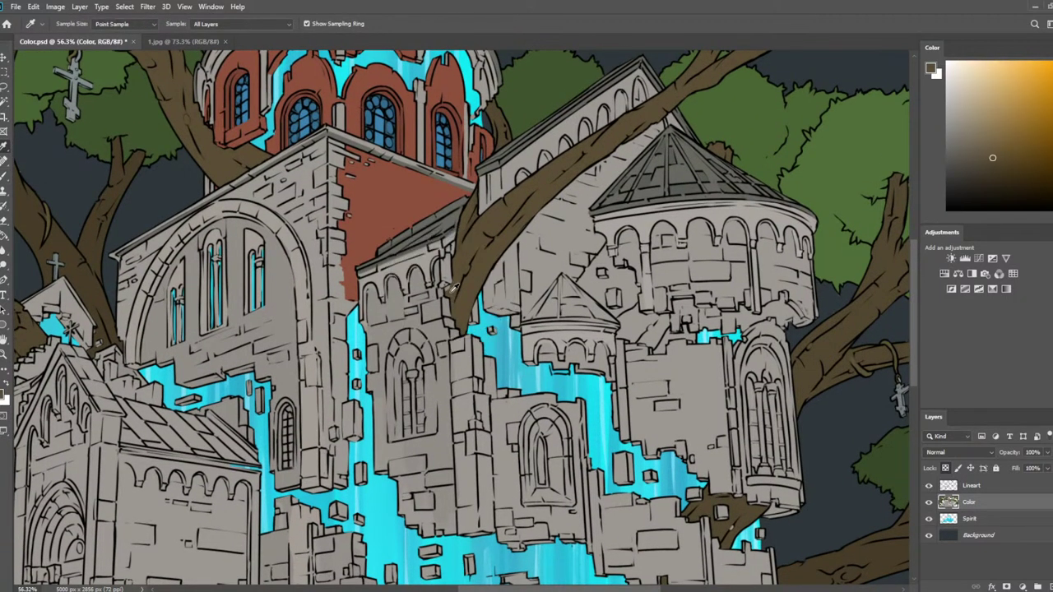
alt+click(447, 270)
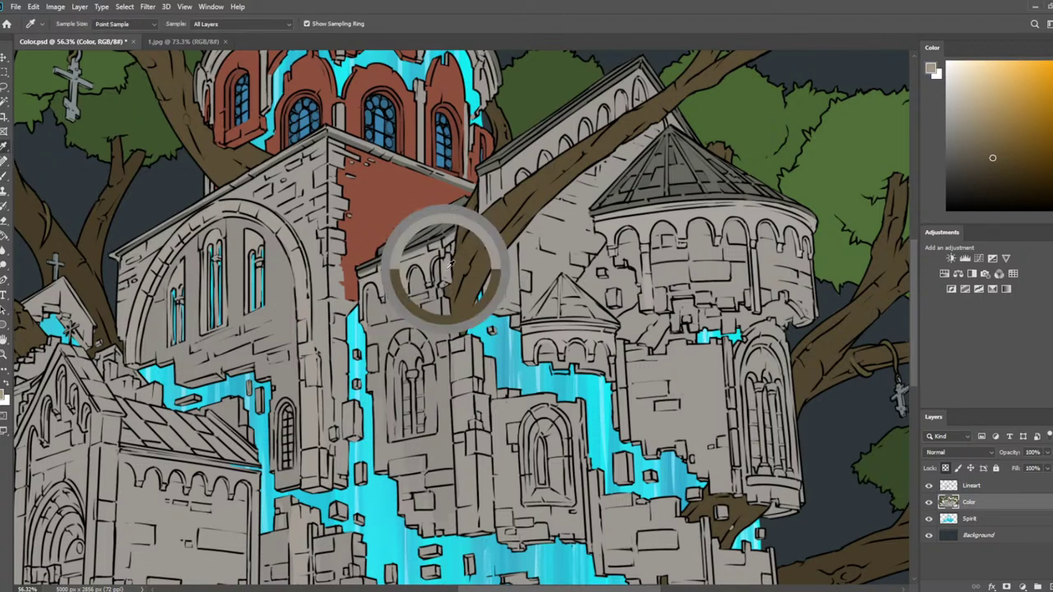
drag(447, 269, 486, 195)
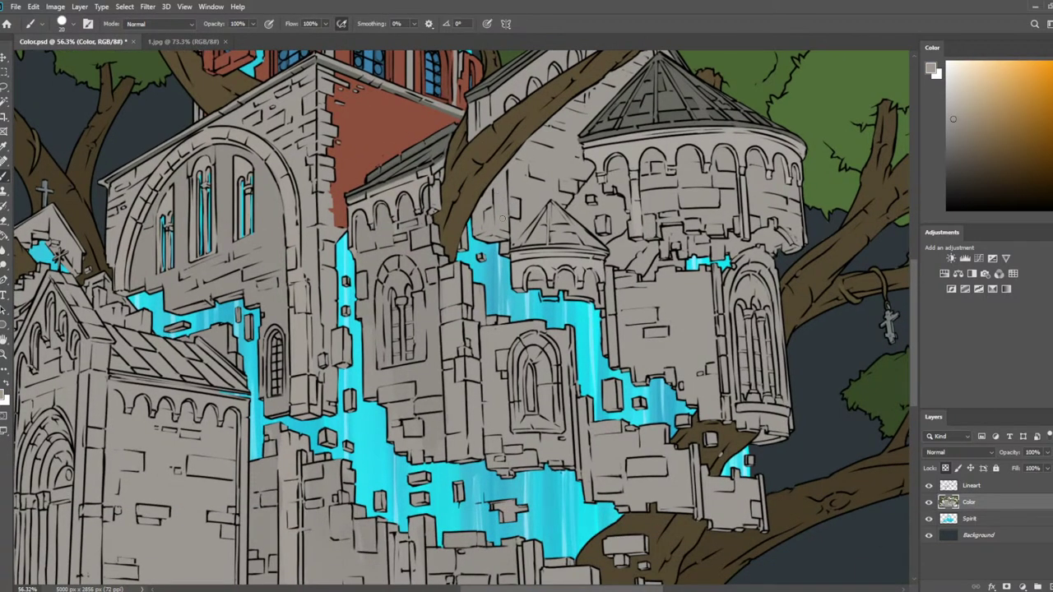
alt+click(294, 189)
drag(473, 112, 500, 184)
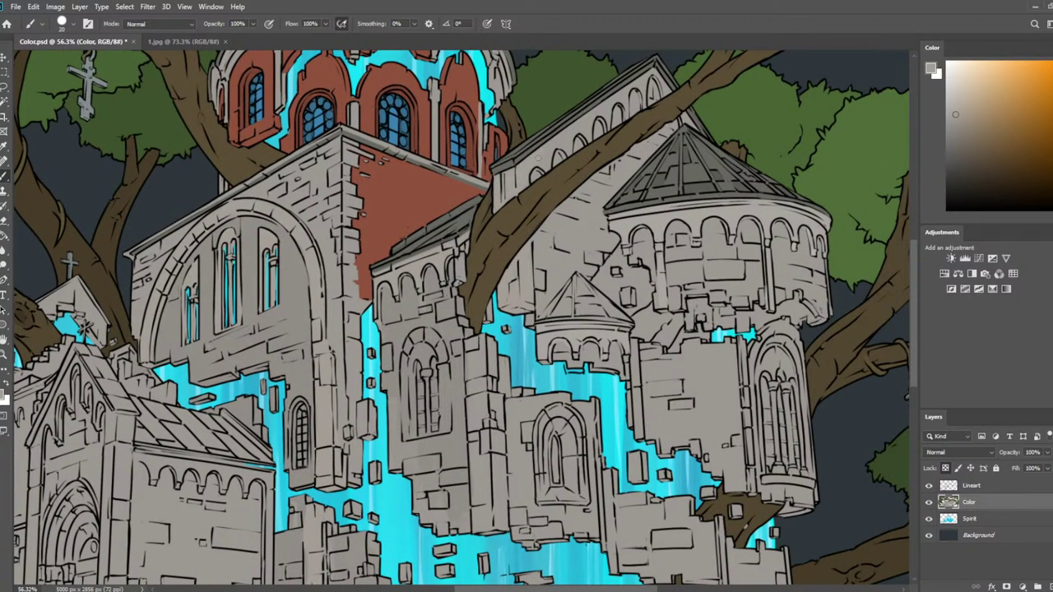
key(ctrl+s)
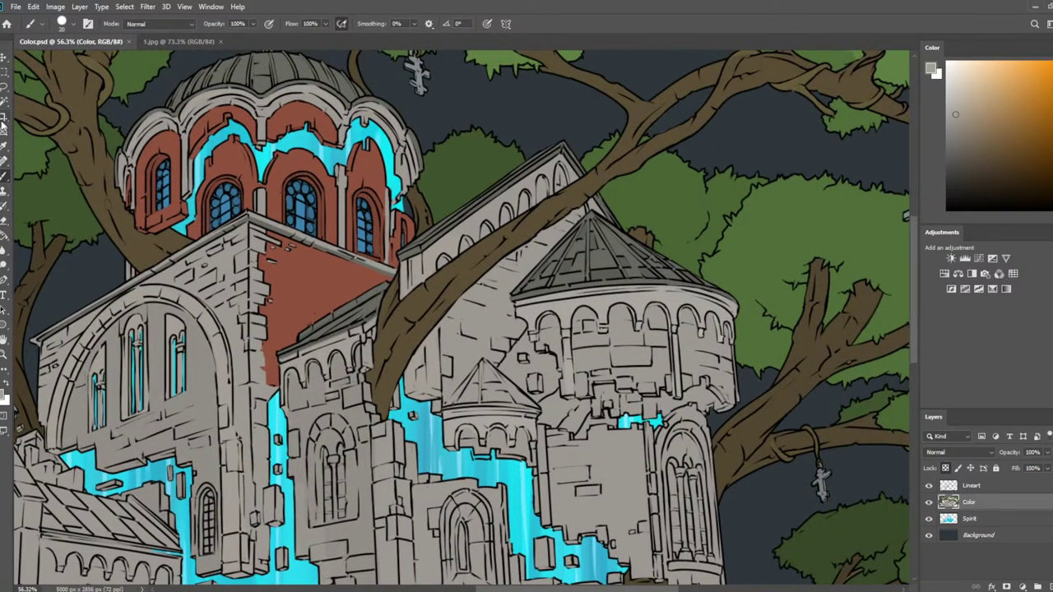
Select the arcaded gable wall behind the trunk from the Lineart layer and brush it stone gray on the Color layer
click(5, 100)
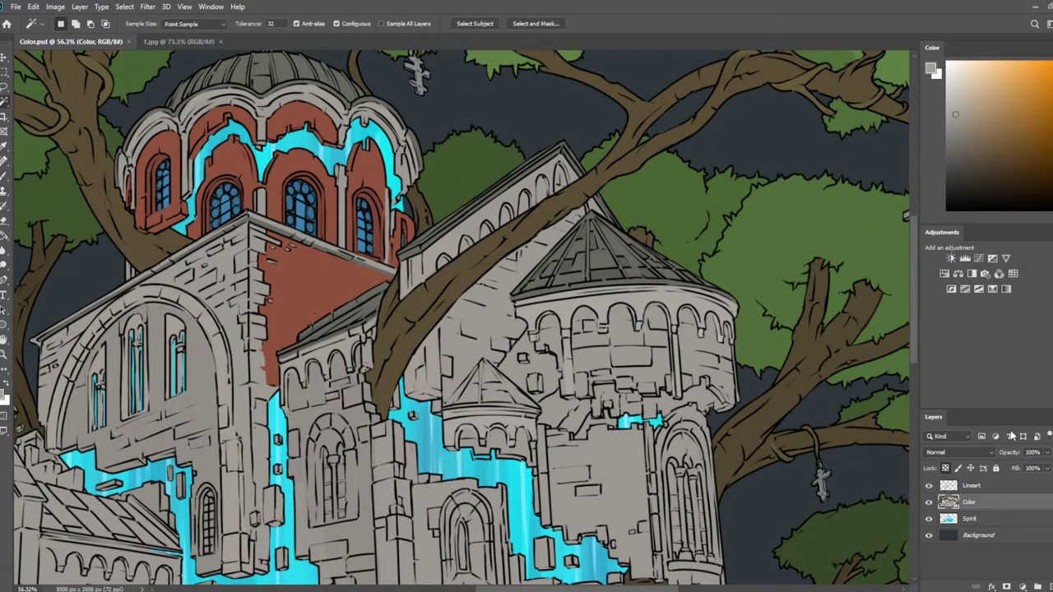
click(987, 485)
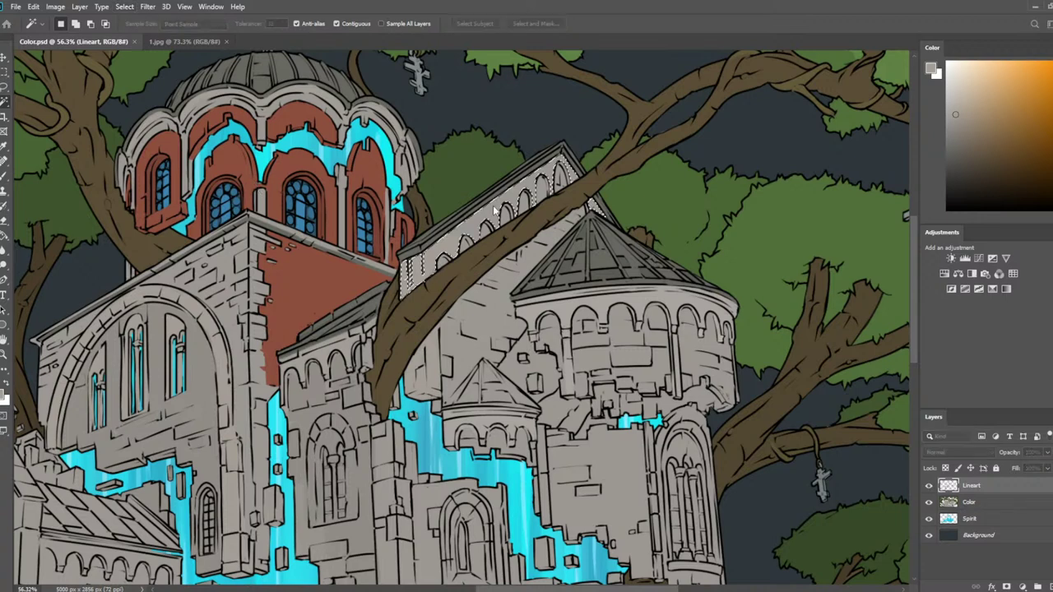
click(973, 504)
key(b)
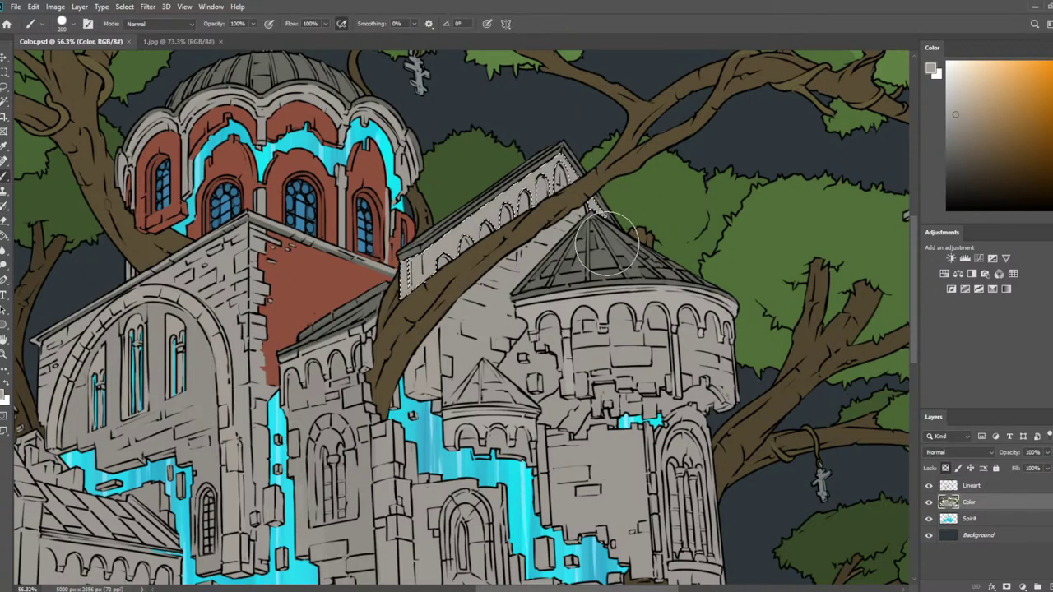
key(l)
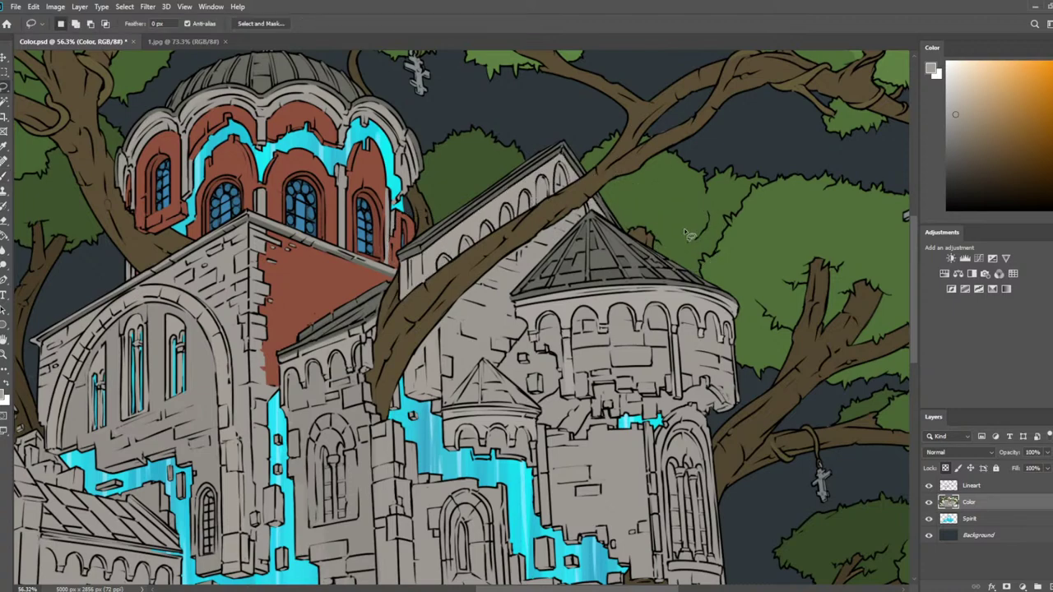
Sample a darker stone gray and shade the arcaded wall and its arched window beside the central trunk with a 40 px brush
scroll(526, 156, down, 5)
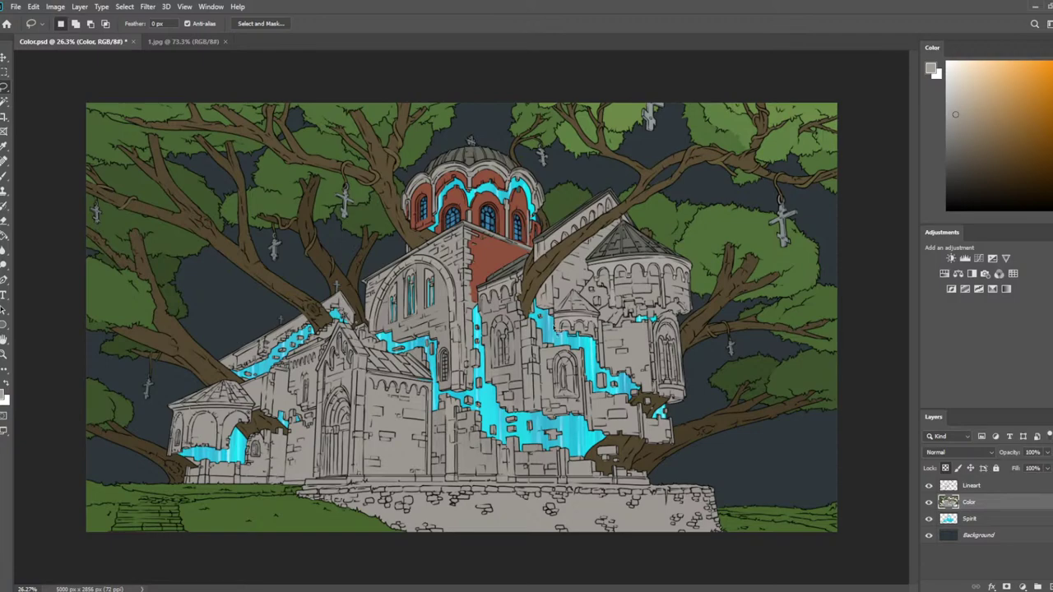
scroll(510, 300, up, 5)
scroll(463, 256, up, 2)
drag(589, 235, 435, 244)
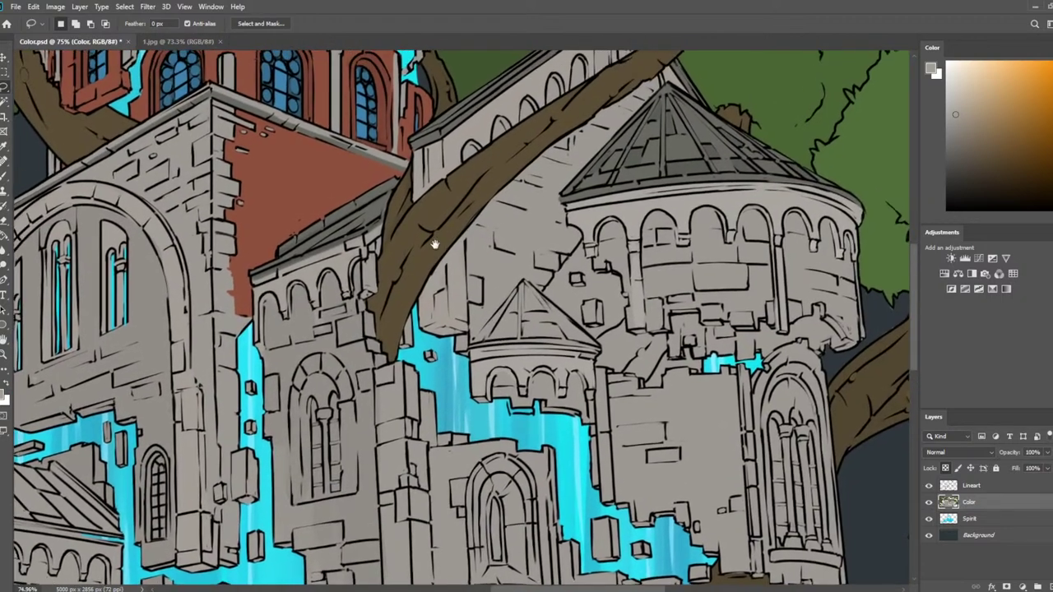
key(b)
scroll(305, 329, up, 2)
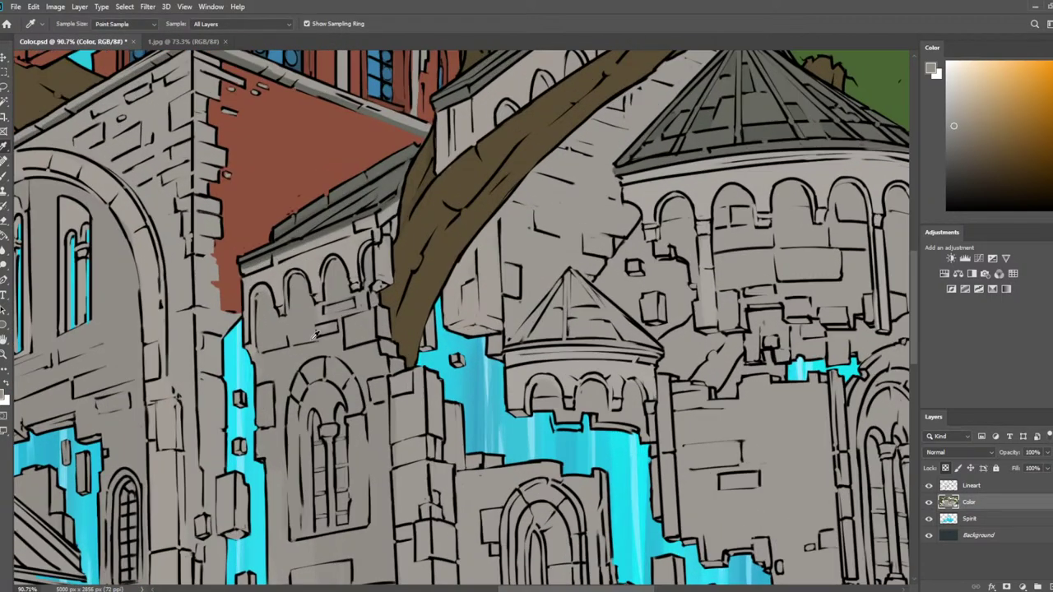
key(bracketleft)
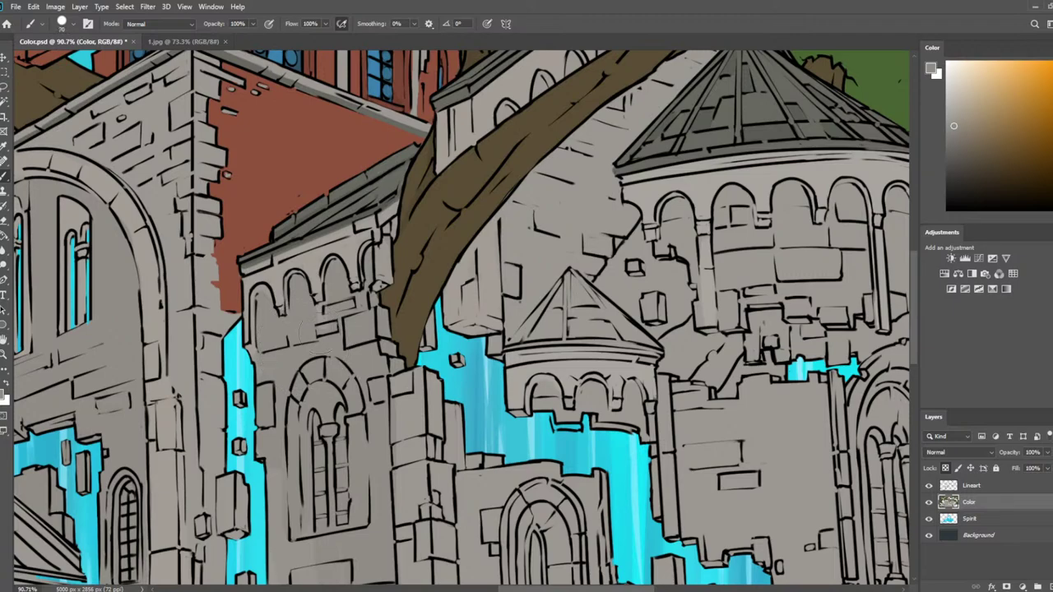
key(bracketleft)
key(bracketleft)
key(bracketleft)
drag(410, 469, 367, 290)
drag(329, 123, 350, 367)
Shade the gable wall along the edge of the round tower's conical roof in the darker gray on the Color layer
mouse_move(444, 357)
mouse_down()
mouse_move(502, 189)
mouse_move(517, 278)
mouse_up()
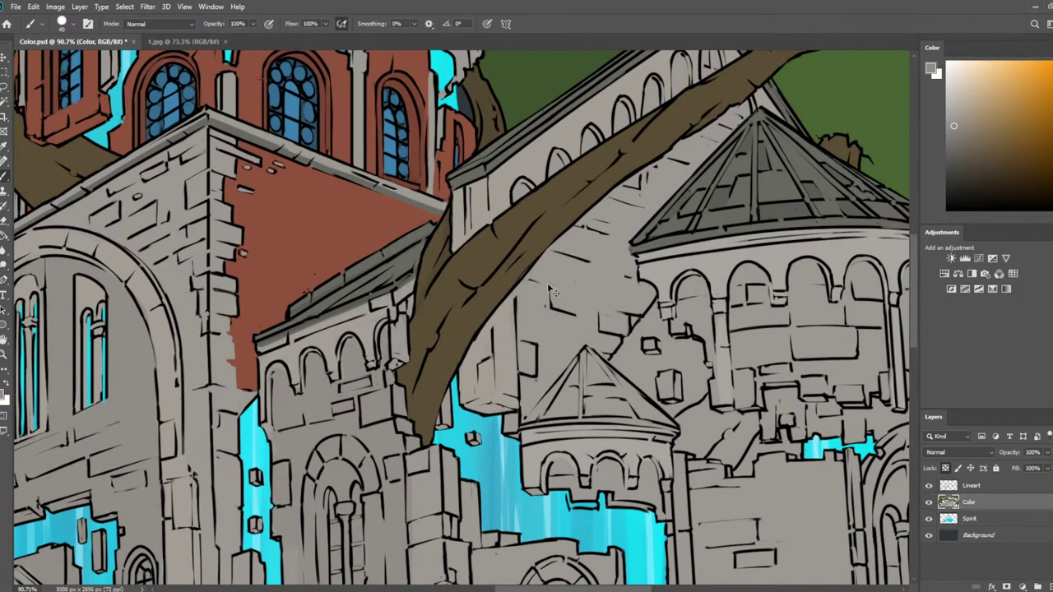
mouse_move(727, 119)
mouse_down()
mouse_move(630, 224)
mouse_move(617, 252)
mouse_move(623, 281)
mouse_up()
key(ctrl+z)
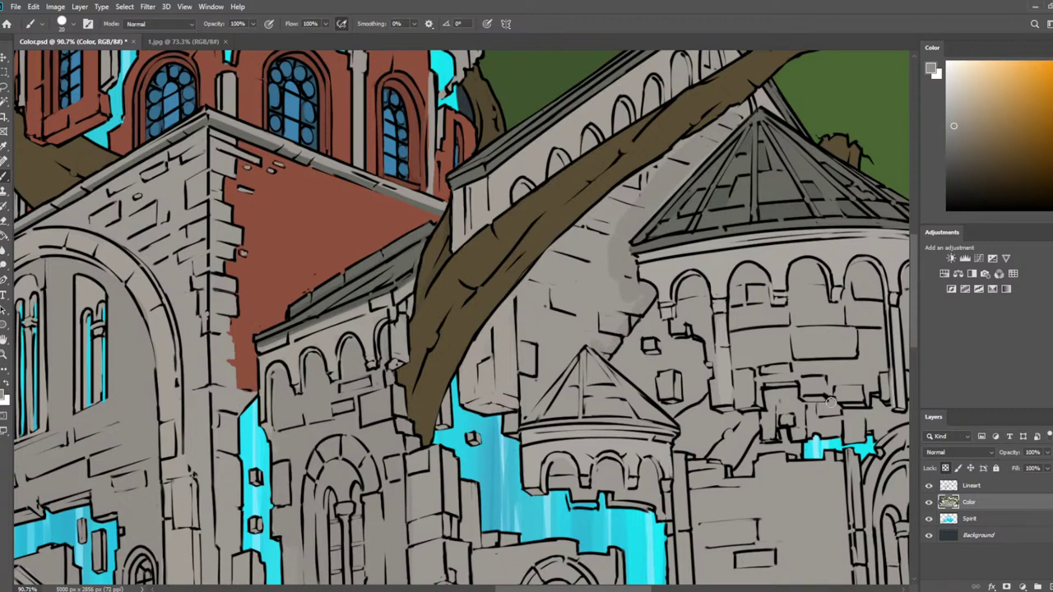
Unlock the Color layer's transparent pixels and erase the vertical line ending the small glow opening below the round tower on Lineart, using a 10 px eraser
drag(790, 373, 634, 282)
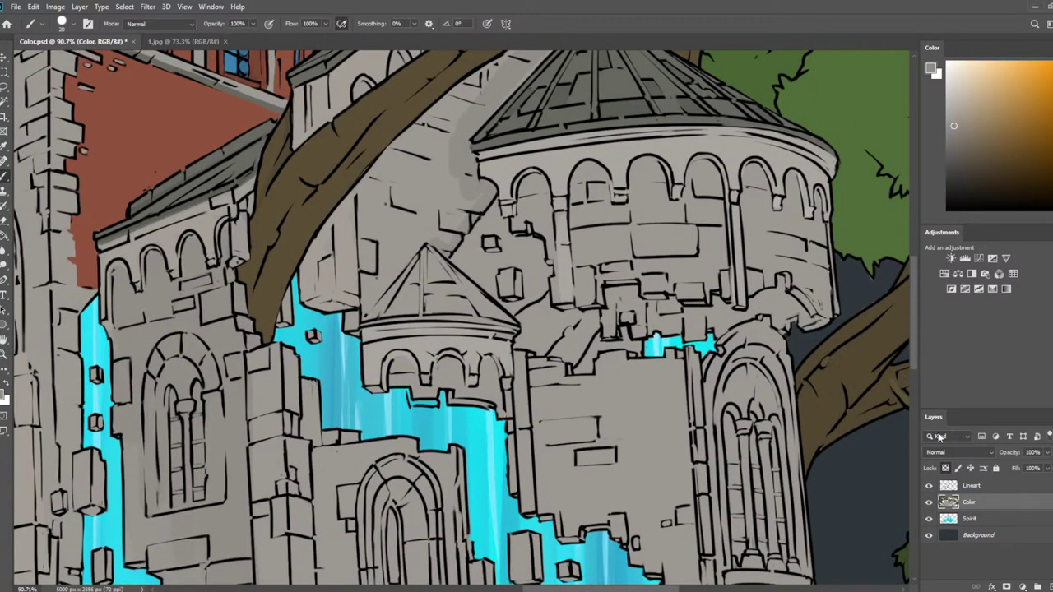
key(e)
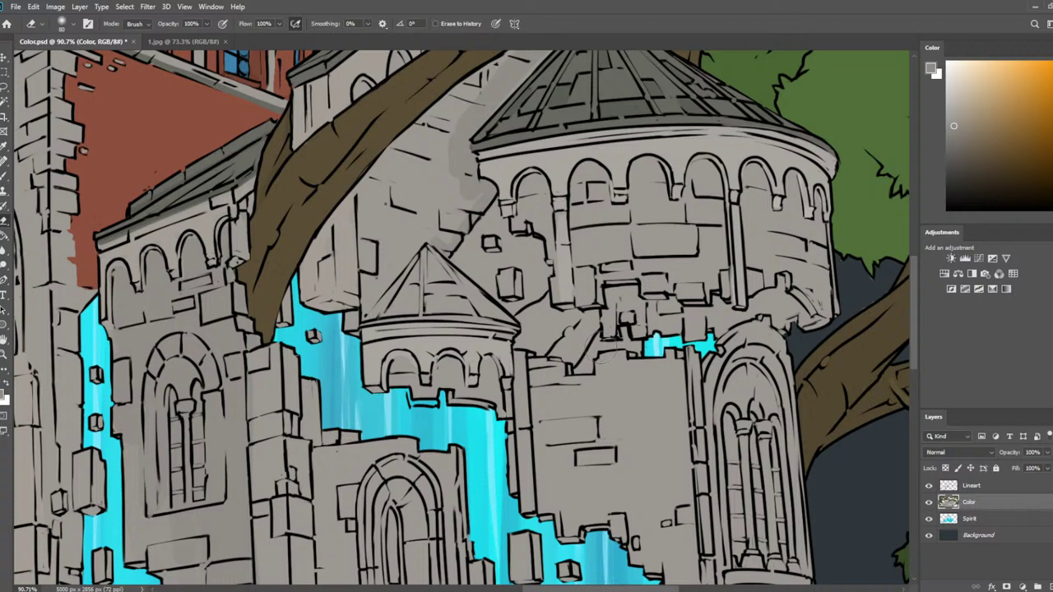
key([)
key([)
key([)
key([)
click(636, 349)
key(])
key(])
mouse_move(583, 304)
mouse_down()
mouse_move(625, 352)
mouse_move(535, 300)
mouse_up()
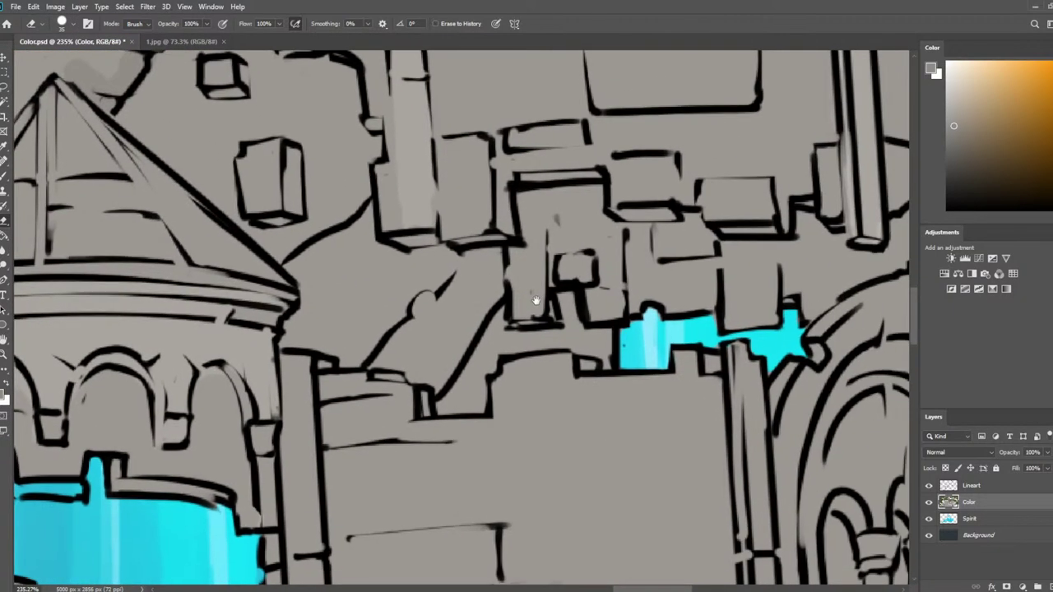
click(974, 484)
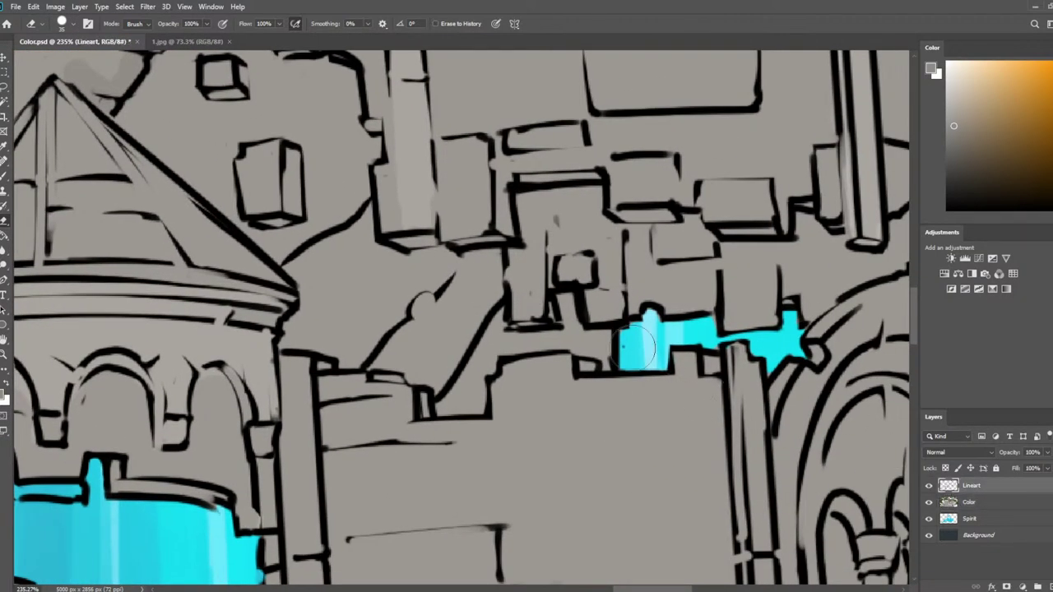
key([)
key([)
key([)
key([)
mouse_move(617, 346)
mouse_down()
mouse_move(610, 360)
mouse_move(617, 344)
mouse_up()
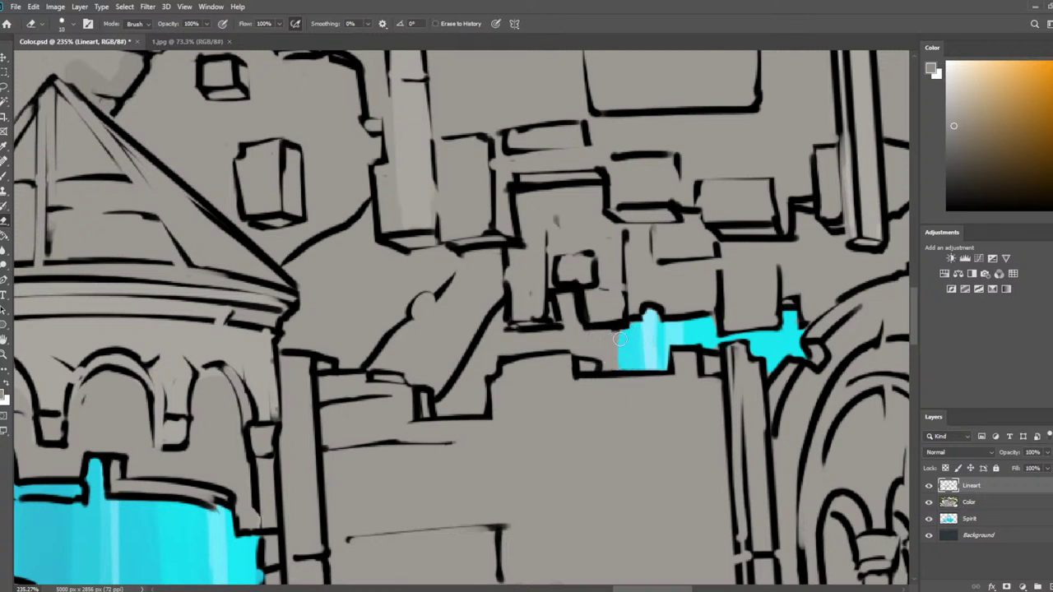
Erase the stone between the broken blocks on the Color layer to extend the glow opening, and sample stone gray to retouch the block edges
click(998, 503)
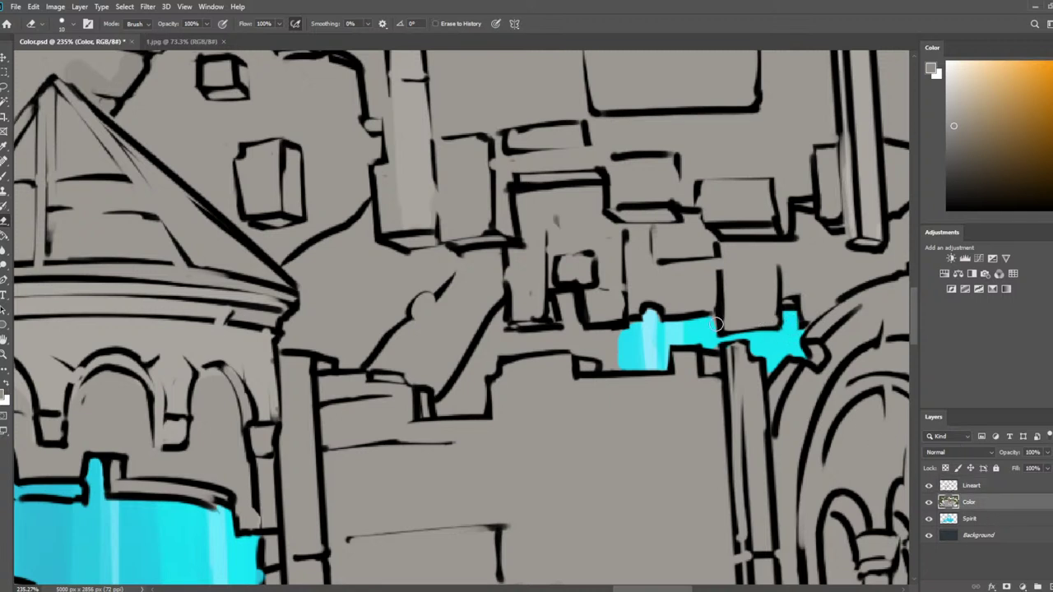
mouse_move(623, 338)
mouse_down()
mouse_move(585, 335)
mouse_move(562, 305)
mouse_move(602, 334)
mouse_move(610, 364)
mouse_move(629, 367)
mouse_move(590, 347)
mouse_move(516, 343)
mouse_move(498, 317)
mouse_move(456, 398)
mouse_move(439, 408)
mouse_move(477, 406)
mouse_move(506, 335)
mouse_up()
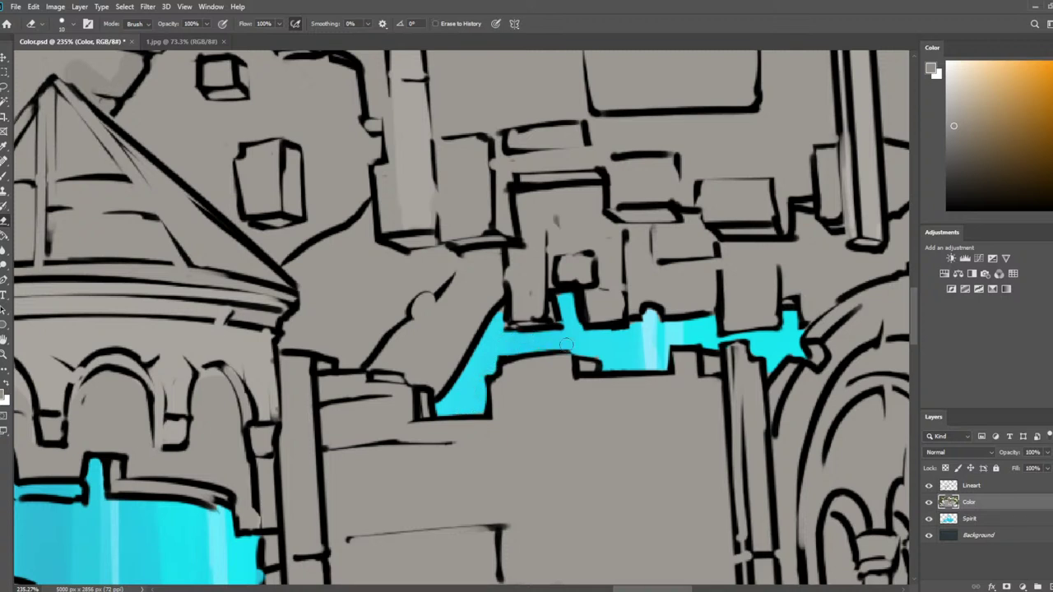
key(b)
alt+click(523, 301)
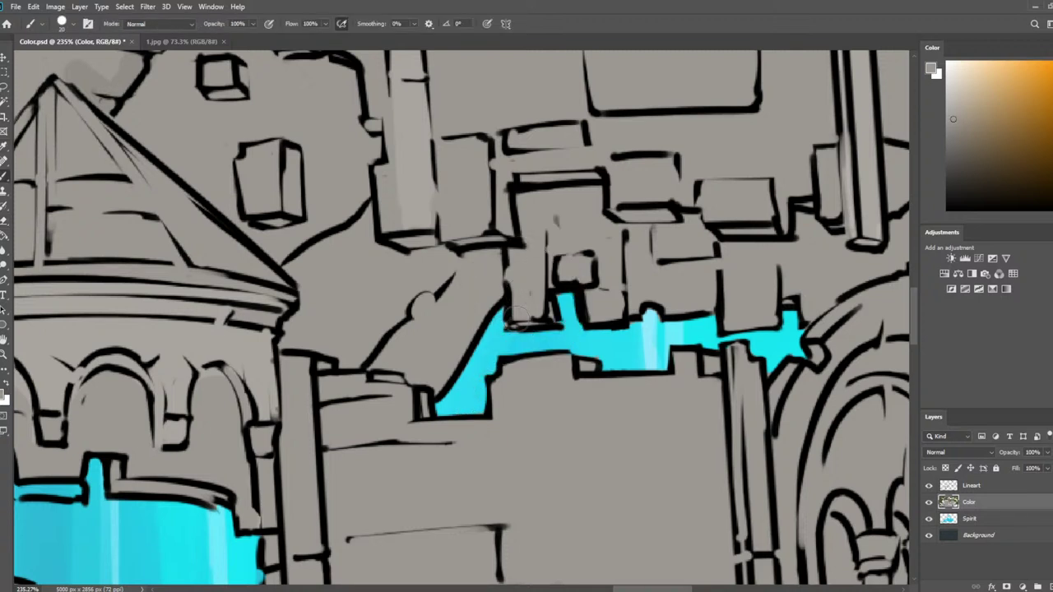
scroll(124, 353, down, 15)
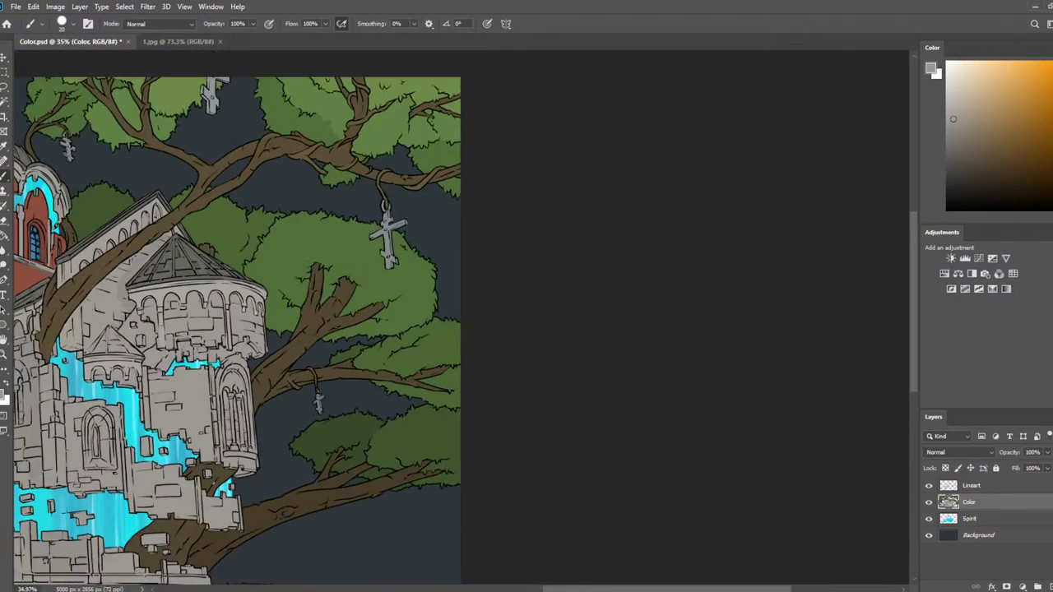
drag(254, 364, 381, 350)
scroll(381, 348, down, 3)
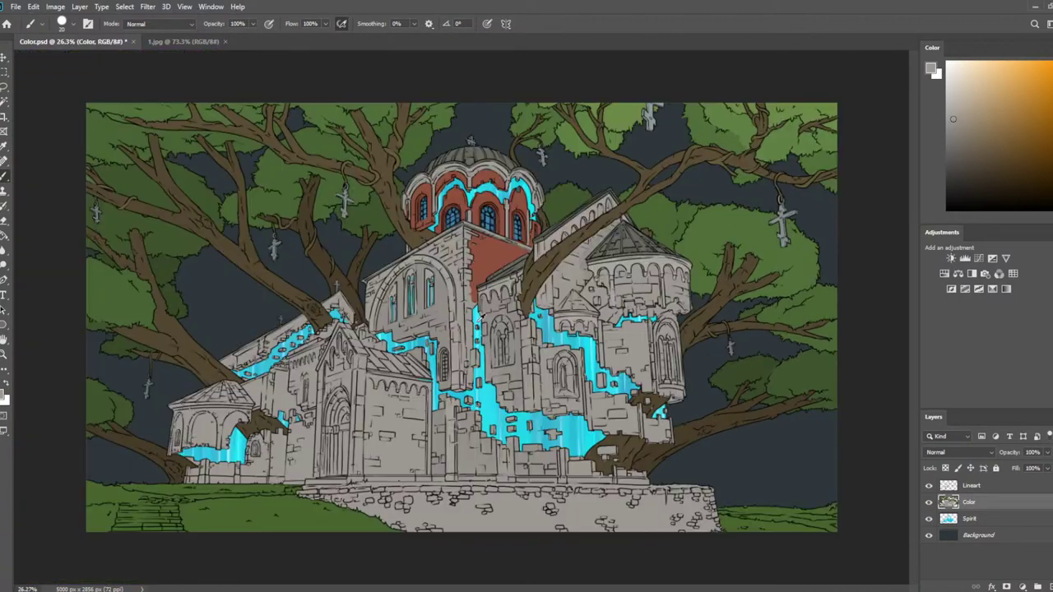
Select the Spirit layer and save the file
click(975, 520)
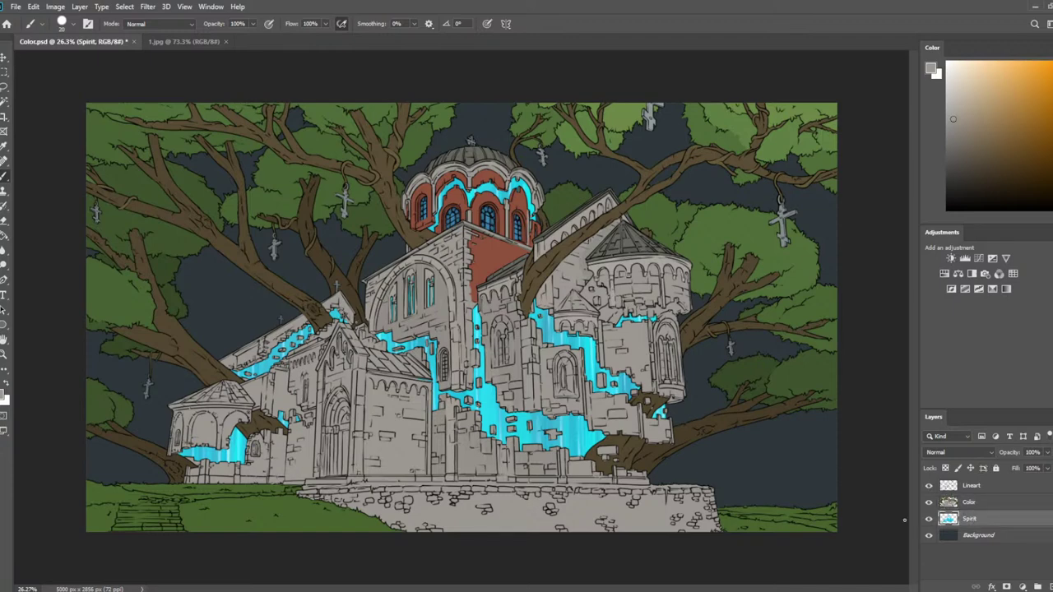
scroll(790, 466, up, 2)
key(ctrl+s)
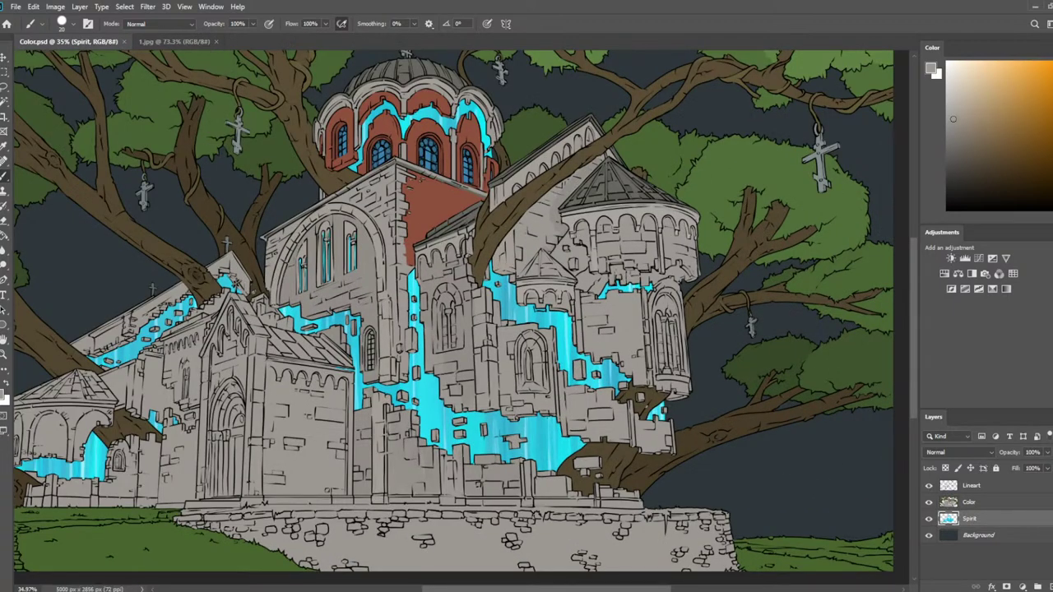
Try to recolor the spirit glow bright yellow on the Spirit layer with a 1500 px brush
drag(1052, 197, 1052, 187)
drag(1010, 78, 1045, 71)
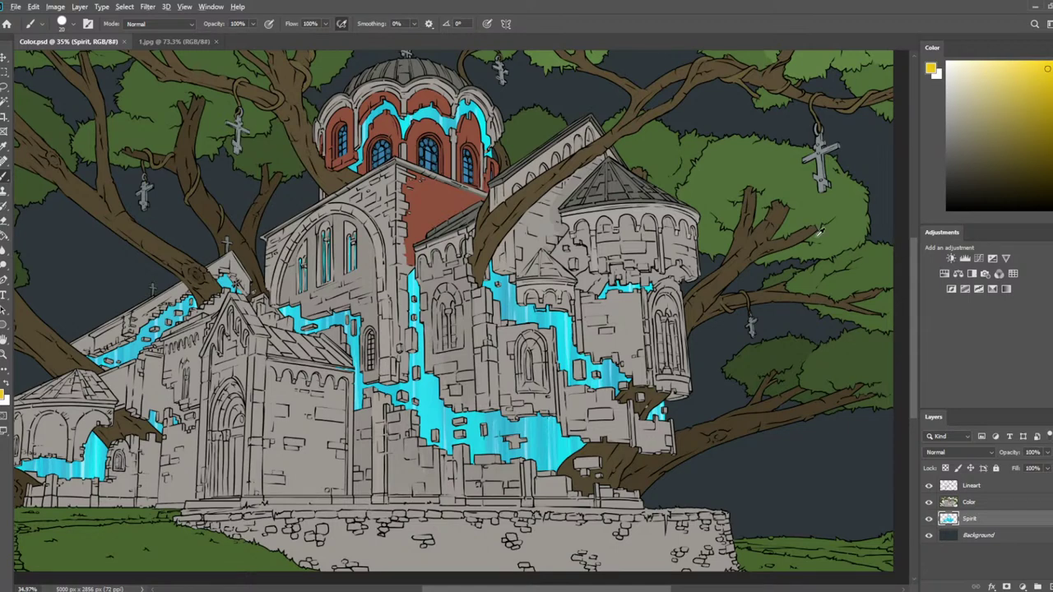
scroll(356, 261, down, 2)
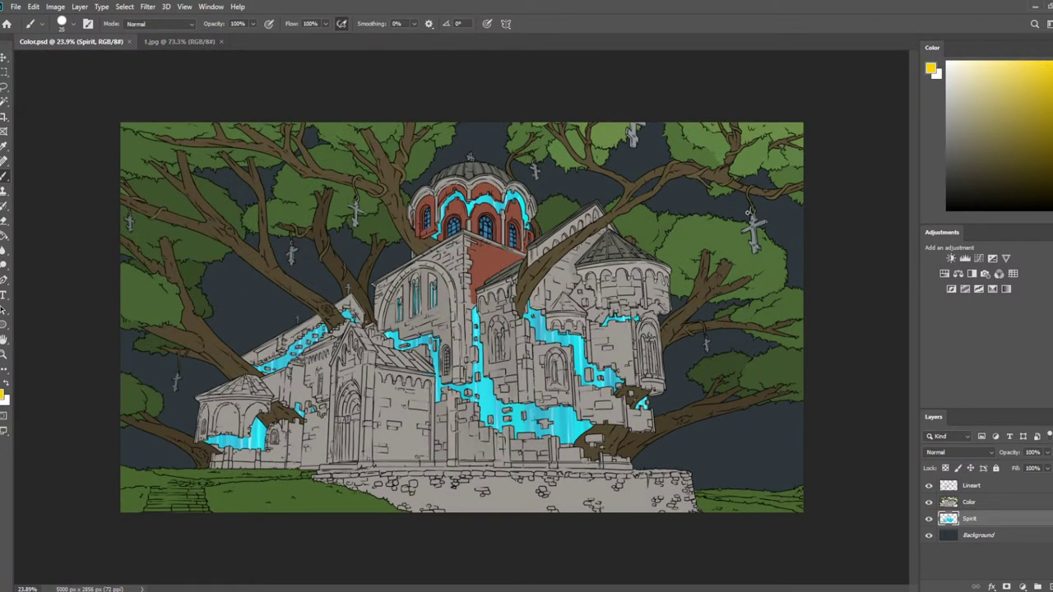
key(bracketright)
key(bracketright)
key(bracketright)
key(bracketright)
key(bracketright)
key(bracketright)
key(bracketright)
key(bracketright)
key(bracketright)
key(bracketright)
key(bracketright)
key(bracketright)
key(bracketright)
key(bracketright)
key(bracketright)
key(bracketright)
key(bracketright)
key(bracketright)
key(bracketright)
key(bracketright)
mouse_move(481, 198)
mouse_down()
mouse_move(313, 436)
mouse_move(473, 292)
mouse_up()
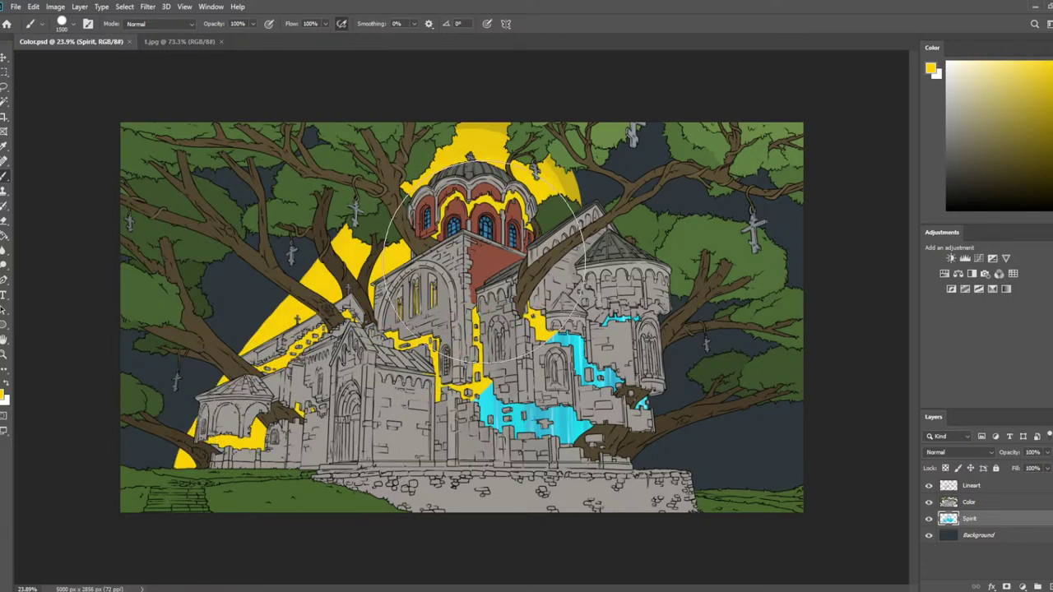
key(ctrl+z)
Lock the Spirit layer's transparent pixels and paint the whole spirit glow golden yellow
click(945, 468)
mouse_move(708, 412)
mouse_down()
mouse_move(560, 372)
mouse_move(443, 360)
mouse_move(292, 440)
mouse_move(214, 404)
mouse_up()
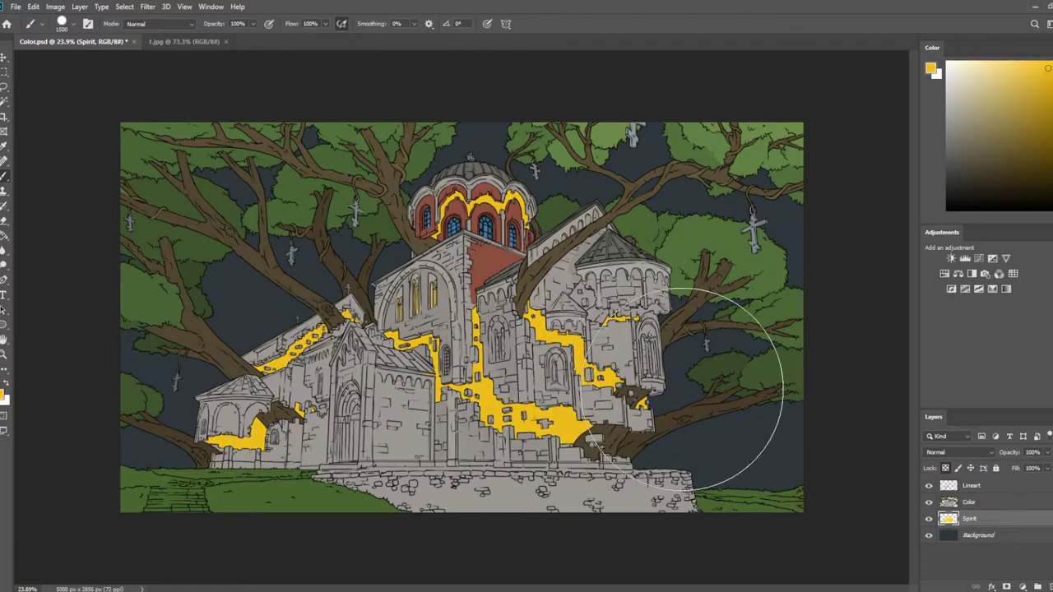
scroll(539, 386, up, 5)
scroll(547, 381, down, 2)
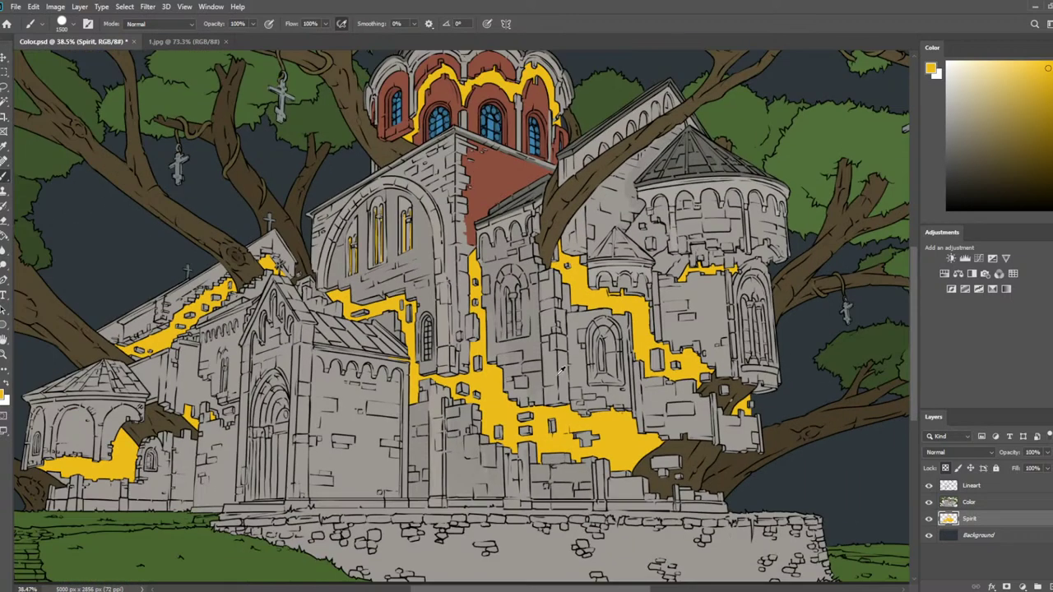
Test mint green over the whole spirit glow and replace it with a flat light cyan
scroll(775, 258, down, 2)
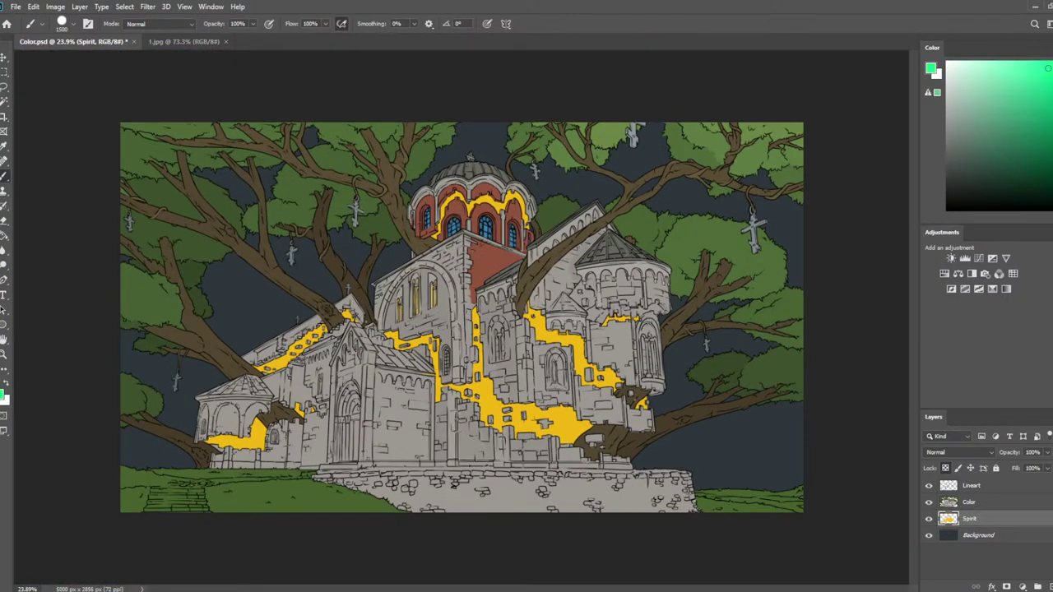
mouse_move(616, 371)
mouse_down()
mouse_move(592, 367)
mouse_move(440, 471)
mouse_move(373, 281)
mouse_move(406, 178)
mouse_up()
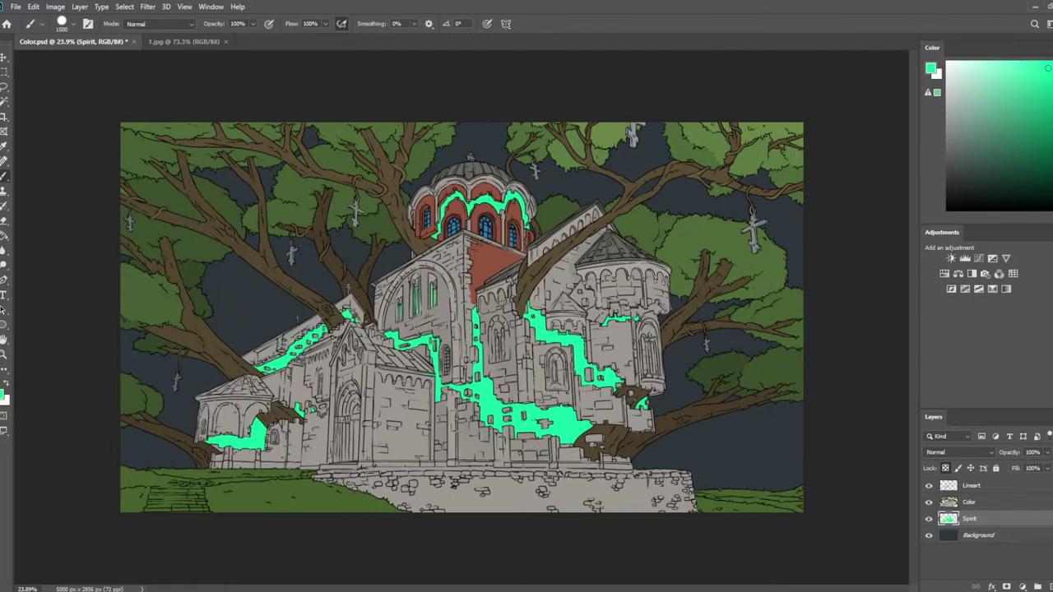
click(1051, 132)
mouse_move(637, 370)
mouse_down()
mouse_move(453, 476)
mouse_move(434, 220)
mouse_move(370, 190)
mouse_move(180, 463)
mouse_up()
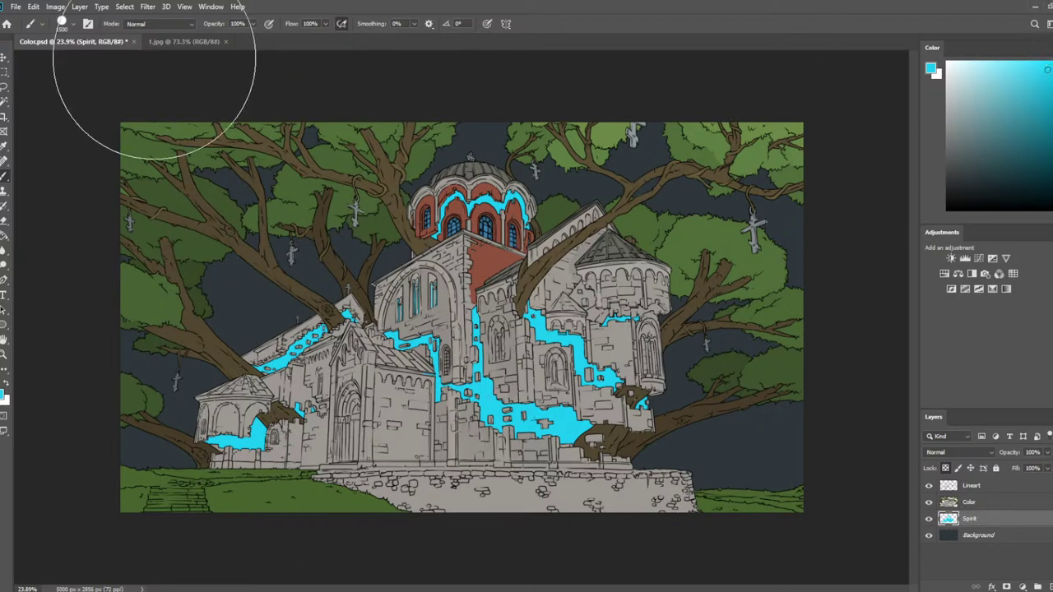
Choose a soft round brush, enlarge it to 1500 px and paint a darker cyan over the lower spirit glow
click(72, 23)
click(42, 146)
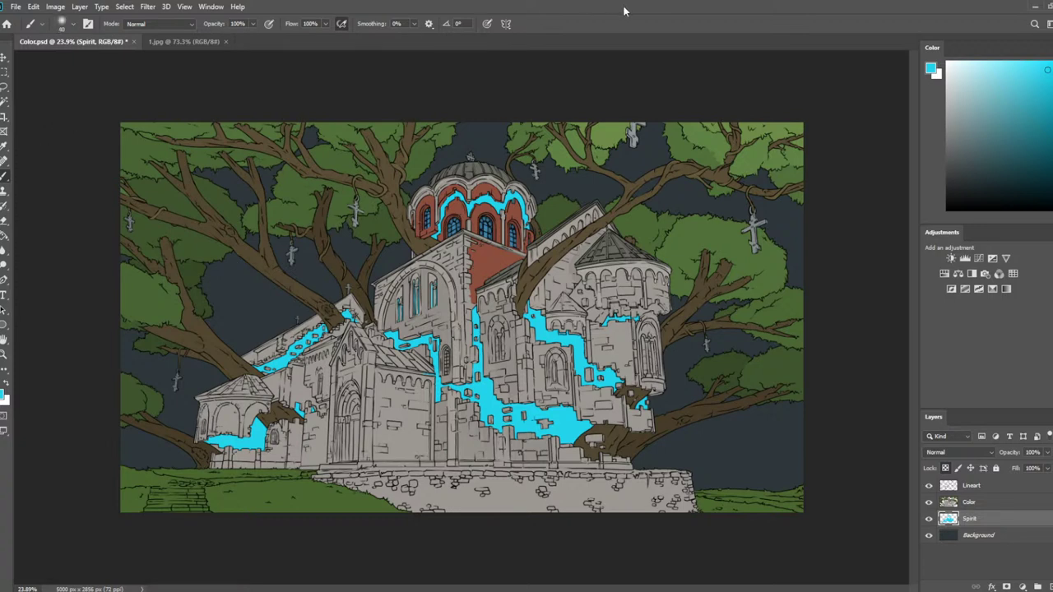
mouse_move(1021, 74)
mouse_down()
mouse_move(1015, 60)
mouse_move(1044, 74)
mouse_up()
key(.)
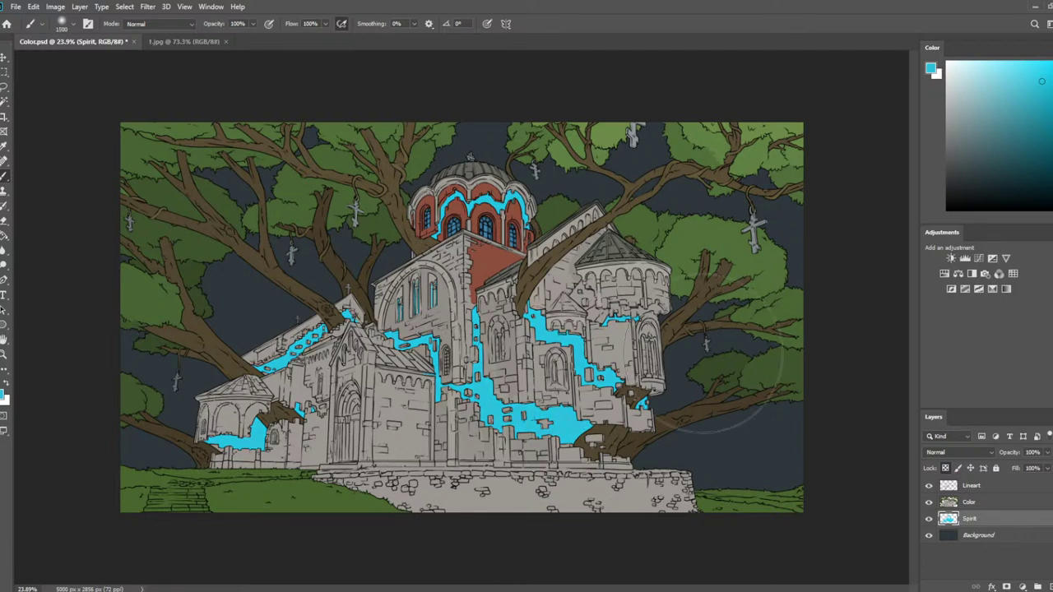
click(1040, 100)
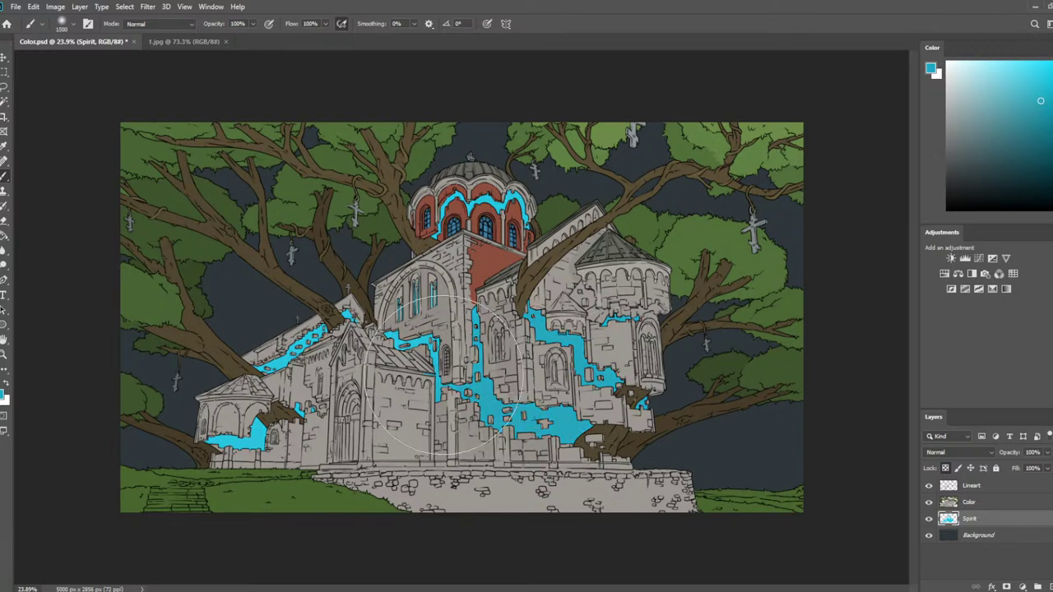
mouse_move(443, 375)
mouse_down()
mouse_move(360, 208)
mouse_move(512, 497)
mouse_up()
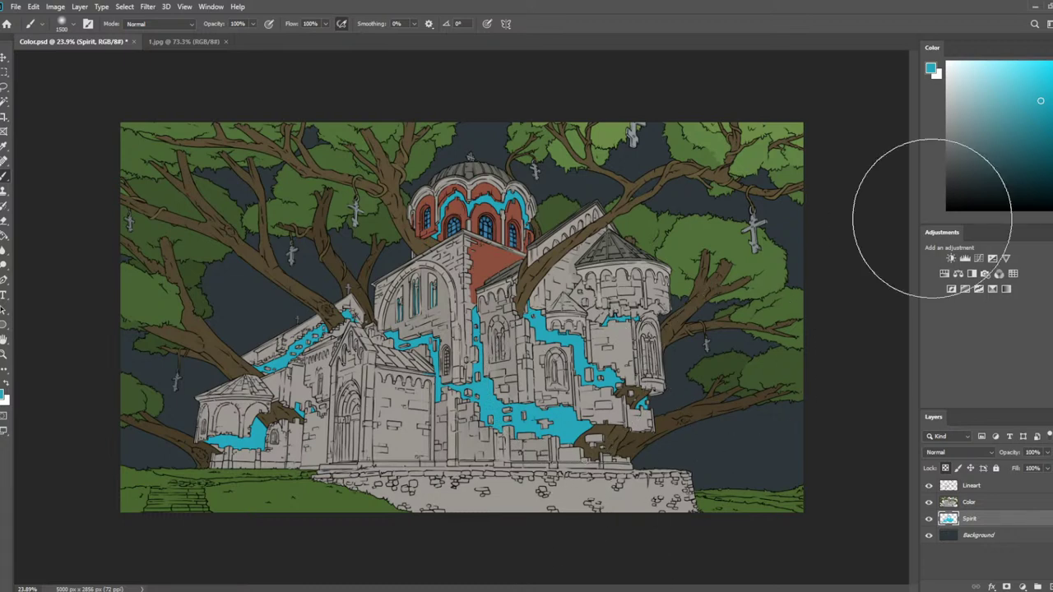
Pick a brighter cyan and paint it over the spirit glow with a 2100 px soft brush
click(1049, 58)
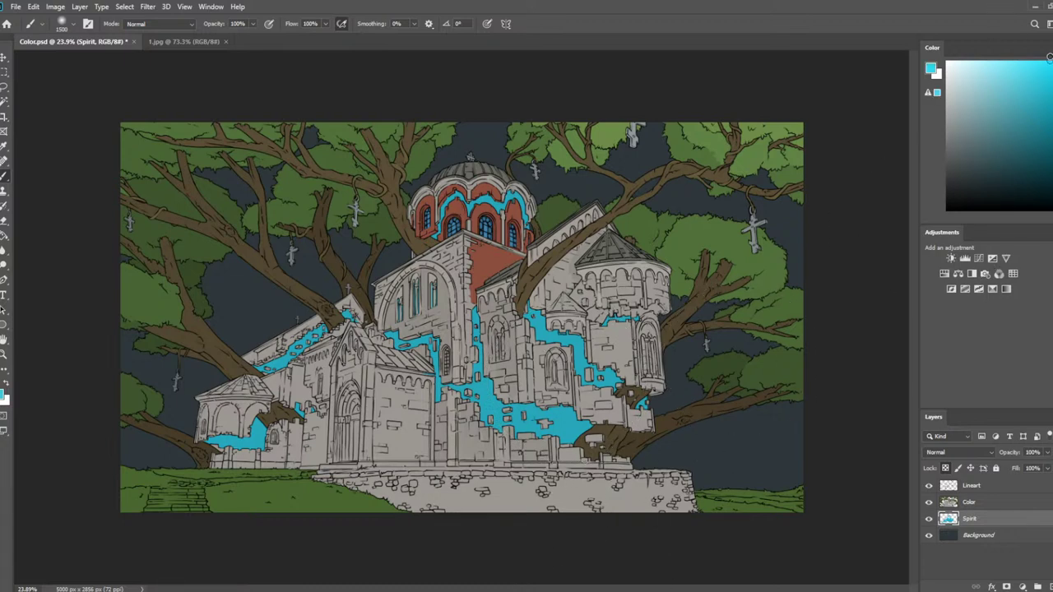
click(1048, 66)
key(bracketright)
key(bracketright)
key(bracketright)
key(bracketright)
key(bracketright)
key(bracketright)
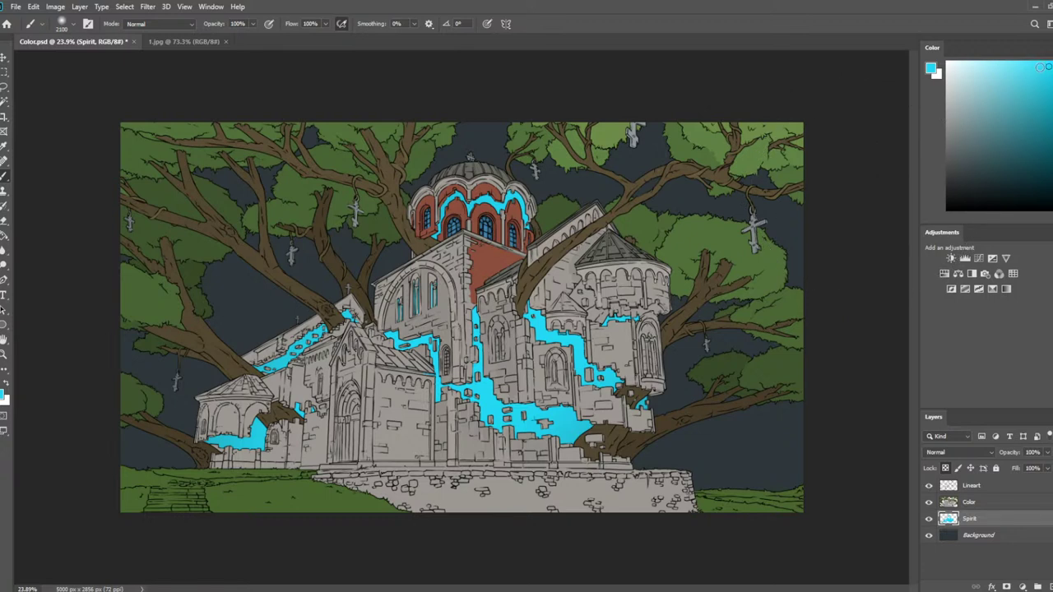
Pick a more saturated bright cyan and repaint the lower spirit glow with a 1700 px soft brush
click(1050, 63)
key(bracketleft)
key(bracketleft)
key(bracketleft)
key(bracketleft)
key(bracketleft)
key(bracketright)
scroll(465, 319, up, 1)
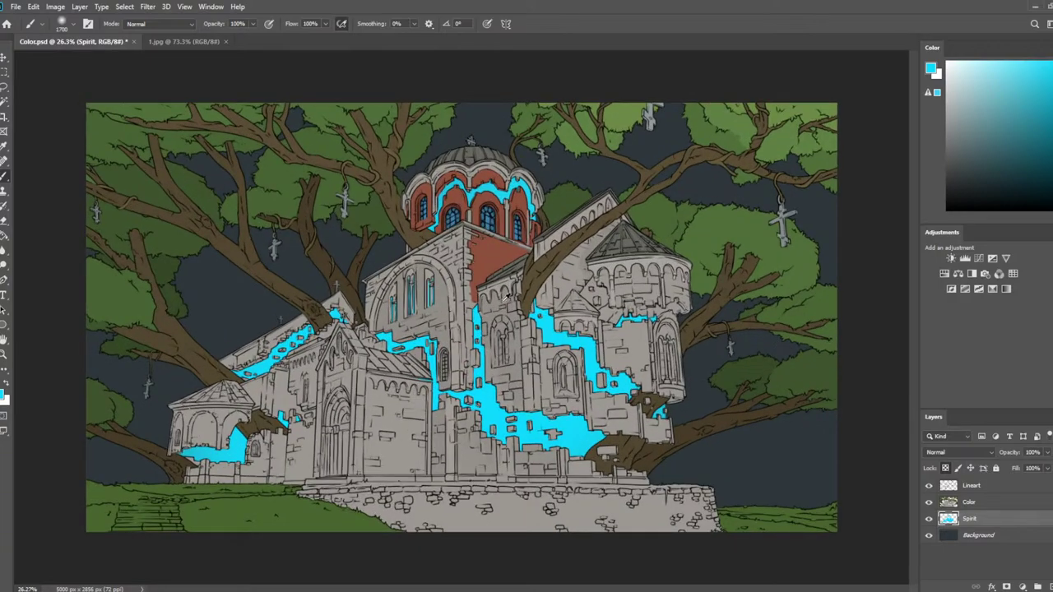
scroll(507, 298, up, 3)
scroll(543, 272, down, 4)
scroll(575, 254, up, 1)
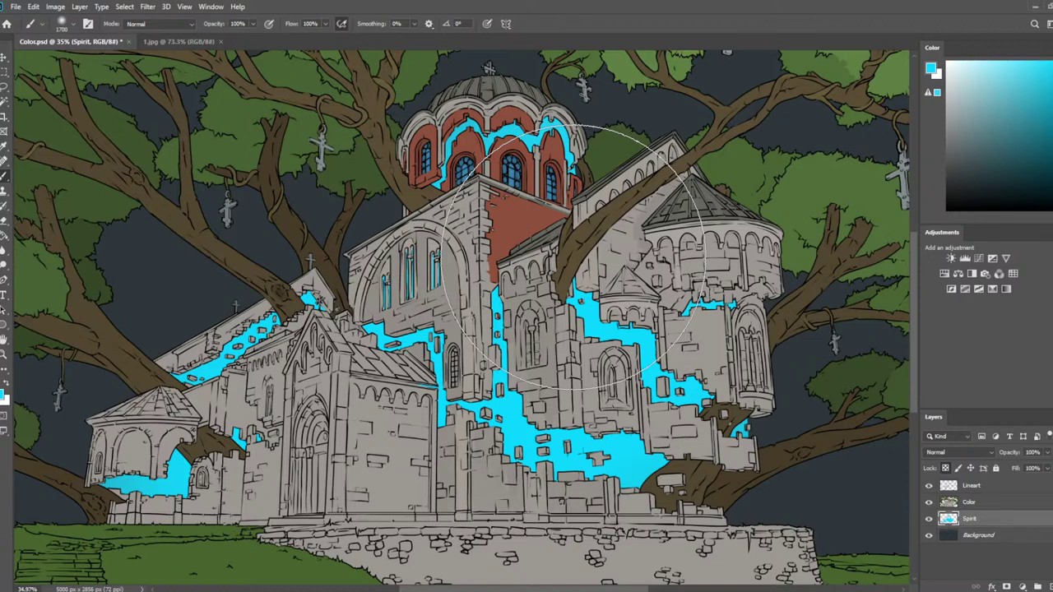
Try to extend the glow below the right tree root with a hard 35 px brush, with the Spirit layer's transparent pixels unlocked
scroll(576, 255, up, 6)
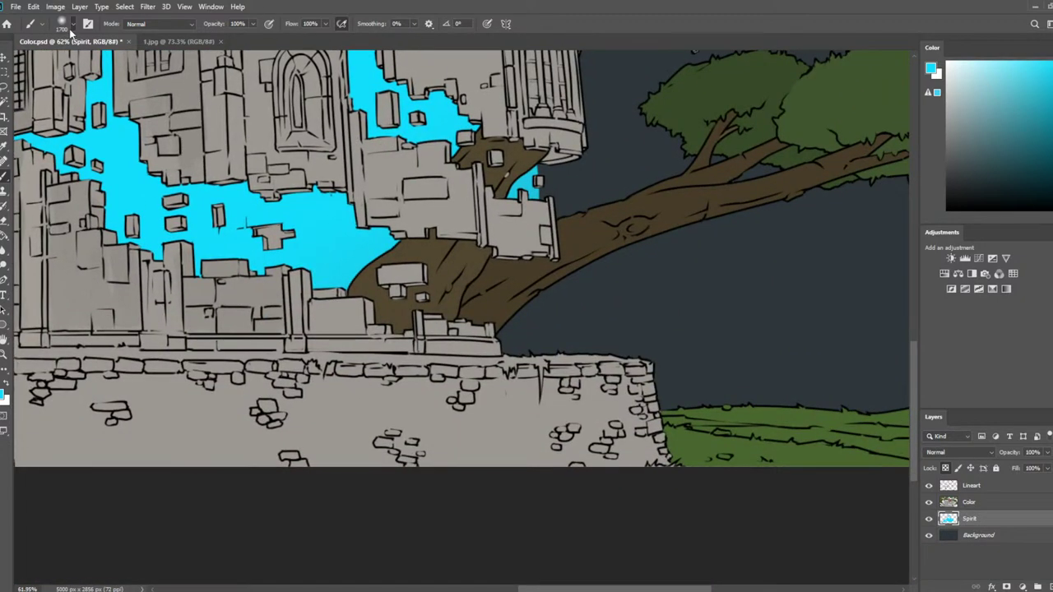
scroll(598, 241, up, 1)
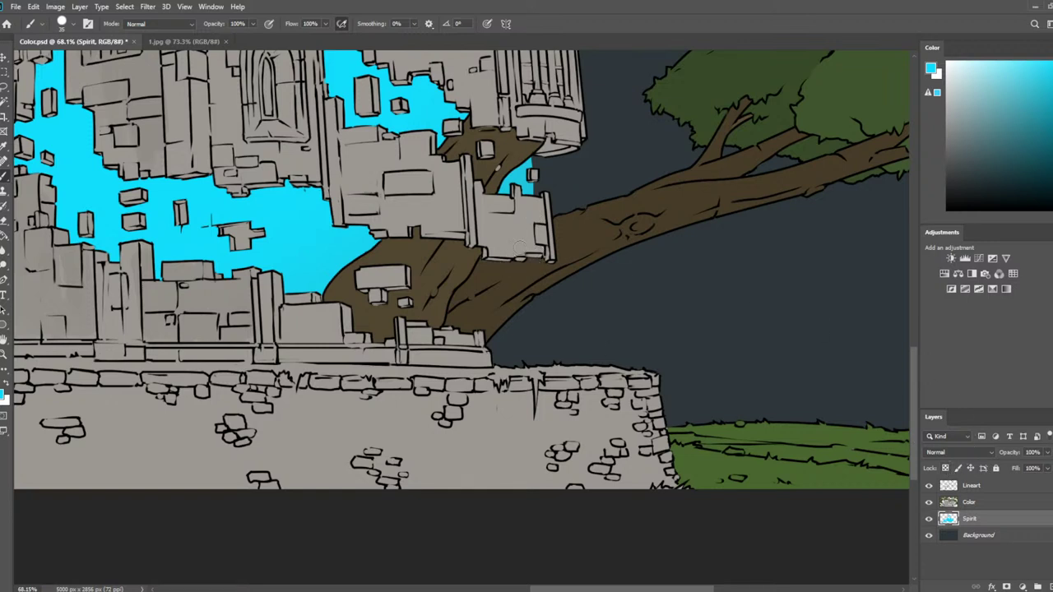
mouse_move(525, 304)
mouse_down()
mouse_move(542, 356)
mouse_move(521, 247)
mouse_move(534, 358)
mouse_move(525, 384)
mouse_move(511, 337)
mouse_move(497, 392)
mouse_up()
scroll(494, 362, down, 5)
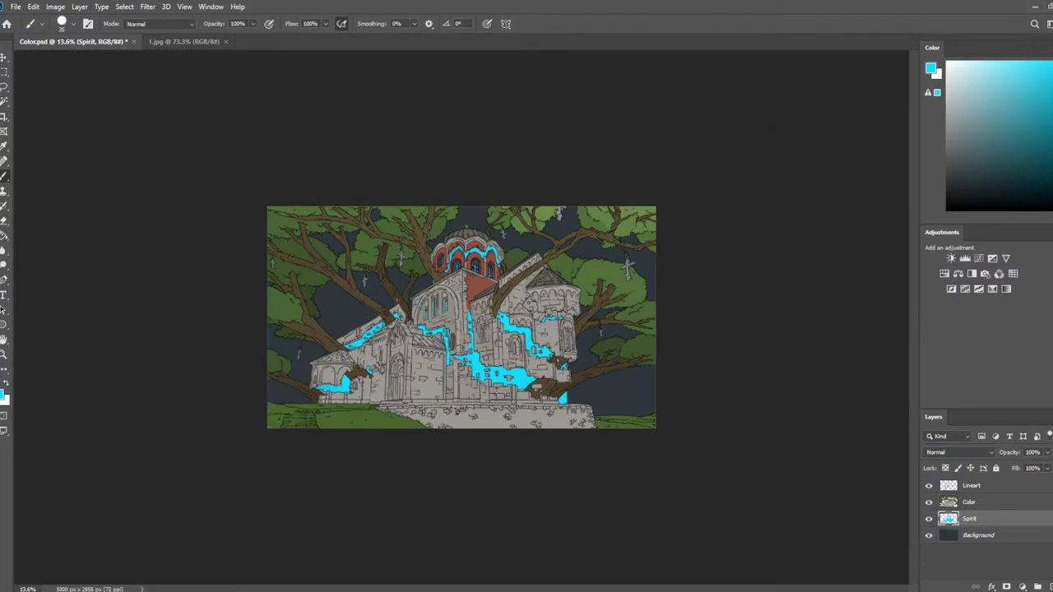
scroll(493, 338, up, 5)
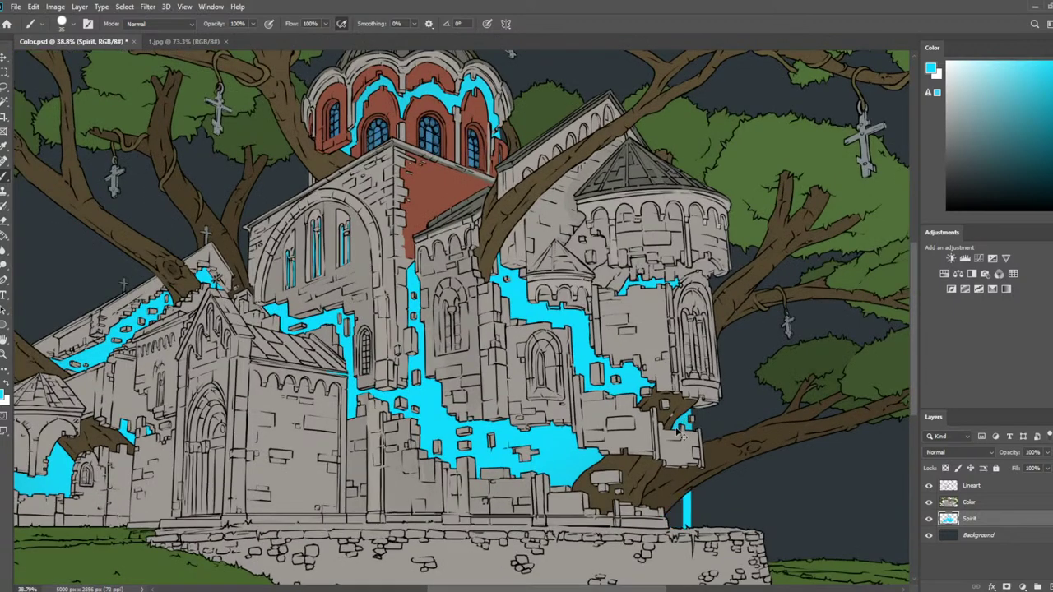
Erase the cyan patch around the right tree root and repaint it wider down to the stone terrace
key(e)
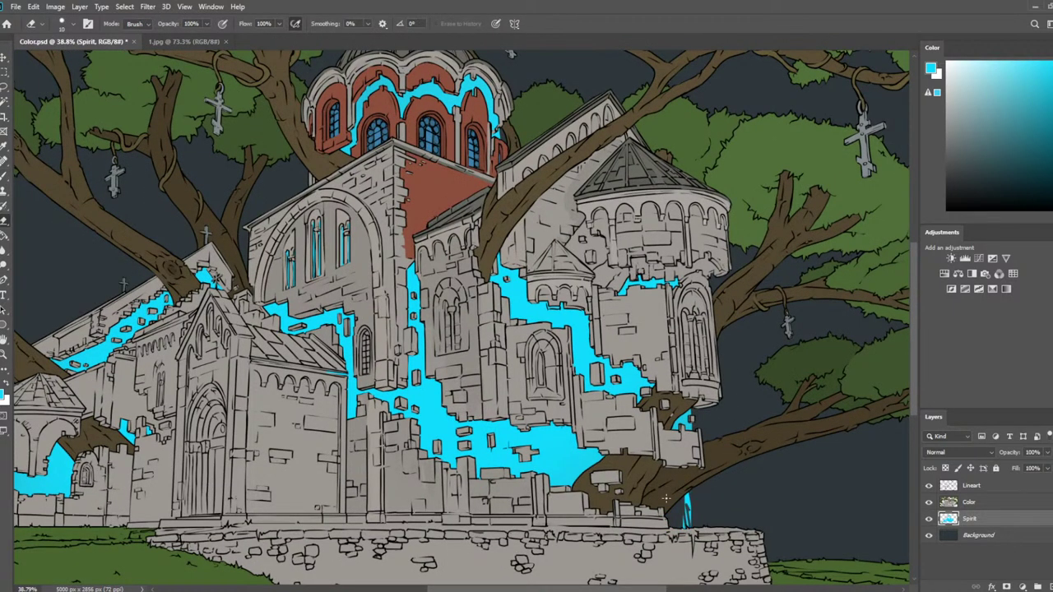
drag(689, 494, 690, 536)
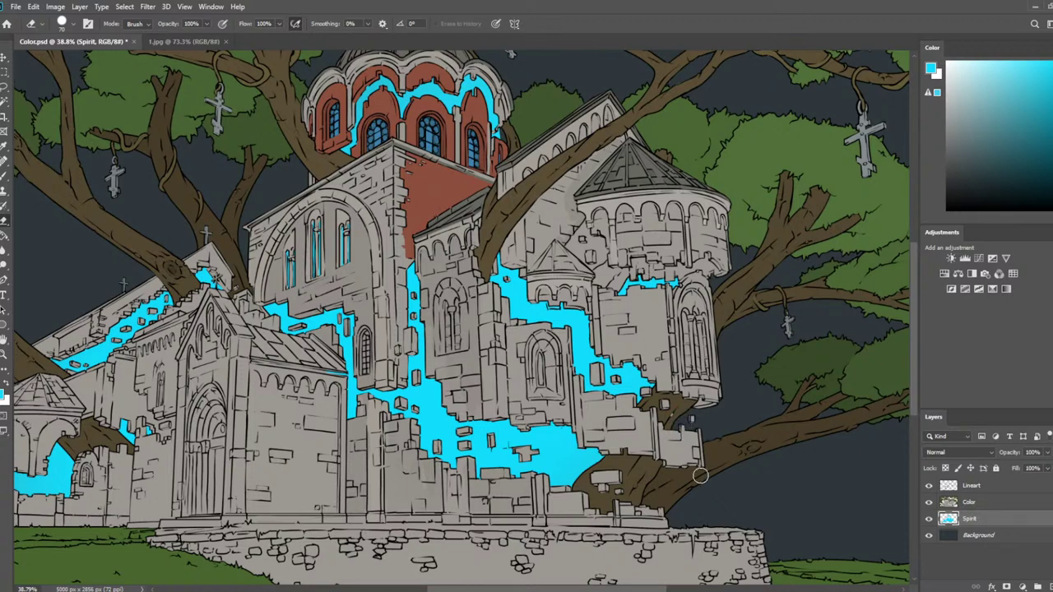
key(b)
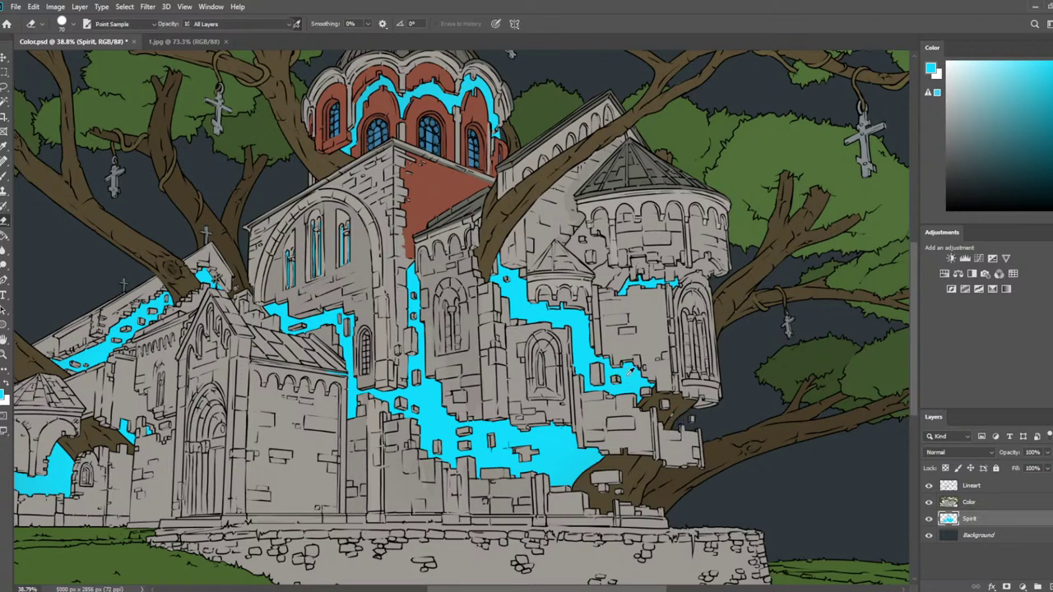
drag(673, 502, 676, 528)
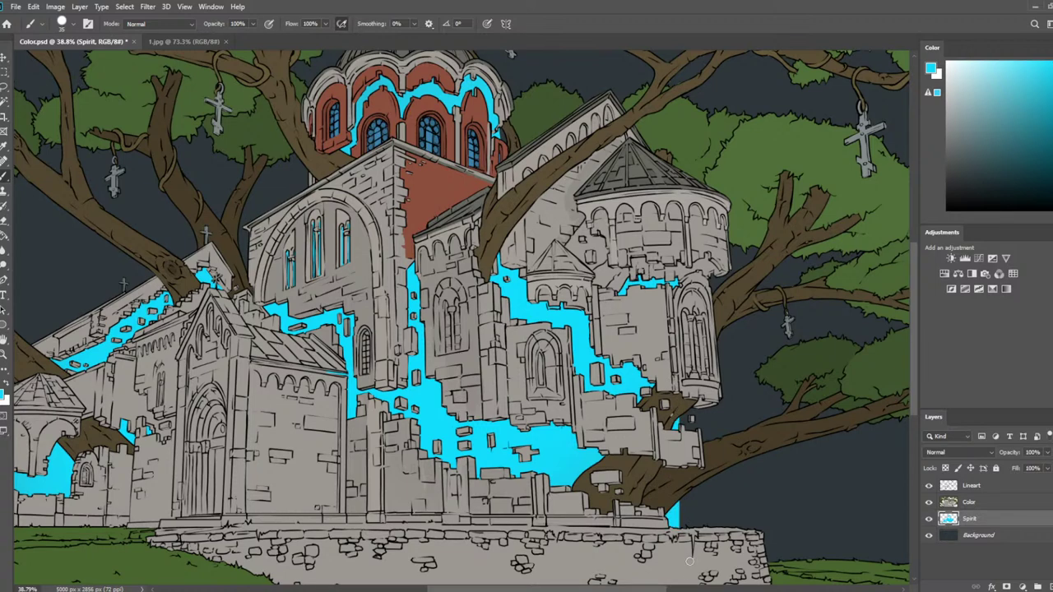
drag(690, 489, 684, 532)
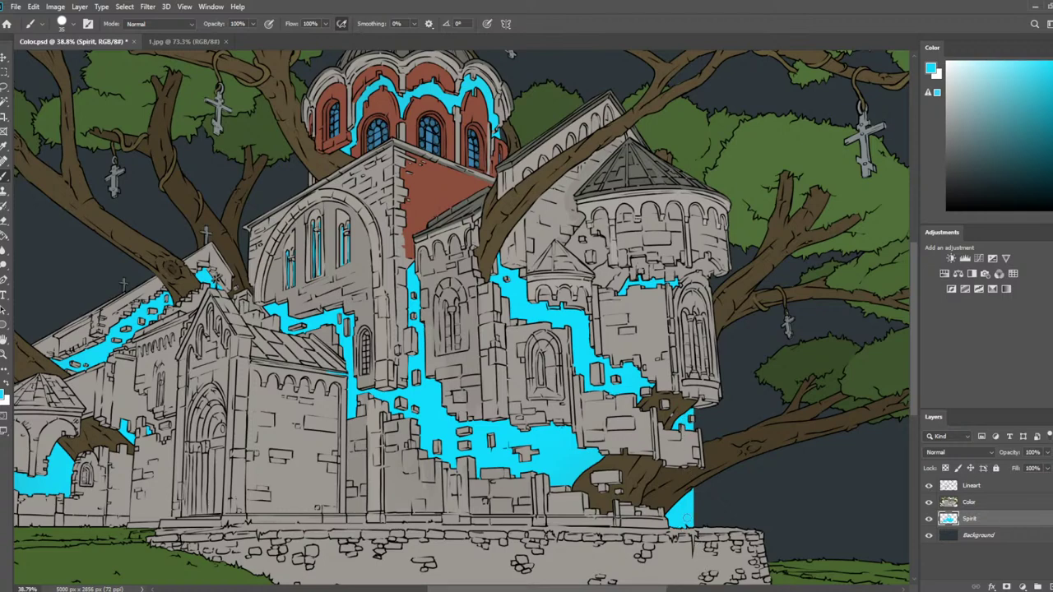
scroll(337, 481, down, 2)
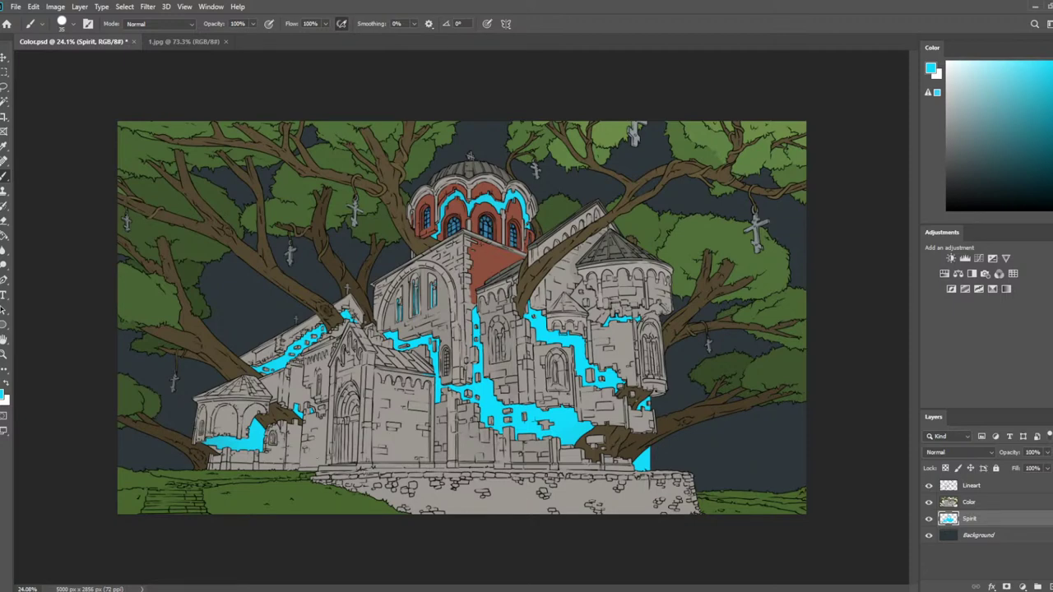
scroll(539, 496, up, 2)
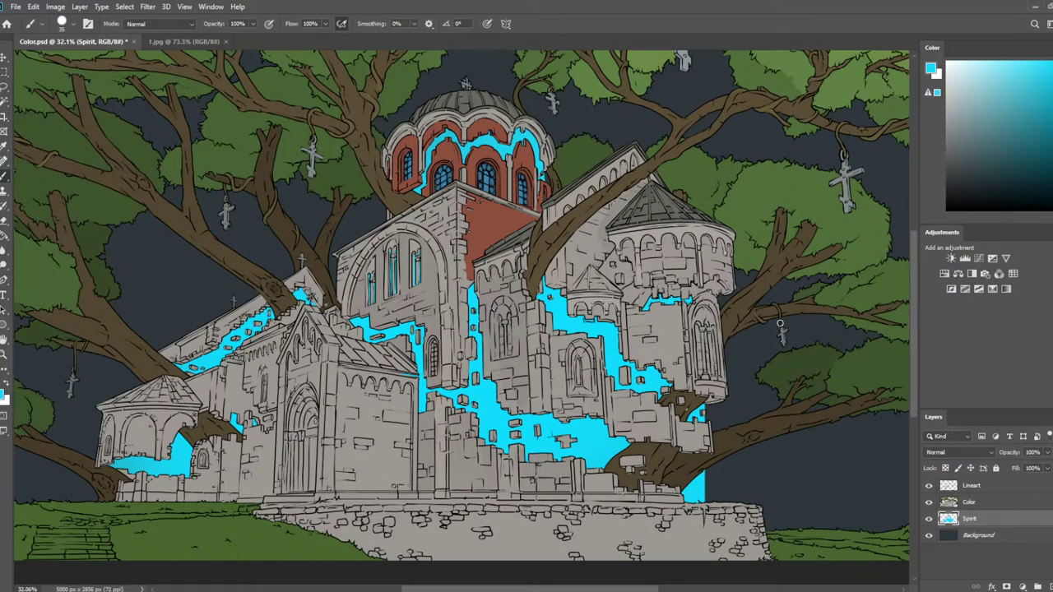
Erase all cyan beside and below the right tree root on the Spirit layer with a 70 px eraser
key(e)
drag(699, 444, 683, 518)
scroll(403, 289, down, 3)
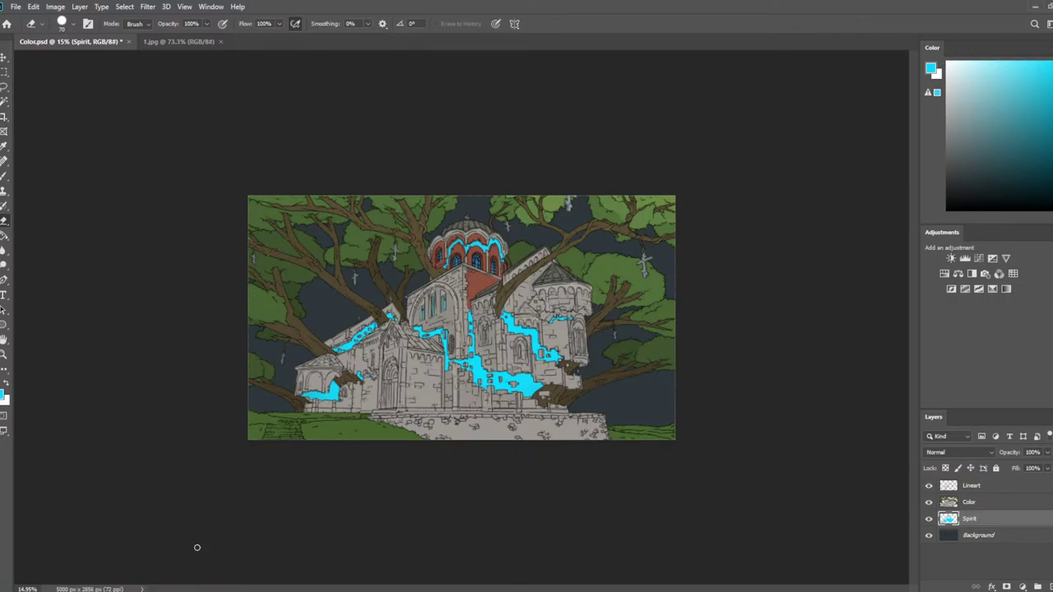
mouse_move(537, 326)
mouse_down()
mouse_move(709, 362)
mouse_move(632, 305)
mouse_up()
scroll(704, 317, up, 3)
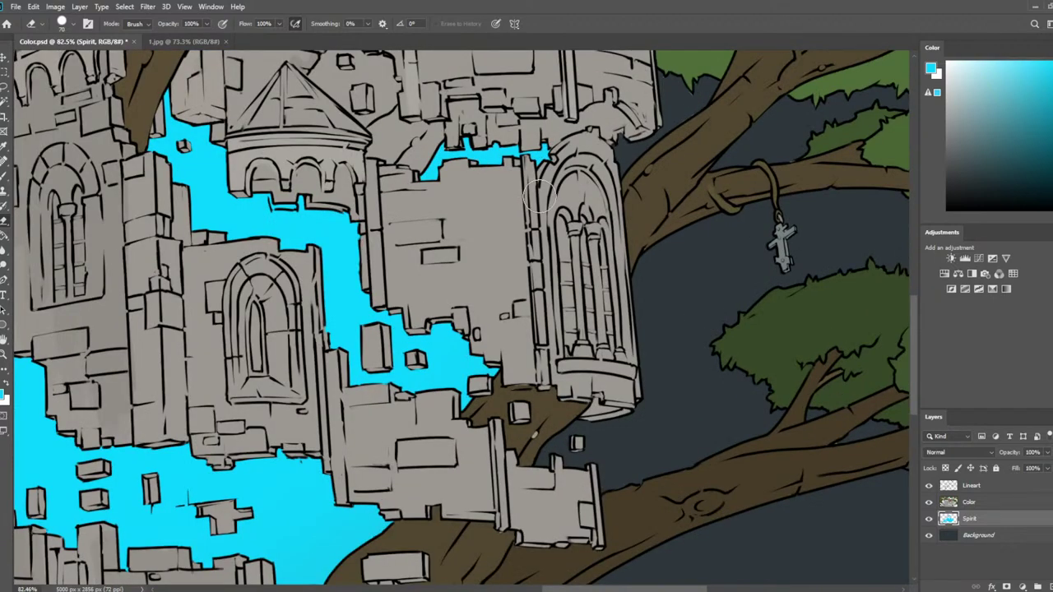
mouse_move(562, 280)
mouse_down()
mouse_move(698, 267)
mouse_move(604, 239)
mouse_up()
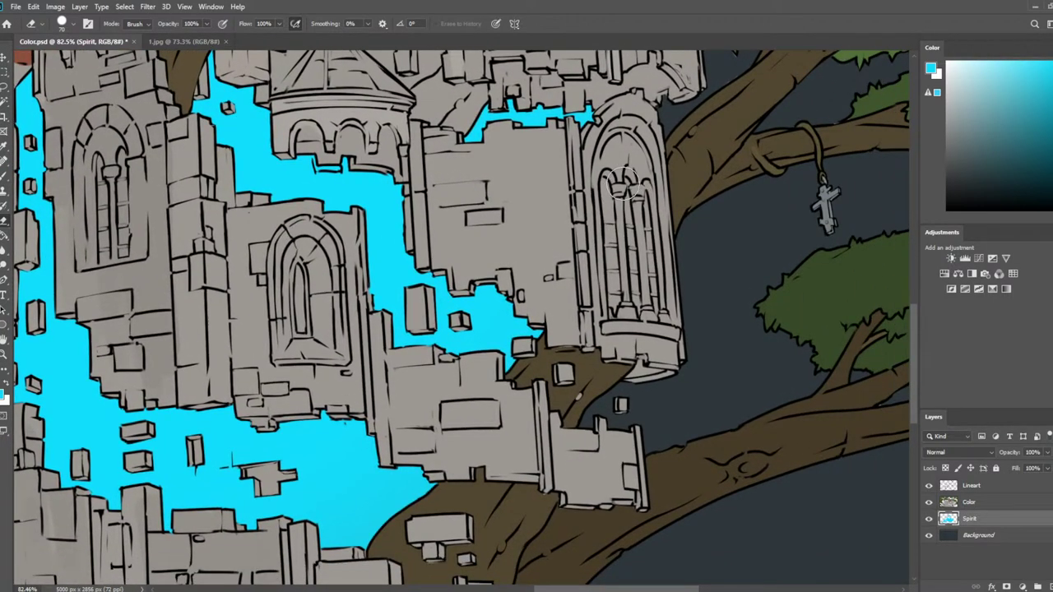
key([)
key([)
key([)
On the Color layer, paint the round panes of the dome windows a slightly darker cyan with a 10 px brush
mouse_move(607, 212)
mouse_down()
mouse_move(621, 239)
mouse_move(658, 241)
mouse_move(659, 224)
mouse_up()
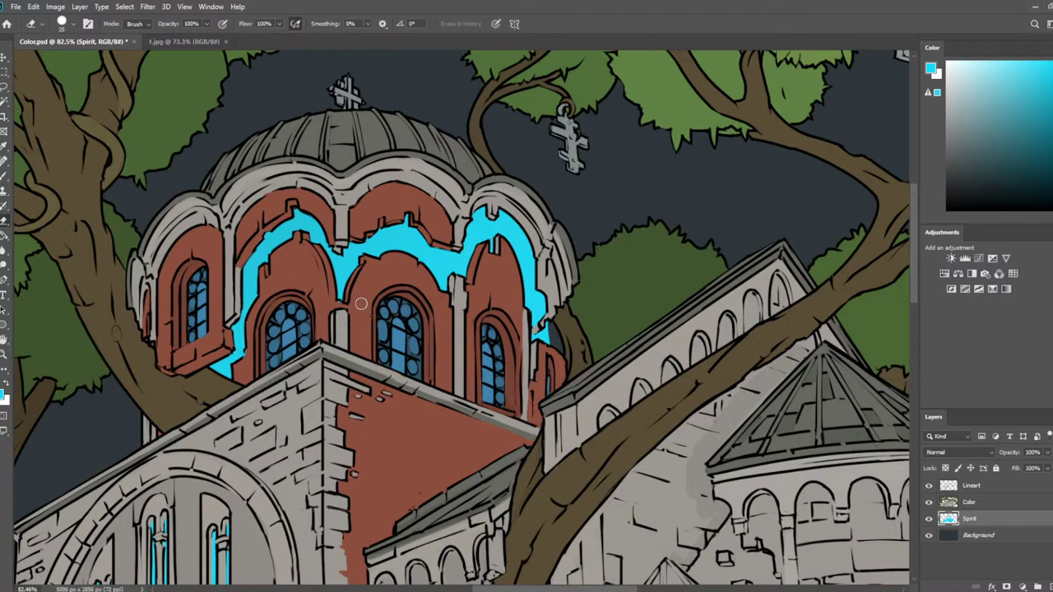
key(bracketleft)
key(bracketleft)
key(bracketleft)
click(986, 502)
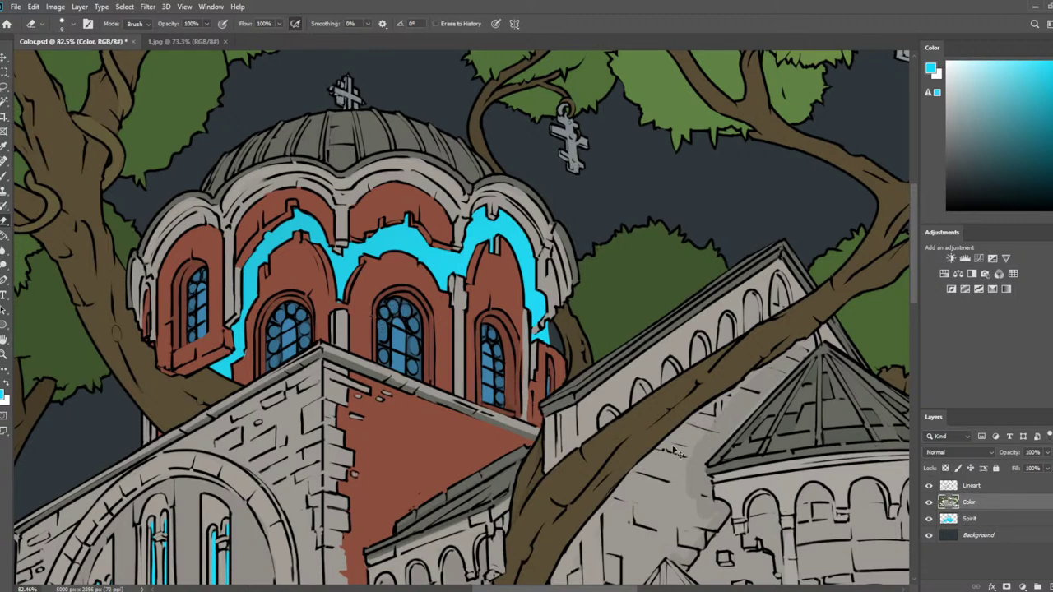
key(b)
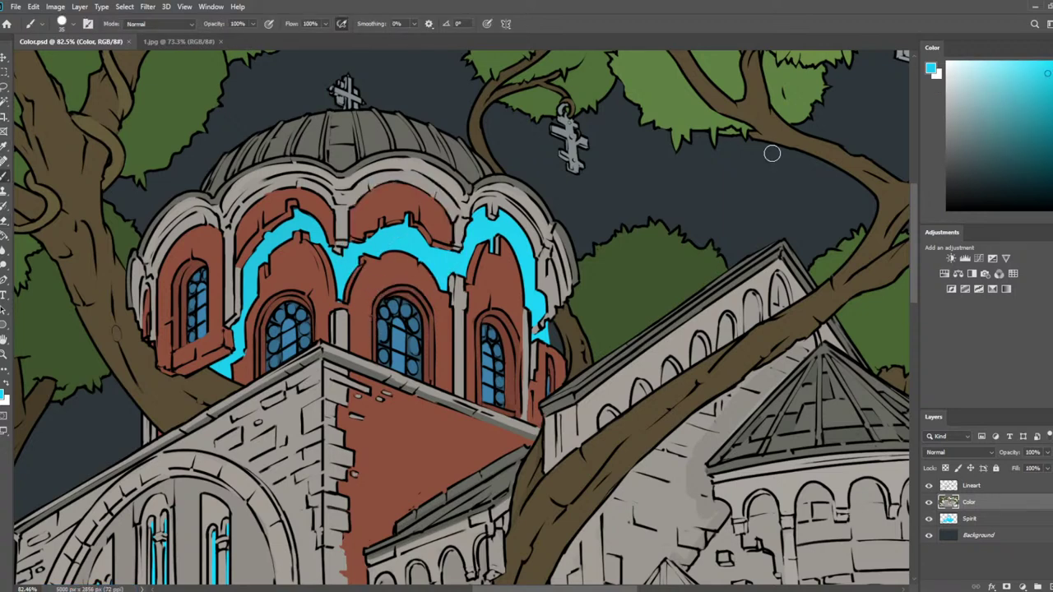
click(1043, 91)
key(bracketleft)
key(bracketleft)
key(bracketleft)
drag(380, 323, 381, 330)
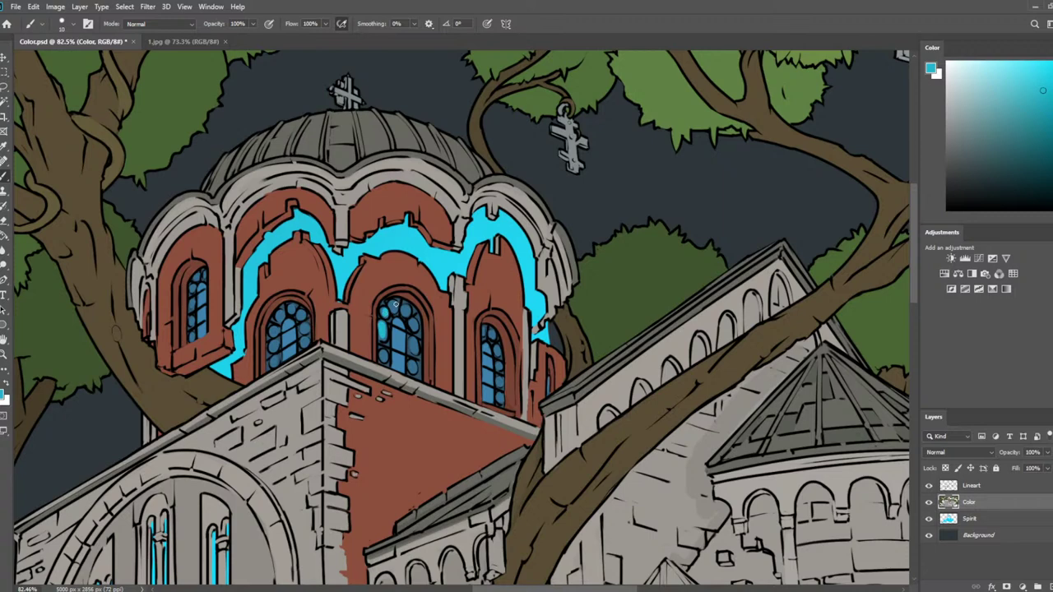
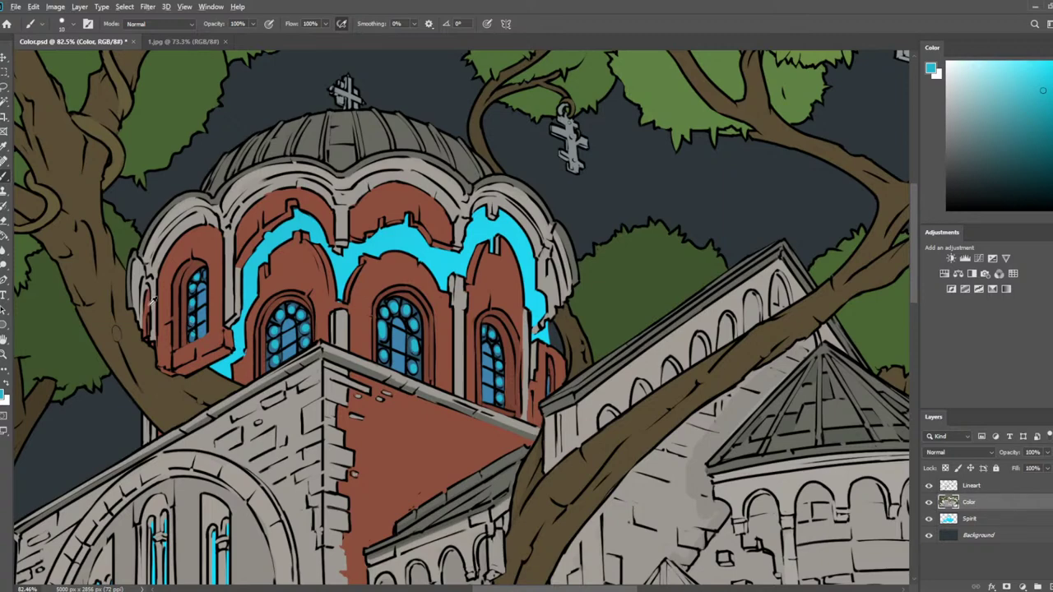
Touch up the panes of the dome's central window with blue and cyan sampled from the glass
key(ctrl+0)
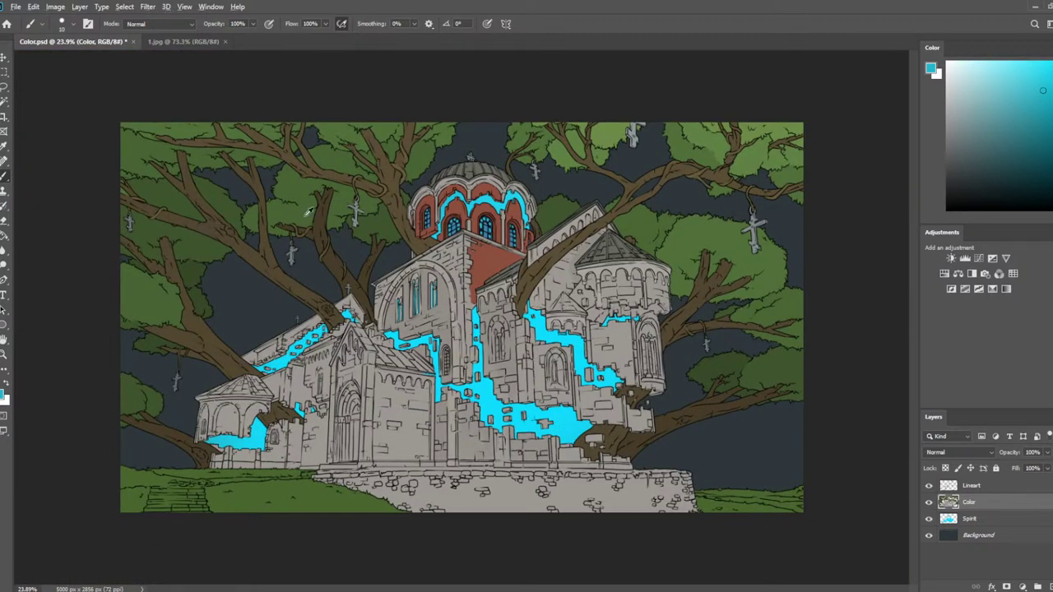
scroll(518, 218, up, 5)
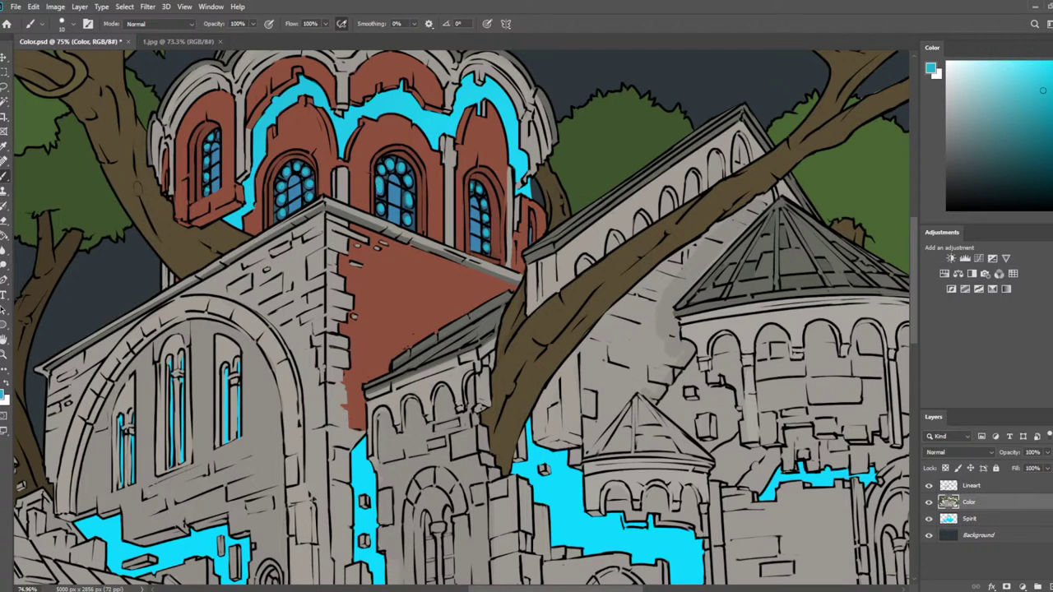
alt+click(401, 165)
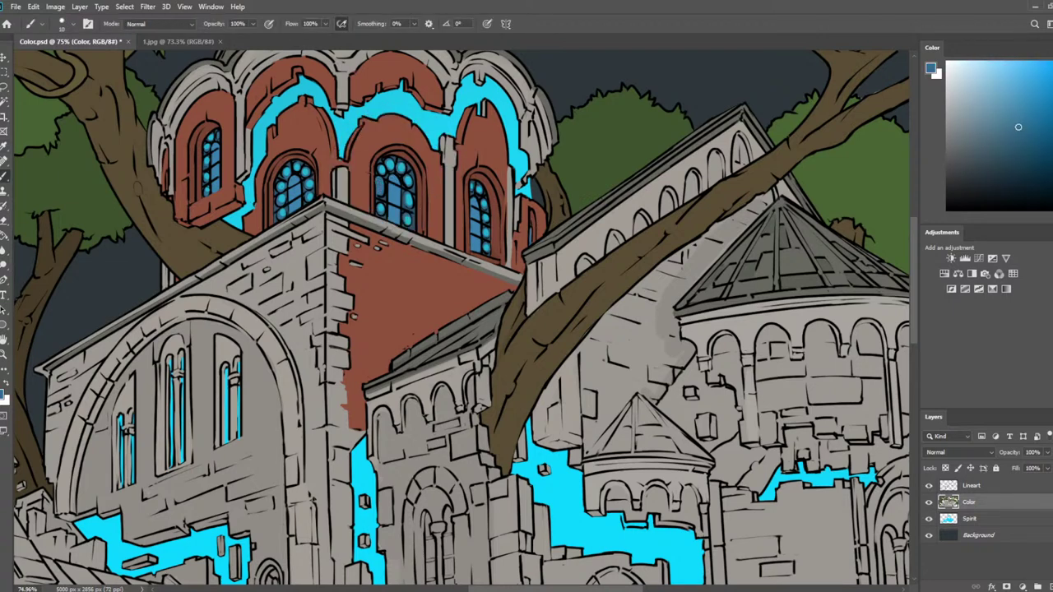
alt+click(409, 200)
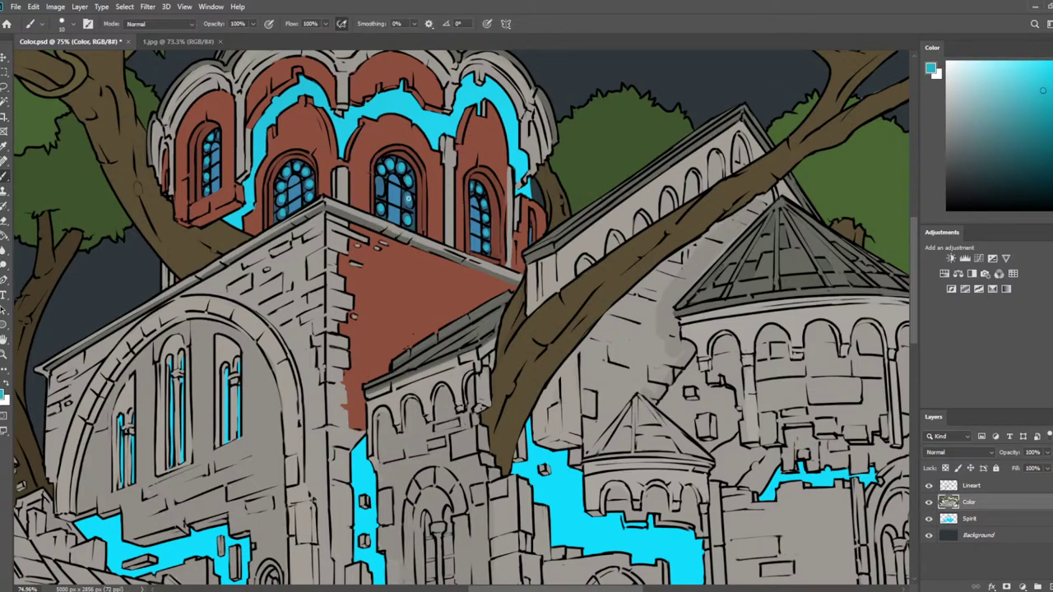
scroll(365, 169, down, 8)
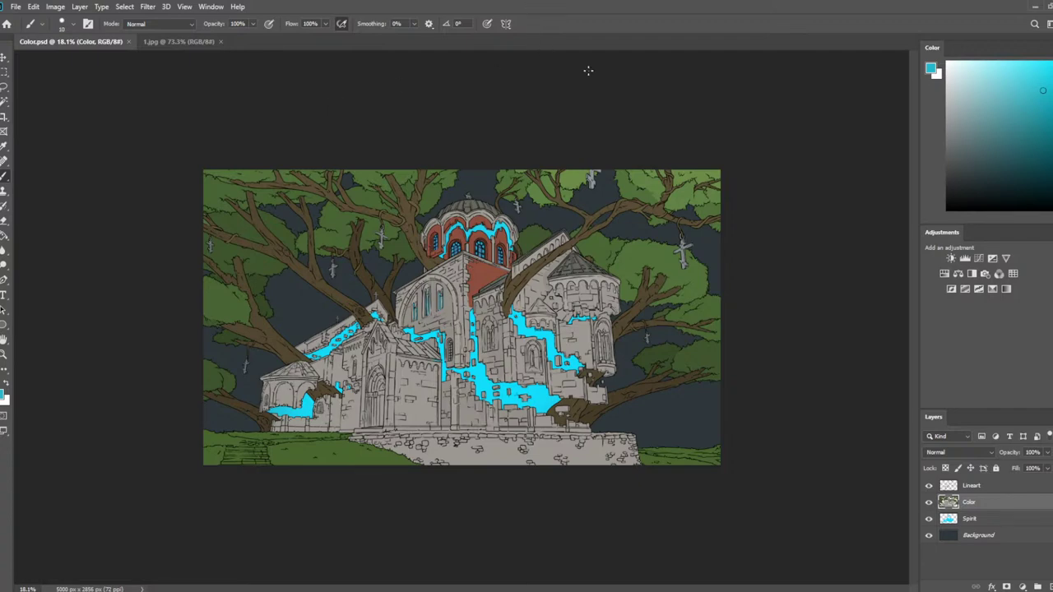
Sample the dark blue from the dome's window glass and fill the three tall panes of the right tower's arched window
scroll(598, 345, up, 8)
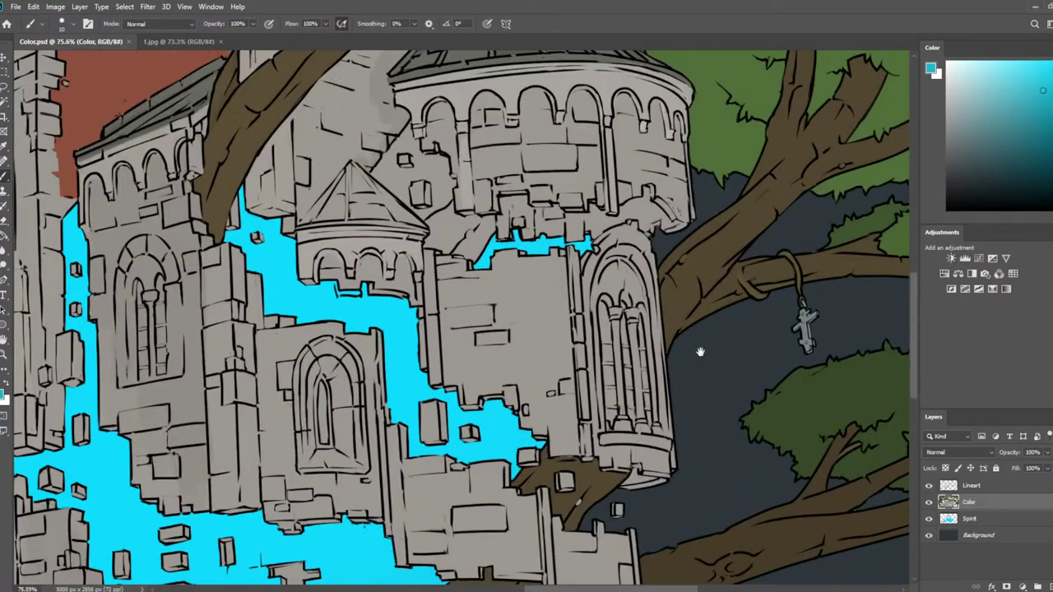
mouse_move(700, 352)
mouse_down()
mouse_move(635, 288)
mouse_move(644, 278)
mouse_move(677, 314)
mouse_up()
key(i)
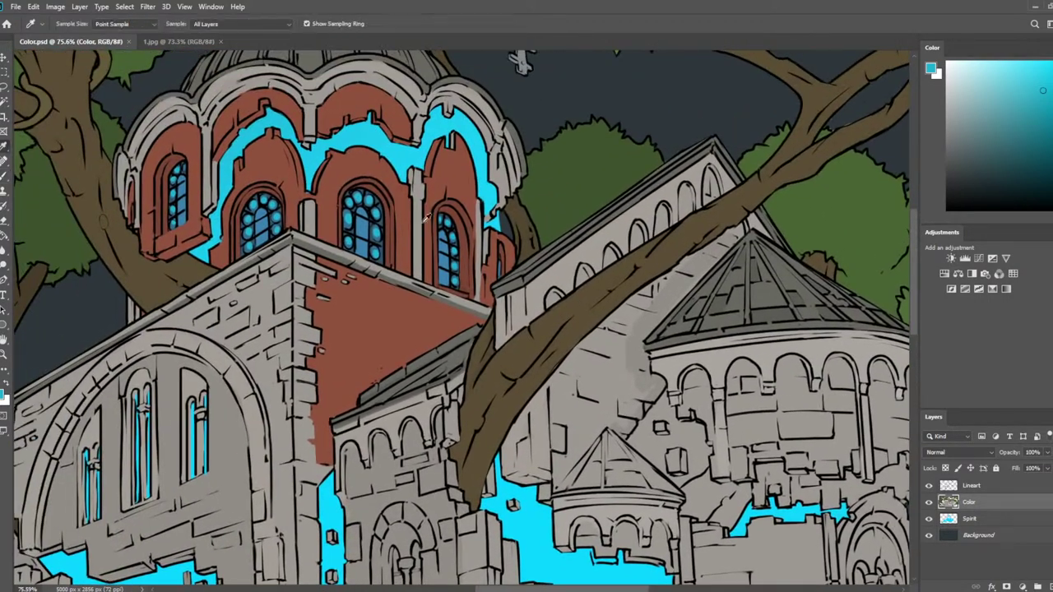
click(385, 249)
scroll(387, 247, down, 5)
scroll(387, 247, right, 5)
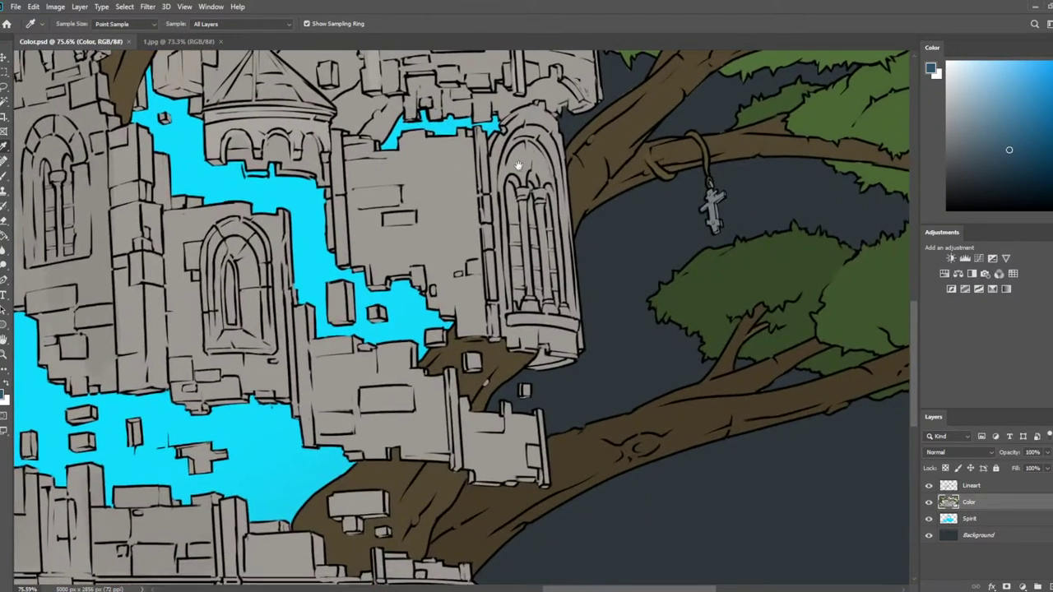
key(b)
mouse_move(510, 185)
mouse_down()
mouse_move(518, 303)
mouse_move(508, 182)
mouse_move(520, 279)
mouse_move(528, 199)
mouse_move(541, 301)
mouse_move(528, 207)
mouse_up()
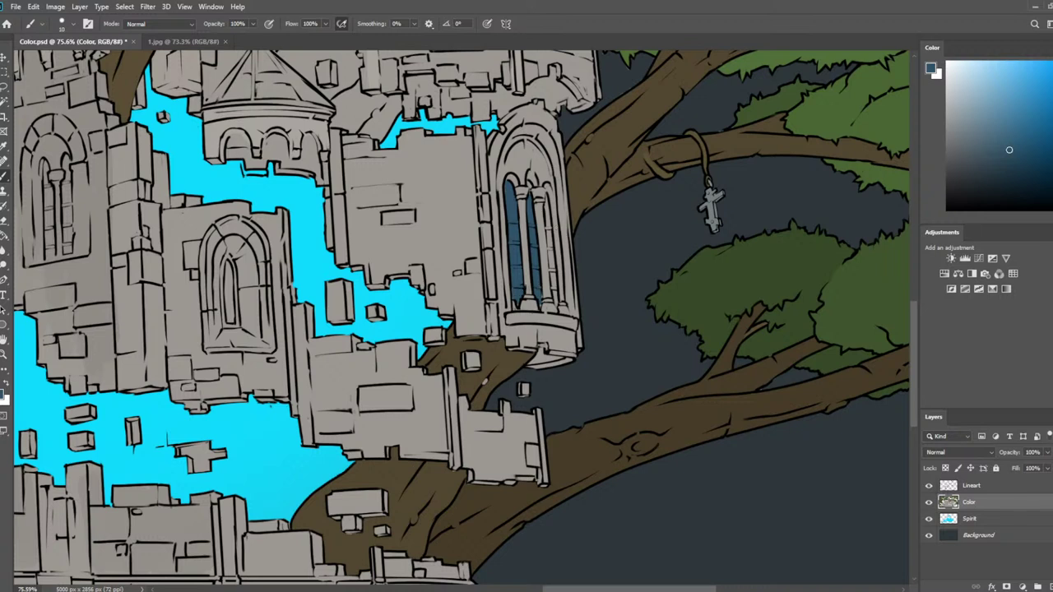
mouse_move(546, 196)
mouse_down()
mouse_move(555, 302)
mouse_move(545, 208)
mouse_up()
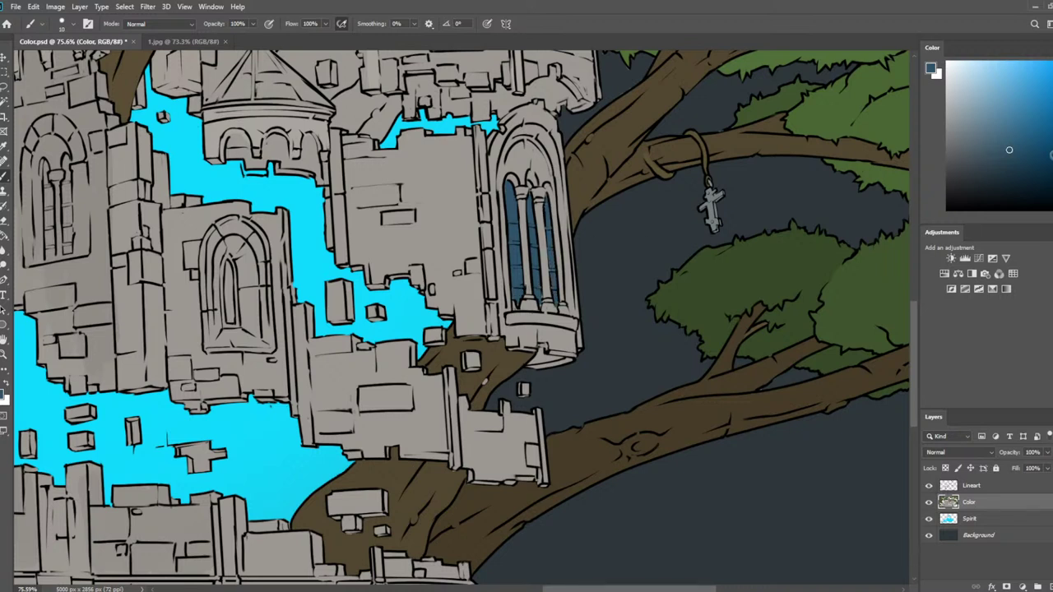
Choose a dark navy and paint the right pane and the lower part of the left pane in the right tower's window
drag(1052, 126, 1052, 110)
click(1001, 177)
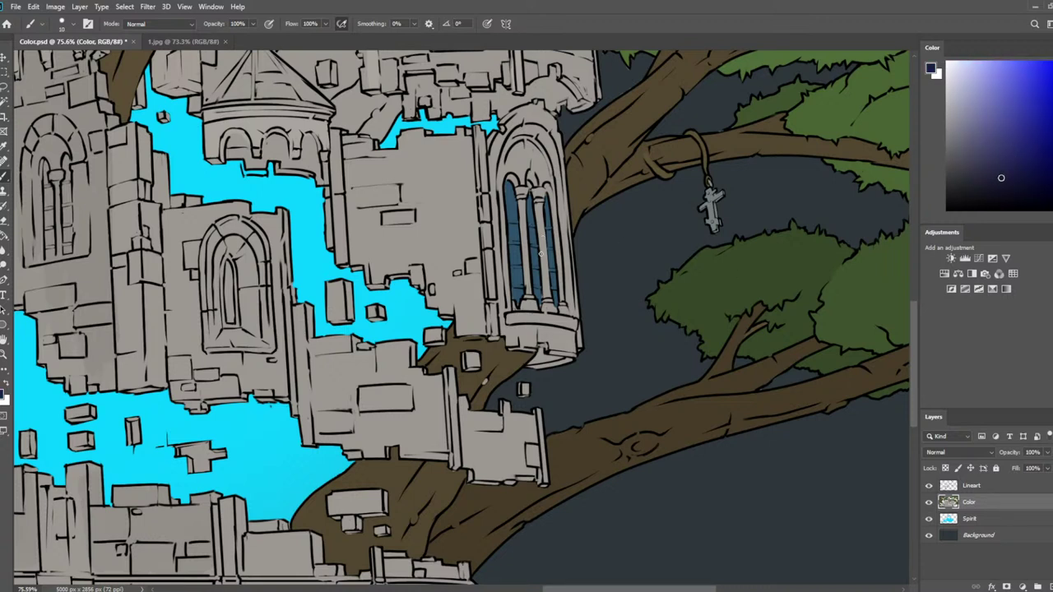
mouse_move(553, 273)
mouse_down()
mouse_move(546, 201)
mouse_move(548, 223)
mouse_up()
alt+click(537, 216)
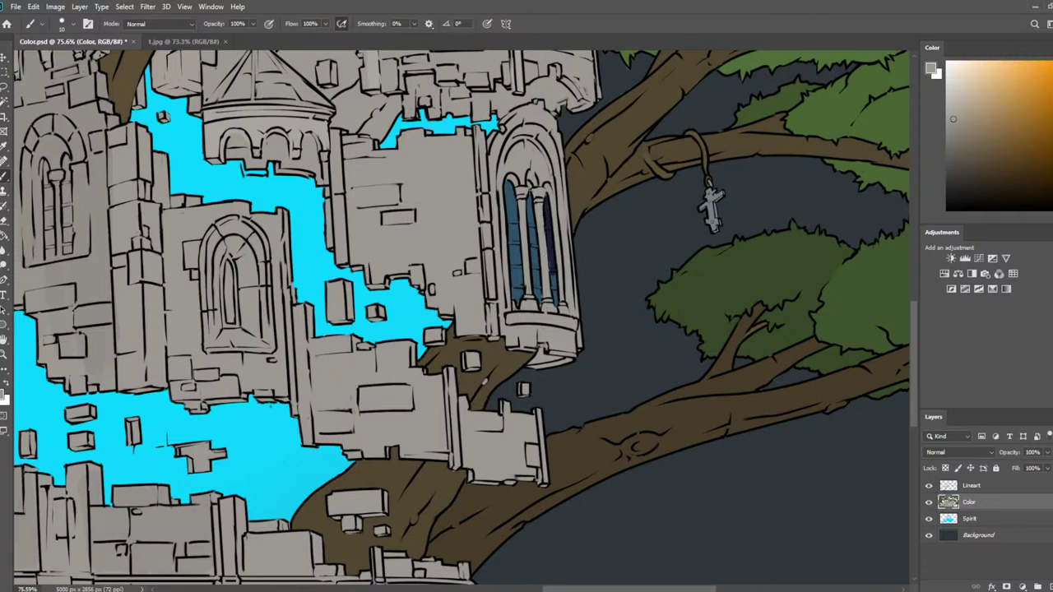
alt+click(546, 210)
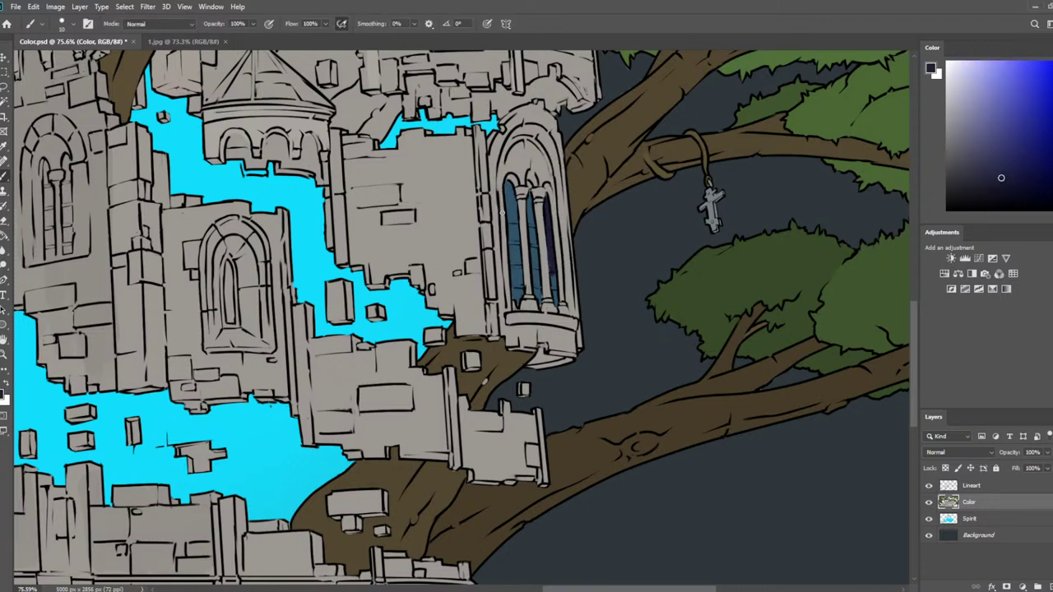
drag(506, 184, 517, 305)
key(ctrl+z)
key(ctrl+z)
key(ctrl+z)
mouse_move(510, 239)
mouse_down()
mouse_move(518, 303)
mouse_move(522, 292)
mouse_up()
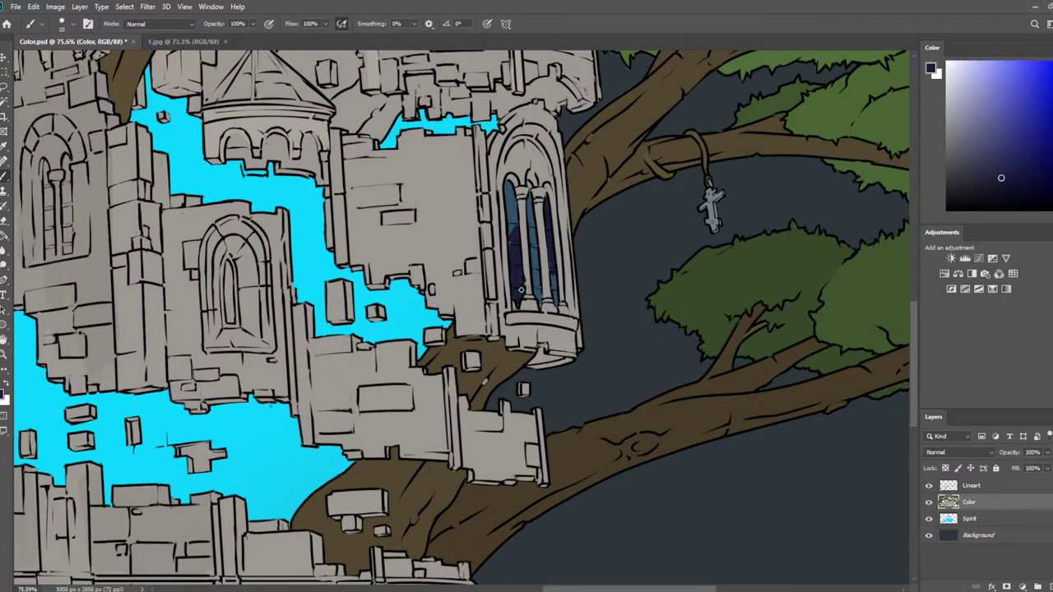
alt+click(524, 270)
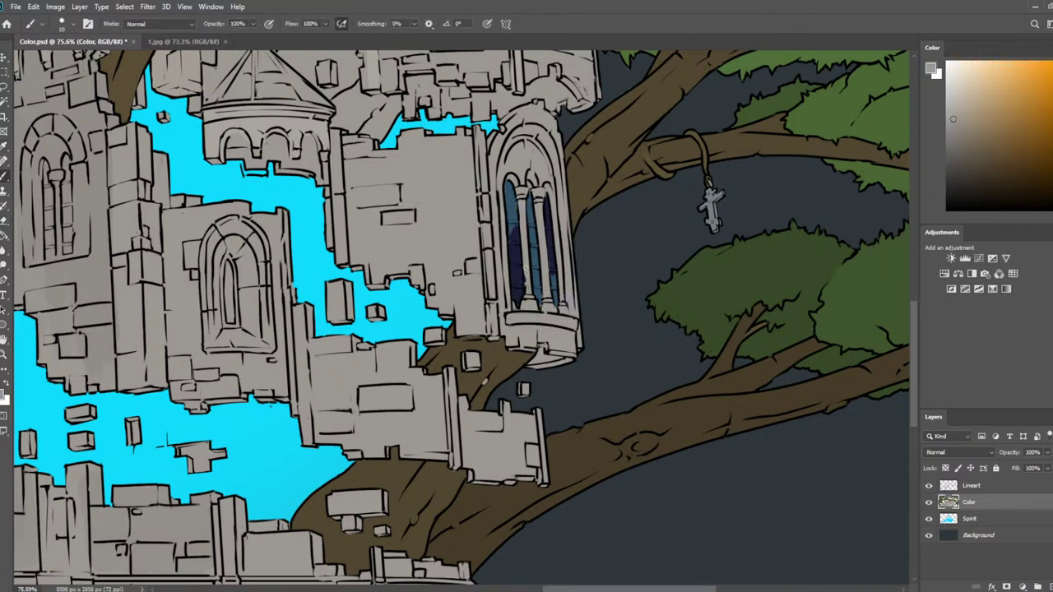
Sample the cyan of the spirit glow and paint it along the upper edge of the tower window's left pane
alt+click(495, 124)
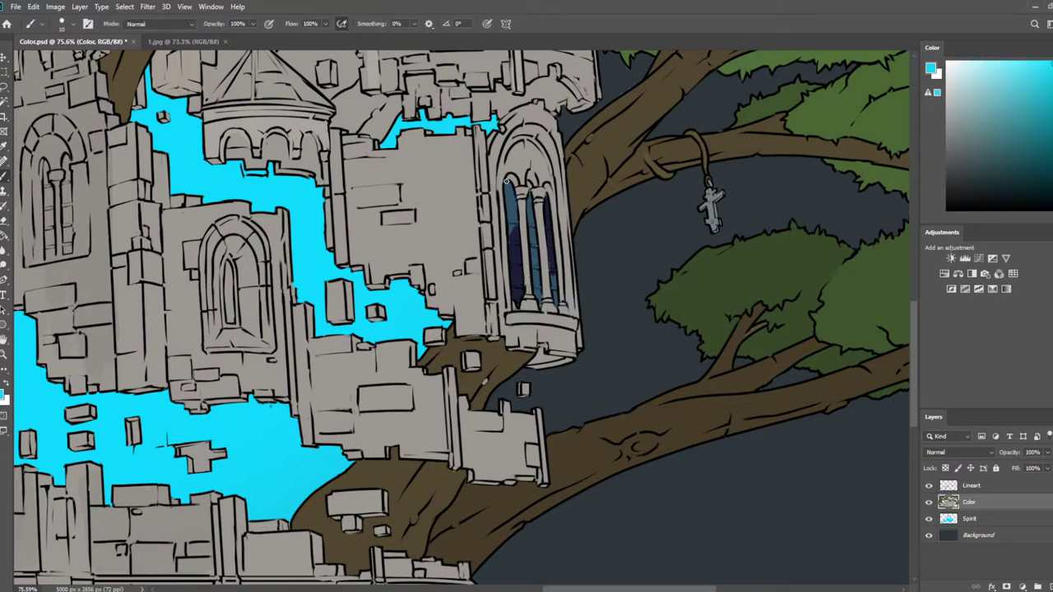
drag(507, 183, 509, 255)
key(ctrl+z)
alt+click(511, 240)
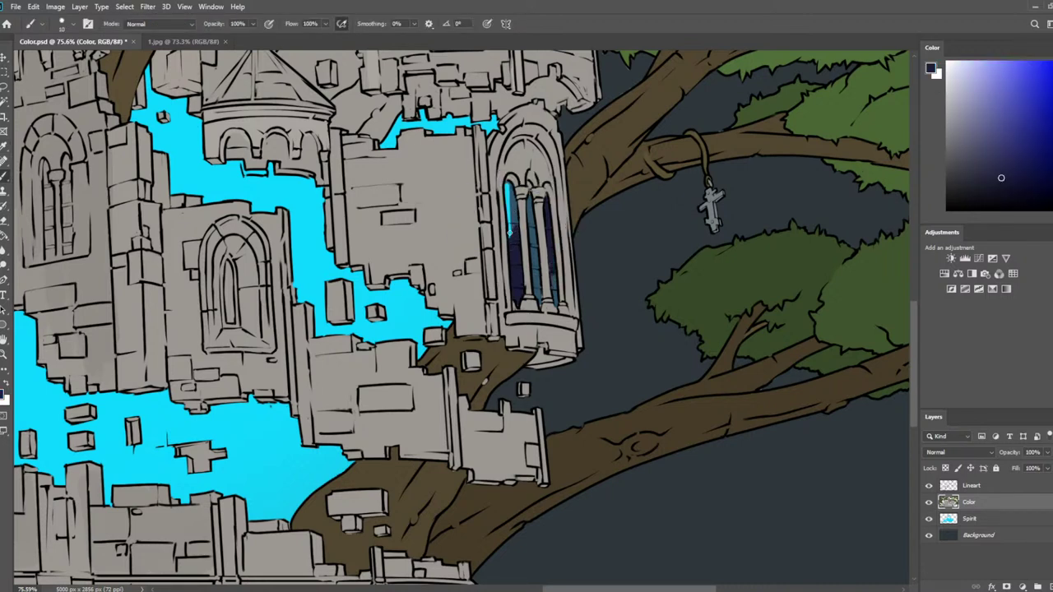
alt+click(510, 204)
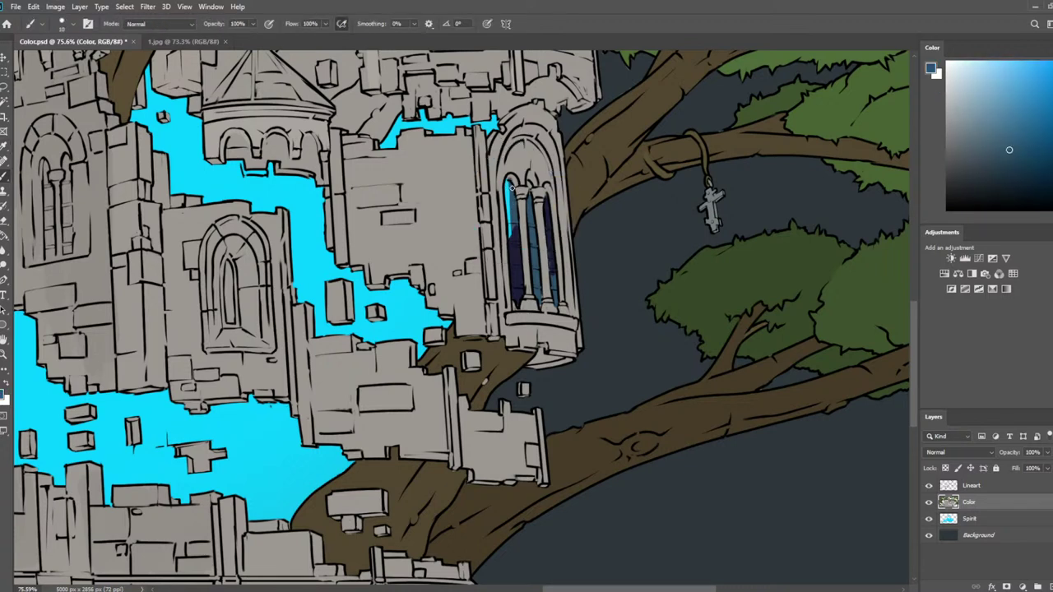
alt+click(509, 179)
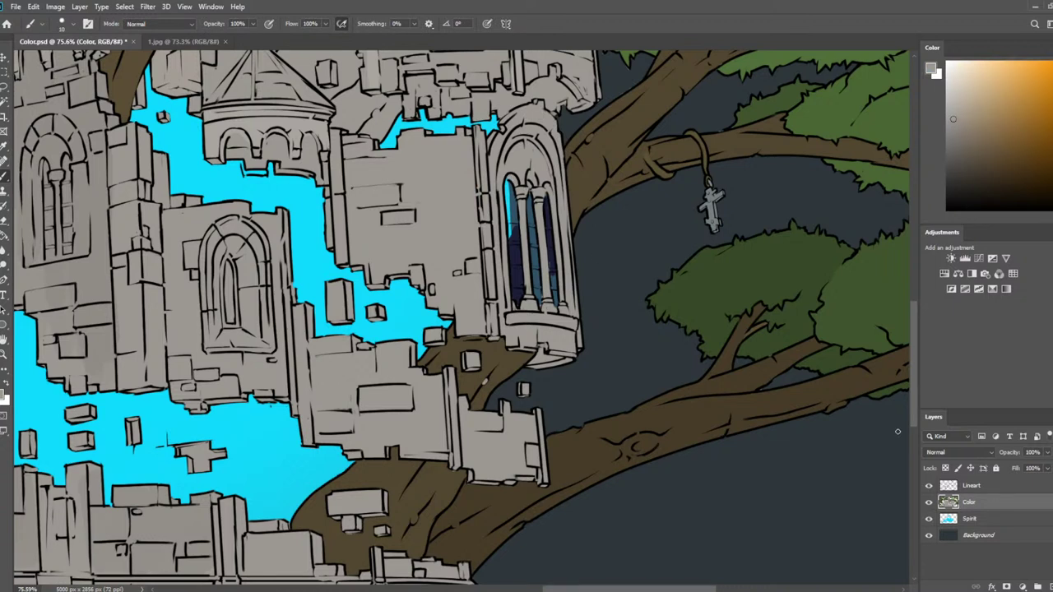
On the Spirit layer, paint sampled cyan beside the right tree root and in the gap below it, using a 60 px brush
click(986, 520)
alt+click(410, 312)
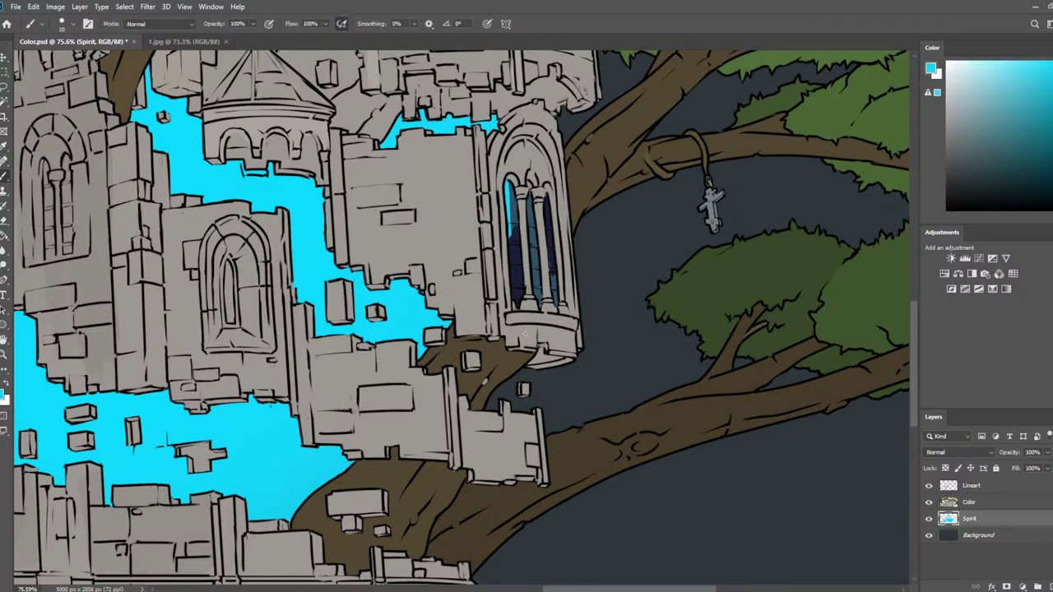
mouse_move(513, 377)
mouse_down()
mouse_move(511, 407)
mouse_move(503, 390)
mouse_move(496, 405)
mouse_move(494, 252)
mouse_up()
drag(489, 379, 490, 445)
key(bracketright)
key(bracketright)
key(bracketright)
key(bracketright)
key(bracketright)
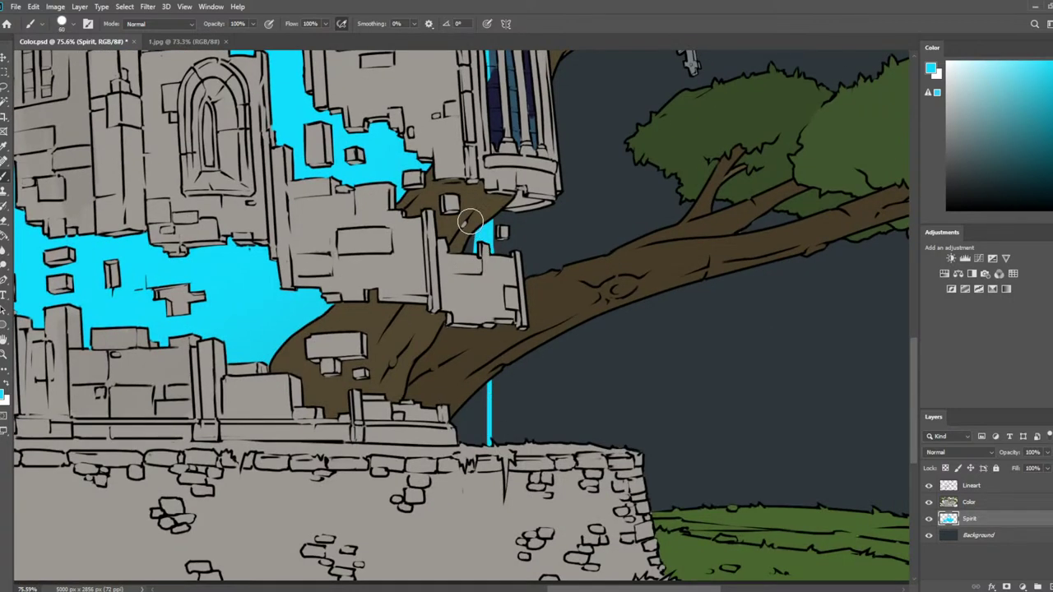
drag(482, 401, 477, 370)
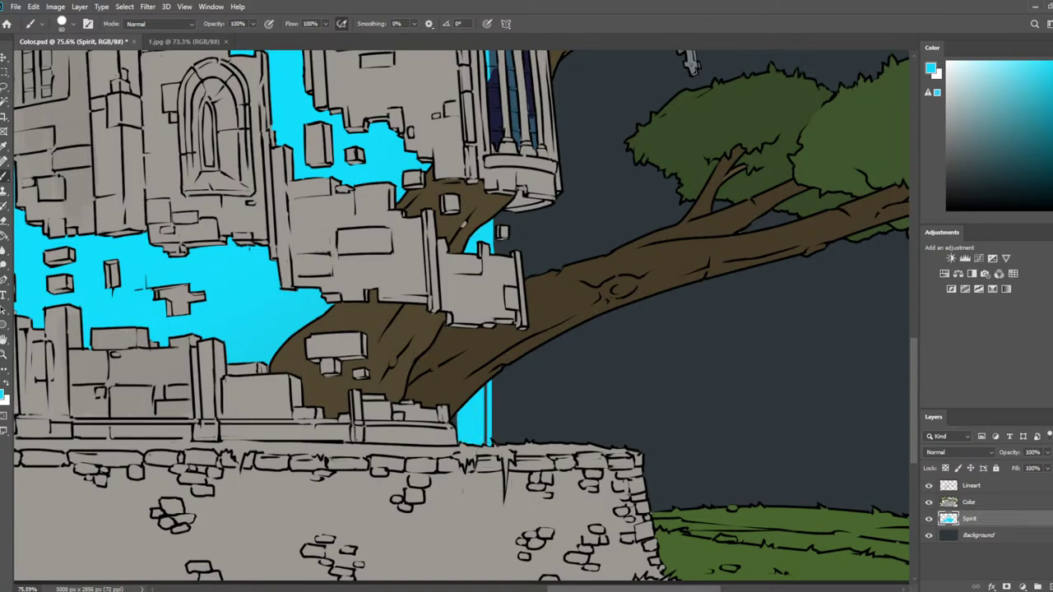
Even out the cyan patches around the right root so they share one straight vertical outer edge down to the base wall
drag(457, 245, 514, 588)
drag(497, 496, 466, 247)
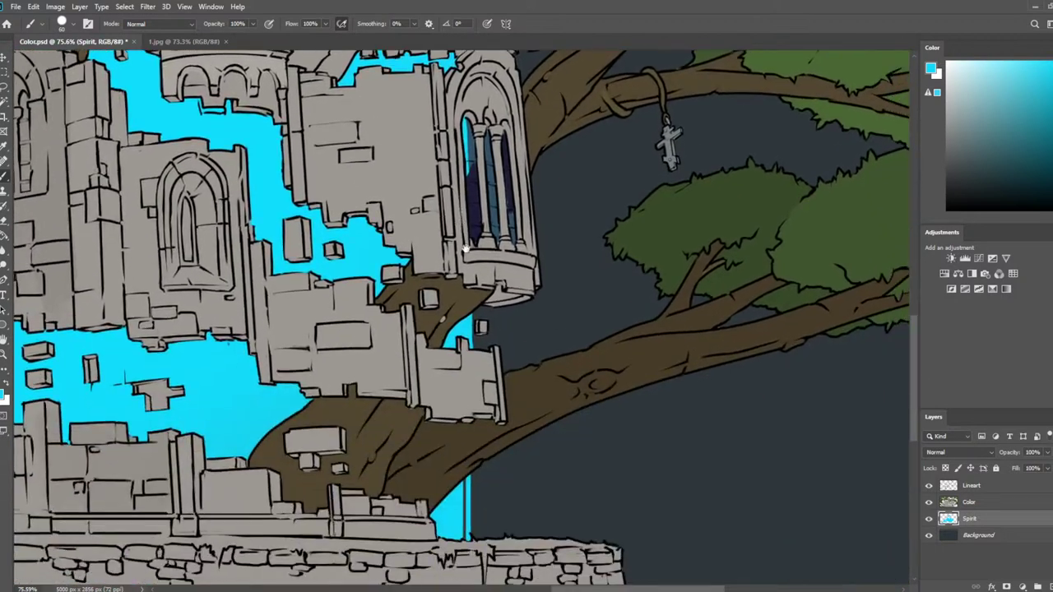
drag(464, 350, 457, 260)
drag(447, 337, 445, 432)
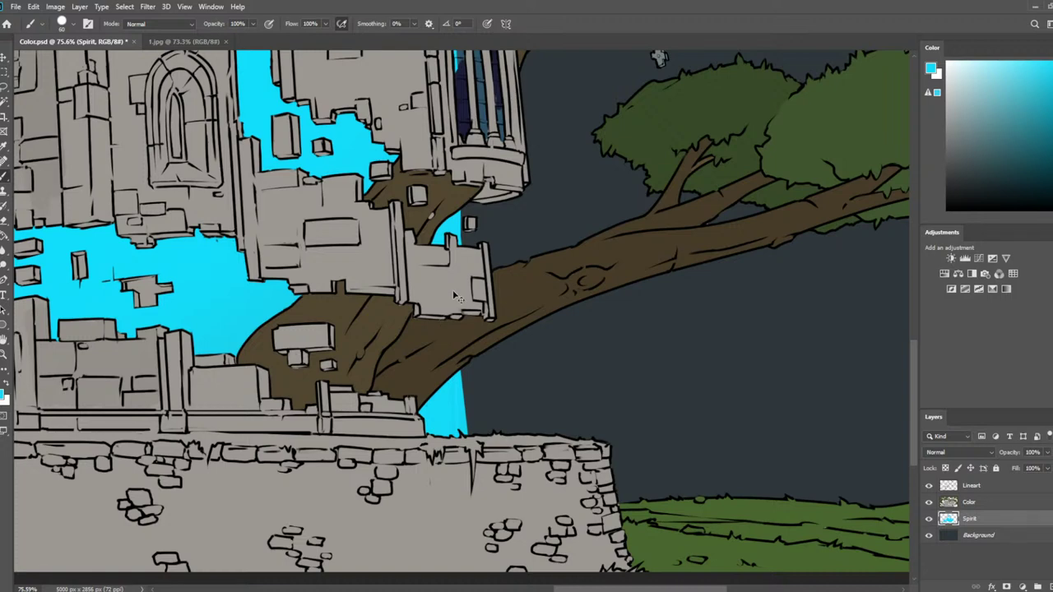
key(ctrl+z)
drag(454, 217, 471, 494)
alt+scroll(284, 289, down, 5)
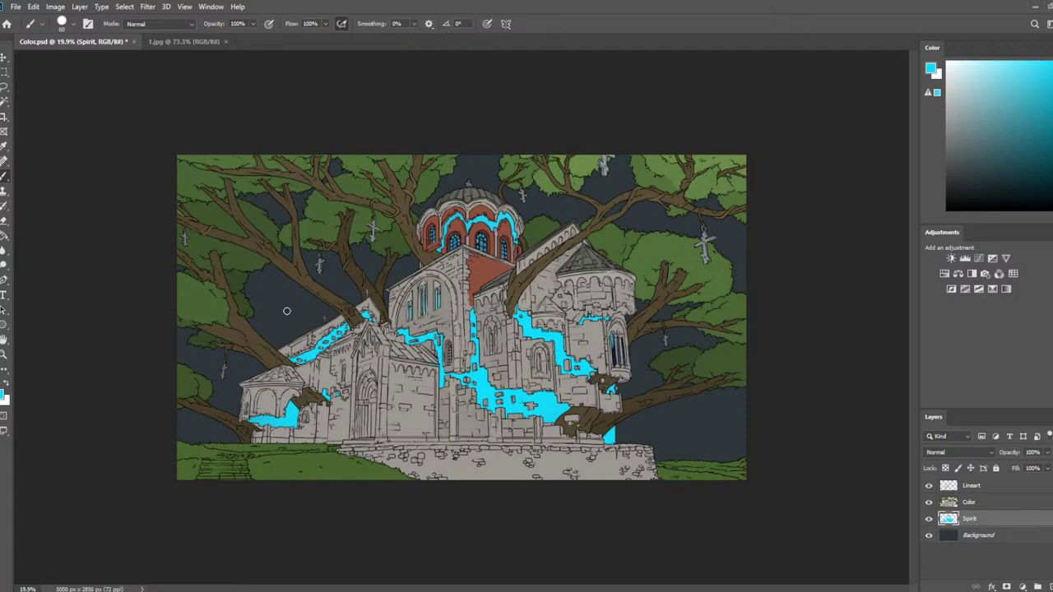
On the Lineart layer, outline a rectangular stone block in black on top of the base wall, across the cyan patch's edge
click(962, 483)
key(d)
scroll(716, 461, up, 6)
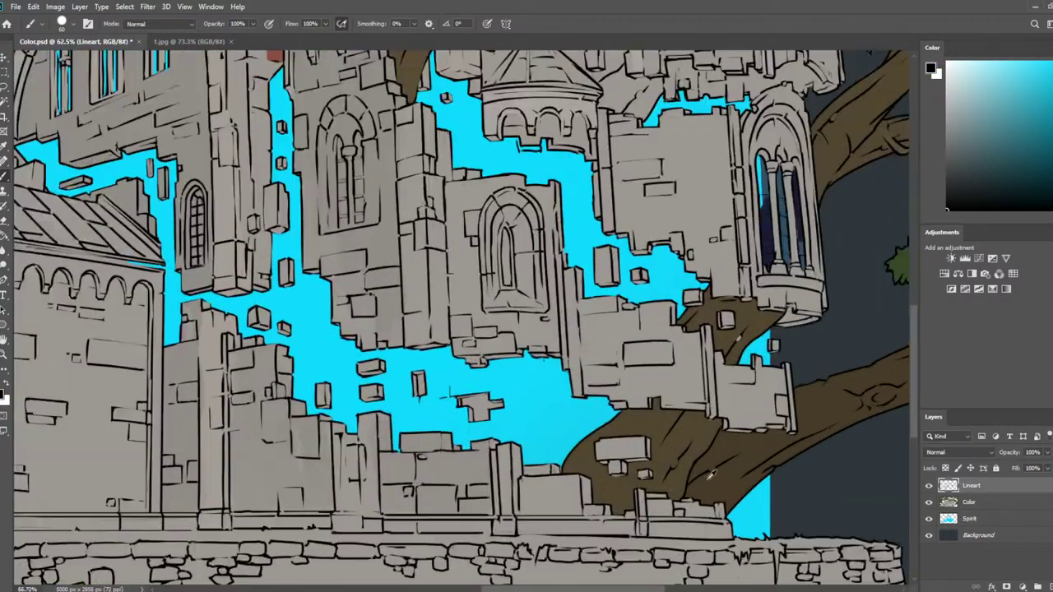
scroll(711, 475, up, 7)
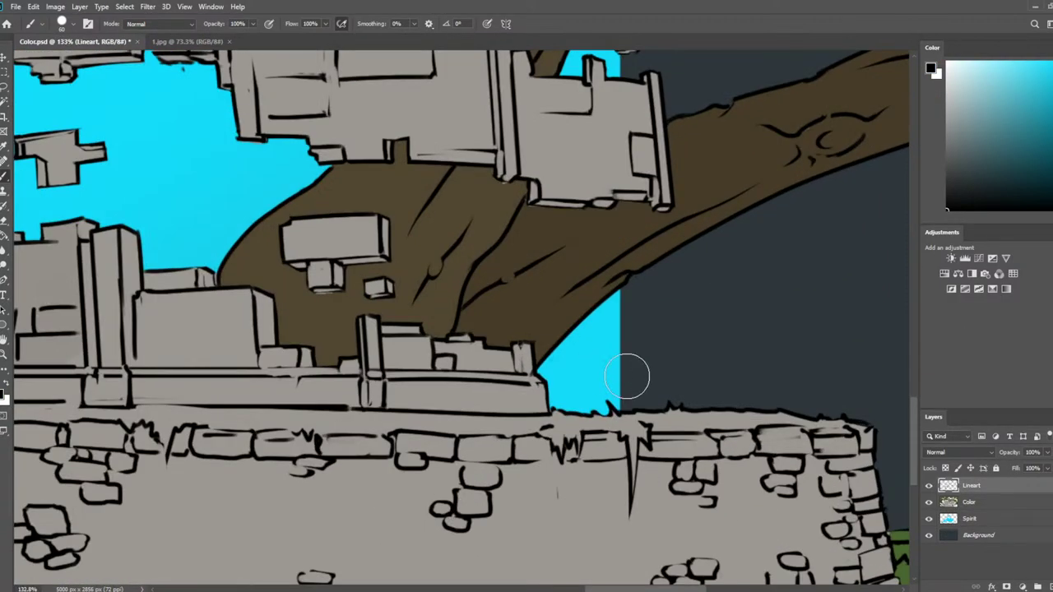
key(bracketleft)
key(bracketleft)
key(bracketleft)
key(bracketleft)
mouse_move(575, 411)
mouse_down()
mouse_move(575, 389)
mouse_move(639, 389)
mouse_move(635, 409)
mouse_up()
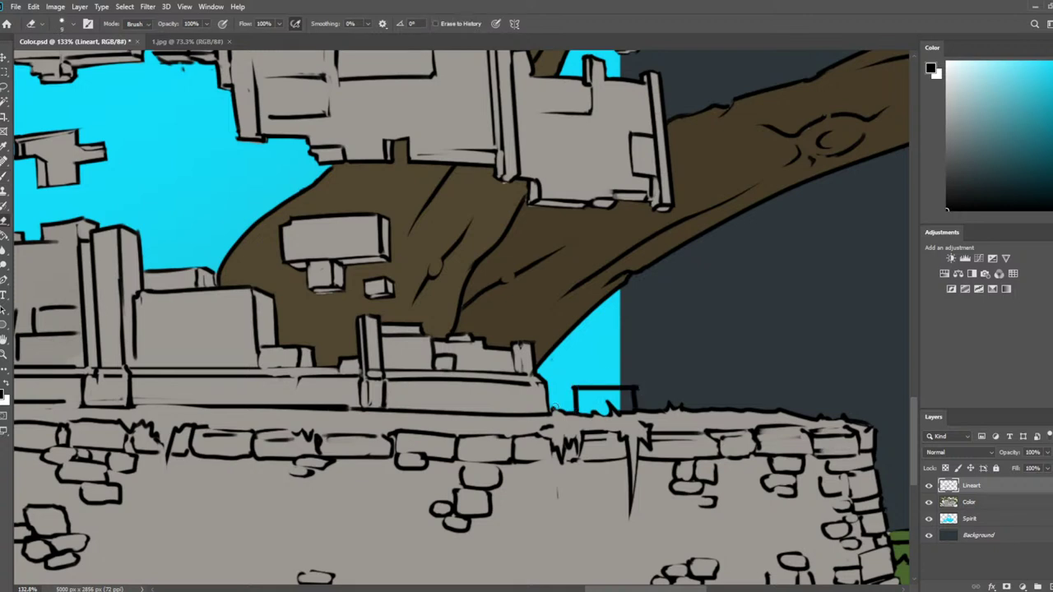
drag(564, 411, 564, 386)
key(e)
key(b)
Outline a larger and a smaller floating stone block over the cyan below the right root, cleaning up their lines
mouse_move(600, 346)
mouse_down()
mouse_move(602, 364)
mouse_move(635, 361)
mouse_move(631, 343)
mouse_move(632, 362)
mouse_up()
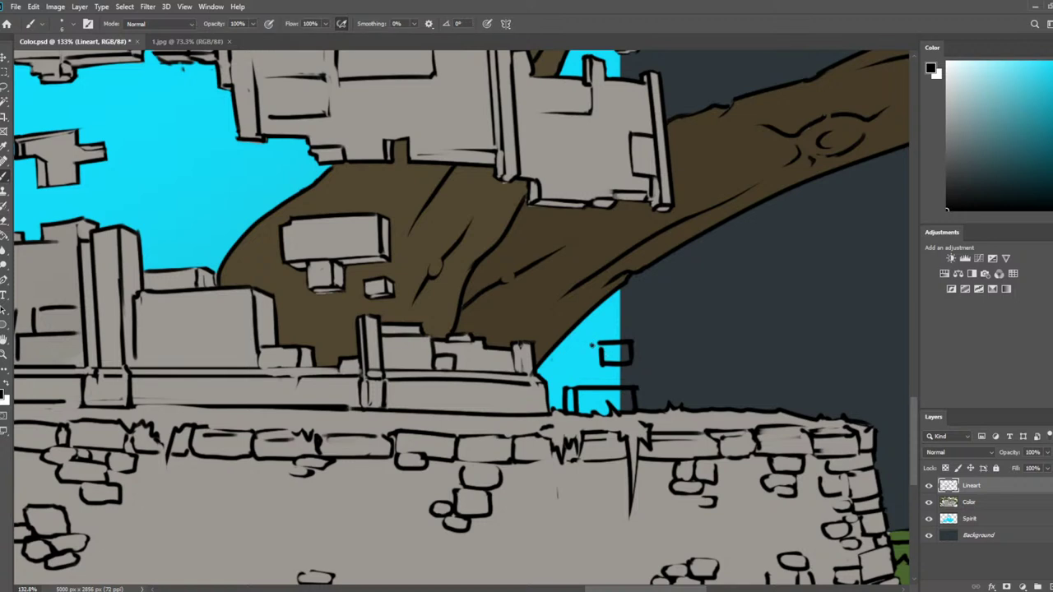
key(e)
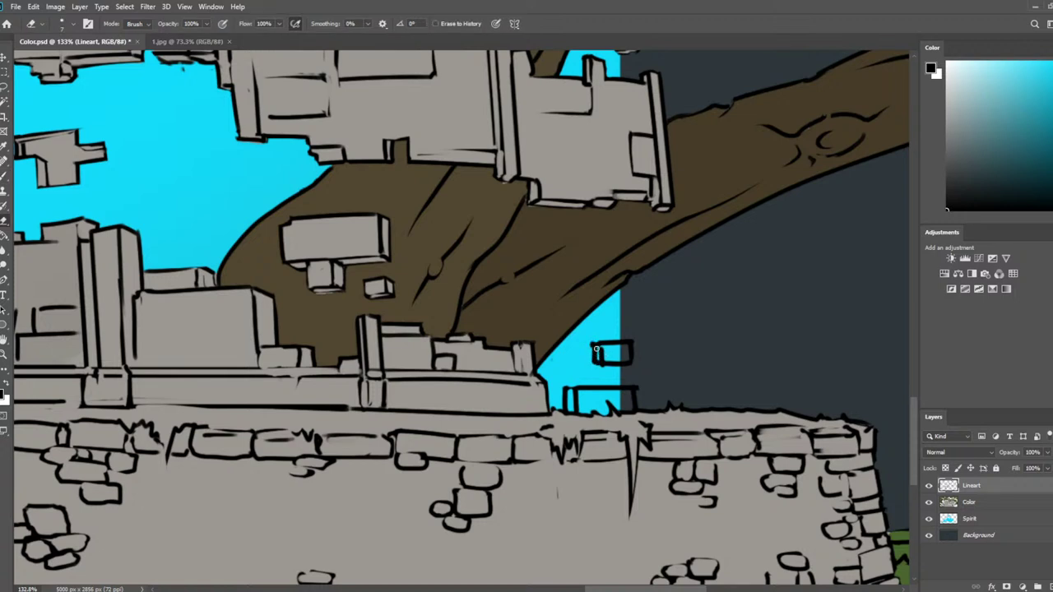
drag(596, 349, 607, 366)
key(ctrl+z)
key(b)
mouse_move(562, 357)
mouse_down()
mouse_move(566, 370)
mouse_move(576, 355)
mouse_move(557, 358)
mouse_move(574, 369)
mouse_up()
key(e)
key(b)
key(e)
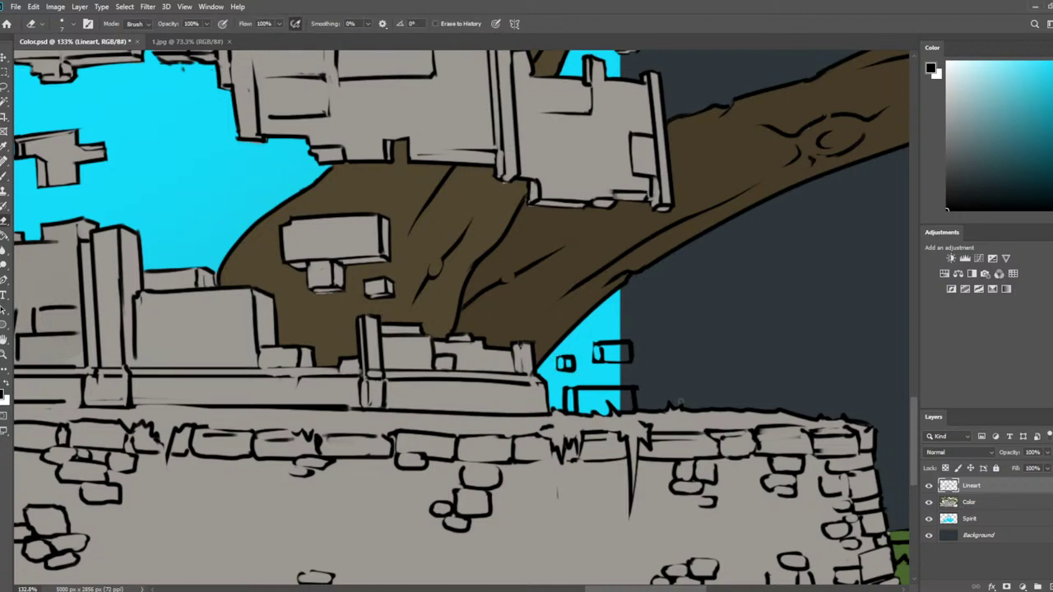
On the Color layer, fill the new stone blocks below the right root with the sampled wall gray and save the document
click(1010, 507)
key(b)
alt+click(482, 396)
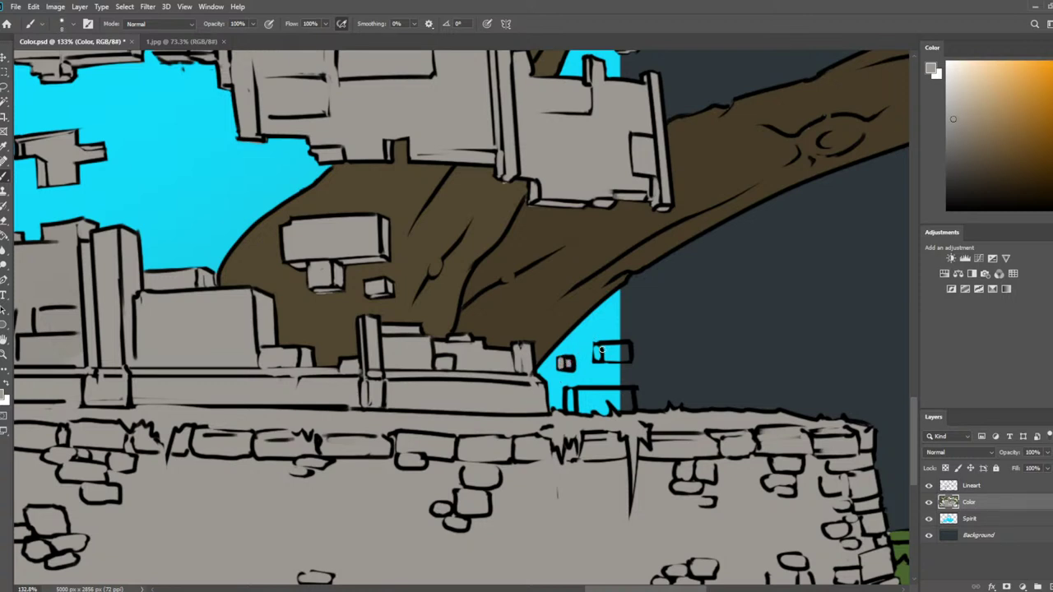
key(])
drag(601, 350, 627, 356)
key(])
key(])
drag(573, 409, 597, 397)
mouse_move(626, 397)
mouse_down()
mouse_move(600, 409)
mouse_move(617, 407)
mouse_up()
scroll(635, 347, down, 8)
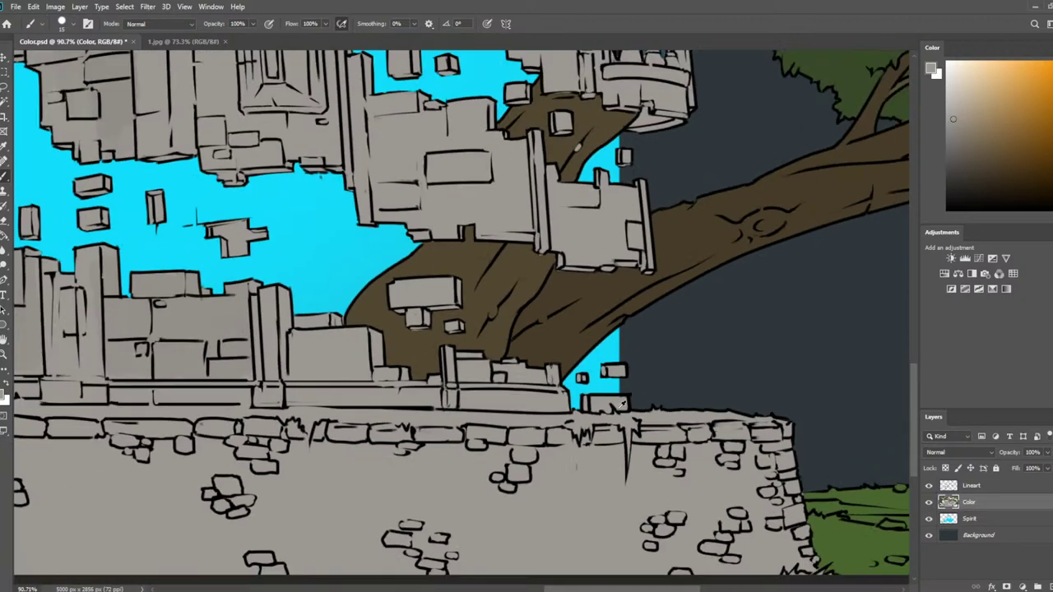
key(ctrl+s)
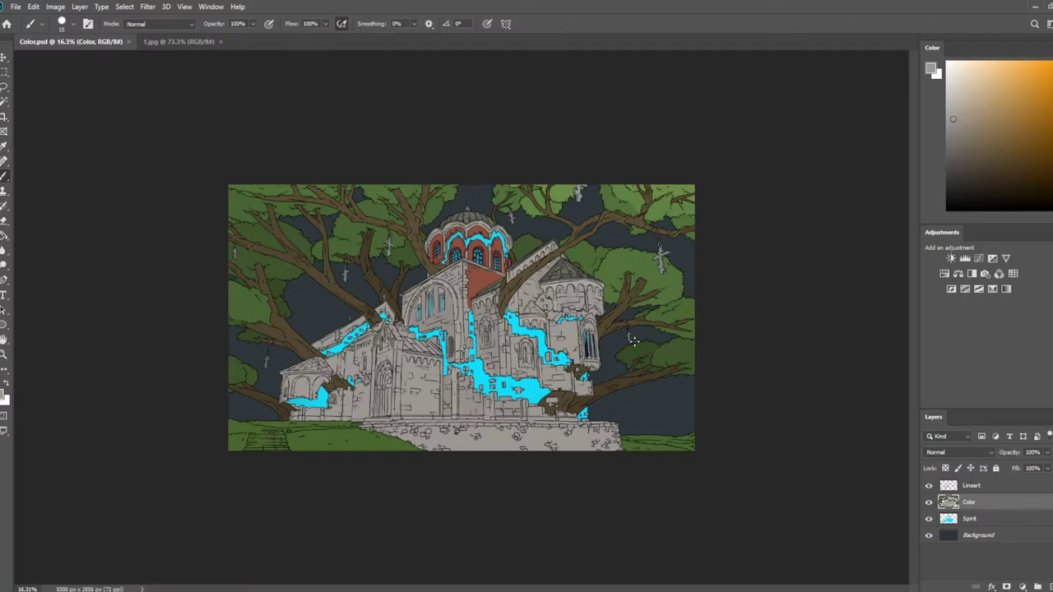
Choose a lighter, muted blue and repaint the navy glass of the right tower's window with a 10 px brush
scroll(558, 365, up, 4)
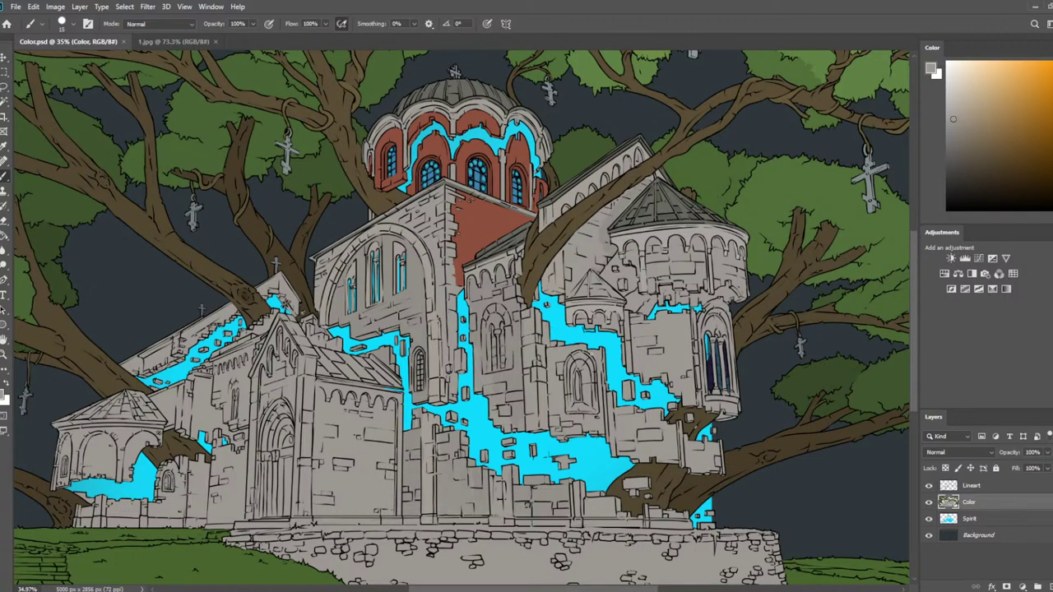
scroll(810, 373, up, 4)
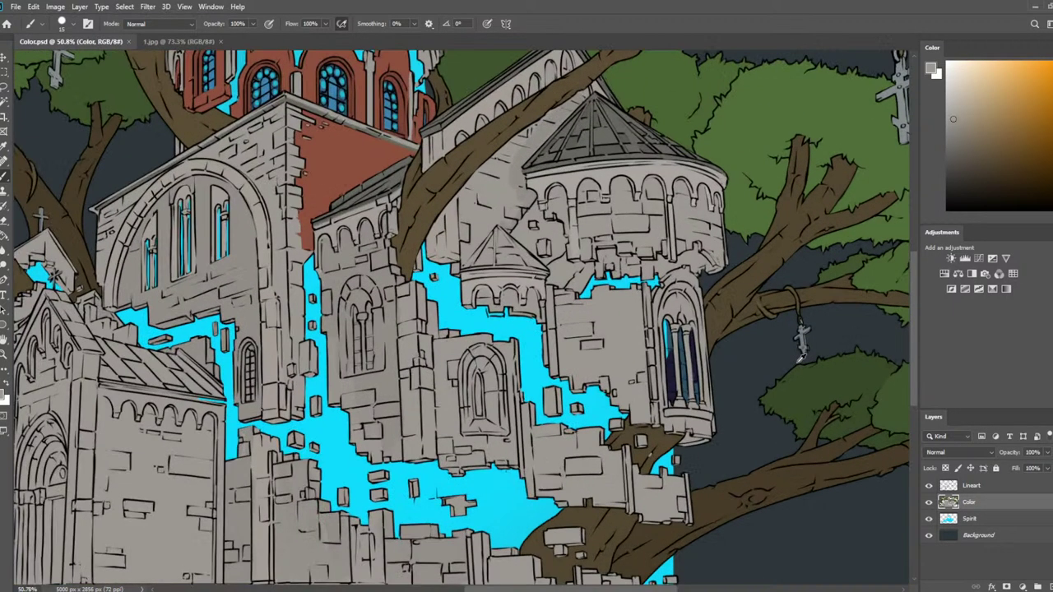
key(alt)
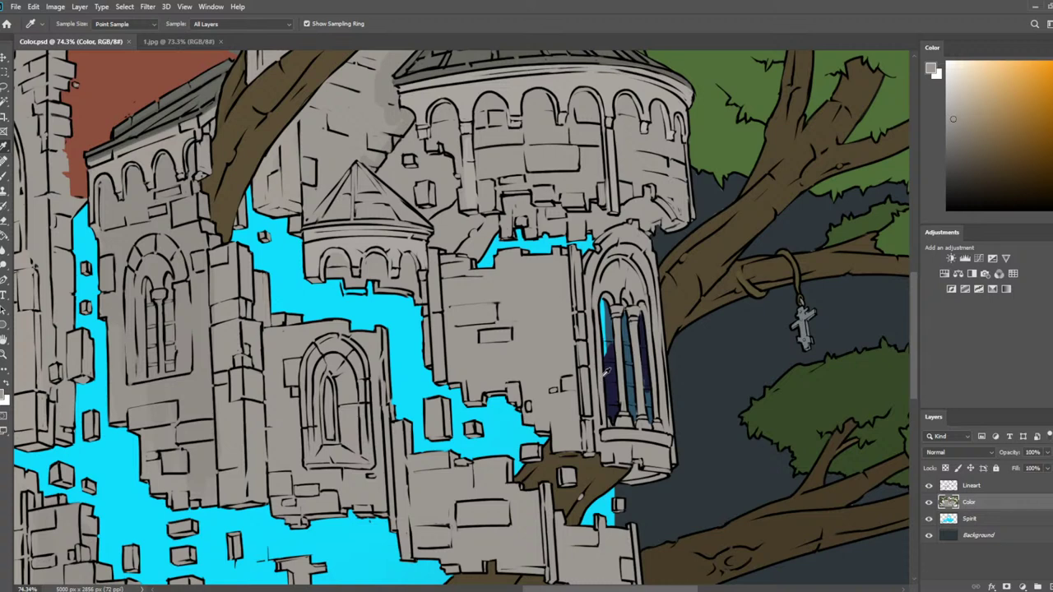
click(671, 292)
click(630, 359)
click(1005, 154)
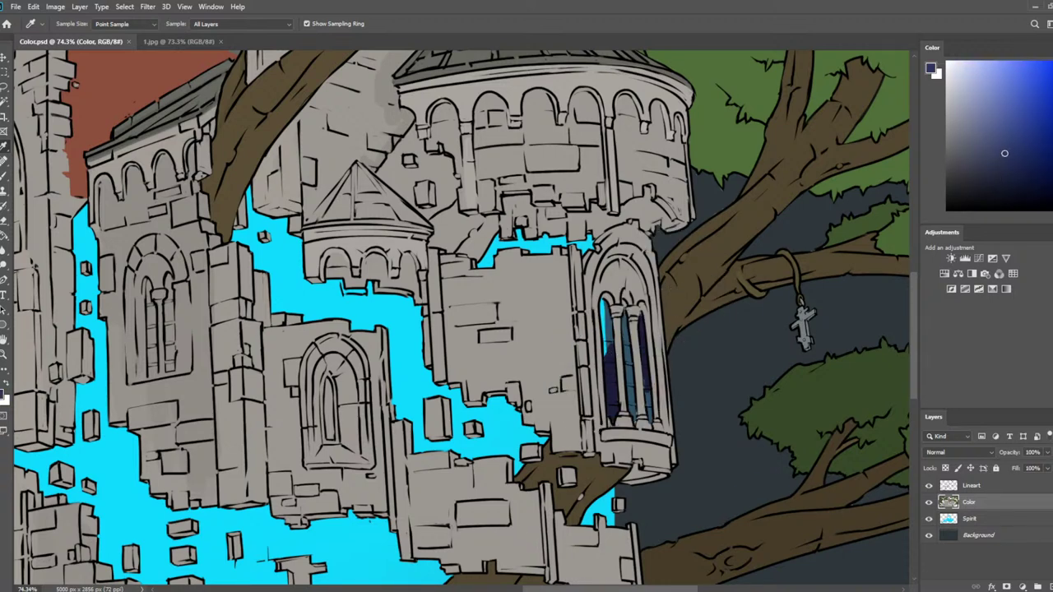
key(b)
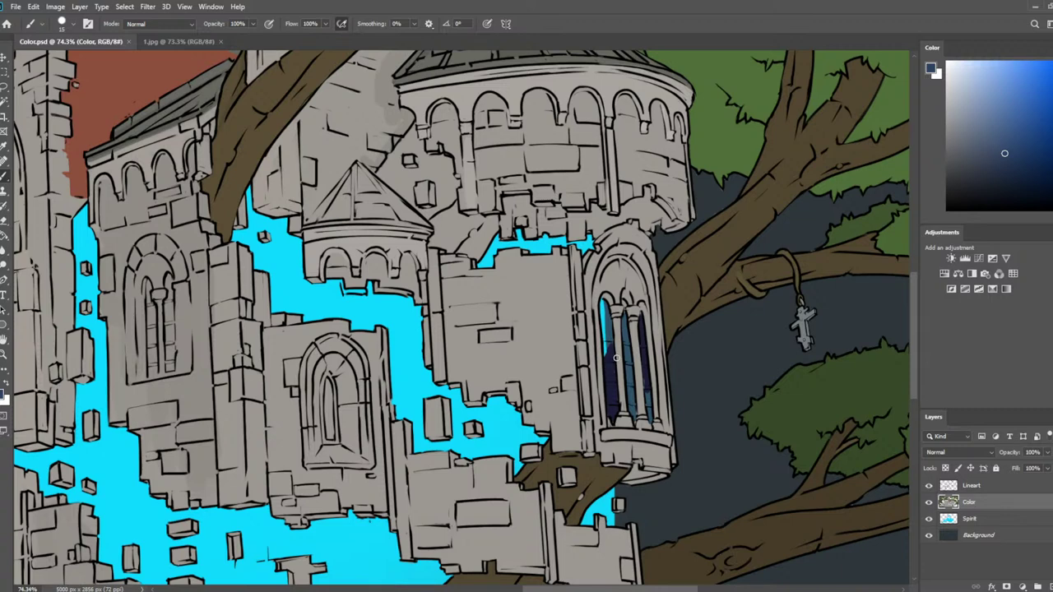
key(bracketright)
key(bracketleft)
key(bracketleft)
key(bracketleft)
mouse_move(614, 360)
mouse_down()
mouse_move(613, 388)
mouse_move(610, 349)
mouse_move(612, 417)
mouse_up()
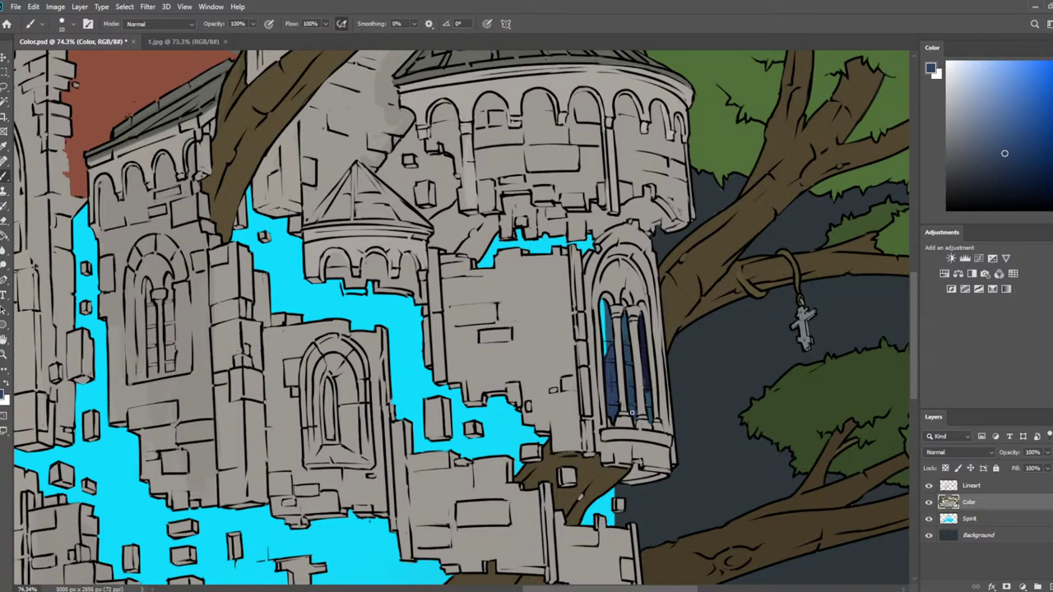
alt+click(644, 370)
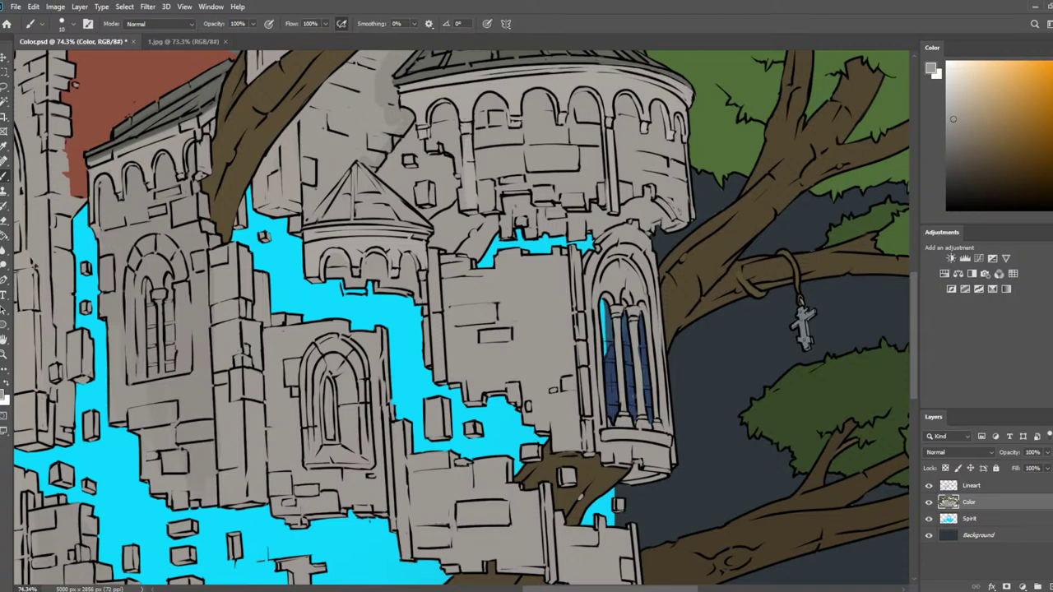
Try to rework the lower end of the cyan highlight in the tower window's left pane with sampled colors
alt+click(603, 317)
alt+click(609, 352)
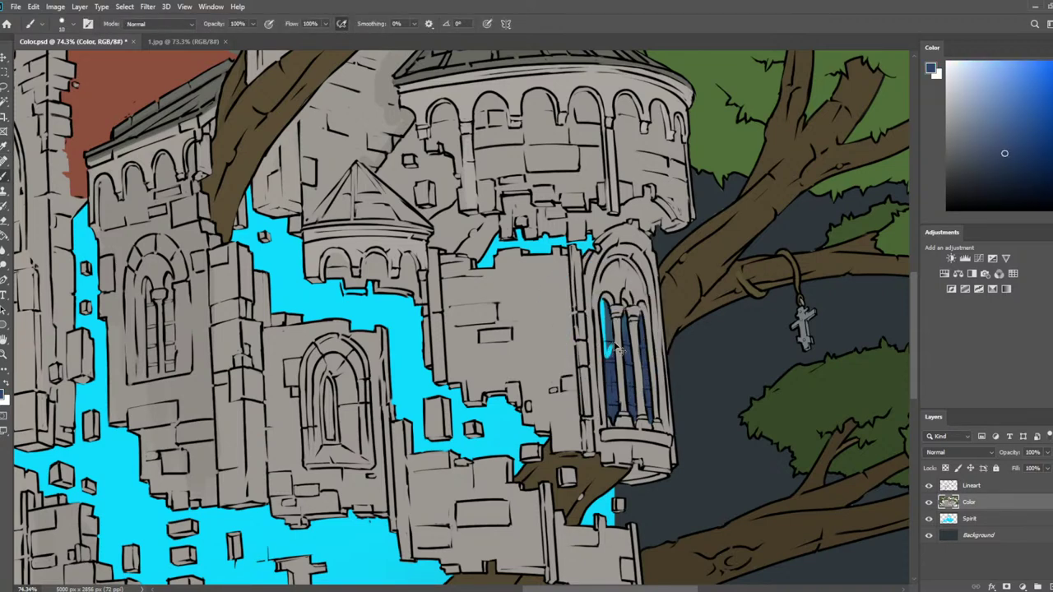
key(ctrl+z)
key(ctrl+z)
Save the document with the recolored tower window
key(ctrl+0)
key(ctrl+s)
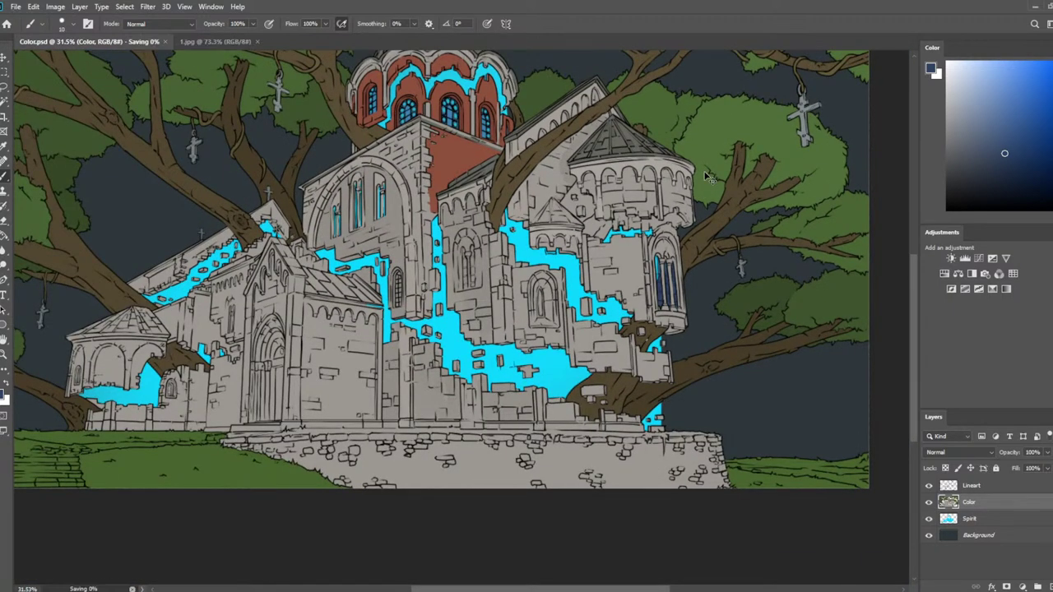
scroll(288, 186, up, 5)
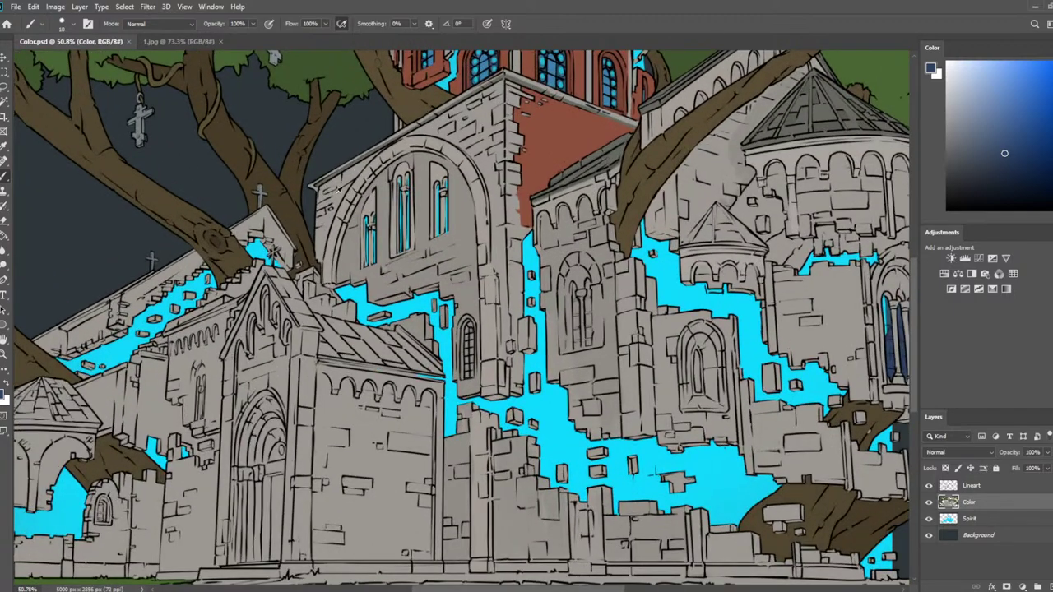
drag(345, 307, 441, 261)
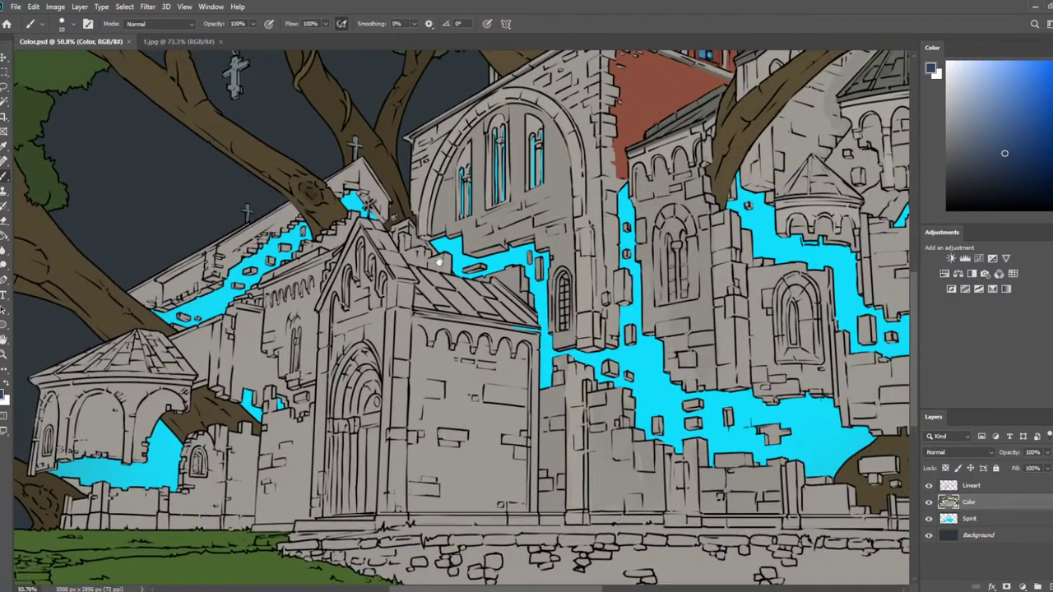
Check the church's appearance in the reference photo 1.jpg and return to the Color.psd drawing
scroll(454, 254, down, 1)
drag(646, 200, 517, 211)
click(197, 42)
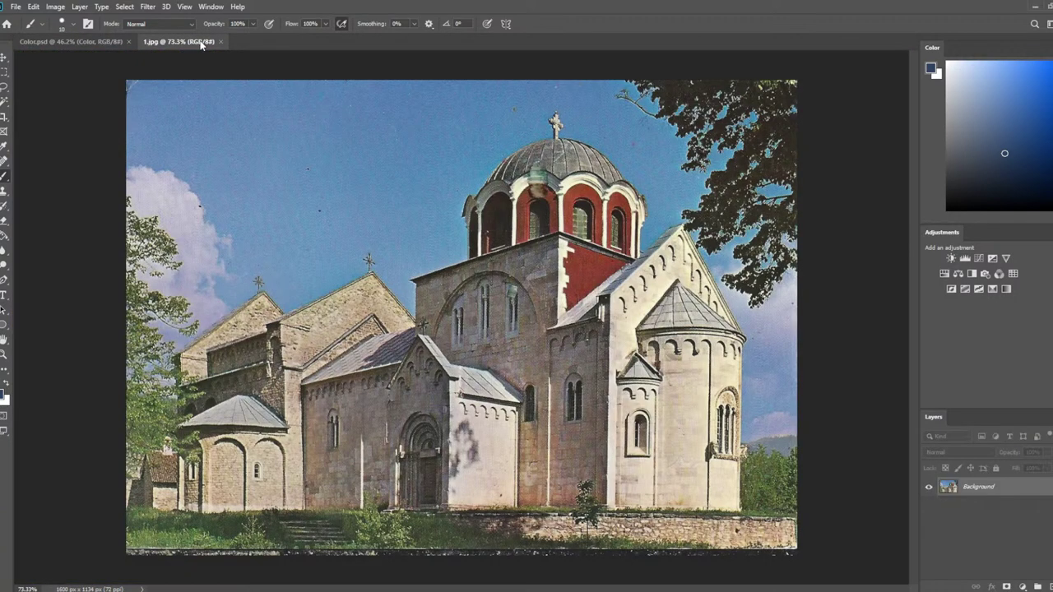
click(82, 42)
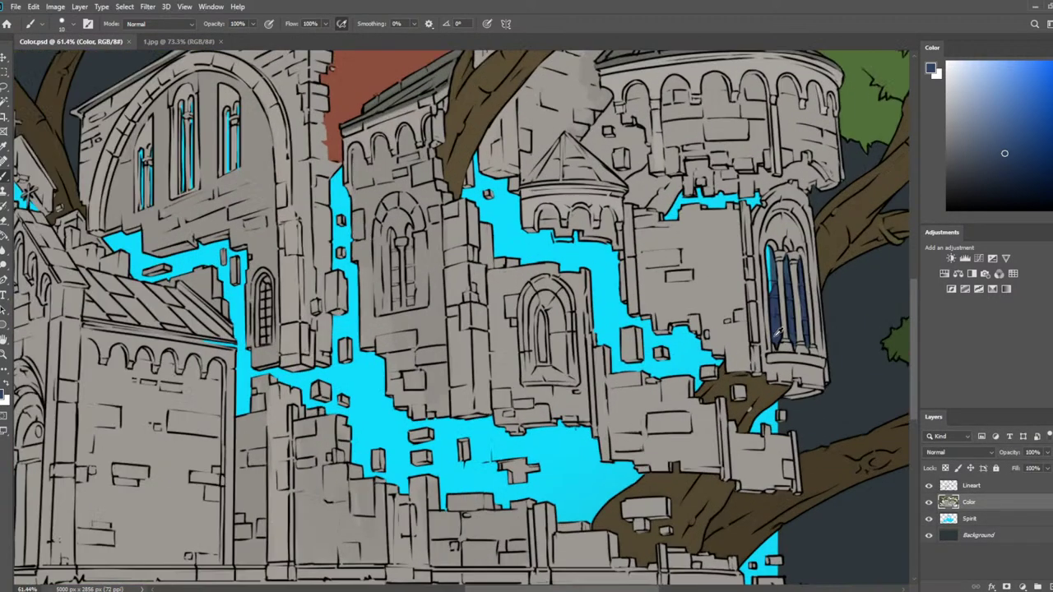
Sample a muted blue from the dome's window glass and touch up the left pane of the right tower's window
drag(574, 285, 679, 492)
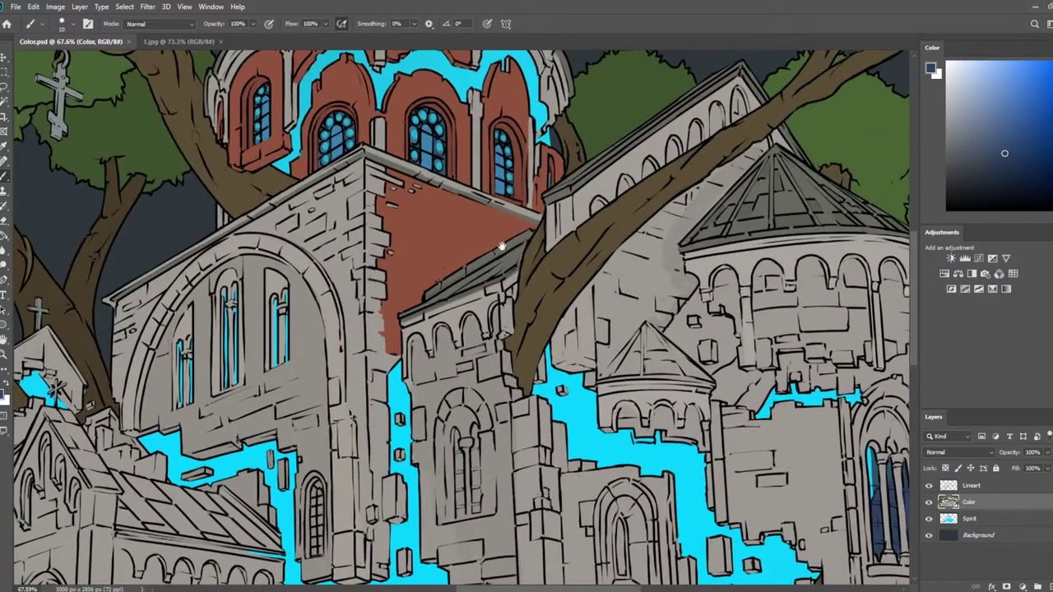
key(i)
click(443, 169)
drag(706, 308, 606, 184)
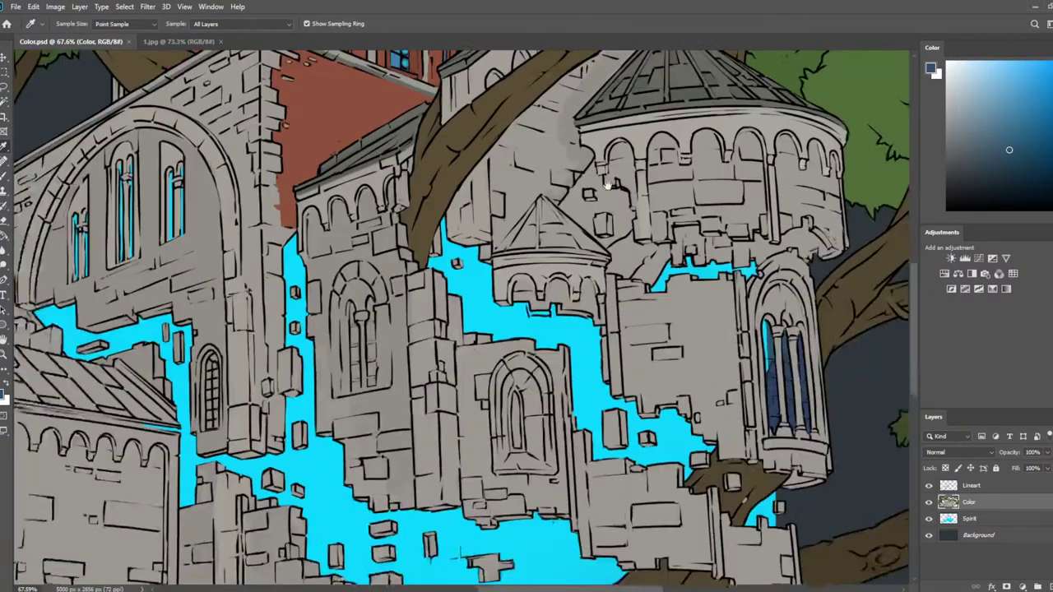
key(b)
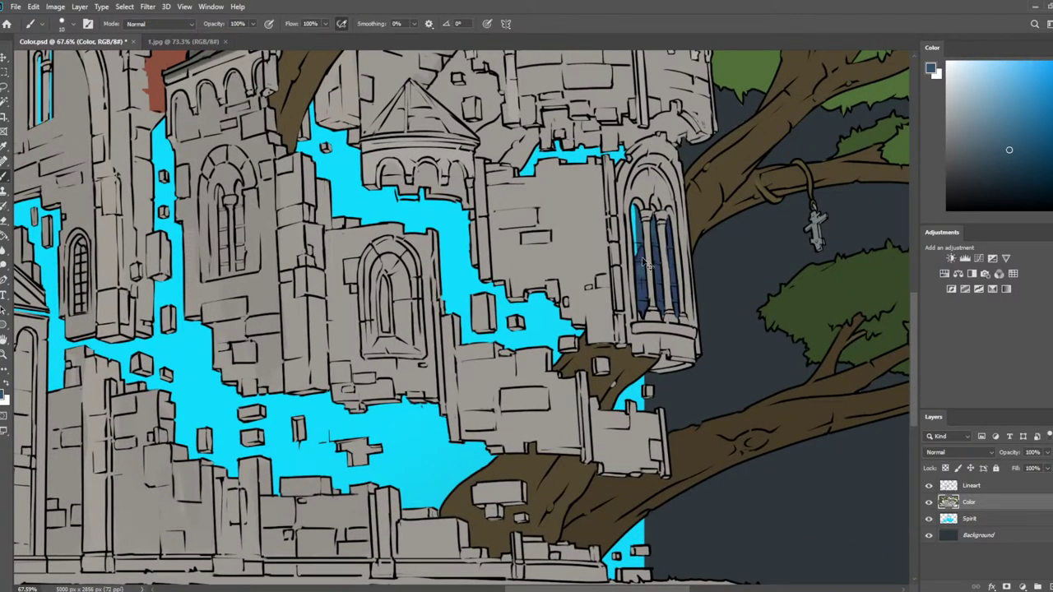
Sample a lighter blue from the dome's window glass and paint small glass patches along the tower window's panes
drag(645, 193, 839, 516)
key(i)
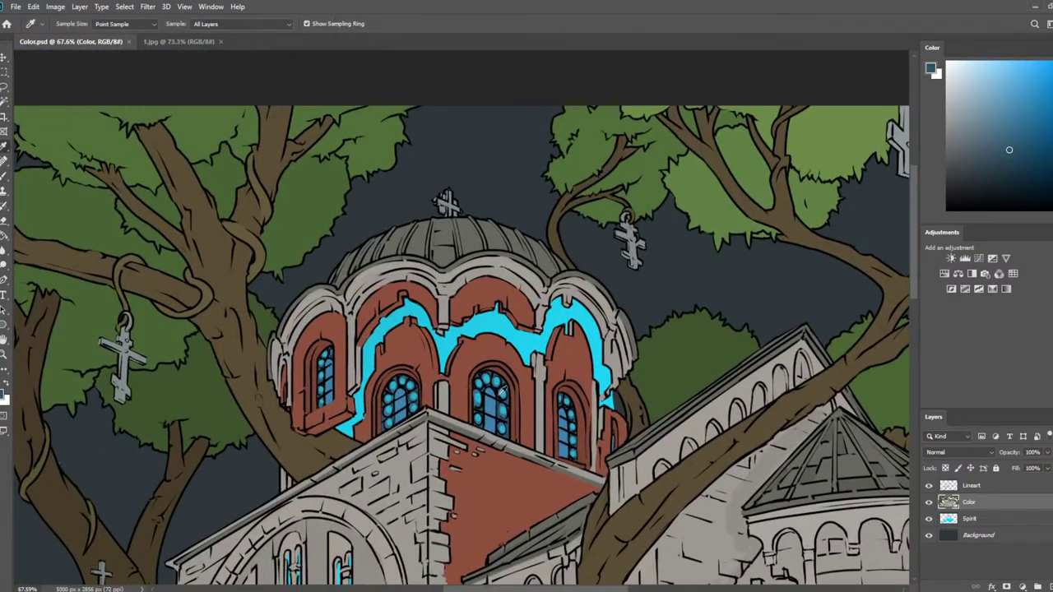
click(491, 407)
mouse_move(686, 445)
mouse_down()
mouse_move(658, 431)
mouse_move(593, 239)
mouse_move(623, 310)
mouse_up()
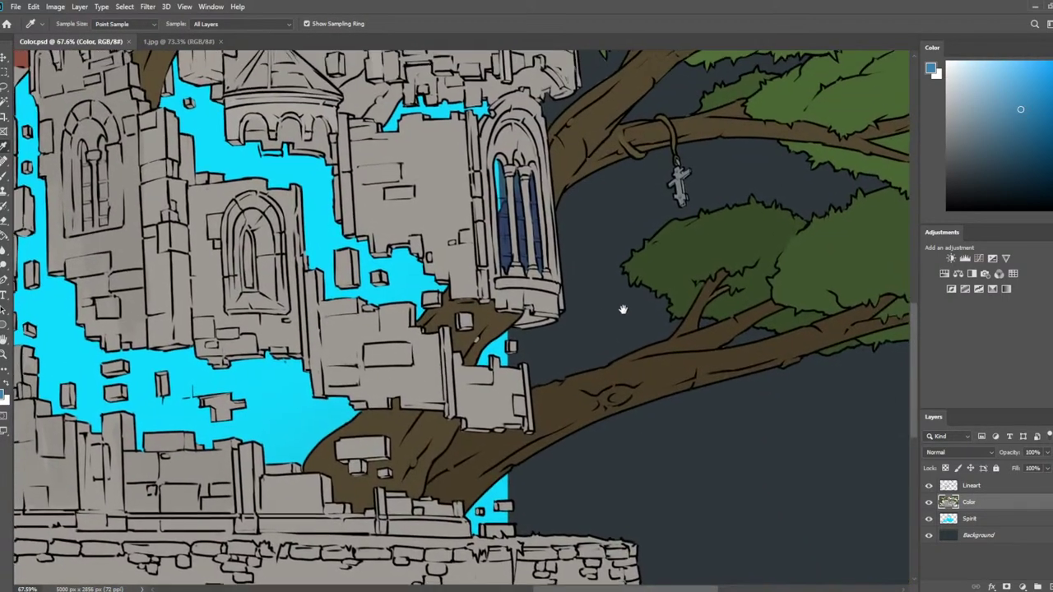
key(b)
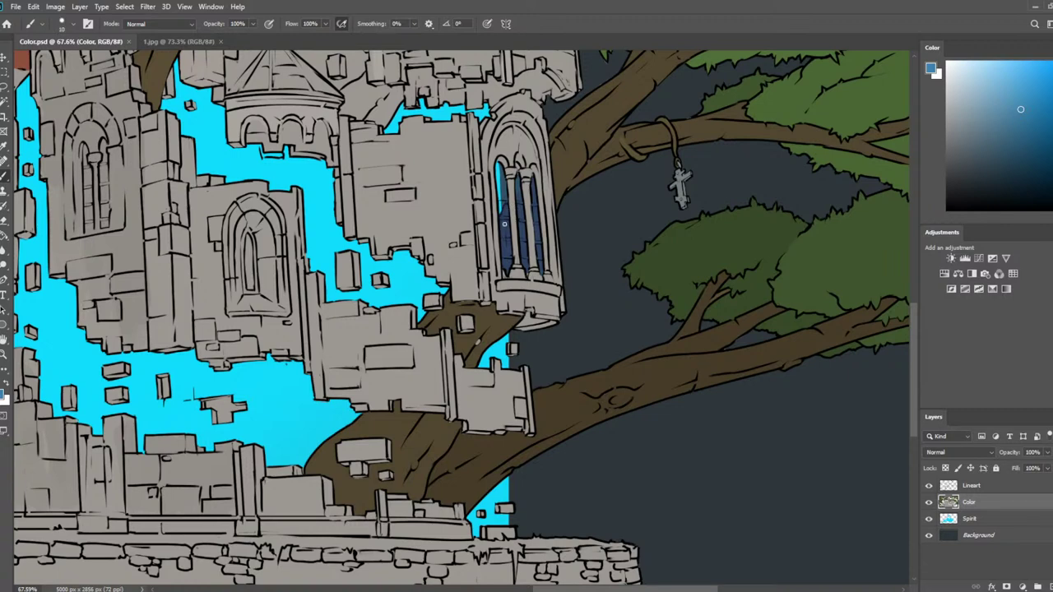
mouse_move(504, 223)
mouse_down()
mouse_move(505, 232)
mouse_move(500, 177)
mouse_up()
key(ctrl+z)
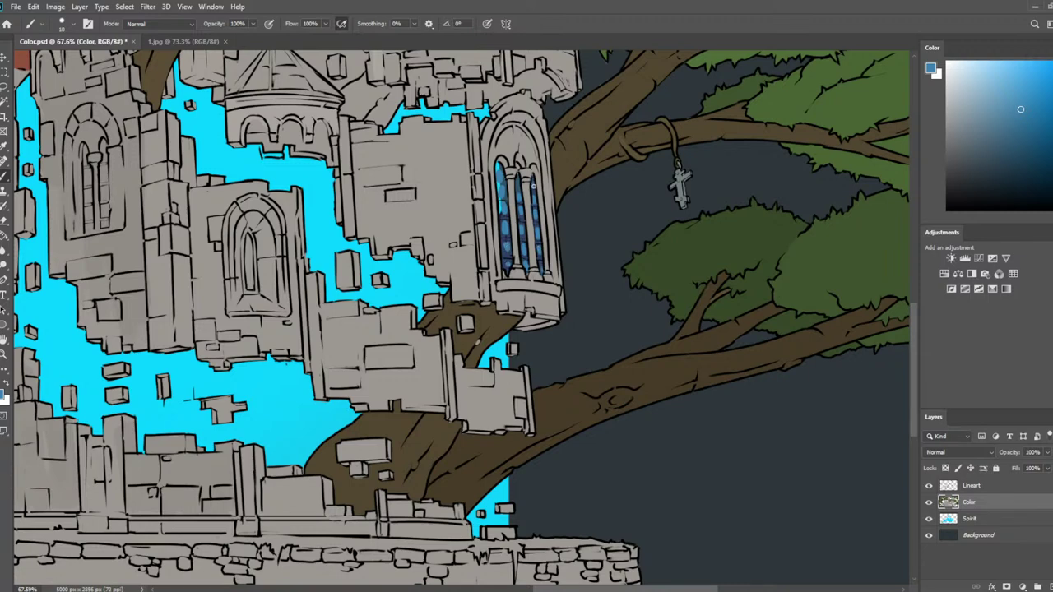
Sample bright cyan and add glowing highlights to the tower window's panes, and save the document
alt+click(503, 202)
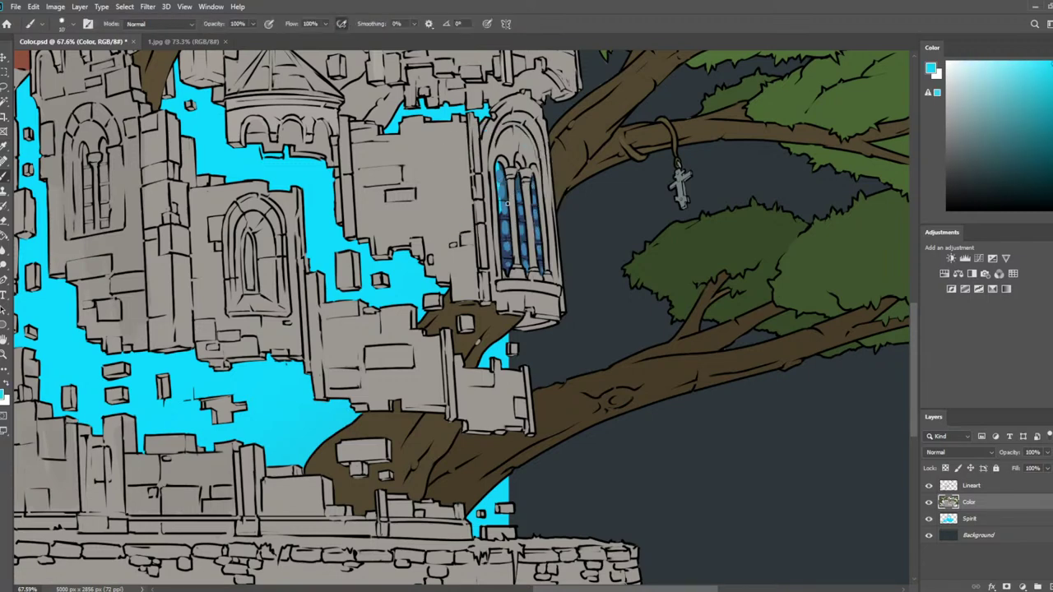
mouse_move(509, 242)
mouse_down()
mouse_move(508, 254)
mouse_move(522, 232)
mouse_up()
scroll(533, 187, down, 5)
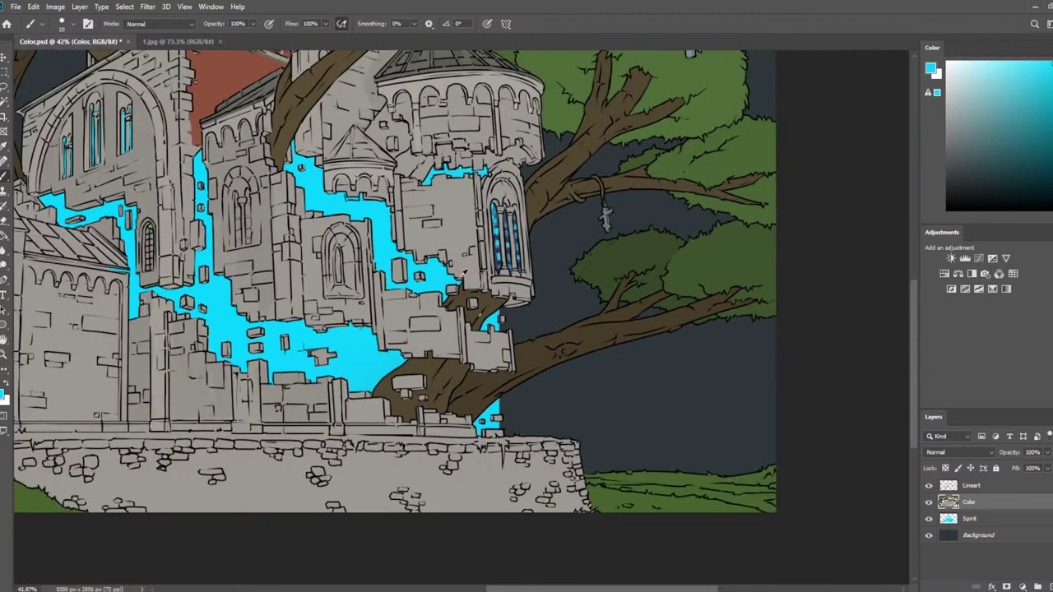
key(ctrl+s)
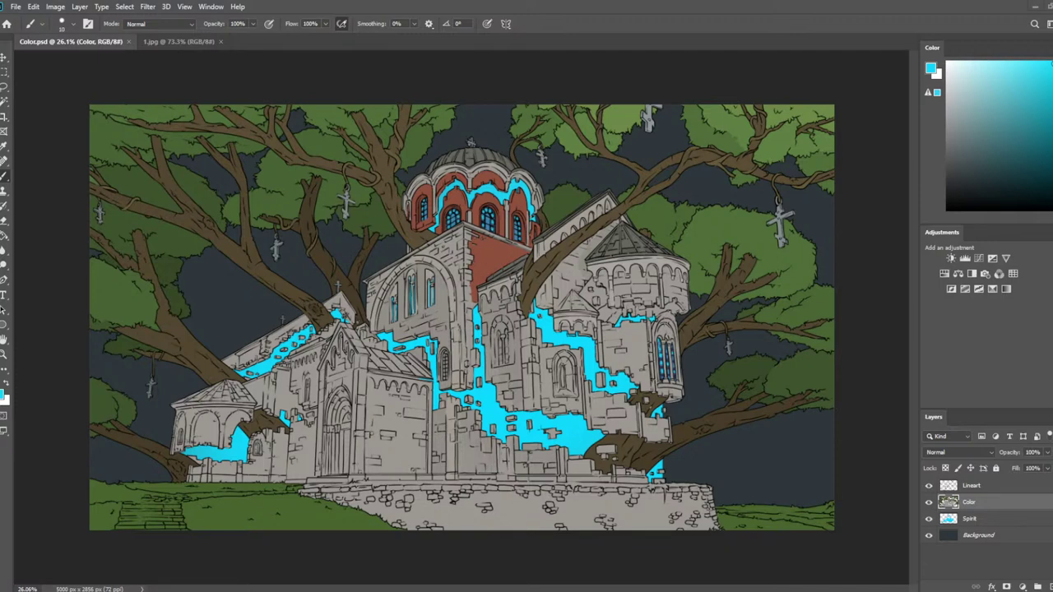
Sample the darker gray of the shaded wall and paint the insides of the upper blind arches beneath the right gable
scroll(320, 337, down, 2)
scroll(396, 317, up, 3)
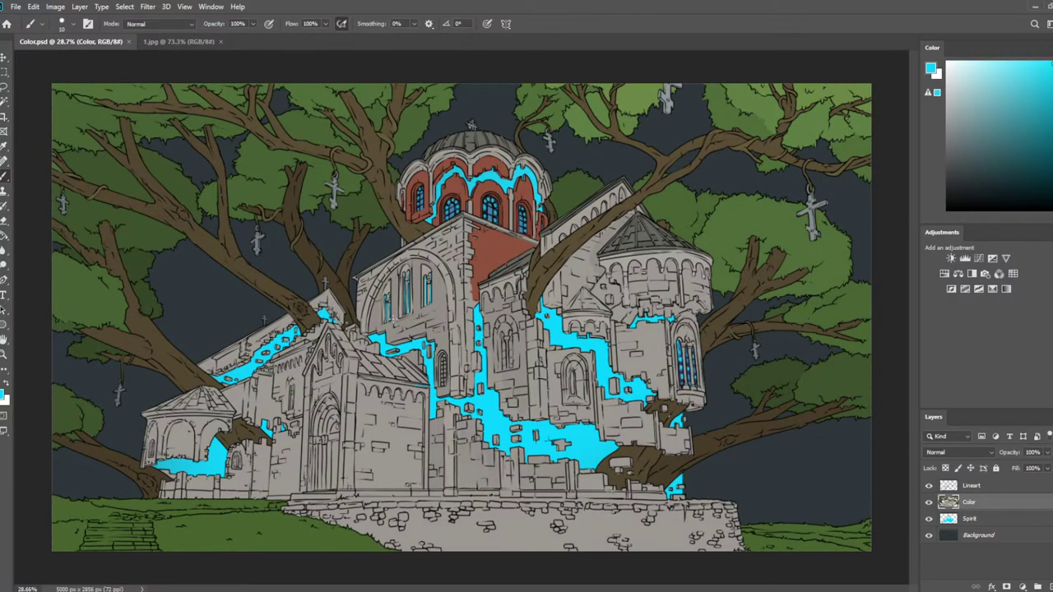
scroll(456, 253, up, 3)
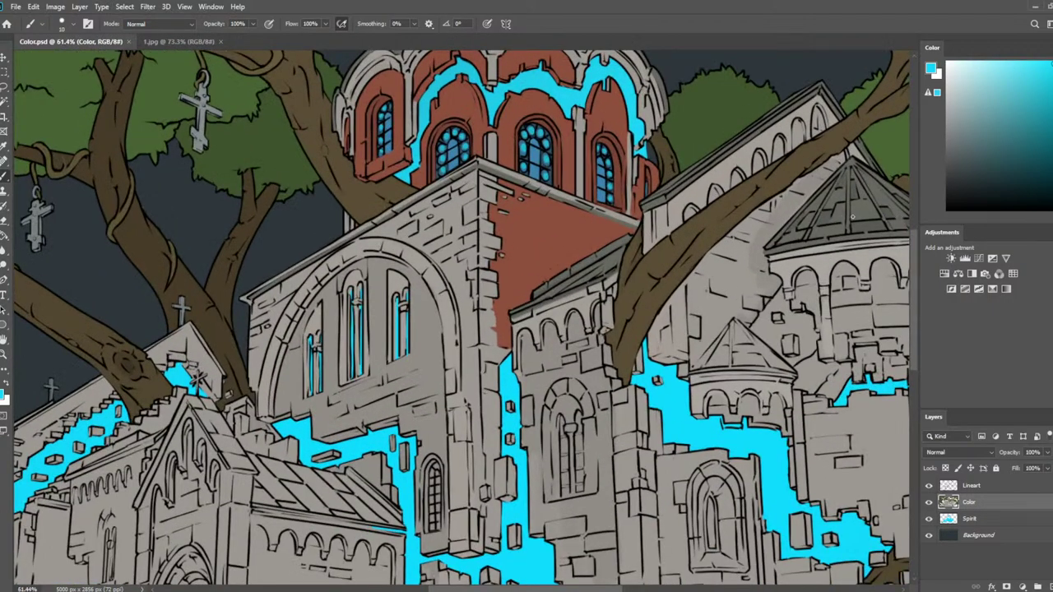
scroll(835, 177, up, 2)
scroll(841, 182, up, 1)
scroll(789, 169, up, 1)
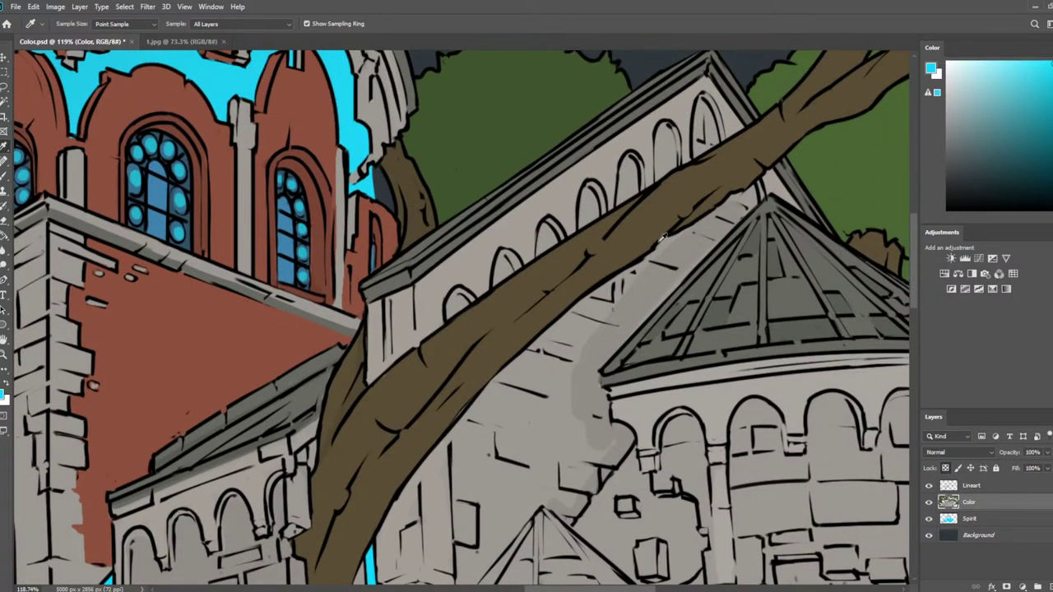
click(675, 241)
key(alt)
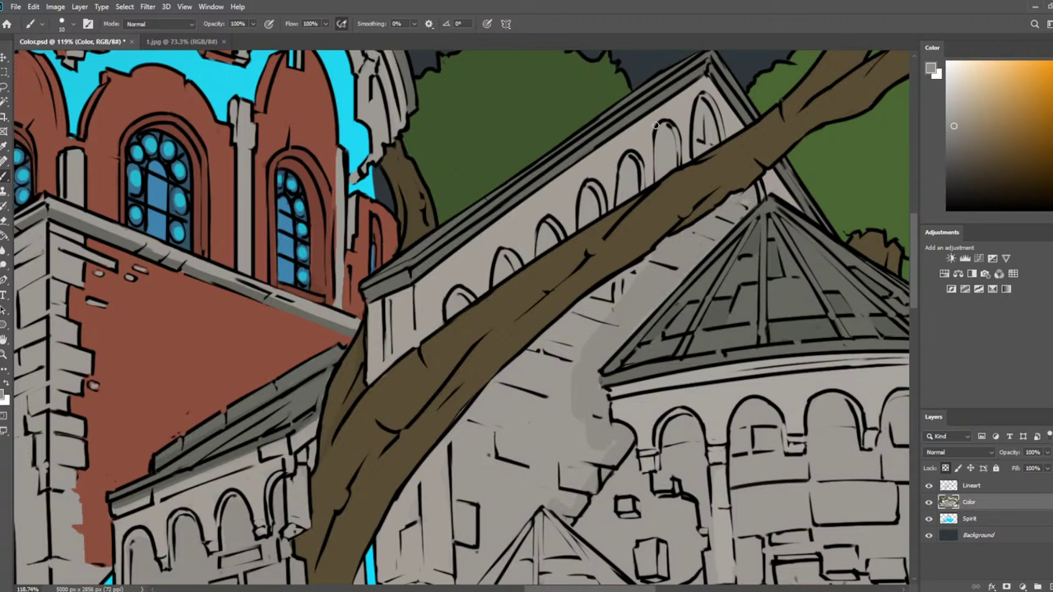
drag(669, 168, 662, 143)
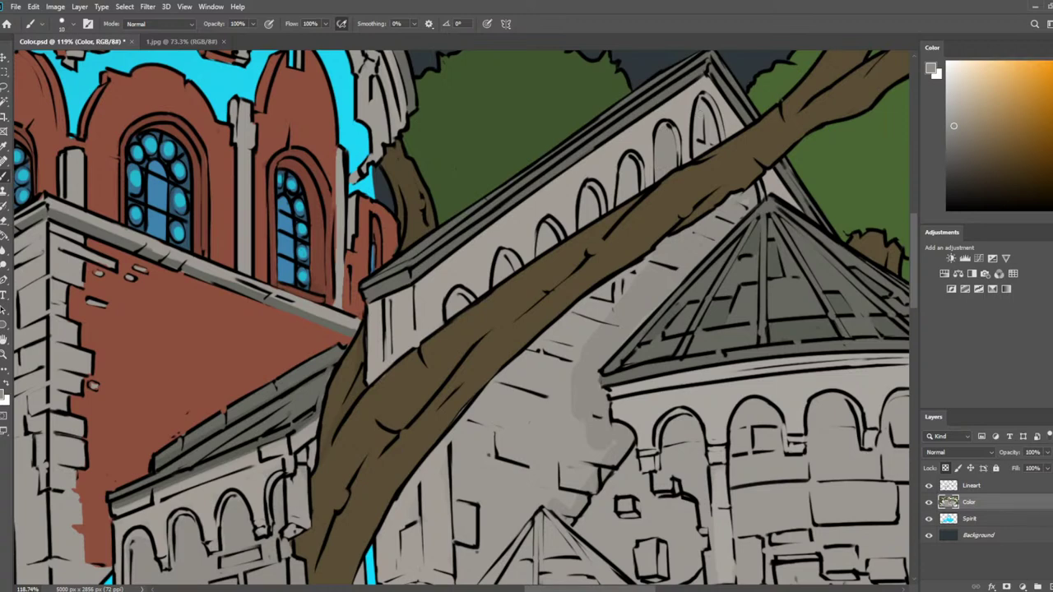
mouse_move(698, 113)
mouse_down()
mouse_move(699, 145)
mouse_move(709, 124)
mouse_up()
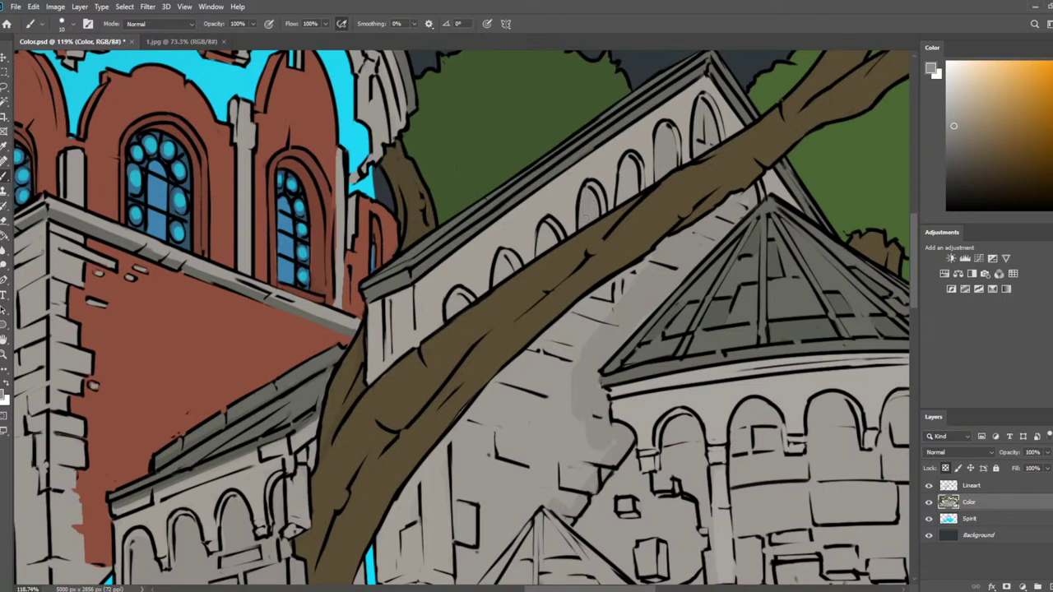
Touch up the remaining gable arches and the adjoining branch edge with sampled wall gray and branch brown
alt+click(589, 206)
key(alt)
alt+click(514, 293)
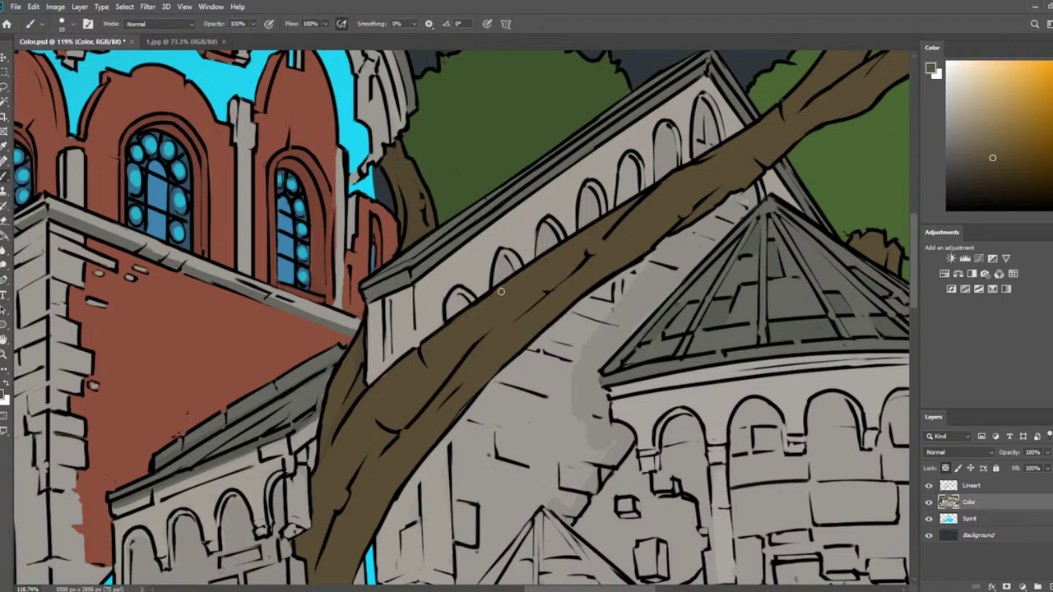
alt+click(460, 306)
scroll(458, 316, down, 14)
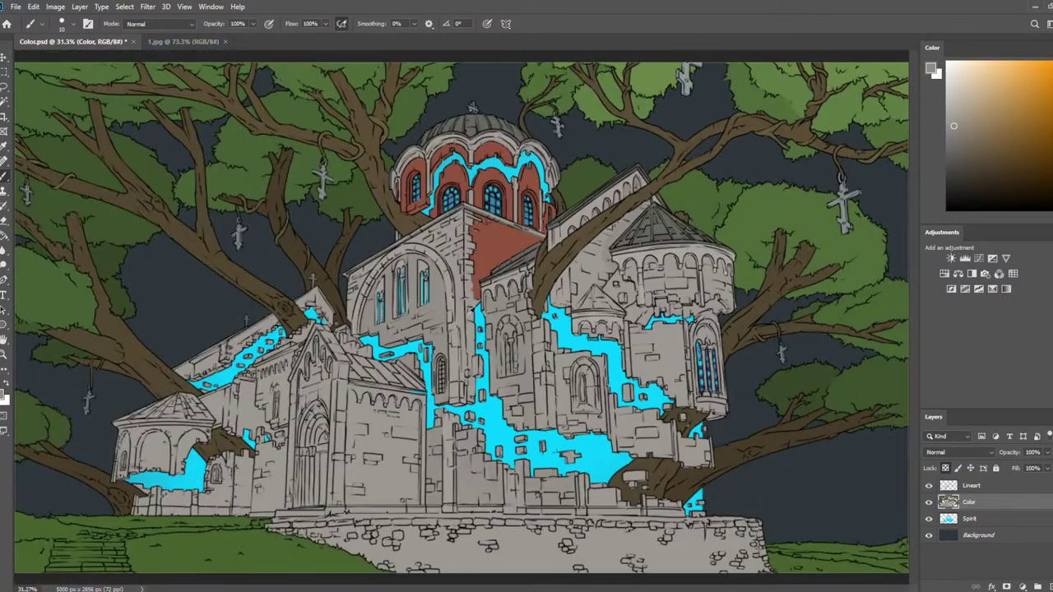
Shade the wall between the branch and the round tower in the darker gray with a 30 px brush, and save
scroll(625, 177, up, 5)
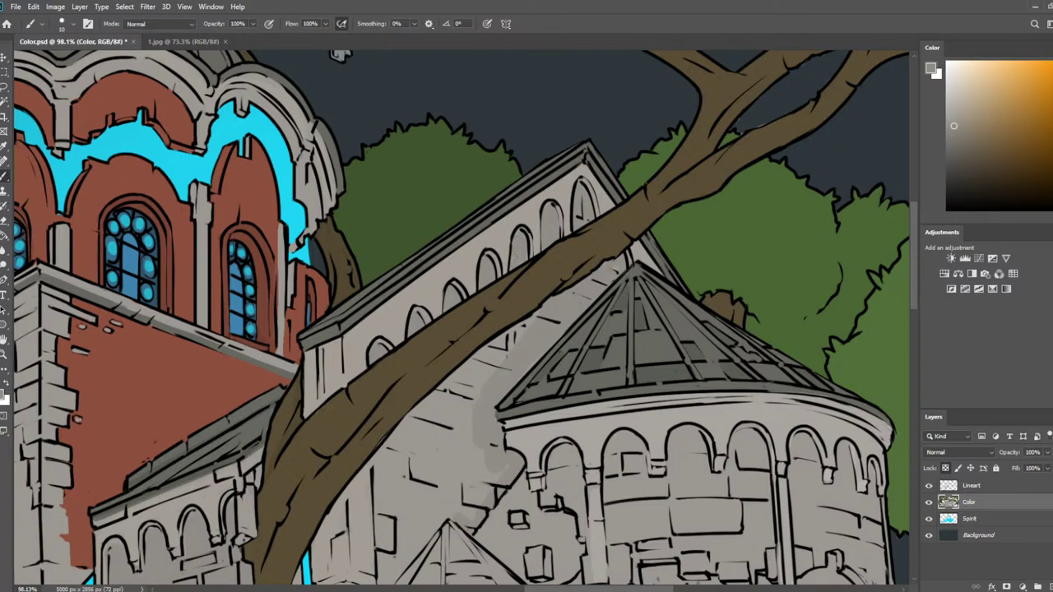
mouse_move(538, 296)
mouse_down()
mouse_move(566, 191)
mouse_move(446, 319)
mouse_move(498, 346)
mouse_move(498, 408)
mouse_move(516, 381)
mouse_move(486, 337)
mouse_move(460, 329)
mouse_move(407, 354)
mouse_move(431, 308)
mouse_up()
key(bracketright)
drag(450, 352, 461, 362)
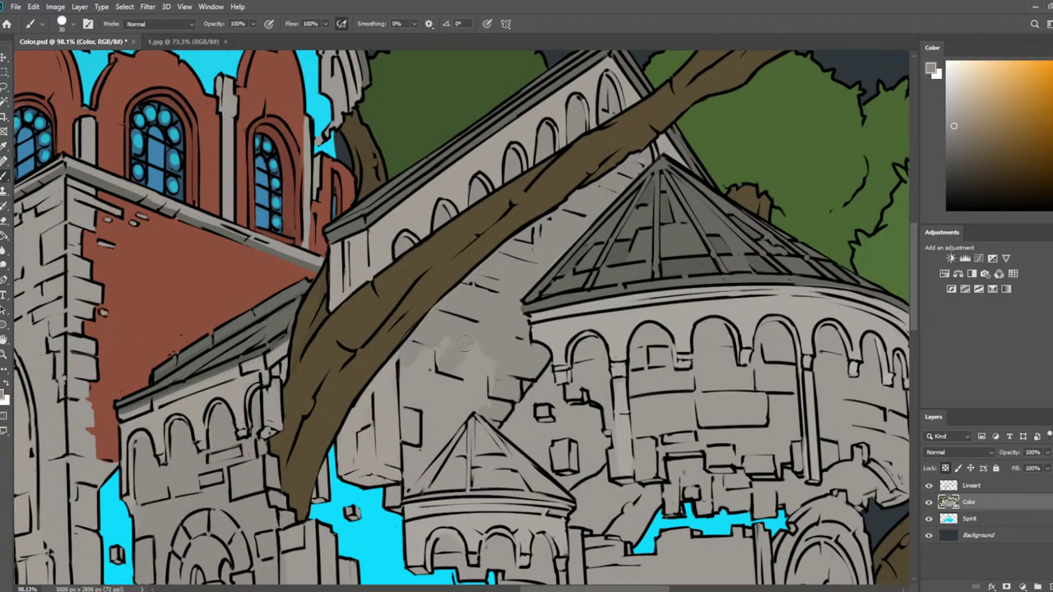
mouse_move(430, 397)
mouse_down()
mouse_move(460, 277)
mouse_move(440, 278)
mouse_move(479, 221)
mouse_move(506, 290)
mouse_move(452, 319)
mouse_move(439, 363)
mouse_move(453, 355)
mouse_up()
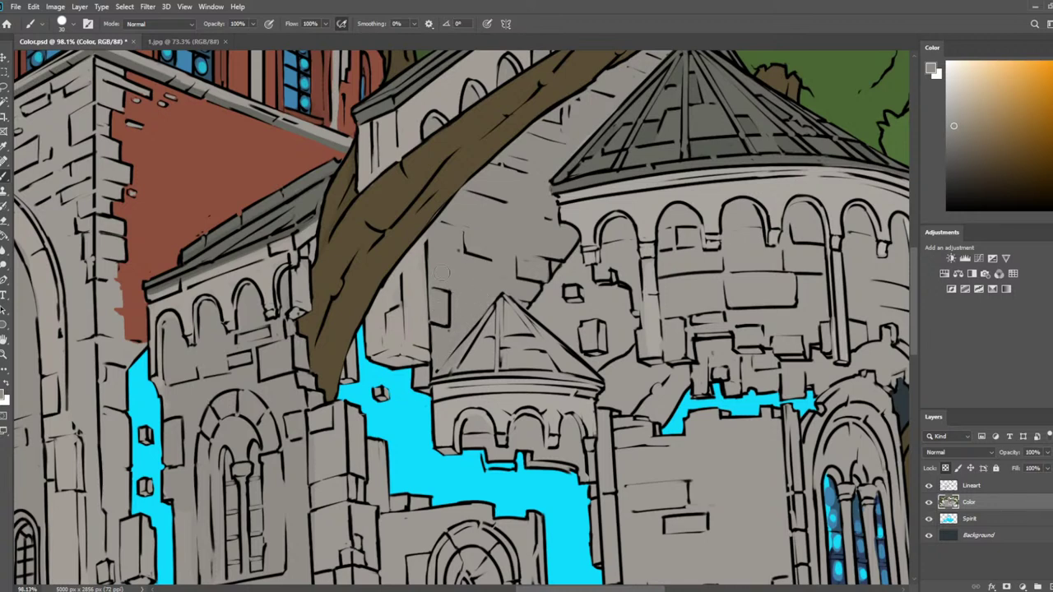
alt+click(450, 179)
alt+click(457, 254)
Select the broken gap left of the round tower from the Lineart layer, clear its gray on the Color layer, and deselect
click(1000, 486)
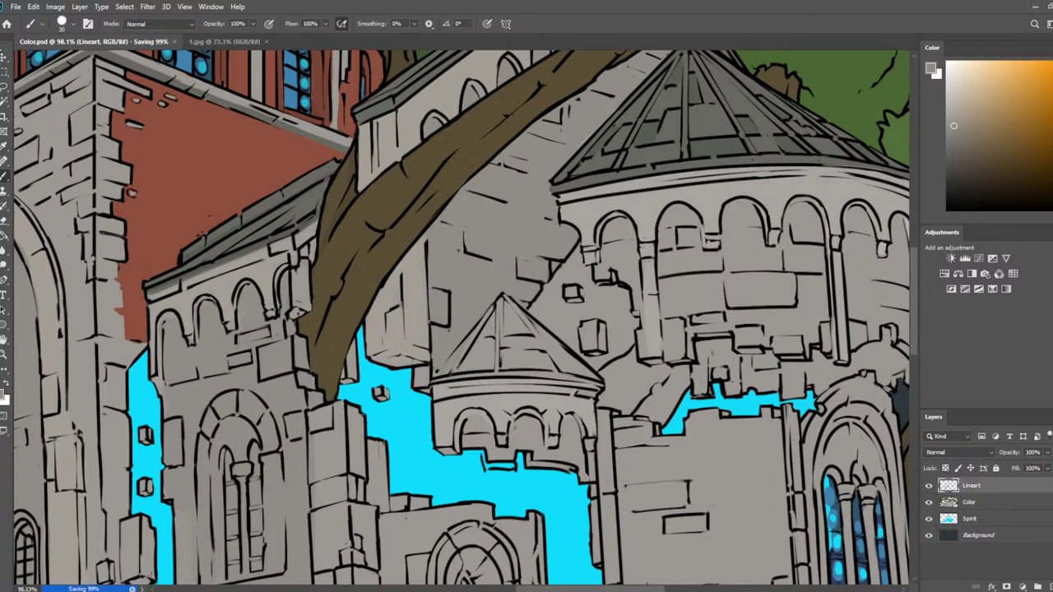
click(5, 101)
scroll(516, 335, up, 3)
click(659, 300)
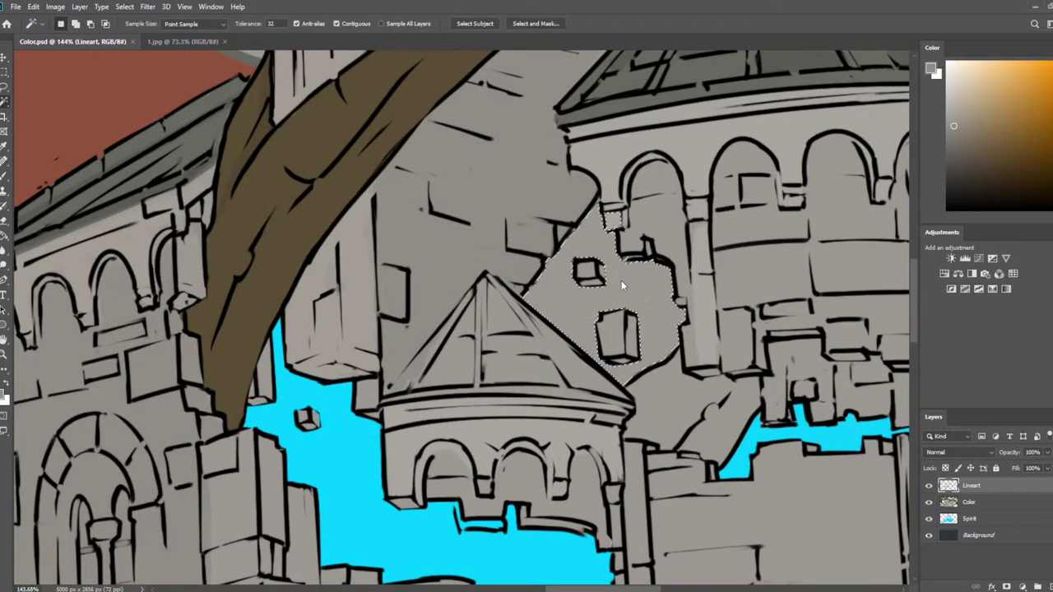
click(973, 504)
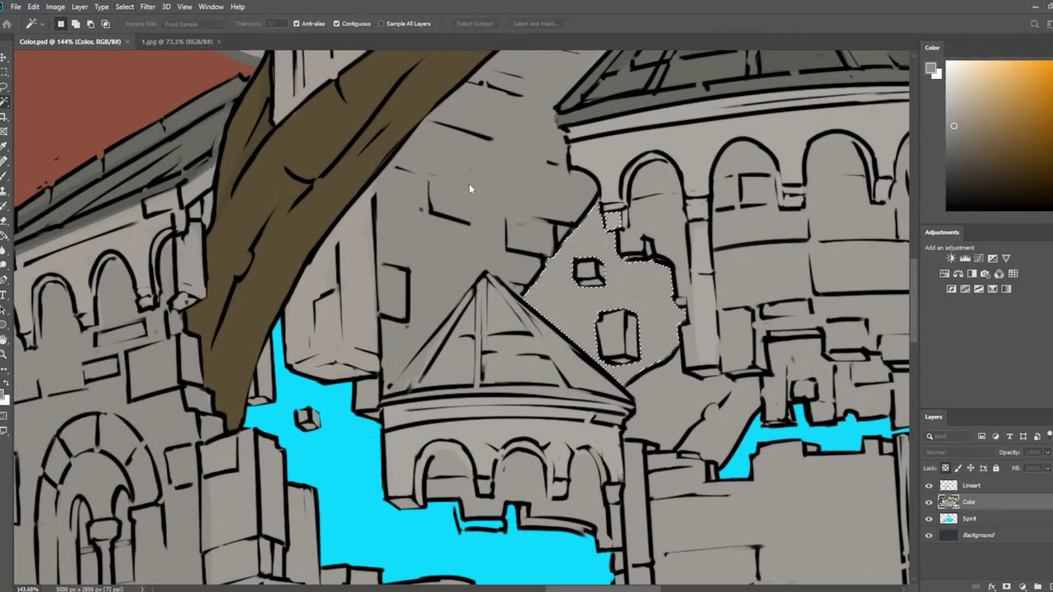
key(alt+BackSpace)
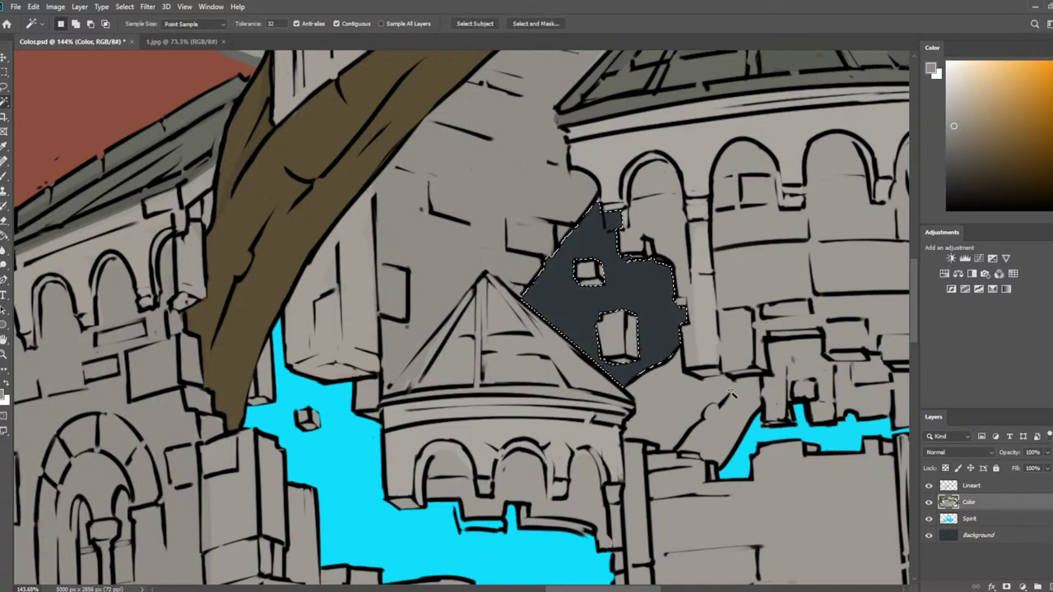
key(l)
key(ctrl+d)
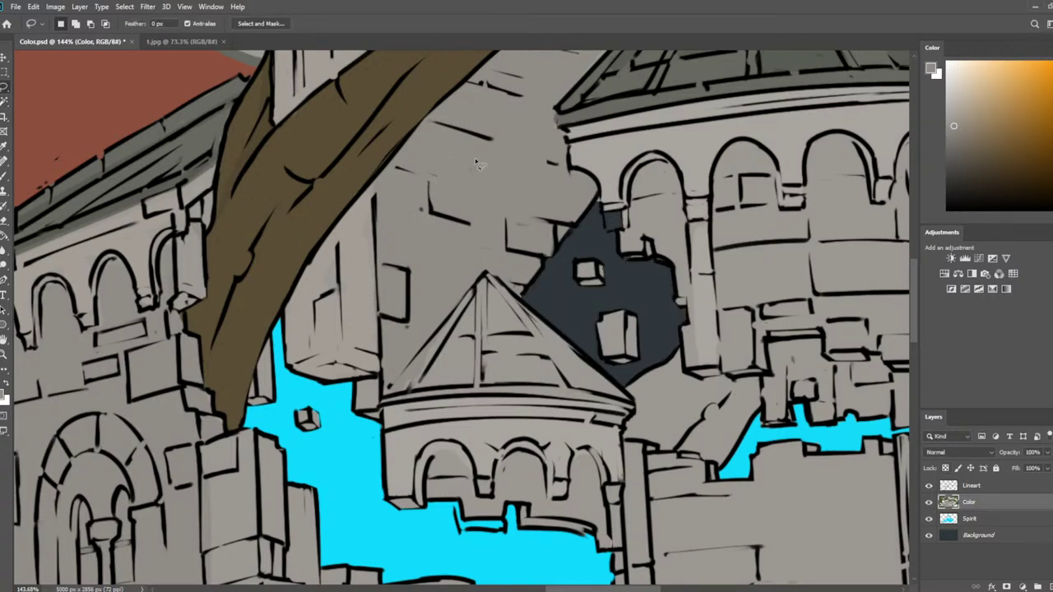
Repaint the small capital beside the gap with sampled light stone gray and erase the stray paint along its edge
scroll(741, 226, up, 3)
key(i)
click(629, 205)
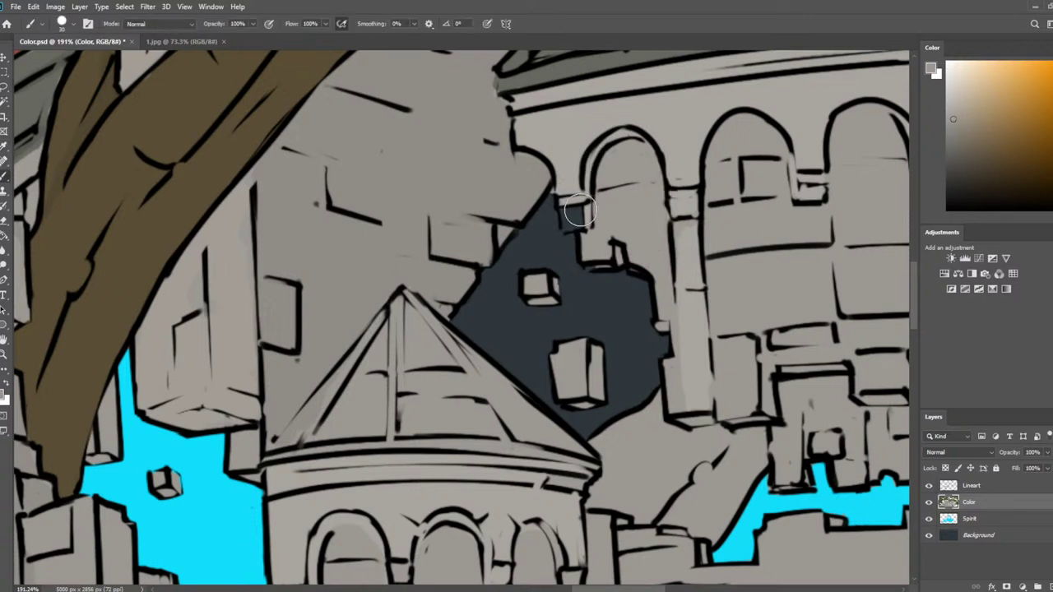
click(568, 158)
key(b)
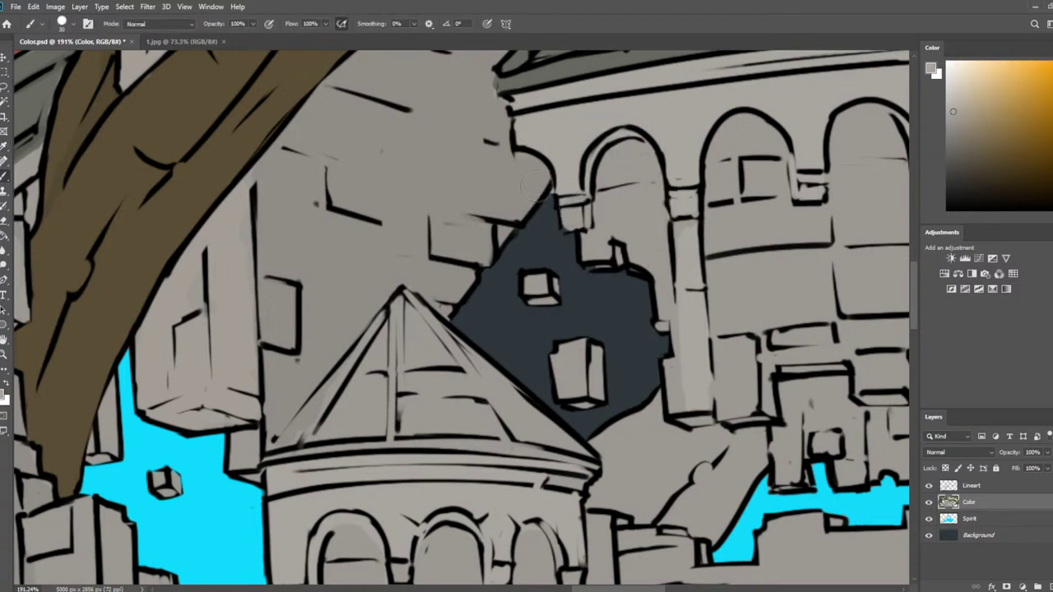
drag(580, 207, 553, 196)
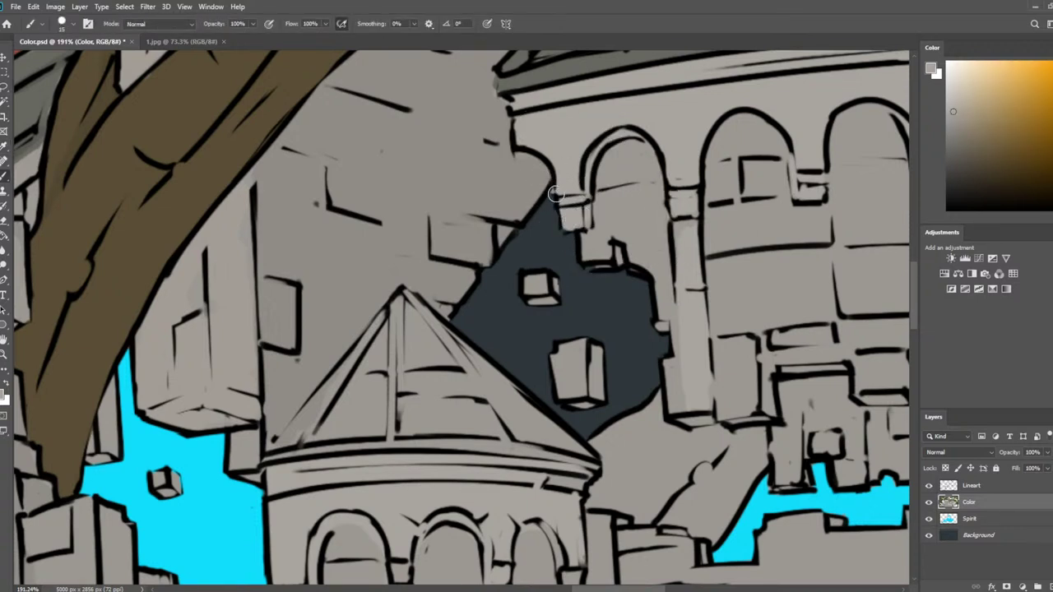
key(e)
click(549, 199)
Even out the leftmost column of the round tower beside the dark gap with sampled stone grays on the Color layer
key(i)
click(641, 228)
key(b)
key(e)
key(b)
alt+click(683, 243)
key(i)
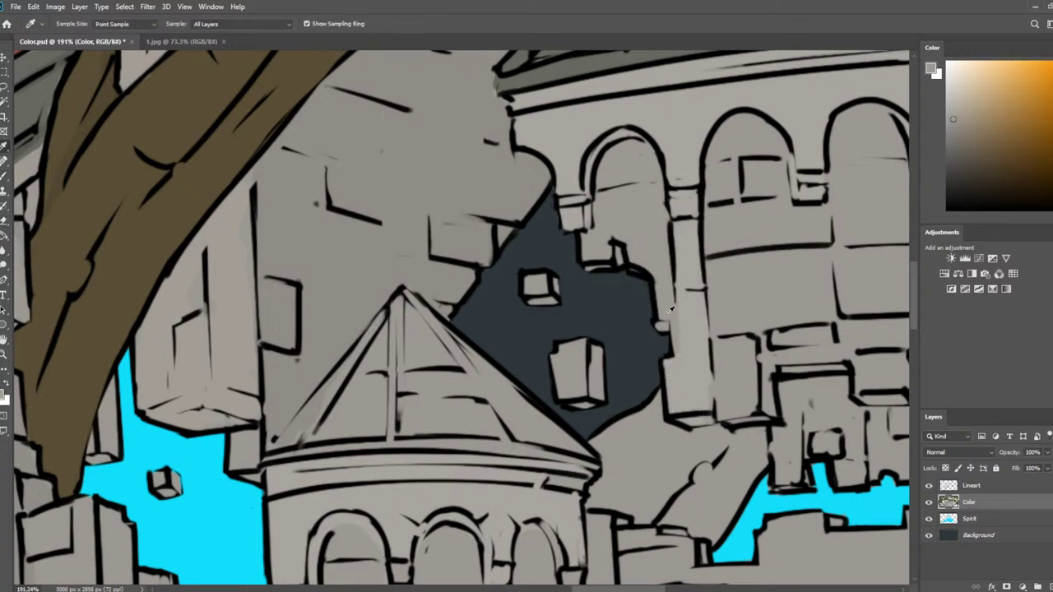
key(b)
drag(678, 329, 684, 408)
alt+click(685, 309)
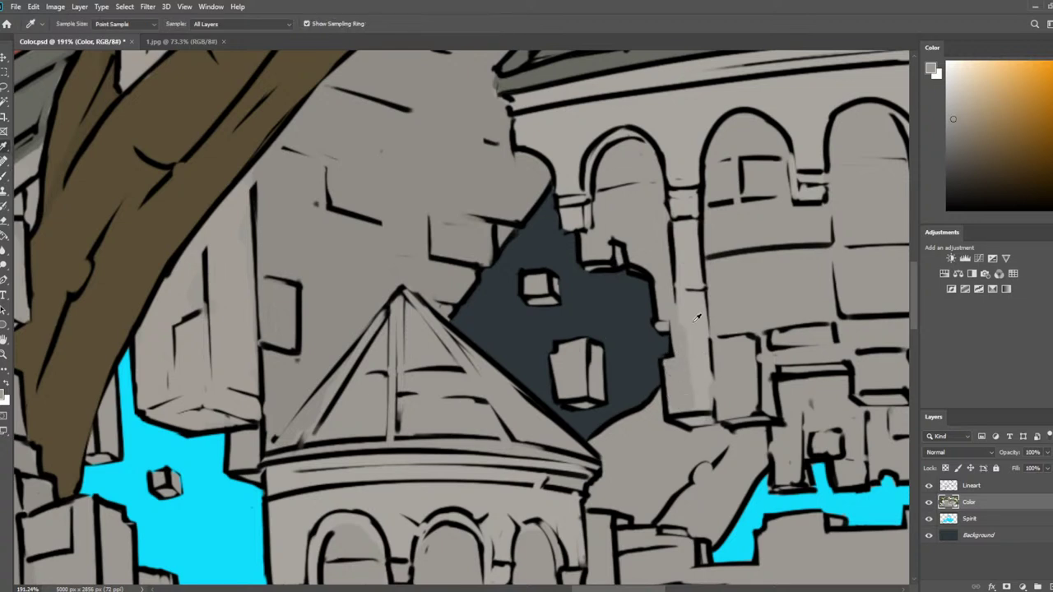
alt+click(687, 331)
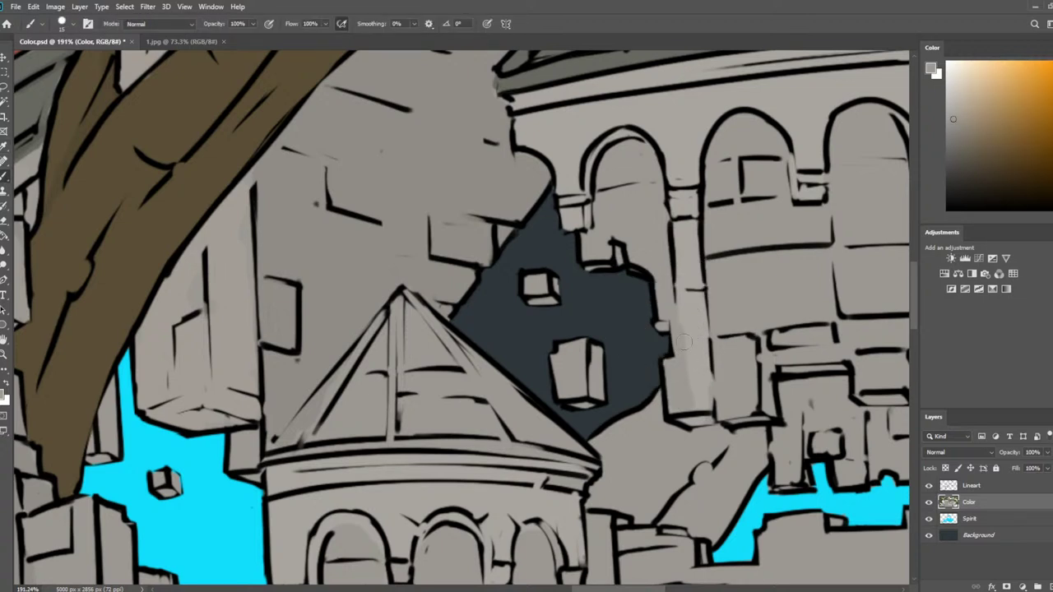
mouse_move(684, 342)
mouse_down()
mouse_move(701, 400)
mouse_move(689, 325)
mouse_up()
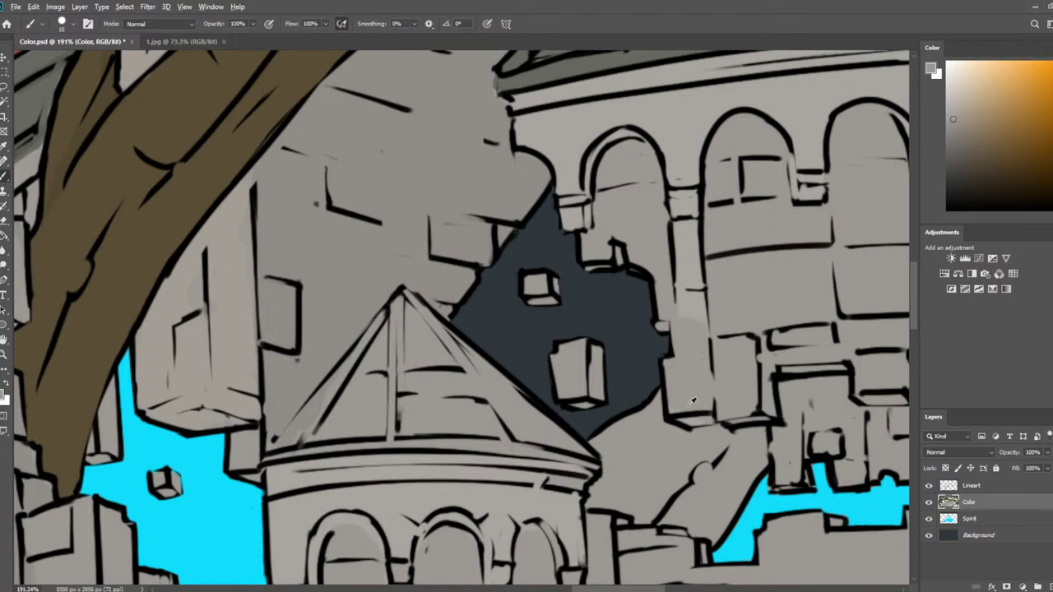
Blend the lower shaft and base of the round tower's leftmost column using resampled light gray
scroll(664, 355, down, 5)
scroll(664, 356, up, 2)
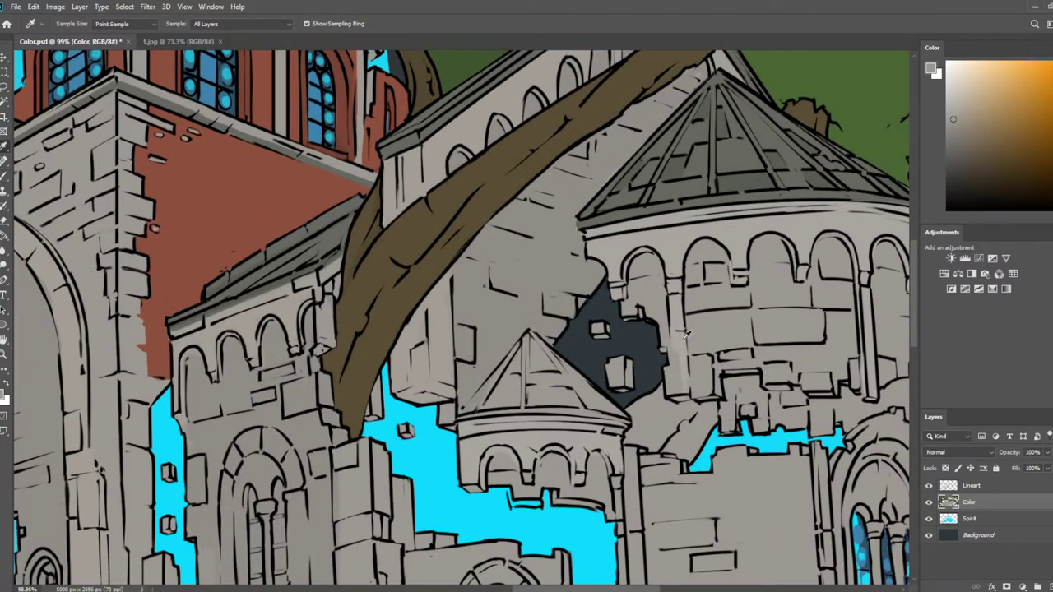
alt+click(684, 339)
mouse_move(678, 392)
mouse_down()
mouse_move(677, 338)
mouse_move(684, 390)
mouse_move(673, 392)
mouse_move(704, 390)
mouse_move(682, 265)
mouse_up()
alt+click(674, 389)
Erase the outlines of the broken wall fragment between the dark gap and the cyan crack on the Lineart layer
drag(819, 238, 713, 312)
scroll(713, 312, down, 5)
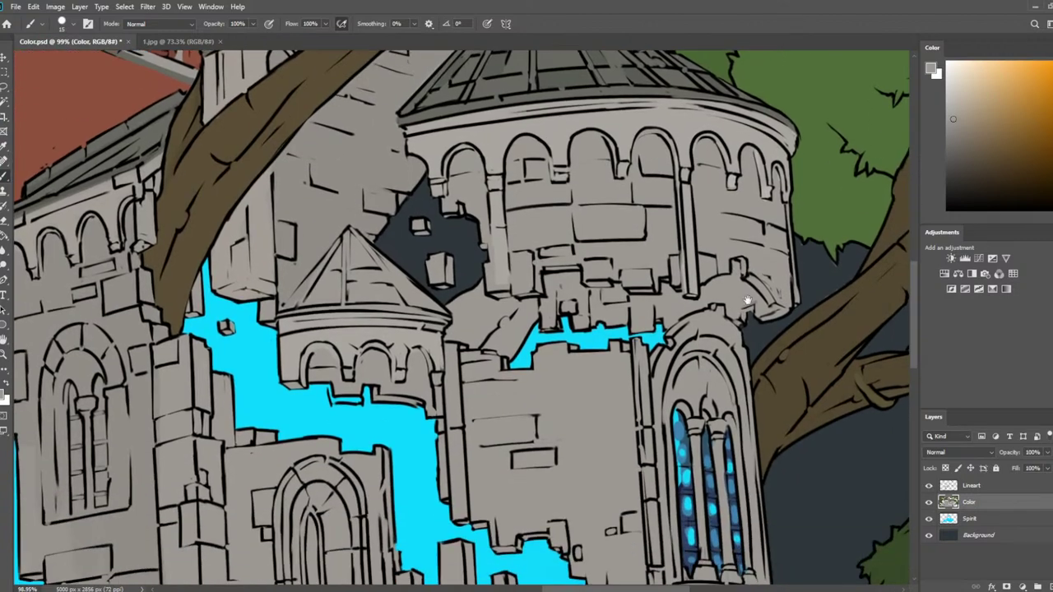
scroll(404, 175, down, 3)
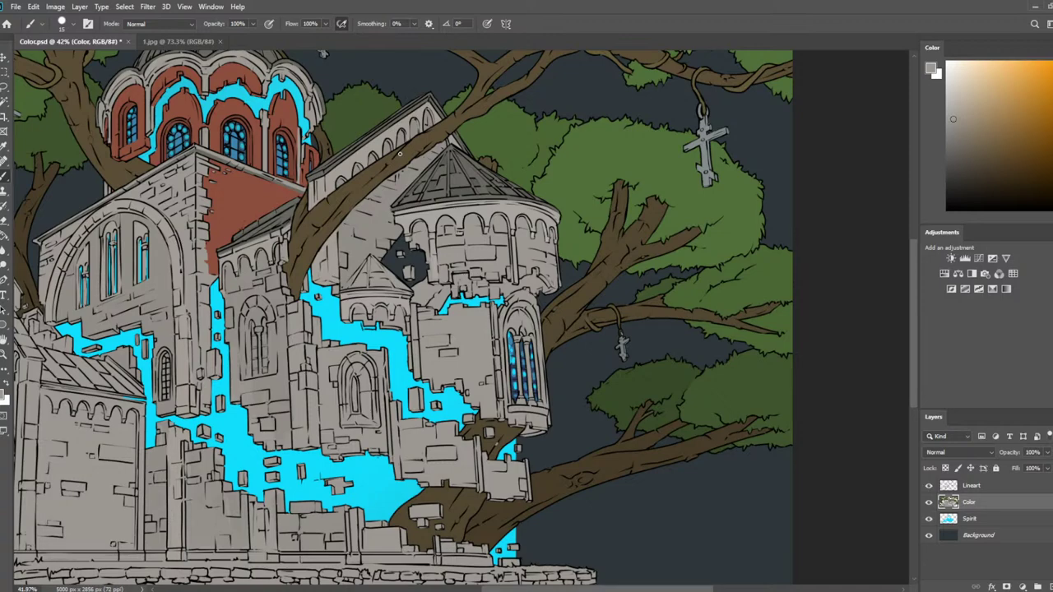
scroll(400, 153, up, 3)
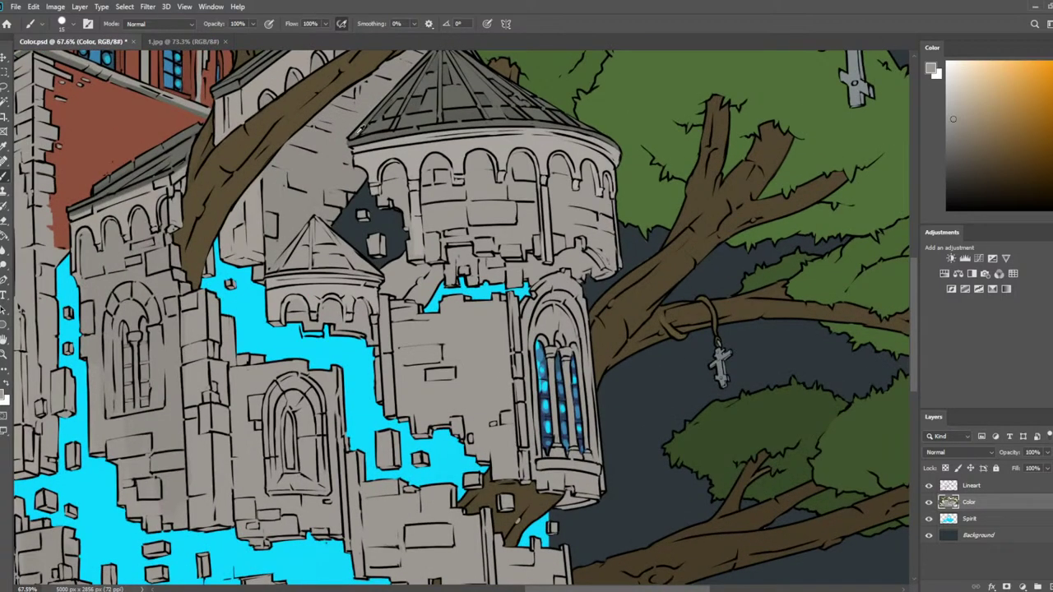
scroll(454, 196, up, 2)
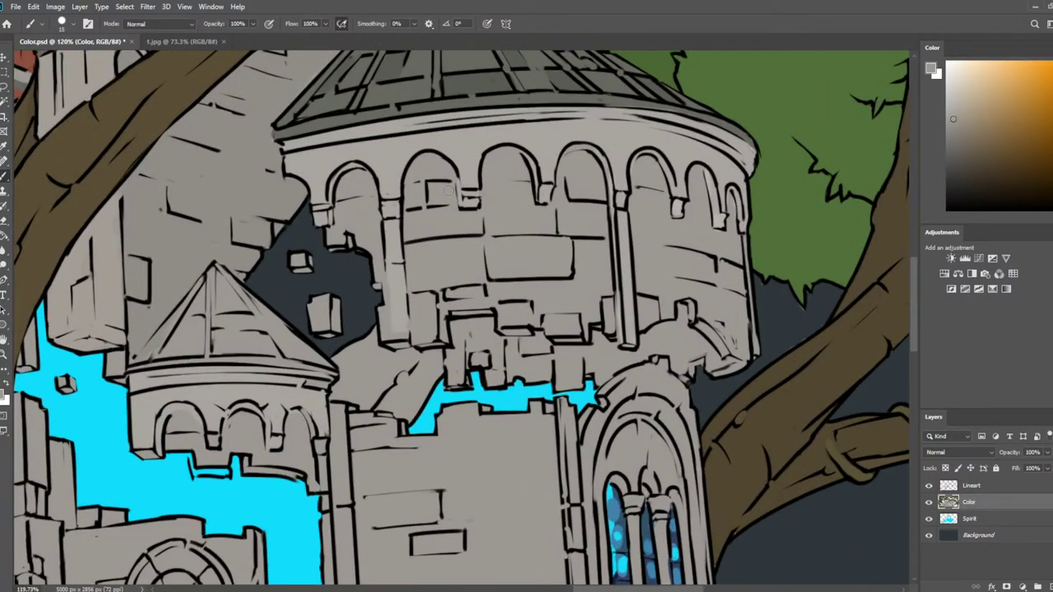
drag(517, 312, 667, 211)
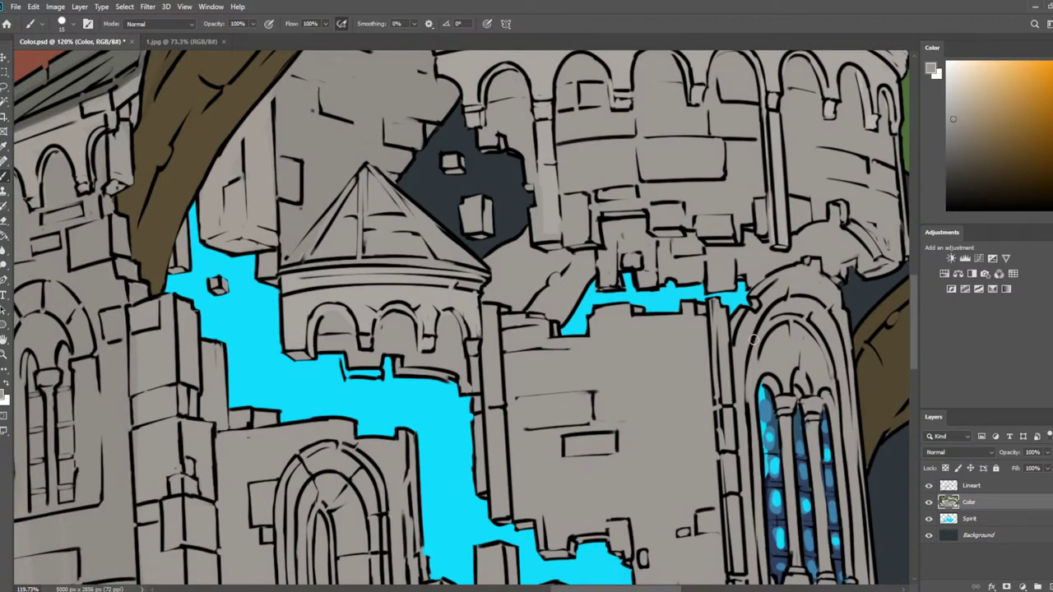
click(991, 487)
key(e)
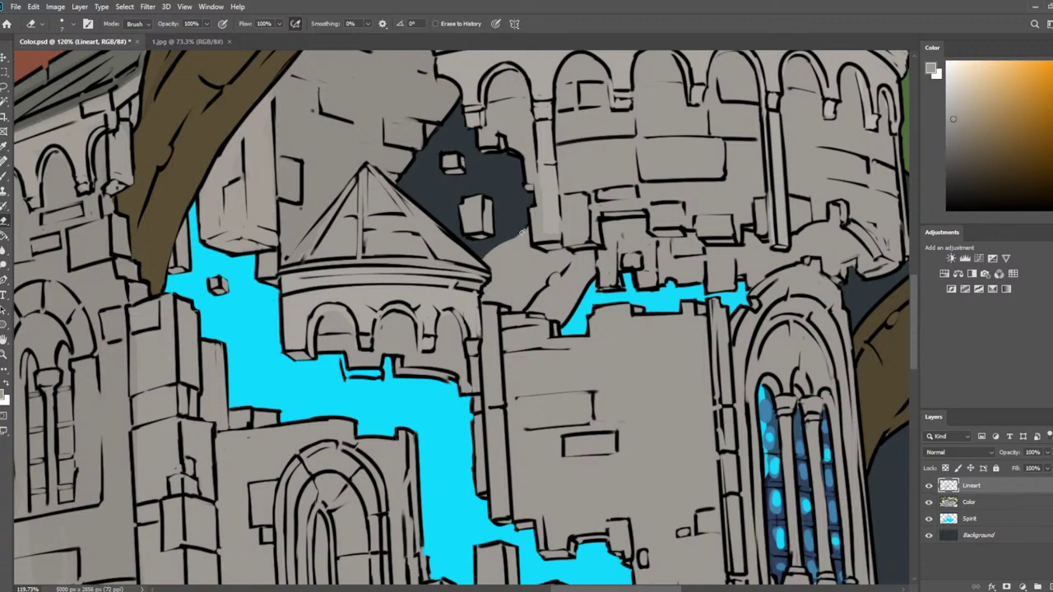
drag(598, 269, 571, 319)
drag(534, 298, 552, 273)
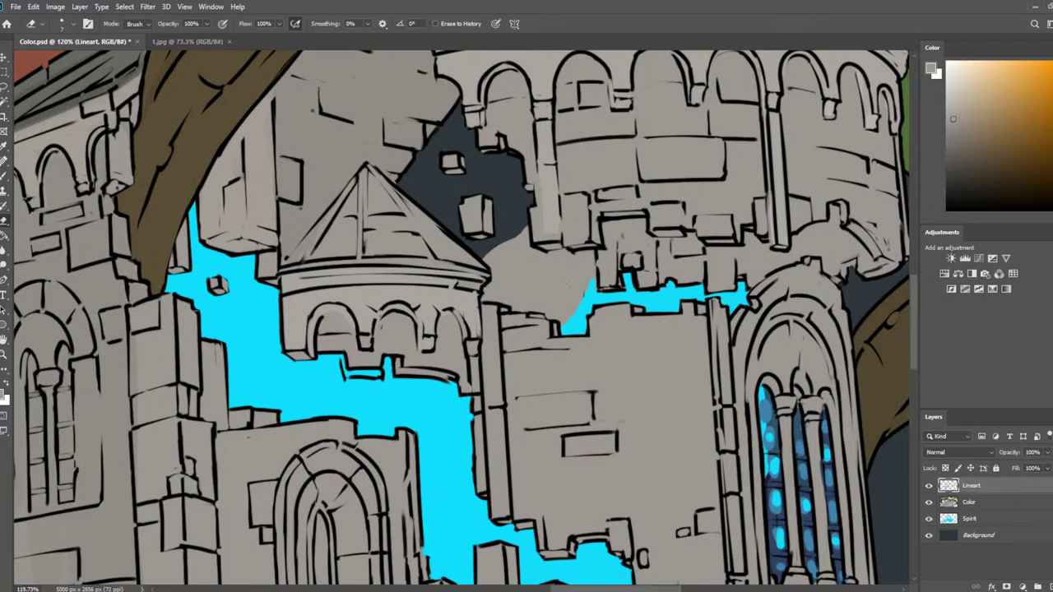
Erase the gray fill of that wall fragment on the Color layer, enlarging the eraser to 25 px for the remaining area
click(1020, 503)
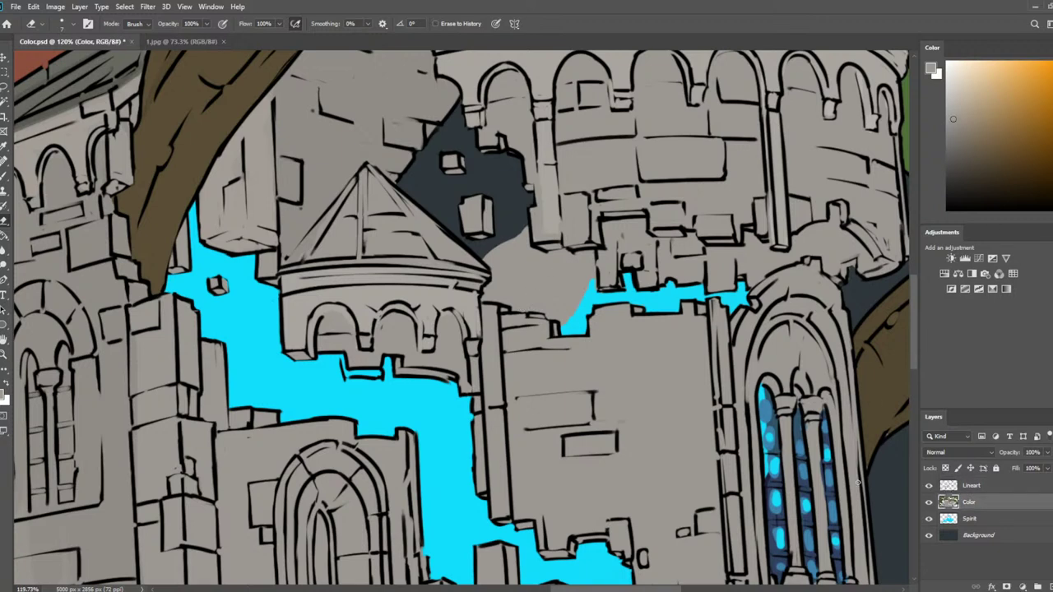
mouse_move(482, 255)
mouse_down()
mouse_move(484, 301)
mouse_move(514, 306)
mouse_up()
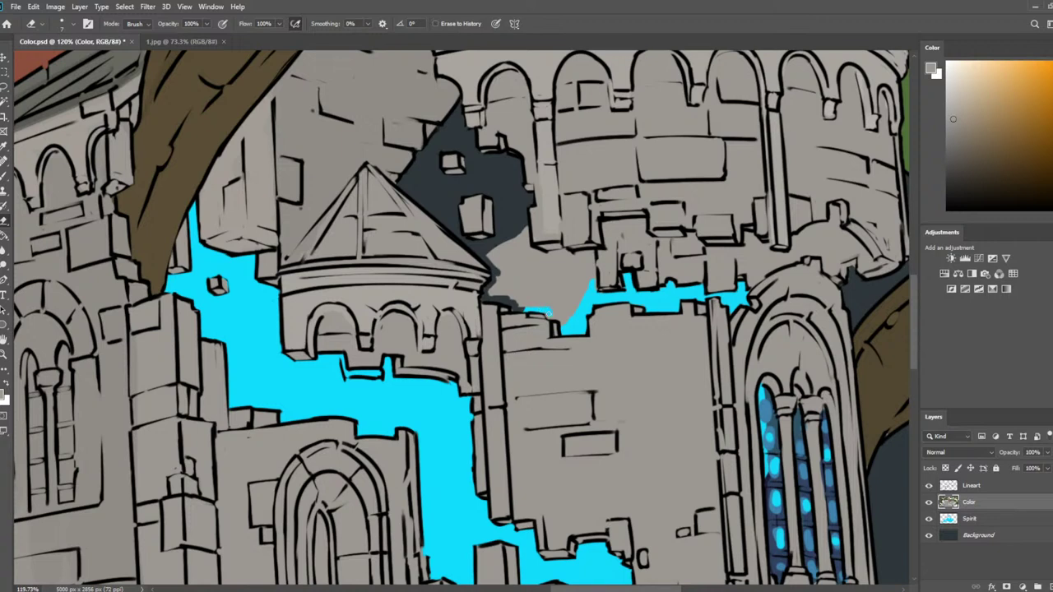
mouse_move(527, 227)
mouse_down()
mouse_move(551, 257)
mouse_move(589, 253)
mouse_move(591, 269)
mouse_move(588, 289)
mouse_move(586, 262)
mouse_move(569, 310)
mouse_move(578, 287)
mouse_move(566, 268)
mouse_move(520, 254)
mouse_move(517, 236)
mouse_move(496, 254)
mouse_move(498, 292)
mouse_move(543, 292)
mouse_move(556, 307)
mouse_move(556, 287)
mouse_move(528, 272)
mouse_up()
key(])
key(])
key(])
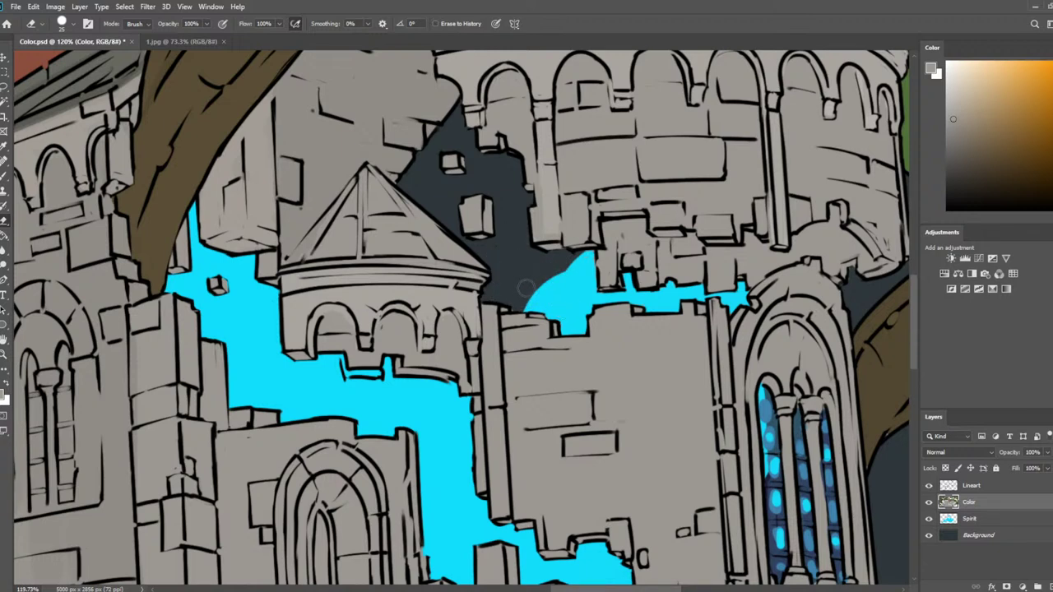
Paint the opened gap beside the round tower with sampled cyan on the Spirit layer using a 125 px brush, and save
click(979, 518)
key(b)
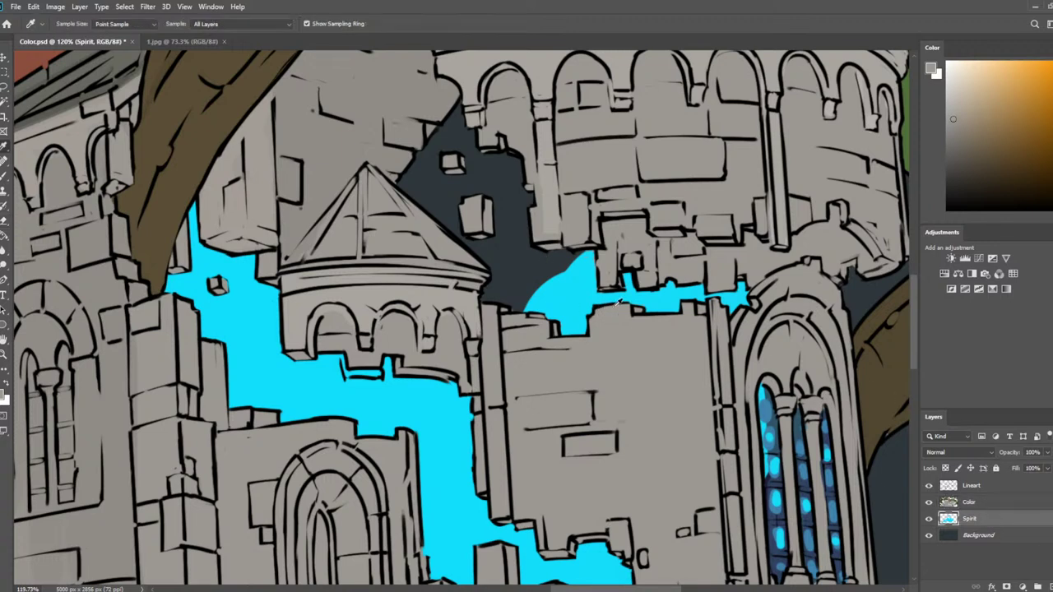
alt+click(564, 277)
mouse_move(572, 251)
mouse_down()
mouse_move(546, 286)
mouse_move(517, 282)
mouse_move(532, 162)
mouse_move(432, 206)
mouse_move(451, 175)
mouse_up()
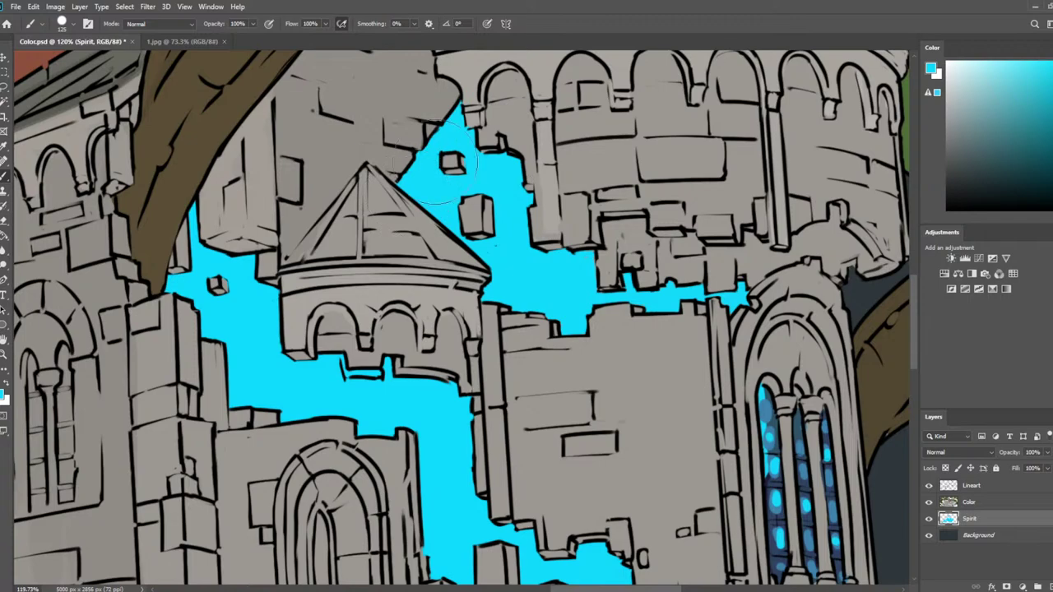
scroll(559, 223, down, 10)
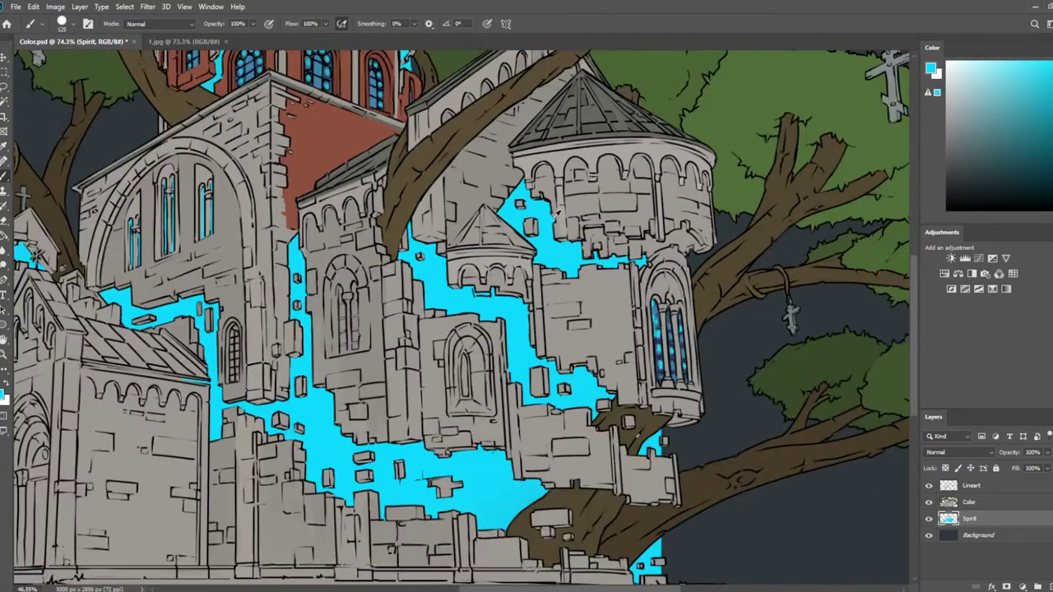
key(ctrl+s)
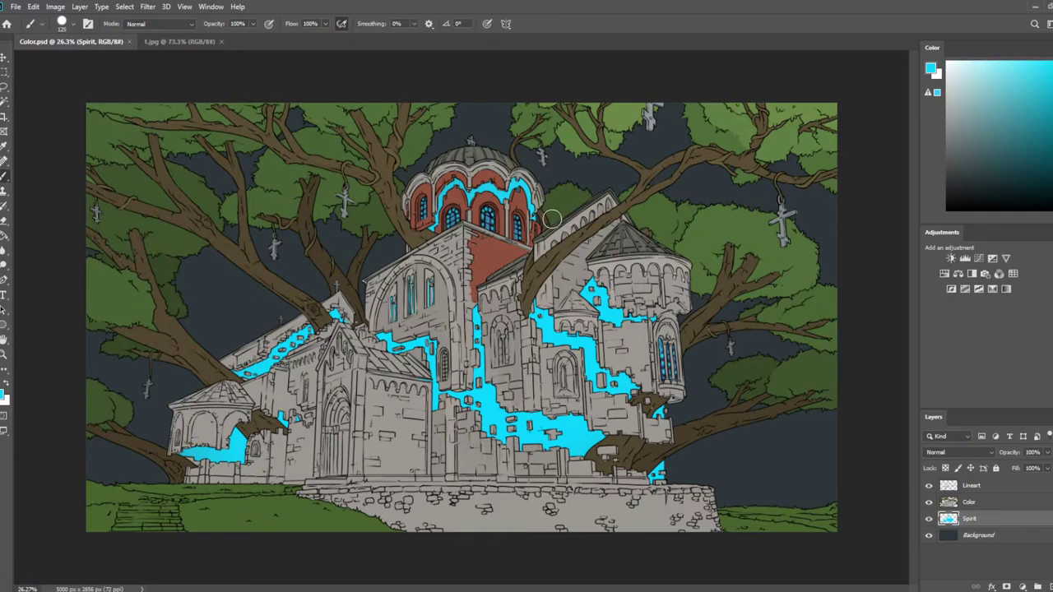
Check the reference photo 1.jpg and fill the small arched window's narrow glass with sampled window blue on the Color layer, using a 10 px brush
scroll(471, 332, up, 5)
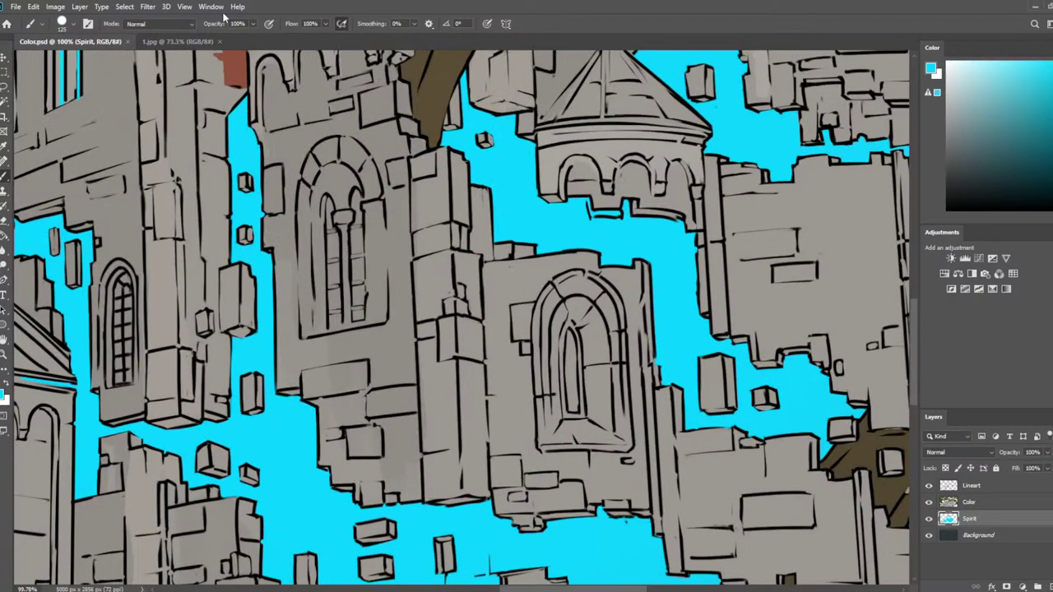
click(162, 43)
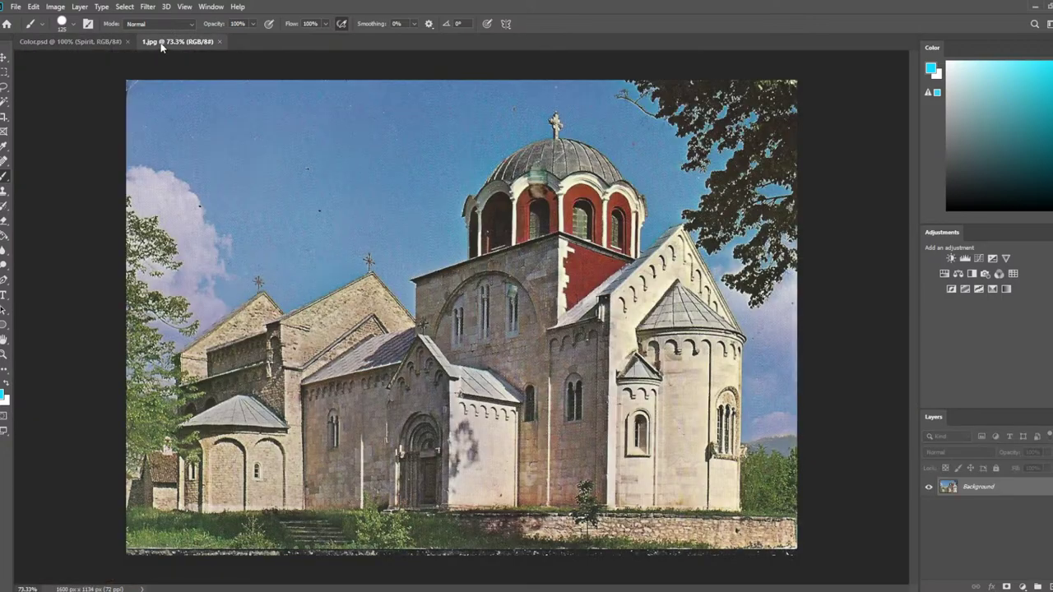
click(87, 40)
scroll(693, 305, down, 2)
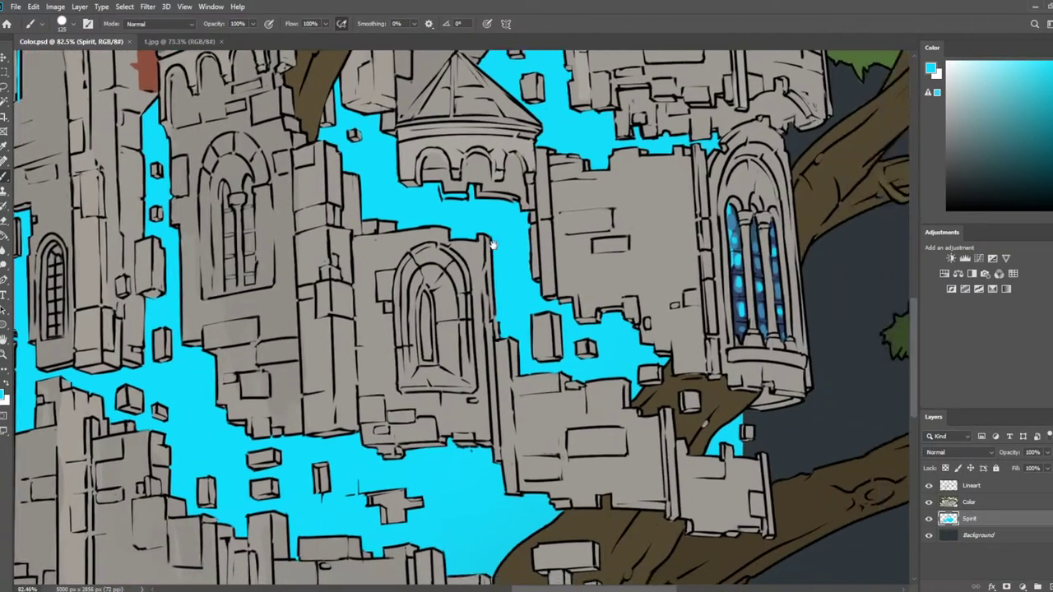
key(i)
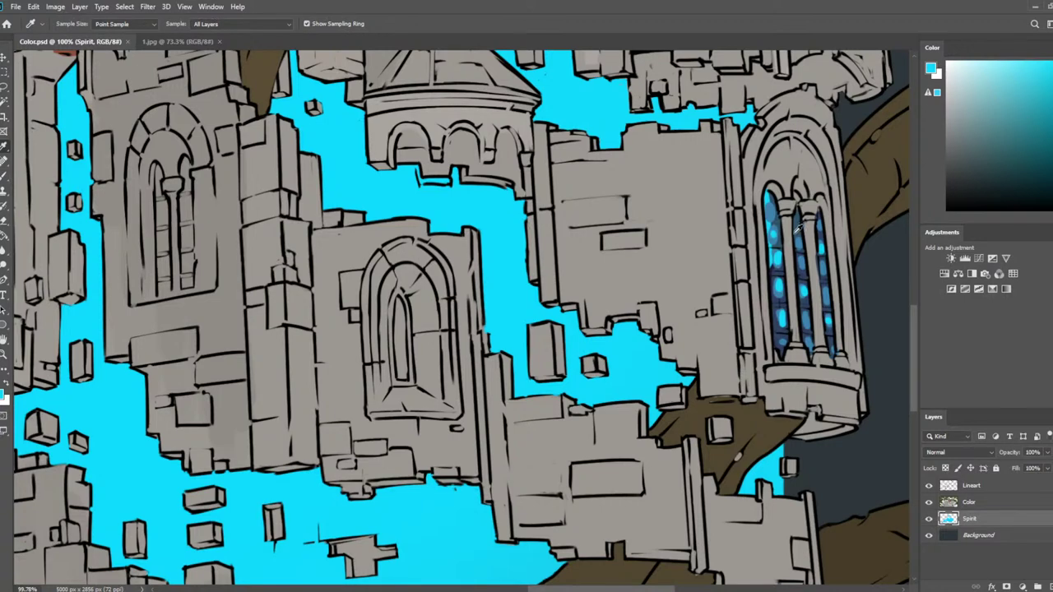
click(771, 203)
key(b)
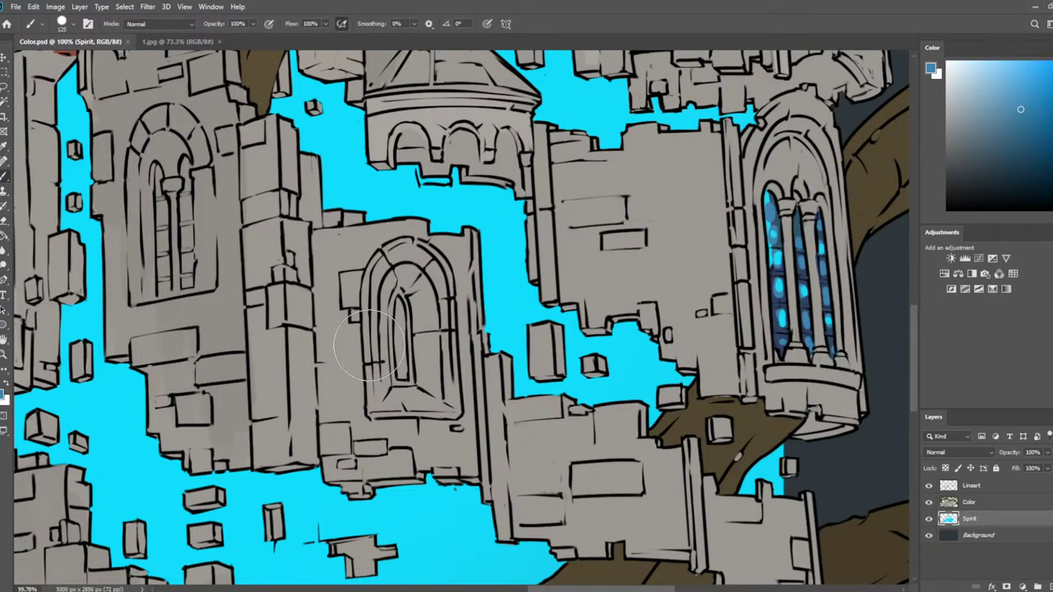
key(bracketleft)
key(bracketleft)
key(bracketleft)
click(395, 302)
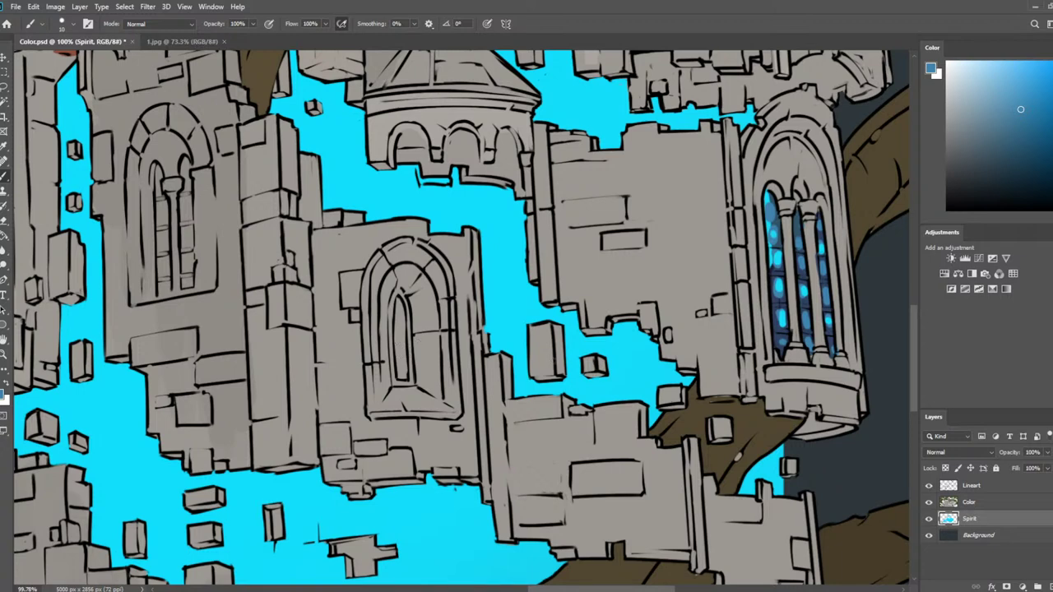
click(967, 504)
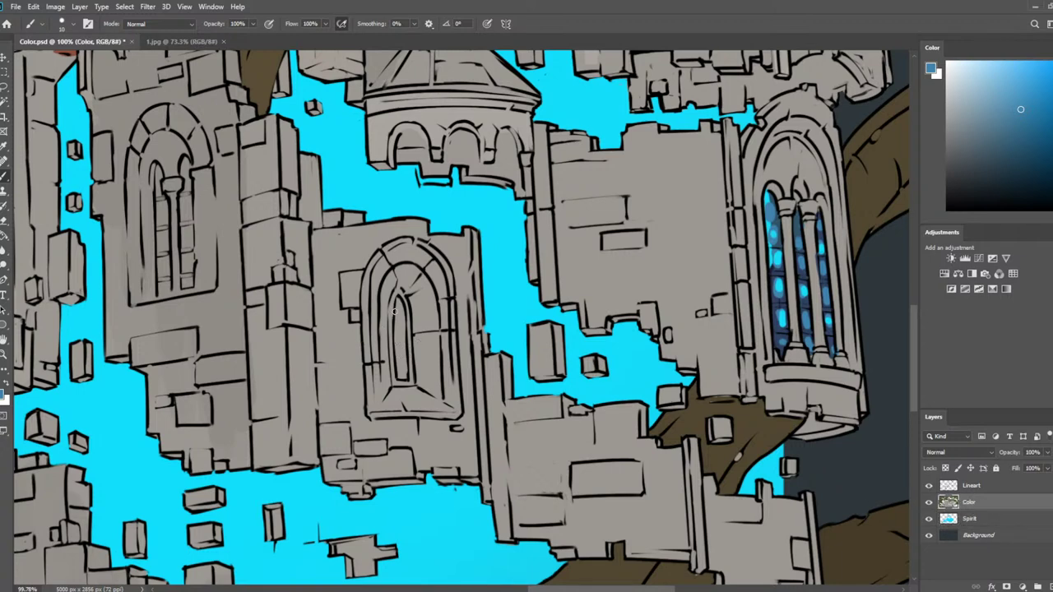
mouse_move(394, 312)
mouse_down()
mouse_move(402, 374)
mouse_move(398, 301)
mouse_up()
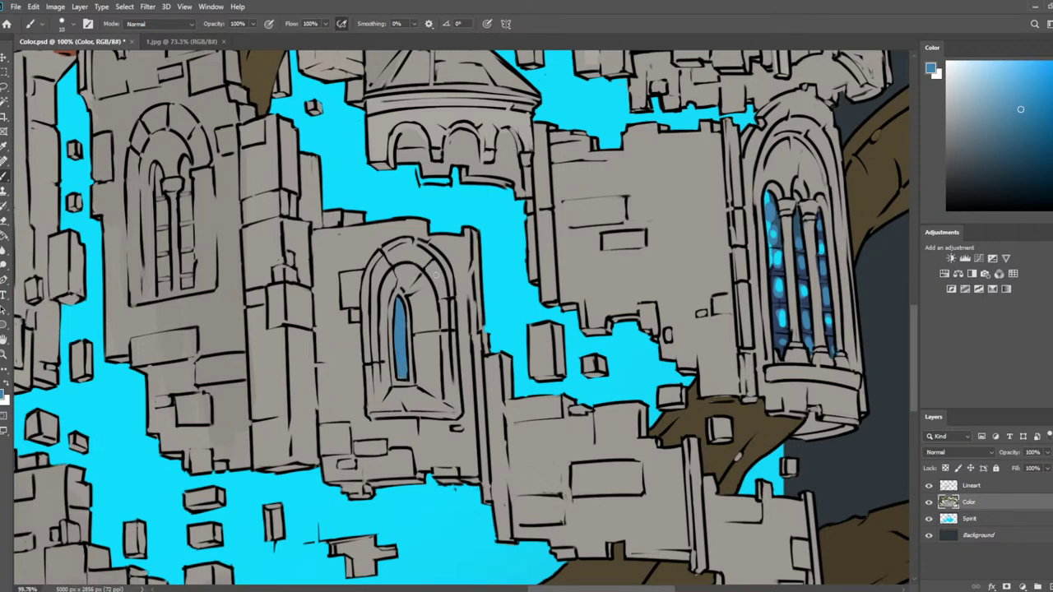
Add round cyan highlights down the small arched window's blue glass with sampled bright cyan, and view the whole illustration
alt+click(784, 254)
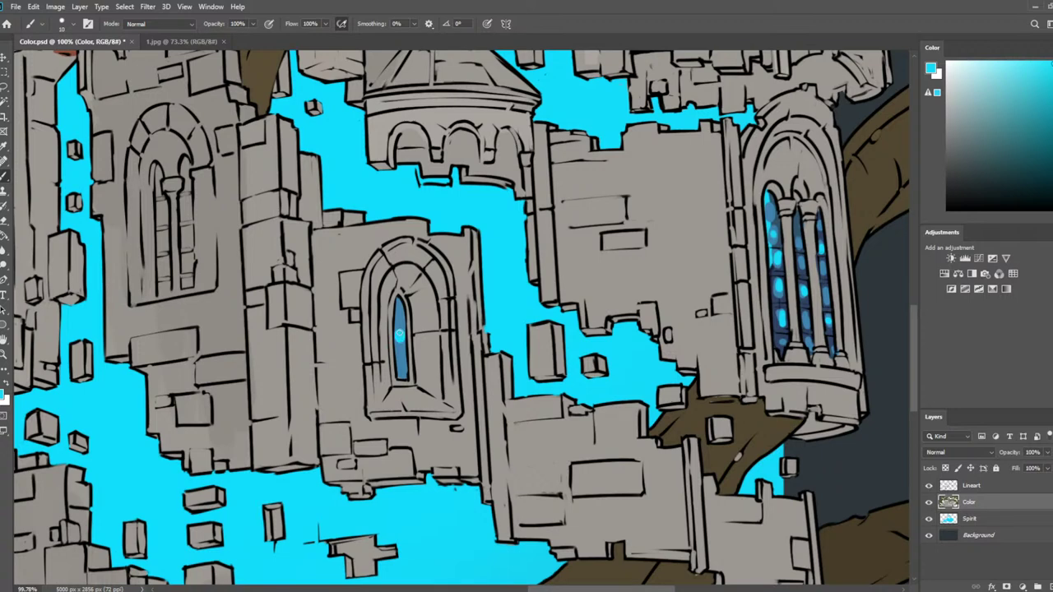
mouse_move(400, 327)
mouse_down()
mouse_move(398, 340)
mouse_move(399, 311)
mouse_up()
mouse_move(405, 357)
mouse_down()
mouse_move(400, 317)
mouse_move(403, 354)
mouse_move(404, 343)
mouse_up()
click(402, 362)
key(ctrl+0)
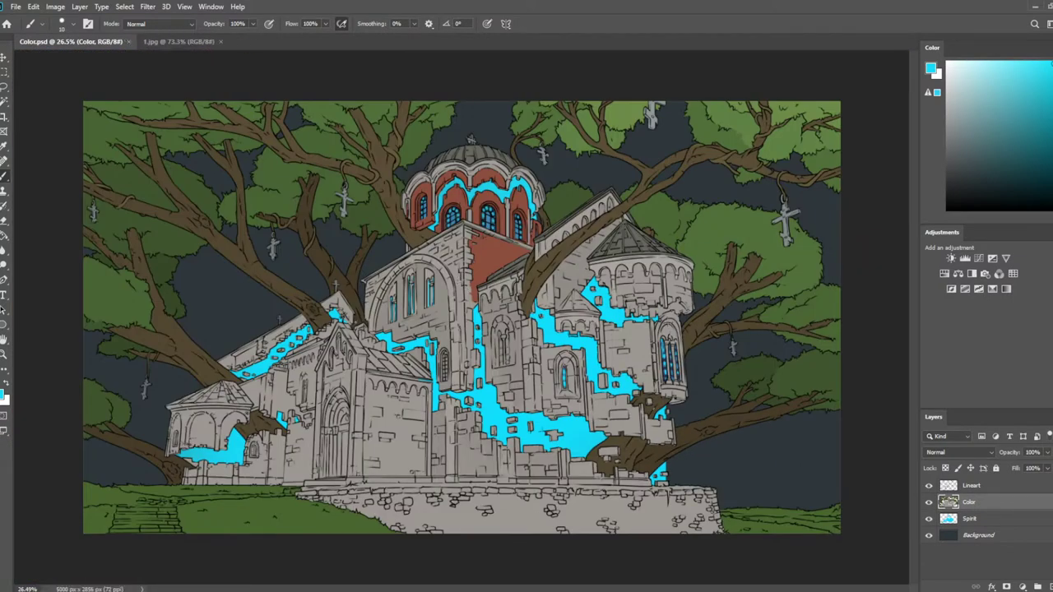
Dab sampled medium blue into the centers of the three cyan highlights in the small arched window
scroll(629, 418, up, 3)
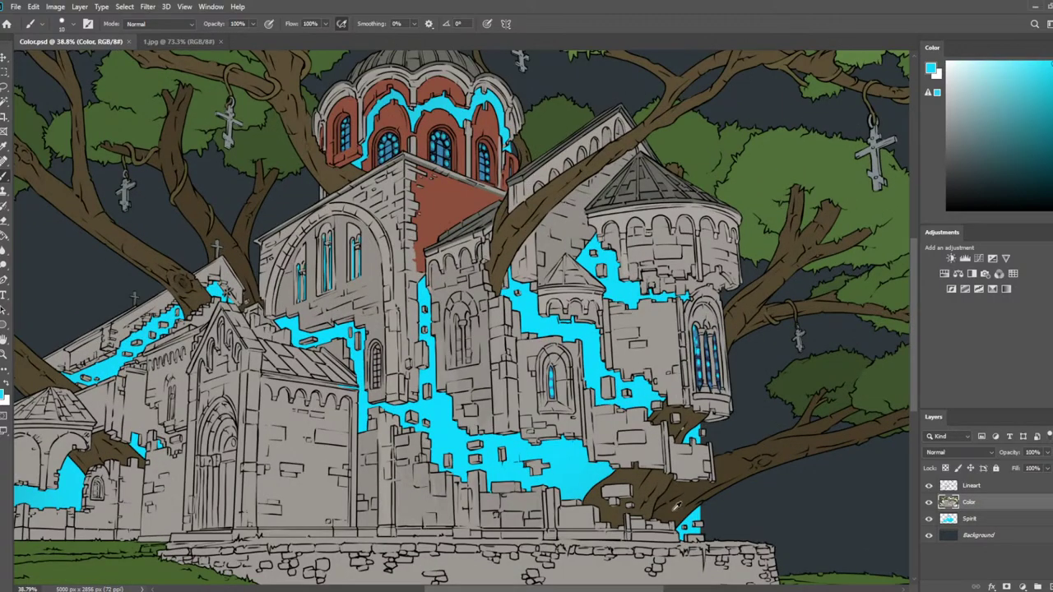
scroll(531, 358, up, 3)
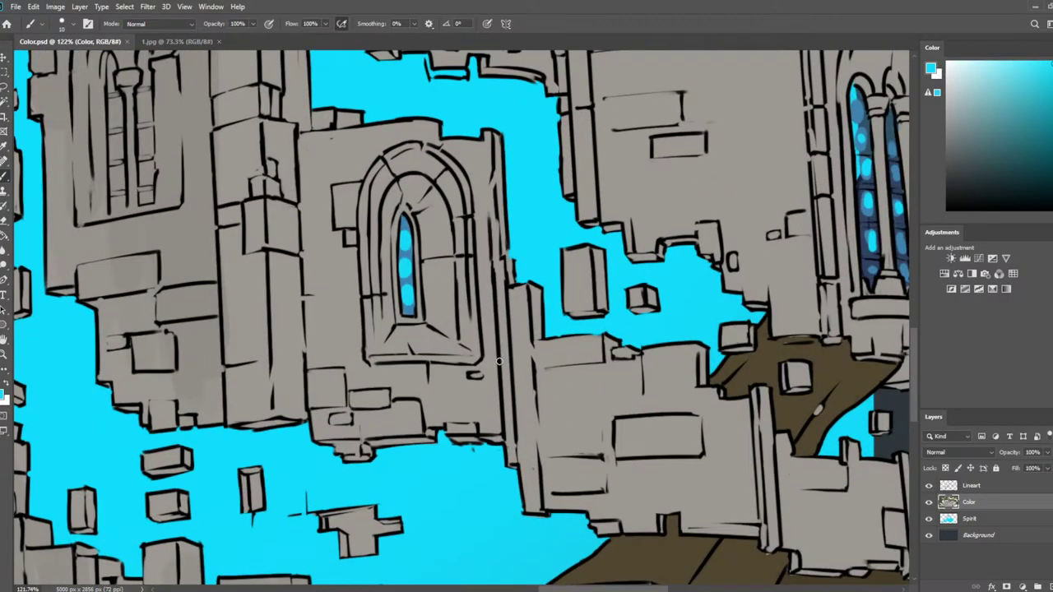
key(i)
drag(676, 300, 496, 395)
drag(552, 342, 658, 339)
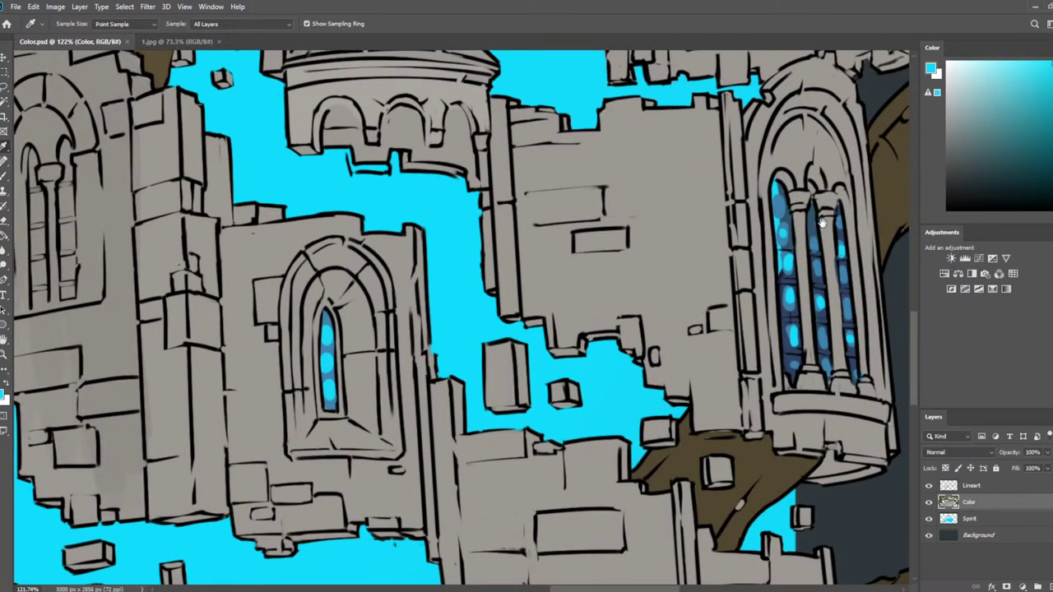
drag(869, 220, 893, 228)
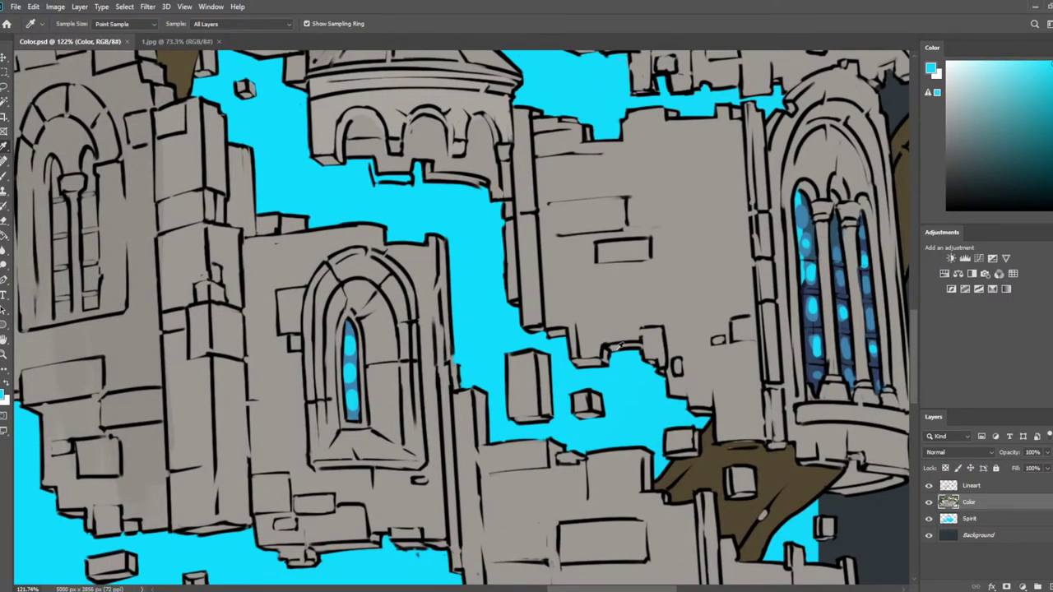
click(809, 209)
key(b)
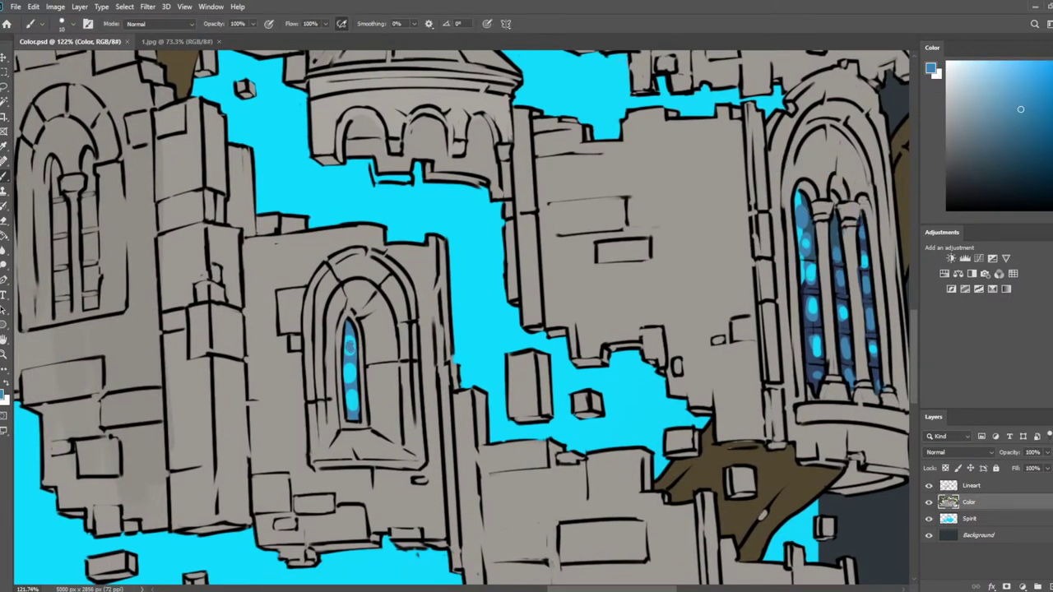
click(349, 346)
click(348, 375)
click(352, 400)
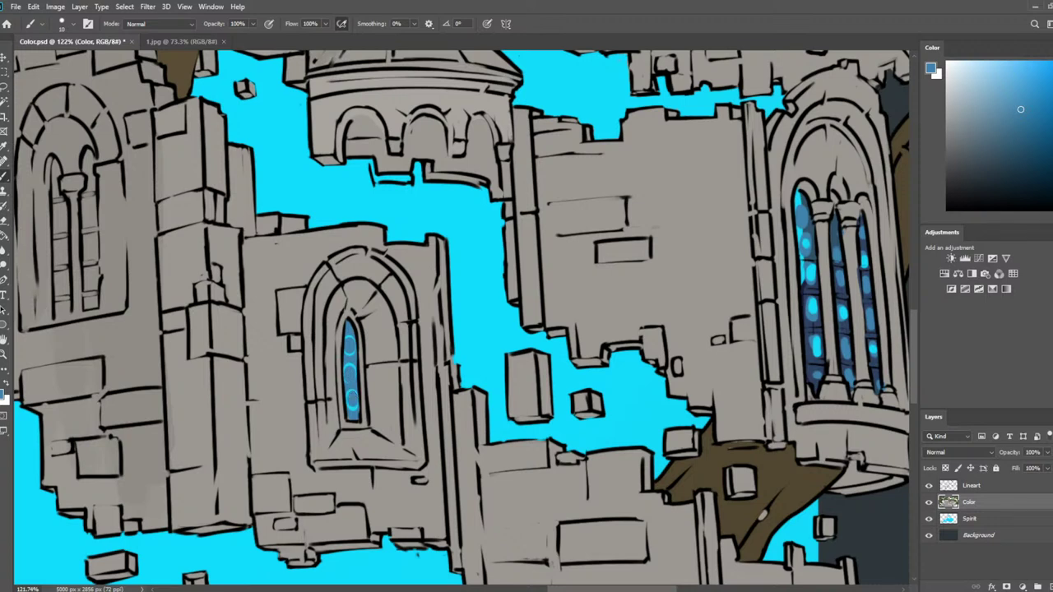
key(i)
click(841, 284)
key(b)
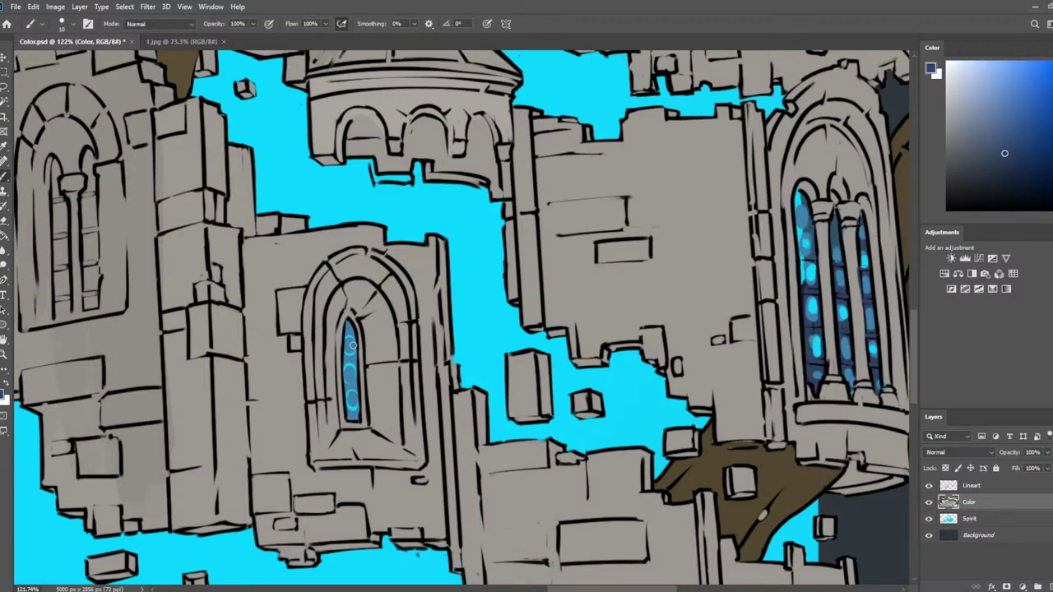
drag(348, 325, 352, 395)
drag(350, 333, 351, 403)
key(ctrl+z)
key(ctrl+z)
key(ctrl+z)
key(ctrl+z)
key(ctrl+z)
Clear the round highlights from the small arched window's glass and paint three longer ones with cyan sampled from the spirit gap
scroll(360, 360, down, 10)
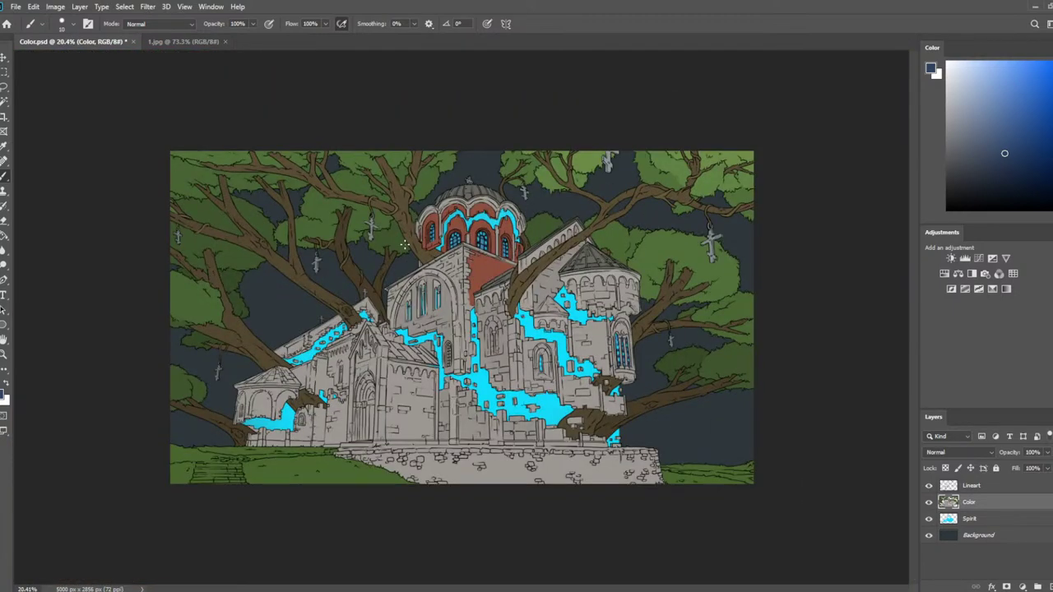
scroll(547, 363, up, 10)
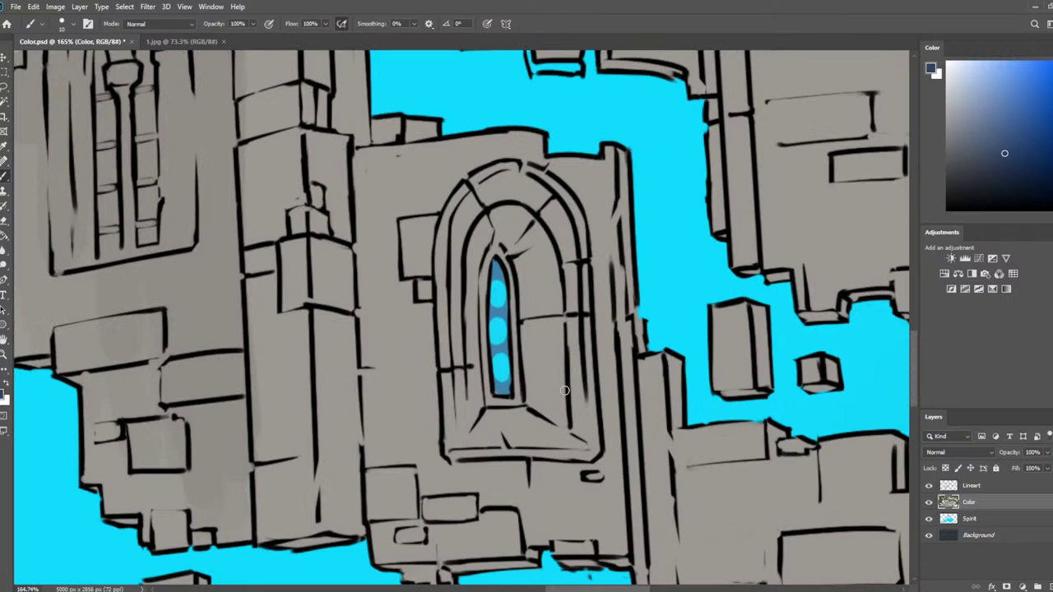
drag(500, 381, 498, 284)
alt+click(667, 280)
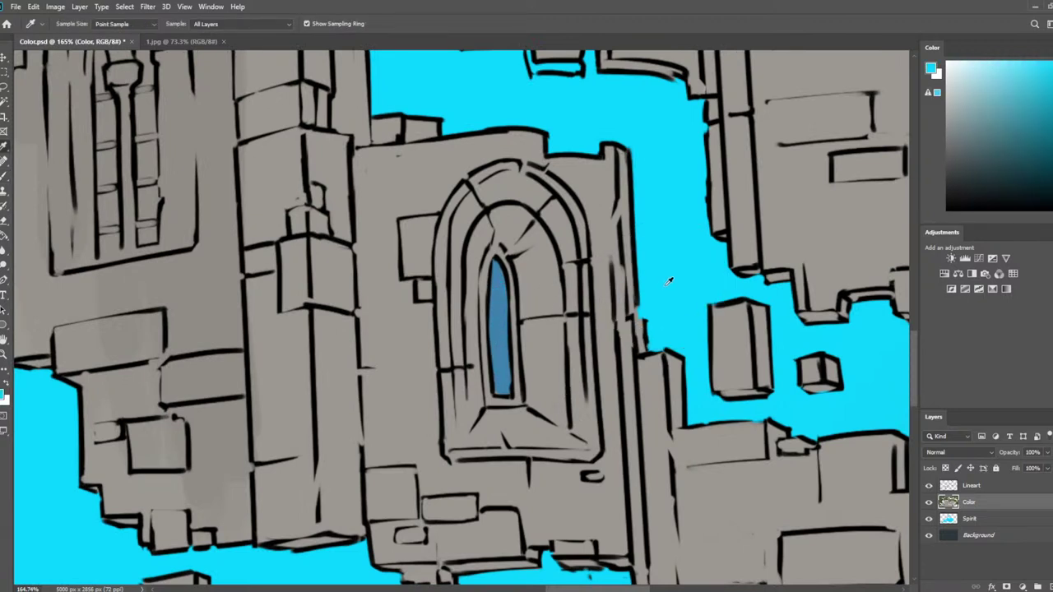
click(497, 324)
click(497, 312)
drag(497, 324, 496, 314)
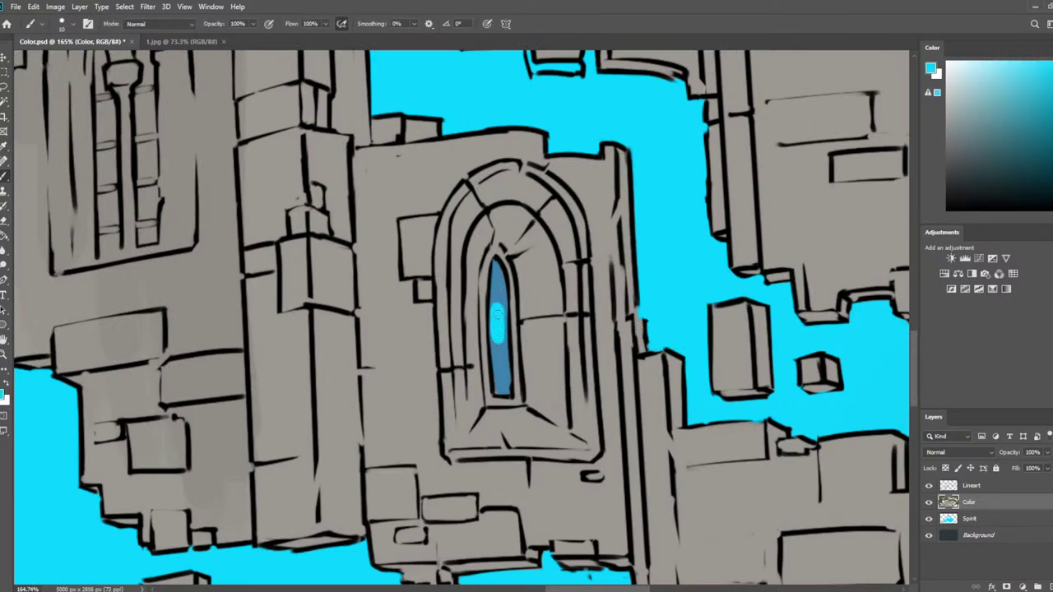
drag(501, 366, 501, 382)
drag(497, 277, 498, 291)
Extend the cyan in the small arched window to leave two thin blue bands, retouching edges with sampled blue, cyan and stone gray
scroll(505, 274, down, 10)
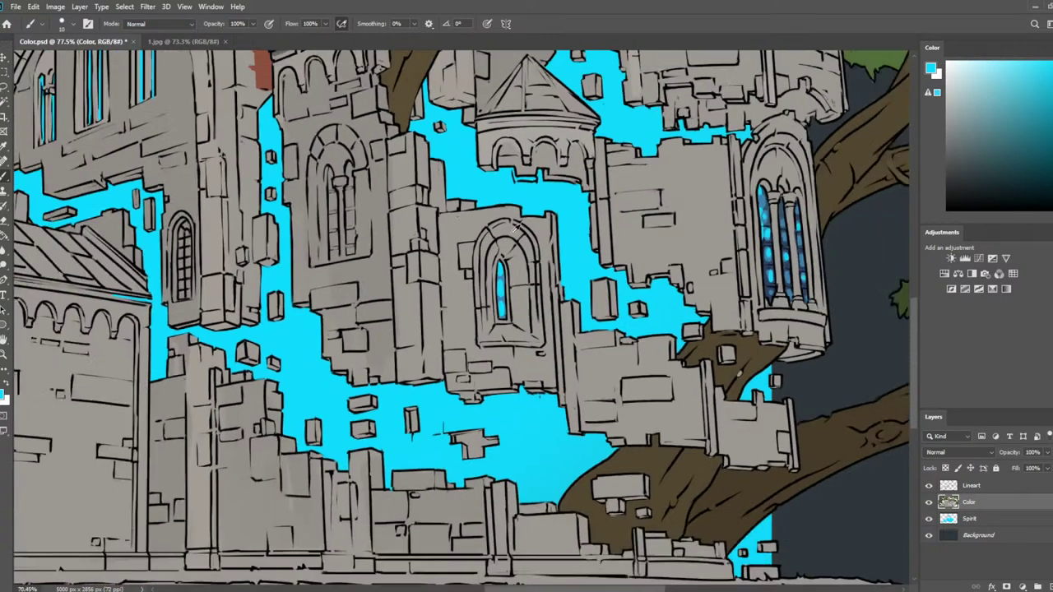
scroll(586, 410, up, 8)
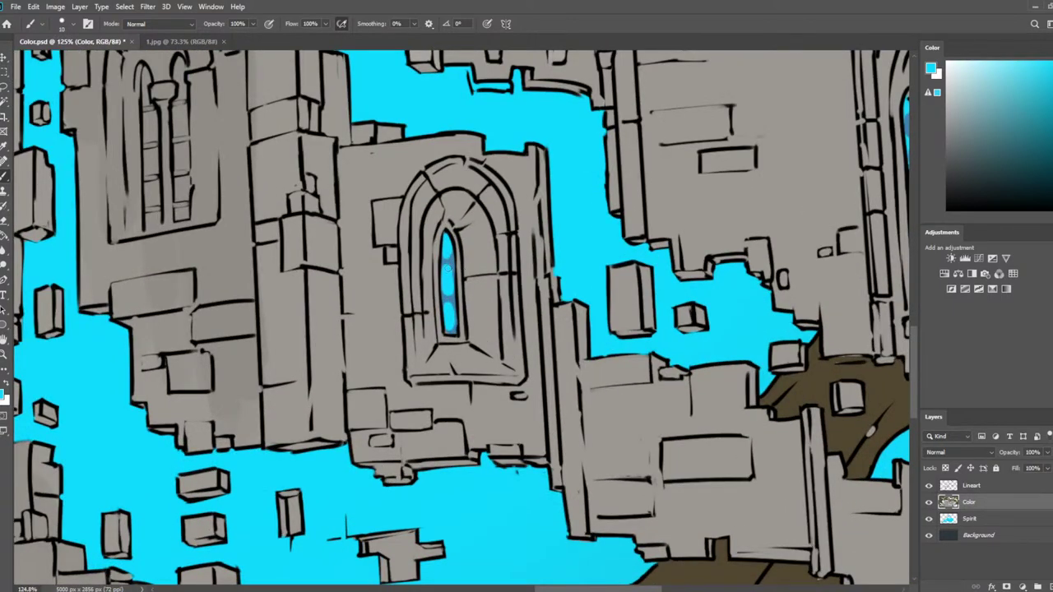
drag(448, 267, 452, 286)
alt+click(446, 292)
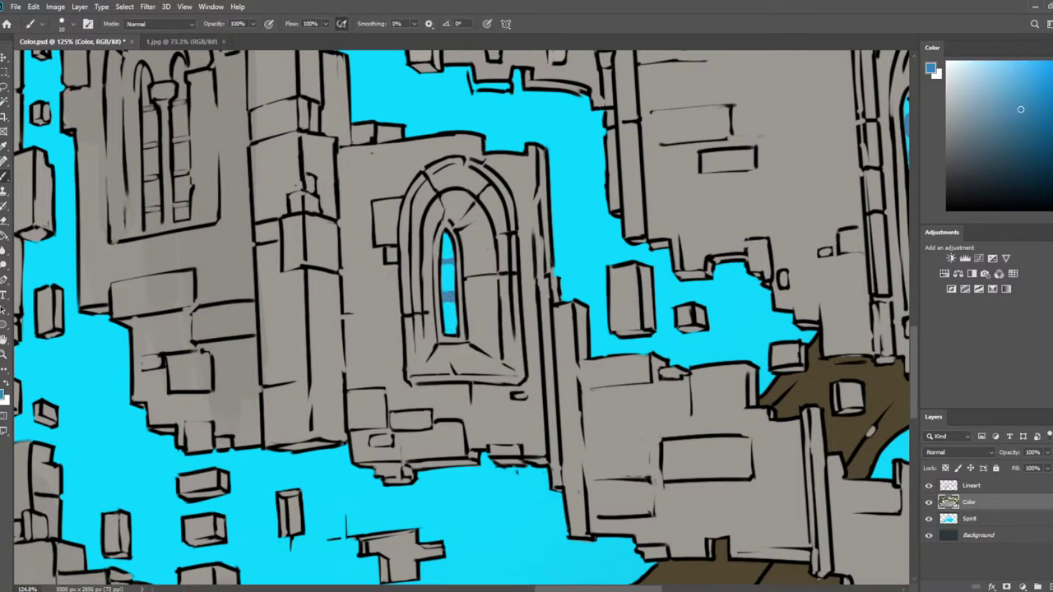
alt+click(449, 262)
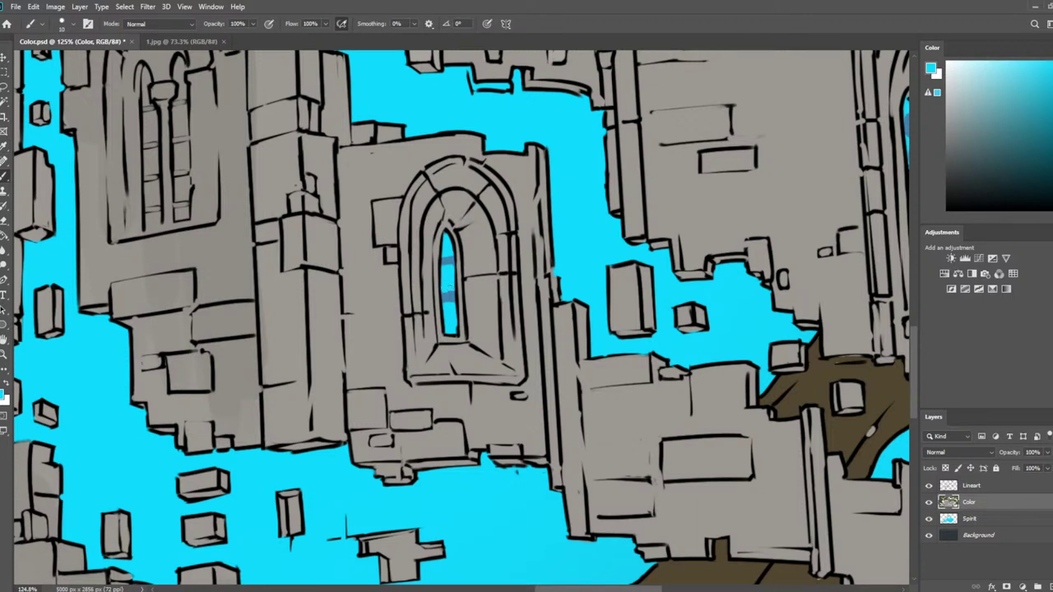
alt+click(435, 293)
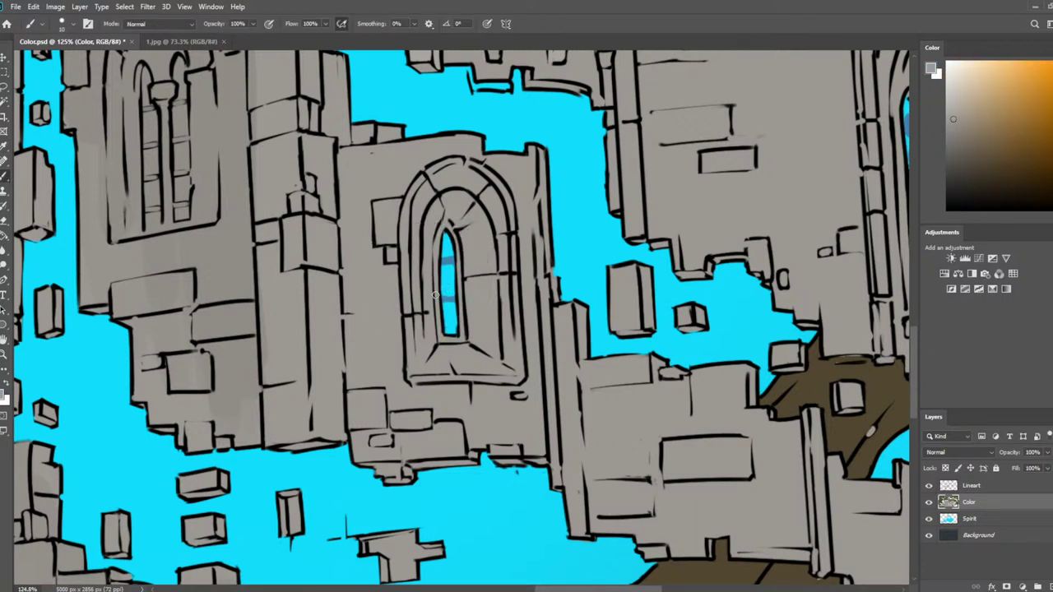
alt+click(443, 280)
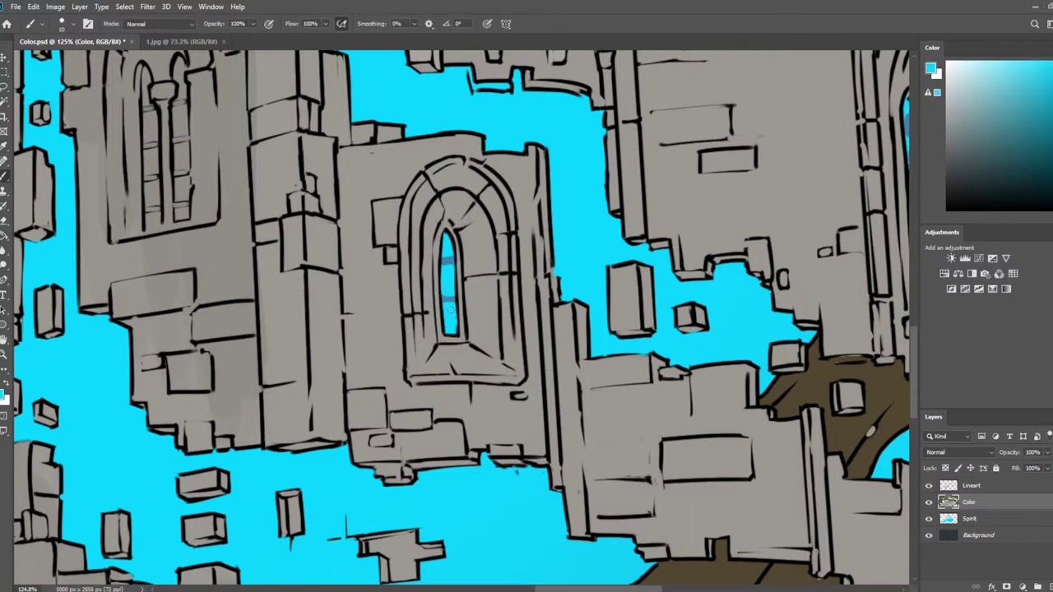
key(alt)
scroll(443, 253, down, 10)
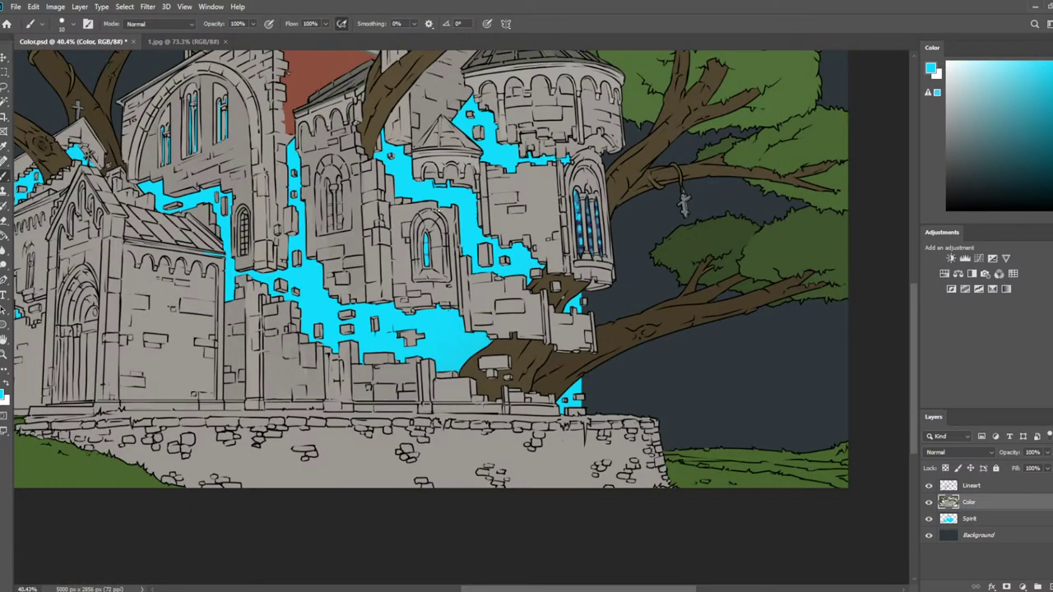
Darken the small arched window's two bands with blue sampled from the tall window, using an 8 px brush, and save
scroll(444, 206, up, 8)
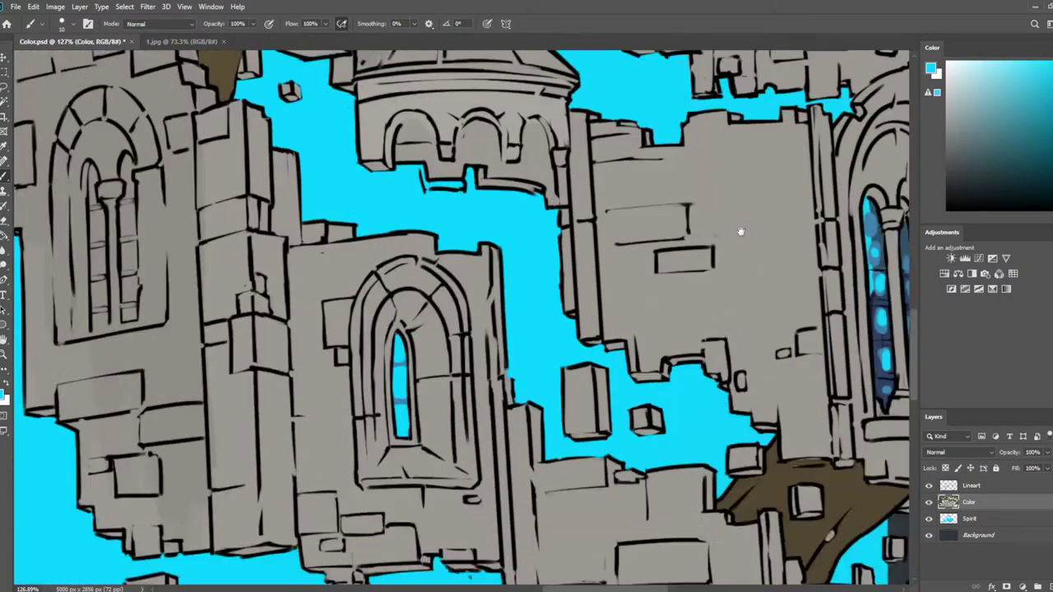
drag(741, 232, 691, 195)
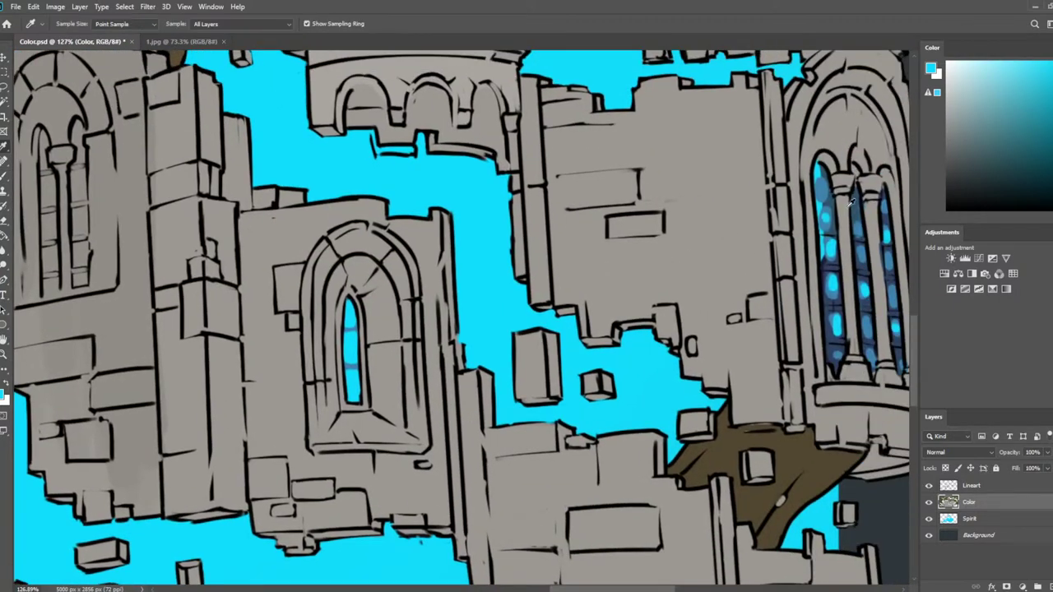
alt+click(847, 204)
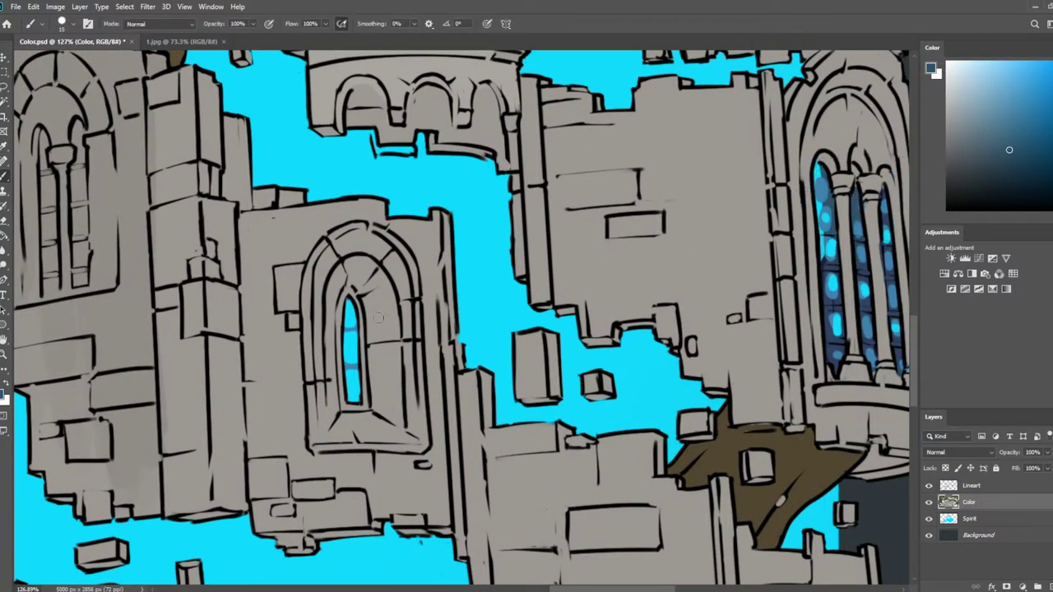
key(bracketleft)
key(bracketleft)
key(bracketleft)
alt+click(350, 366)
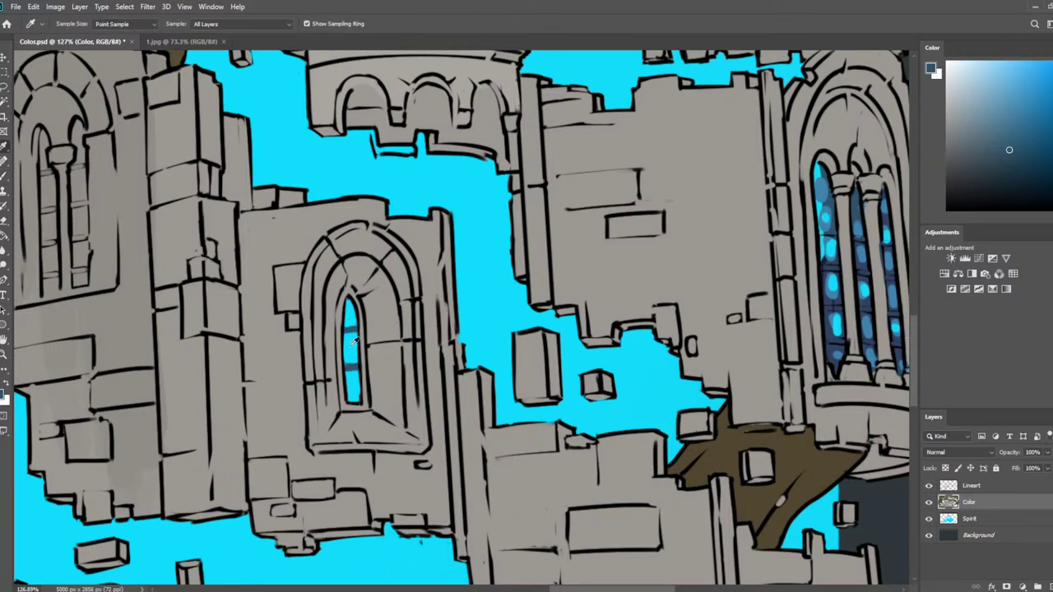
scroll(352, 328, down, 5)
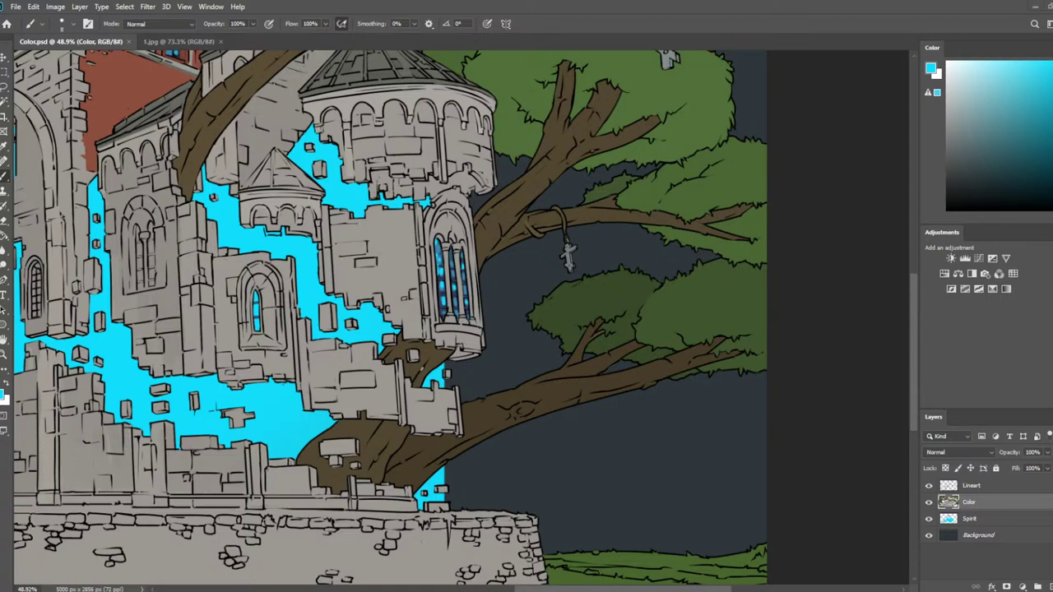
Try sampled spirit cyan at the top of the twin arched window's glass
drag(321, 329, 508, 341)
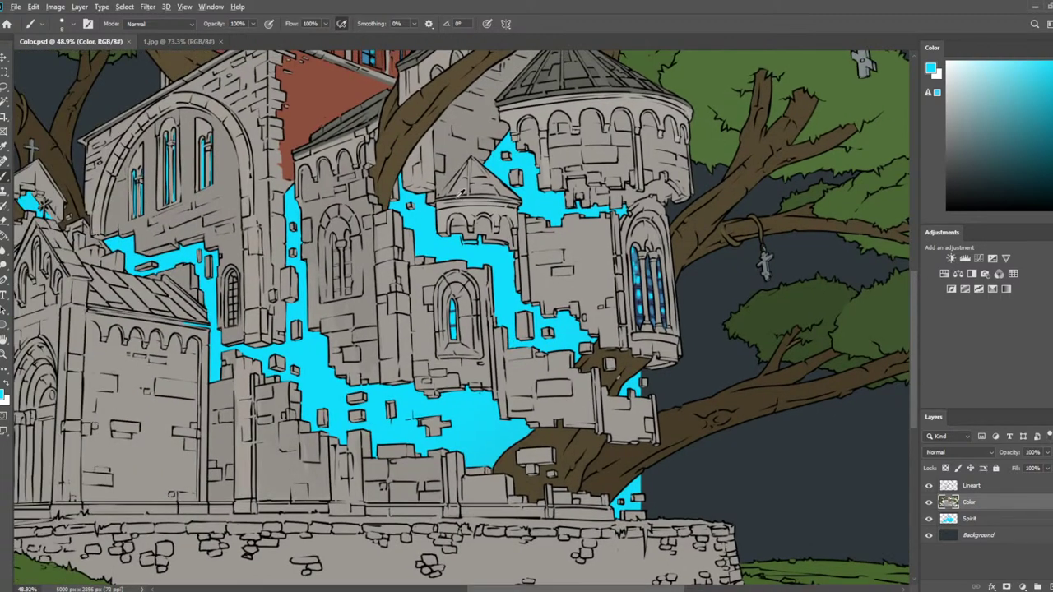
scroll(409, 238, up, 7)
drag(437, 385, 527, 288)
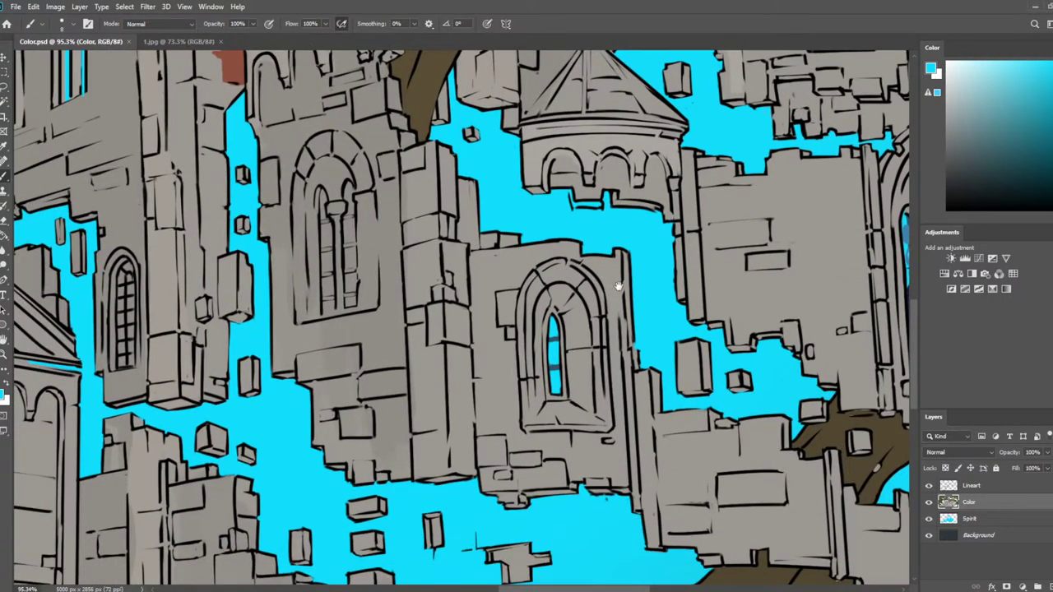
drag(618, 287, 688, 276)
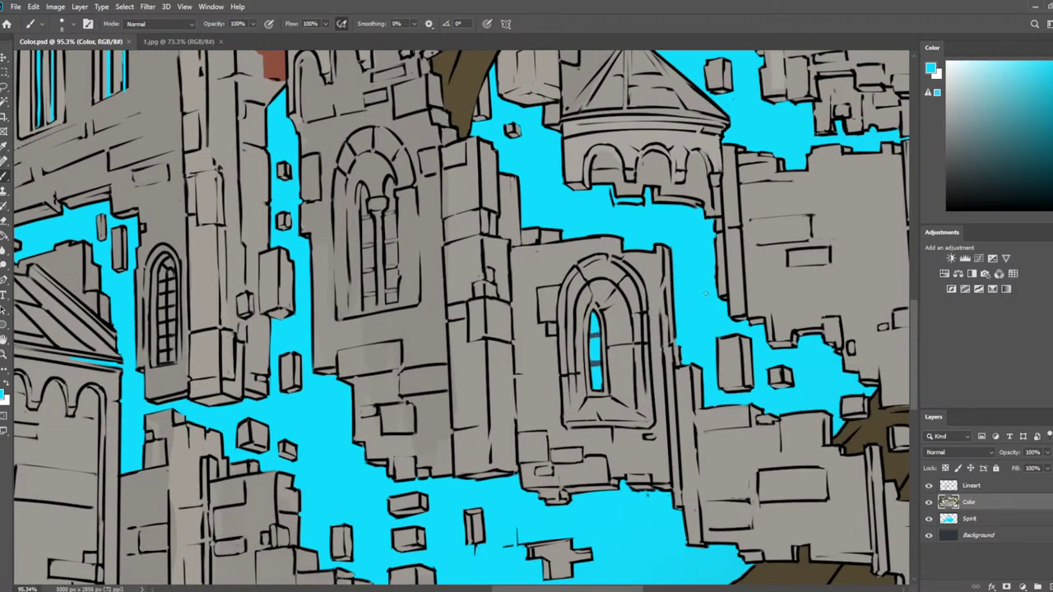
key(i)
drag(687, 232, 720, 280)
click(690, 268)
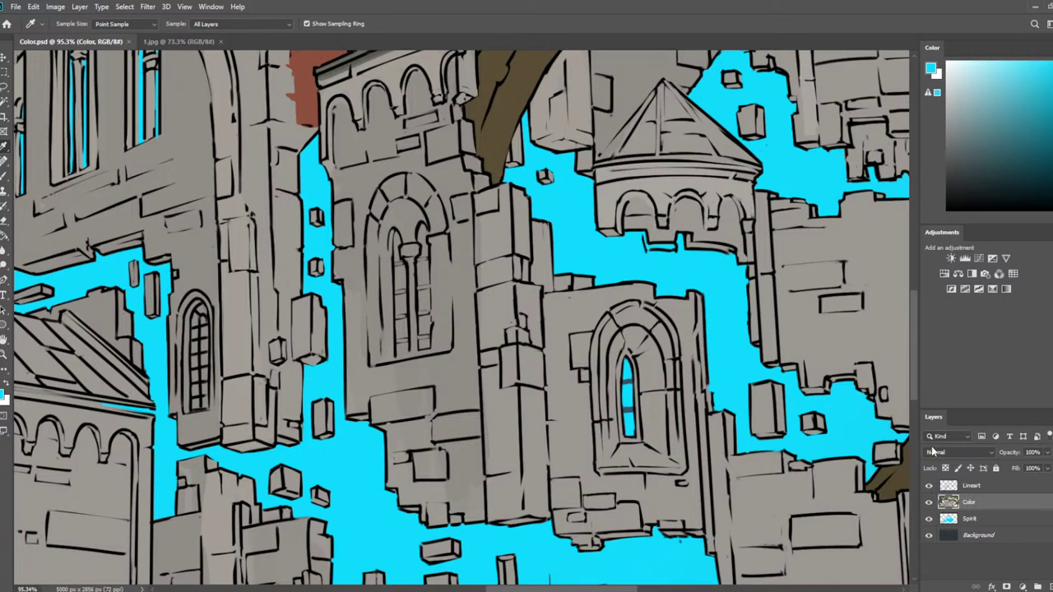
key(b)
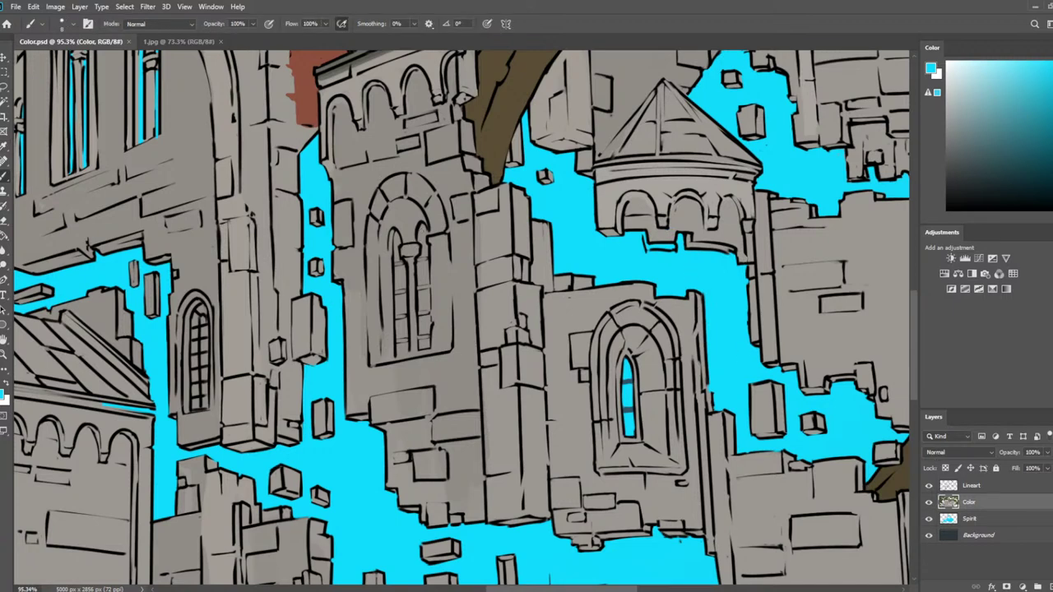
mouse_move(419, 243)
mouse_down()
mouse_move(422, 229)
mouse_move(426, 254)
mouse_up()
key(ctrl+z)
Fill both panes of the twin arched window with dark blue sampled from the tall window, and clean the edges with sampled stone gray
scroll(671, 395, right, 5)
key(i)
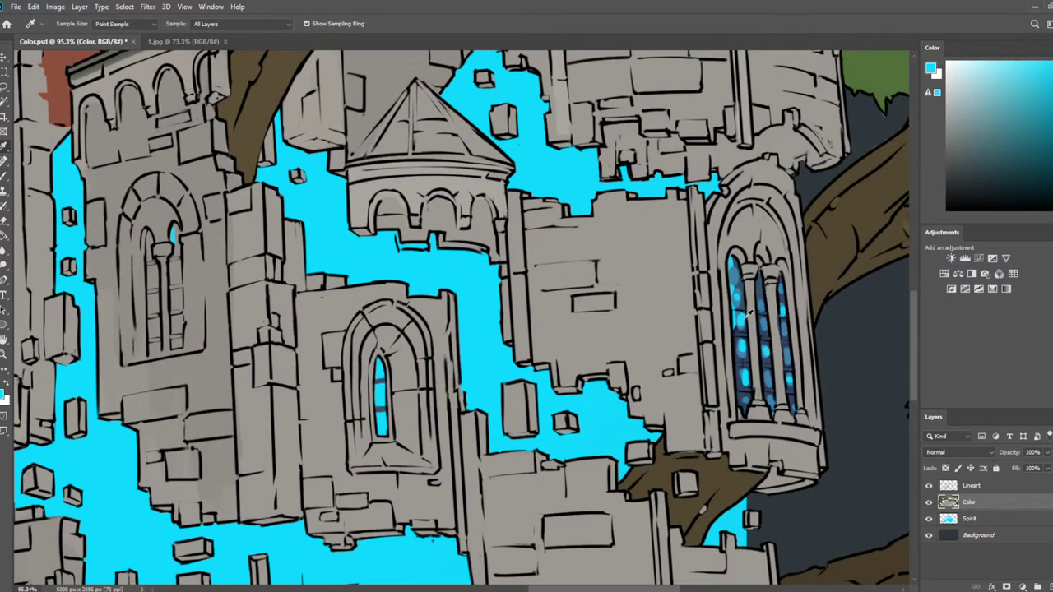
click(743, 334)
scroll(653, 362, left, 10)
scroll(594, 275, down, 2)
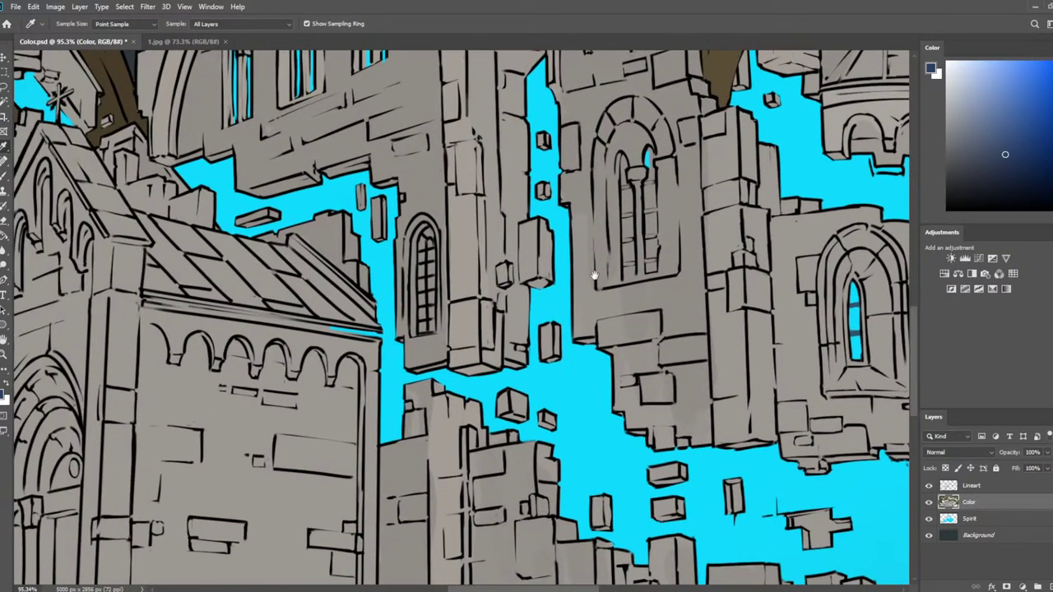
scroll(594, 276, down, 1)
key(b)
mouse_move(622, 161)
mouse_down()
mouse_move(626, 270)
mouse_move(633, 239)
mouse_move(626, 267)
mouse_up()
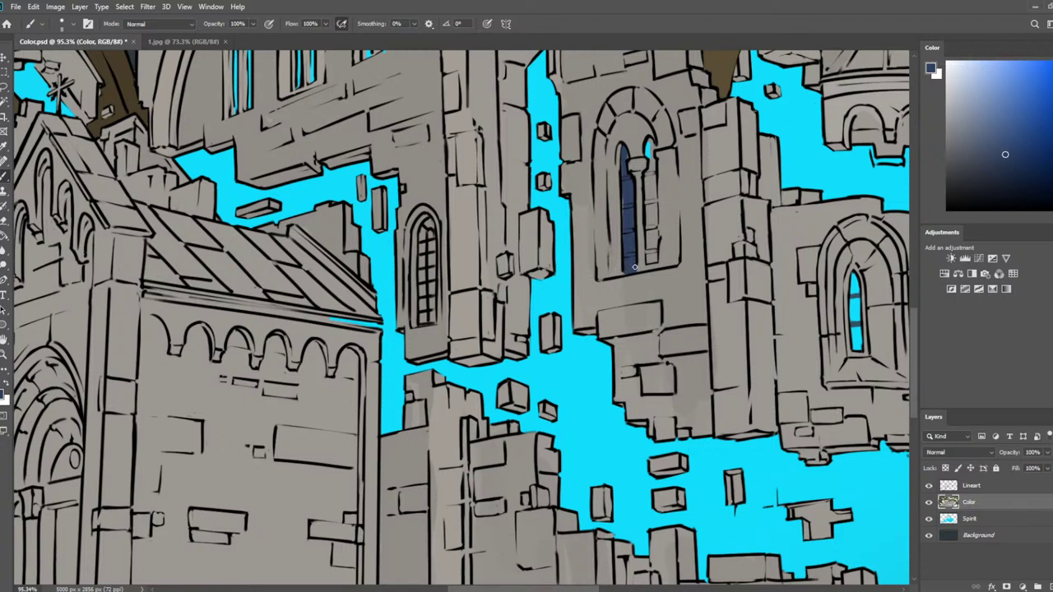
mouse_move(650, 147)
mouse_down()
mouse_move(650, 262)
mouse_move(645, 175)
mouse_move(622, 212)
mouse_up()
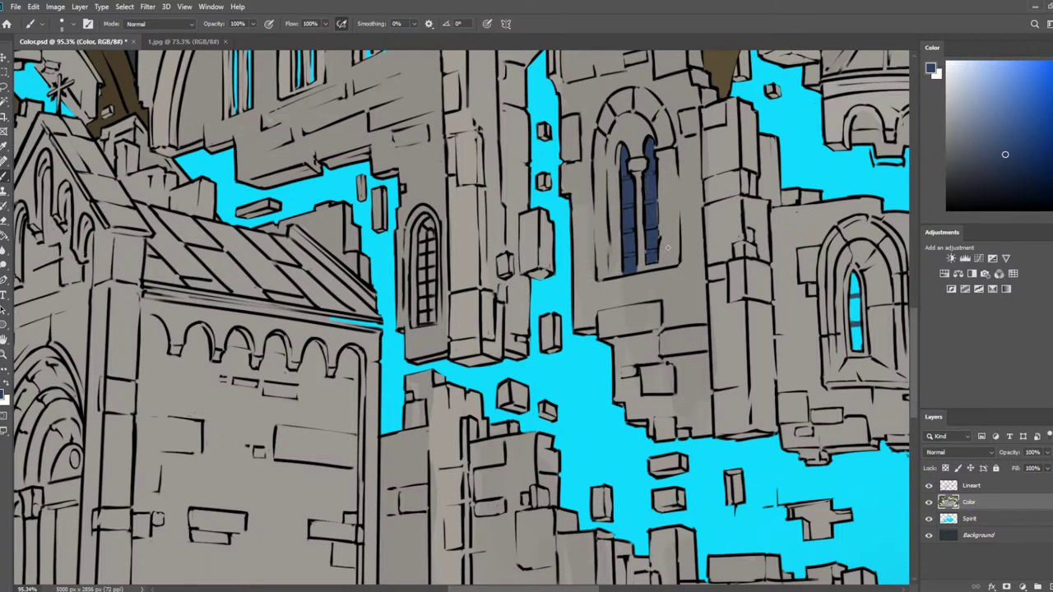
alt+click(669, 214)
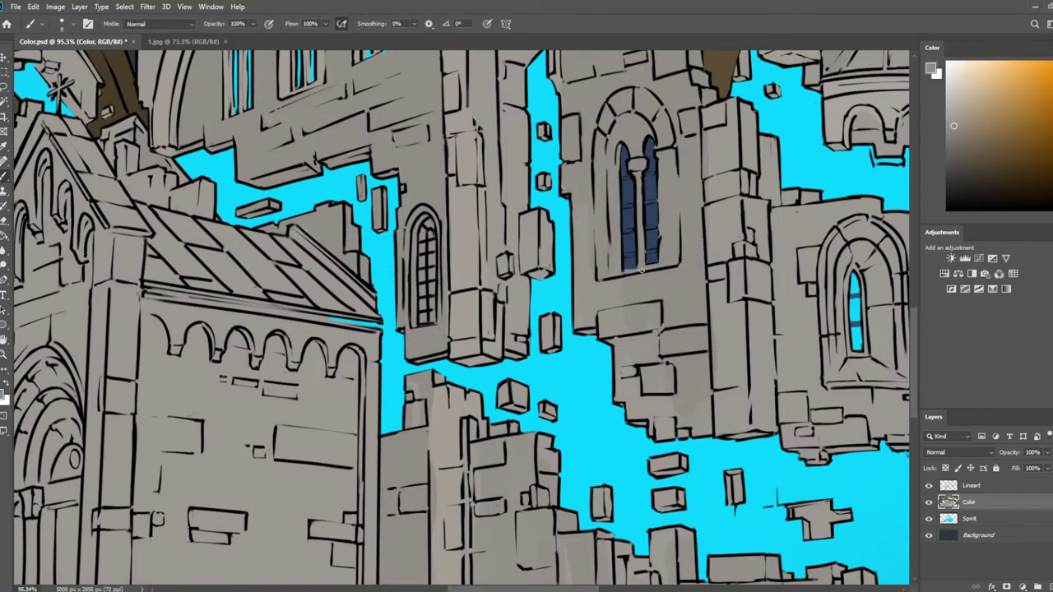
drag(707, 243, 662, 274)
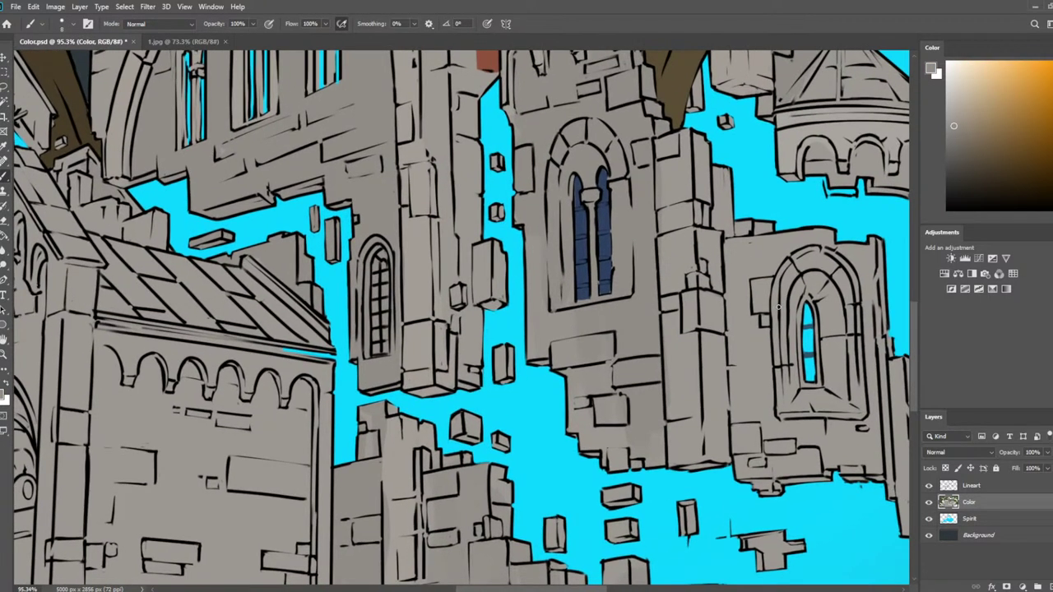
Paint lighter blue patches down both panes of the twin arched window with sampled window blue, retouching with the sampled dark blue
key(i)
scroll(822, 312, right, 12)
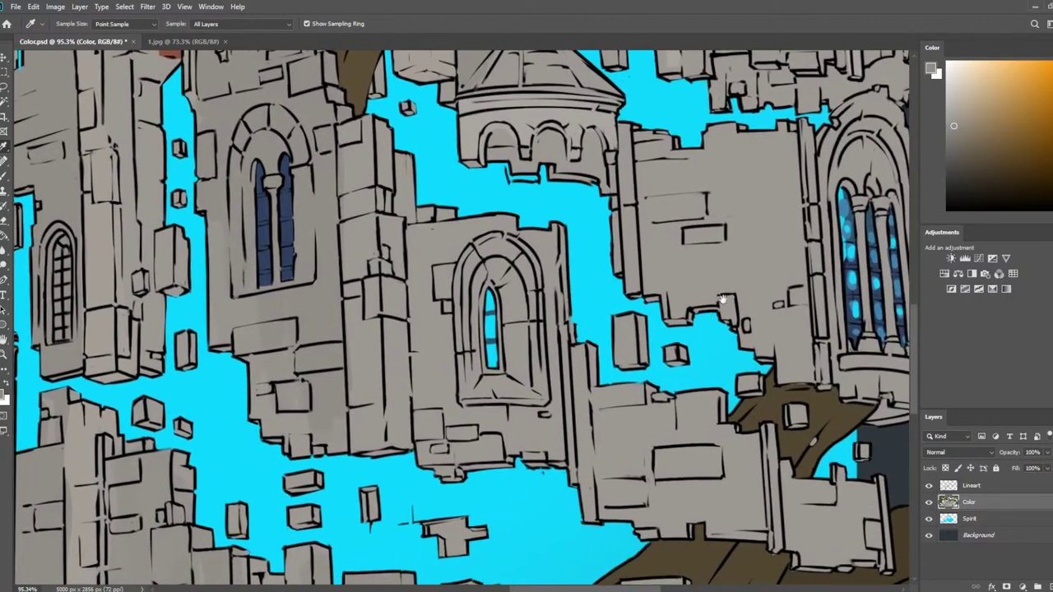
click(870, 221)
scroll(576, 296, left, 8)
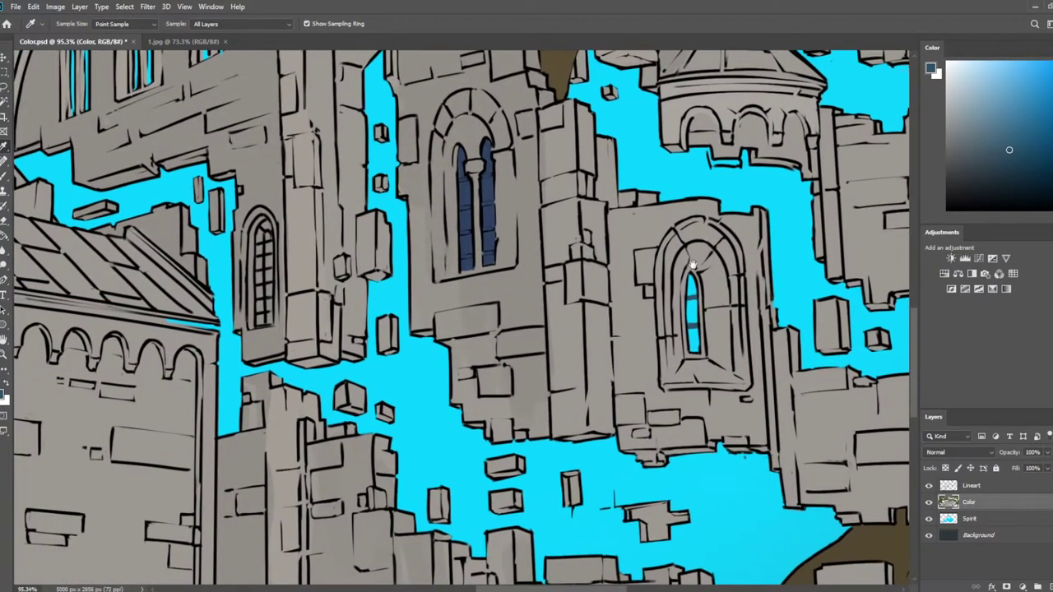
key(b)
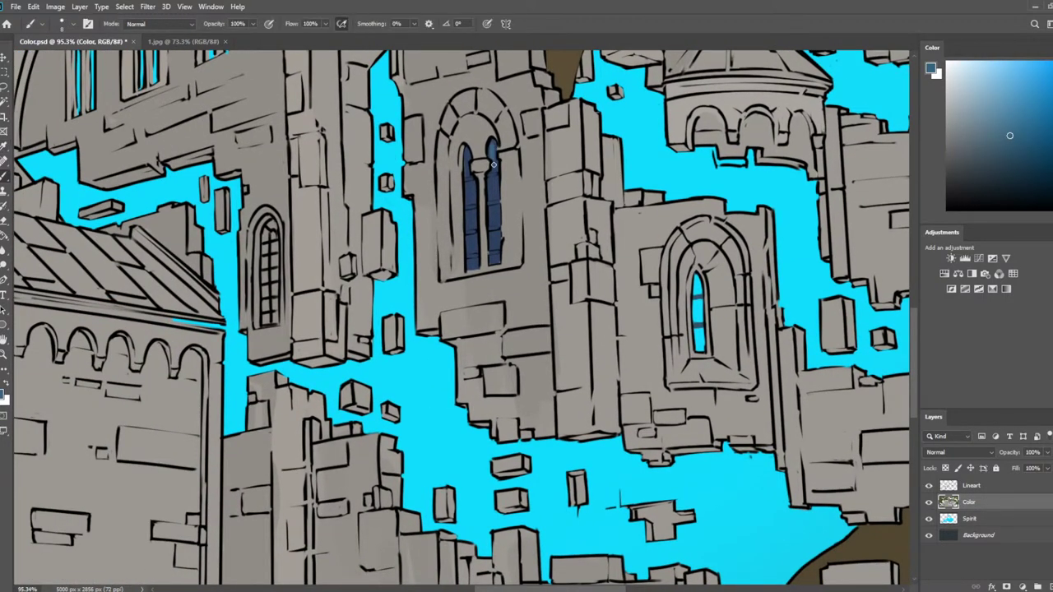
drag(491, 182, 496, 237)
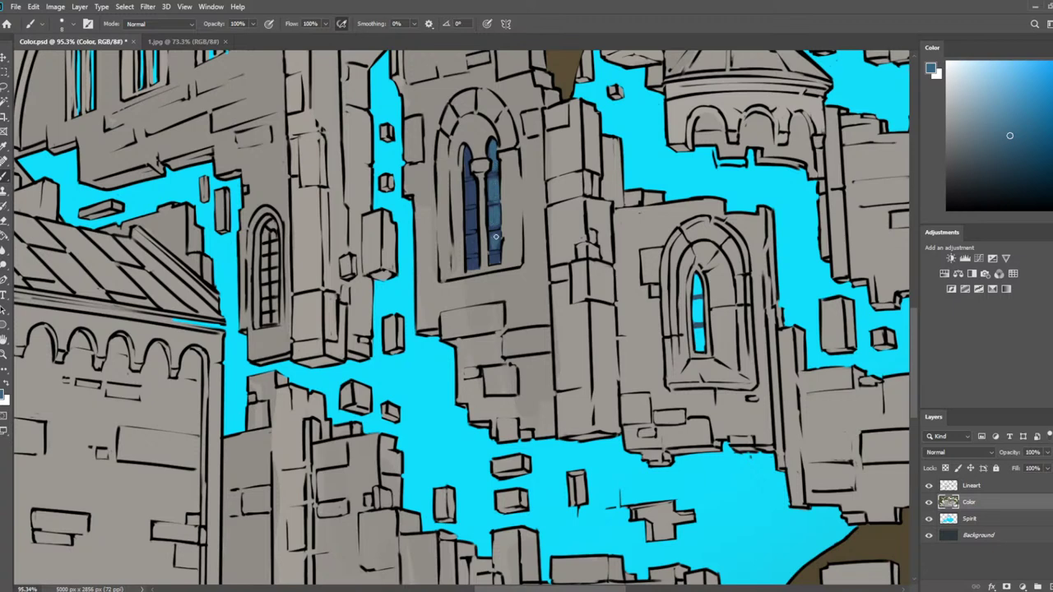
alt+click(472, 243)
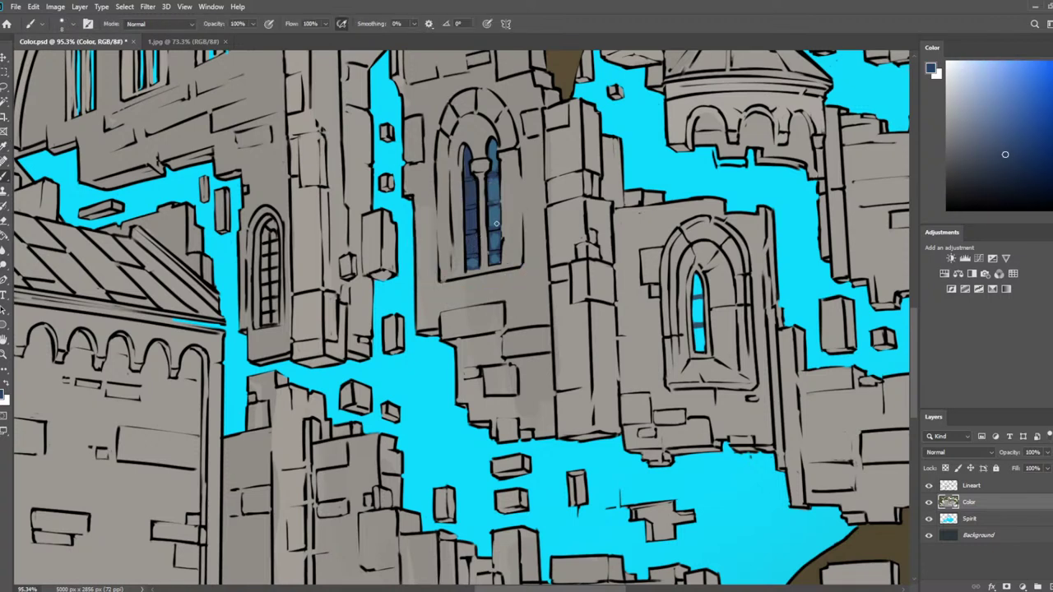
alt+click(501, 195)
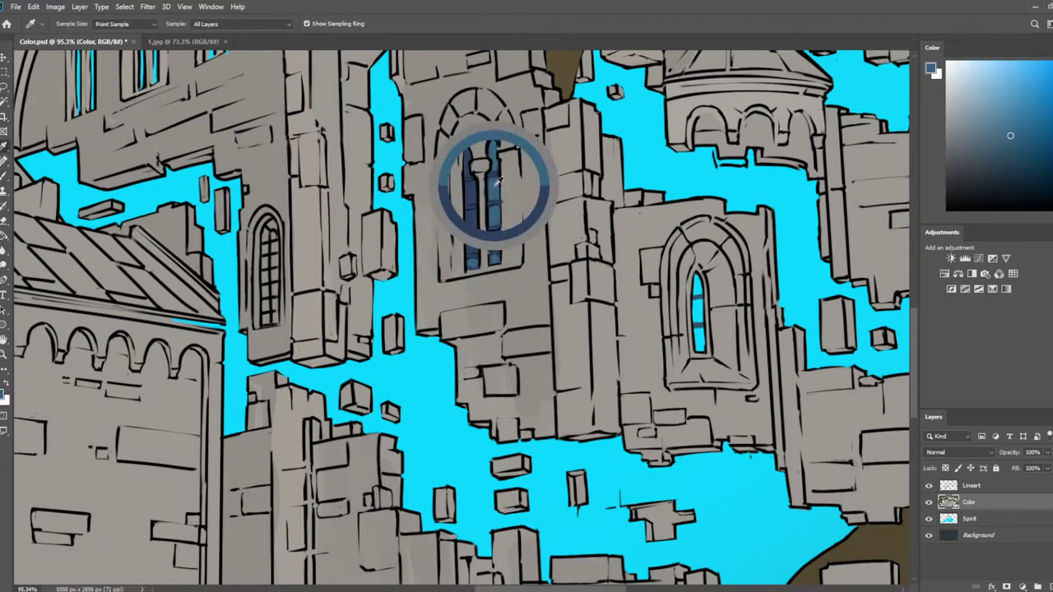
alt+click(496, 188)
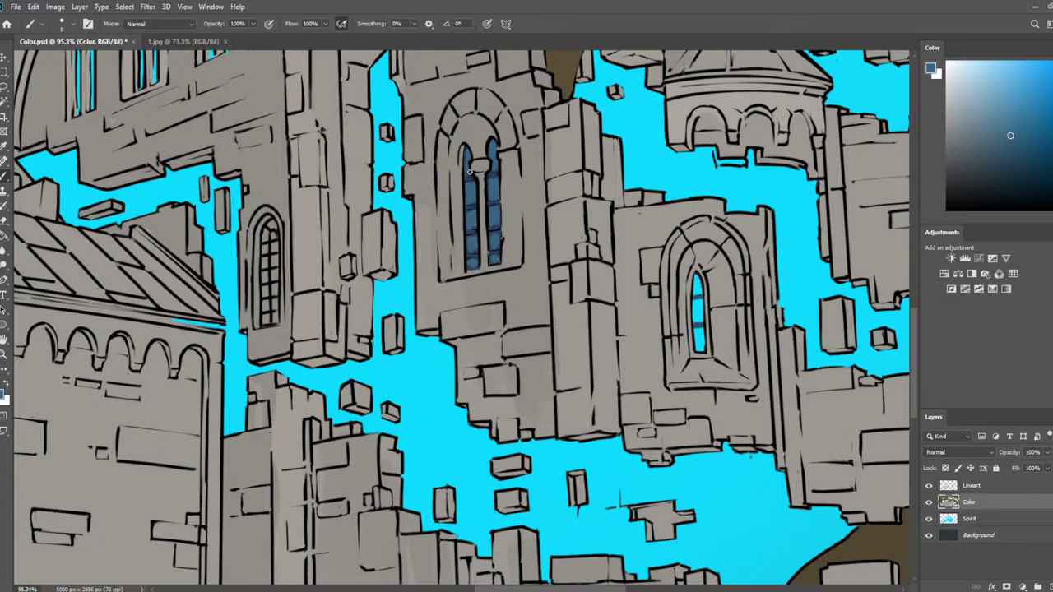
Dab highlights of sampled spirit cyan down both panes of the twin arched window
alt+click(658, 164)
click(471, 192)
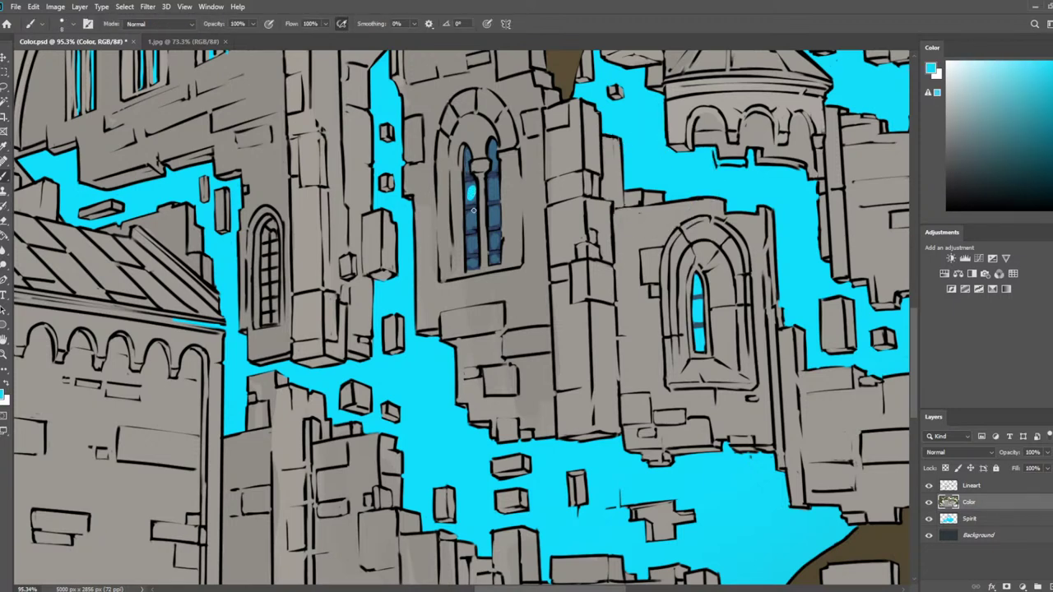
click(470, 217)
click(472, 241)
click(471, 263)
click(470, 162)
click(494, 162)
click(493, 190)
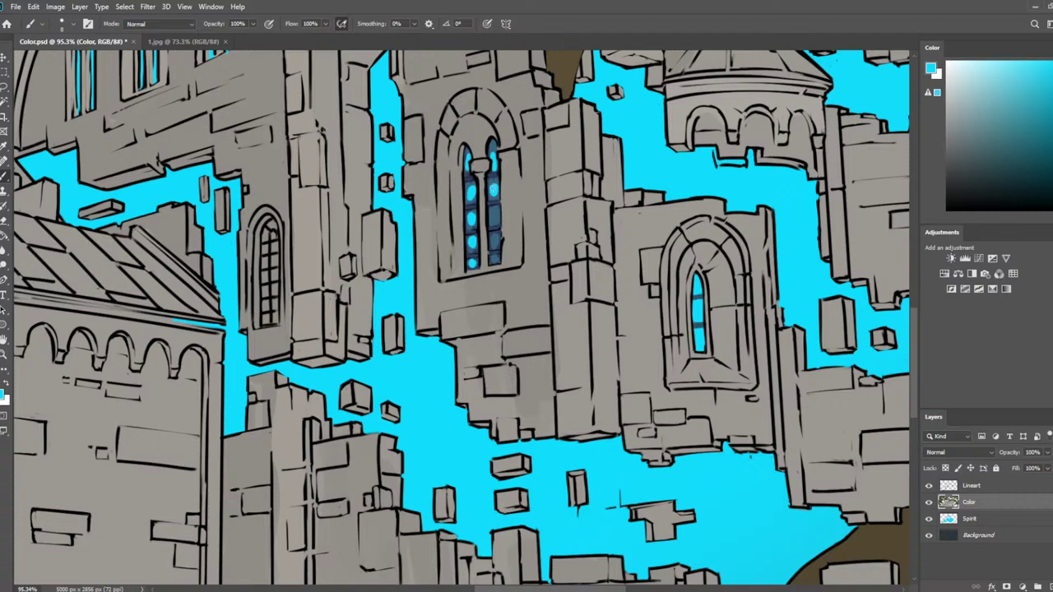
click(494, 216)
click(493, 242)
key(ctrl+0)
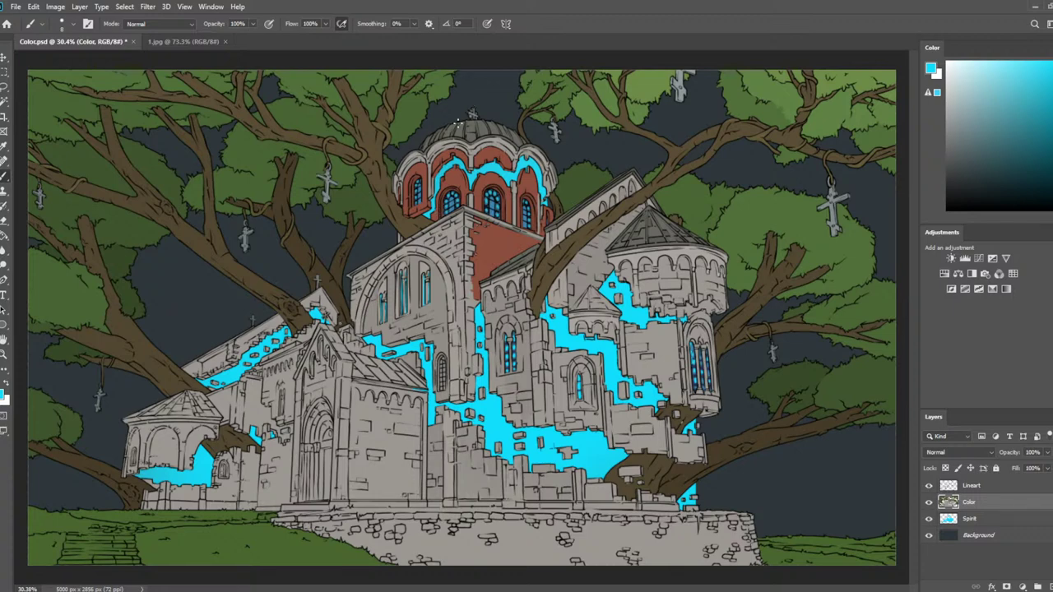
scroll(736, 303, up, 5)
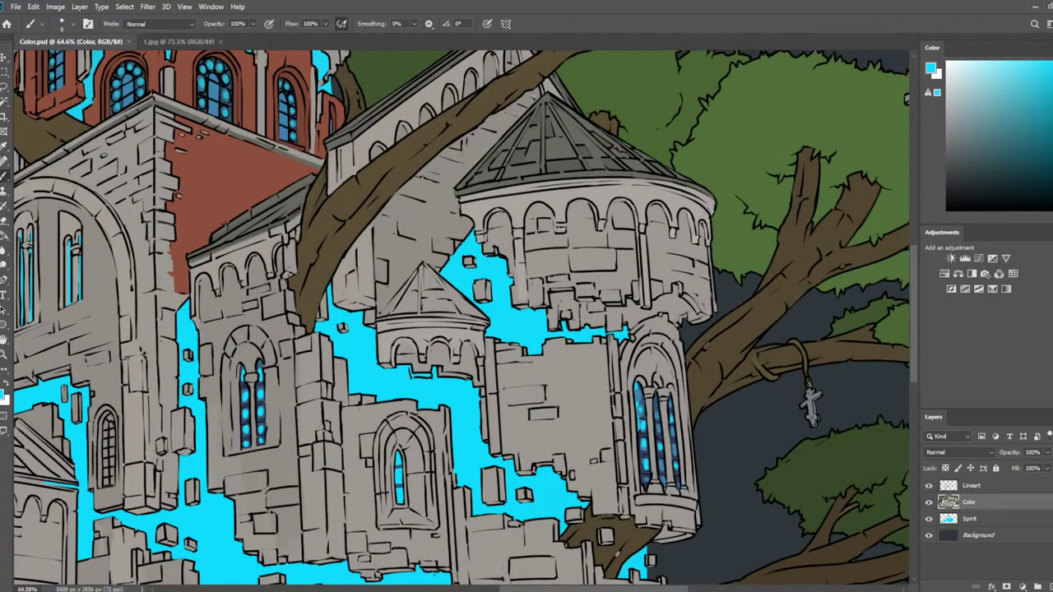
Shade the narrow edge of the stone wall beside the cyan gap under the round tower with sampled stone gray
scroll(413, 378, down, 3)
alt+click(406, 295)
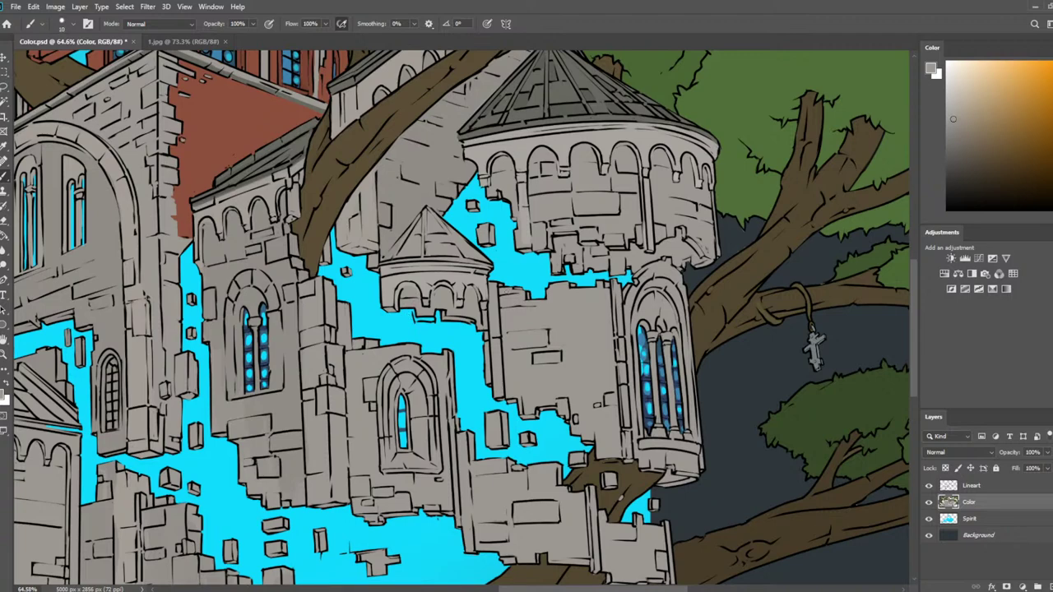
scroll(462, 276, up, 2)
alt+click(686, 195)
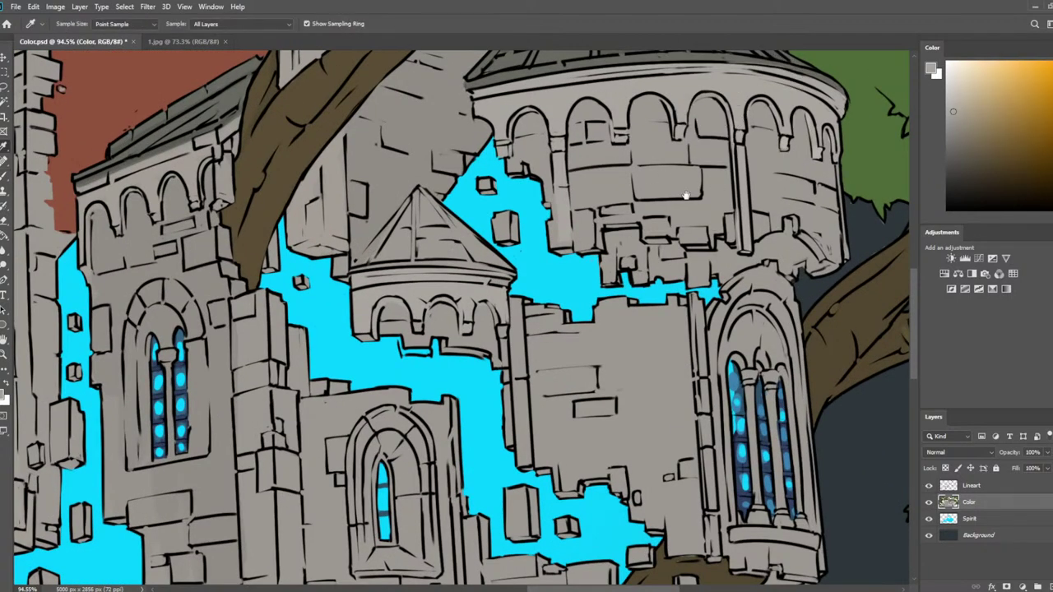
drag(685, 195, 610, 56)
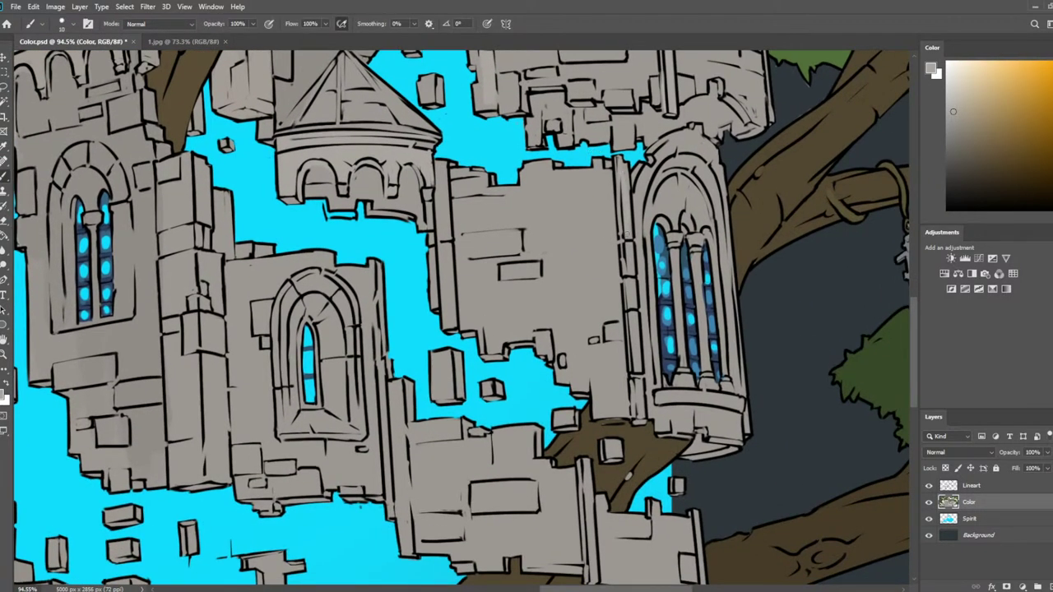
drag(438, 169, 449, 333)
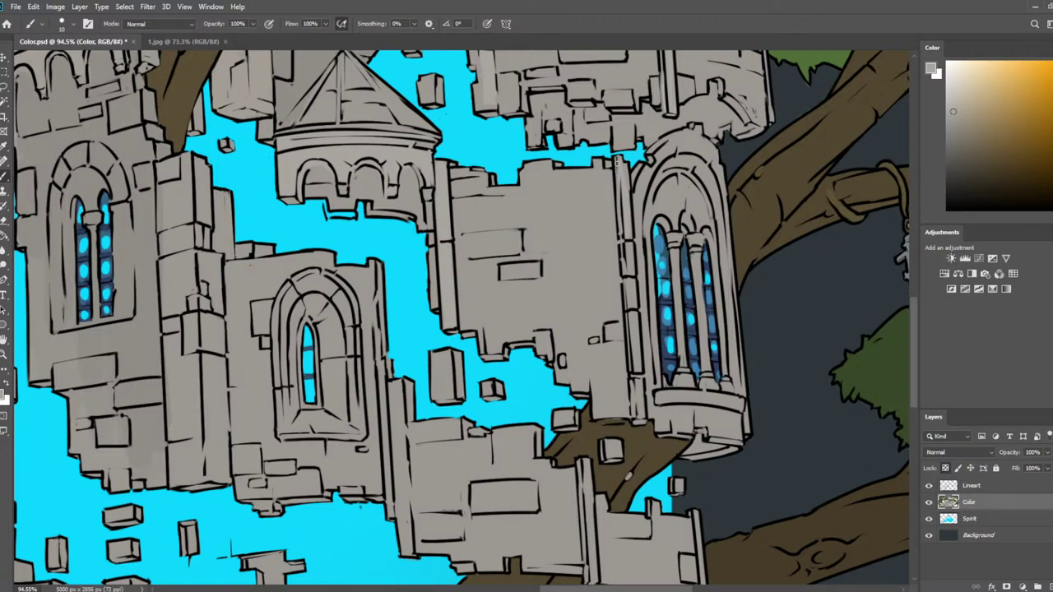
Shade the narrow stone column alongside the tall triple window down to its base, enlarging the brush for the lower part
drag(626, 169, 626, 195)
drag(629, 245, 629, 270)
key(])
key(])
key(])
key(])
drag(630, 315, 639, 422)
key([)
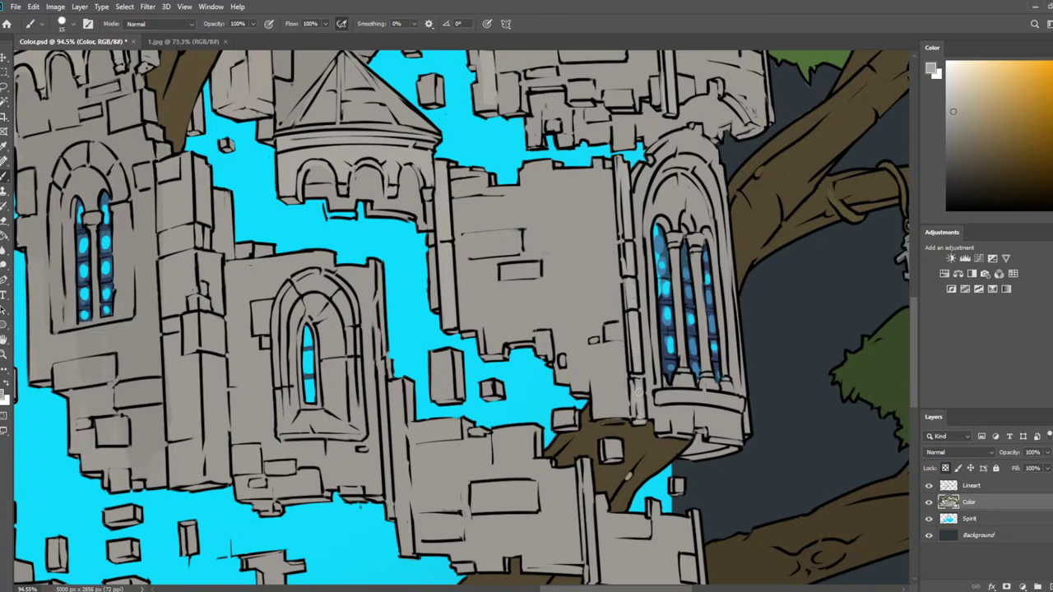
Resample the stone gray and shade the arched frame and outer edge of the tall triple window
alt+click(627, 433)
alt+click(631, 322)
drag(717, 275, 591, 292)
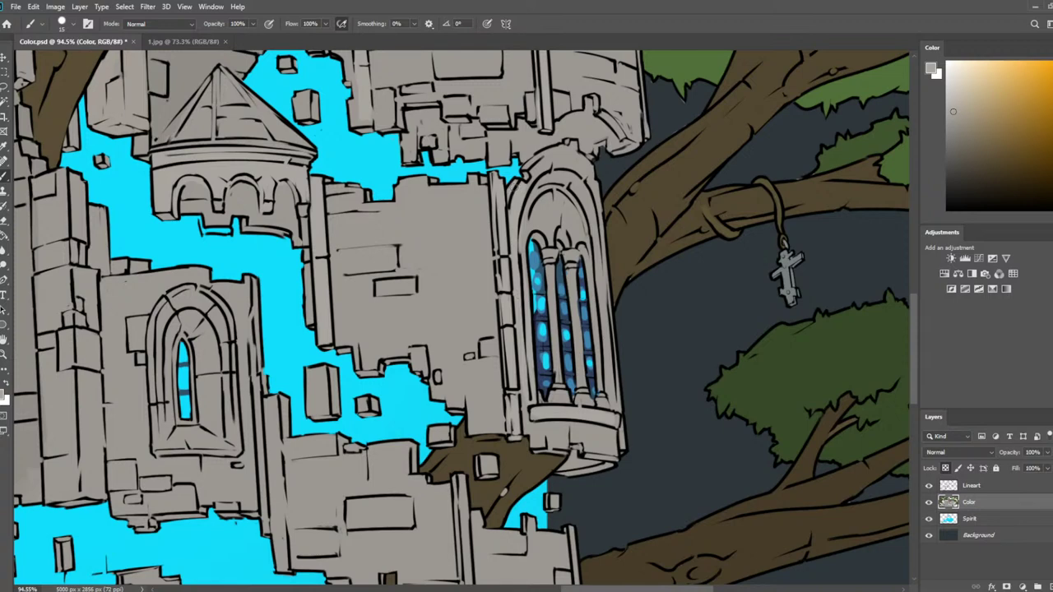
mouse_move(544, 163)
mouse_down()
mouse_move(556, 165)
mouse_move(588, 176)
mouse_move(603, 247)
mouse_move(597, 291)
mouse_move(614, 403)
mouse_up()
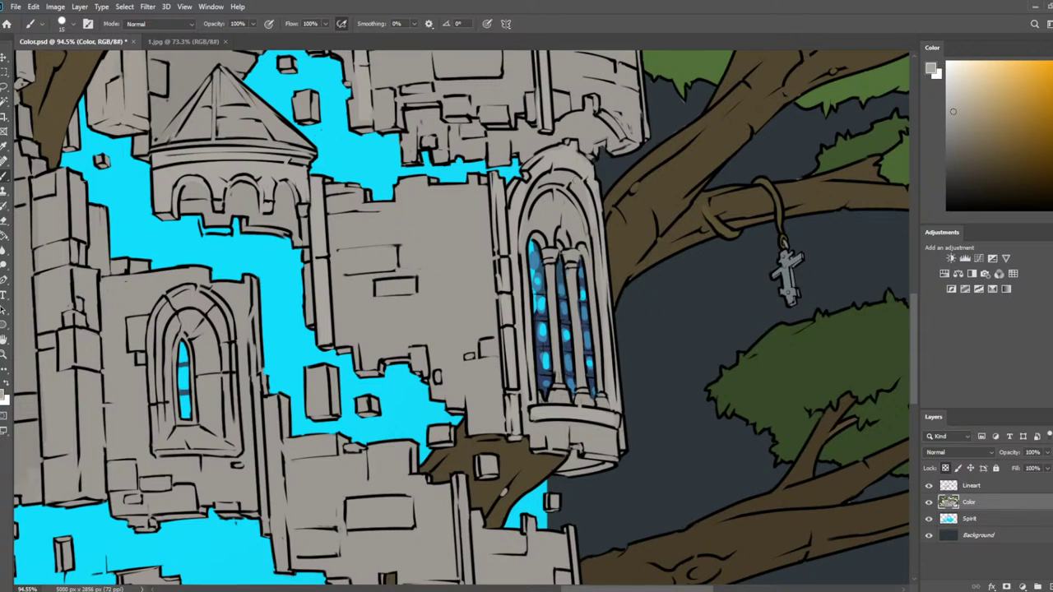
mouse_move(581, 194)
mouse_down()
mouse_move(567, 178)
mouse_move(548, 178)
mouse_move(532, 202)
mouse_up()
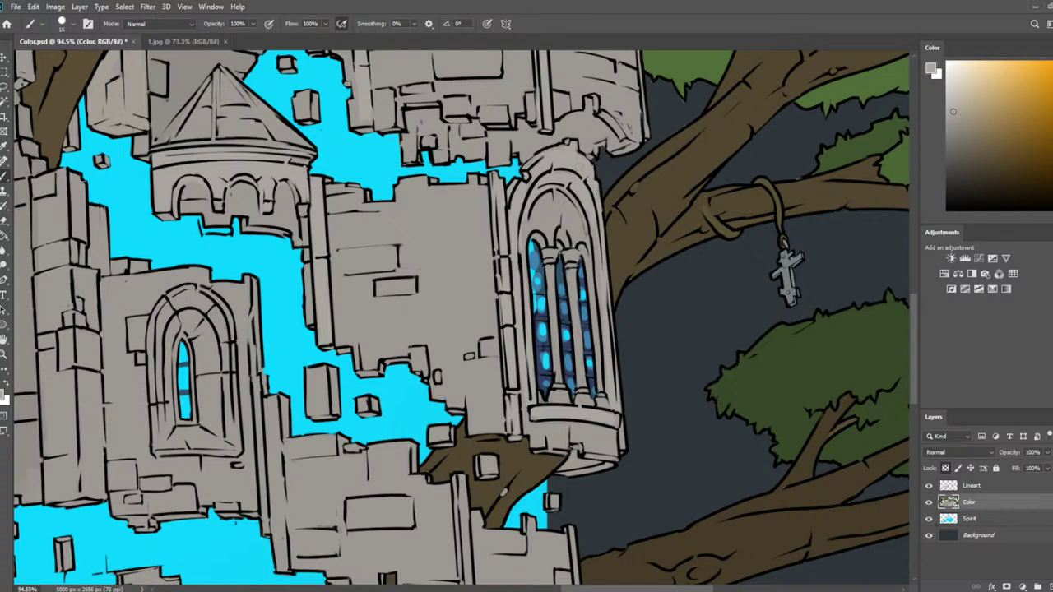
Paint over the light spot on the branch beneath the tall triple window with sampled branch brown
drag(575, 143, 522, 327)
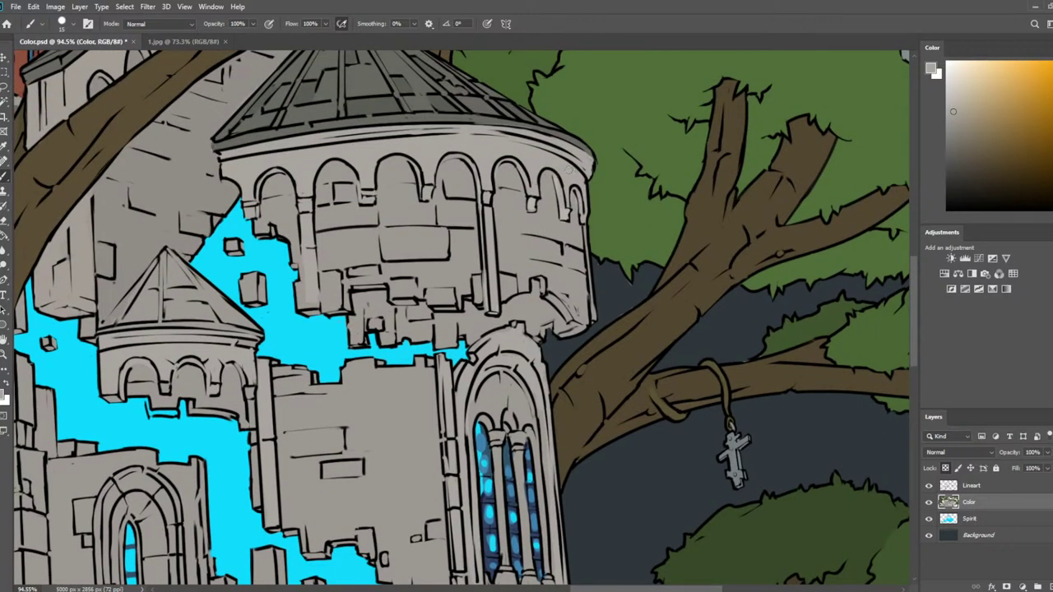
drag(573, 209, 638, 96)
drag(475, 415, 686, 356)
drag(599, 160, 604, 154)
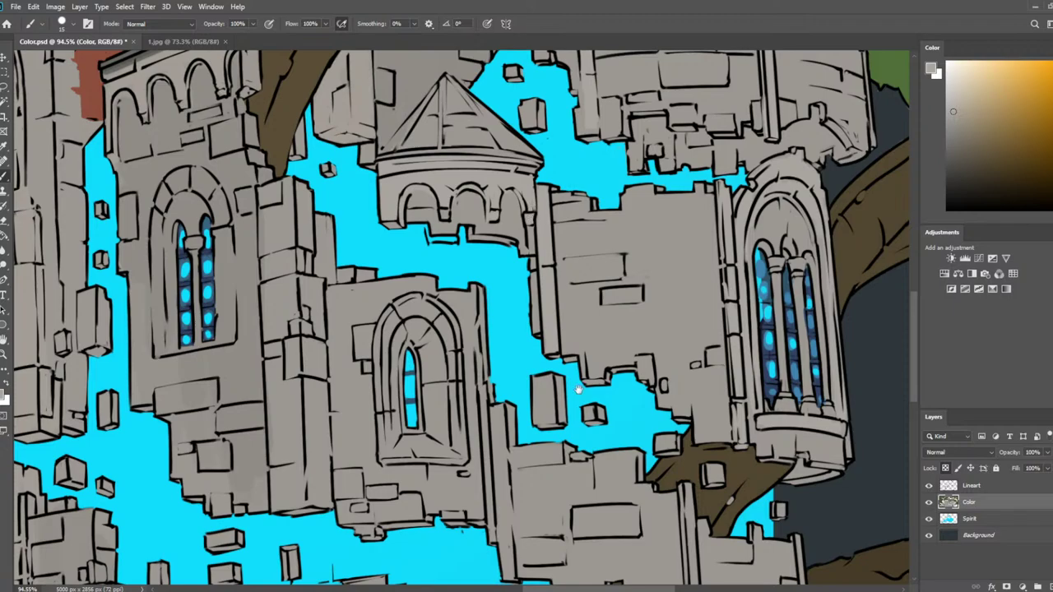
drag(577, 359, 714, 456)
scroll(714, 458, down, 5)
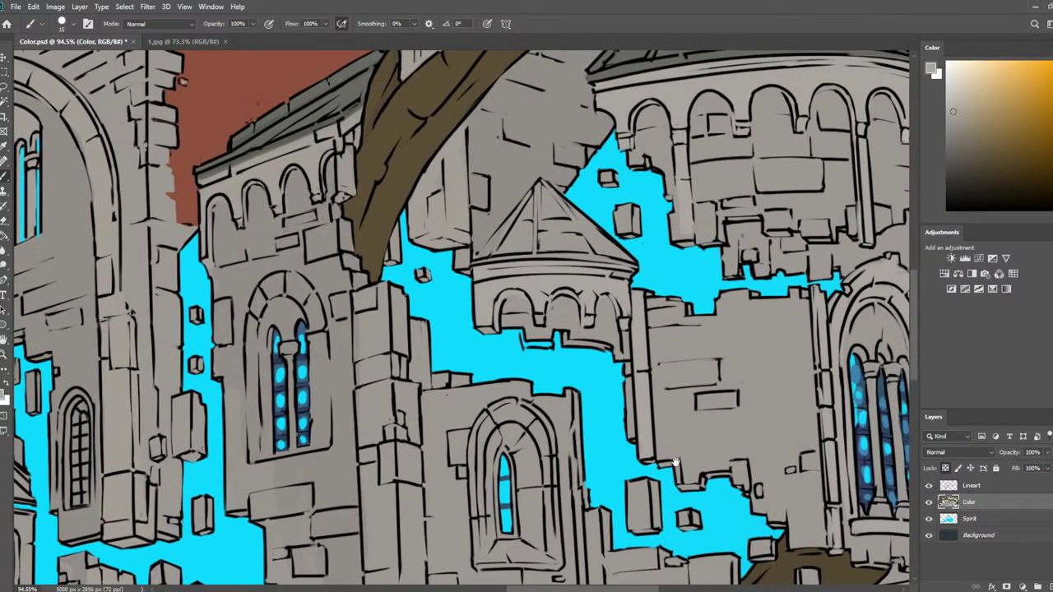
scroll(674, 403, right, 4)
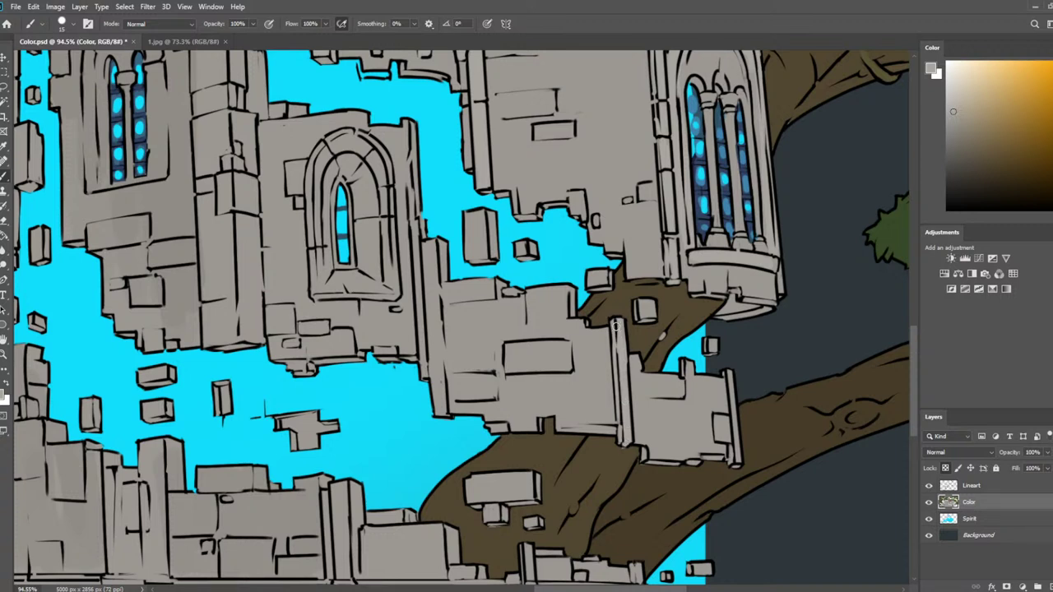
alt+click(631, 420)
alt+click(693, 375)
alt+click(757, 451)
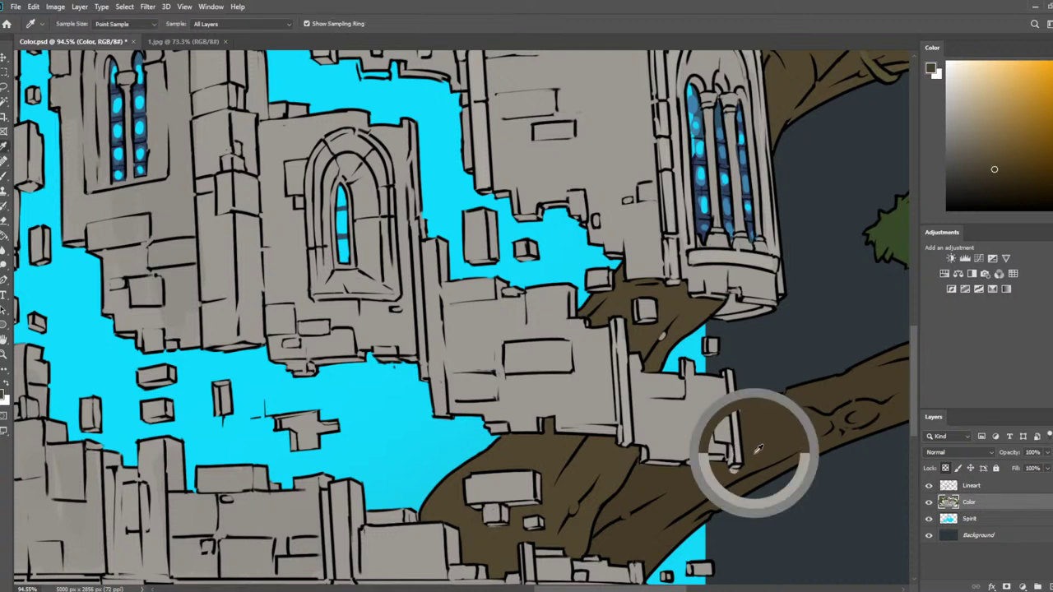
alt+click(665, 337)
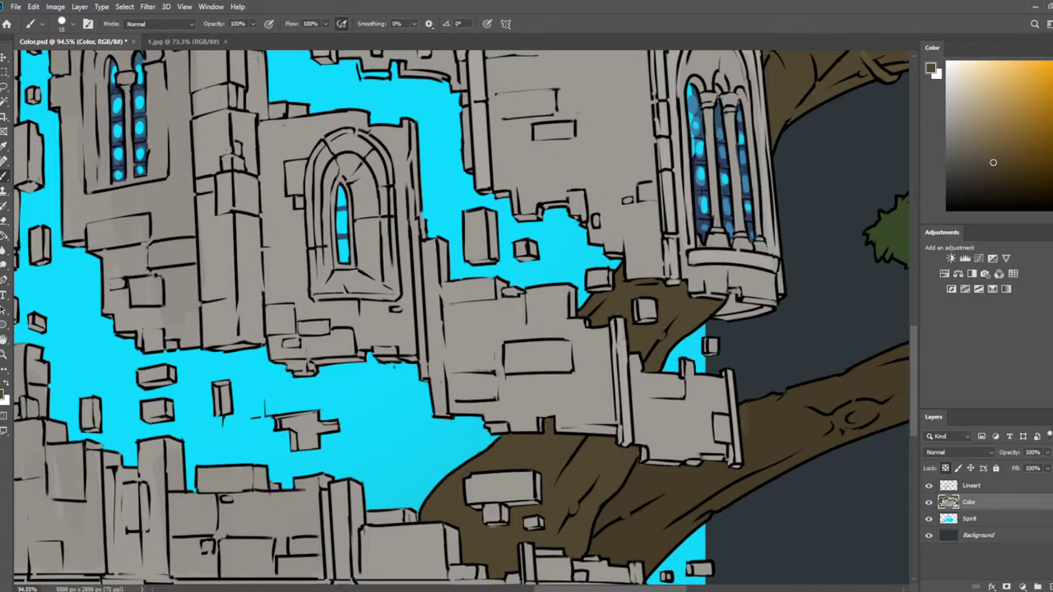
Shade the narrow pier beside the small arched window with sampled stone gray, and save the file
alt+click(621, 338)
mouse_move(426, 248)
mouse_down()
mouse_move(428, 278)
mouse_move(442, 283)
mouse_move(441, 409)
mouse_move(436, 380)
mouse_up()
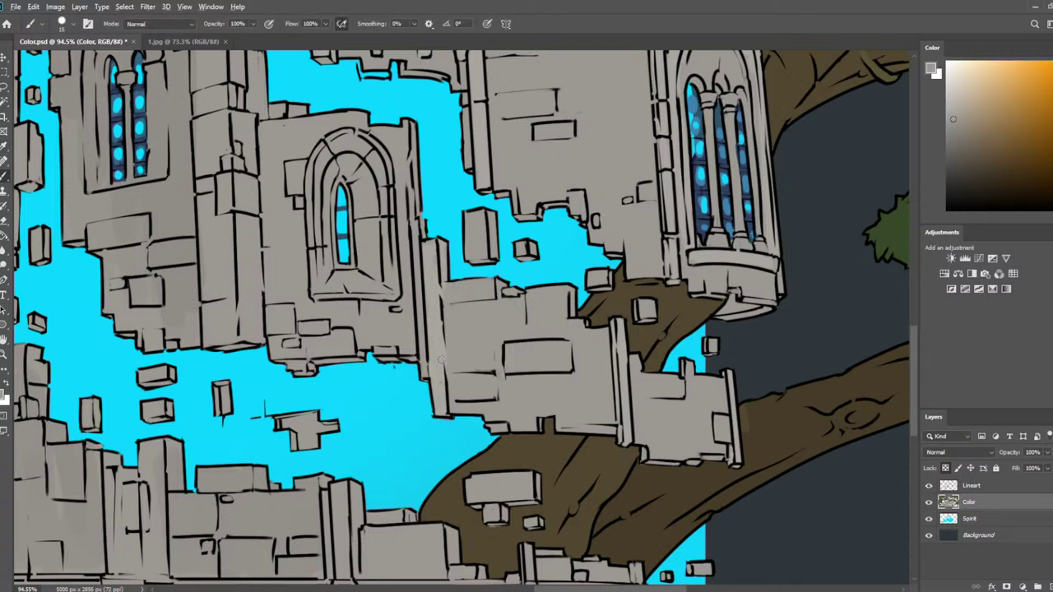
key(ctrl+0)
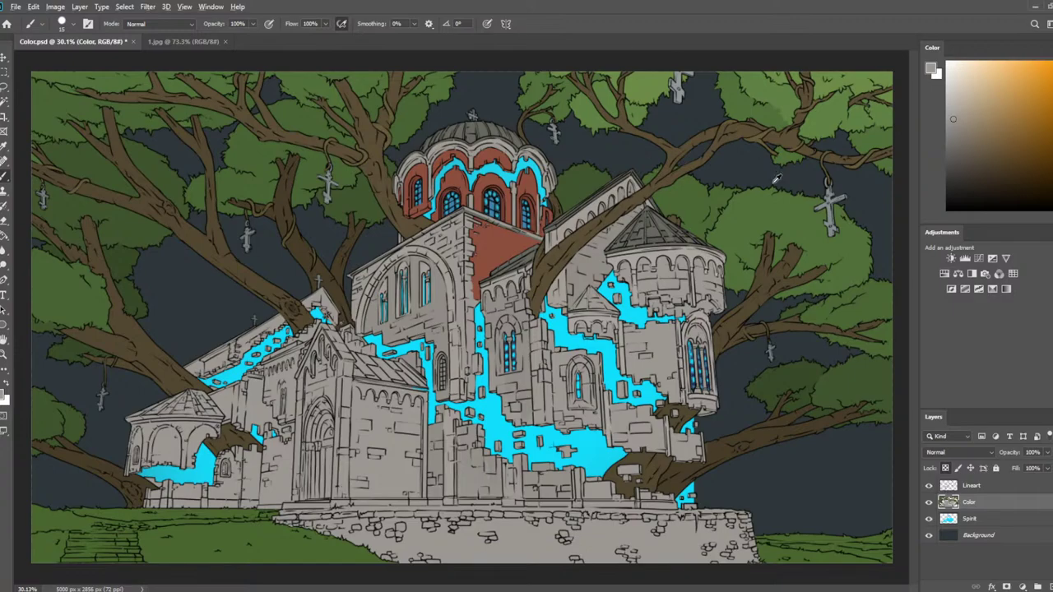
scroll(776, 215, up, 5)
scroll(778, 319, down, 3)
scroll(780, 315, up, 3)
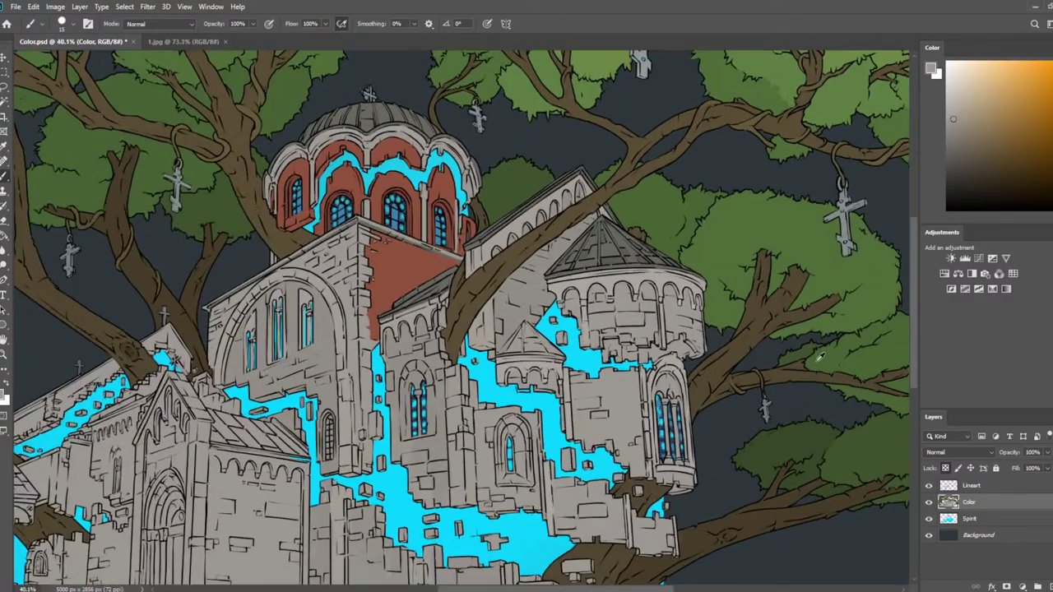
key(ctrl+s)
scroll(687, 255, up, 1)
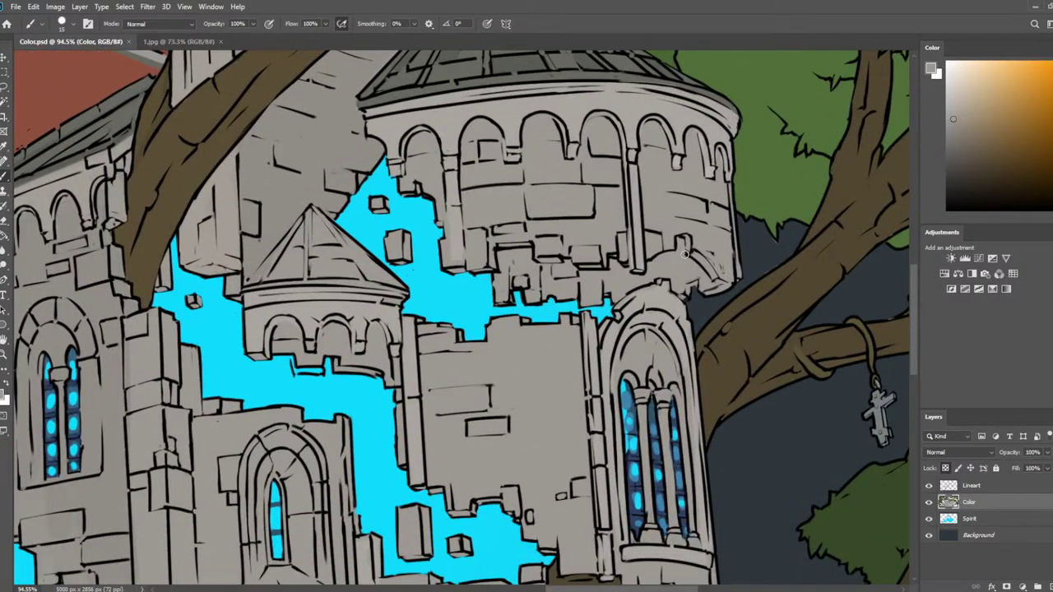
Erase the color of the broken stones under the round tower to widen the cyan gap, and sample the adjacent stone gray
drag(759, 412, 747, 367)
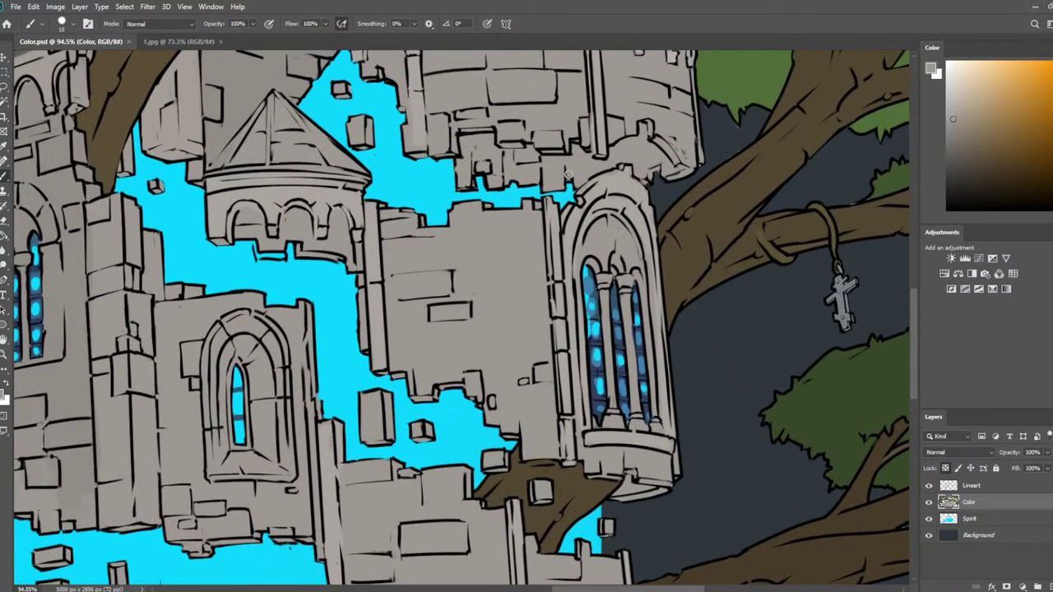
drag(624, 143, 625, 185)
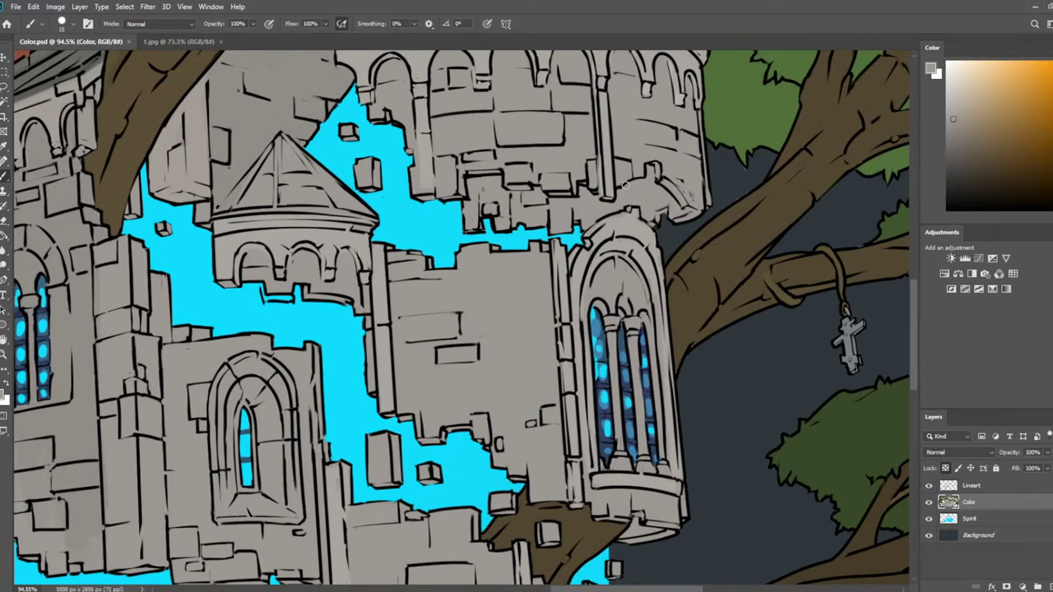
click(928, 502)
click(929, 502)
key(e)
mouse_move(479, 181)
mouse_down()
mouse_move(467, 227)
mouse_move(492, 206)
mouse_up()
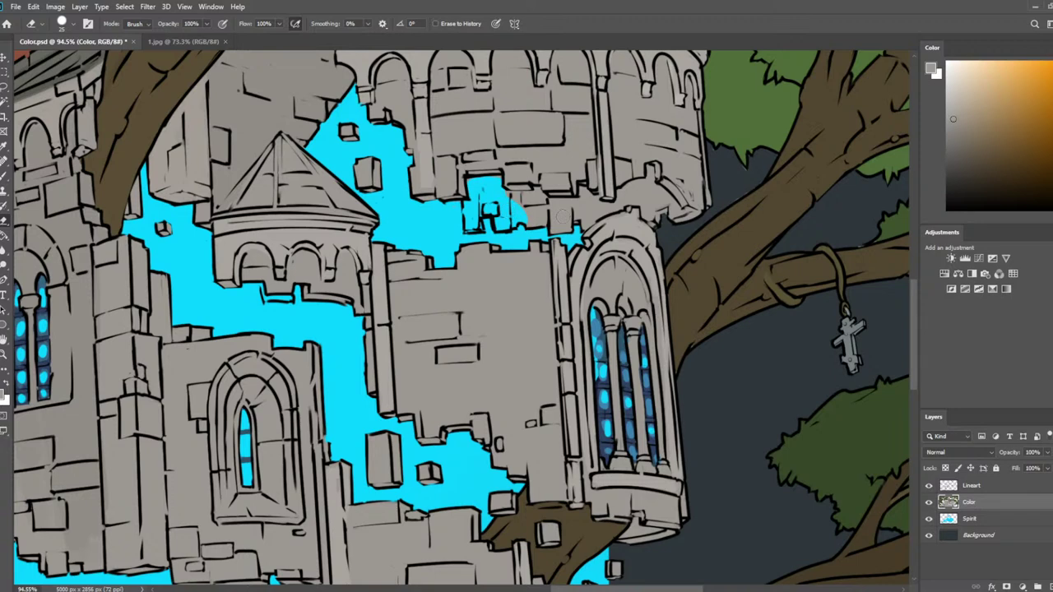
mouse_move(571, 223)
mouse_down()
mouse_move(525, 197)
mouse_move(538, 218)
mouse_up()
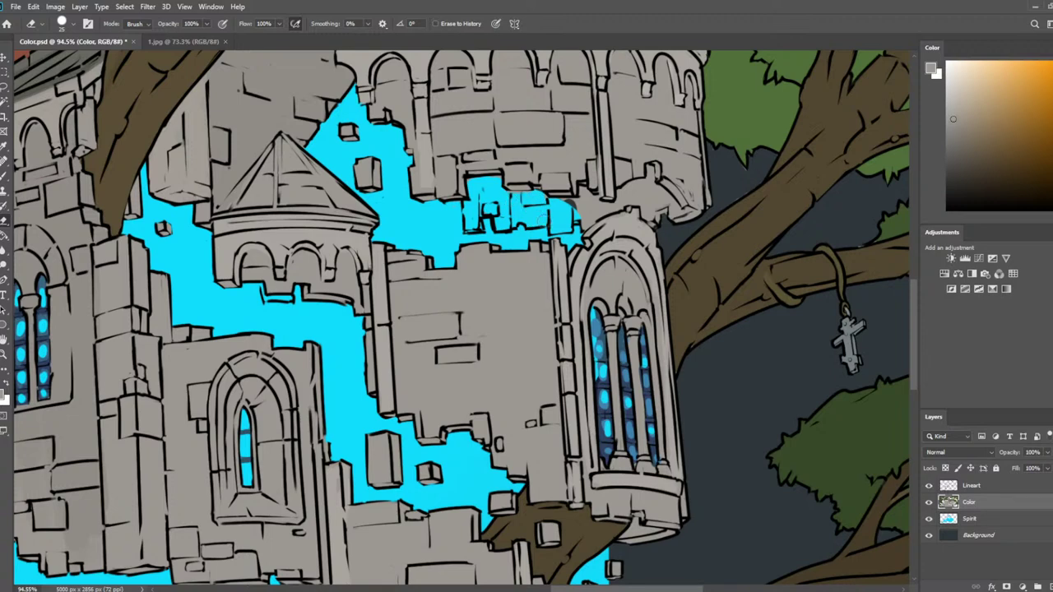
key(bracketleft)
mouse_move(575, 199)
mouse_down()
mouse_move(579, 212)
mouse_move(559, 110)
mouse_move(559, 147)
mouse_move(563, 103)
mouse_up()
key(b)
alt+click(556, 97)
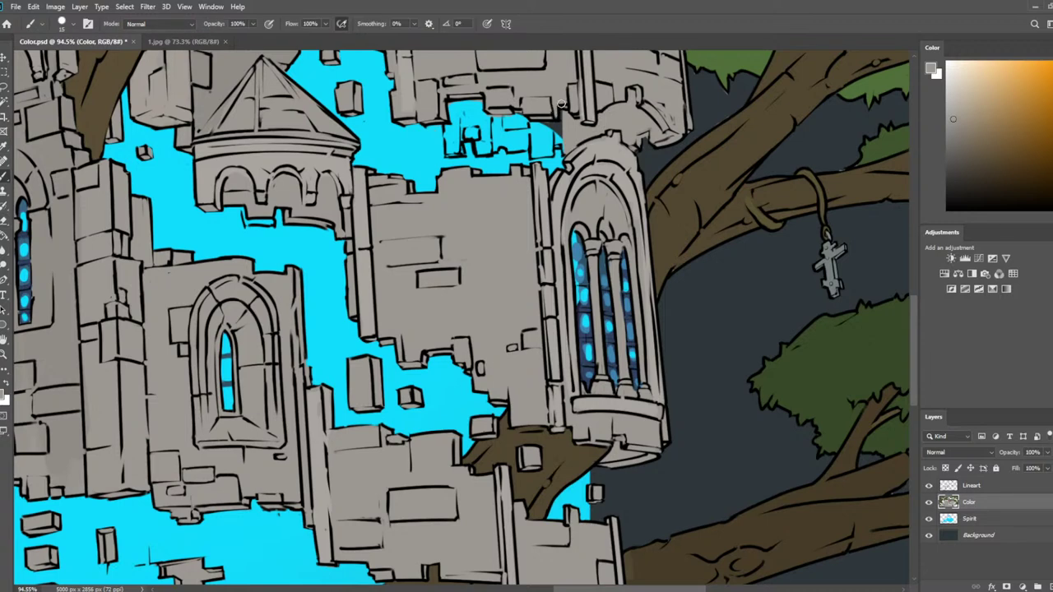
Erase the removed stones' outlines on the Lineart layer and draw a black edge where the gap meets the tall window's masonry
key(e)
click(972, 487)
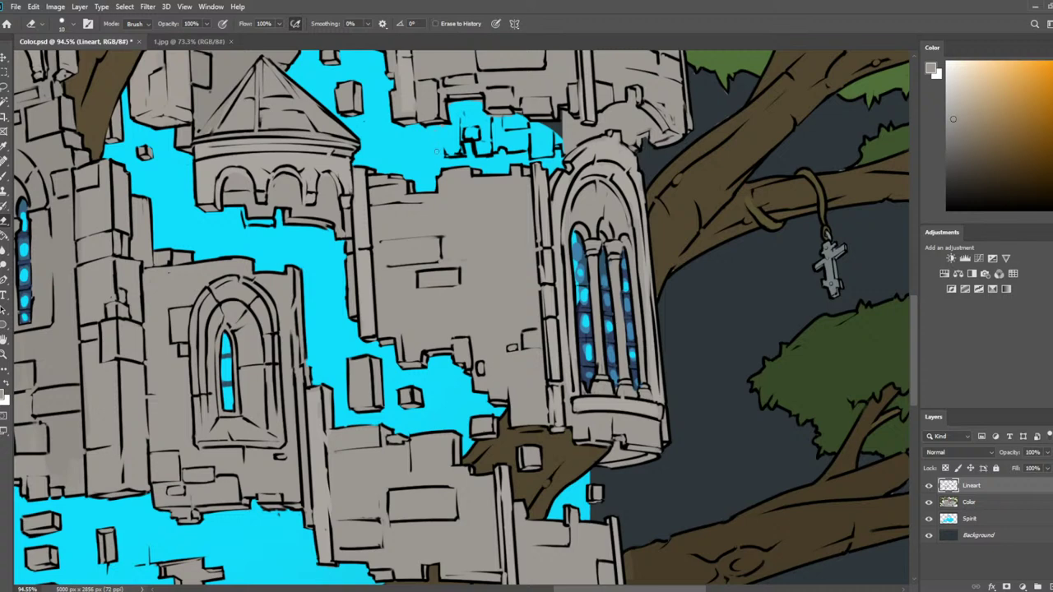
mouse_move(437, 152)
mouse_down()
mouse_move(445, 140)
mouse_move(465, 153)
mouse_move(469, 123)
mouse_move(488, 151)
mouse_move(501, 148)
mouse_move(477, 130)
mouse_move(491, 126)
mouse_move(530, 131)
mouse_move(531, 154)
mouse_move(549, 153)
mouse_move(556, 135)
mouse_move(559, 149)
mouse_move(508, 147)
mouse_up()
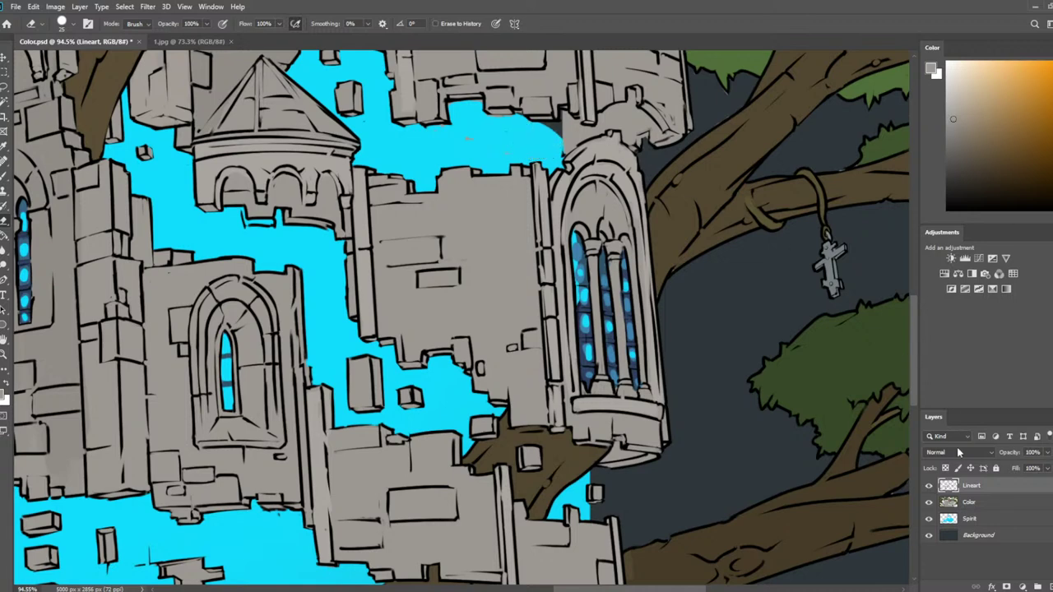
key(b)
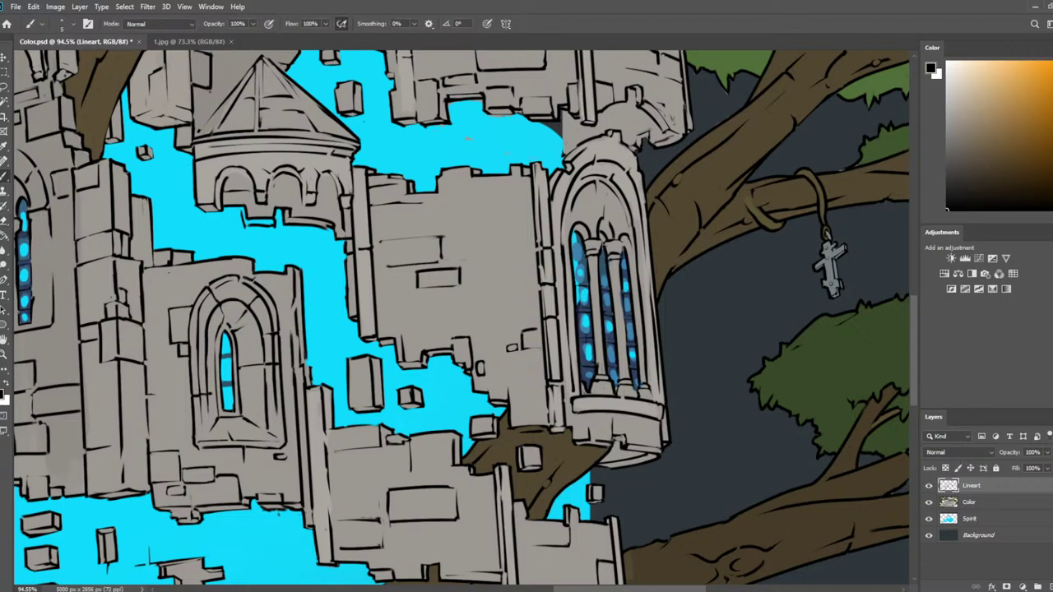
drag(562, 121, 565, 157)
Fill the dark corner of the widened gap with sampled cyan on the Spirit layer, using a larger brush
click(979, 518)
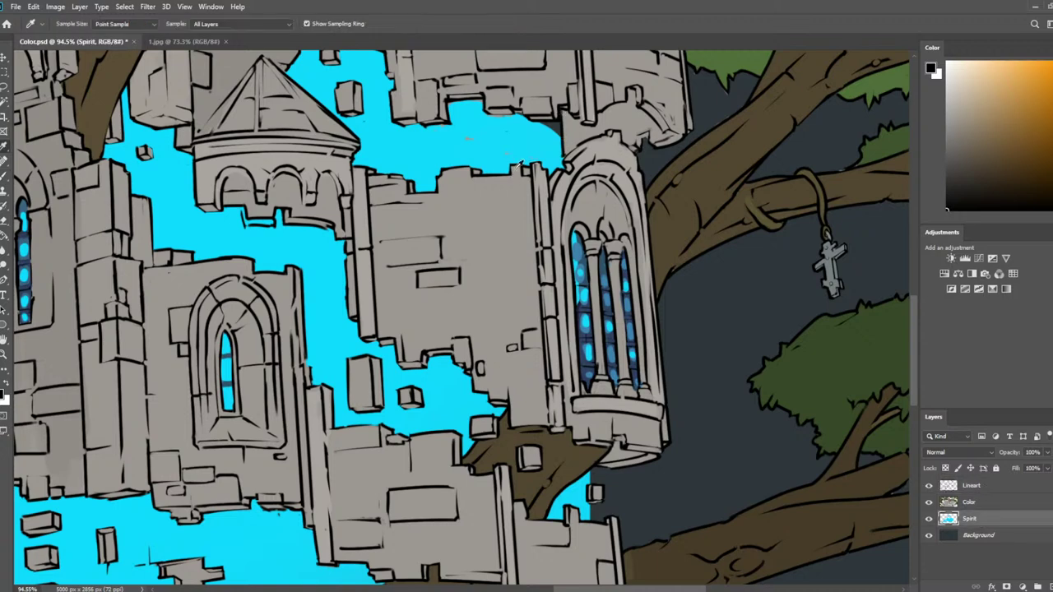
alt+click(539, 145)
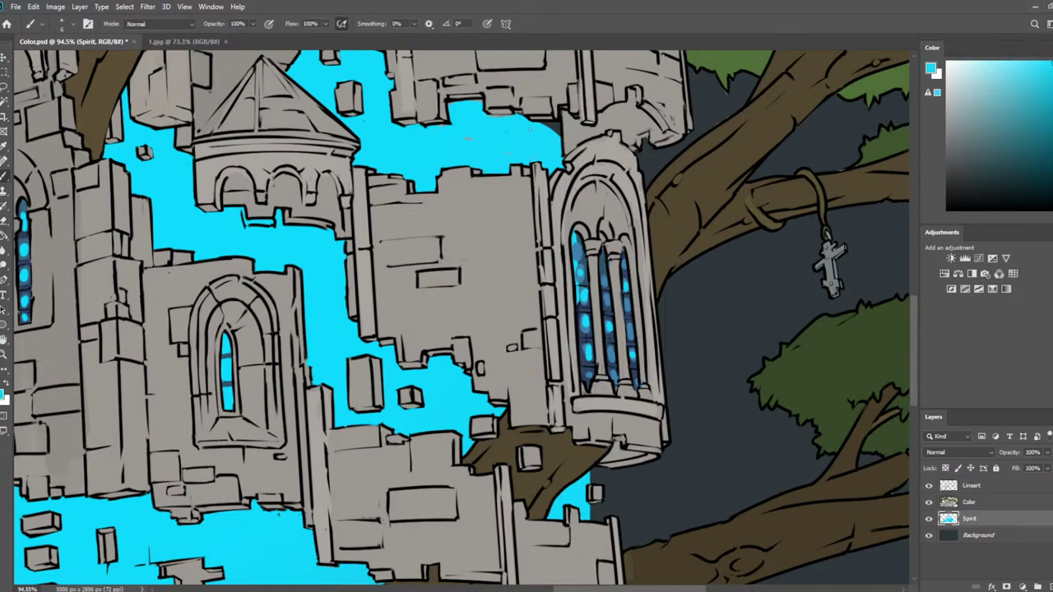
key(bracketright)
key(bracketright)
key(bracketright)
key(bracketright)
key(bracketright)
key(bracketright)
key(bracketright)
drag(530, 123, 556, 123)
Erase the leftover gray specks and stray line marks inside the widened gap on the Color and Lineart layers
key(alt+bracketright)
alt+click(576, 123)
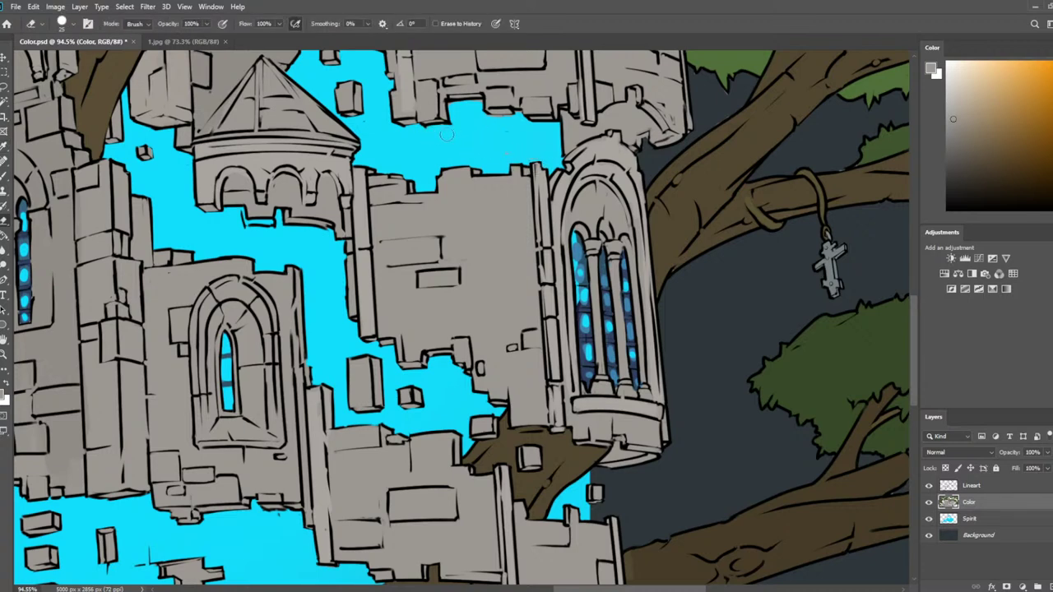
key(bracketleft)
key(bracketleft)
key(bracketleft)
click(971, 486)
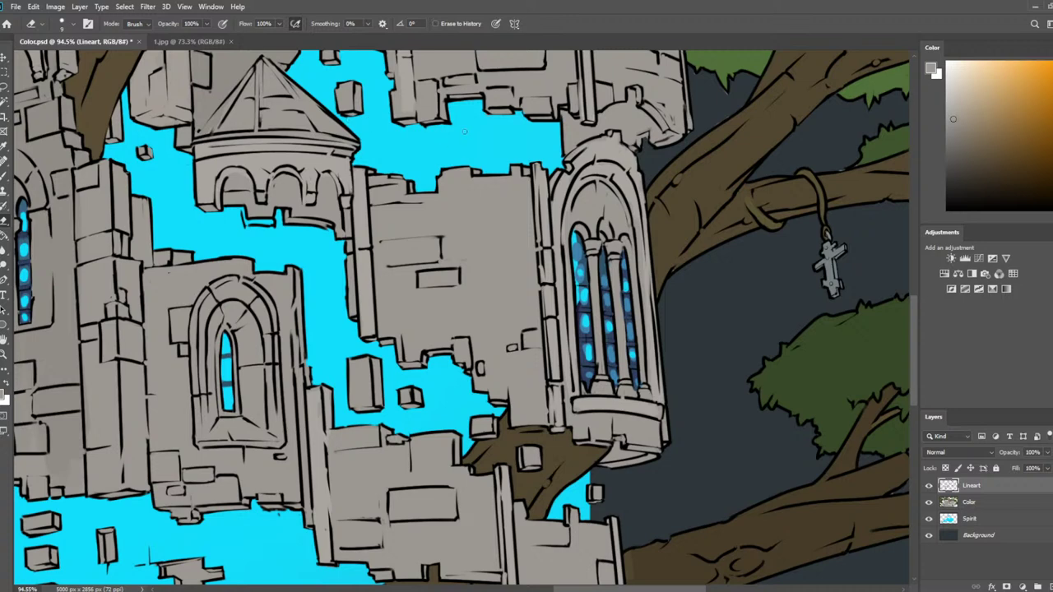
drag(735, 180, 733, 268)
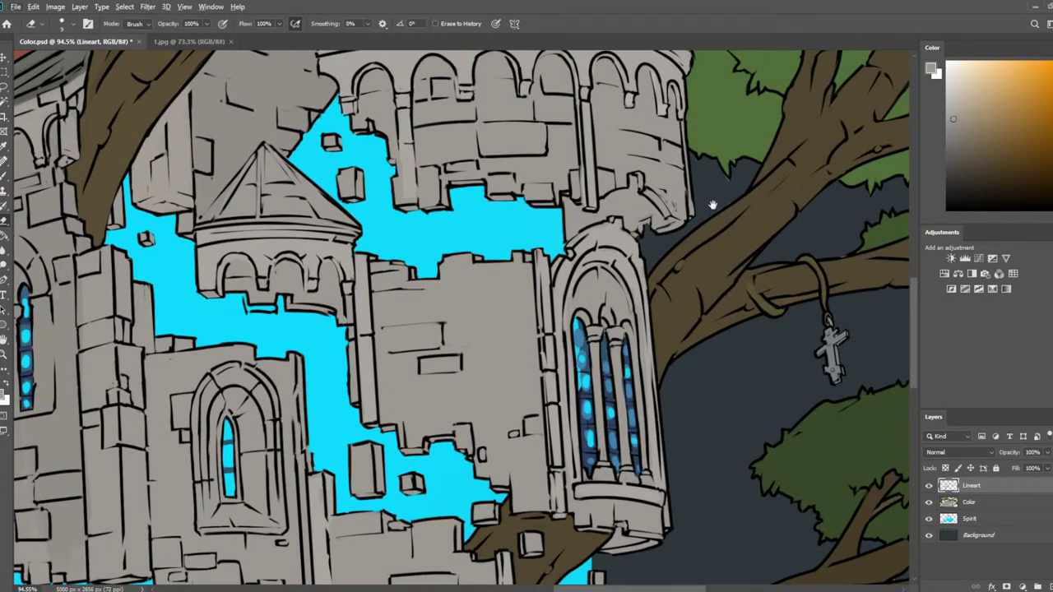
On the Color layer, pick a darker greenish gray and paint the recessed stone beside the cyan gap under the round tower
drag(713, 205, 705, 266)
key(i)
click(971, 502)
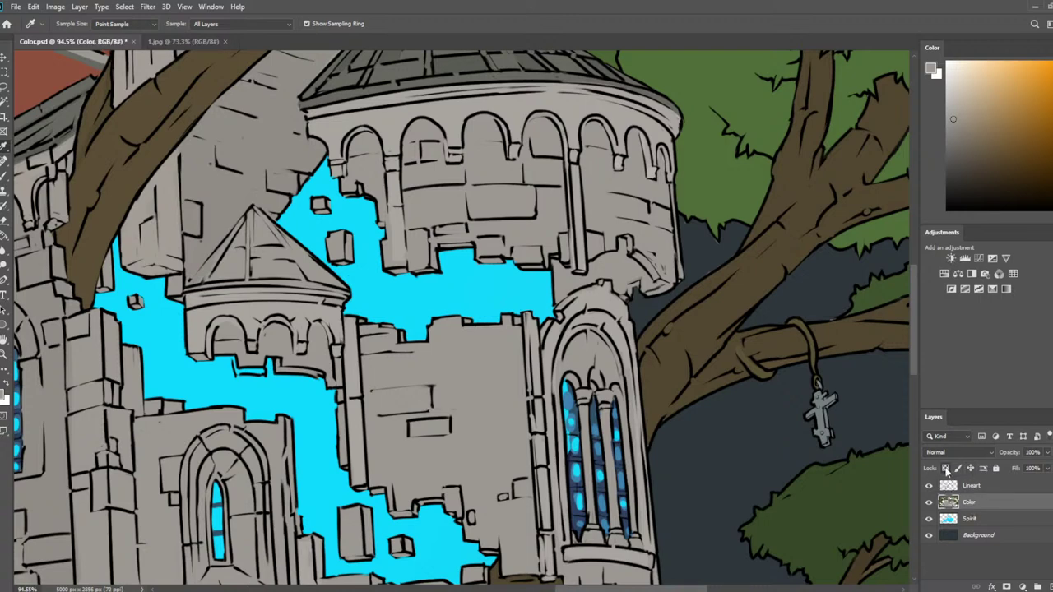
click(954, 139)
click(1052, 142)
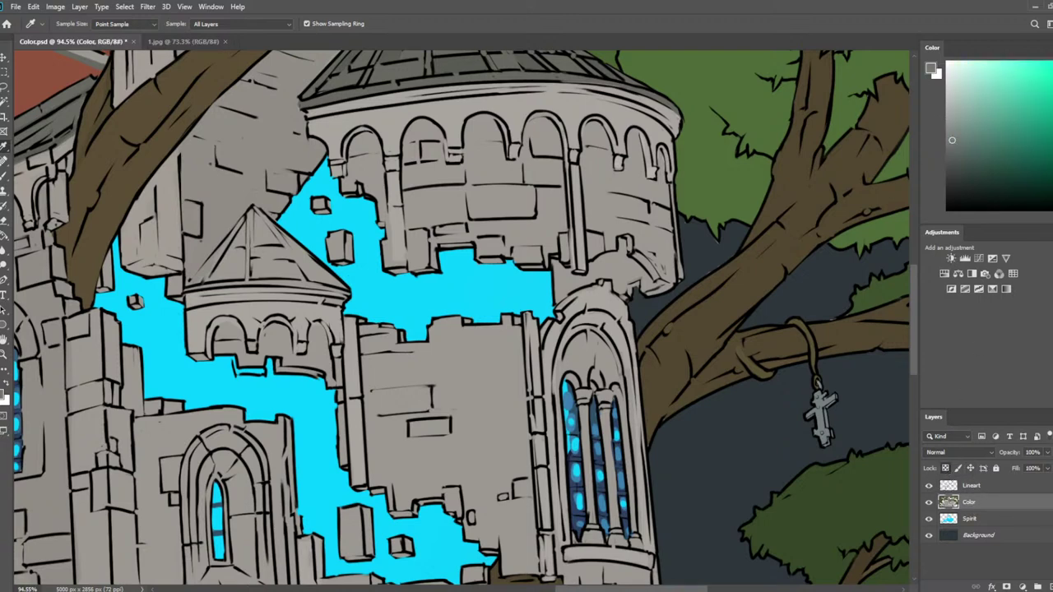
key(b)
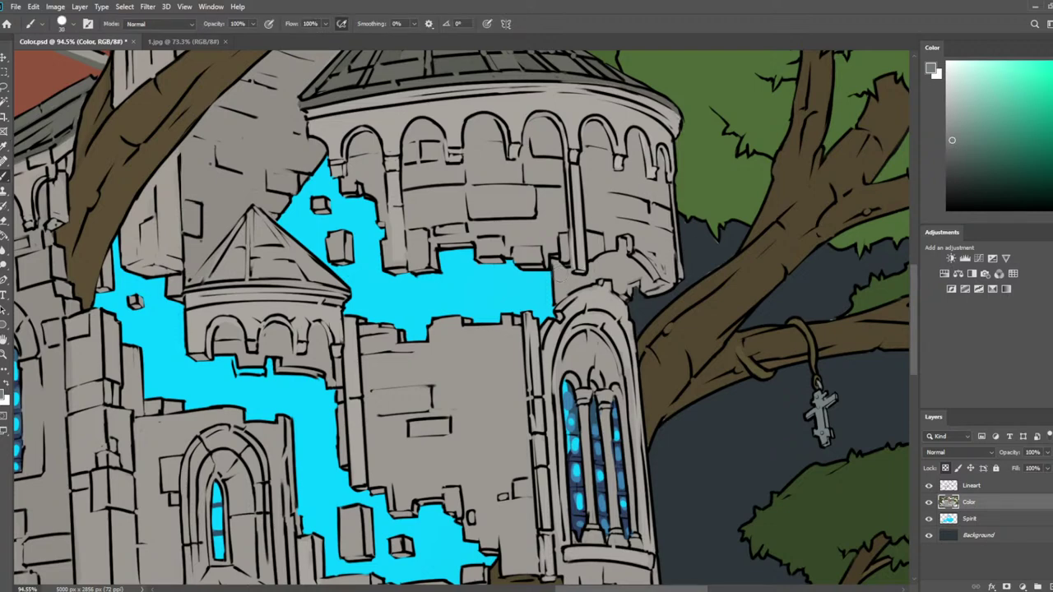
key(bracketleft)
mouse_move(560, 294)
mouse_down()
mouse_move(592, 277)
mouse_move(566, 284)
mouse_move(622, 240)
mouse_up()
Extend the dark gray shading across the broken arch above the tall window, adjusting the brush size for the narrow spots
key(bracketright)
key(bracketright)
key(bracketleft)
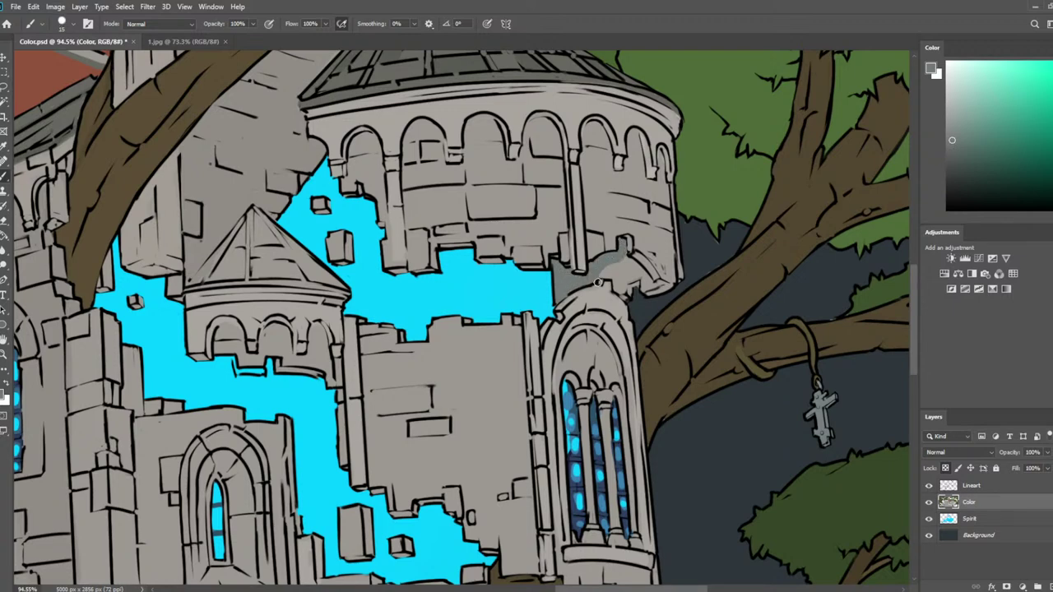
mouse_move(598, 282)
mouse_down()
mouse_move(614, 263)
mouse_move(620, 286)
mouse_move(623, 271)
mouse_up()
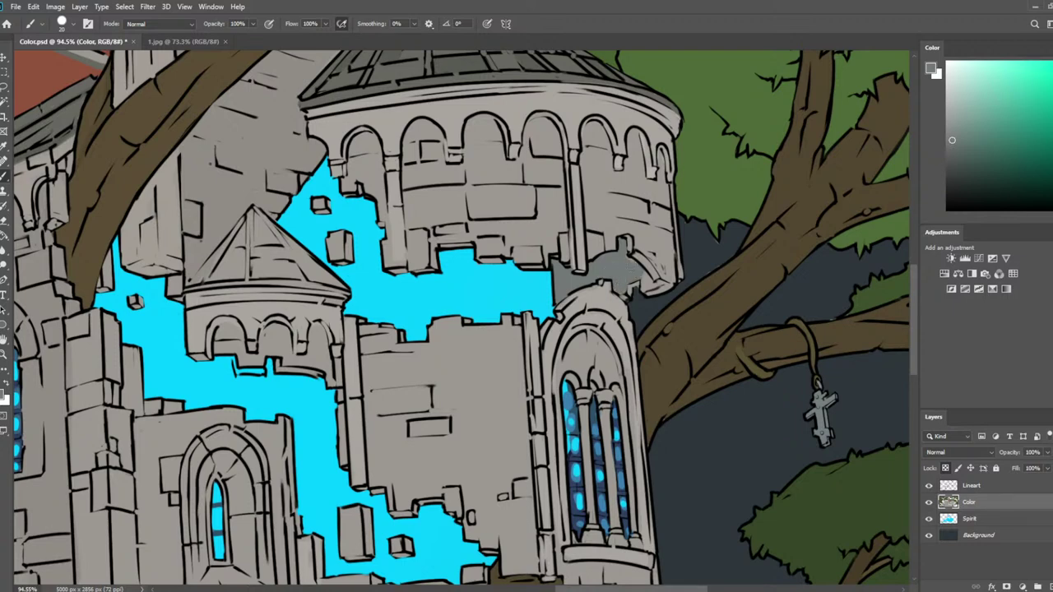
key(bracketleft)
drag(645, 289, 659, 282)
scroll(633, 259, down, 12)
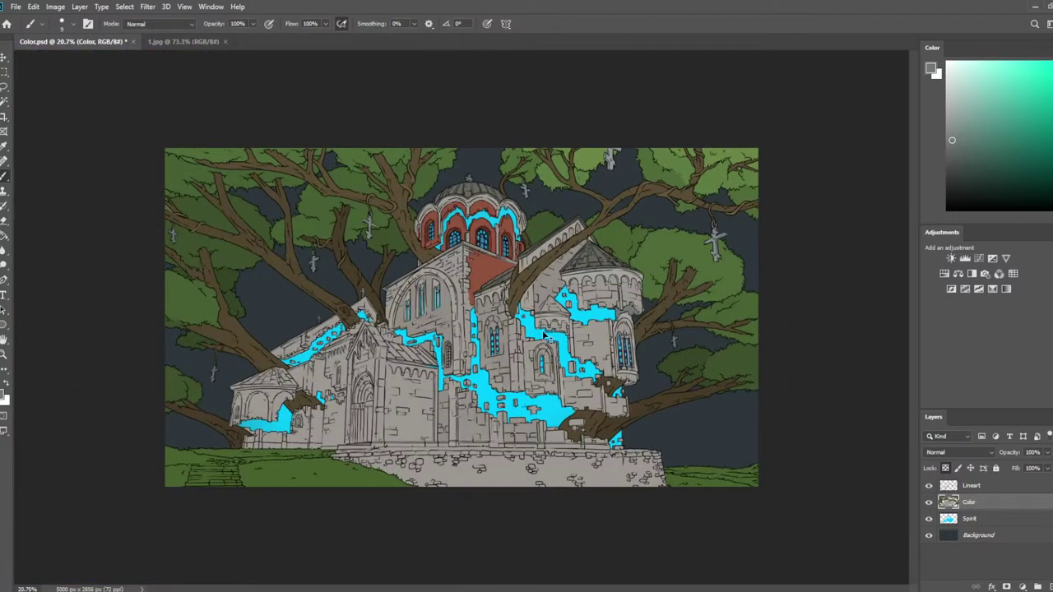
Flip the view horizontally and try a lighter blue-gray edge stroke on the shaded stone above the tall window
key(ctrl+shift+h)
scroll(177, 276, up, 8)
scroll(208, 346, up, 2)
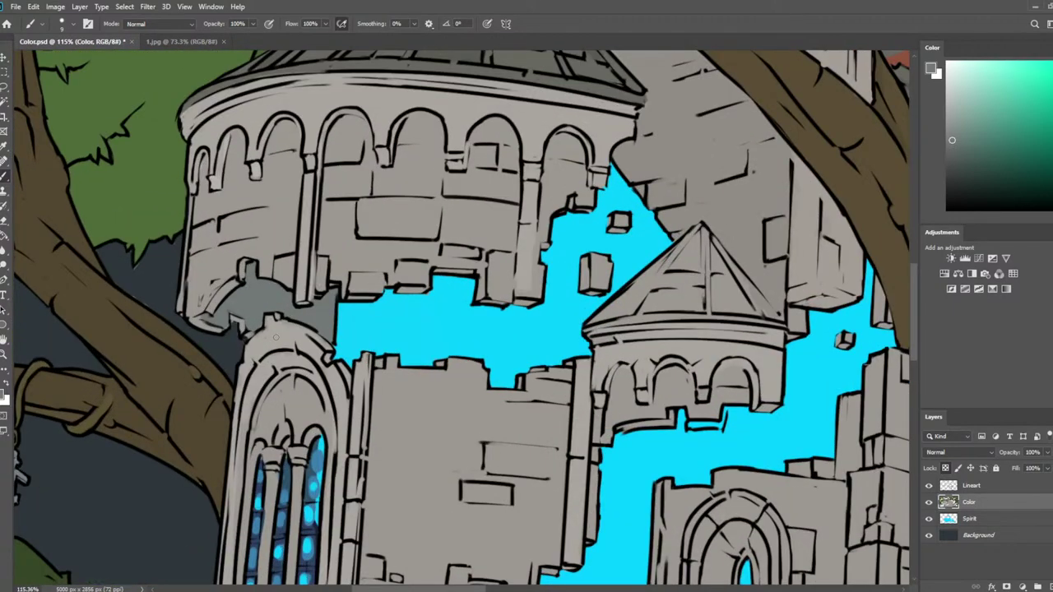
alt+click(227, 323)
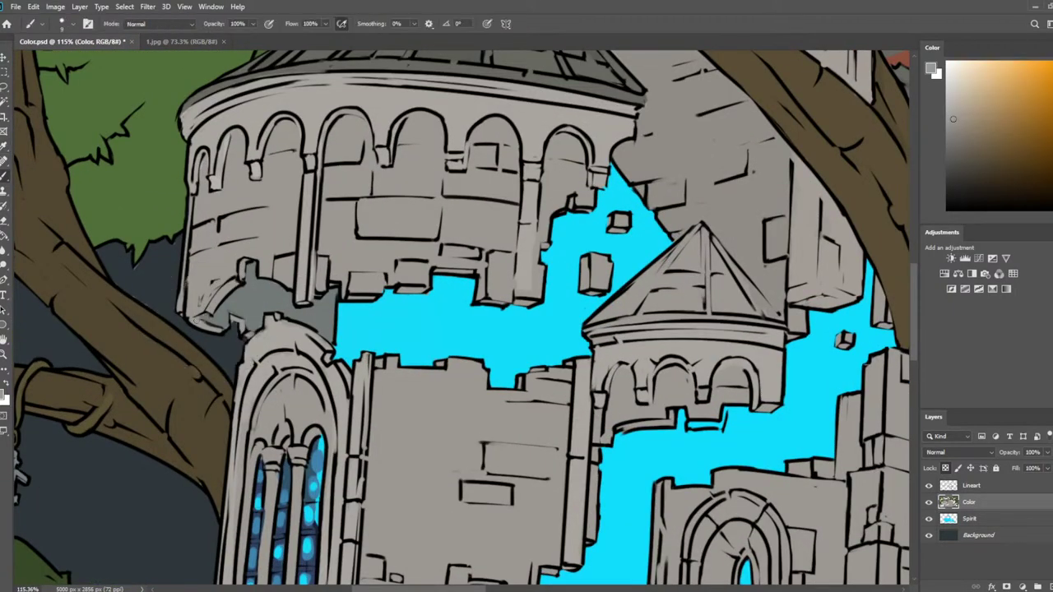
alt+click(350, 342)
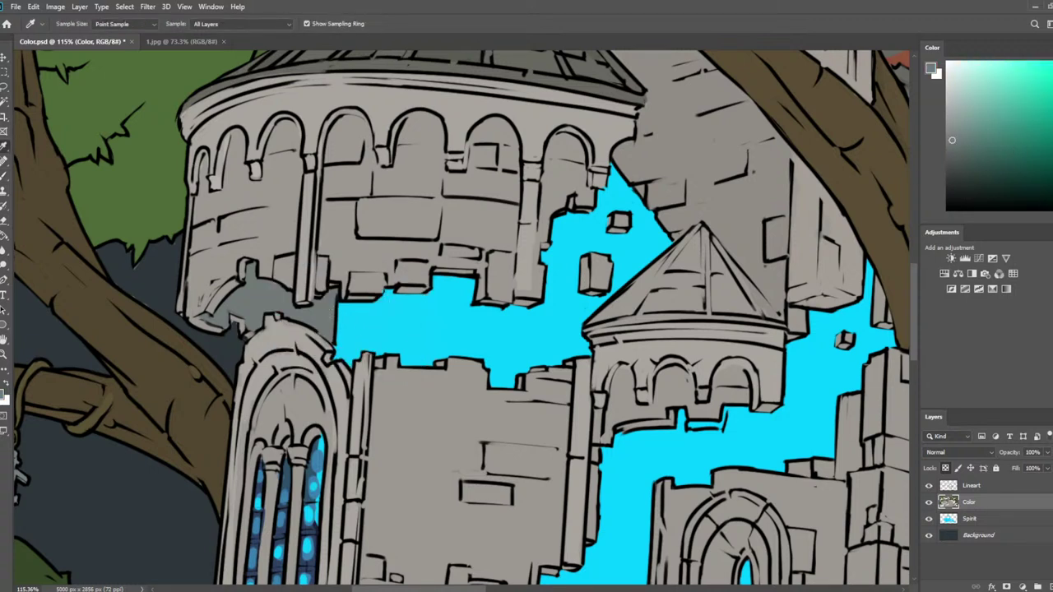
click(1052, 128)
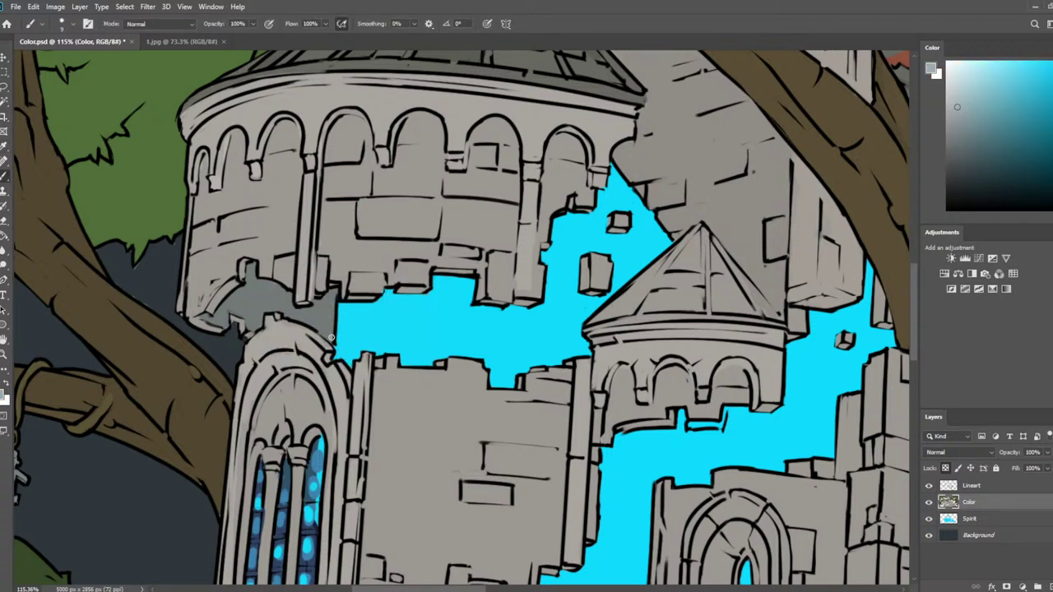
mouse_move(332, 337)
mouse_down()
mouse_move(330, 288)
mouse_move(342, 301)
mouse_up()
key(ctrl+z)
Examine the whole church in normal and mirrored view, checking the stone colors and the cyan gaps
key(ctrl+0)
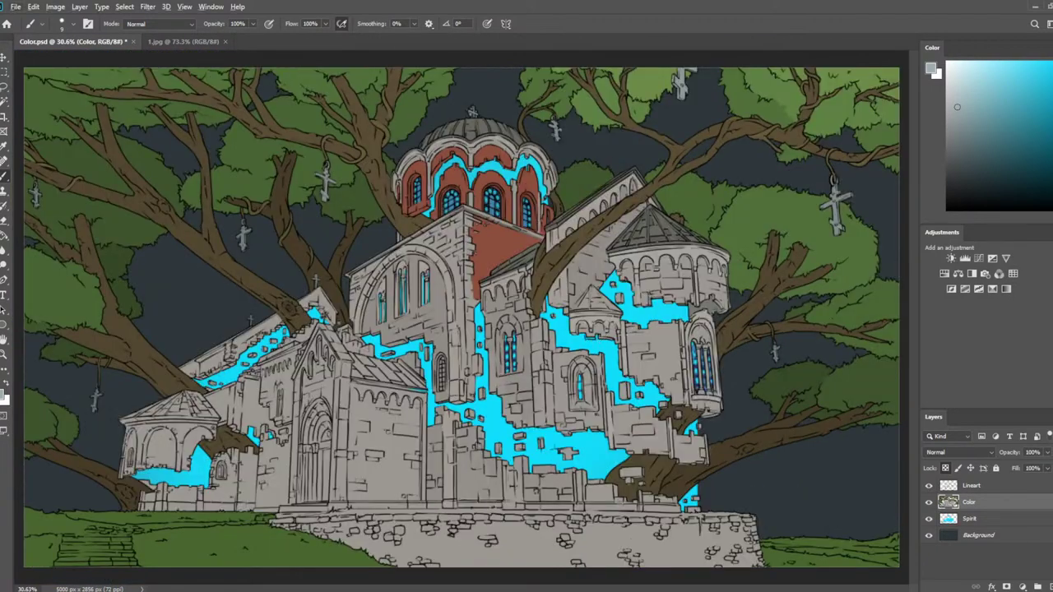
scroll(351, 389, up, 3)
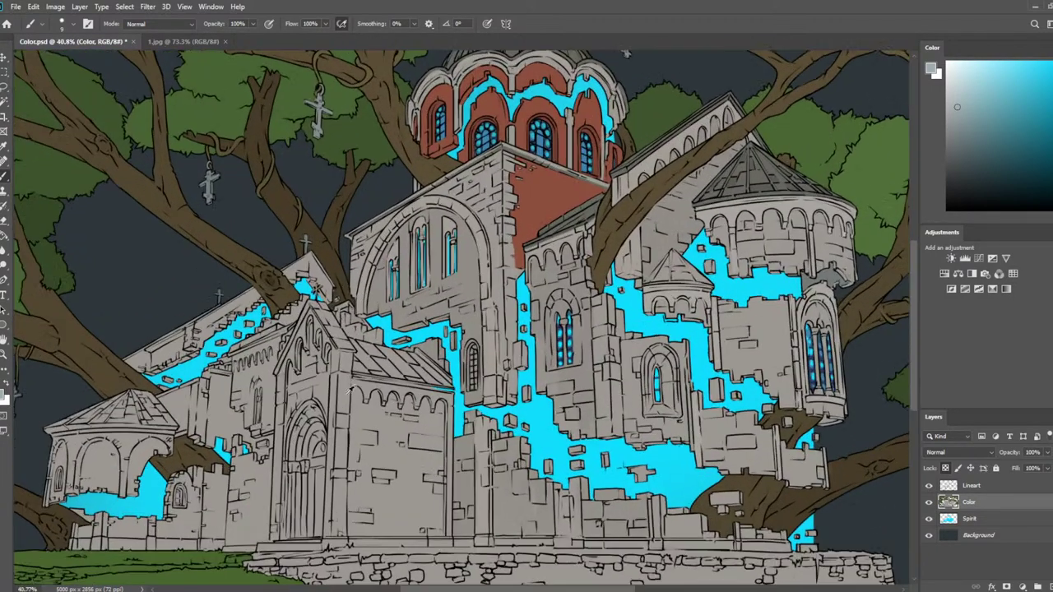
scroll(164, 486, up, 6)
scroll(698, 355, down, 4)
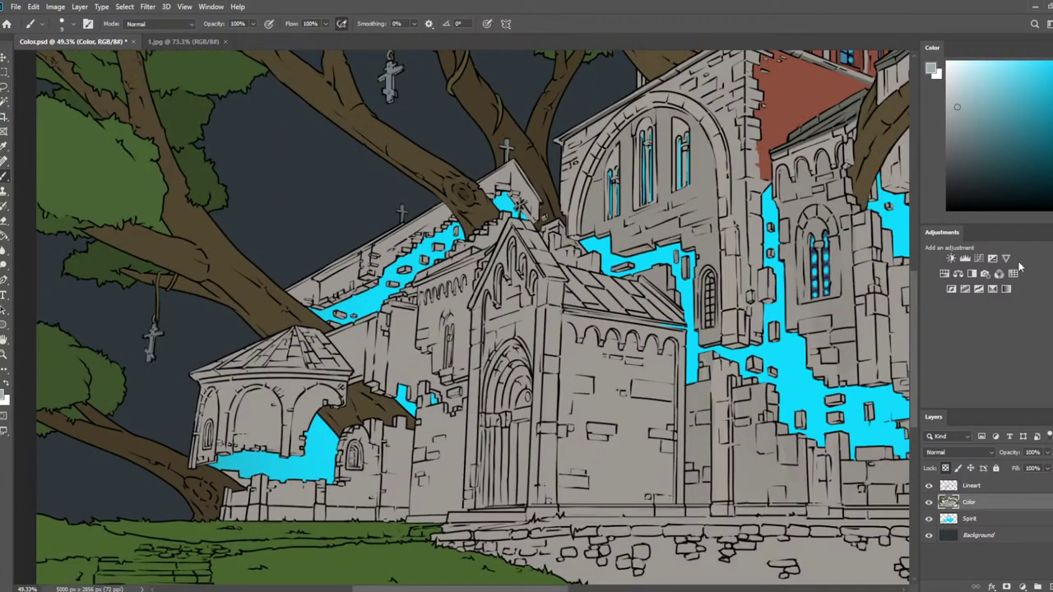
drag(676, 259, 607, 219)
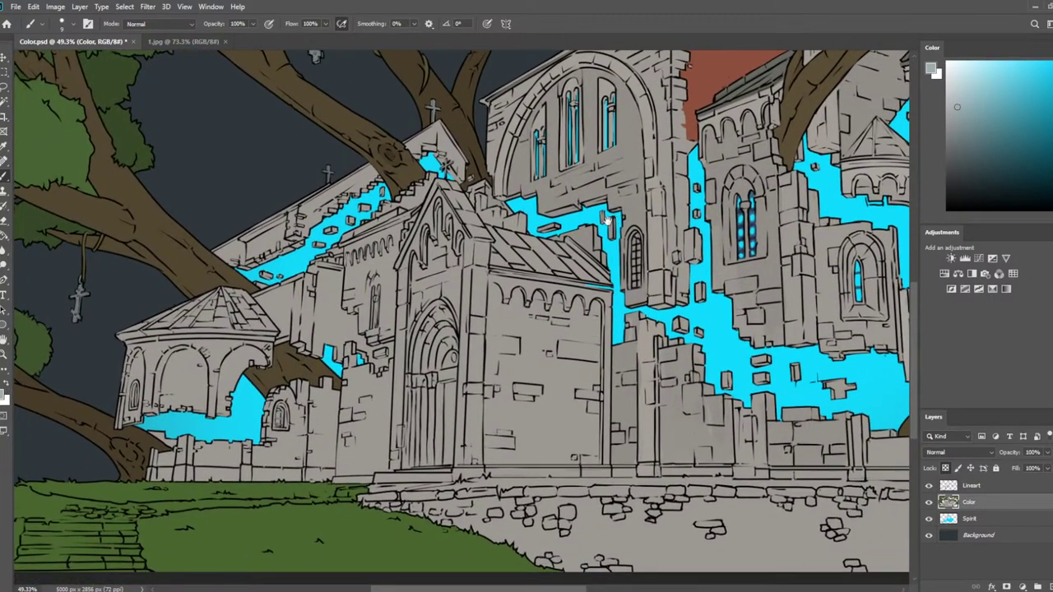
scroll(608, 221, down, 3)
key(ctrl+shift+h)
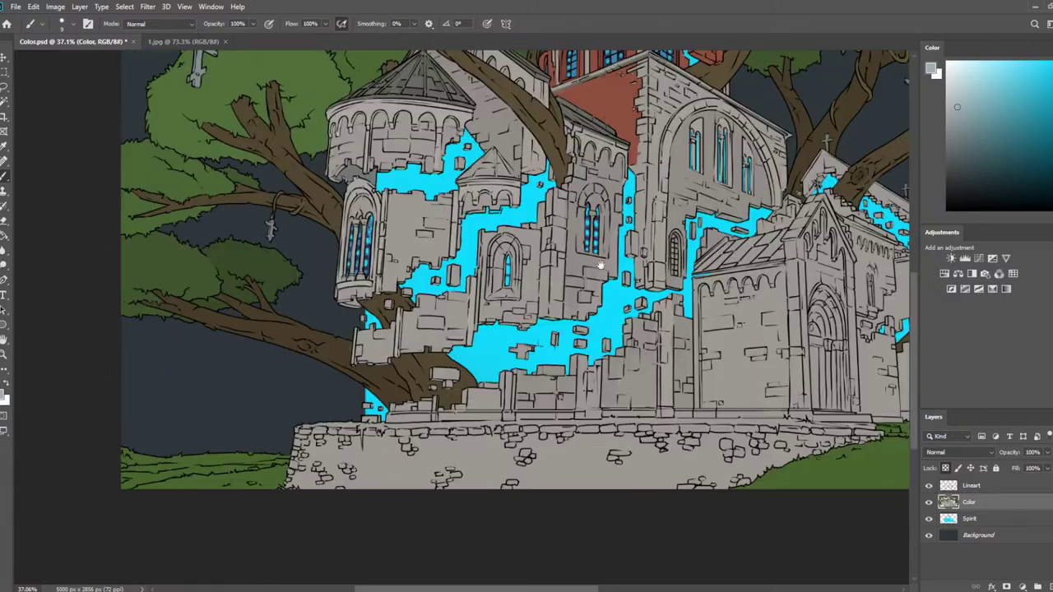
drag(601, 268, 306, 236)
Erase the cyan at the outer end of the gap beneath the arched pavilion on the Spirit layer, using a much larger eraser
scroll(802, 363, up, 4)
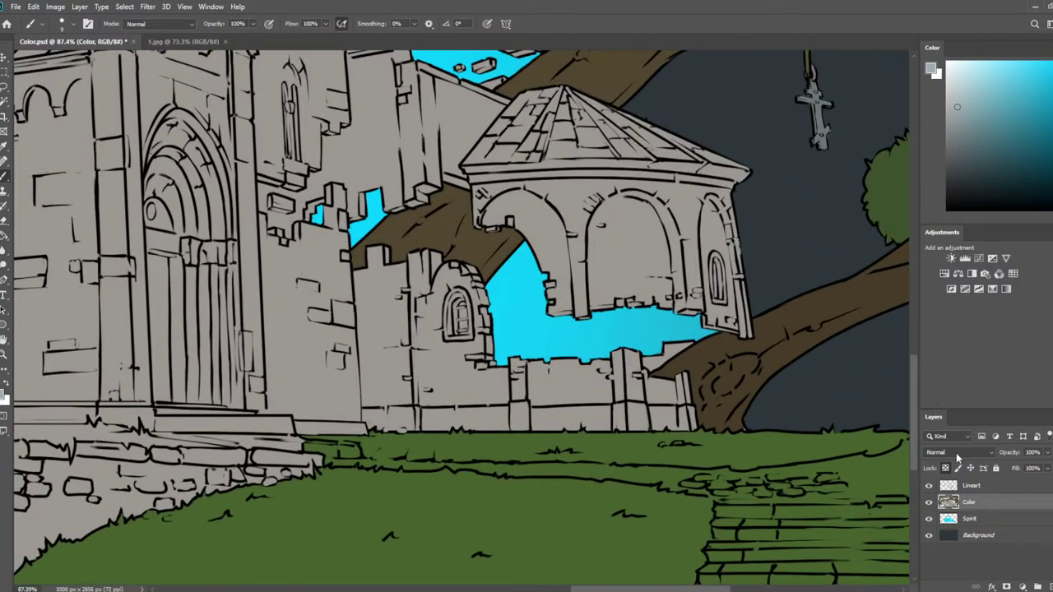
click(973, 518)
key(e)
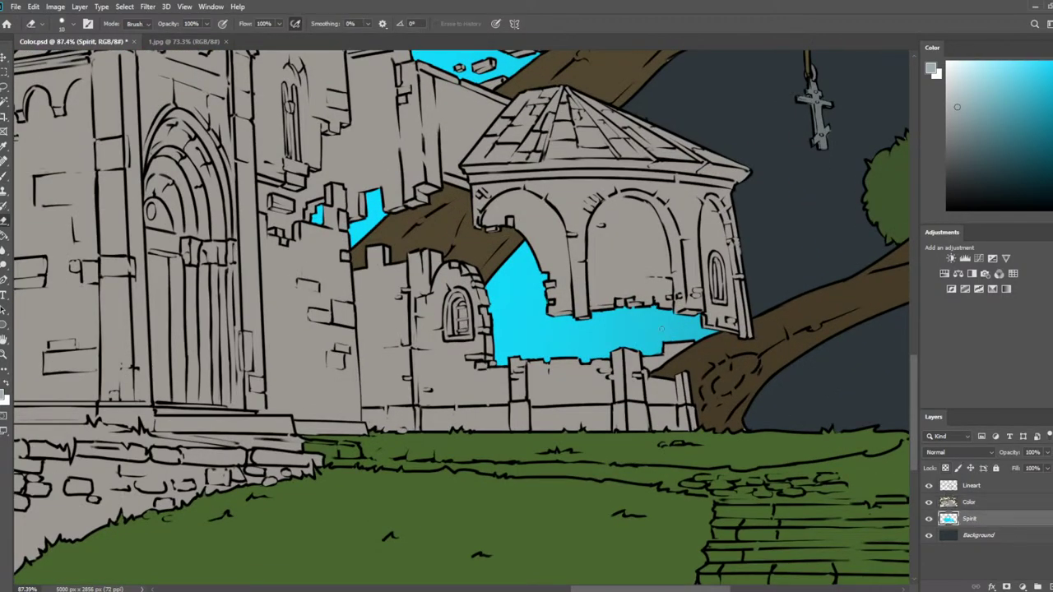
key(bracketright)
key(bracketright)
key(bracketright)
key(bracketright)
key(bracketright)
key(bracketright)
key(bracketright)
mouse_move(694, 319)
mouse_down()
mouse_move(698, 362)
mouse_move(709, 344)
mouse_up()
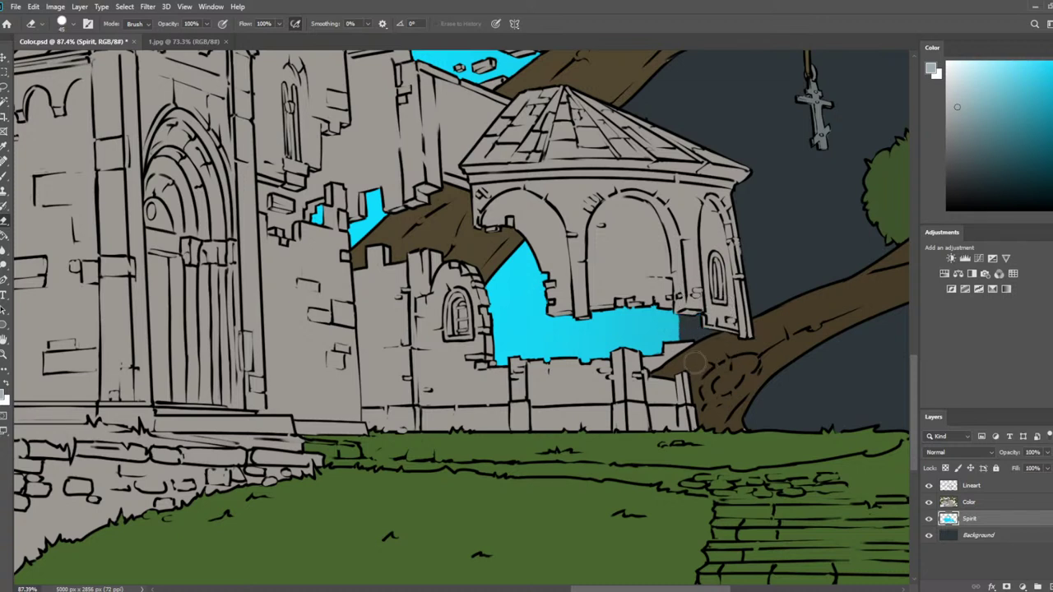
drag(688, 302, 697, 371)
Sample the dark gray of the shaded stone above the tall window for the brush
drag(694, 441, 901, 461)
drag(573, 364, 872, 406)
drag(529, 348, 623, 394)
drag(418, 288, 474, 490)
key(i)
click(406, 222)
drag(444, 386, 426, 247)
key(b)
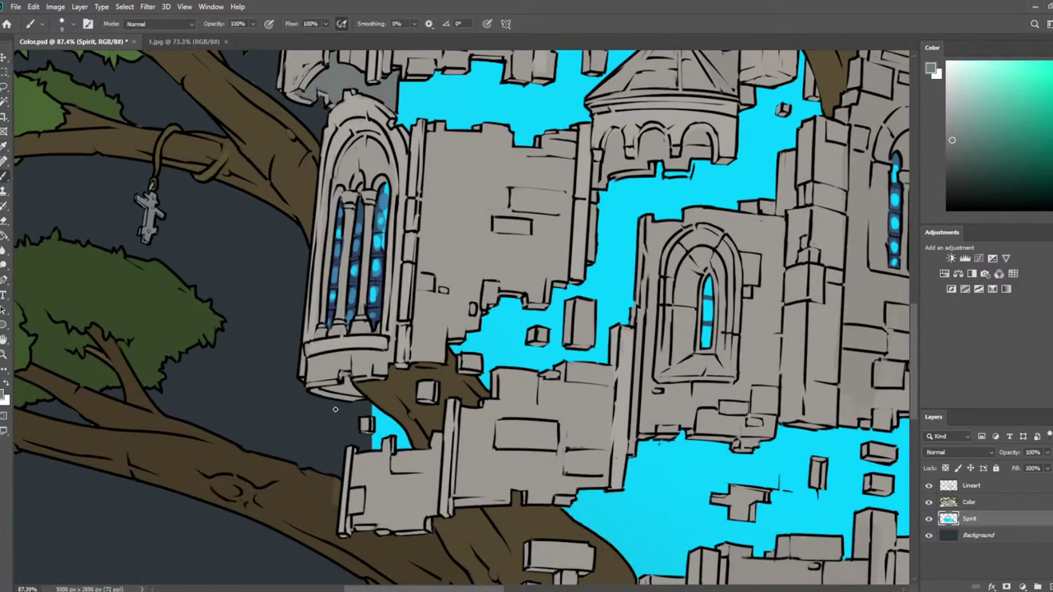
Paint the underside of the tall window bay with the sampled dark gray on the Color layer, using a larger brush
key(bracketright)
key(bracketright)
key(i)
click(392, 105)
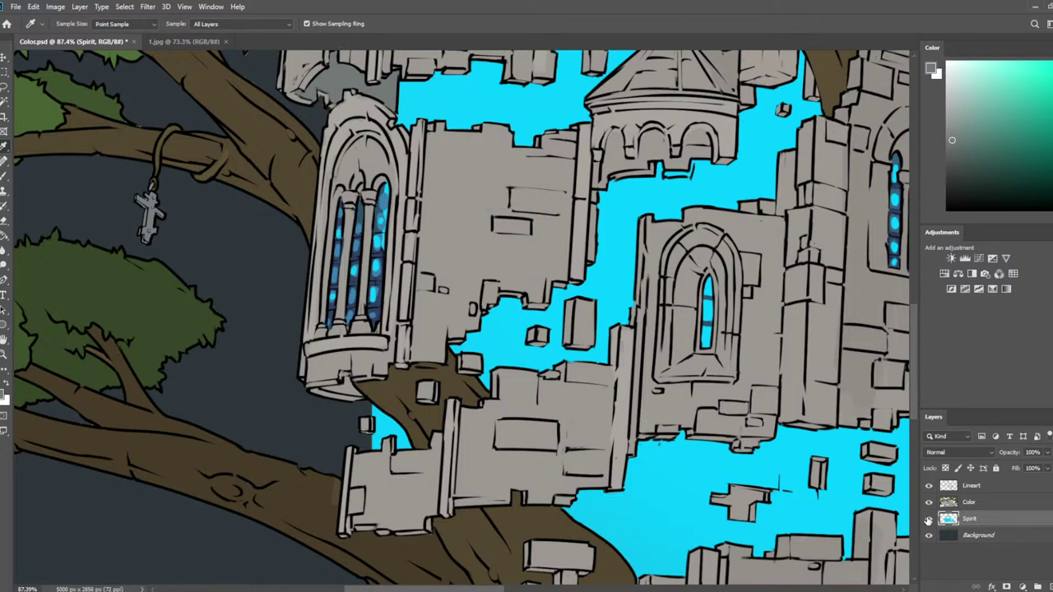
click(969, 489)
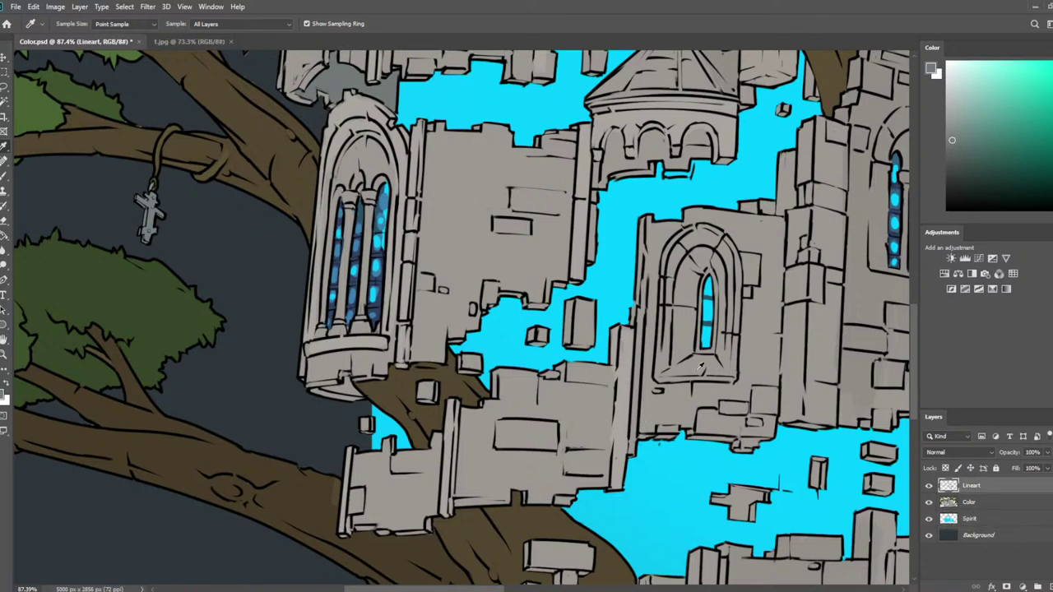
click(970, 503)
key(b)
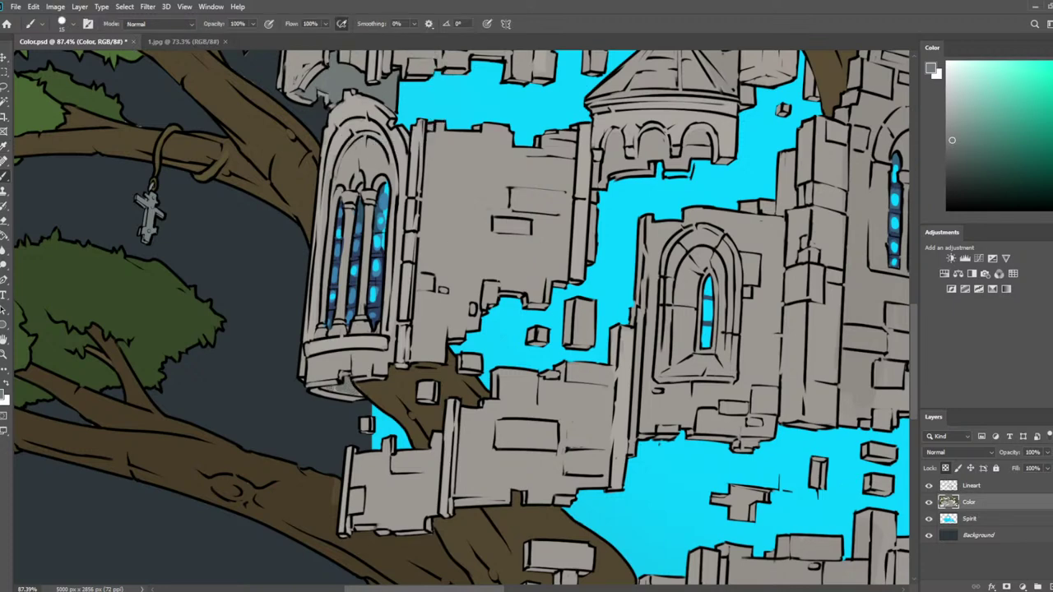
alt+click(352, 390)
alt+click(350, 390)
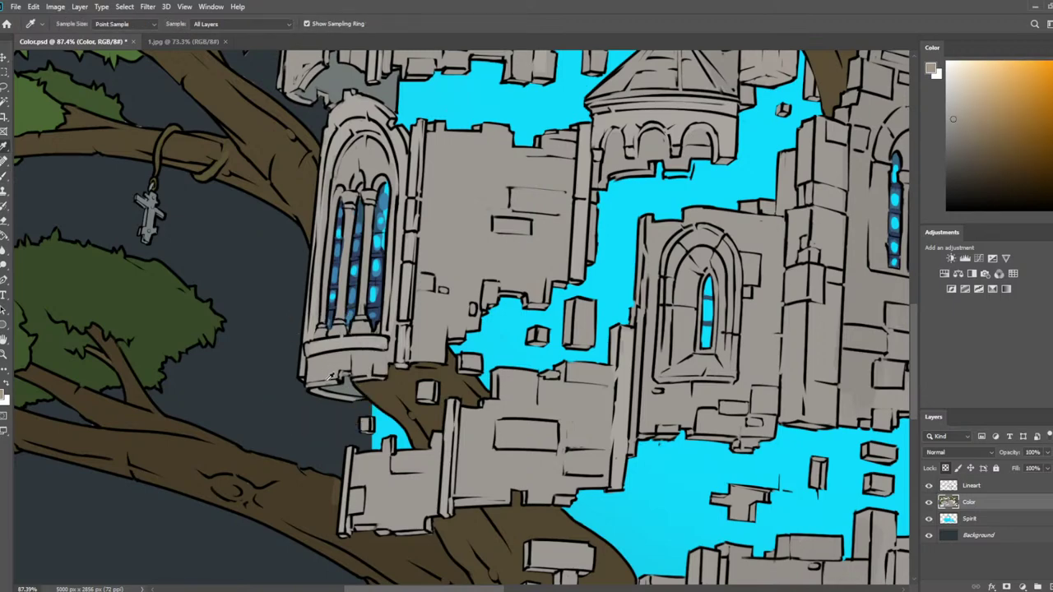
alt+click(350, 388)
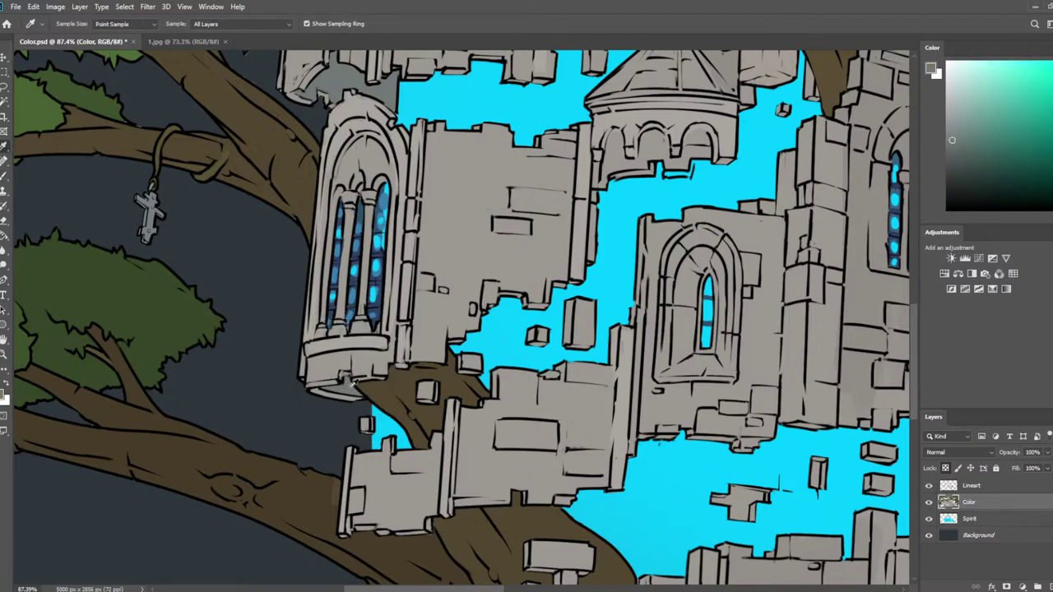
Flip the view back, sample the round tower's roof gray, and paint it along the small turret roof's edges
scroll(446, 380, down, 5)
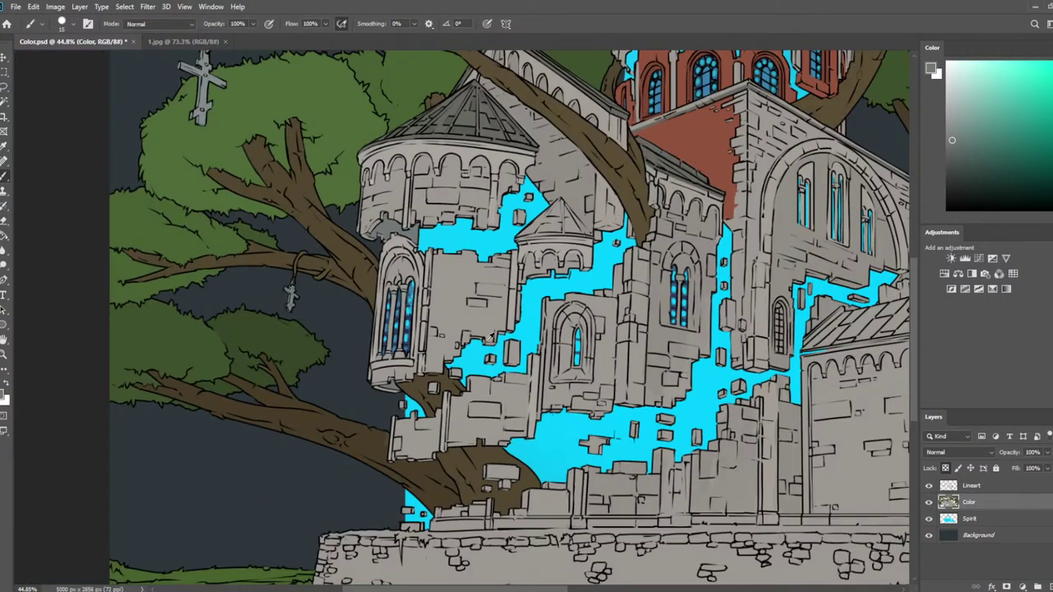
drag(657, 271, 581, 281)
key(F2)
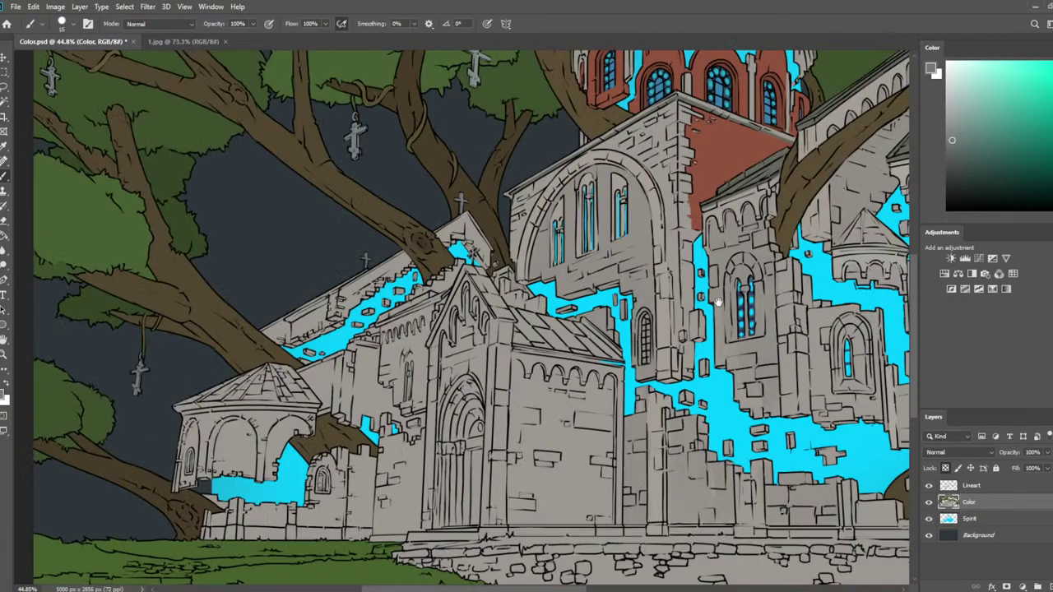
drag(717, 301, 329, 338)
scroll(518, 203, up, 3)
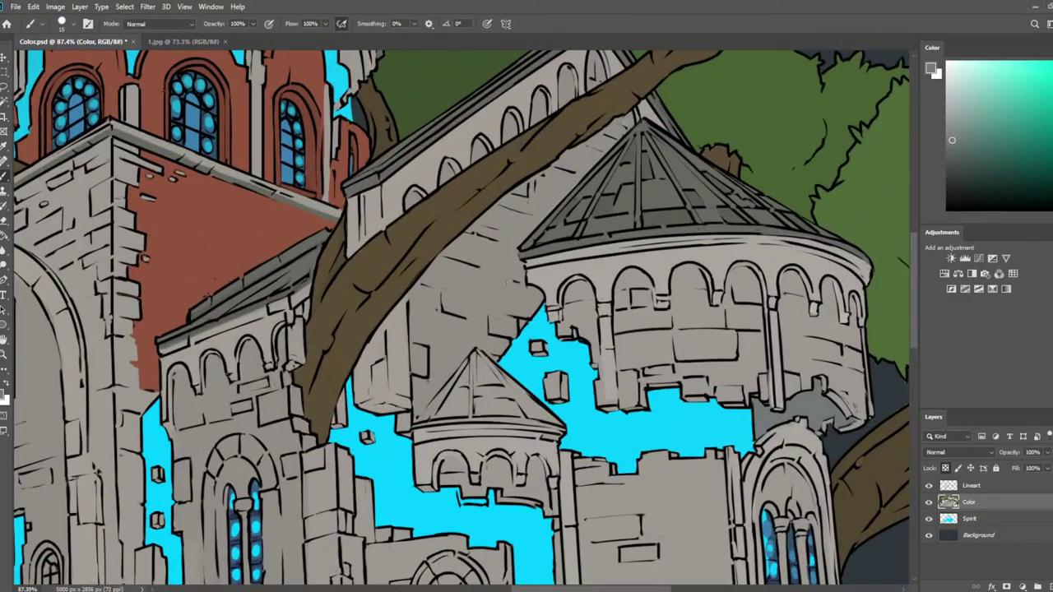
alt+click(453, 463)
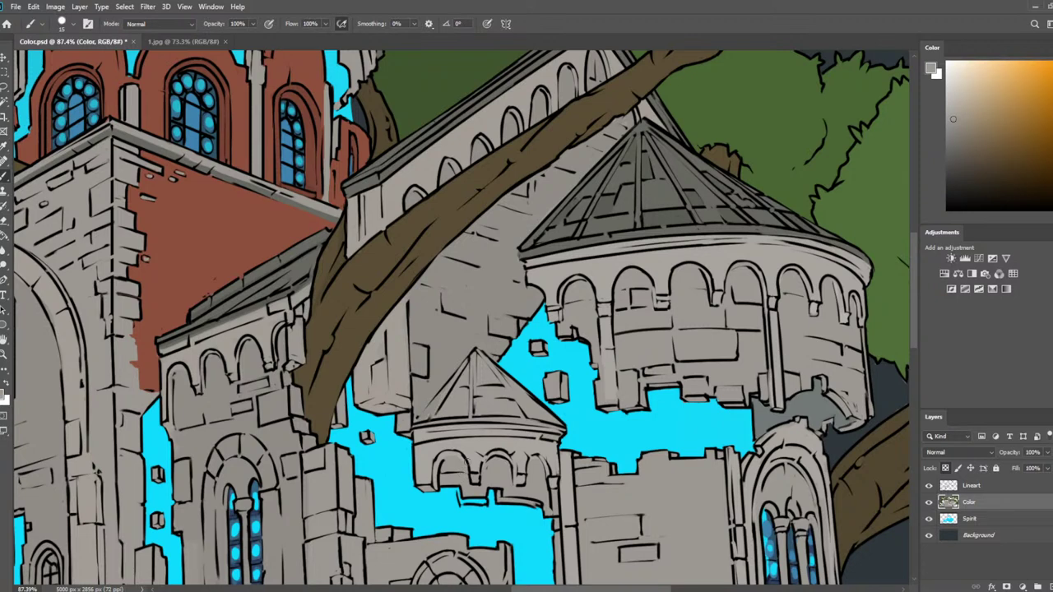
alt+click(610, 222)
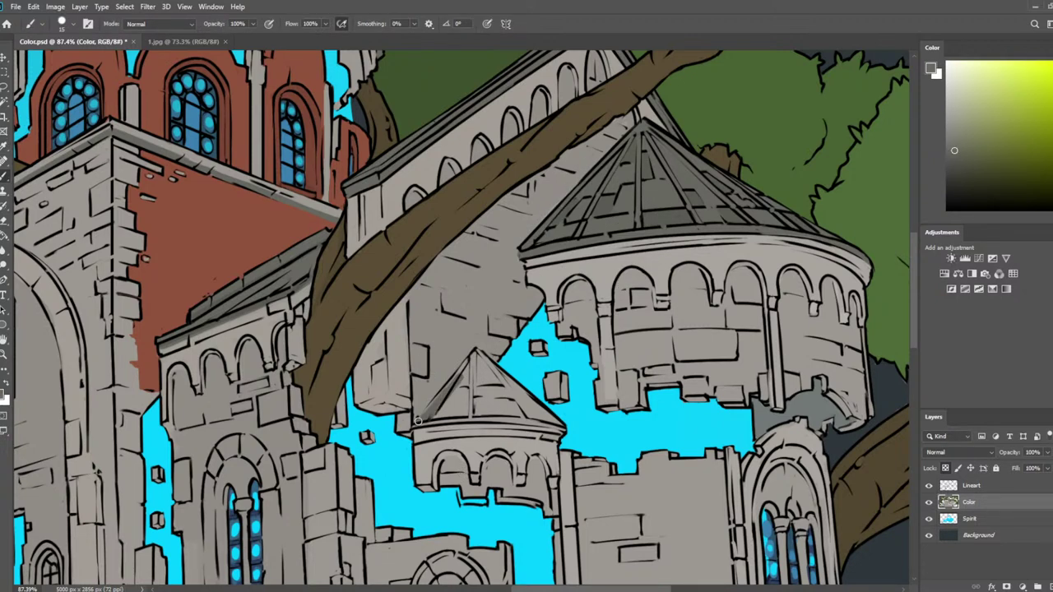
mouse_move(482, 356)
mouse_down()
mouse_move(561, 432)
mouse_move(445, 425)
mouse_up()
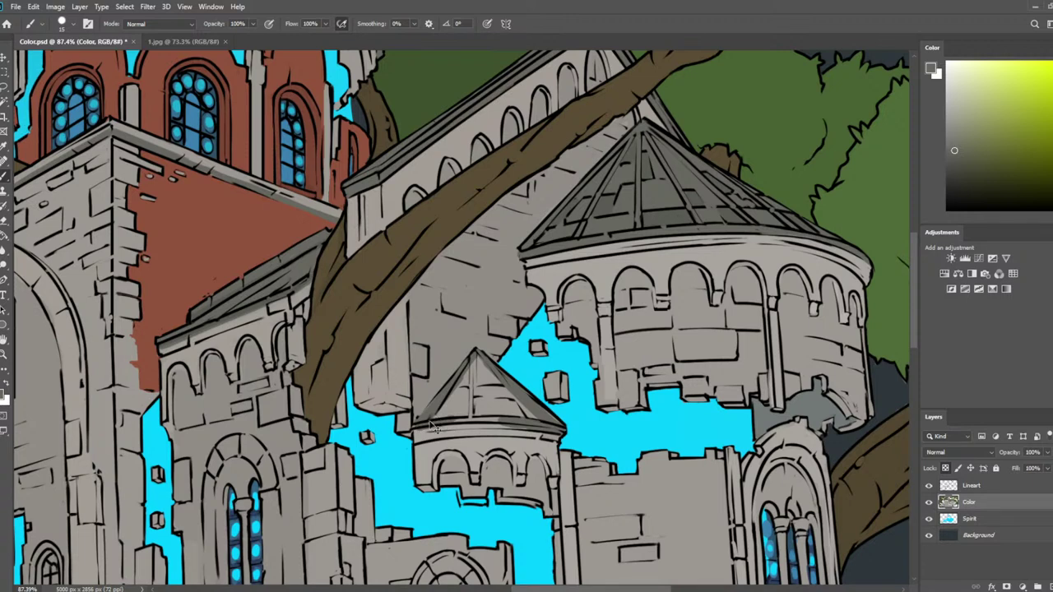
Fill the small turret roof's lower rim and inner faces with the sampled roof gray, staying above the light cornice
drag(421, 424, 495, 415)
alt+click(428, 434)
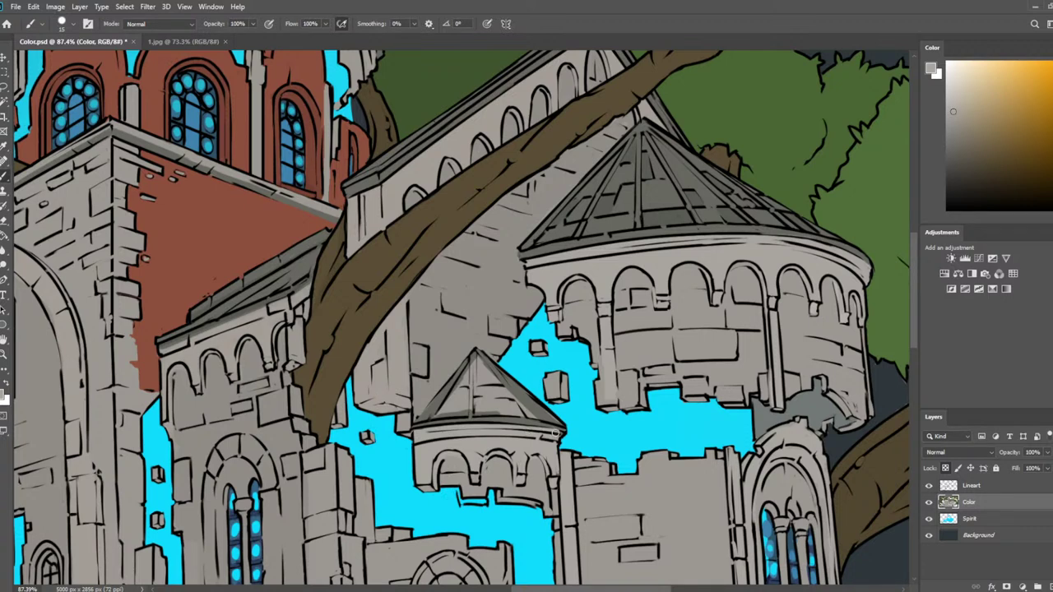
alt+click(541, 413)
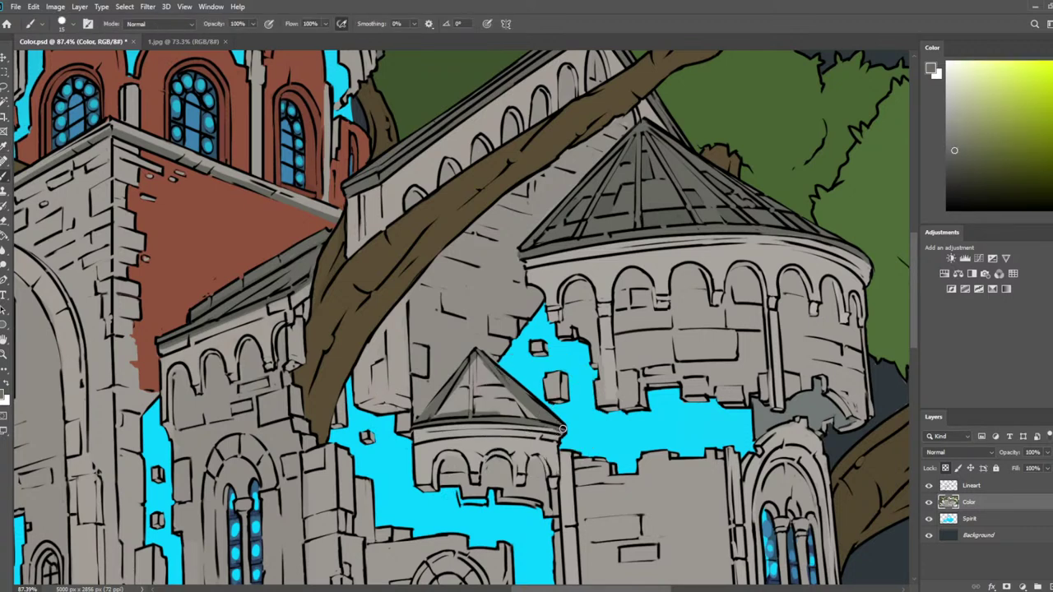
mouse_move(555, 422)
mouse_down()
mouse_move(473, 354)
mouse_move(478, 370)
mouse_move(428, 411)
mouse_move(437, 401)
mouse_move(531, 416)
mouse_move(492, 394)
mouse_move(505, 401)
mouse_move(478, 369)
mouse_move(457, 403)
mouse_move(484, 404)
mouse_move(453, 406)
mouse_move(446, 398)
mouse_move(475, 377)
mouse_up()
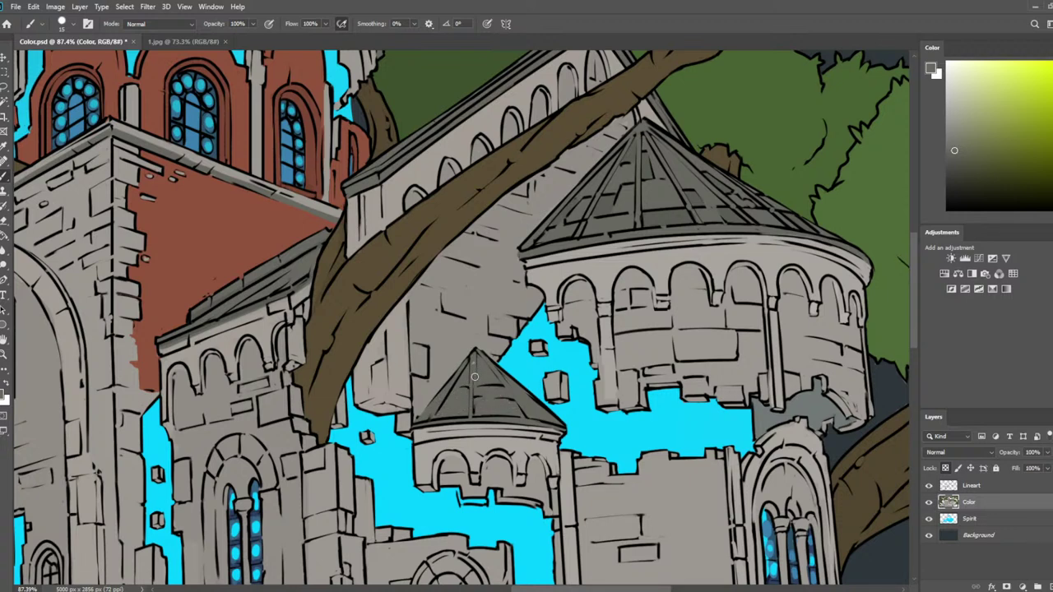
Sample a deeper gray from the round tower's roof and shade the tiled faces of the small turret roof
alt+click(616, 197)
mouse_move(444, 411)
mouse_down()
mouse_move(457, 412)
mouse_move(466, 390)
mouse_move(459, 396)
mouse_move(502, 390)
mouse_up()
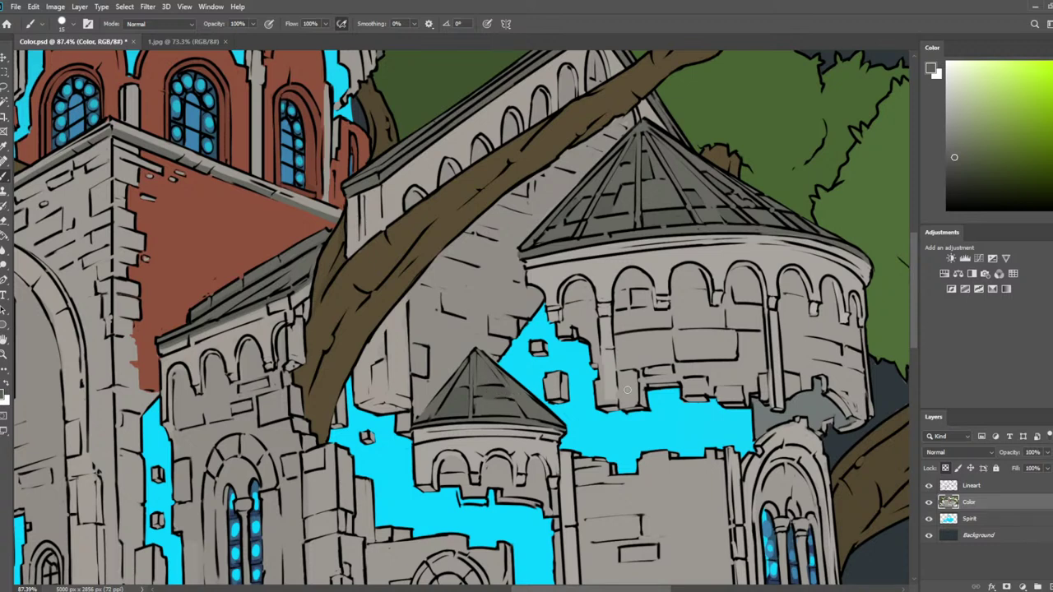
alt+click(523, 400)
scroll(532, 376, down, 5)
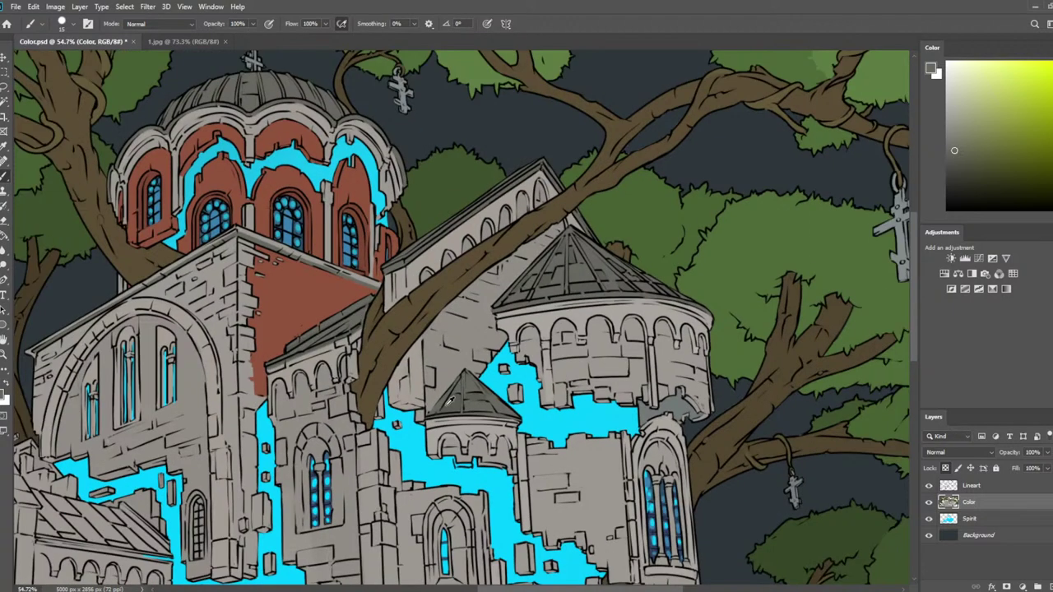
Sample the round tower's roof gray, darken it slightly, and shade the underside of both sloping roof edges on the gable behind the branch
scroll(445, 410, up, 5)
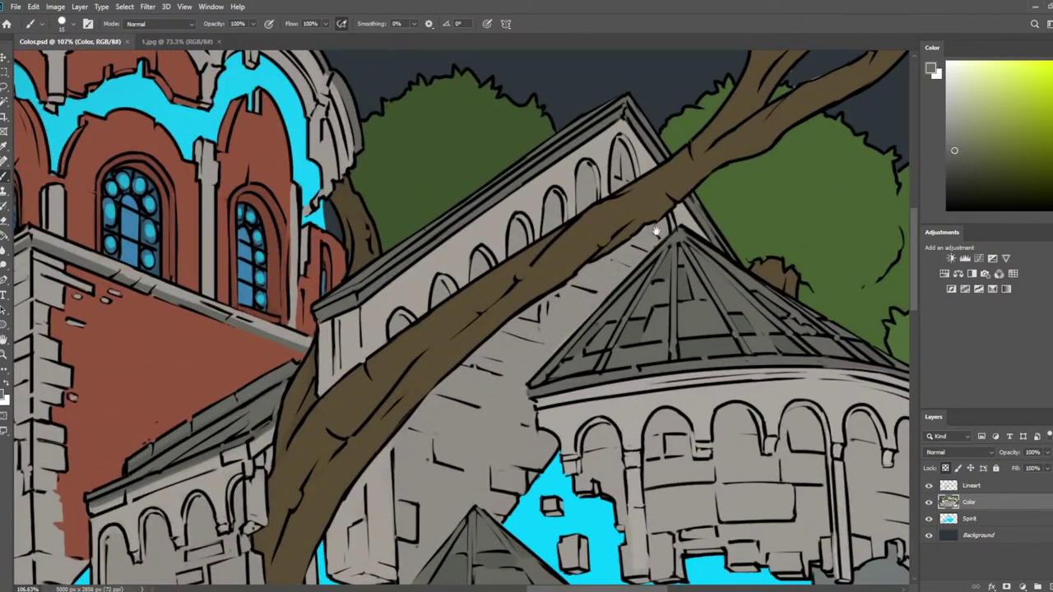
drag(657, 231, 683, 264)
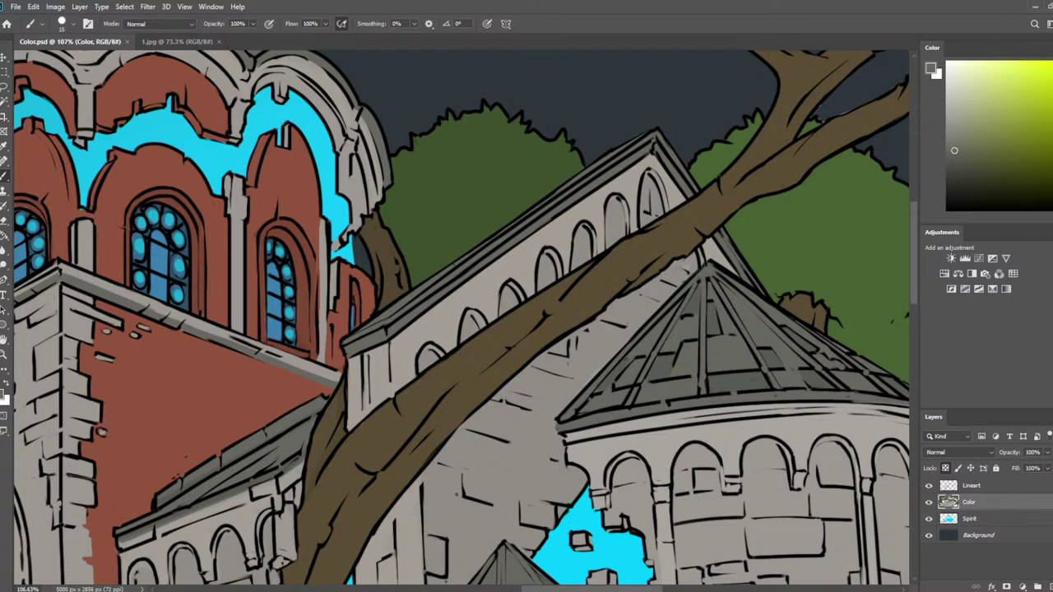
alt+click(676, 373)
click(955, 162)
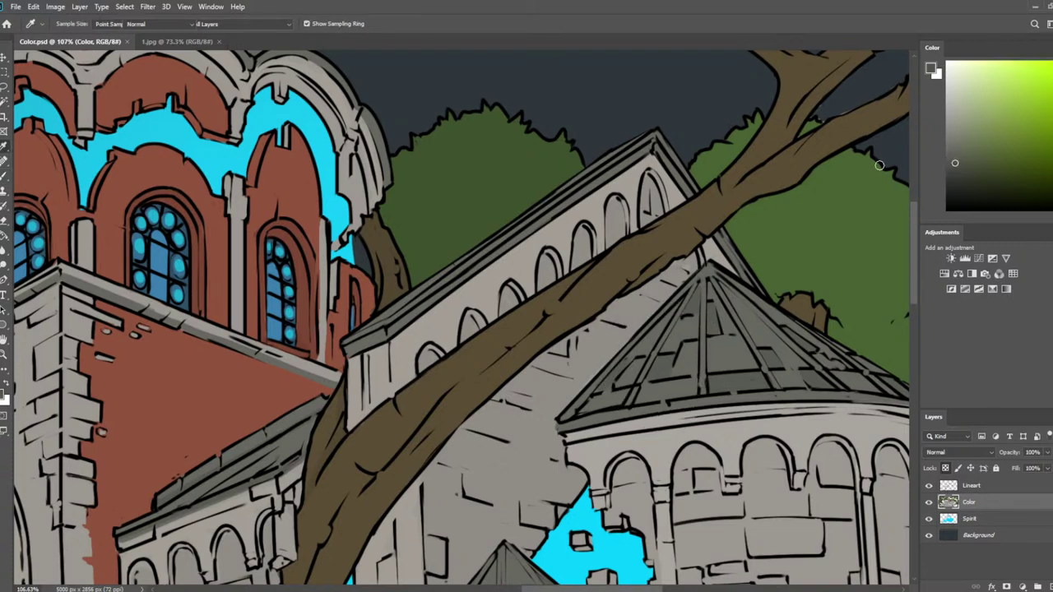
key(b)
mouse_move(642, 153)
mouse_down()
mouse_move(404, 327)
mouse_move(469, 274)
mouse_up()
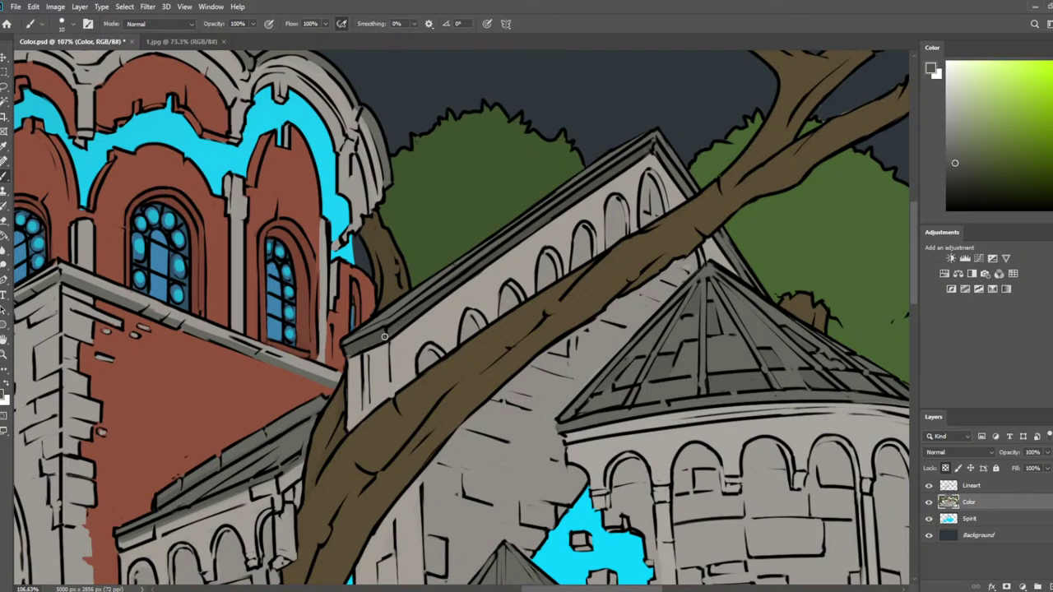
drag(655, 146, 687, 192)
key(ctrl+z)
drag(656, 146, 688, 191)
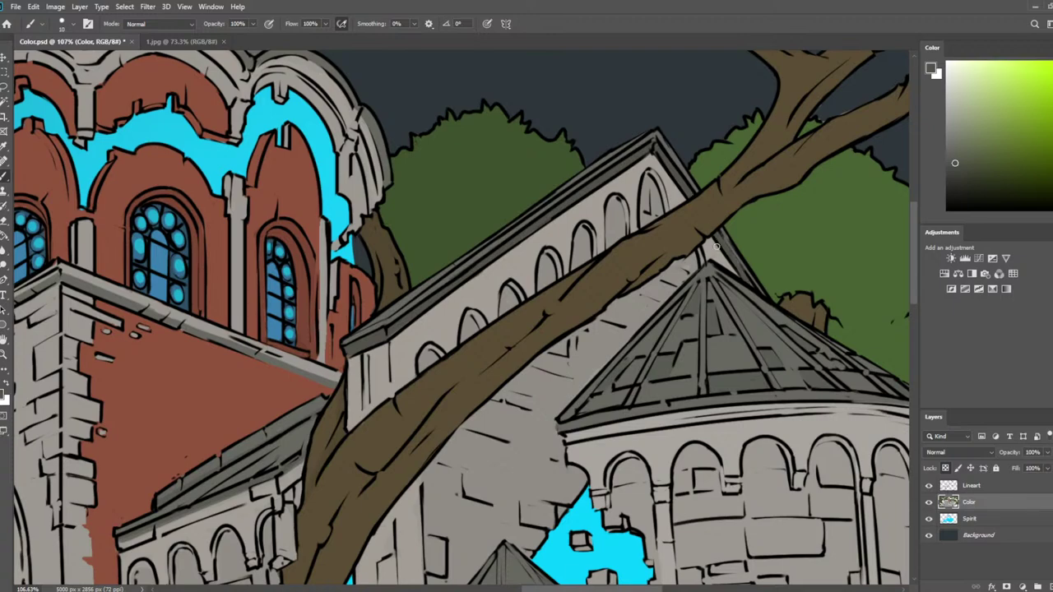
Sample the stone gray from the gable wall beside the round tower and save the illustration
alt+click(682, 272)
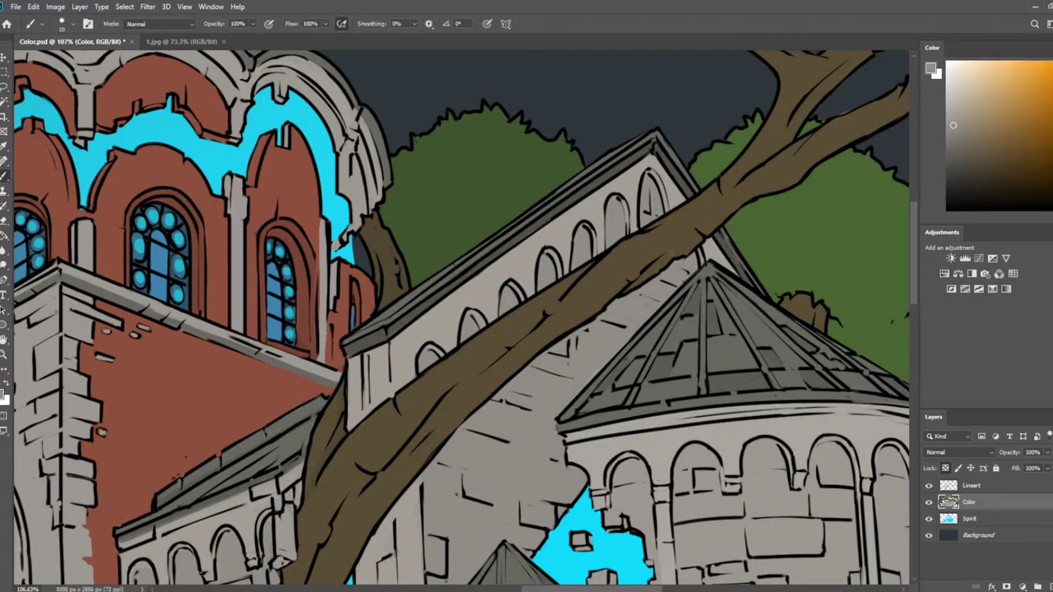
scroll(670, 255, down, 6)
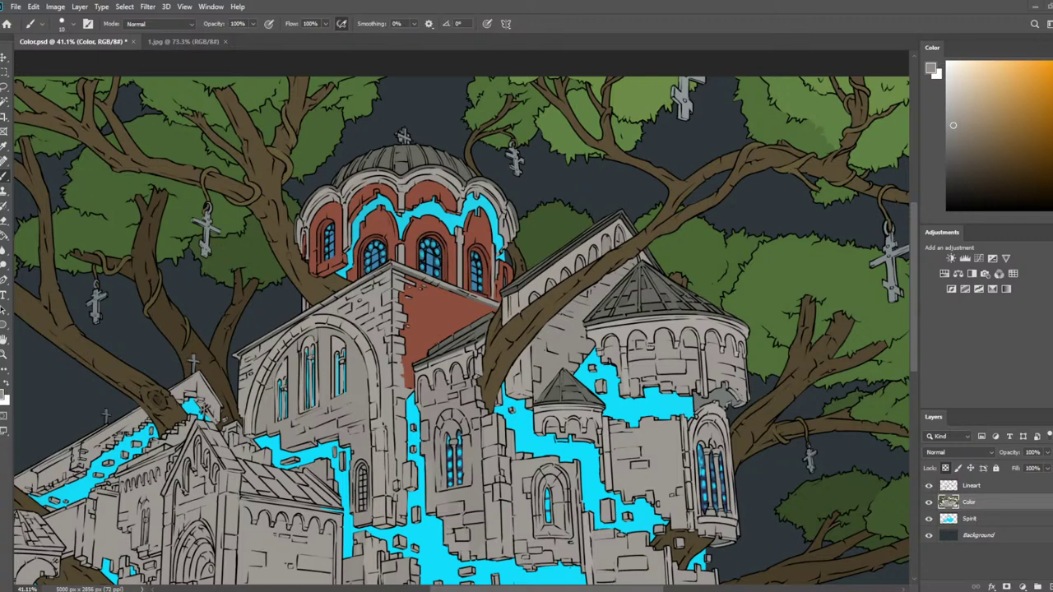
scroll(609, 153, down, 3)
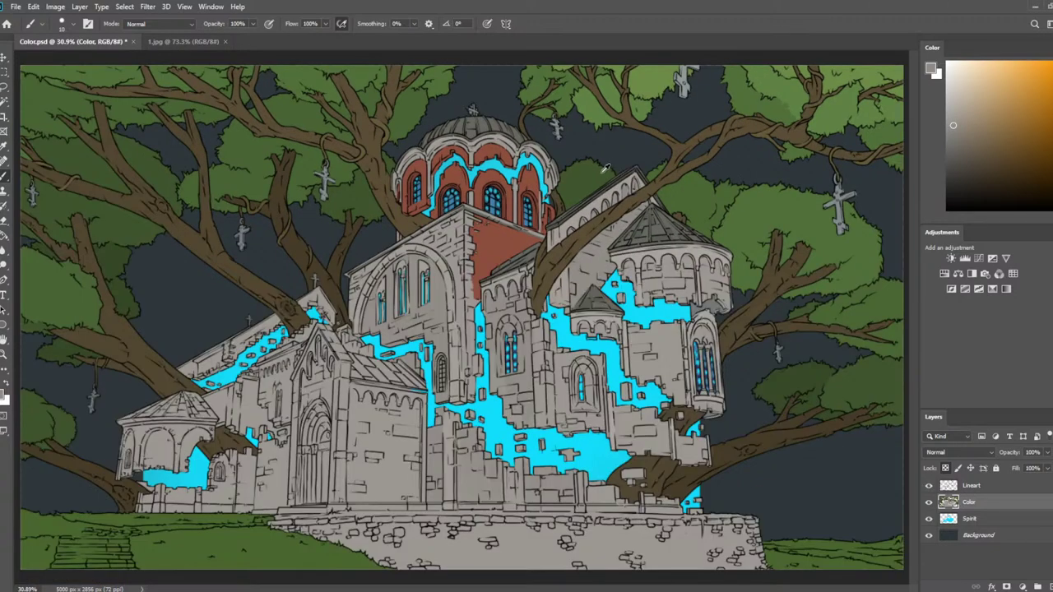
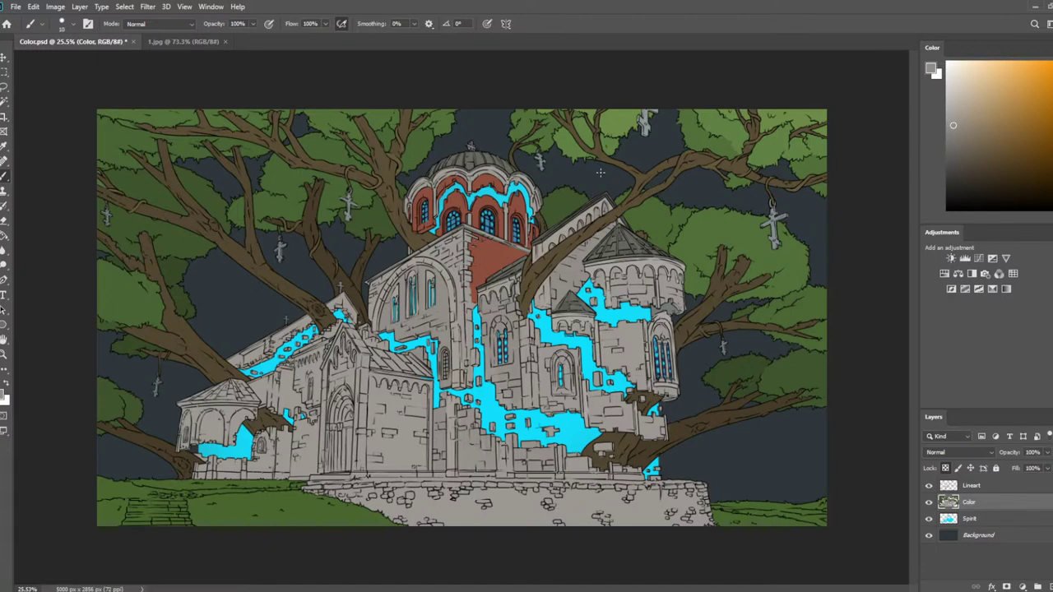
scroll(353, 407, up, 5)
key(ctrl+s)
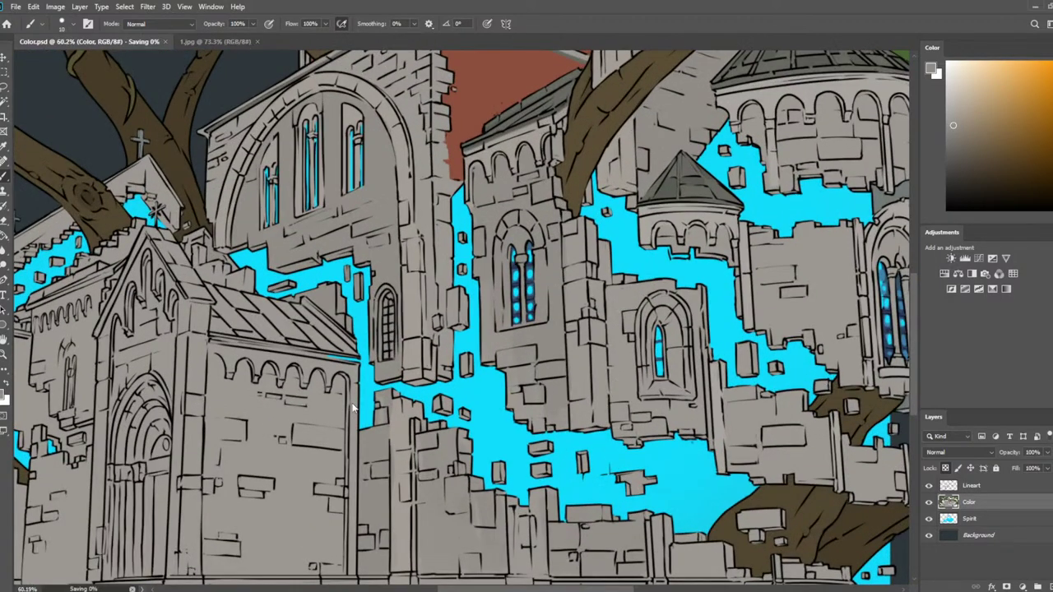
Select the ruined wall sections between the small apse and the gabled porch with the Magic Wand on the Lineart layer
drag(425, 187, 618, 135)
drag(489, 195, 591, 221)
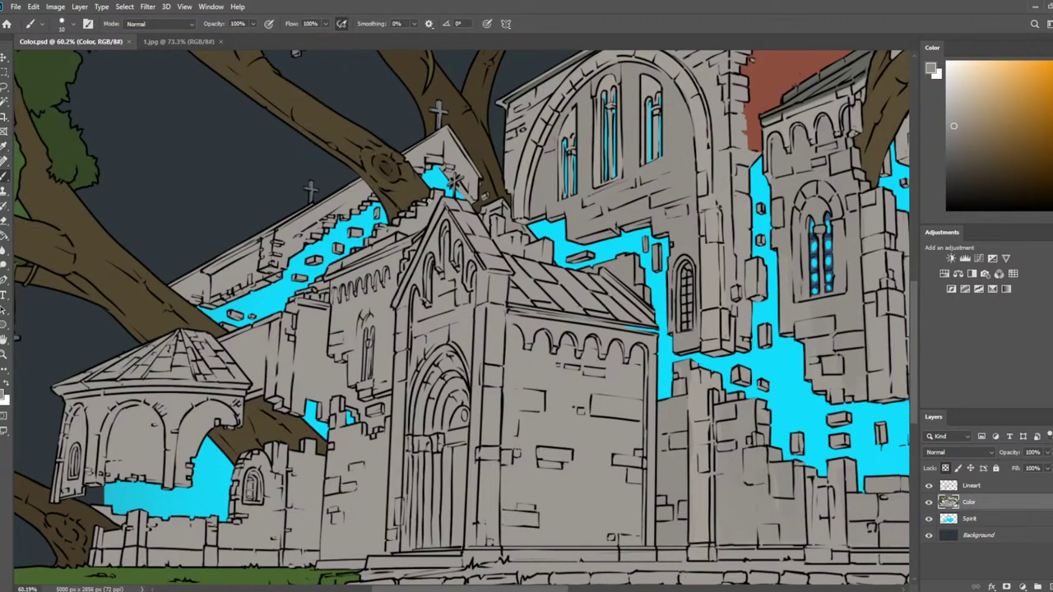
drag(428, 211, 418, 216)
click(5, 100)
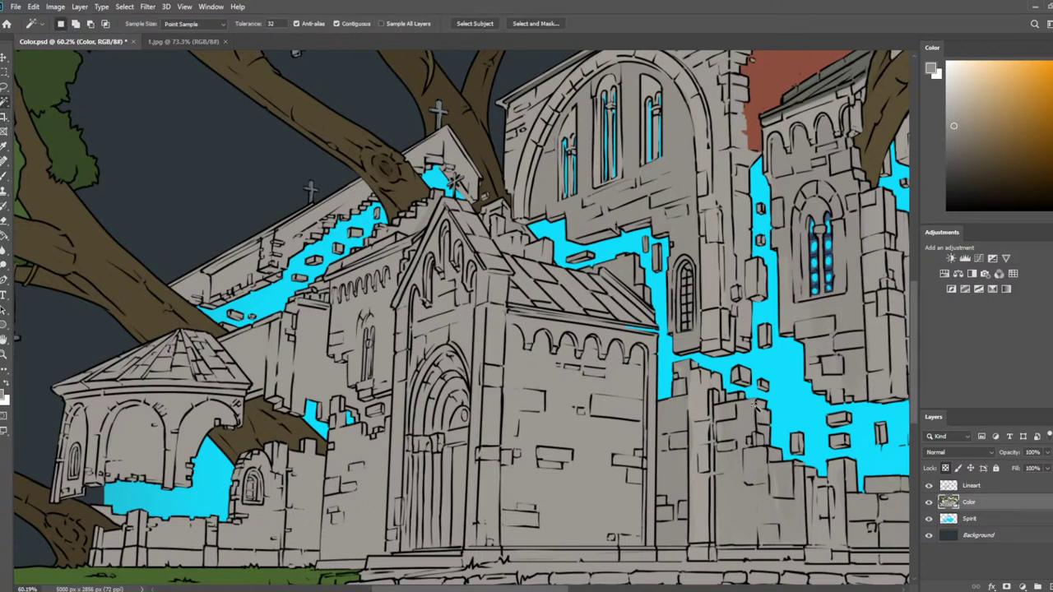
click(983, 487)
click(380, 355)
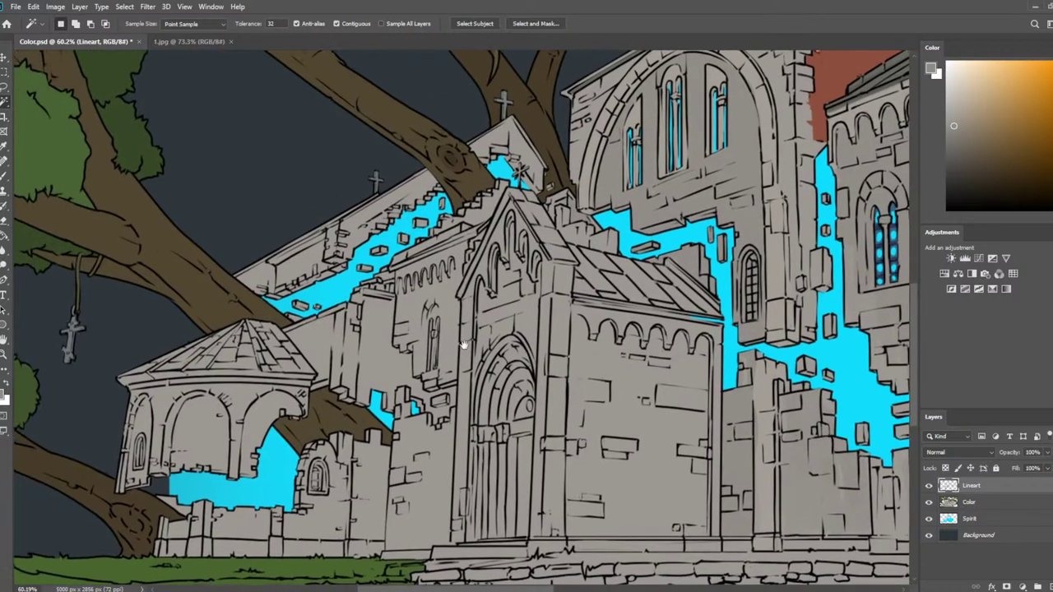
drag(464, 345, 470, 344)
scroll(387, 355, down, 3)
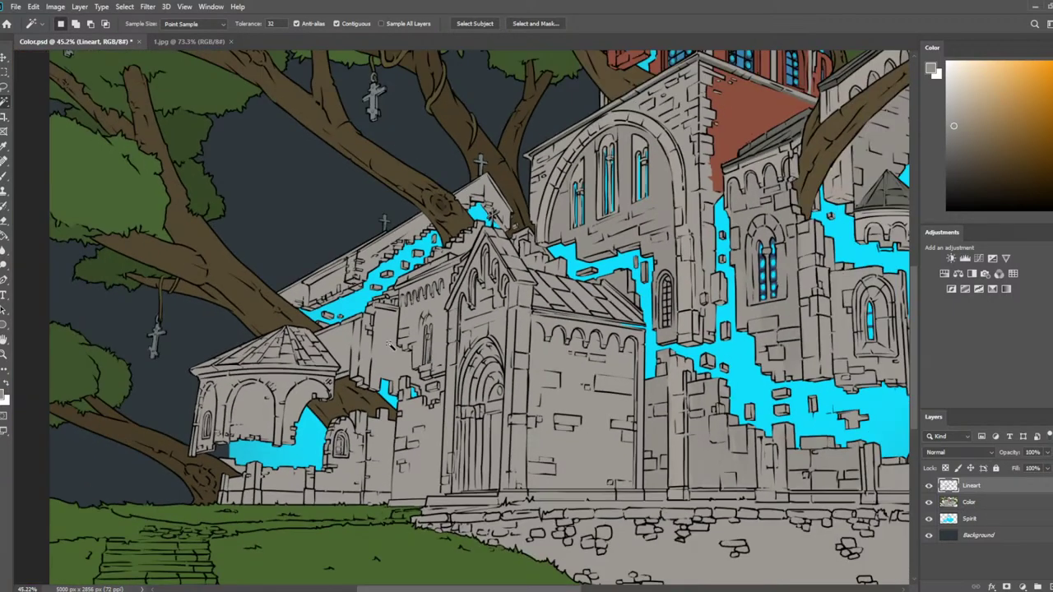
scroll(391, 347, up, 2)
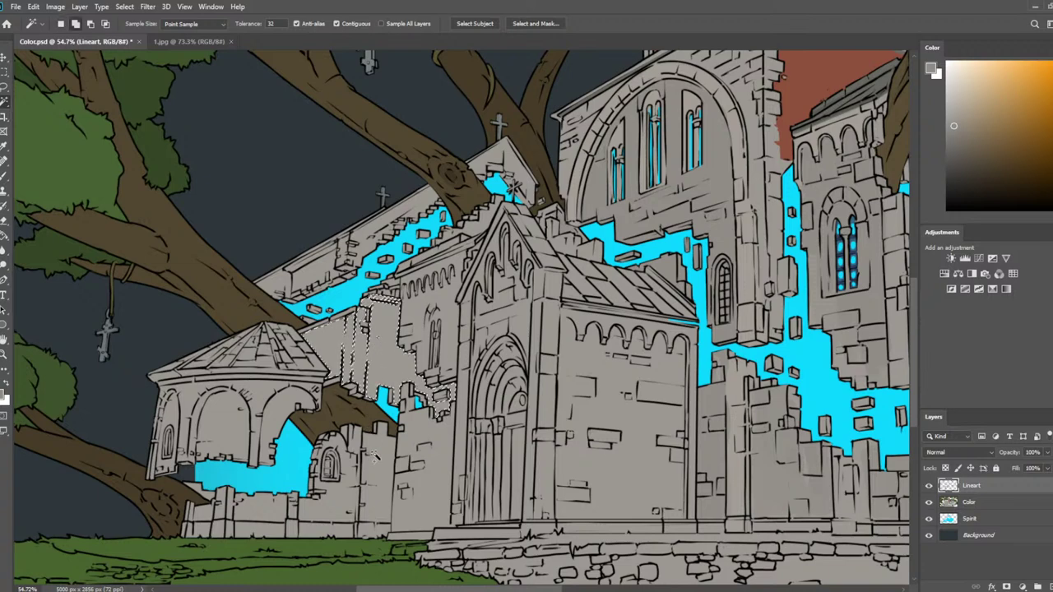
shift+click(383, 471)
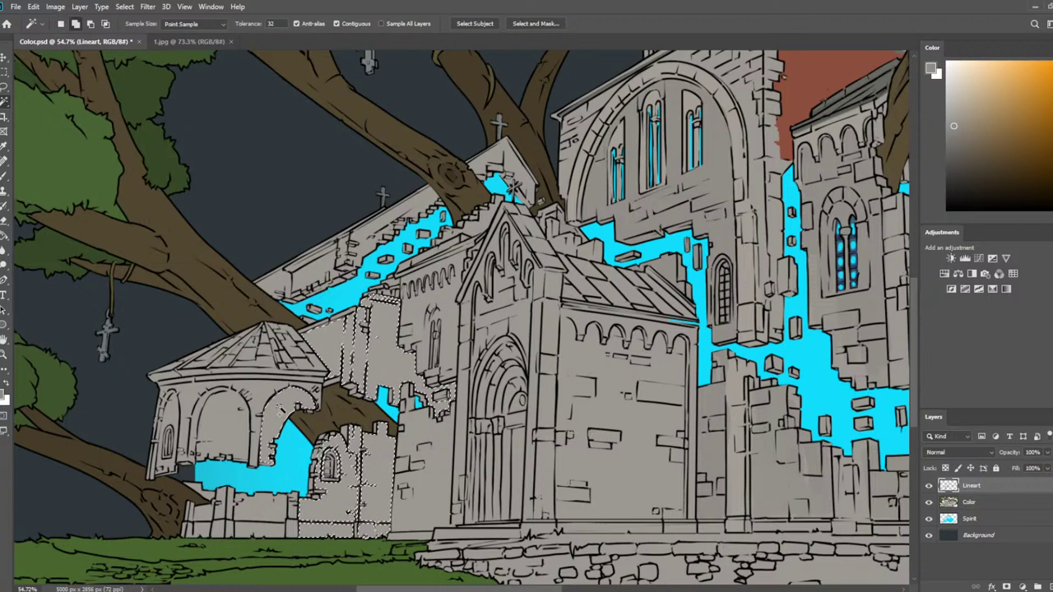
shift+click(263, 398)
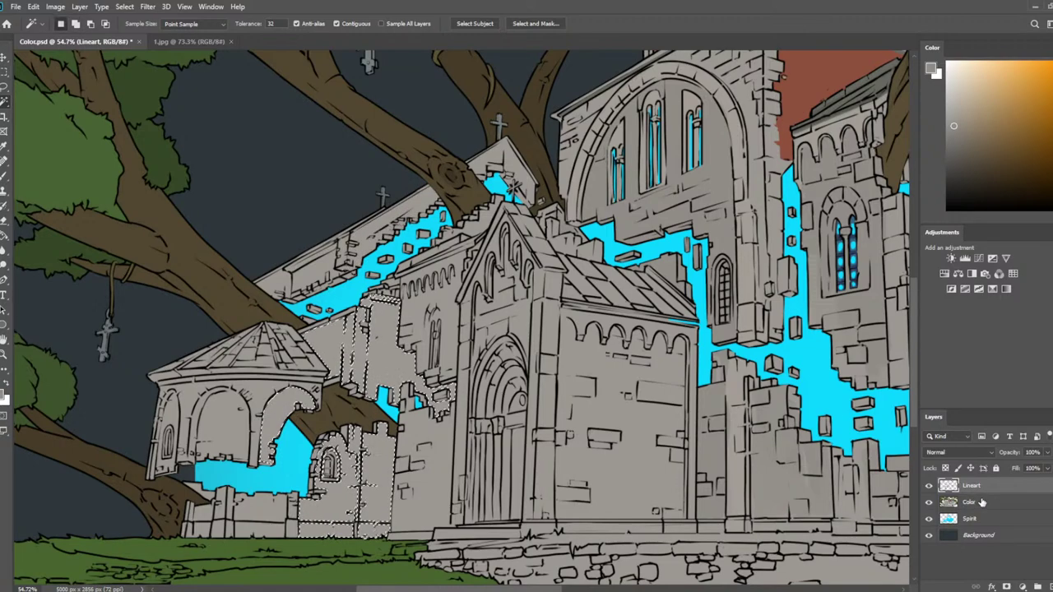
Extend the Lineart-based selection to the small apse's arched walls, the low base wall and the rear nave wall
key(alt+bracketleft)
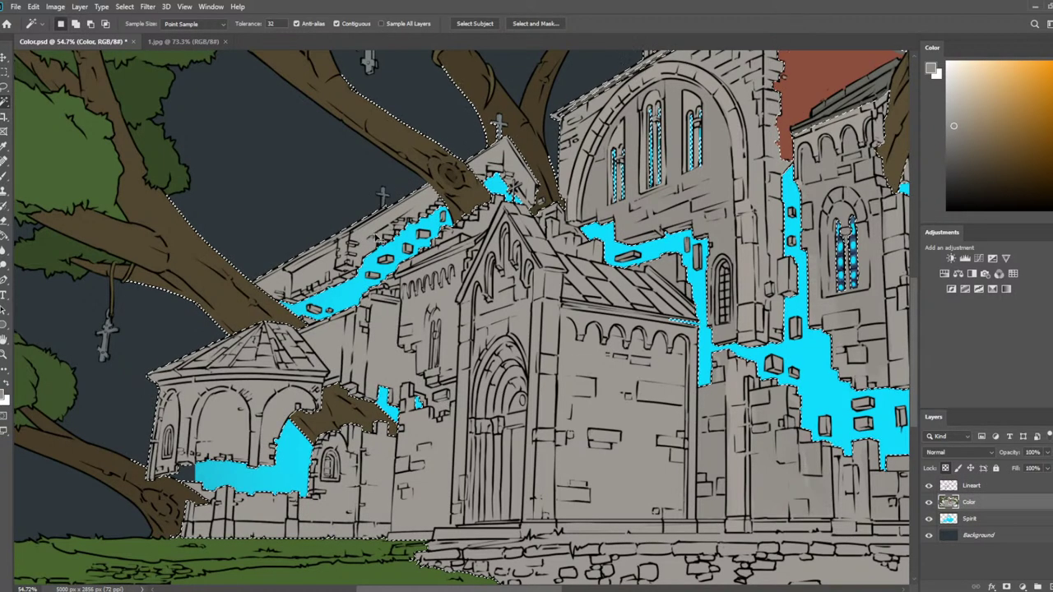
scroll(294, 256, up, 2)
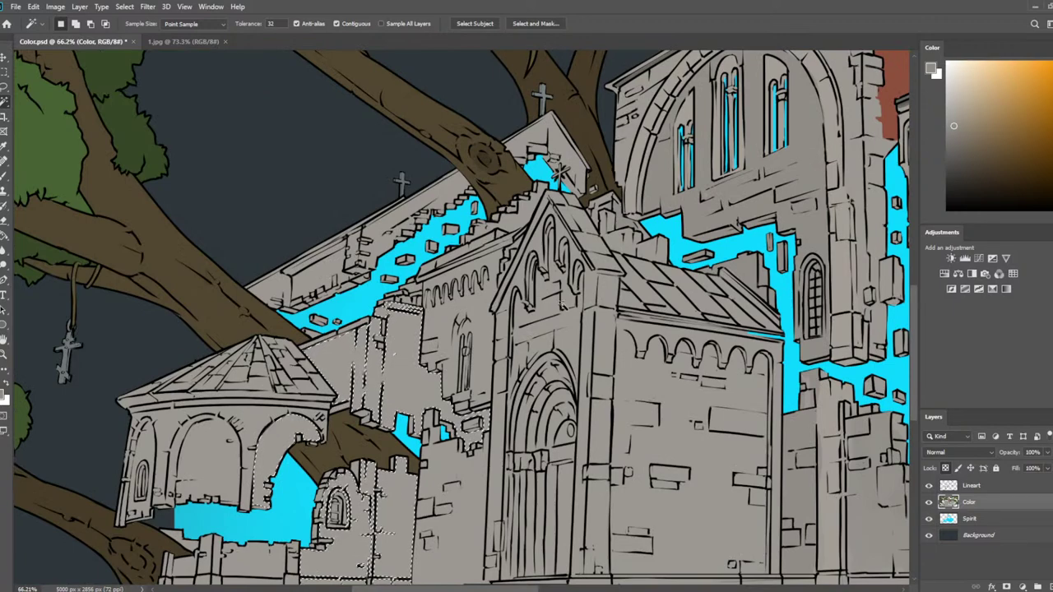
drag(370, 378, 424, 311)
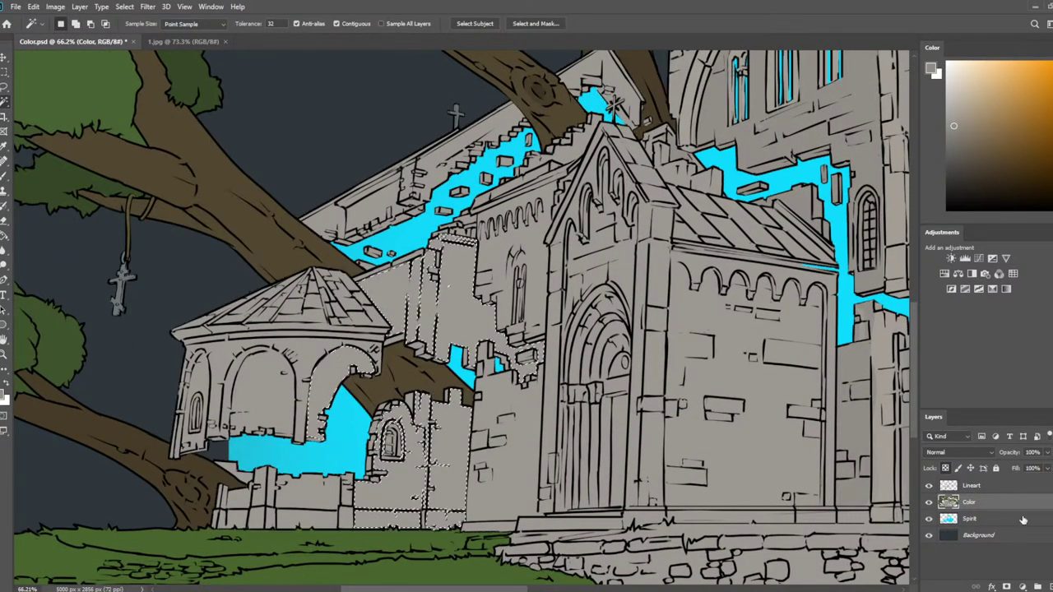
click(1014, 486)
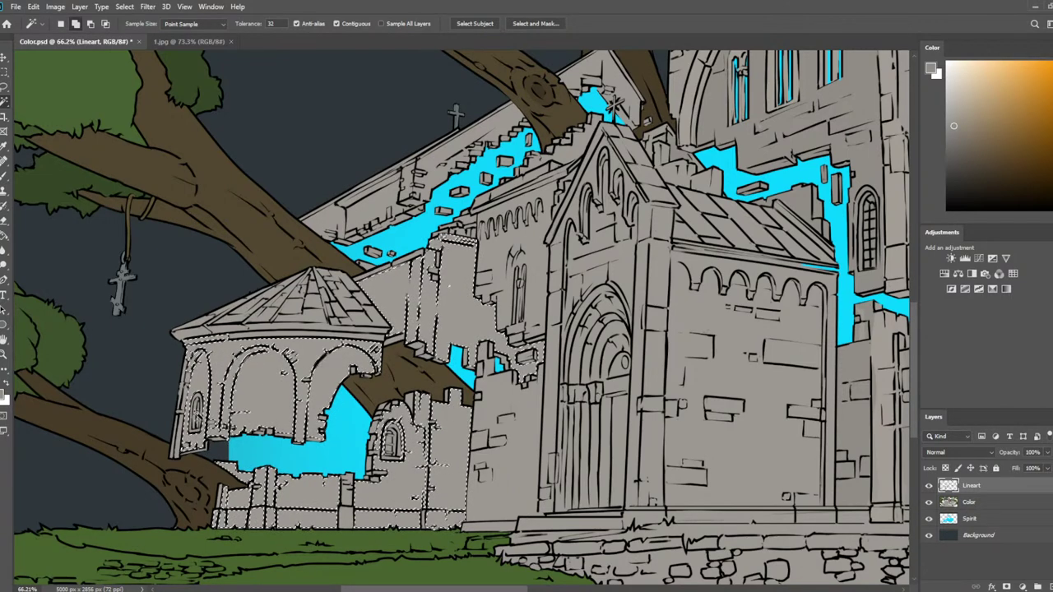
shift+click(233, 426)
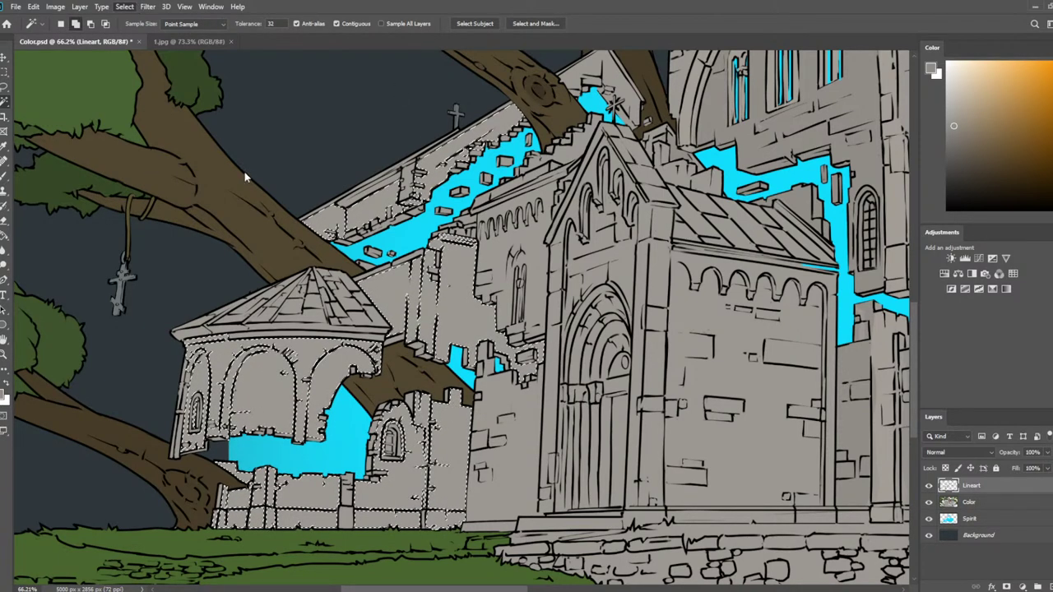
scroll(584, 197, down, 2)
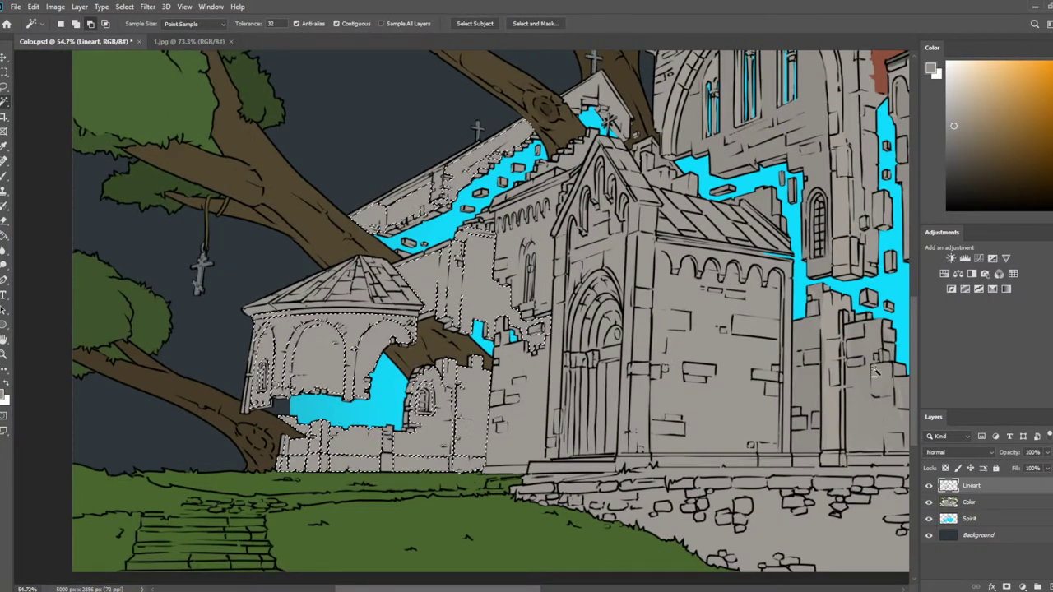
Fill the selected walls with the sampled stone gray on the Color layer using a 1300-pixel brush, and clear the selection
click(977, 503)
key(b)
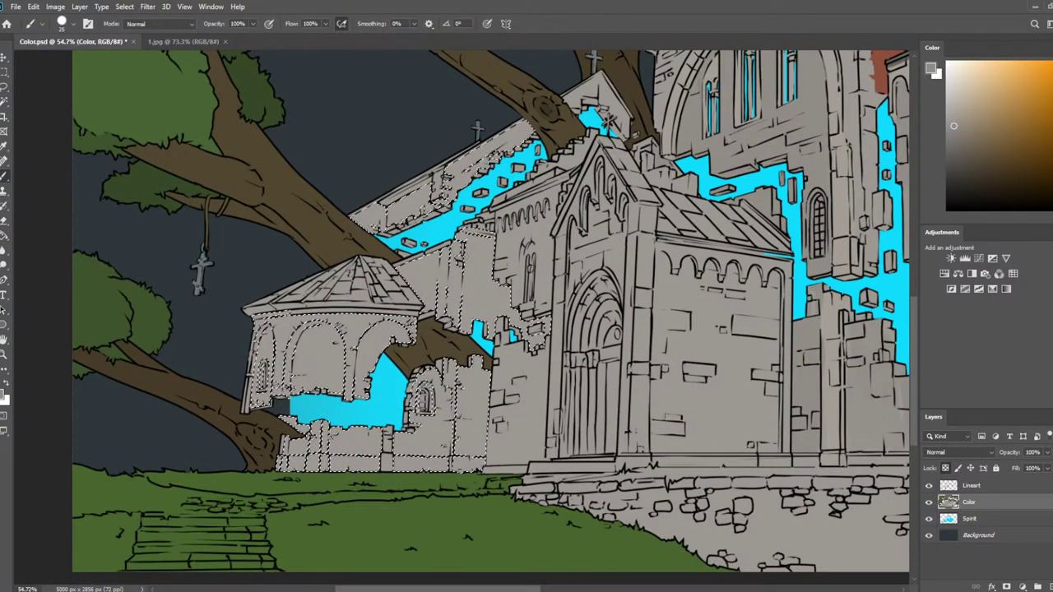
key(bracketright)
key(bracketright)
key(bracketright)
key(bracketright)
key(bracketright)
key(bracketright)
key(bracketright)
key(bracketright)
key(bracketright)
key(bracketright)
key(bracketright)
key(bracketright)
key(bracketright)
key(bracketright)
key(bracketright)
key(bracketright)
key(bracketright)
key(bracketright)
key(bracketright)
key(bracketright)
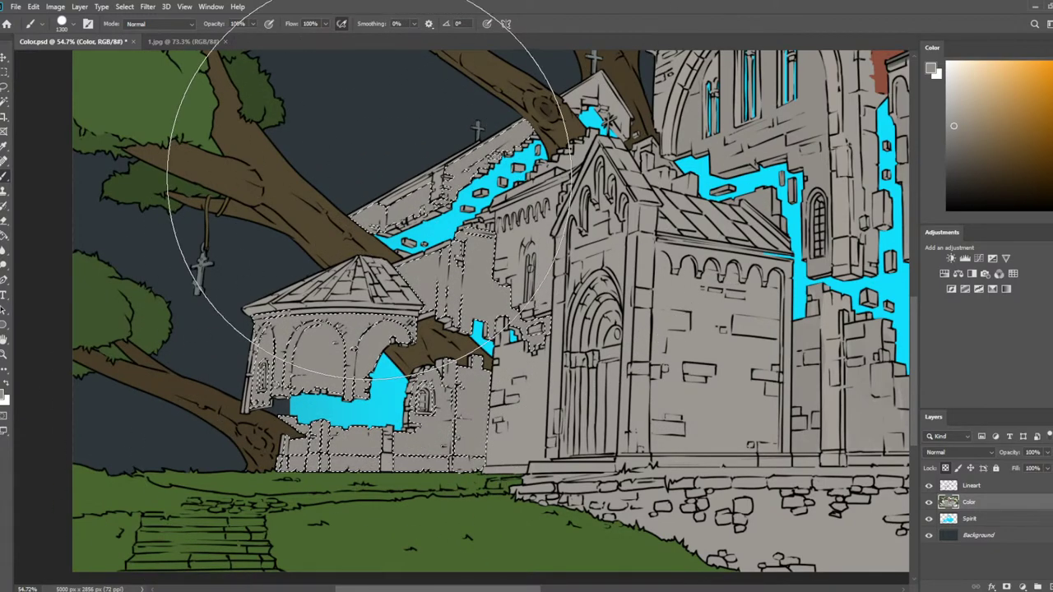
key(ctrl+d)
Shrink the brush, sample the small apse's wall gray, and paint the band under its roof and its outer wall edge
key(l)
scroll(403, 162, down, 2)
scroll(403, 162, down, 2)
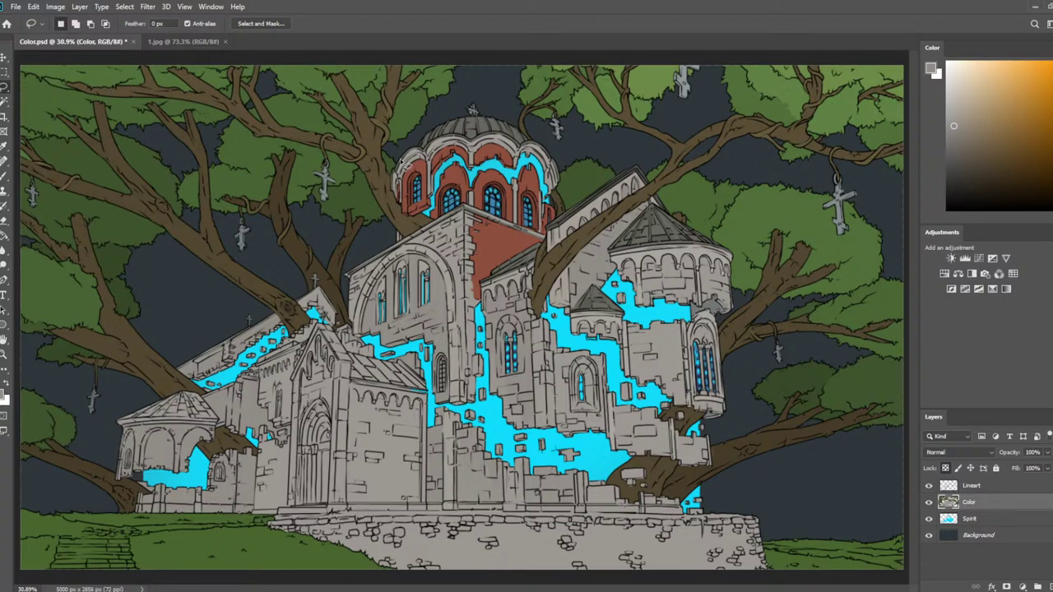
scroll(206, 325, up, 6)
mouse_move(301, 403)
mouse_down()
mouse_move(517, 277)
mouse_move(502, 411)
mouse_up()
scroll(491, 295, up, 4)
key(b)
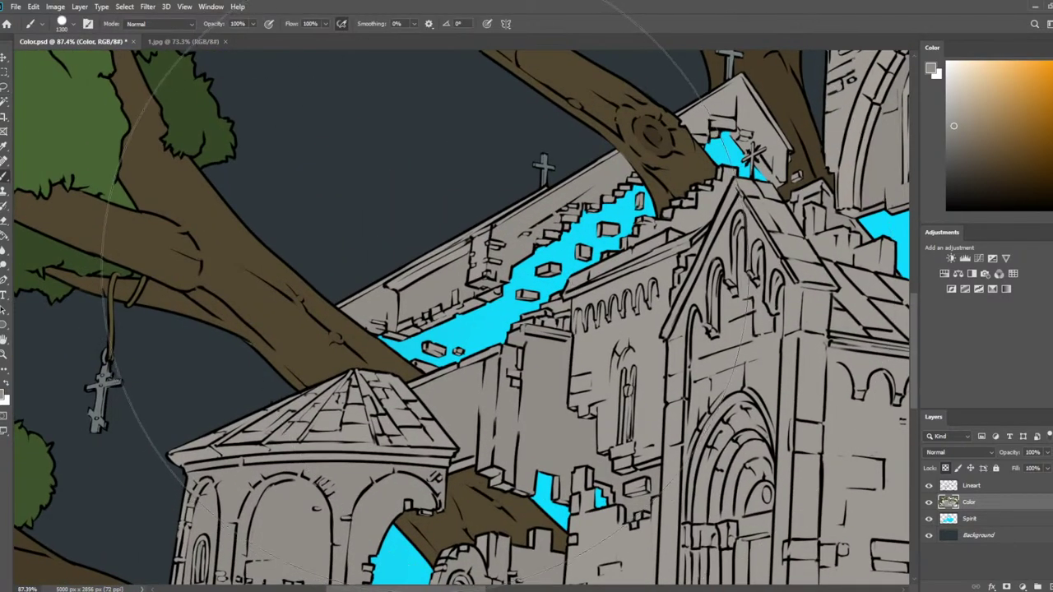
key([)
key([)
key([)
key([)
key([)
key([)
key([)
key([)
key([)
key([)
key([)
key([)
key([)
key([)
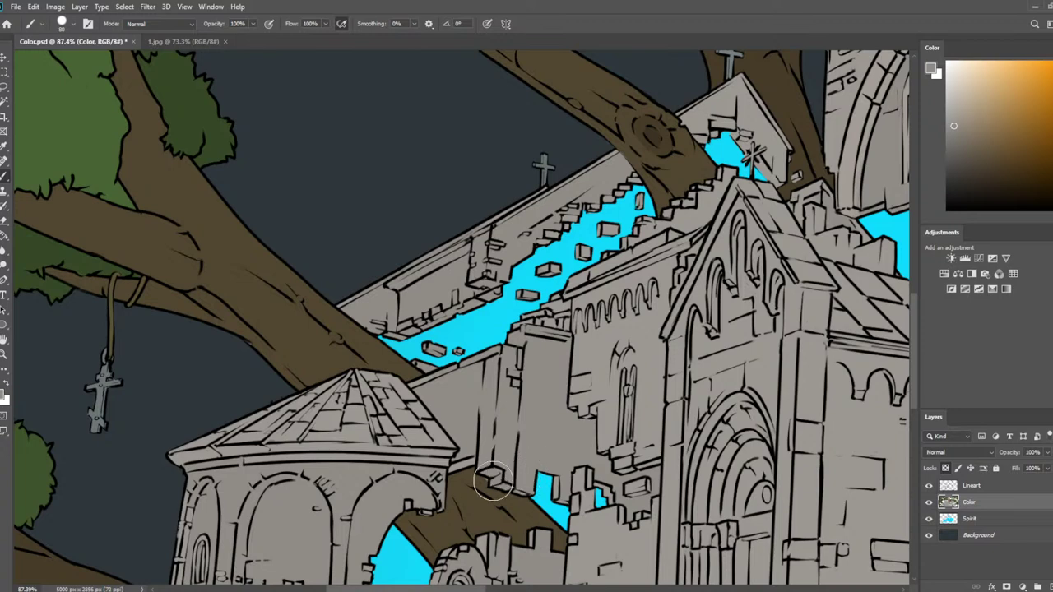
alt+click(470, 493)
key(bracketleft)
key(bracketleft)
key(bracketleft)
key(bracketleft)
key(bracketleft)
key(bracketleft)
key(bracketleft)
alt+click(490, 438)
alt+click(427, 451)
drag(437, 459, 252, 464)
drag(192, 534, 222, 336)
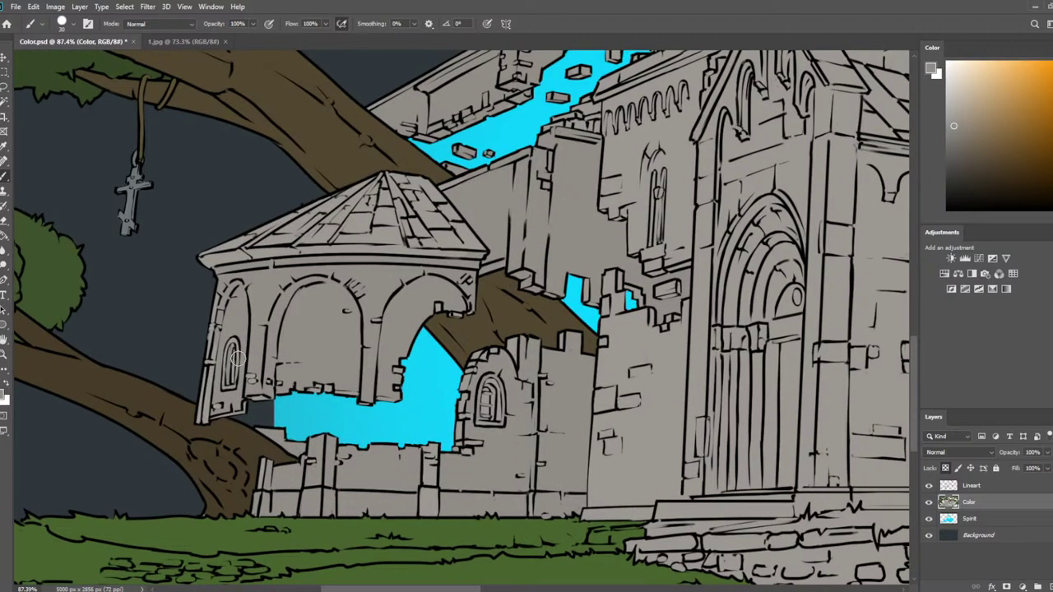
drag(211, 409, 215, 355)
Sample the lighter stone gray from the gabled porch and paint the short buttress on the low wall with a 10-pixel brush
alt+click(837, 281)
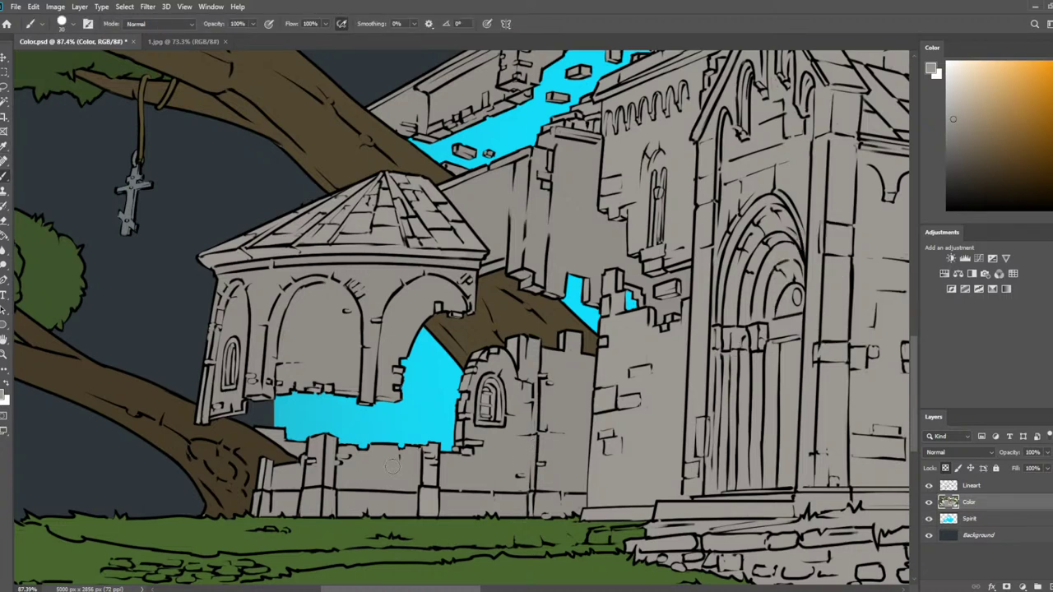
drag(322, 450, 316, 493)
key(bracketleft)
key(bracketleft)
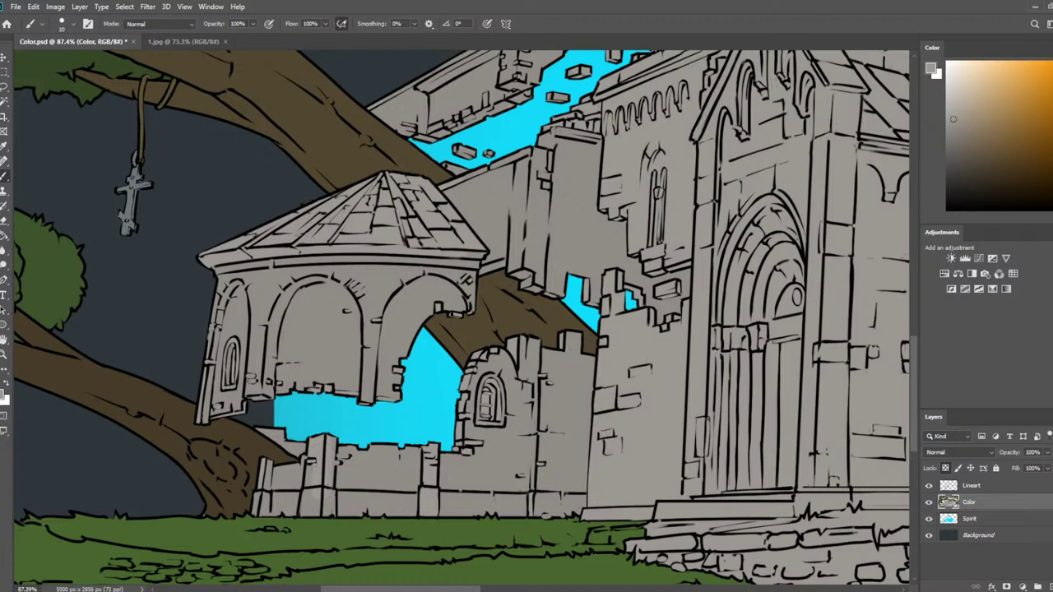
drag(312, 495, 312, 510)
Check the church reference photo 1.jpg and paint a lighter gray down the small apse's pilaster between its arches
click(162, 43)
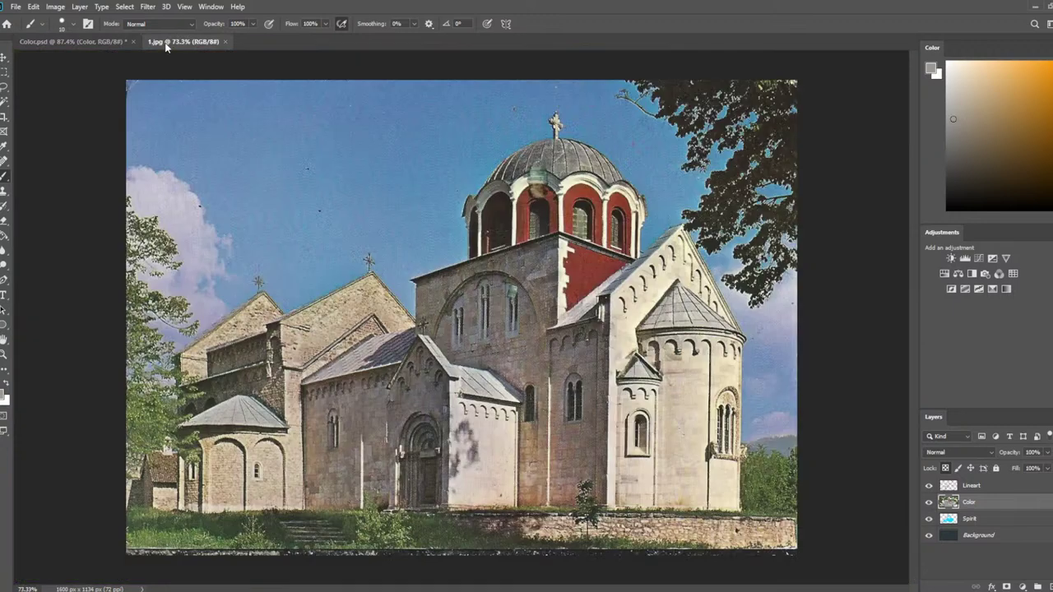
click(107, 44)
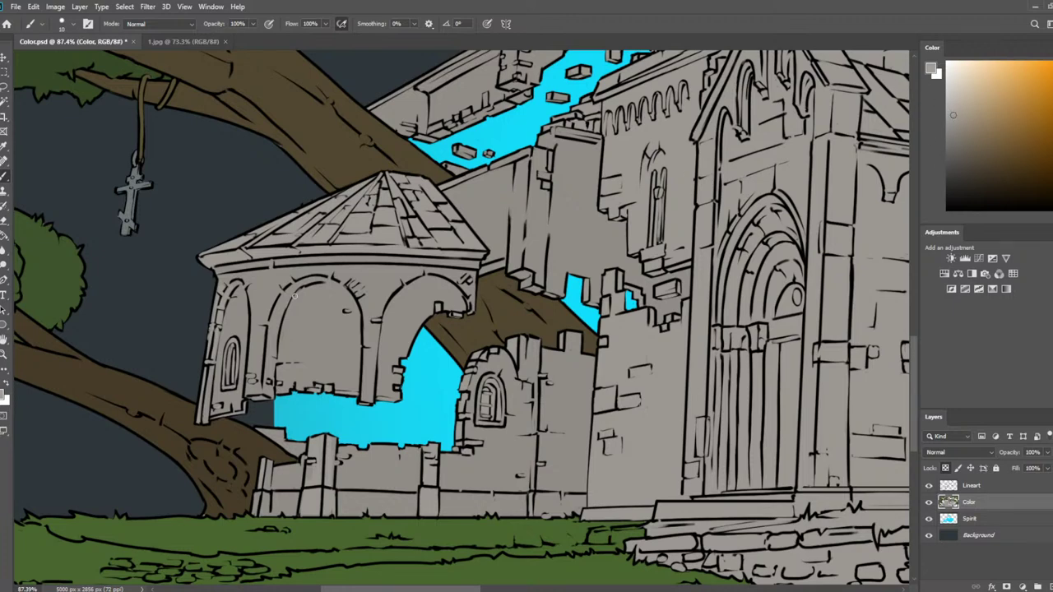
drag(267, 289, 254, 388)
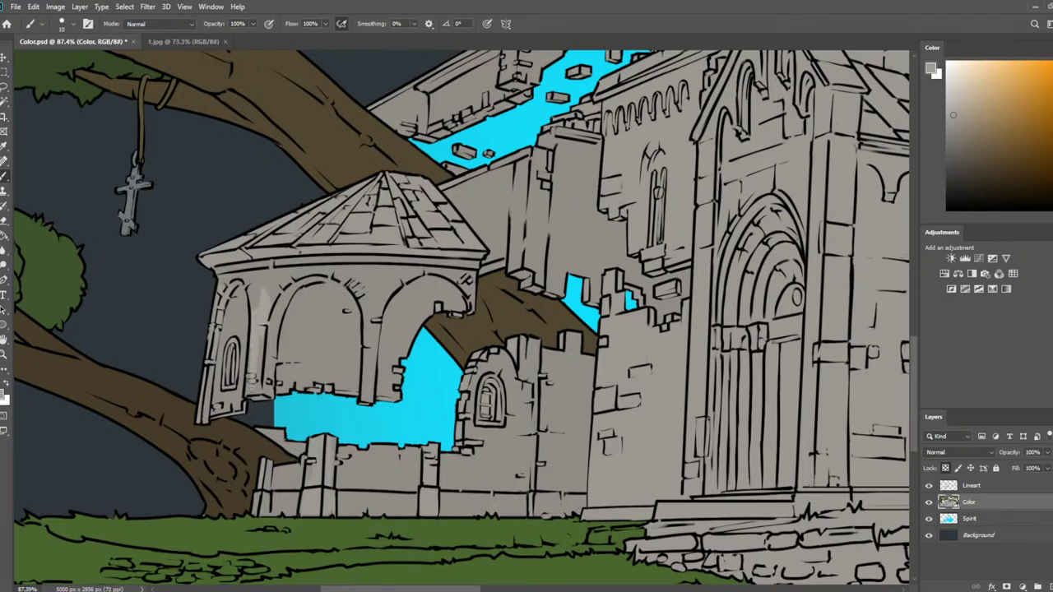
drag(262, 332, 264, 380)
drag(681, 221, 576, 229)
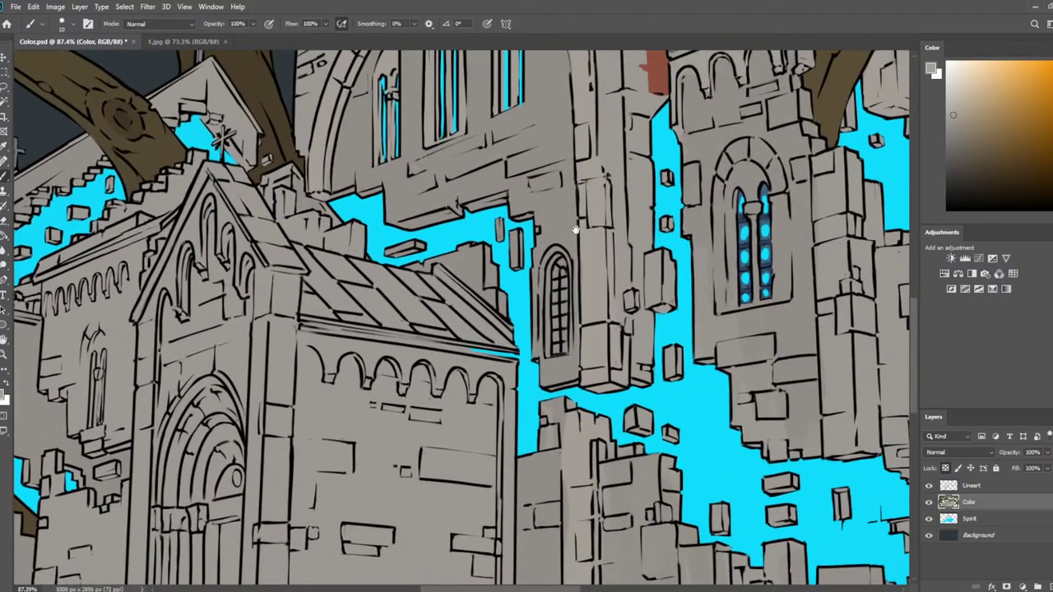
Sample the tower buttress's gray and paint the small apse's outer pilaster beside its arches with a 30-pixel brush
drag(740, 256, 583, 249)
key(i)
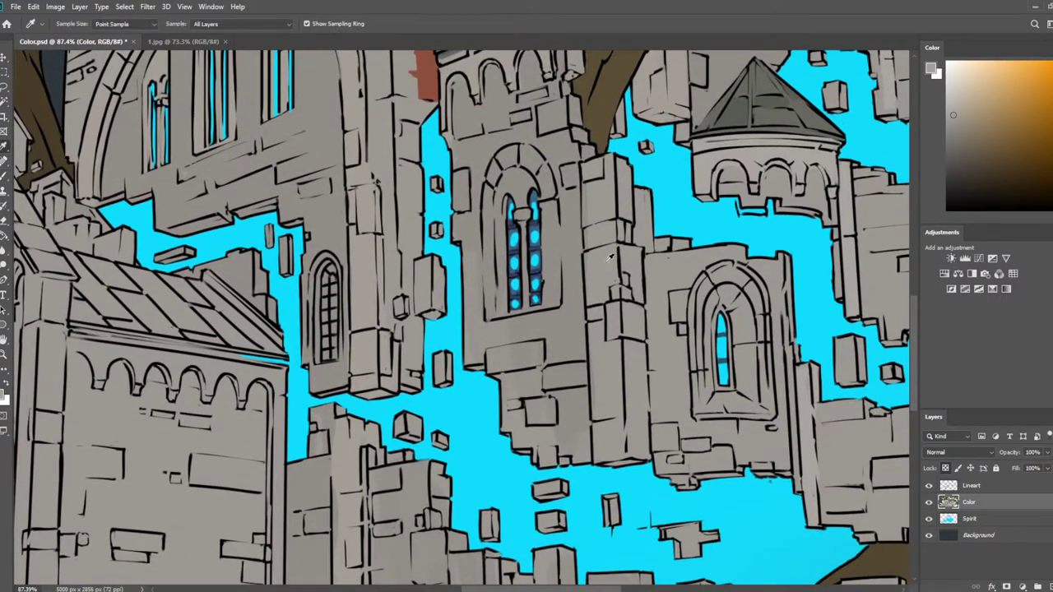
click(610, 255)
scroll(605, 257, left, 15)
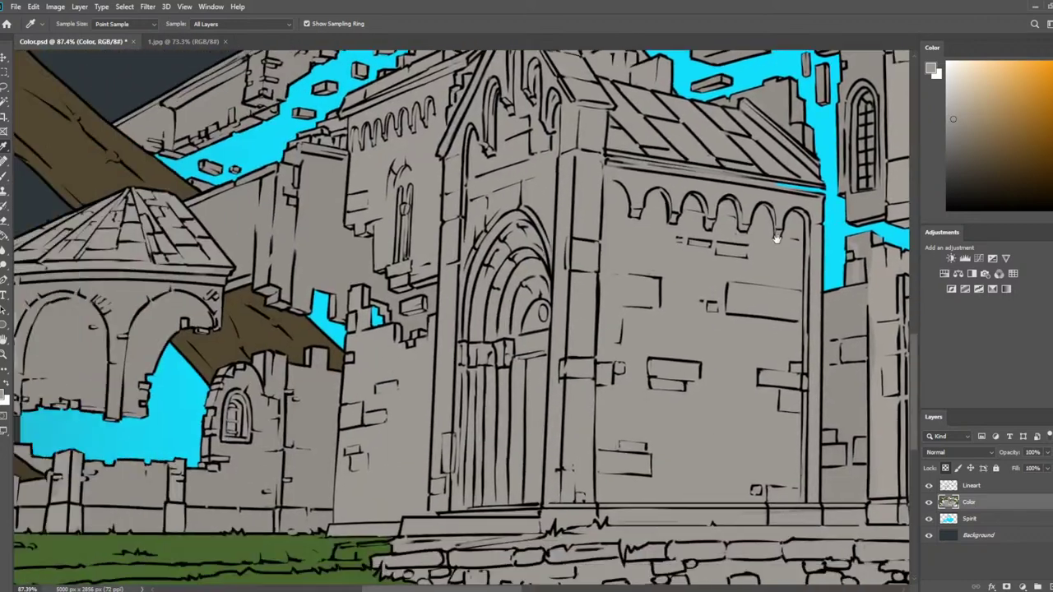
key(b)
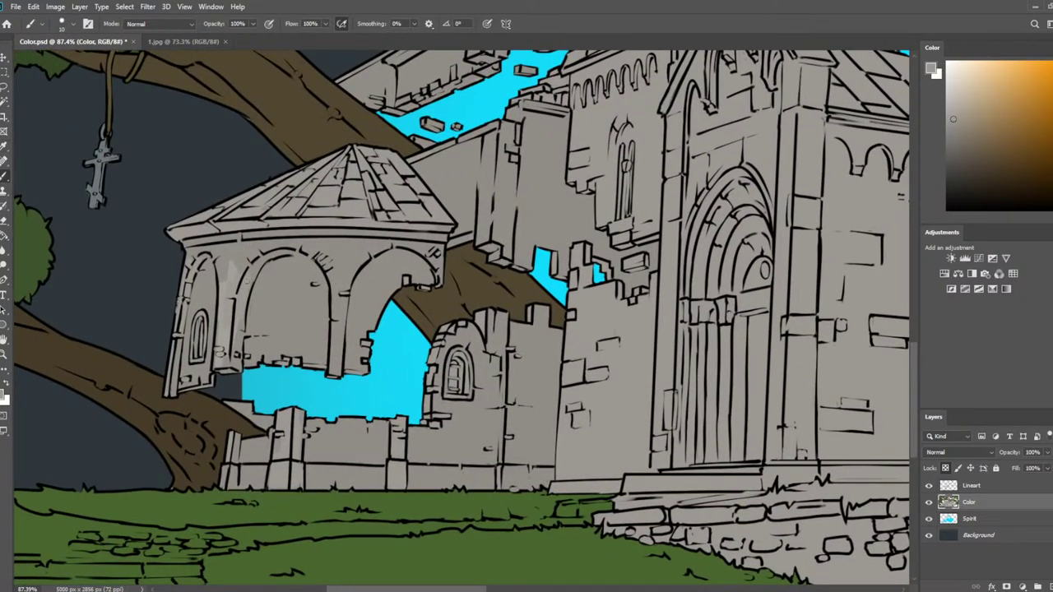
drag(240, 322, 237, 371)
key(bracketright)
key(bracketright)
key(bracketright)
drag(228, 305, 241, 274)
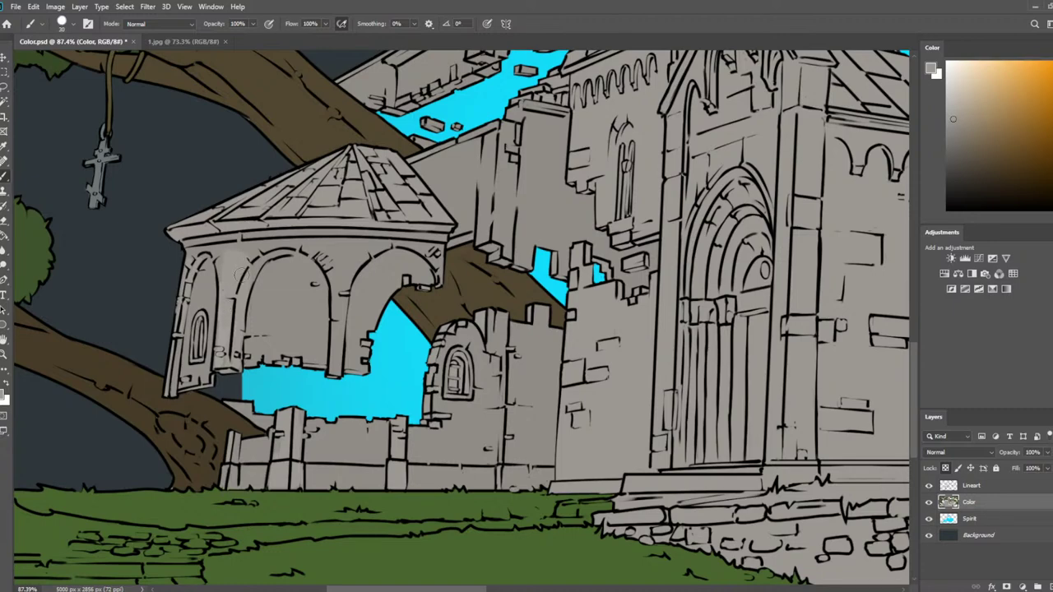
Sample the small apse's arched wall gray and paint the wall around its broken arch
scroll(194, 224, down, 8)
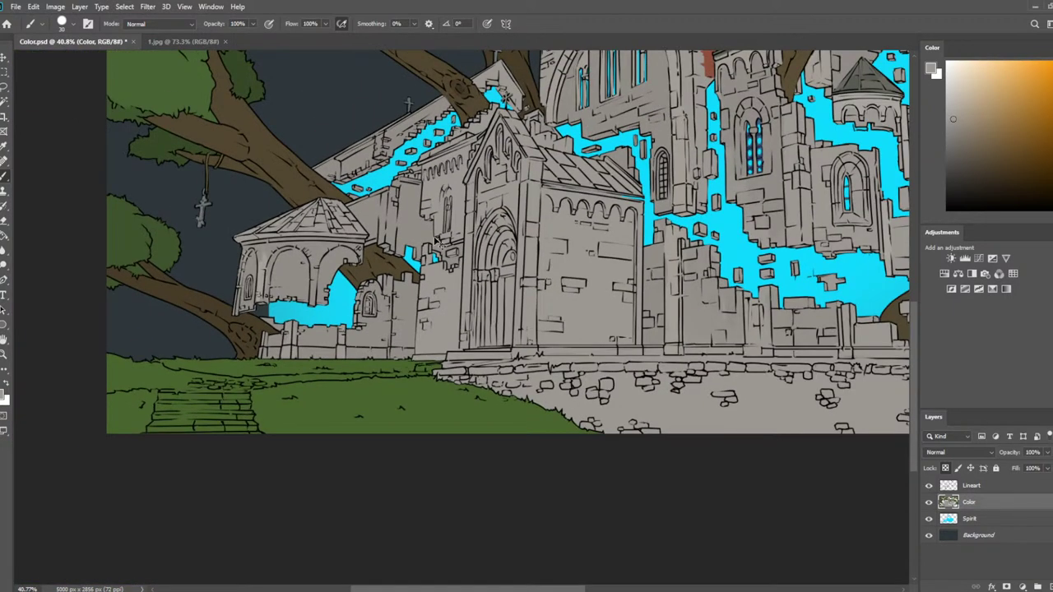
scroll(379, 285, up, 5)
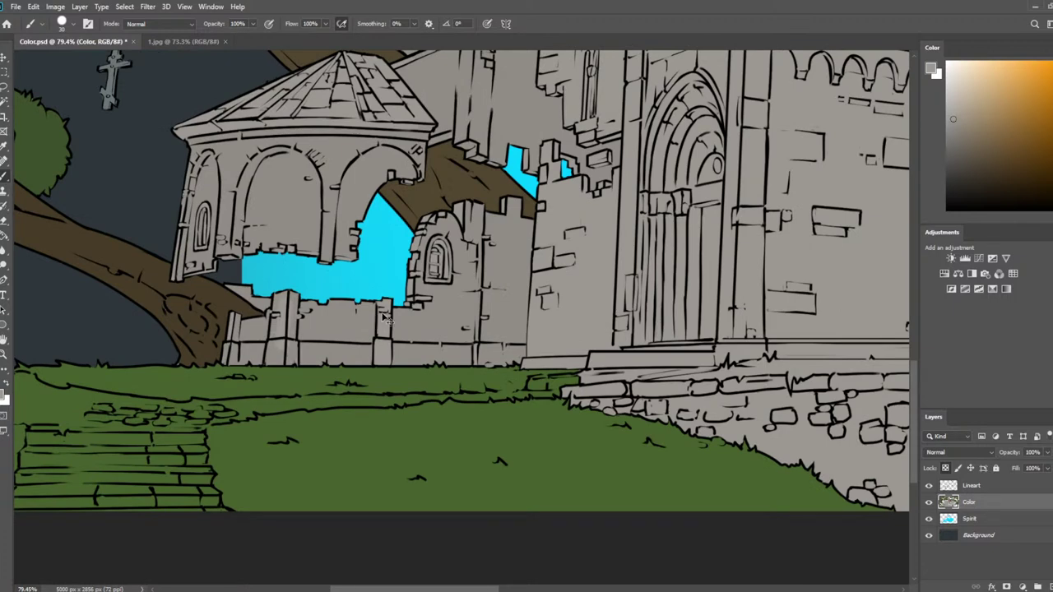
drag(472, 282, 466, 481)
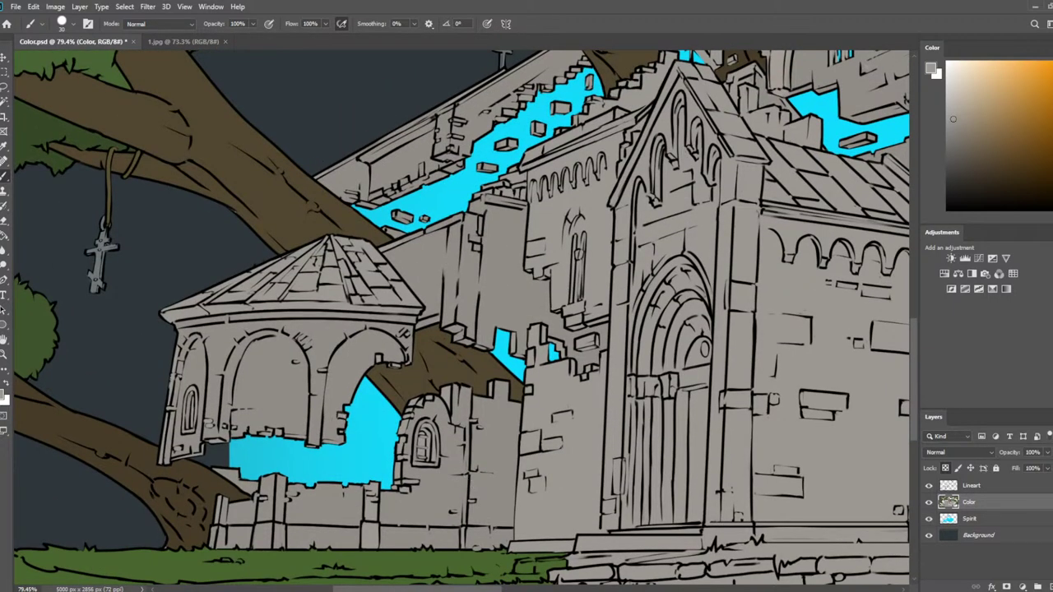
key(i)
click(290, 393)
key(b)
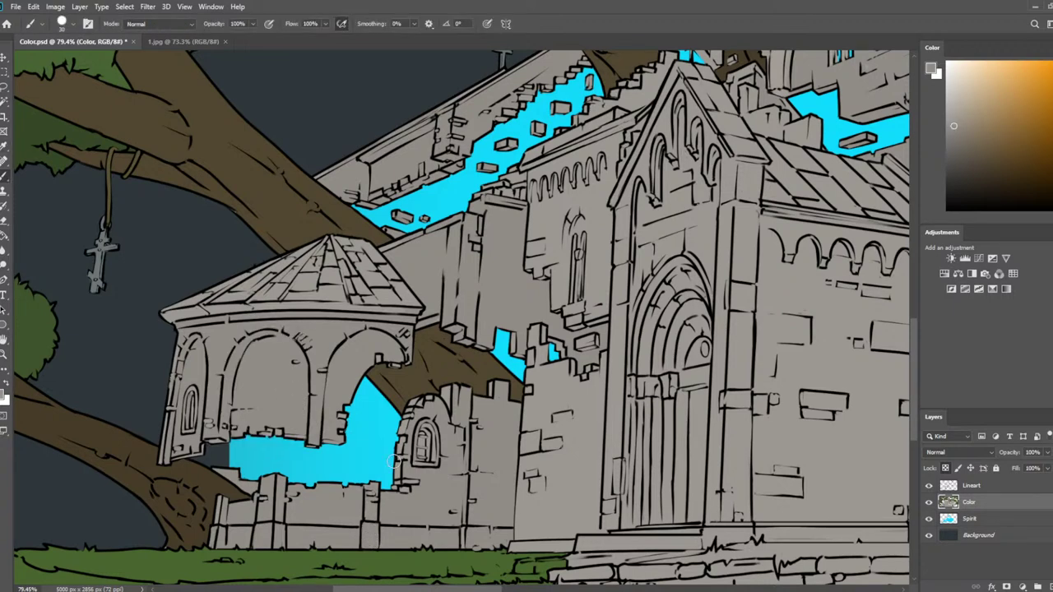
mouse_move(496, 334)
mouse_down()
mouse_move(663, 233)
mouse_move(624, 283)
mouse_up()
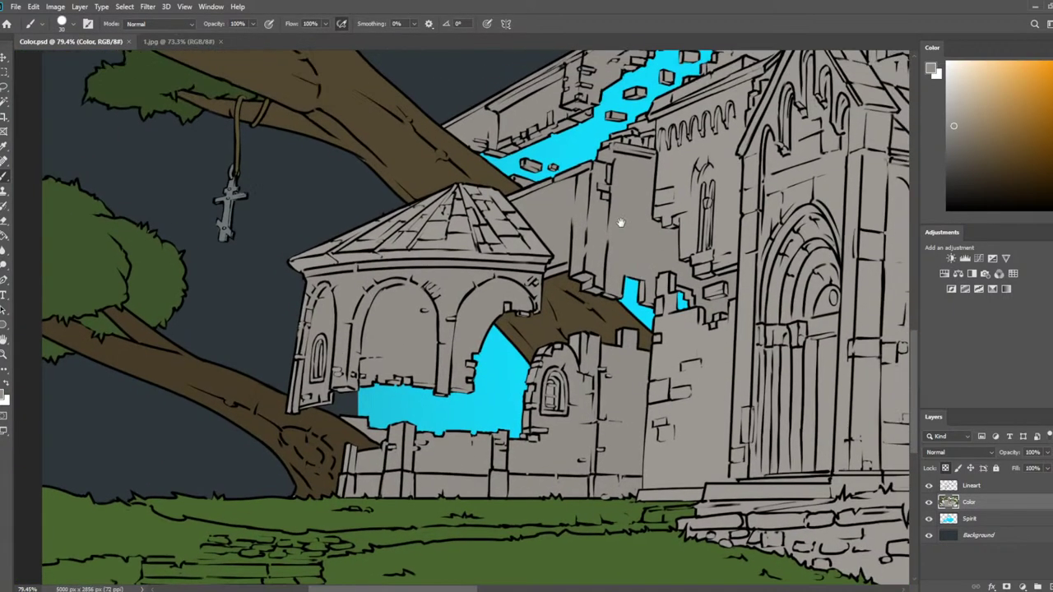
alt+click(488, 301)
drag(507, 303, 526, 285)
drag(656, 189, 653, 286)
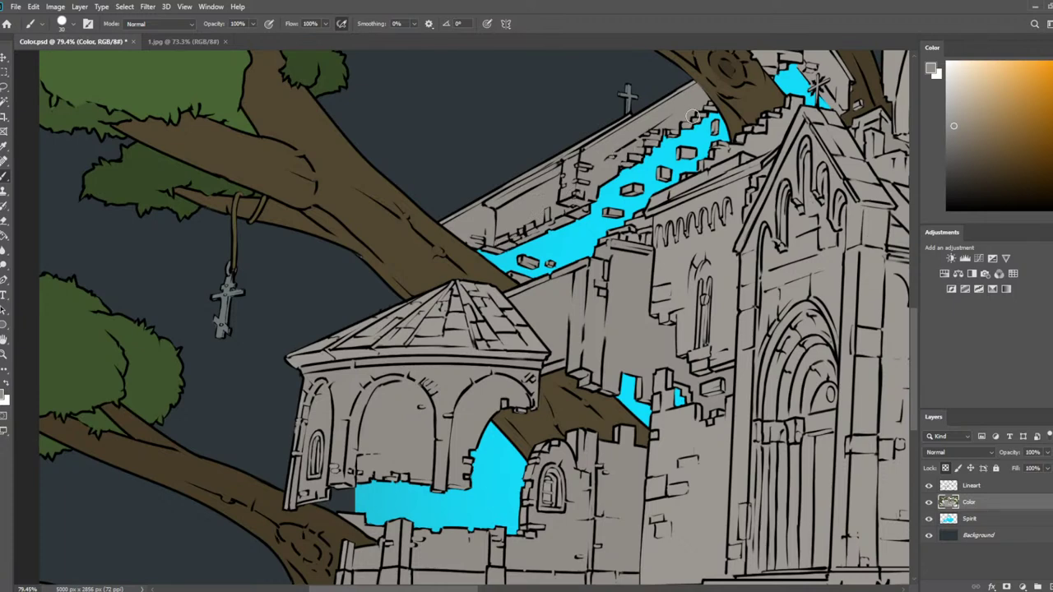
Sample grays from the neighboring walls and paint the broken stones behind the porch roof with a 20-pixel brush
drag(716, 106, 615, 180)
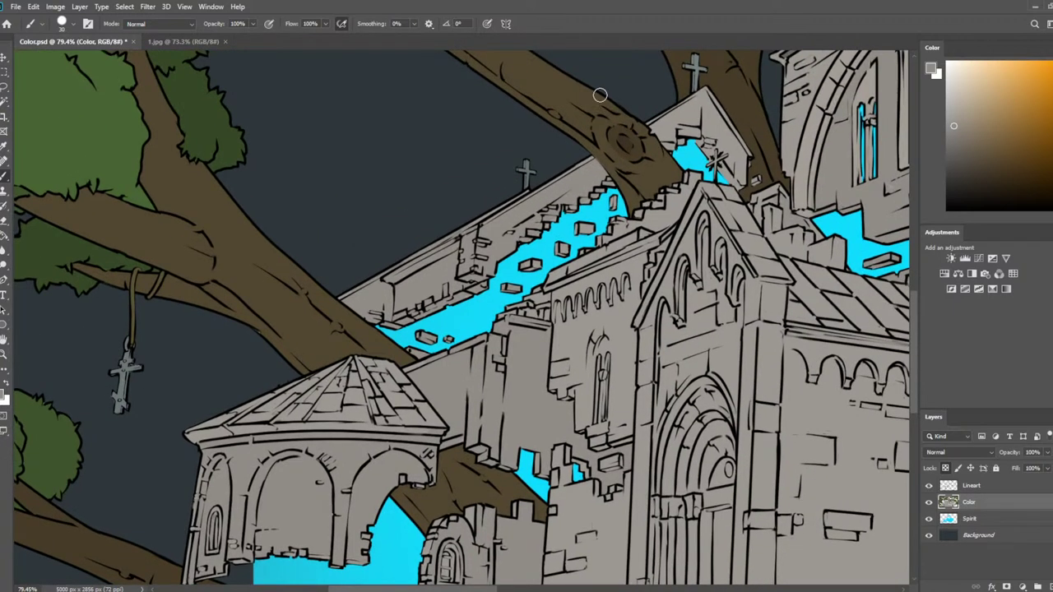
alt+click(613, 167)
key(i)
click(684, 117)
drag(761, 180, 689, 199)
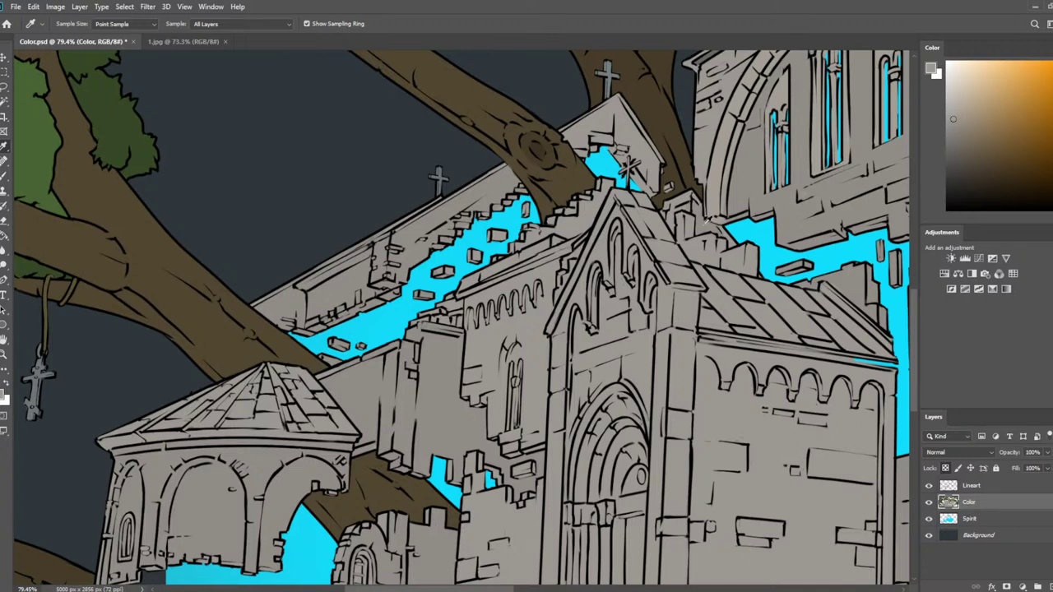
click(740, 191)
key(b)
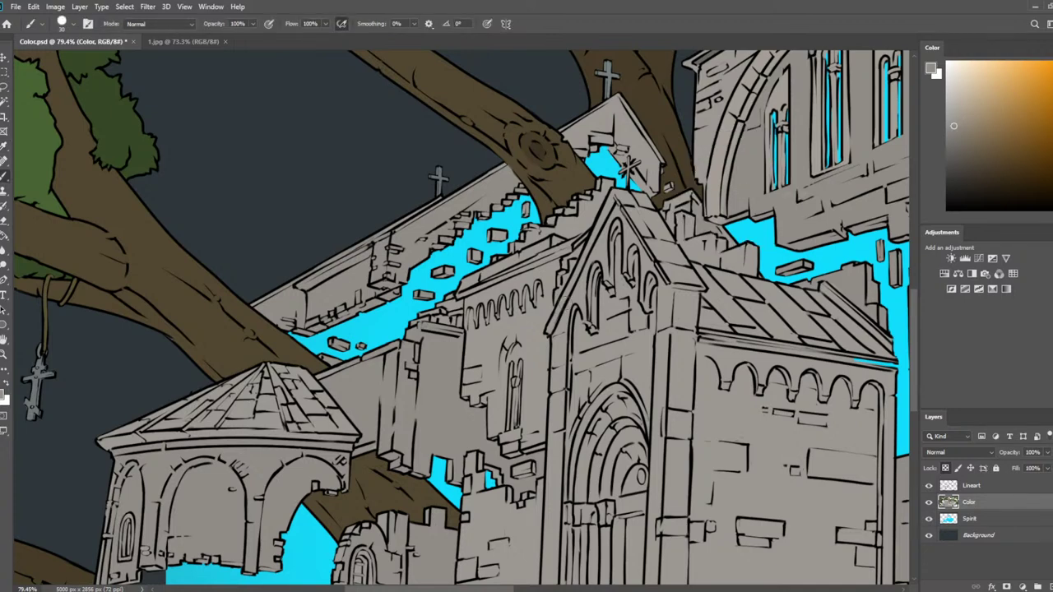
key(bracketleft)
mouse_move(684, 231)
mouse_down()
mouse_move(756, 274)
mouse_move(693, 202)
mouse_move(699, 237)
mouse_move(734, 258)
mouse_move(661, 244)
mouse_up()
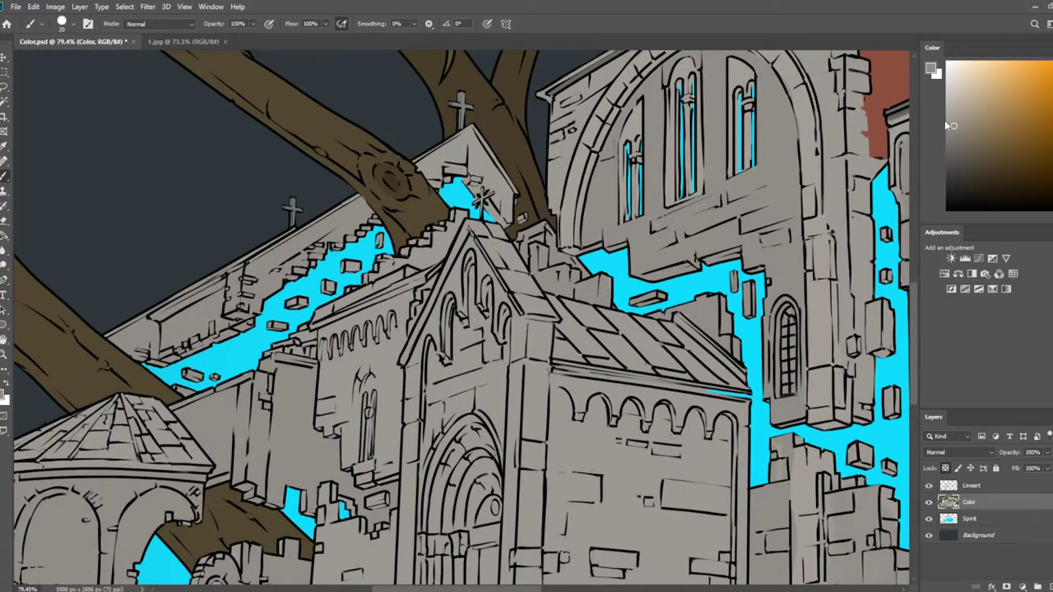
Choose a darker gray for the broken stones behind the porch roof, sample the trunk brown beside them, and save the file
click(954, 138)
mouse_move(538, 267)
mouse_down()
mouse_move(595, 297)
mouse_move(588, 286)
mouse_move(603, 281)
mouse_move(603, 300)
mouse_move(585, 294)
mouse_move(590, 282)
mouse_move(537, 228)
mouse_move(518, 237)
mouse_move(545, 229)
mouse_move(552, 249)
mouse_move(529, 251)
mouse_move(586, 286)
mouse_move(573, 260)
mouse_move(565, 281)
mouse_move(535, 271)
mouse_move(574, 289)
mouse_move(556, 292)
mouse_move(607, 305)
mouse_move(602, 277)
mouse_up()
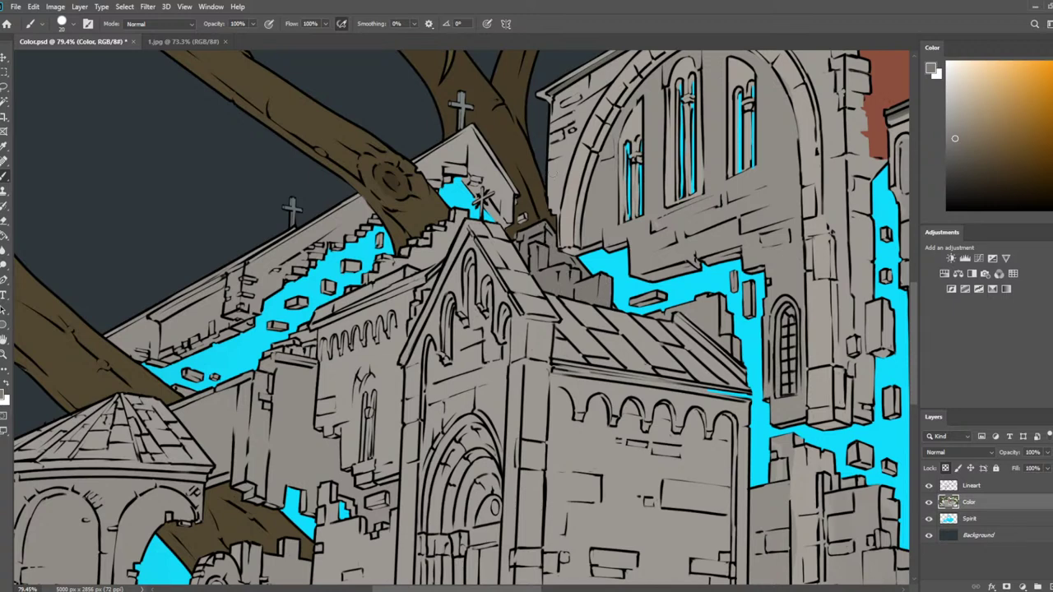
alt+click(543, 207)
scroll(545, 210, down, 5)
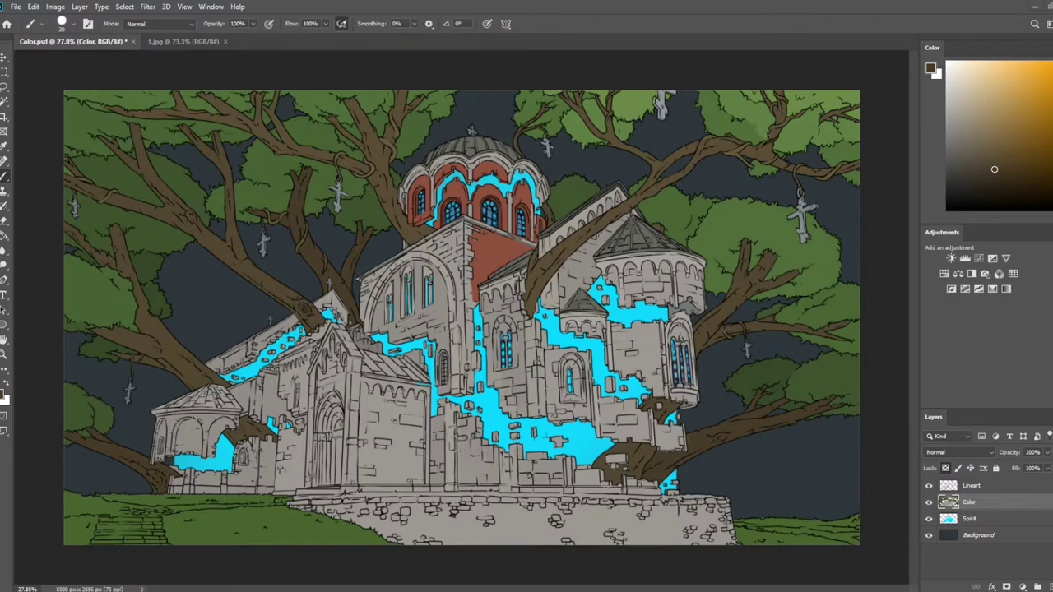
scroll(378, 444, up, 6)
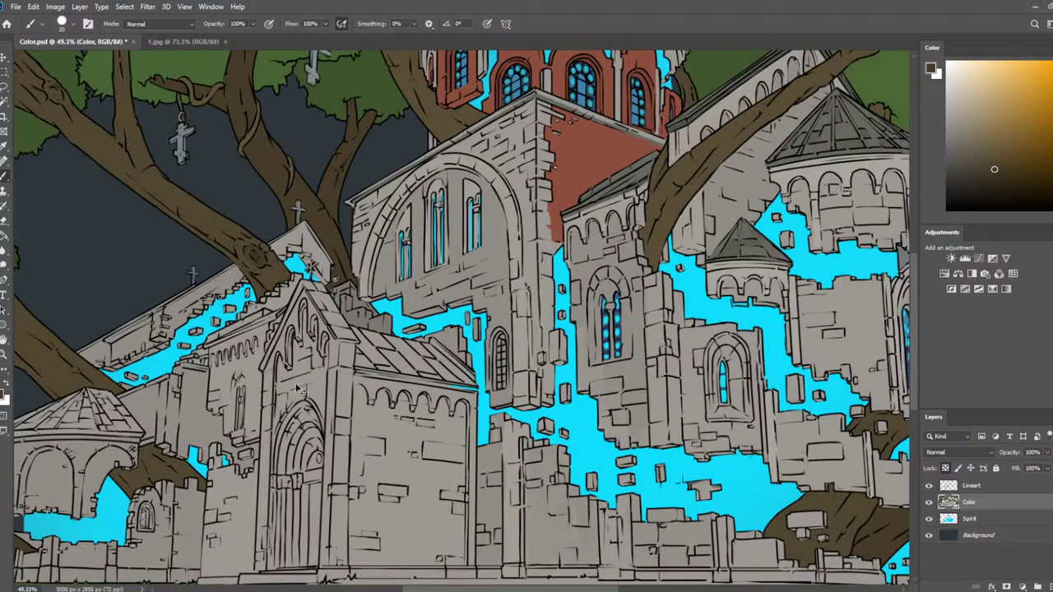
key(ctrl+s)
Sample the side wall's gray and paint the recessed wall left of the narrow window in a darker gray
drag(300, 393, 528, 370)
scroll(436, 305, up, 3)
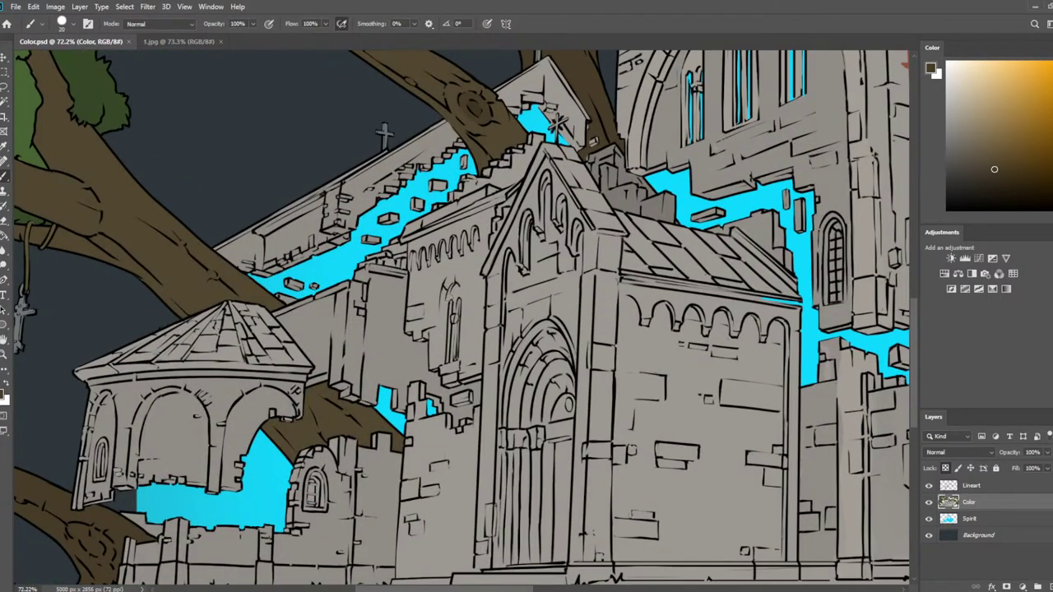
drag(447, 350, 516, 351)
key(i)
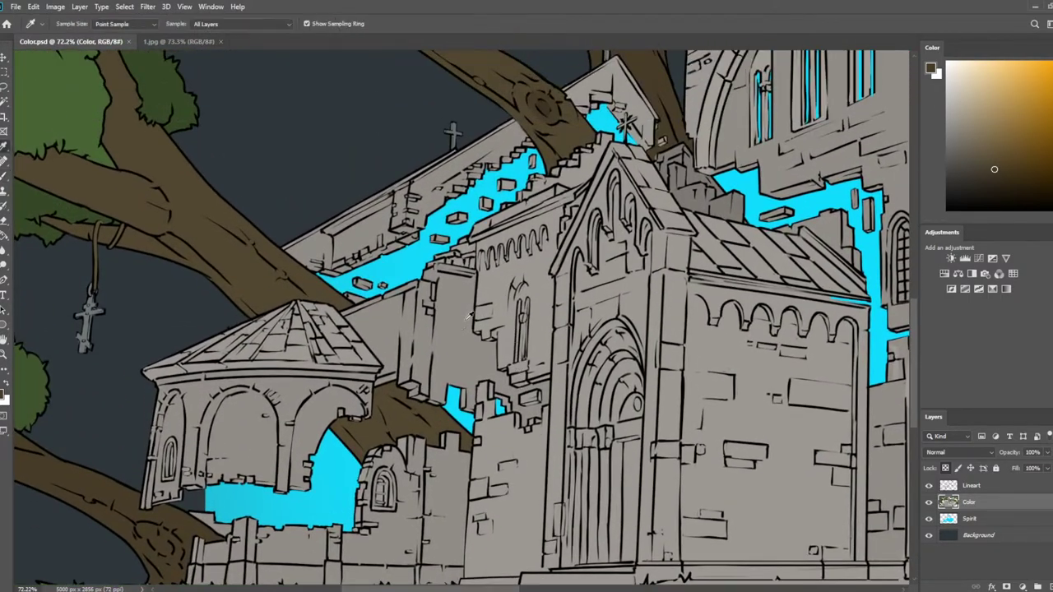
click(461, 315)
key(b)
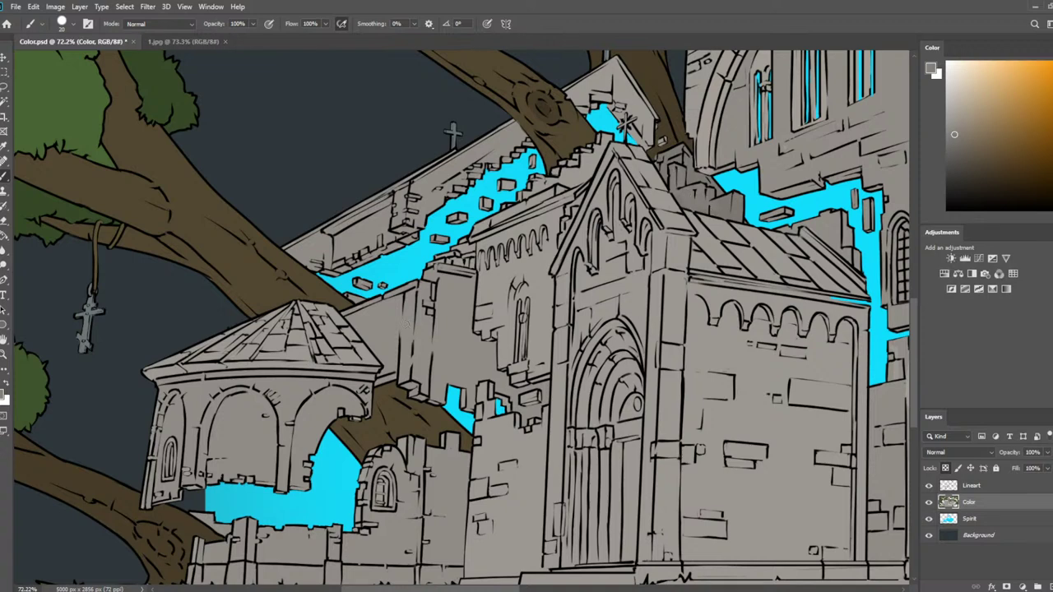
key(i)
click(447, 325)
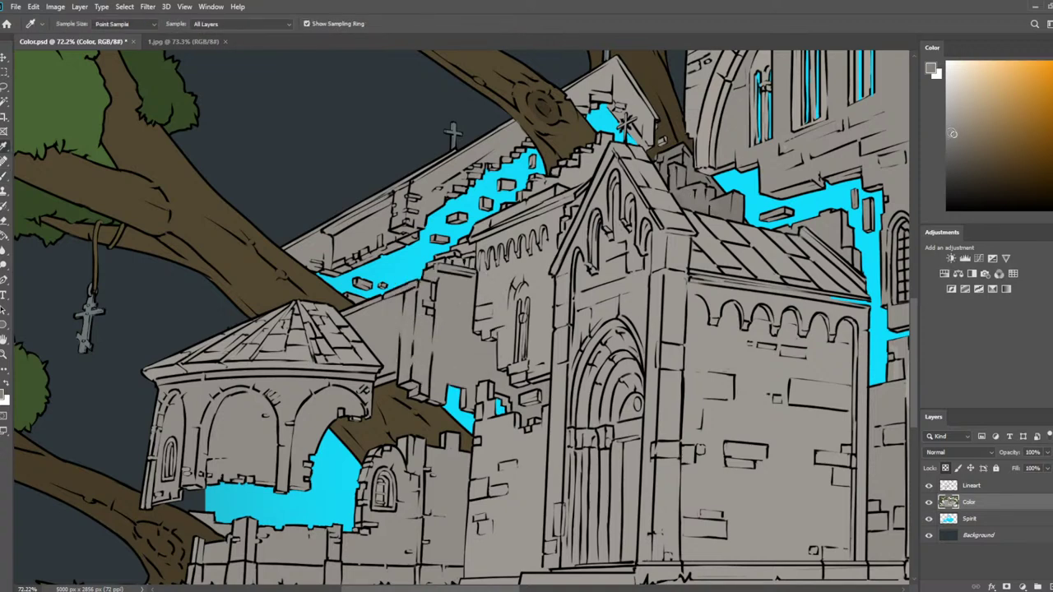
key(b)
drag(443, 280, 443, 346)
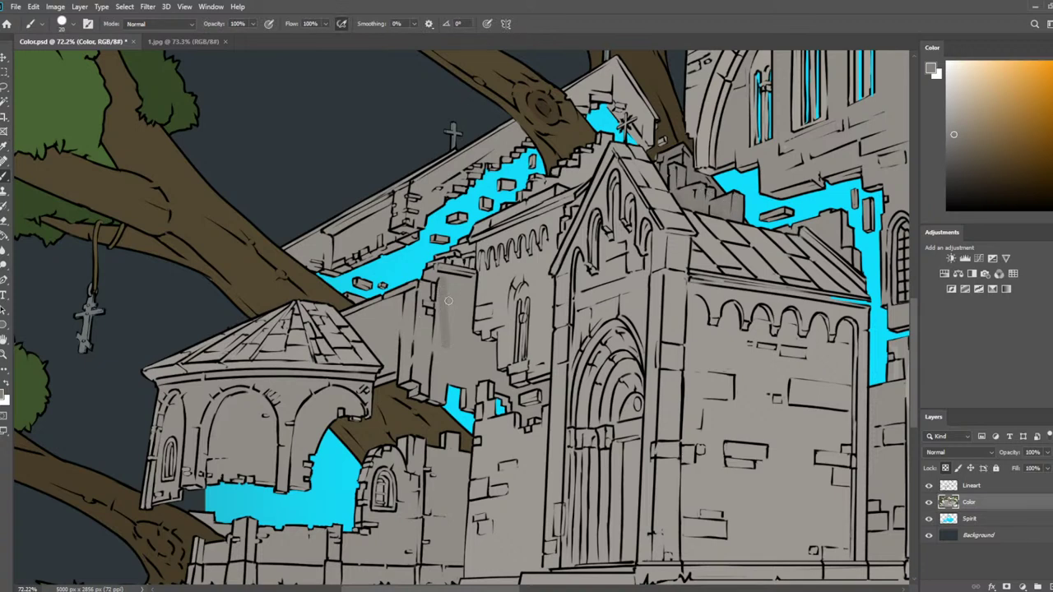
mouse_move(441, 319)
mouse_down()
mouse_move(438, 381)
mouse_move(476, 372)
mouse_move(482, 381)
mouse_move(484, 344)
mouse_move(492, 375)
mouse_up()
mouse_move(475, 341)
mouse_down()
mouse_move(467, 289)
mouse_move(449, 284)
mouse_move(467, 280)
mouse_move(450, 327)
mouse_move(452, 311)
mouse_move(453, 354)
mouse_move(478, 359)
mouse_up()
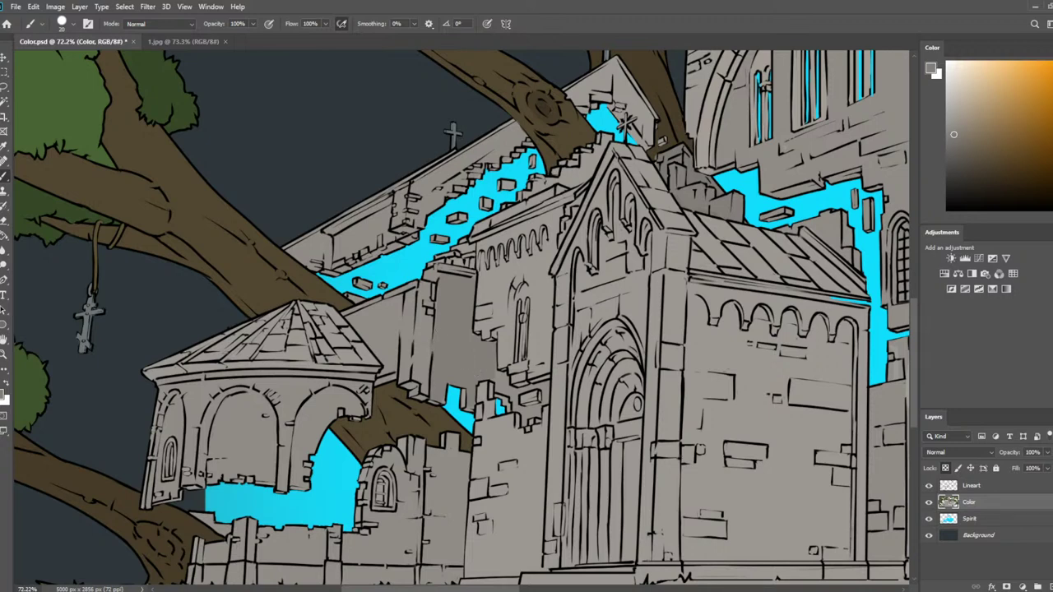
Continue the darker gray onto the broken stones below the narrow window with a 15-pixel brush, resampling the wall gray
drag(501, 381, 464, 274)
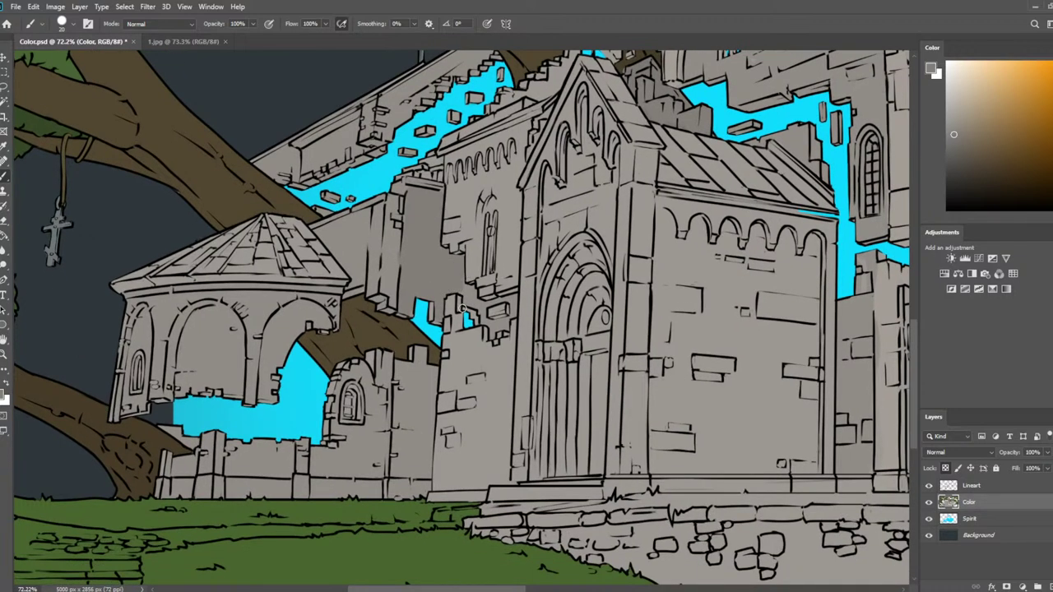
key(bracketleft)
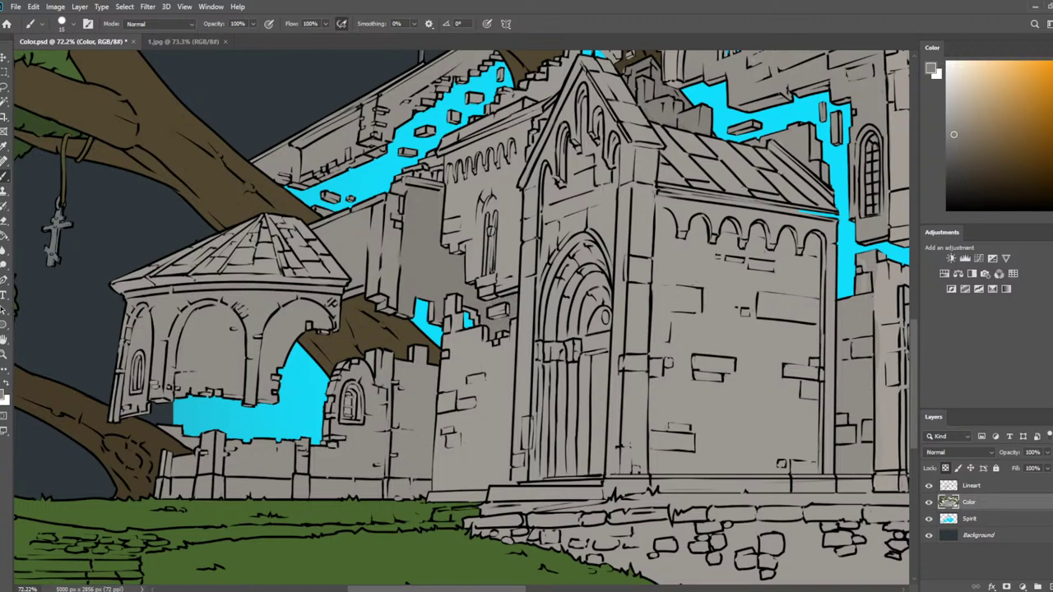
alt+click(509, 269)
alt+click(453, 273)
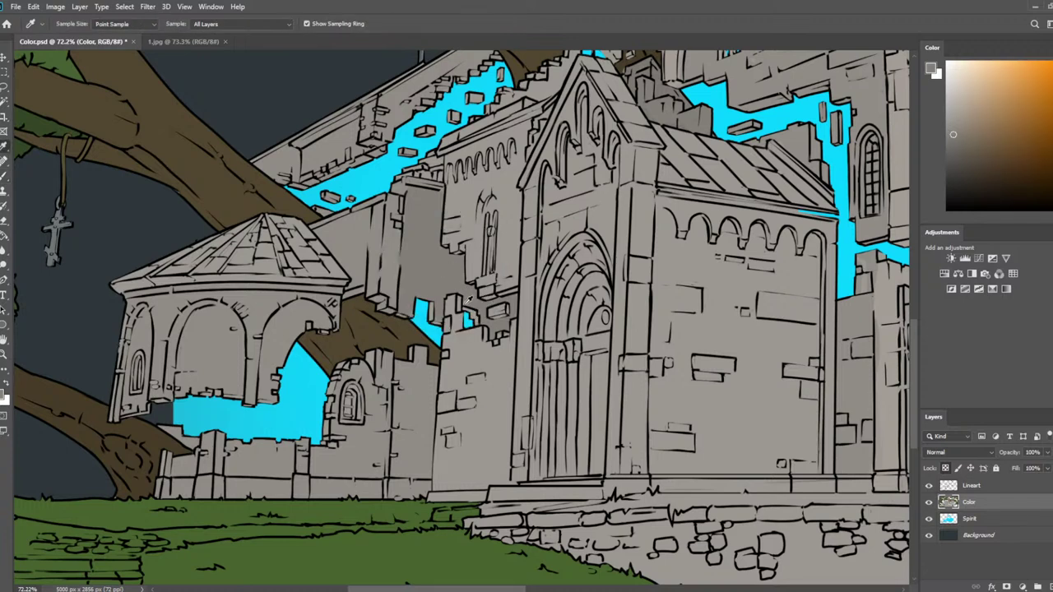
Paint the low wall section between the small arched window and the porch in the darker gray
drag(424, 392, 478, 258)
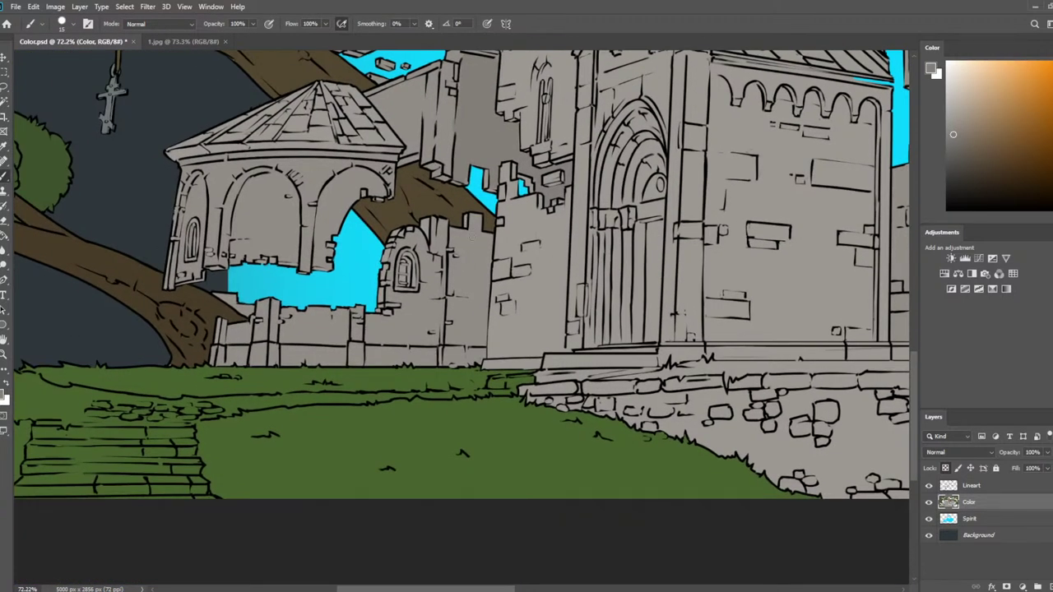
drag(474, 222, 474, 261)
drag(477, 225, 483, 342)
mouse_move(478, 291)
mouse_down()
mouse_move(474, 261)
mouse_move(454, 288)
mouse_move(452, 334)
mouse_move(477, 342)
mouse_up()
mouse_move(471, 260)
mouse_down()
mouse_move(469, 335)
mouse_move(463, 297)
mouse_move(459, 337)
mouse_up()
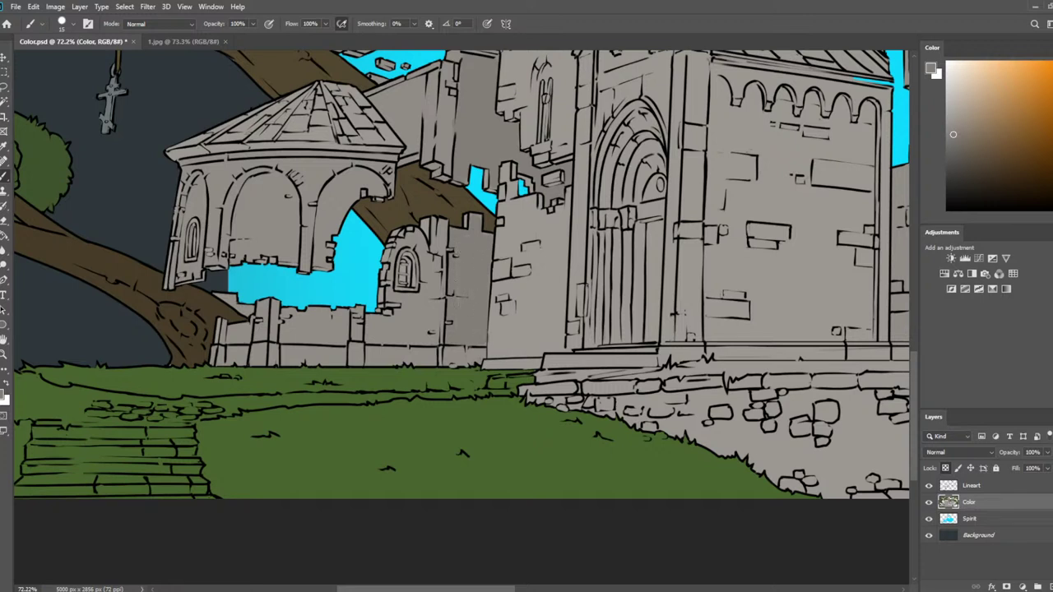
Sample the gray of the ruined low wall right of the porch and paint its section between the buttresses
drag(441, 122, 463, 252)
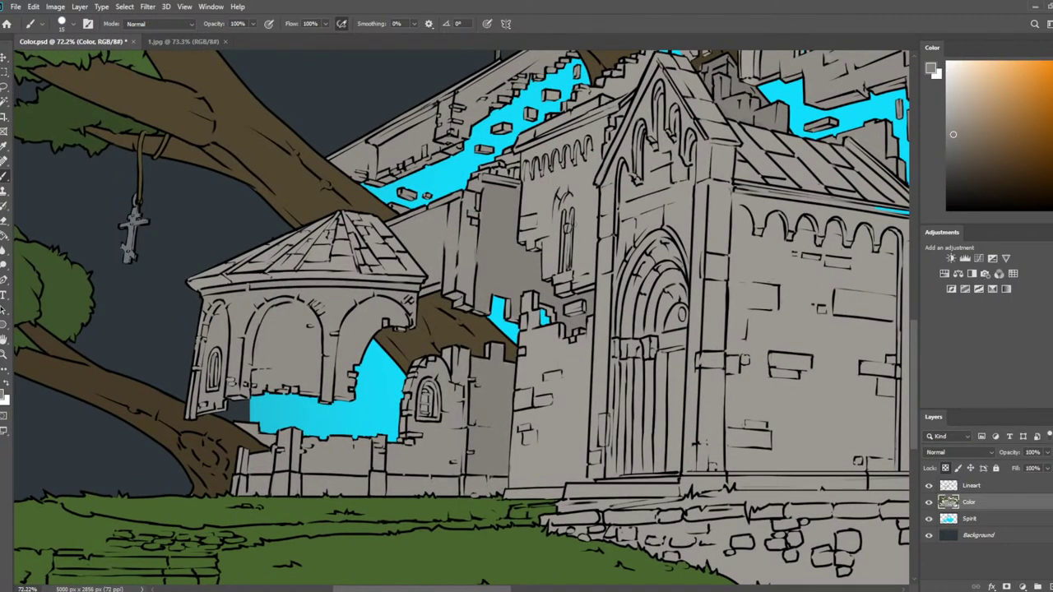
drag(742, 326, 370, 365)
key(alt)
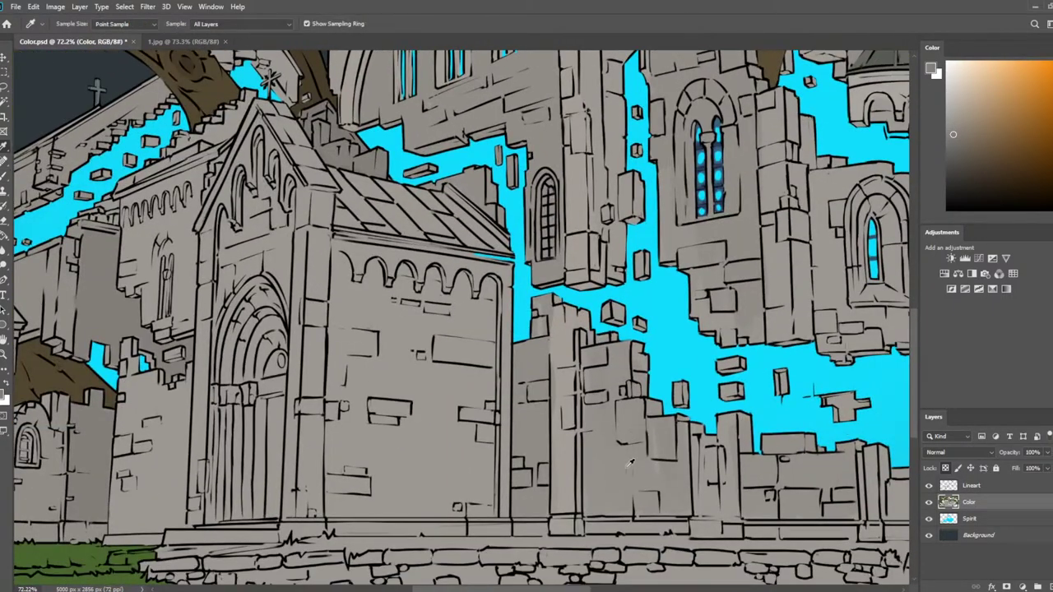
click(629, 463)
key(b)
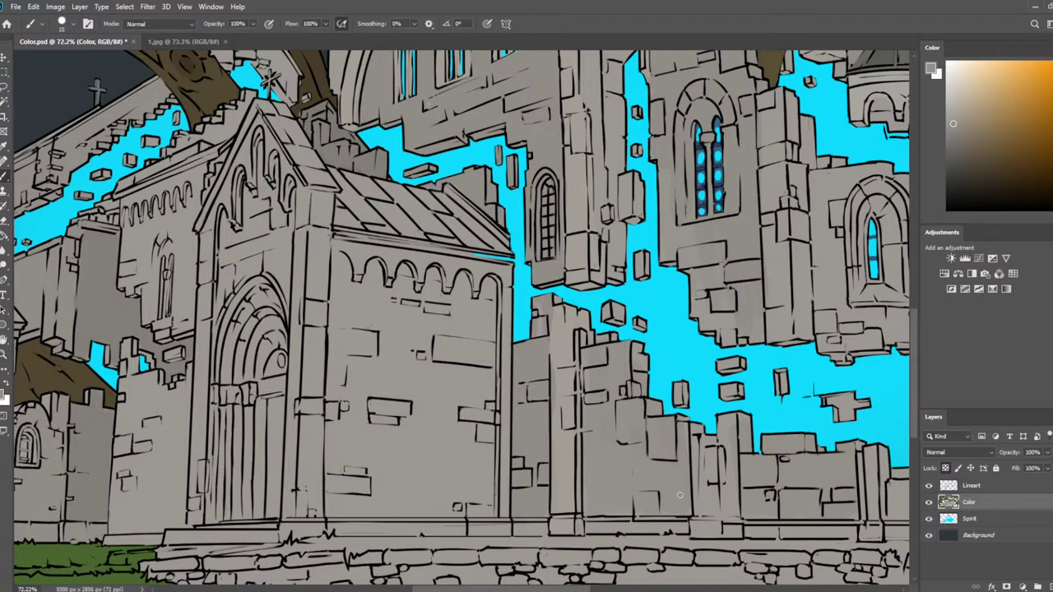
drag(680, 495, 646, 433)
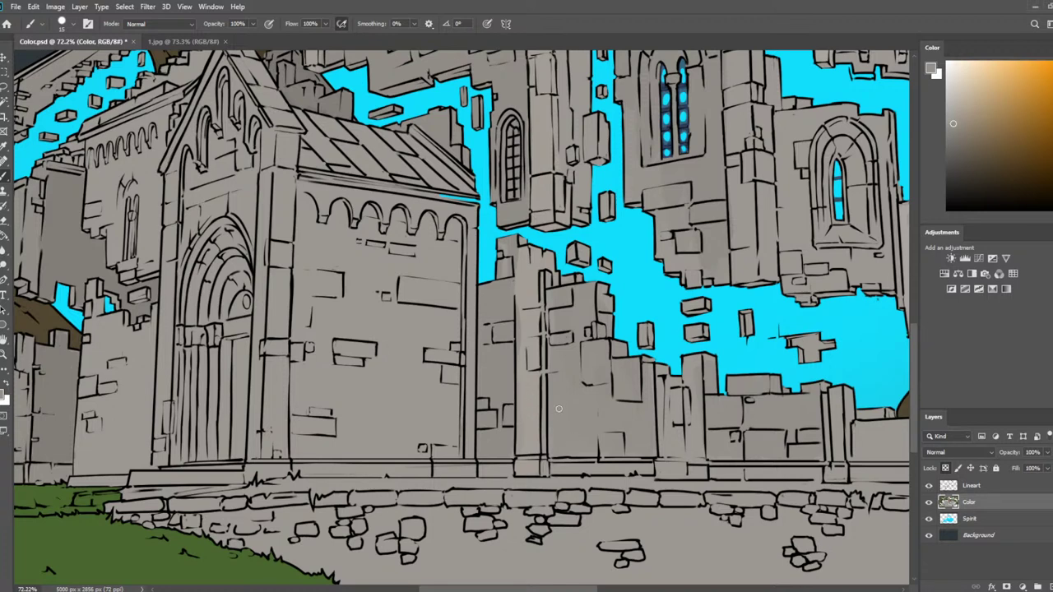
Sample the lighter gray for the ruined low wall's buttress, and paint the broken wall section beside the tree trunk in the darker gray
alt+click(521, 423)
drag(523, 320, 521, 341)
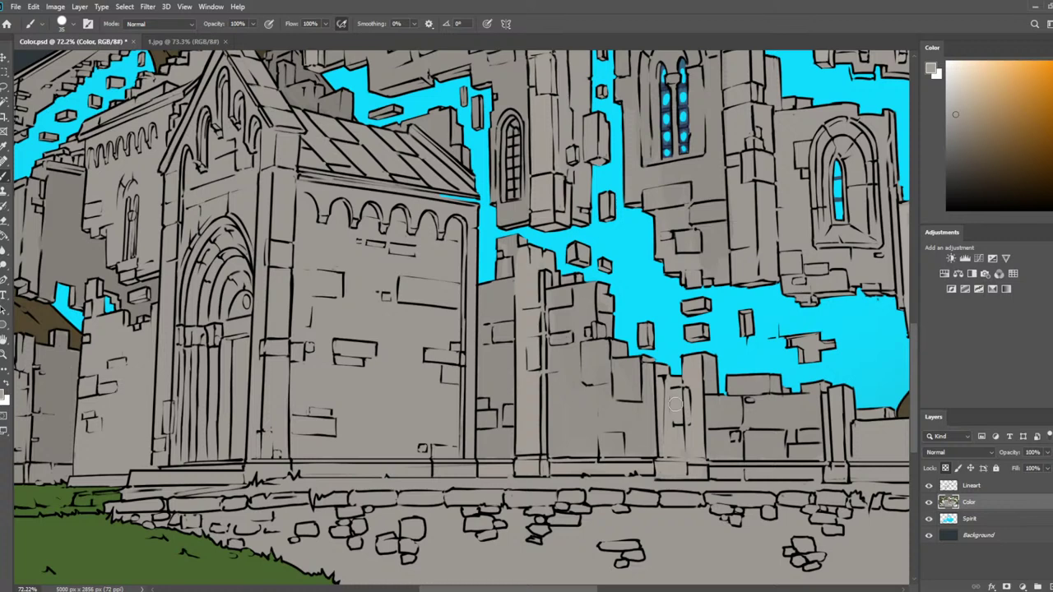
drag(740, 402, 612, 306)
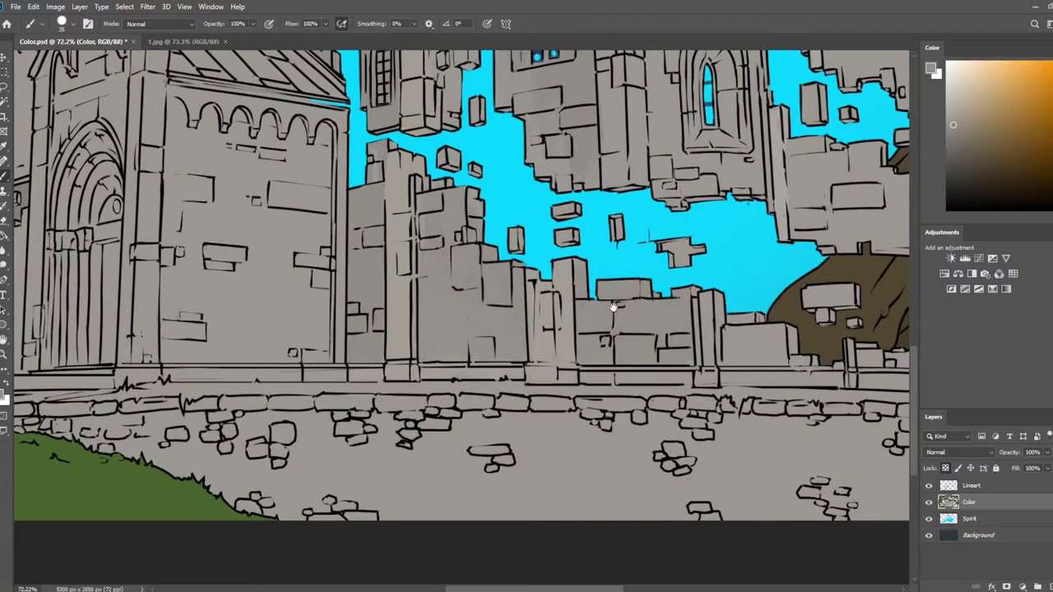
key(i)
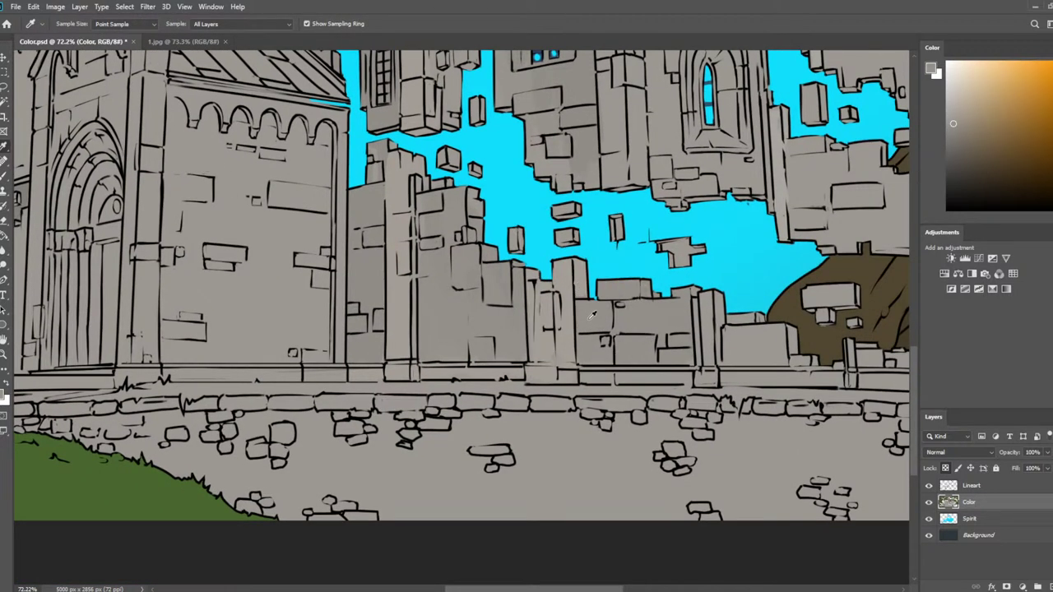
key(b)
drag(674, 332, 568, 319)
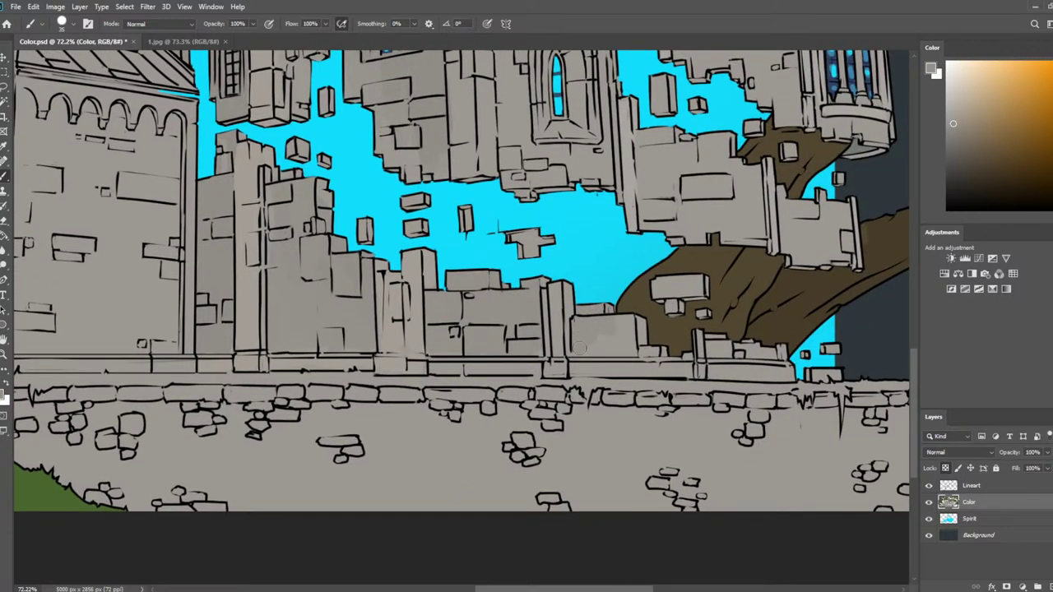
drag(637, 324, 621, 319)
Shade the wall strip beside the tall triple window, and touch up the trunk edge by the low wall in sampled brown with a 10-pixel brush
drag(583, 264, 520, 331)
drag(579, 226, 492, 307)
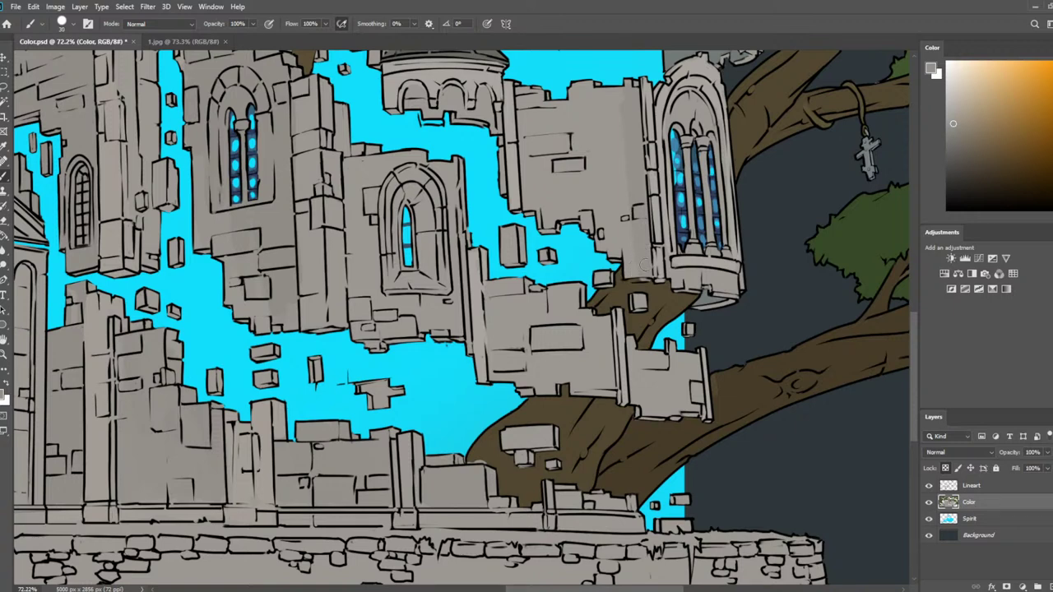
key(bracketleft)
key(bracketleft)
alt+click(470, 458)
scroll(634, 485, down, 2)
scroll(363, 355, down, 5)
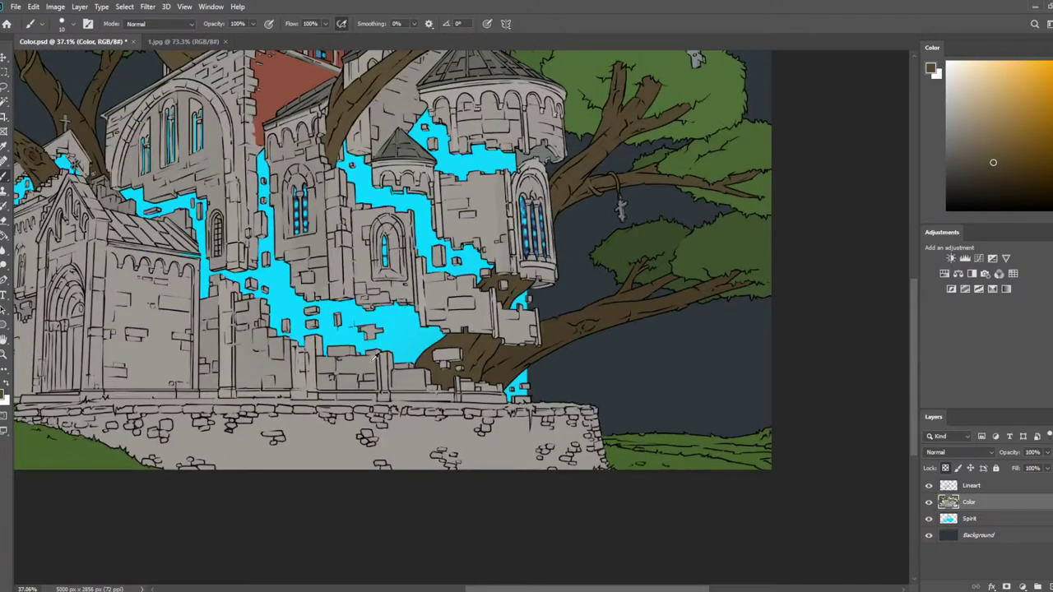
Sample the lighter gray below the conical-roofed turret and paint the small arched window's frame, undoing and repainting the strokes with a 25-pixel brush
scroll(658, 354, up, 5)
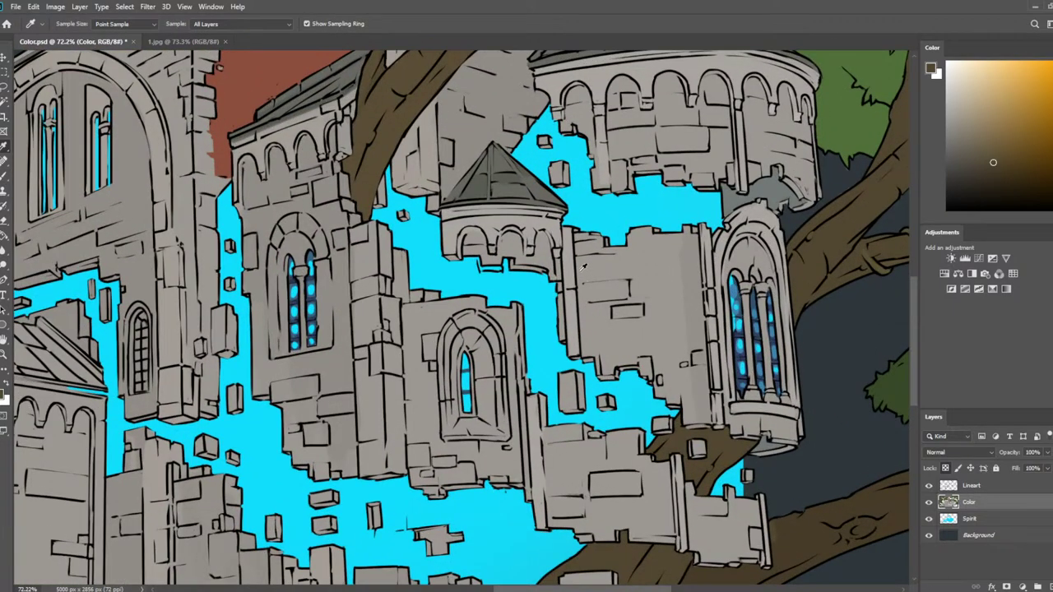
alt+click(569, 259)
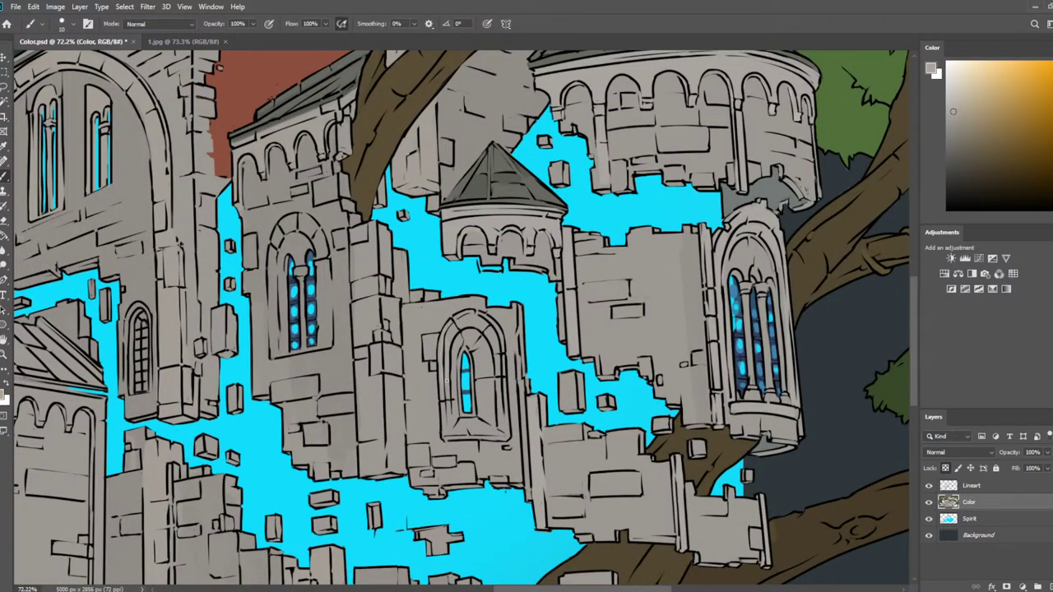
key(bracketright)
key(bracketleft)
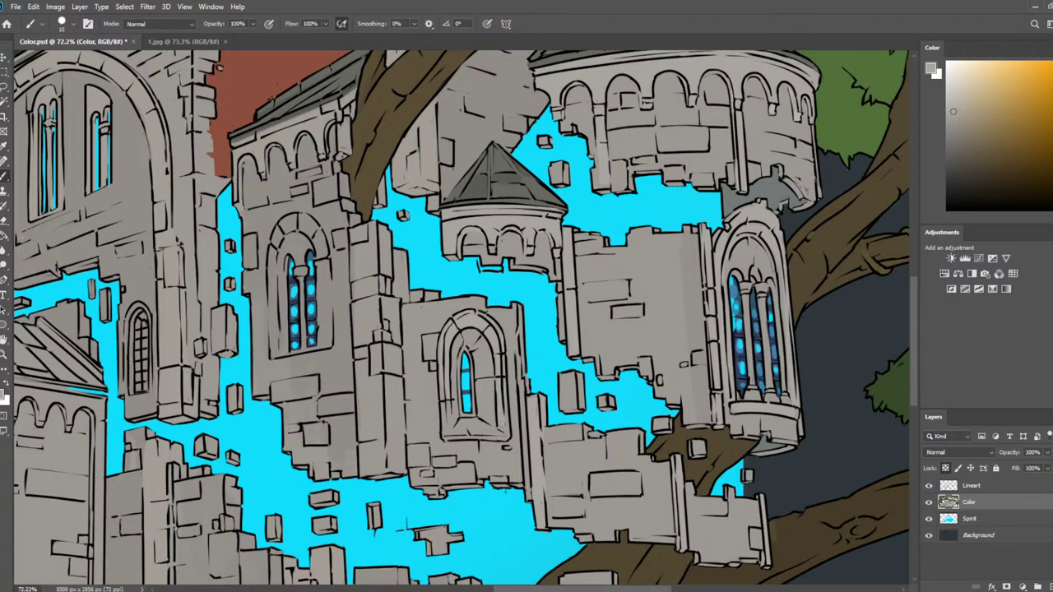
mouse_move(500, 435)
mouse_down()
mouse_move(473, 422)
mouse_move(455, 428)
mouse_move(452, 398)
mouse_up()
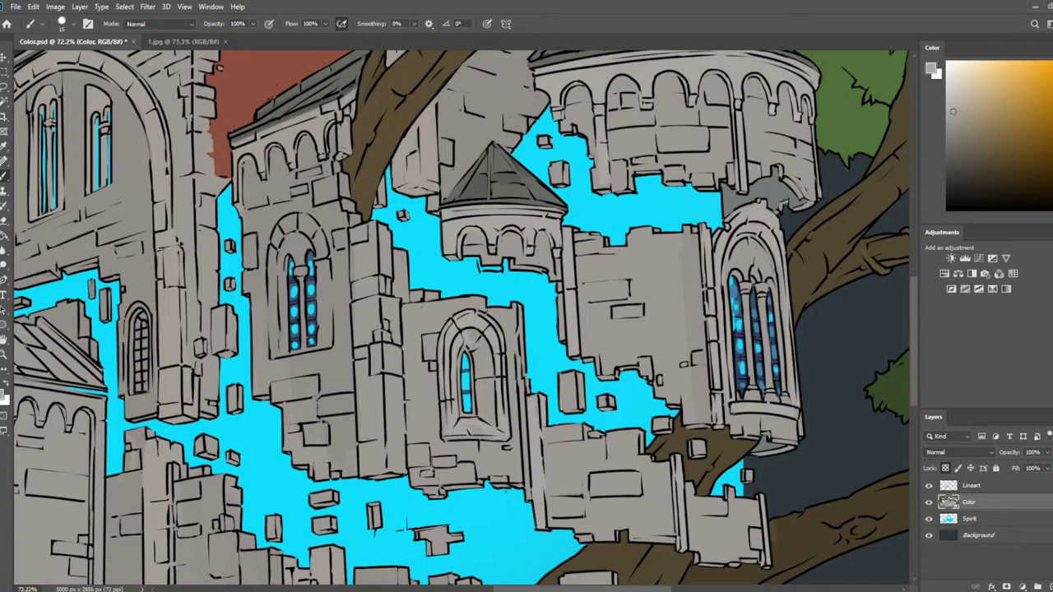
key(bracketright)
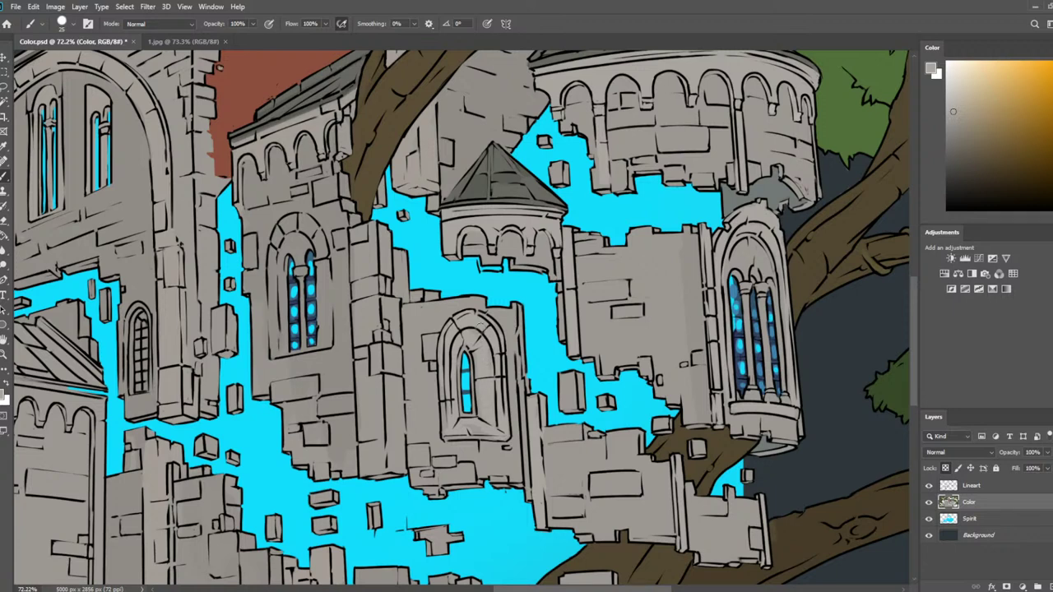
key(ctrl+z)
key(ctrl+z)
key(ctrl+z)
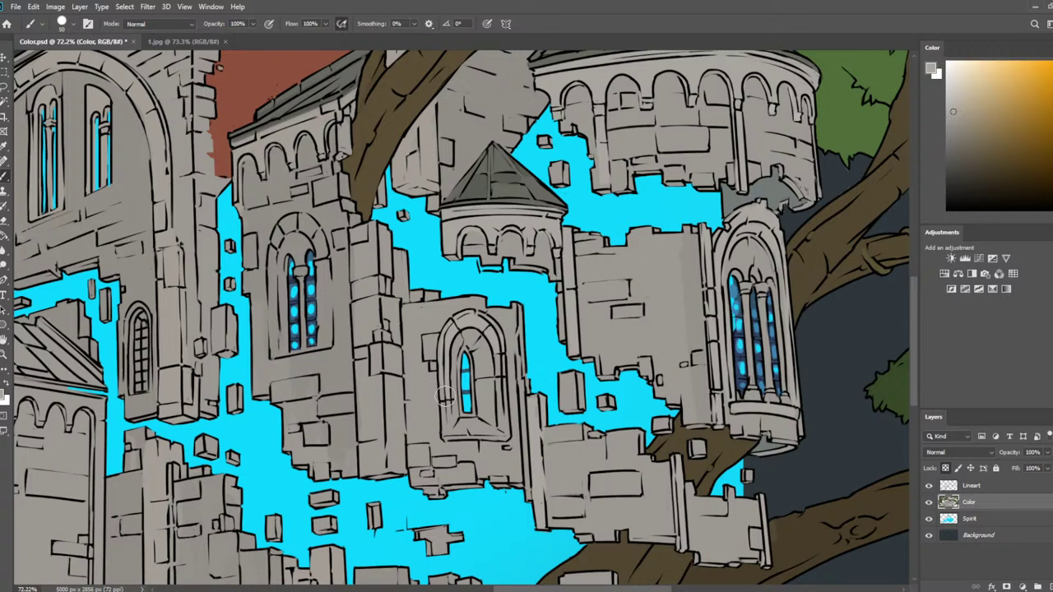
key(bracketleft)
key(bracketleft)
mouse_move(444, 396)
mouse_down()
mouse_move(454, 436)
mouse_move(501, 436)
mouse_up()
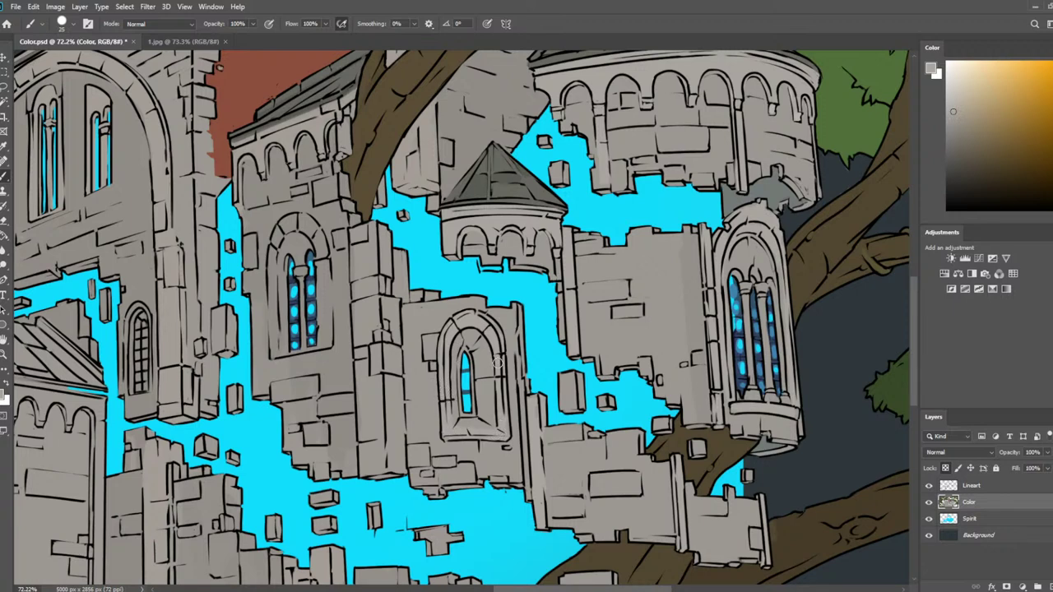
Resample the light gray from the small window's recess and the conical-roofed turret's cornice for the adjoining stonework, using a 15-pixel brush
key(bracketleft)
alt+click(482, 368)
mouse_move(519, 321)
mouse_down()
mouse_move(539, 326)
mouse_move(608, 298)
mouse_up()
key(i)
click(583, 197)
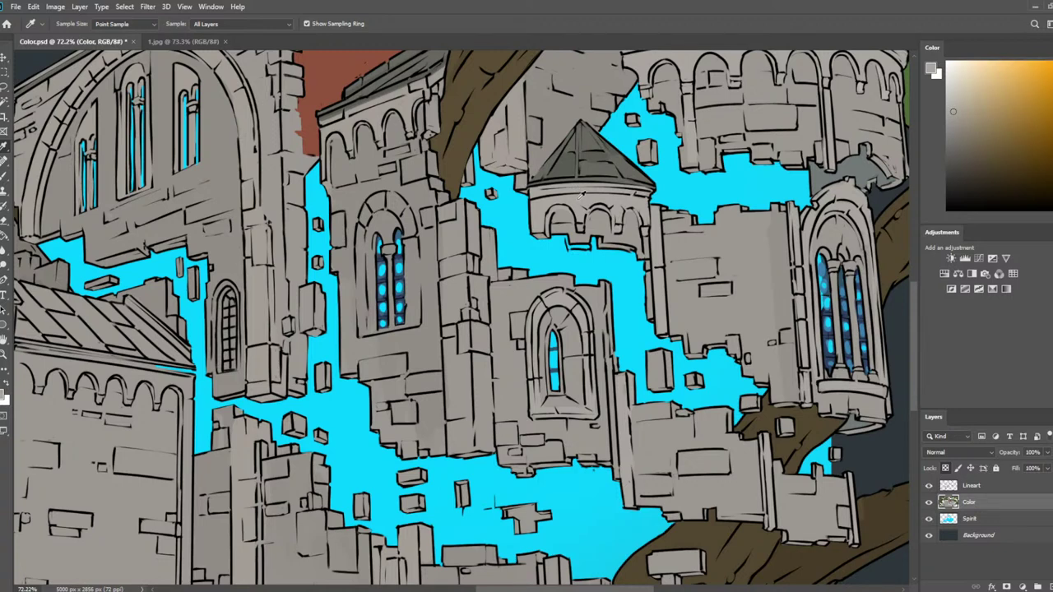
click(580, 195)
key(b)
drag(464, 218, 438, 270)
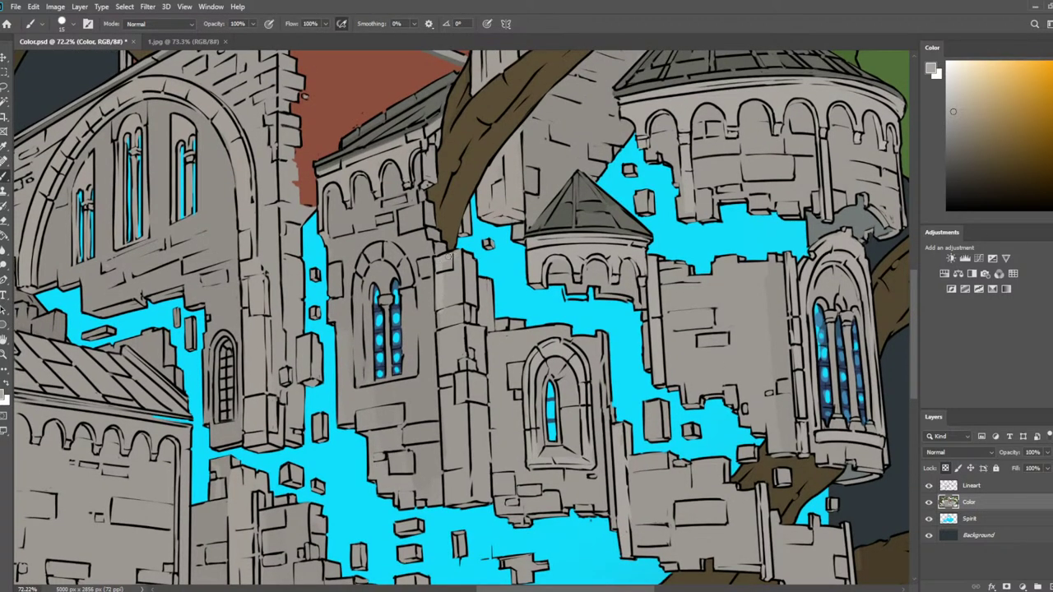
drag(573, 212, 543, 230)
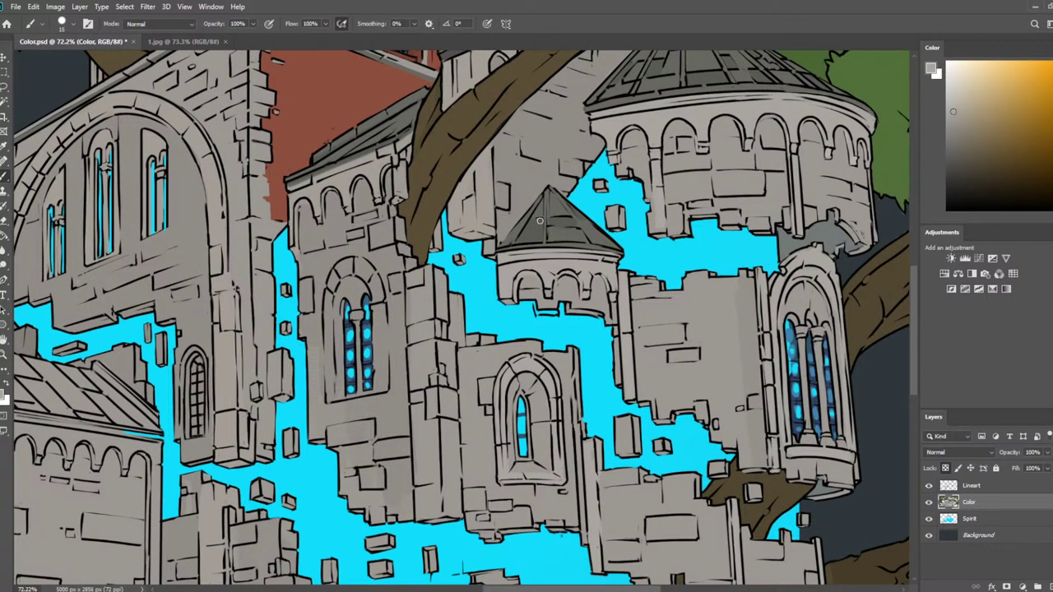
Undo the last strokes on the buttress beside the glowing twin window and repaint its front face in a resampled, slightly darker gray
alt+click(372, 161)
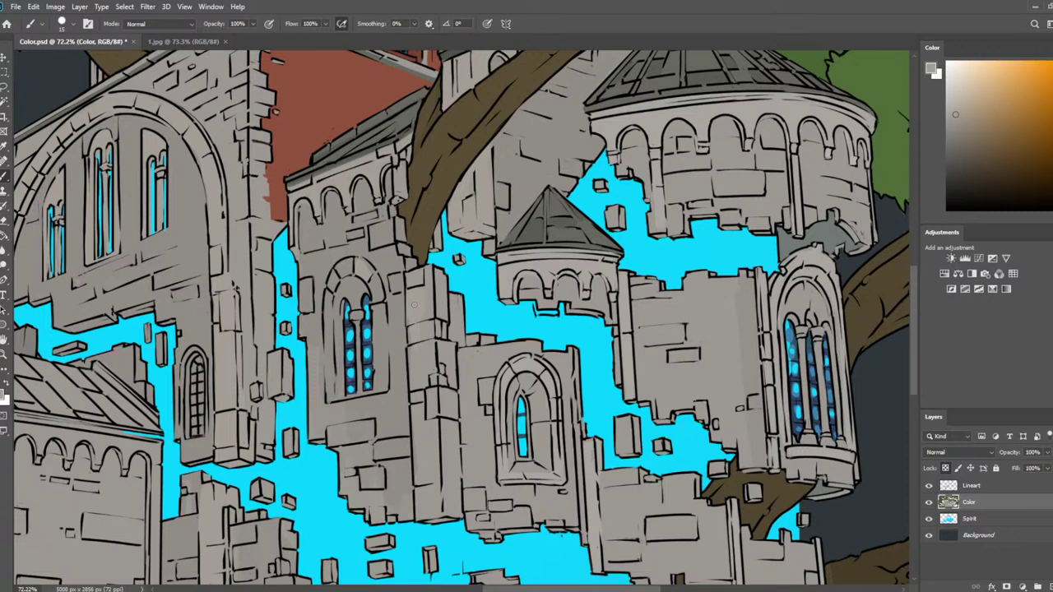
key(ctrl+z)
key(ctrl+z)
alt+click(408, 306)
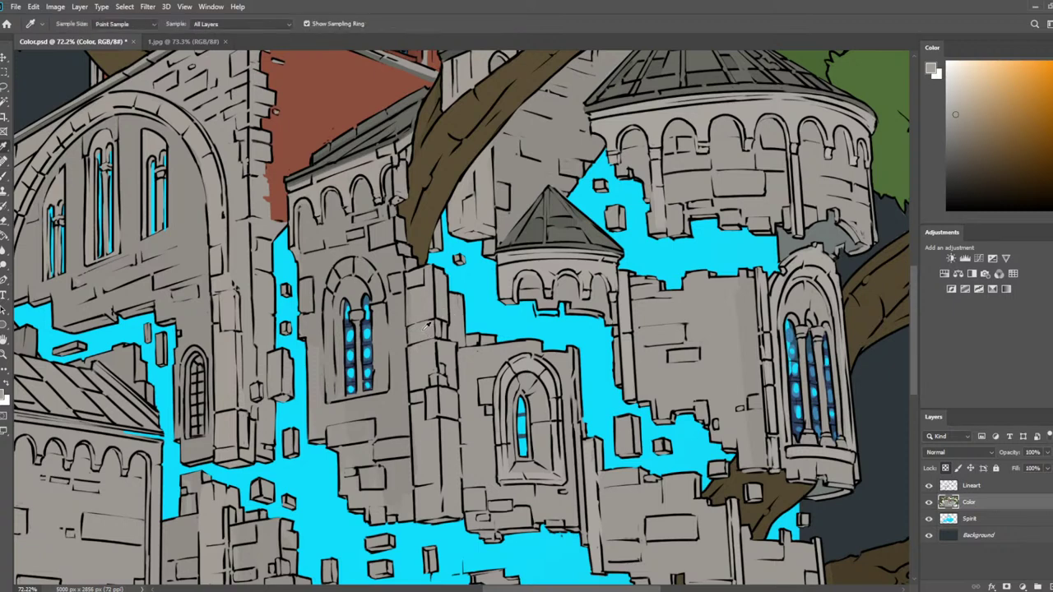
drag(411, 296, 407, 310)
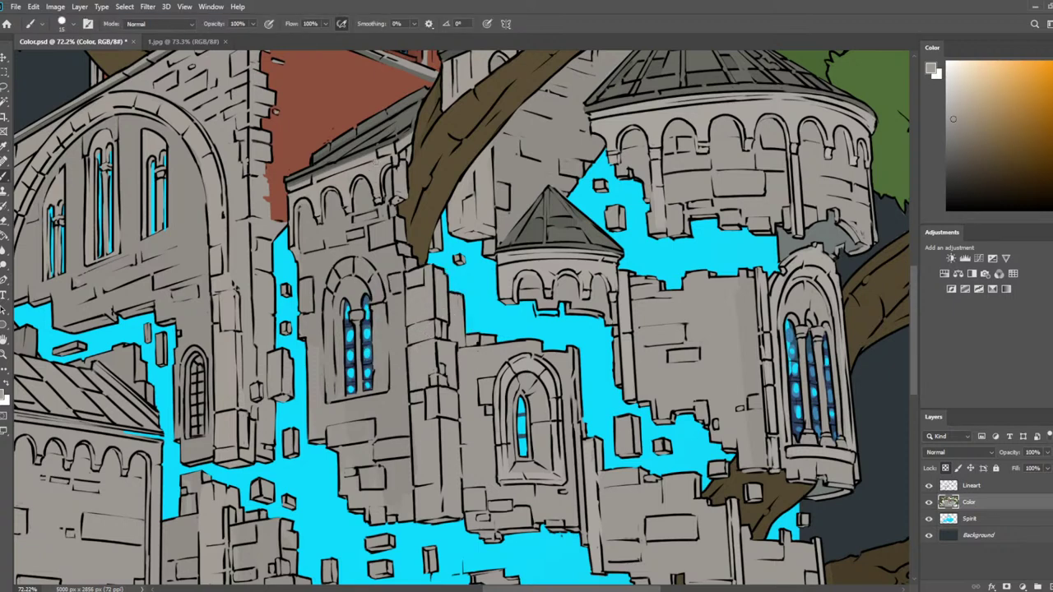
Shade the arcaded wall below the small lean-to roof with the sampled darker gray and save Color.psd
drag(373, 163, 617, 247)
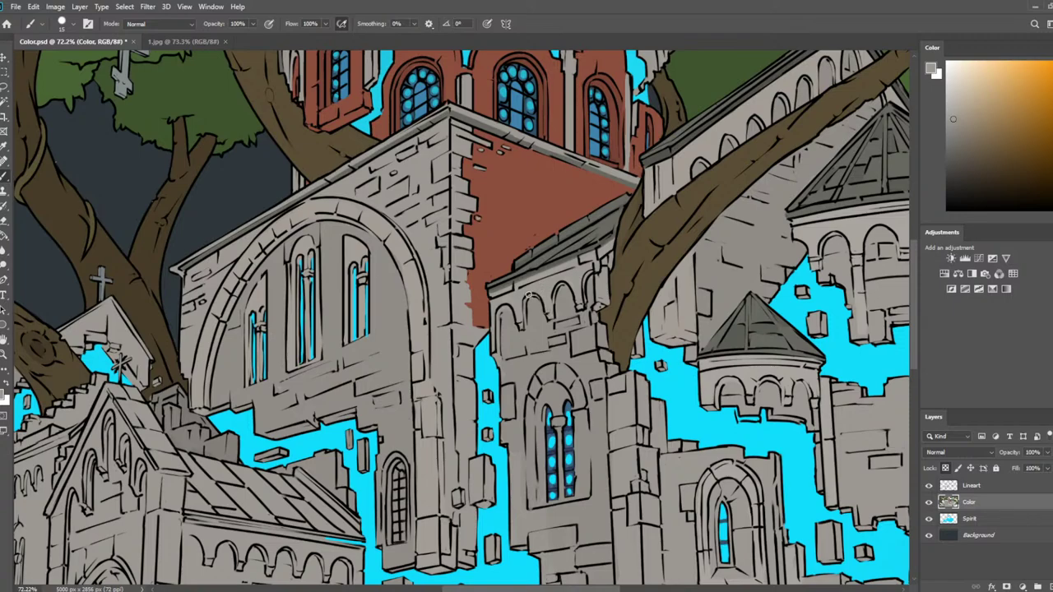
key(i)
key(b)
scroll(518, 313, down, 5)
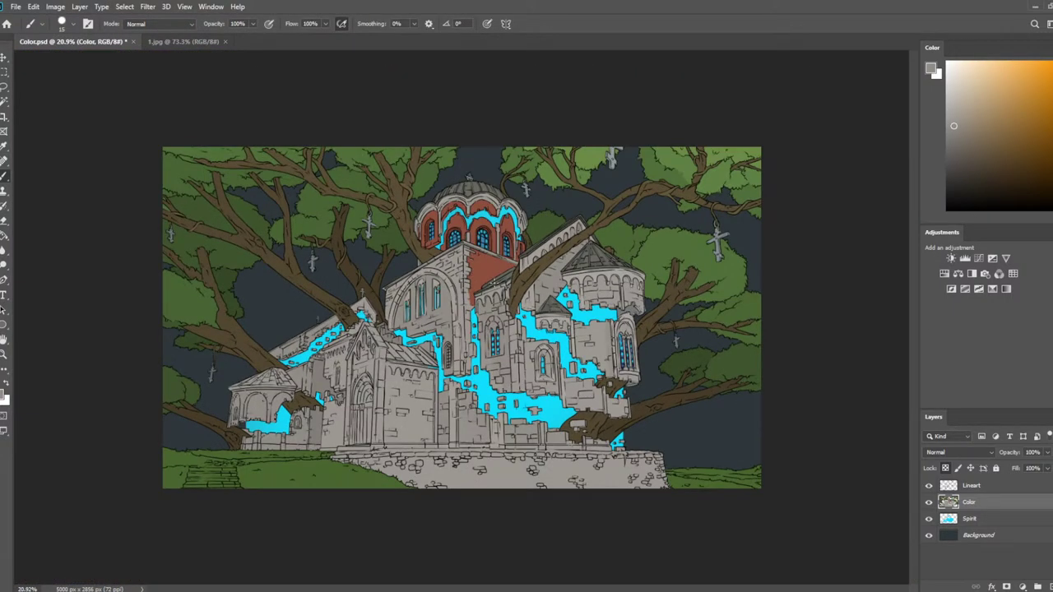
scroll(485, 368, up, 3)
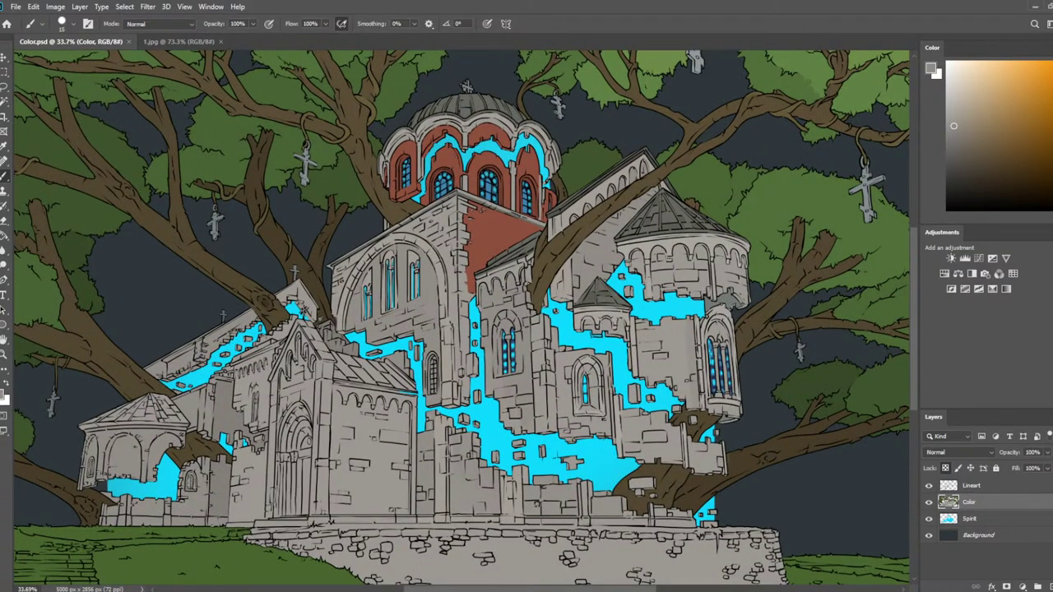